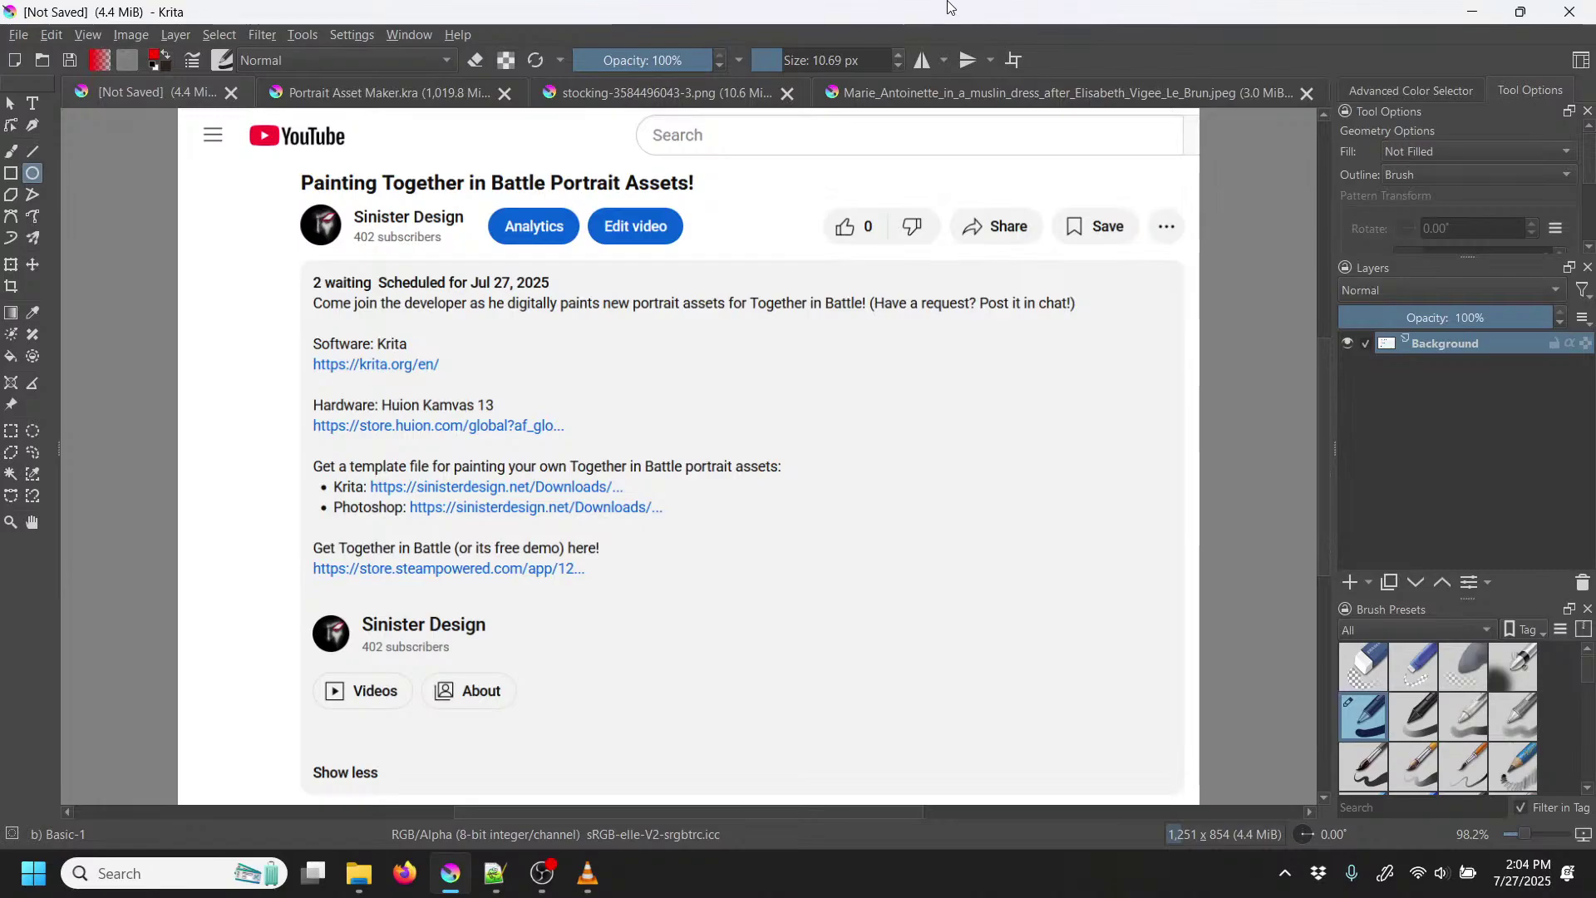
# Step: Draw an unfilled red ellipse around the "Software: Krita" entry and its link in the video description
pyautogui.hotkey('ctrl', '+')
pyautogui.hotkey('ctrl', '+')
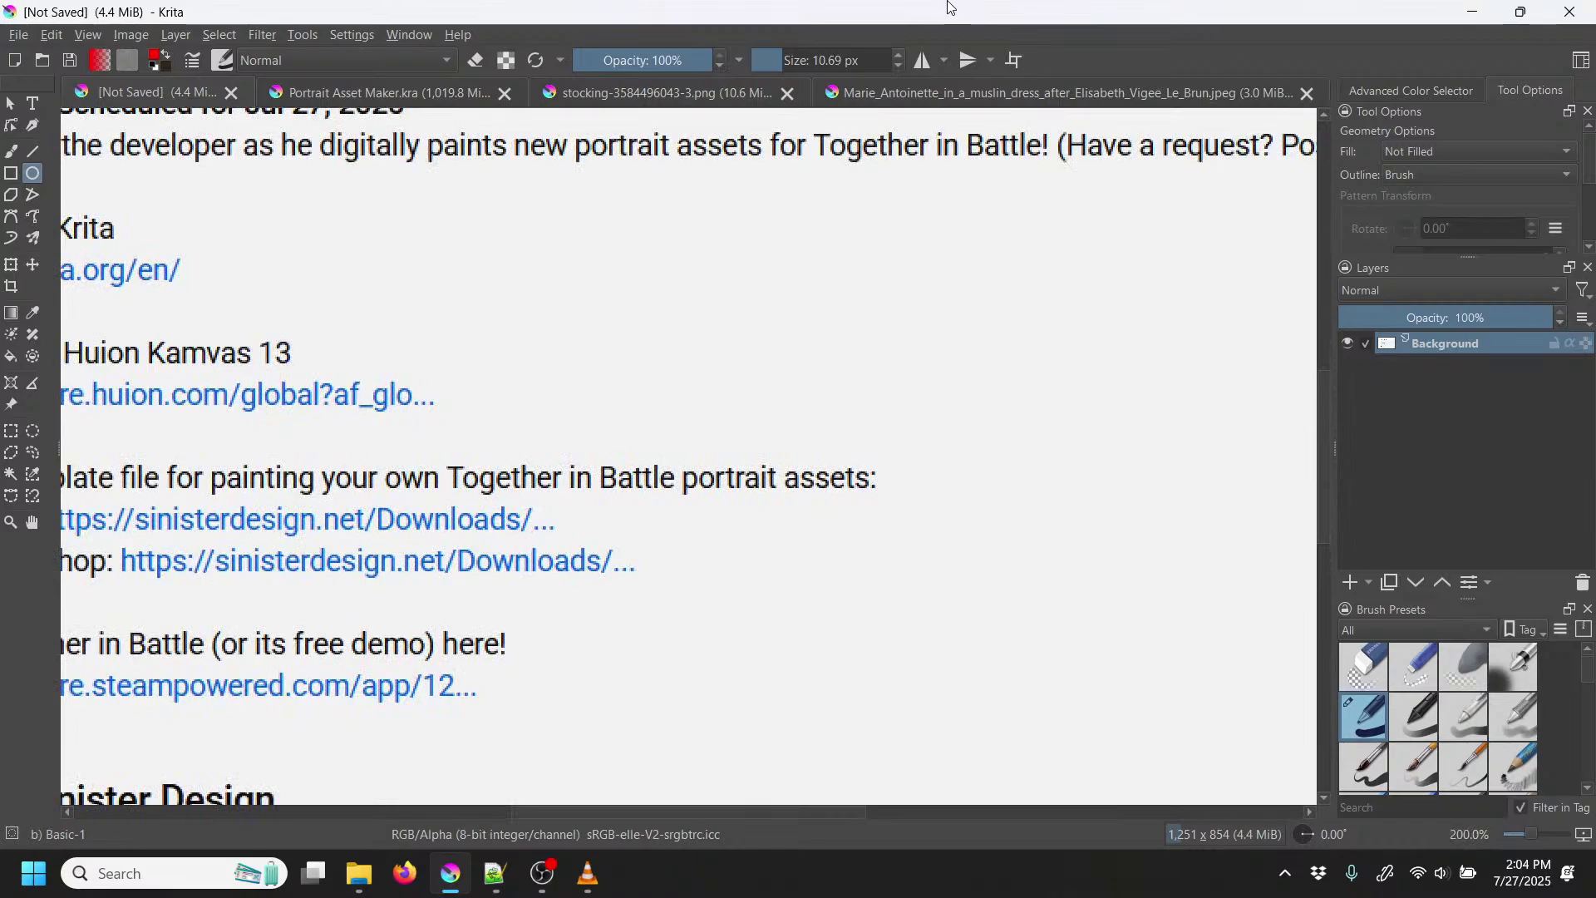
pyautogui.moveTo(701, 360); pyautogui.dragTo(934, 463)
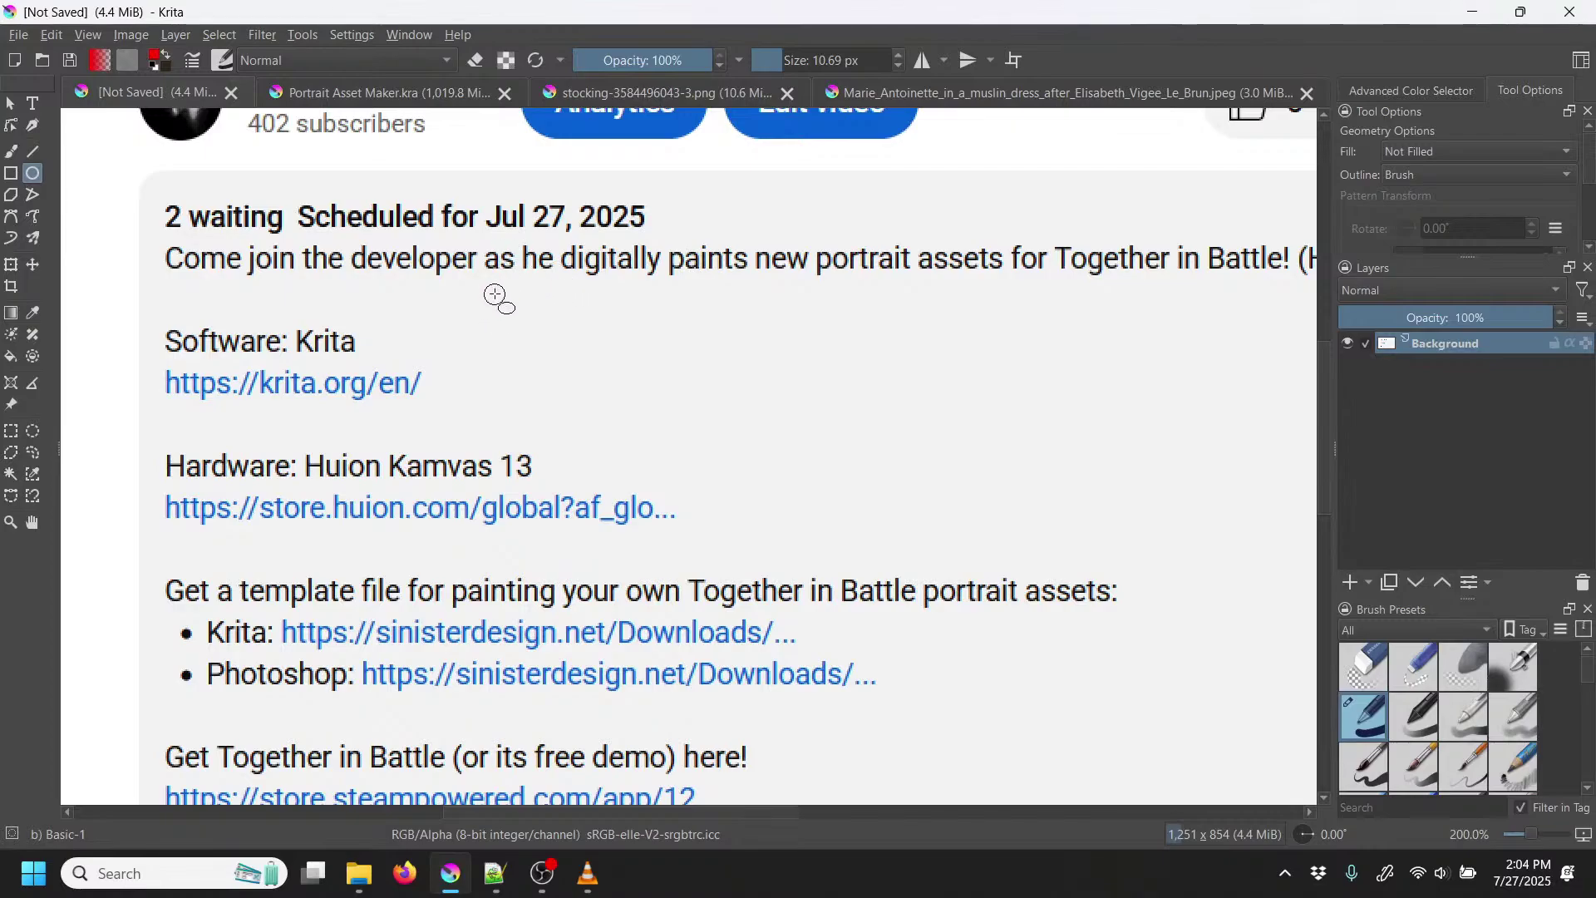
pyautogui.moveTo(495, 293)
pyautogui.mouseDown()
pyautogui.moveTo(97, 391)
pyautogui.moveTo(73, 438)
pyautogui.mouseUp()
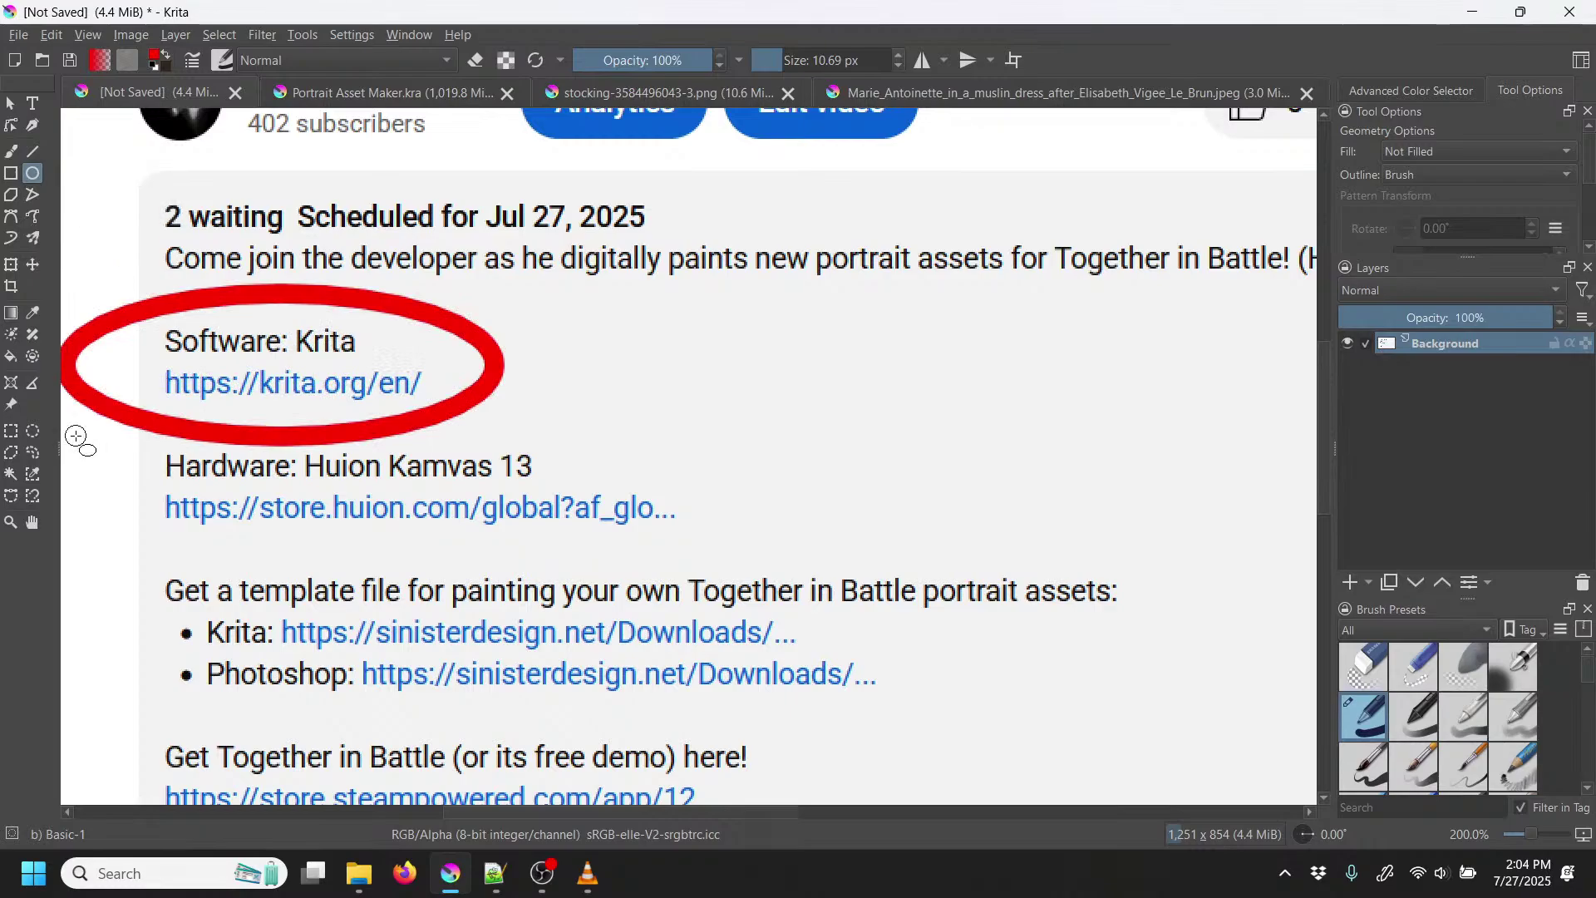
pyautogui.moveTo(824, 404); pyautogui.dragTo(827, 354)
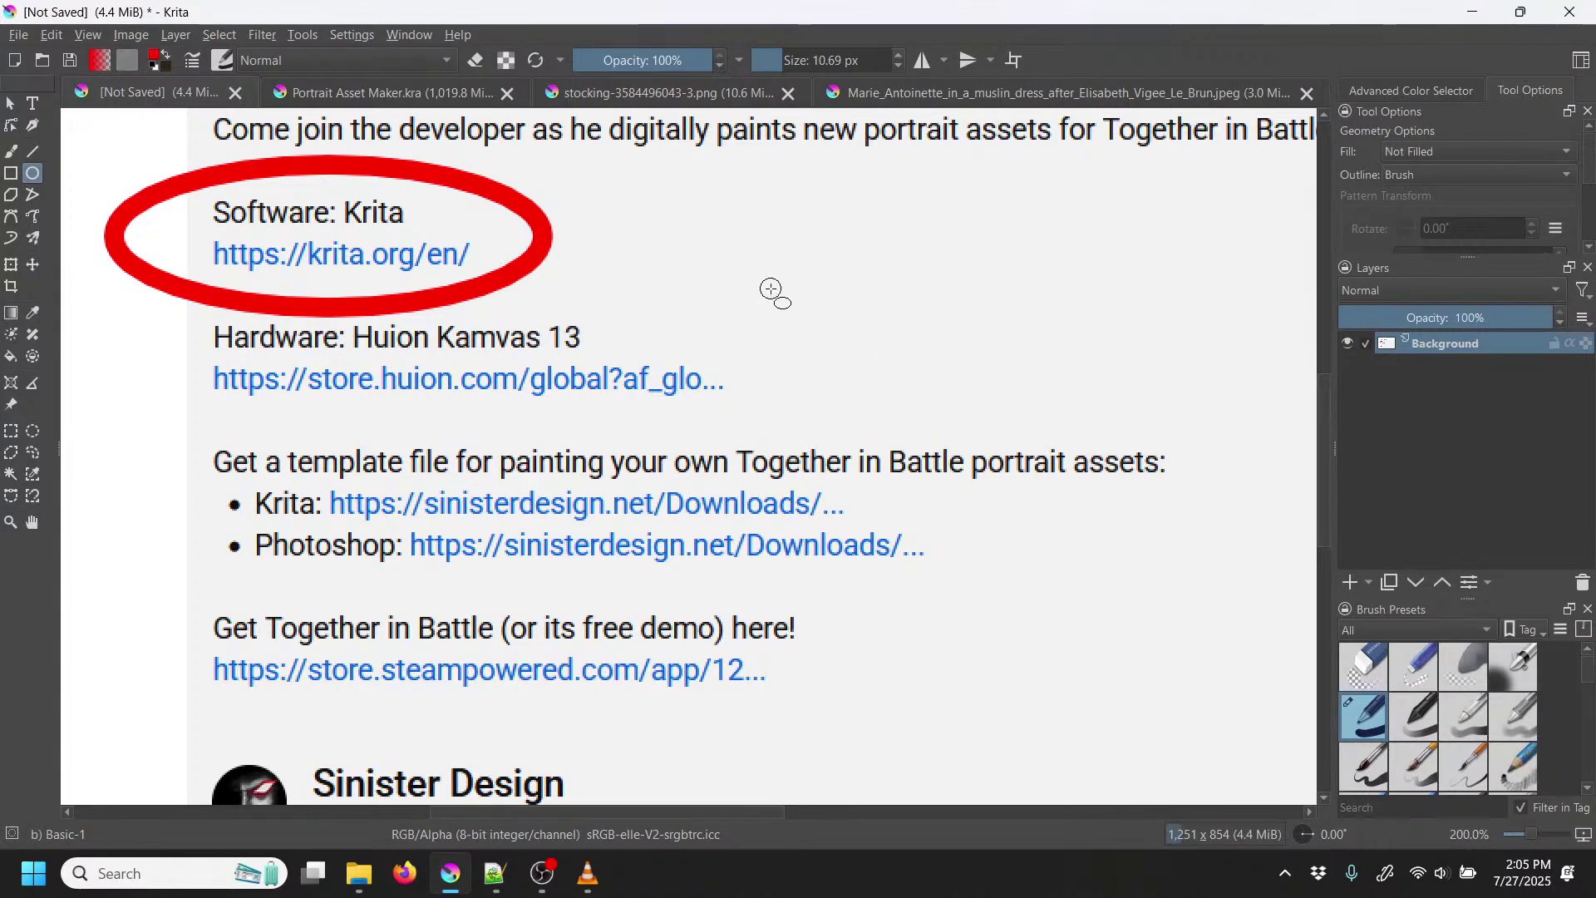
# Step: Undo the ellipse around the Krita link and draw a red one around the "Hardware: Huion Kamvas 13" entry instead
pyautogui.hotkey('ctrl', 'z')
pyautogui.moveTo(774, 290); pyautogui.dragTo(116, 450)
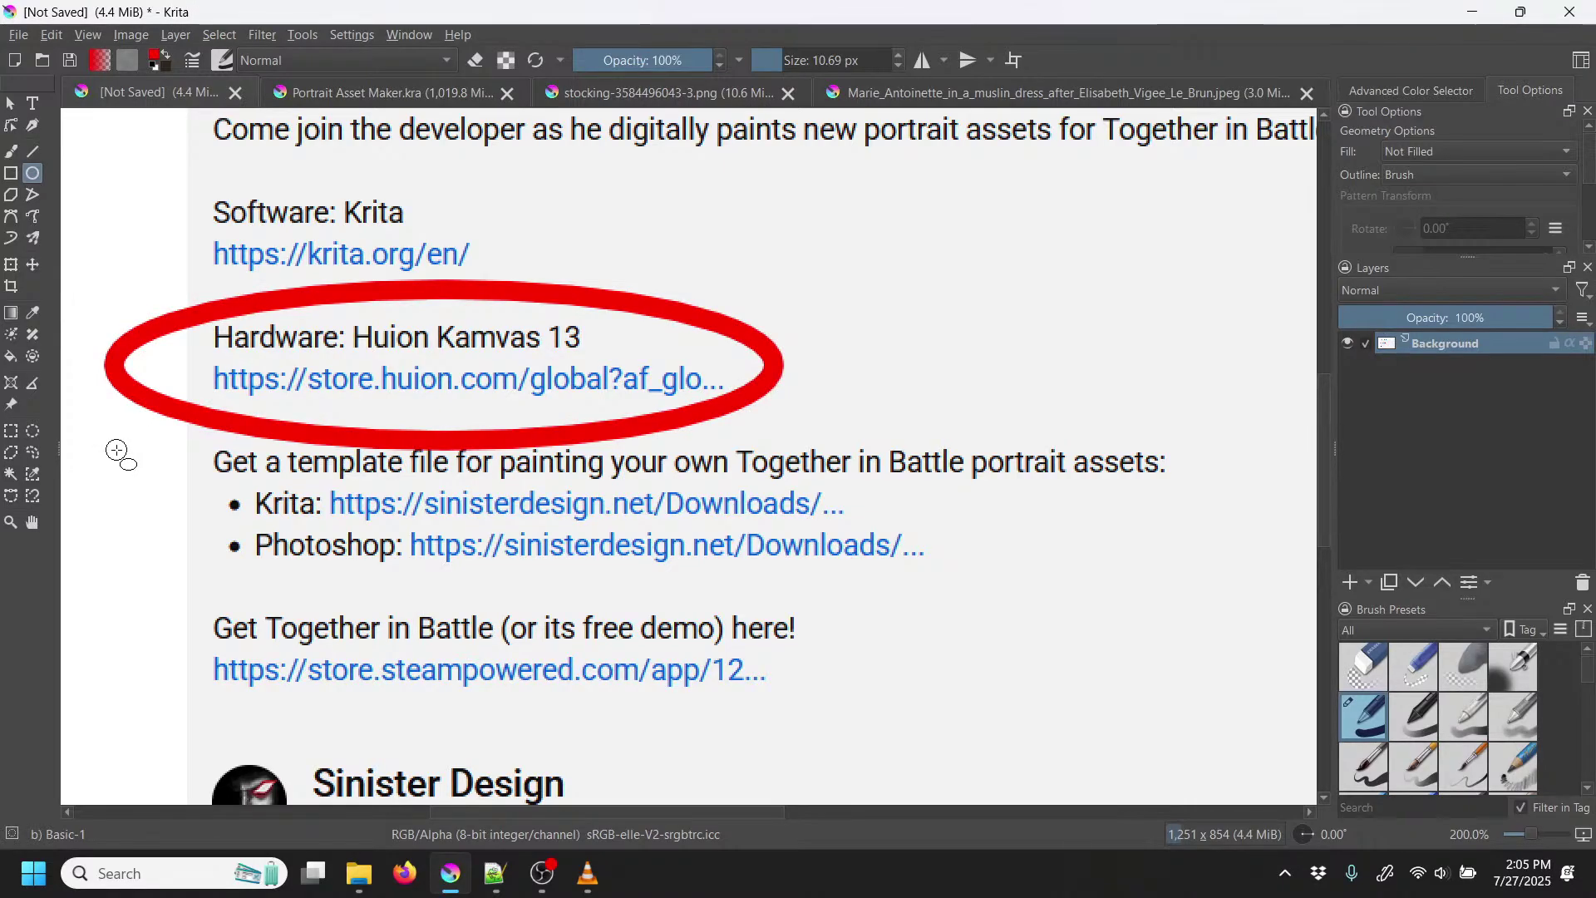
pyautogui.press('XF86AudioRaiseVolume')
pyautogui.press('XF86AudioRaiseVolume')
pyautogui.press('XF86AudioRaiseVolume')
pyautogui.press('XF86AudioRaiseVolume')
pyautogui.press('XF86AudioLowerVolume')
pyautogui.press('XF86AudioLowerVolume')
pyautogui.press('XF86AudioLowerVolume')
pyautogui.press('XF86AudioLowerVolume')
pyautogui.press('XF86AudioLowerVolume')
pyautogui.press('XF86AudioLowerVolume')
pyautogui.press('XF86AudioLowerVolume')
pyautogui.press('XF86AudioLowerVolume')
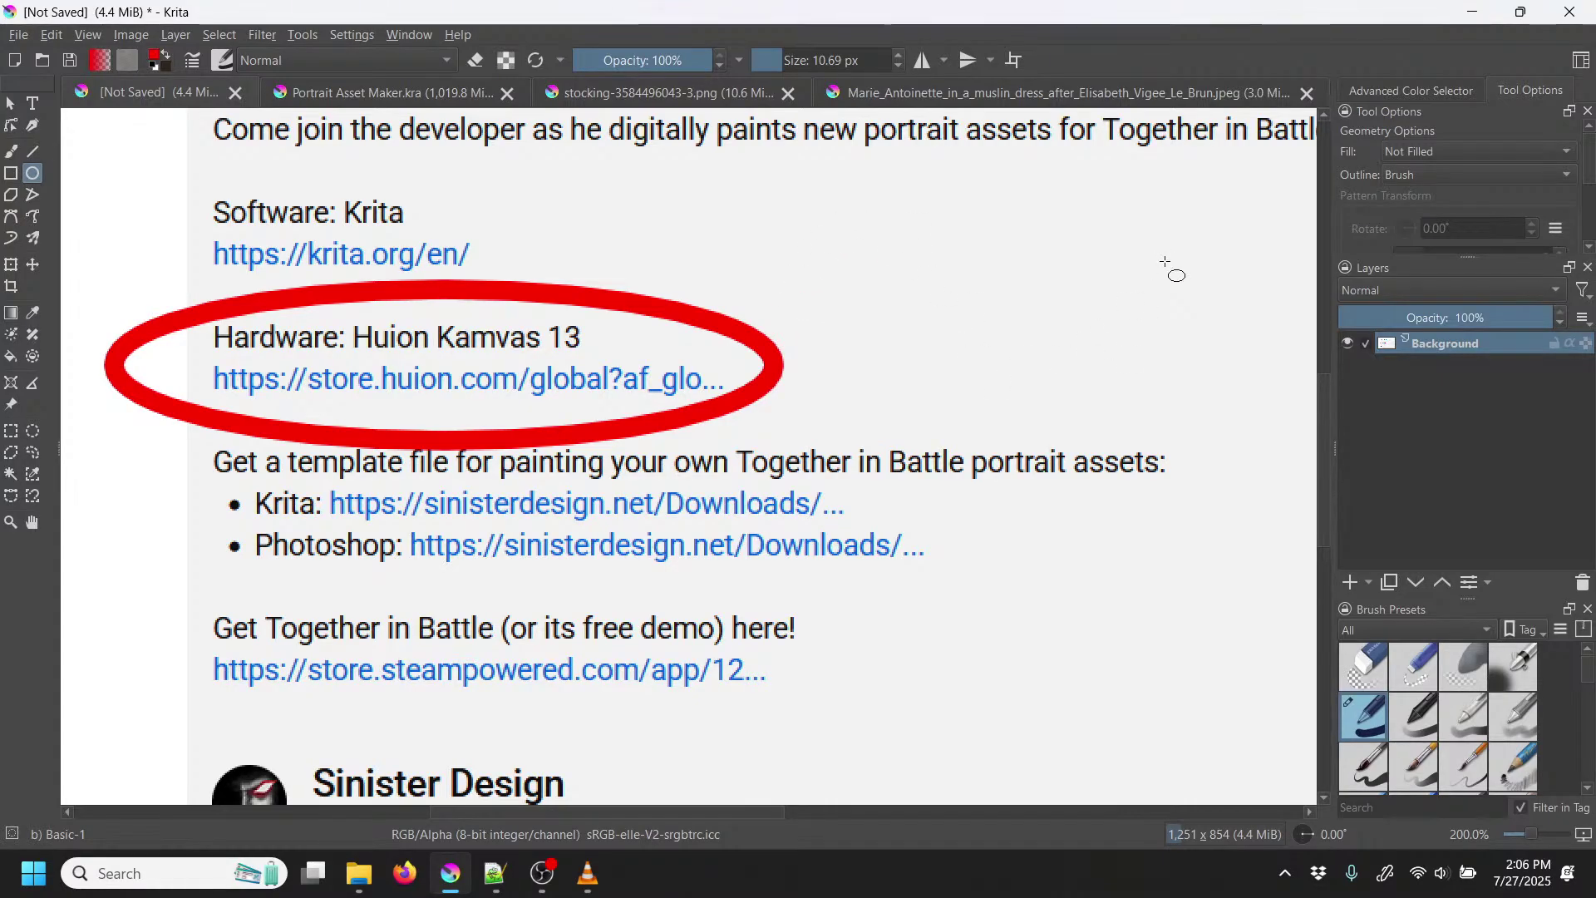
# Step: Replace the ellipse around the hardware entry with a large red ellipse around the Krita and Photoshop template file links
pyautogui.hotkey('ctrl', 'z')
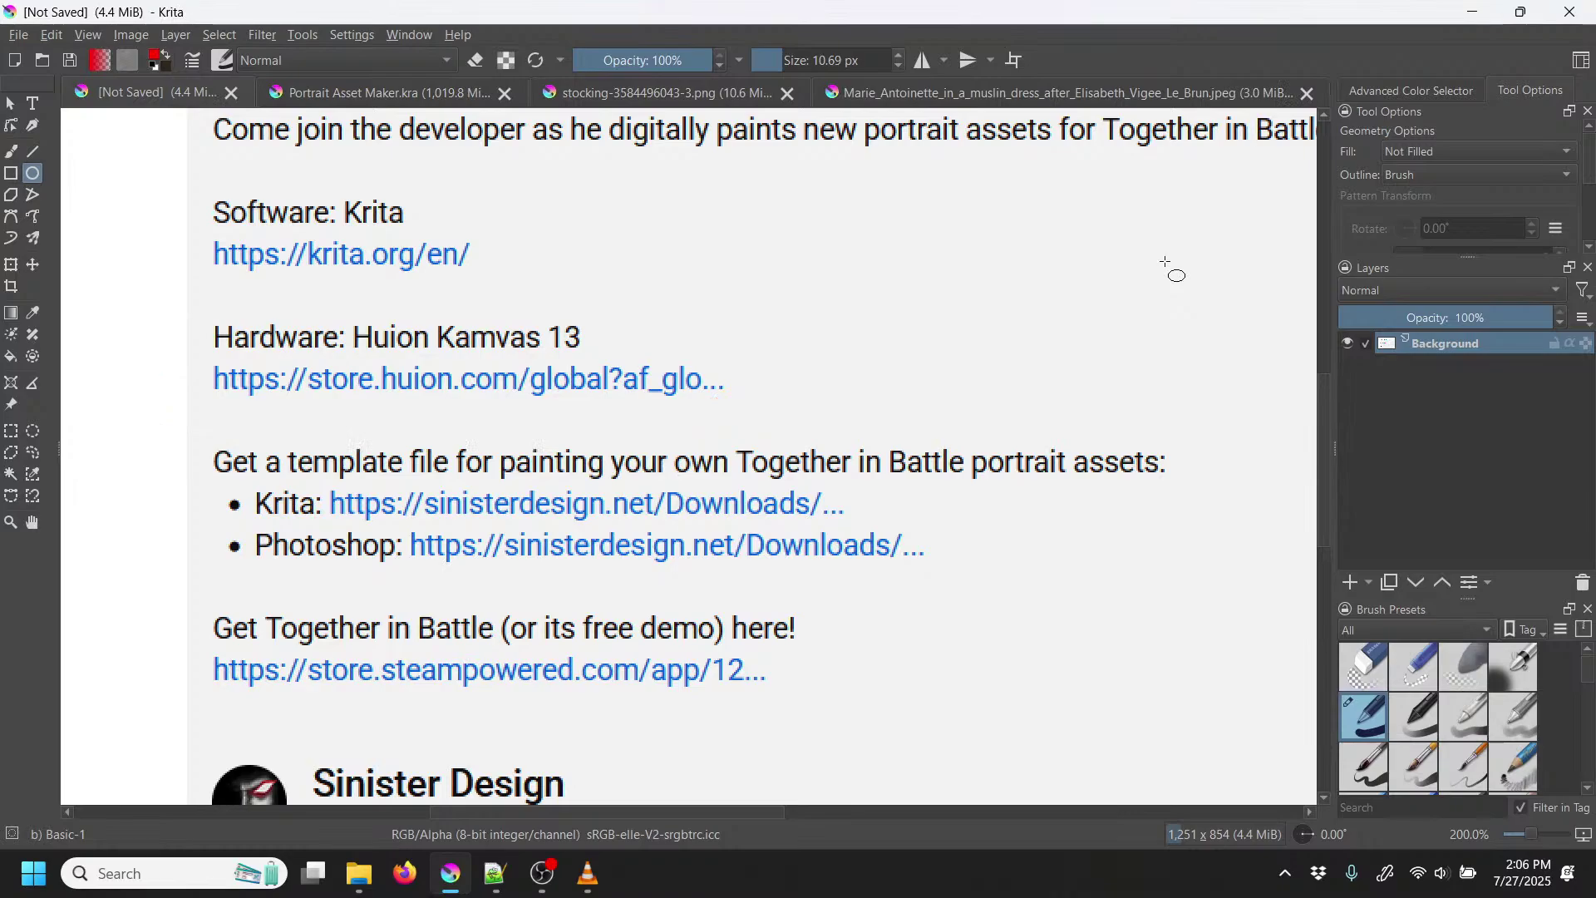
pyautogui.moveTo(143, 414)
pyautogui.mouseDown()
pyautogui.moveTo(158, 436)
pyautogui.moveTo(397, 542)
pyautogui.moveTo(598, 573)
pyautogui.moveTo(955, 577)
pyautogui.moveTo(1187, 552)
pyautogui.moveTo(1242, 603)
pyautogui.mouseUp()
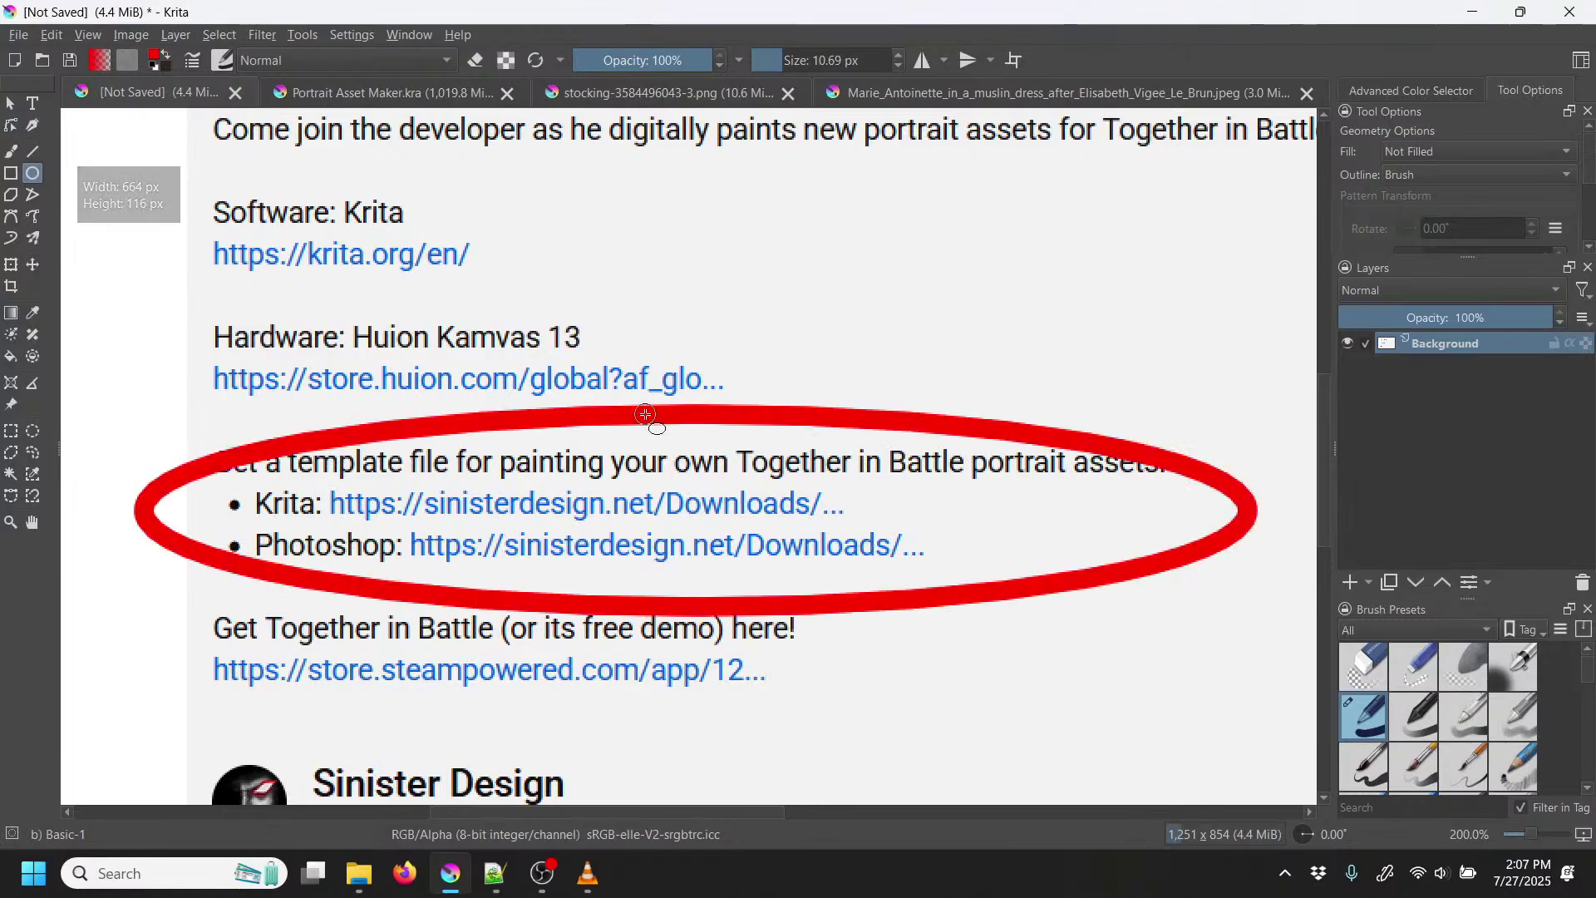
pyautogui.hotkey('ctrl', 'z')
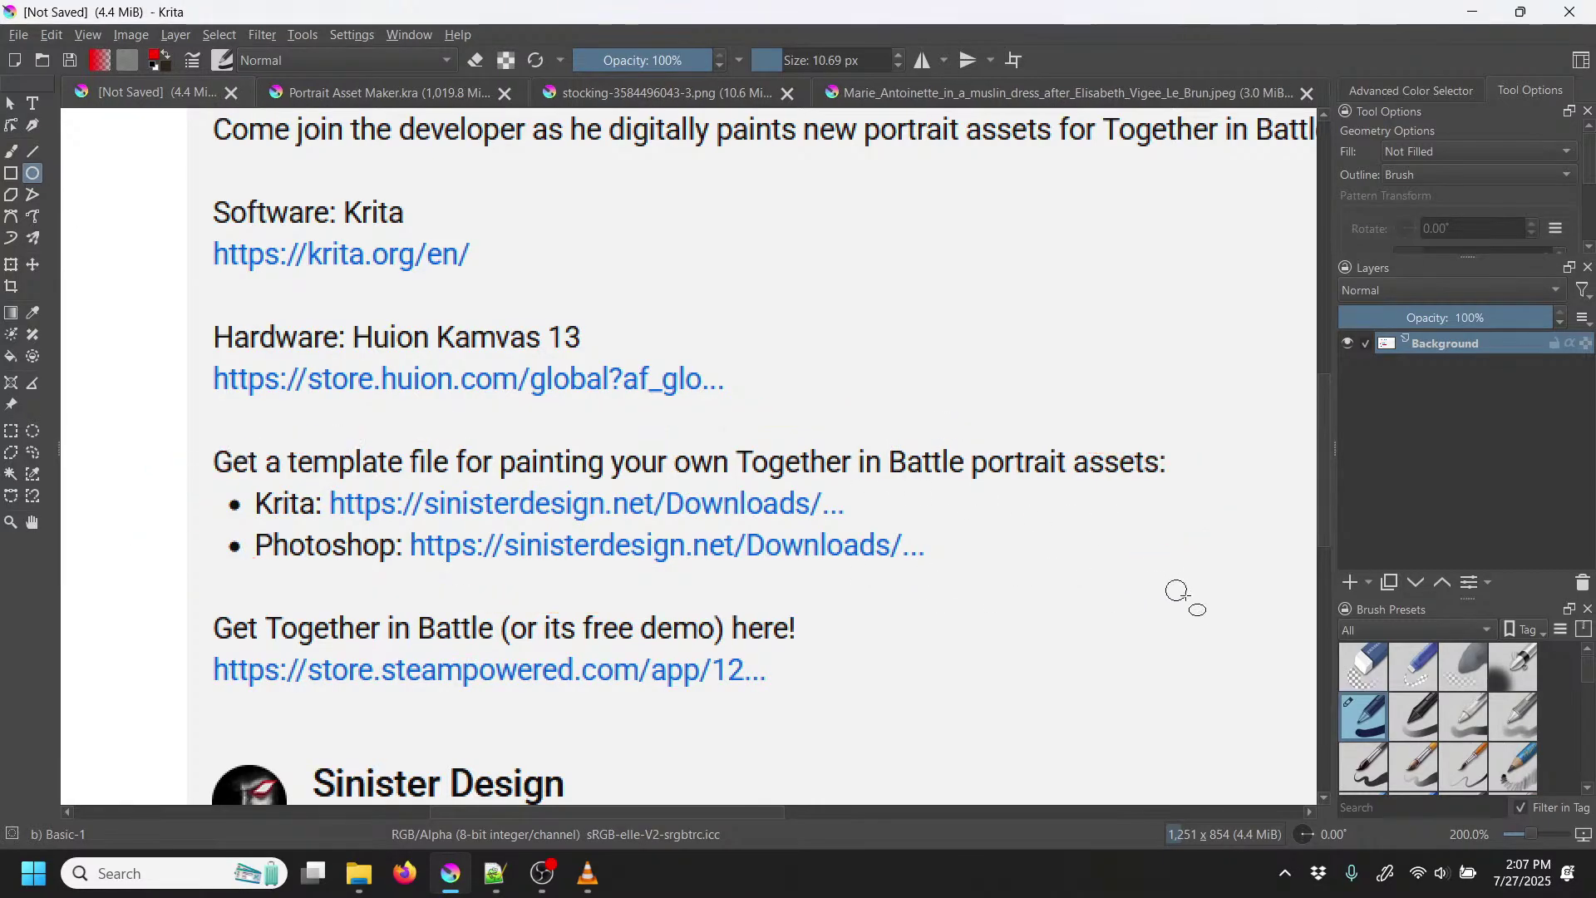
pyautogui.moveTo(1250, 651)
pyautogui.mouseDown()
pyautogui.moveTo(830, 527)
pyautogui.moveTo(171, 374)
pyautogui.moveTo(94, 347)
pyautogui.moveTo(93, 328)
pyautogui.mouseUp()
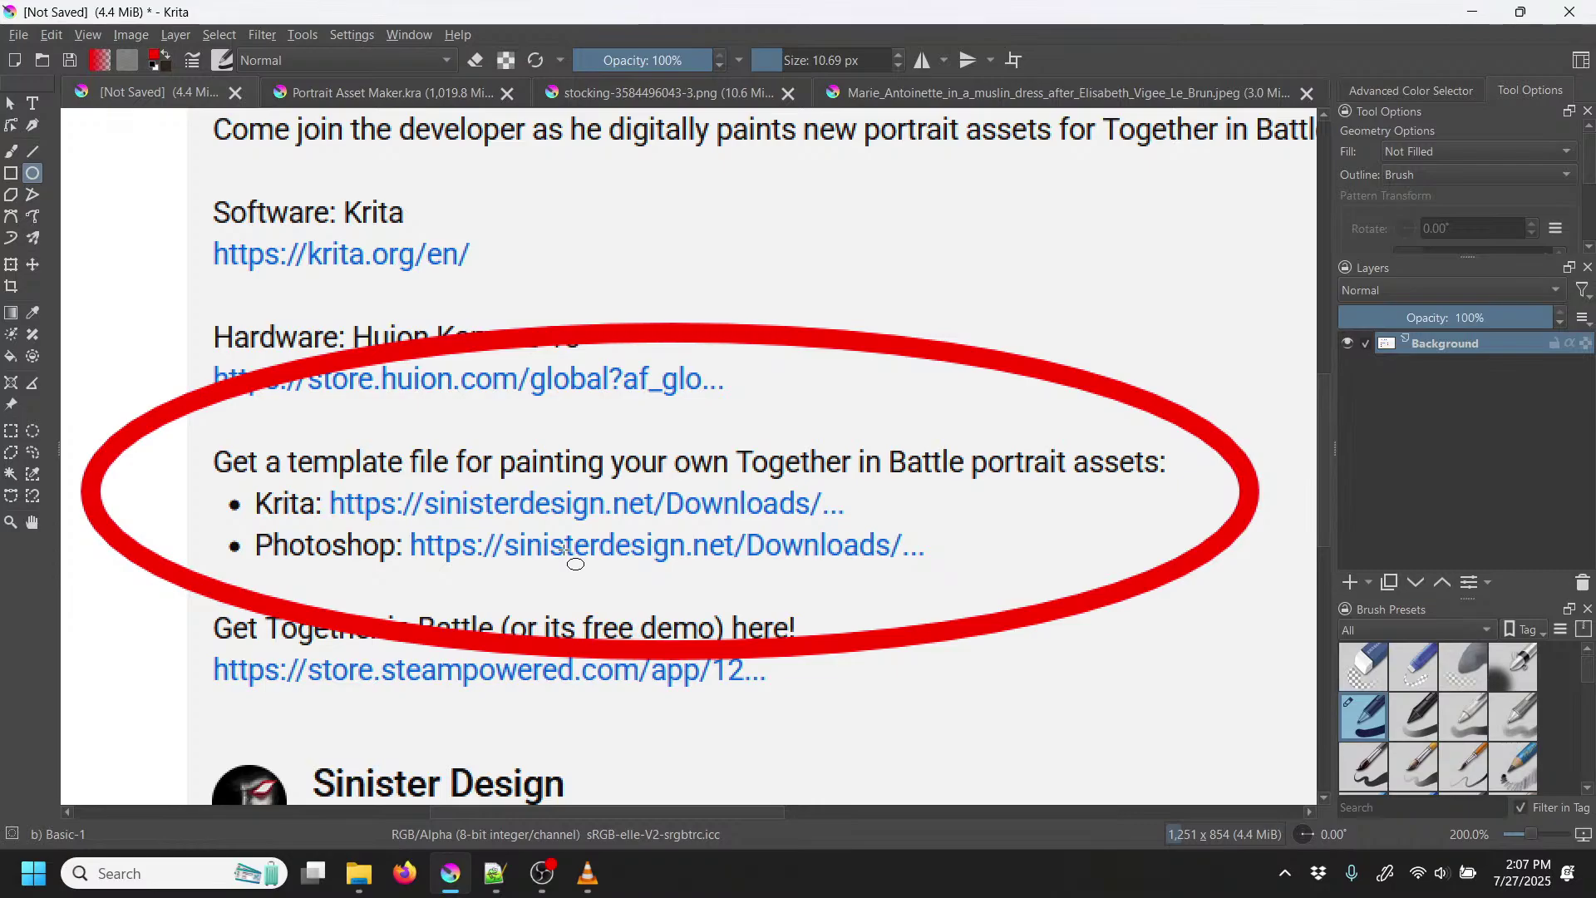
# Step: Undo the template links ellipse, circle the Together in Battle store link in red, and undo that ellipse as well
pyautogui.hotkey('ctrl', 'z')
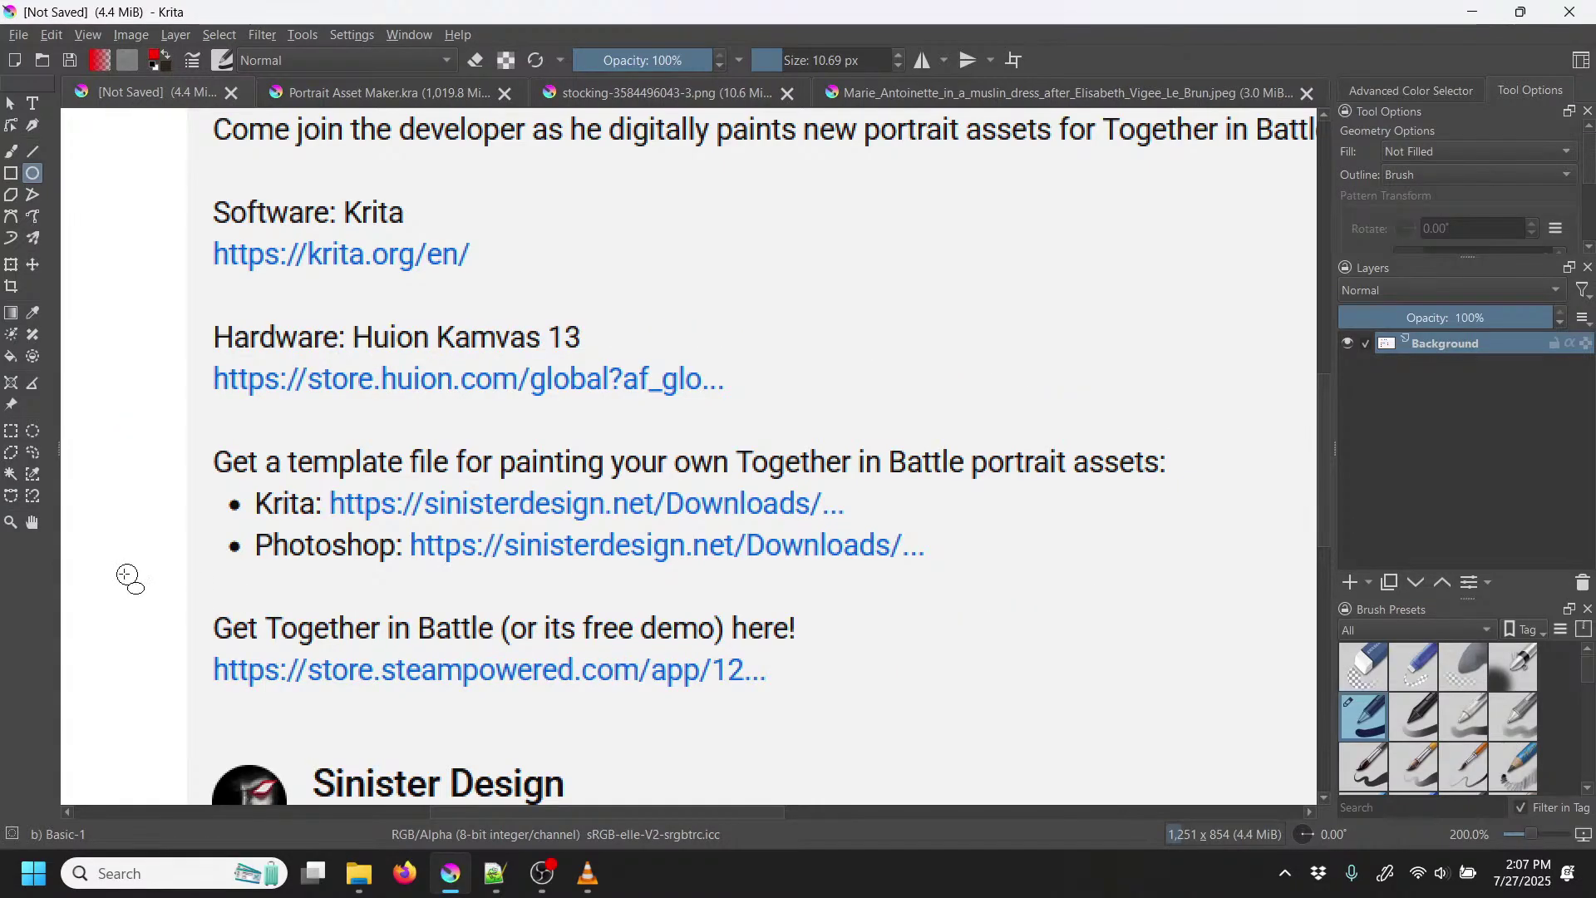
pyautogui.moveTo(126, 575)
pyautogui.mouseDown()
pyautogui.moveTo(652, 712)
pyautogui.moveTo(894, 731)
pyautogui.moveTo(900, 748)
pyautogui.mouseUp()
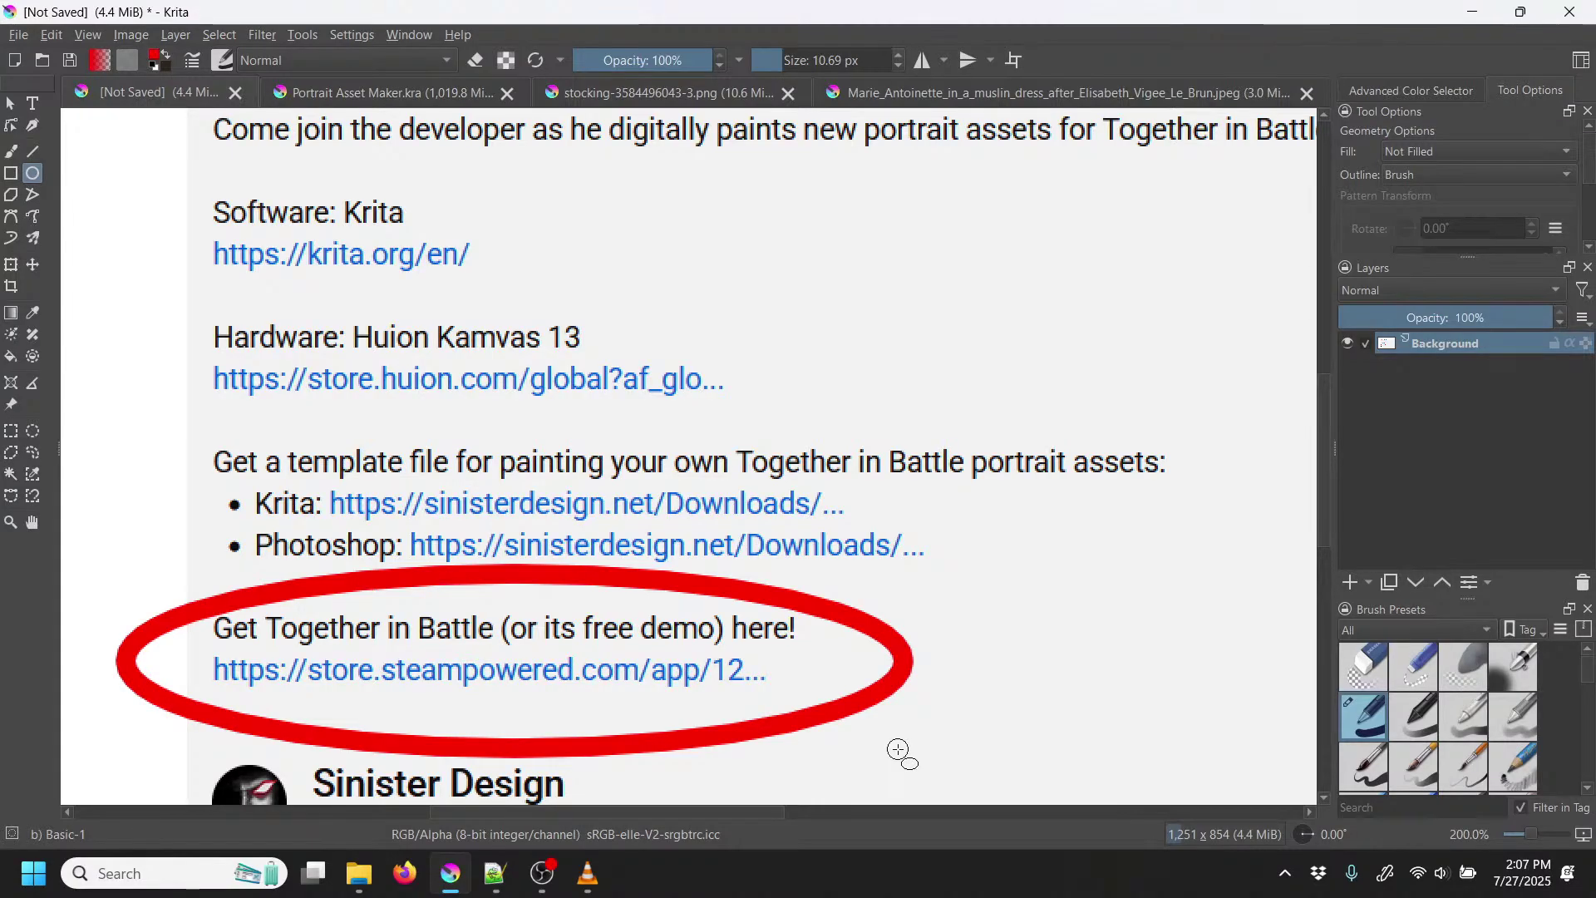
pyautogui.hotkey('ctrl', 'z')
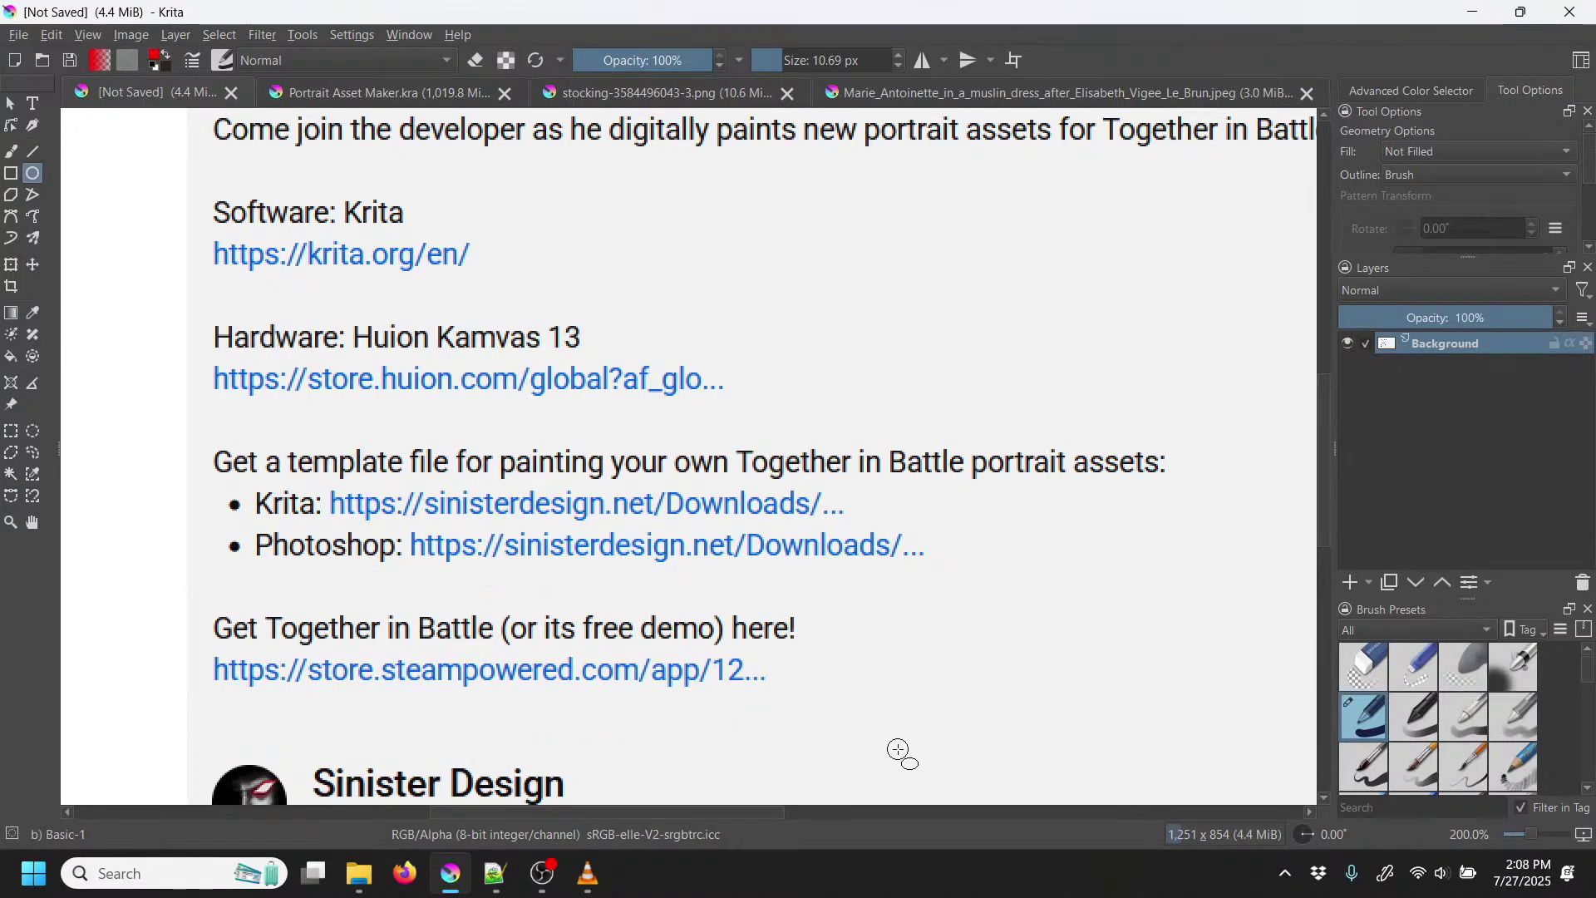
# Step: Close the unsaved video page screenshot and collapse the Human layer group in Portrait Asset Maker.kra, keeping Human selected
pyautogui.click(232, 92)
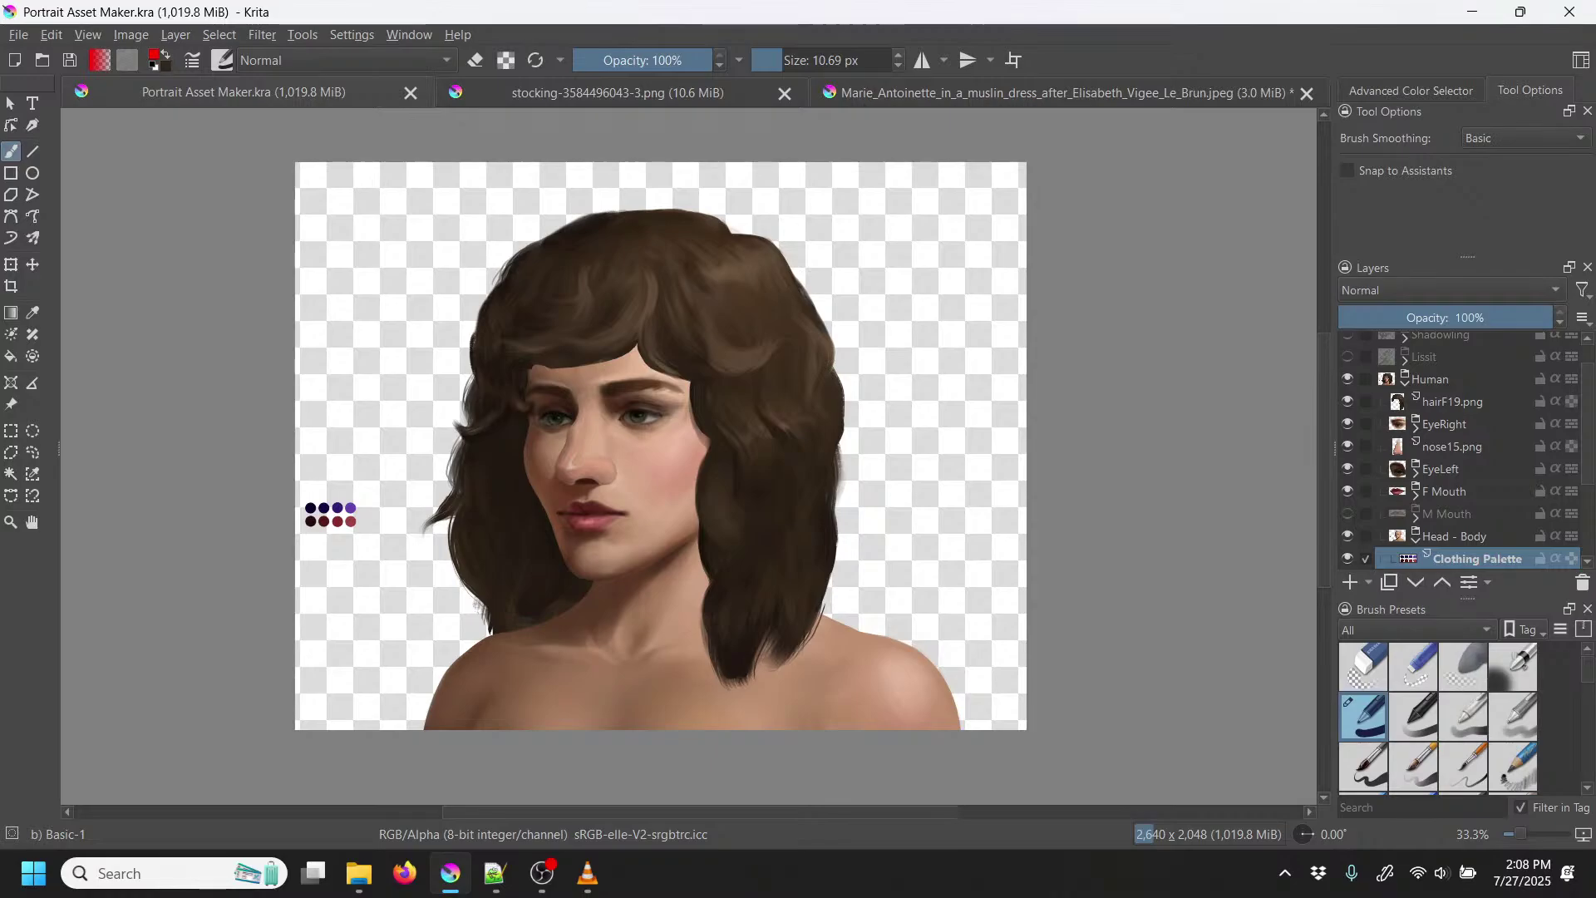
pyautogui.scroll(1, 1593, 422)
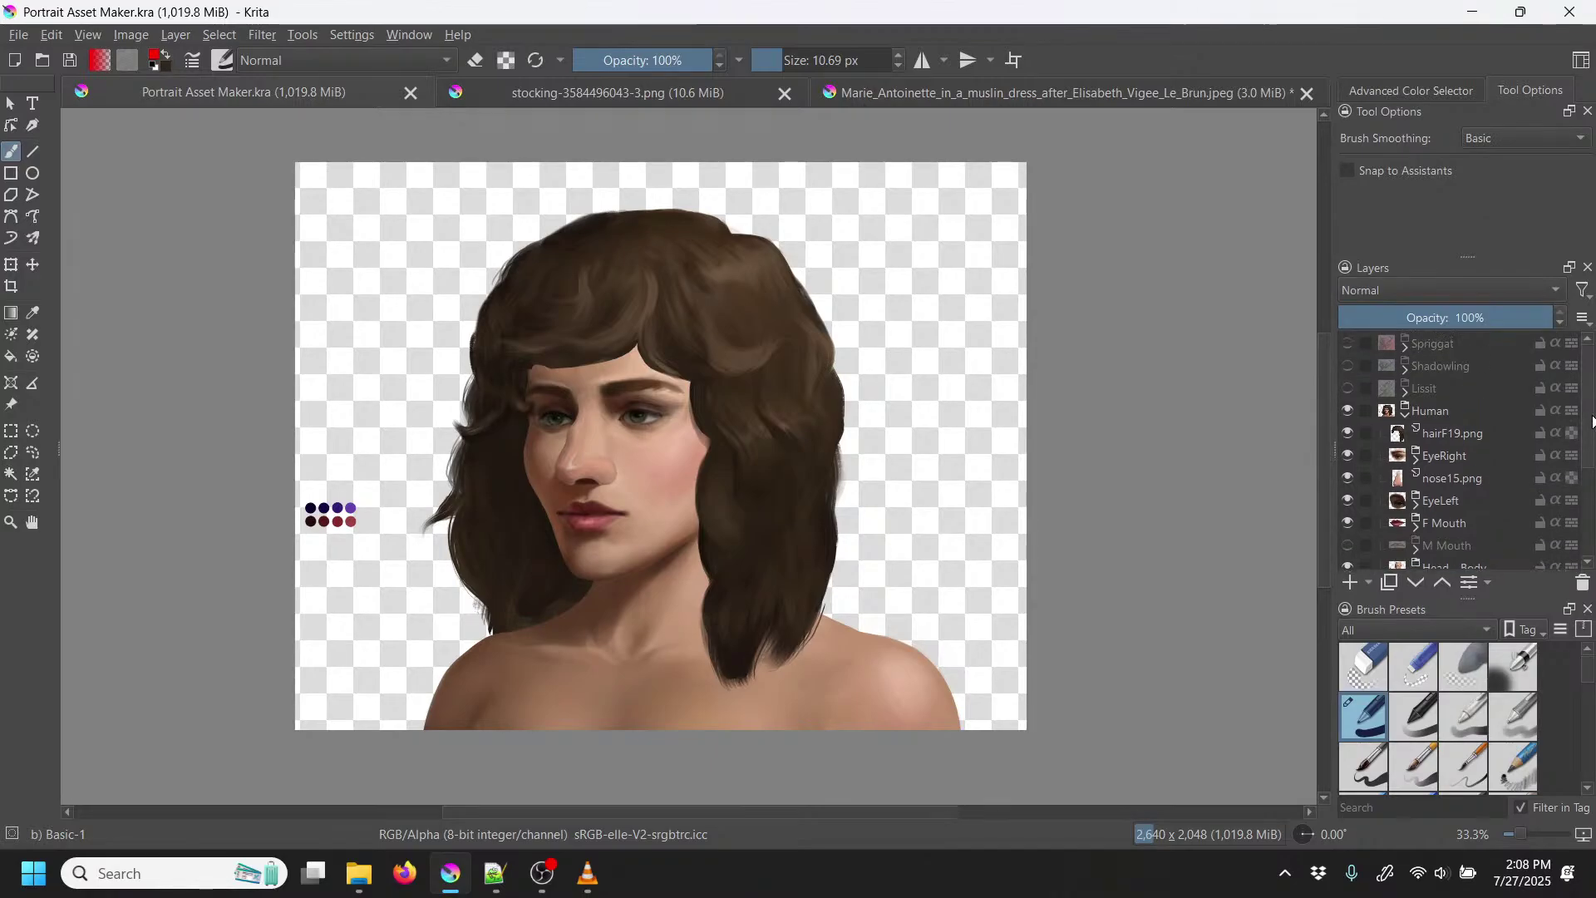
pyautogui.click(1406, 414)
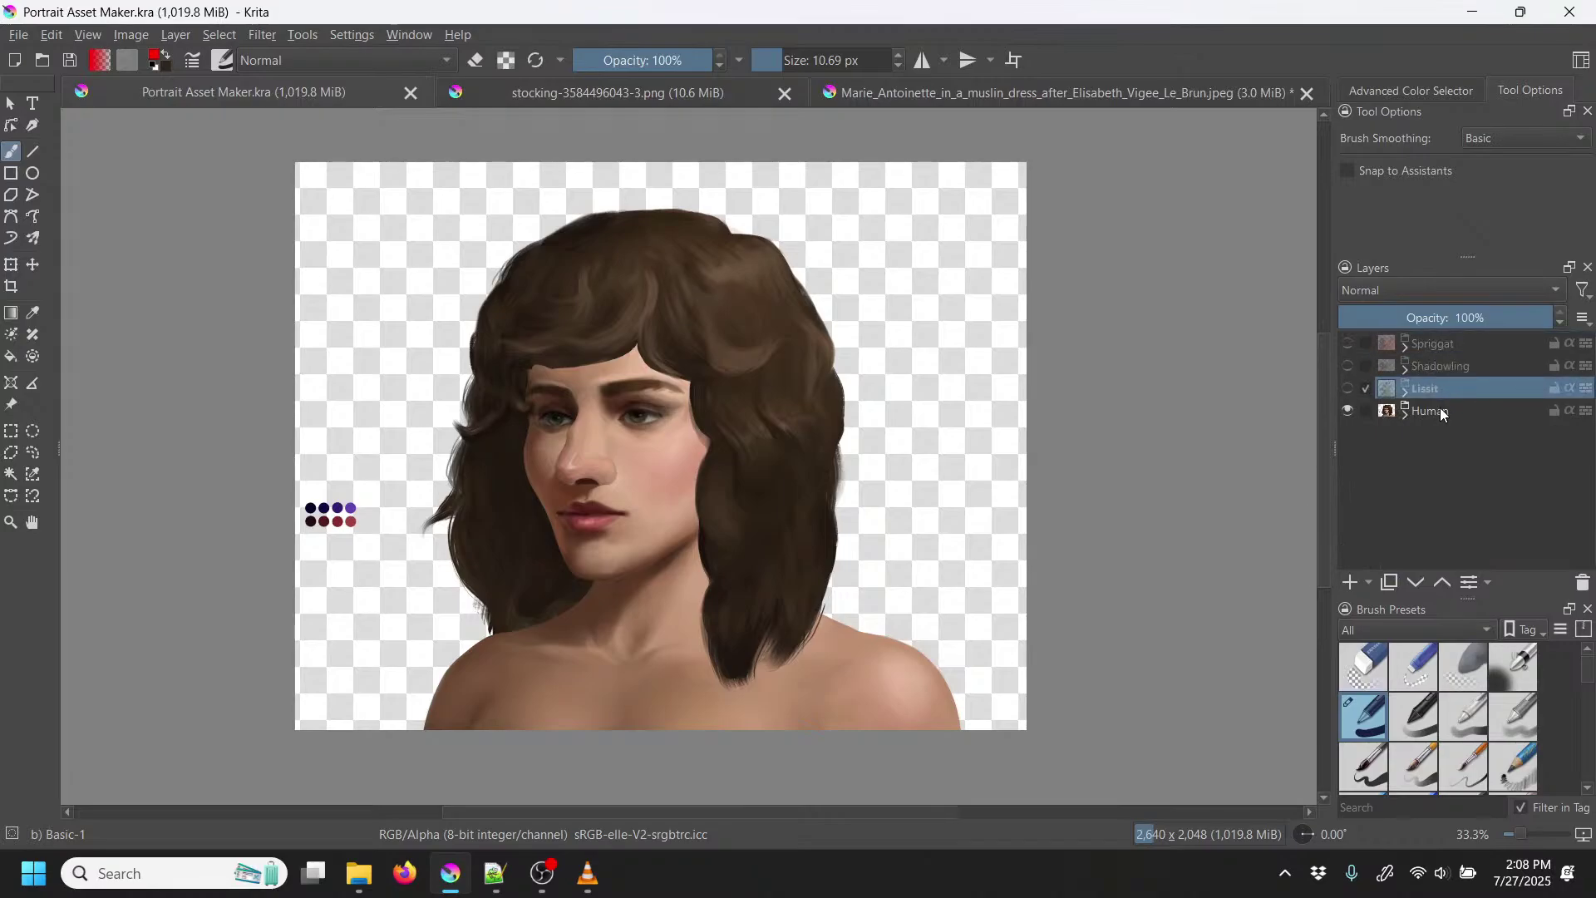
pyautogui.click(1440, 407)
# Step: Hide the Human group and view the Lissit, Shadowling and Spriggat groups one at a time
pyautogui.click(1348, 410)
pyautogui.click(1349, 388)
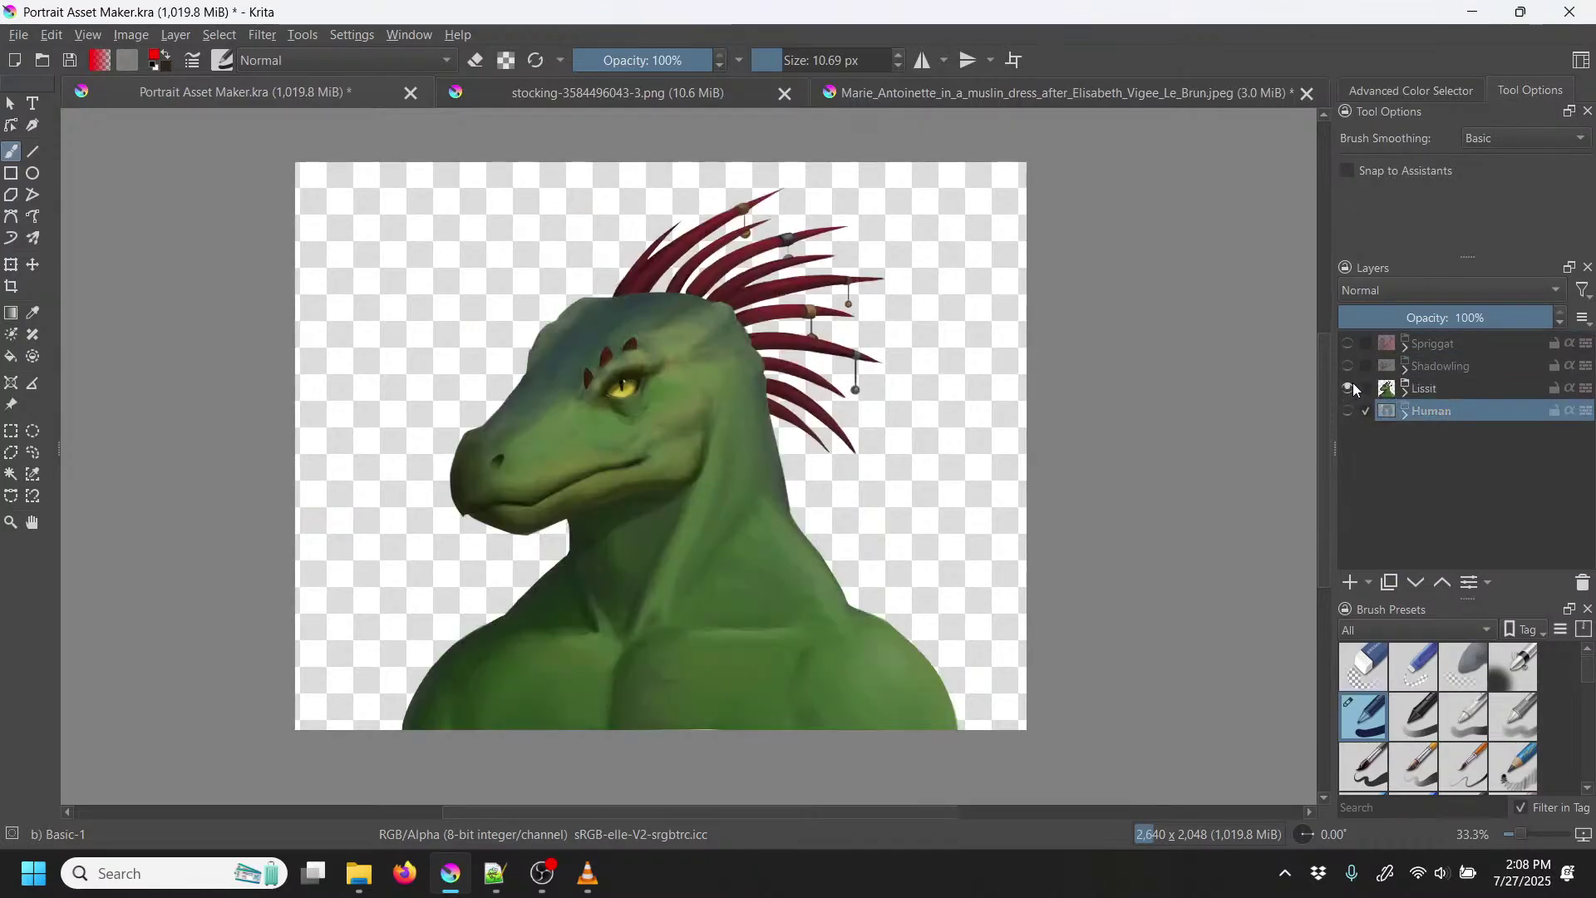
pyautogui.click(1348, 389)
pyautogui.click(1348, 366)
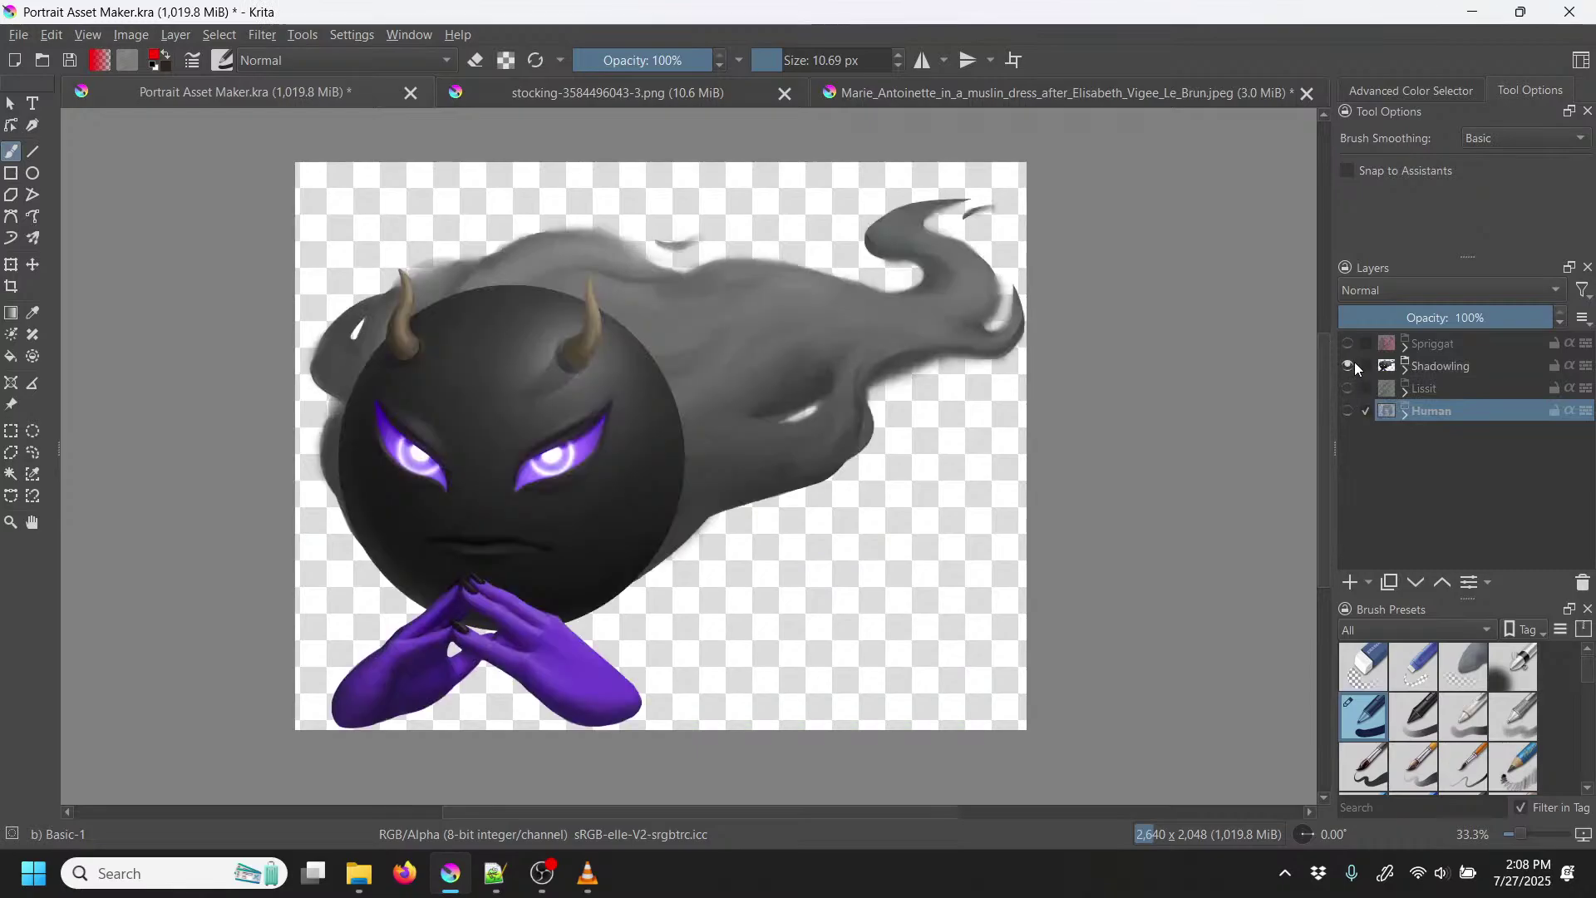
pyautogui.click(1347, 366)
pyautogui.click(1348, 344)
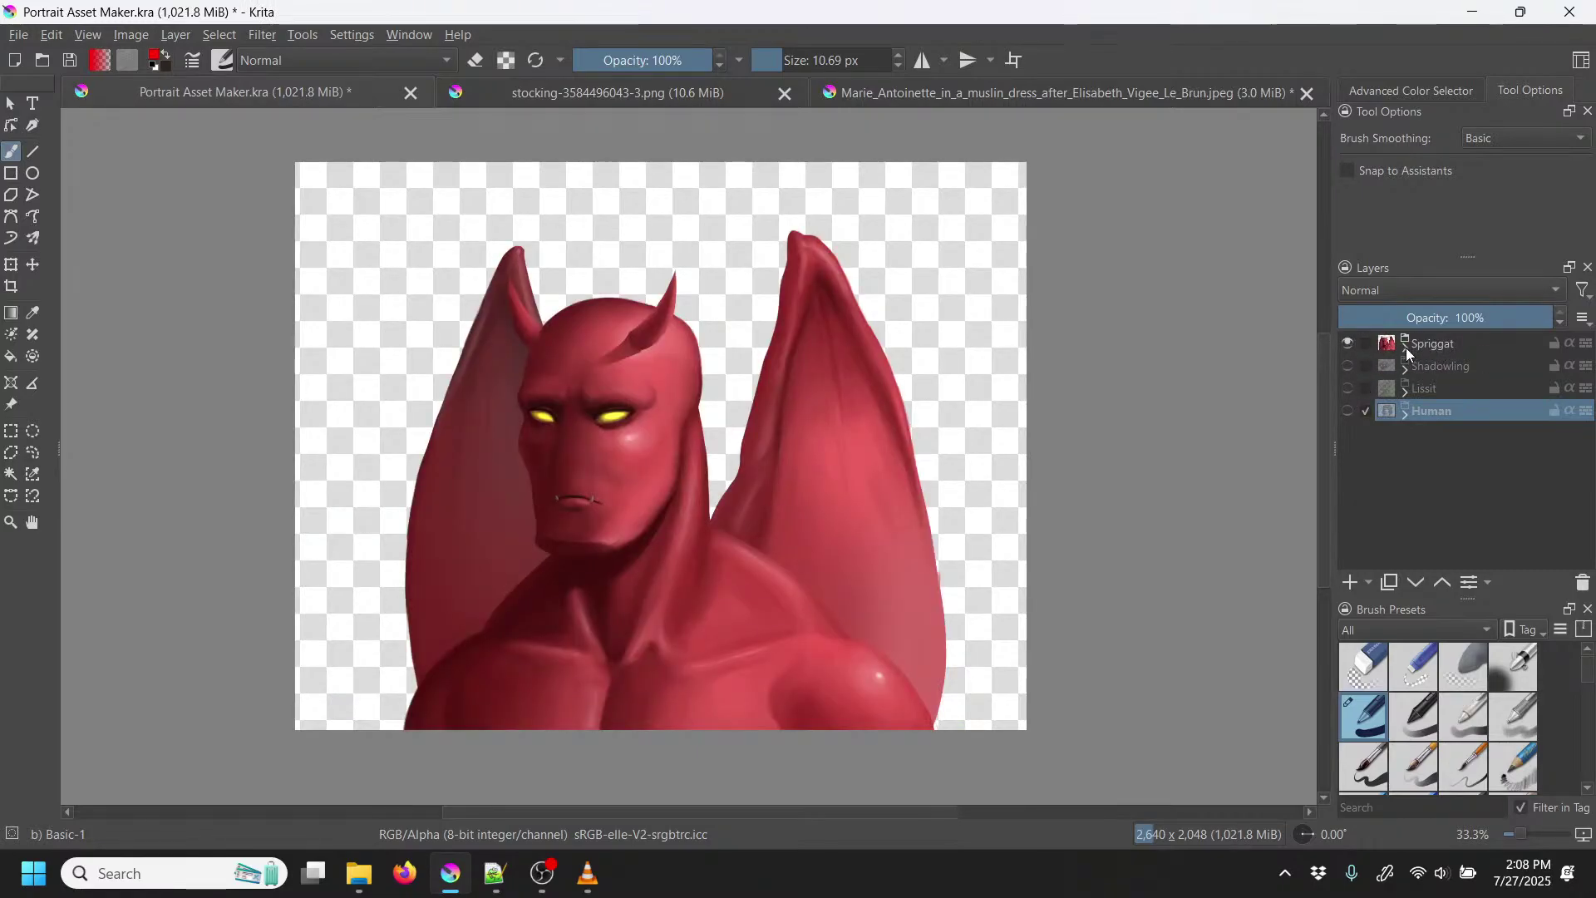
# Step: Expand the Spriggat group, show and hide its Frame layer to view the portrait boundary, and collapse the group
pyautogui.click(1405, 348)
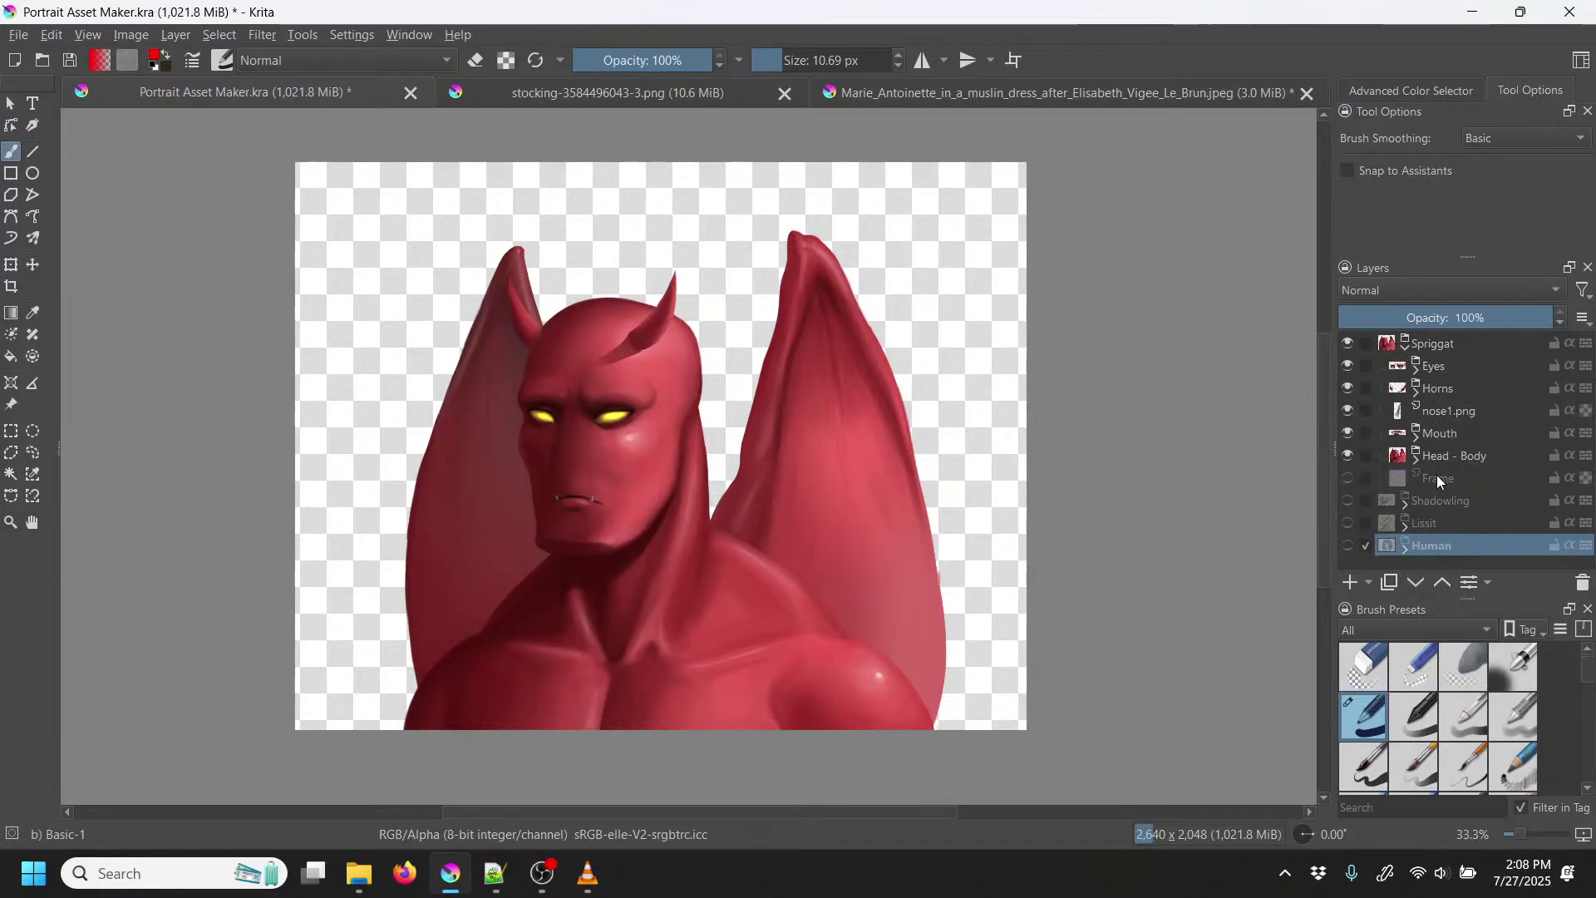
pyautogui.click(1348, 478)
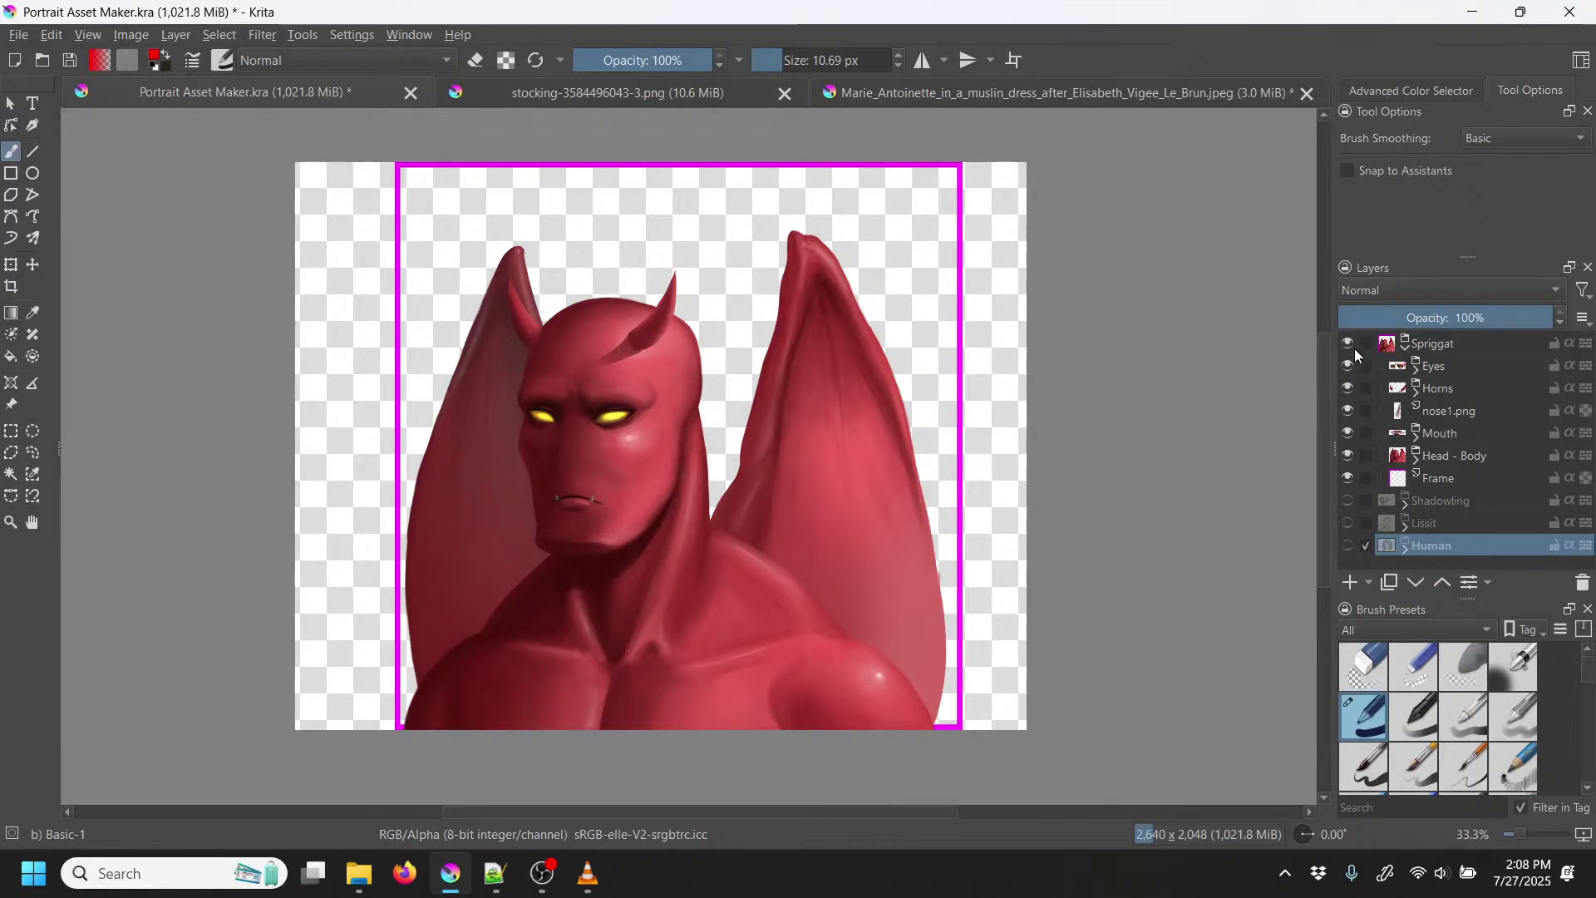
pyautogui.click(1349, 477)
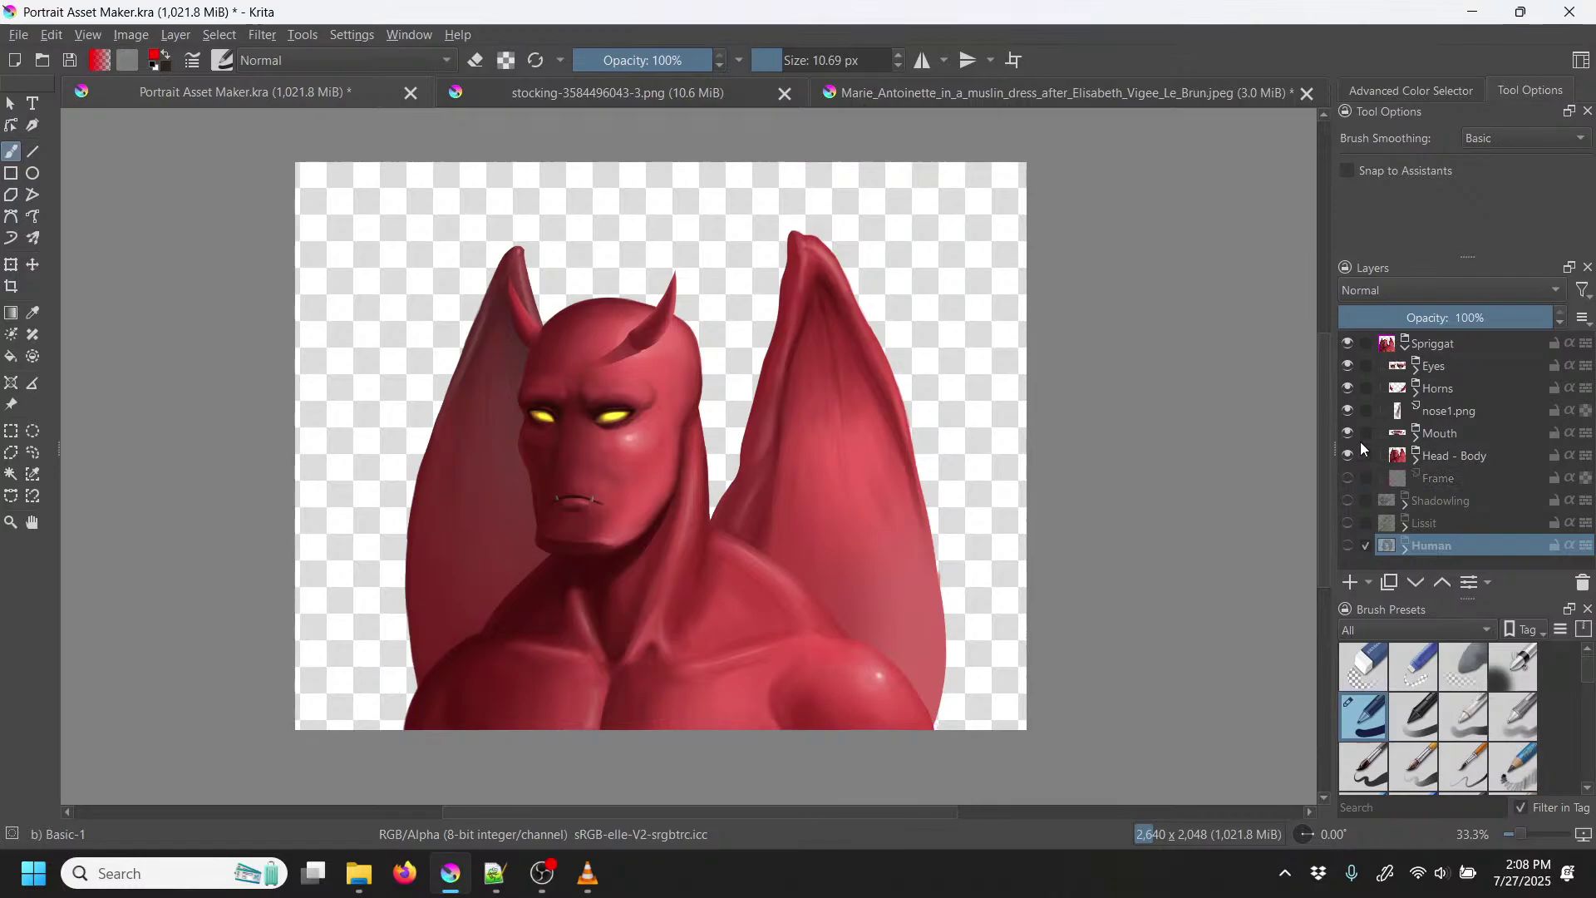
pyautogui.click(1406, 342)
# Step: Hide the Spriggat group, make the Human group visible again and expand its layers
pyautogui.click(1348, 343)
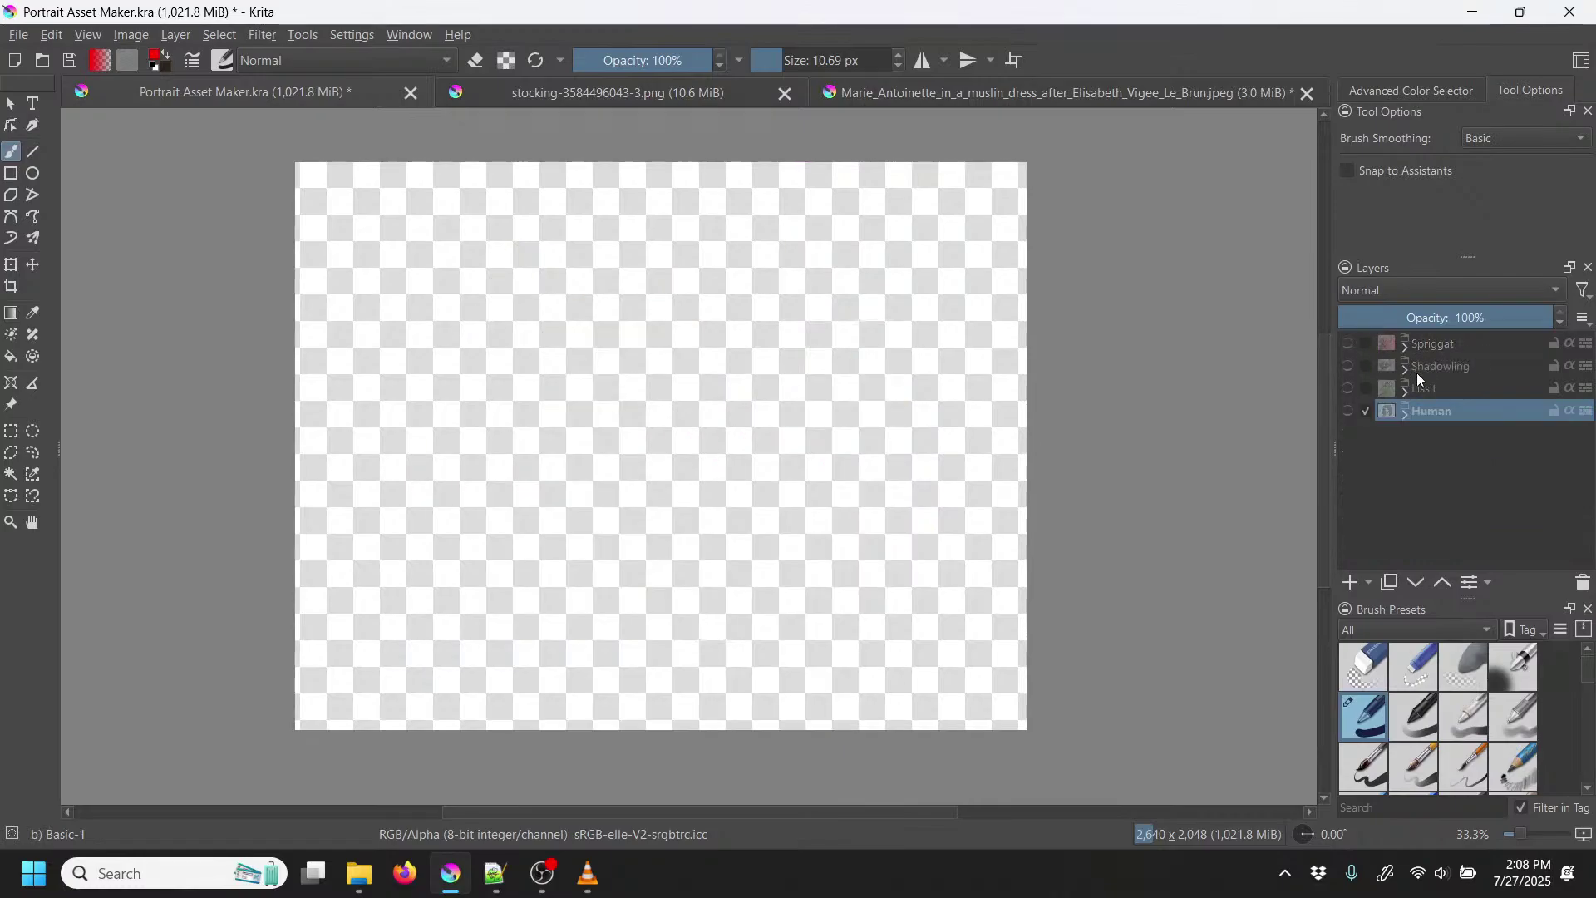
pyautogui.click(1348, 410)
pyautogui.click(1406, 413)
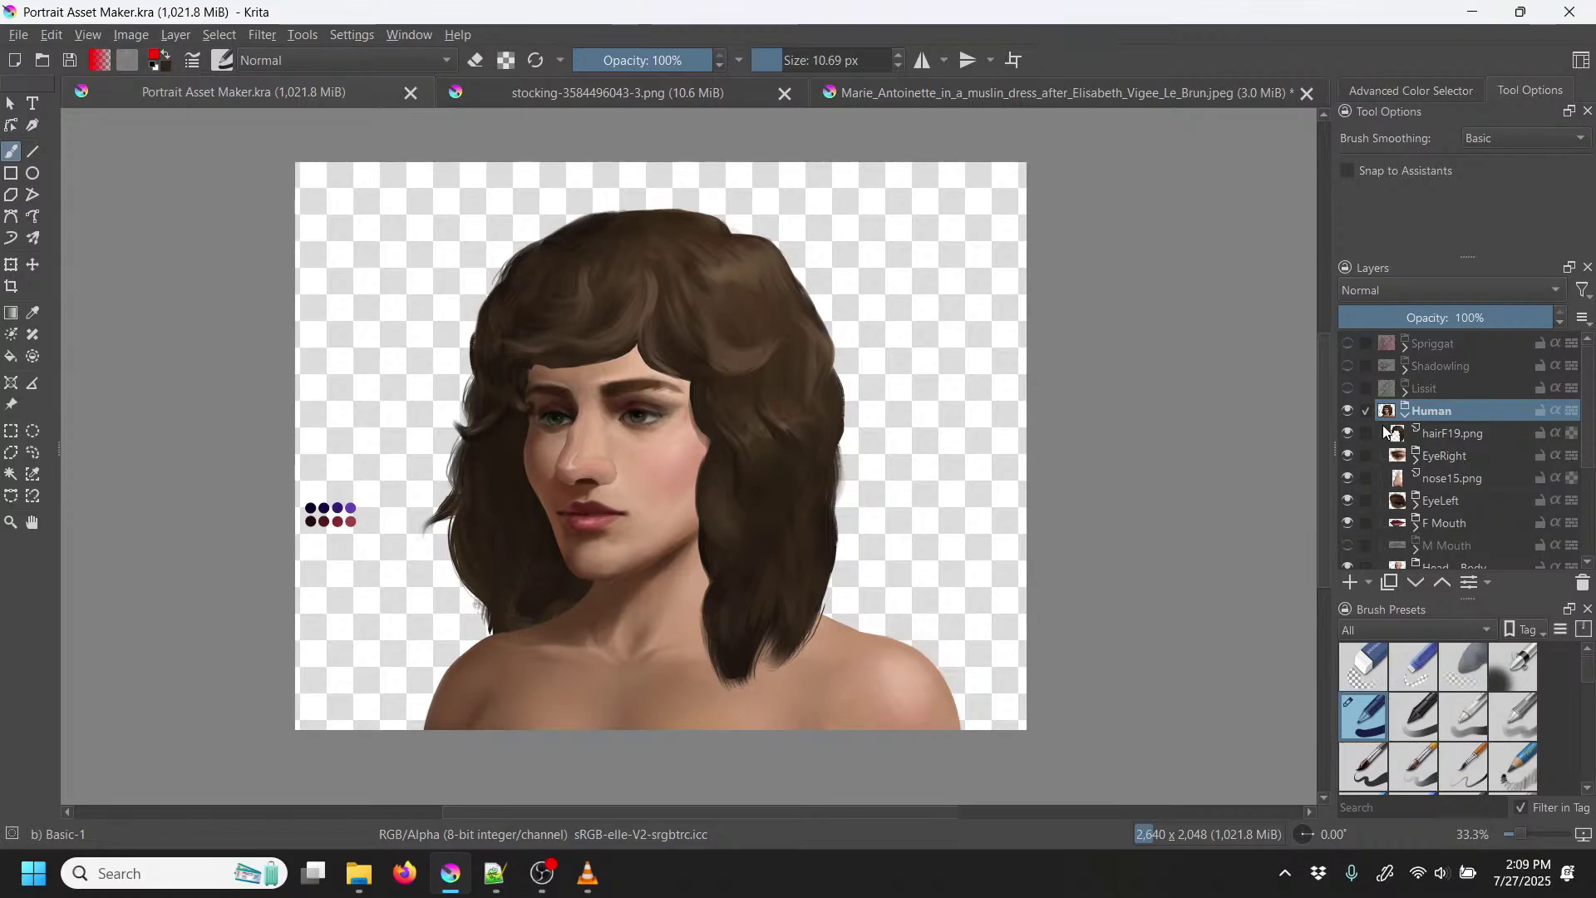
pyautogui.press('+')
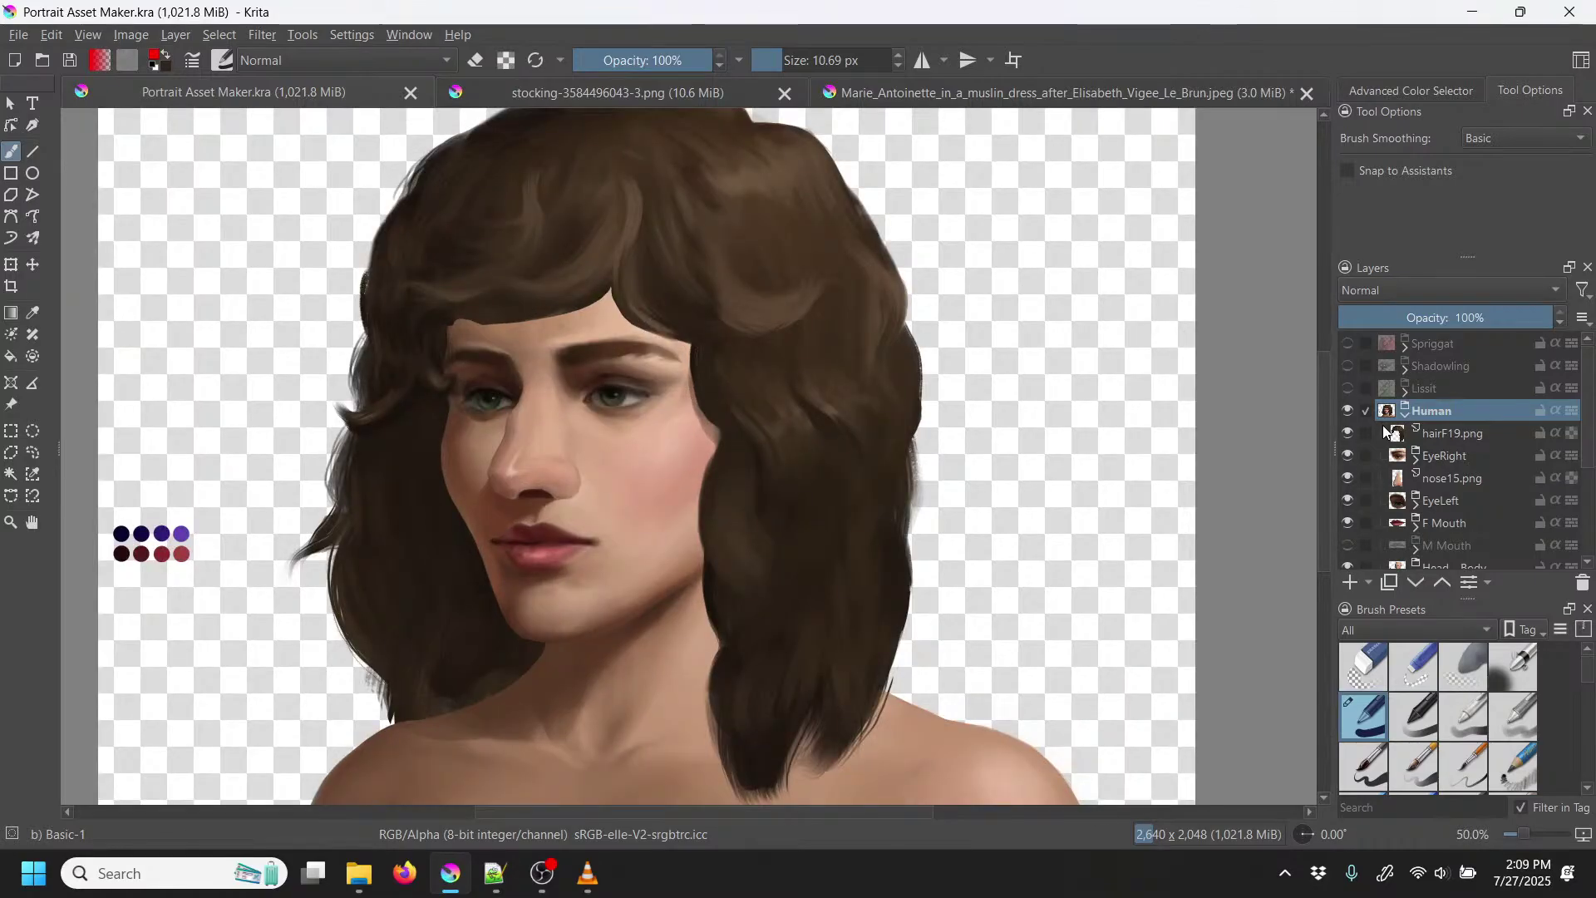
pyautogui.moveTo(964, 542); pyautogui.dragTo(1002, 450)
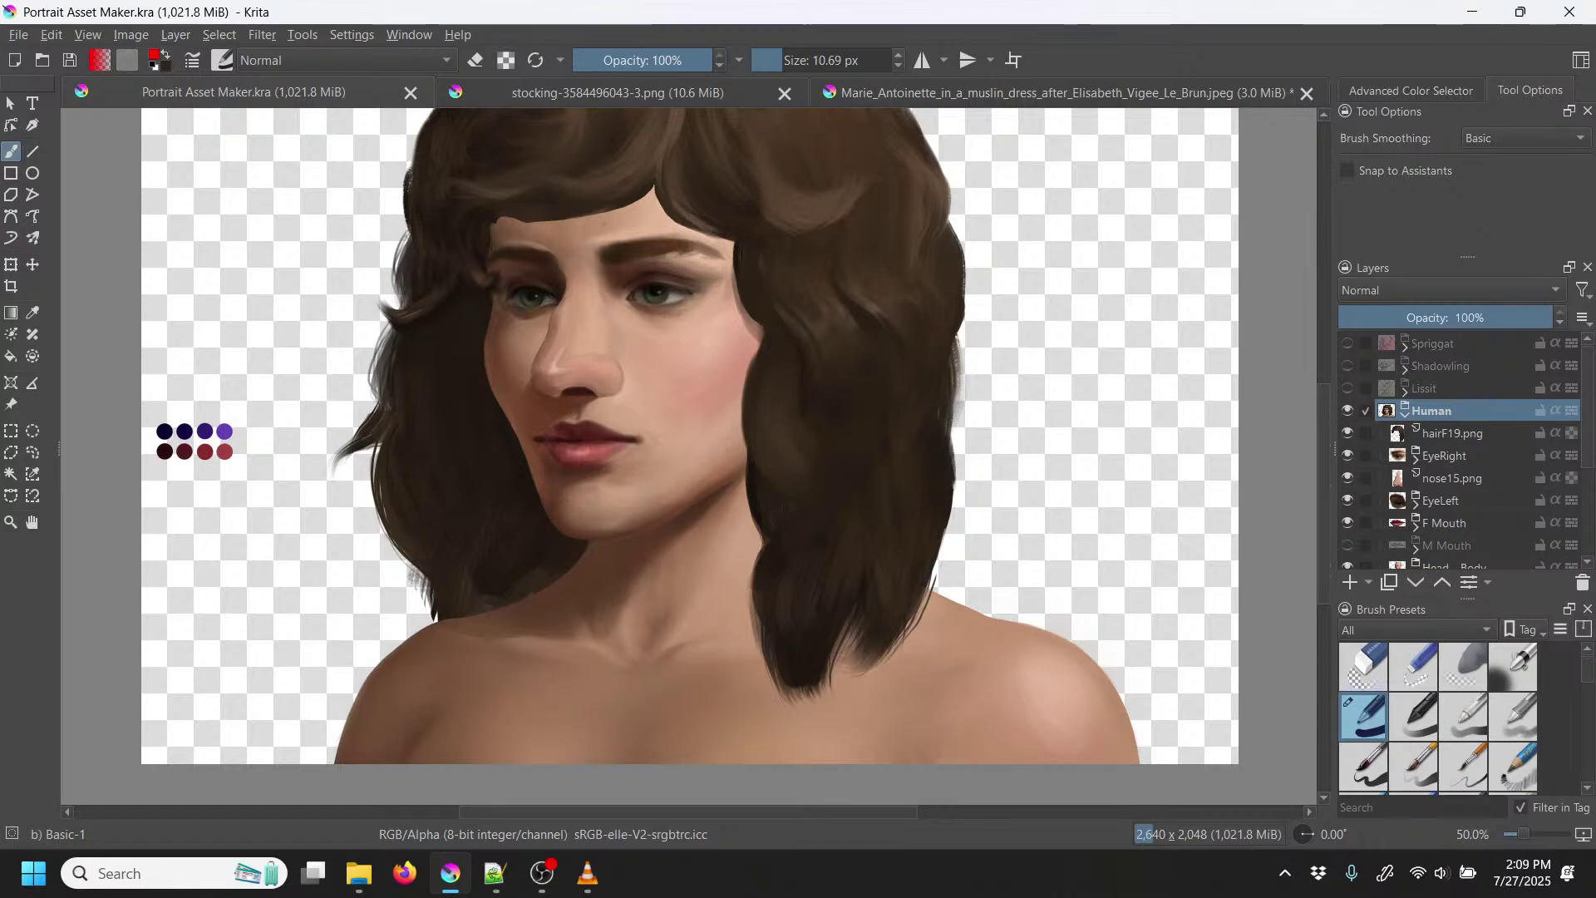
# Step: Examine the stocking character image and the Marie Antoinette muslin dress painting as references, and return to the portrait document
pyautogui.click(670, 93)
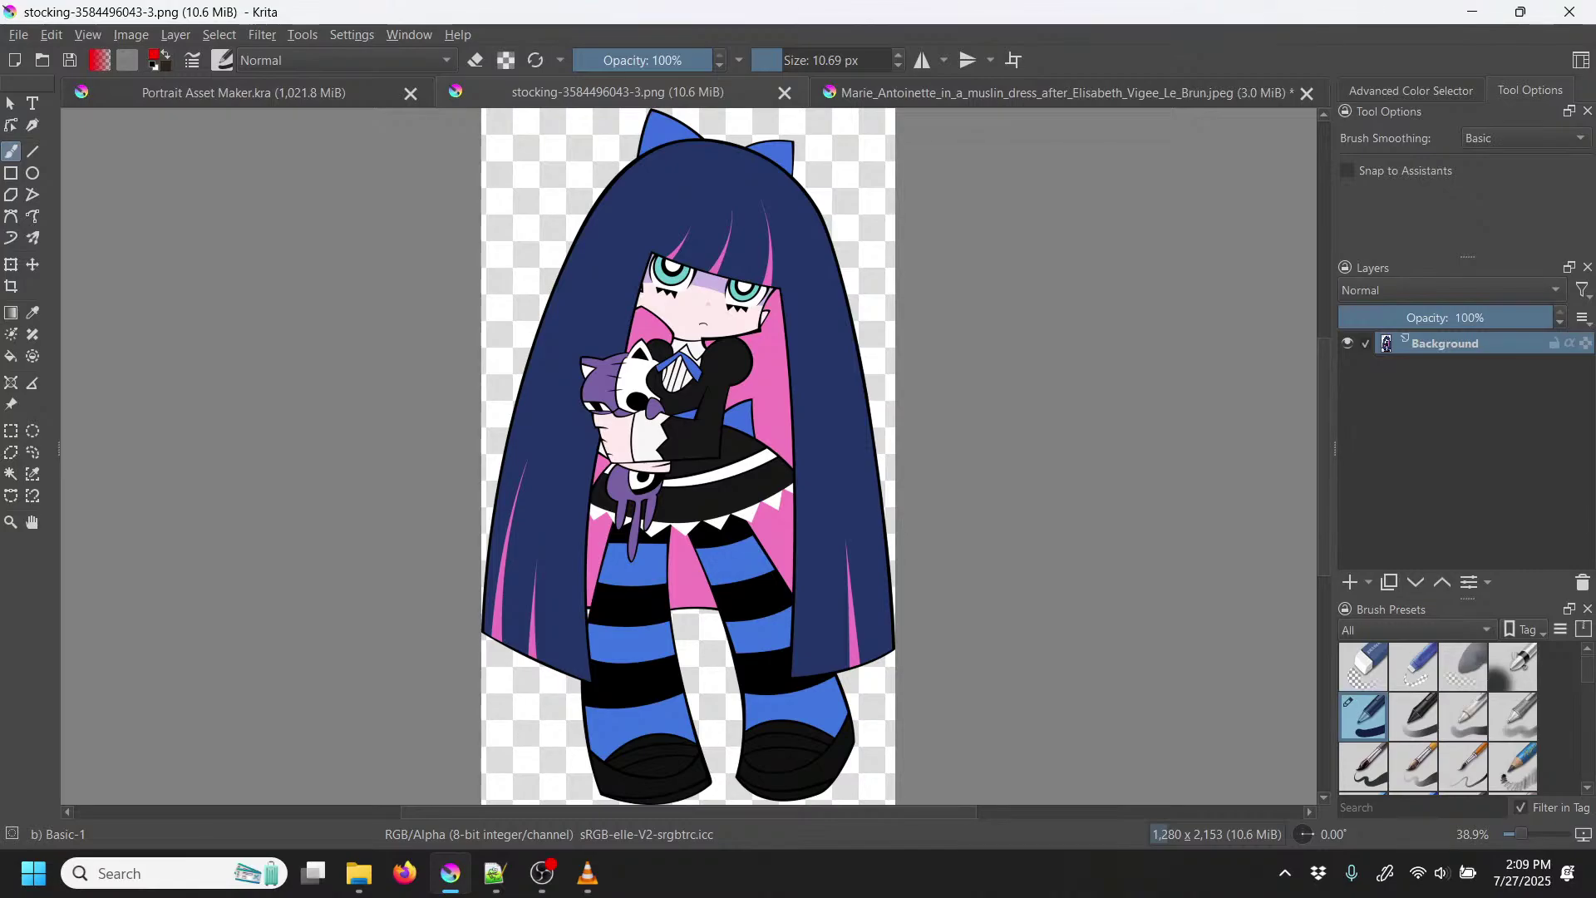
pyautogui.click(1078, 92)
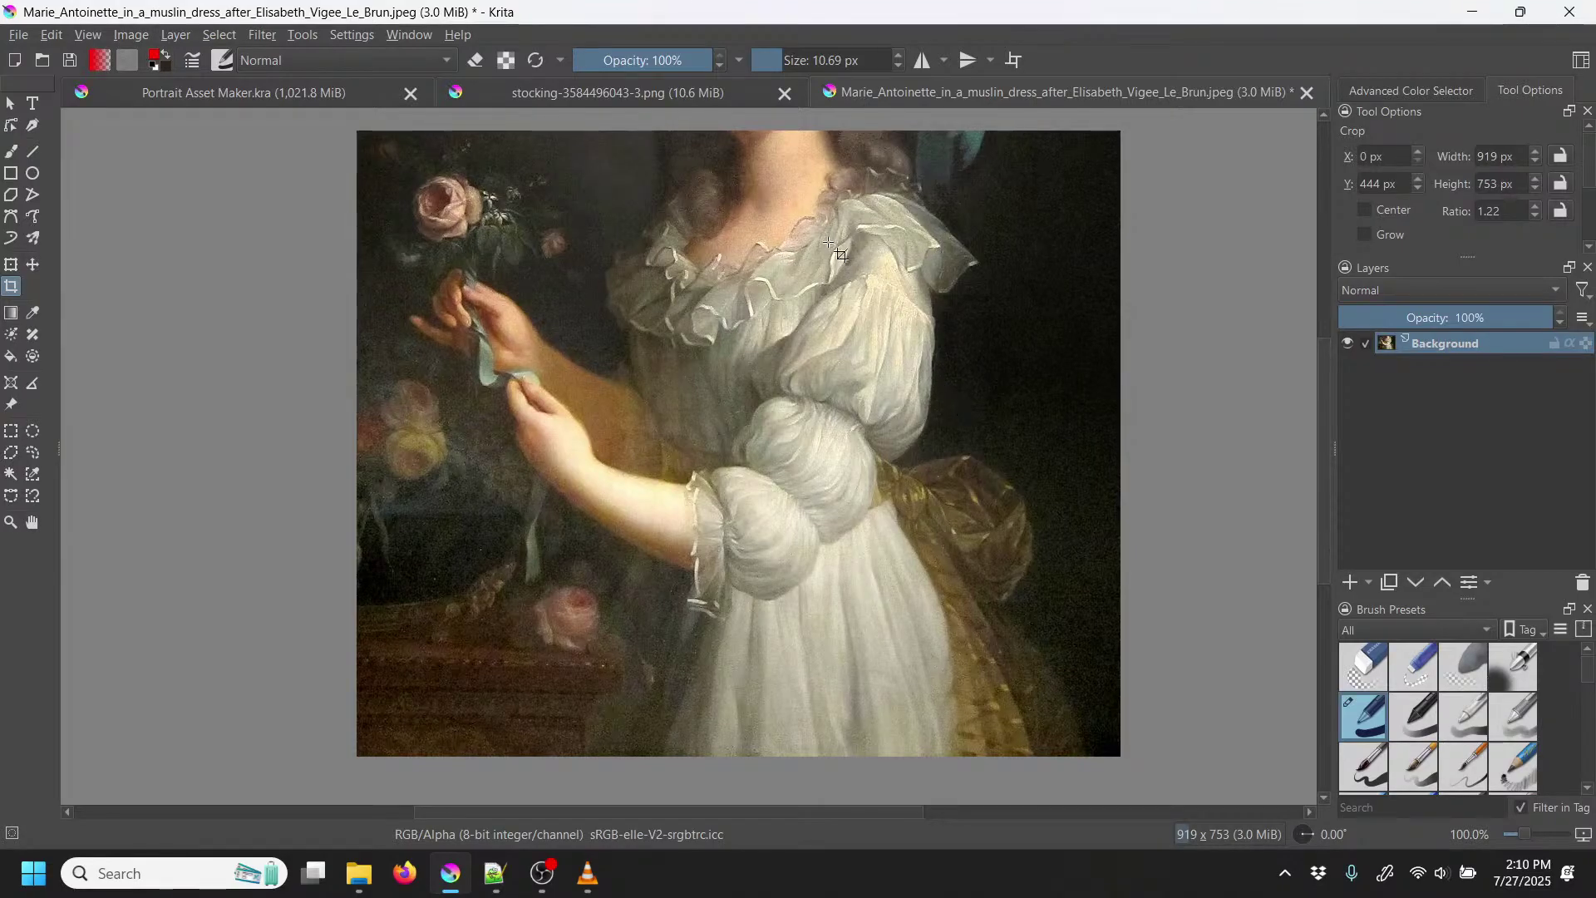
pyautogui.click(322, 98)
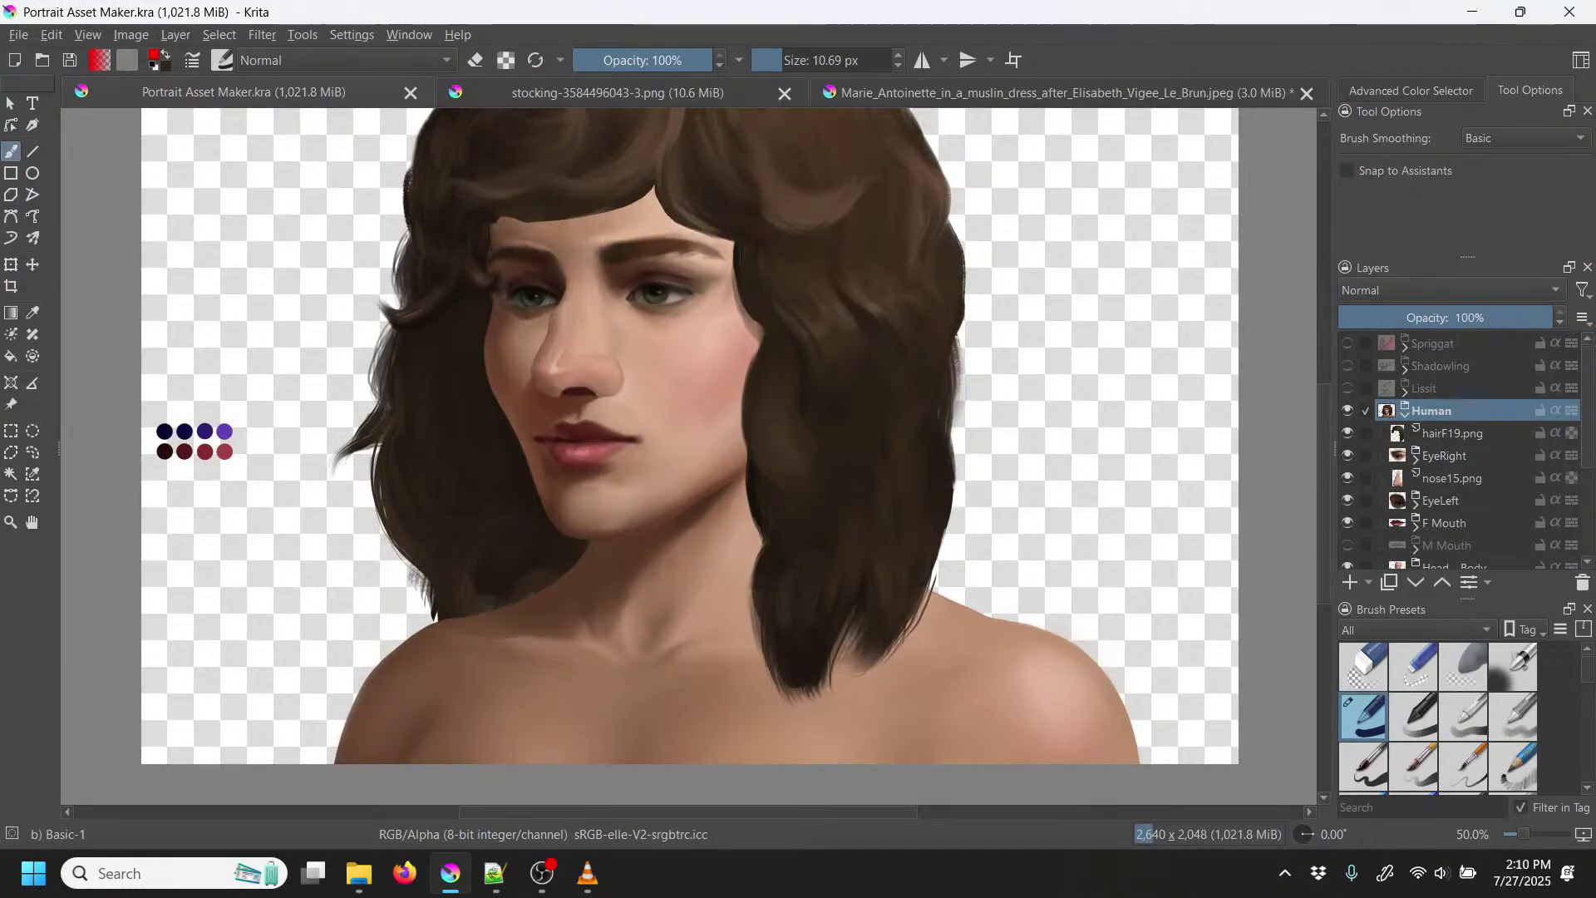
# Step: Toggle the visibility of EyeLeft, nose15.png and EyeRight in the Human group off and on to check each part
pyautogui.moveTo(1588, 432); pyautogui.dragTo(1578, 463)
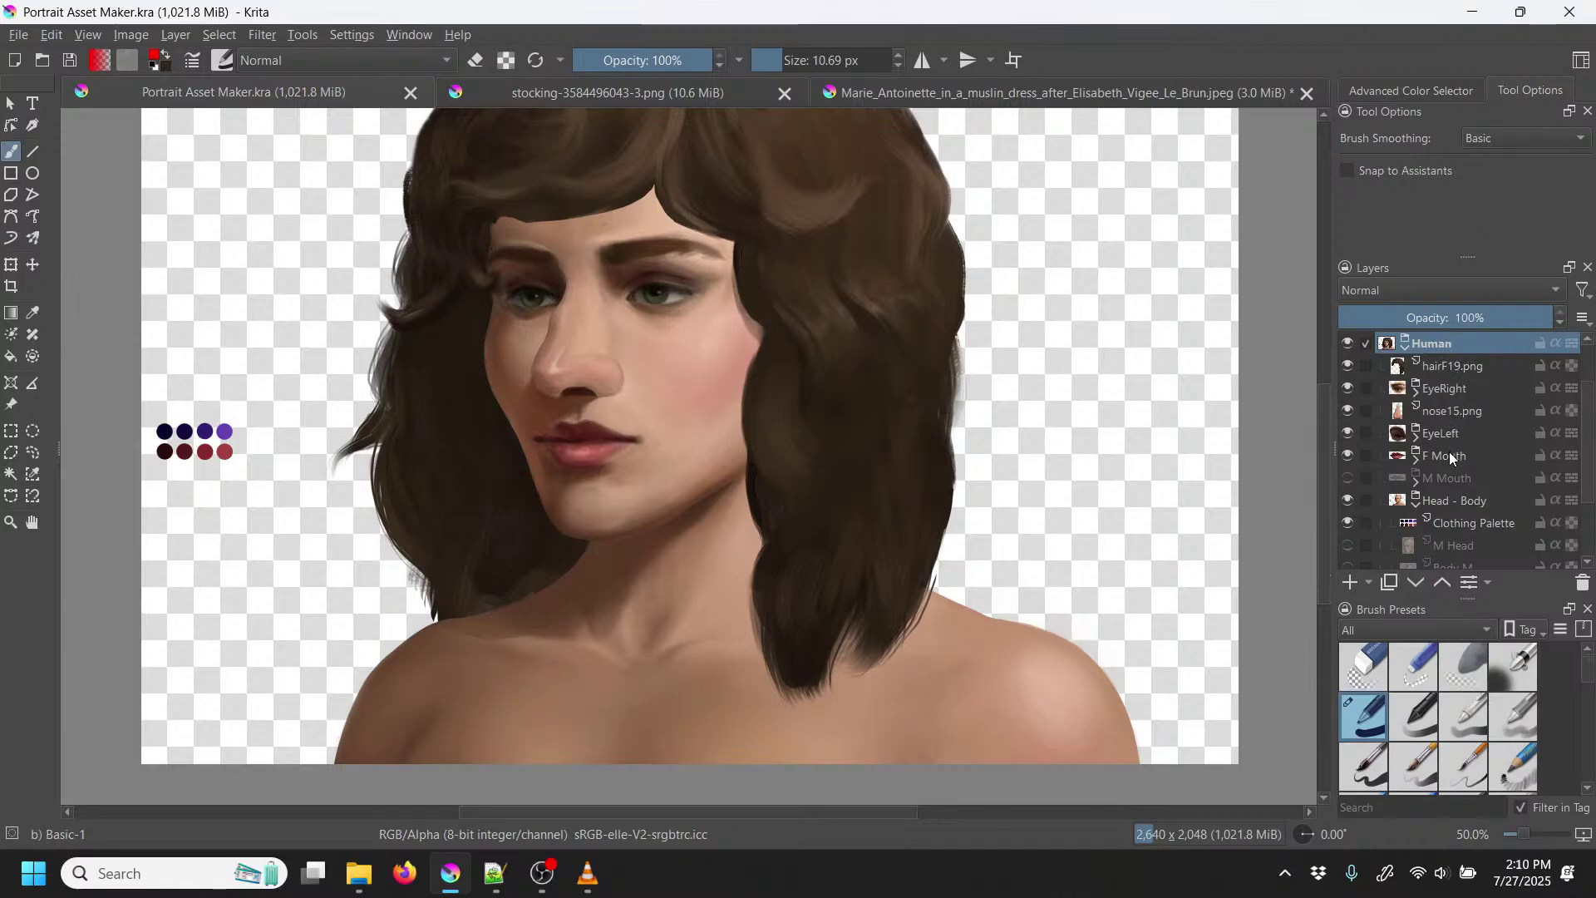
pyautogui.click(1354, 432)
pyautogui.click(1353, 433)
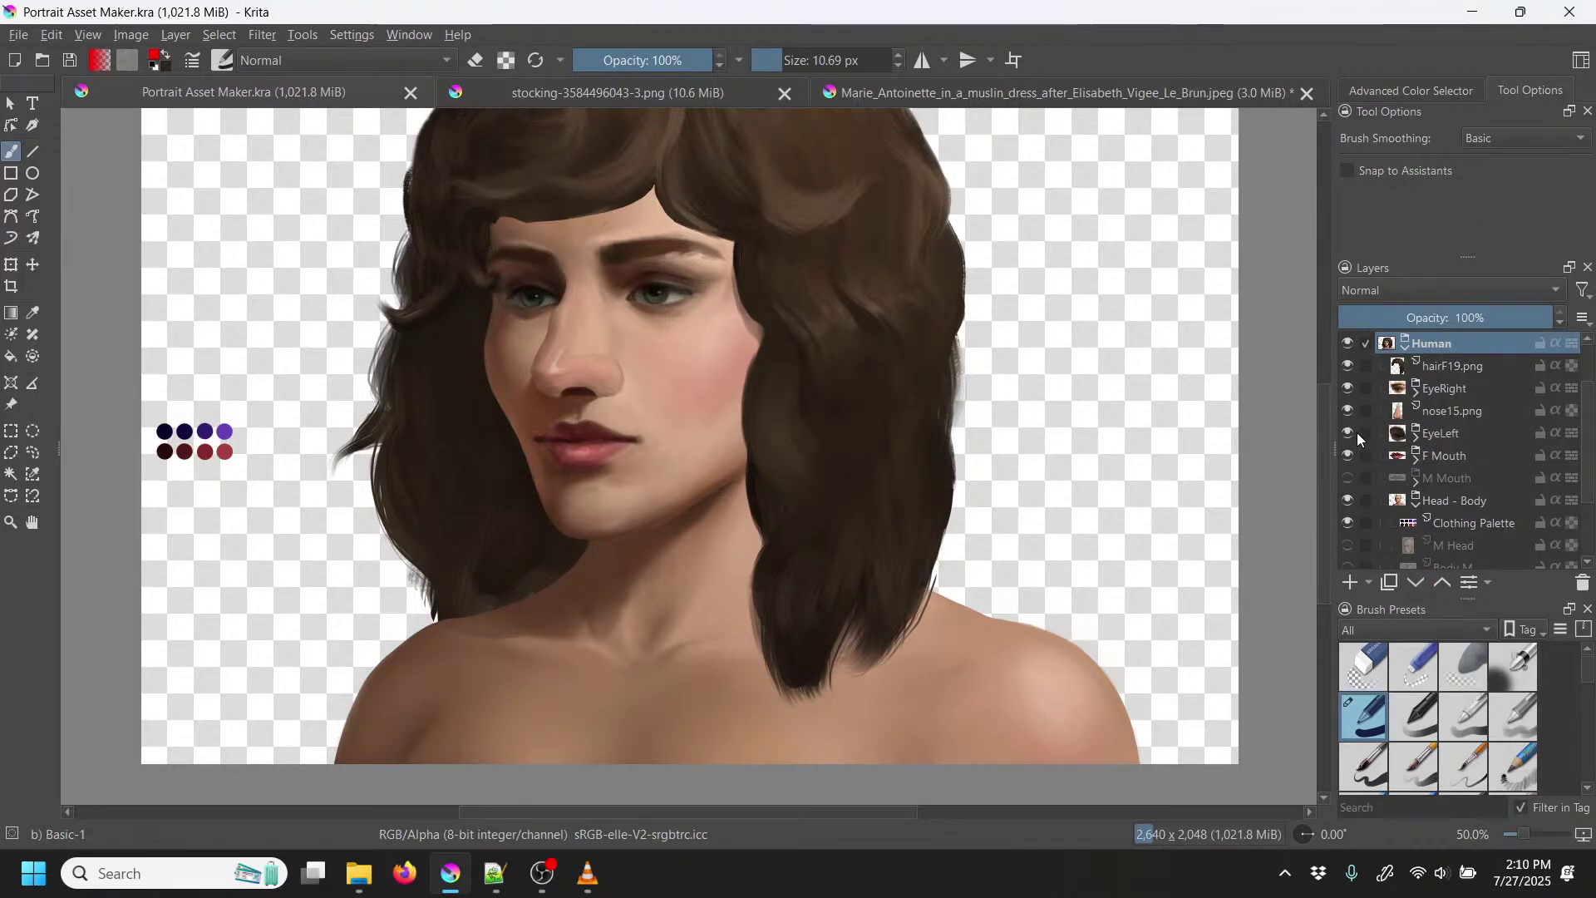
pyautogui.click(1348, 411)
pyautogui.click(1348, 408)
pyautogui.click(1348, 384)
pyautogui.click(1348, 385)
# Step: Toggle the Human group's Head - Body subgroup off and on, and select that subgroup
pyautogui.scroll(-3, 1583, 437)
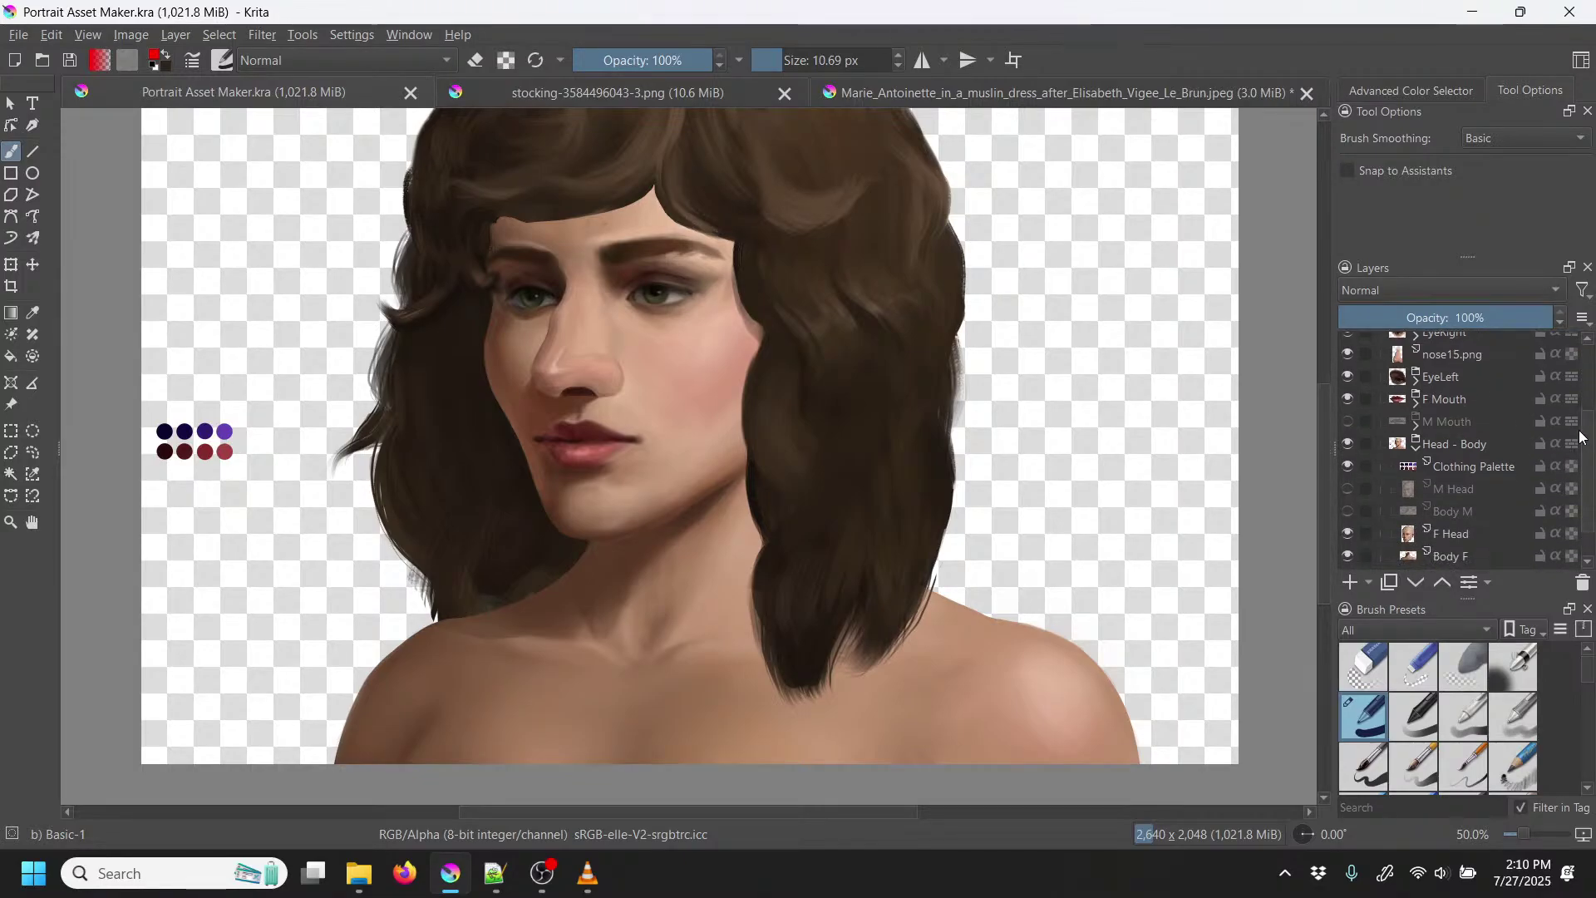
pyautogui.click(1348, 446)
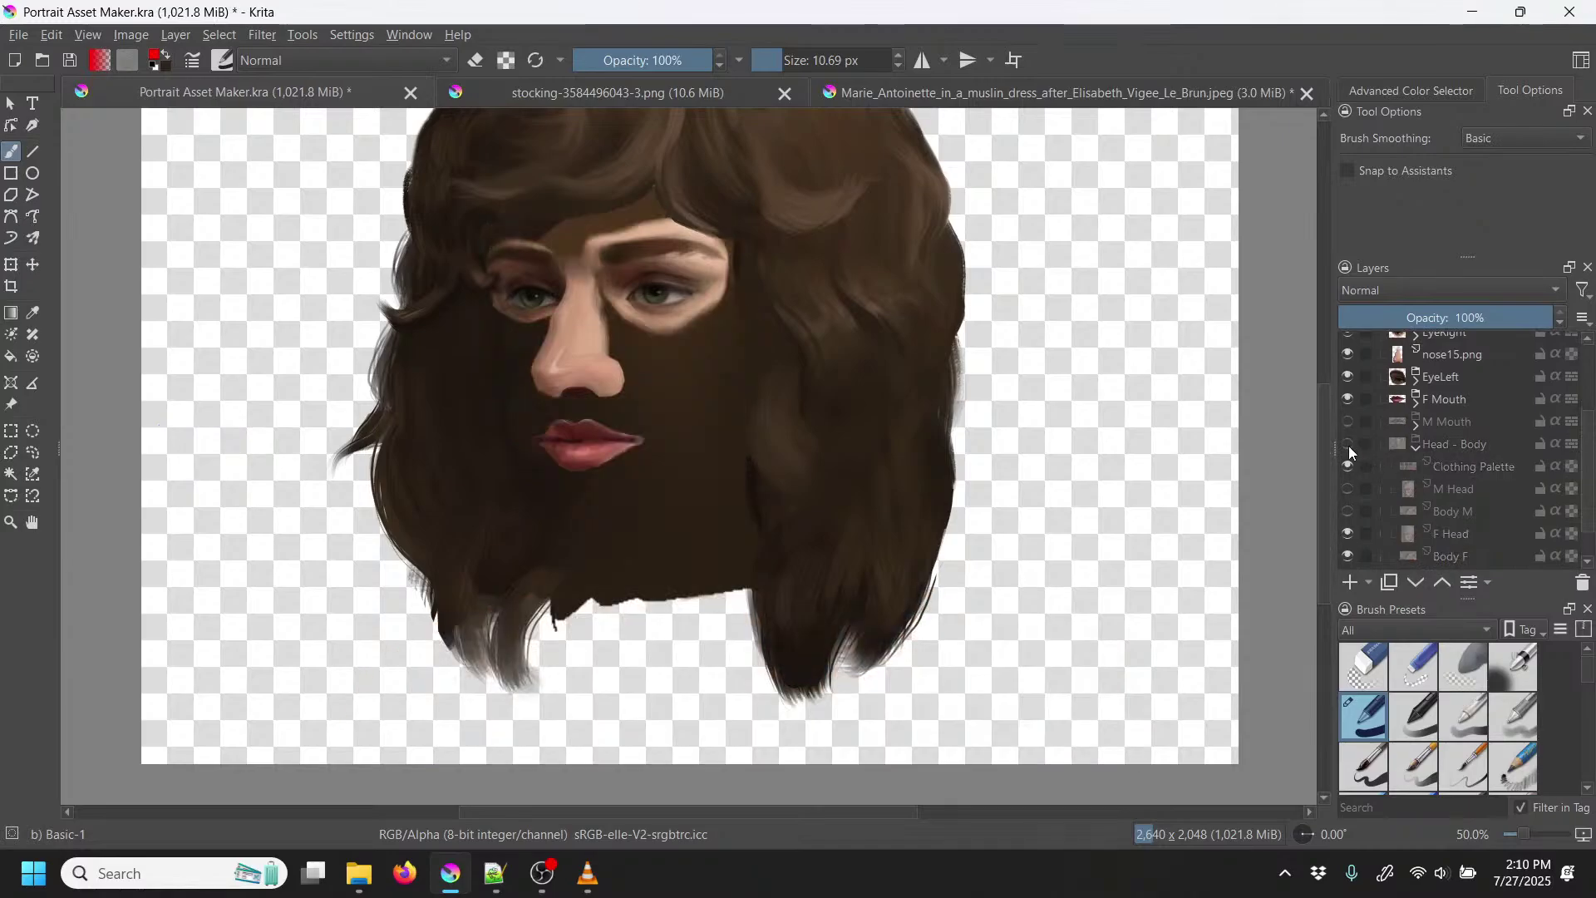
pyautogui.click(1348, 446)
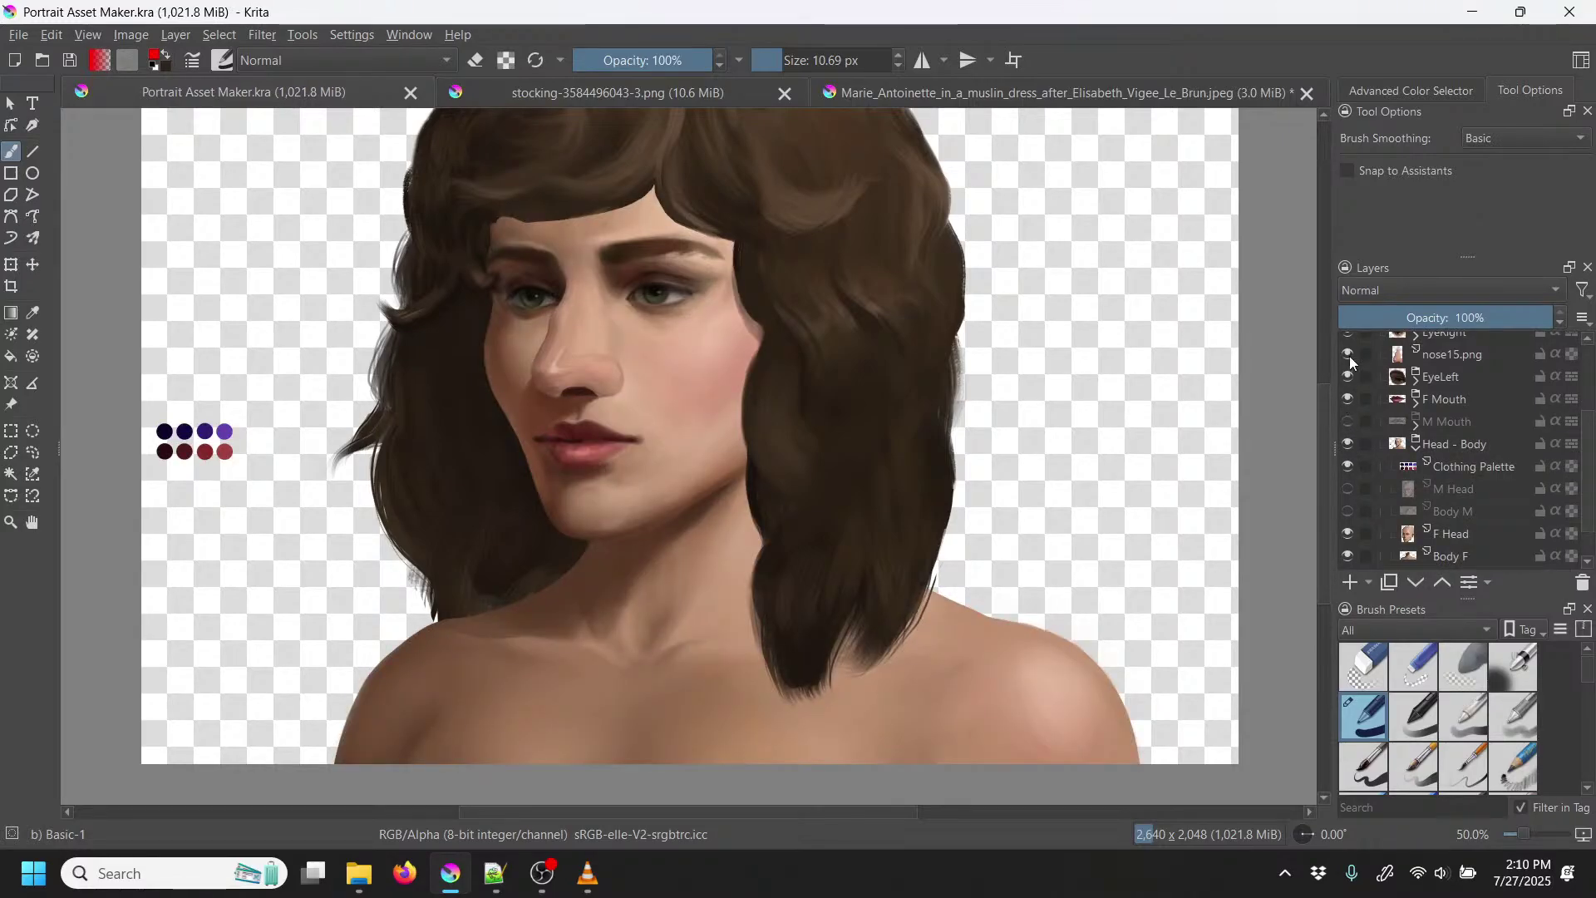
pyautogui.click(1446, 445)
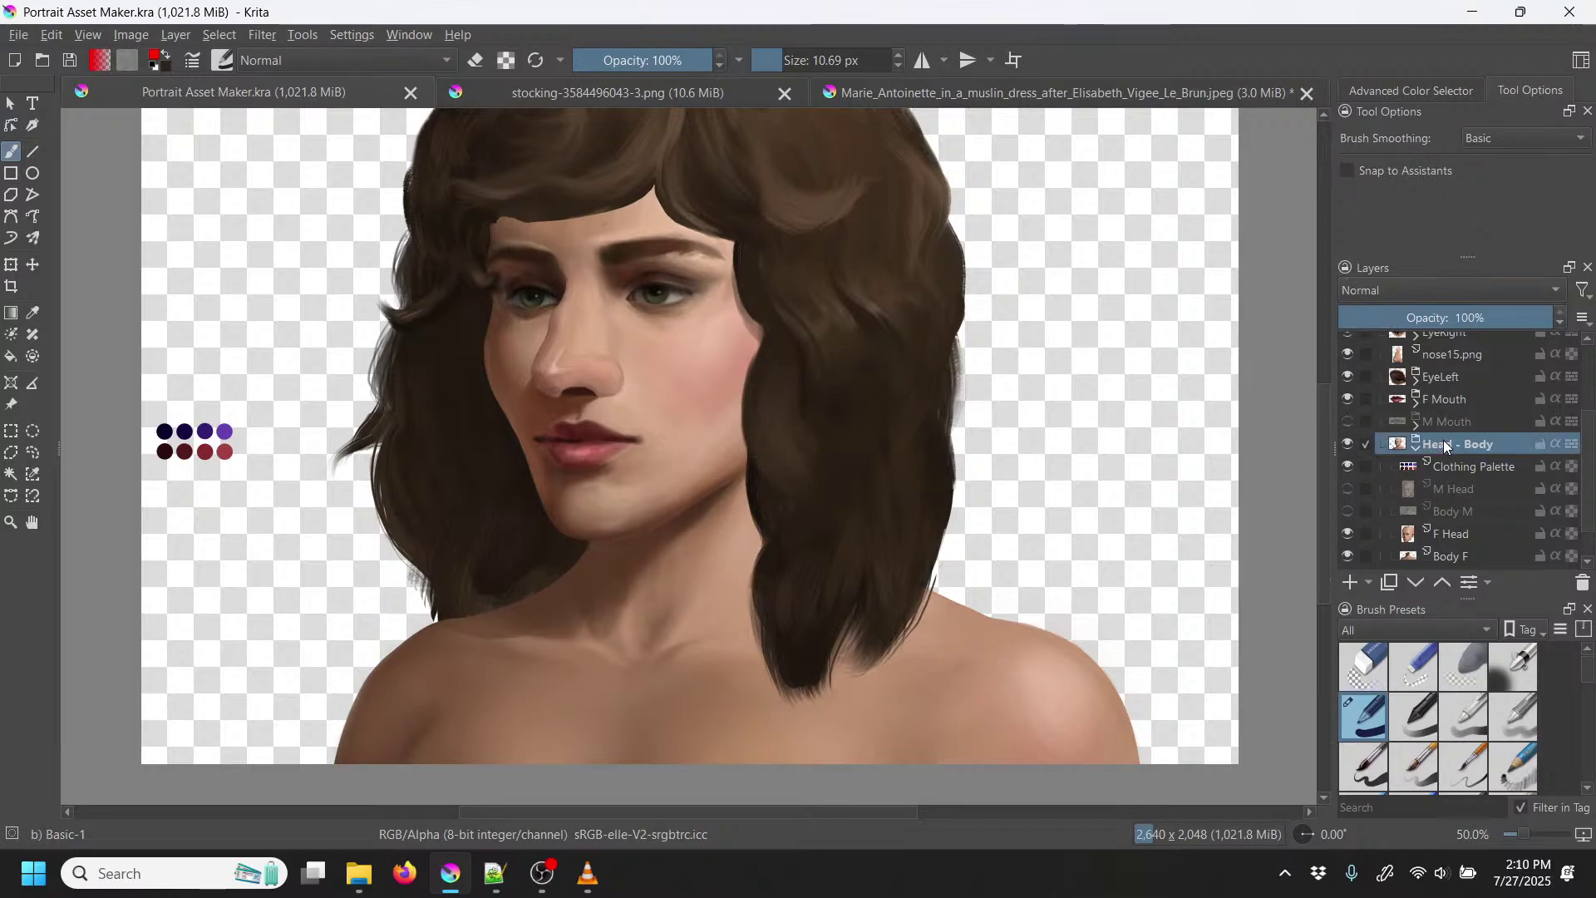
# Step: Add a new paint layer and place it inside the Head - Body group between F Head and Body F
pyautogui.click(1352, 582)
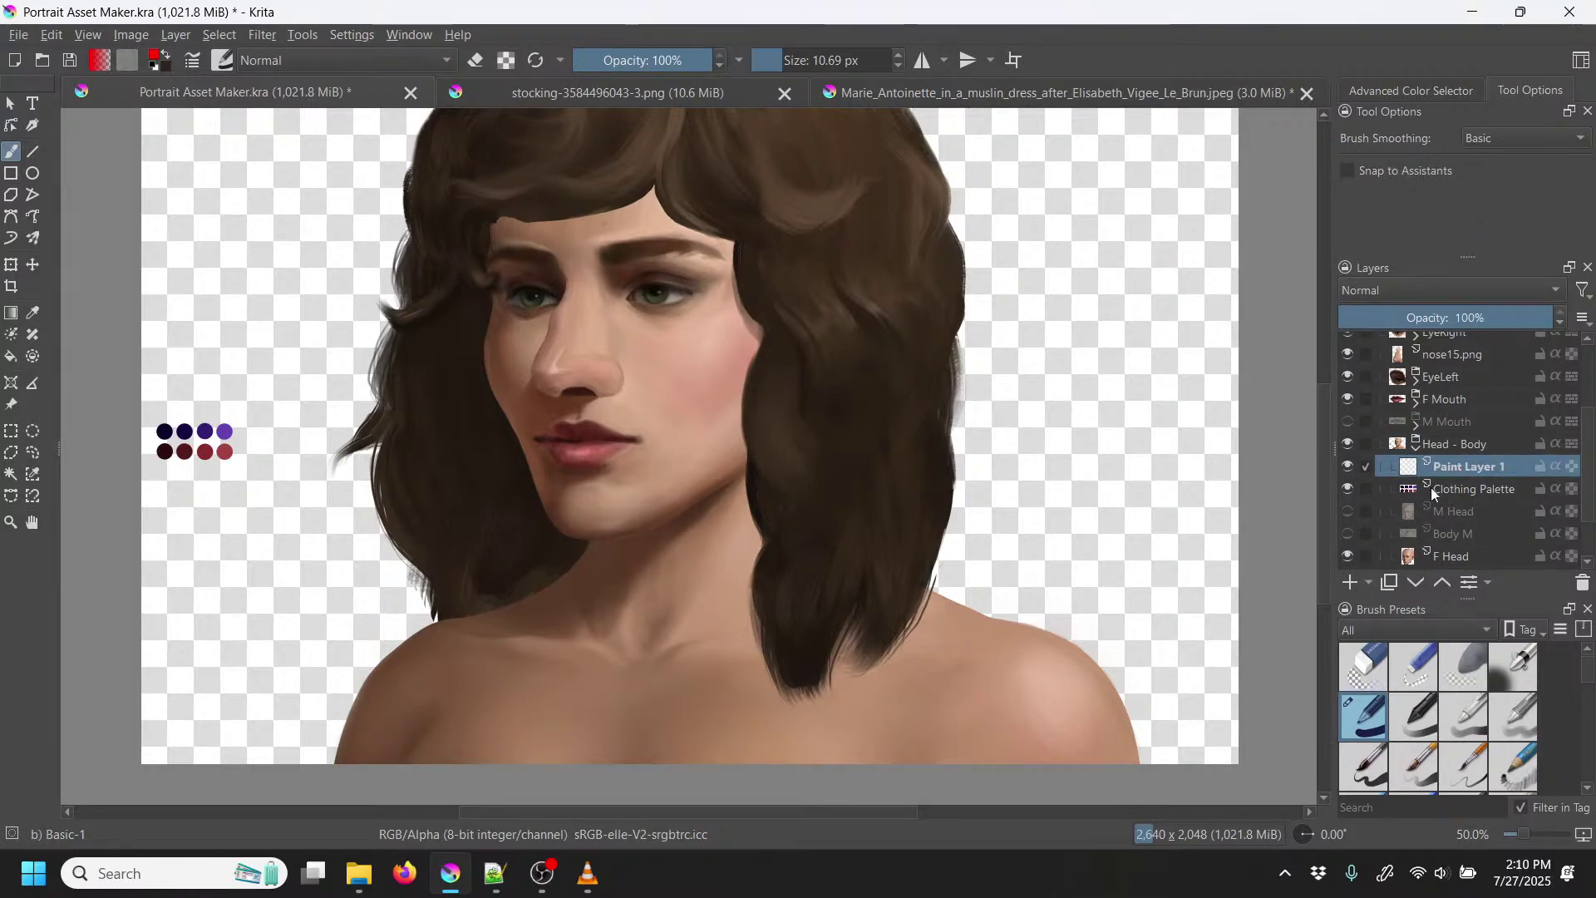
pyautogui.moveTo(1475, 455); pyautogui.dragTo(1475, 434)
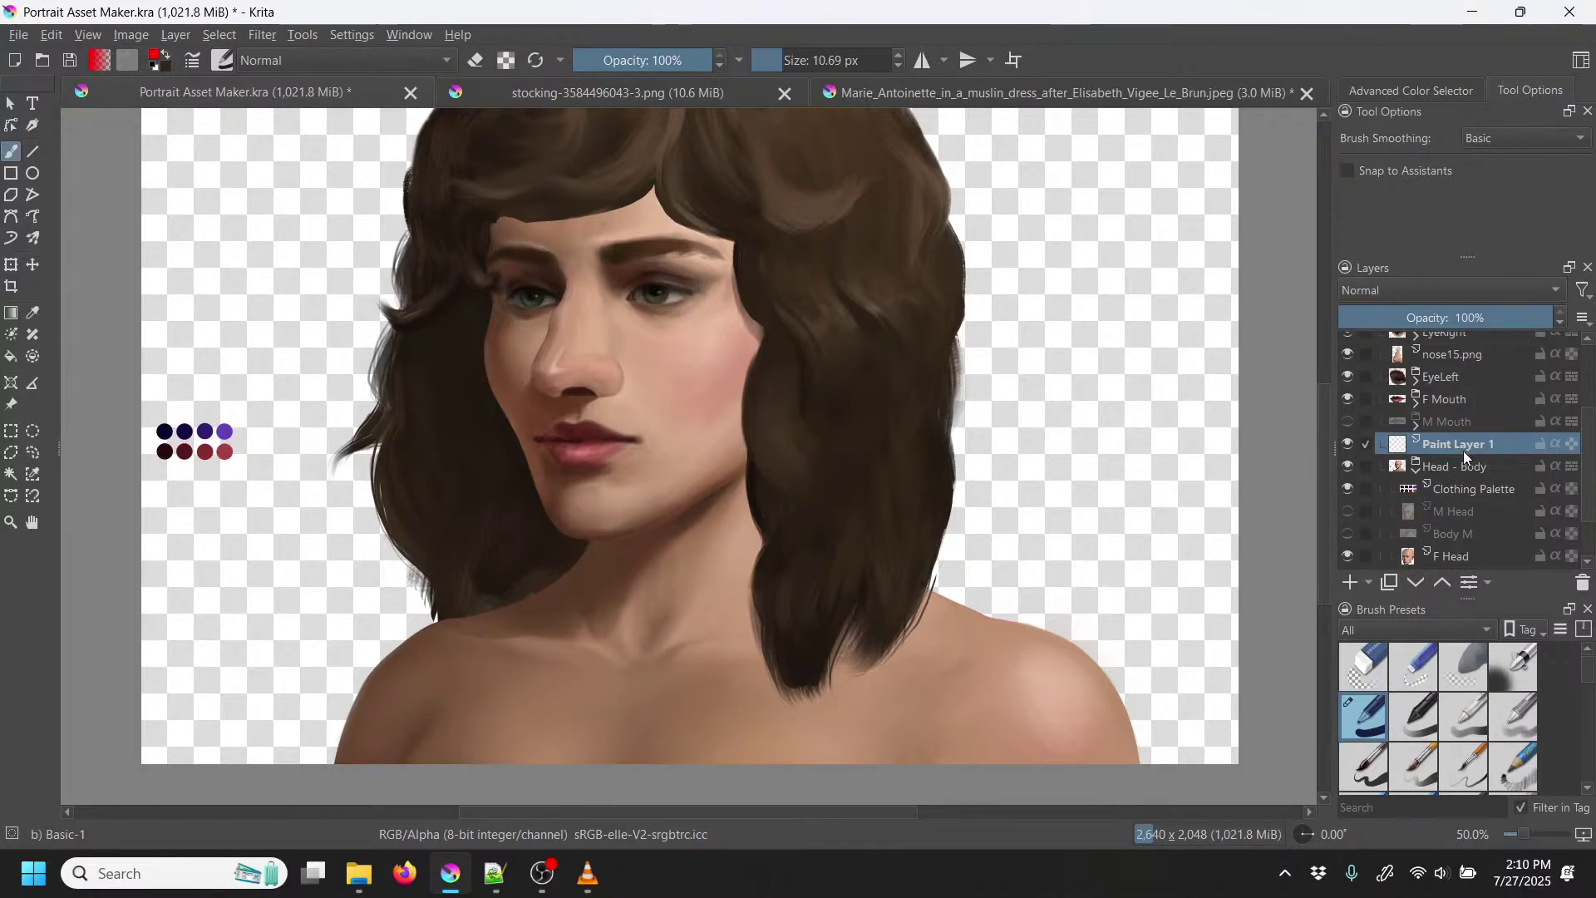
pyautogui.moveTo(1463, 451)
pyautogui.mouseDown()
pyautogui.moveTo(1460, 569)
pyautogui.moveTo(1459, 550)
pyautogui.mouseUp()
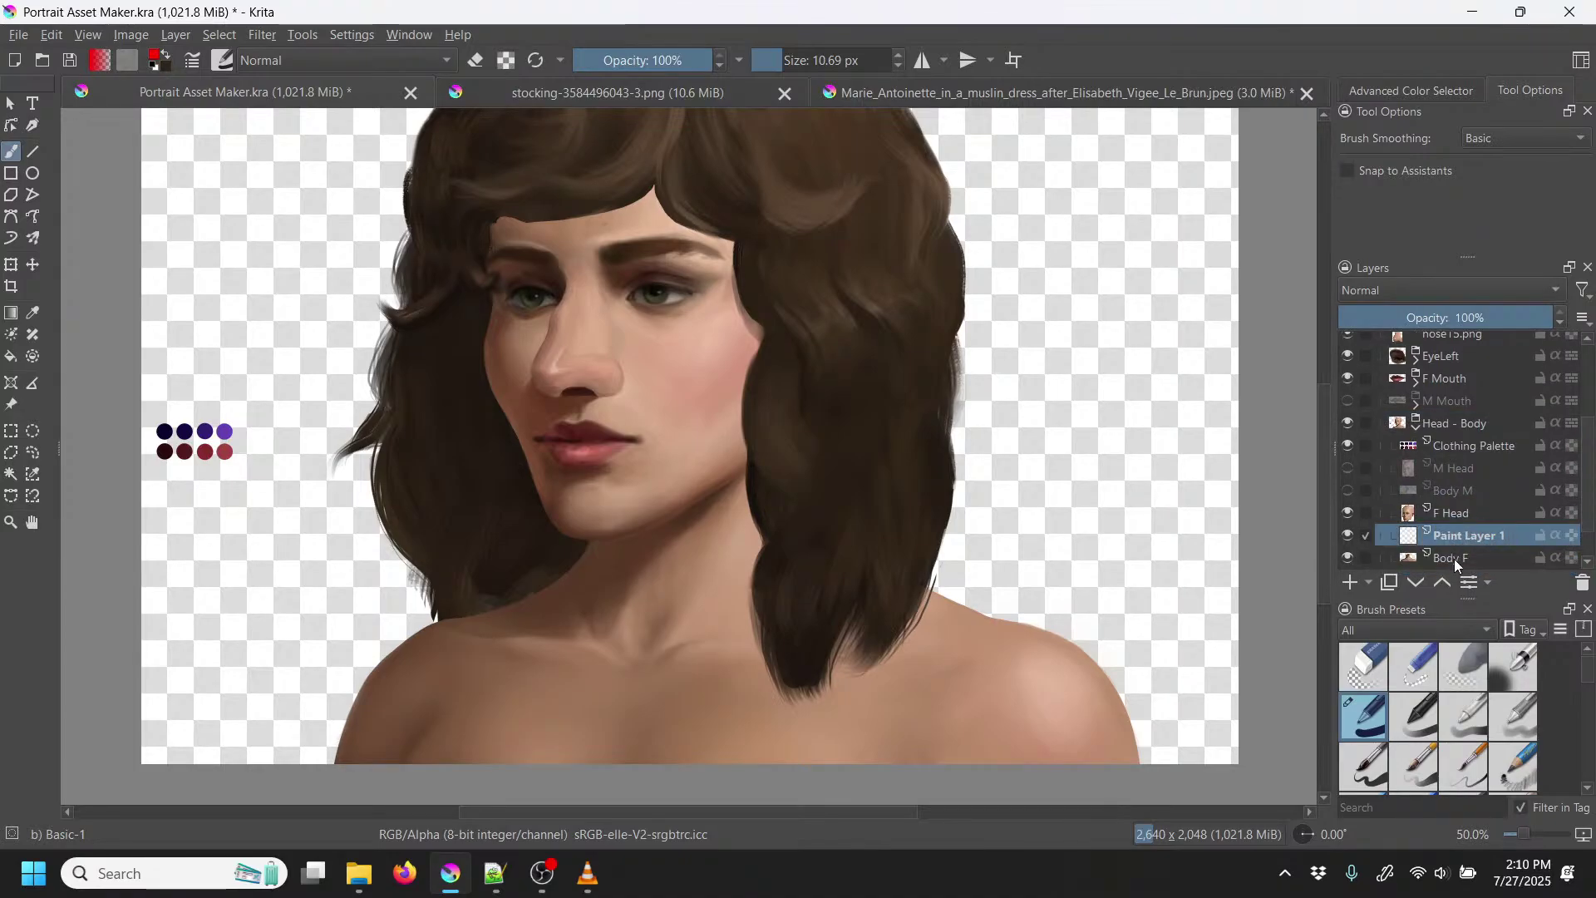
# Step: Toggle Body F off and on to check it, reselect Paint Layer 1 and set the brush size to 112.09 px
pyautogui.click(1465, 562)
pyautogui.click(1350, 558)
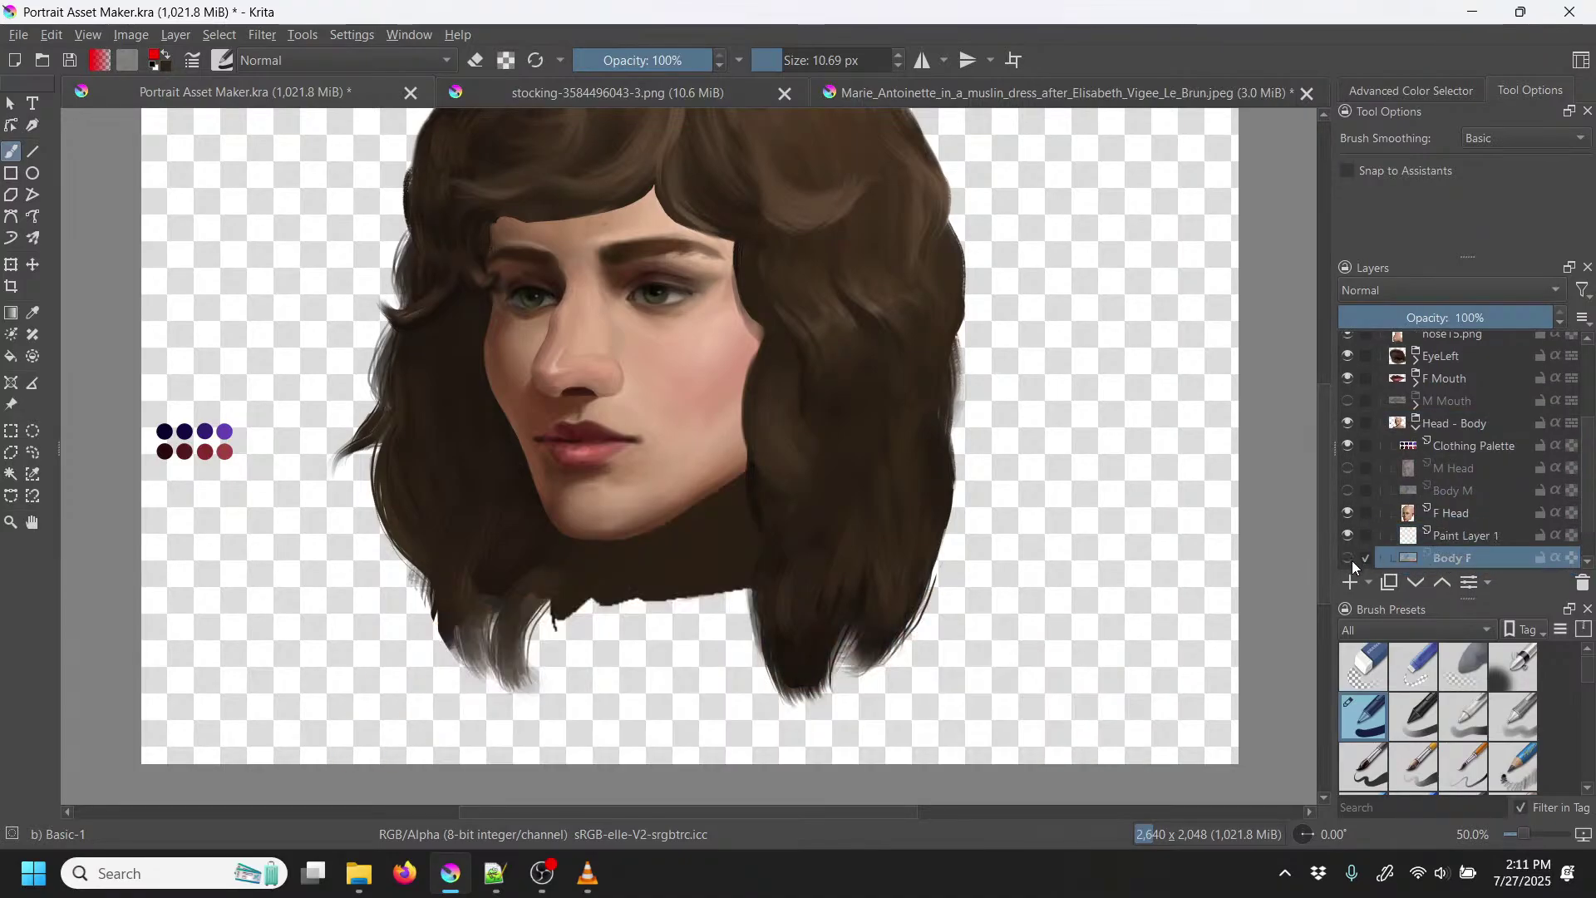
pyautogui.click(1352, 560)
pyautogui.click(1473, 535)
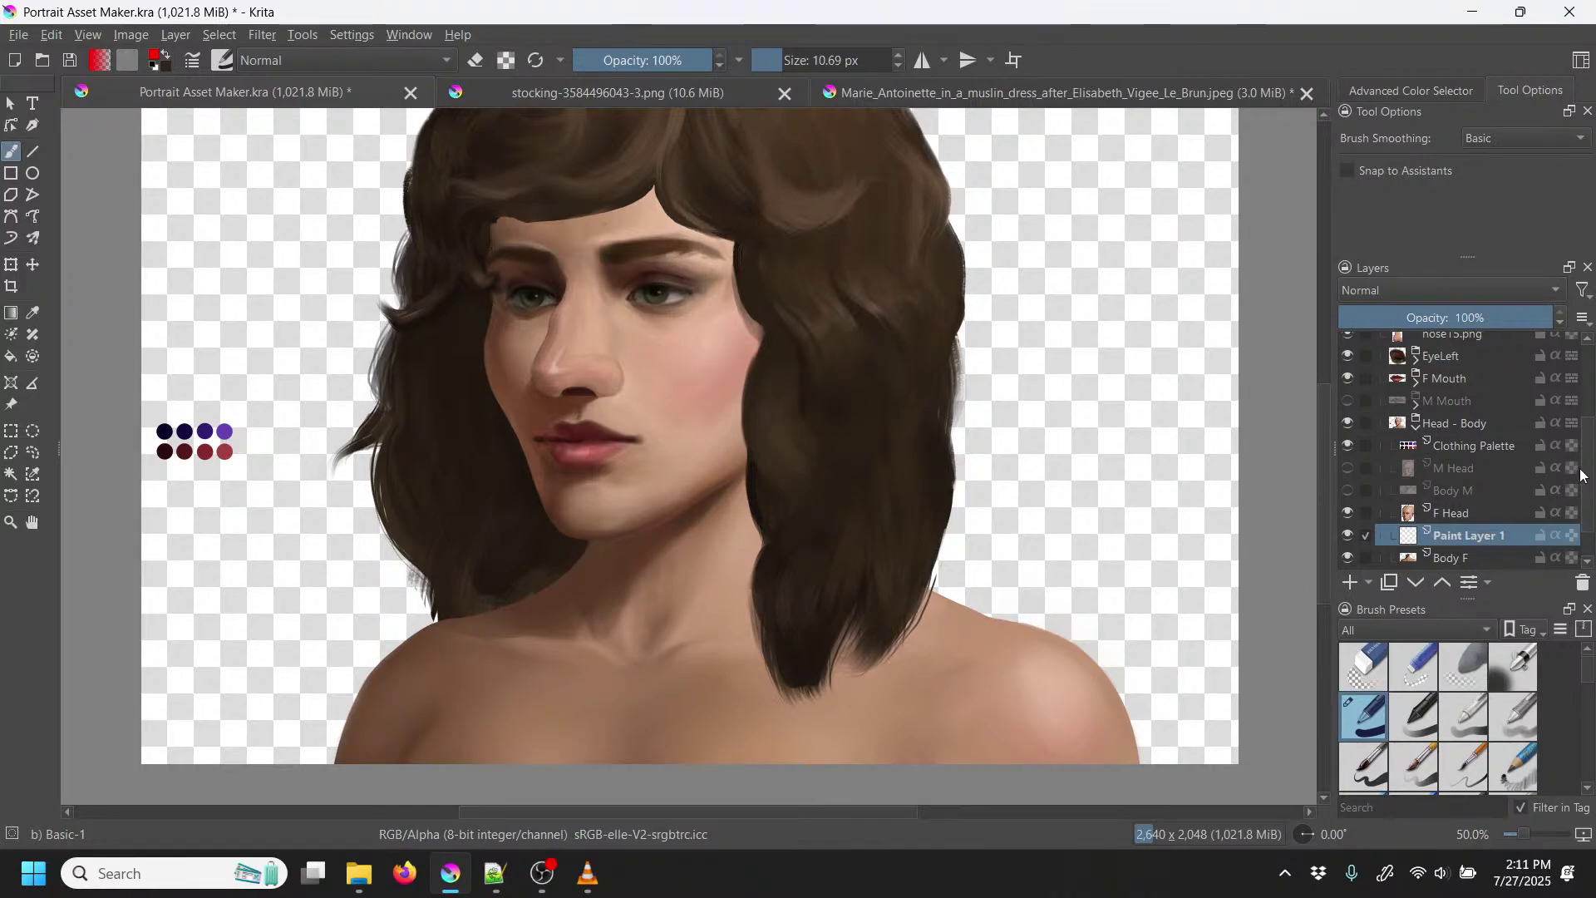
pyautogui.scroll(-2, 1581, 475)
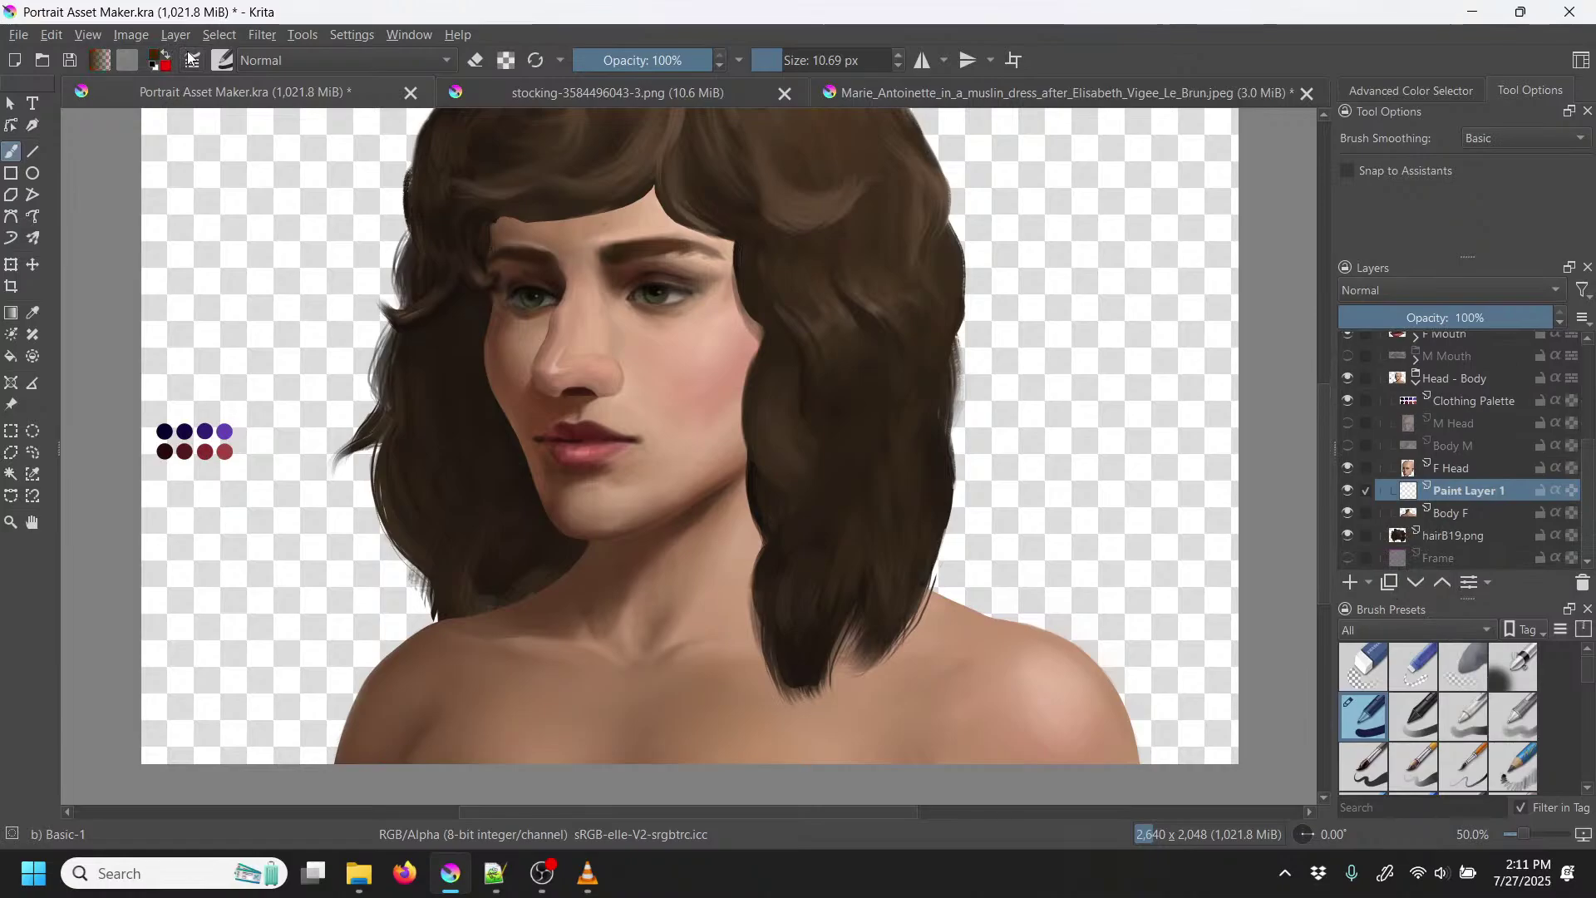
pyautogui.click(820, 50)
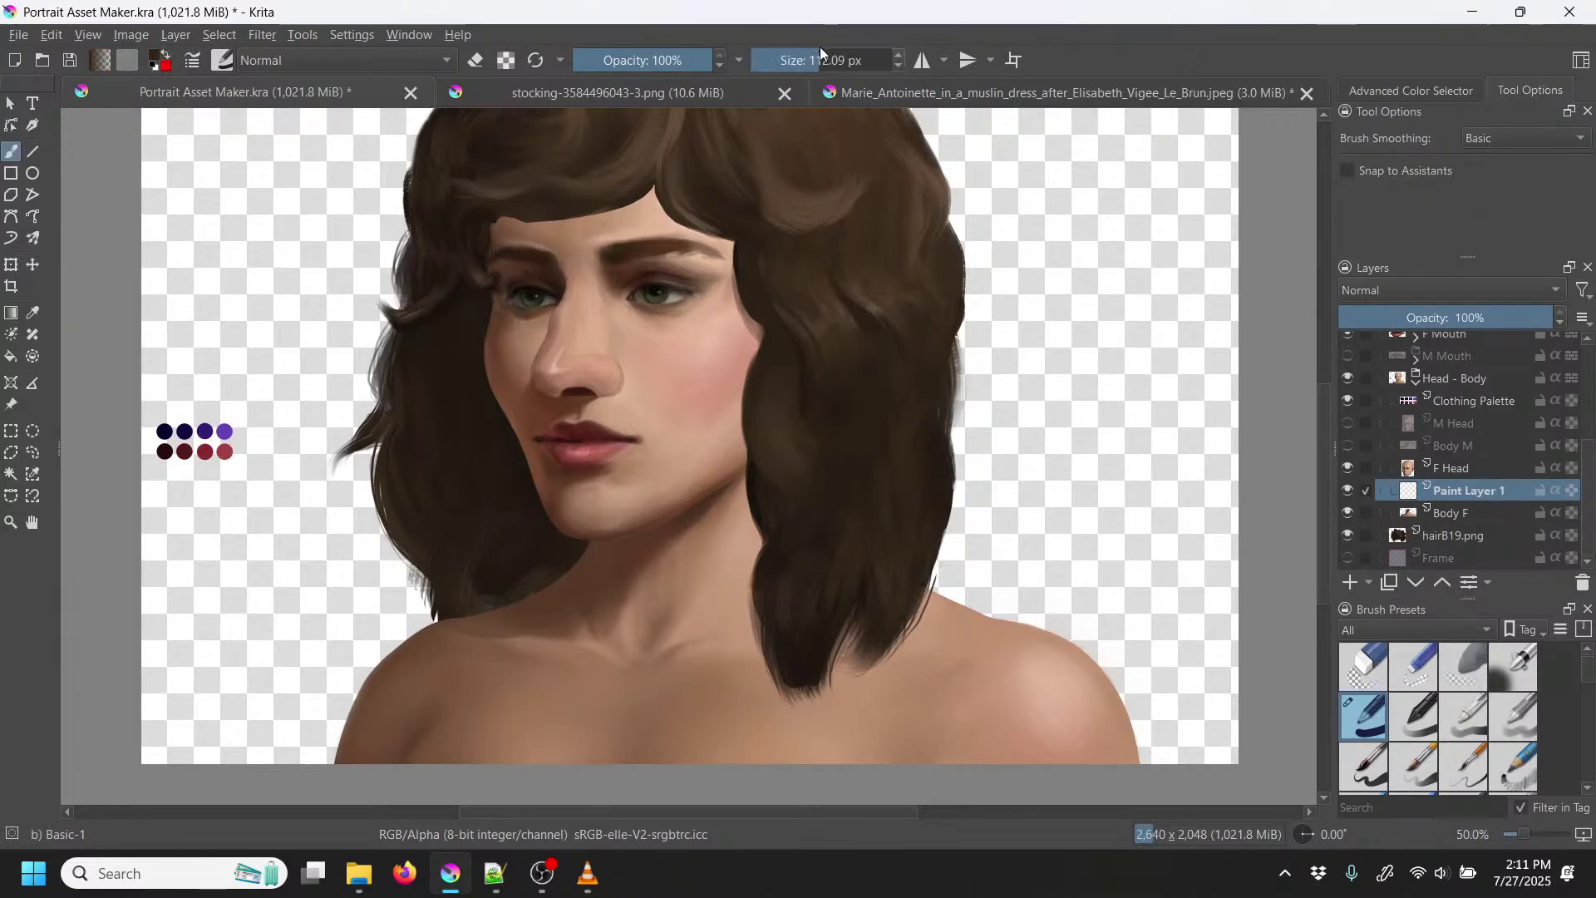
# Step: Try blocking in a dark brown top across the shoulders and chest on Paint Layer 1, and undo it
pyautogui.moveTo(334, 756)
pyautogui.mouseDown()
pyautogui.moveTo(375, 658)
pyautogui.moveTo(463, 638)
pyautogui.moveTo(715, 675)
pyautogui.moveTo(946, 608)
pyautogui.moveTo(1033, 629)
pyautogui.moveTo(1094, 679)
pyautogui.moveTo(1134, 764)
pyautogui.moveTo(1007, 671)
pyautogui.moveTo(744, 686)
pyautogui.moveTo(567, 725)
pyautogui.moveTo(412, 655)
pyautogui.moveTo(420, 705)
pyautogui.moveTo(383, 698)
pyautogui.moveTo(534, 756)
pyautogui.moveTo(667, 700)
pyautogui.moveTo(737, 744)
pyautogui.moveTo(839, 725)
pyautogui.moveTo(925, 627)
pyautogui.moveTo(1052, 725)
pyautogui.moveTo(1002, 750)
pyautogui.moveTo(678, 744)
pyautogui.moveTo(464, 688)
pyautogui.moveTo(747, 730)
pyautogui.moveTo(920, 684)
pyautogui.moveTo(743, 713)
pyautogui.moveTo(906, 680)
pyautogui.moveTo(834, 759)
pyautogui.moveTo(394, 749)
pyautogui.moveTo(835, 741)
pyautogui.mouseUp()
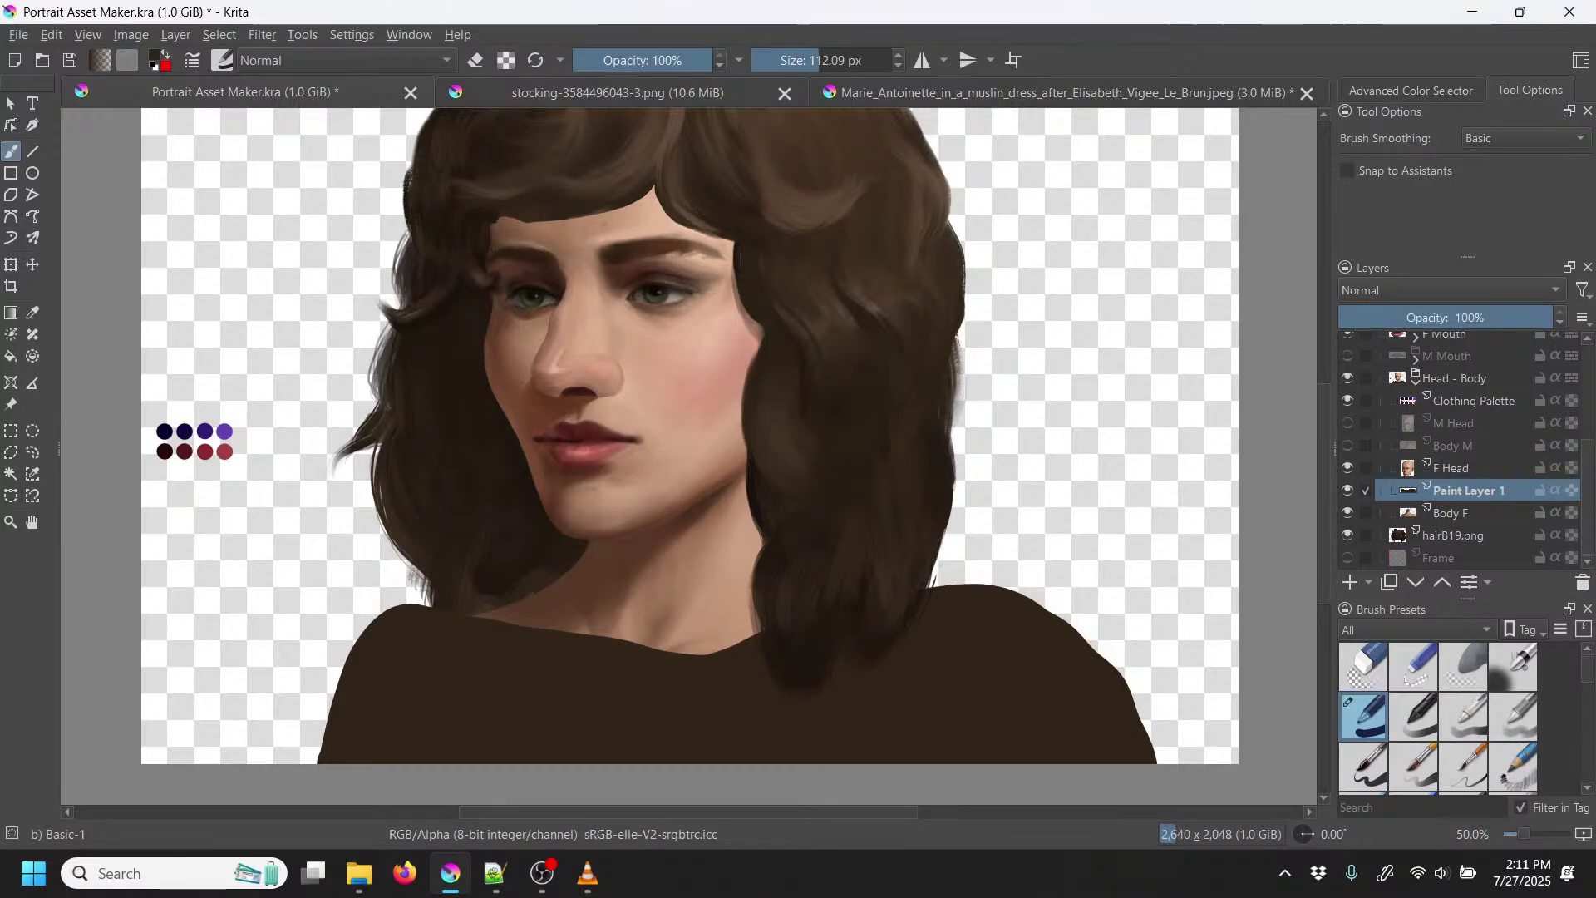
pyautogui.hotkey('ctrl', 'z')
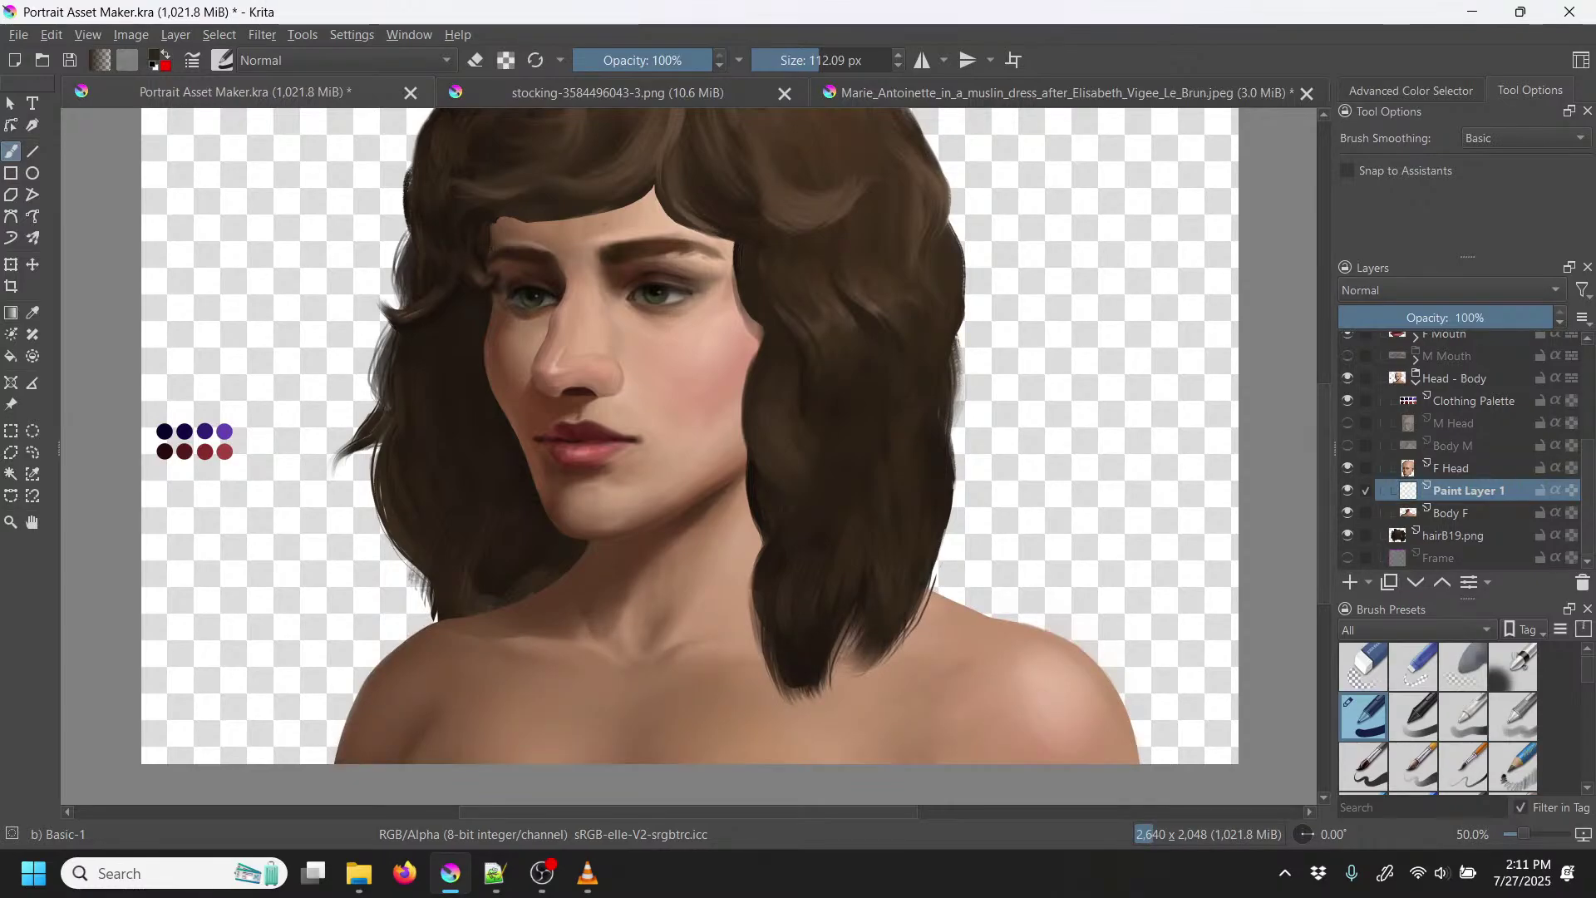
# Step: Sample a dark purple from the Clothing Palette layer, try blocking in a purple top over the shoulders and chest, and undo it
pyautogui.hotkey('ctrl', '+')
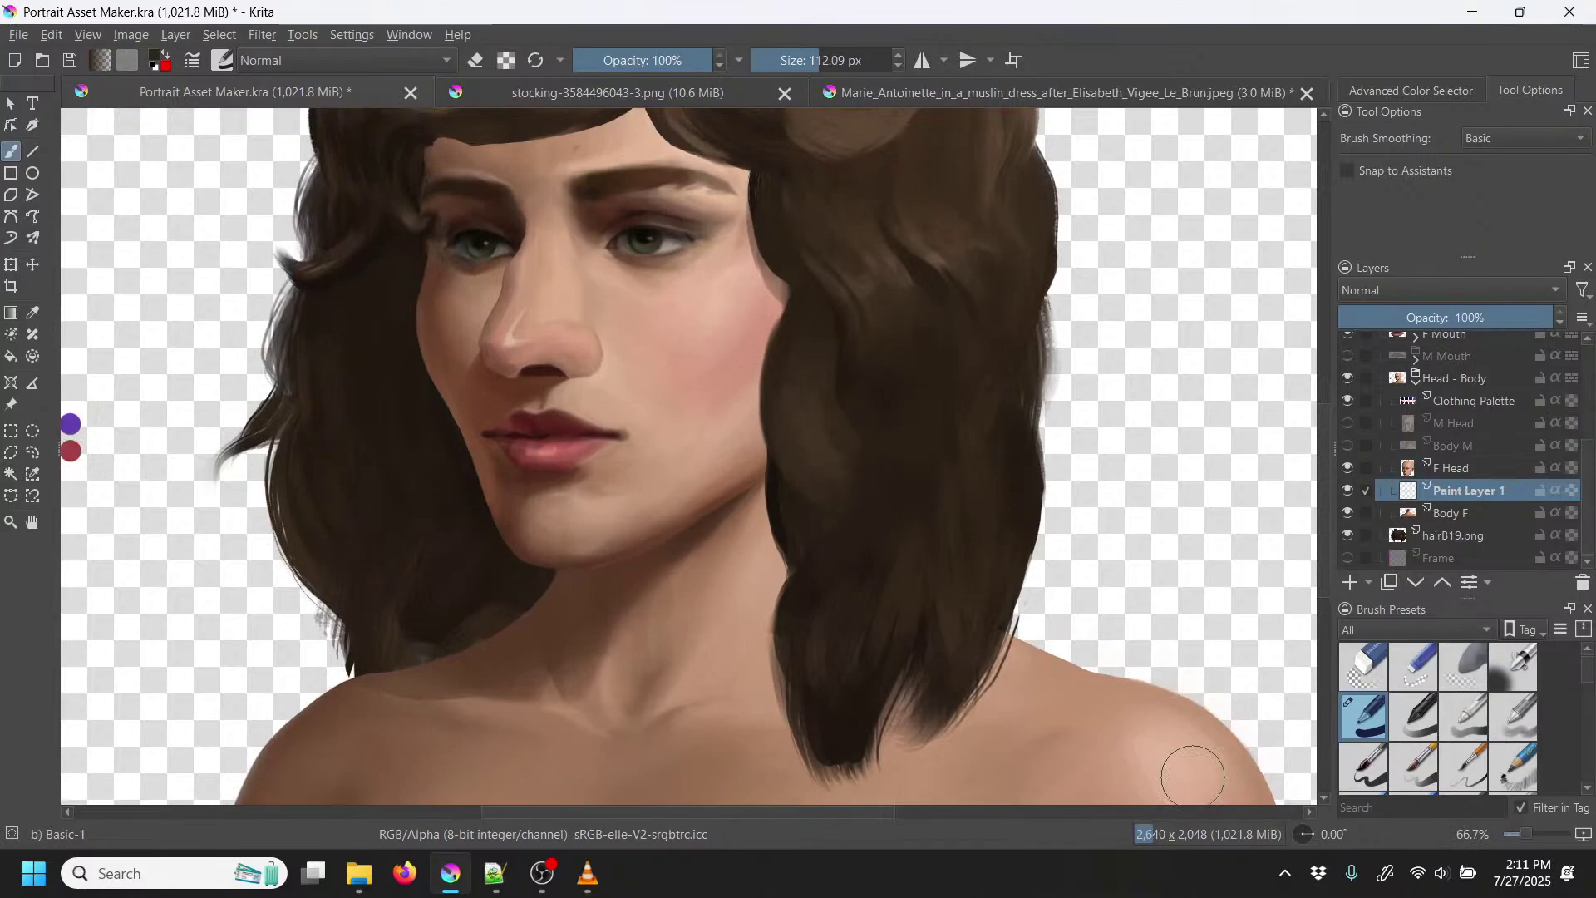
pyautogui.moveTo(356, 481); pyautogui.dragTo(485, 421)
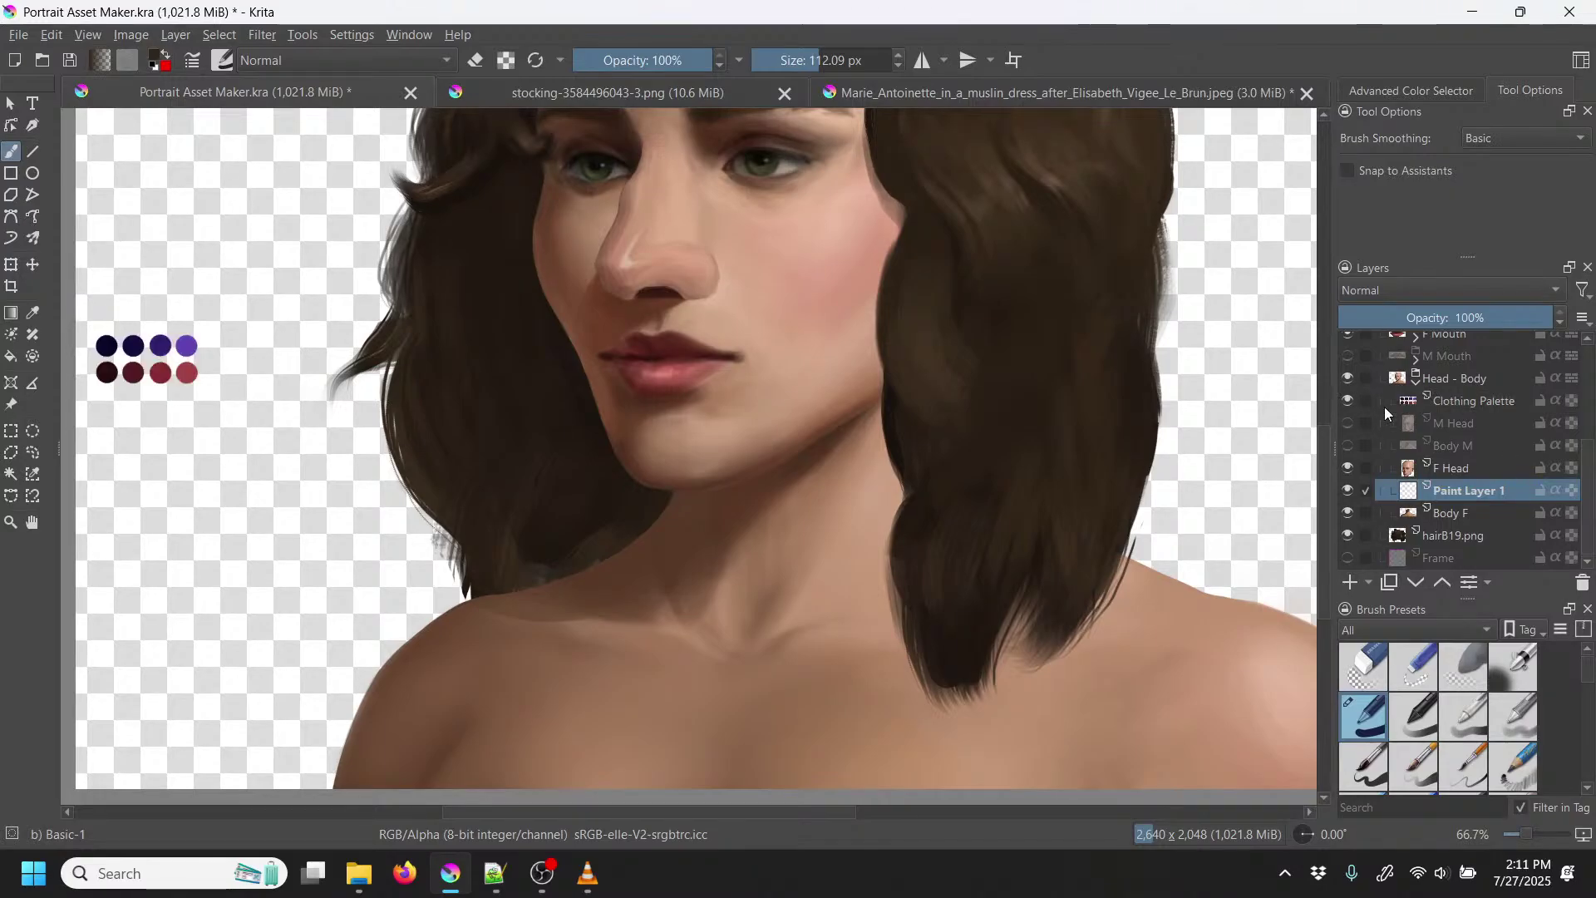
pyautogui.click(1461, 404)
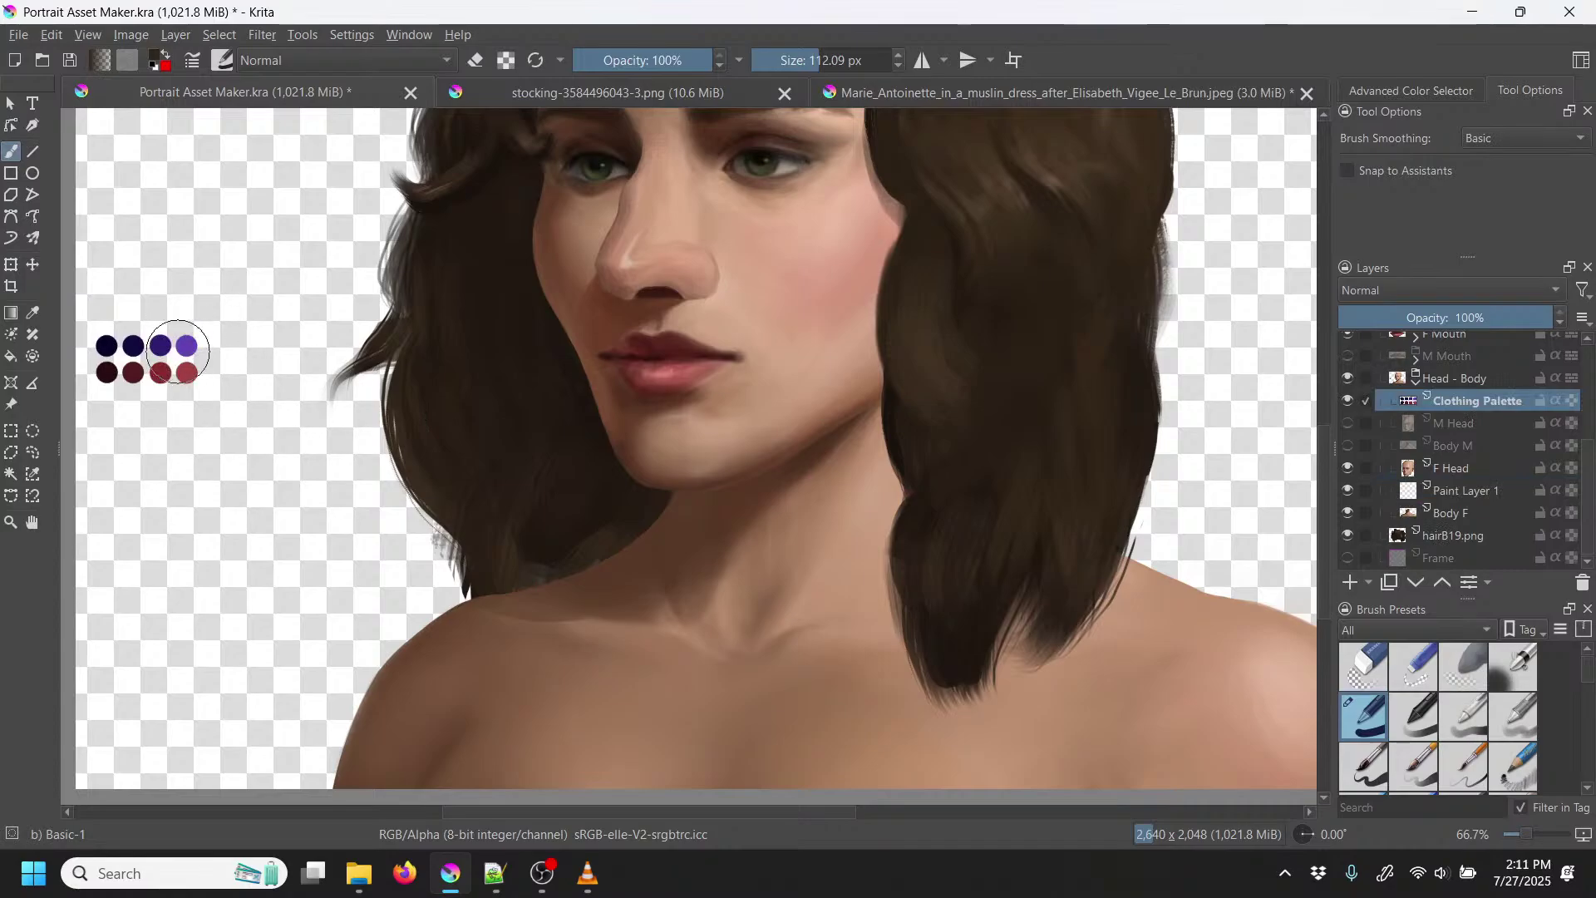
pyautogui.press('p')
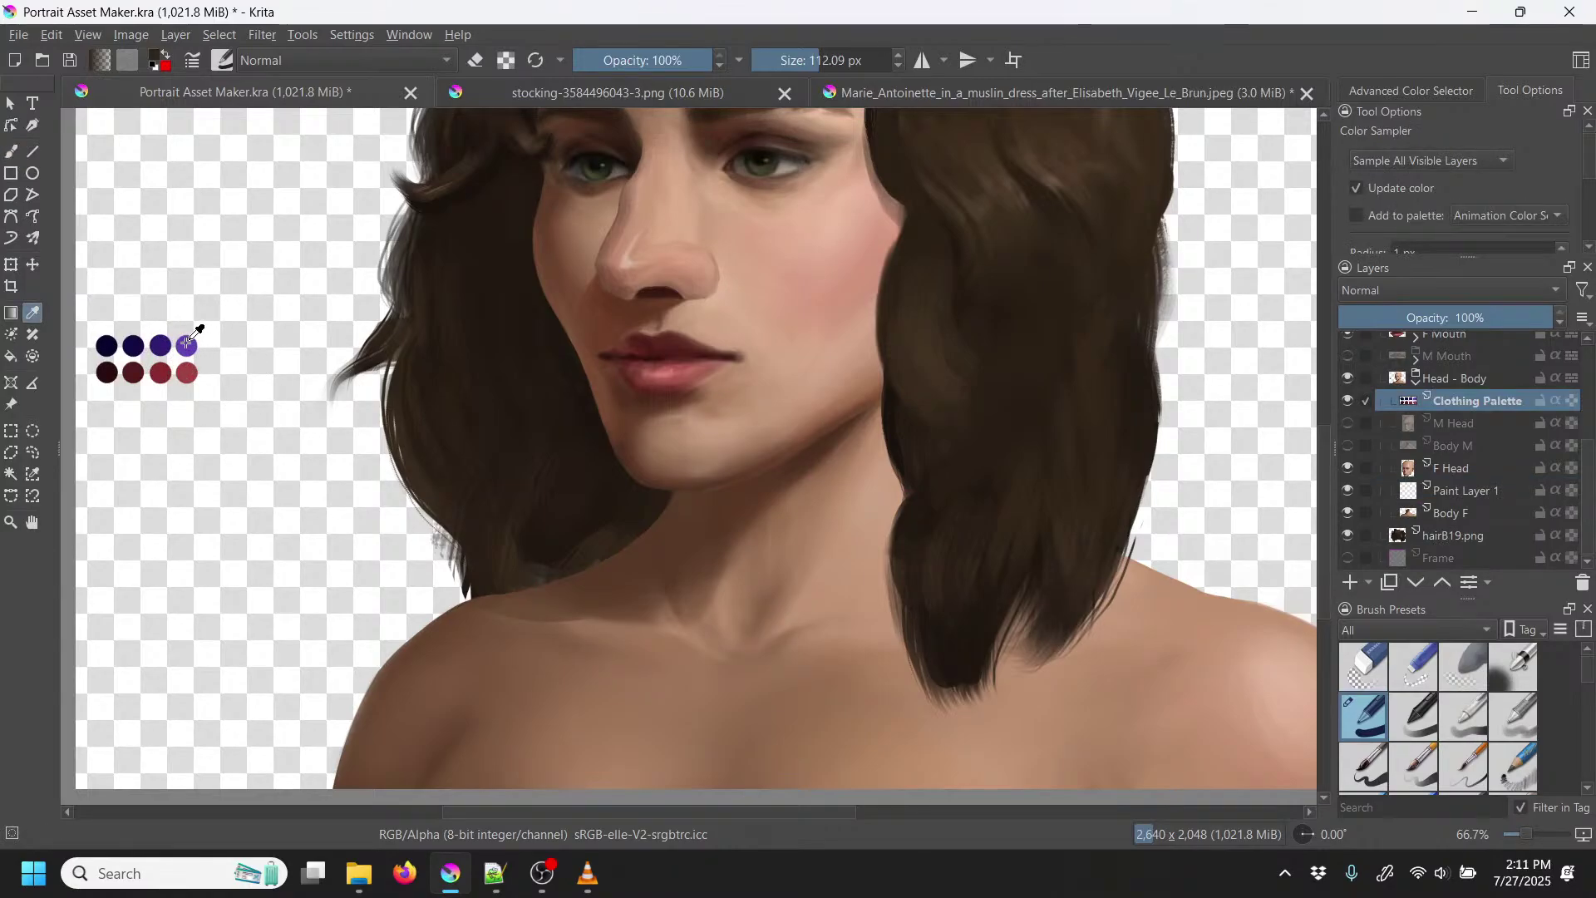
pyautogui.click(164, 345)
pyautogui.press('b')
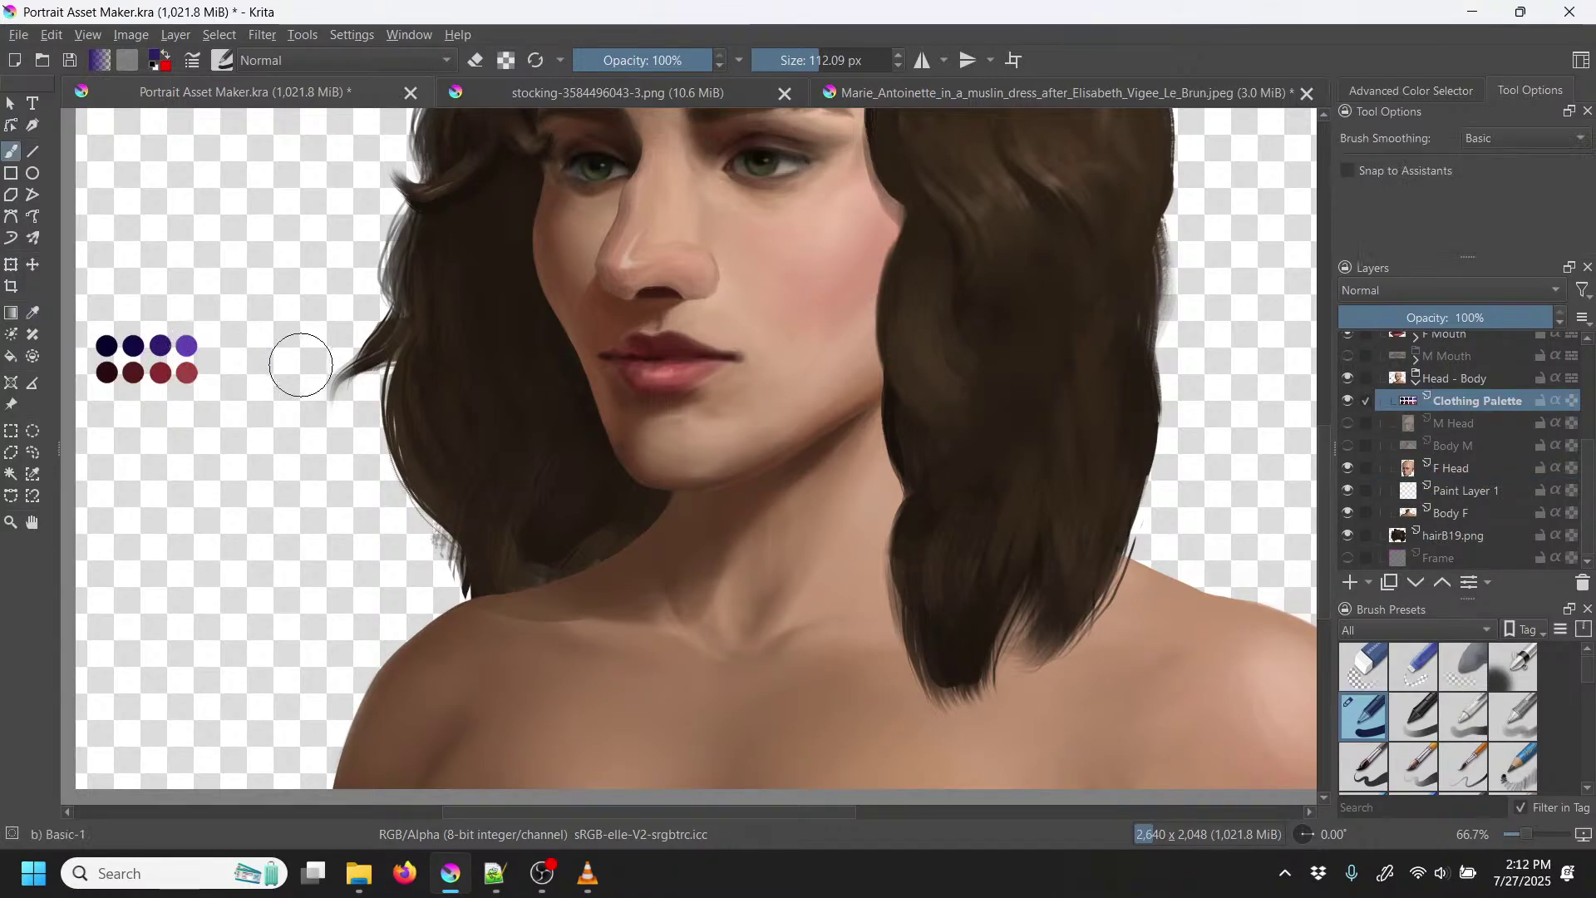
pyautogui.moveTo(408, 674)
pyautogui.mouseDown()
pyautogui.moveTo(457, 642)
pyautogui.moveTo(826, 679)
pyautogui.moveTo(947, 672)
pyautogui.moveTo(1173, 615)
pyautogui.moveTo(1264, 621)
pyautogui.moveTo(1313, 701)
pyautogui.moveTo(1281, 717)
pyautogui.moveTo(1103, 677)
pyautogui.moveTo(623, 703)
pyautogui.moveTo(443, 668)
pyautogui.moveTo(349, 738)
pyautogui.moveTo(342, 788)
pyautogui.moveTo(430, 694)
pyautogui.moveTo(464, 706)
pyautogui.moveTo(422, 775)
pyautogui.moveTo(405, 764)
pyautogui.moveTo(486, 784)
pyautogui.moveTo(547, 784)
pyautogui.moveTo(663, 742)
pyautogui.moveTo(700, 782)
pyautogui.moveTo(775, 769)
pyautogui.moveTo(831, 720)
pyautogui.moveTo(911, 784)
pyautogui.moveTo(1001, 722)
pyautogui.moveTo(1059, 769)
pyautogui.moveTo(1112, 779)
pyautogui.moveTo(1182, 763)
pyautogui.moveTo(1193, 649)
pyautogui.moveTo(1277, 679)
pyautogui.moveTo(1314, 766)
pyautogui.moveTo(1251, 795)
pyautogui.moveTo(1223, 766)
pyautogui.mouseUp()
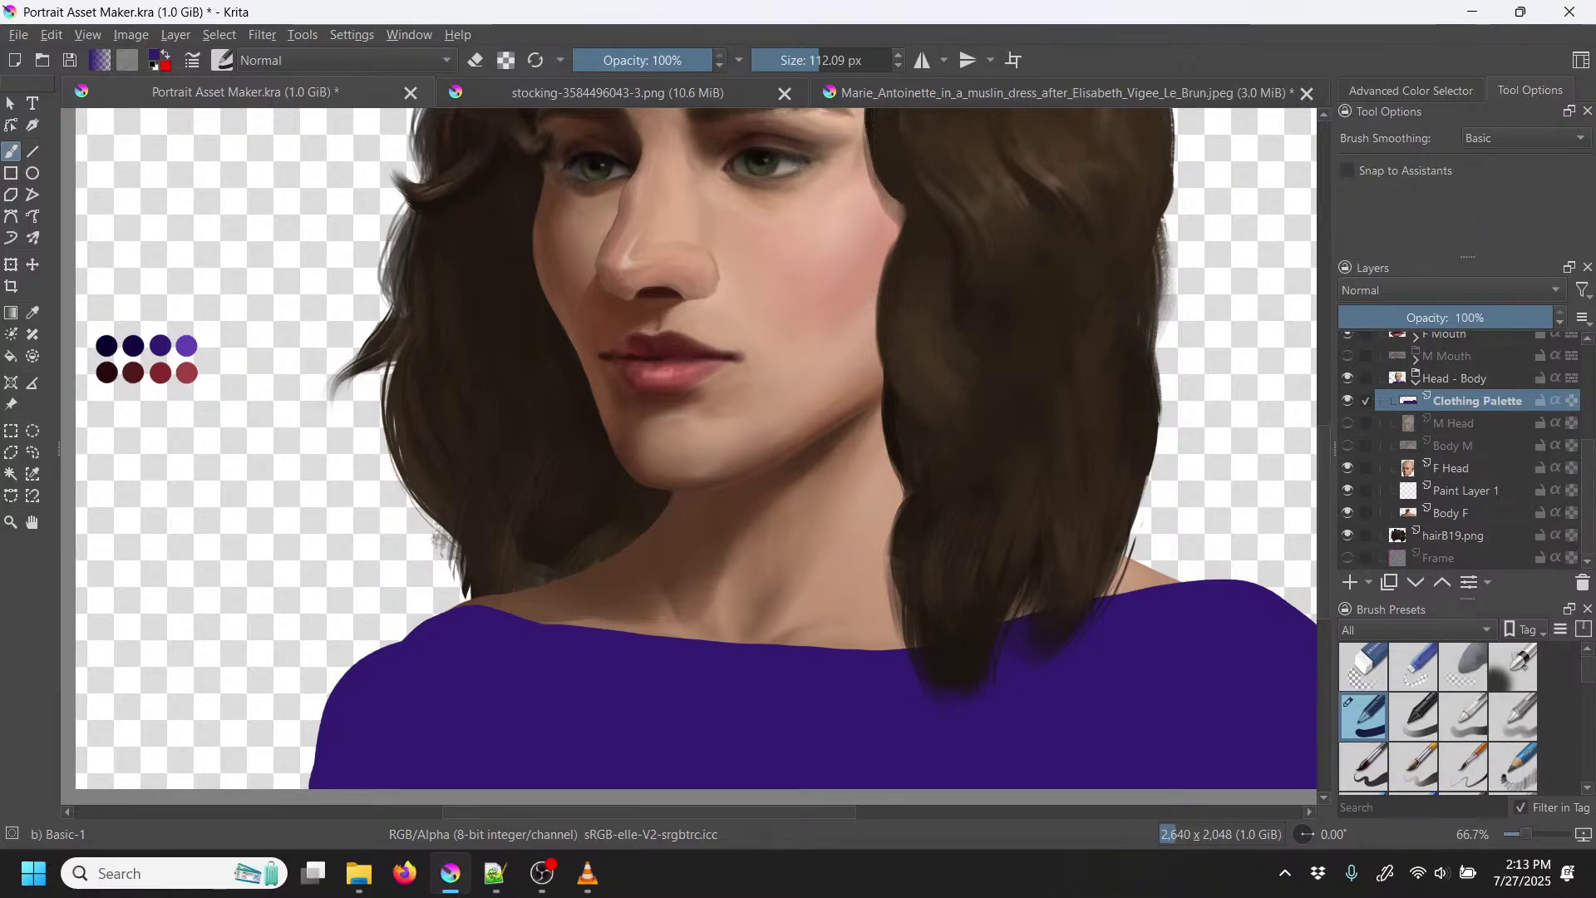
pyautogui.hotkey('ctrl', 'z')
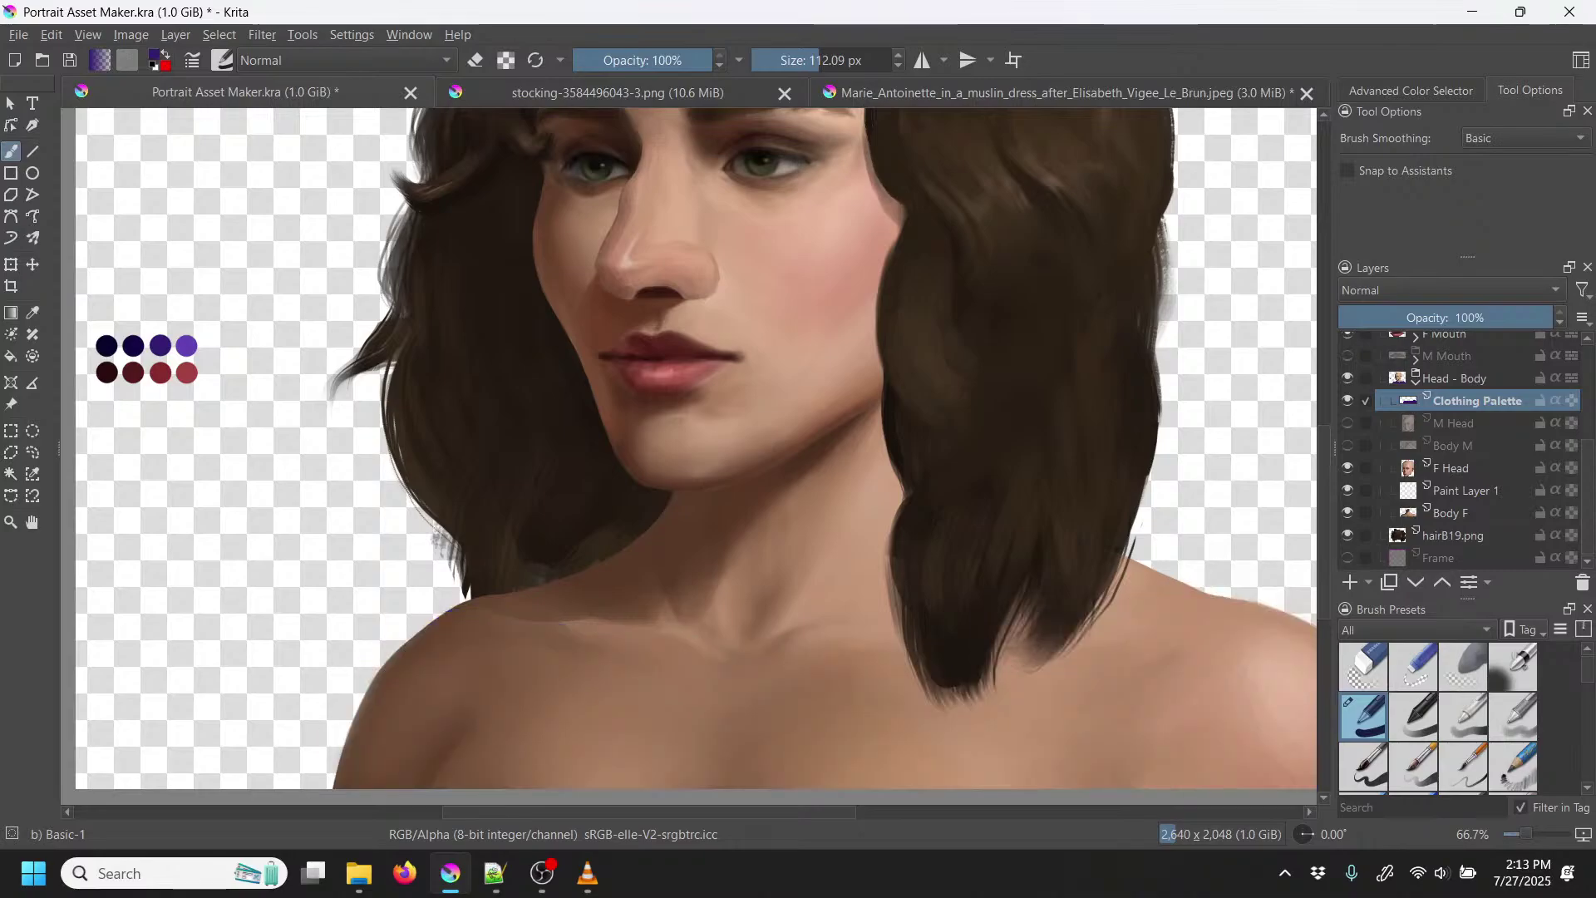
# Step: Set the foreground colour to black
pyautogui.press('1')
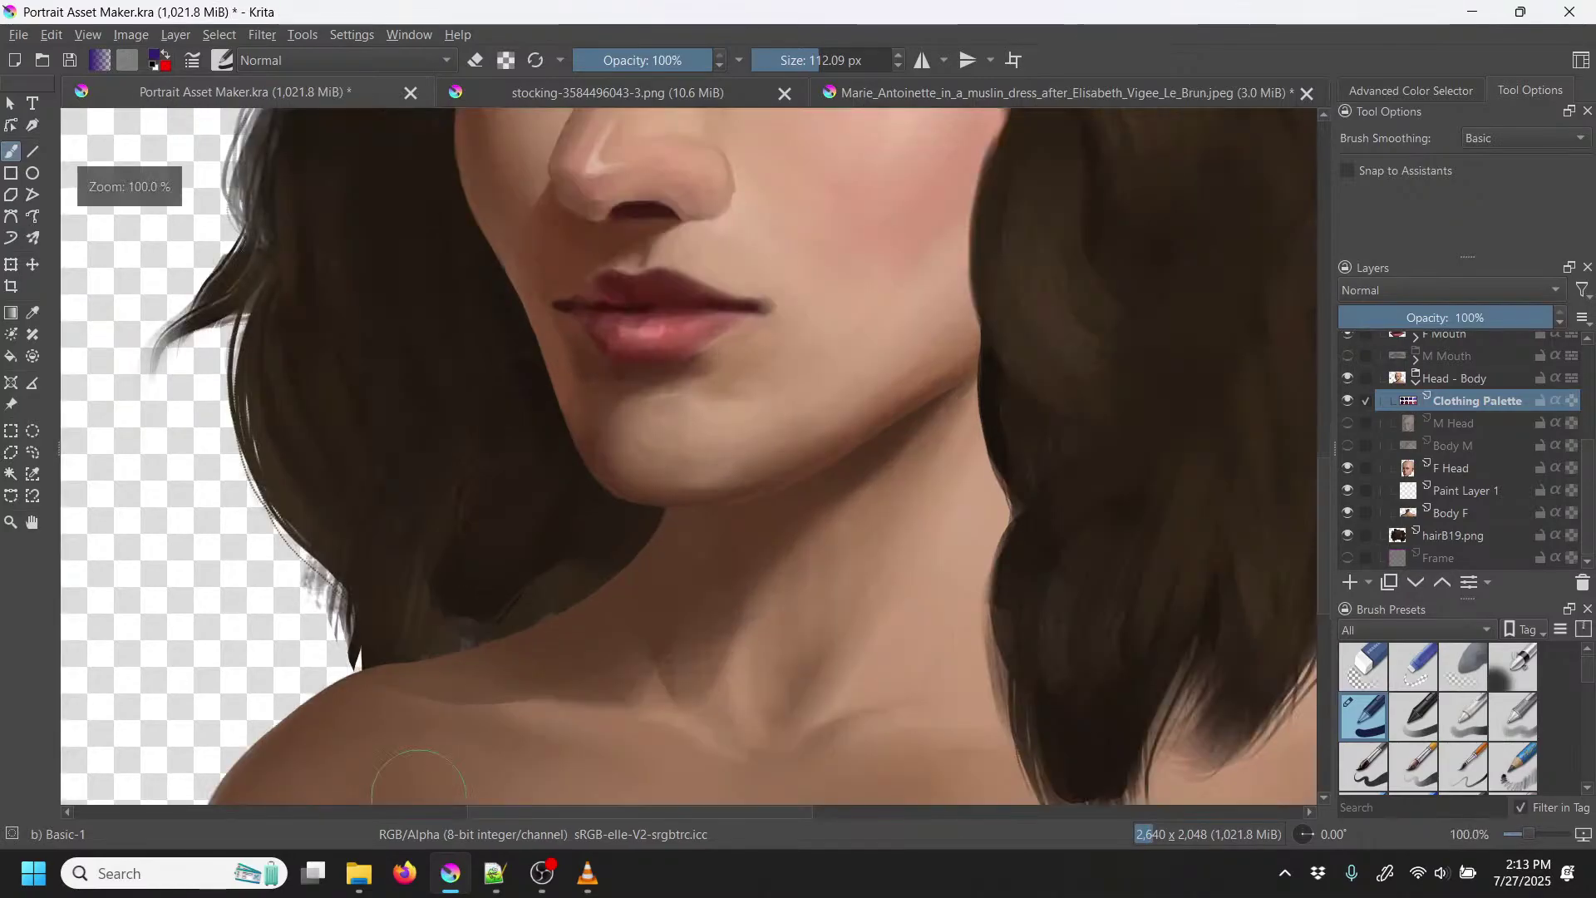
pyautogui.moveTo(786, 675); pyautogui.dragTo(784, 422)
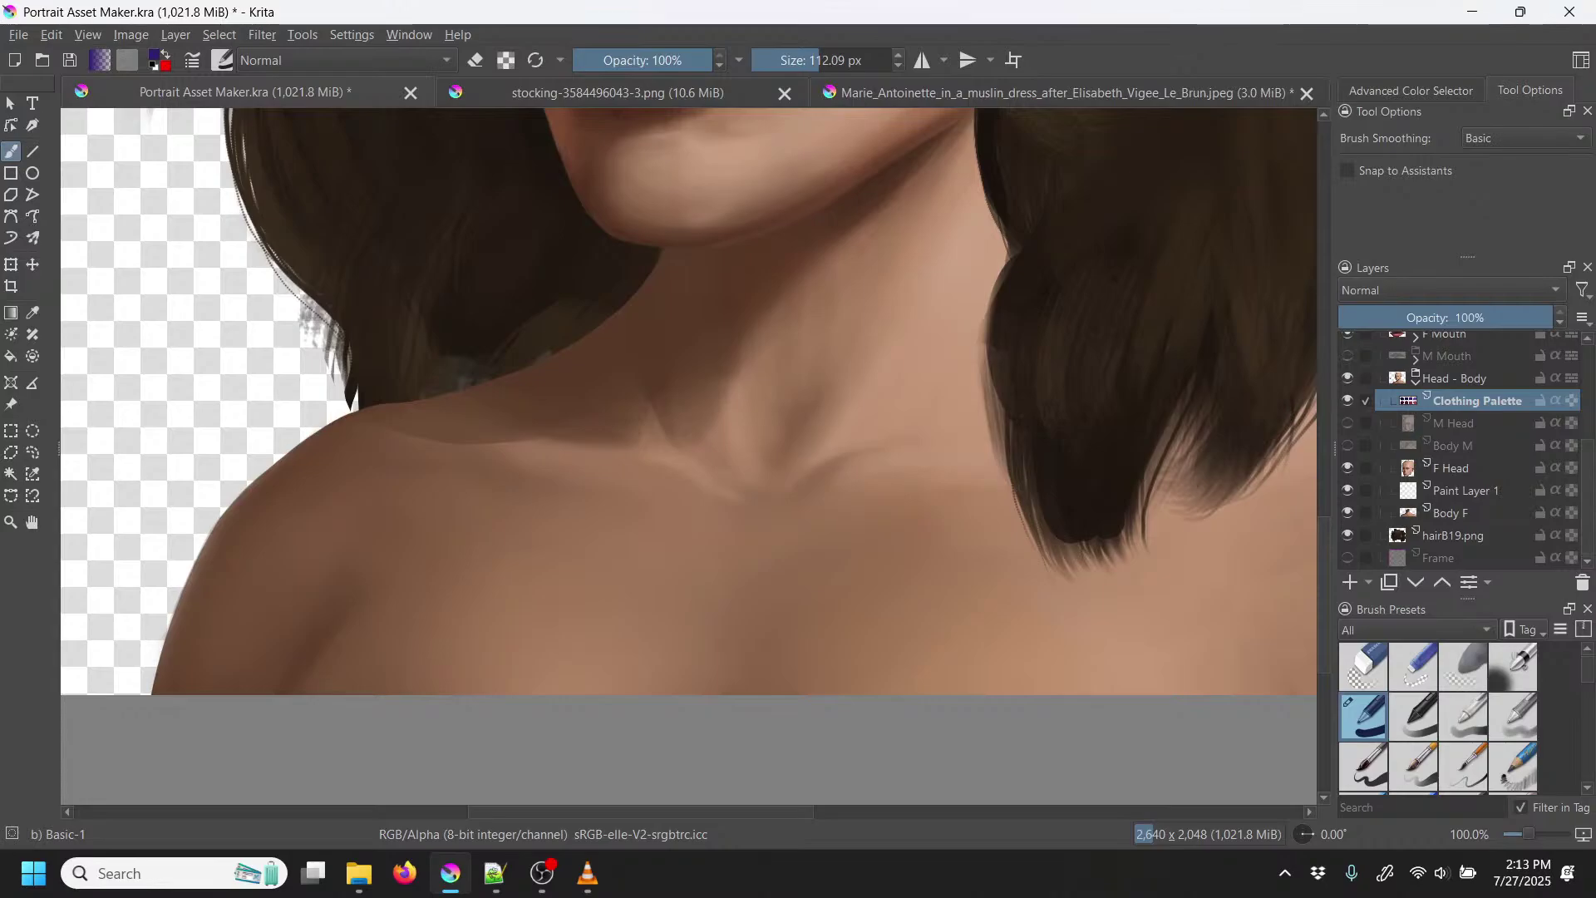
pyautogui.click(158, 62)
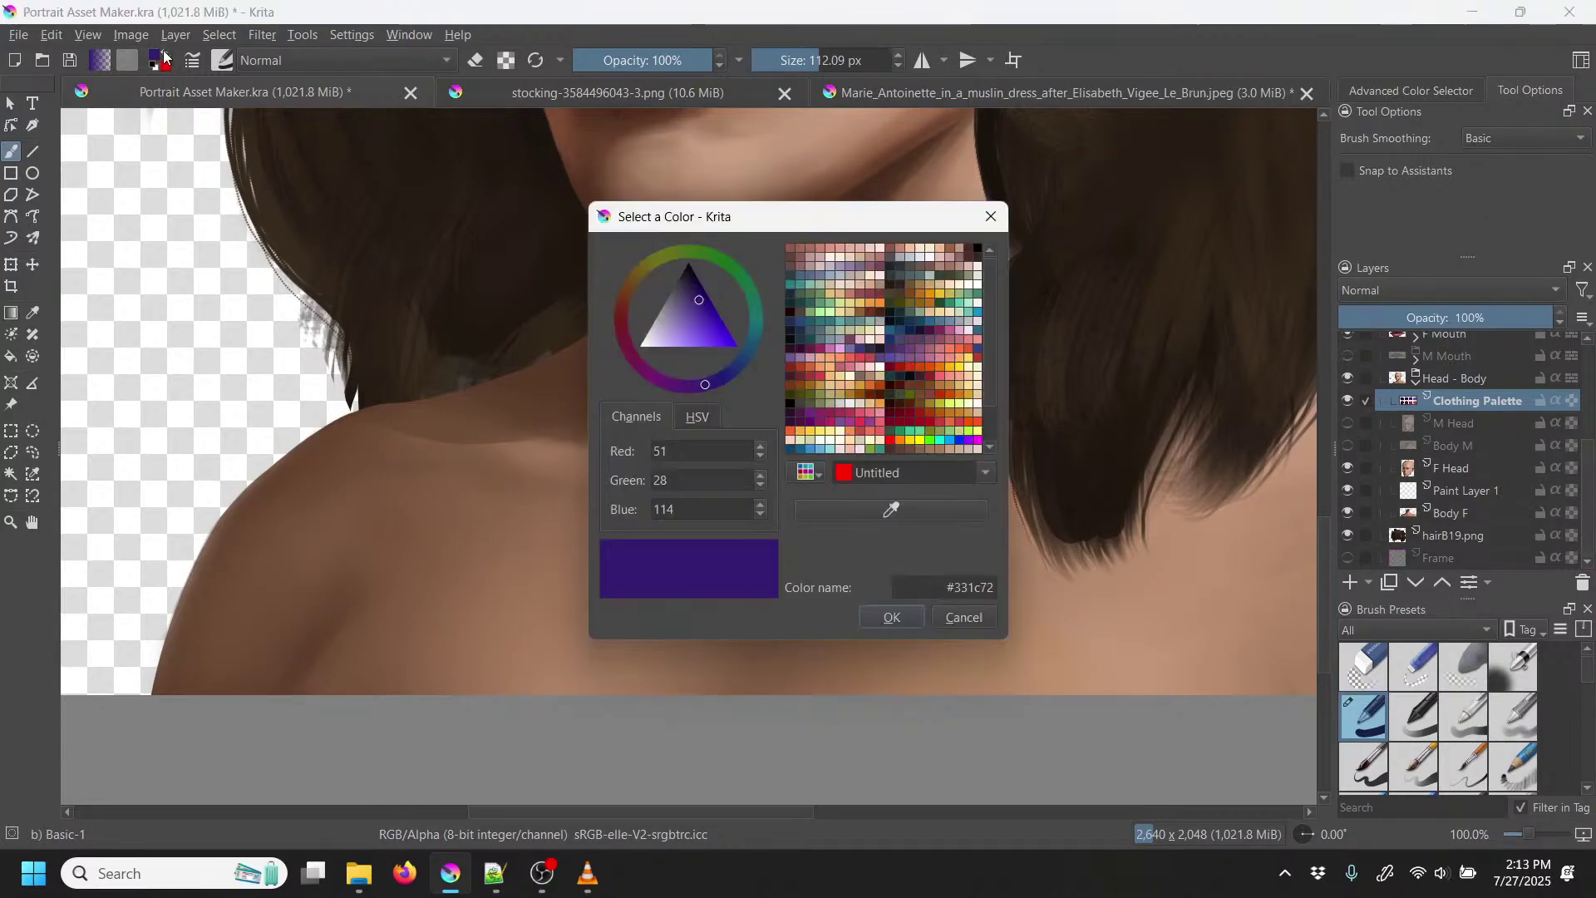
pyautogui.click(693, 289)
pyautogui.moveTo(692, 286); pyautogui.dragTo(670, 276)
pyautogui.click(905, 619)
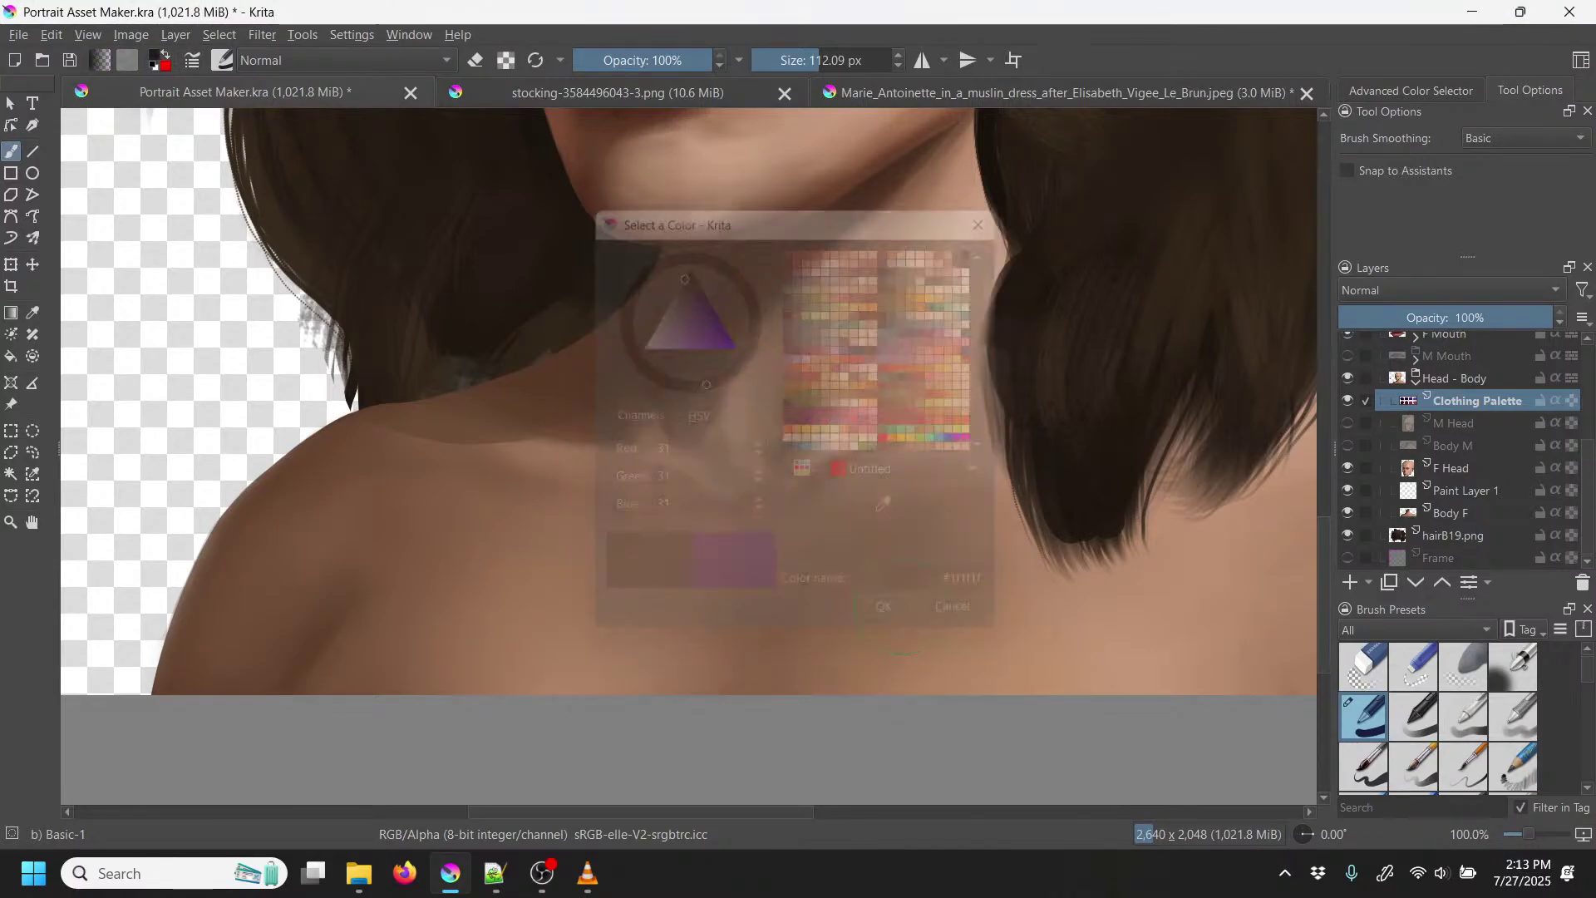
pyautogui.click(154, 58)
pyautogui.moveTo(685, 271); pyautogui.dragTo(680, 262)
pyautogui.click(887, 616)
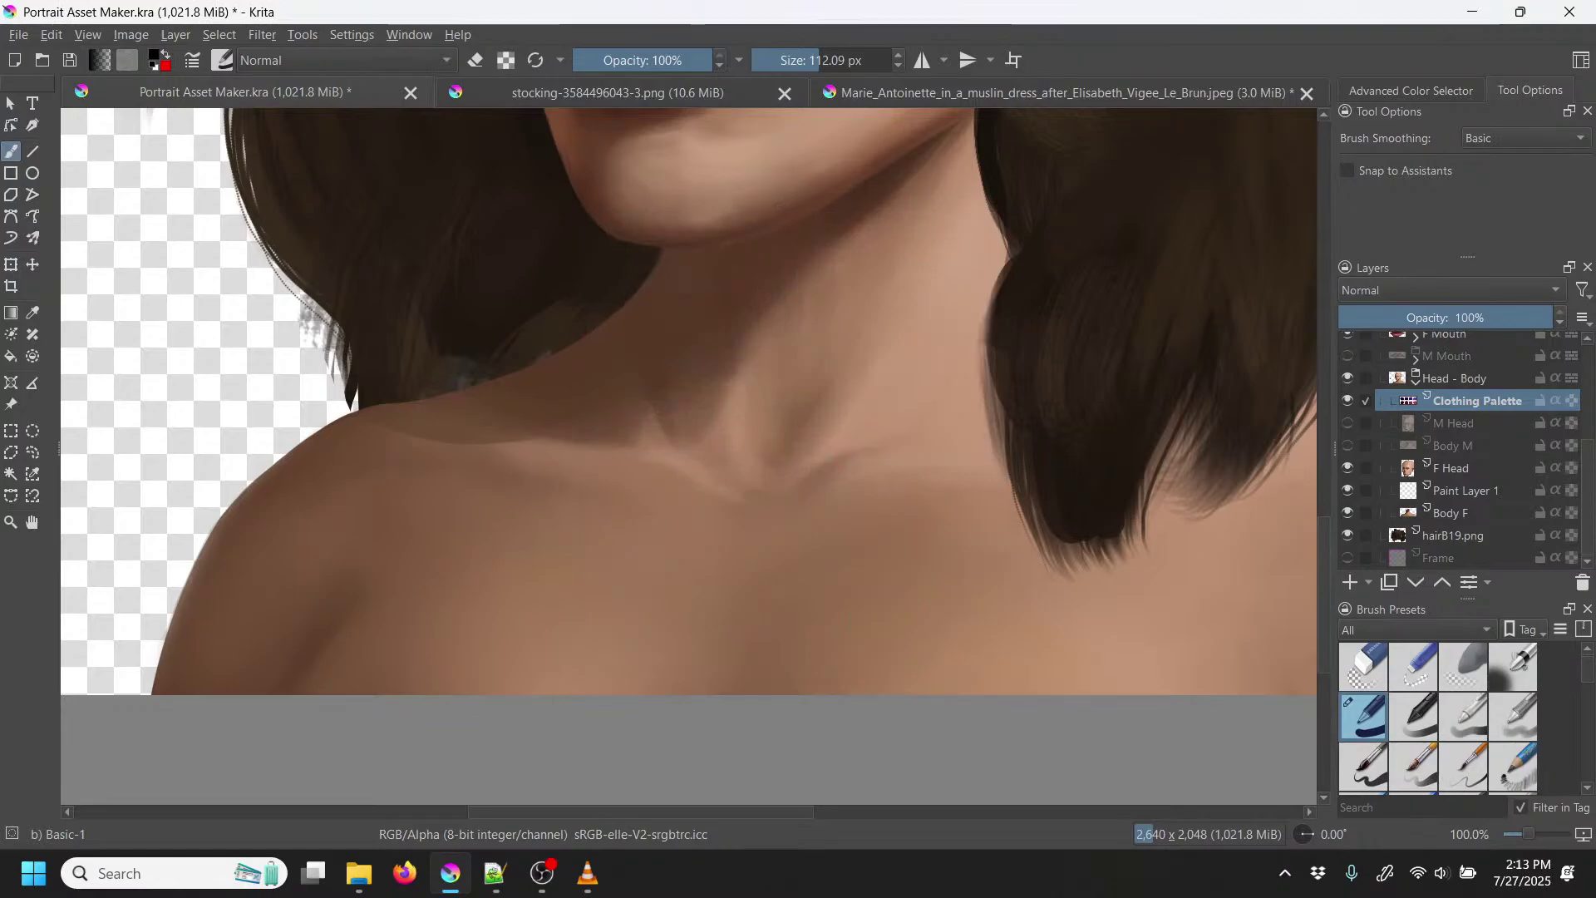
# Step: Check the stocking reference image and block in a black puffed sleeve over the figure's left-hand shoulder on Paint Layer 1
pyautogui.click(1468, 492)
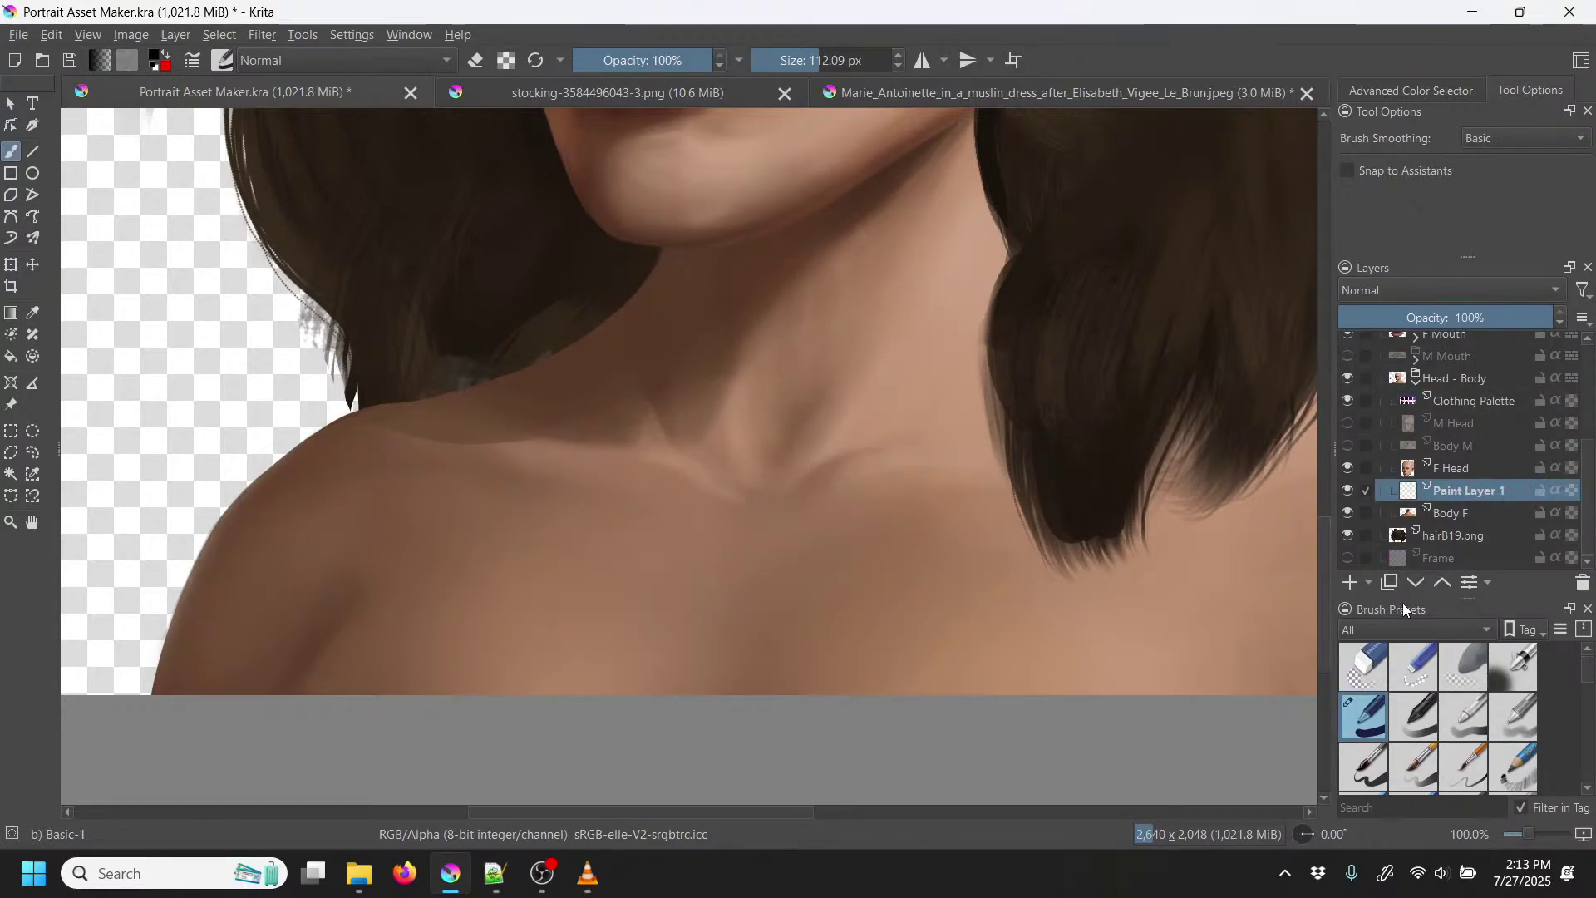
pyautogui.press('-')
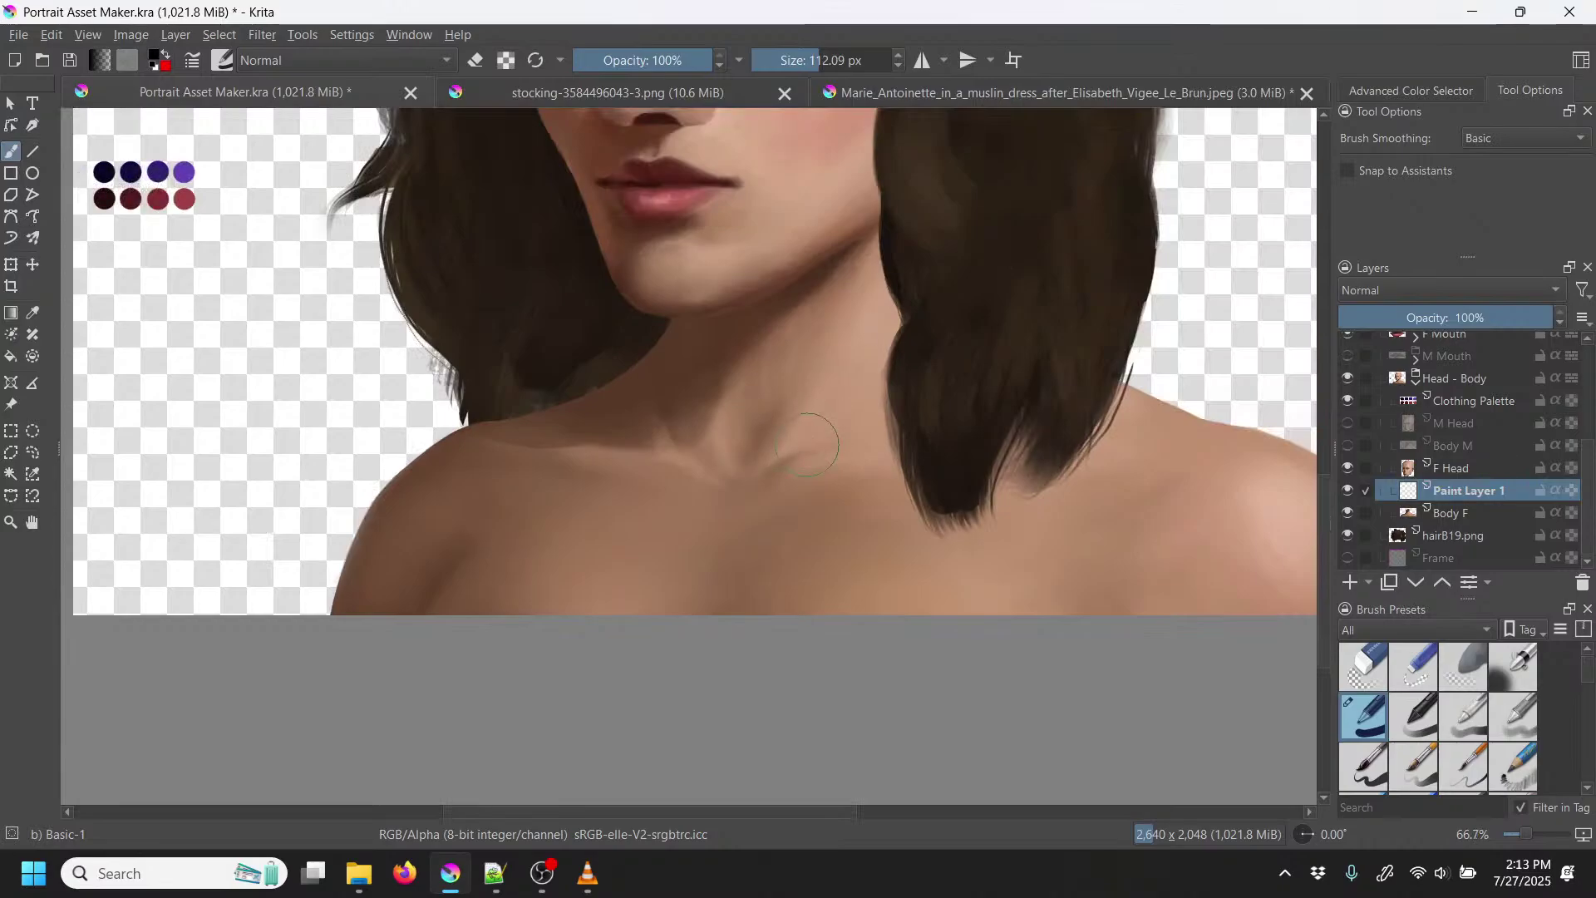
pyautogui.moveTo(816, 467)
pyautogui.mouseDown()
pyautogui.moveTo(545, 464)
pyautogui.moveTo(611, 434)
pyautogui.mouseUp()
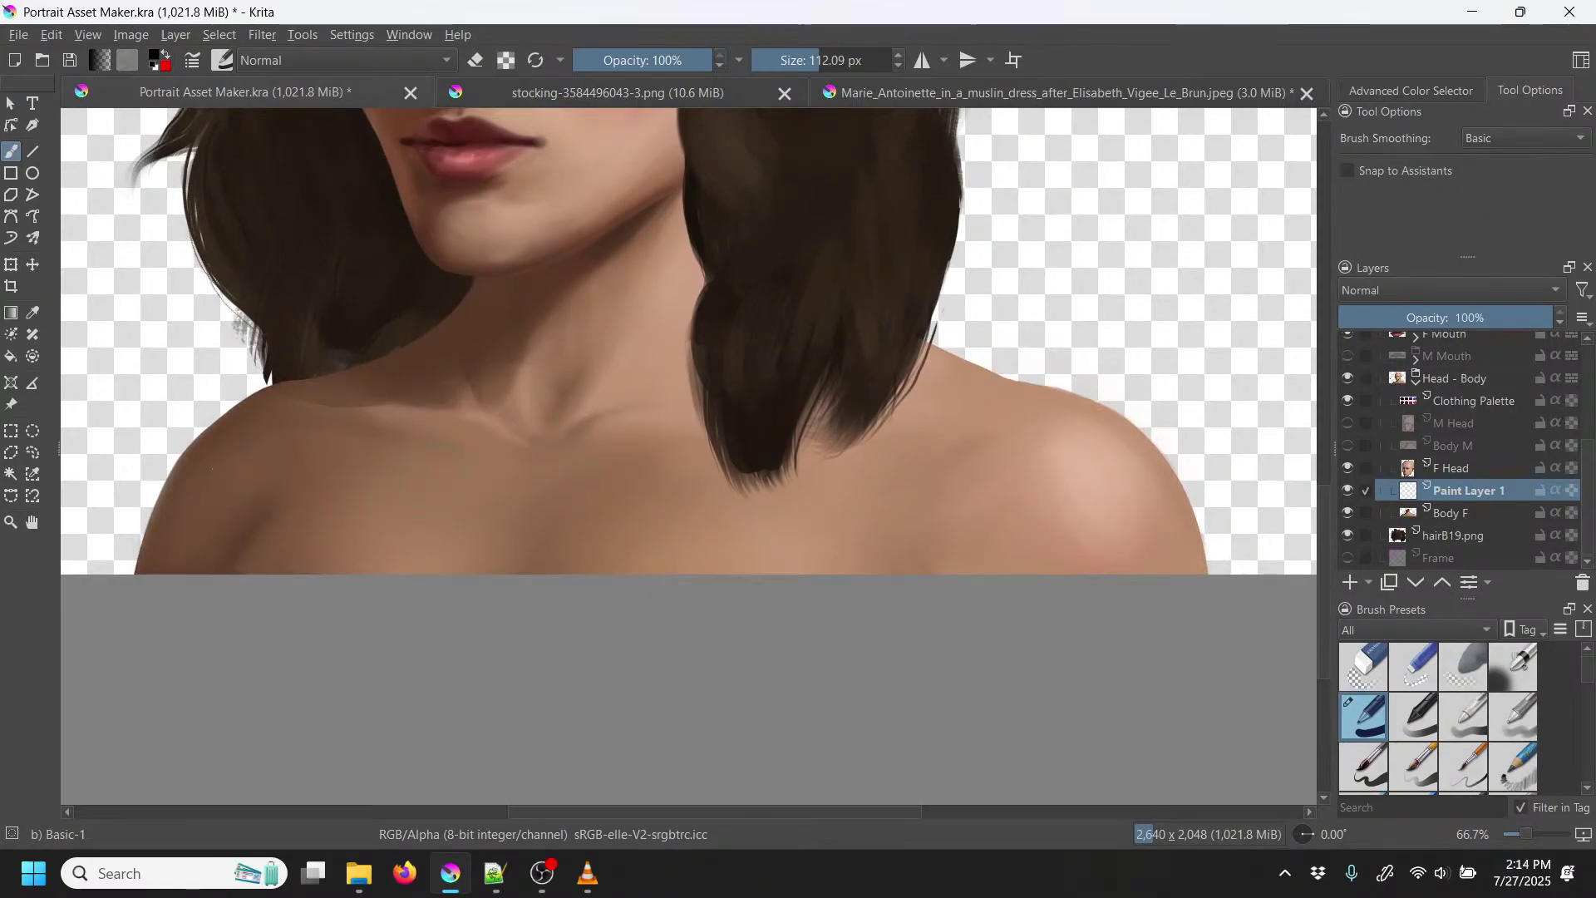
pyautogui.click(656, 93)
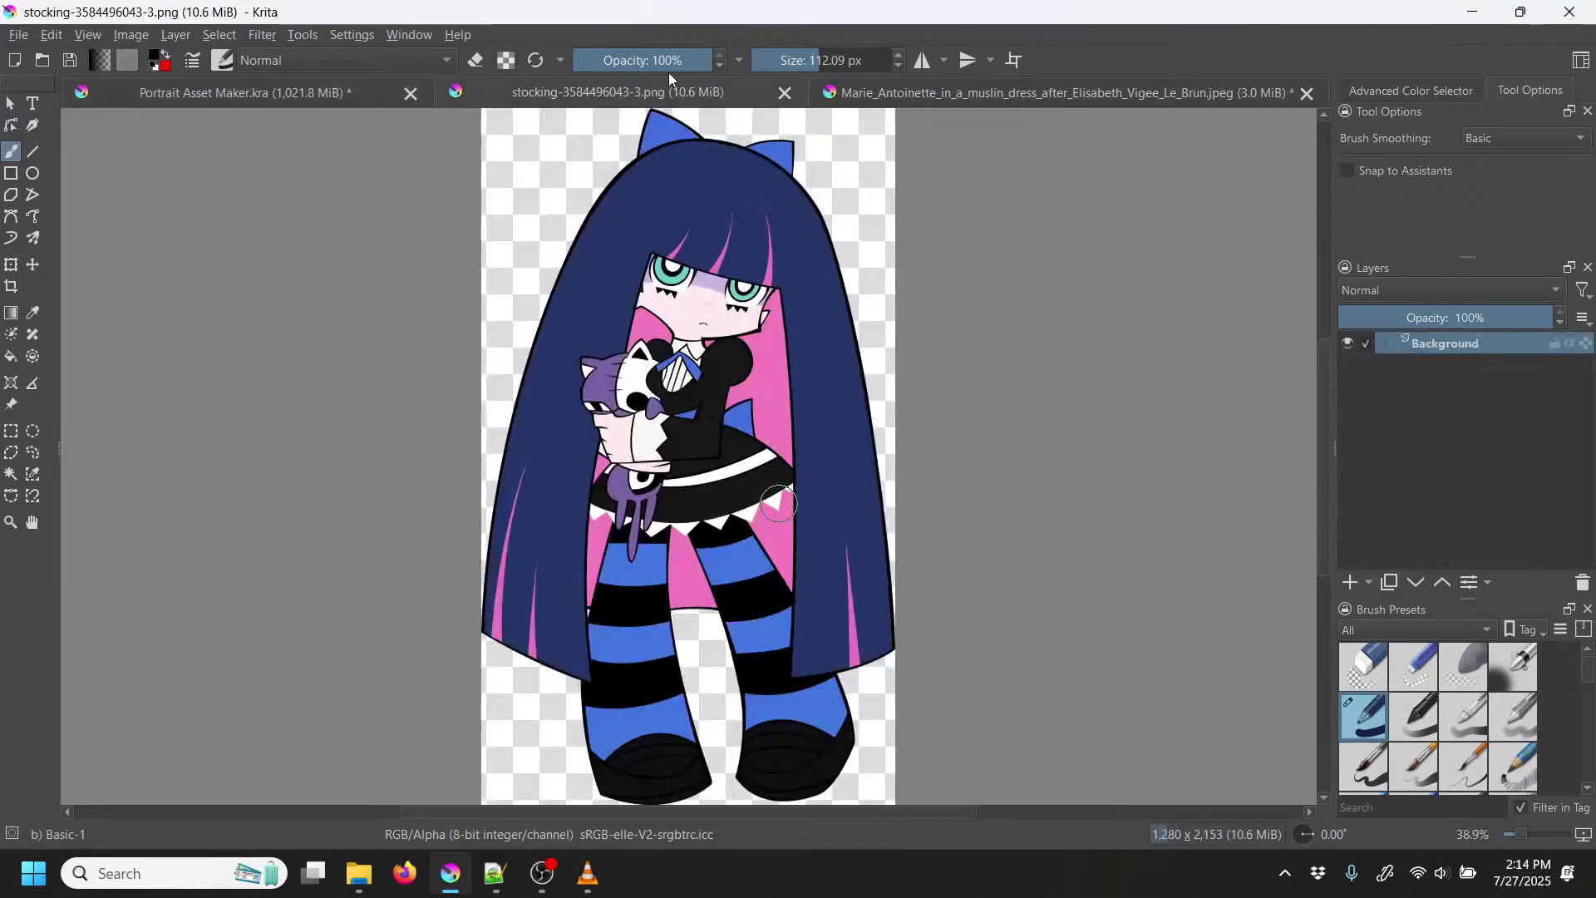
pyautogui.click(238, 94)
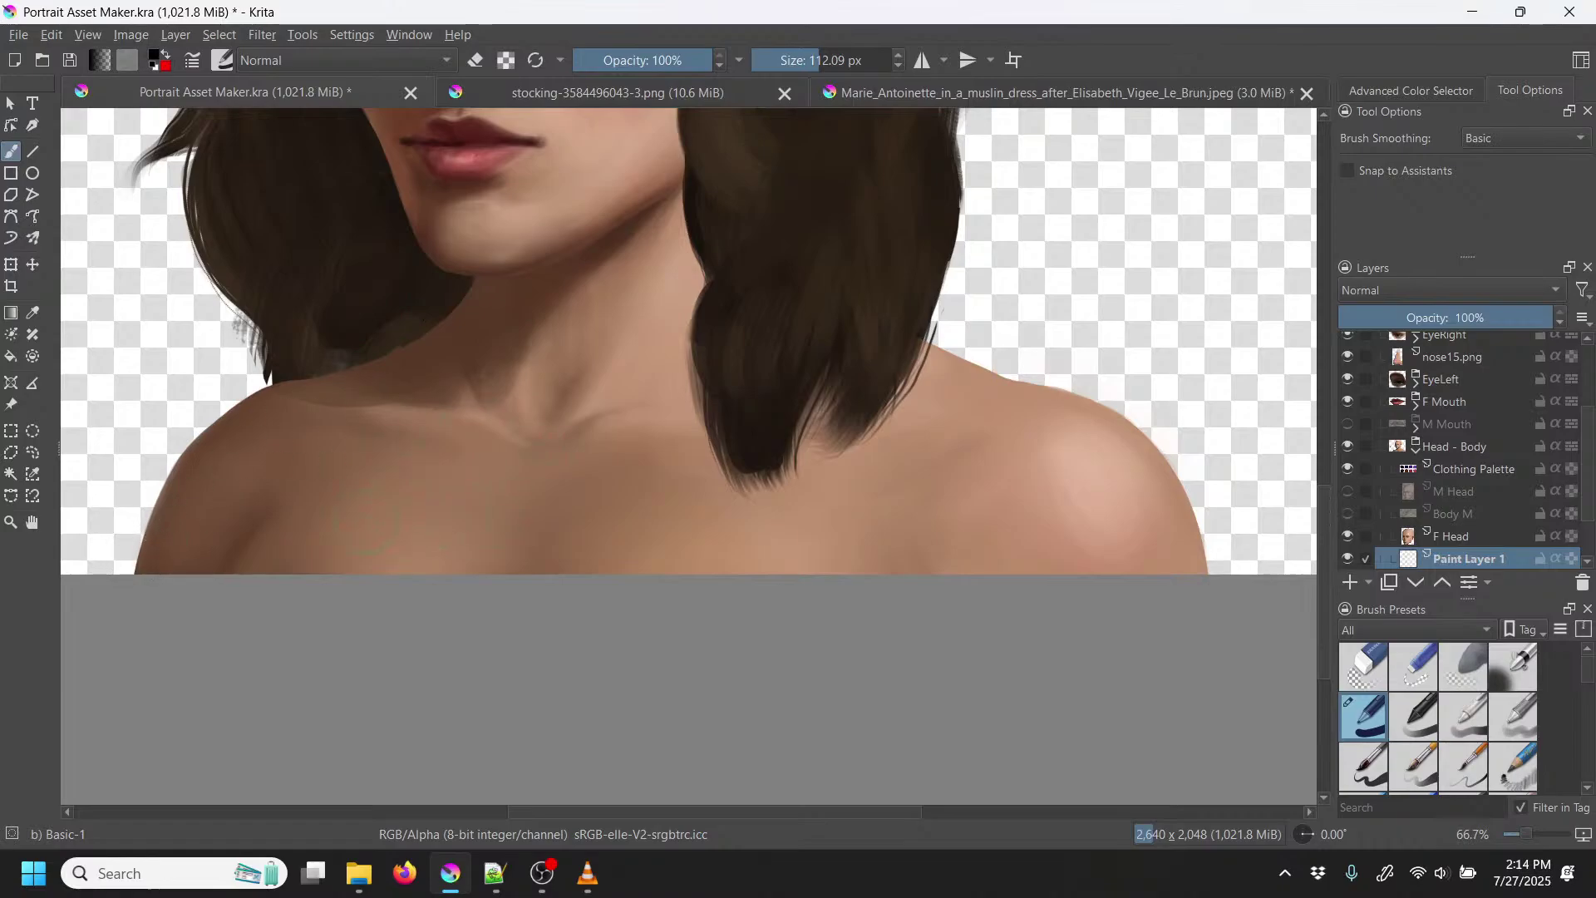
pyautogui.moveTo(331, 460)
pyautogui.mouseDown()
pyautogui.moveTo(335, 408)
pyautogui.moveTo(289, 366)
pyautogui.moveTo(217, 370)
pyautogui.moveTo(135, 436)
pyautogui.moveTo(118, 516)
pyautogui.moveTo(140, 572)
pyautogui.moveTo(181, 566)
pyautogui.moveTo(305, 446)
pyautogui.moveTo(272, 401)
pyautogui.moveTo(197, 428)
pyautogui.moveTo(149, 516)
pyautogui.moveTo(163, 537)
pyautogui.moveTo(238, 445)
pyautogui.moveTo(276, 429)
pyautogui.moveTo(308, 459)
pyautogui.moveTo(273, 468)
pyautogui.moveTo(318, 457)
pyautogui.moveTo(269, 466)
pyautogui.moveTo(278, 417)
pyautogui.mouseUp()
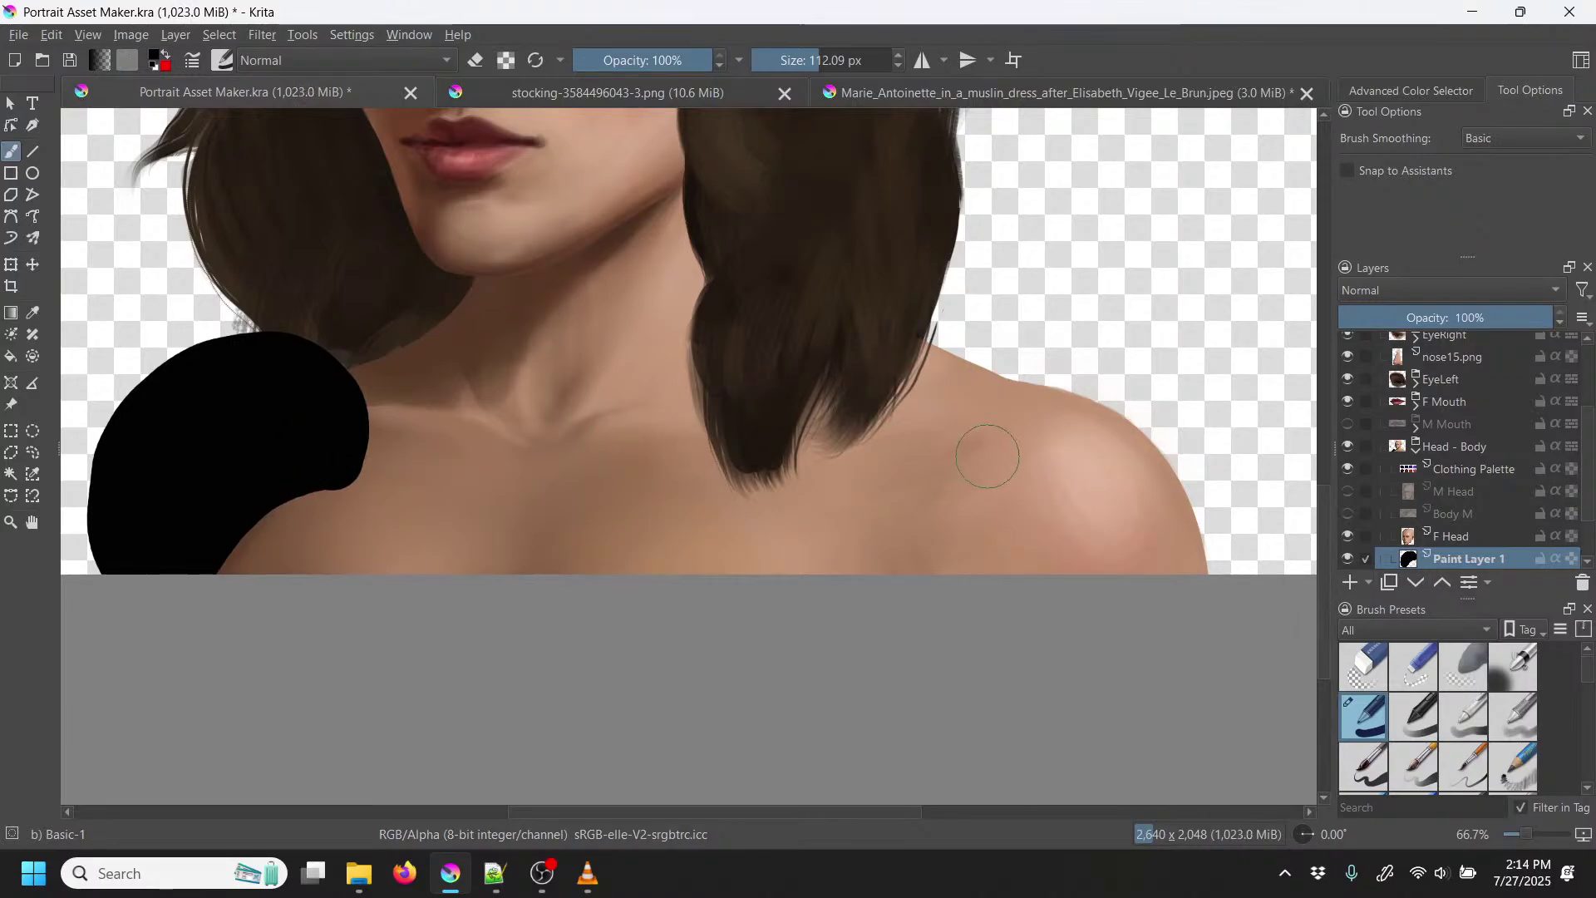
# Step: Block in a matching, larger black puffed sleeve over the shoulder on the right-hand side of the canvas
pyautogui.moveTo(988, 479); pyautogui.dragTo(890, 457)
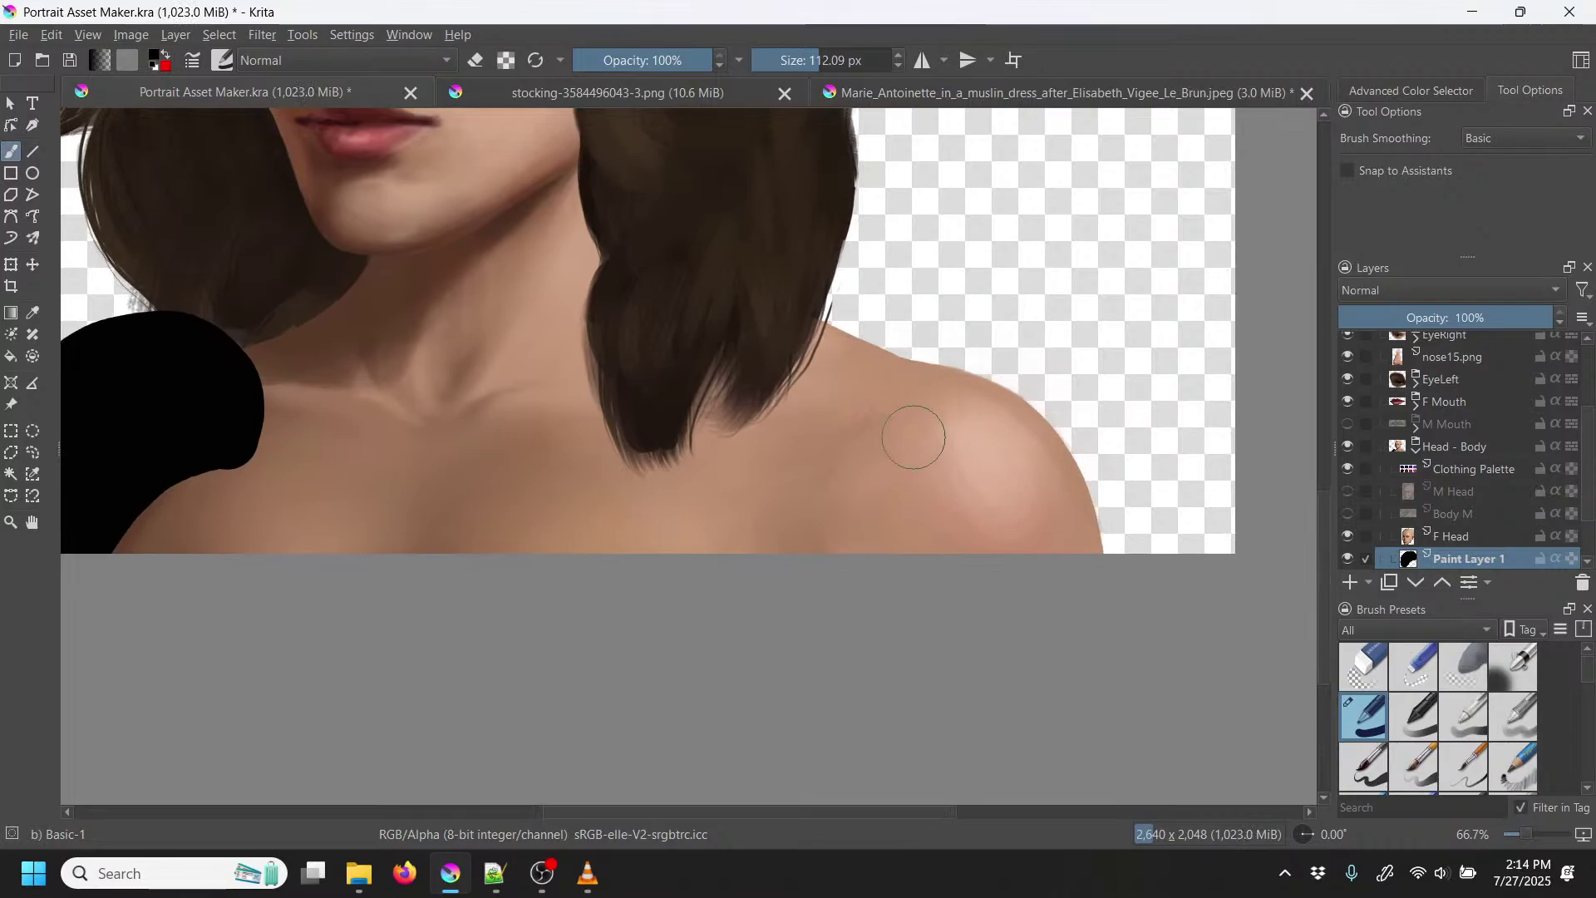
pyautogui.scroll(-1, 915, 435)
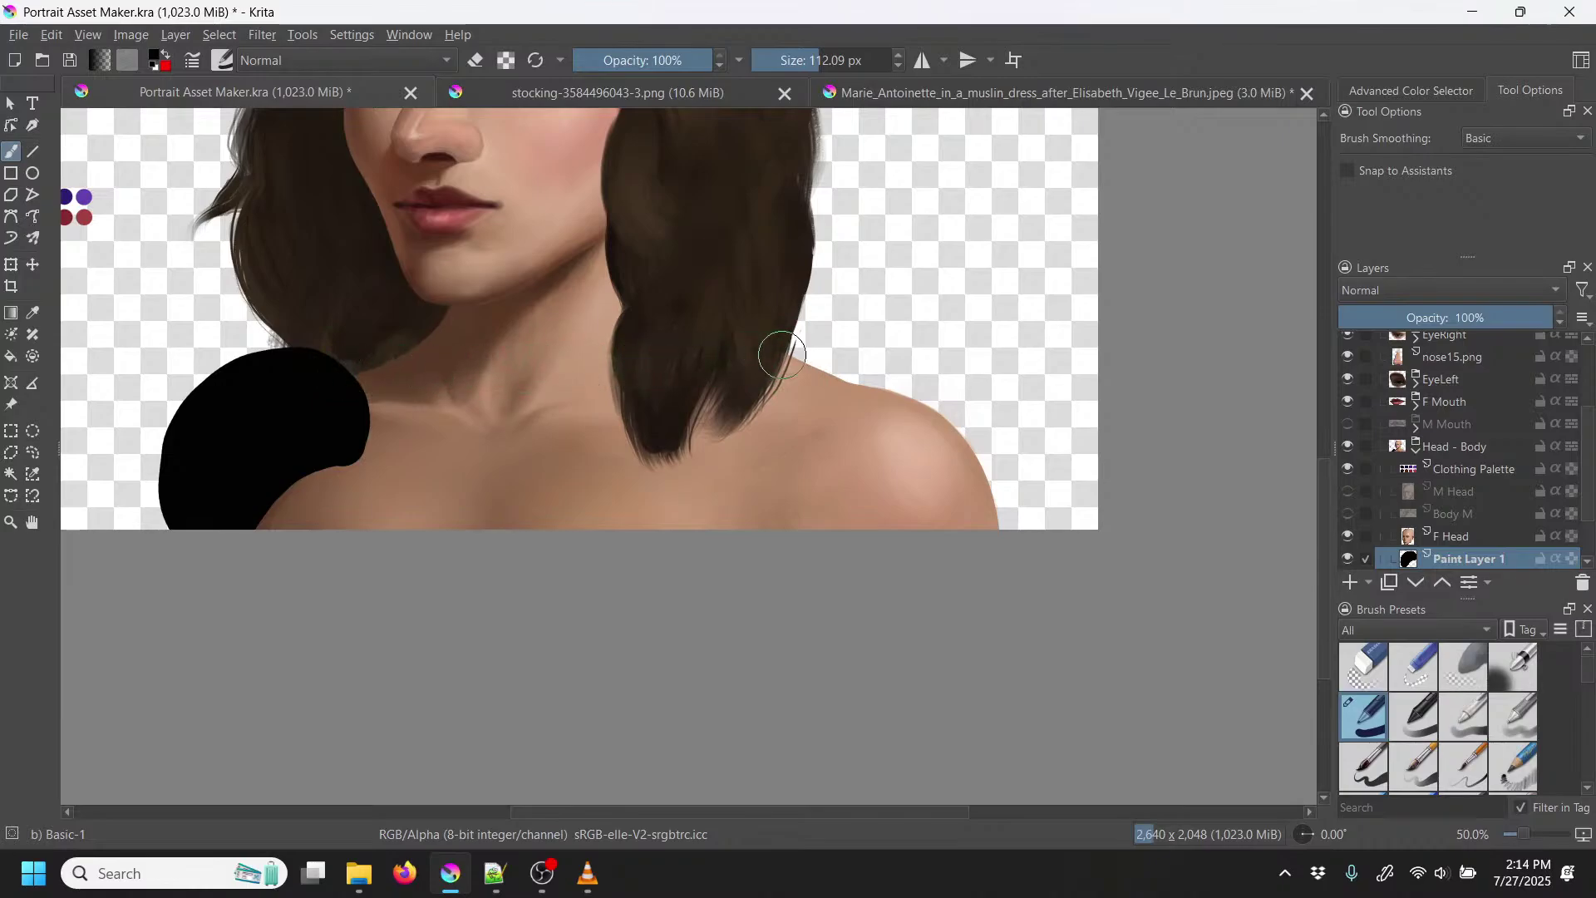
pyautogui.moveTo(822, 354)
pyautogui.mouseDown()
pyautogui.moveTo(939, 382)
pyautogui.moveTo(979, 412)
pyautogui.moveTo(1024, 517)
pyautogui.mouseUp()
pyautogui.moveTo(794, 522)
pyautogui.mouseDown()
pyautogui.moveTo(765, 485)
pyautogui.moveTo(778, 437)
pyautogui.moveTo(826, 371)
pyautogui.moveTo(858, 362)
pyautogui.moveTo(829, 361)
pyautogui.moveTo(790, 407)
pyautogui.moveTo(794, 522)
pyautogui.mouseUp()
pyautogui.moveTo(765, 462)
pyautogui.mouseDown()
pyautogui.moveTo(773, 421)
pyautogui.moveTo(819, 363)
pyautogui.moveTo(900, 348)
pyautogui.moveTo(979, 392)
pyautogui.moveTo(1012, 483)
pyautogui.moveTo(988, 531)
pyautogui.moveTo(839, 518)
pyautogui.moveTo(813, 440)
pyautogui.moveTo(885, 392)
pyautogui.moveTo(969, 437)
pyautogui.moveTo(933, 518)
pyautogui.moveTo(852, 468)
pyautogui.moveTo(923, 425)
pyautogui.moveTo(880, 502)
pyautogui.moveTo(867, 471)
pyautogui.mouseUp()
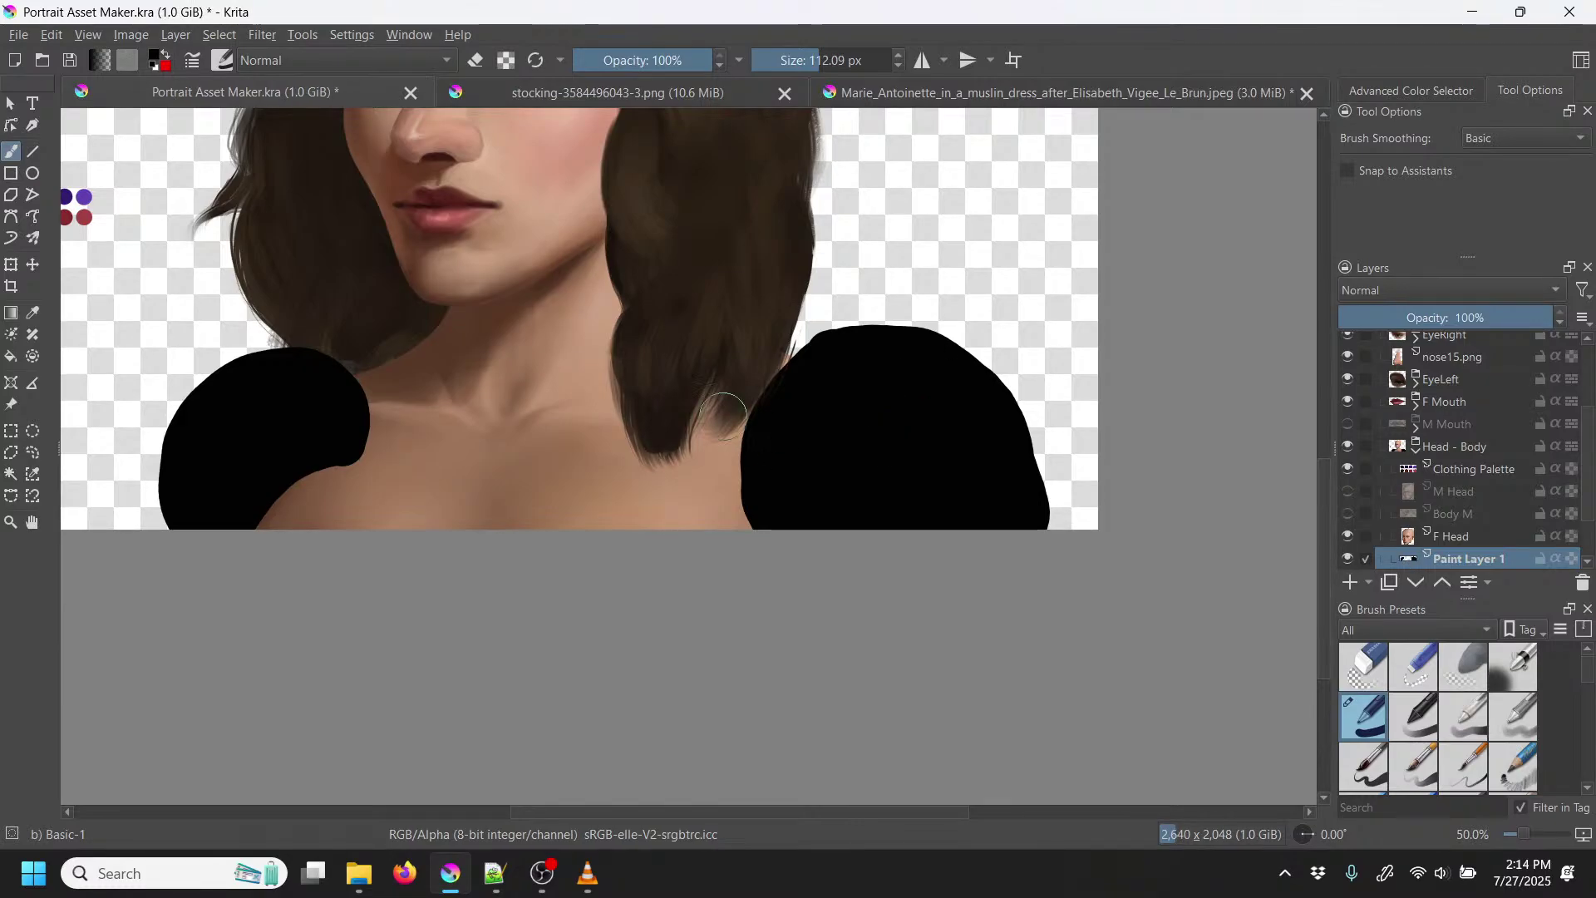
# Step: Check both reference images and paint black bodice panels from each puffed sleeve down the chest, leaving the centre open
pyautogui.click(632, 92)
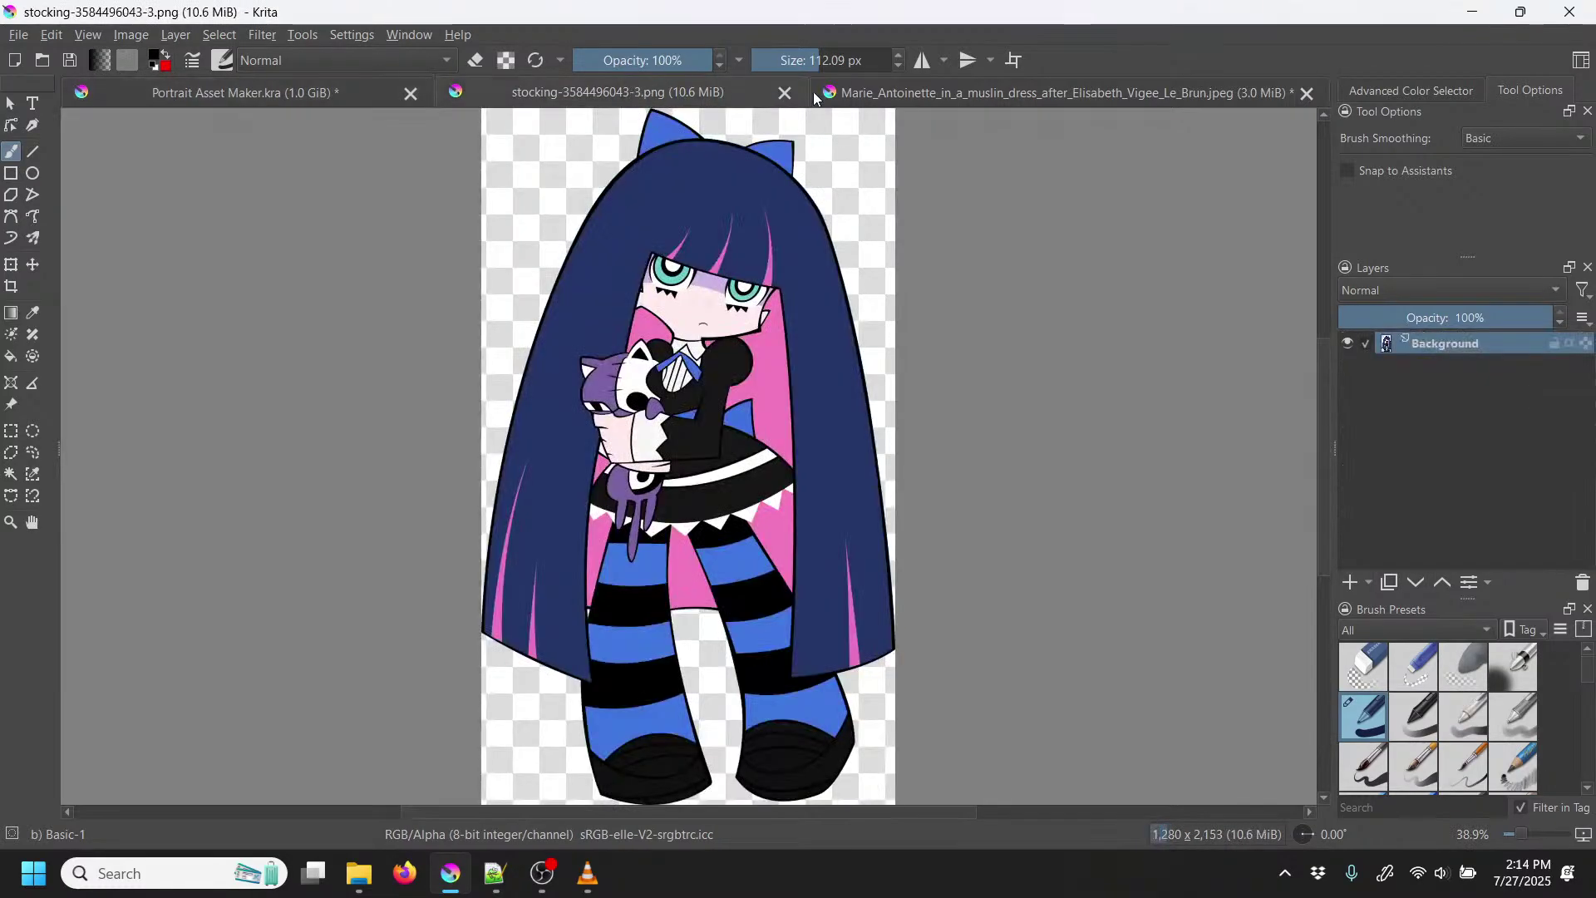
pyautogui.click(875, 93)
pyautogui.click(322, 93)
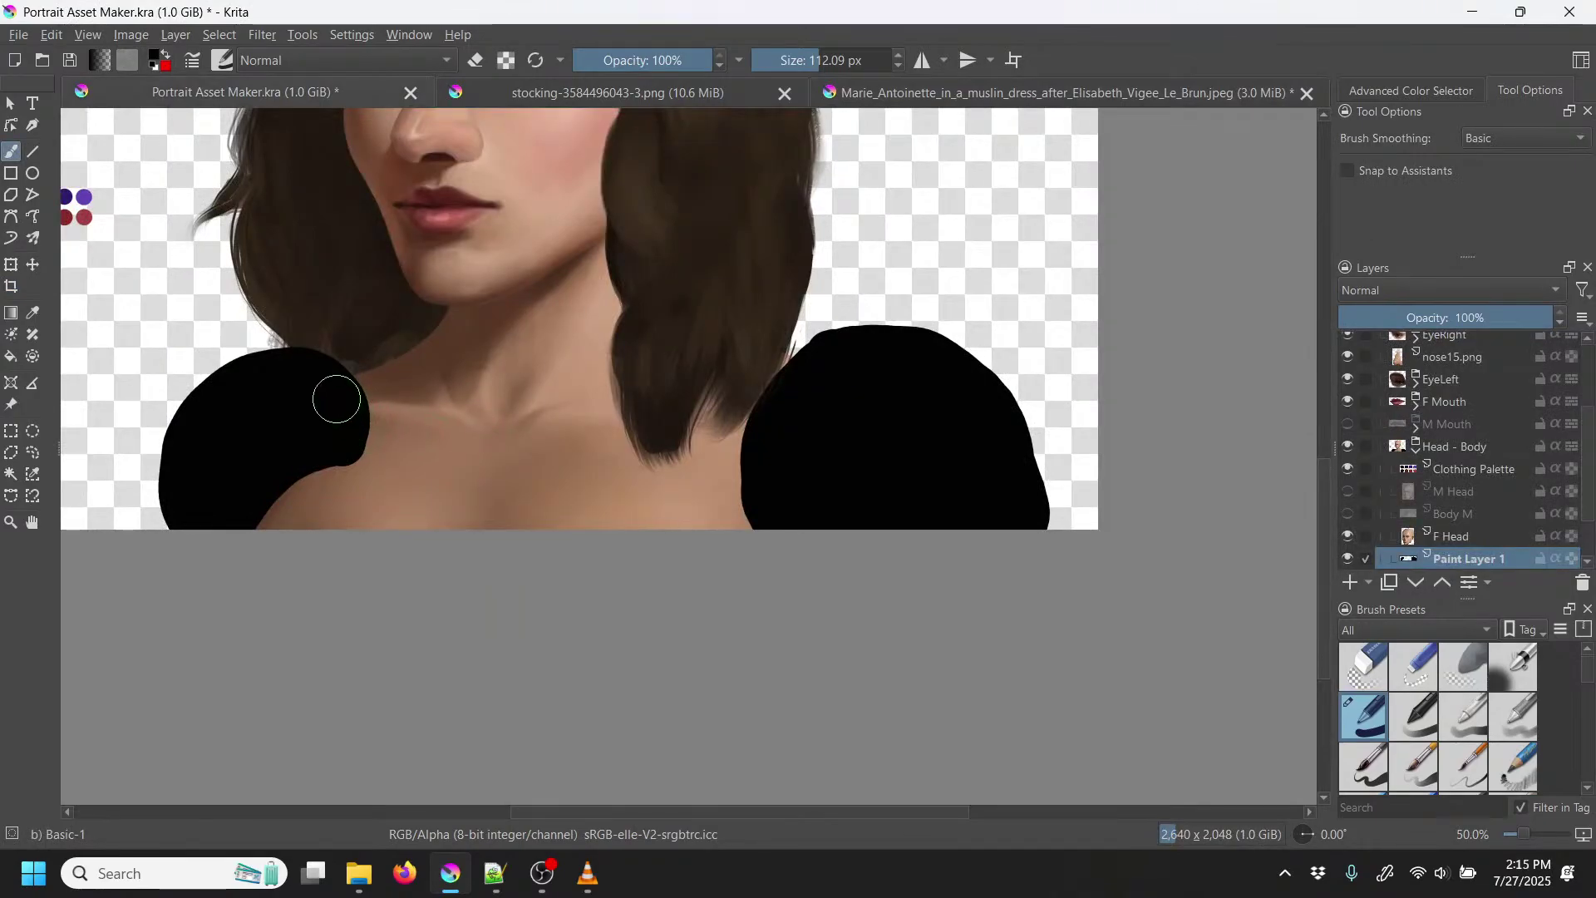
pyautogui.moveTo(352, 439)
pyautogui.mouseDown()
pyautogui.moveTo(378, 528)
pyautogui.moveTo(393, 515)
pyautogui.moveTo(341, 405)
pyautogui.moveTo(369, 517)
pyautogui.mouseUp()
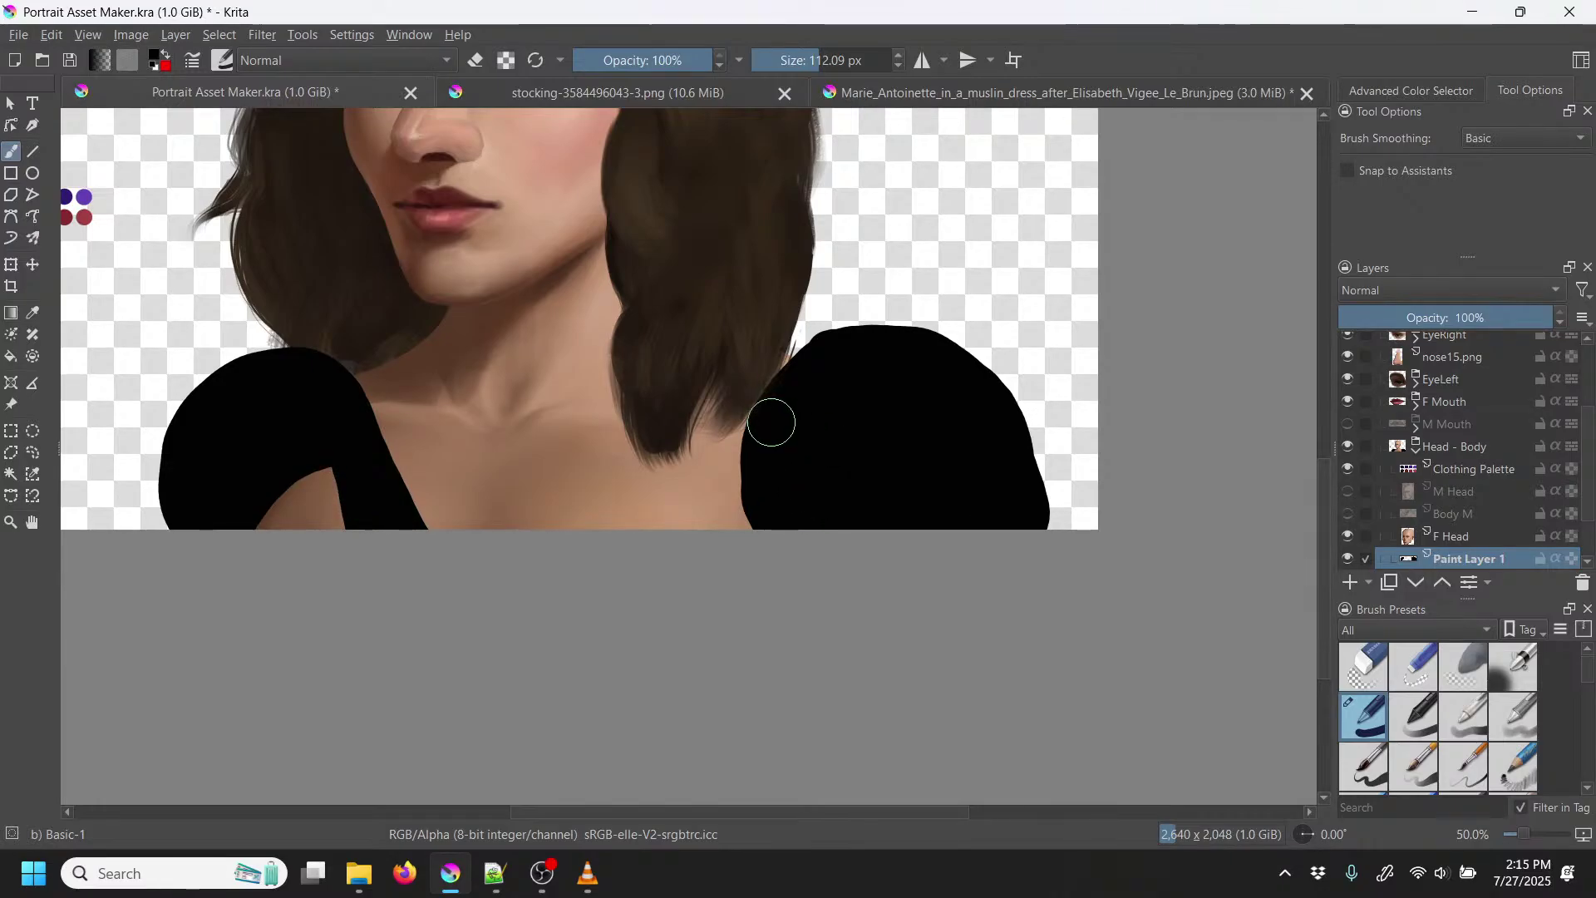
pyautogui.moveTo(770, 429)
pyautogui.mouseDown()
pyautogui.moveTo(724, 516)
pyautogui.moveTo(731, 532)
pyautogui.mouseUp()
pyautogui.moveTo(791, 413)
pyautogui.mouseDown()
pyautogui.moveTo(649, 511)
pyautogui.moveTo(670, 474)
pyautogui.moveTo(723, 464)
pyautogui.moveTo(695, 510)
pyautogui.moveTo(724, 524)
pyautogui.moveTo(790, 492)
pyautogui.mouseUp()
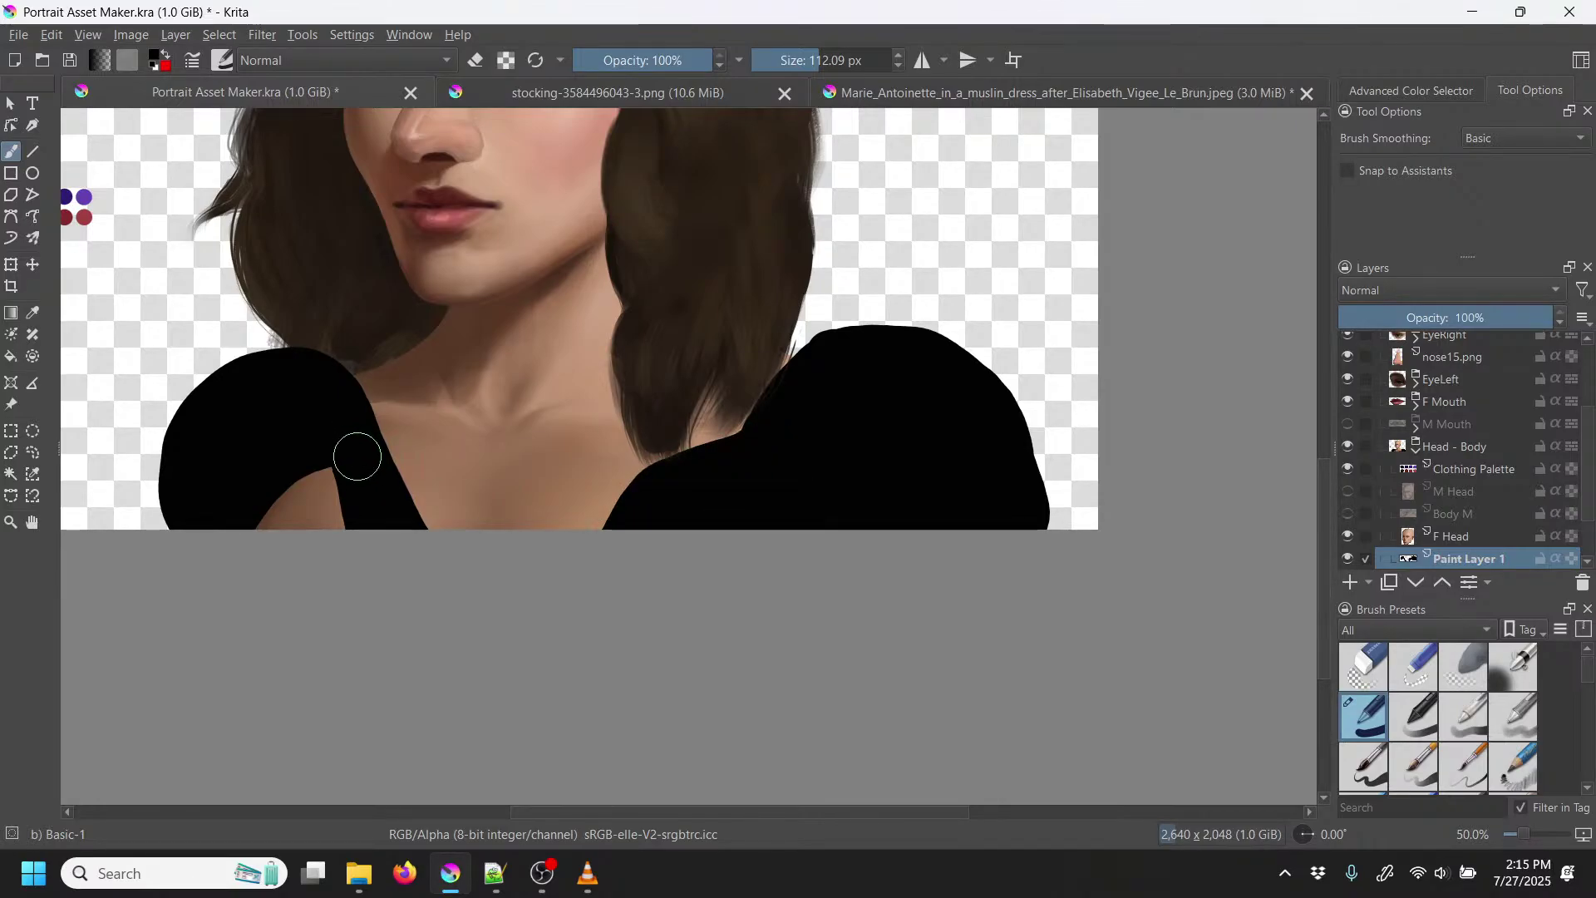
pyautogui.moveTo(391, 478); pyautogui.dragTo(412, 520)
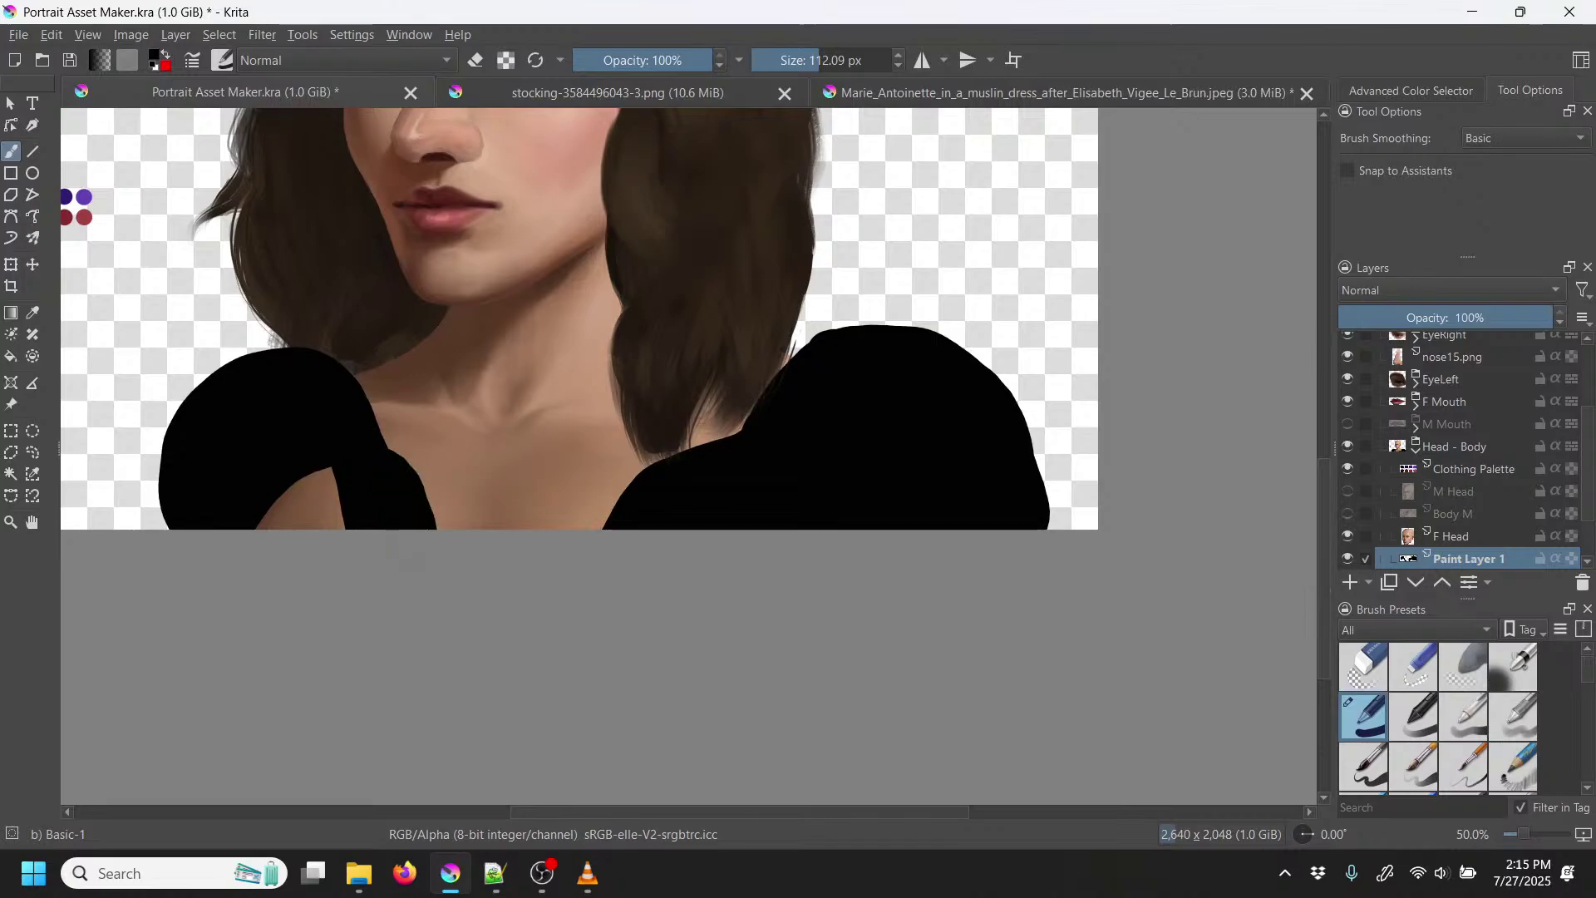
pyautogui.moveTo(660, 477); pyautogui.dragTo(629, 504)
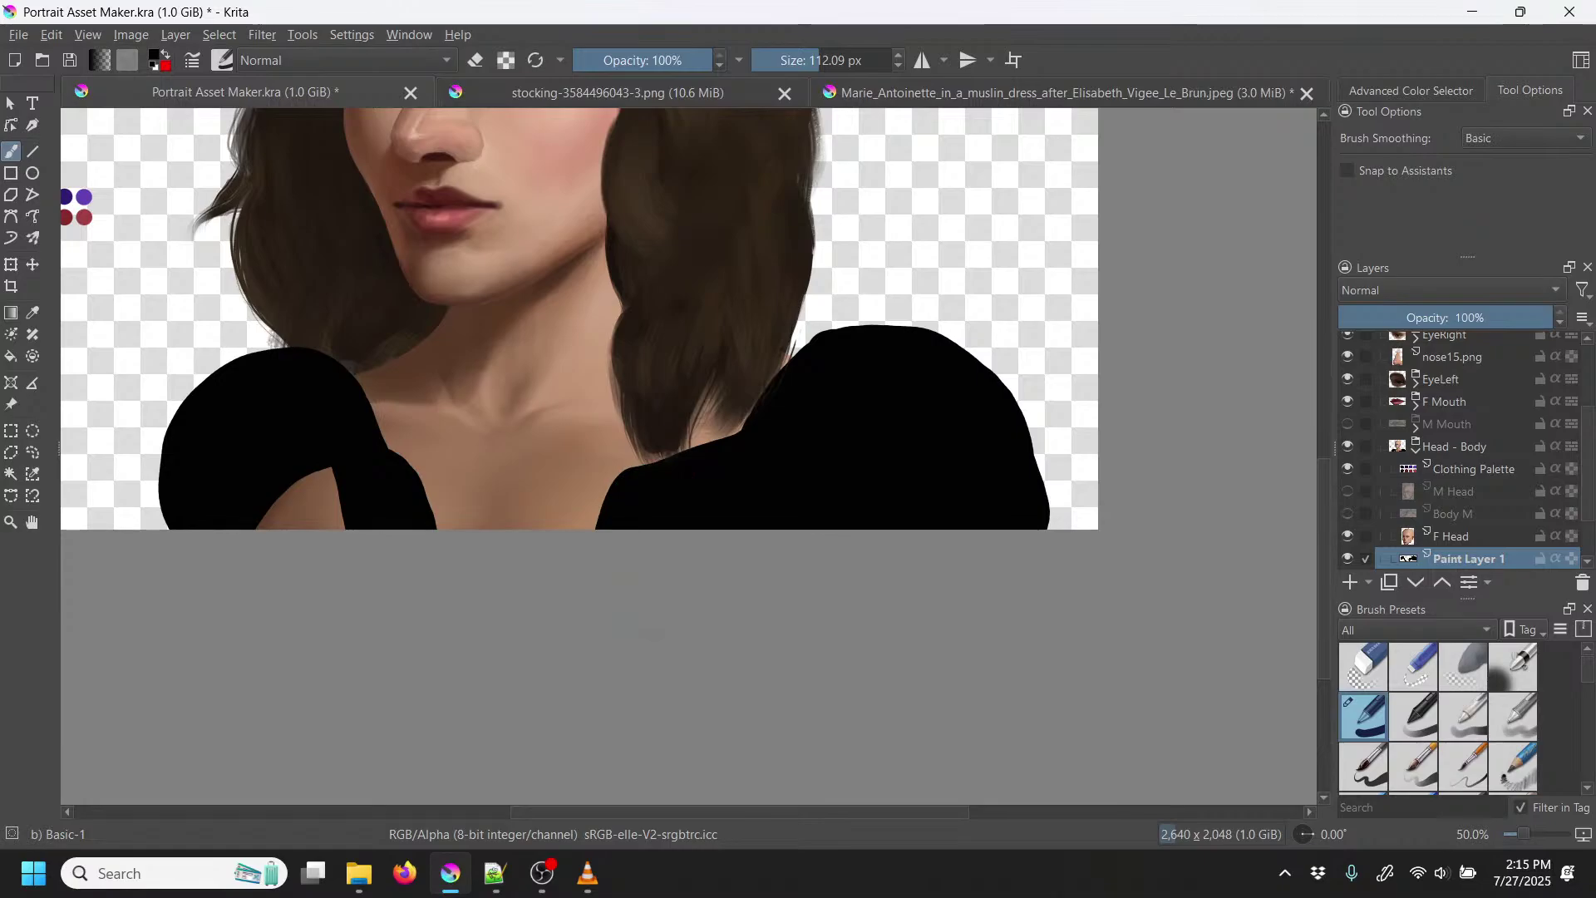
# Step: Compare with the stocking reference and extend the larger black sleeve upward and inward toward the neck
pyautogui.click(631, 92)
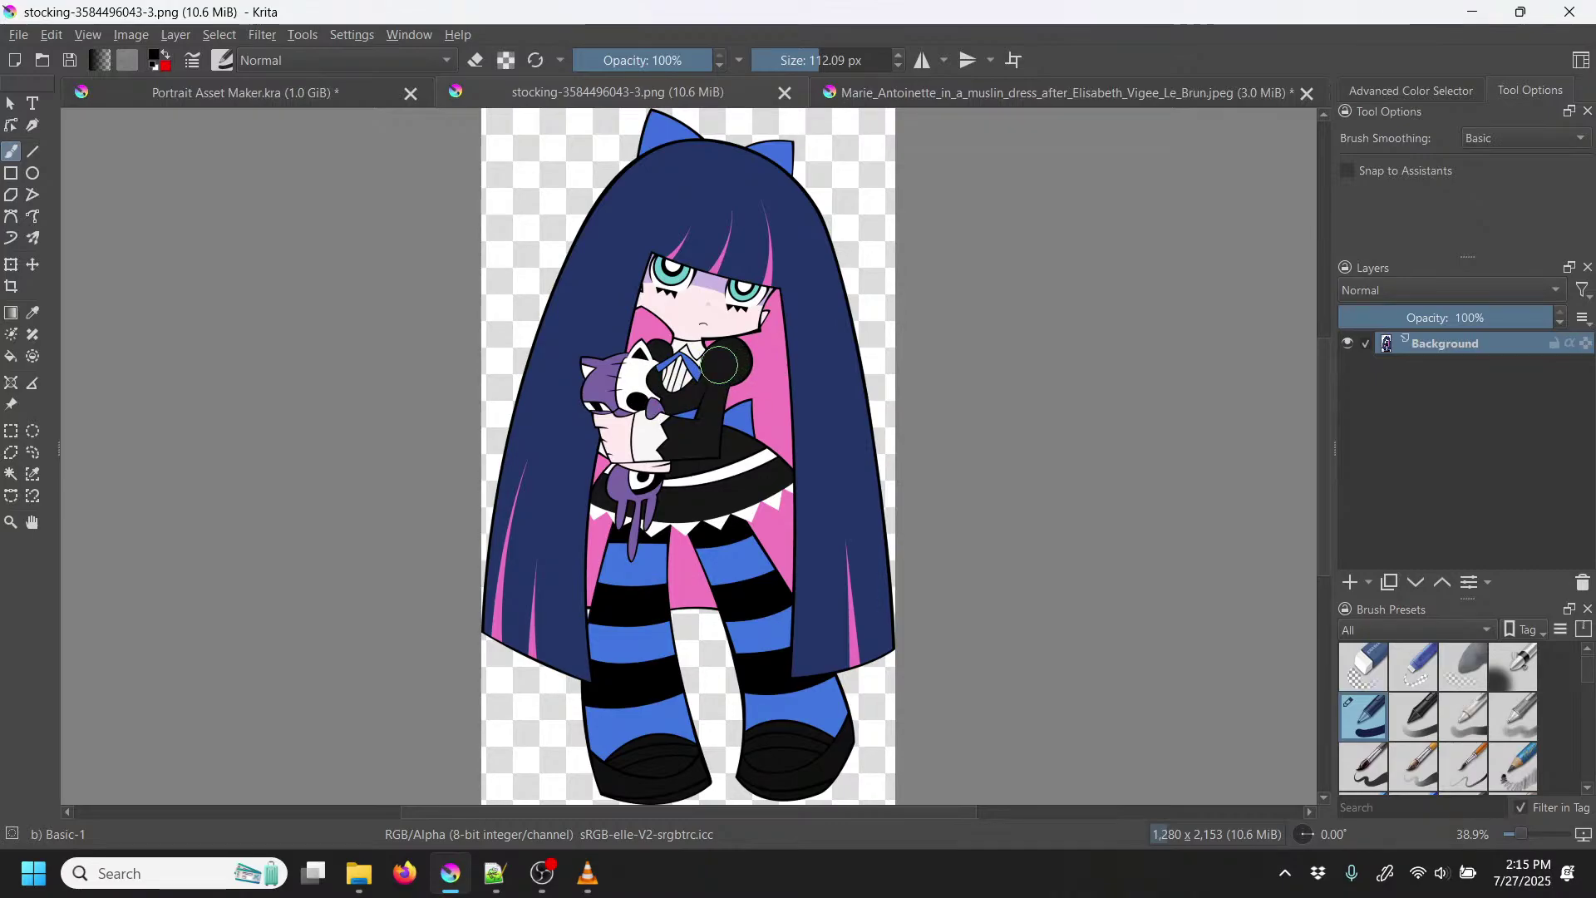
pyautogui.click(365, 90)
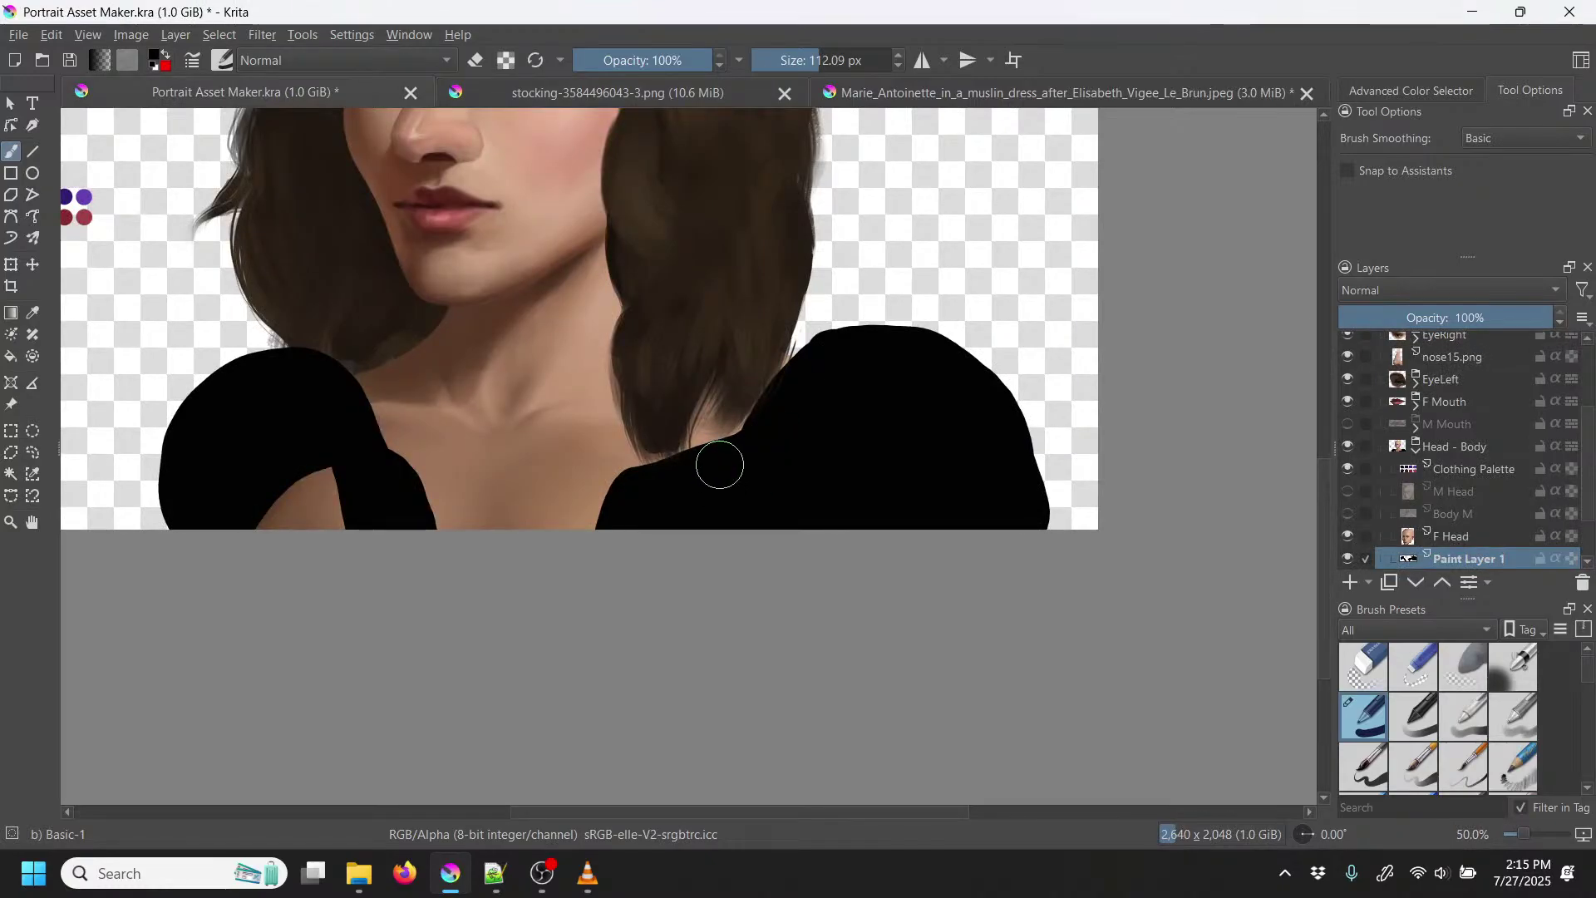
pyautogui.moveTo(704, 480)
pyautogui.mouseDown()
pyautogui.moveTo(726, 416)
pyautogui.moveTo(812, 346)
pyautogui.moveTo(898, 335)
pyautogui.moveTo(945, 368)
pyautogui.mouseUp()
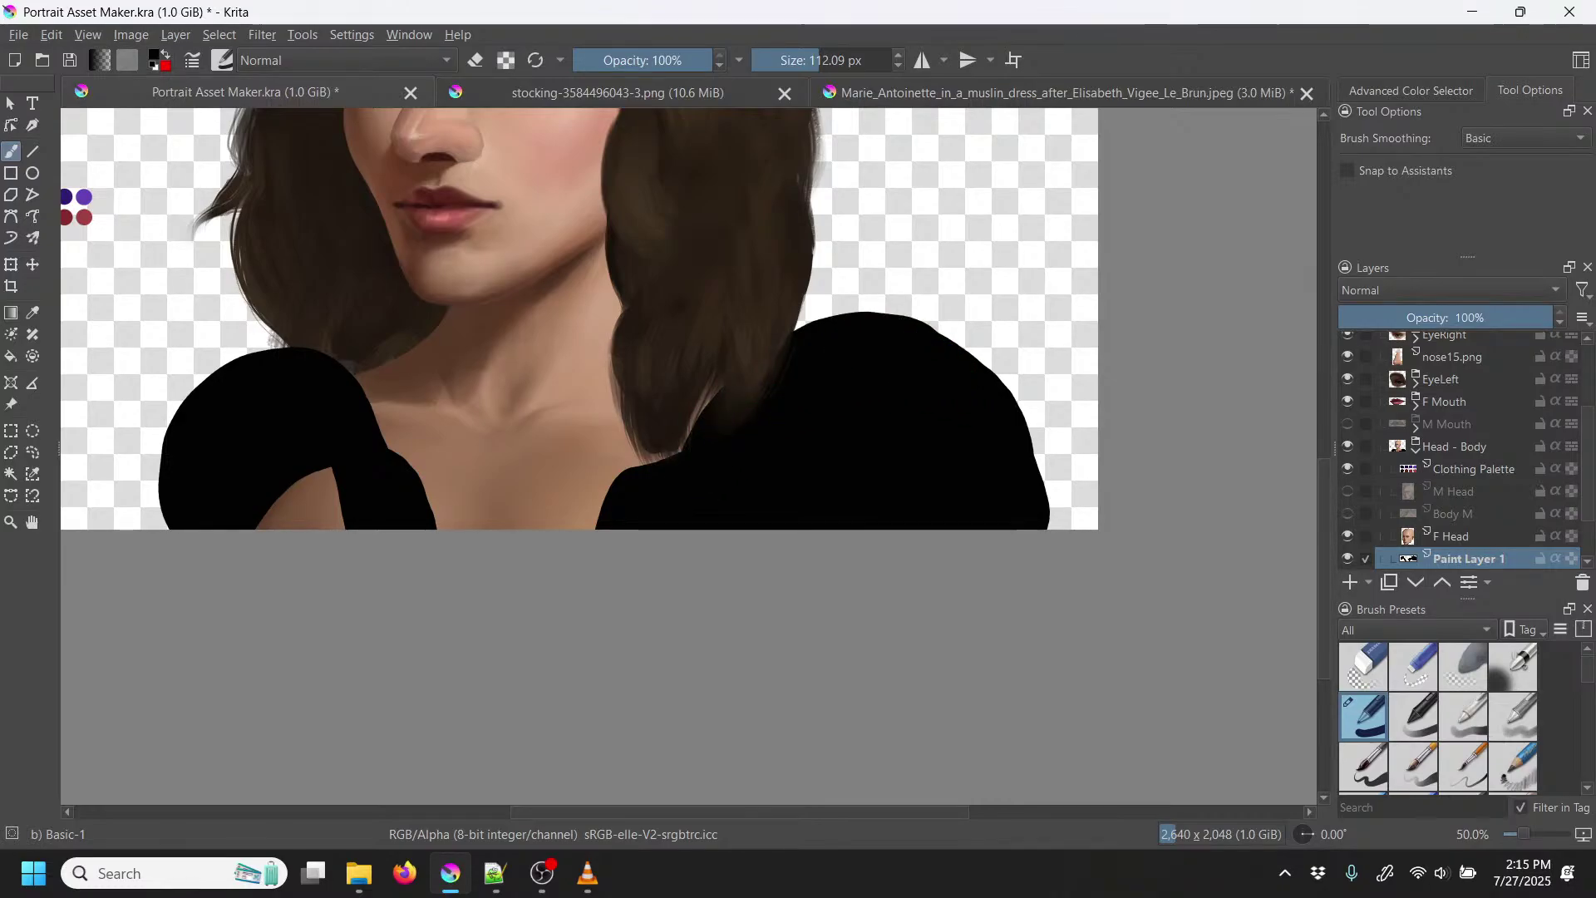
# Step: Hide the front and back hair layers, hairF19.png and hairB19.png
pyautogui.scroll(1, 1354, 385)
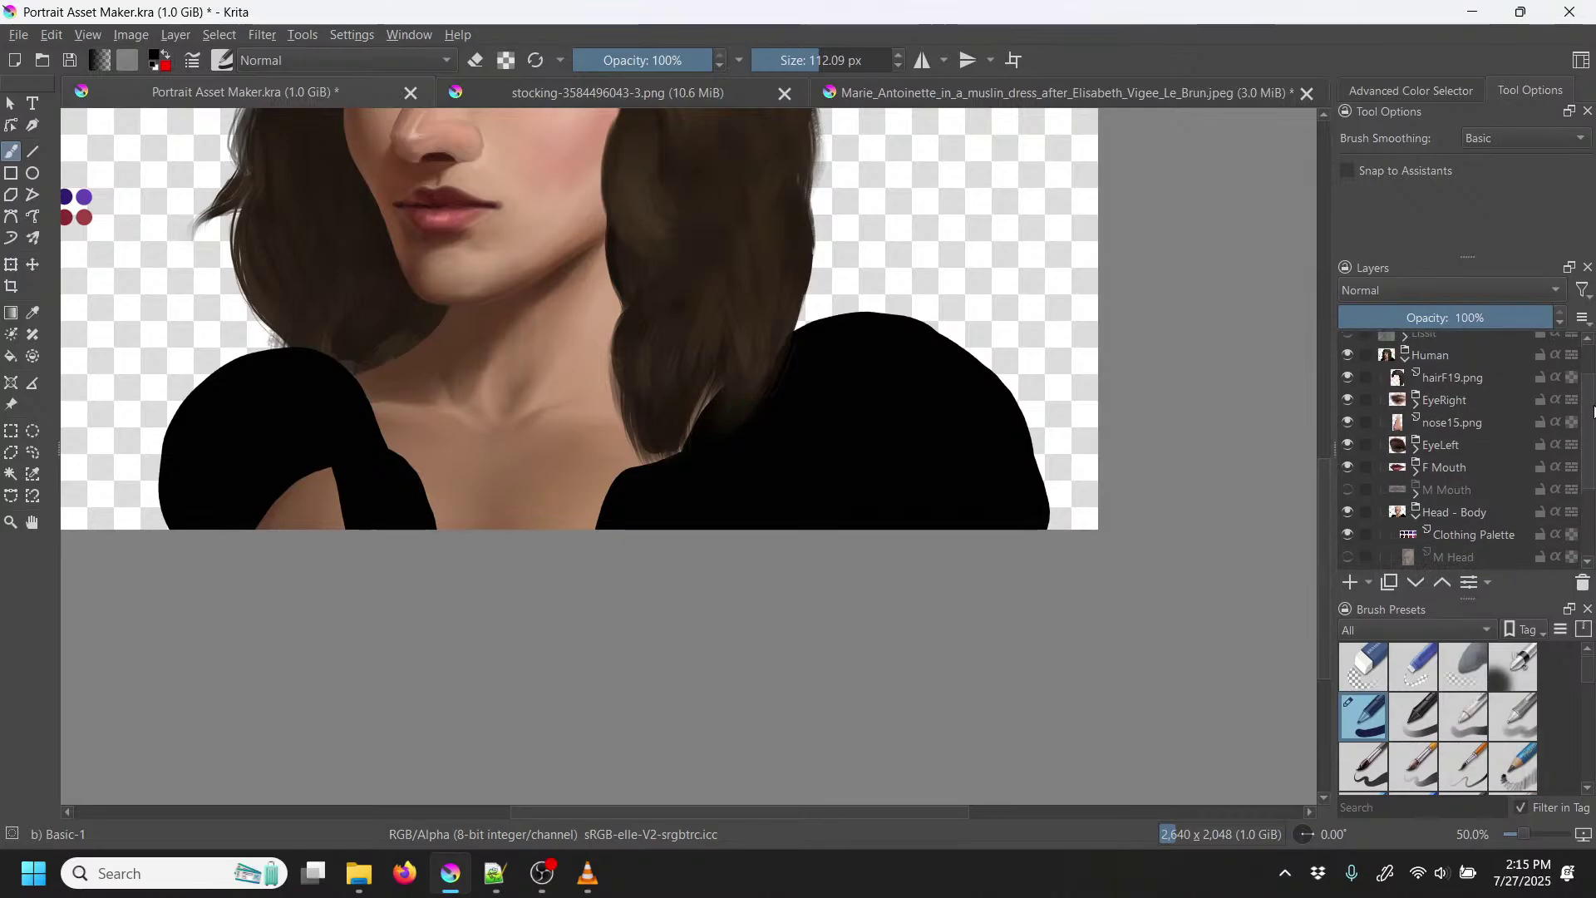
pyautogui.click(1352, 383)
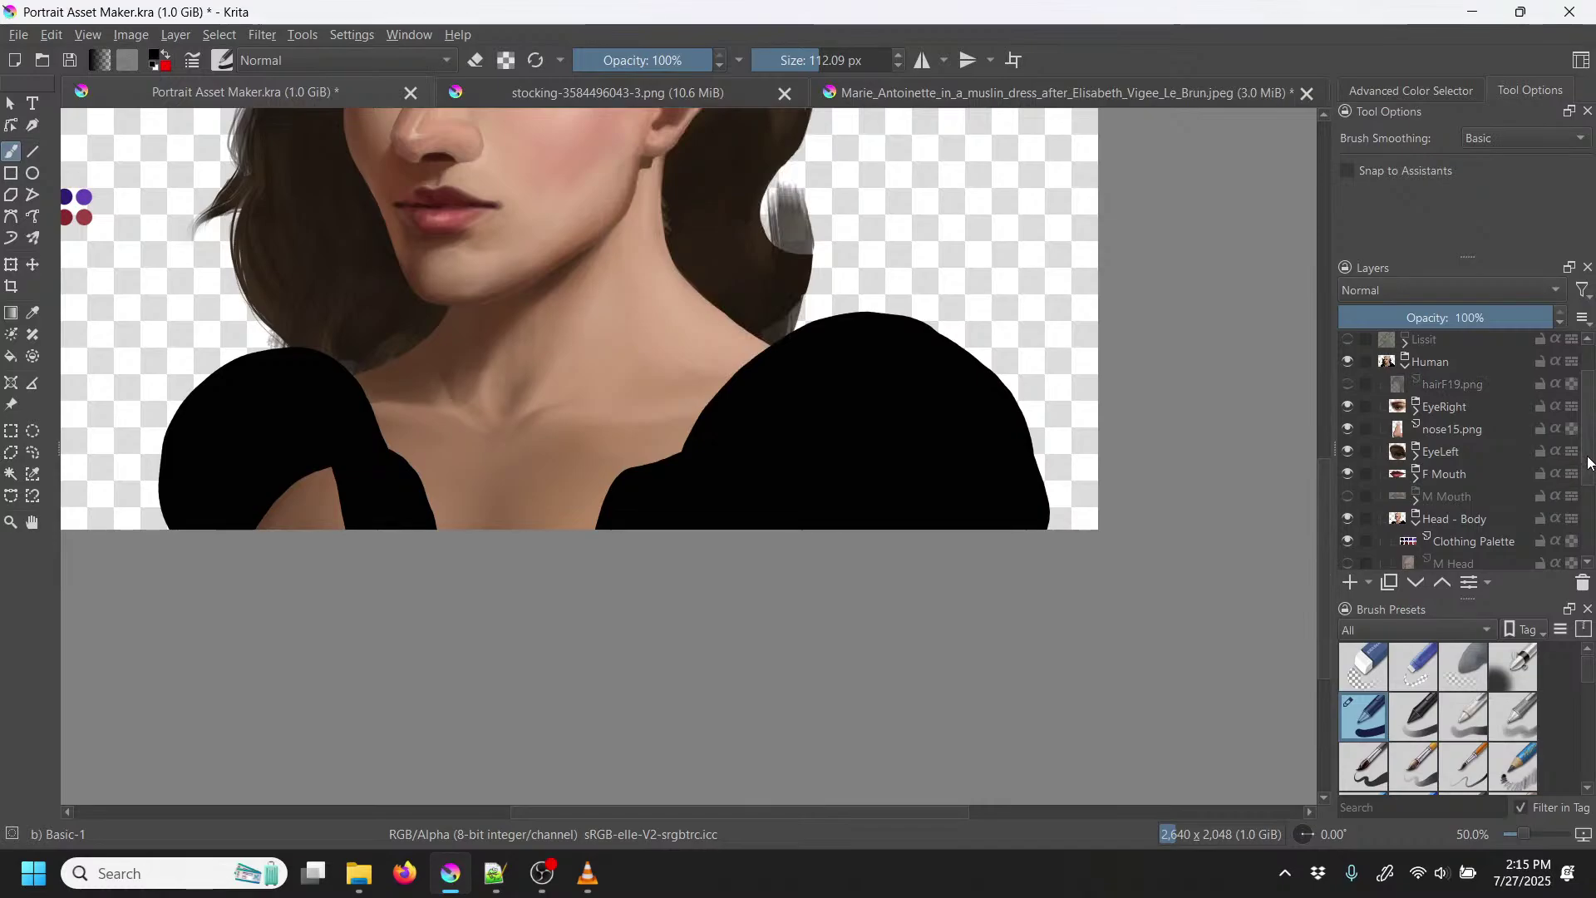
pyautogui.scroll(-2, 1589, 544)
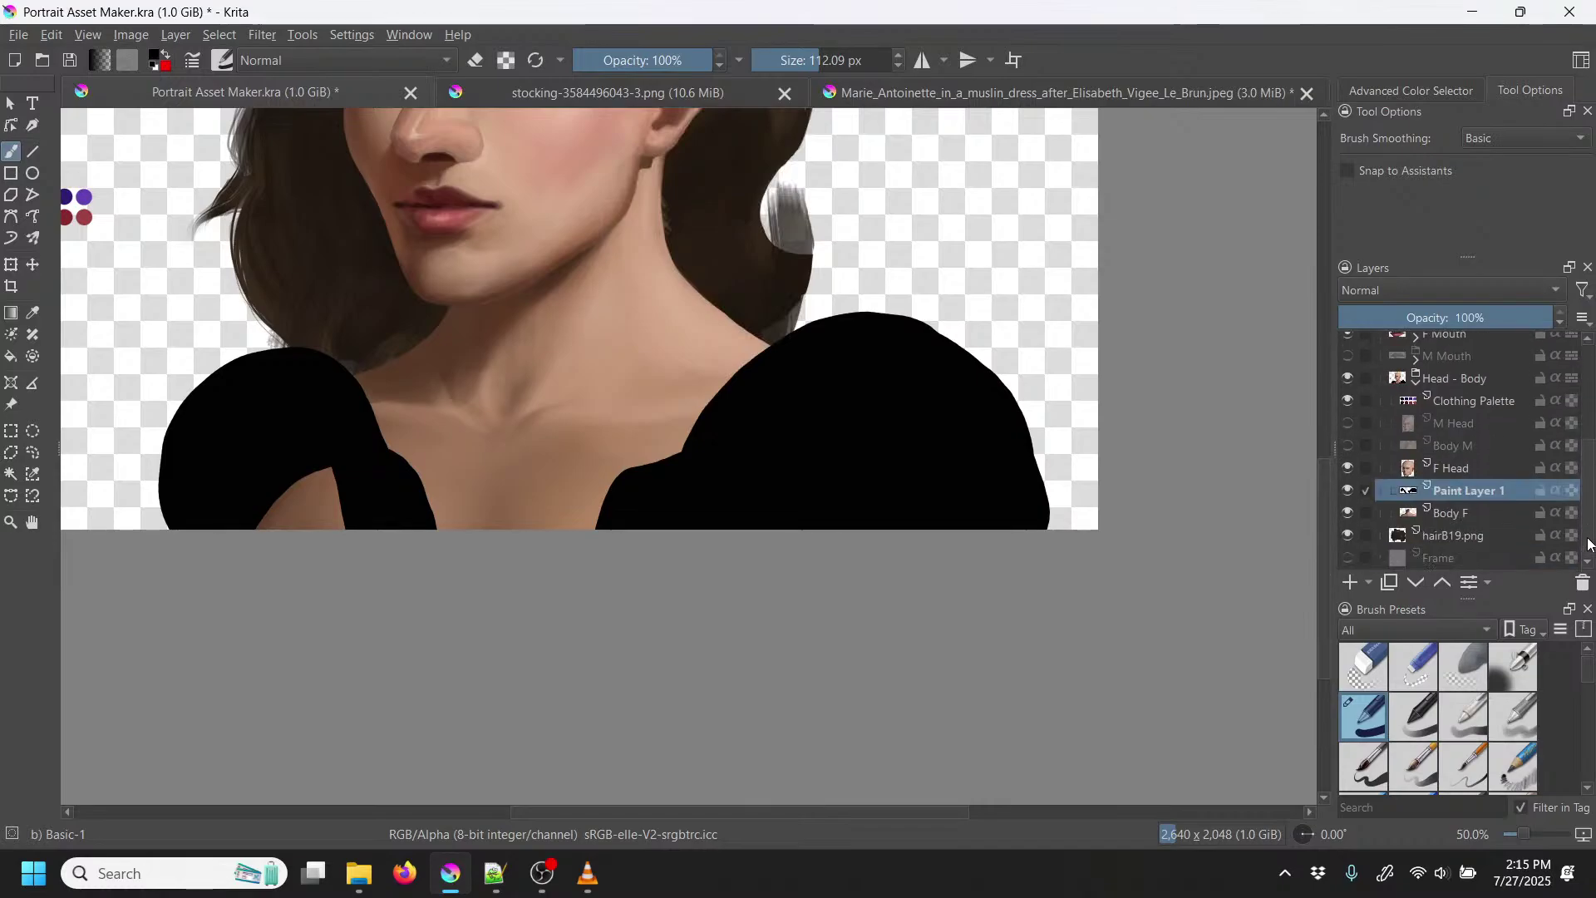
pyautogui.click(1350, 534)
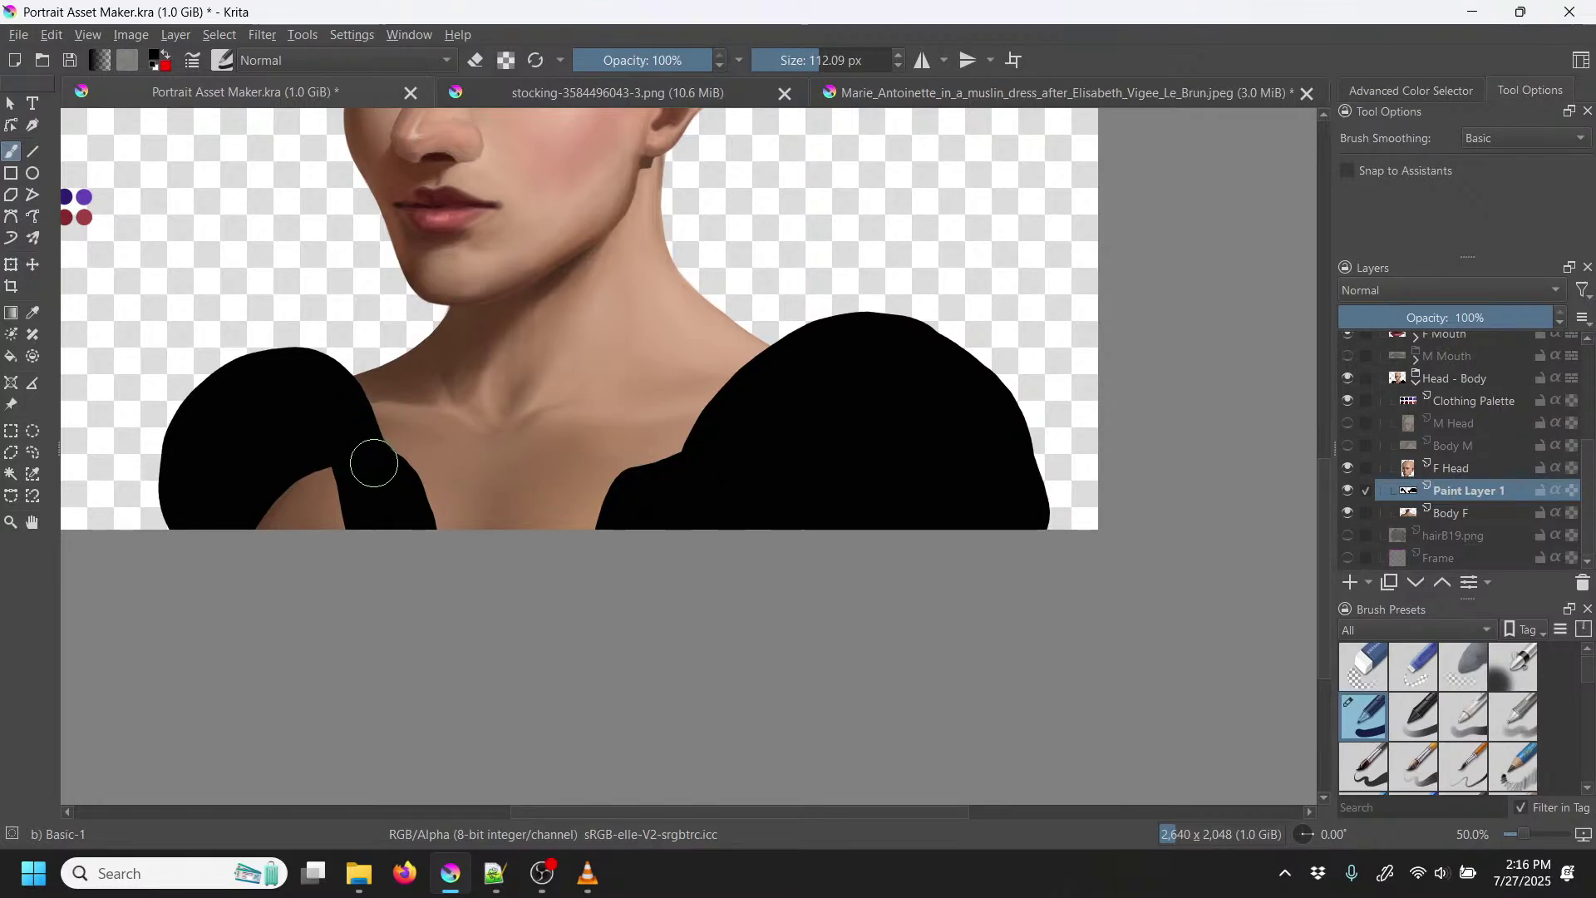
# Step: Widen the black bodice panel beside the smaller sleeve and fill the skin gap beneath that sleeve, checking the stocking reference
pyautogui.moveTo(400, 478); pyautogui.dragTo(420, 528)
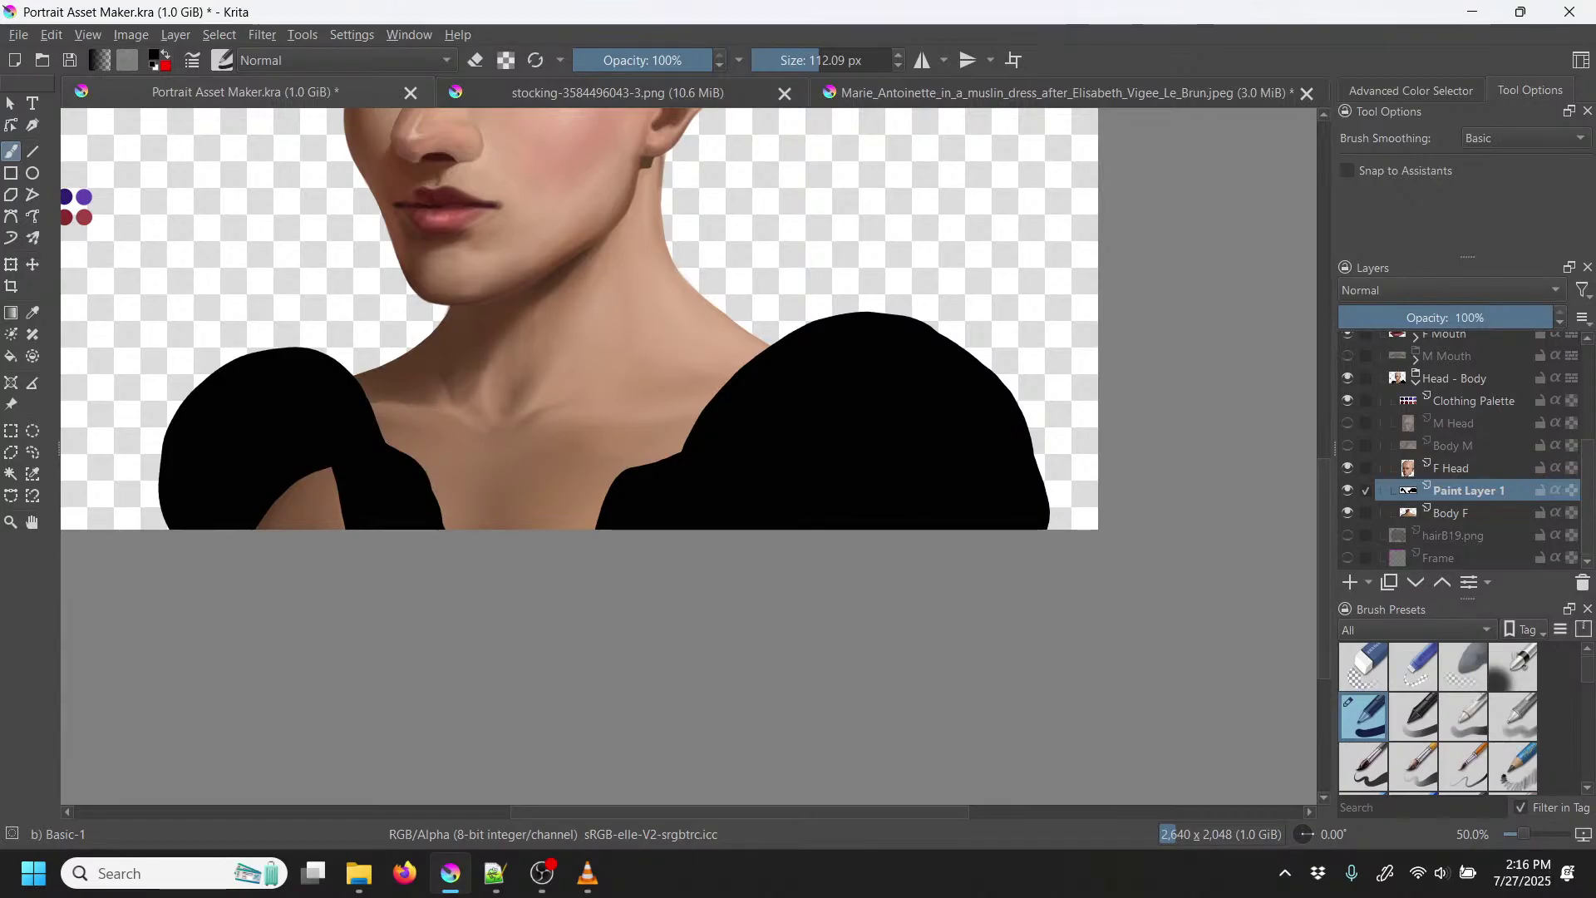
pyautogui.click(630, 88)
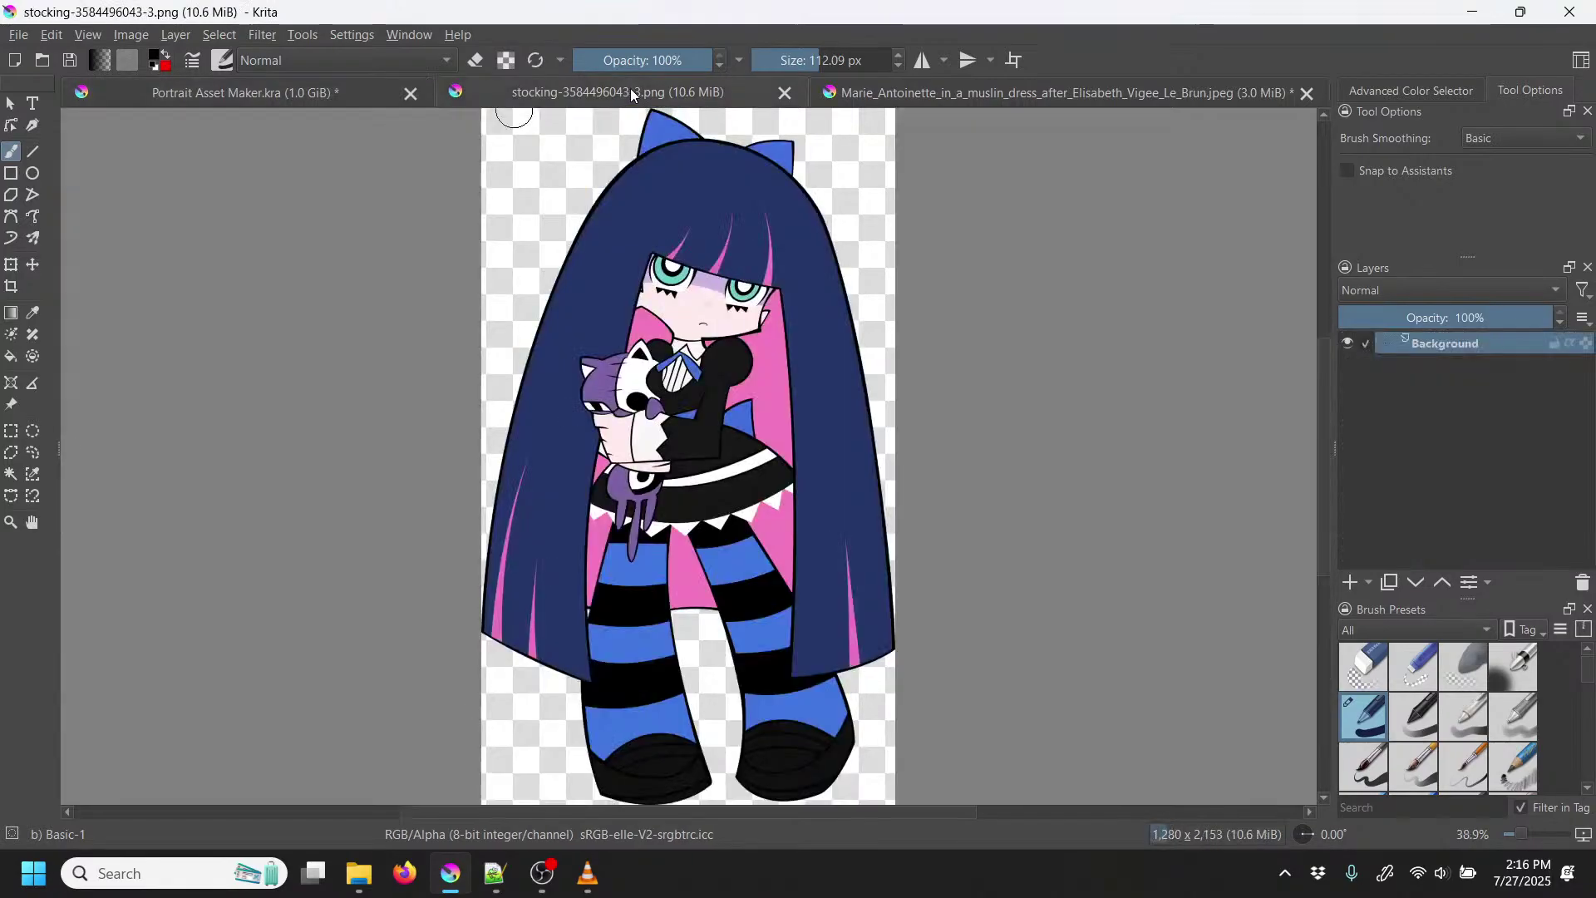
pyautogui.click(339, 98)
pyautogui.moveTo(369, 514)
pyautogui.mouseDown()
pyautogui.moveTo(352, 480)
pyautogui.moveTo(329, 473)
pyautogui.moveTo(334, 514)
pyautogui.moveTo(280, 496)
pyautogui.mouseUp()
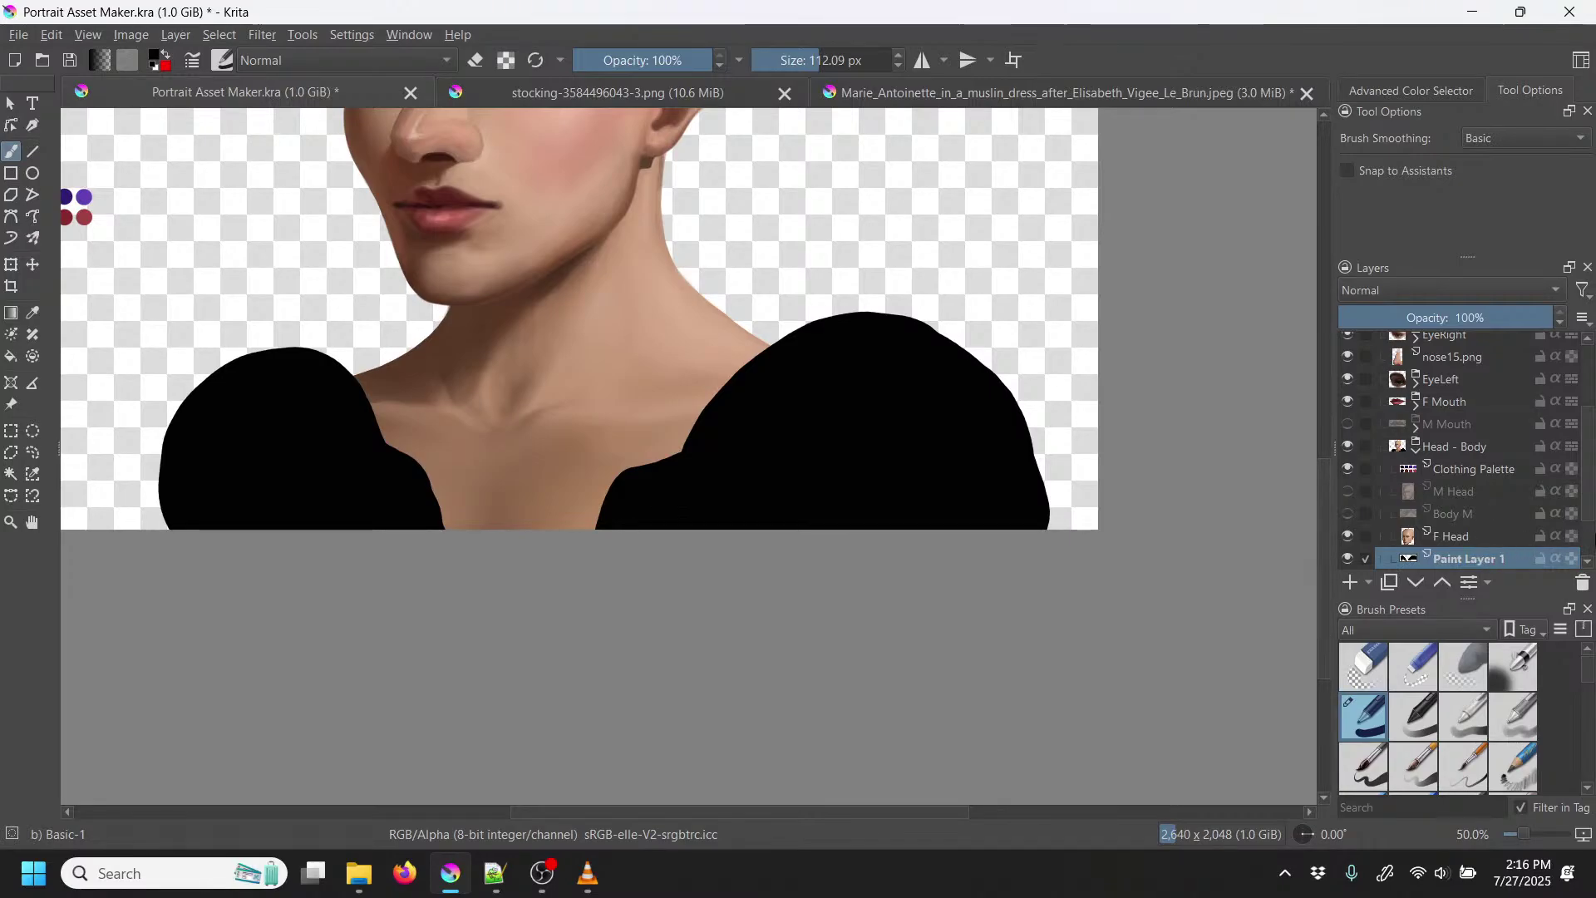
# Step: Add a new paint layer directly above Body F and set the foreground colour to white (#ffffff)
pyautogui.moveTo(1590, 507); pyautogui.dragTo(1591, 528)
pyautogui.click(1481, 521)
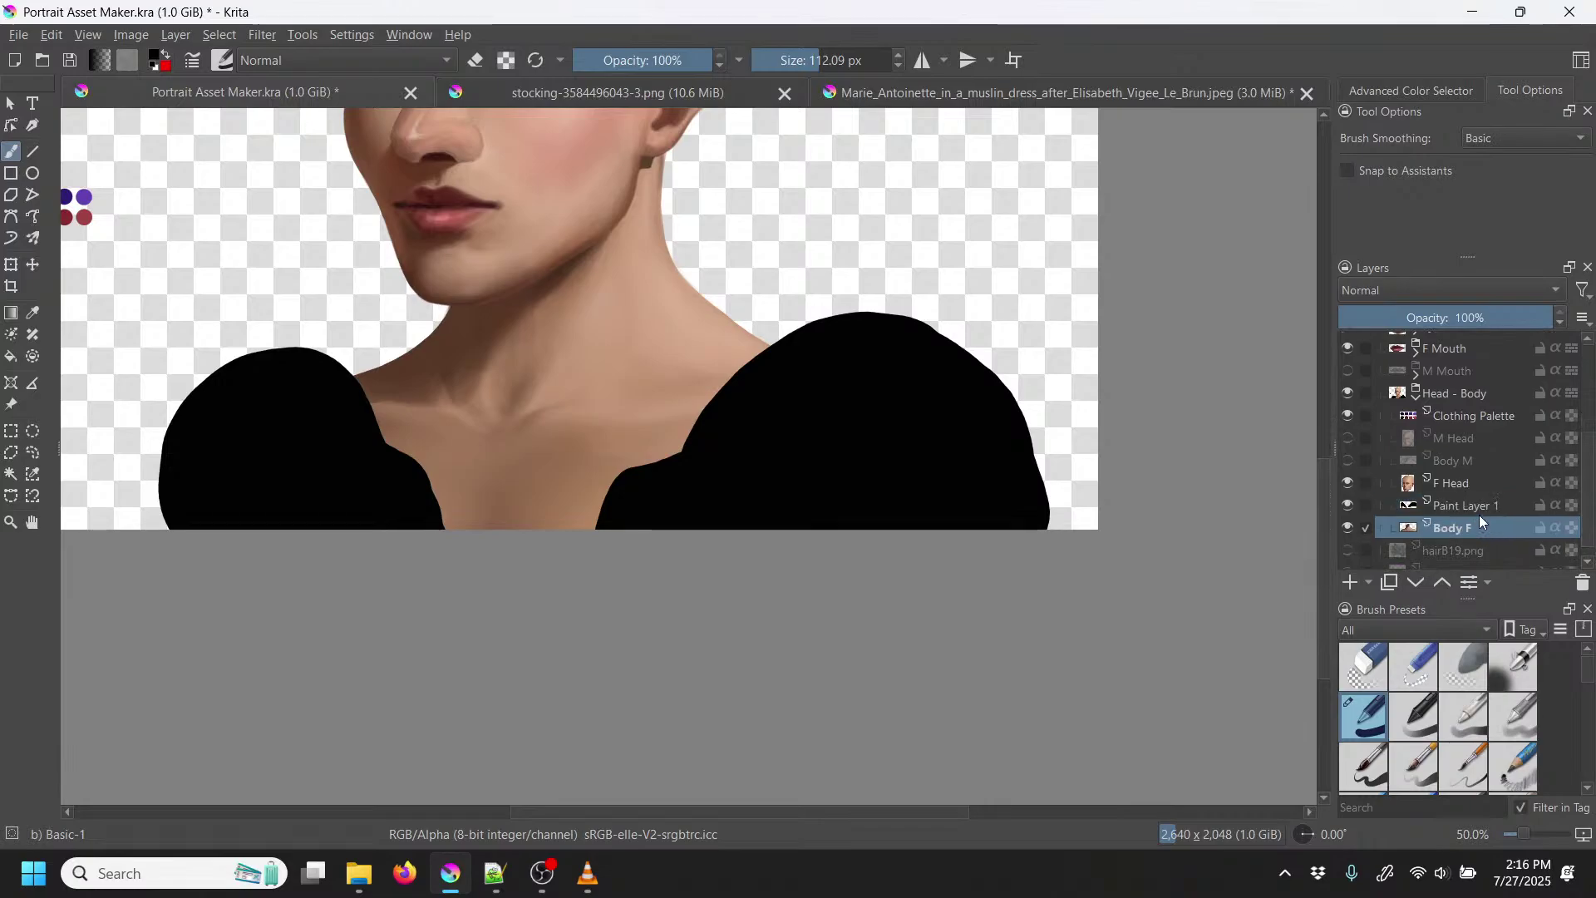
pyautogui.click(1349, 583)
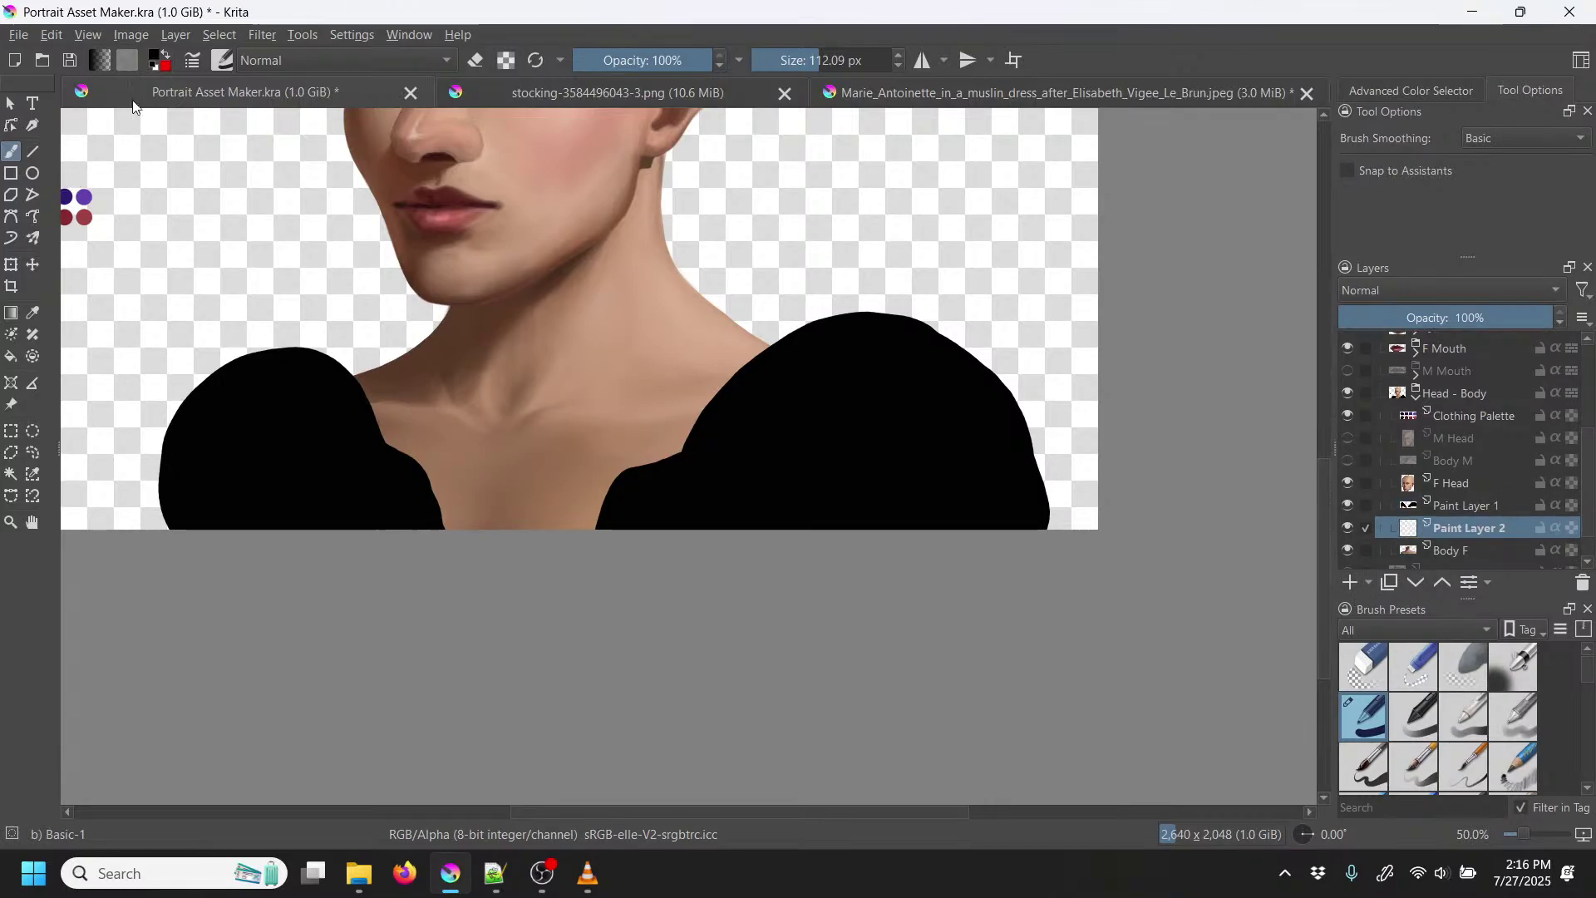
pyautogui.click(169, 56)
pyautogui.click(156, 56)
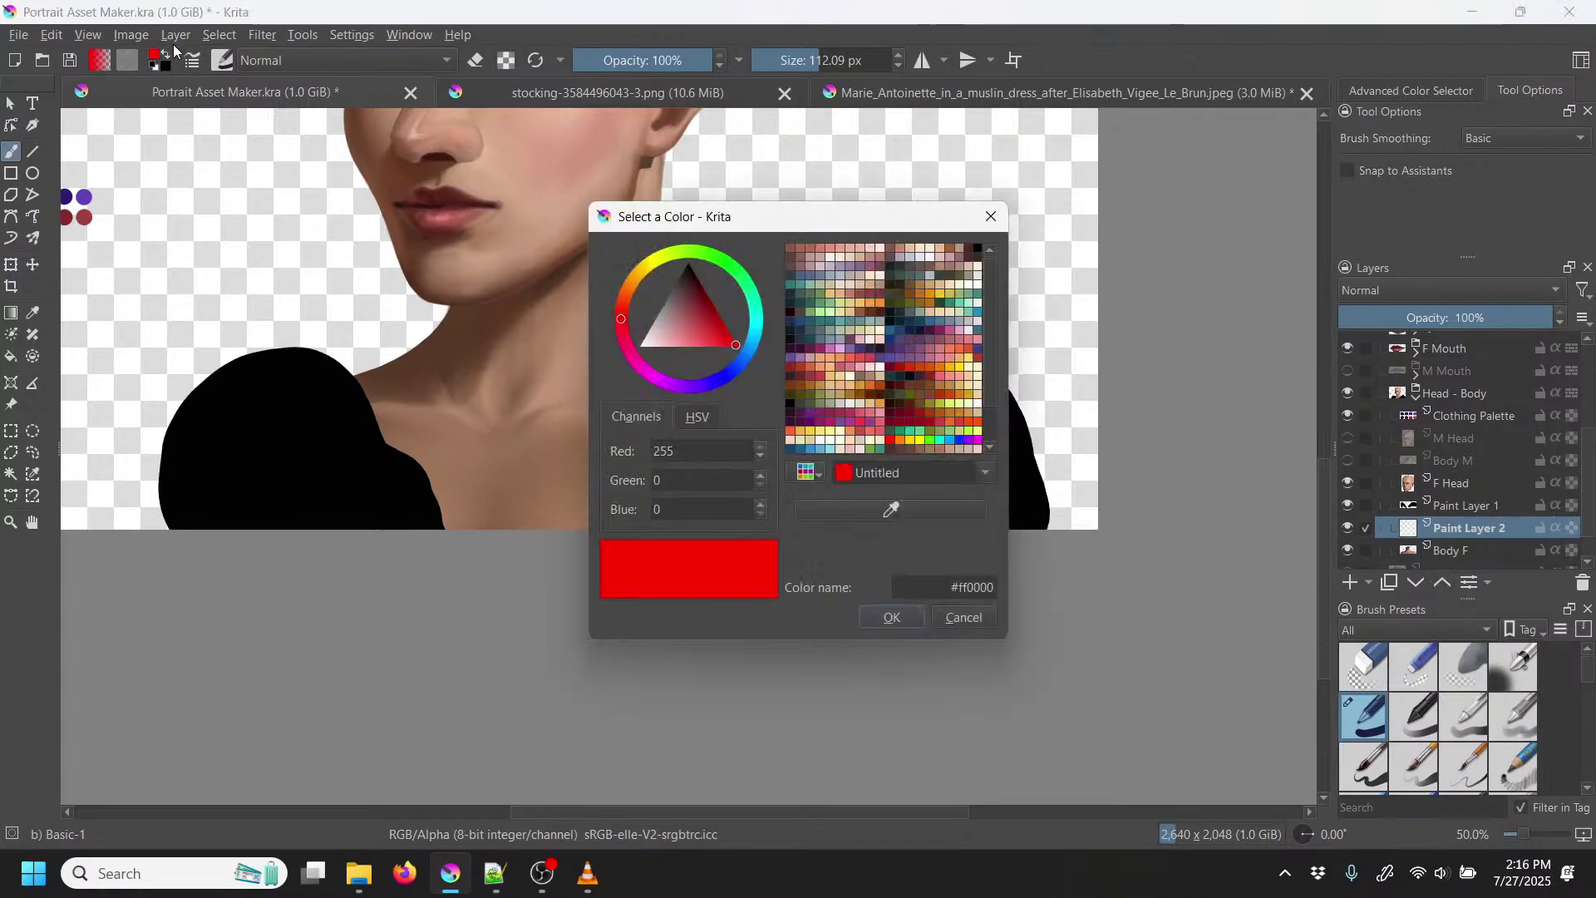
pyautogui.click(669, 323)
pyautogui.moveTo(669, 323); pyautogui.dragTo(634, 387)
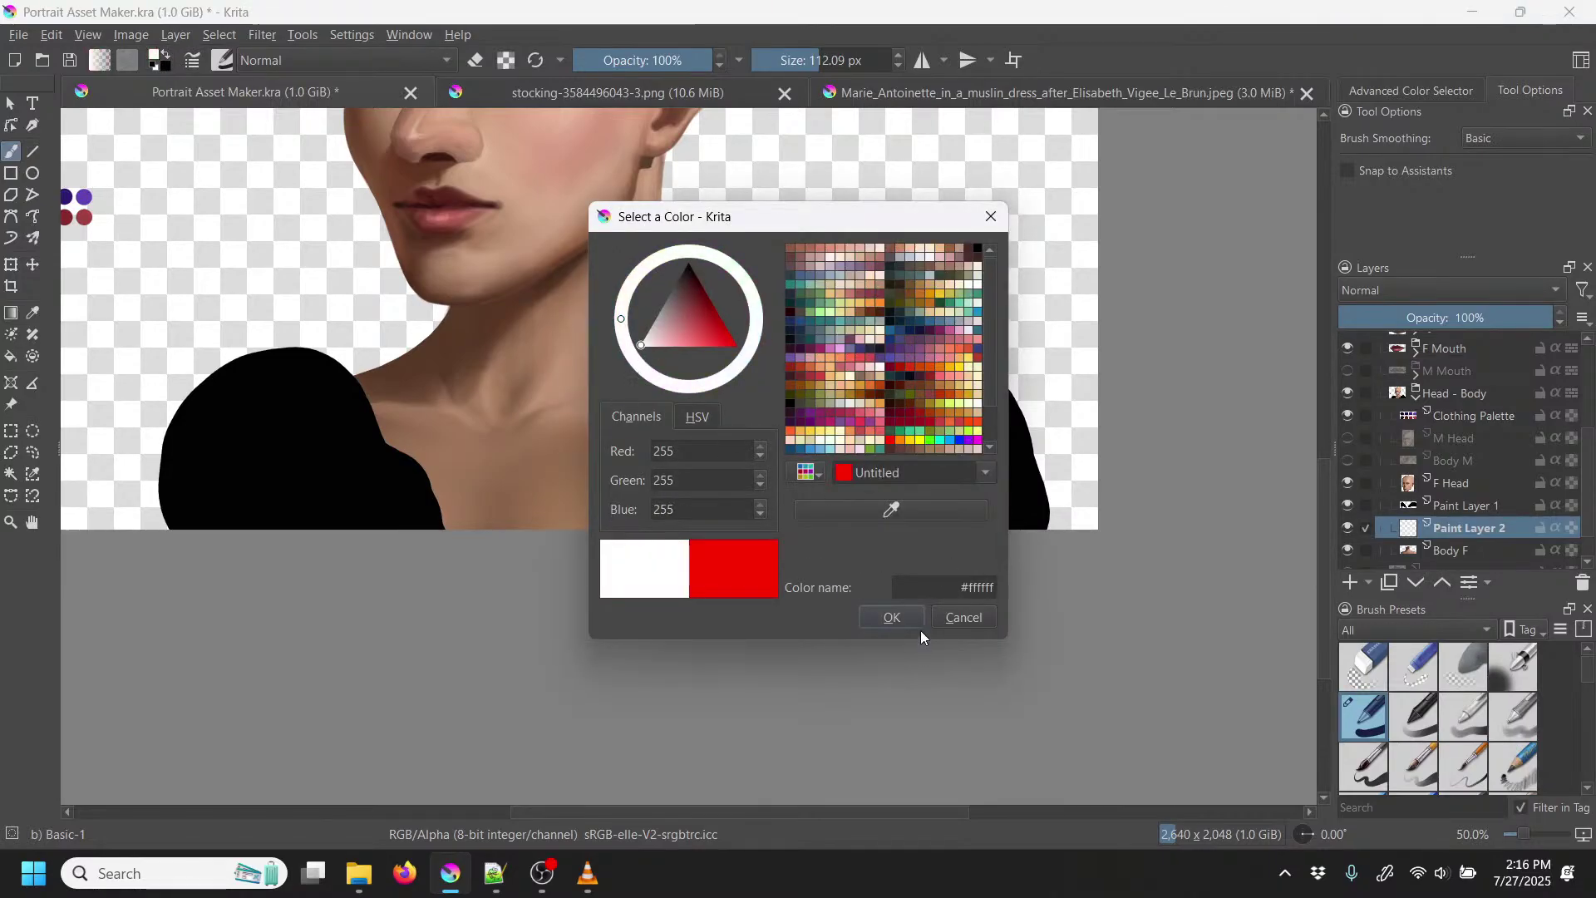
pyautogui.click(898, 620)
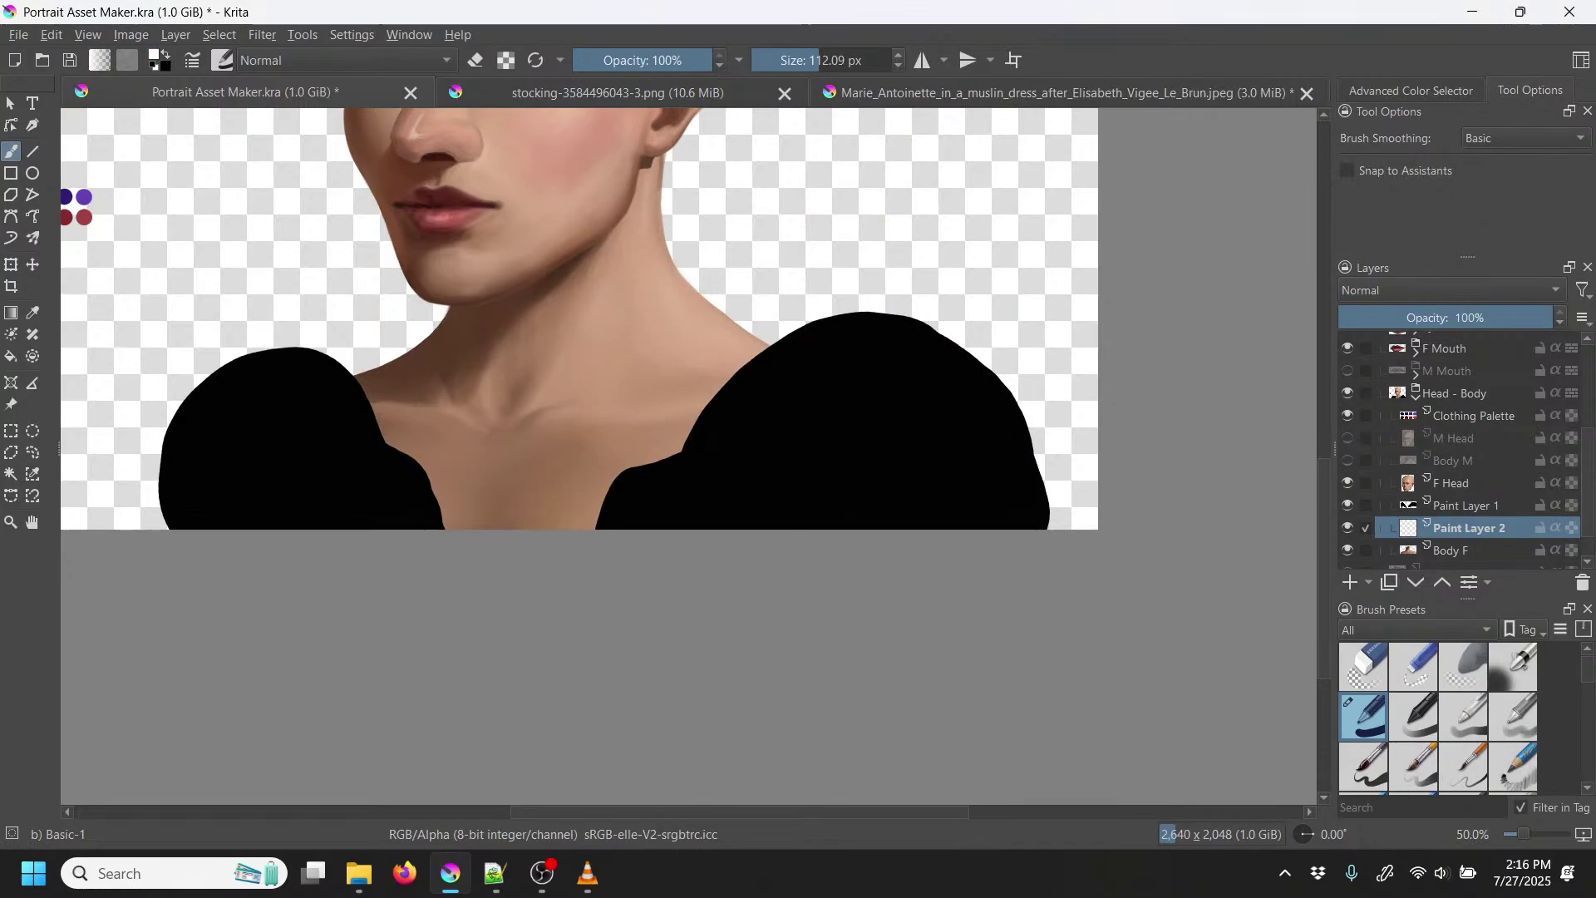
# Step: Check the stocking reference and block in a white shirt front across the chest between the sleeves on Paint Layer 2
pyautogui.click(637, 92)
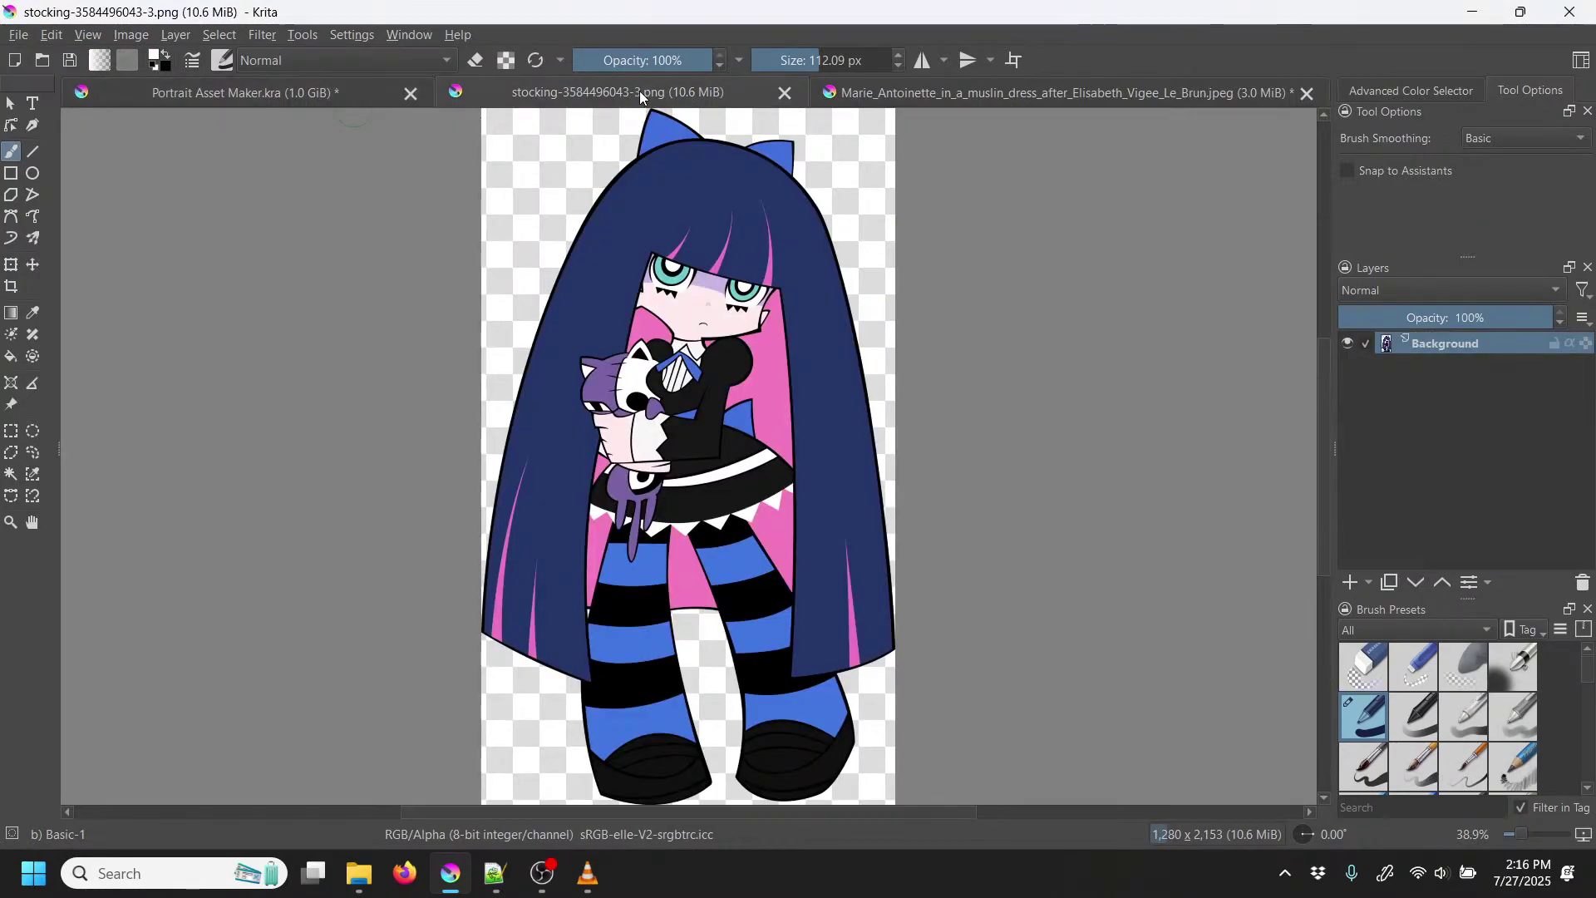
pyautogui.click(306, 95)
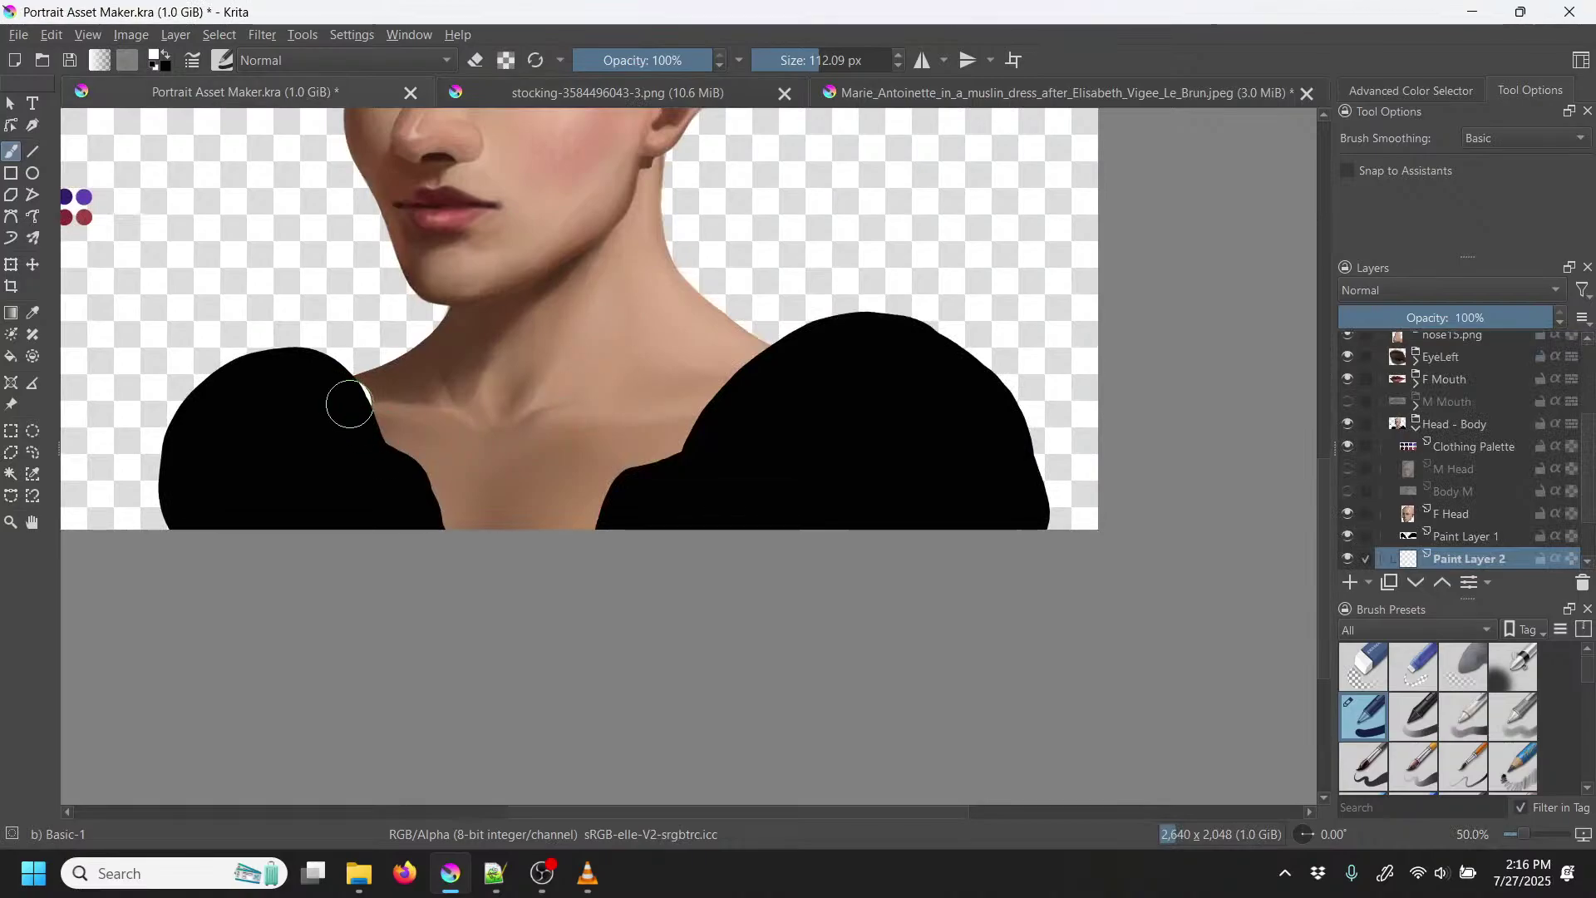
pyautogui.moveTo(346, 399)
pyautogui.mouseDown()
pyautogui.moveTo(470, 423)
pyautogui.moveTo(615, 415)
pyautogui.moveTo(787, 364)
pyautogui.moveTo(616, 446)
pyautogui.moveTo(371, 445)
pyautogui.moveTo(568, 467)
pyautogui.moveTo(727, 444)
pyautogui.moveTo(576, 491)
pyautogui.moveTo(394, 495)
pyautogui.moveTo(690, 491)
pyautogui.moveTo(354, 532)
pyautogui.mouseUp()
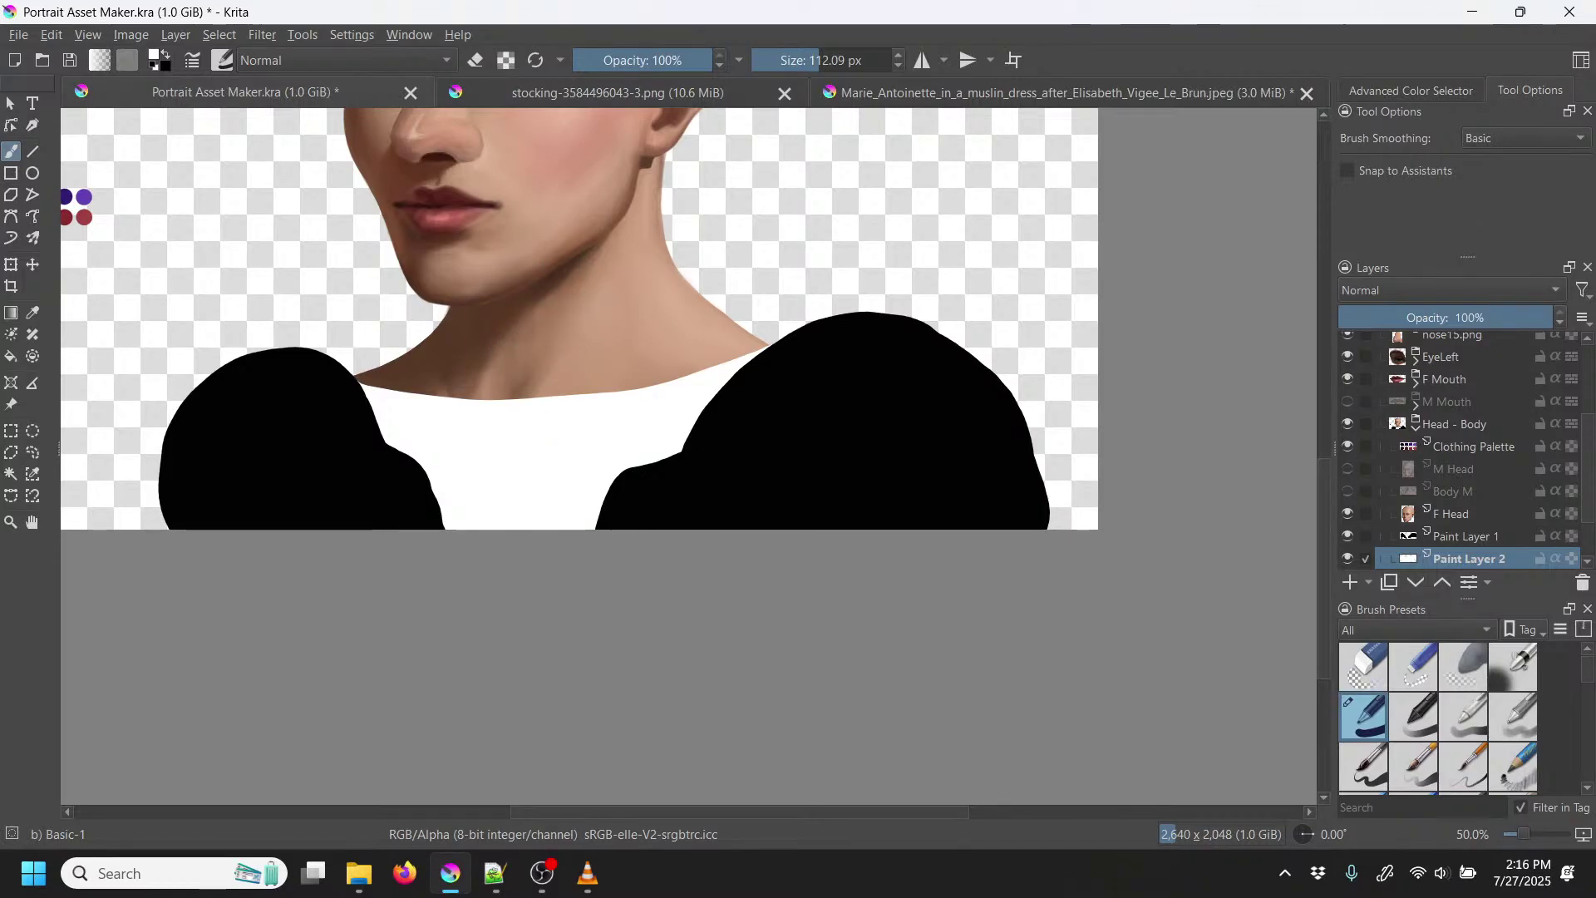
# Step: Set the brush size to 52.74 px and paint a high white collar with a front notch, filling the neck and shoulders below it
pyautogui.click(805, 55)
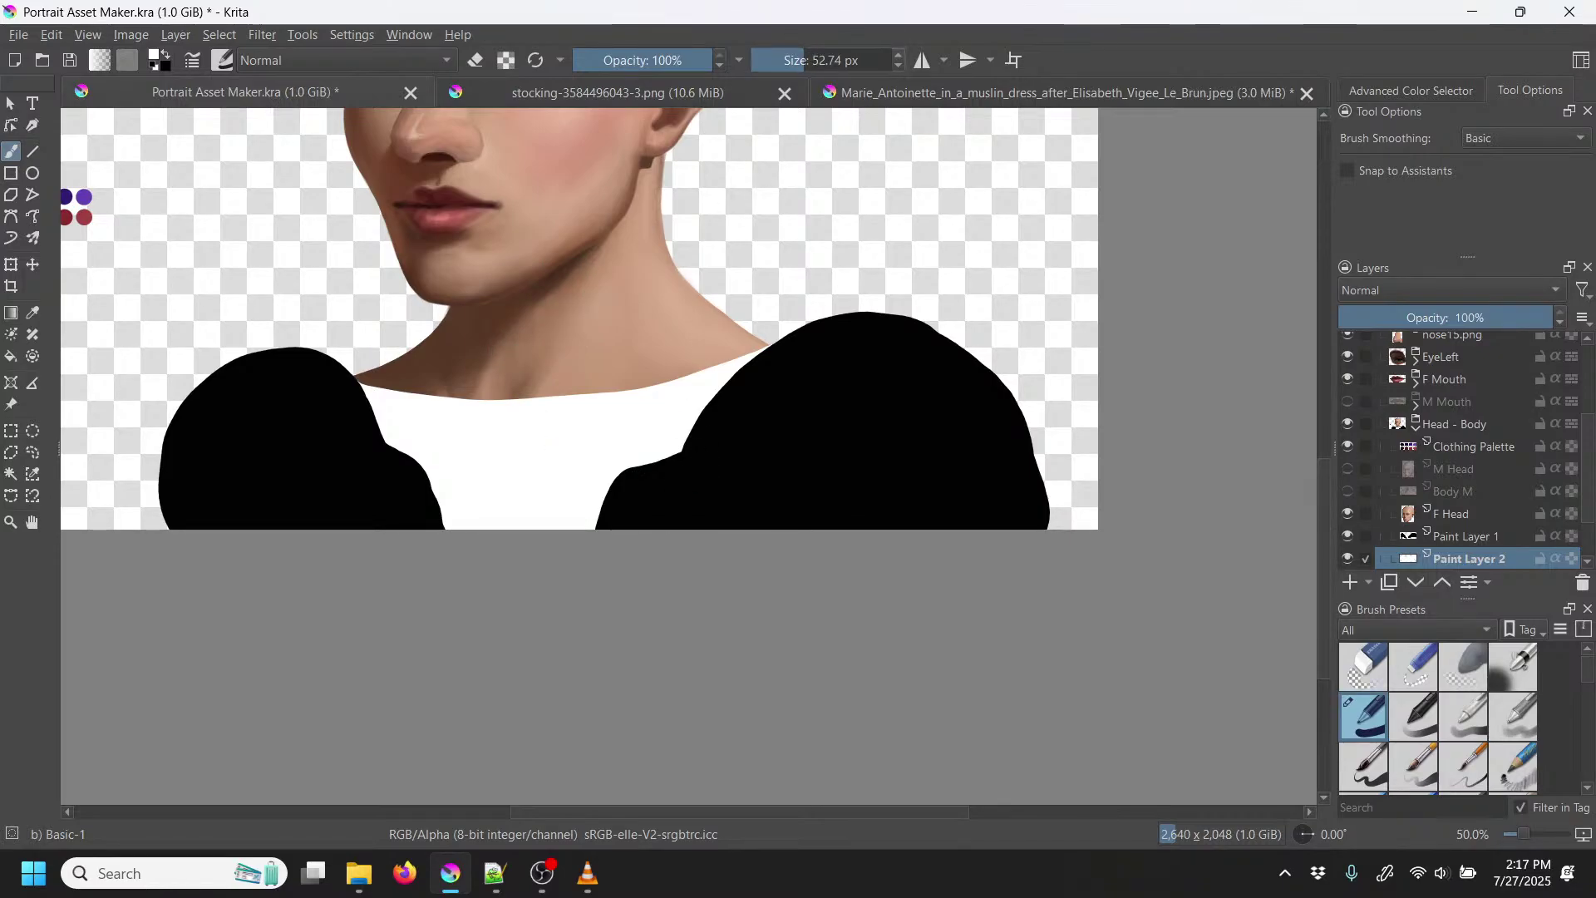
pyautogui.click(532, 91)
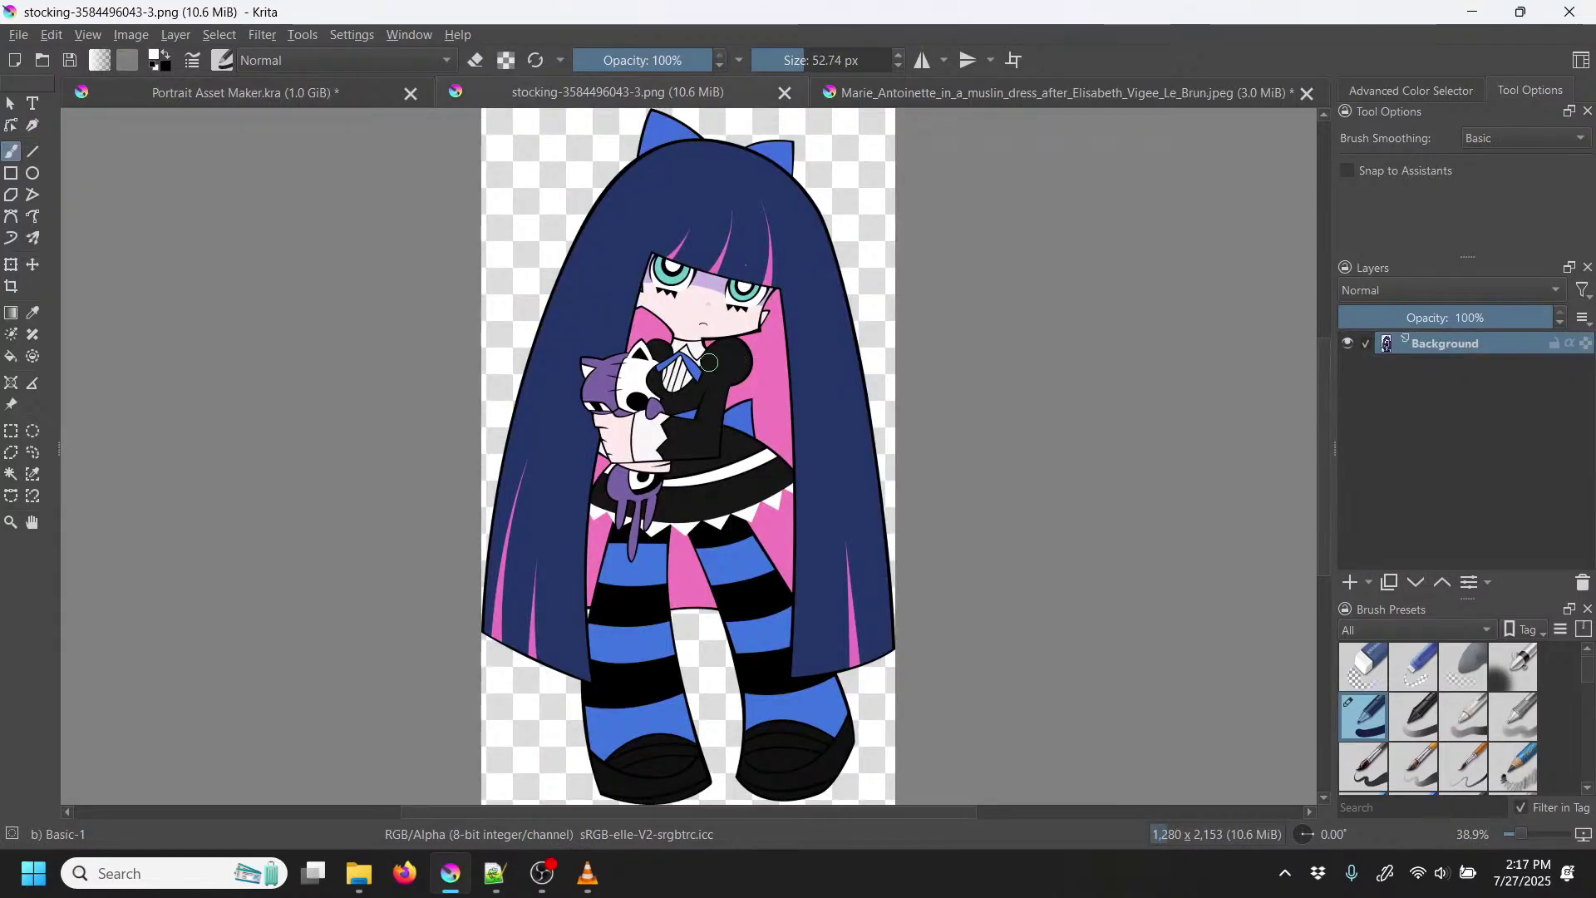
pyautogui.click(326, 91)
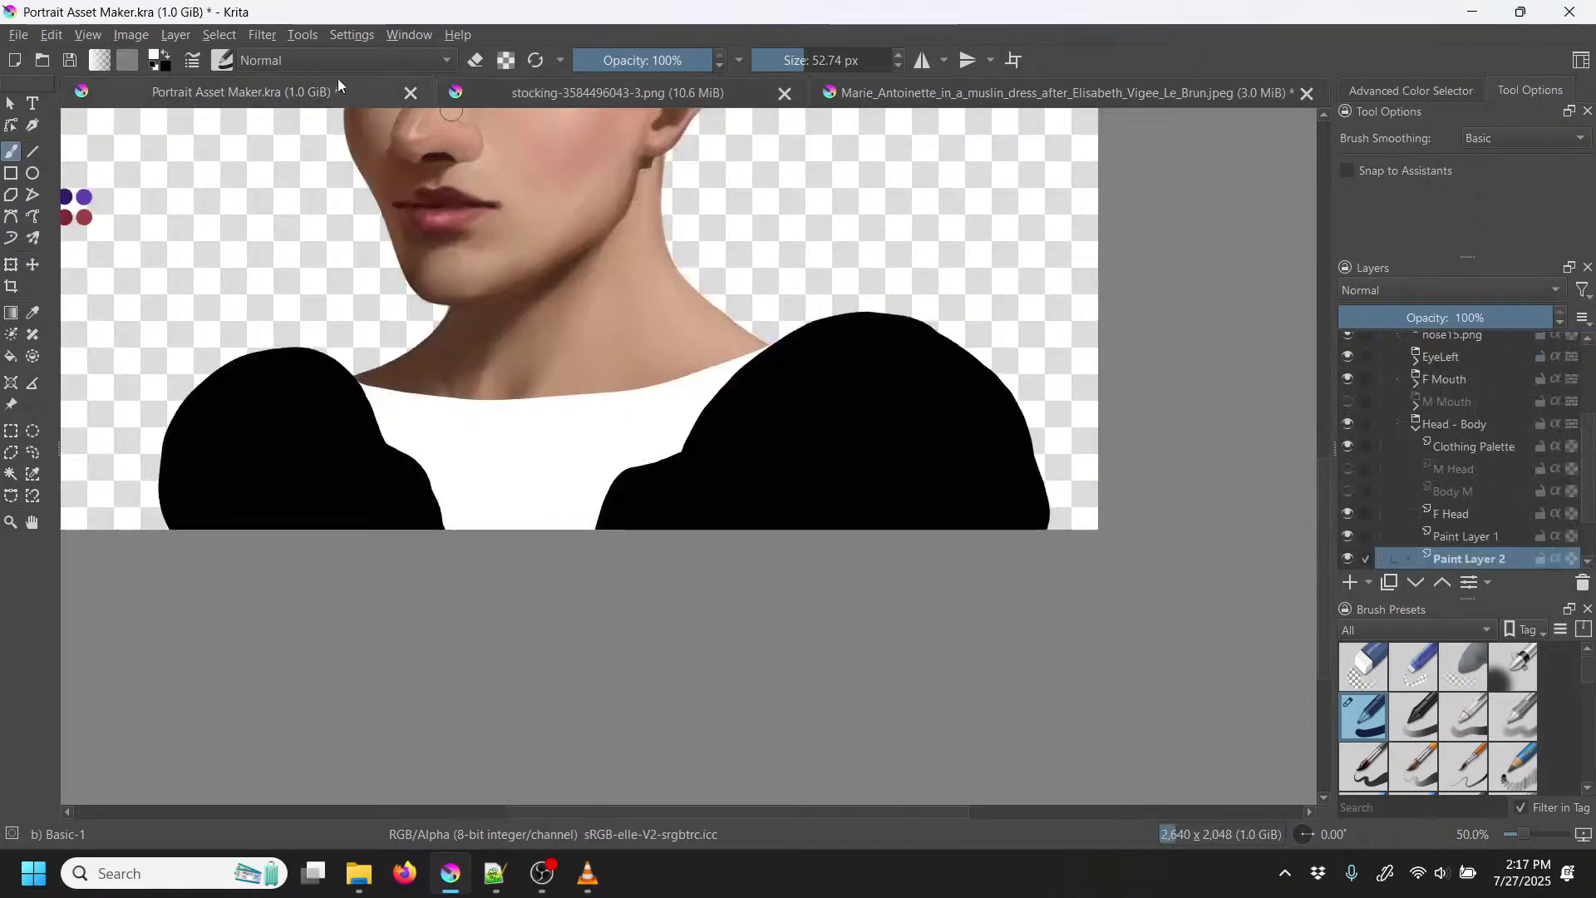
pyautogui.moveTo(451, 325)
pyautogui.mouseDown()
pyautogui.moveTo(510, 342)
pyautogui.moveTo(528, 453)
pyautogui.moveTo(543, 341)
pyautogui.moveTo(673, 288)
pyautogui.moveTo(773, 340)
pyautogui.moveTo(678, 289)
pyautogui.moveTo(759, 355)
pyautogui.moveTo(694, 319)
pyautogui.moveTo(727, 365)
pyautogui.moveTo(667, 312)
pyautogui.moveTo(695, 354)
pyautogui.moveTo(664, 310)
pyautogui.moveTo(558, 348)
pyautogui.moveTo(551, 392)
pyautogui.moveTo(567, 361)
pyautogui.moveTo(566, 407)
pyautogui.moveTo(639, 380)
pyautogui.moveTo(622, 363)
pyautogui.moveTo(666, 329)
pyautogui.moveTo(695, 385)
pyautogui.moveTo(699, 353)
pyautogui.moveTo(708, 364)
pyautogui.moveTo(663, 333)
pyautogui.moveTo(652, 382)
pyautogui.mouseUp()
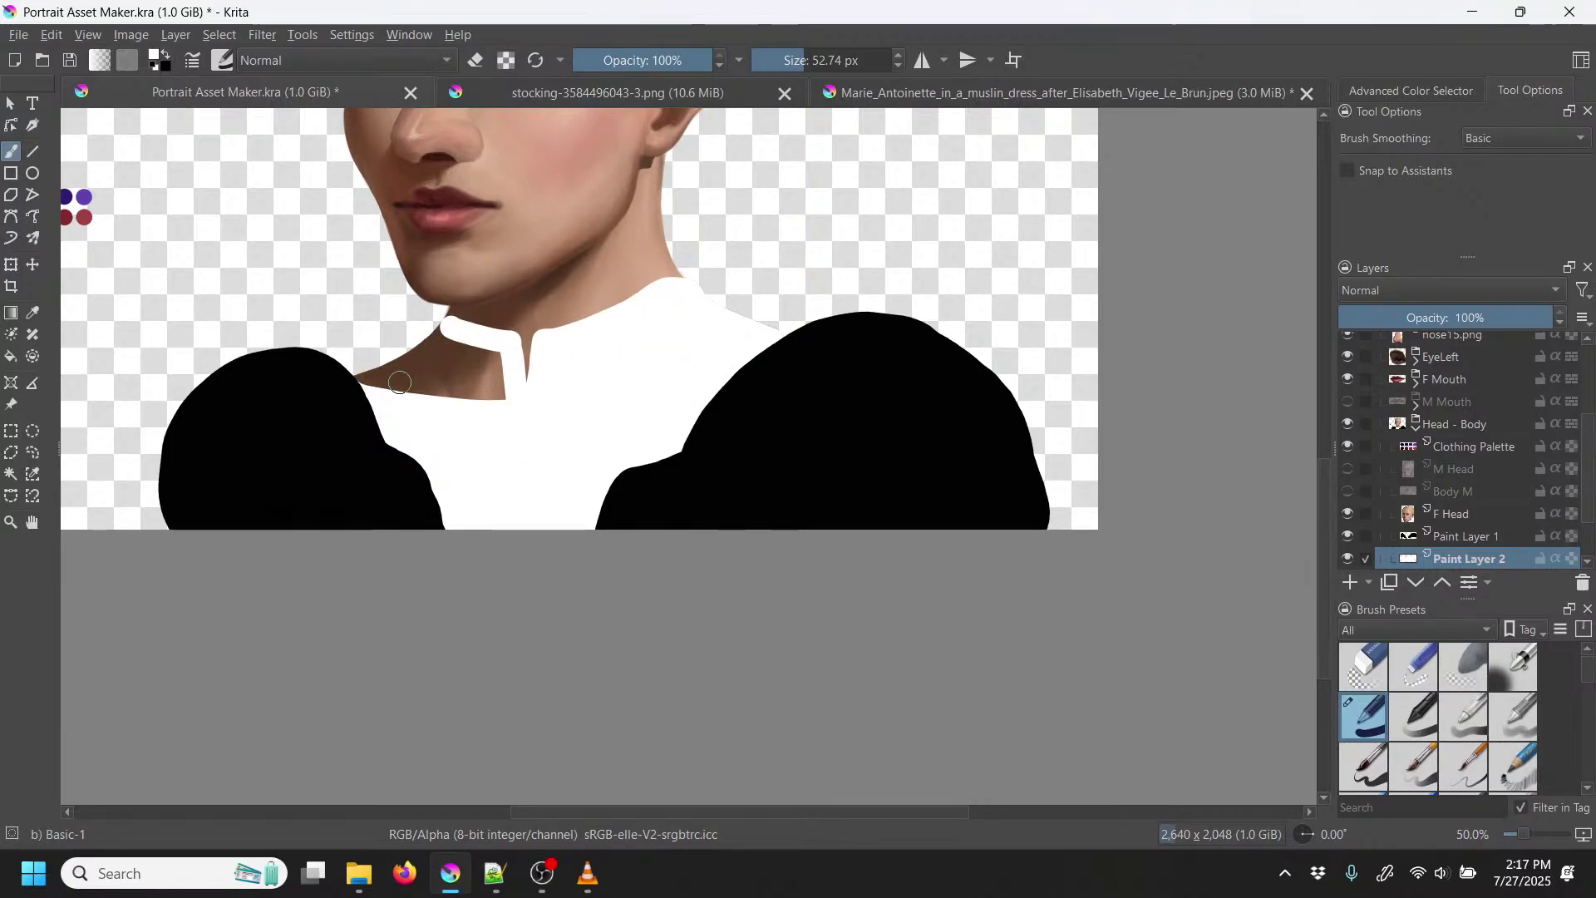
pyautogui.moveTo(341, 399); pyautogui.dragTo(445, 331)
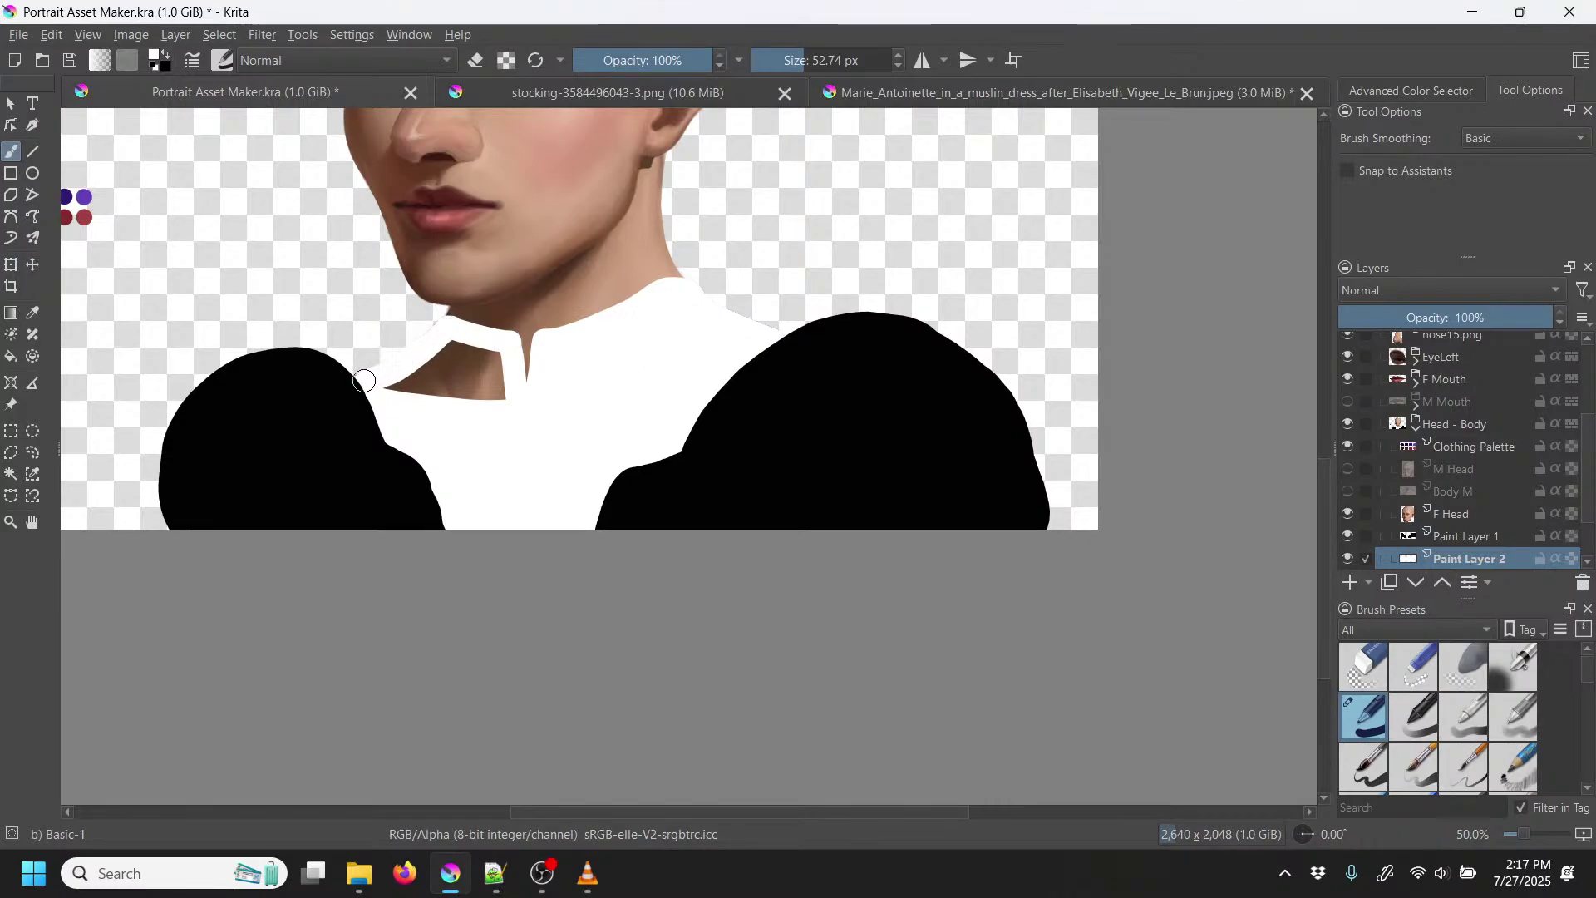
pyautogui.moveTo(403, 377)
pyautogui.mouseDown()
pyautogui.moveTo(446, 341)
pyautogui.moveTo(411, 389)
pyautogui.moveTo(463, 352)
pyautogui.moveTo(435, 400)
pyautogui.moveTo(481, 353)
pyautogui.moveTo(455, 418)
pyautogui.moveTo(493, 355)
pyautogui.moveTo(491, 411)
pyautogui.moveTo(503, 364)
pyautogui.mouseUp()
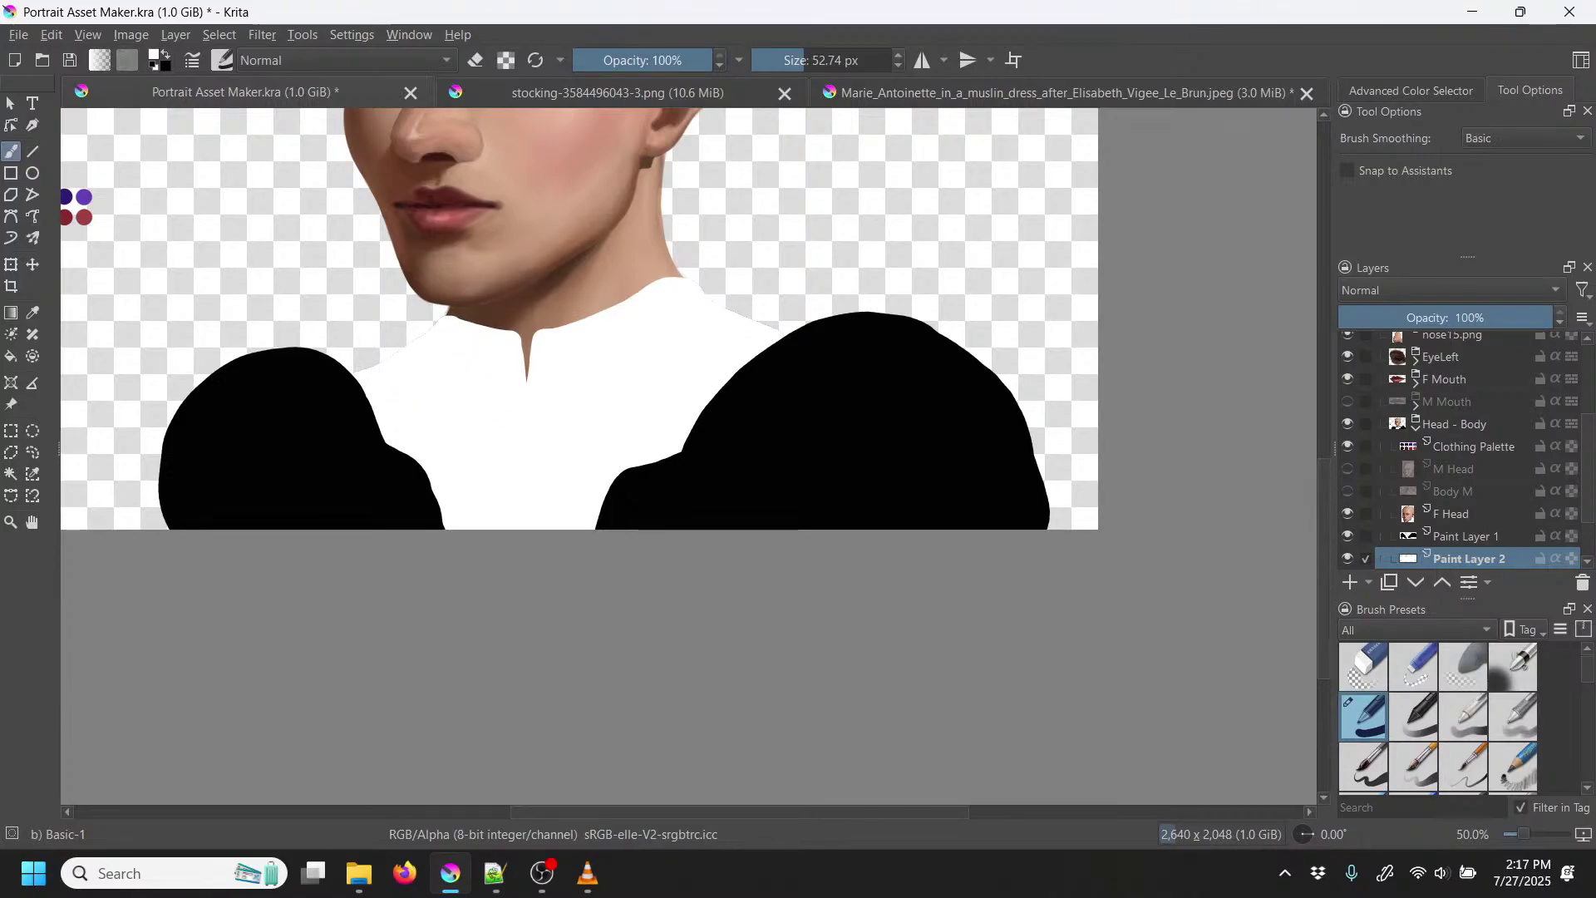
# Step: Examine the overall white collar and black sleeve silhouette and compare it with the stocking reference
pyautogui.press('-')
pyautogui.press('-')
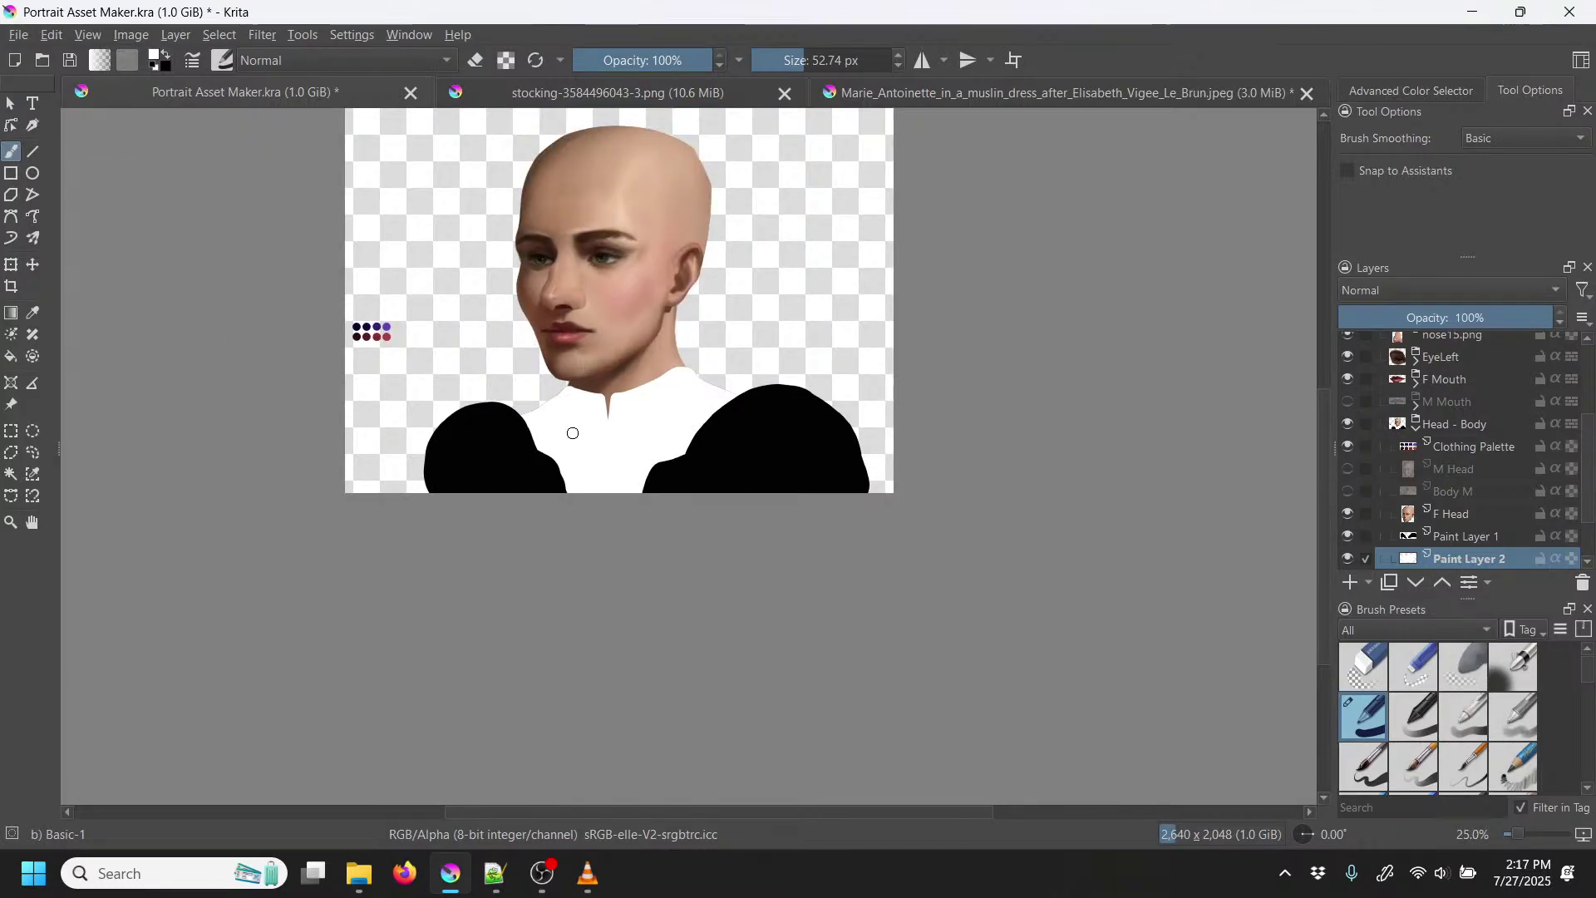
pyautogui.press('+')
pyautogui.press('+')
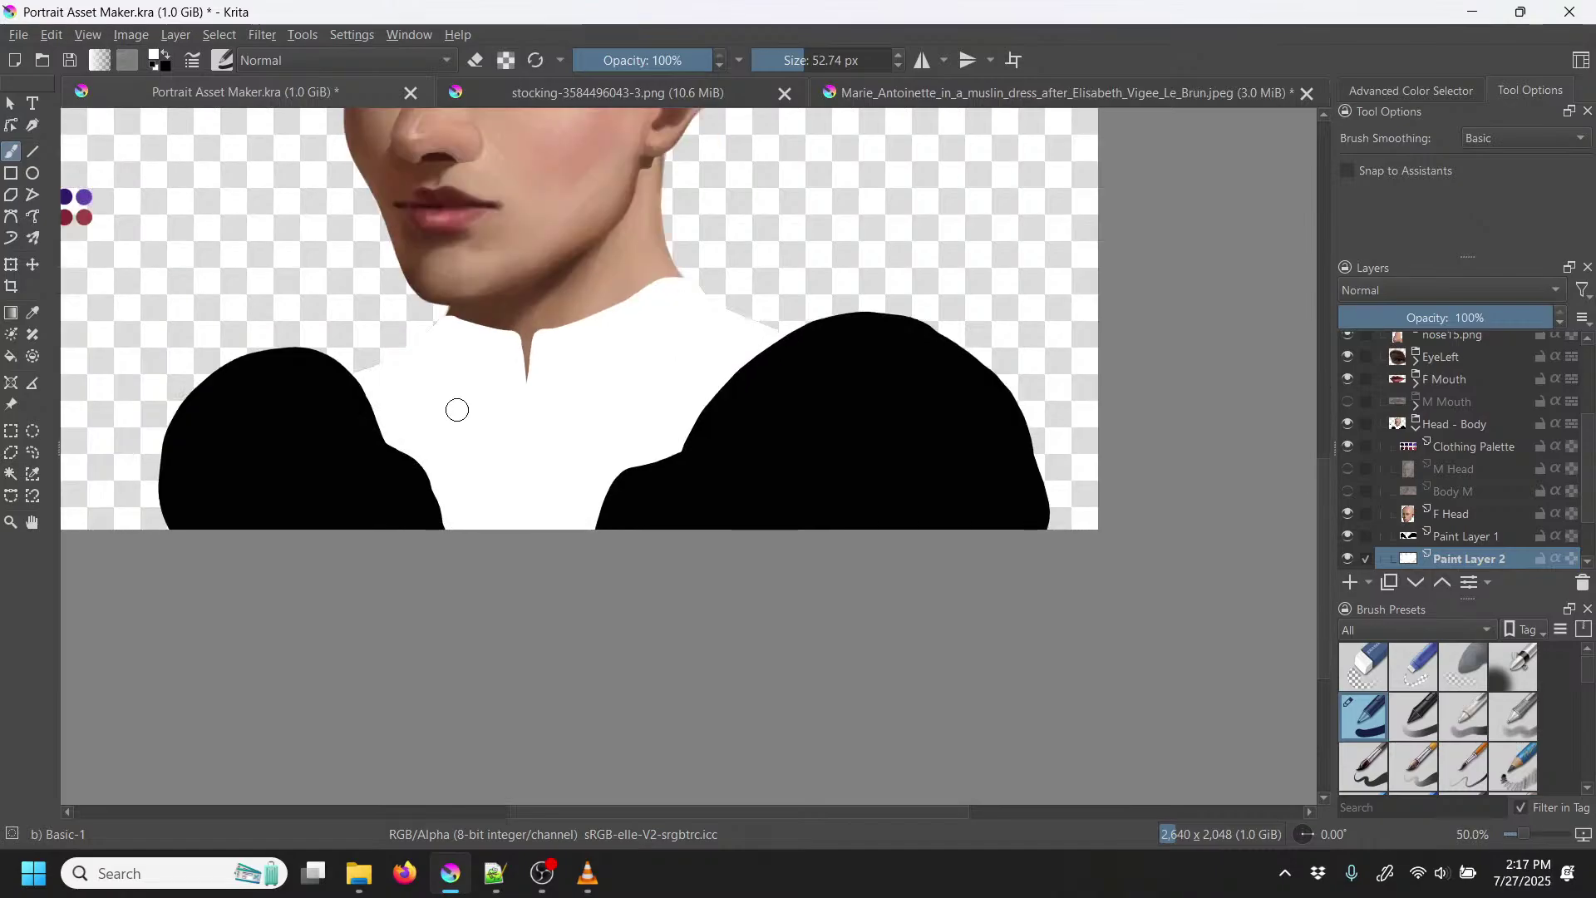
pyautogui.moveTo(660, 346); pyautogui.dragTo(706, 385)
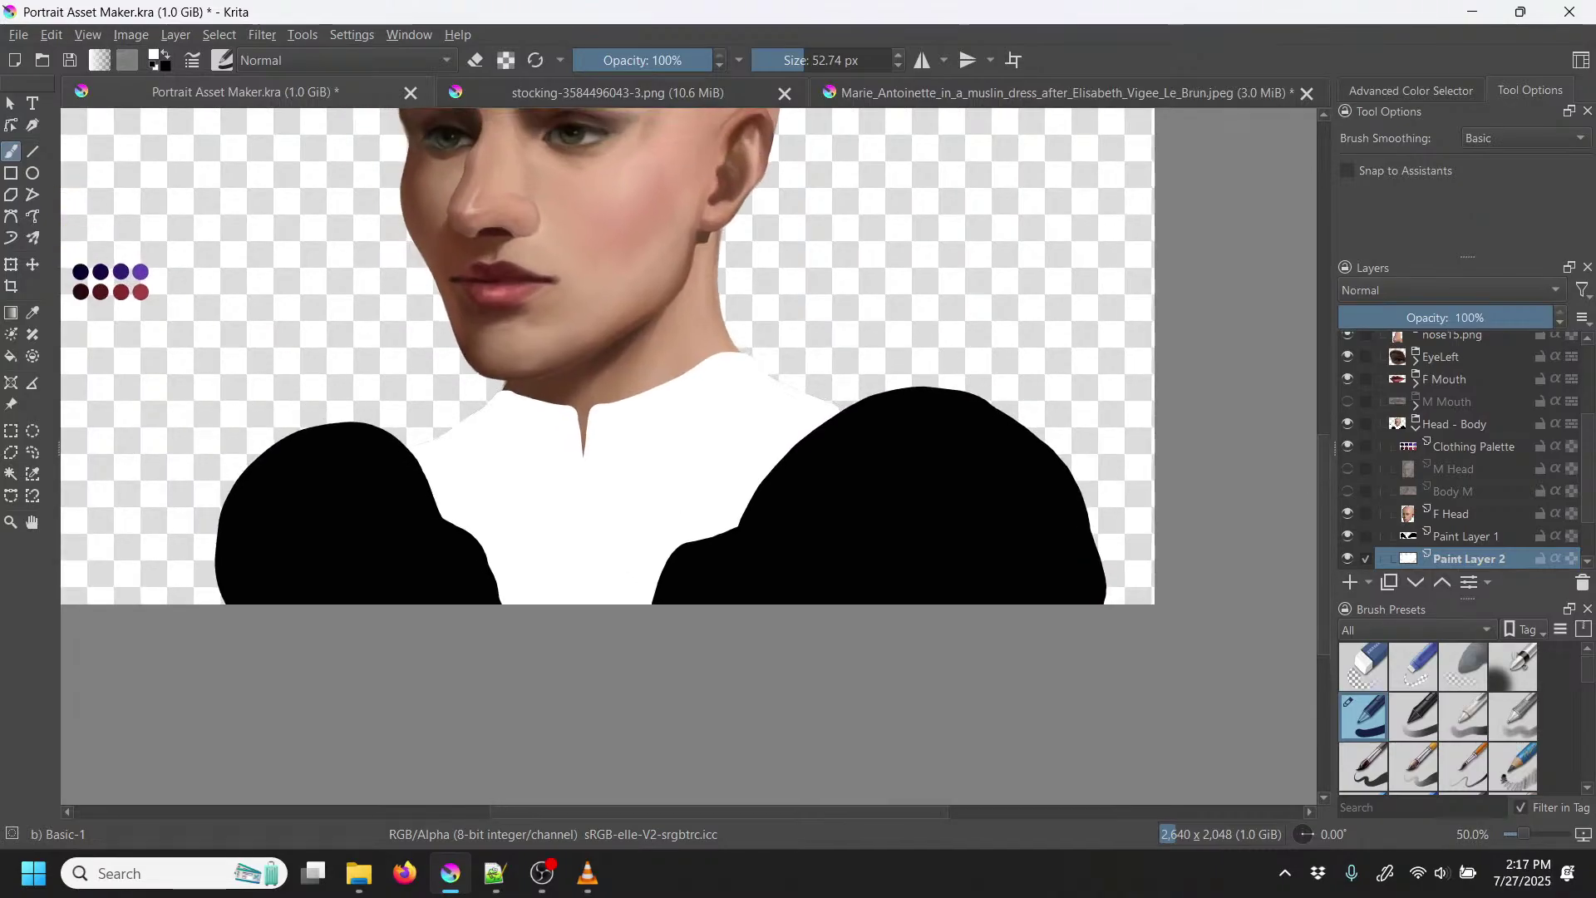
pyautogui.click(582, 94)
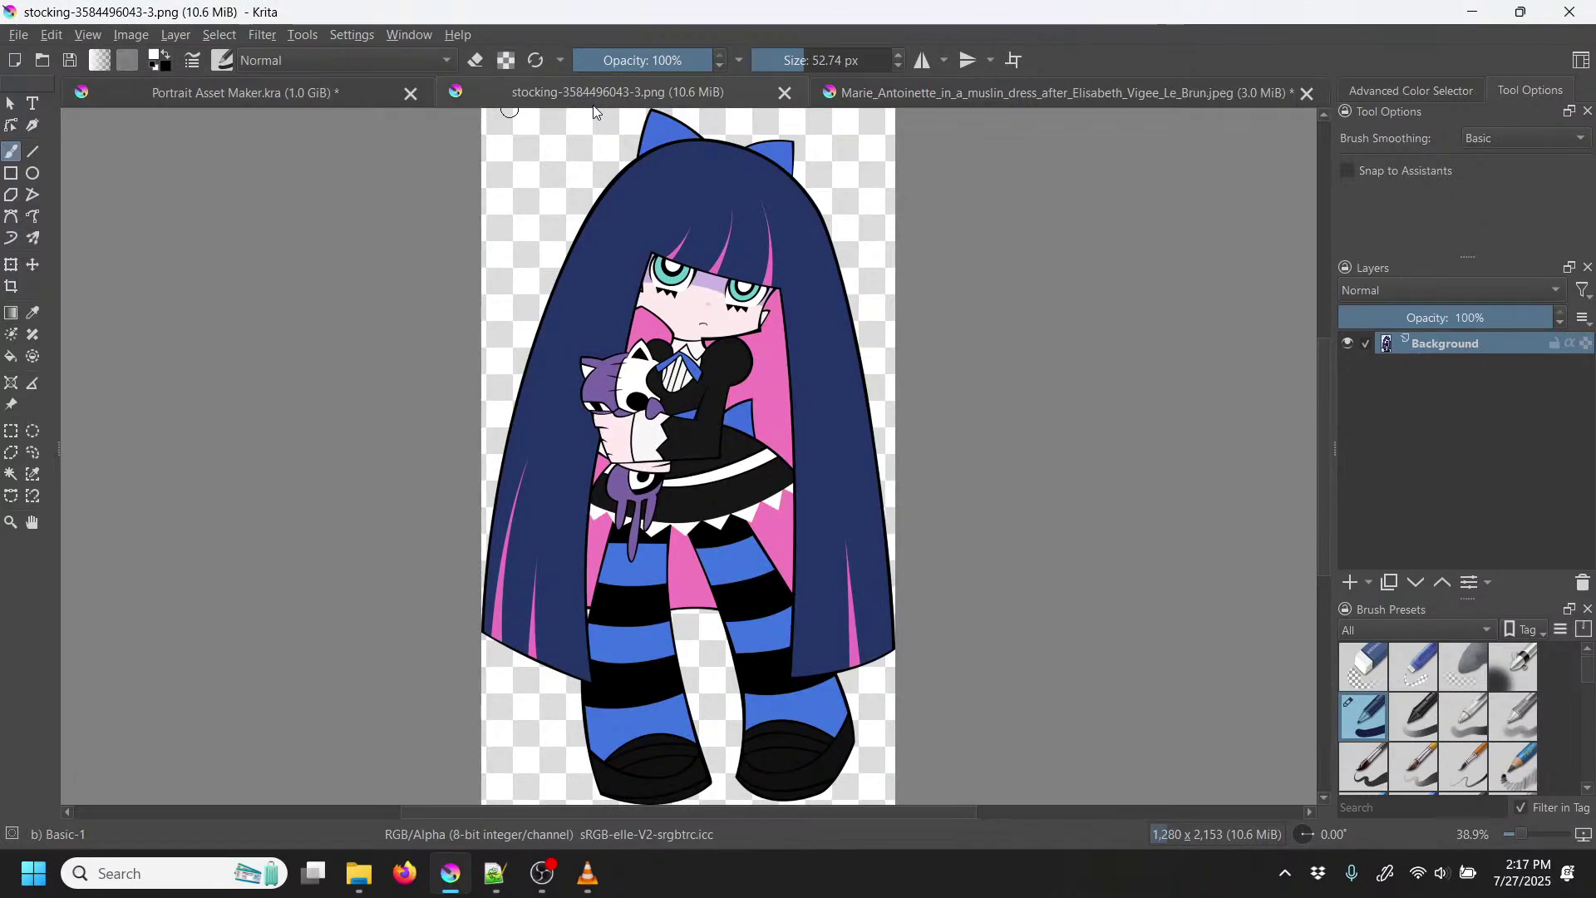
pyautogui.click(372, 94)
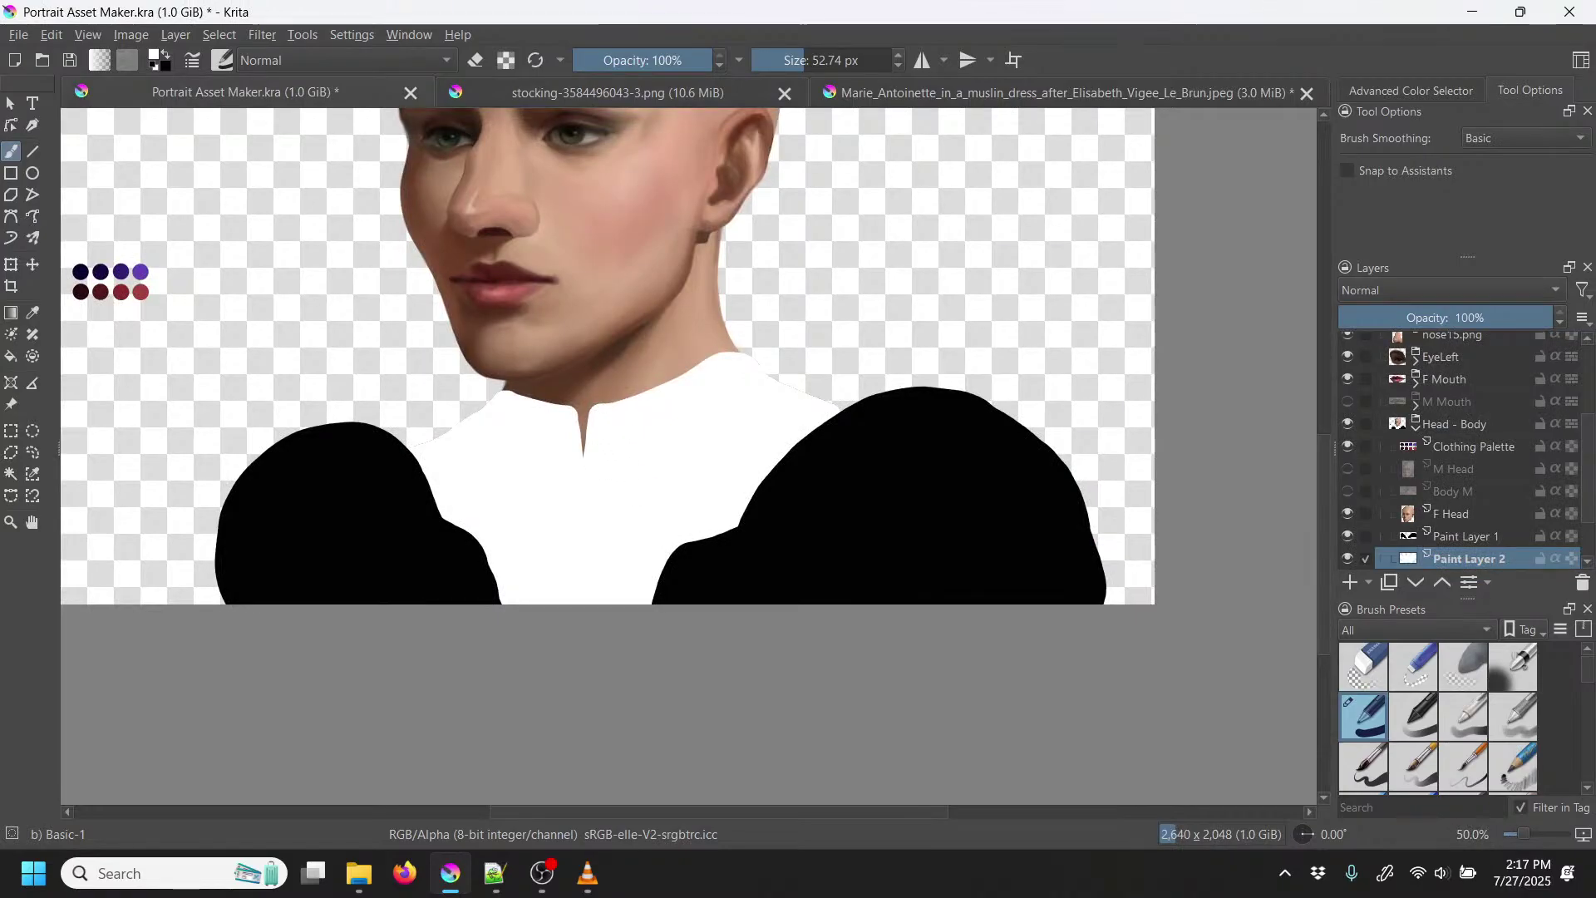
# Step: Set the foreground colour to grey and the brush size to 14.55 px, and outline the larger collar flap below the ear
pyautogui.click(155, 60)
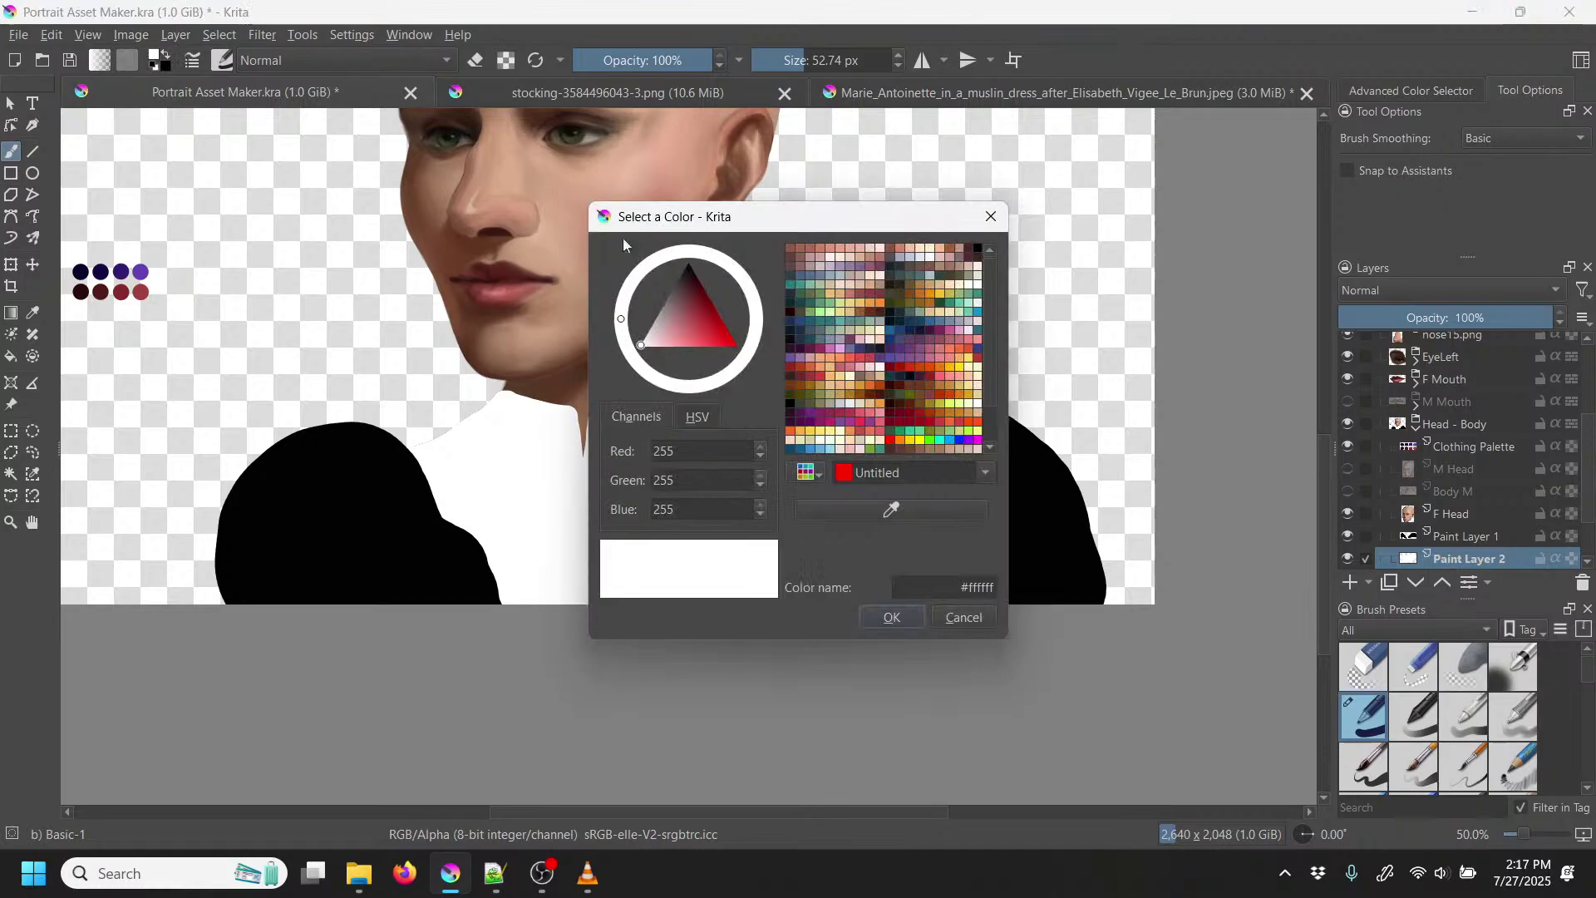
pyautogui.click(656, 321)
pyautogui.click(894, 622)
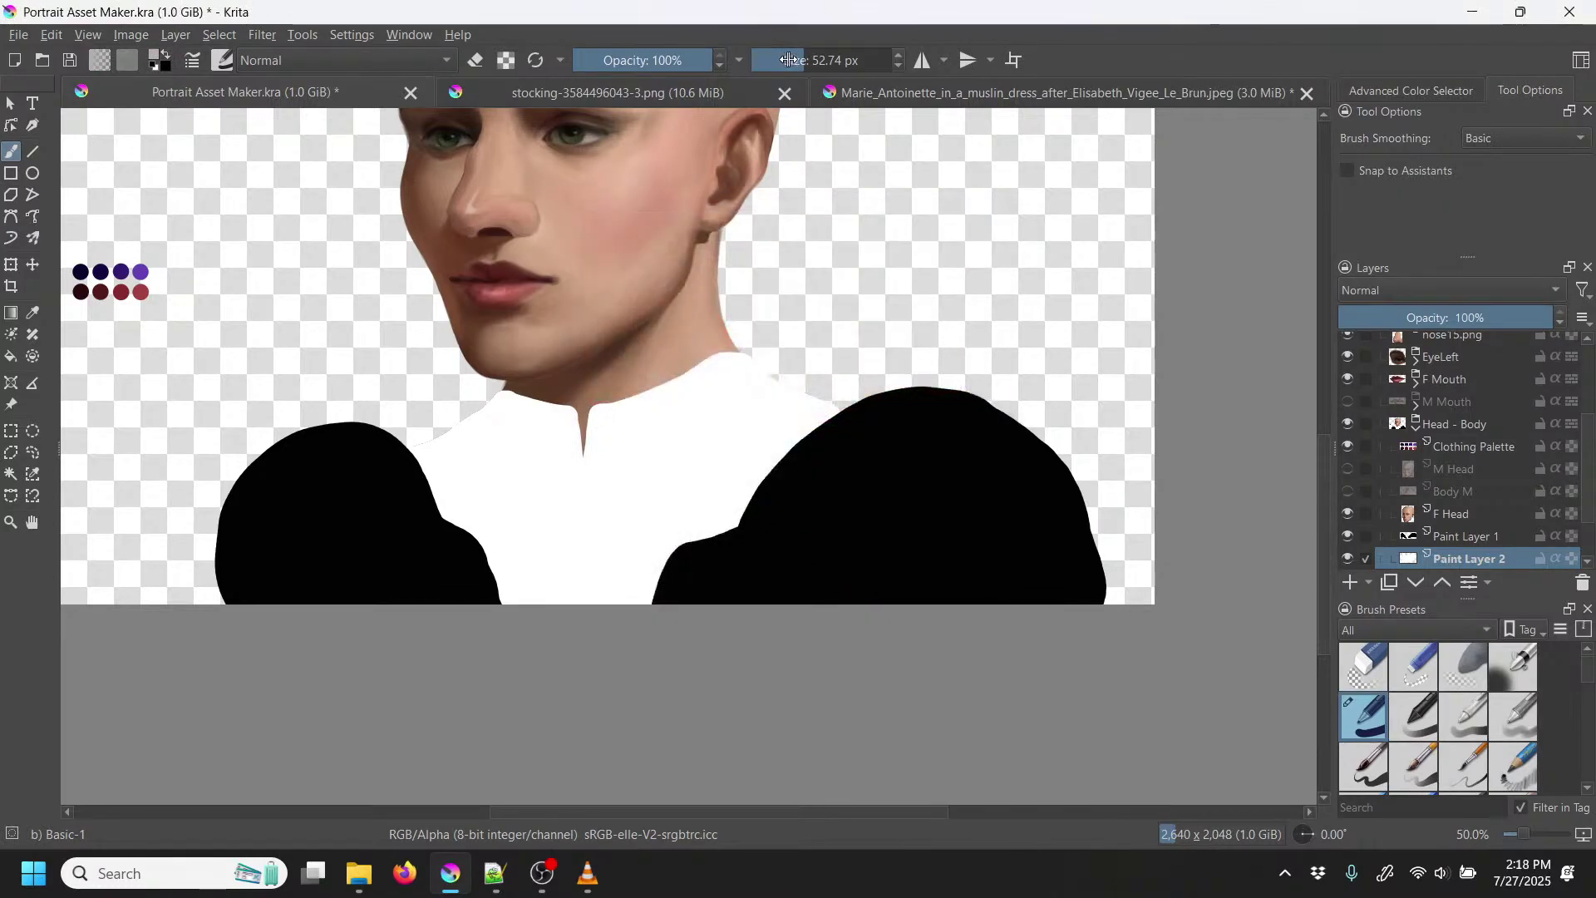
pyautogui.moveTo(790, 60); pyautogui.dragTo(784, 60)
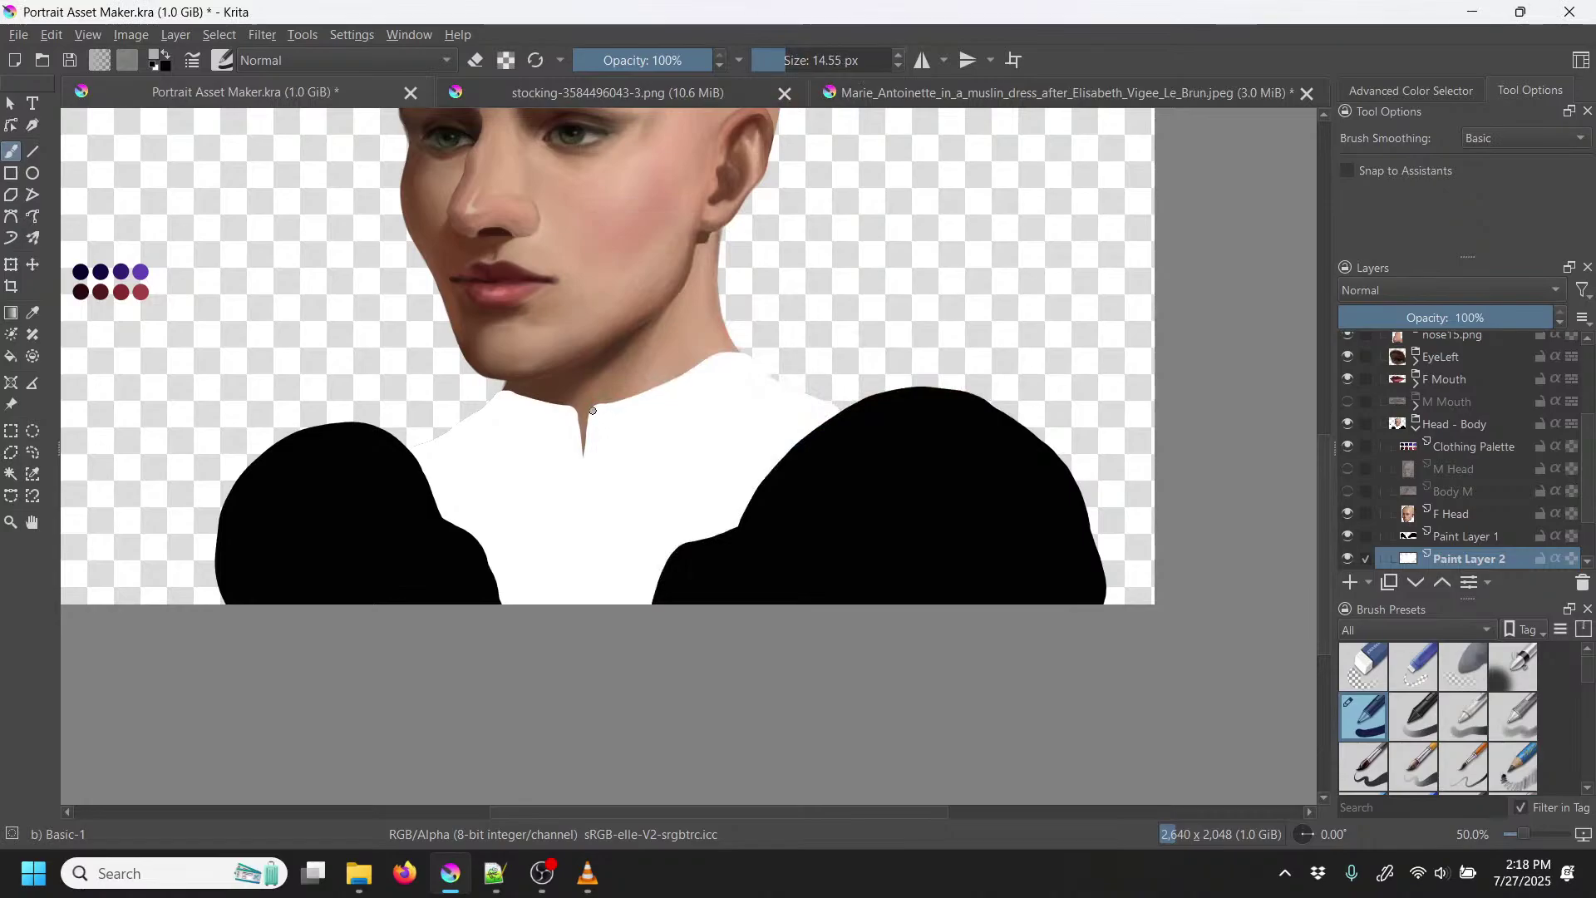
pyautogui.moveTo(623, 460)
pyautogui.mouseDown()
pyautogui.moveTo(729, 450)
pyautogui.moveTo(790, 406)
pyautogui.moveTo(804, 393)
pyautogui.moveTo(741, 350)
pyautogui.mouseUp()
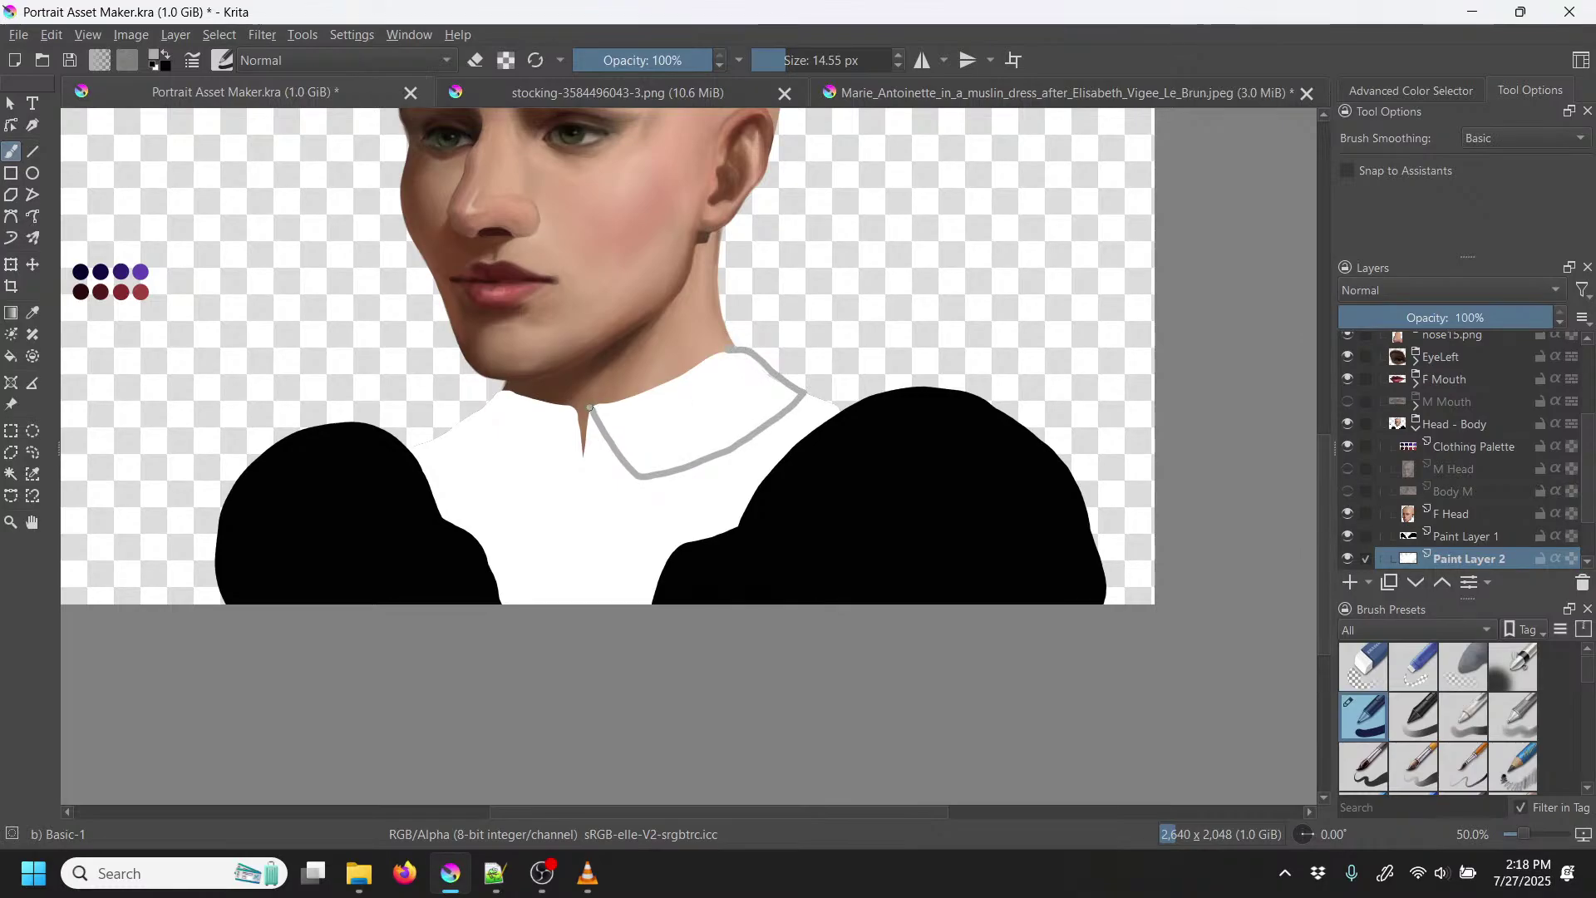
pyautogui.moveTo(651, 389); pyautogui.dragTo(741, 349)
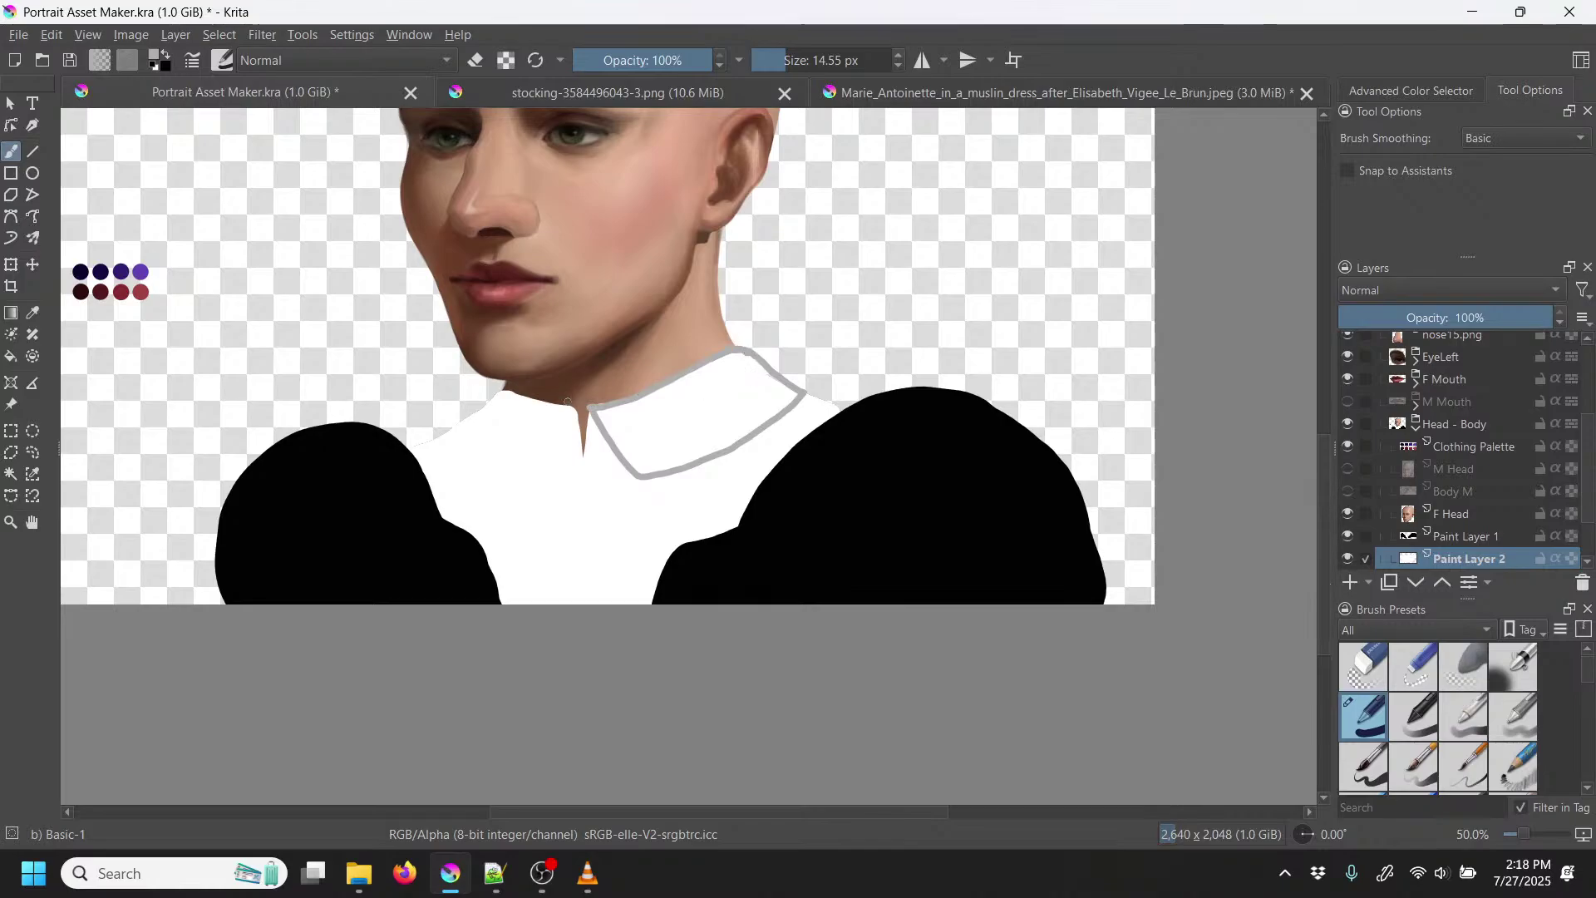
# Step: Outline the smaller collar flap under the chin in grey, from the neckline around to its pointed front corner
pyautogui.moveTo(566, 406); pyautogui.dragTo(485, 381)
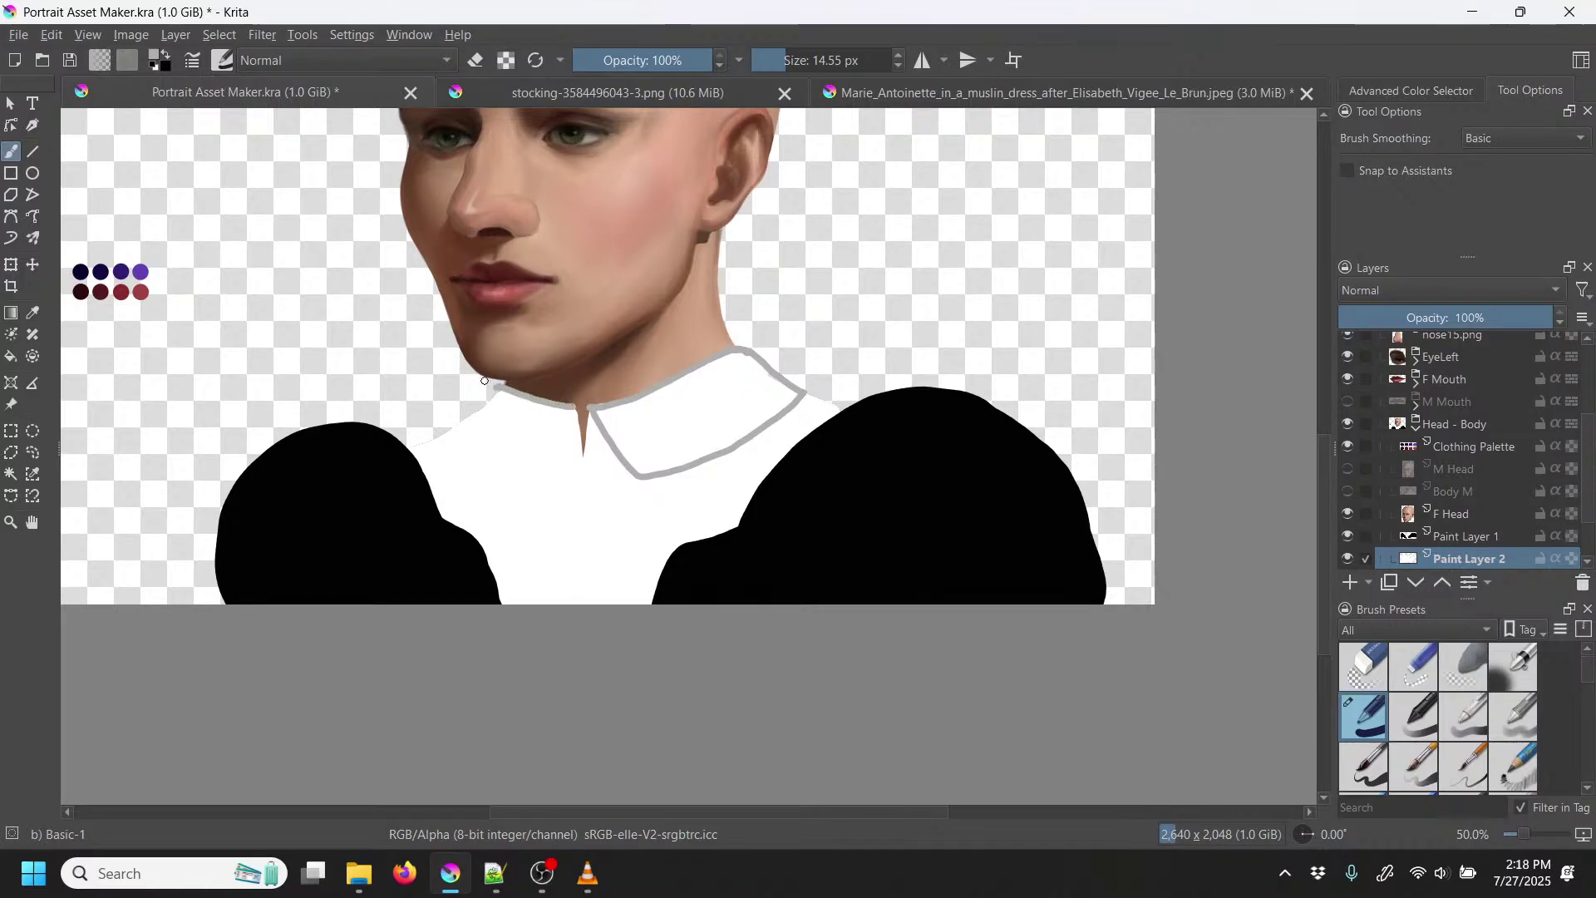
pyautogui.moveTo(577, 410); pyautogui.dragTo(555, 437)
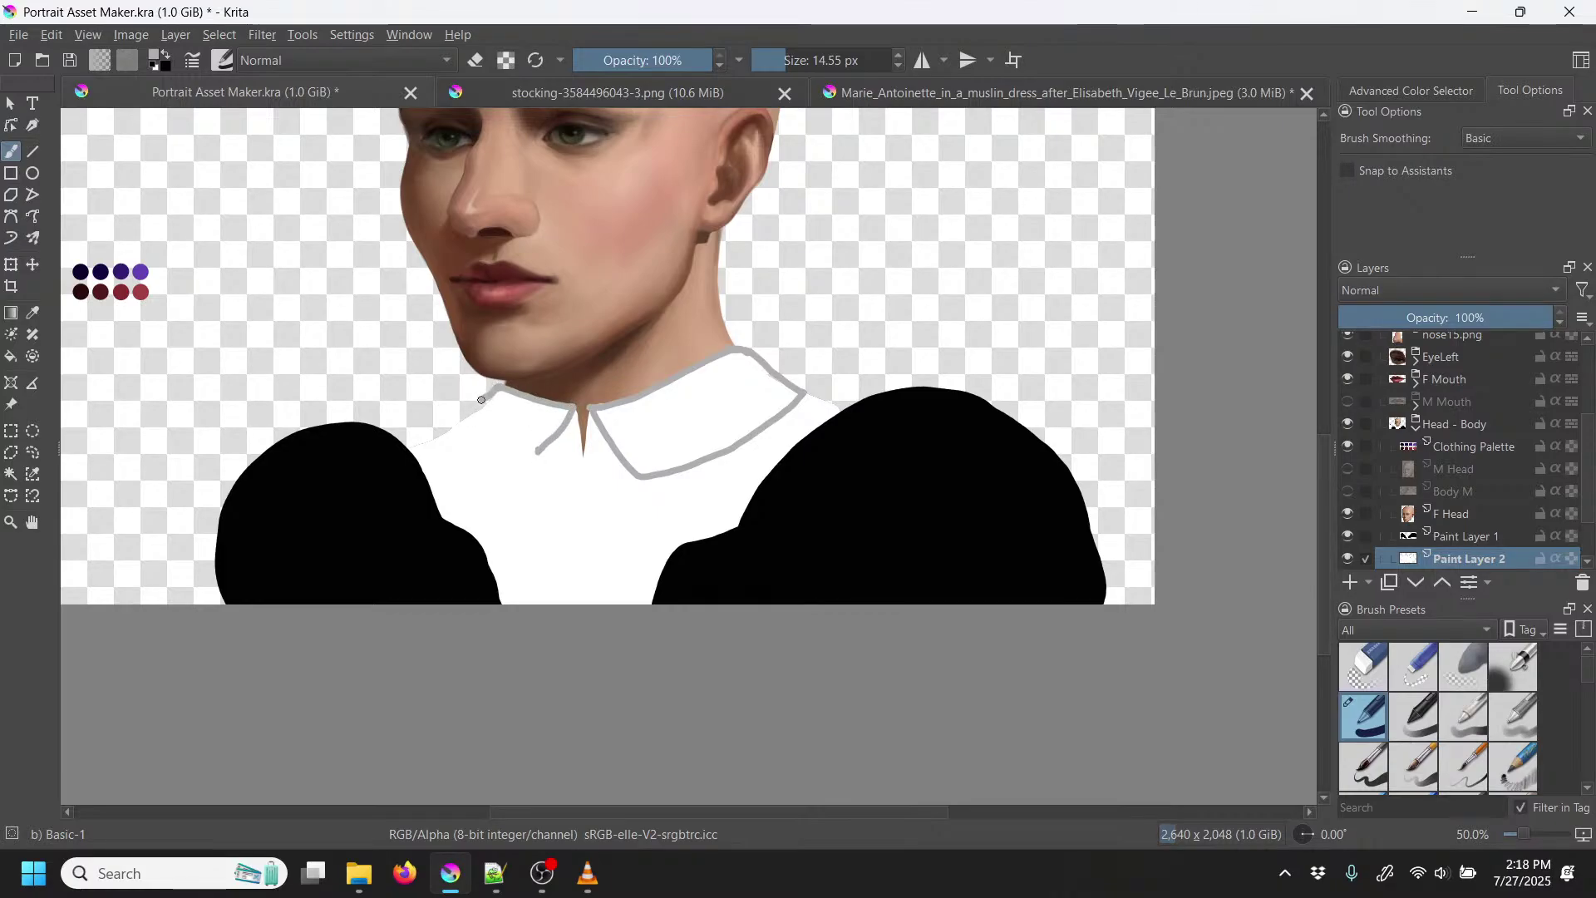
pyautogui.moveTo(477, 430); pyautogui.dragTo(538, 453)
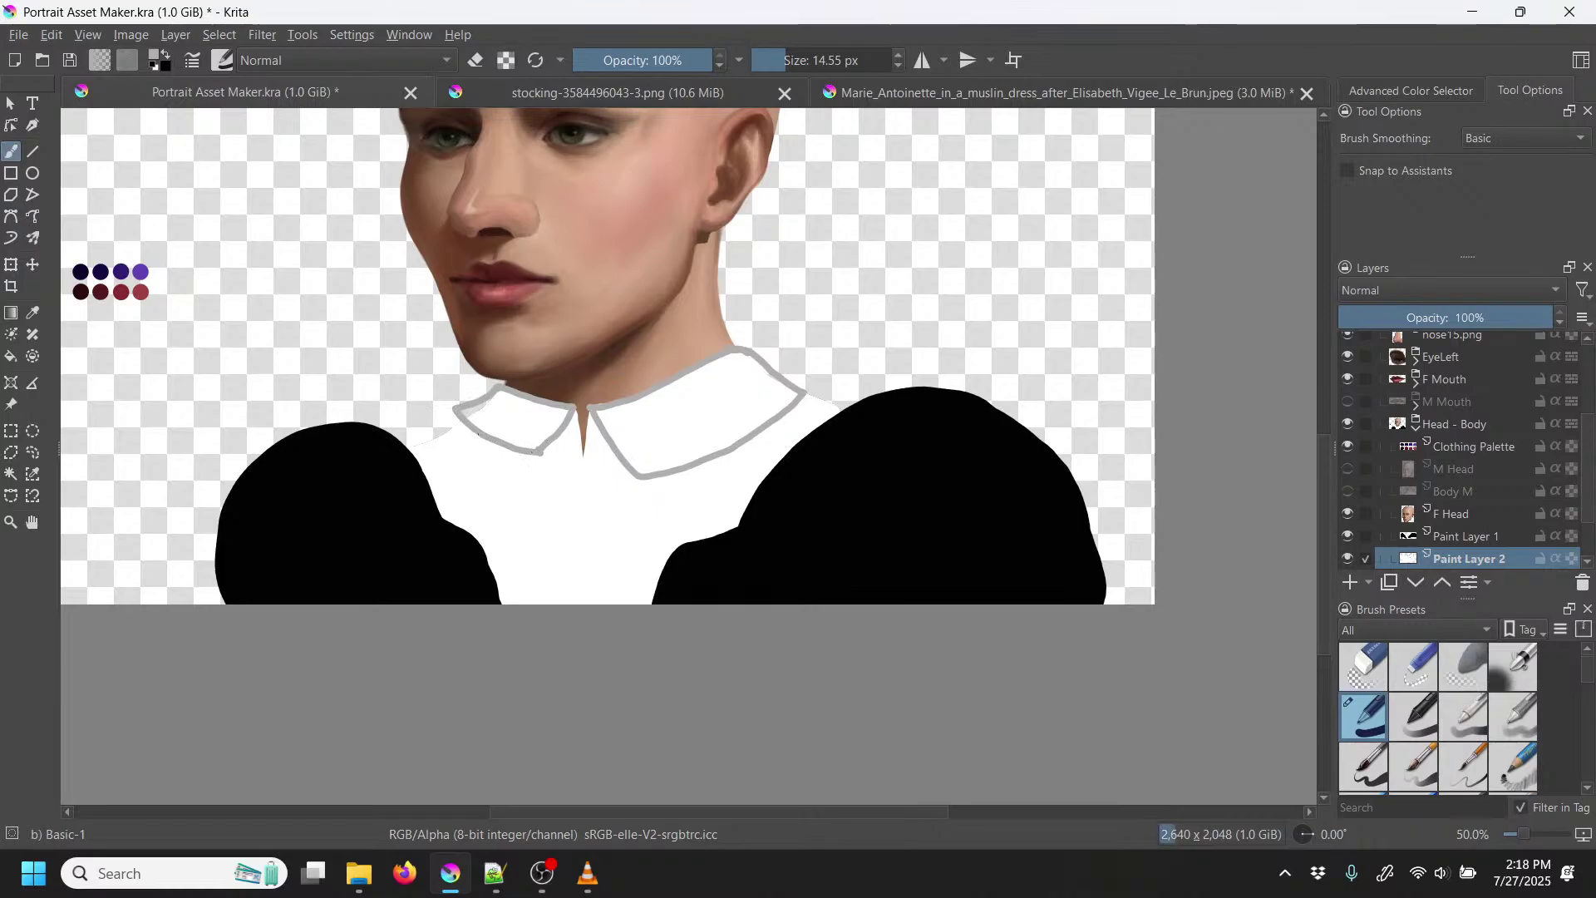
# Step: Sample white as the painting colour and tidy the edges of the larger collar flap's grey outline
pyautogui.press('+')
pyautogui.press('+')
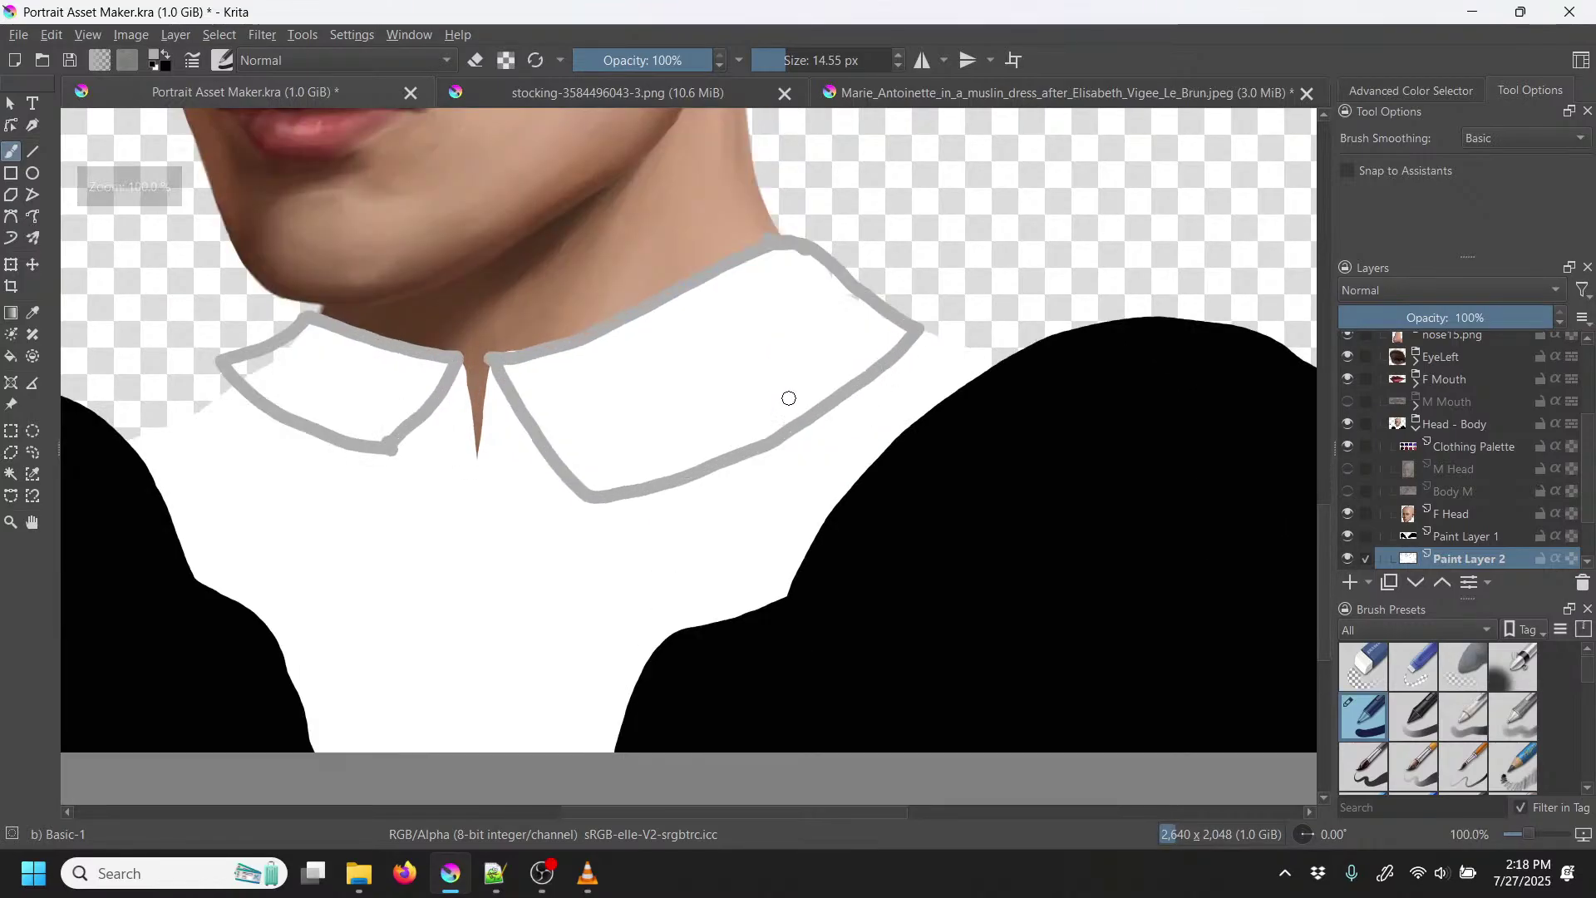
pyautogui.press('p')
pyautogui.press('b')
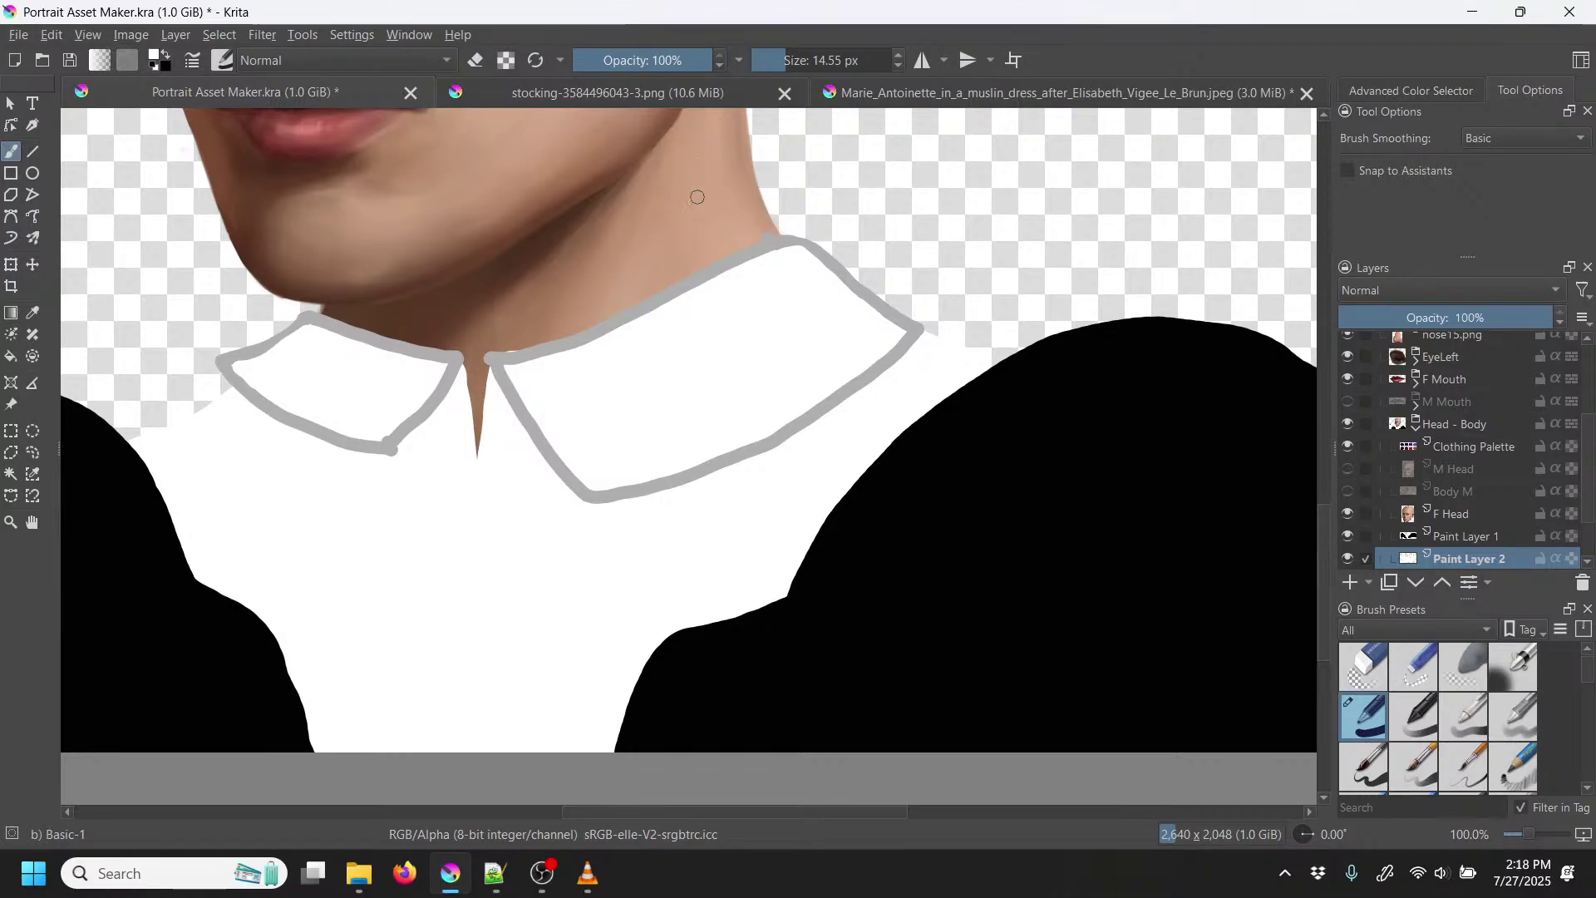
pyautogui.rightClick(630, 285)
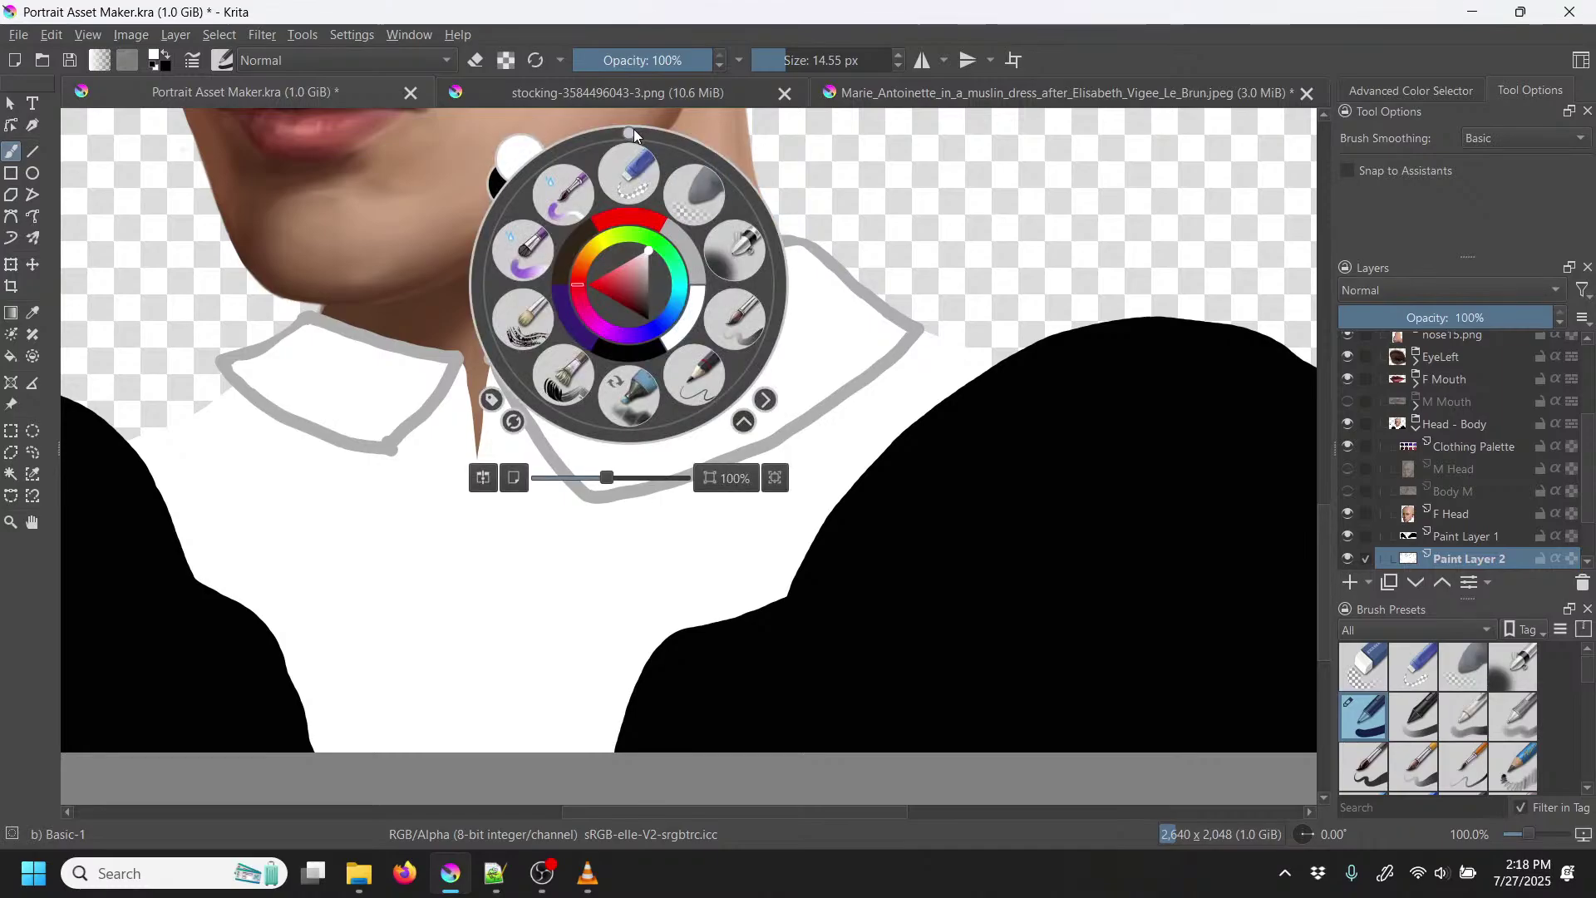
pyautogui.moveTo(632, 132); pyautogui.dragTo(777, 286)
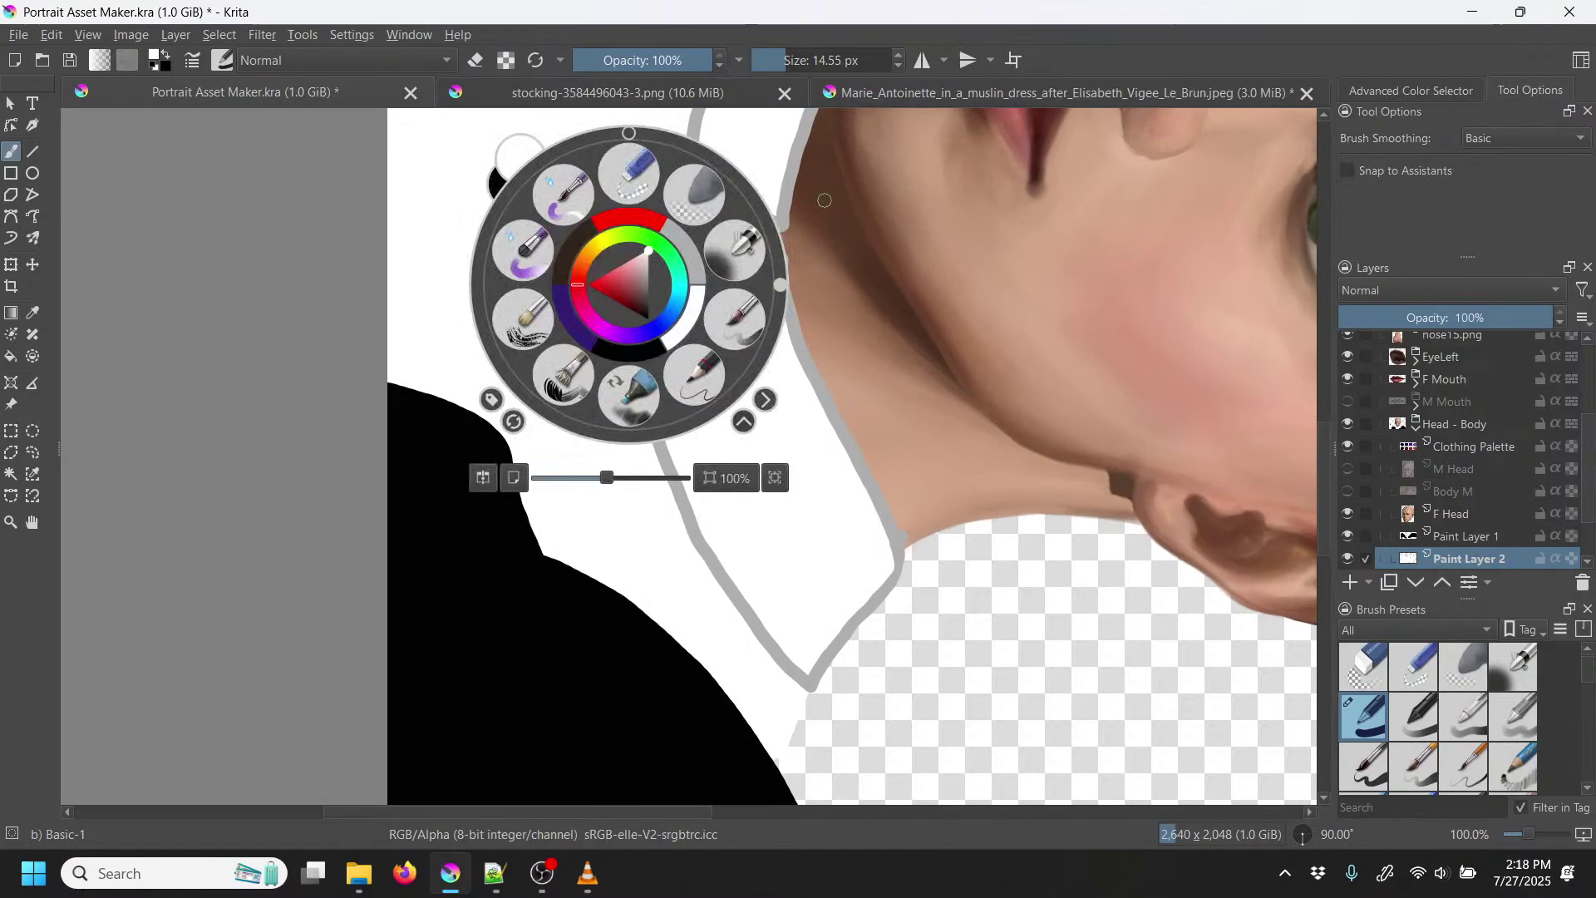
pyautogui.click(828, 221)
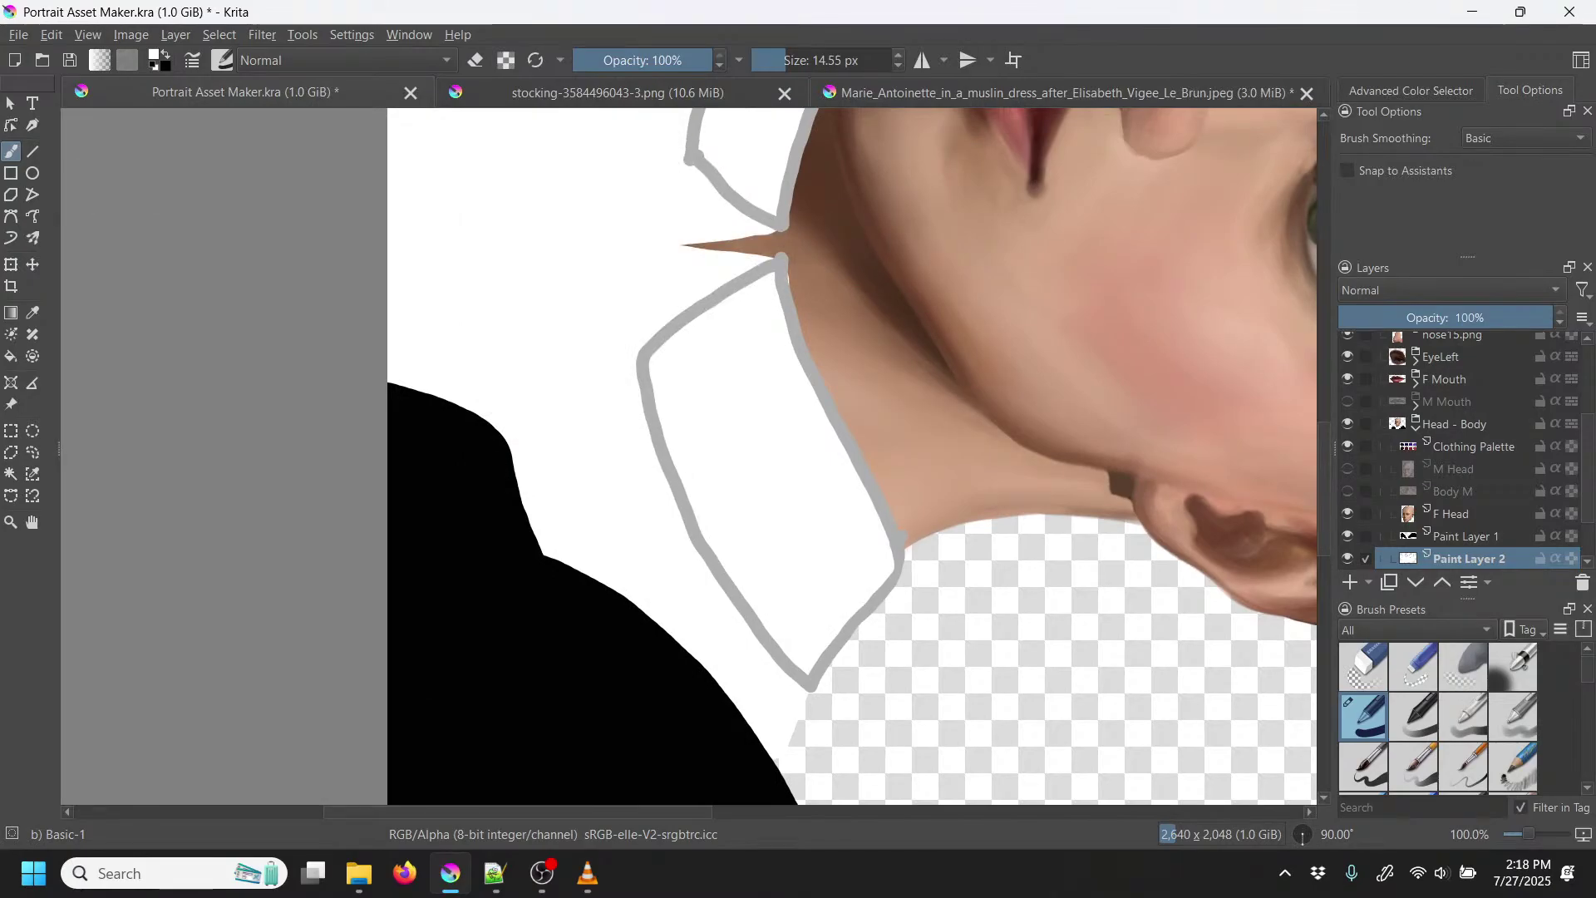
pyautogui.press('+')
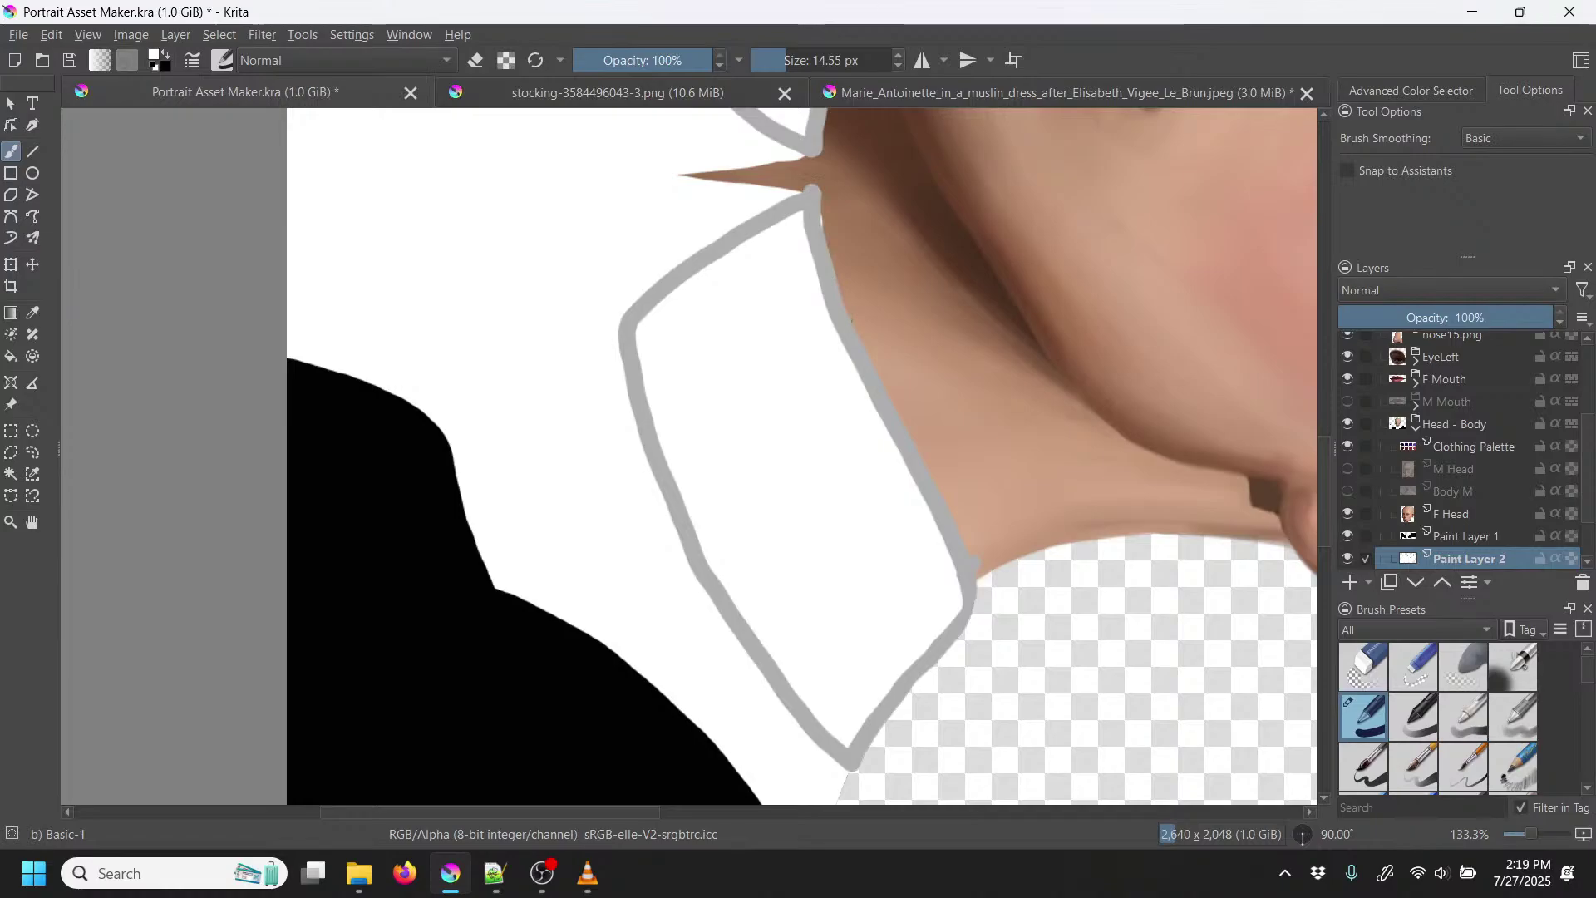
# Step: Thin the grey outline where both collar flaps meet the neck, using the Eraser Small preset at 25 px
pyautogui.press('e')
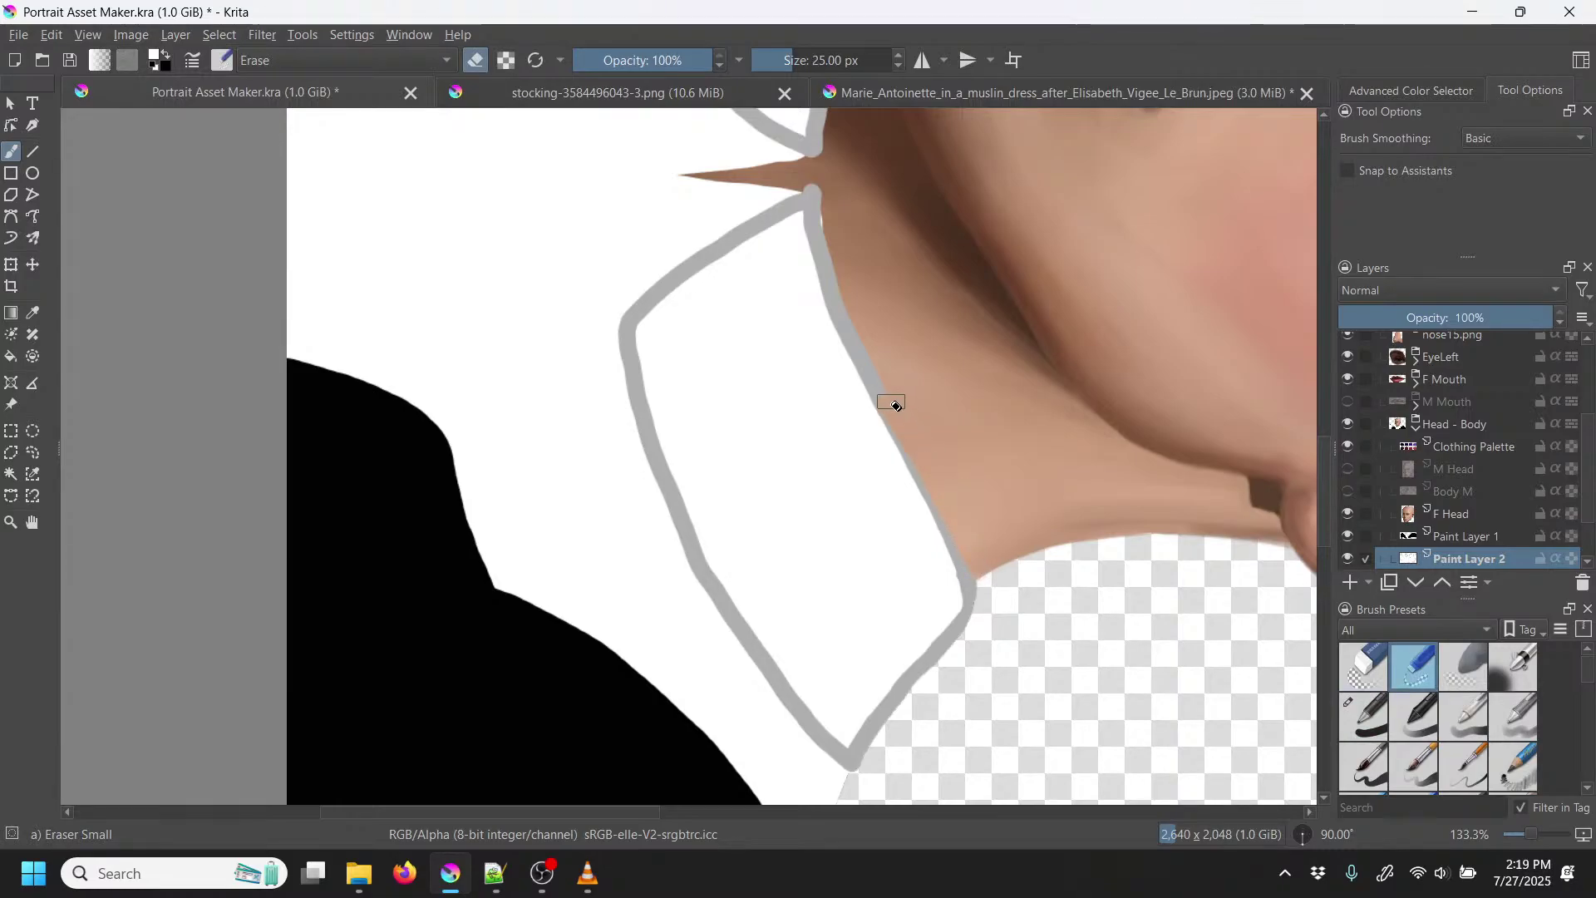
pyautogui.moveTo(875, 363); pyautogui.dragTo(829, 206)
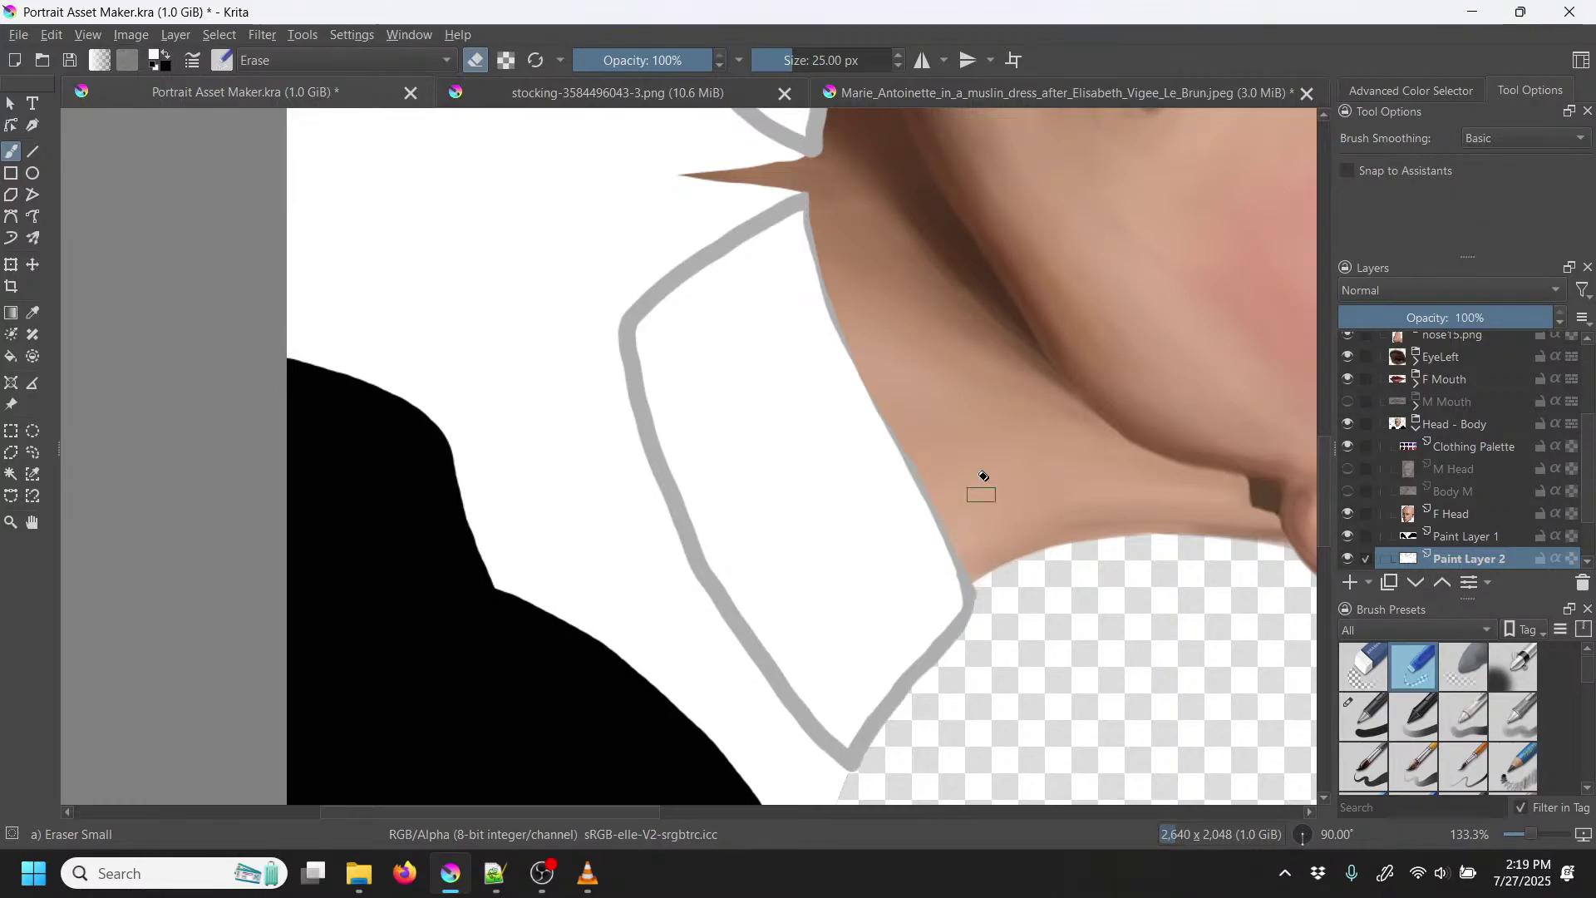
pyautogui.scroll(2, 956, 449)
pyautogui.moveTo(937, 414); pyautogui.dragTo(970, 658)
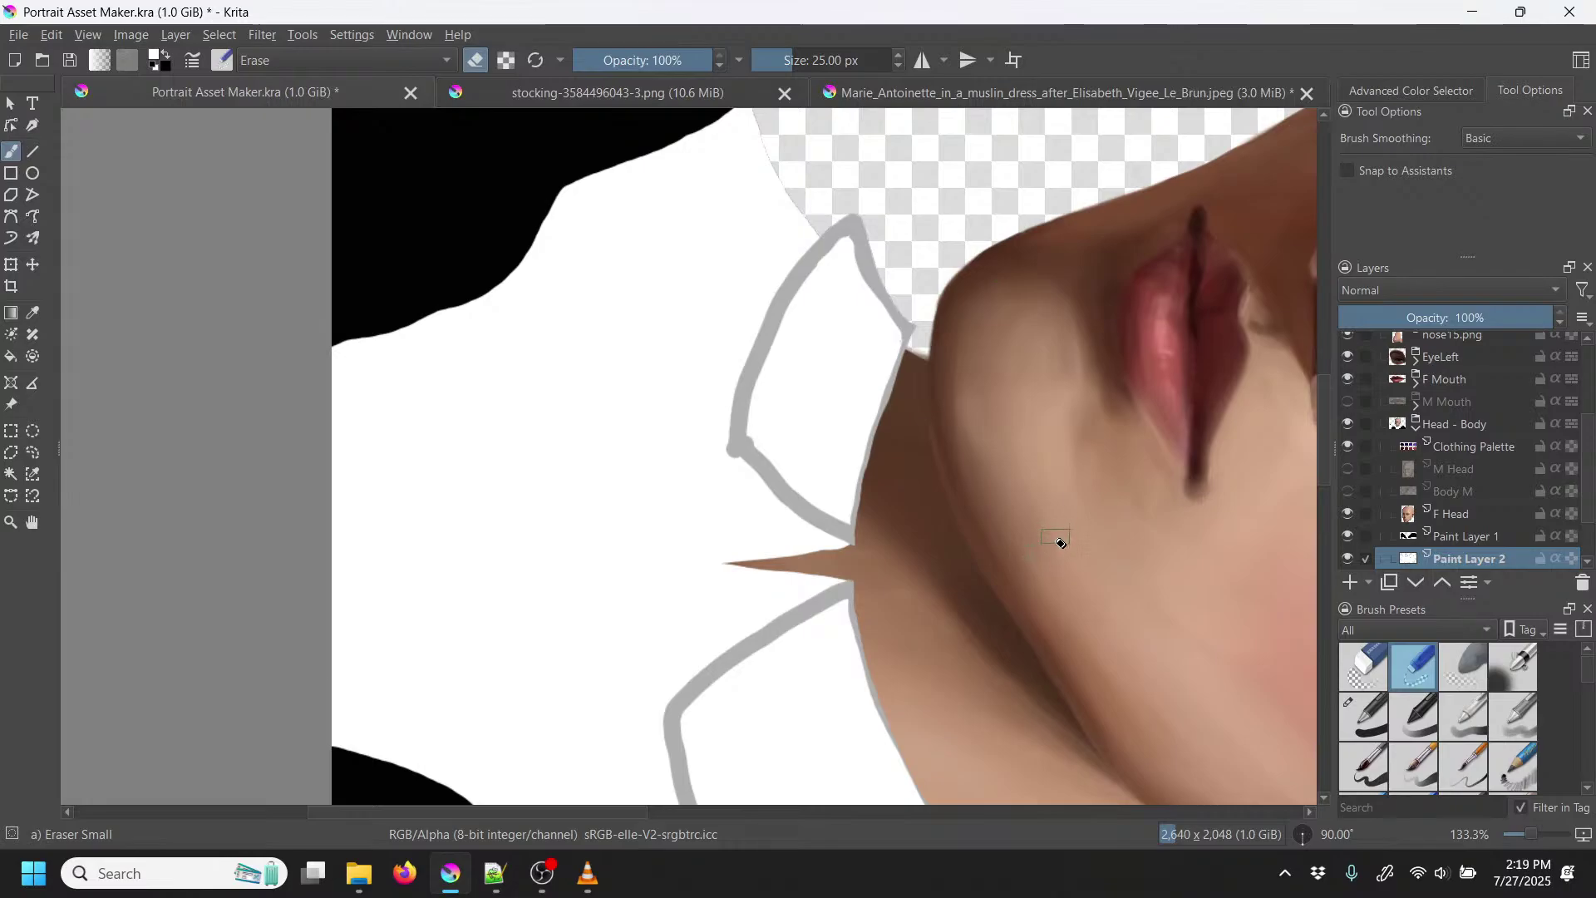
# Step: Examine the upright collar as a whole and compare its shape with the stocking reference
pyautogui.scroll(-3, 1058, 543)
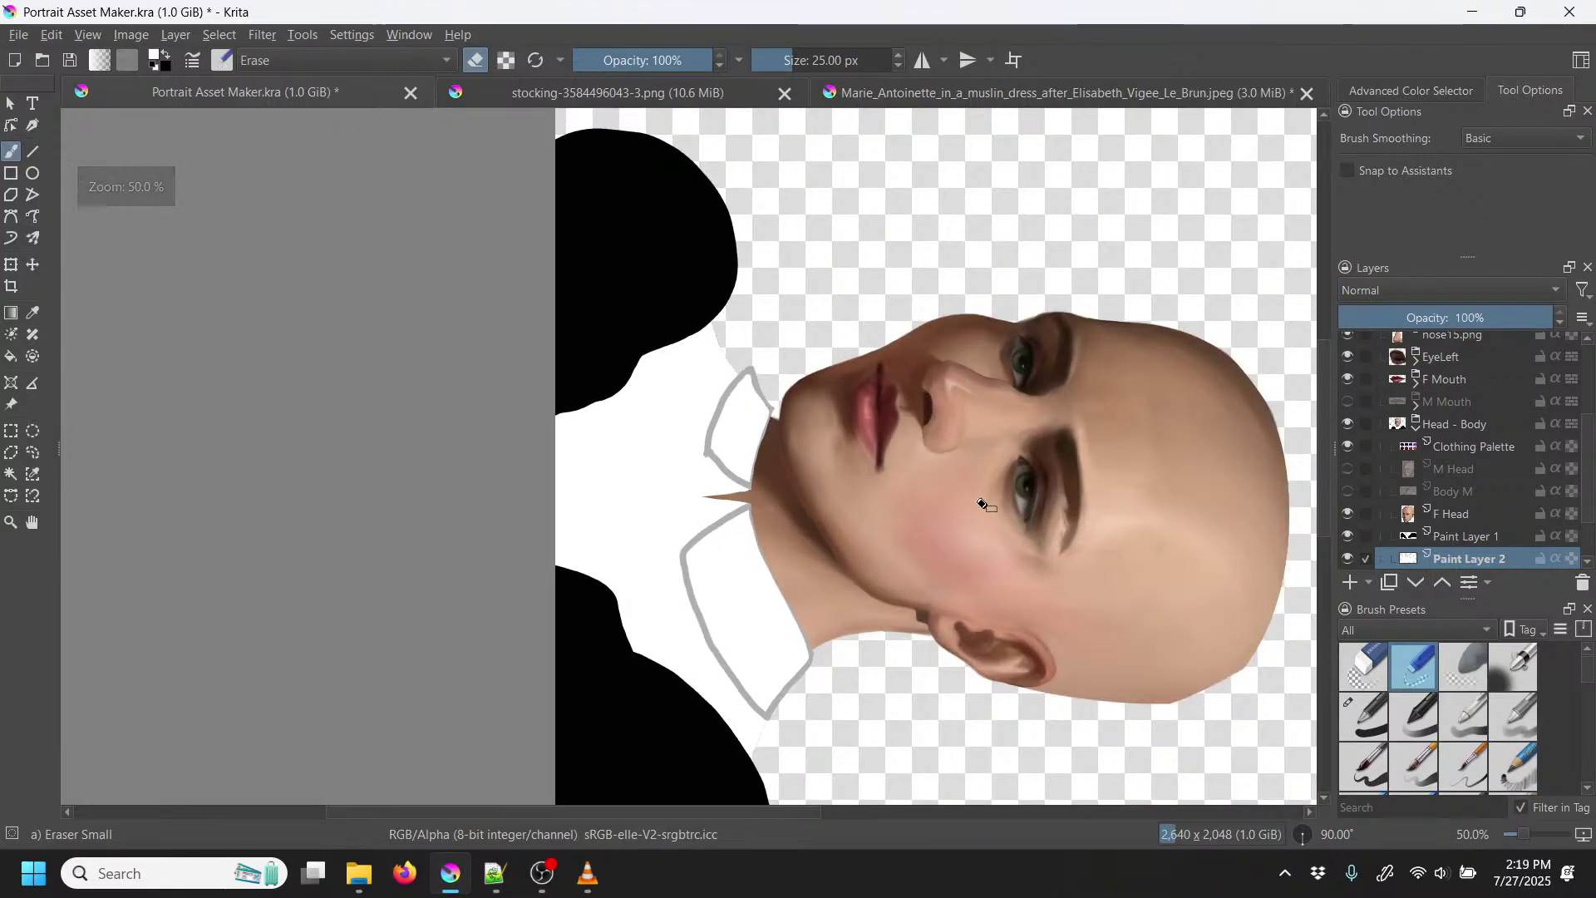
pyautogui.rightClick(969, 412)
pyautogui.click(970, 262)
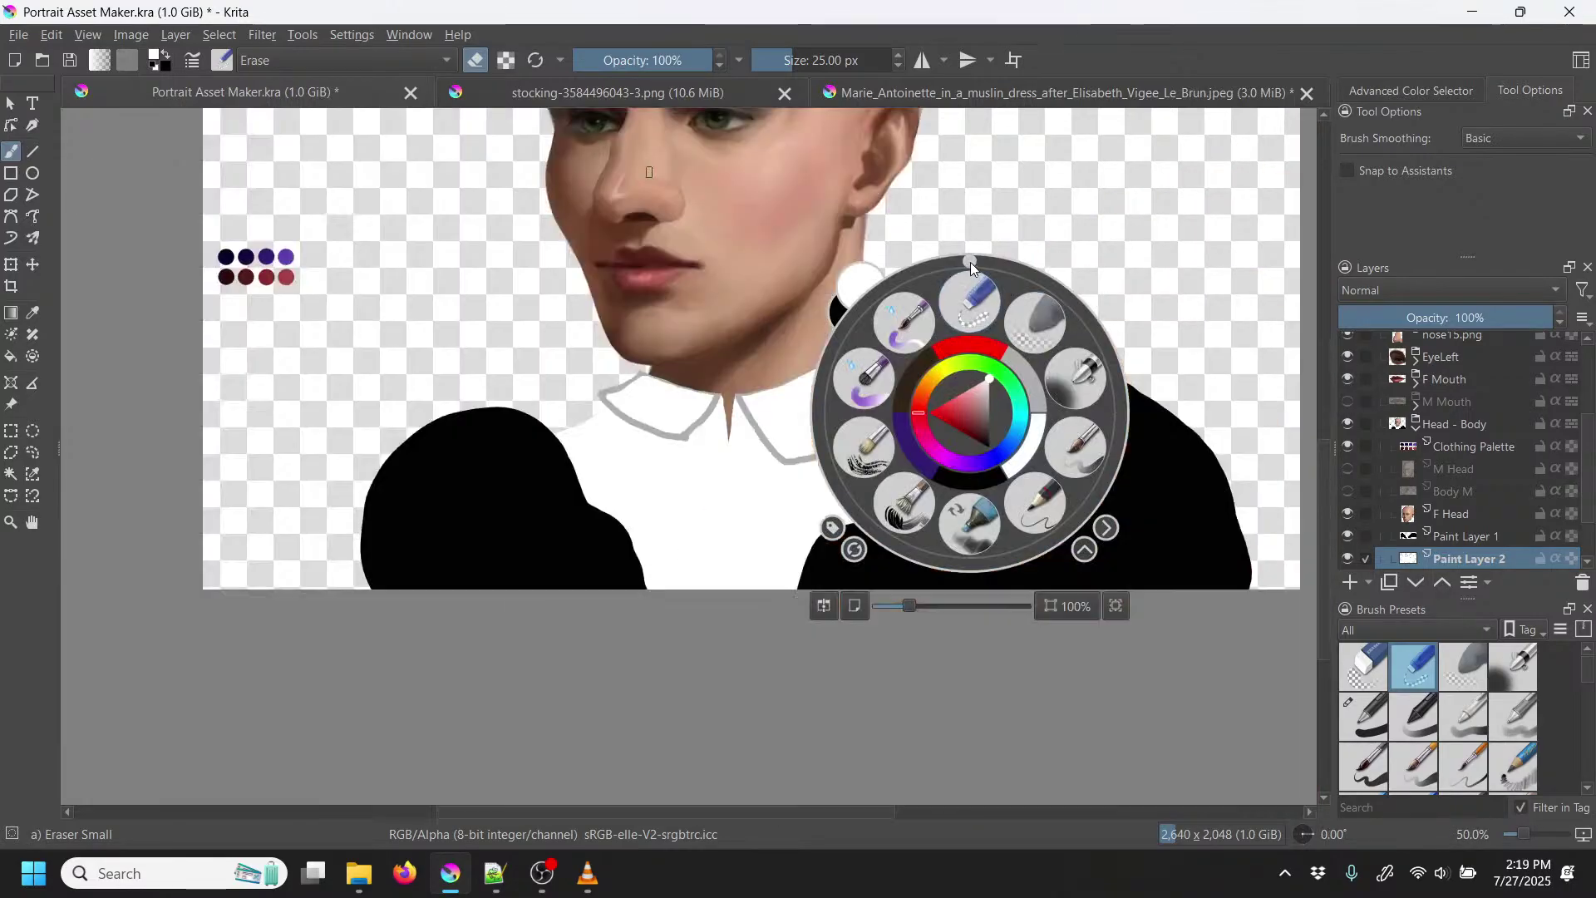
pyautogui.click(1035, 206)
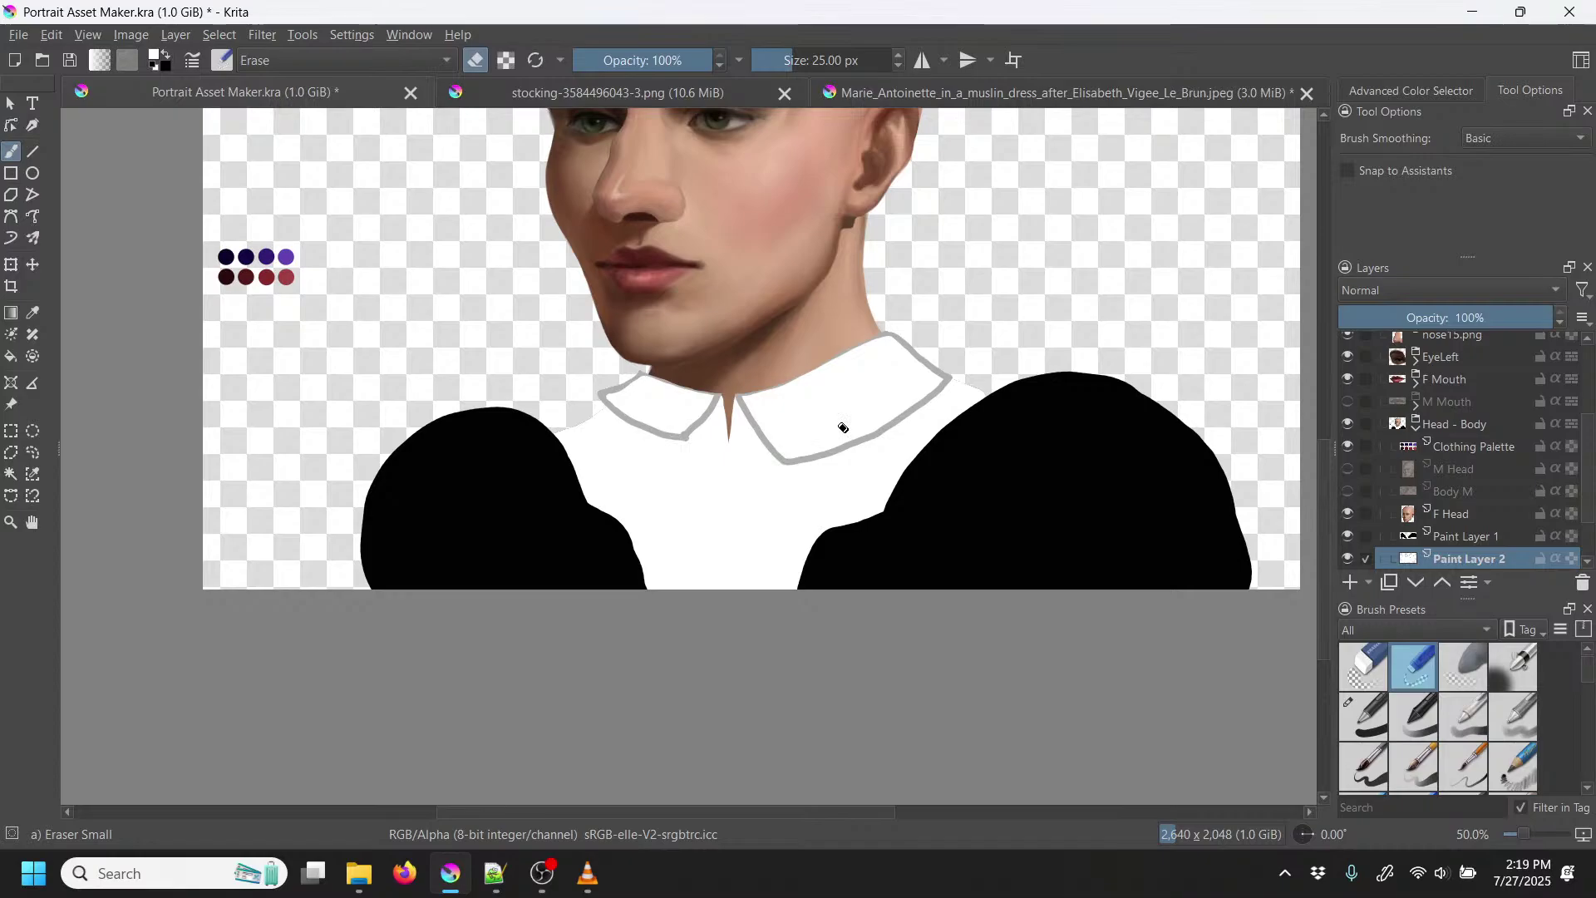
pyautogui.click(645, 90)
pyautogui.click(316, 90)
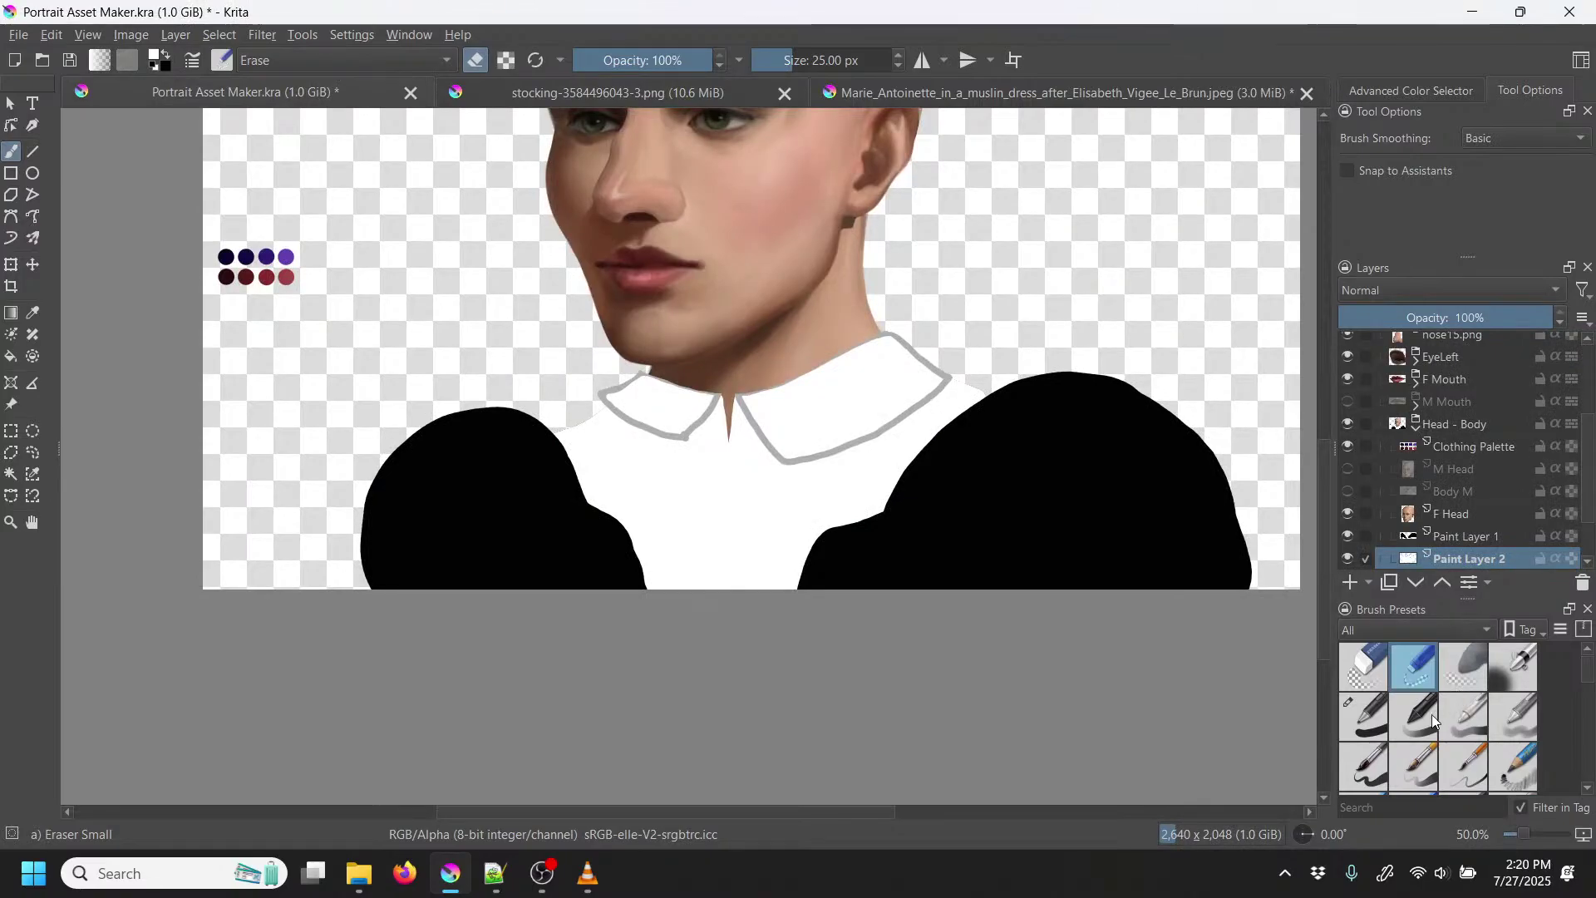
# Step: With the Basic-1 brush in grey, extend both collar flap outlines outward, undoing the larger flap's first new lower edge
pyautogui.click(1372, 725)
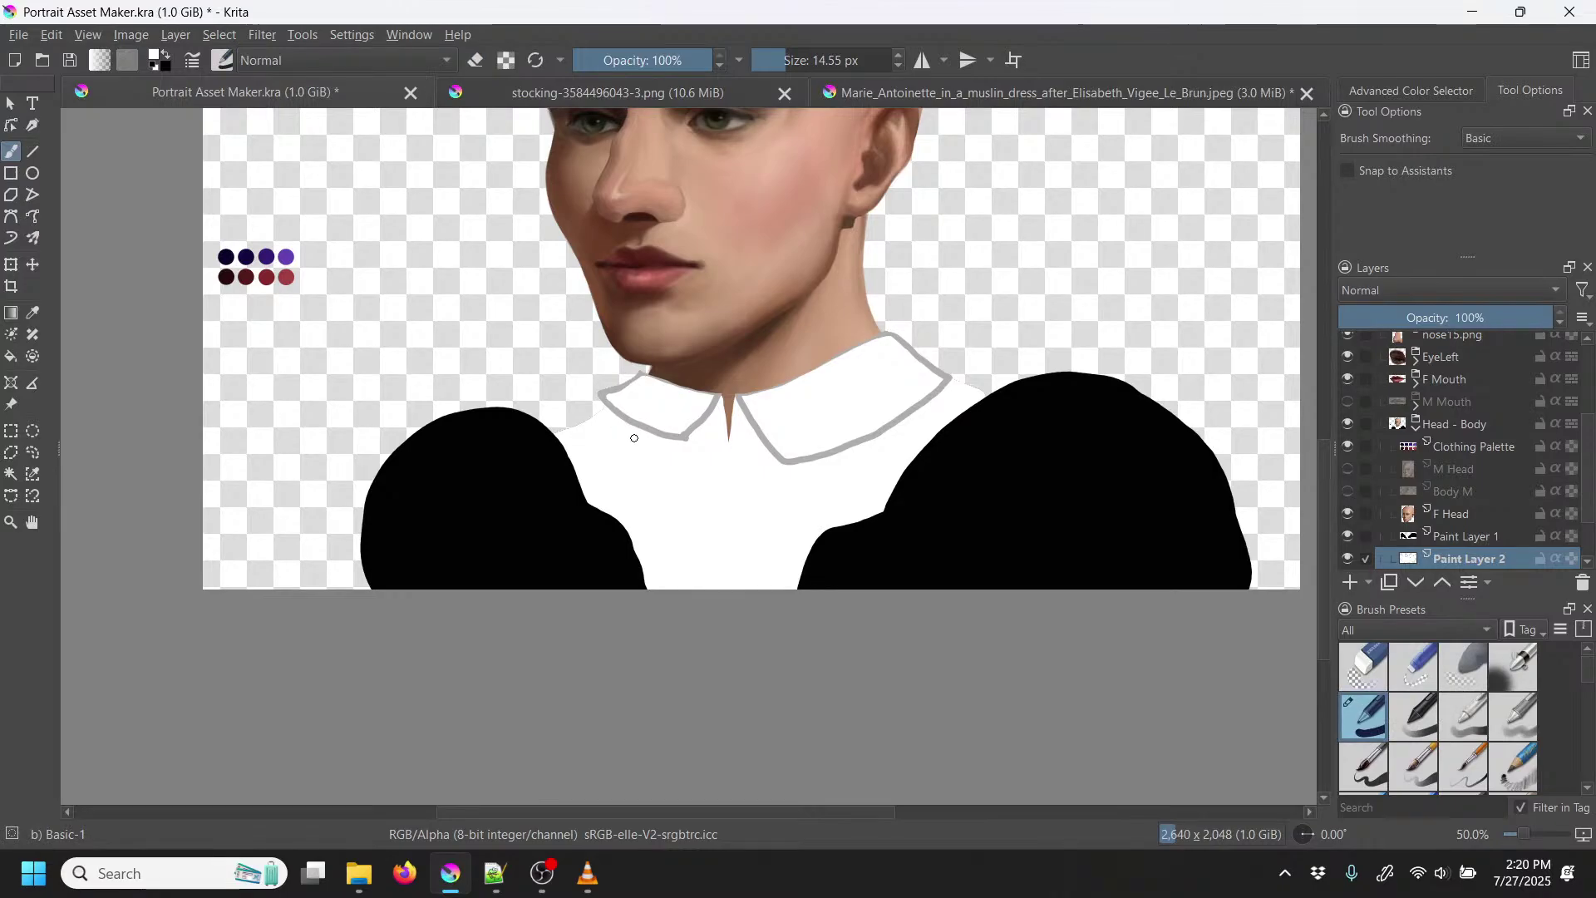
pyautogui.click(167, 55)
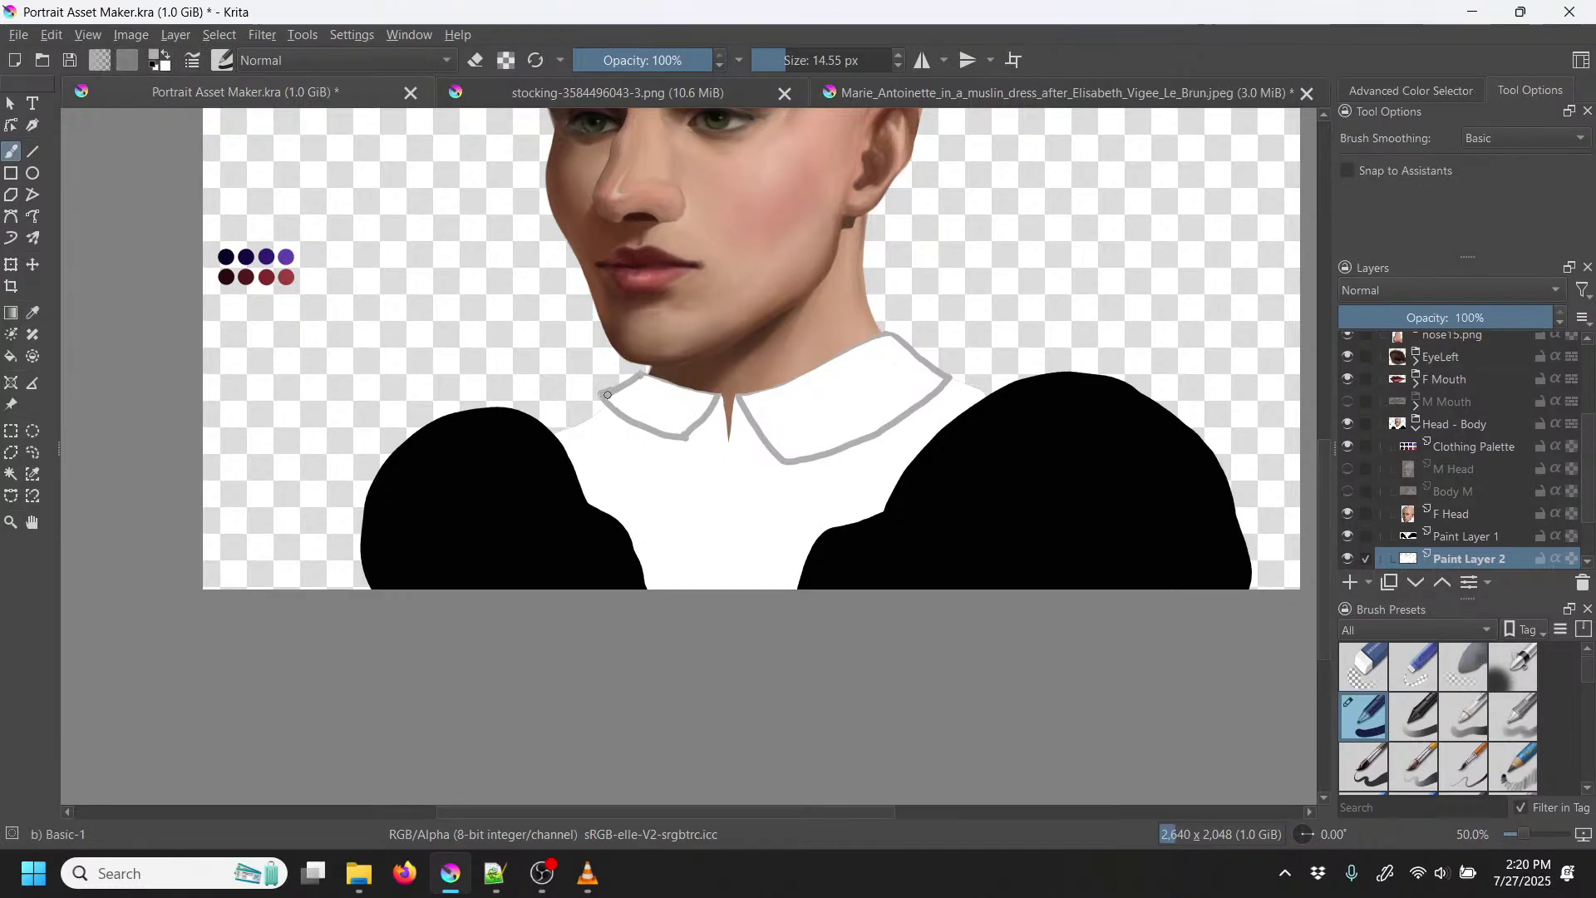
pyautogui.moveTo(557, 417)
pyautogui.mouseDown()
pyautogui.moveTo(650, 468)
pyautogui.moveTo(714, 415)
pyautogui.moveTo(714, 393)
pyautogui.moveTo(811, 469)
pyautogui.moveTo(955, 406)
pyautogui.mouseUp()
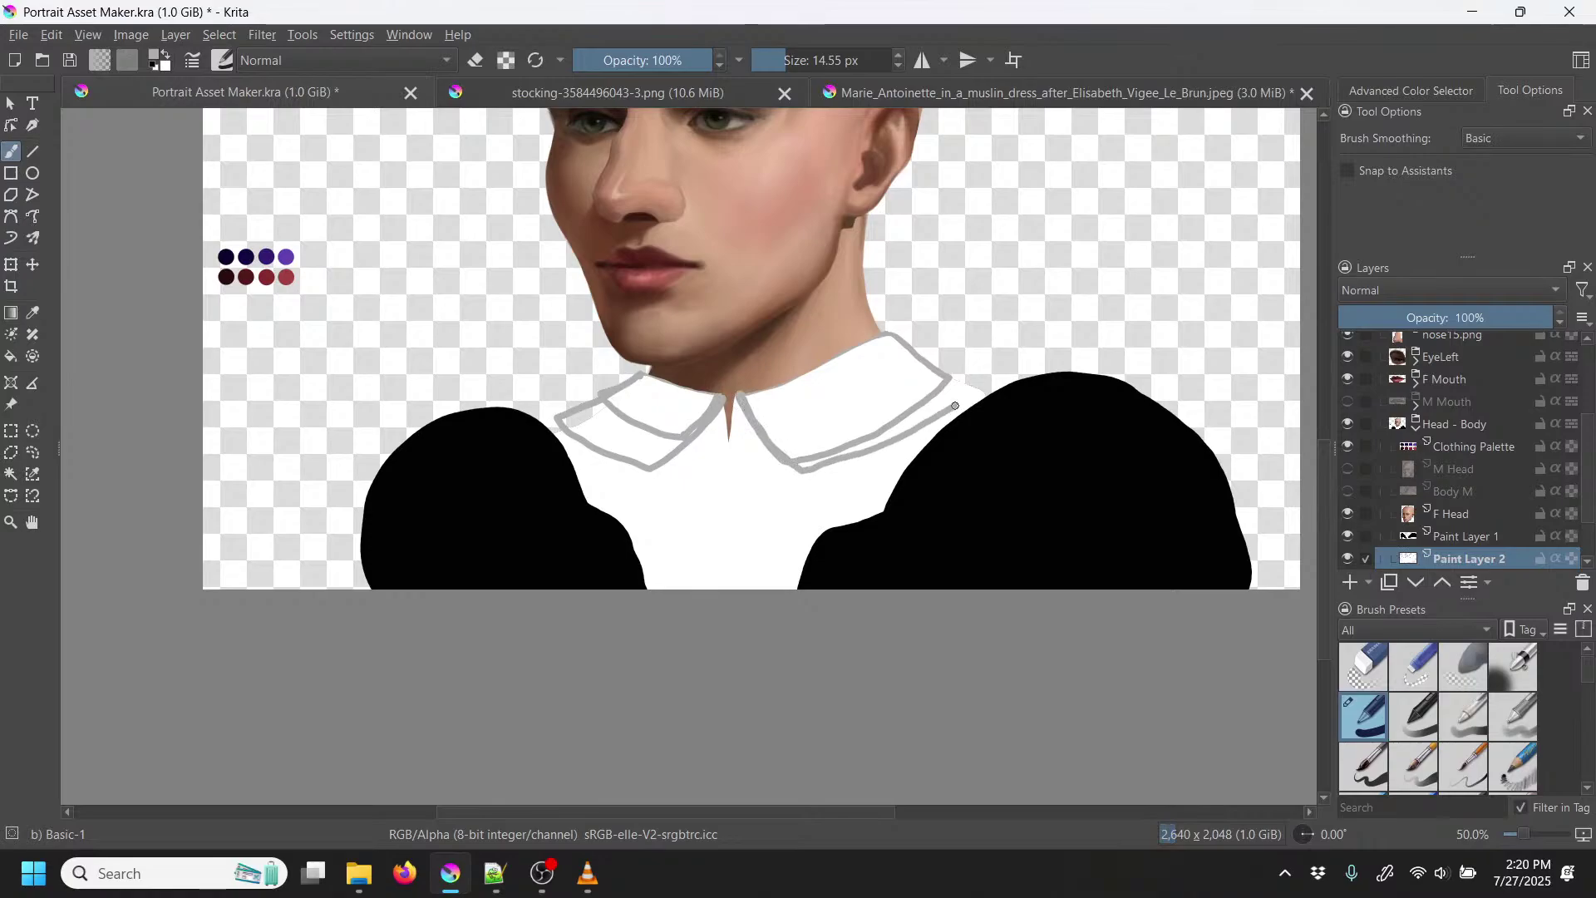
pyautogui.hotkey('ctrl', 'z')
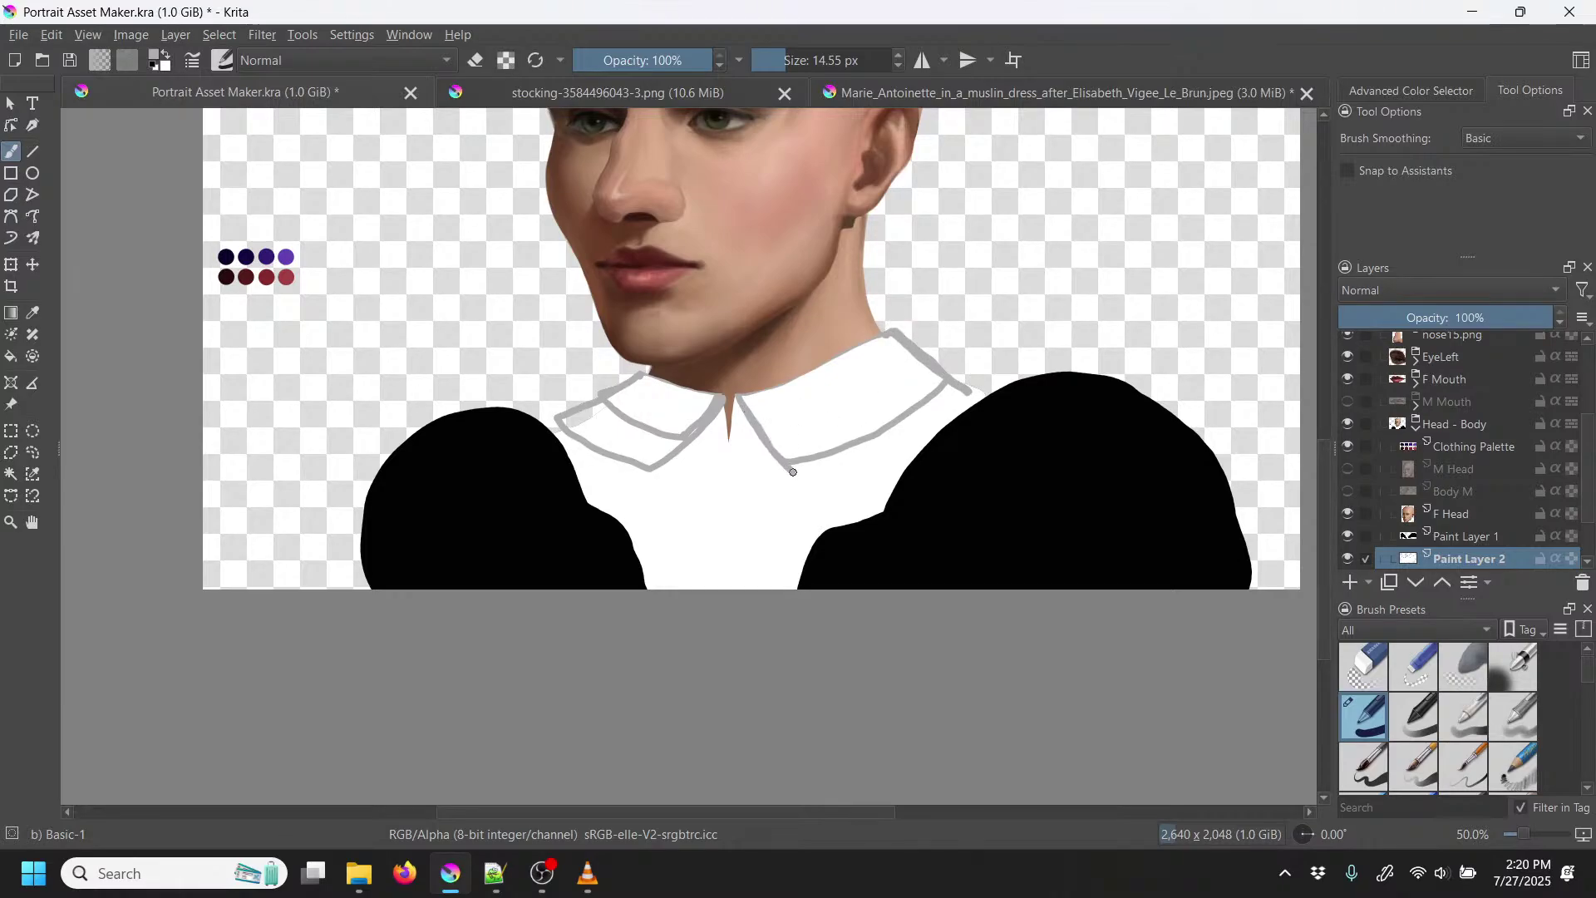
pyautogui.moveTo(792, 472); pyautogui.dragTo(785, 449)
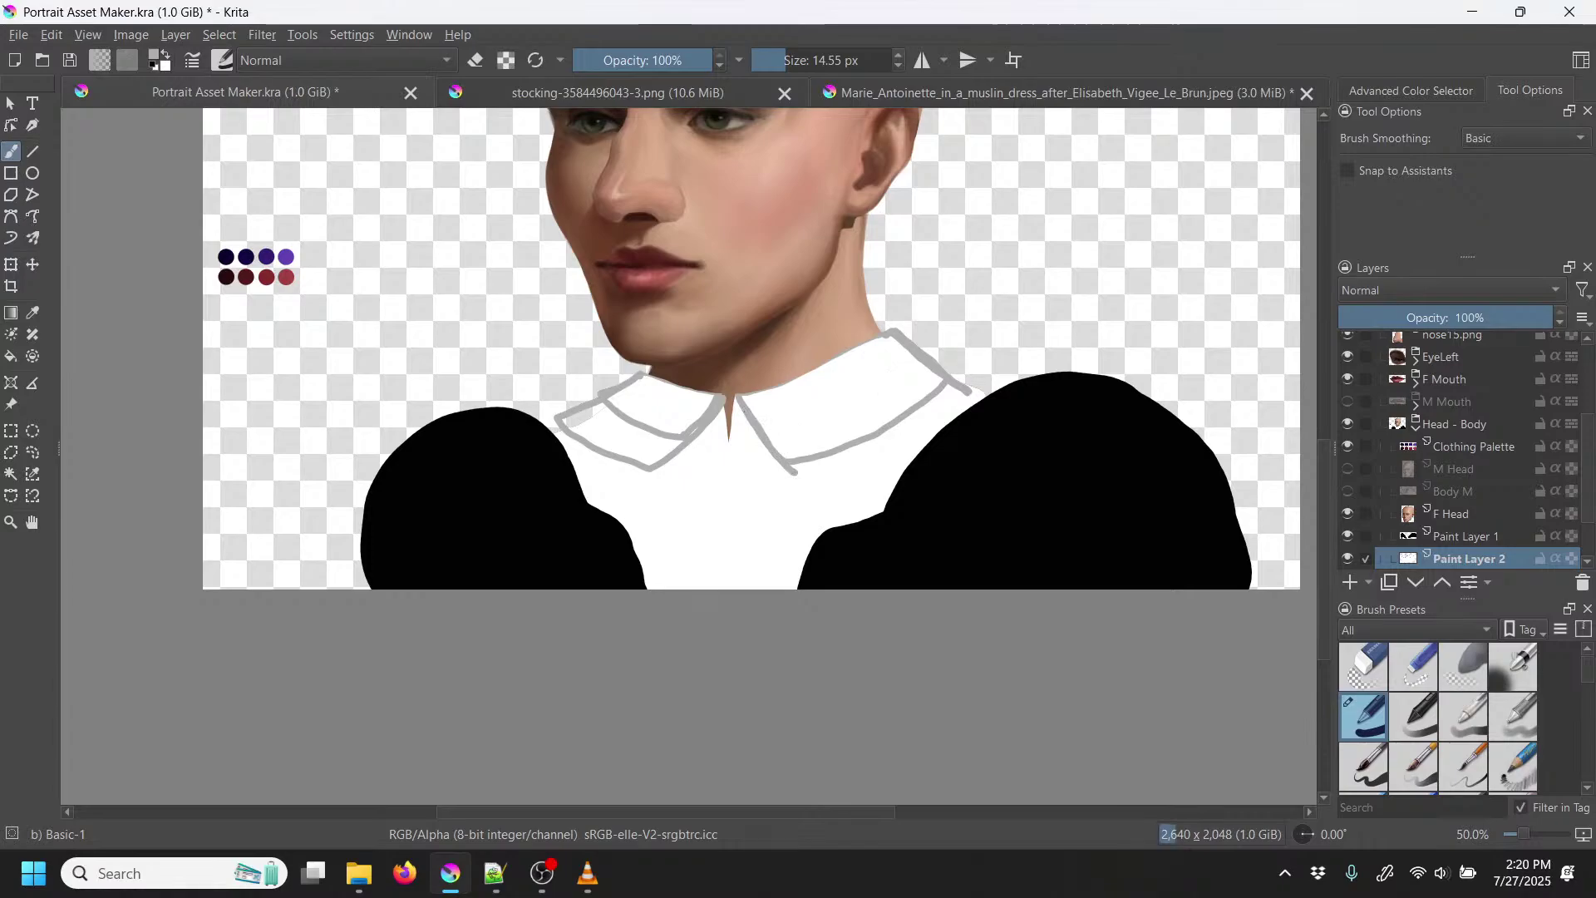
# Step: Paint a new grey lower edge for the larger collar flap, joining its extended front and shoulder corners
pyautogui.rightClick(765, 307)
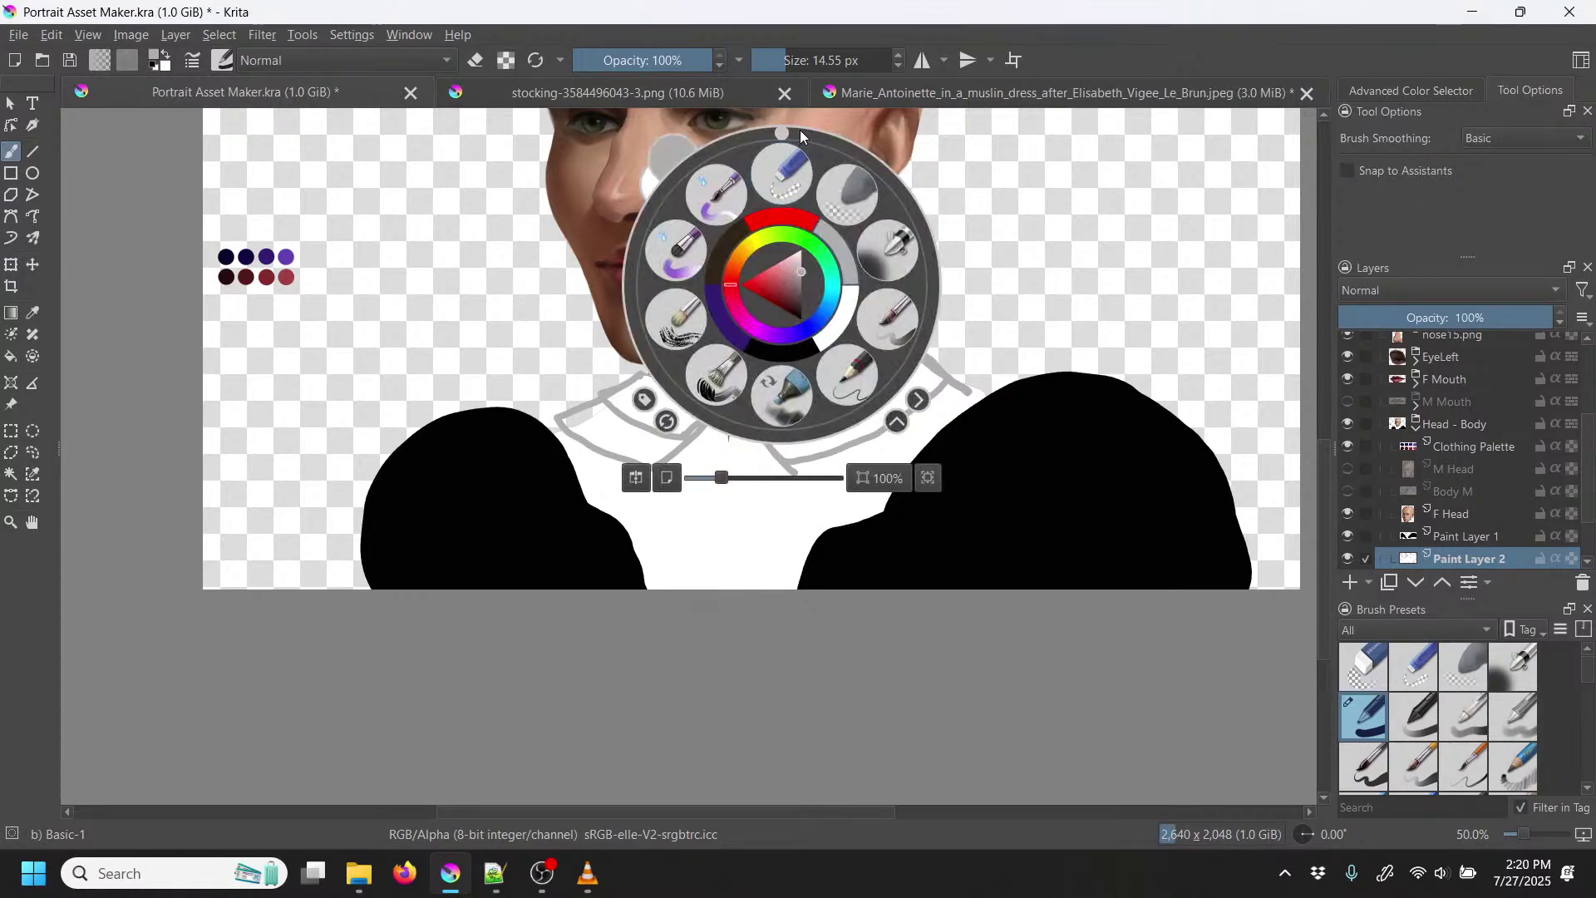
pyautogui.moveTo(800, 130); pyautogui.dragTo(930, 373)
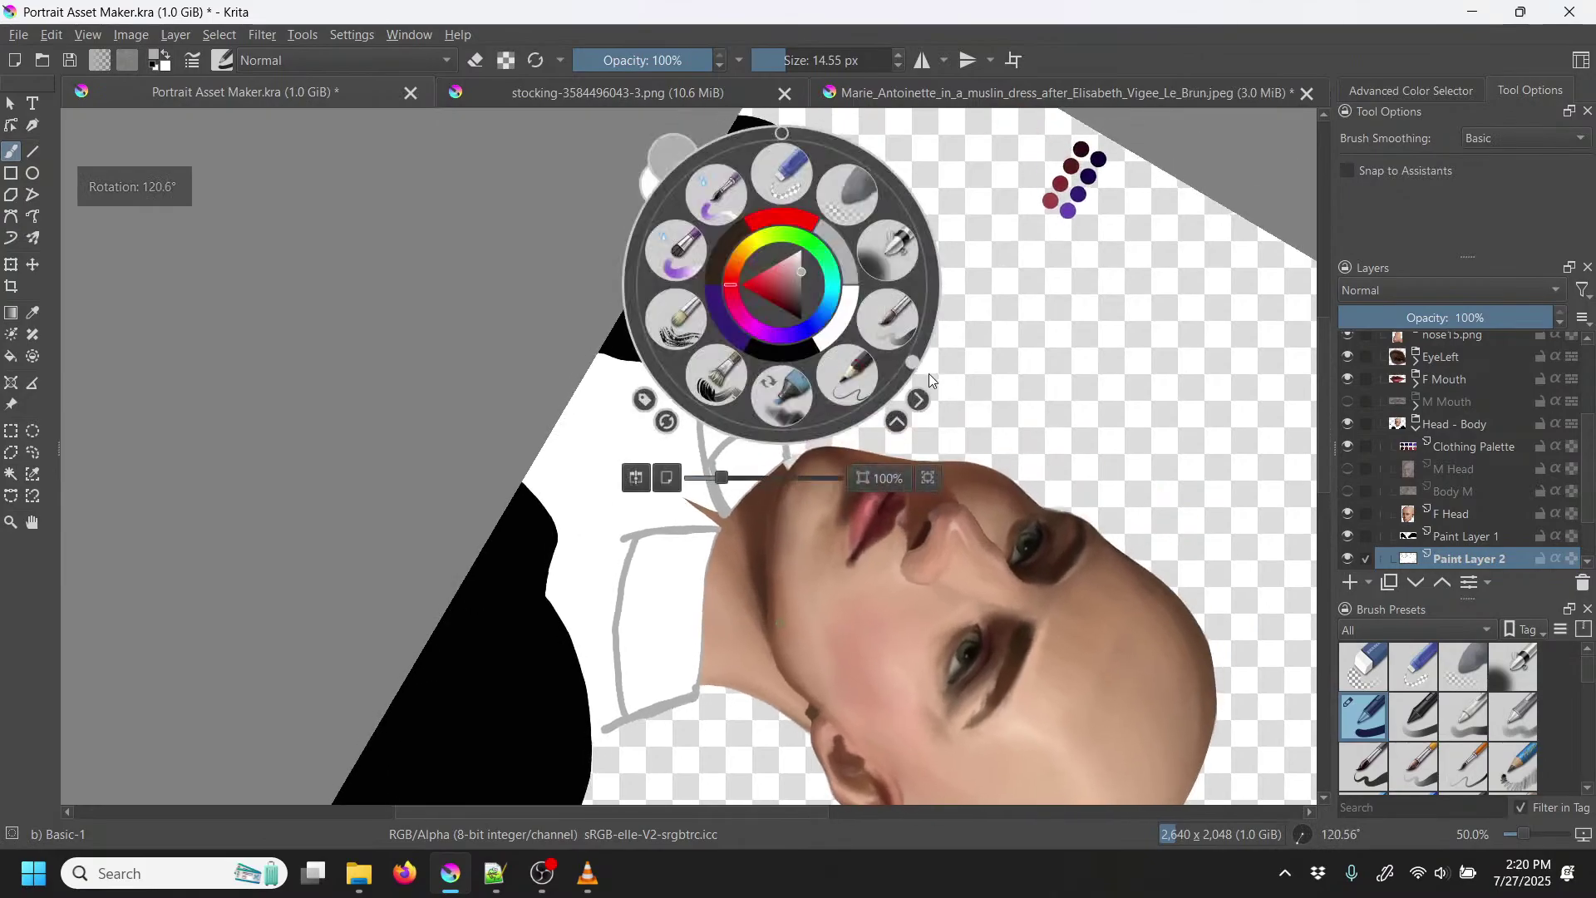
pyautogui.click(1010, 251)
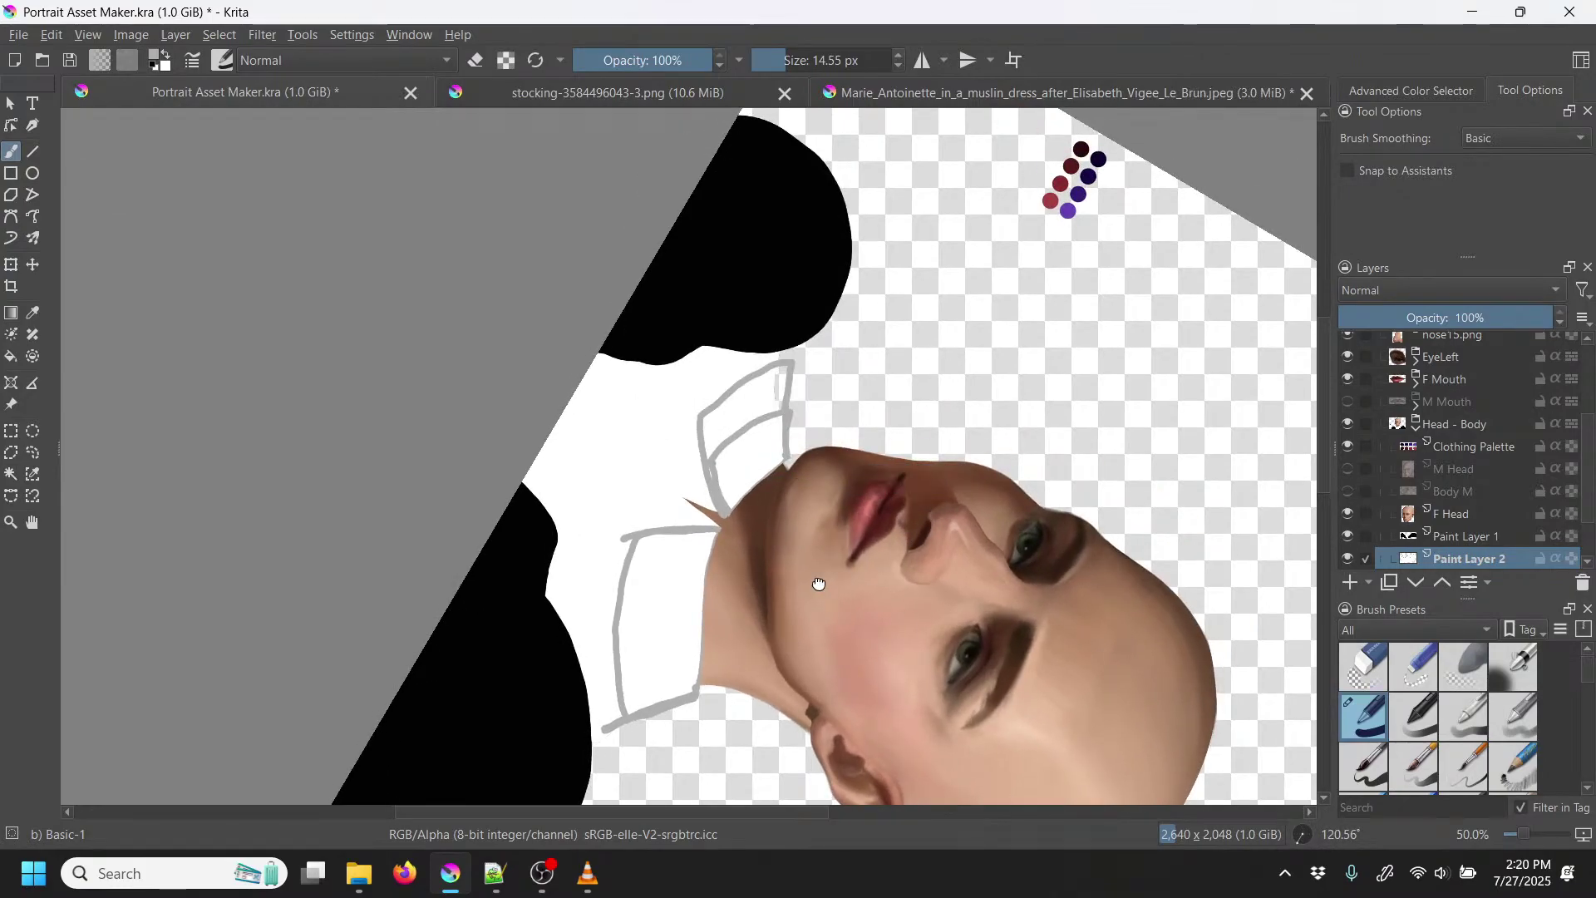
pyautogui.scroll(-5, 816, 581)
pyautogui.press('1')
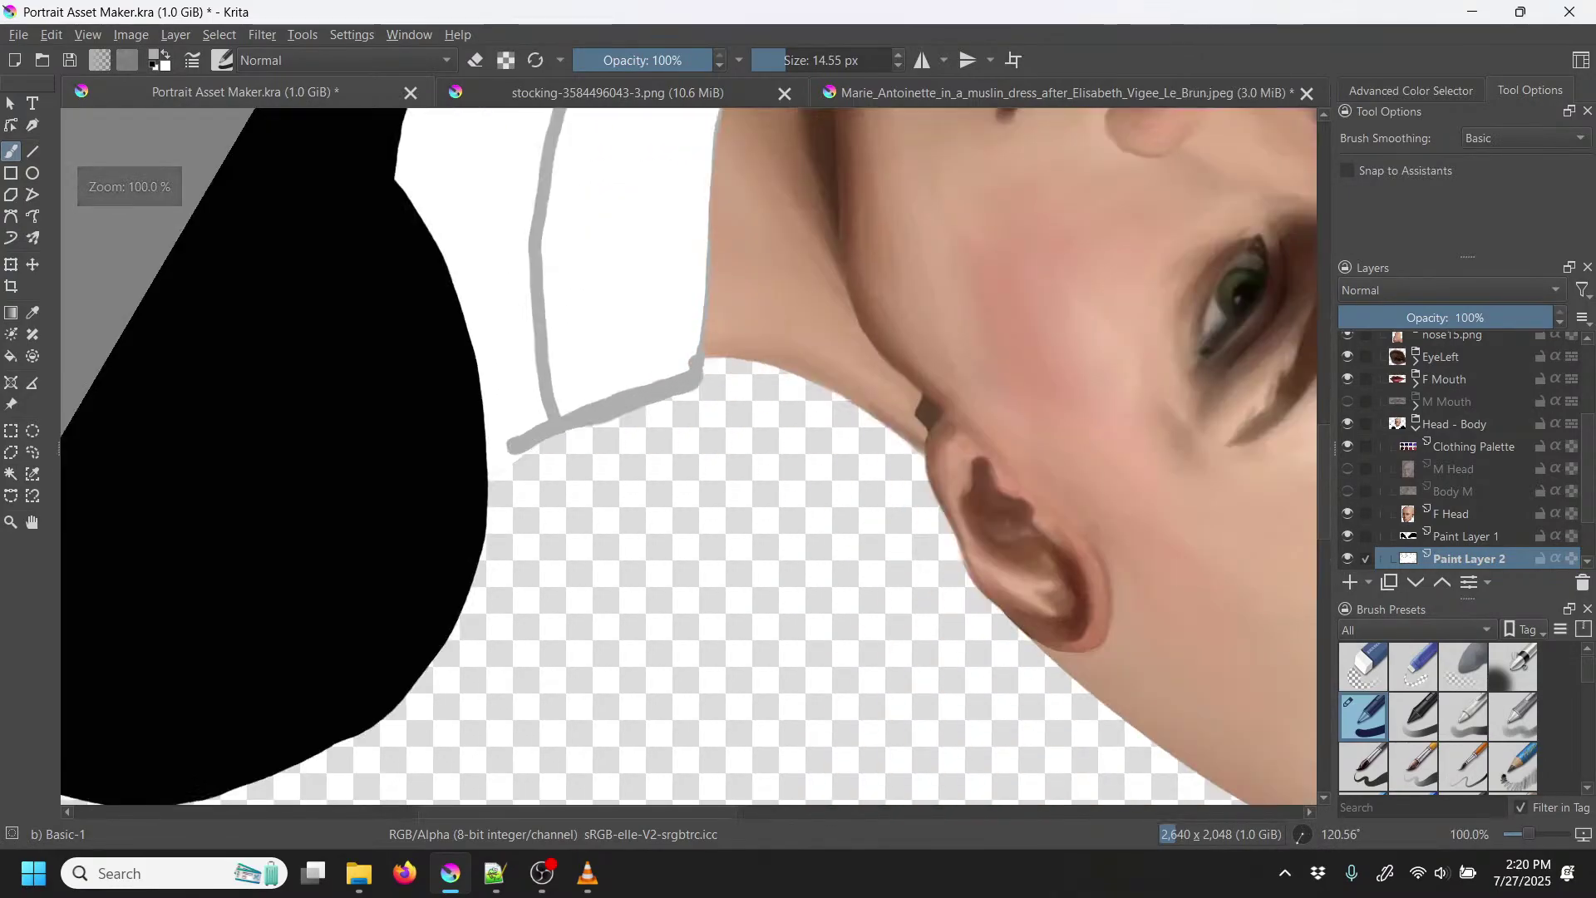
pyautogui.moveTo(790, 315)
pyautogui.mouseDown()
pyautogui.moveTo(752, 339)
pyautogui.moveTo(640, 509)
pyautogui.mouseUp()
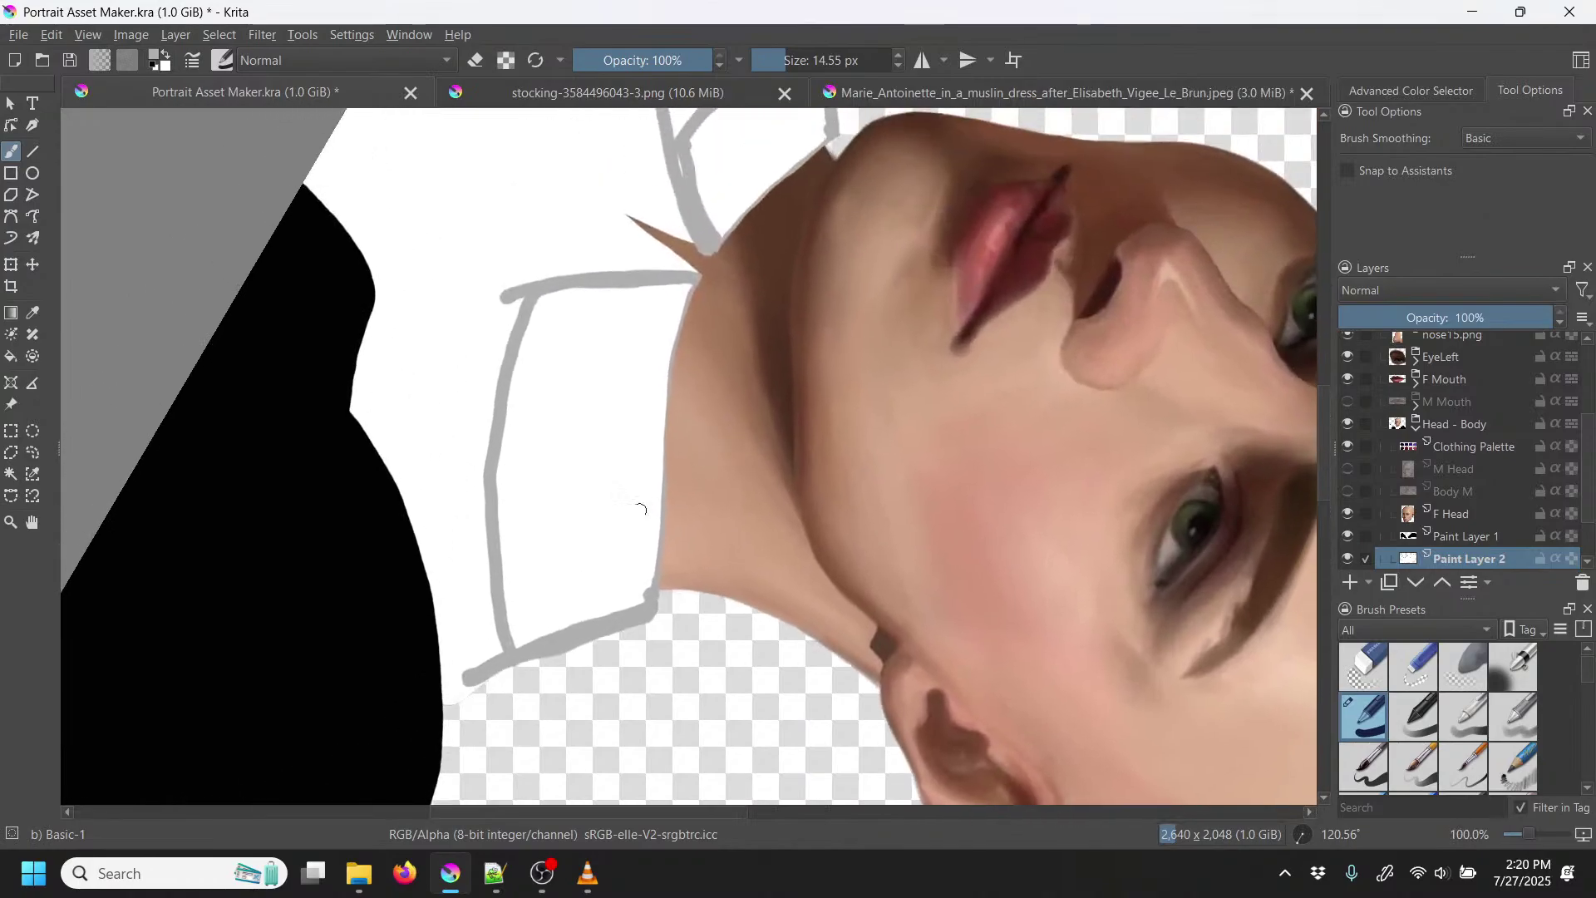
pyautogui.moveTo(468, 666)
pyautogui.mouseDown()
pyautogui.moveTo(467, 501)
pyautogui.moveTo(509, 291)
pyautogui.mouseUp()
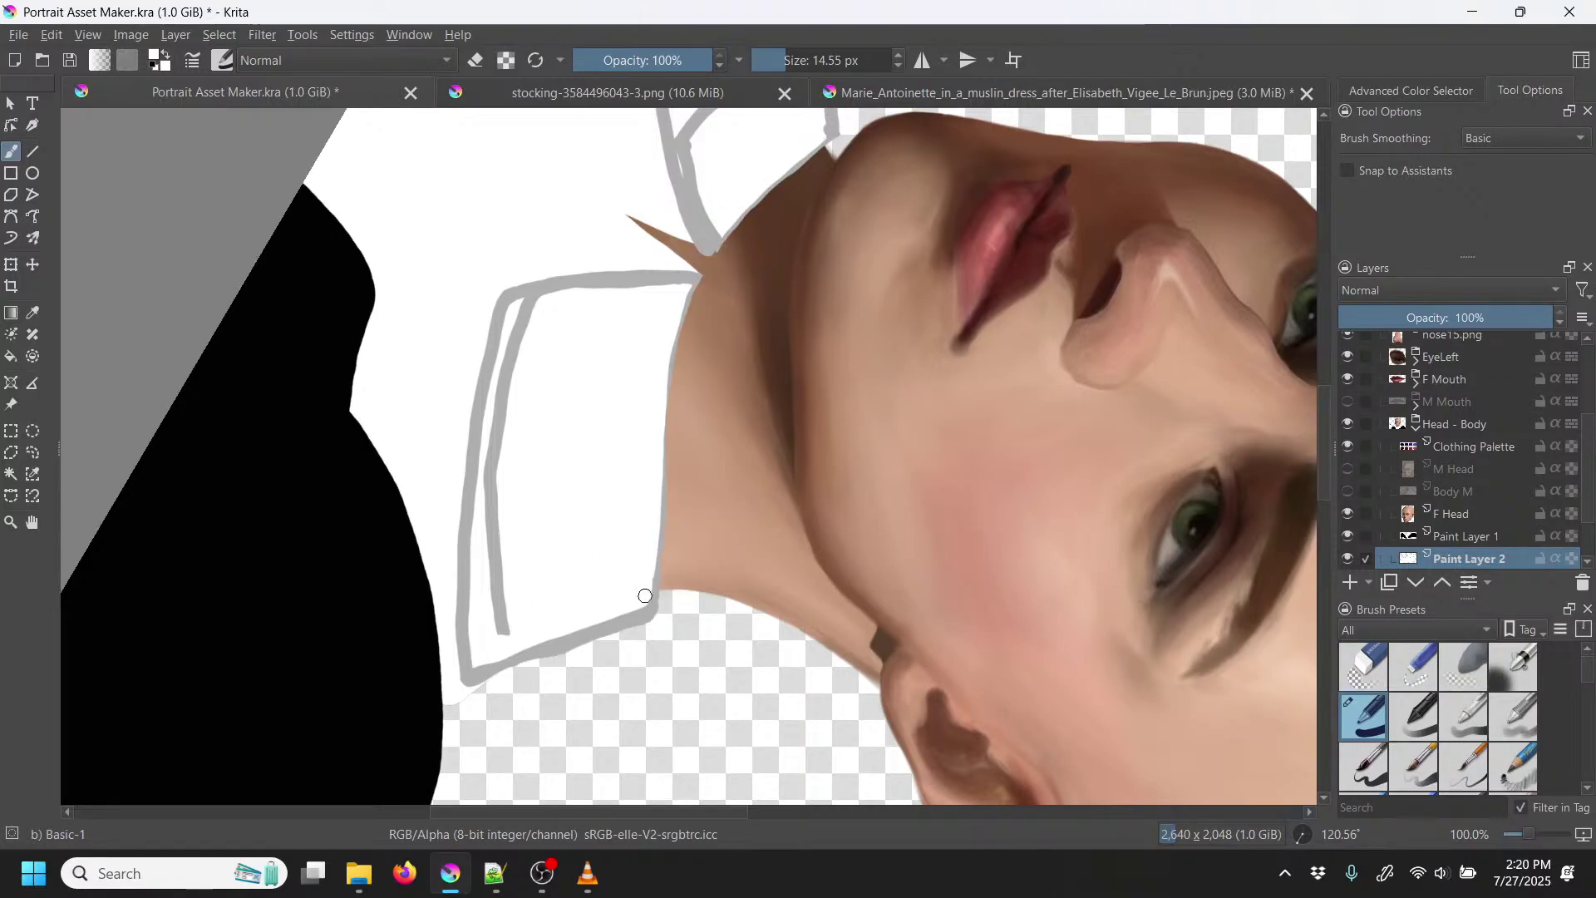
# Step: Paint white over the old inner outlines in both collar flaps and erase the grey bump outside the smaller flap's edge
pyautogui.moveTo(513, 624)
pyautogui.mouseDown()
pyautogui.moveTo(495, 527)
pyautogui.moveTo(500, 640)
pyautogui.moveTo(510, 388)
pyautogui.moveTo(485, 547)
pyautogui.moveTo(487, 429)
pyautogui.moveTo(515, 326)
pyautogui.moveTo(506, 396)
pyautogui.moveTo(526, 311)
pyautogui.moveTo(561, 293)
pyautogui.moveTo(516, 325)
pyautogui.mouseUp()
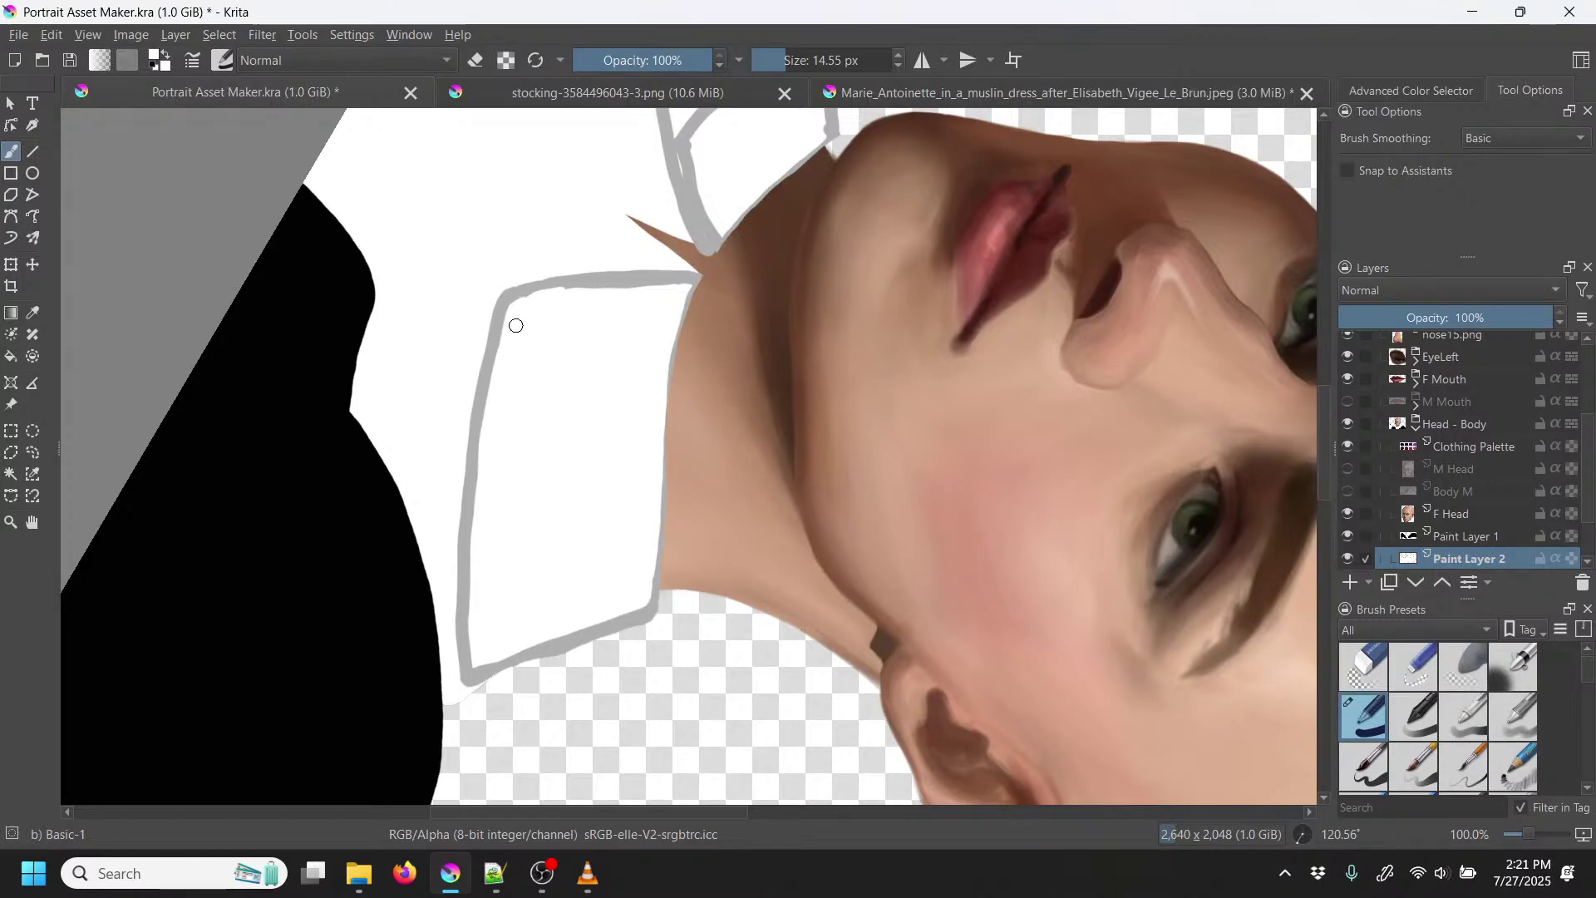
pyautogui.moveTo(706, 250)
pyautogui.mouseDown()
pyautogui.moveTo(756, 257)
pyautogui.moveTo(728, 482)
pyautogui.moveTo(670, 509)
pyautogui.moveTo(635, 363)
pyautogui.moveTo(666, 496)
pyautogui.moveTo(678, 337)
pyautogui.moveTo(649, 360)
pyautogui.mouseUp()
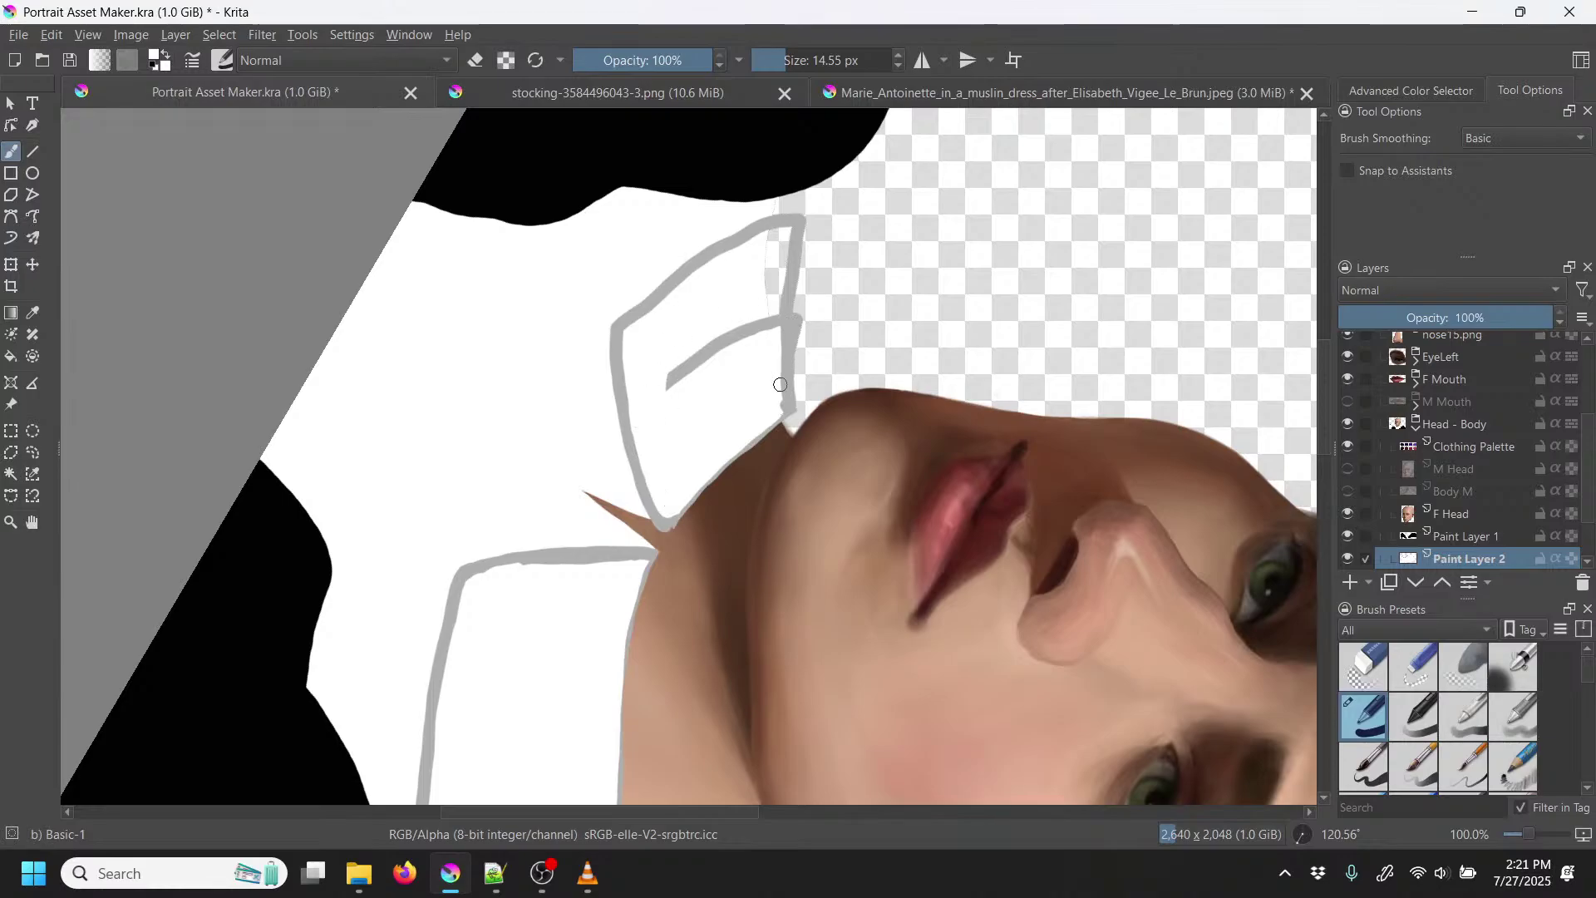
pyautogui.moveTo(774, 345)
pyautogui.mouseDown()
pyautogui.moveTo(784, 230)
pyautogui.moveTo(731, 268)
pyautogui.moveTo(701, 353)
pyautogui.moveTo(771, 244)
pyautogui.mouseUp()
pyautogui.click(700, 353)
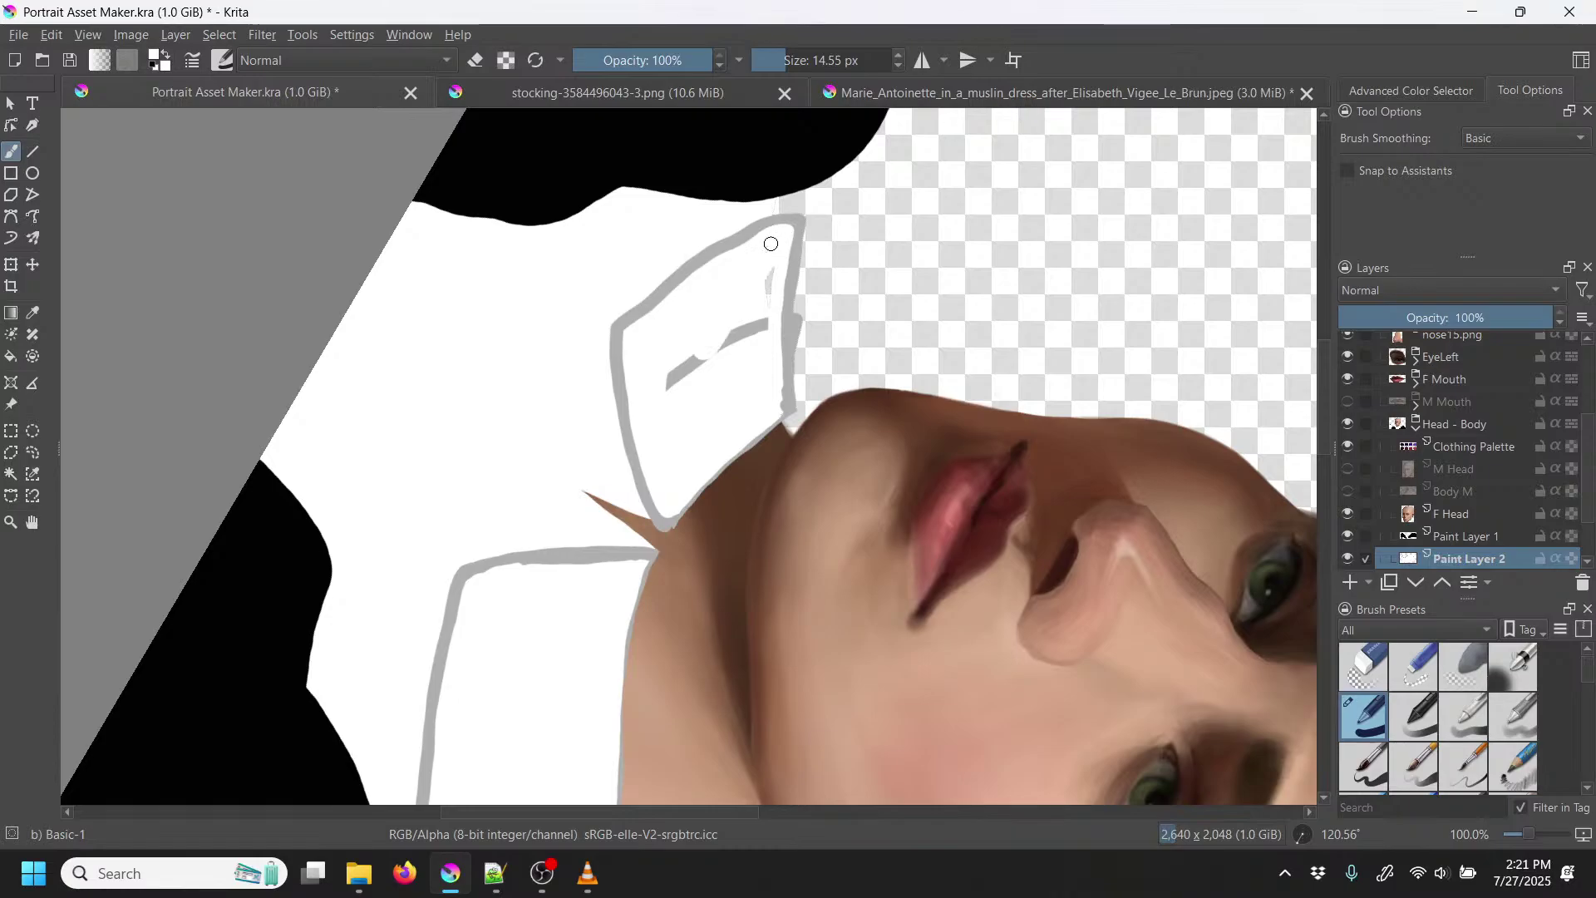
pyautogui.moveTo(762, 300)
pyautogui.mouseDown()
pyautogui.moveTo(760, 331)
pyautogui.moveTo(677, 360)
pyautogui.moveTo(668, 385)
pyautogui.mouseUp()
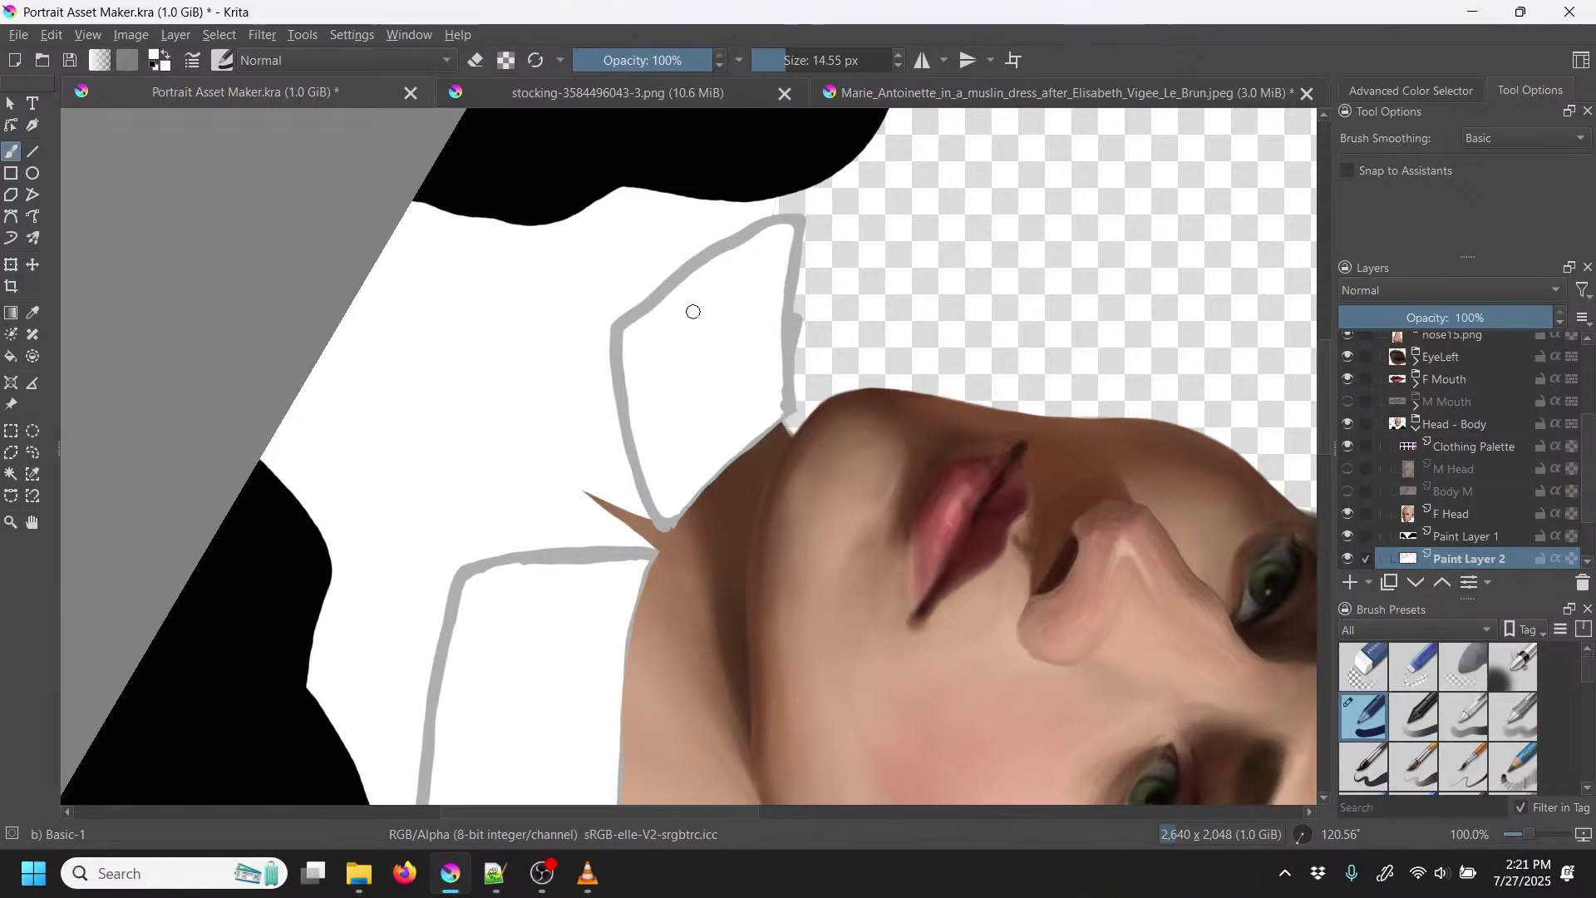
pyautogui.click(1413, 665)
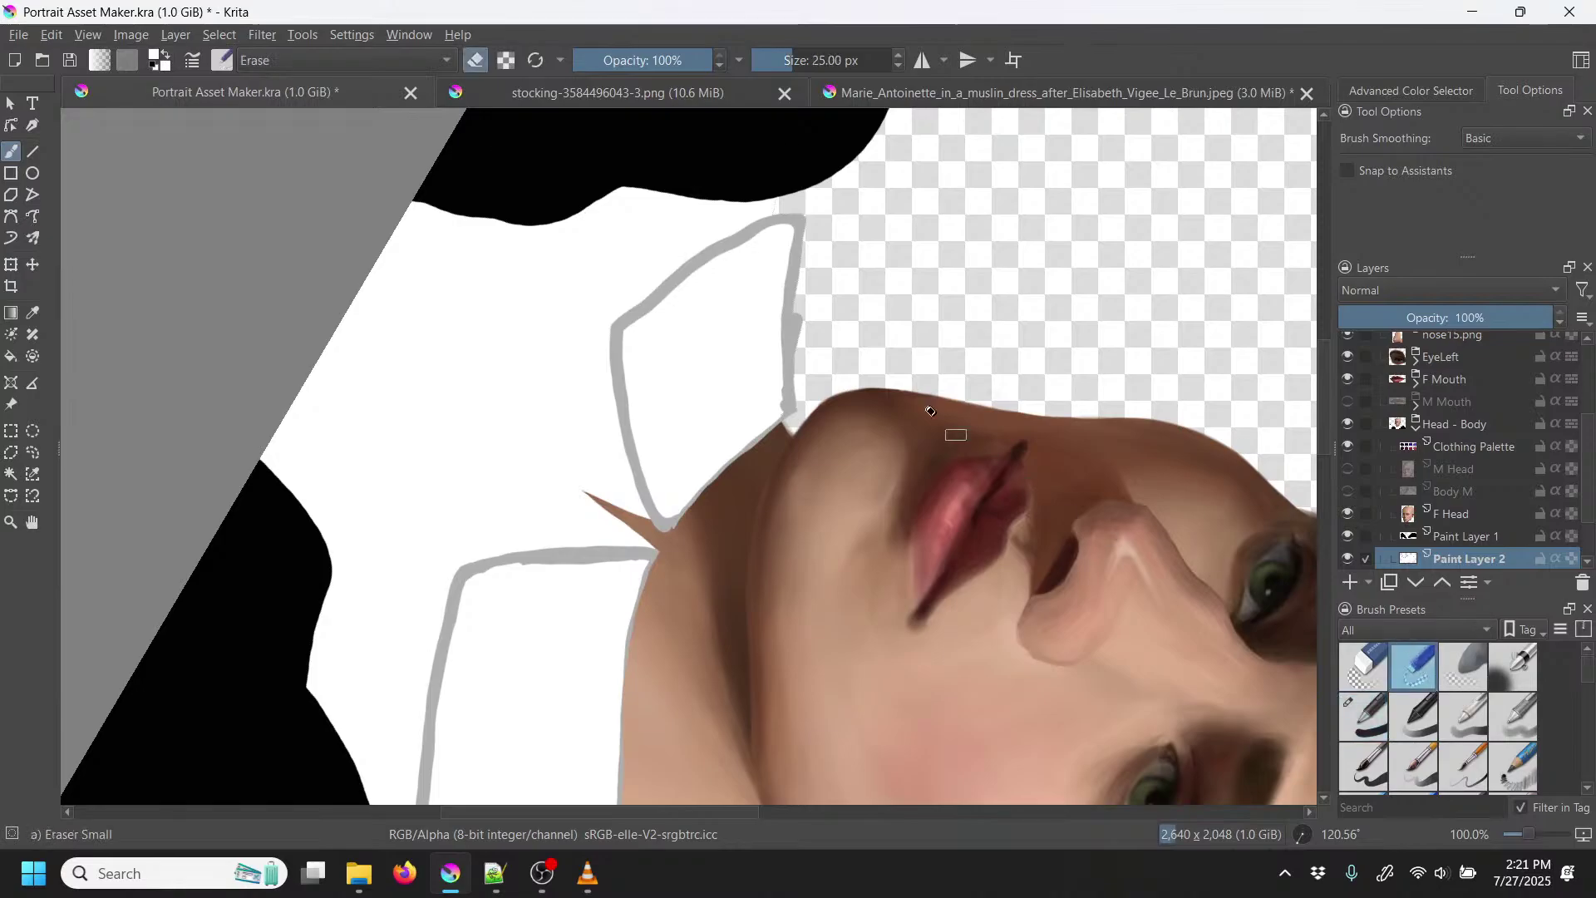
pyautogui.moveTo(802, 385); pyautogui.dragTo(810, 281)
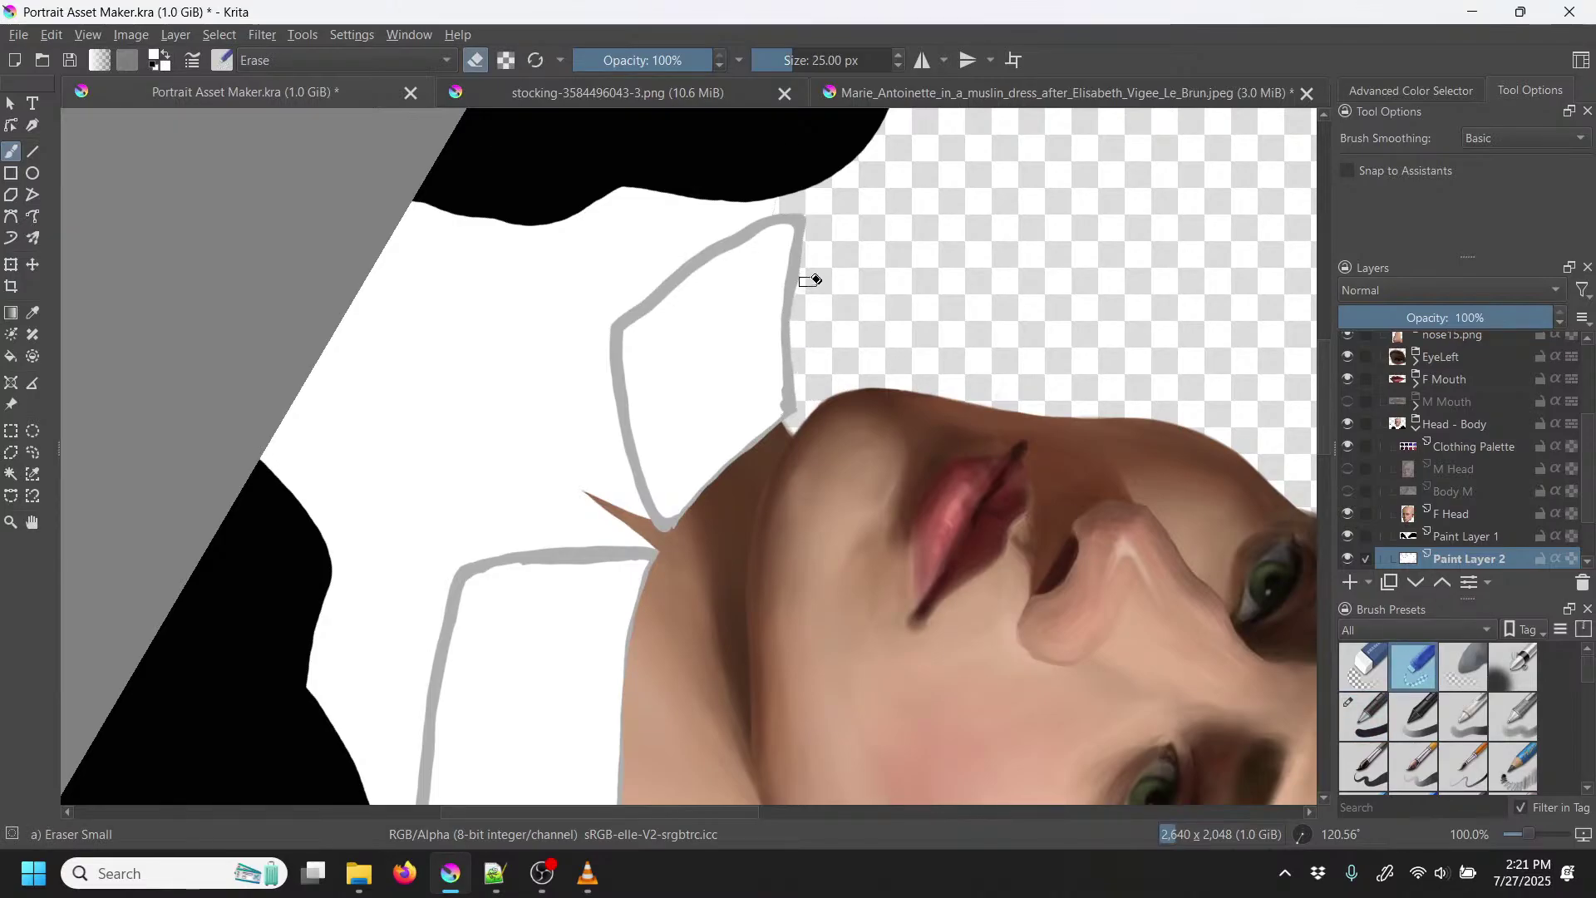
# Step: Reset the canvas rotation and compare the whole collar with the stocking reference
pyautogui.rightClick(894, 402)
pyautogui.press('5')
pyautogui.click(403, 328)
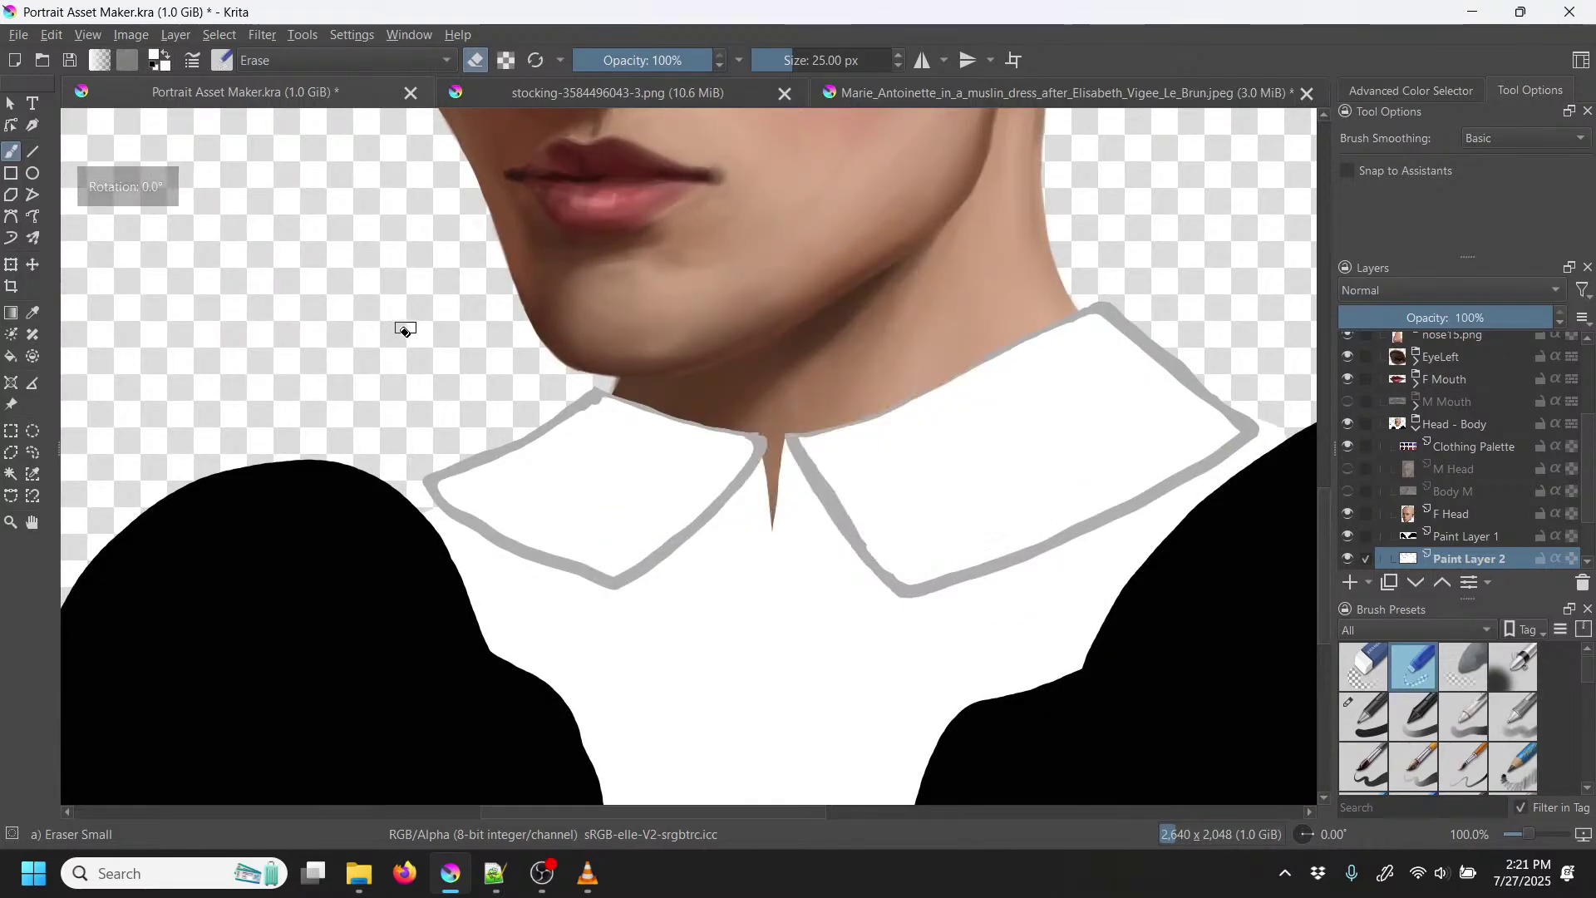
pyautogui.press('-')
pyautogui.press('-')
pyautogui.press('-')
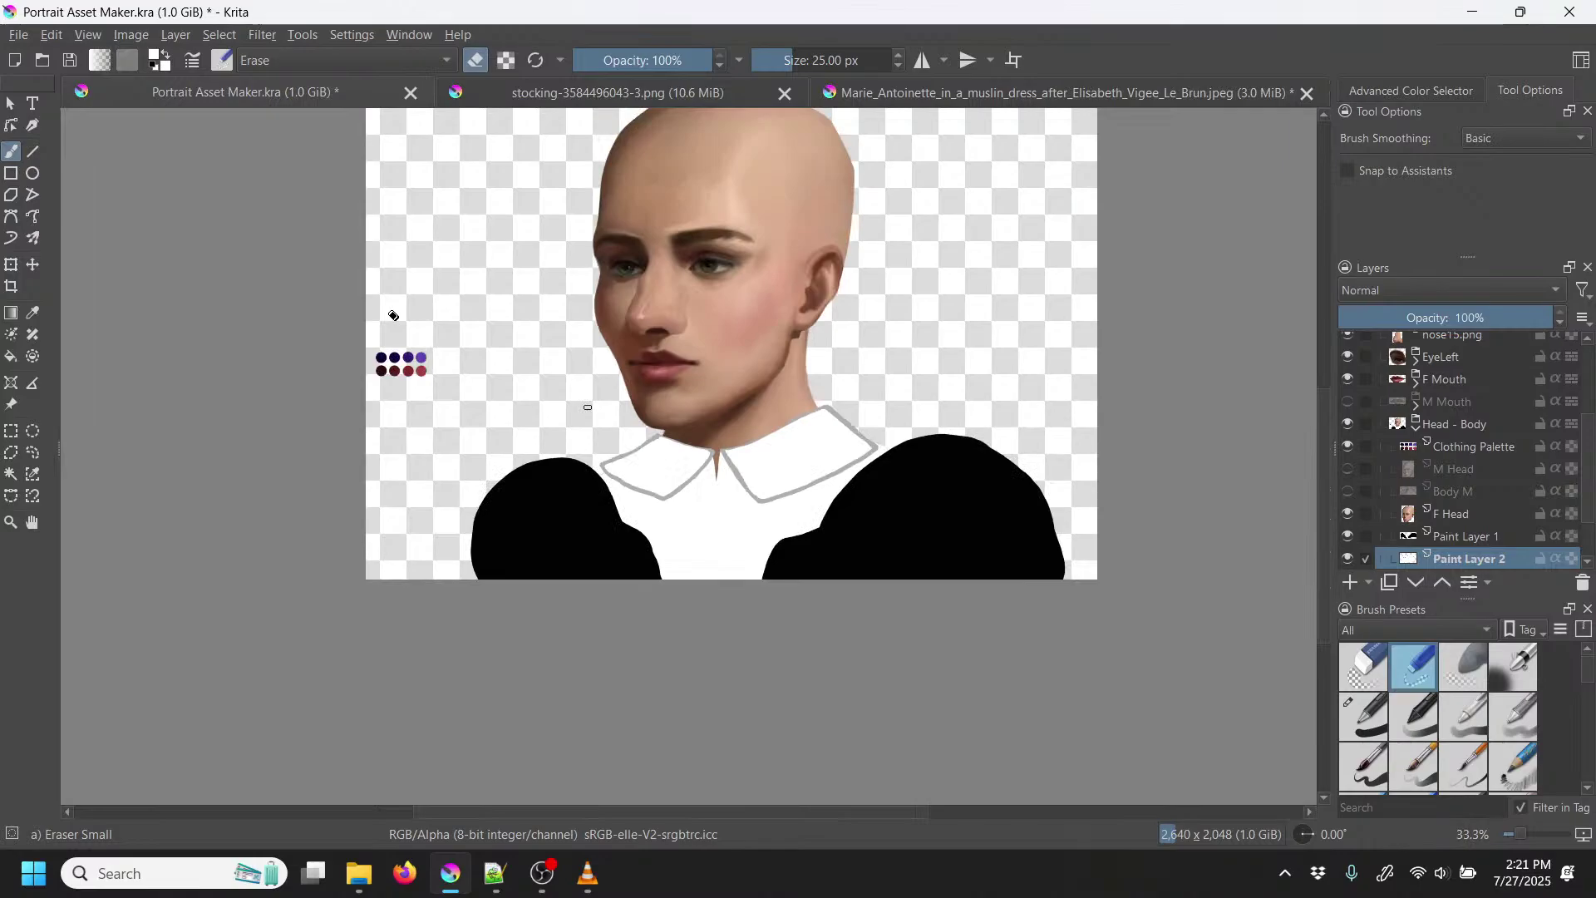
pyautogui.click(728, 90)
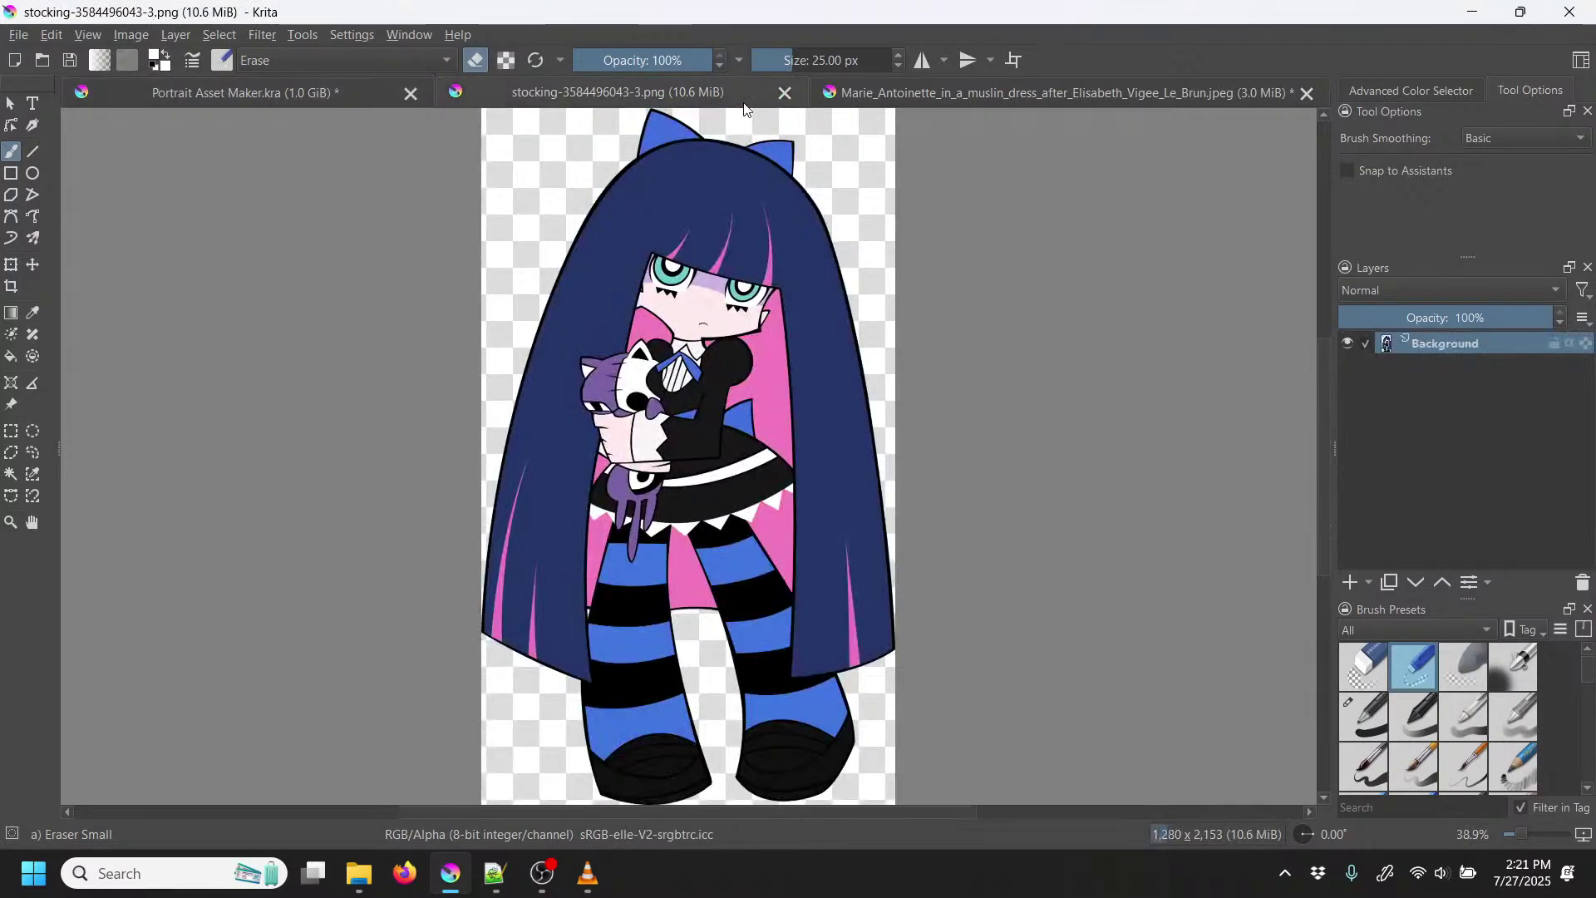
pyautogui.click(422, 100)
# Step: Cover the skin-coloured gap between the two collar flaps with white, using the Basic-1 brush
pyautogui.press('+')
pyautogui.press('+')
pyautogui.press('+')
pyautogui.press('+')
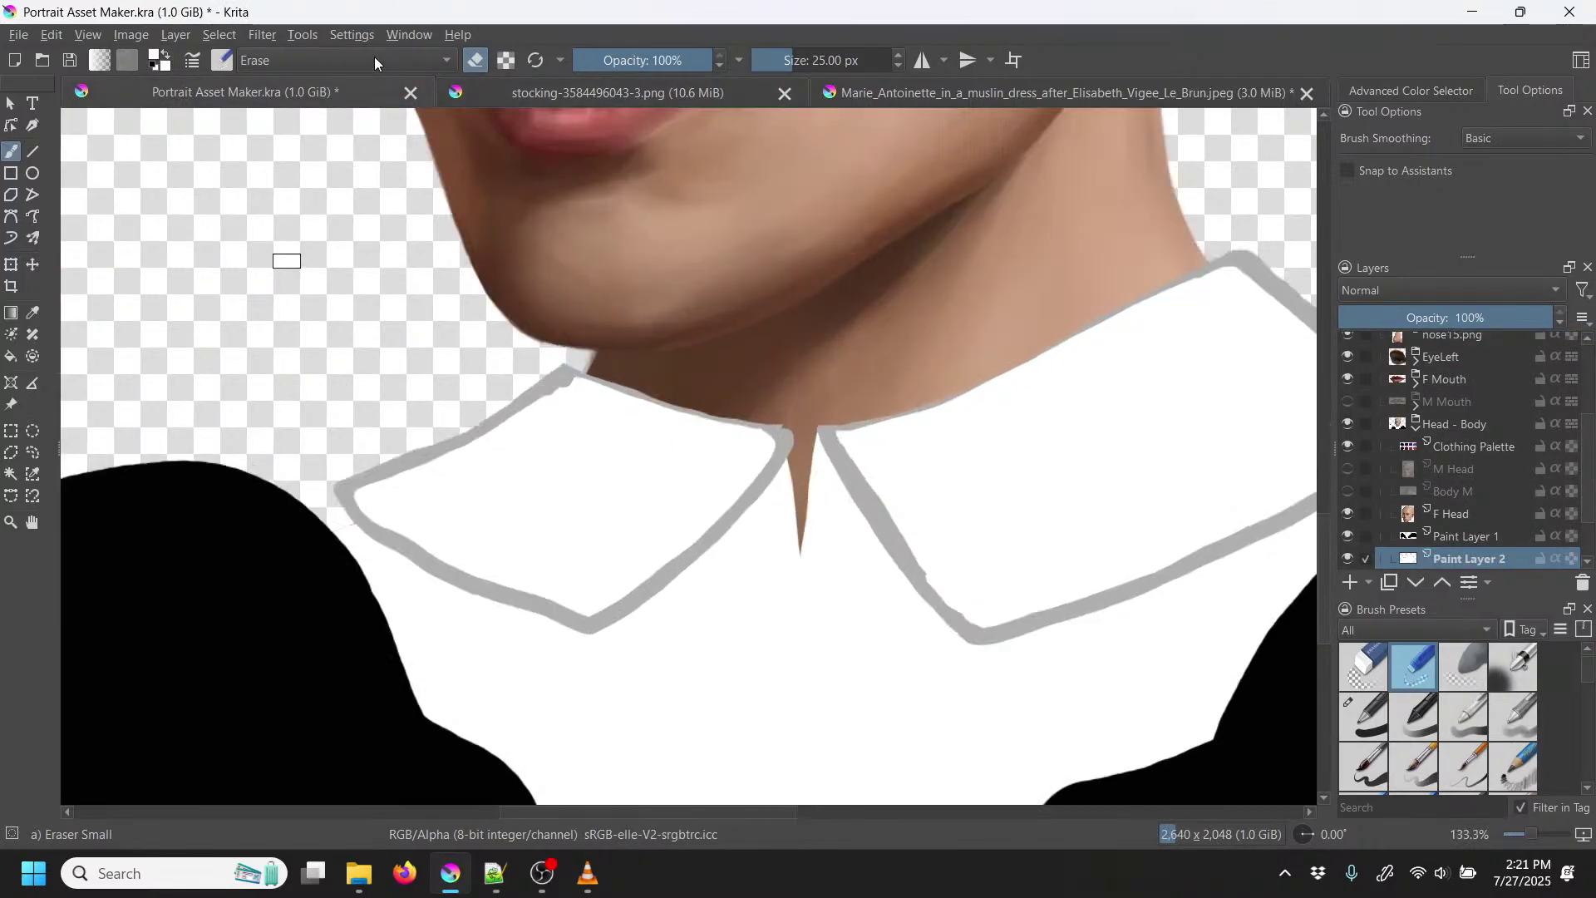
pyautogui.click(1364, 717)
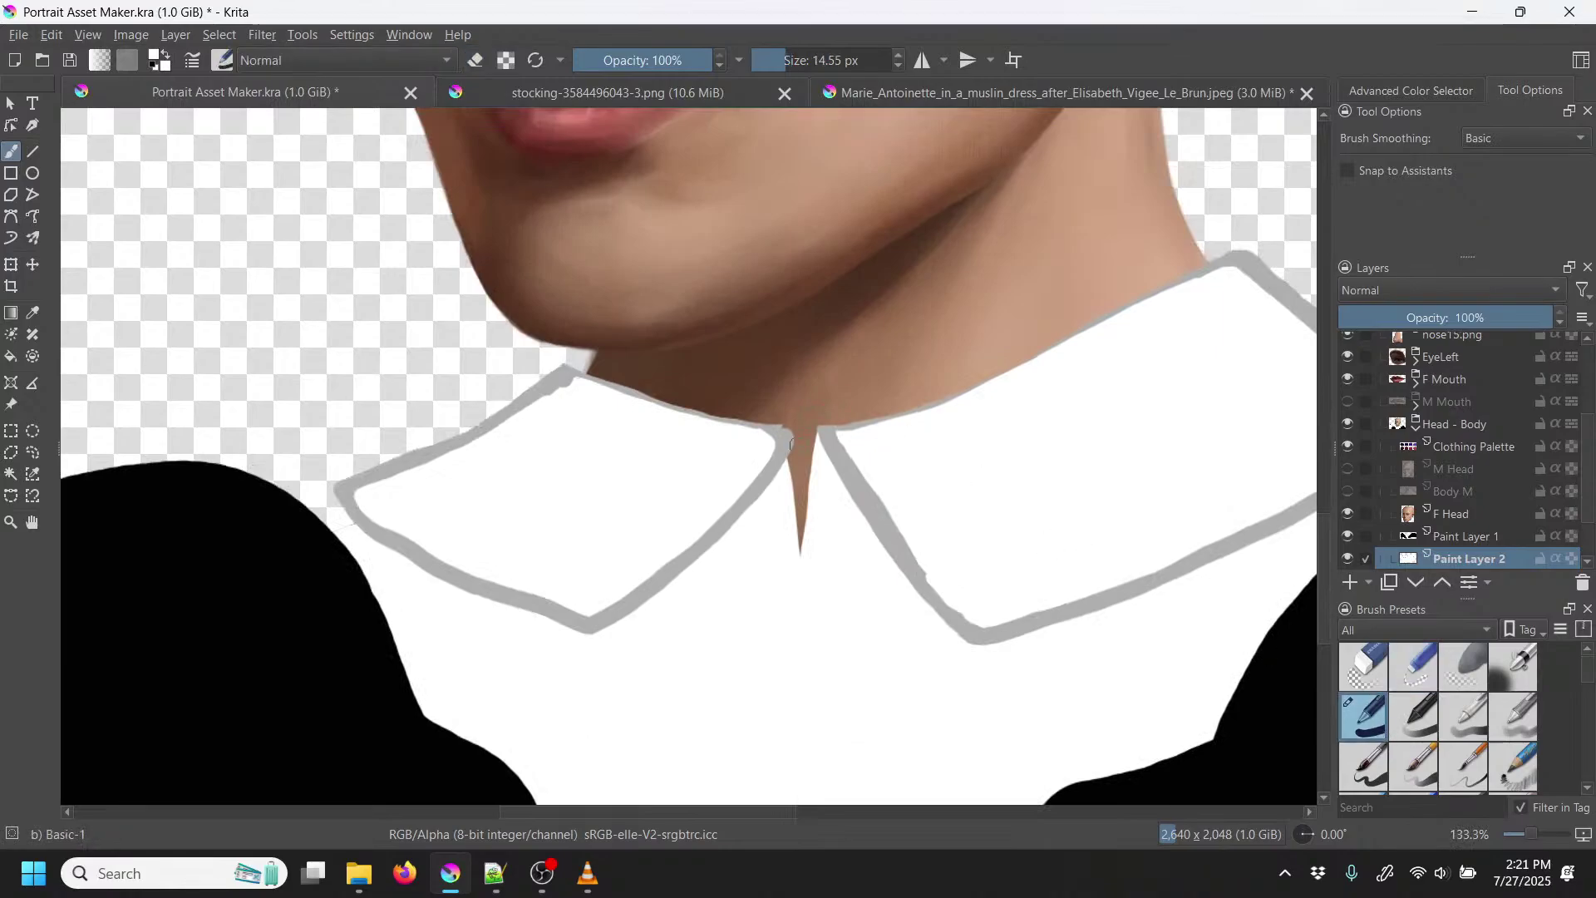
pyautogui.moveTo(805, 431)
pyautogui.mouseDown()
pyautogui.moveTo(801, 549)
pyautogui.moveTo(802, 431)
pyautogui.moveTo(829, 470)
pyautogui.mouseUp()
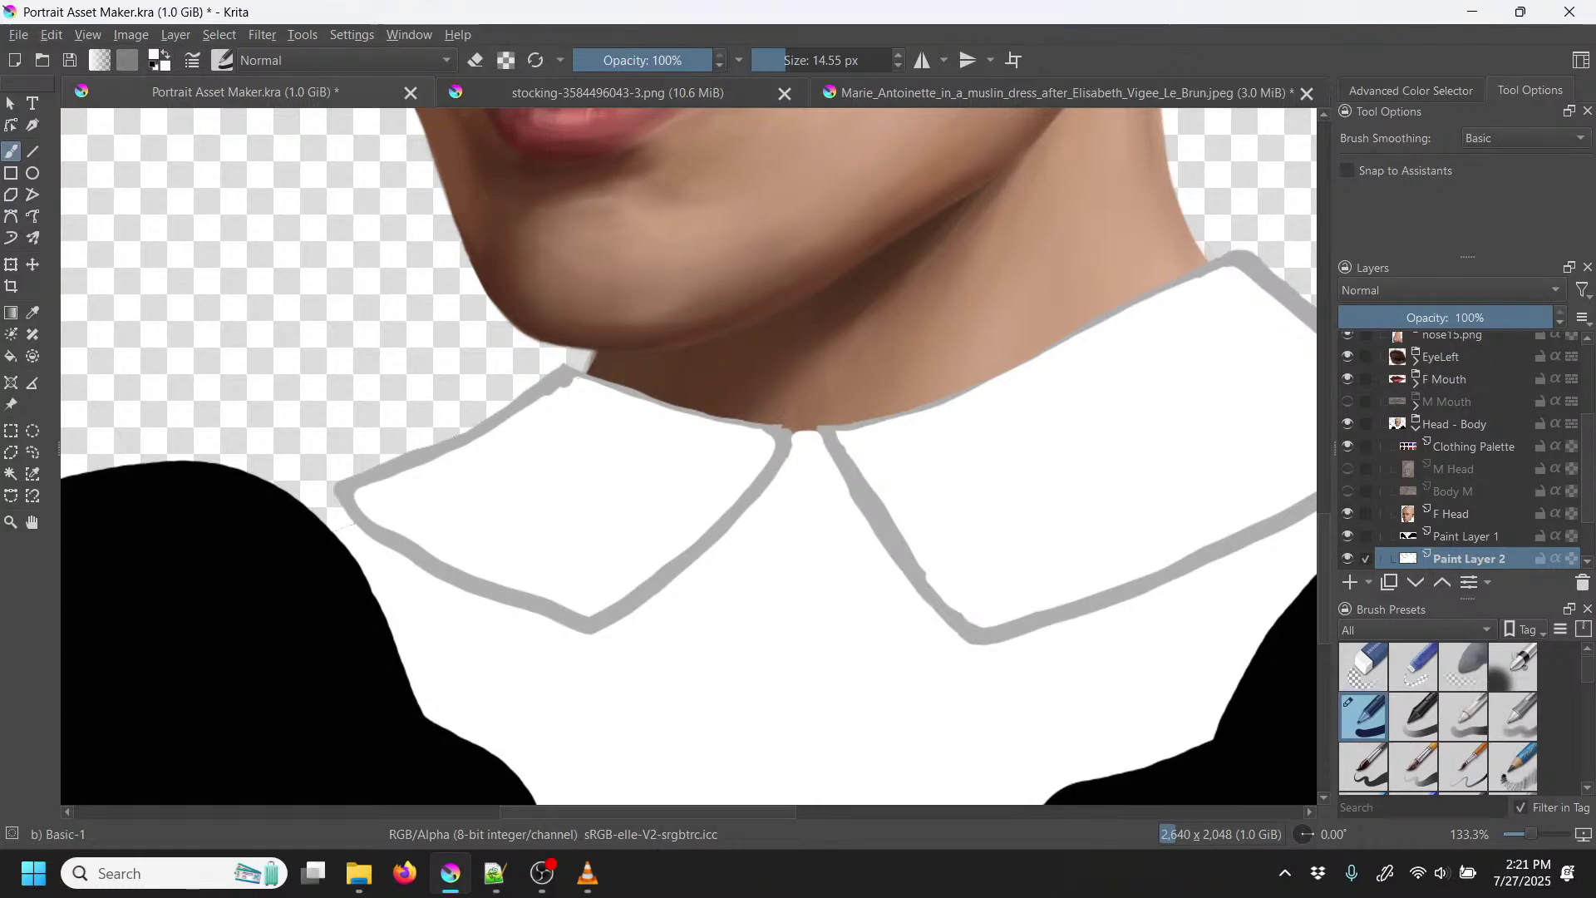
# Step: Extend the front edges of both collar flaps in grey so they meet at the centre of the neck
pyautogui.press('-')
pyautogui.press('-')
pyautogui.press('-')
pyautogui.press('-')
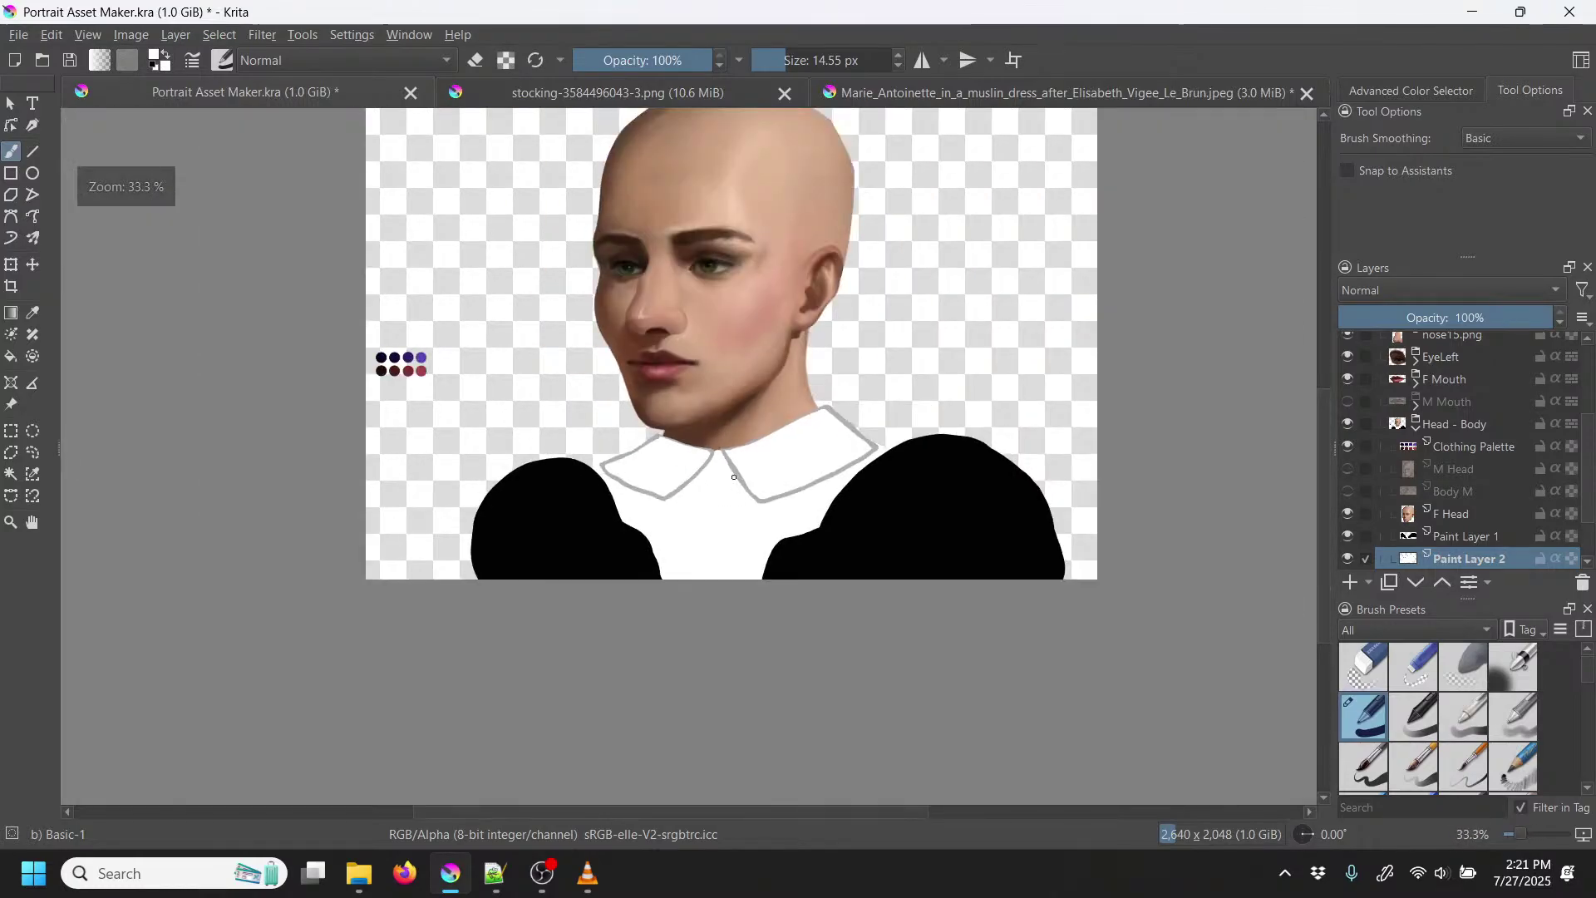
pyautogui.scroll(4, 734, 476)
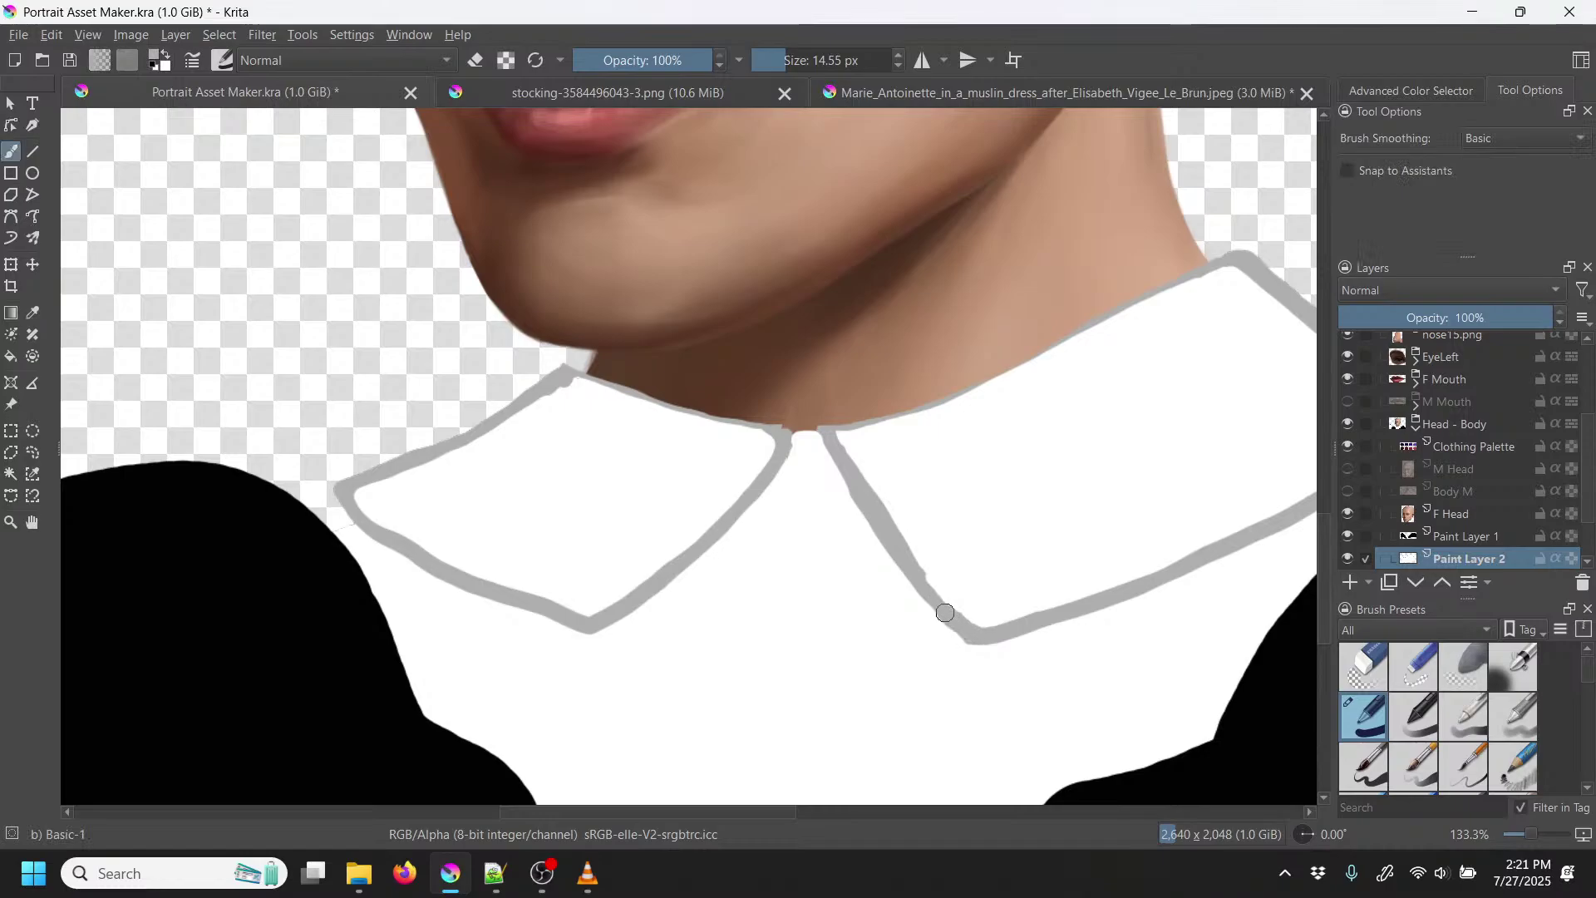
pyautogui.moveTo(894, 553)
pyautogui.mouseDown()
pyautogui.moveTo(831, 478)
pyautogui.moveTo(812, 442)
pyautogui.moveTo(848, 479)
pyautogui.moveTo(820, 434)
pyautogui.mouseUp()
pyautogui.moveTo(629, 643)
pyautogui.mouseDown()
pyautogui.moveTo(659, 570)
pyautogui.moveTo(767, 486)
pyautogui.moveTo(800, 436)
pyautogui.mouseUp()
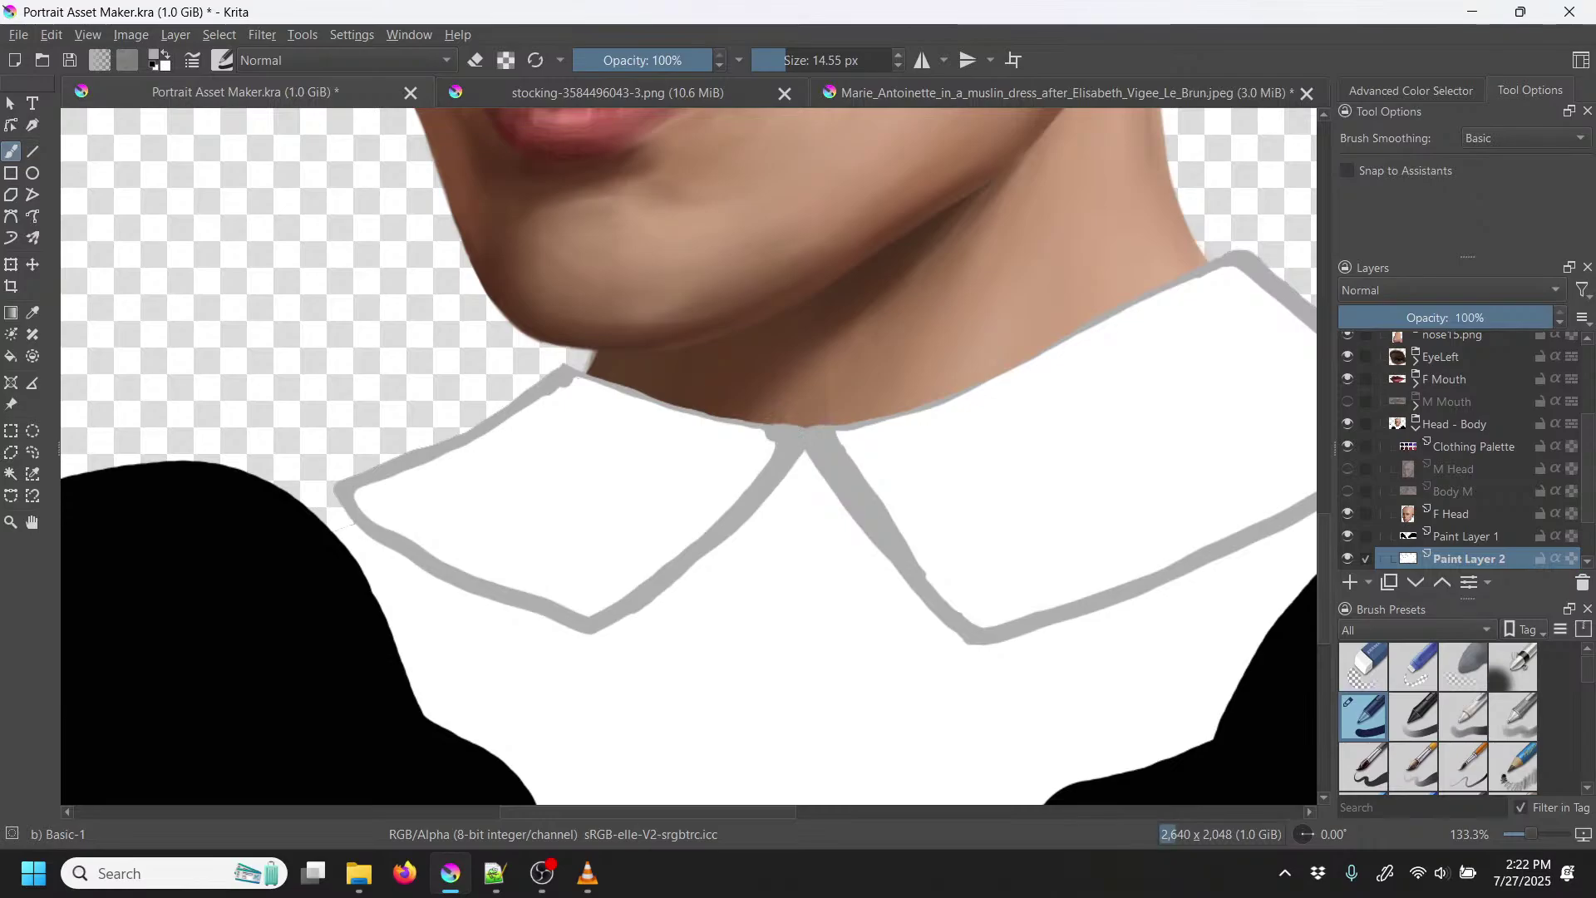
# Step: Consult the stocking reference and paint grey centre and pleat lines down the shirt front toward the smaller flap, redoing the second line
pyautogui.scroll(-3, 779, 453)
pyautogui.scroll(-1, 722, 455)
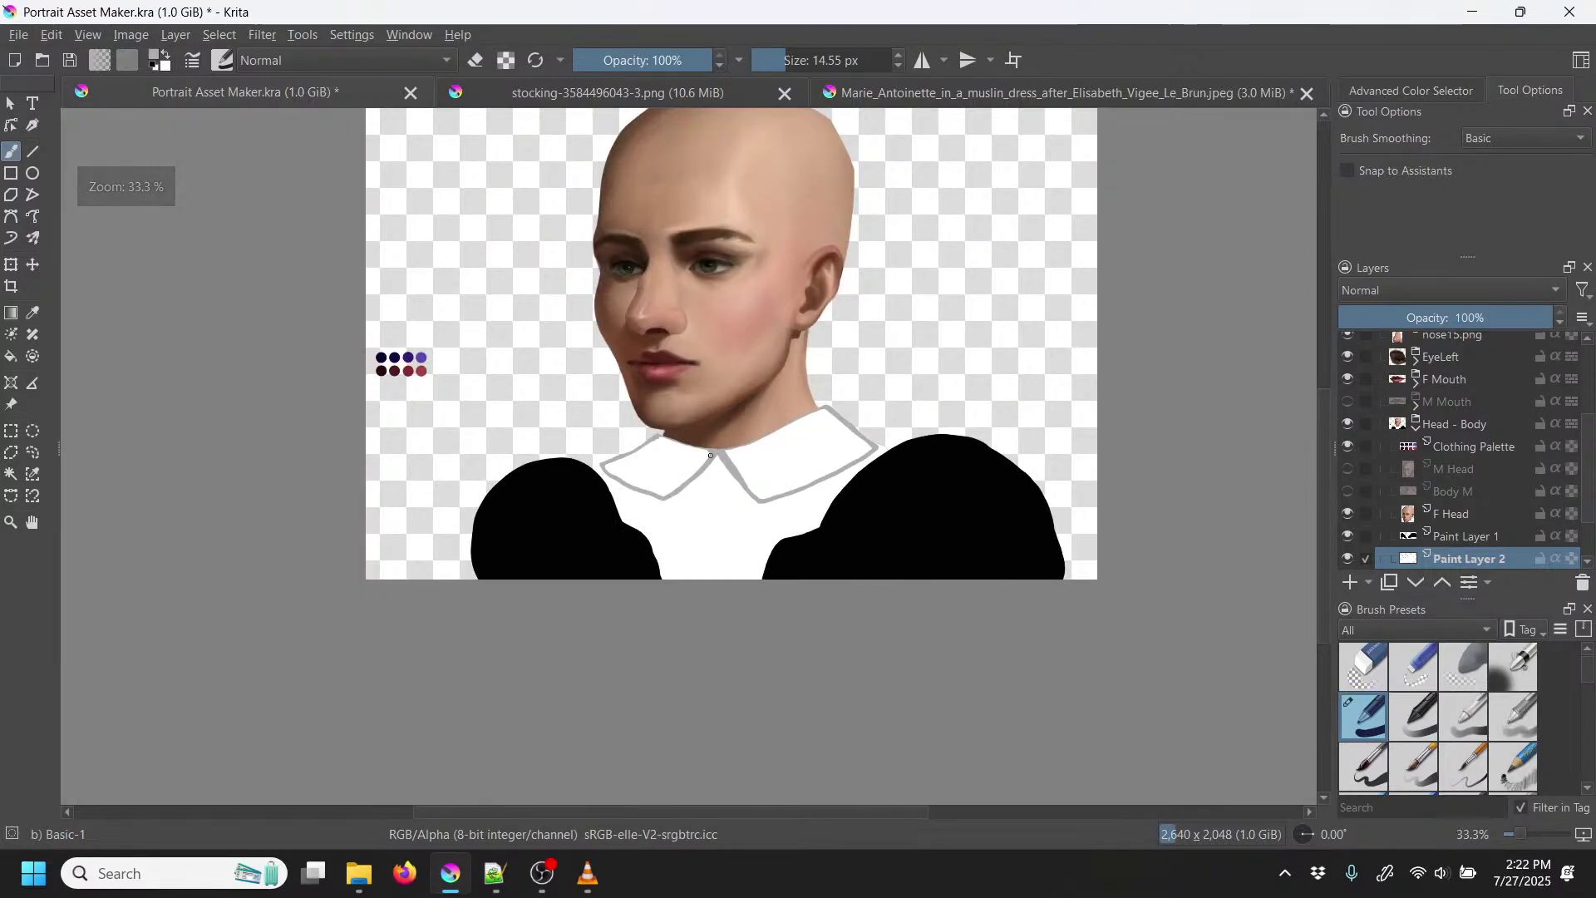
pyautogui.click(693, 88)
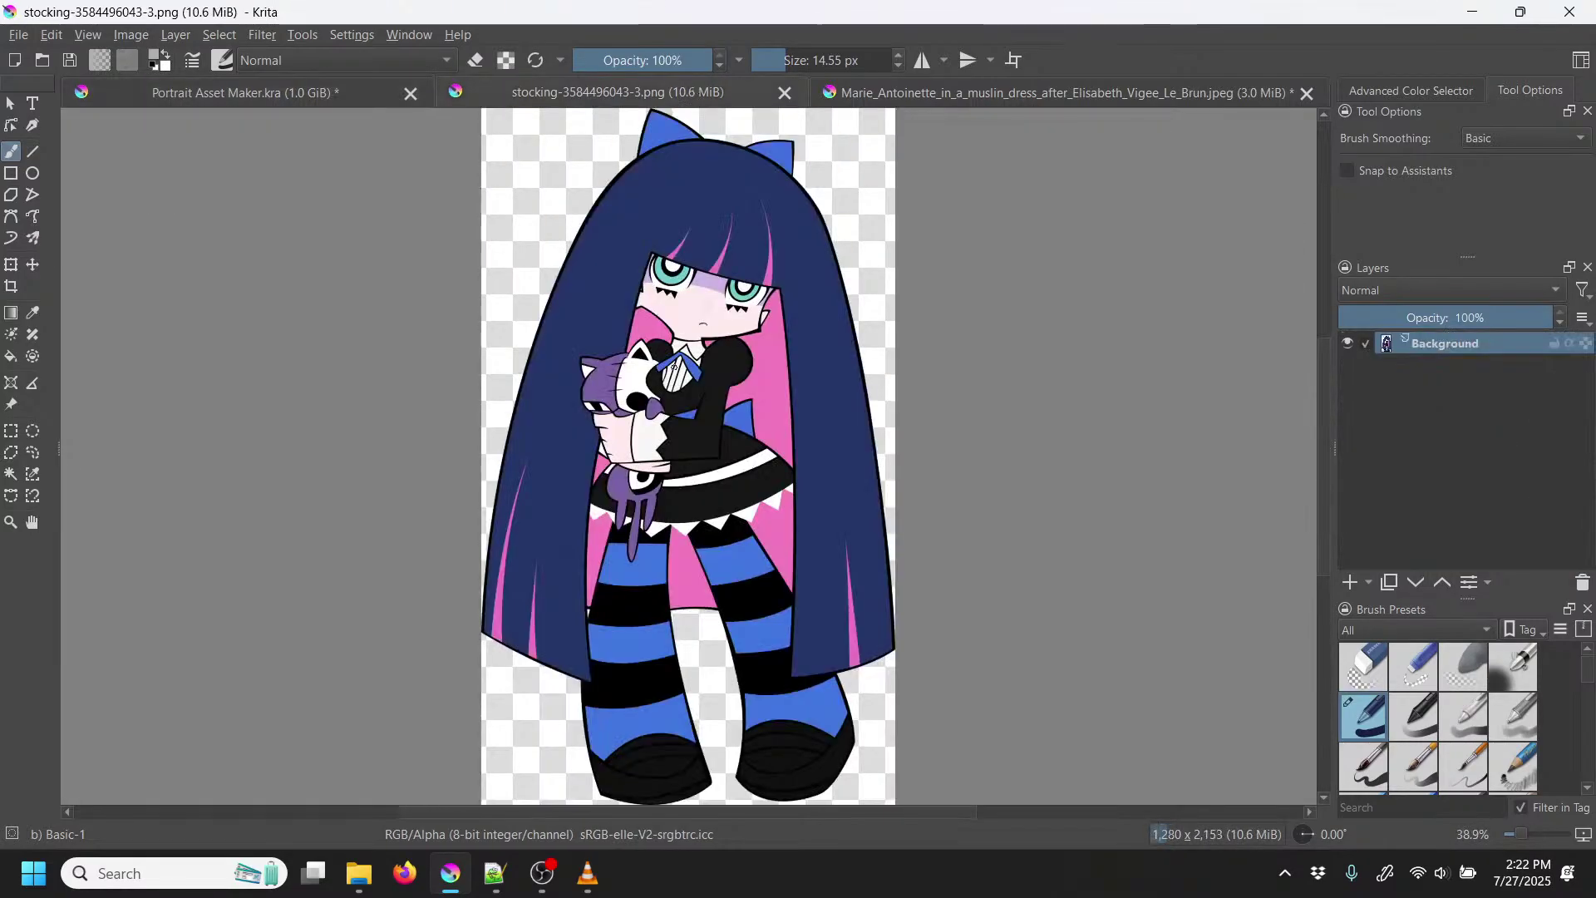
pyautogui.click(351, 89)
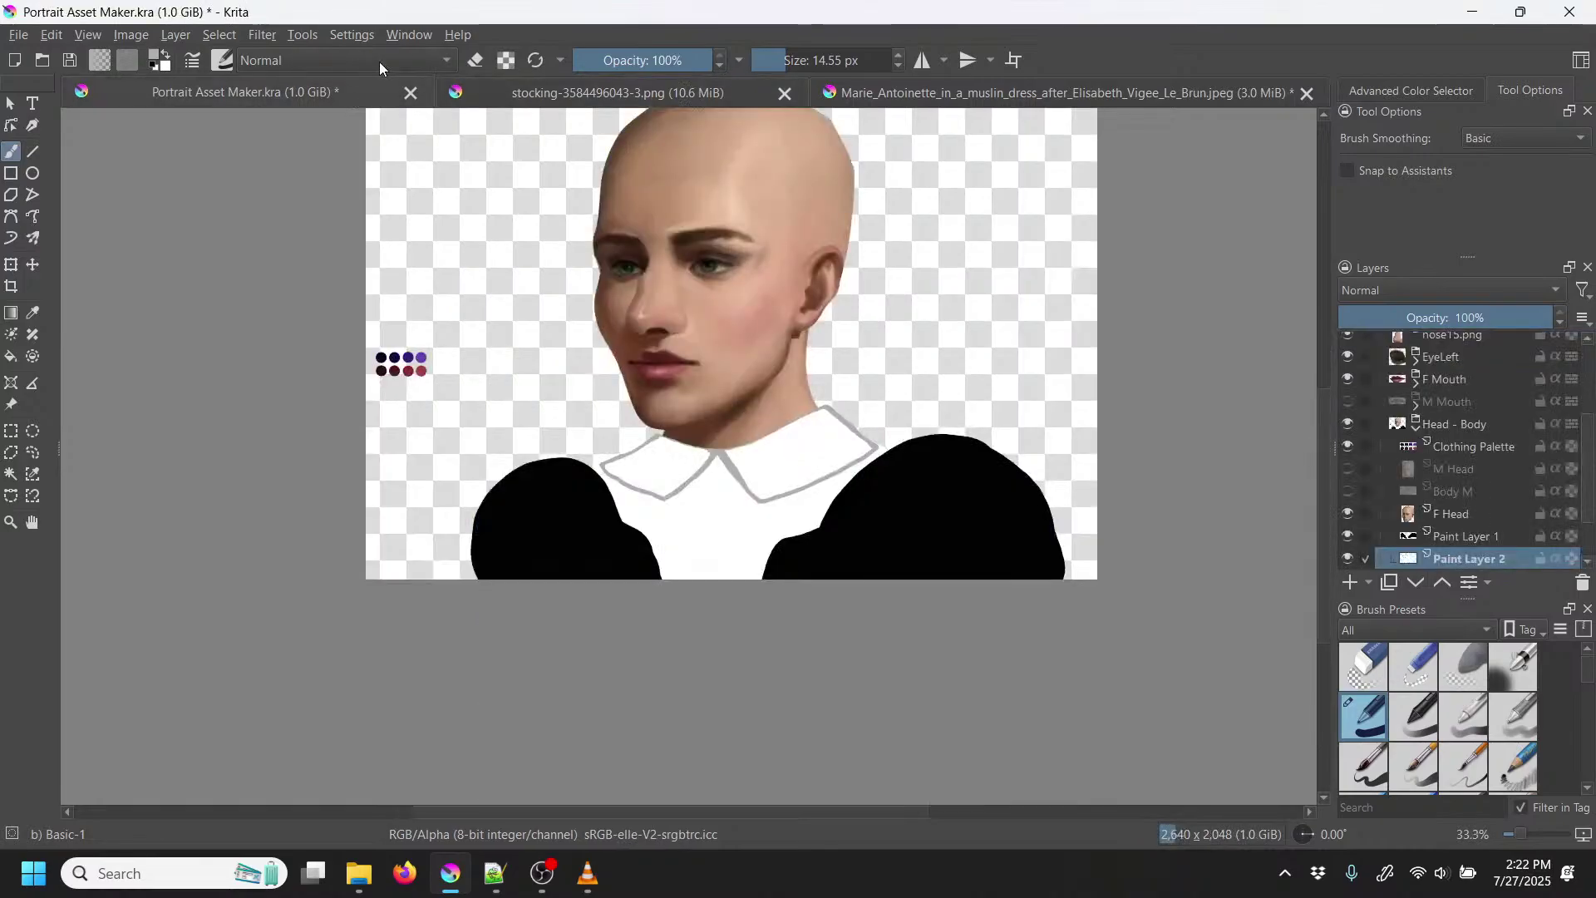
pyautogui.hotkey('ctrl', '+')
pyautogui.hotkey('ctrl', '+')
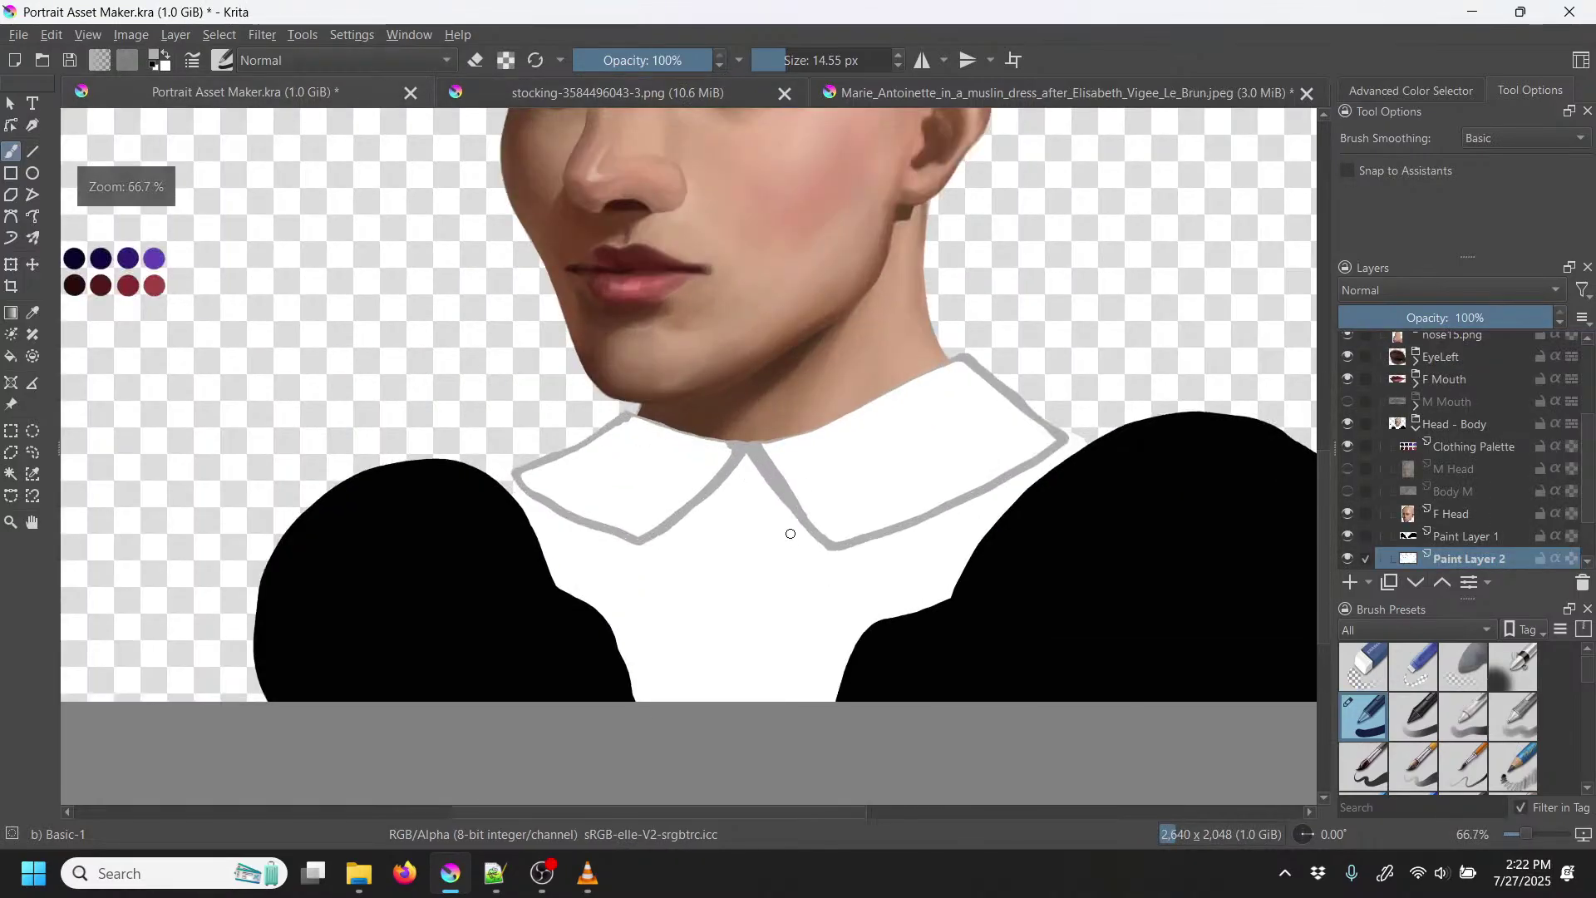
pyautogui.moveTo(748, 451); pyautogui.dragTo(735, 703)
pyautogui.moveTo(725, 484); pyautogui.dragTo(680, 703)
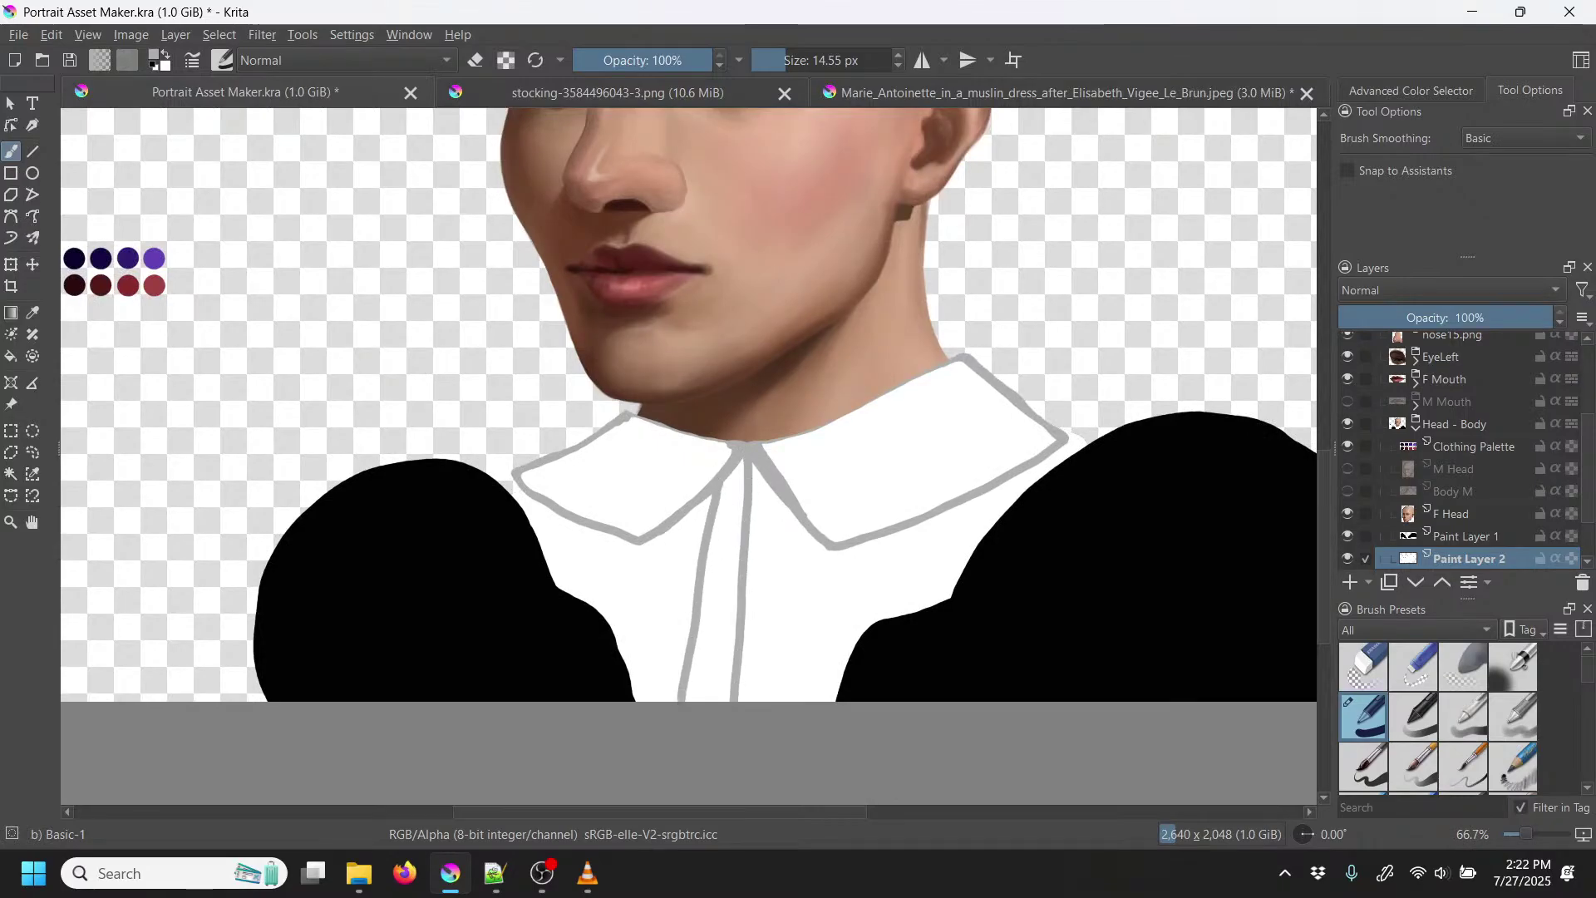
pyautogui.hotkey('ctrl', 'z')
pyautogui.moveTo(723, 477); pyautogui.dragTo(695, 703)
pyautogui.moveTo(679, 516); pyautogui.dragTo(656, 695)
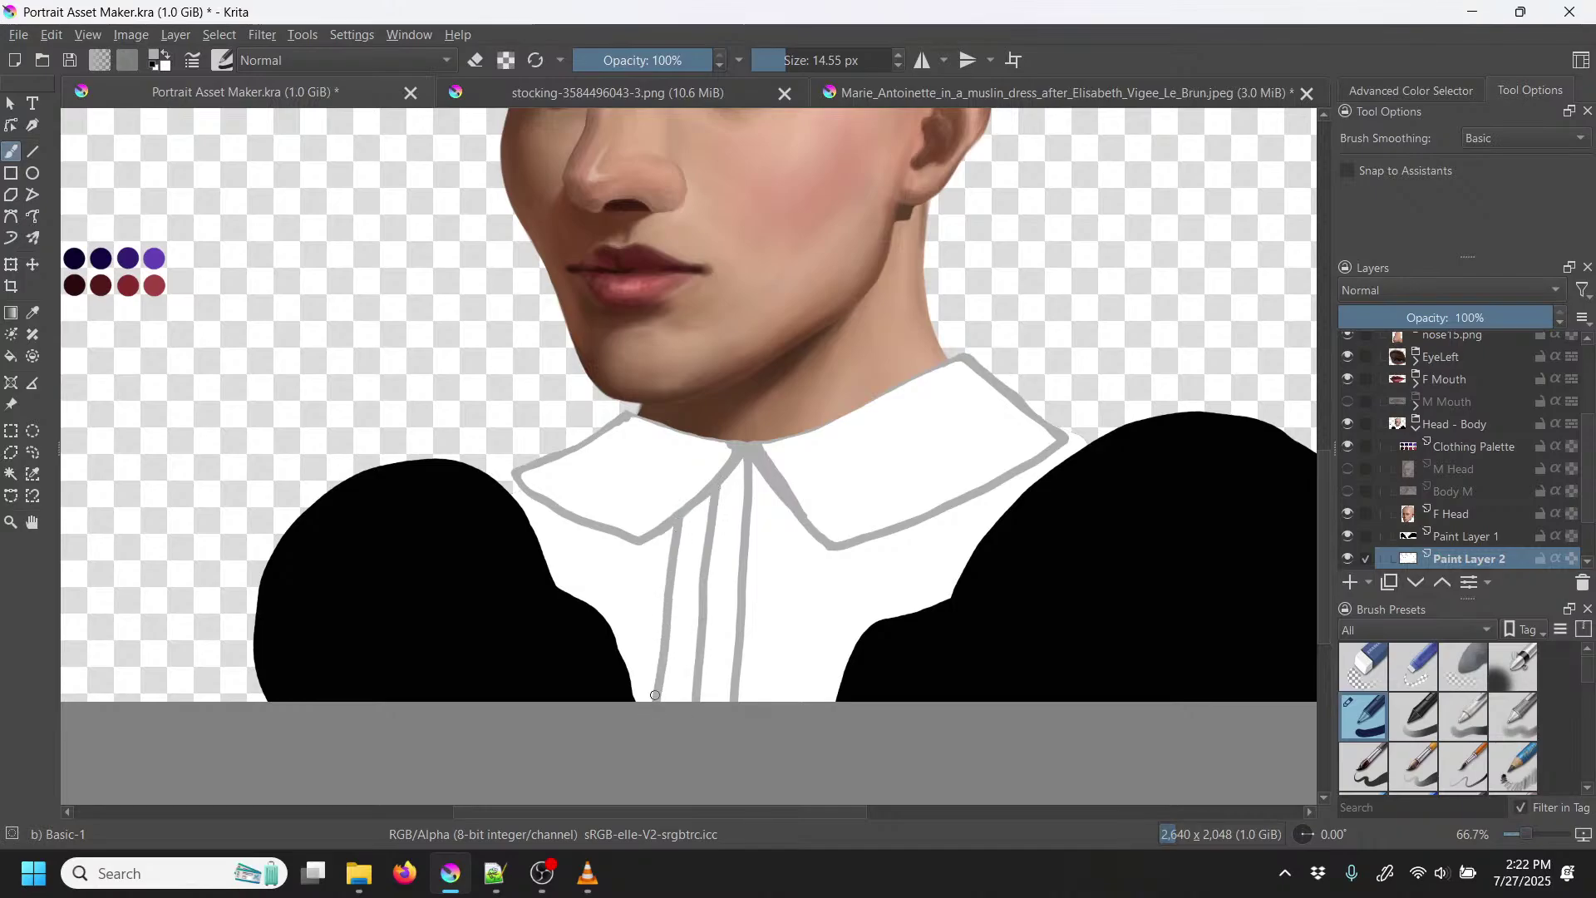
# Step: Continue the grey pleat lines beneath the smaller collar flap out to its shoulder corner, redoing two misplaced strokes
pyautogui.moveTo(644, 542)
pyautogui.mouseDown()
pyautogui.moveTo(625, 660)
pyautogui.moveTo(612, 527)
pyautogui.moveTo(599, 615)
pyautogui.mouseUp()
pyautogui.moveTo(588, 526); pyautogui.dragTo(570, 597)
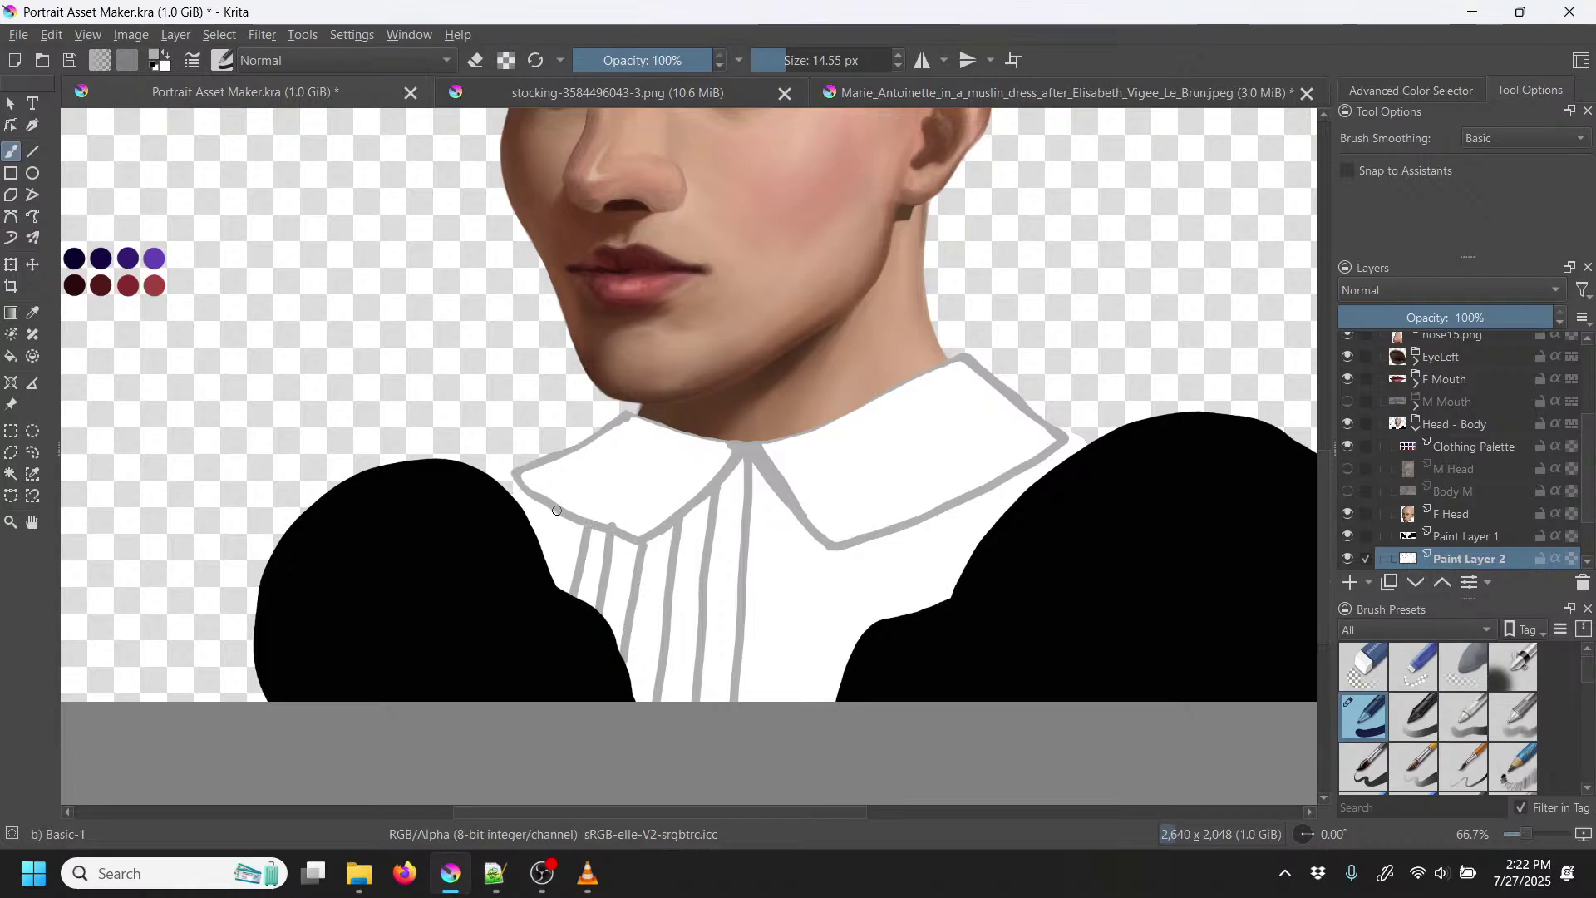
pyautogui.hotkey('ctrl', 'z')
pyautogui.moveTo(579, 520); pyautogui.dragTo(563, 595)
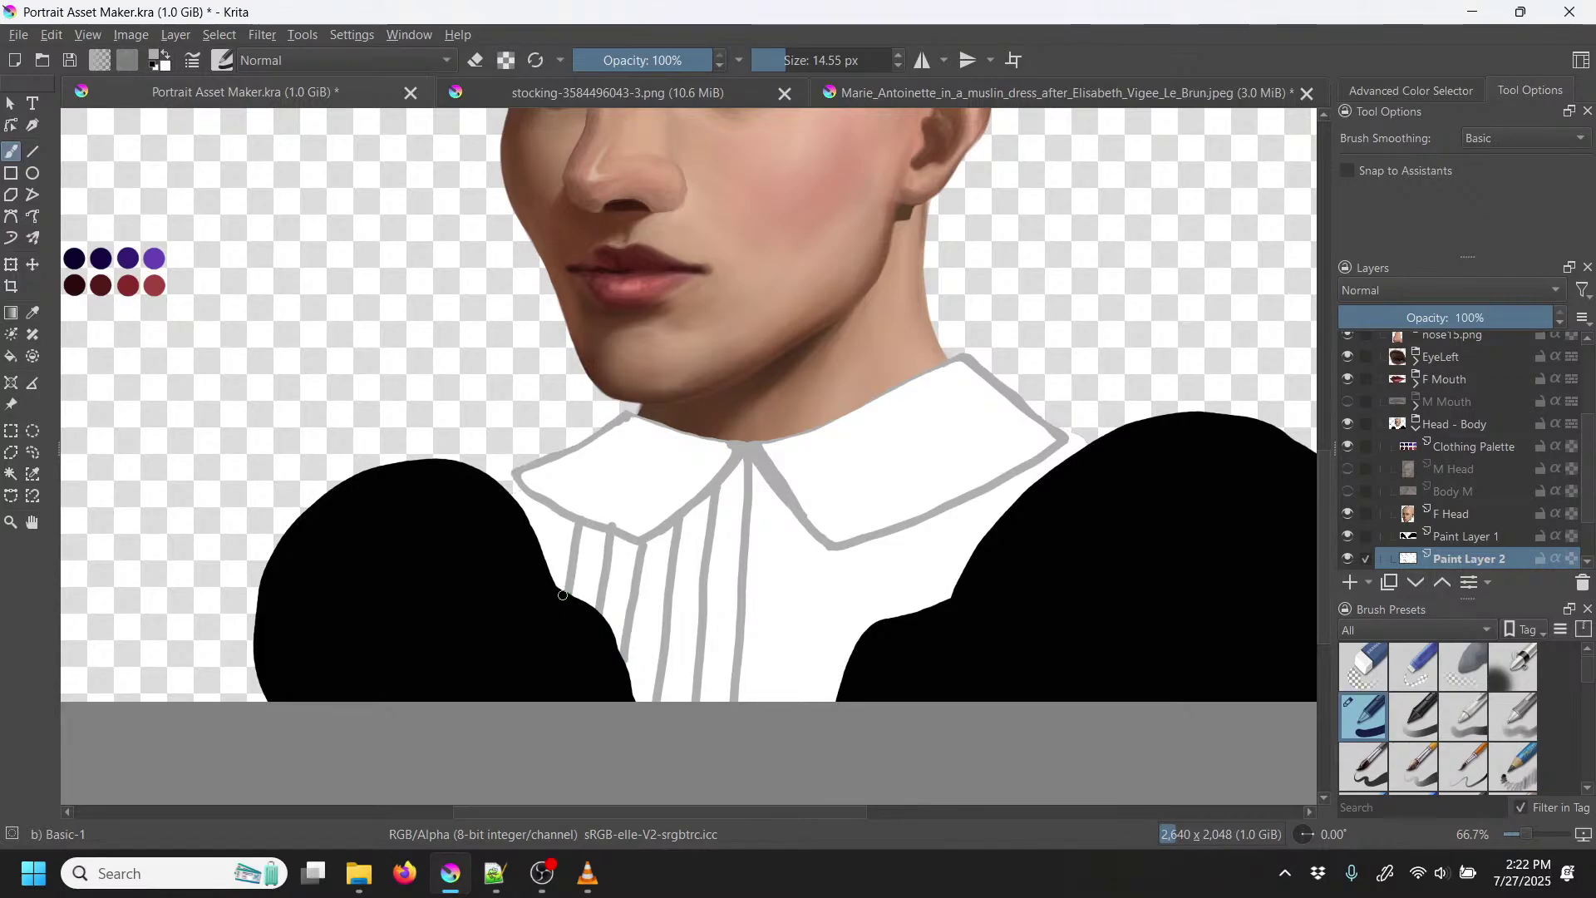
pyautogui.moveTo(560, 511); pyautogui.dragTo(544, 567)
pyautogui.hotkey('ctrl', 'z')
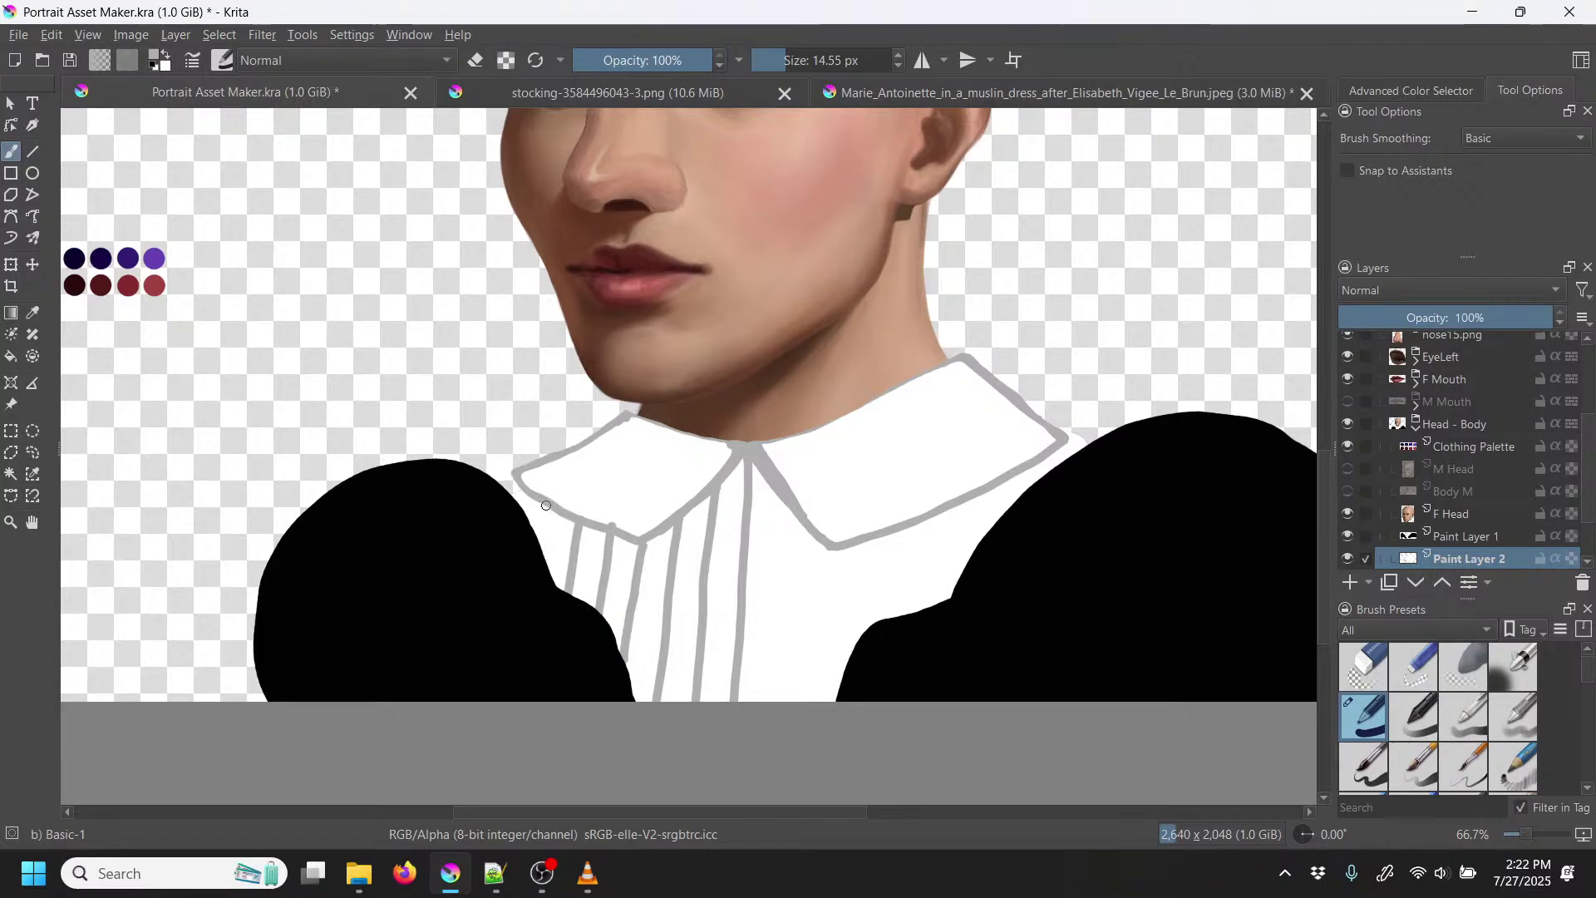
pyautogui.moveTo(546, 501); pyautogui.dragTo(537, 551)
# Step: Paint matching grey pleat lines beneath the larger collar flap, from its front edge out to the shoulder corner
pyautogui.moveTo(797, 499); pyautogui.dragTo(803, 680)
pyautogui.moveTo(830, 546); pyautogui.dragTo(834, 701)
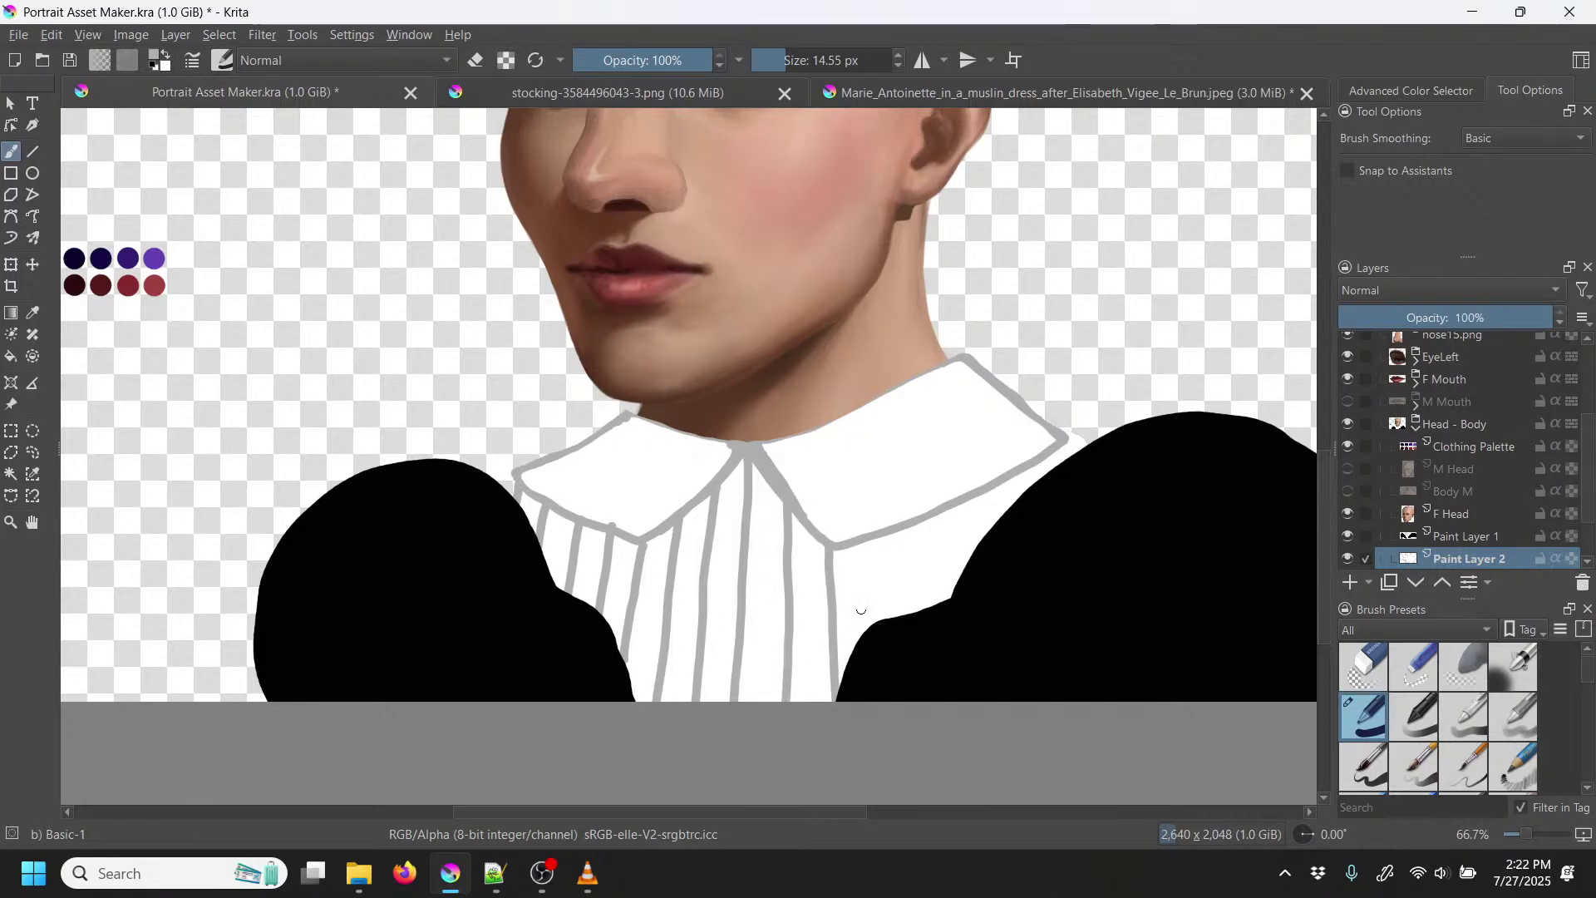
pyautogui.moveTo(867, 540); pyautogui.dragTo(873, 641)
pyautogui.moveTo(909, 525)
pyautogui.mouseDown()
pyautogui.moveTo(913, 659)
pyautogui.moveTo(953, 550)
pyautogui.moveTo(958, 634)
pyautogui.mouseUp()
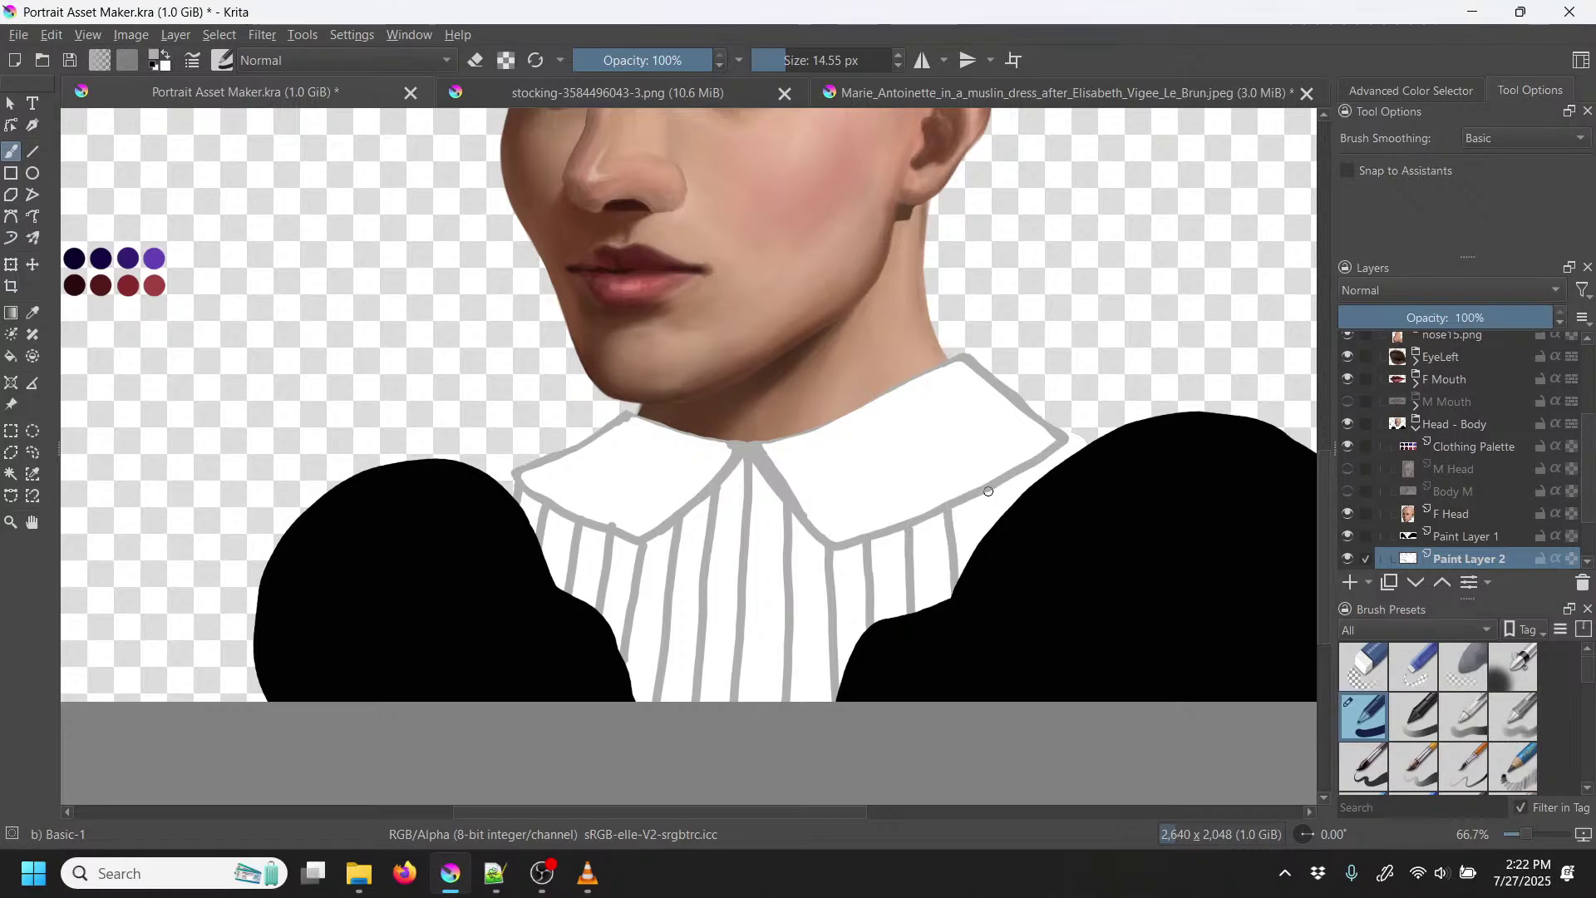
pyautogui.moveTo(1026, 470); pyautogui.dragTo(1018, 497)
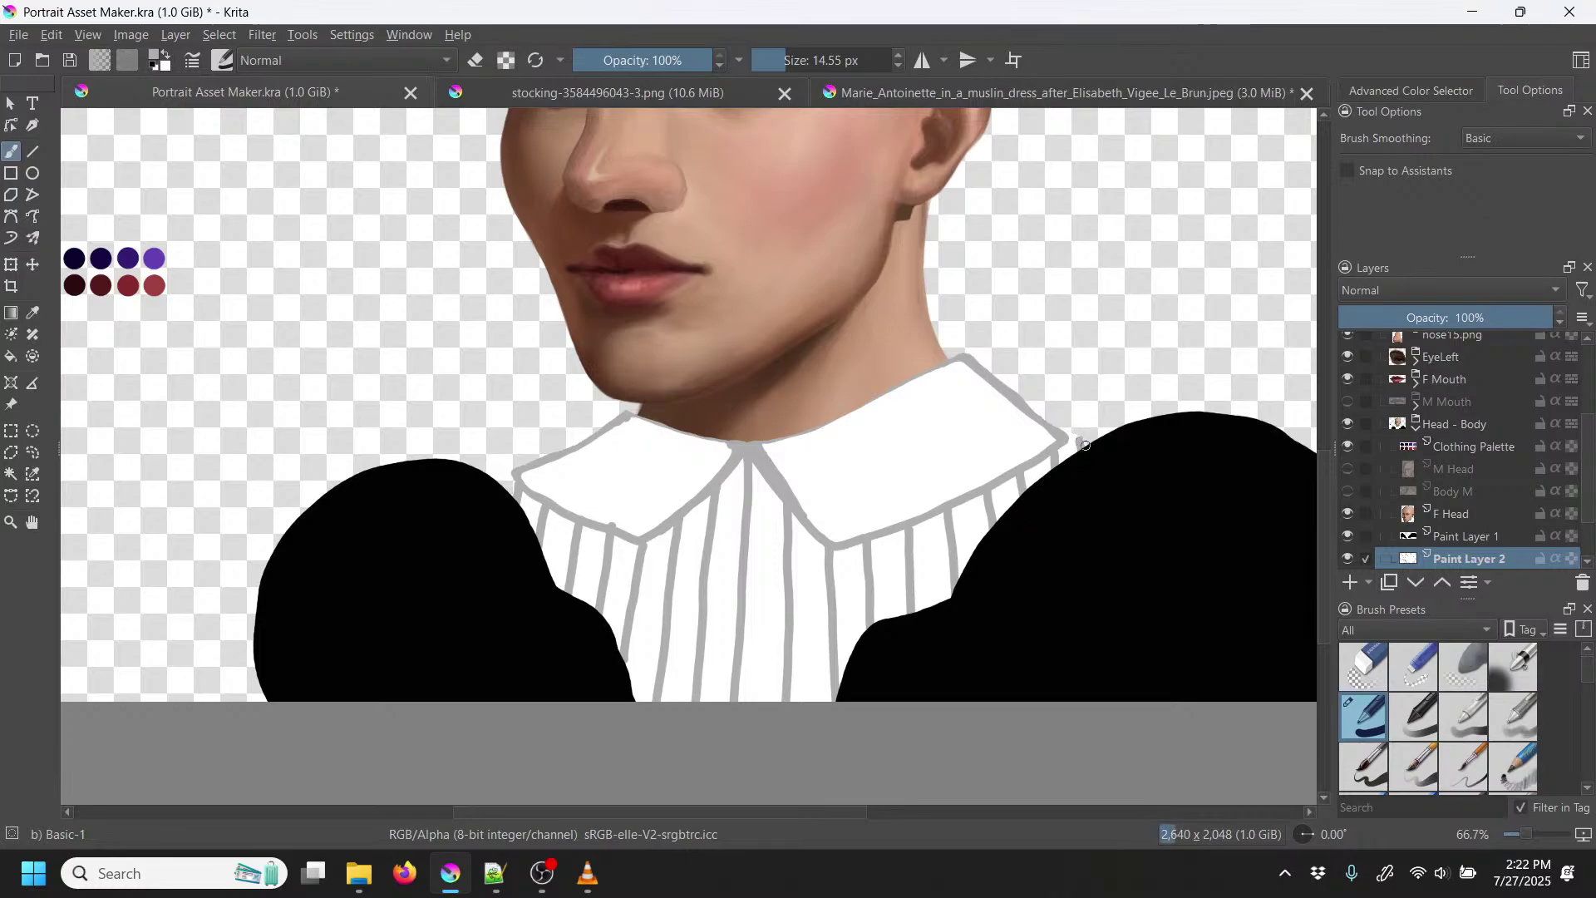
# Step: Remove the stray grey mark between the larger flap's shoulder corner and the sleeve, using the Eraser Small preset at 25 px
pyautogui.hotkey('ctrl', '+')
pyautogui.hotkey('ctrl', '+')
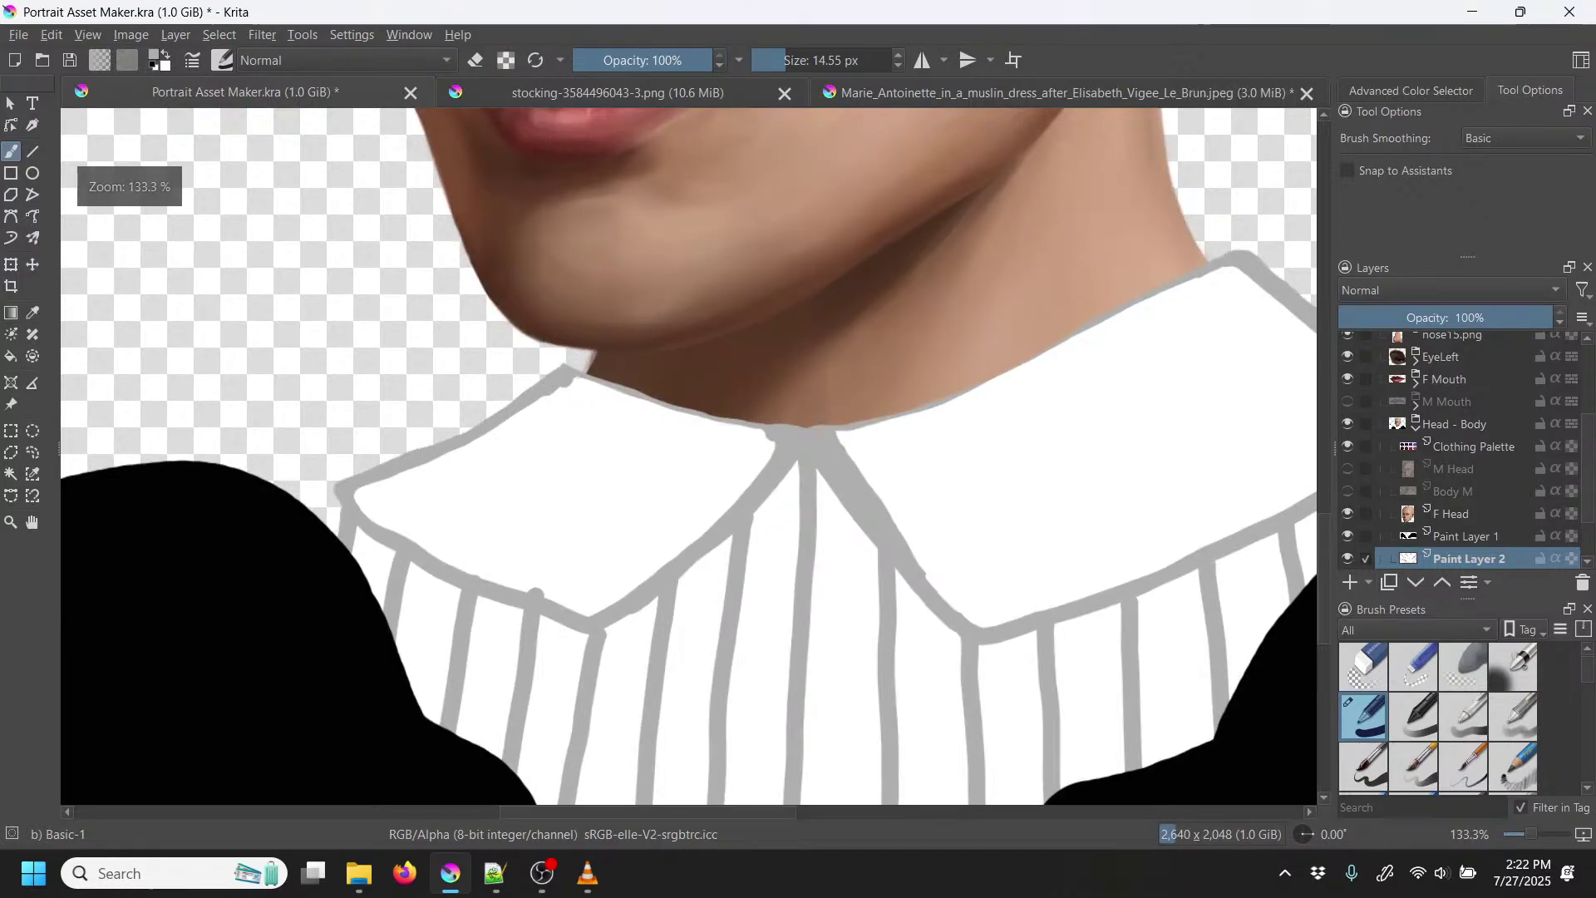
pyautogui.moveTo(1154, 494); pyautogui.dragTo(569, 385)
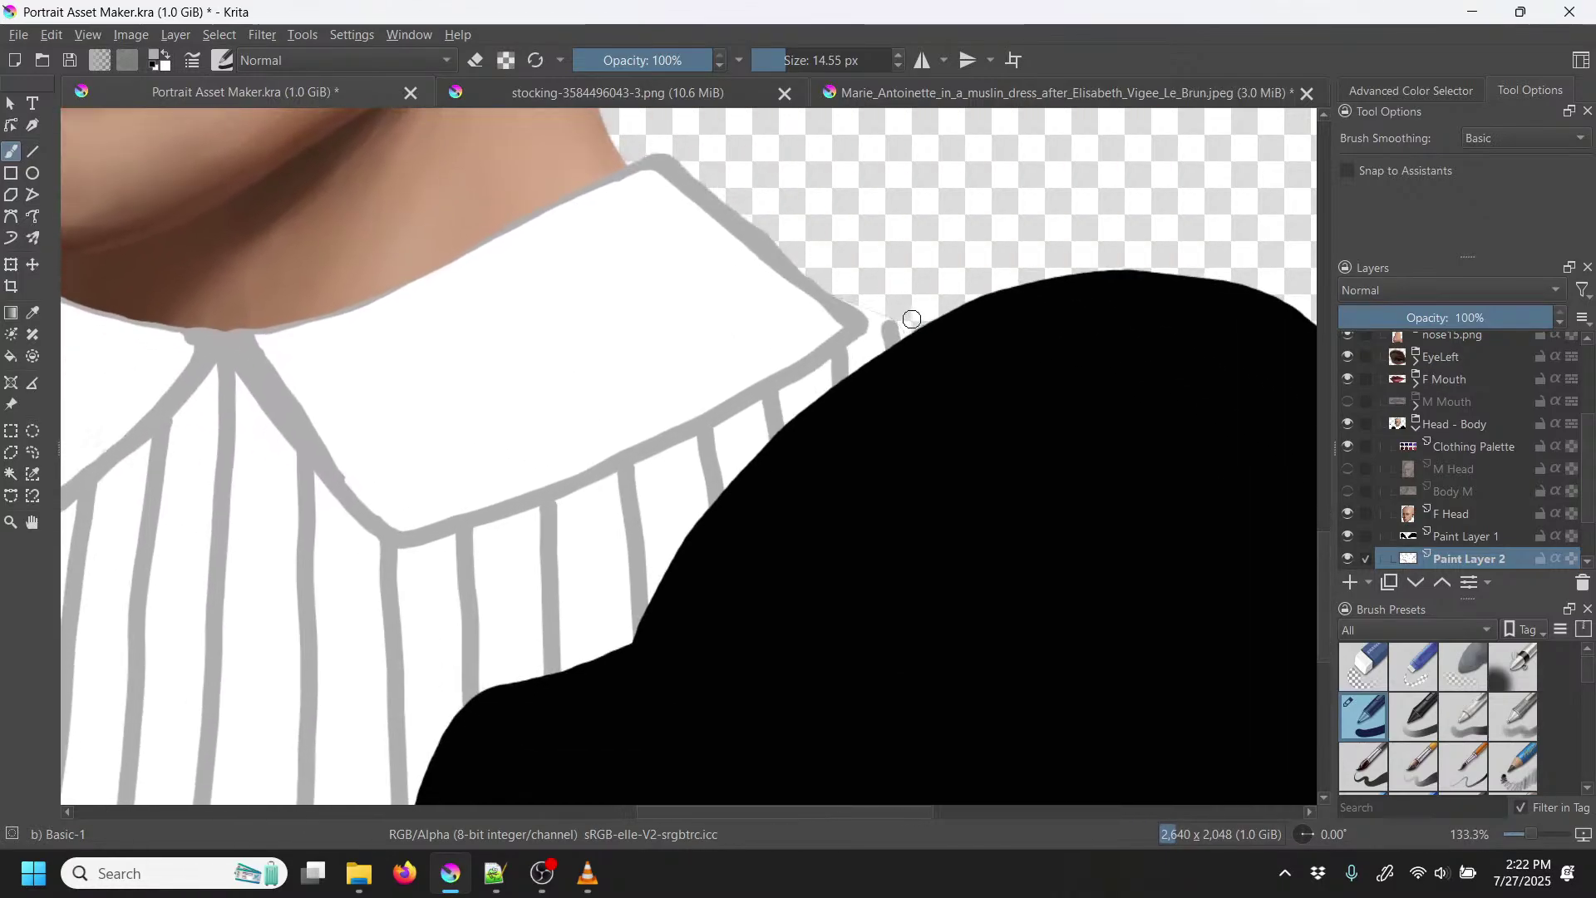
pyautogui.click(1420, 668)
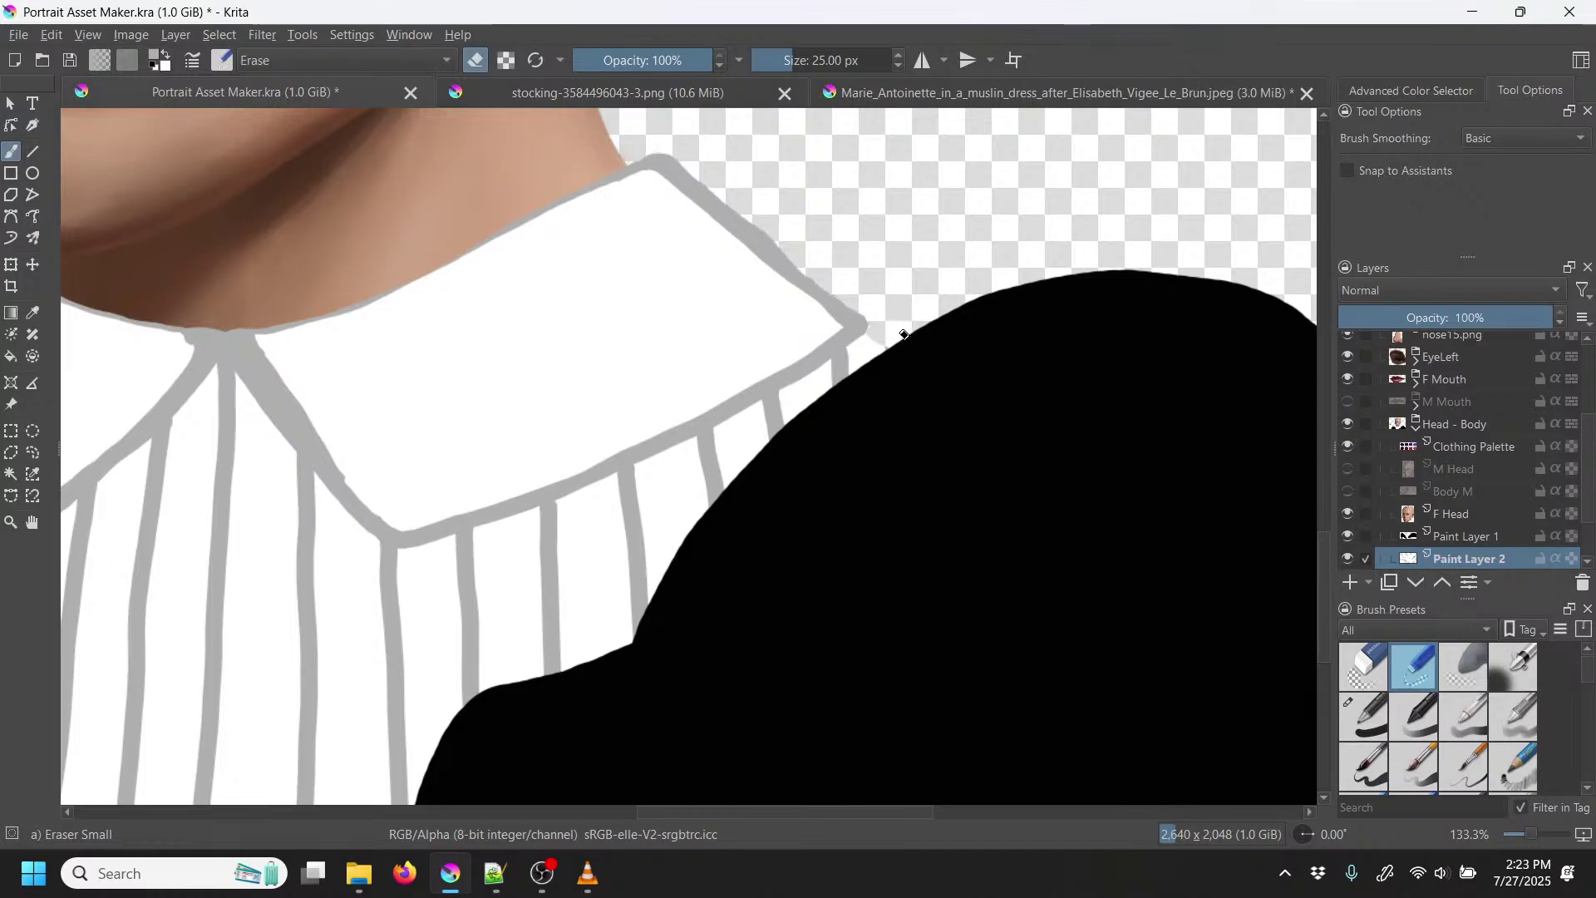
# Step: Paint white into the gap between the smaller flap's shoulder corner and the sleeve, using the Basic-1 preset reduced to 2.58 px
pyautogui.scroll(-2, 906, 337)
pyautogui.scroll(-1, 906, 336)
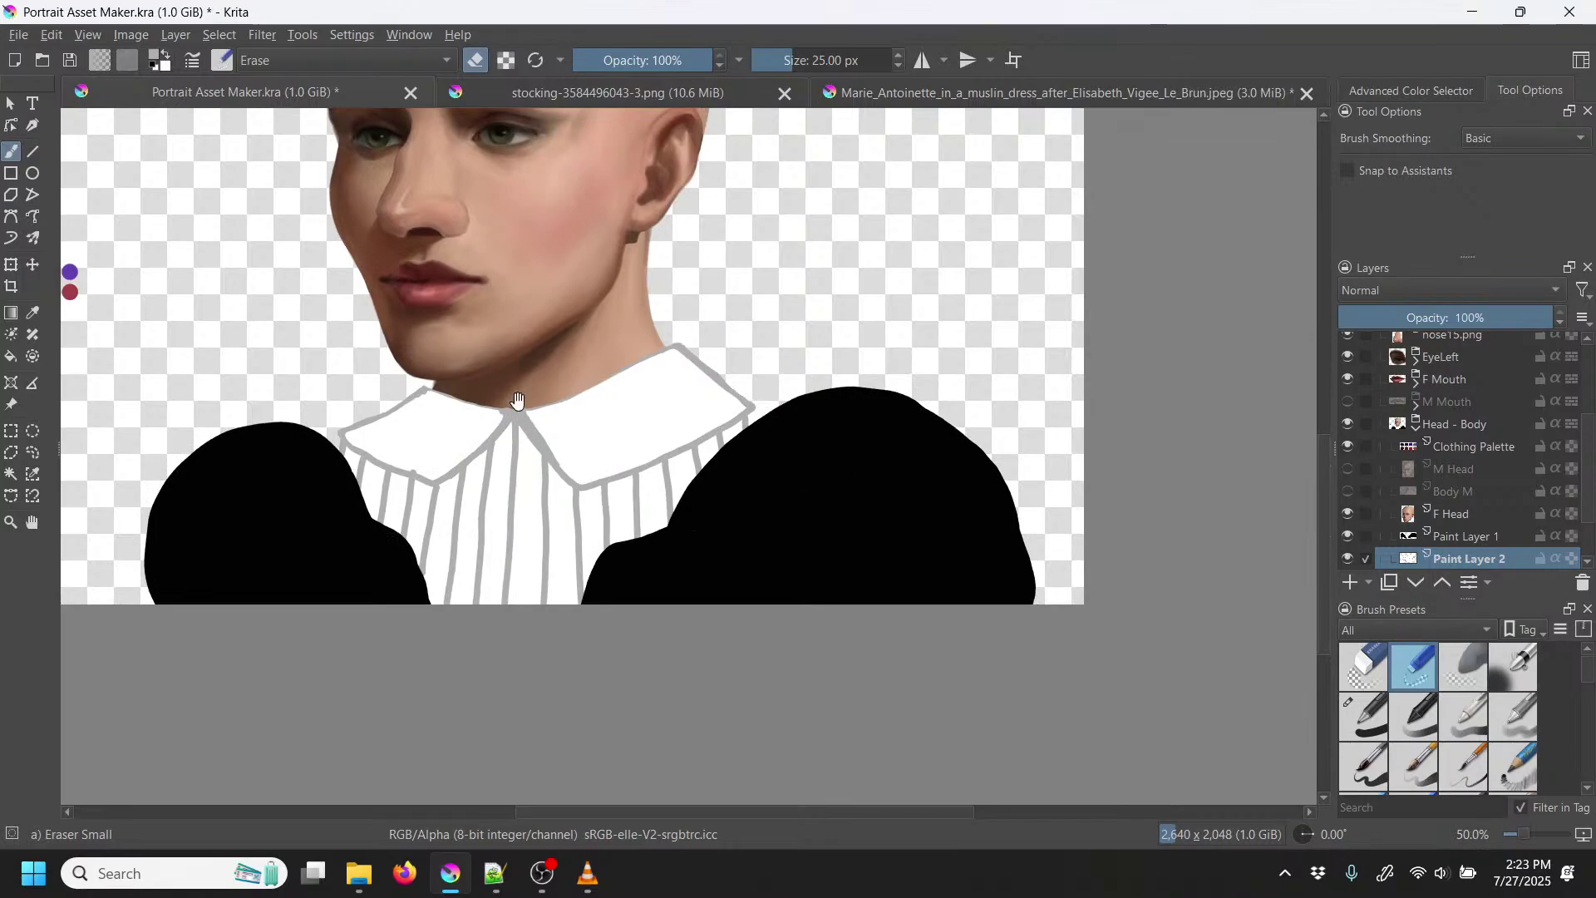
pyautogui.moveTo(518, 401); pyautogui.dragTo(922, 335)
pyautogui.hotkey('ctrl', '+')
pyautogui.hotkey('ctrl', '+')
pyautogui.hotkey('ctrl', '+')
pyautogui.hotkey('ctrl', '+')
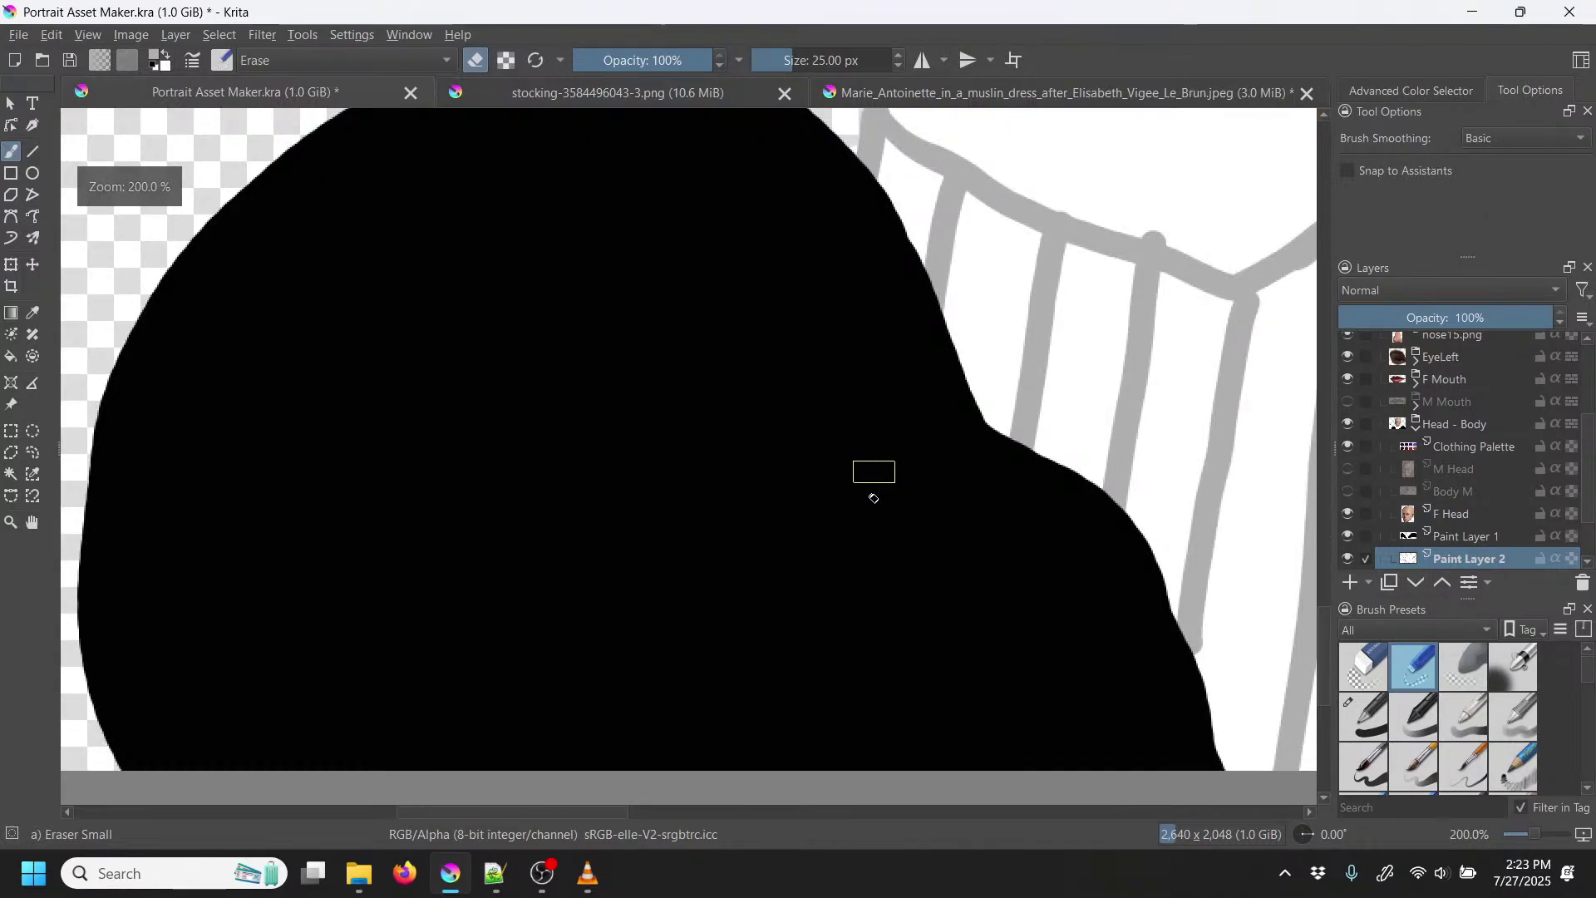
pyautogui.scroll(5, 881, 532)
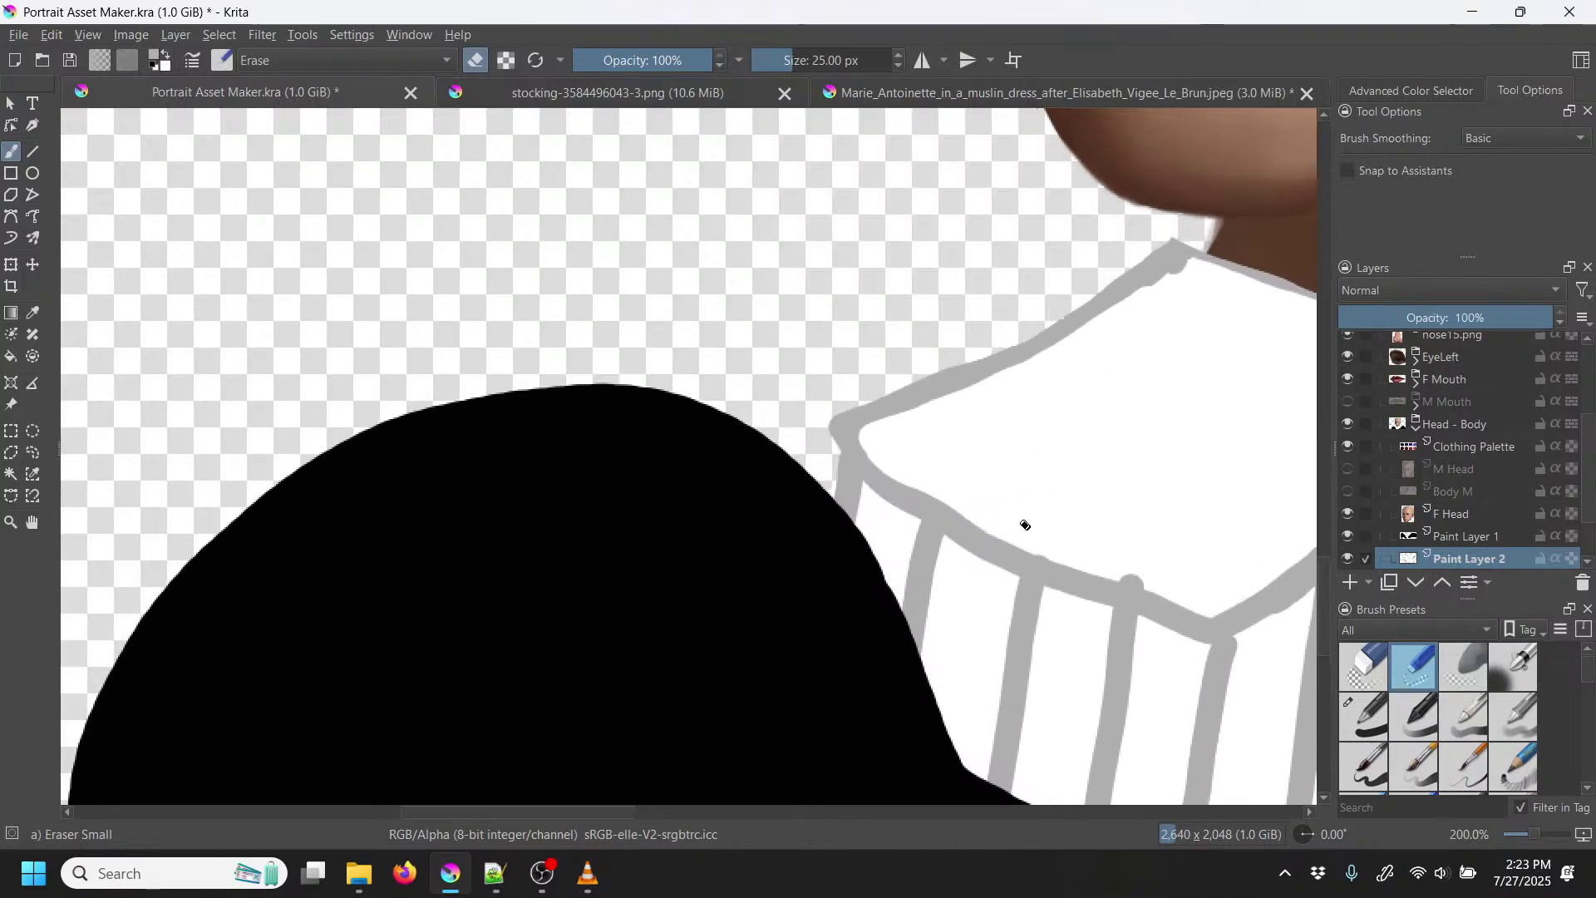
pyautogui.click(1368, 715)
pyautogui.press('p')
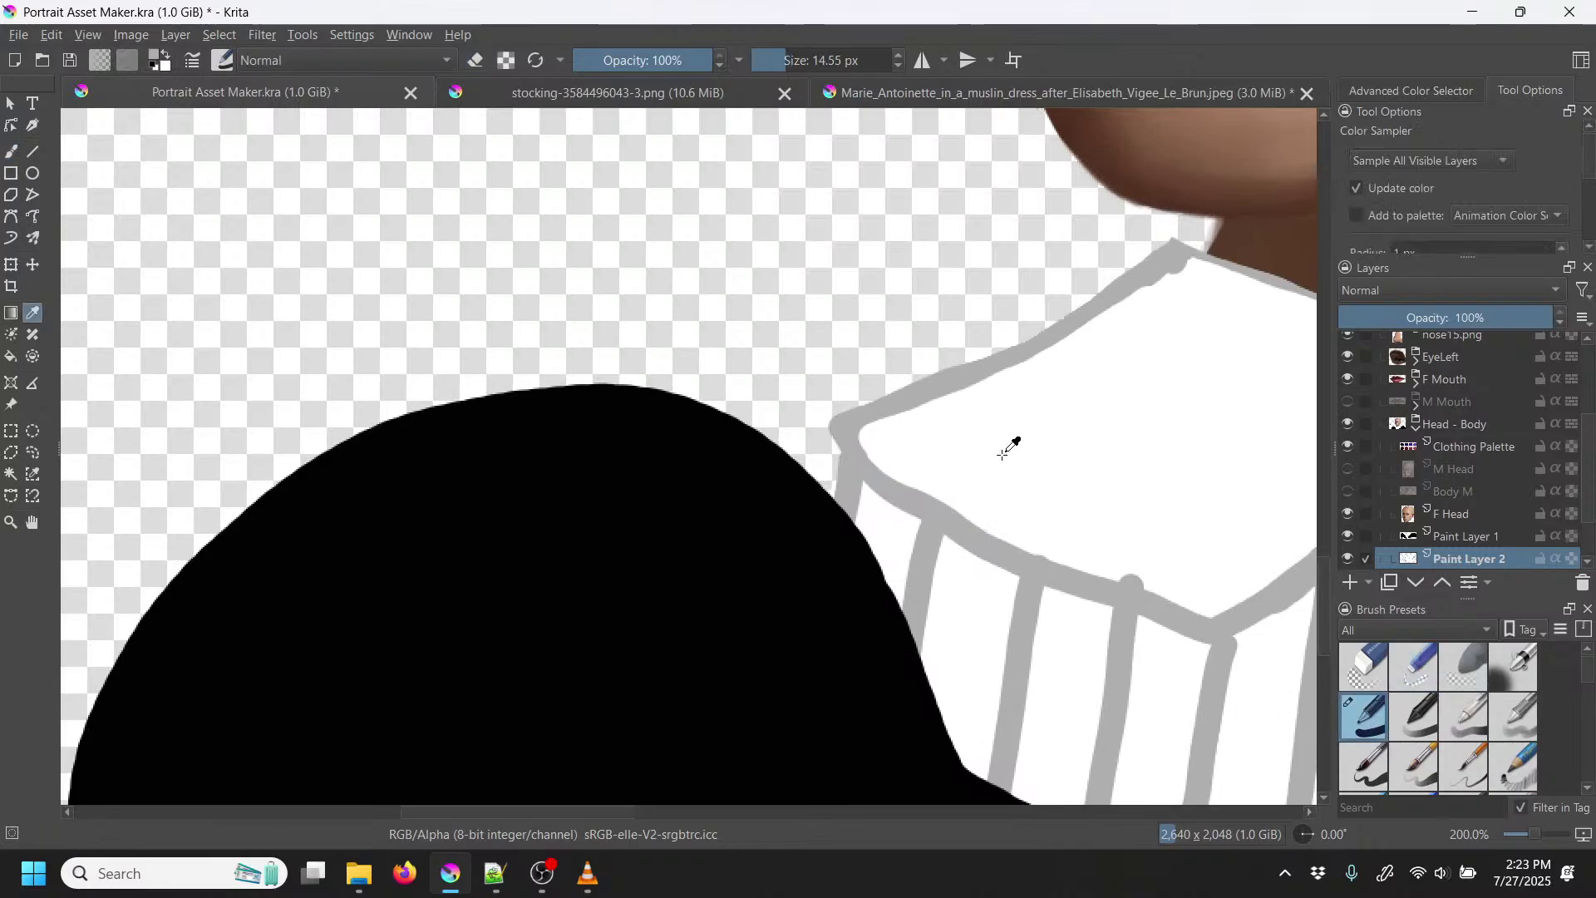
pyautogui.press('b')
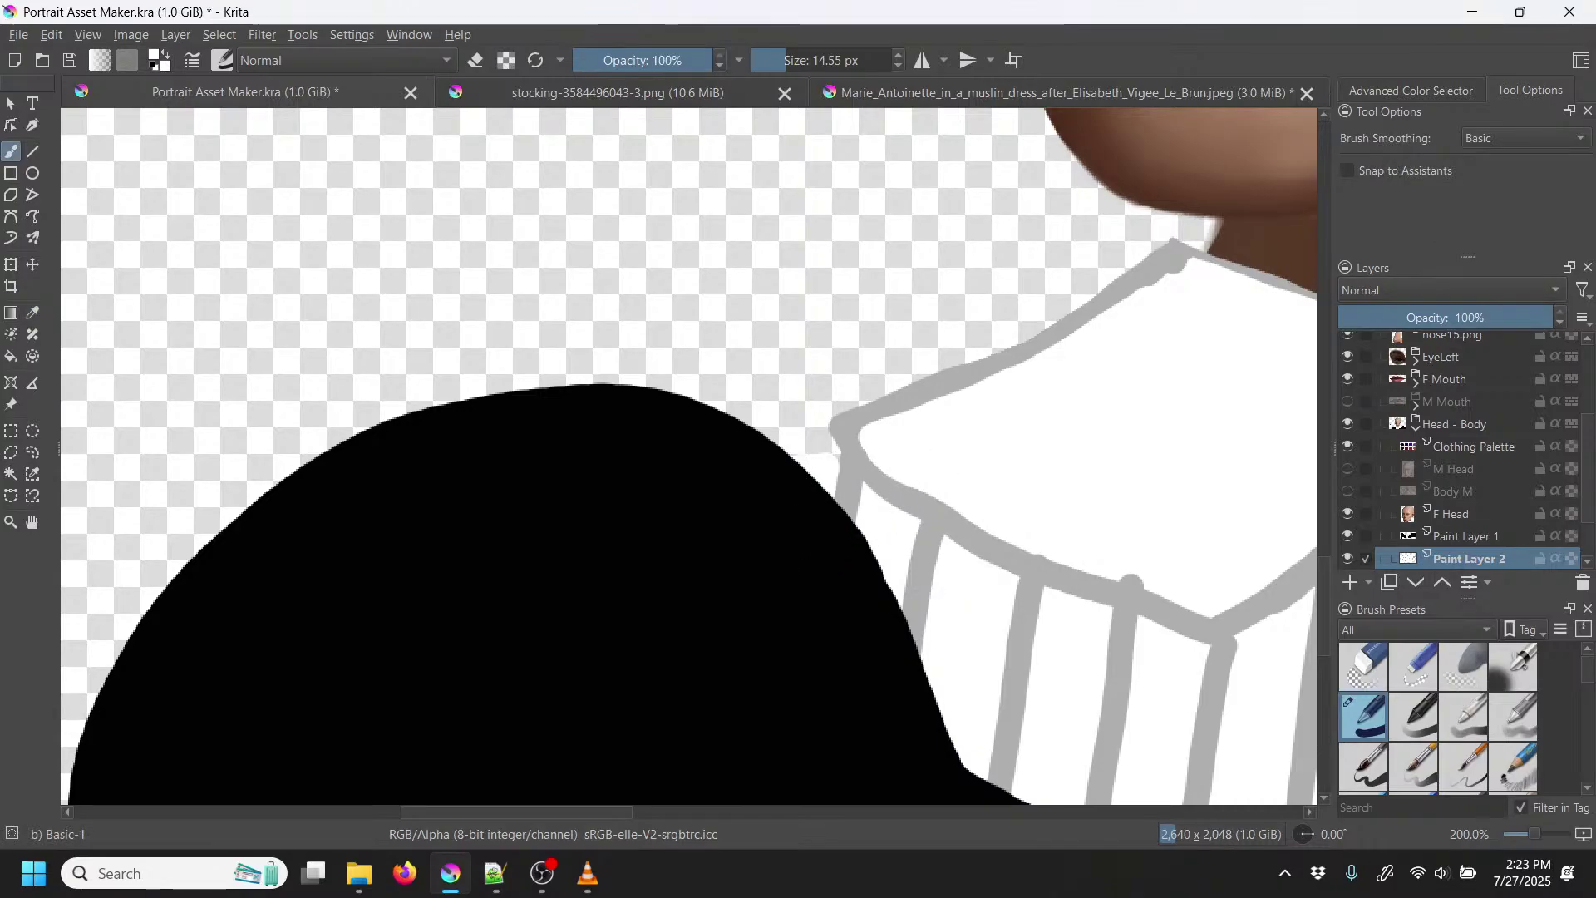
pyautogui.click(770, 60)
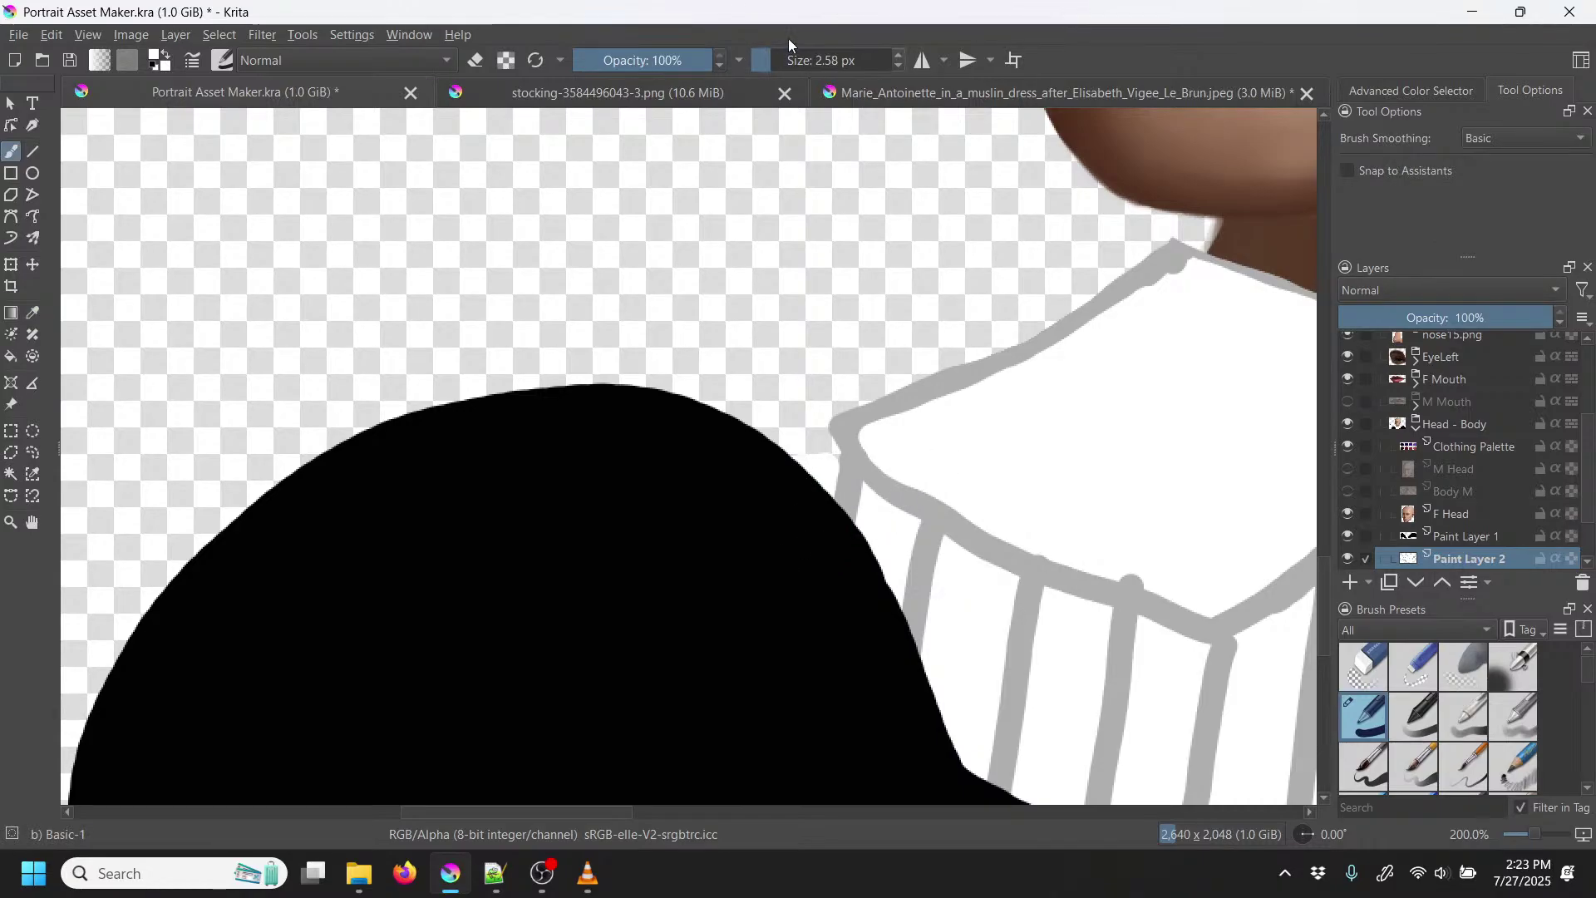
pyautogui.hotkey('ctrl', '+')
pyautogui.hotkey('ctrl', '+')
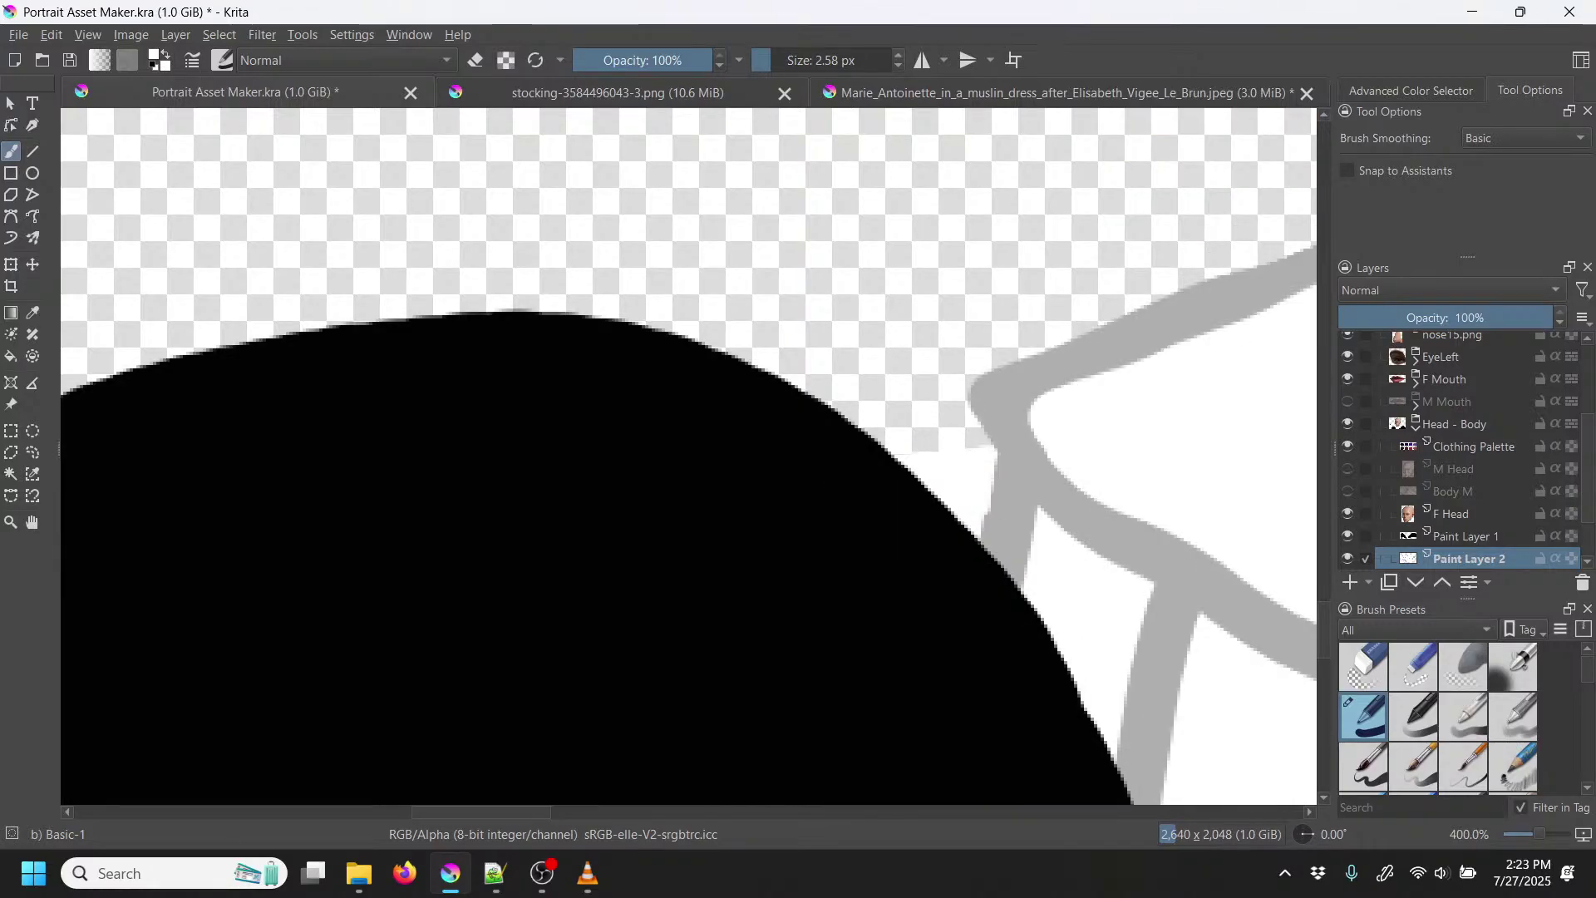
# Step: Examine the collar and pleats, alternating between the whole portrait and a close view around the smaller flap
pyautogui.hotkey('ctrl', '-')
pyautogui.hotkey('ctrl', '-')
pyautogui.hotkey('ctrl', '-')
pyautogui.hotkey('ctrl', '-')
pyautogui.hotkey('ctrl', '-')
pyautogui.hotkey('ctrl', '-')
pyautogui.hotkey('ctrl', '-')
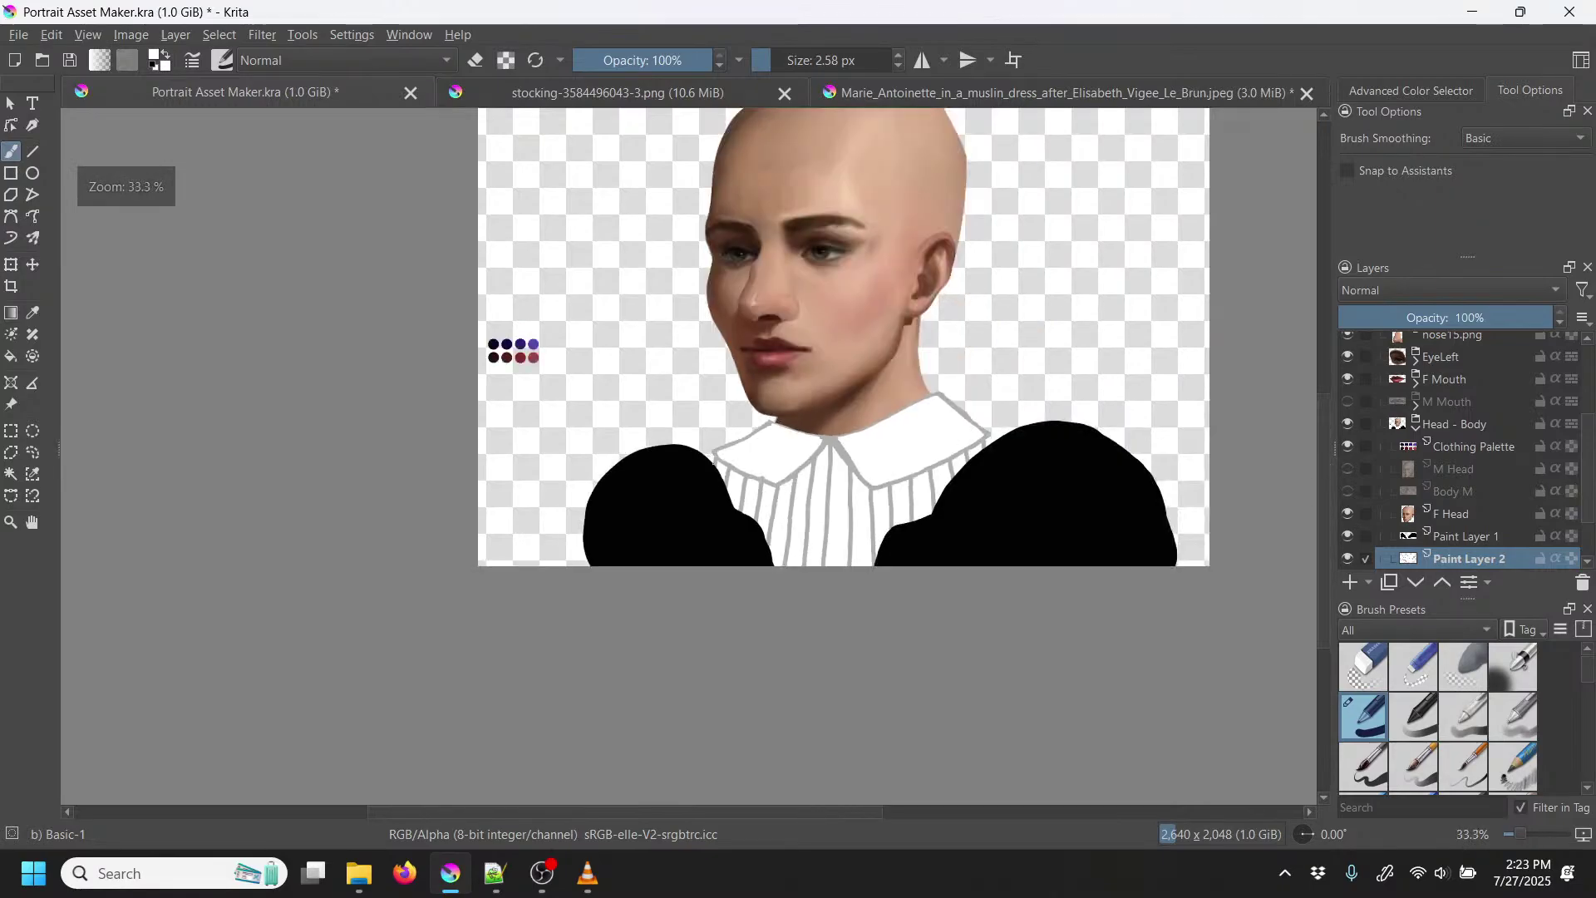
pyautogui.hotkey('ctrl', '+')
pyautogui.hotkey('ctrl', '+')
pyautogui.hotkey('ctrl', '+')
pyautogui.hotkey('ctrl', '+')
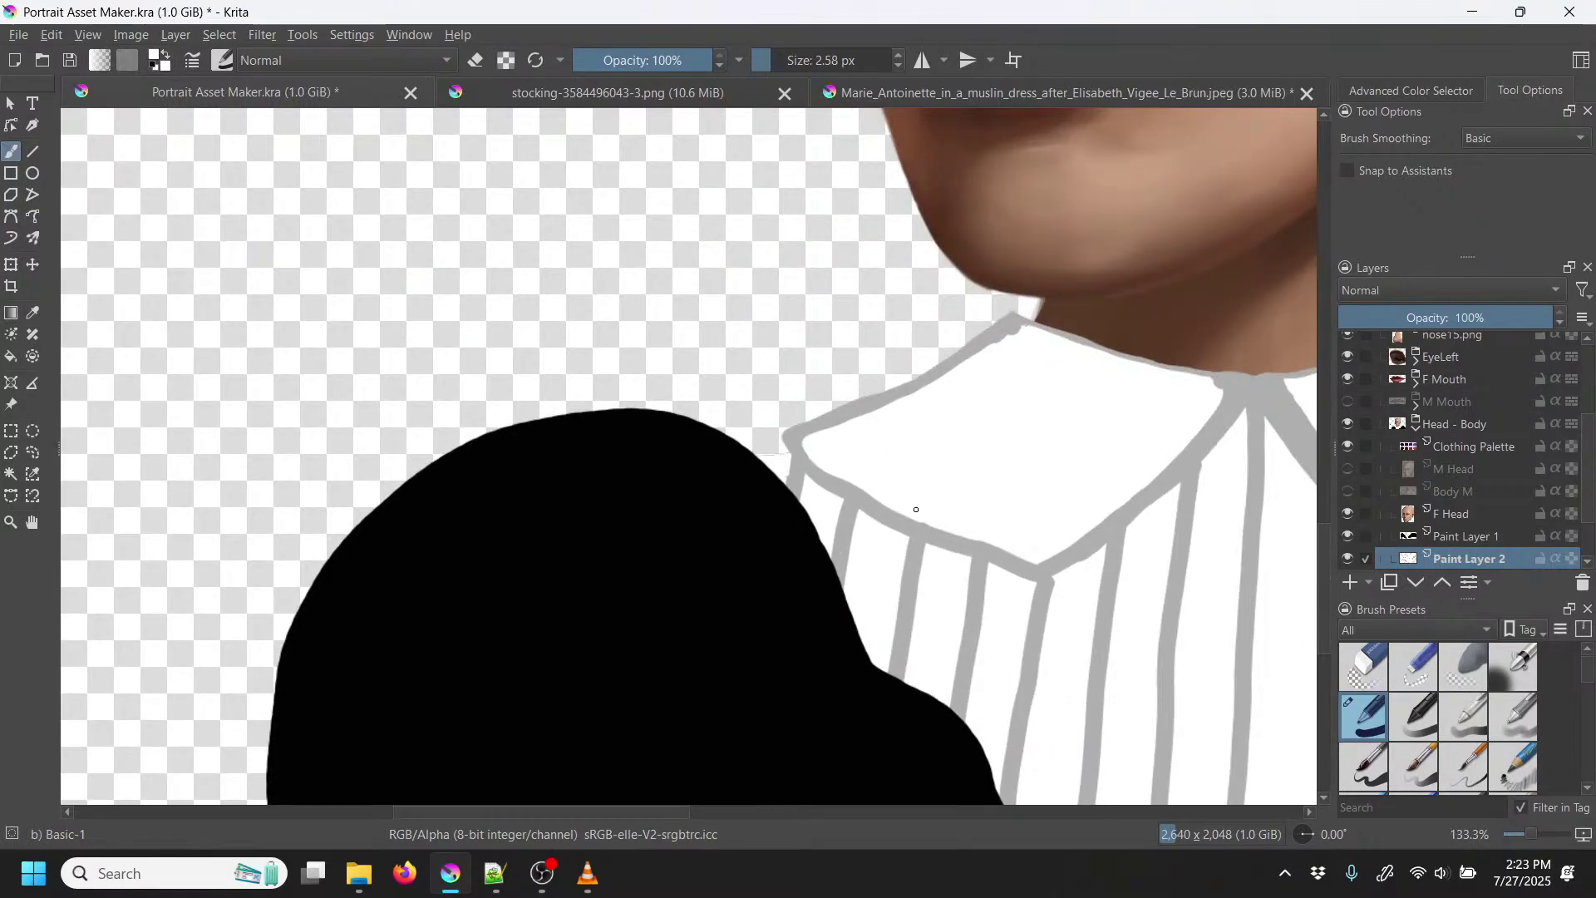
pyautogui.hotkey('ctrl', '-')
pyautogui.hotkey('ctrl', '-')
pyautogui.hotkey('ctrl', '-')
pyautogui.hotkey('ctrl', '-')
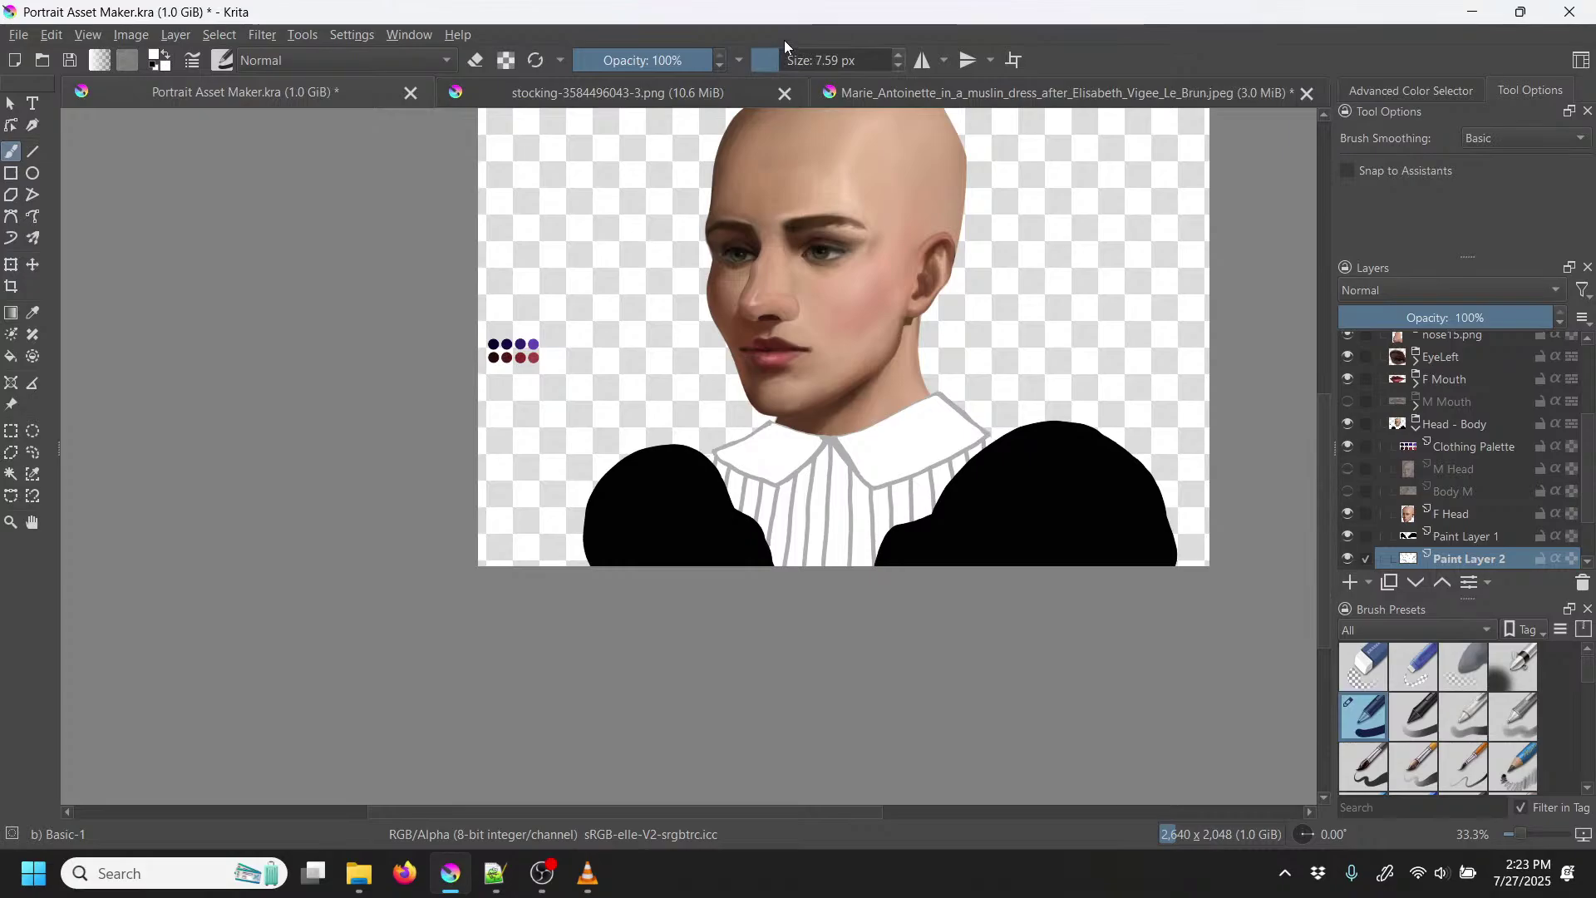
# Step: Add a new paint layer directly above the white shirt layer and consult the stocking reference for the ribbon
pyautogui.click(1465, 535)
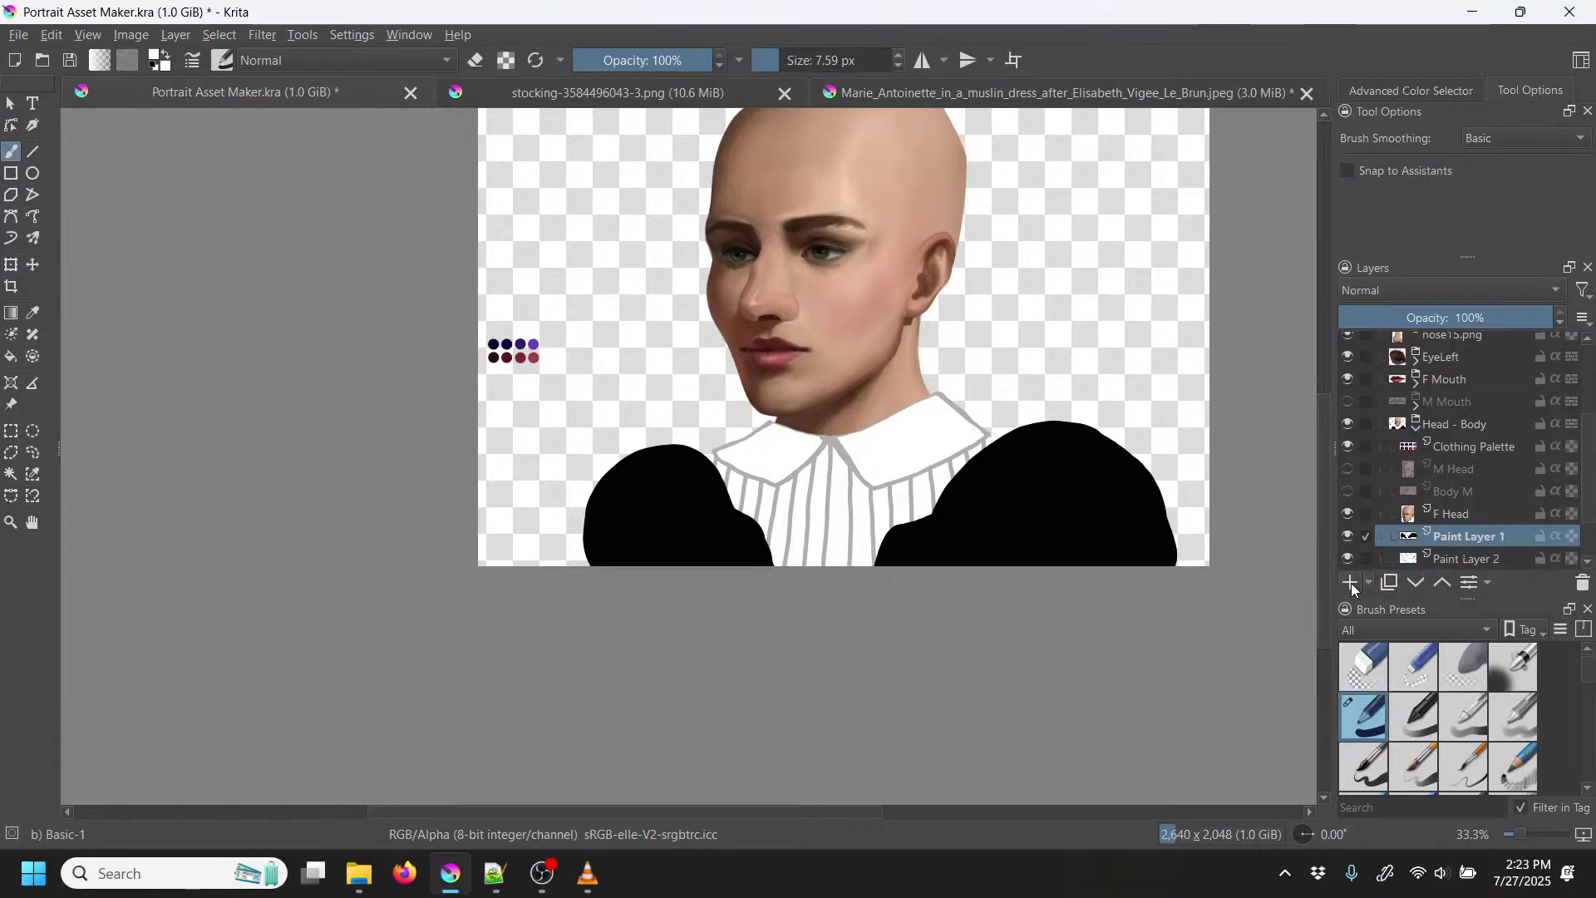
pyautogui.click(1459, 560)
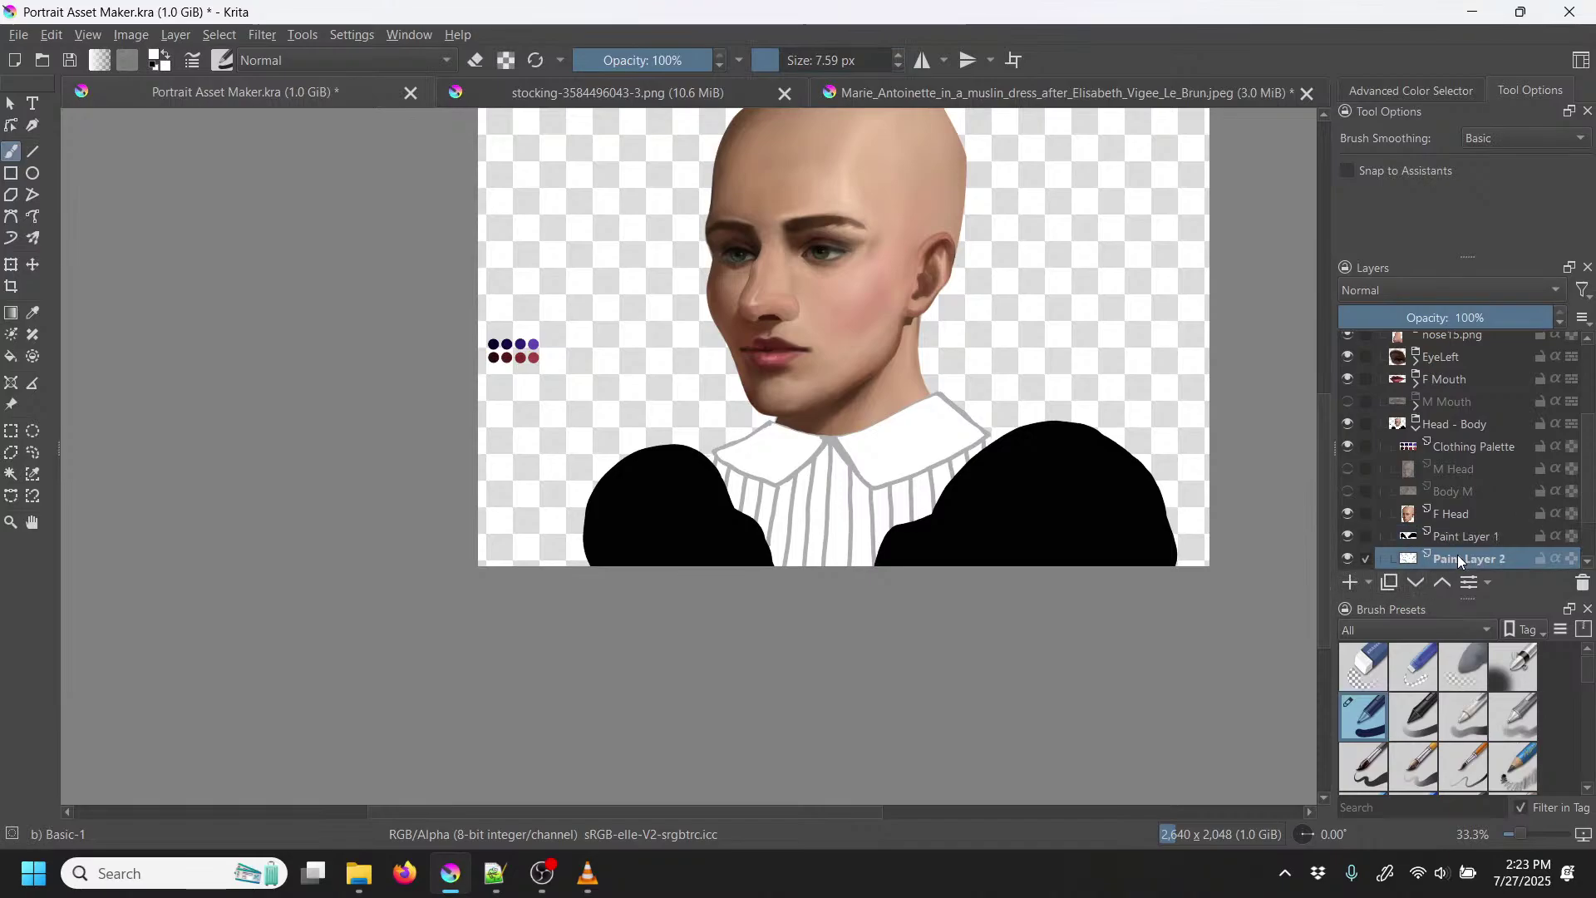
pyautogui.click(1352, 586)
pyautogui.click(617, 88)
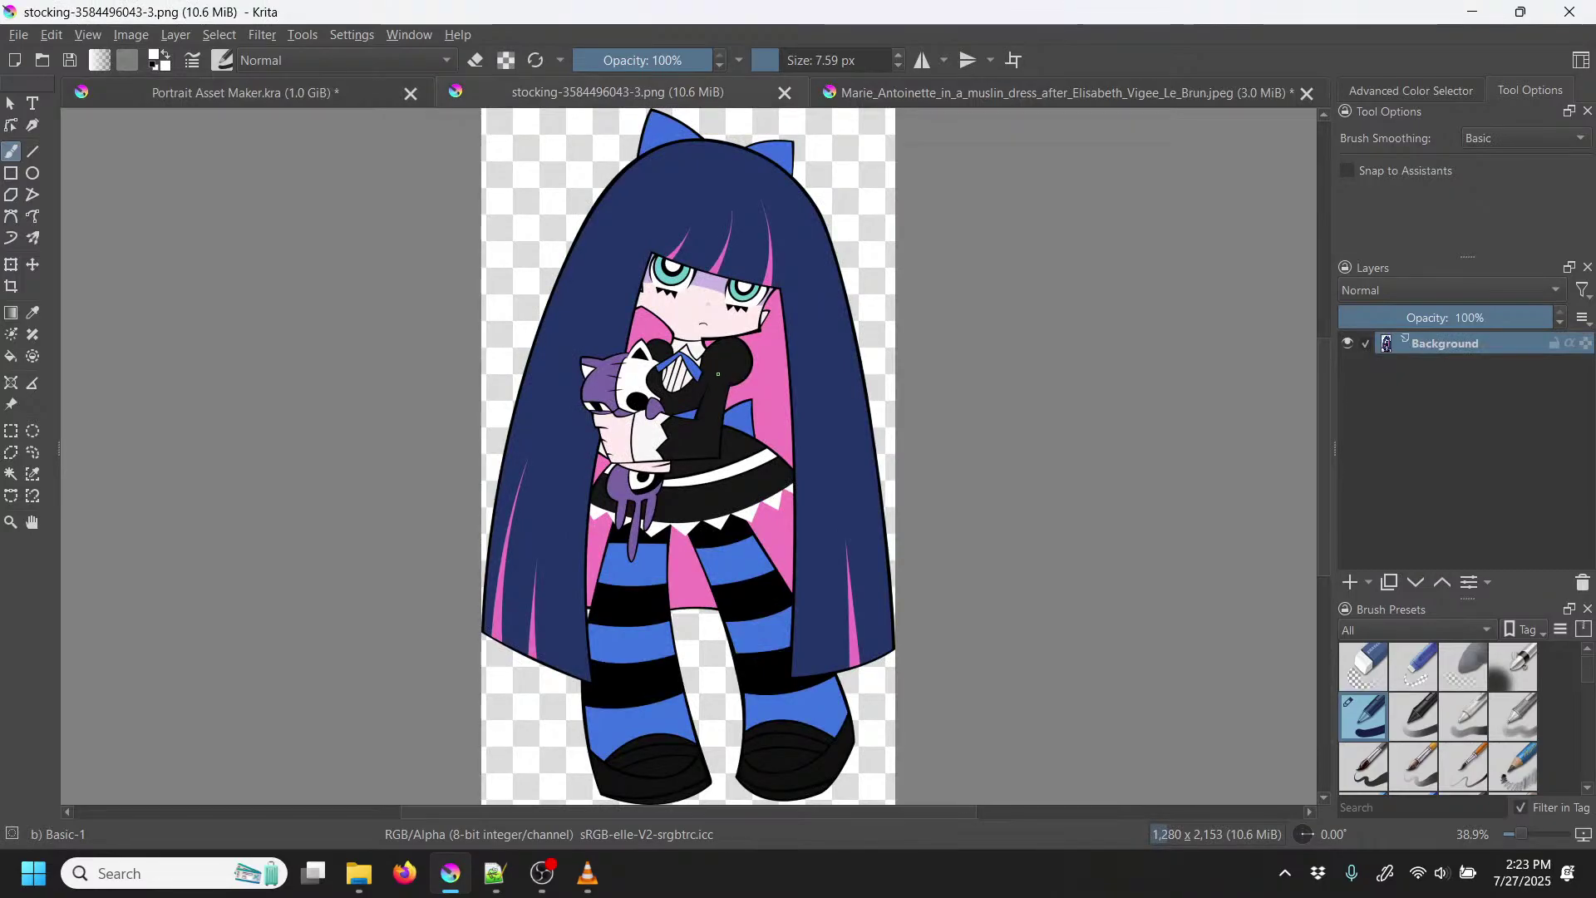
pyautogui.click(348, 98)
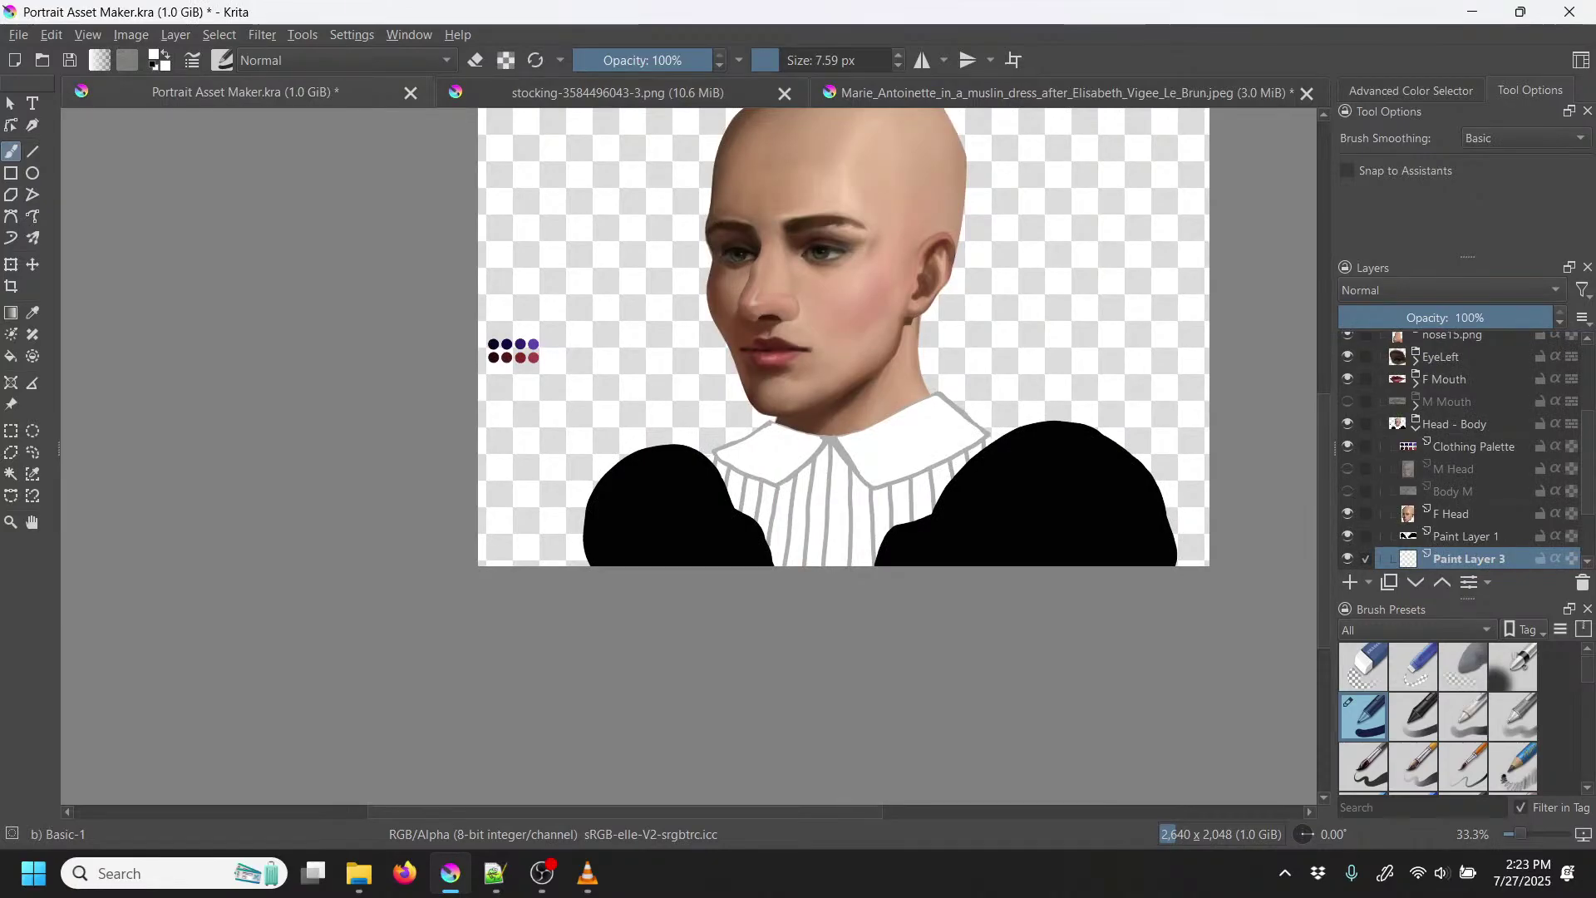
# Step: Sample dark indigo from the clothing palette swatches as the brush colour for the ribbon
pyautogui.press('+')
pyautogui.press('+')
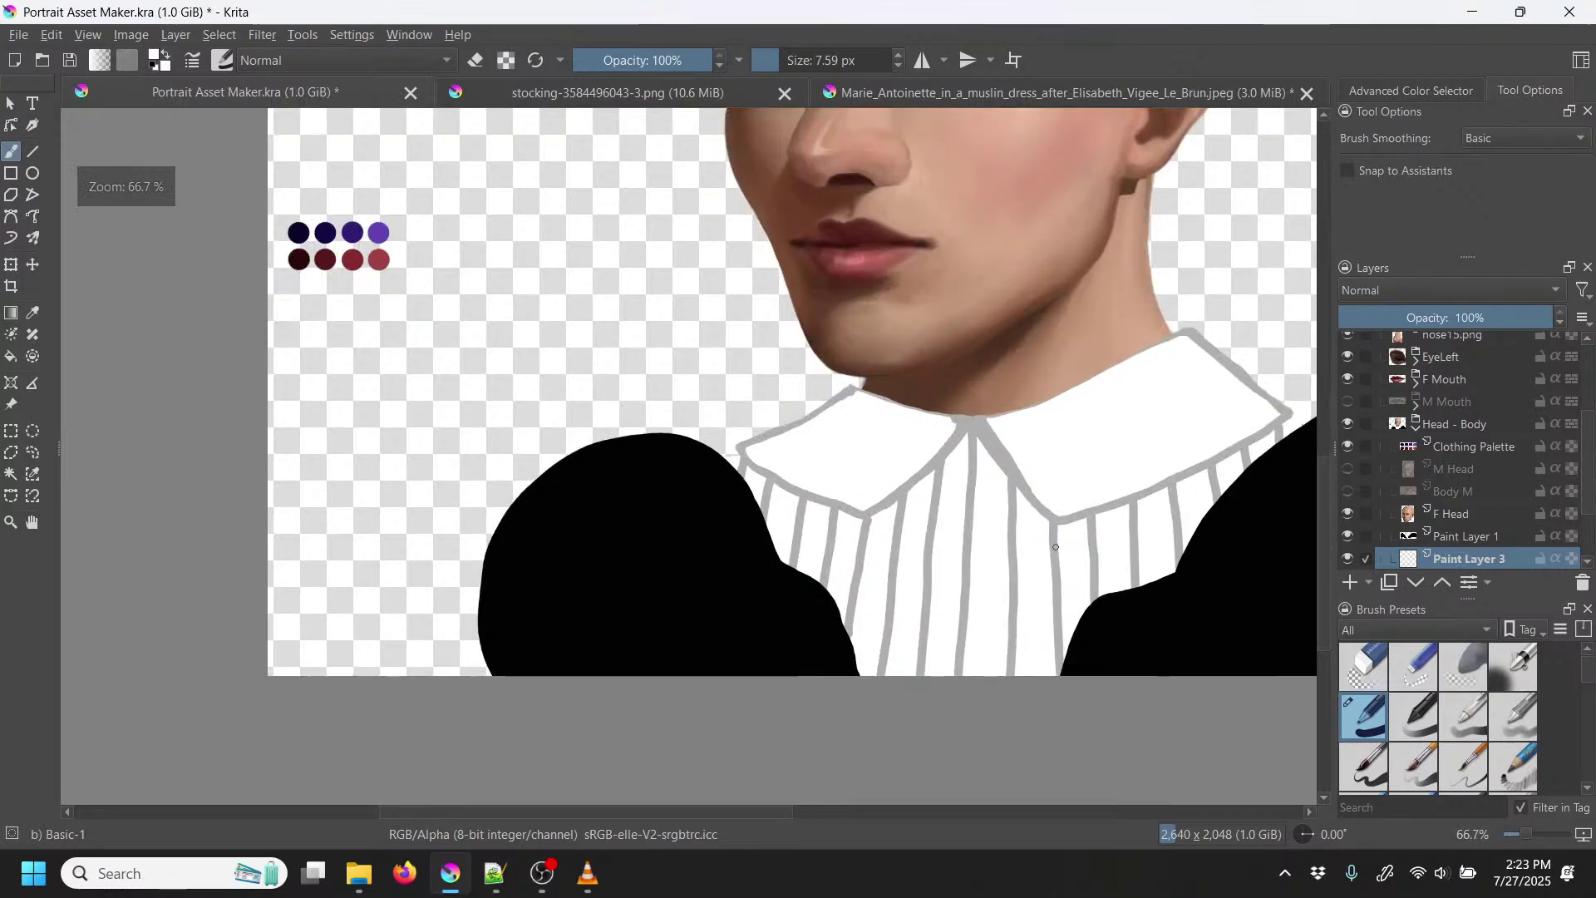
pyautogui.moveTo(1133, 490); pyautogui.dragTo(907, 419)
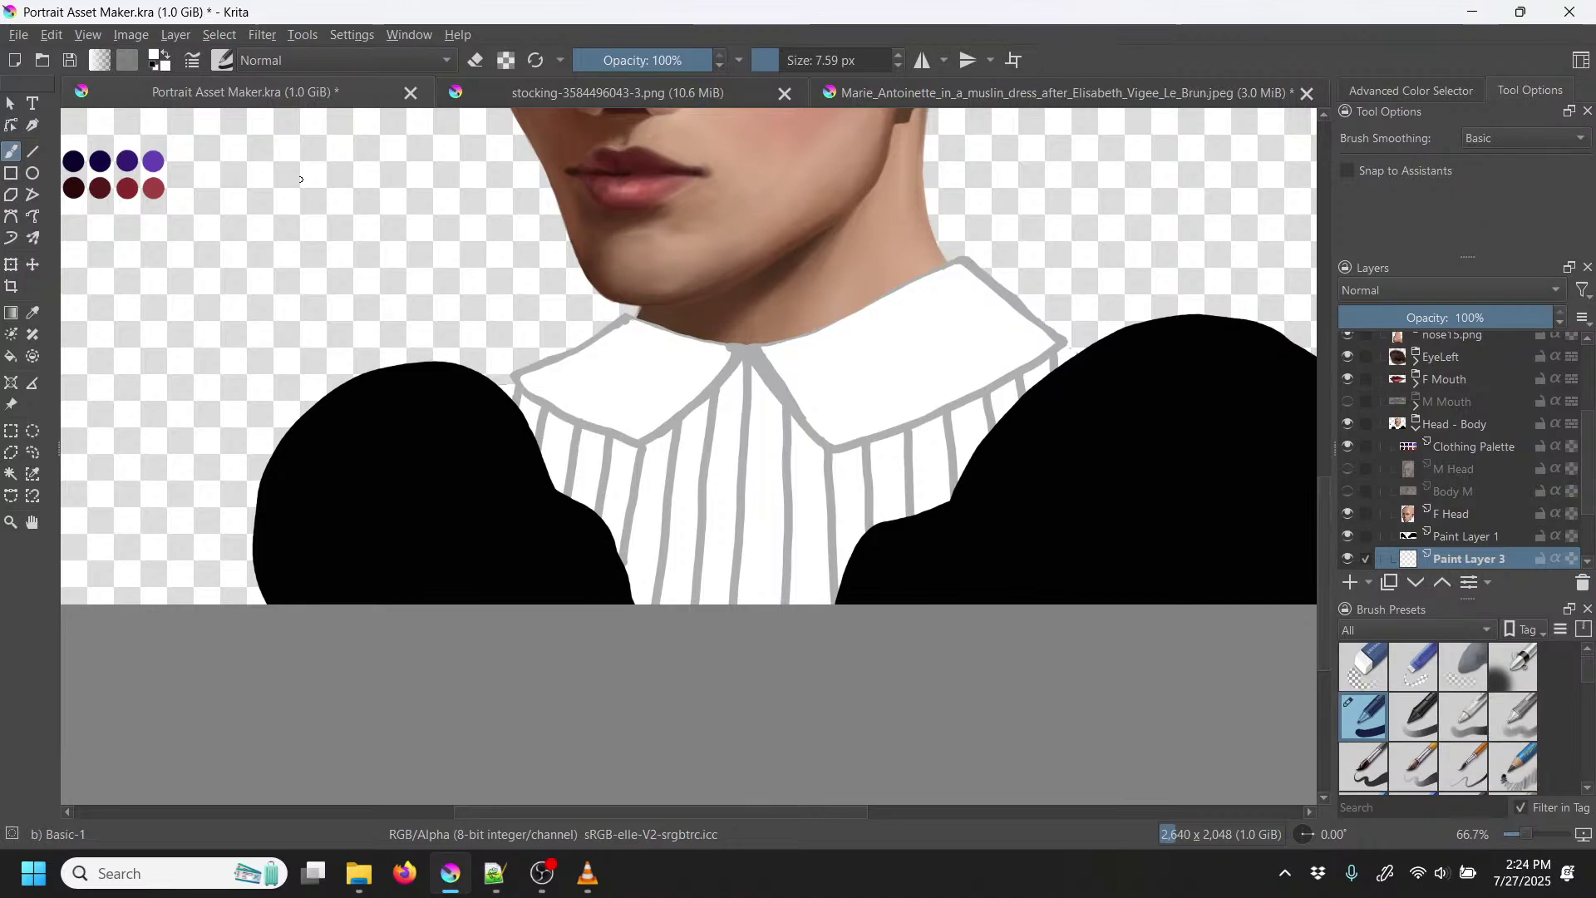
pyautogui.press('p')
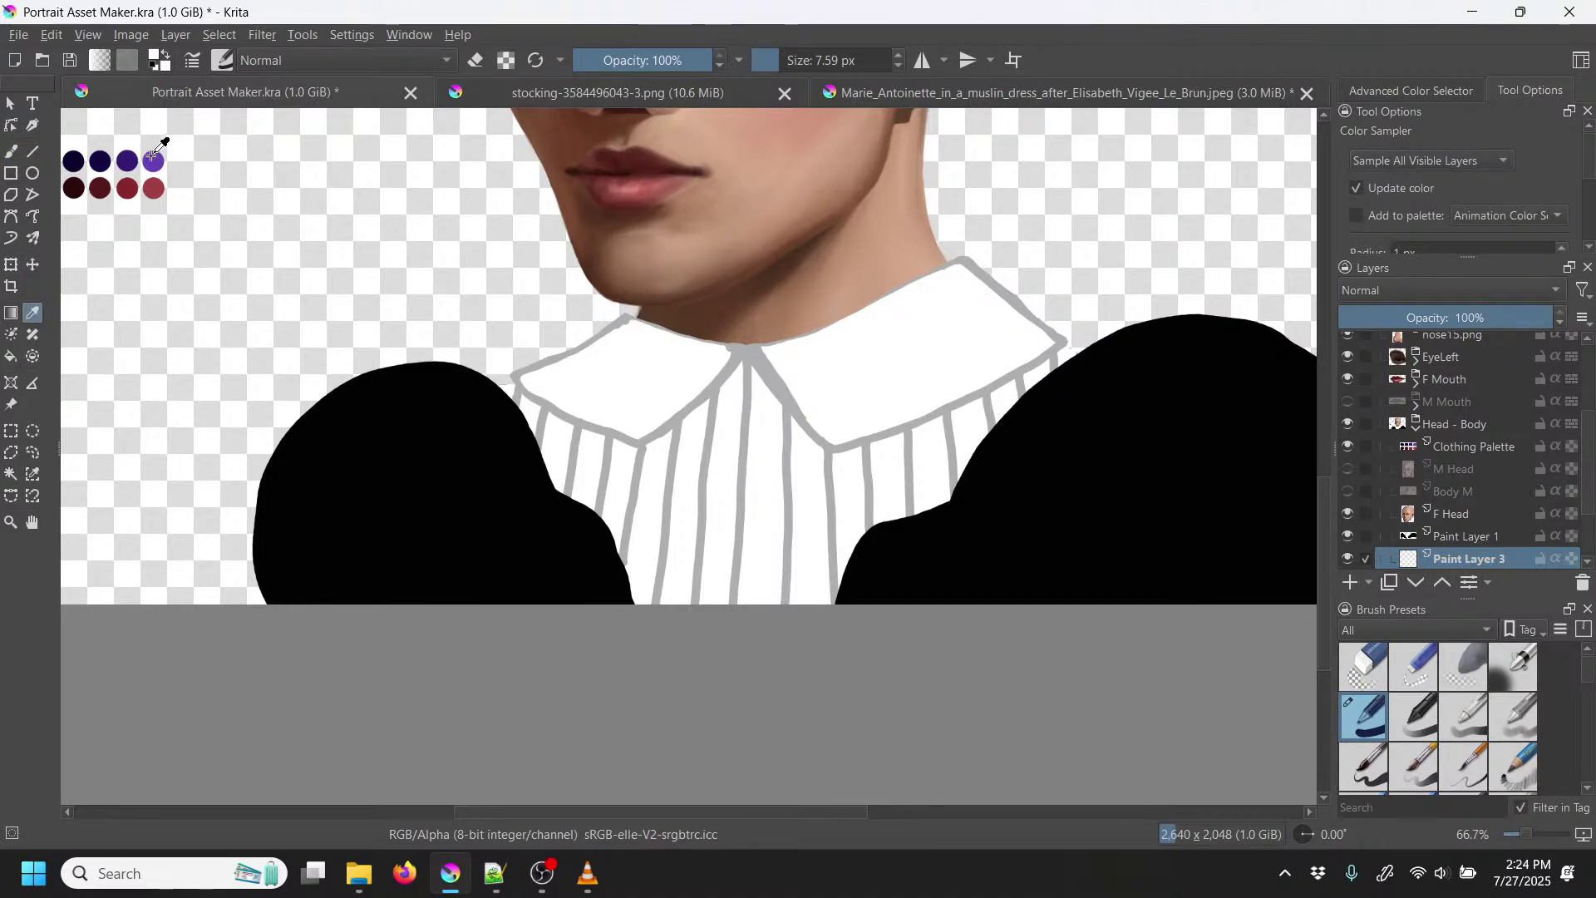
pyautogui.click(126, 160)
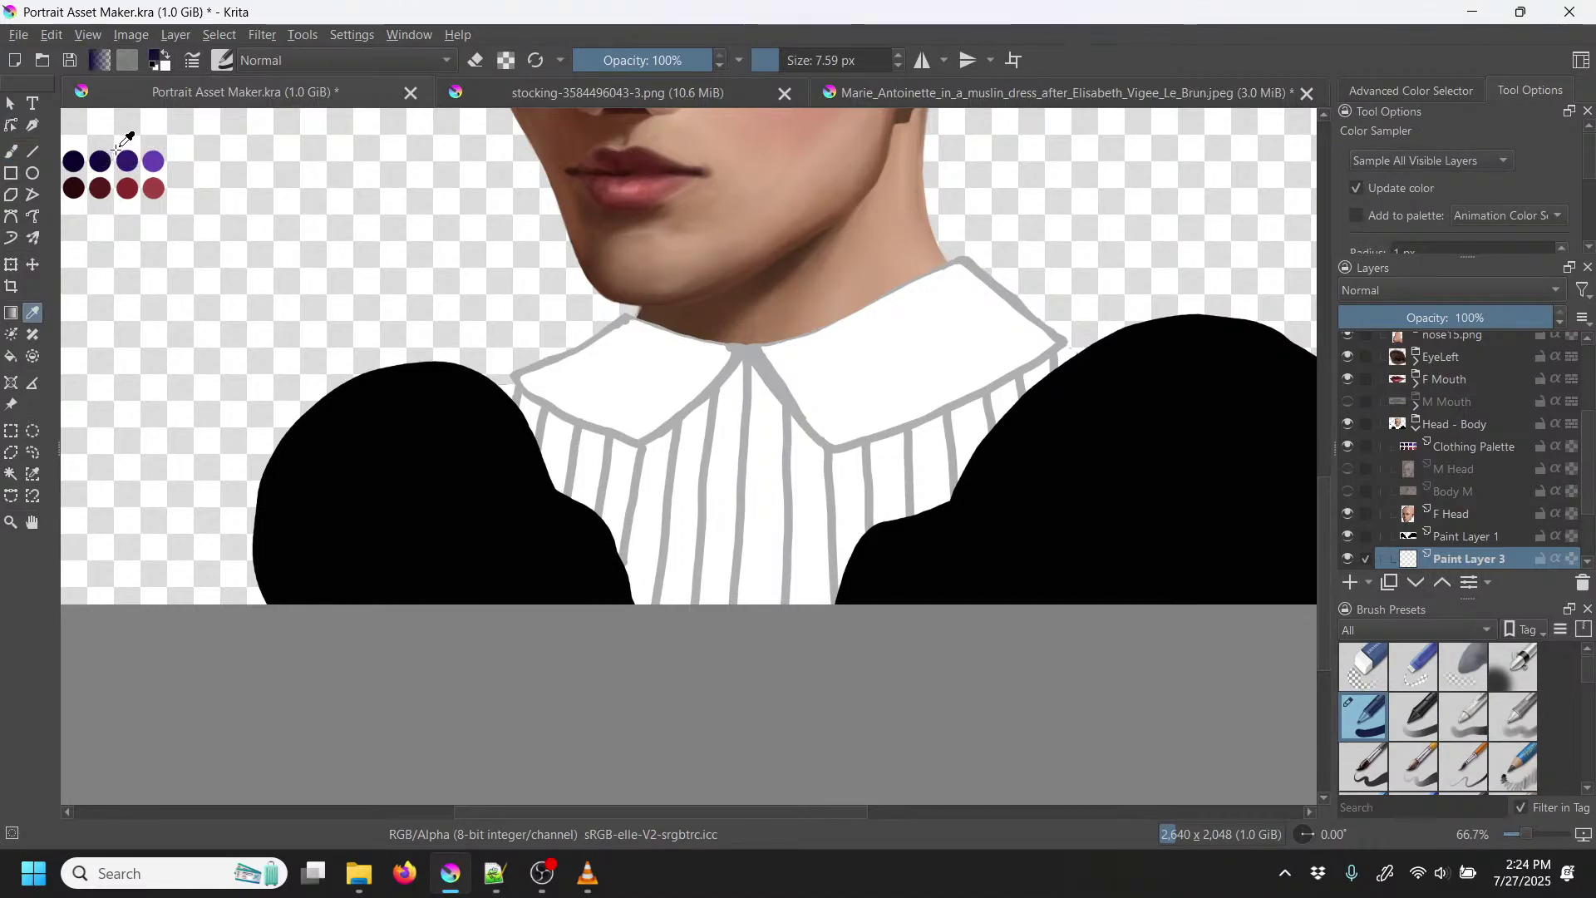
pyautogui.press('b')
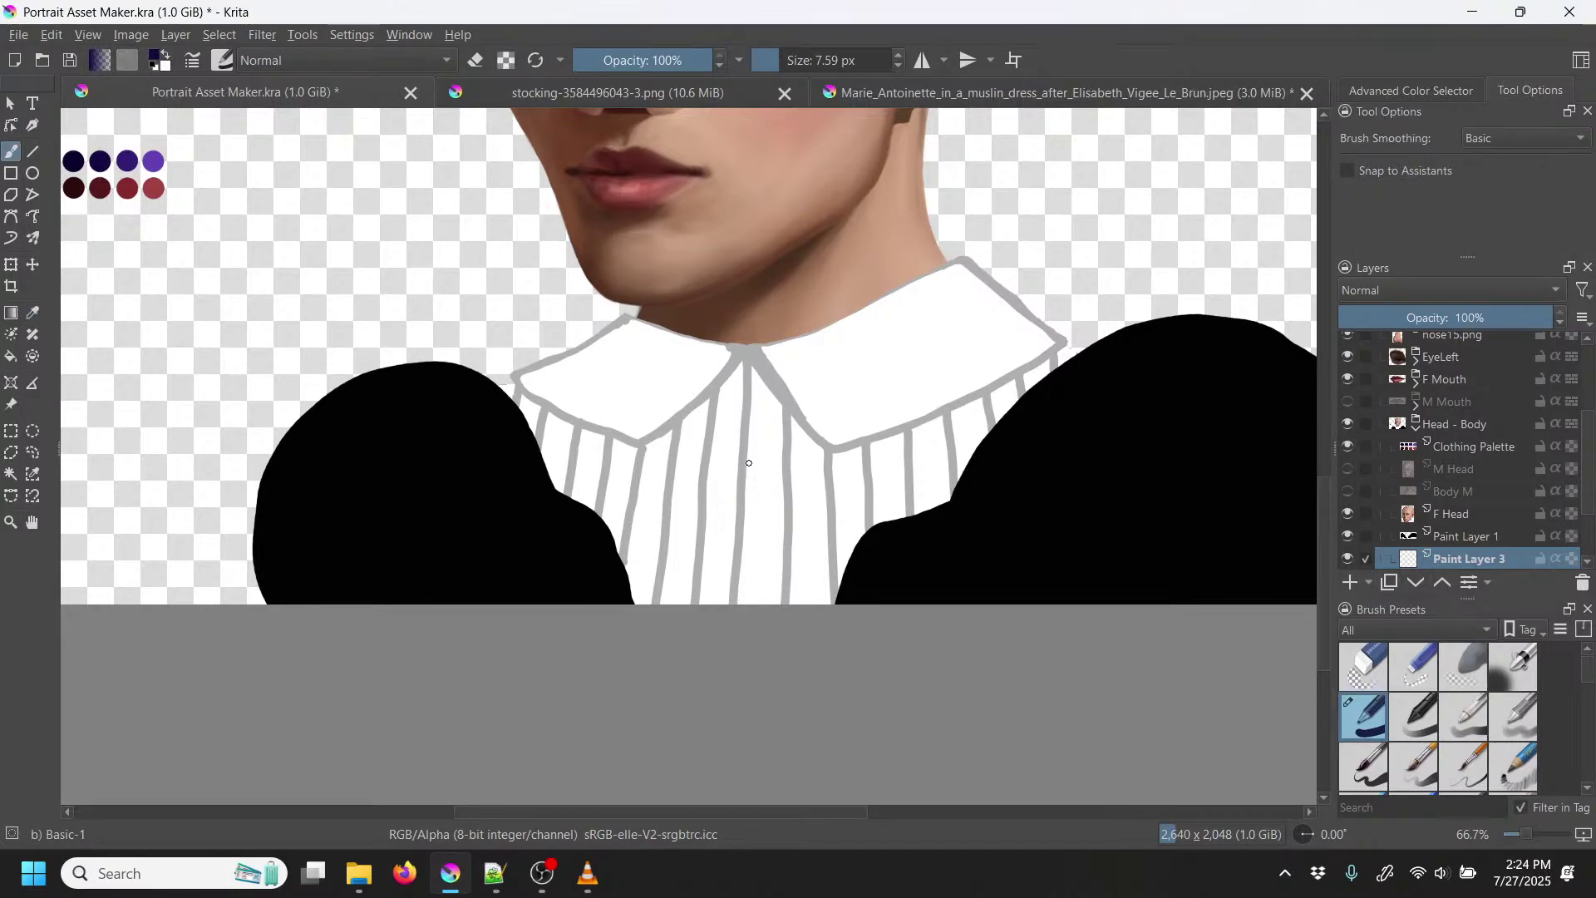
pyautogui.moveTo(746, 463)
pyautogui.mouseDown()
pyautogui.moveTo(823, 541)
pyautogui.moveTo(897, 547)
pyautogui.moveTo(887, 485)
pyautogui.moveTo(832, 463)
pyautogui.mouseUp()
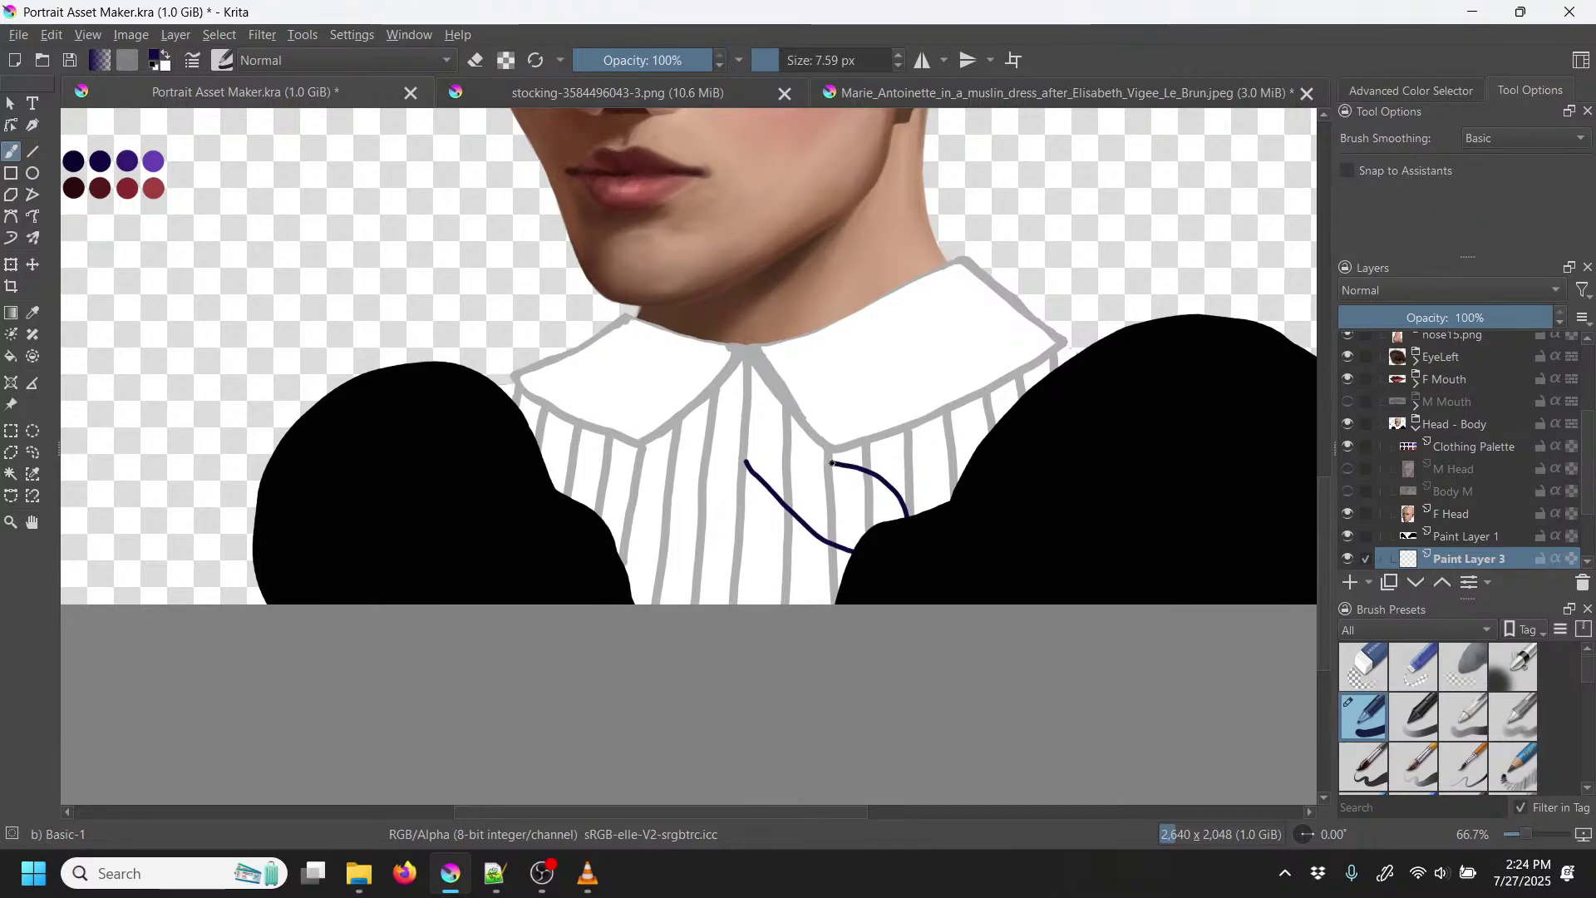
pyautogui.hotkey('ctrl', 'z')
pyautogui.hotkey('ctrl', 'z')
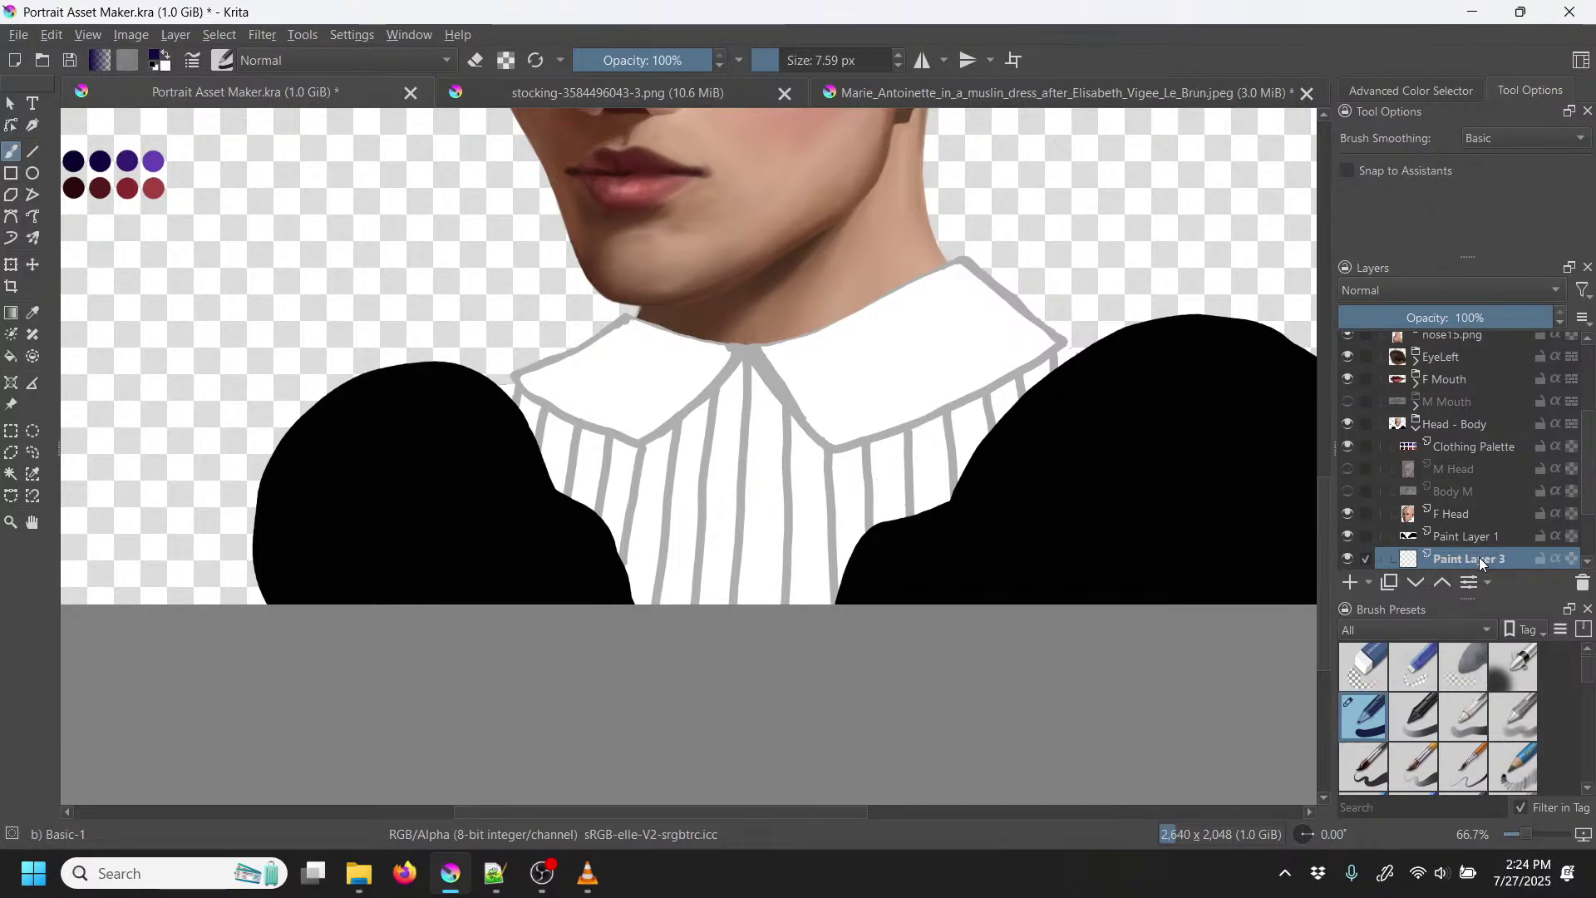
# Step: Move the new layer above the sleeve layer and outline two indigo ribbon bands widening from the shirt's centre line onto each sleeve
pyautogui.moveTo(1480, 545)
pyautogui.mouseDown()
pyautogui.moveTo(1480, 531)
pyautogui.moveTo(1449, 536)
pyautogui.mouseUp()
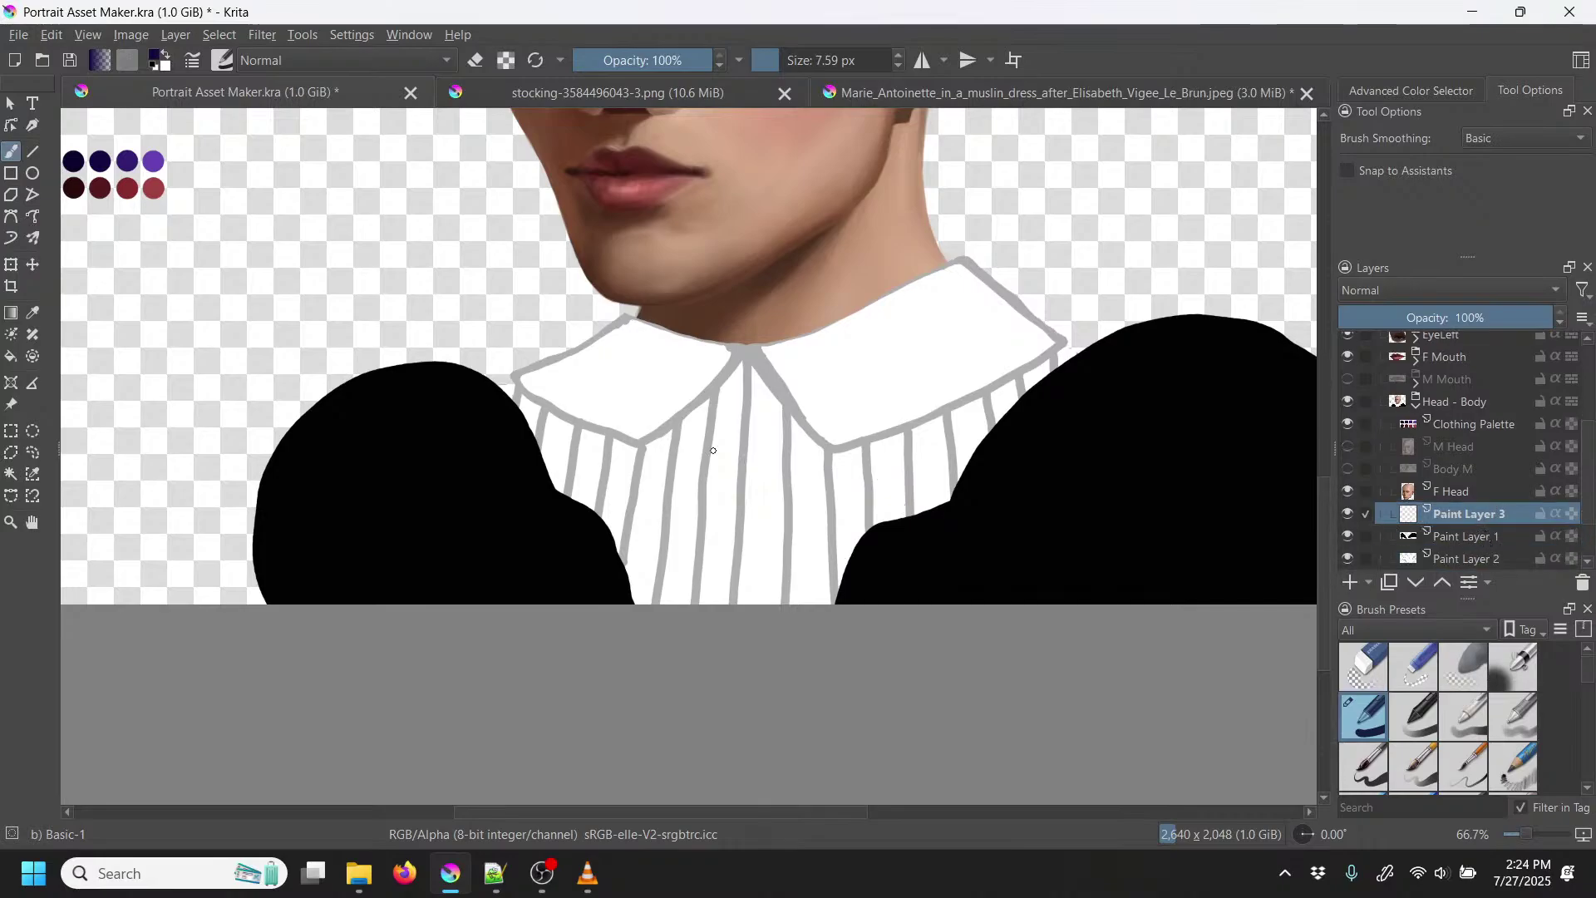
pyautogui.moveTo(747, 453); pyautogui.dragTo(875, 582)
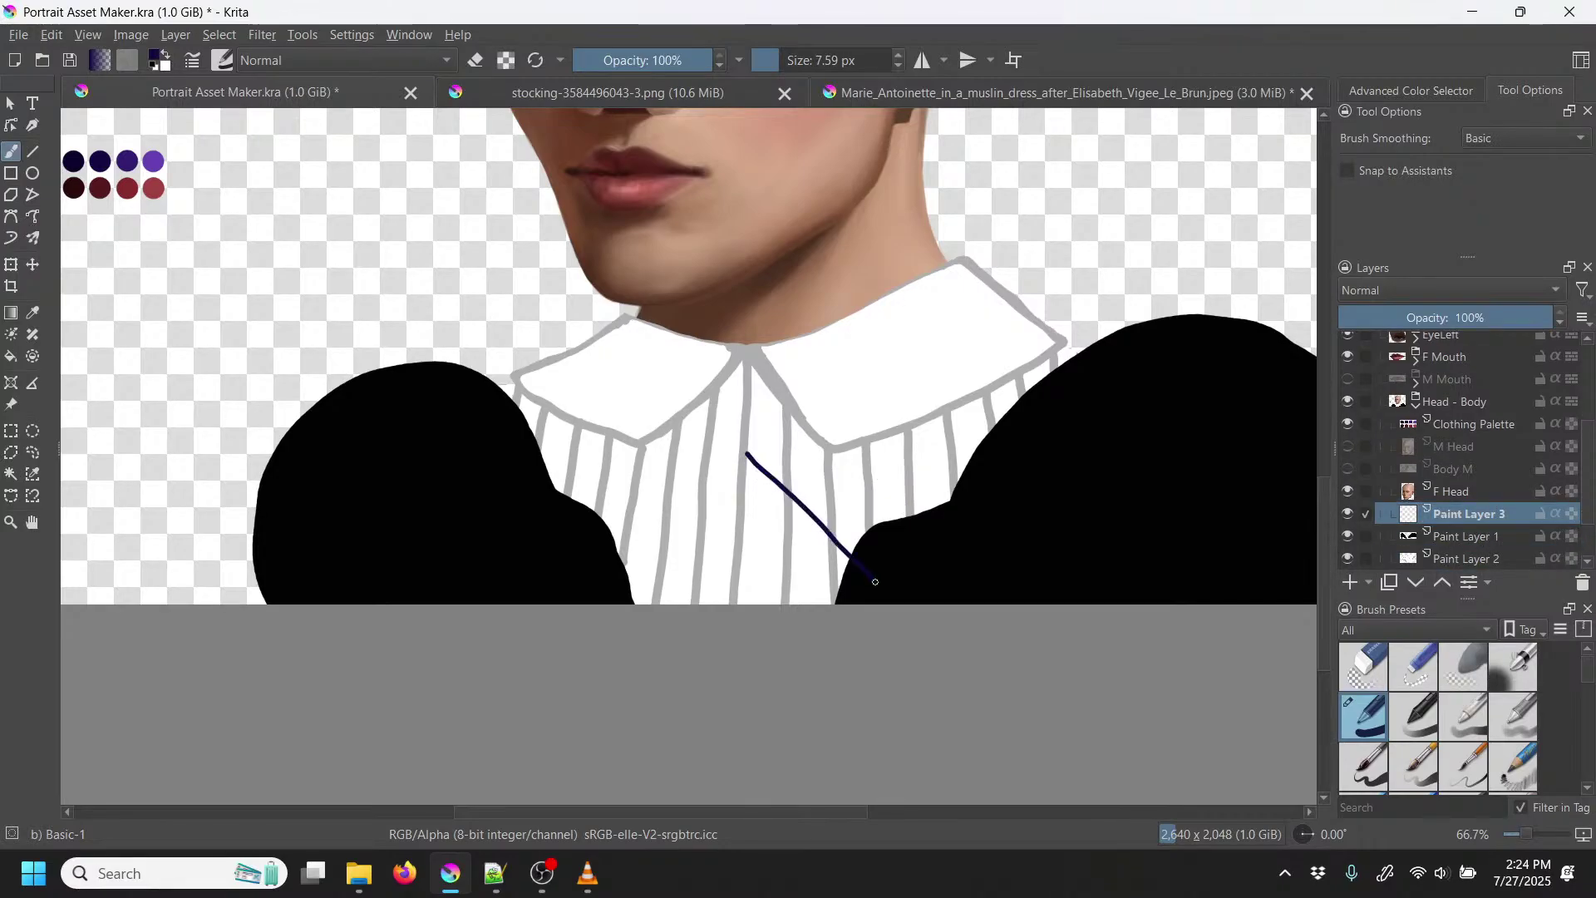
pyautogui.moveTo(851, 507); pyautogui.dragTo(747, 446)
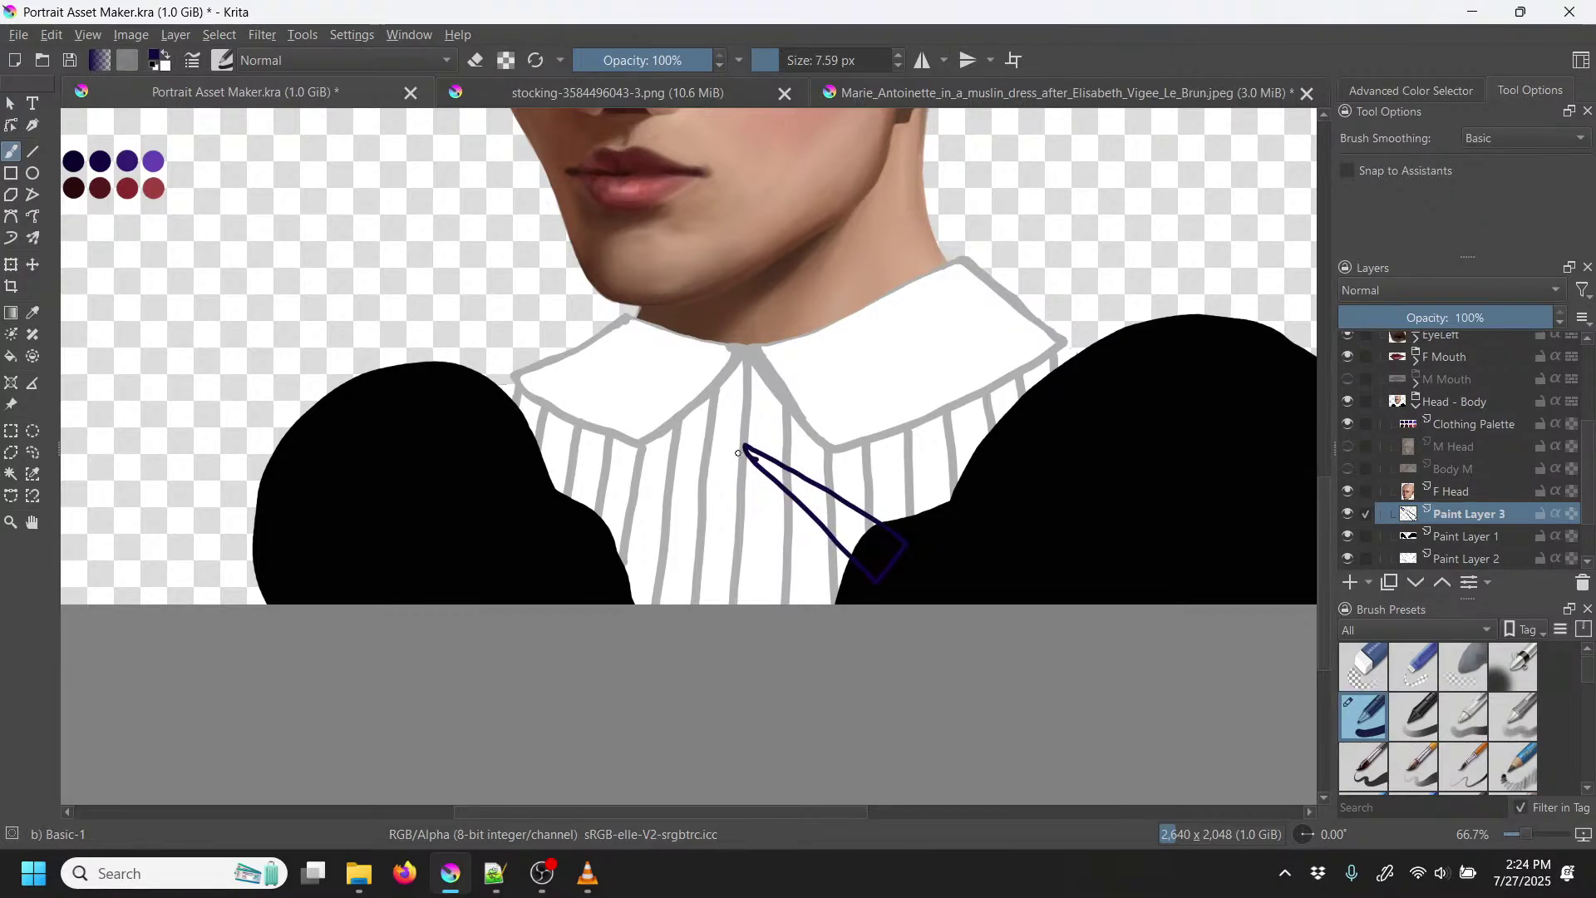
pyautogui.moveTo(739, 452)
pyautogui.mouseDown()
pyautogui.moveTo(611, 575)
pyautogui.moveTo(584, 536)
pyautogui.moveTo(746, 448)
pyautogui.mouseUp()
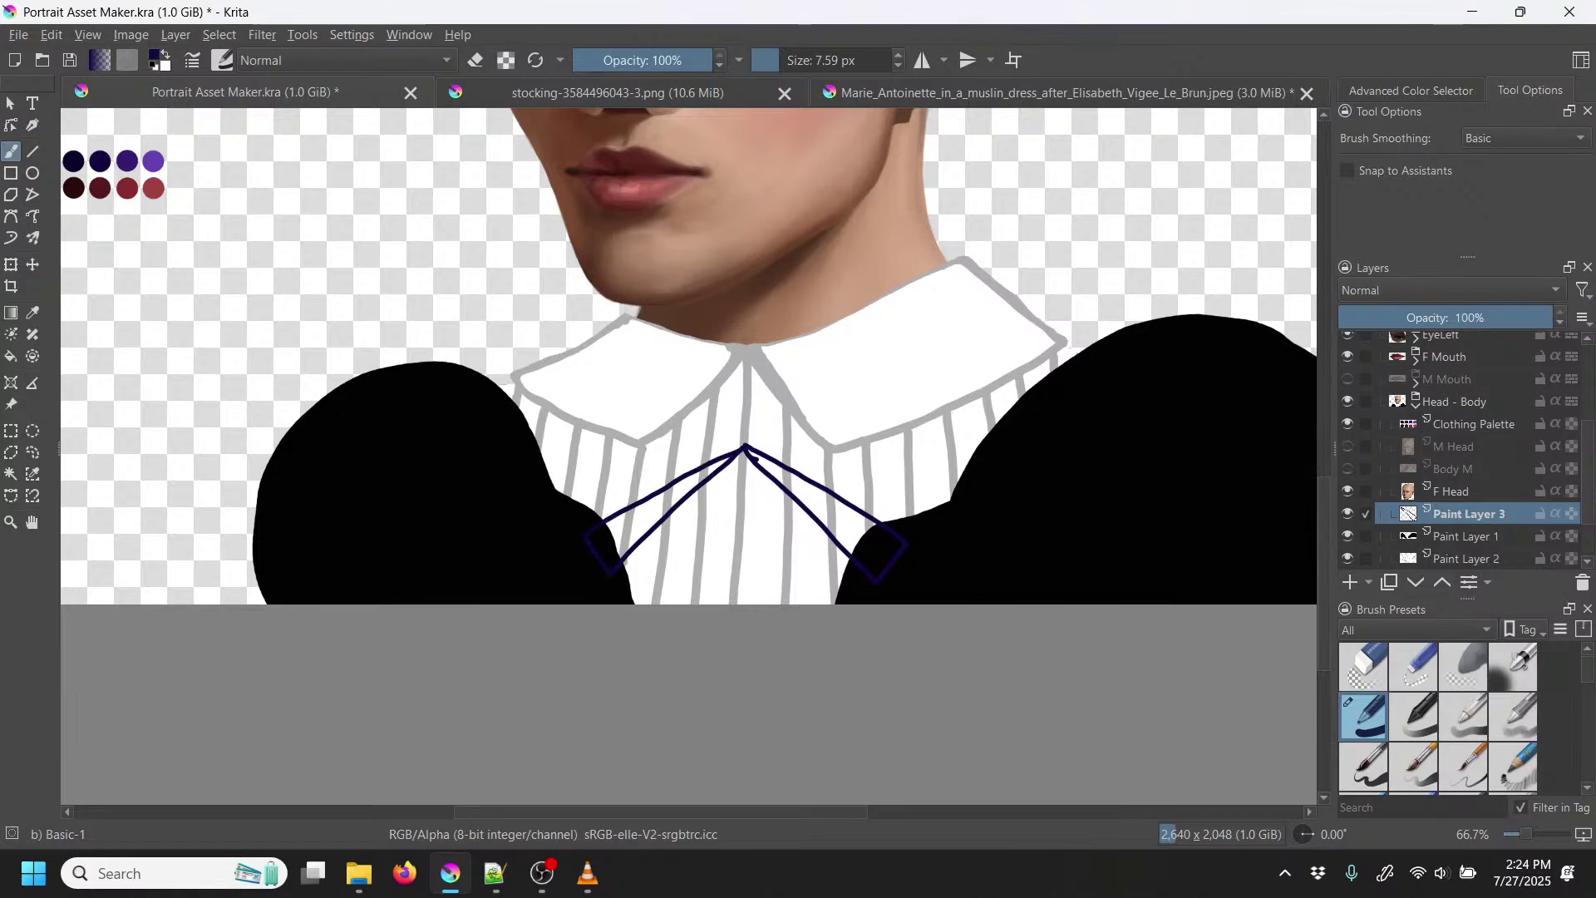
# Step: Fill the inside of both outlined ribbon bands with the same dark indigo
pyautogui.press('+')
pyautogui.press('+')
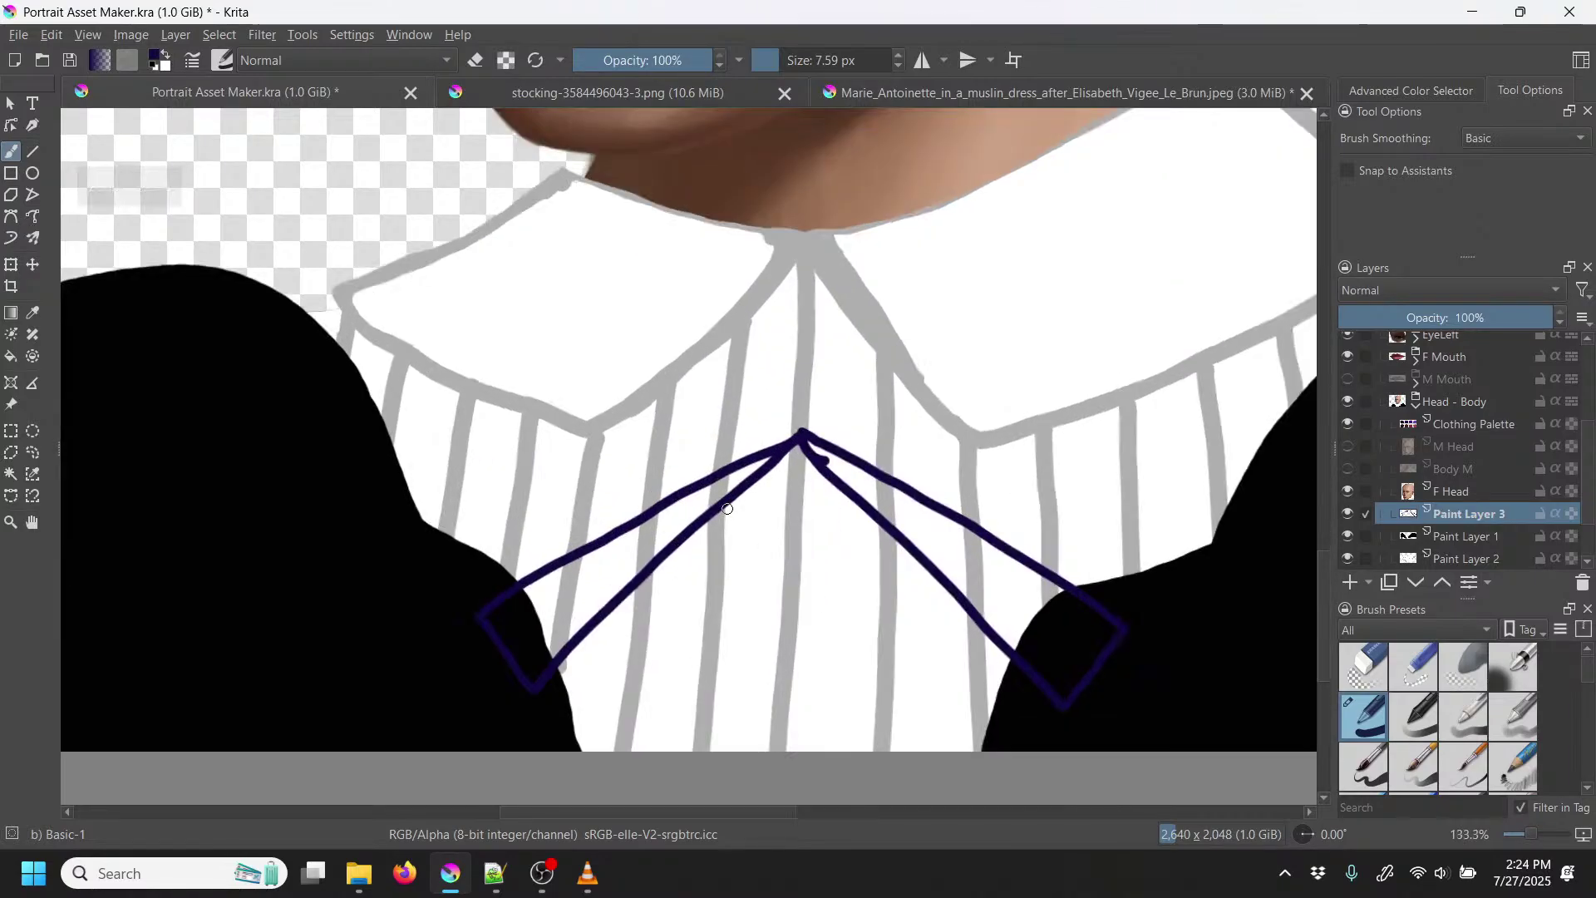
pyautogui.click(13, 359)
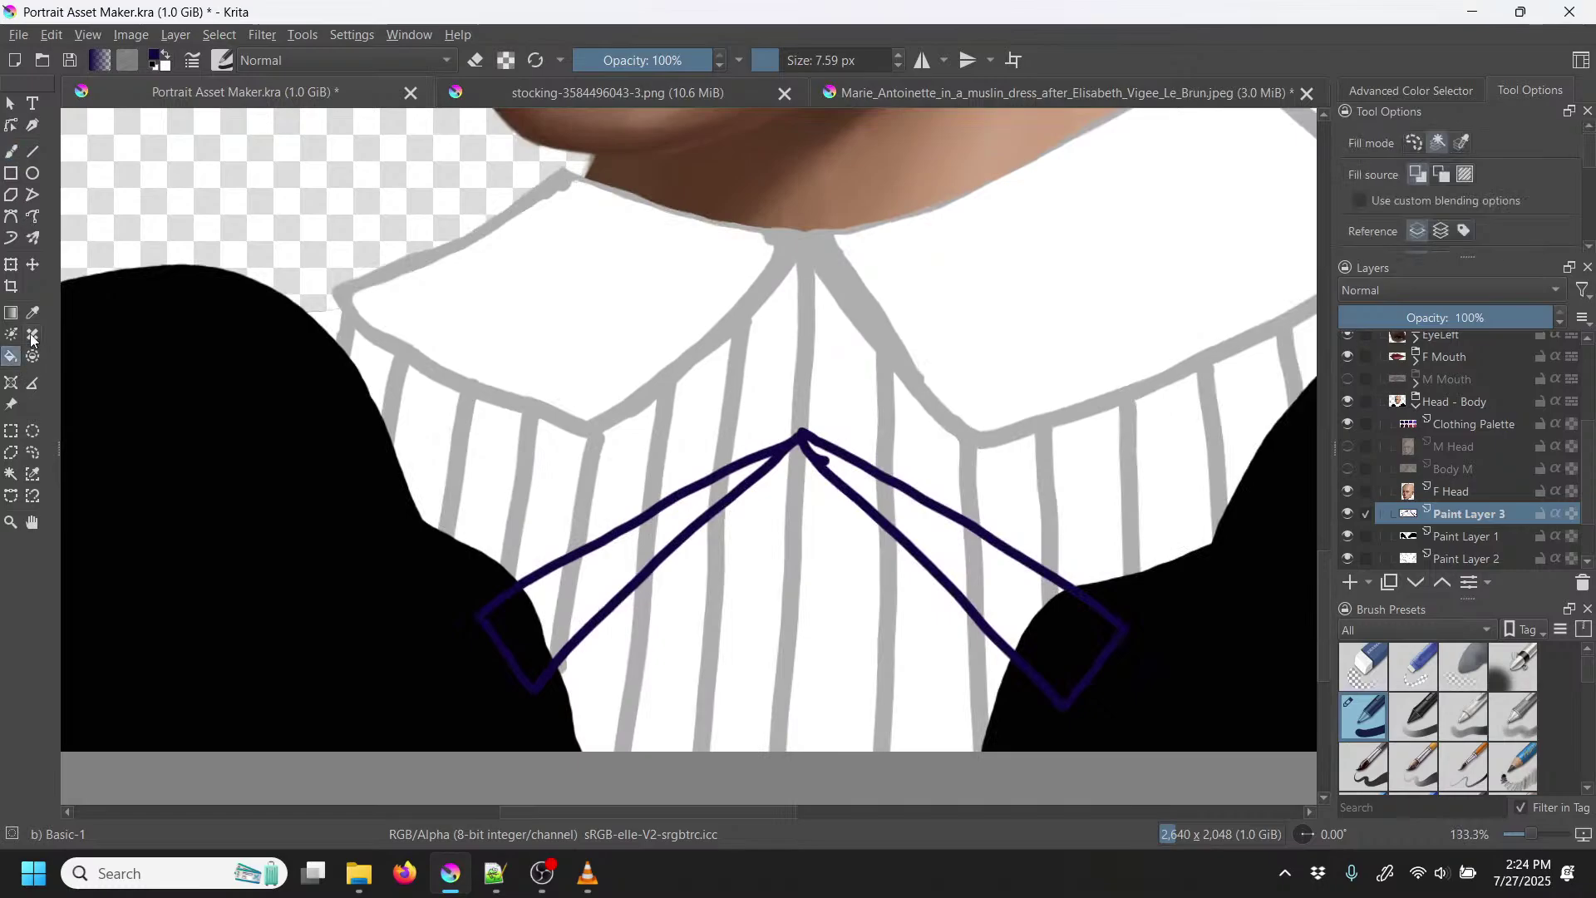
pyautogui.click(936, 530)
pyautogui.click(671, 542)
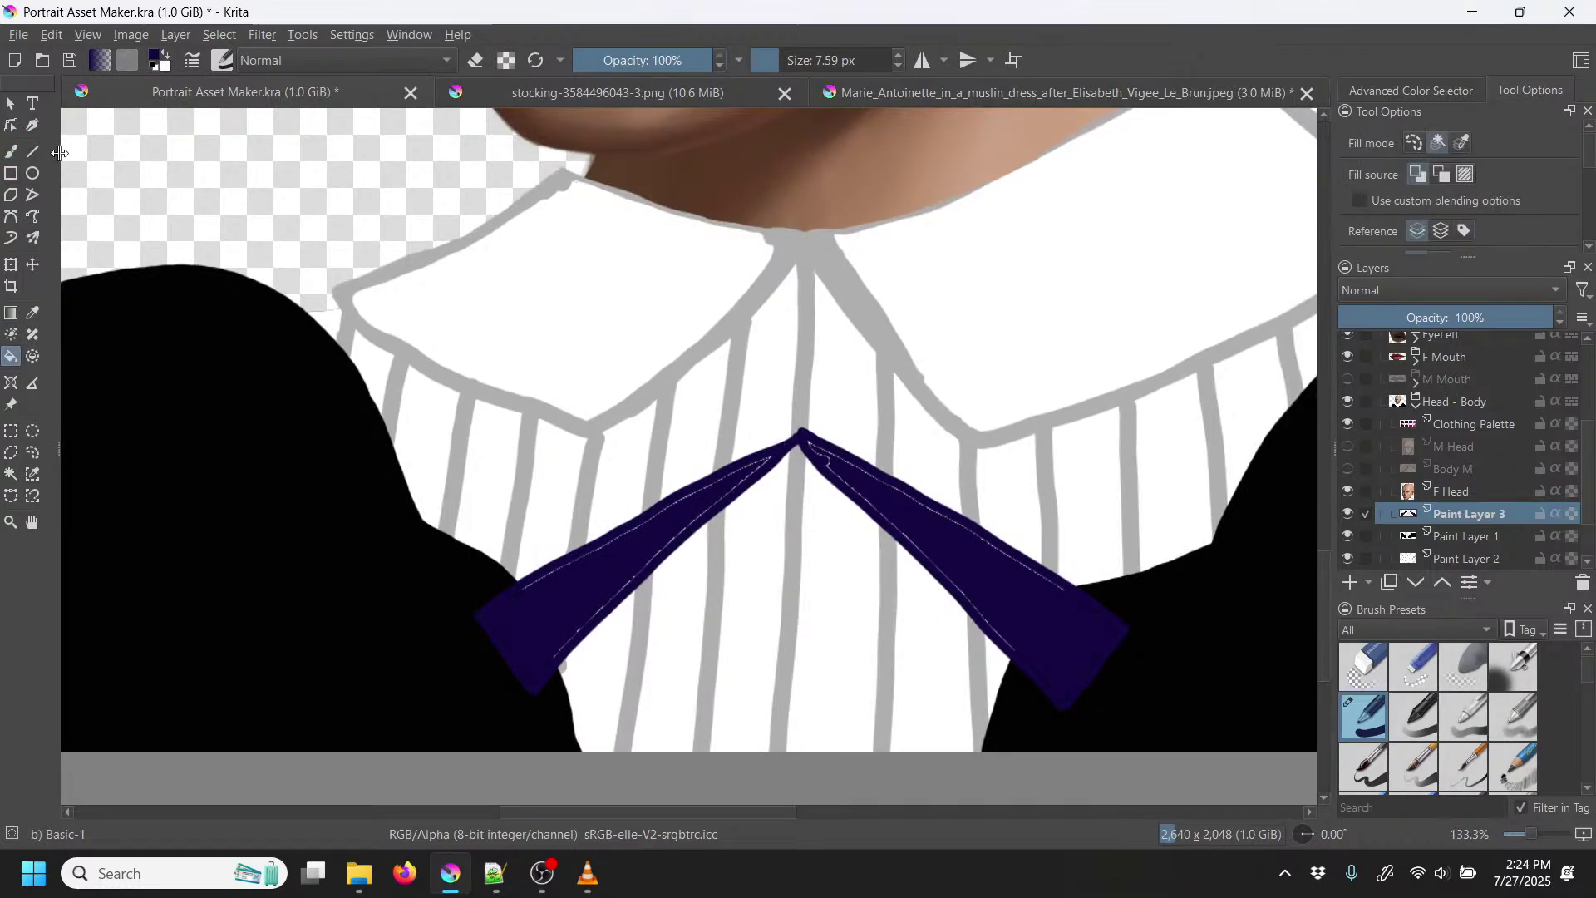
# Step: Cover the unfilled slivers along the inner outlines of both ribbon bands with straight 8.59 px indigo strokes, using the Line tool
pyautogui.click(34, 151)
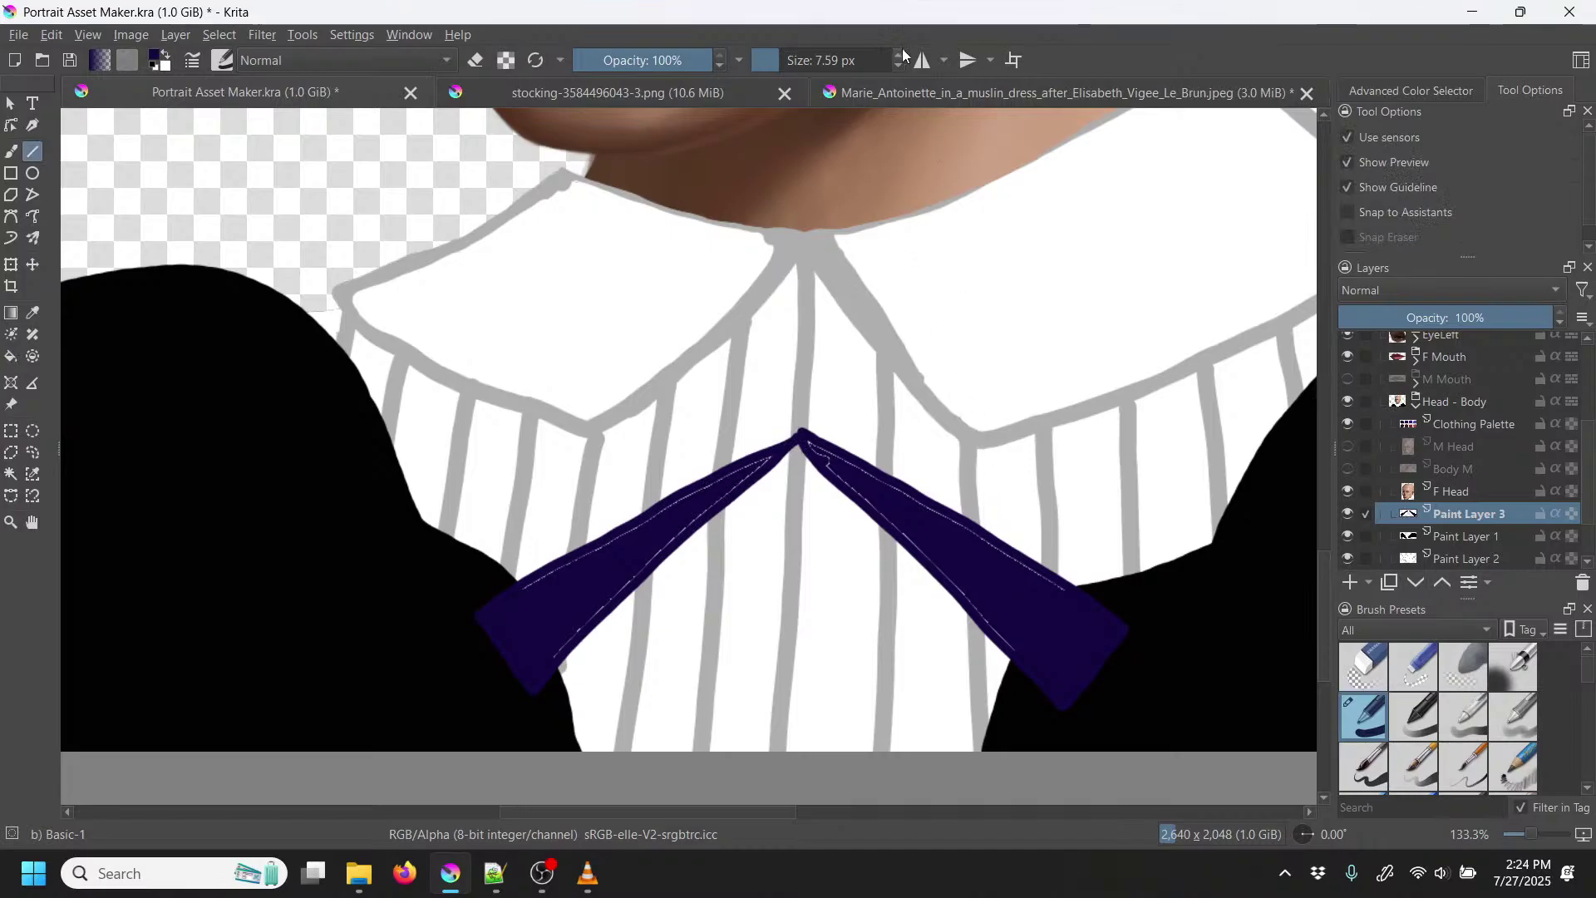
pyautogui.click(899, 53)
pyautogui.moveTo(1115, 627)
pyautogui.mouseDown()
pyautogui.moveTo(807, 439)
pyautogui.moveTo(914, 495)
pyautogui.moveTo(884, 456)
pyautogui.moveTo(812, 452)
pyautogui.moveTo(1045, 678)
pyautogui.mouseUp()
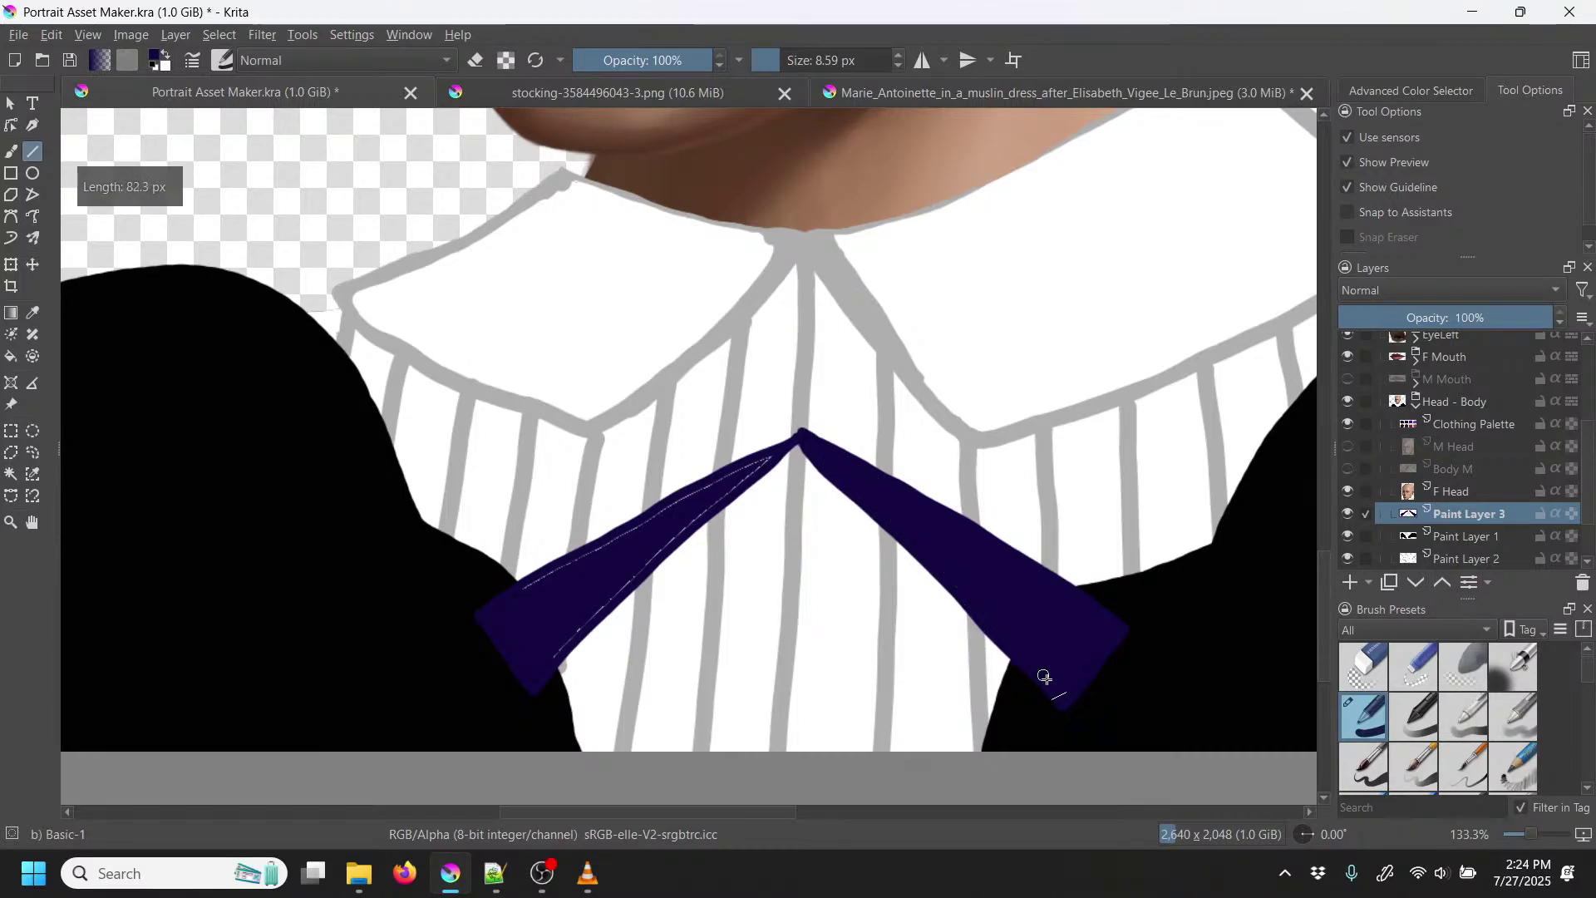
pyautogui.moveTo(977, 625); pyautogui.dragTo(980, 628)
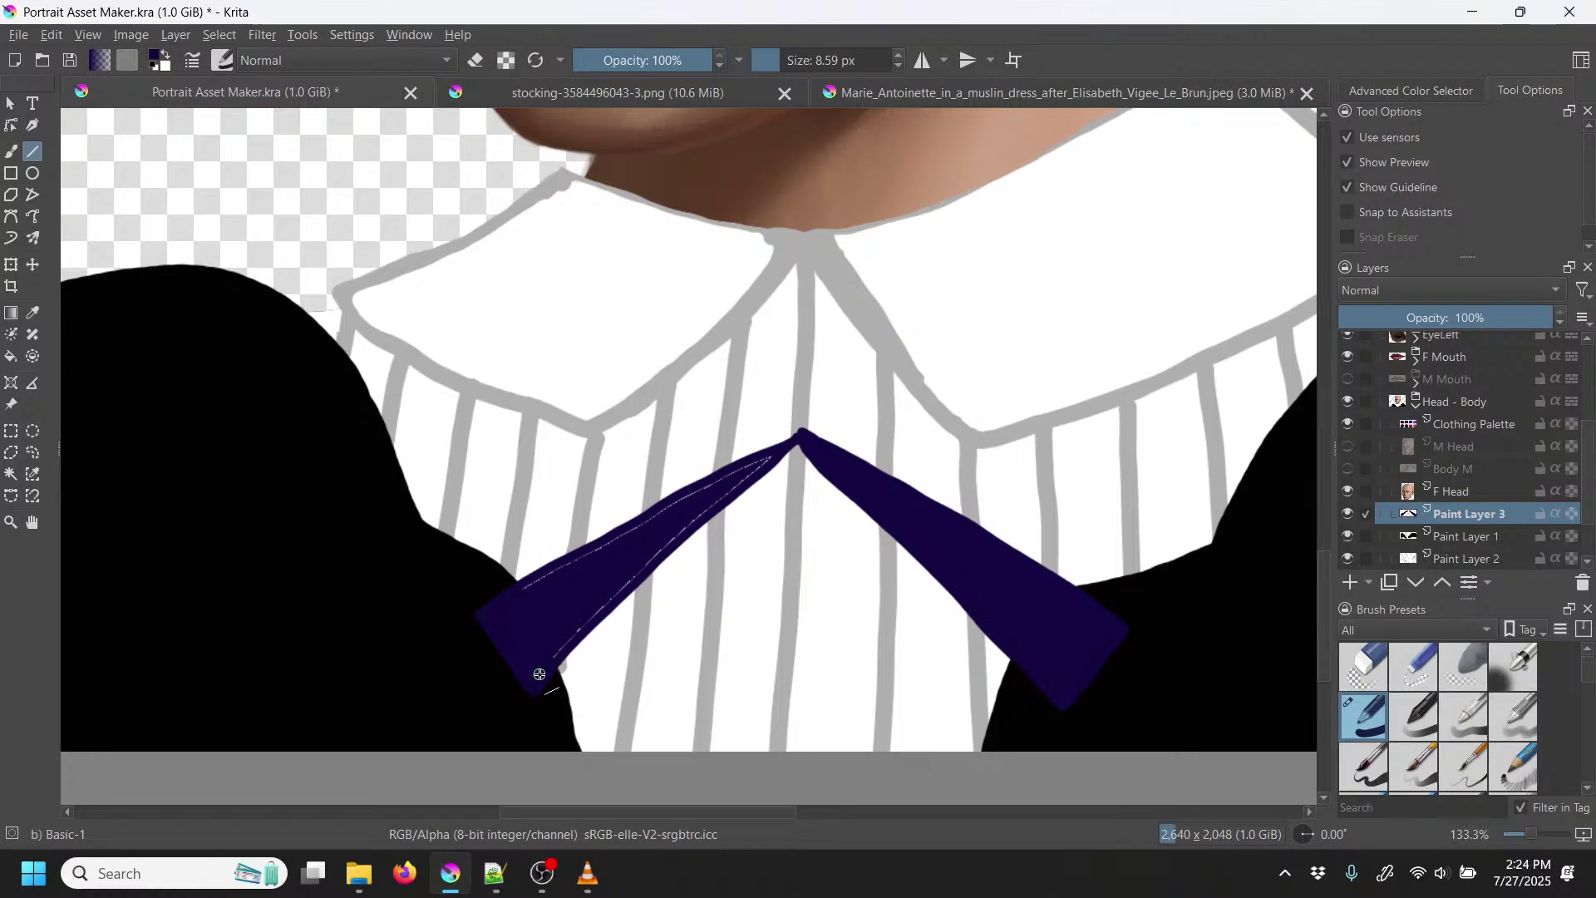
pyautogui.moveTo(539, 672); pyautogui.dragTo(653, 559)
pyautogui.moveTo(640, 573); pyautogui.dragTo(714, 505)
pyautogui.moveTo(772, 456); pyautogui.dragTo(527, 586)
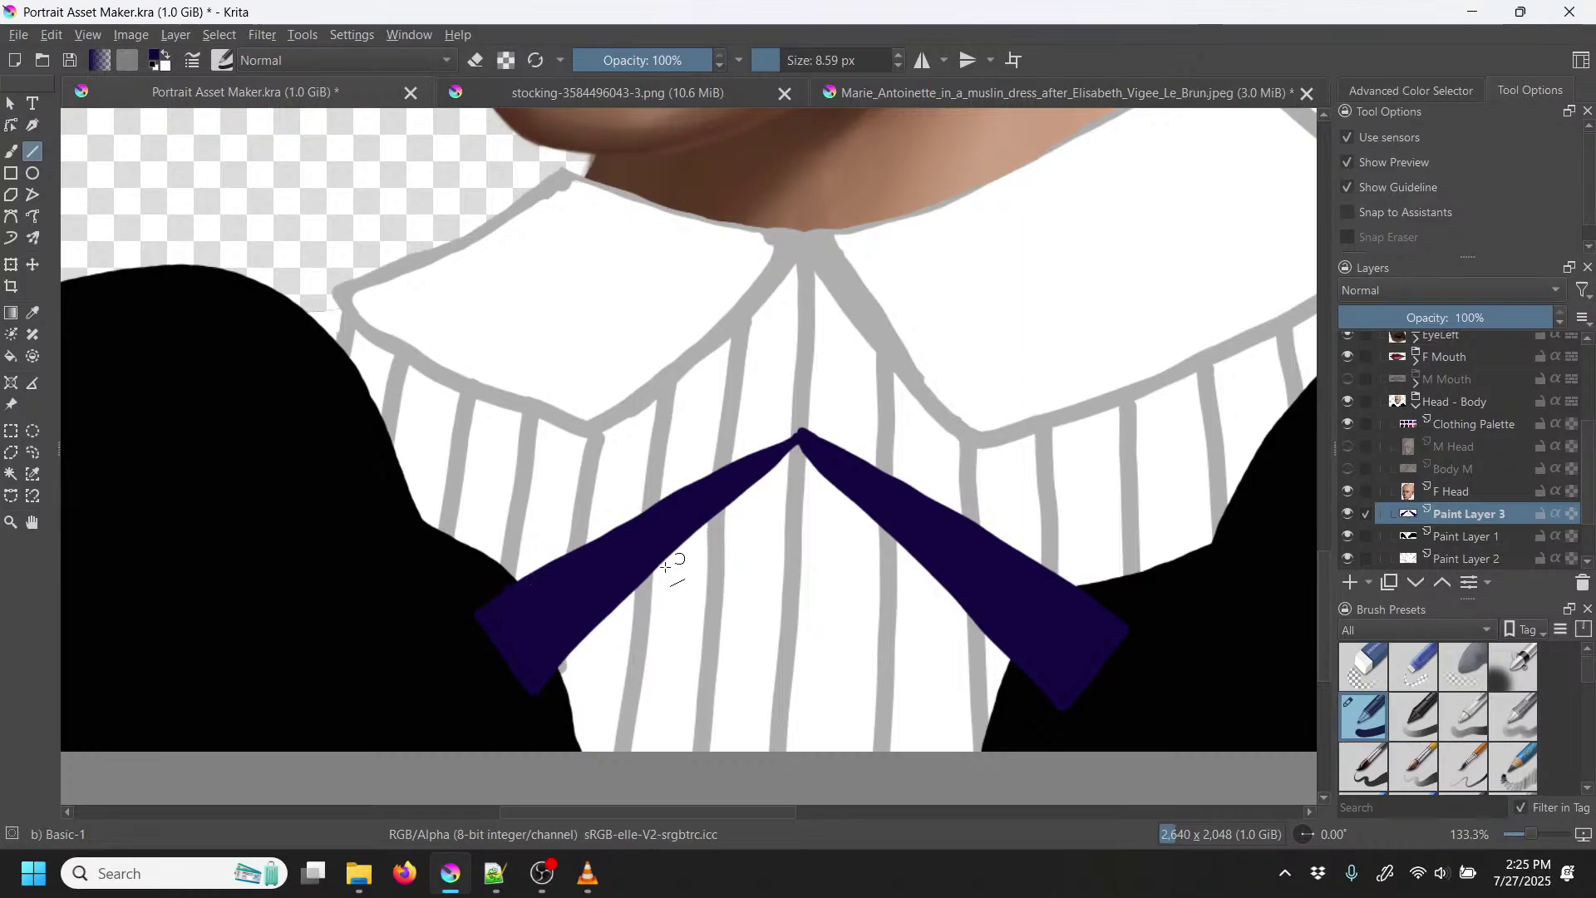
# Step: Straighten the edges of both ribbon bands with further indigo lines, and return to the Freehand Brush with the whole bust in view
pyautogui.moveTo(573, 637); pyautogui.dragTo(747, 483)
pyautogui.moveTo(565, 569); pyautogui.dragTo(799, 430)
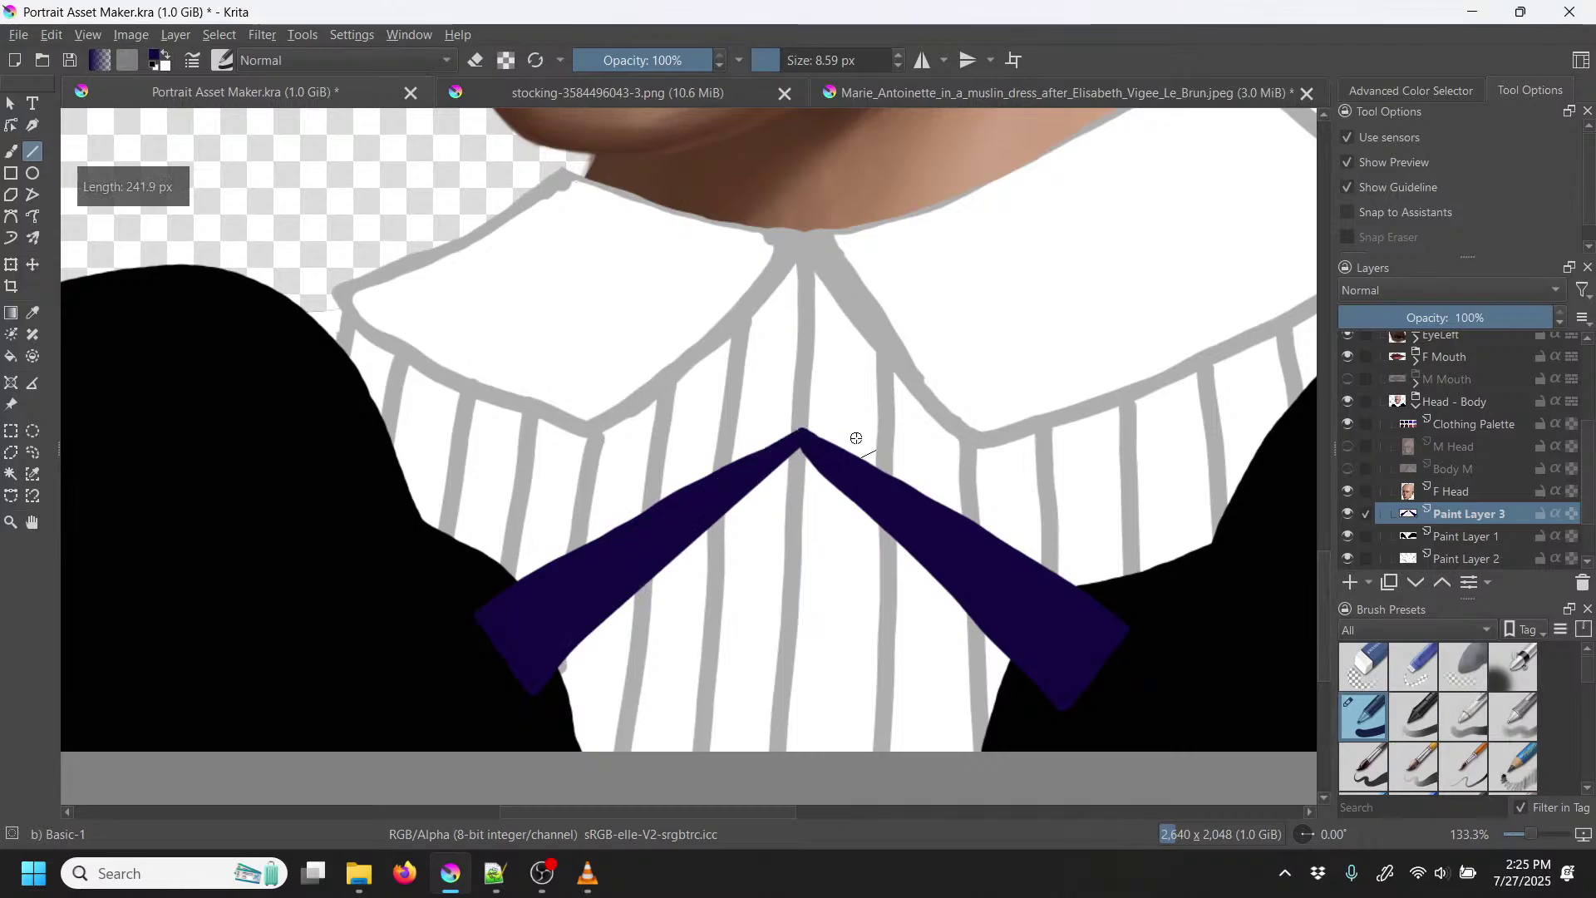
pyautogui.moveTo(1049, 687); pyautogui.dragTo(832, 477)
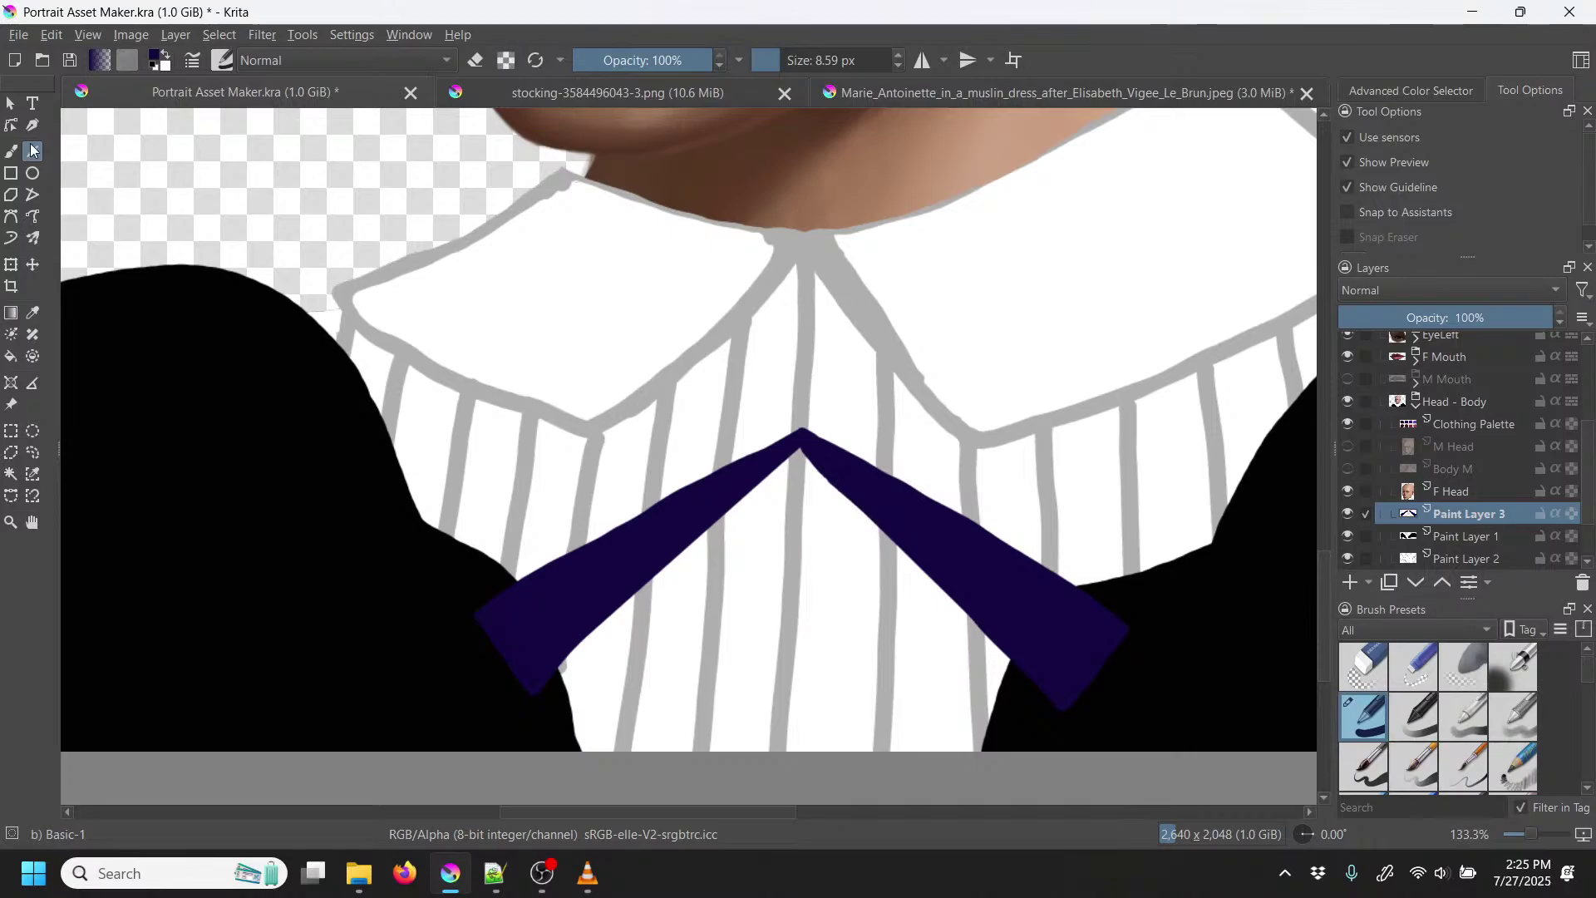
pyautogui.click(13, 147)
pyautogui.press('-')
pyautogui.press('-')
pyautogui.press('-')
pyautogui.press('-')
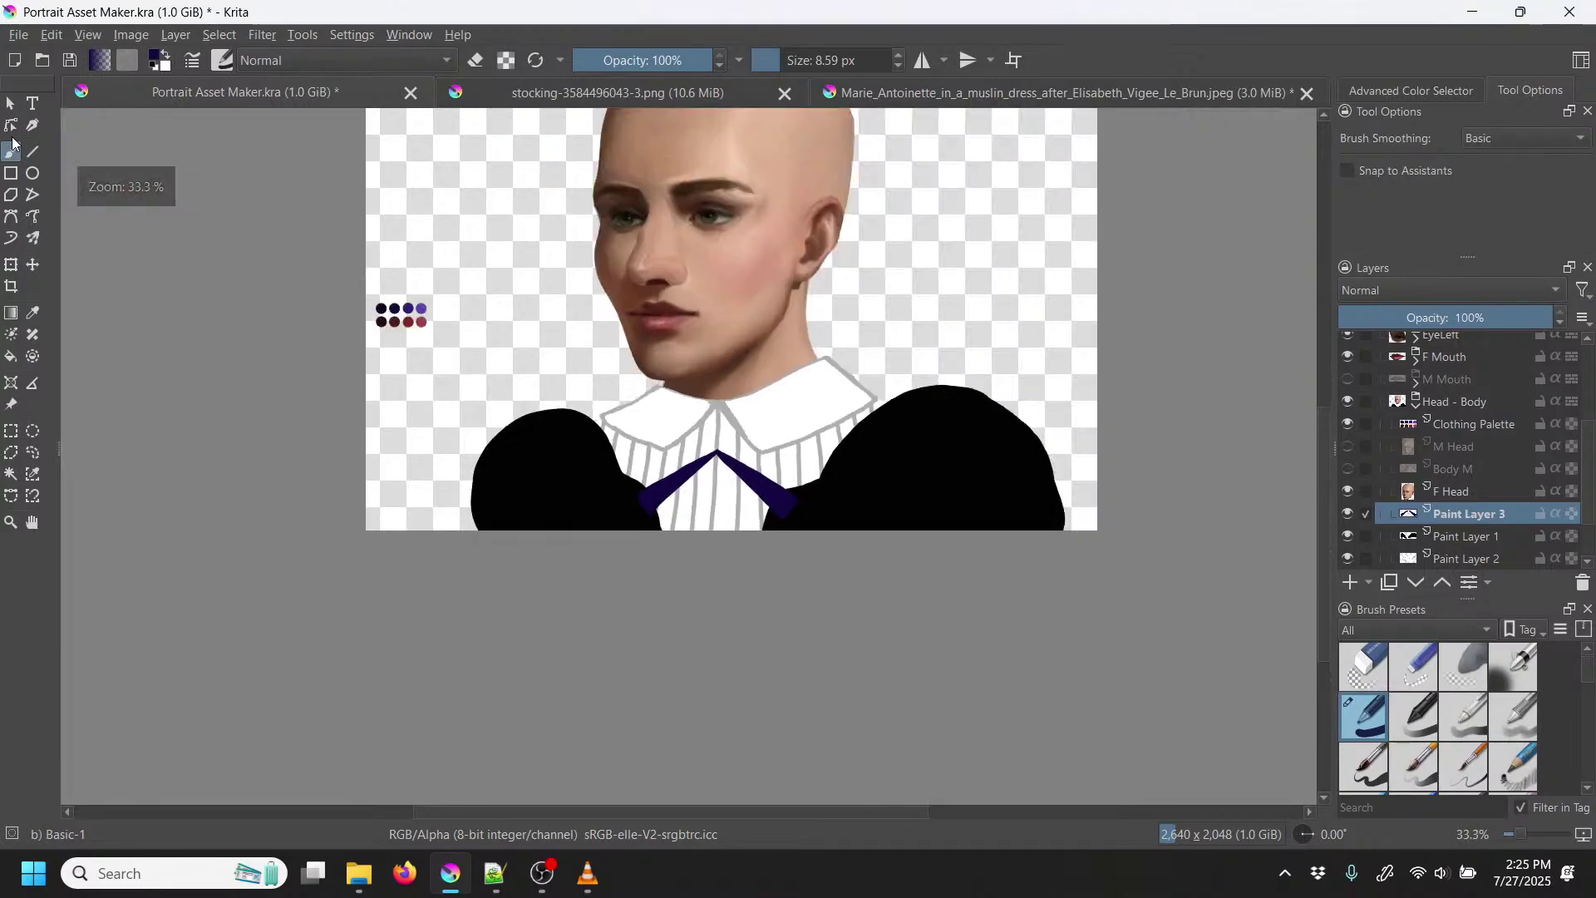
# Step: Save the portrait file and add a new paint layer directly above the ribbon layer
pyautogui.click(72, 59)
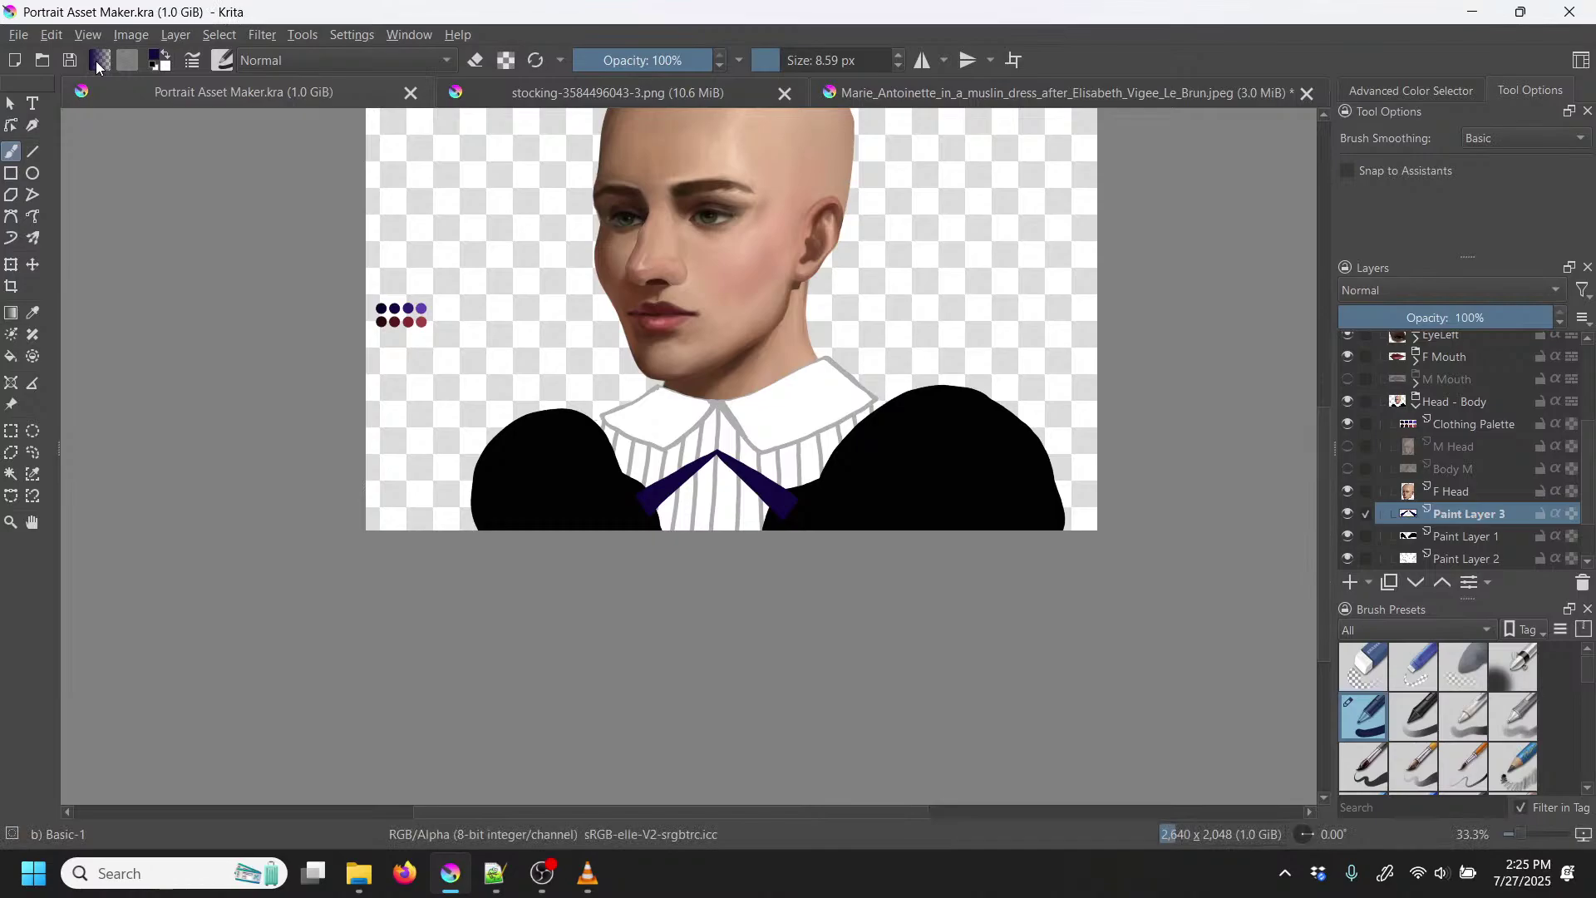
pyautogui.hotkey('ctrl', '+')
pyautogui.hotkey('ctrl', '+')
pyautogui.hotkey('ctrl', '+')
pyautogui.hotkey('ctrl', '+')
pyautogui.hotkey('ctrl', '+')
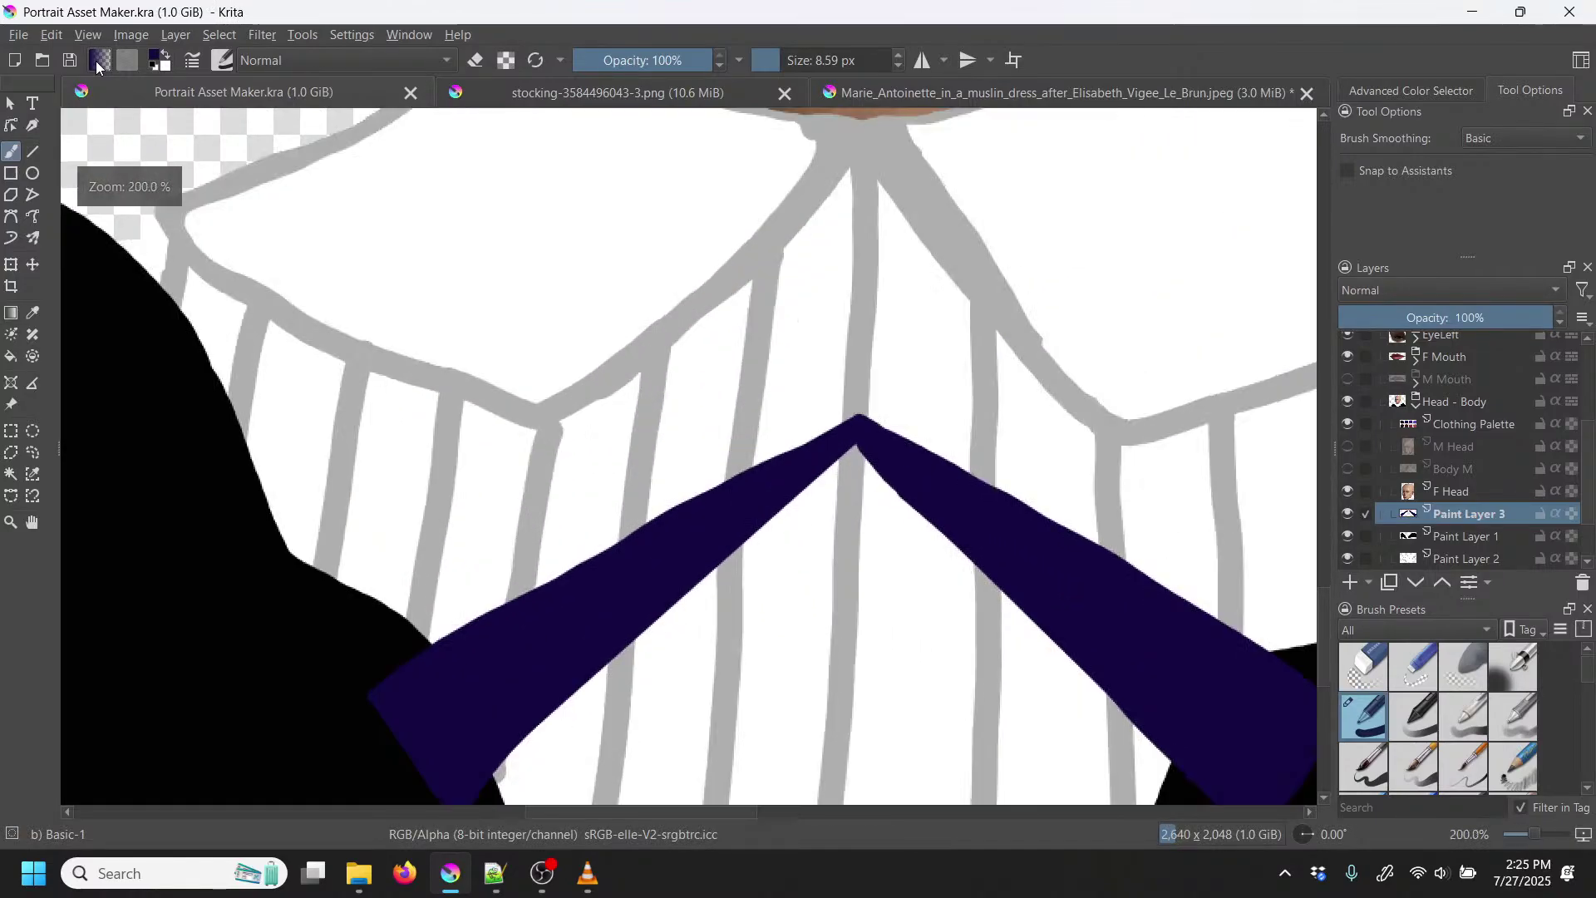
pyautogui.hscroll(5, 1097, 470)
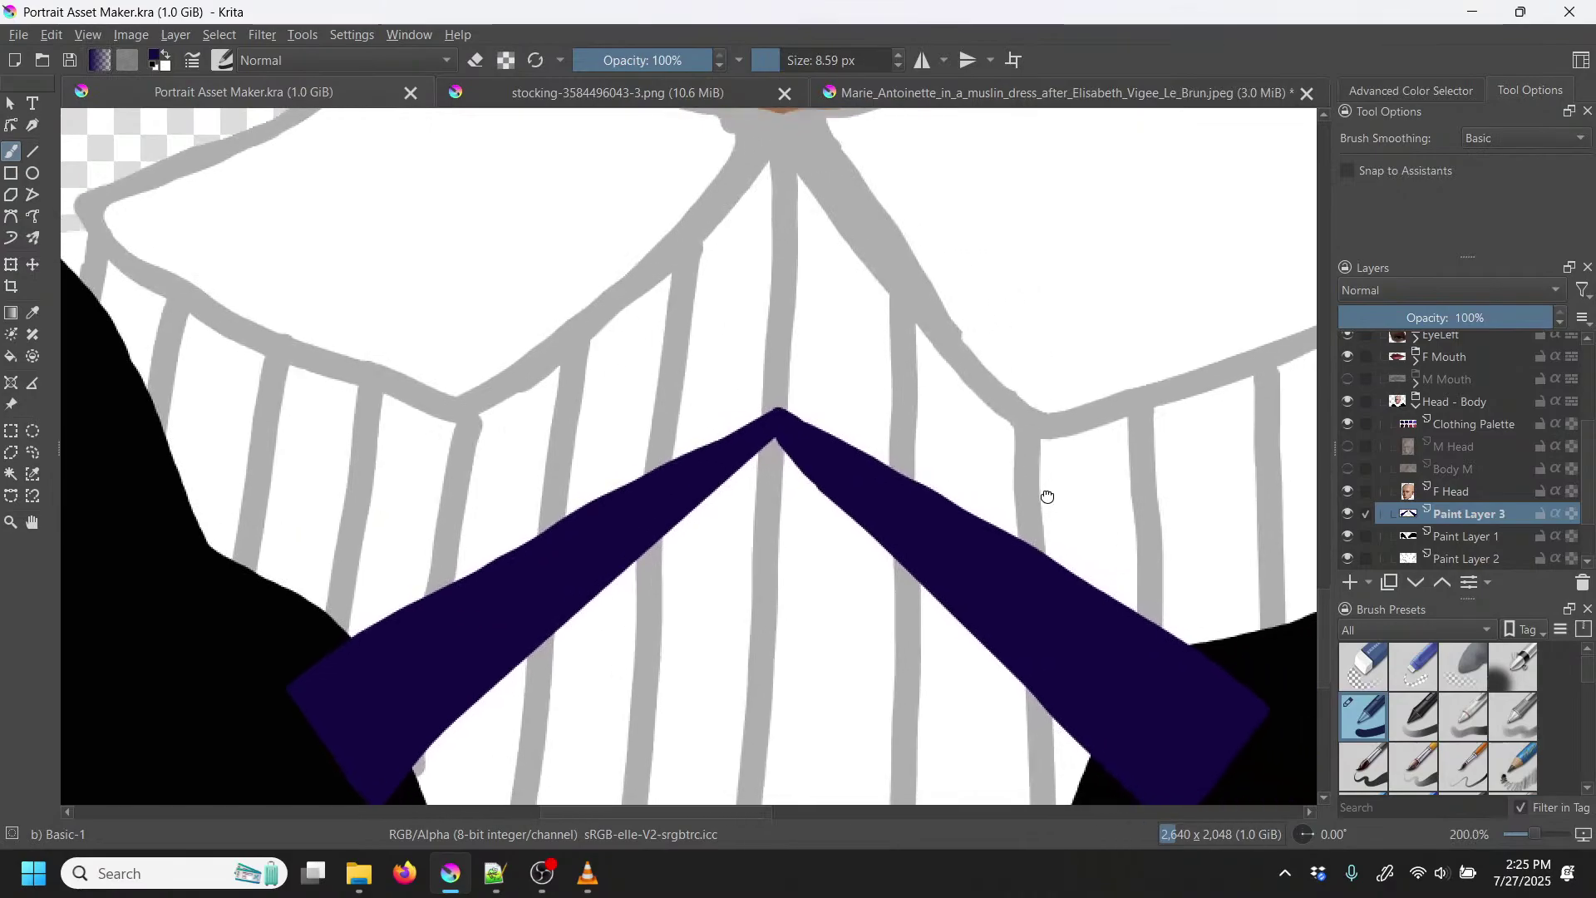
pyautogui.scroll(-2, 1044, 499)
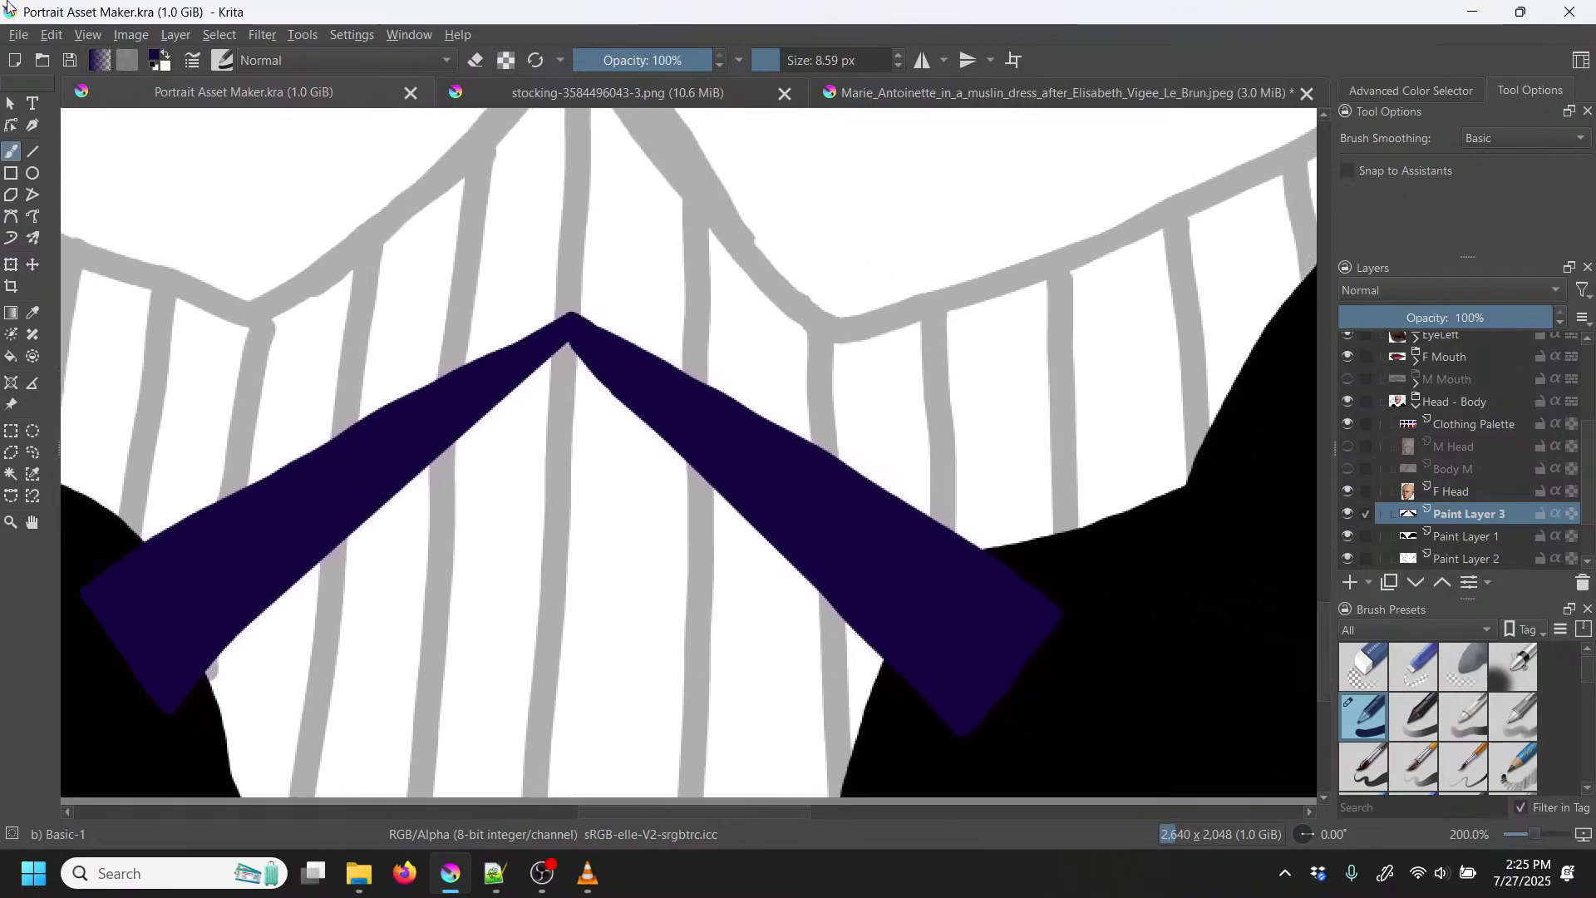
pyautogui.click(1351, 583)
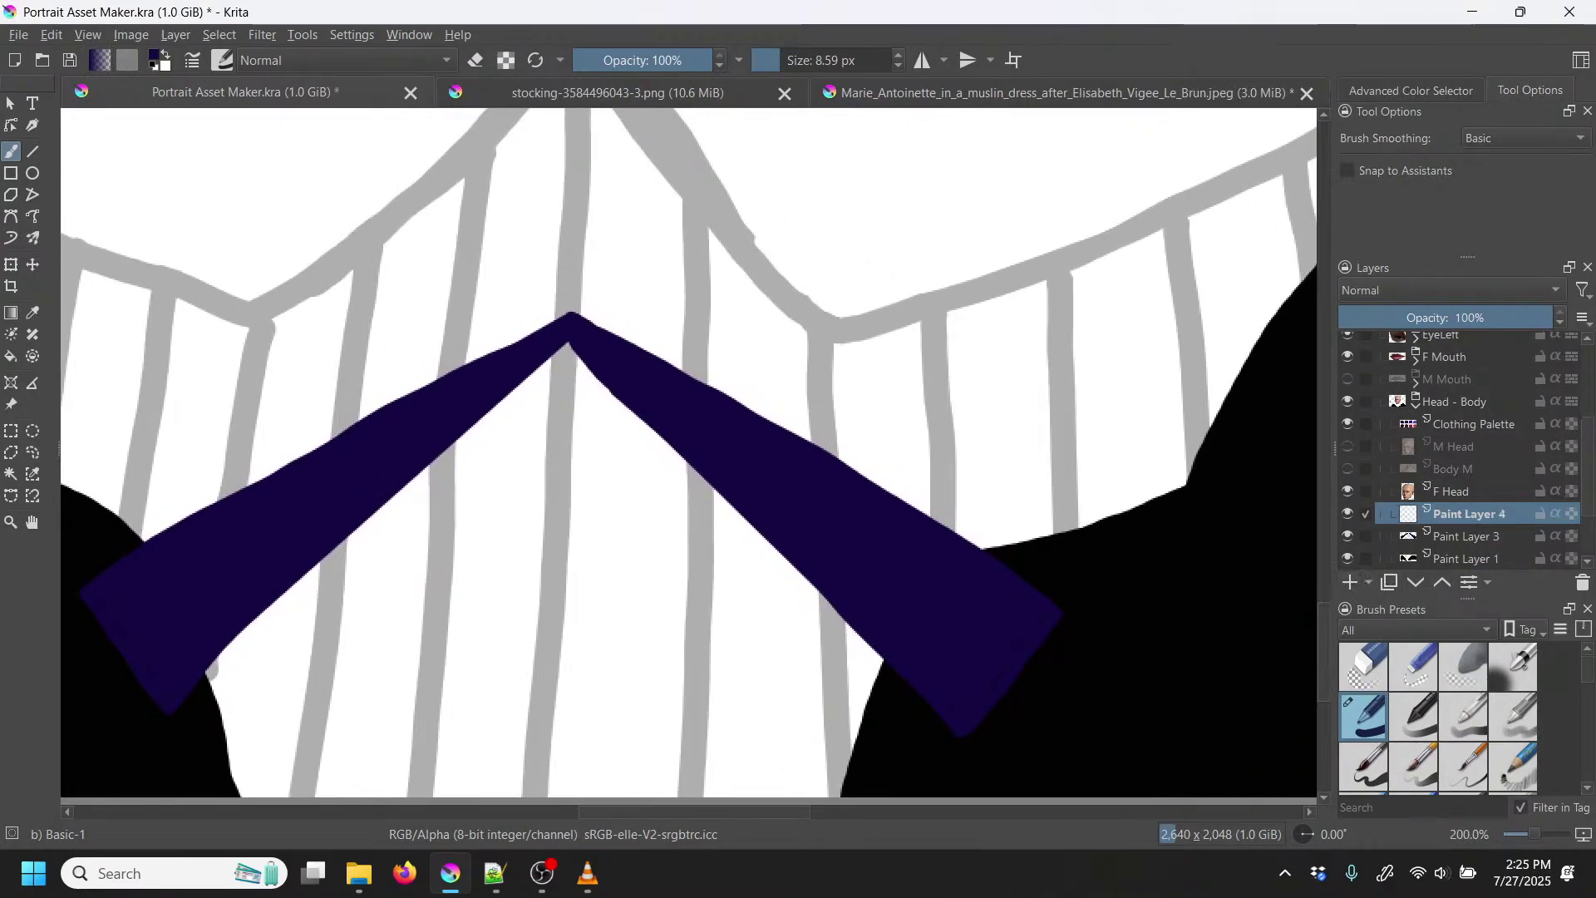
# Step: Sample a lighter purple from the clothing palette swatches and choose the Basic-5 Size Opacity preset for the Freehand Brush
pyautogui.moveTo(257, 277); pyautogui.dragTo(1197, 546)
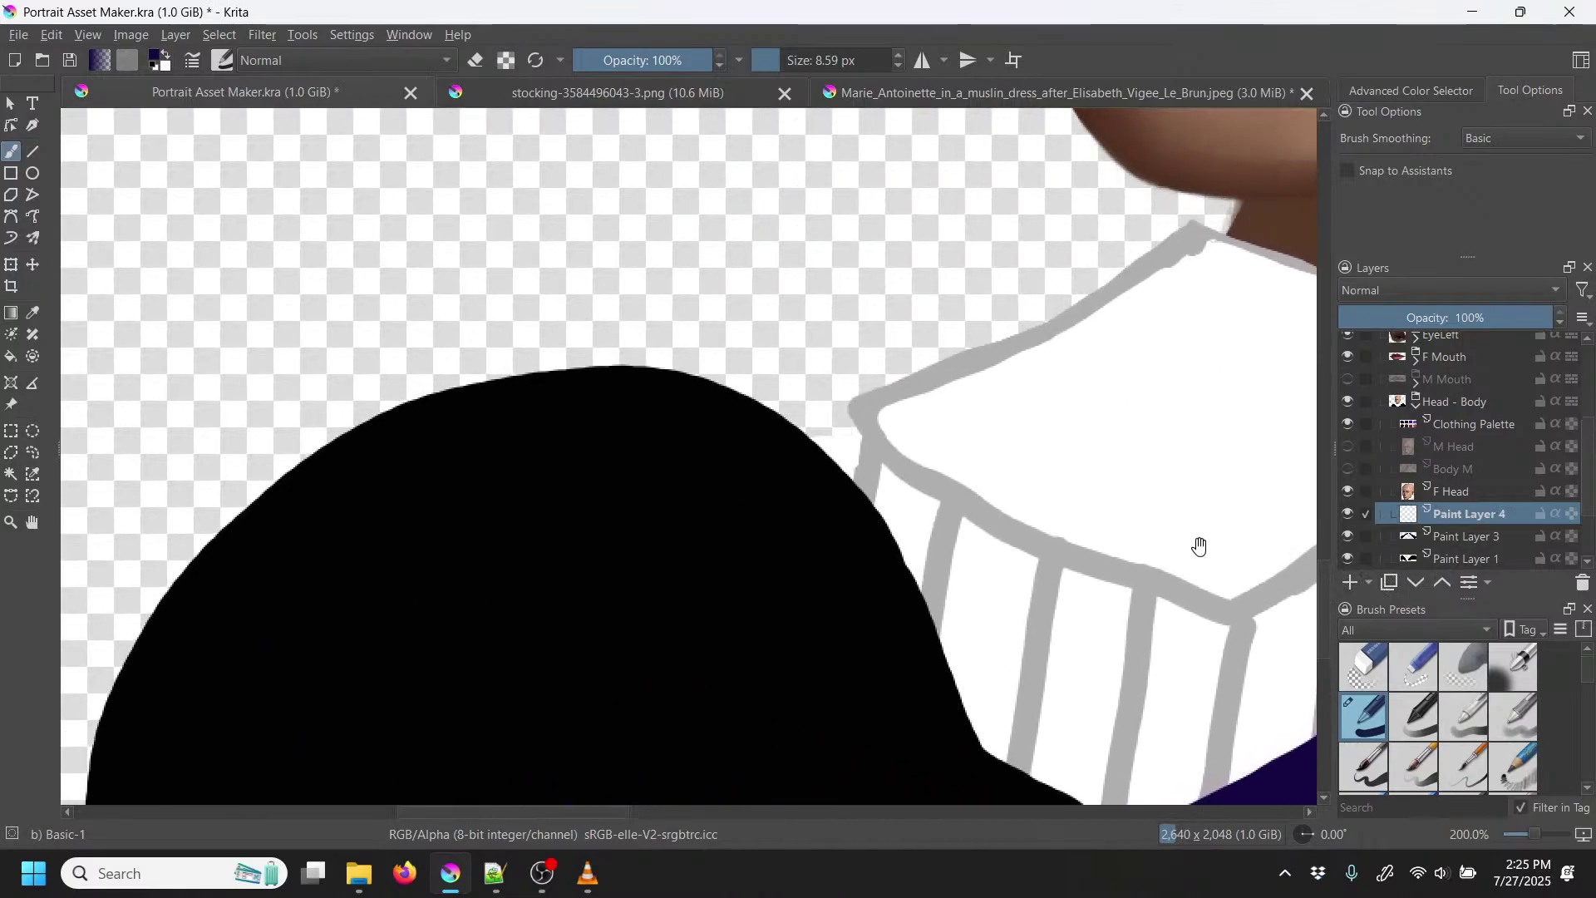
pyautogui.moveTo(499, 266); pyautogui.dragTo(1135, 486)
pyautogui.moveTo(801, 485); pyautogui.dragTo(440, 266)
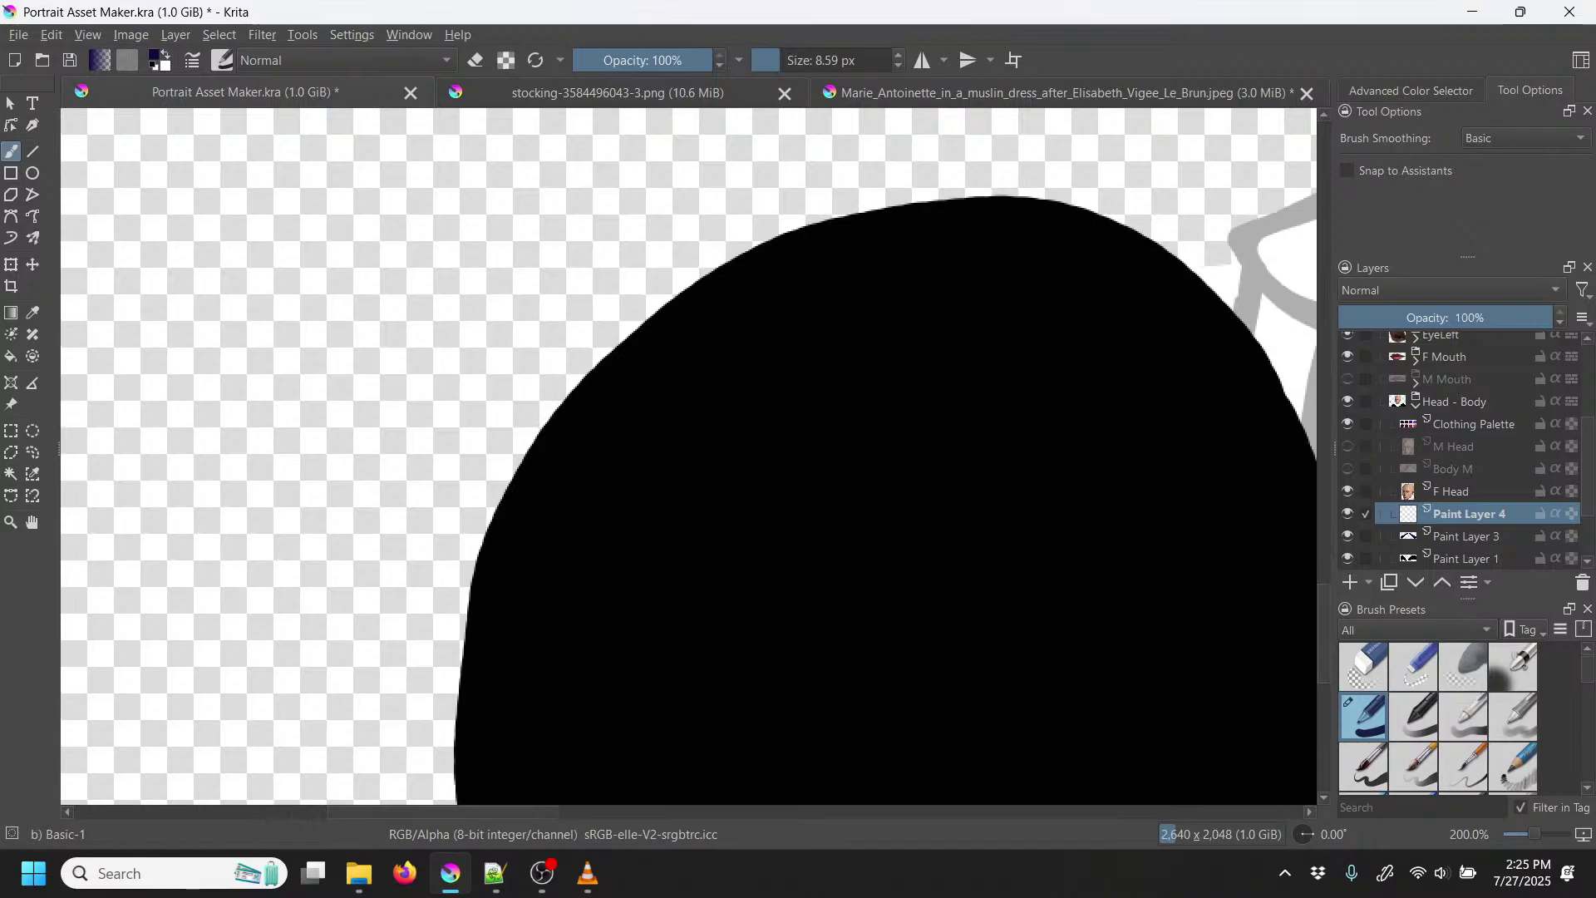
pyautogui.scroll(-4, 626, 409)
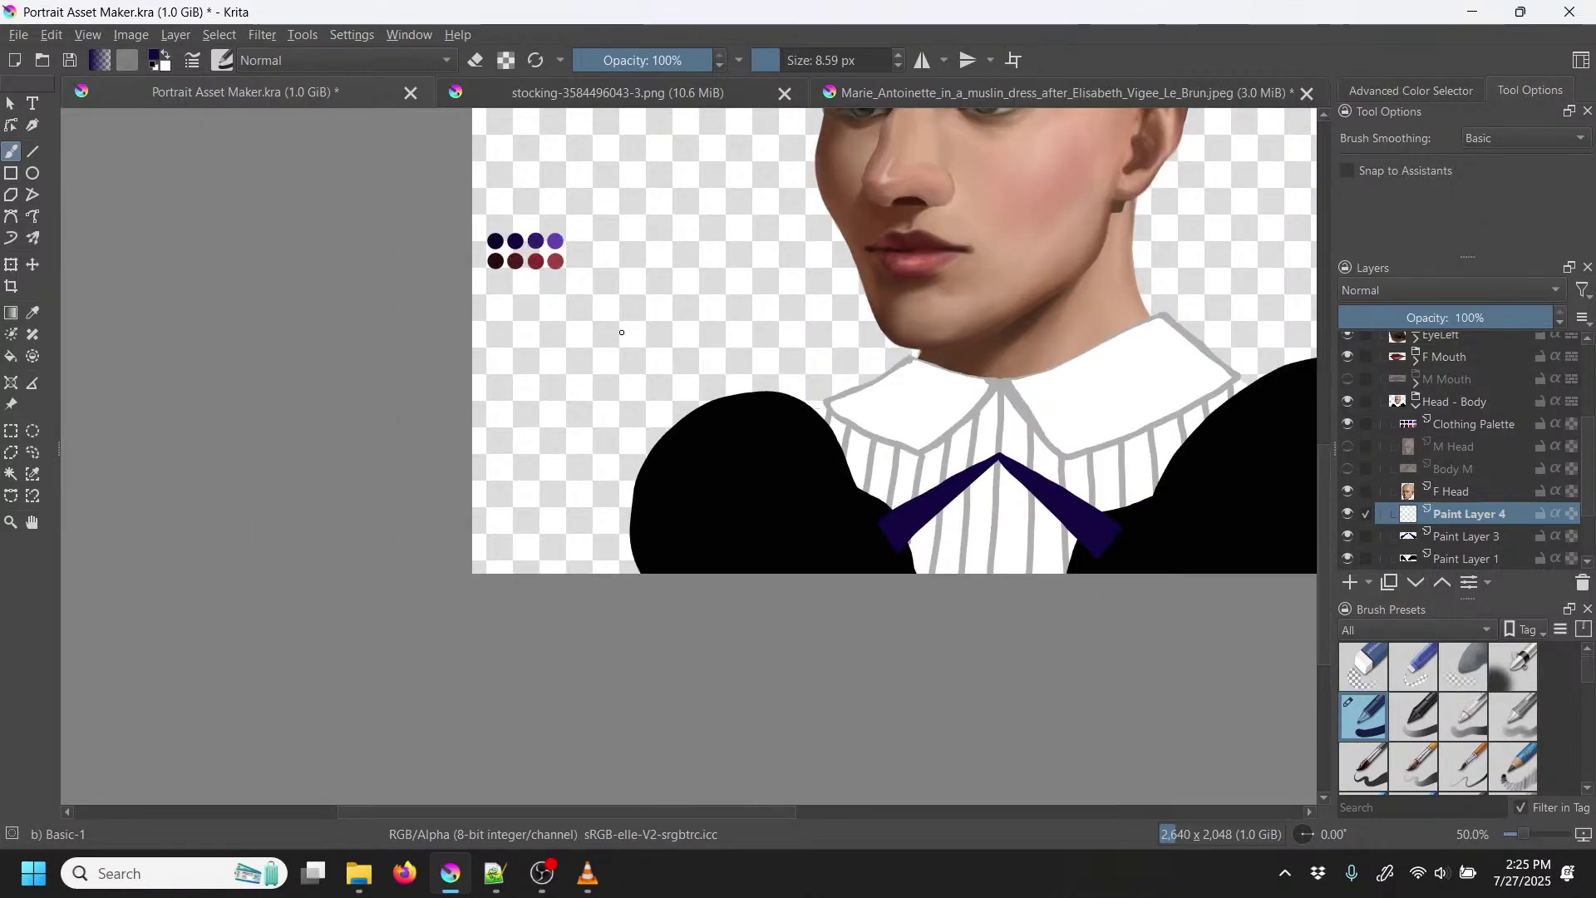
pyautogui.press('p')
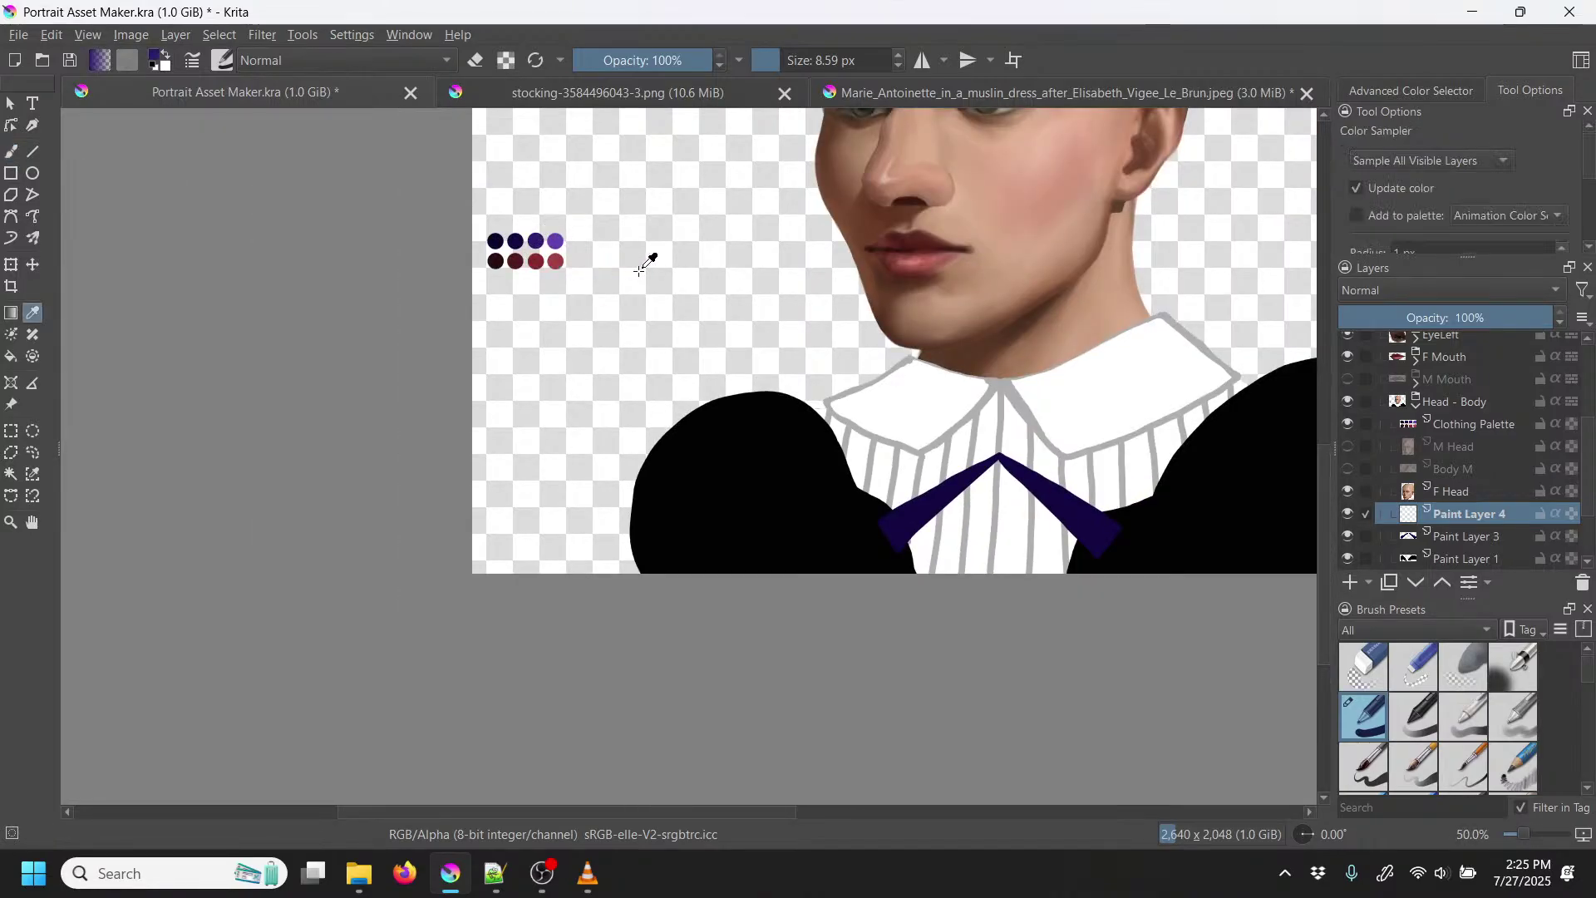
pyautogui.press('b')
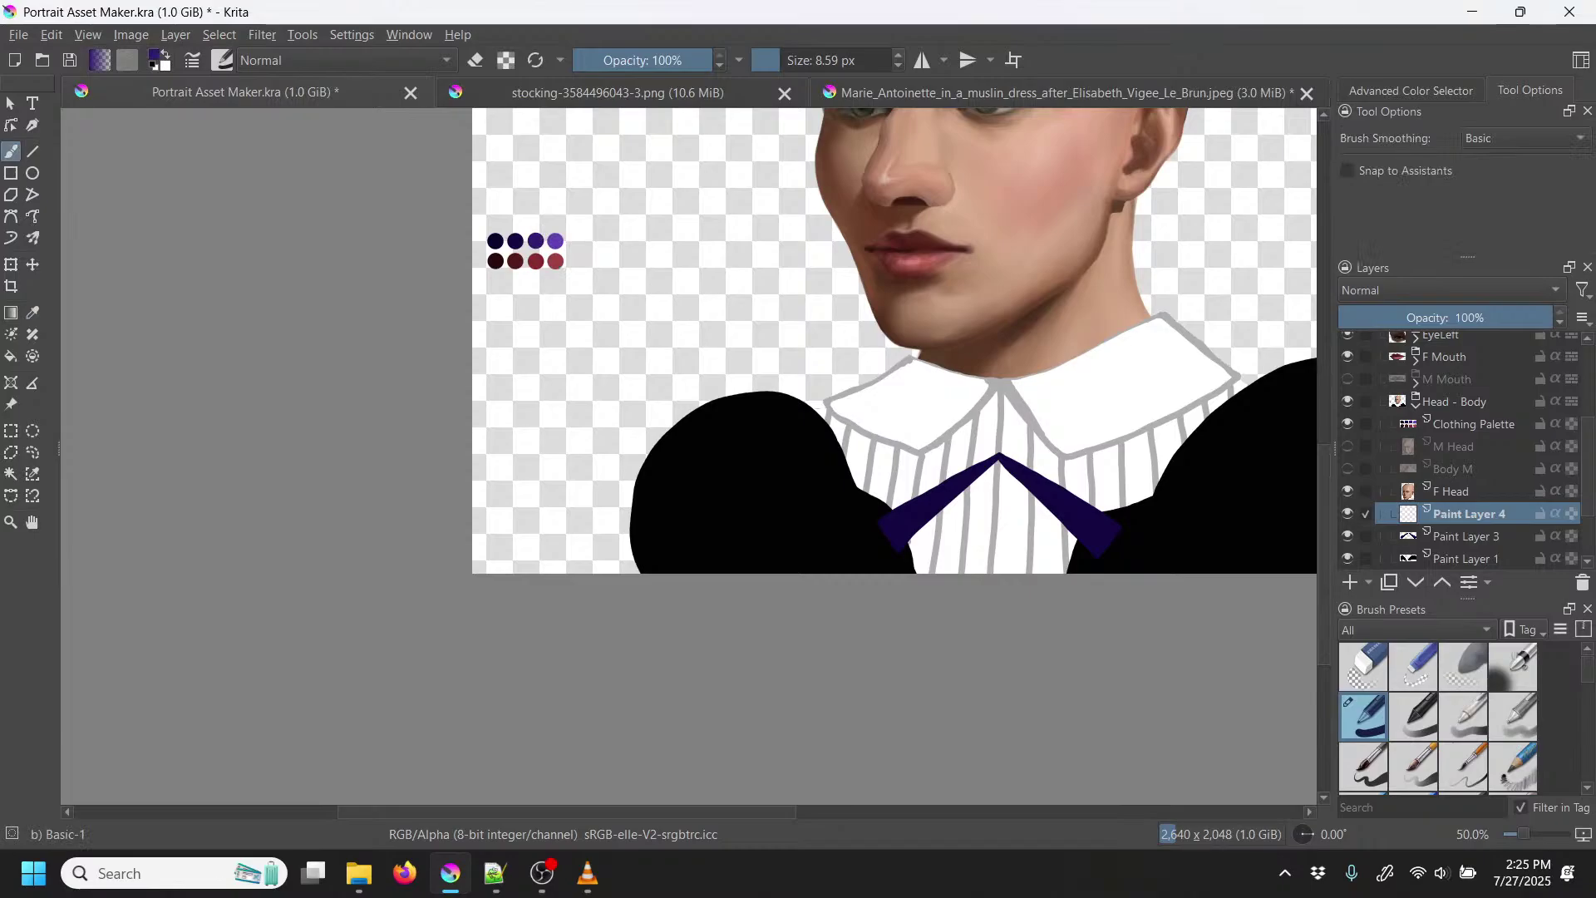
pyautogui.rightClick(1045, 326)
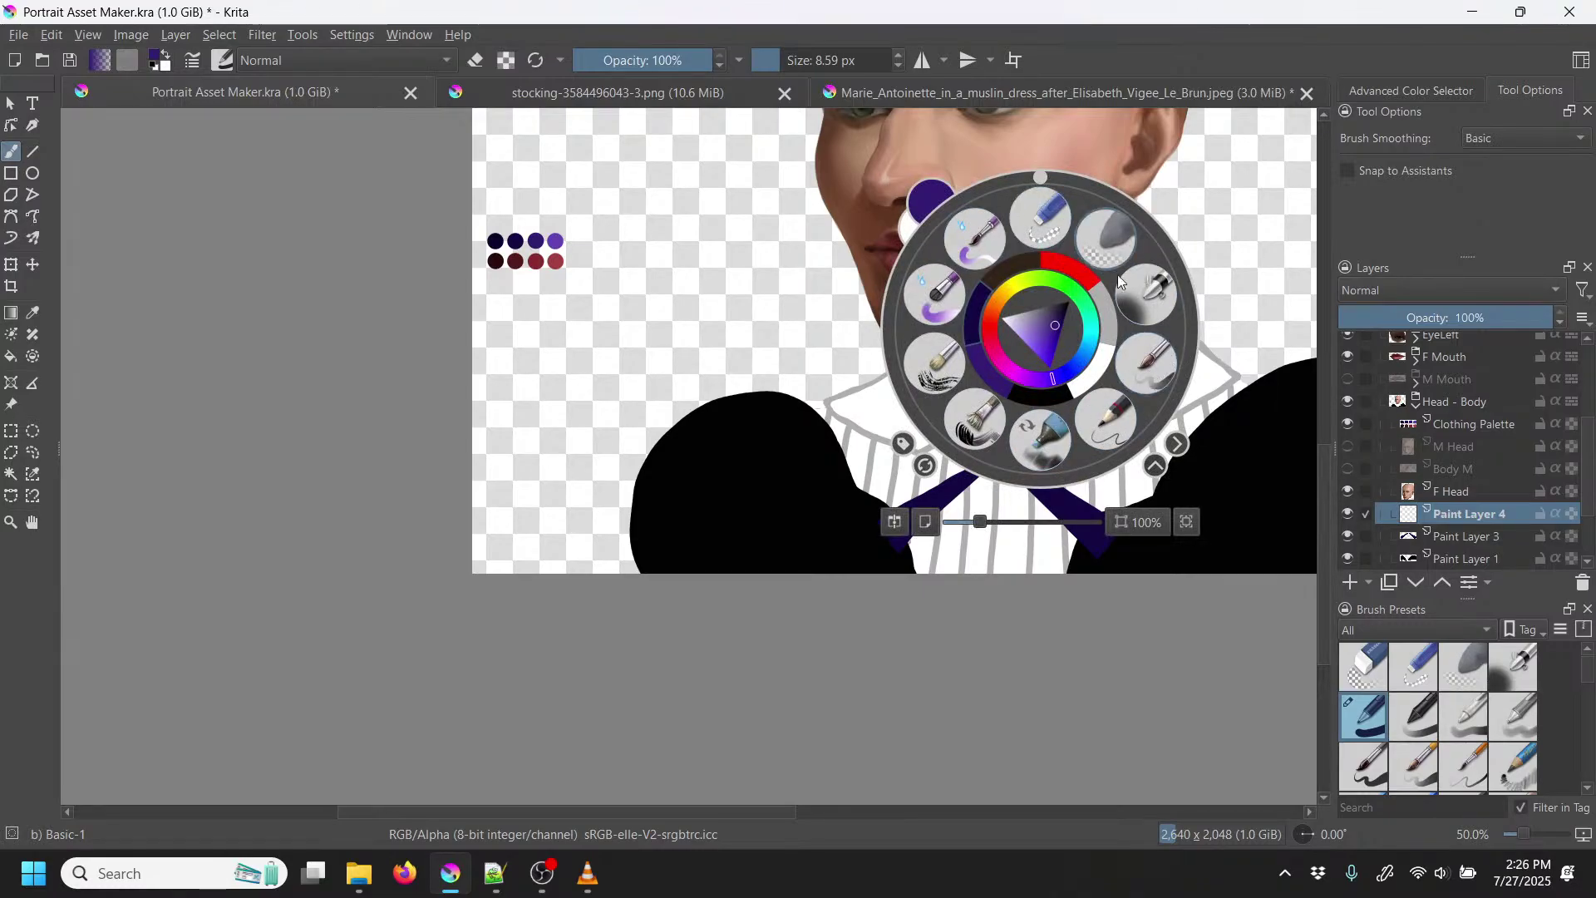
pyautogui.click(1149, 357)
# Step: Try out the 40 px brush with a looping stroke beside the smaller sleeve, and undo that stroke
pyautogui.press('+')
pyautogui.press('+')
pyautogui.press('+')
pyautogui.press('+')
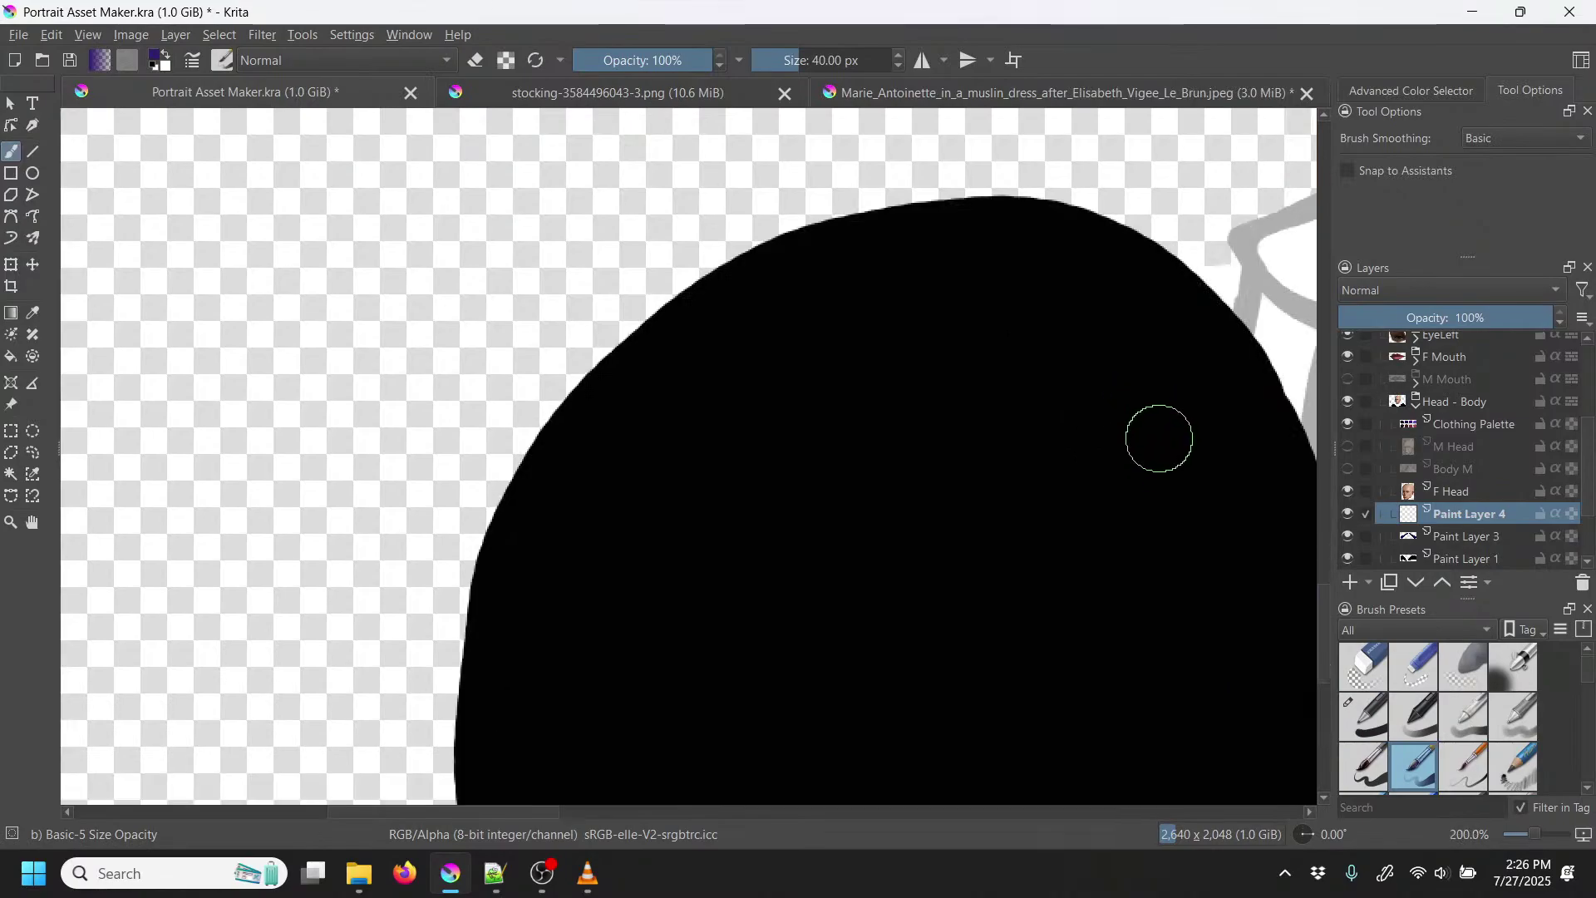
pyautogui.moveTo(497, 370)
pyautogui.mouseDown()
pyautogui.moveTo(401, 257)
pyautogui.moveTo(524, 230)
pyautogui.moveTo(423, 544)
pyautogui.moveTo(526, 381)
pyautogui.moveTo(775, 220)
pyautogui.mouseUp()
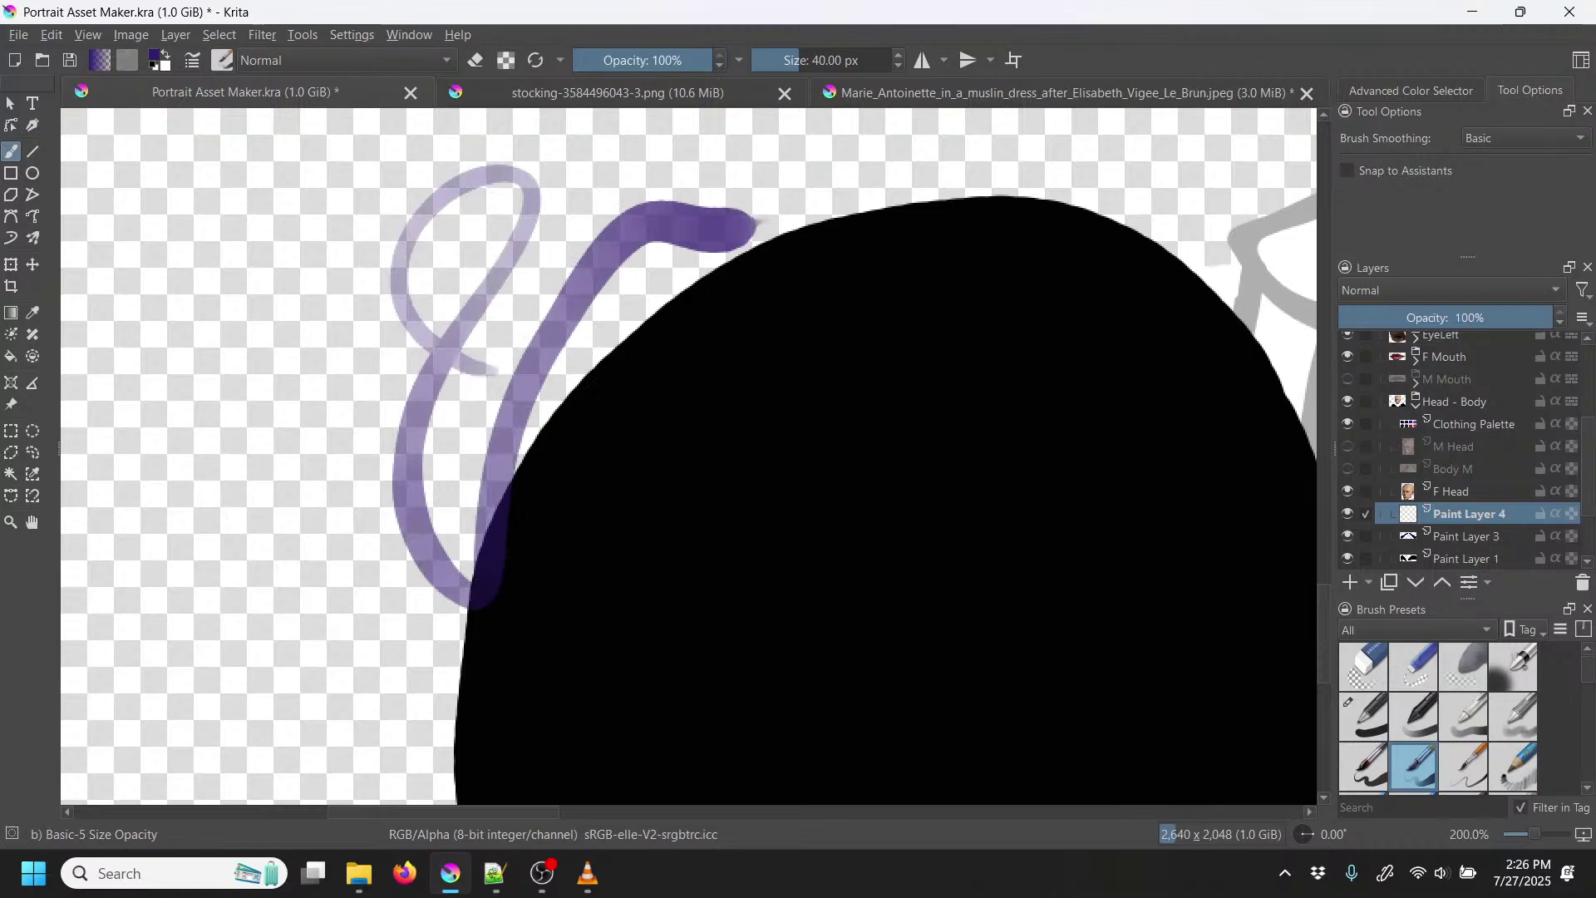
pyautogui.hotkey('ctrl', 'z')
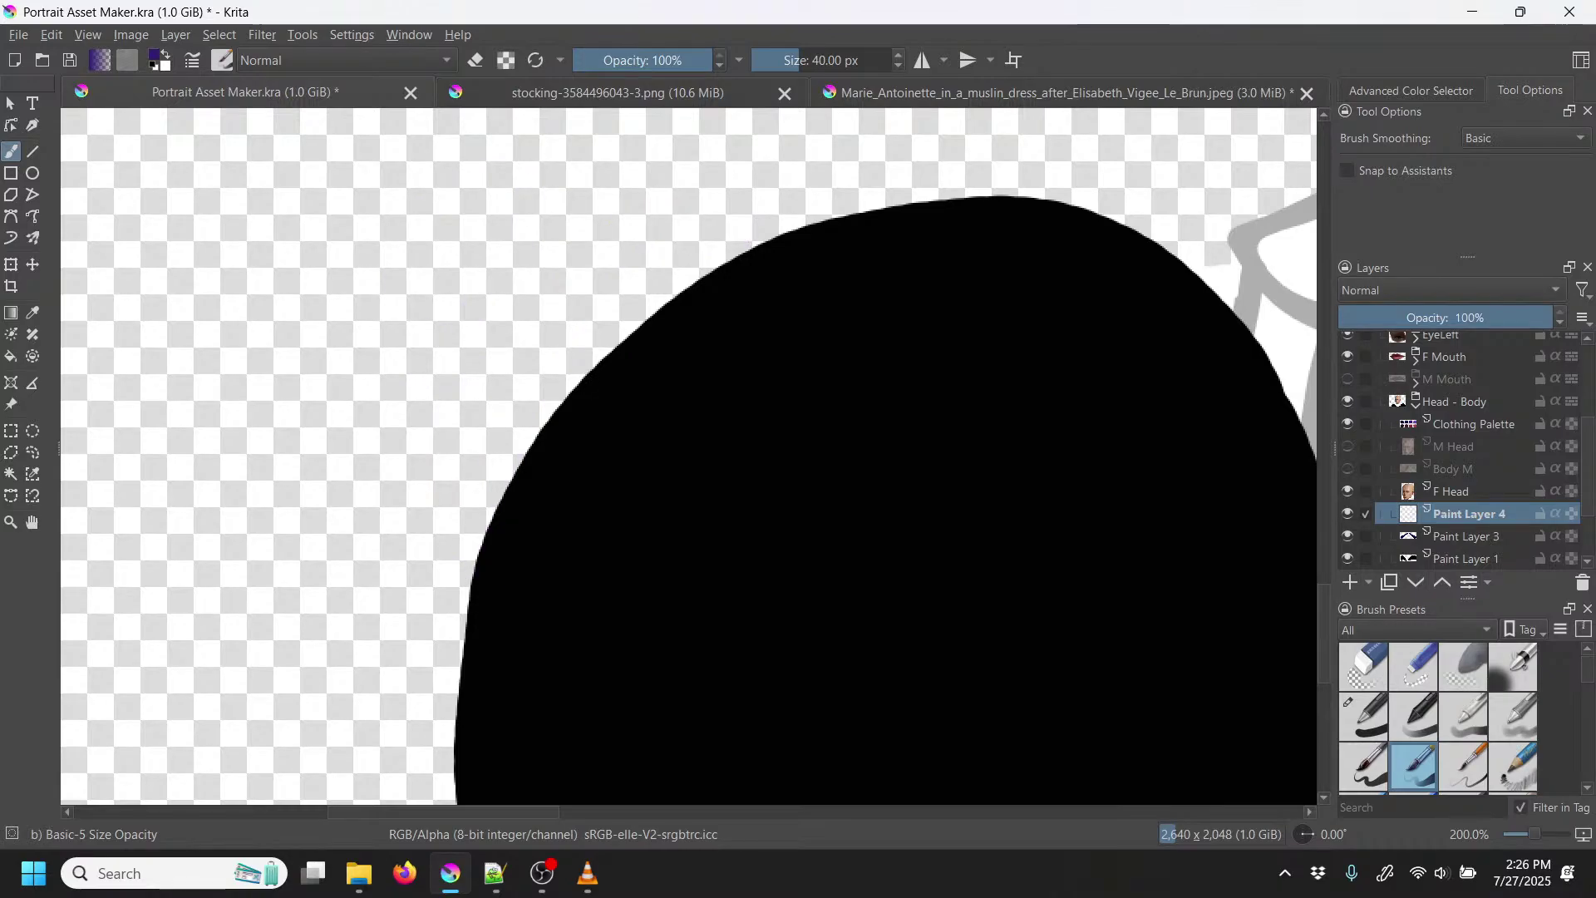
# Step: Sketch a purple arrow in the empty background behind the head, pointing diagonally down toward the figure
pyautogui.moveTo(1140, 487); pyautogui.dragTo(446, 292)
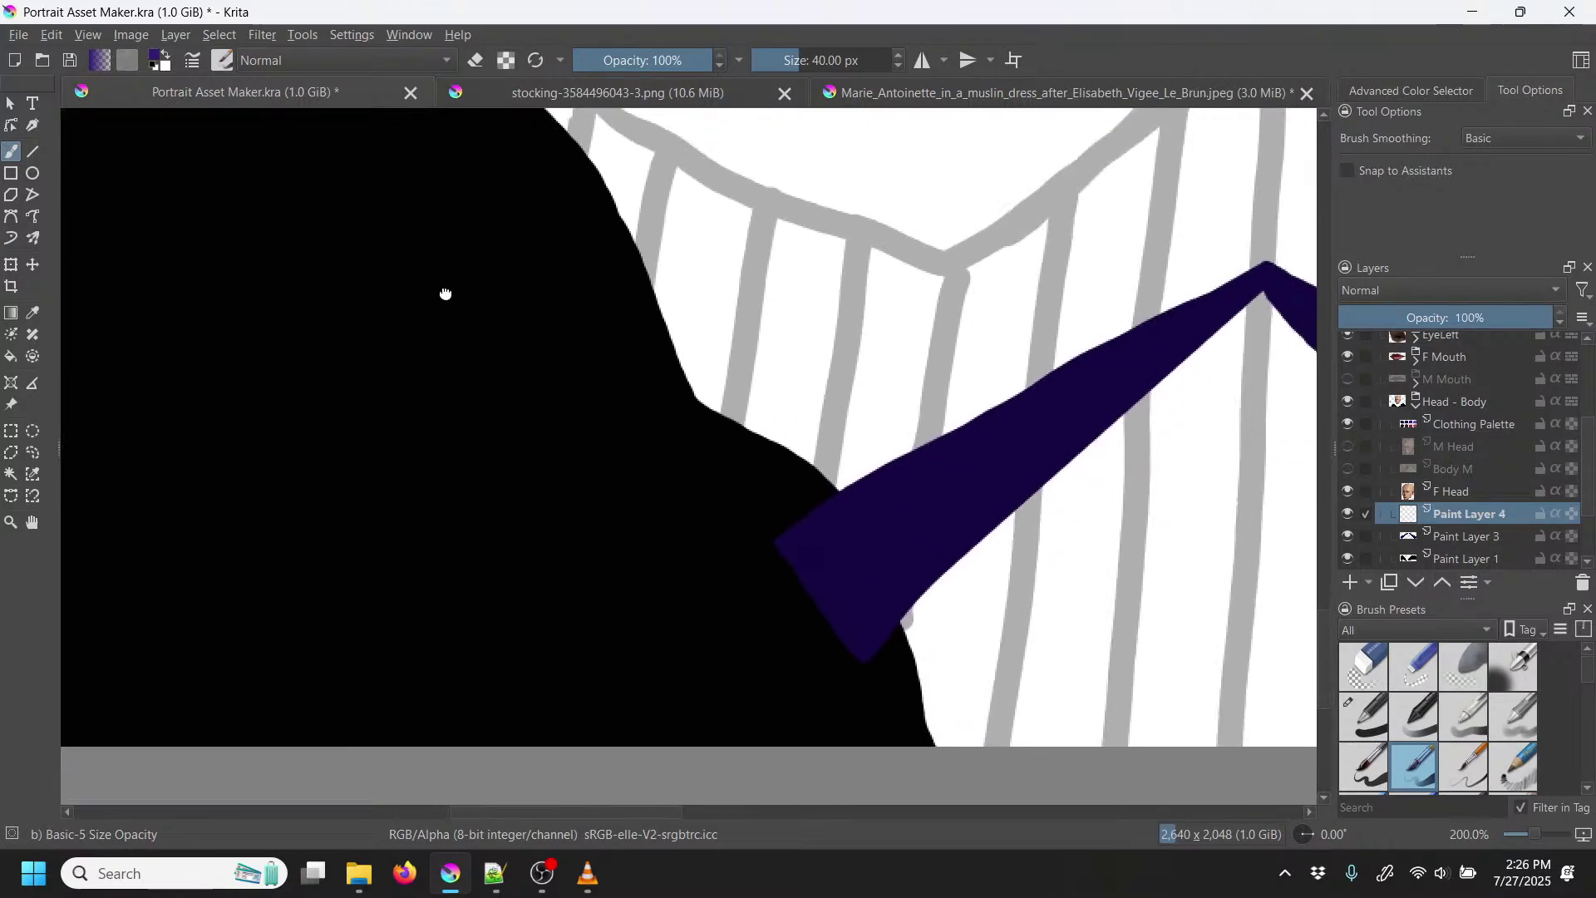
pyautogui.moveTo(1051, 432); pyautogui.dragTo(497, 451)
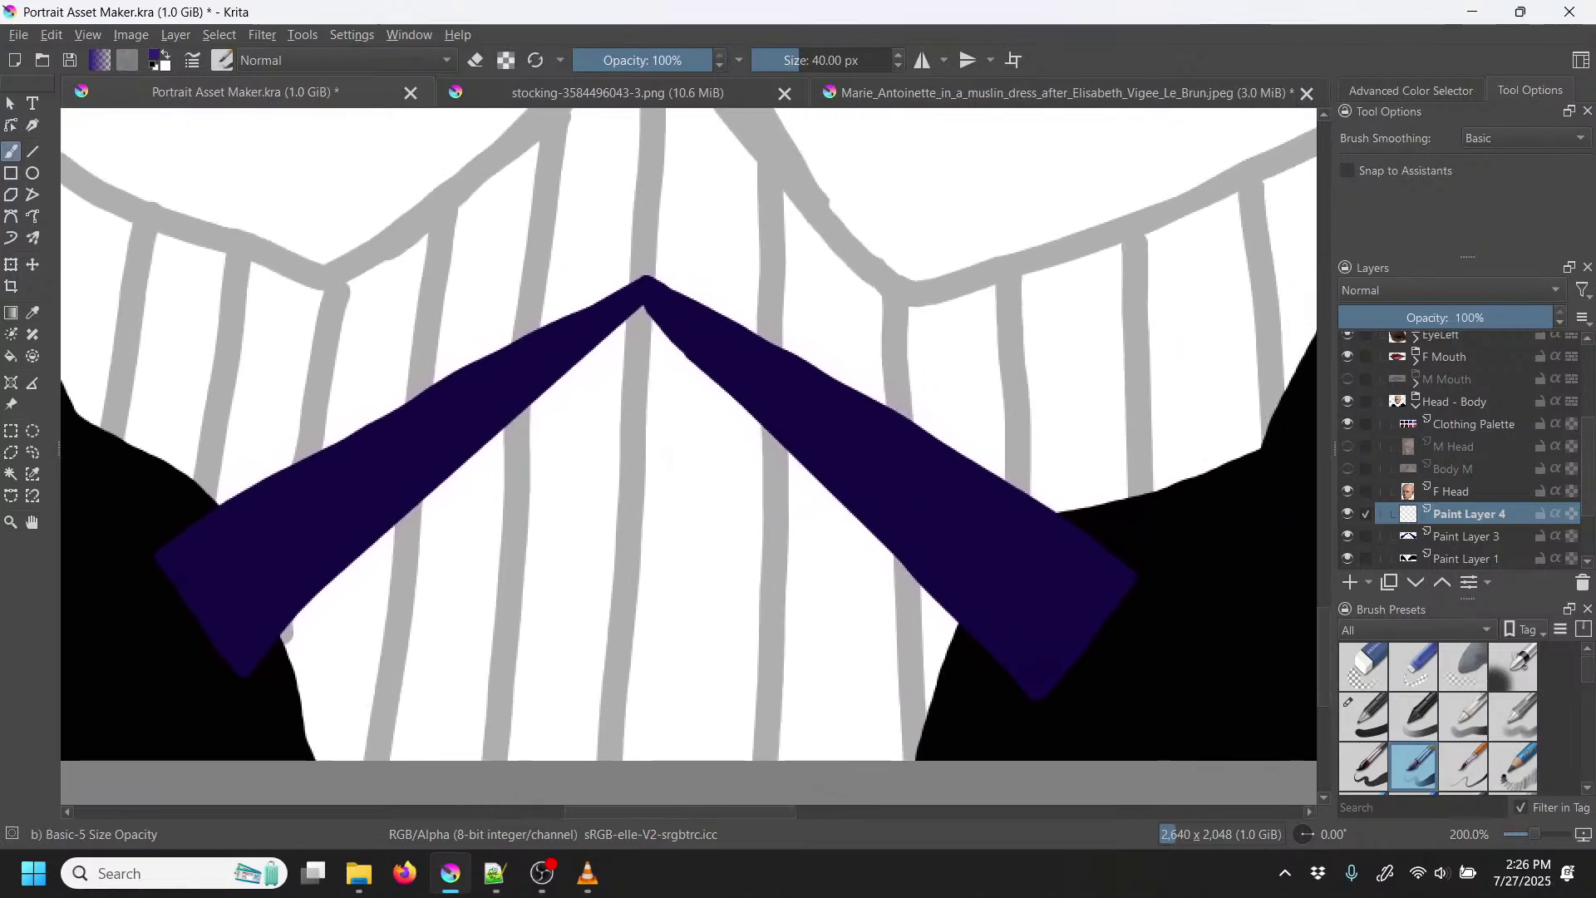
pyautogui.press('-')
pyautogui.press('-')
pyautogui.press('-')
pyautogui.press('-')
pyautogui.press('-')
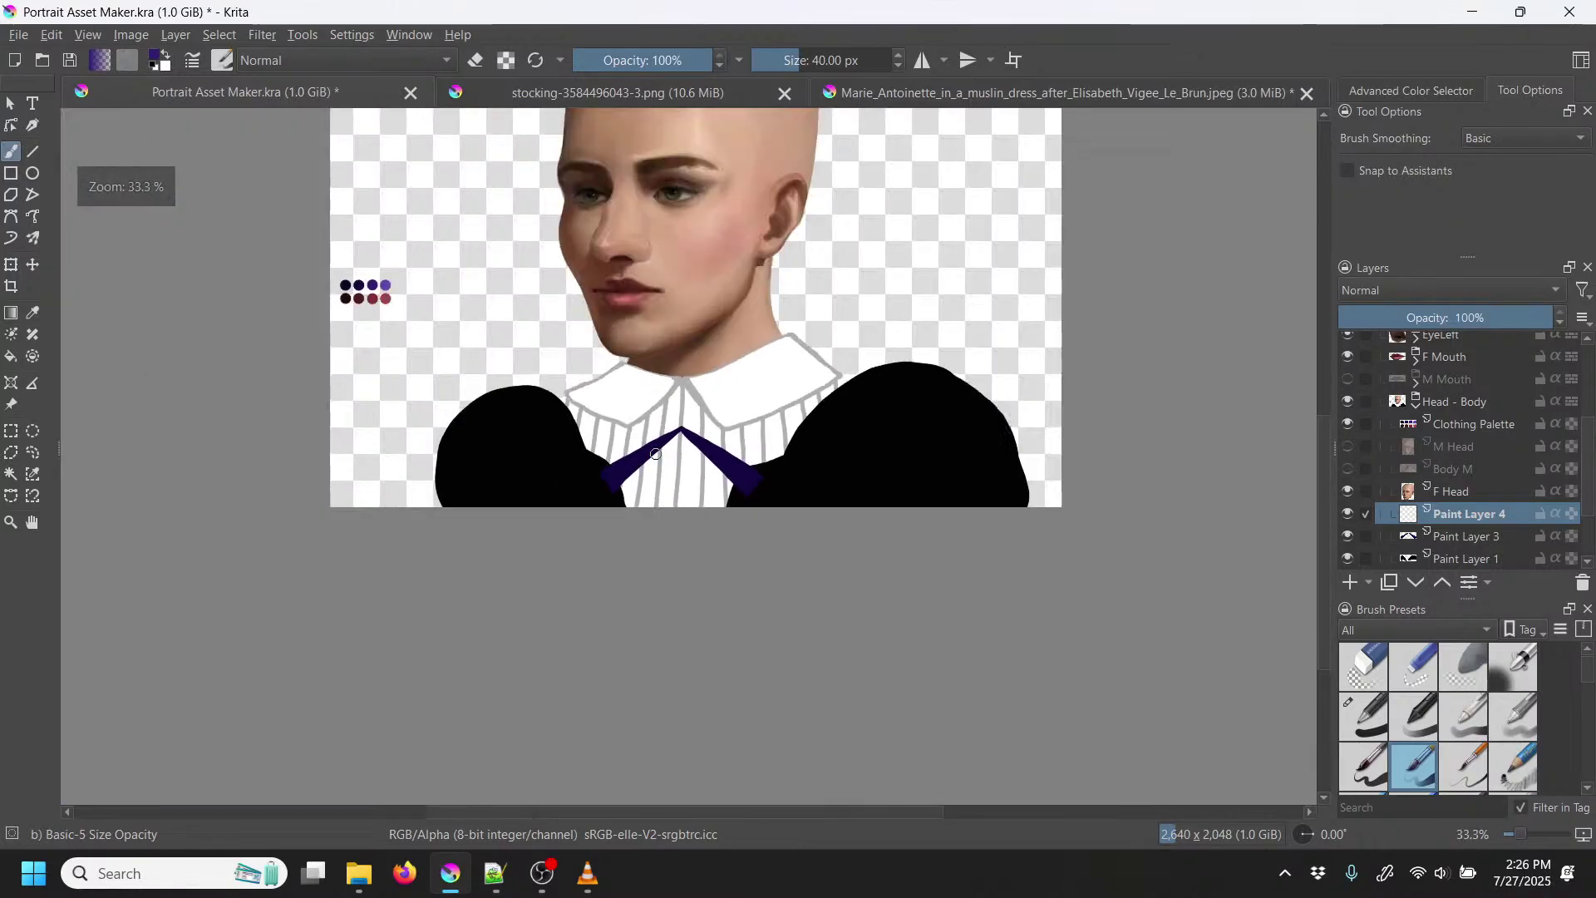
pyautogui.moveTo(957, 267)
pyautogui.mouseDown()
pyautogui.moveTo(932, 343)
pyautogui.moveTo(940, 432)
pyautogui.mouseUp()
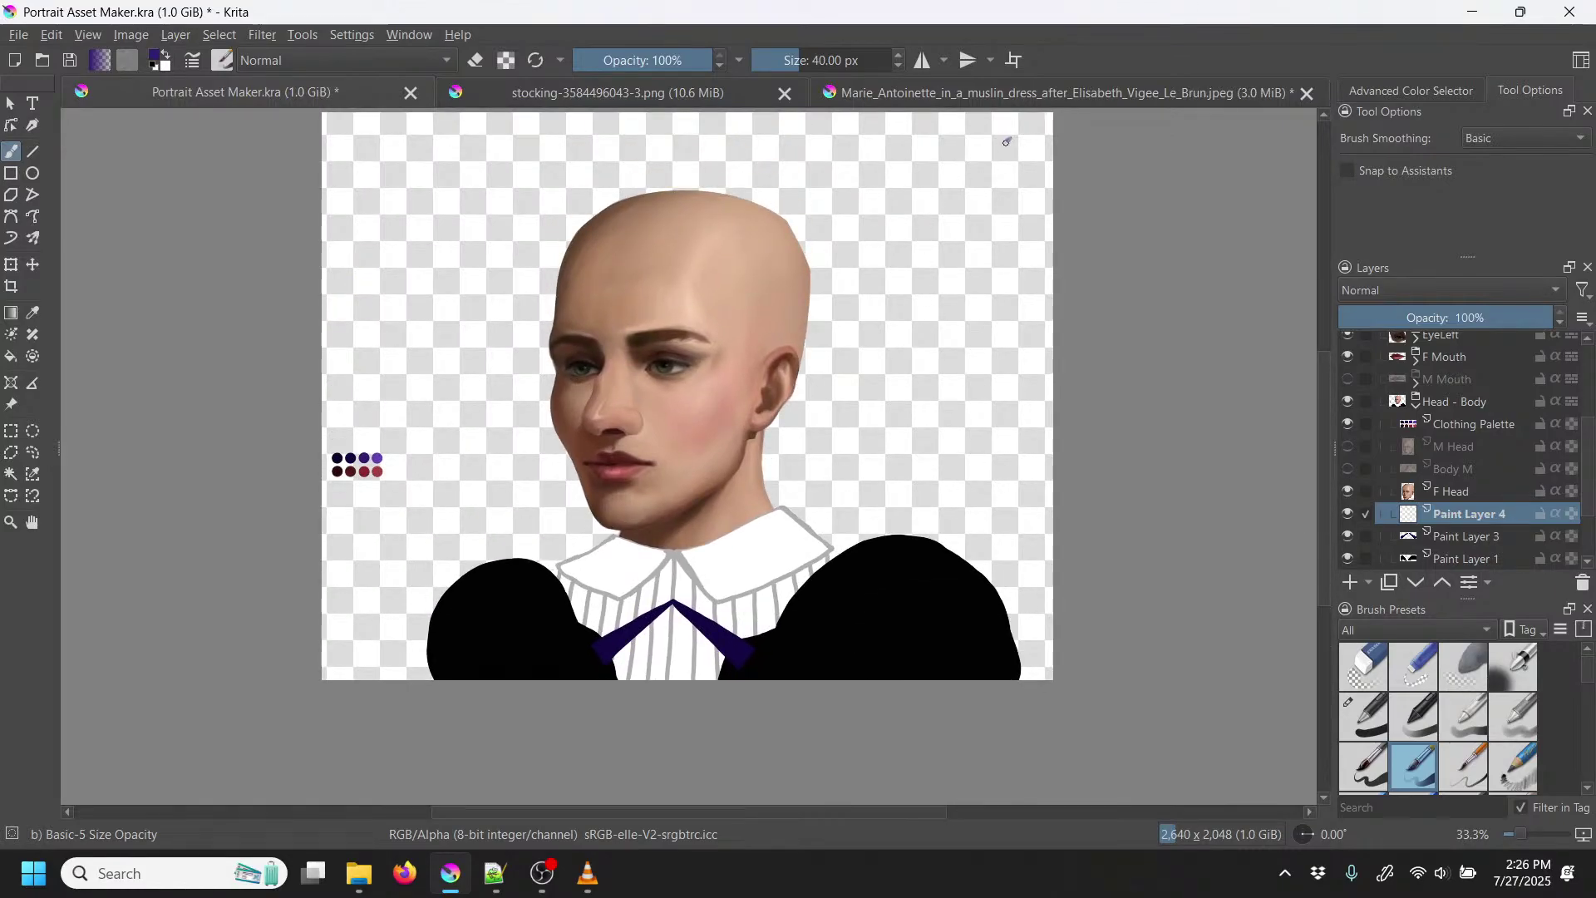
pyautogui.moveTo(1011, 138)
pyautogui.mouseDown()
pyautogui.moveTo(888, 269)
pyautogui.moveTo(904, 218)
pyautogui.moveTo(954, 247)
pyautogui.mouseUp()
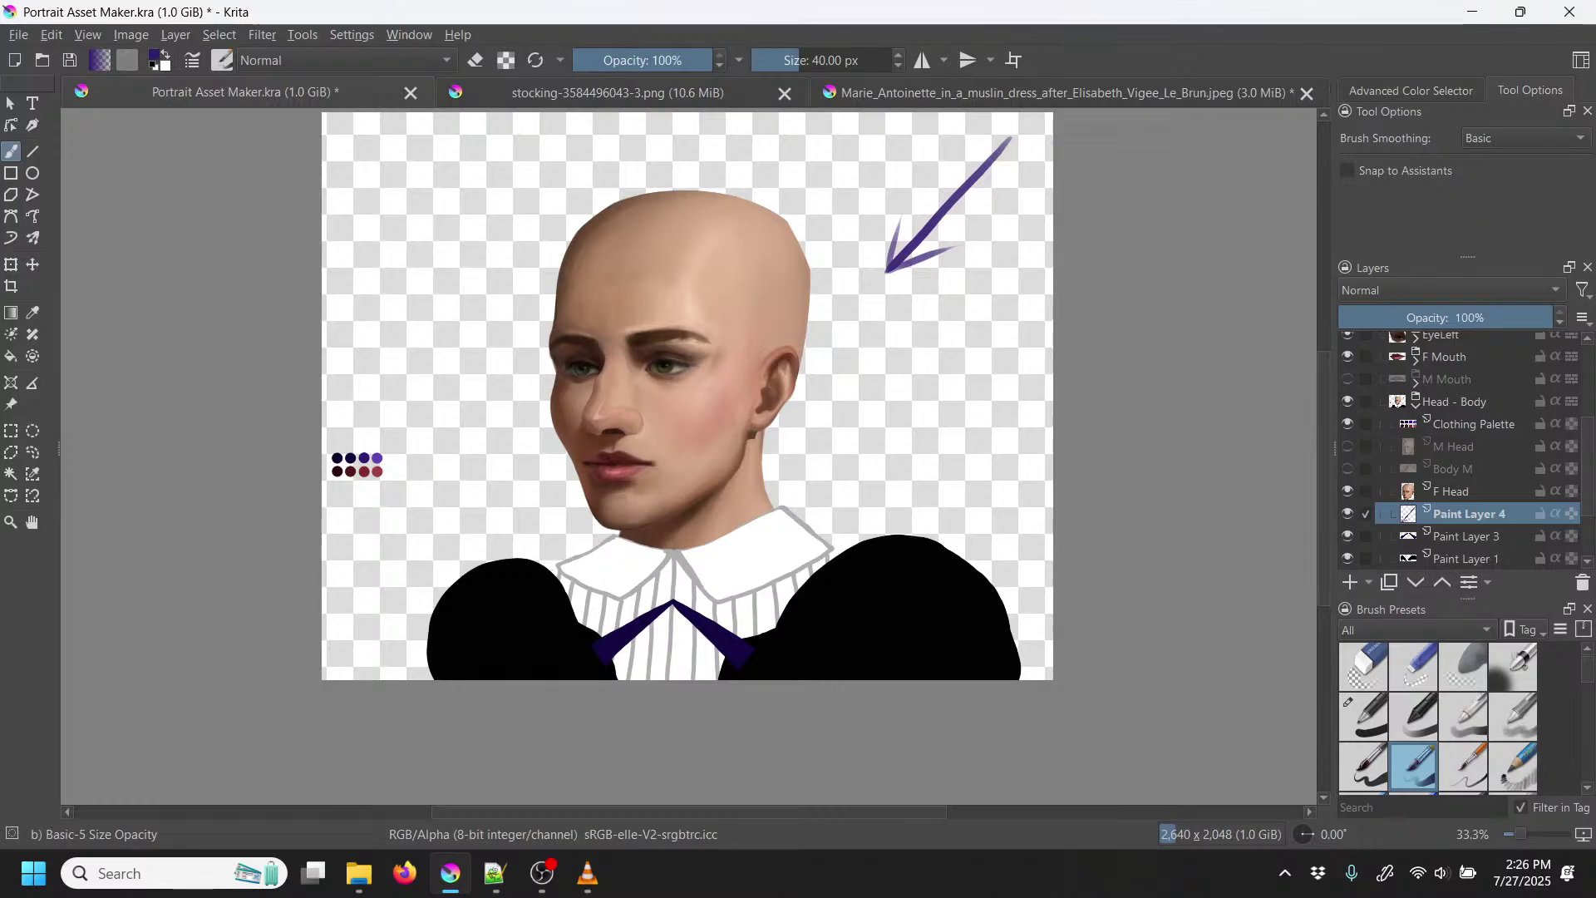
# Step: Lower the brush opacity to 55% and paint lighter purple highlights along the length of both ribbon bands
pyautogui.hotkey('ctrl', '+')
pyautogui.hotkey('ctrl', '+')
pyautogui.hotkey('ctrl', '+')
pyautogui.hotkey('ctrl', '+')
pyautogui.moveTo(901, 611); pyautogui.dragTo(806, 208)
pyautogui.moveTo(809, 649); pyautogui.dragTo(669, 363)
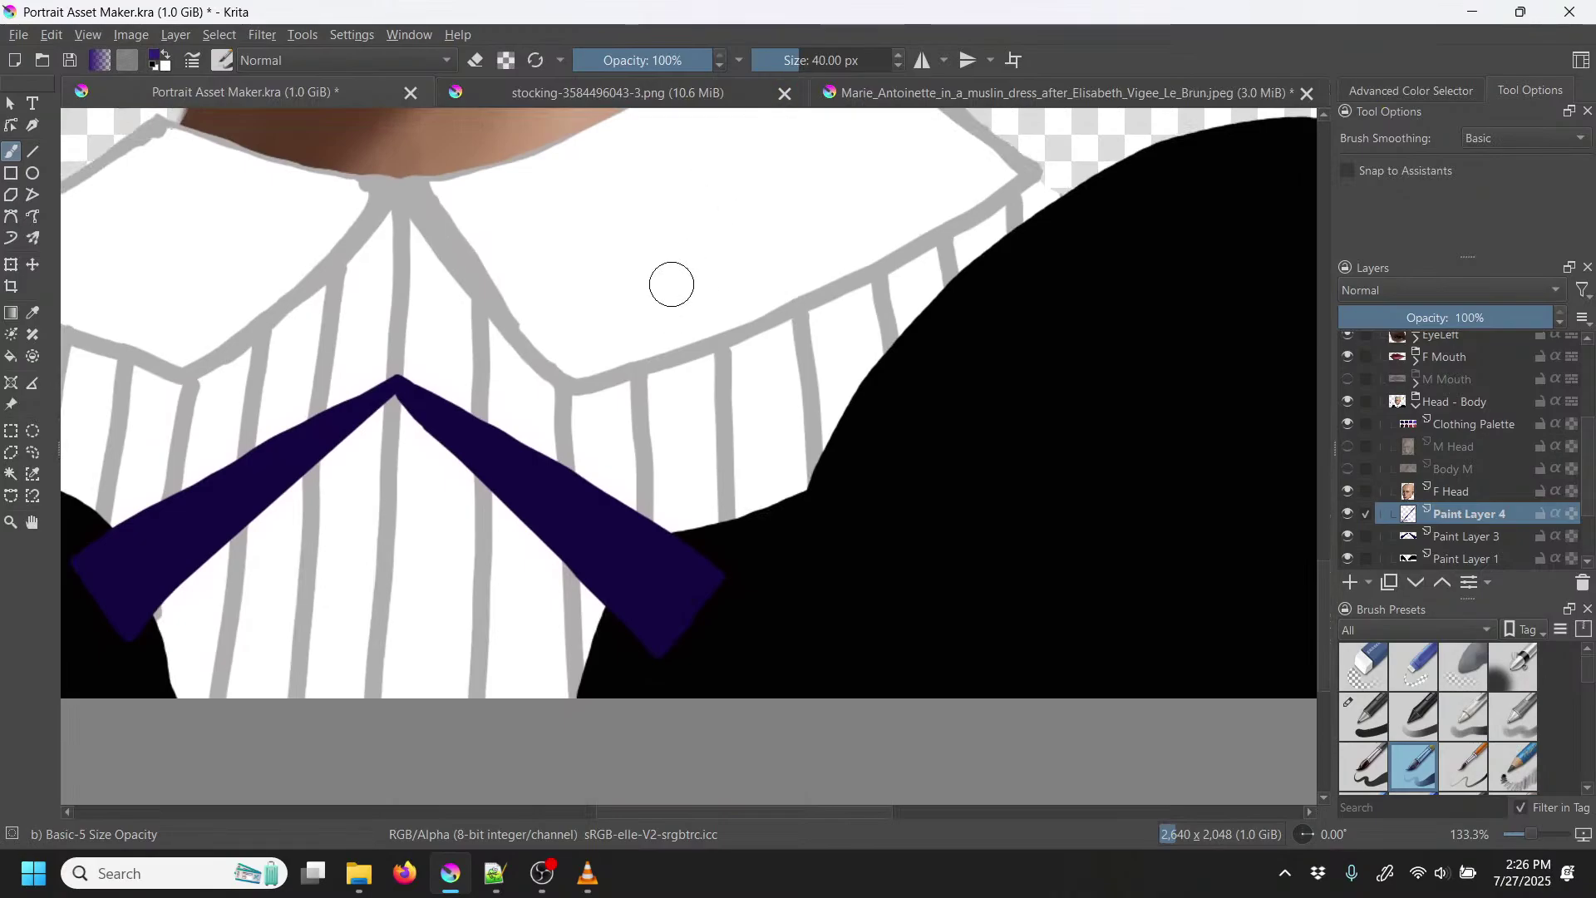
pyautogui.moveTo(660, 60); pyautogui.dragTo(655, 63)
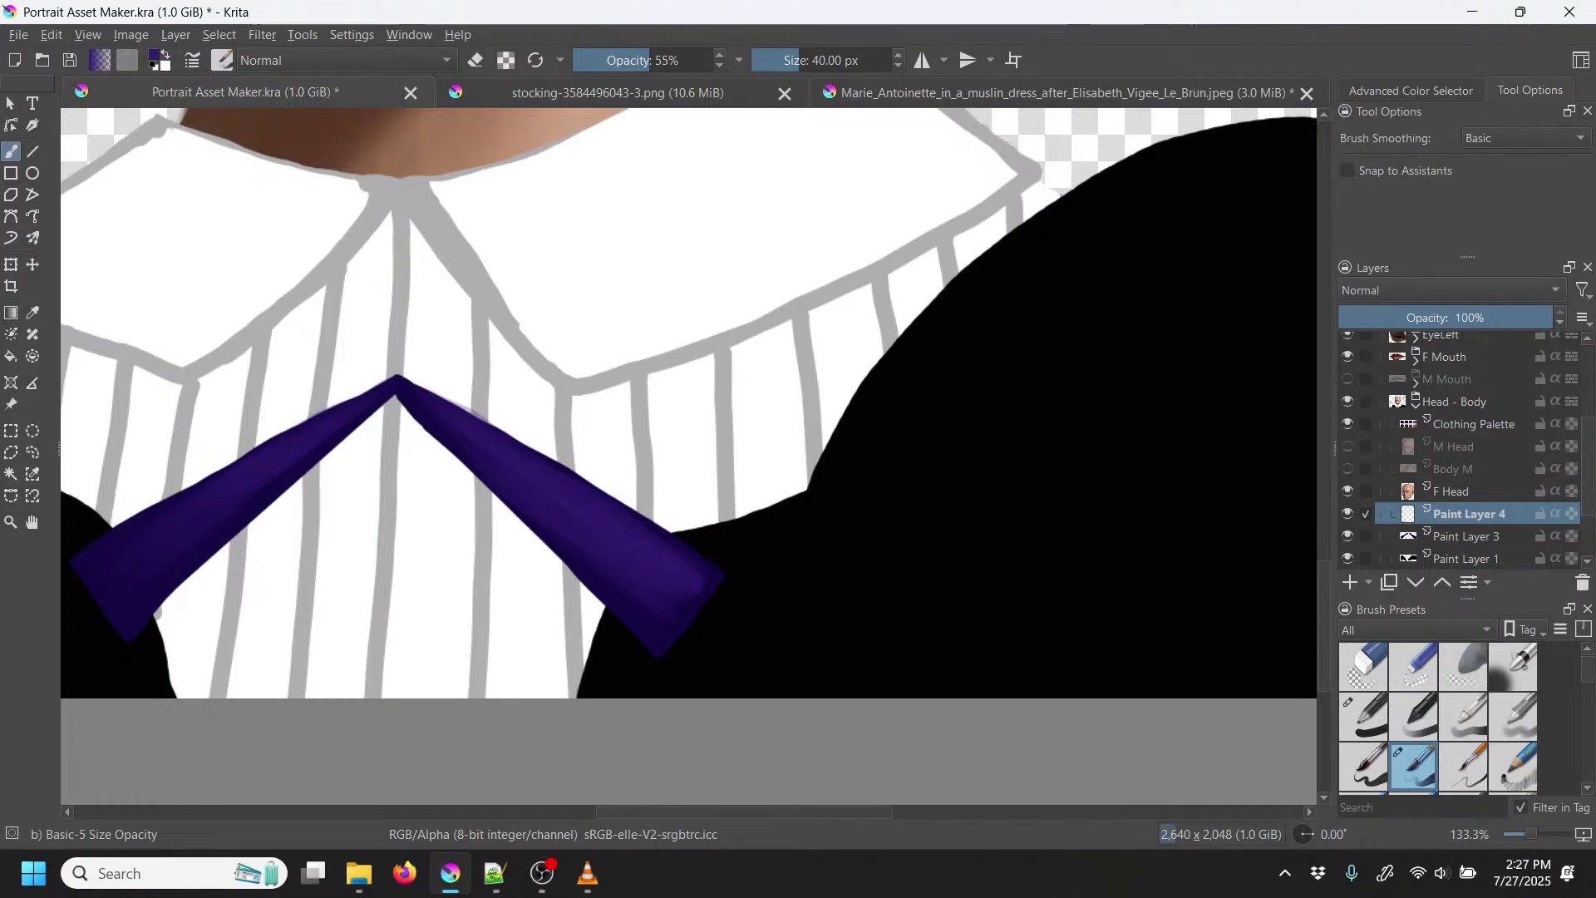
# Step: Reduce the brush size to 14.55 px and refine the purple shading around the ribbon's peak and the edges of the wider band
pyautogui.press('+')
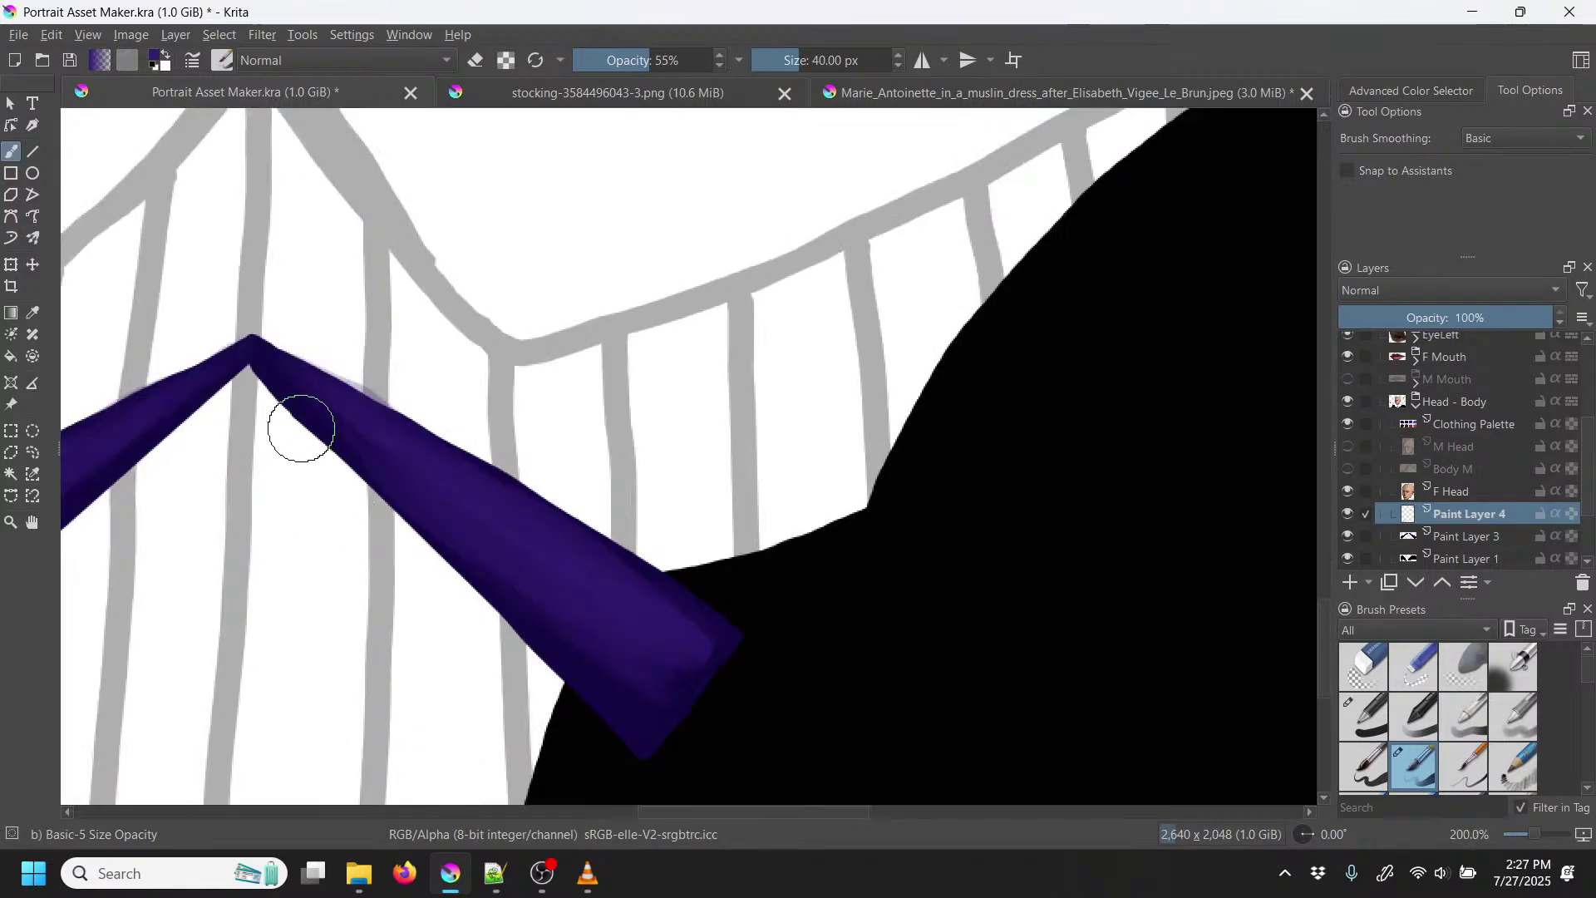
pyautogui.moveTo(312, 360); pyautogui.dragTo(385, 293)
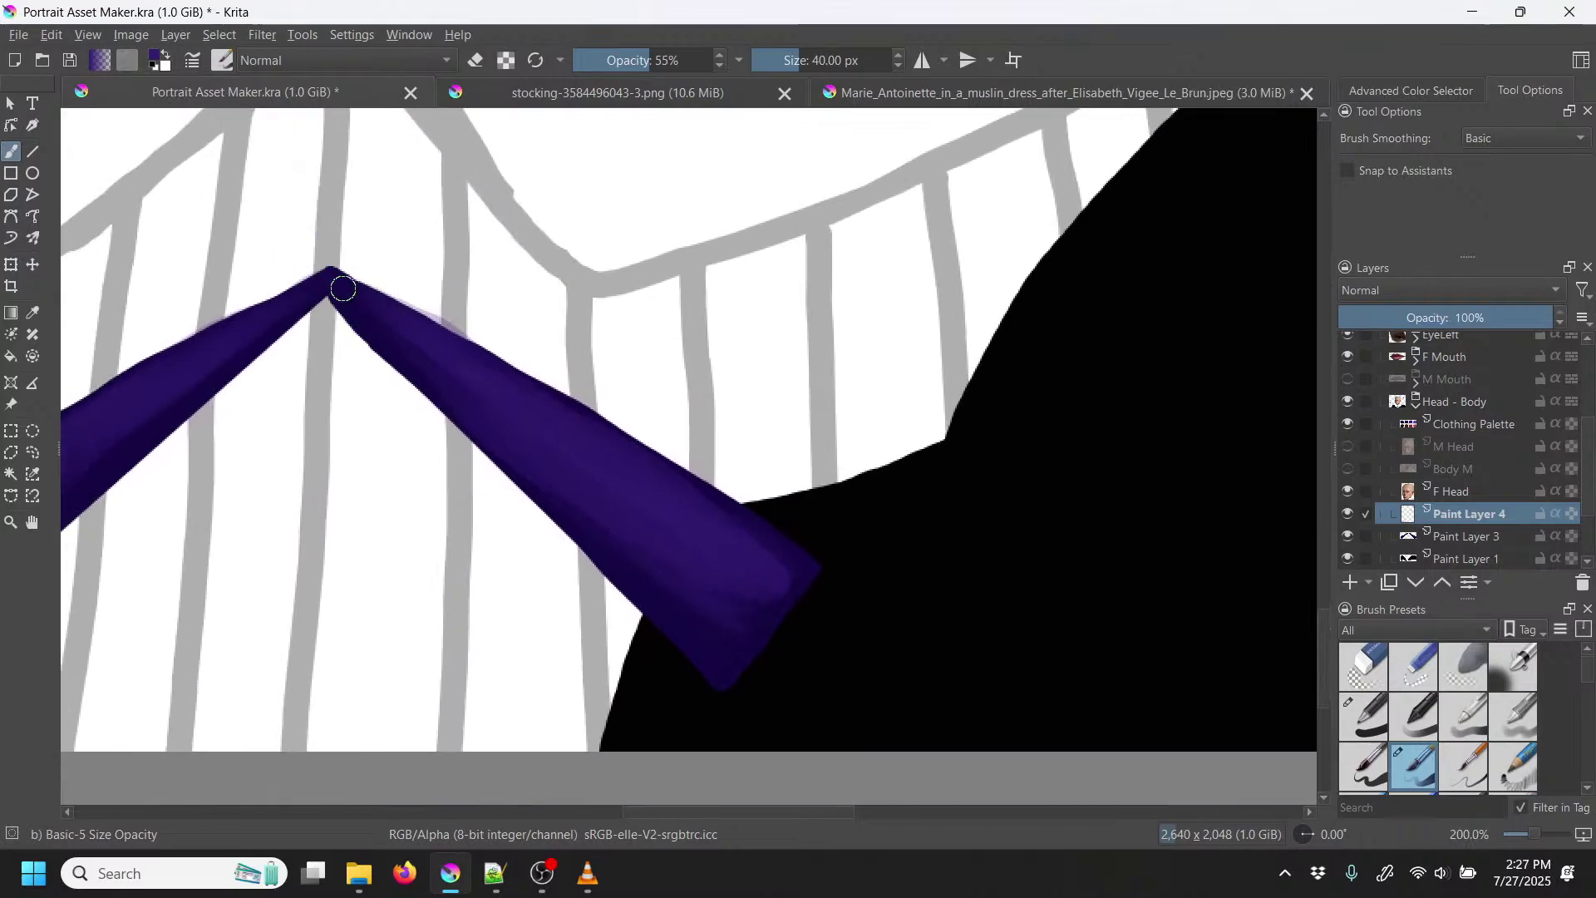
pyautogui.click(796, 53)
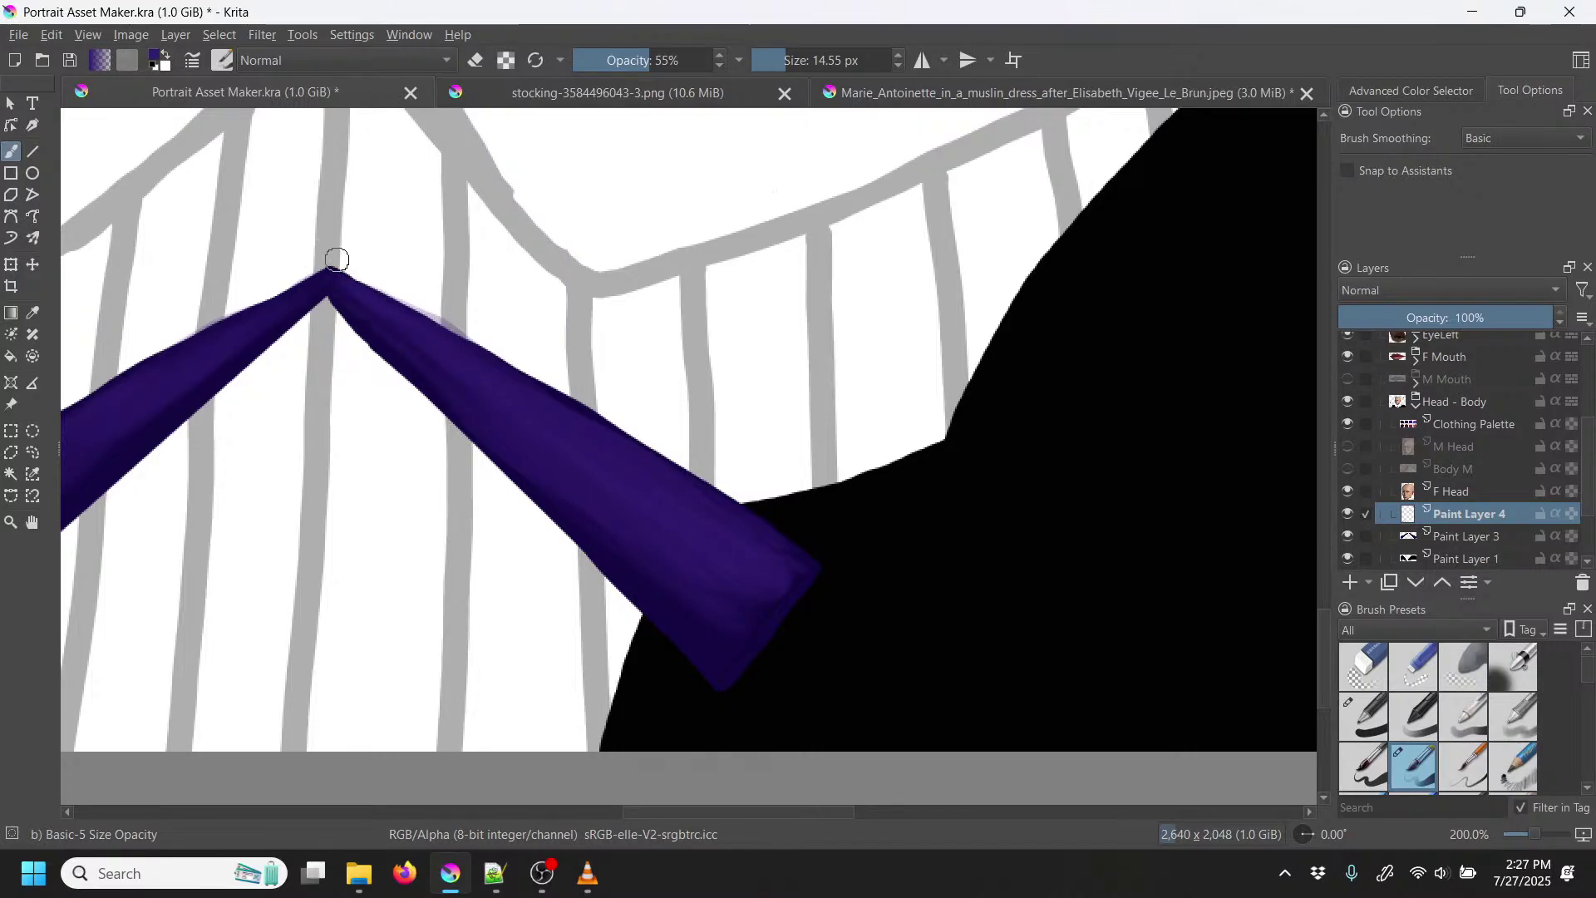
# Step: Compare the whole bust with the collar ribbon in the stocking reference image, and return to the portrait document
pyautogui.press('-')
pyautogui.press('-')
pyautogui.press('-')
pyautogui.press('-')
pyautogui.press('-')
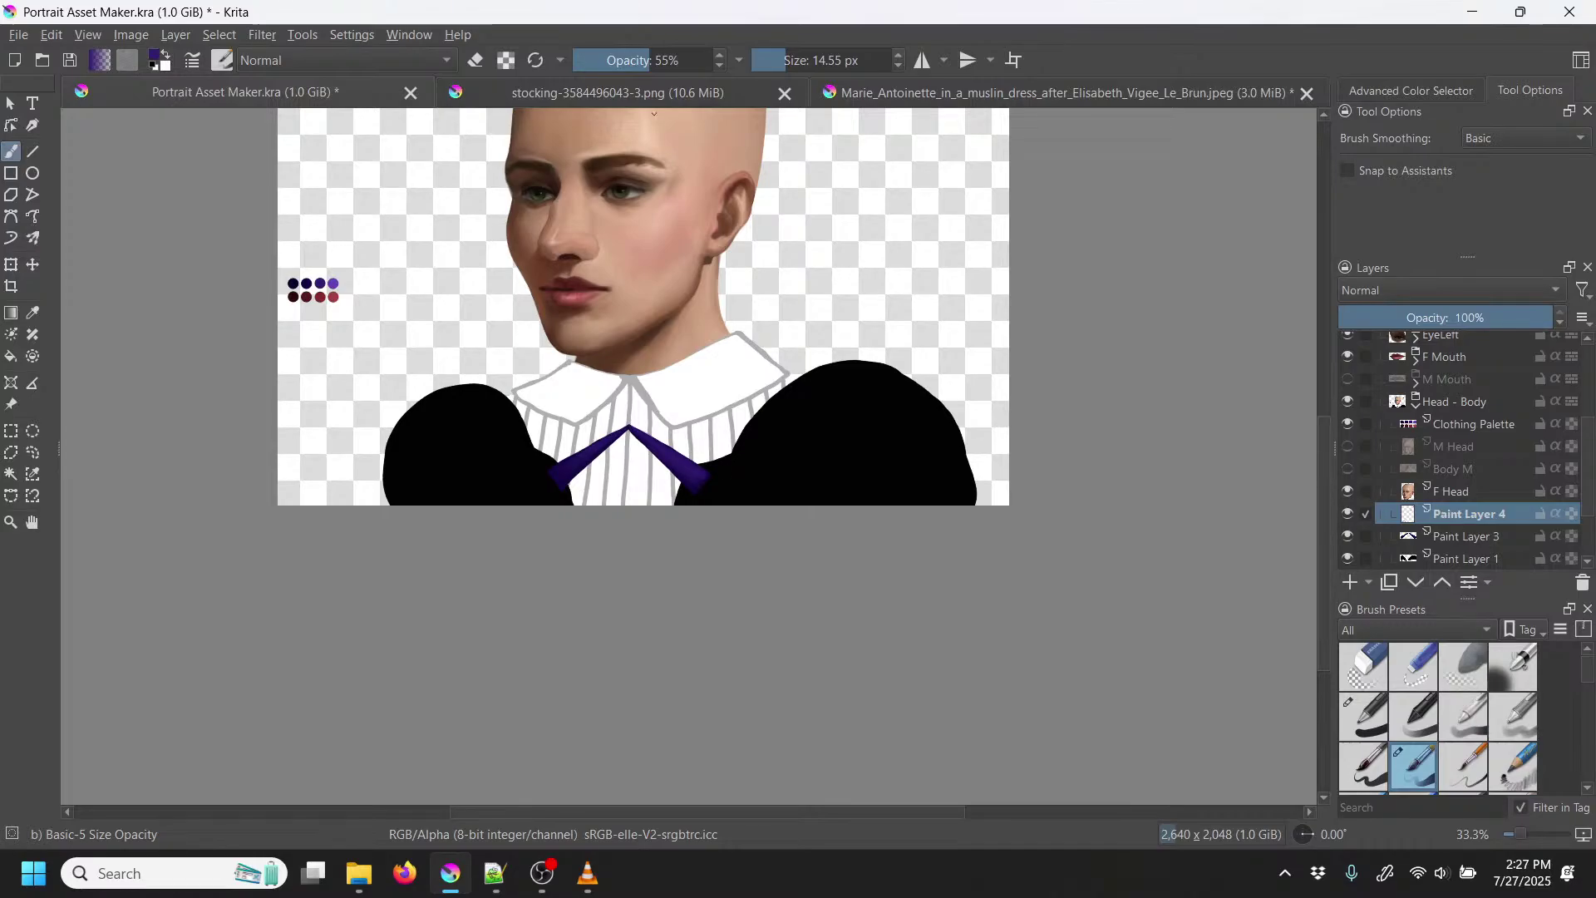
pyautogui.click(663, 96)
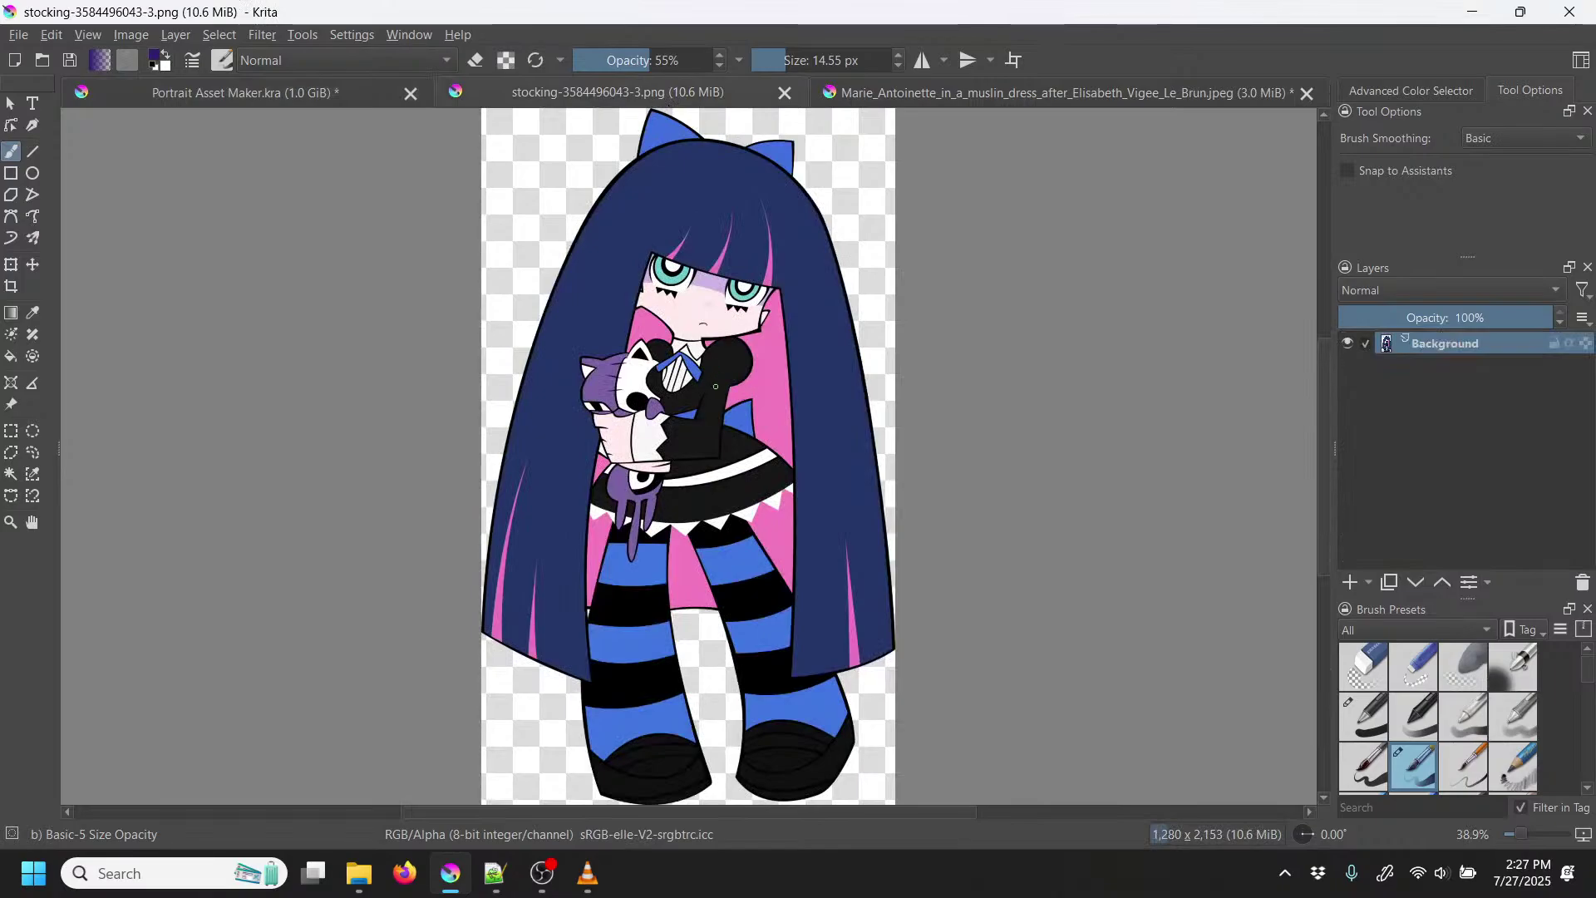
pyautogui.click(358, 96)
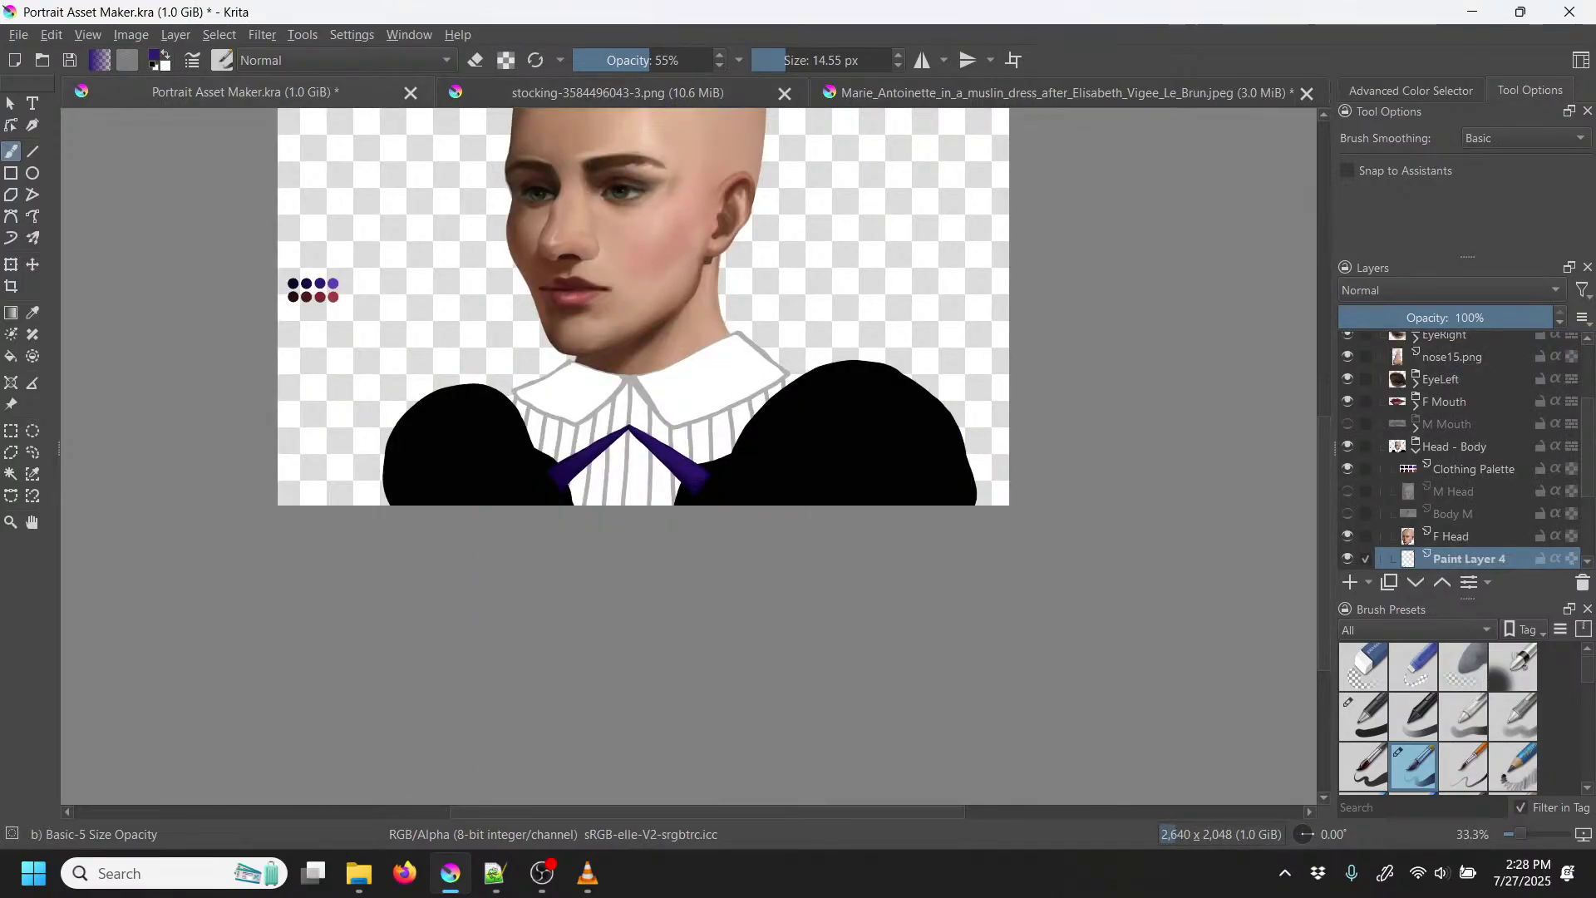
# Step: Erase the purple overspill along the upper edge of the wider ribbon band with the Eraser Small preset at 25 px
pyautogui.hotkey('ctrl', '+')
pyautogui.hotkey('ctrl', '+')
pyautogui.hotkey('ctrl', '+')
pyautogui.hotkey('ctrl', '+')
pyautogui.hotkey('ctrl', '+')
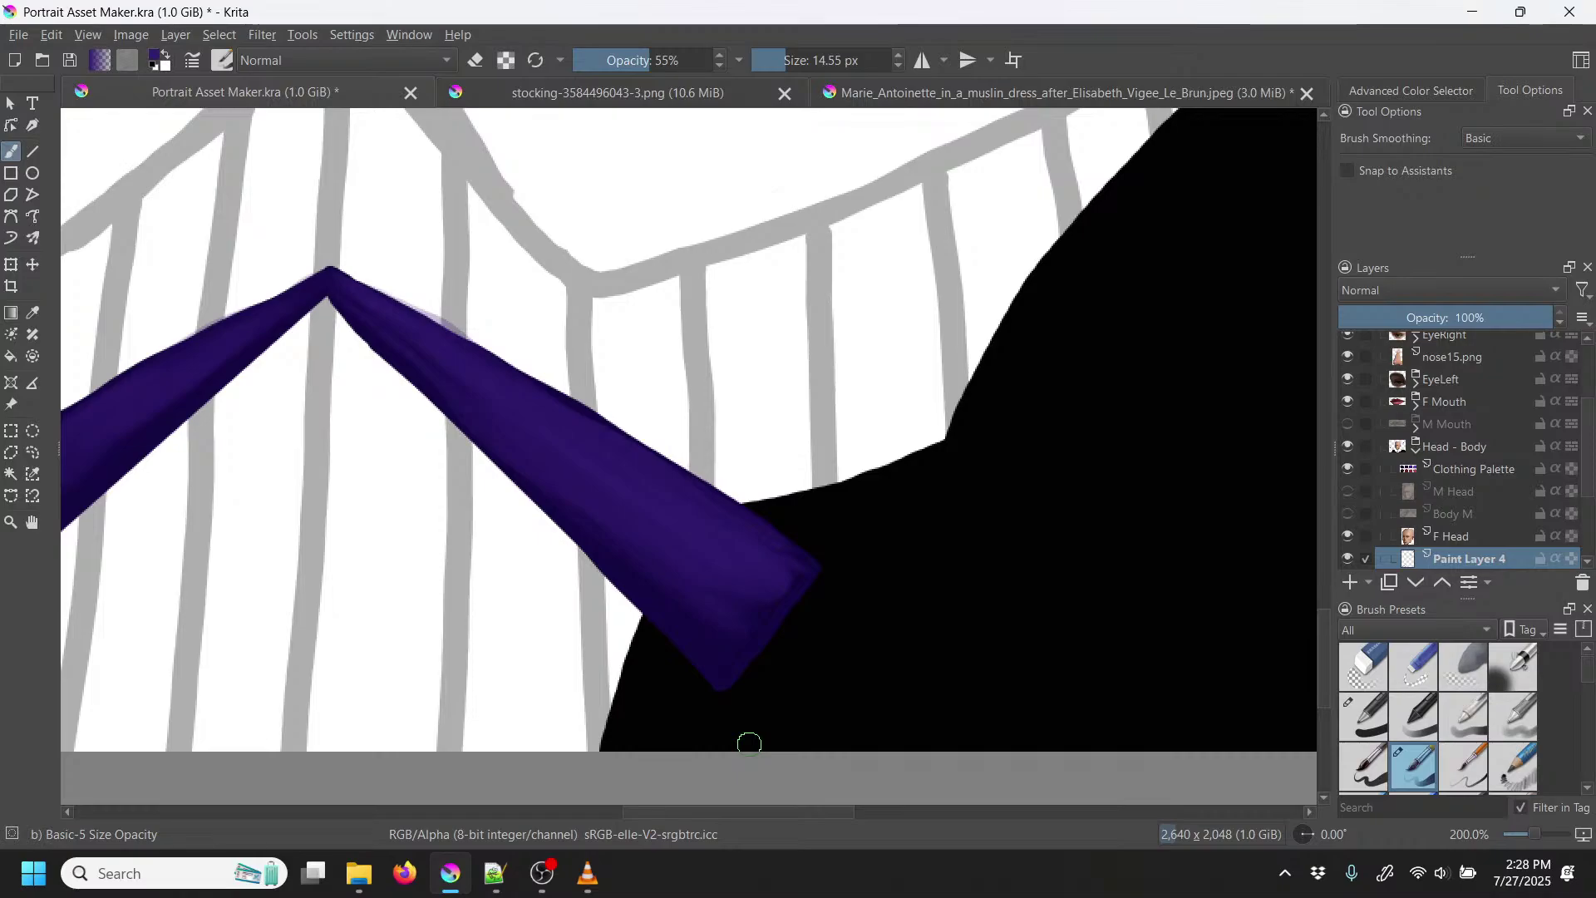
pyautogui.click(1418, 664)
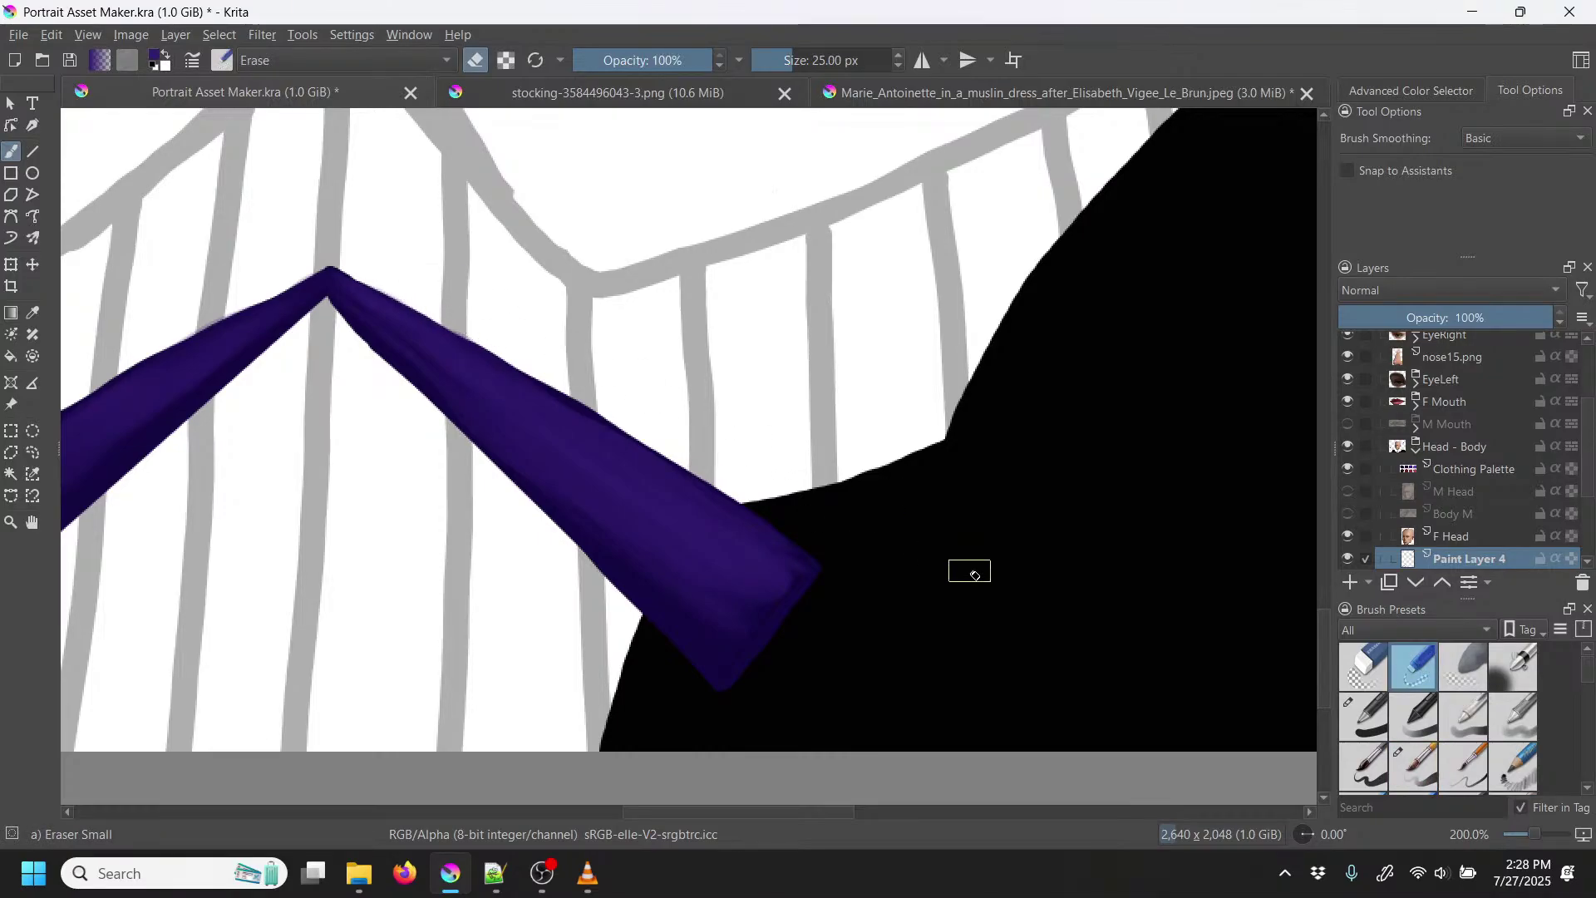
# Step: Outline two rounded bow loops spreading to either side from the ribbon's peak, using the 8.59 px Basic-1 brush in purple
pyautogui.click(1375, 712)
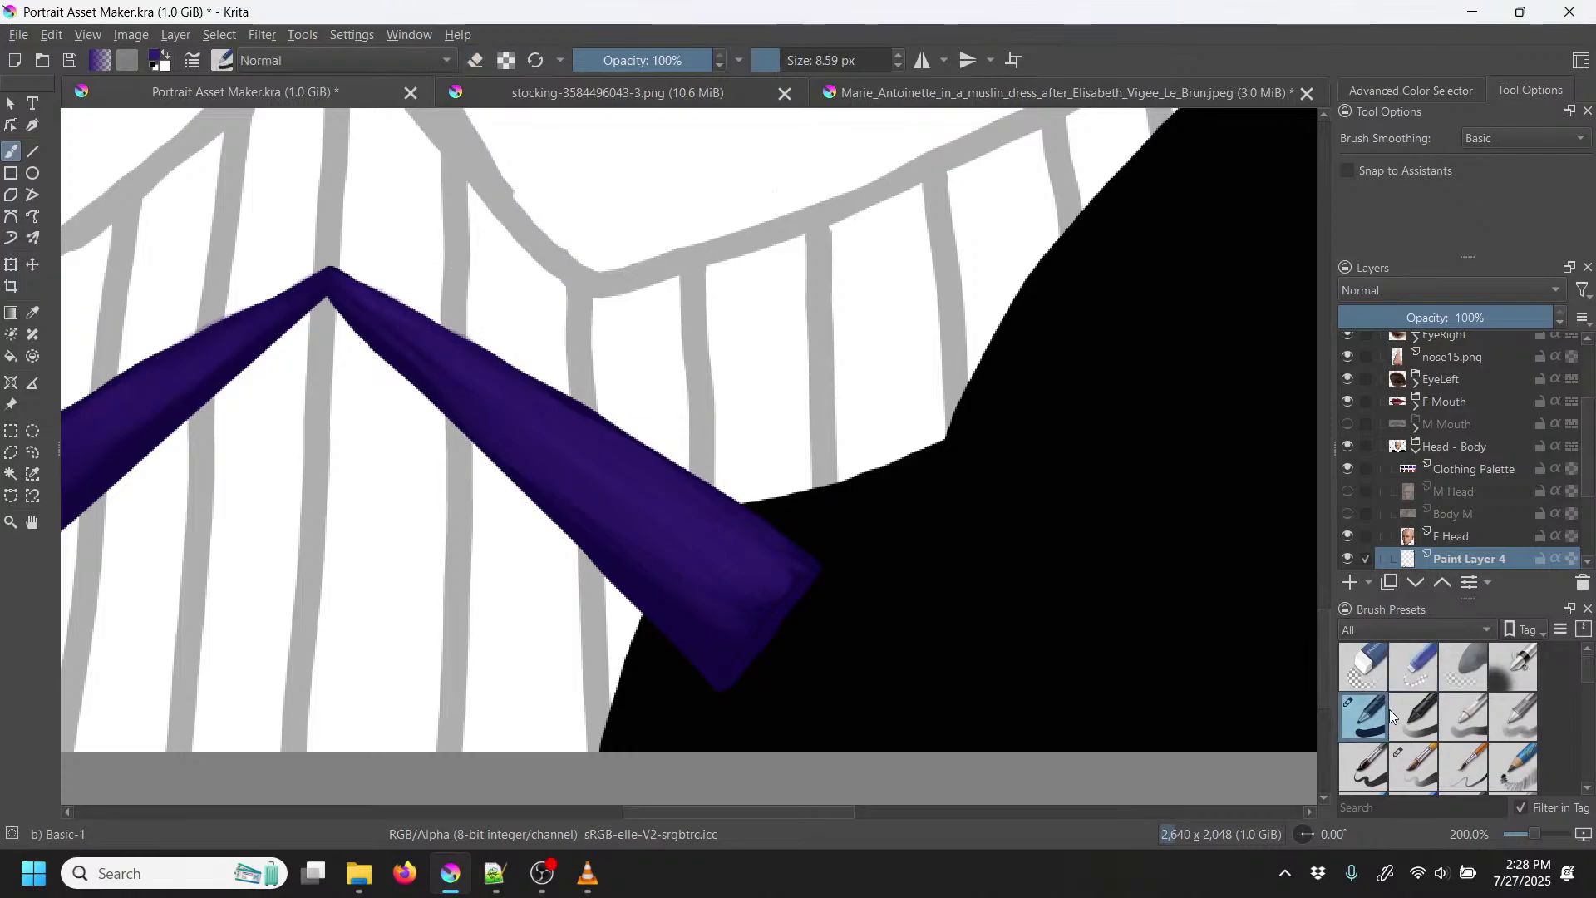
pyautogui.scroll(-3, 682, 468)
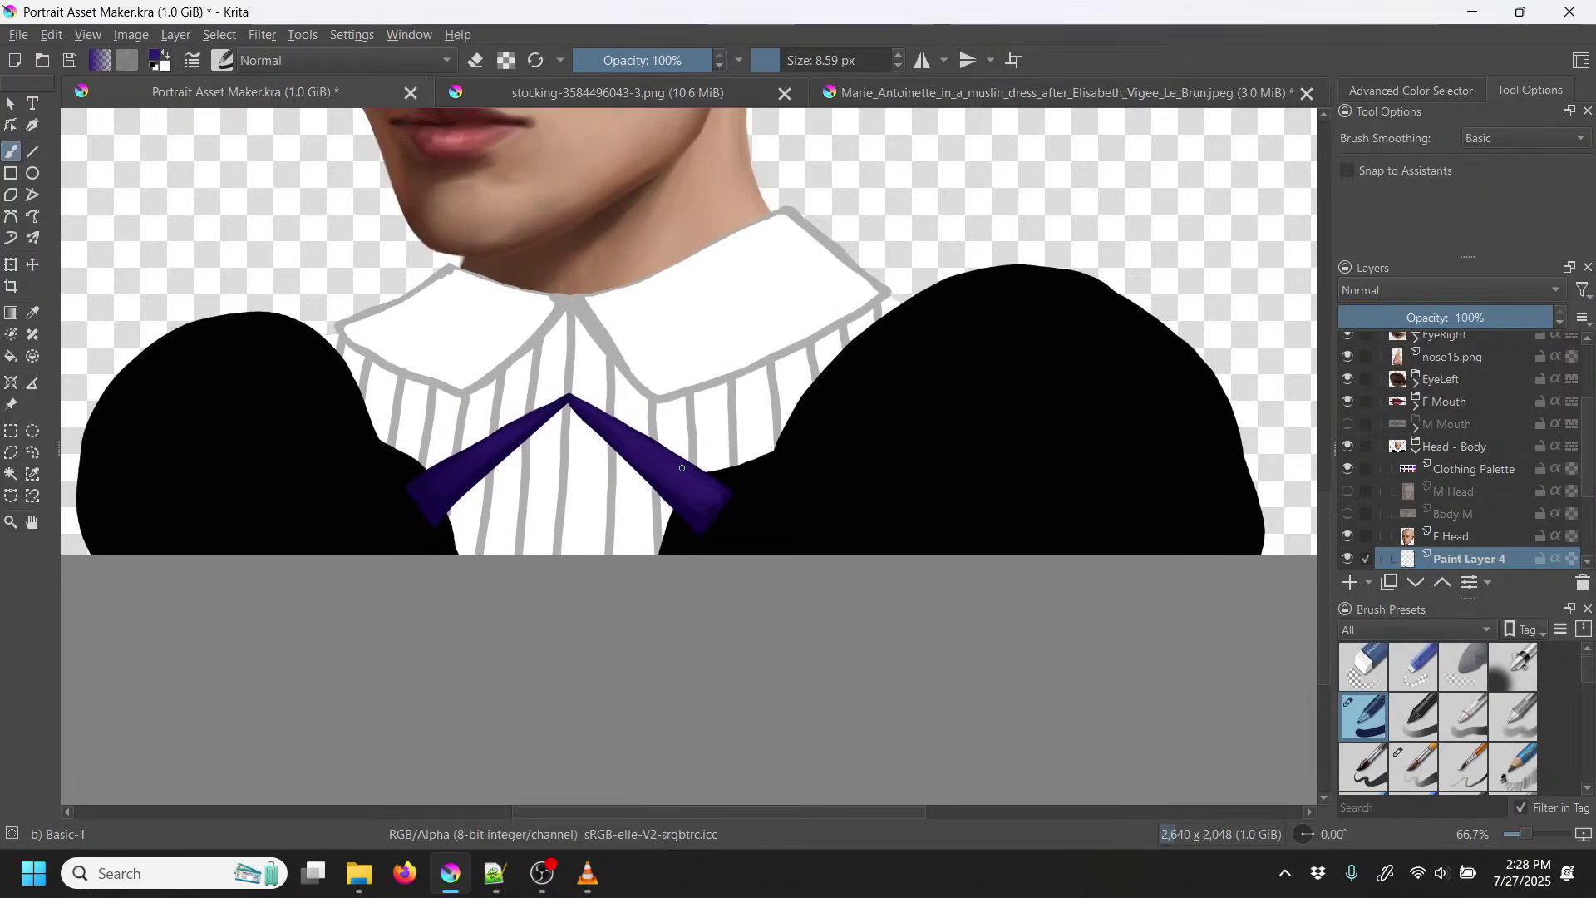
pyautogui.scroll(3, 682, 468)
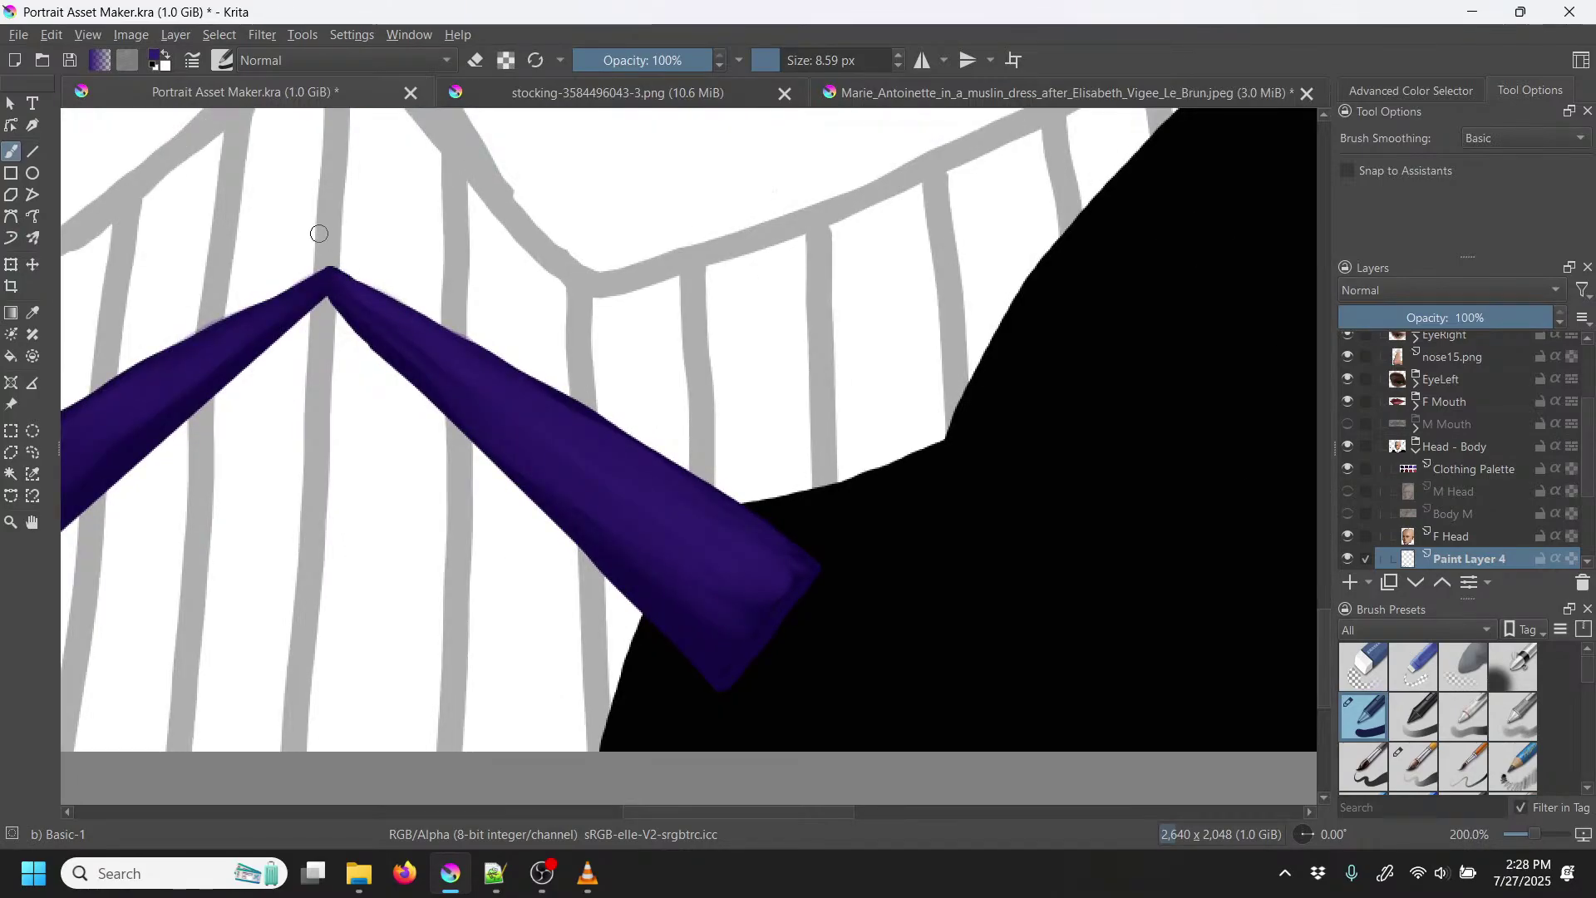
pyautogui.moveTo(337, 270)
pyautogui.mouseDown()
pyautogui.moveTo(507, 215)
pyautogui.moveTo(685, 215)
pyautogui.moveTo(752, 302)
pyautogui.moveTo(680, 355)
pyautogui.moveTo(559, 352)
pyautogui.moveTo(329, 279)
pyautogui.moveTo(283, 241)
pyautogui.moveTo(86, 214)
pyautogui.mouseUp()
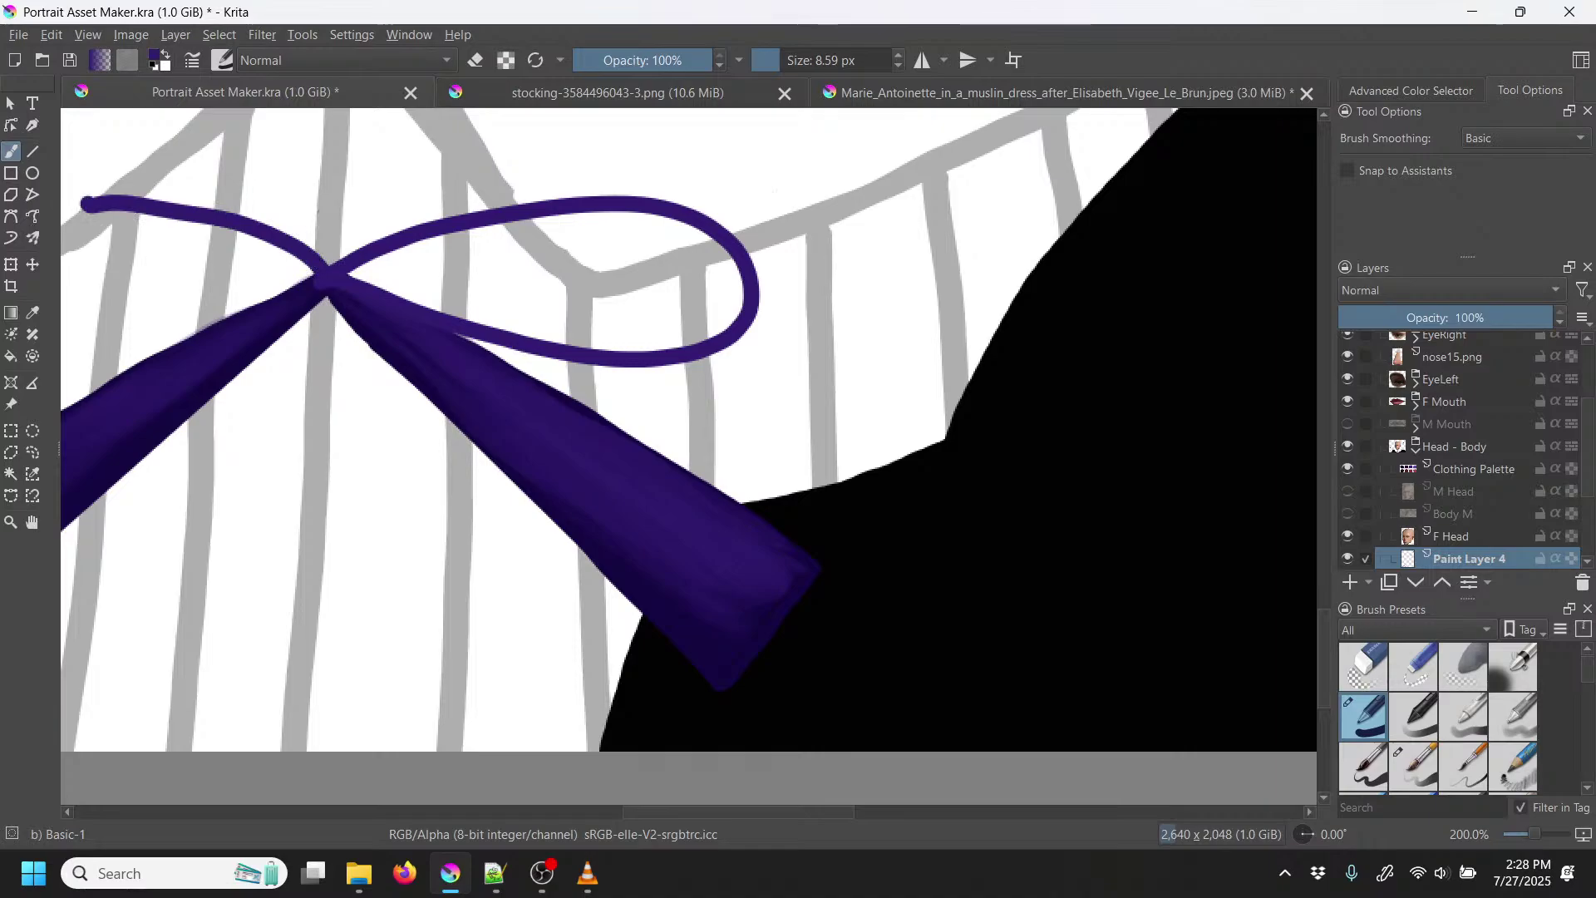
pyautogui.press('-')
pyautogui.hotkey('ctrl', 'z')
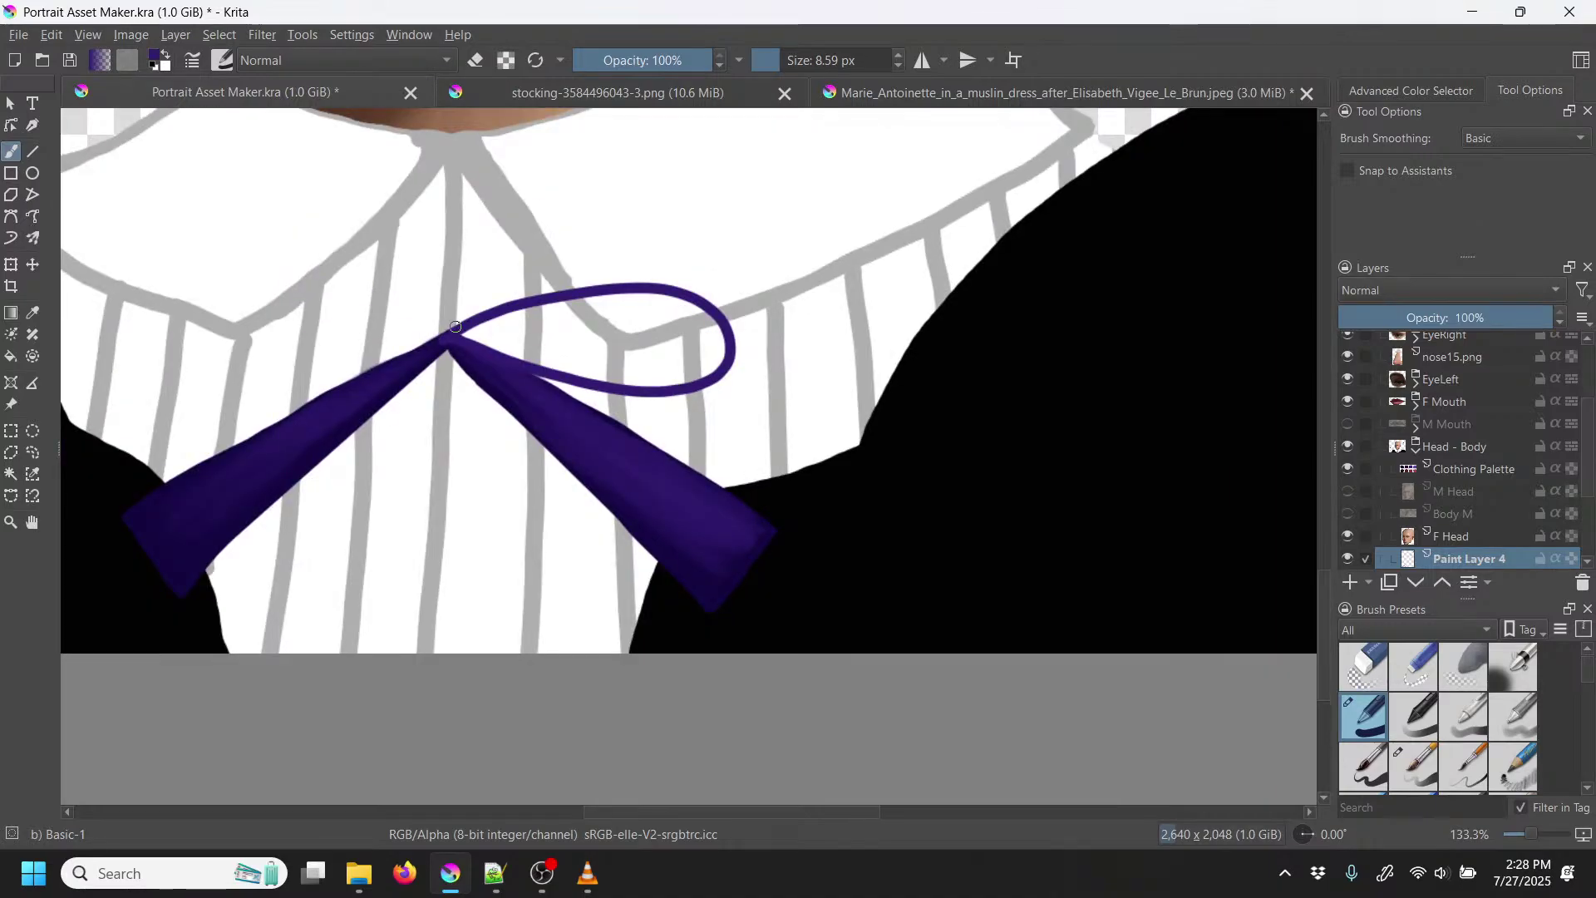
pyautogui.moveTo(449, 337)
pyautogui.mouseDown()
pyautogui.moveTo(285, 281)
pyautogui.moveTo(195, 299)
pyautogui.moveTo(201, 361)
pyautogui.moveTo(283, 375)
pyautogui.moveTo(460, 338)
pyautogui.mouseUp()
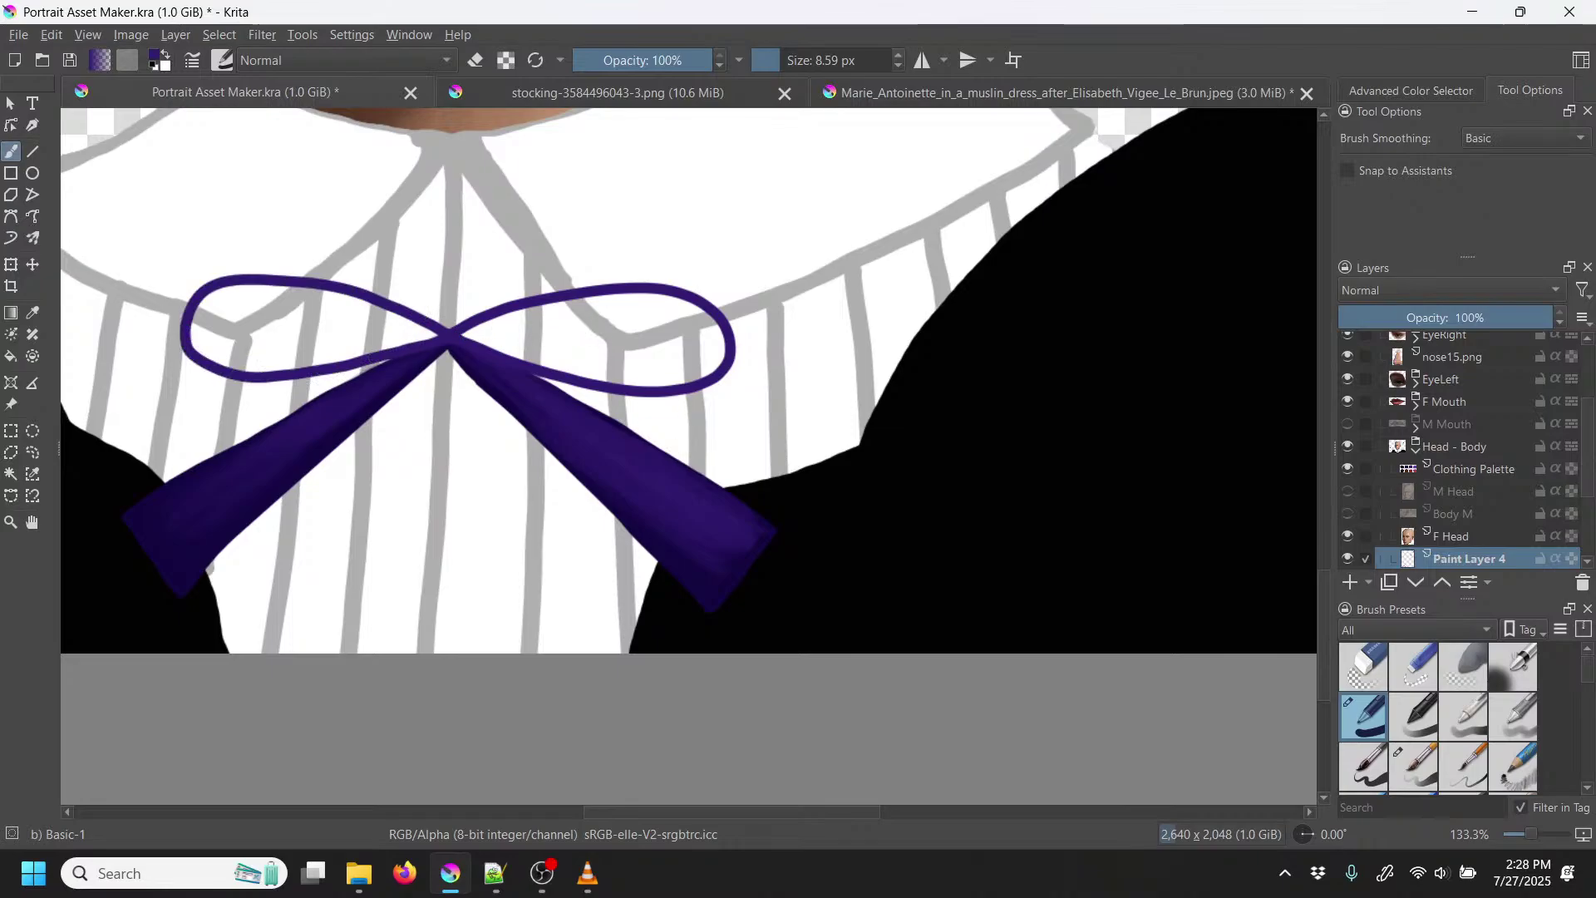
# Step: Sample the ribbon's dark indigo and paint the shaded lower band inside the right bow loop with the 8.59 px Basic-1 brush
pyautogui.press('p')
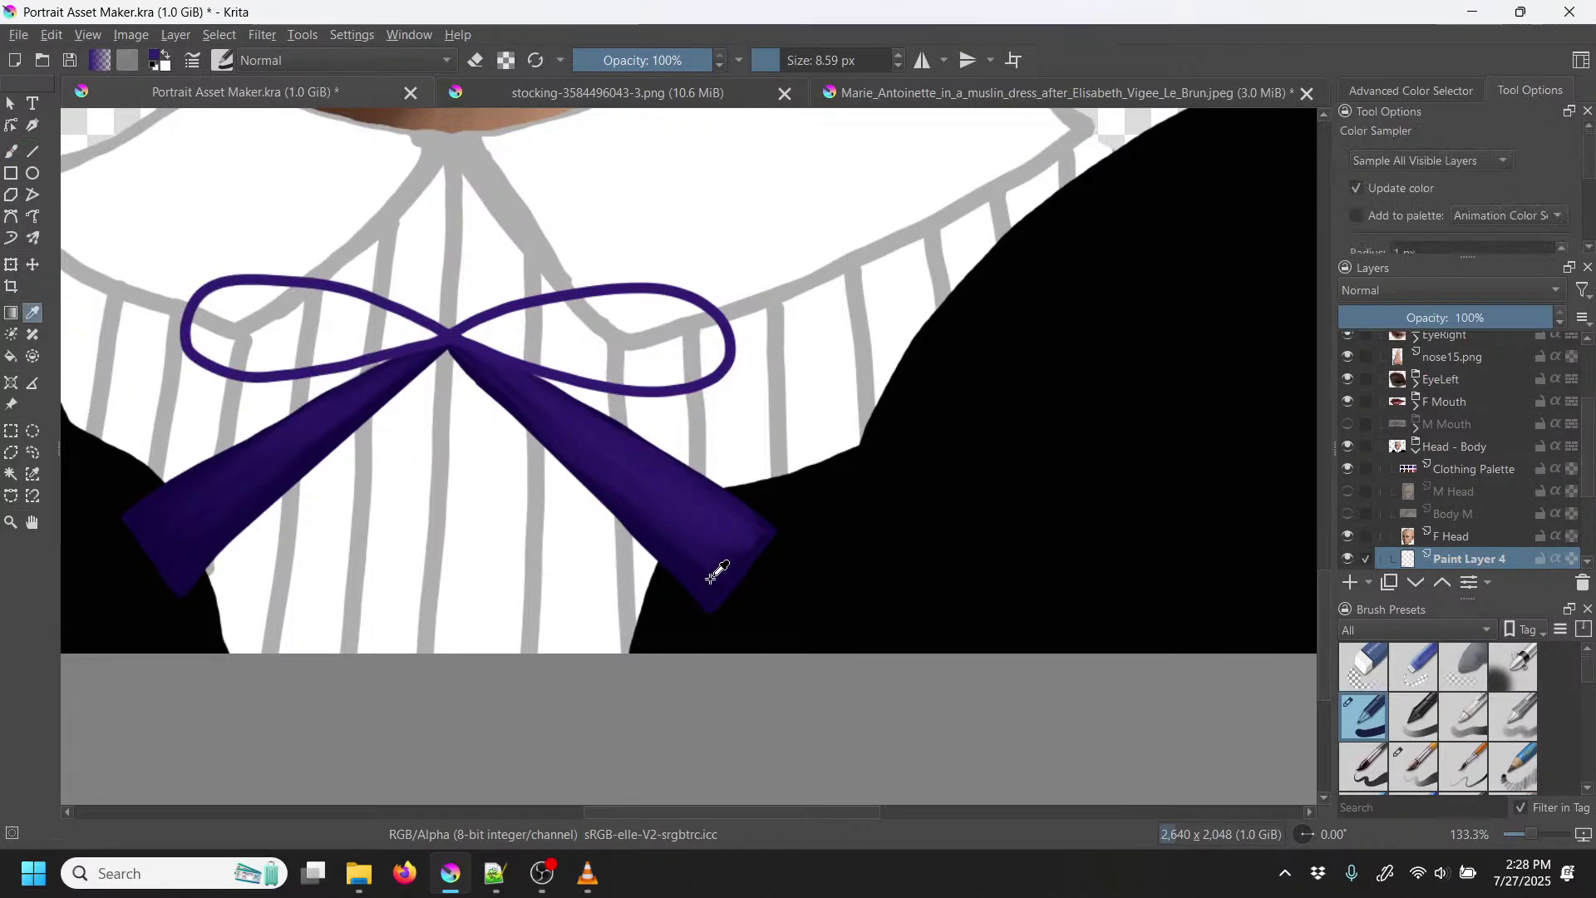
pyautogui.press('b')
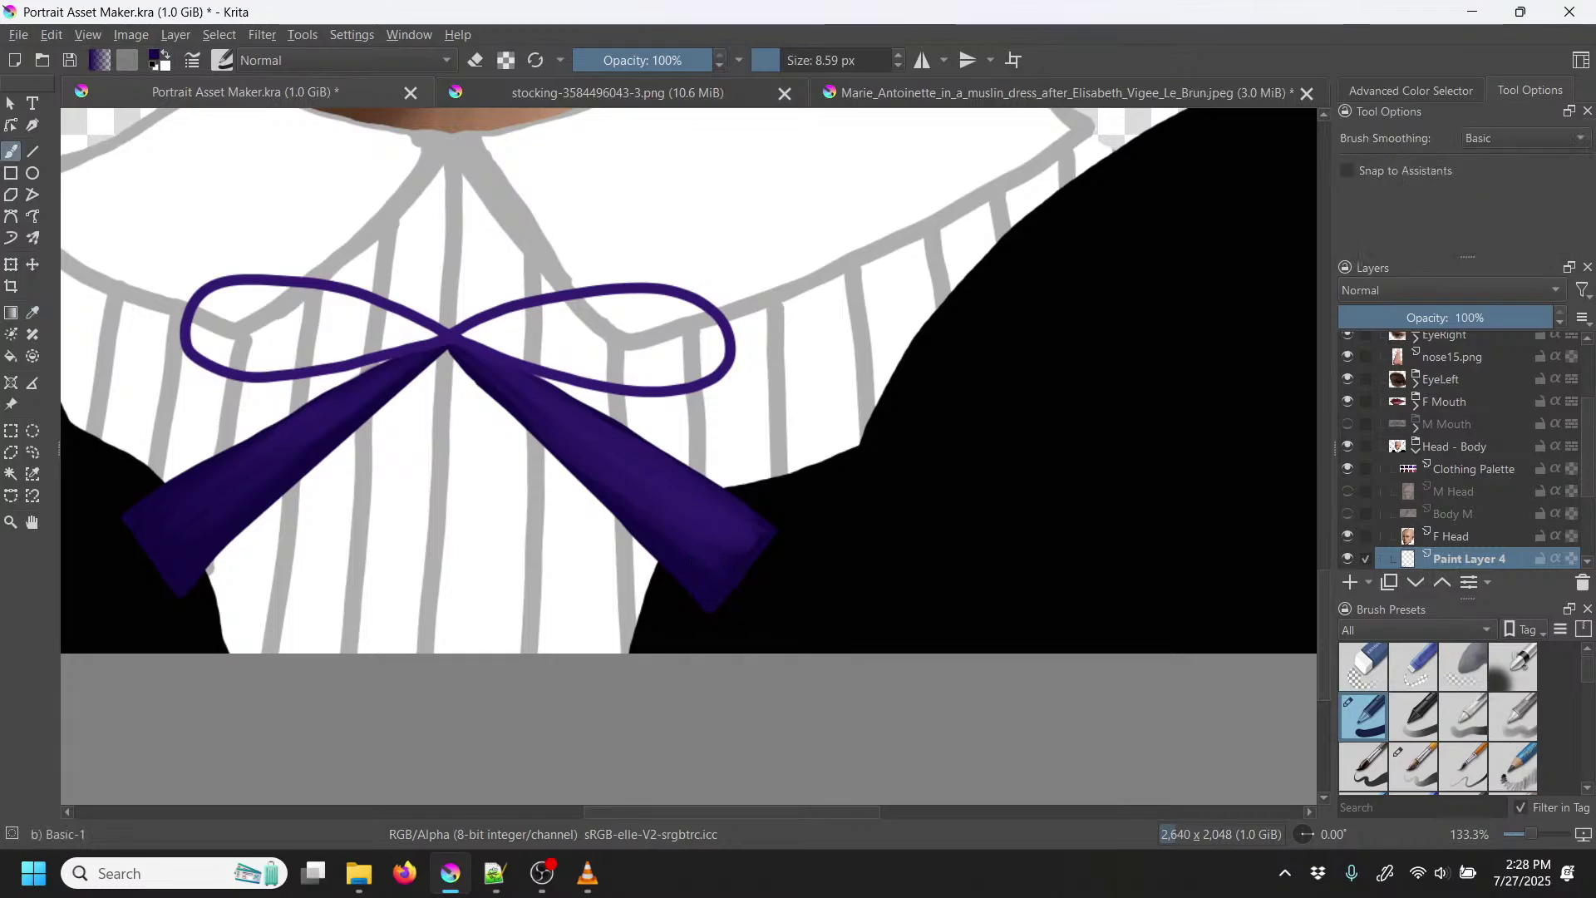
pyautogui.press('+')
pyautogui.press('+')
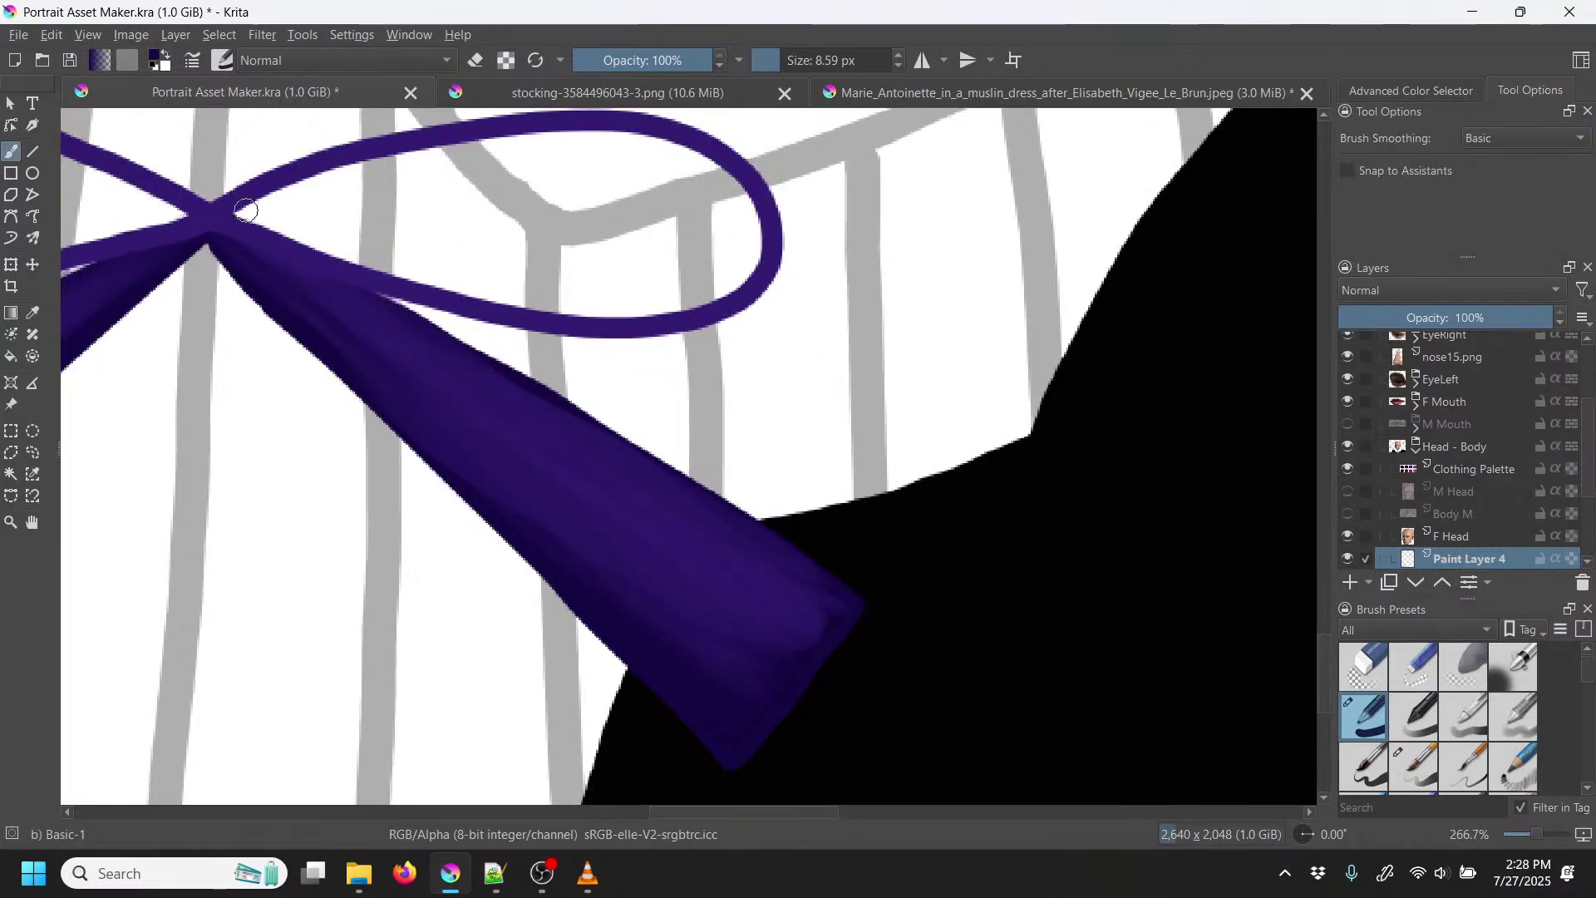
pyautogui.moveTo(231, 223)
pyautogui.mouseDown()
pyautogui.moveTo(447, 195)
pyautogui.moveTo(580, 199)
pyautogui.moveTo(680, 235)
pyautogui.moveTo(702, 291)
pyautogui.moveTo(686, 311)
pyautogui.moveTo(554, 327)
pyautogui.mouseUp()
pyautogui.moveTo(678, 216)
pyautogui.mouseDown()
pyautogui.moveTo(614, 266)
pyautogui.moveTo(549, 269)
pyautogui.moveTo(270, 227)
pyautogui.moveTo(424, 281)
pyautogui.moveTo(243, 226)
pyautogui.moveTo(386, 287)
pyautogui.moveTo(562, 318)
pyautogui.moveTo(582, 315)
pyautogui.moveTo(354, 262)
pyautogui.moveTo(547, 289)
pyautogui.moveTo(651, 267)
pyautogui.moveTo(673, 245)
pyautogui.moveTo(689, 273)
pyautogui.moveTo(674, 308)
pyautogui.moveTo(612, 323)
pyautogui.mouseUp()
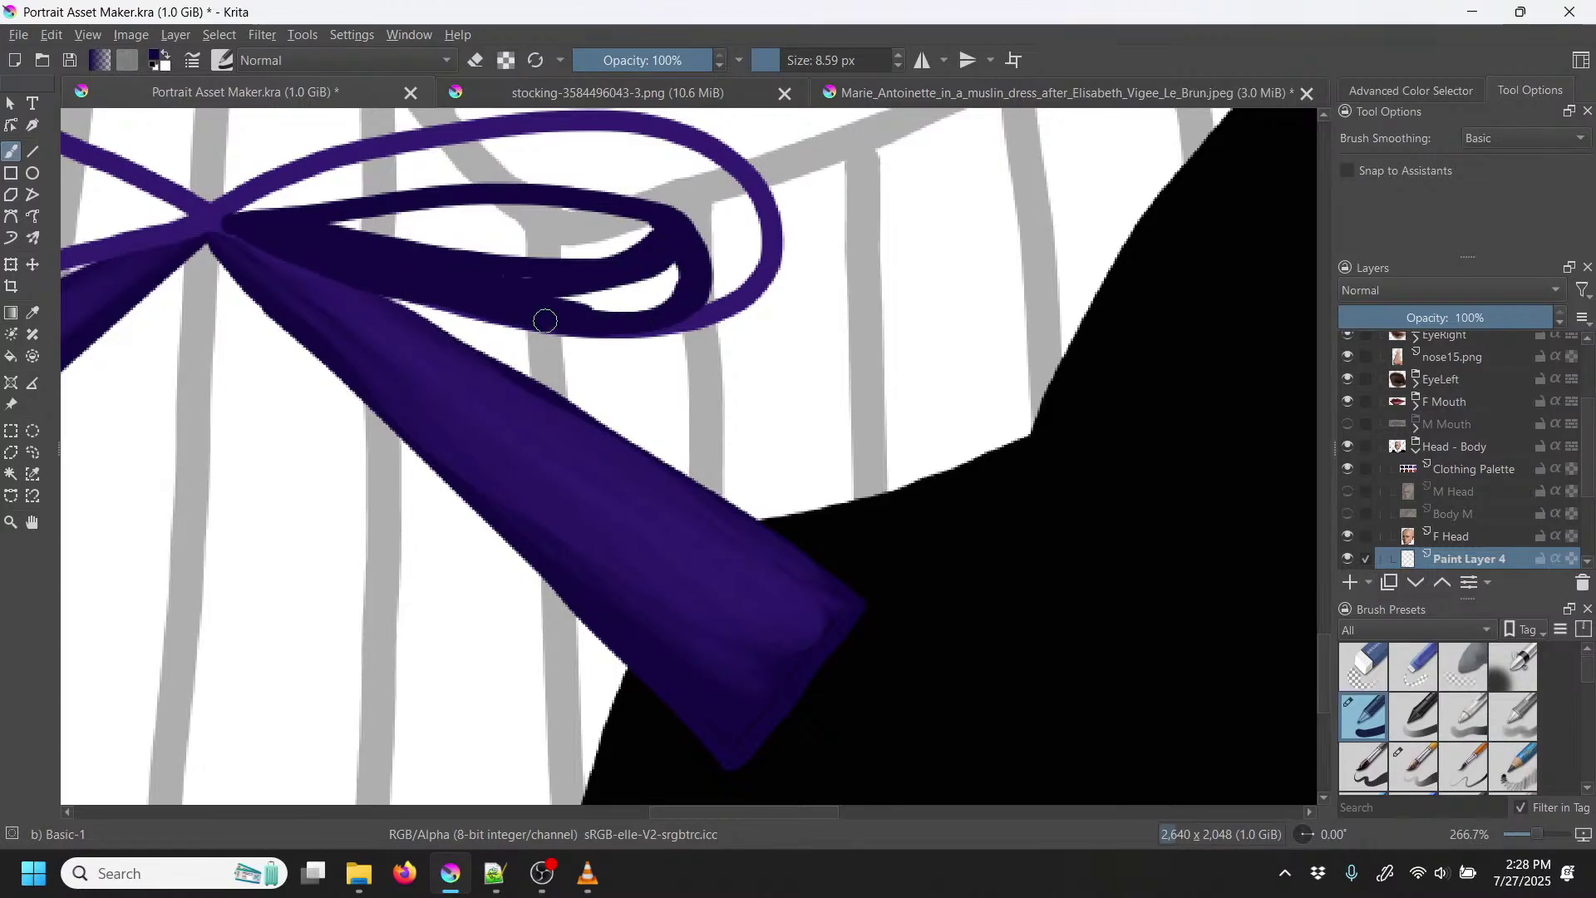
pyautogui.moveTo(509, 281)
pyautogui.mouseDown()
pyautogui.moveTo(584, 288)
pyautogui.moveTo(673, 262)
pyautogui.moveTo(628, 312)
pyautogui.moveTo(516, 304)
pyautogui.moveTo(633, 298)
pyautogui.mouseUp()
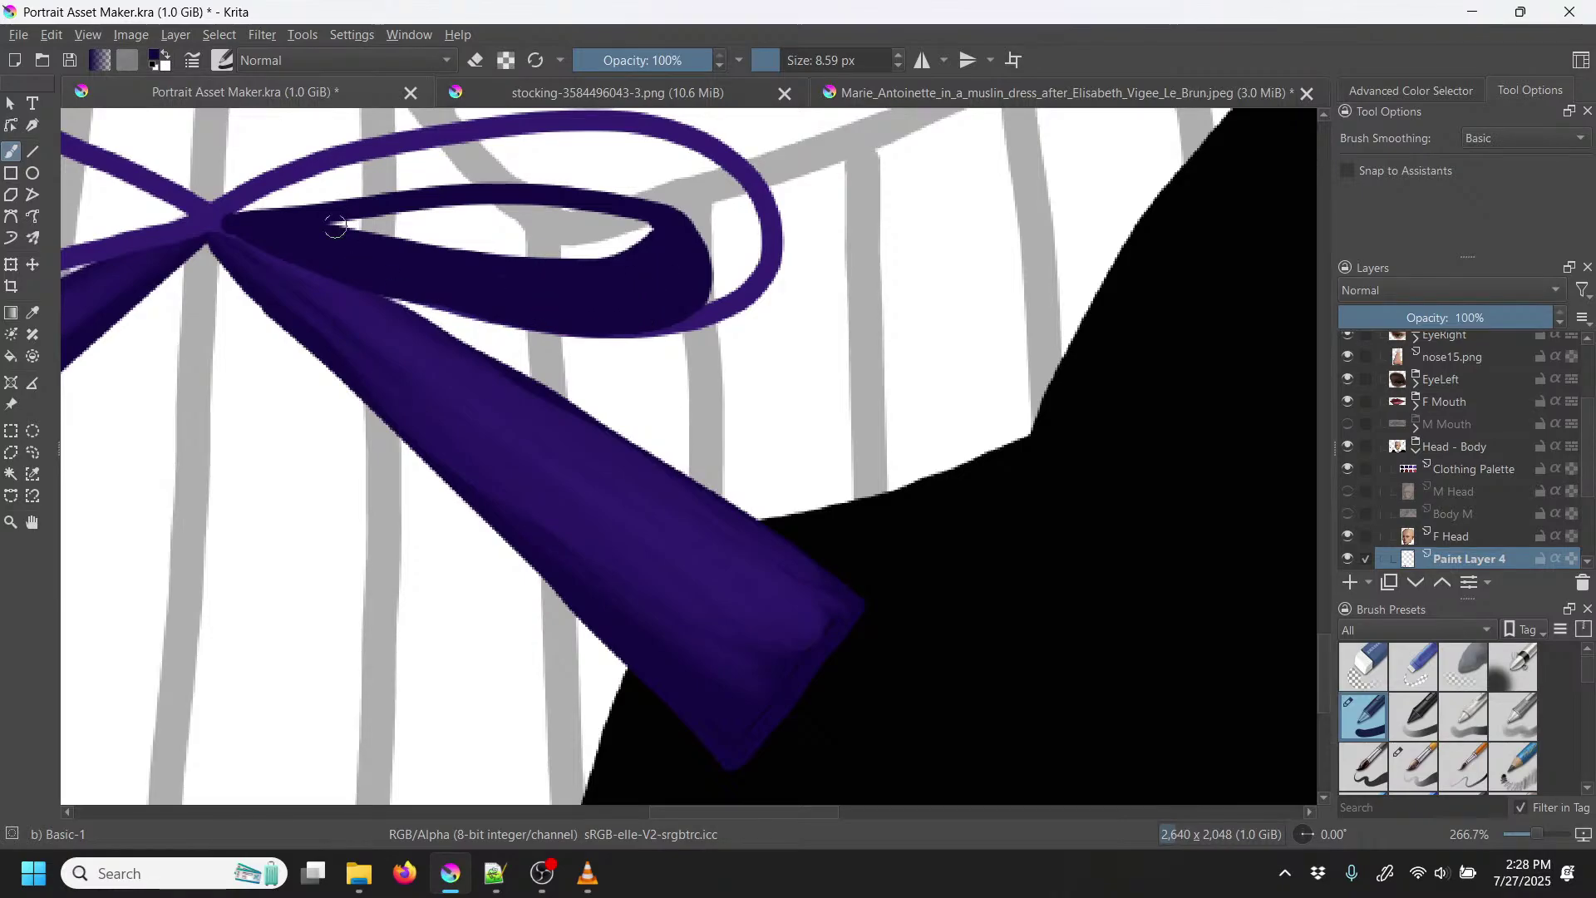
# Step: Paint a round dark indigo knot at the bow's centre and rough dark shading along the right loop's upper band and outer end
pyautogui.moveTo(209, 189)
pyautogui.mouseDown()
pyautogui.moveTo(189, 215)
pyautogui.moveTo(268, 239)
pyautogui.moveTo(276, 215)
pyautogui.moveTo(193, 210)
pyautogui.moveTo(289, 192)
pyautogui.moveTo(202, 206)
pyautogui.moveTo(273, 191)
pyautogui.mouseUp()
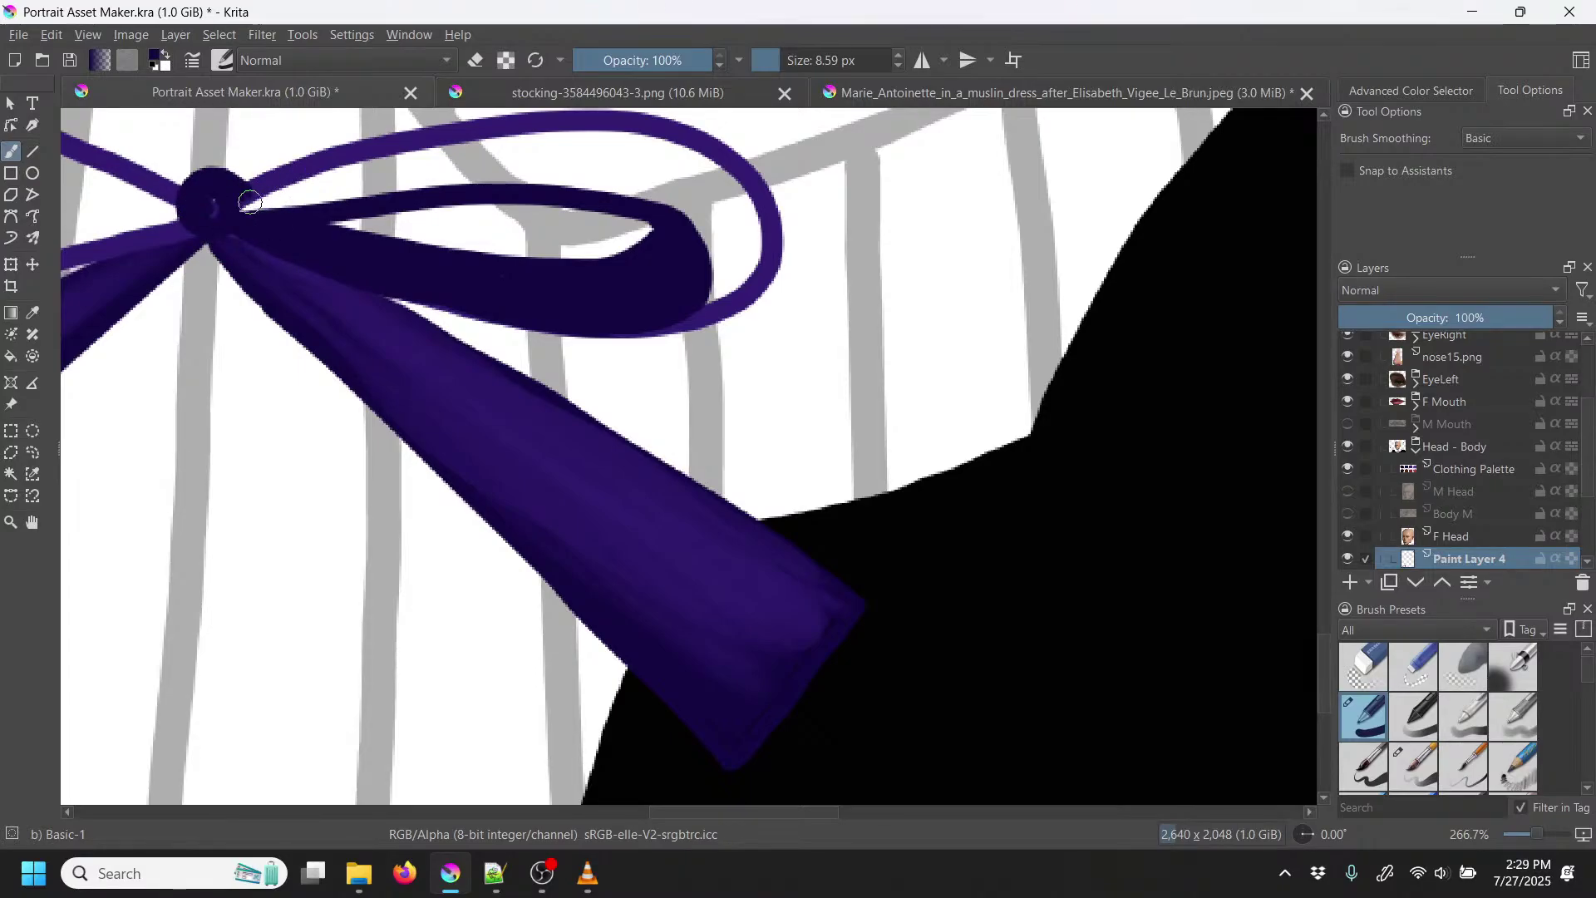
pyautogui.moveTo(246, 206); pyautogui.dragTo(537, 171)
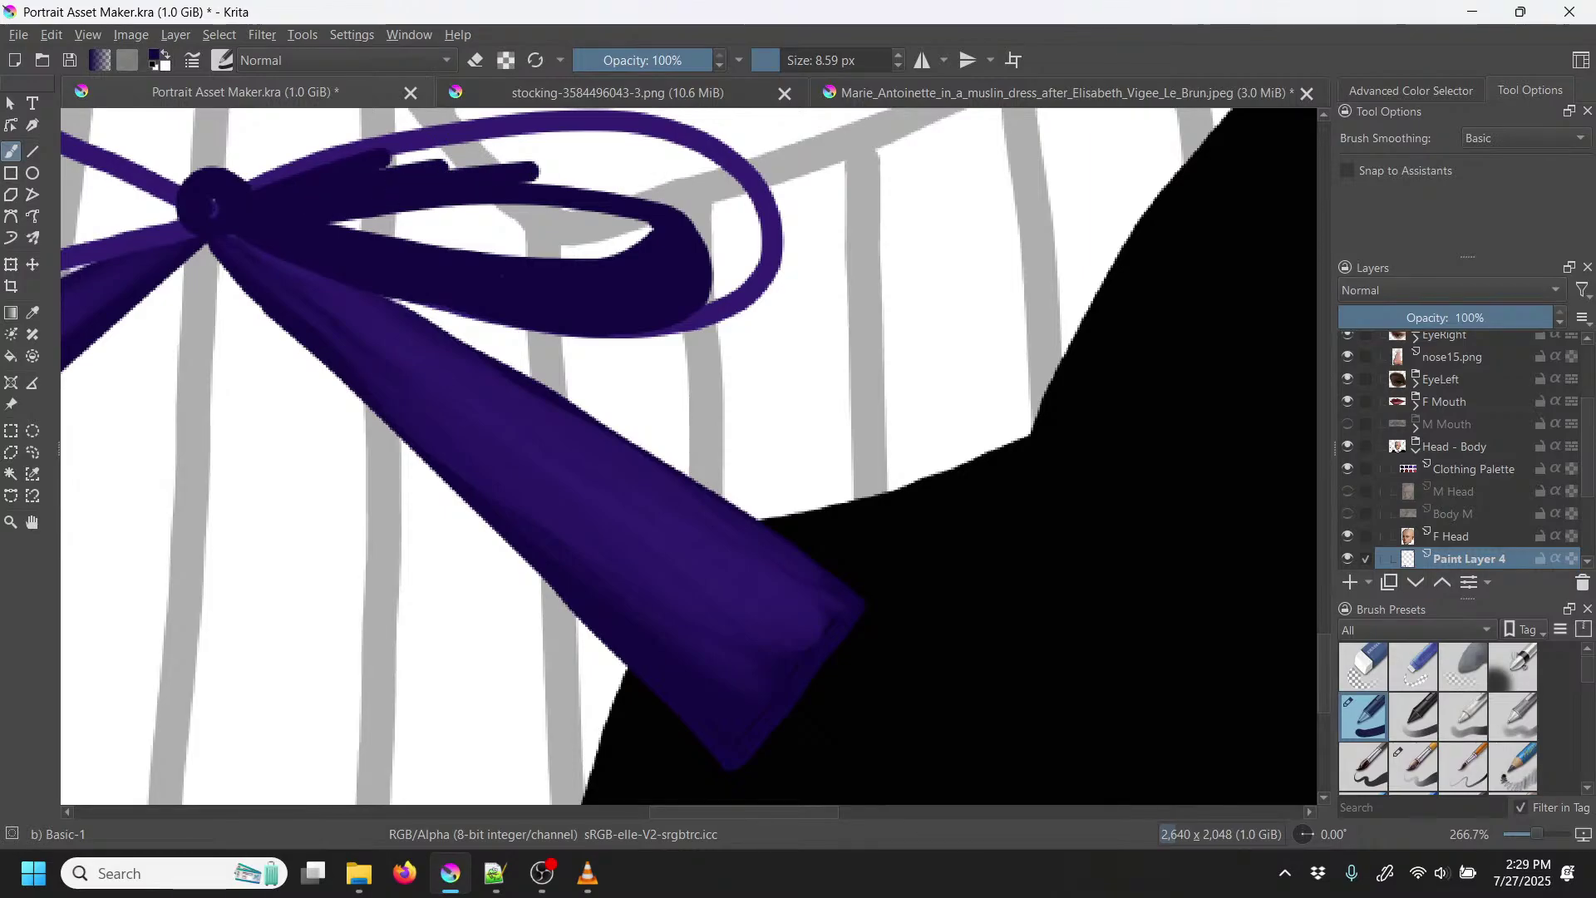
pyautogui.moveTo(707, 313)
pyautogui.mouseDown()
pyautogui.moveTo(770, 230)
pyautogui.moveTo(746, 287)
pyautogui.moveTo(748, 254)
pyautogui.moveTo(727, 287)
pyautogui.moveTo(729, 242)
pyautogui.mouseUp()
pyautogui.moveTo(708, 309); pyautogui.dragTo(717, 281)
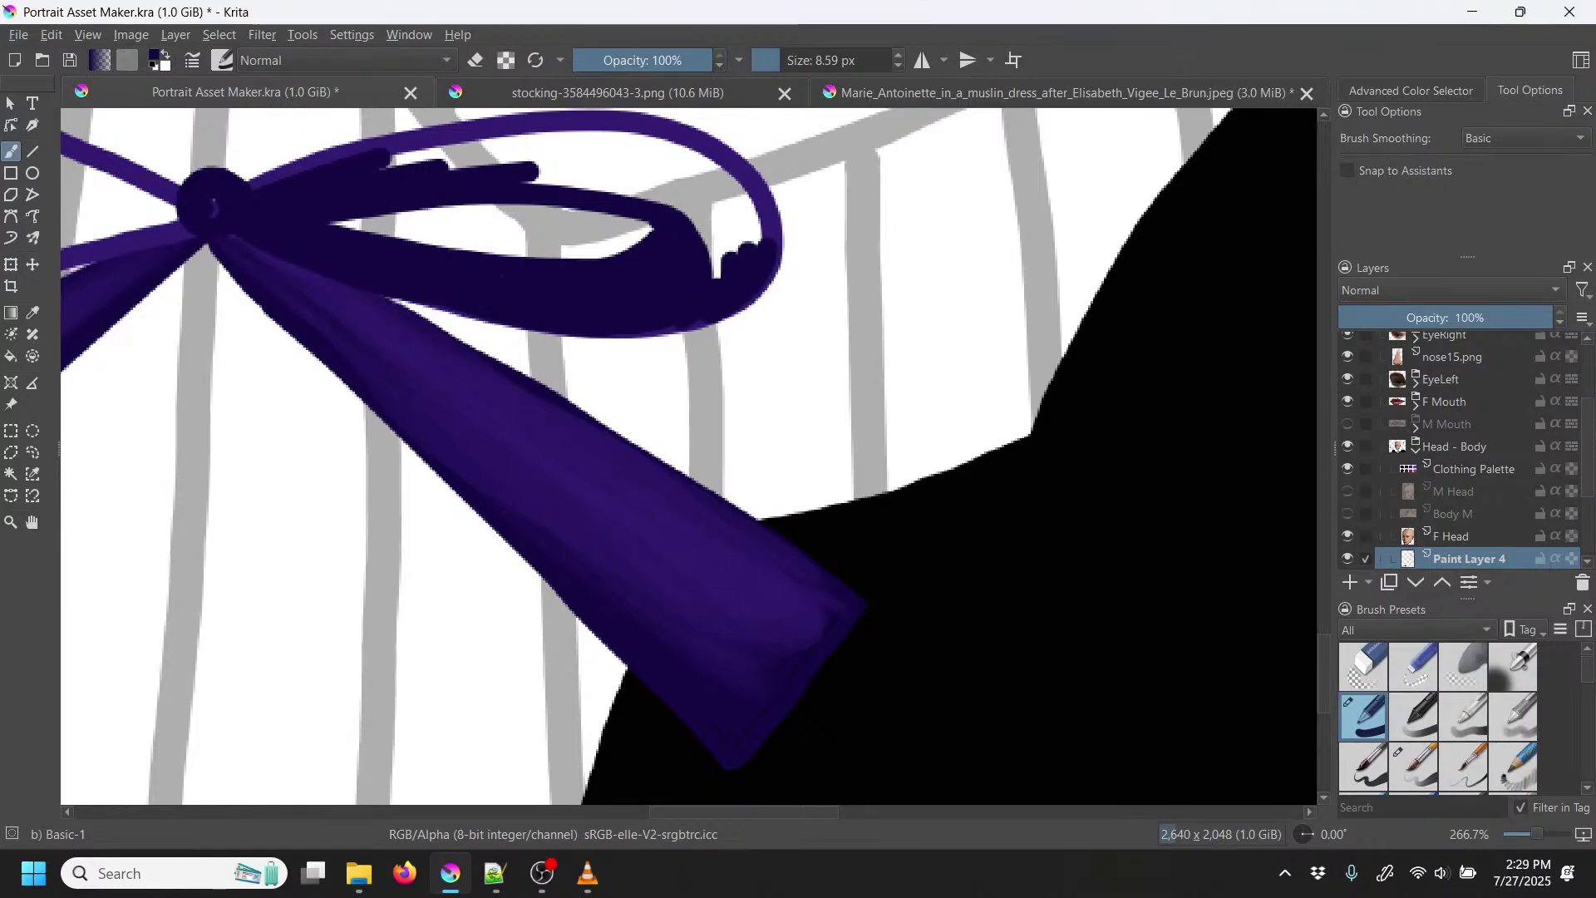
# Step: Sample the lighter purple and blend it over the right loop's outer end using the Basic-5 Size Opacity brush at 14.55 px
pyautogui.click(1415, 766)
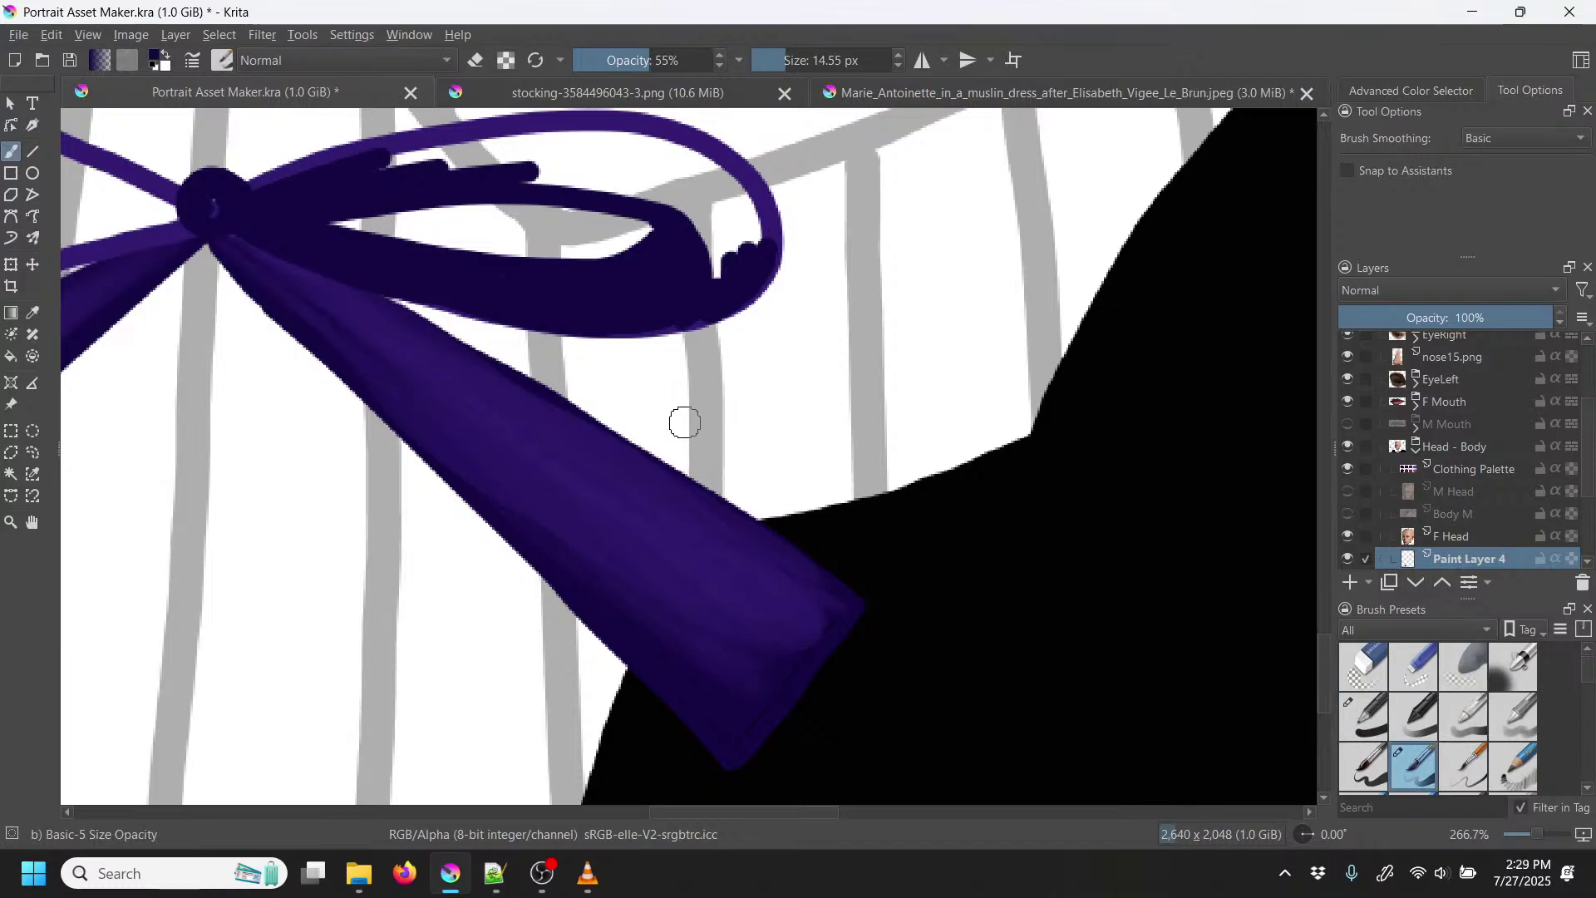
pyautogui.press('p')
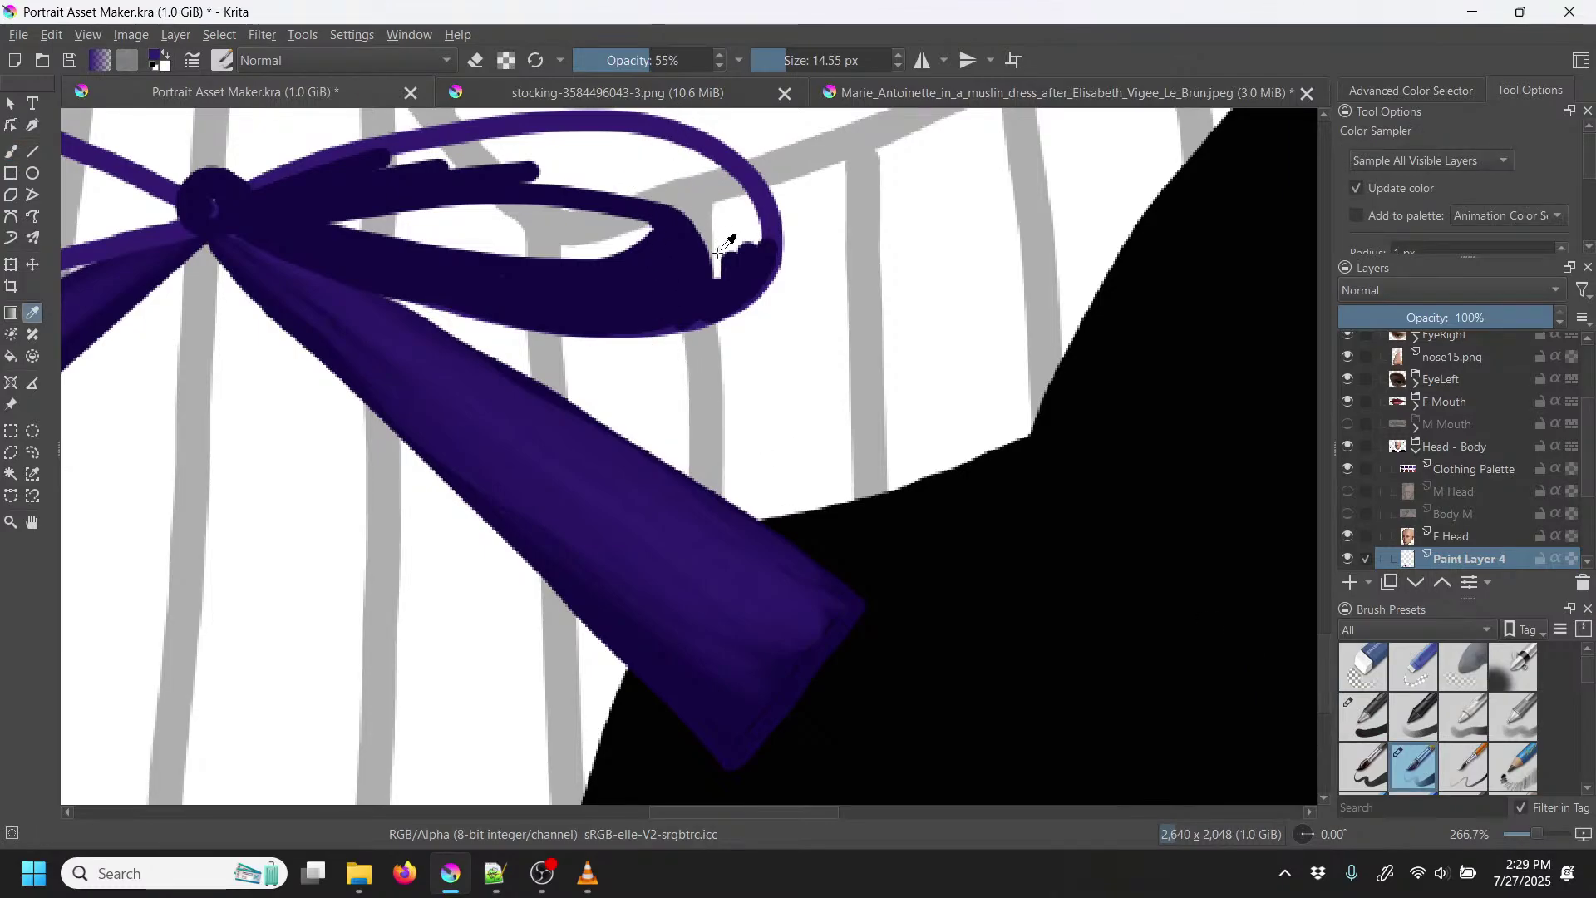
pyautogui.press('b')
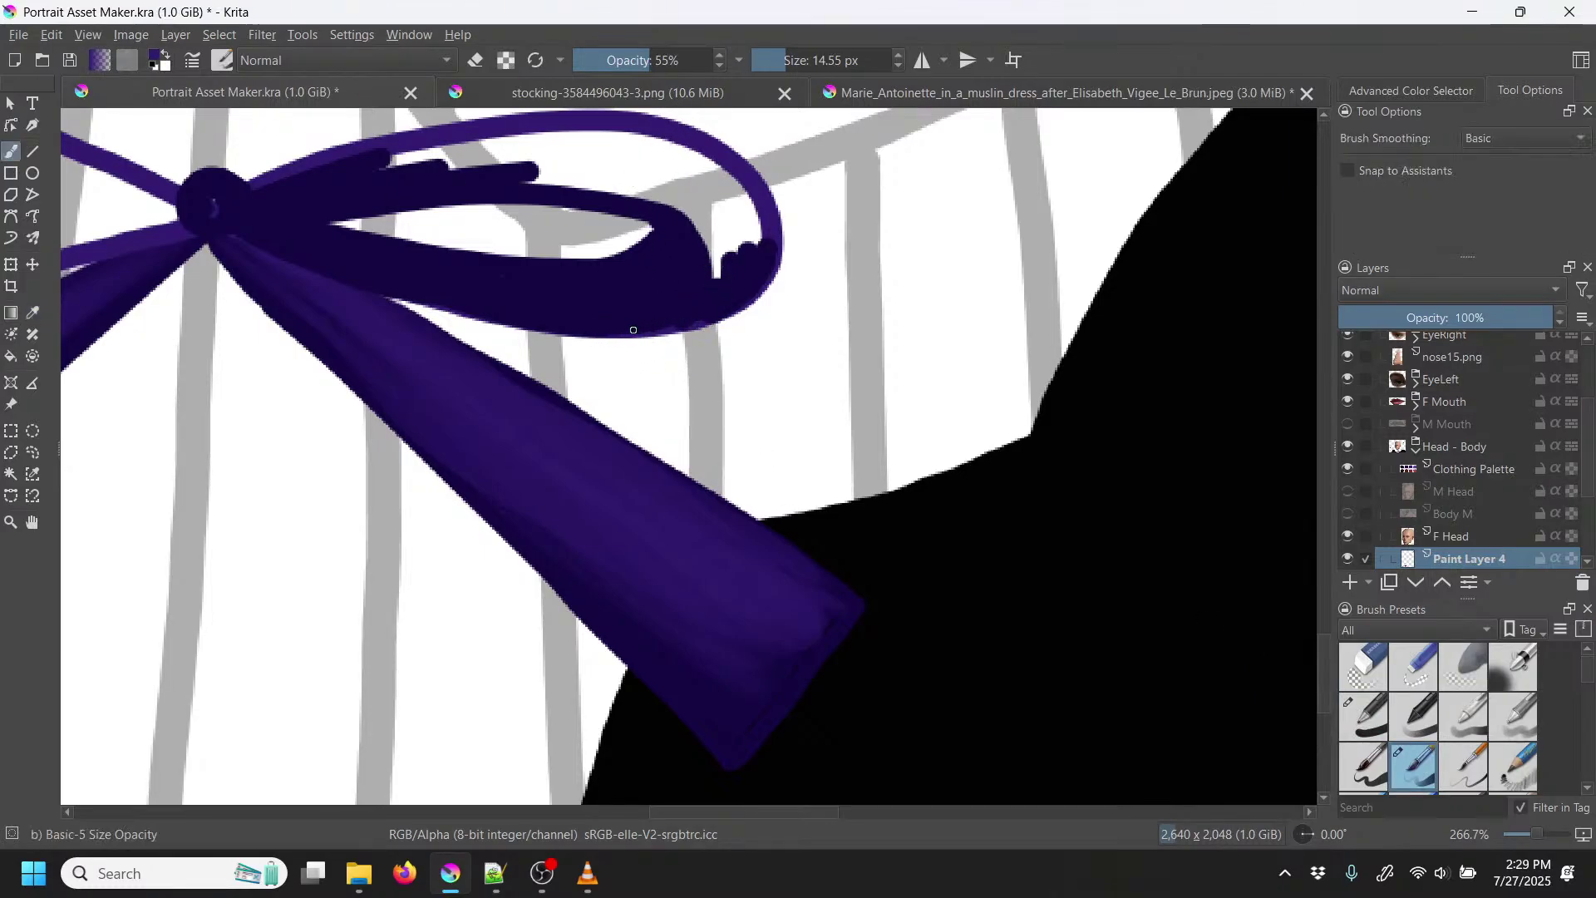
pyautogui.moveTo(710, 268)
pyautogui.mouseDown()
pyautogui.moveTo(714, 216)
pyautogui.moveTo(704, 177)
pyautogui.mouseUp()
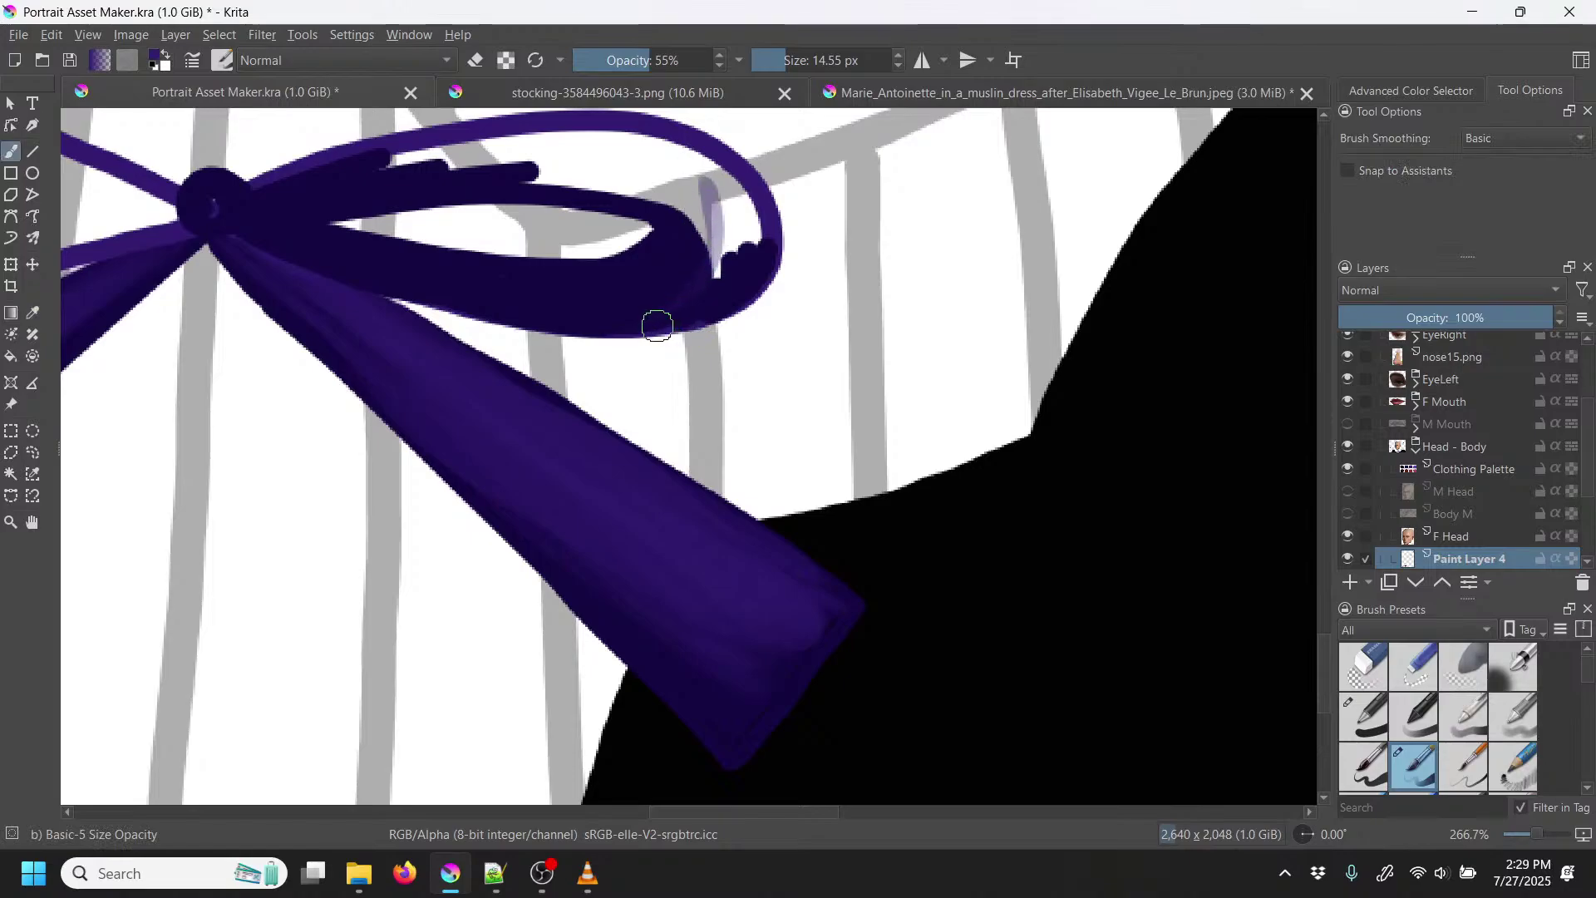
pyautogui.moveTo(672, 312)
pyautogui.mouseDown()
pyautogui.moveTo(712, 242)
pyautogui.moveTo(712, 181)
pyautogui.mouseUp()
pyautogui.moveTo(705, 293)
pyautogui.mouseDown()
pyautogui.moveTo(729, 198)
pyautogui.moveTo(726, 275)
pyautogui.moveTo(750, 228)
pyautogui.moveTo(749, 262)
pyautogui.moveTo(755, 218)
pyautogui.moveTo(741, 273)
pyautogui.moveTo(730, 214)
pyautogui.moveTo(711, 273)
pyautogui.moveTo(720, 228)
pyautogui.moveTo(713, 268)
pyautogui.moveTo(752, 249)
pyautogui.moveTo(732, 196)
pyautogui.mouseUp()
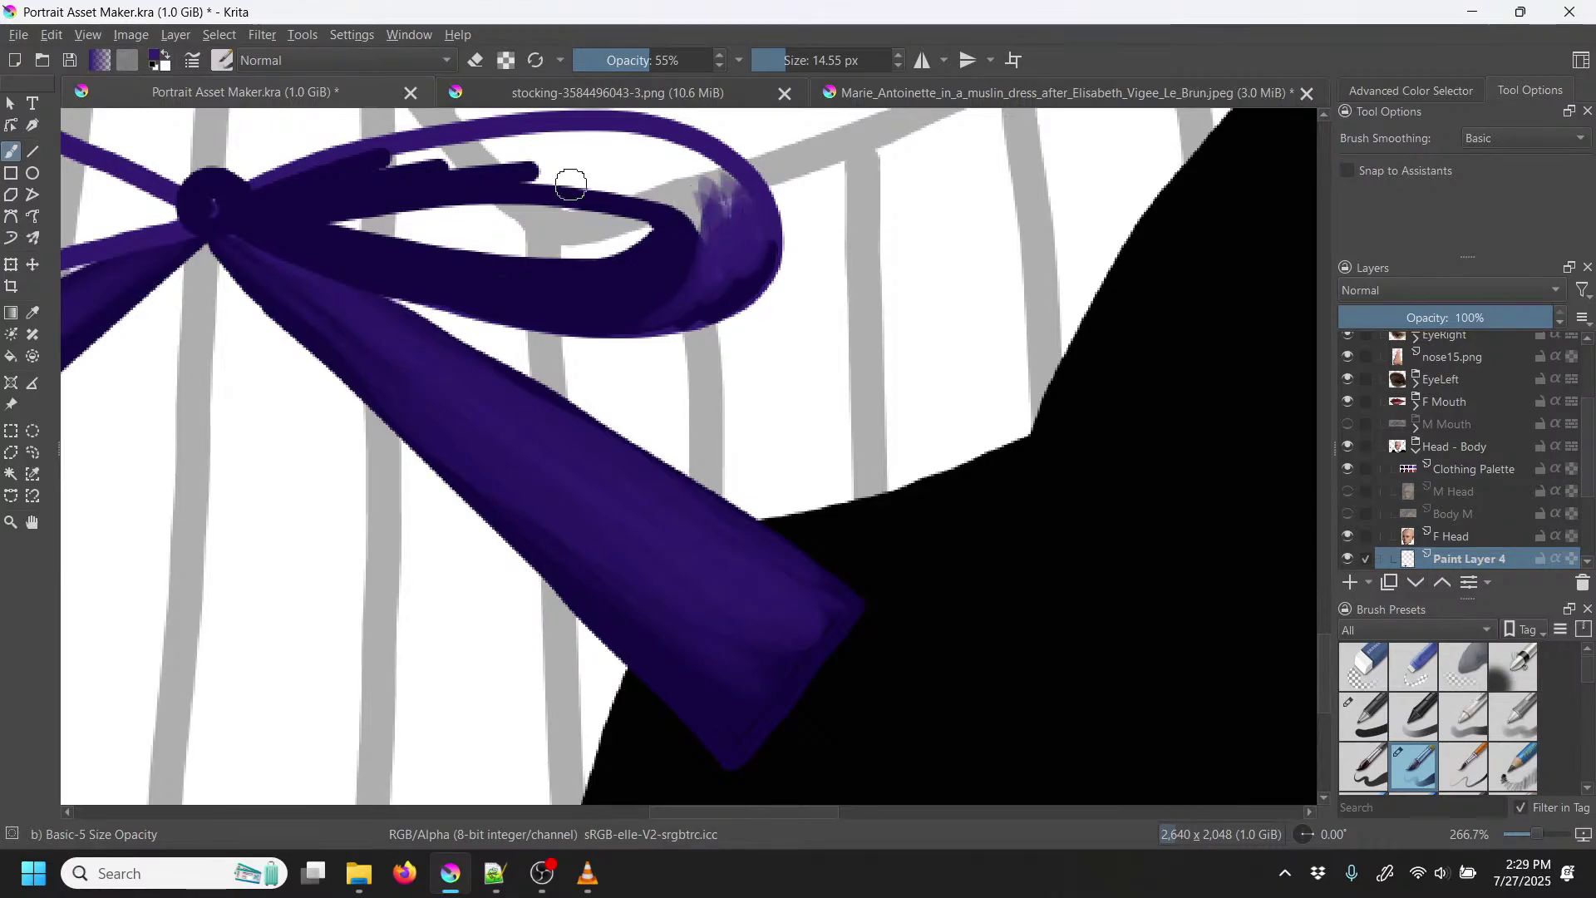
# Step: Fill the right loop's upper band with blended lighter purple strokes, raising the brush opacity to 82%
pyautogui.moveTo(329, 171); pyautogui.dragTo(541, 164)
pyautogui.moveTo(427, 161)
pyautogui.mouseDown()
pyautogui.moveTo(664, 182)
pyautogui.moveTo(419, 171)
pyautogui.moveTo(462, 161)
pyautogui.moveTo(331, 176)
pyautogui.moveTo(520, 149)
pyautogui.moveTo(299, 182)
pyautogui.moveTo(424, 155)
pyautogui.moveTo(512, 157)
pyautogui.moveTo(371, 164)
pyautogui.moveTo(623, 150)
pyautogui.mouseUp()
pyautogui.moveTo(467, 160); pyautogui.dragTo(665, 210)
pyautogui.moveTo(659, 60); pyautogui.dragTo(697, 59)
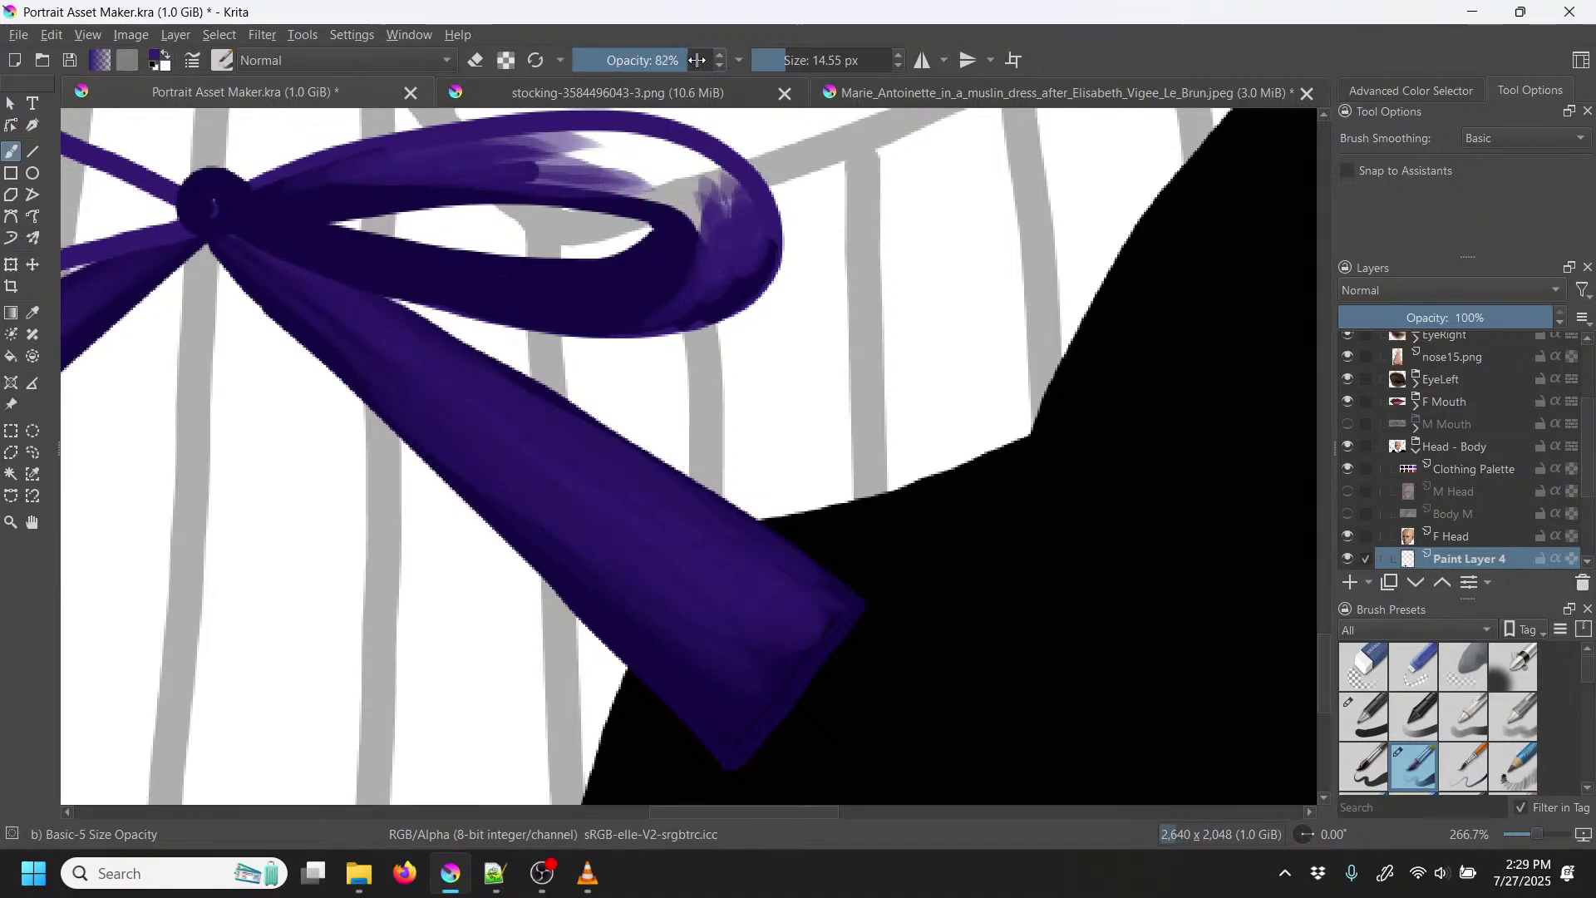
pyautogui.moveTo(503, 167)
pyautogui.mouseDown()
pyautogui.moveTo(679, 198)
pyautogui.moveTo(709, 245)
pyautogui.moveTo(665, 170)
pyautogui.mouseUp()
pyautogui.moveTo(715, 229)
pyautogui.mouseDown()
pyautogui.moveTo(656, 174)
pyautogui.moveTo(539, 150)
pyautogui.mouseUp()
pyautogui.moveTo(681, 203)
pyautogui.mouseDown()
pyautogui.moveTo(730, 229)
pyautogui.moveTo(712, 224)
pyautogui.moveTo(714, 206)
pyautogui.moveTo(743, 218)
pyautogui.moveTo(649, 149)
pyautogui.moveTo(566, 145)
pyautogui.moveTo(703, 178)
pyautogui.moveTo(746, 222)
pyautogui.mouseUp()
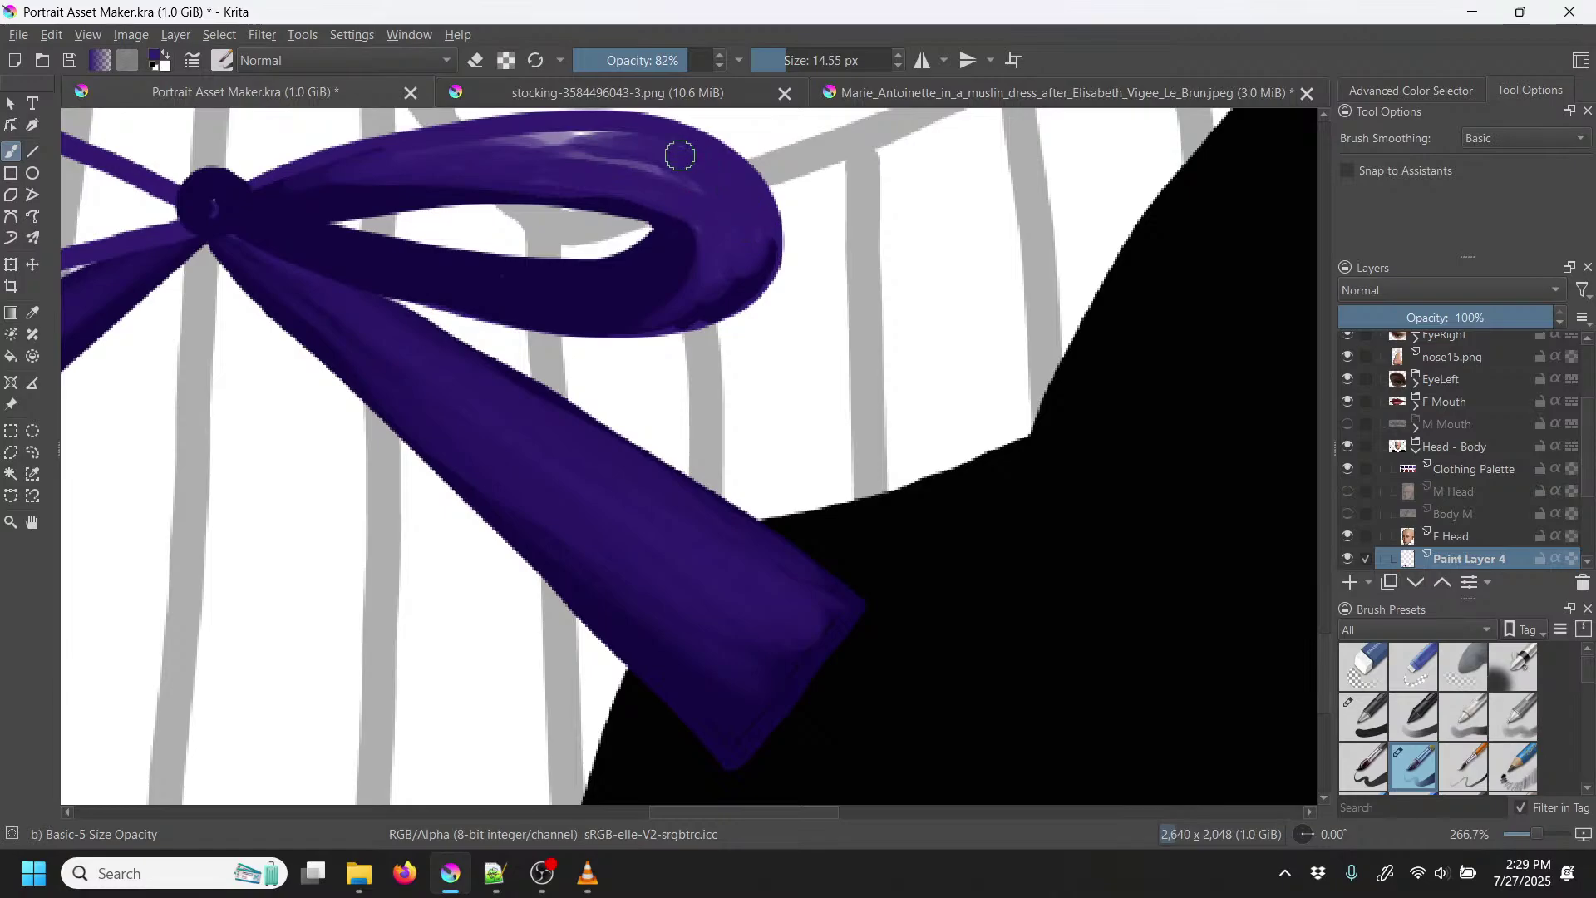
pyautogui.moveTo(688, 189)
pyautogui.mouseDown()
pyautogui.moveTo(516, 148)
pyautogui.moveTo(676, 163)
pyautogui.moveTo(456, 158)
pyautogui.moveTo(642, 143)
pyautogui.moveTo(442, 151)
pyautogui.moveTo(631, 138)
pyautogui.moveTo(458, 167)
pyautogui.mouseUp()
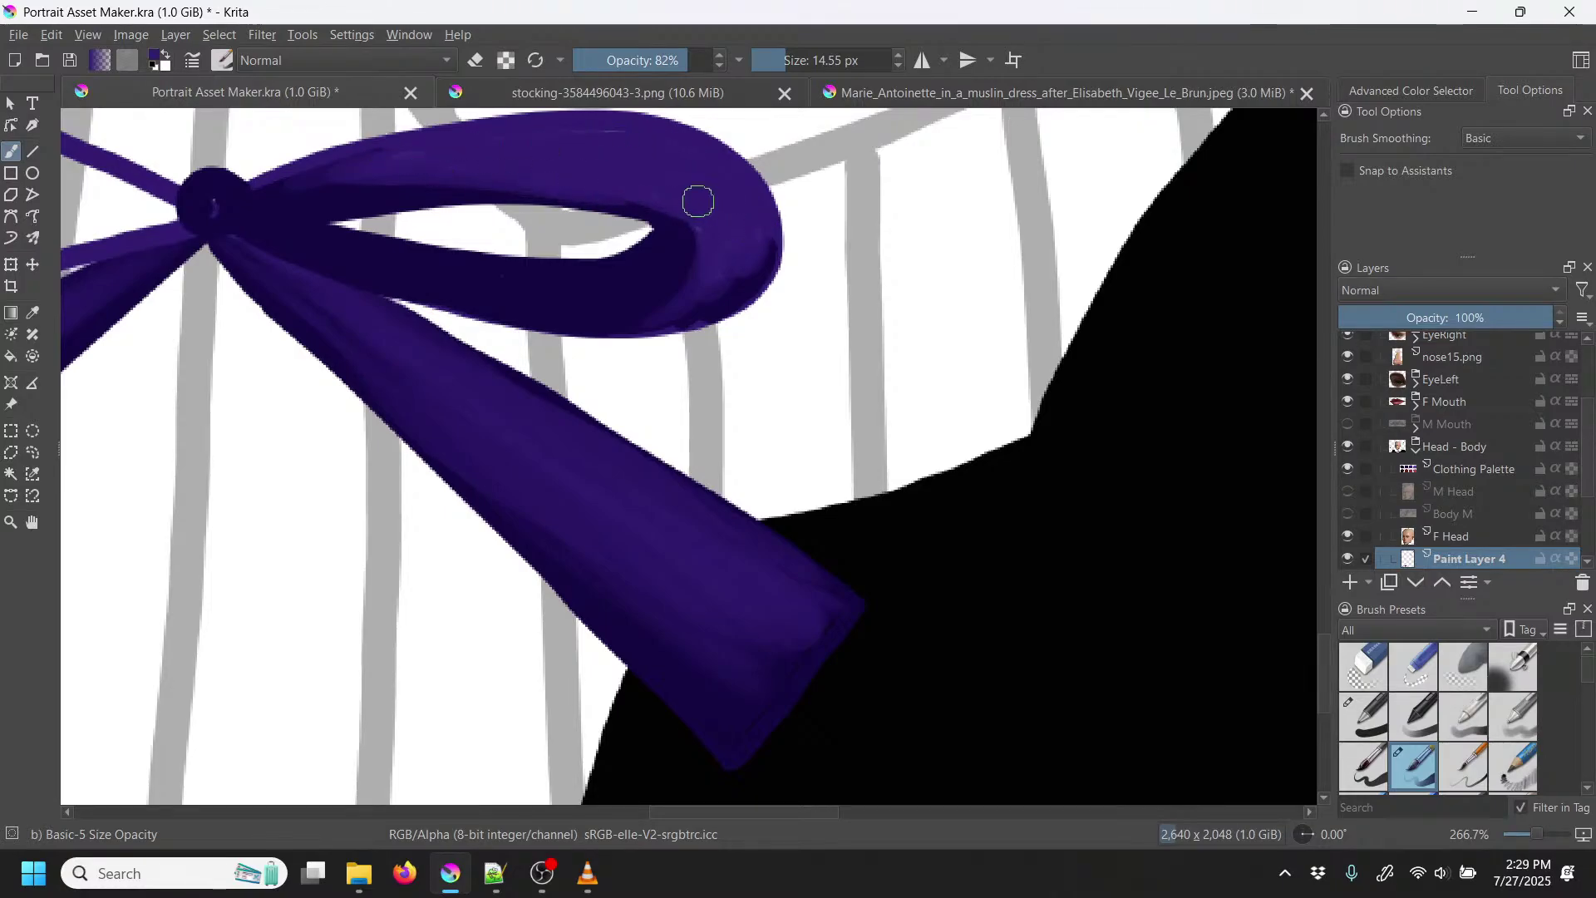
# Step: Smooth the shading at the right loop's outer end and beside the knot, and add a lighter purple highlight on the knot
pyautogui.moveTo(750, 238); pyautogui.dragTo(736, 290)
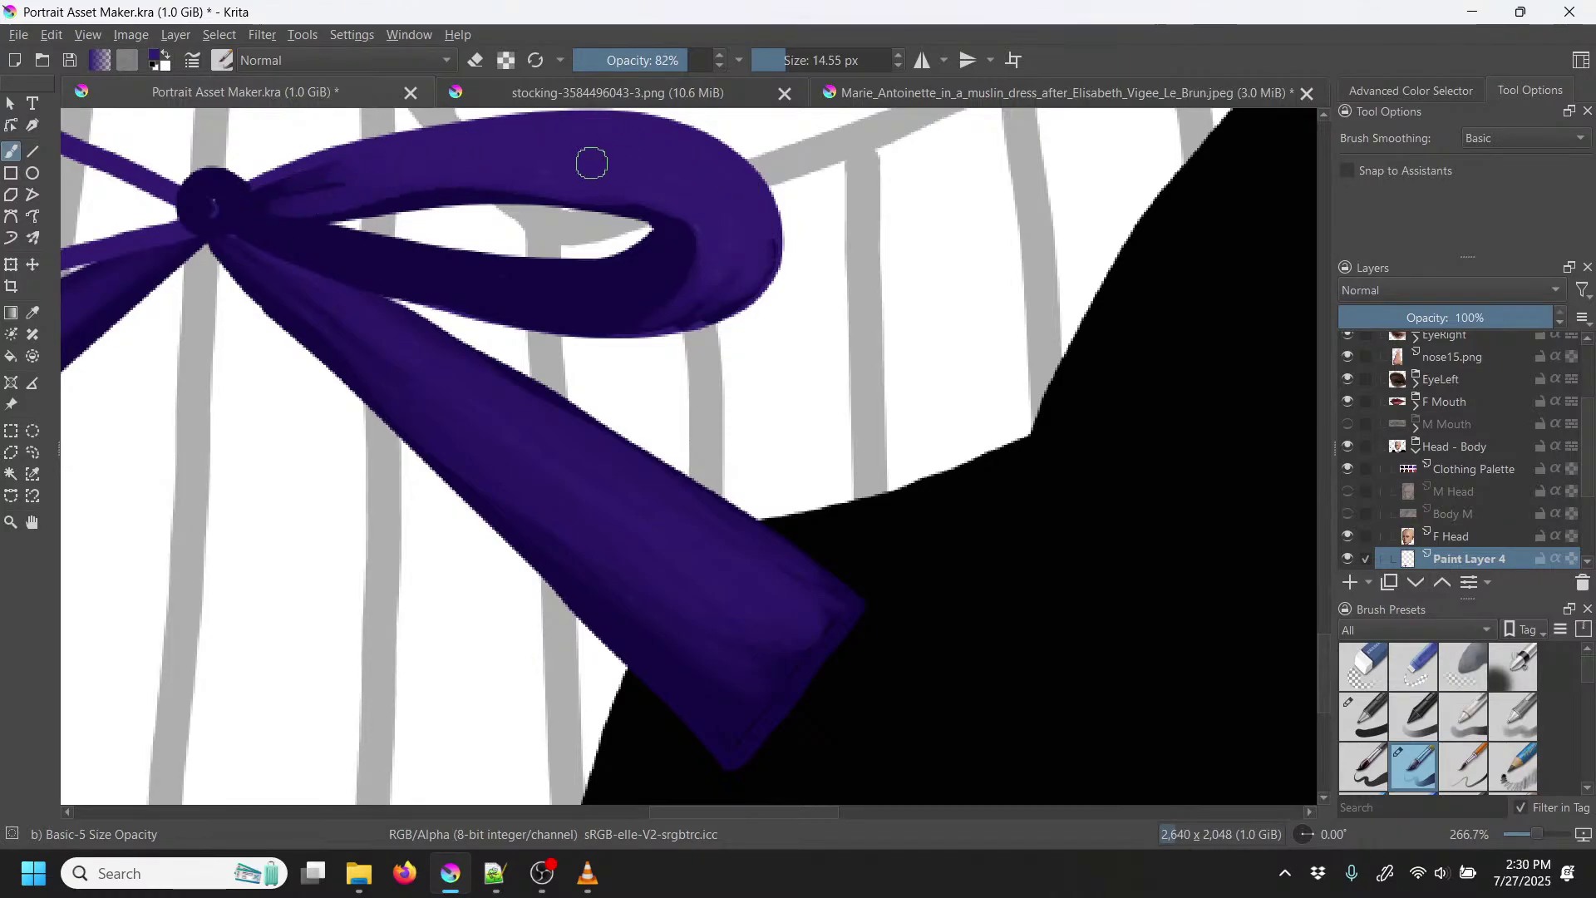
pyautogui.moveTo(489, 161); pyautogui.dragTo(496, 171)
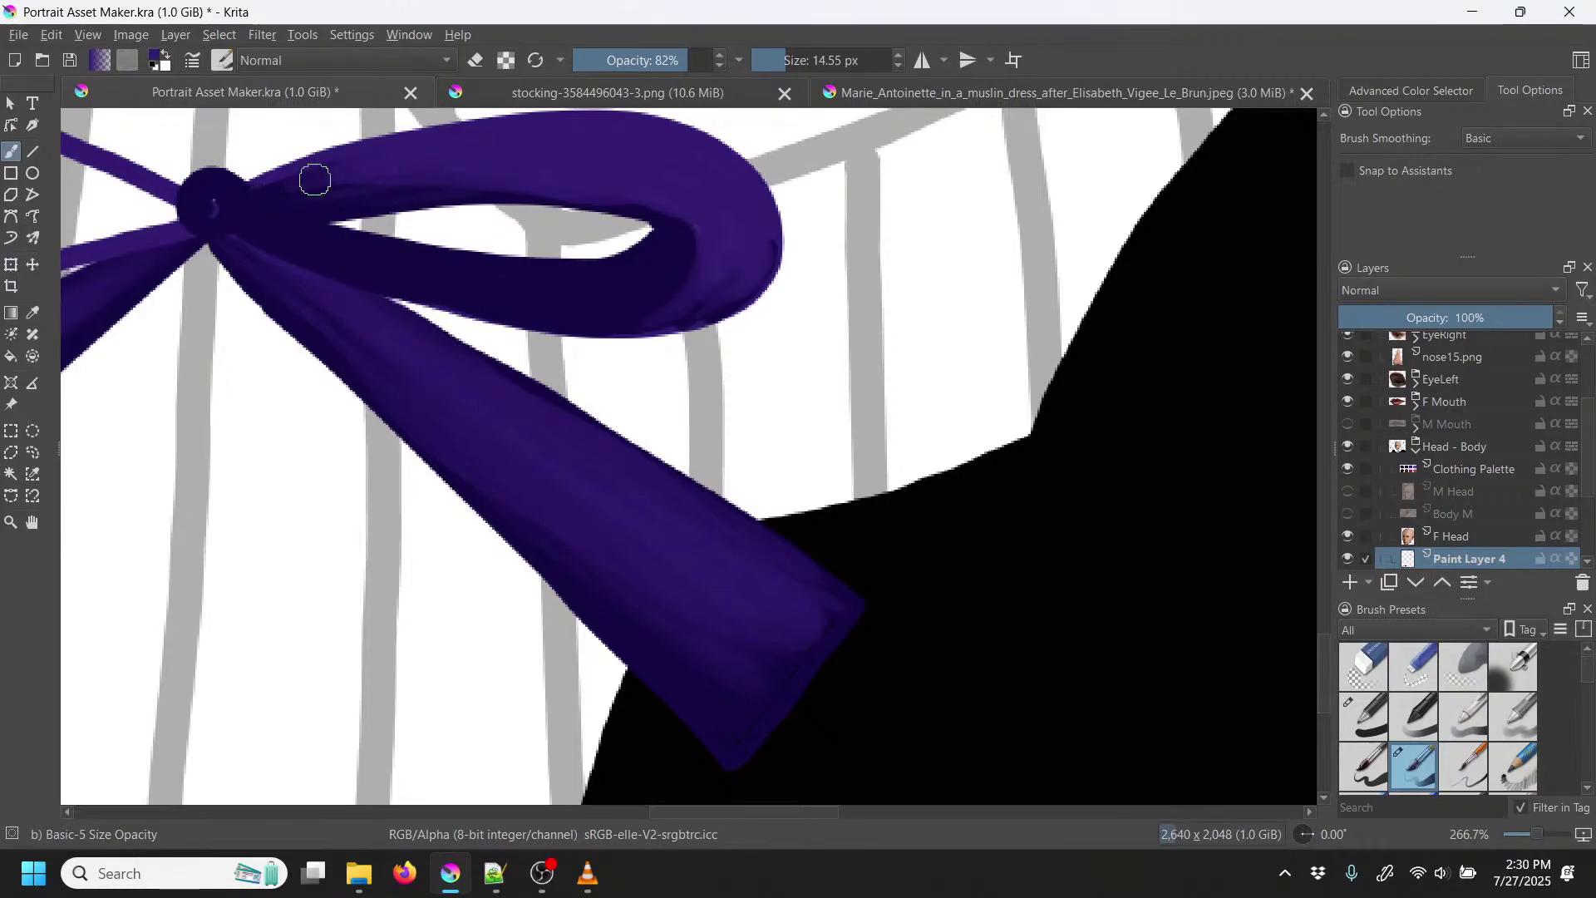
pyautogui.moveTo(287, 185)
pyautogui.mouseDown()
pyautogui.moveTo(310, 172)
pyautogui.moveTo(232, 214)
pyautogui.mouseUp()
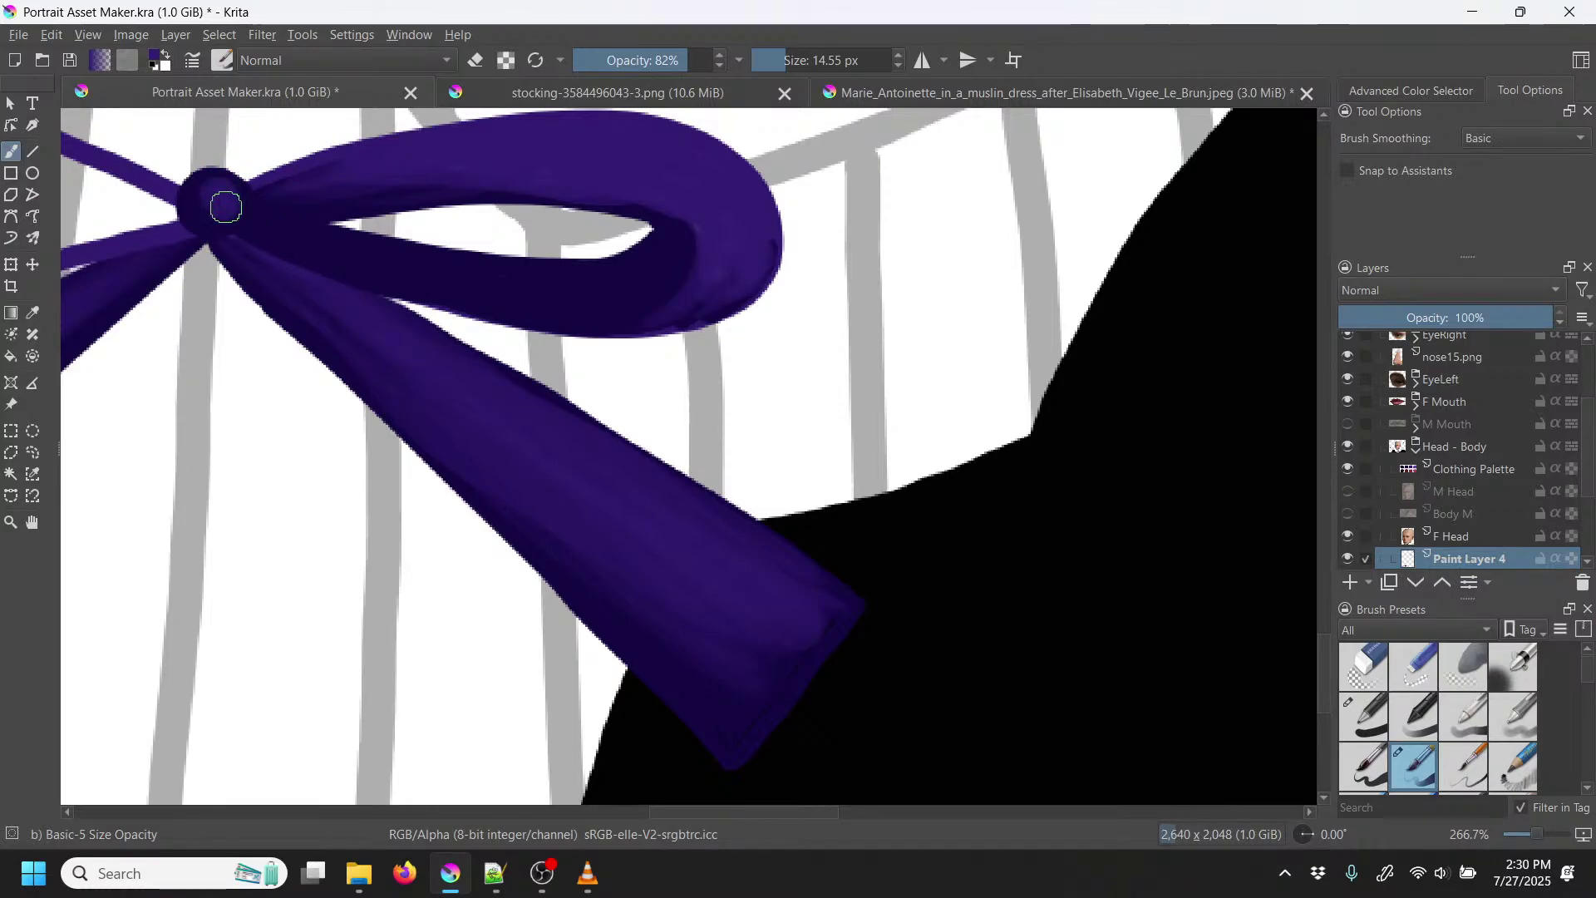
# Step: Check the bow against the whole collar and redo the last undone brush stroke
pyautogui.press('-')
pyautogui.press('-')
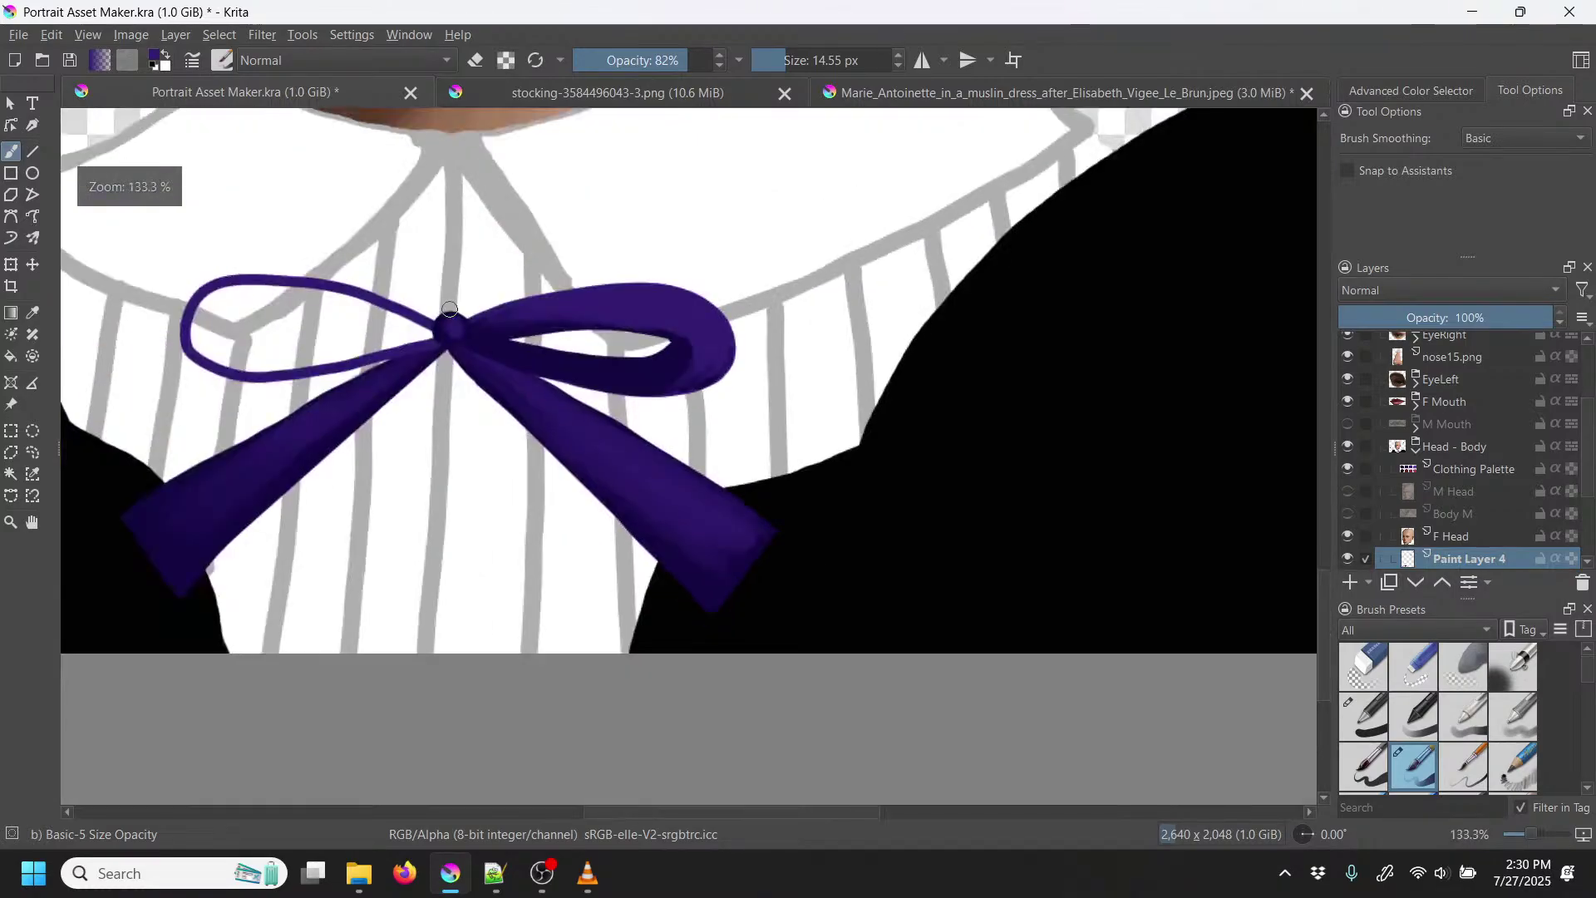
pyautogui.press('-')
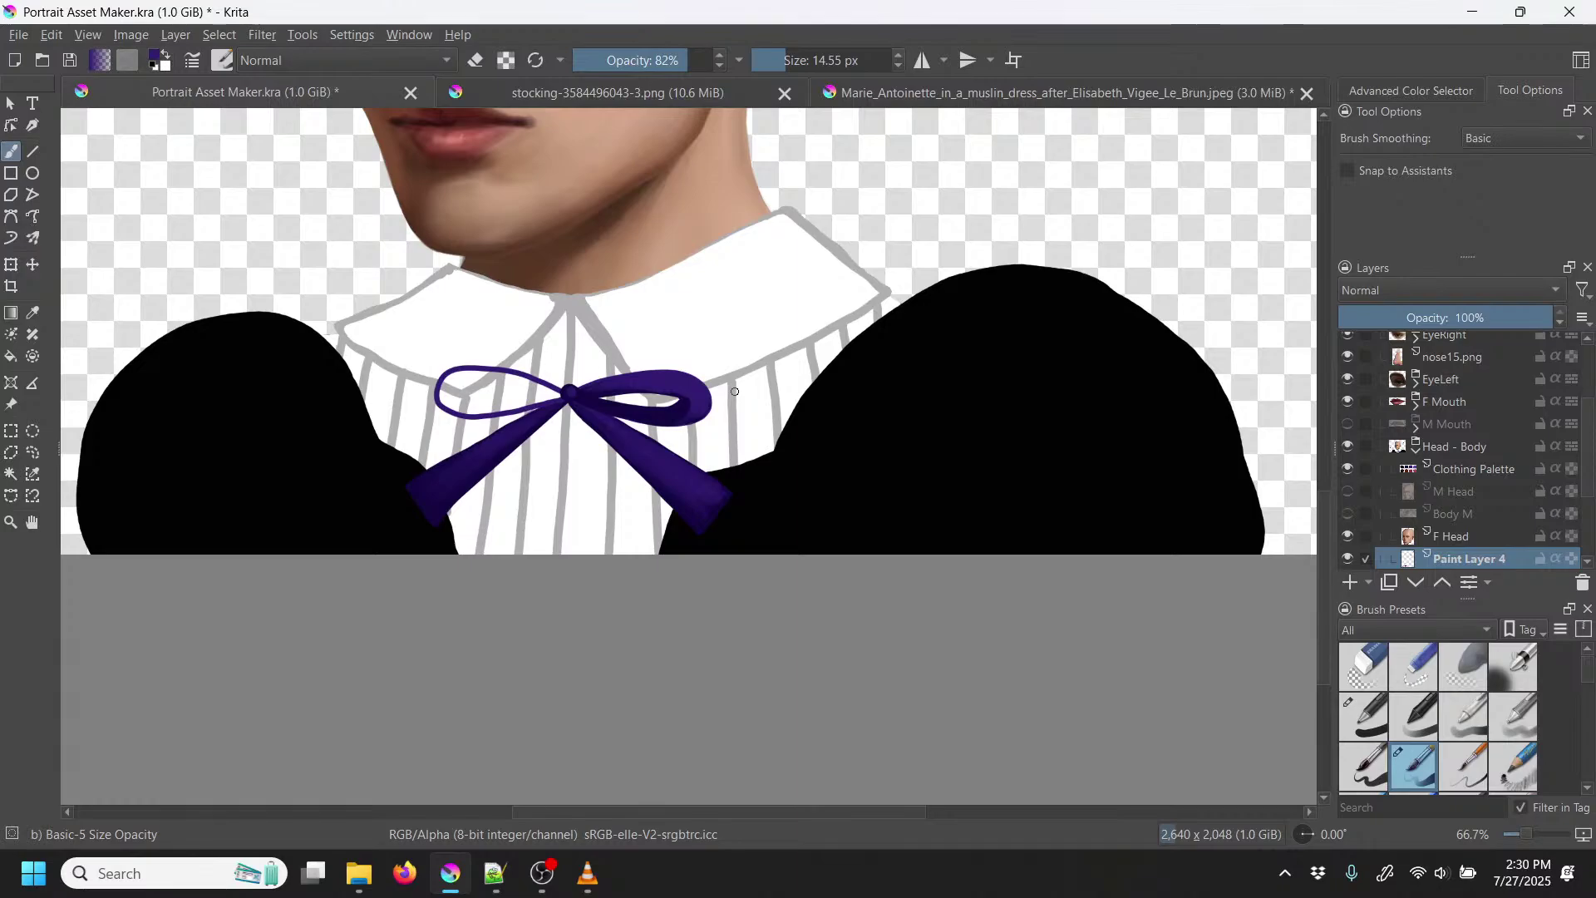
pyautogui.scroll(4, 735, 391)
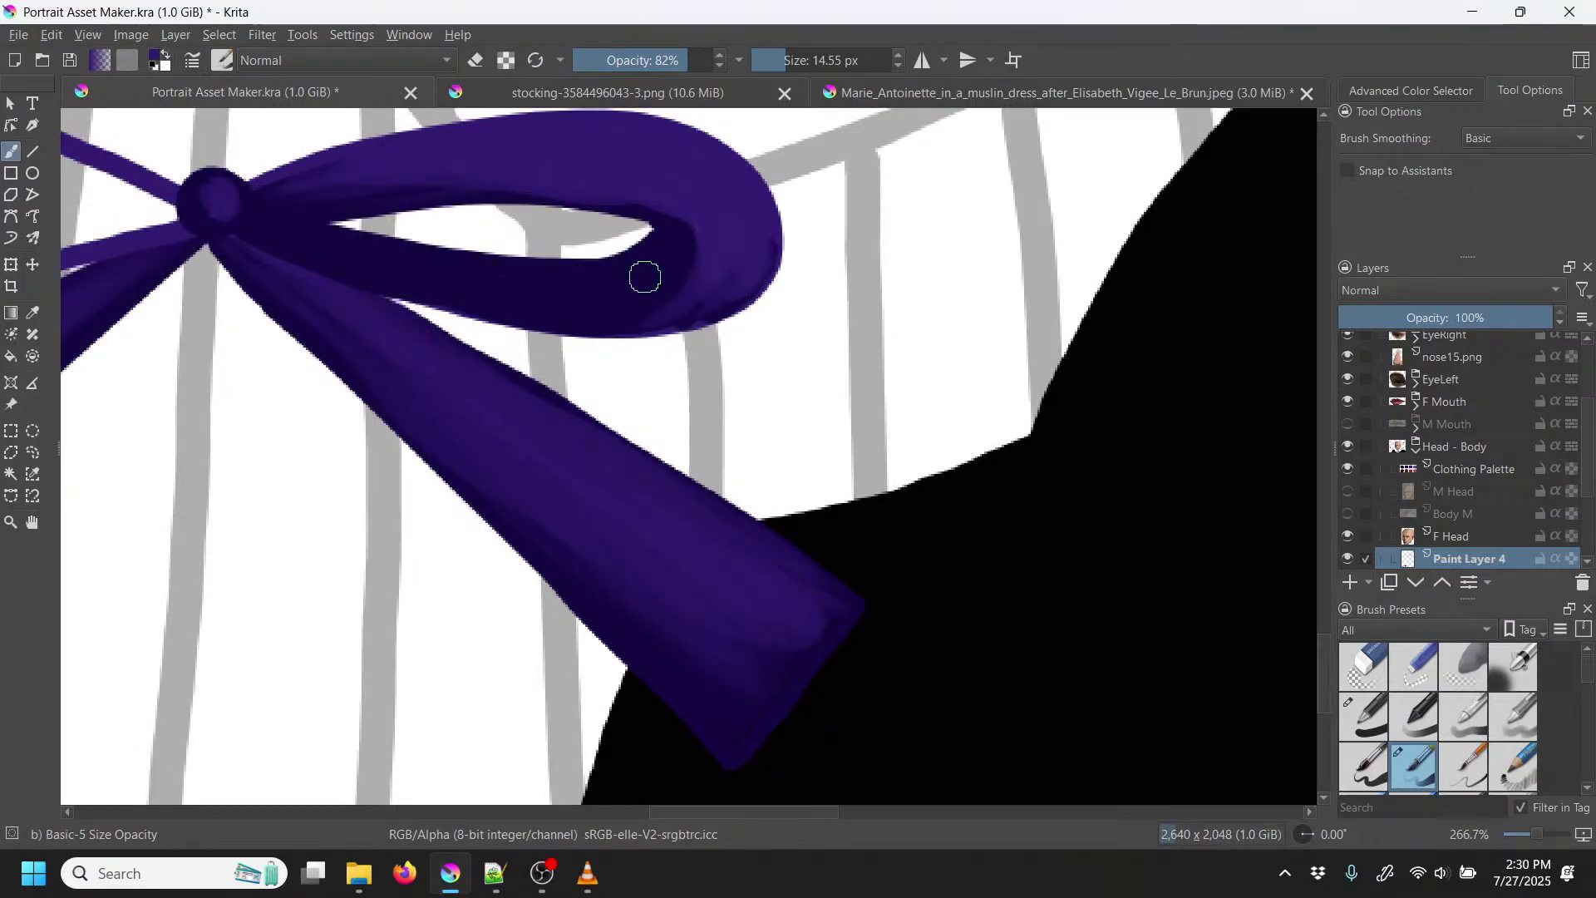
pyautogui.click(53, 35)
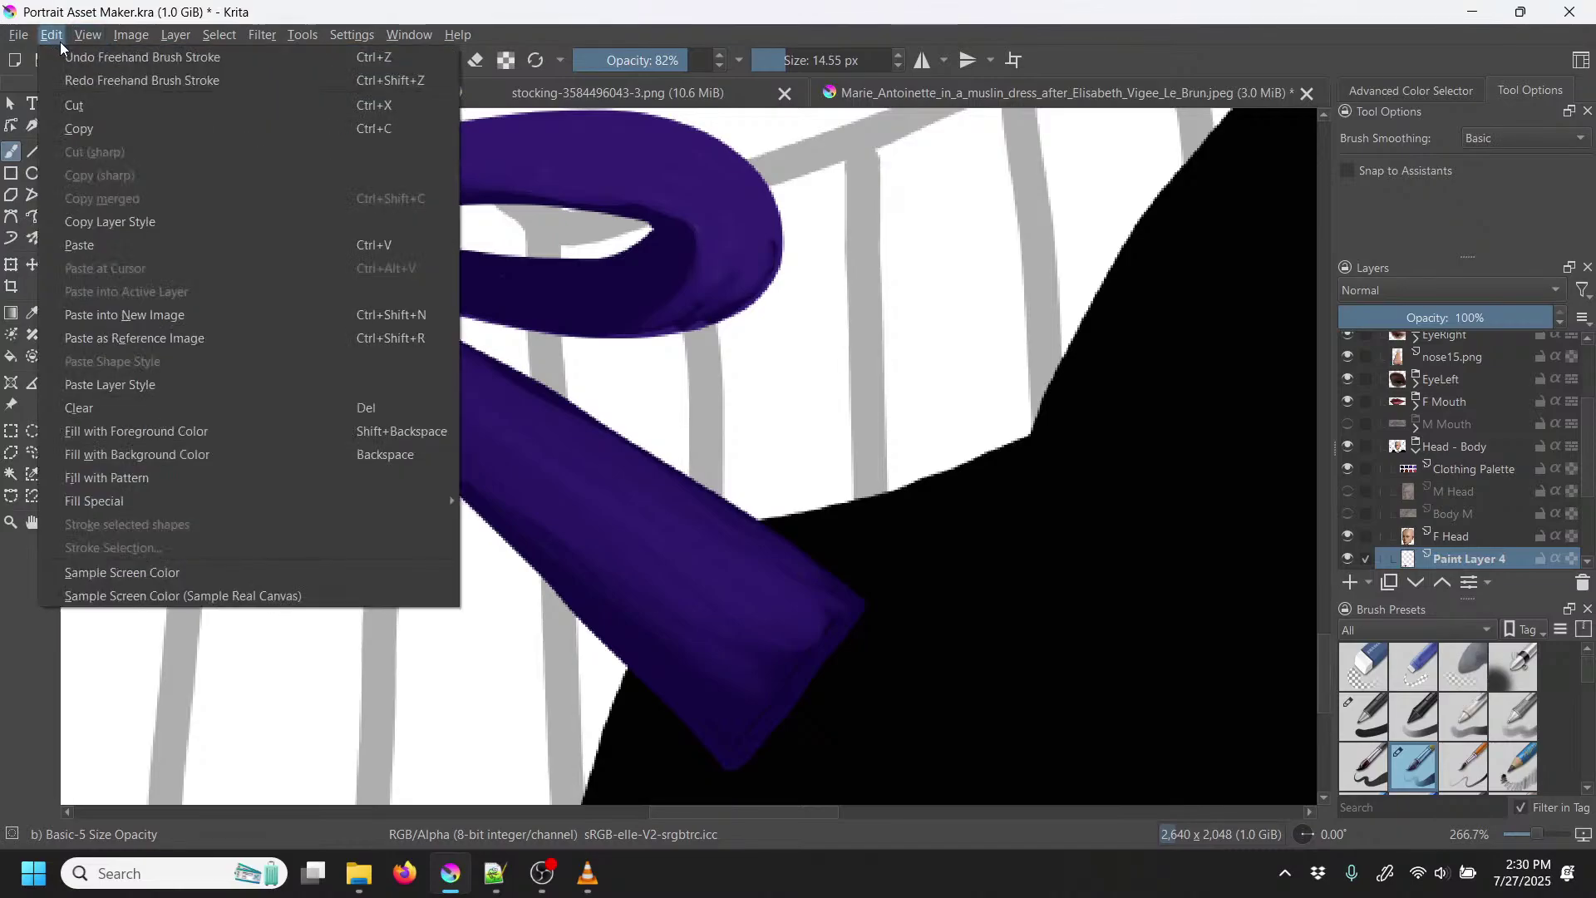
pyautogui.click(83, 76)
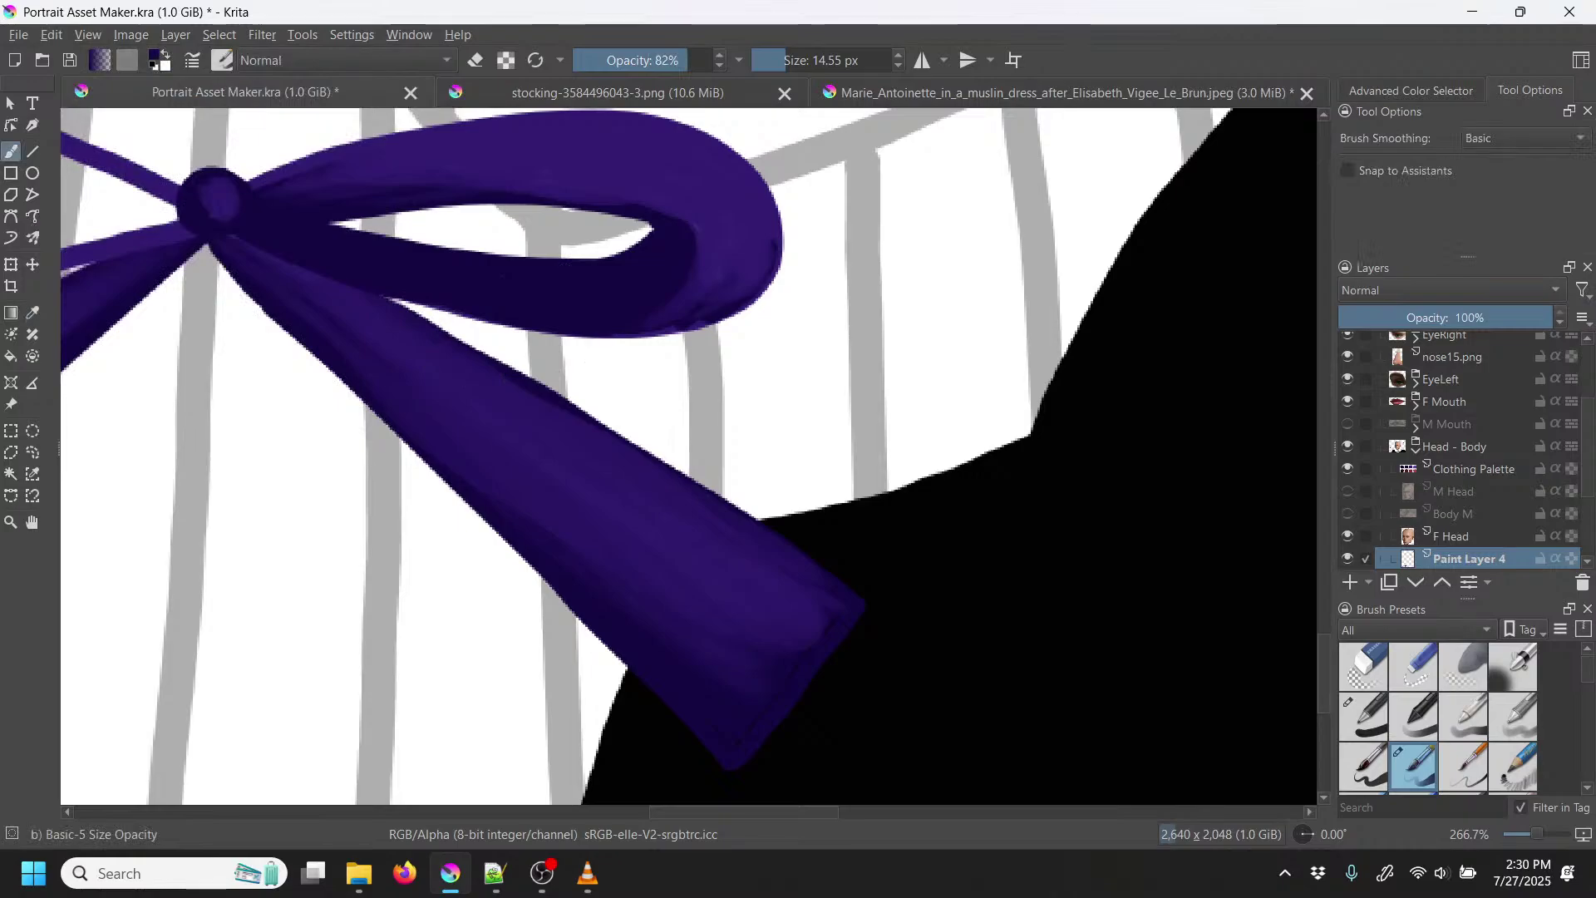
# Step: Paint the left bow loop's lower band and outer end in dark indigo with the 8.59 px Basic-1 brush
pyautogui.moveTo(416, 416); pyautogui.dragTo(981, 569)
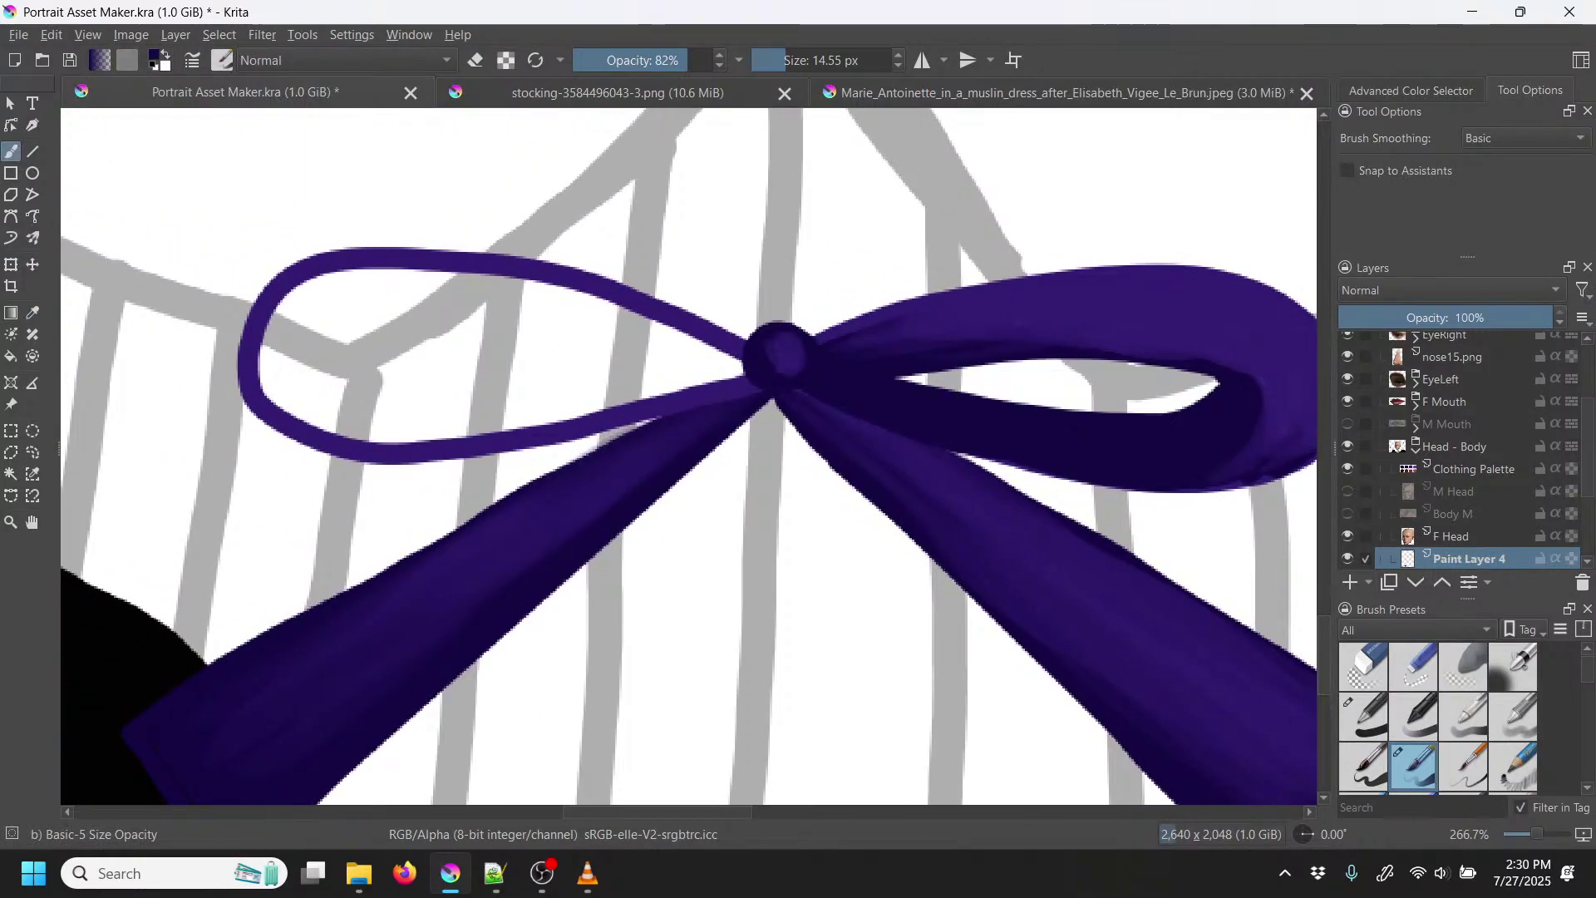
pyautogui.click(1366, 718)
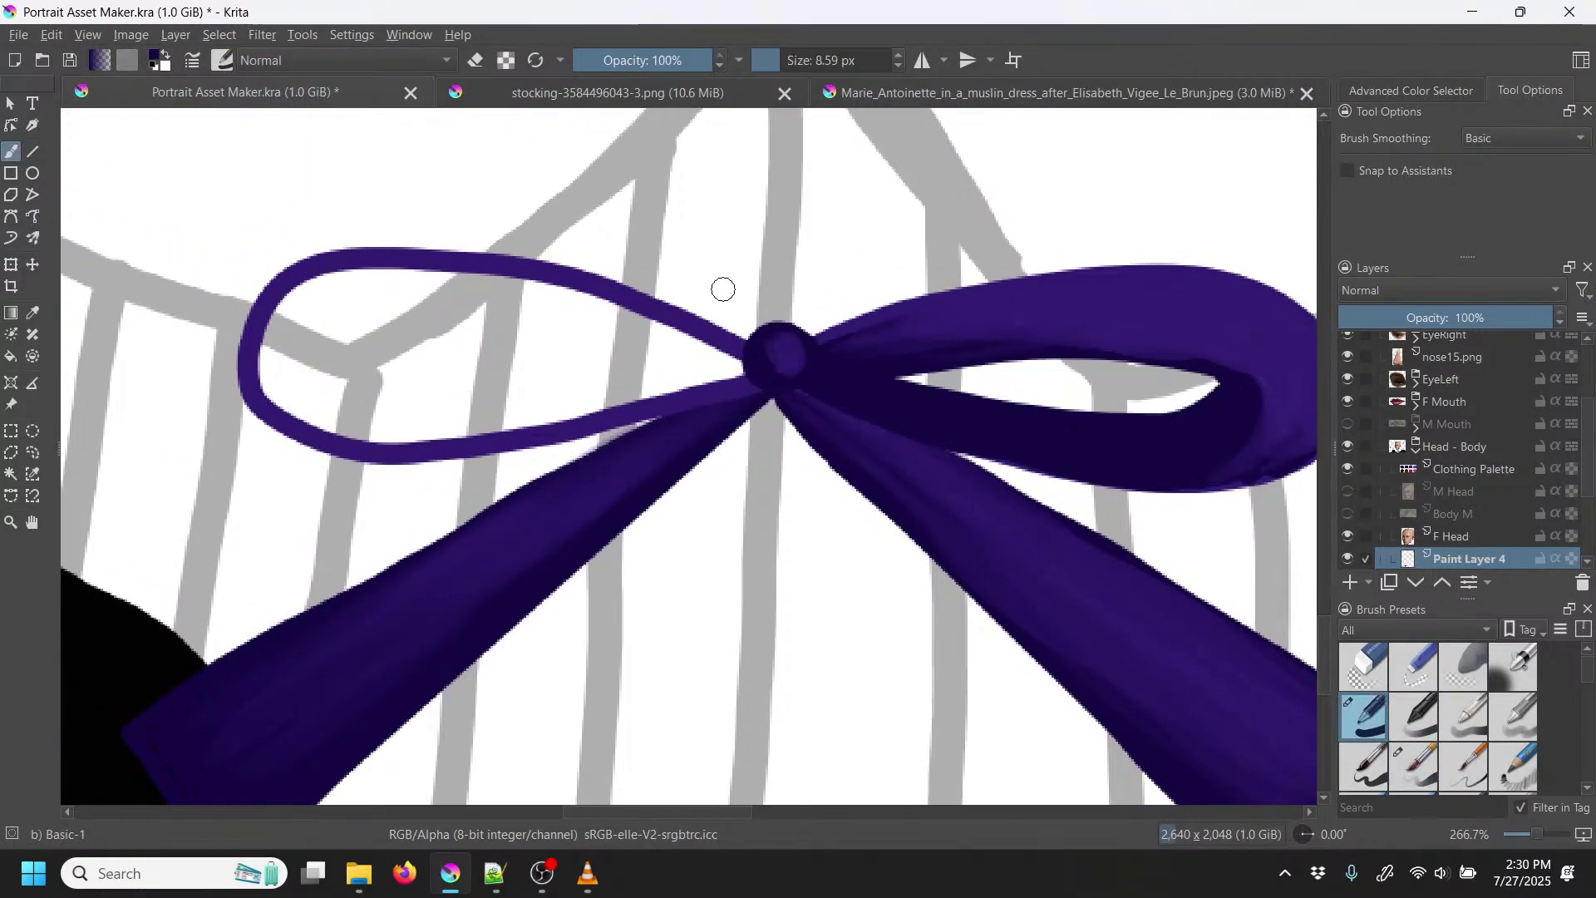
pyautogui.moveTo(743, 376)
pyautogui.mouseDown()
pyautogui.moveTo(473, 434)
pyautogui.moveTo(305, 423)
pyautogui.moveTo(256, 364)
pyautogui.moveTo(301, 397)
pyautogui.moveTo(425, 413)
pyautogui.moveTo(755, 361)
pyautogui.moveTo(502, 424)
pyautogui.moveTo(338, 420)
pyautogui.moveTo(261, 371)
pyautogui.moveTo(280, 404)
pyautogui.moveTo(377, 441)
pyautogui.moveTo(490, 444)
pyautogui.moveTo(915, 346)
pyautogui.moveTo(765, 386)
pyautogui.mouseUp()
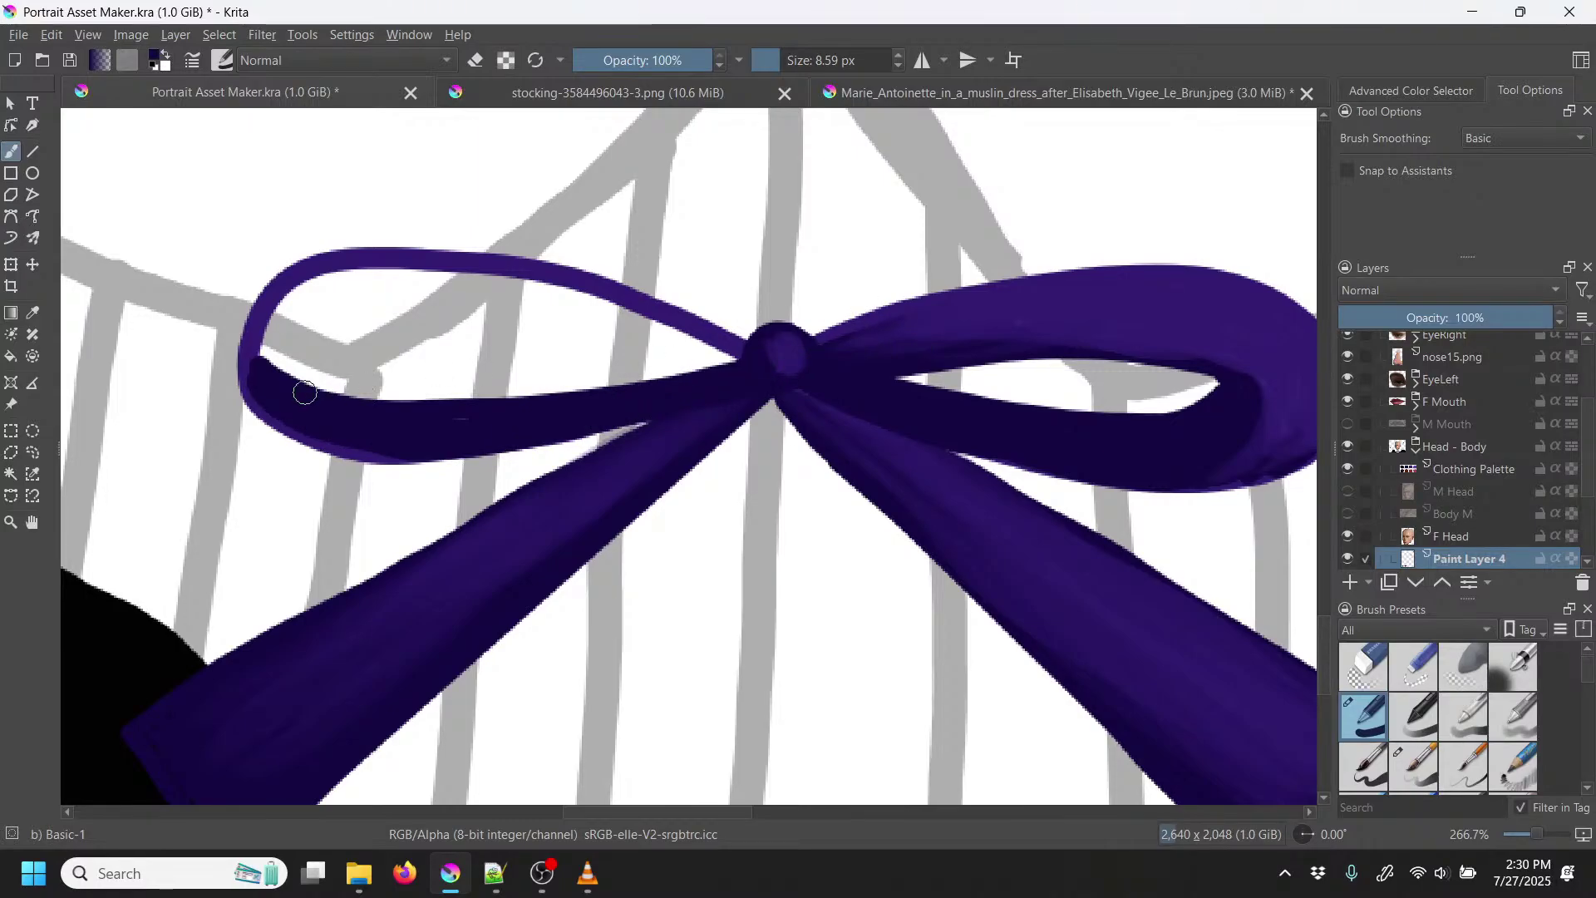
pyautogui.moveTo(376, 421)
pyautogui.mouseDown()
pyautogui.moveTo(502, 413)
pyautogui.moveTo(739, 360)
pyautogui.moveTo(625, 389)
pyautogui.moveTo(377, 408)
pyautogui.moveTo(301, 381)
pyautogui.moveTo(283, 355)
pyautogui.moveTo(314, 328)
pyautogui.mouseUp()
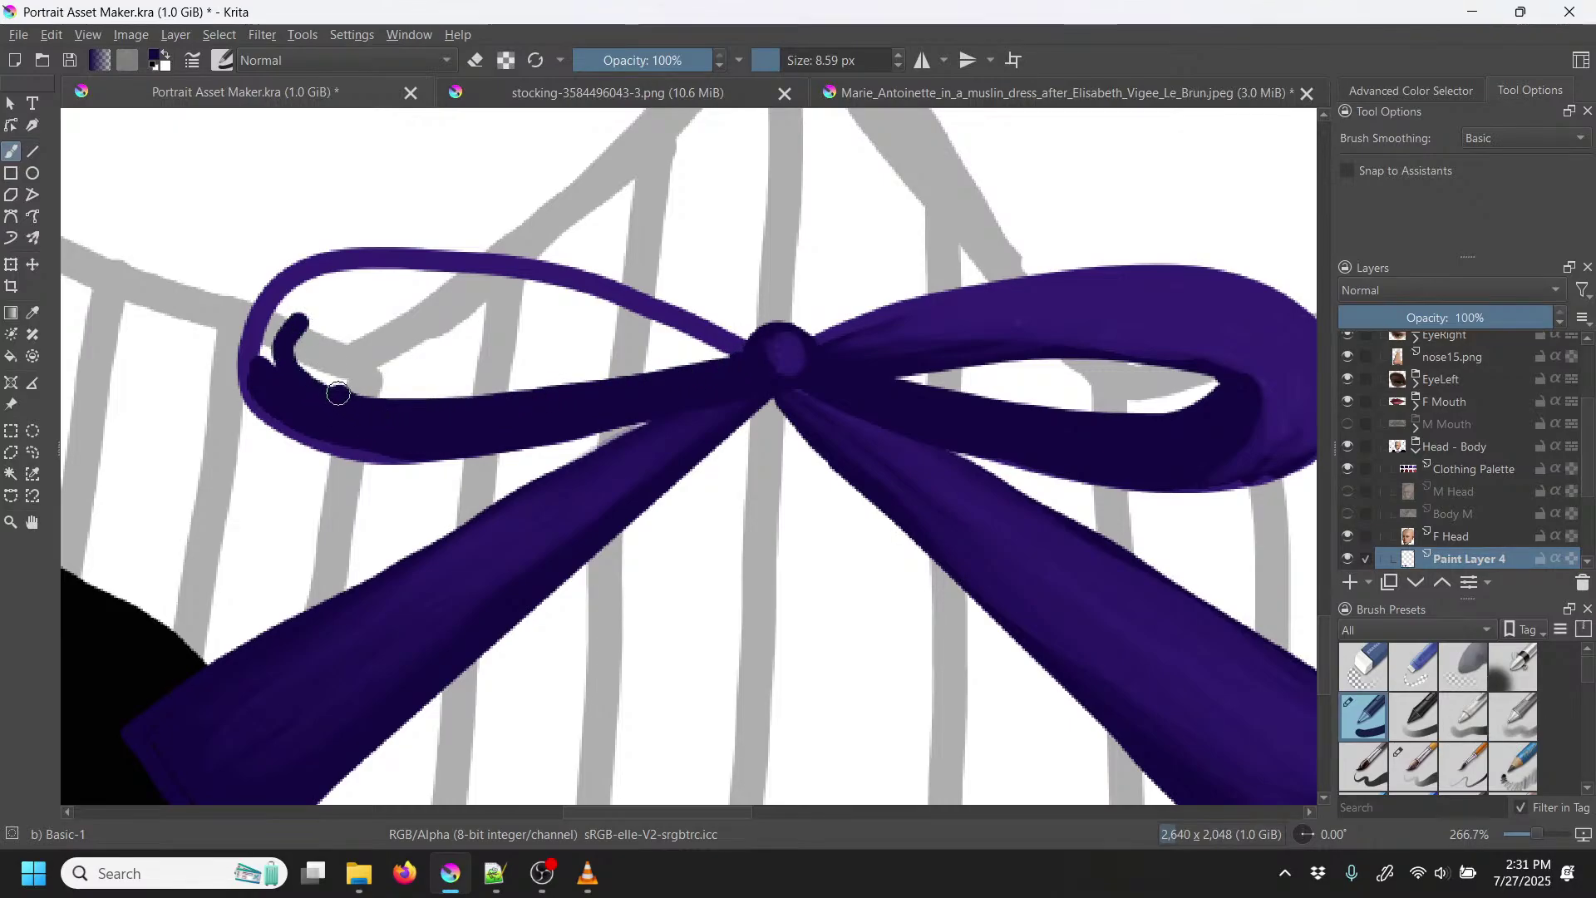
pyautogui.moveTo(332, 385)
pyautogui.mouseDown()
pyautogui.moveTo(308, 356)
pyautogui.moveTo(321, 312)
pyautogui.moveTo(322, 387)
pyautogui.moveTo(296, 337)
pyautogui.moveTo(317, 350)
pyautogui.moveTo(280, 388)
pyautogui.moveTo(296, 310)
pyautogui.moveTo(288, 397)
pyautogui.moveTo(259, 377)
pyautogui.moveTo(278, 360)
pyautogui.moveTo(370, 445)
pyautogui.moveTo(257, 393)
pyautogui.moveTo(264, 325)
pyautogui.moveTo(283, 291)
pyautogui.mouseUp()
pyautogui.moveTo(260, 363)
pyautogui.mouseDown()
pyautogui.moveTo(260, 322)
pyautogui.moveTo(292, 286)
pyautogui.moveTo(281, 366)
pyautogui.moveTo(283, 326)
pyautogui.moveTo(321, 335)
pyautogui.moveTo(334, 407)
pyautogui.moveTo(312, 293)
pyautogui.mouseUp()
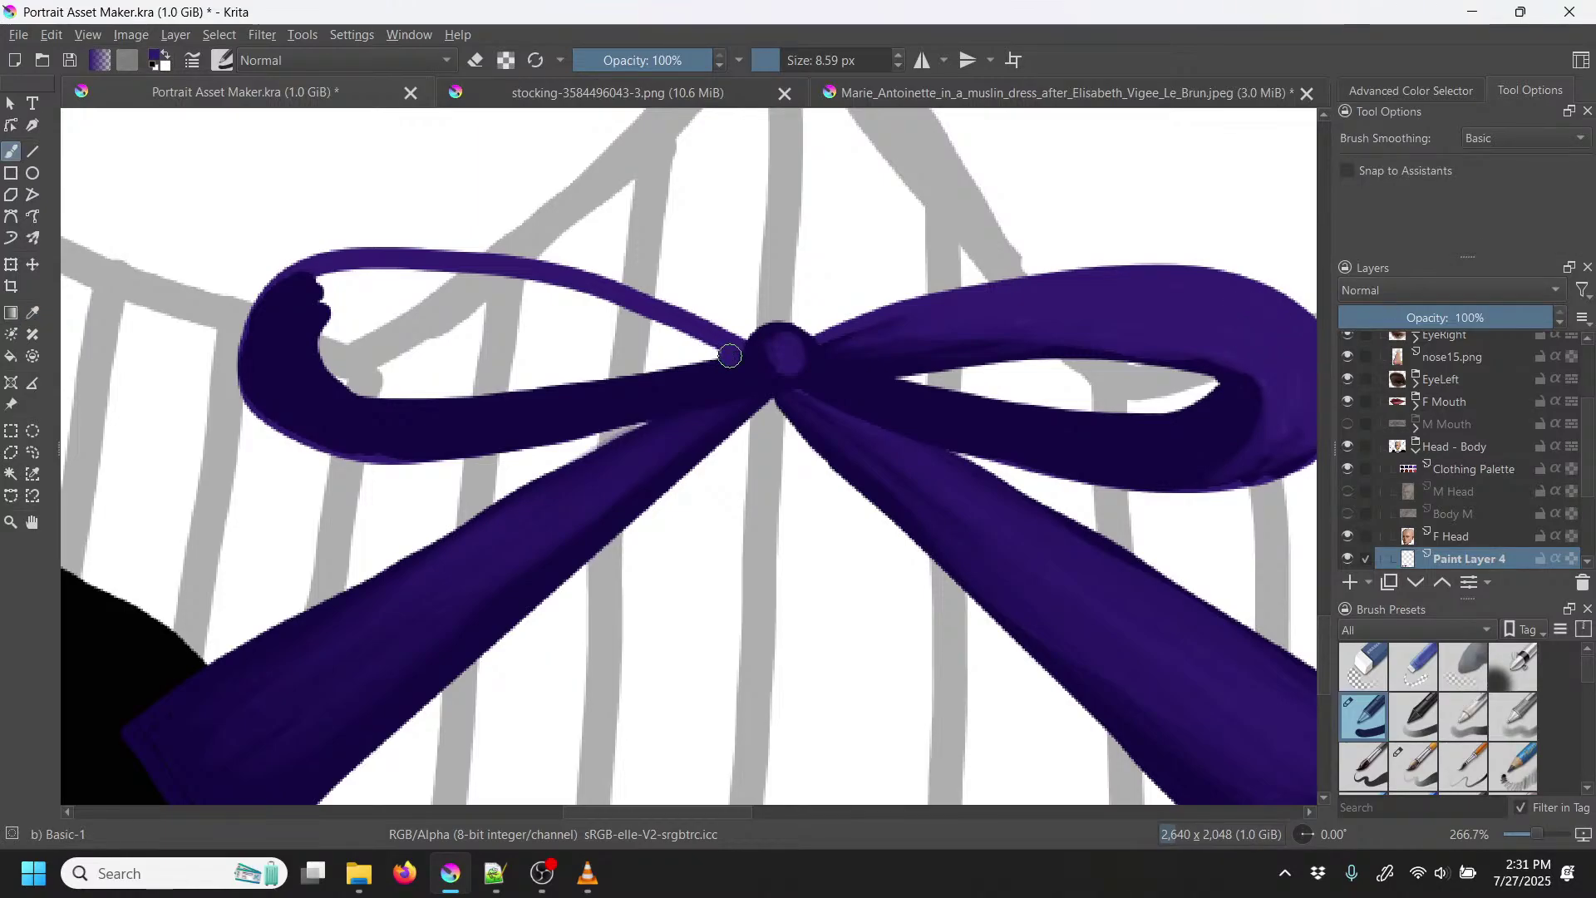
# Step: Fill the left loop's upper band with lighter purple and broaden it above the original outline
pyautogui.moveTo(730, 355)
pyautogui.mouseDown()
pyautogui.moveTo(520, 293)
pyautogui.moveTo(425, 293)
pyautogui.moveTo(301, 366)
pyautogui.moveTo(404, 308)
pyautogui.moveTo(499, 298)
pyautogui.moveTo(657, 332)
pyautogui.moveTo(466, 288)
pyautogui.moveTo(333, 325)
pyautogui.moveTo(587, 292)
pyautogui.moveTo(613, 307)
pyautogui.moveTo(326, 312)
pyautogui.moveTo(382, 277)
pyautogui.moveTo(360, 274)
pyautogui.moveTo(283, 324)
pyautogui.moveTo(374, 271)
pyautogui.mouseUp()
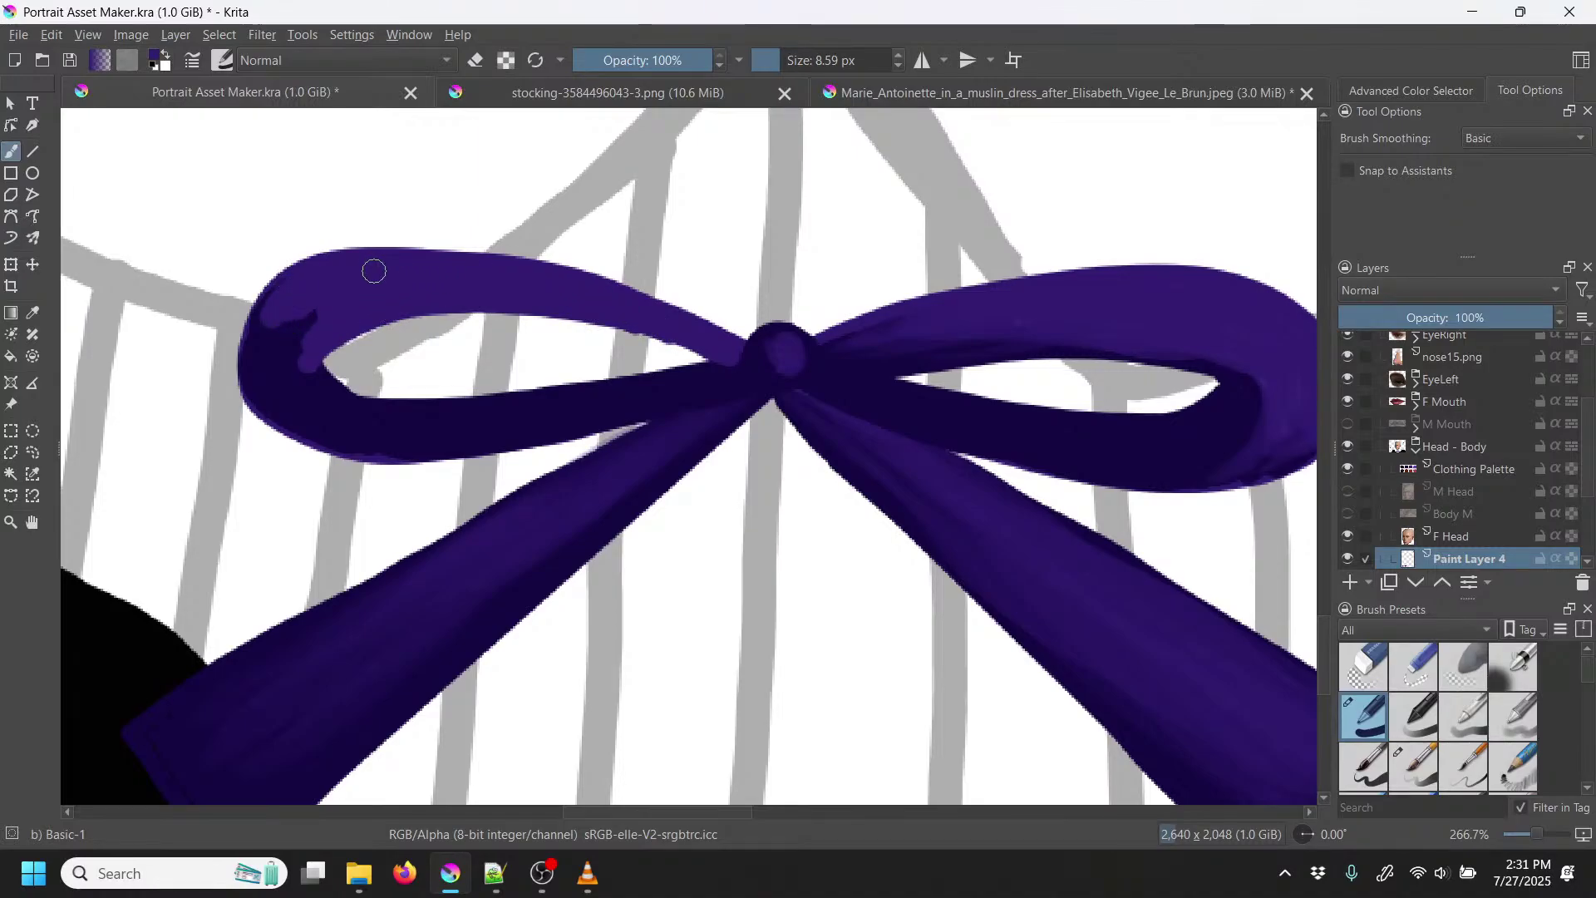
pyautogui.hotkey('ctrl', 'z')
pyautogui.moveTo(736, 343)
pyautogui.mouseDown()
pyautogui.moveTo(555, 274)
pyautogui.moveTo(359, 284)
pyautogui.moveTo(271, 313)
pyautogui.moveTo(335, 261)
pyautogui.moveTo(440, 250)
pyautogui.moveTo(619, 281)
pyautogui.moveTo(725, 340)
pyautogui.moveTo(508, 246)
pyautogui.moveTo(382, 244)
pyautogui.moveTo(287, 290)
pyautogui.mouseUp()
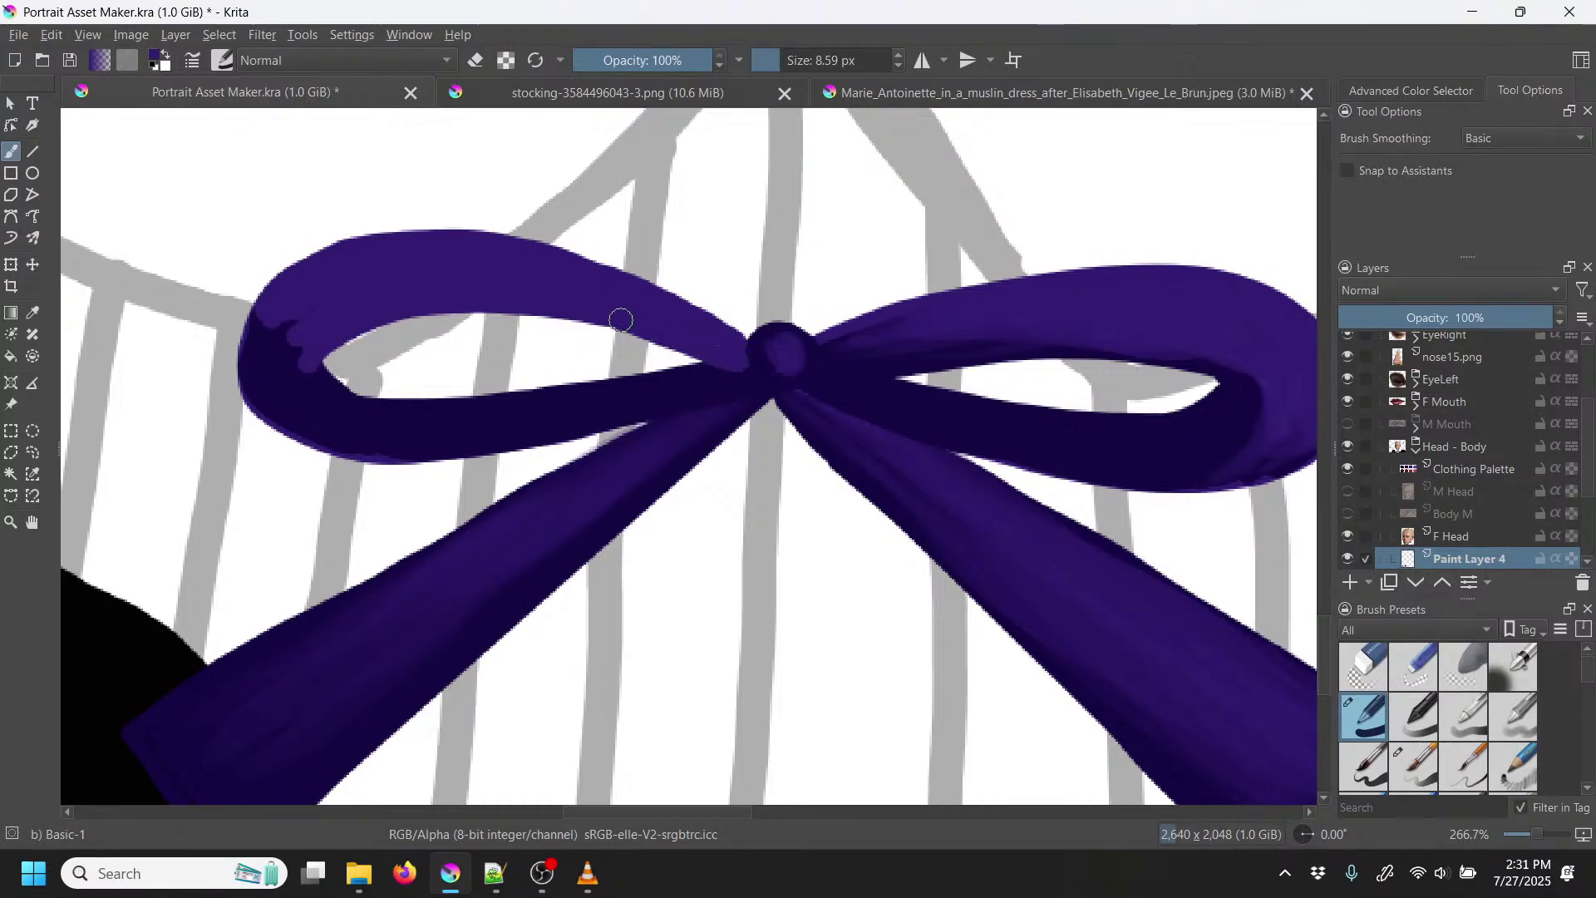
# Step: Examine the bow's two loops in proportion to the whole bust
pyautogui.hotkey('ctrl', '-')
pyautogui.hotkey('ctrl', '-')
pyautogui.hotkey('ctrl', '-')
pyautogui.hotkey('ctrl', '-')
pyautogui.hotkey('ctrl', '-')
pyautogui.hotkey('ctrl', '-')
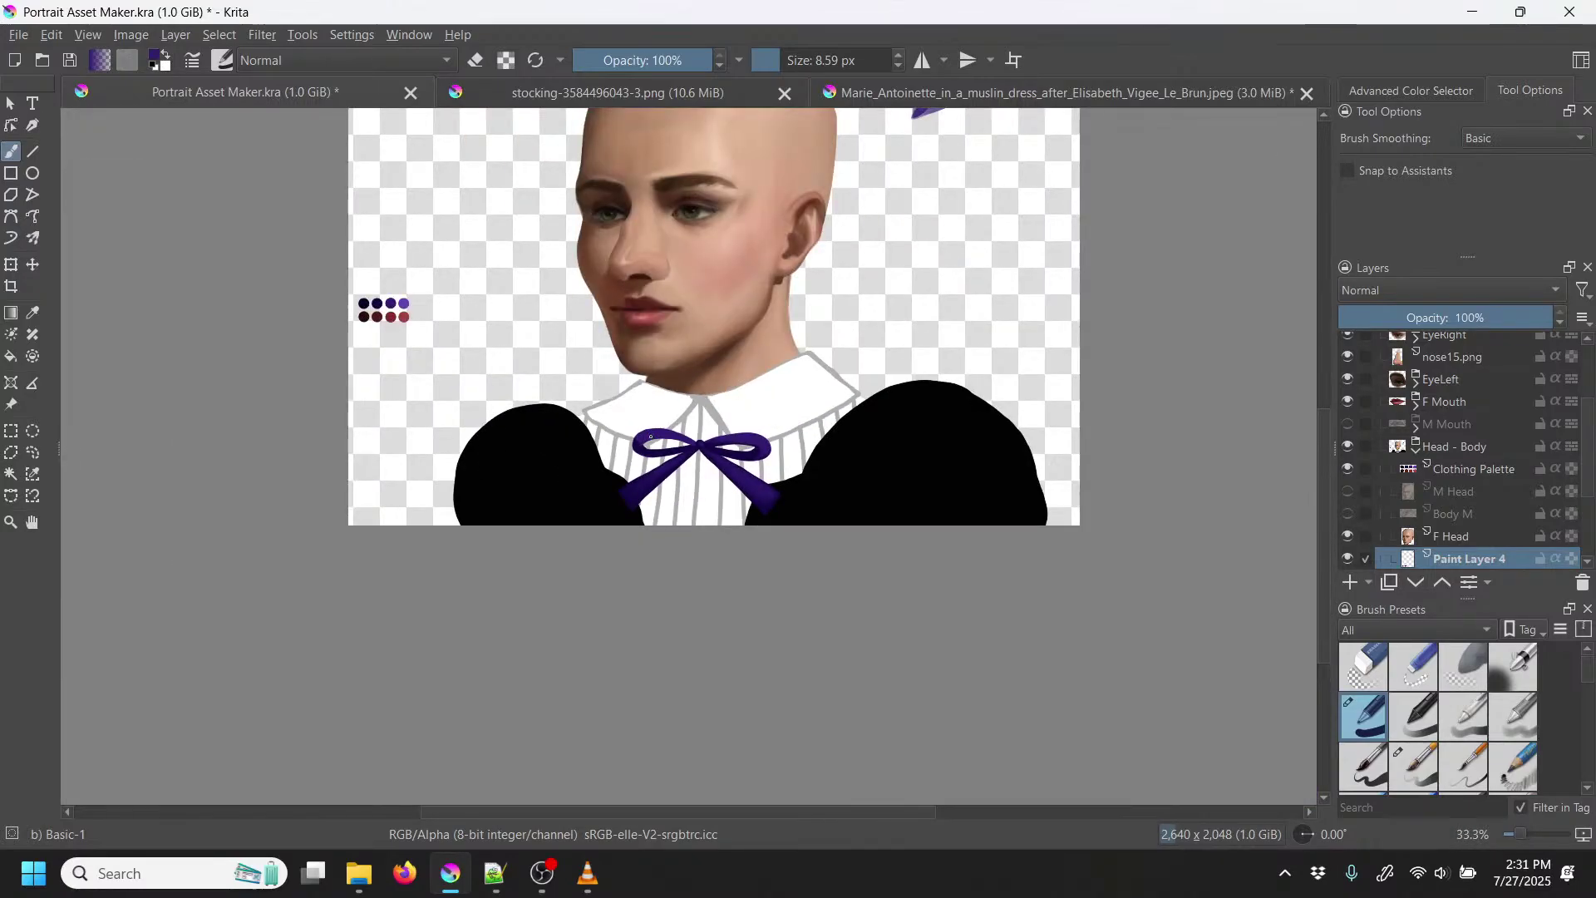
pyautogui.hotkey('ctrl', '+')
pyautogui.hotkey('ctrl', '+')
pyautogui.hotkey('ctrl', '+')
pyautogui.hotkey('ctrl', '+')
pyautogui.hotkey('ctrl', '+')
pyautogui.hotkey('ctrl', '+')
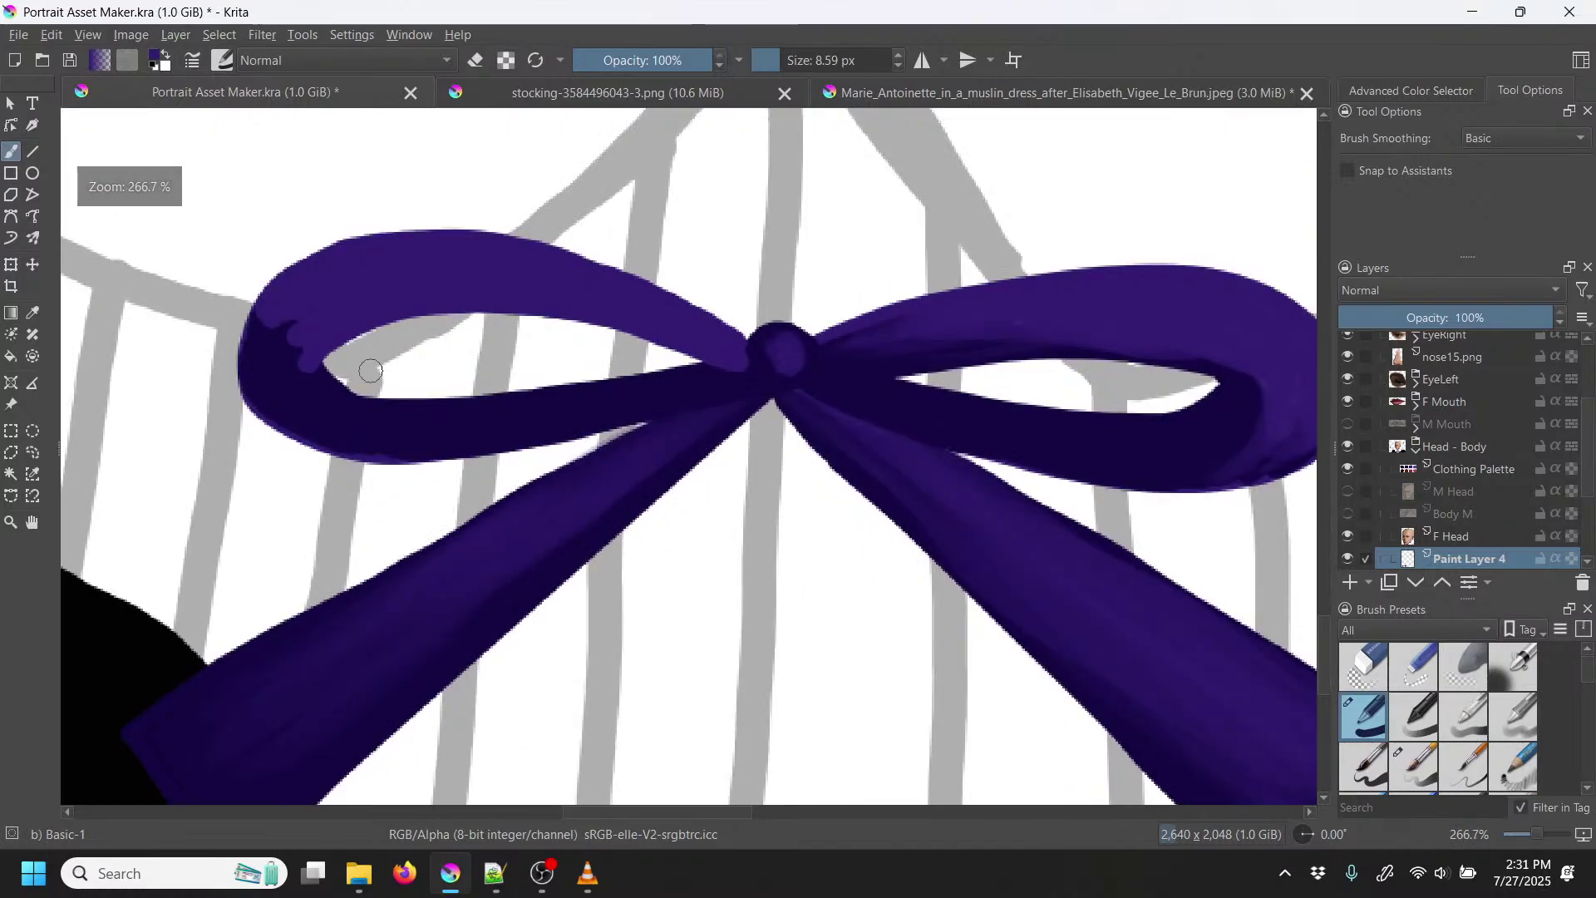
# Step: Thicken the left loop's inner curve and upper band with purple to narrow its opening, undoing the last two strokes
pyautogui.moveTo(364, 387); pyautogui.dragTo(353, 340)
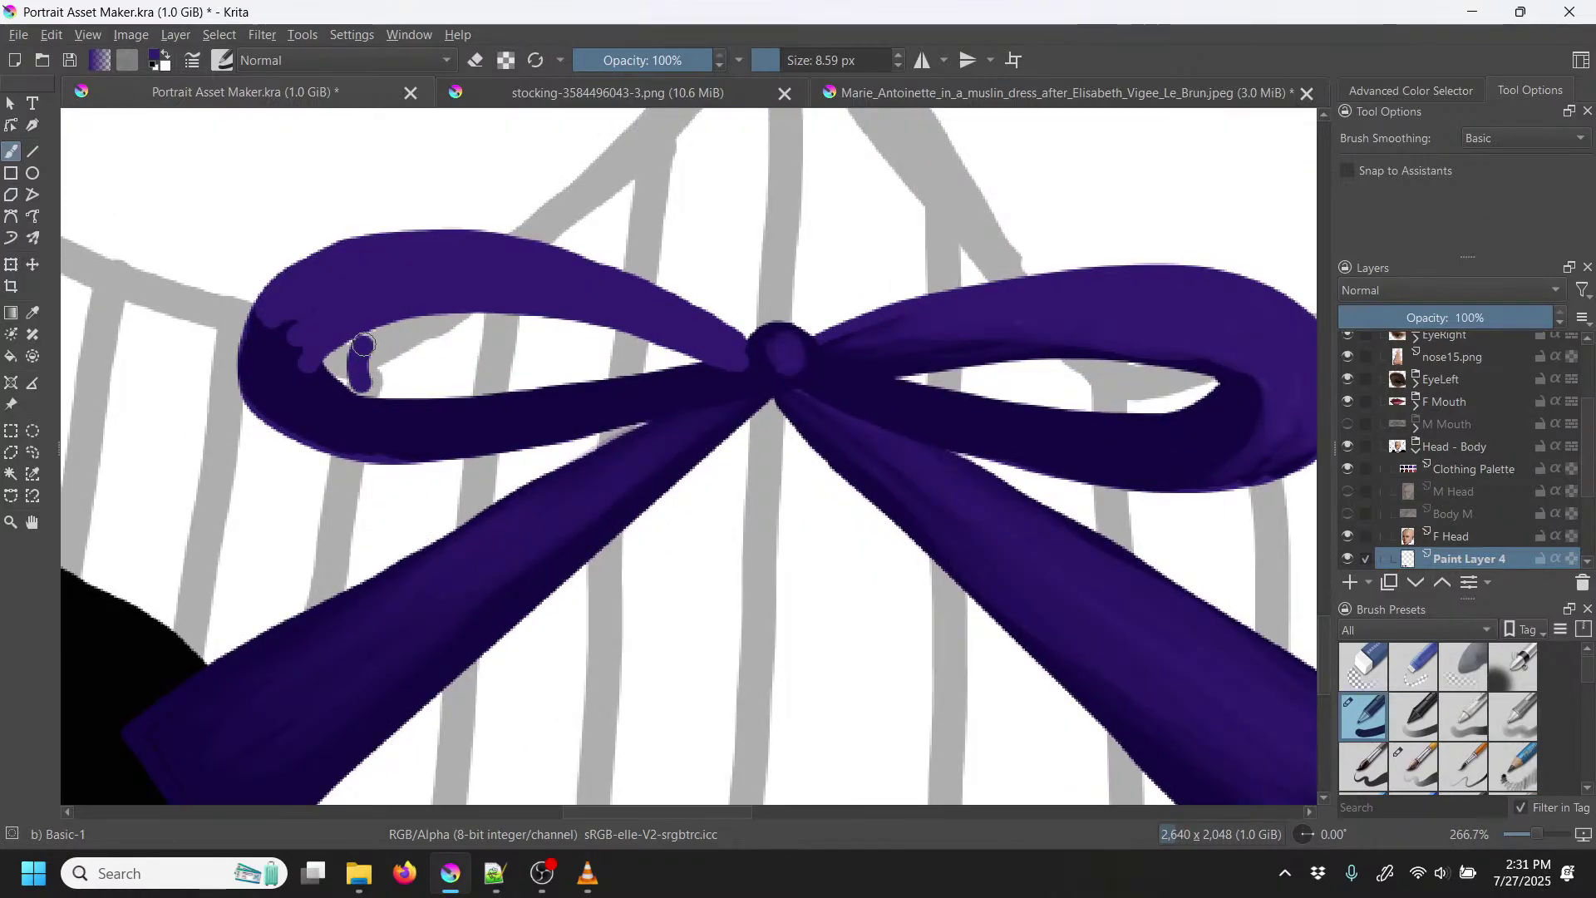
pyautogui.moveTo(541, 312); pyautogui.dragTo(728, 366)
pyautogui.moveTo(360, 398)
pyautogui.mouseDown()
pyautogui.moveTo(390, 319)
pyautogui.moveTo(350, 382)
pyautogui.moveTo(343, 304)
pyautogui.moveTo(337, 396)
pyautogui.moveTo(316, 295)
pyautogui.mouseUp()
pyautogui.hotkey('ctrl', 'z')
pyautogui.hotkey('ctrl', 'z')
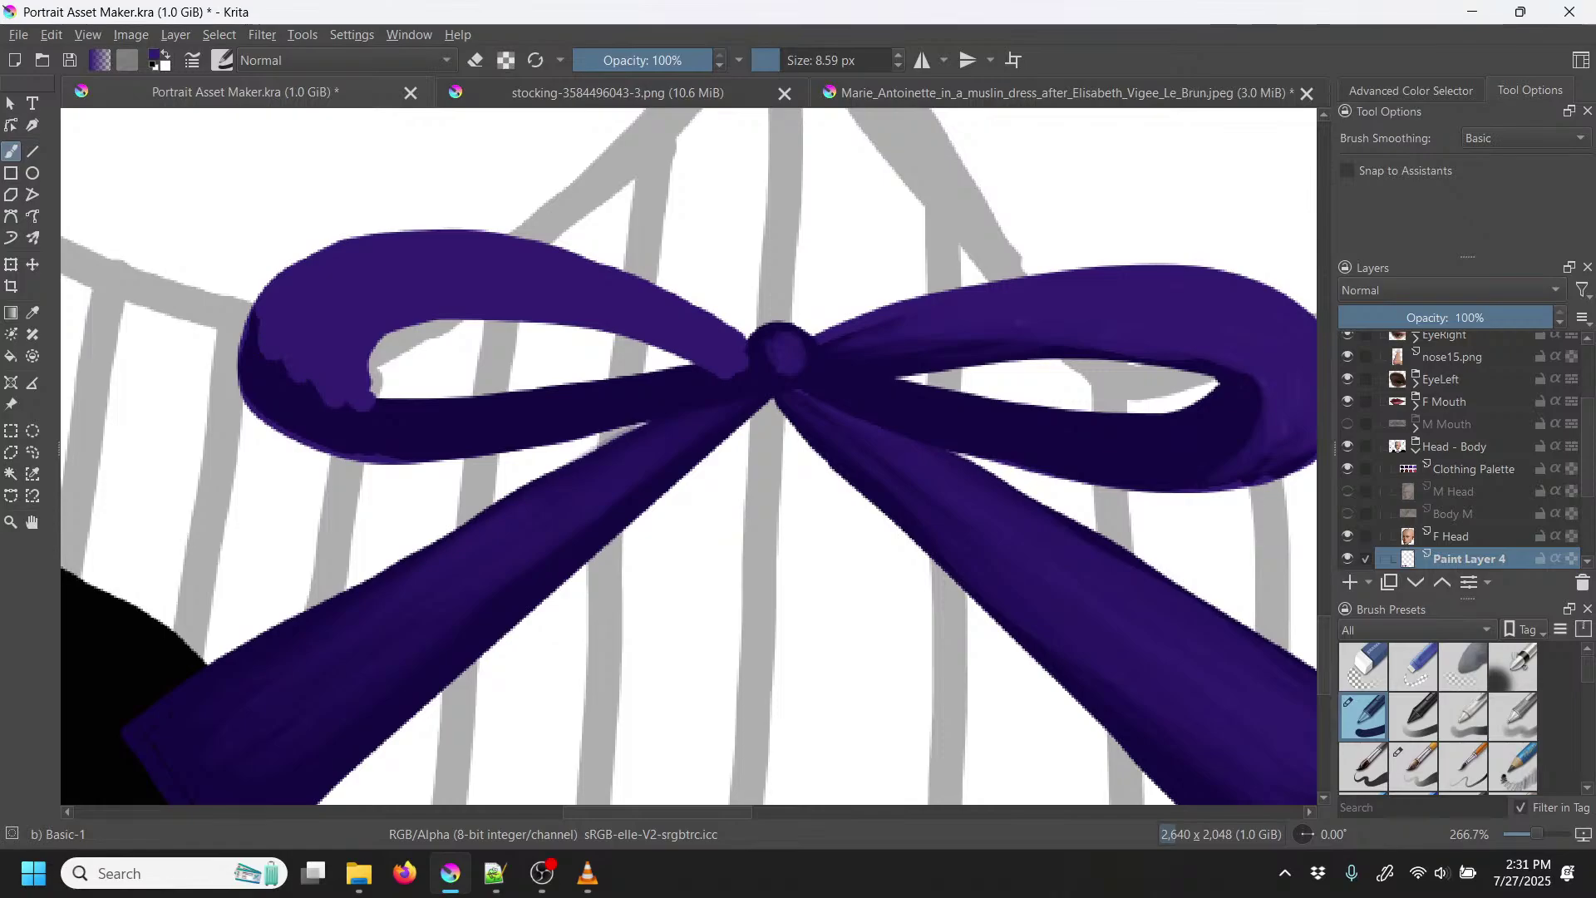
# Step: Narrow the left loop's opening with dark indigo and purple strokes, and extend the right loop's upper band toward the knot in purple
pyautogui.press('p')
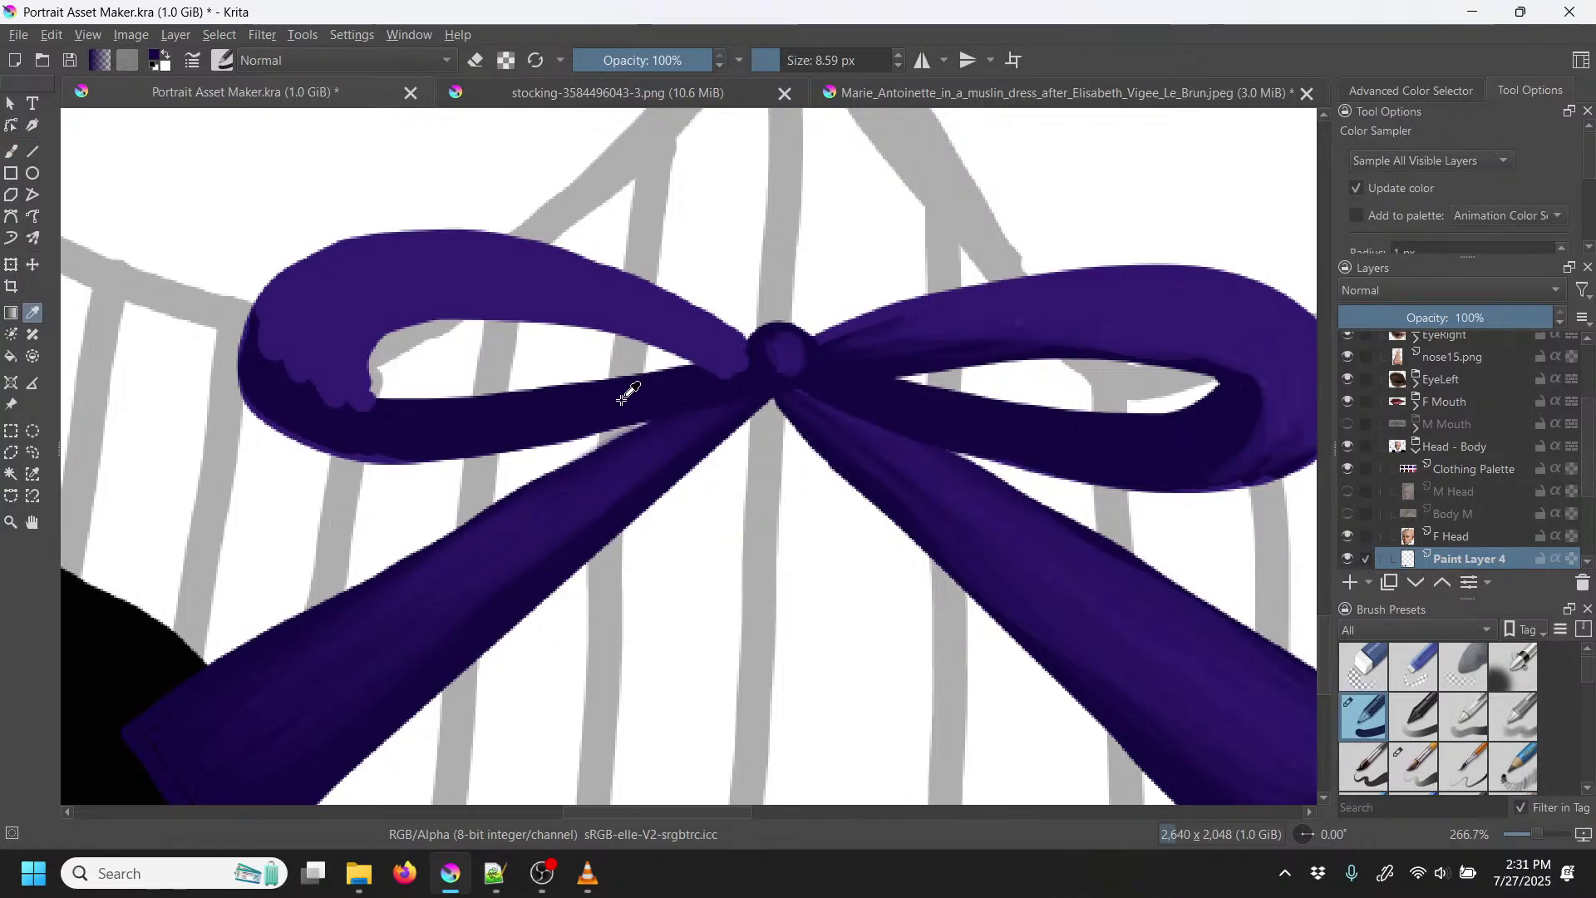
pyautogui.press('b')
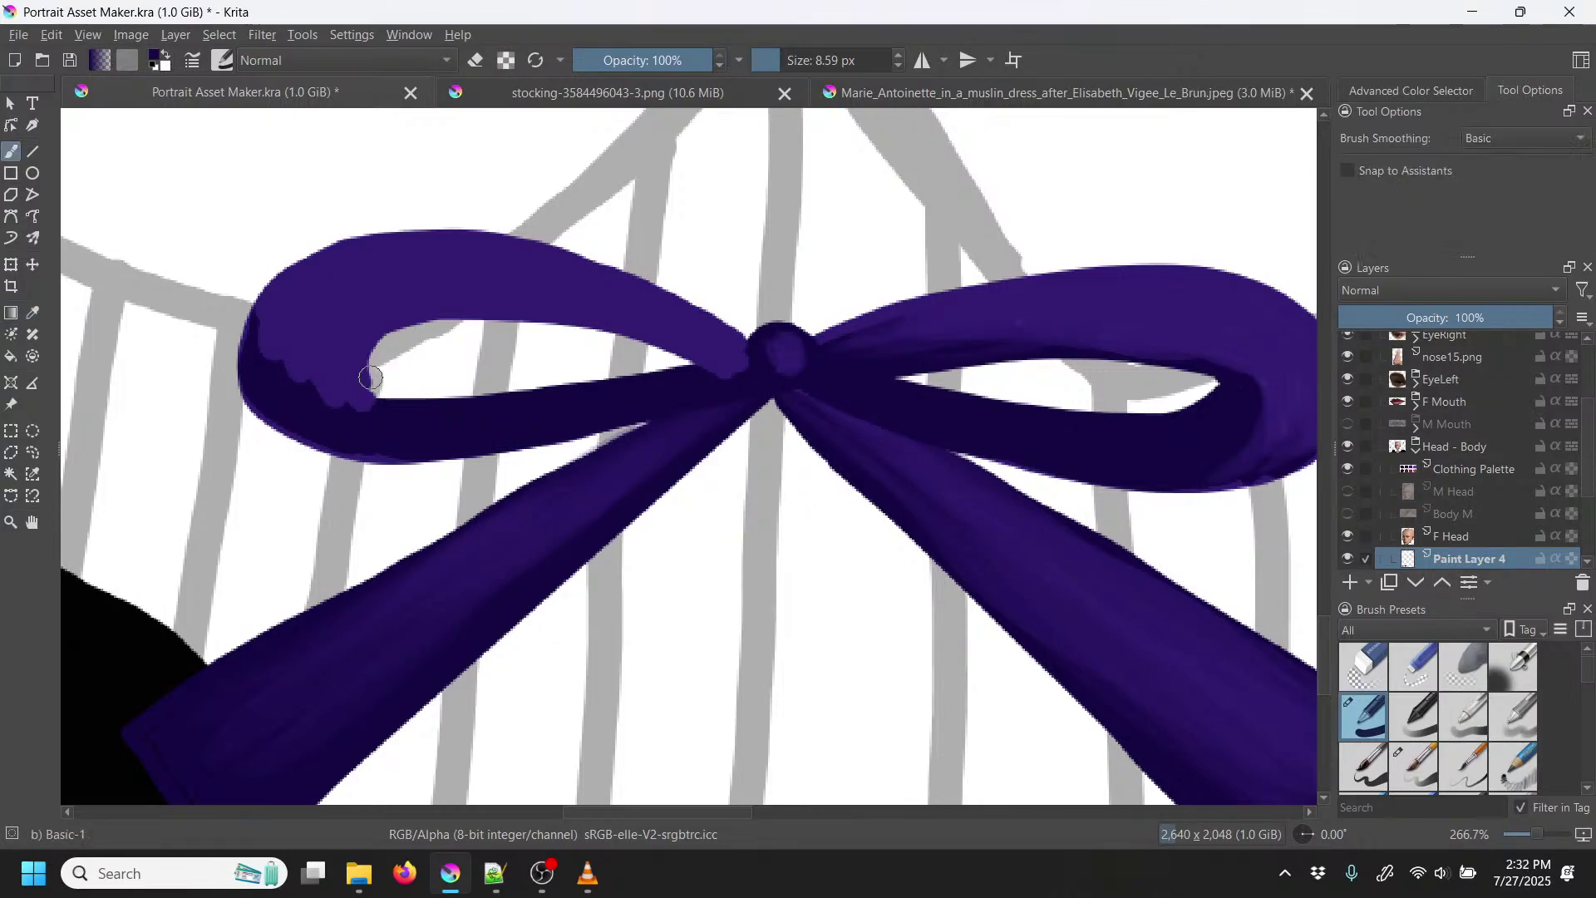
pyautogui.moveTo(371, 378)
pyautogui.mouseDown()
pyautogui.moveTo(378, 396)
pyautogui.moveTo(523, 393)
pyautogui.moveTo(677, 367)
pyautogui.moveTo(378, 380)
pyautogui.moveTo(396, 338)
pyautogui.moveTo(478, 334)
pyautogui.mouseUp()
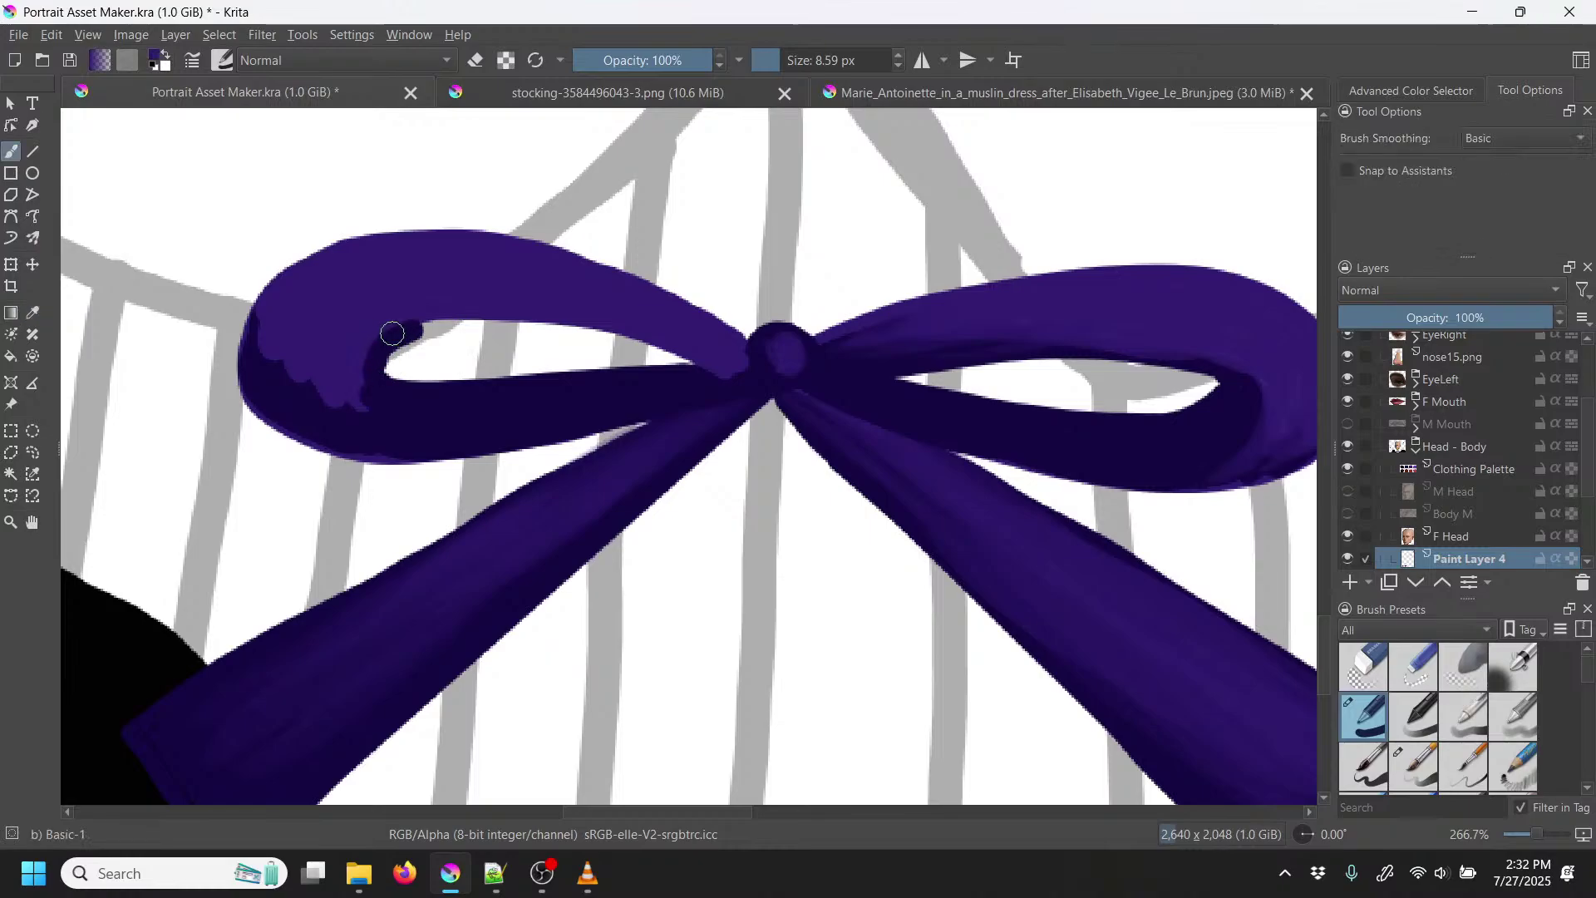
pyautogui.moveTo(387, 337)
pyautogui.mouseDown()
pyautogui.moveTo(477, 312)
pyautogui.moveTo(388, 338)
pyautogui.moveTo(551, 324)
pyautogui.moveTo(746, 383)
pyautogui.mouseUp()
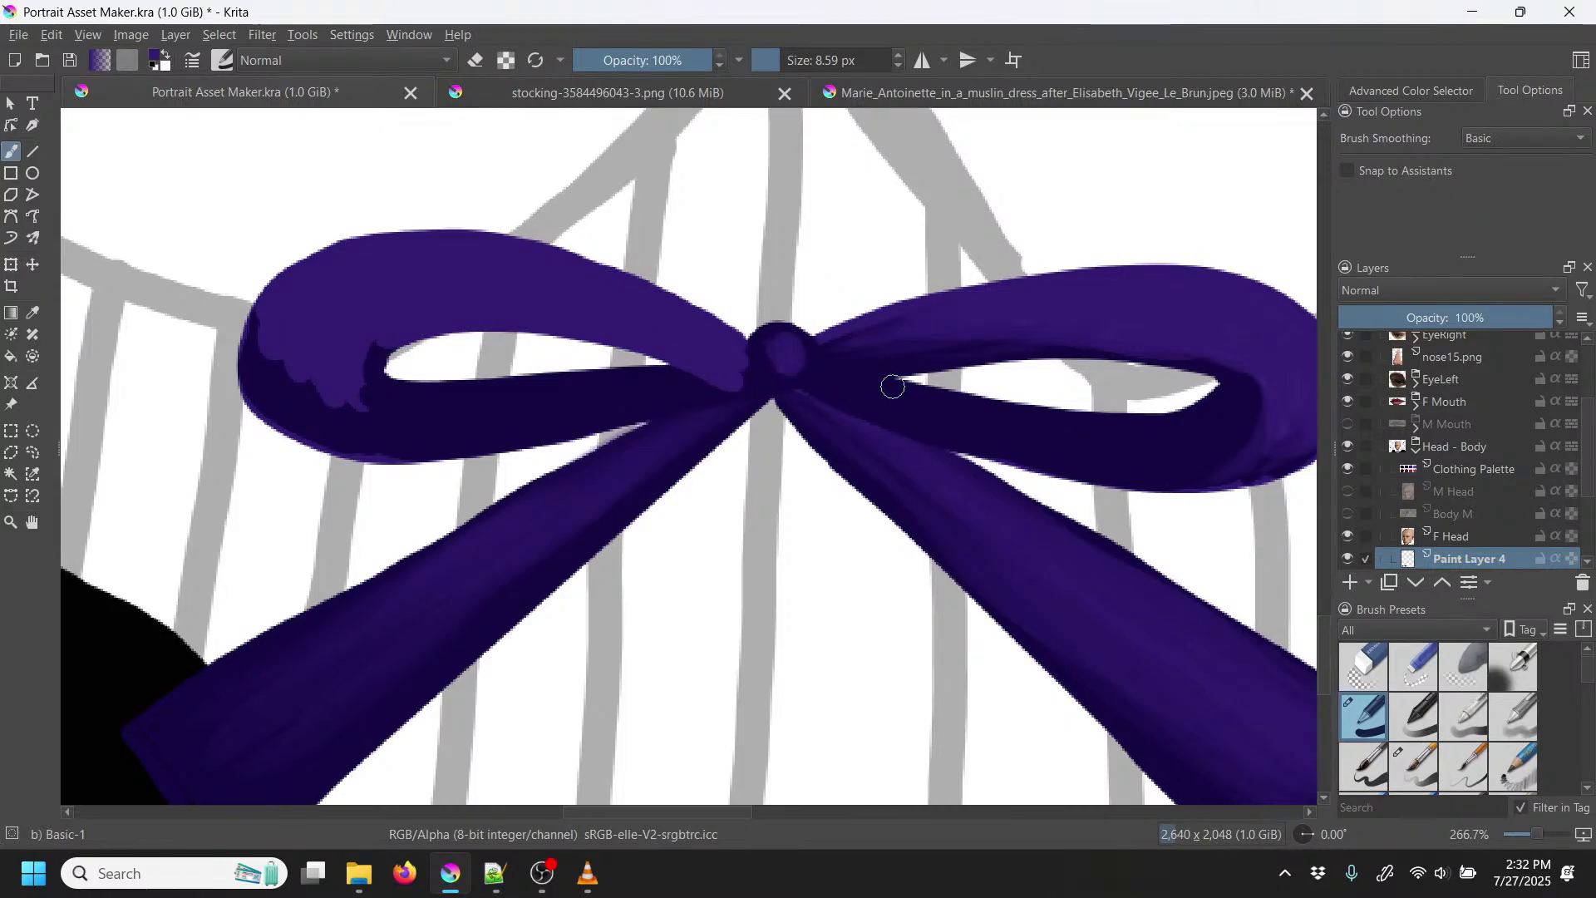
pyautogui.moveTo(839, 386)
pyautogui.mouseDown()
pyautogui.moveTo(960, 355)
pyautogui.moveTo(1075, 350)
pyautogui.mouseUp()
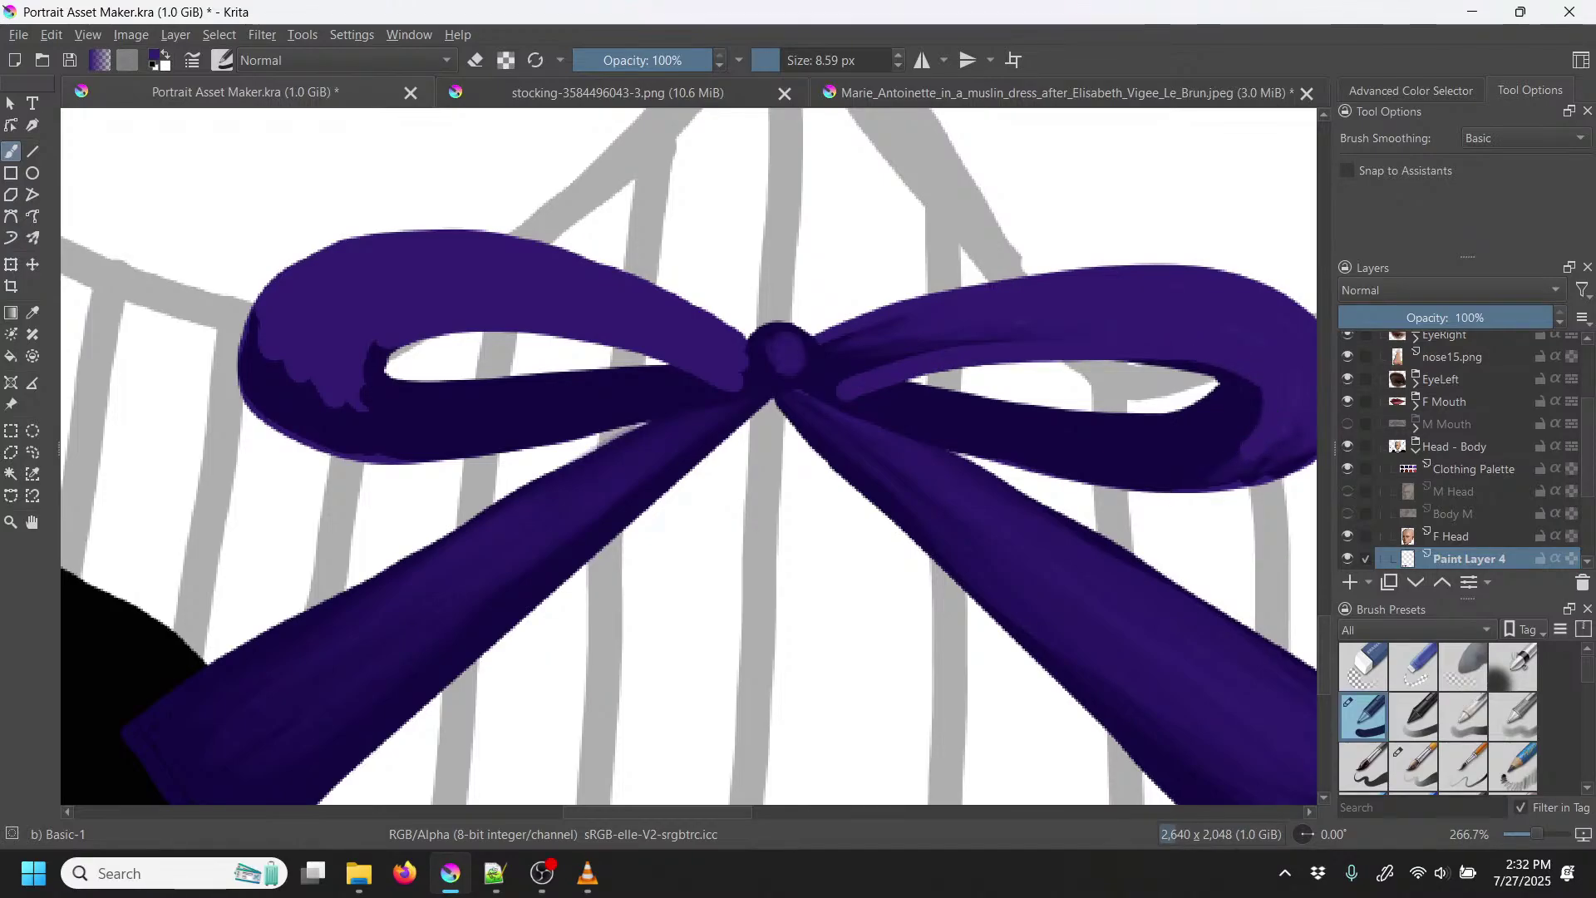
# Step: Examine the reshaped ribbon bow in proportion to the collar, sleeves and face
pyautogui.press('-')
pyautogui.press('-')
pyautogui.press('-')
pyautogui.press('-')
pyautogui.press('-')
pyautogui.press('-')
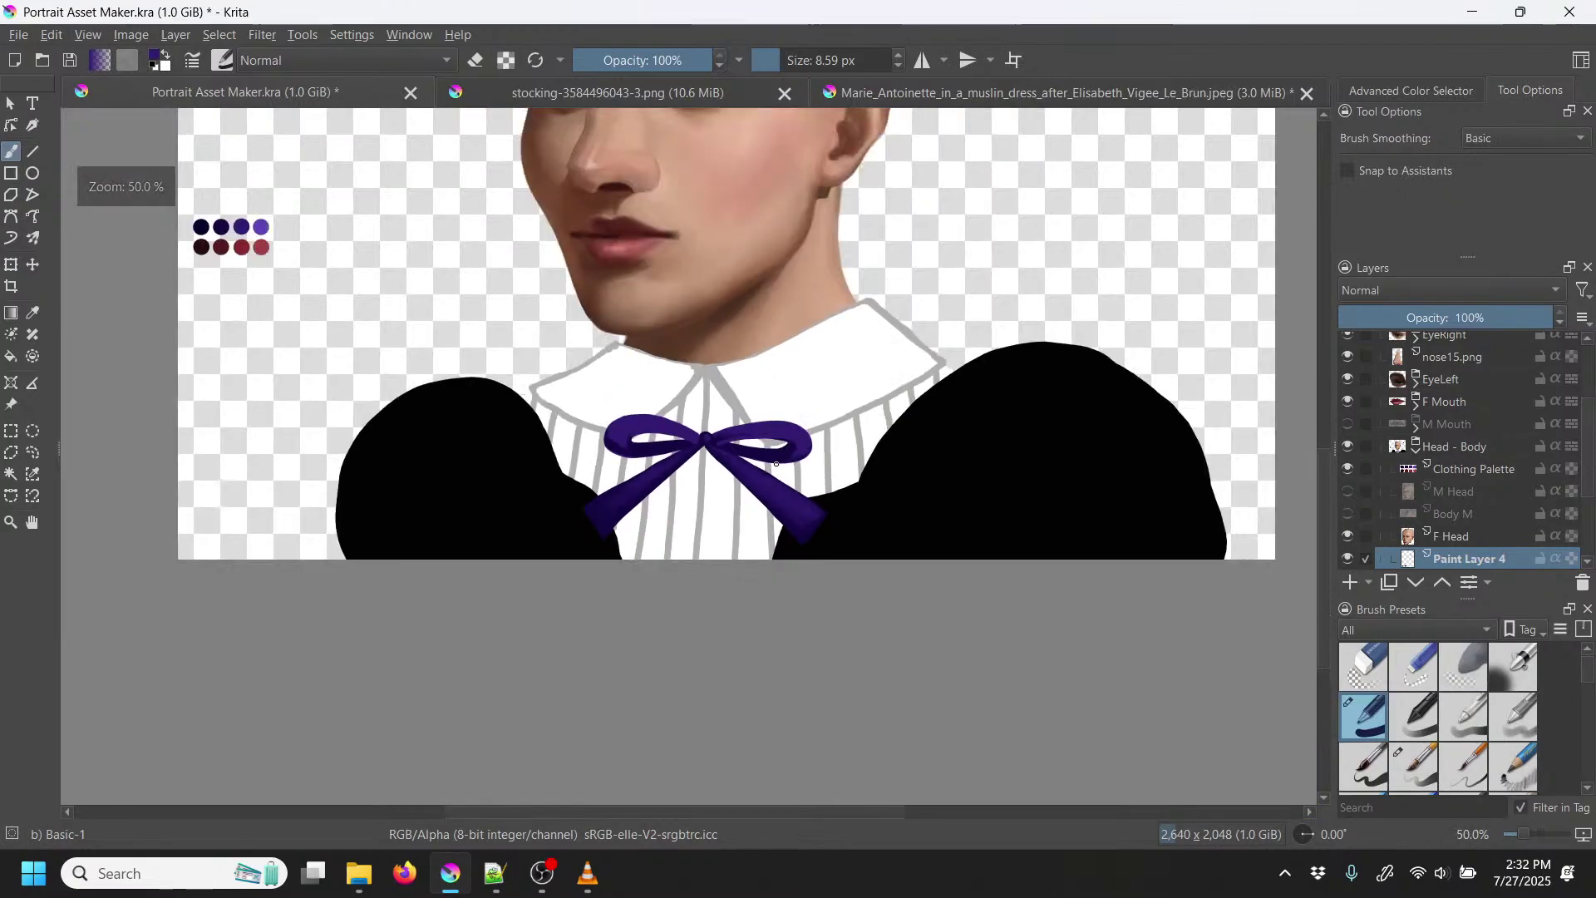
pyautogui.press('+')
pyautogui.press('+')
pyautogui.press('+')
pyautogui.press('+')
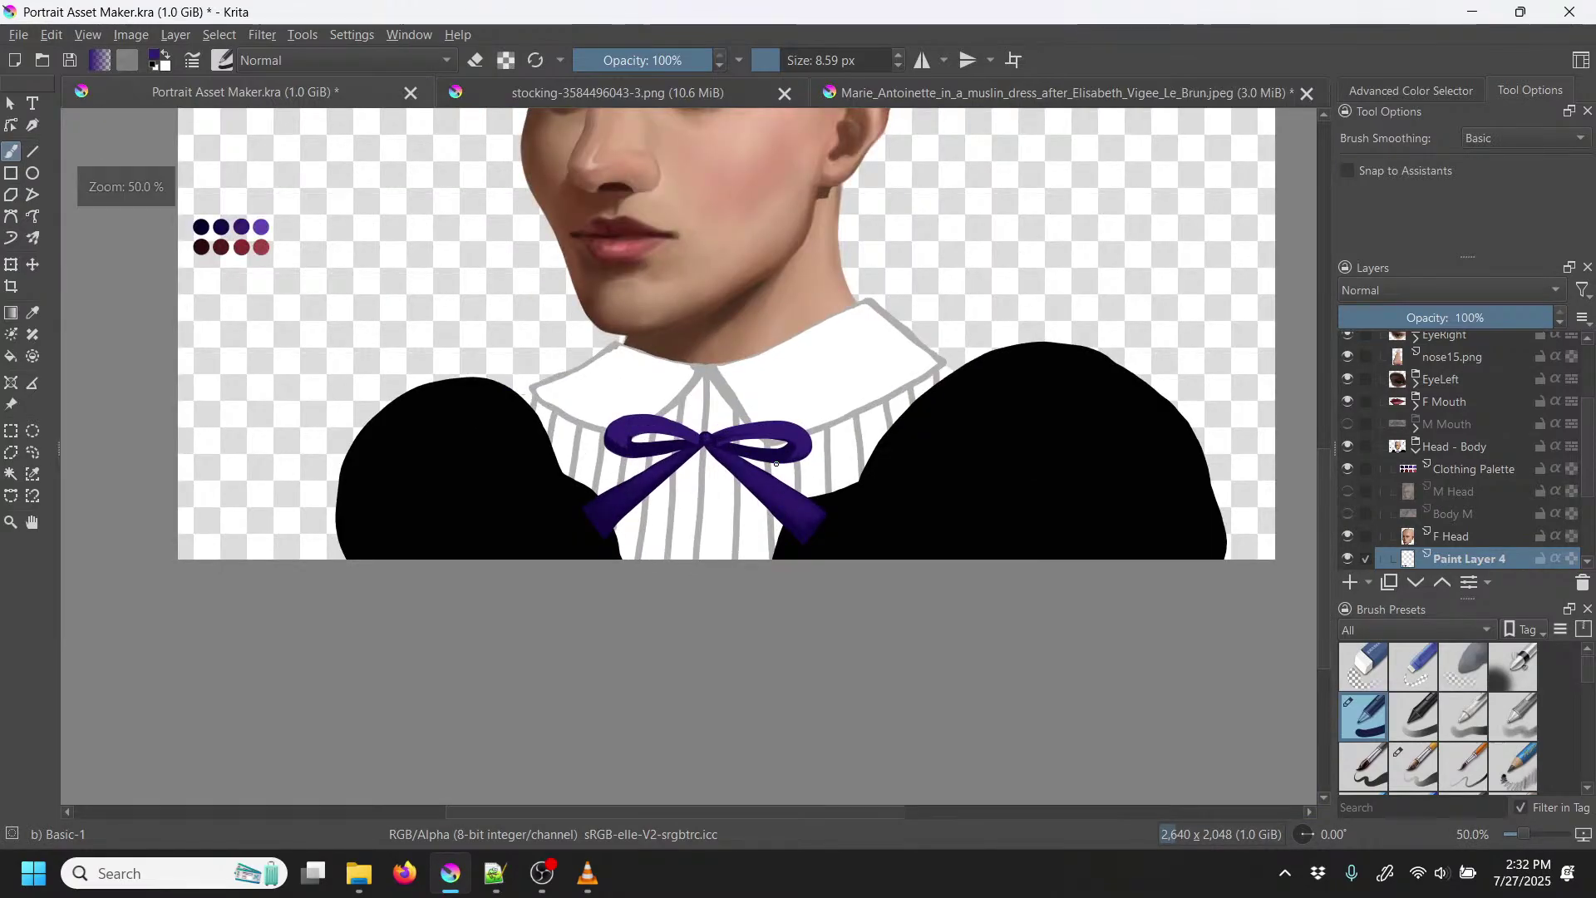
pyautogui.press('+')
pyautogui.press('+')
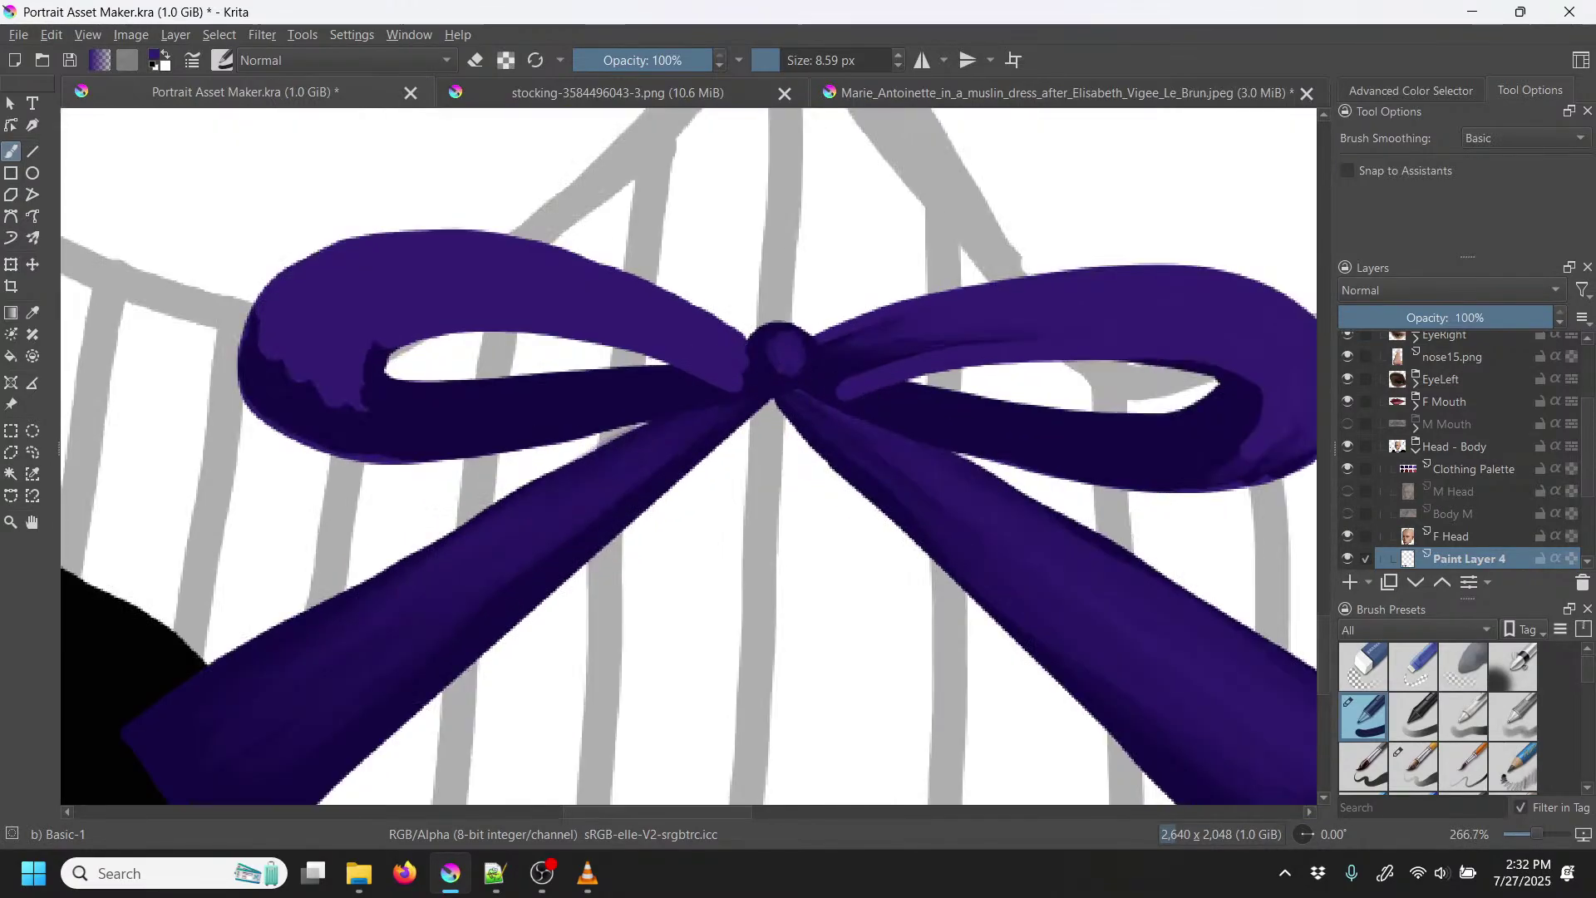
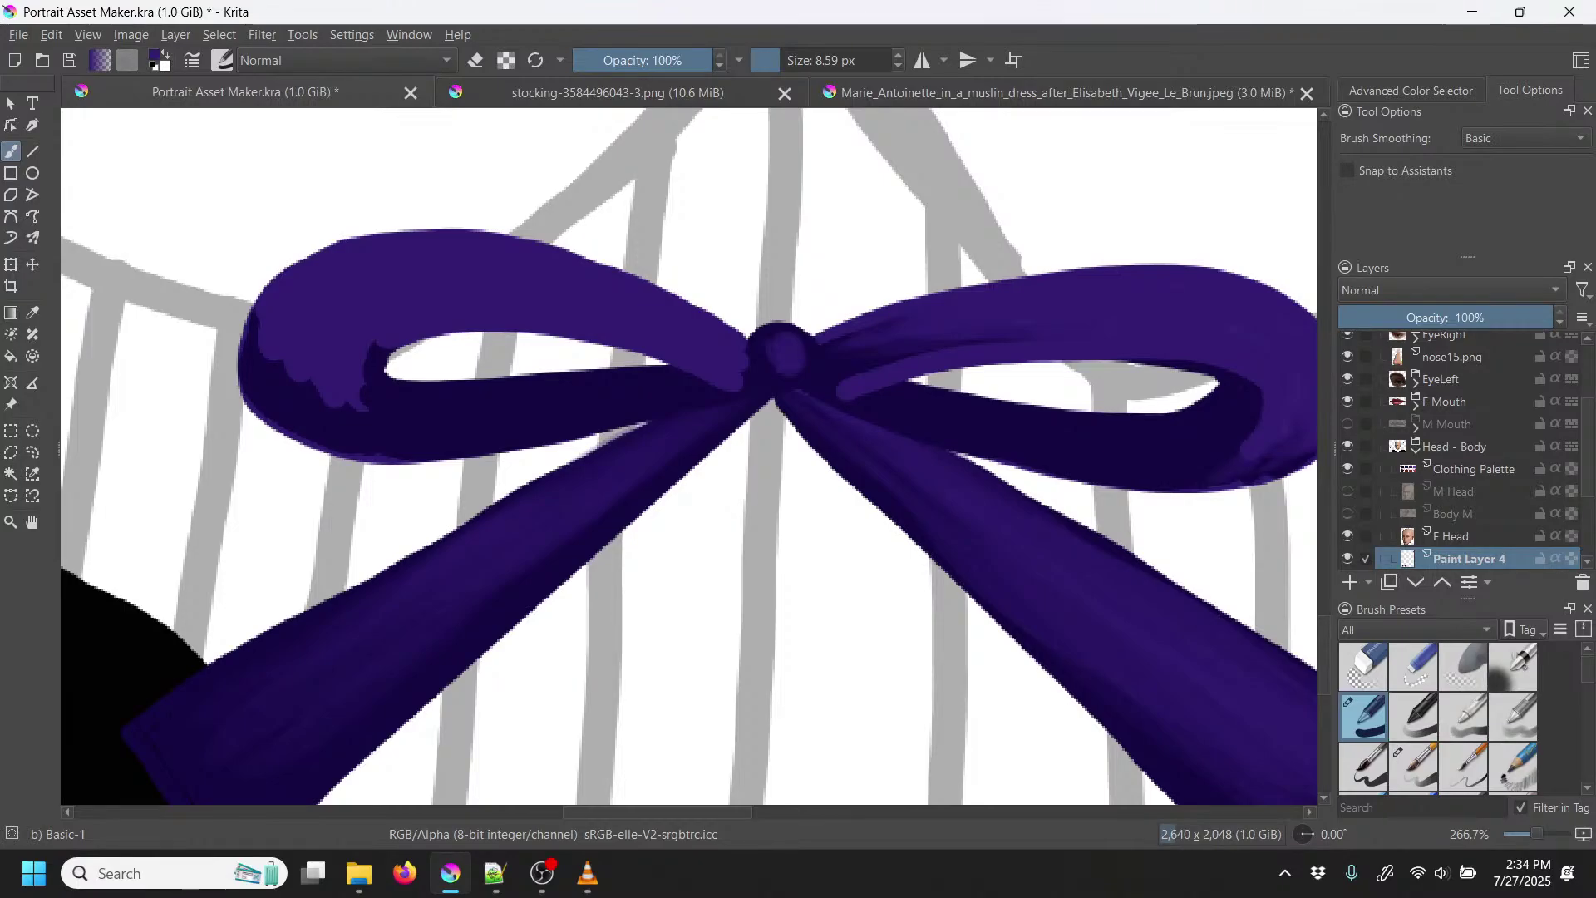
pyautogui.rightClick(967, 292)
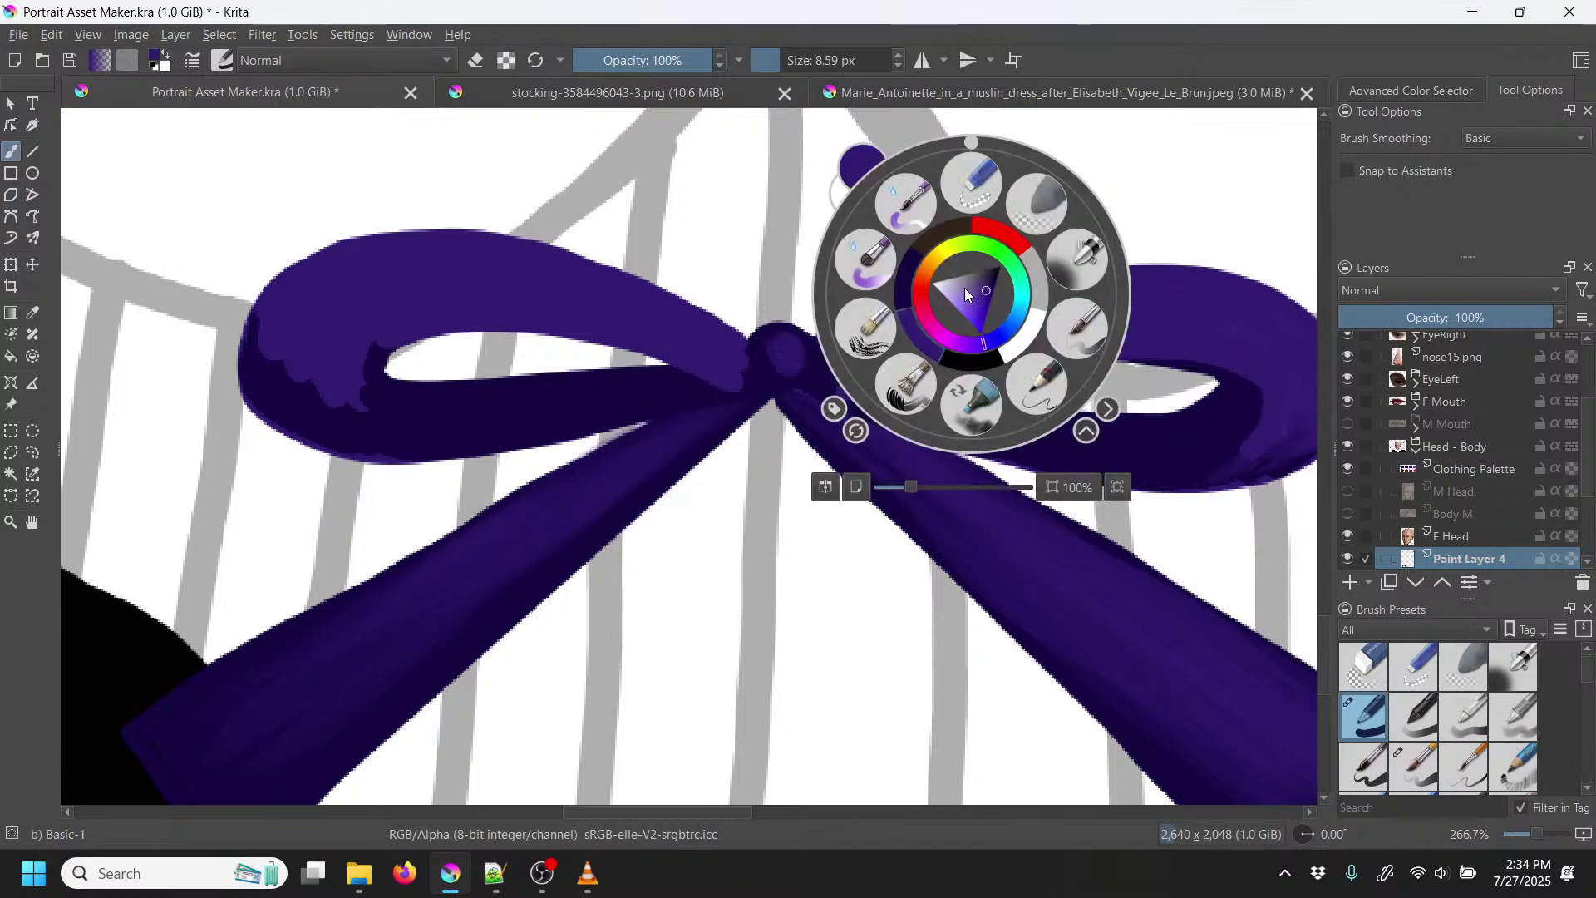
pyautogui.click(1085, 321)
pyautogui.moveTo(805, 221)
pyautogui.mouseDown()
pyautogui.moveTo(819, 333)
pyautogui.moveTo(801, 552)
pyautogui.moveTo(772, 542)
pyautogui.moveTo(715, 753)
pyautogui.moveTo(790, 640)
pyautogui.moveTo(653, 645)
pyautogui.mouseUp()
pyautogui.press('Delete')
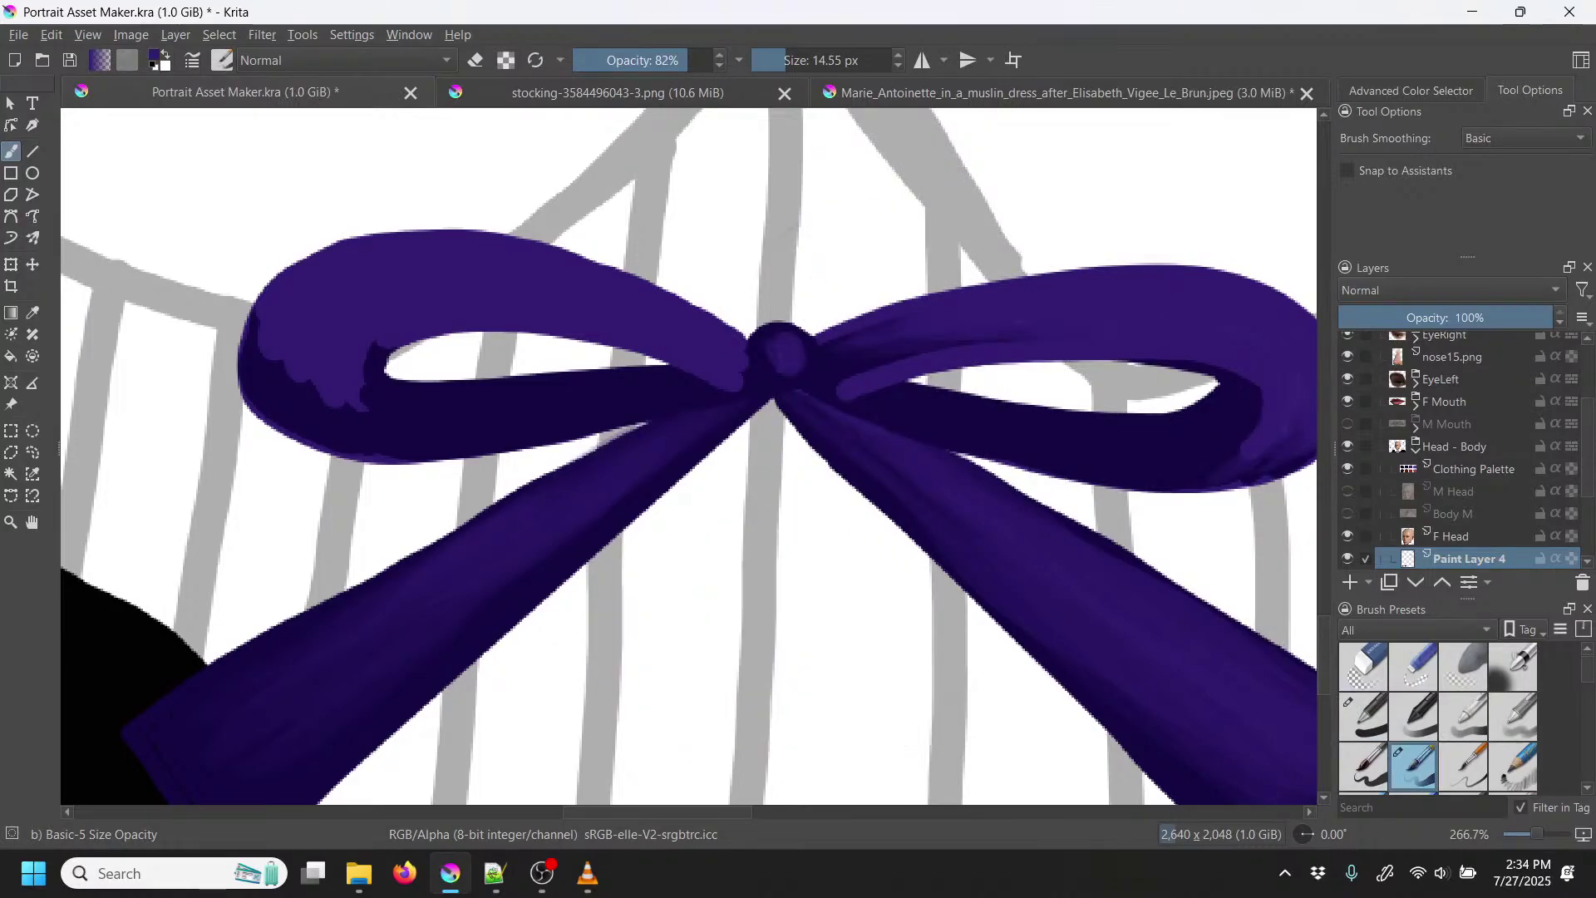
# Step: Blend the purple and dark indigo at the left loop's outer end with the 15 px Wet Paint Details brush
pyautogui.rightClick(878, 232)
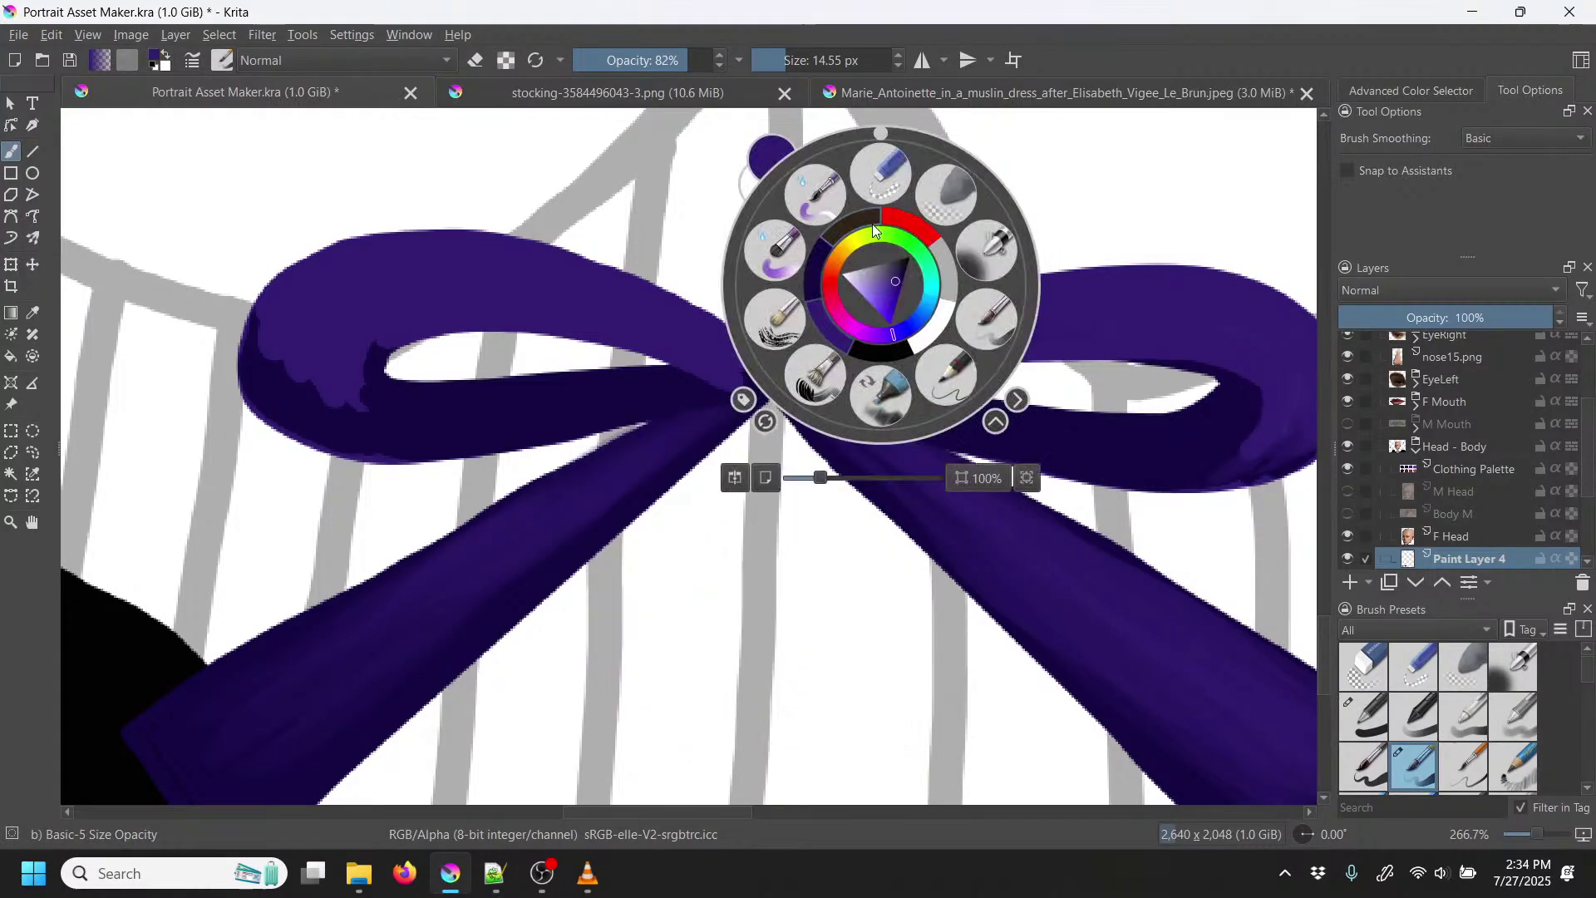
pyautogui.click(815, 189)
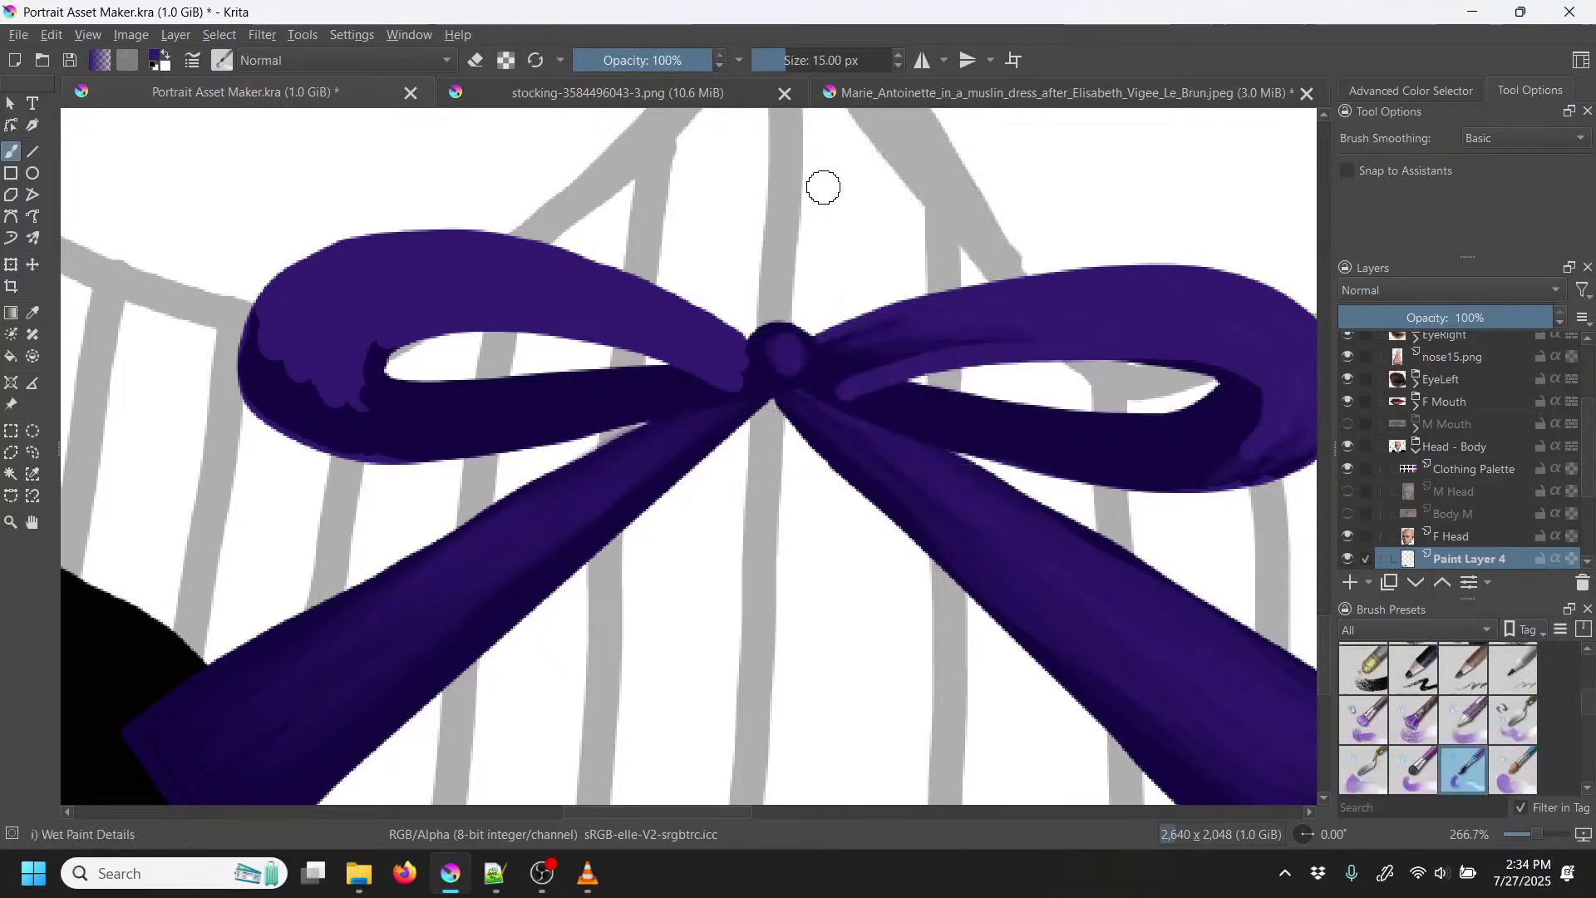
pyautogui.moveTo(371, 347)
pyautogui.mouseDown()
pyautogui.moveTo(395, 374)
pyautogui.moveTo(366, 407)
pyautogui.moveTo(376, 353)
pyautogui.mouseUp()
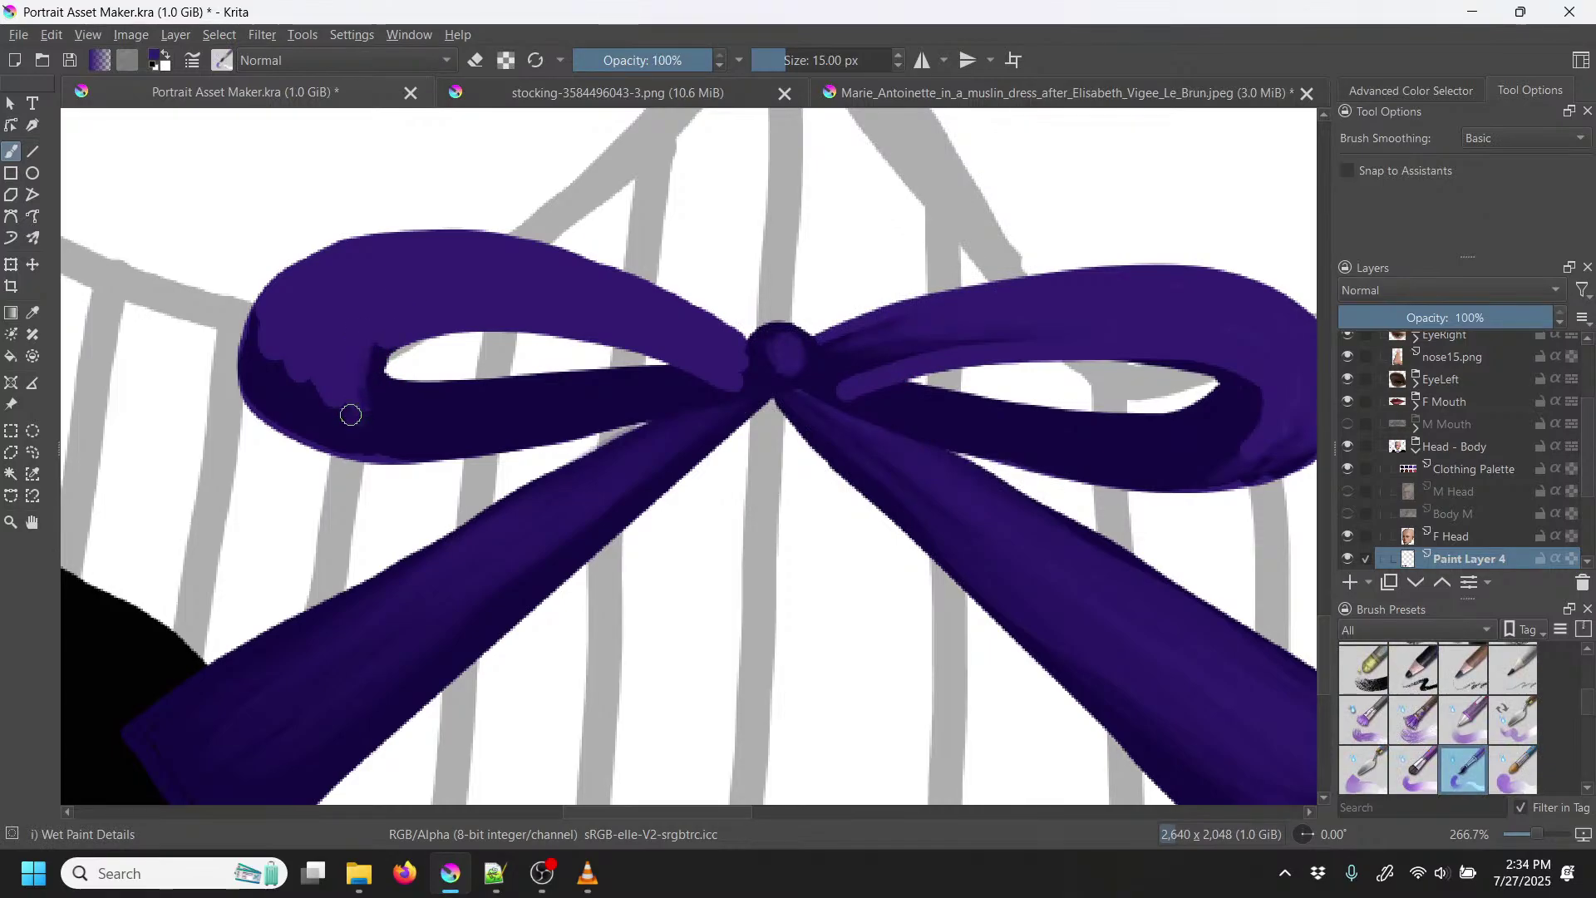
pyautogui.moveTo(349, 413)
pyautogui.mouseDown()
pyautogui.moveTo(392, 302)
pyautogui.moveTo(333, 411)
pyautogui.moveTo(327, 357)
pyautogui.mouseUp()
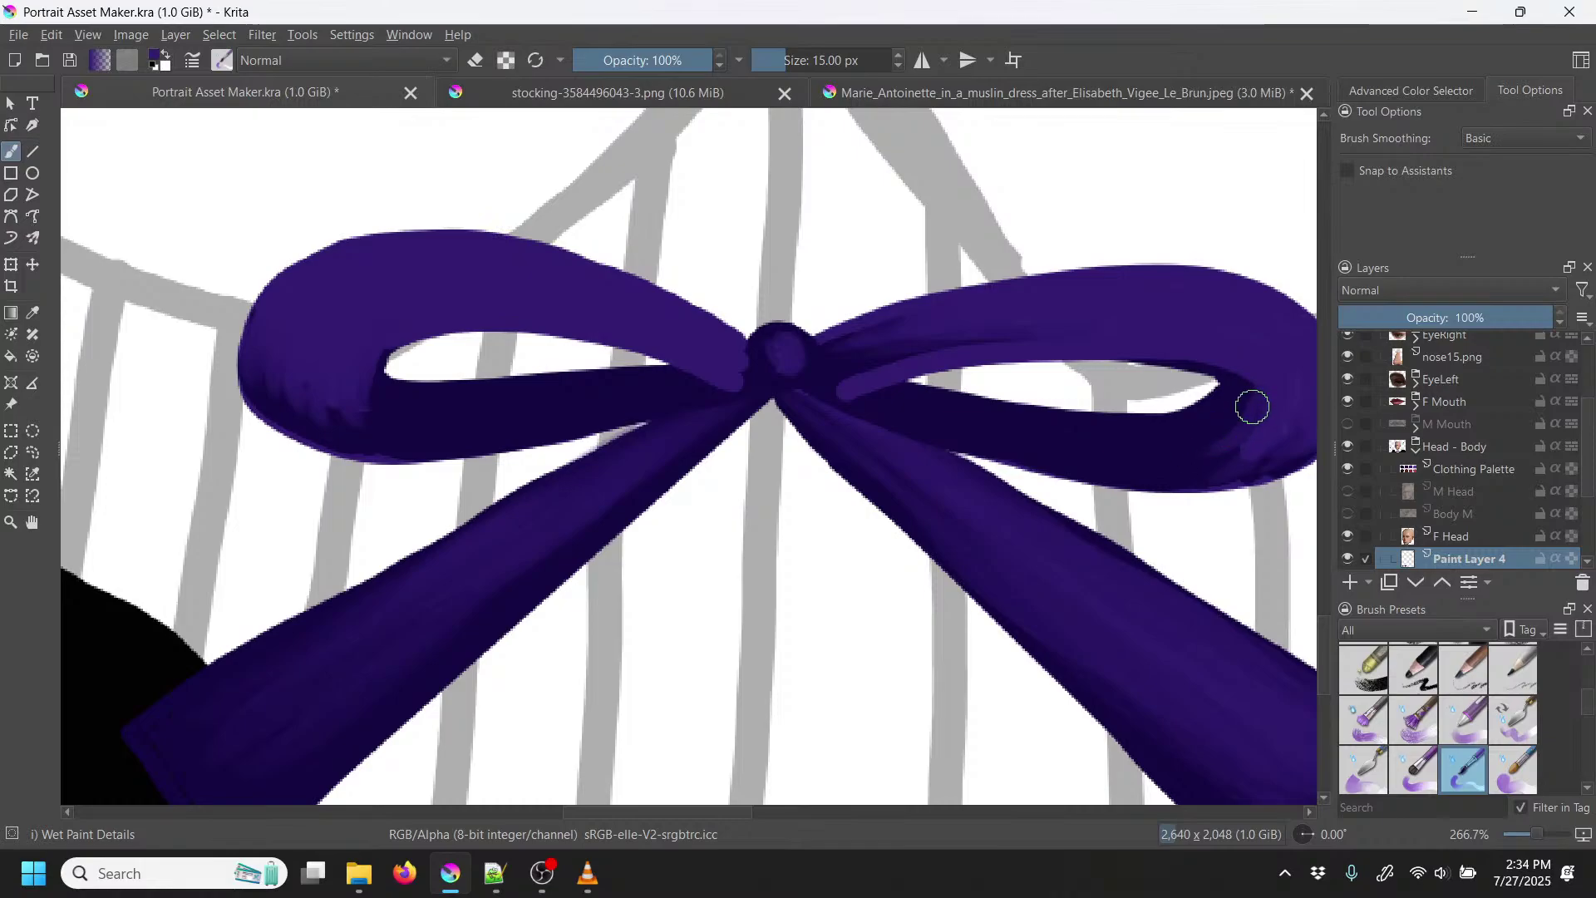
# Step: Blend the right loop's outer end and lower curve with a sampled indigo tone, softening the edge between the dark and light bands
pyautogui.moveTo(1197, 449)
pyautogui.mouseDown()
pyautogui.moveTo(1291, 442)
pyautogui.moveTo(1277, 464)
pyautogui.moveTo(1130, 464)
pyautogui.moveTo(1296, 491)
pyautogui.mouseUp()
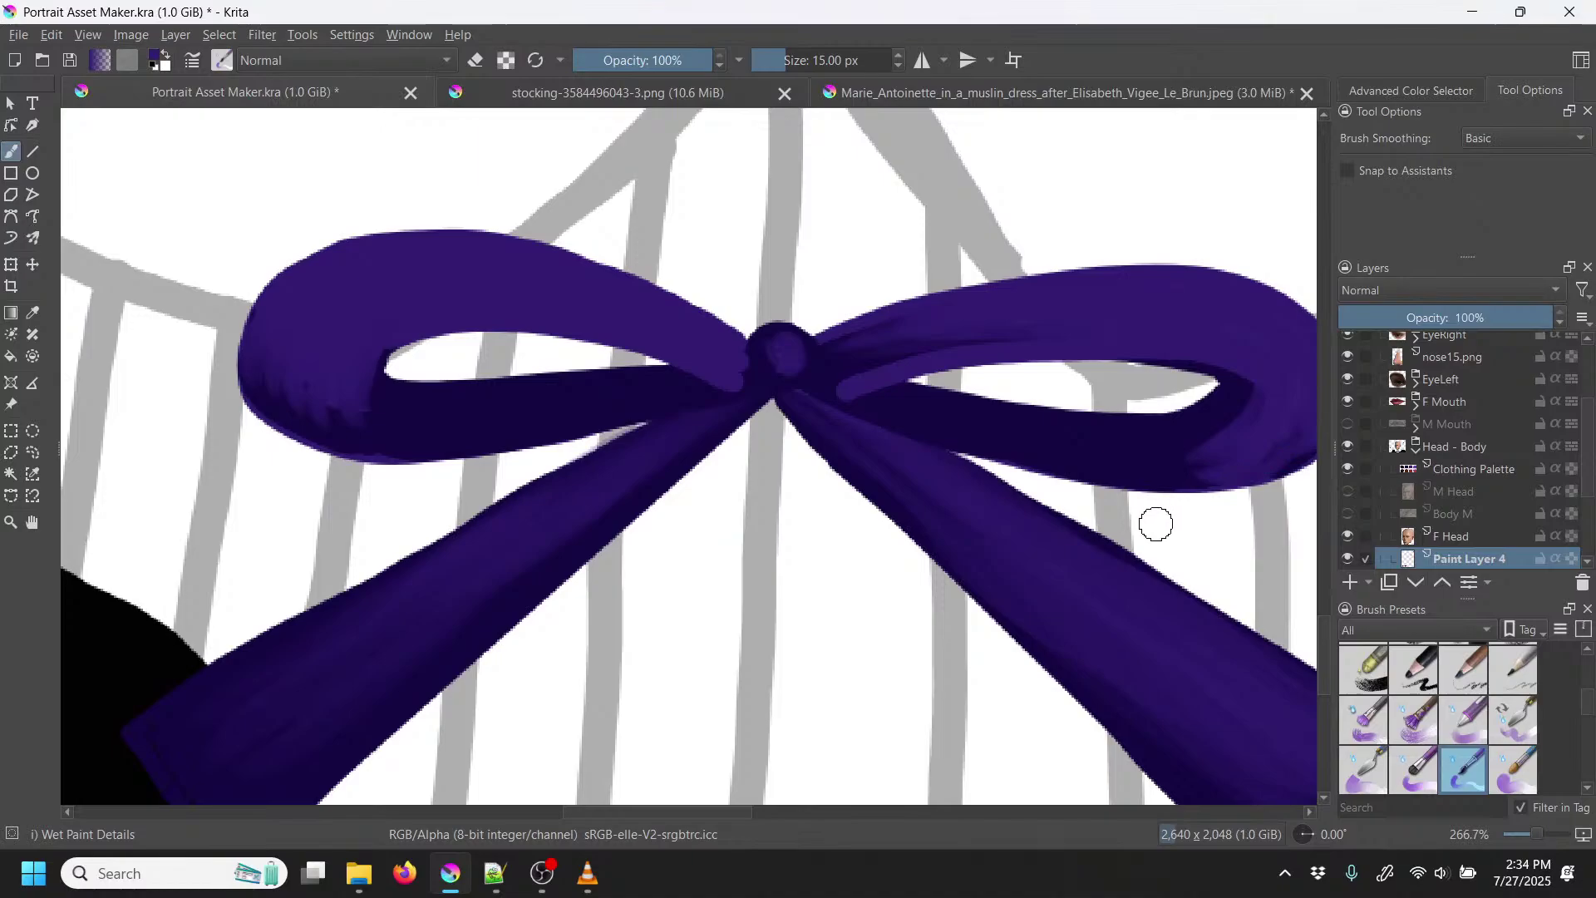
pyautogui.moveTo(1179, 530); pyautogui.dragTo(844, 491)
pyautogui.scroll(2, 1009, 531)
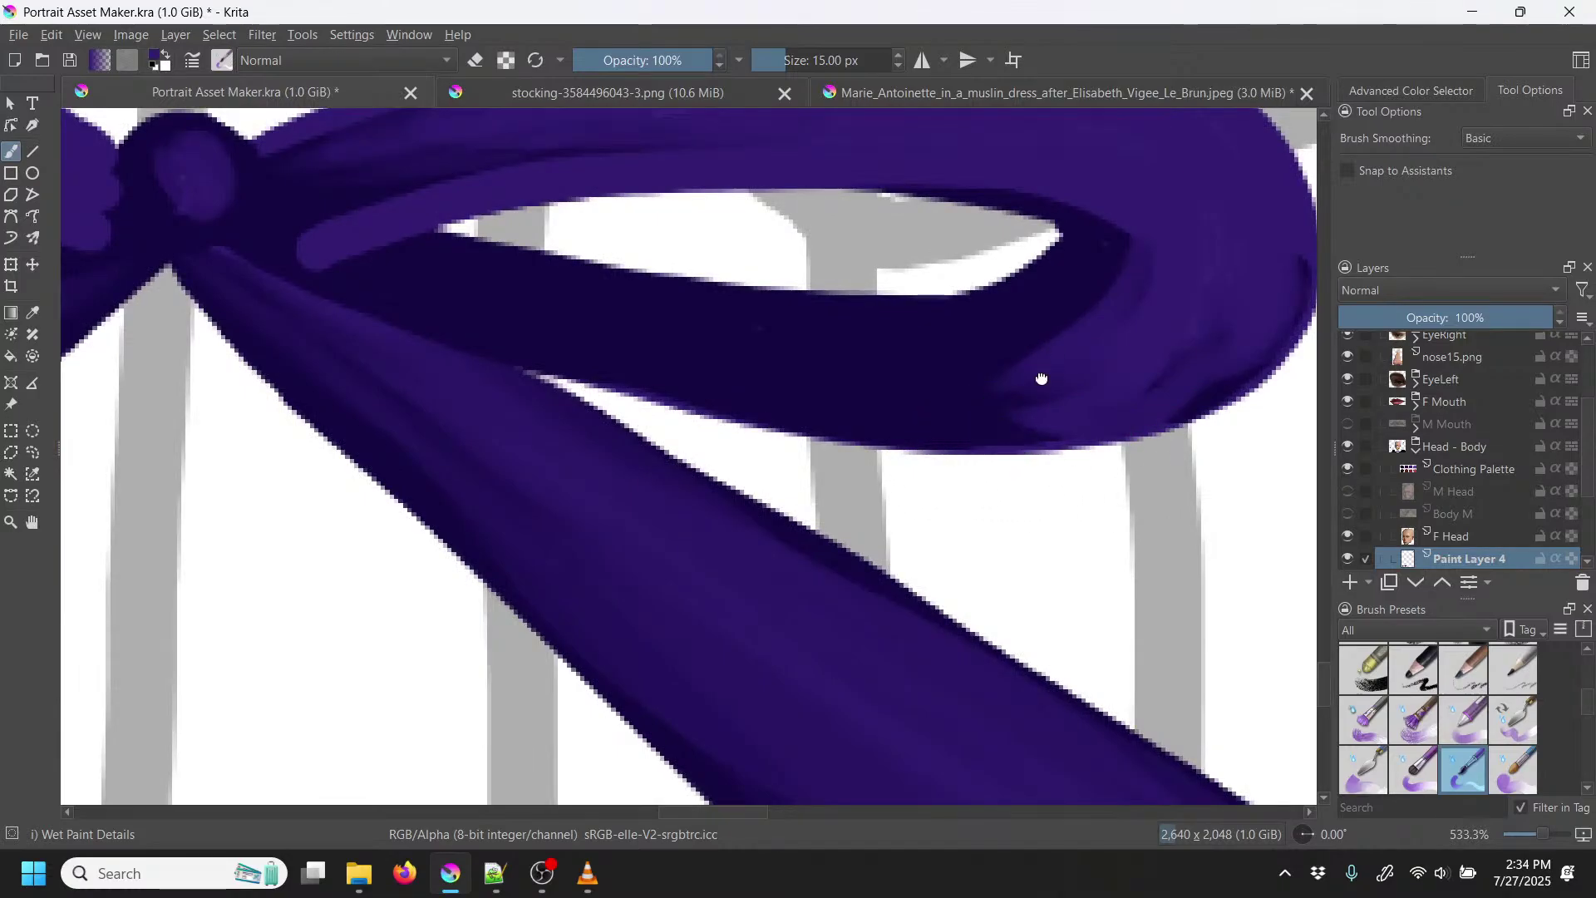
pyautogui.moveTo(1040, 374); pyautogui.dragTo(904, 461)
pyautogui.press('p')
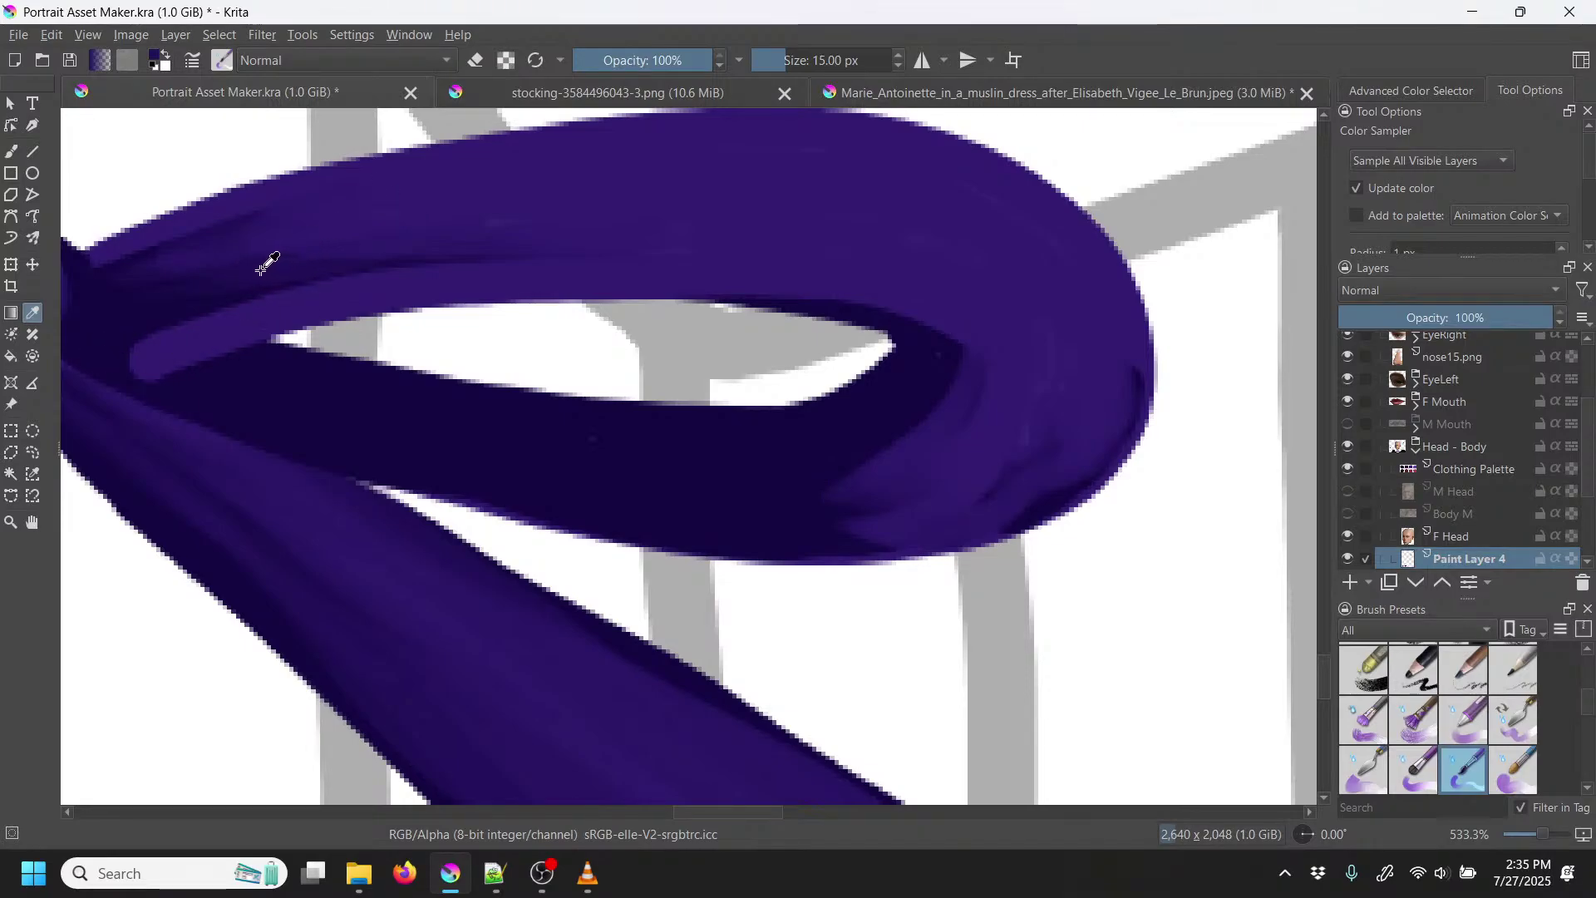
pyautogui.press('b')
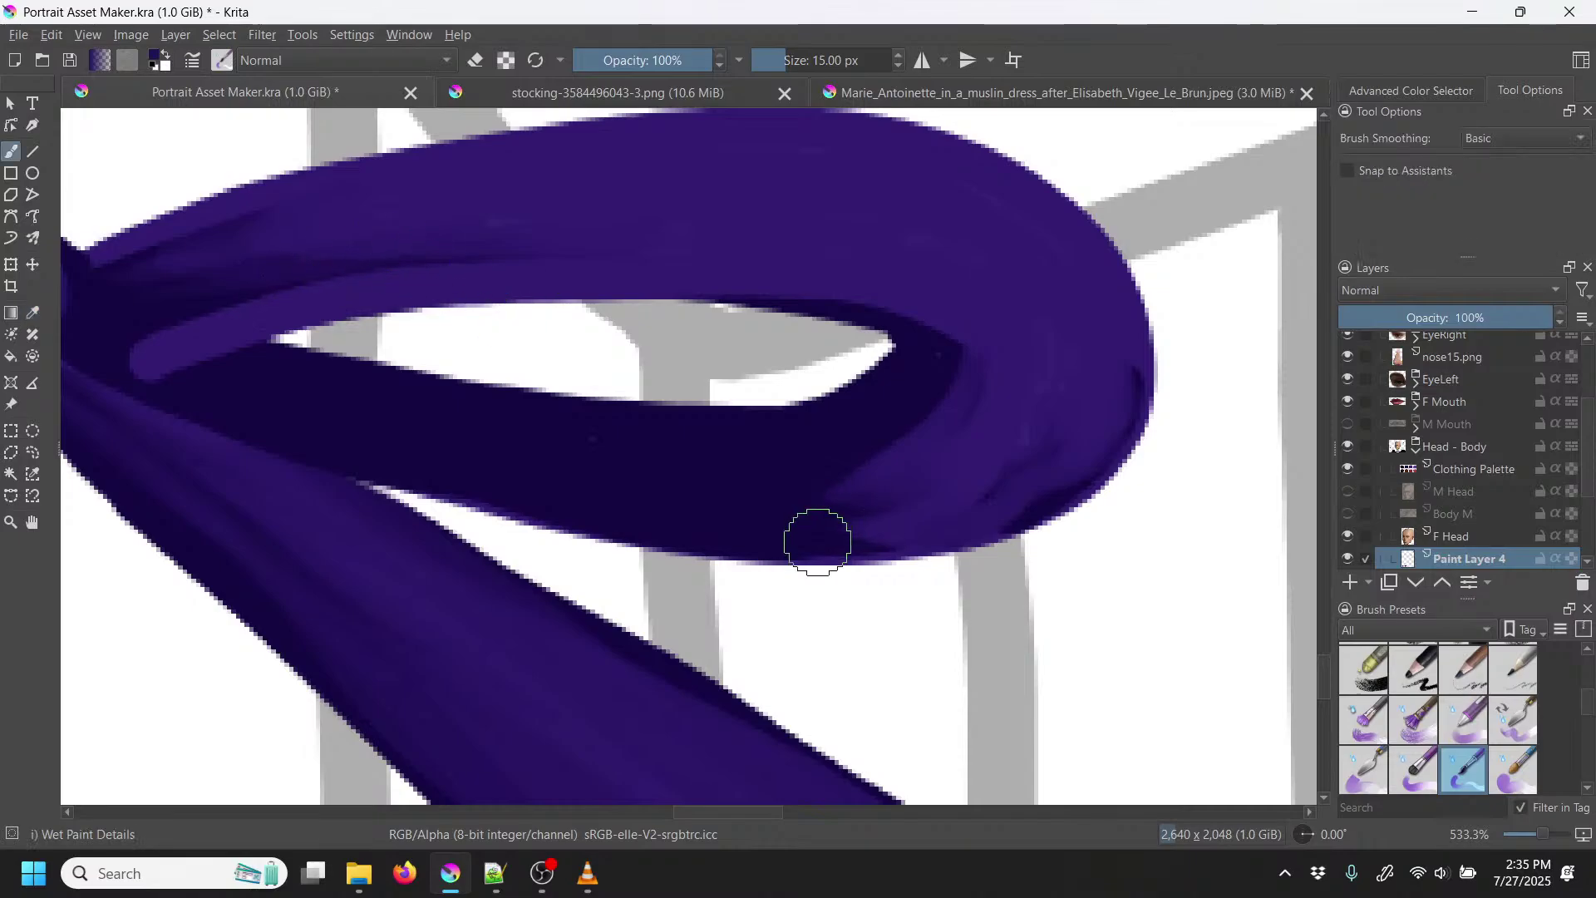
pyautogui.moveTo(931, 524)
pyautogui.mouseDown()
pyautogui.moveTo(1065, 473)
pyautogui.moveTo(874, 530)
pyautogui.moveTo(946, 508)
pyautogui.moveTo(1070, 408)
pyautogui.moveTo(876, 509)
pyautogui.moveTo(806, 509)
pyautogui.moveTo(857, 506)
pyautogui.moveTo(994, 439)
pyautogui.moveTo(751, 524)
pyautogui.moveTo(678, 518)
pyautogui.moveTo(897, 527)
pyautogui.moveTo(1051, 468)
pyautogui.moveTo(801, 499)
pyautogui.moveTo(913, 449)
pyautogui.moveTo(1015, 365)
pyautogui.moveTo(866, 513)
pyautogui.moveTo(947, 481)
pyautogui.moveTo(1058, 370)
pyautogui.moveTo(956, 517)
pyautogui.moveTo(1054, 473)
pyautogui.moveTo(1108, 358)
pyautogui.moveTo(1124, 371)
pyautogui.moveTo(1016, 522)
pyautogui.moveTo(1135, 403)
pyautogui.moveTo(1130, 364)
pyautogui.moveTo(1013, 463)
pyautogui.moveTo(1079, 411)
pyautogui.moveTo(1086, 368)
pyautogui.moveTo(934, 501)
pyautogui.moveTo(1064, 345)
pyautogui.mouseUp()
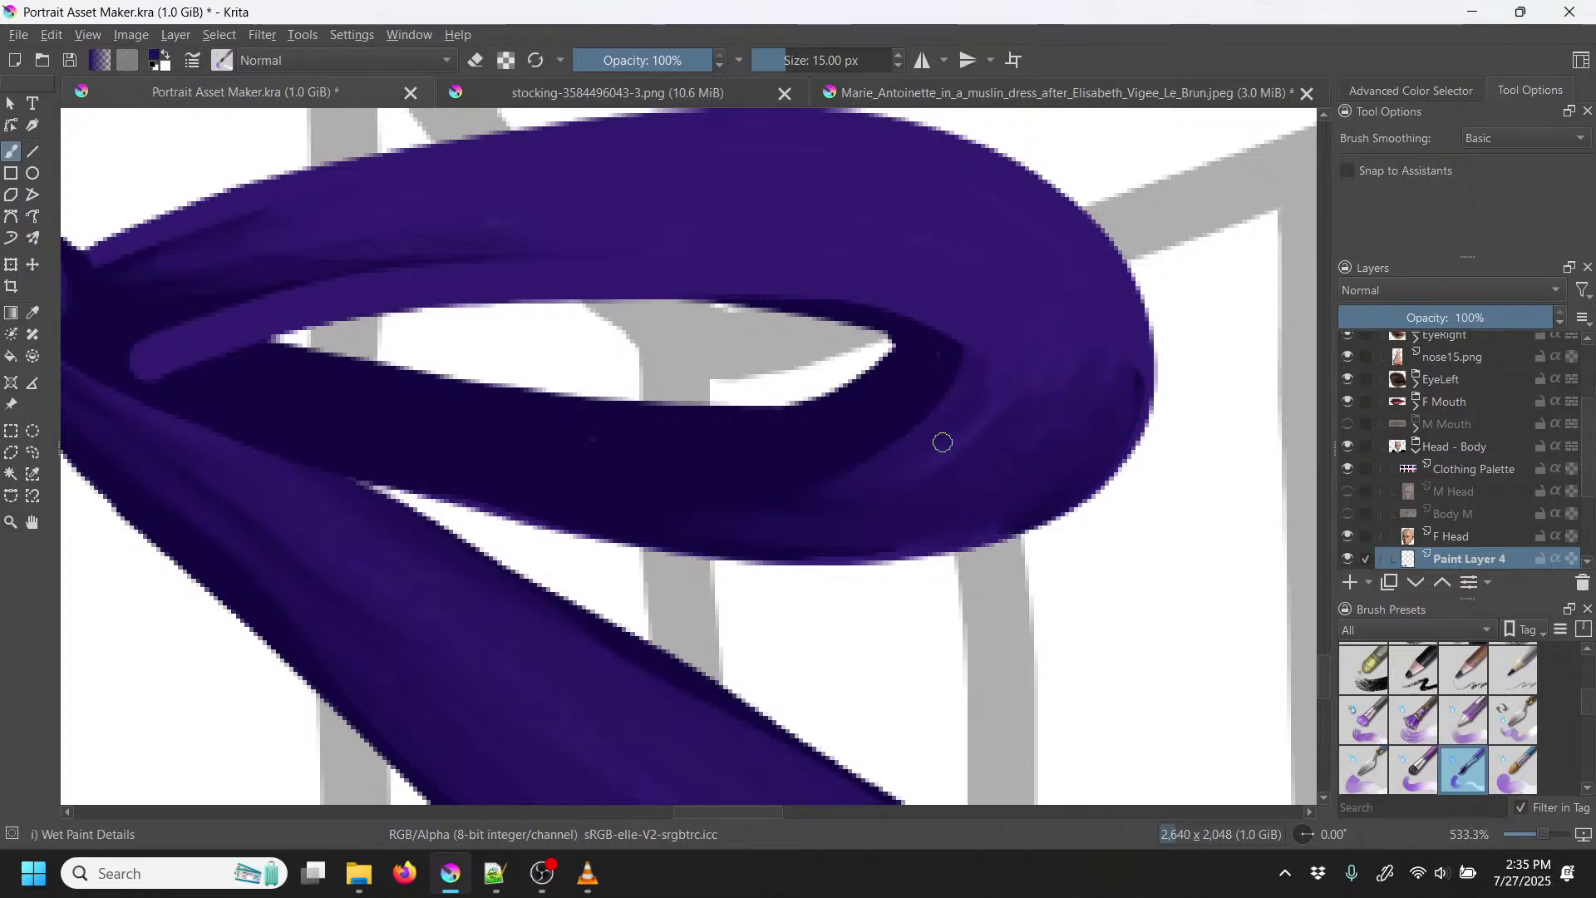
pyautogui.moveTo(942, 442); pyautogui.dragTo(1016, 344)
pyautogui.moveTo(959, 469); pyautogui.dragTo(1068, 308)
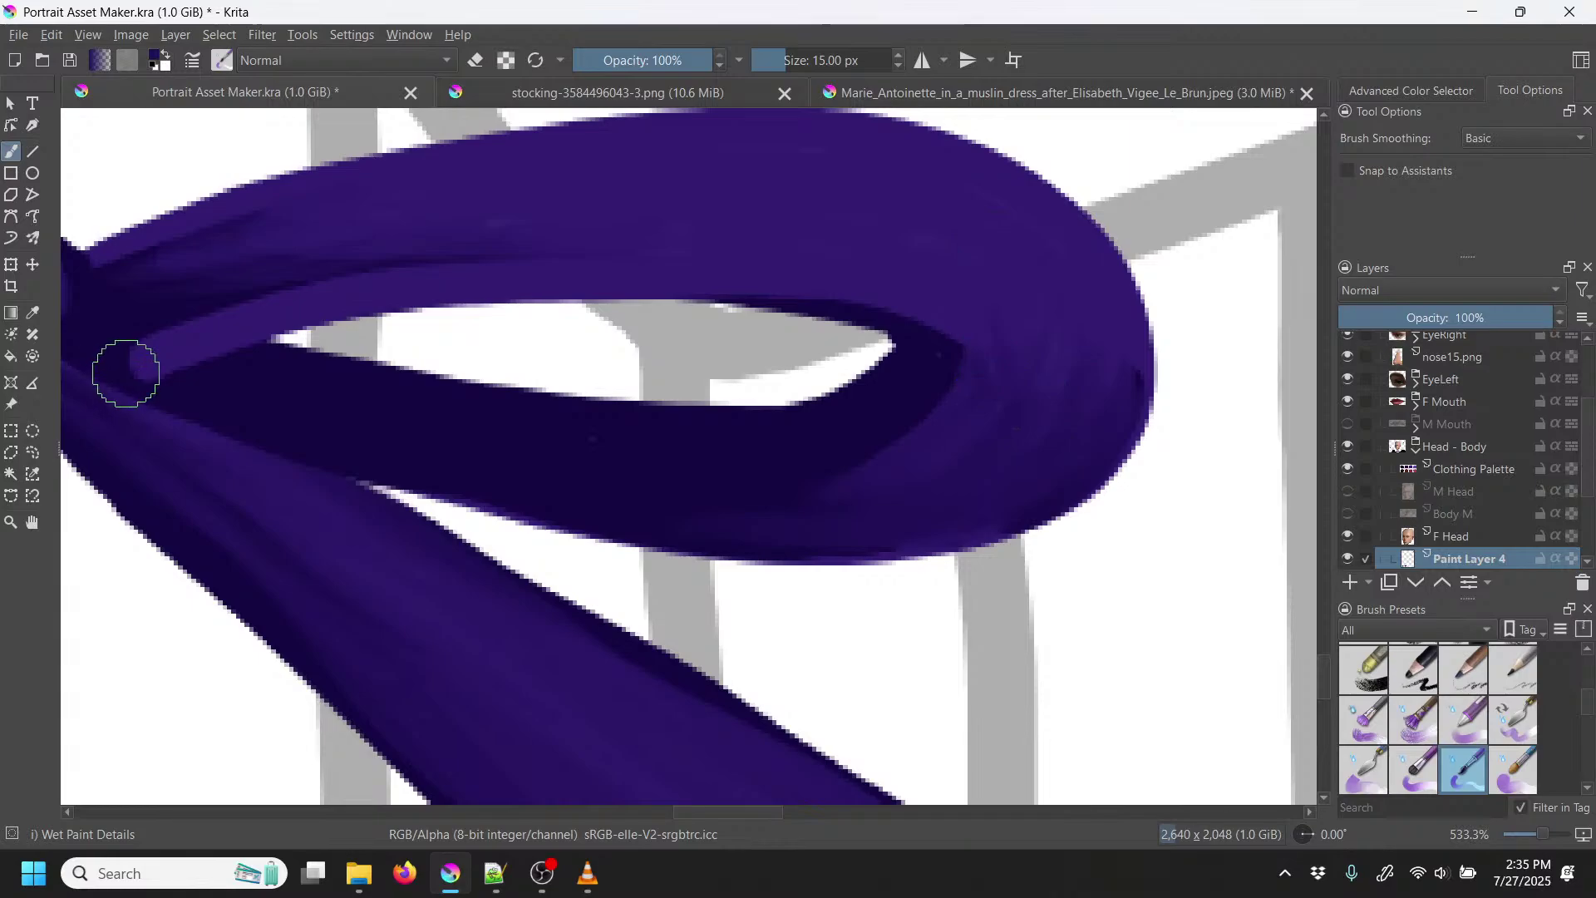
# Step: Blend darker indigo from the knot outward along the right loop's upper band, softening the hard purple stroke beside the knot
pyautogui.moveTo(114, 364); pyautogui.dragTo(249, 304)
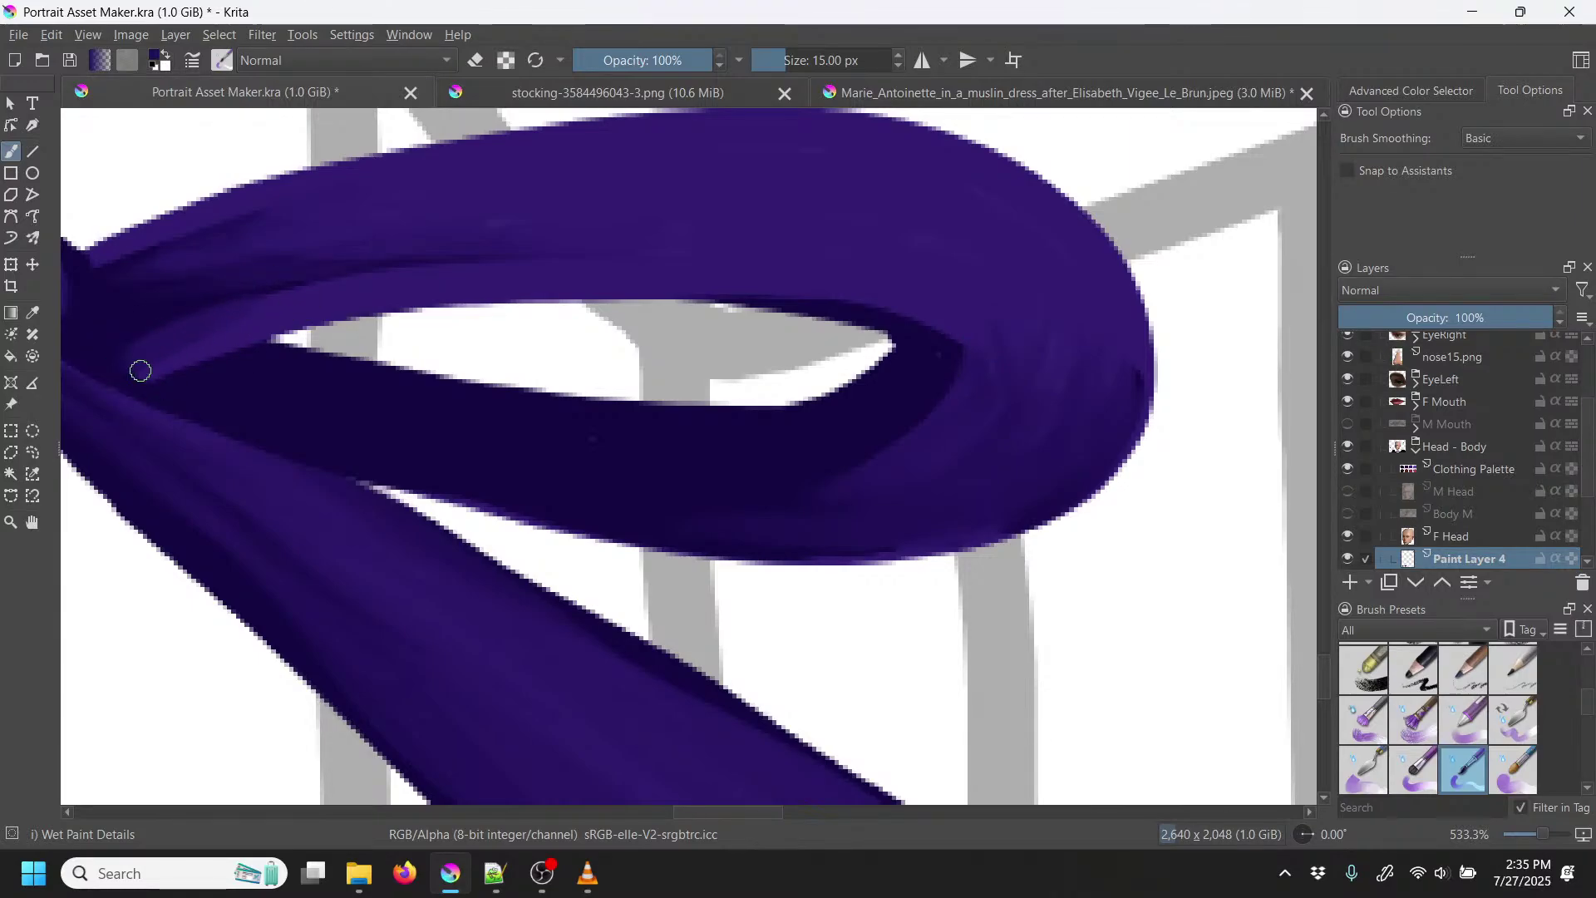
pyautogui.moveTo(142, 366); pyautogui.dragTo(453, 260)
pyautogui.moveTo(178, 354)
pyautogui.mouseDown()
pyautogui.moveTo(306, 301)
pyautogui.moveTo(439, 274)
pyautogui.mouseUp()
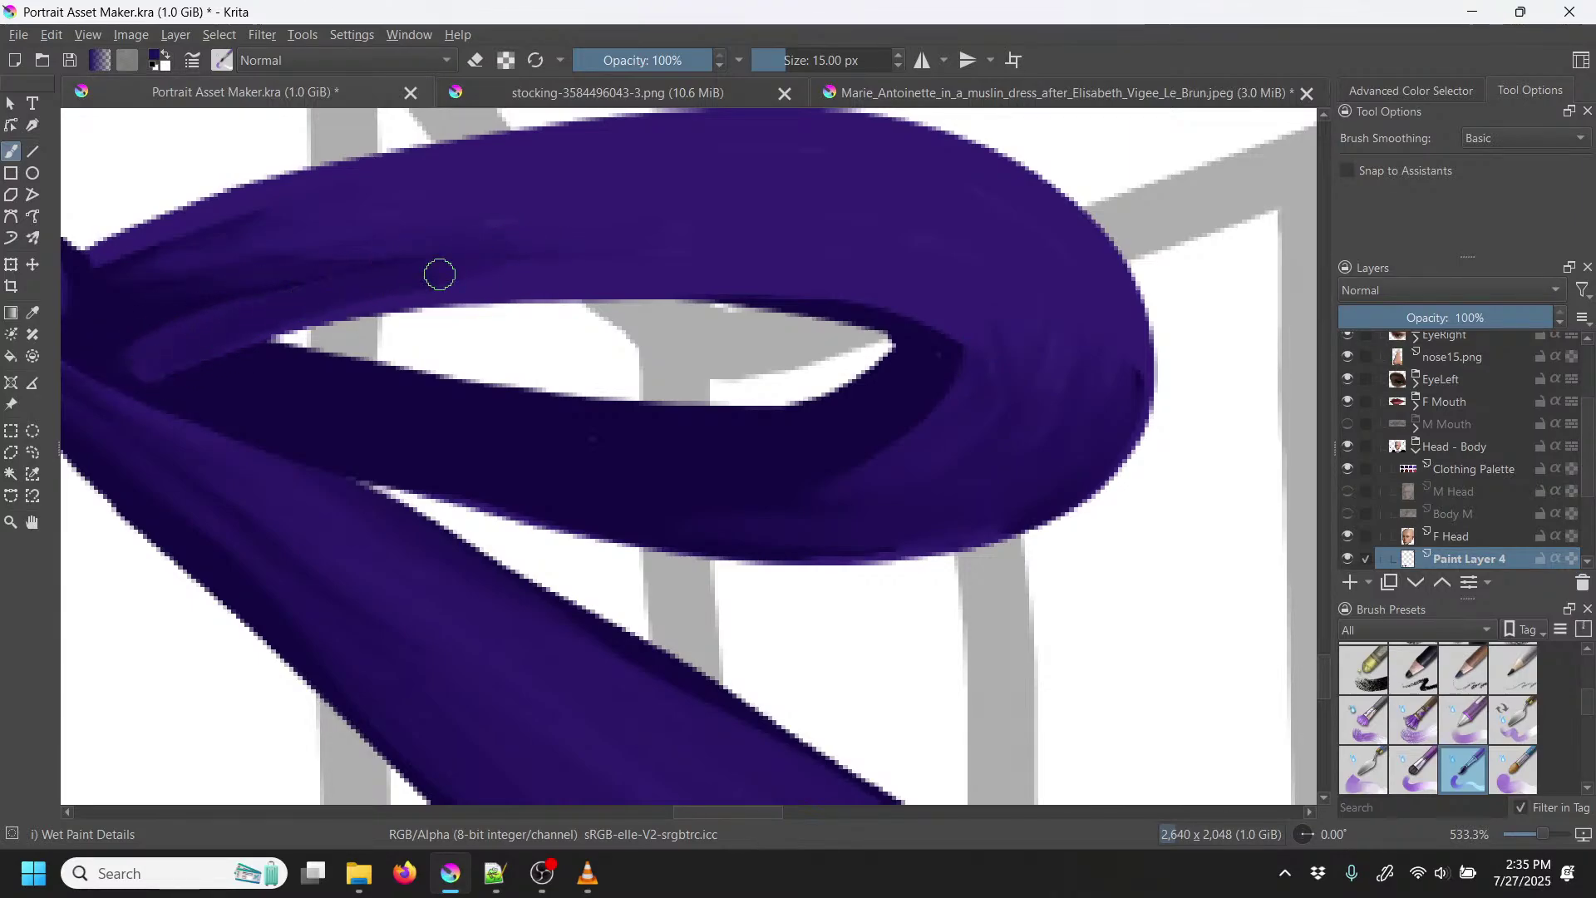
pyautogui.moveTo(114, 357); pyautogui.dragTo(333, 271)
pyautogui.moveTo(114, 321)
pyautogui.mouseDown()
pyautogui.moveTo(398, 248)
pyautogui.moveTo(119, 291)
pyautogui.moveTo(203, 263)
pyautogui.moveTo(463, 199)
pyautogui.mouseUp()
pyautogui.moveTo(150, 252); pyautogui.dragTo(366, 199)
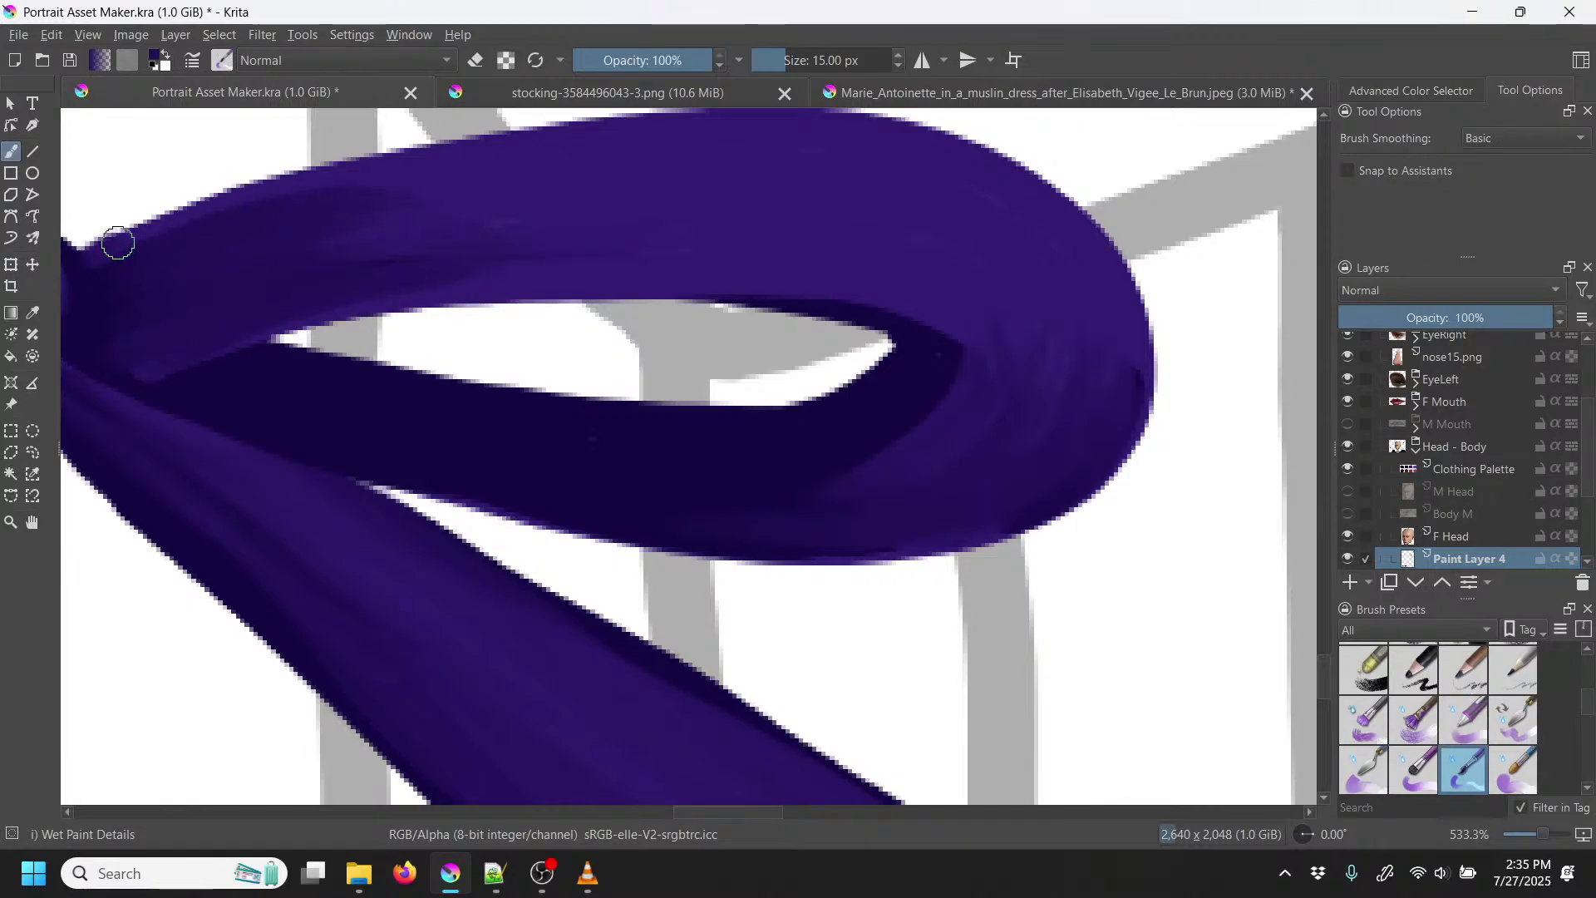
pyautogui.moveTo(114, 239)
pyautogui.mouseDown()
pyautogui.moveTo(374, 174)
pyautogui.moveTo(565, 158)
pyautogui.moveTo(279, 252)
pyautogui.moveTo(670, 203)
pyautogui.mouseUp()
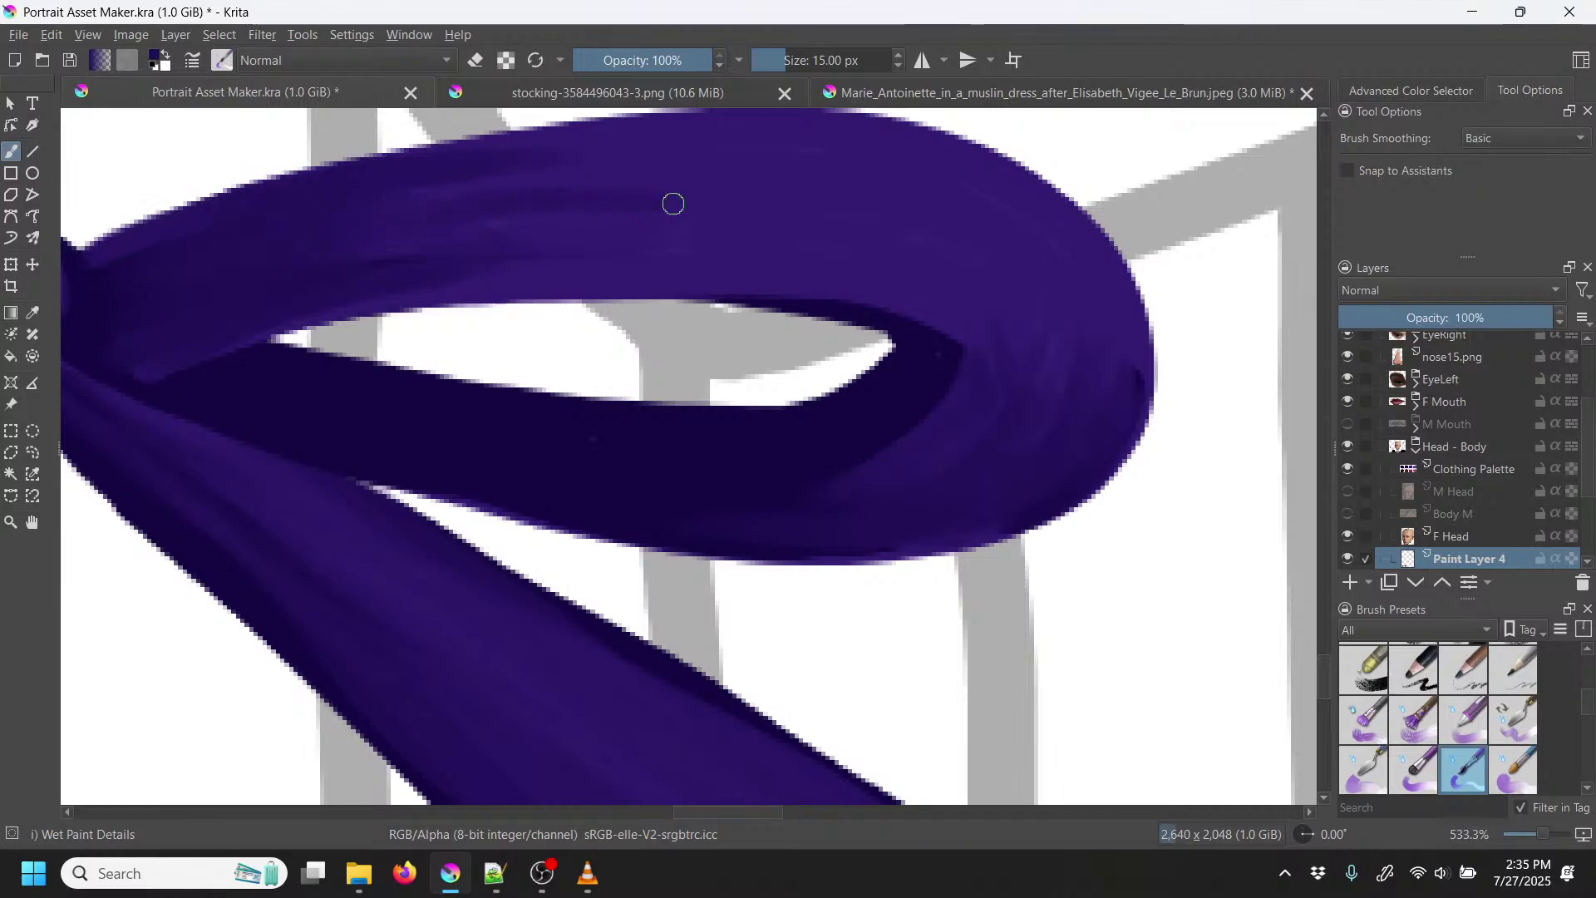
pyautogui.moveTo(317, 278); pyautogui.dragTo(424, 260)
pyautogui.moveTo(256, 313)
pyautogui.mouseDown()
pyautogui.moveTo(488, 272)
pyautogui.moveTo(749, 262)
pyautogui.moveTo(403, 239)
pyautogui.moveTo(770, 225)
pyautogui.moveTo(439, 221)
pyautogui.moveTo(367, 245)
pyautogui.moveTo(768, 240)
pyautogui.moveTo(381, 187)
pyautogui.moveTo(748, 183)
pyautogui.moveTo(408, 173)
pyautogui.moveTo(771, 157)
pyautogui.moveTo(393, 193)
pyautogui.moveTo(858, 206)
pyautogui.mouseUp()
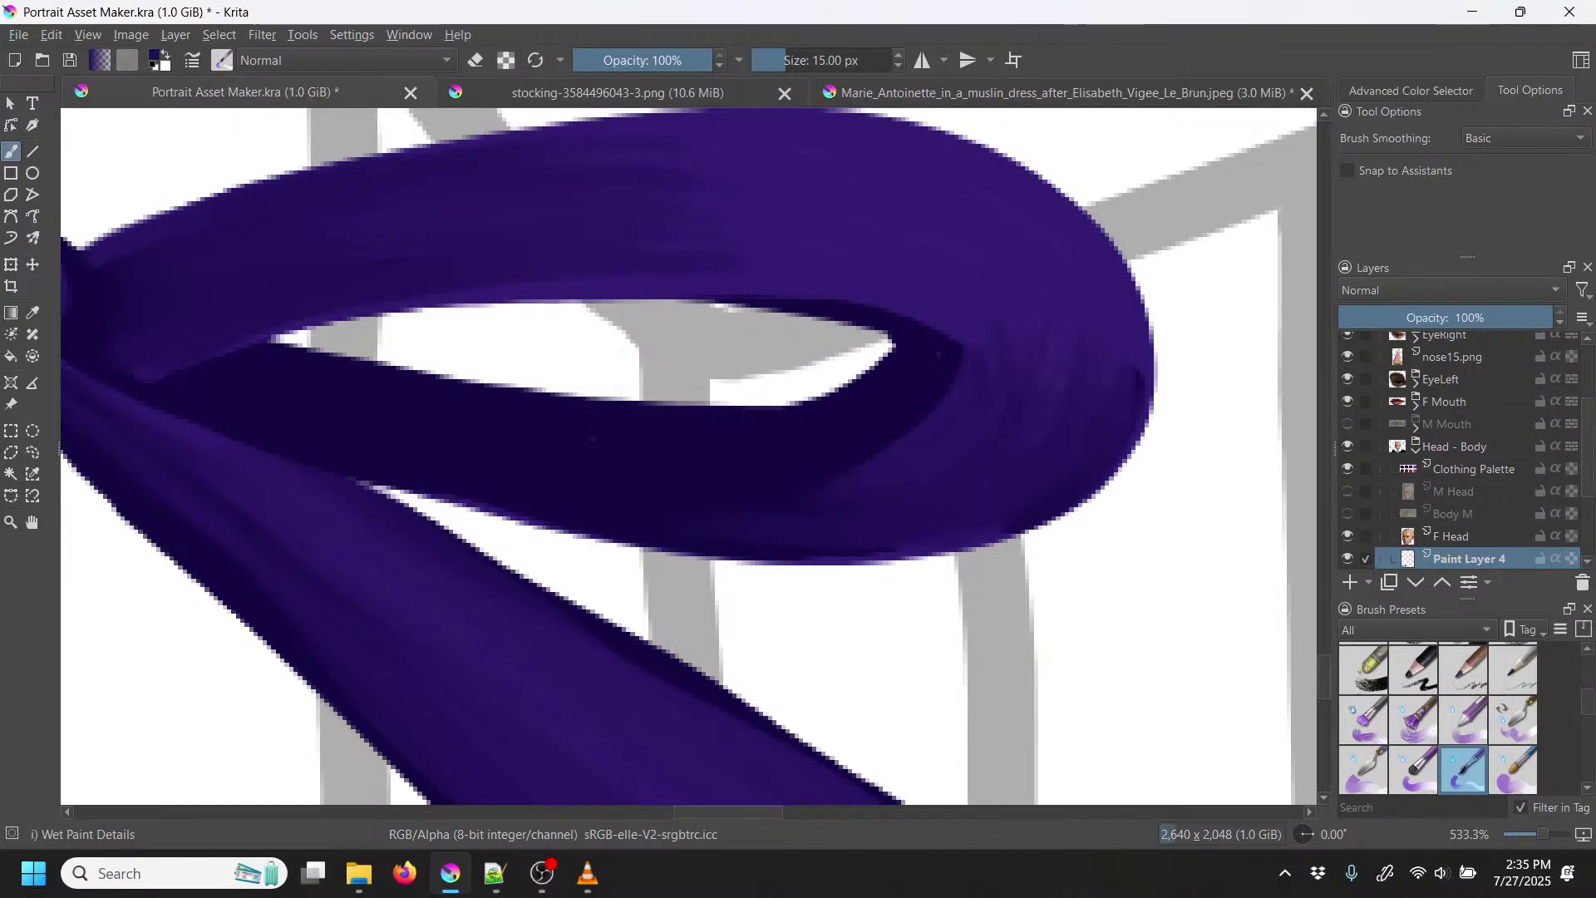
pyautogui.press('p')
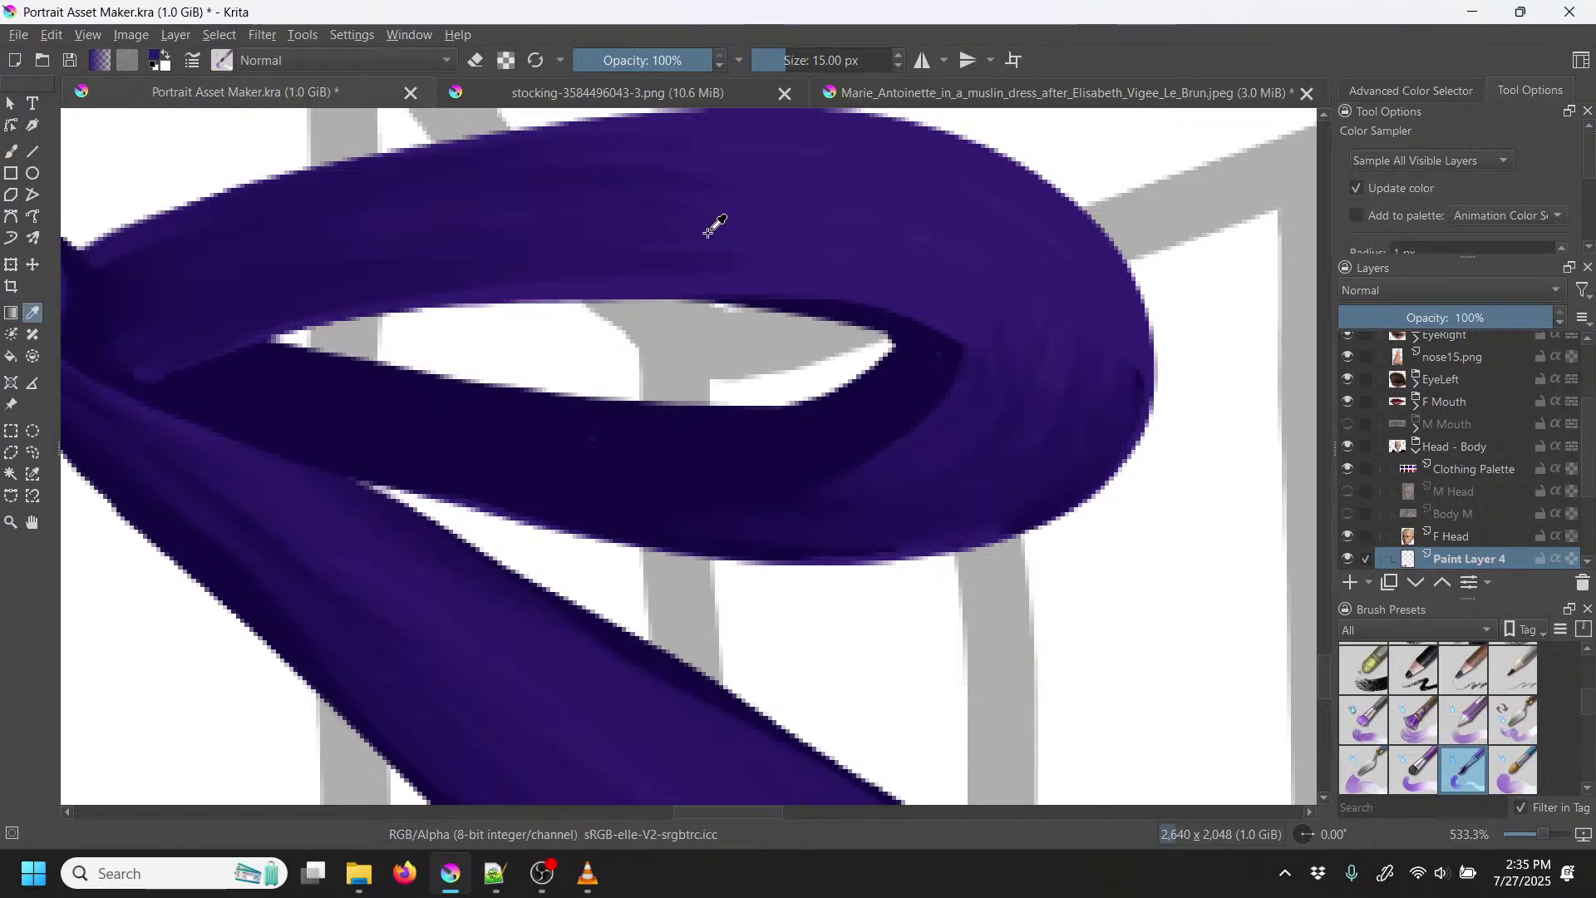
pyautogui.press('b')
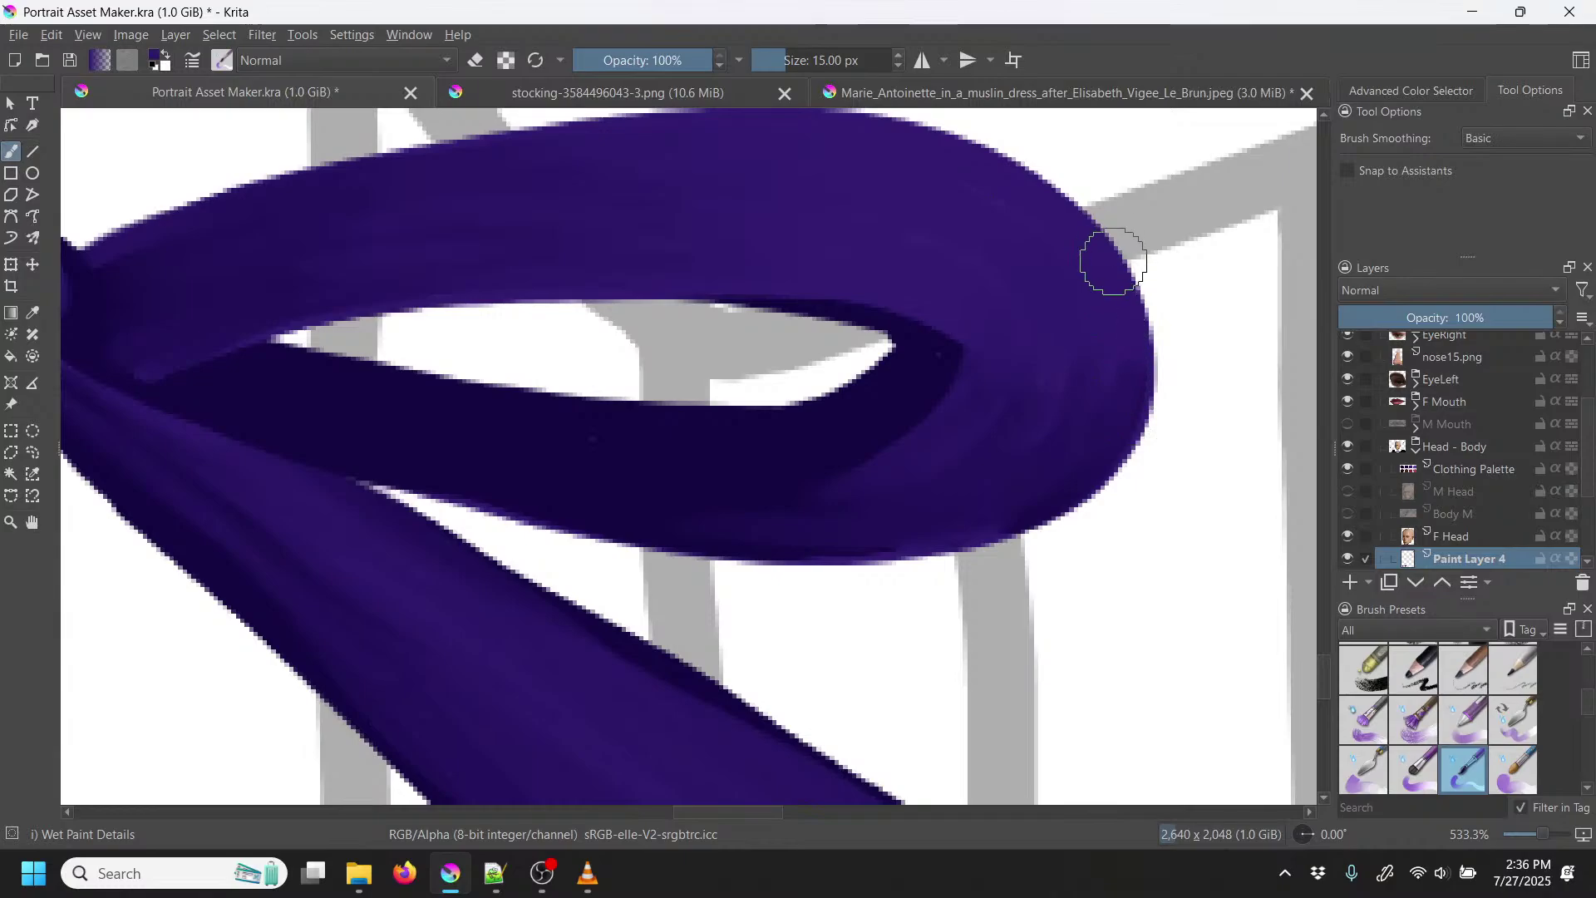
# Step: Blend sampled indigo over the left loop's outer end and up into its upper band, softening the streaks with the 15 px Wet Paint Details brush
pyautogui.press('-')
pyautogui.press('-')
pyautogui.press('-')
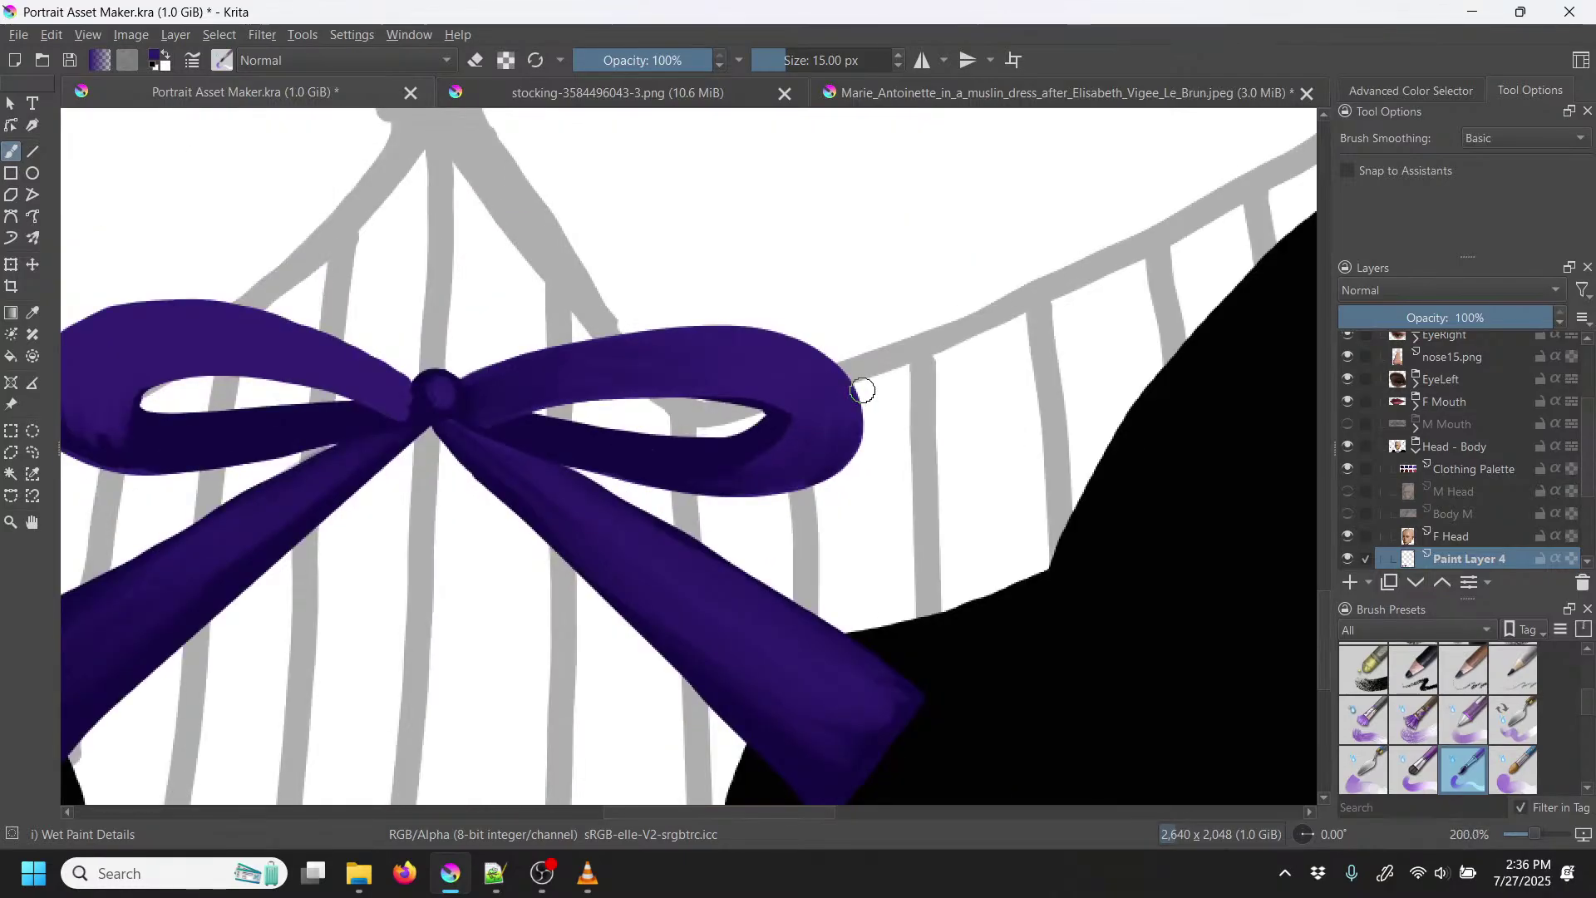
pyautogui.moveTo(404, 496); pyautogui.dragTo(716, 492)
pyautogui.press('+')
pyautogui.press('+')
pyautogui.press('+')
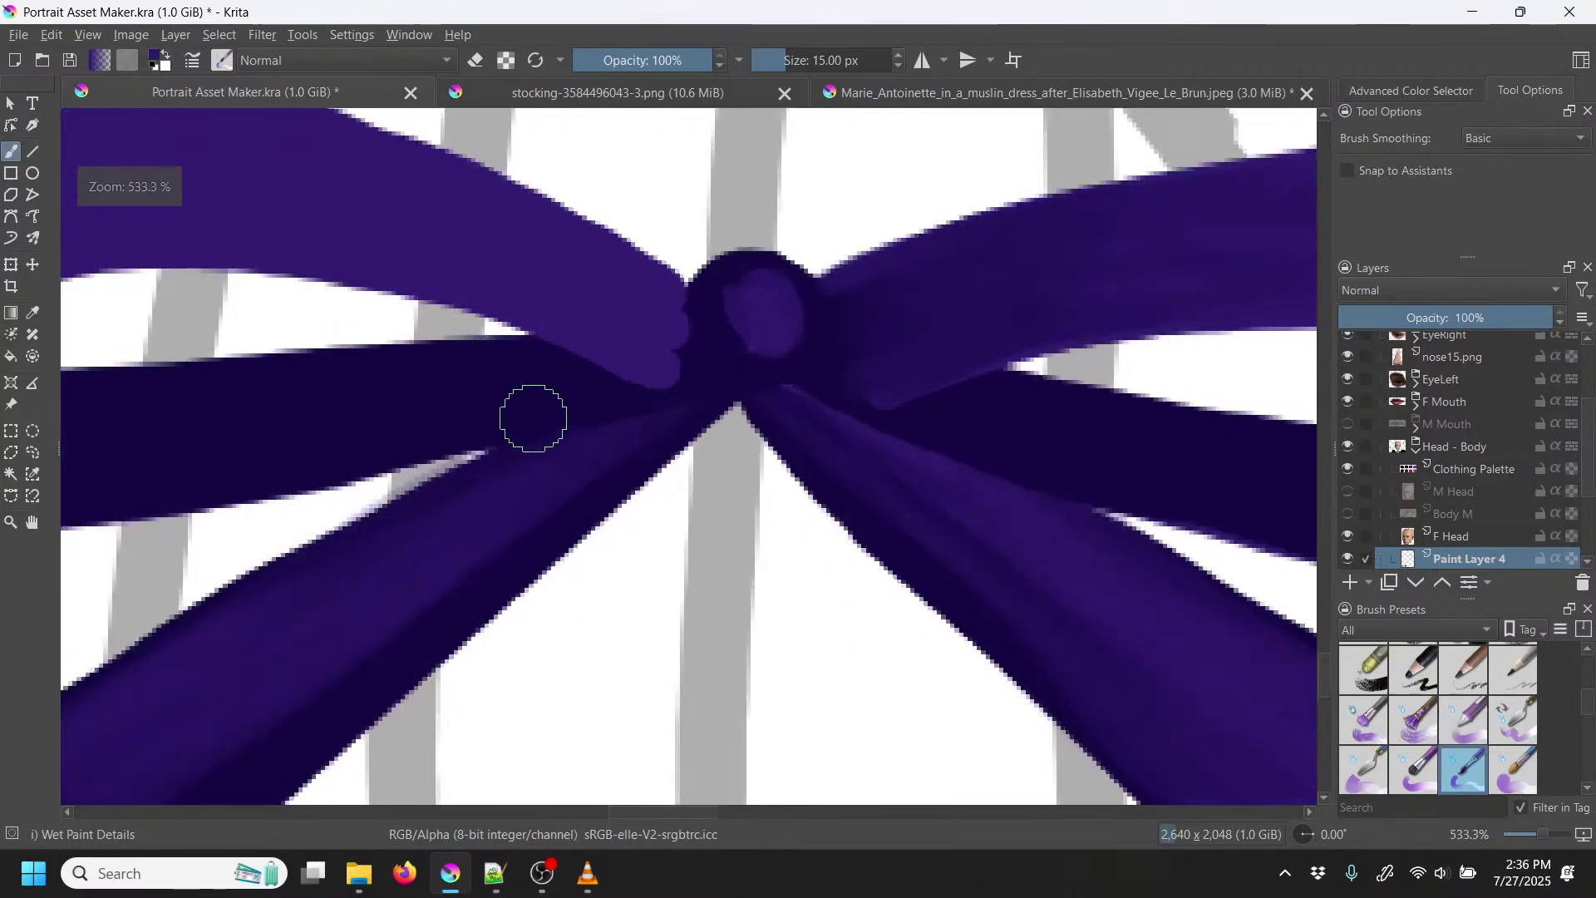
pyautogui.moveTo(438, 431); pyautogui.dragTo(845, 503)
pyautogui.press('p')
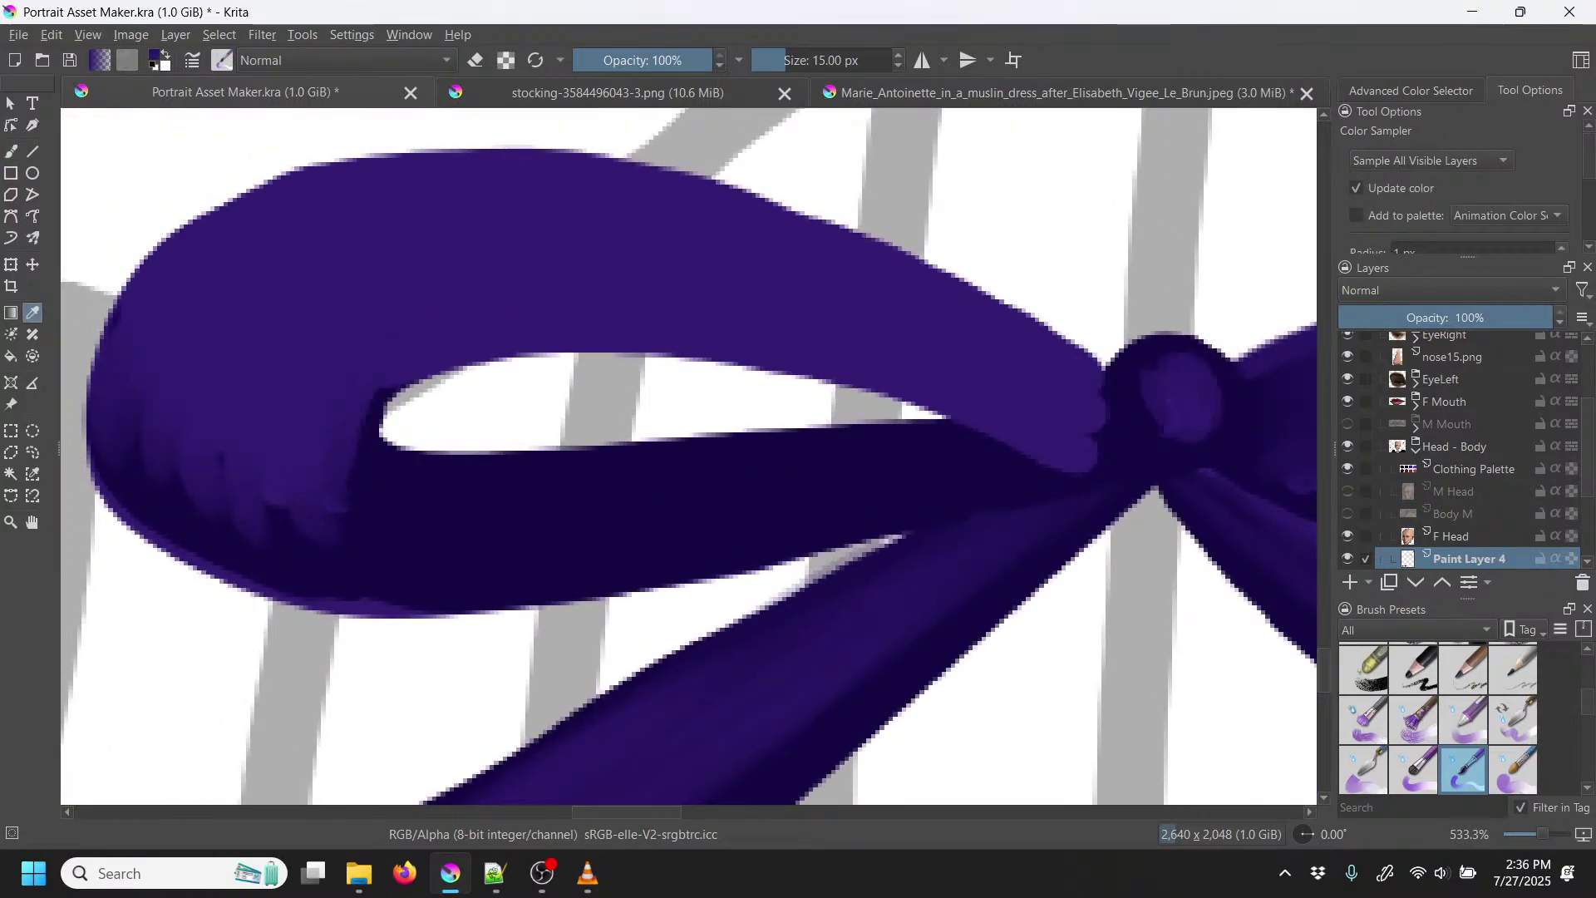
pyautogui.press('b')
pyautogui.moveTo(349, 516)
pyautogui.mouseDown()
pyautogui.moveTo(348, 378)
pyautogui.moveTo(362, 475)
pyautogui.moveTo(349, 500)
pyautogui.moveTo(400, 358)
pyautogui.moveTo(369, 437)
pyautogui.moveTo(369, 394)
pyautogui.moveTo(523, 274)
pyautogui.moveTo(289, 521)
pyautogui.moveTo(327, 393)
pyautogui.moveTo(276, 523)
pyautogui.moveTo(355, 300)
pyautogui.moveTo(252, 534)
pyautogui.moveTo(289, 308)
pyautogui.moveTo(217, 483)
pyautogui.moveTo(214, 355)
pyautogui.mouseUp()
pyautogui.moveTo(158, 455)
pyautogui.mouseDown()
pyautogui.moveTo(231, 310)
pyautogui.moveTo(139, 457)
pyautogui.moveTo(240, 259)
pyautogui.moveTo(134, 457)
pyautogui.moveTo(109, 463)
pyautogui.moveTo(242, 208)
pyautogui.mouseUp()
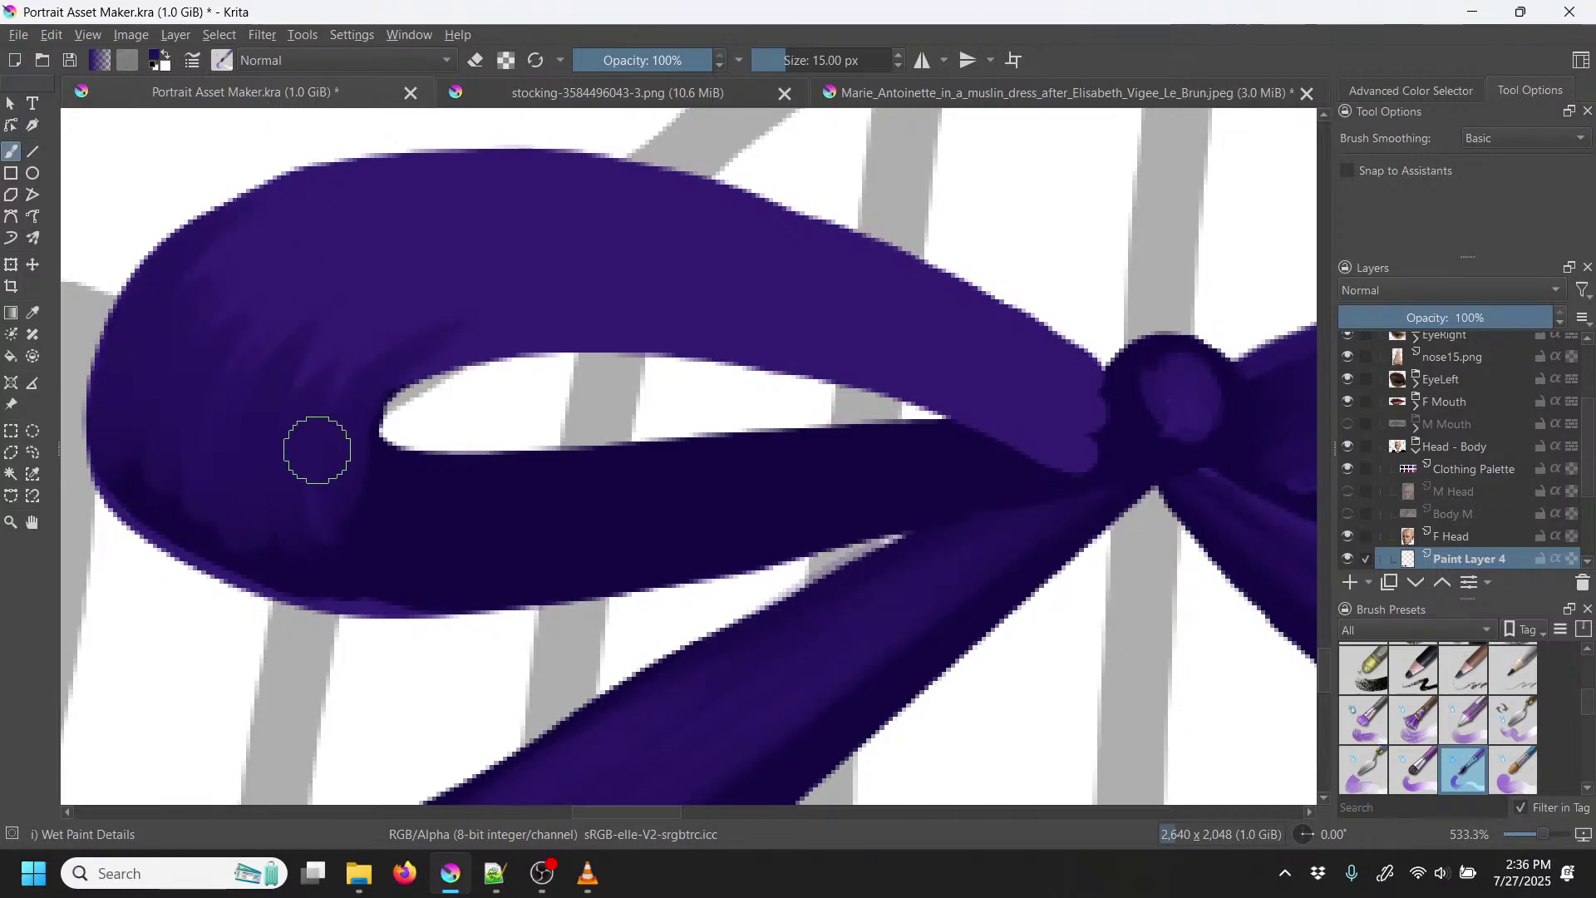
pyautogui.moveTo(308, 460)
pyautogui.mouseDown()
pyautogui.moveTo(332, 397)
pyautogui.moveTo(449, 325)
pyautogui.mouseUp()
pyautogui.moveTo(244, 505); pyautogui.dragTo(493, 291)
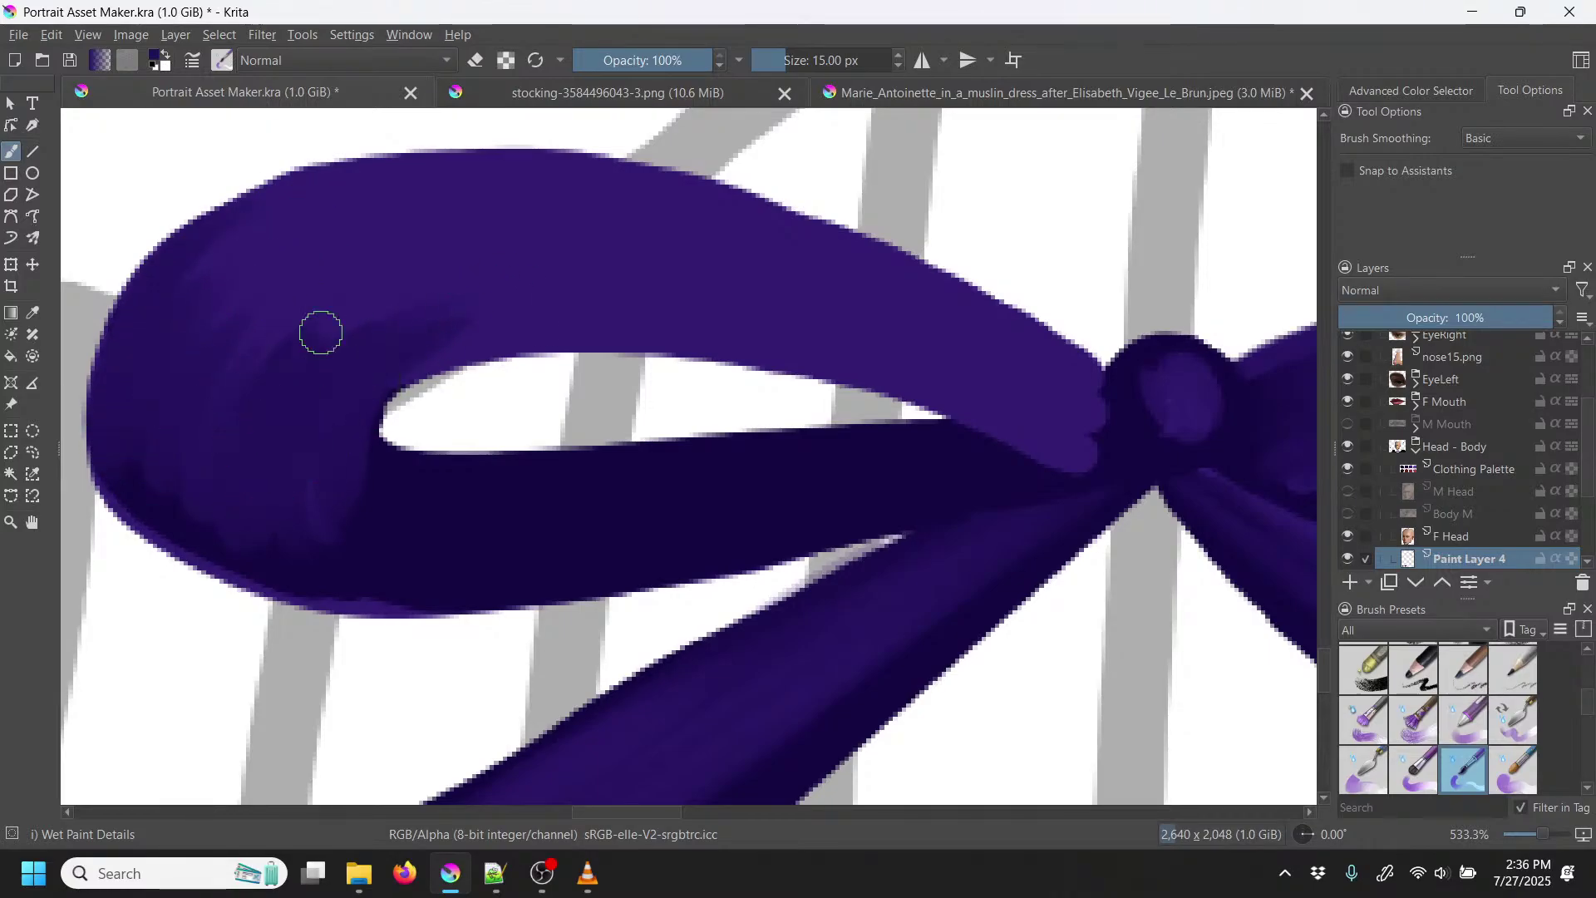
pyautogui.moveTo(180, 370)
pyautogui.mouseDown()
pyautogui.moveTo(407, 237)
pyautogui.moveTo(250, 321)
pyautogui.moveTo(178, 335)
pyautogui.moveTo(344, 253)
pyautogui.moveTo(171, 350)
pyautogui.moveTo(382, 210)
pyautogui.mouseUp()
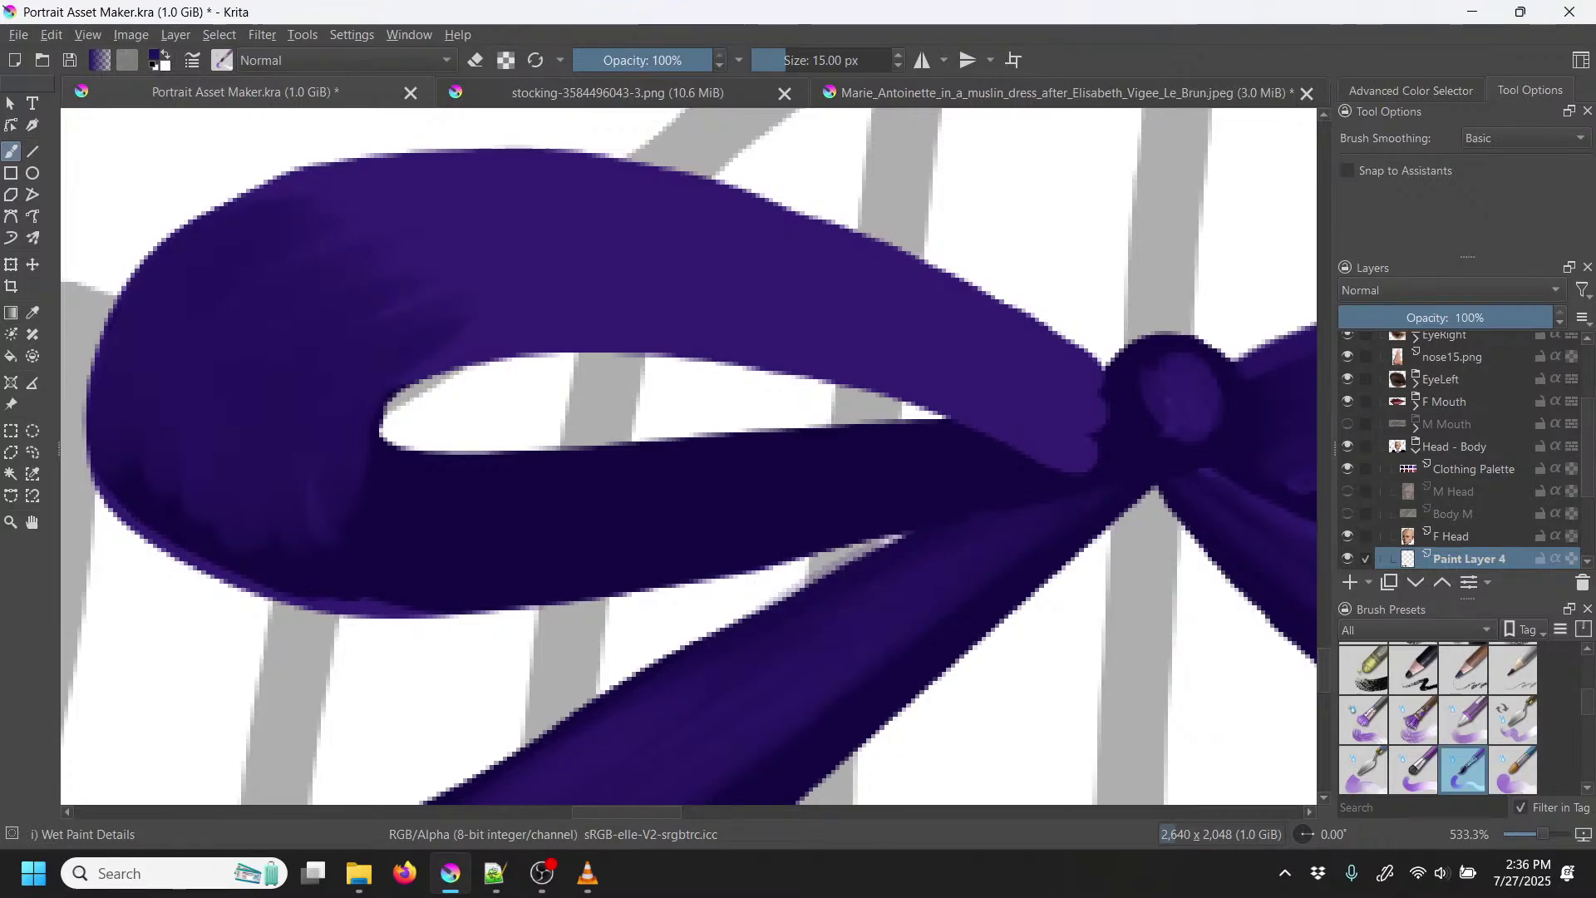
# Step: Blend a resampled indigo along the left loop's lower curve and soften the purple end of its upper band beside the knot
pyautogui.press('p')
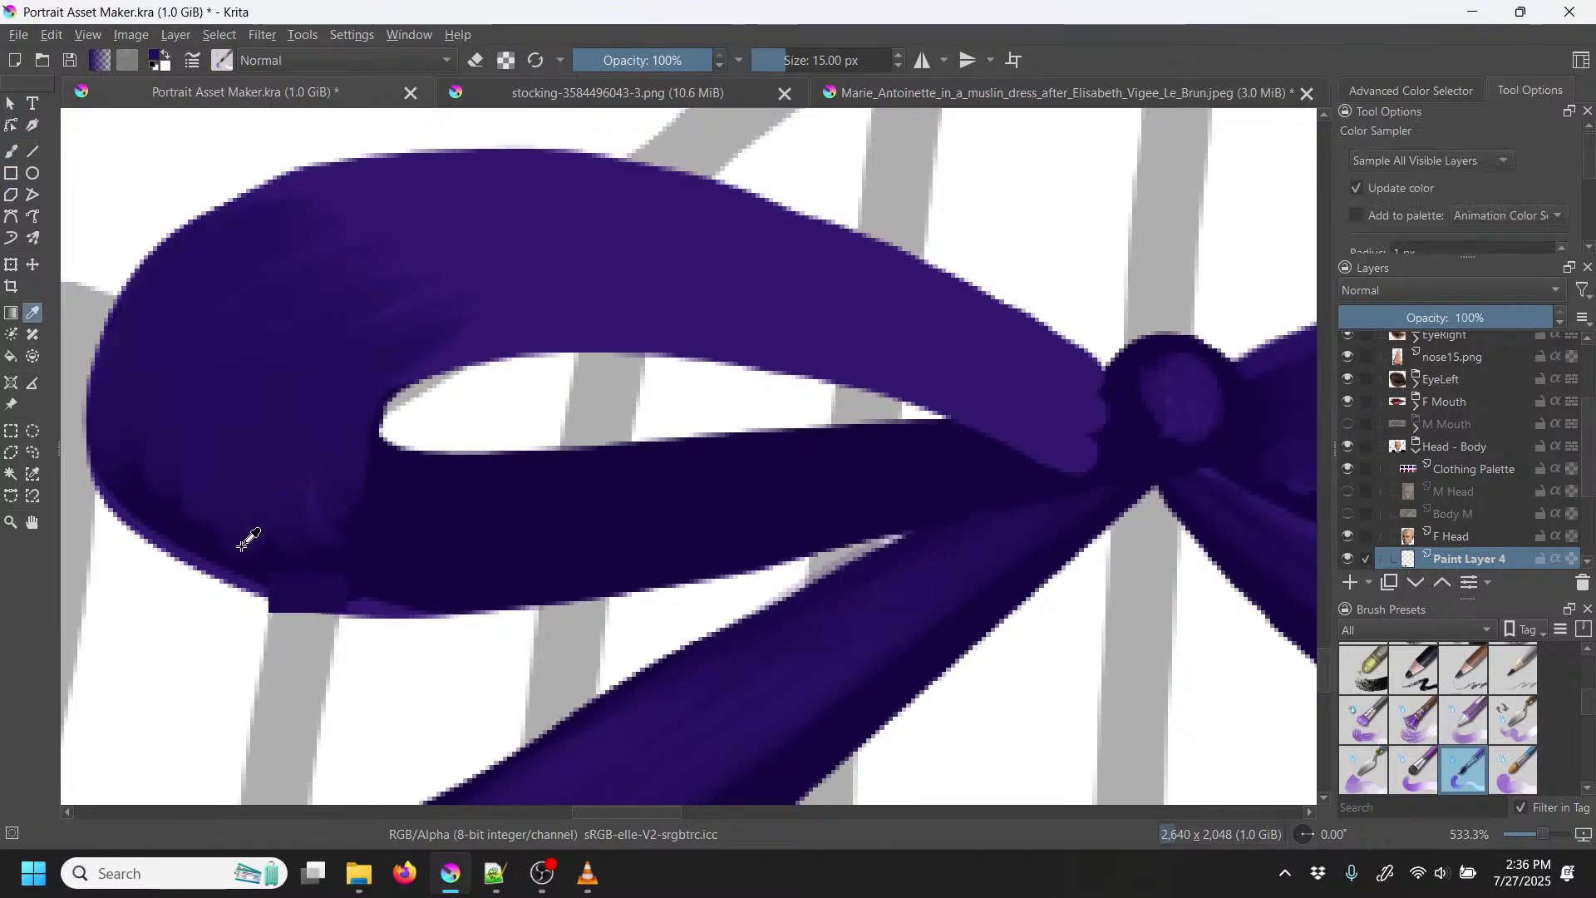
pyautogui.press('b')
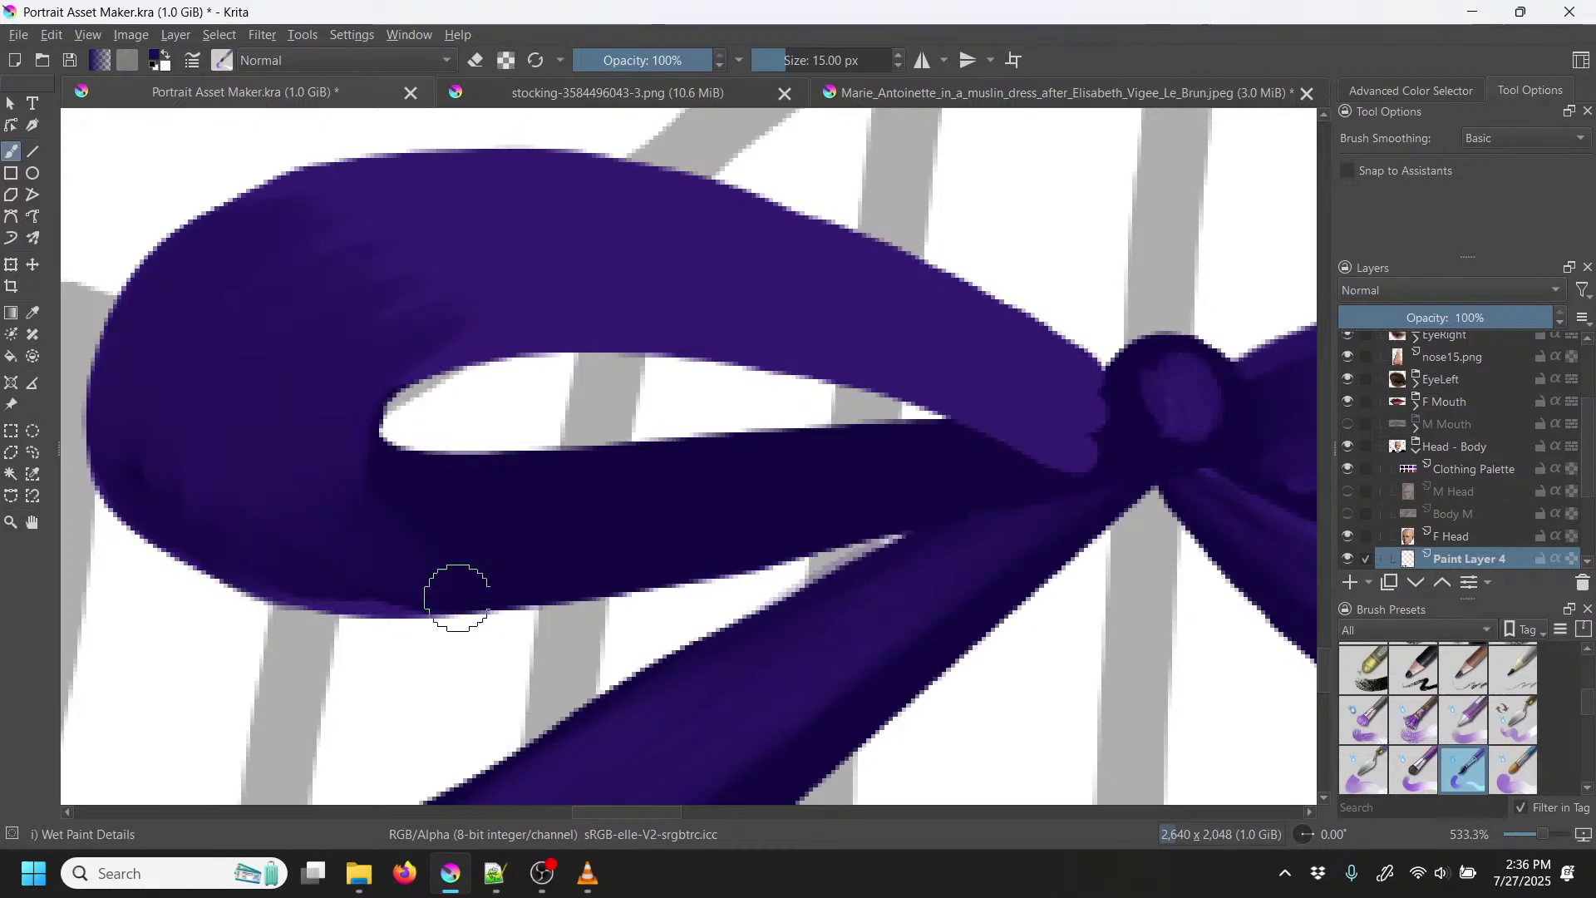
pyautogui.moveTo(280, 587)
pyautogui.mouseDown()
pyautogui.moveTo(428, 601)
pyautogui.moveTo(319, 598)
pyautogui.moveTo(565, 577)
pyautogui.moveTo(407, 602)
pyautogui.moveTo(615, 562)
pyautogui.moveTo(544, 593)
pyautogui.moveTo(773, 555)
pyautogui.mouseUp()
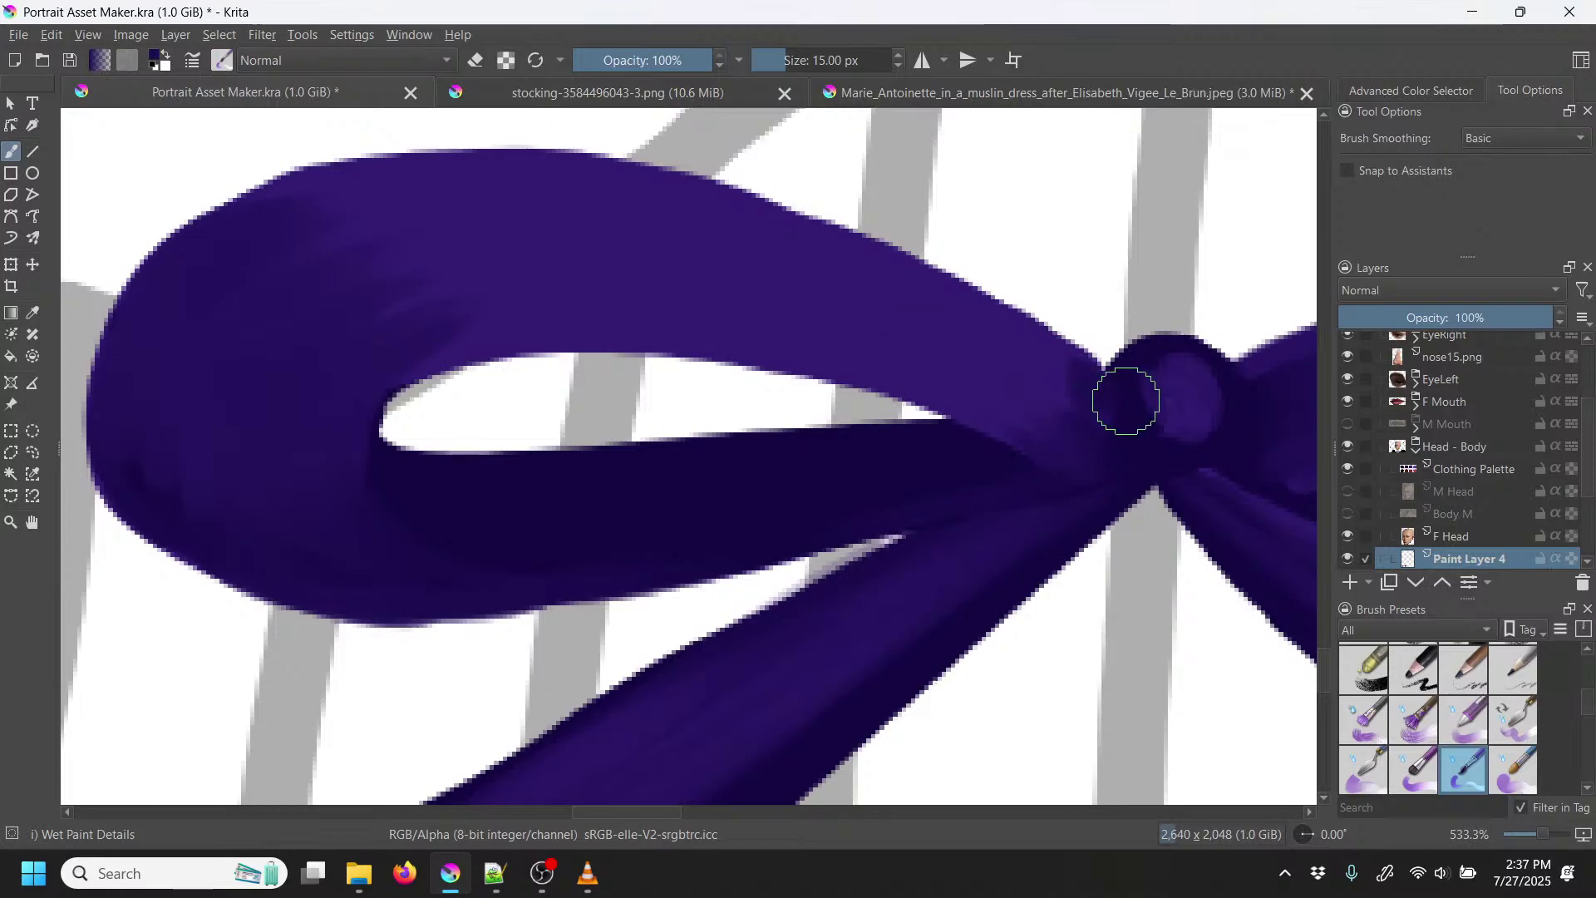
# Step: Blend the light purple patch on the knot into the surrounding dark indigo with the 15 px brush
pyautogui.scroll(3, 1225, 463)
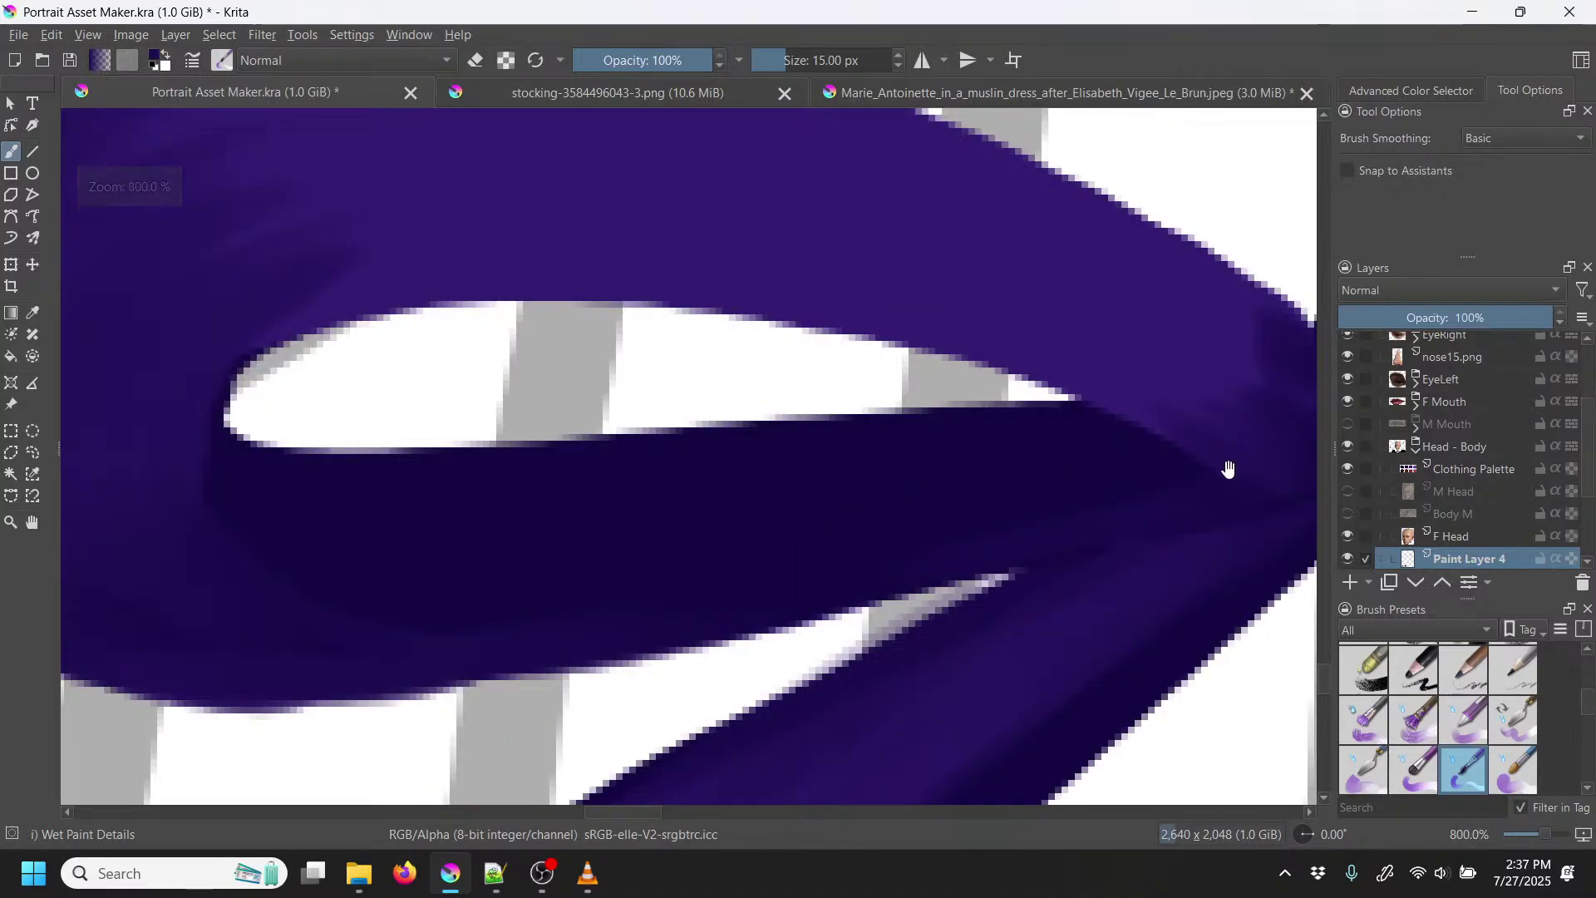
pyautogui.moveTo(1226, 463); pyautogui.dragTo(638, 450)
pyautogui.moveTo(842, 430)
pyautogui.mouseDown()
pyautogui.moveTo(784, 363)
pyautogui.moveTo(786, 342)
pyautogui.mouseUp()
pyautogui.moveTo(808, 333)
pyautogui.mouseDown()
pyautogui.moveTo(846, 376)
pyautogui.moveTo(851, 340)
pyautogui.moveTo(888, 385)
pyautogui.moveTo(846, 309)
pyautogui.moveTo(887, 407)
pyautogui.mouseUp()
pyautogui.moveTo(894, 389)
pyautogui.mouseDown()
pyautogui.moveTo(901, 371)
pyautogui.moveTo(858, 305)
pyautogui.moveTo(821, 306)
pyautogui.mouseUp()
pyautogui.moveTo(772, 356)
pyautogui.mouseDown()
pyautogui.moveTo(798, 435)
pyautogui.moveTo(819, 399)
pyautogui.moveTo(884, 431)
pyautogui.moveTo(915, 405)
pyautogui.mouseUp()
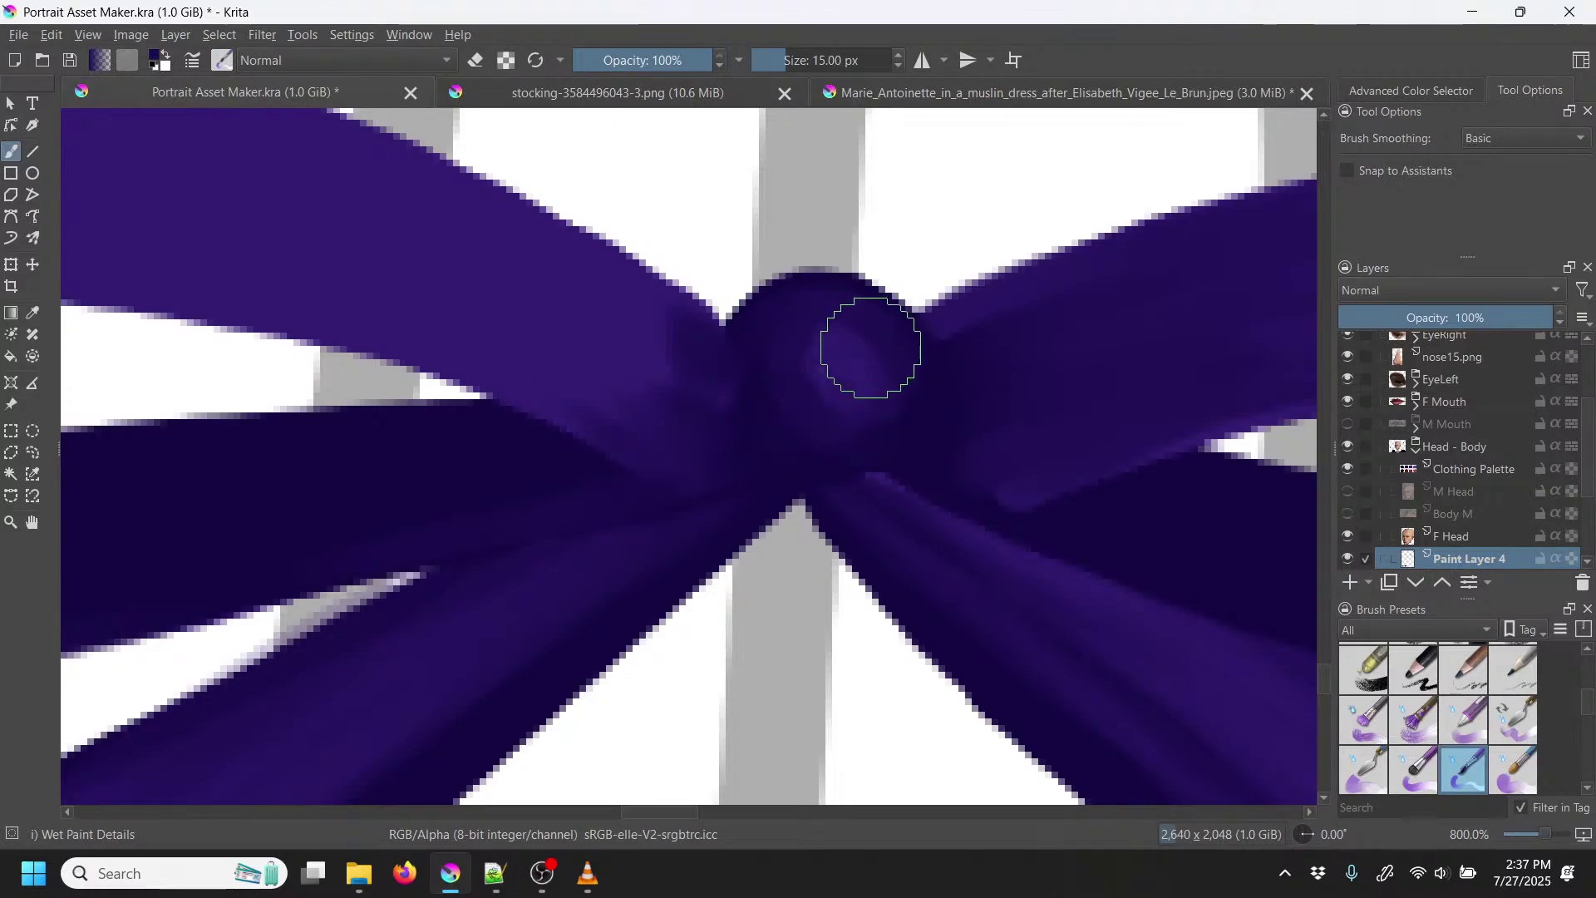
# Step: Reduce the brush to 2.58 px and blend fine sampled indigo strokes on the knot and the tails just below it
pyautogui.press('[')
pyautogui.press('[')
pyautogui.press('[')
pyautogui.press('[')
pyautogui.press('[')
pyautogui.press('[')
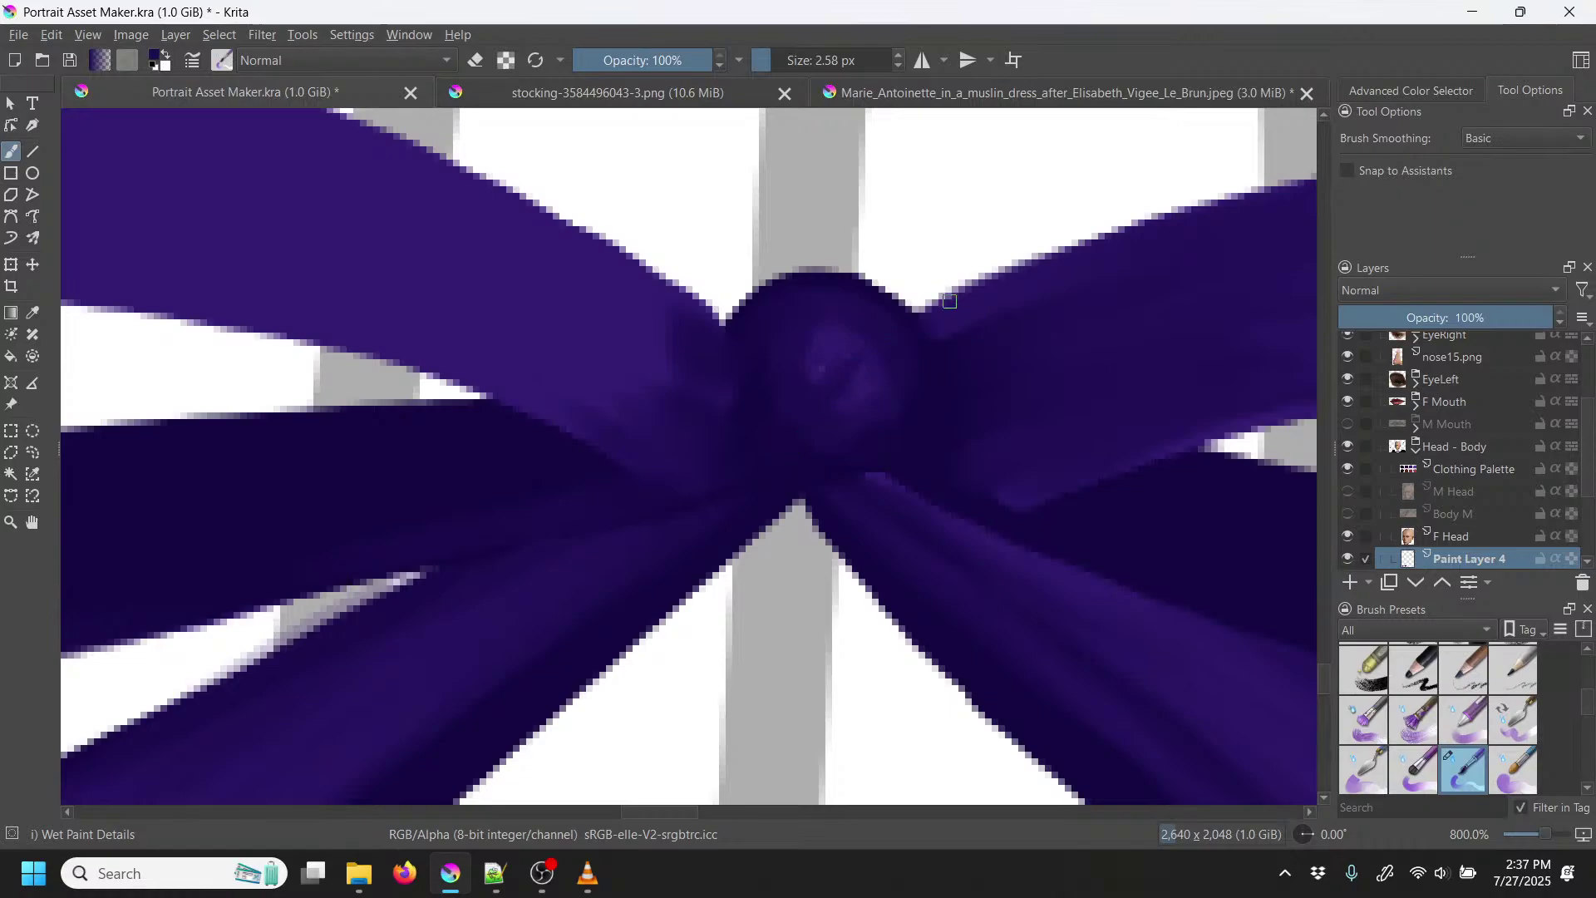
pyautogui.press('p')
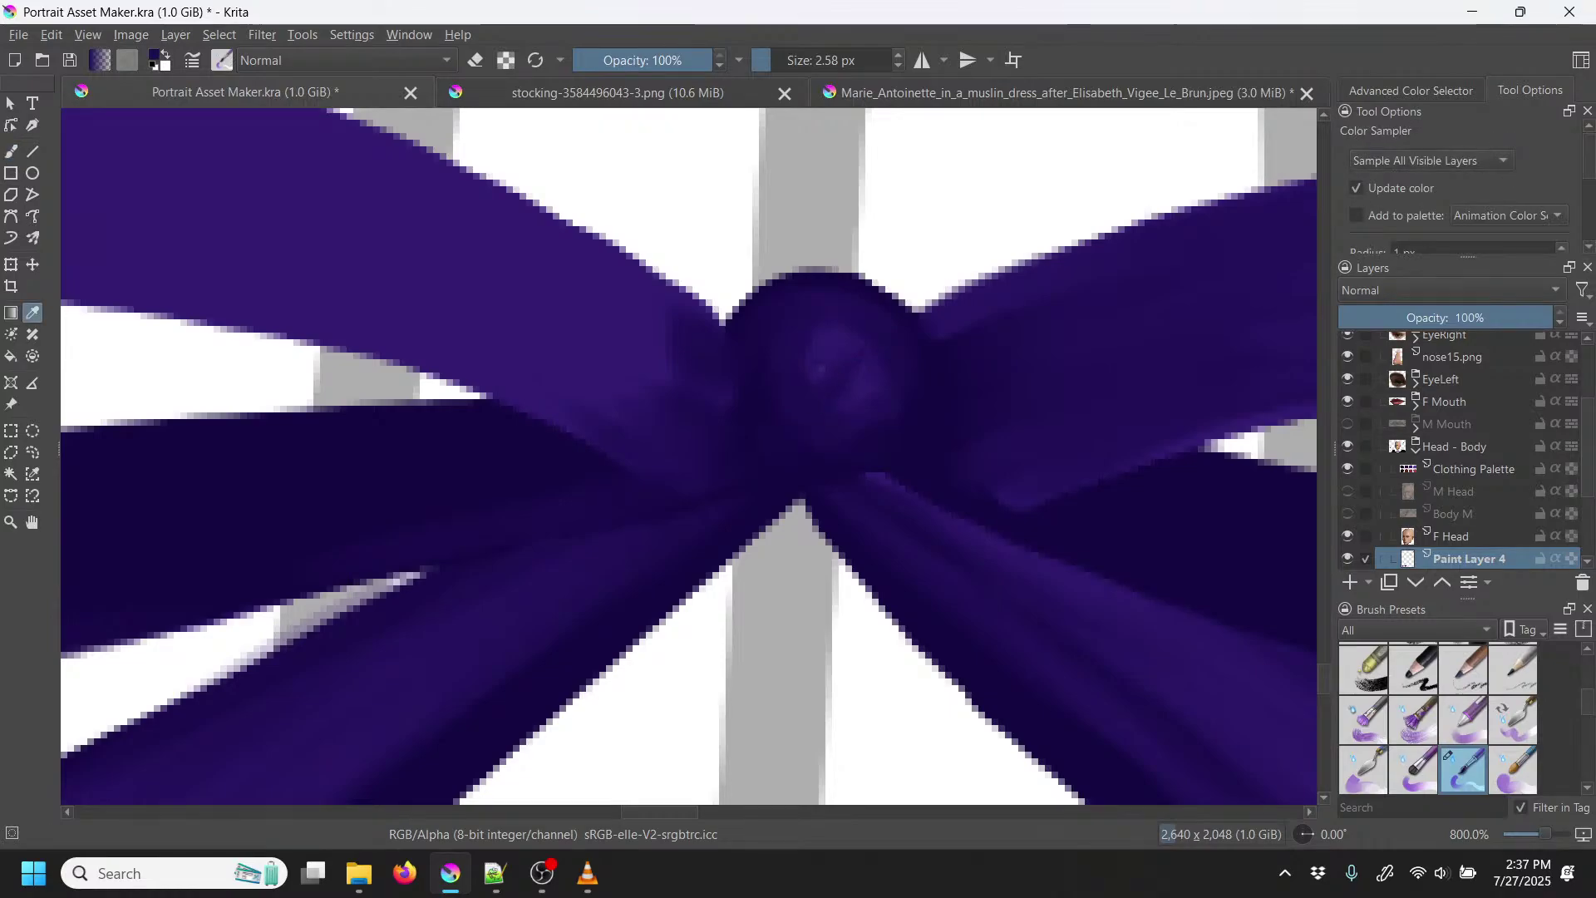
pyautogui.press('b')
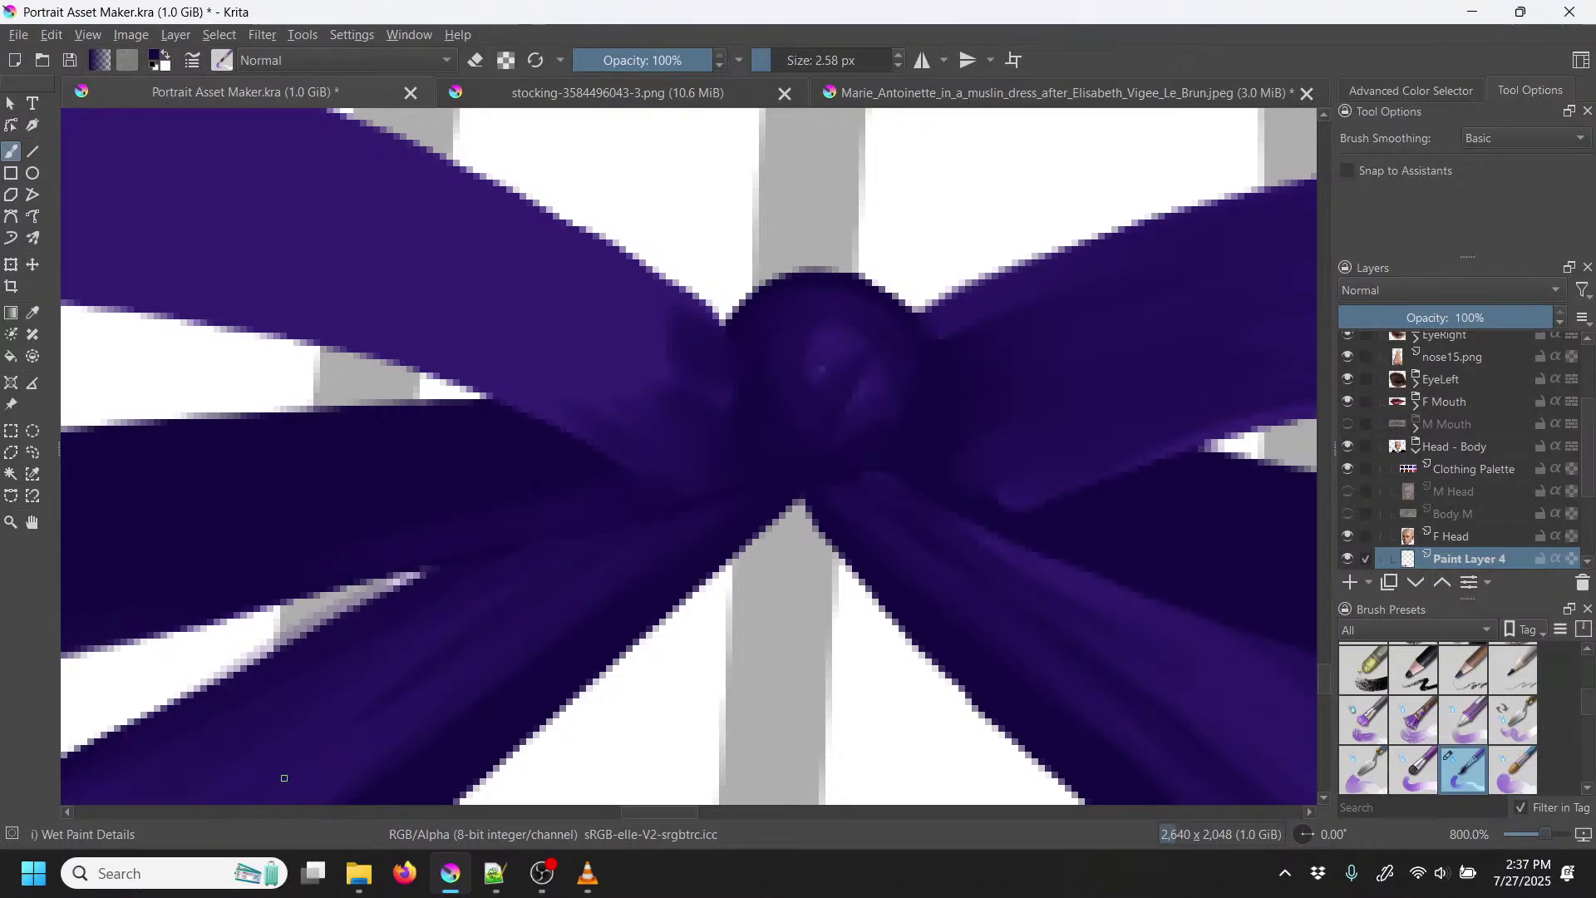
# Step: Redo the last brush stroke and rework the right ribbon tail's shading with a 16.78 px brush at 67% opacity
pyautogui.press('-')
pyautogui.press('-')
pyautogui.press('-')
pyautogui.press('-')
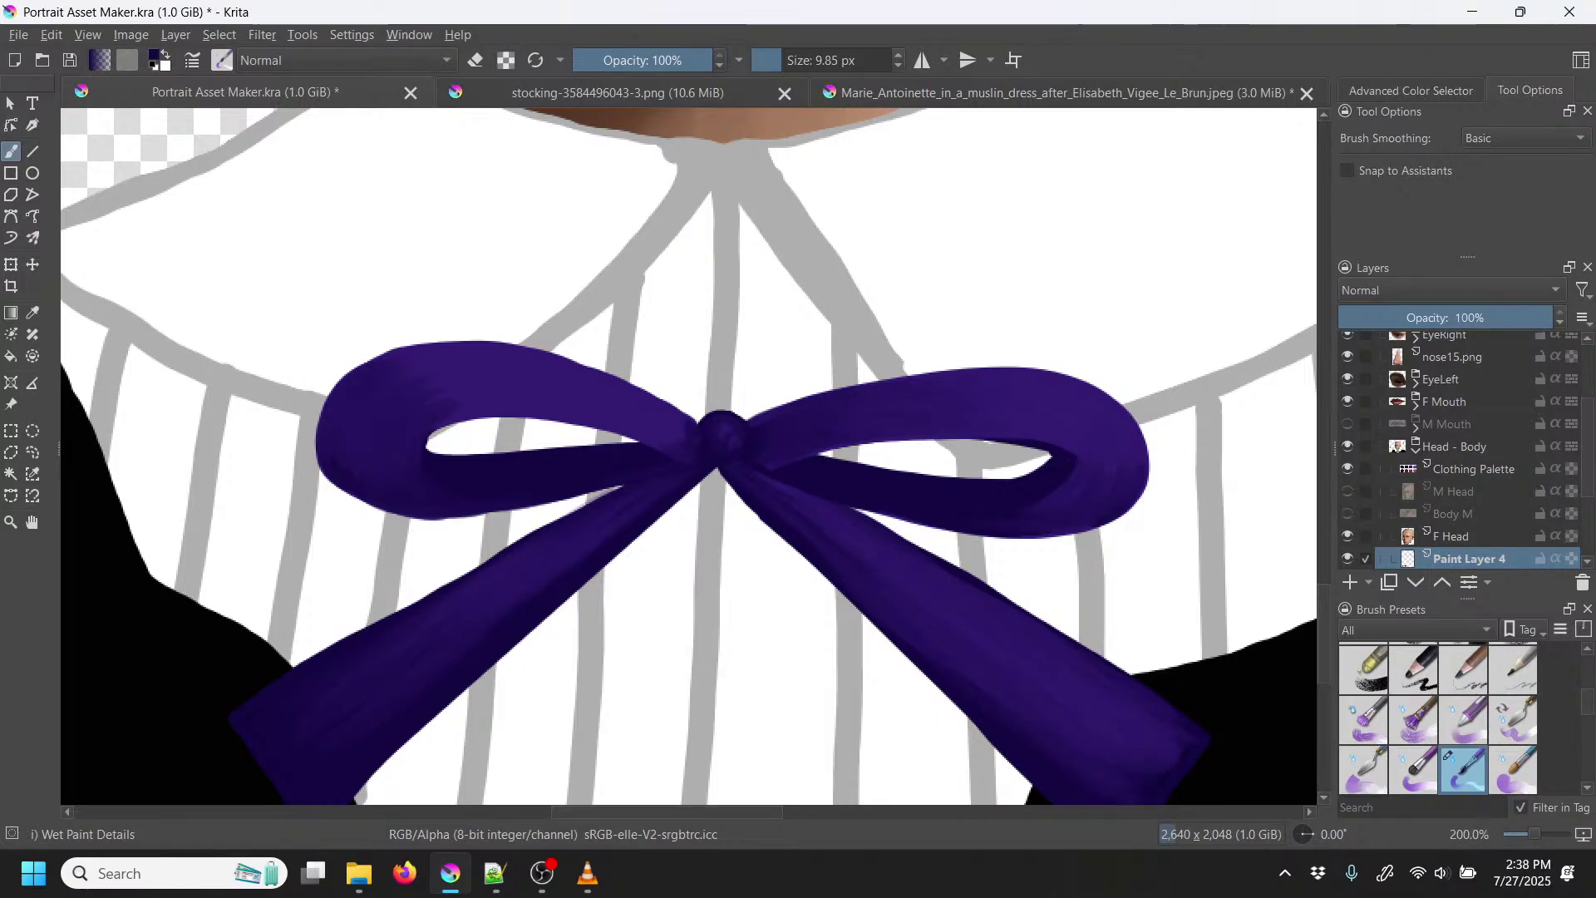
pyautogui.click(52, 35)
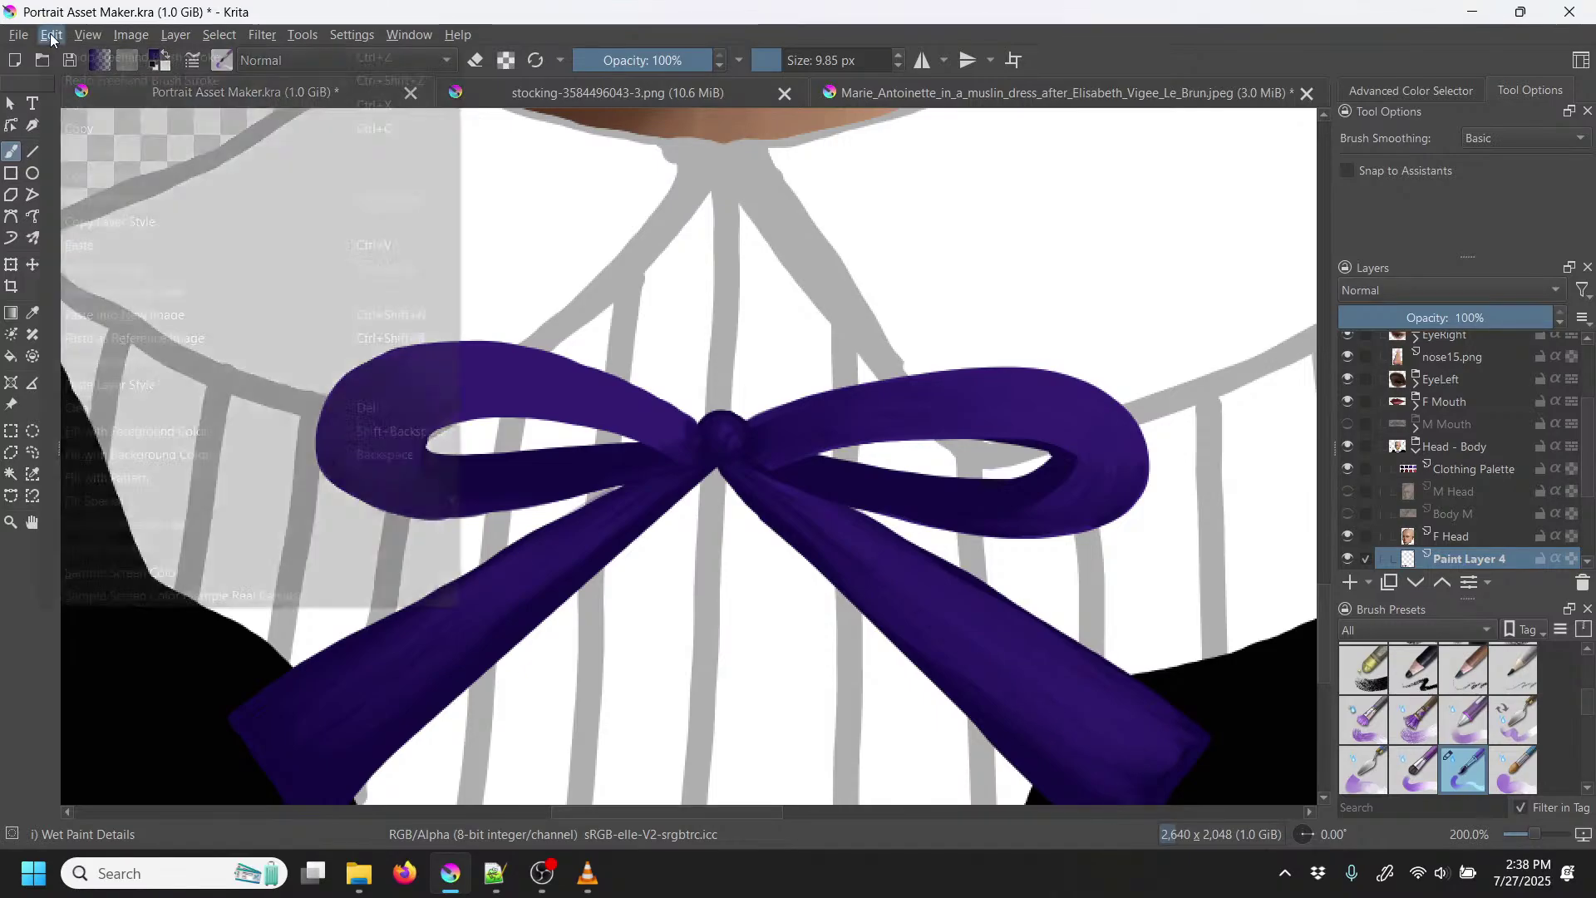
pyautogui.click(80, 76)
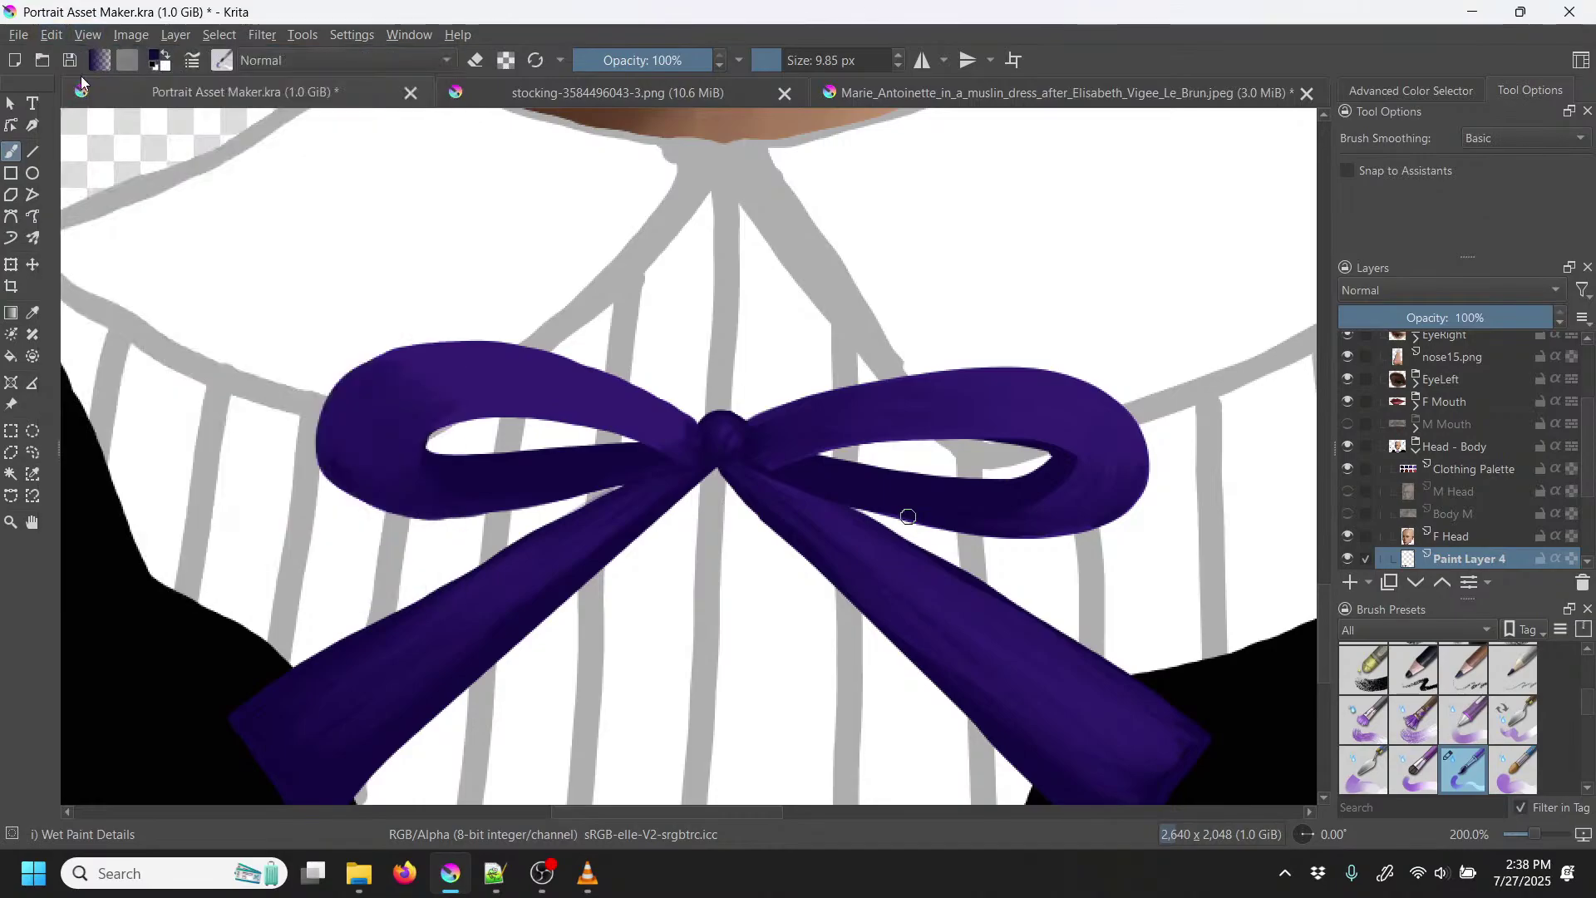
pyautogui.moveTo(780, 63); pyautogui.dragTo(786, 62)
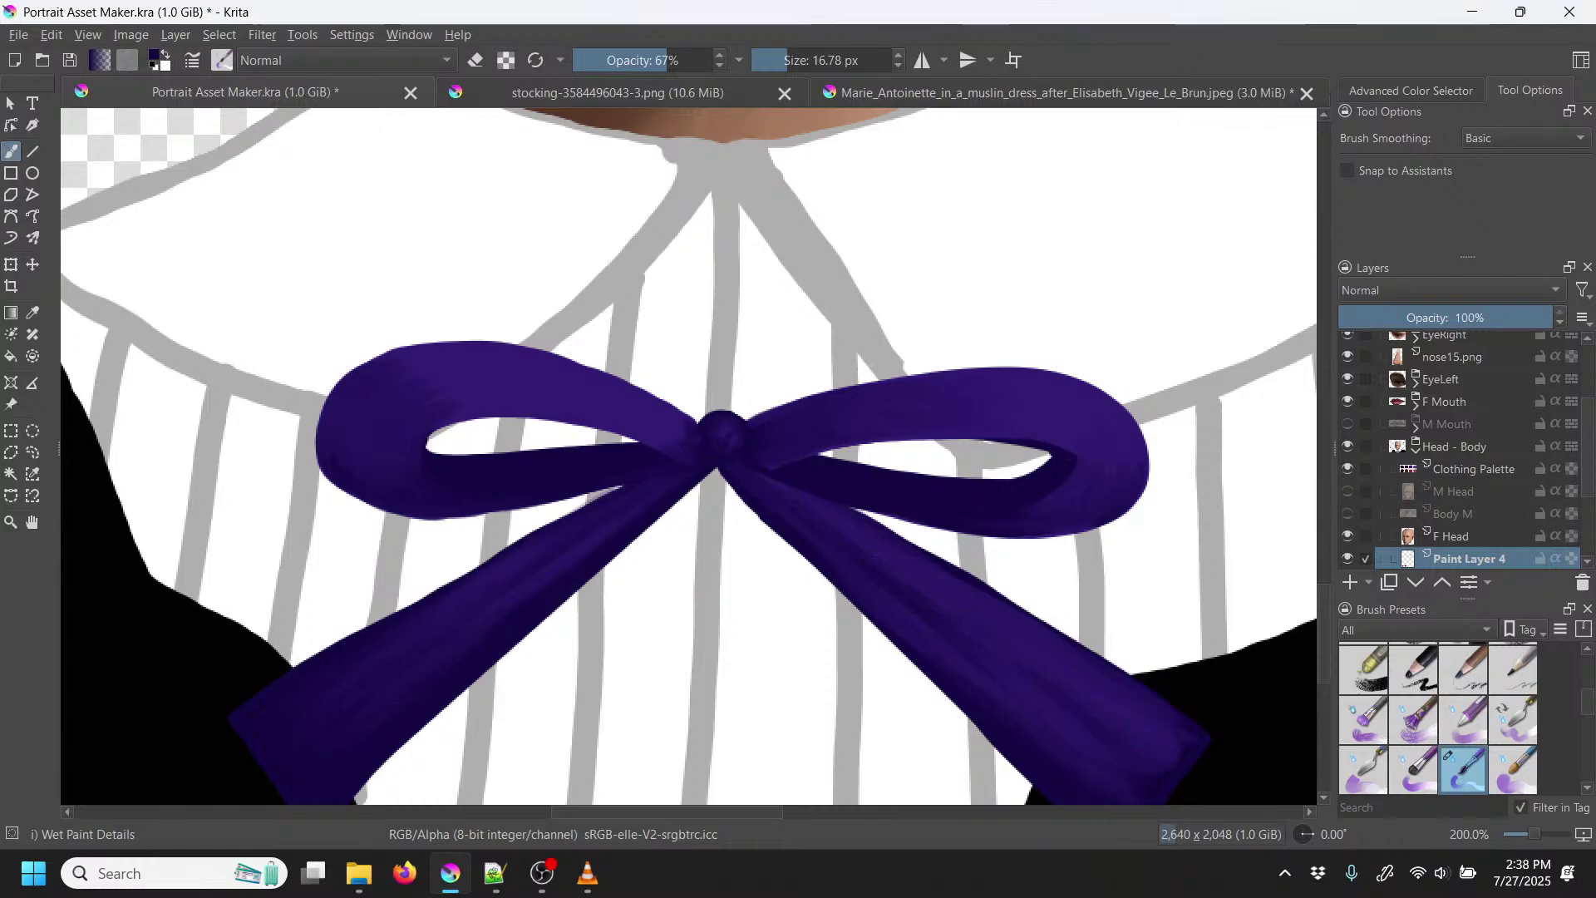
# Step: Sample the lightest purple from the clothing palette swatches as the painting colour
pyautogui.press('-')
pyautogui.press('-')
pyautogui.press('-')
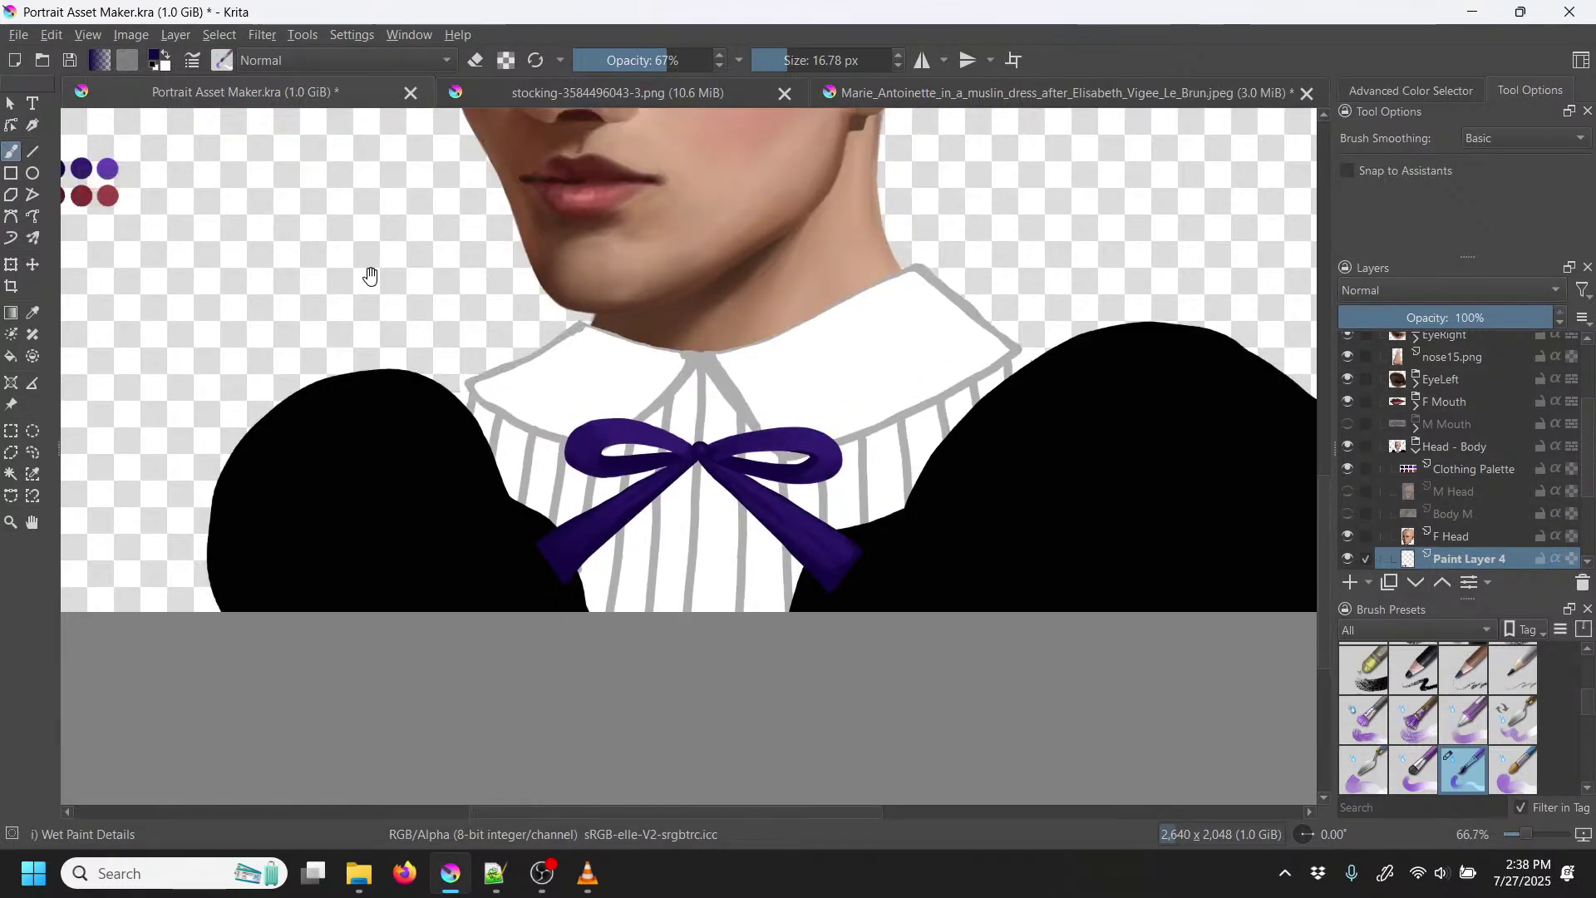
pyautogui.moveTo(367, 274); pyautogui.dragTo(582, 359)
pyautogui.press('p')
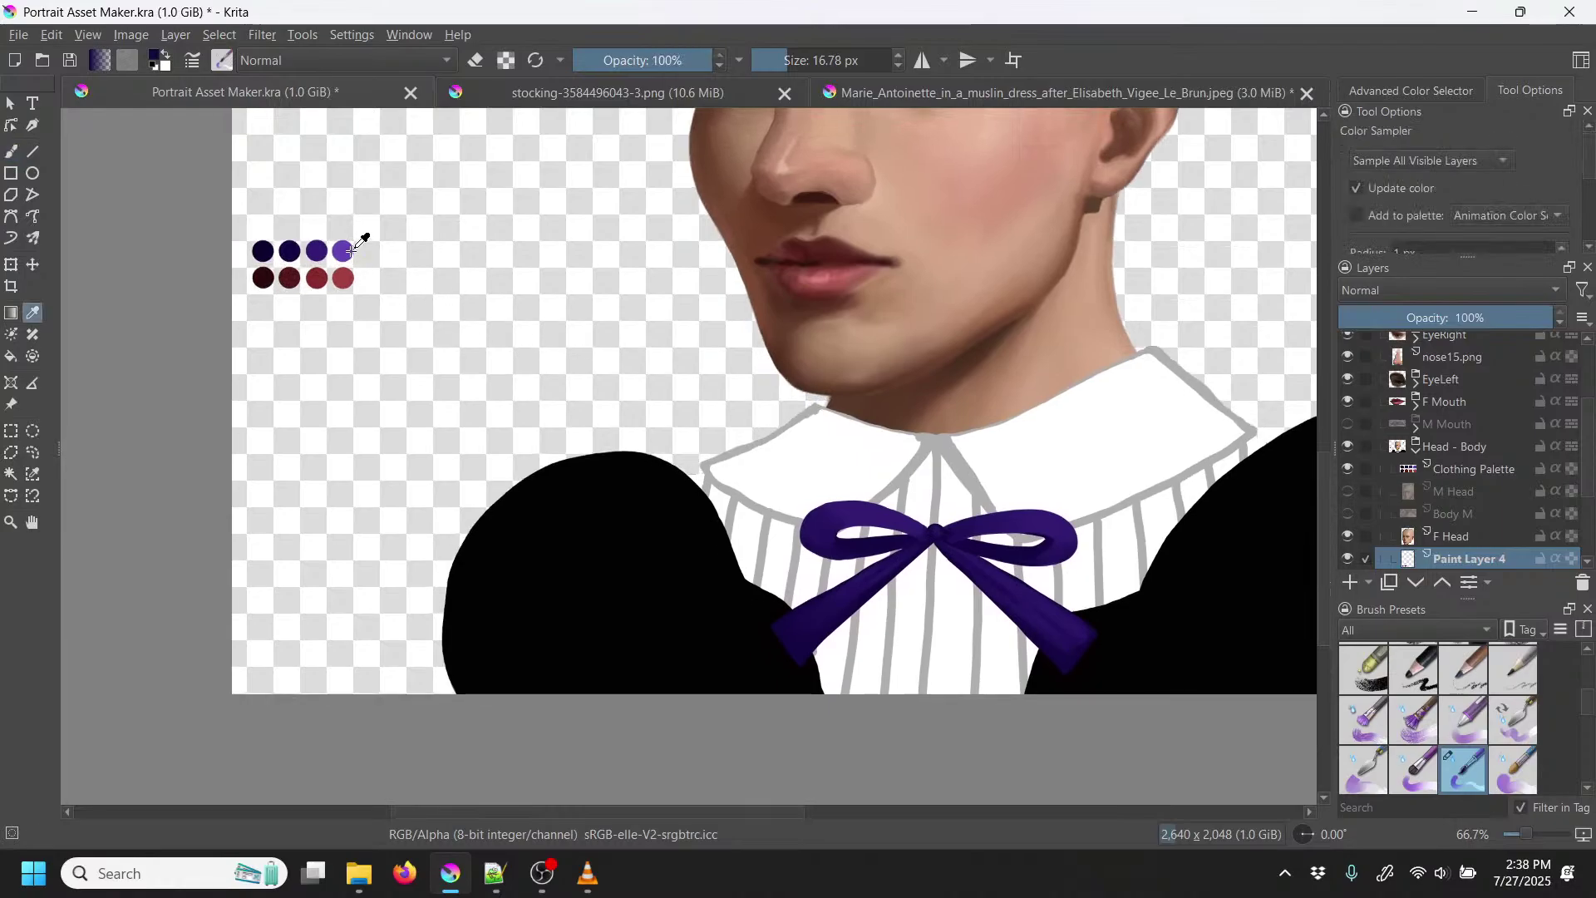
pyautogui.press('b')
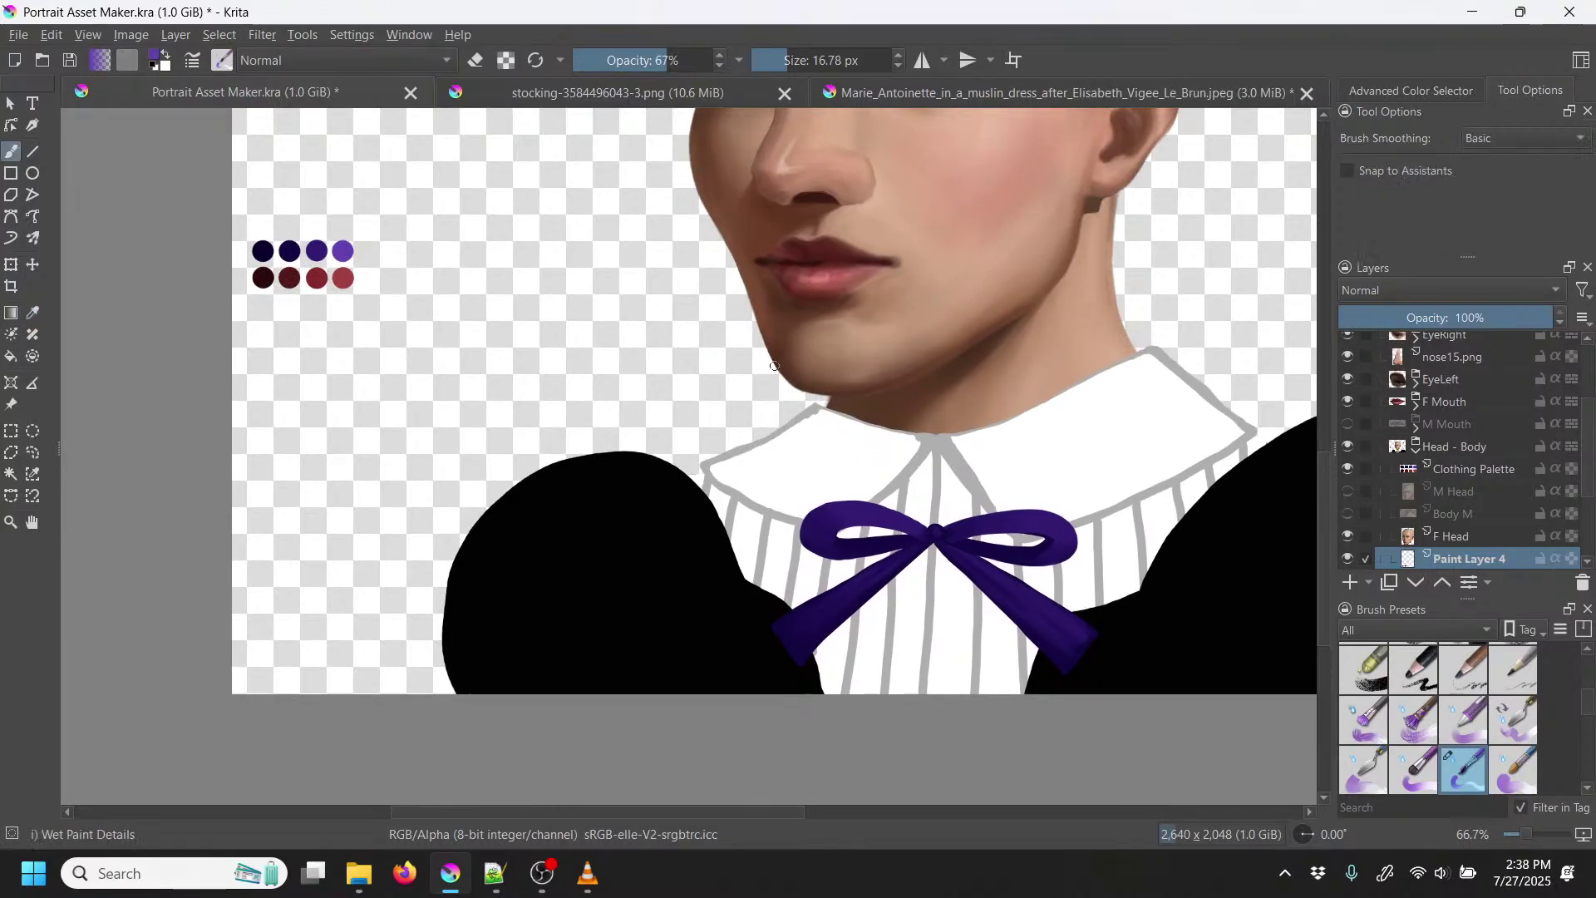
# Step: Switch to the Airbrush Soft preset with a size of 19.23 px and 57% opacity
pyautogui.press('+')
pyautogui.press('+')
pyautogui.press('+')
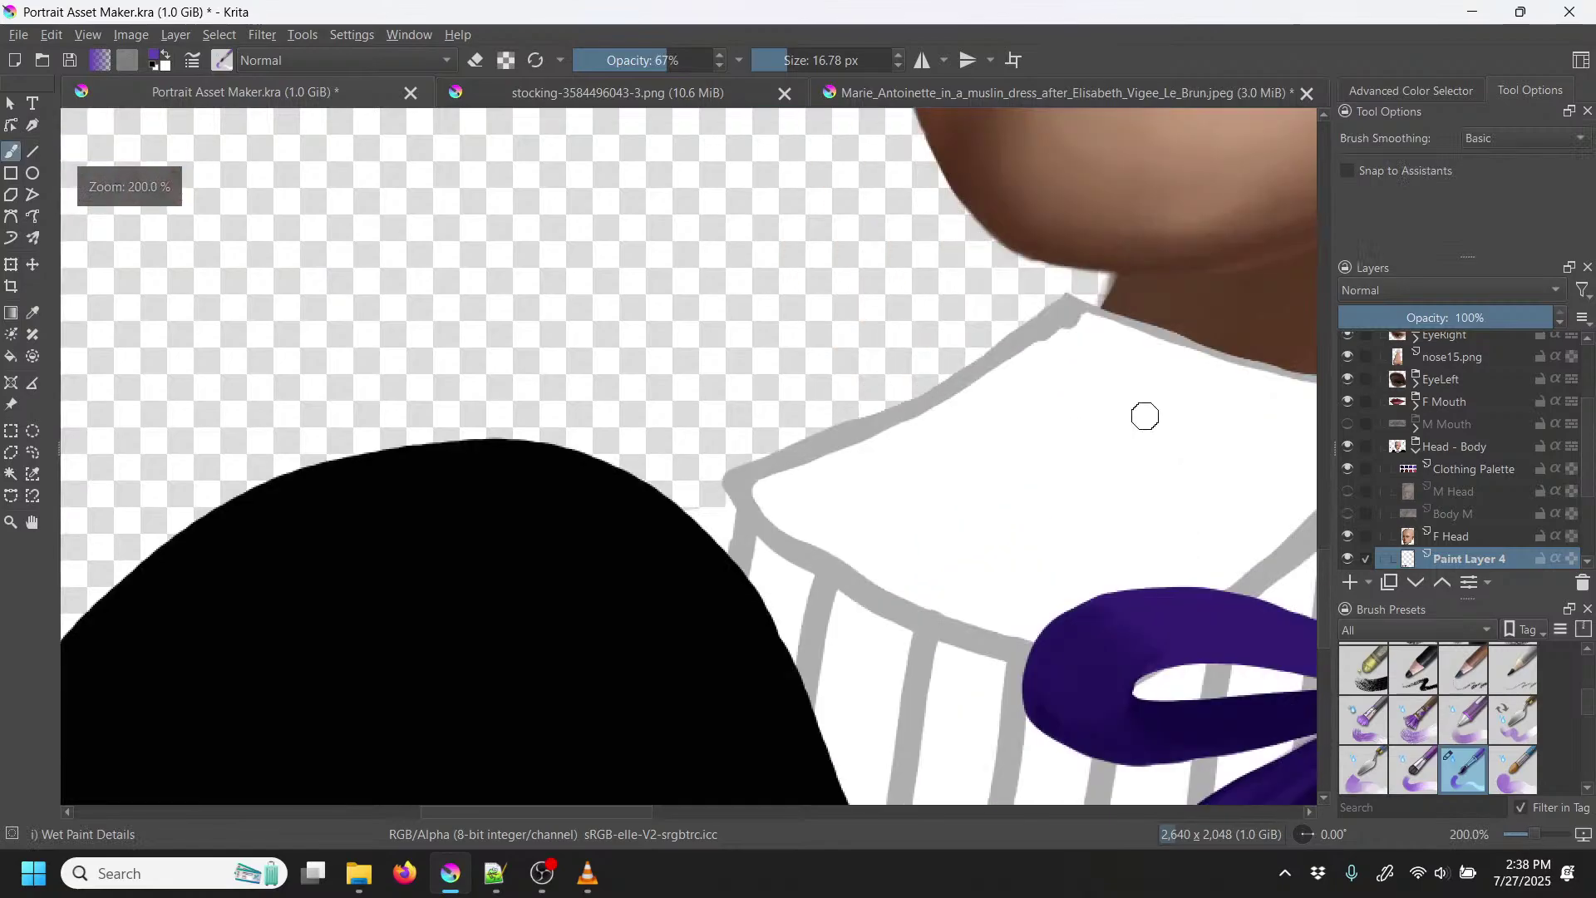
pyautogui.moveTo(1169, 545); pyautogui.dragTo(213, 337)
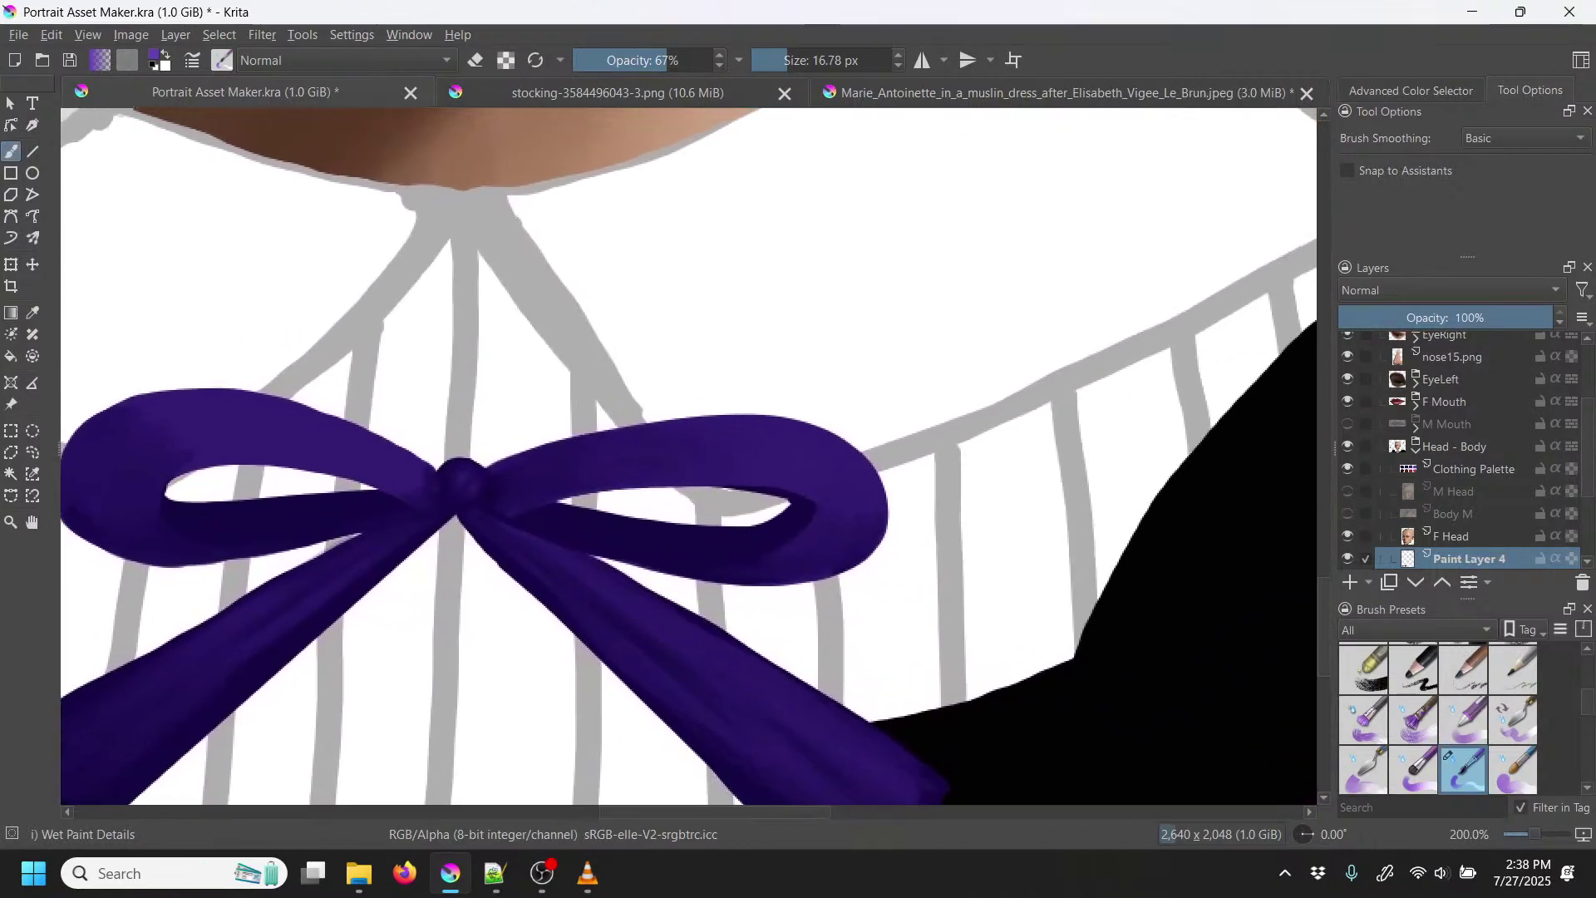
pyautogui.rightClick(903, 307)
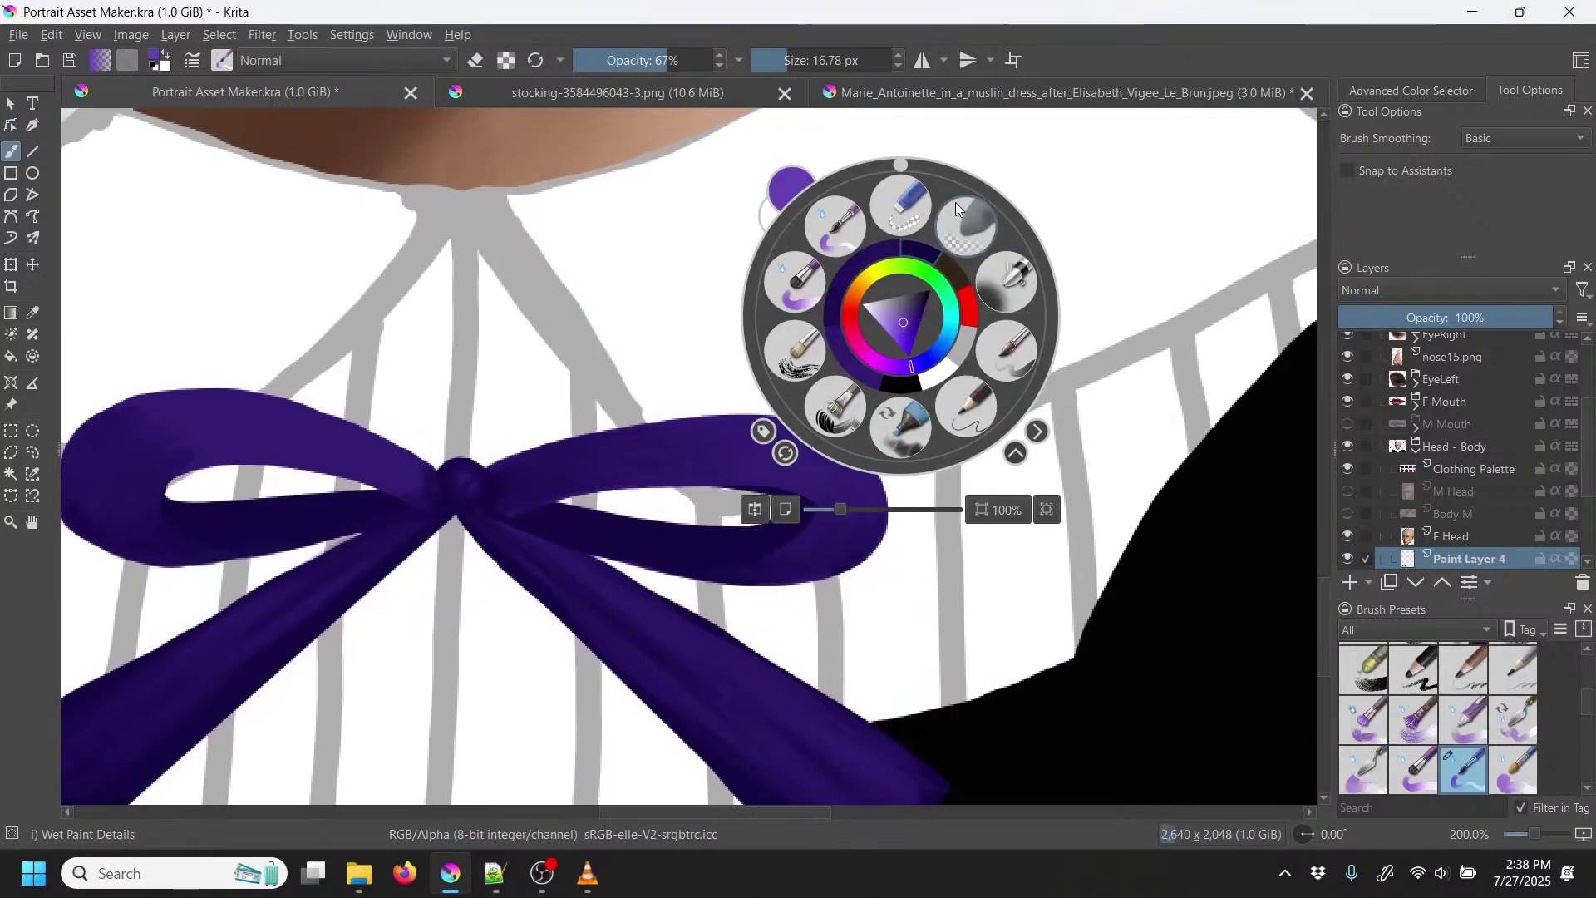
pyautogui.click(1006, 281)
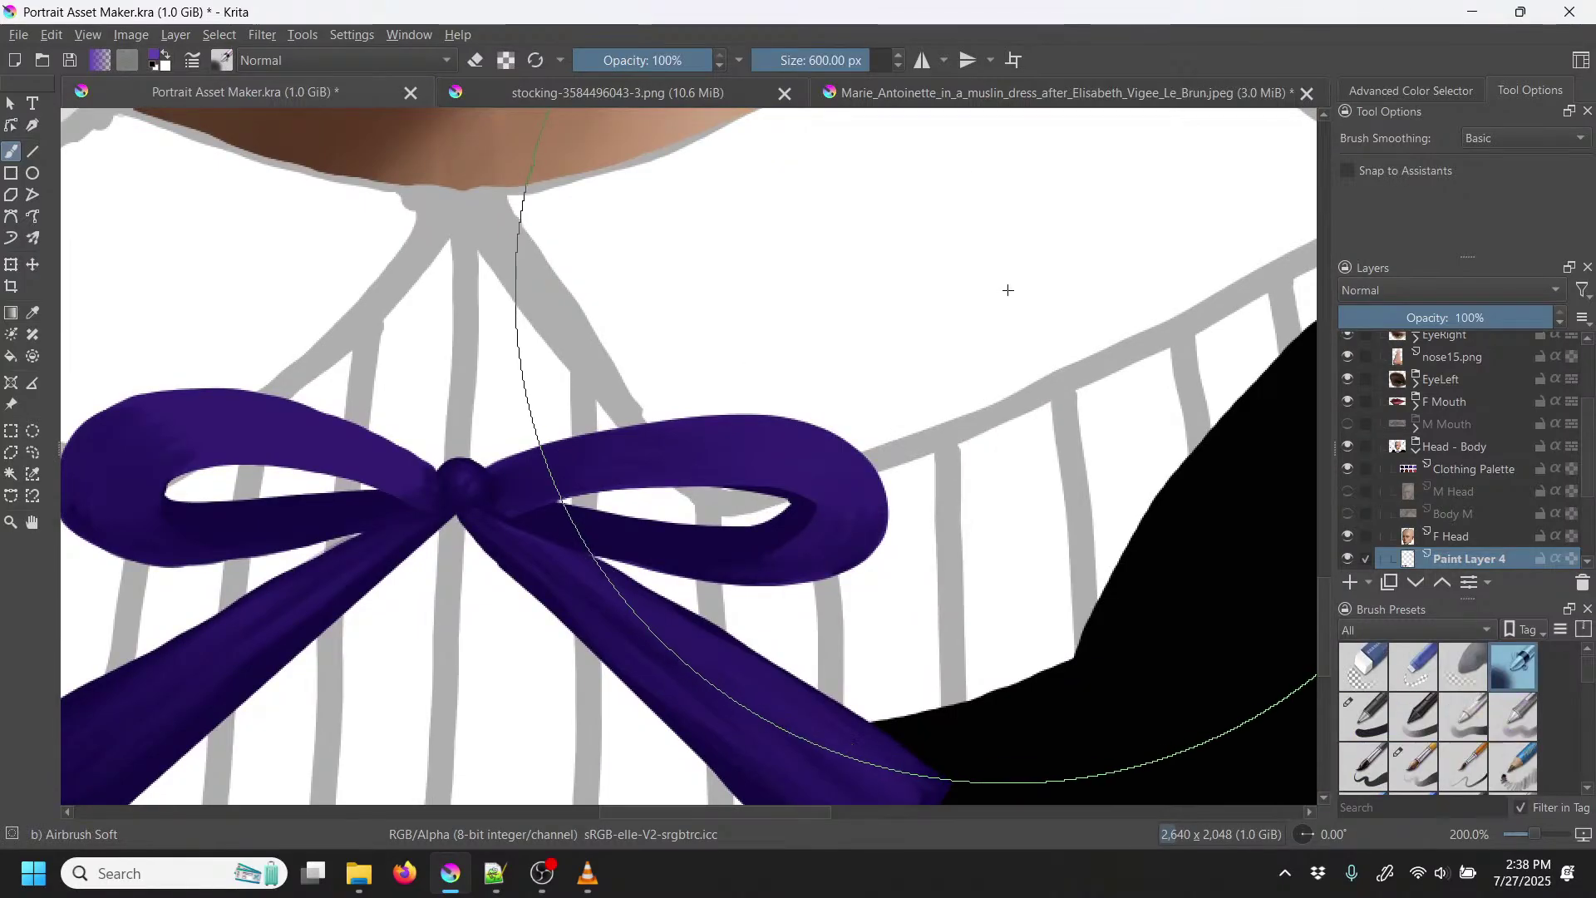
pyautogui.click(796, 61)
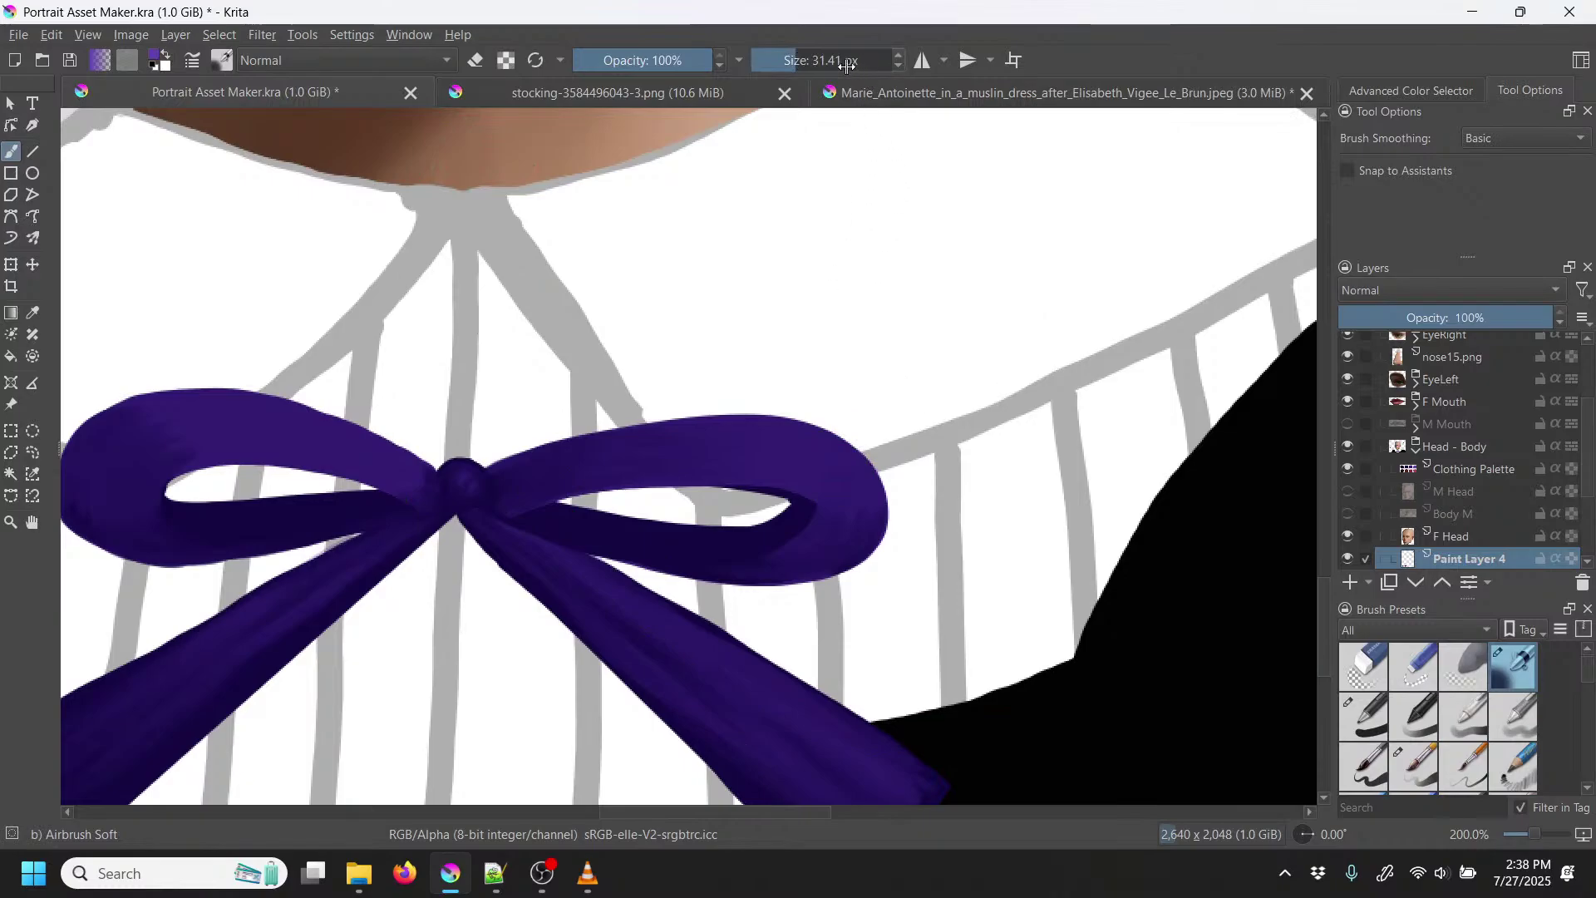
pyautogui.click(788, 60)
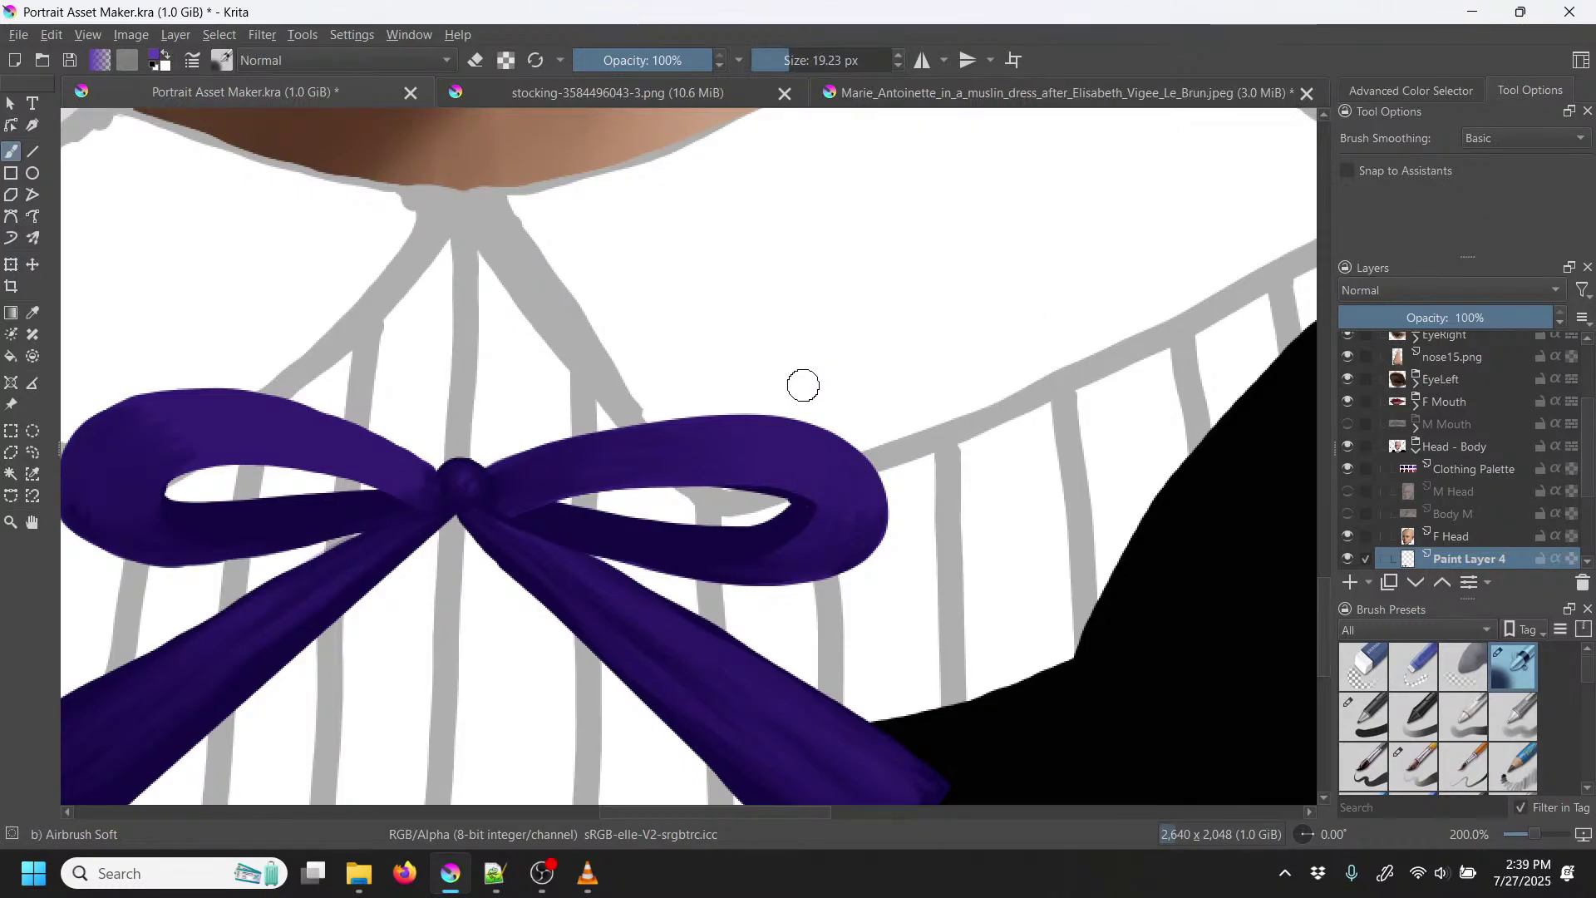
pyautogui.click(653, 60)
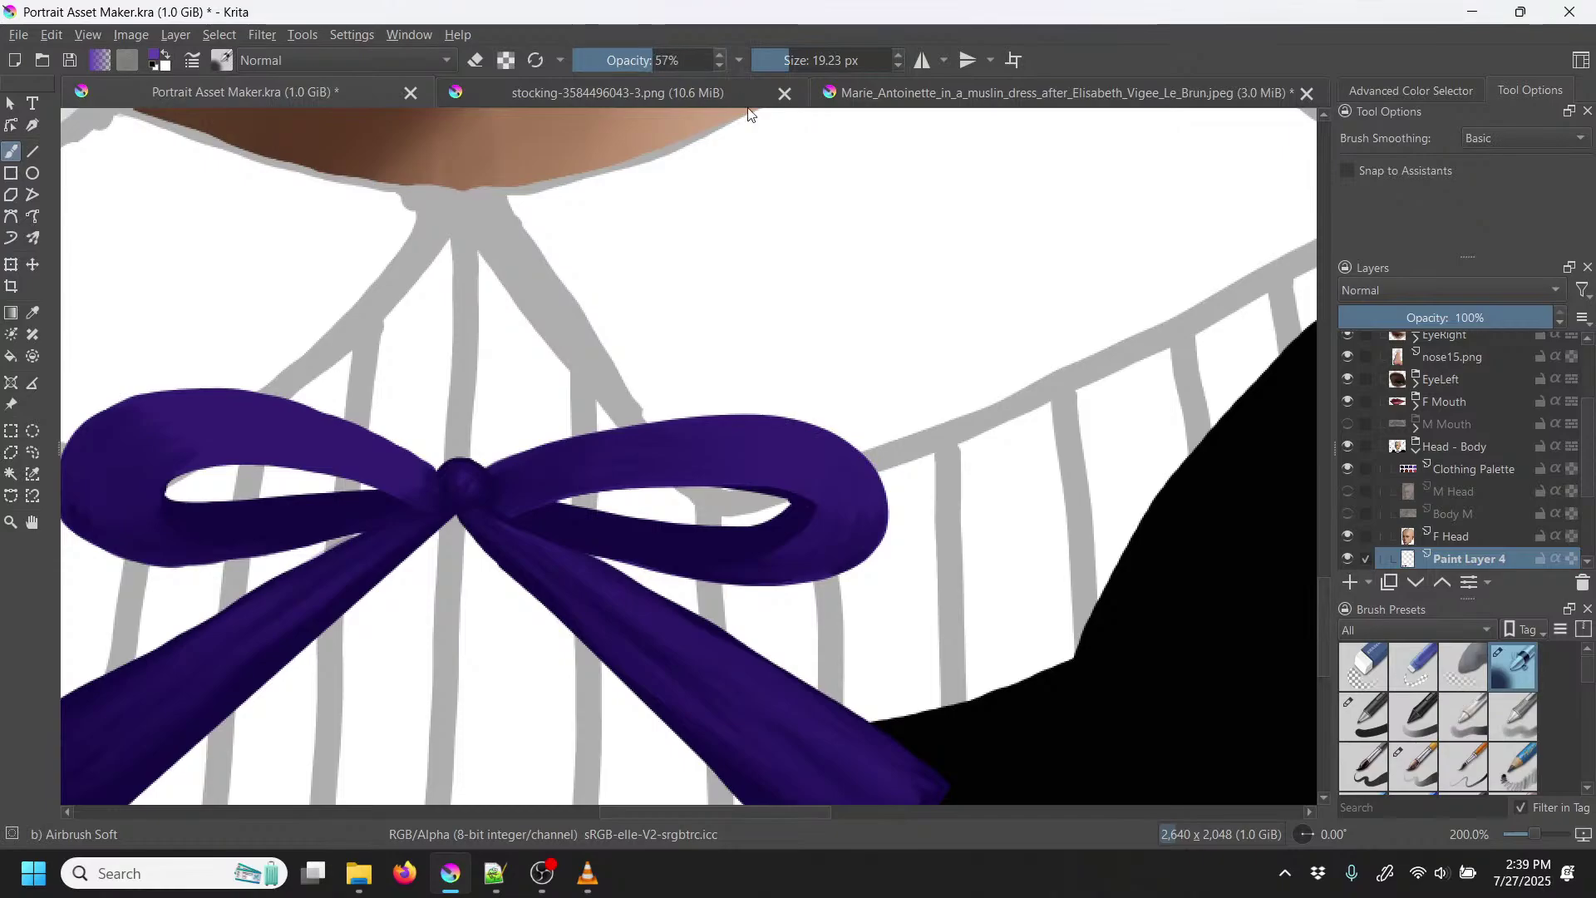
# Step: Airbrush a soft light purple highlight across the right loop's upper outer curve
pyautogui.press('+')
pyautogui.press('+')
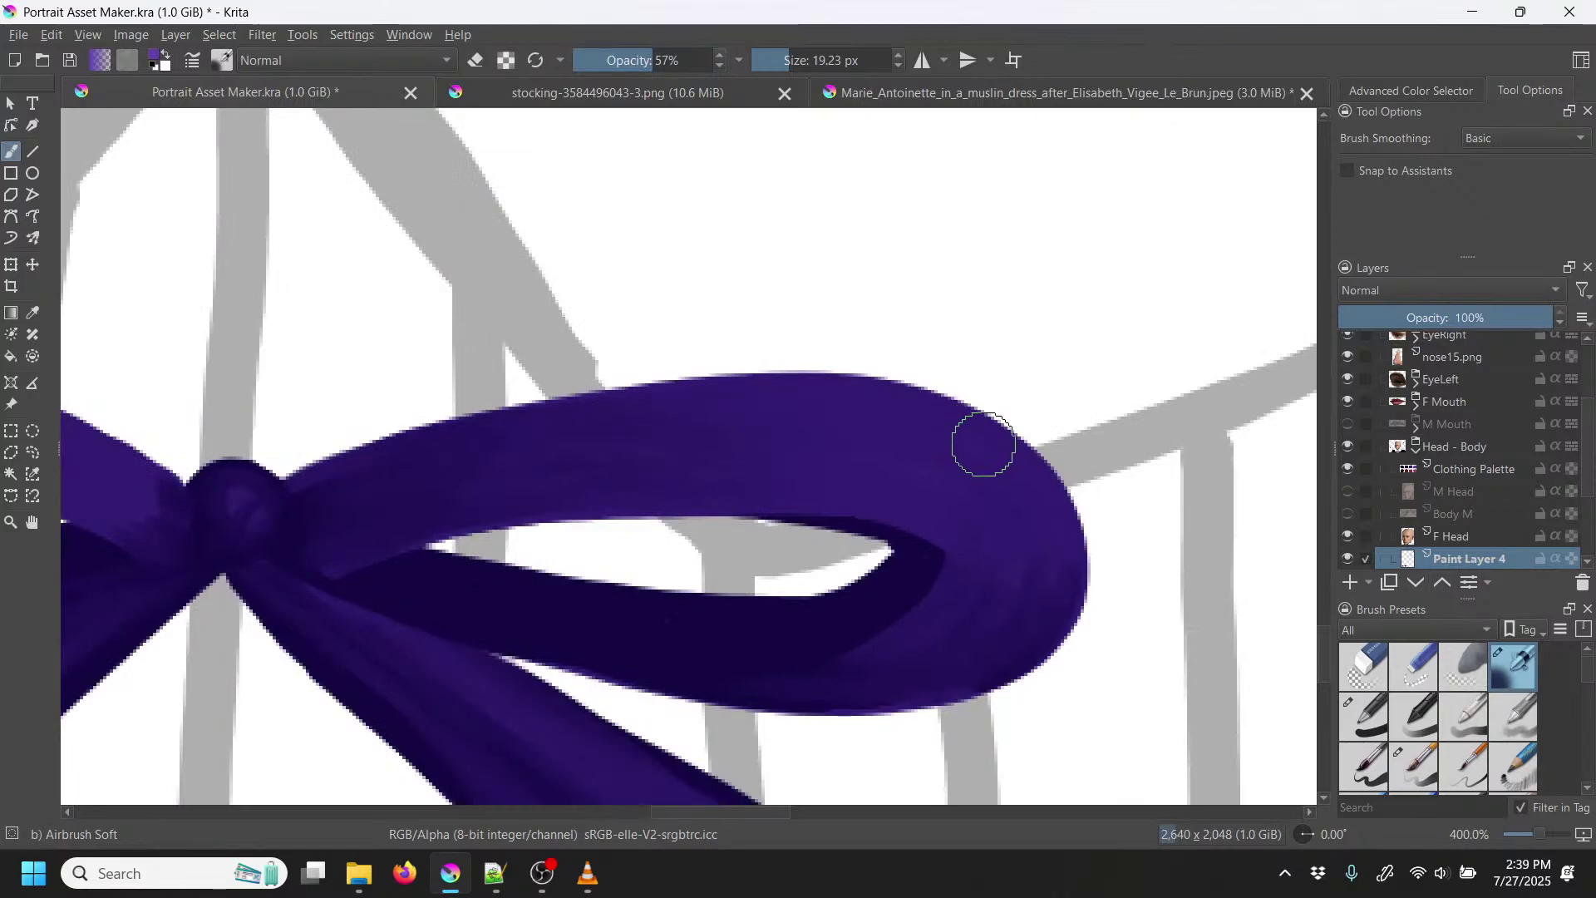
pyautogui.moveTo(922, 522)
pyautogui.mouseDown()
pyautogui.moveTo(1009, 448)
pyautogui.moveTo(947, 529)
pyautogui.moveTo(981, 507)
pyautogui.moveTo(1011, 470)
pyautogui.moveTo(922, 524)
pyautogui.moveTo(971, 435)
pyautogui.moveTo(904, 511)
pyautogui.moveTo(959, 439)
pyautogui.moveTo(895, 494)
pyautogui.moveTo(943, 427)
pyautogui.moveTo(893, 476)
pyautogui.moveTo(913, 420)
pyautogui.moveTo(965, 510)
pyautogui.moveTo(1030, 499)
pyautogui.moveTo(964, 547)
pyautogui.moveTo(1031, 511)
pyautogui.moveTo(946, 606)
pyautogui.moveTo(1035, 499)
pyautogui.moveTo(1035, 474)
pyautogui.moveTo(974, 532)
pyautogui.moveTo(1023, 477)
pyautogui.moveTo(949, 509)
pyautogui.moveTo(991, 421)
pyautogui.moveTo(932, 490)
pyautogui.moveTo(958, 458)
pyautogui.moveTo(902, 511)
pyautogui.moveTo(938, 466)
pyautogui.moveTo(888, 496)
pyautogui.moveTo(970, 437)
pyautogui.moveTo(941, 536)
pyautogui.moveTo(1036, 484)
pyautogui.moveTo(964, 544)
pyautogui.moveTo(945, 530)
pyautogui.moveTo(1035, 462)
pyautogui.moveTo(957, 502)
pyautogui.moveTo(1008, 474)
pyautogui.mouseUp()
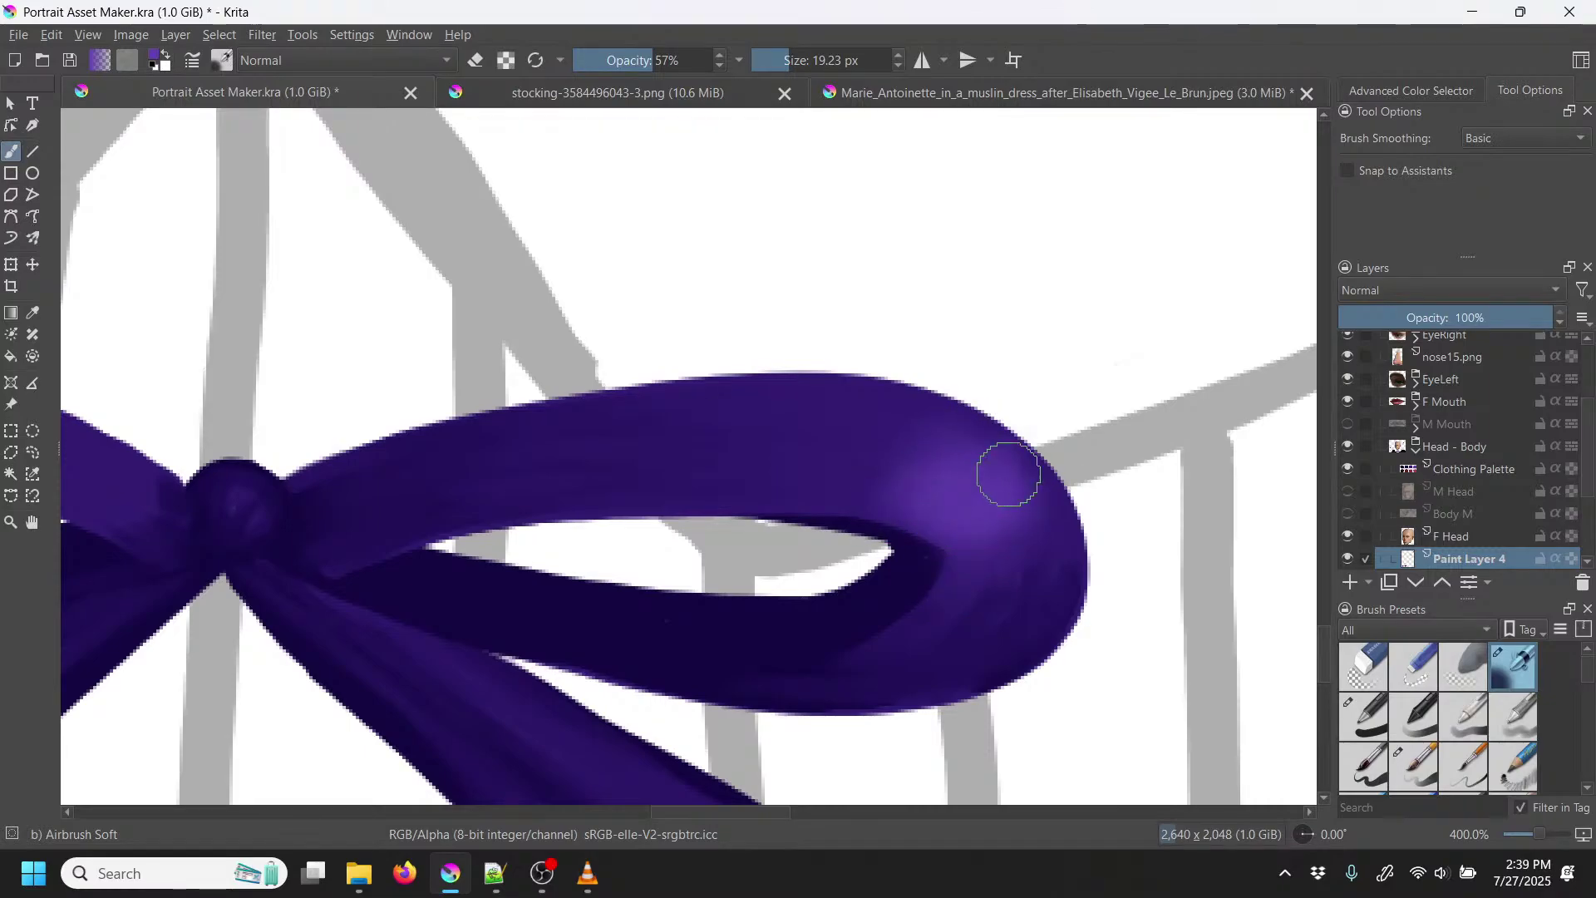
pyautogui.moveTo(913, 512)
pyautogui.mouseDown()
pyautogui.moveTo(940, 459)
pyautogui.moveTo(875, 482)
pyautogui.moveTo(933, 430)
pyautogui.moveTo(832, 502)
pyautogui.moveTo(948, 422)
pyautogui.moveTo(816, 493)
pyautogui.moveTo(896, 433)
pyautogui.moveTo(820, 472)
pyautogui.moveTo(932, 454)
pyautogui.moveTo(889, 501)
pyautogui.mouseUp()
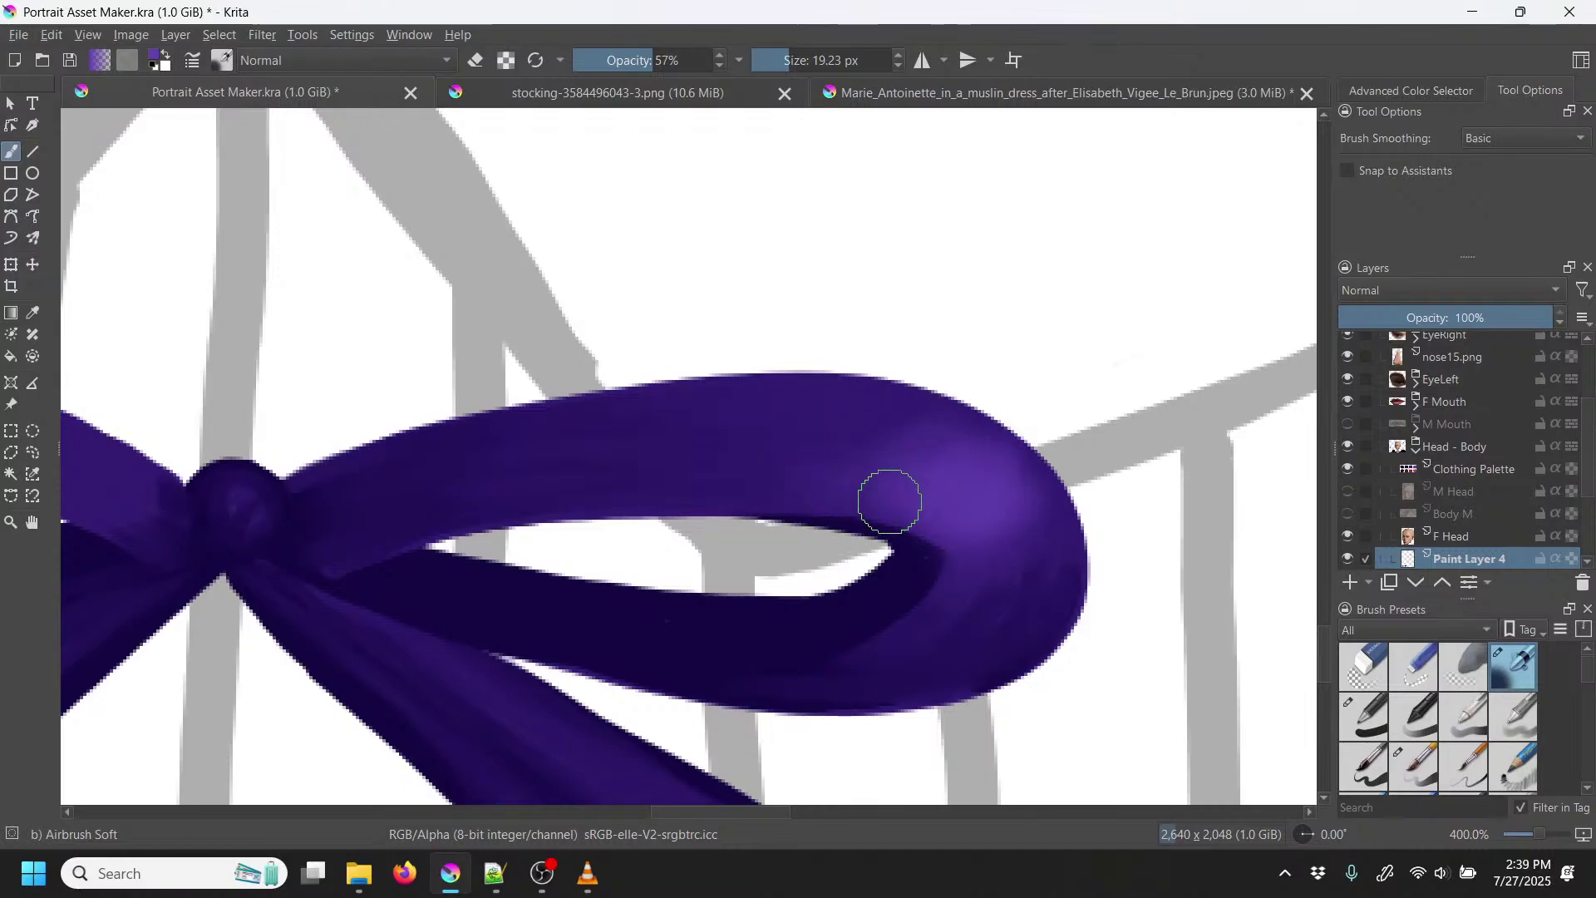
pyautogui.moveTo(1025, 533)
pyautogui.mouseDown()
pyautogui.moveTo(926, 610)
pyautogui.moveTo(1046, 539)
pyautogui.moveTo(927, 634)
pyautogui.moveTo(1039, 529)
pyautogui.moveTo(1011, 469)
pyautogui.moveTo(966, 543)
pyautogui.moveTo(1001, 513)
pyautogui.moveTo(936, 524)
pyautogui.moveTo(1015, 460)
pyautogui.moveTo(976, 515)
pyautogui.moveTo(1006, 494)
pyautogui.mouseUp()
# Step: Airbrush a soft light purple highlight on the left loop's upper band near the knot
pyautogui.press('-')
pyautogui.press('-')
pyautogui.press('-')
pyautogui.press('-')
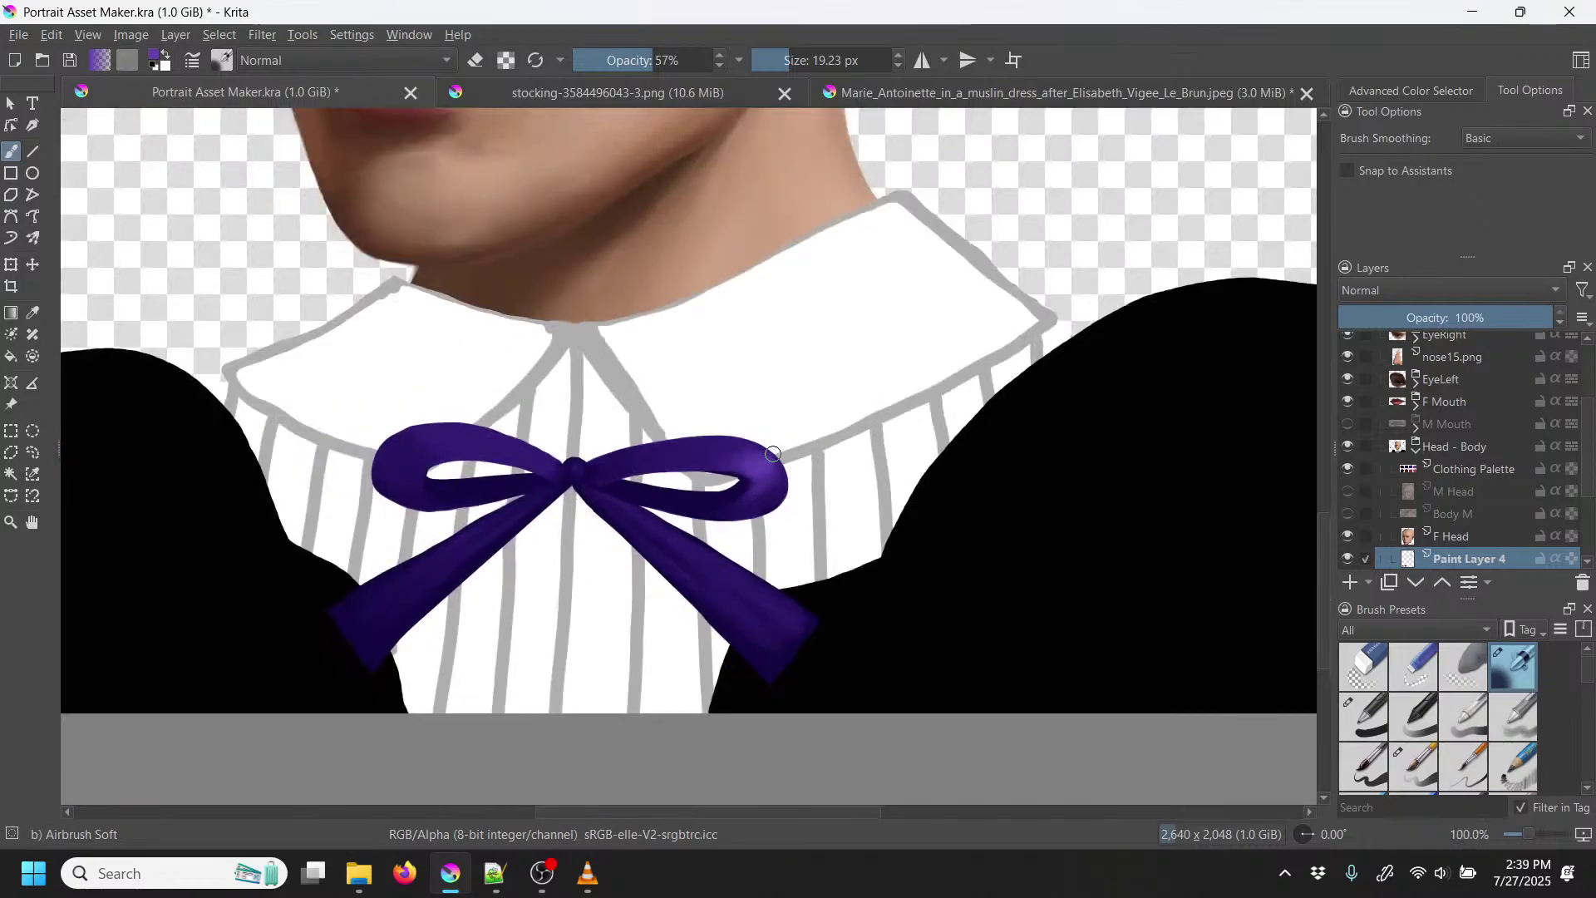
pyautogui.moveTo(523, 494); pyautogui.dragTo(731, 499)
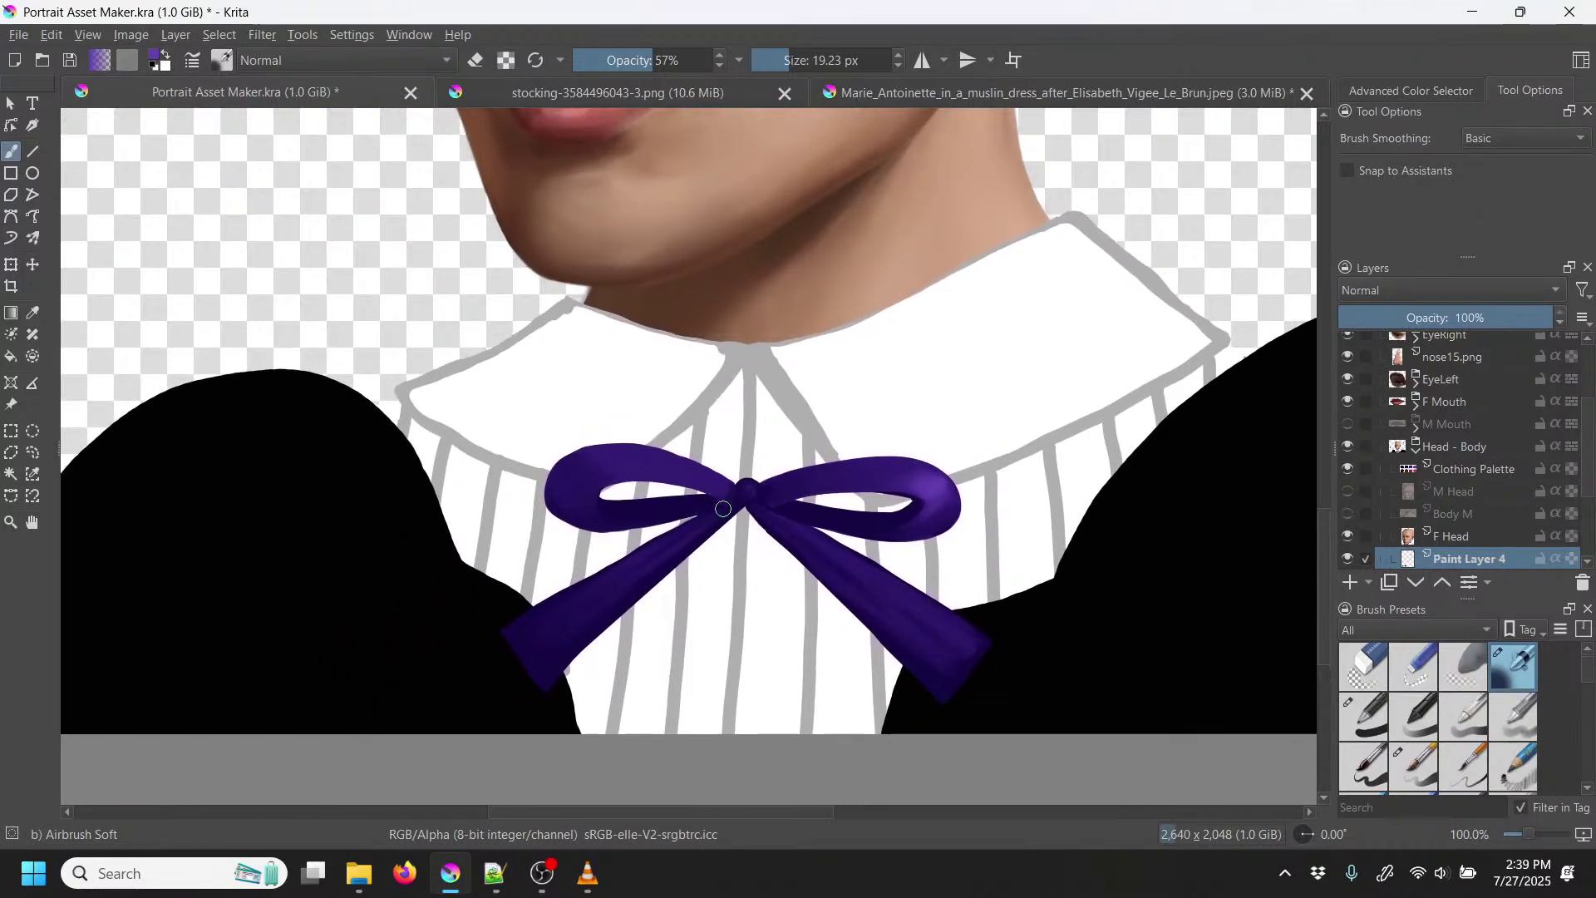
pyautogui.press('+')
pyautogui.press('+')
pyautogui.press('+')
pyautogui.press('+')
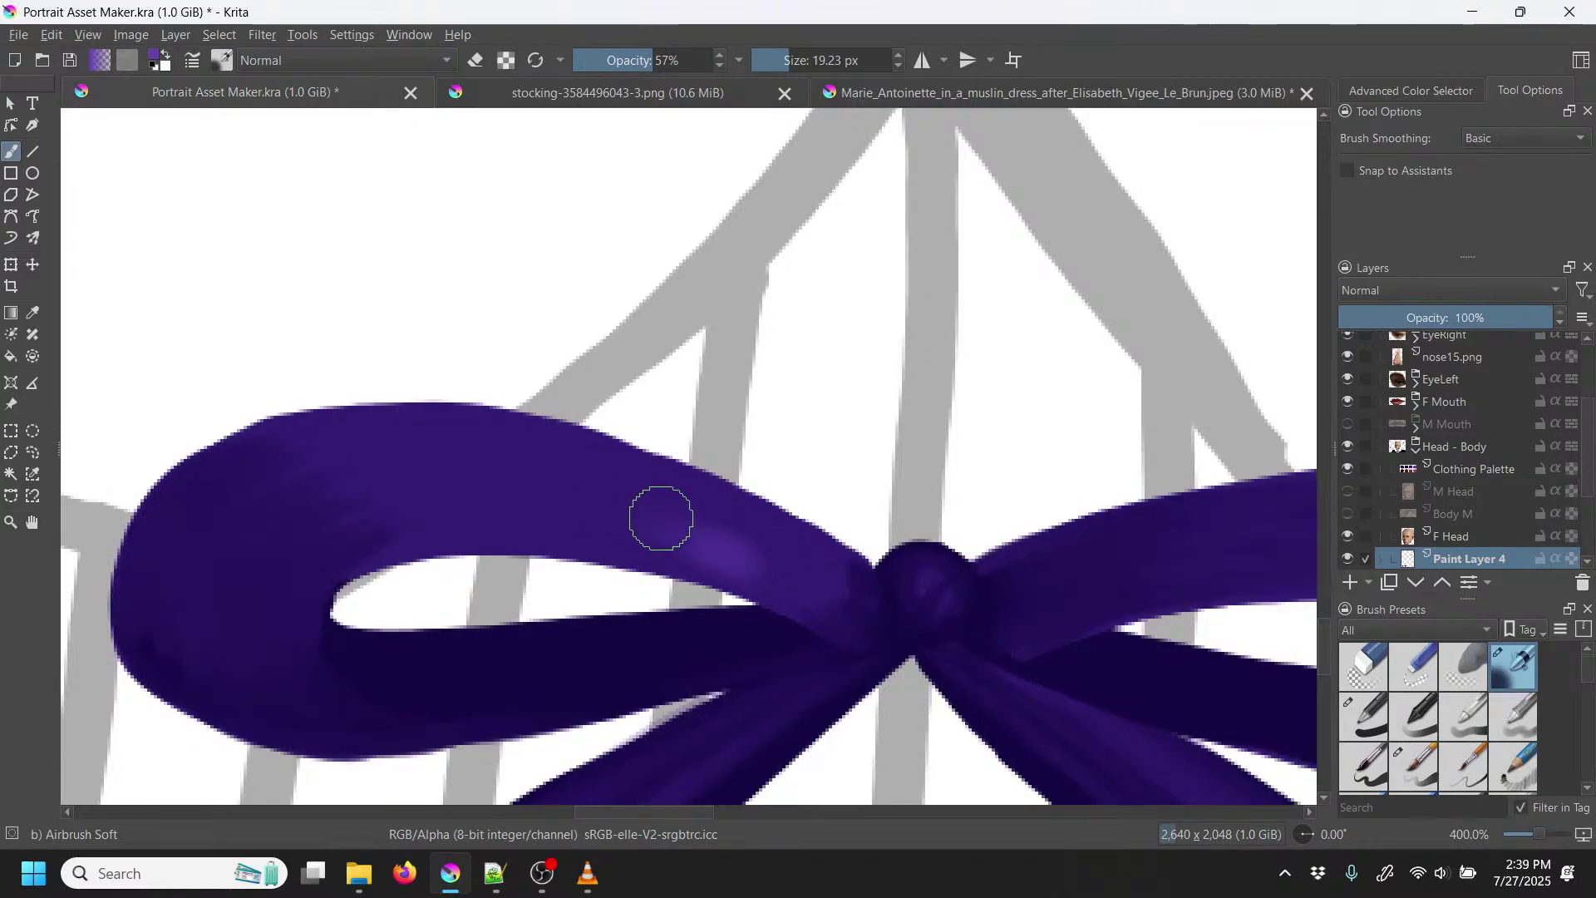
pyautogui.moveTo(651, 480)
pyautogui.mouseDown()
pyautogui.moveTo(715, 498)
pyautogui.moveTo(596, 457)
pyautogui.moveTo(784, 552)
pyautogui.moveTo(573, 456)
pyautogui.moveTo(760, 548)
pyautogui.moveTo(587, 487)
pyautogui.moveTo(728, 559)
pyautogui.moveTo(621, 542)
pyautogui.mouseUp()
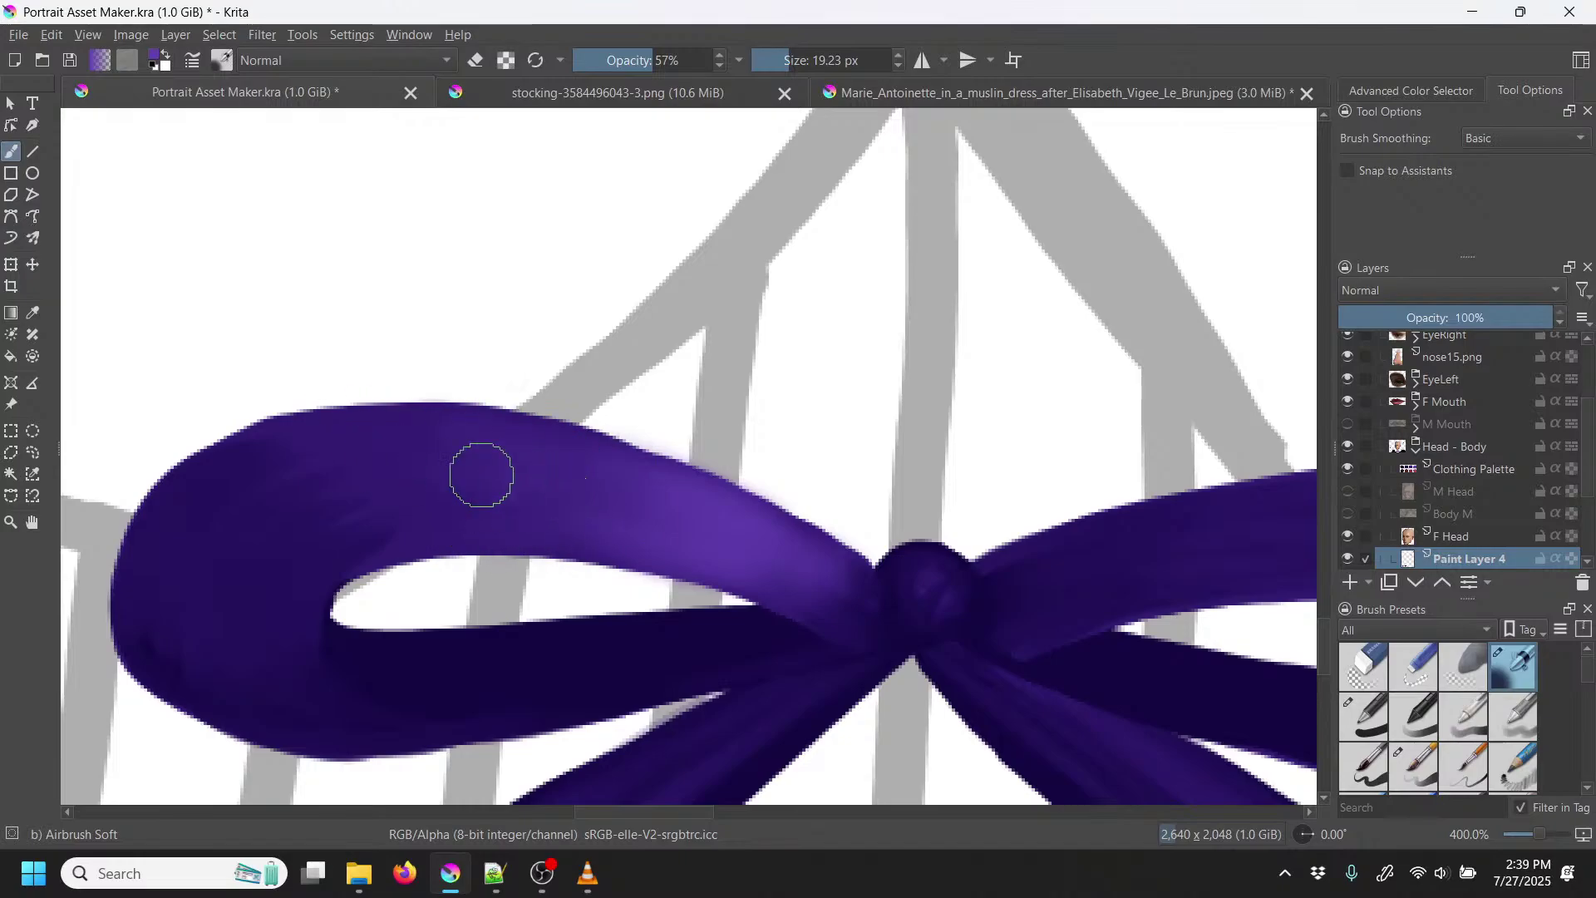
# Step: Switch to the Wet Paint preset at 16.78 px and blend the light purple highlight around the right loop's outer curve
pyautogui.press('-')
pyautogui.press('-')
pyautogui.press('-')
pyautogui.press('-')
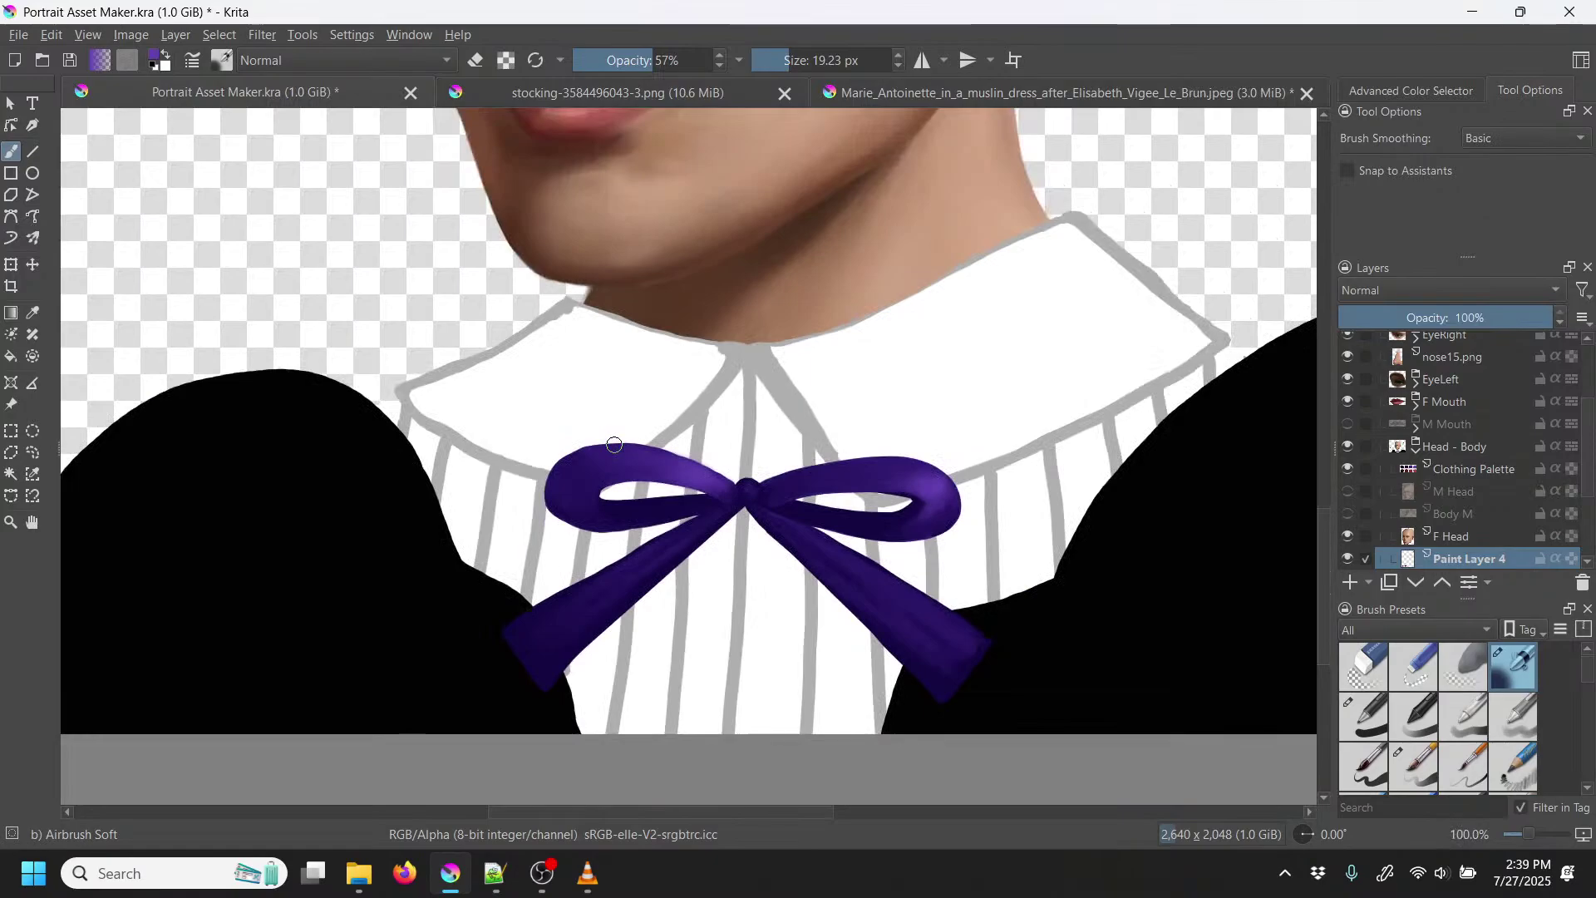
pyautogui.rightClick(915, 422)
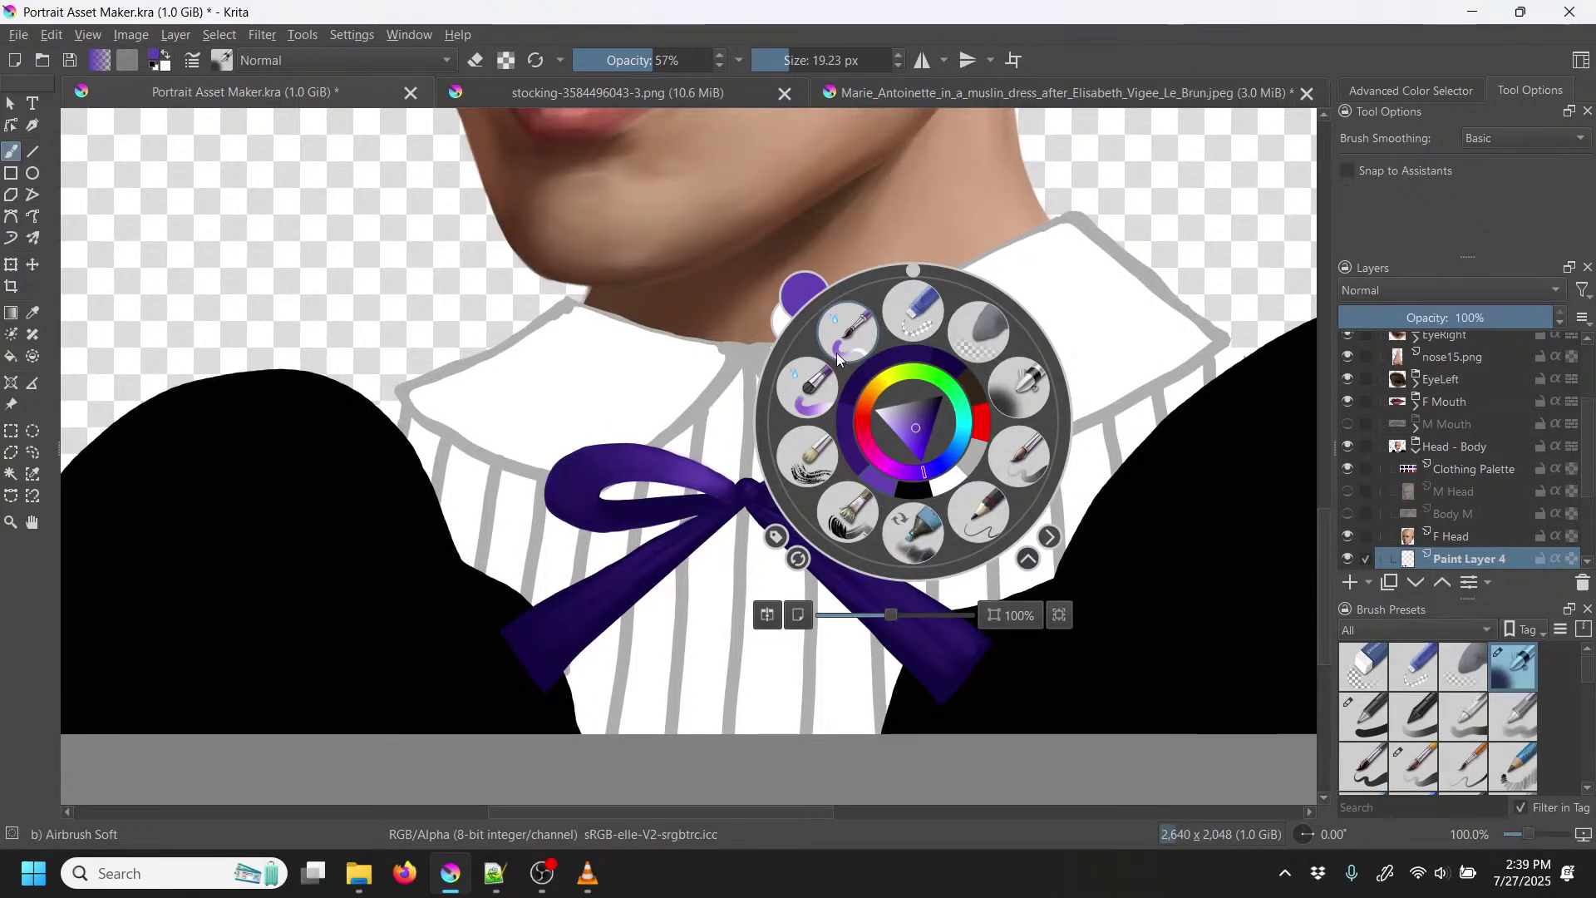
pyautogui.click(823, 383)
pyautogui.press('+')
pyautogui.press('+')
pyautogui.press('+')
pyautogui.press('+')
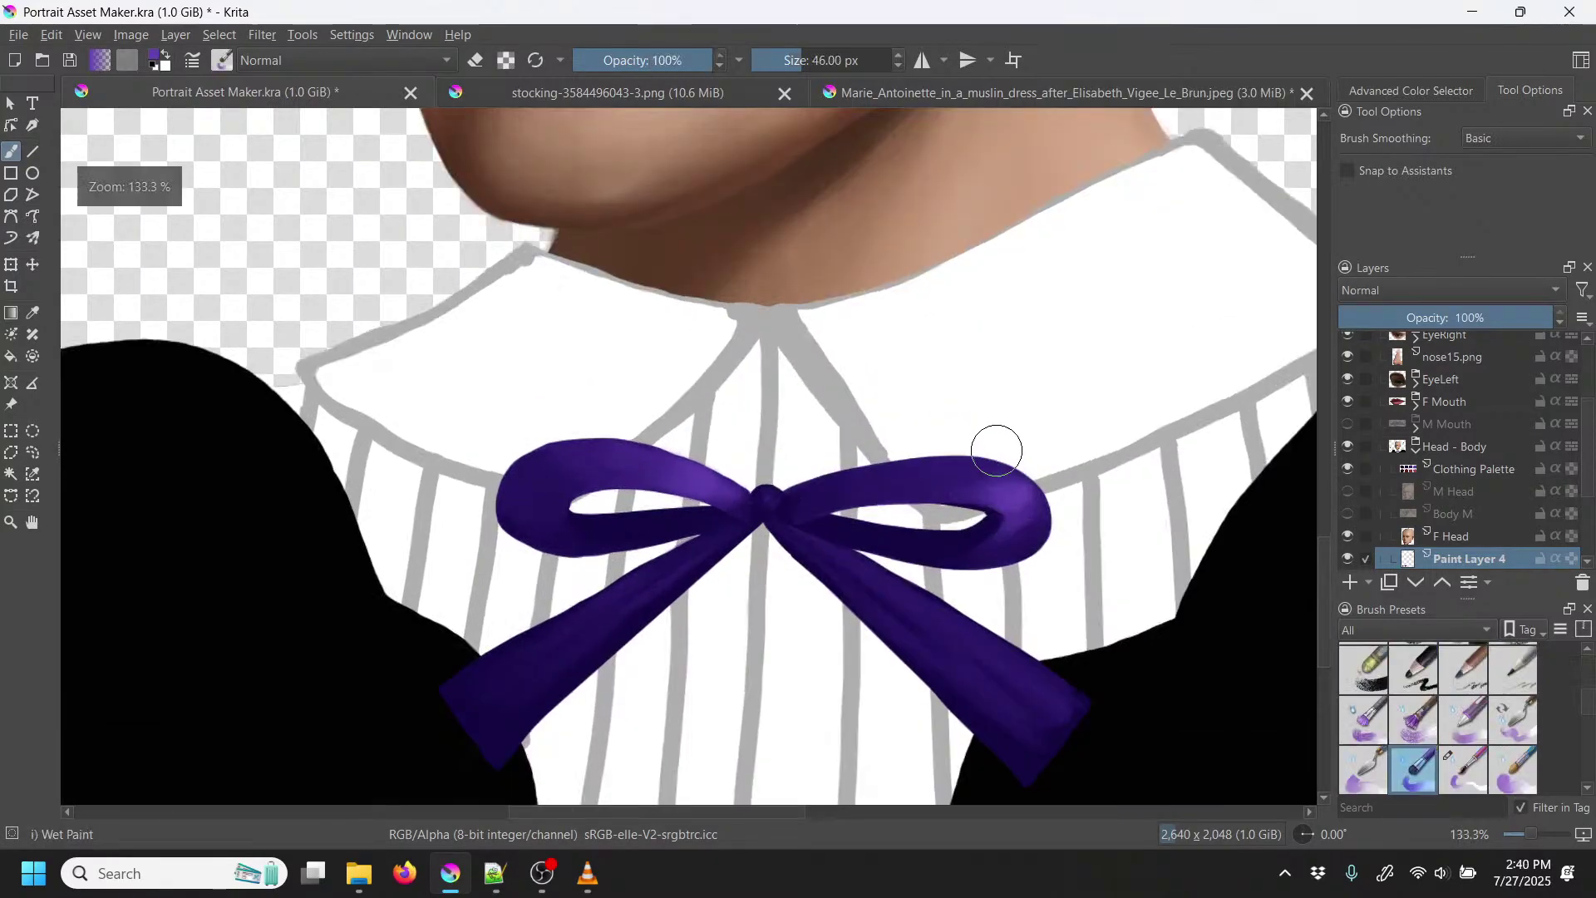
pyautogui.moveTo(1097, 474)
pyautogui.mouseDown()
pyautogui.moveTo(403, 342)
pyautogui.moveTo(274, 335)
pyautogui.mouseUp()
pyautogui.moveTo(805, 59); pyautogui.dragTo(786, 60)
pyautogui.moveTo(908, 384)
pyautogui.mouseDown()
pyautogui.moveTo(953, 437)
pyautogui.moveTo(920, 395)
pyautogui.moveTo(844, 360)
pyautogui.moveTo(880, 368)
pyautogui.moveTo(959, 439)
pyautogui.moveTo(927, 406)
pyautogui.moveTo(933, 452)
pyautogui.moveTo(834, 382)
pyautogui.moveTo(902, 426)
pyautogui.moveTo(810, 395)
pyautogui.moveTo(850, 432)
pyautogui.moveTo(780, 410)
pyautogui.moveTo(846, 445)
pyautogui.moveTo(760, 430)
pyautogui.moveTo(837, 465)
pyautogui.moveTo(706, 418)
pyautogui.moveTo(823, 417)
pyautogui.moveTo(791, 377)
pyautogui.moveTo(861, 385)
pyautogui.moveTo(781, 348)
pyautogui.moveTo(891, 379)
pyautogui.moveTo(793, 332)
pyautogui.moveTo(870, 349)
pyautogui.mouseUp()
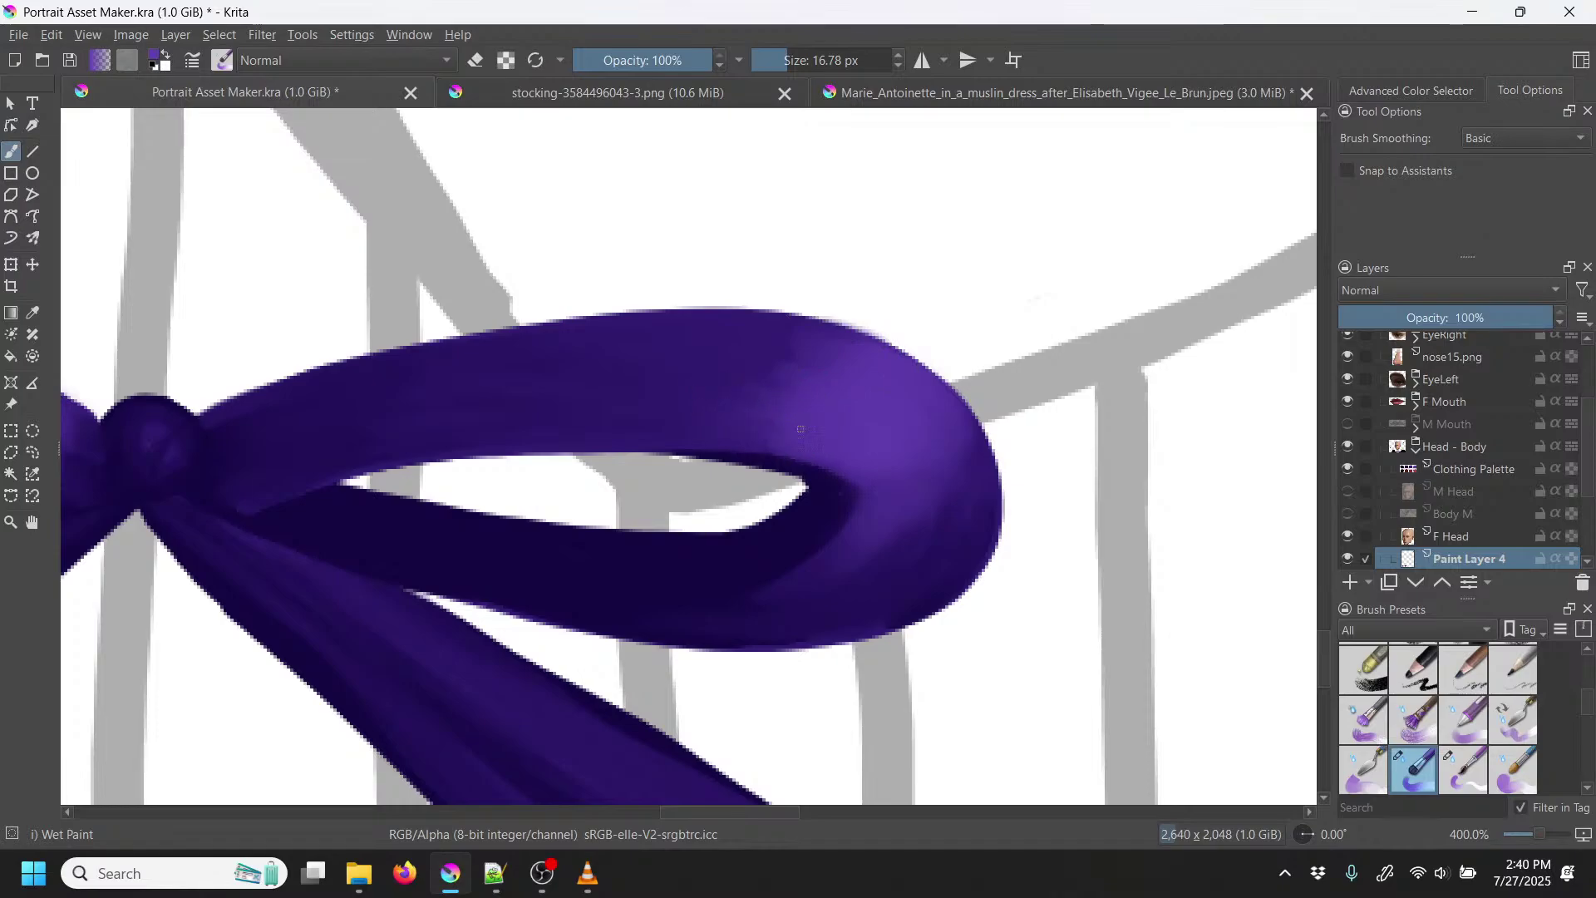
pyautogui.moveTo(964, 432); pyautogui.dragTo(953, 413)
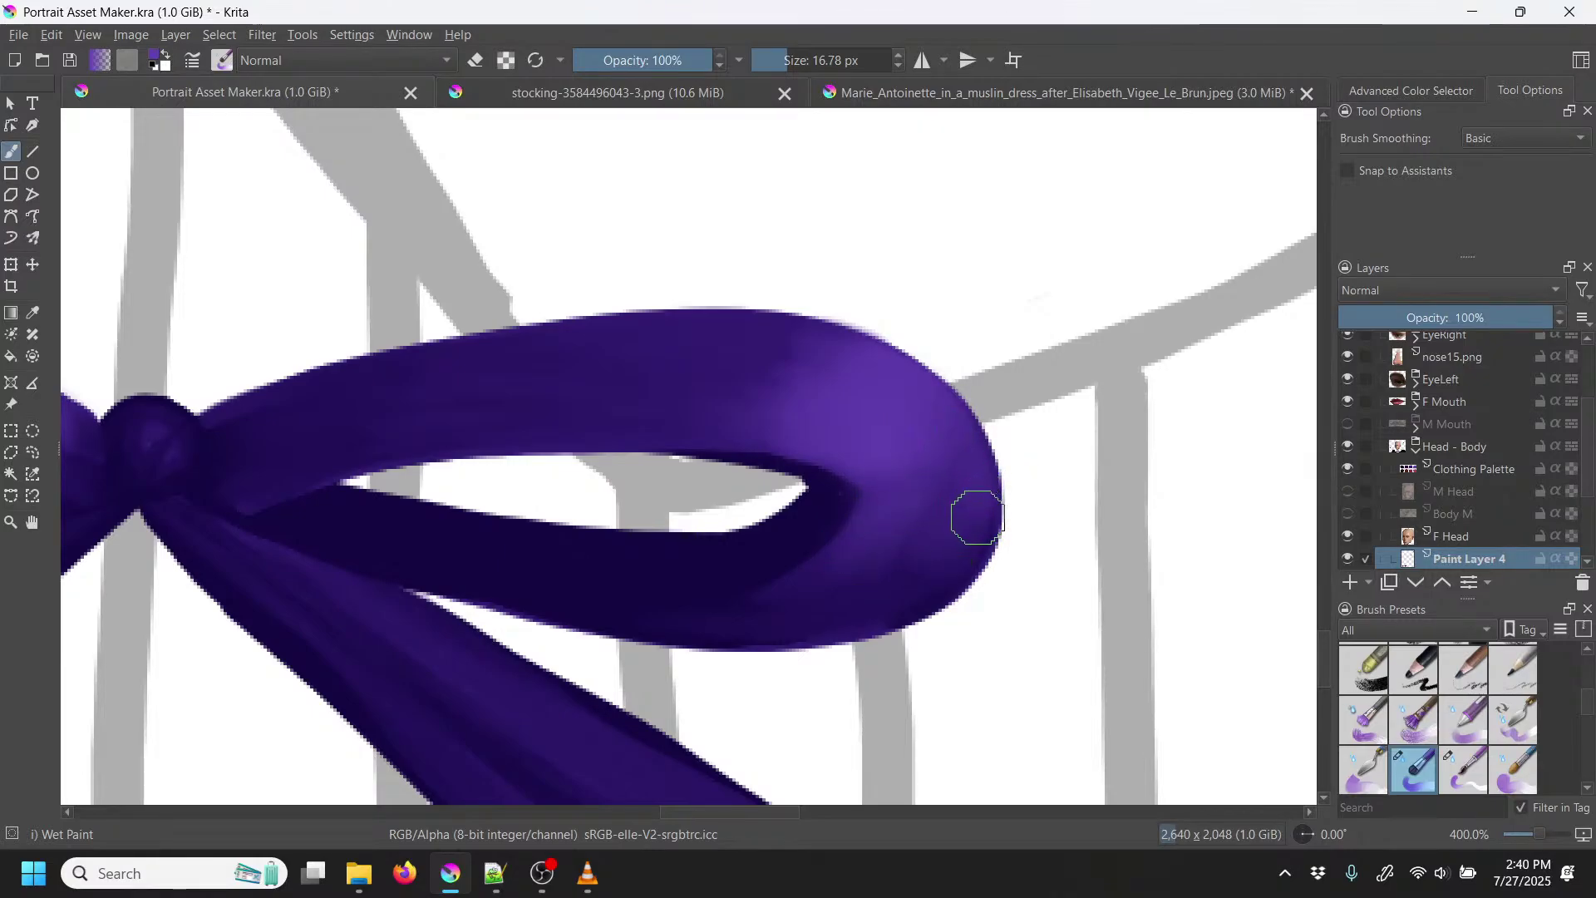
# Step: Paint light purple highlights on the two rounded folds of the bow's knot with a 4.64 px brush
pyautogui.press('+')
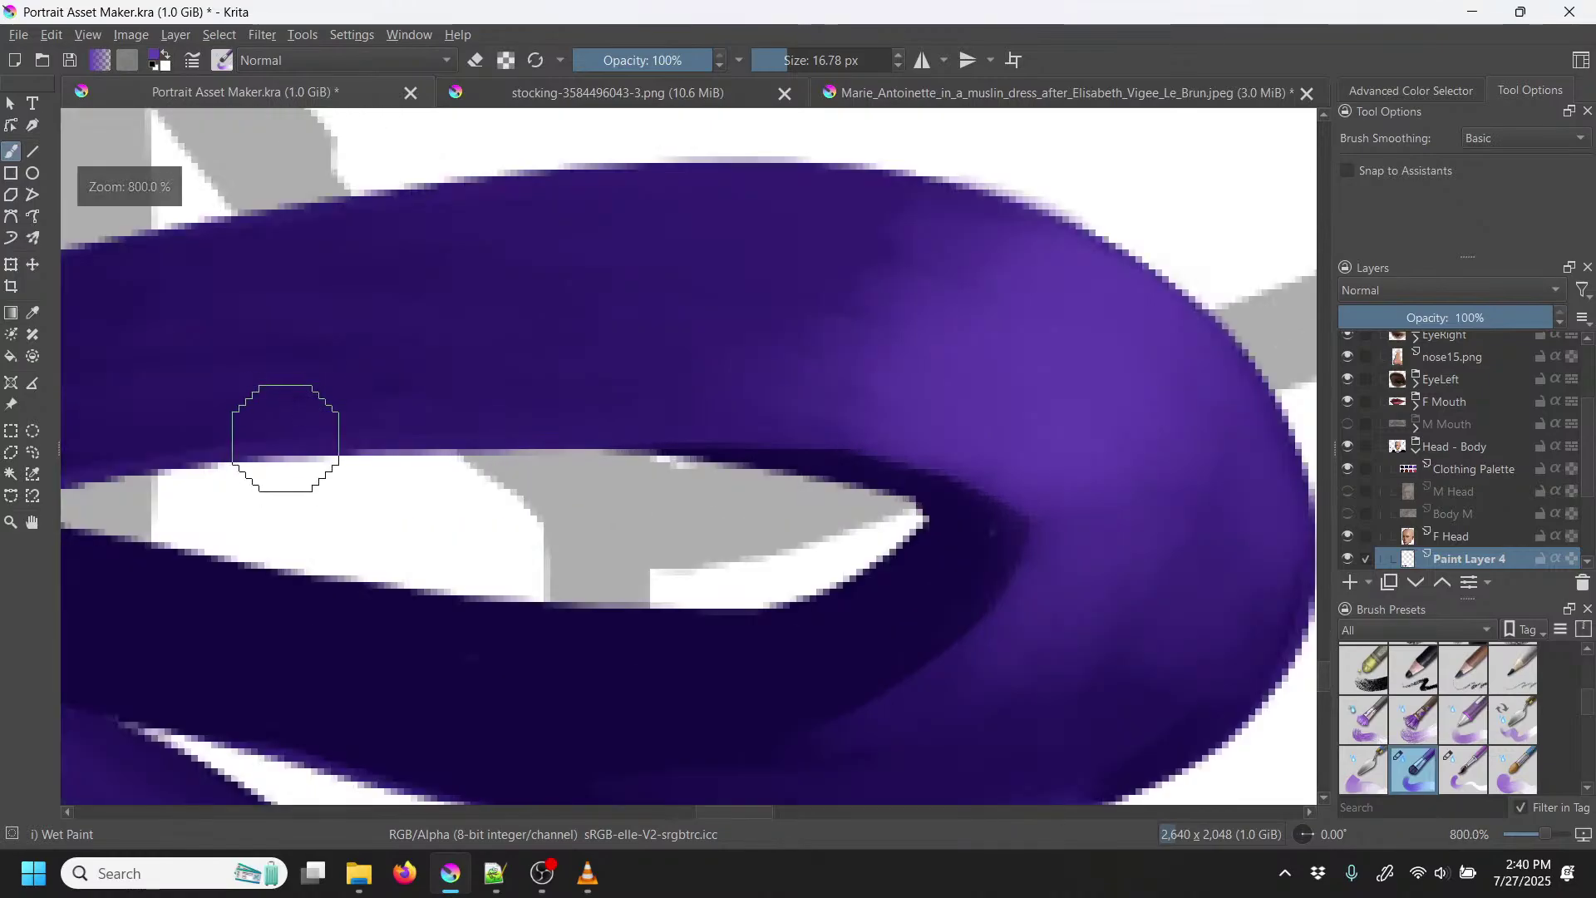
pyautogui.moveTo(307, 341); pyautogui.dragTo(1040, 355)
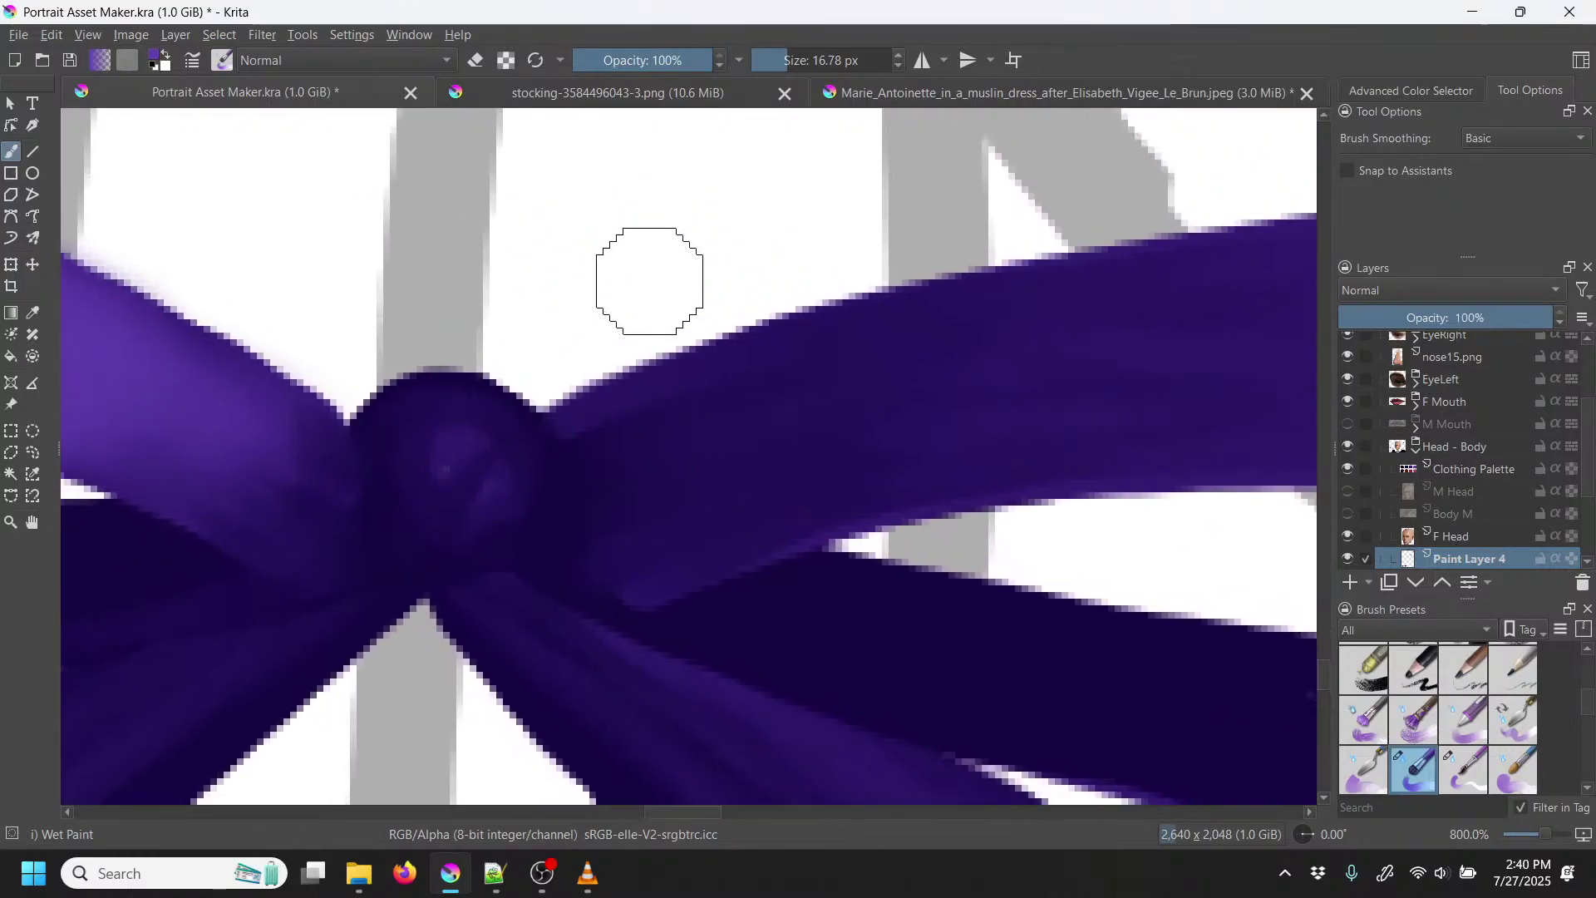
pyautogui.moveTo(788, 53); pyautogui.dragTo(773, 54)
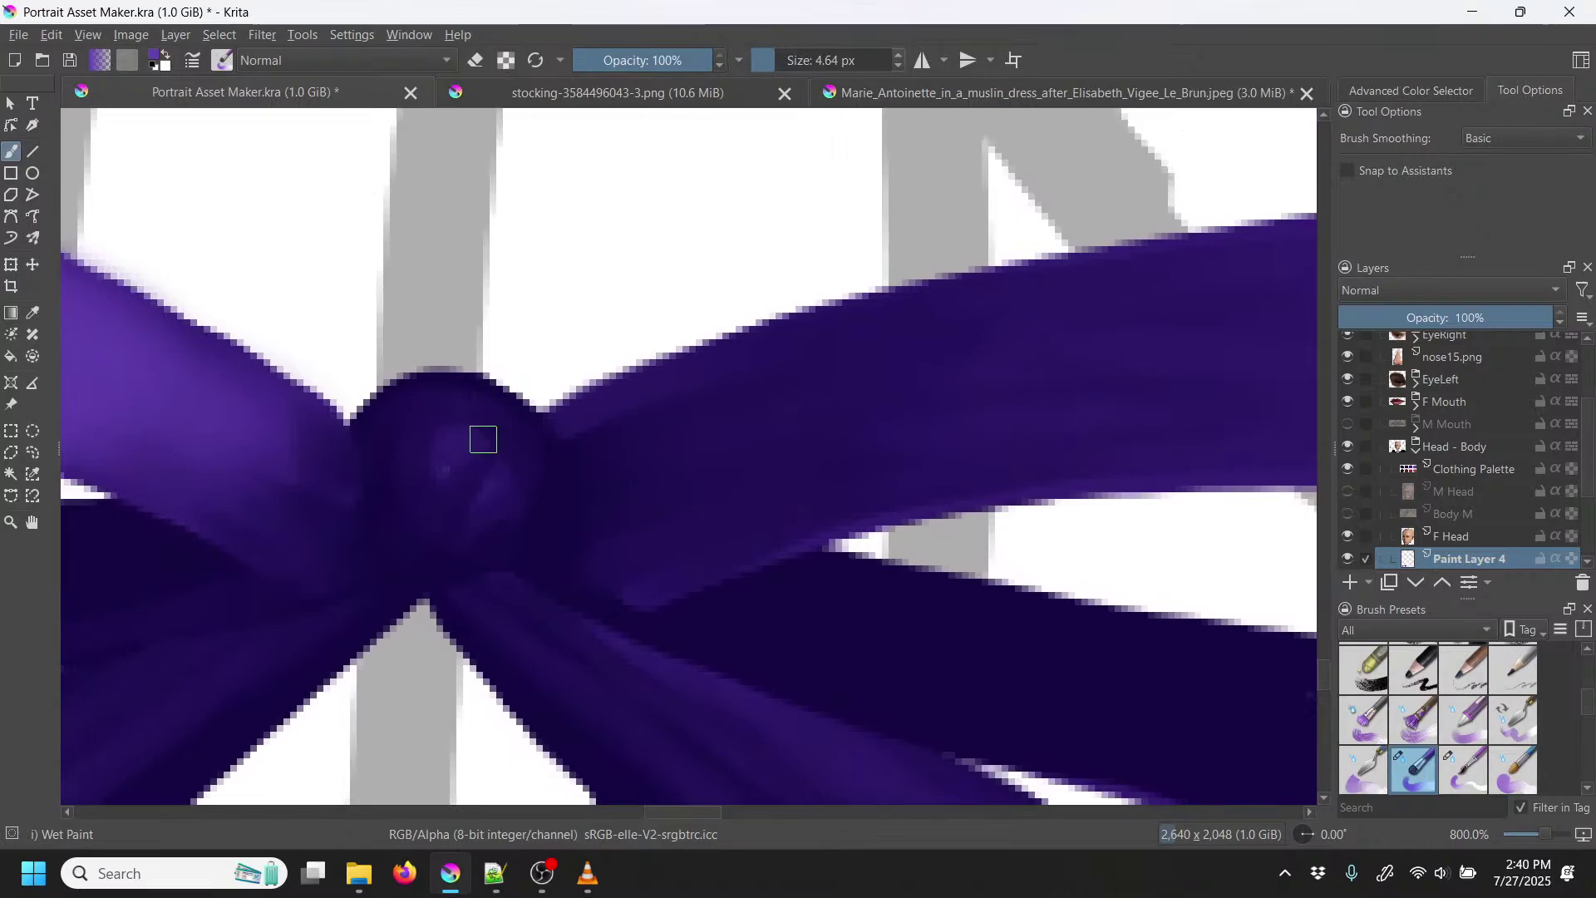
pyautogui.moveTo(473, 421)
pyautogui.mouseDown()
pyautogui.moveTo(449, 452)
pyautogui.moveTo(483, 410)
pyautogui.moveTo(482, 428)
pyautogui.moveTo(429, 455)
pyautogui.mouseUp()
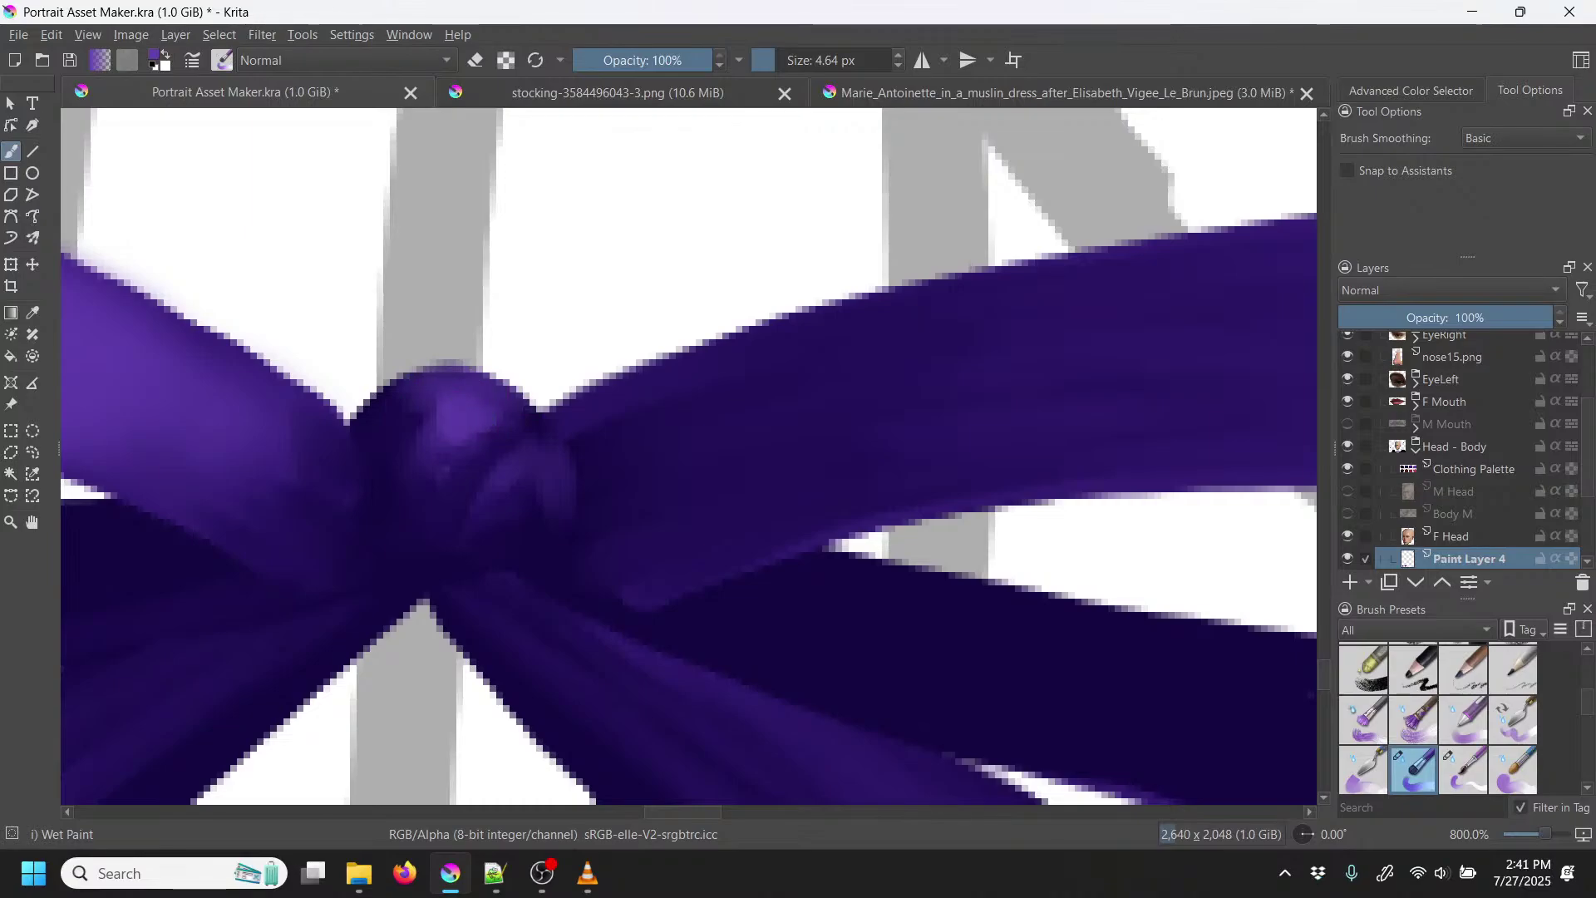
pyautogui.moveTo(555, 496)
pyautogui.mouseDown()
pyautogui.moveTo(534, 476)
pyautogui.moveTo(493, 508)
pyautogui.mouseUp()
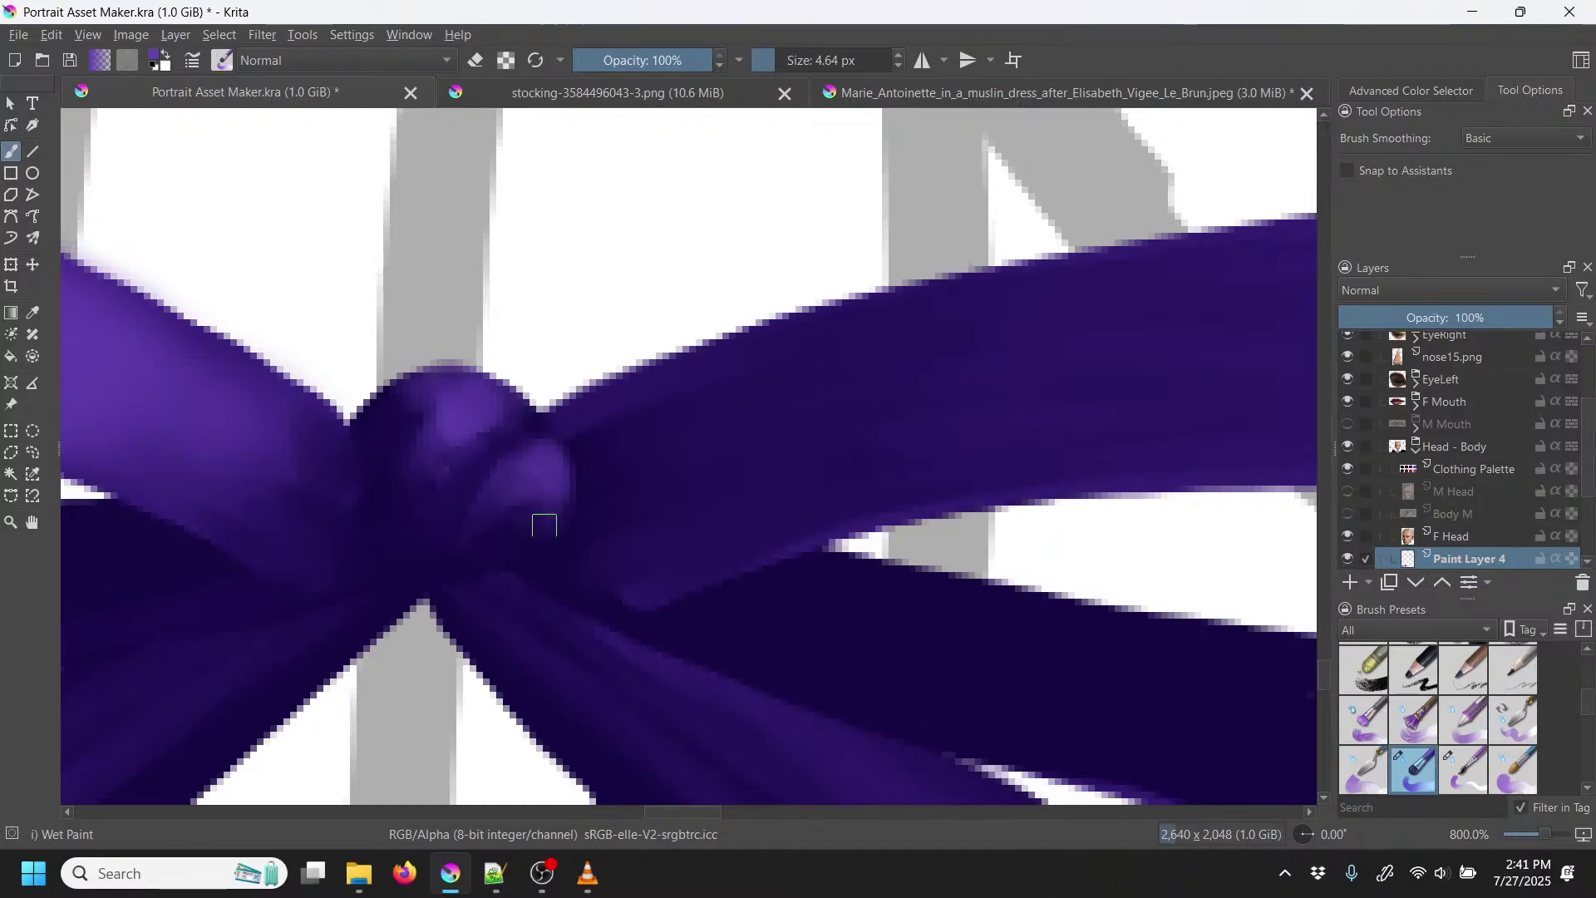
pyautogui.scroll(-8, 657, 468)
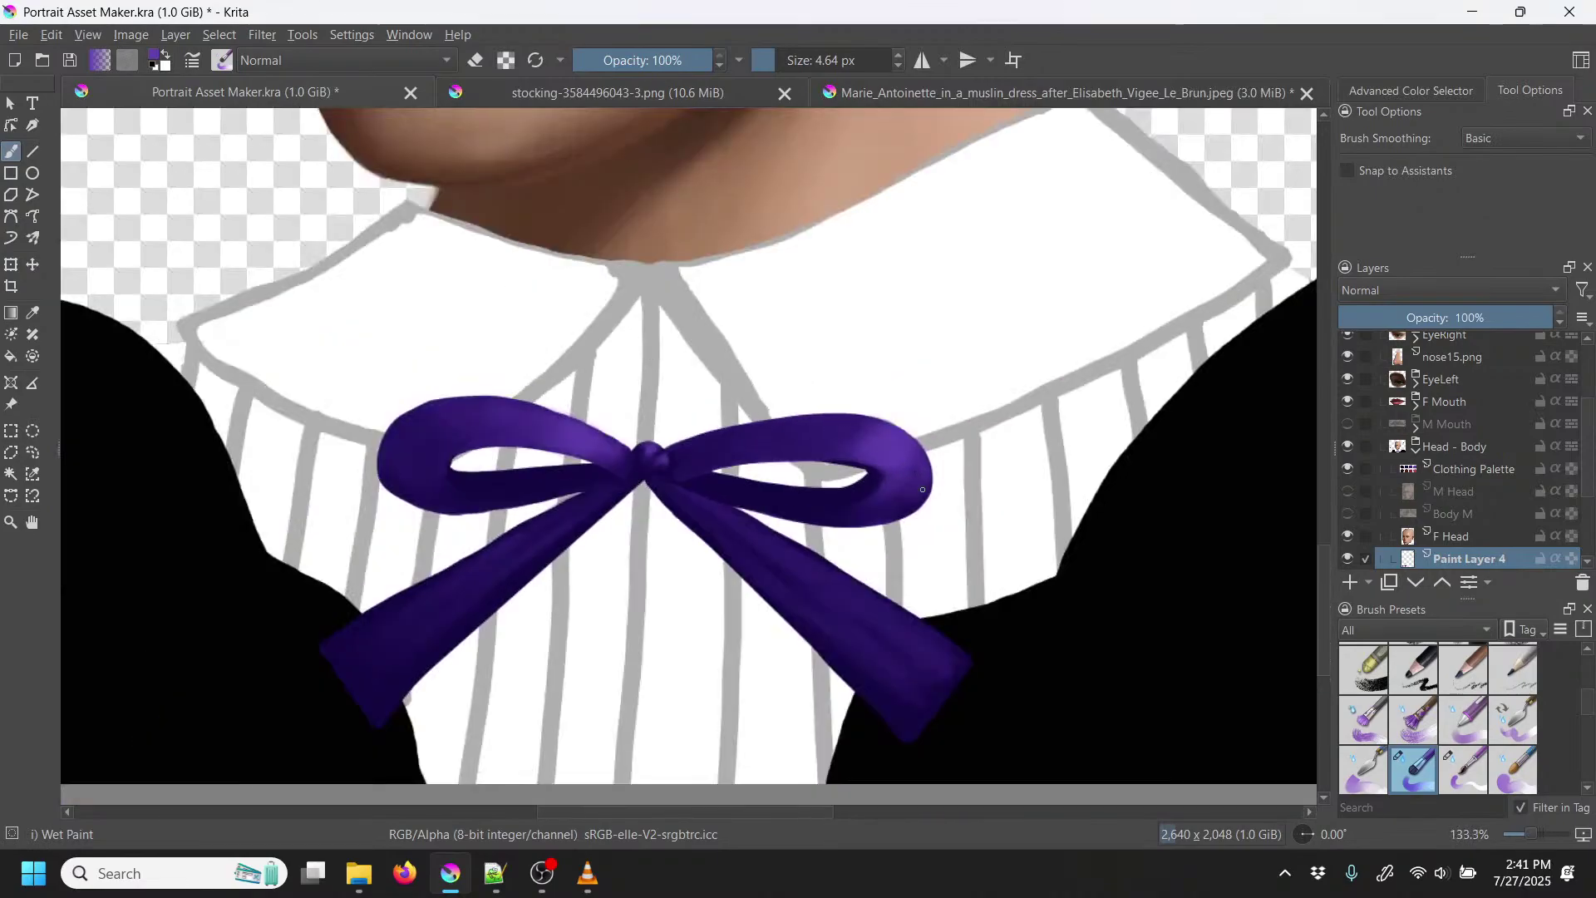
# Step: Paint light purple highlight bands along the right ribbon tail's folds with the brush at 21.91 px and 58% opacity
pyautogui.scroll(6, 719, 487)
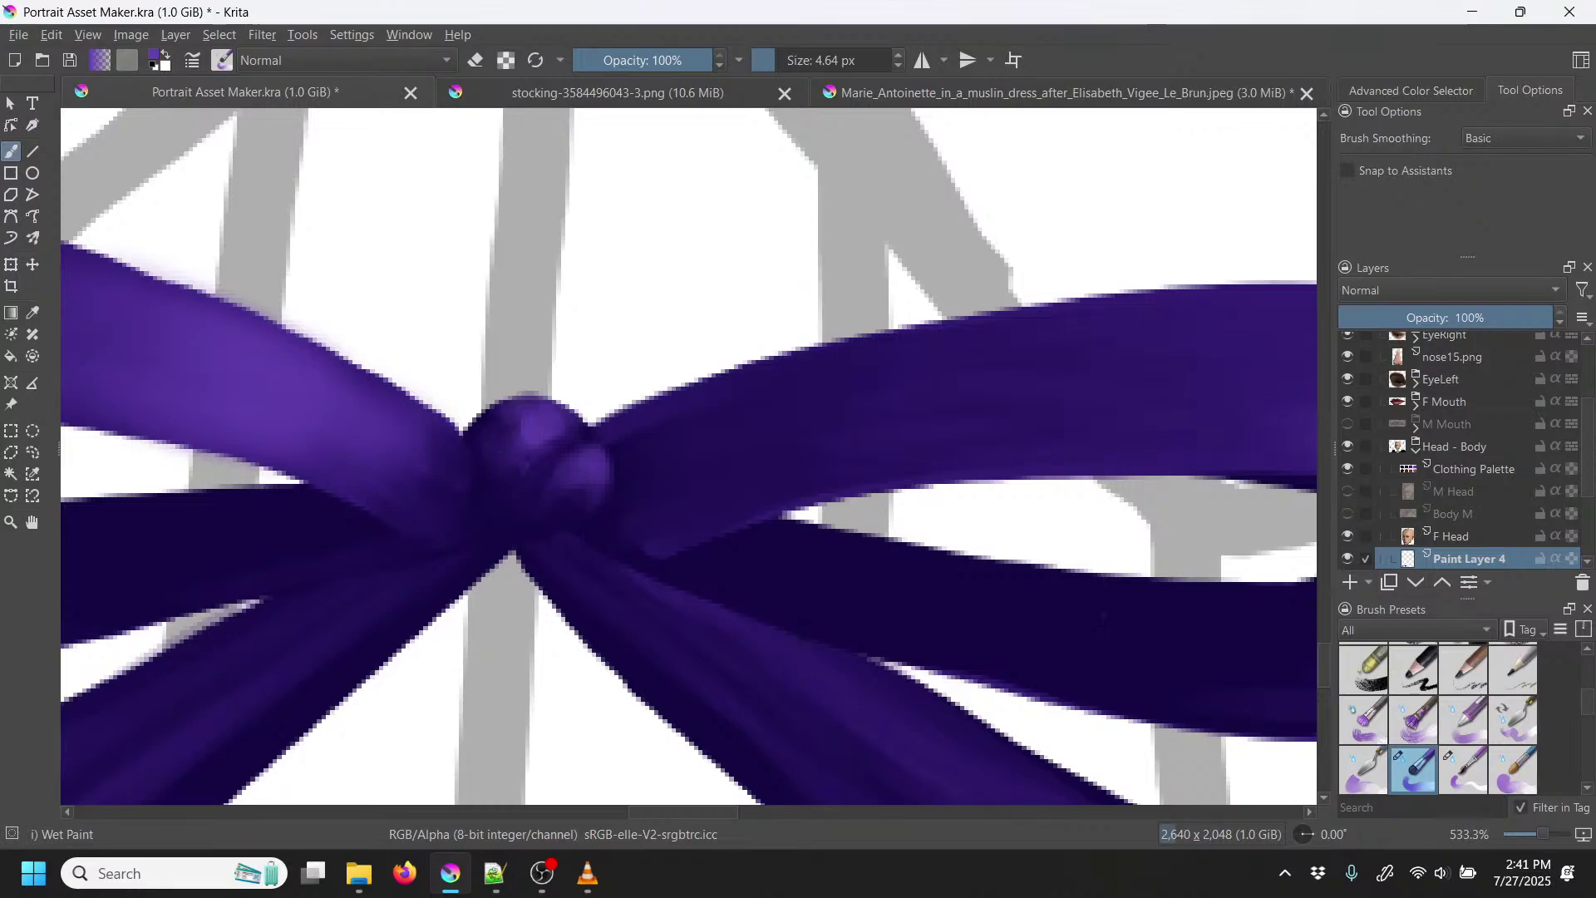
pyautogui.moveTo(847, 623); pyautogui.dragTo(419, 383)
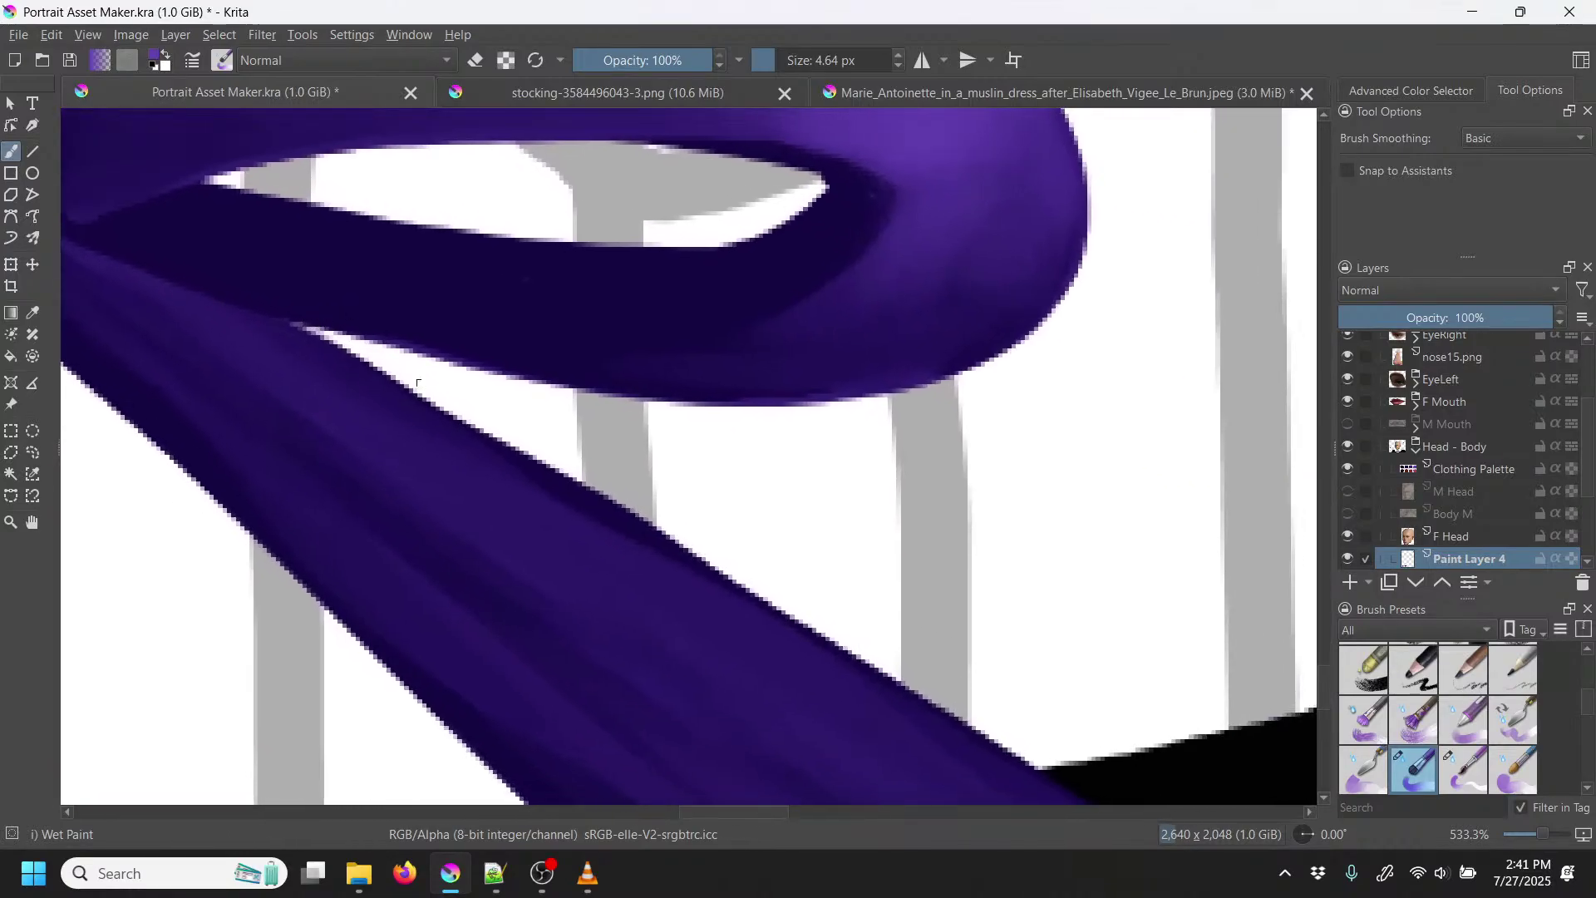
pyautogui.click(791, 56)
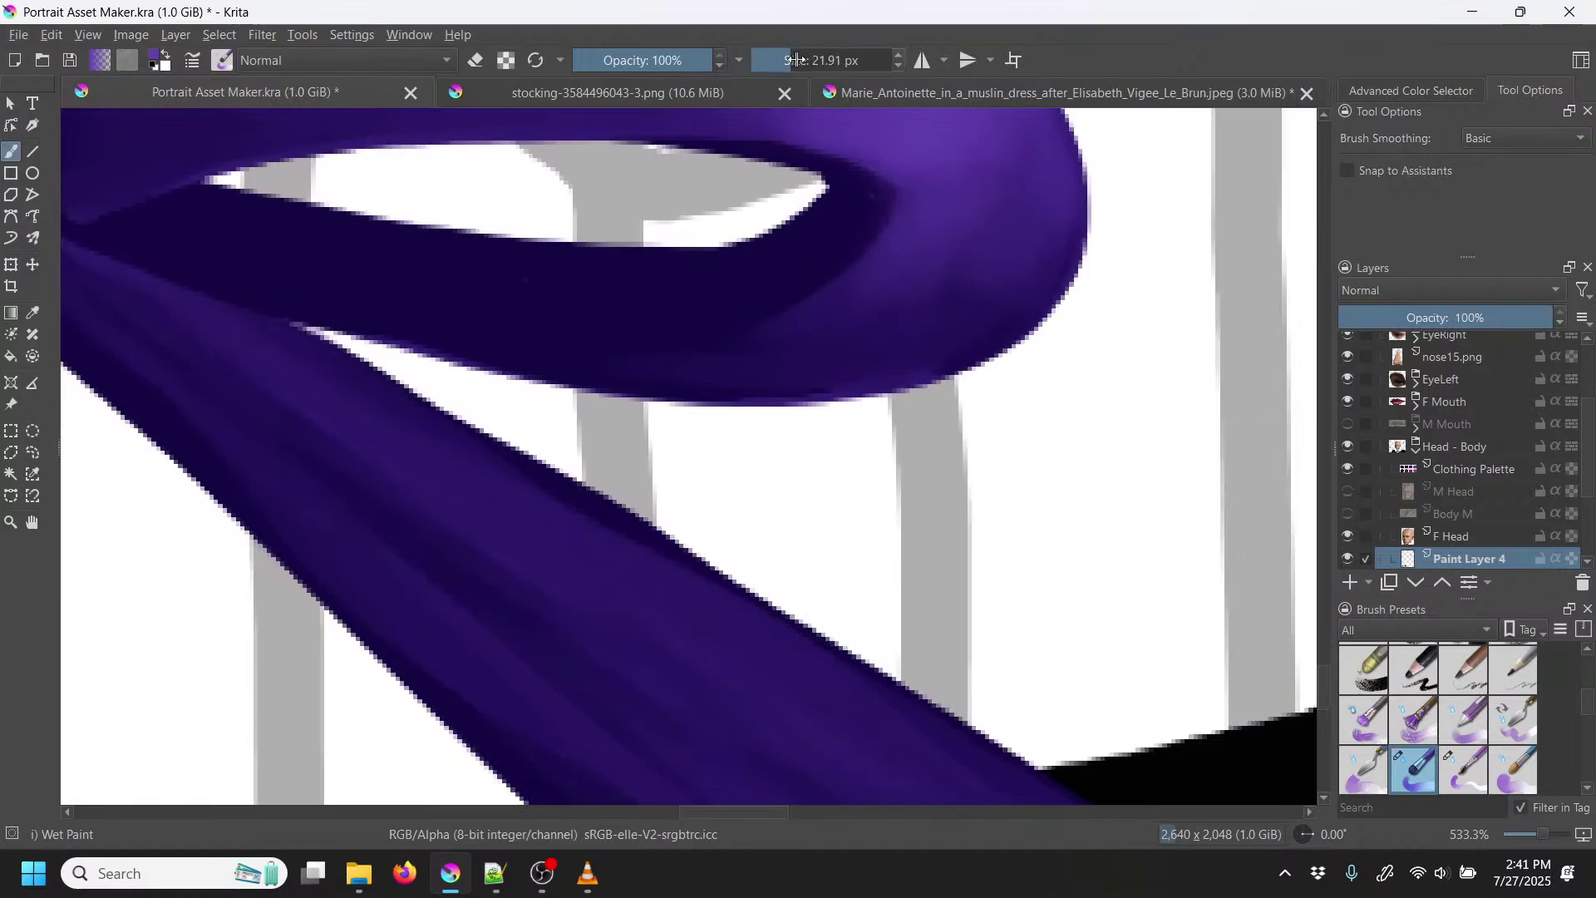
pyautogui.click(654, 59)
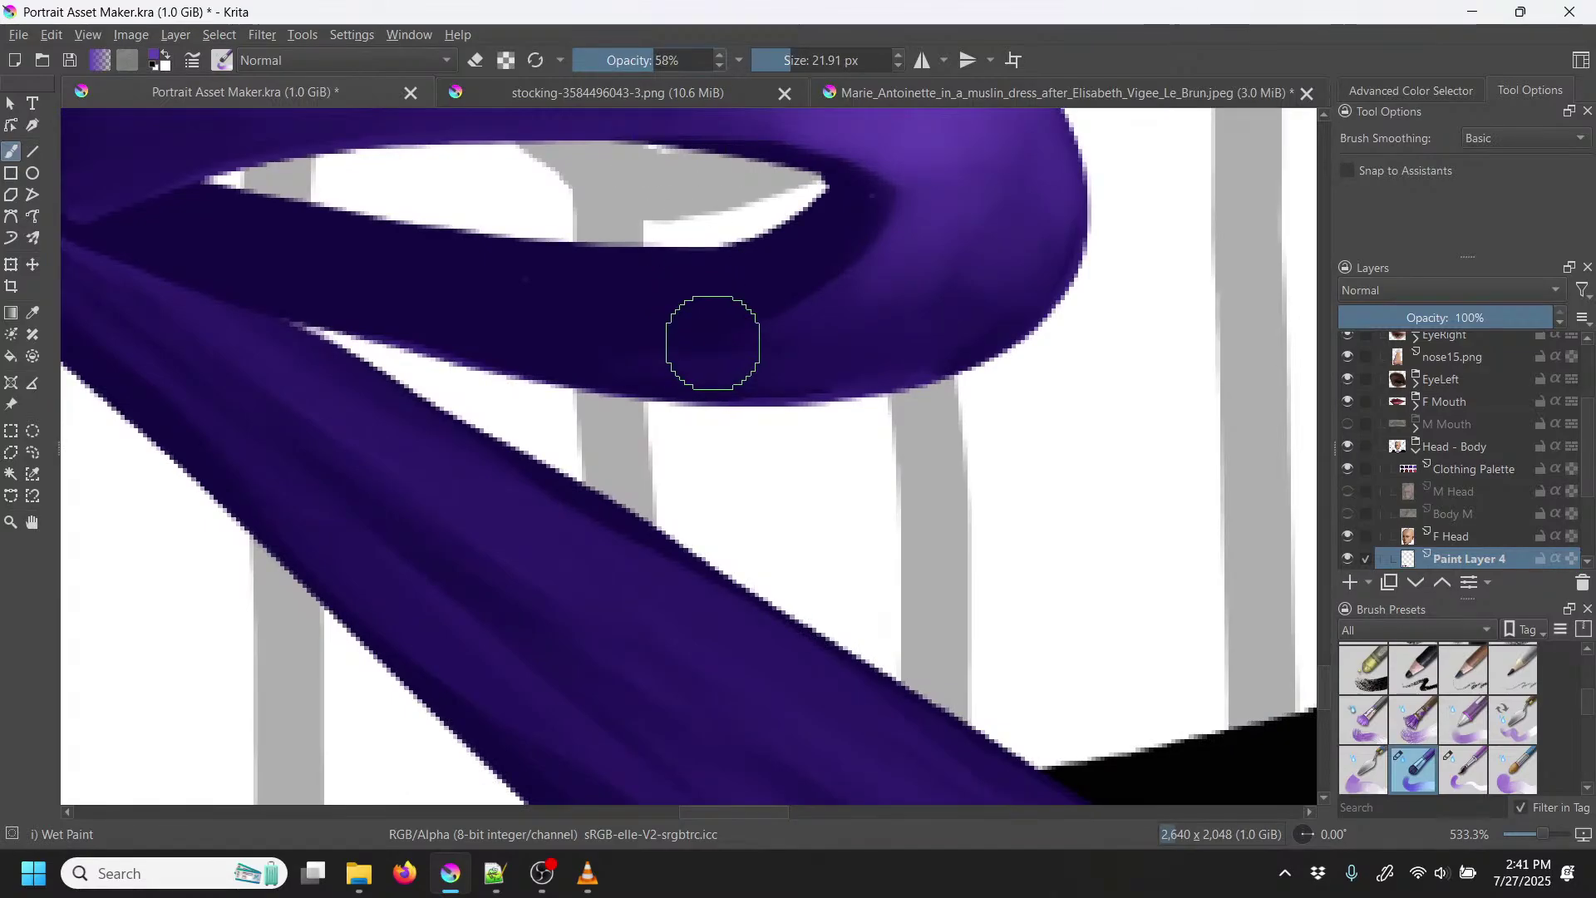
pyautogui.press('-')
pyautogui.moveTo(813, 520); pyautogui.dragTo(677, 491)
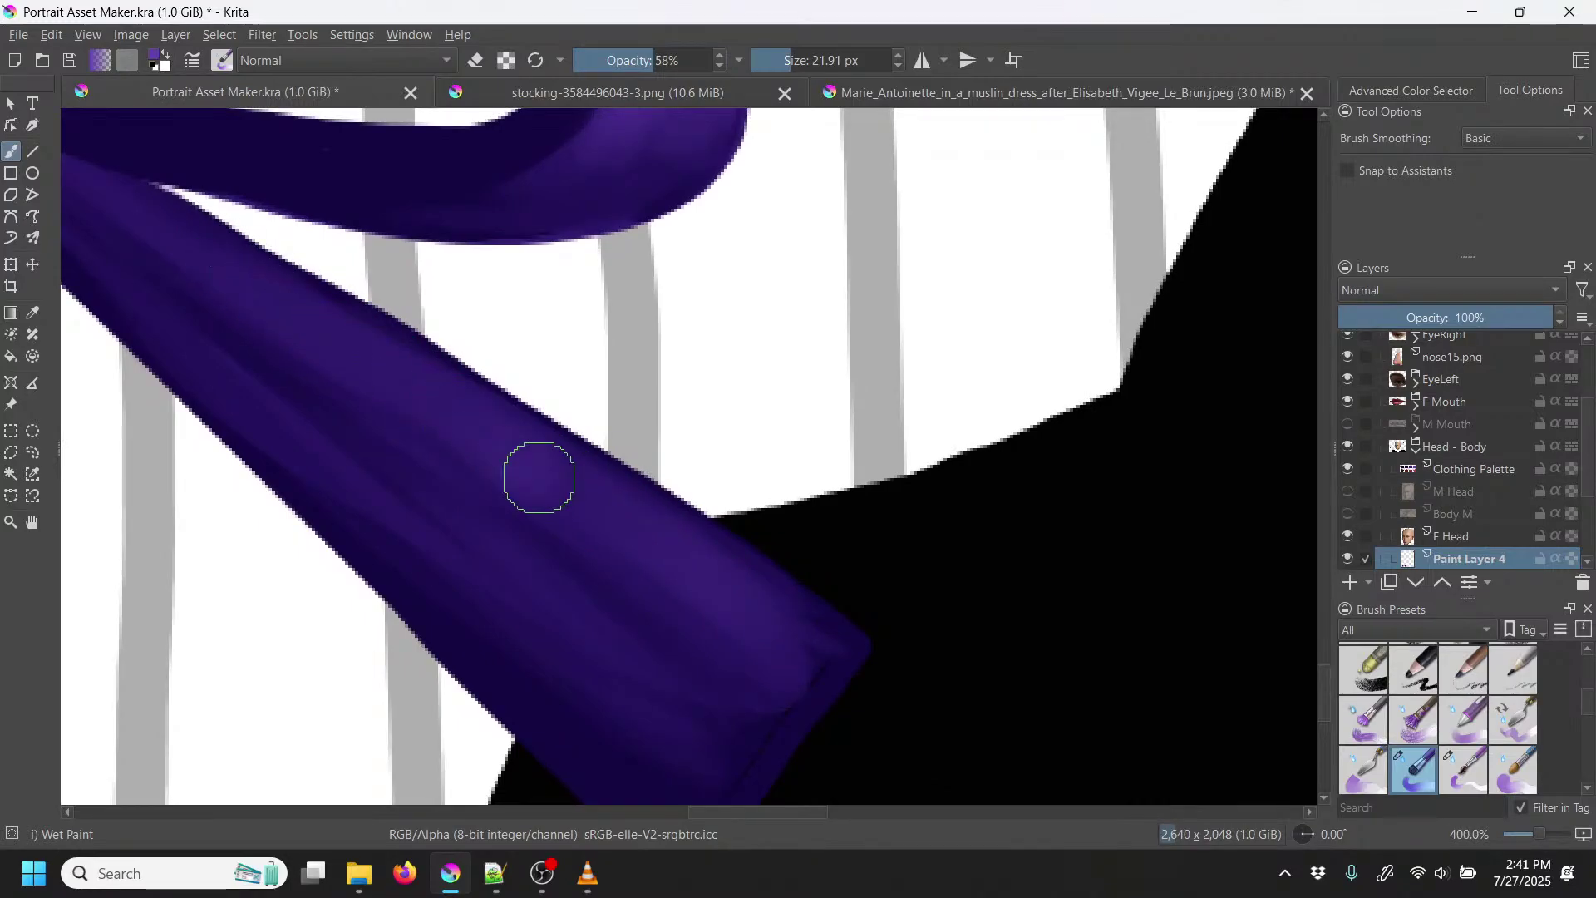
pyautogui.moveTo(538, 474); pyautogui.dragTo(773, 646)
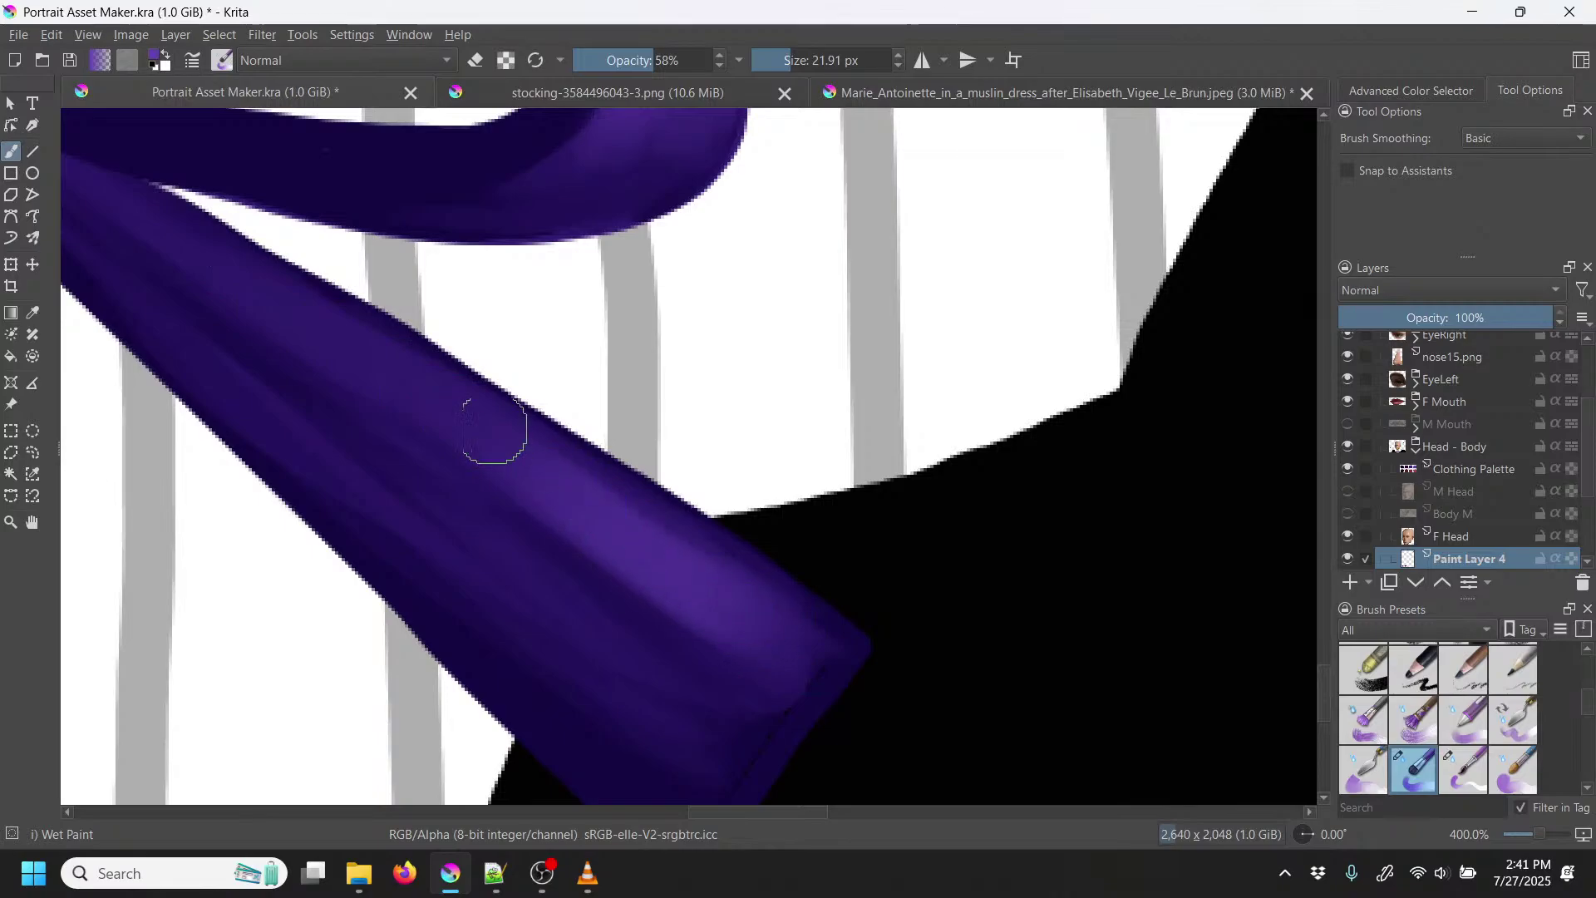
pyautogui.moveTo(623, 671); pyautogui.dragTo(416, 509)
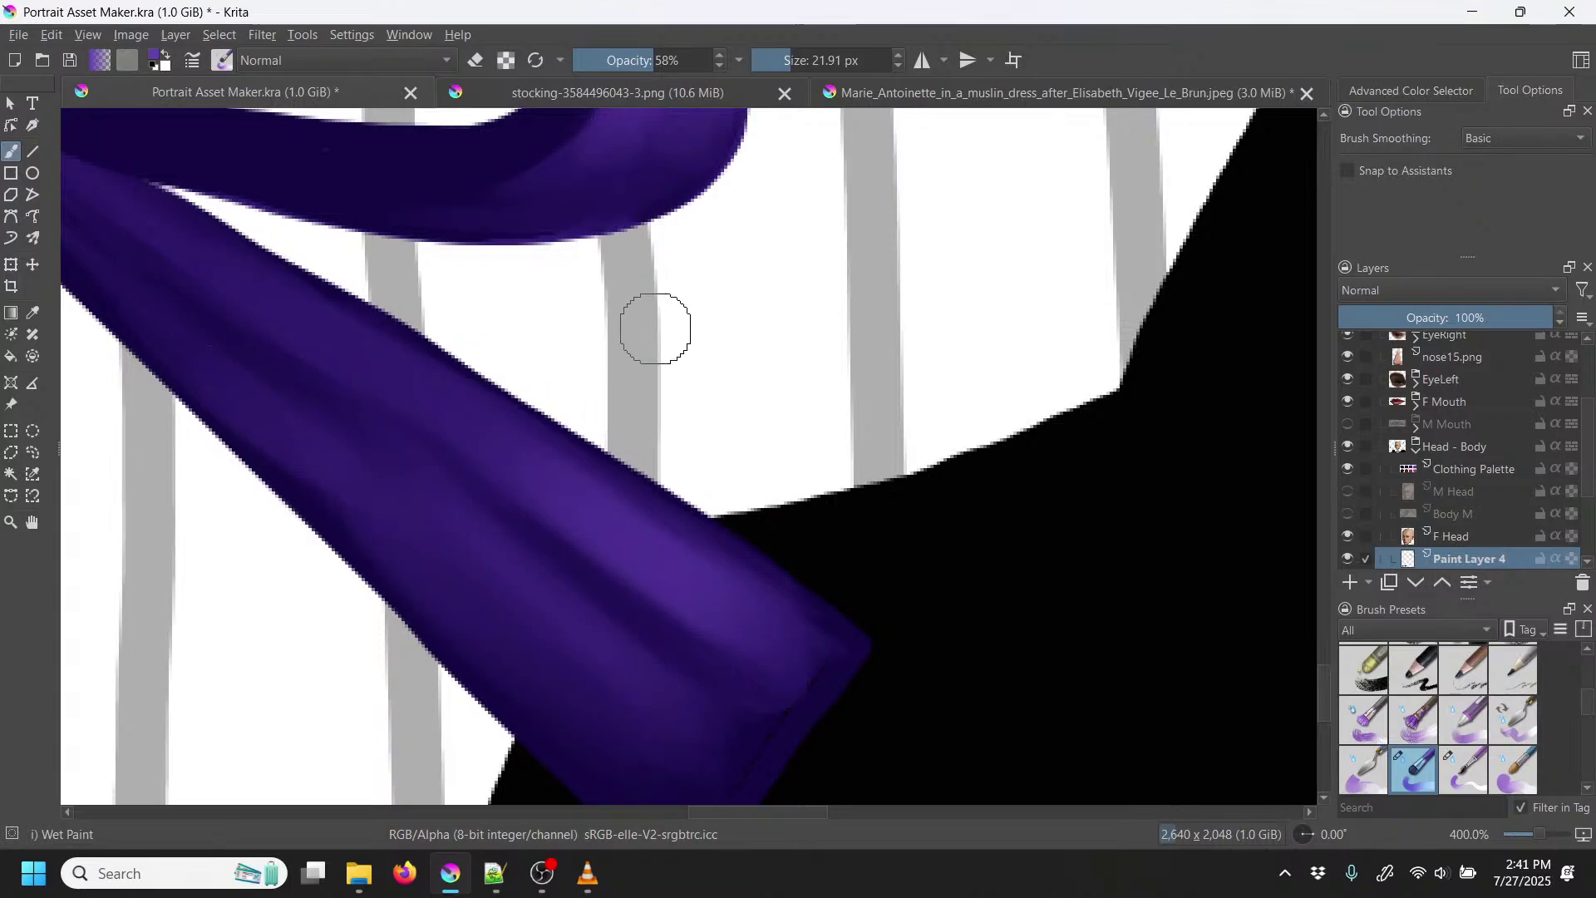
# Step: Reduce the brush to 6.92 px, refine the right tail's highlights and add matching light purple streaks along the left tail
pyautogui.click(780, 66)
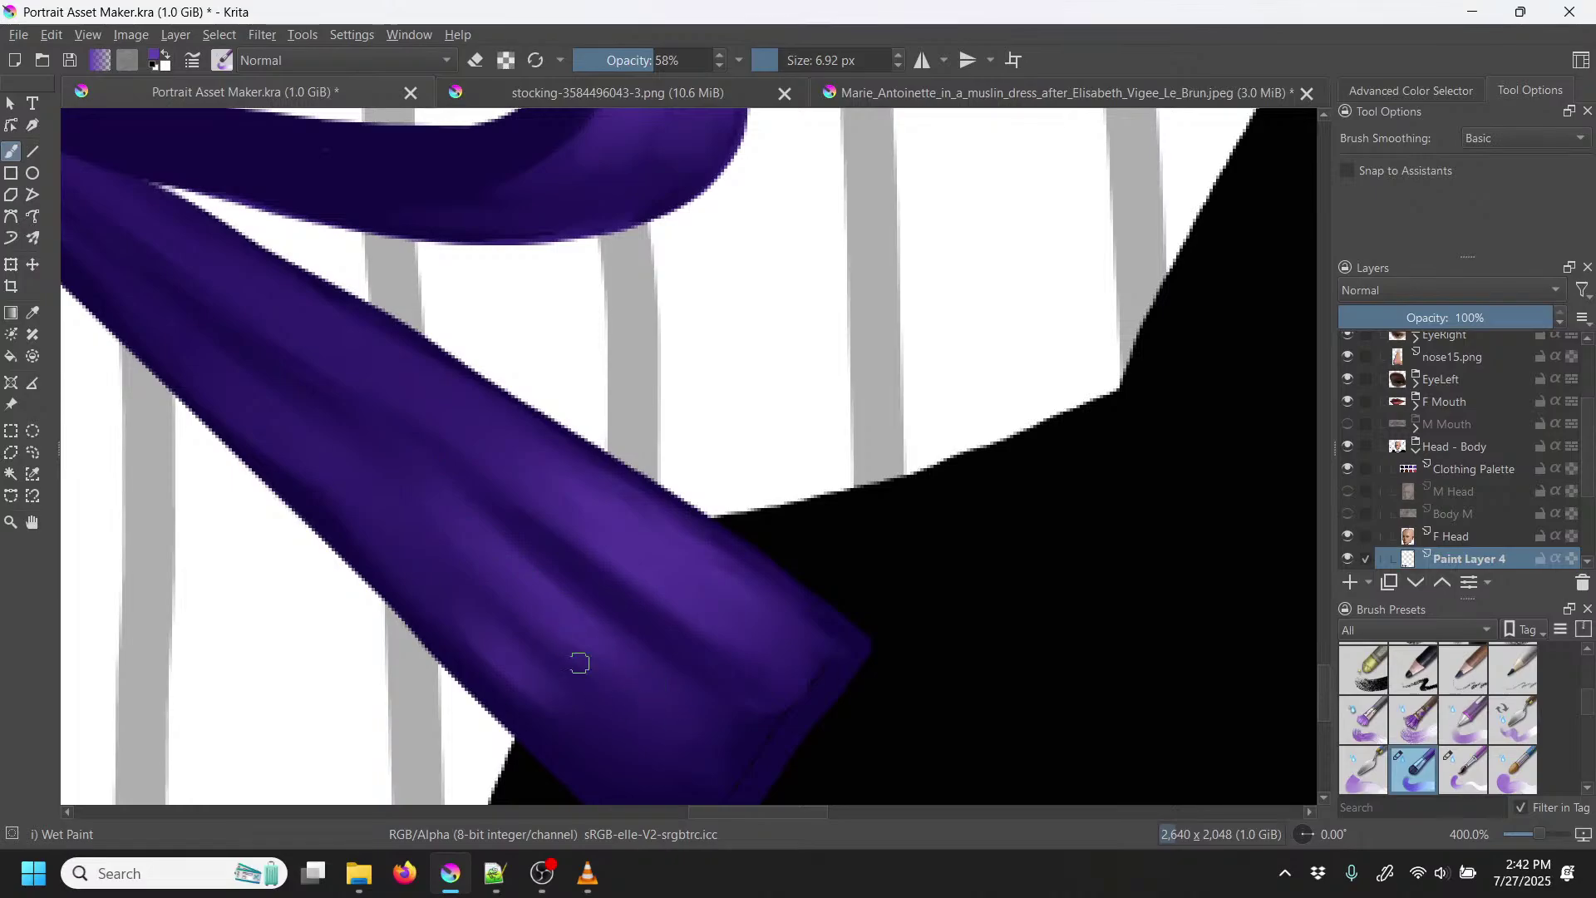
pyautogui.scroll(-5, 811, 683)
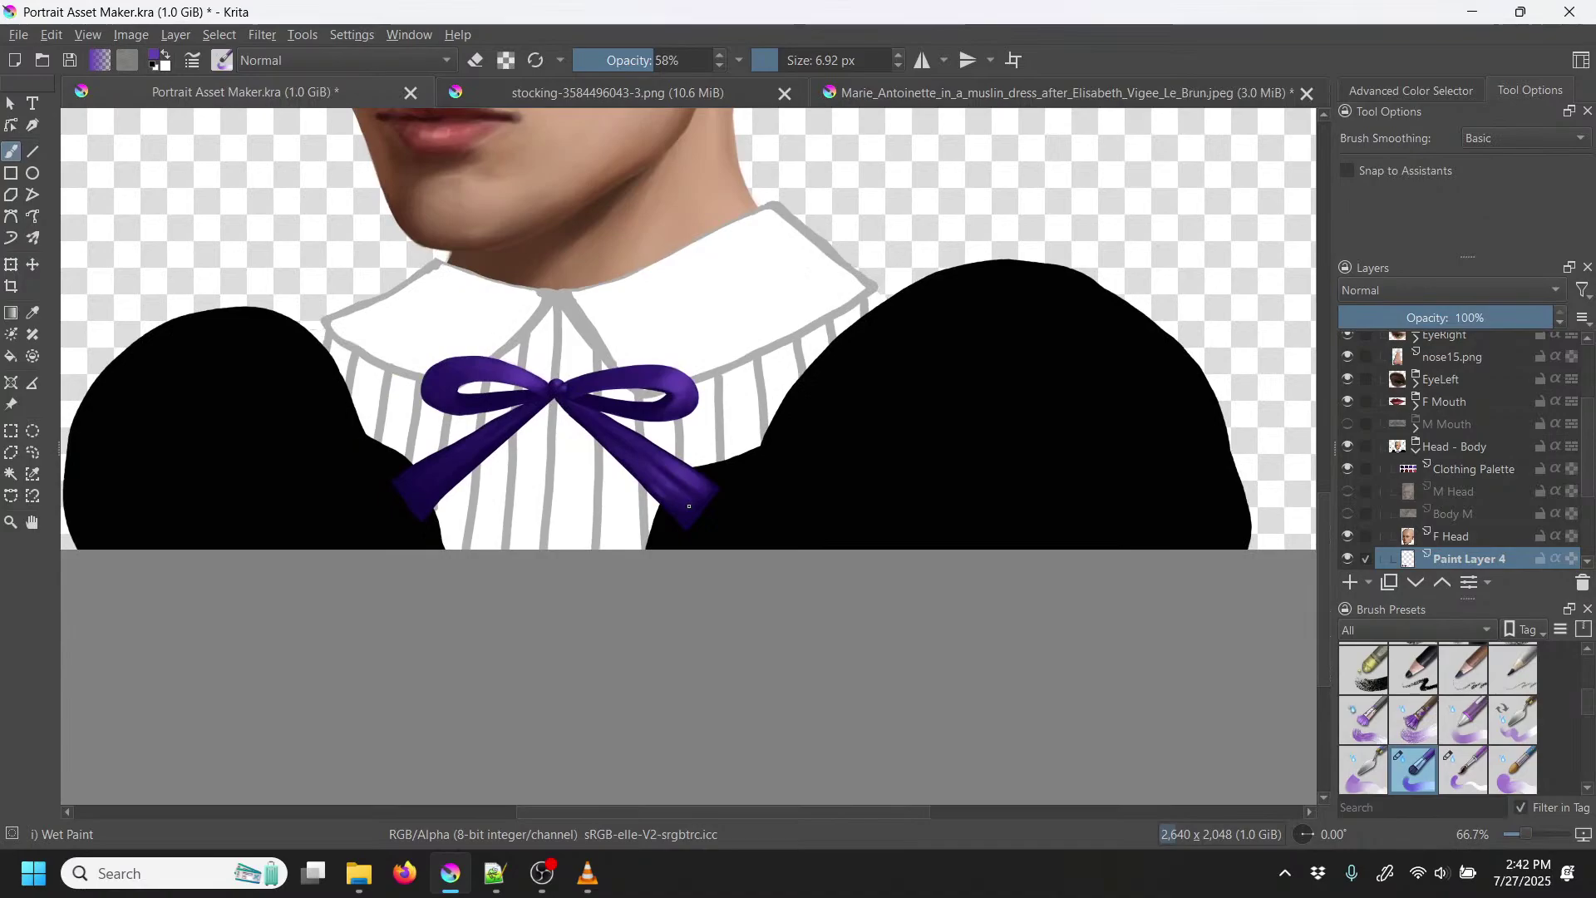
pyautogui.scroll(6, 507, 422)
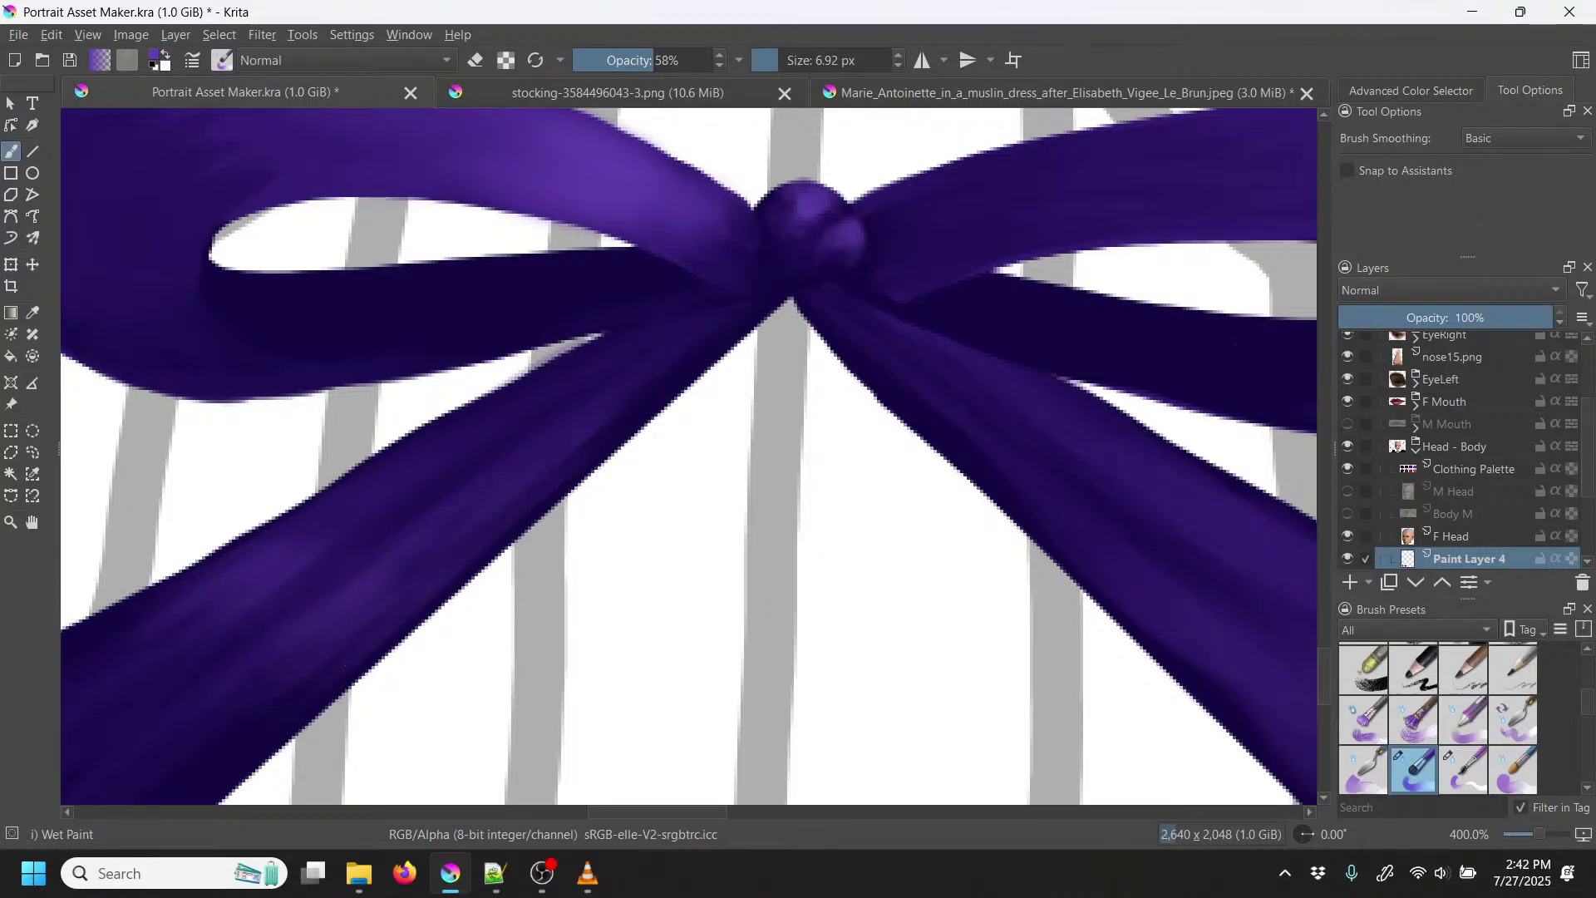
pyautogui.scroll(-7, 687, 444)
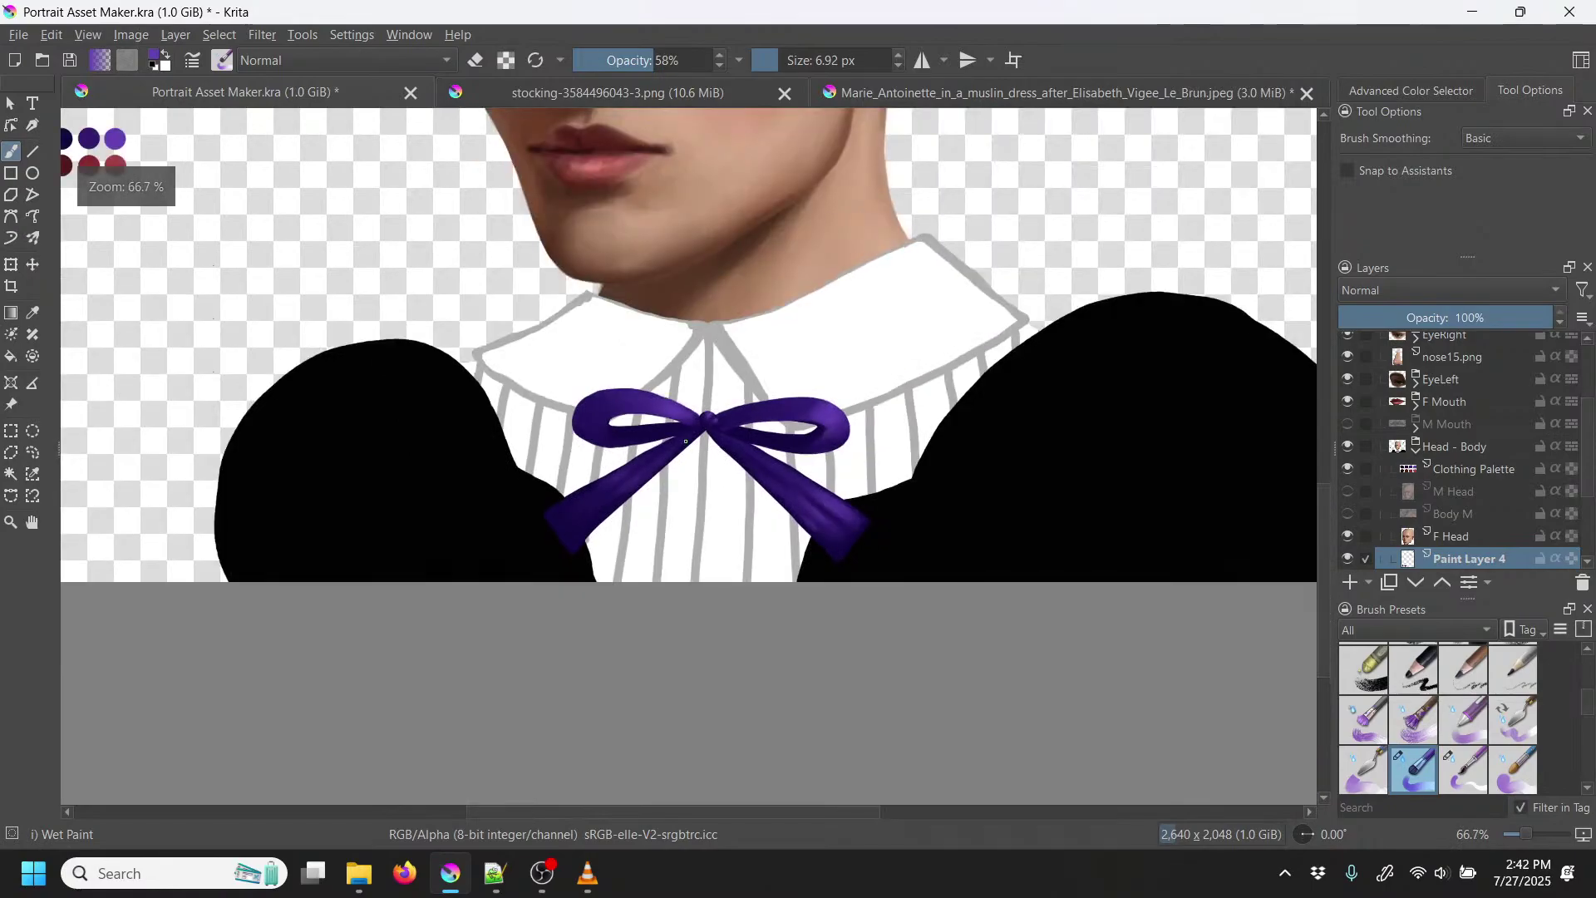
pyautogui.scroll(-1, 687, 445)
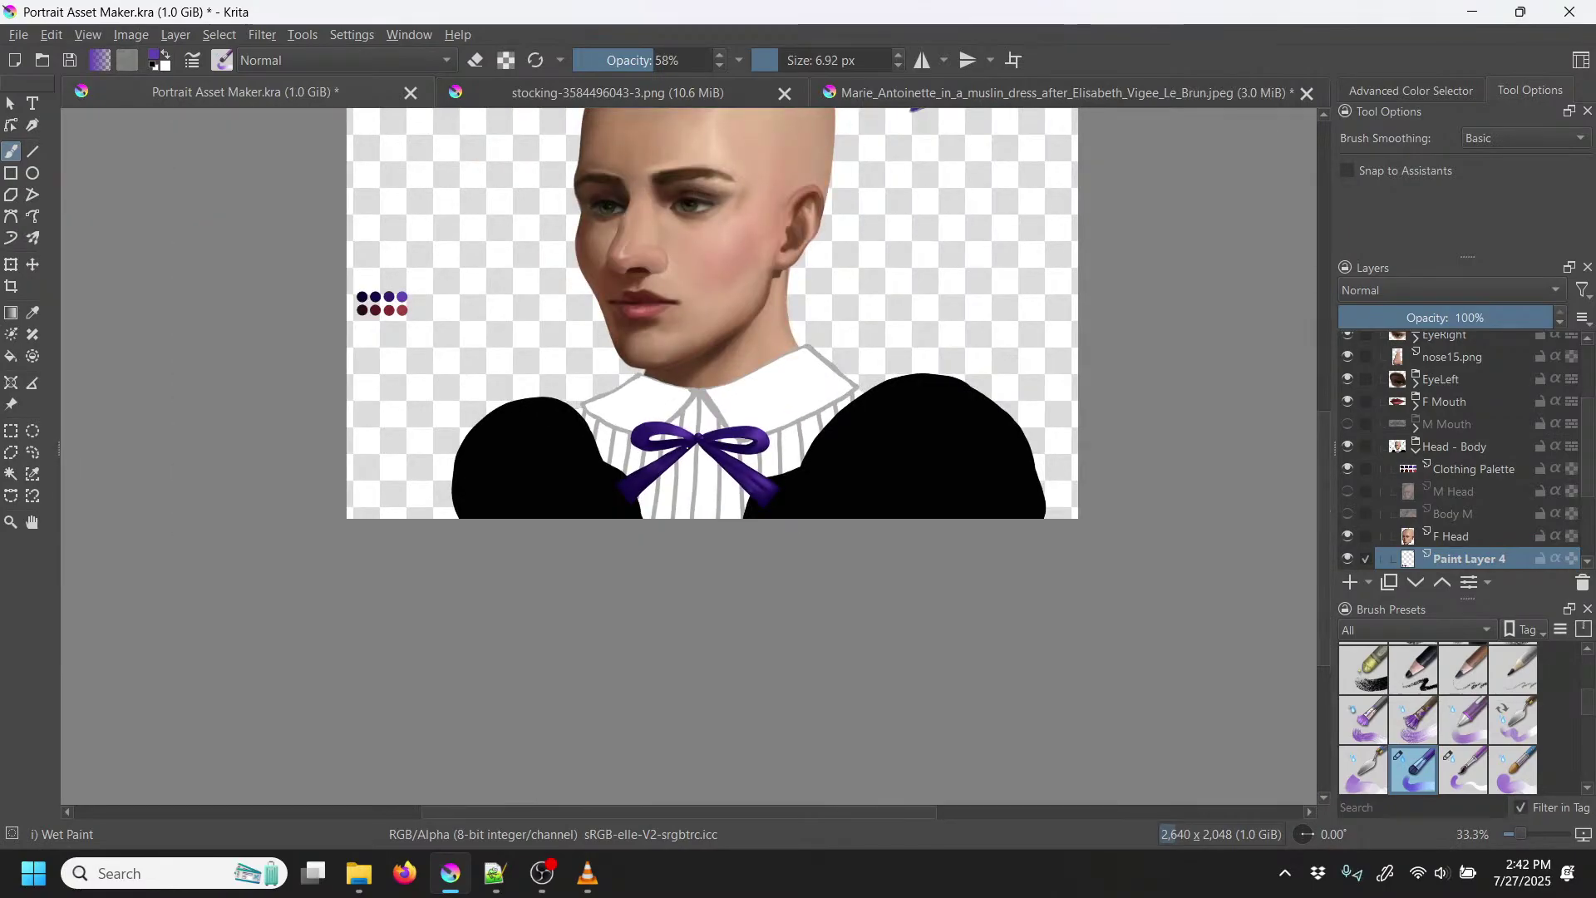
# Step: Merge Paint Layer 4 with the purple bow's layer below and toggle the merged layer's visibility to check it
pyautogui.moveTo(1586, 484); pyautogui.dragTo(1592, 512)
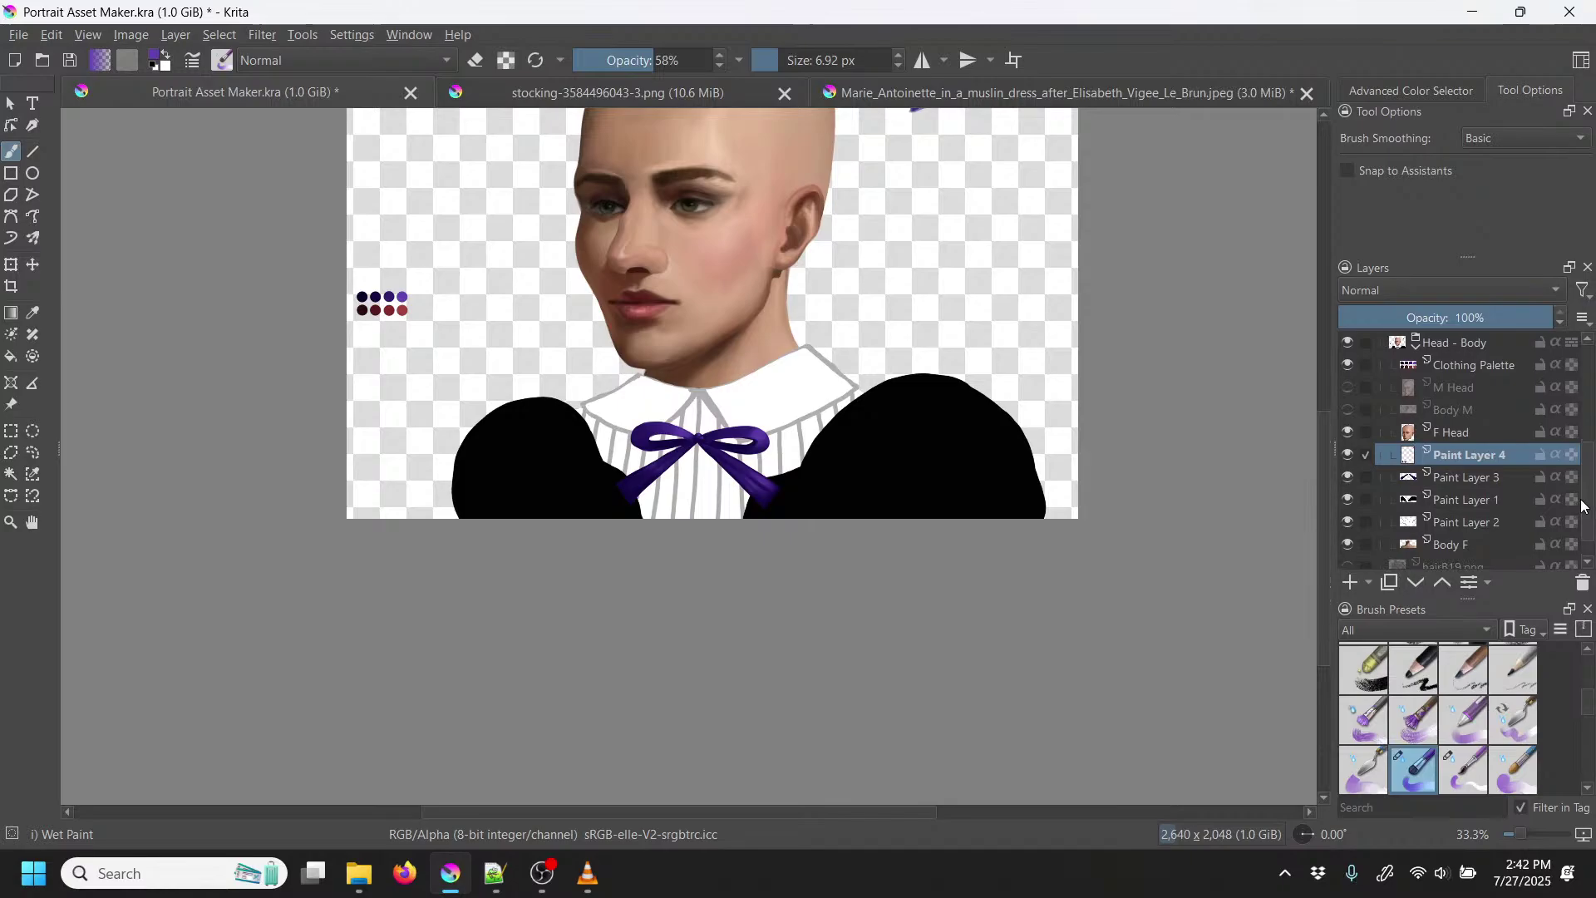
pyautogui.rightClick(1511, 454)
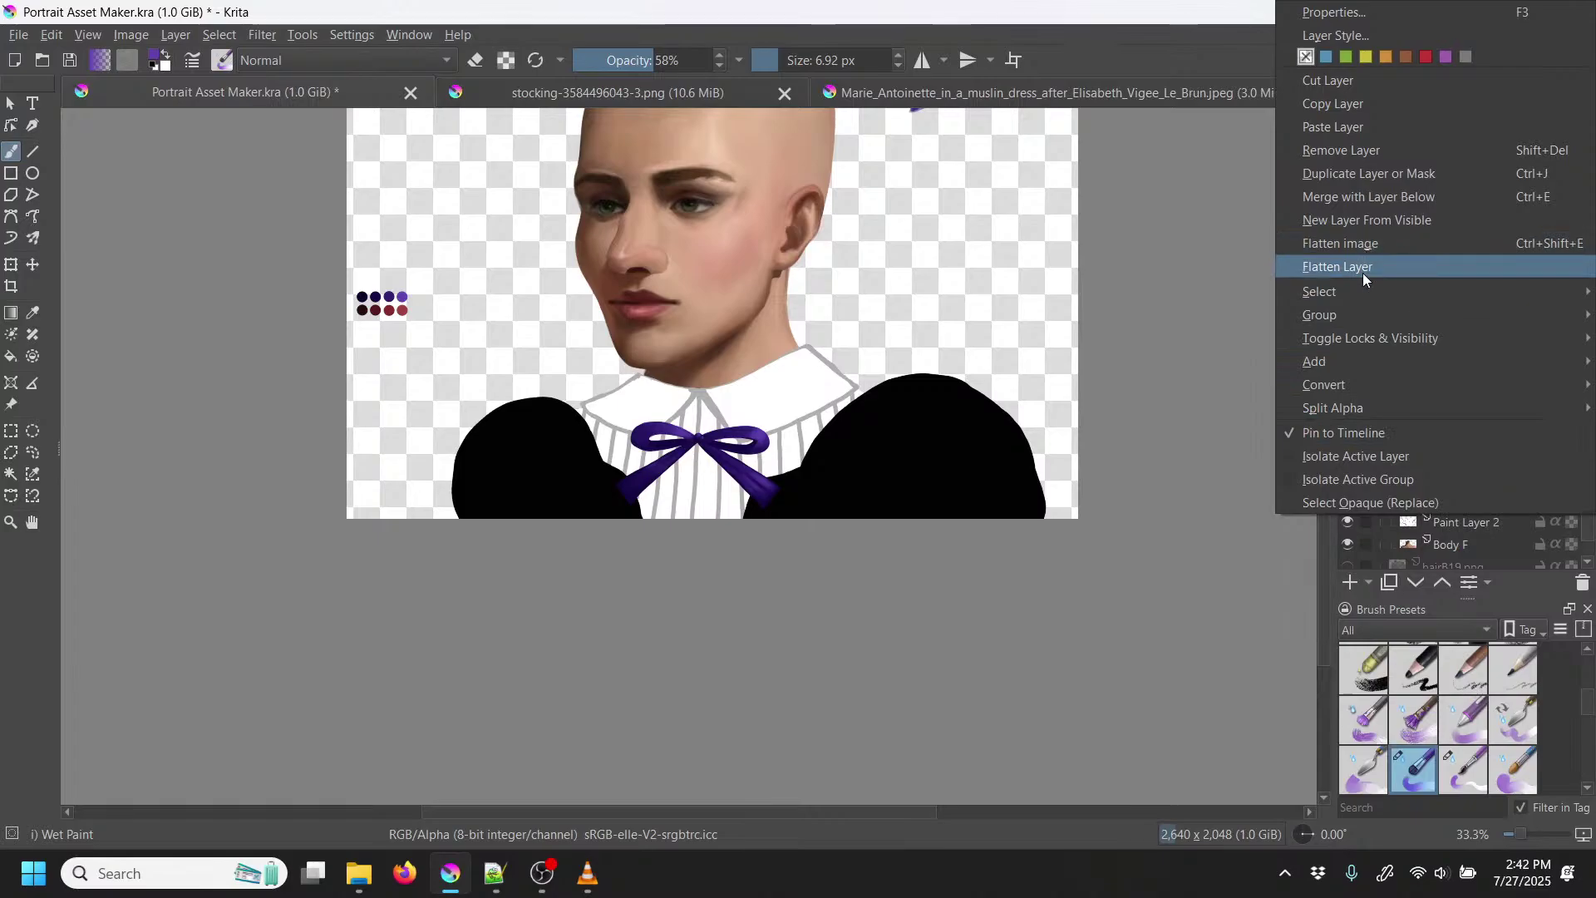
pyautogui.click(1375, 197)
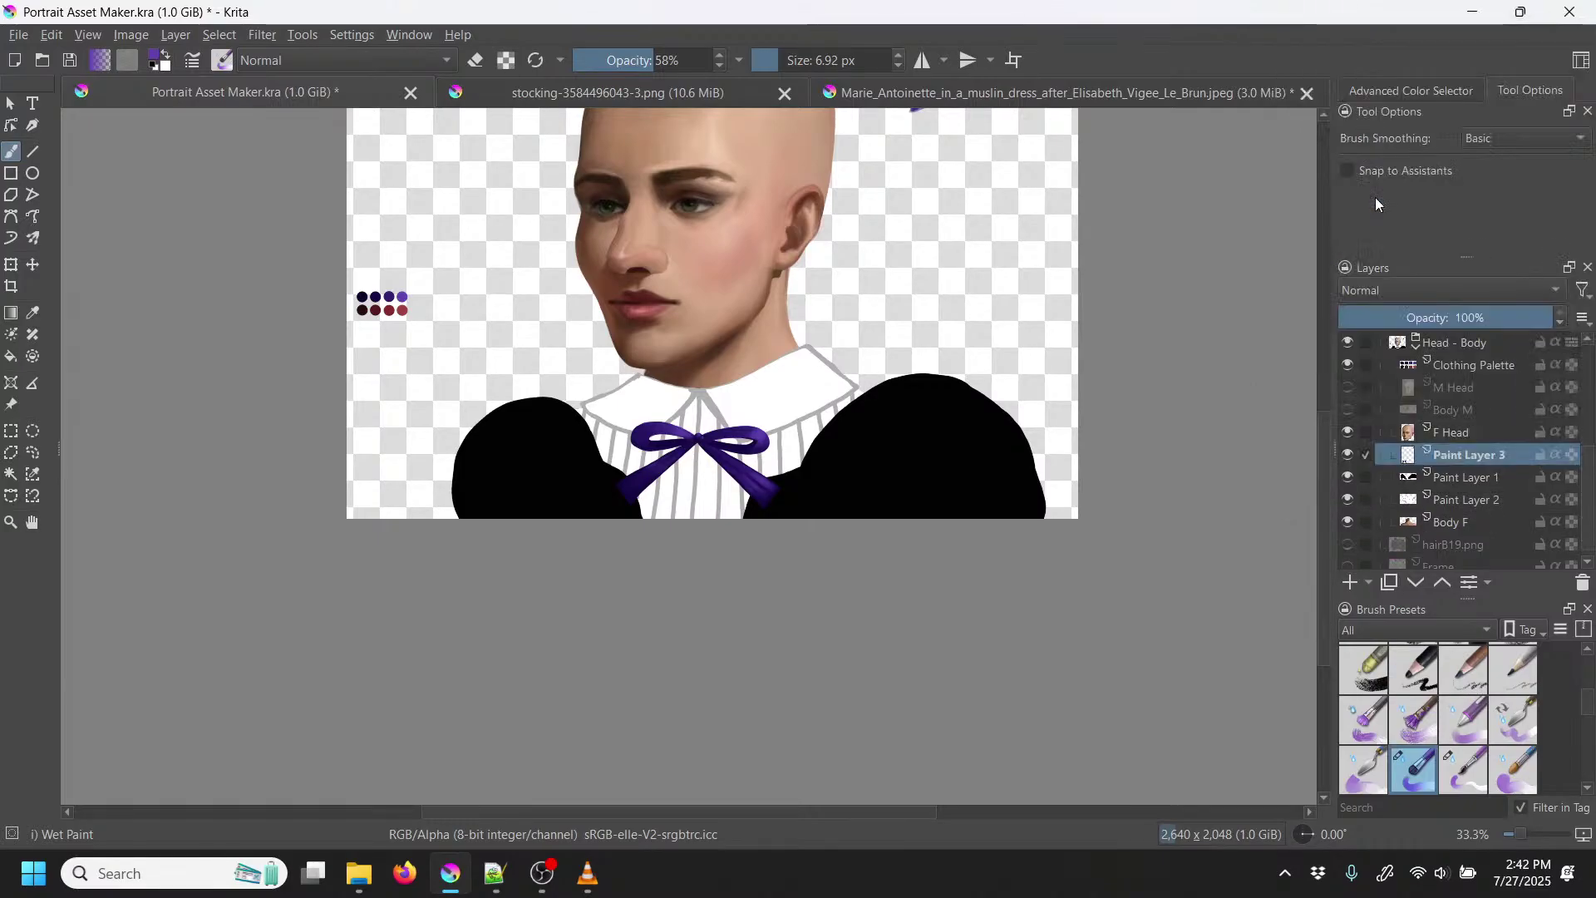
pyautogui.click(1348, 458)
pyautogui.click(1348, 457)
pyautogui.click(1348, 458)
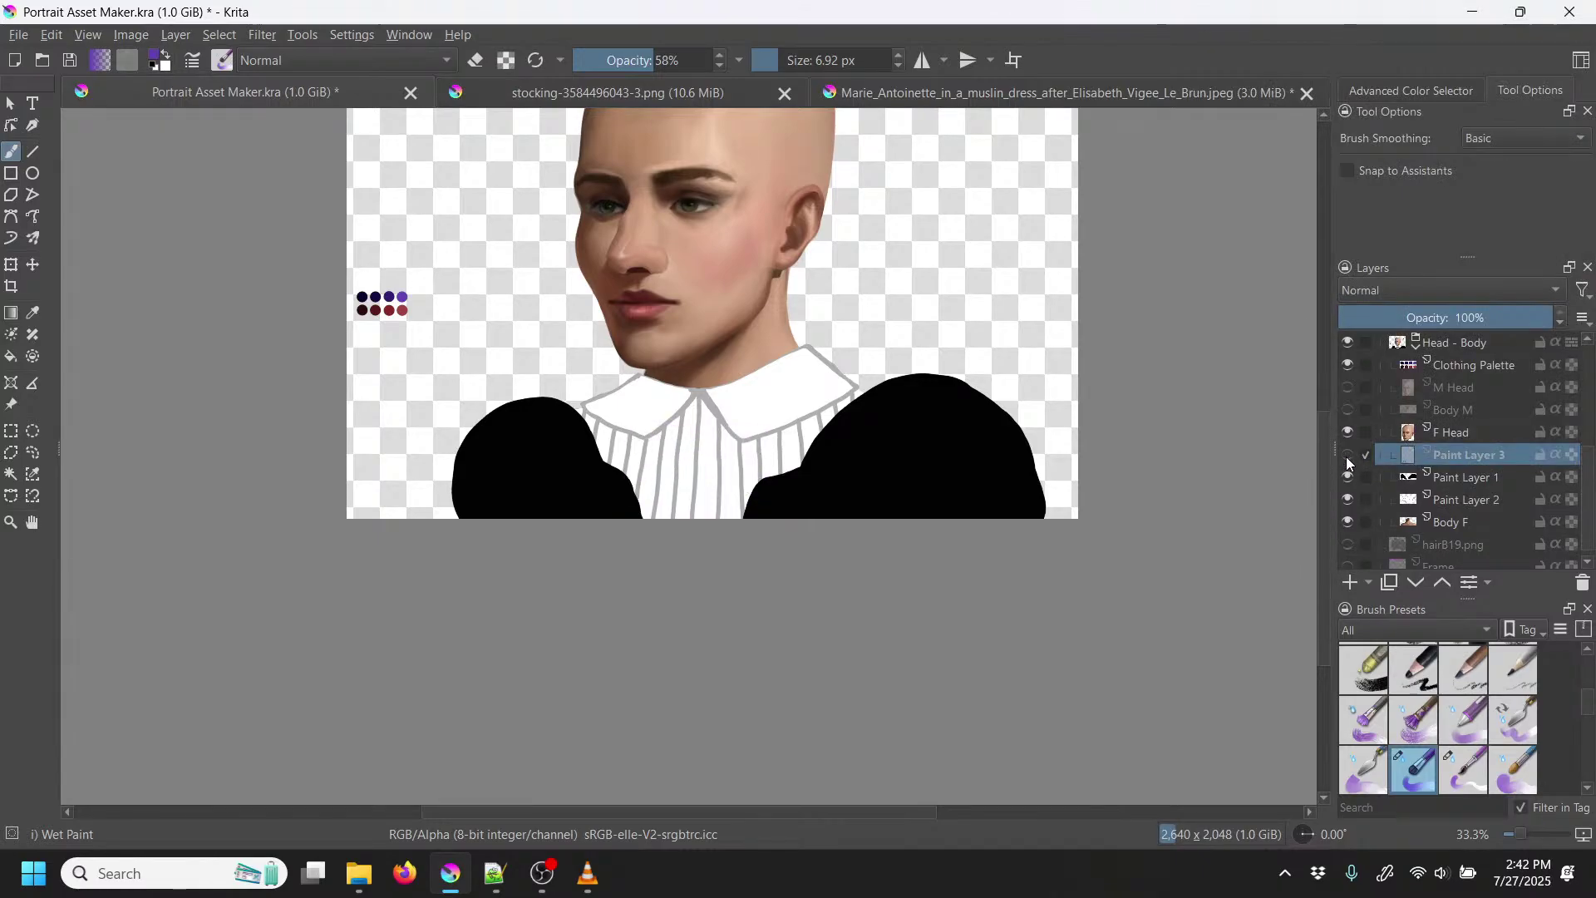
pyautogui.click(1348, 457)
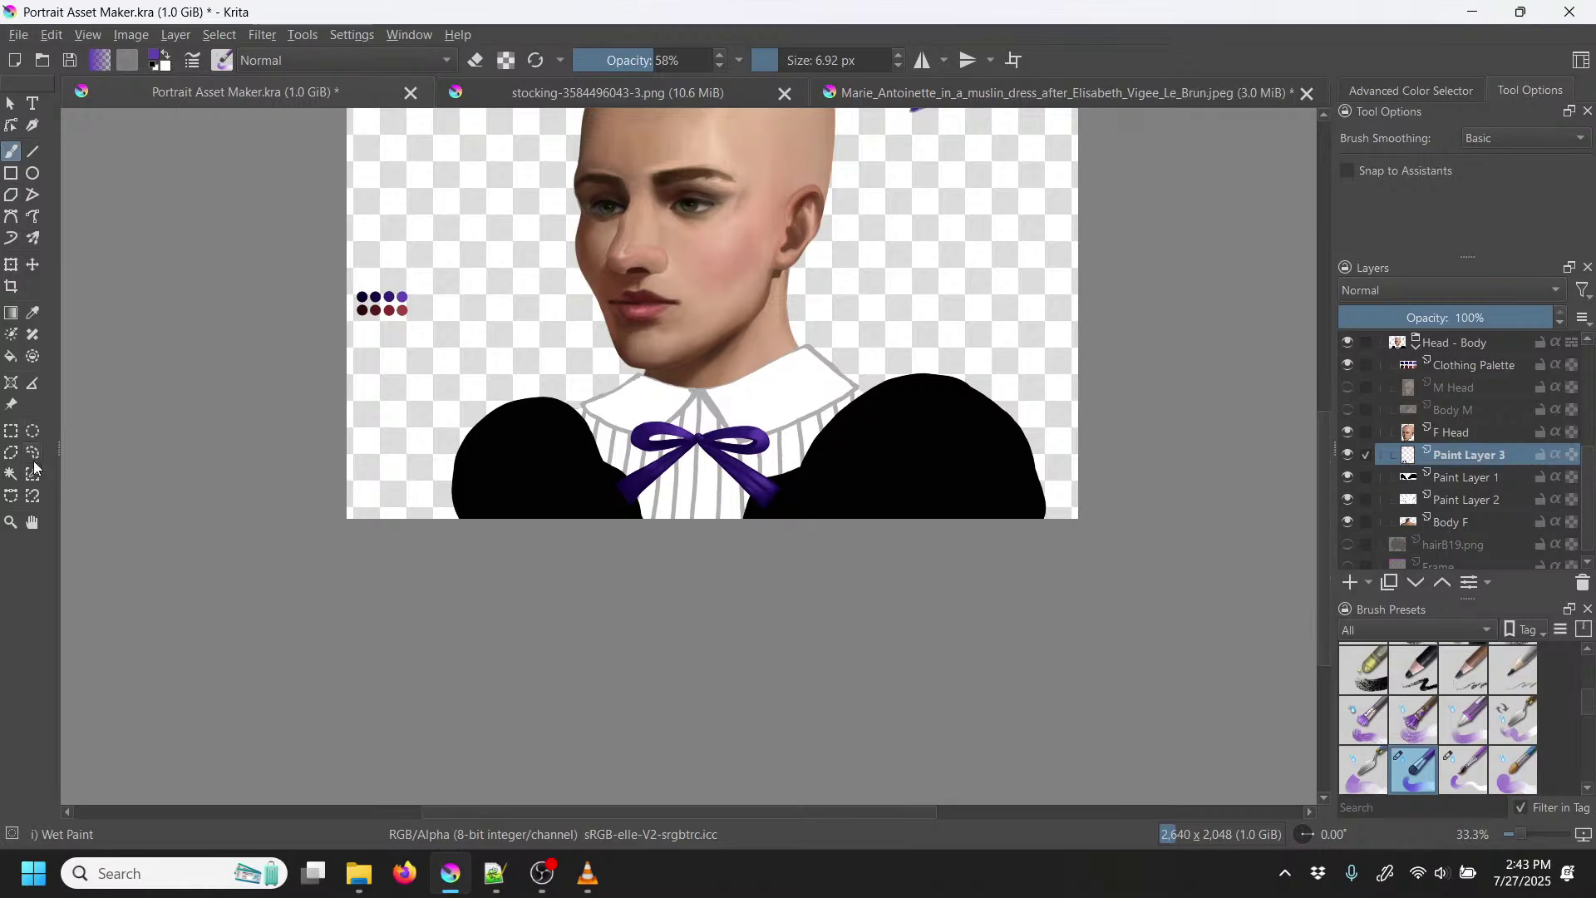
# Step: Select both black puffed sleeves on Paint Layer 1 by contiguous area and add a new paint layer above it
pyautogui.click(11, 474)
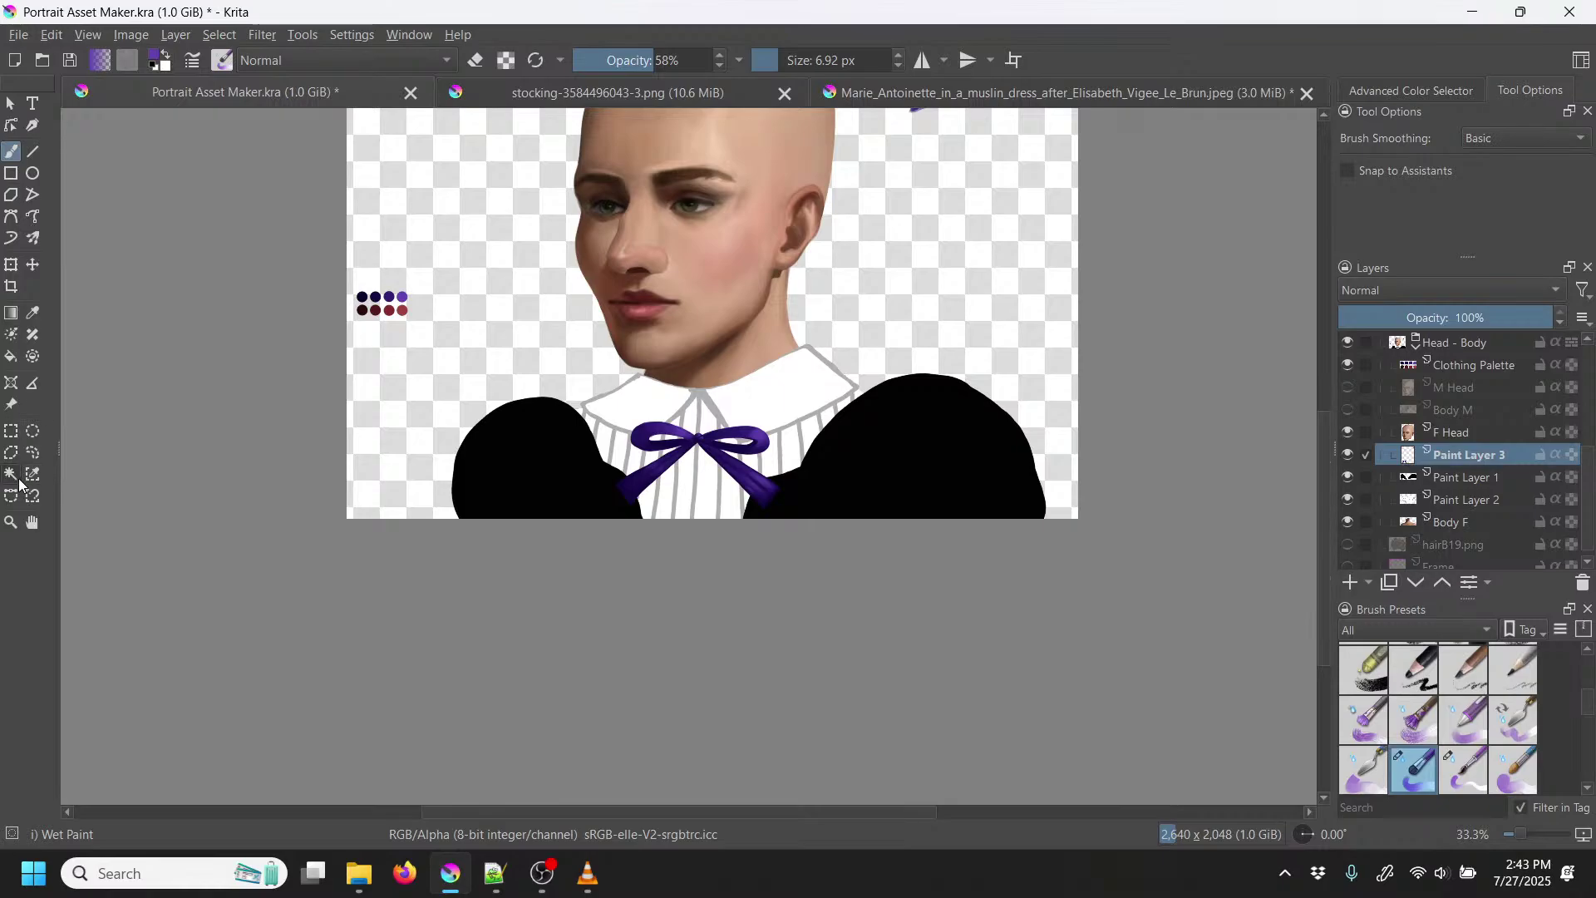
pyautogui.click(1466, 478)
pyautogui.click(950, 441)
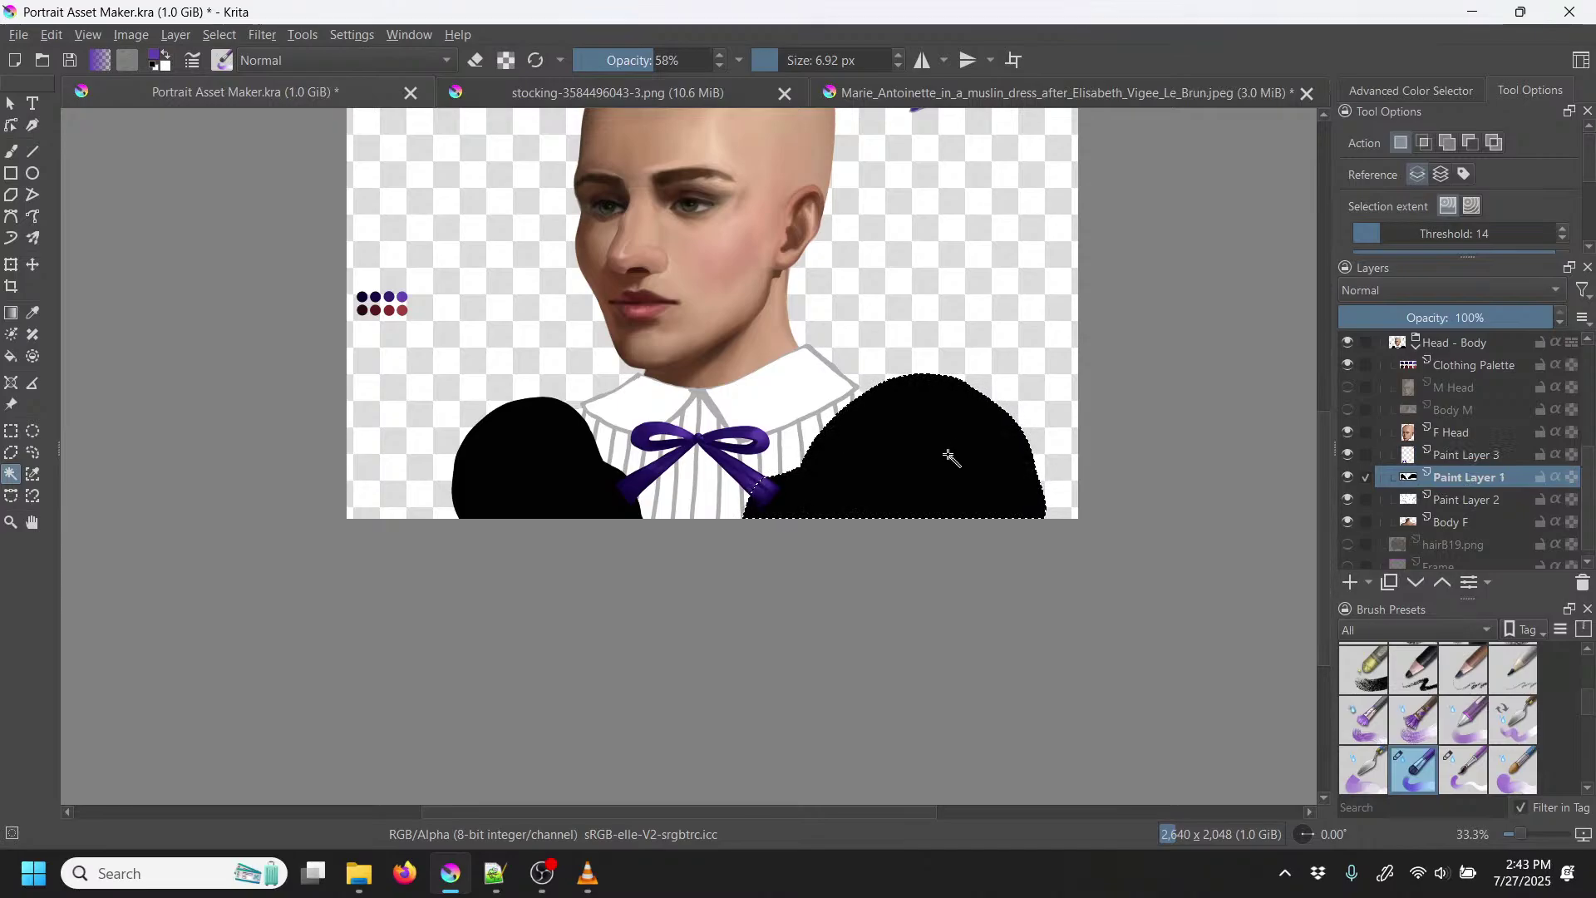
pyautogui.keyDown('shift'); pyautogui.click(526, 462); pyautogui.keyUp('shift')
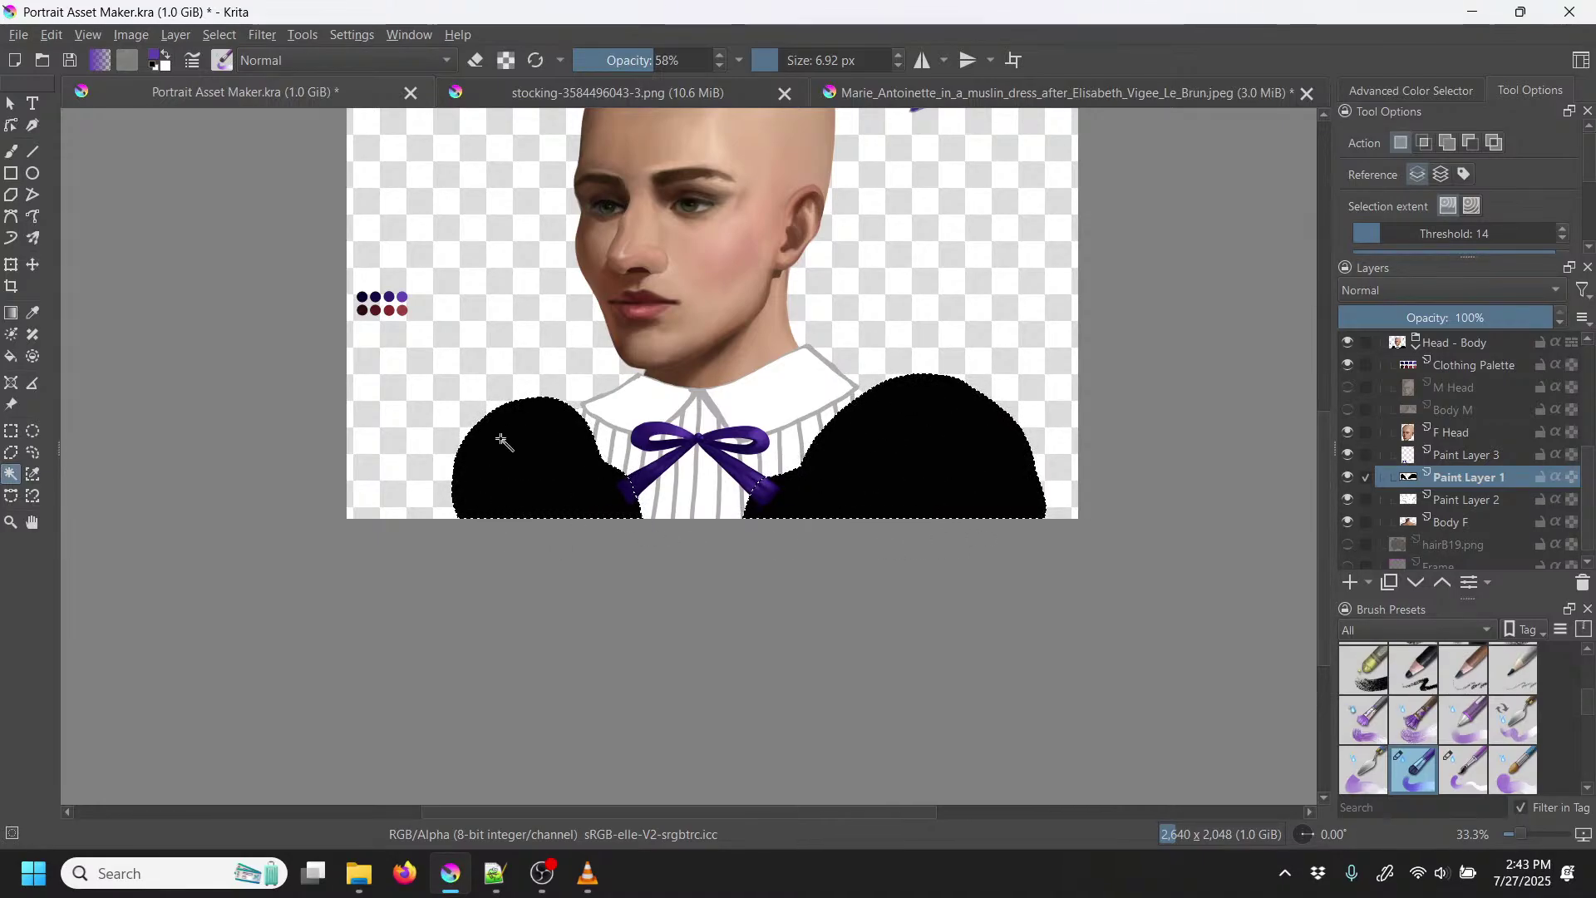
pyautogui.click(1352, 584)
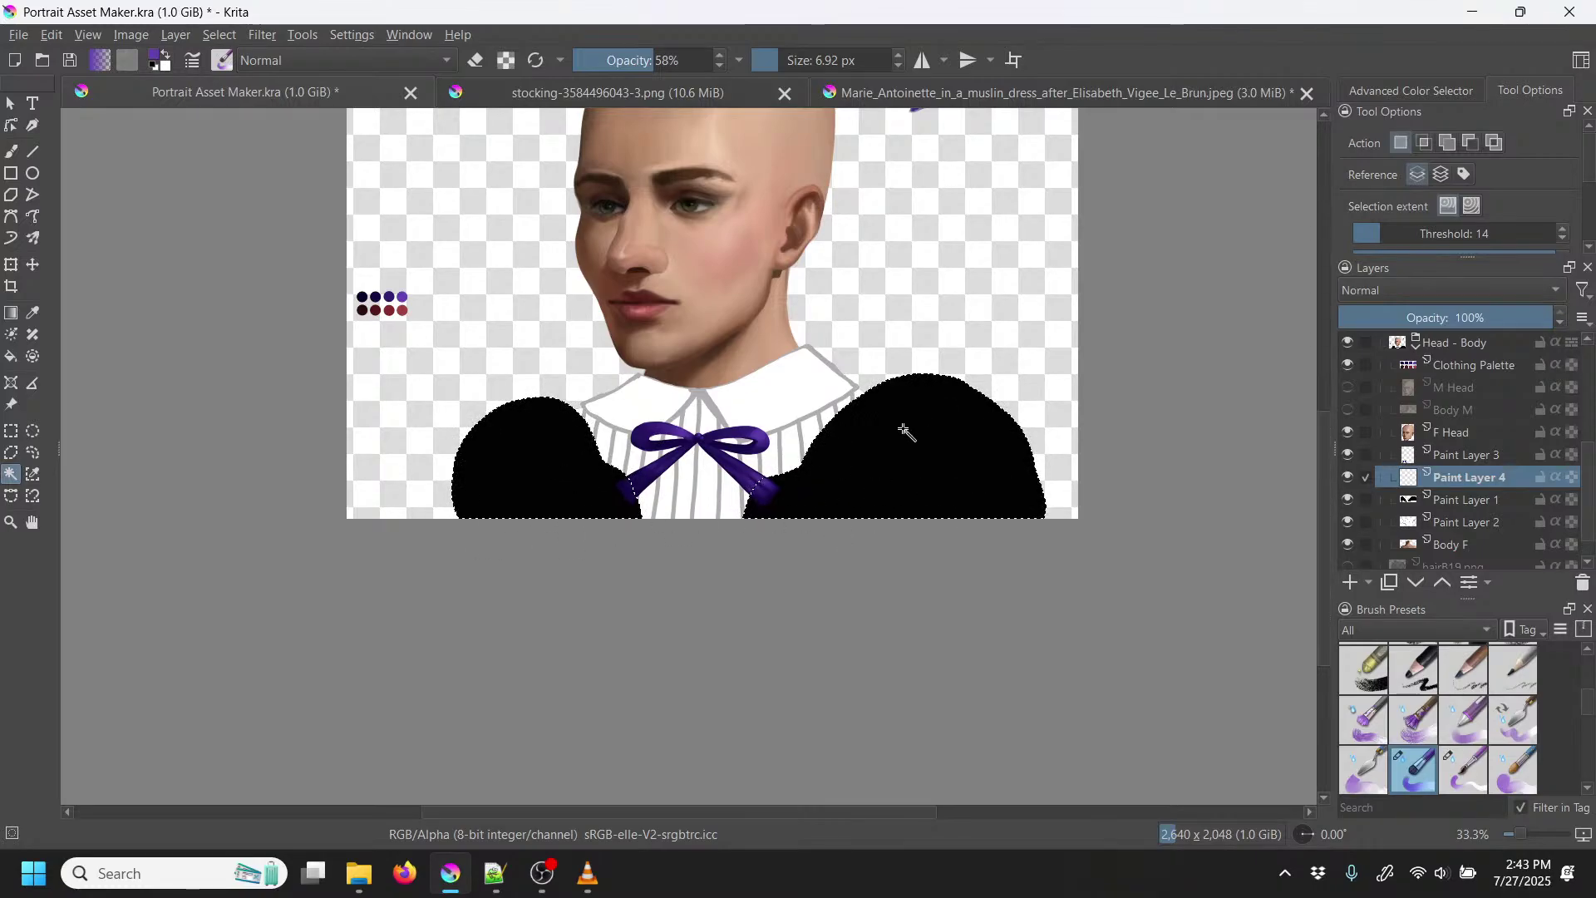
# Step: Sample the sleeve's black for the brush and change the foreground color to dark grey #434343
pyautogui.click(14, 151)
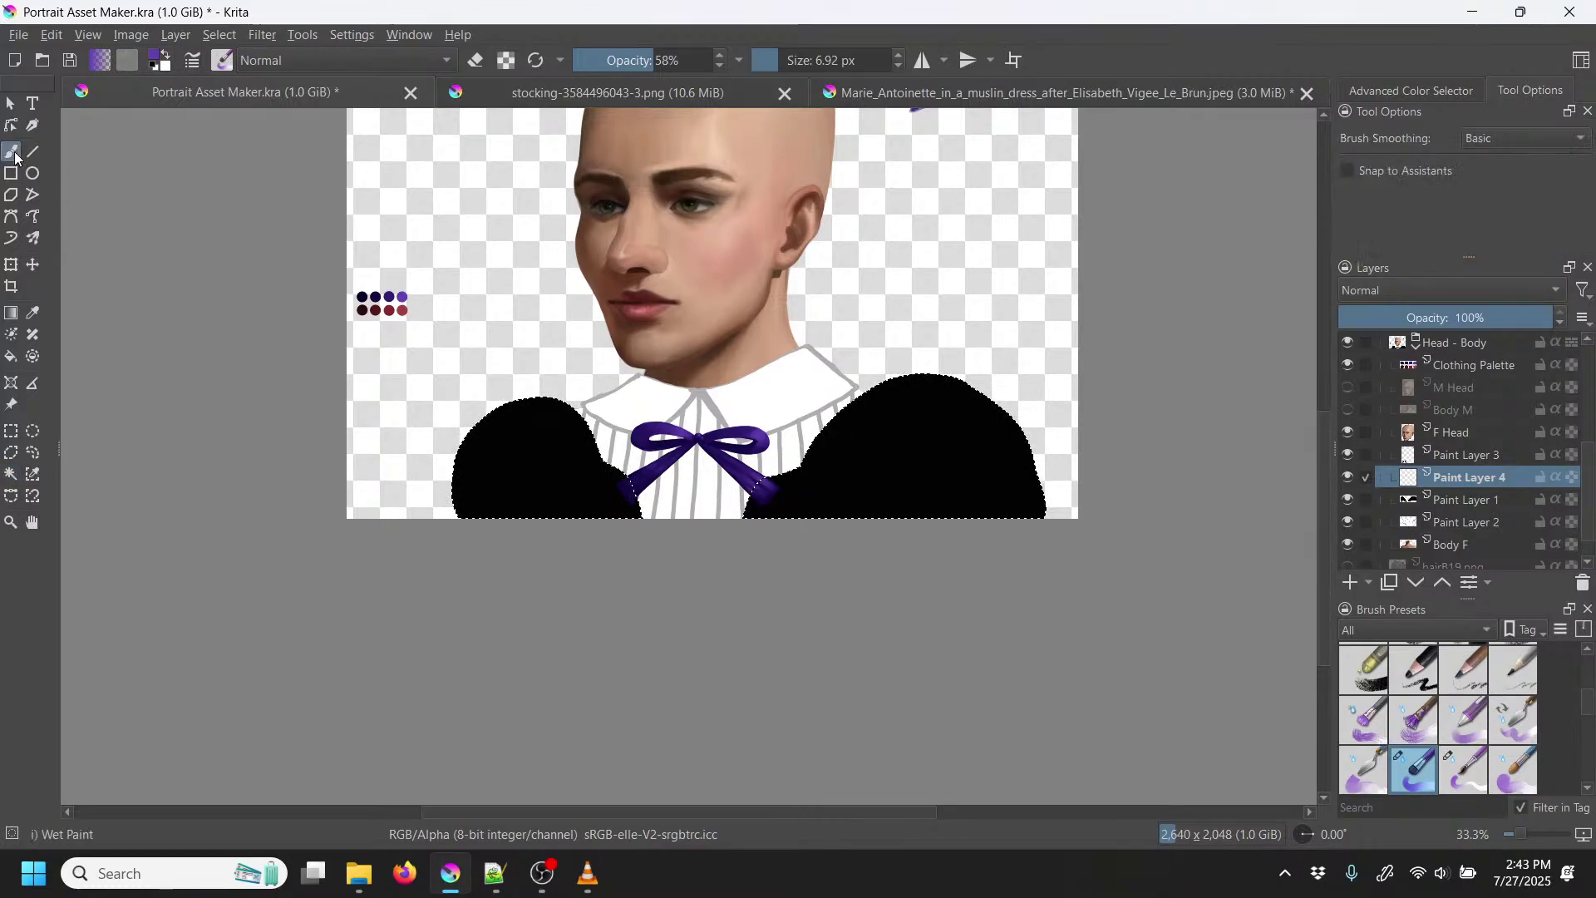
pyautogui.press('p')
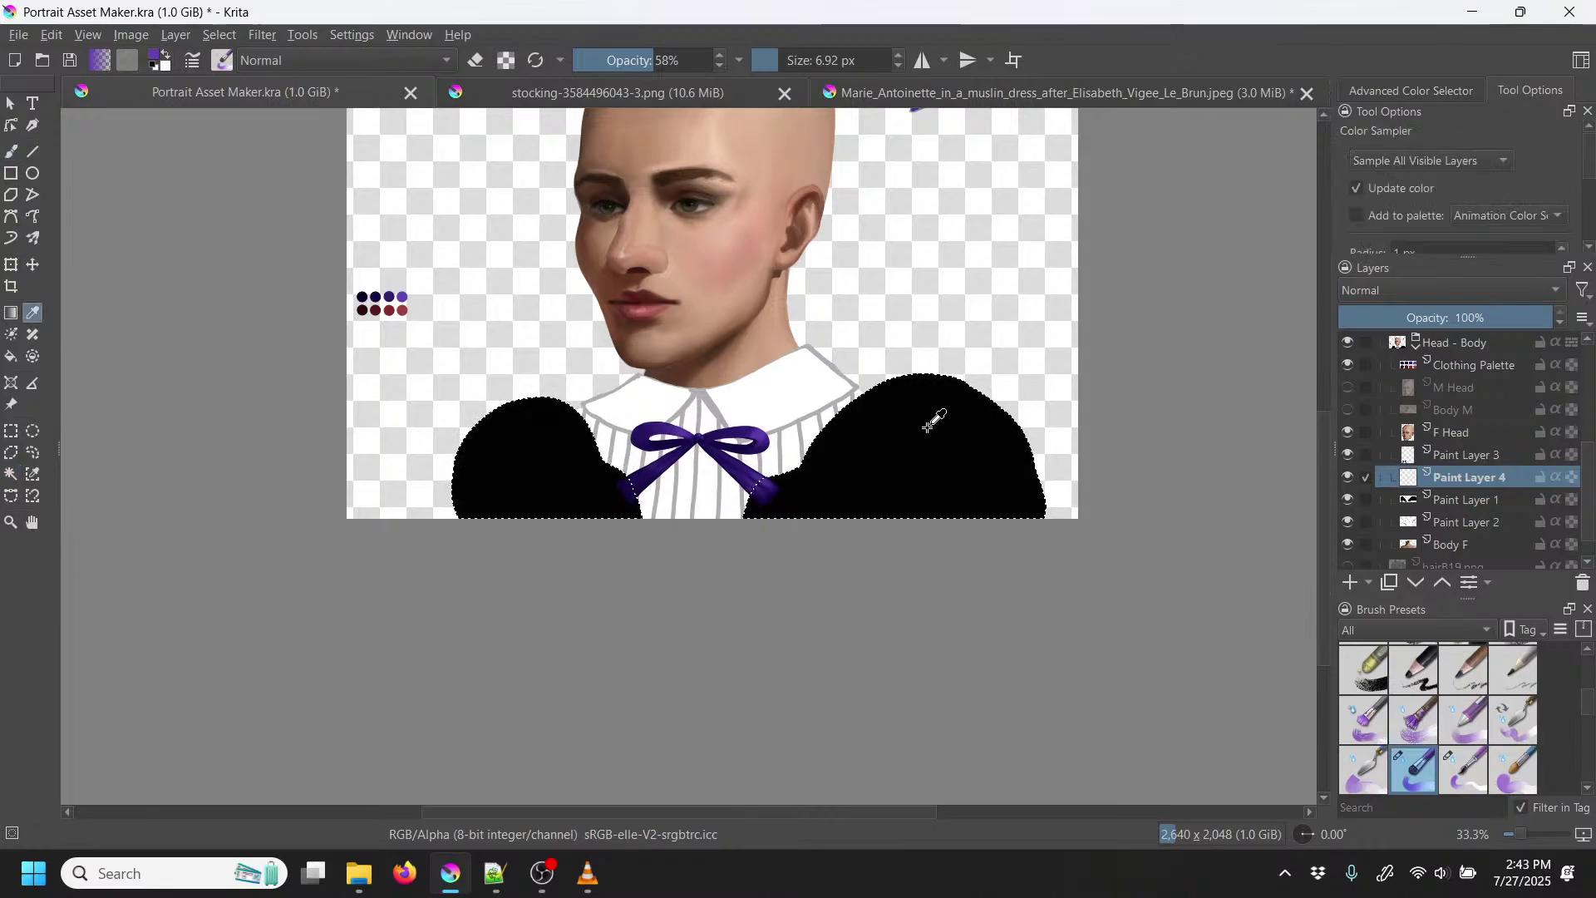
pyautogui.click(932, 420)
pyautogui.press('b')
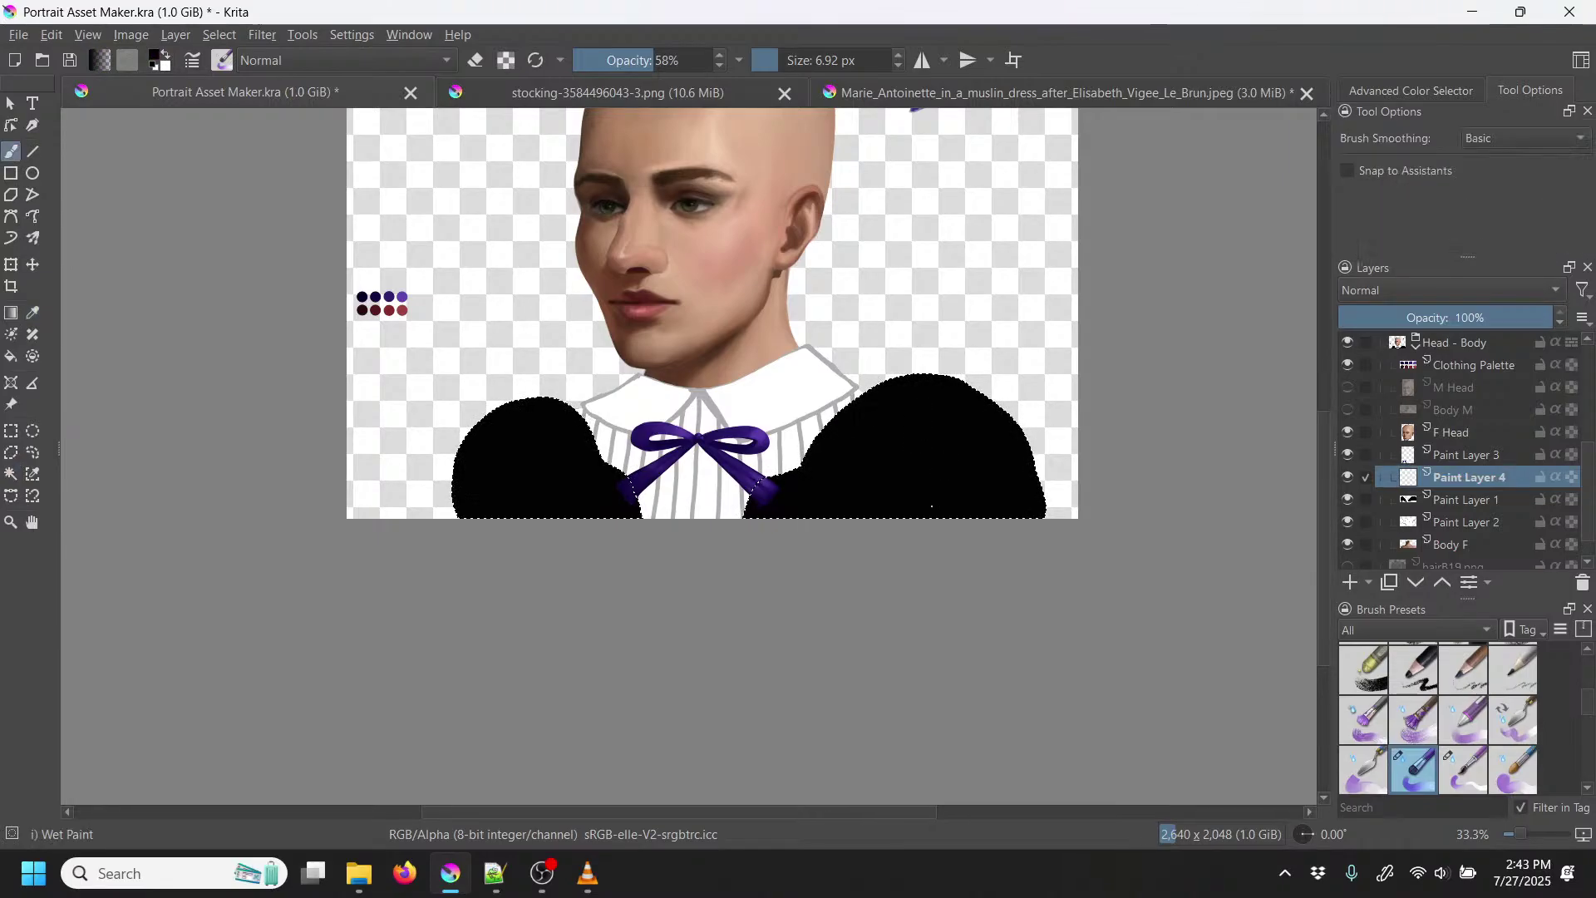
pyautogui.click(154, 56)
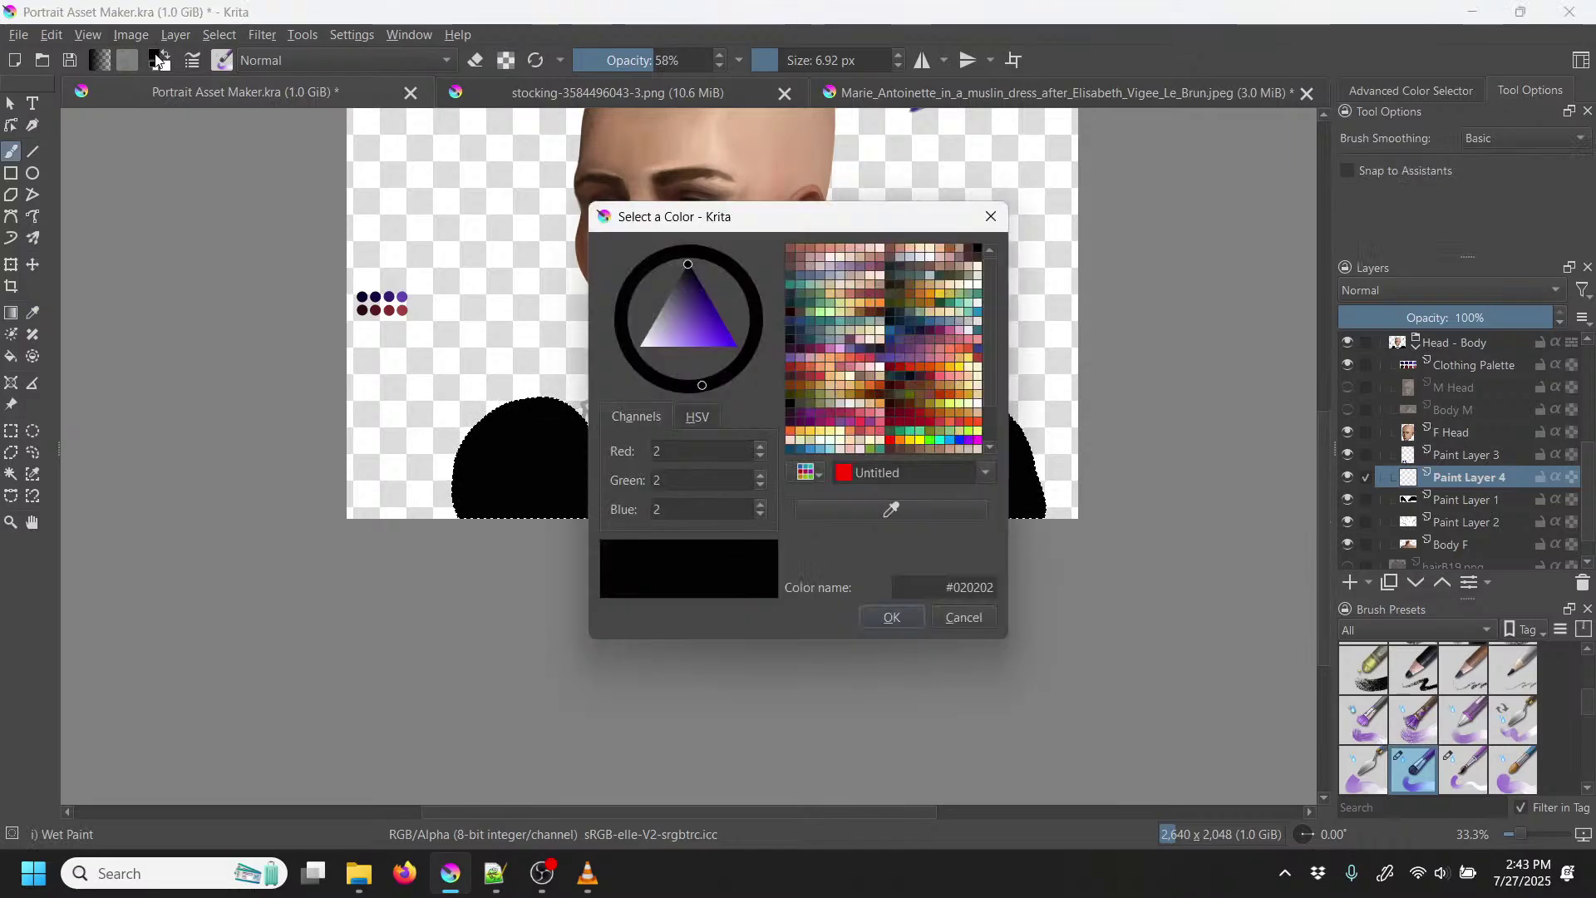
pyautogui.click(685, 286)
pyautogui.click(679, 282)
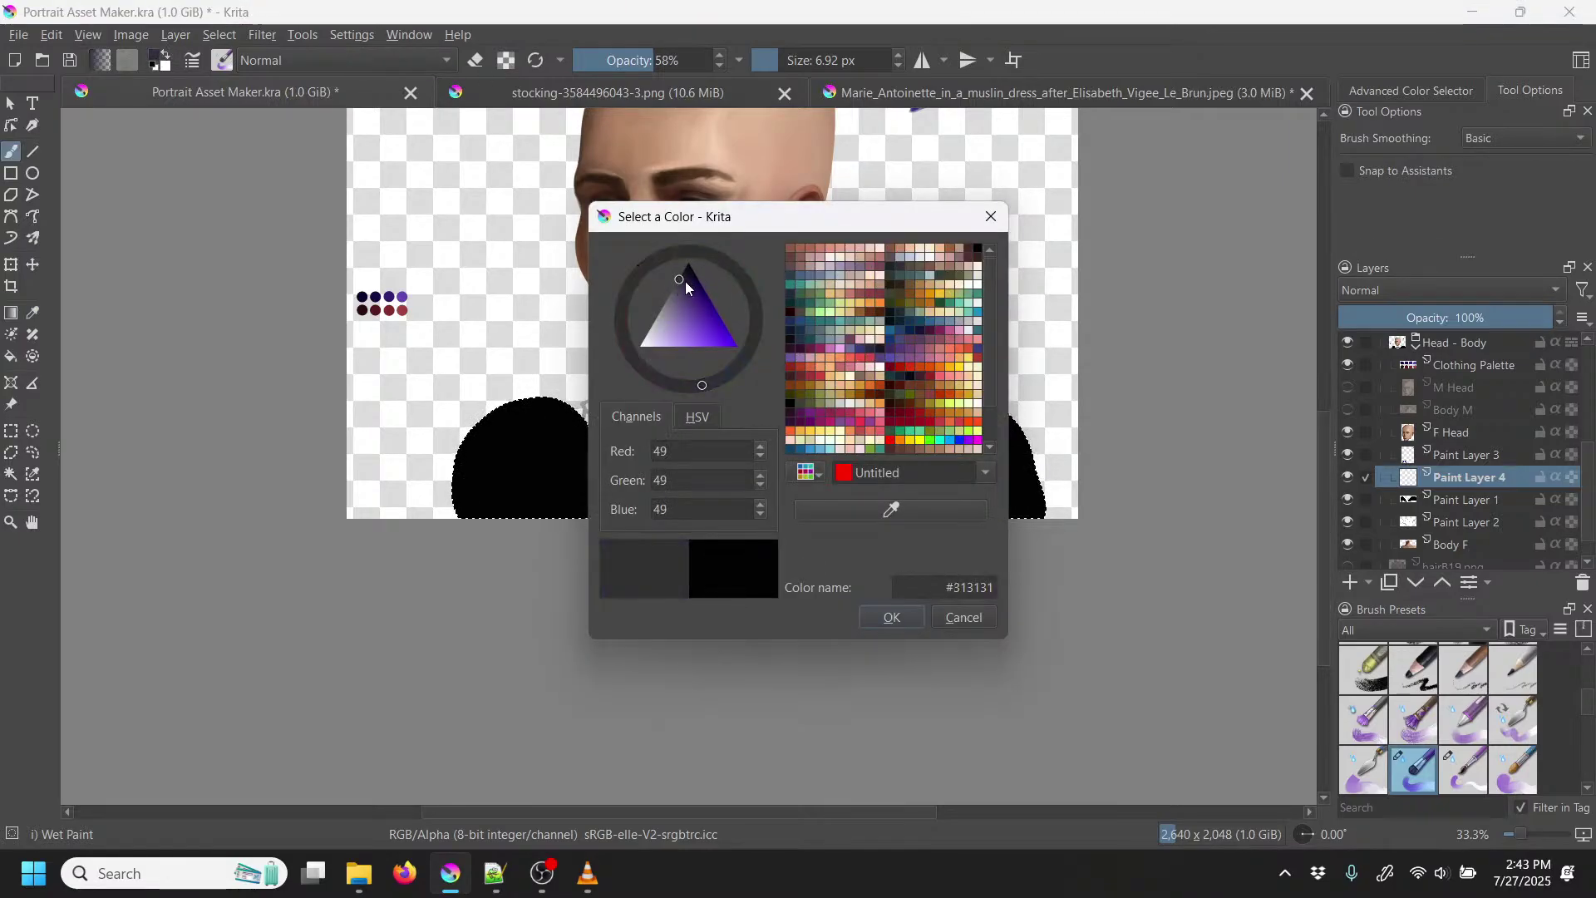
pyautogui.moveTo(685, 281)
pyautogui.mouseDown()
pyautogui.moveTo(685, 266)
pyautogui.moveTo(675, 283)
pyautogui.mouseUp()
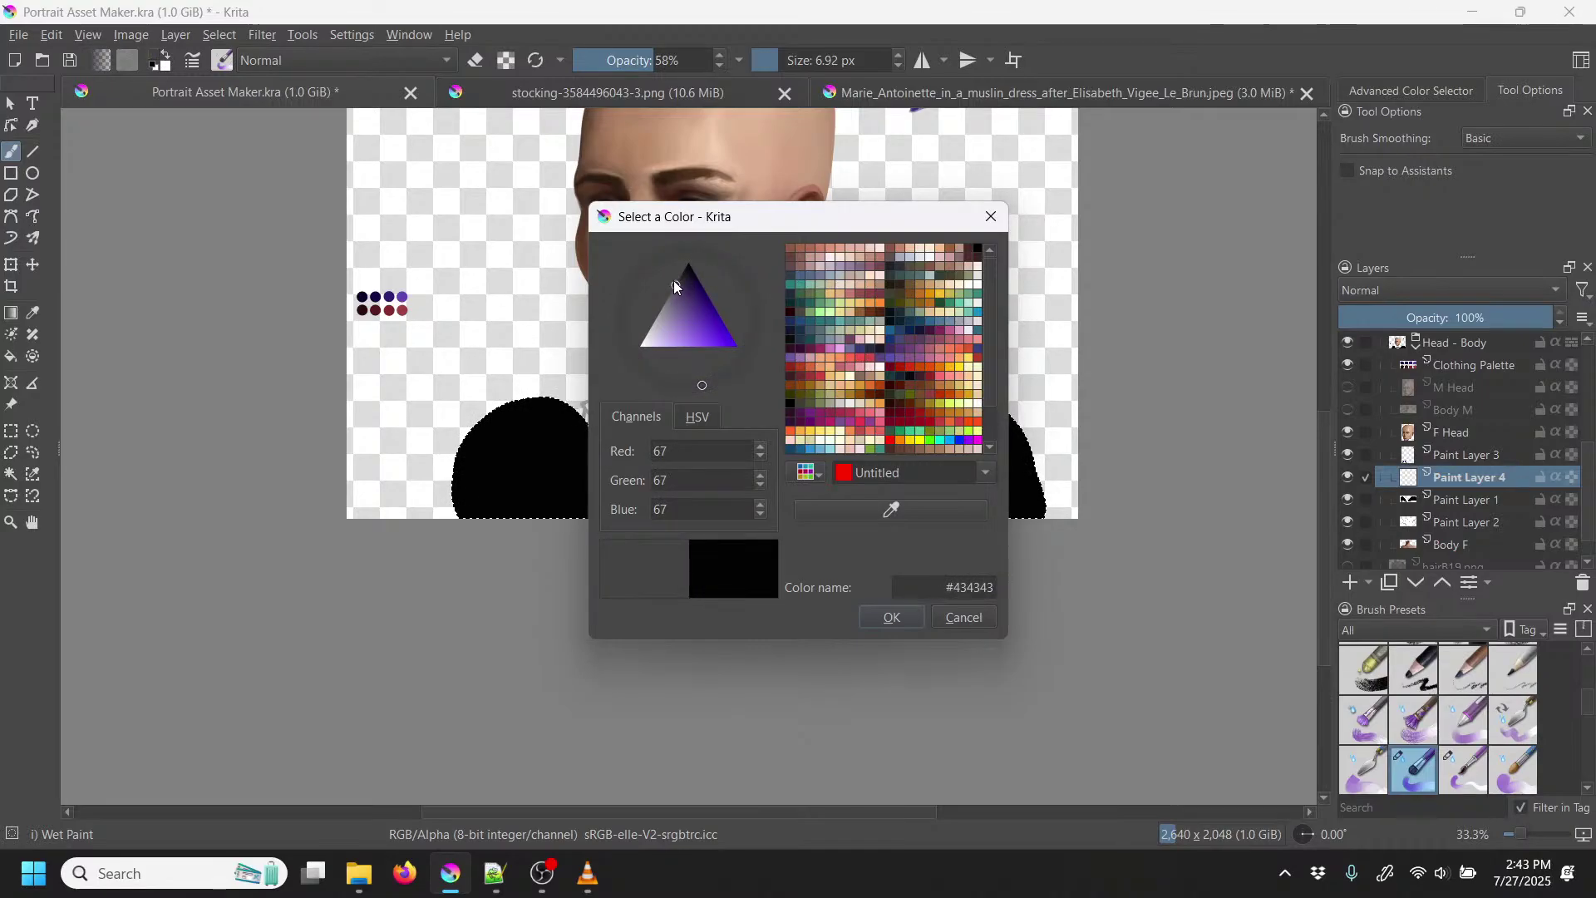
pyautogui.click(896, 619)
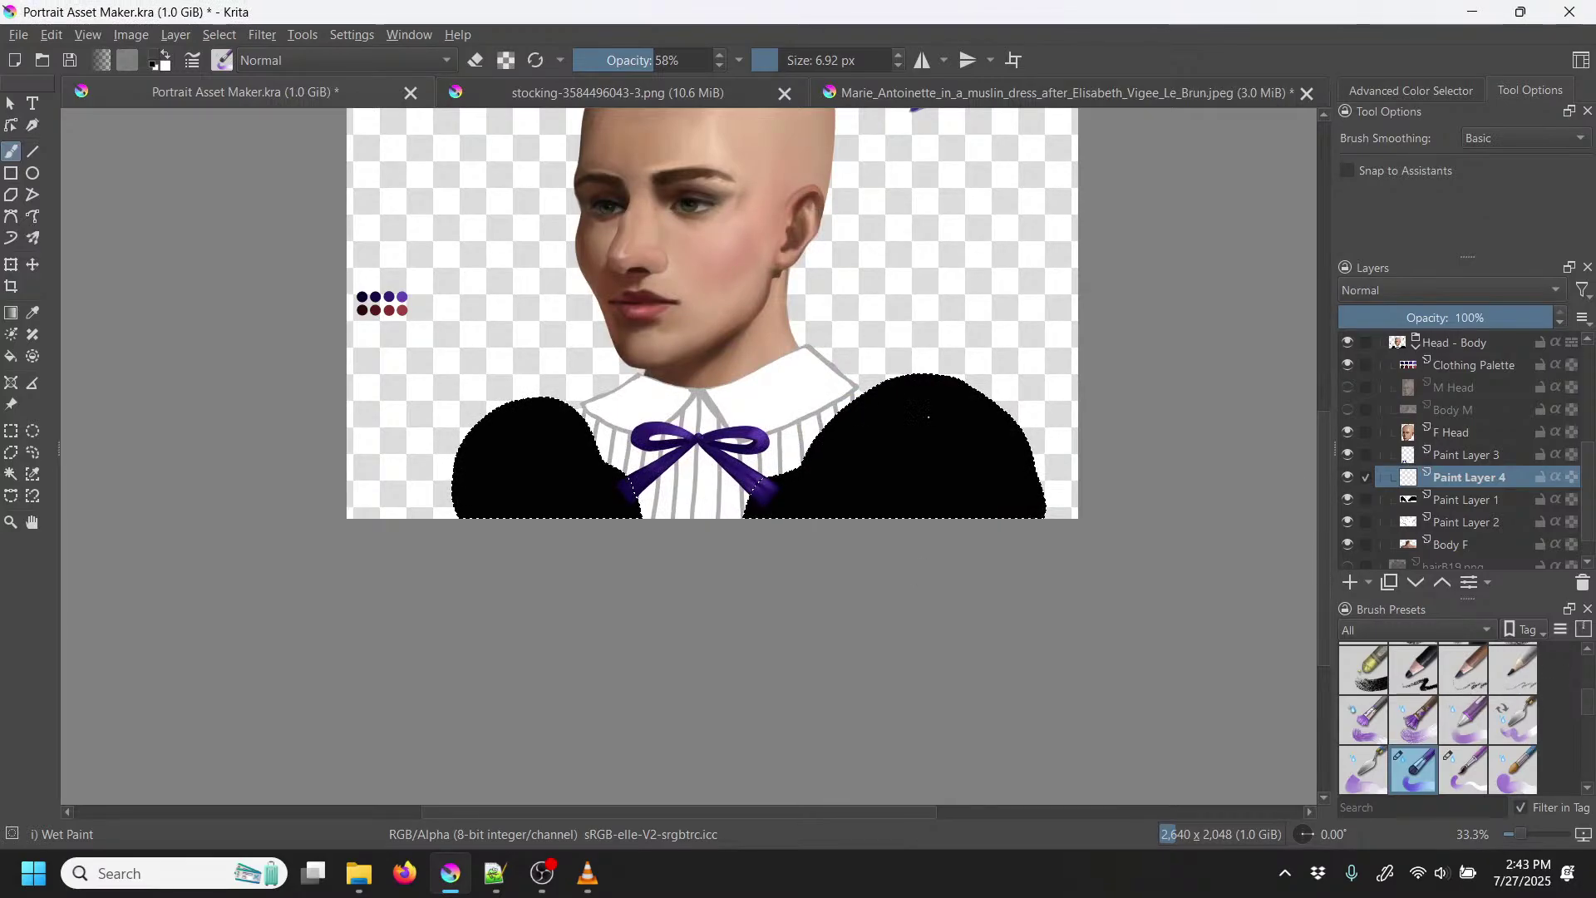
# Step: Switch to the Airbrush Soft preset with a size of about 237 px and 48% opacity
pyautogui.rightClick(930, 415)
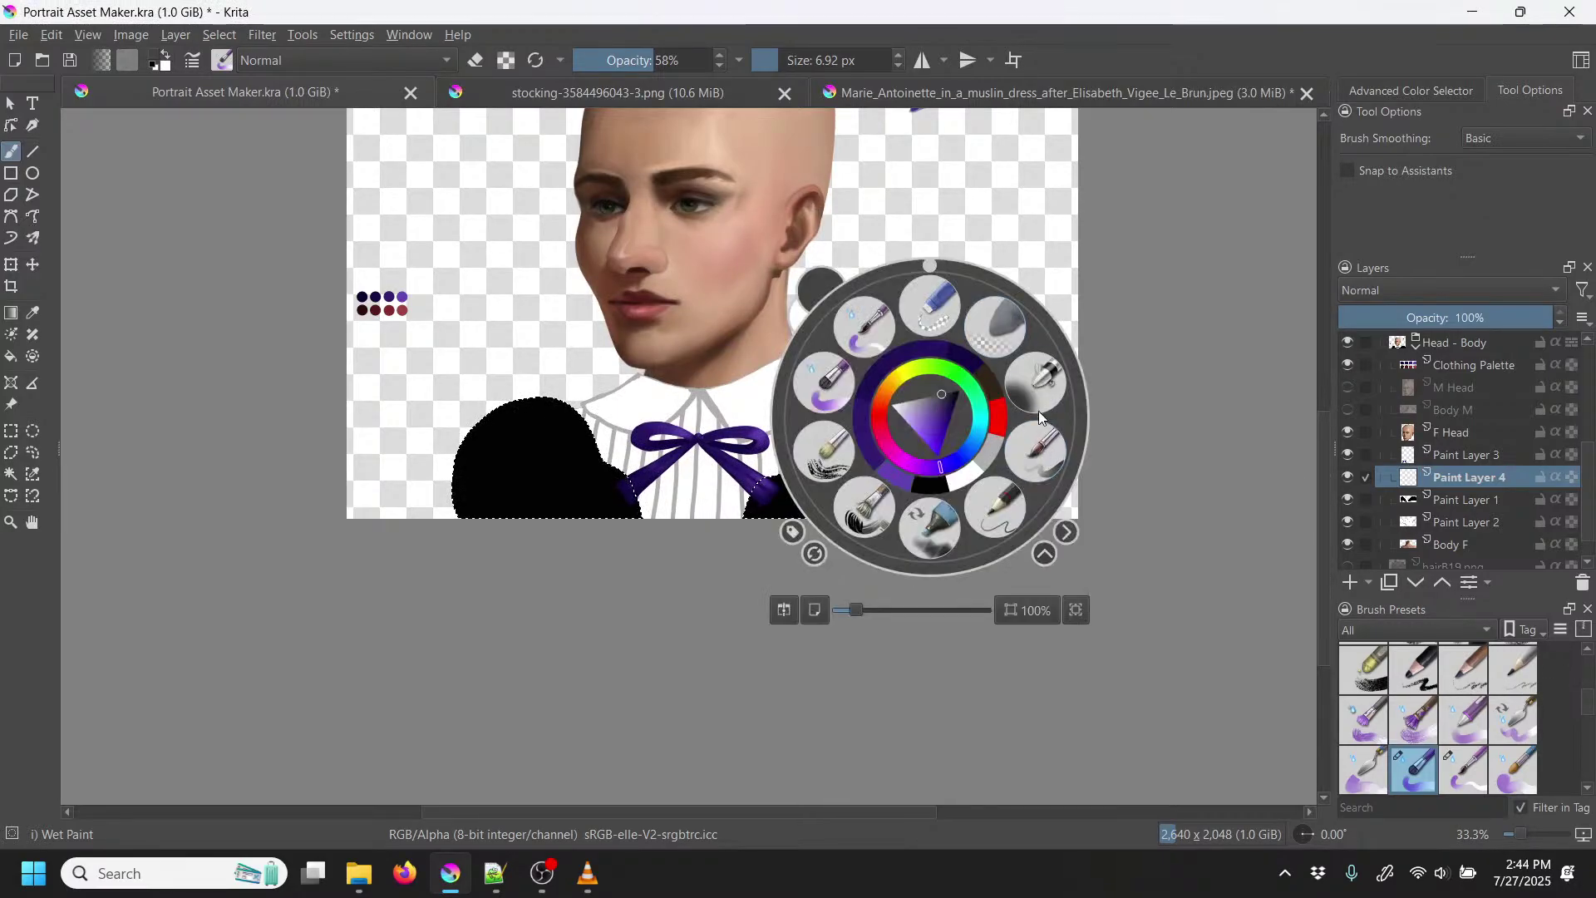
pyautogui.click(1037, 387)
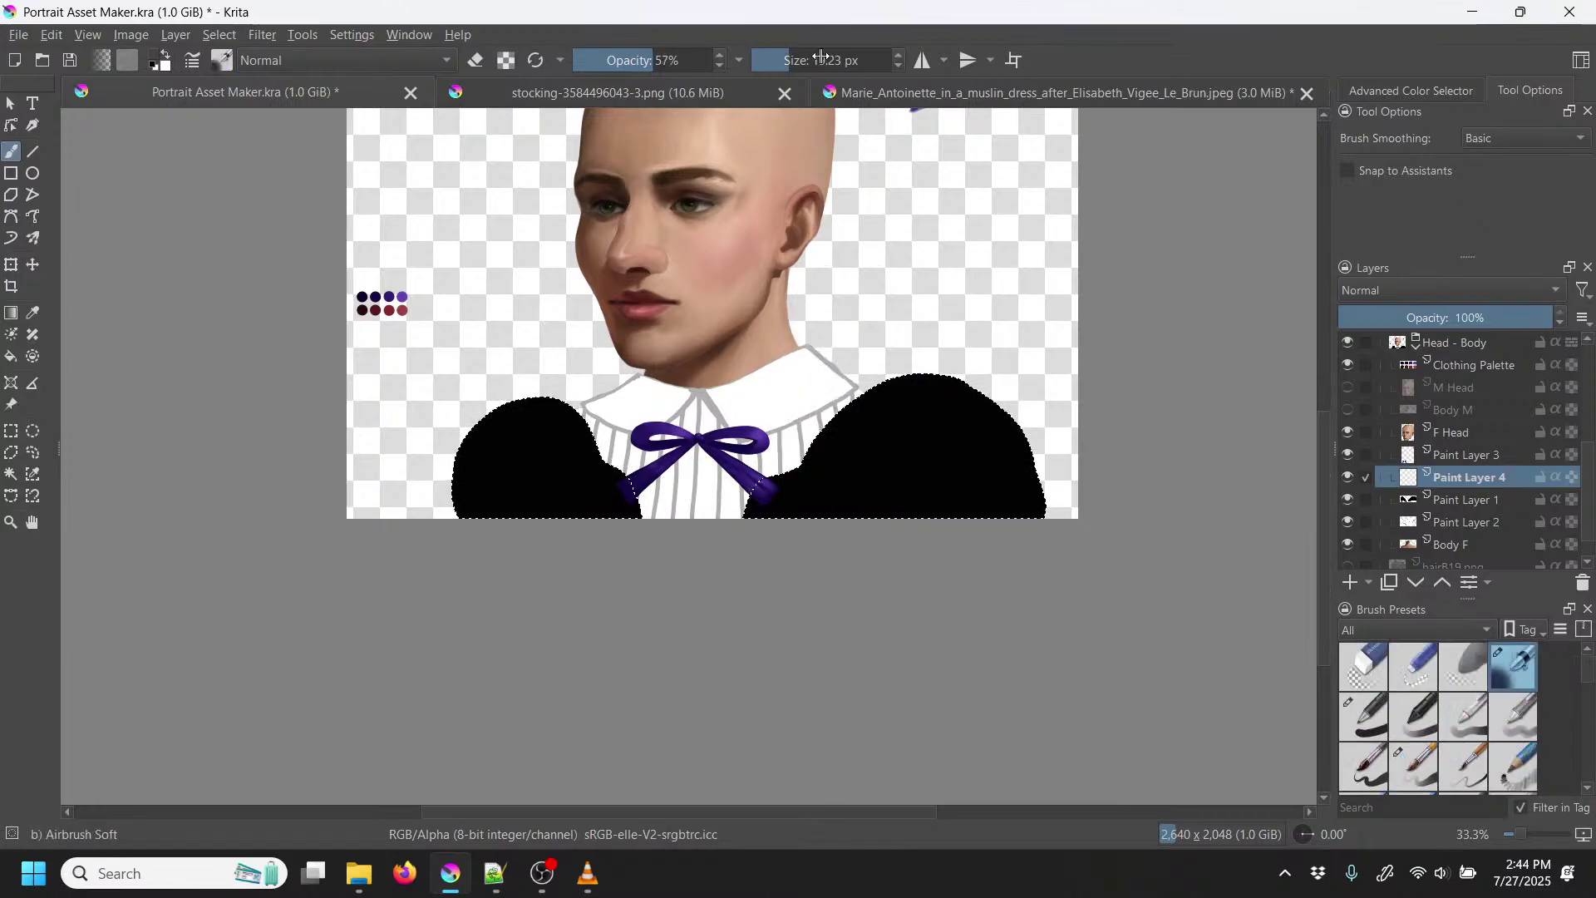
pyautogui.moveTo(798, 60); pyautogui.dragTo(835, 60)
pyautogui.click(641, 60)
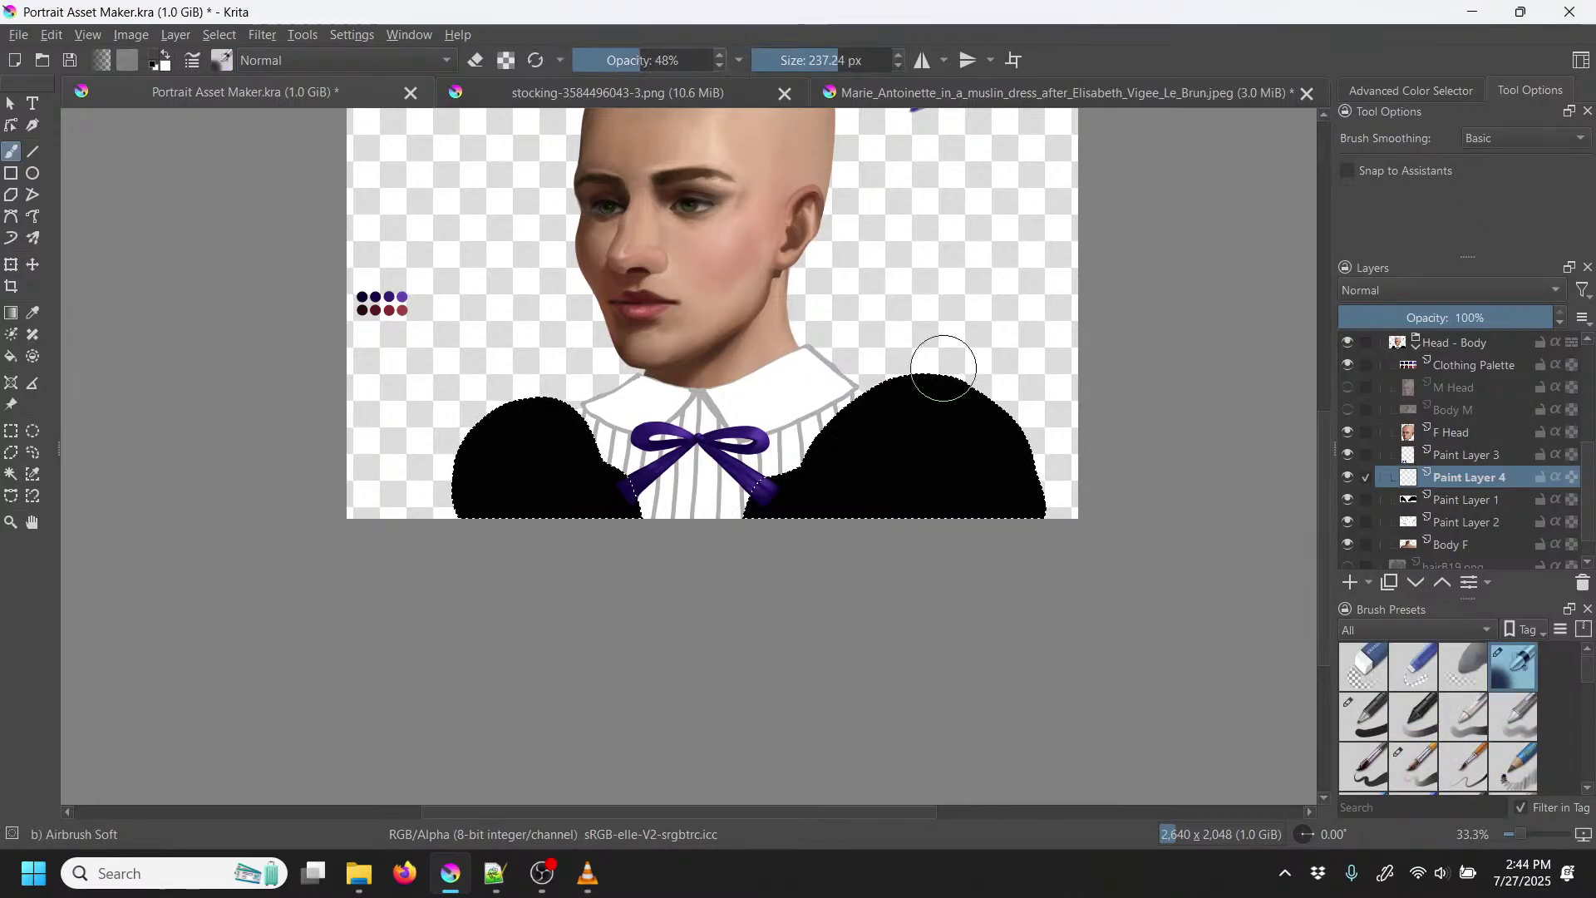
# Step: Airbrush soft grey highlights over the larger sleeve and undo the trial highlight on the smaller sleeve
pyautogui.moveTo(1003, 495)
pyautogui.mouseDown()
pyautogui.moveTo(930, 410)
pyautogui.moveTo(983, 515)
pyautogui.moveTo(1002, 522)
pyautogui.moveTo(951, 409)
pyautogui.moveTo(999, 483)
pyautogui.moveTo(977, 448)
pyautogui.moveTo(1024, 406)
pyautogui.moveTo(957, 448)
pyautogui.moveTo(950, 416)
pyautogui.moveTo(965, 418)
pyautogui.moveTo(1008, 532)
pyautogui.moveTo(923, 358)
pyautogui.mouseUp()
pyautogui.moveTo(986, 510)
pyautogui.mouseDown()
pyautogui.moveTo(1009, 474)
pyautogui.moveTo(981, 430)
pyautogui.moveTo(1001, 439)
pyautogui.moveTo(1025, 542)
pyautogui.moveTo(1027, 482)
pyautogui.moveTo(954, 354)
pyautogui.moveTo(1042, 501)
pyautogui.moveTo(976, 389)
pyautogui.moveTo(993, 481)
pyautogui.moveTo(927, 408)
pyautogui.moveTo(981, 423)
pyautogui.moveTo(962, 395)
pyautogui.mouseUp()
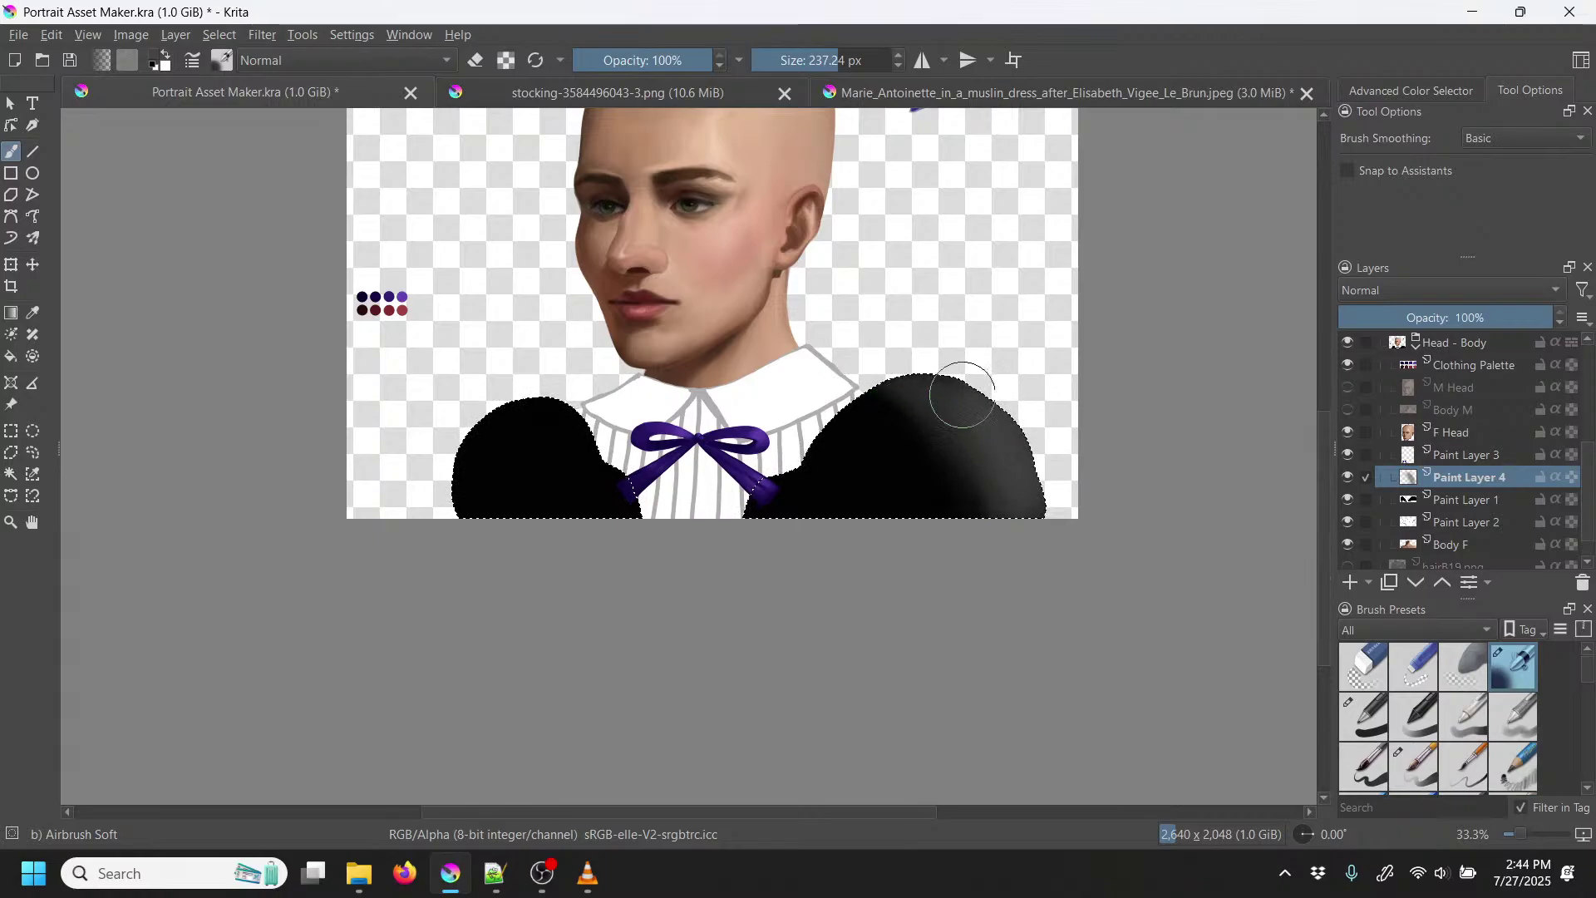
pyautogui.moveTo(973, 494)
pyautogui.mouseDown()
pyautogui.moveTo(878, 382)
pyautogui.moveTo(950, 518)
pyautogui.moveTo(954, 437)
pyautogui.moveTo(912, 422)
pyautogui.mouseUp()
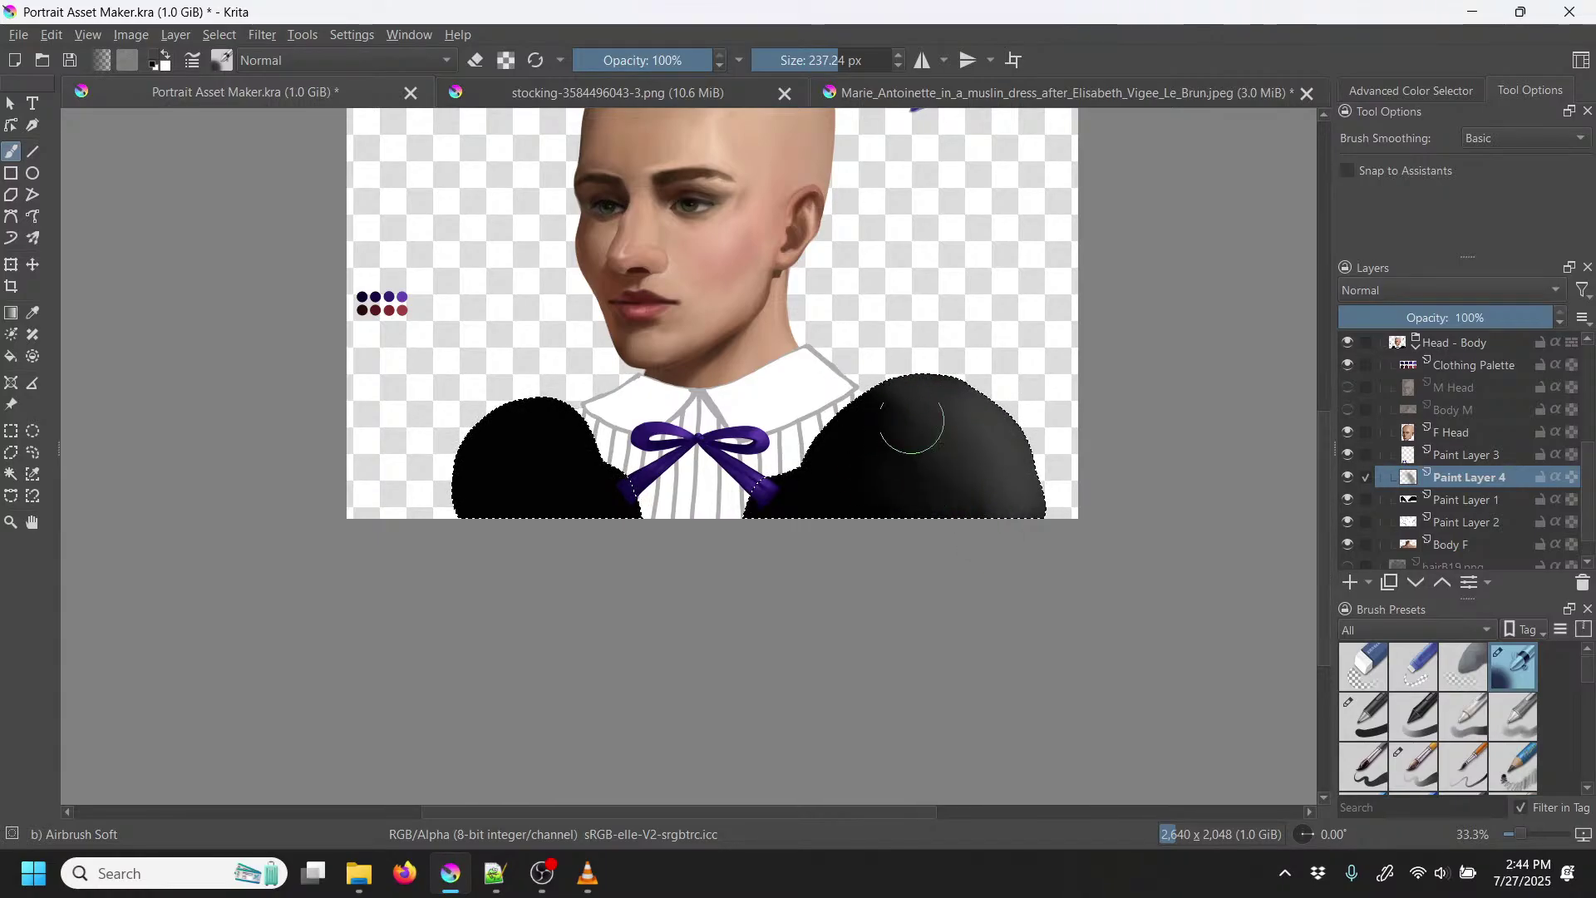
pyautogui.moveTo(1021, 482)
pyautogui.mouseDown()
pyautogui.moveTo(940, 350)
pyautogui.moveTo(1054, 511)
pyautogui.moveTo(962, 359)
pyautogui.moveTo(1056, 506)
pyautogui.moveTo(970, 418)
pyautogui.moveTo(983, 408)
pyautogui.moveTo(917, 384)
pyautogui.moveTo(968, 427)
pyautogui.moveTo(947, 486)
pyautogui.moveTo(953, 444)
pyautogui.mouseUp()
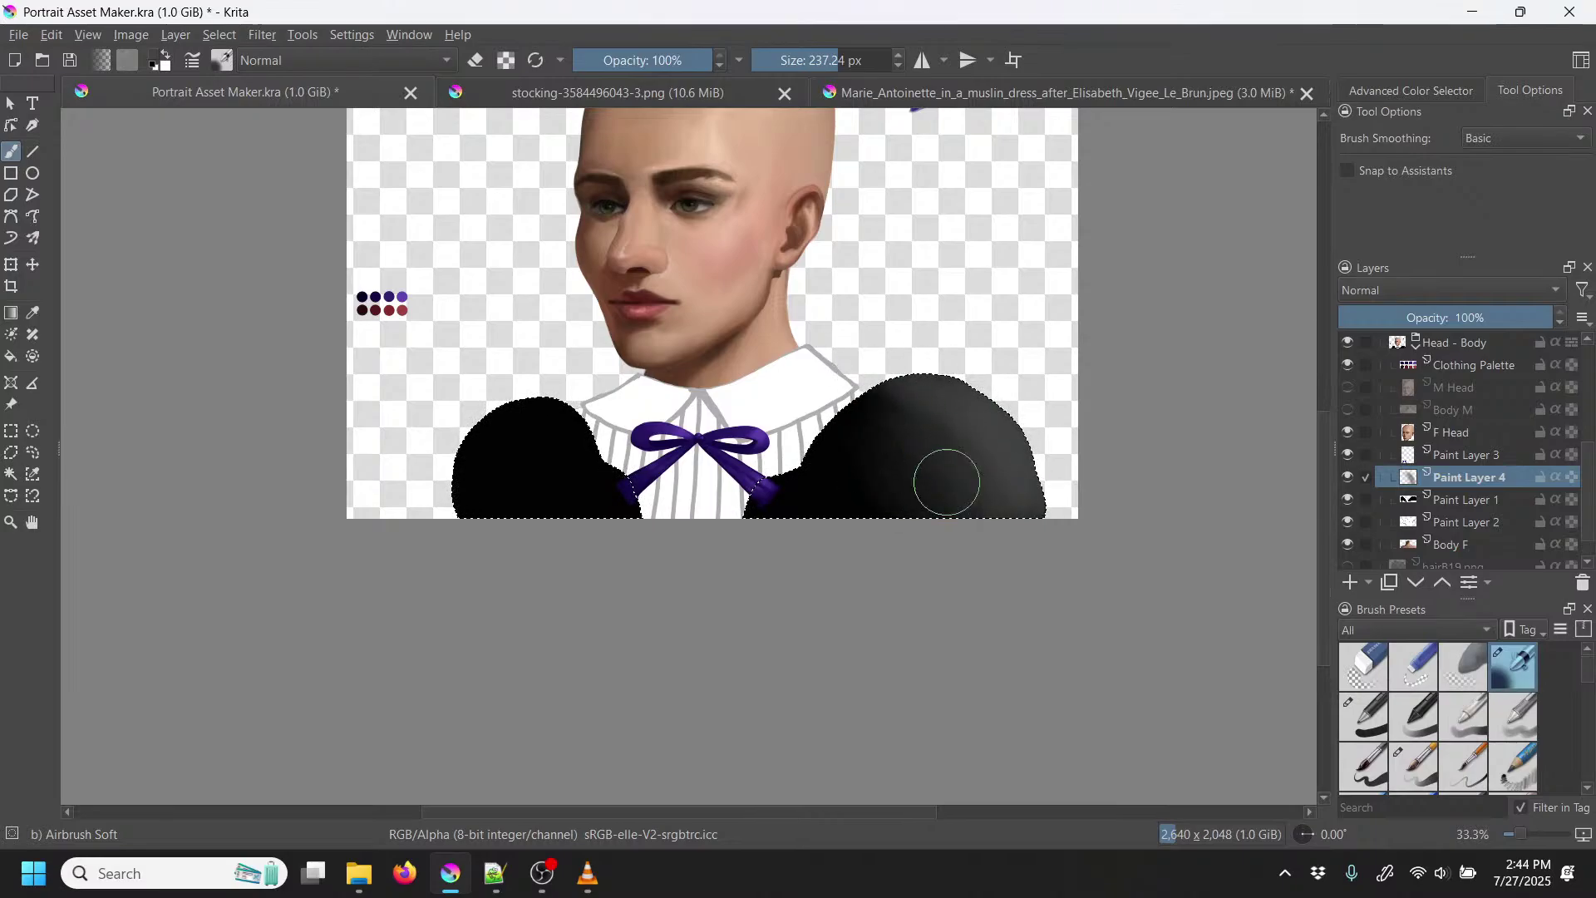
pyautogui.moveTo(920, 527)
pyautogui.mouseDown()
pyautogui.moveTo(942, 405)
pyautogui.moveTo(883, 455)
pyautogui.moveTo(953, 505)
pyautogui.moveTo(935, 376)
pyautogui.mouseUp()
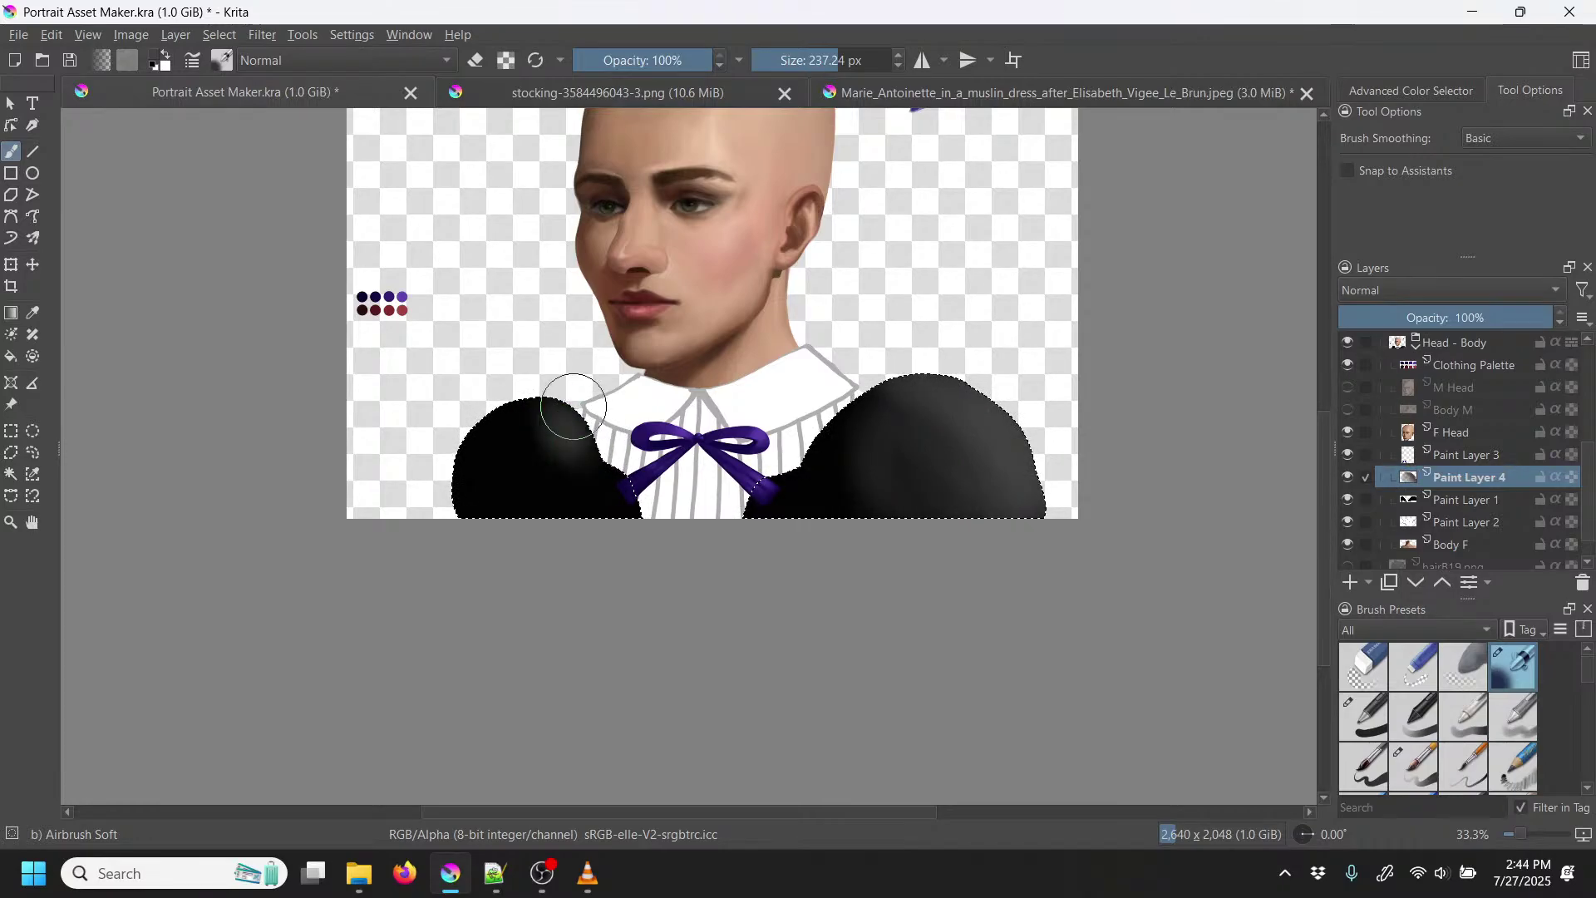
pyautogui.hotkey('ctrl', 'z')
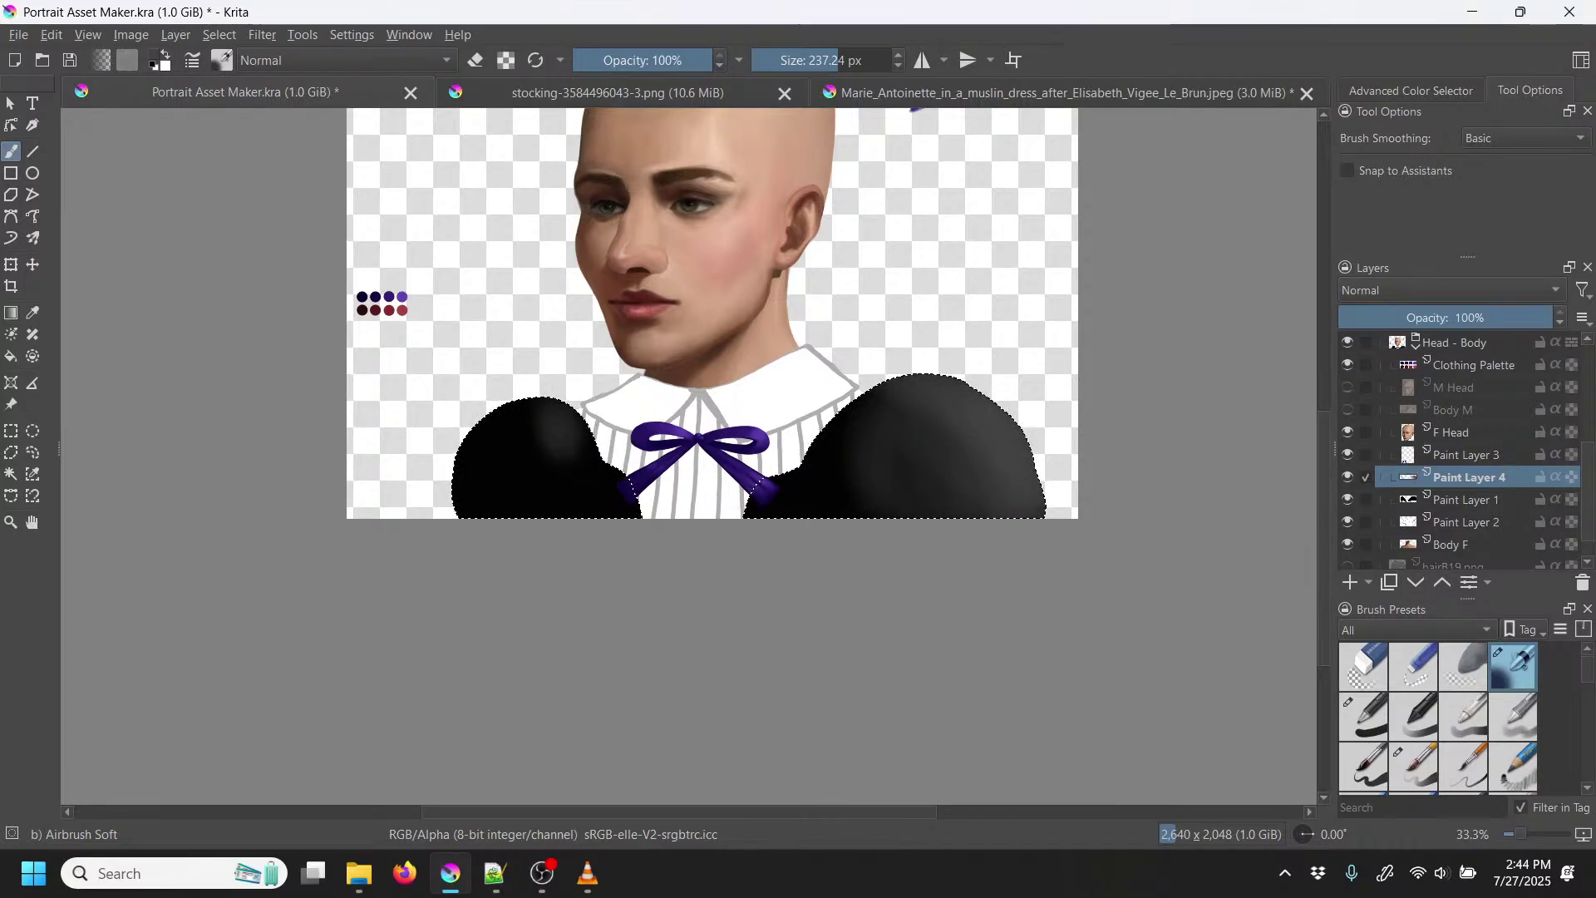
# Step: Lower the opacity of Paint Layer 2 and set Paint Layer 1 to 55% so the body underneath guides the shading
pyautogui.press('+')
pyautogui.press('+')
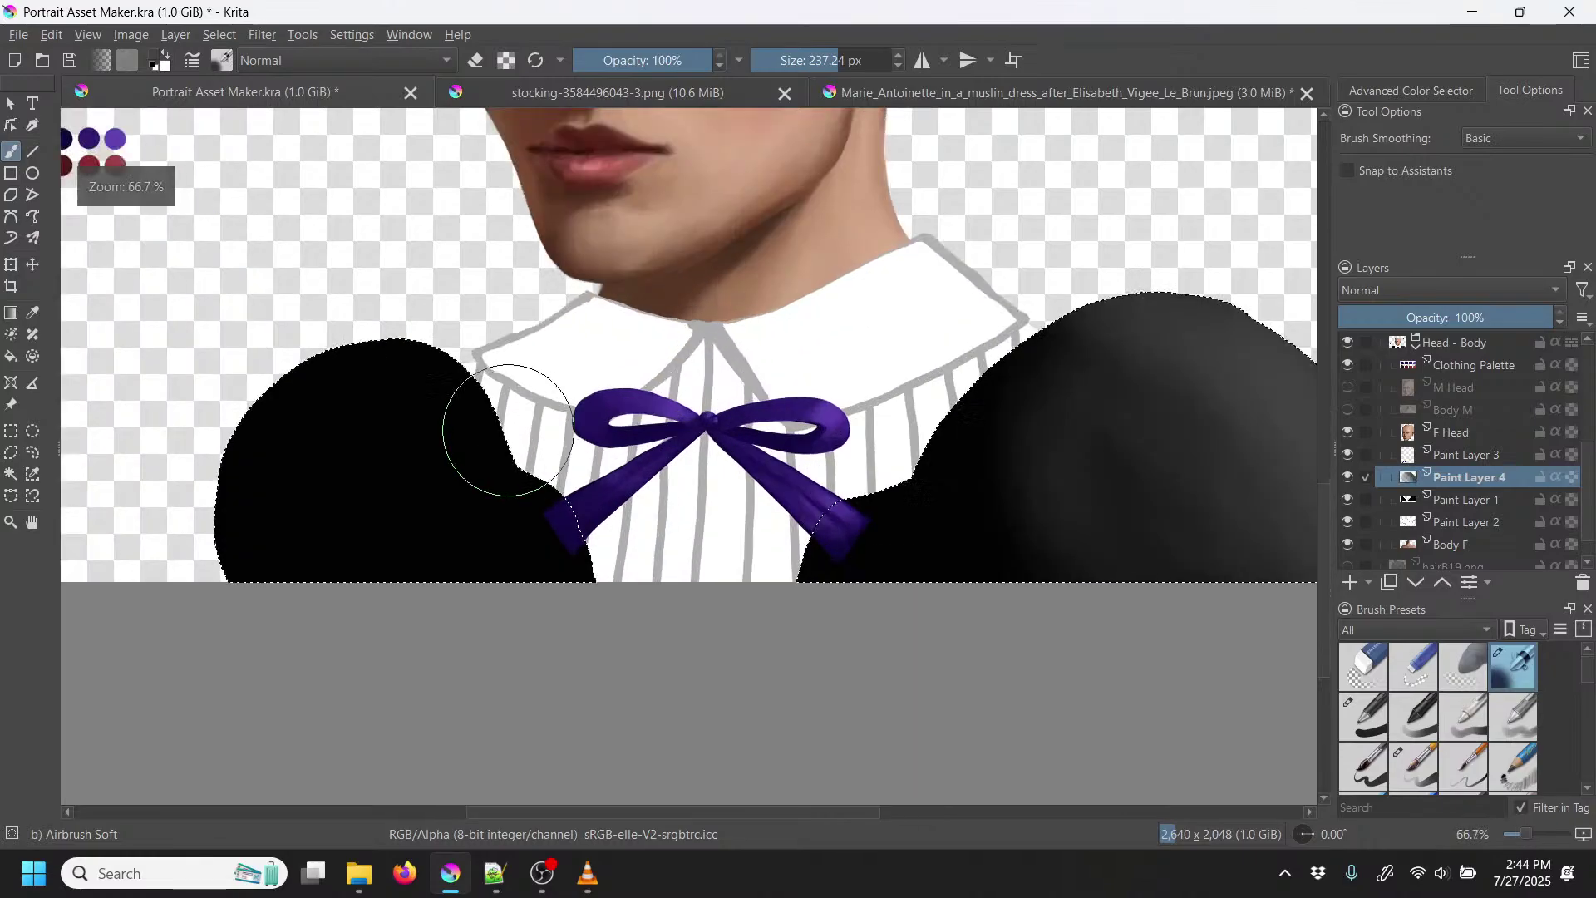
pyautogui.click(1456, 316)
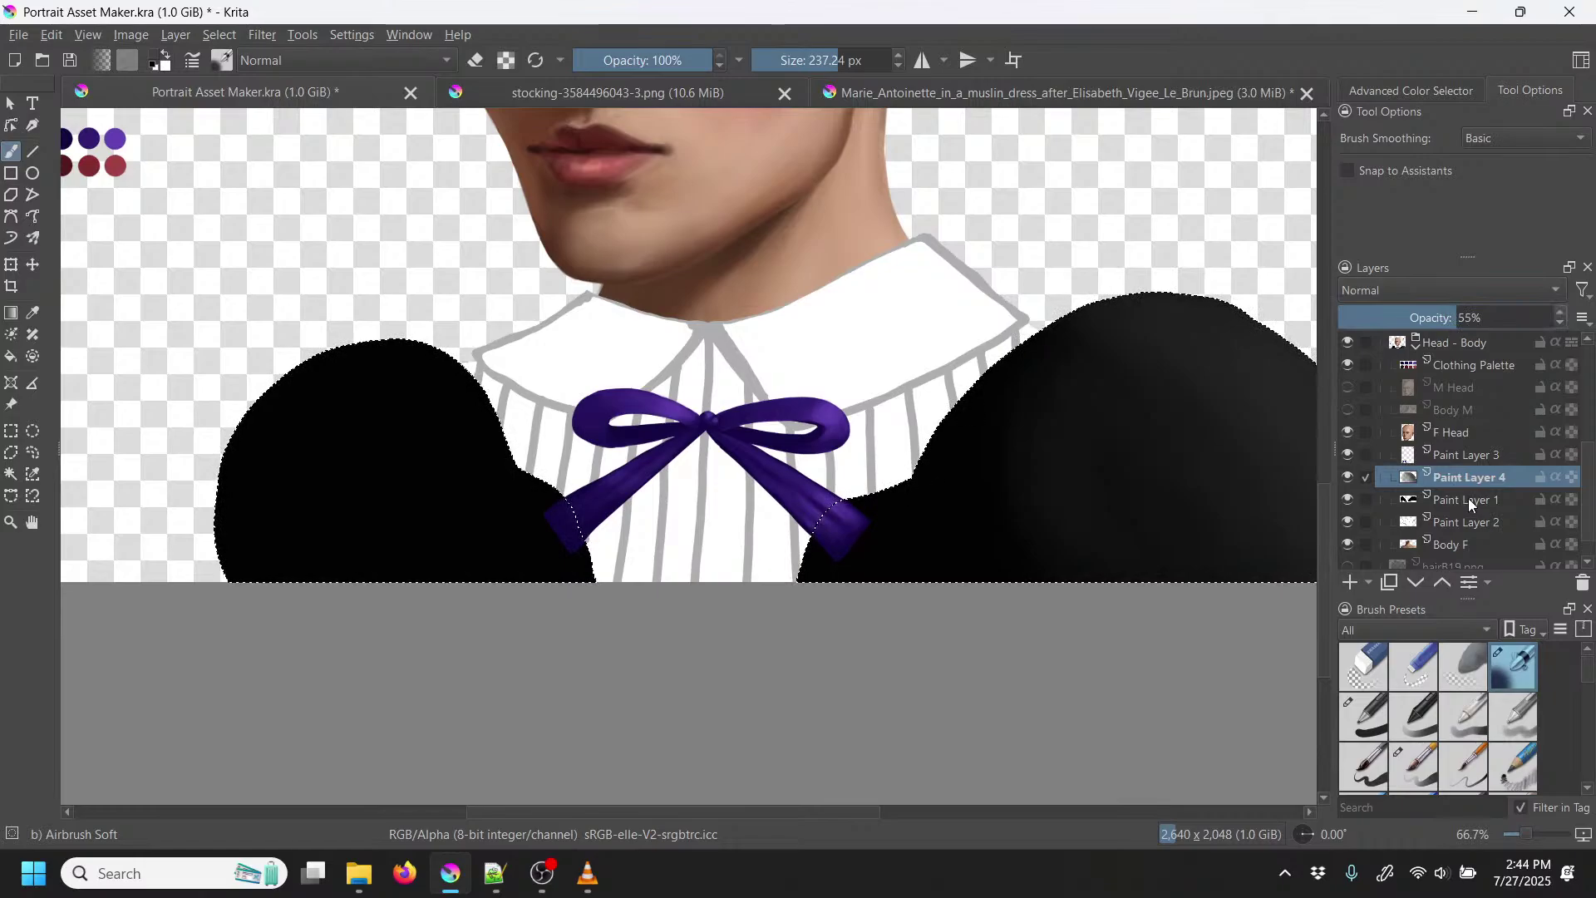
pyautogui.moveTo(1467, 323); pyautogui.dragTo(1556, 321)
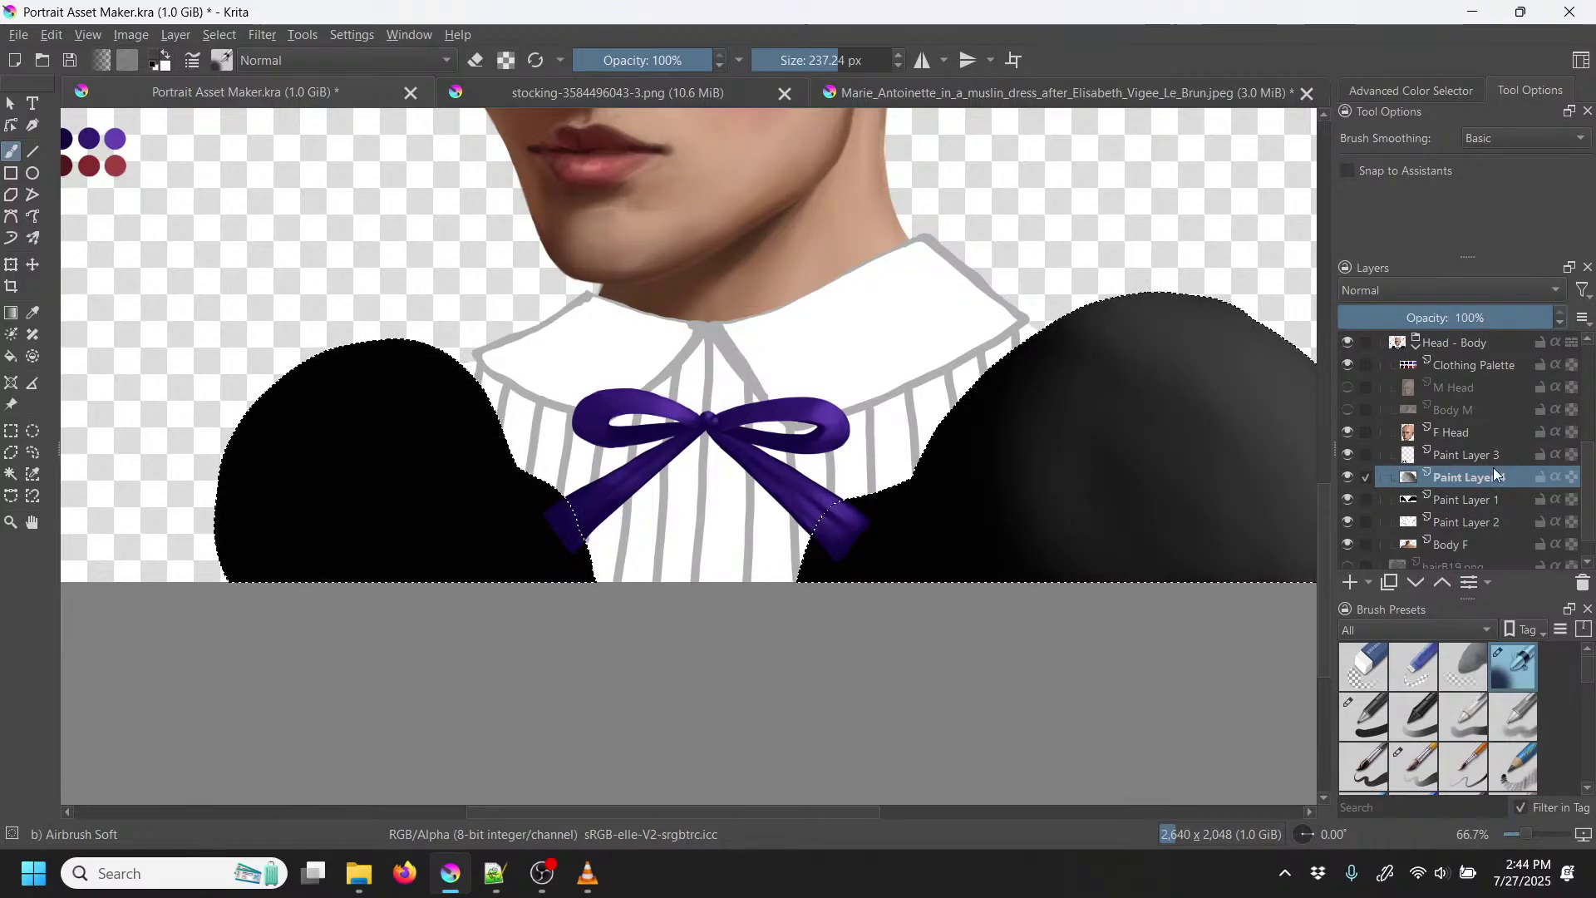
pyautogui.click(1474, 530)
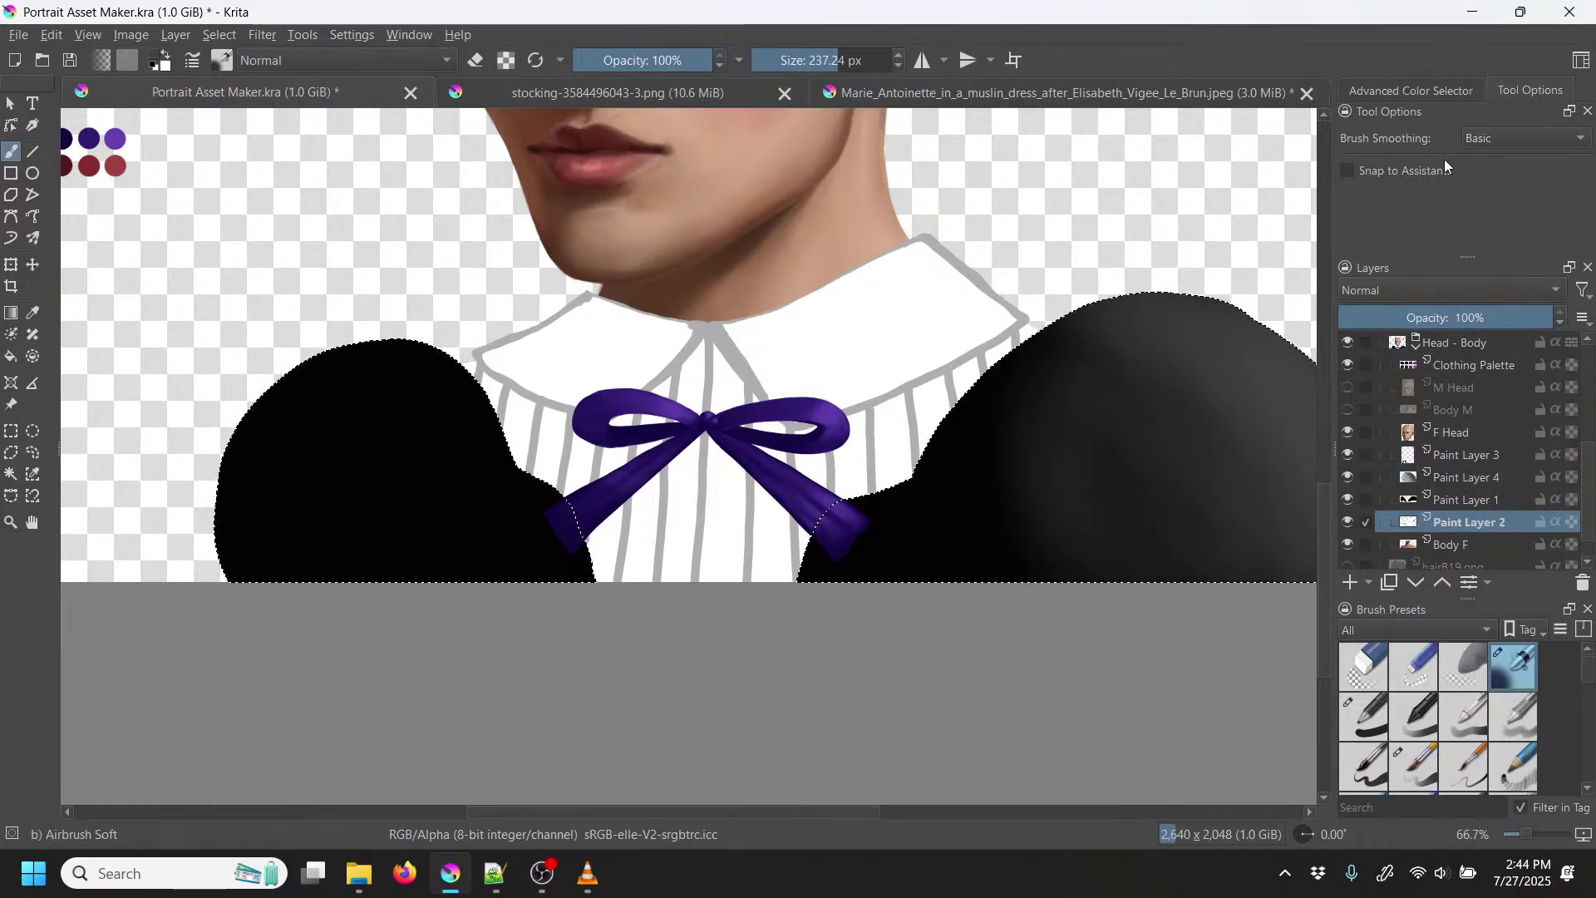
pyautogui.click(1454, 317)
pyautogui.click(1453, 500)
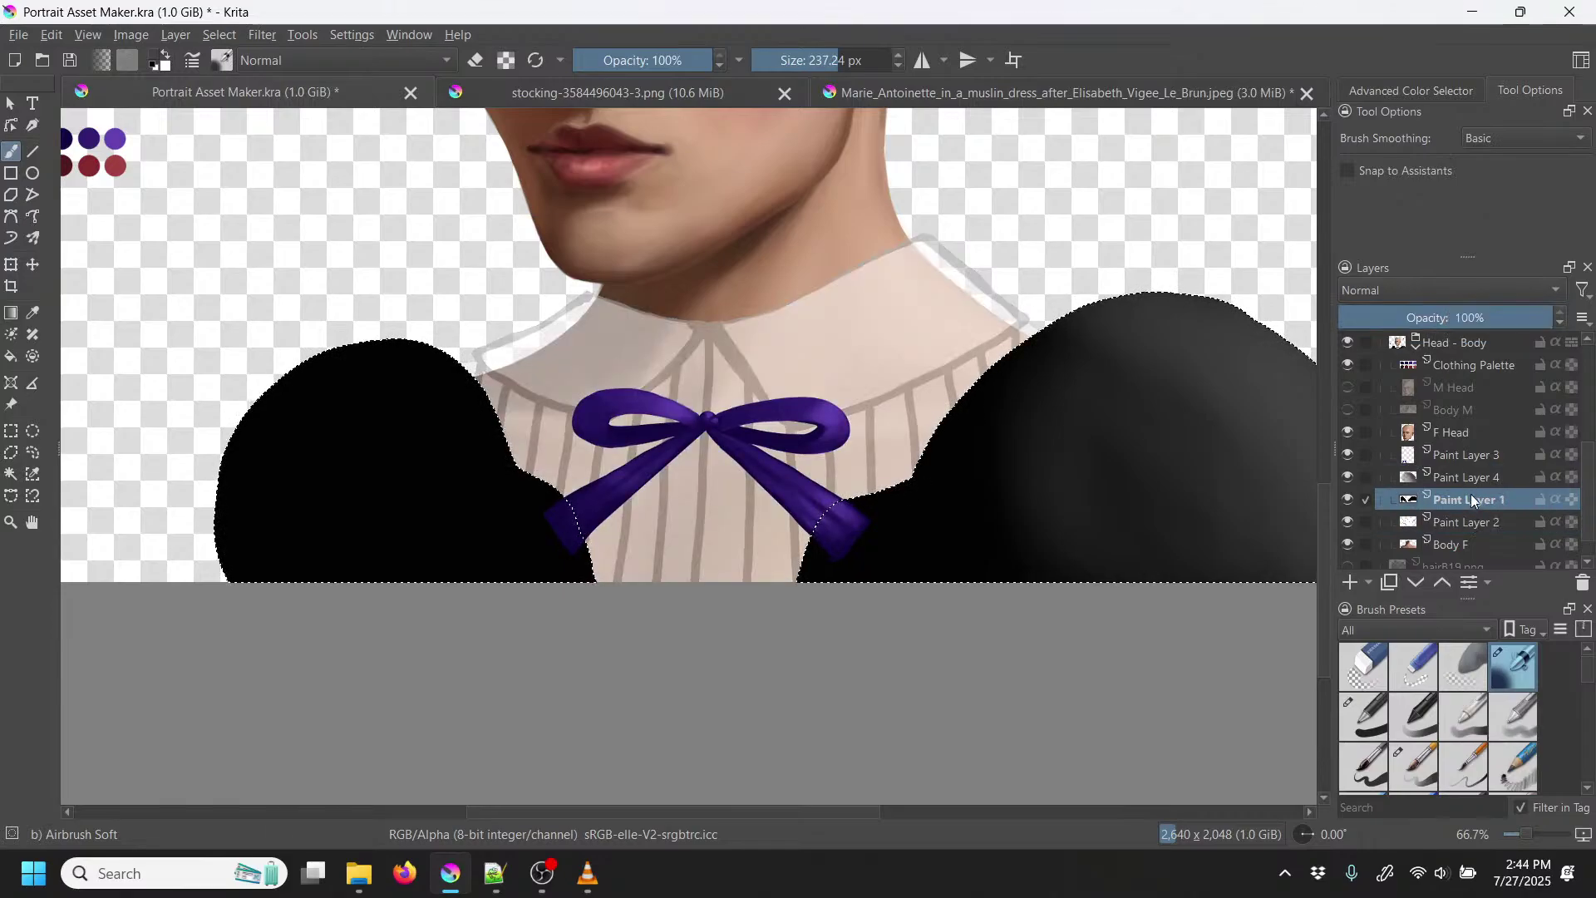
pyautogui.click(1445, 317)
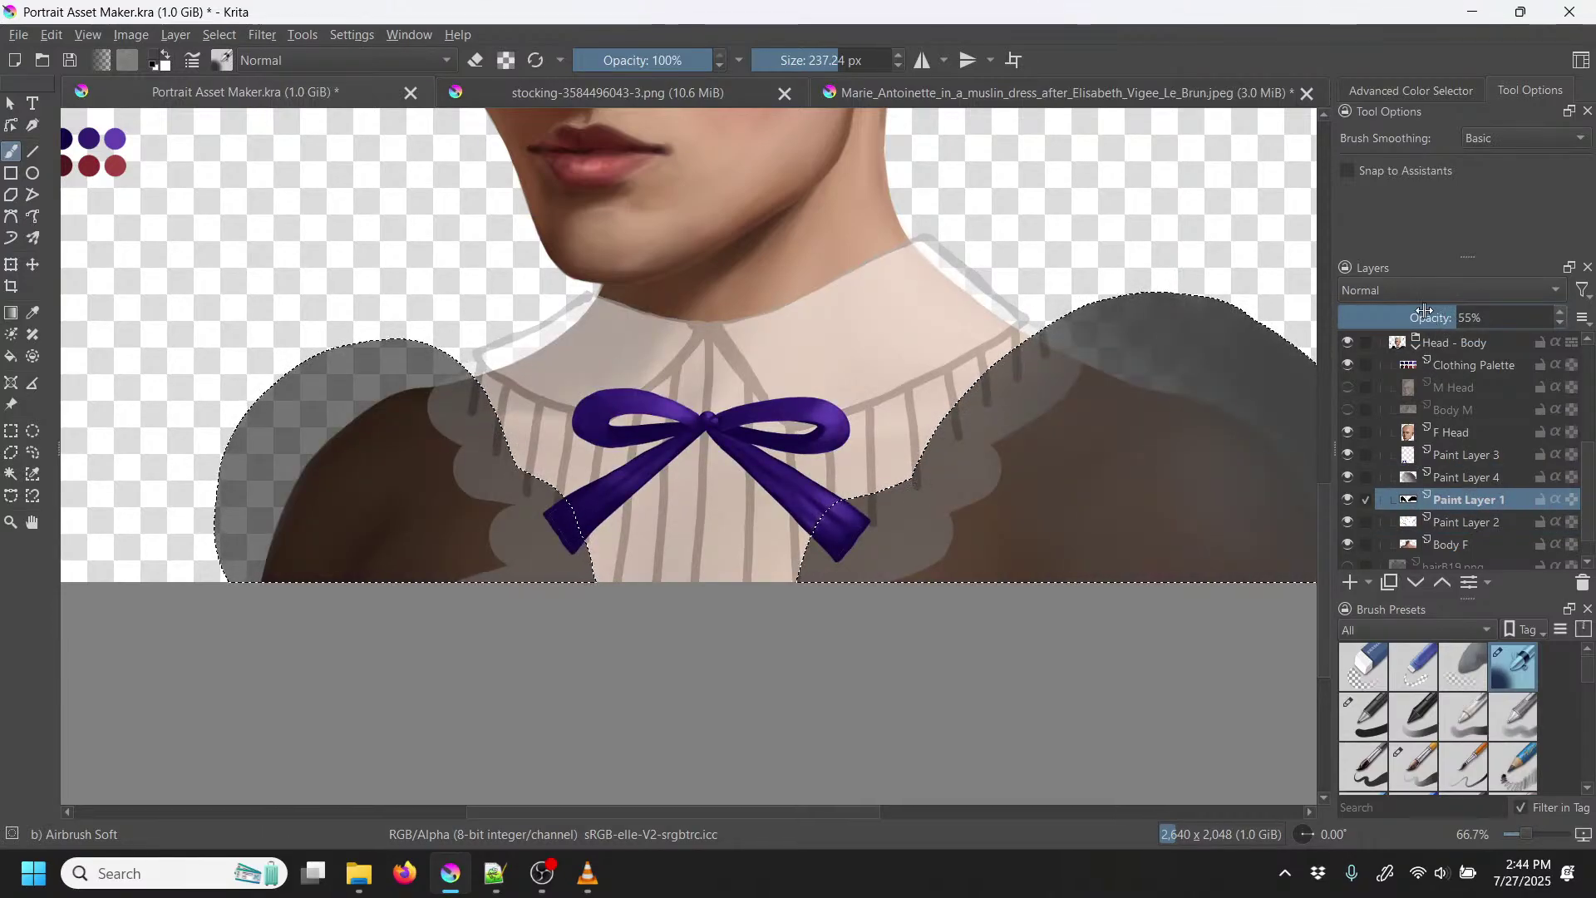
# Step: Airbrush grey highlights on the smaller sleeve on Paint Layer 4 at about 130 px and restore Paint Layer 1 to 100% opacity
pyautogui.click(1464, 477)
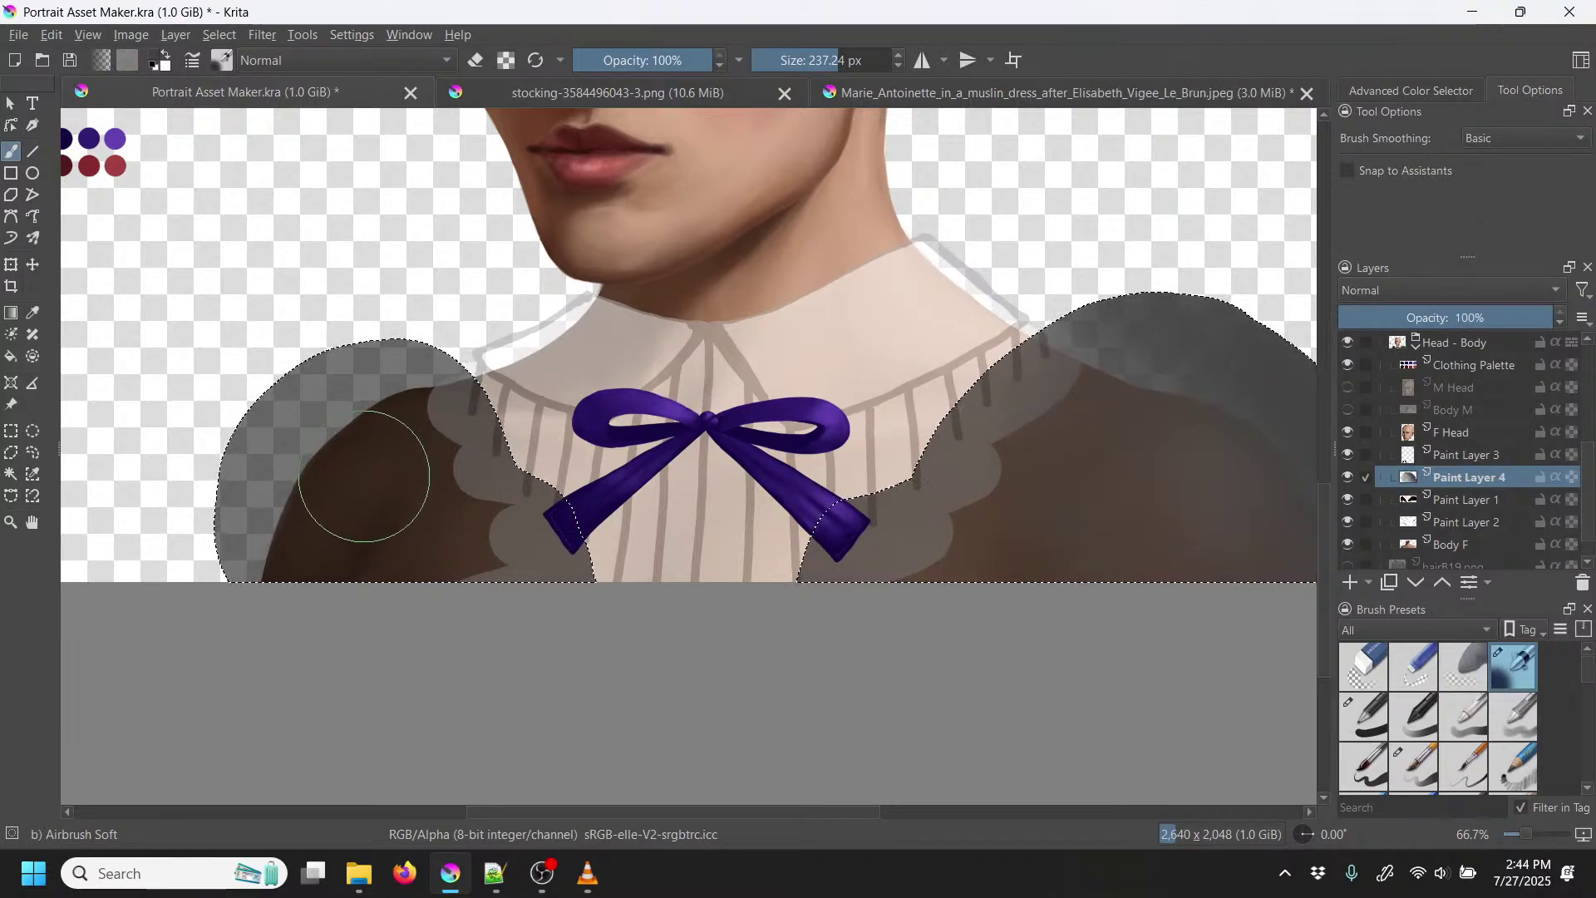
pyautogui.click(823, 60)
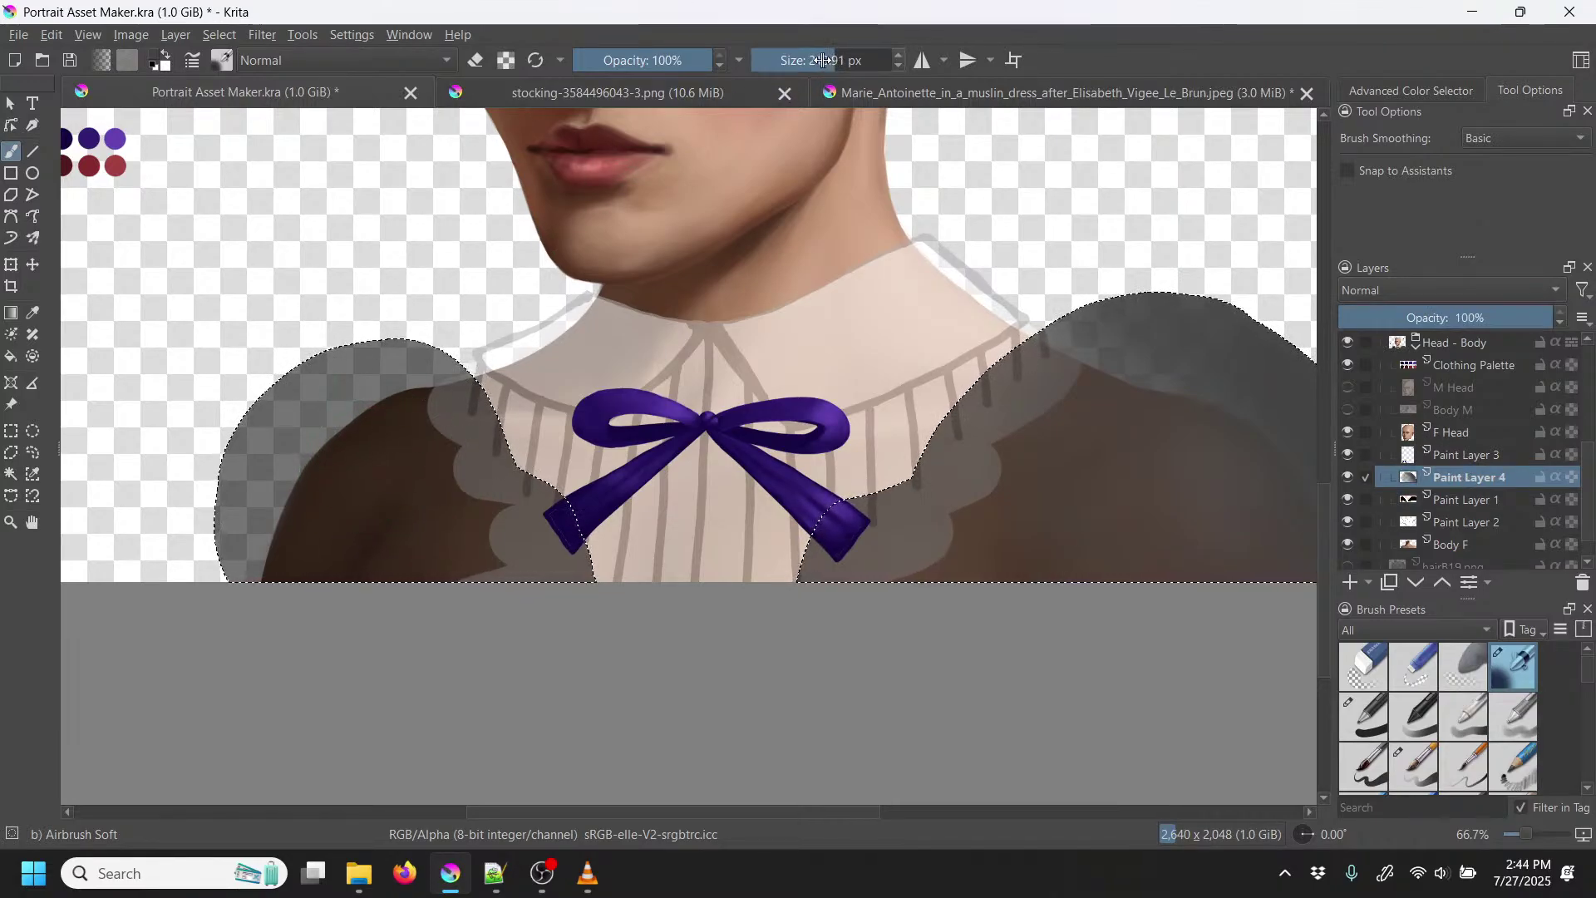
pyautogui.click(823, 59)
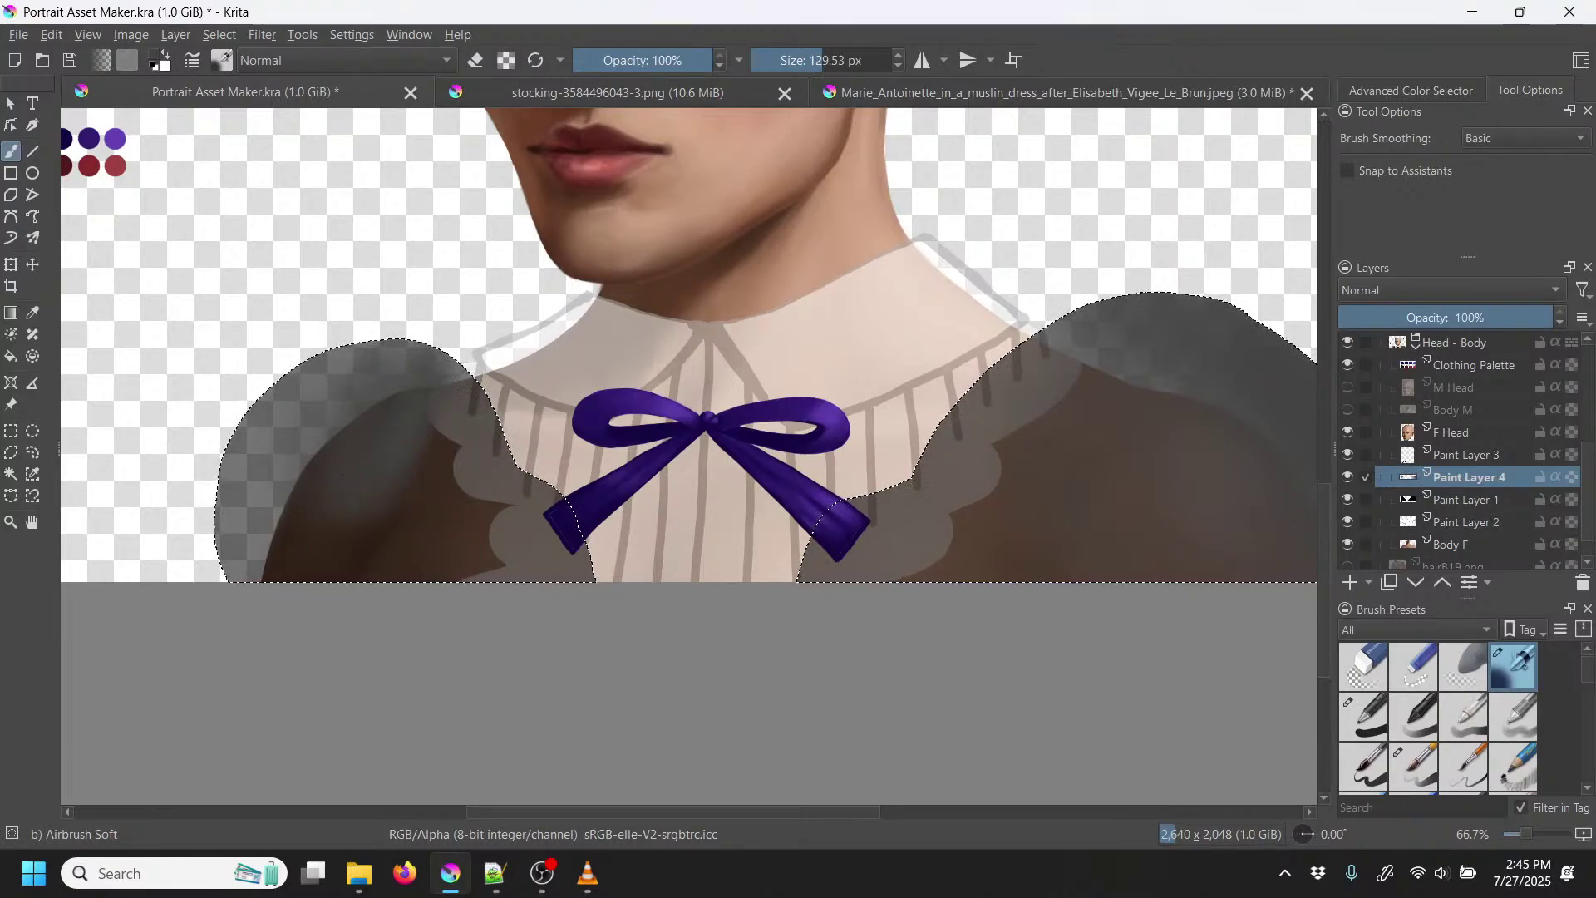
pyautogui.click(1465, 500)
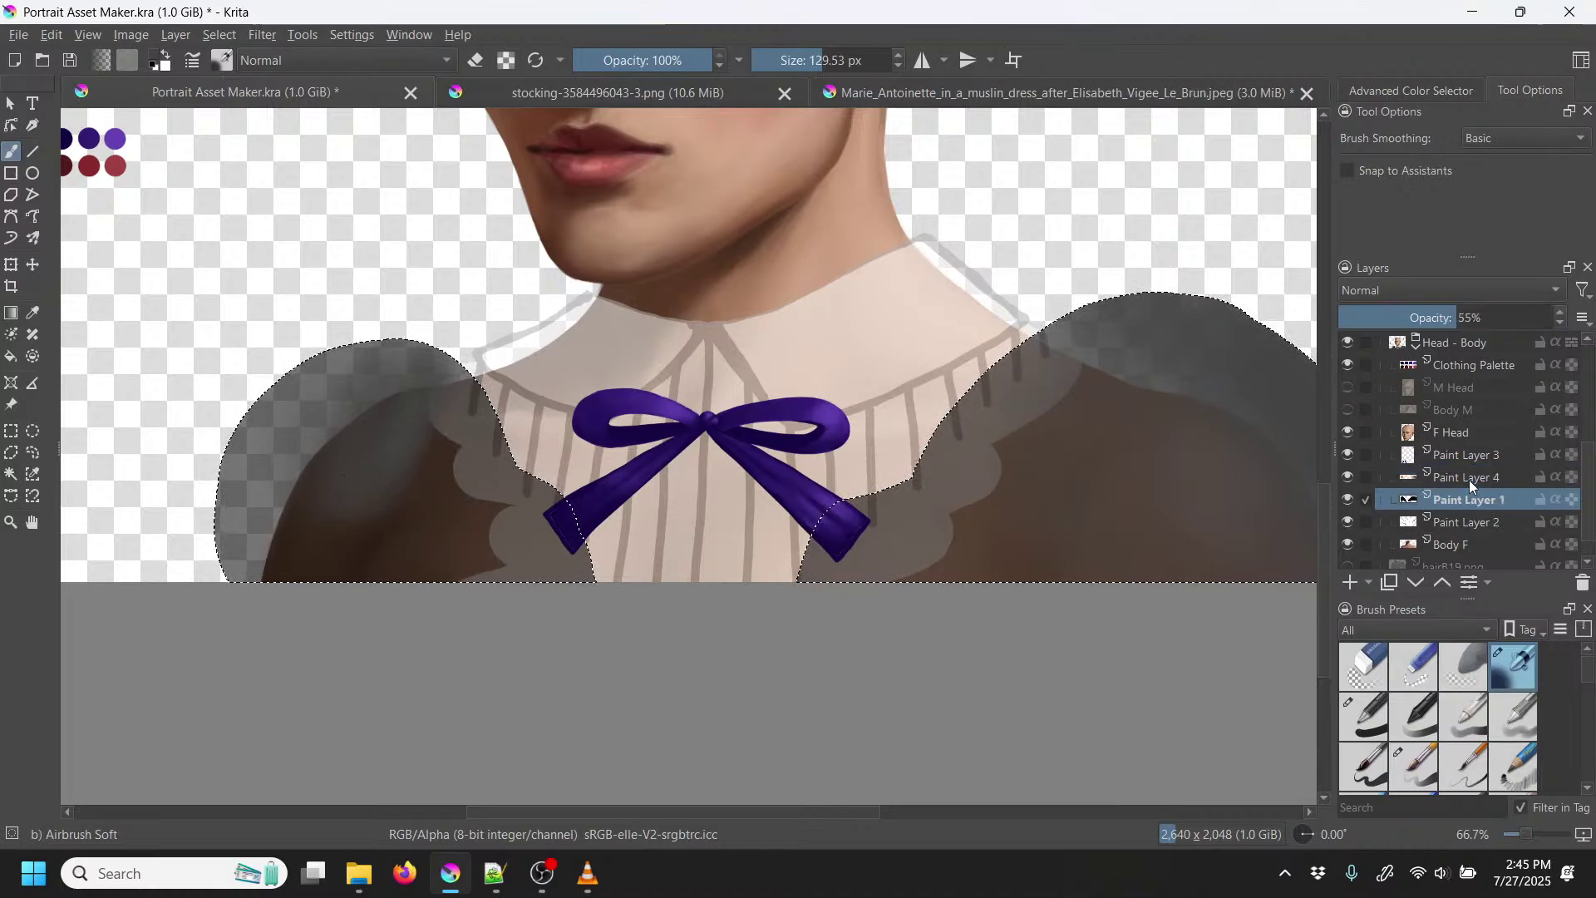
pyautogui.moveTo(1463, 318); pyautogui.dragTo(1559, 318)
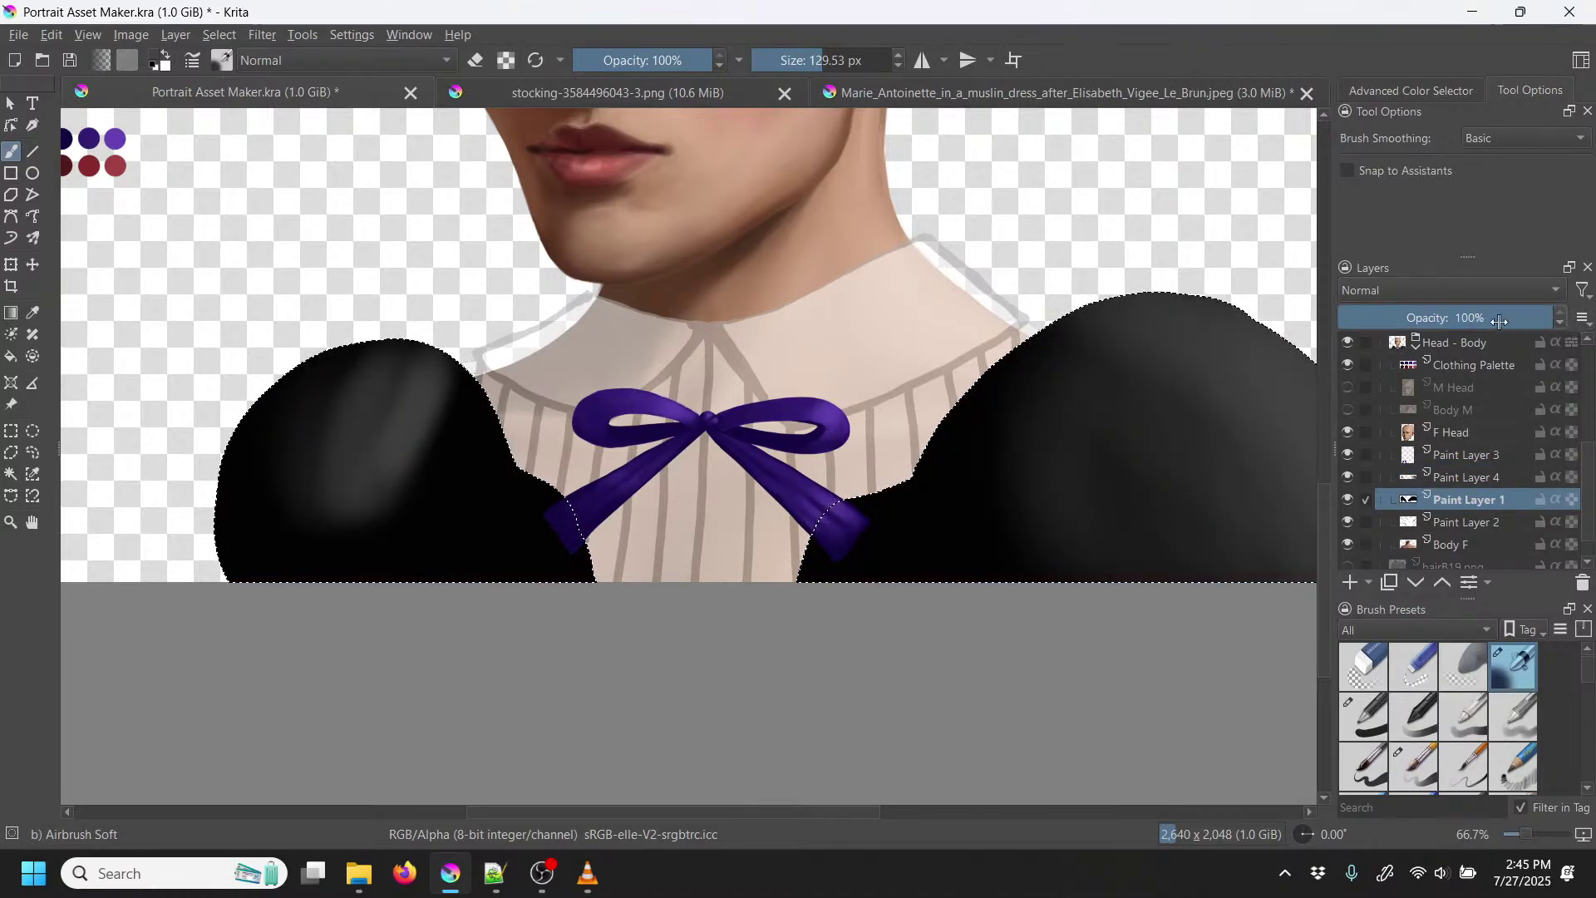
# Step: Set Paint Layer 1 to 60% opacity and switch to the Basic-5 Size Opacity brush at about 50 px and 64% opacity
pyautogui.moveTo(1495, 318); pyautogui.dragTo(1468, 319)
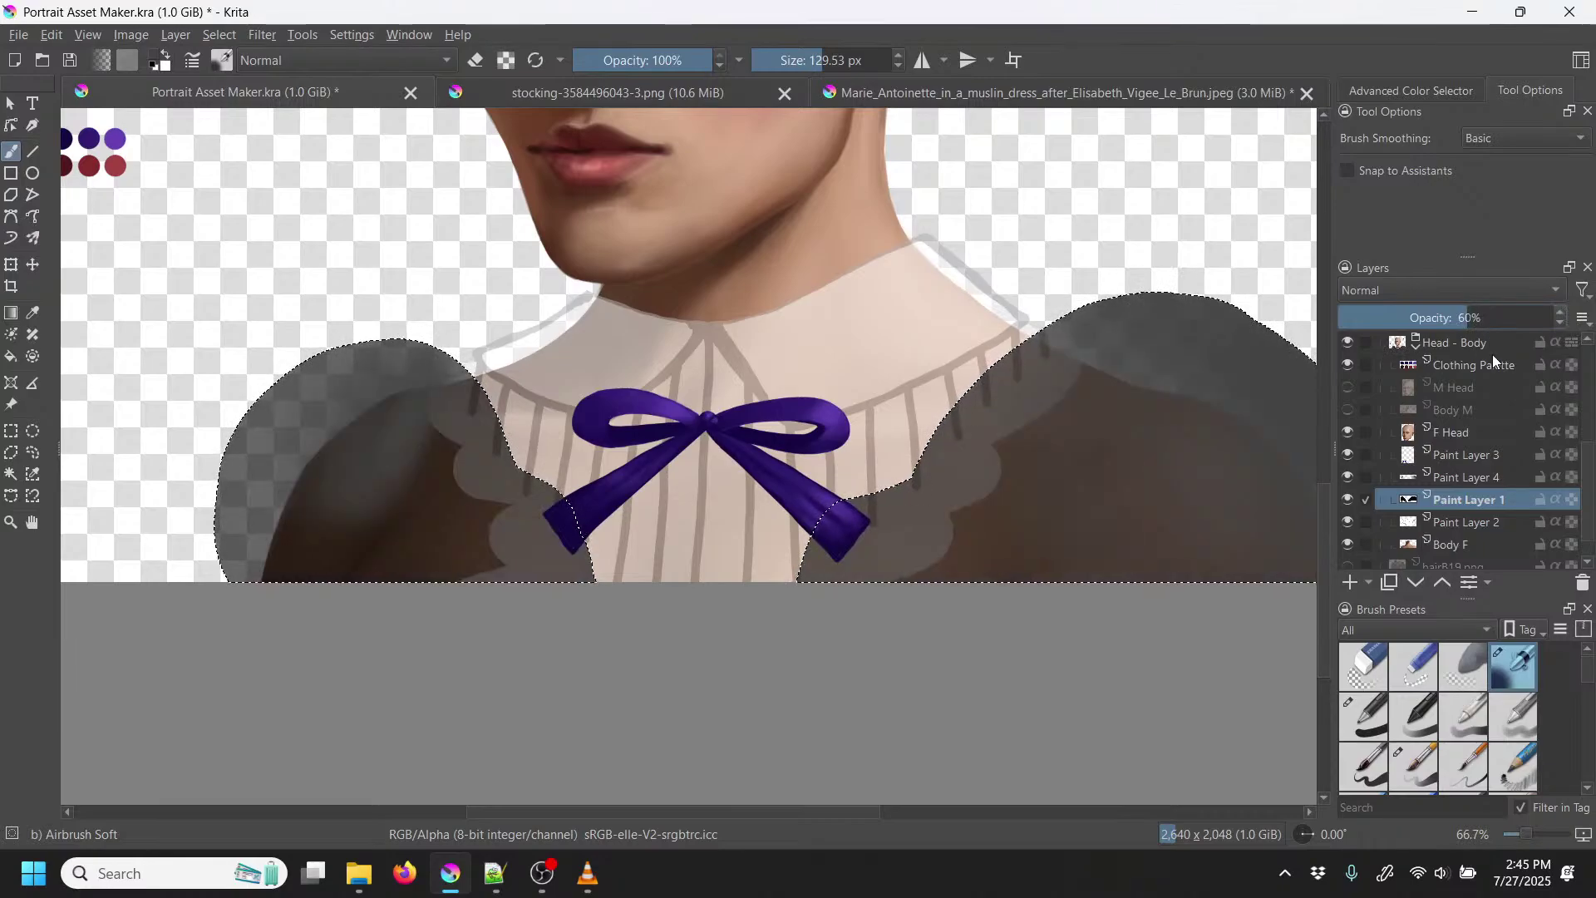
pyautogui.rightClick(675, 425)
pyautogui.click(782, 460)
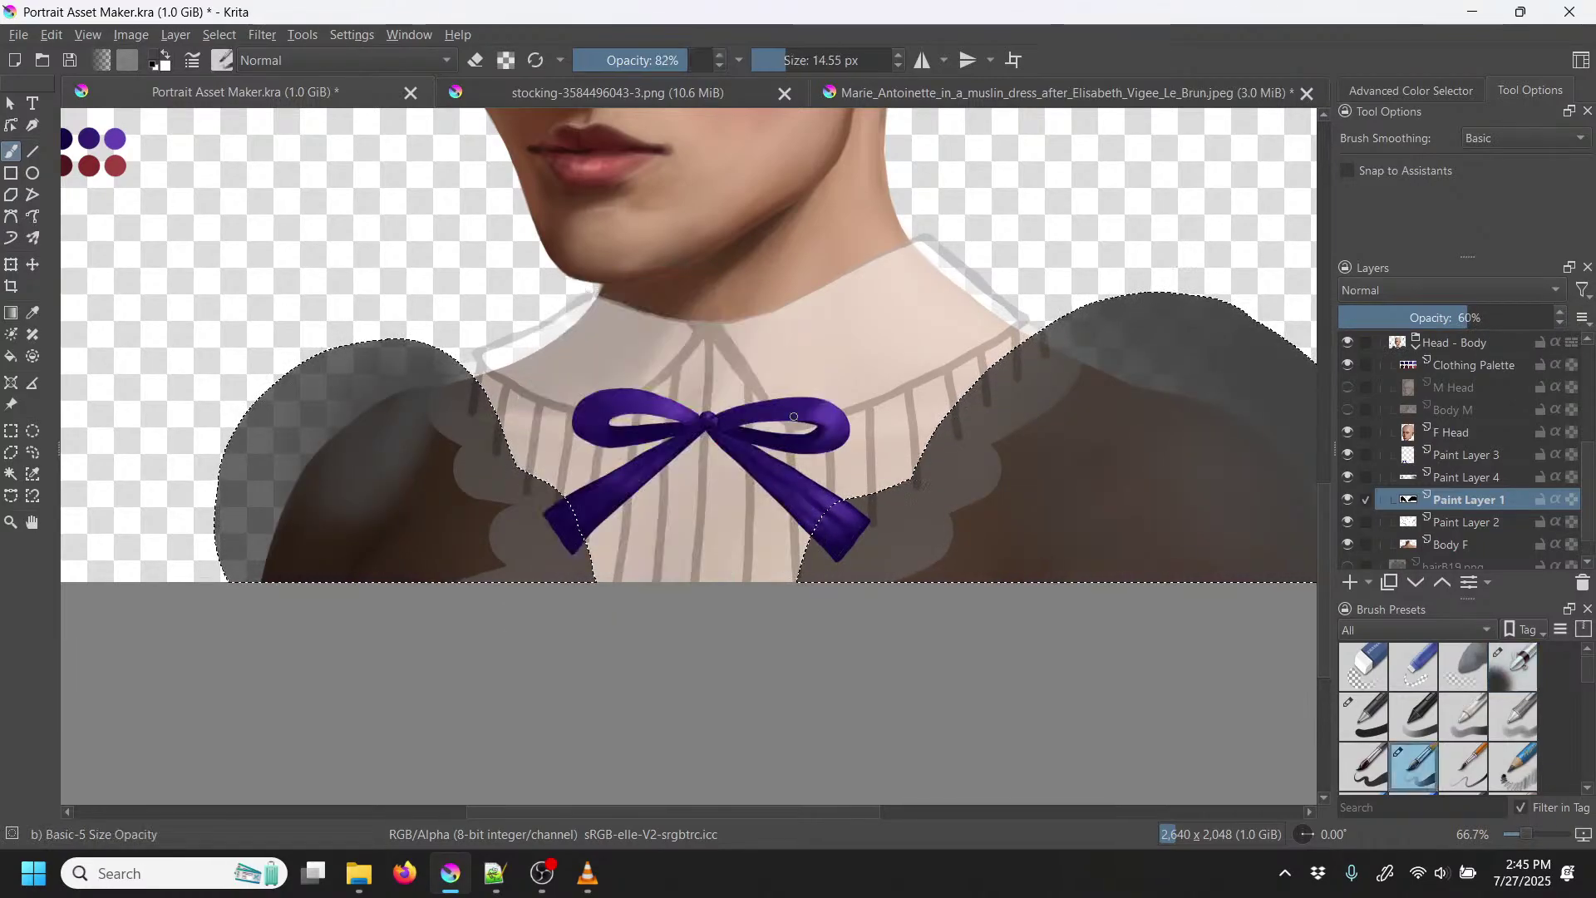
pyautogui.click(803, 61)
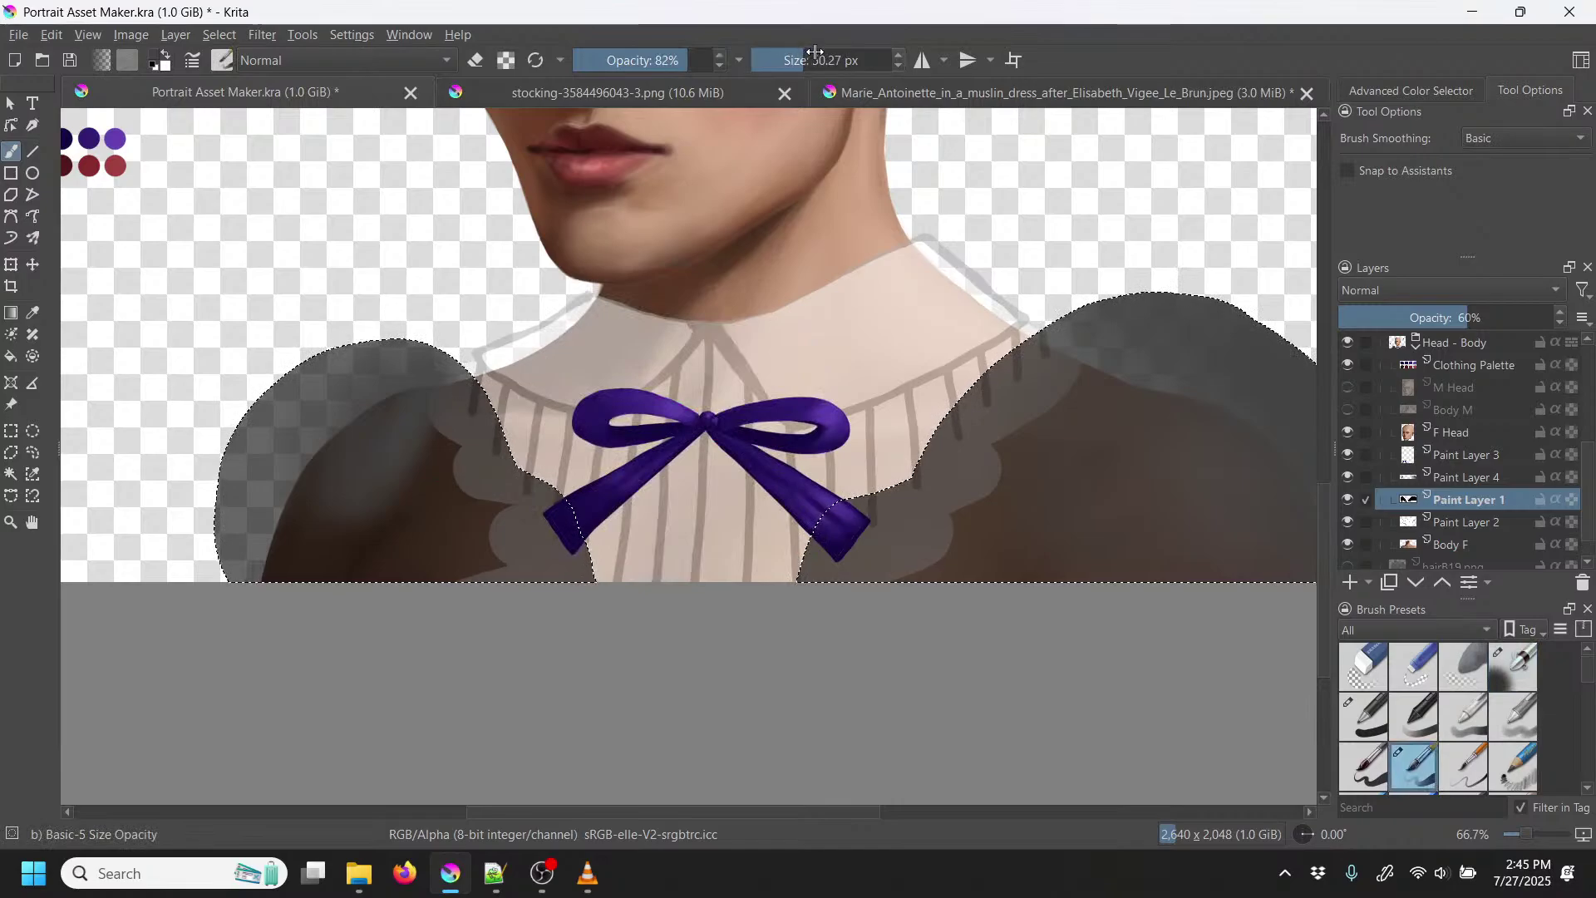
pyautogui.click(663, 61)
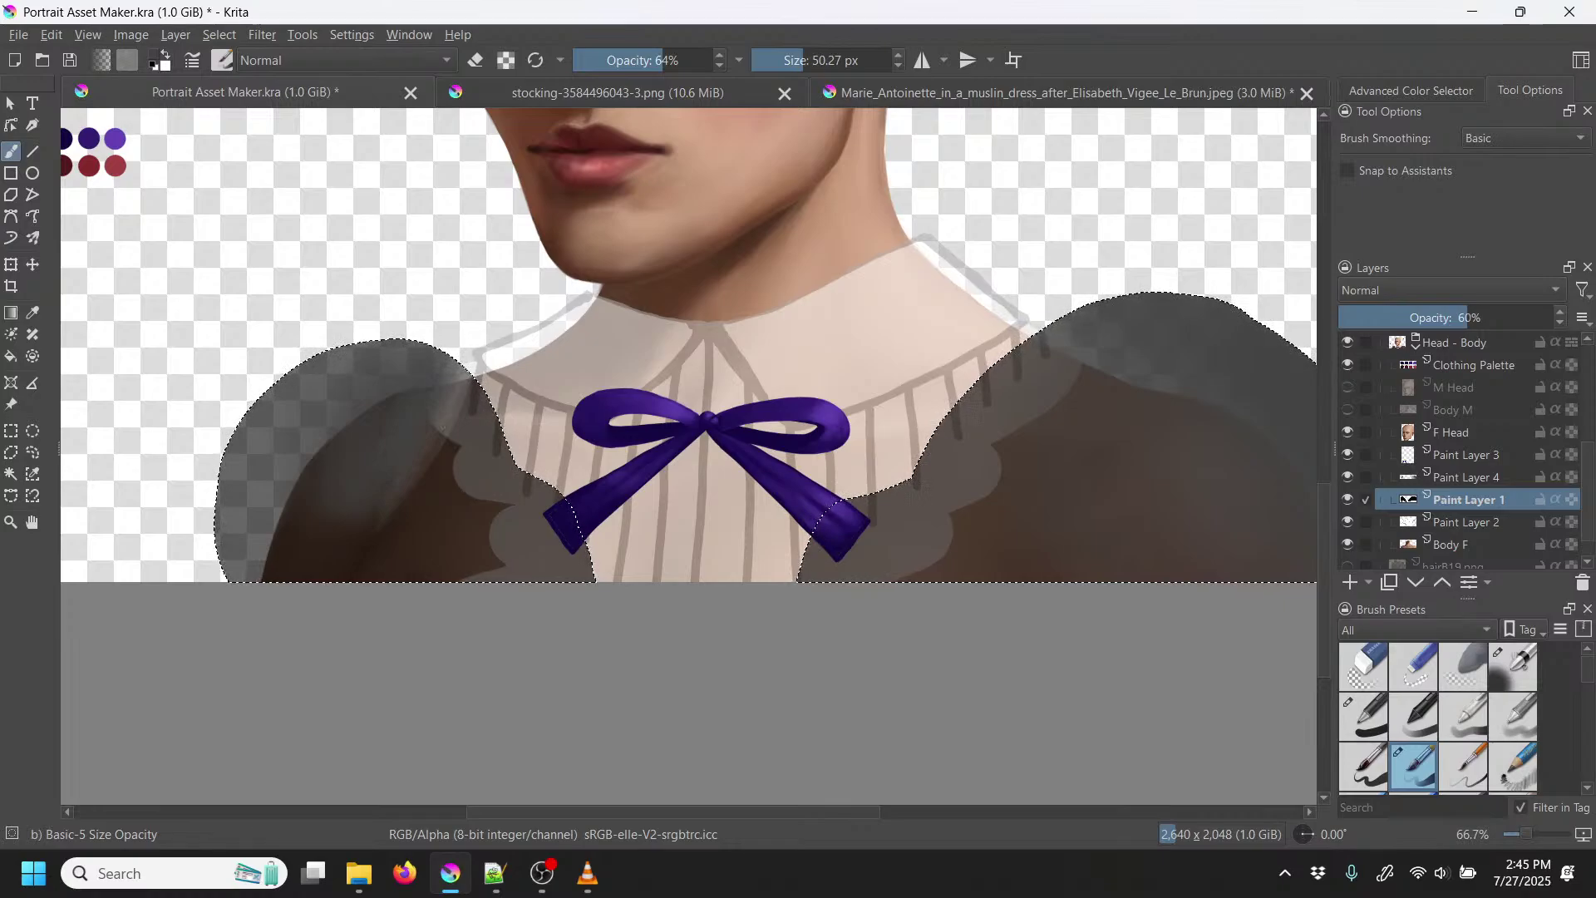
# Step: Restore Paint Layer 1 to 100% opacity and paint a crisp lower edge on the smaller sleeve's grey highlight
pyautogui.moveTo(1467, 319); pyautogui.dragTo(1579, 318)
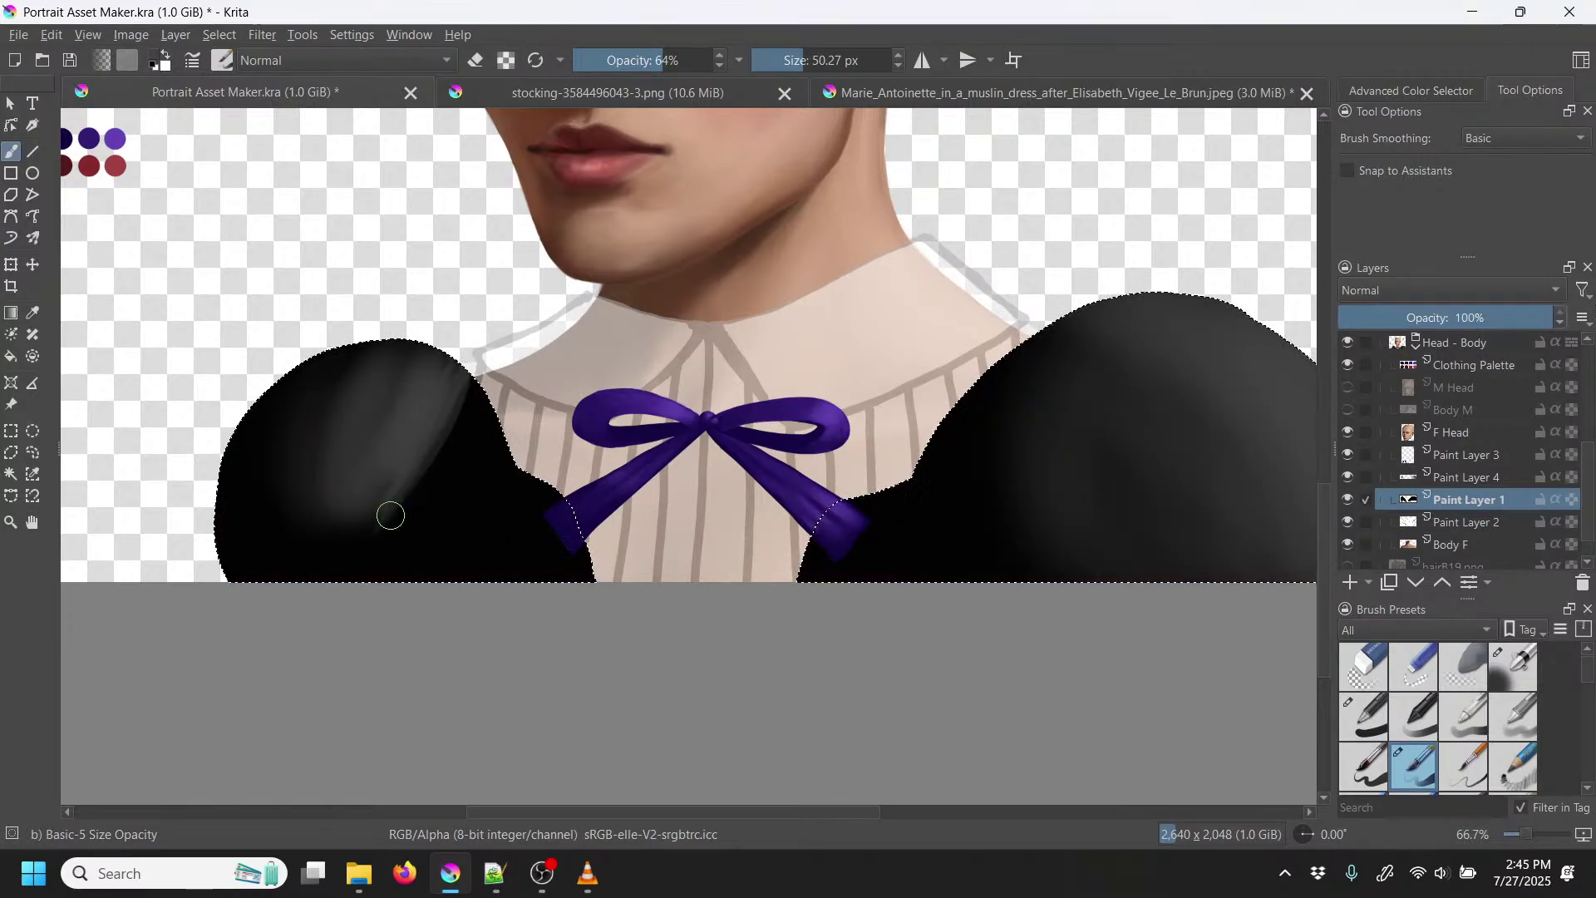
pyautogui.moveTo(376, 533); pyautogui.dragTo(402, 460)
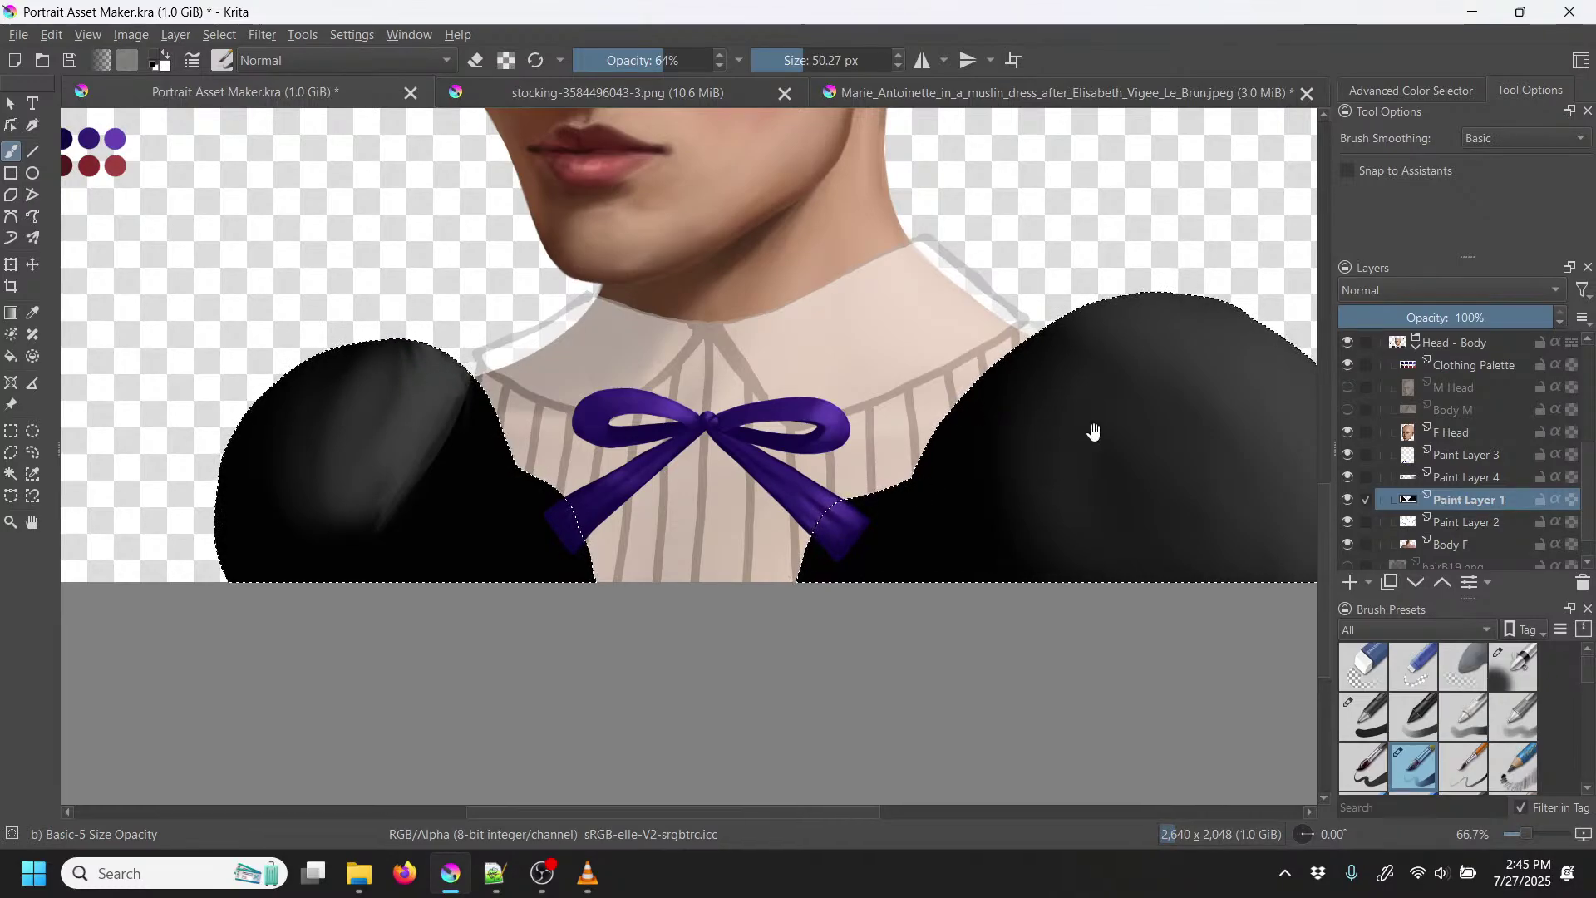
# Step: Check the larger sleeve's shading against the body by temporarily lowering Paint Layer 1 to 60% opacity and toggling its visibility
pyautogui.moveTo(1064, 453); pyautogui.dragTo(835, 438)
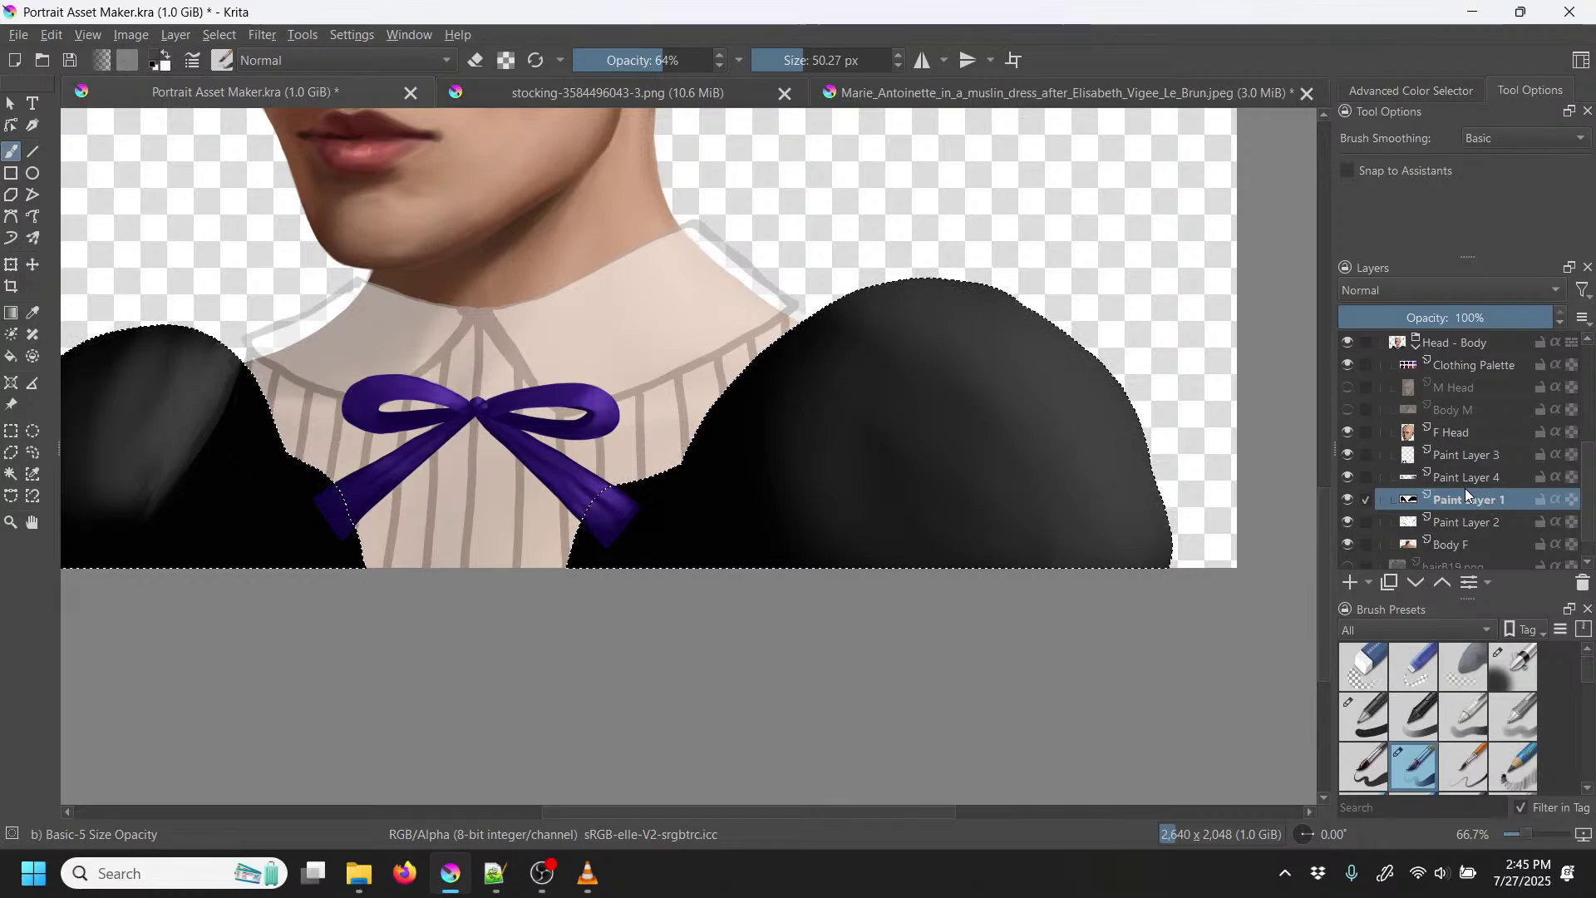
pyautogui.click(1463, 317)
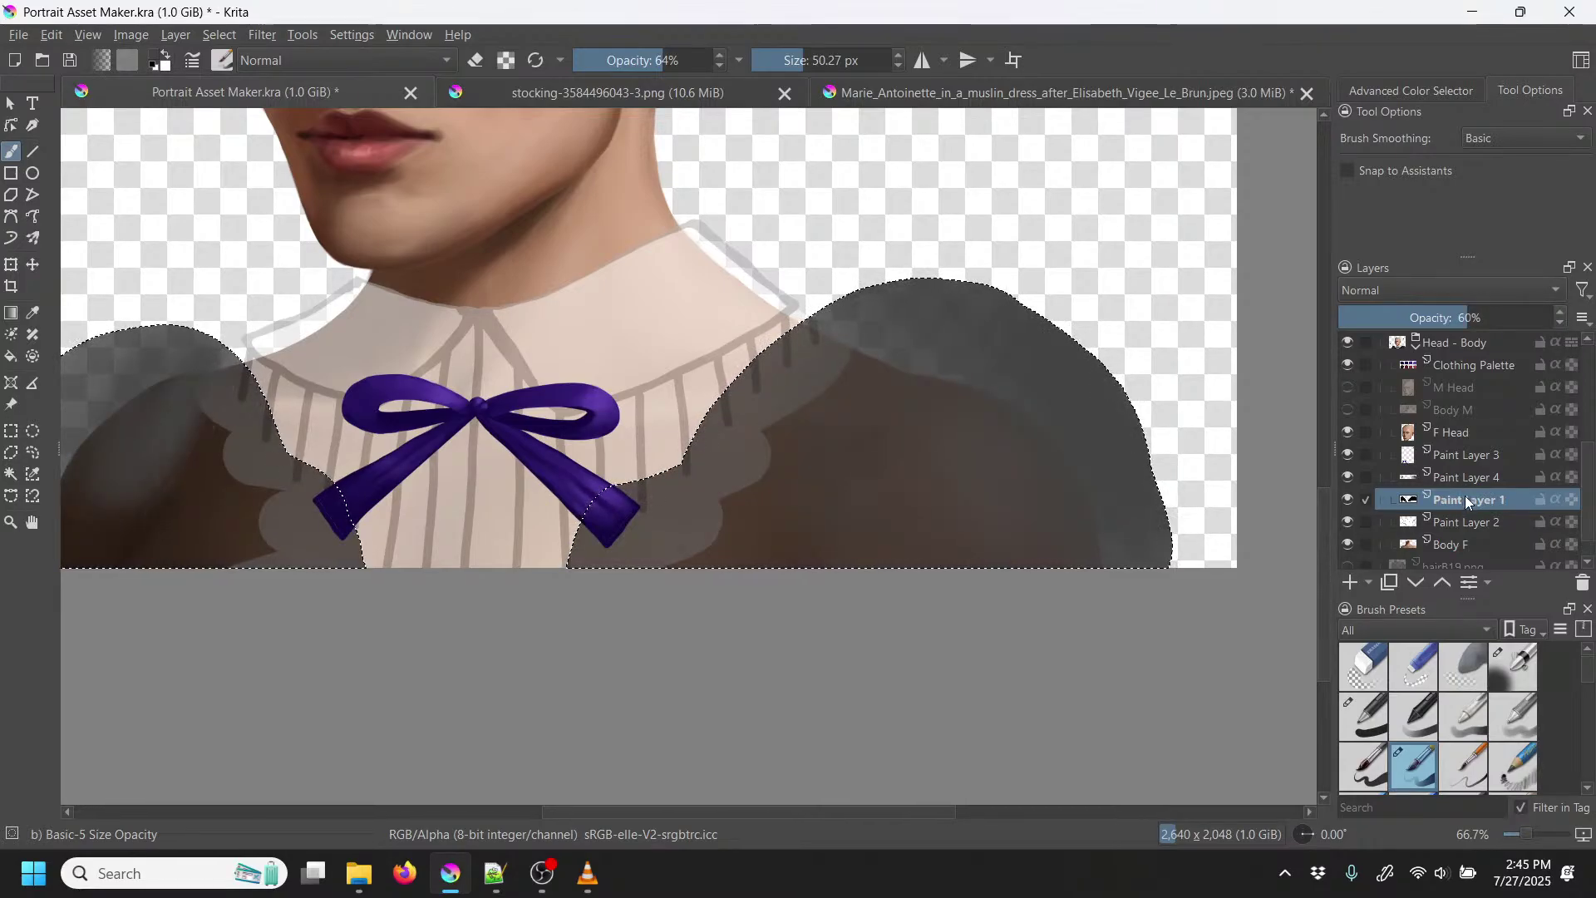
pyautogui.click(1480, 473)
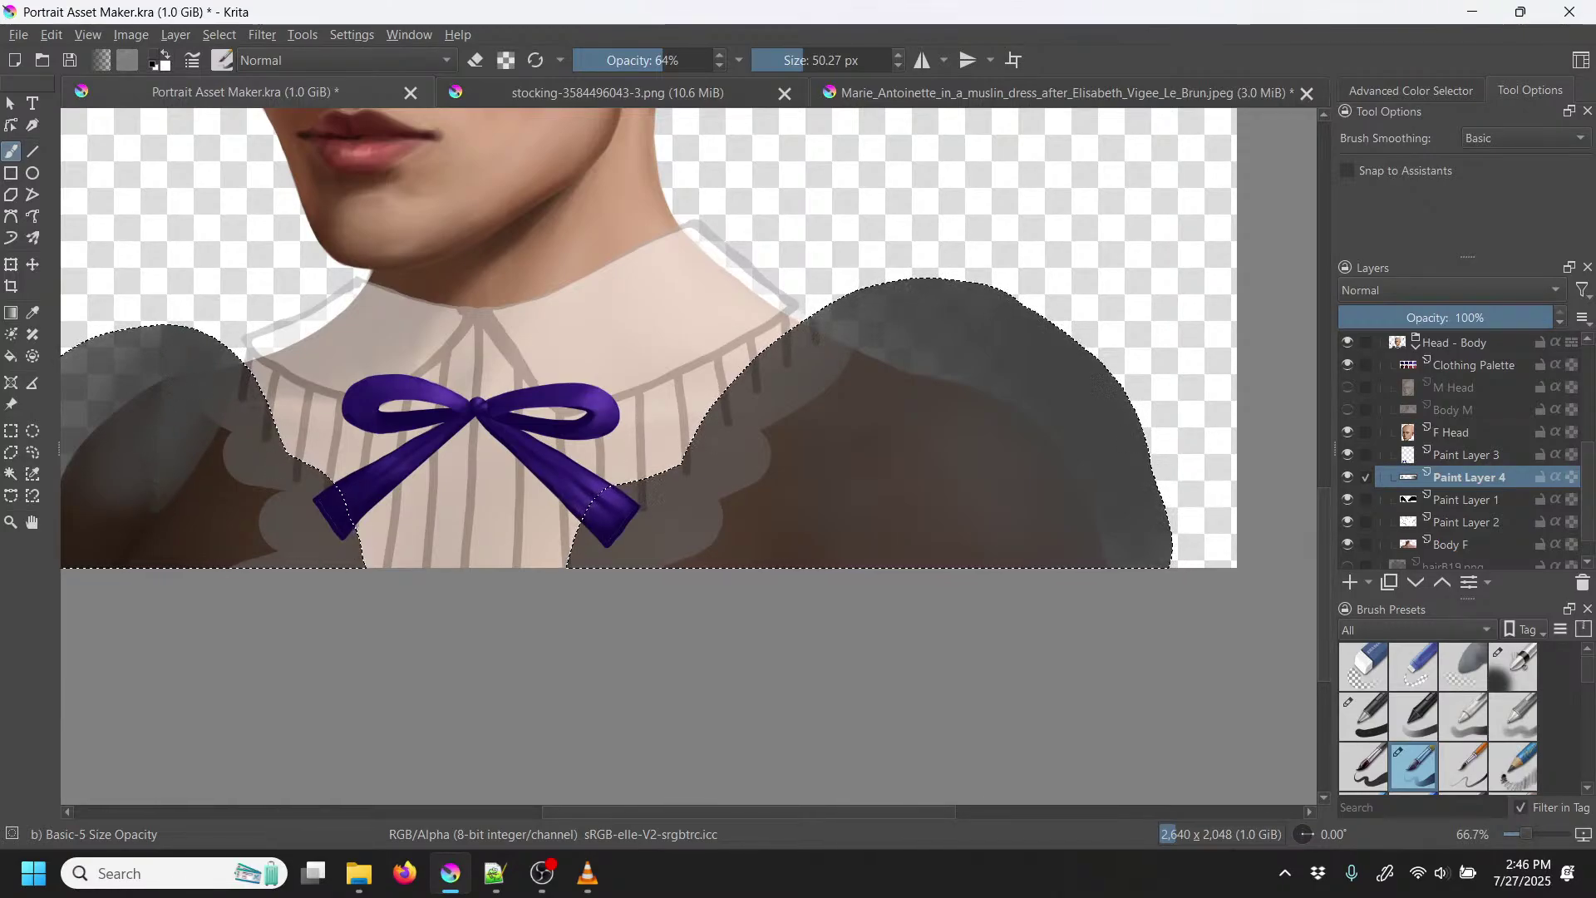
pyautogui.click(1476, 499)
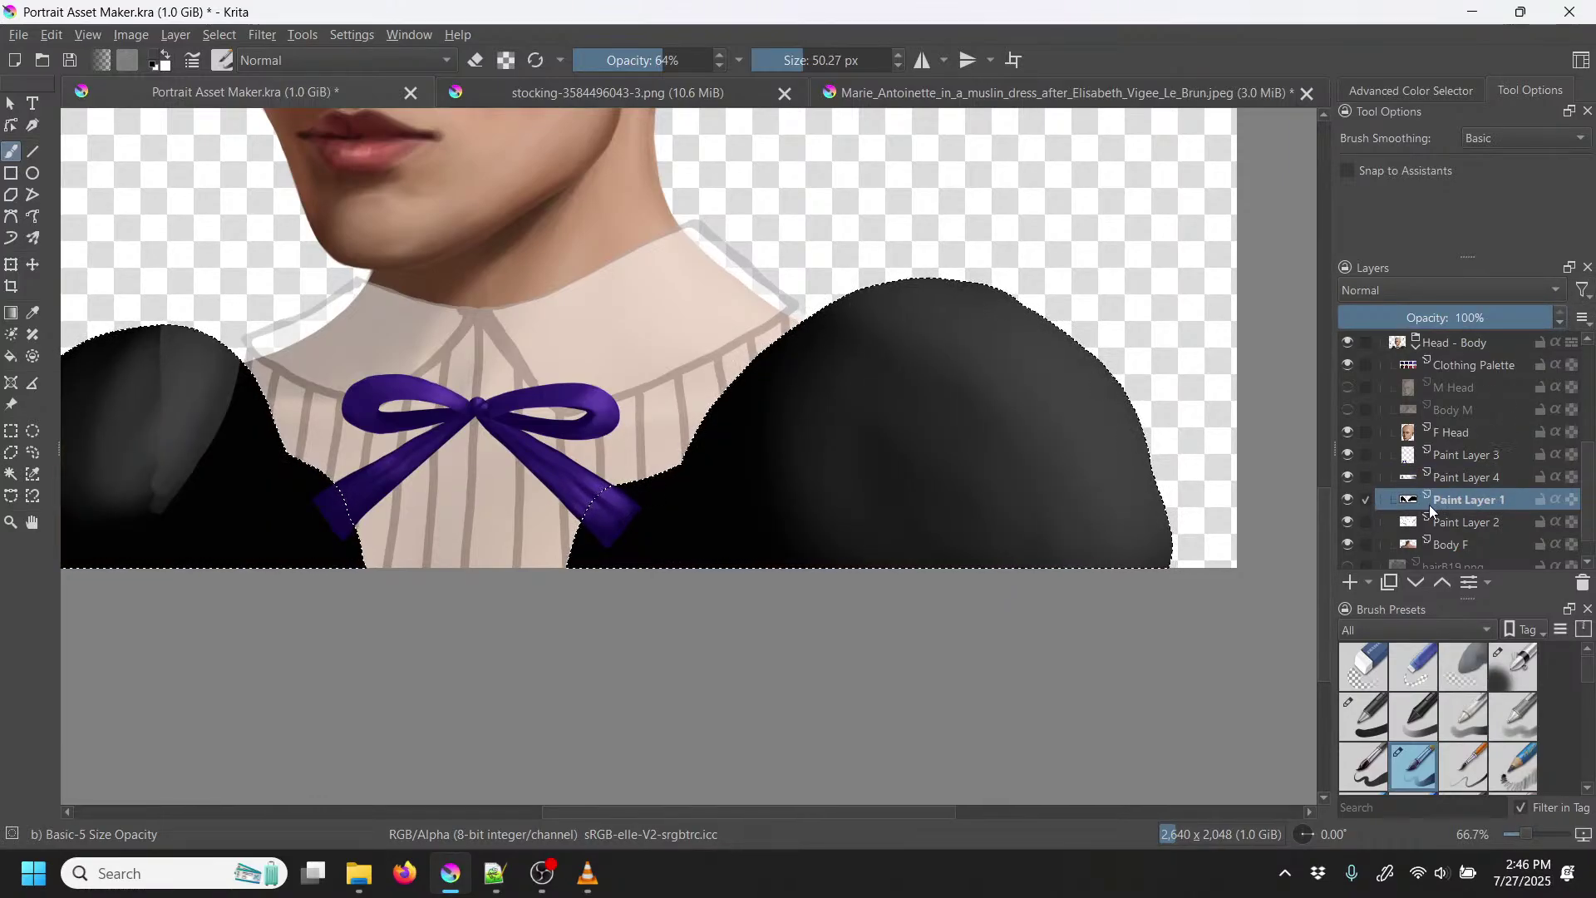
pyautogui.click(1353, 500)
pyautogui.click(1353, 501)
# Step: Switch to VLC media player, lower the playback volume to about 46%, and return to Krita
pyautogui.click(585, 886)
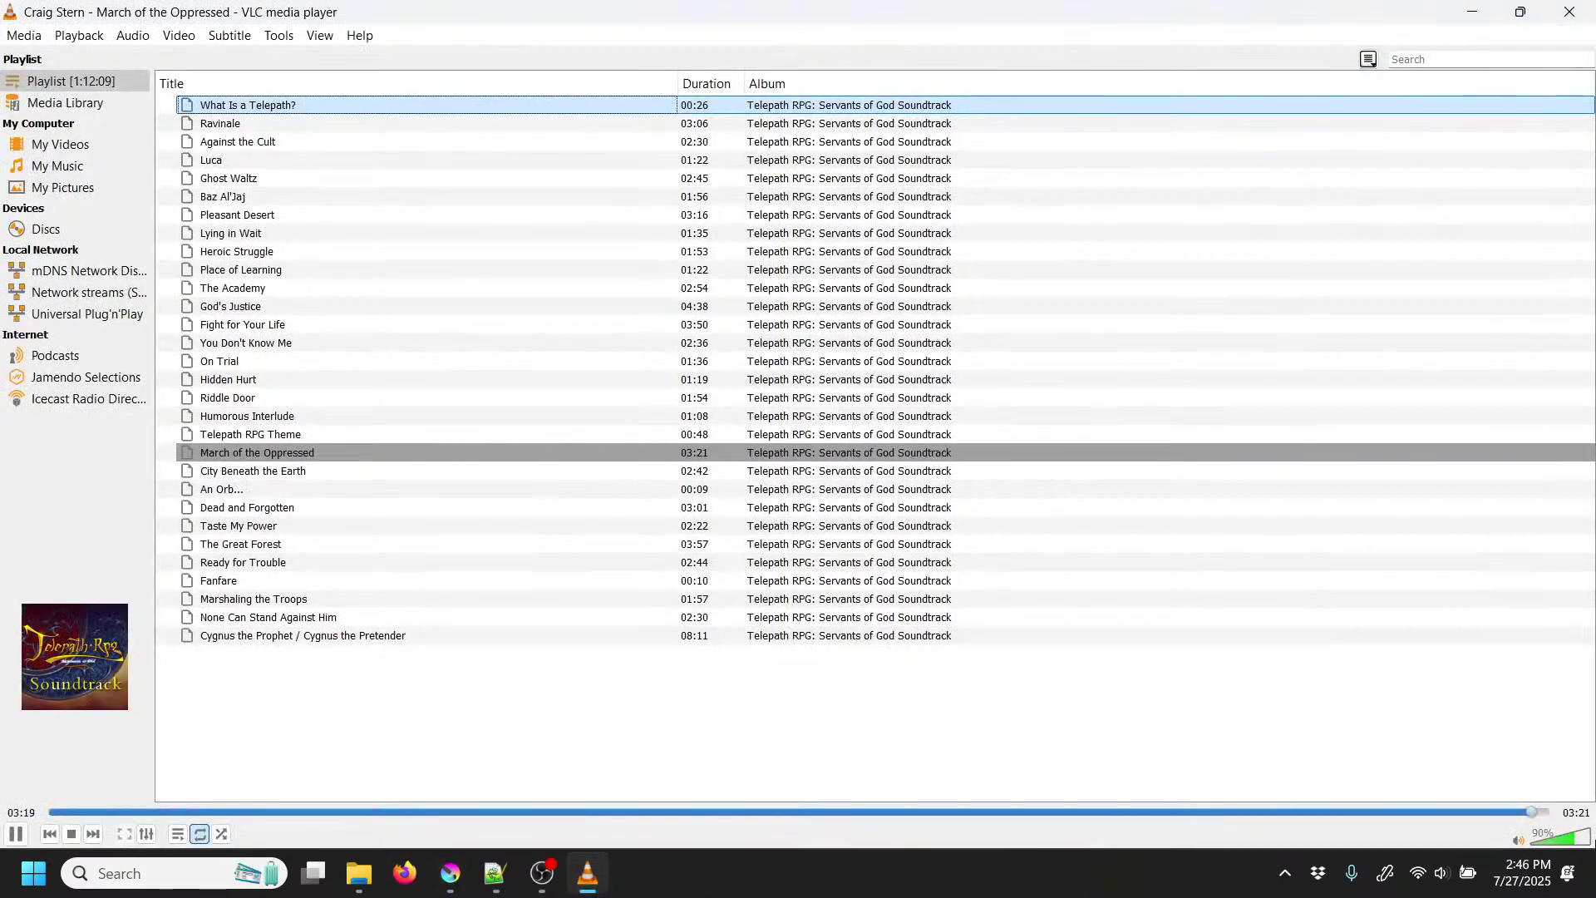
pyautogui.click(1560, 843)
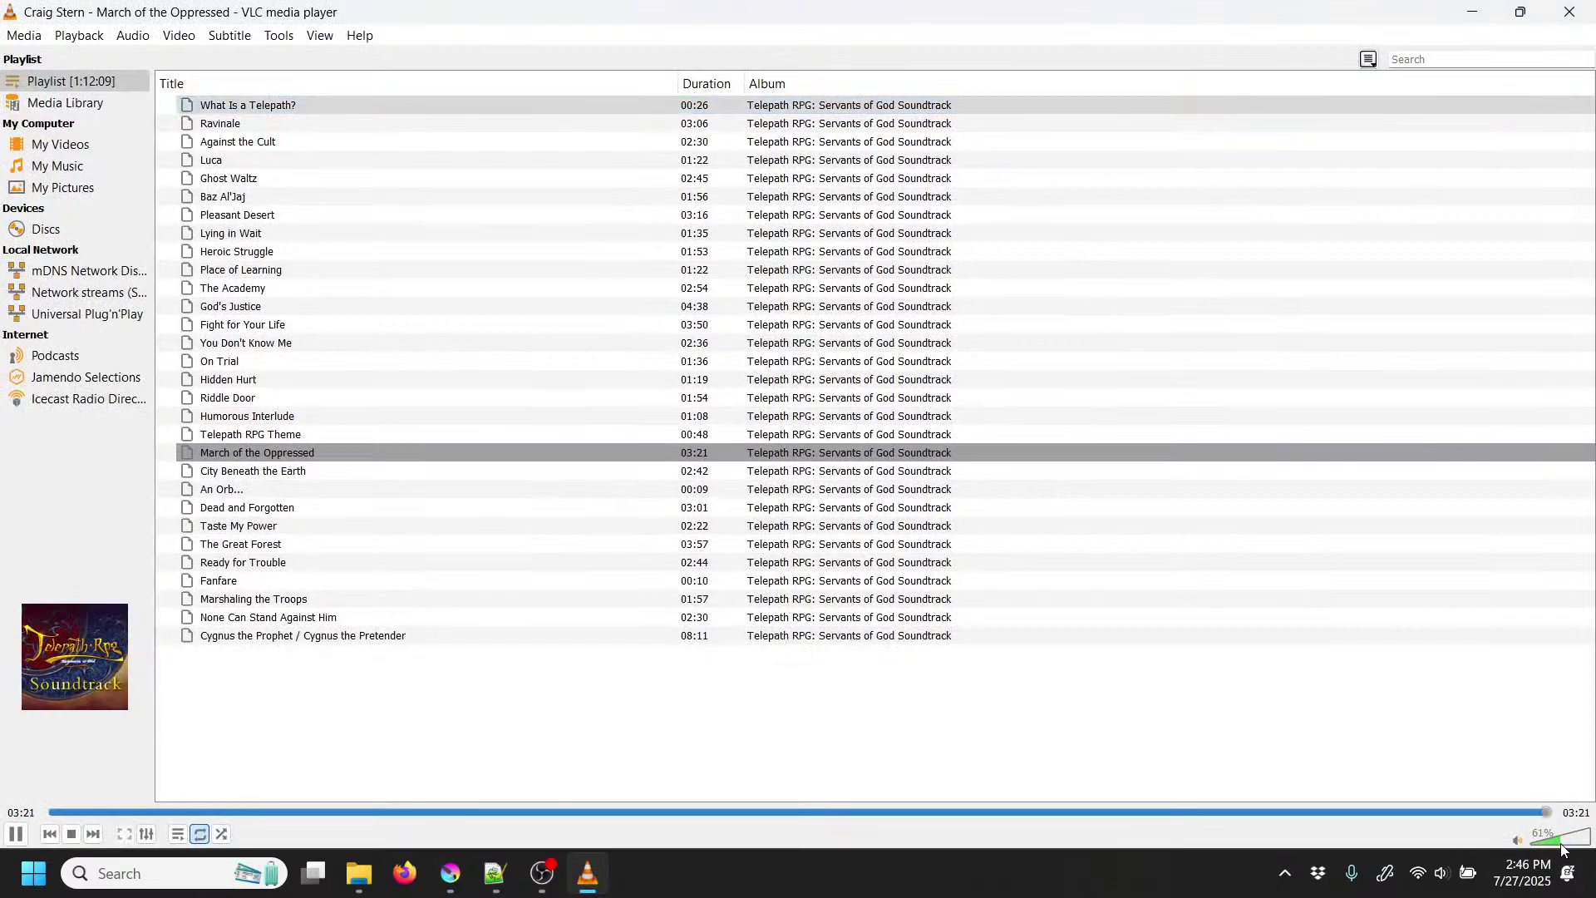
pyautogui.scroll(-3, 1561, 842)
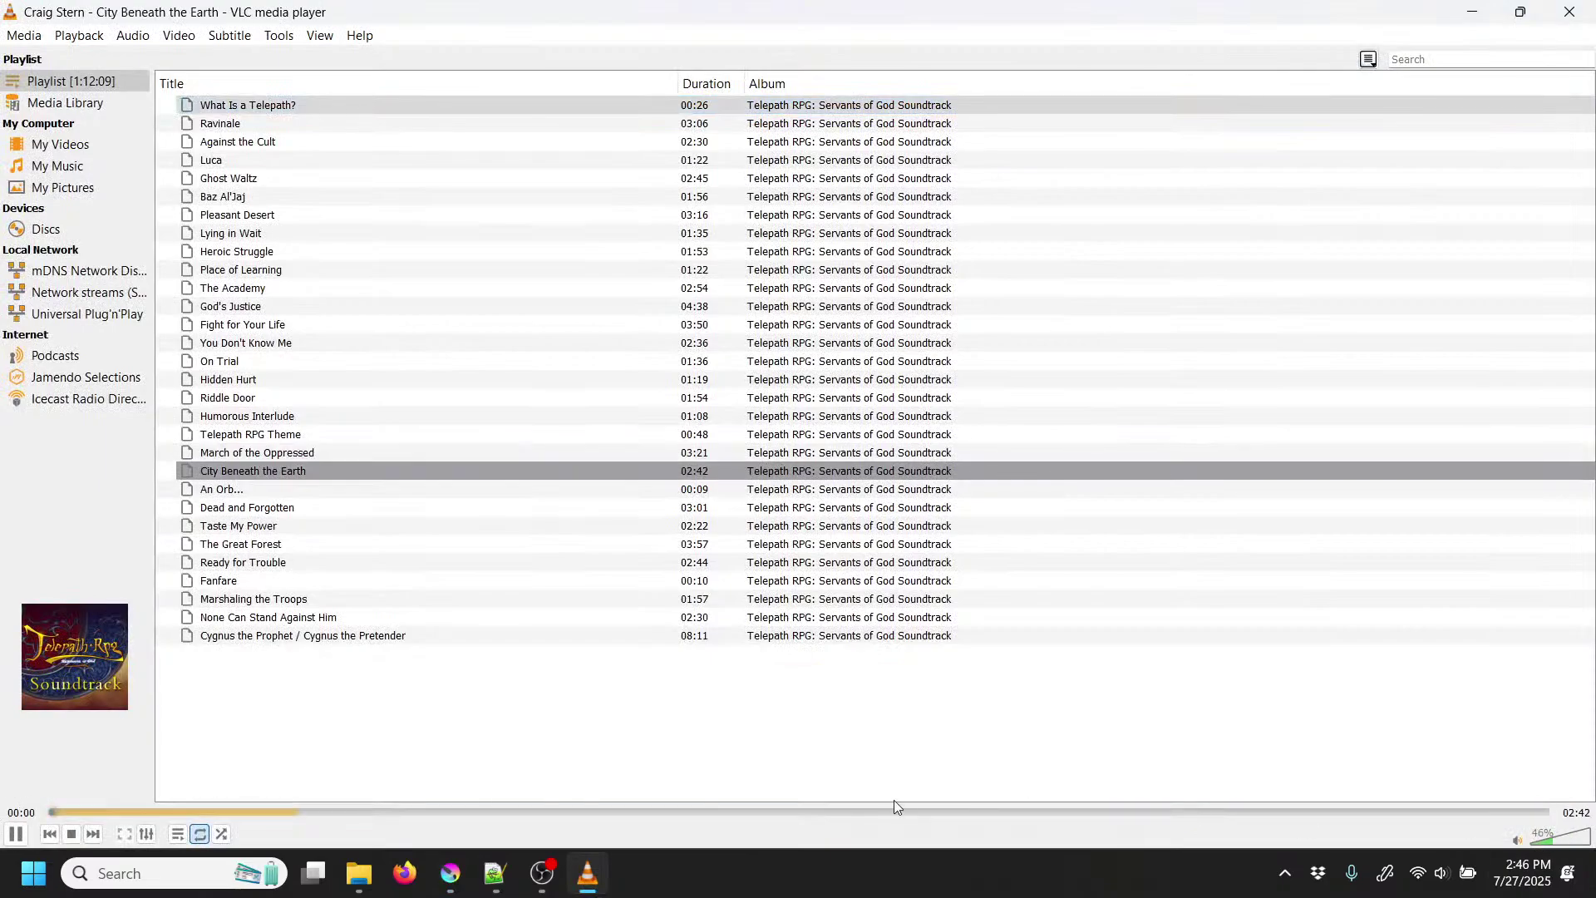
pyautogui.click(449, 877)
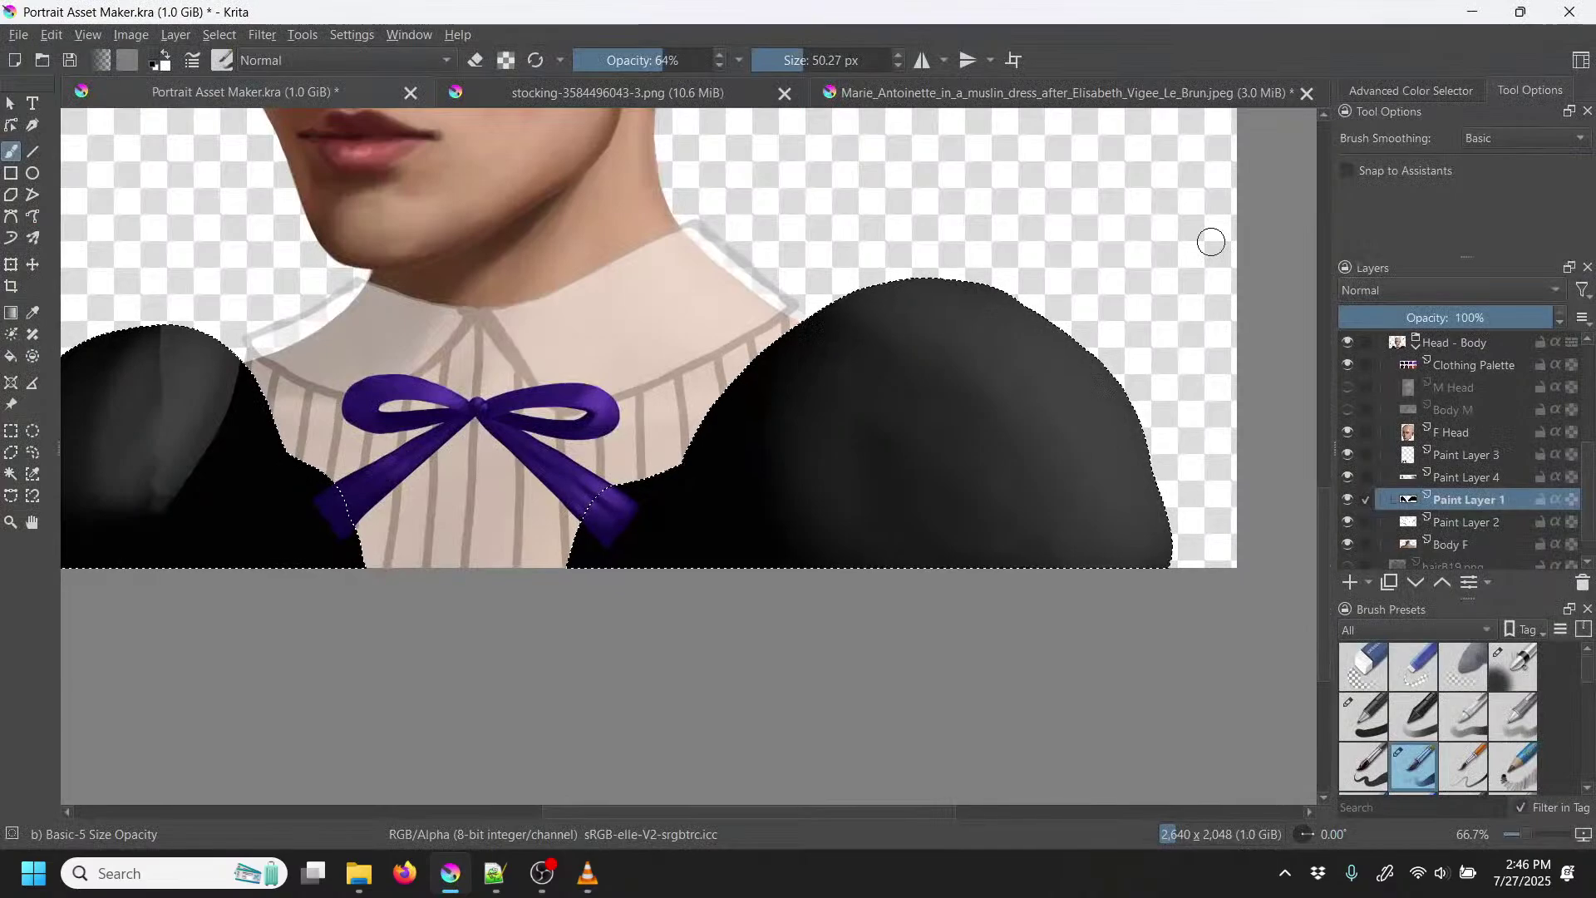
# Step: Switch to the Dry Brushing preset at 70 px for texturing the smaller sleeve
pyautogui.moveTo(902, 434); pyautogui.dragTo(1108, 510)
pyautogui.rightClick(837, 499)
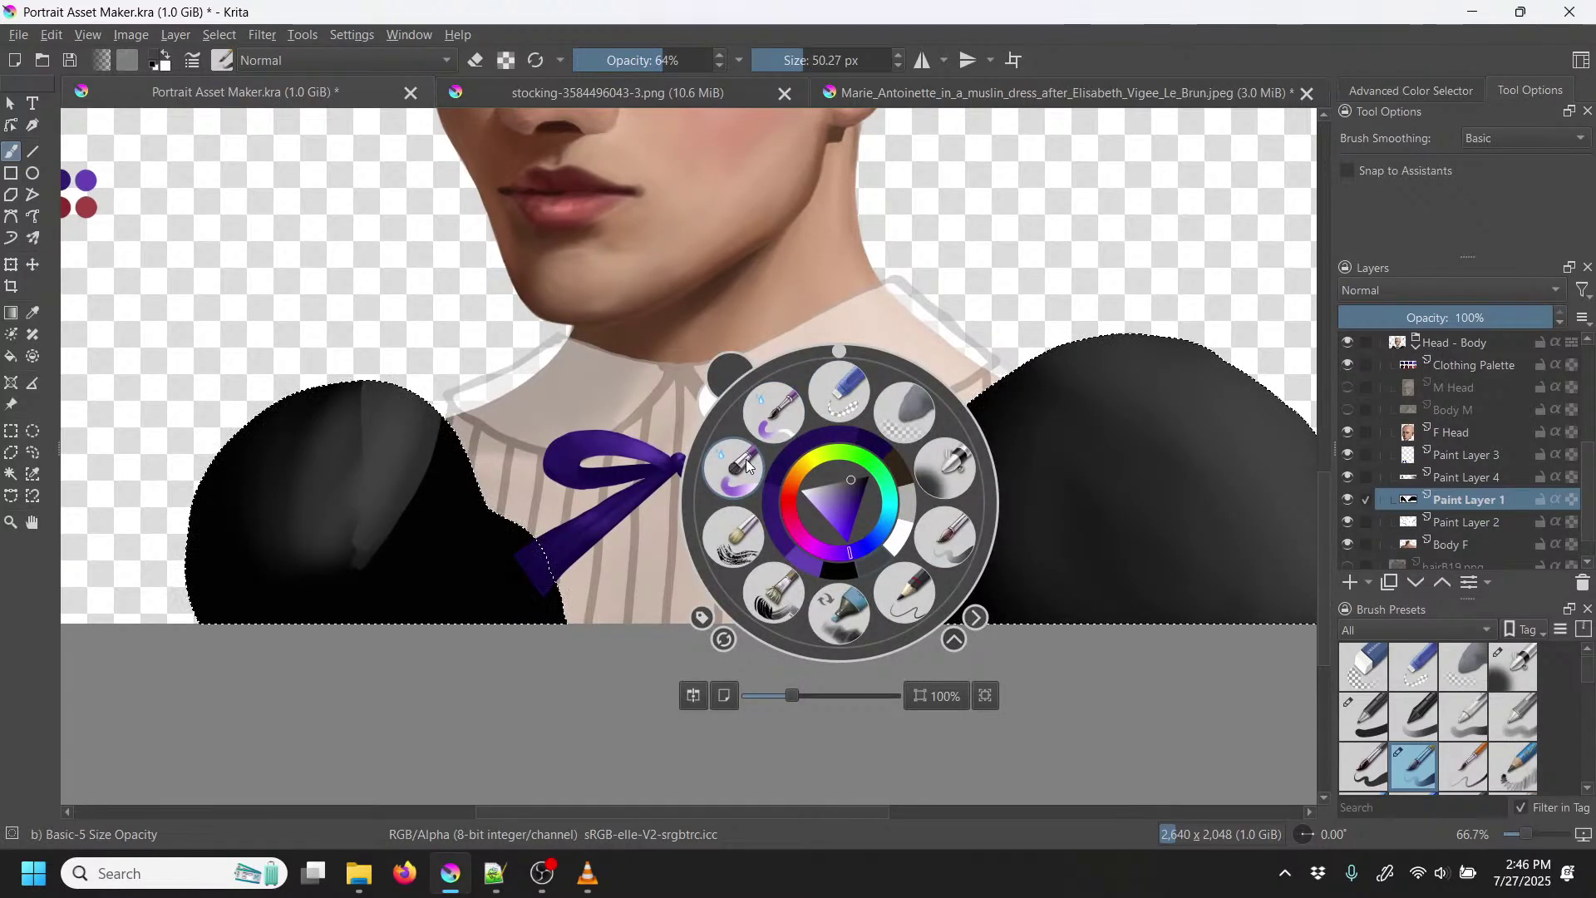
pyautogui.click(740, 532)
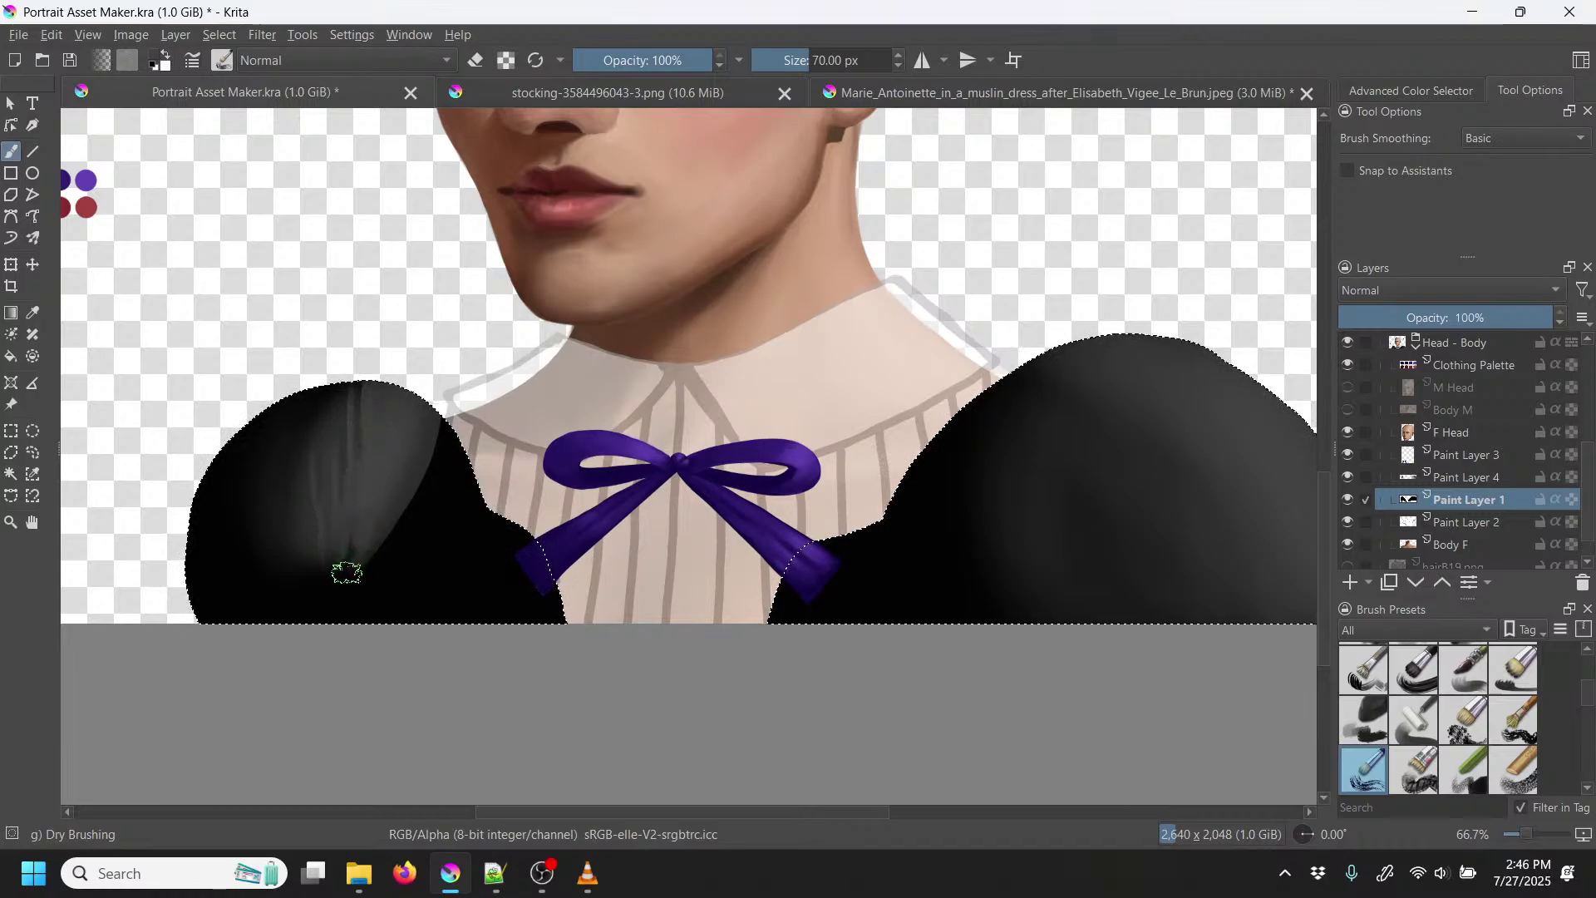
# Step: Try dry-brush streaks in sampled sleeve tones over the smaller sleeve's highlight on Paint Layer 1
pyautogui.moveTo(271, 557); pyautogui.dragTo(274, 515)
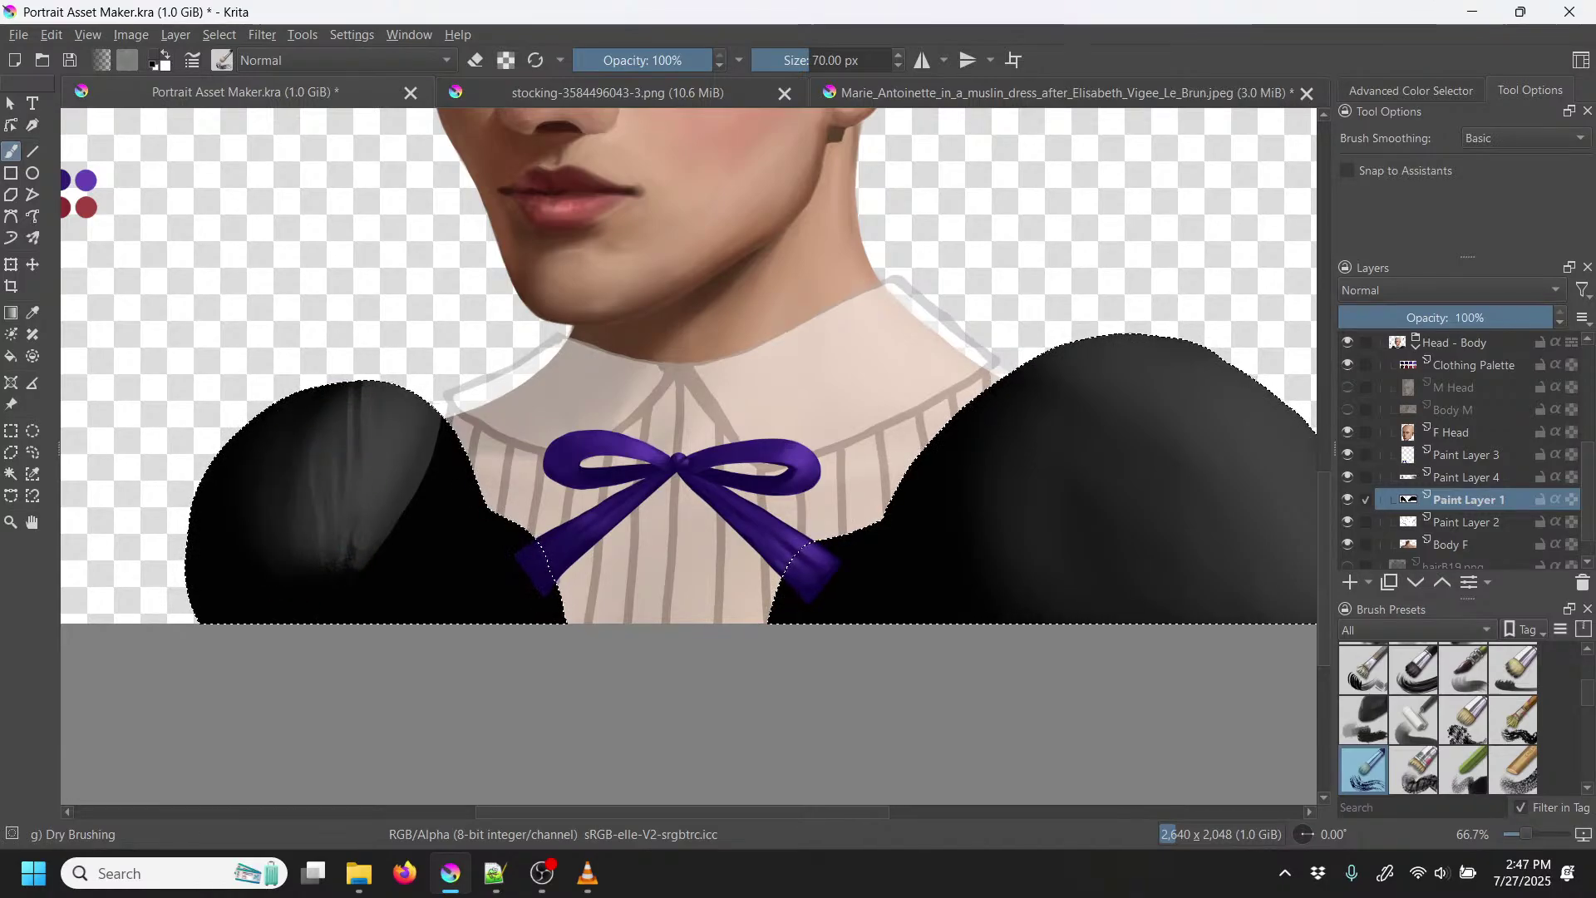
pyautogui.press('p')
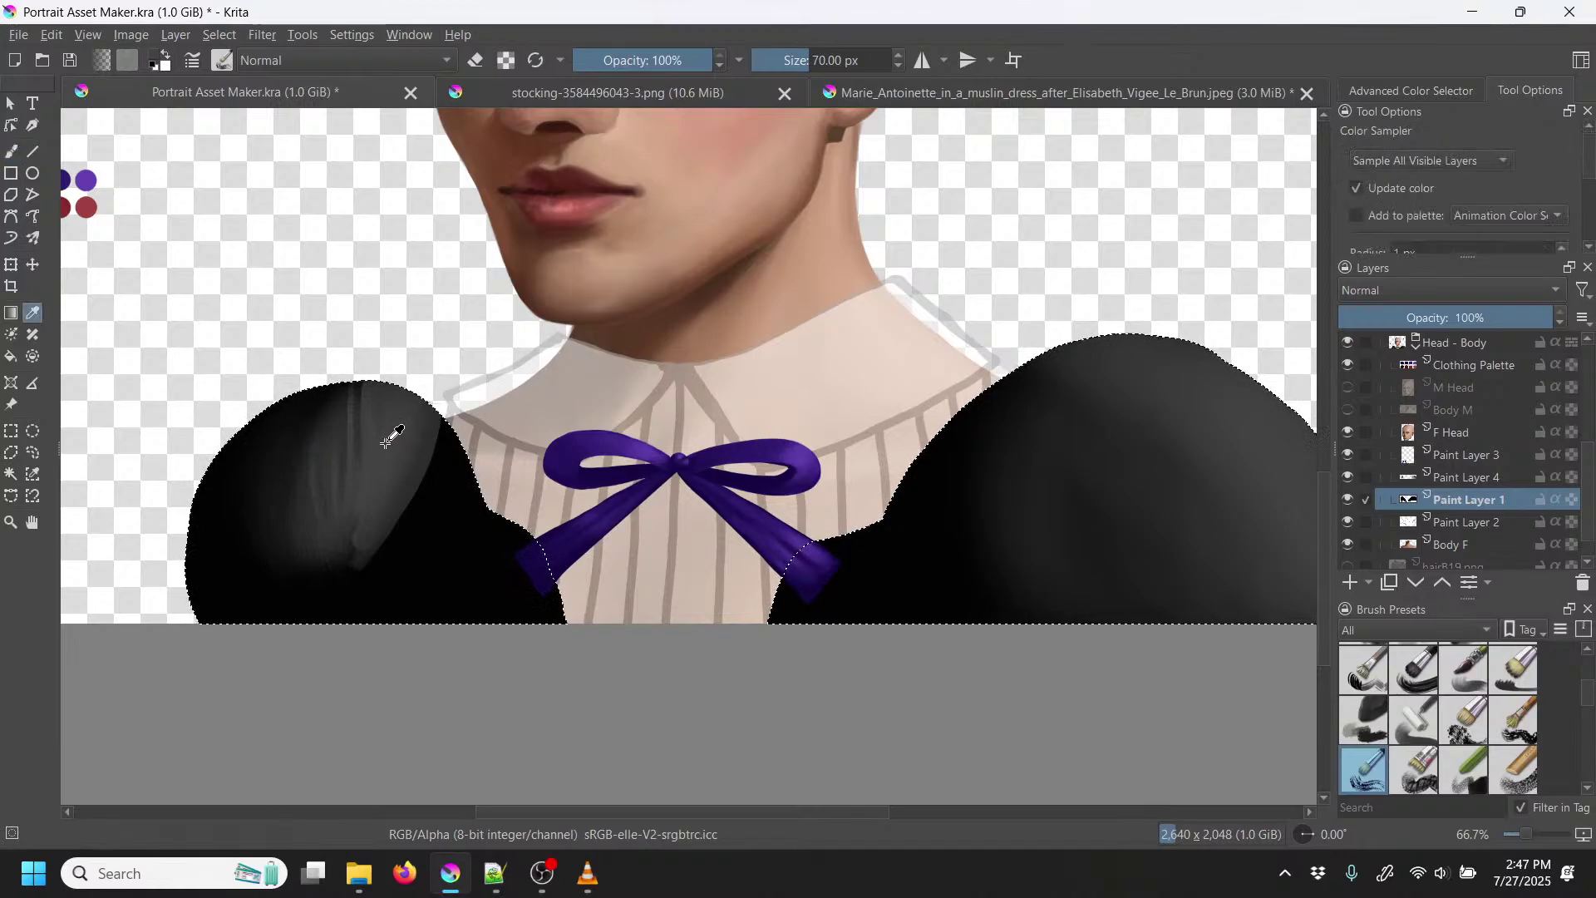
pyautogui.click(306, 486)
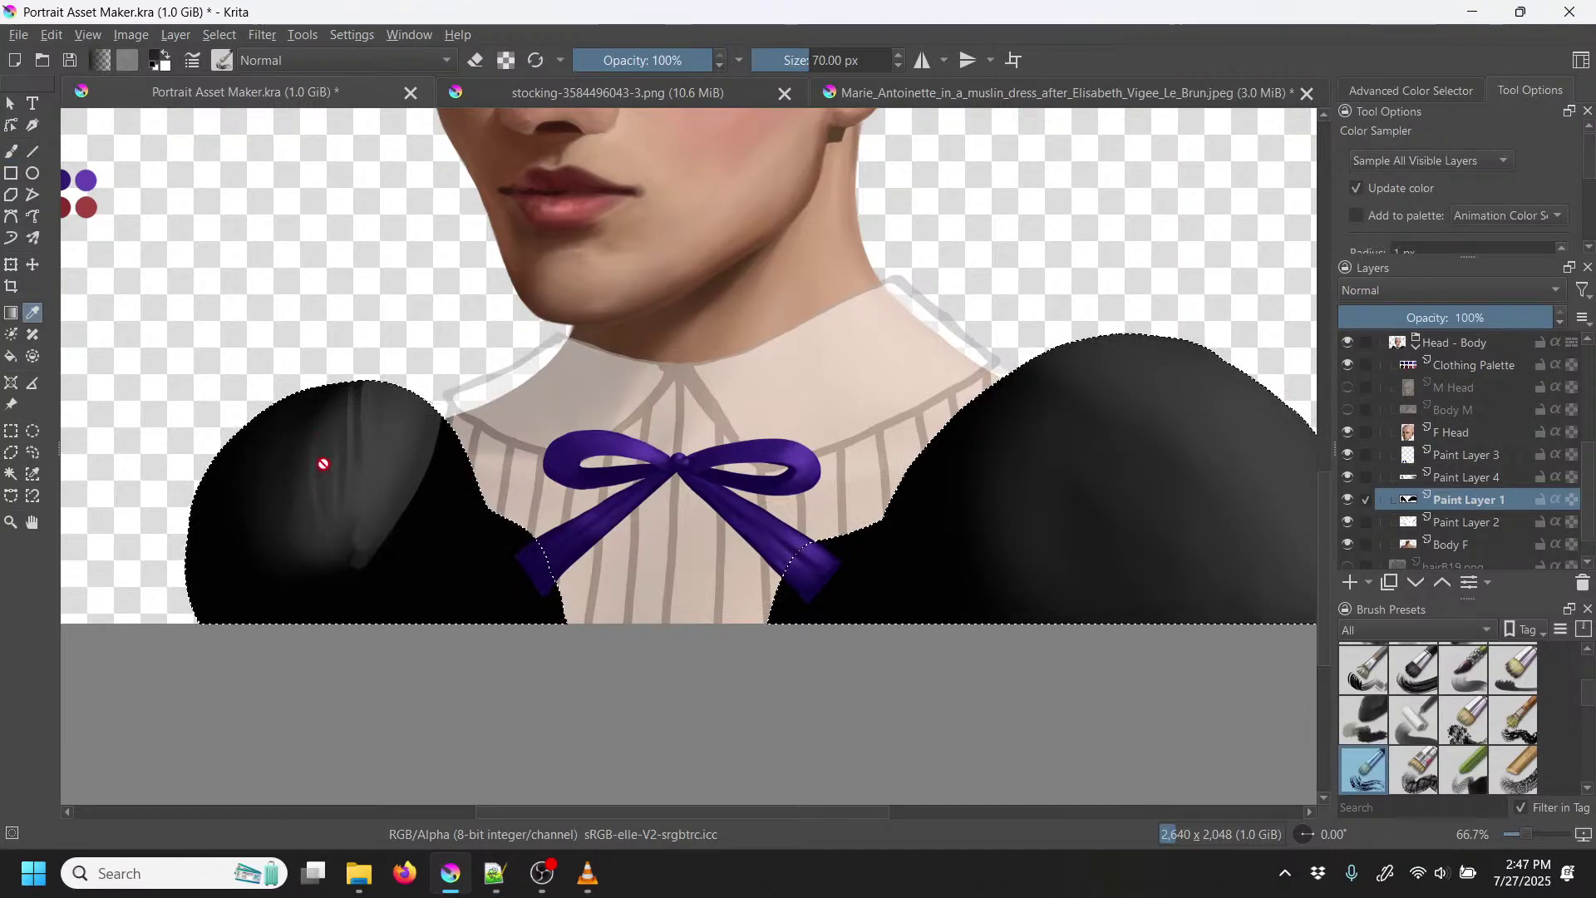
pyautogui.press('b')
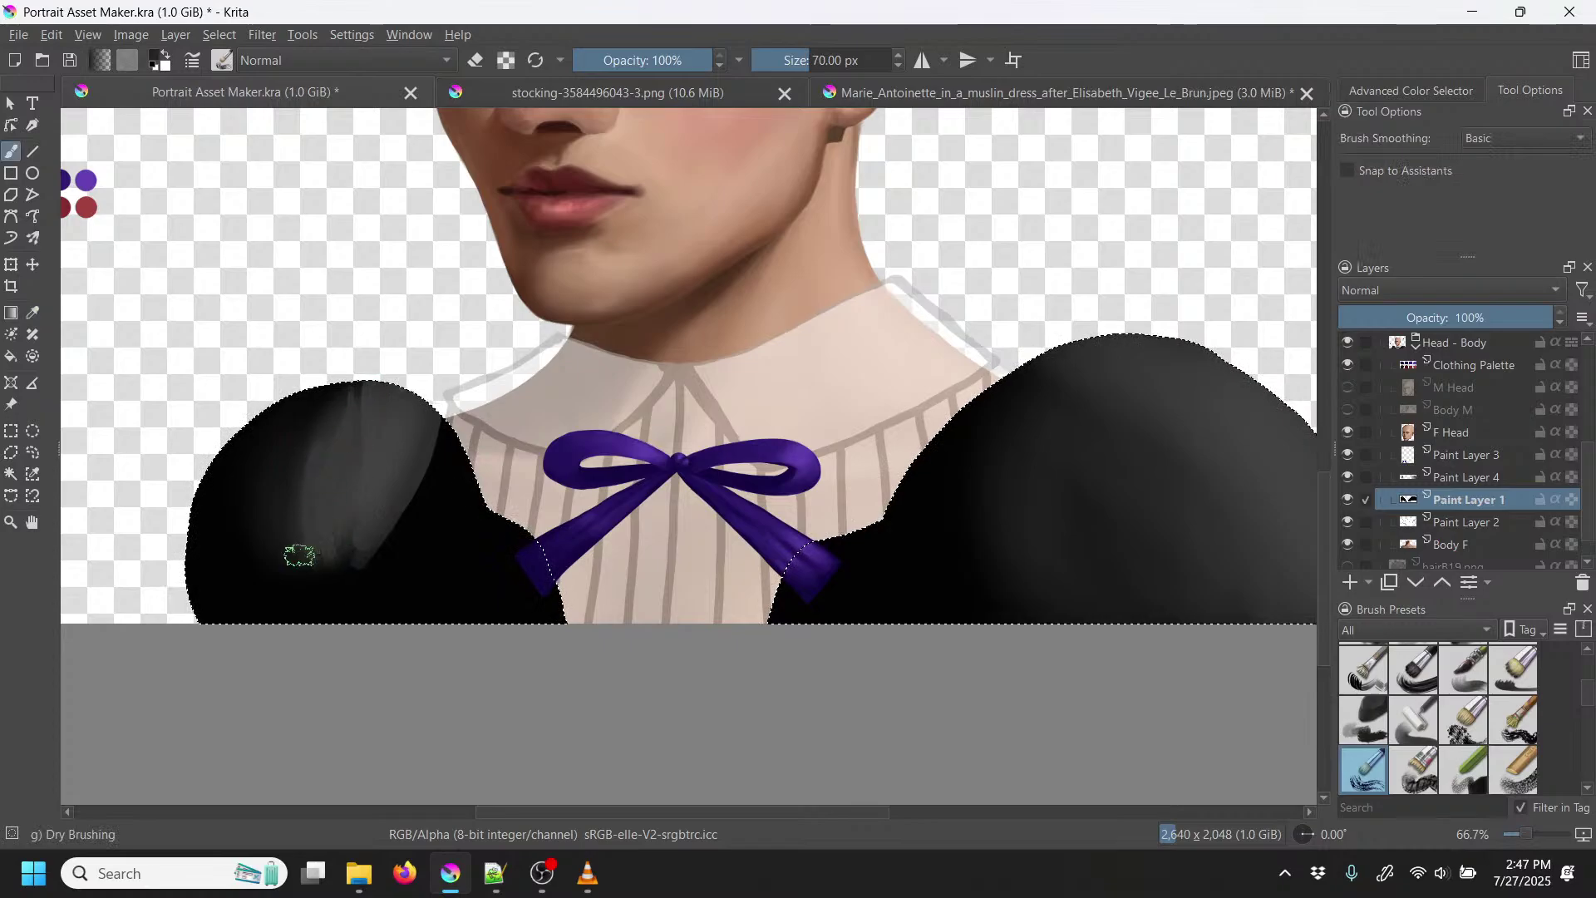
pyautogui.moveTo(296, 439); pyautogui.dragTo(292, 553)
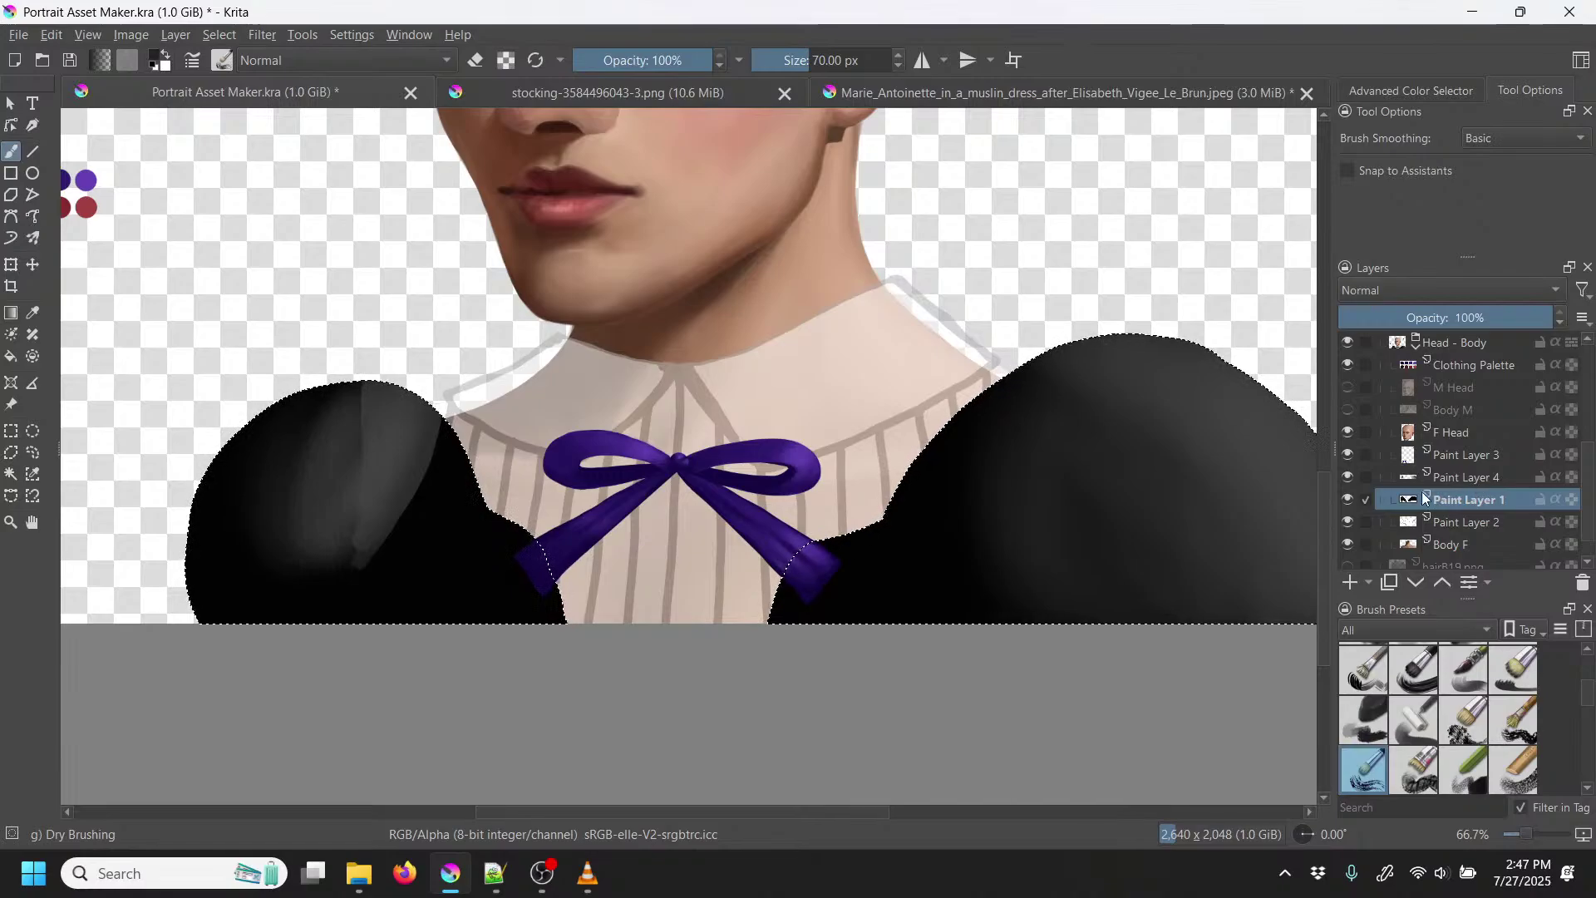
# Step: Toggle Paint Layer 1's visibility to examine which sleeve shading belongs to it
pyautogui.click(1349, 499)
pyautogui.click(1348, 498)
pyautogui.click(1348, 501)
pyautogui.click(1348, 501)
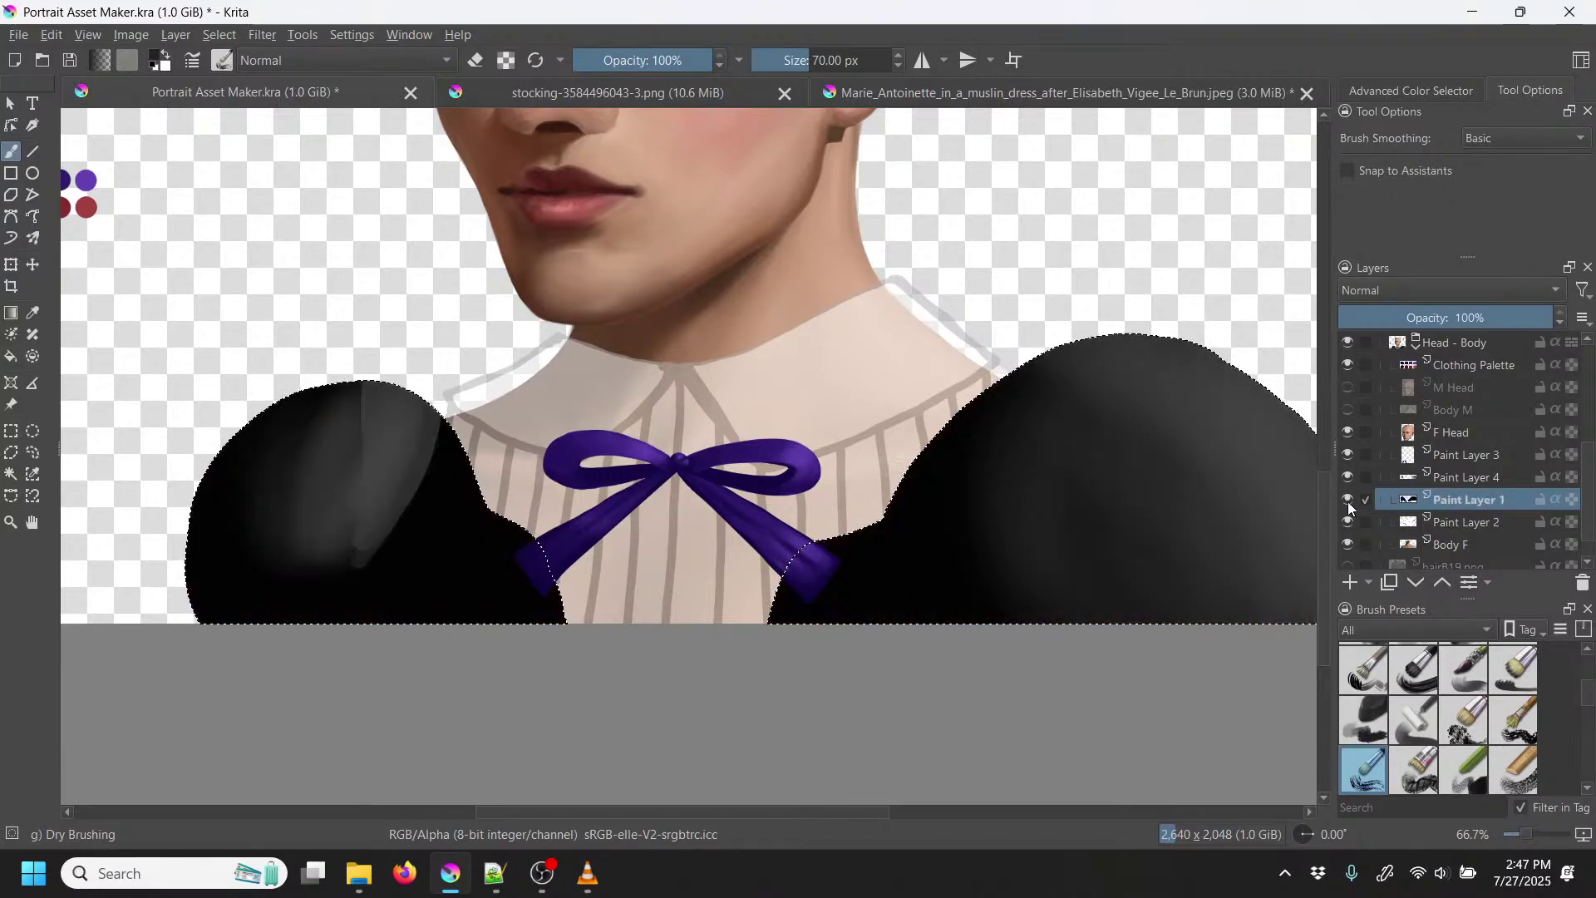
# Step: Sample a dark grey from the smaller sleeve and dry-brush streaks through its highlight on Paint Layer 4
pyautogui.click(1430, 478)
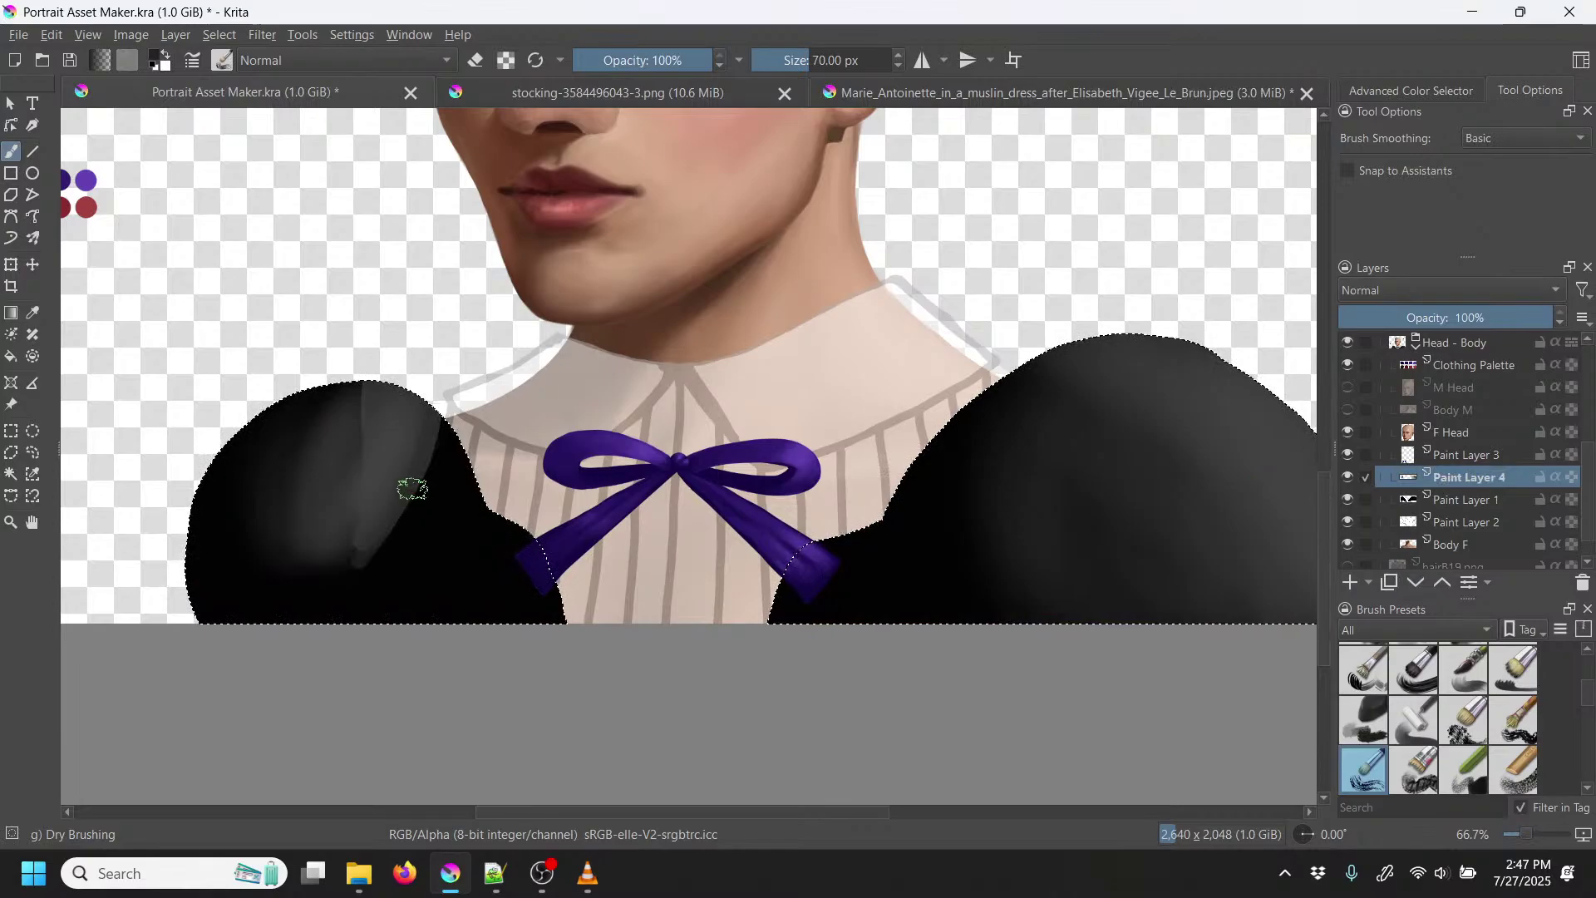
pyautogui.press('1')
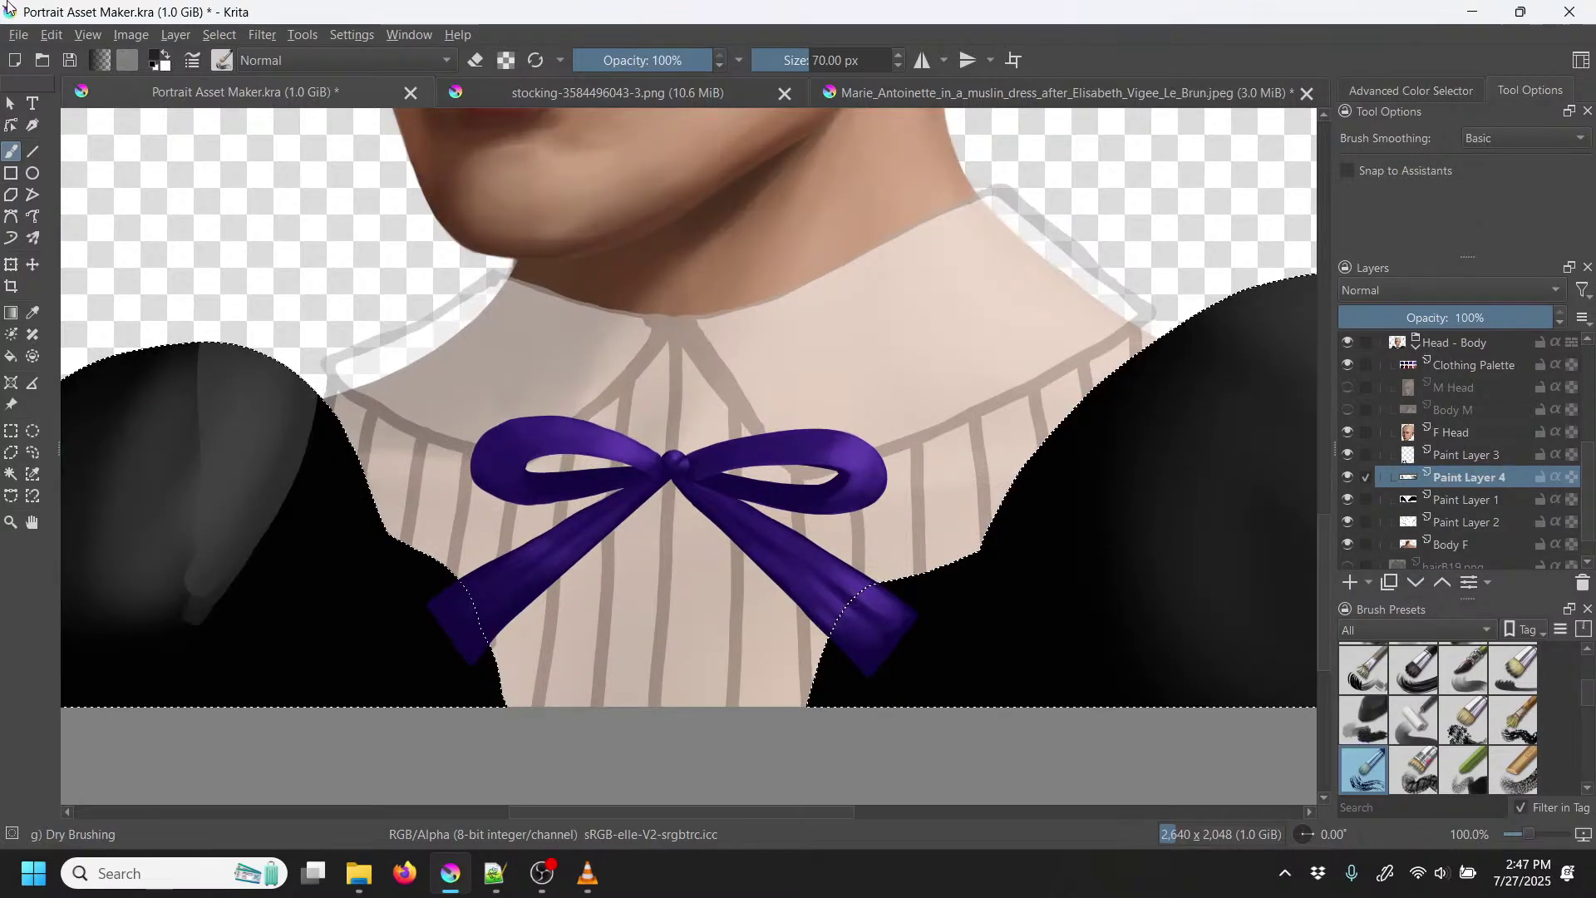
pyautogui.press('p')
pyautogui.click(188, 369)
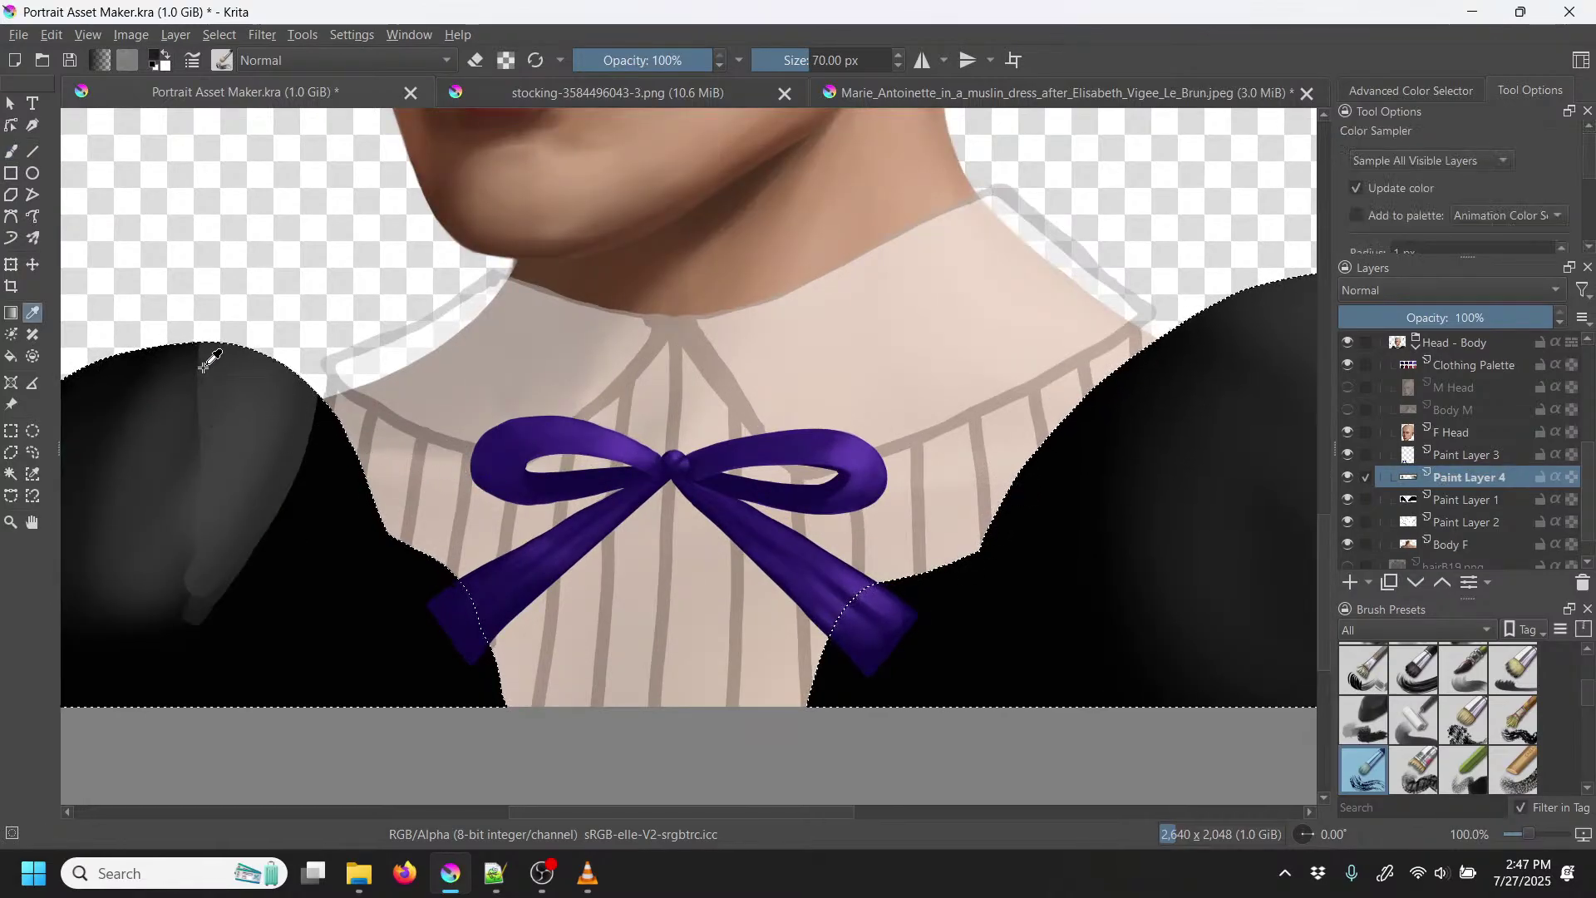
pyautogui.press('b')
pyautogui.moveTo(193, 592)
pyautogui.mouseDown()
pyautogui.moveTo(189, 535)
pyautogui.moveTo(239, 367)
pyautogui.mouseUp()
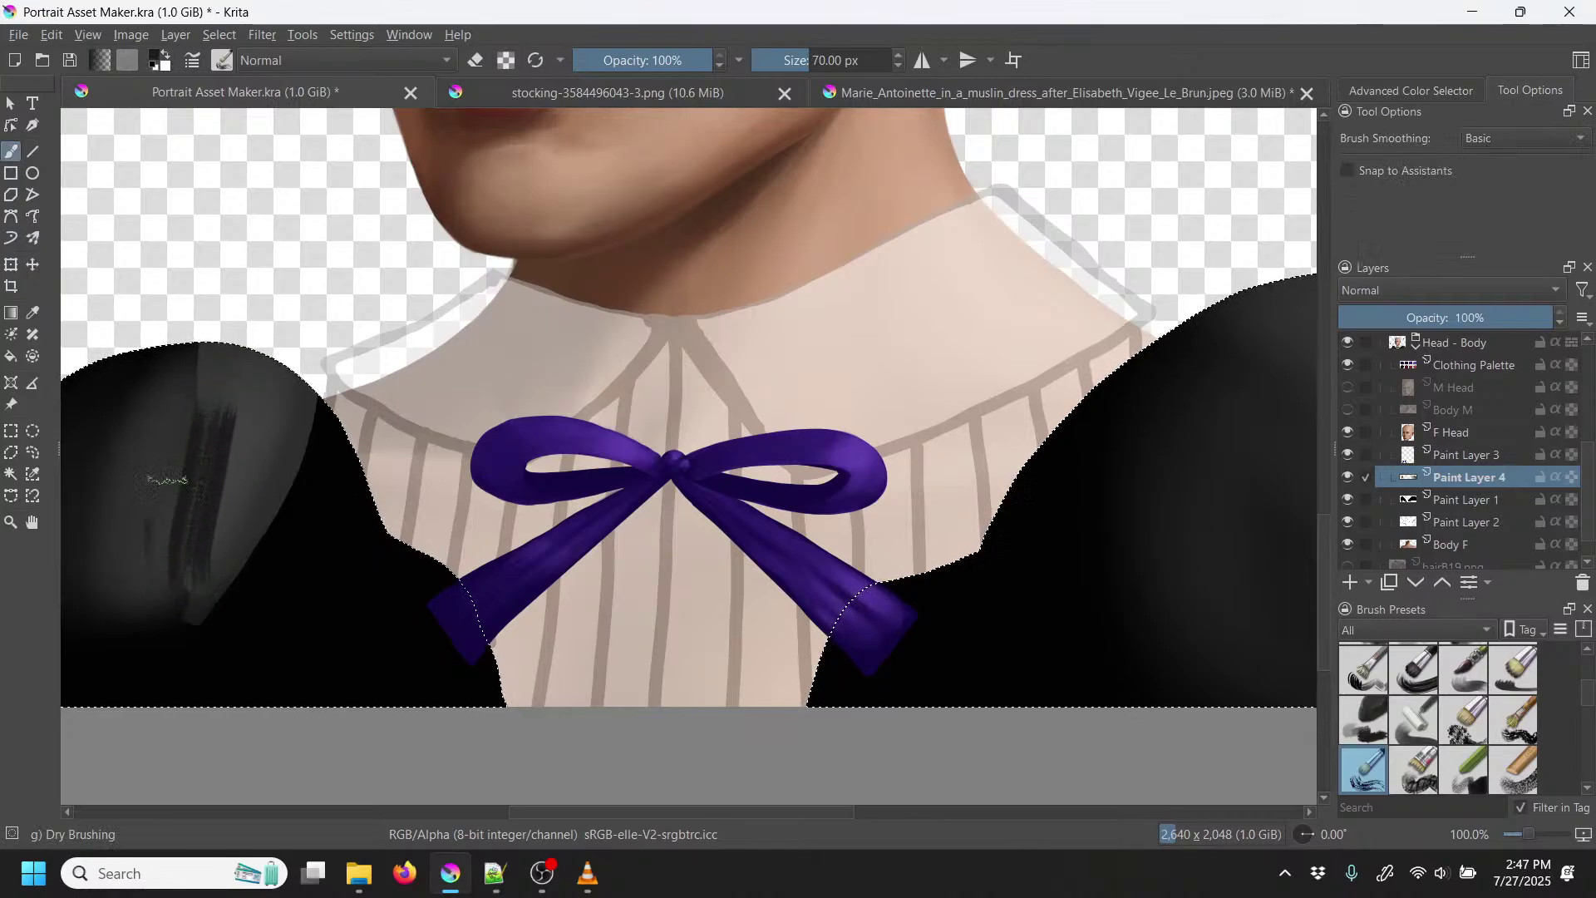
pyautogui.moveTo(167, 480)
pyautogui.mouseDown()
pyautogui.moveTo(110, 607)
pyautogui.moveTo(161, 570)
pyautogui.moveTo(250, 271)
pyautogui.mouseUp()
pyautogui.moveTo(192, 546); pyautogui.dragTo(268, 293)
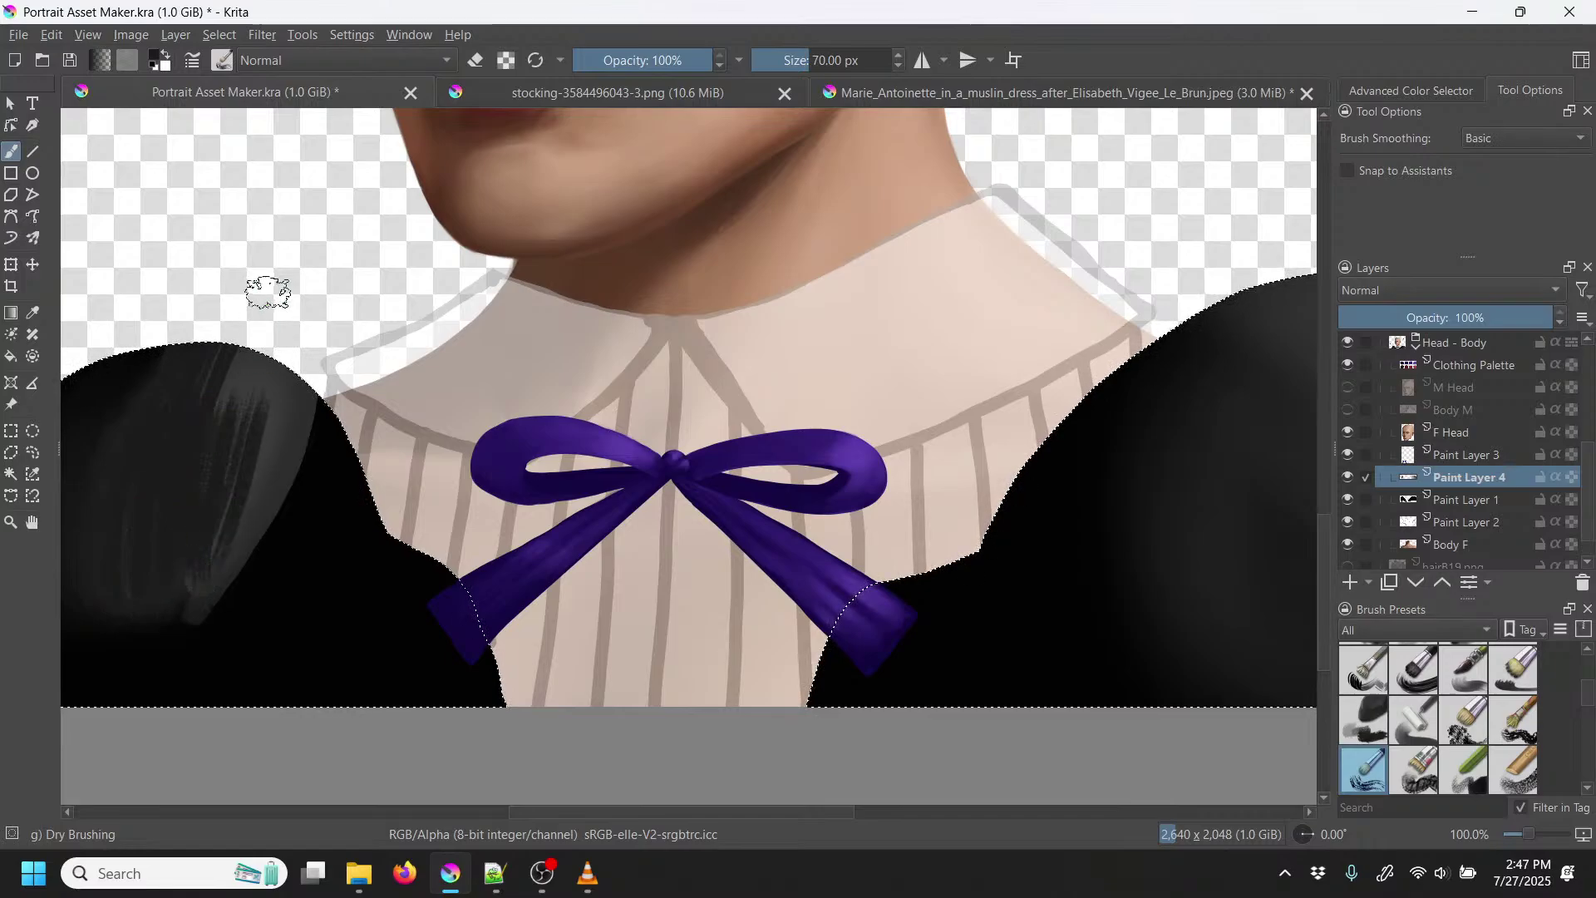
# Step: Resample greys from the smaller sleeve and blend the hard edges in the middle of its highlight with dry-brush strokes
pyautogui.press('p')
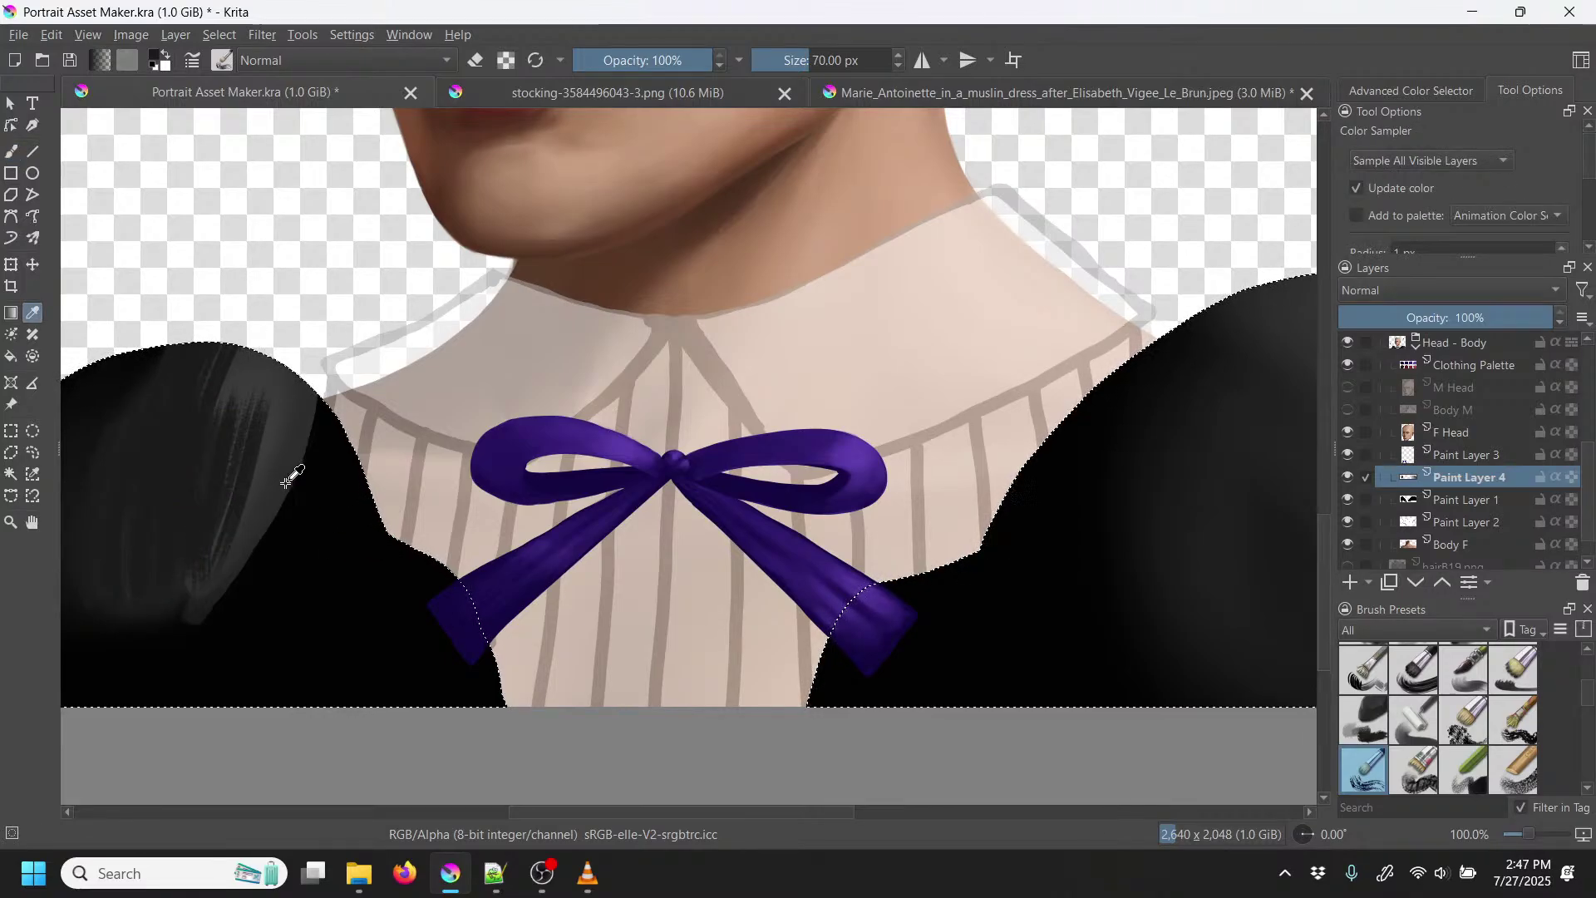
pyautogui.press('b')
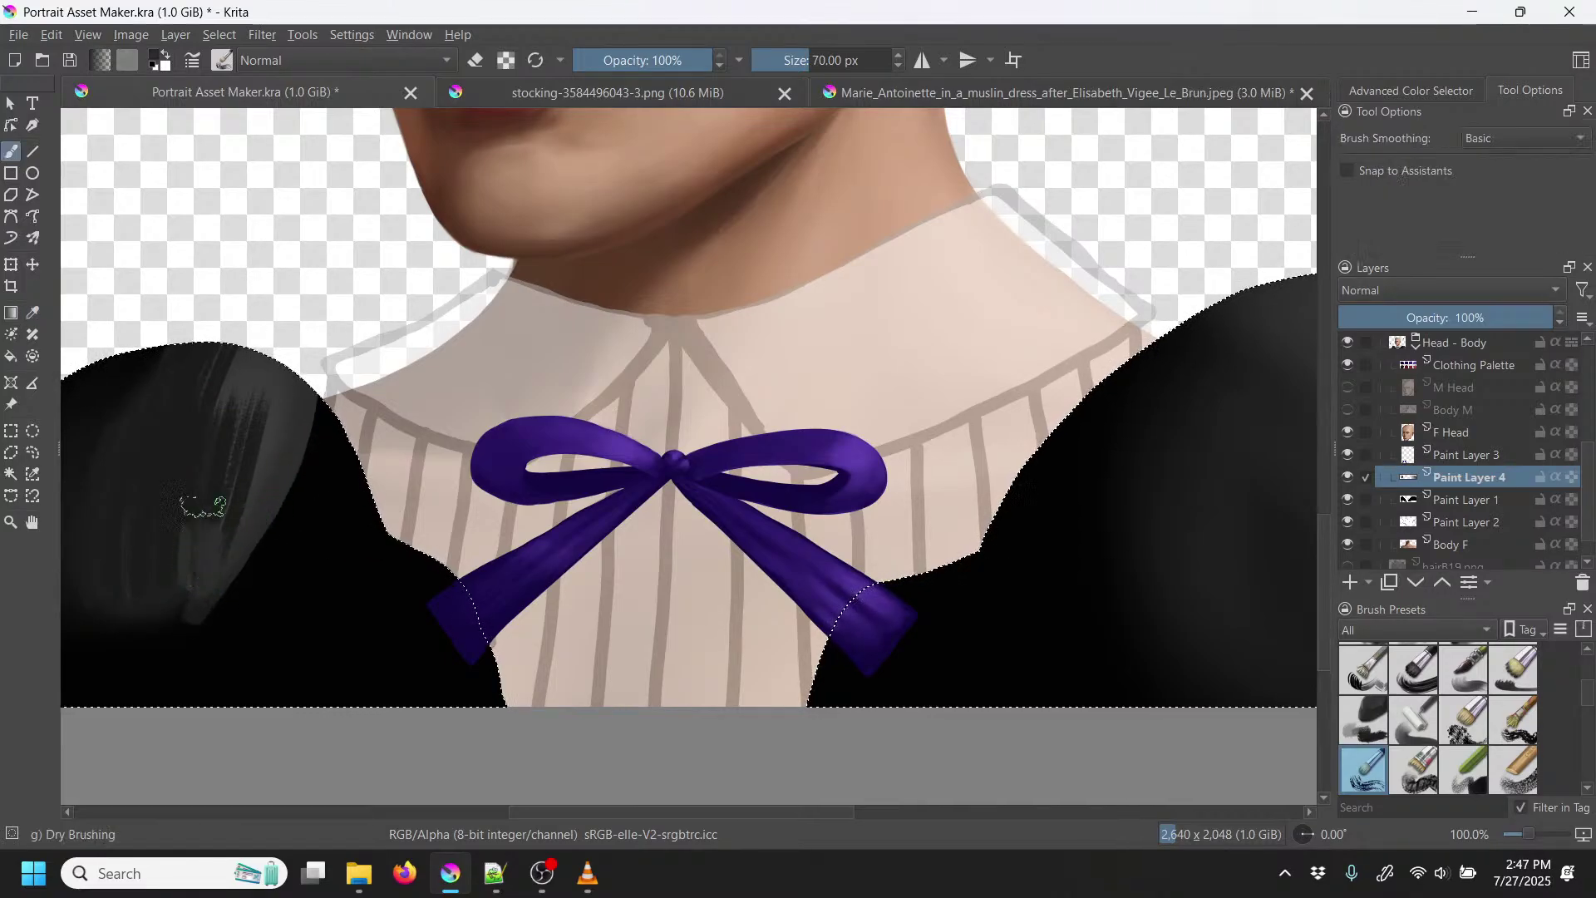
pyautogui.moveTo(204, 506)
pyautogui.mouseDown()
pyautogui.moveTo(213, 542)
pyautogui.moveTo(263, 364)
pyautogui.moveTo(208, 505)
pyautogui.moveTo(203, 472)
pyautogui.moveTo(237, 423)
pyautogui.moveTo(228, 483)
pyautogui.moveTo(239, 398)
pyautogui.moveTo(204, 557)
pyautogui.moveTo(190, 446)
pyautogui.moveTo(163, 580)
pyautogui.moveTo(197, 342)
pyautogui.moveTo(222, 525)
pyautogui.mouseUp()
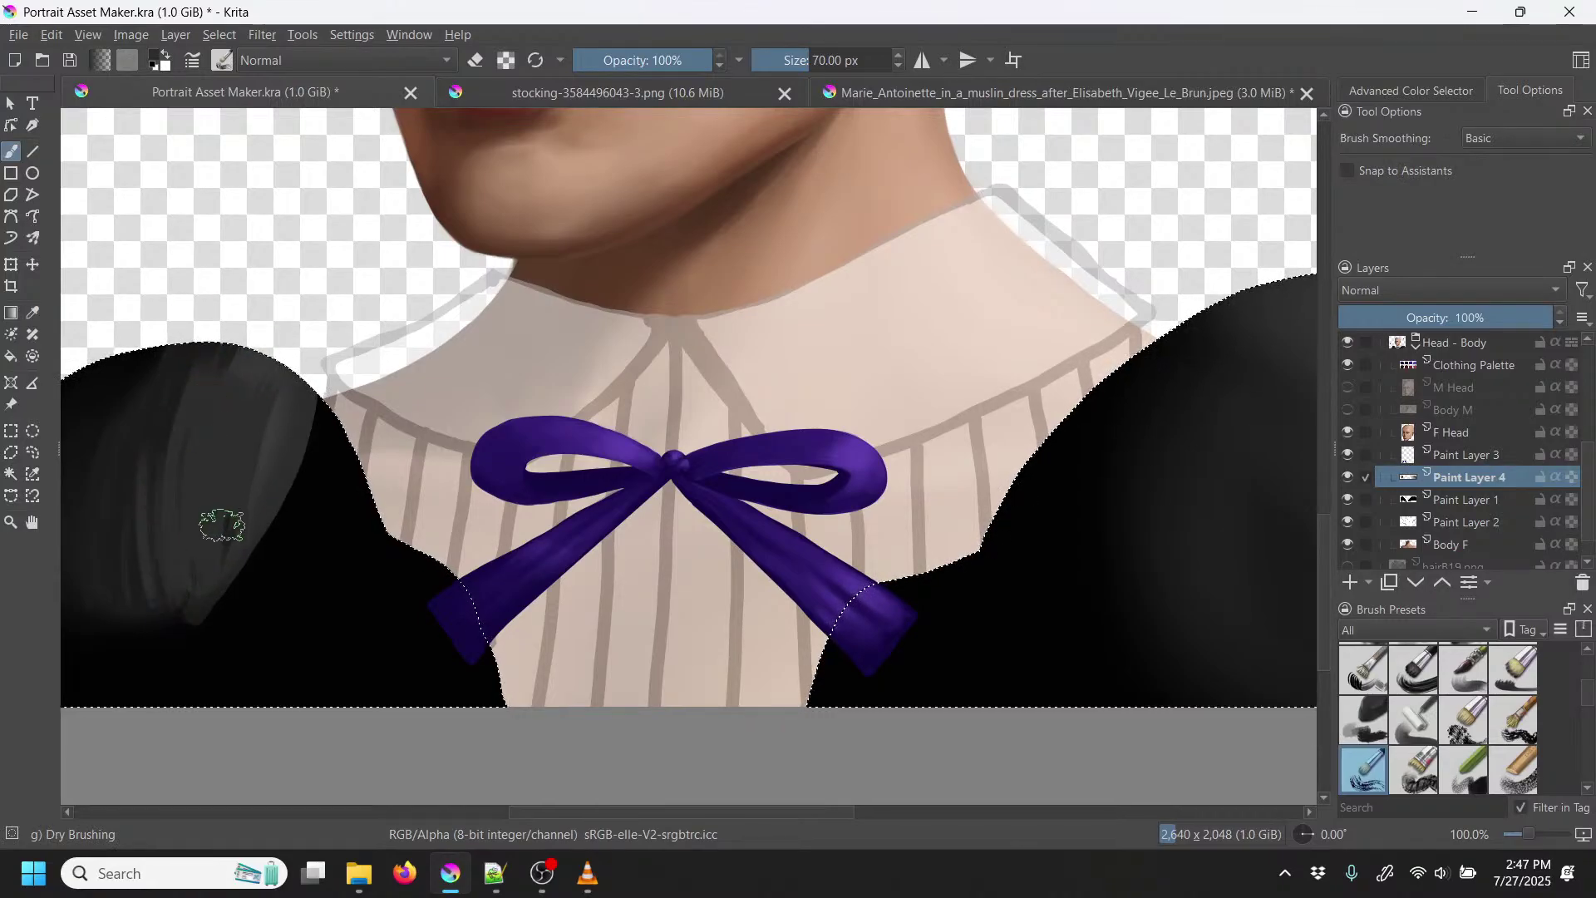
pyautogui.press('p')
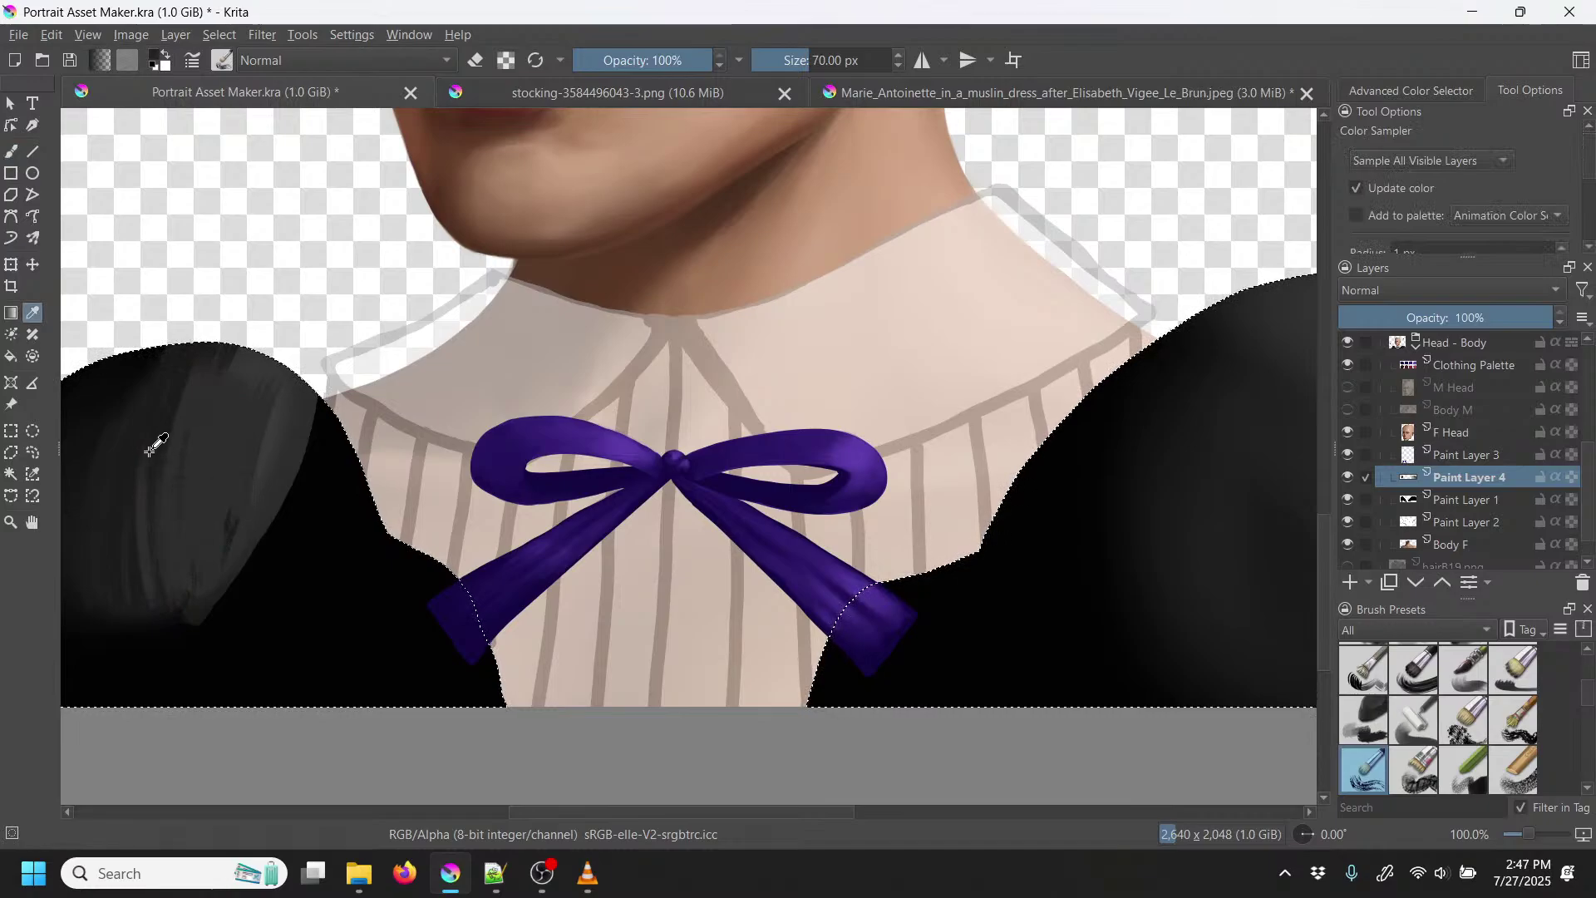
pyautogui.press('b')
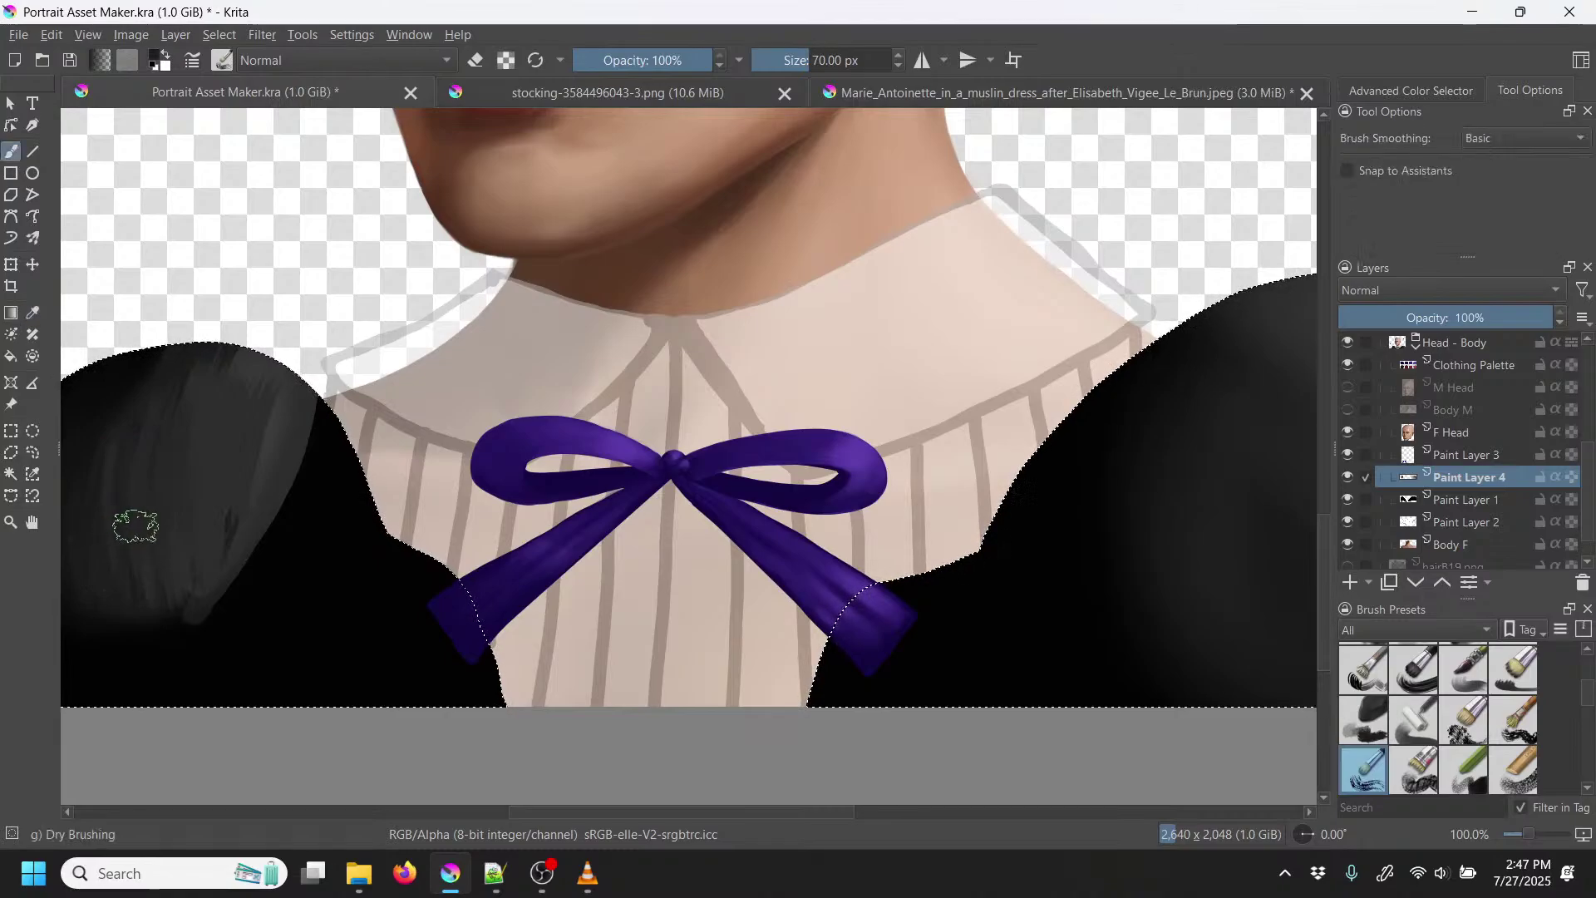
# Step: Extend the grey dry-brush streaks across the smaller sleeve's outer side and lower edge, and reduce the brush opacity to 51%
pyautogui.moveTo(160, 468); pyautogui.dragTo(356, 502)
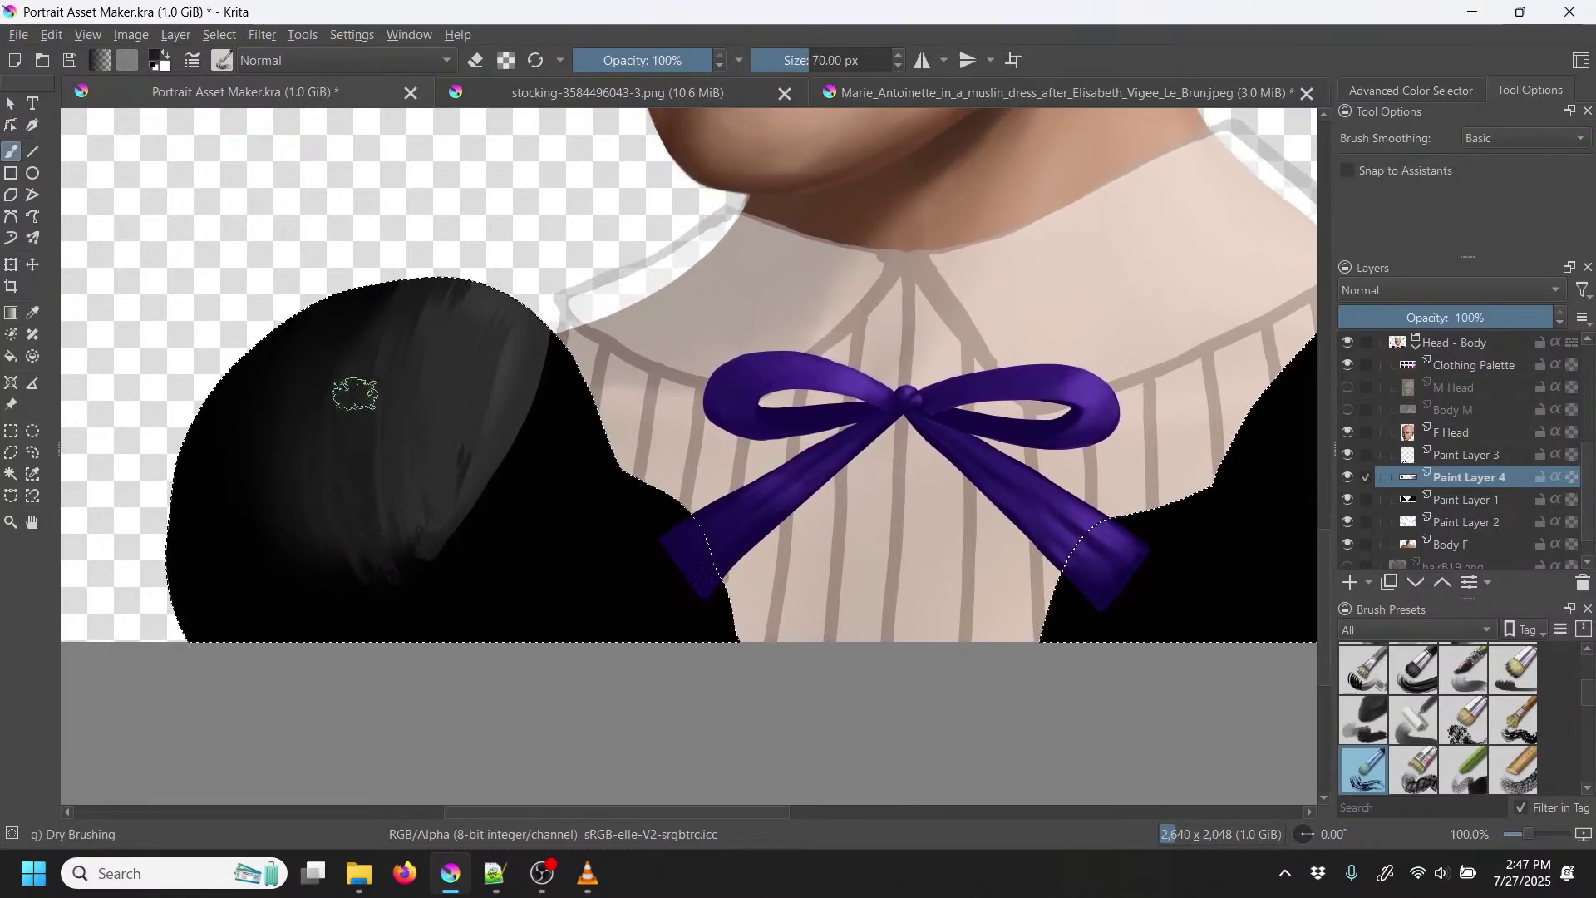
pyautogui.moveTo(313, 552)
pyautogui.mouseDown()
pyautogui.moveTo(291, 605)
pyautogui.moveTo(342, 295)
pyautogui.moveTo(263, 607)
pyautogui.moveTo(222, 518)
pyautogui.mouseUp()
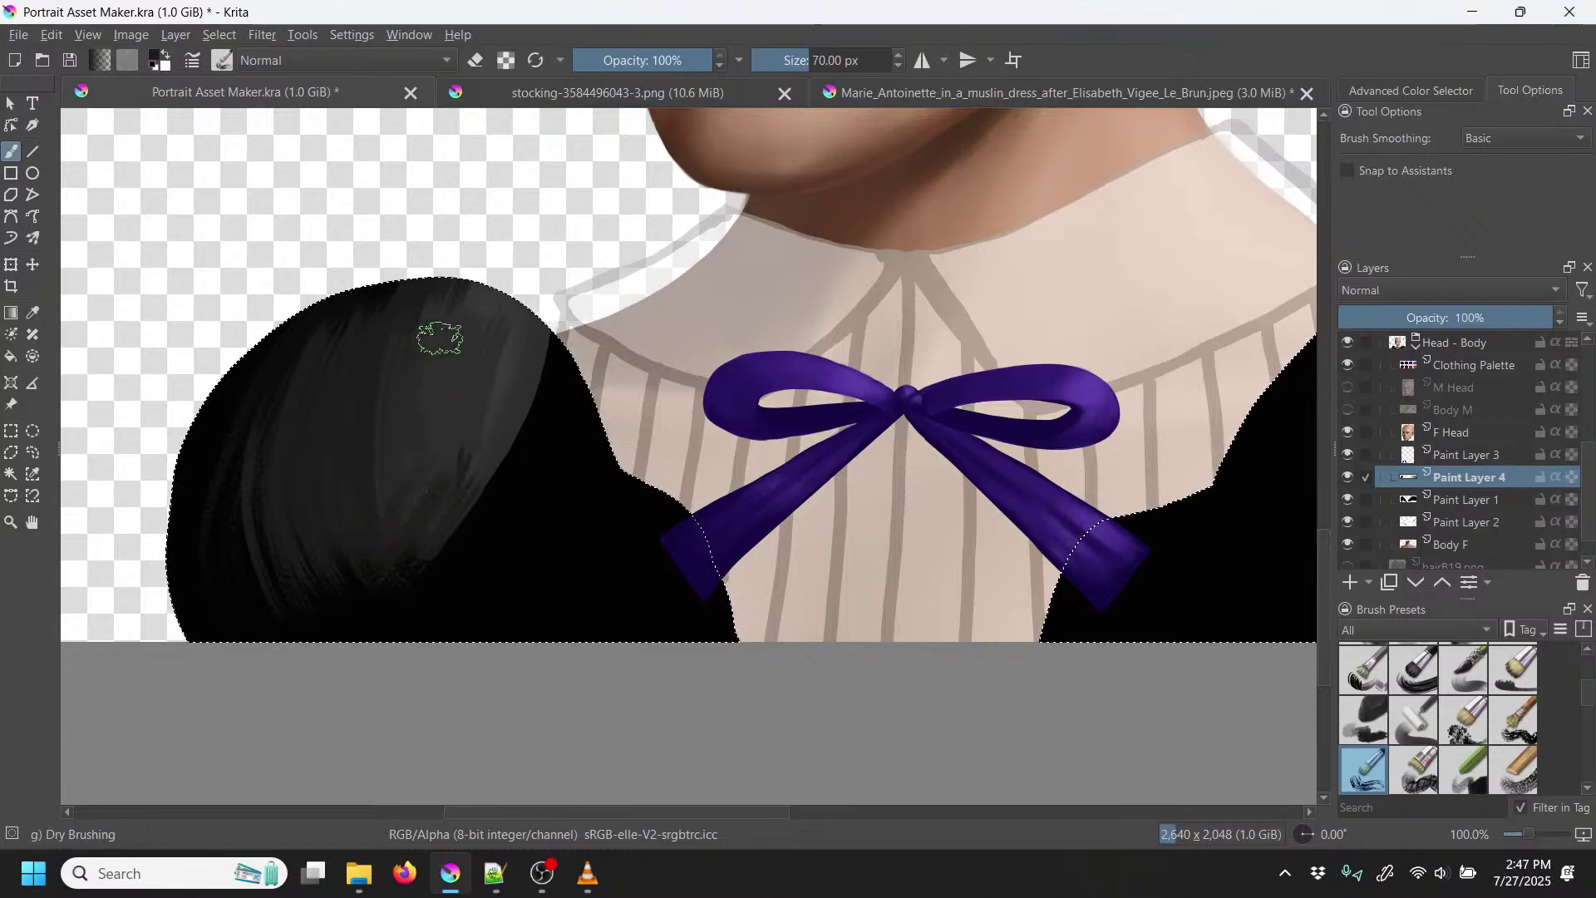
pyautogui.click(644, 60)
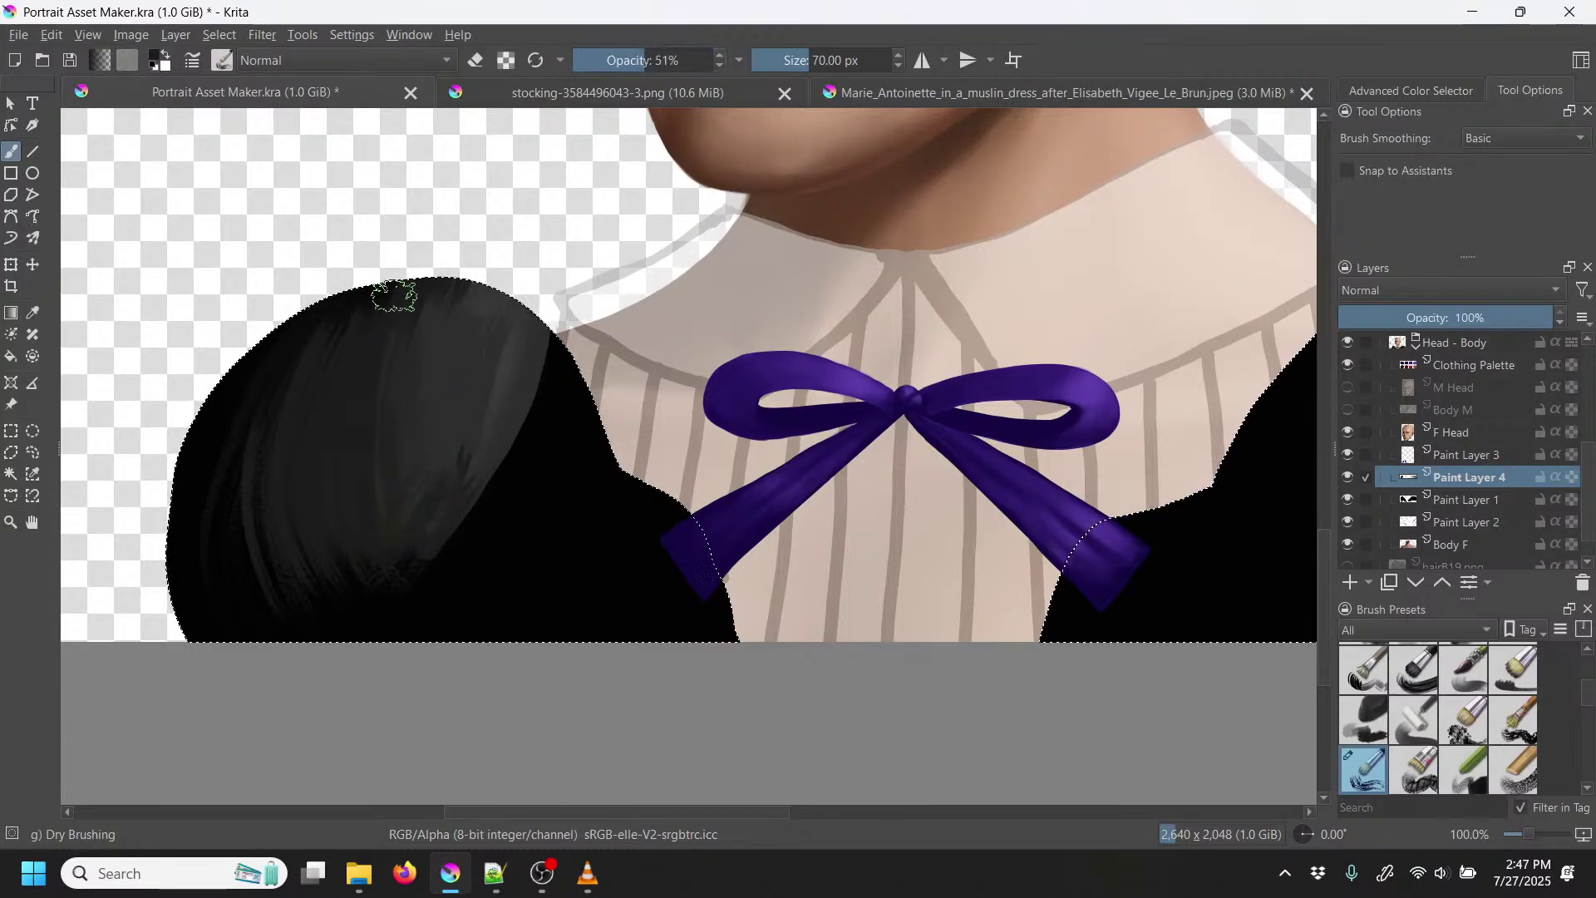
# Step: Sample greys from the smaller sleeve and dry-brush vertical streaks over the black fabric between its highlight and the bow's tail
pyautogui.press('p')
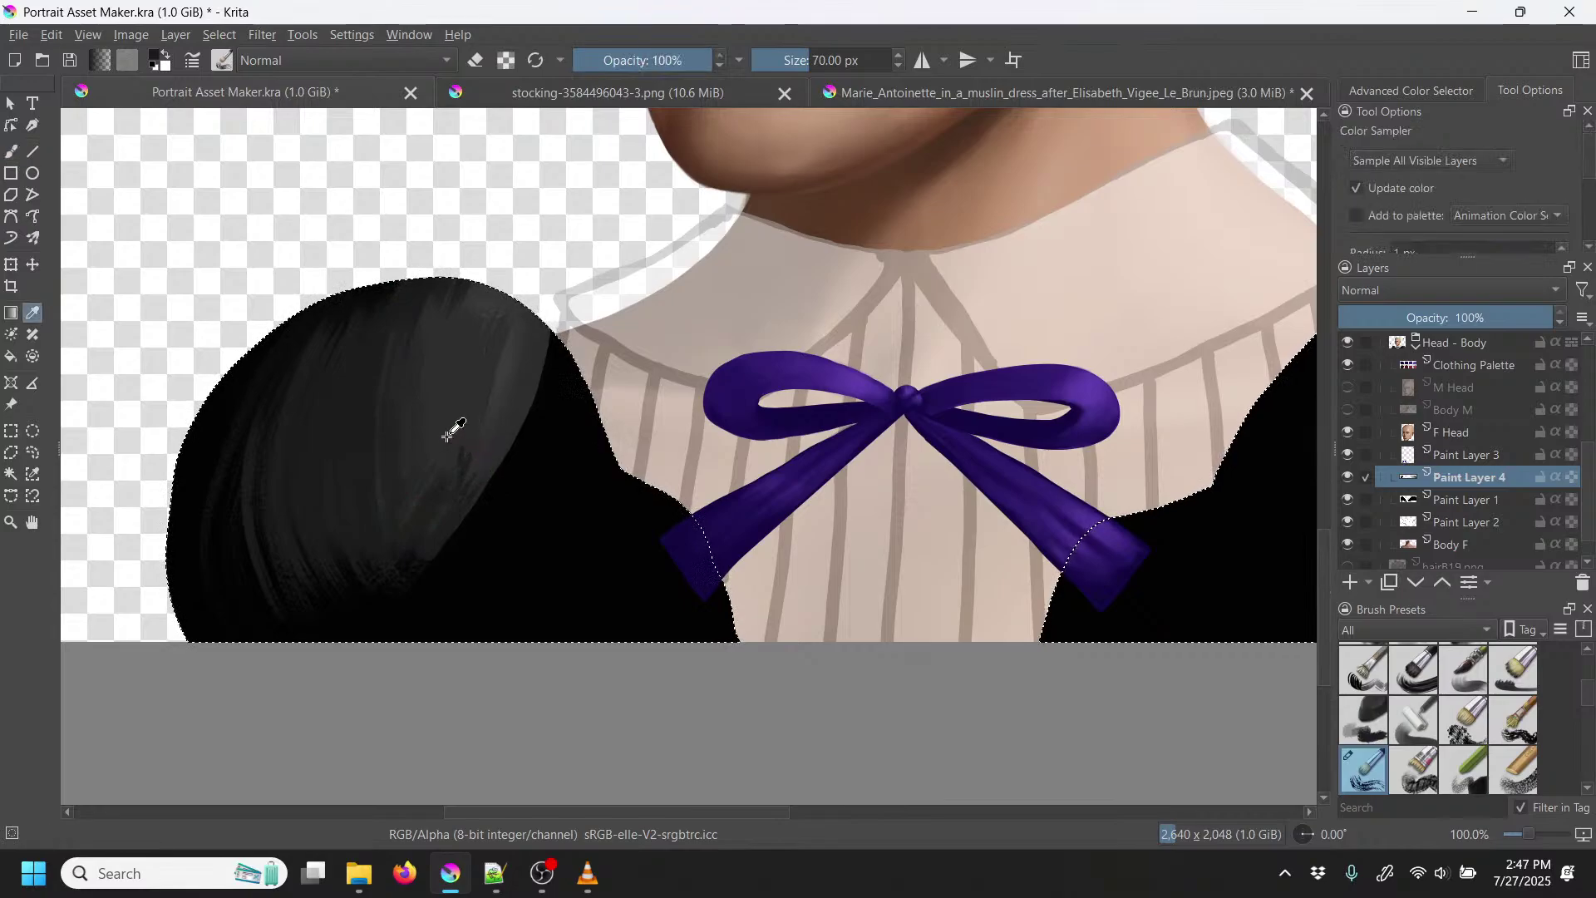
pyautogui.press('b')
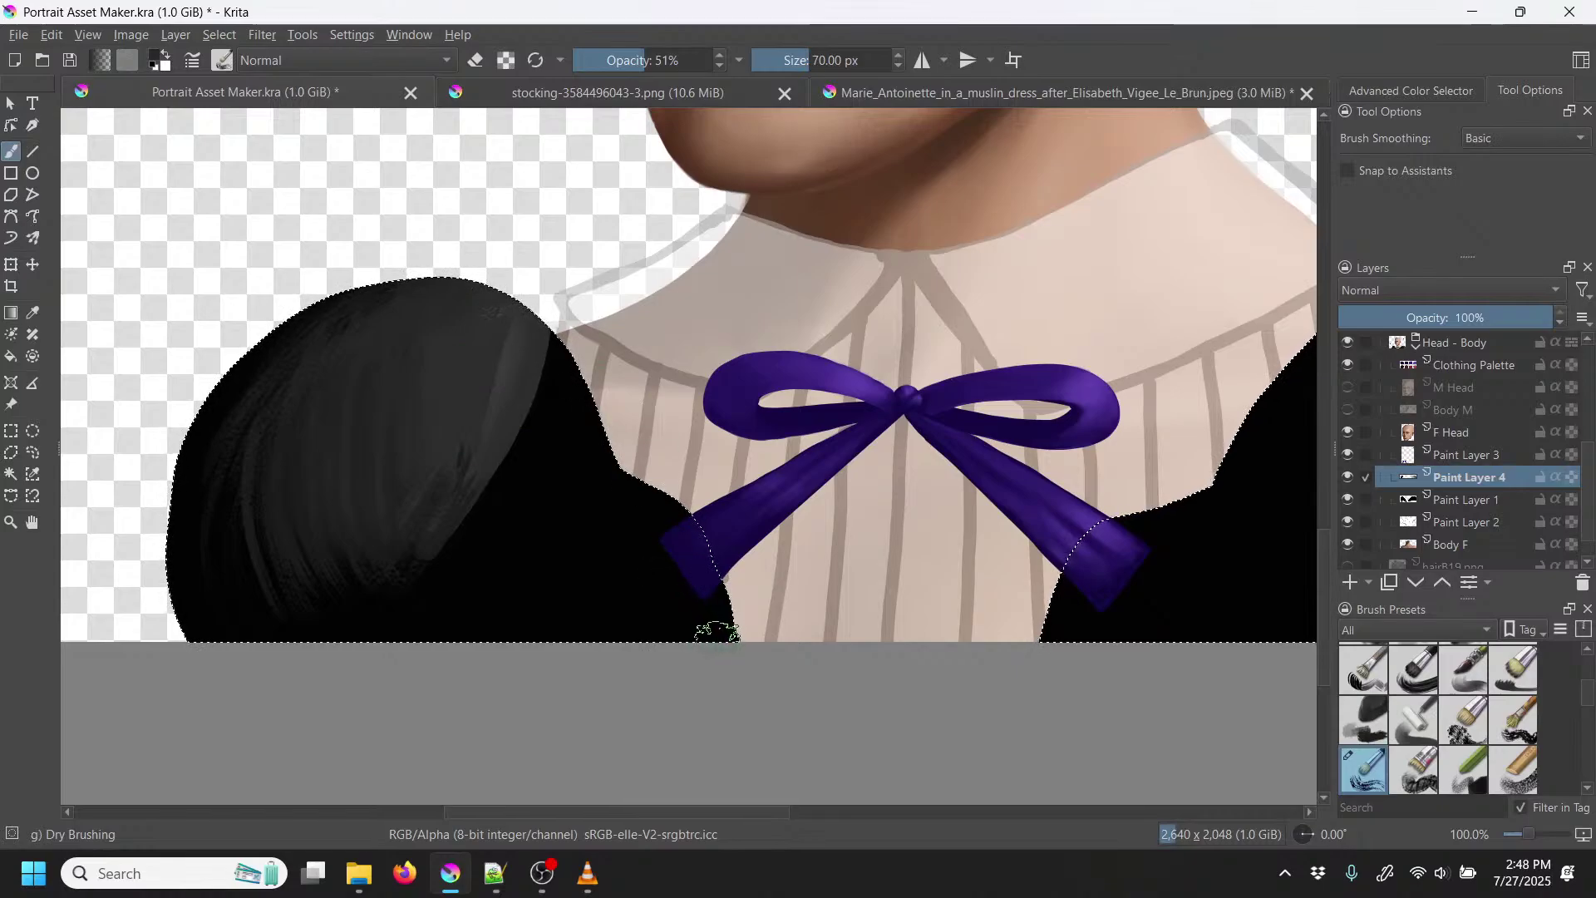
pyautogui.moveTo(666, 497)
pyautogui.mouseDown()
pyautogui.moveTo(737, 651)
pyautogui.moveTo(706, 629)
pyautogui.moveTo(656, 506)
pyautogui.moveTo(666, 594)
pyautogui.mouseUp()
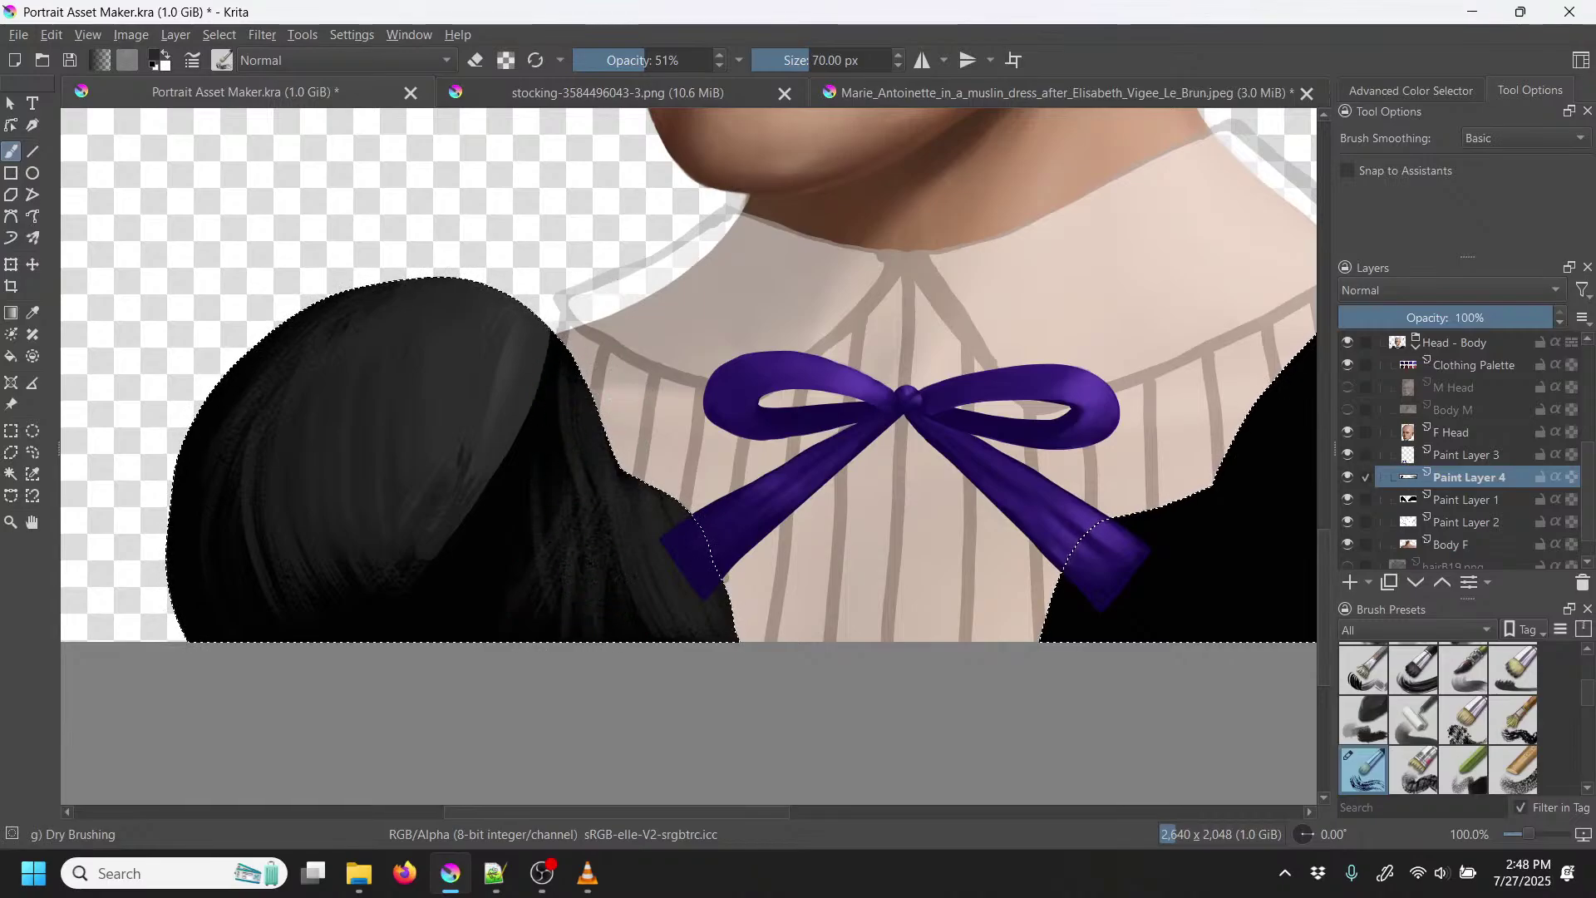
pyautogui.press('+')
pyautogui.press('p')
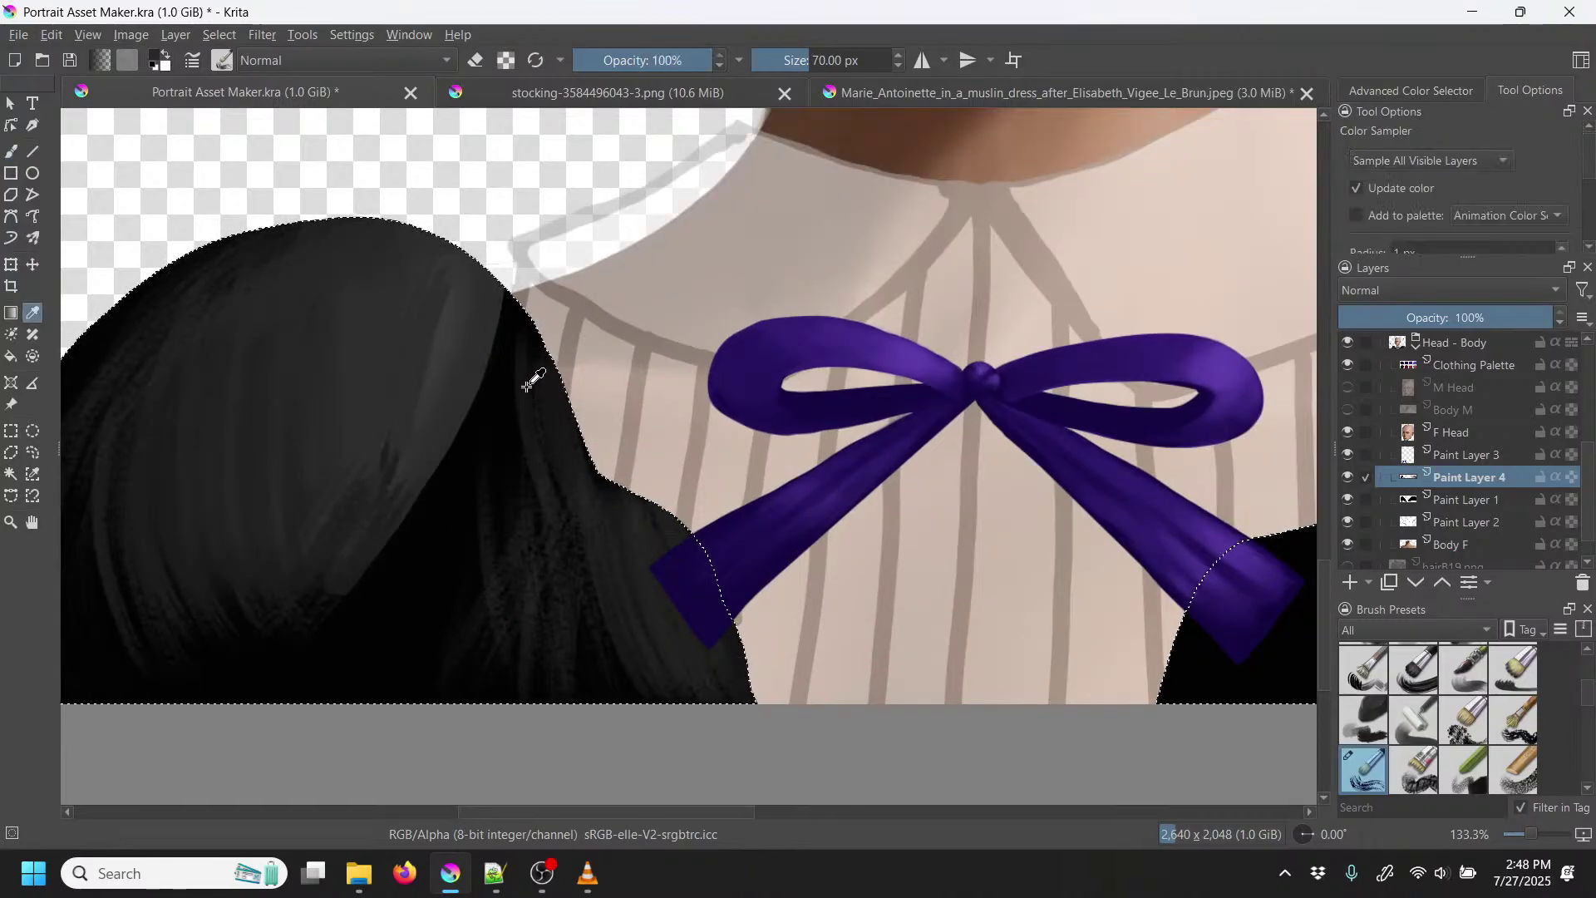
pyautogui.press('b')
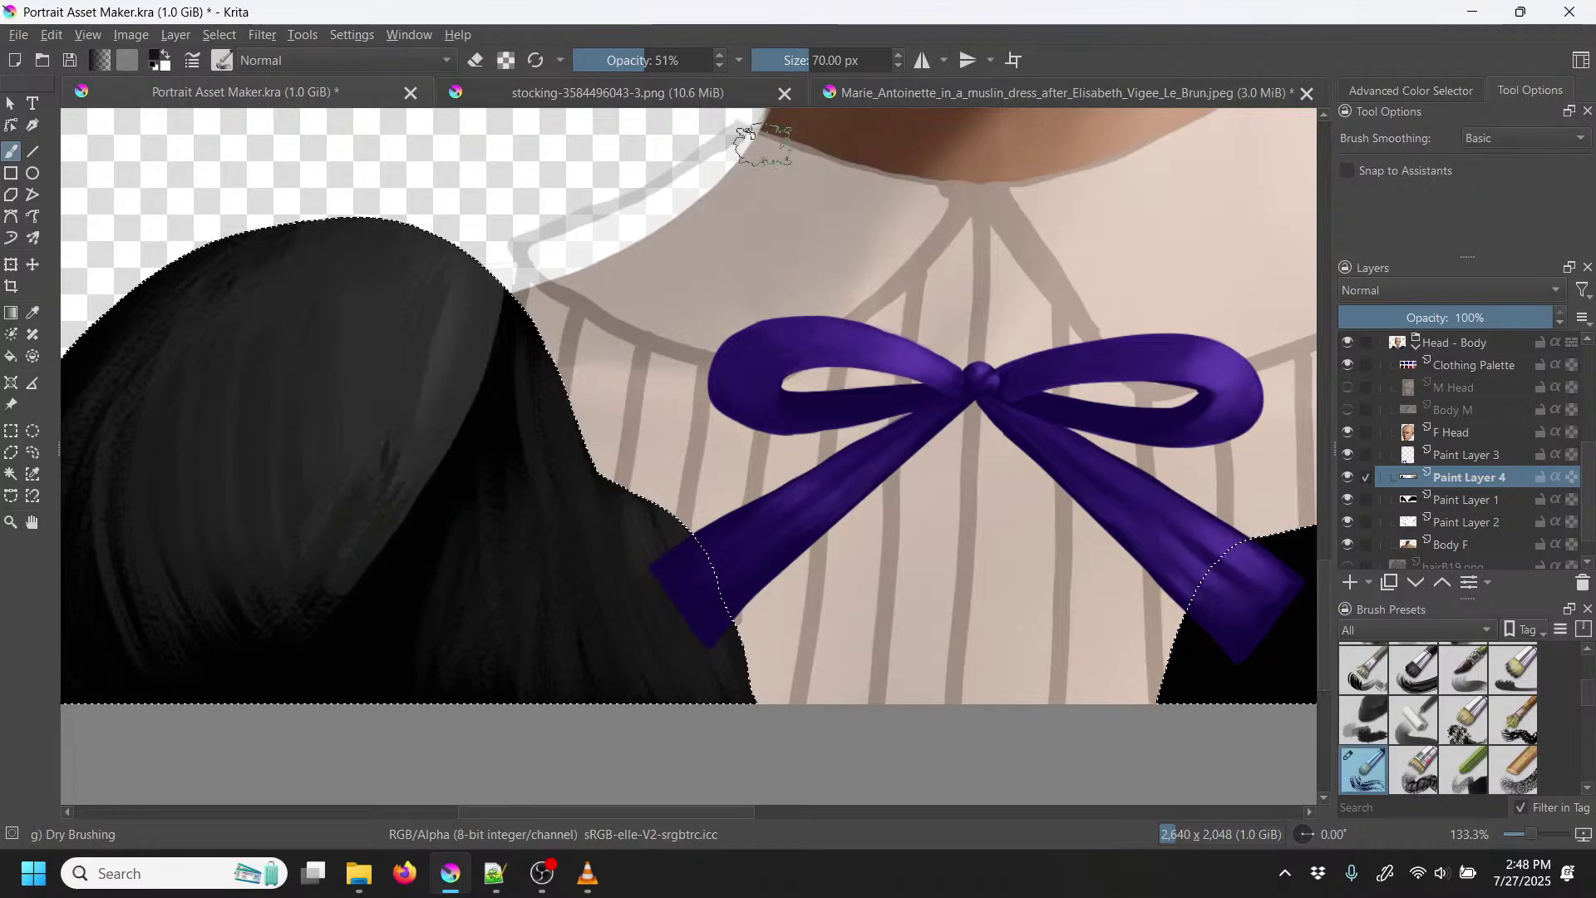
# Step: Reduce the brush size to 41.16 px, resample a grey and dry-brush finer streaks along the smaller sleeve's outer side
pyautogui.click(800, 62)
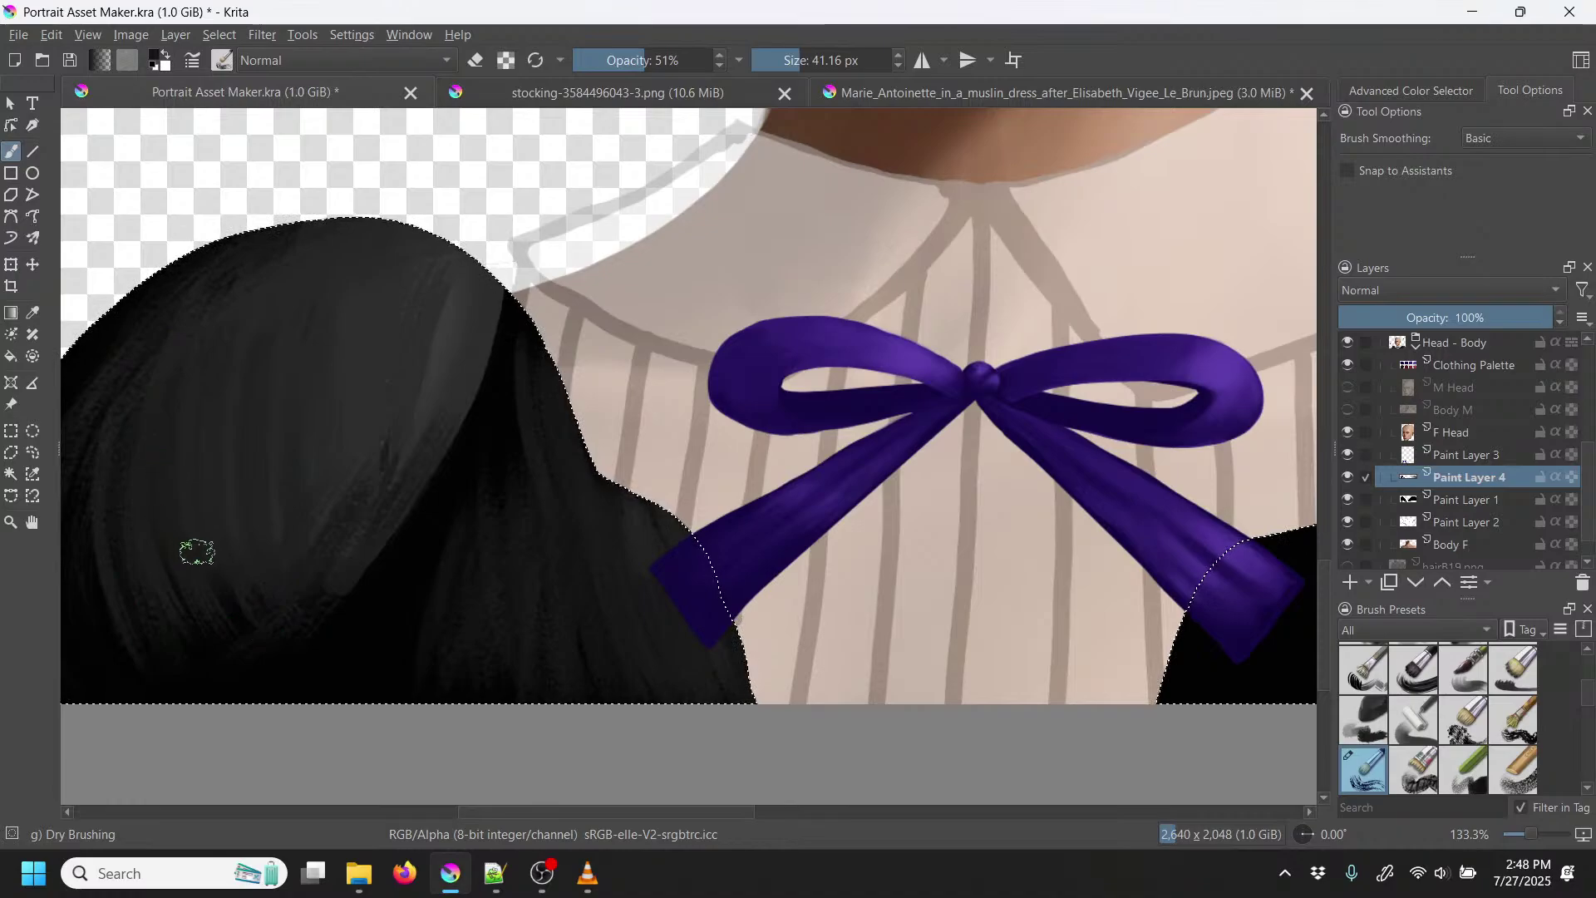
pyautogui.press('p')
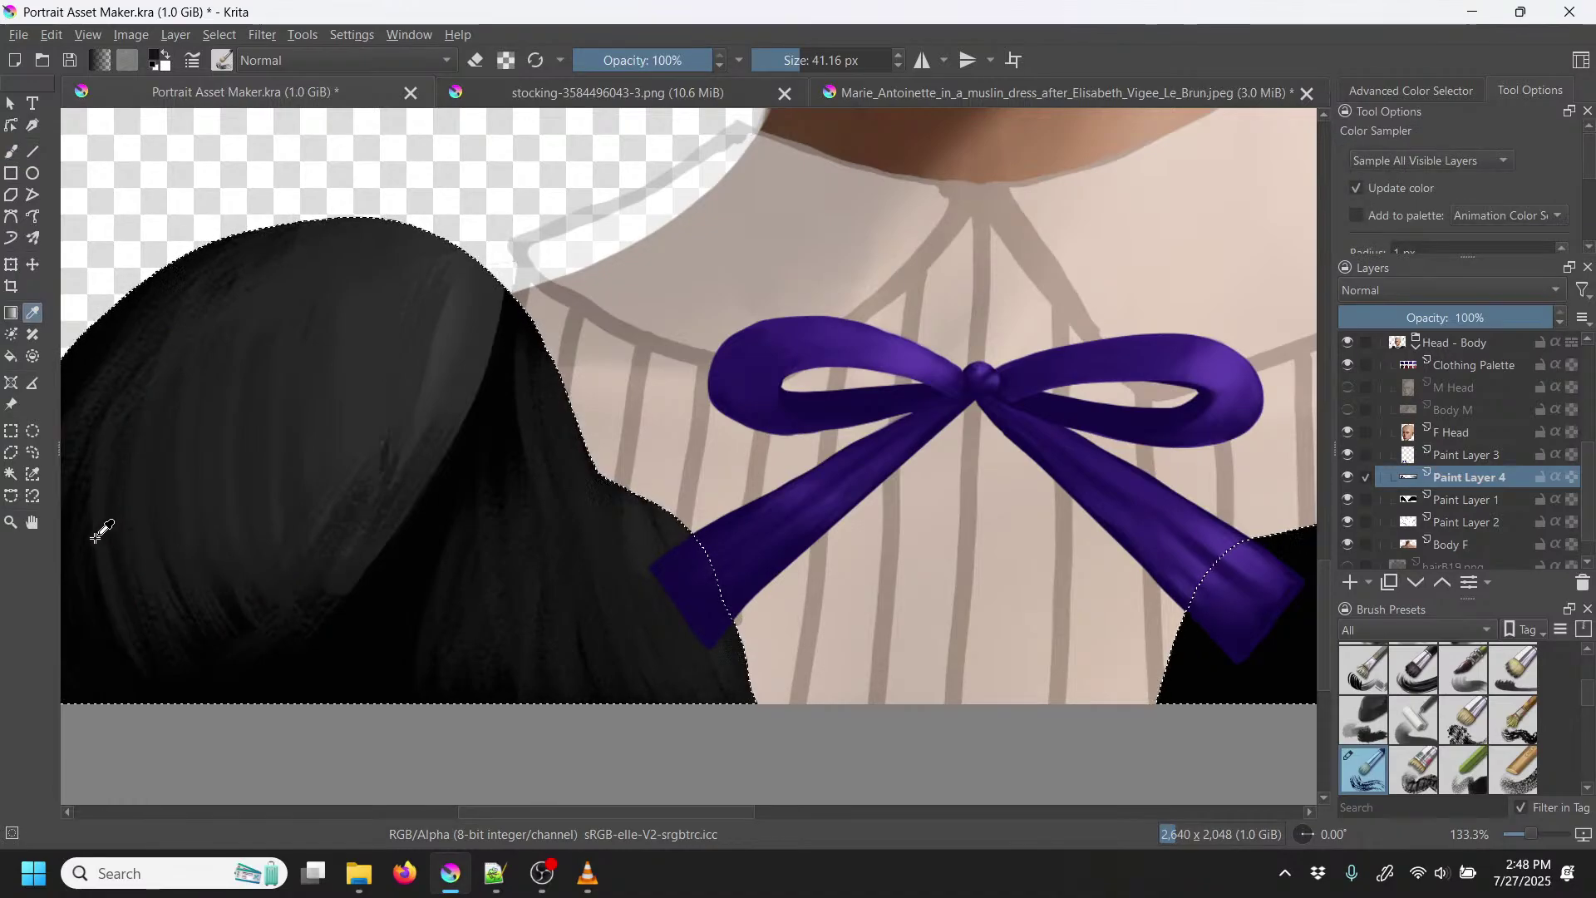
pyautogui.press('b')
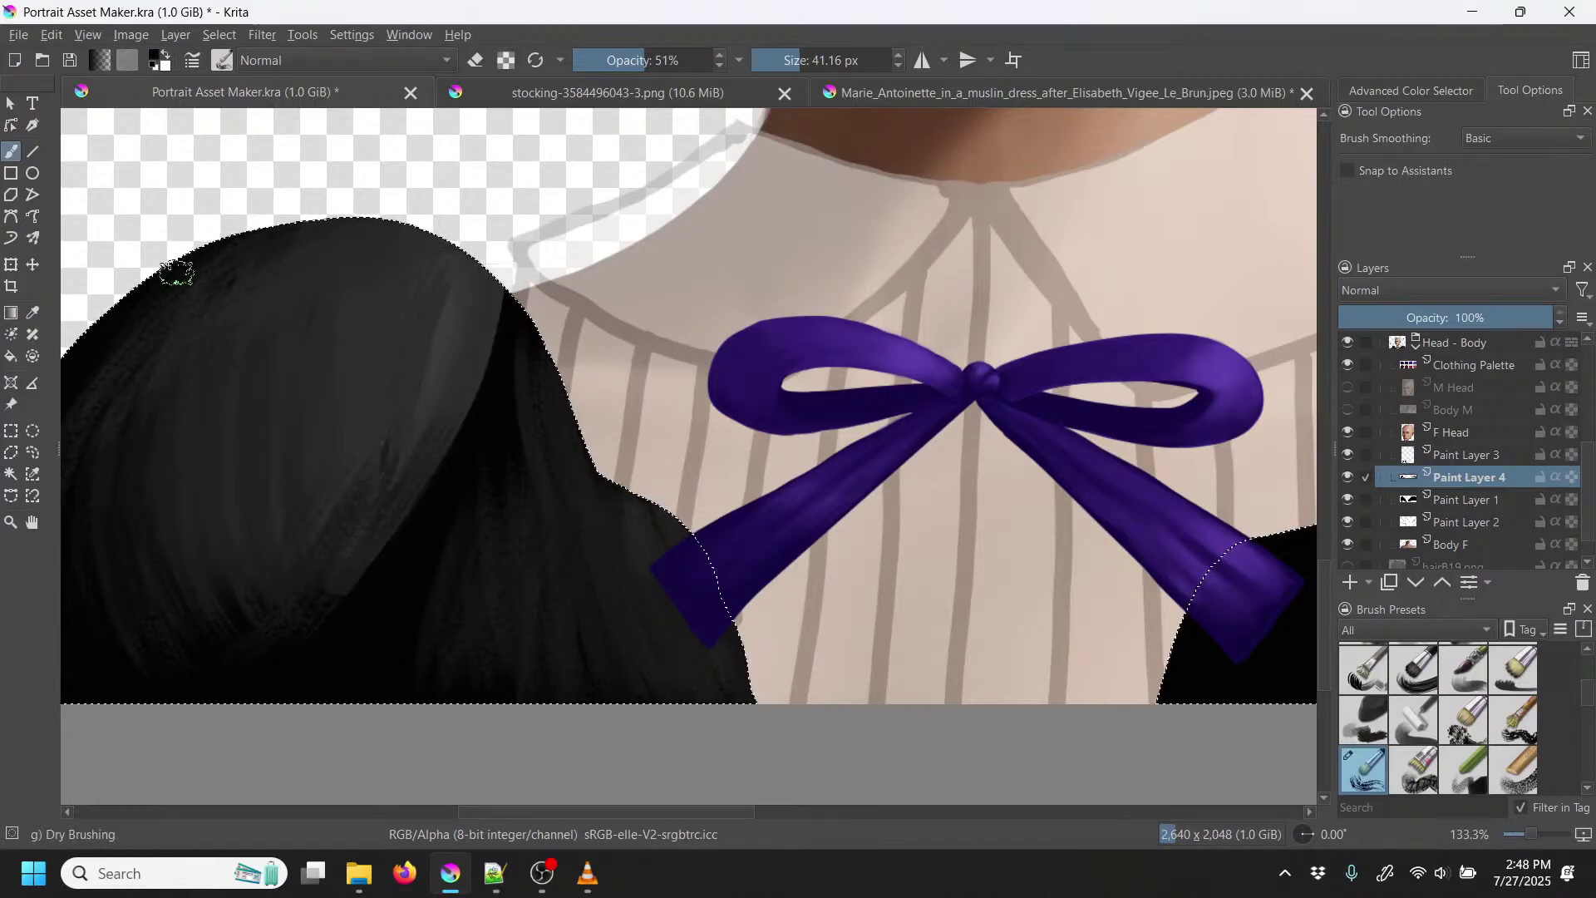
pyautogui.moveTo(59, 418); pyautogui.dragTo(213, 453)
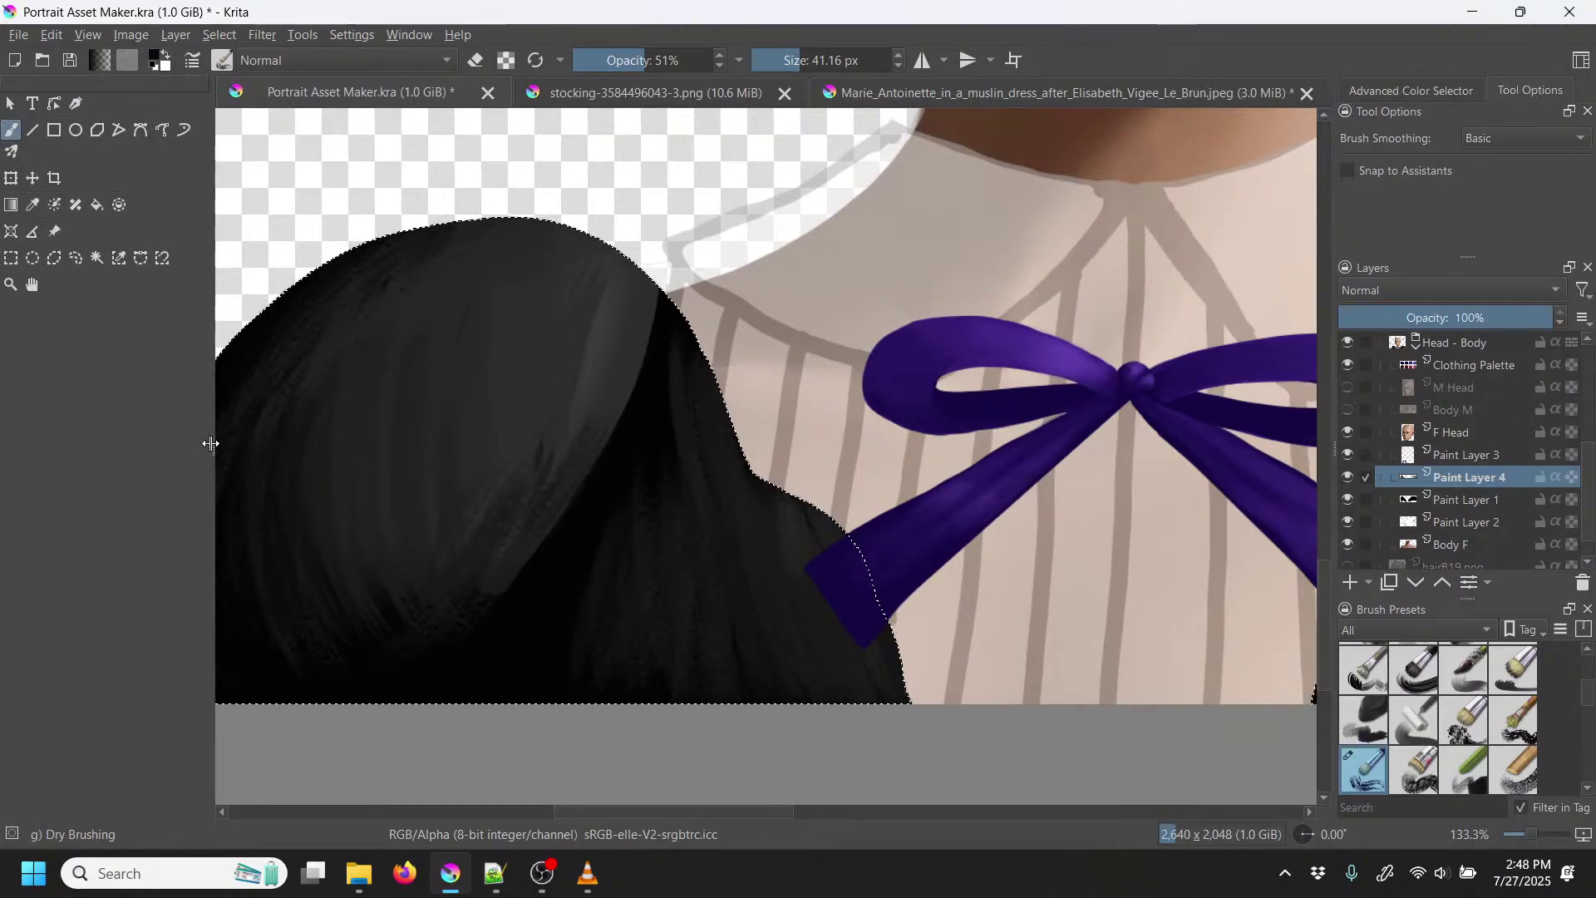
pyautogui.moveTo(213, 439); pyautogui.dragTo(55, 449)
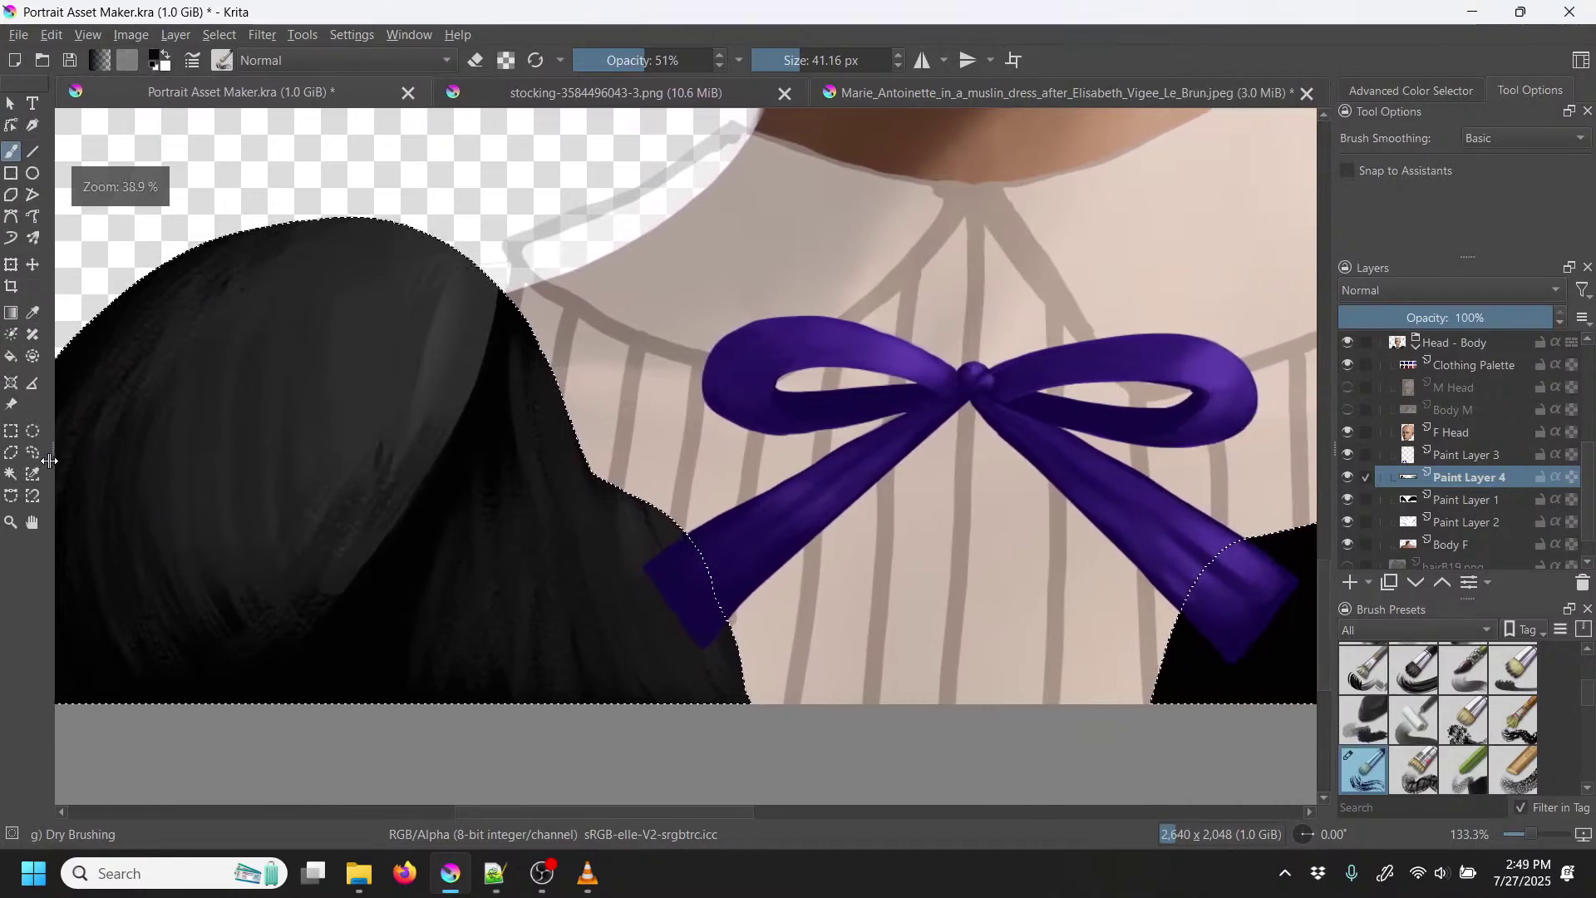
pyautogui.moveTo(300, 469); pyautogui.dragTo(631, 444)
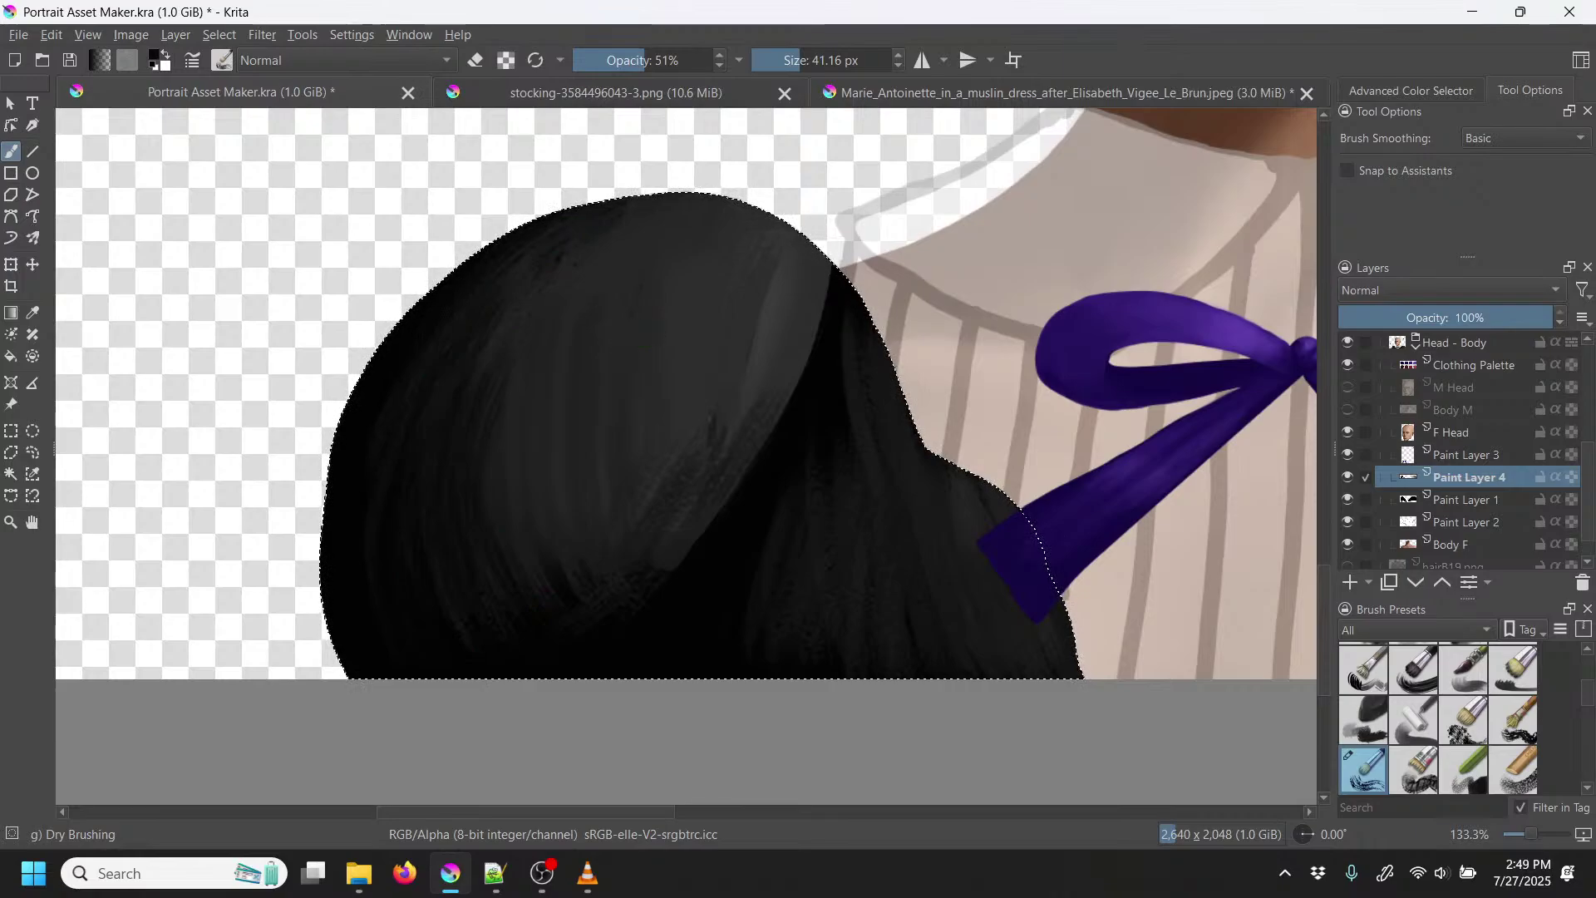
# Step: Lower the dry brush's opacity to 39% and check the smaller sleeve's shading against the whole portrait
pyautogui.press('i')
pyautogui.press('i')
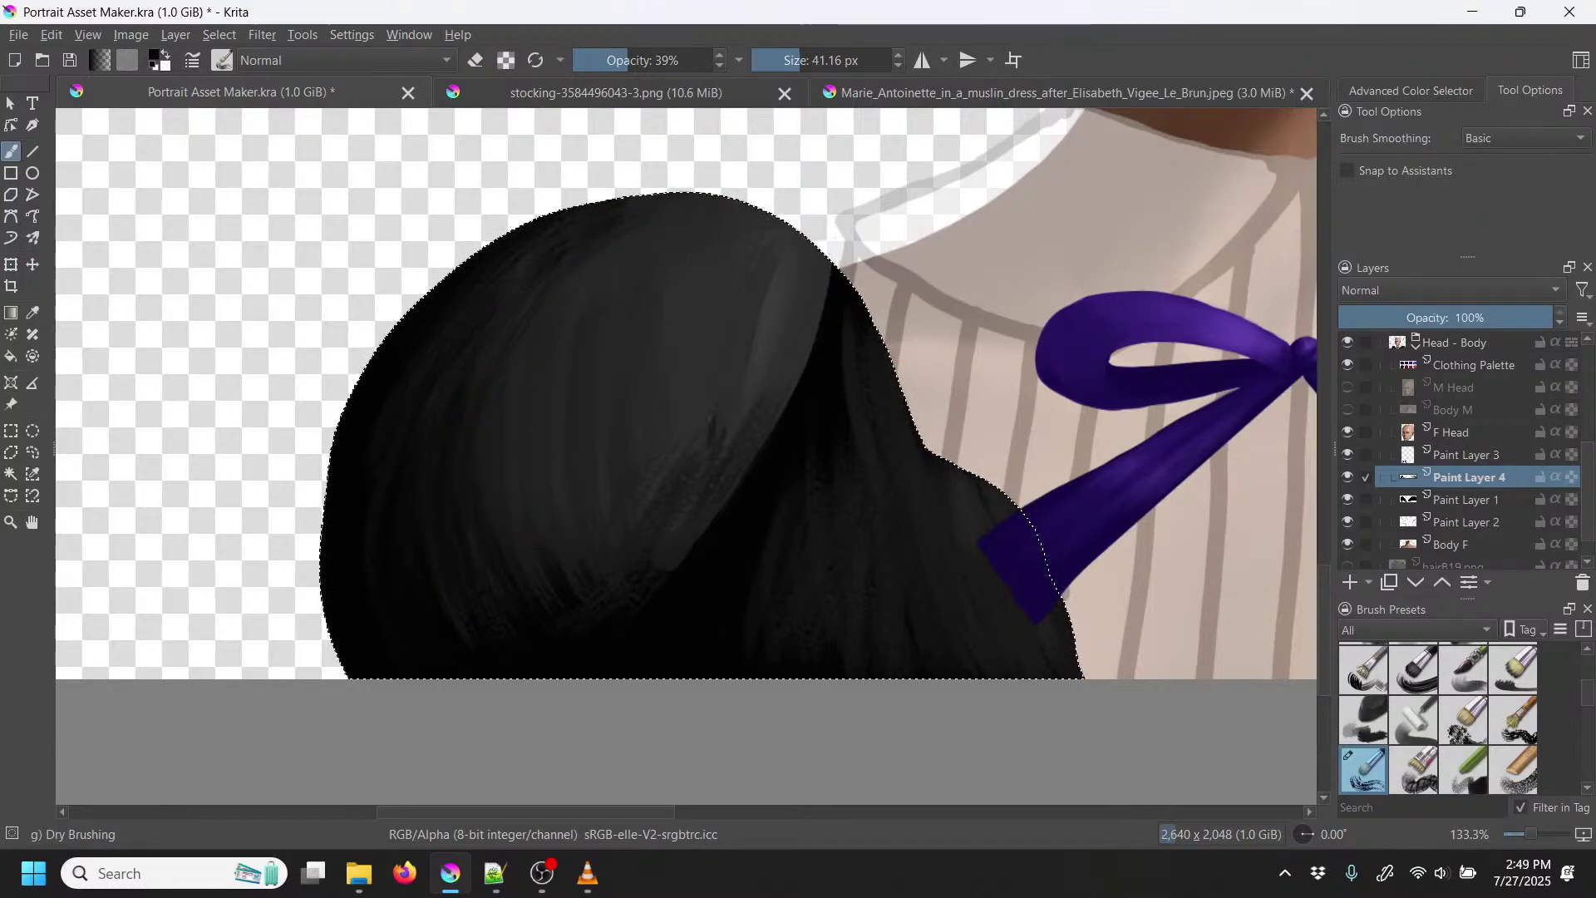
pyautogui.scroll(-3, 707, 212)
pyautogui.scroll(-1, 695, 364)
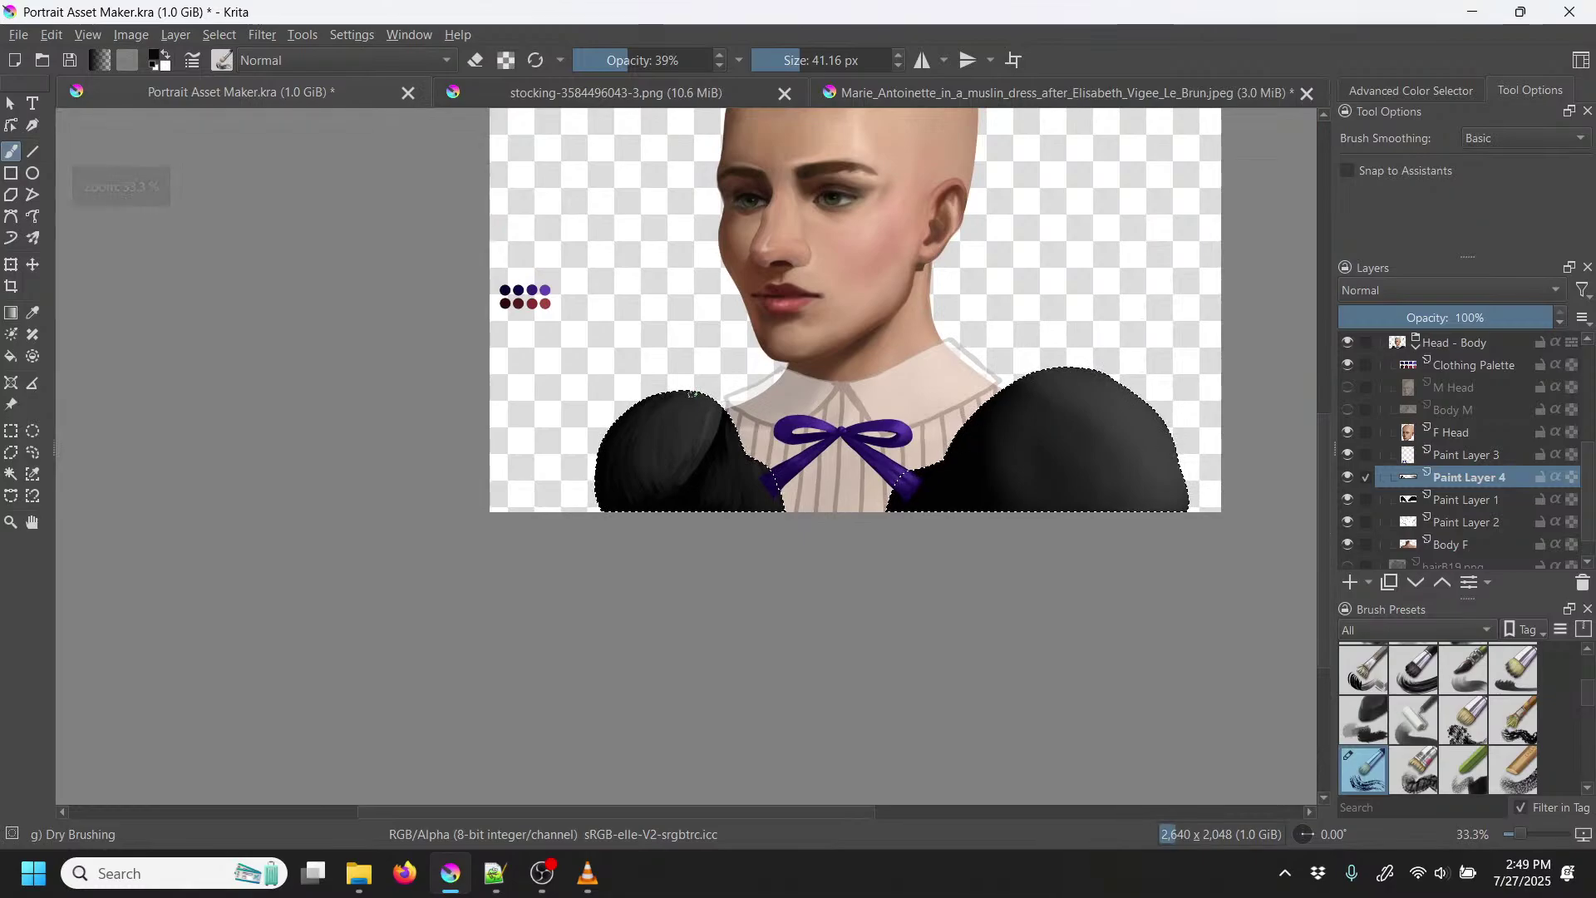
pyautogui.scroll(2, 698, 332)
pyautogui.scroll(2, 698, 333)
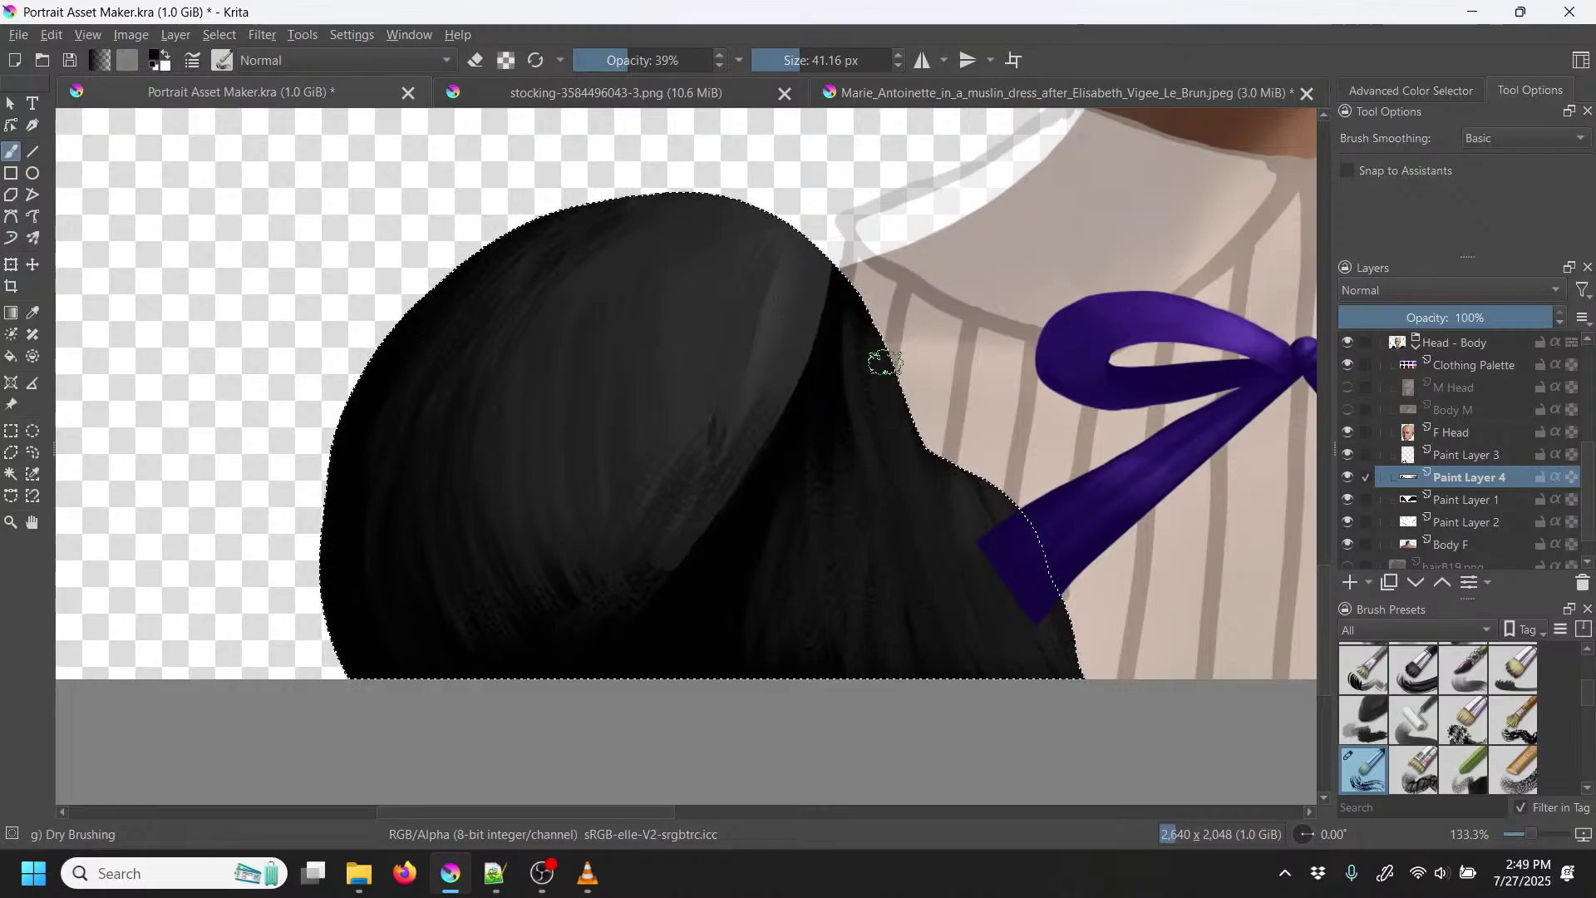
# Step: Switch to the Wet Paint Details brush, sample a grey and blend the hard inner edge of the smaller sleeve's highlight
pyautogui.rightClick(883, 360)
pyautogui.click(881, 252)
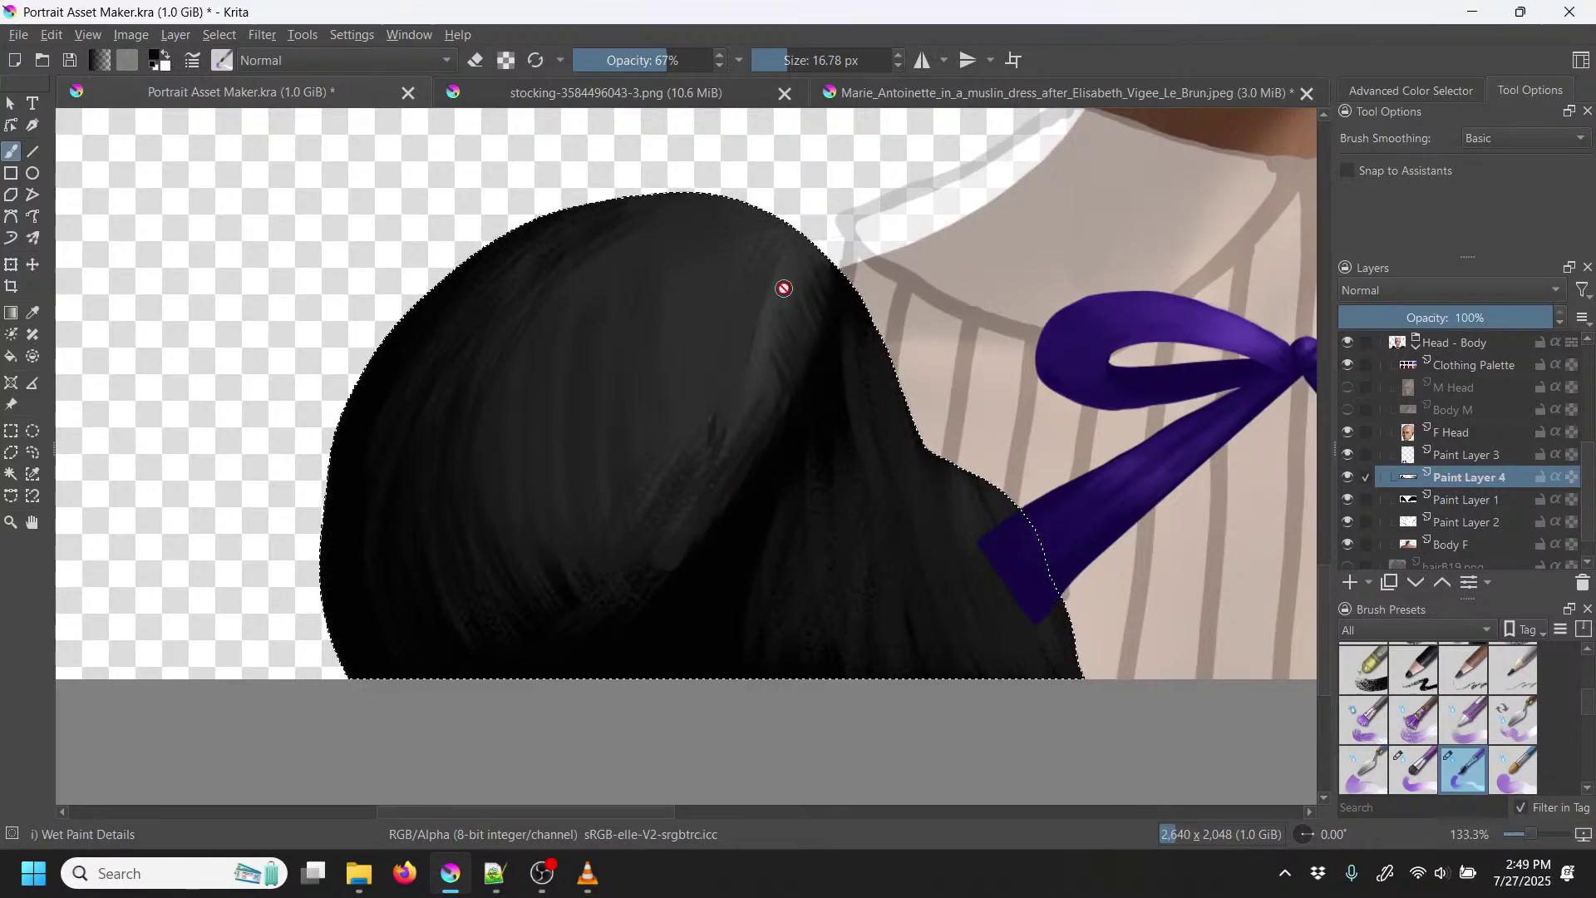
pyautogui.press('p')
pyautogui.press('b')
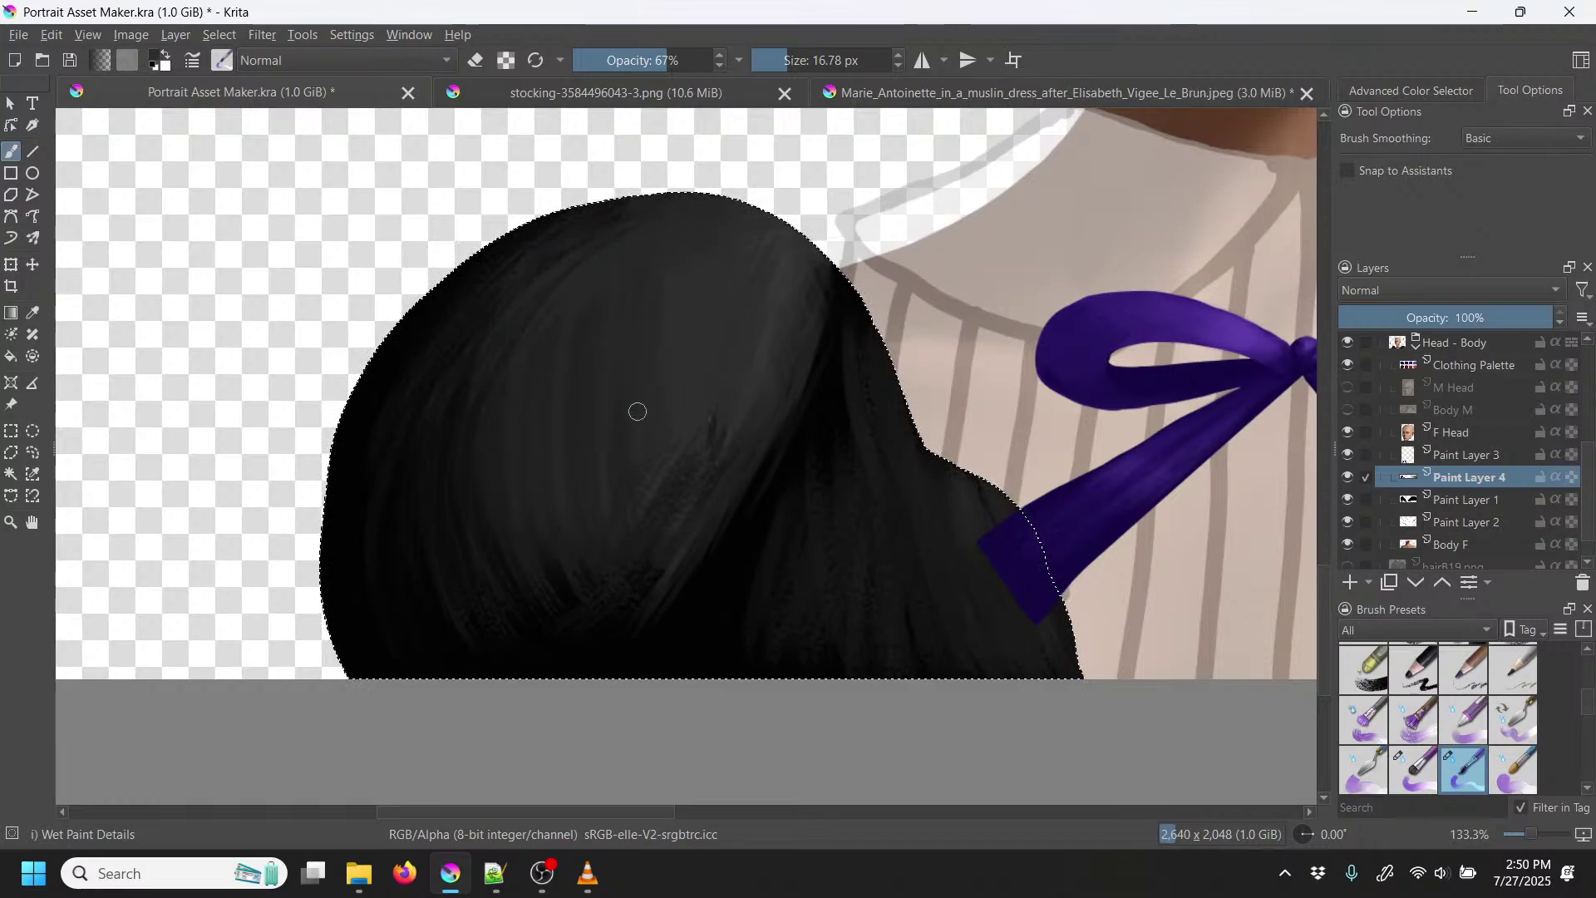
# Step: Resample a grey, enlarge the brush to 47.88 px and smooth the dry-brushed streaks across the smaller sleeve's highlight
pyautogui.press('p')
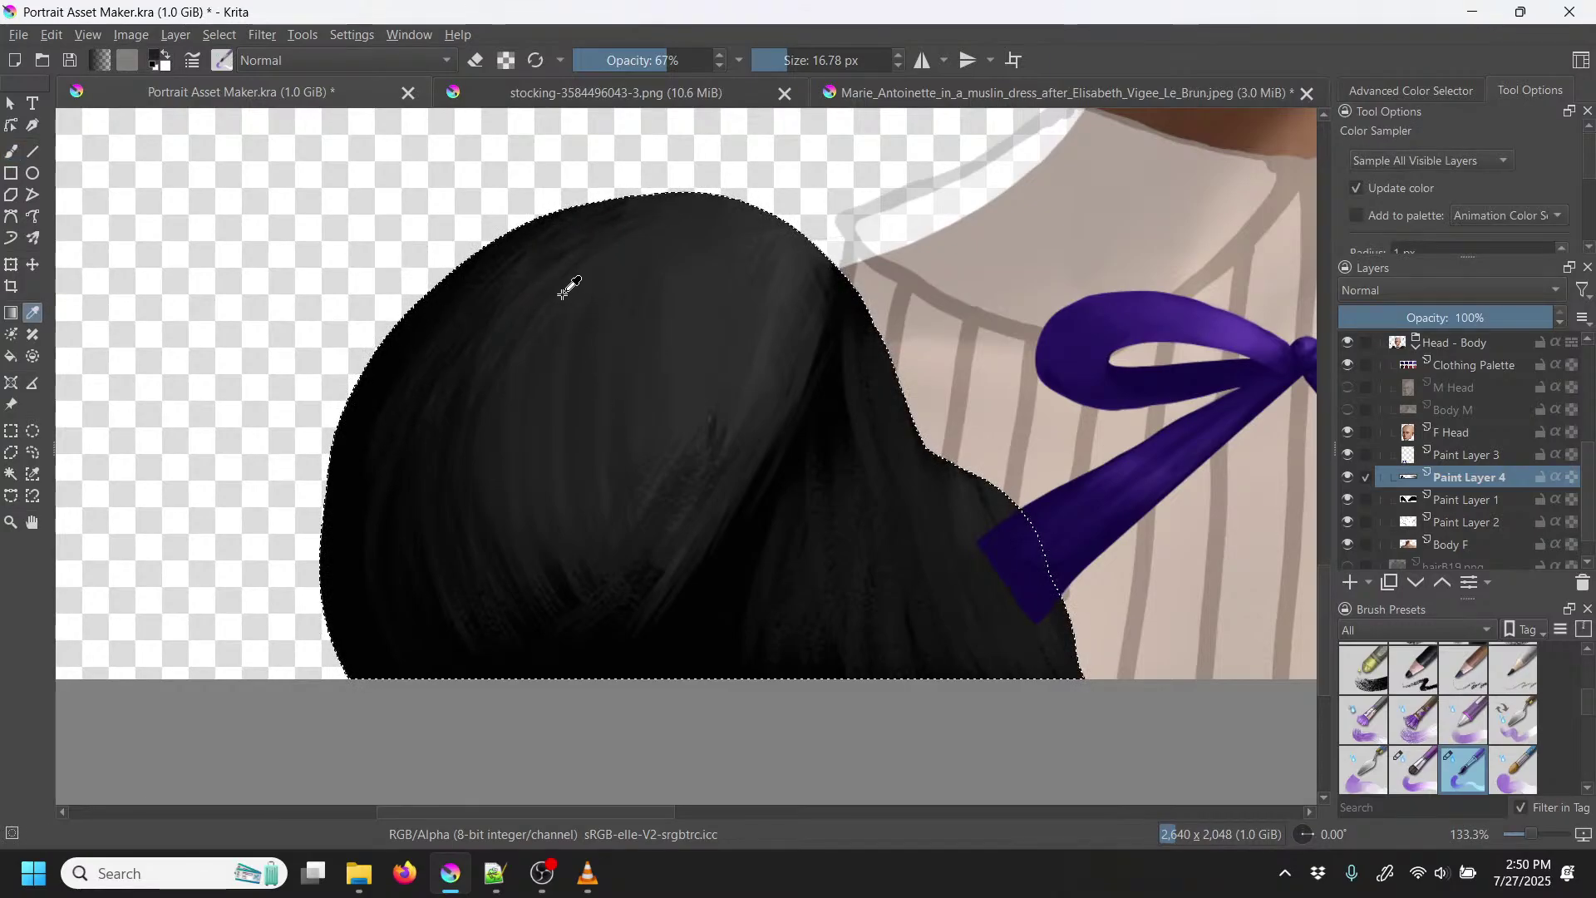
pyautogui.press('b')
pyautogui.click(801, 61)
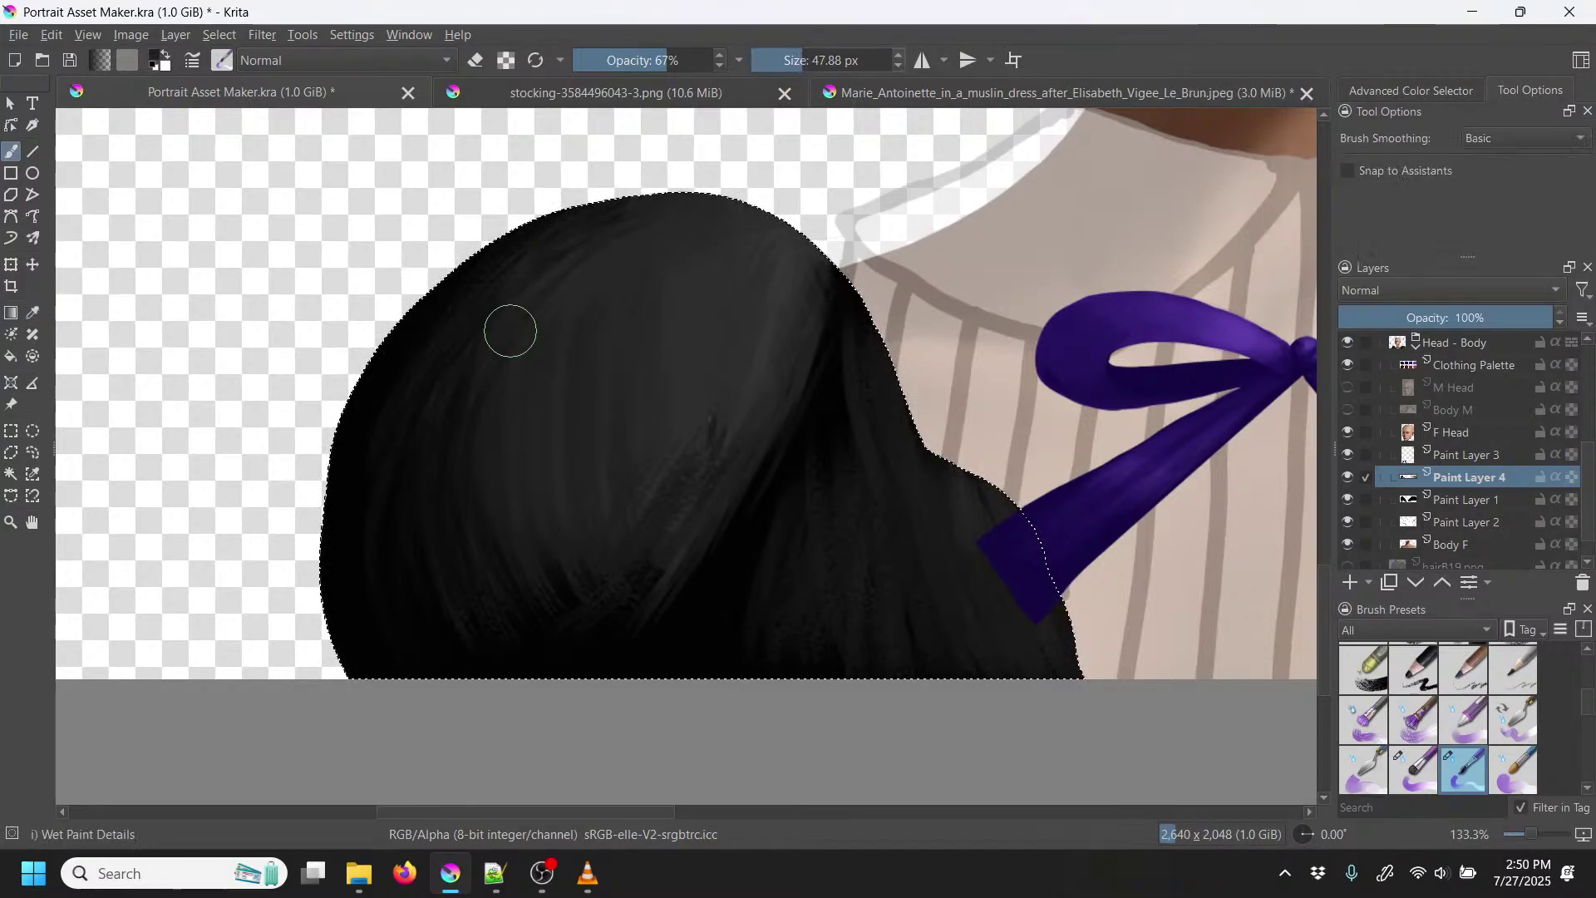
pyautogui.moveTo(510, 331)
pyautogui.mouseDown()
pyautogui.moveTo(601, 242)
pyautogui.moveTo(630, 240)
pyautogui.moveTo(477, 339)
pyautogui.moveTo(468, 430)
pyautogui.moveTo(615, 269)
pyautogui.moveTo(517, 373)
pyautogui.mouseUp()
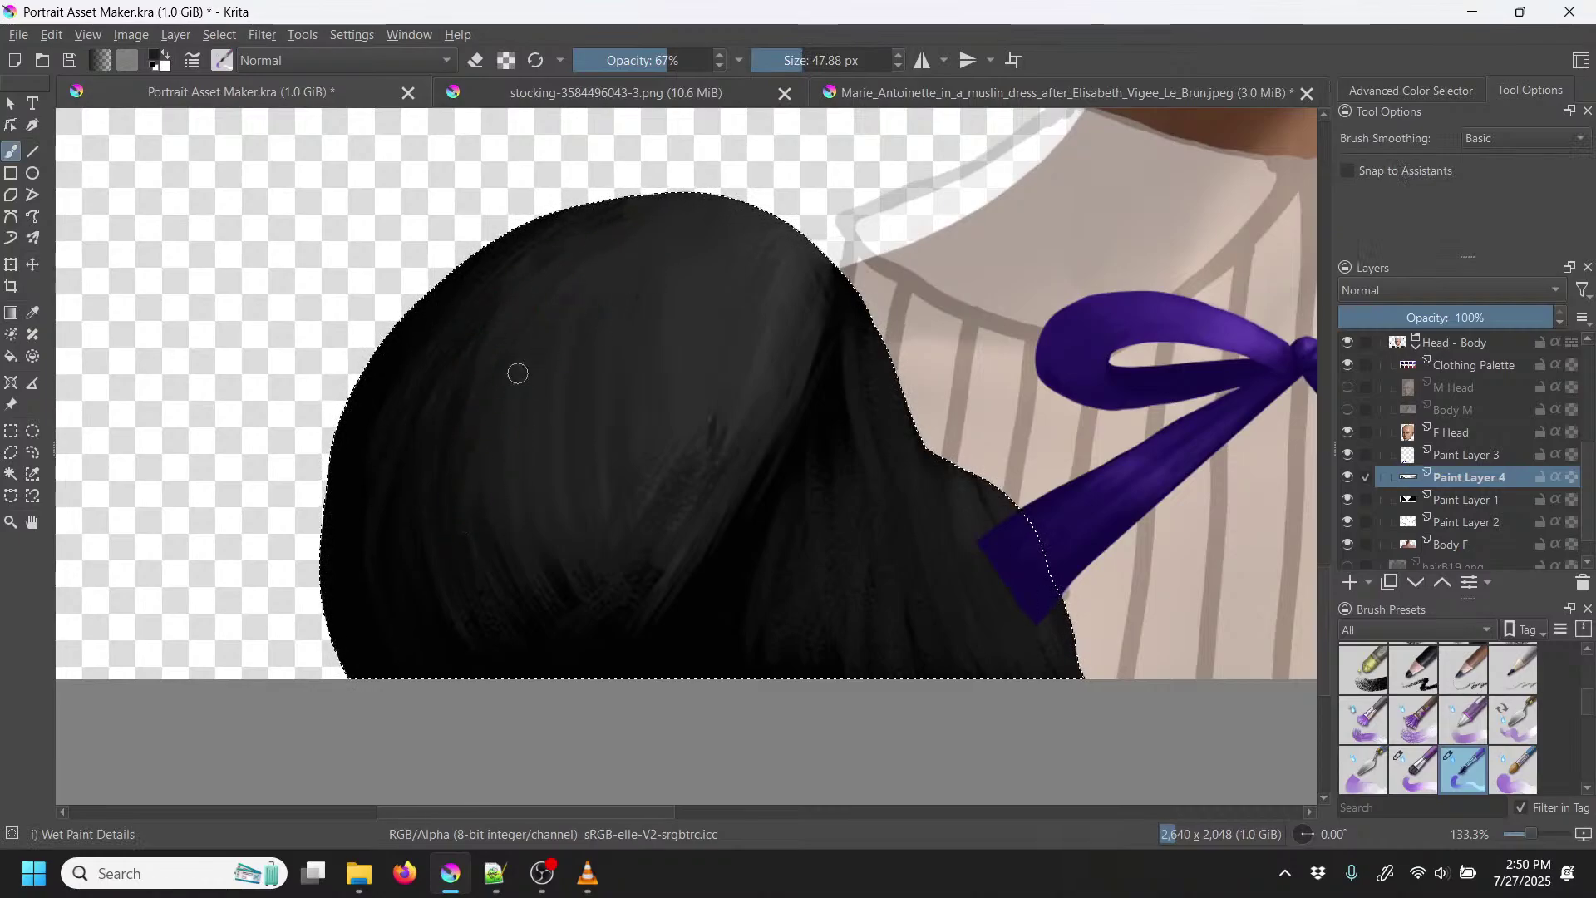
pyautogui.moveTo(484, 523)
pyautogui.mouseDown()
pyautogui.moveTo(635, 303)
pyautogui.moveTo(495, 577)
pyautogui.moveTo(637, 327)
pyautogui.moveTo(492, 592)
pyautogui.moveTo(568, 456)
pyautogui.moveTo(560, 521)
pyautogui.moveTo(653, 385)
pyautogui.moveTo(550, 566)
pyautogui.moveTo(685, 378)
pyautogui.moveTo(531, 603)
pyautogui.moveTo(698, 400)
pyautogui.moveTo(554, 576)
pyautogui.moveTo(686, 449)
pyautogui.moveTo(602, 522)
pyautogui.moveTo(631, 566)
pyautogui.mouseUp()
pyautogui.moveTo(603, 626); pyautogui.dragTo(657, 532)
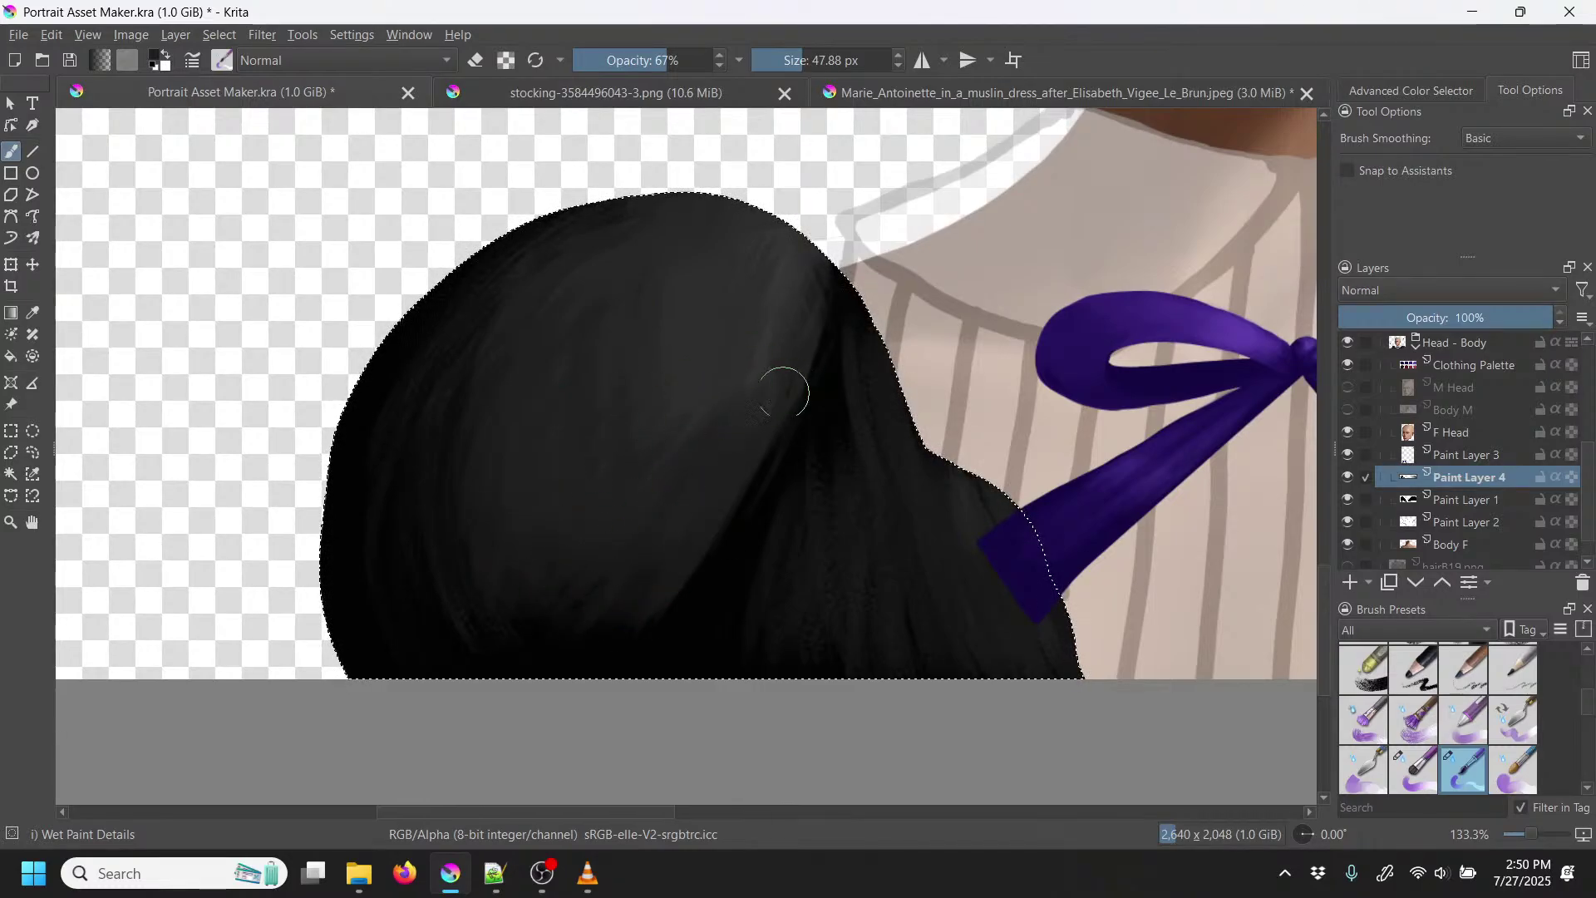
# Step: Blend the inner edge of the smaller sleeve's highlight into the dark fold beside it
pyautogui.moveTo(783, 393); pyautogui.dragTo(751, 479)
pyautogui.moveTo(651, 640); pyautogui.dragTo(747, 493)
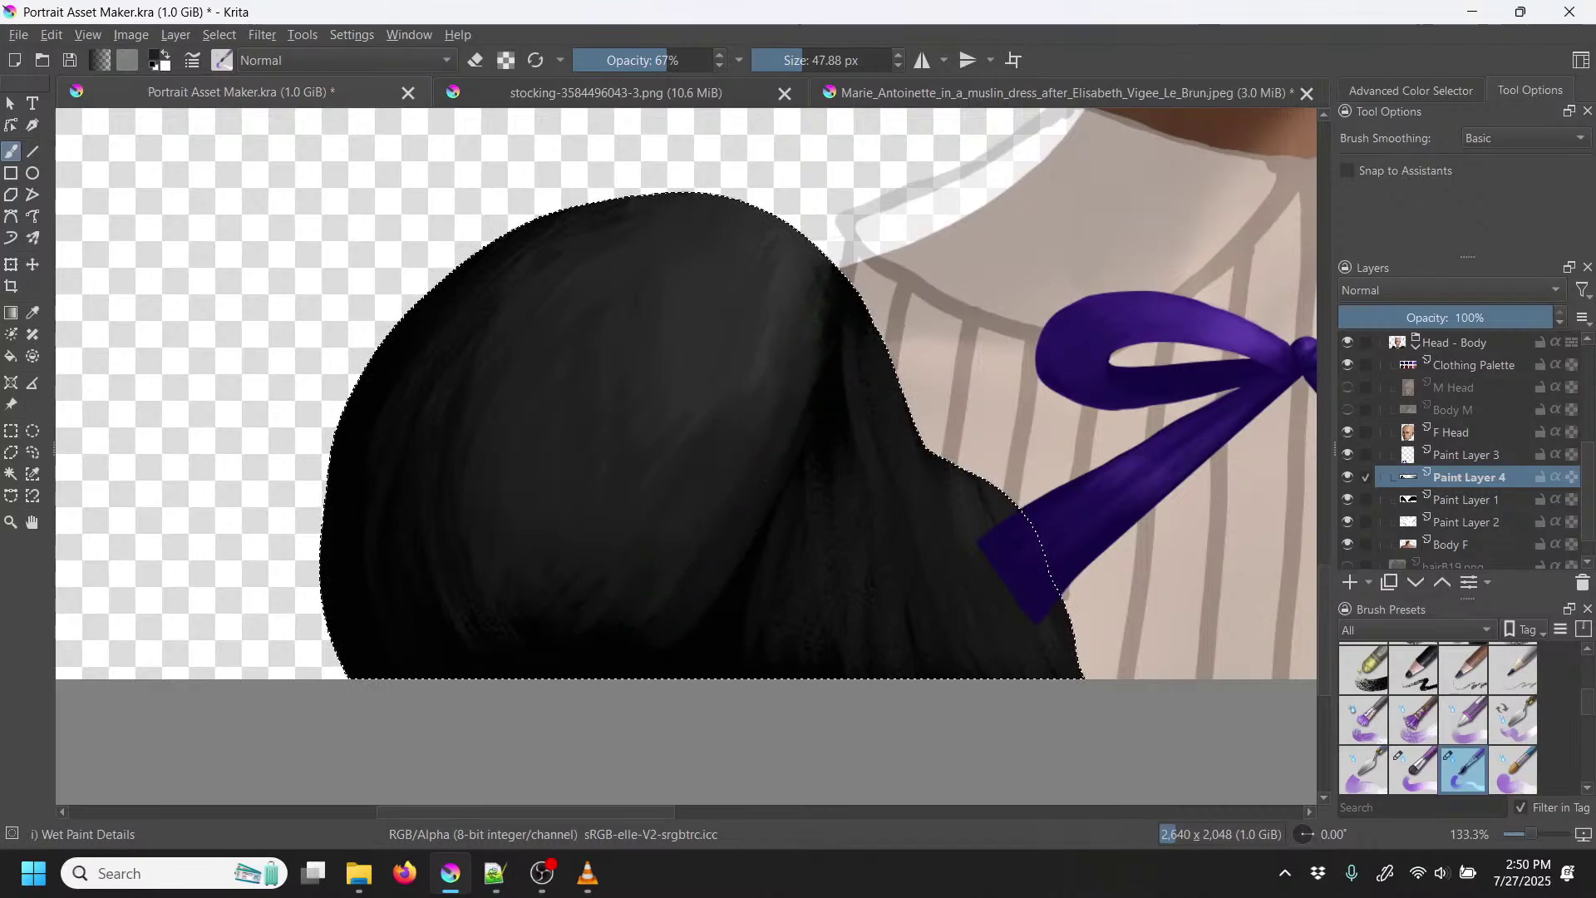
pyautogui.scroll(-5, 748, 374)
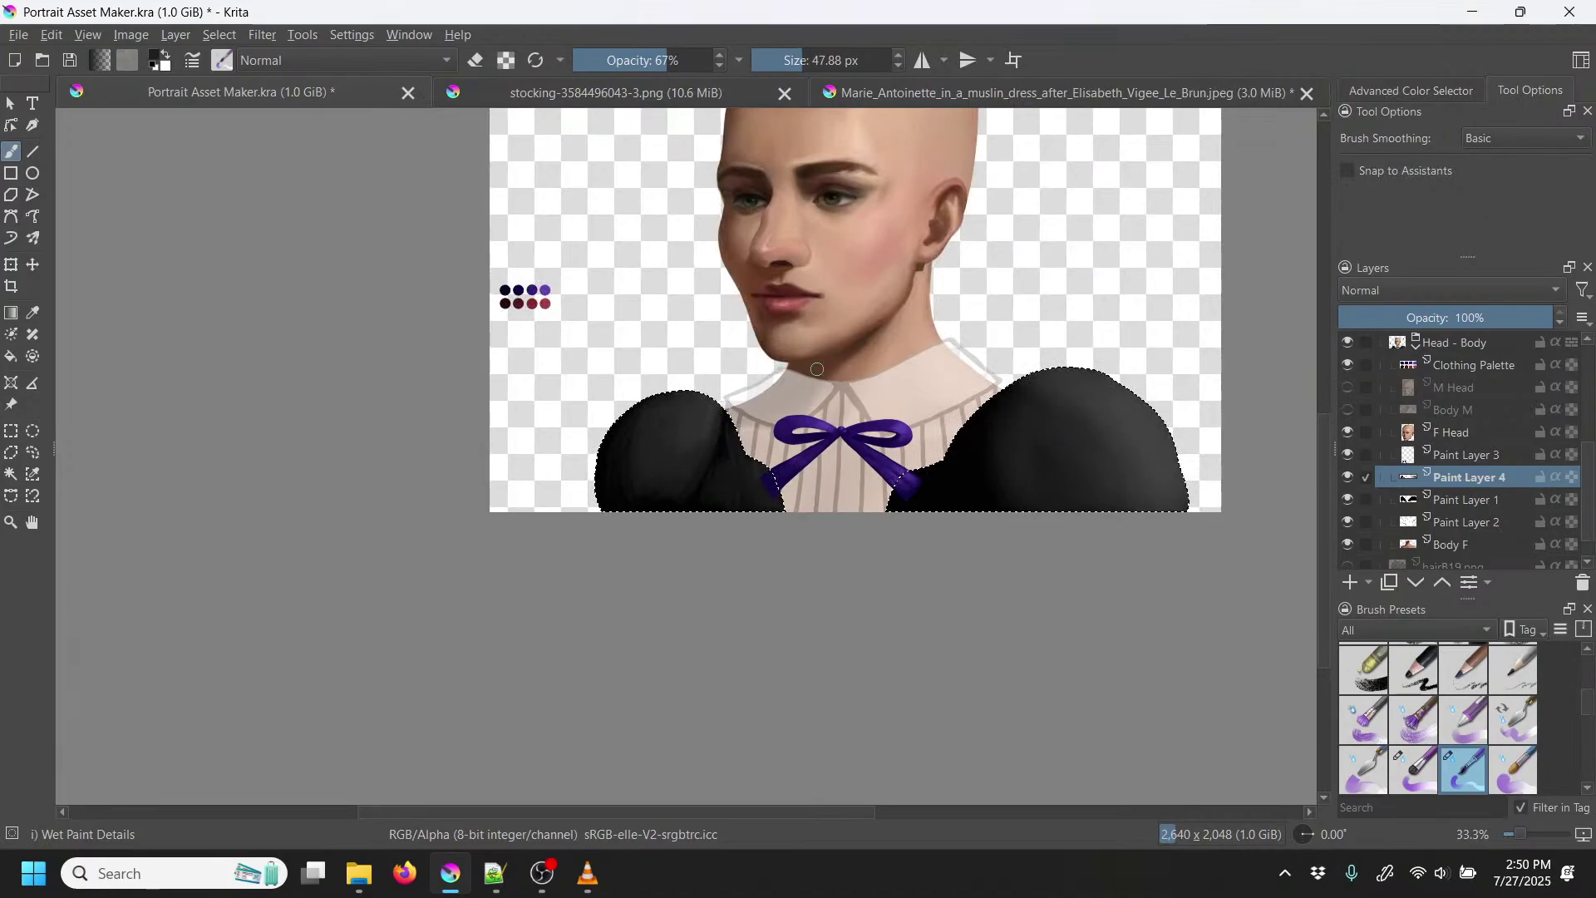
pyautogui.scroll(4, 684, 456)
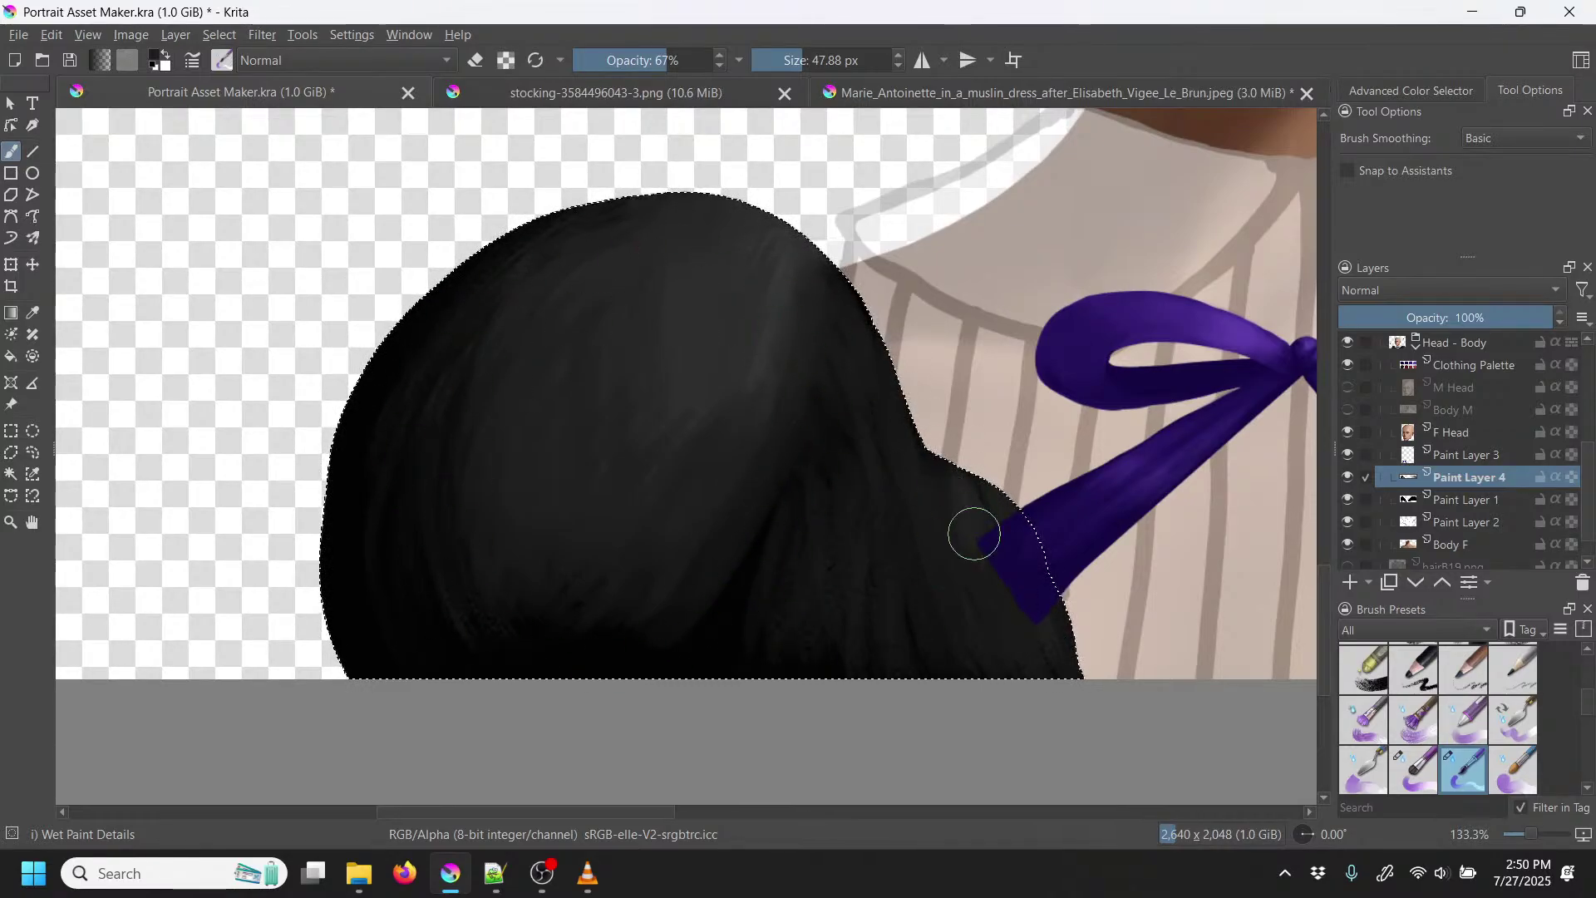
# Step: Sample black from the smaller sleeve's fold and paint a cast shadow around the end of the bow's tail overlapping that sleeve
pyautogui.press('+')
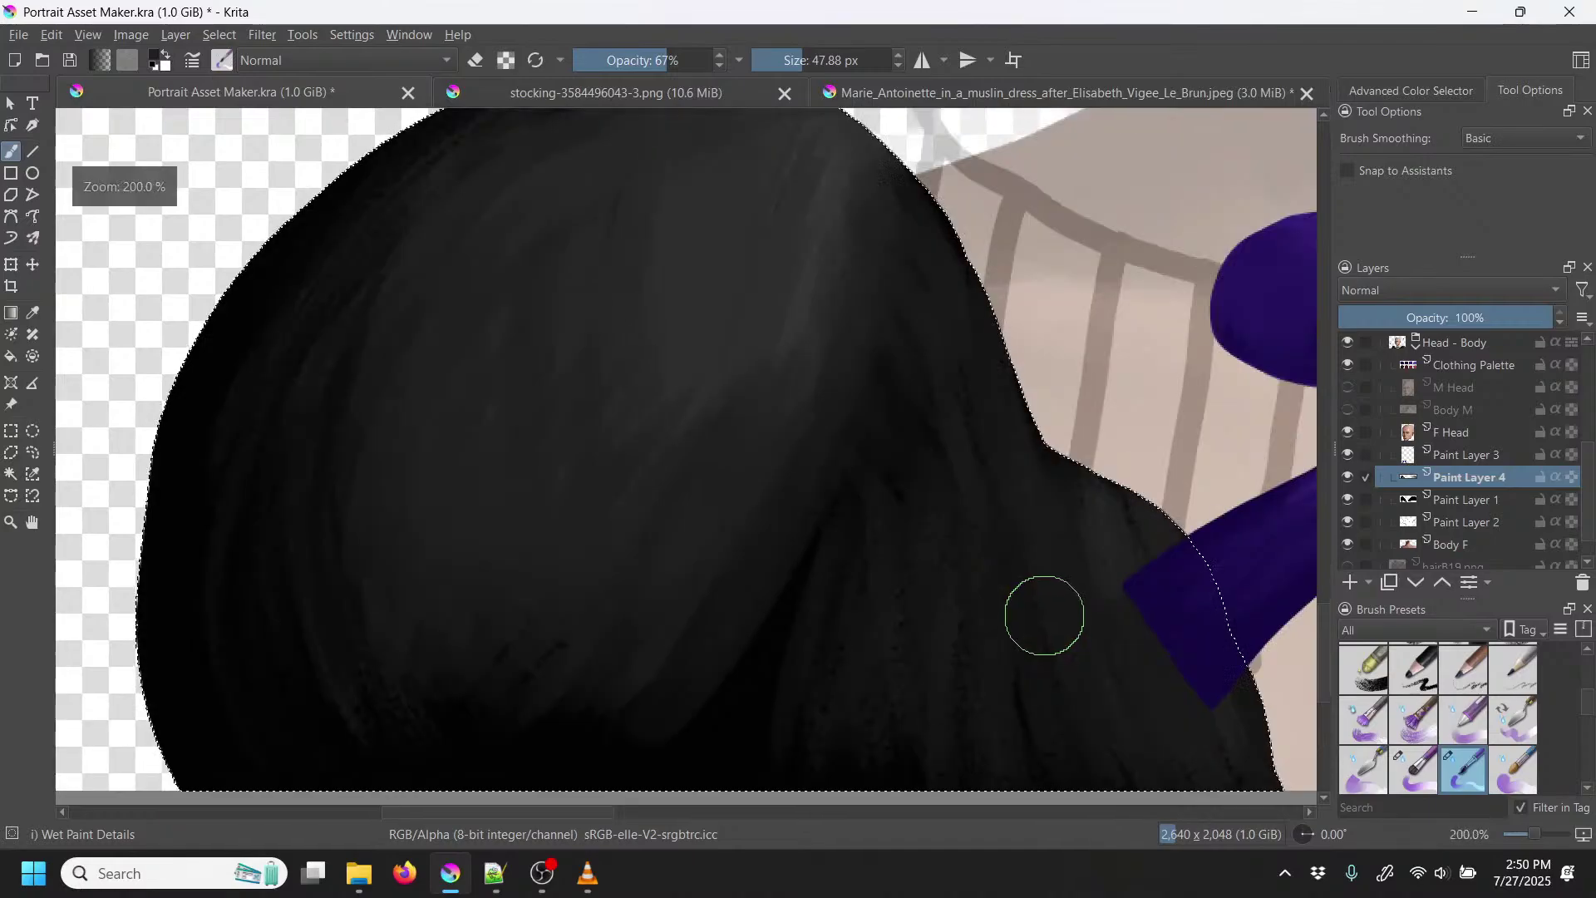
pyautogui.press('p')
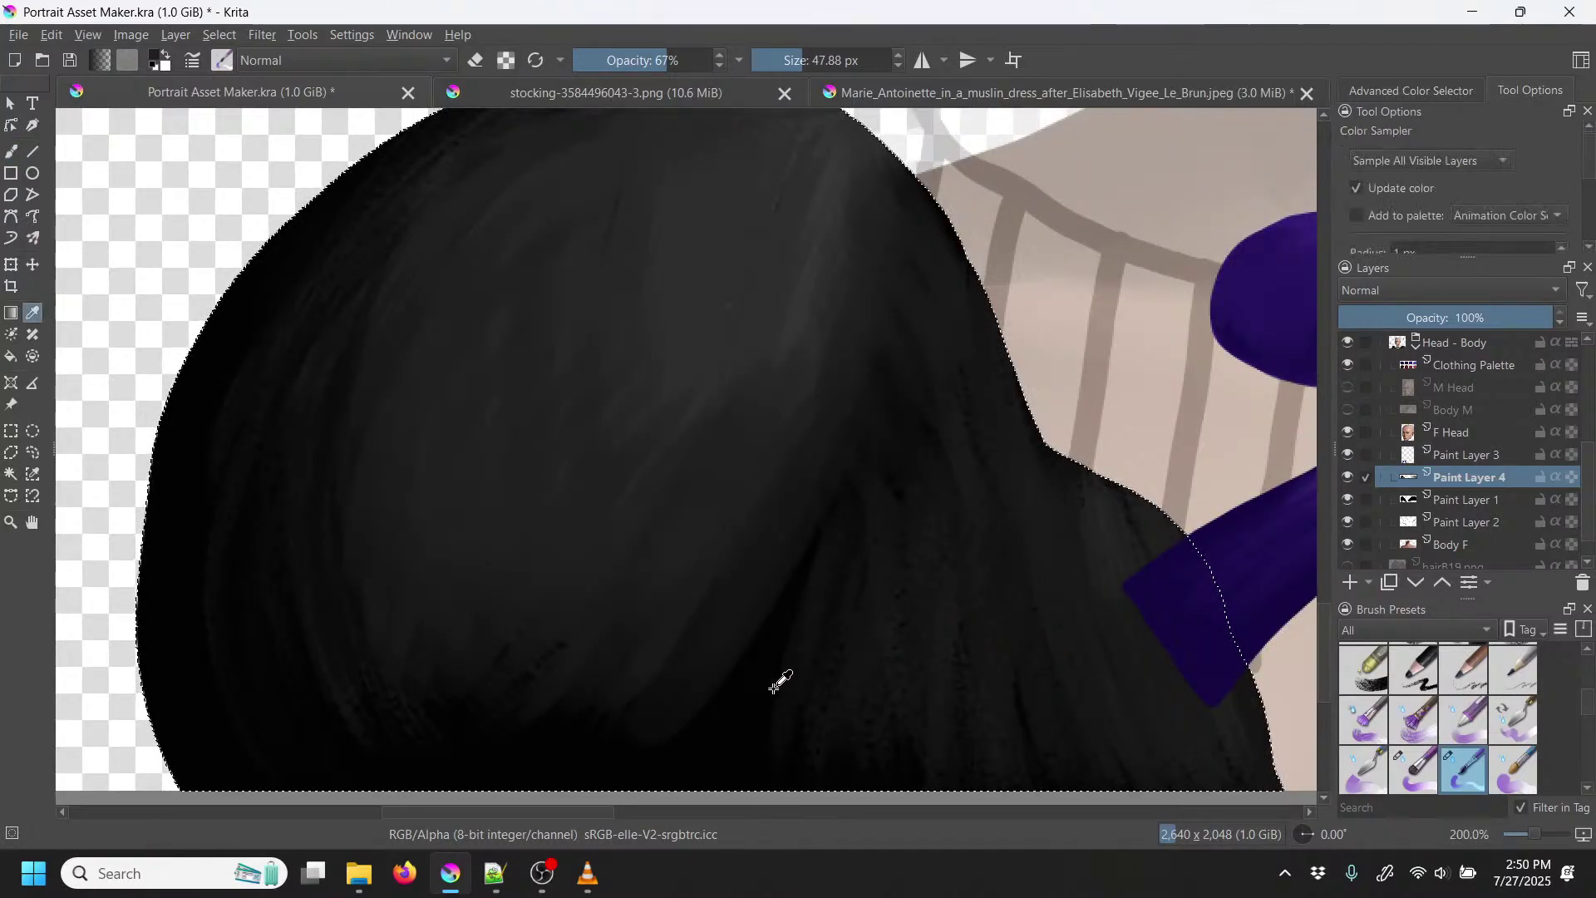
pyautogui.press('b')
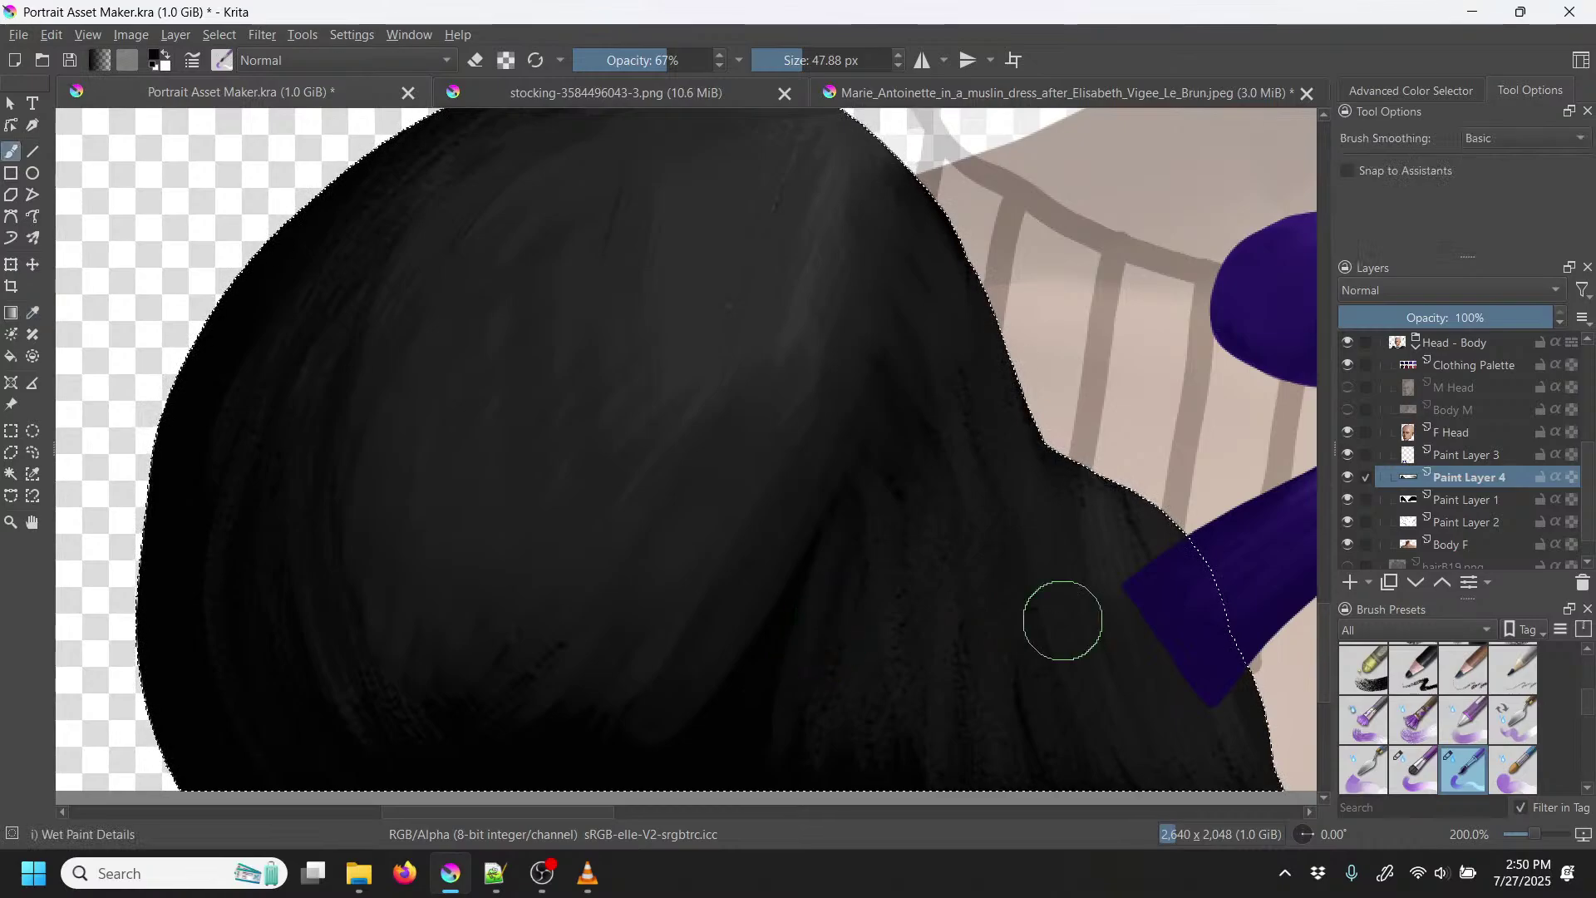
pyautogui.moveTo(1101, 589); pyautogui.dragTo(894, 403)
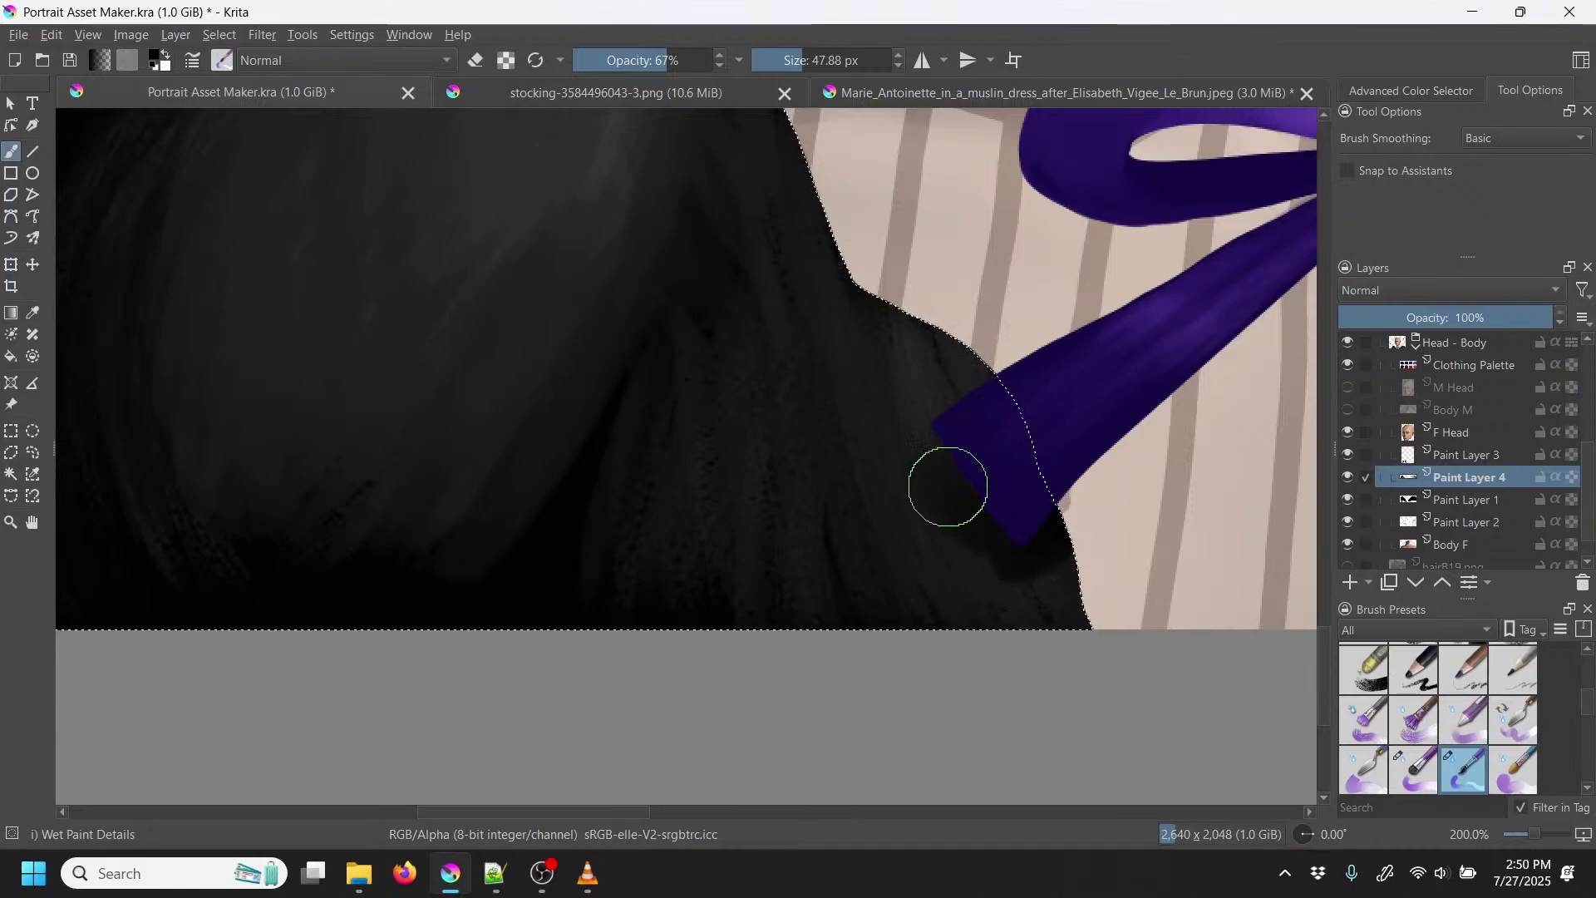
pyautogui.moveTo(937, 463); pyautogui.dragTo(975, 565)
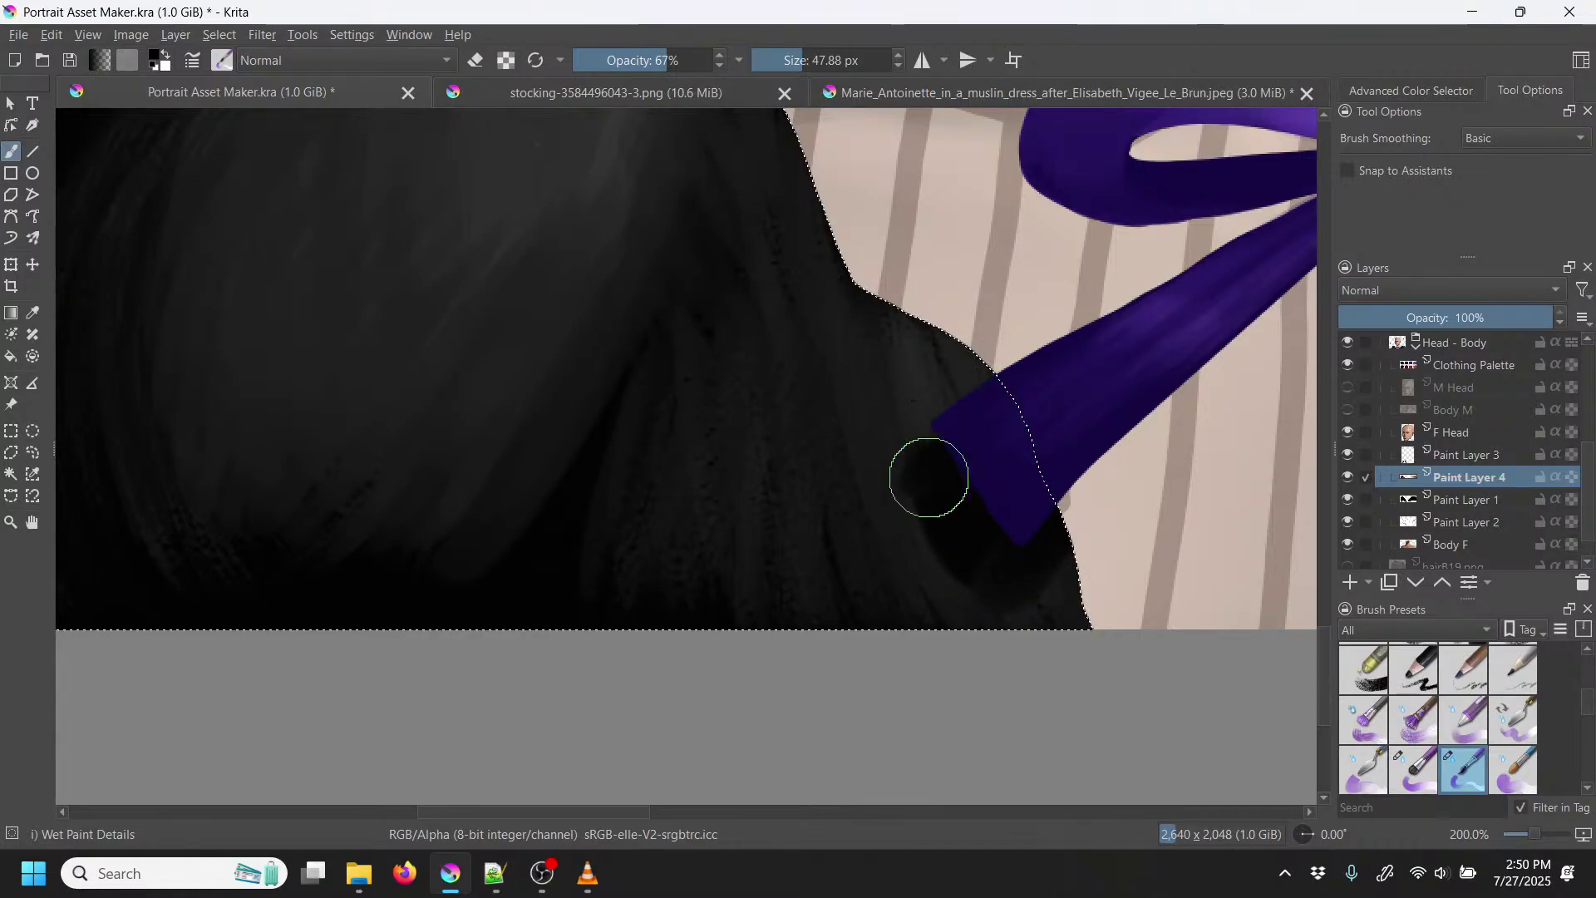
pyautogui.moveTo(968, 454)
pyautogui.mouseDown()
pyautogui.moveTo(949, 482)
pyautogui.moveTo(959, 541)
pyautogui.moveTo(930, 495)
pyautogui.moveTo(960, 548)
pyautogui.moveTo(926, 499)
pyautogui.moveTo(975, 575)
pyautogui.mouseUp()
pyautogui.moveTo(980, 438)
pyautogui.mouseDown()
pyautogui.moveTo(1005, 588)
pyautogui.moveTo(1062, 509)
pyautogui.mouseUp()
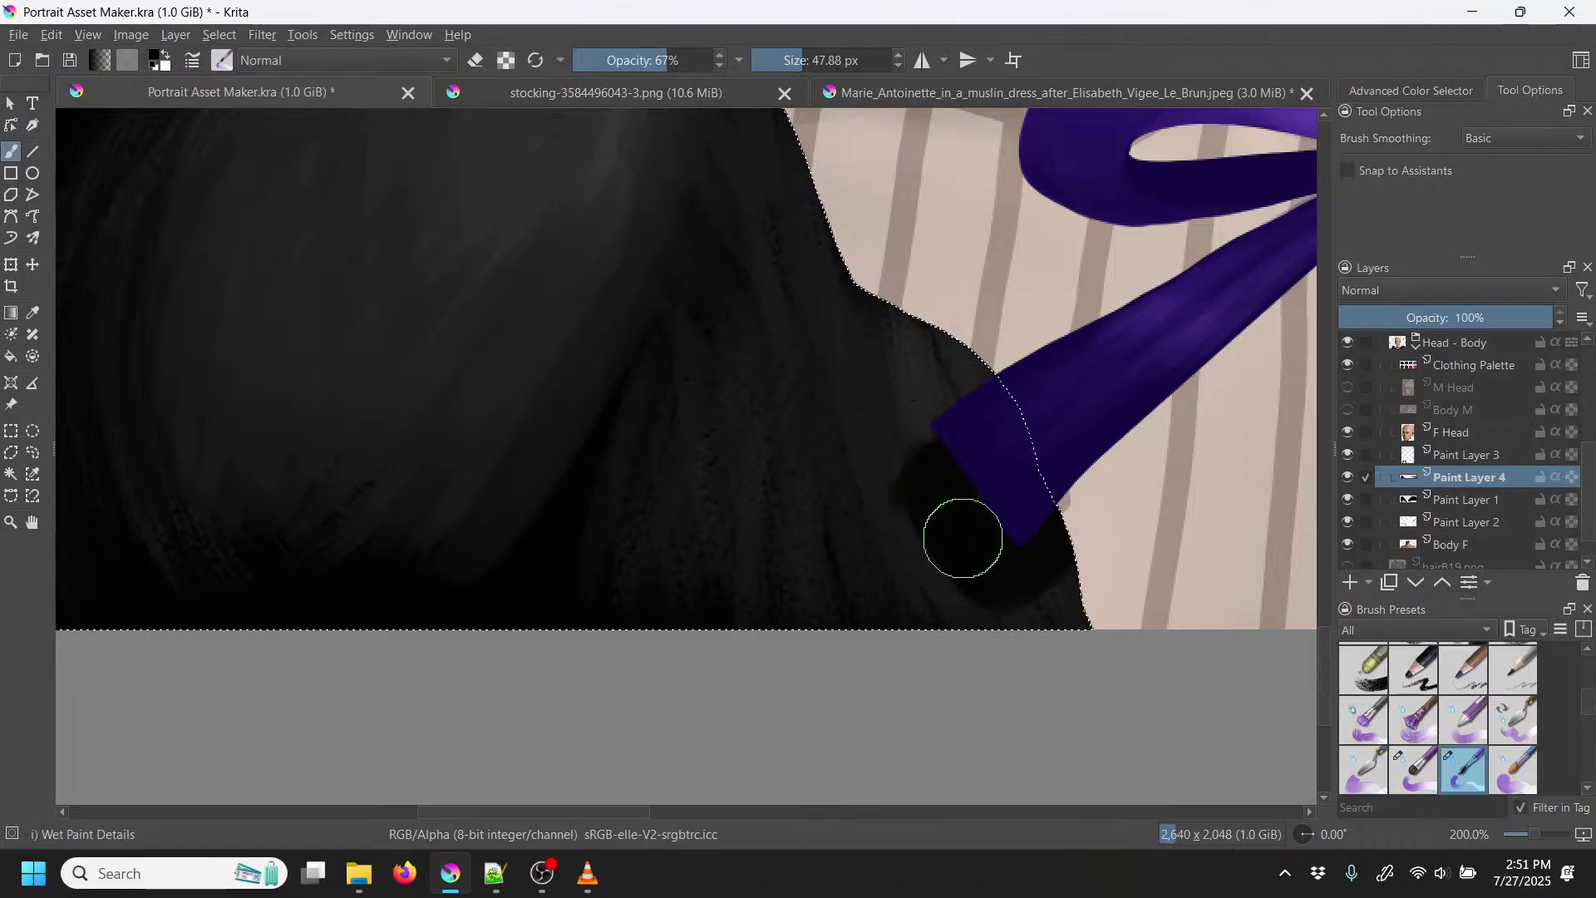
# Step: Examine the new bow-tail shadow and the opposite tail's end against the whole portrait
pyautogui.scroll(-4, 828, 498)
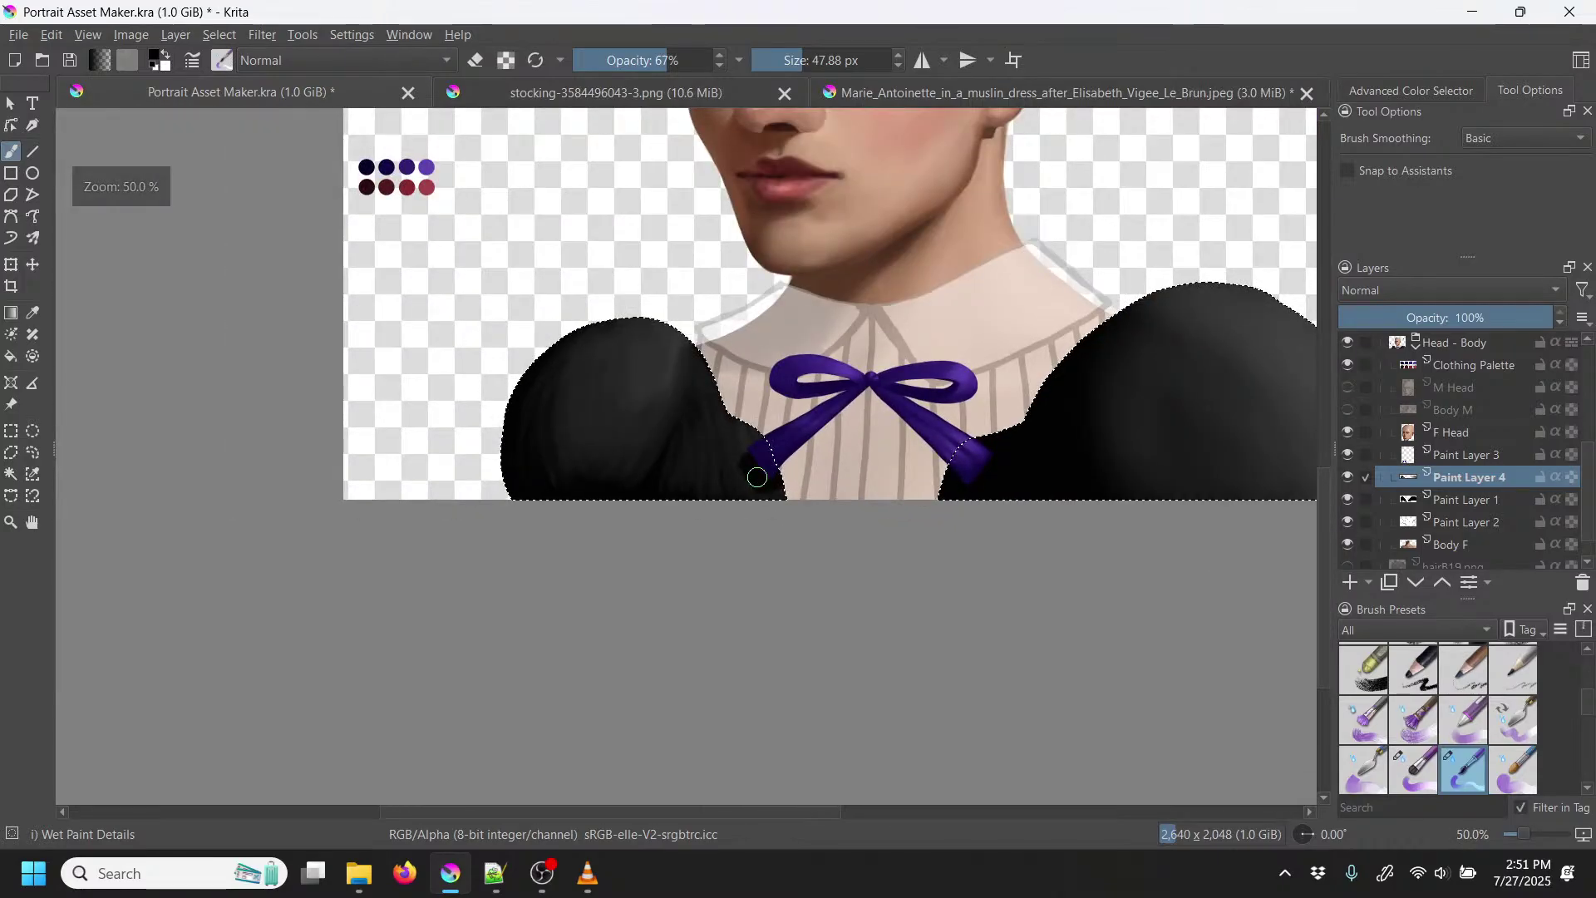
pyautogui.scroll(3, 756, 476)
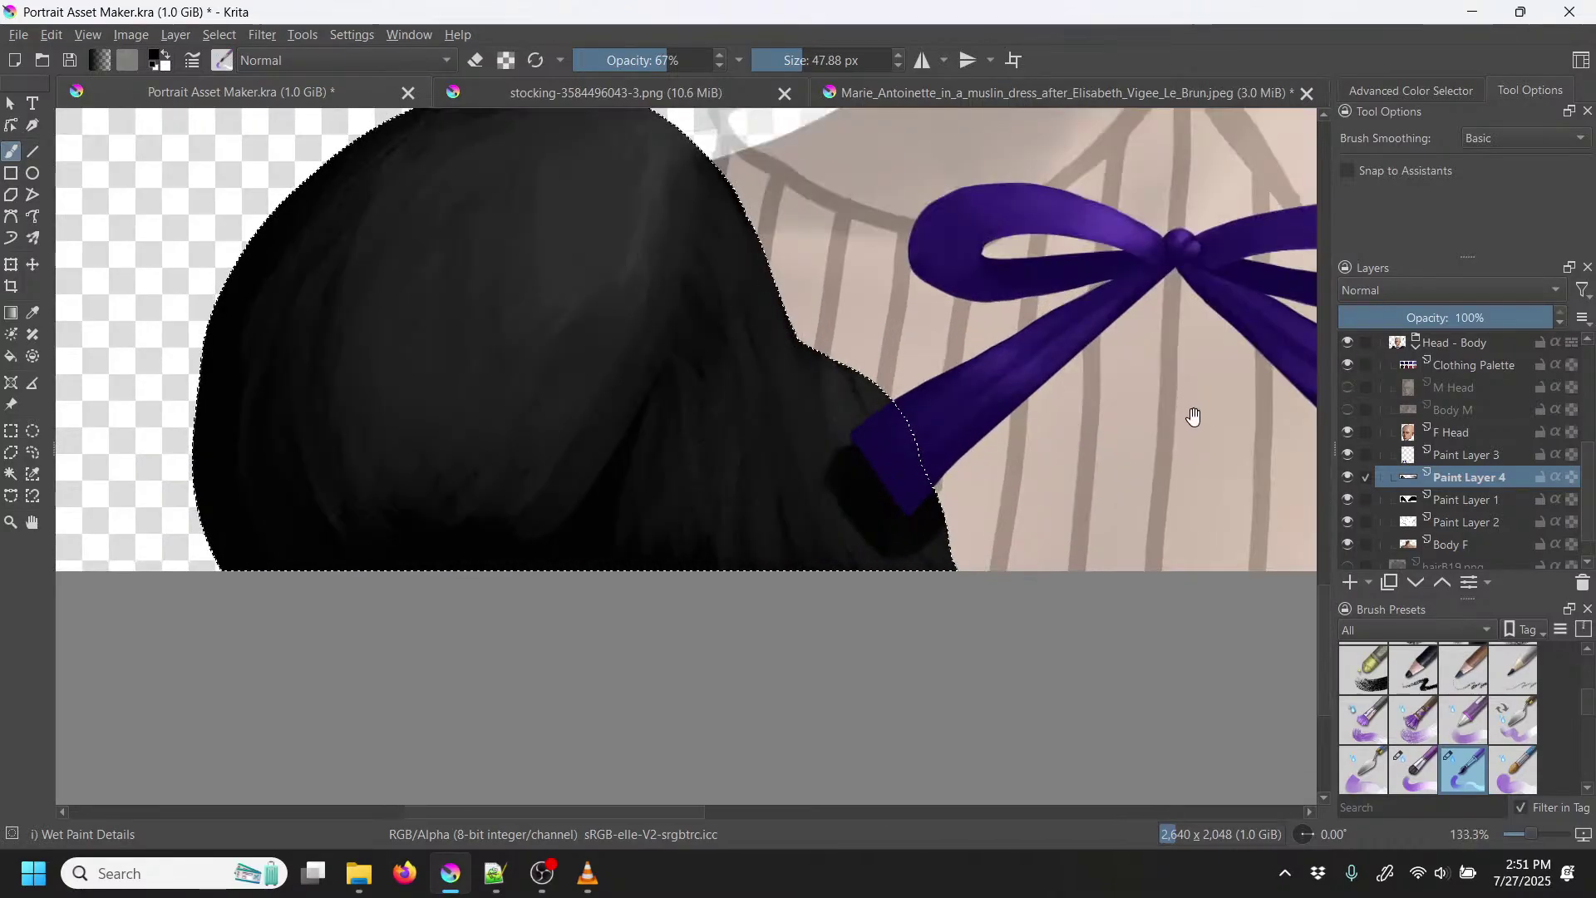
pyautogui.moveTo(1194, 414); pyautogui.dragTo(542, 268)
pyautogui.scroll(2, 798, 340)
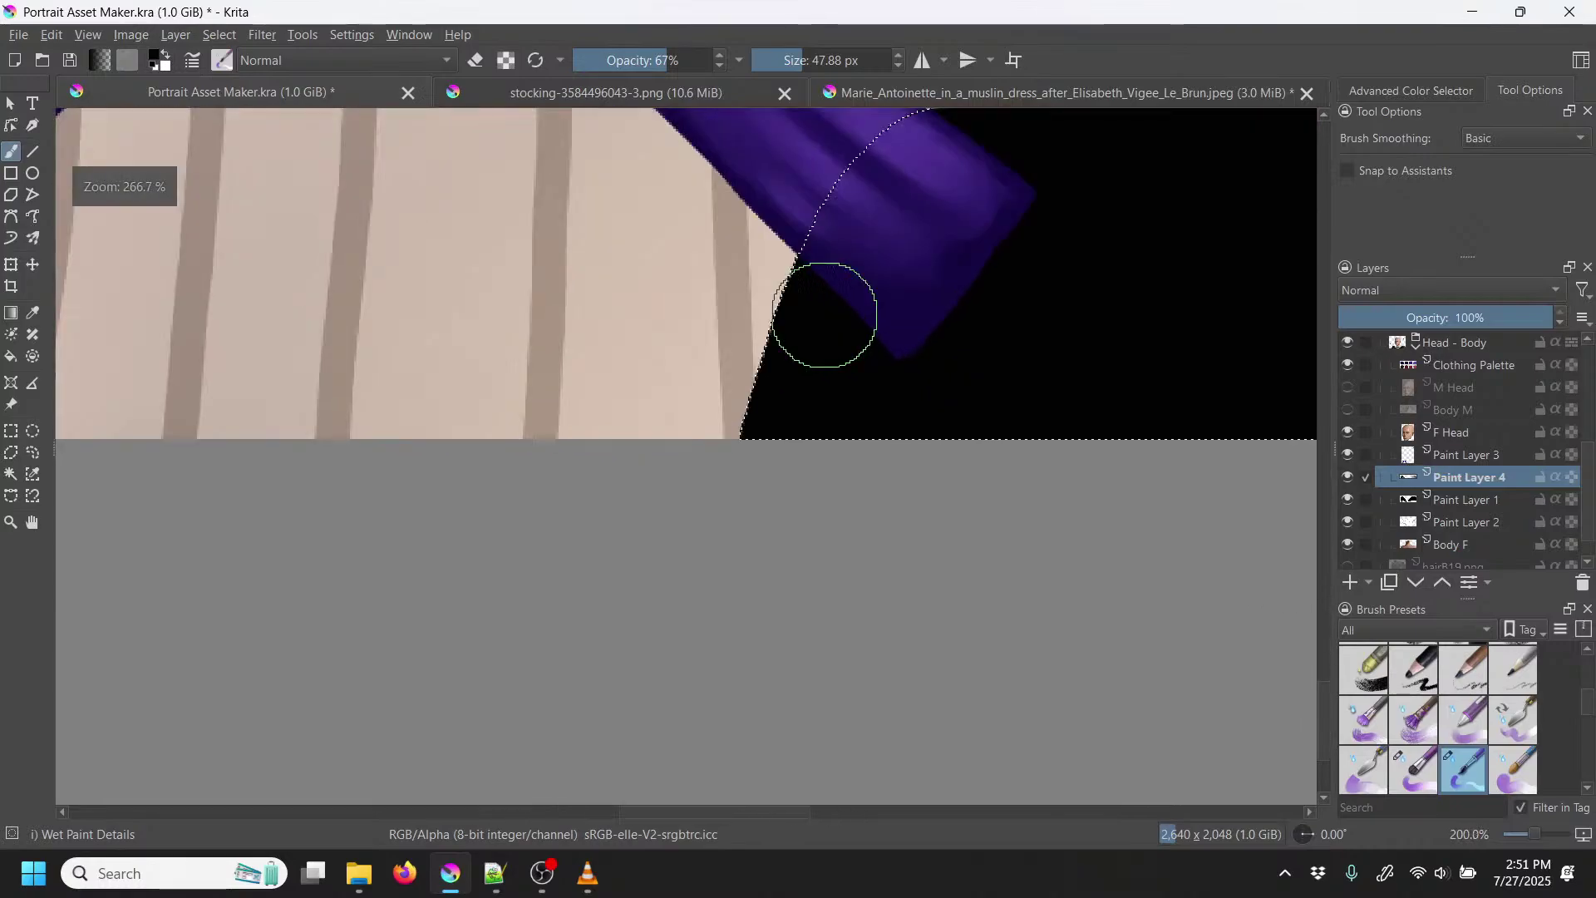
pyautogui.scroll(-4, 805, 399)
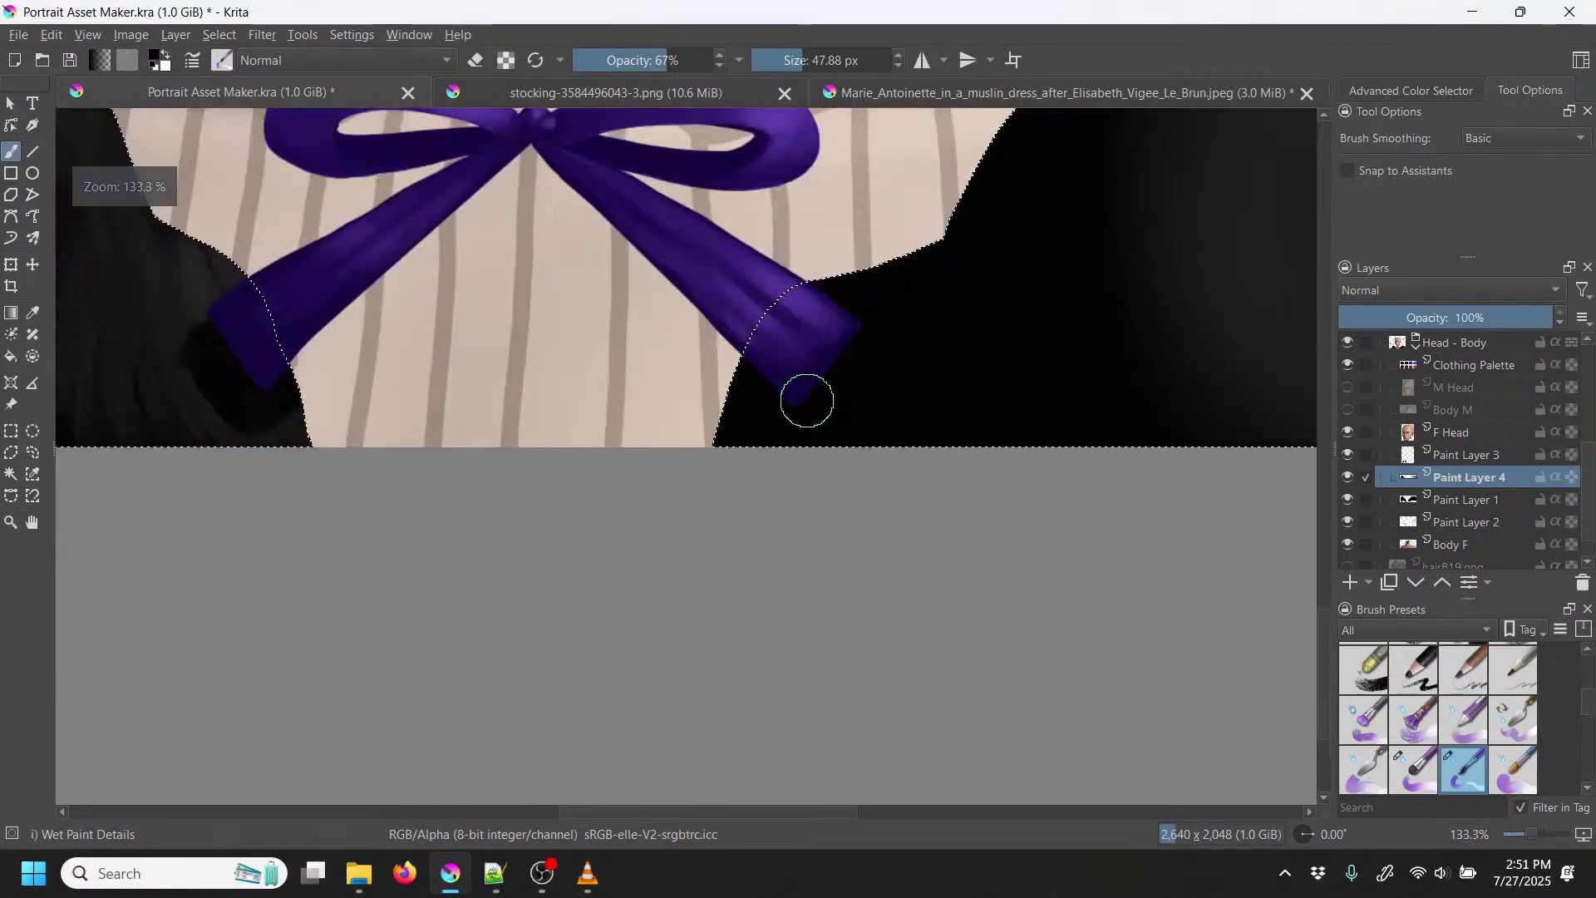
pyautogui.scroll(-2, 731, 435)
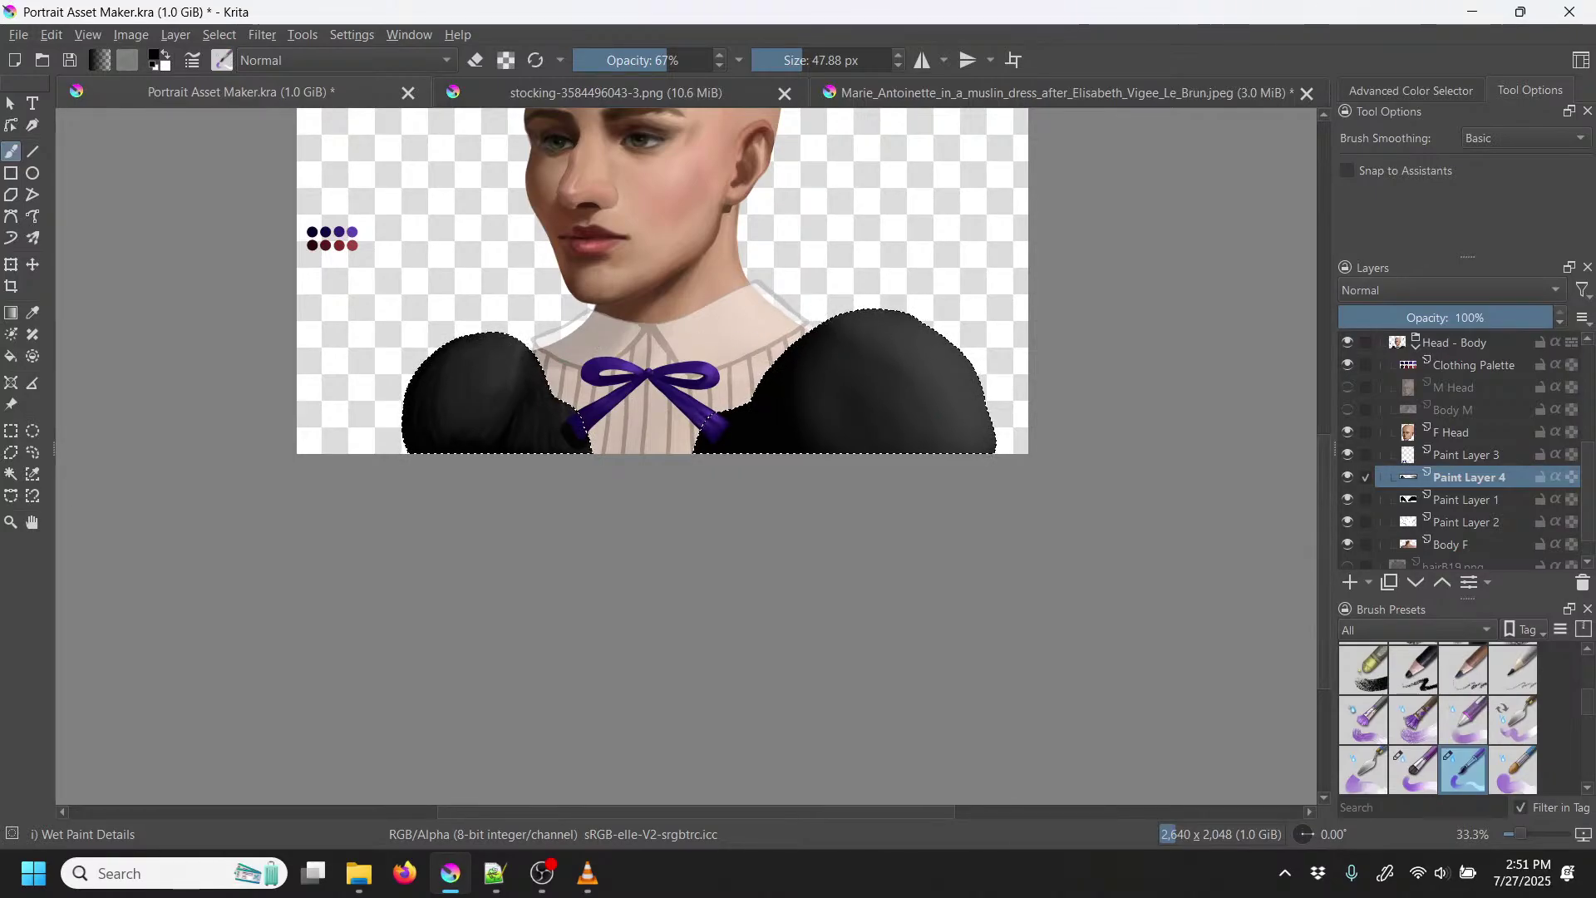
pyautogui.press('p')
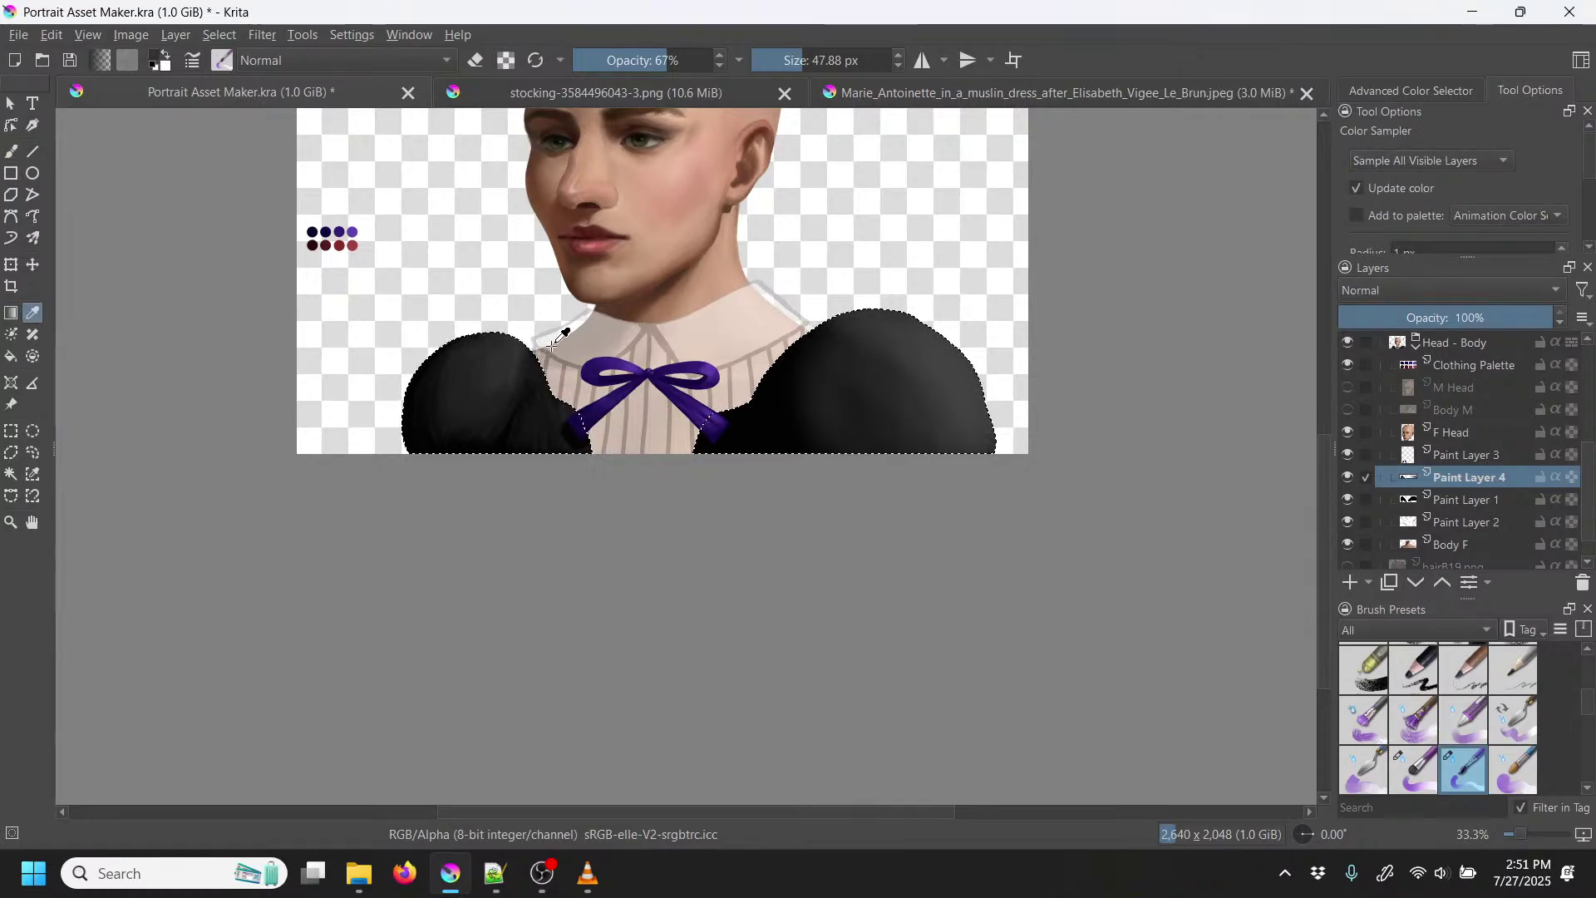
# Step: Dry-brush grey fabric streaks over the larger puffed sleeve with the Dry Brushing preset at 55% opacity and 244.15 px
pyautogui.press('b')
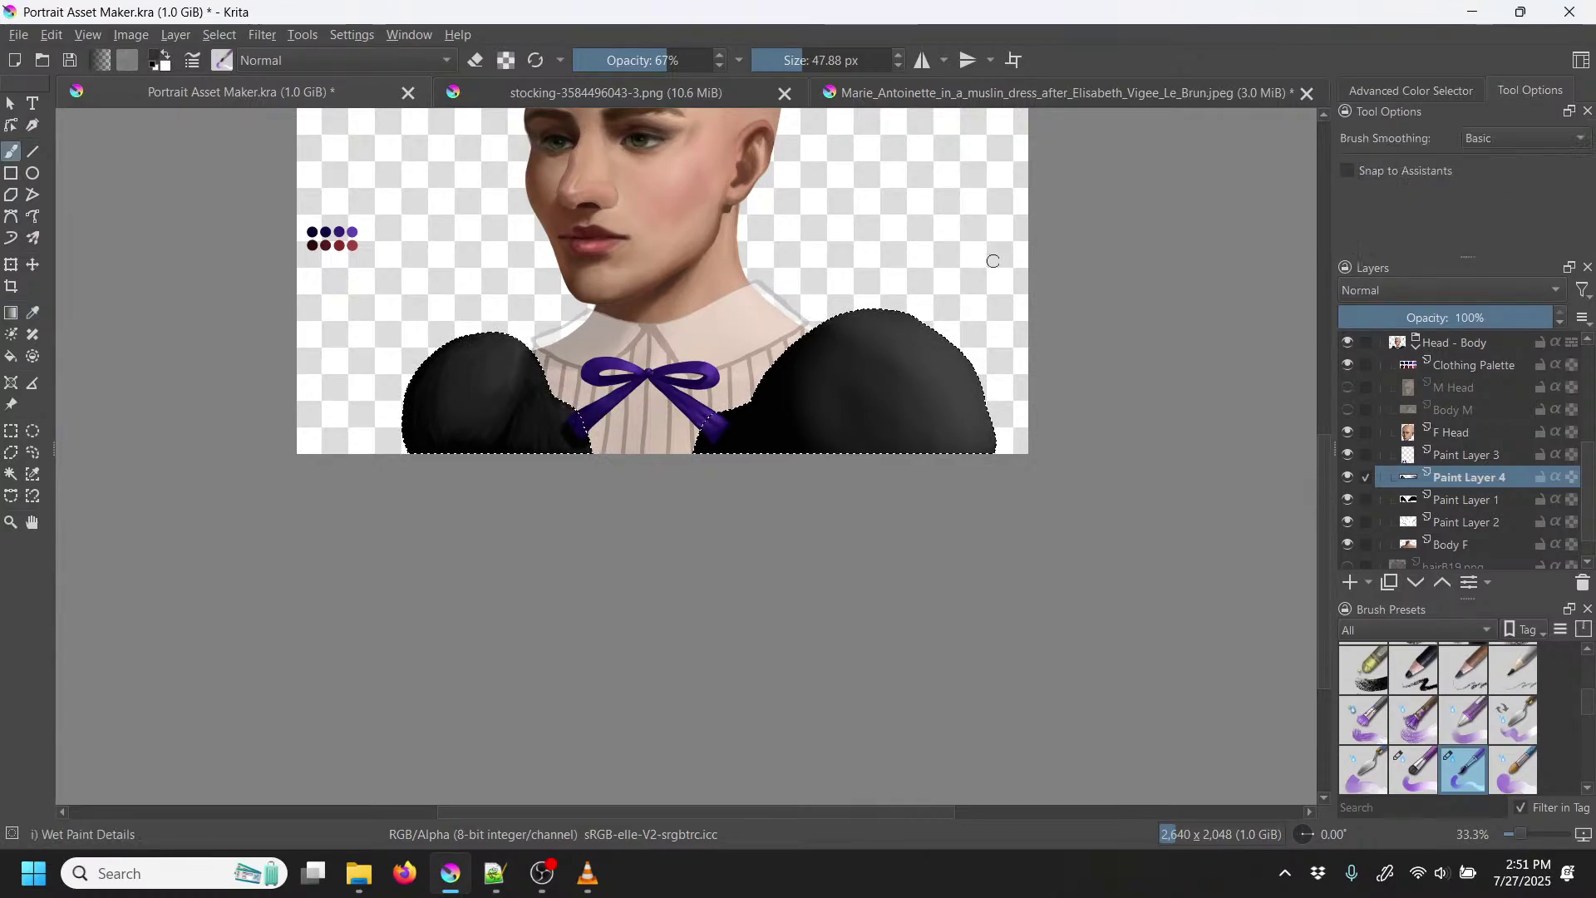
pyautogui.rightClick(780, 368)
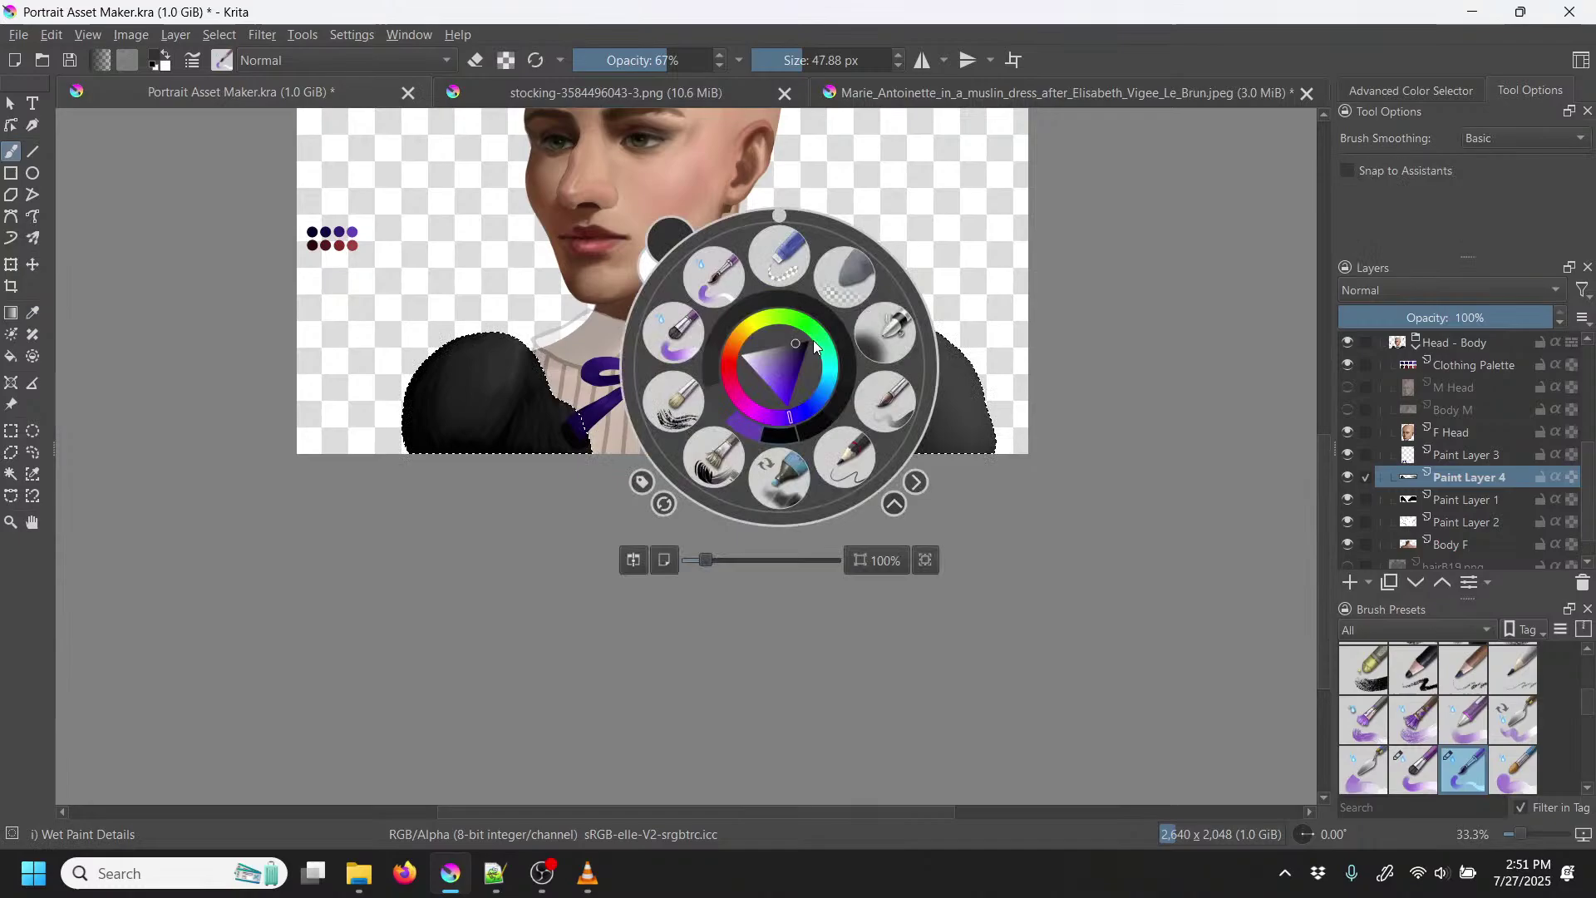
pyautogui.click(680, 407)
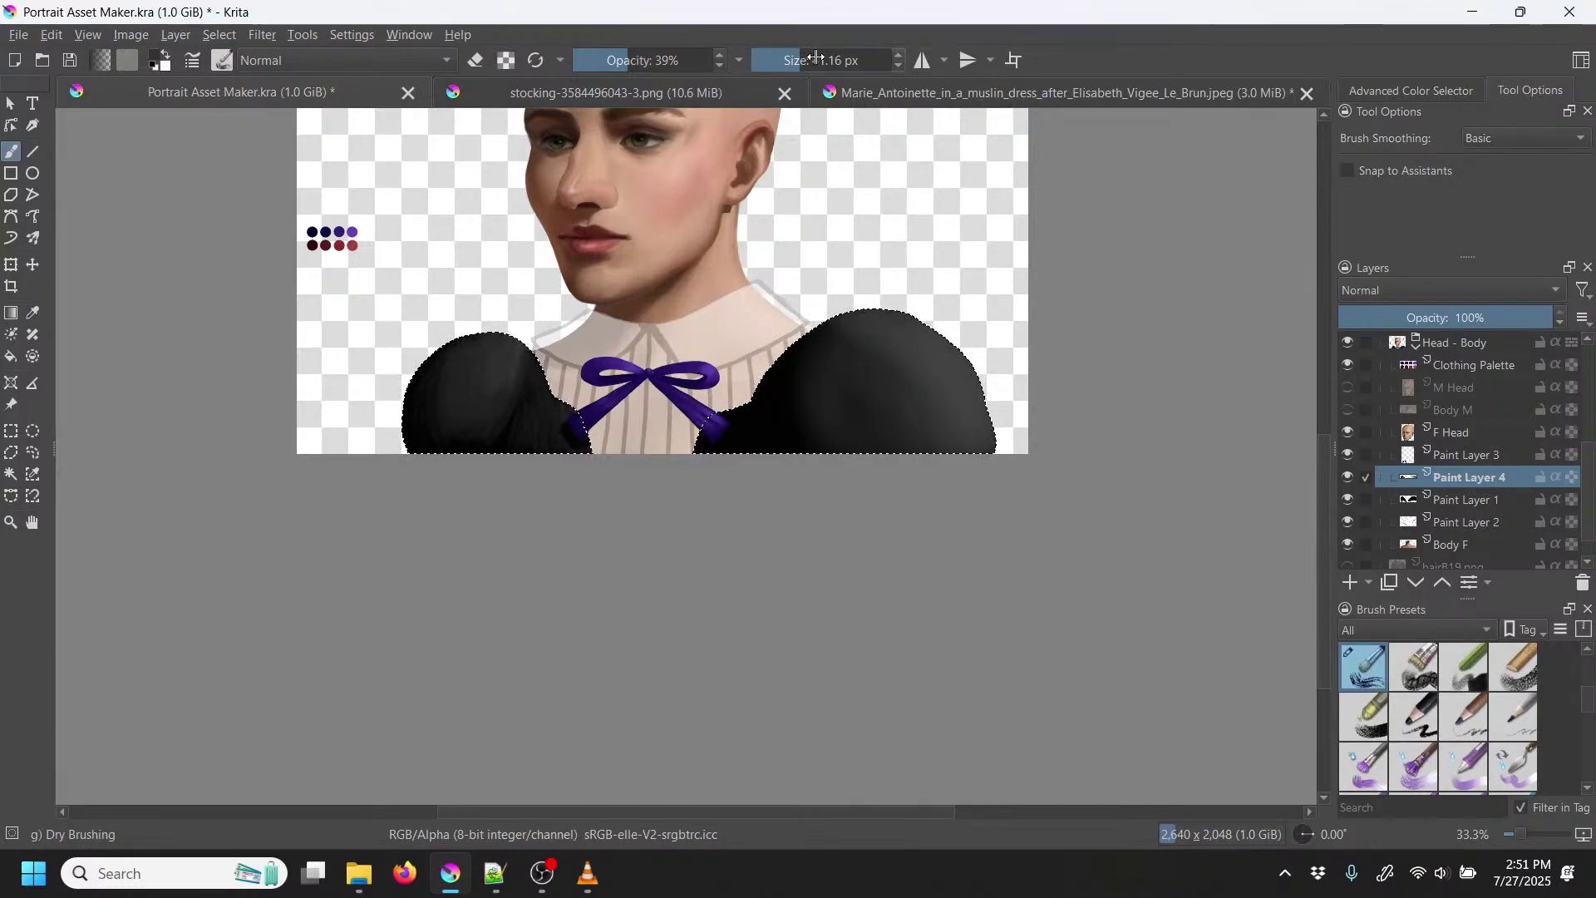
pyautogui.click(659, 59)
pyautogui.click(856, 57)
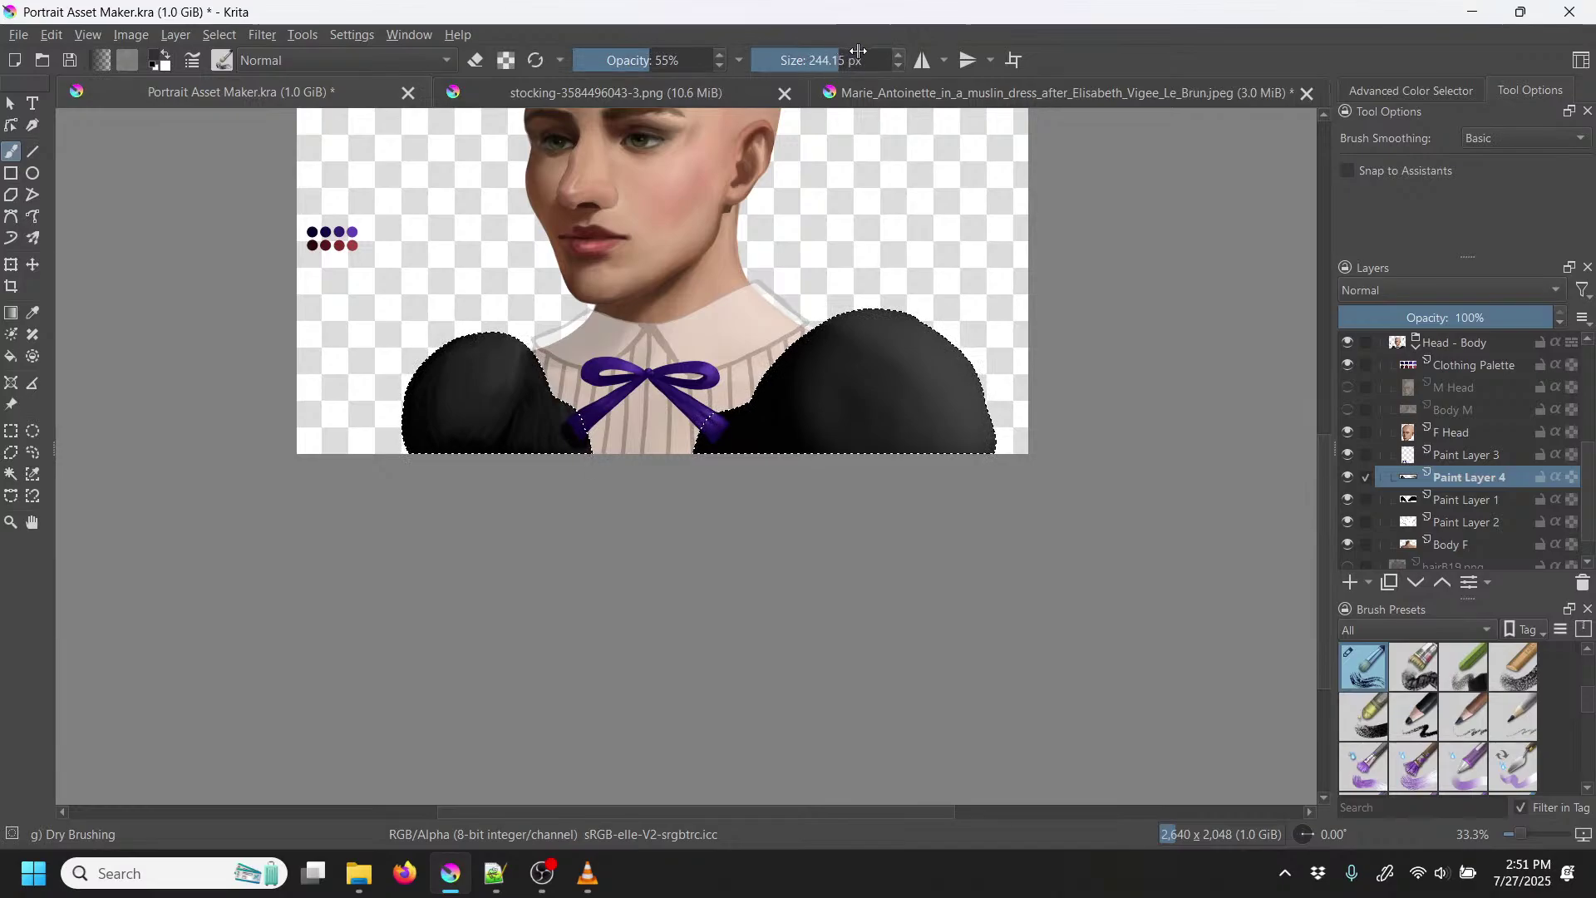
pyautogui.moveTo(962, 389); pyautogui.dragTo(924, 342)
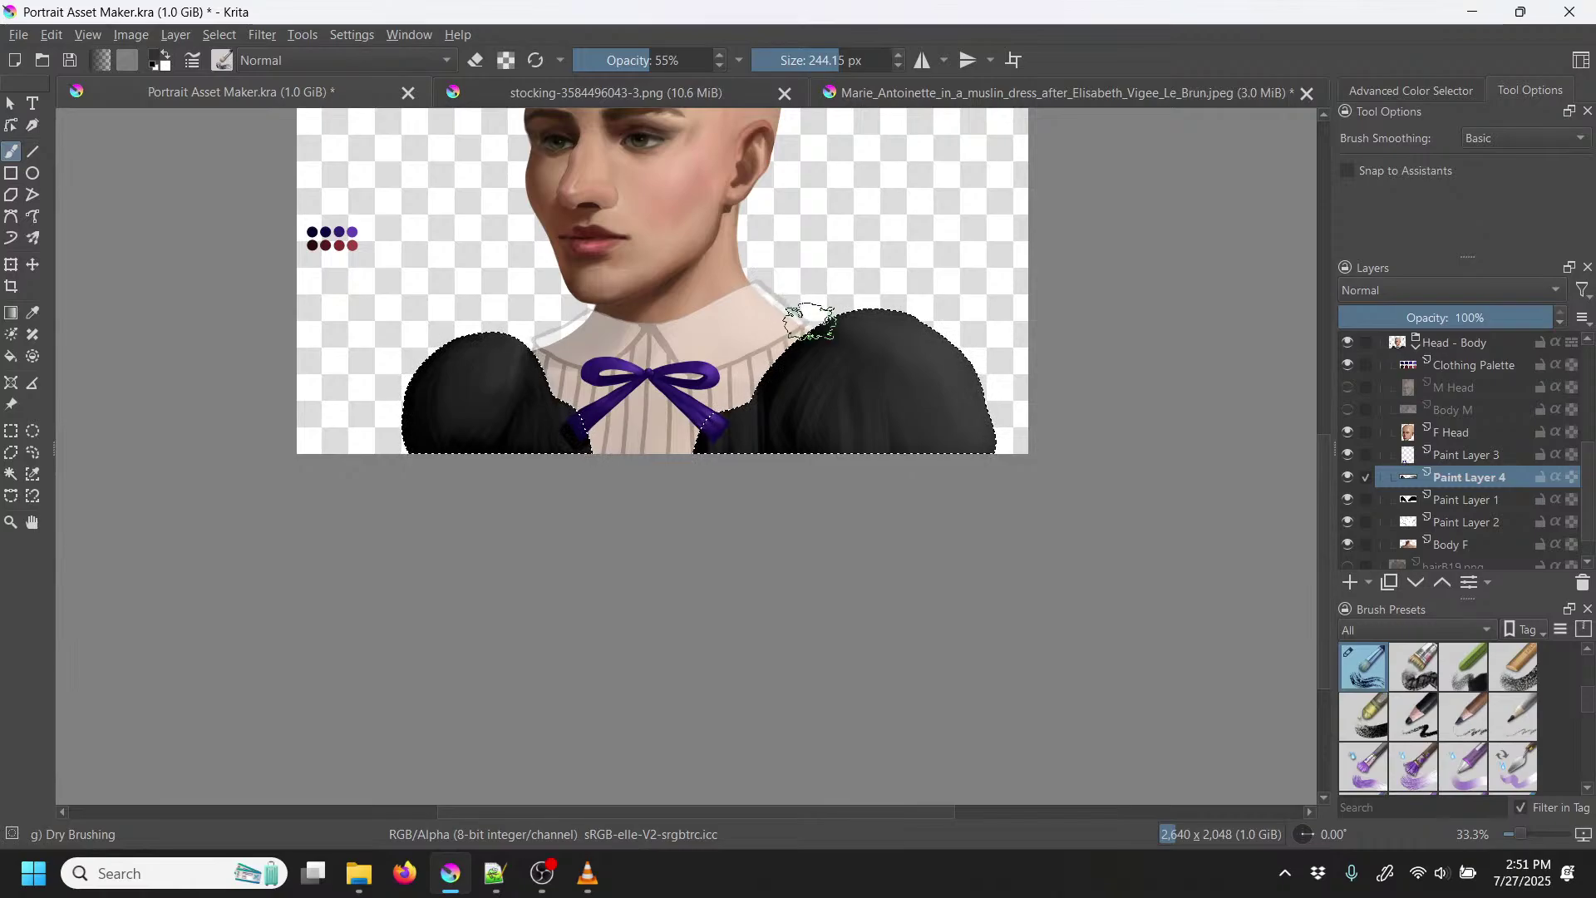
# Step: Smooth the larger sleeve's dry-brushed streaks with the Wet Paint preset at 51% opacity and 251.19 px
pyautogui.rightClick(816, 316)
pyautogui.click(702, 287)
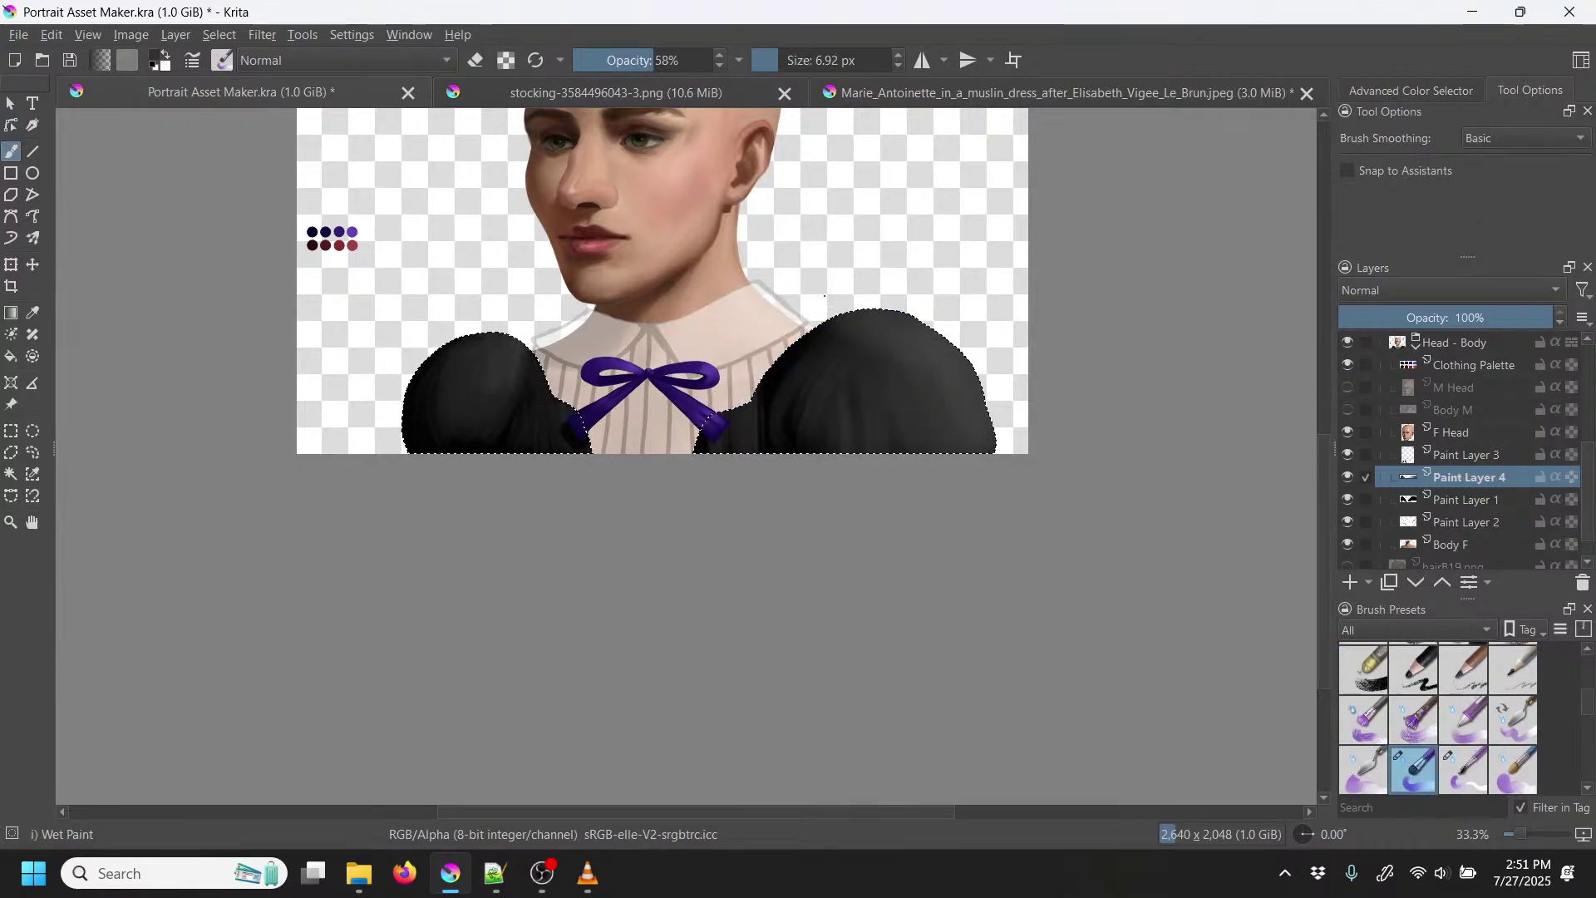
pyautogui.press('+')
pyautogui.press('+')
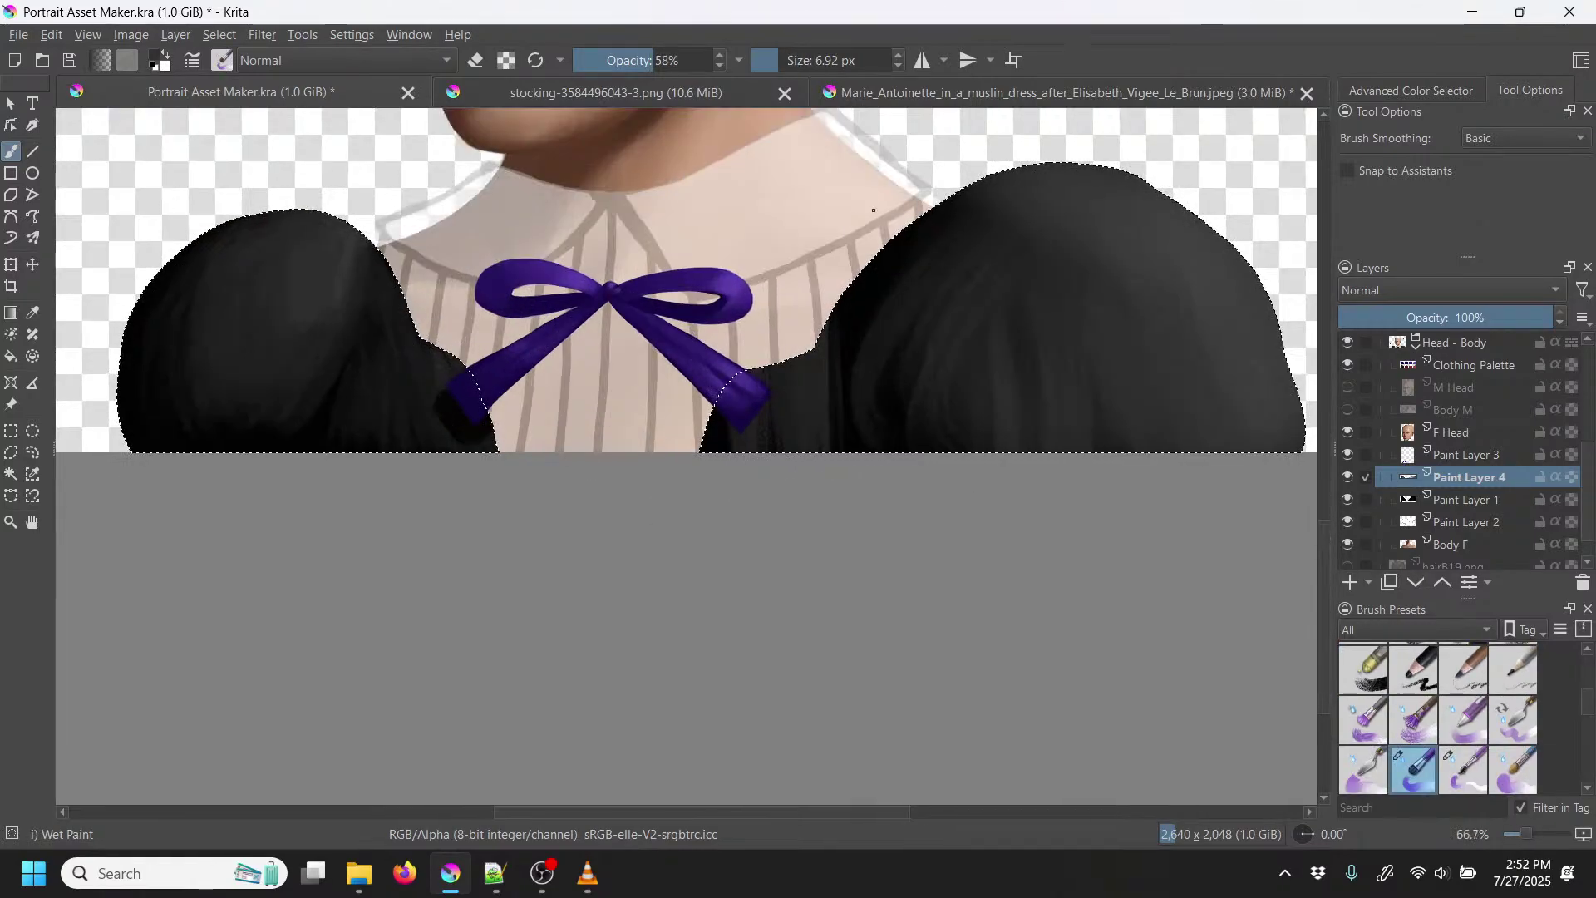
pyautogui.moveTo(1133, 352); pyautogui.dragTo(845, 423)
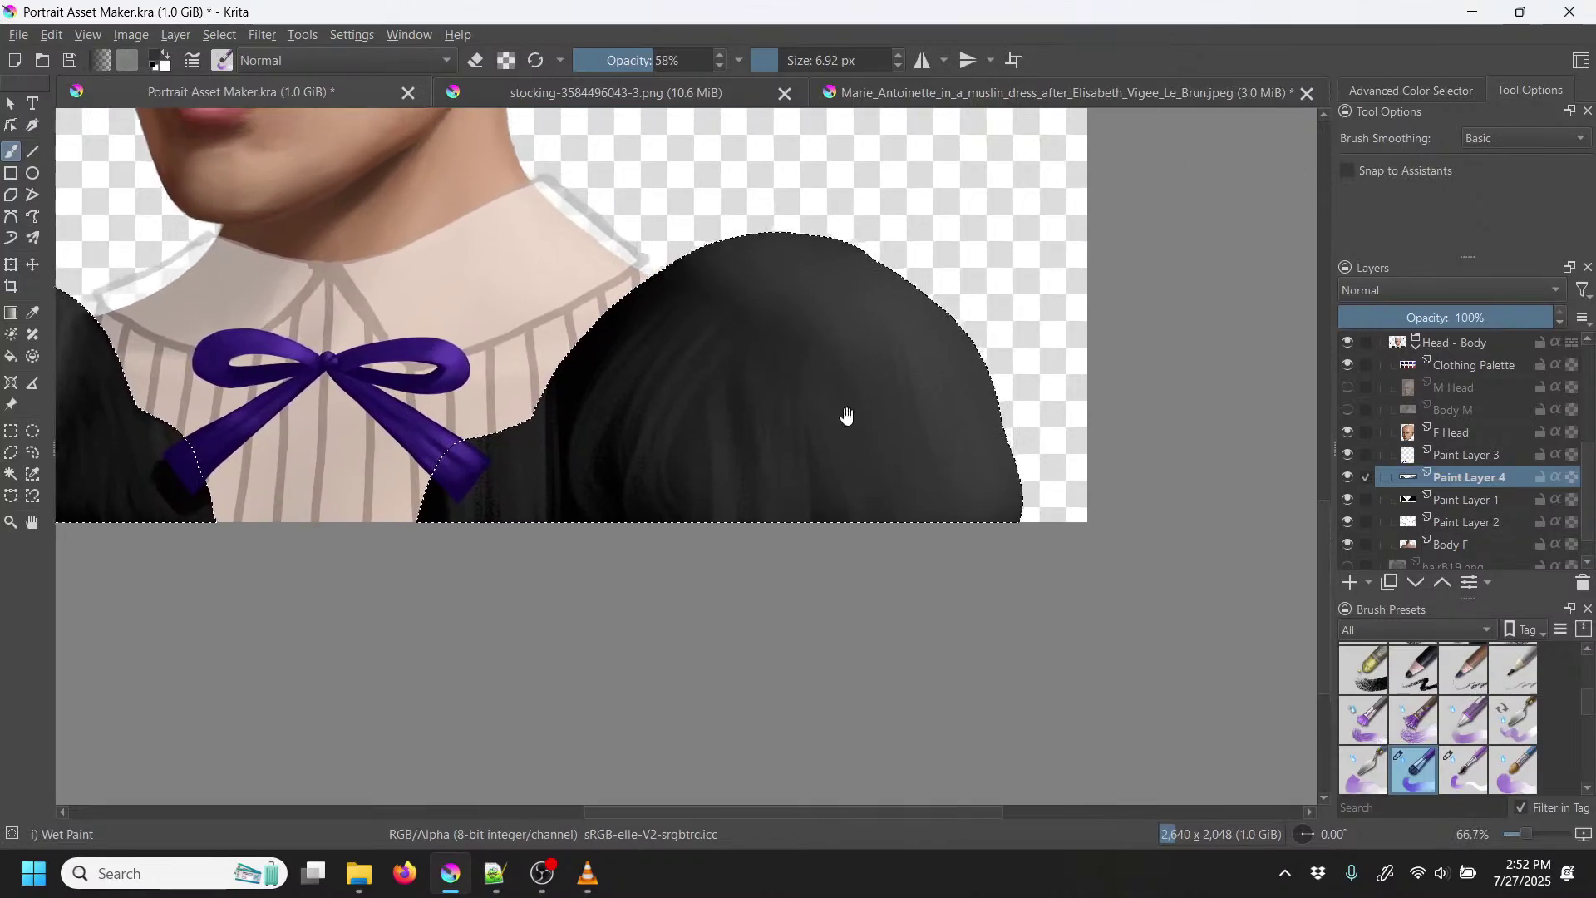
pyautogui.click(820, 60)
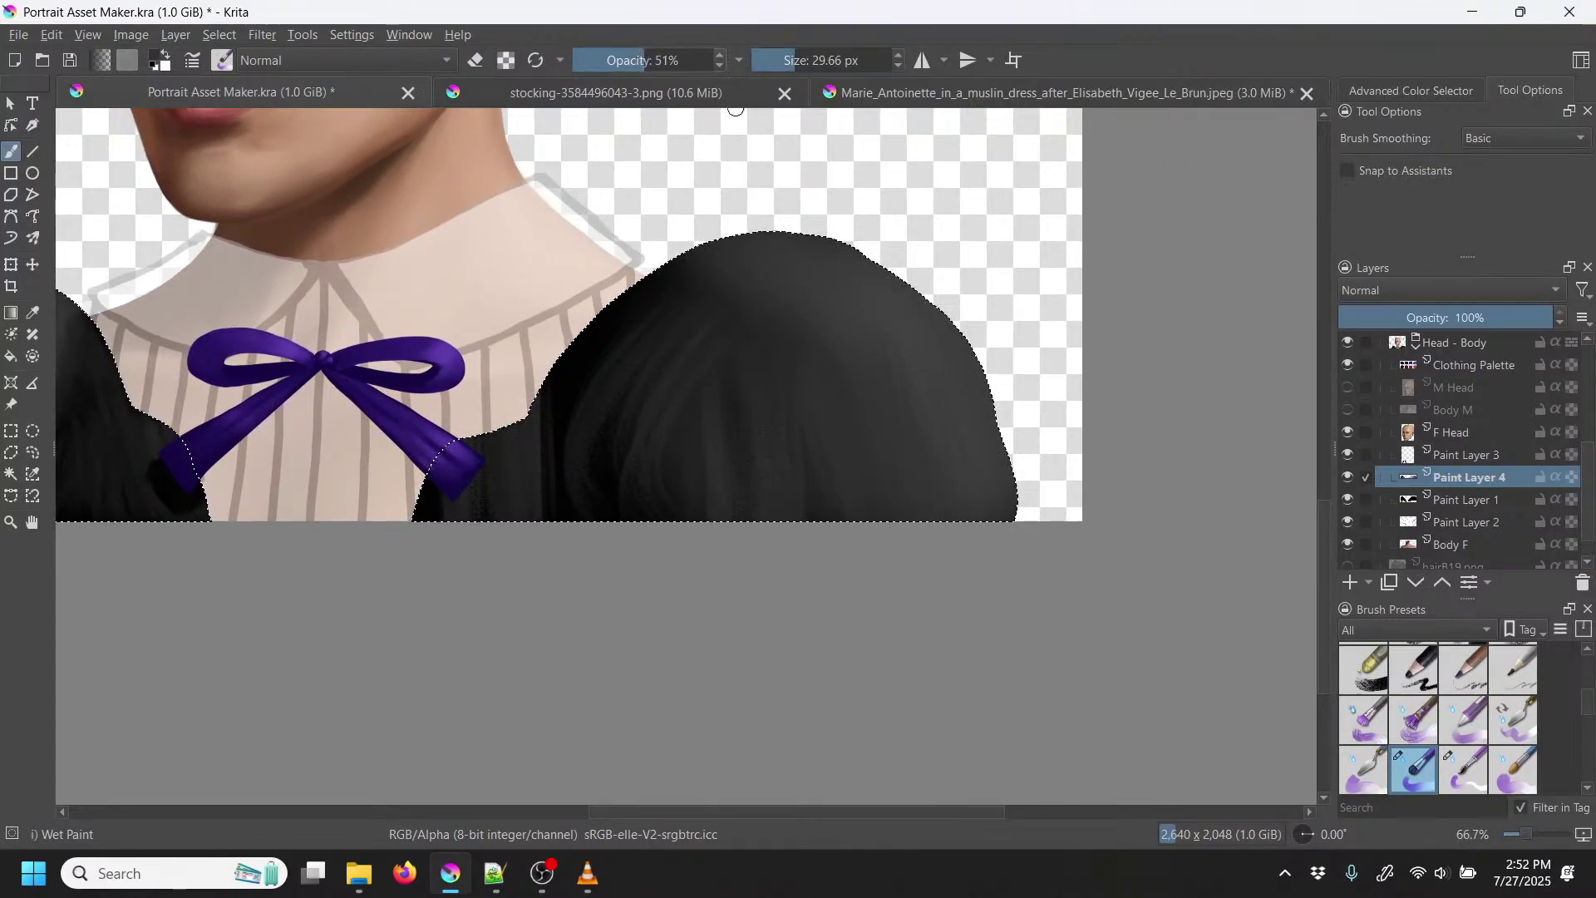
pyautogui.moveTo(798, 60); pyautogui.dragTo(842, 60)
pyautogui.moveTo(928, 366)
pyautogui.mouseDown()
pyautogui.moveTo(917, 454)
pyautogui.moveTo(887, 371)
pyautogui.moveTo(818, 306)
pyautogui.moveTo(831, 301)
pyautogui.moveTo(929, 428)
pyautogui.moveTo(932, 456)
pyautogui.moveTo(897, 315)
pyautogui.moveTo(919, 394)
pyautogui.moveTo(901, 481)
pyautogui.moveTo(824, 510)
pyautogui.moveTo(824, 336)
pyautogui.moveTo(794, 487)
pyautogui.moveTo(732, 479)
pyautogui.moveTo(764, 414)
pyautogui.moveTo(686, 490)
pyautogui.moveTo(761, 331)
pyautogui.moveTo(623, 523)
pyautogui.moveTo(613, 474)
pyautogui.moveTo(790, 317)
pyautogui.moveTo(623, 449)
pyautogui.moveTo(708, 285)
pyautogui.moveTo(746, 350)
pyautogui.moveTo(526, 571)
pyautogui.moveTo(598, 291)
pyautogui.moveTo(526, 512)
pyautogui.moveTo(508, 514)
pyautogui.moveTo(544, 363)
pyautogui.moveTo(510, 513)
pyautogui.moveTo(573, 324)
pyautogui.moveTo(725, 317)
pyautogui.moveTo(752, 450)
pyautogui.mouseUp()
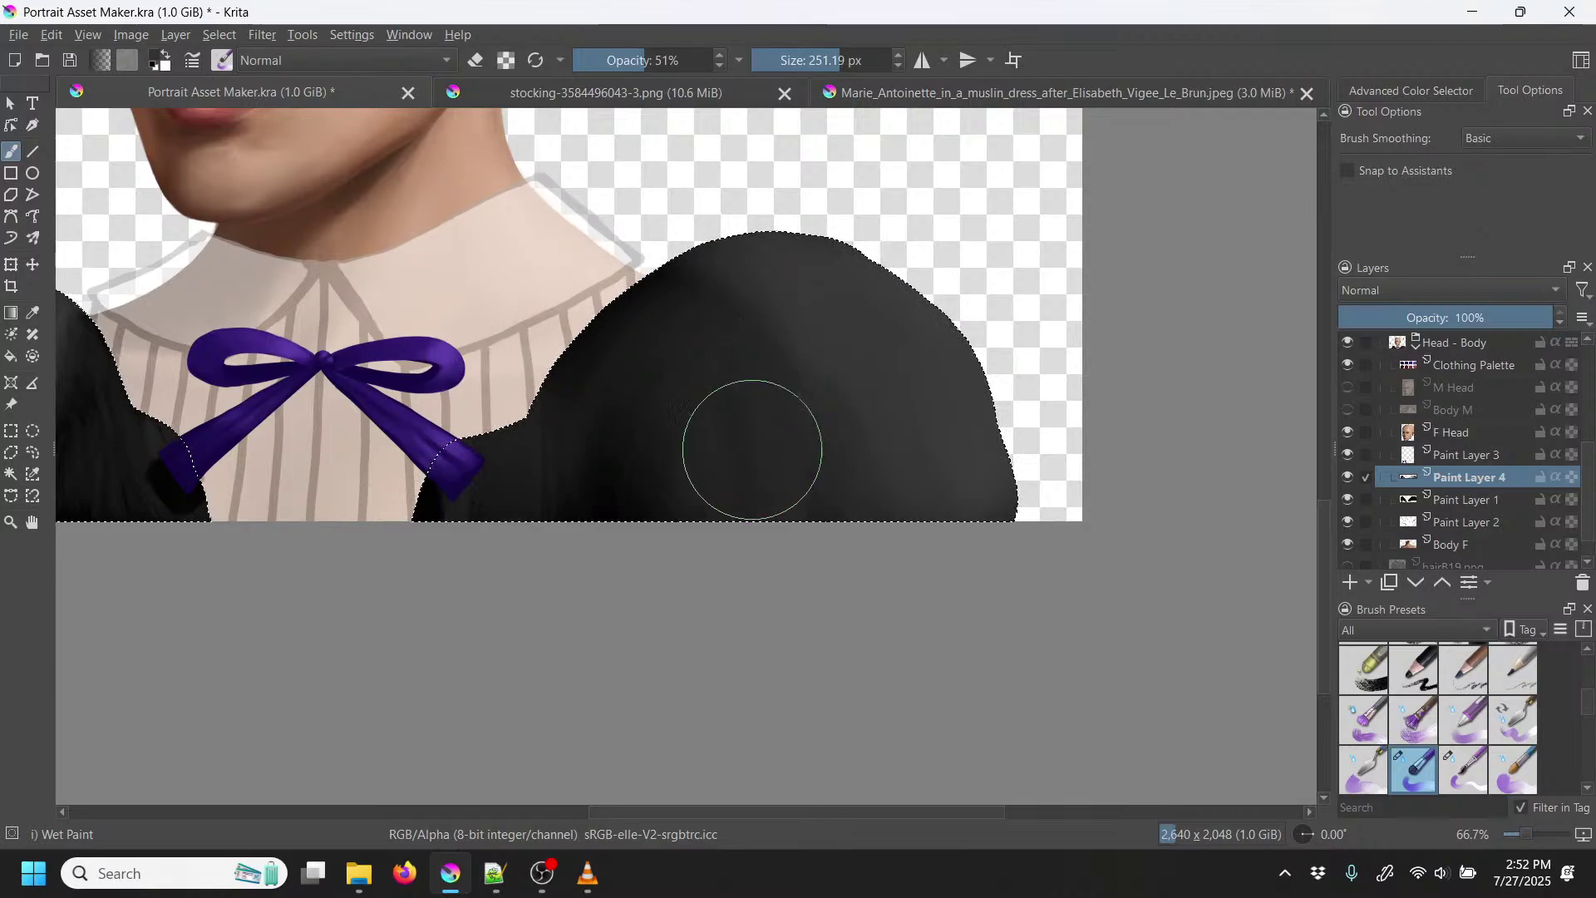
# Step: Sample a dark tone from the larger sleeve's inner edge and deepen its shading, leaving a soft highlight near the outer shoulder
pyautogui.press('p')
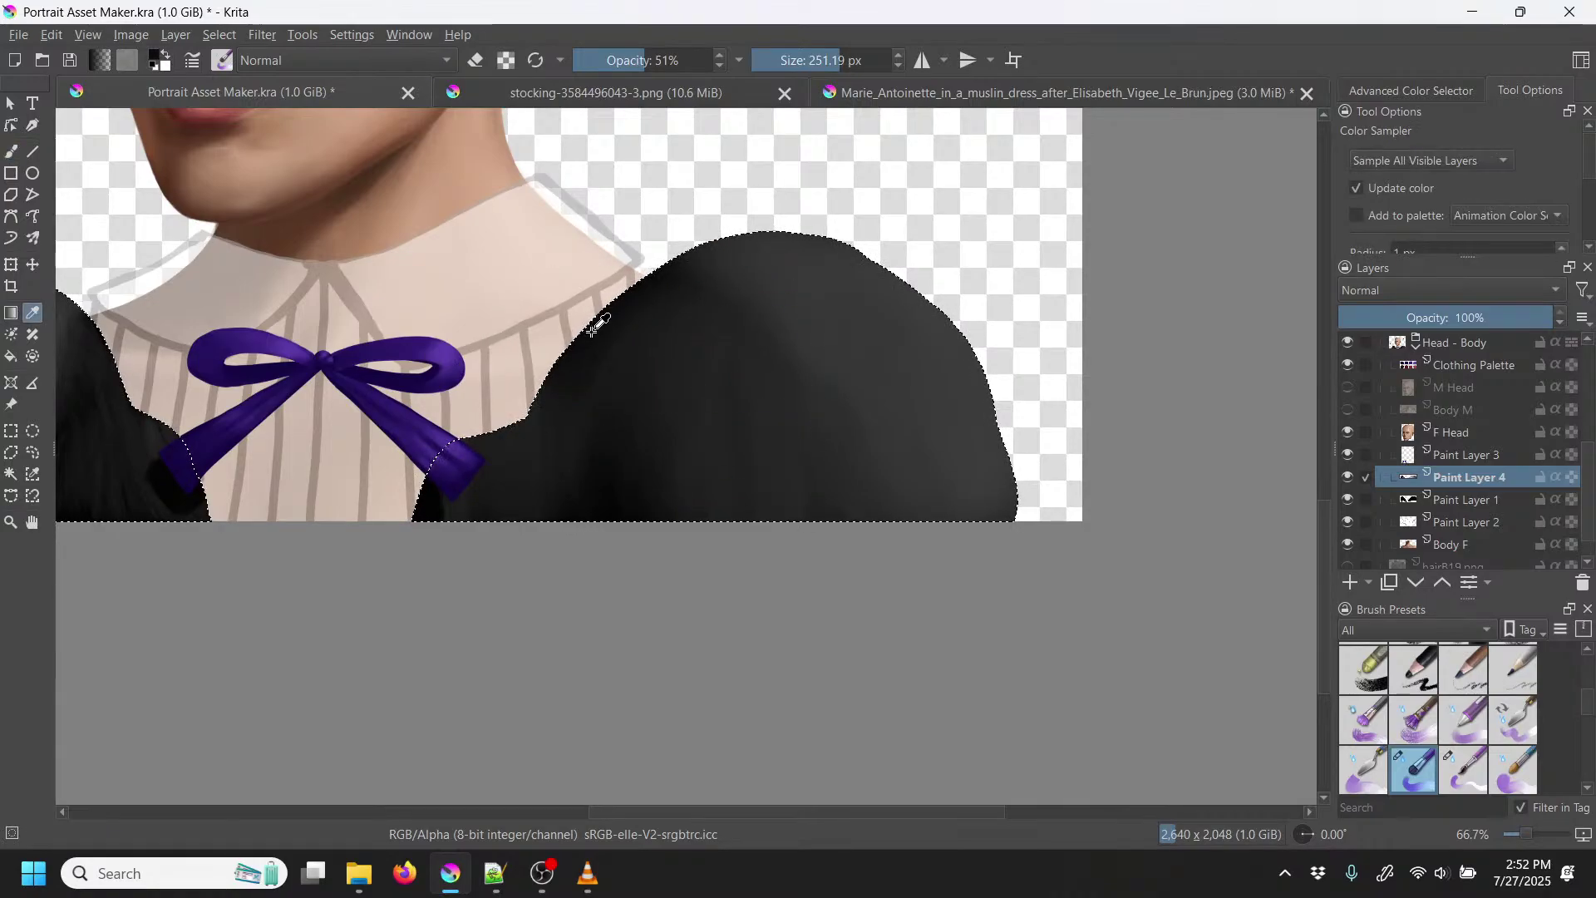
pyautogui.press('b')
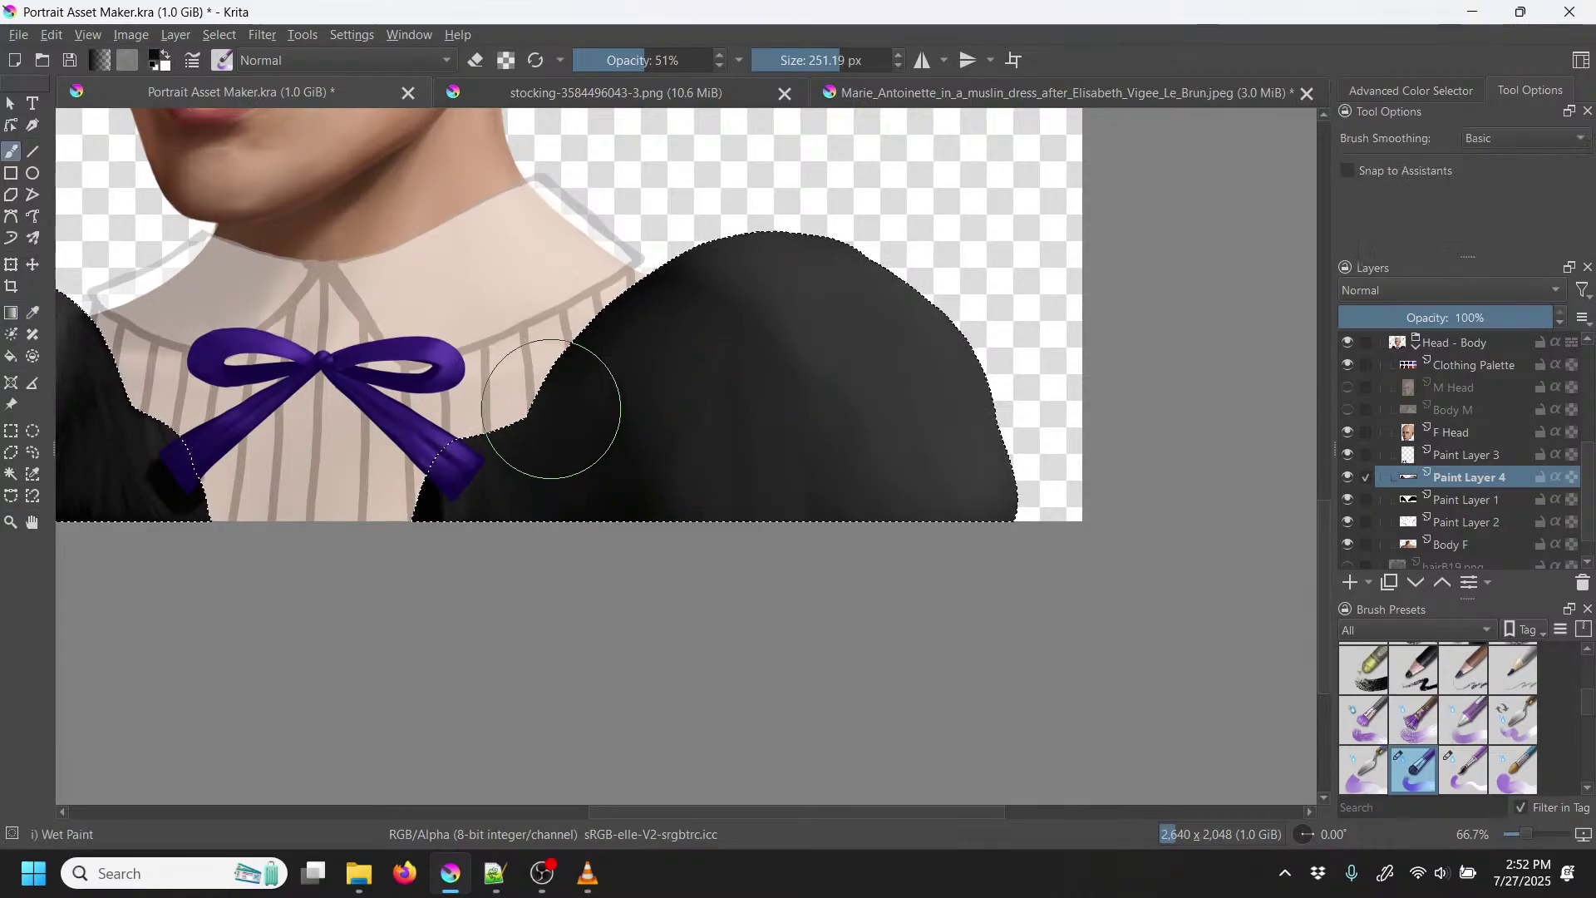
pyautogui.moveTo(662, 526)
pyautogui.mouseDown()
pyautogui.moveTo(691, 346)
pyautogui.moveTo(769, 531)
pyautogui.moveTo(806, 421)
pyautogui.moveTo(714, 426)
pyautogui.mouseUp()
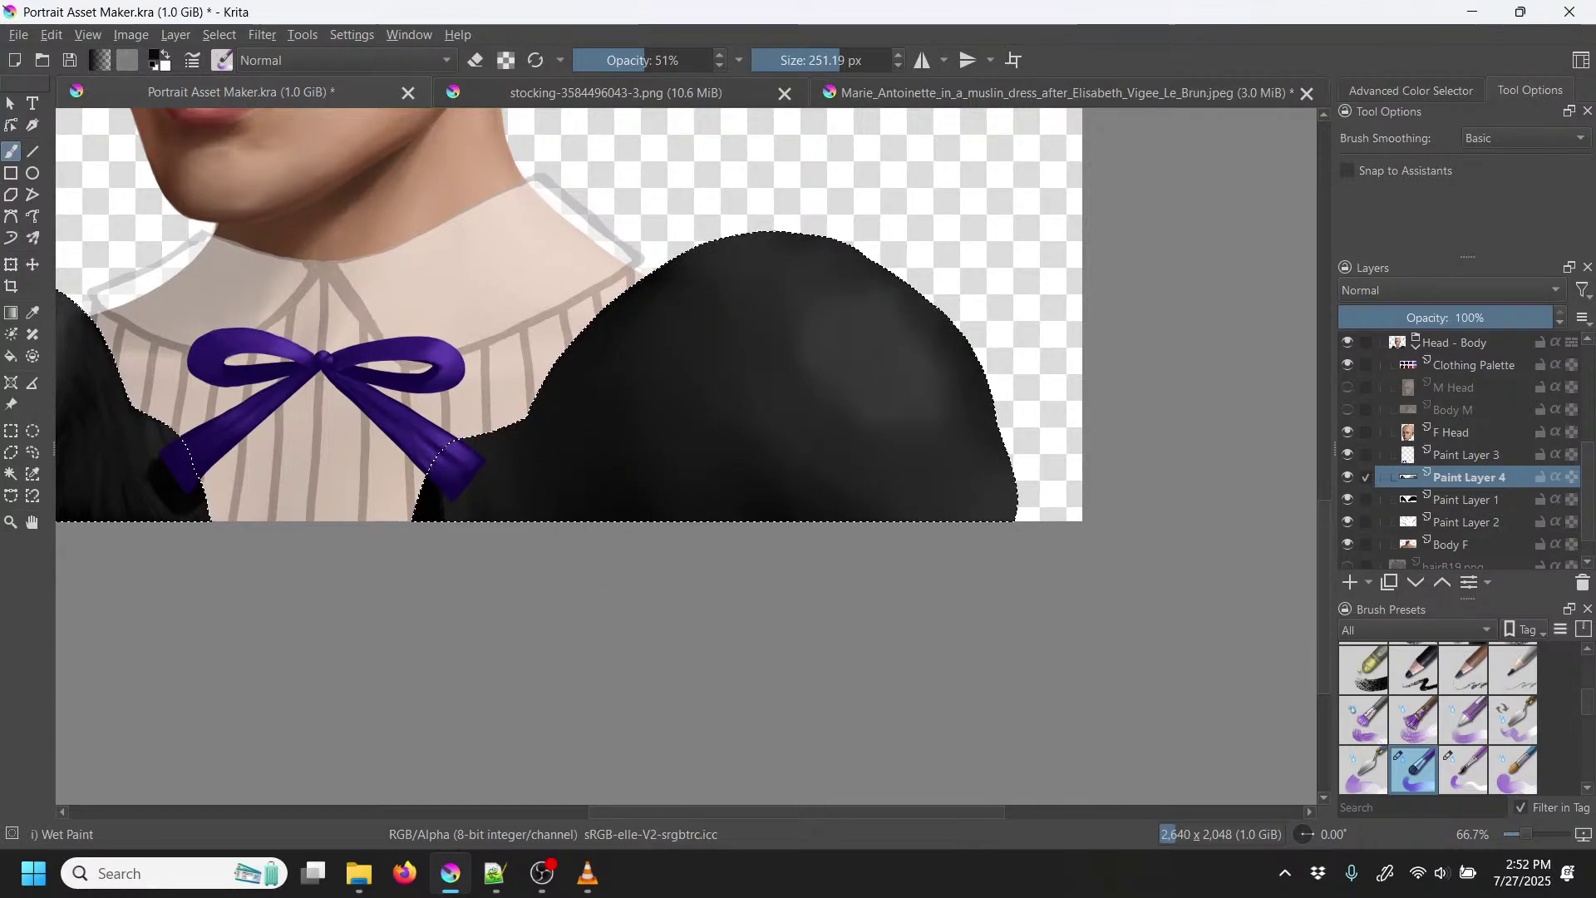
pyautogui.press('-')
pyautogui.press('-')
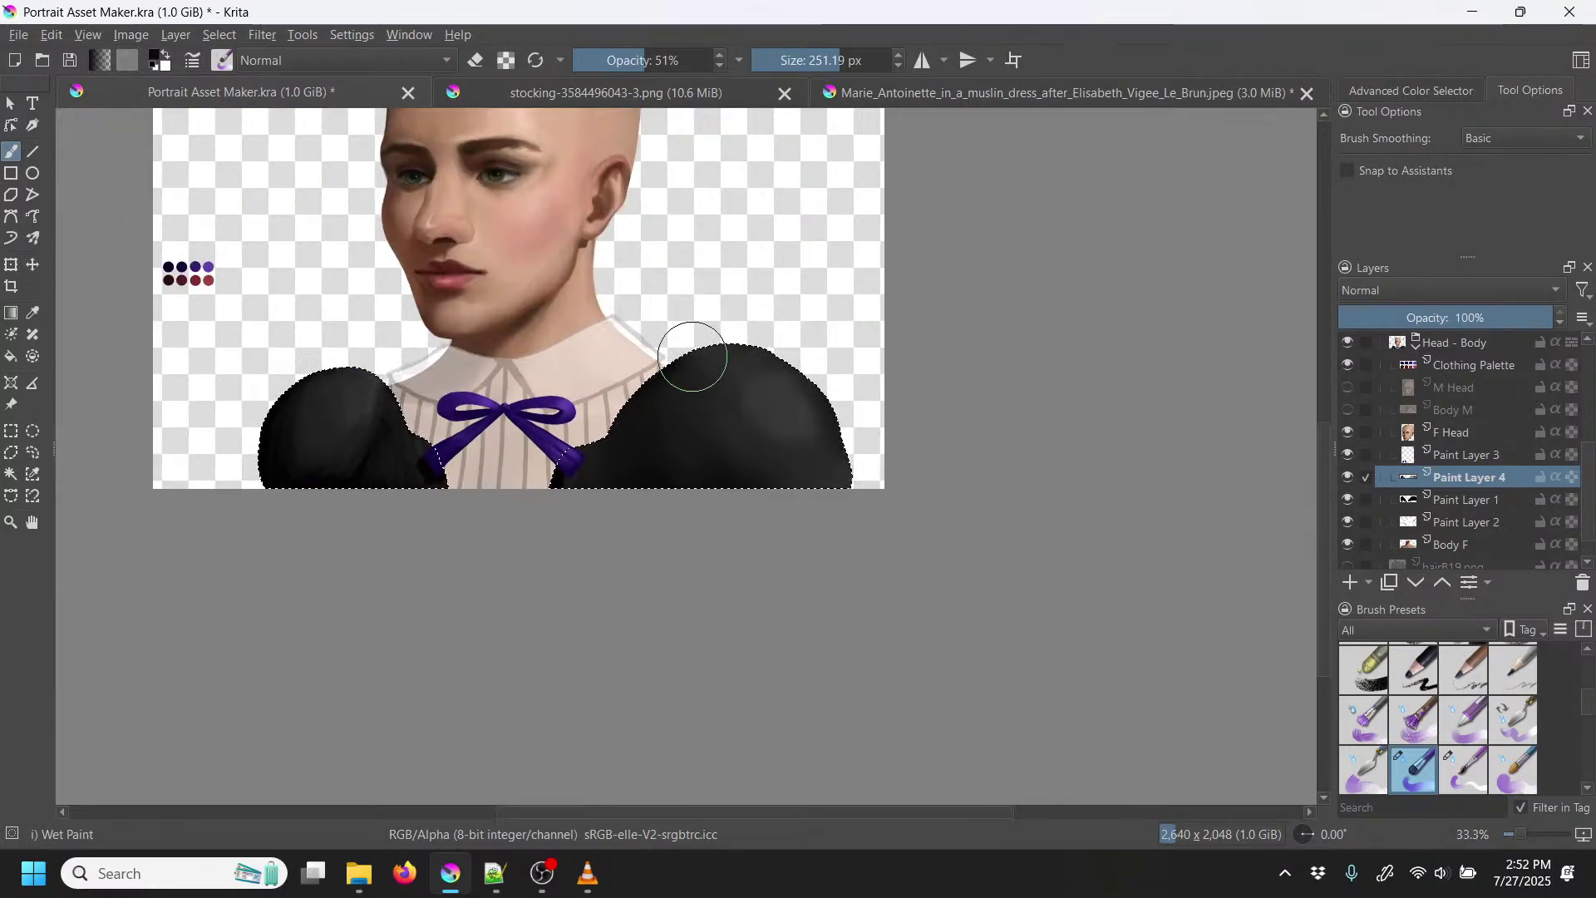
# Step: Blend and darken the smaller sleeve's shading with the same large Wet Paint brush, and clear the selection around the sleeves
pyautogui.press('+')
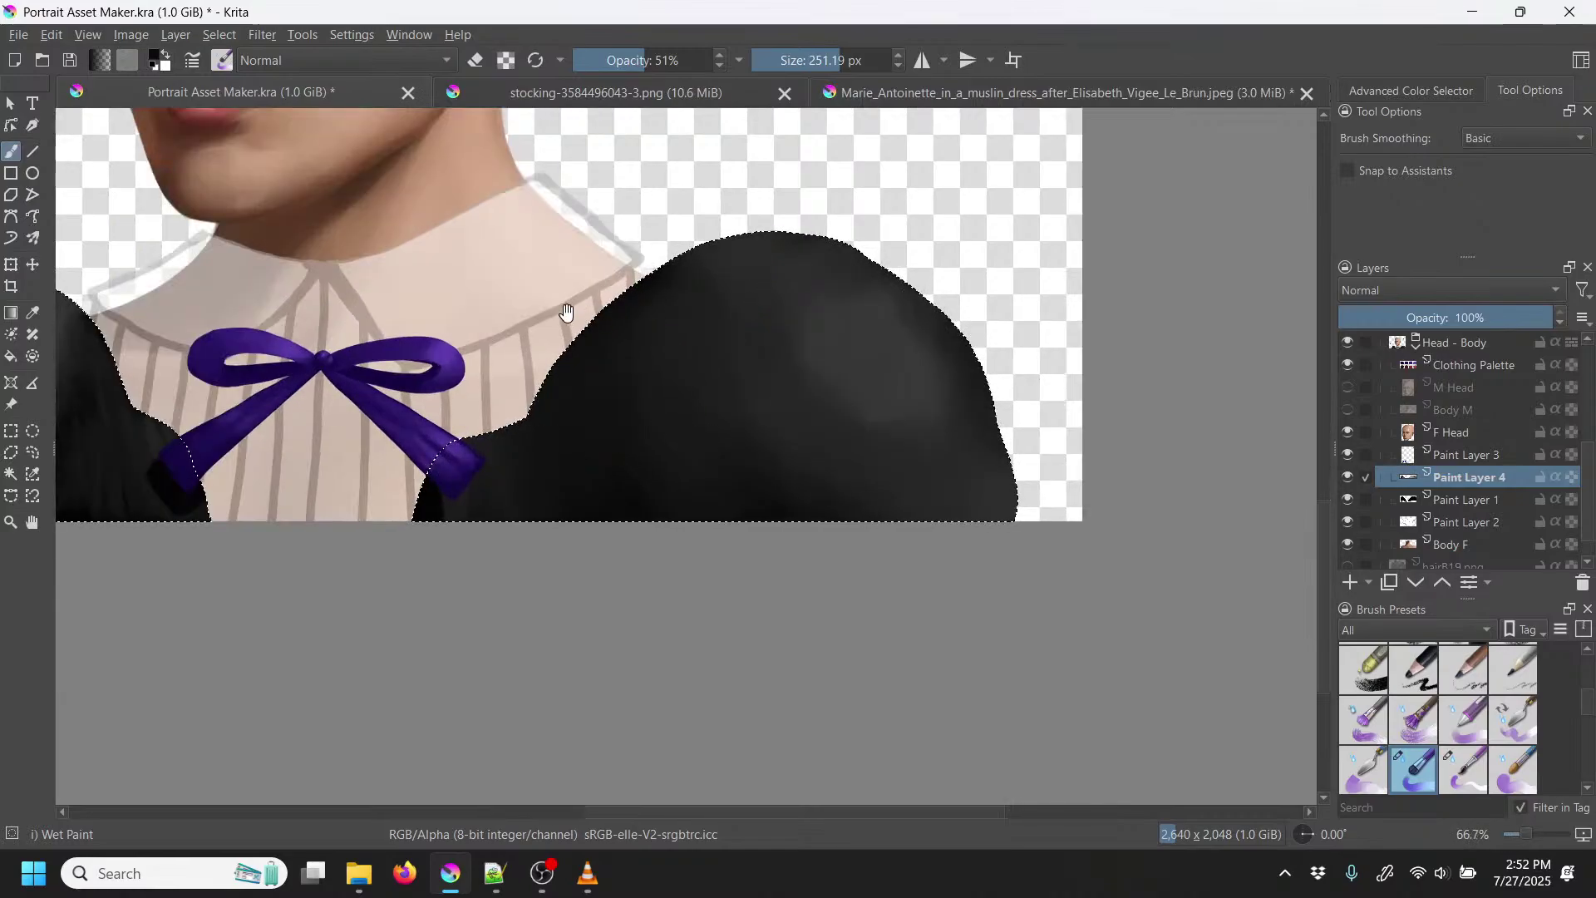
pyautogui.moveTo(590, 317); pyautogui.dragTo(1075, 325)
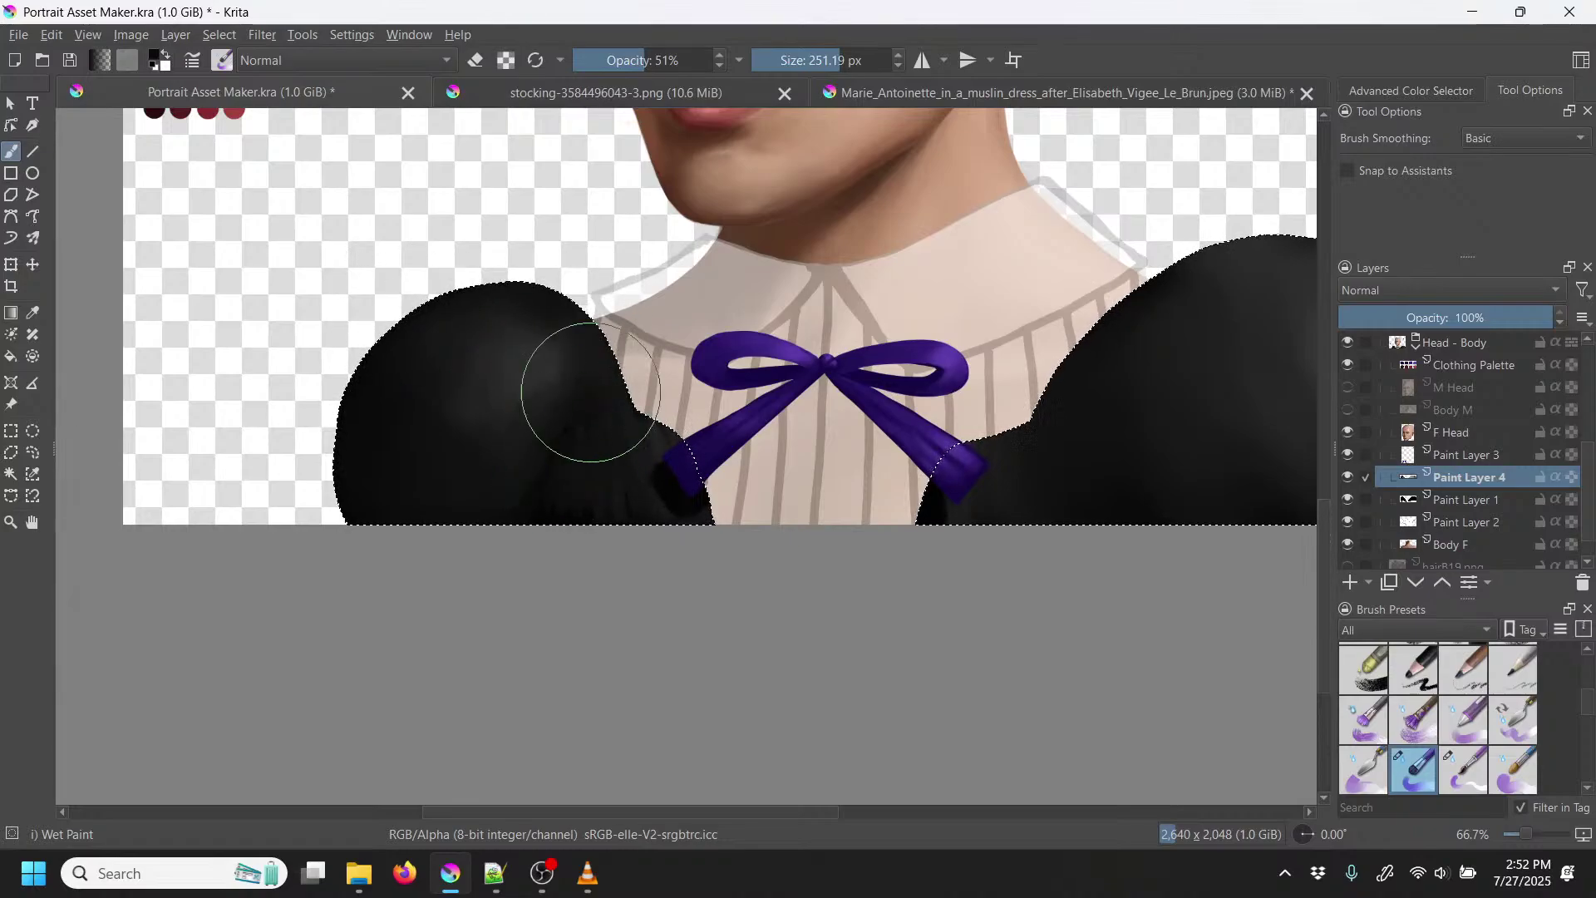
pyautogui.scroll(-3, 684, 456)
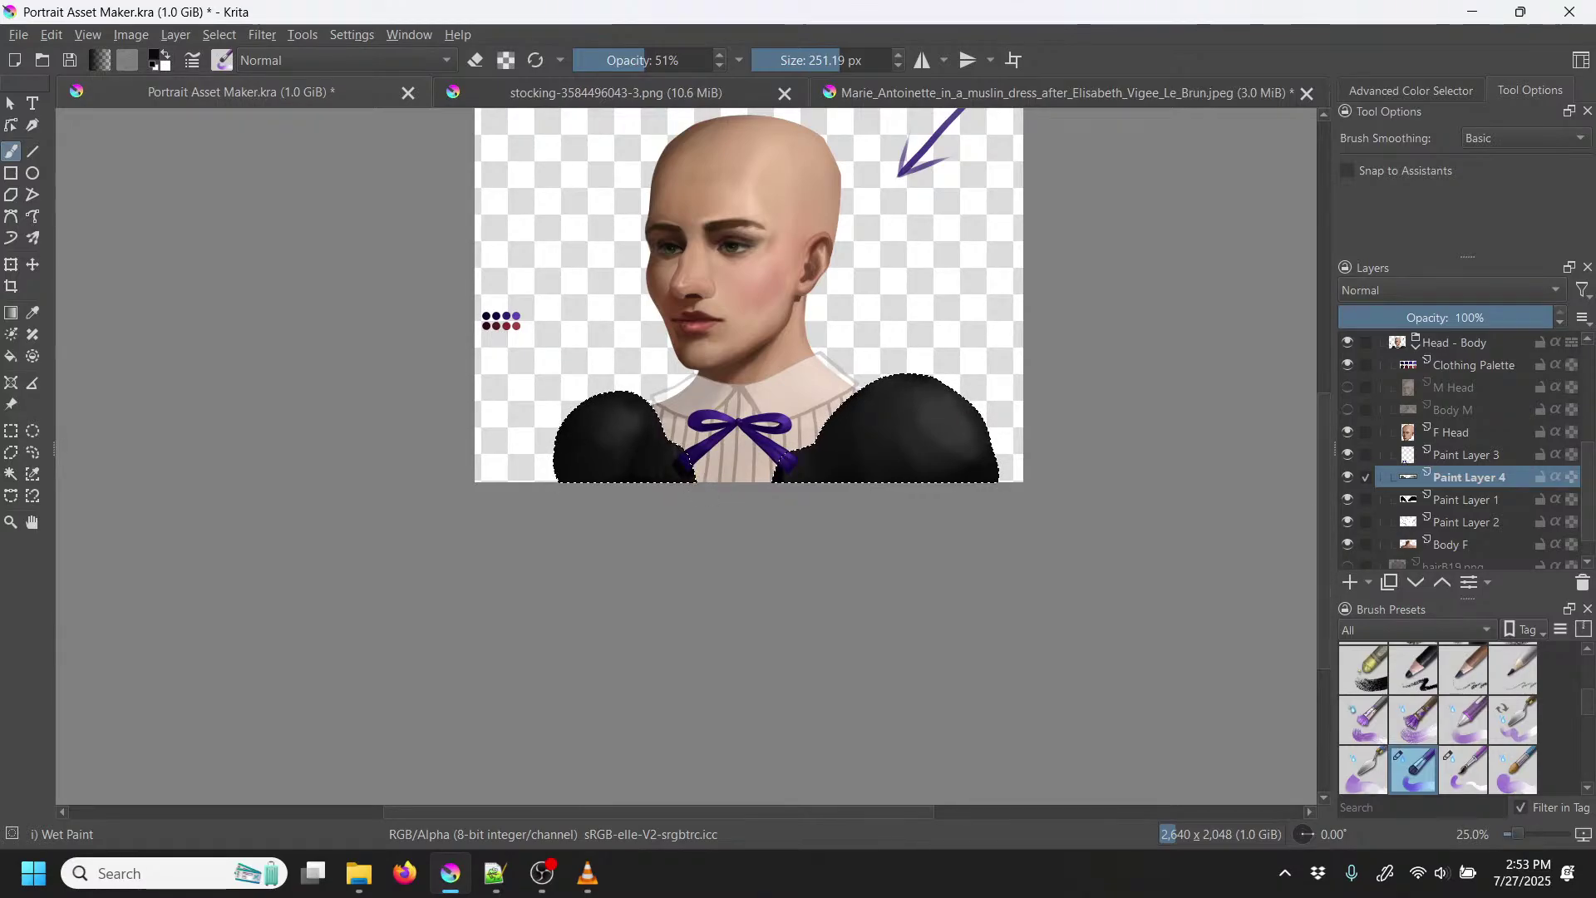
pyautogui.hotkey('ctrl', 'r')
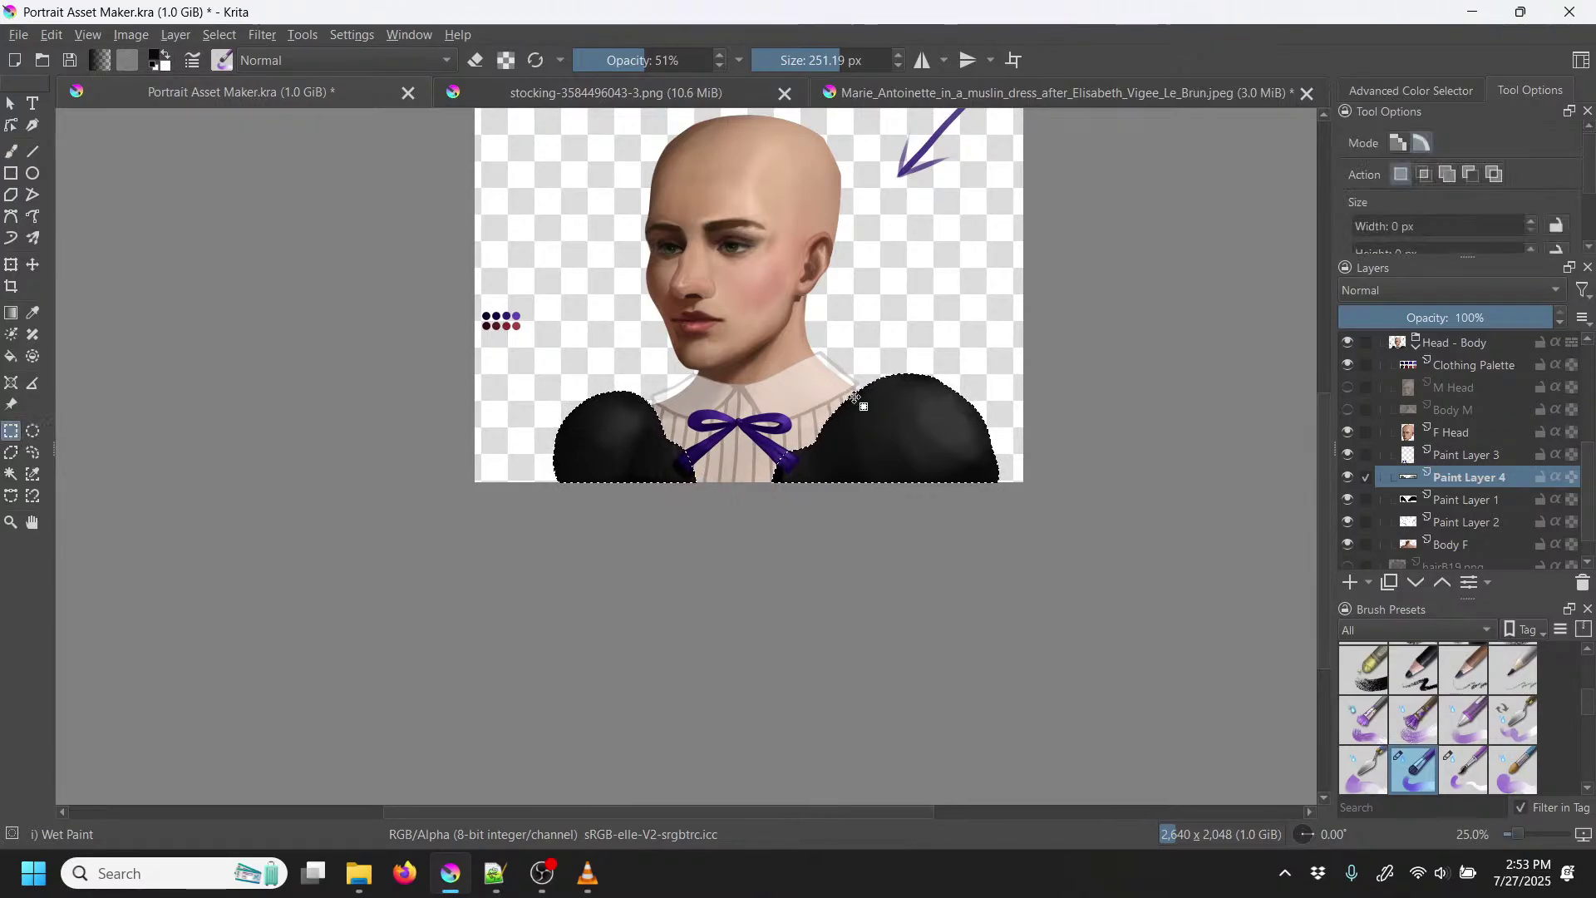
pyautogui.click(1002, 359)
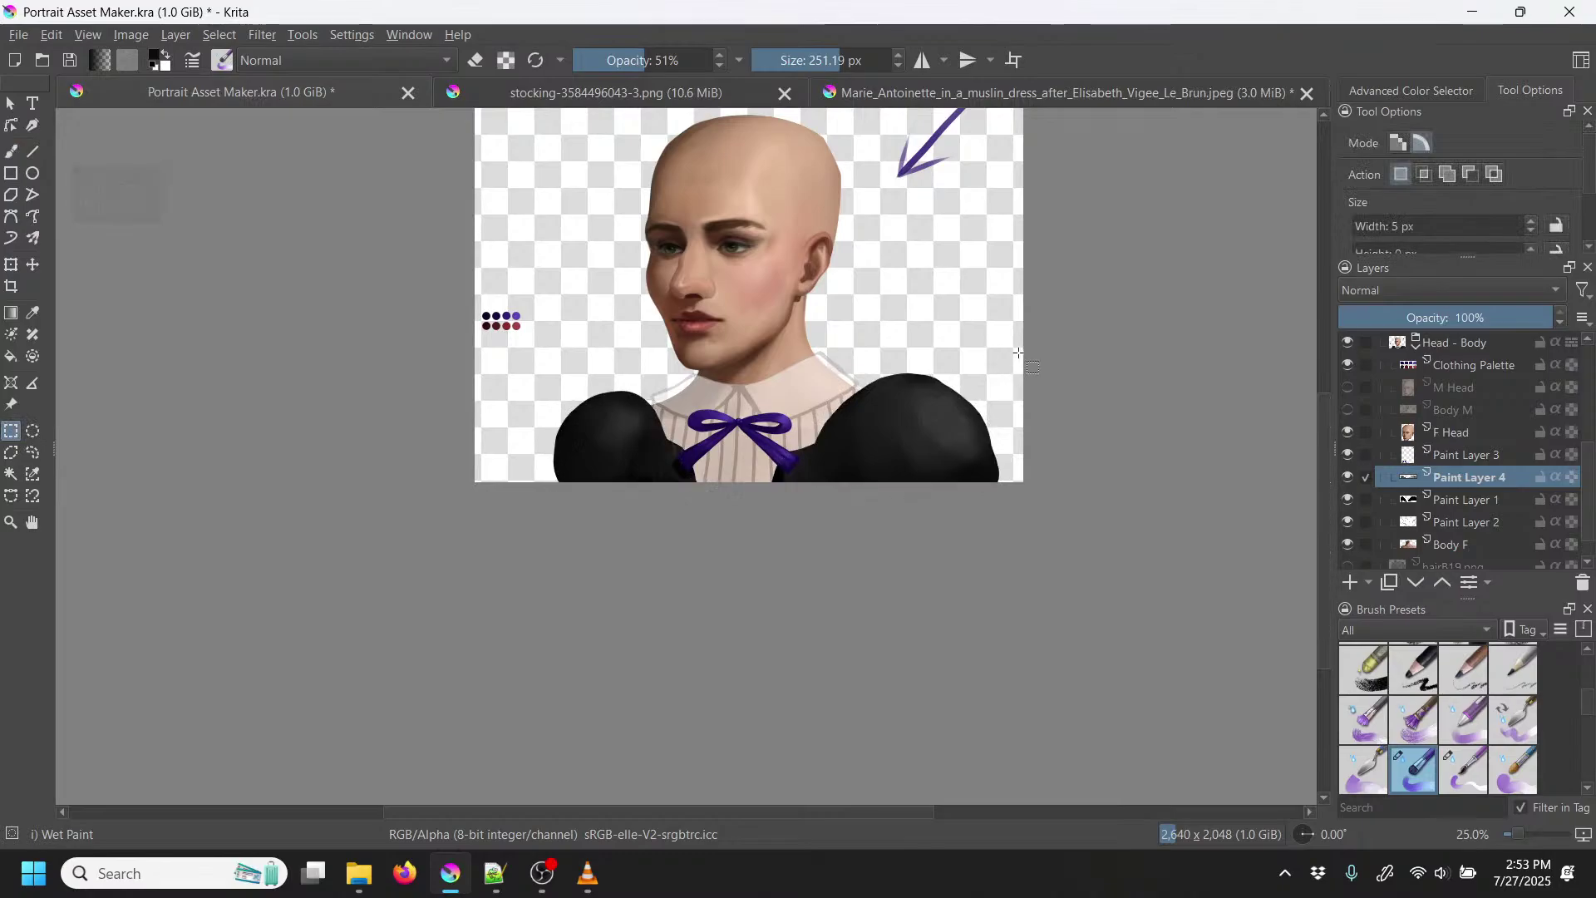
# Step: Select the white collar's layer, Paint Layer 2, and raise its opacity to 100%
pyautogui.hotkey('ctrl', '=')
pyautogui.hotkey('ctrl', '=')
pyautogui.hotkey('ctrl', '=')
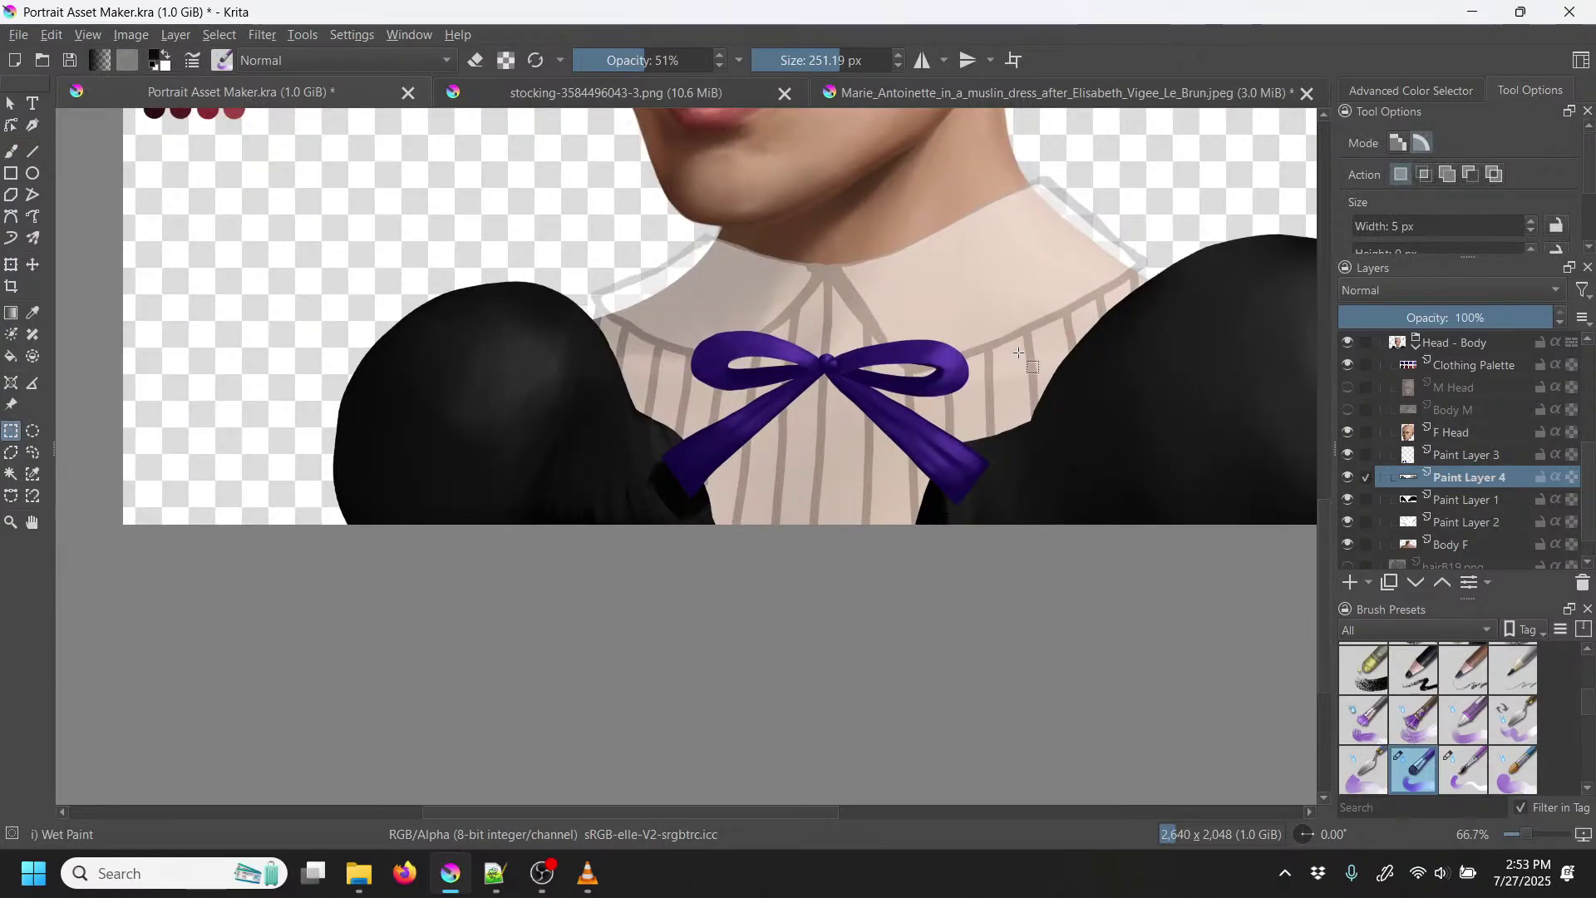
pyautogui.moveTo(1005, 495); pyautogui.dragTo(766, 687)
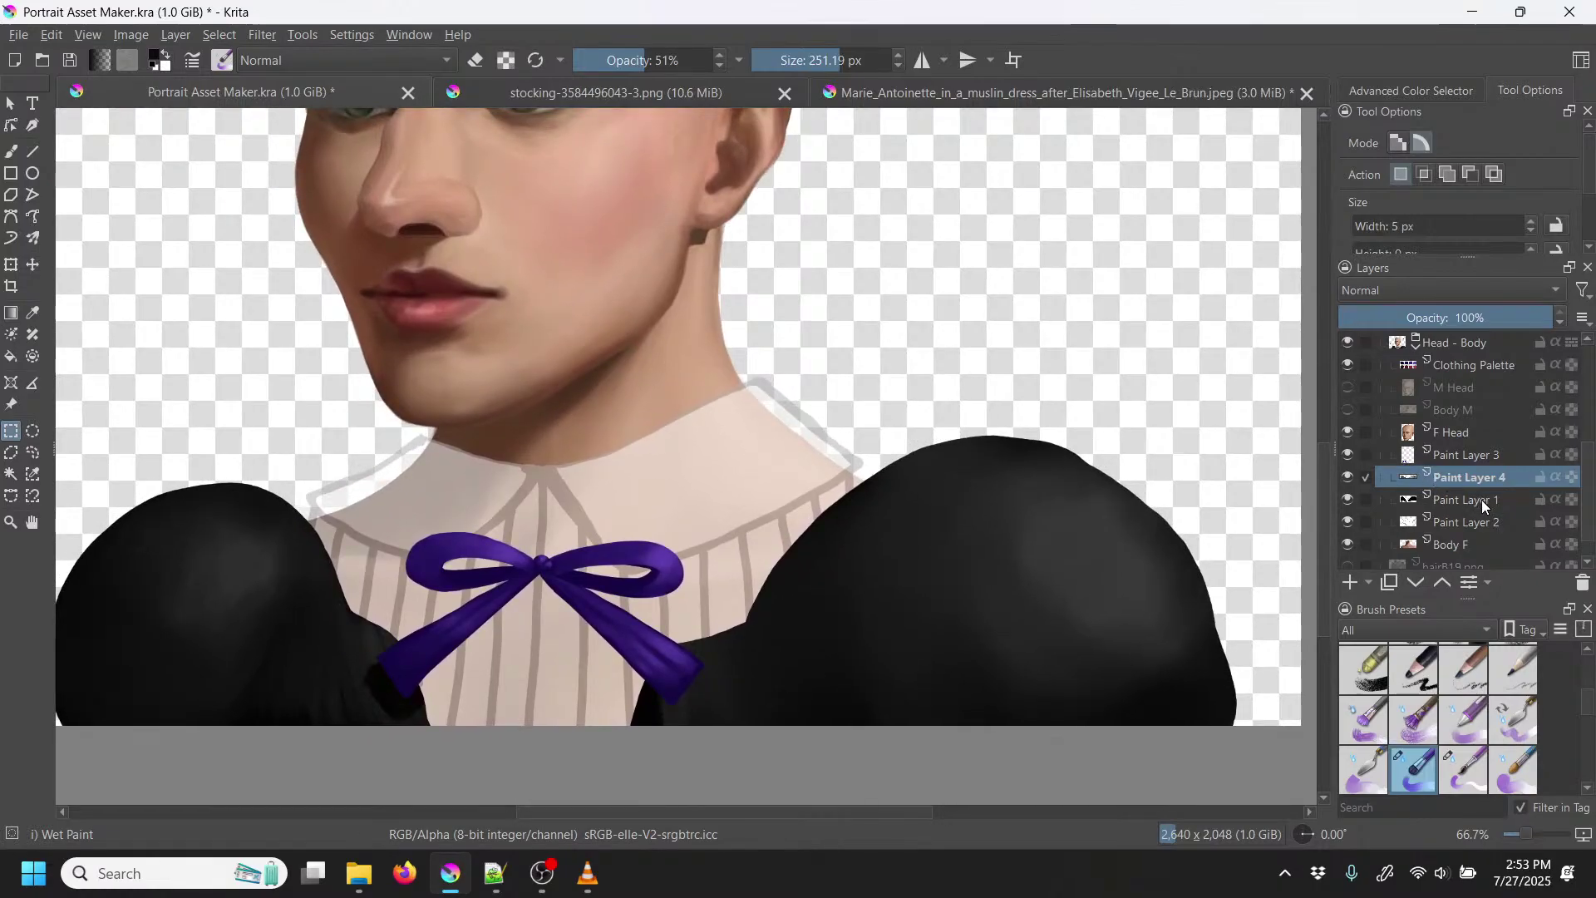
pyautogui.click(1462, 521)
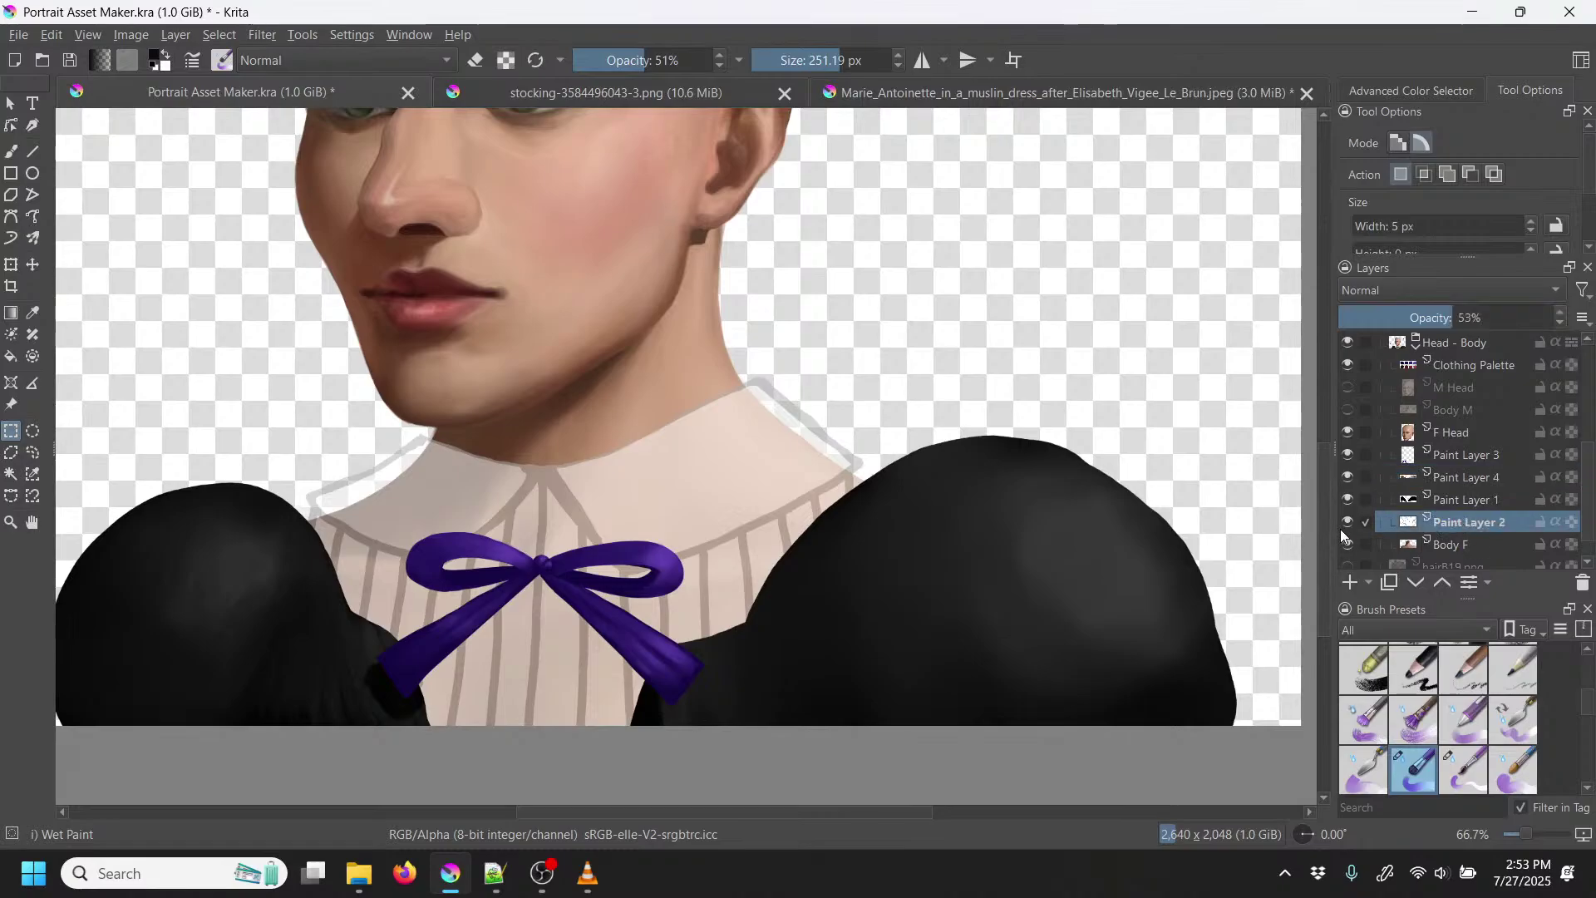
pyautogui.click(1348, 523)
pyautogui.click(1350, 524)
pyautogui.moveTo(1472, 318); pyautogui.dragTo(1551, 317)
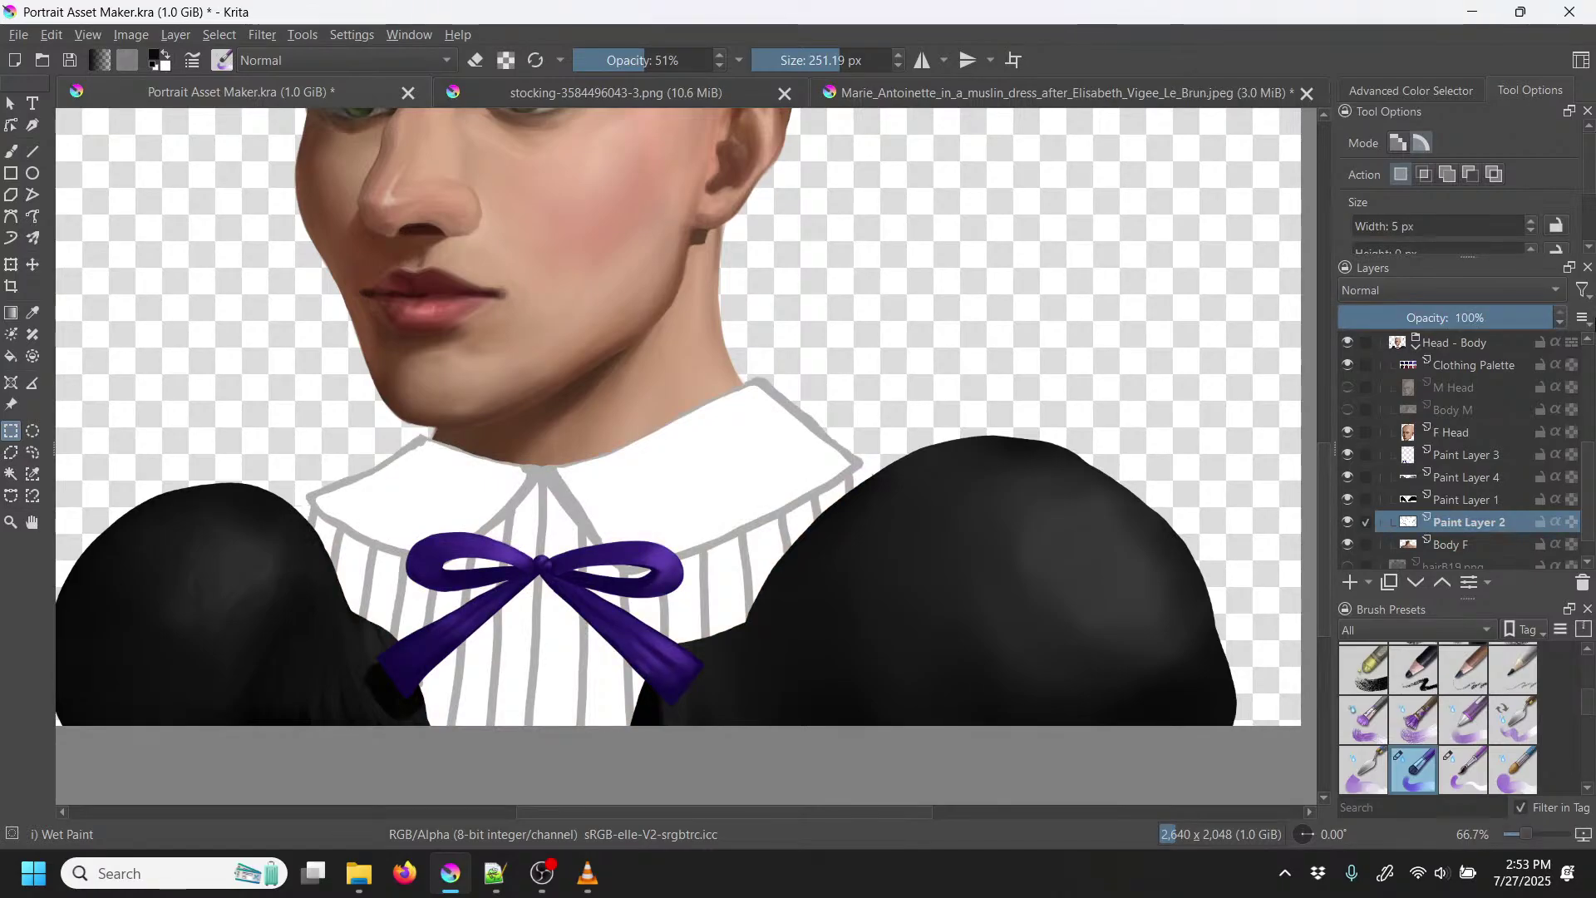
# Step: Hide Paint Layer 3 with the purple bow to expose the collar and striped shirt front
pyautogui.press('1')
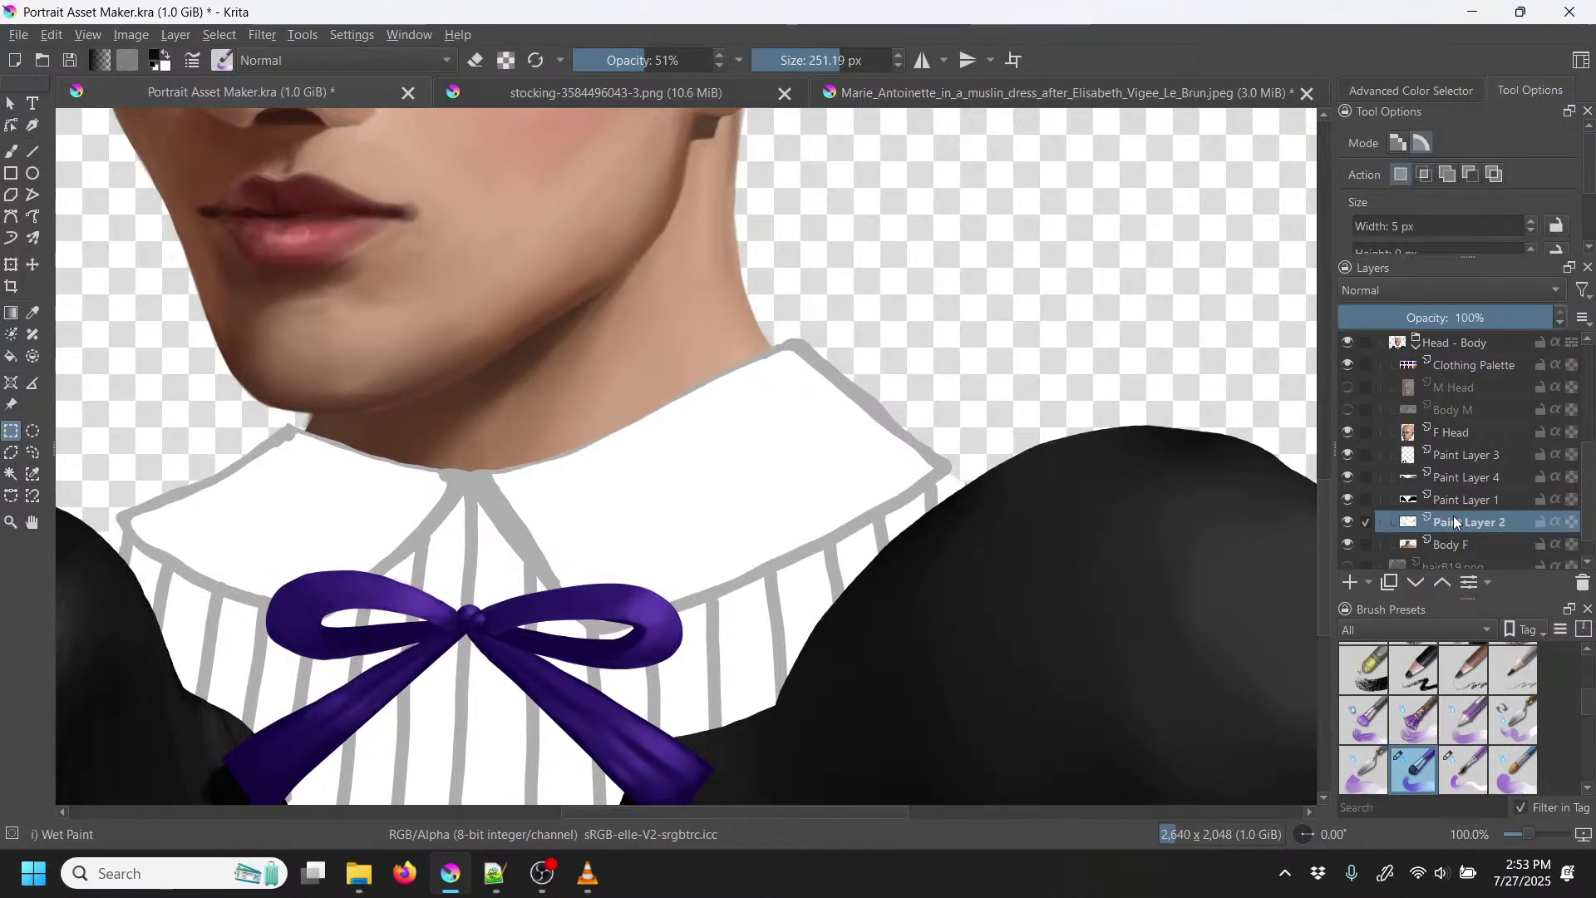
pyautogui.click(1348, 500)
pyautogui.click(1348, 500)
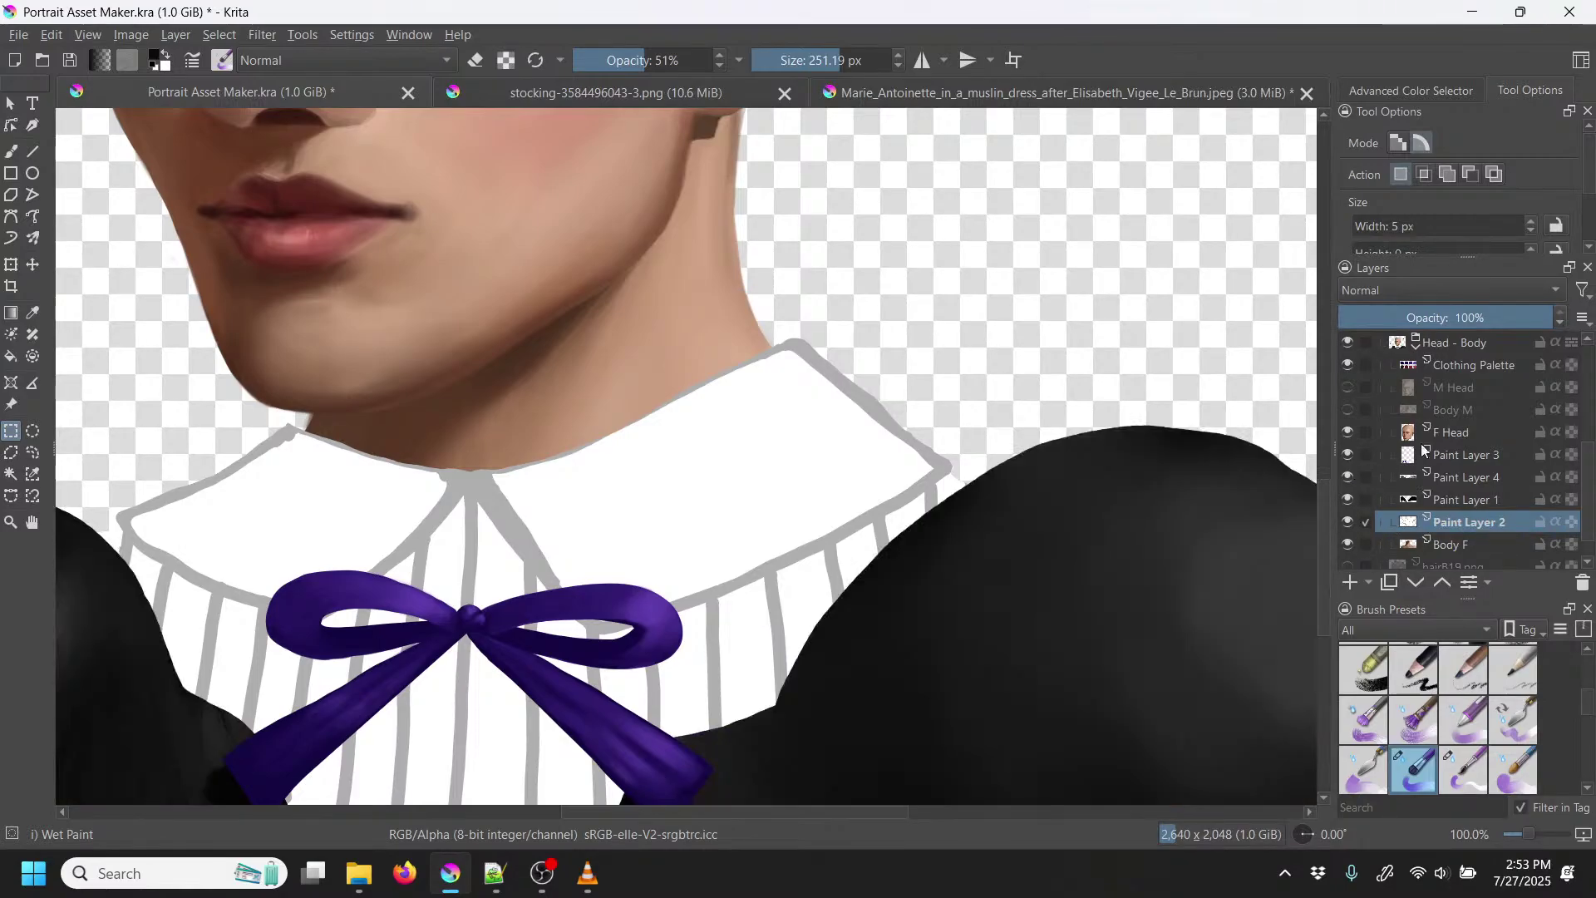
pyautogui.click(1348, 455)
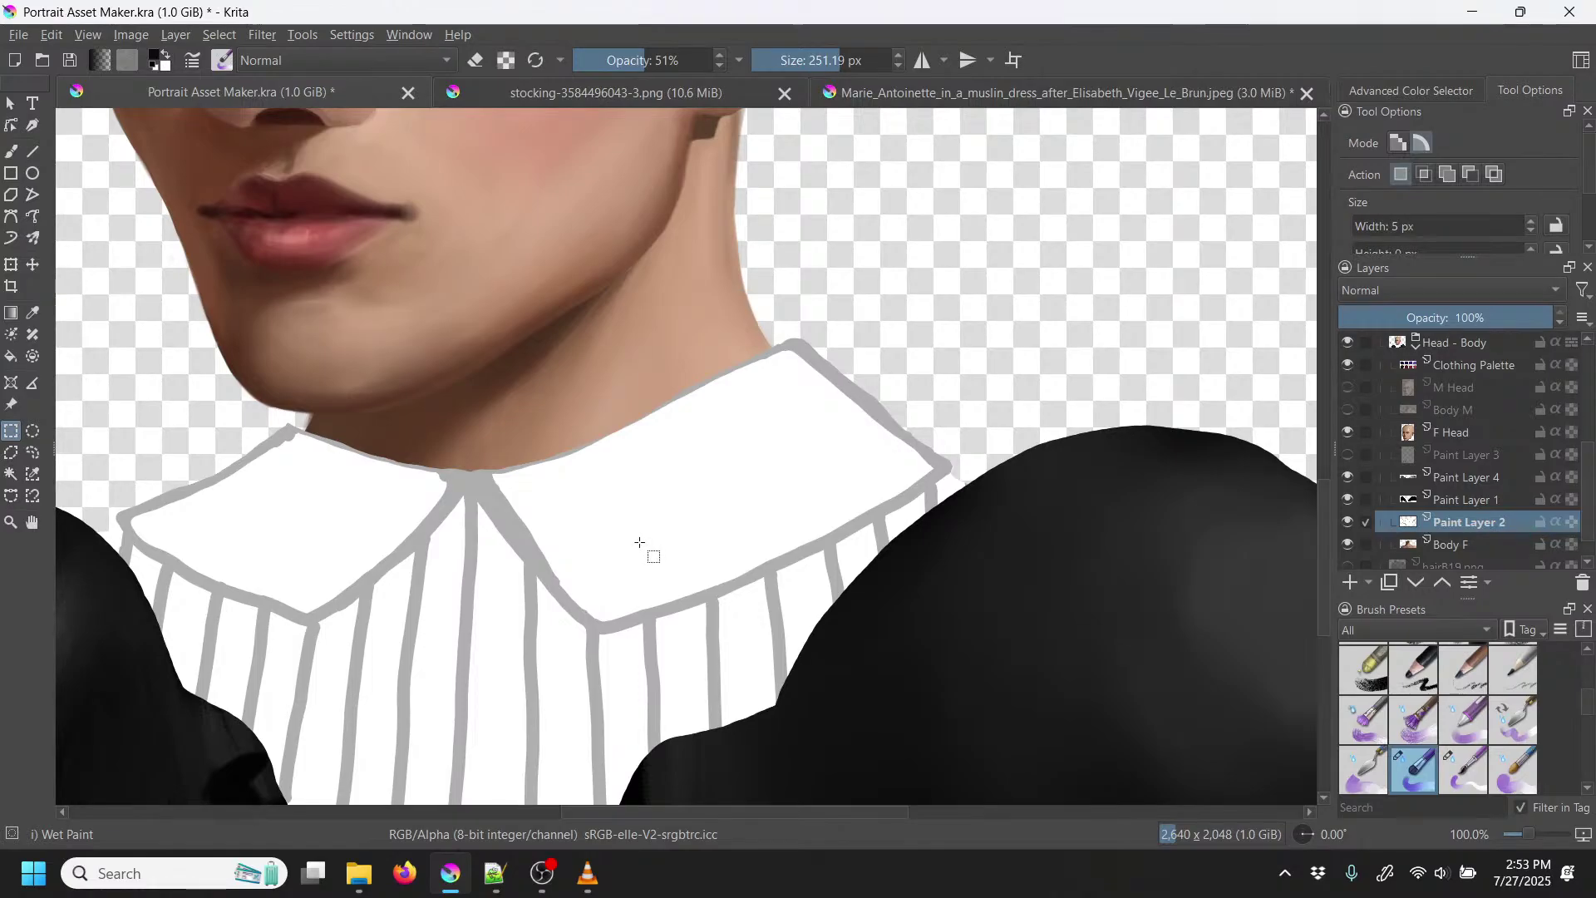
# Step: Sample the collar outline's grey and shade along both collar flaps' edges with the Wet Paint Details preset at 67% opacity and 47.88 px
pyautogui.press('p')
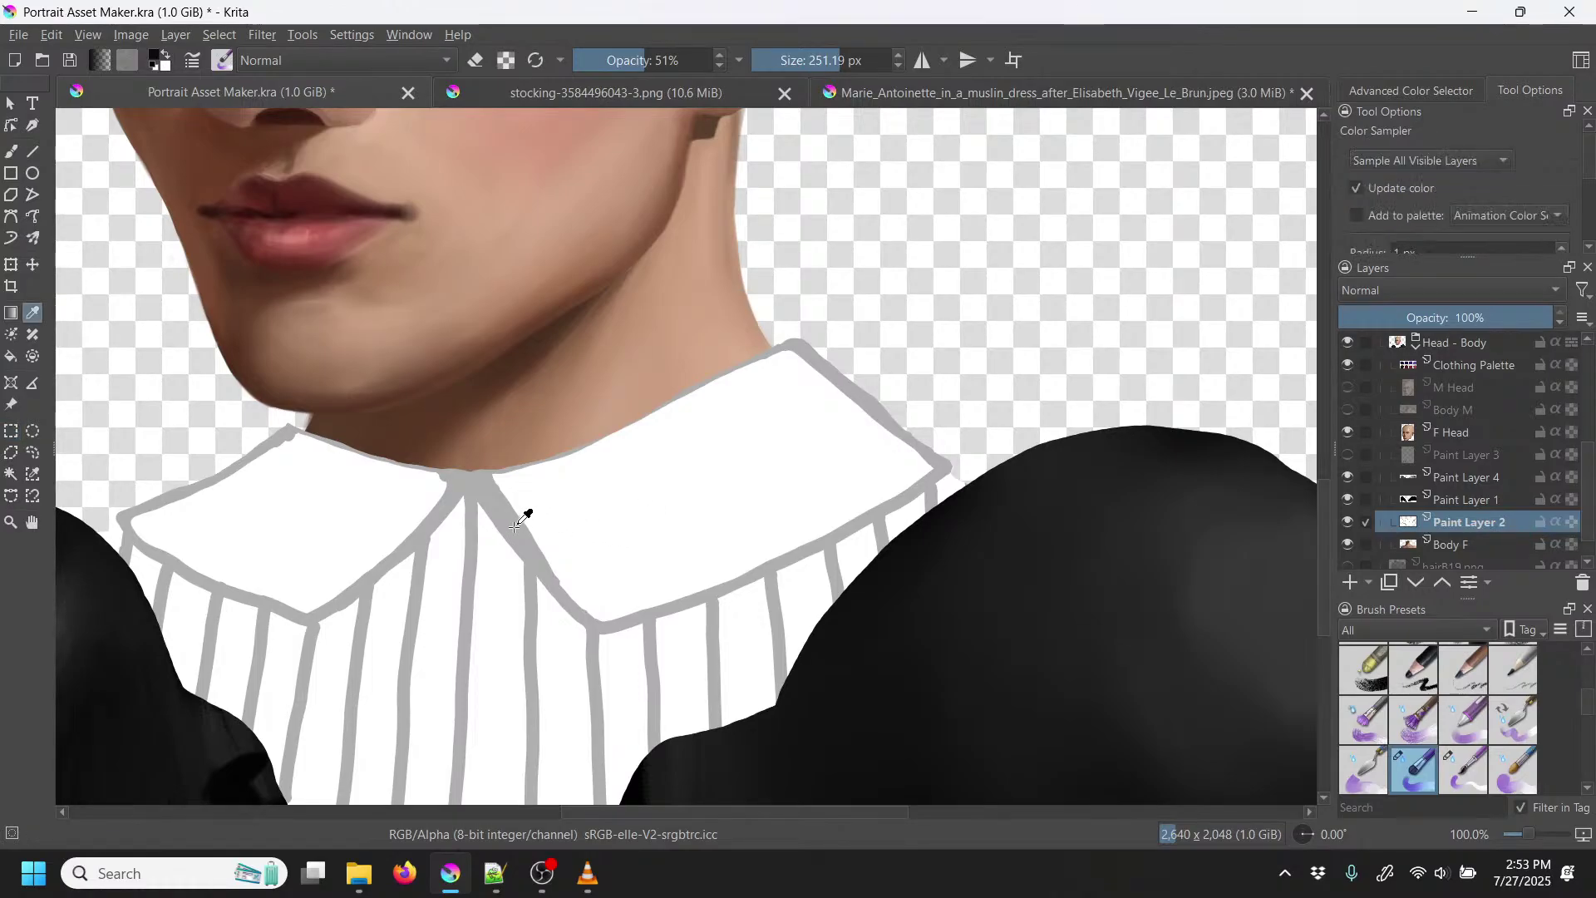
pyautogui.press('b')
pyautogui.rightClick(645, 478)
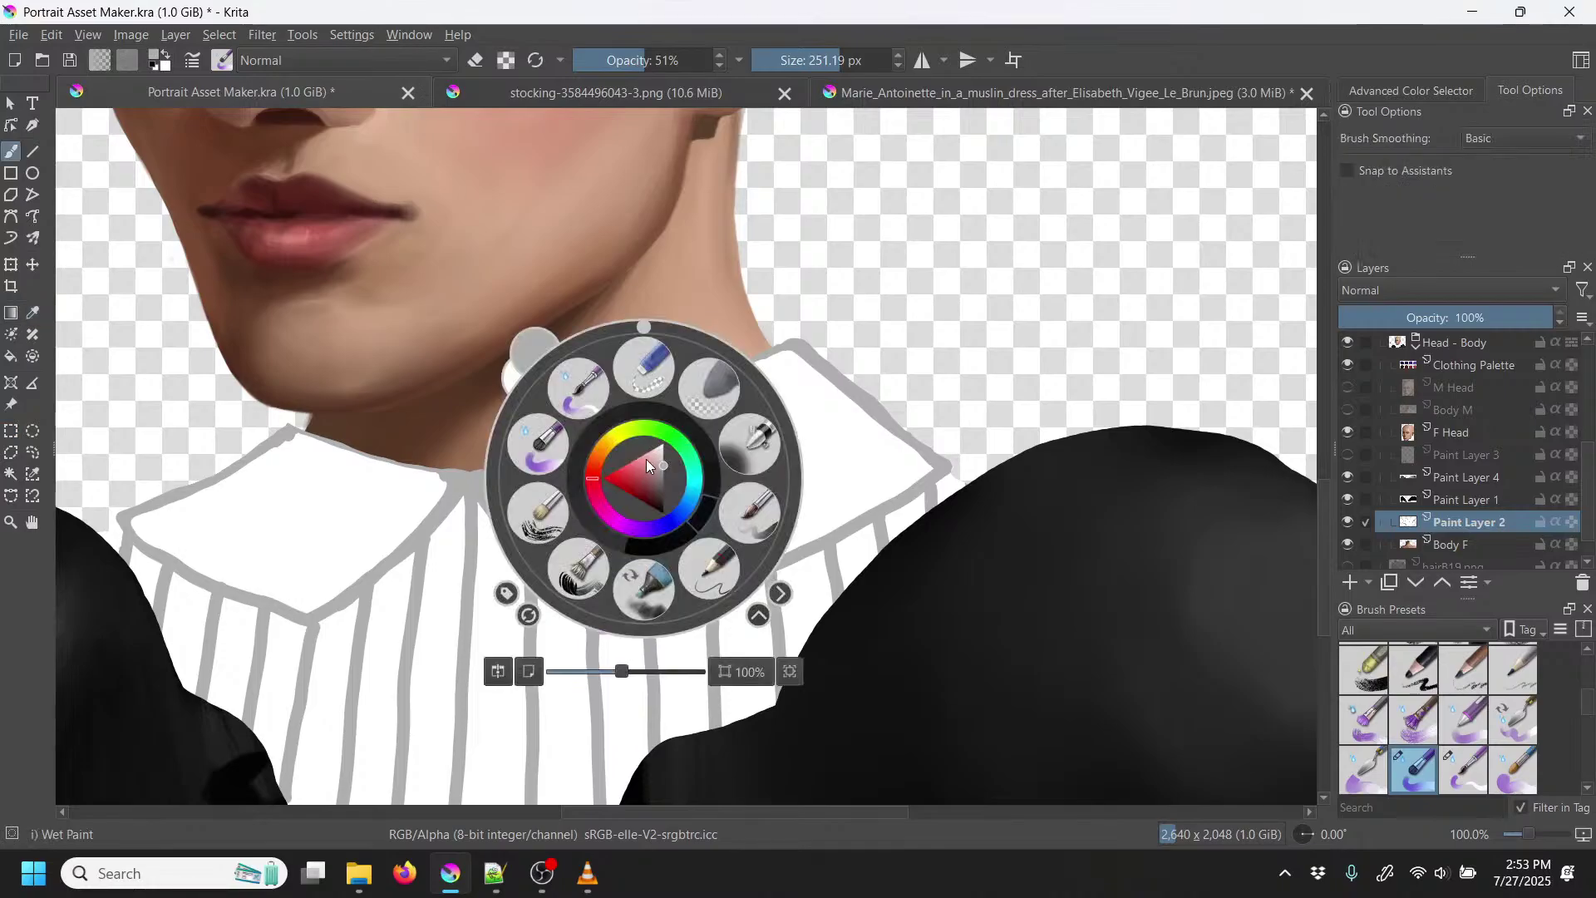
pyautogui.click(578, 406)
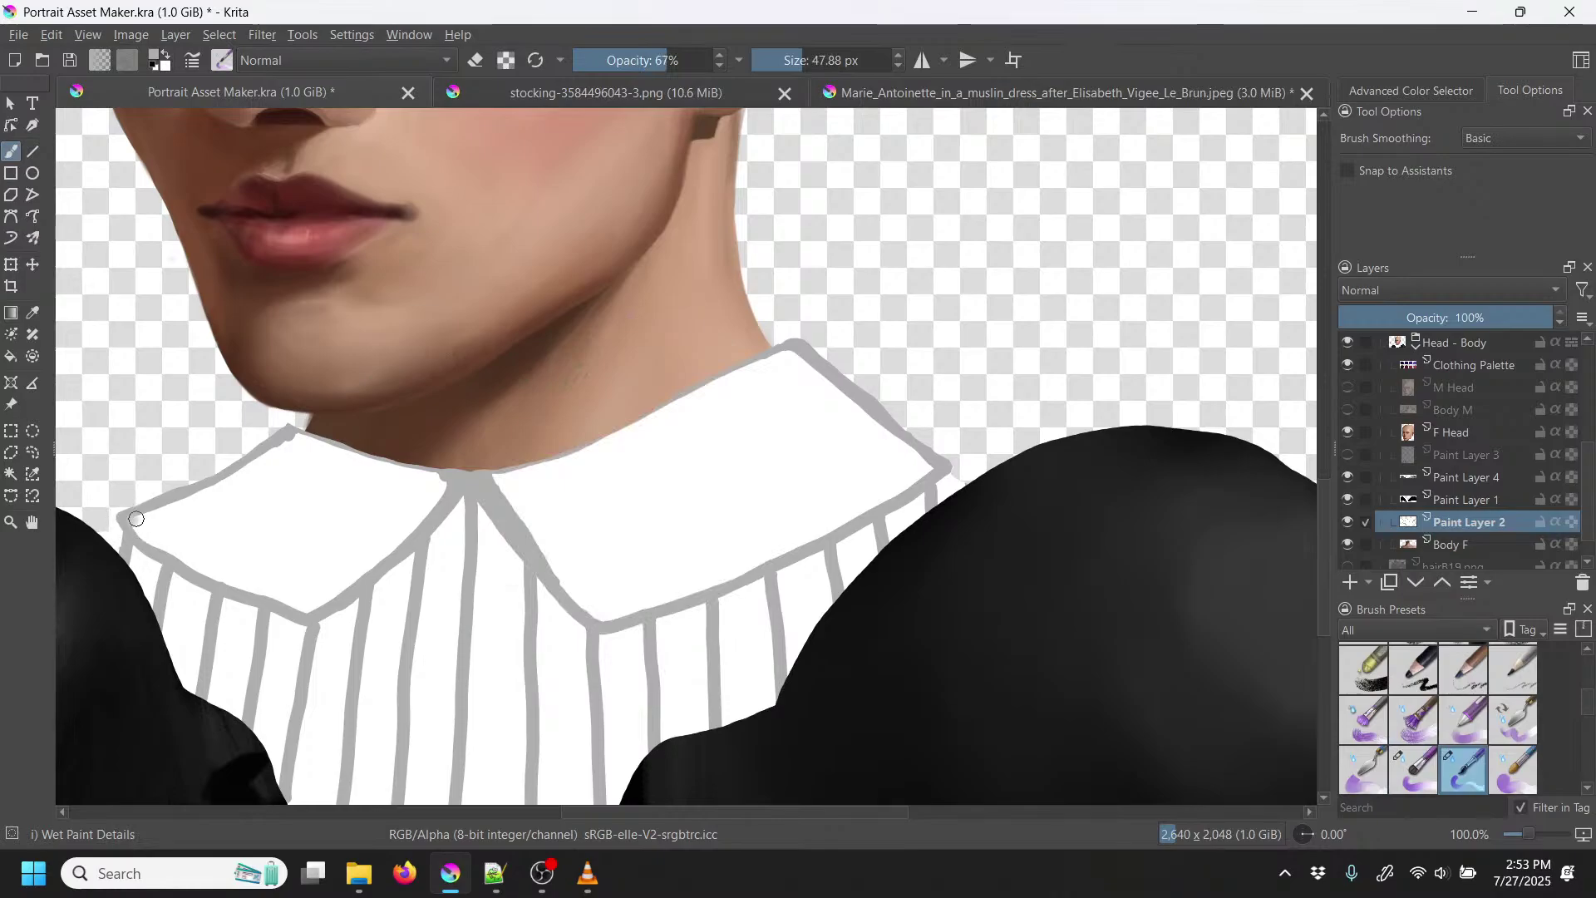
pyautogui.moveTo(182, 503)
pyautogui.mouseDown()
pyautogui.moveTo(291, 434)
pyautogui.moveTo(200, 506)
pyautogui.moveTo(138, 523)
pyautogui.moveTo(204, 482)
pyautogui.mouseUp()
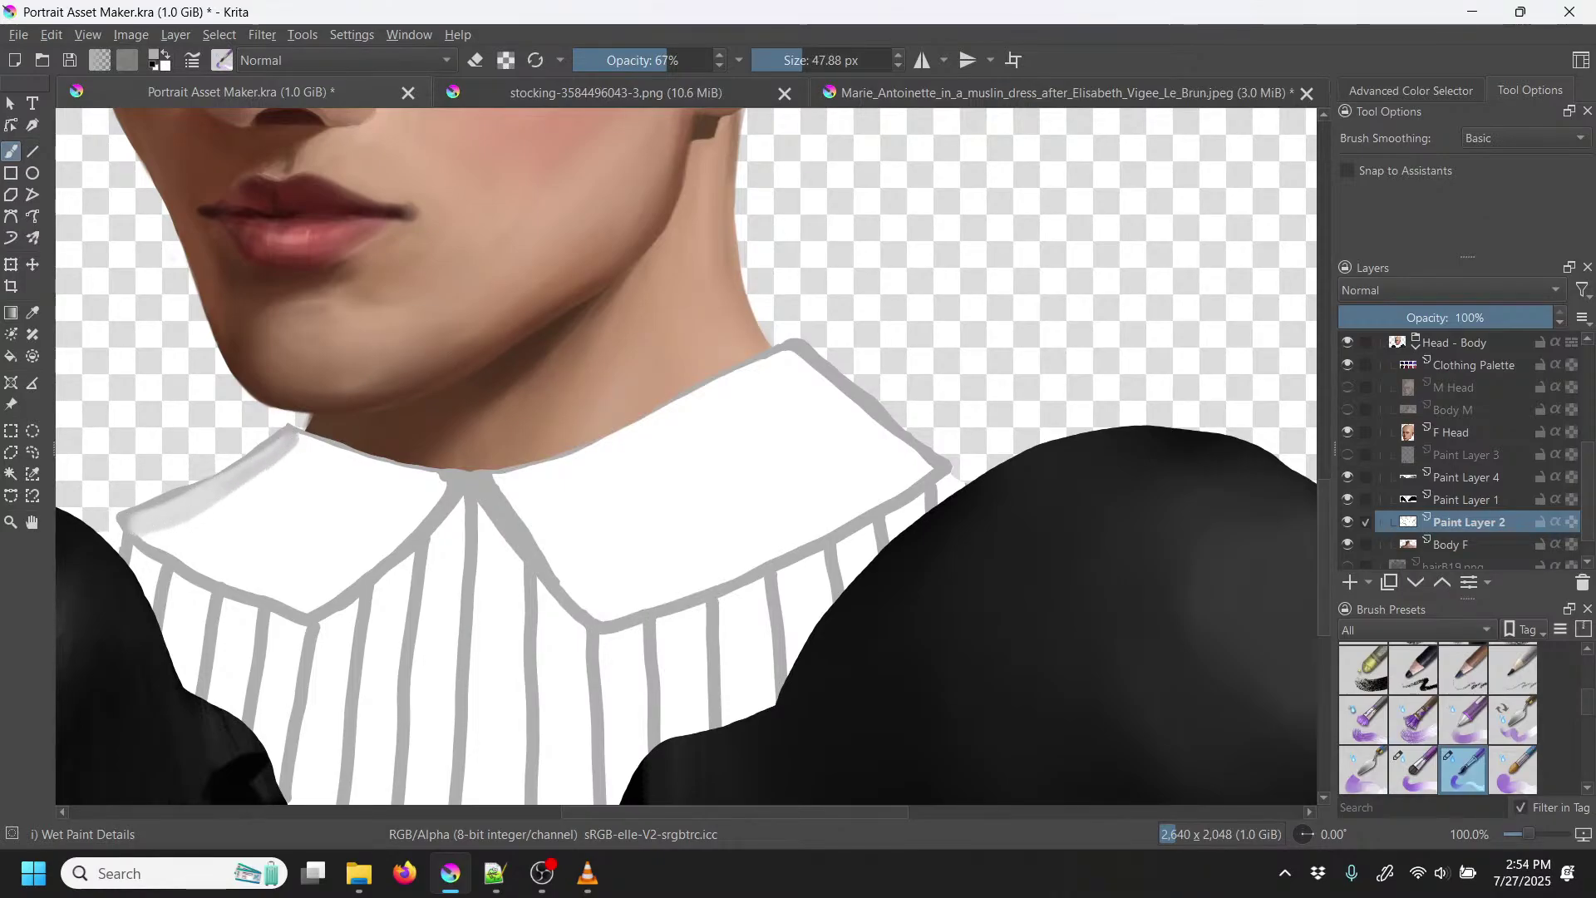
pyautogui.moveTo(308, 604)
pyautogui.mouseDown()
pyautogui.moveTo(220, 581)
pyautogui.moveTo(138, 522)
pyautogui.moveTo(318, 607)
pyautogui.moveTo(238, 587)
pyautogui.moveTo(142, 527)
pyautogui.moveTo(302, 612)
pyautogui.mouseUp()
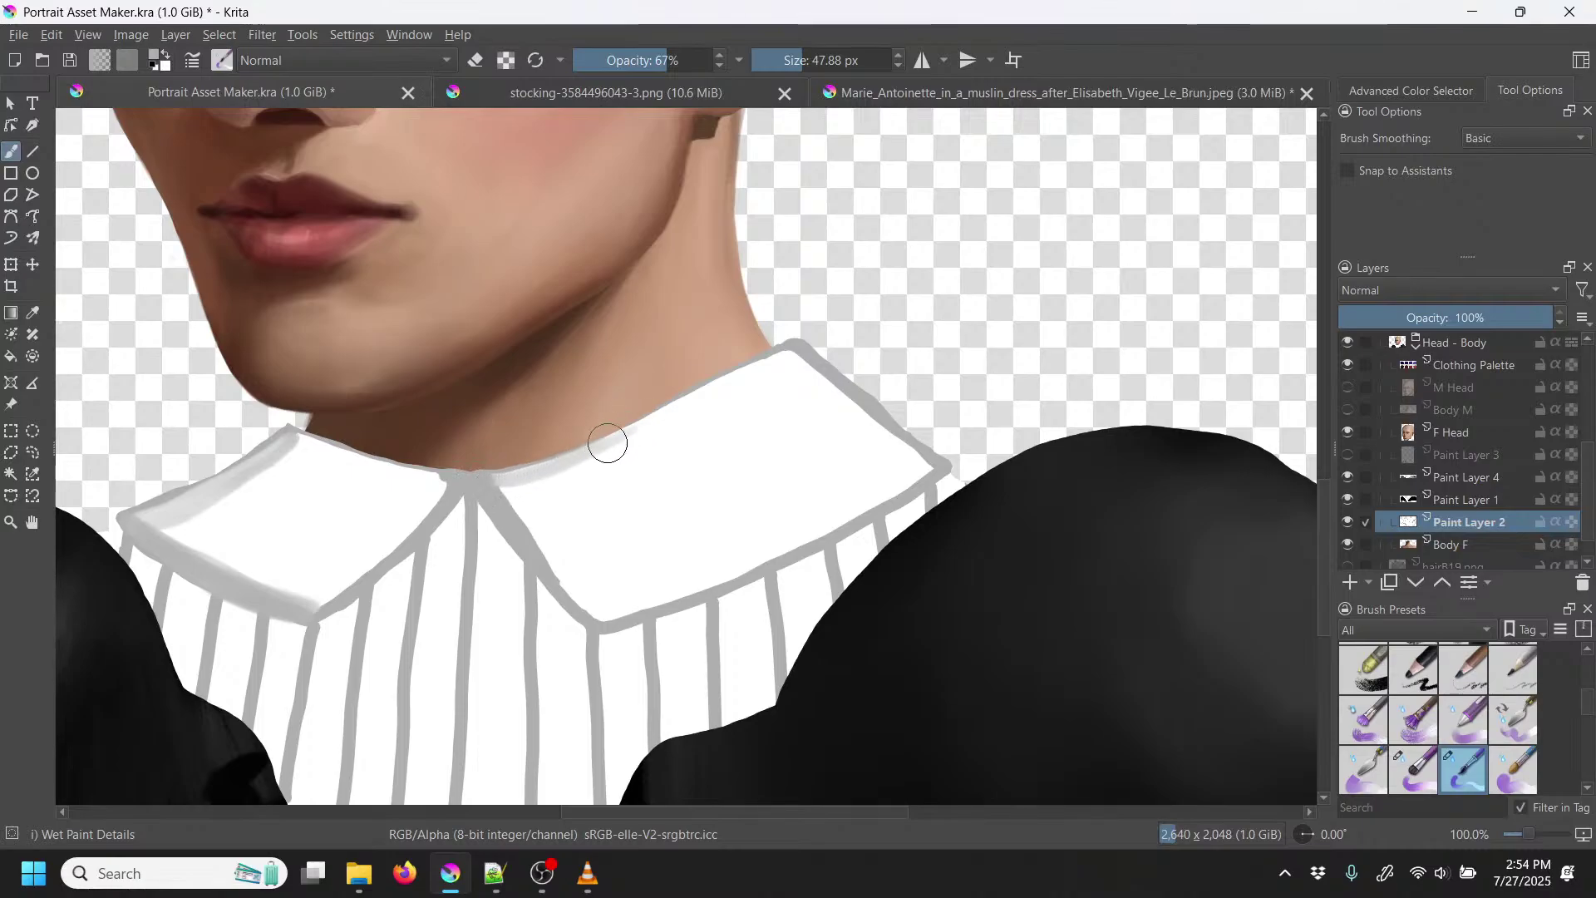
pyautogui.moveTo(494, 482)
pyautogui.mouseDown()
pyautogui.moveTo(567, 587)
pyautogui.moveTo(618, 619)
pyautogui.moveTo(794, 551)
pyautogui.moveTo(928, 468)
pyautogui.moveTo(751, 552)
pyautogui.moveTo(600, 597)
pyautogui.moveTo(683, 583)
pyautogui.moveTo(878, 488)
pyautogui.mouseUp()
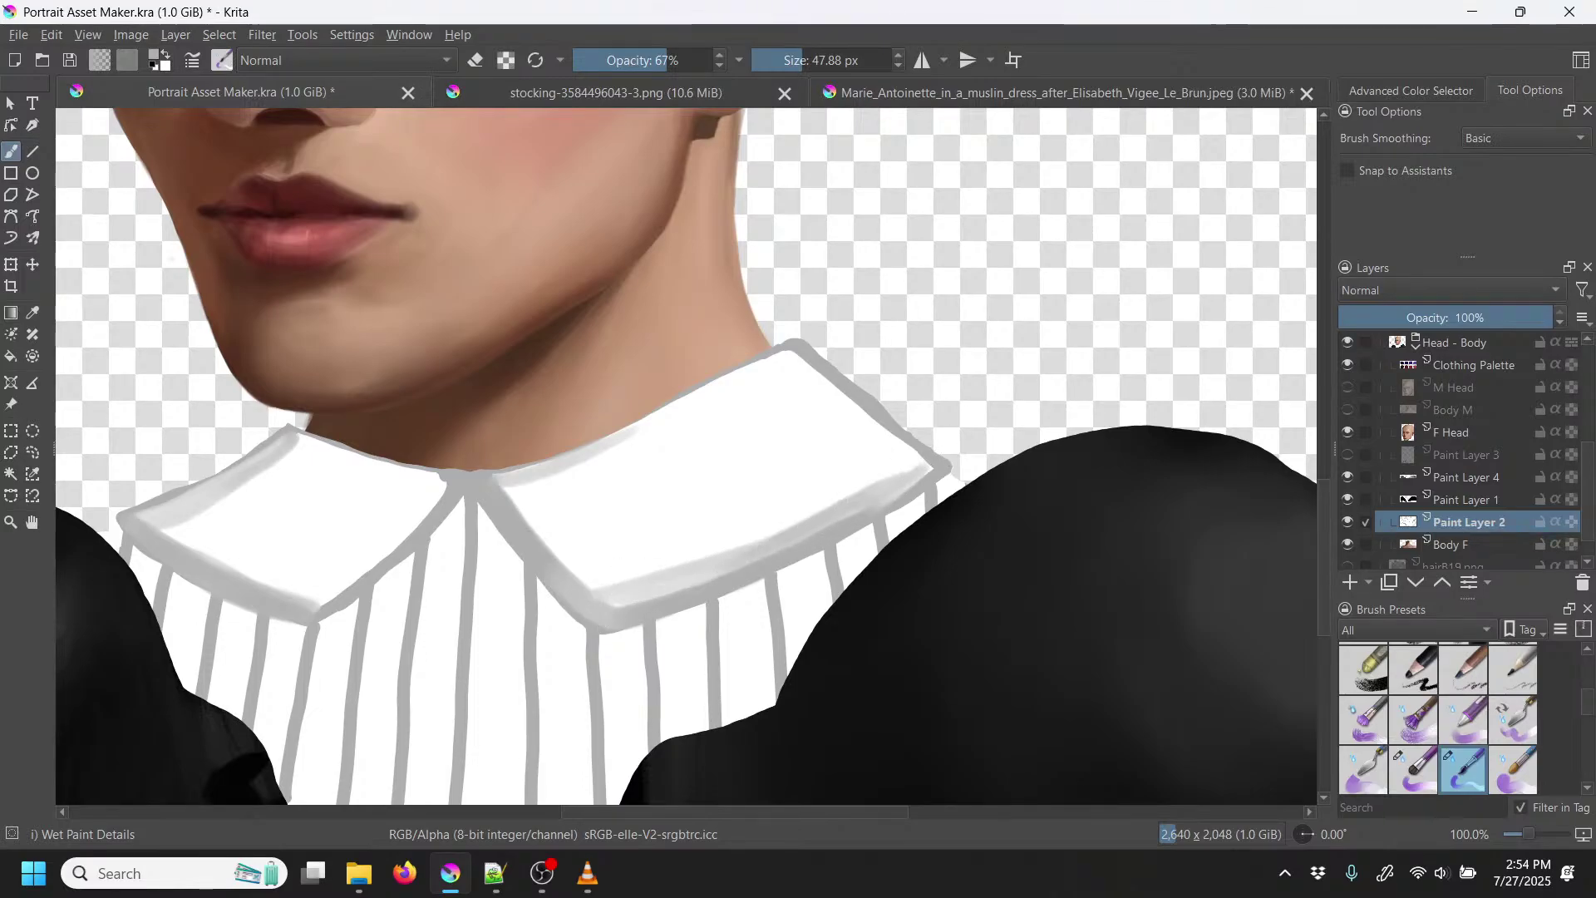
# Step: Sample a lighter grey from the collar shading and blend the dark outlines along the flaps' lower and inner edges into soft borders
pyautogui.press('p')
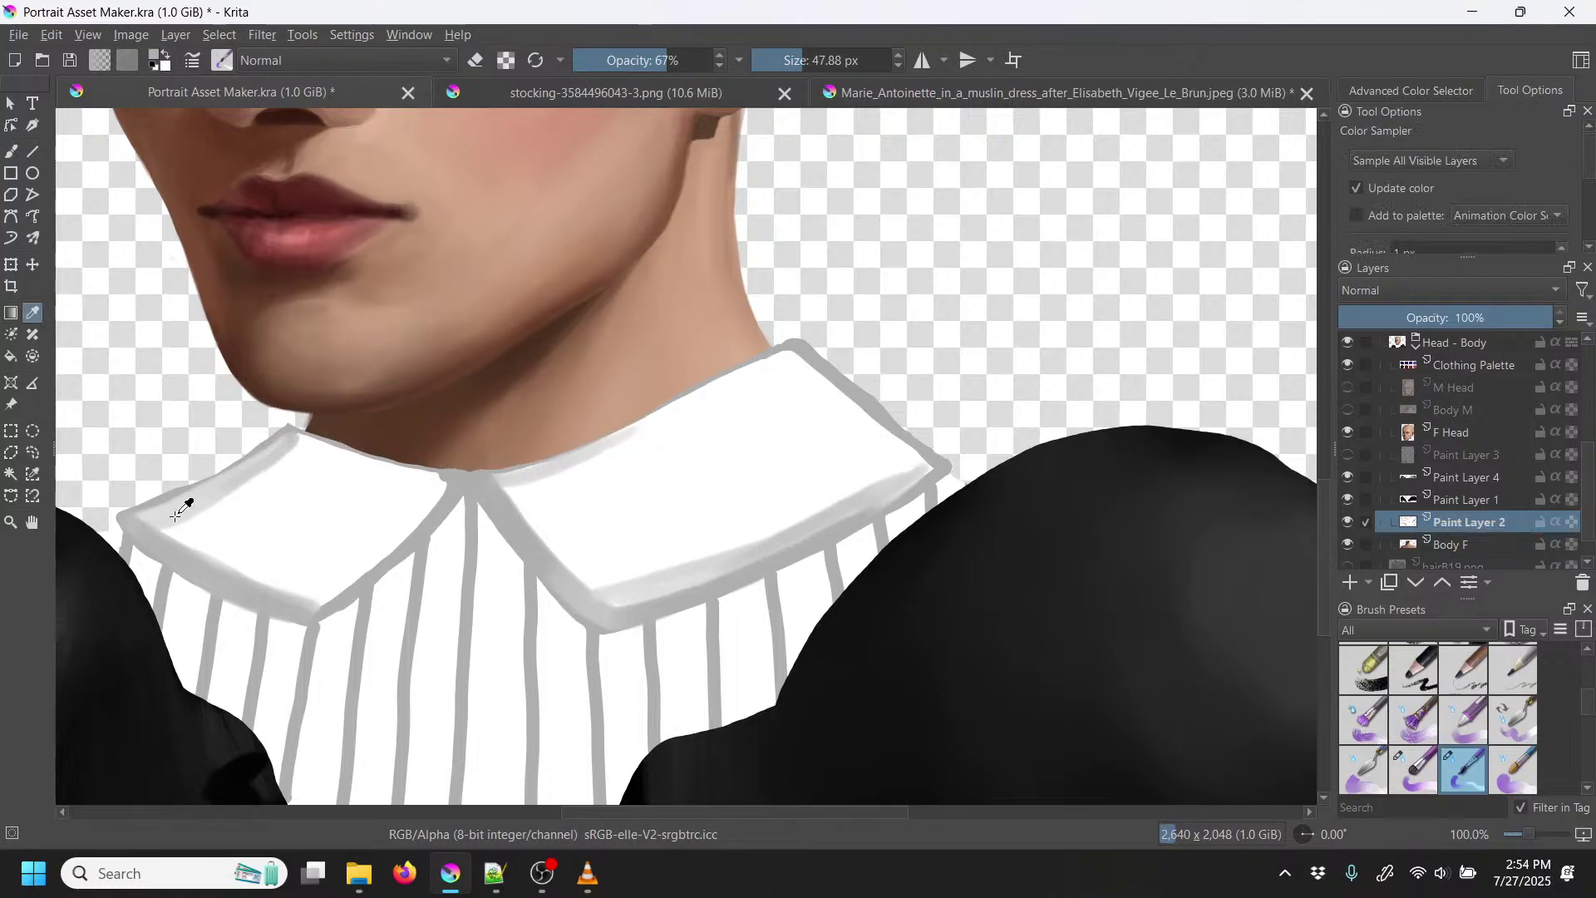
pyautogui.press('b')
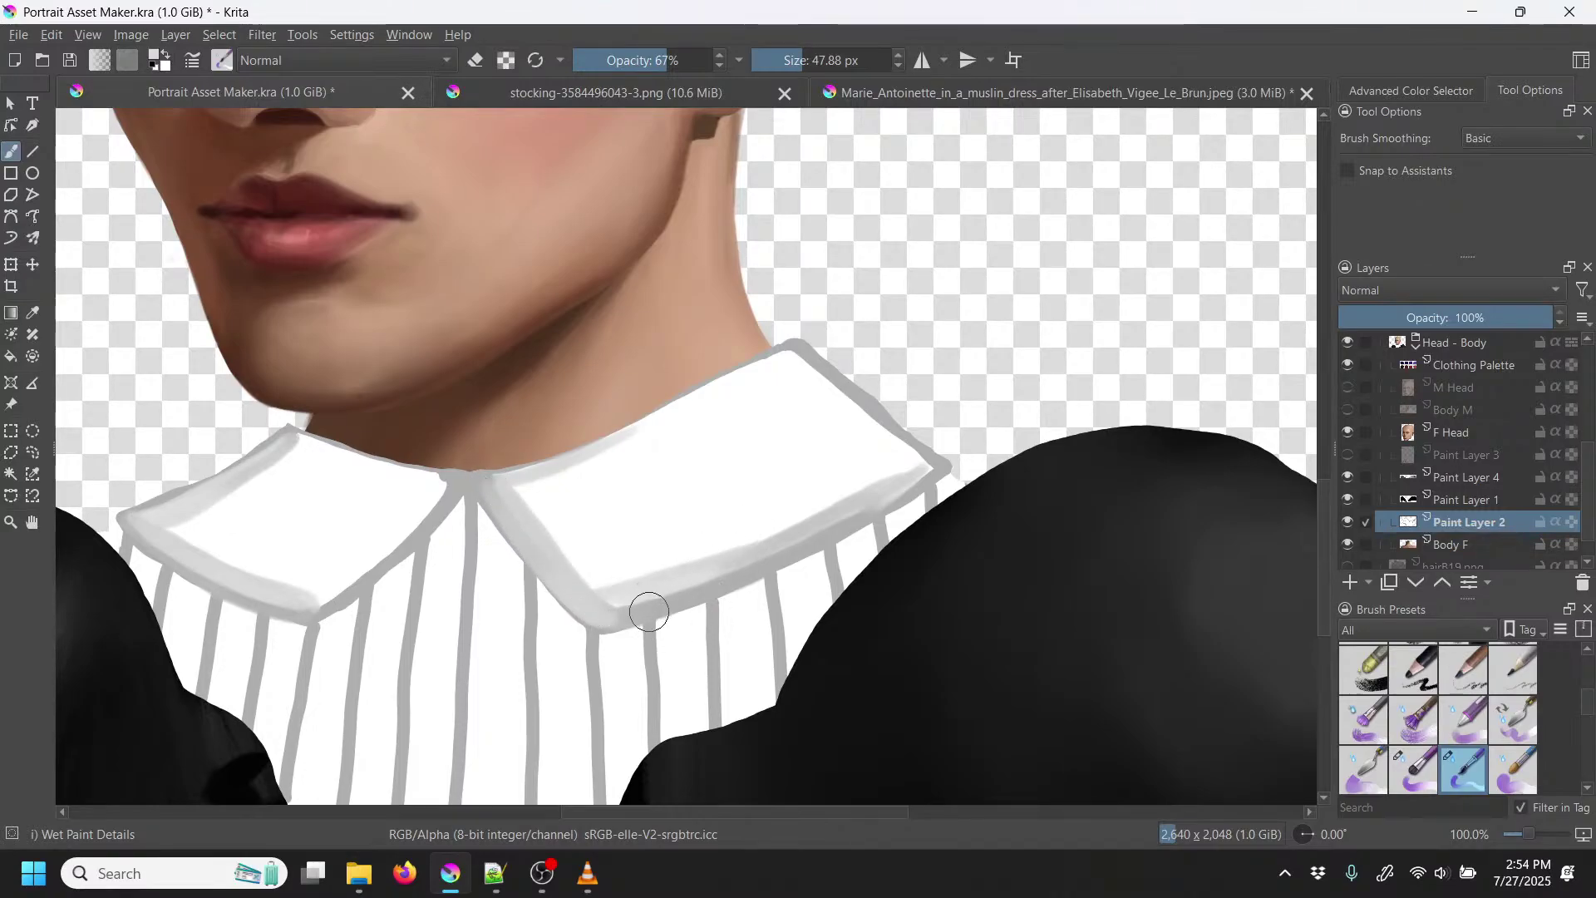
pyautogui.moveTo(677, 594); pyautogui.dragTo(872, 509)
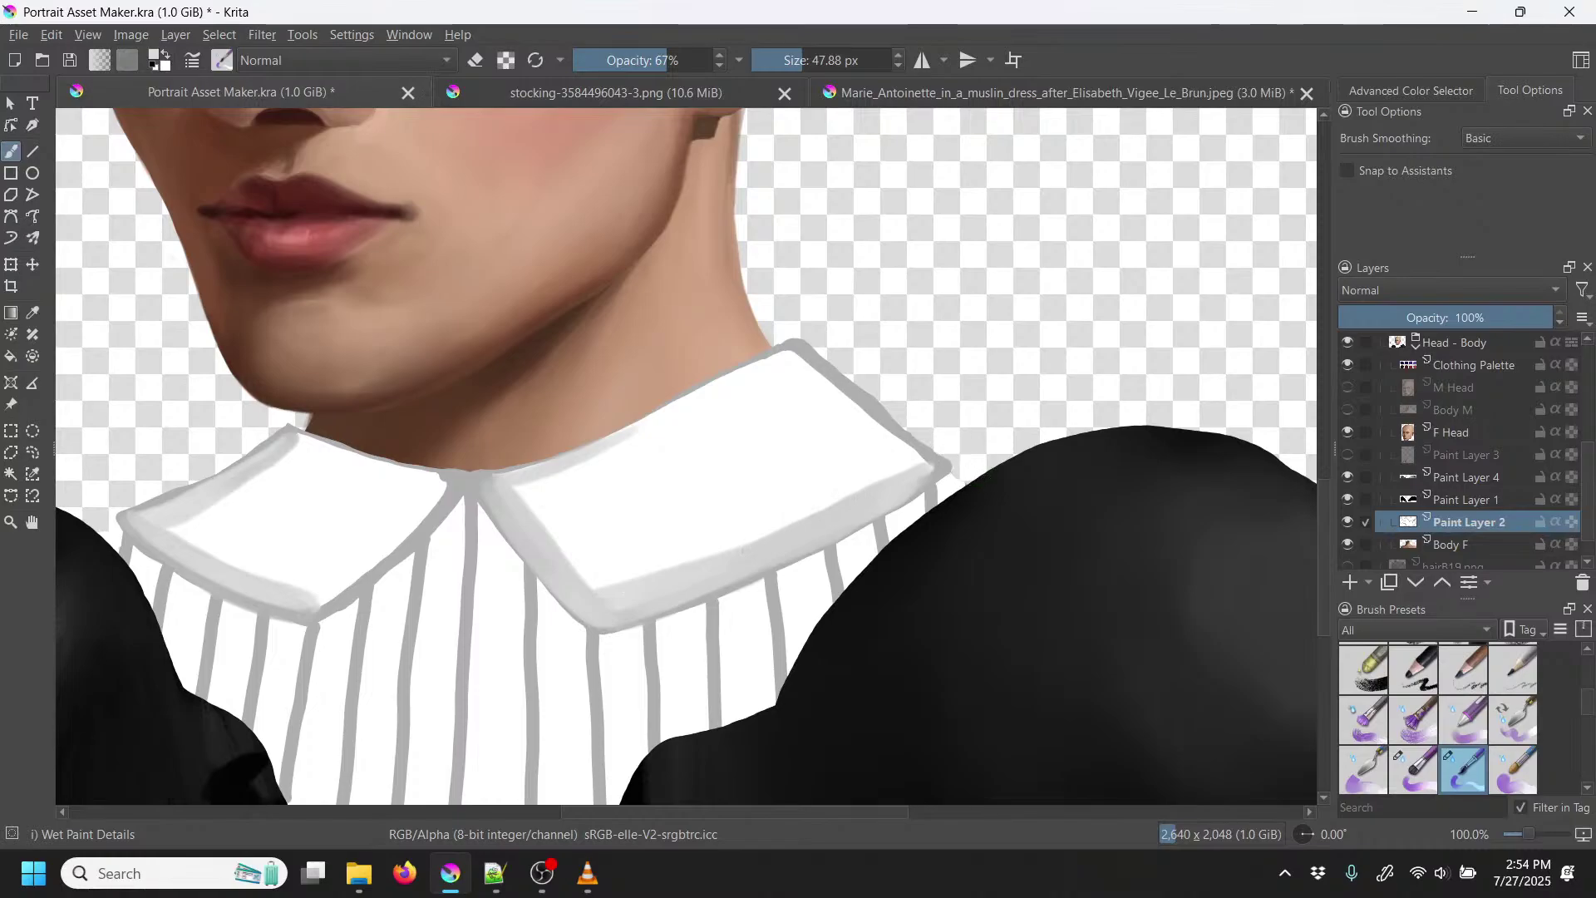
# Step: Sample a light grey and soften the larger collar flap's inner and lower borders, plus the neckline edge of both flaps
pyautogui.press('+')
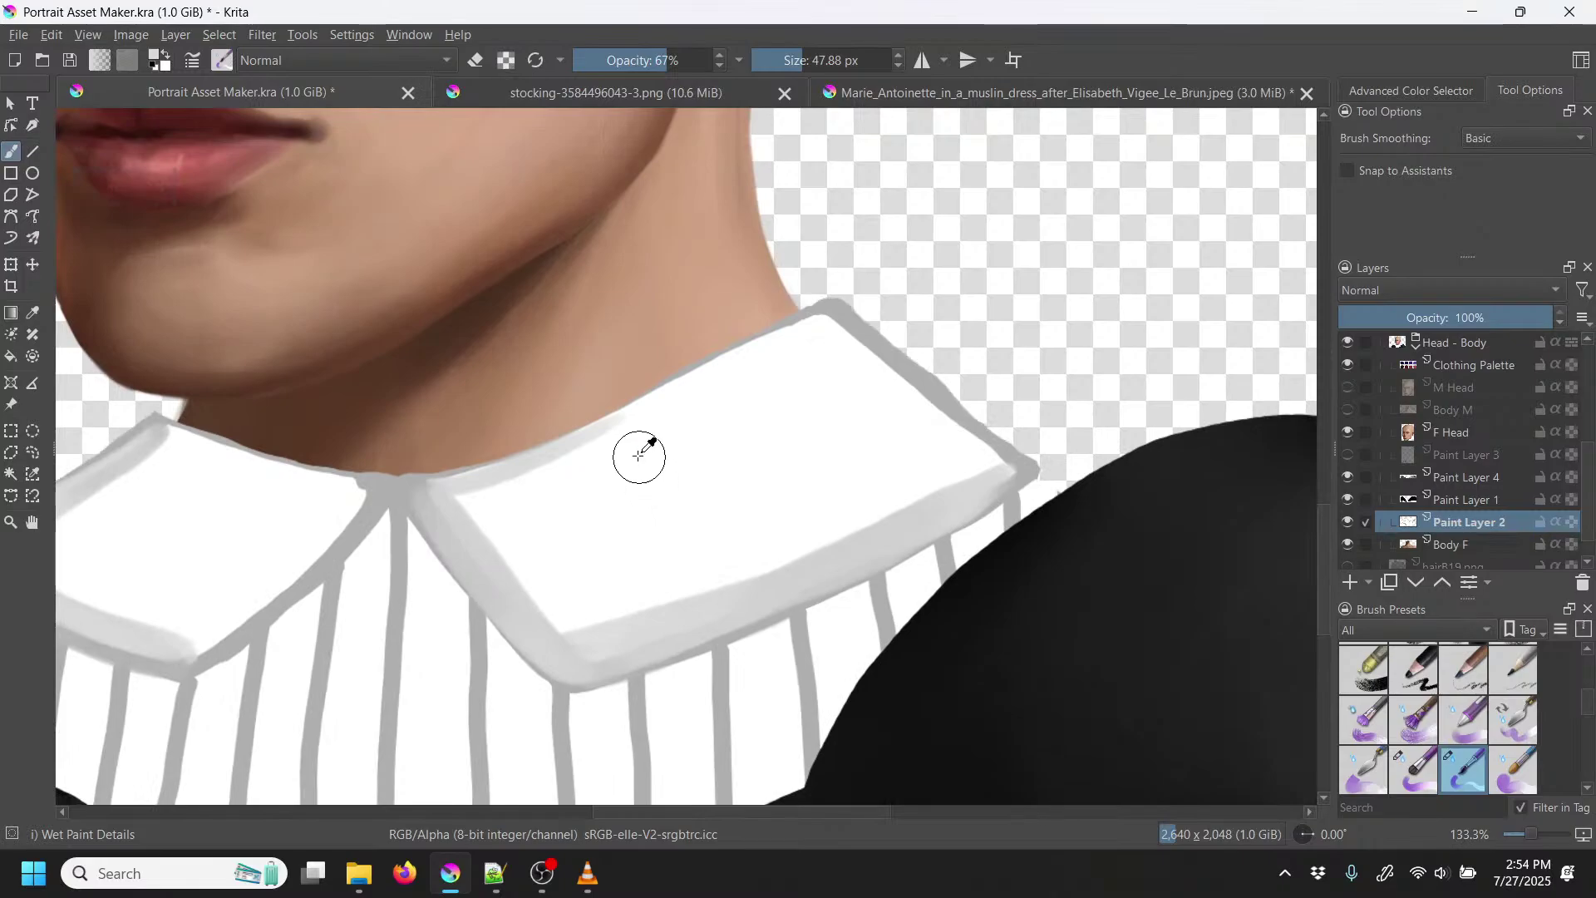
pyautogui.press('p')
pyautogui.press('b')
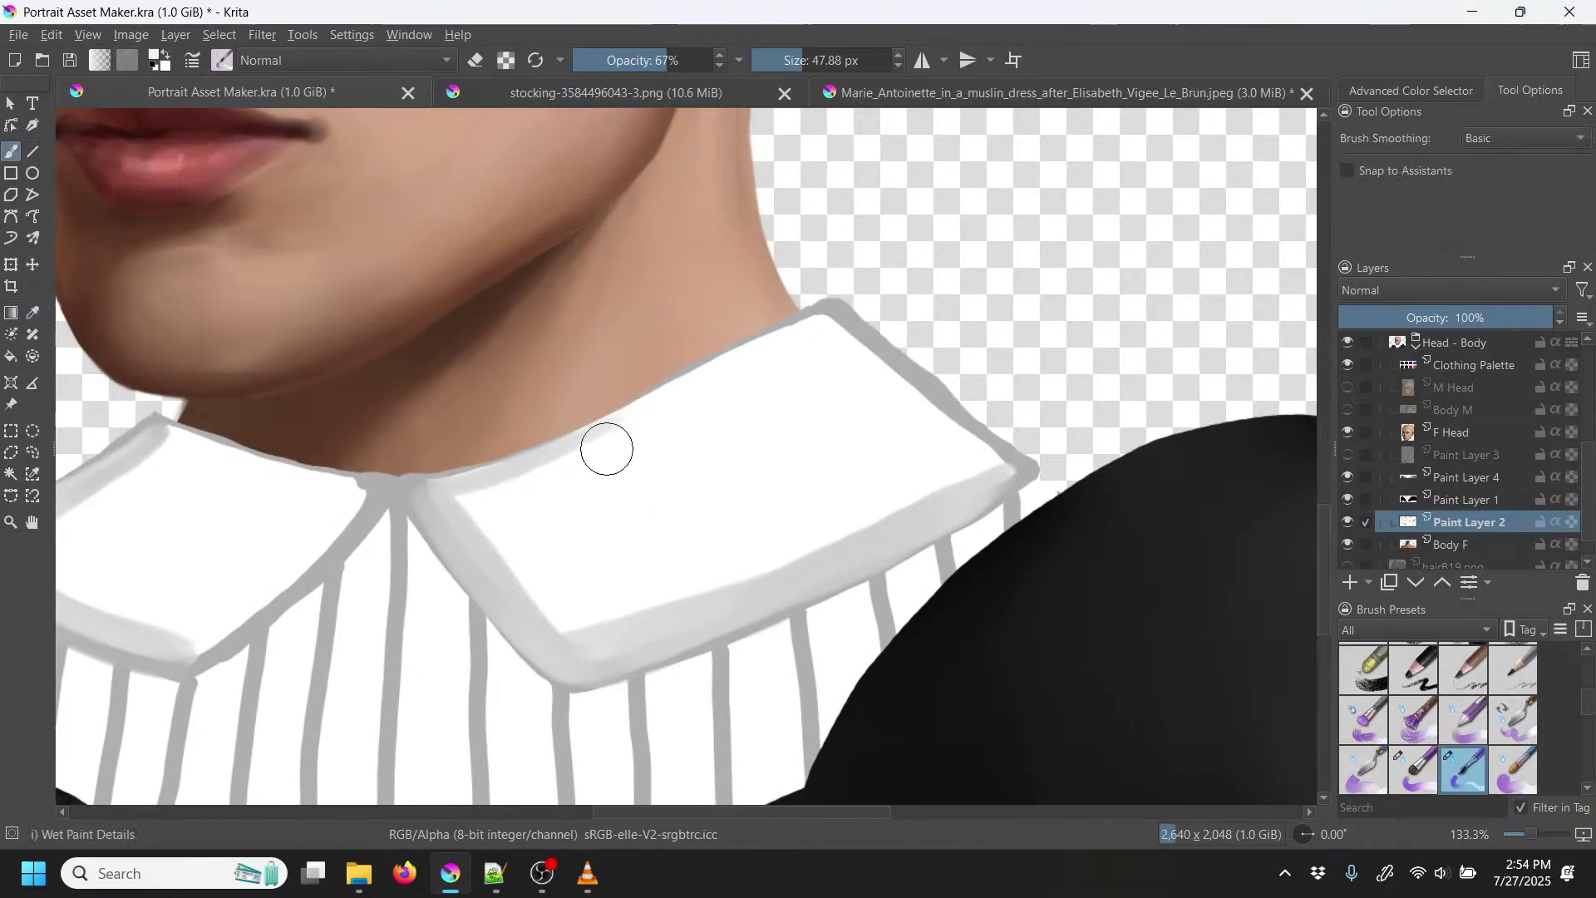
pyautogui.moveTo(571, 644)
pyautogui.mouseDown()
pyautogui.moveTo(437, 512)
pyautogui.moveTo(559, 658)
pyautogui.moveTo(500, 605)
pyautogui.moveTo(435, 503)
pyautogui.mouseUp()
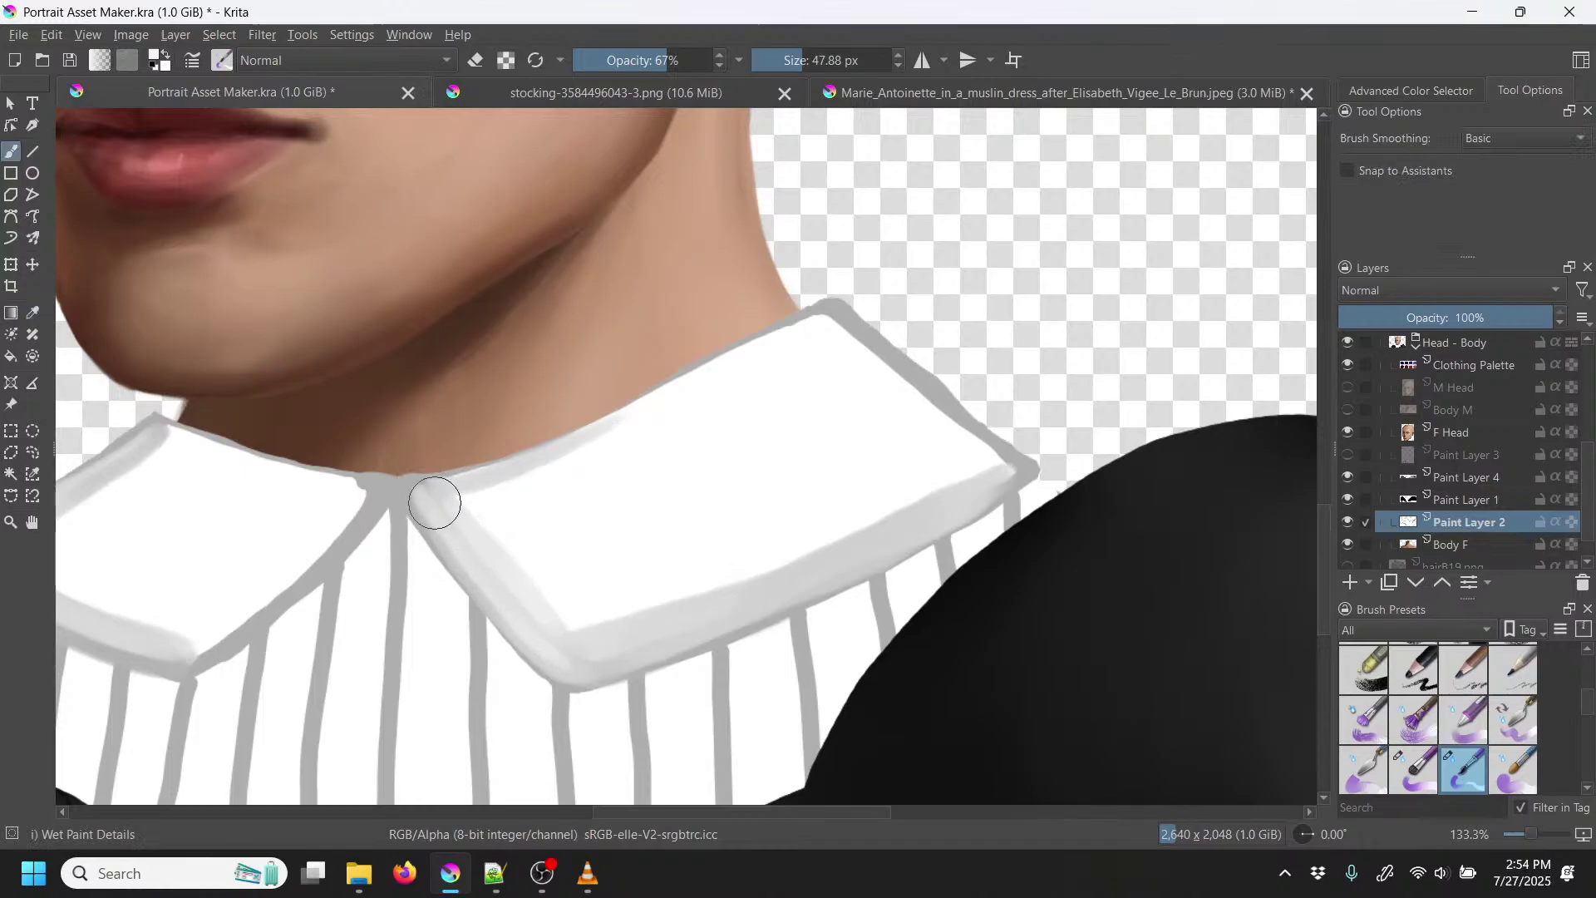
pyautogui.moveTo(616, 645)
pyautogui.mouseDown()
pyautogui.moveTo(566, 656)
pyautogui.moveTo(719, 617)
pyautogui.moveTo(989, 474)
pyautogui.moveTo(579, 639)
pyautogui.mouseUp()
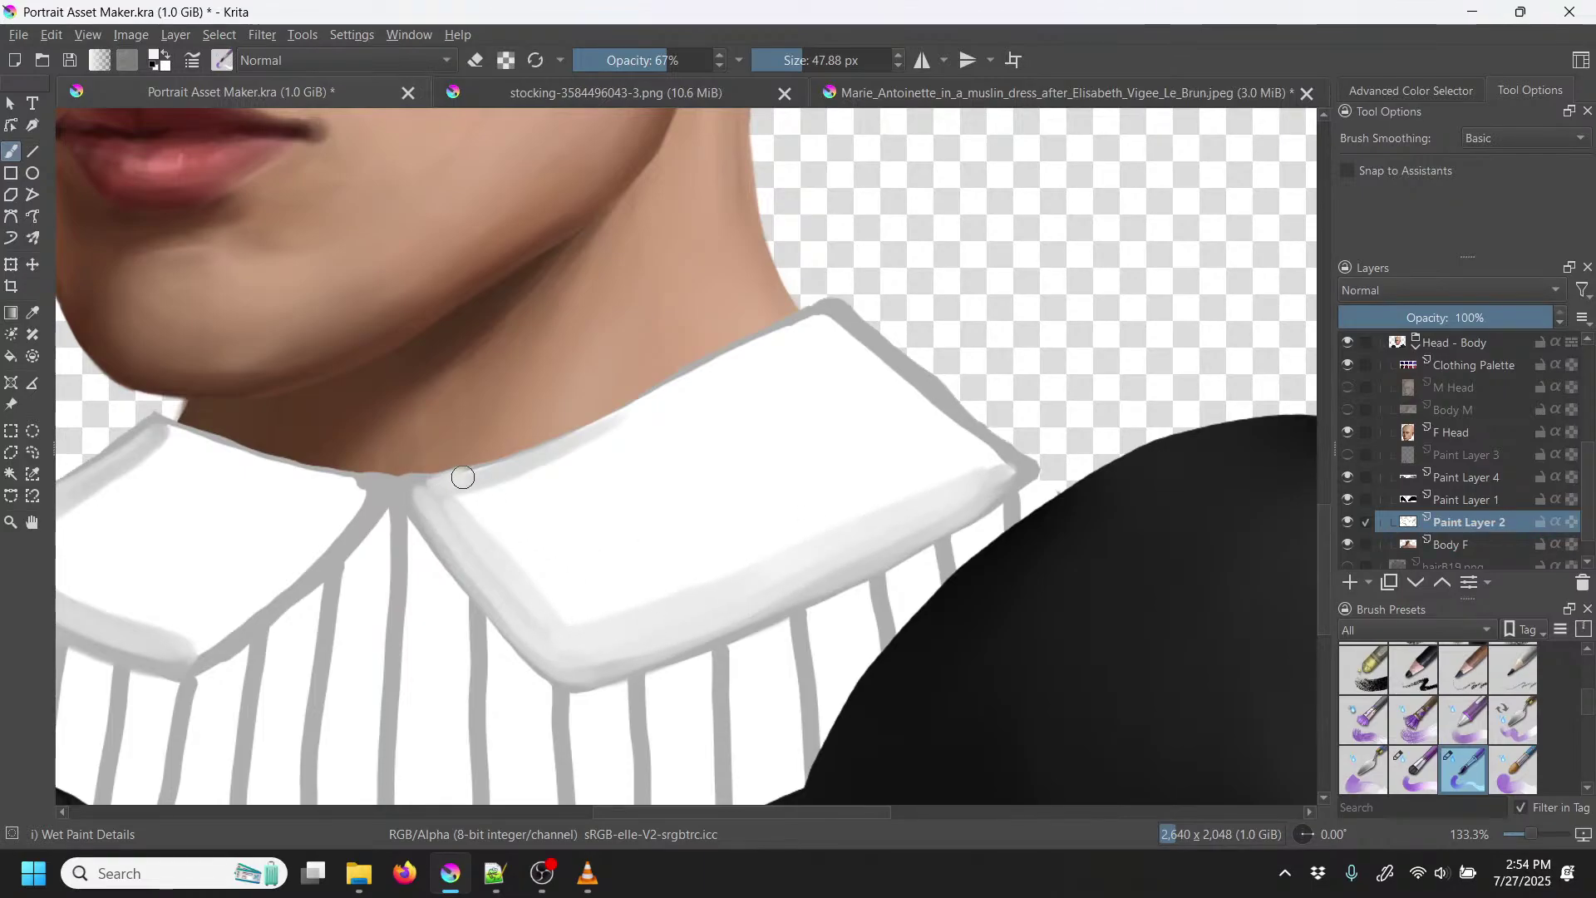
pyautogui.moveTo(597, 434); pyautogui.dragTo(811, 316)
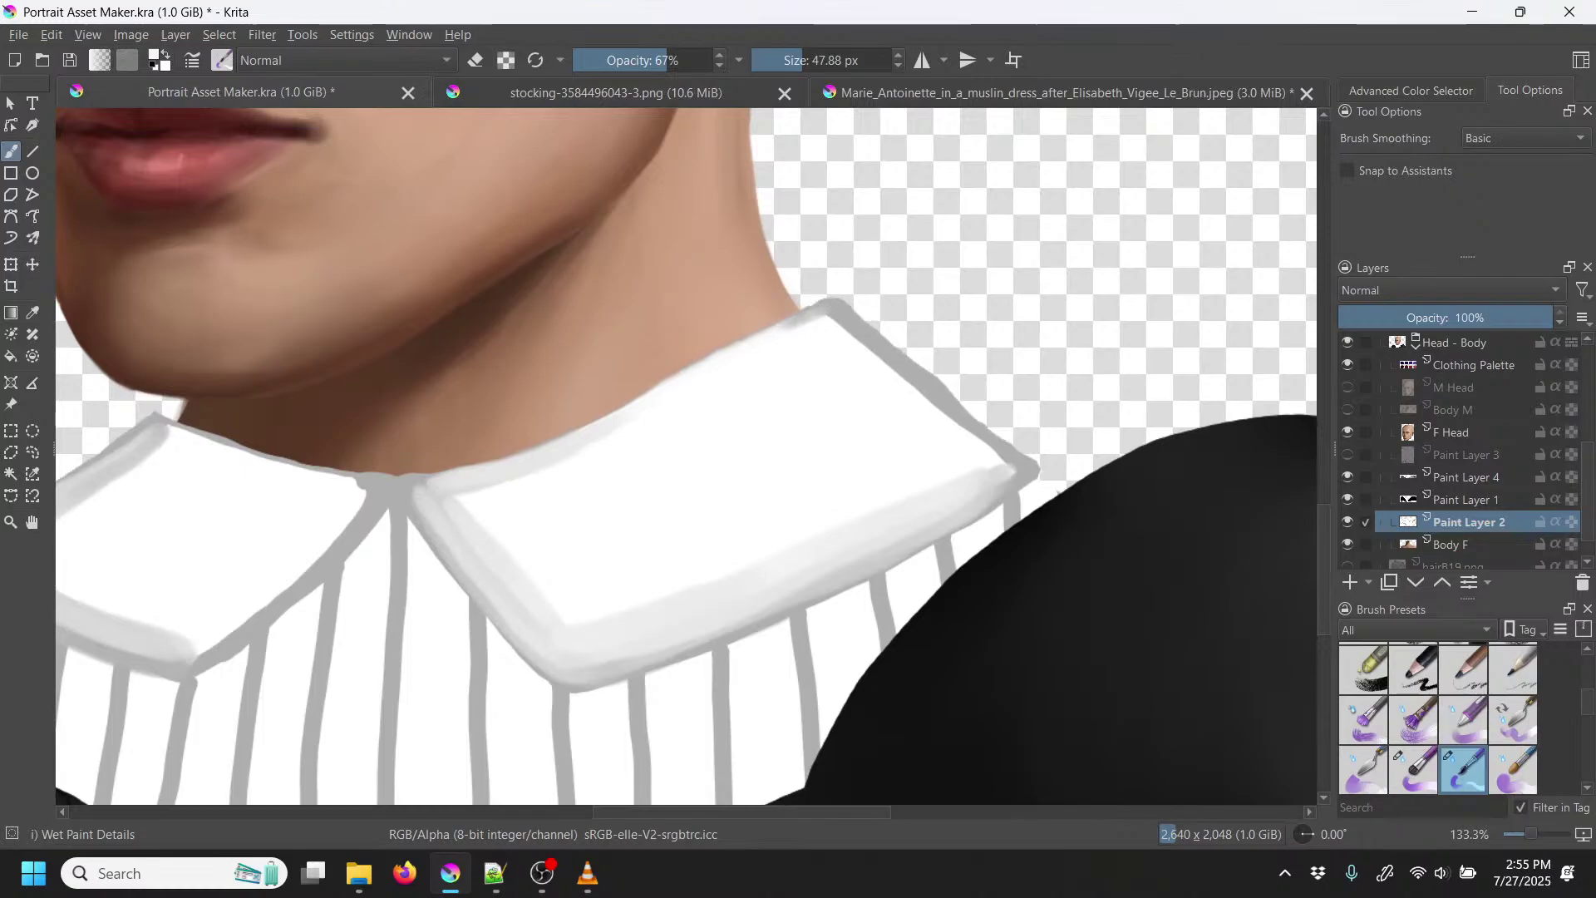
pyautogui.moveTo(329, 467)
pyautogui.mouseDown()
pyautogui.moveTo(381, 510)
pyautogui.moveTo(391, 488)
pyautogui.moveTo(221, 452)
pyautogui.moveTo(172, 417)
pyautogui.mouseUp()
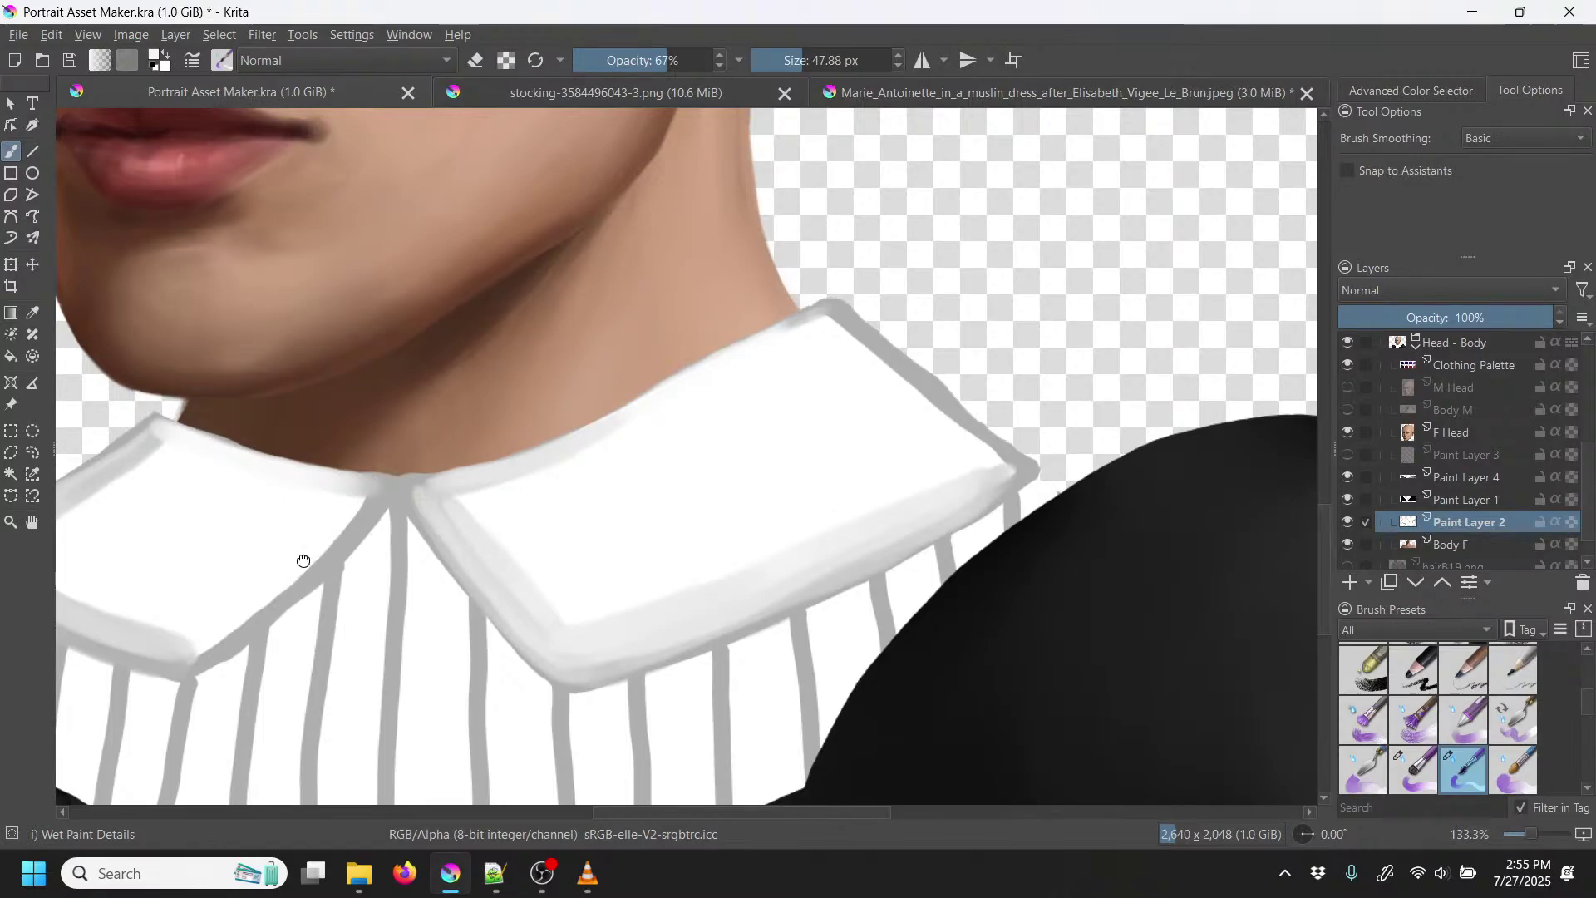
# Step: Blend the dark outlines of the smaller collar flap into soft light-grey borders along its outer, lower and inner edges
pyautogui.moveTo(302, 559); pyautogui.dragTo(626, 654)
pyautogui.moveTo(466, 538)
pyautogui.mouseDown()
pyautogui.moveTo(471, 522)
pyautogui.moveTo(316, 625)
pyautogui.moveTo(416, 571)
pyautogui.moveTo(435, 527)
pyautogui.moveTo(275, 616)
pyautogui.moveTo(460, 510)
pyautogui.moveTo(478, 542)
pyautogui.moveTo(374, 606)
pyautogui.moveTo(336, 605)
pyautogui.mouseUp()
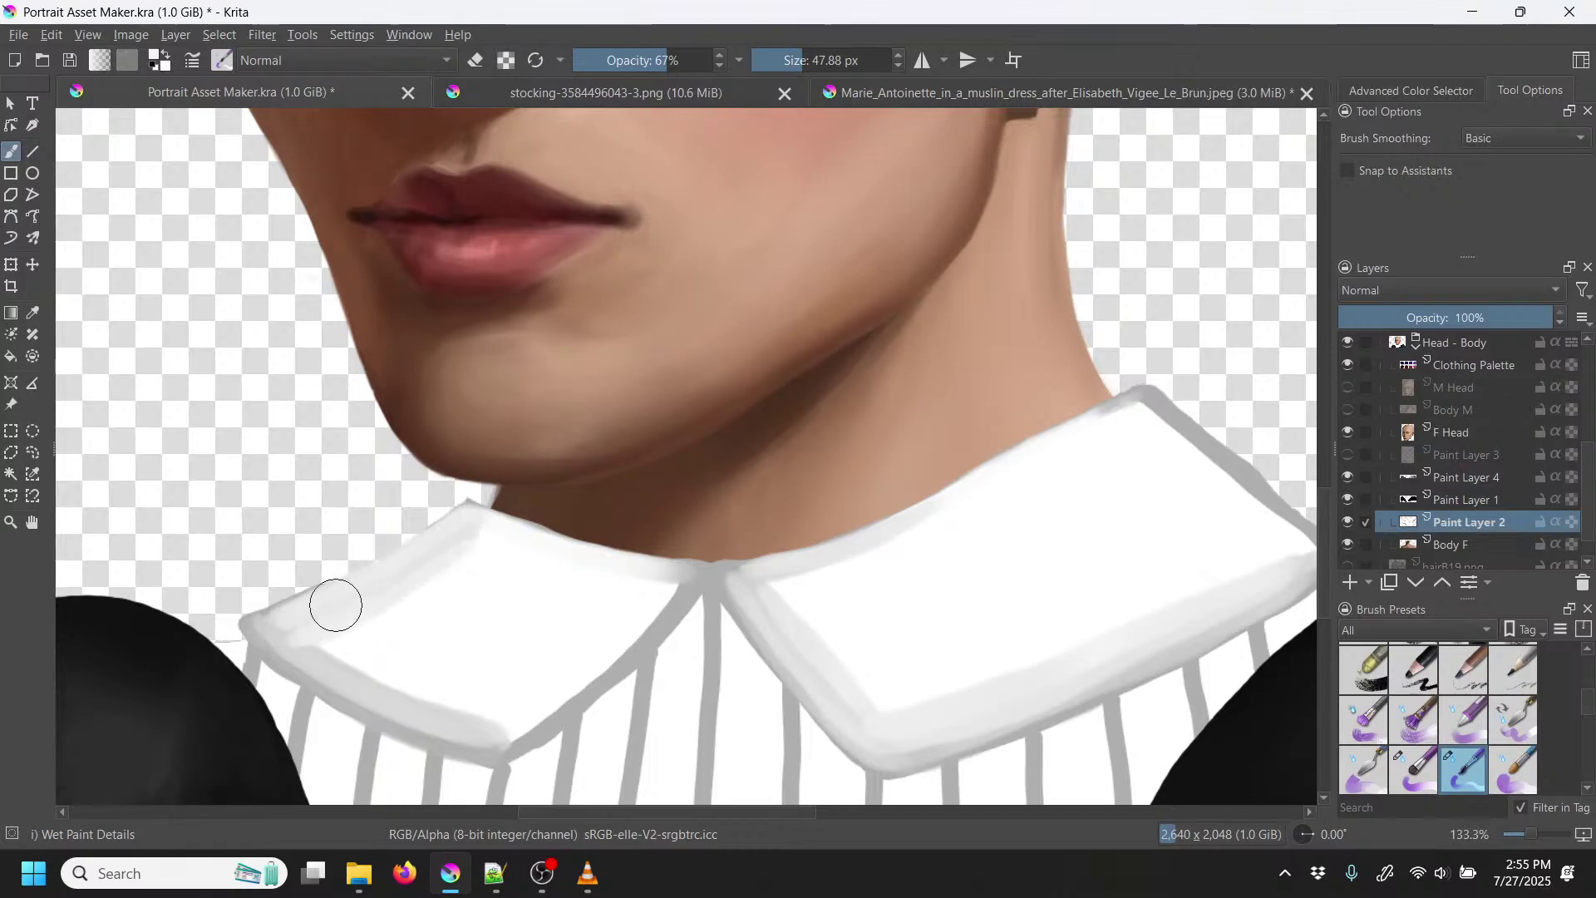
pyautogui.moveTo(490, 737)
pyautogui.mouseDown()
pyautogui.moveTo(355, 674)
pyautogui.moveTo(285, 624)
pyautogui.mouseUp()
pyautogui.moveTo(477, 732)
pyautogui.mouseDown()
pyautogui.moveTo(320, 678)
pyautogui.moveTo(257, 627)
pyautogui.mouseUp()
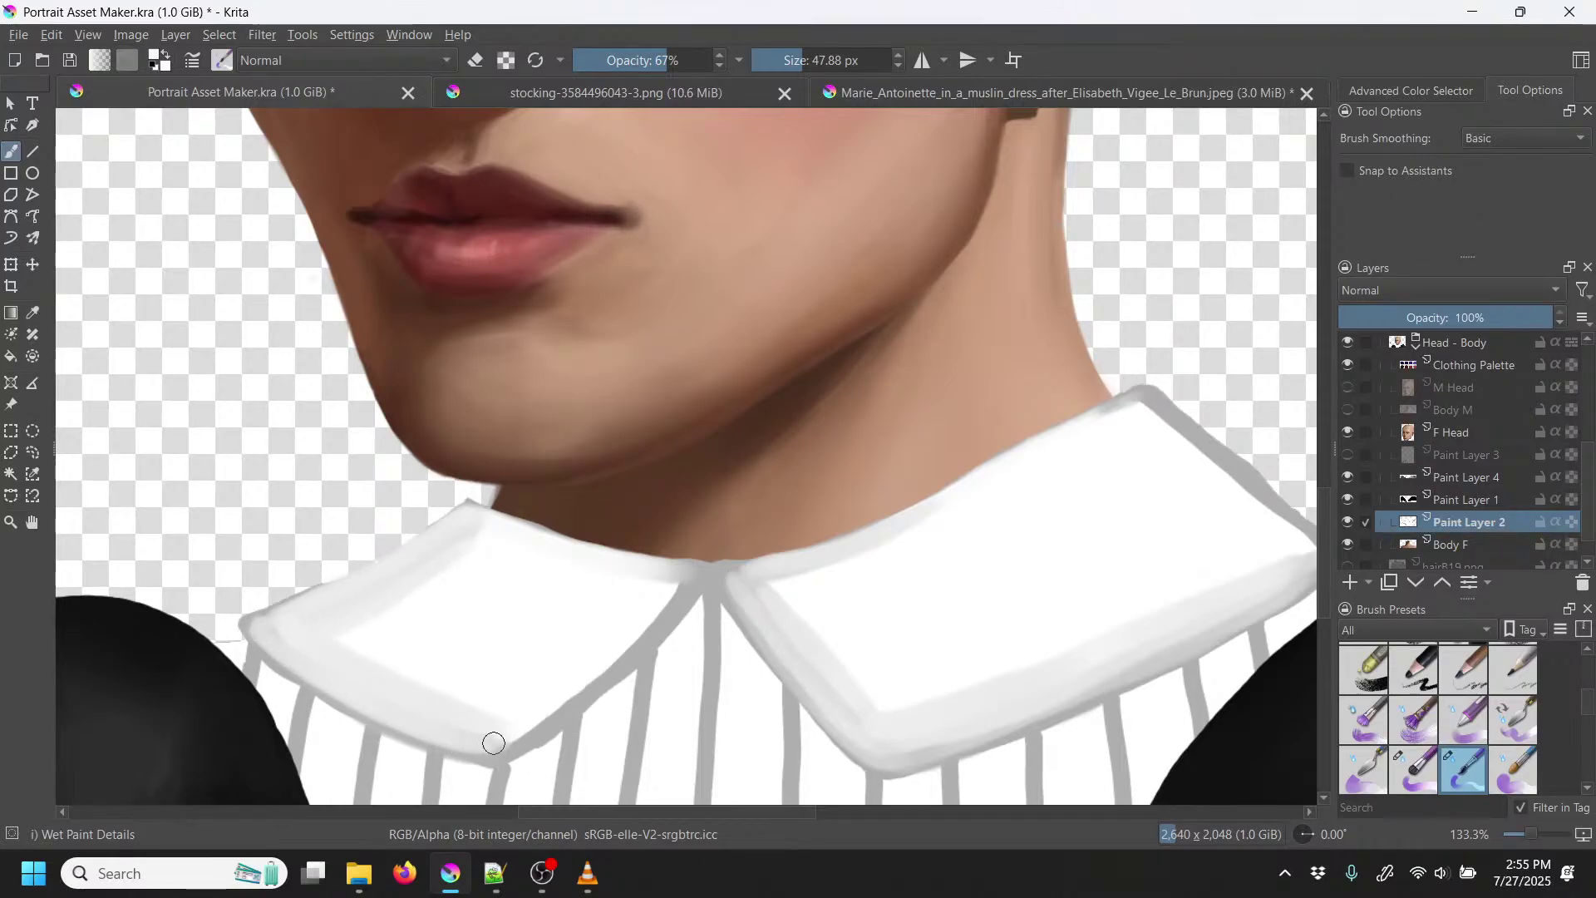
pyautogui.moveTo(492, 741)
pyautogui.mouseDown()
pyautogui.moveTo(616, 665)
pyautogui.moveTo(712, 570)
pyautogui.mouseUp()
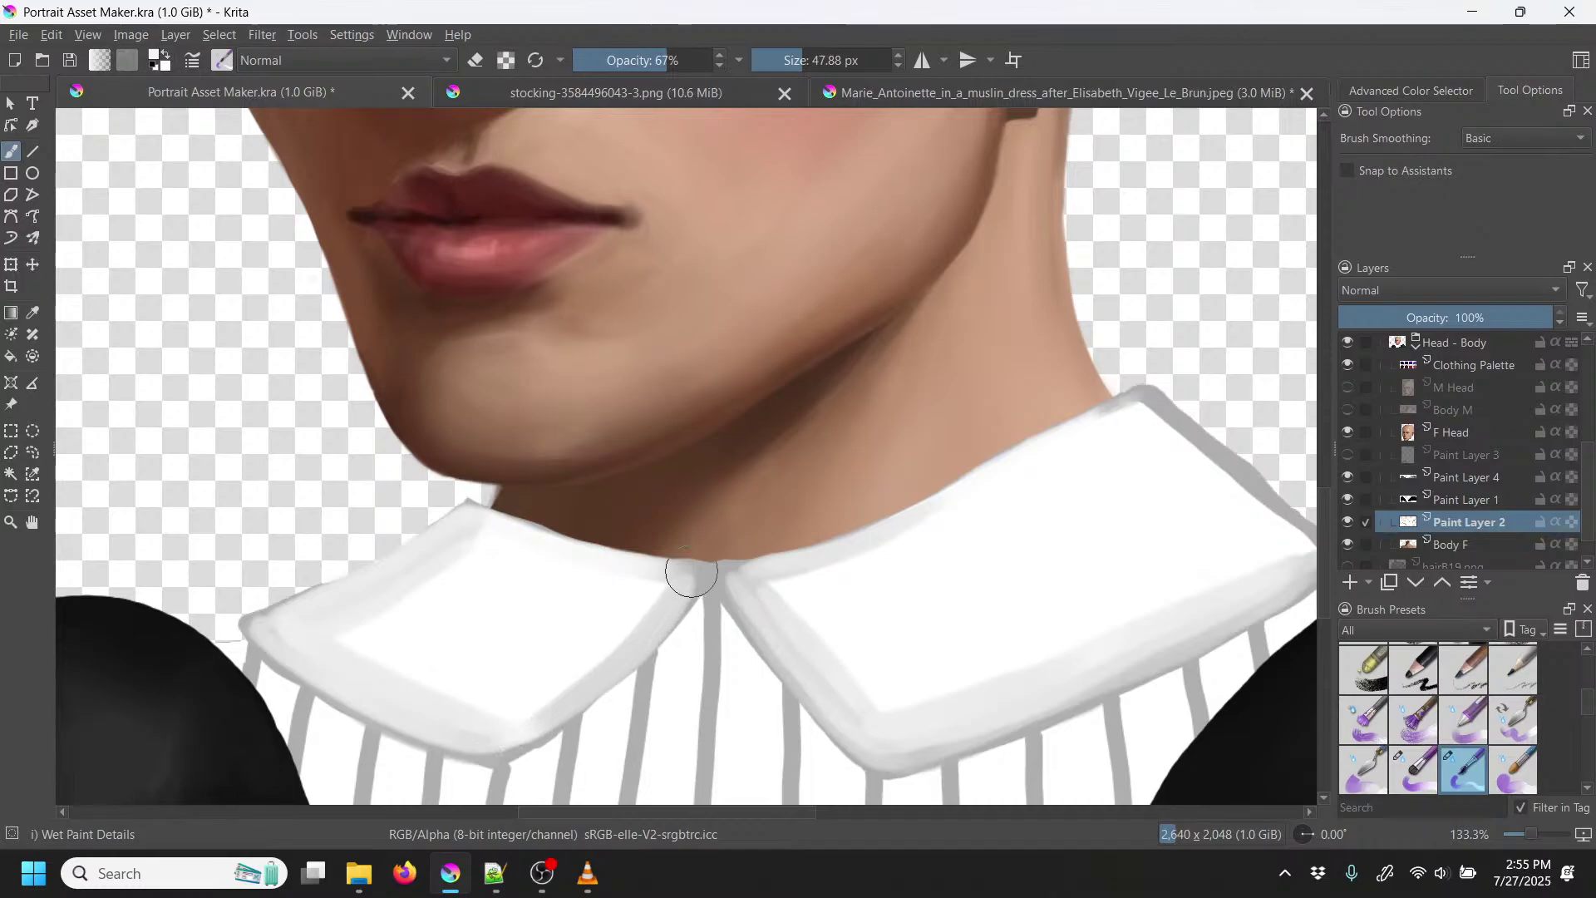
pyautogui.moveTo(577, 684); pyautogui.dragTo(690, 572)
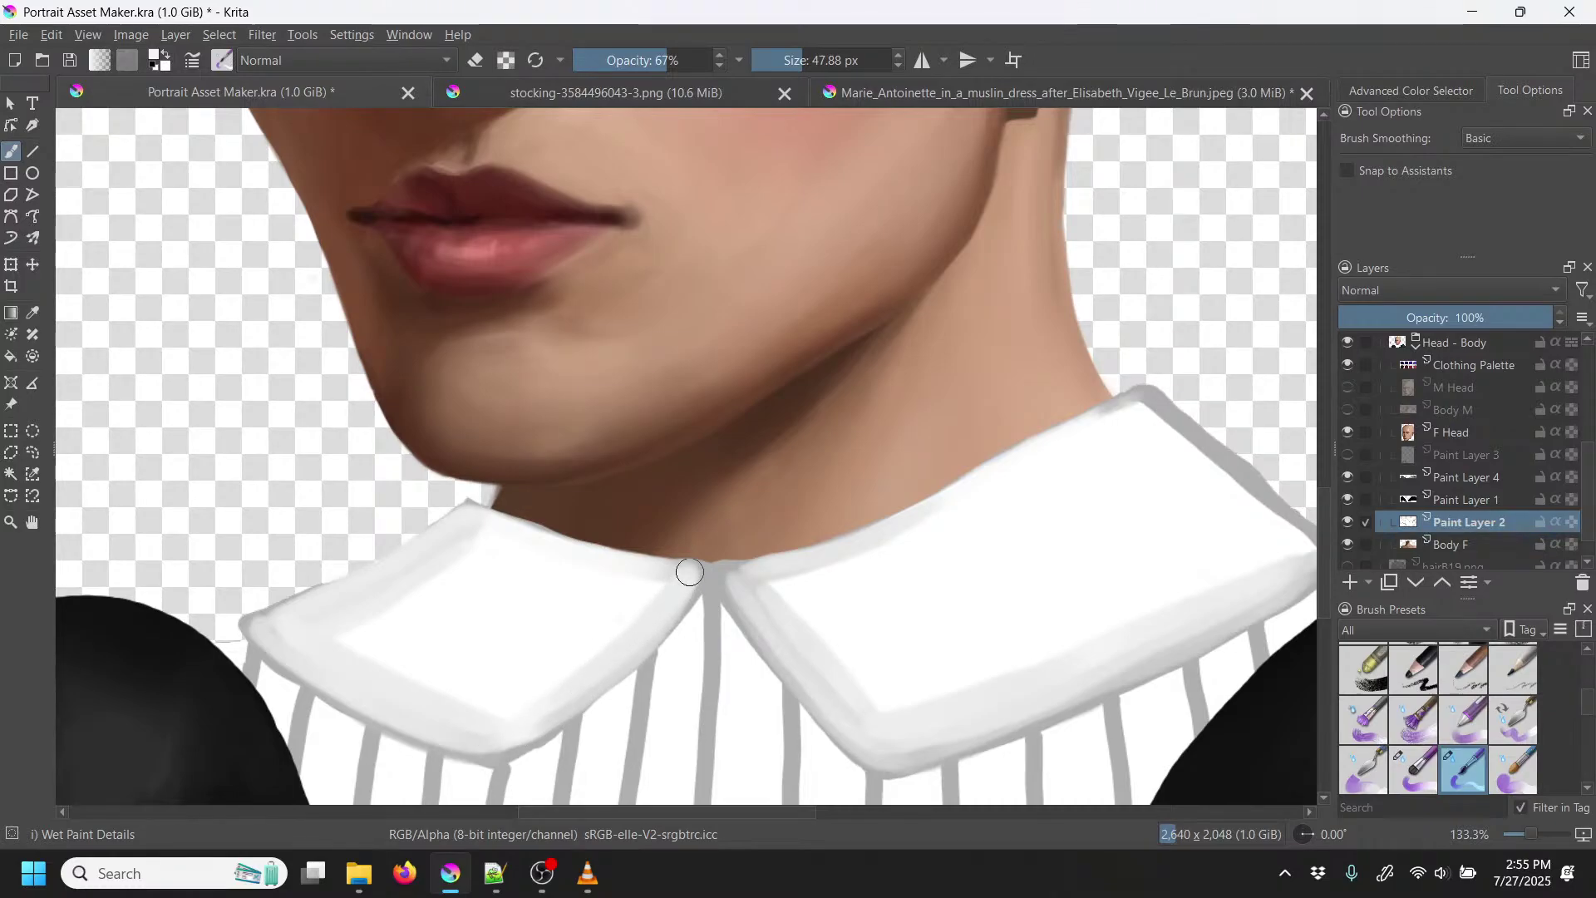
pyautogui.moveTo(520, 737)
pyautogui.mouseDown()
pyautogui.moveTo(652, 609)
pyautogui.moveTo(730, 574)
pyautogui.mouseUp()
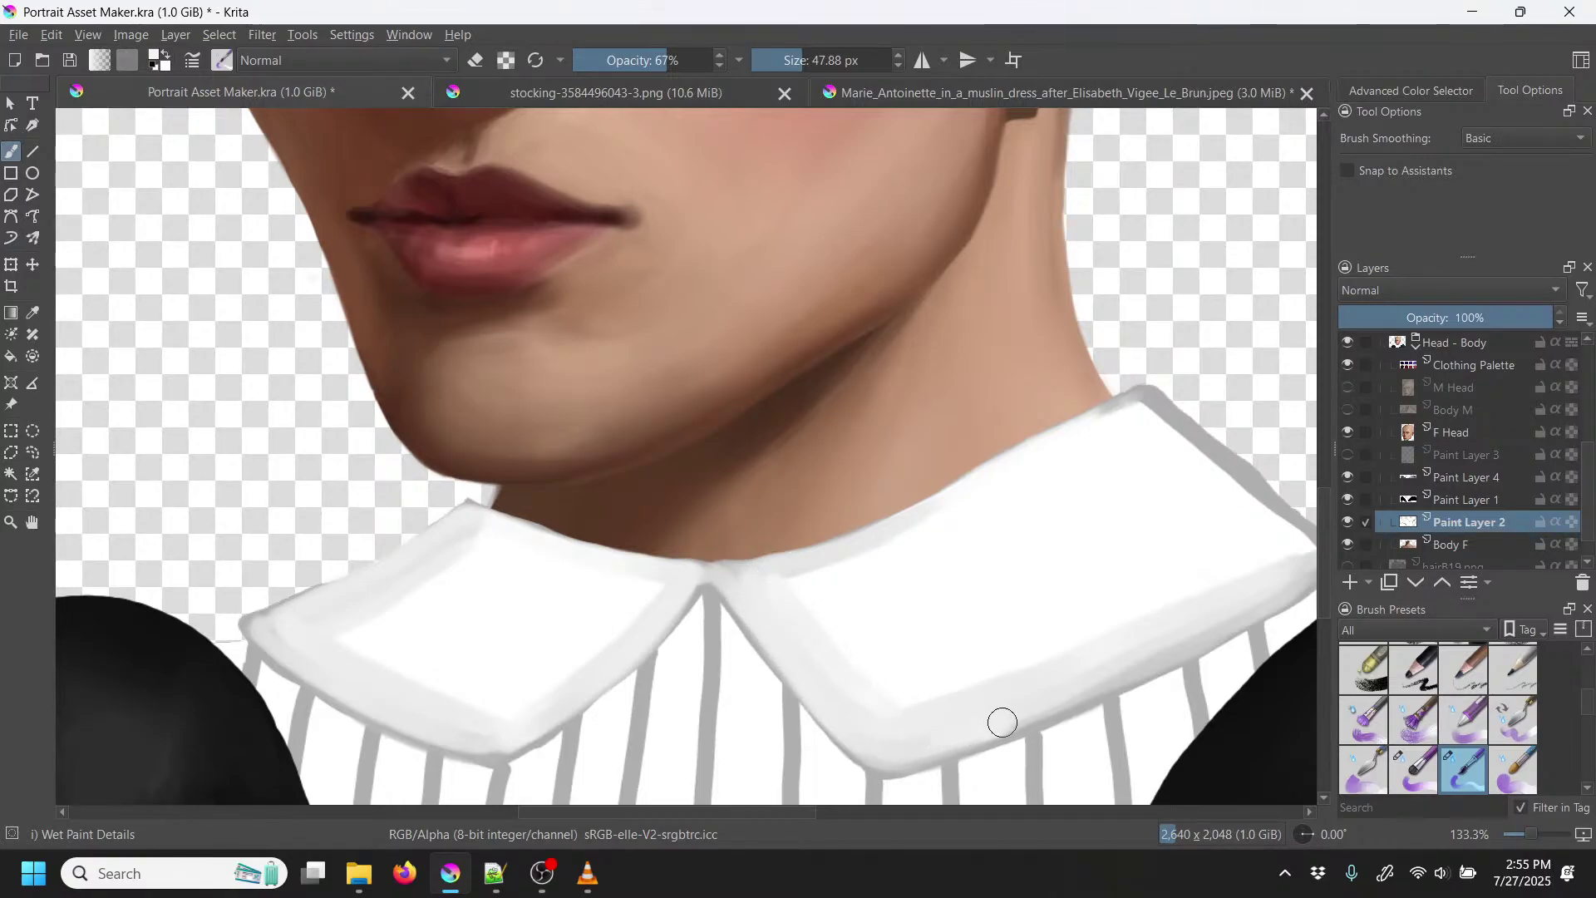
# Step: Lighten the larger flap's outer outline and blend its grey borders into the white centre of the collar
pyautogui.moveTo(1146, 661)
pyautogui.mouseDown()
pyautogui.moveTo(1305, 570)
pyautogui.moveTo(1286, 527)
pyautogui.moveTo(1172, 424)
pyautogui.moveTo(1144, 407)
pyautogui.moveTo(1108, 418)
pyautogui.mouseUp()
pyautogui.moveTo(1187, 495)
pyautogui.mouseDown()
pyautogui.moveTo(1158, 474)
pyautogui.moveTo(837, 506)
pyautogui.mouseUp()
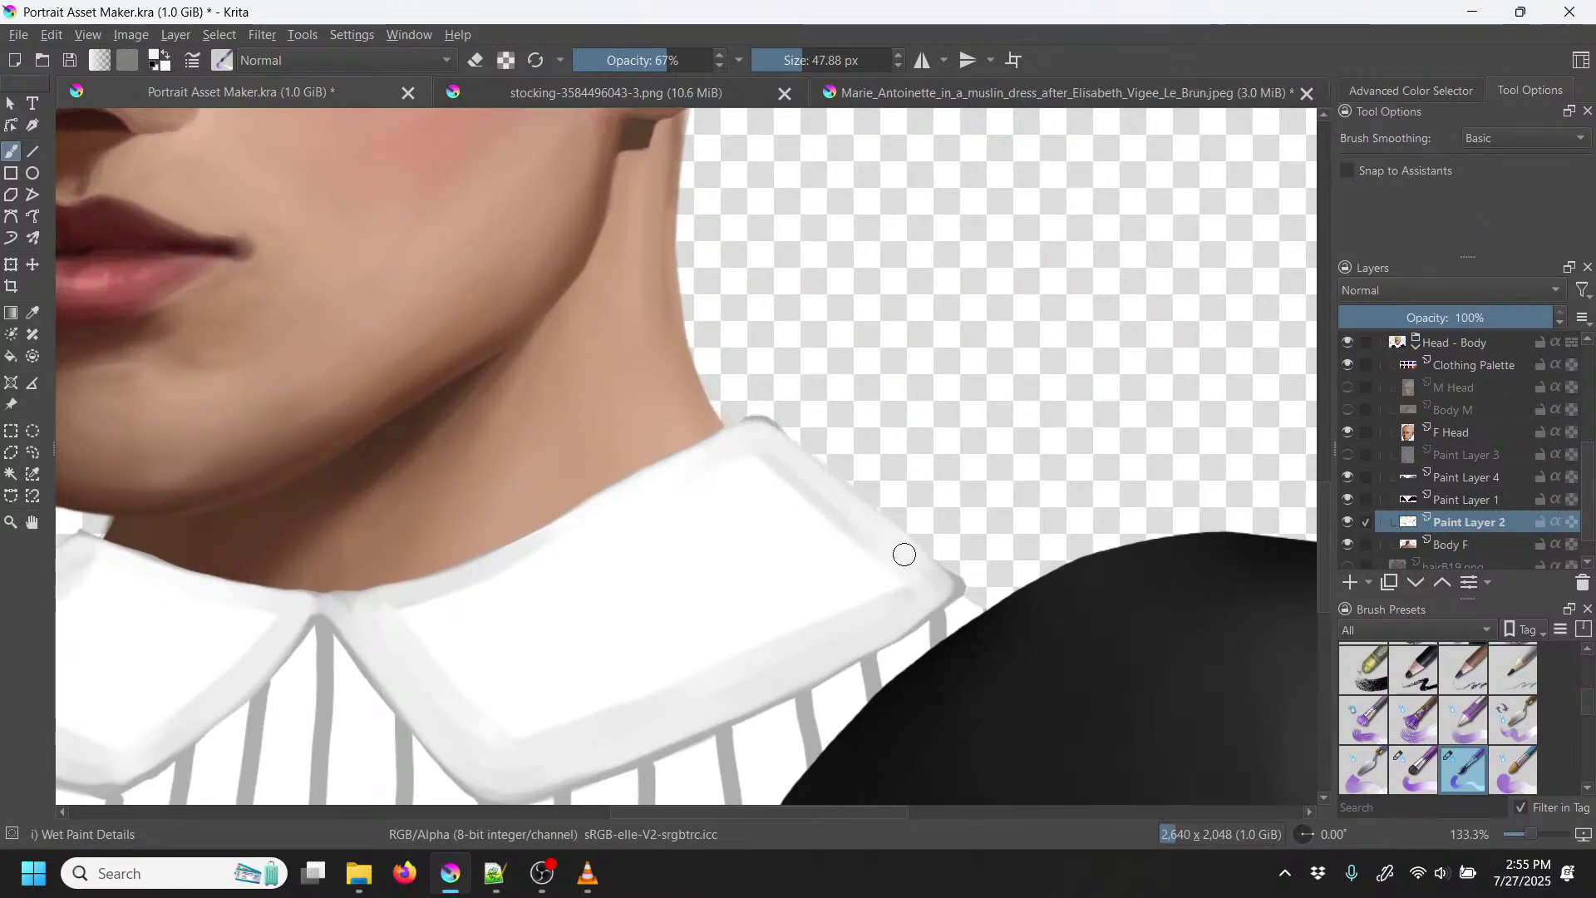
pyautogui.moveTo(944, 592); pyautogui.dragTo(858, 631)
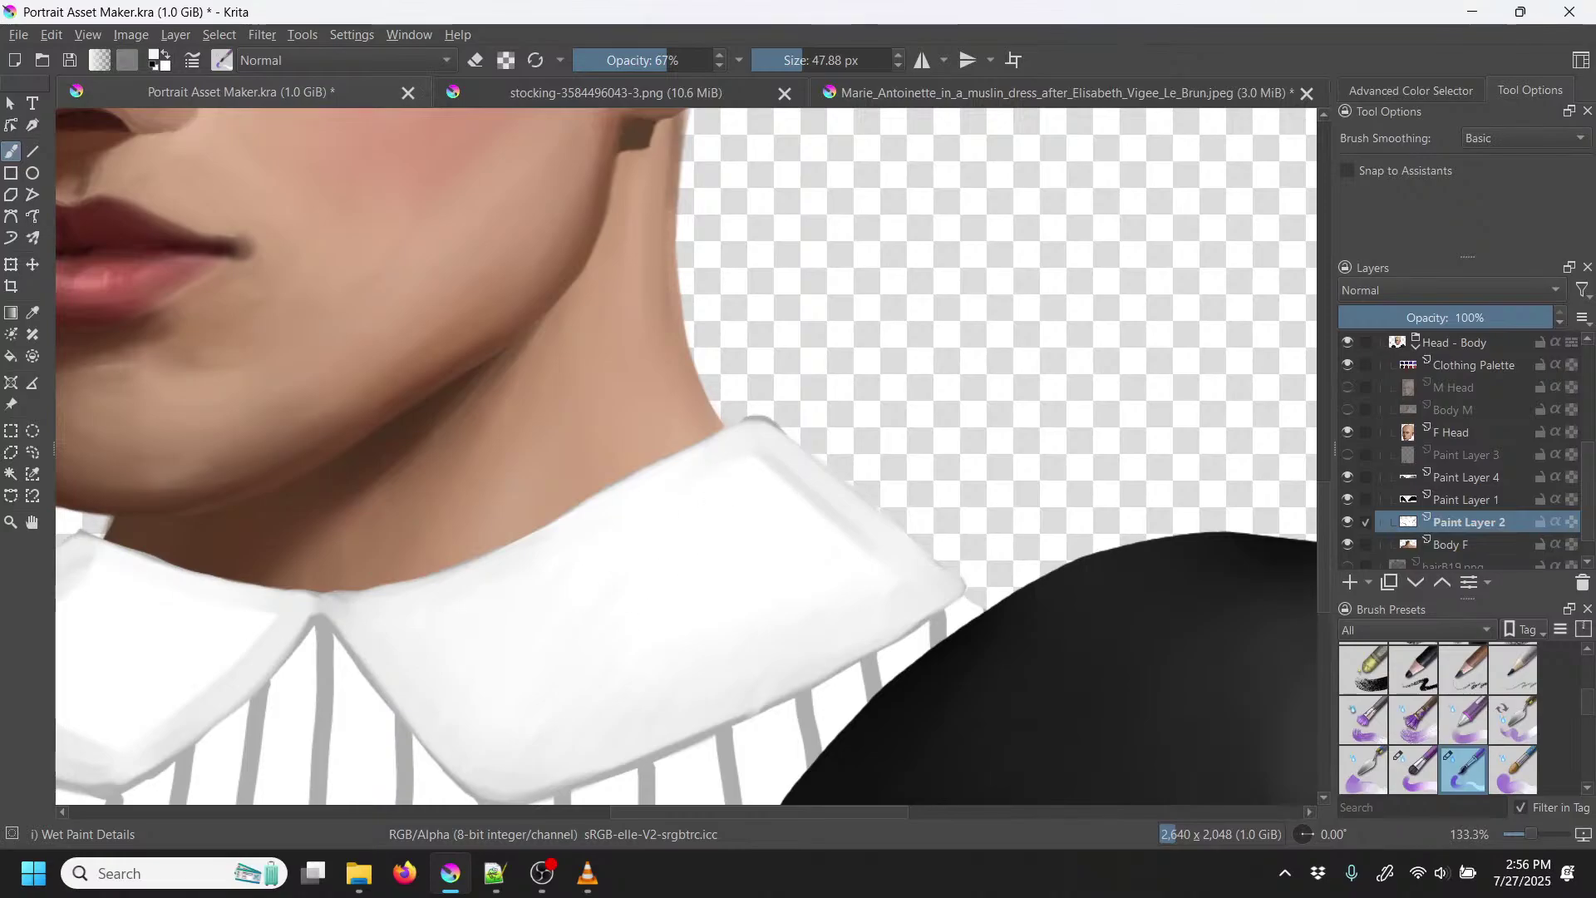
# Step: Sample near-white tones from the collar and smooth the remaining grey band along the larger flap's outer edge and upper corner
pyautogui.press('p')
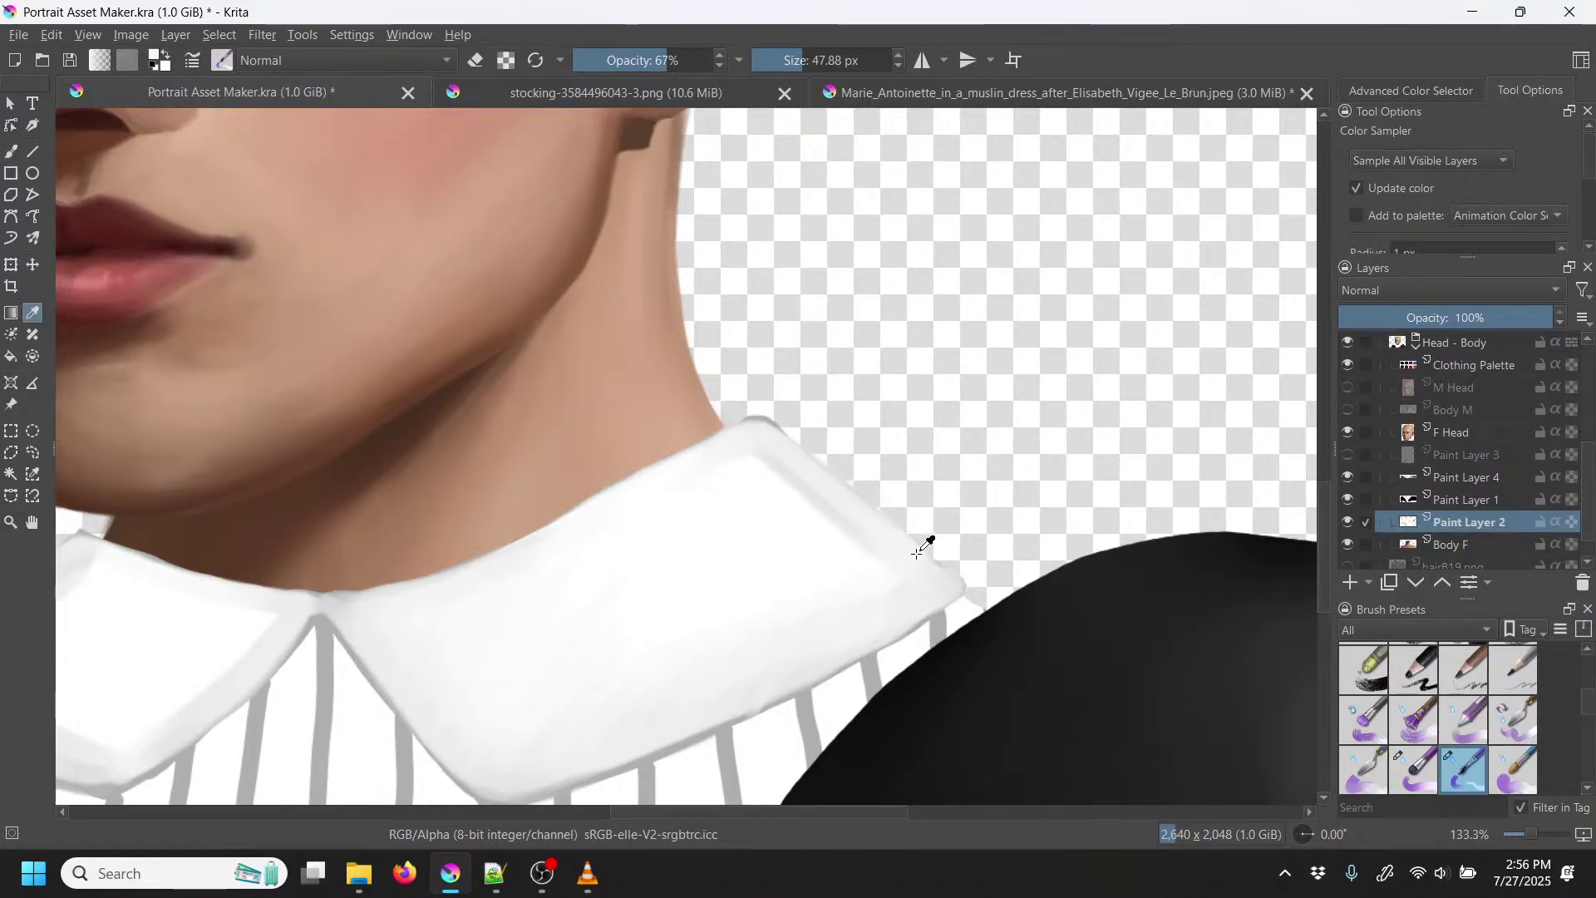
pyautogui.press('b')
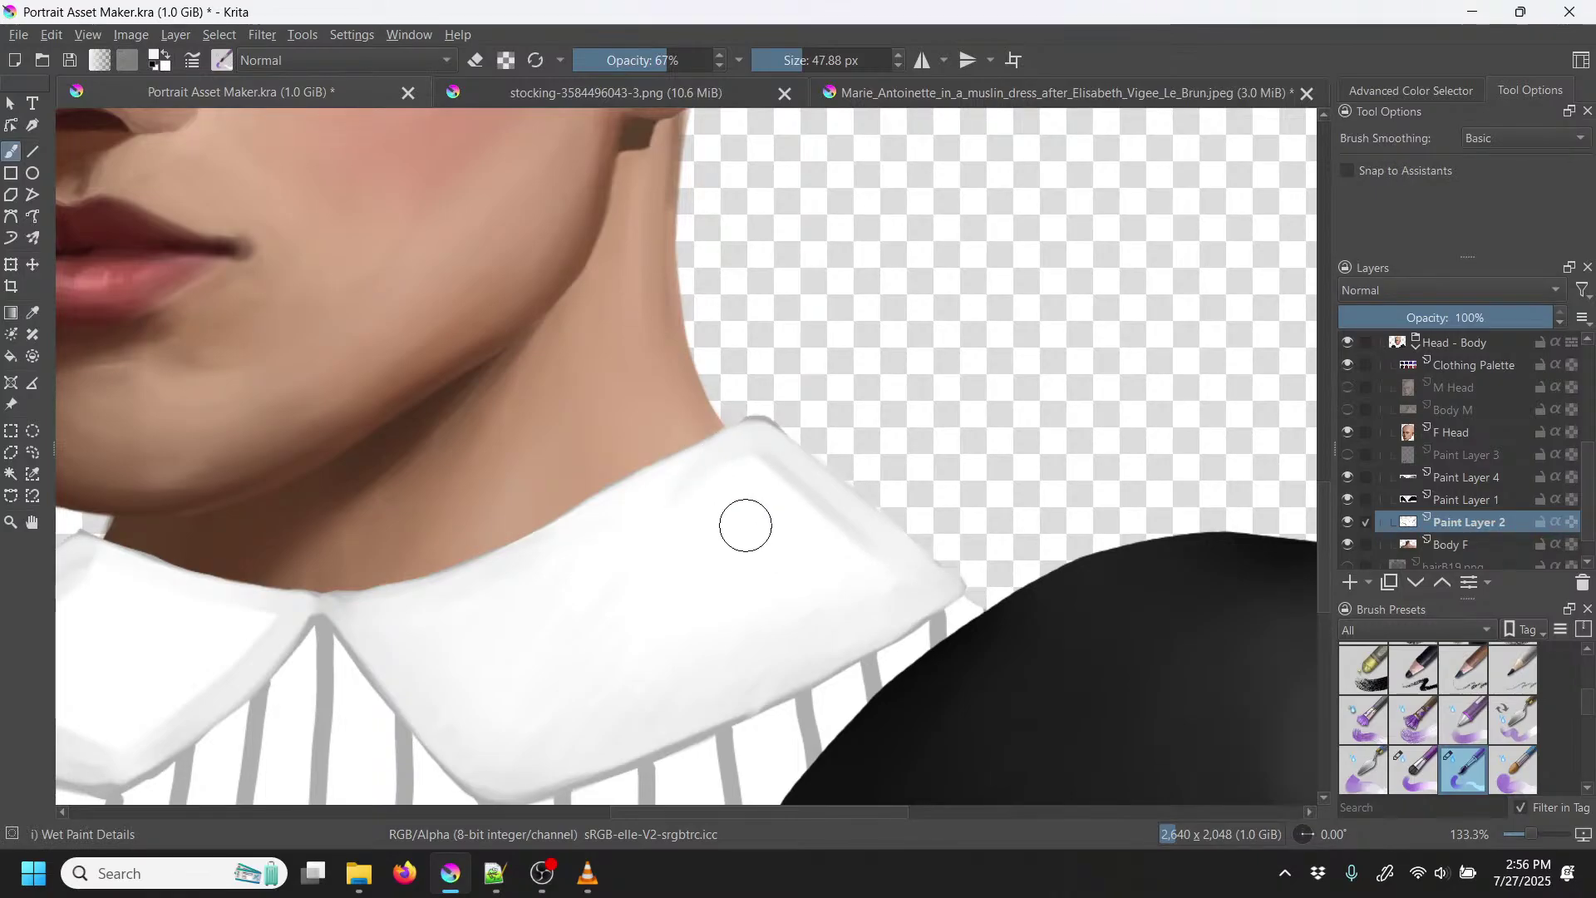
pyautogui.press('p')
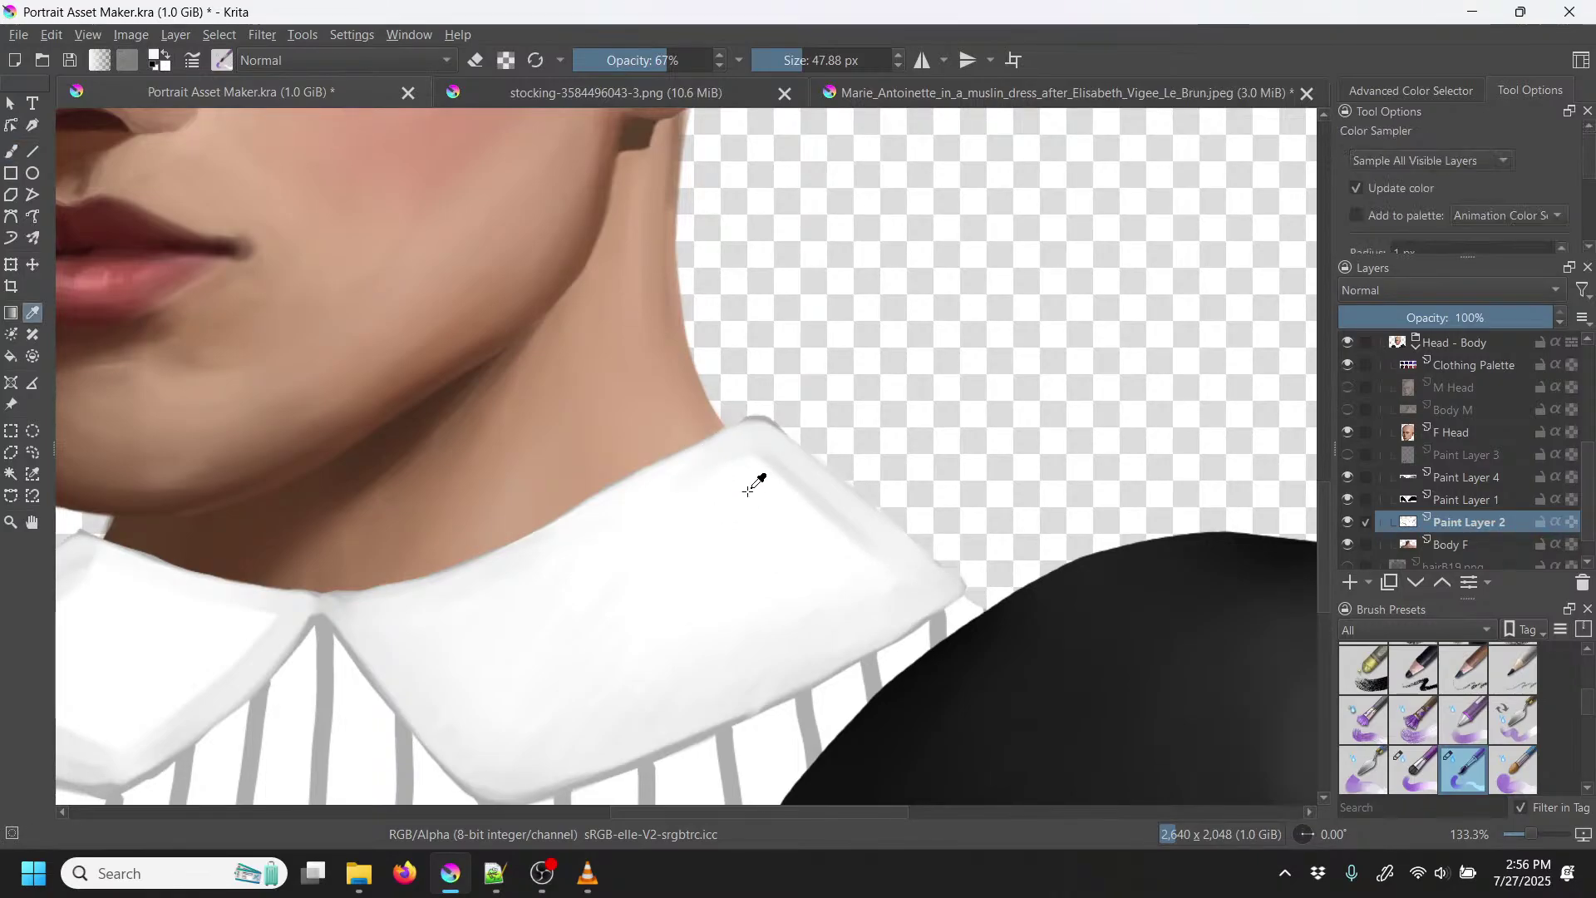
pyautogui.press('b')
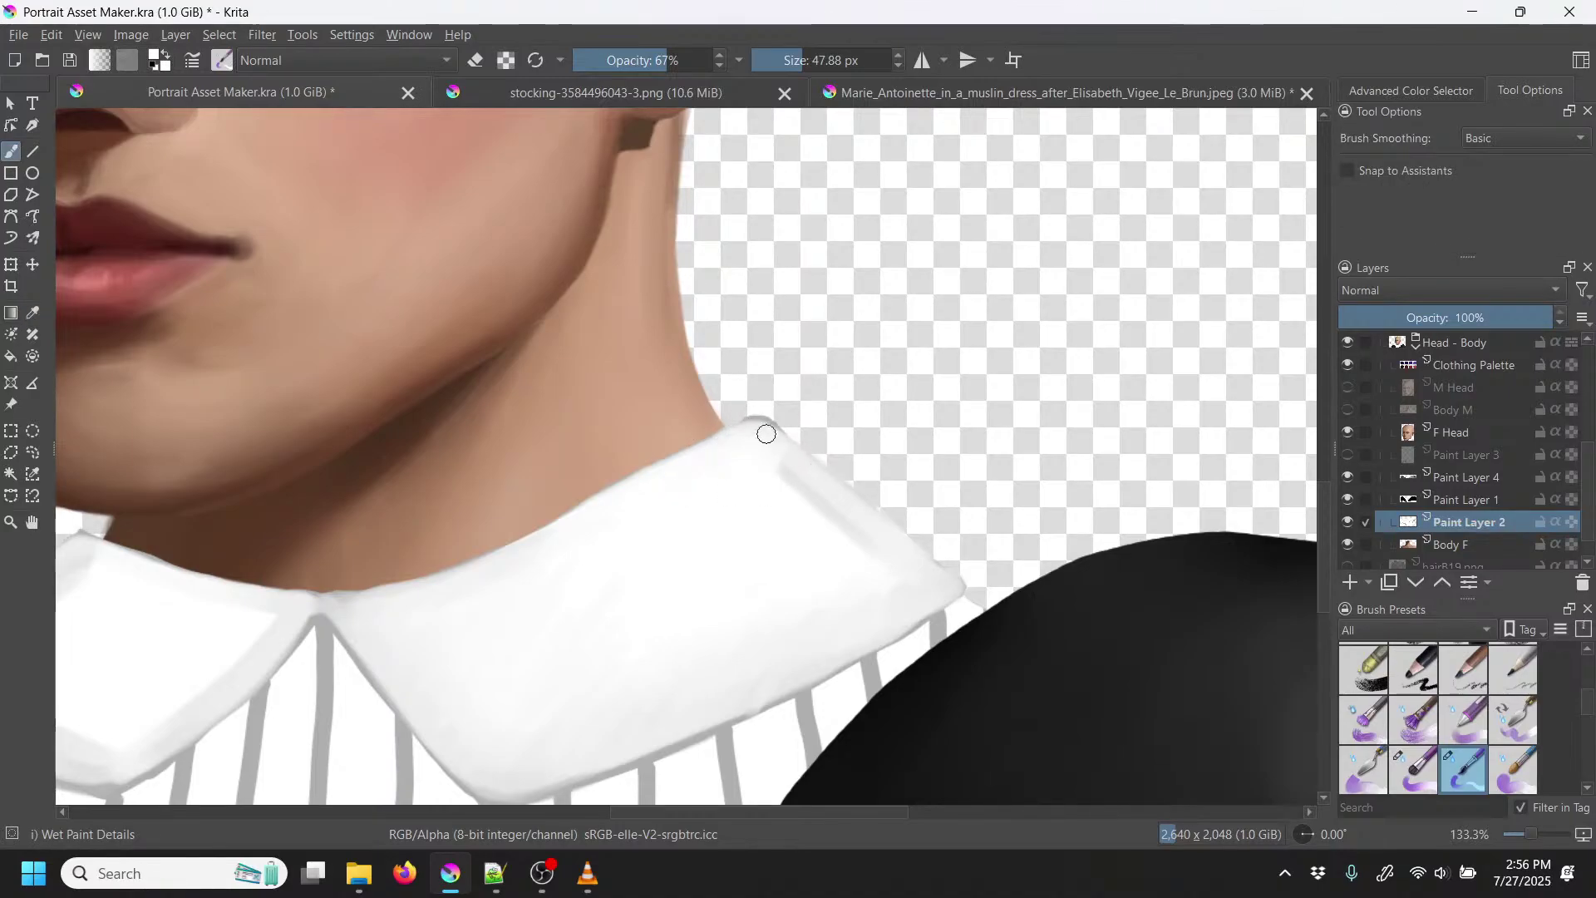
pyautogui.moveTo(815, 471)
pyautogui.mouseDown()
pyautogui.moveTo(788, 522)
pyautogui.moveTo(820, 491)
pyautogui.moveTo(816, 508)
pyautogui.moveTo(857, 514)
pyautogui.moveTo(869, 563)
pyautogui.moveTo(902, 559)
pyautogui.moveTo(929, 615)
pyautogui.moveTo(896, 595)
pyautogui.moveTo(921, 564)
pyautogui.moveTo(912, 602)
pyautogui.moveTo(940, 568)
pyautogui.moveTo(924, 604)
pyautogui.moveTo(940, 572)
pyautogui.moveTo(905, 566)
pyautogui.mouseUp()
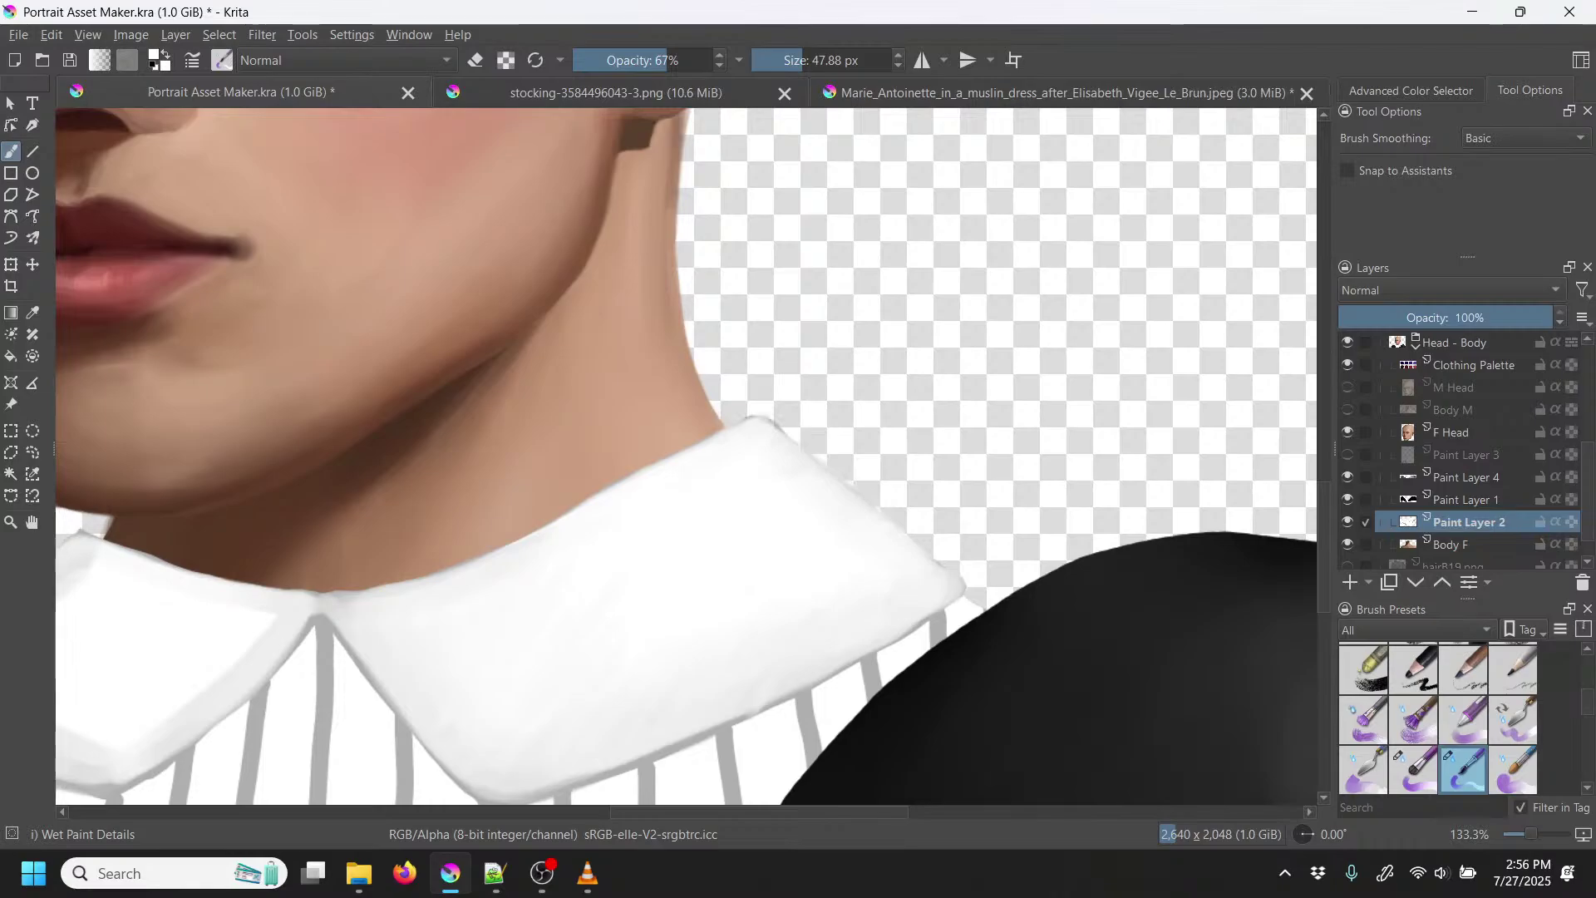
# Step: Paint a crisp white rim along the larger flap's outer edge with the Basic-5 Size Opacity preset at 19.23 px and 100% opacity
pyautogui.rightClick(966, 479)
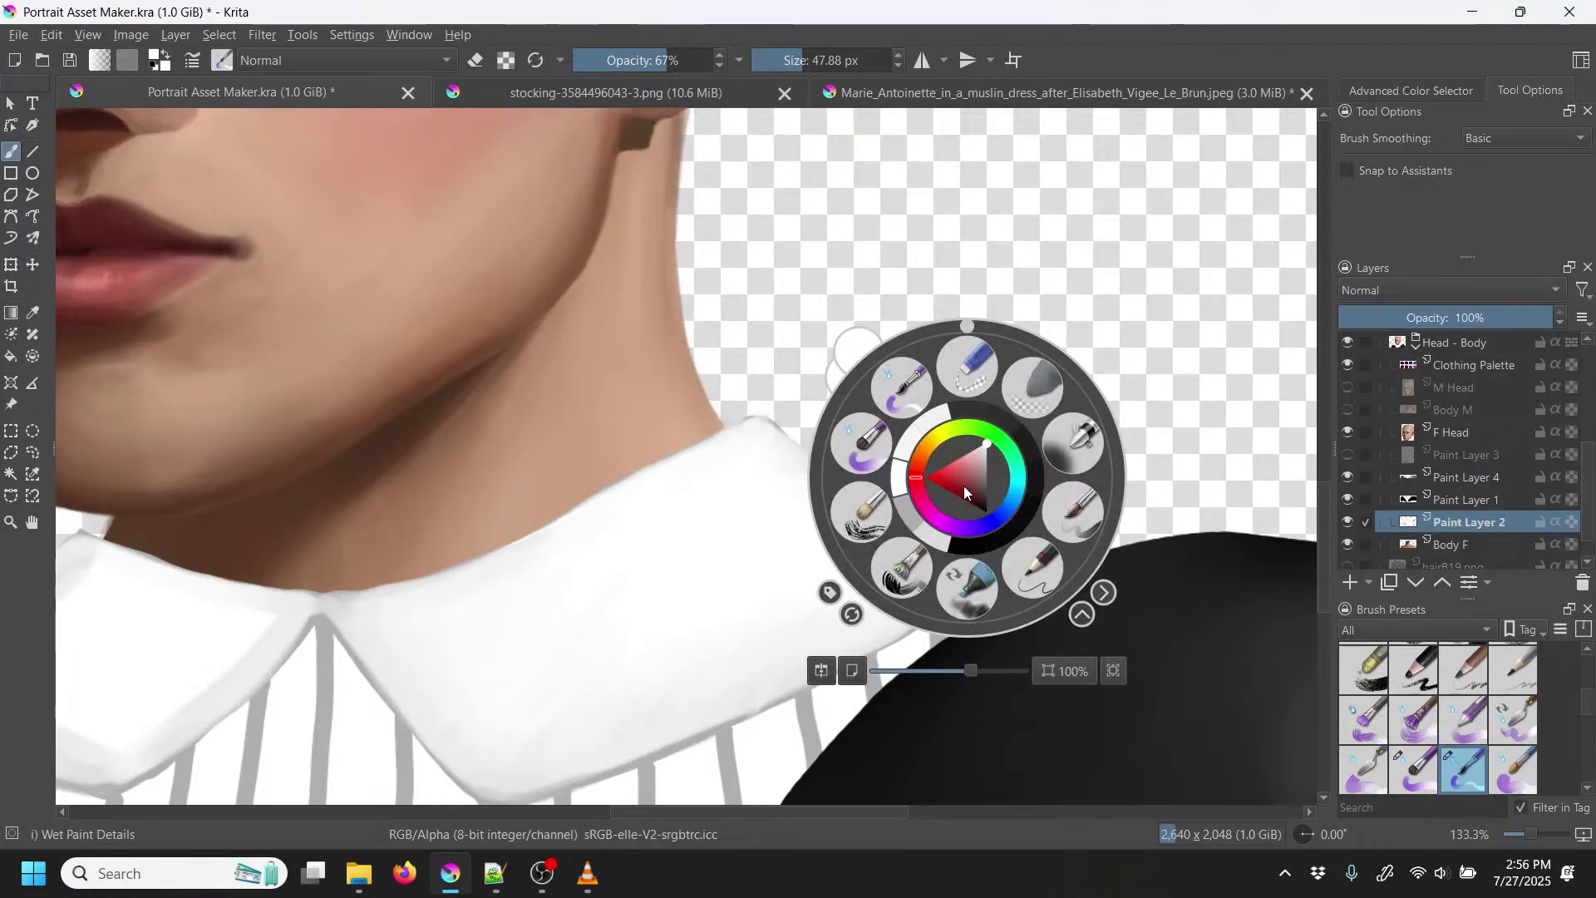
pyautogui.click(1078, 498)
pyautogui.scroll(2, 1054, 425)
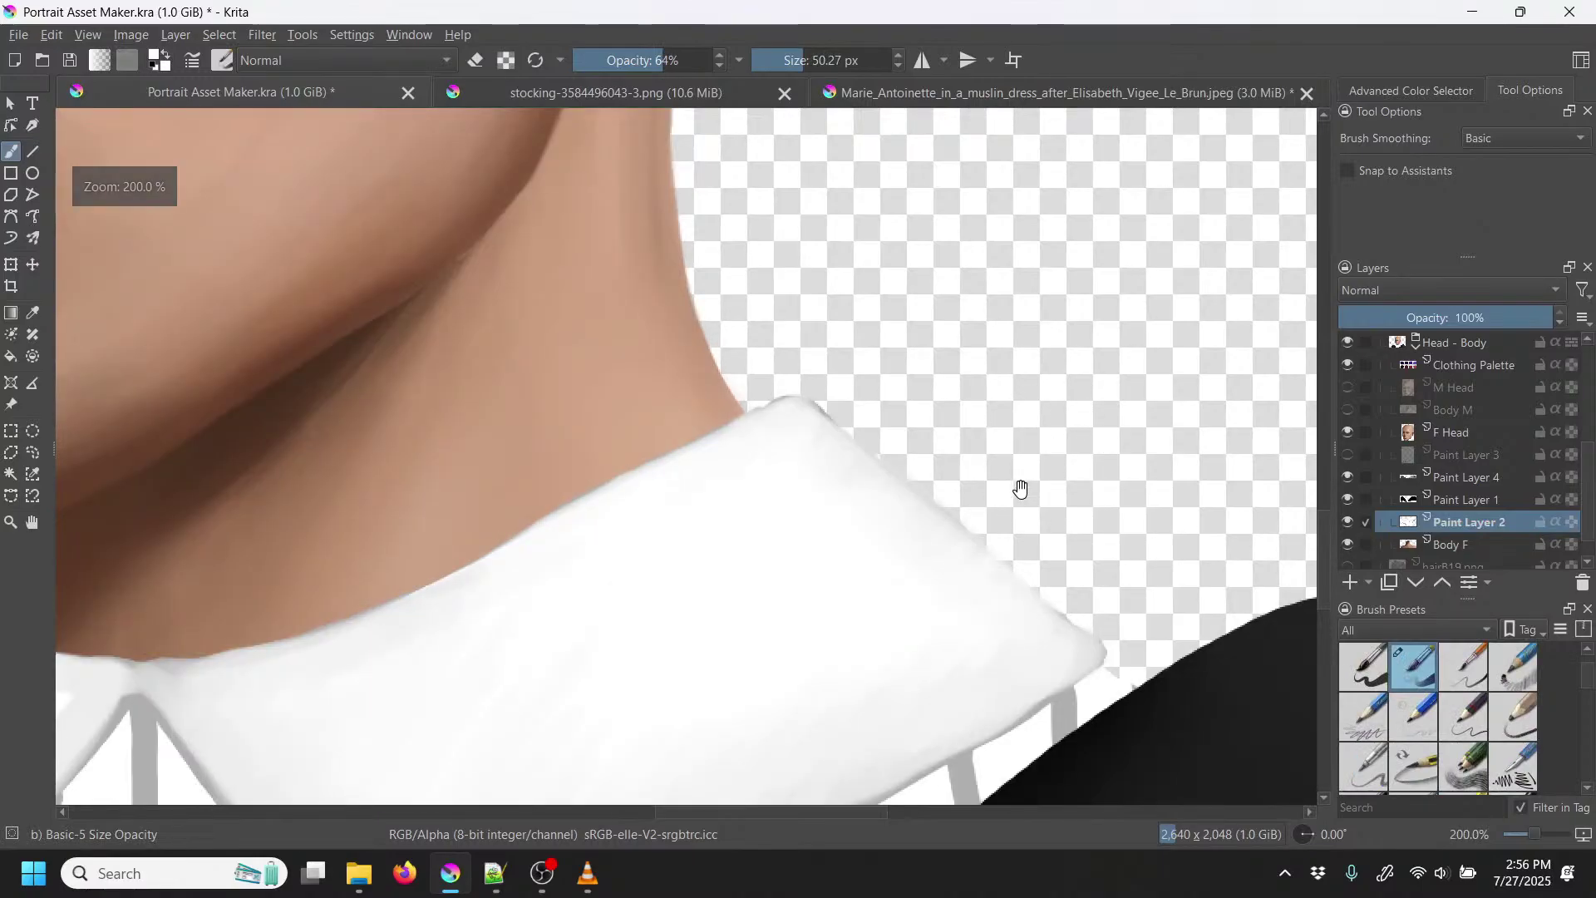
pyautogui.moveTo(1019, 488); pyautogui.dragTo(678, 536)
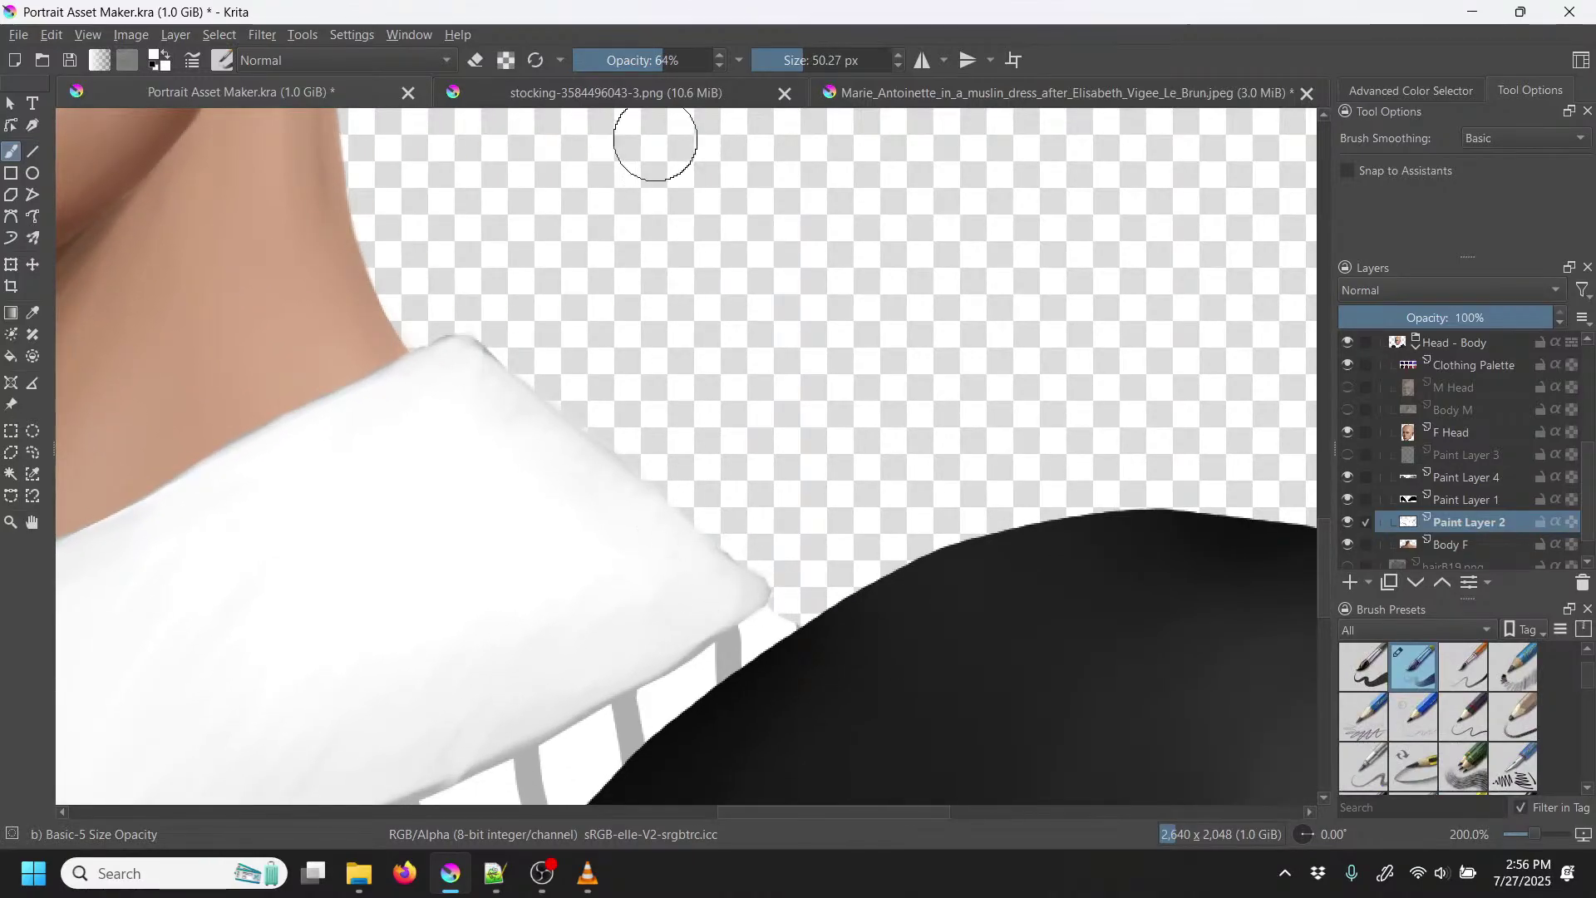
pyautogui.moveTo(806, 48); pyautogui.dragTo(781, 60)
pyautogui.moveTo(683, 60); pyautogui.dragTo(720, 60)
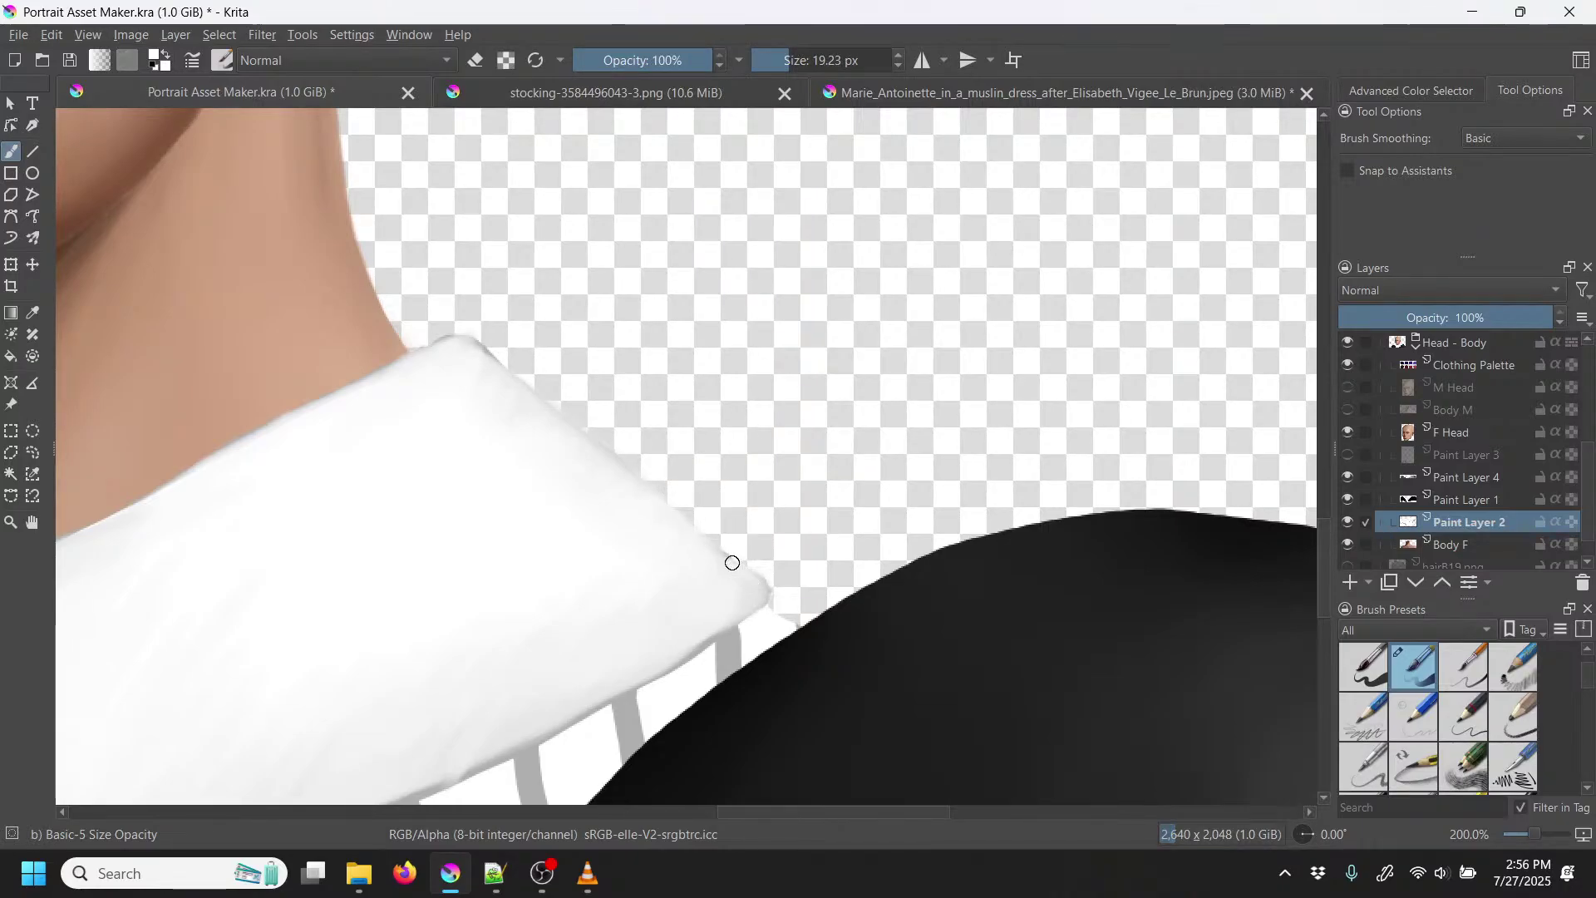
pyautogui.moveTo(664, 505)
pyautogui.mouseDown()
pyautogui.moveTo(485, 351)
pyautogui.moveTo(463, 339)
pyautogui.moveTo(429, 359)
pyautogui.mouseUp()
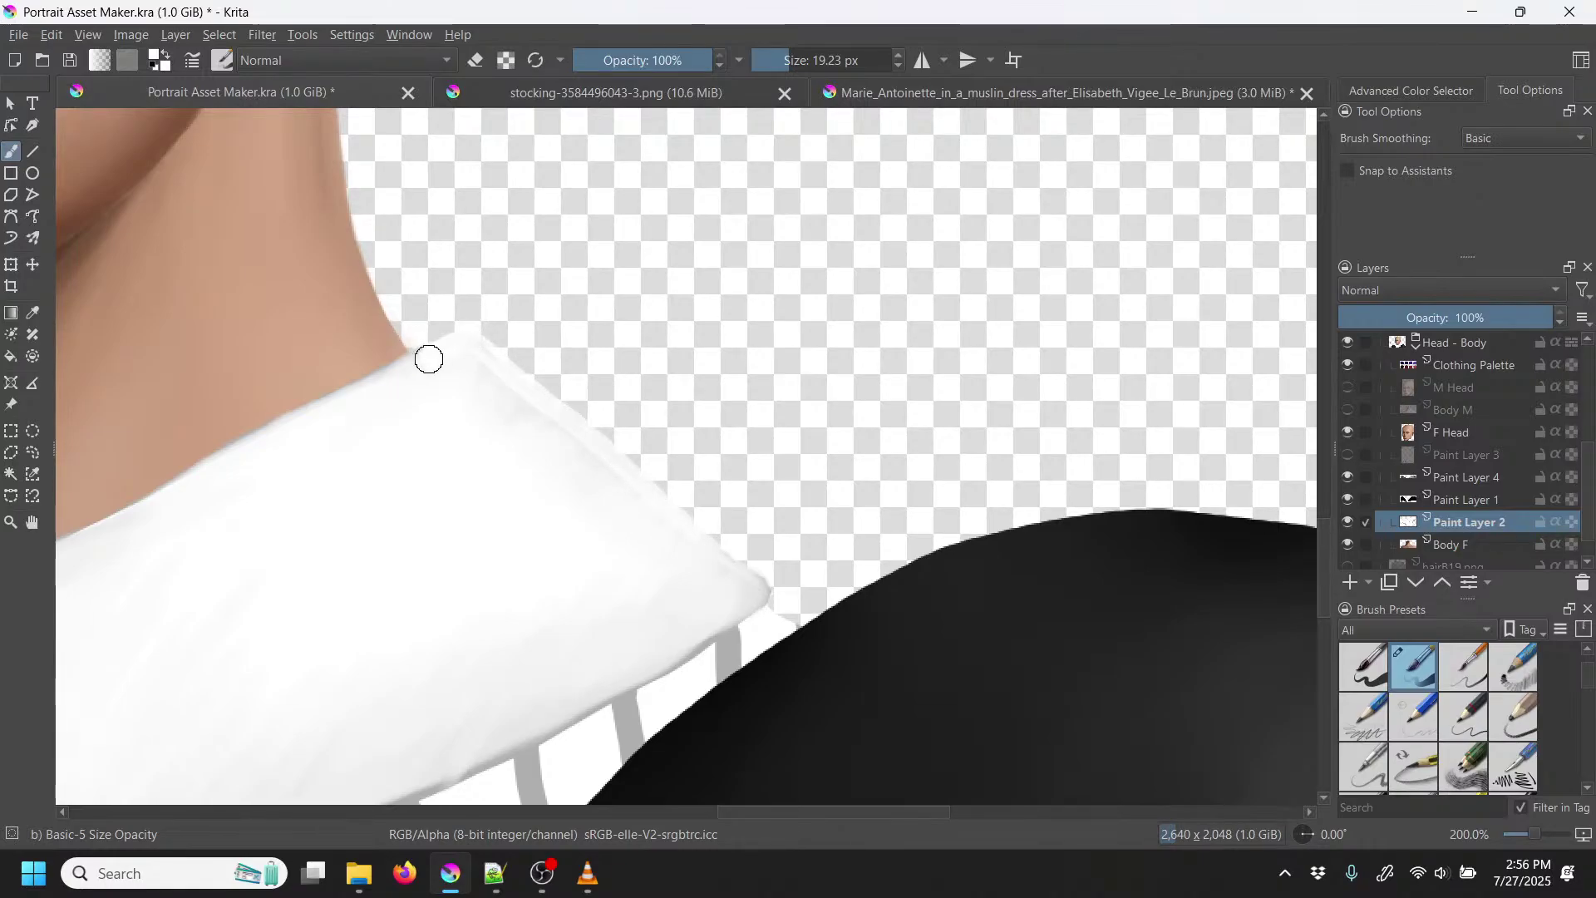
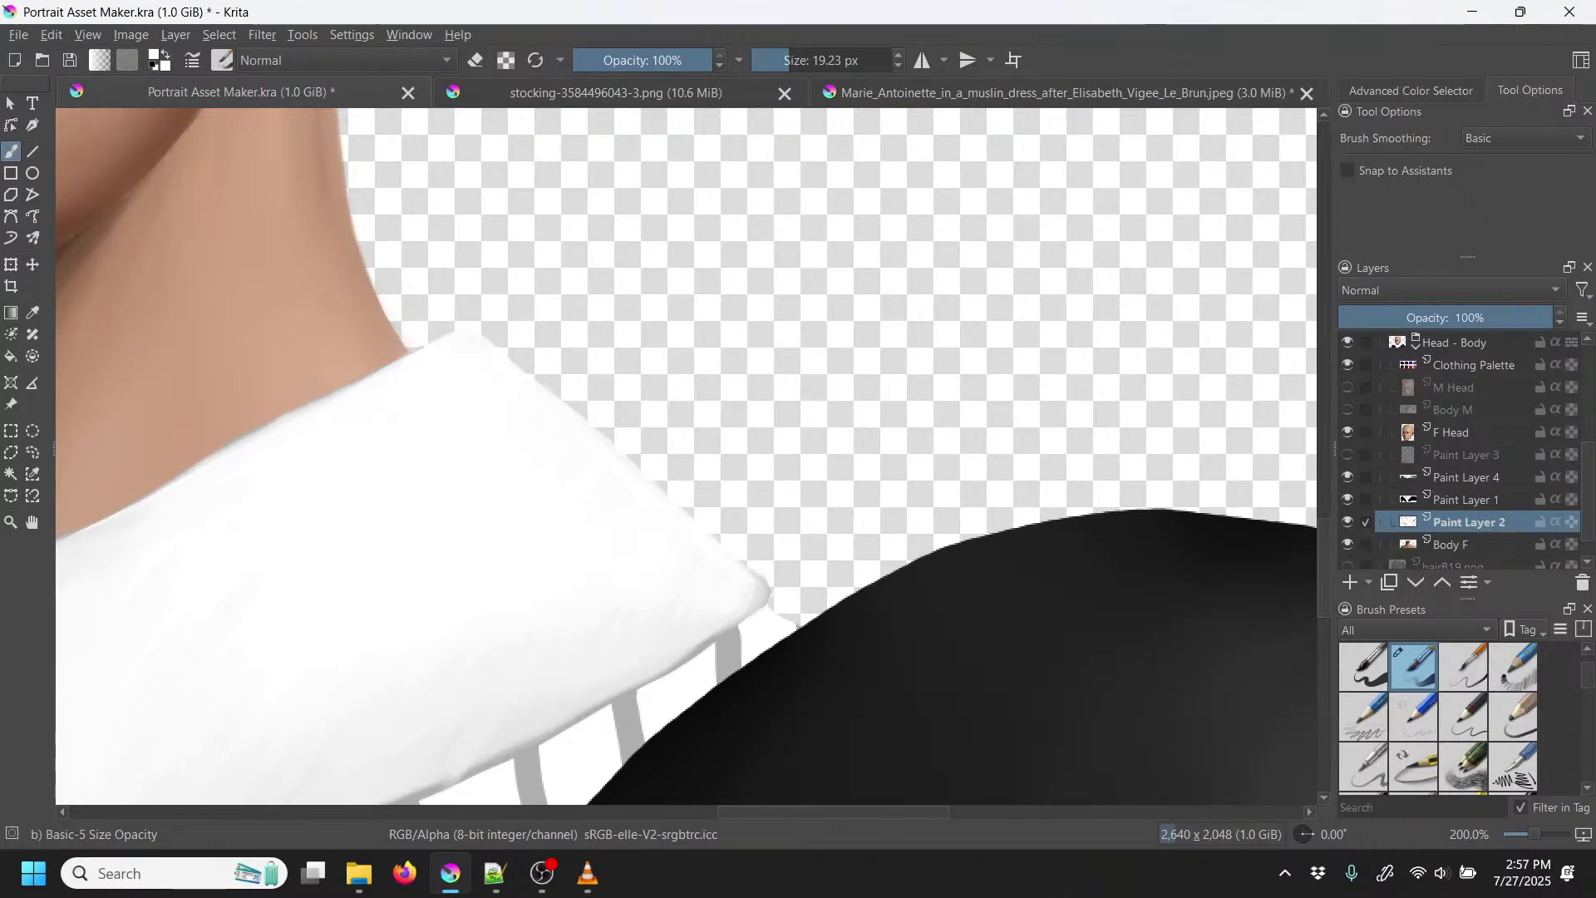
# Step: Paint a white rim over the grey outline along the smaller flap's inner edge, from its lower tip up to the neckline
pyautogui.scroll(-4, 552, 609)
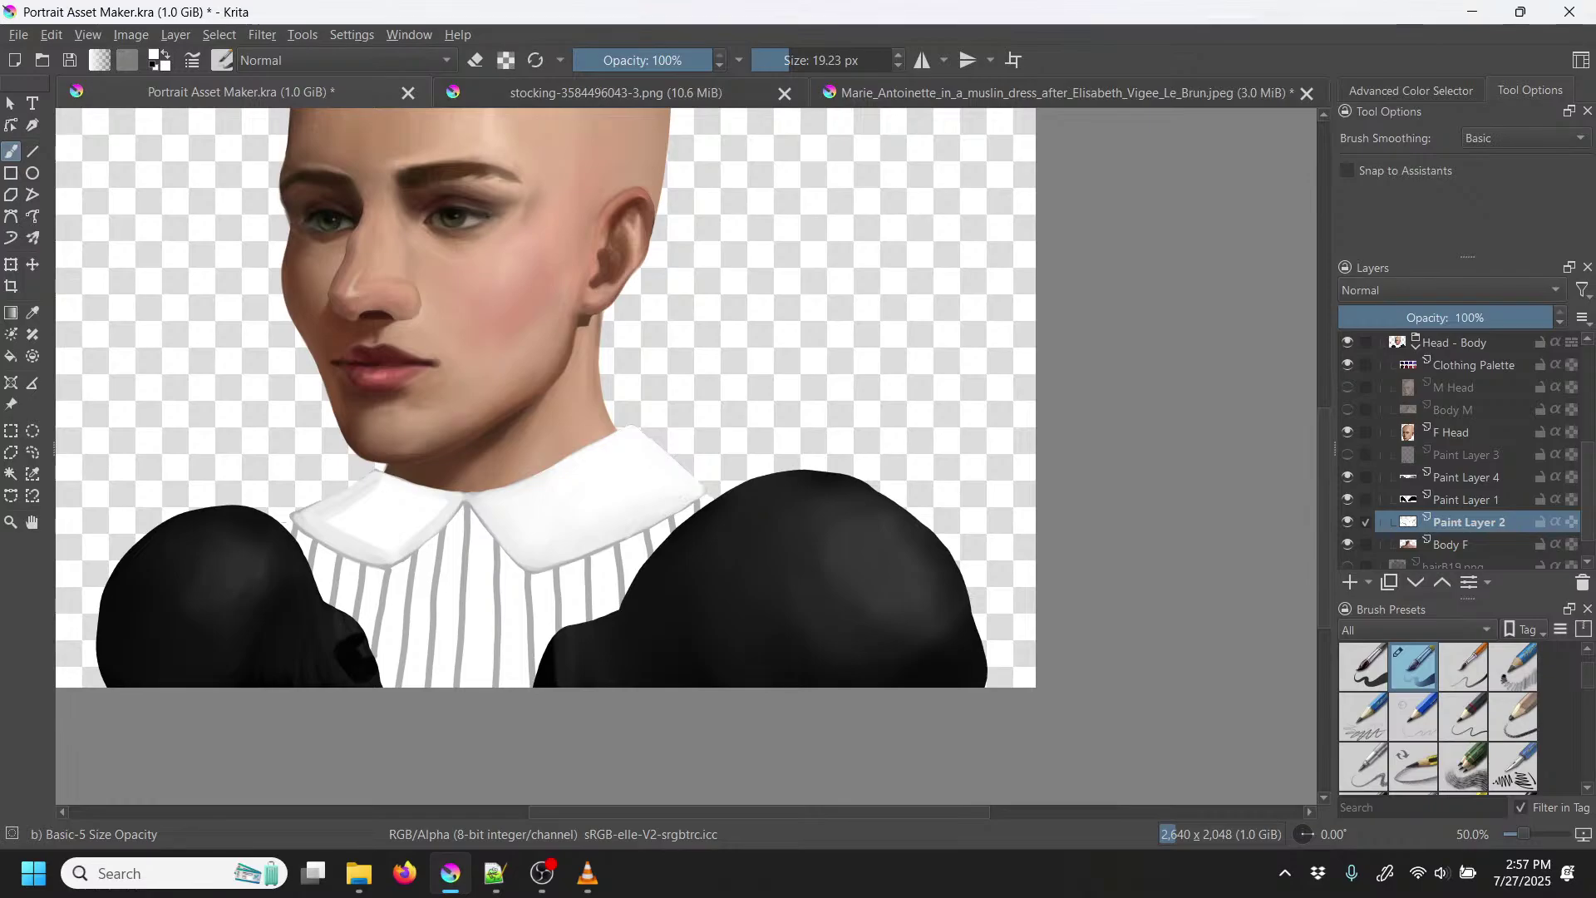
pyautogui.scroll(4, 442, 521)
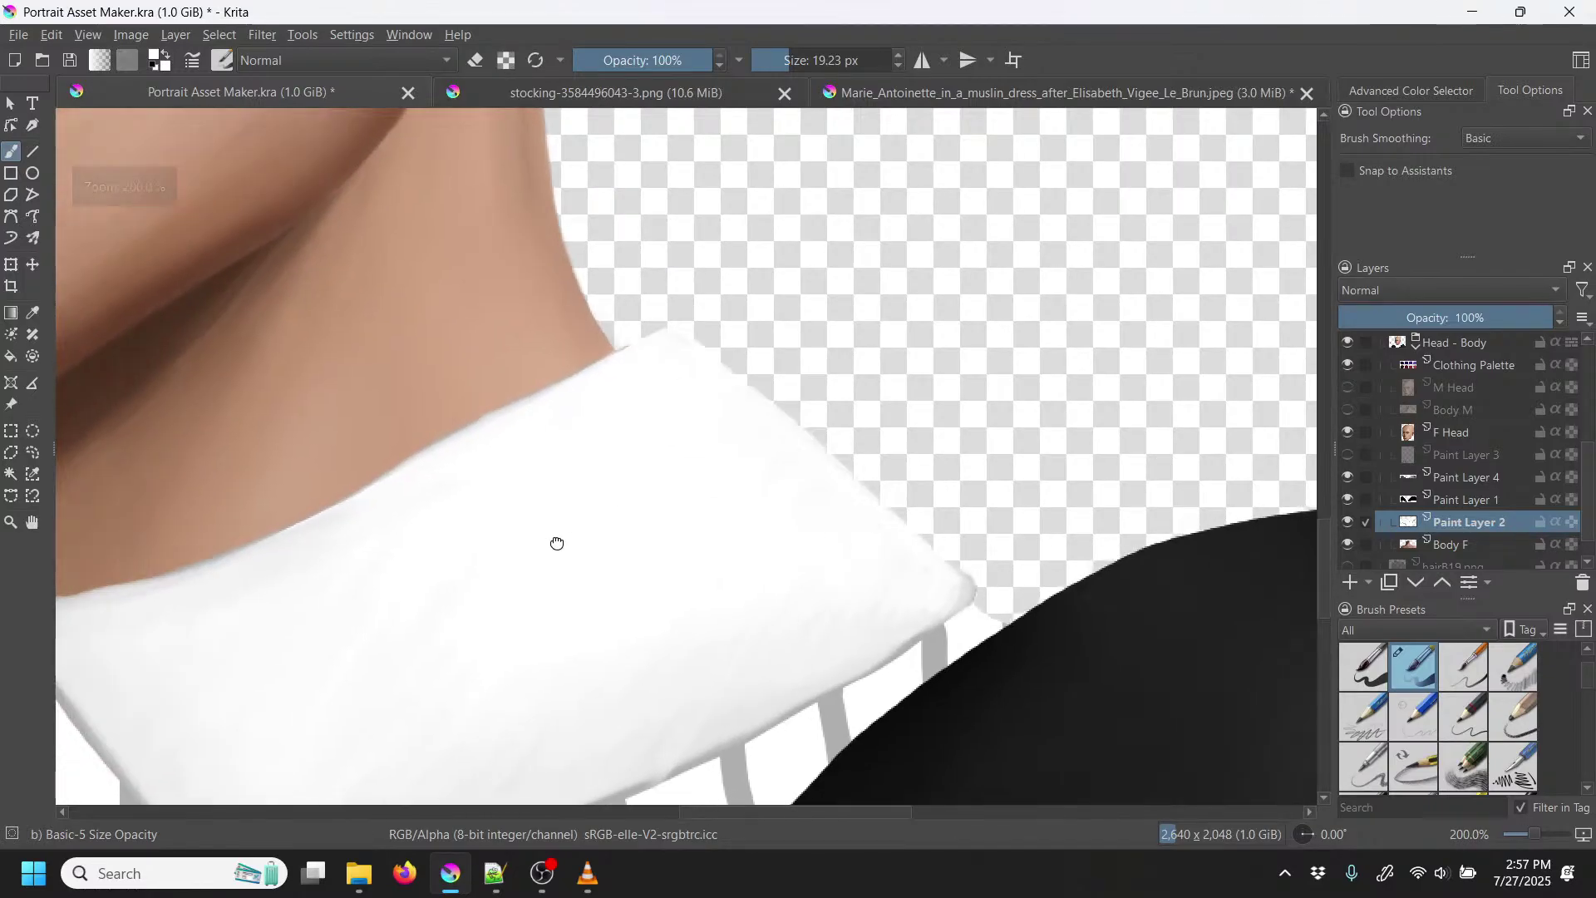
pyautogui.moveTo(557, 544)
pyautogui.mouseDown()
pyautogui.moveTo(1062, 421)
pyautogui.moveTo(1144, 241)
pyautogui.mouseUp()
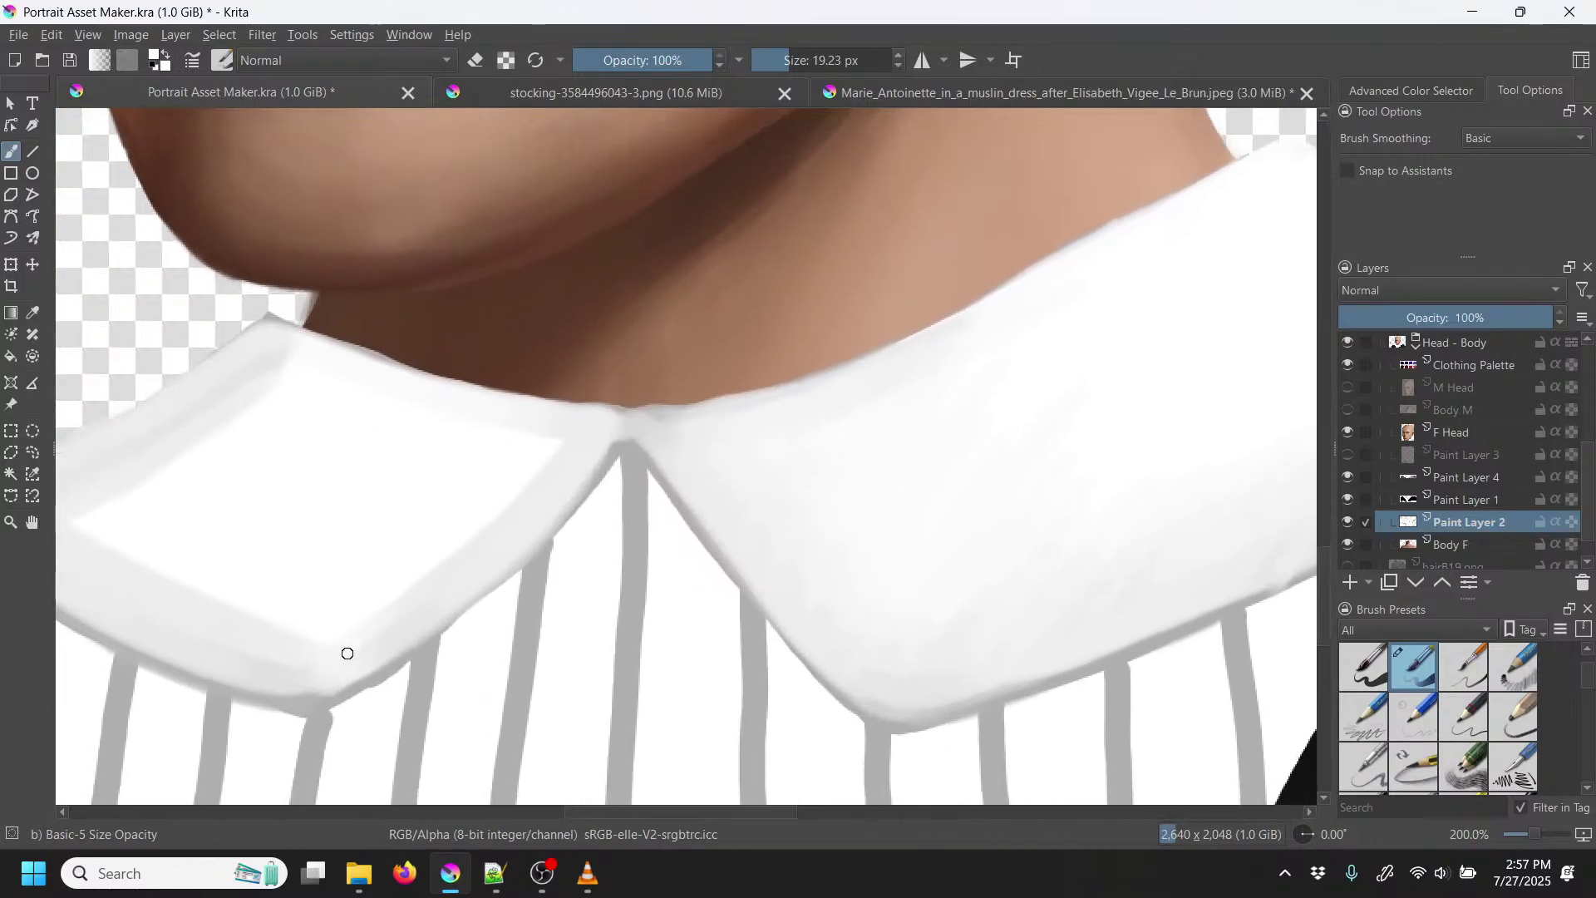
pyautogui.moveTo(348, 654)
pyautogui.mouseDown()
pyautogui.moveTo(447, 603)
pyautogui.moveTo(530, 531)
pyautogui.moveTo(622, 418)
pyautogui.moveTo(522, 545)
pyautogui.moveTo(314, 702)
pyautogui.mouseUp()
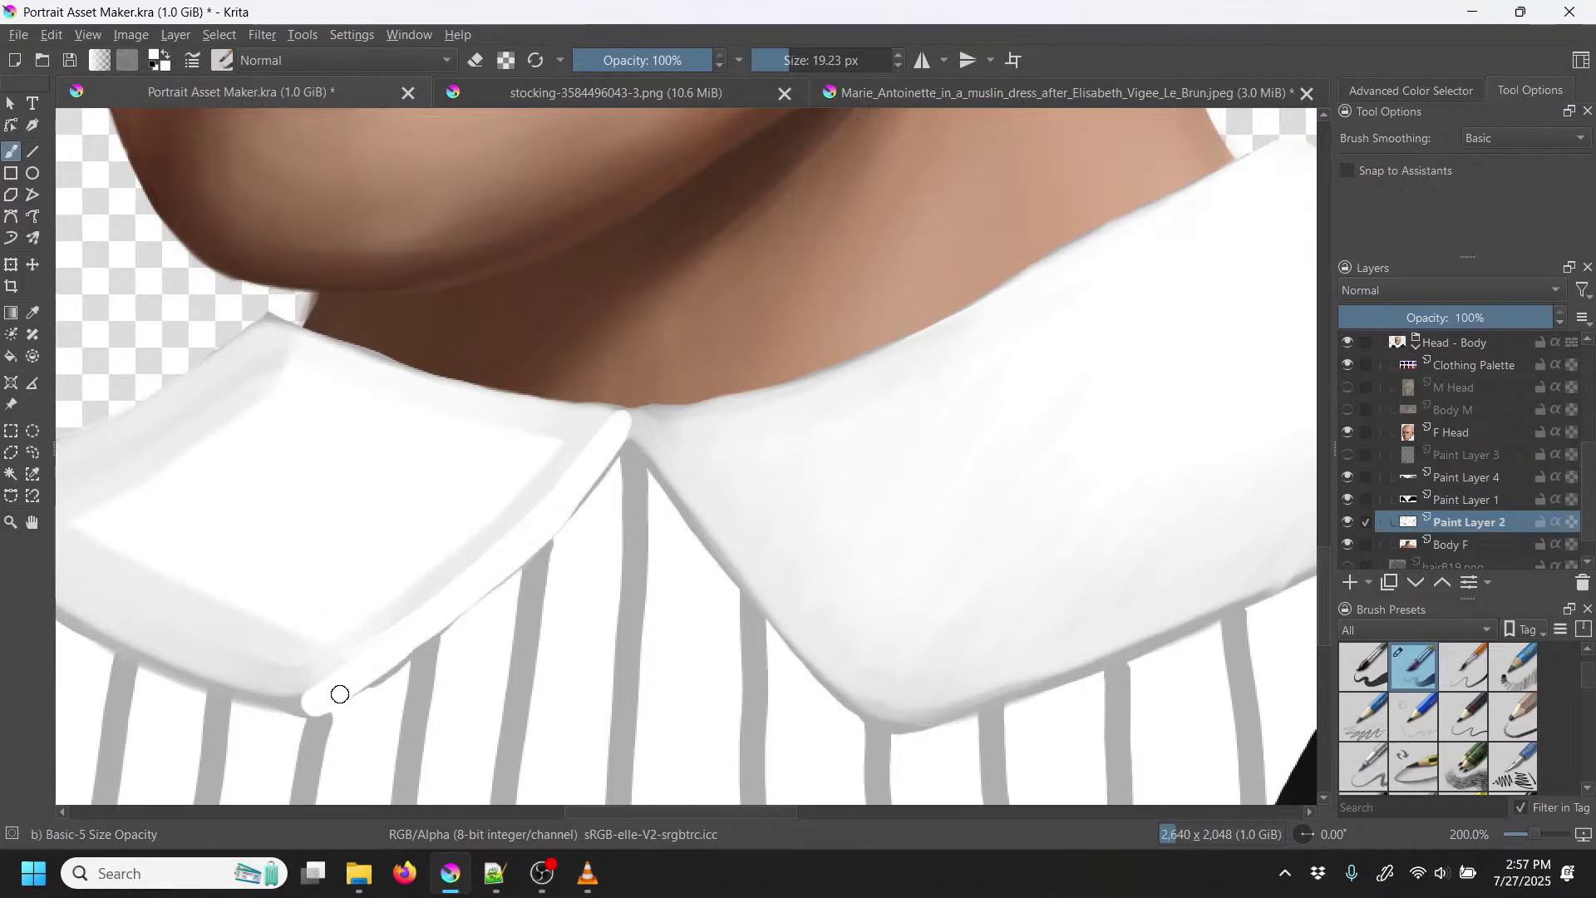
pyautogui.moveTo(432, 636); pyautogui.dragTo(619, 431)
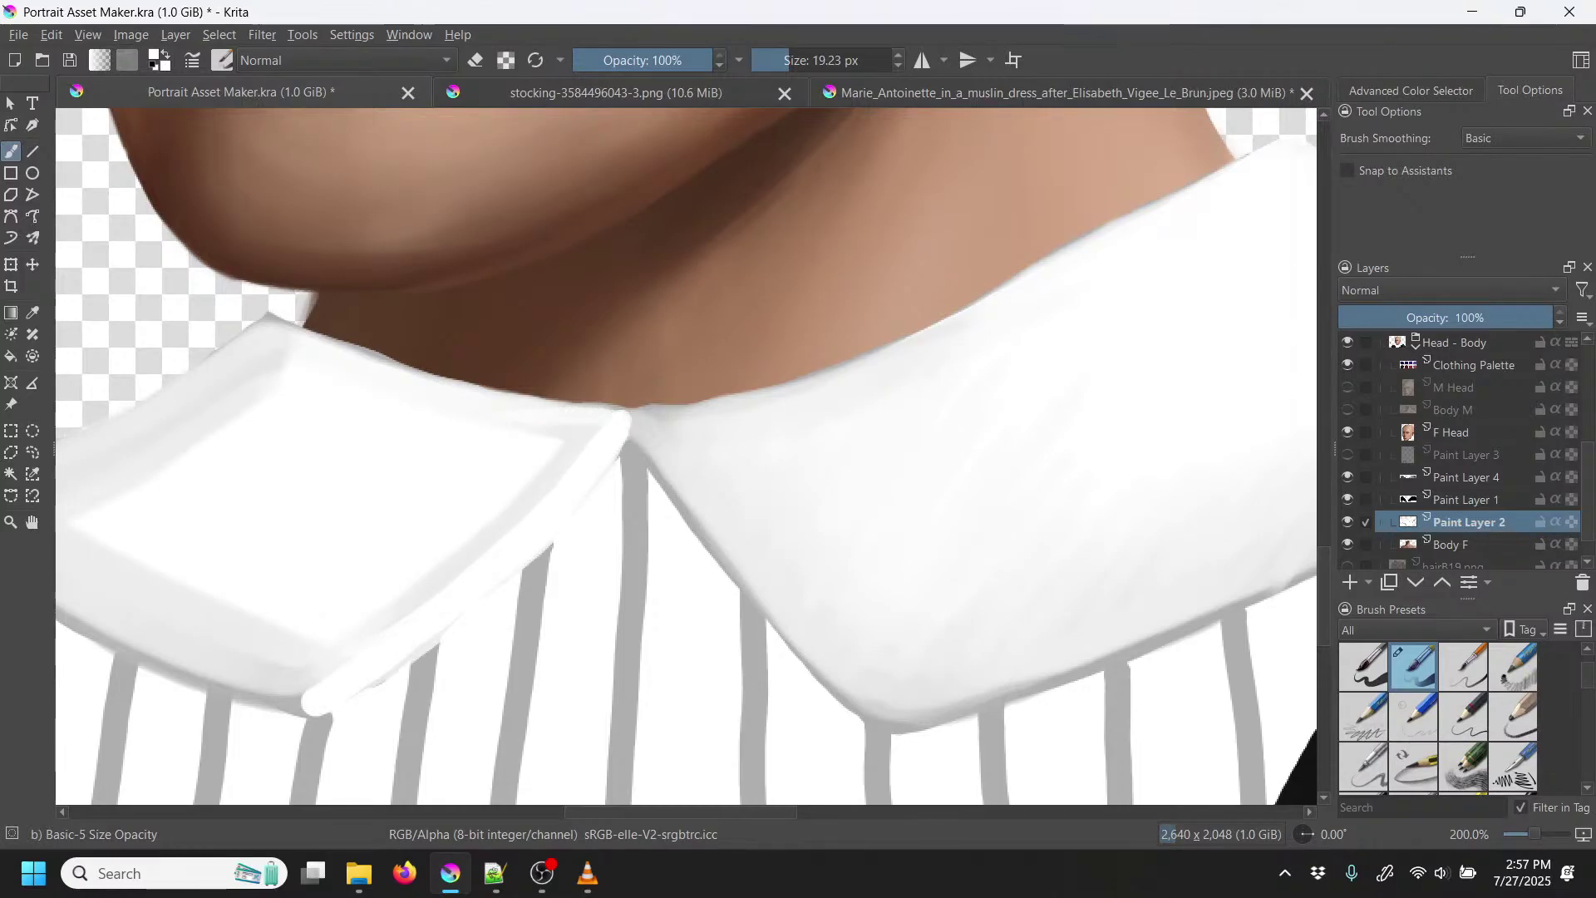
# Step: Rotate the canvas about 82° counterclockwise and cover the grey band behind the smaller flap's inner rim with white
pyautogui.rightClick(732, 464)
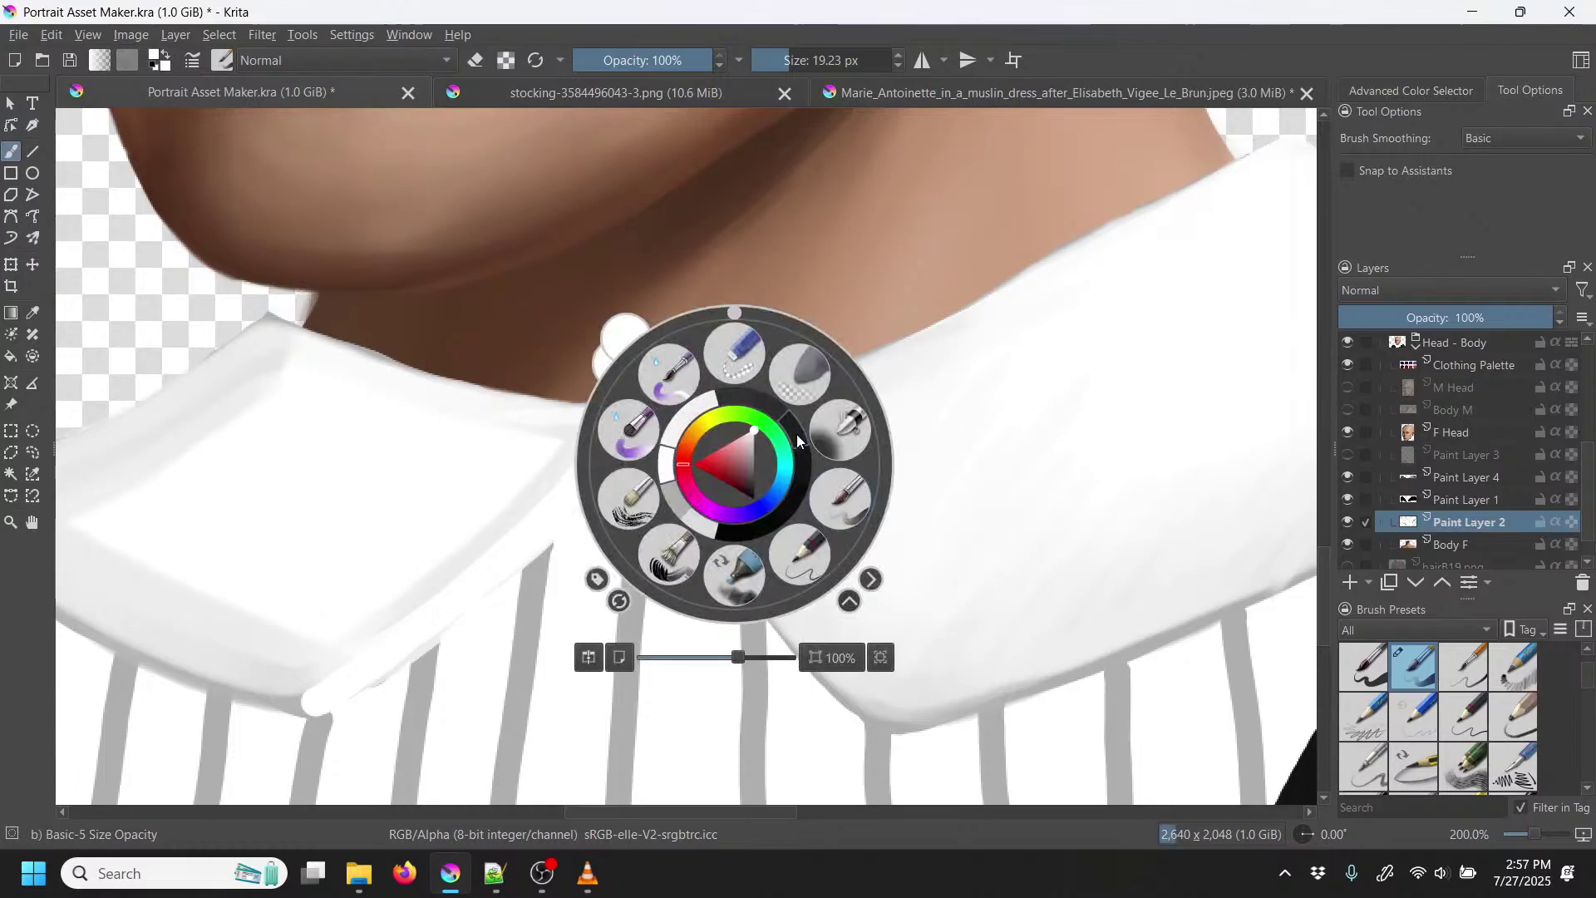
pyautogui.moveTo(740, 316); pyautogui.dragTo(587, 443)
pyautogui.click(629, 294)
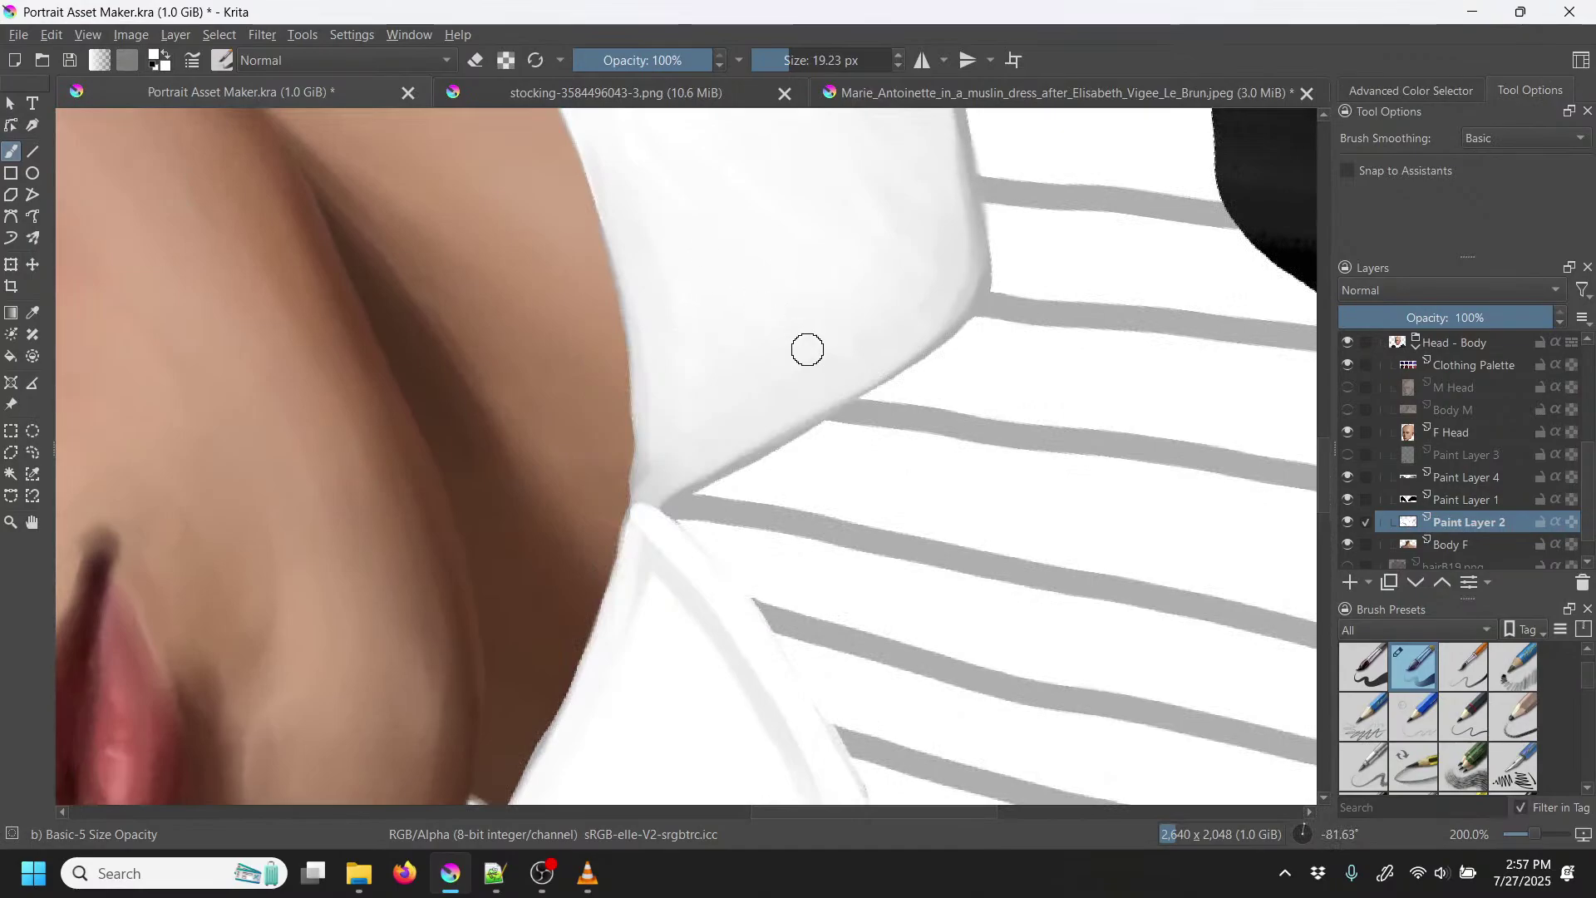
pyautogui.moveTo(834, 591); pyautogui.dragTo(675, 438)
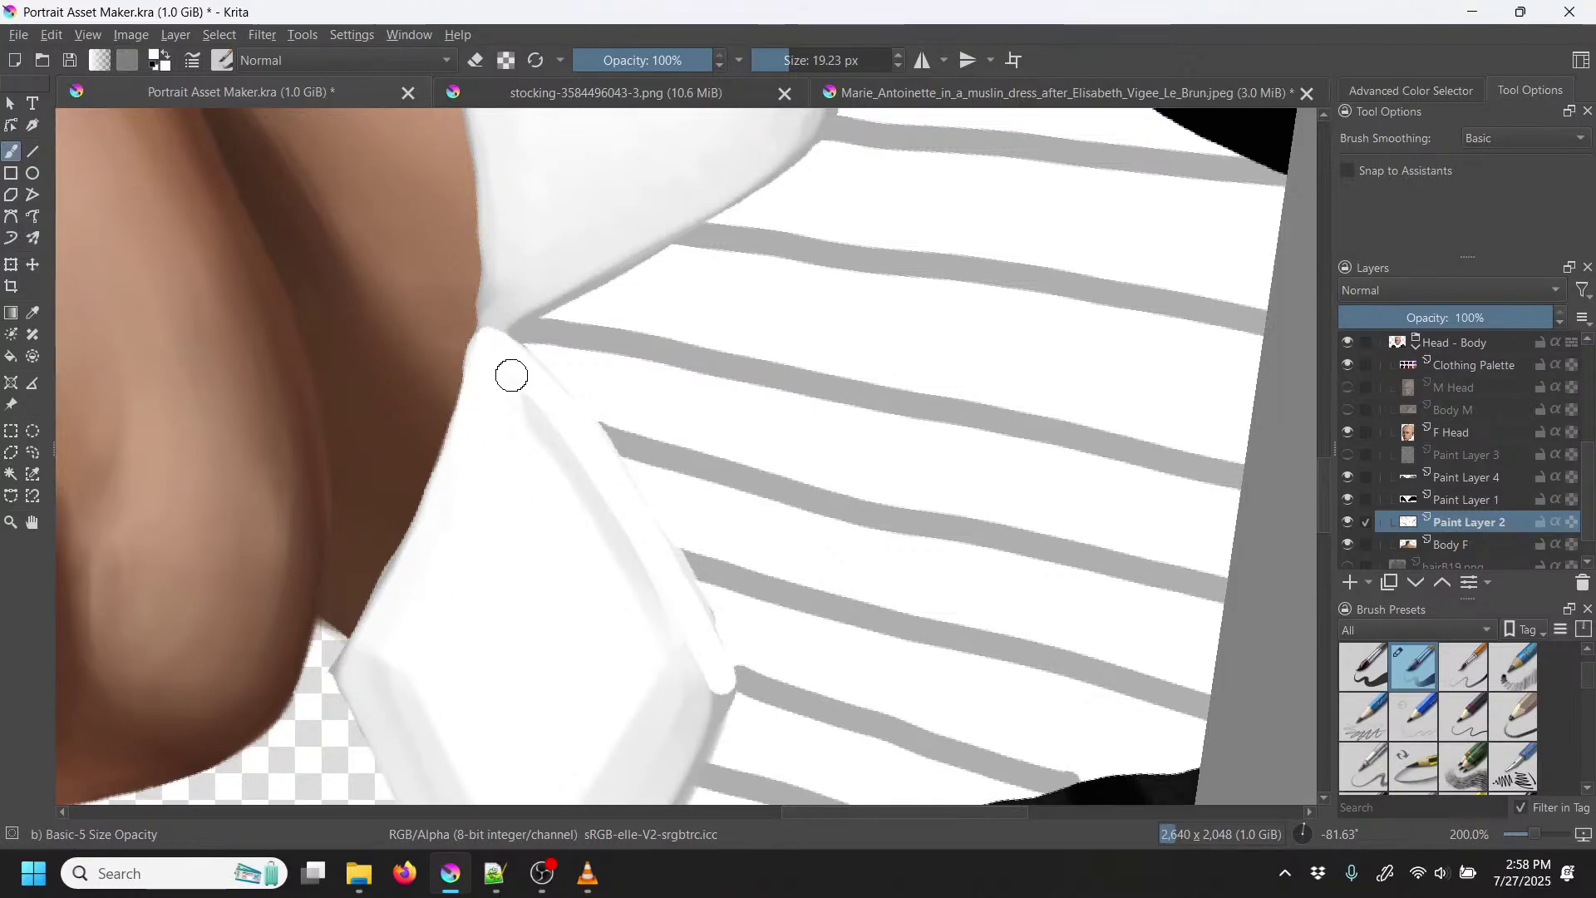
pyautogui.moveTo(522, 413)
pyautogui.mouseDown()
pyautogui.moveTo(578, 510)
pyautogui.moveTo(550, 432)
pyautogui.moveTo(614, 528)
pyautogui.moveTo(607, 508)
pyautogui.mouseUp()
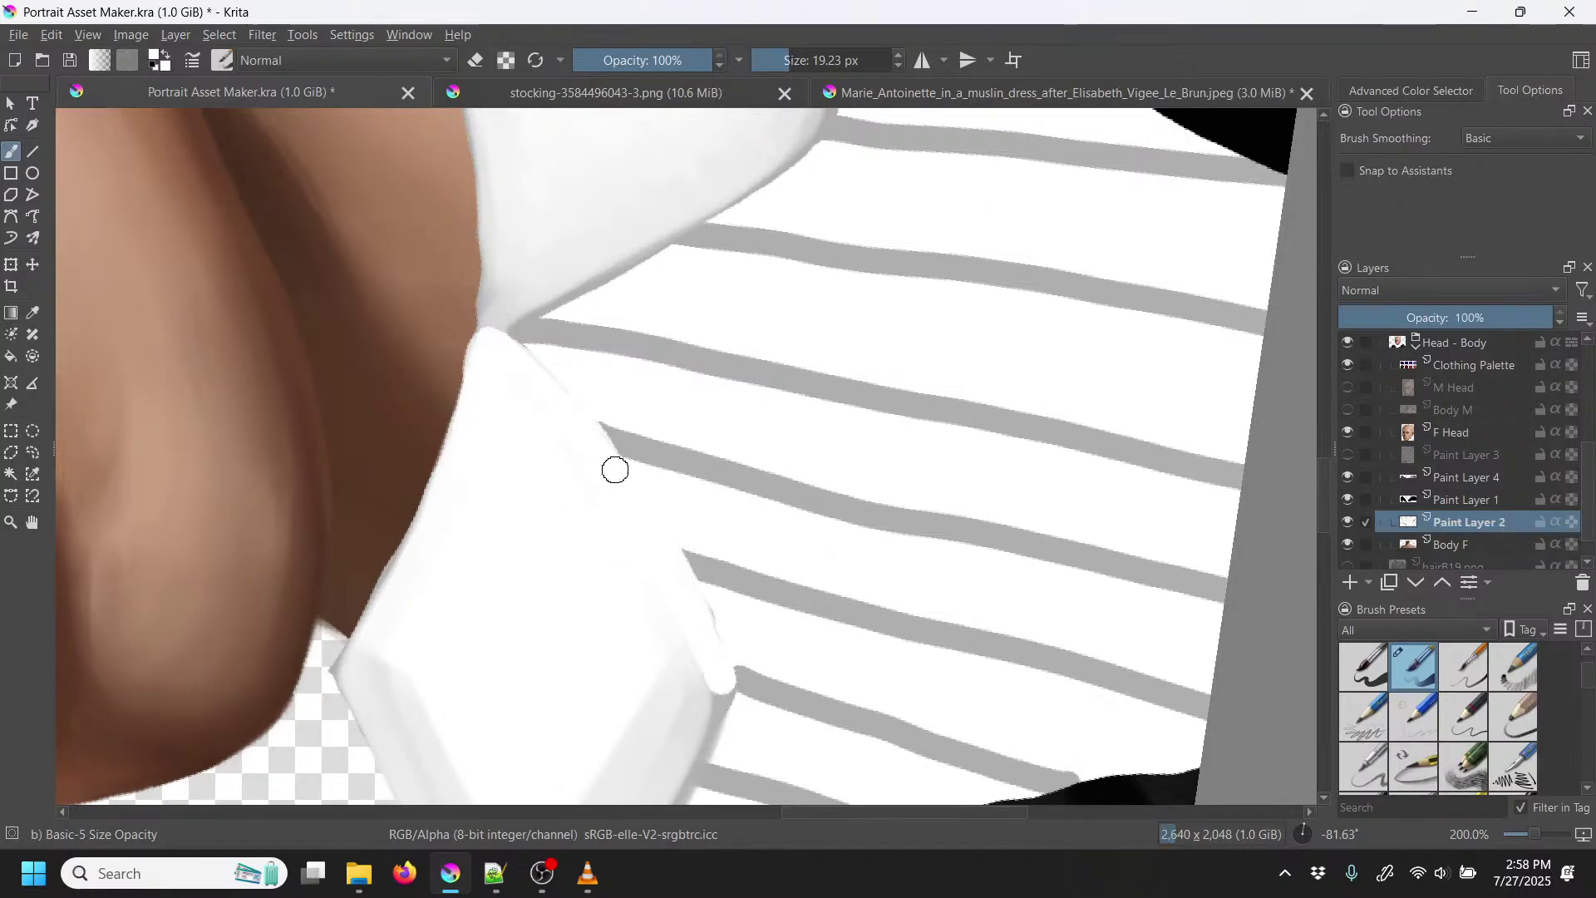
pyautogui.moveTo(513, 355); pyautogui.dragTo(495, 341)
# Step: Blend the grey edge bands into the smaller flap's white interior with the Wet Paint Details preset at 47.88 px and 67% opacity
pyautogui.rightClick(665, 459)
pyautogui.click(611, 372)
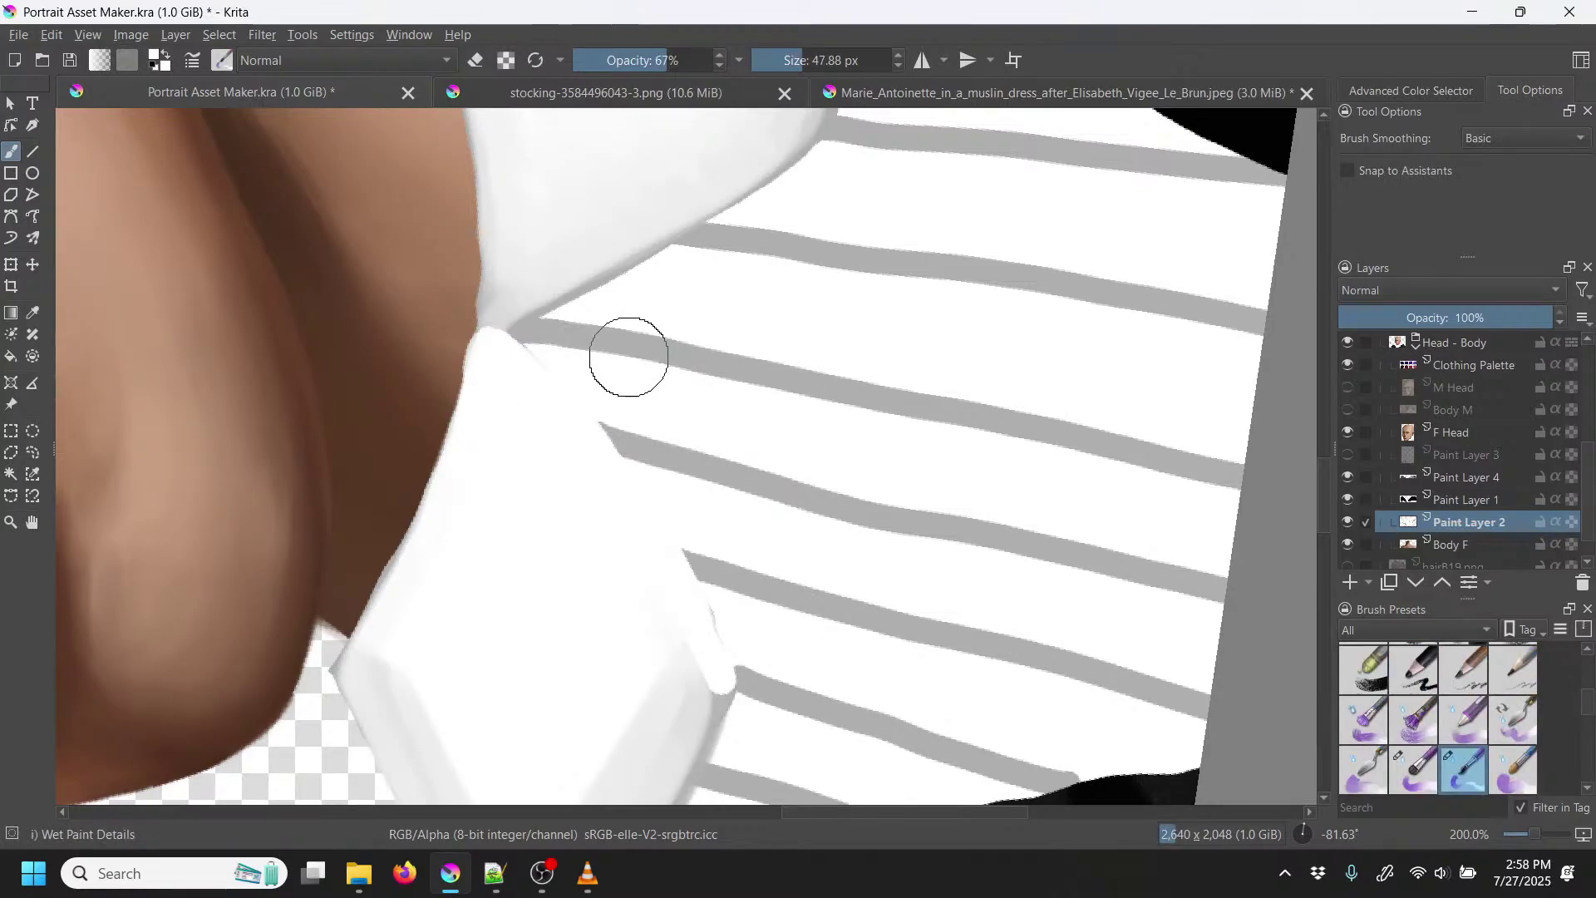
pyautogui.moveTo(685, 417)
pyautogui.mouseDown()
pyautogui.moveTo(759, 405)
pyautogui.moveTo(809, 265)
pyautogui.mouseUp()
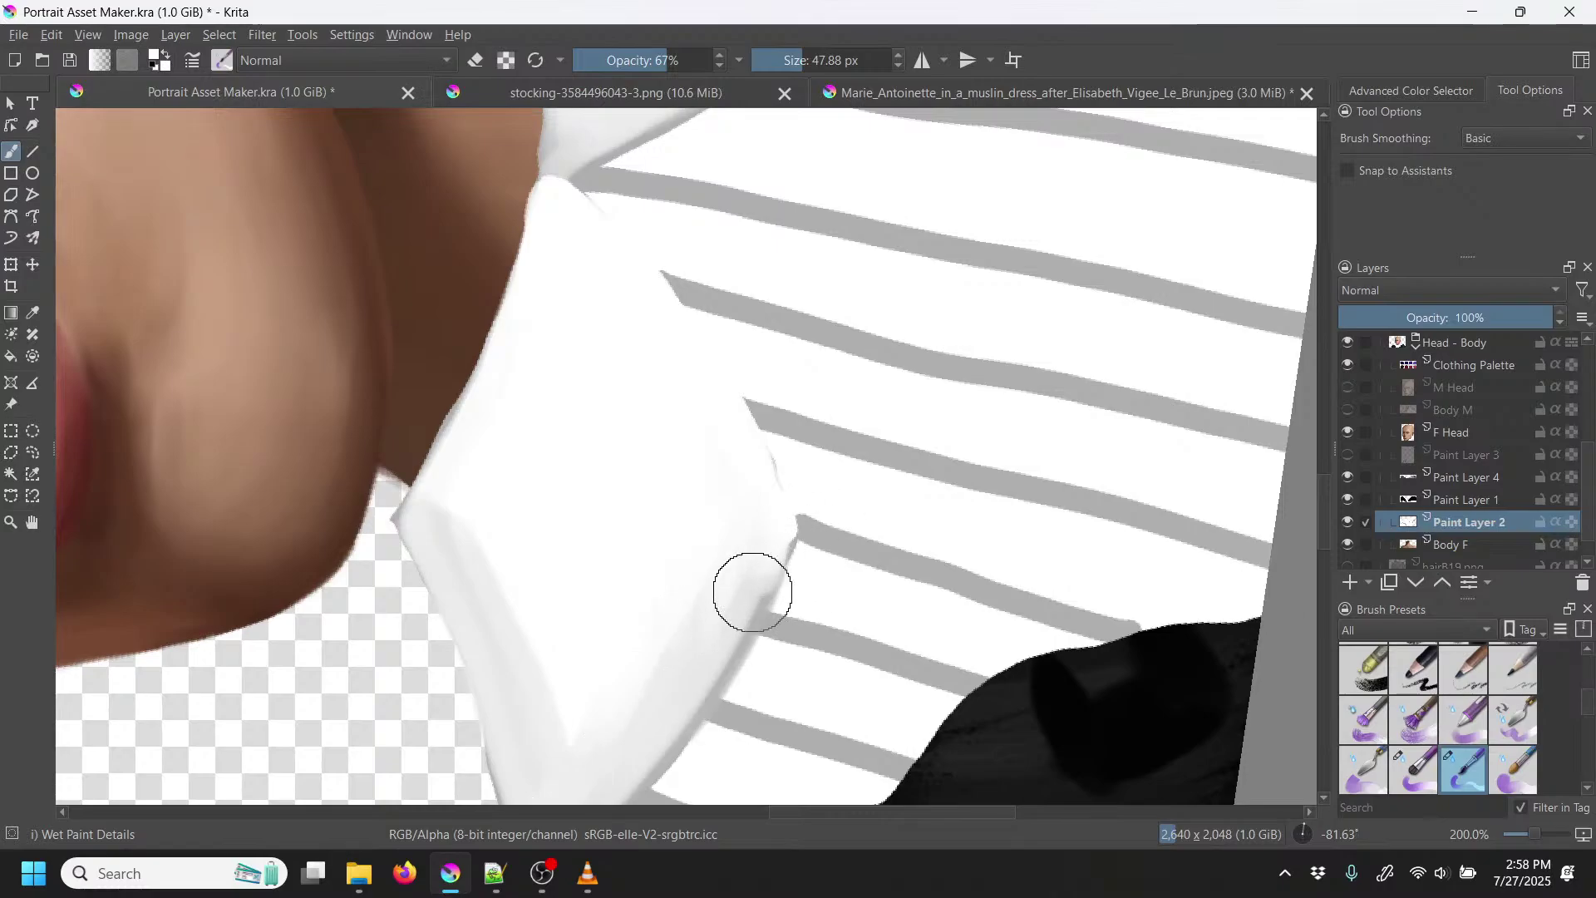
pyautogui.moveTo(558, 770); pyautogui.dragTo(585, 611)
pyautogui.moveTo(538, 725); pyautogui.dragTo(532, 565)
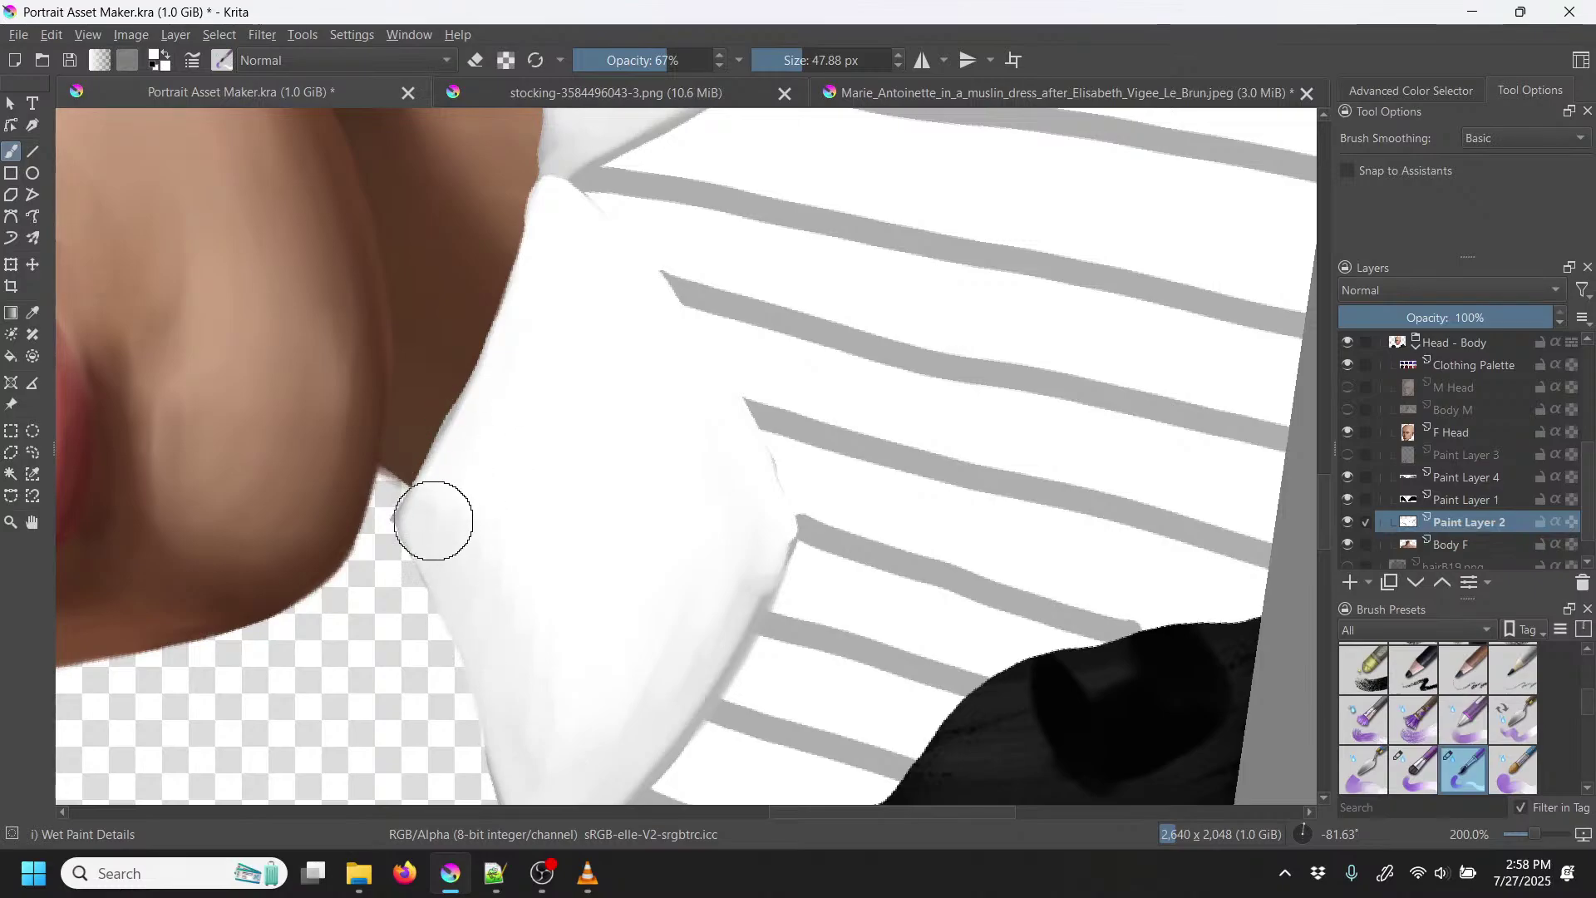
pyautogui.press('p')
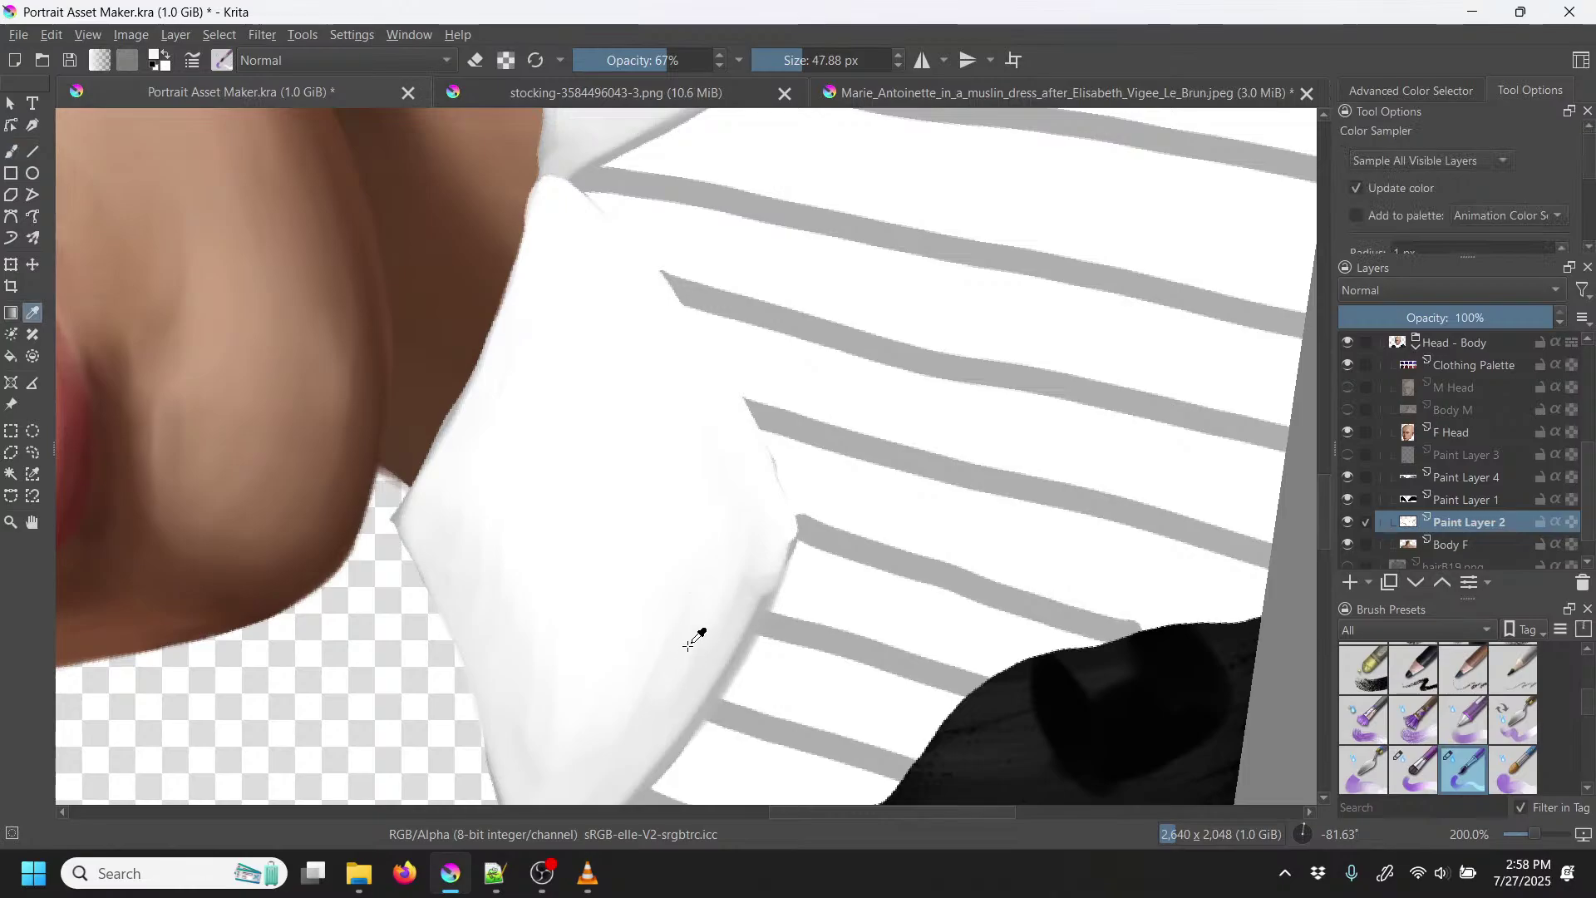
pyautogui.press('b')
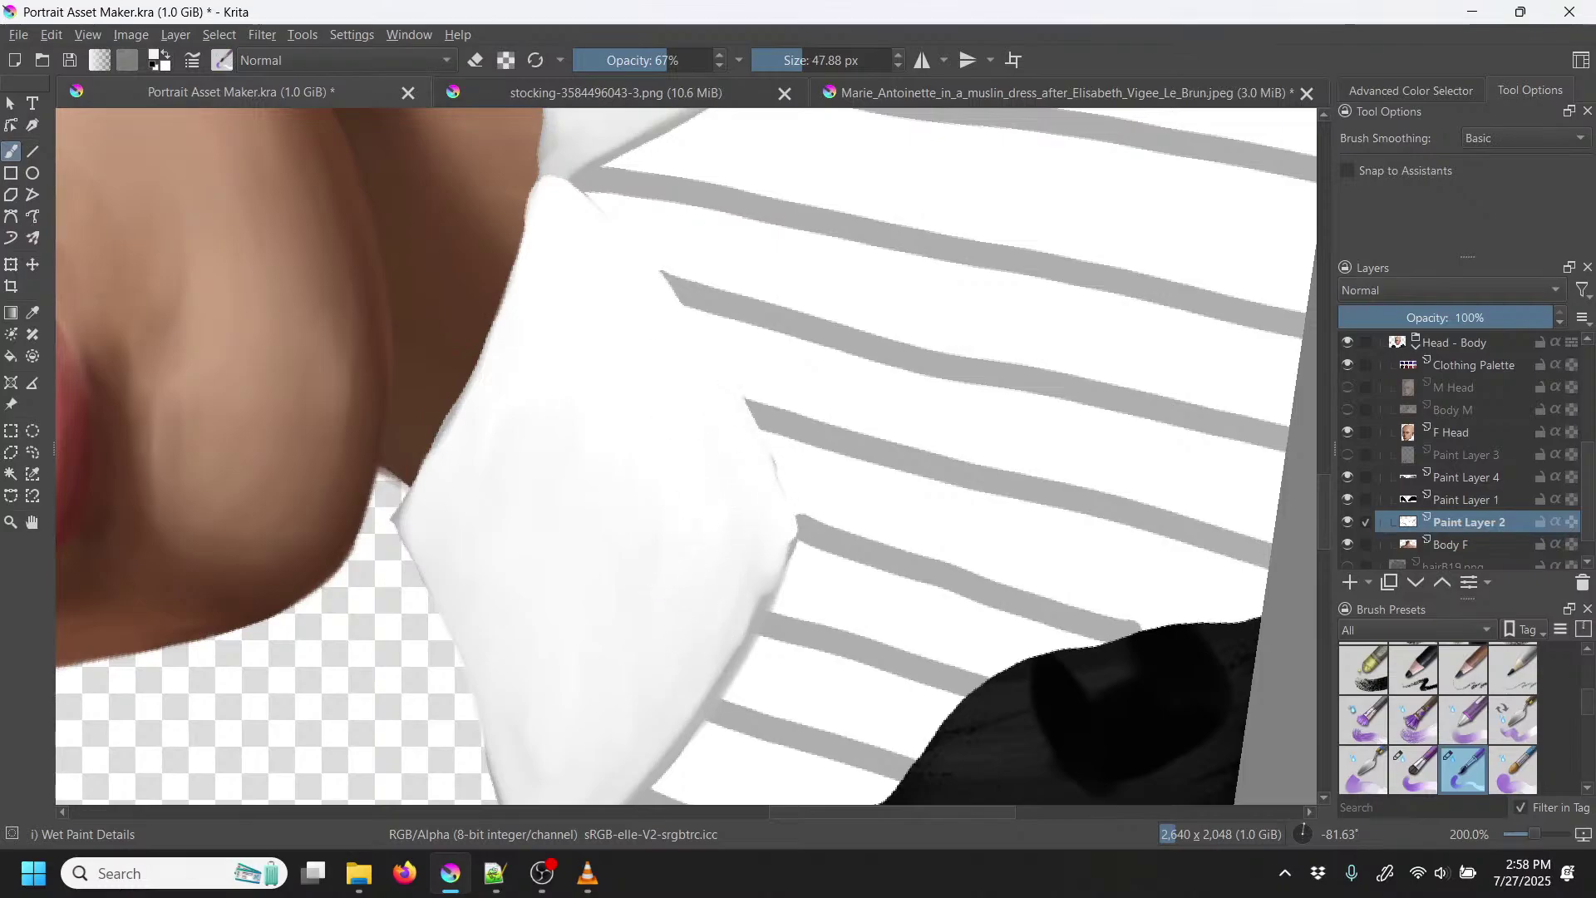
# Step: Reset the canvas rotation to 0° and smooth the smaller flap's shading near its outer tip with tones sampled from the collar
pyautogui.rightClick(763, 495)
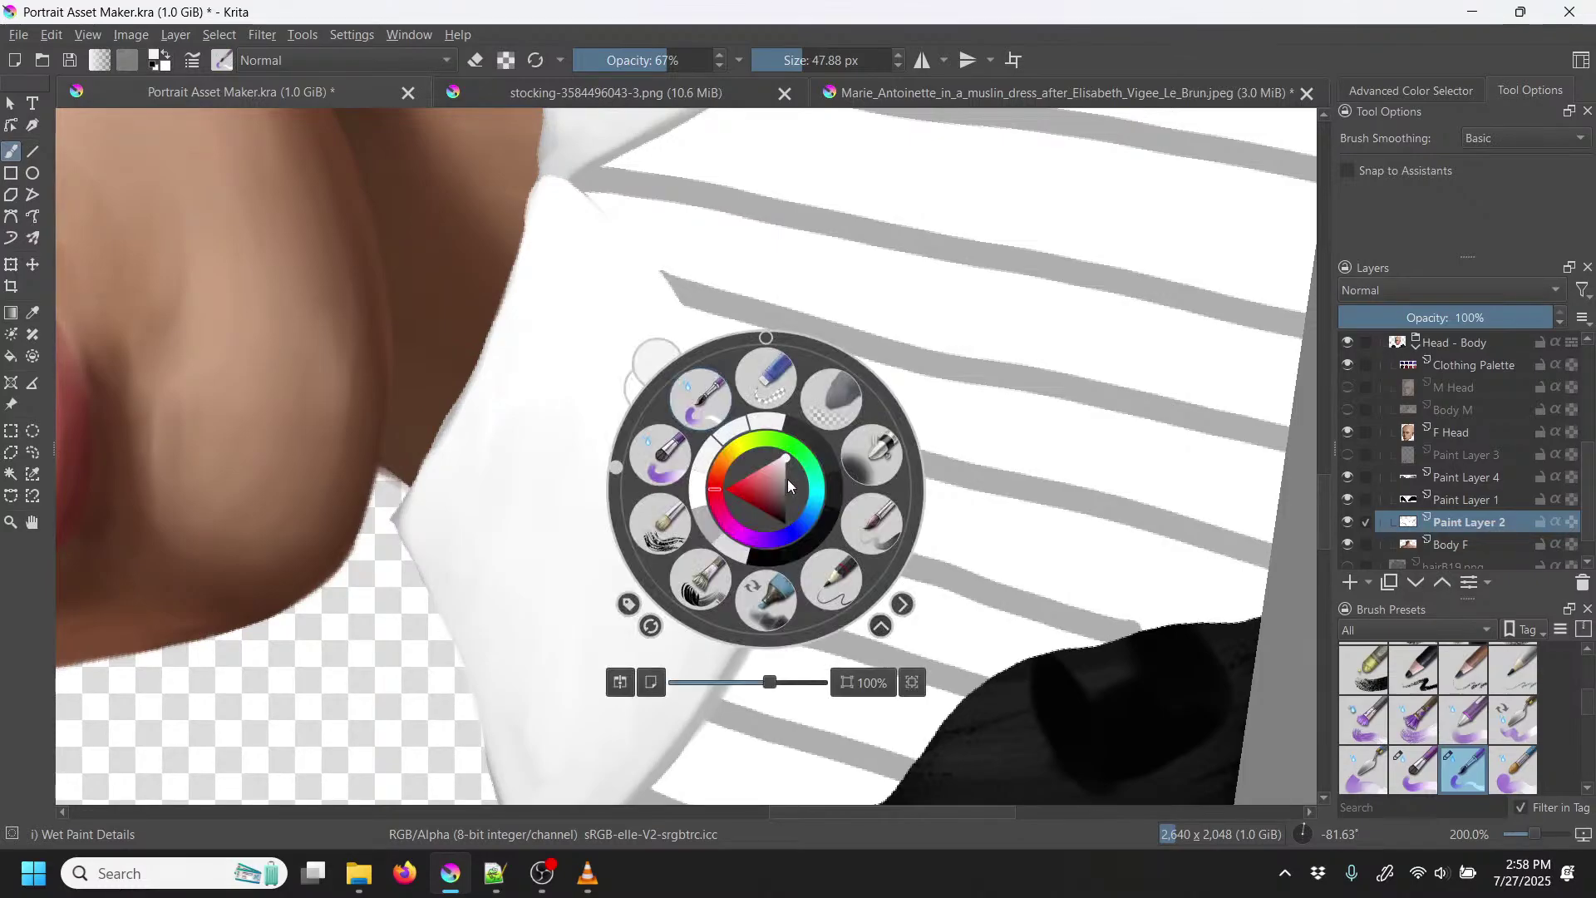
pyautogui.click(771, 336)
pyautogui.click(865, 346)
pyautogui.scroll(-3, 809, 379)
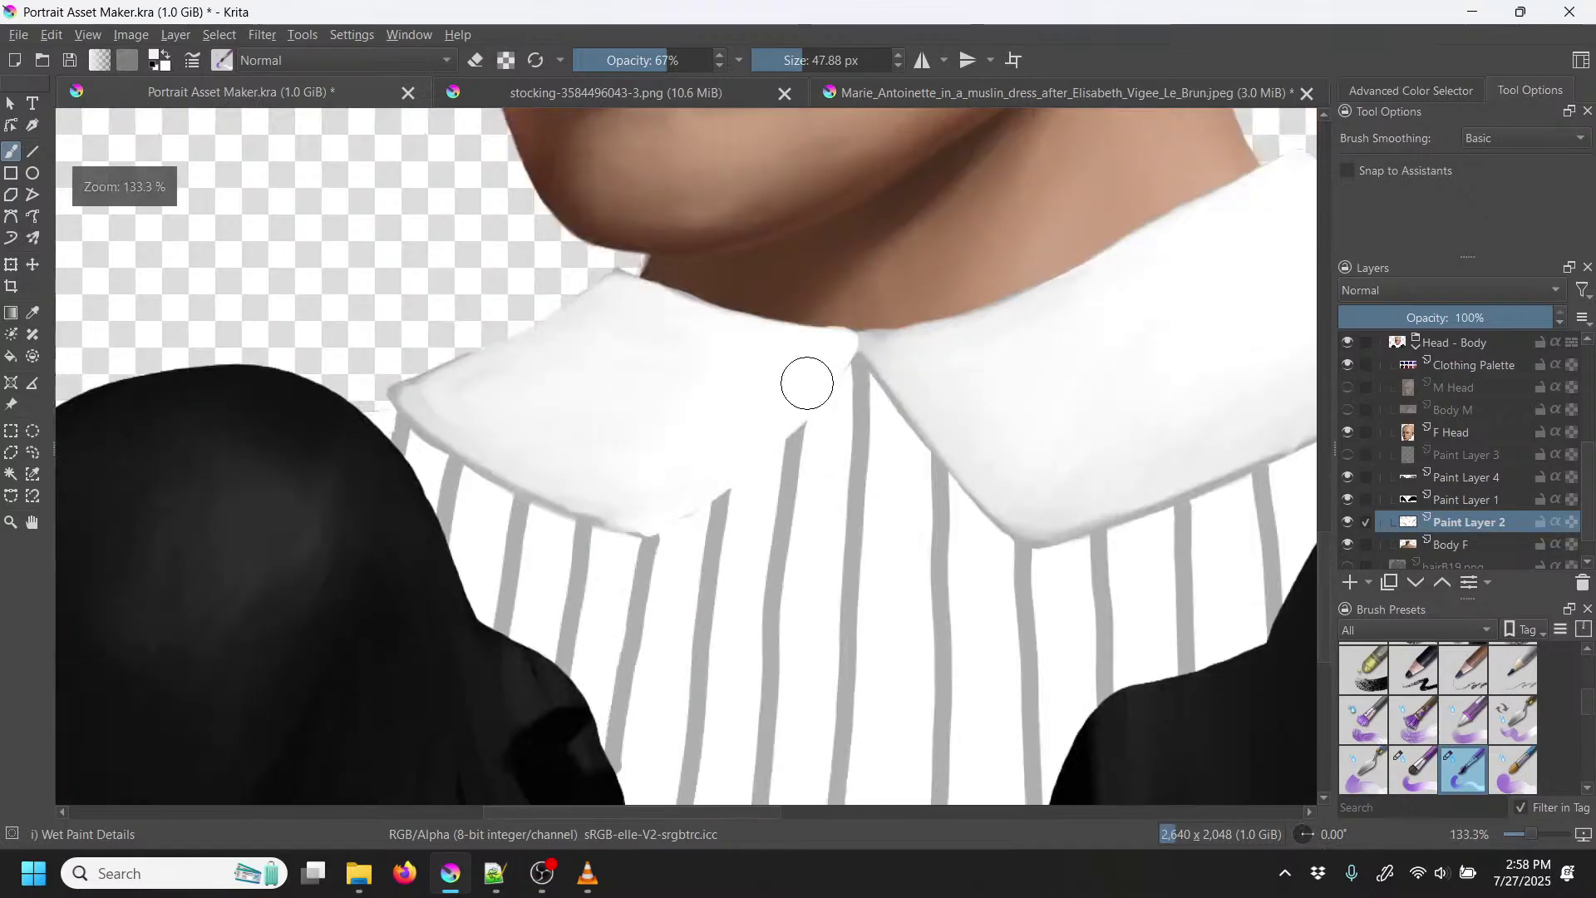
pyautogui.scroll(-2, 746, 420)
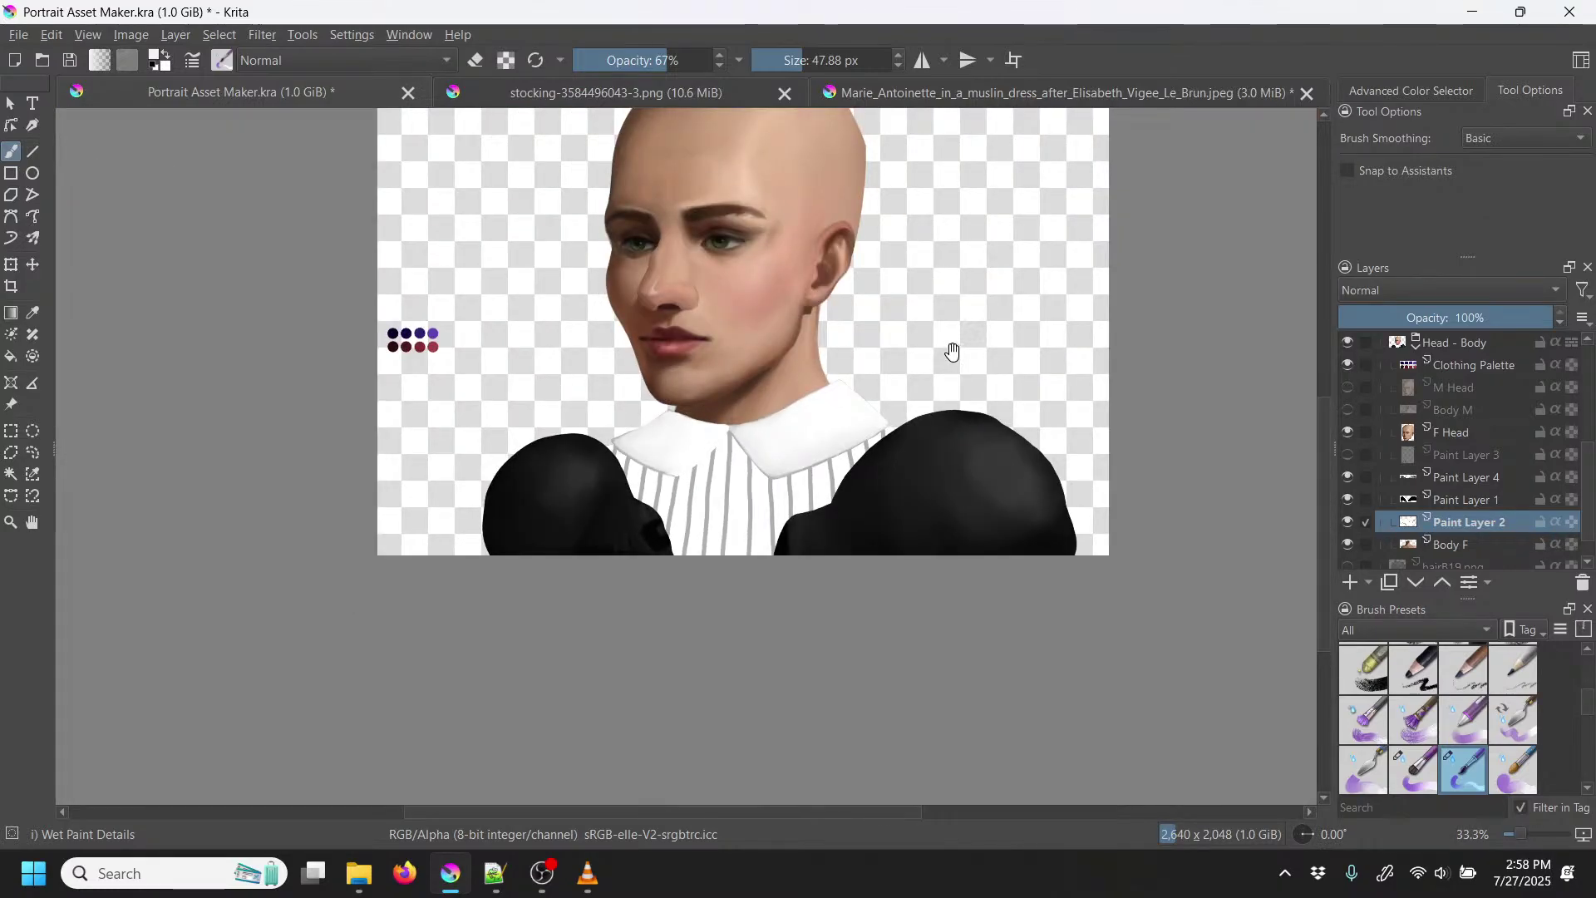
pyautogui.moveTo(951, 349); pyautogui.dragTo(788, 491)
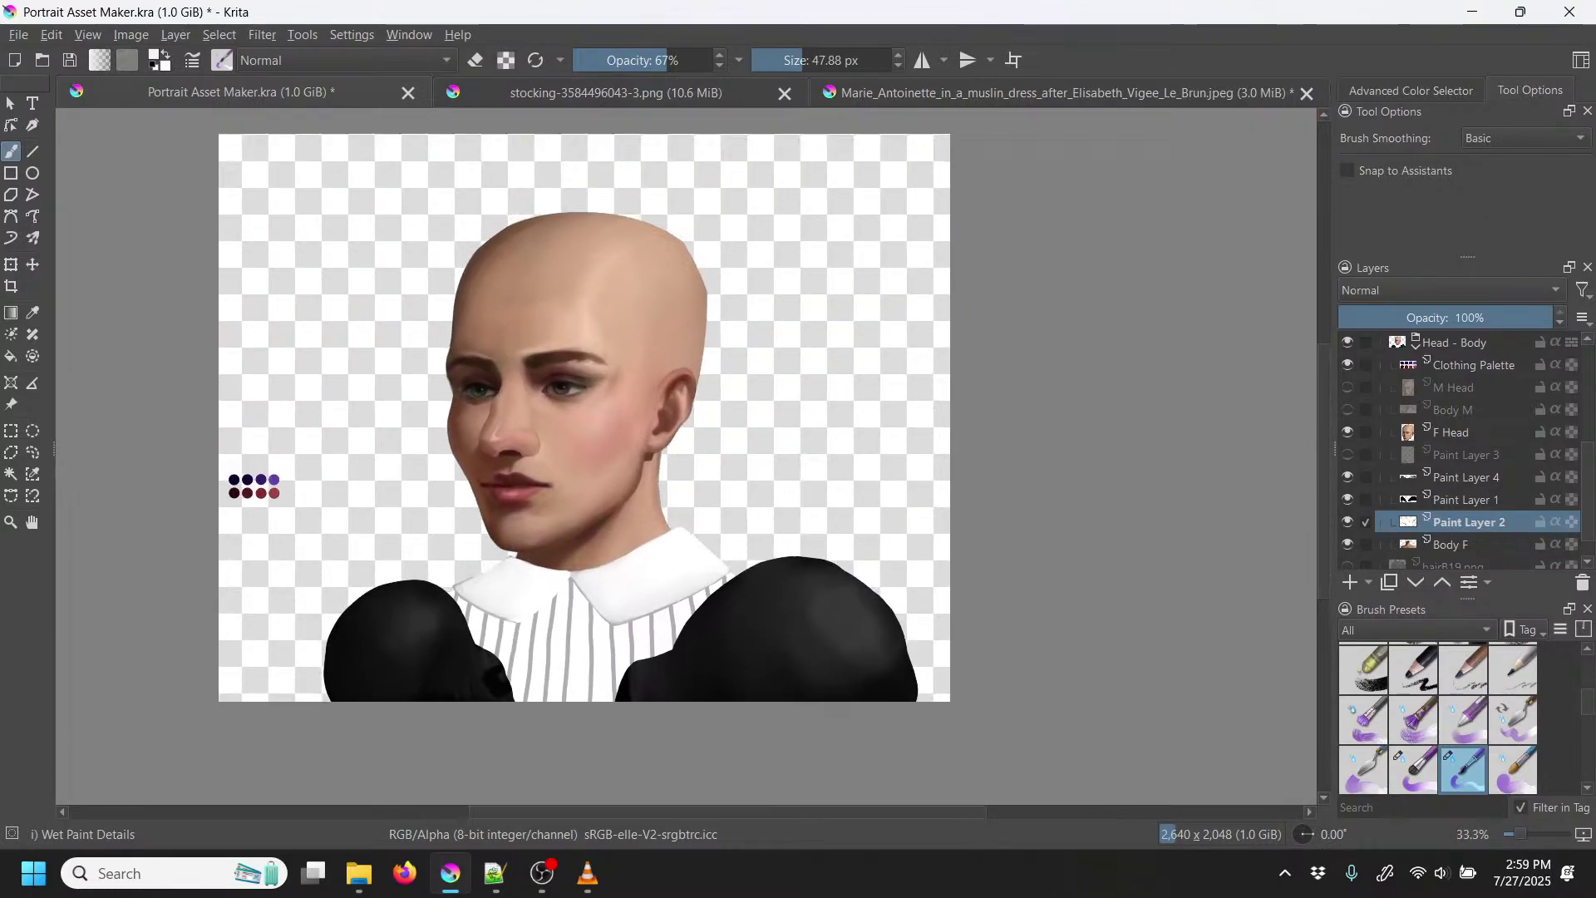
pyautogui.scroll(4, 798, 567)
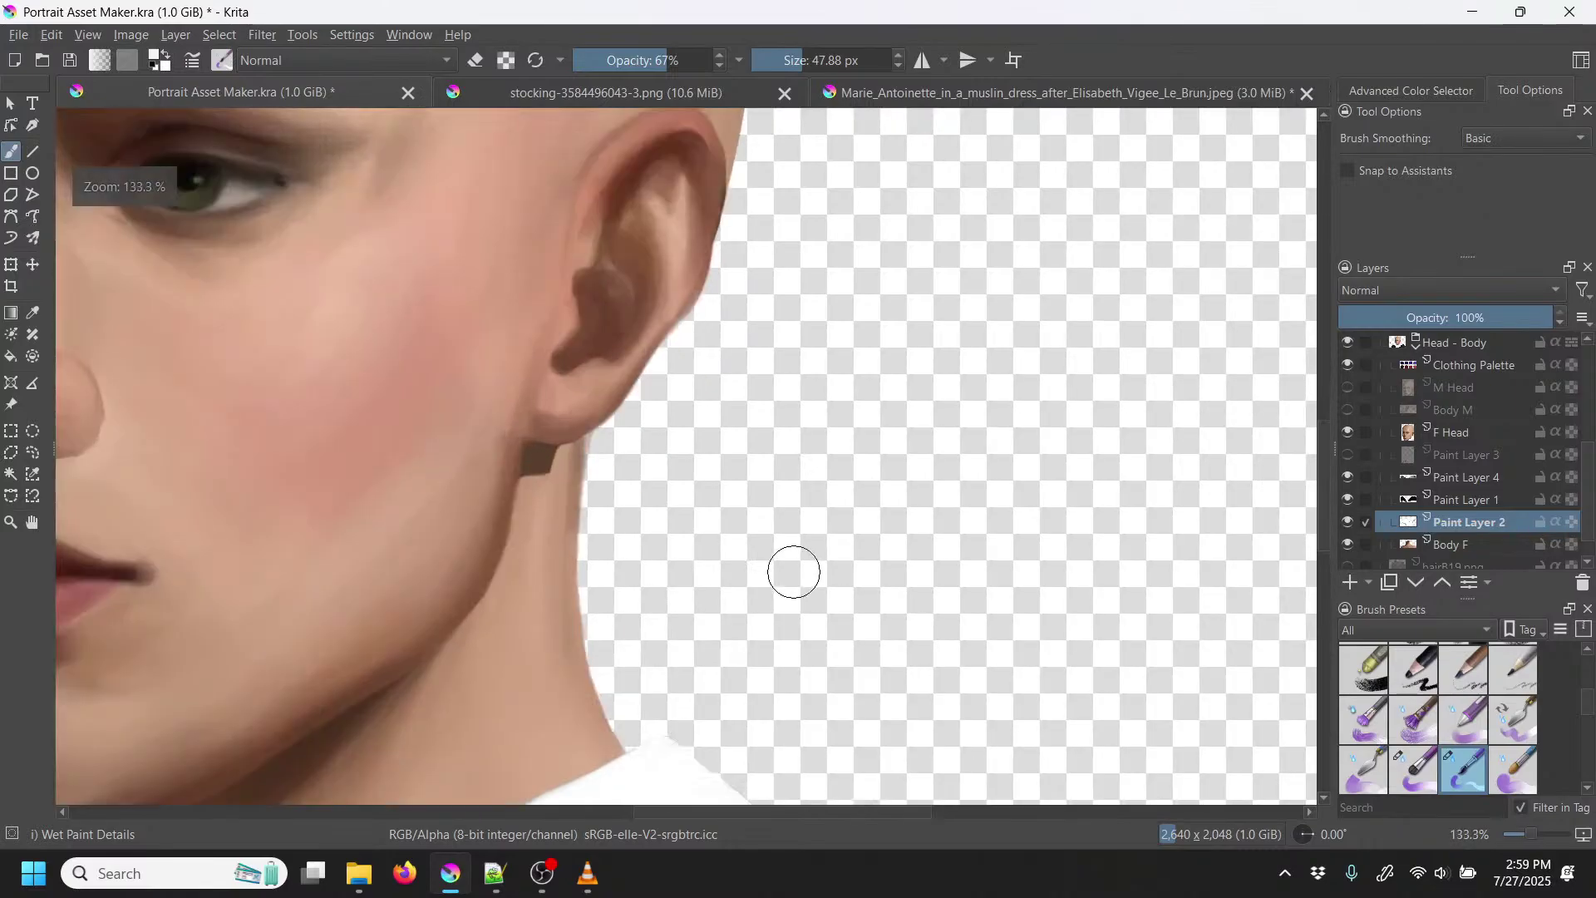
pyautogui.moveTo(623, 613); pyautogui.dragTo(1118, 104)
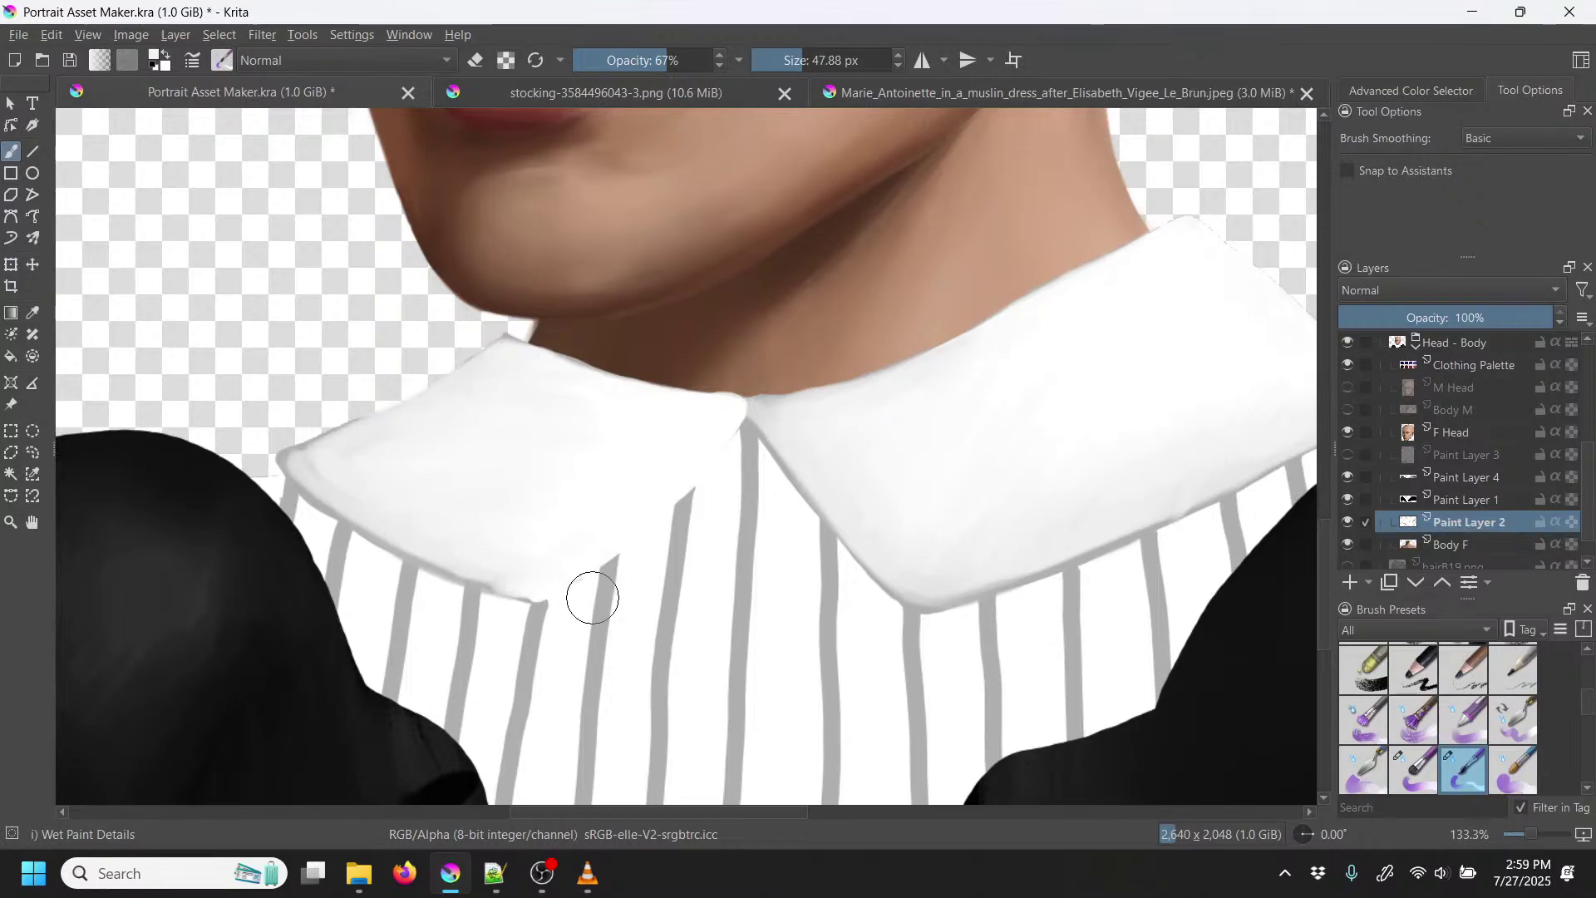
pyautogui.press('+')
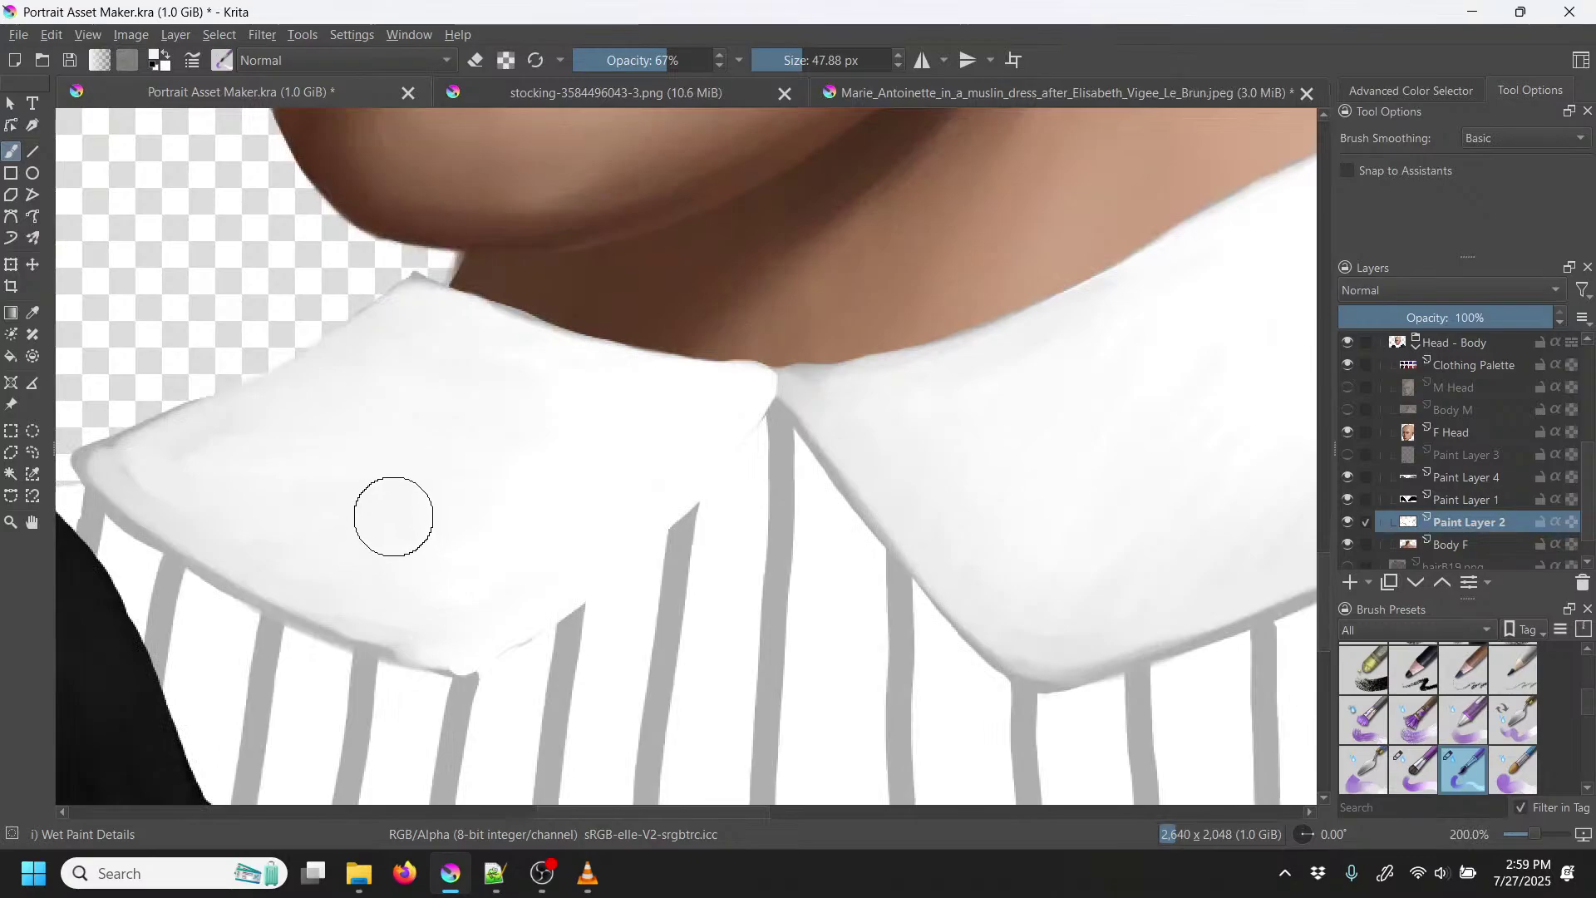
pyautogui.press('p')
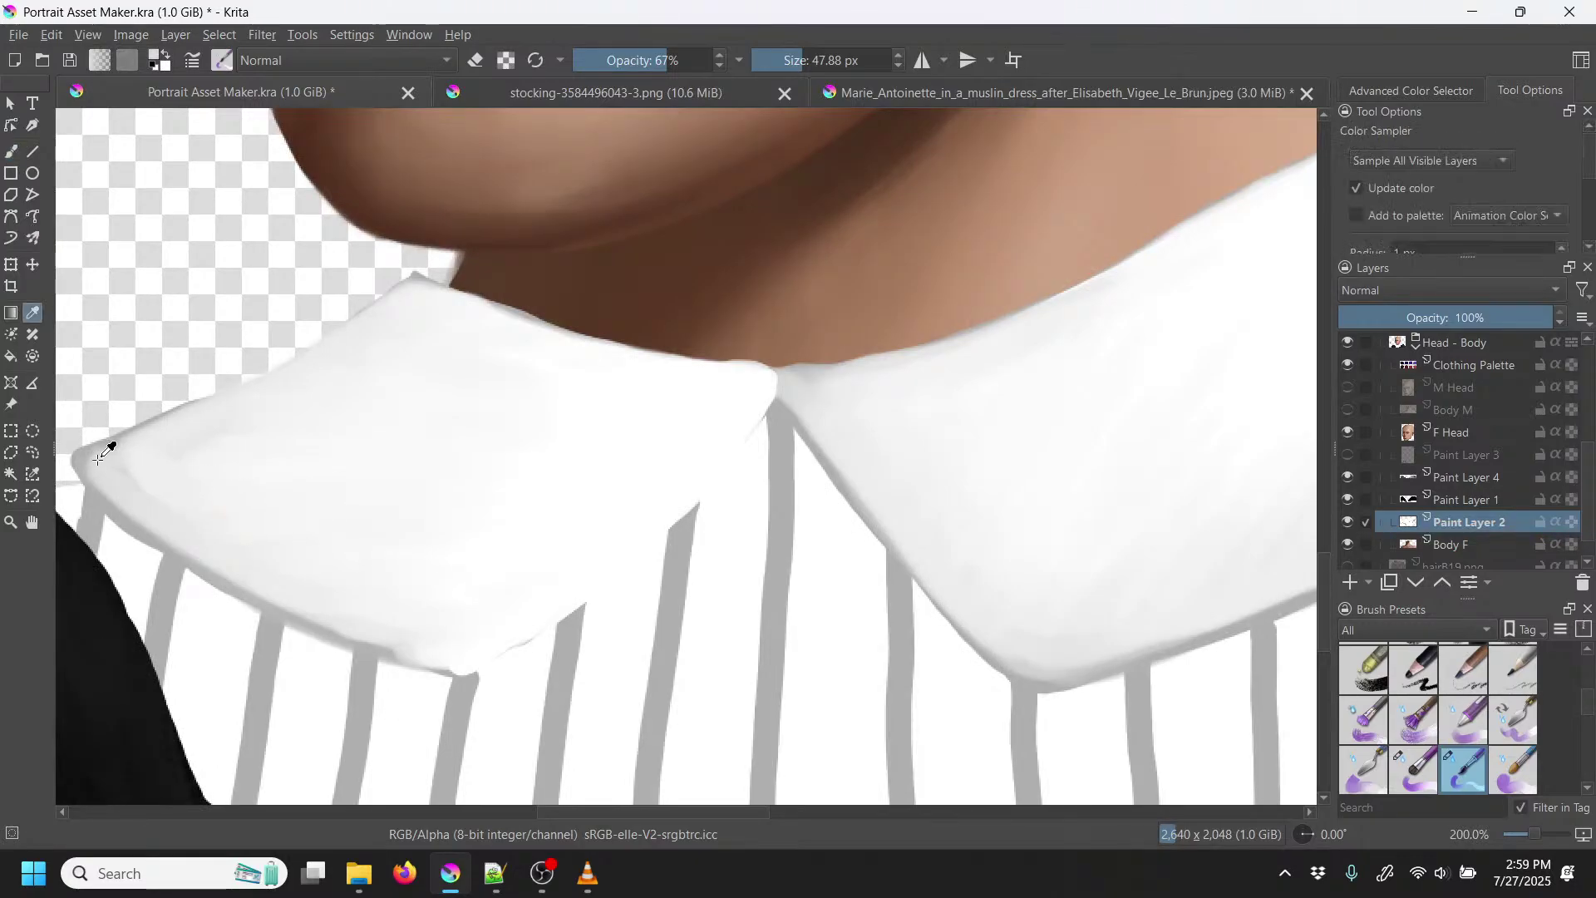
pyautogui.press('b')
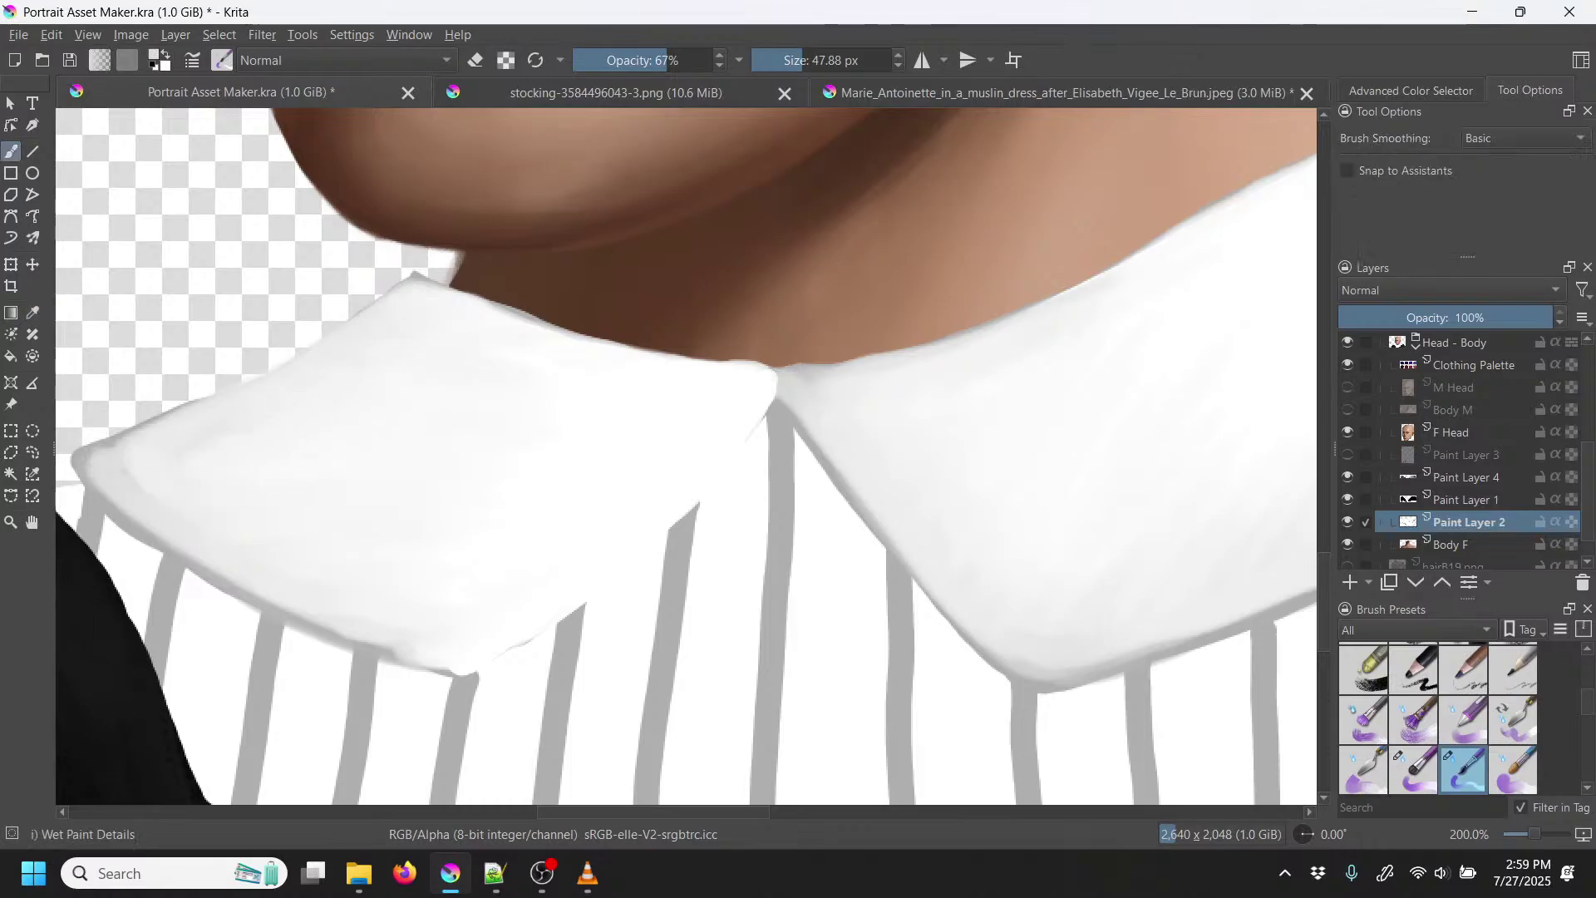
# Step: Set the brush size to 31.41 px and soften the four central shirt stripes below the collar into light grey fold shading
pyautogui.click(796, 60)
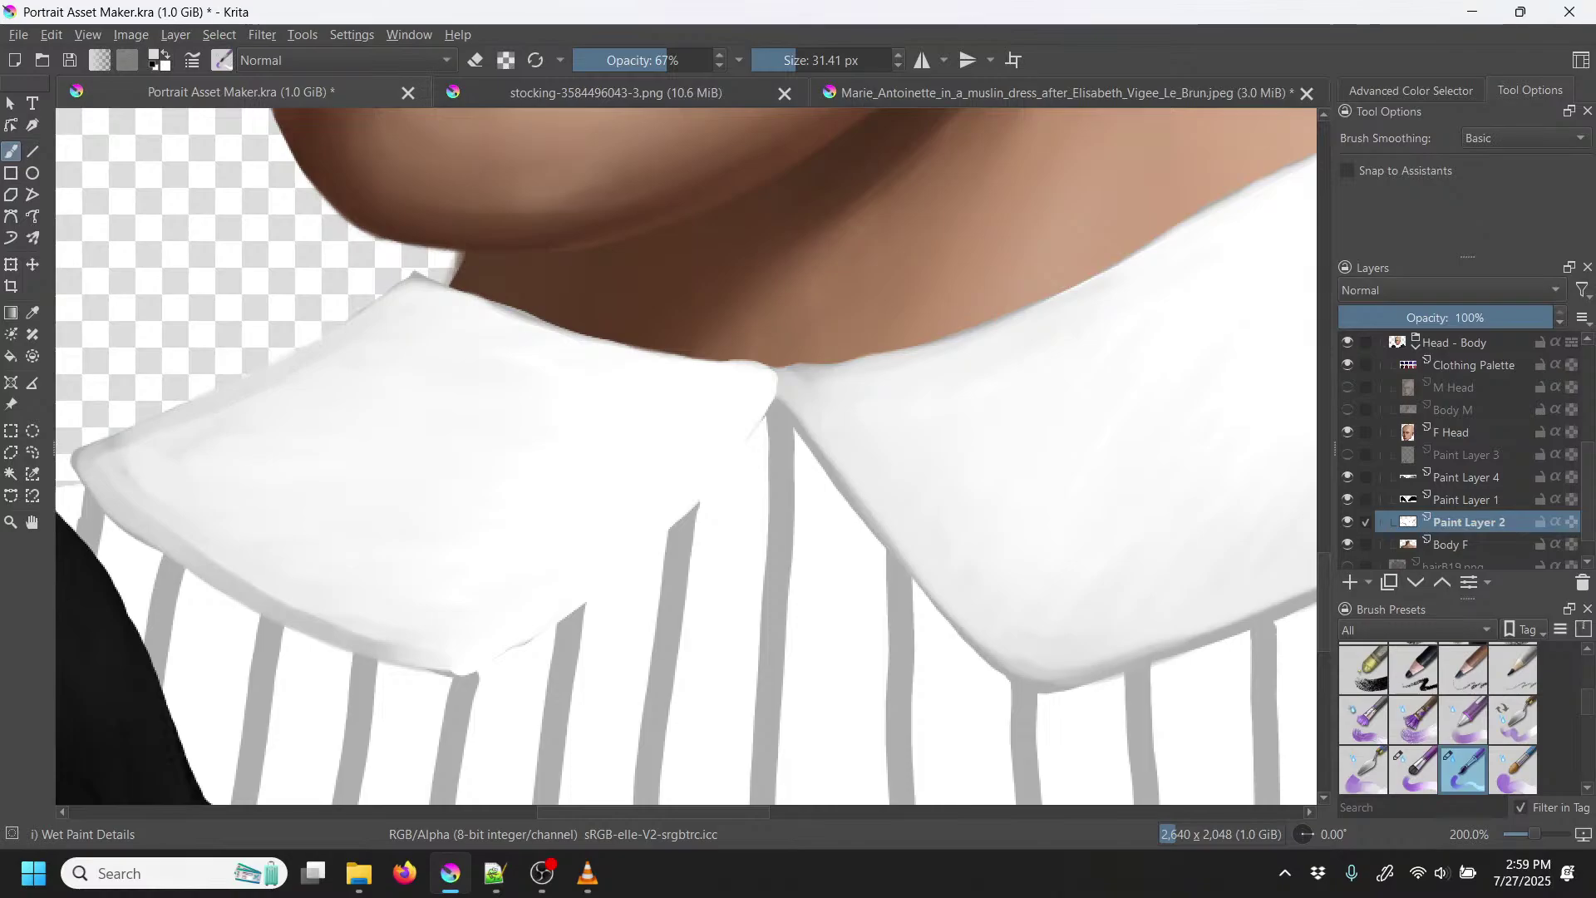
pyautogui.moveTo(795, 666); pyautogui.dragTo(617, 290)
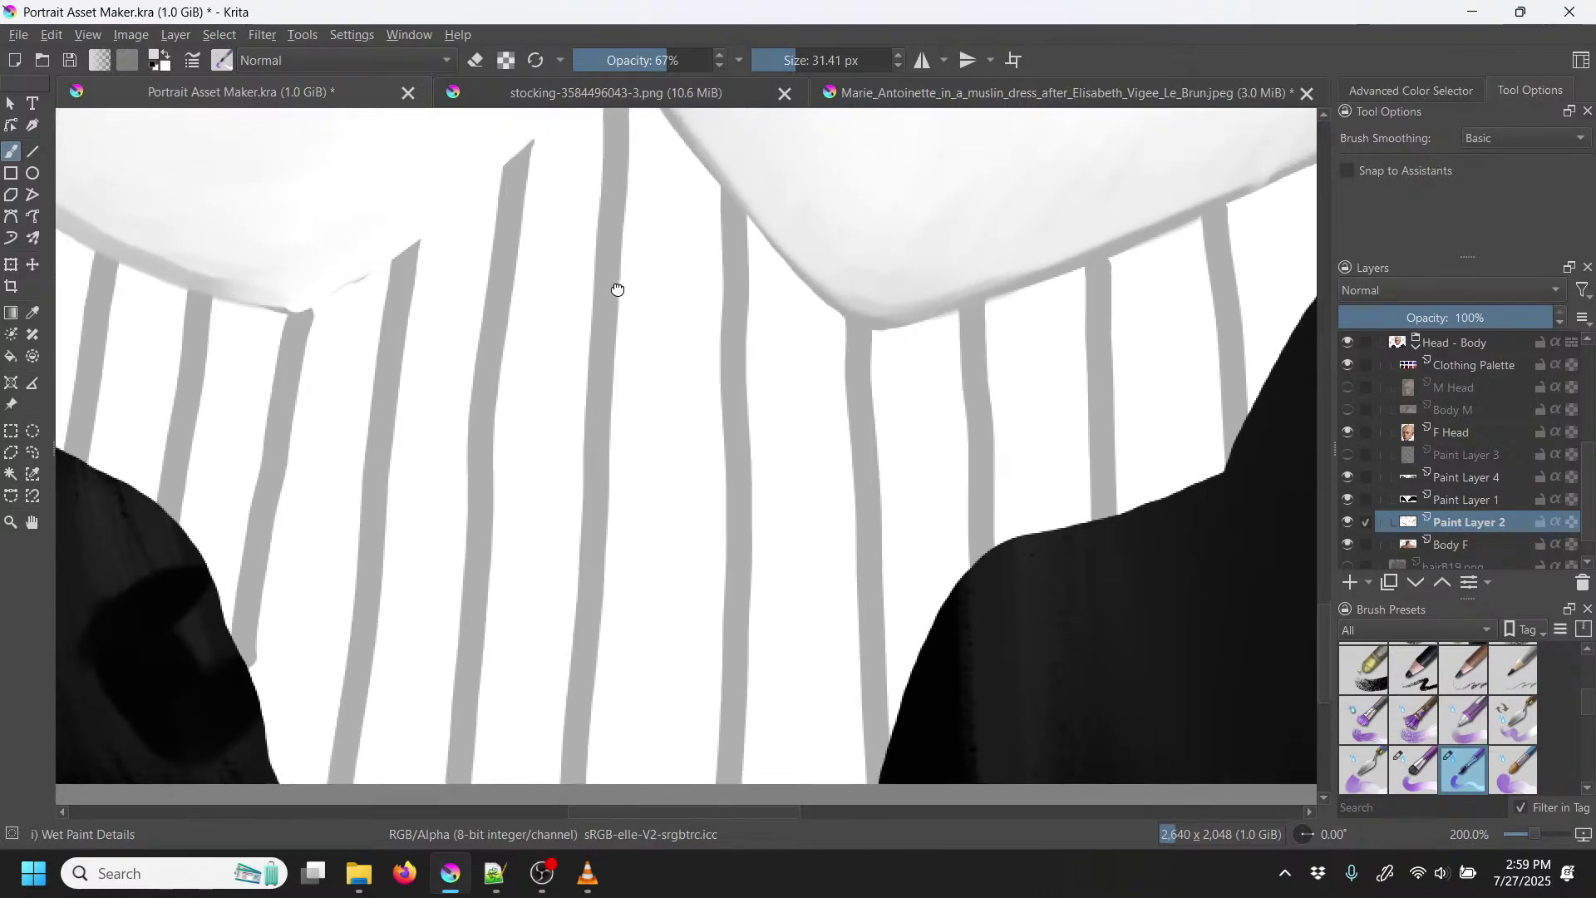
pyautogui.scroll(-3, 619, 316)
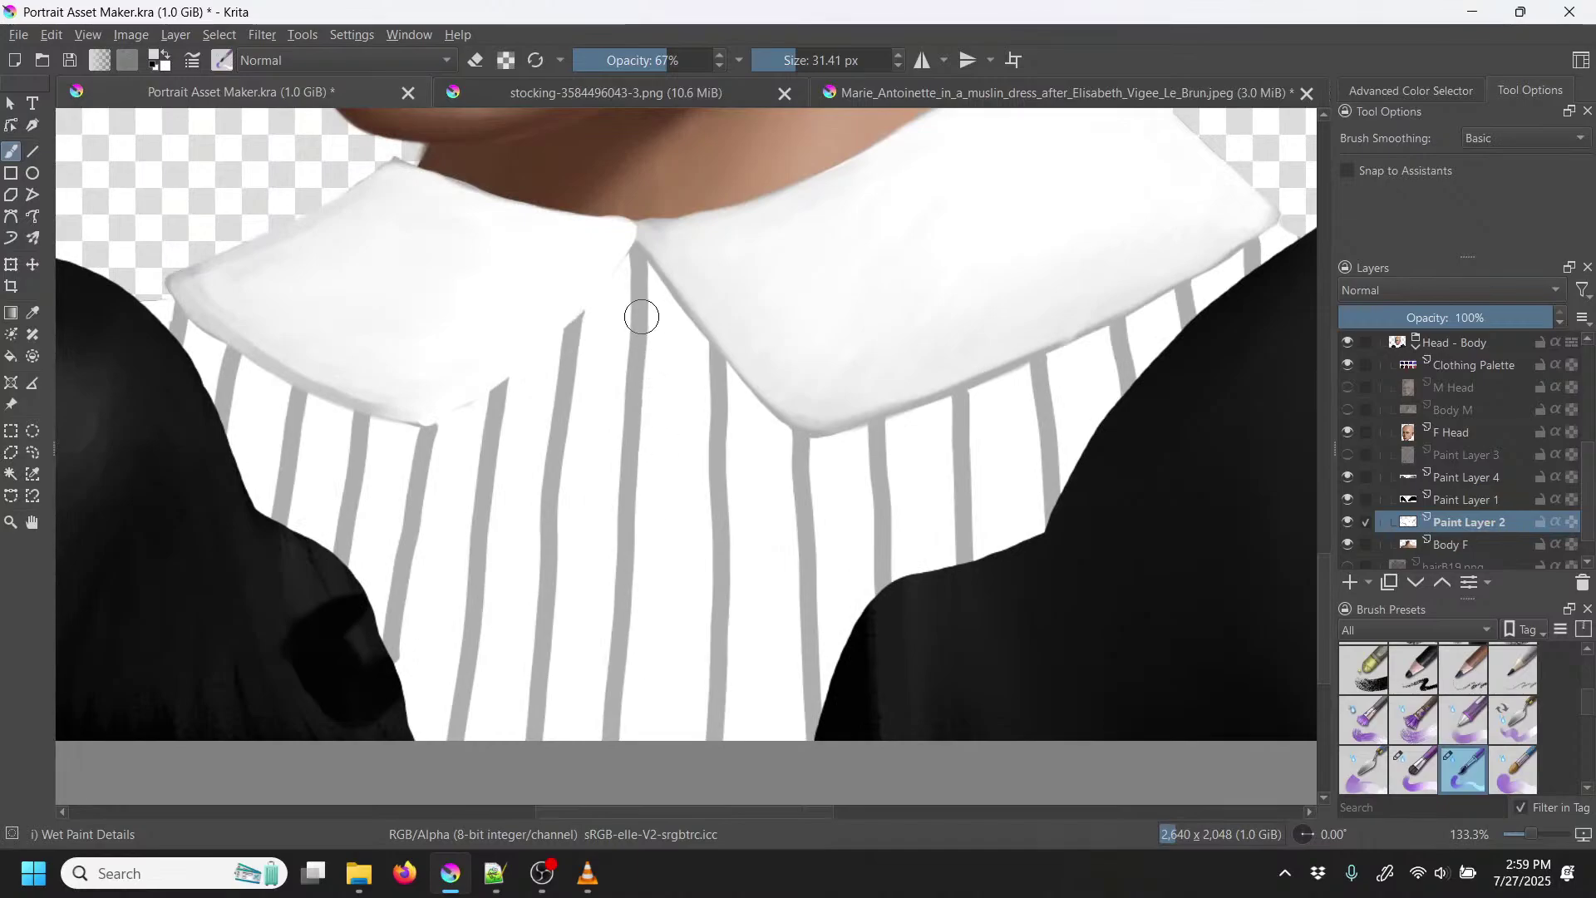
pyautogui.moveTo(646, 267); pyautogui.dragTo(617, 739)
pyautogui.moveTo(728, 380); pyautogui.dragTo(723, 742)
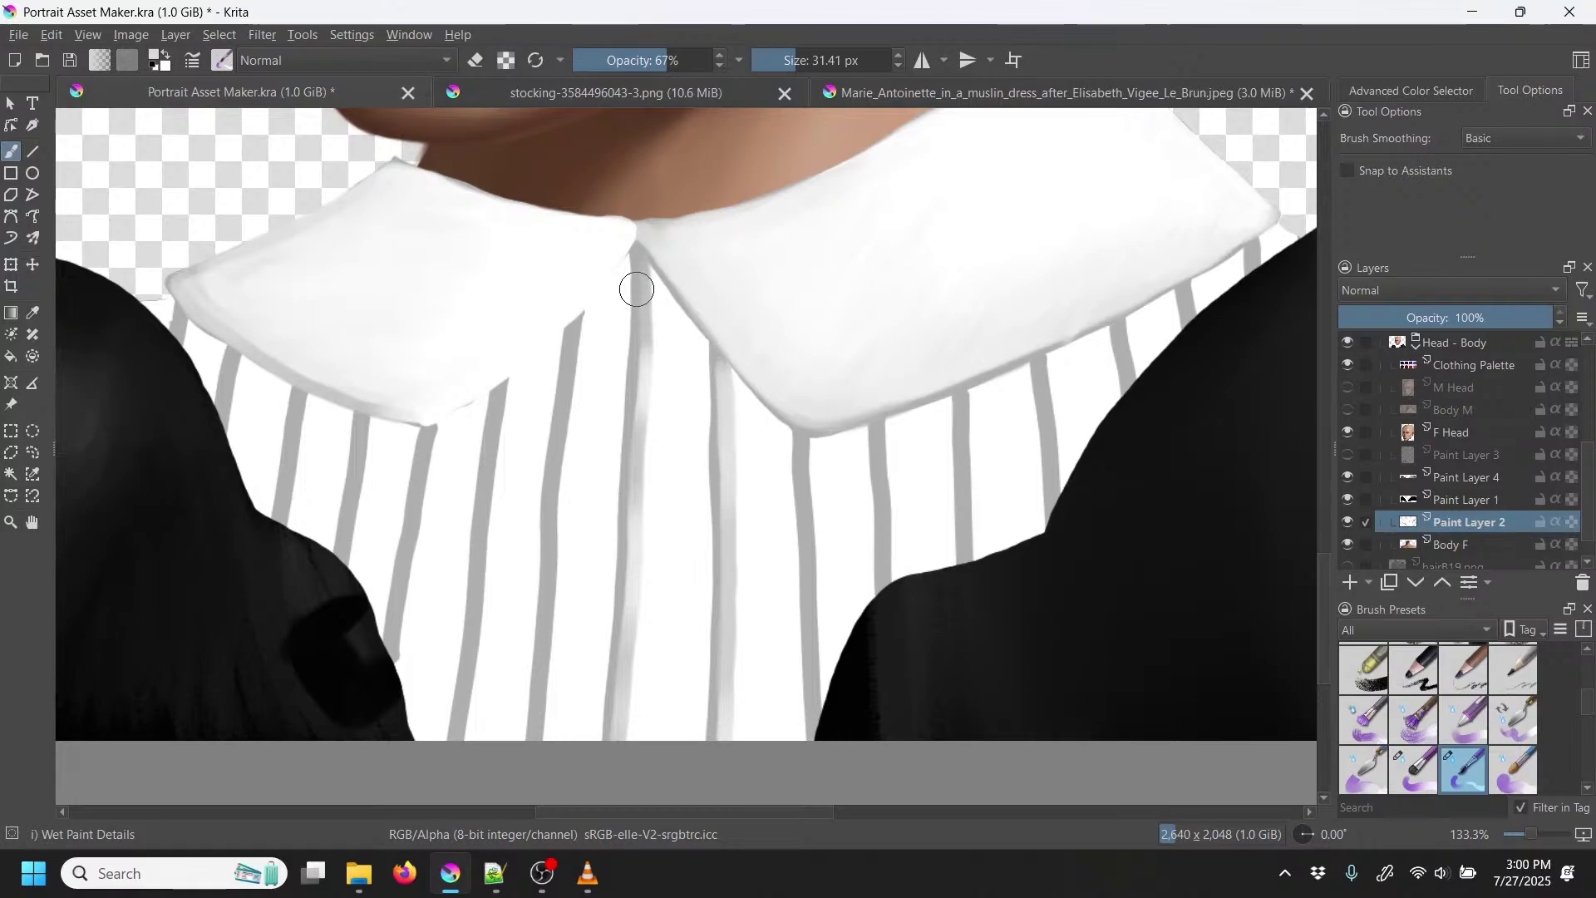
pyautogui.moveTo(646, 277); pyautogui.dragTo(610, 740)
pyautogui.moveTo(580, 326); pyautogui.dragTo(529, 738)
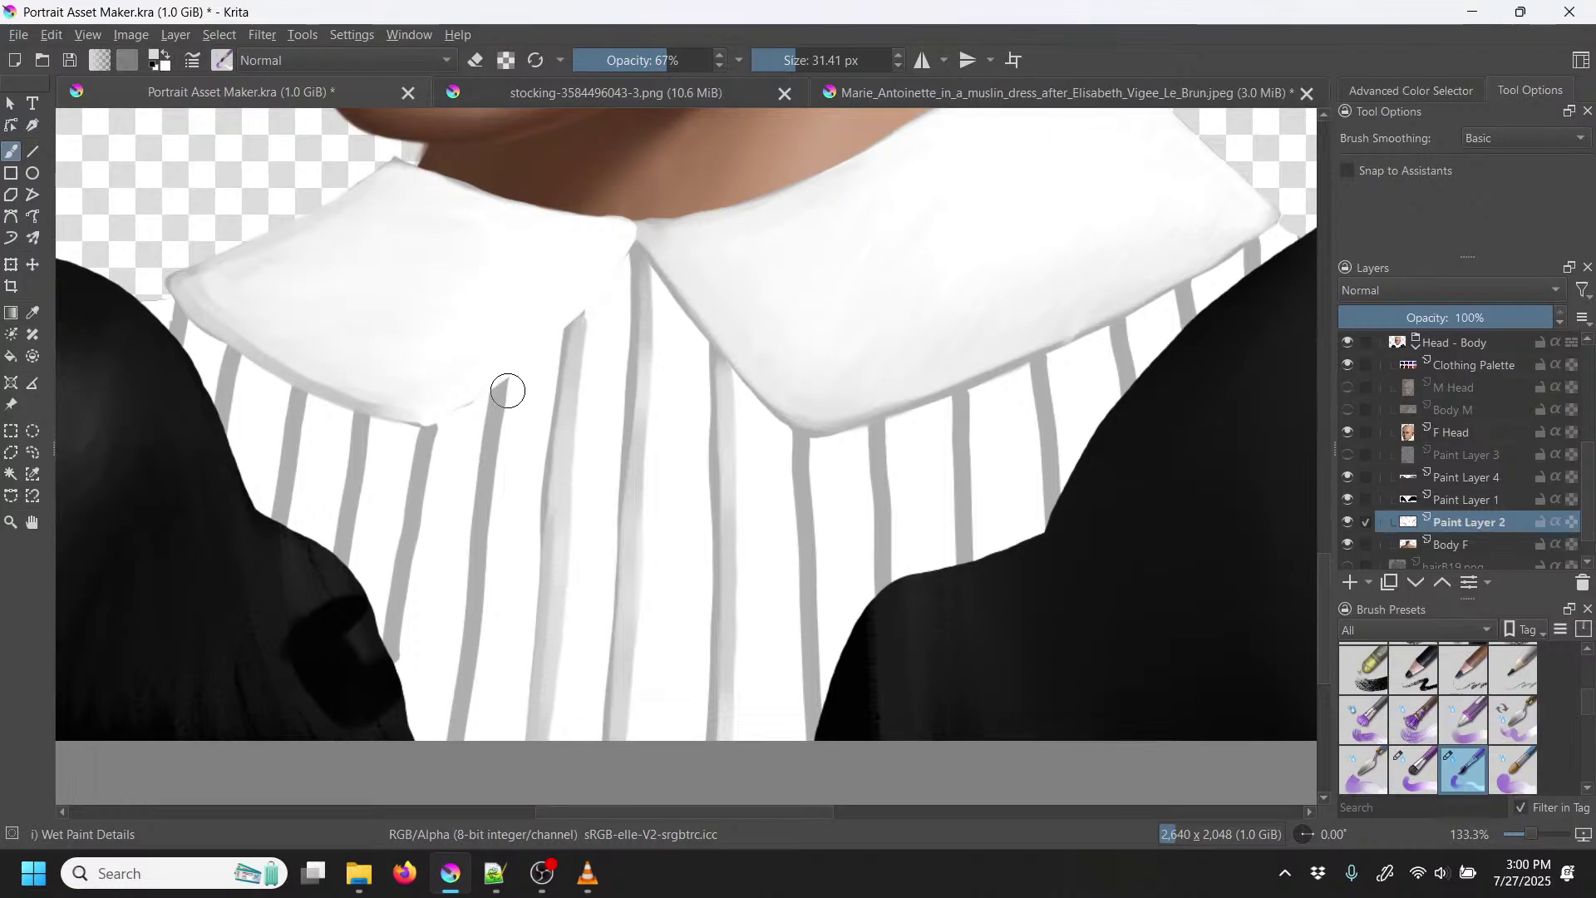
pyautogui.moveTo(494, 458); pyautogui.dragTo(462, 731)
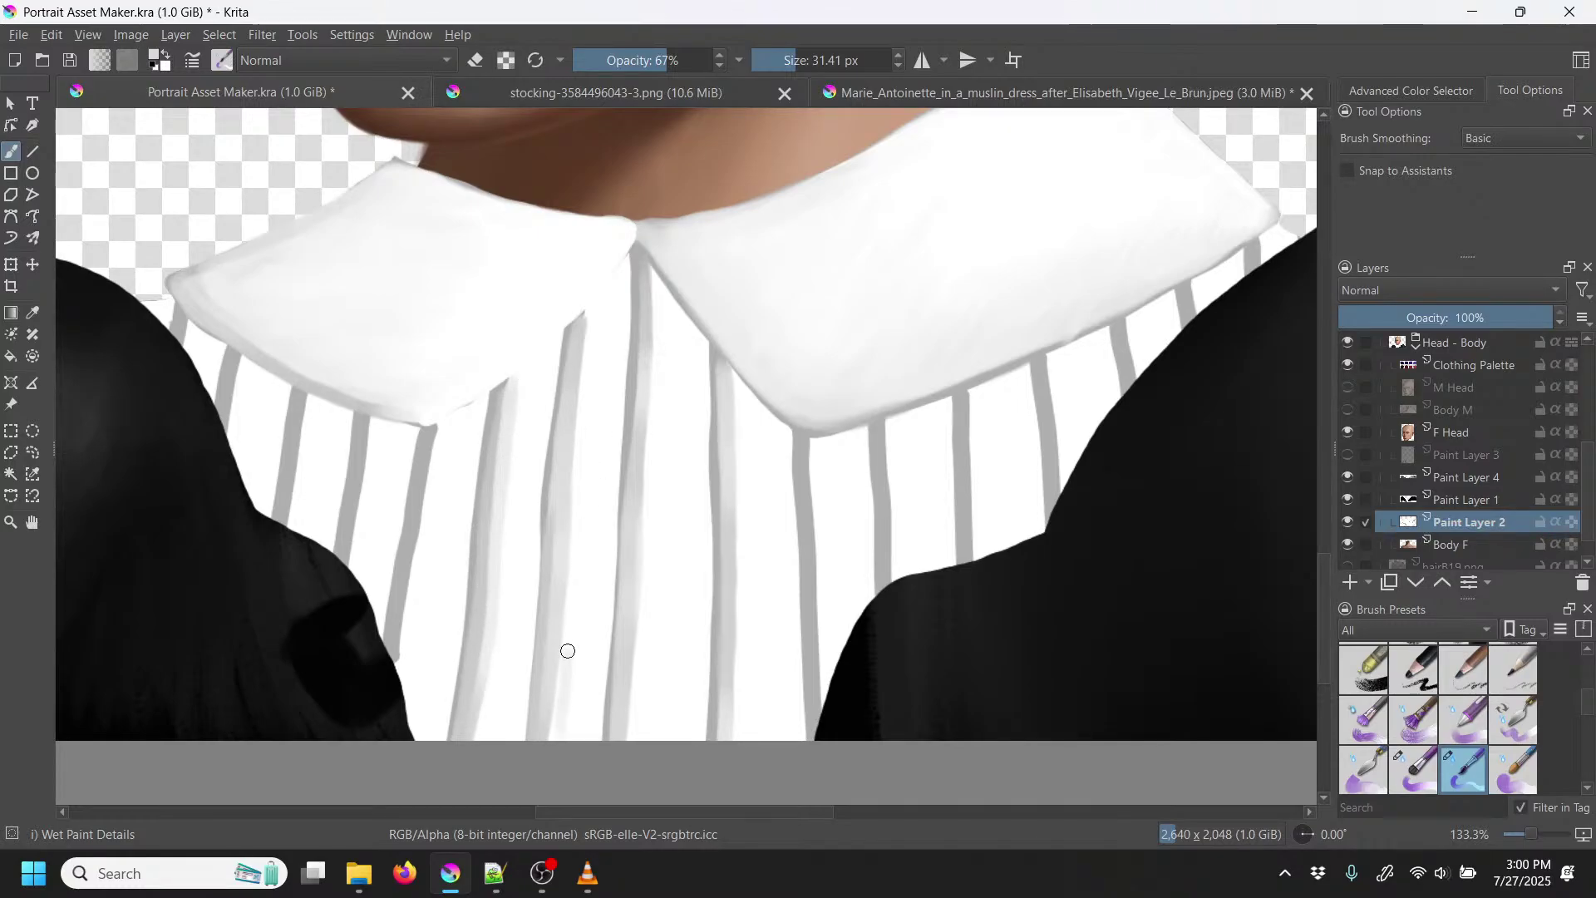
pyautogui.moveTo(551, 741)
pyautogui.mouseDown()
pyautogui.moveTo(591, 306)
pyautogui.moveTo(585, 321)
pyautogui.mouseUp()
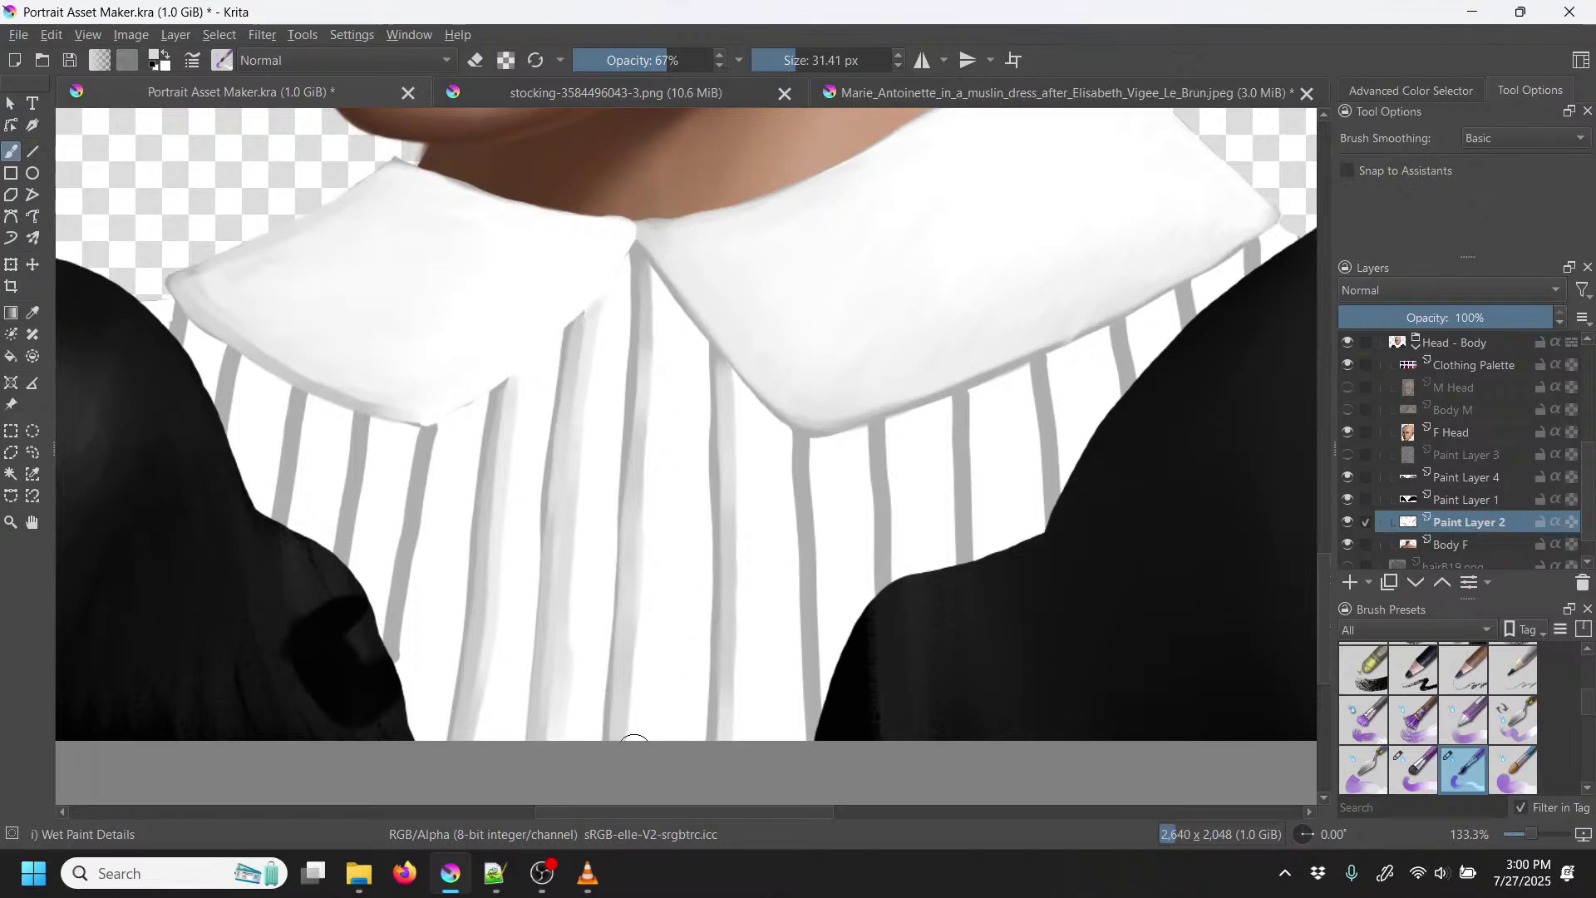
# Step: Paint soft light grey shadows on the shirt beneath both collar flaps' inner edges, from the neckline down to their tips
pyautogui.moveTo(636, 740)
pyautogui.mouseDown()
pyautogui.moveTo(648, 262)
pyautogui.moveTo(653, 283)
pyautogui.moveTo(689, 269)
pyautogui.moveTo(657, 278)
pyautogui.moveTo(641, 261)
pyautogui.moveTo(715, 370)
pyautogui.moveTo(656, 297)
pyautogui.moveTo(705, 377)
pyautogui.moveTo(653, 325)
pyautogui.moveTo(702, 389)
pyautogui.moveTo(658, 319)
pyautogui.moveTo(678, 347)
pyautogui.moveTo(665, 301)
pyautogui.moveTo(688, 367)
pyautogui.moveTo(647, 253)
pyautogui.moveTo(705, 403)
pyautogui.moveTo(654, 343)
pyautogui.moveTo(707, 367)
pyautogui.moveTo(703, 401)
pyautogui.moveTo(691, 331)
pyautogui.mouseUp()
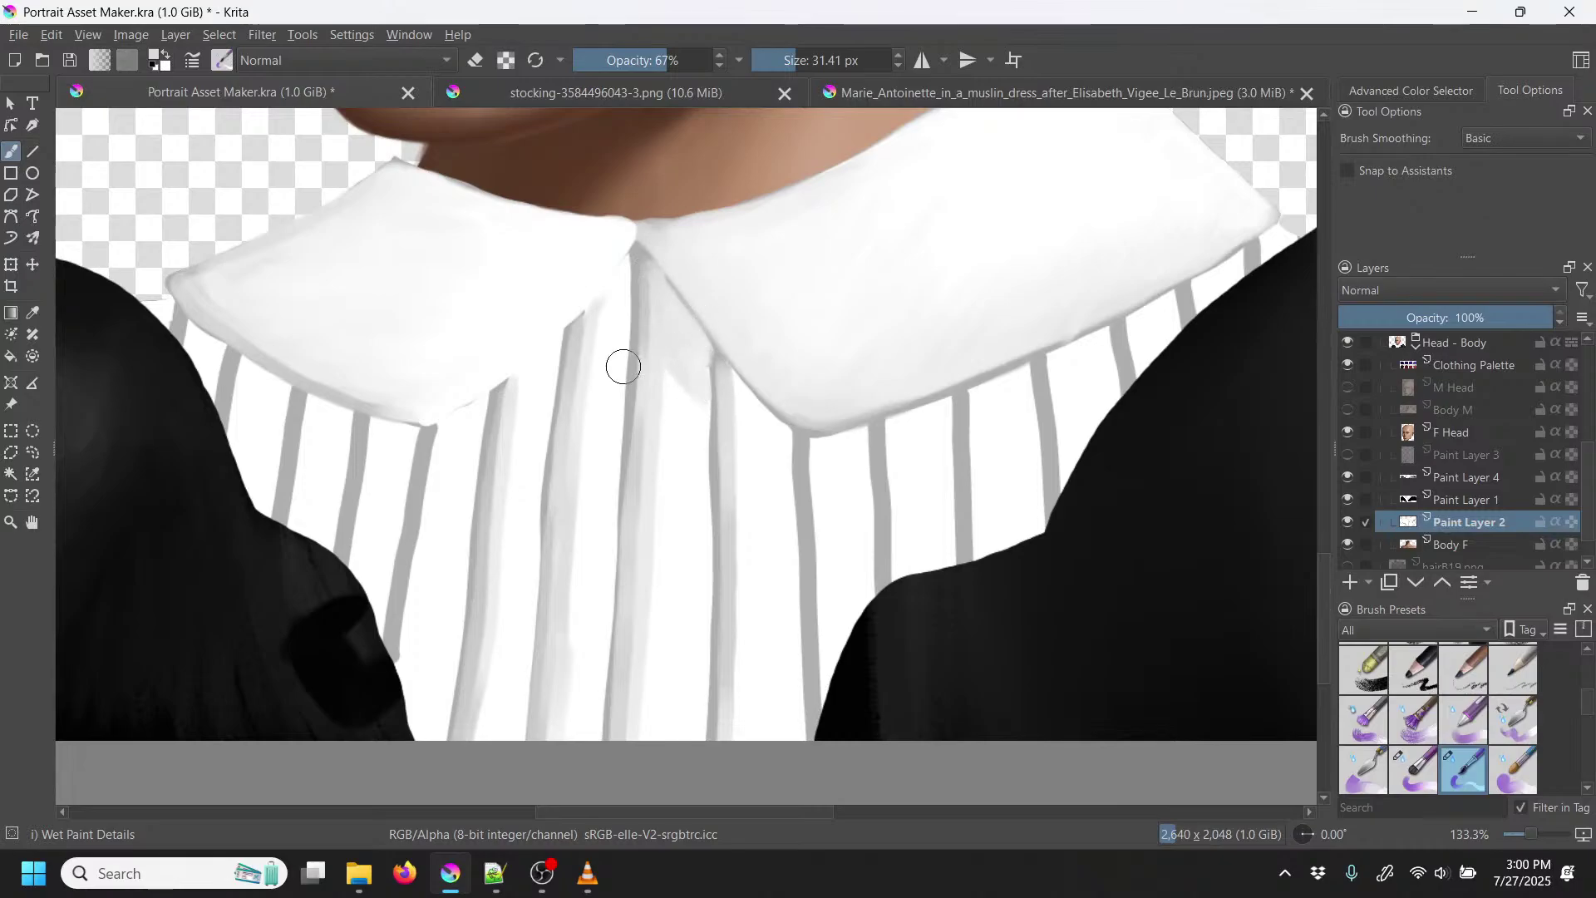
pyautogui.moveTo(615, 368)
pyautogui.mouseDown()
pyautogui.moveTo(632, 241)
pyautogui.moveTo(584, 336)
pyautogui.moveTo(634, 263)
pyautogui.moveTo(594, 330)
pyautogui.moveTo(627, 286)
pyautogui.mouseUp()
pyautogui.moveTo(517, 393); pyautogui.dragTo(564, 332)
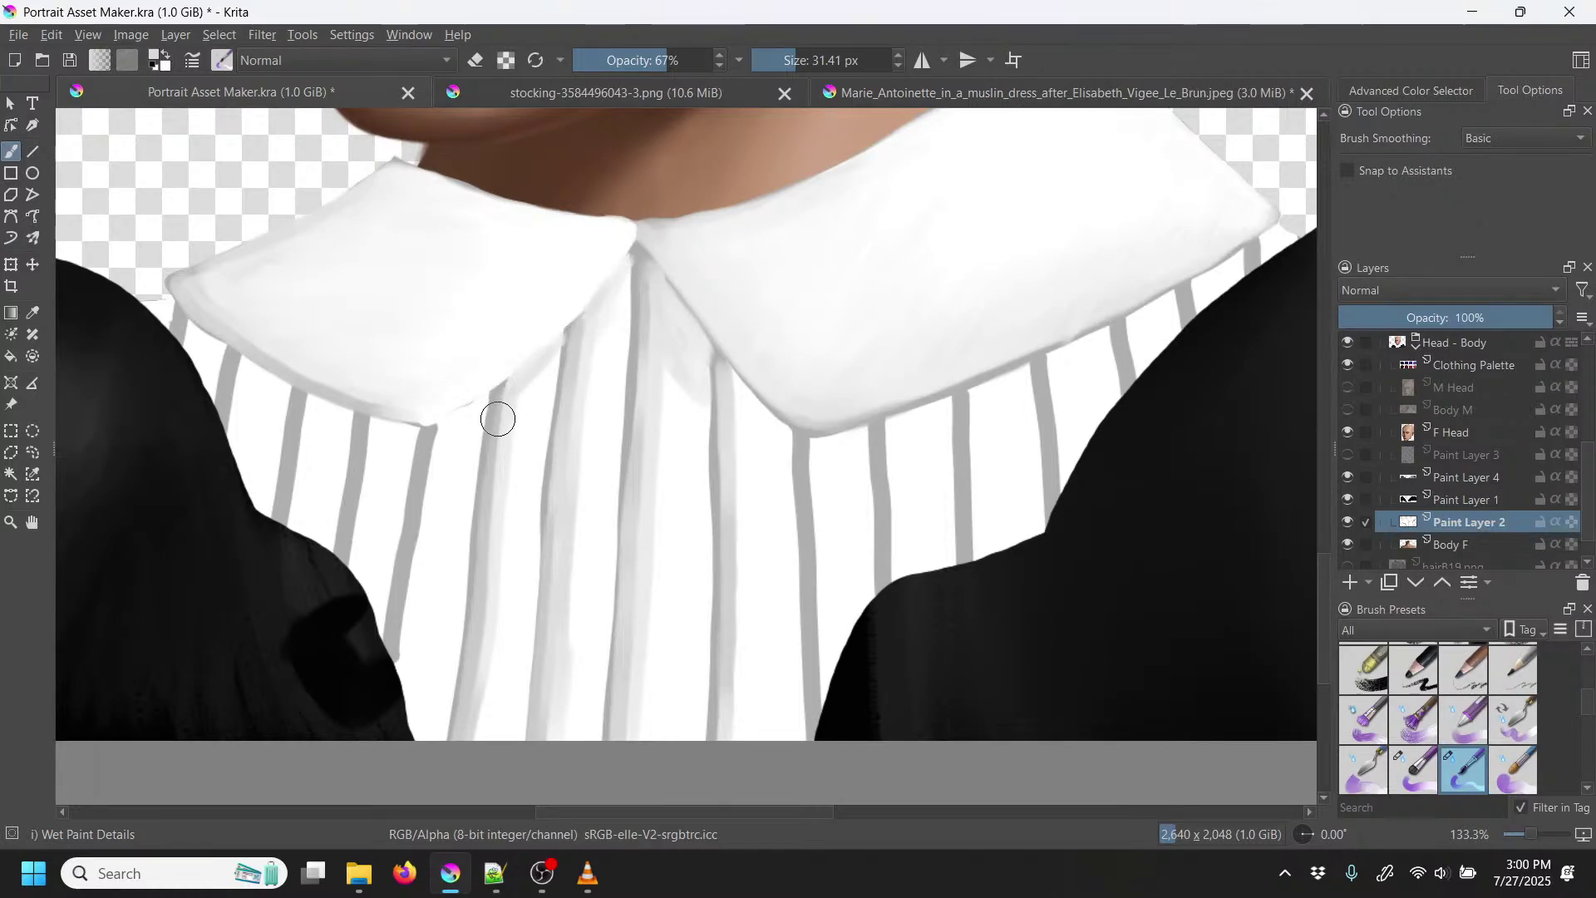
pyautogui.moveTo(444, 428); pyautogui.dragTo(502, 388)
pyautogui.moveTo(738, 385)
pyautogui.mouseDown()
pyautogui.moveTo(802, 453)
pyautogui.moveTo(735, 385)
pyautogui.moveTo(793, 469)
pyautogui.moveTo(742, 420)
pyautogui.moveTo(784, 462)
pyautogui.mouseUp()
pyautogui.moveTo(743, 399); pyautogui.dragTo(760, 421)
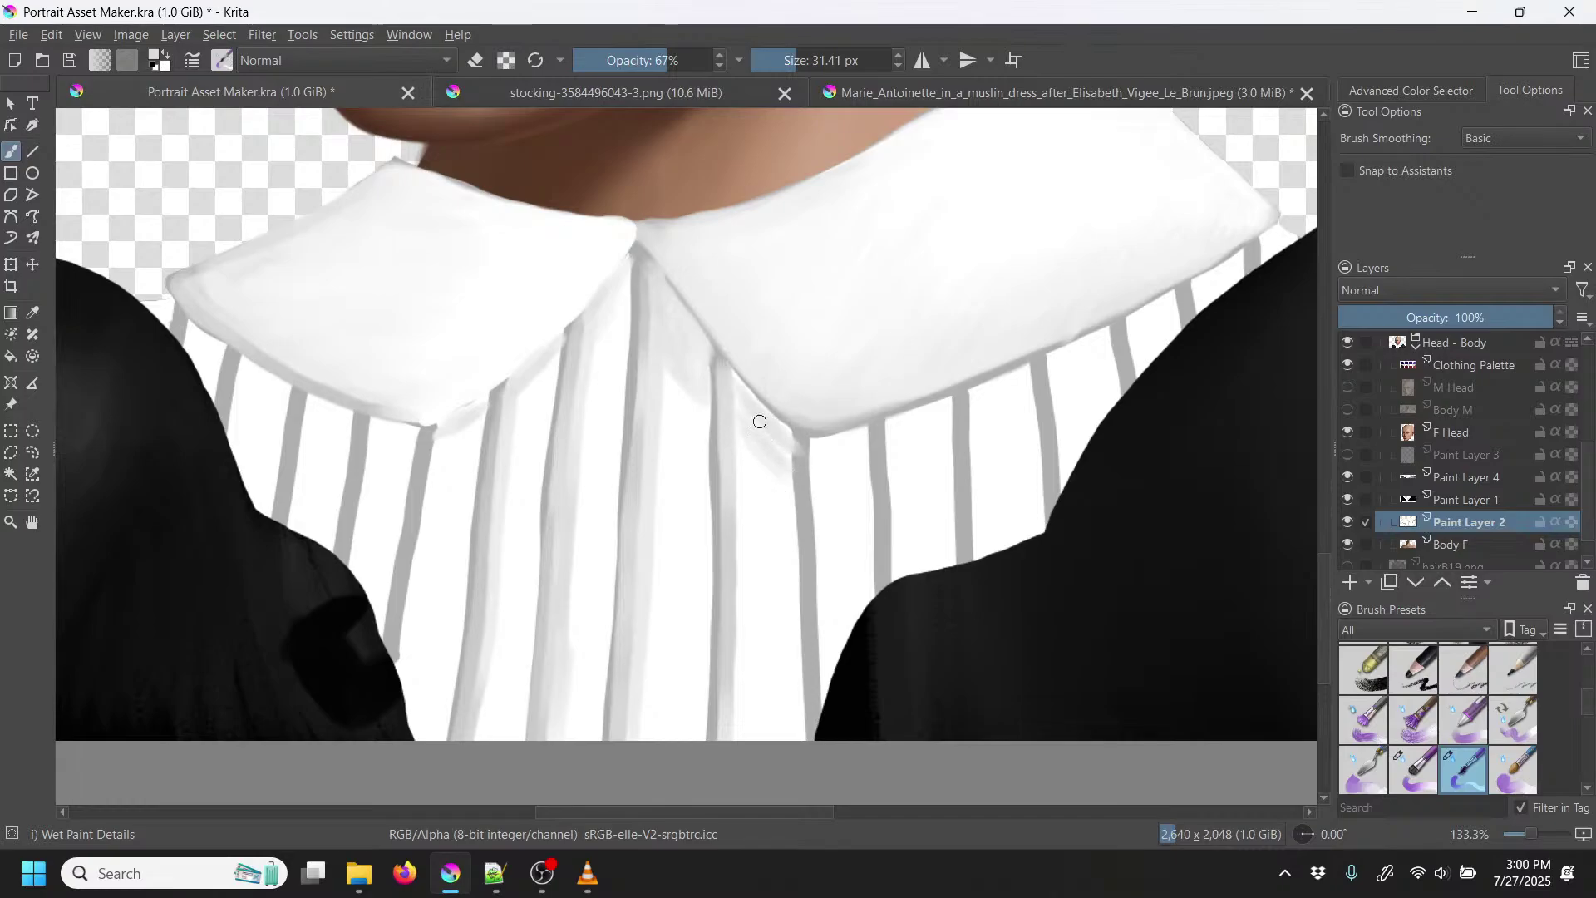
pyautogui.press('-')
pyautogui.press('-')
pyautogui.press('-')
pyautogui.press('-')
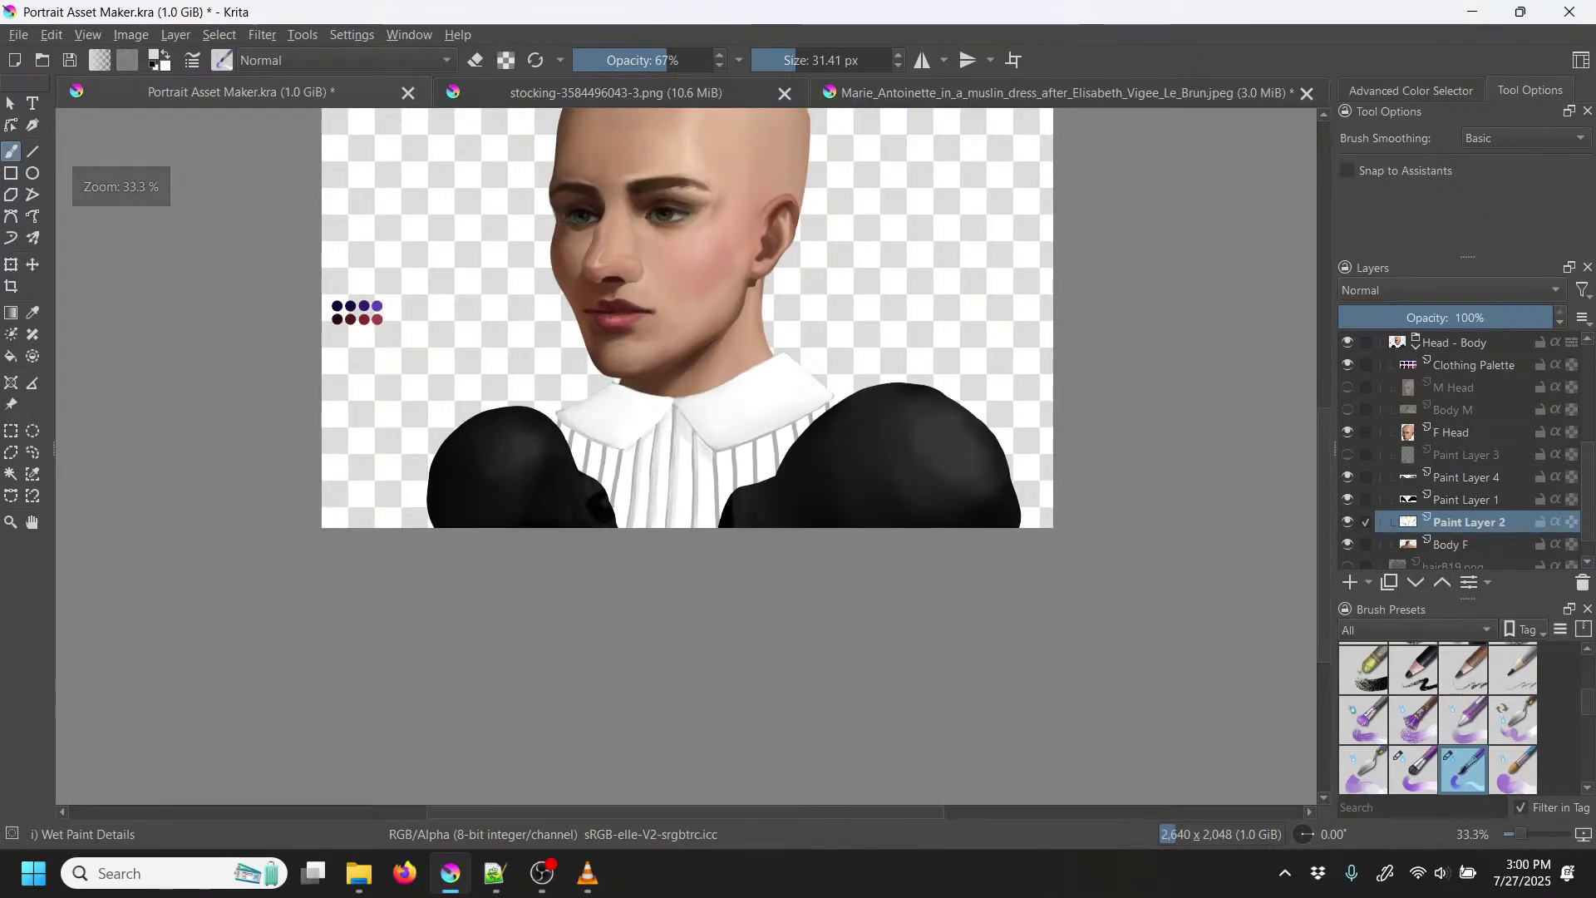
pyautogui.moveTo(790, 378); pyautogui.dragTo(679, 552)
pyautogui.moveTo(800, 330); pyautogui.dragTo(697, 479)
pyautogui.moveTo(800, 432); pyautogui.dragTo(773, 449)
pyautogui.hotkey('ctrl', 'z')
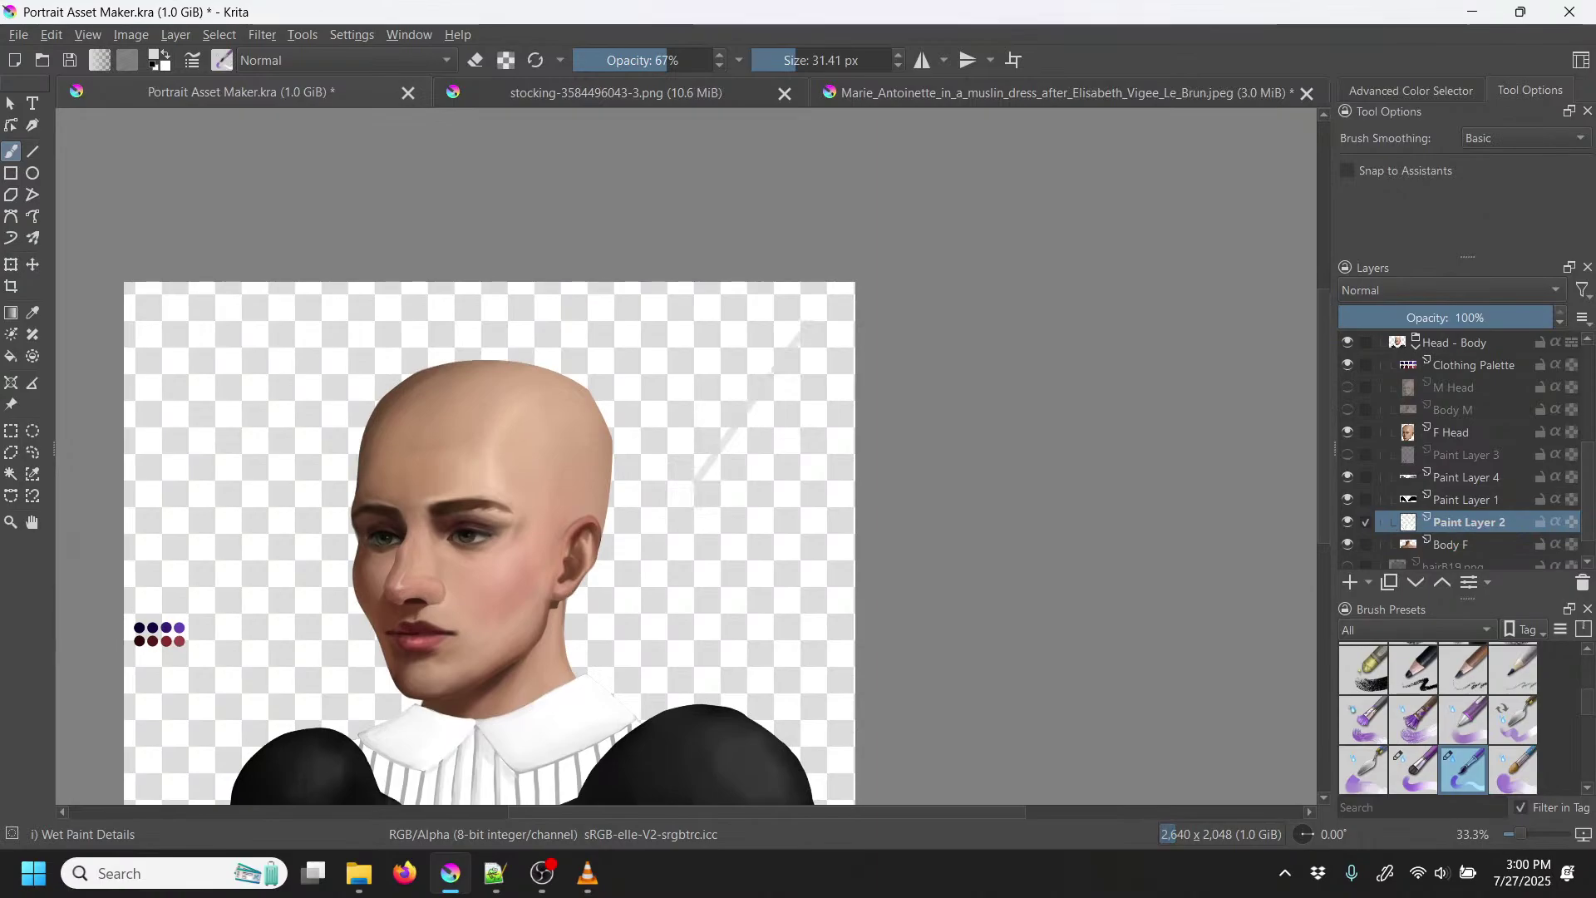
pyautogui.hotkey('ctrl', 'z')
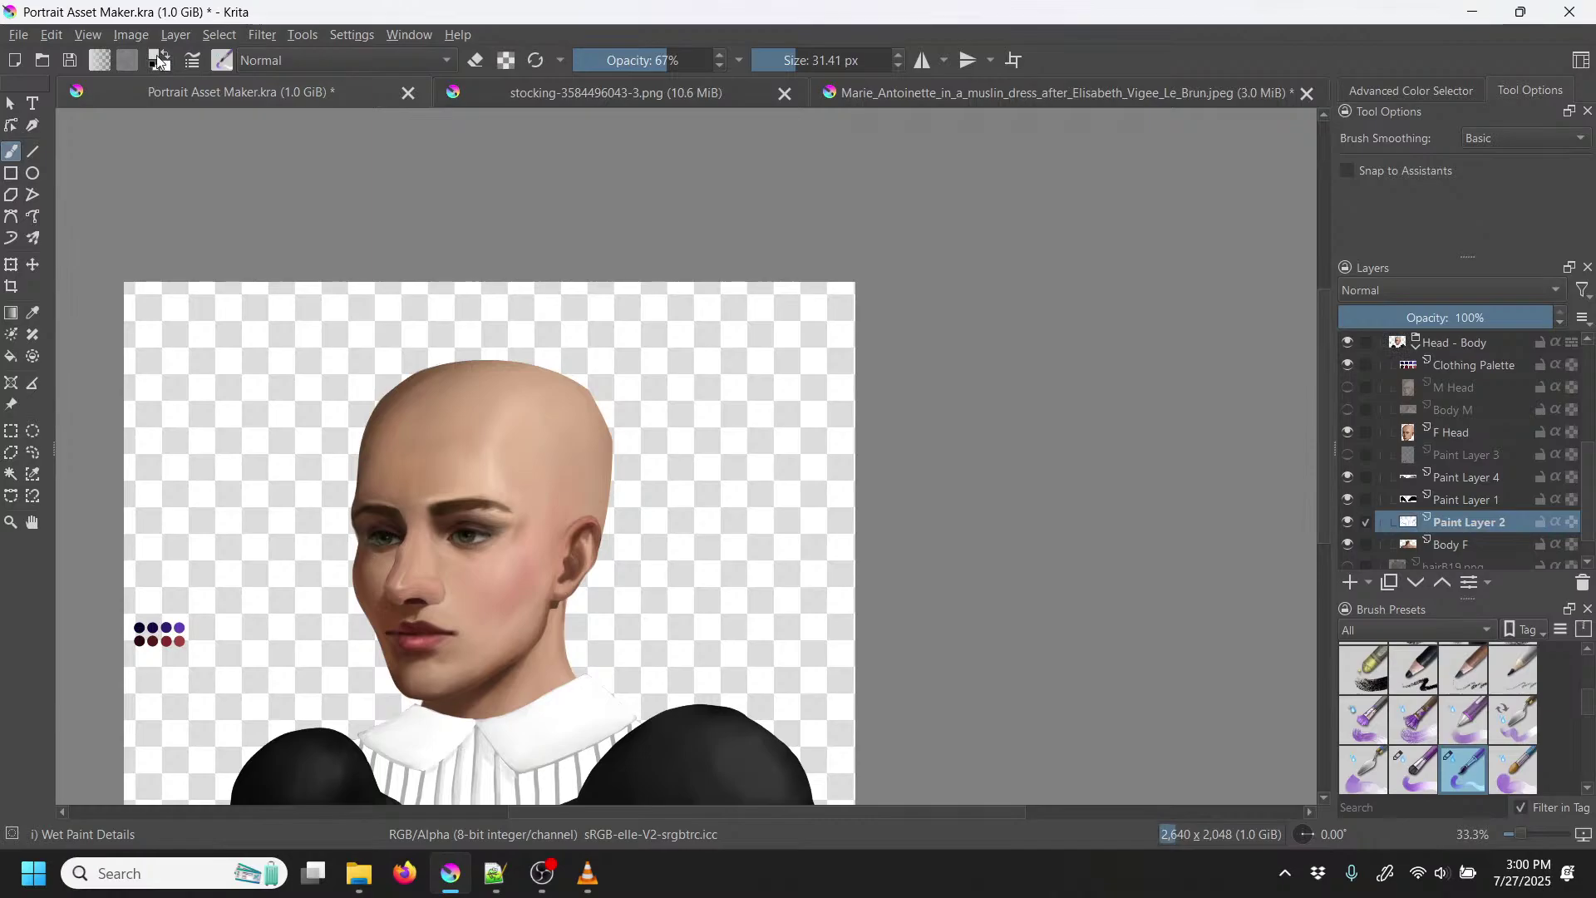
# Step: Set the brush opacity to 100%
pyautogui.moveTo(639, 55); pyautogui.dragTo(767, 48)
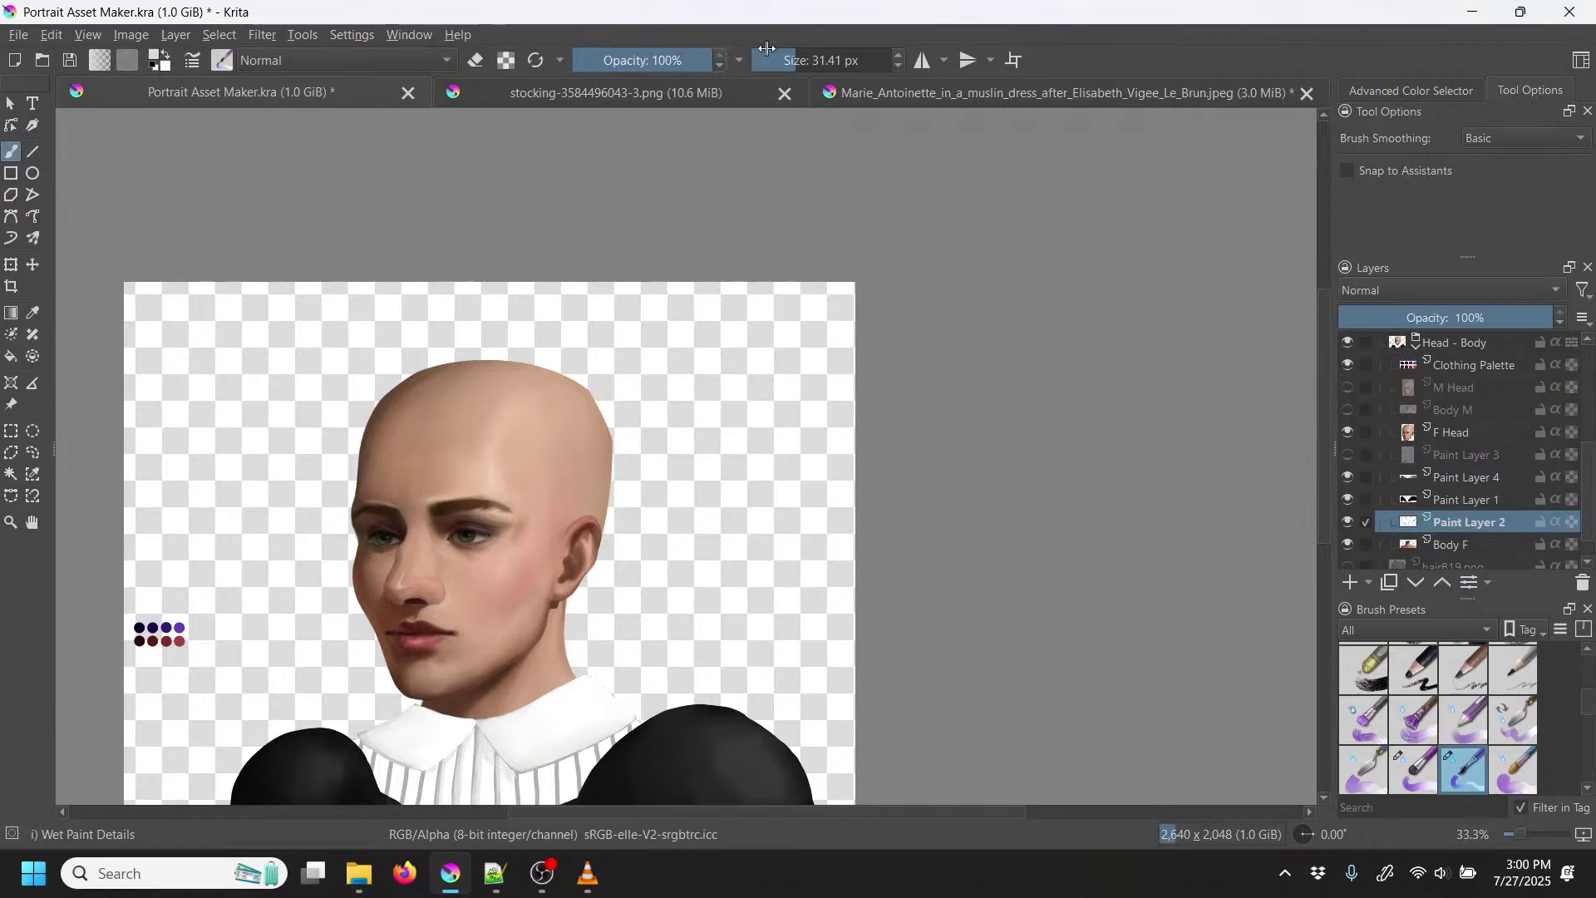
pyautogui.click(167, 60)
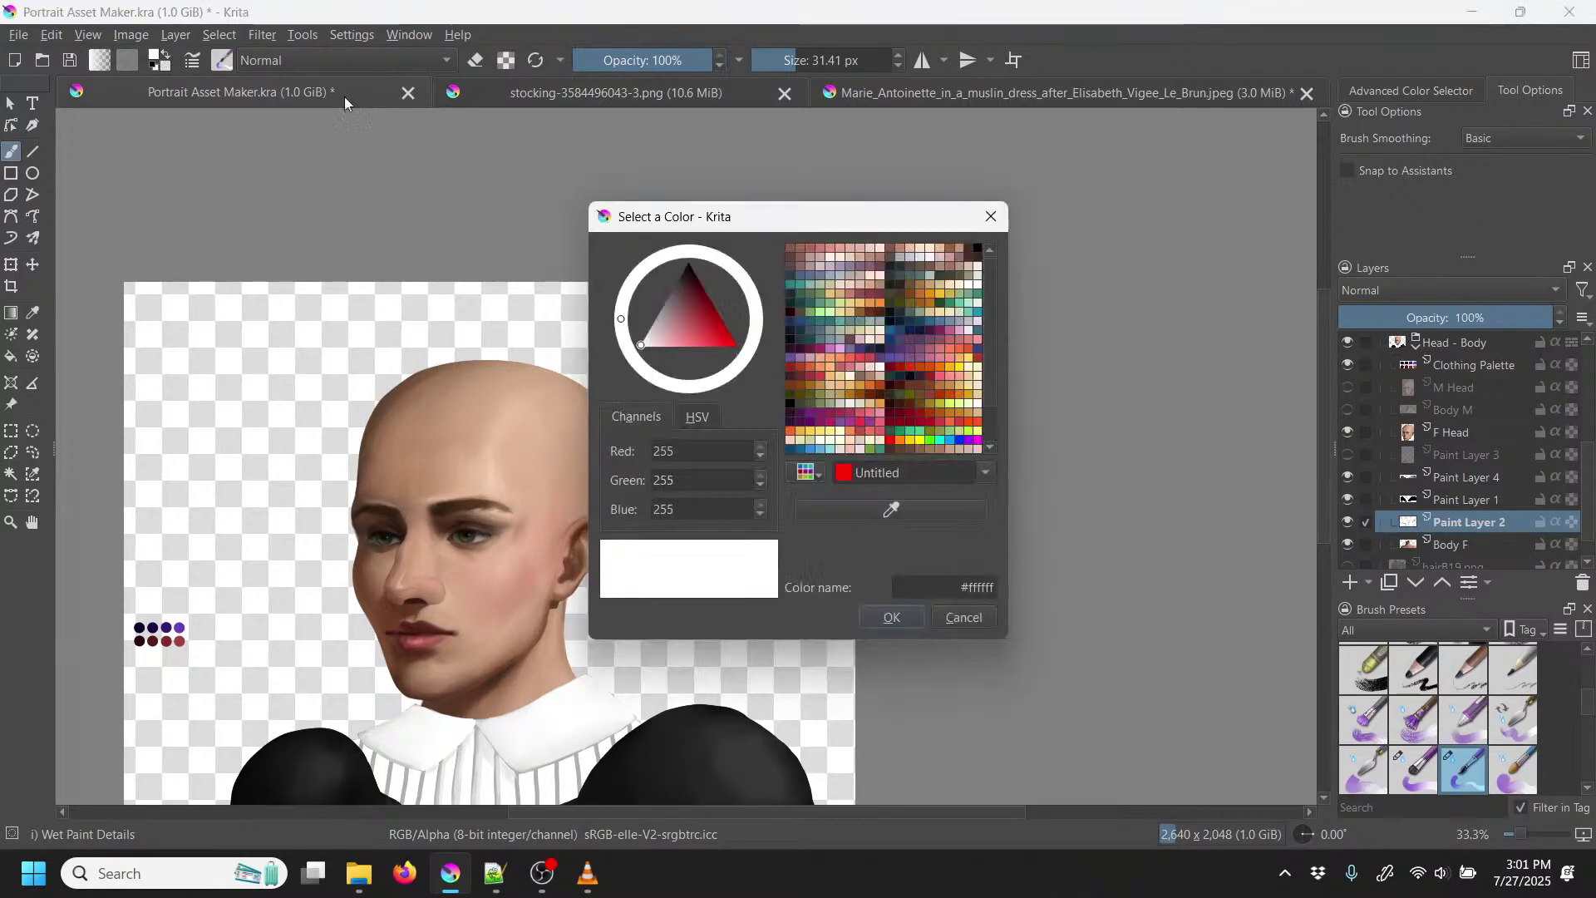
pyautogui.click(703, 320)
pyautogui.moveTo(703, 320)
pyautogui.mouseDown()
pyautogui.moveTo(784, 379)
pyautogui.moveTo(670, 536)
pyautogui.mouseUp()
pyautogui.click(907, 617)
pyautogui.moveTo(670, 463)
pyautogui.mouseDown()
pyautogui.moveTo(670, 529)
pyautogui.moveTo(757, 493)
pyautogui.mouseUp()
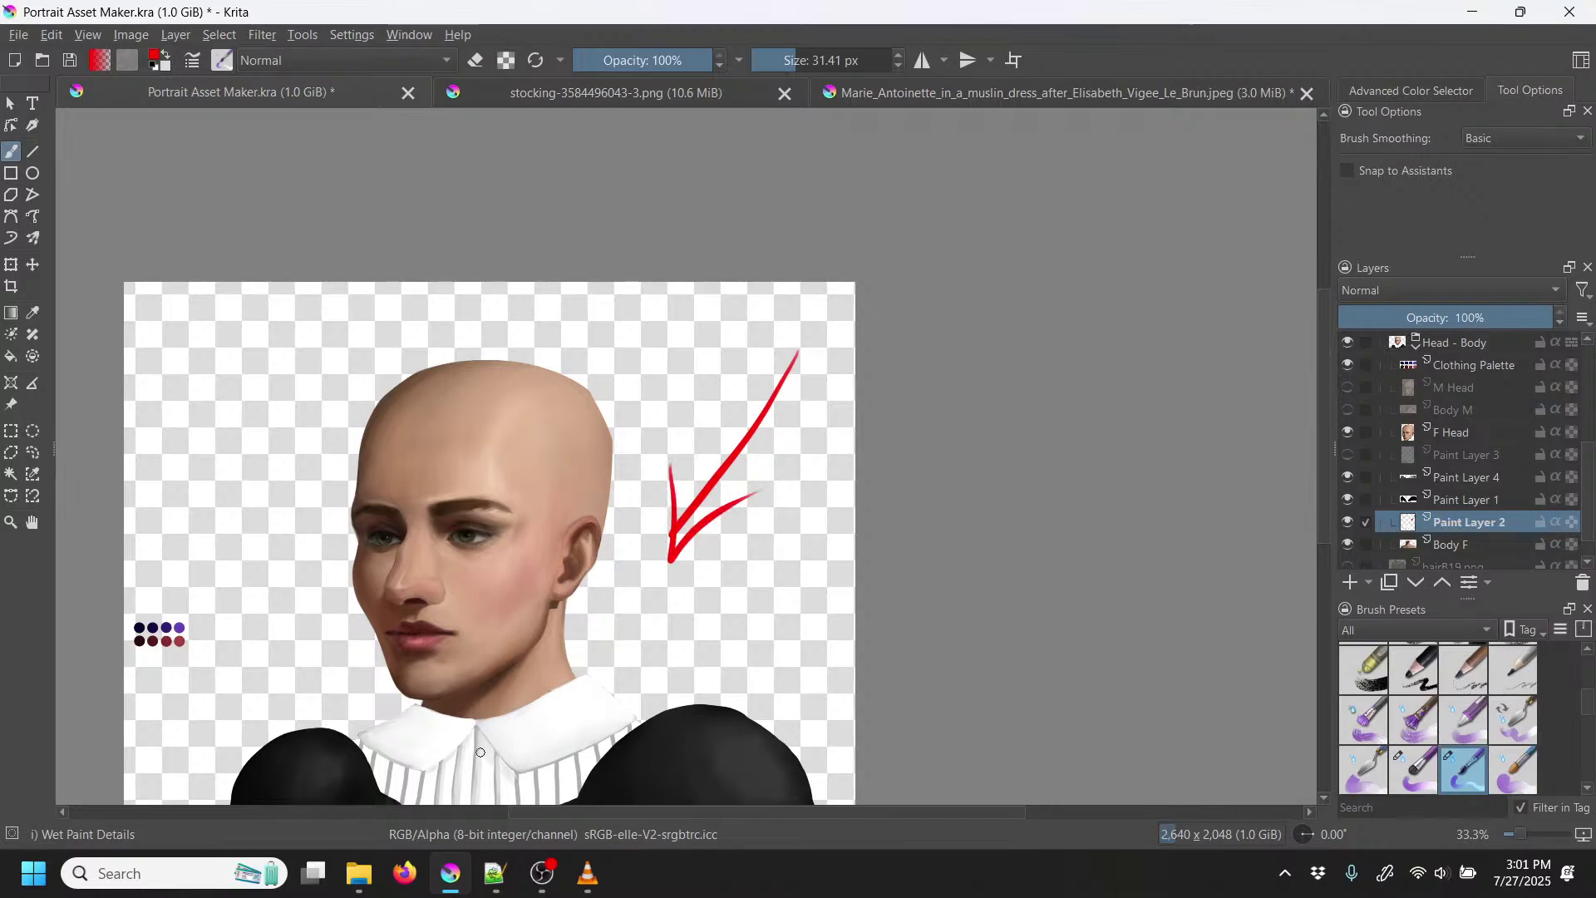
pyautogui.moveTo(481, 735); pyautogui.dragTo(465, 750)
pyautogui.hotkey('ctrl', 'z')
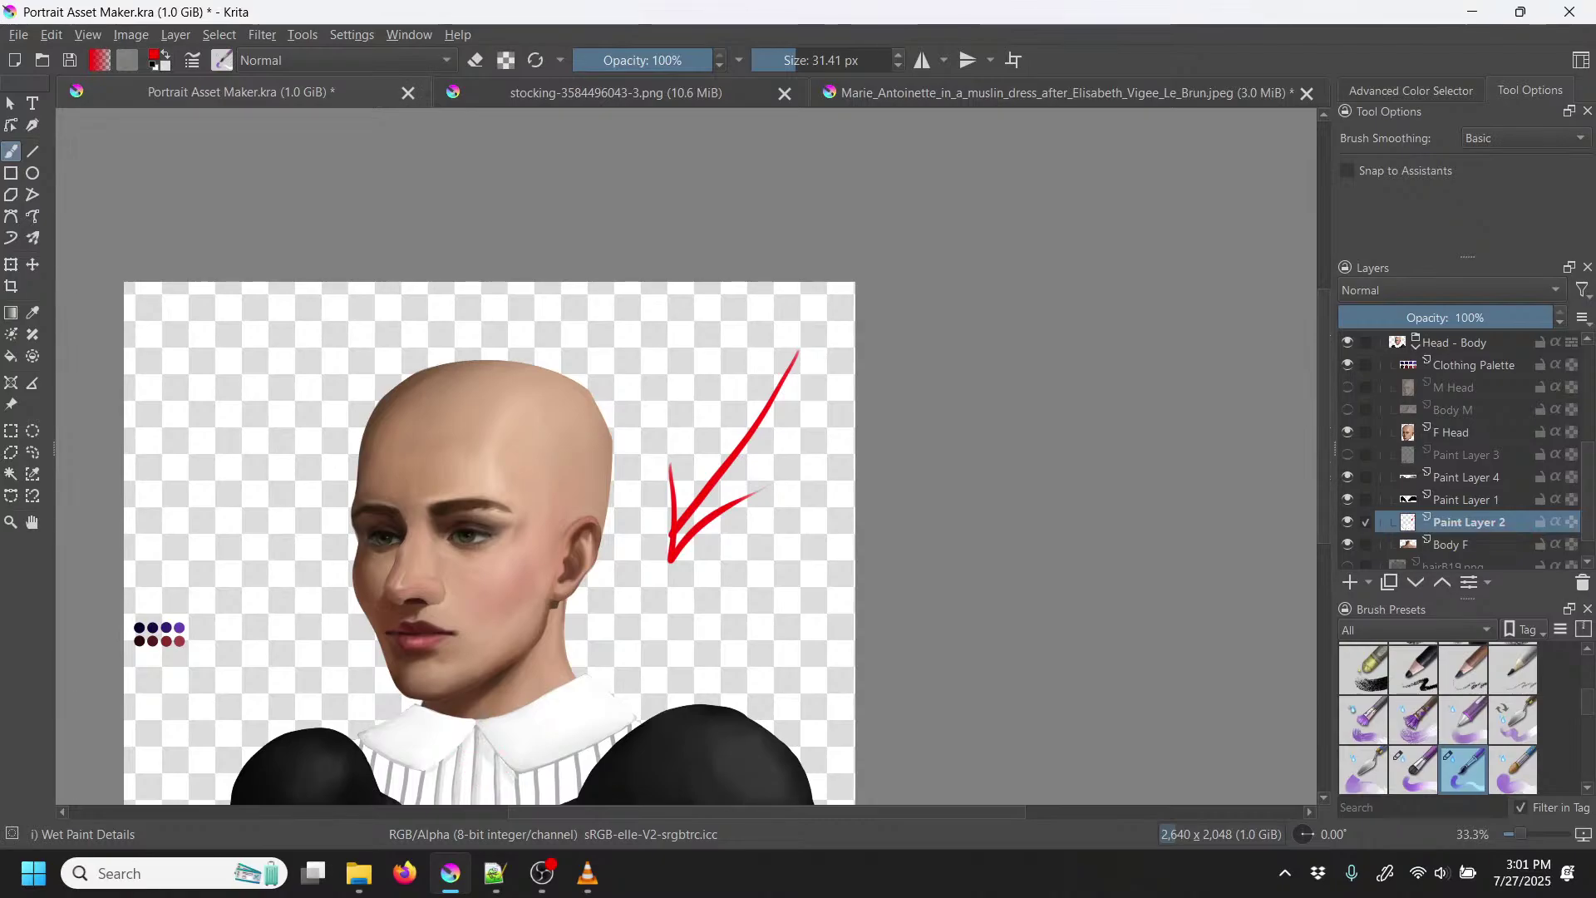
pyautogui.hotkey('ctrl', 'z')
pyautogui.hotkey('ctrl', 'z')
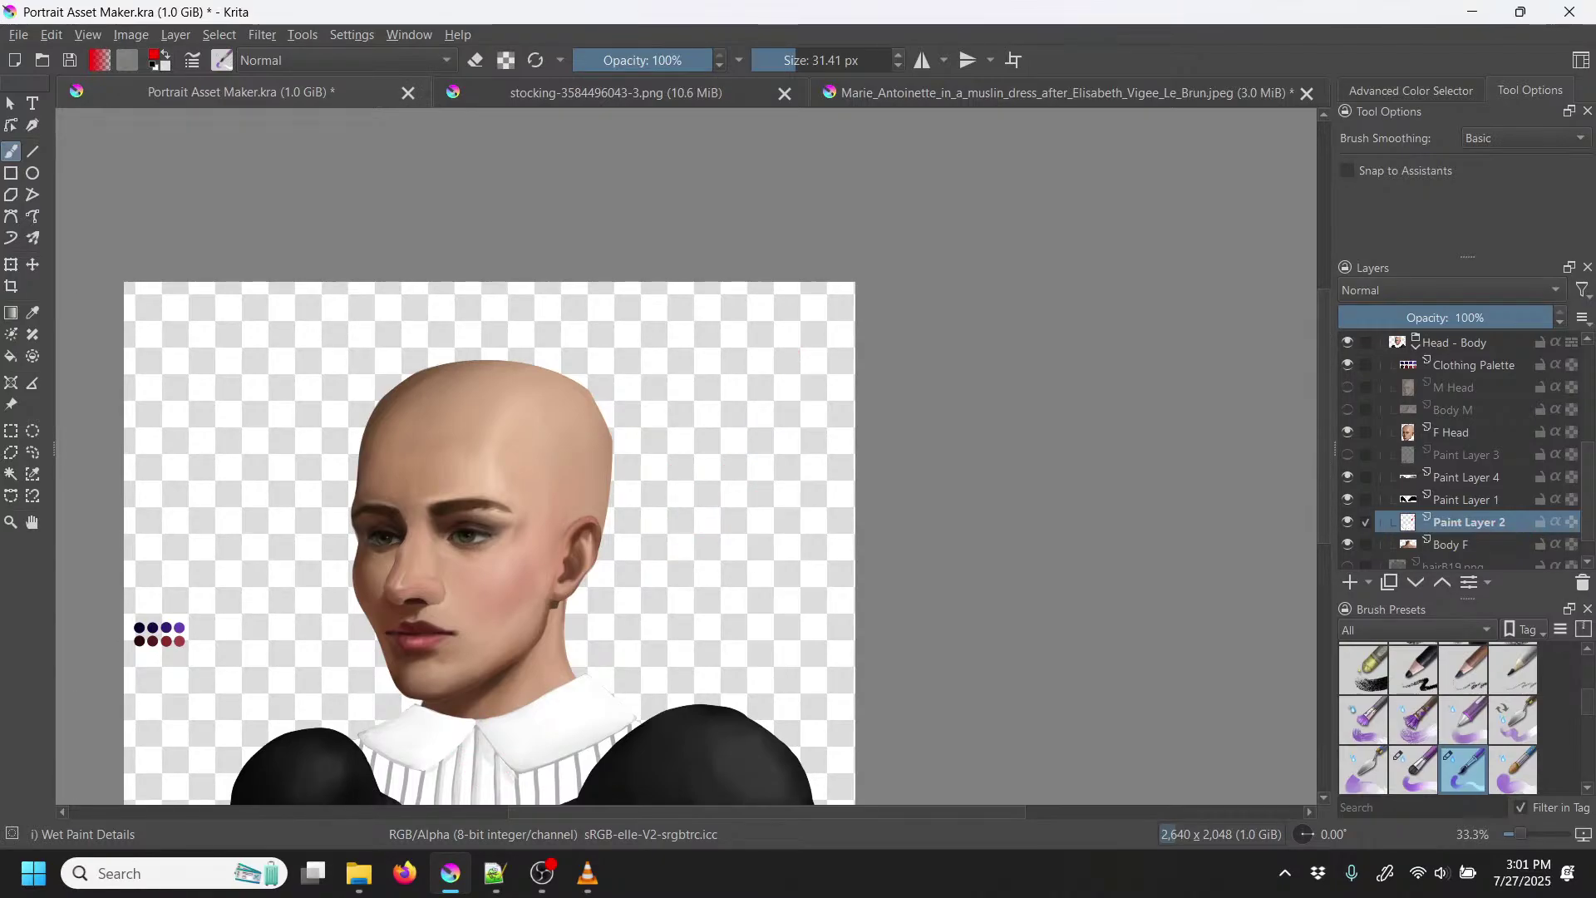
# Step: Paint a light grey shadow on the shirt beneath the larger collar flap's lower edge, from its tip out to the sleeve
pyautogui.press('+')
pyautogui.press('+')
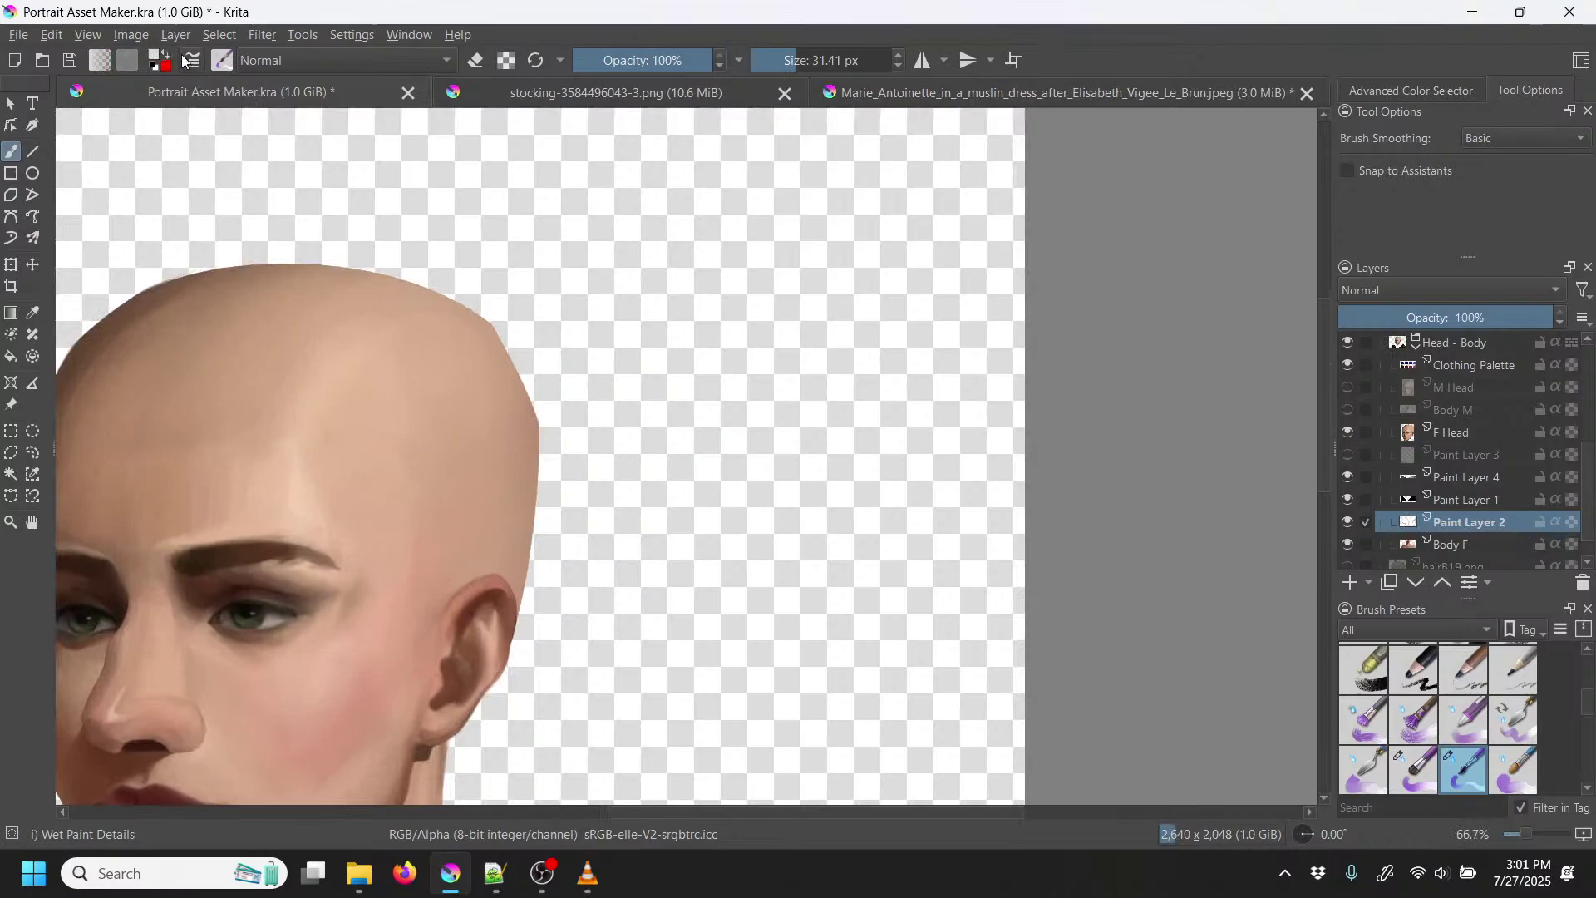
pyautogui.moveTo(535, 650); pyautogui.dragTo(1042, 131)
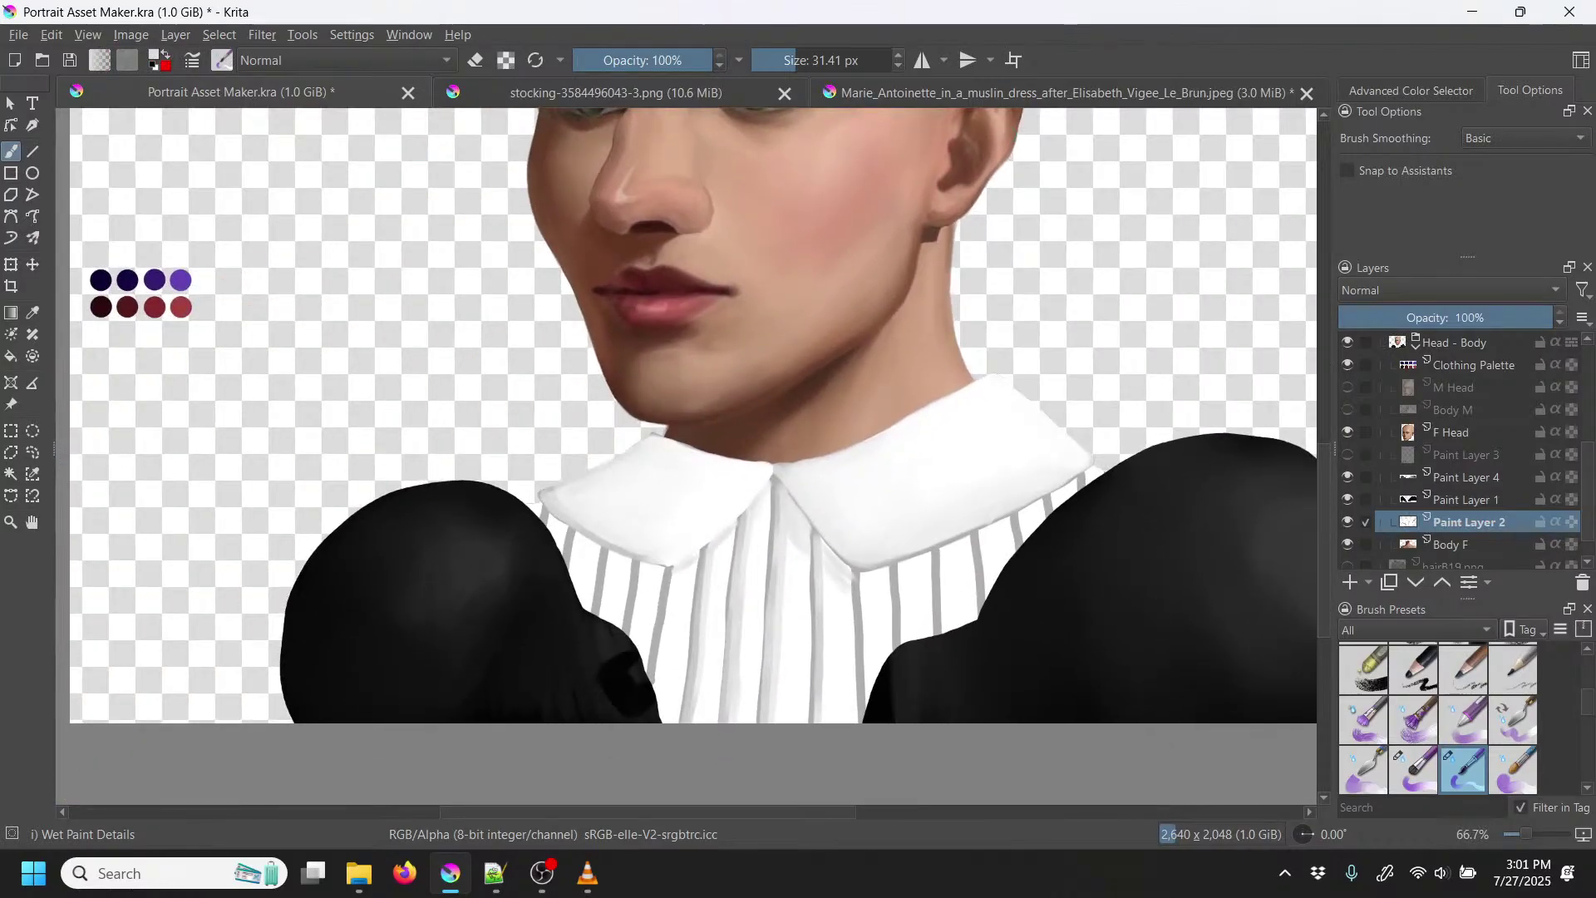
pyautogui.press('+')
pyautogui.press('+')
pyautogui.moveTo(983, 601); pyautogui.dragTo(792, 520)
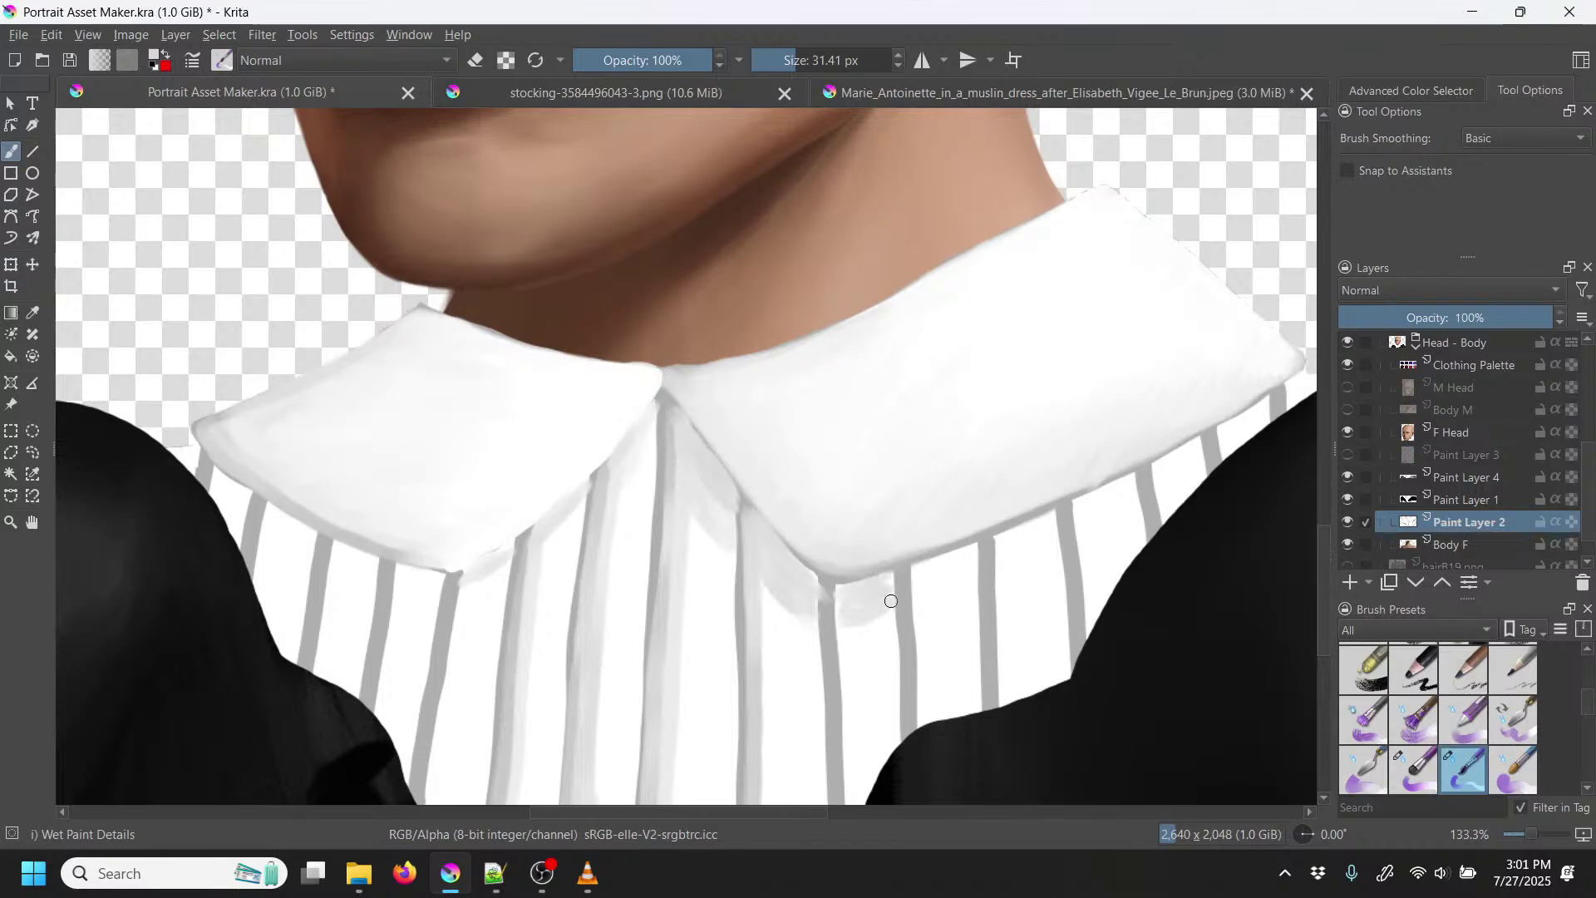
pyautogui.moveTo(916, 605)
pyautogui.mouseDown()
pyautogui.moveTo(972, 576)
pyautogui.moveTo(918, 594)
pyautogui.moveTo(918, 570)
pyautogui.moveTo(964, 582)
pyautogui.moveTo(973, 551)
pyautogui.moveTo(920, 567)
pyautogui.moveTo(1019, 569)
pyautogui.moveTo(1000, 576)
pyautogui.moveTo(1055, 544)
pyautogui.moveTo(1052, 522)
pyautogui.moveTo(1014, 528)
pyautogui.moveTo(1002, 559)
pyautogui.moveTo(1017, 564)
pyautogui.moveTo(1014, 536)
pyautogui.moveTo(1076, 526)
pyautogui.moveTo(1083, 543)
pyautogui.moveTo(1134, 510)
pyautogui.moveTo(1129, 483)
pyautogui.moveTo(1086, 501)
pyautogui.moveTo(1105, 517)
pyautogui.moveTo(1095, 529)
pyautogui.moveTo(1154, 470)
pyautogui.mouseUp()
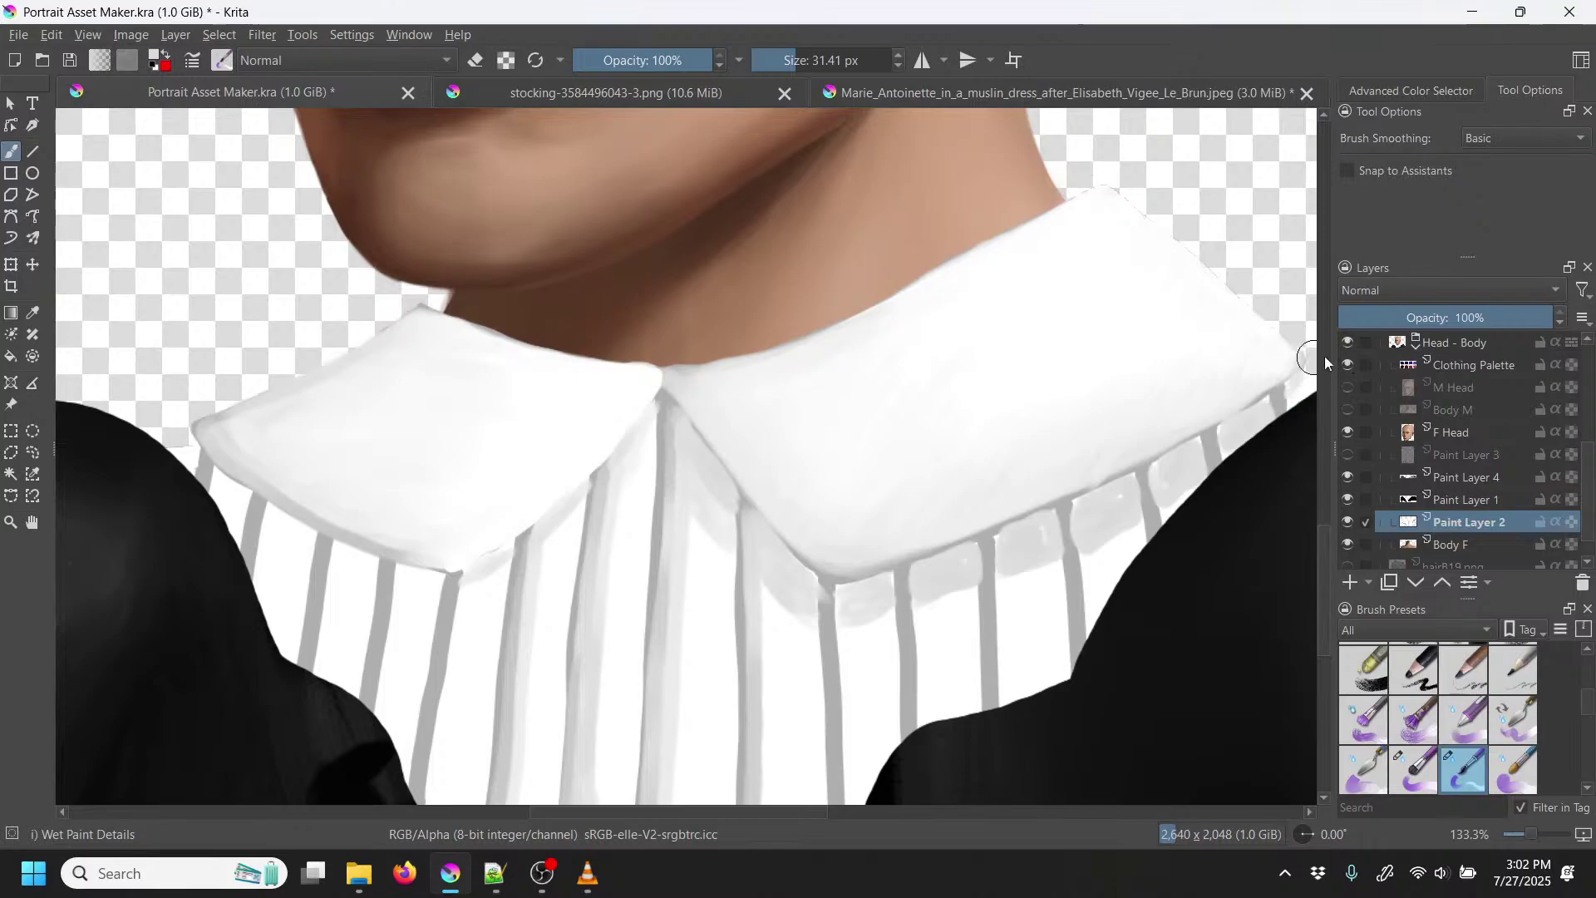
# Step: Paint a matching light grey shadow on the shirt beneath the smaller collar flap's lower edge
pyautogui.press('-')
pyautogui.press('-')
pyautogui.press('-')
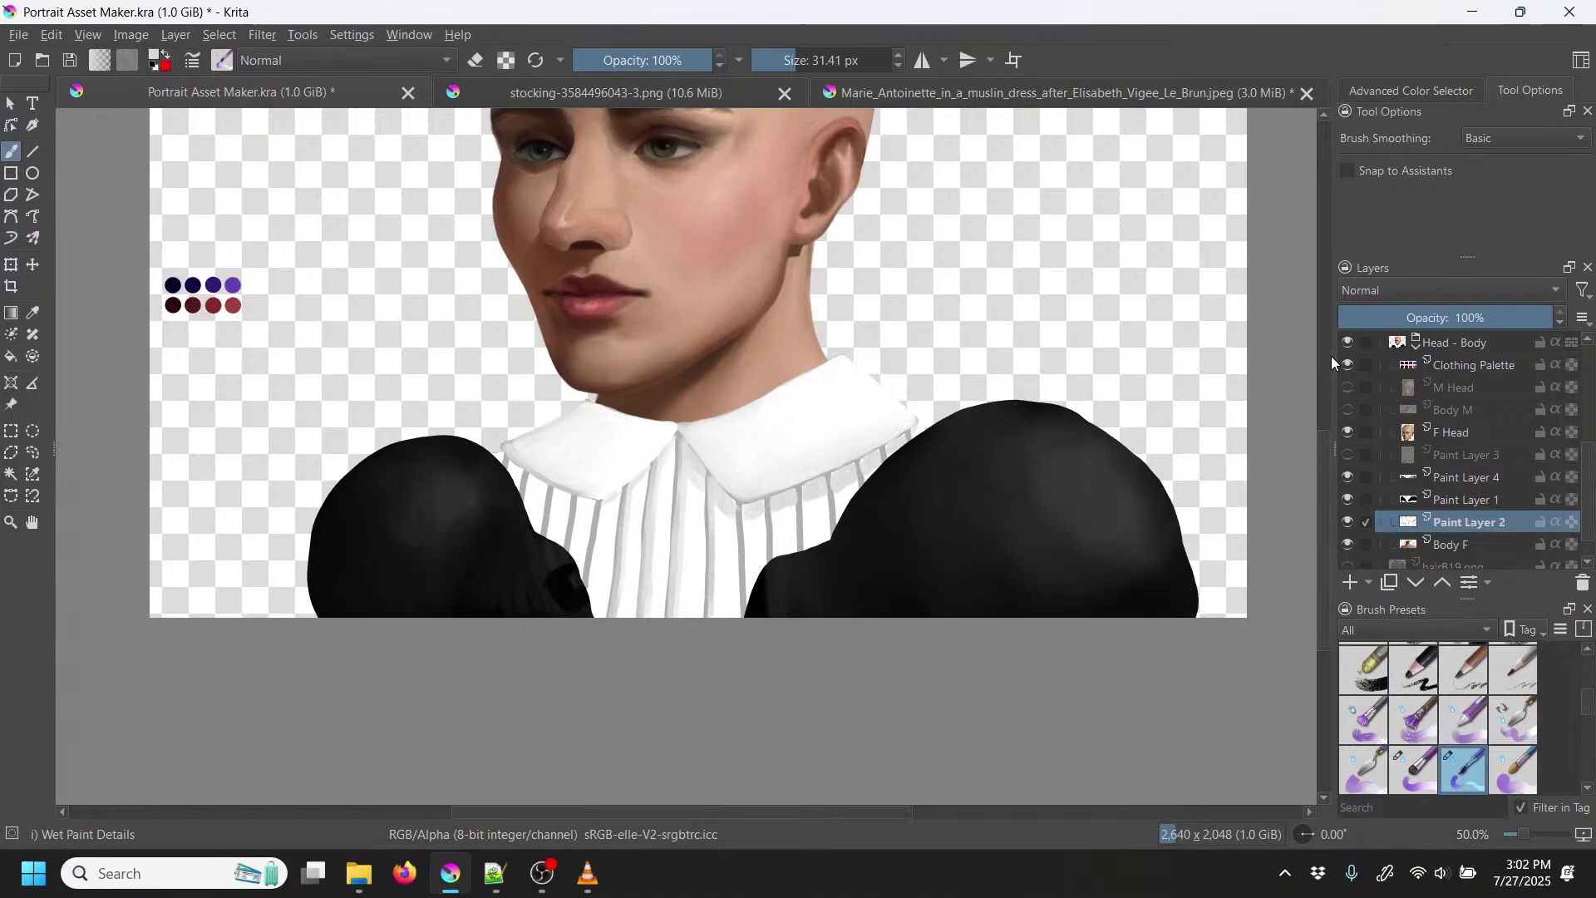
pyautogui.press('+')
pyautogui.press('+')
pyautogui.press('+')
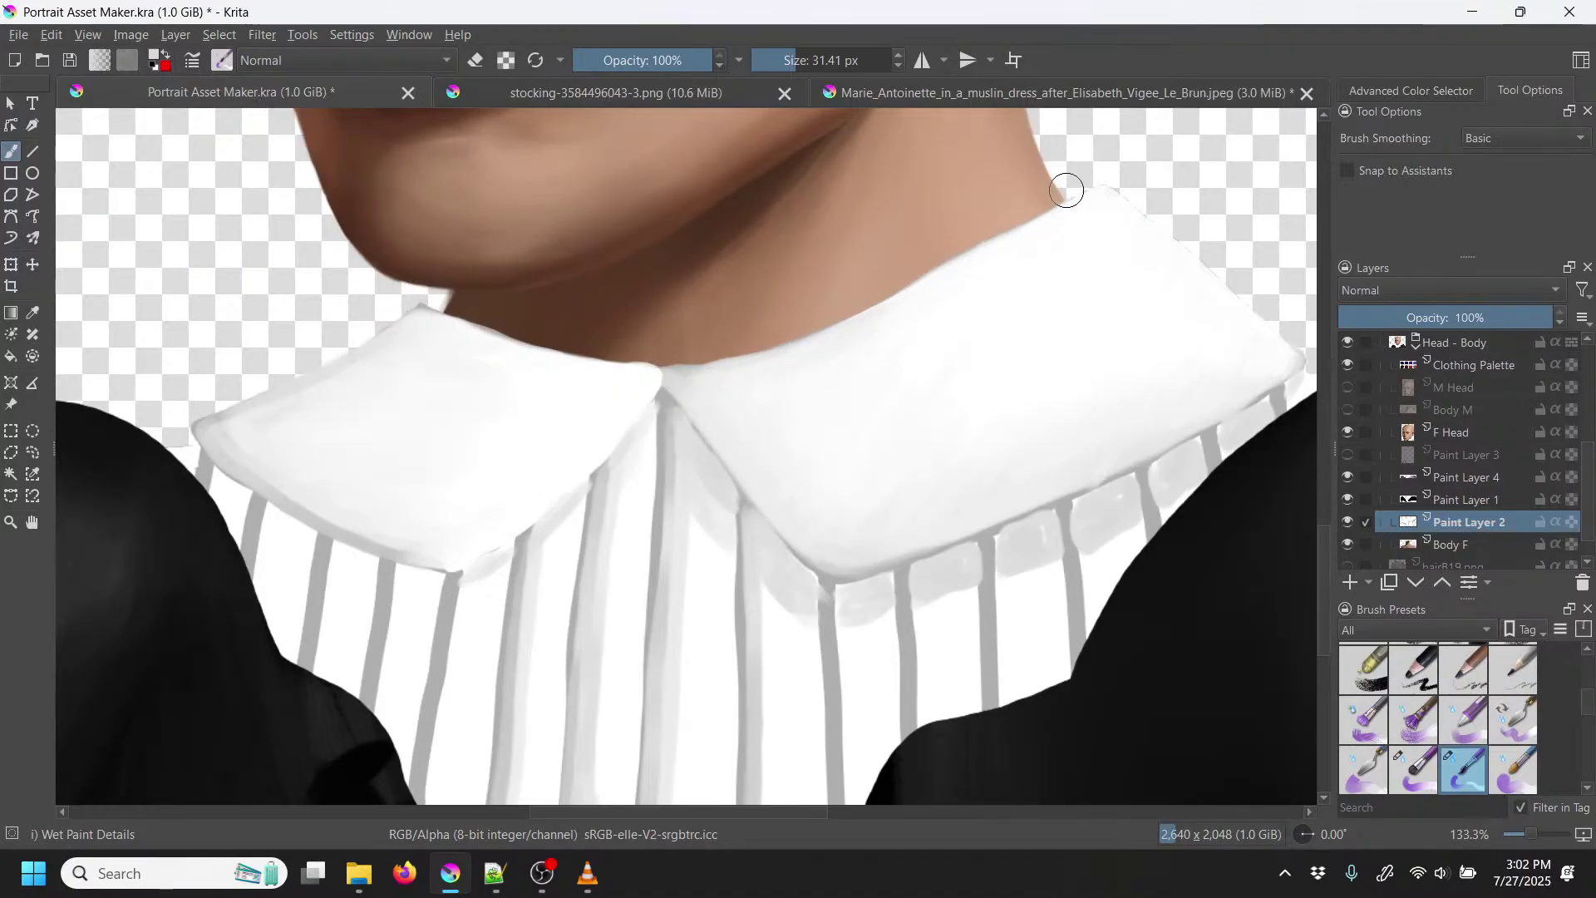
pyautogui.moveTo(427, 588)
pyautogui.mouseDown()
pyautogui.moveTo(400, 620)
pyautogui.moveTo(435, 600)
pyautogui.moveTo(396, 610)
pyautogui.moveTo(429, 600)
pyautogui.moveTo(392, 586)
pyautogui.moveTo(368, 610)
pyautogui.moveTo(260, 544)
pyautogui.mouseUp()
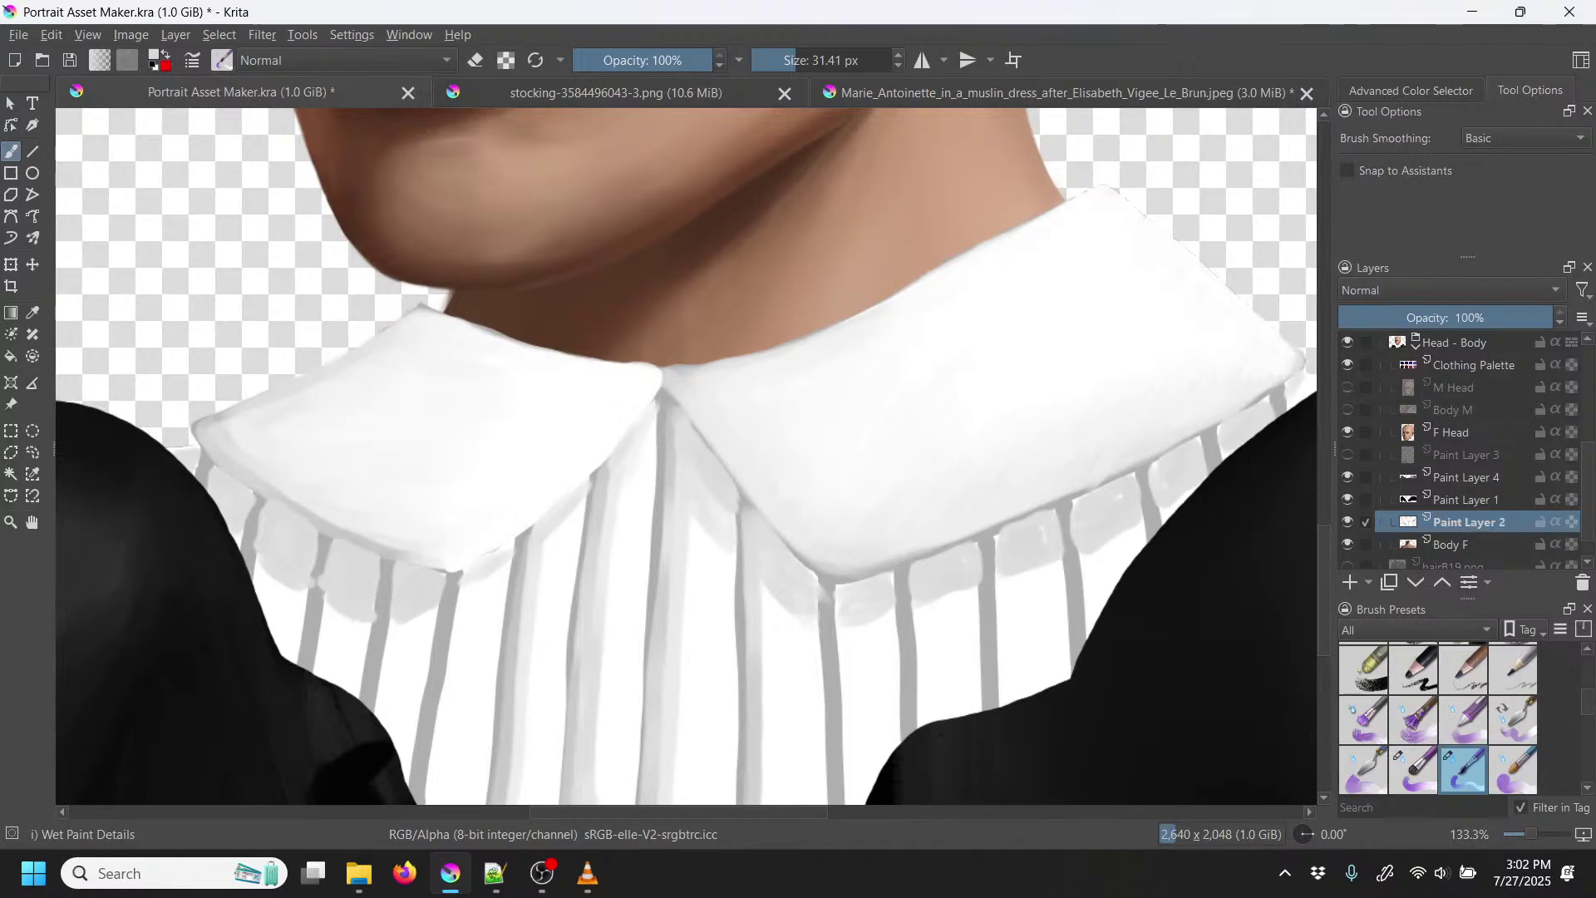
# Step: Set the brush opacity to 57% and soften the shirt stripe below the smaller flap's tip into light grey fold shading
pyautogui.click(670, 52)
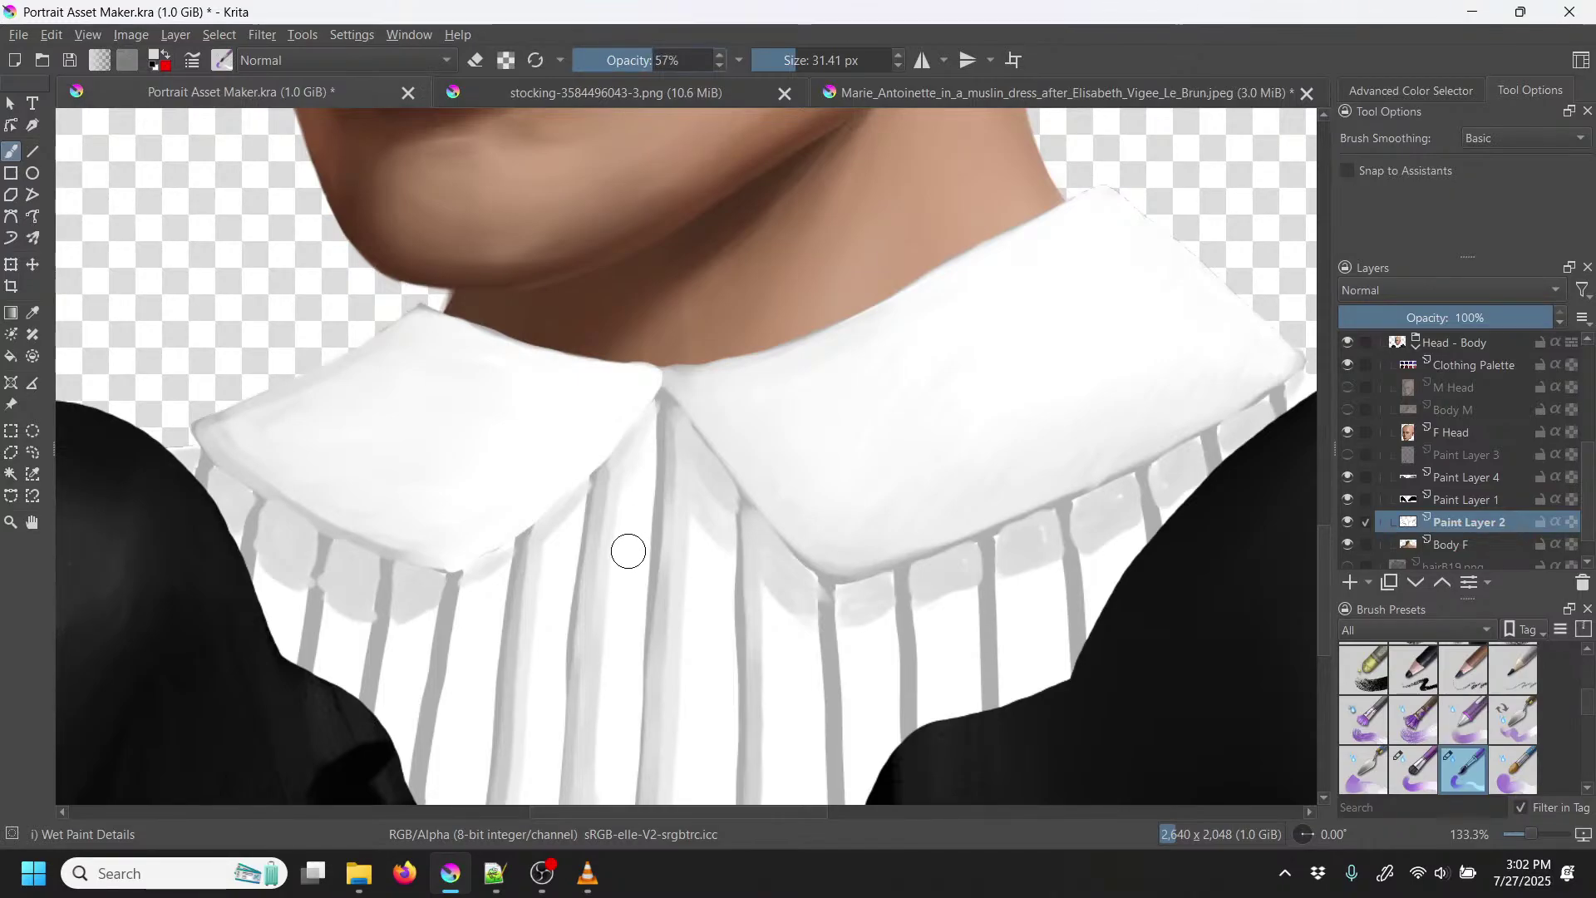
pyautogui.press('p')
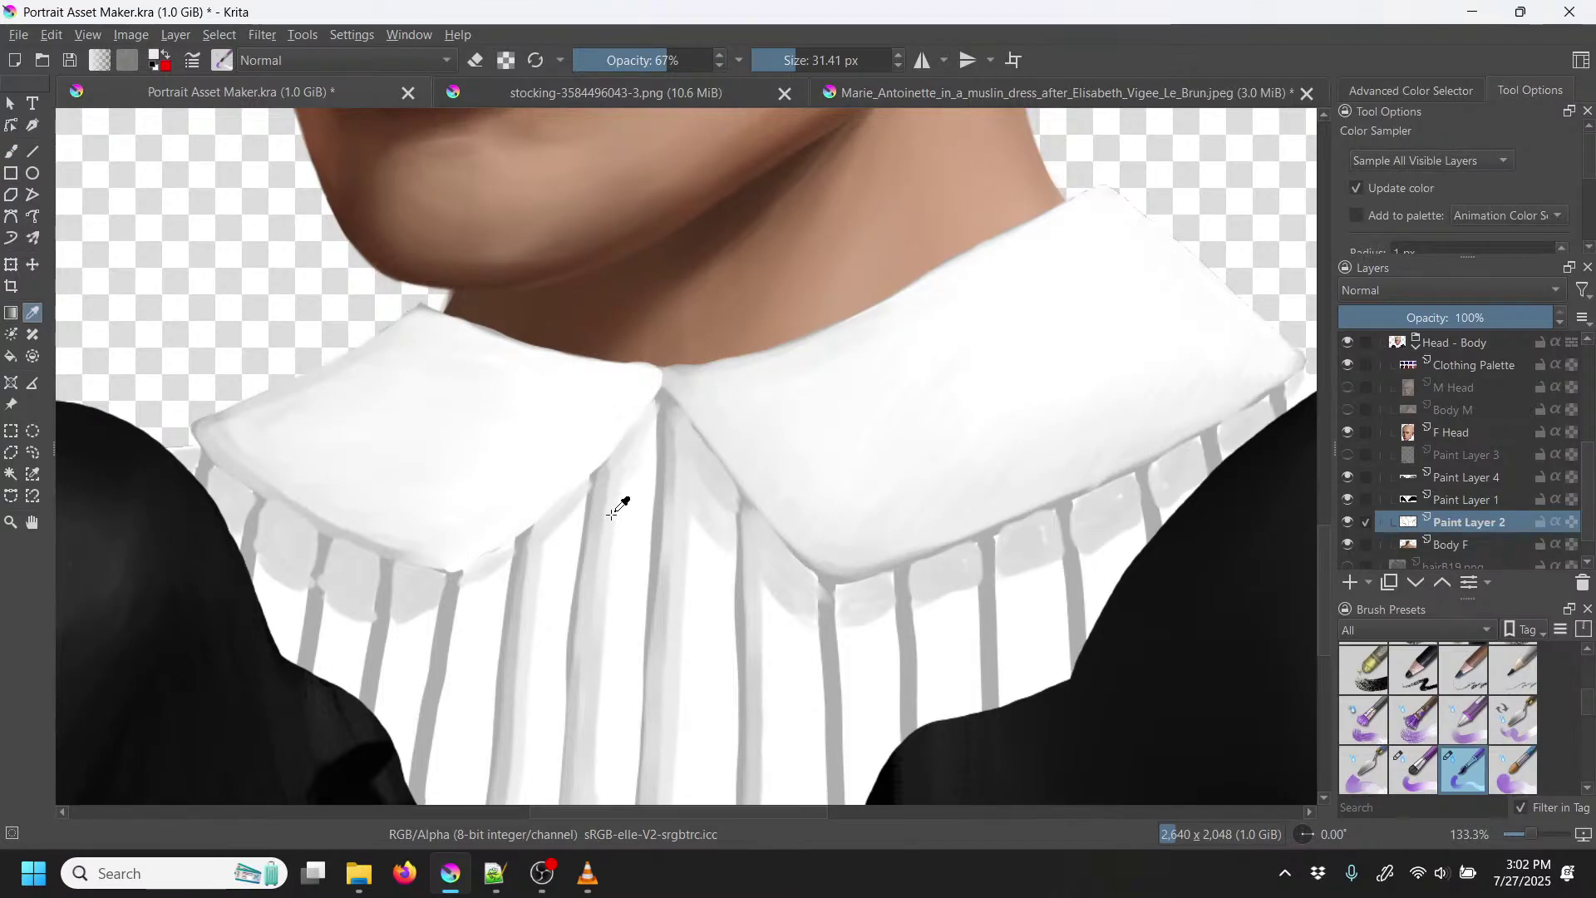
pyautogui.press('b')
pyautogui.moveTo(458, 579); pyautogui.dragTo(428, 773)
pyautogui.hscroll(-5, 428, 773)
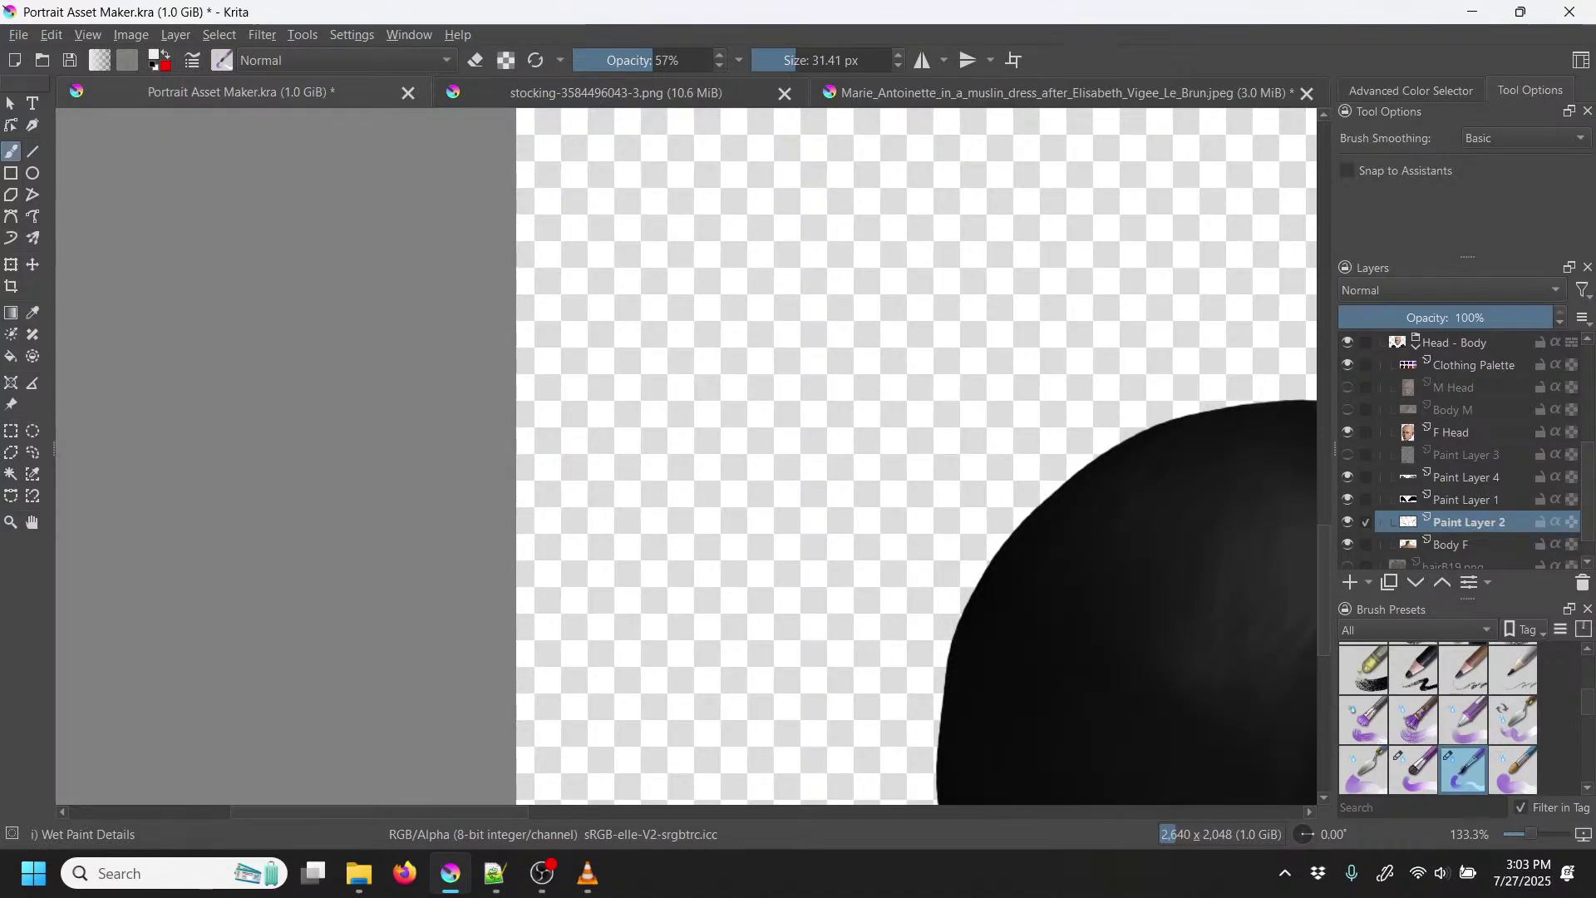
pyautogui.moveTo(970, 554); pyautogui.dragTo(505, 399)
pyautogui.moveTo(957, 474); pyautogui.dragTo(643, 411)
pyautogui.moveTo(656, 675); pyautogui.dragTo(698, 454)
pyautogui.moveTo(693, 518); pyautogui.dragTo(662, 690)
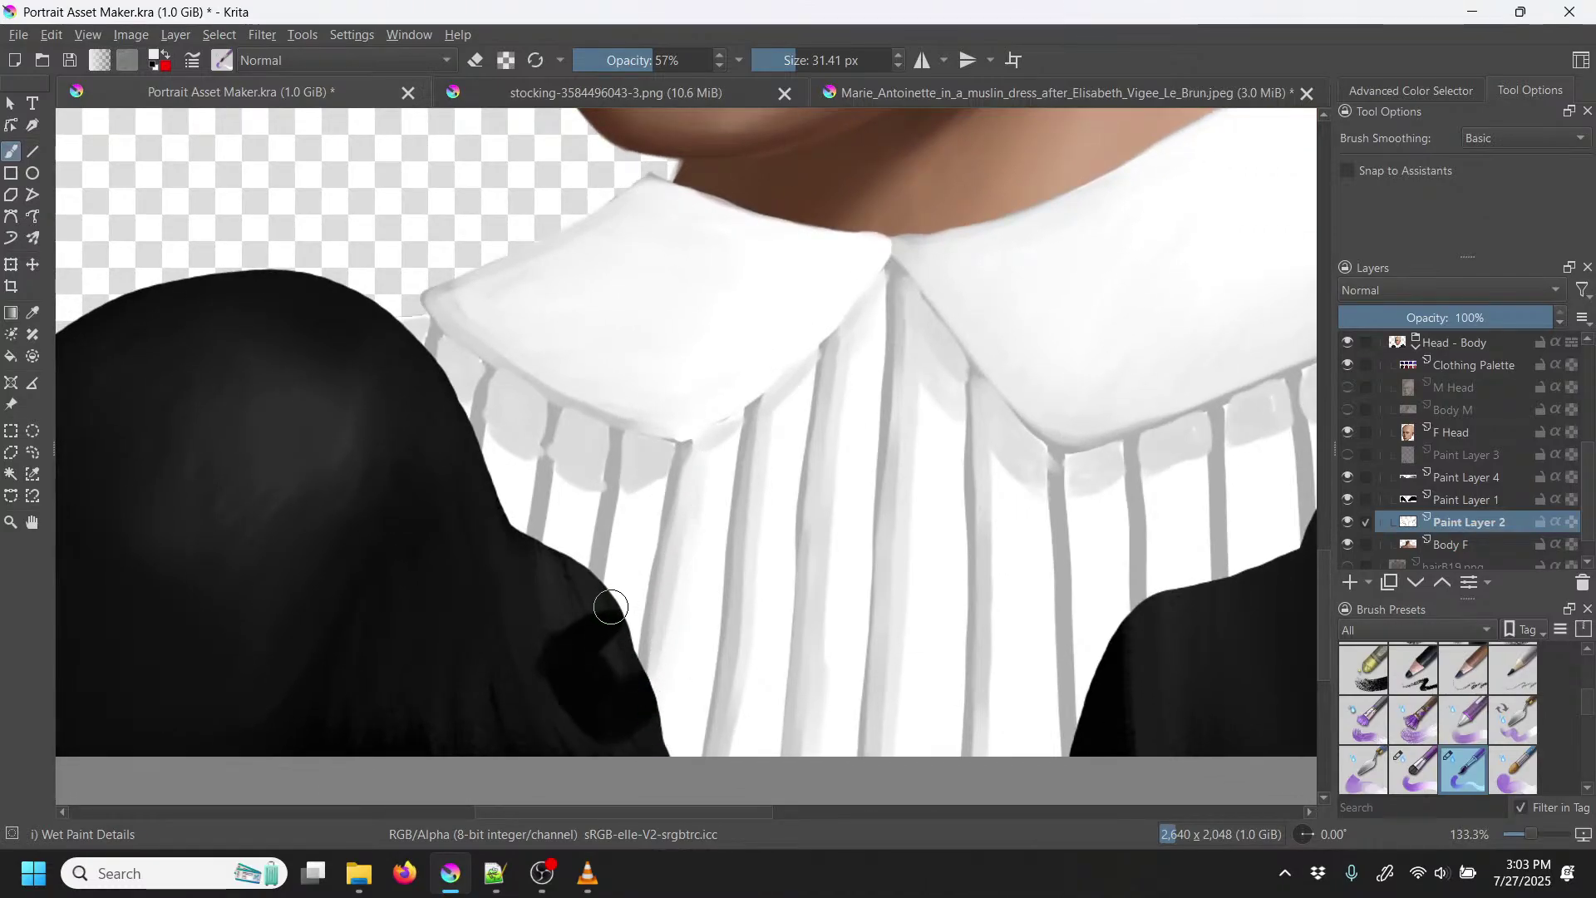
# Step: Soften the remaining stripes between the smaller flap's tip and the neighbouring sleeve, blending them into the collar shadow
pyautogui.moveTo(608, 592)
pyautogui.mouseDown()
pyautogui.moveTo(621, 462)
pyautogui.moveTo(603, 632)
pyautogui.mouseUp()
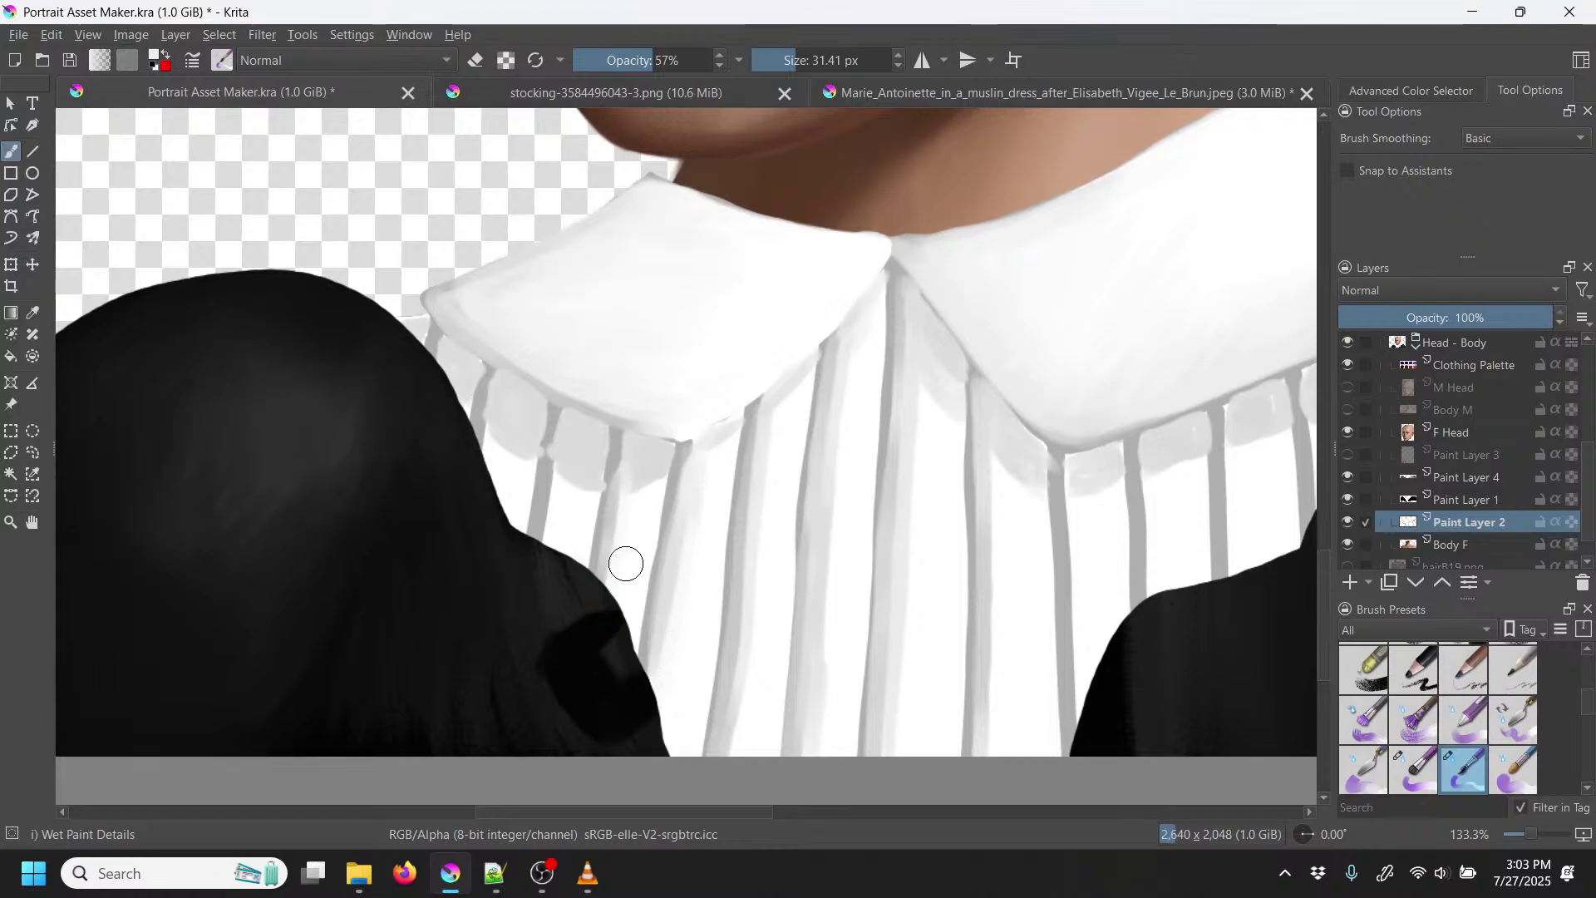
pyautogui.moveTo(634, 471)
pyautogui.mouseDown()
pyautogui.moveTo(670, 425)
pyautogui.moveTo(607, 458)
pyautogui.moveTo(617, 472)
pyautogui.moveTo(627, 422)
pyautogui.mouseUp()
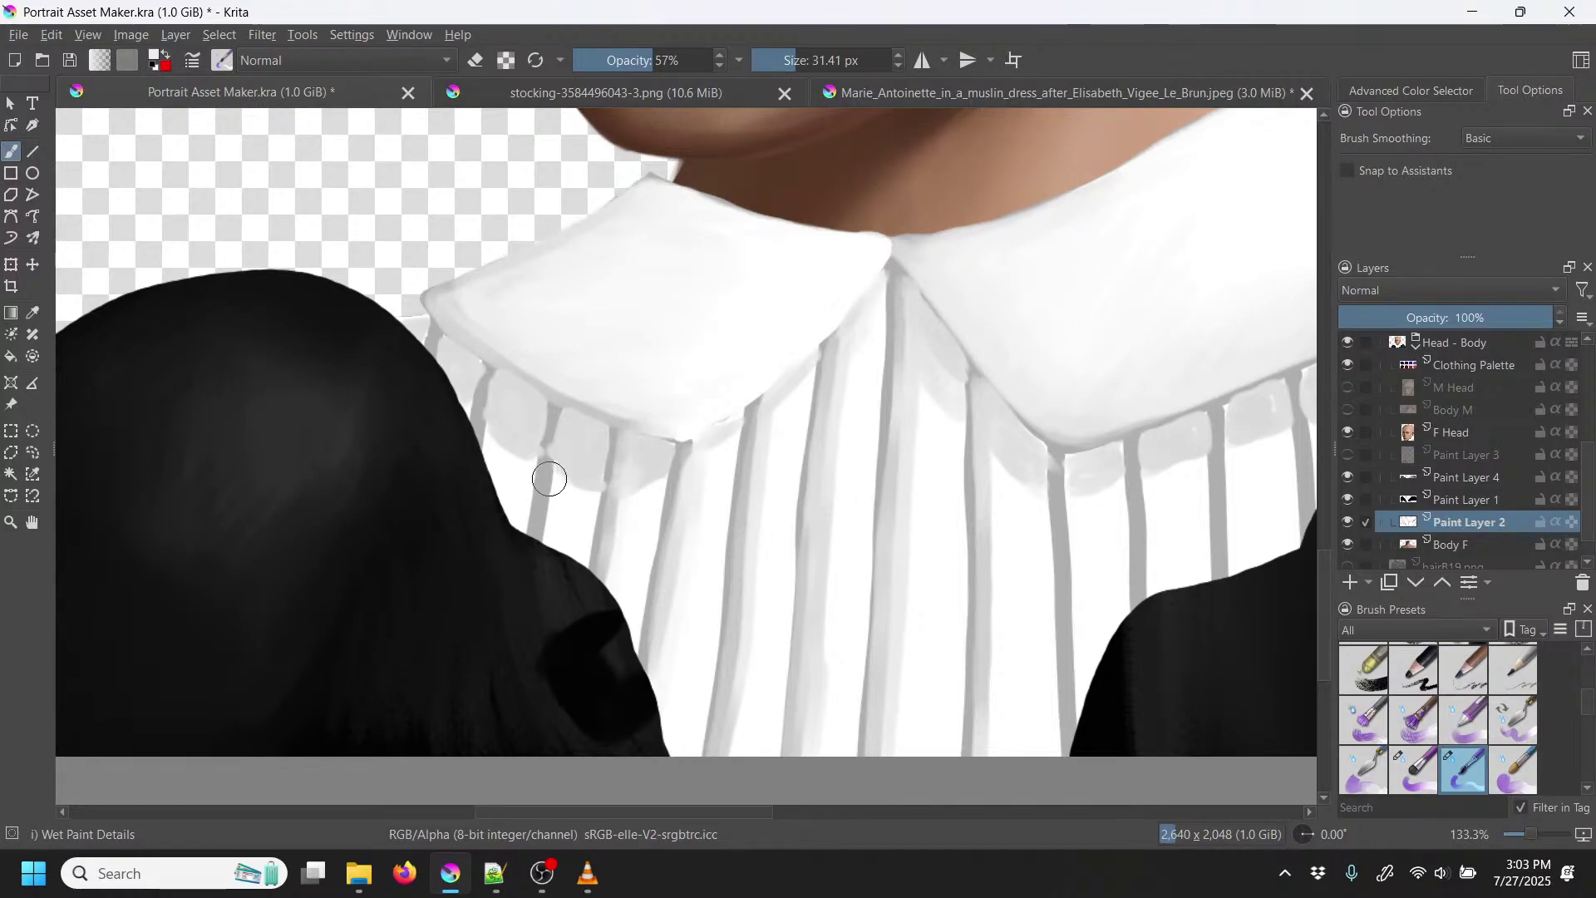
pyautogui.moveTo(551, 464)
pyautogui.mouseDown()
pyautogui.moveTo(537, 556)
pyautogui.moveTo(560, 409)
pyautogui.moveTo(541, 508)
pyautogui.moveTo(556, 457)
pyautogui.mouseUp()
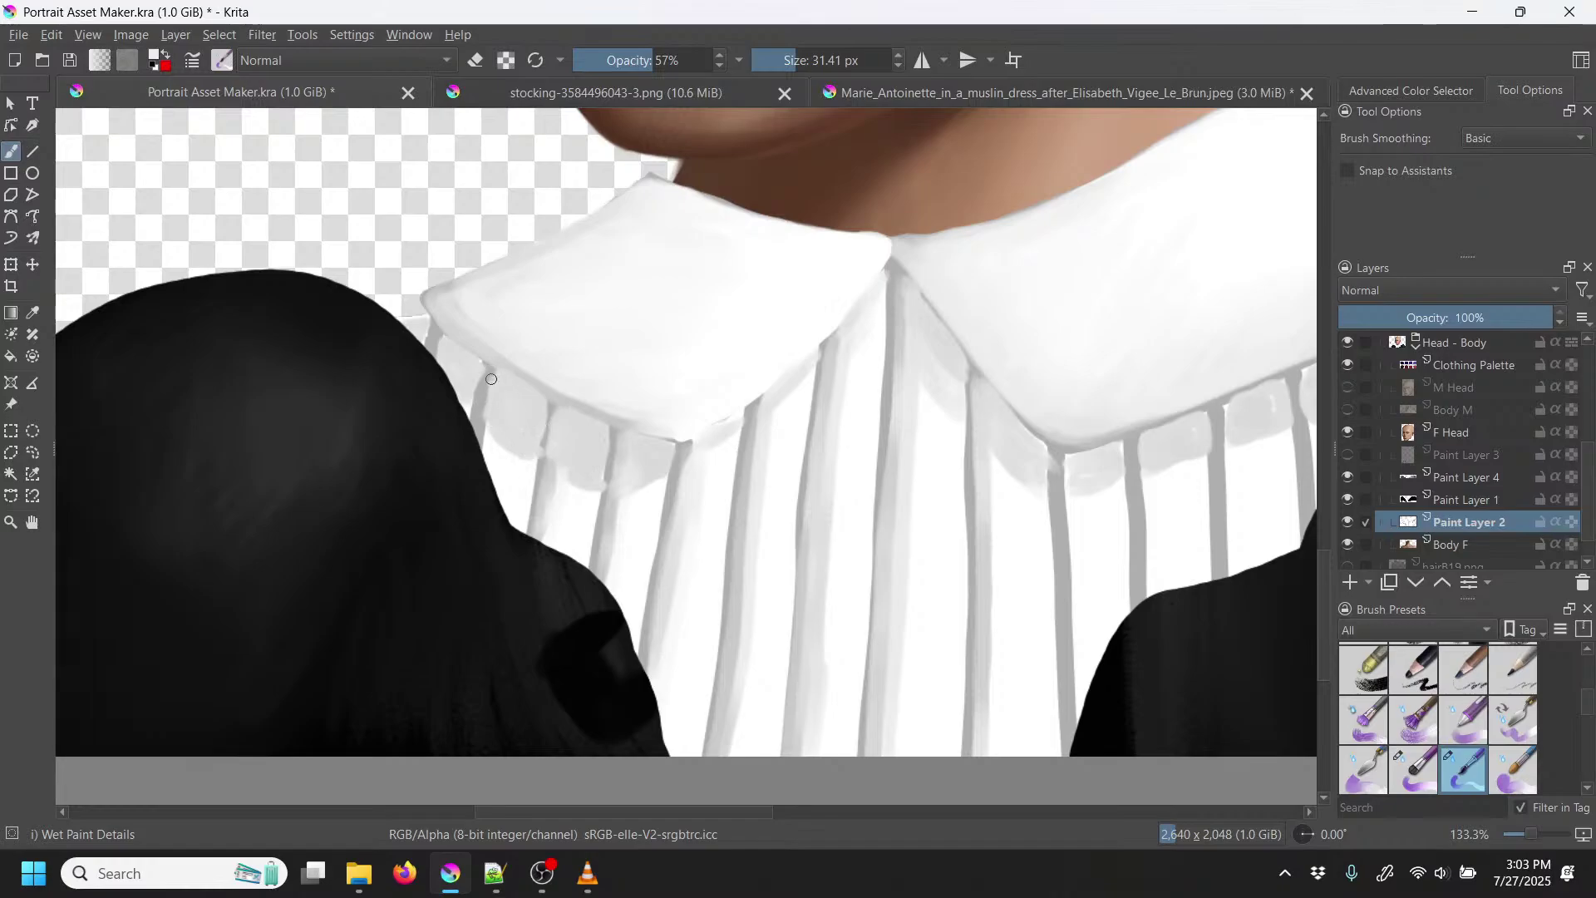
pyautogui.moveTo(489, 395); pyautogui.dragTo(485, 442)
pyautogui.moveTo(493, 376)
pyautogui.mouseDown()
pyautogui.moveTo(489, 458)
pyautogui.moveTo(490, 419)
pyautogui.moveTo(487, 462)
pyautogui.mouseUp()
pyautogui.moveTo(487, 463); pyautogui.dragTo(497, 432)
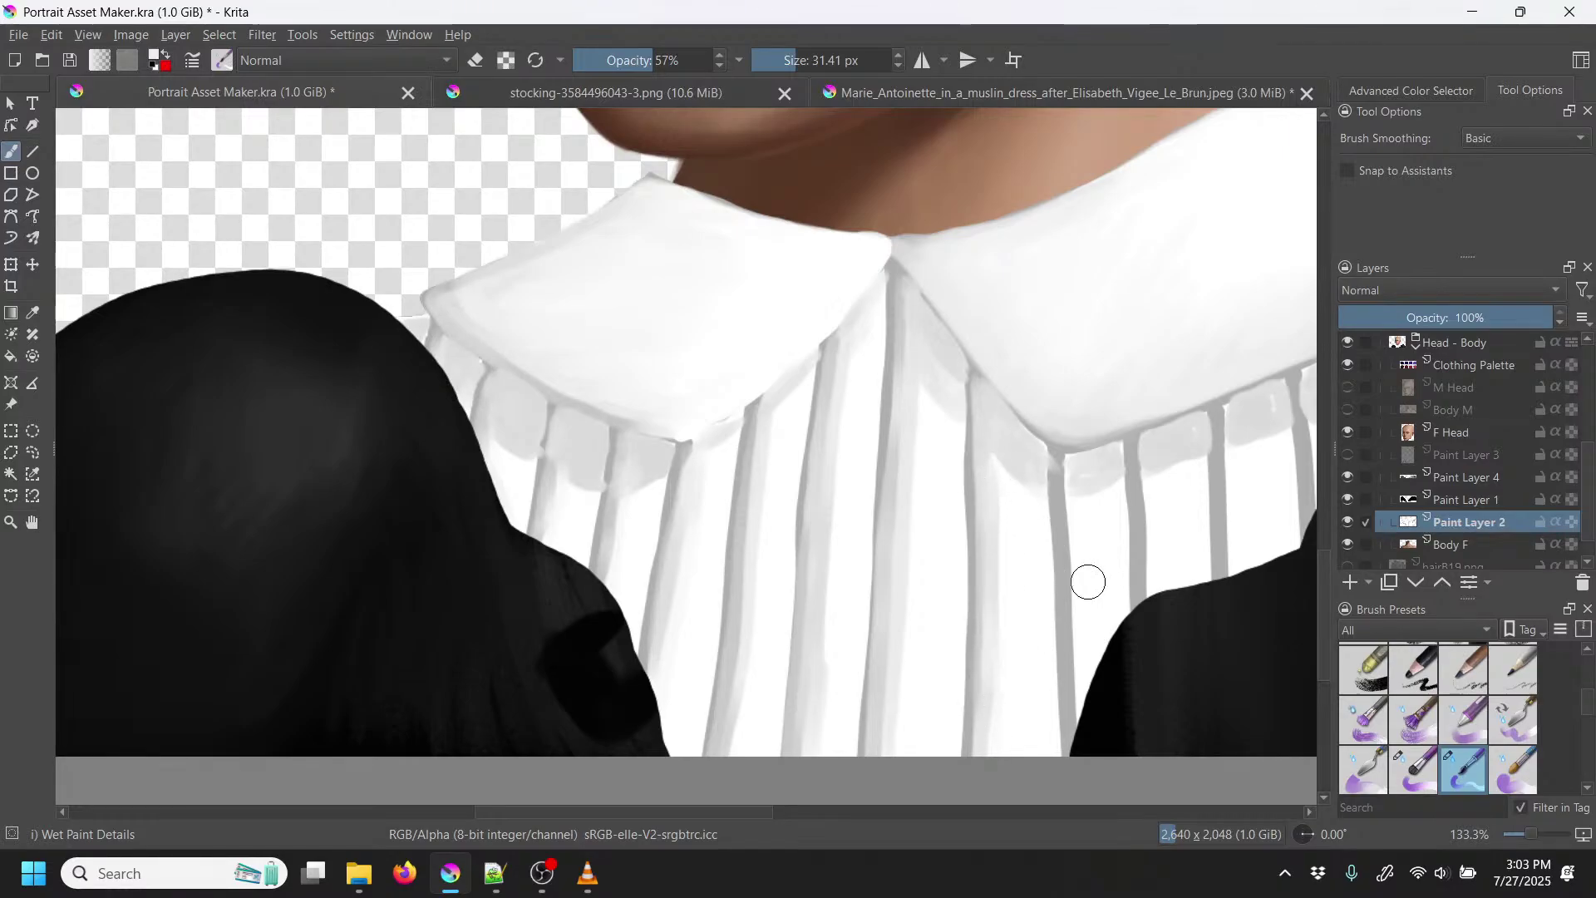
# Step: Soften the shirt stripes beneath the larger collar flap into light grey folds, from its tip to the sleeve
pyautogui.hscroll(10, 1084, 593)
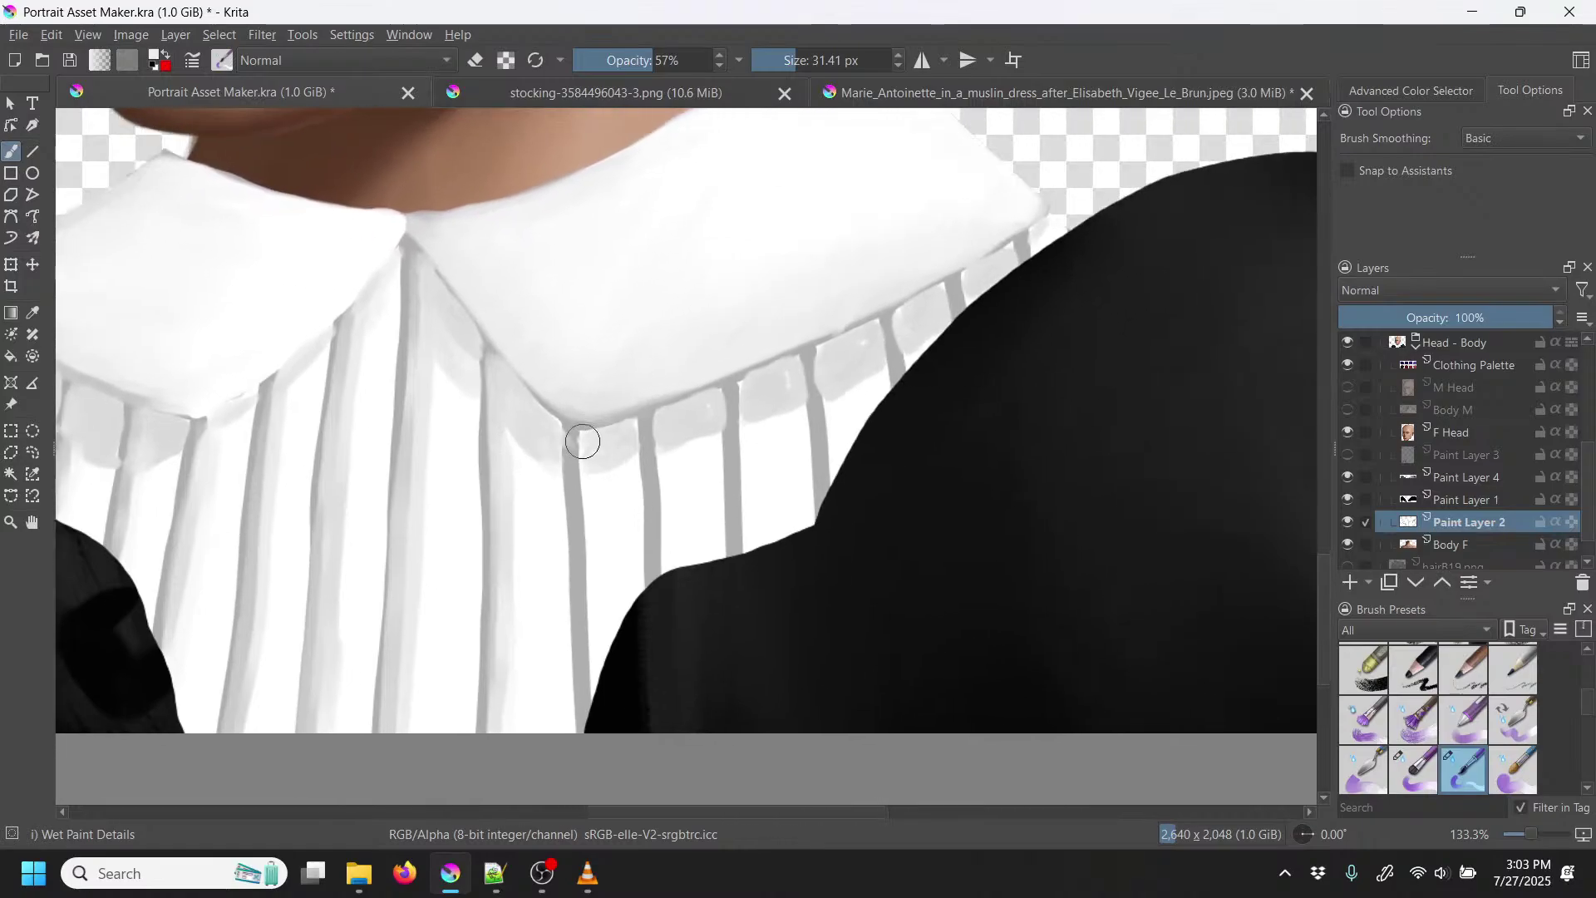
pyautogui.moveTo(579, 435)
pyautogui.mouseDown()
pyautogui.moveTo(588, 733)
pyautogui.moveTo(588, 491)
pyautogui.moveTo(608, 673)
pyautogui.mouseUp()
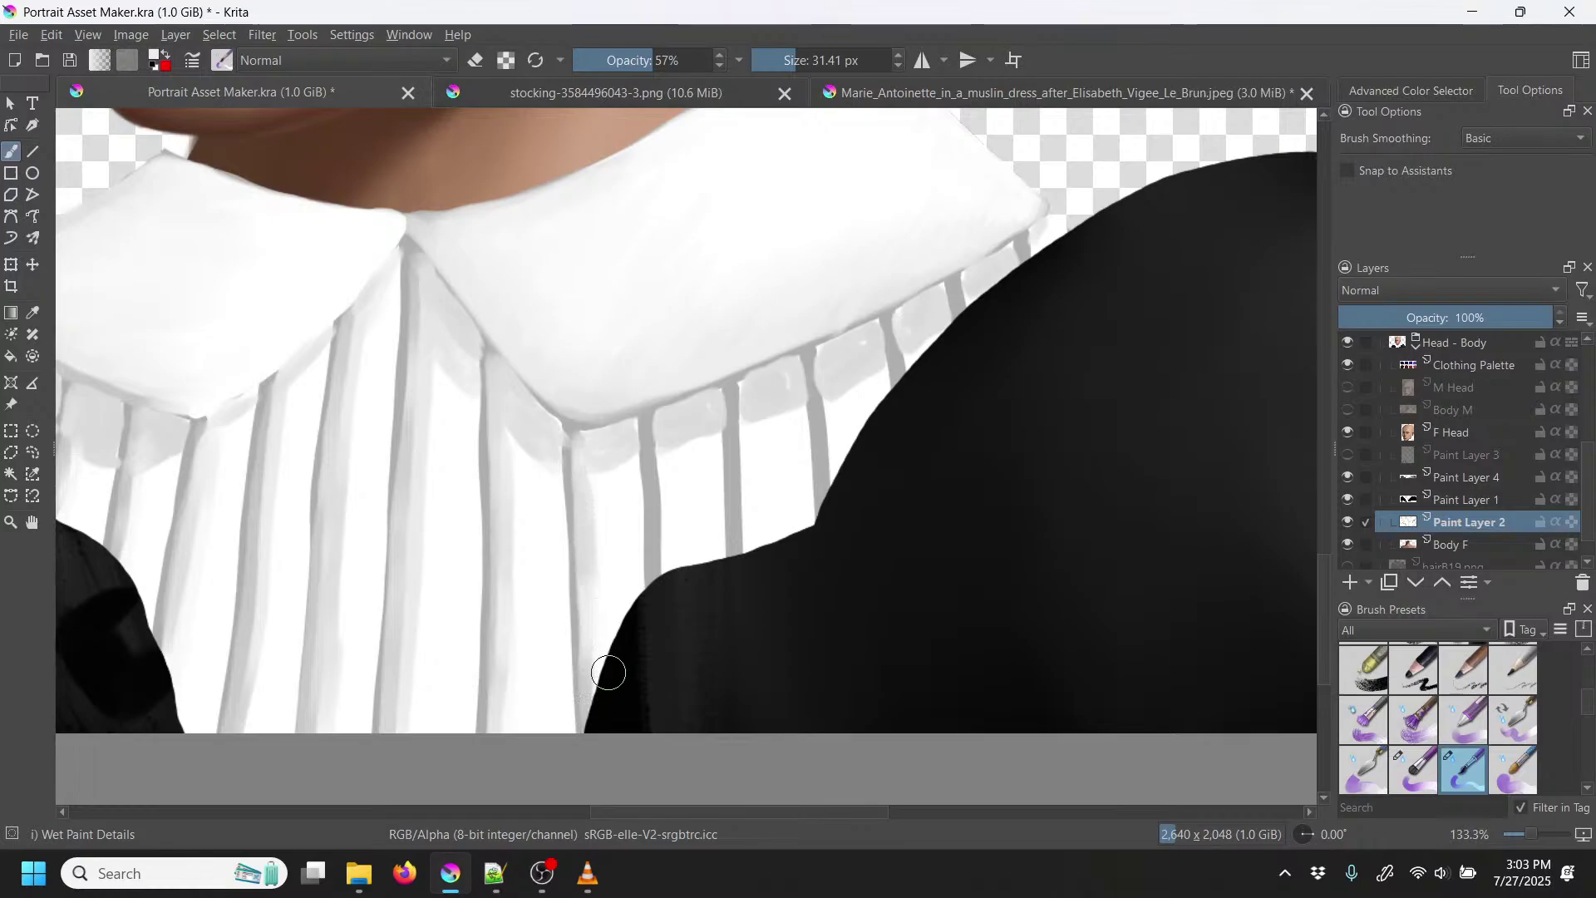
pyautogui.moveTo(596, 591)
pyautogui.mouseDown()
pyautogui.moveTo(586, 715)
pyautogui.moveTo(633, 523)
pyautogui.moveTo(609, 470)
pyautogui.moveTo(594, 475)
pyautogui.moveTo(626, 698)
pyautogui.moveTo(681, 521)
pyautogui.moveTo(658, 586)
pyautogui.moveTo(658, 449)
pyautogui.moveTo(675, 594)
pyautogui.moveTo(671, 453)
pyautogui.moveTo(663, 508)
pyautogui.mouseUp()
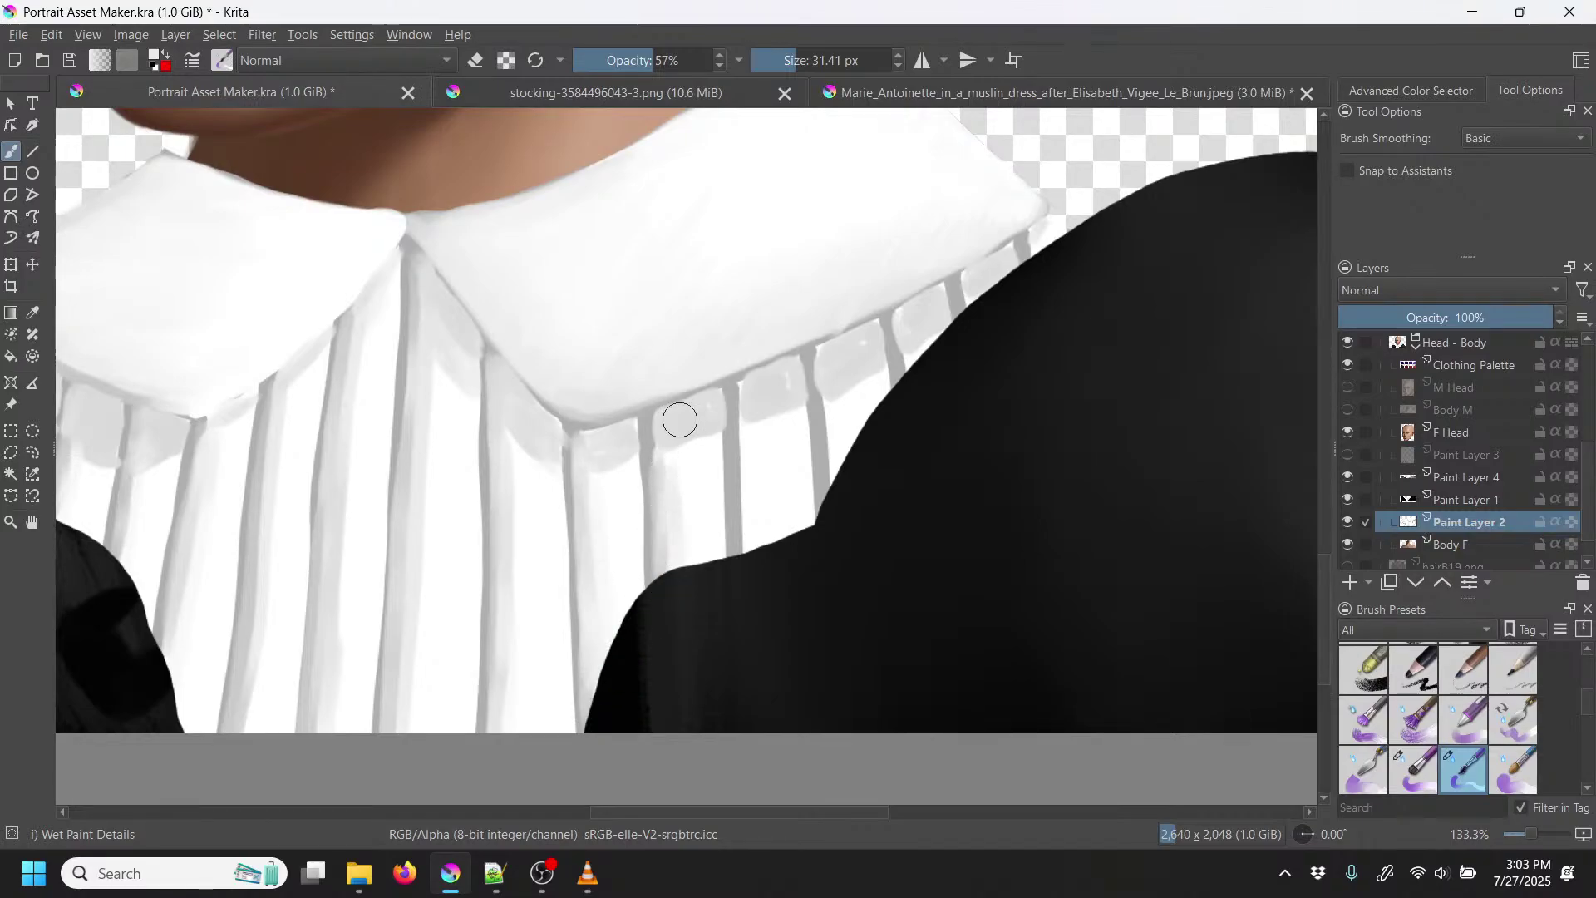
pyautogui.moveTo(745, 567)
pyautogui.mouseDown()
pyautogui.moveTo(733, 403)
pyautogui.moveTo(744, 524)
pyautogui.moveTo(753, 416)
pyautogui.moveTo(744, 528)
pyautogui.moveTo(757, 414)
pyautogui.moveTo(750, 553)
pyautogui.moveTo(745, 405)
pyautogui.moveTo(776, 422)
pyautogui.moveTo(734, 394)
pyautogui.mouseUp()
pyautogui.moveTo(657, 458); pyautogui.dragTo(655, 410)
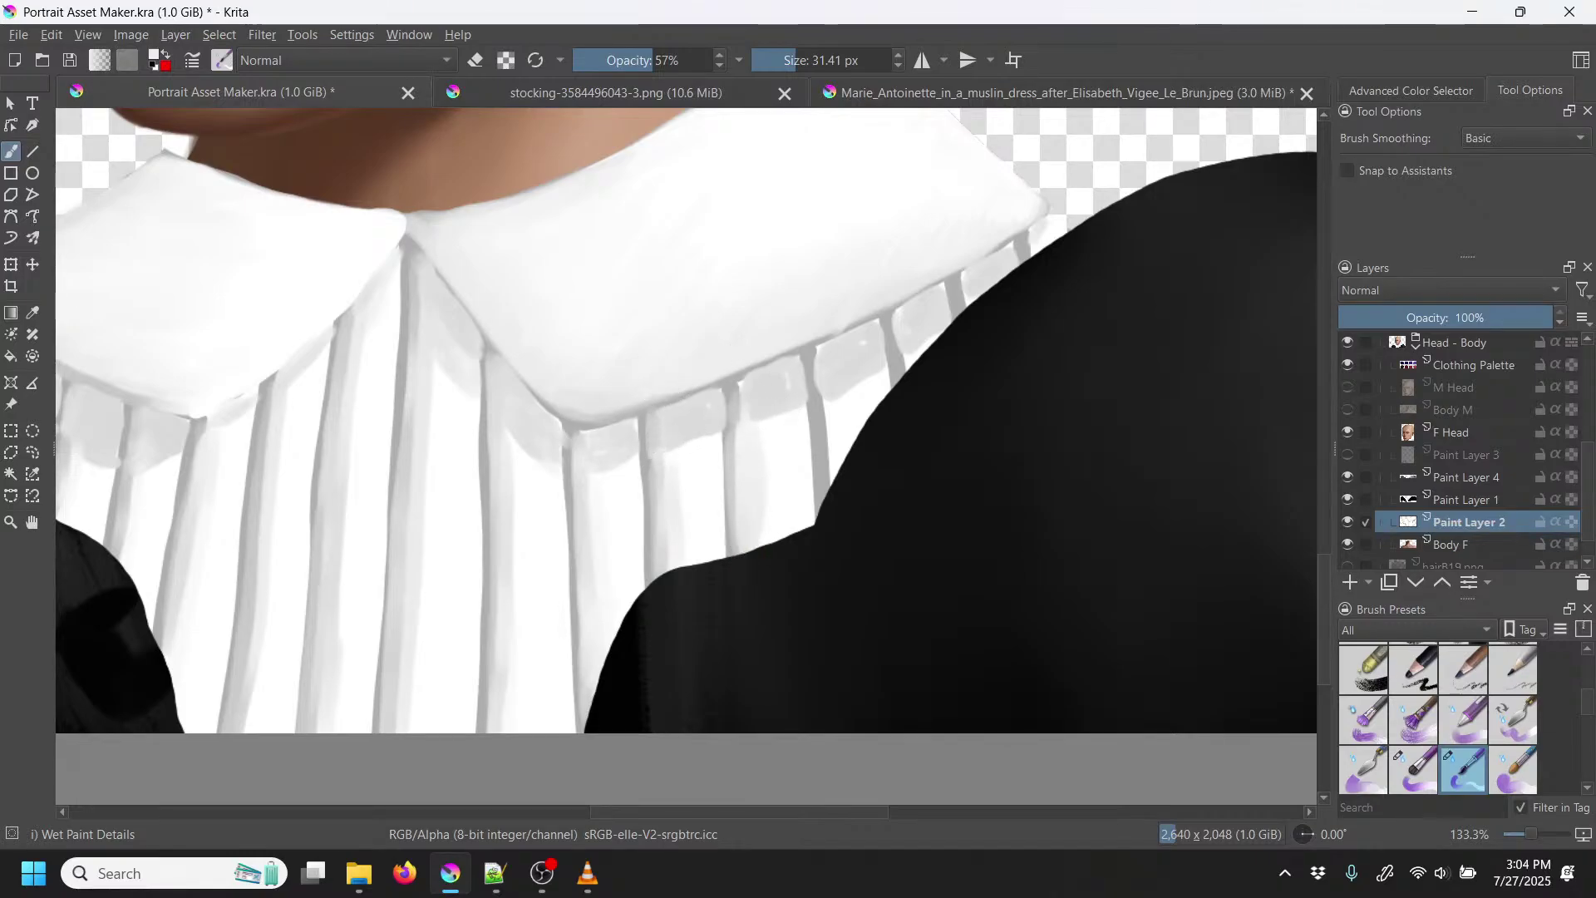
pyautogui.moveTo(847, 475); pyautogui.dragTo(650, 562)
pyautogui.moveTo(624, 466)
pyautogui.mouseDown()
pyautogui.moveTo(616, 432)
pyautogui.moveTo(634, 606)
pyautogui.moveTo(620, 421)
pyautogui.mouseUp()
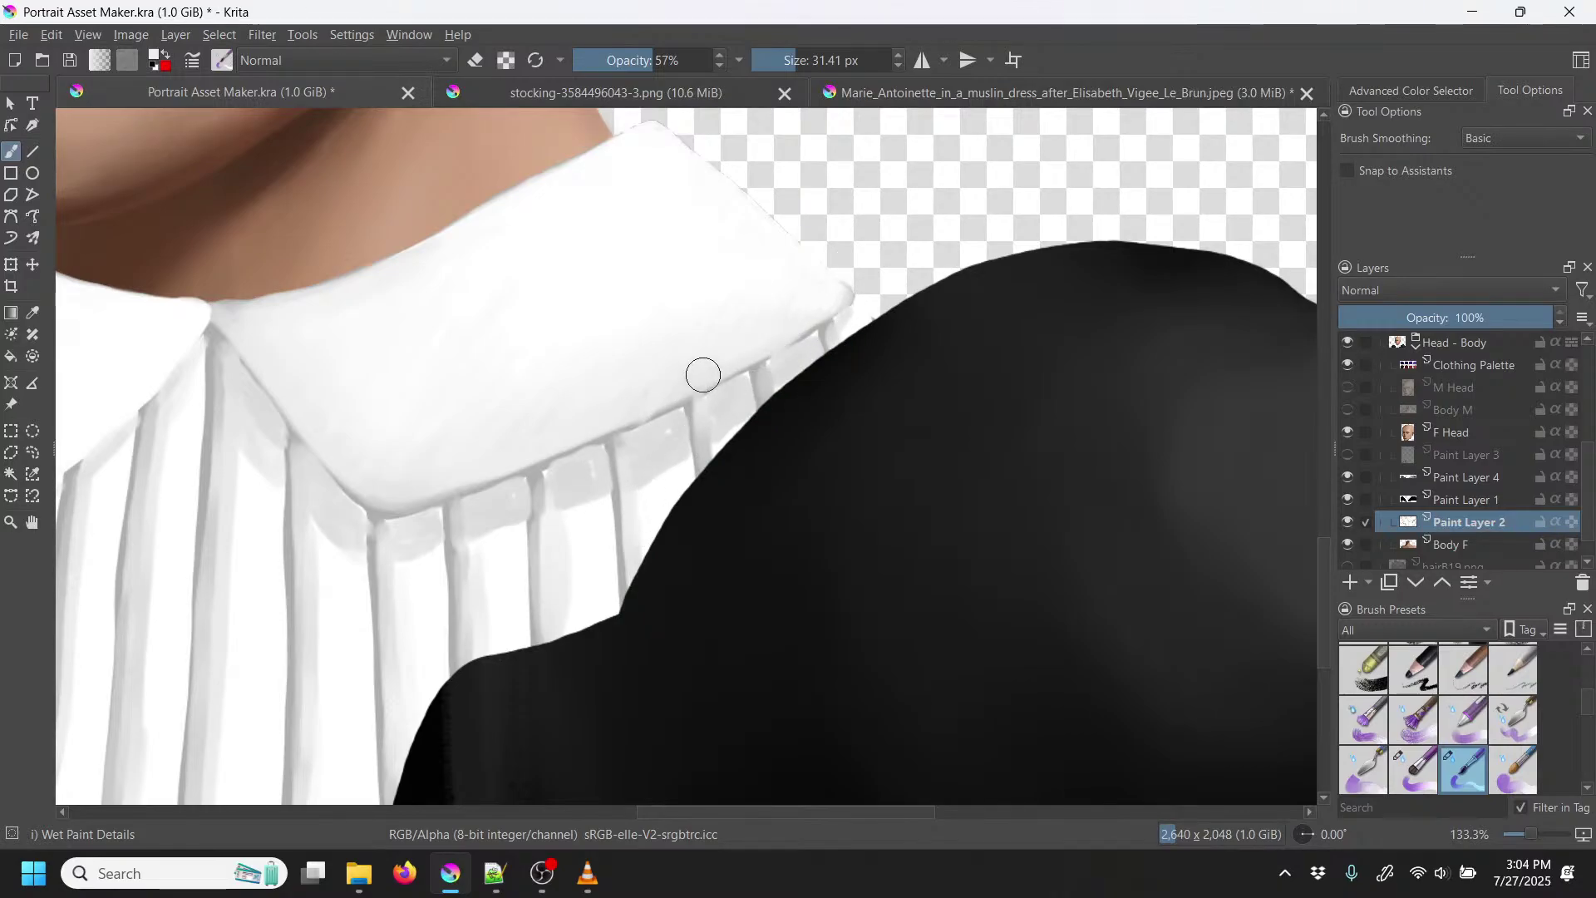
# Step: Show Paint Layer 3 with the purple bow and bring the whole portrait into view
pyautogui.press('-')
pyautogui.press('-')
pyautogui.press('-')
pyautogui.press('-')
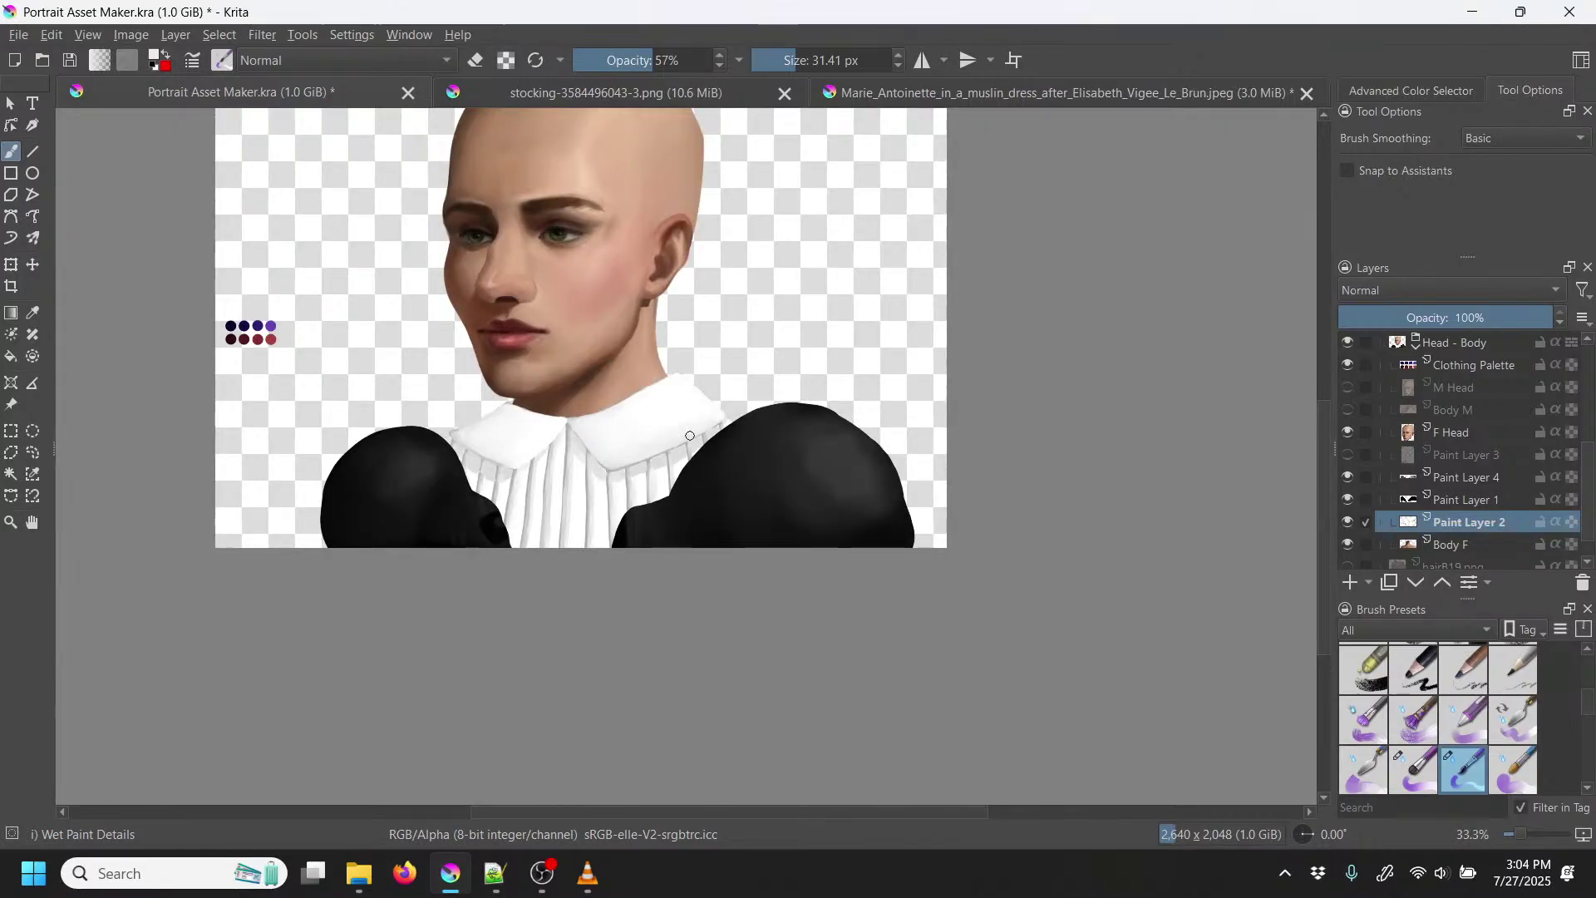
pyautogui.click(1349, 455)
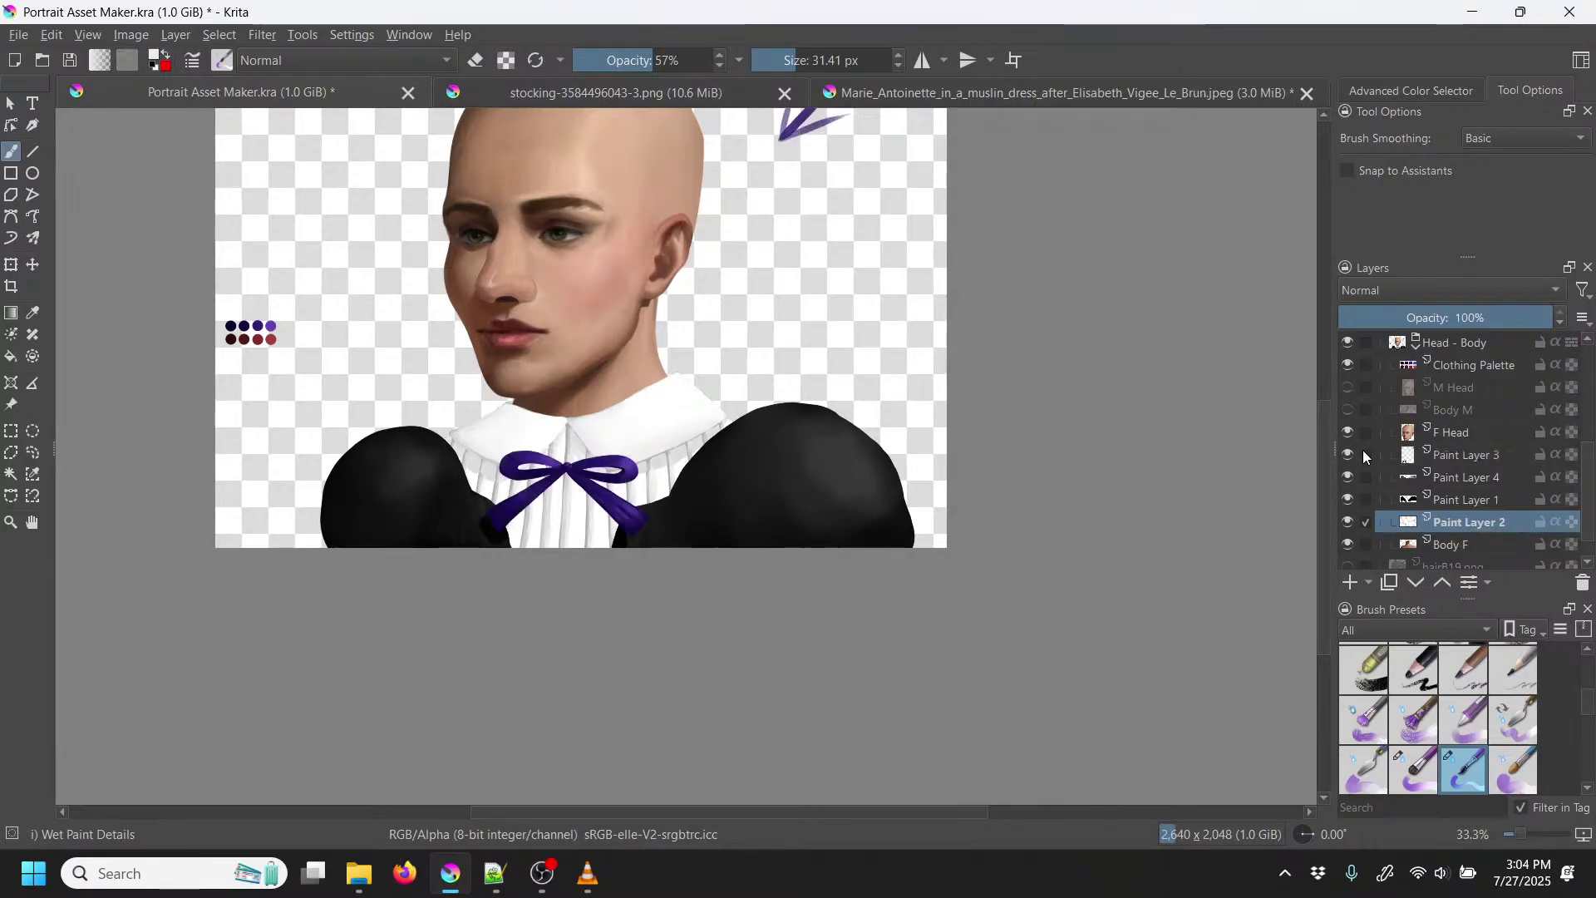
pyautogui.moveTo(865, 367); pyautogui.dragTo(766, 516)
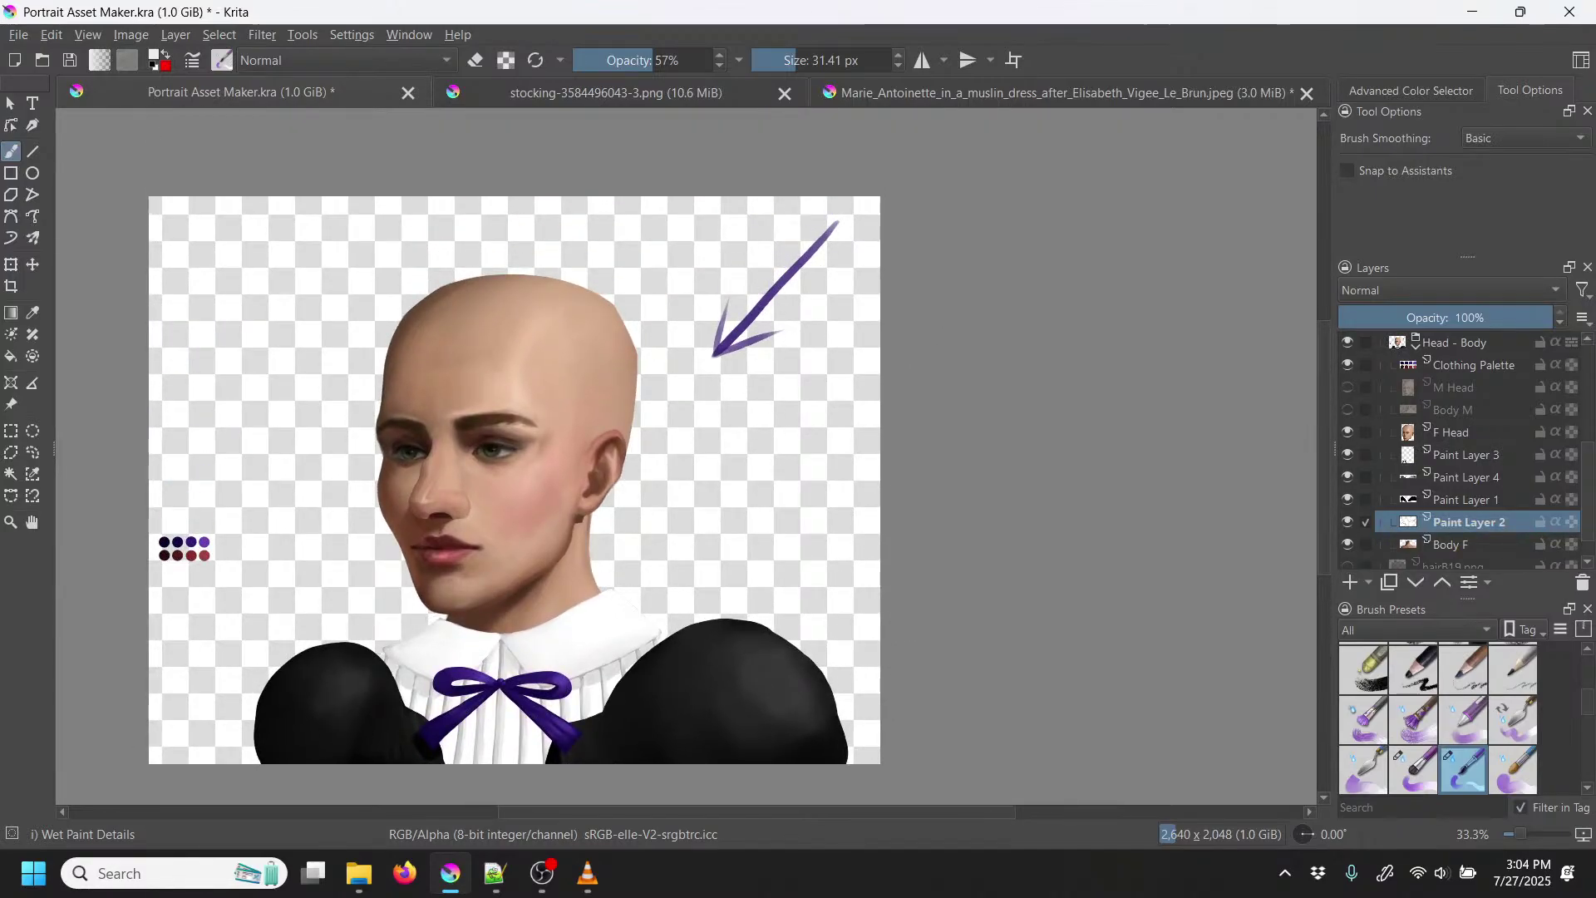
# Step: Erase over the purple arrow's head on Paint Layer 3 with the Eraser Soft brush at 78.73 px
pyautogui.rightClick(835, 480)
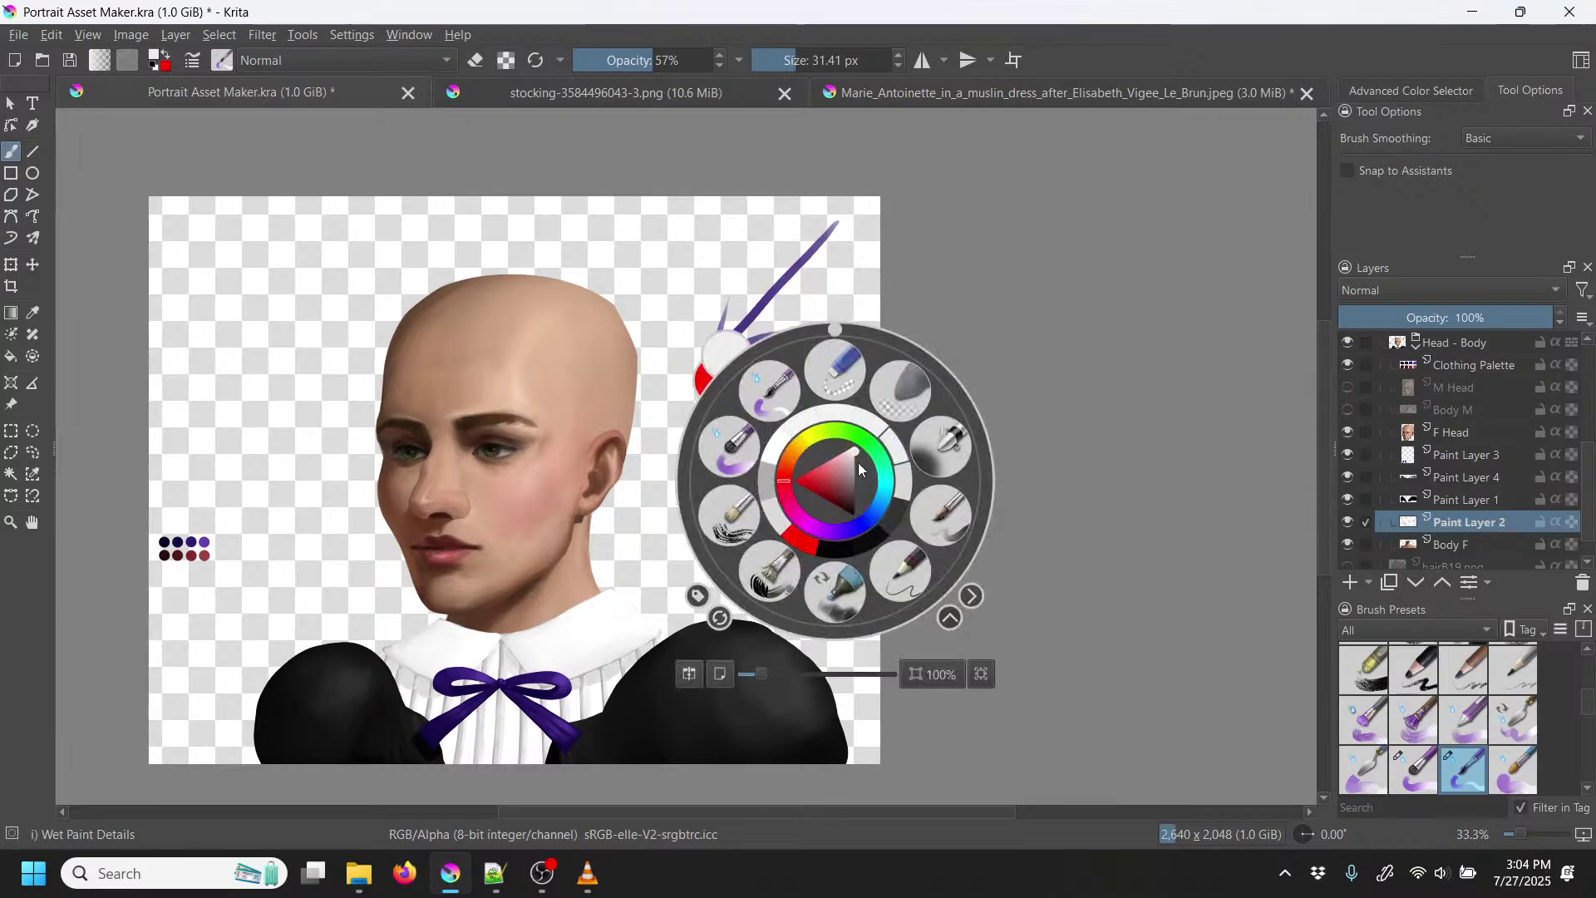
pyautogui.click(900, 386)
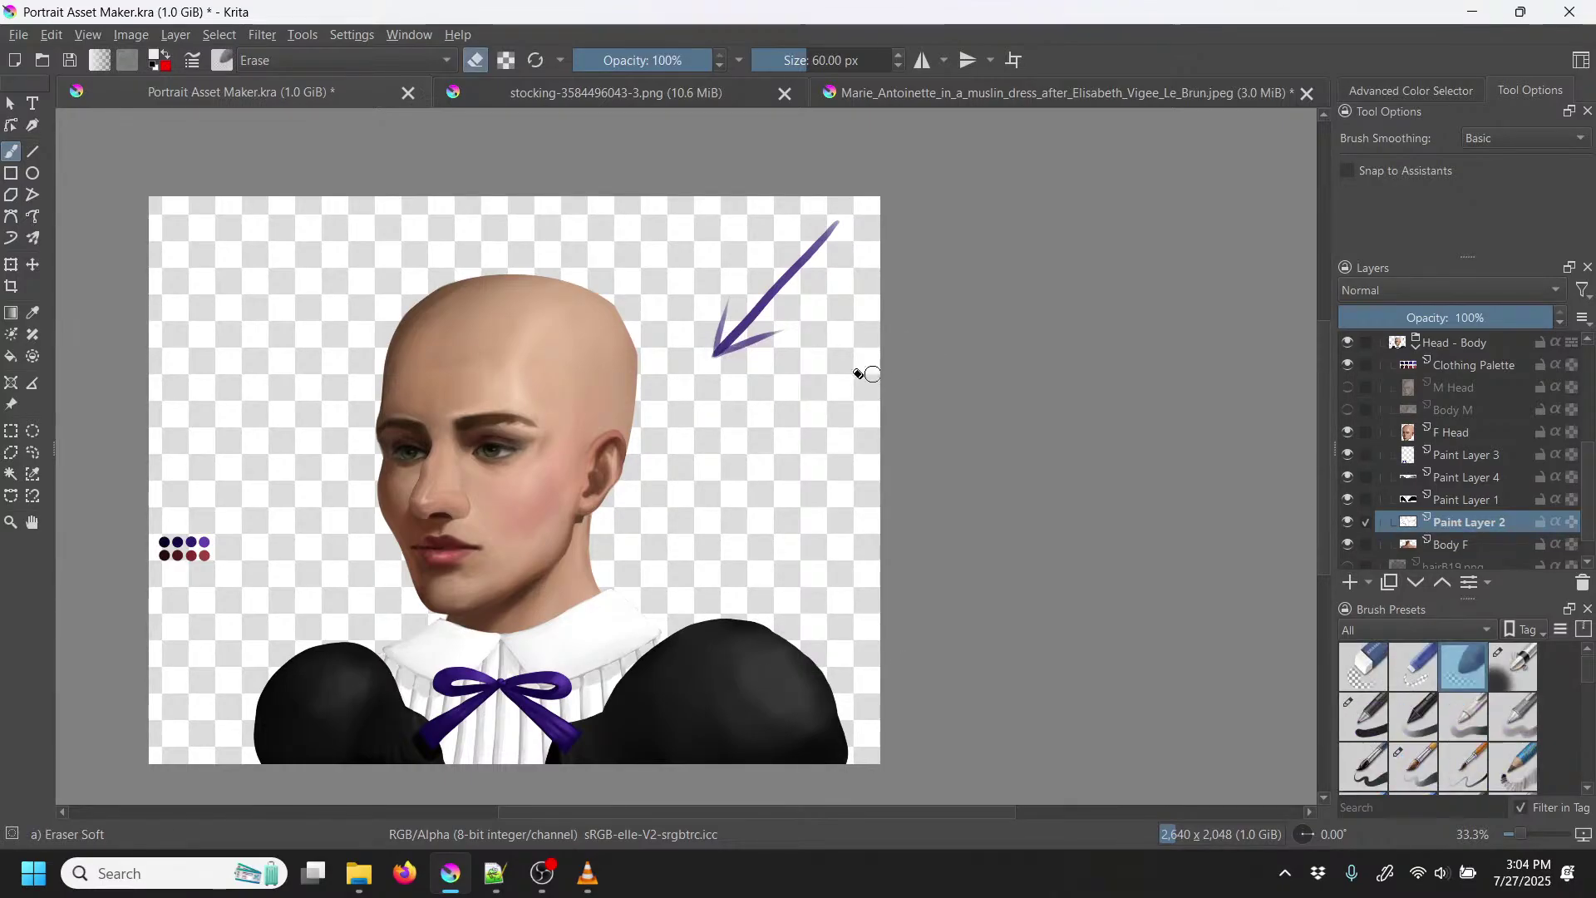
pyautogui.moveTo(823, 67); pyautogui.dragTo(819, 64)
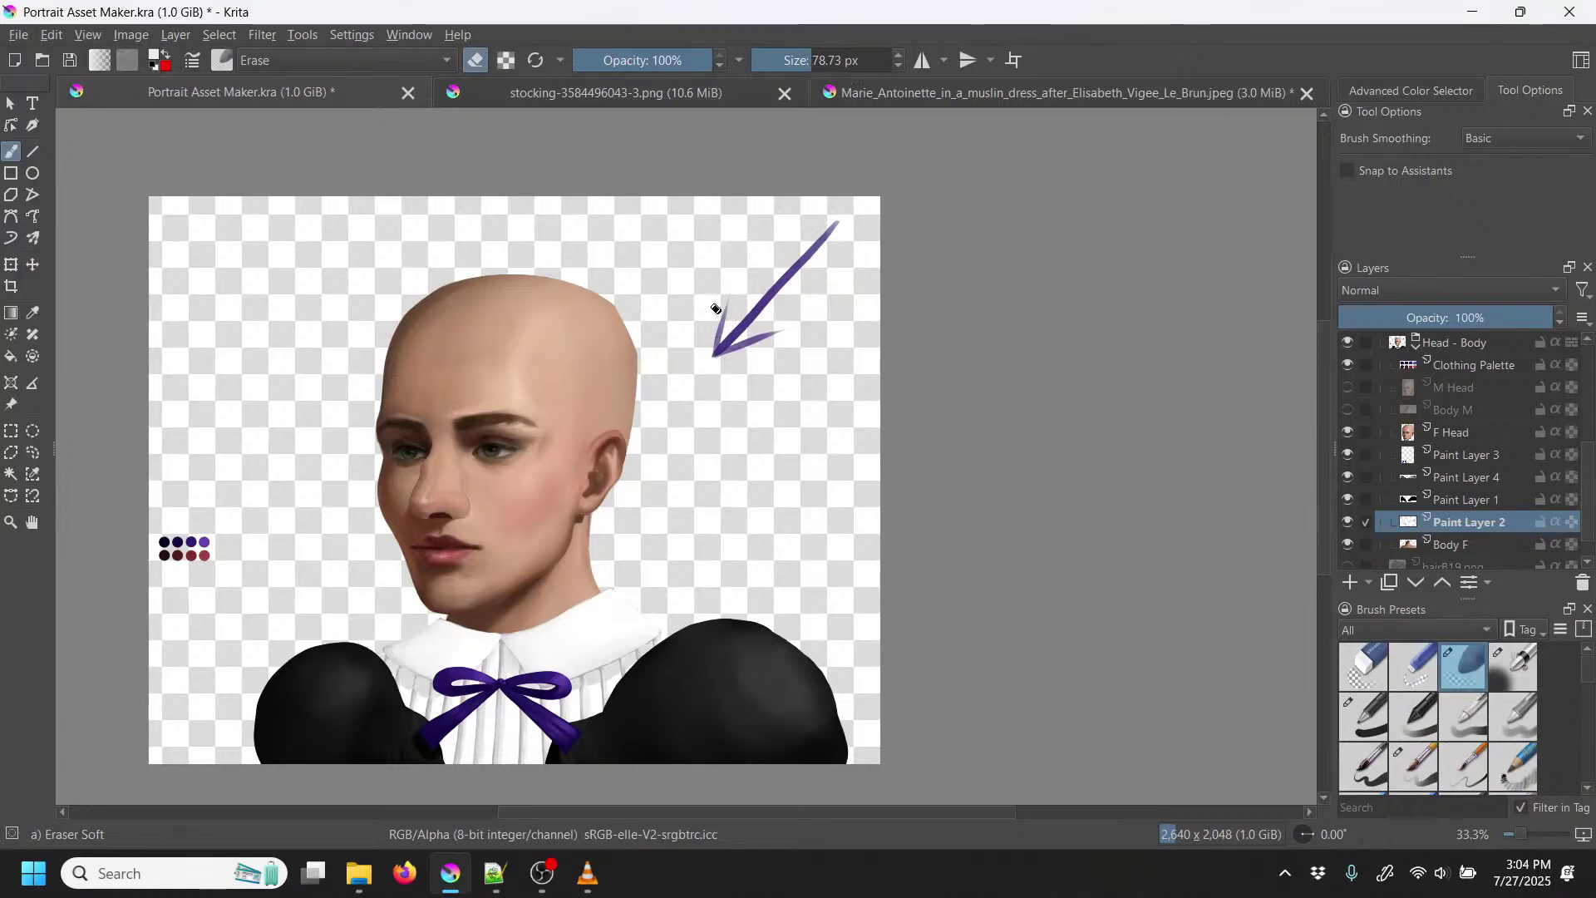
pyautogui.click(1477, 366)
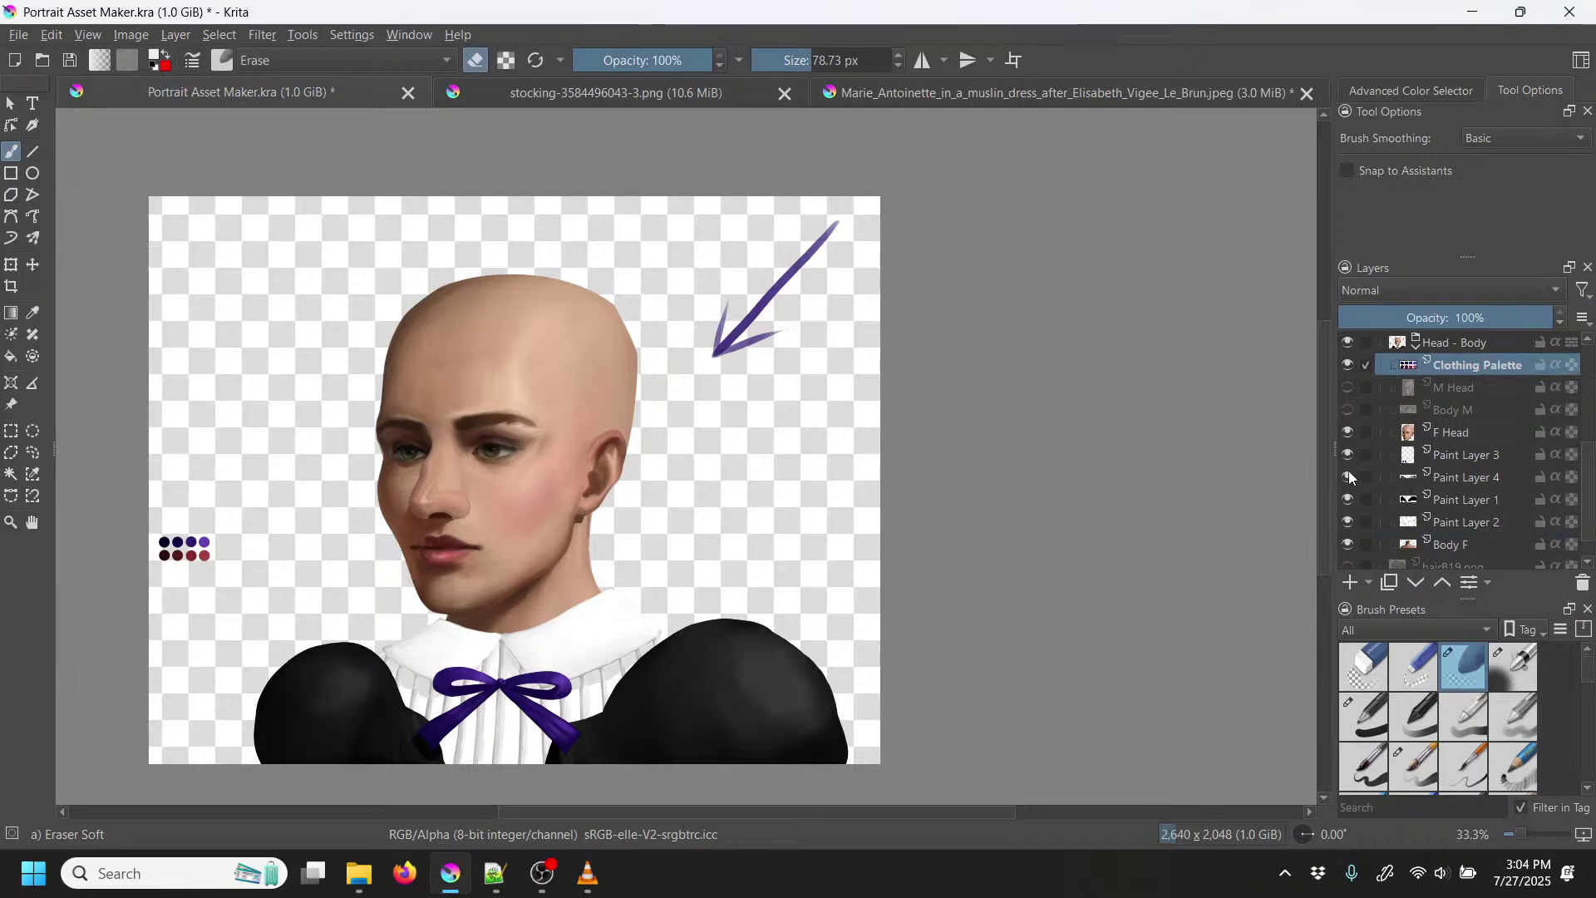
pyautogui.click(1347, 499)
pyautogui.click(1348, 499)
pyautogui.click(1348, 455)
pyautogui.click(1347, 455)
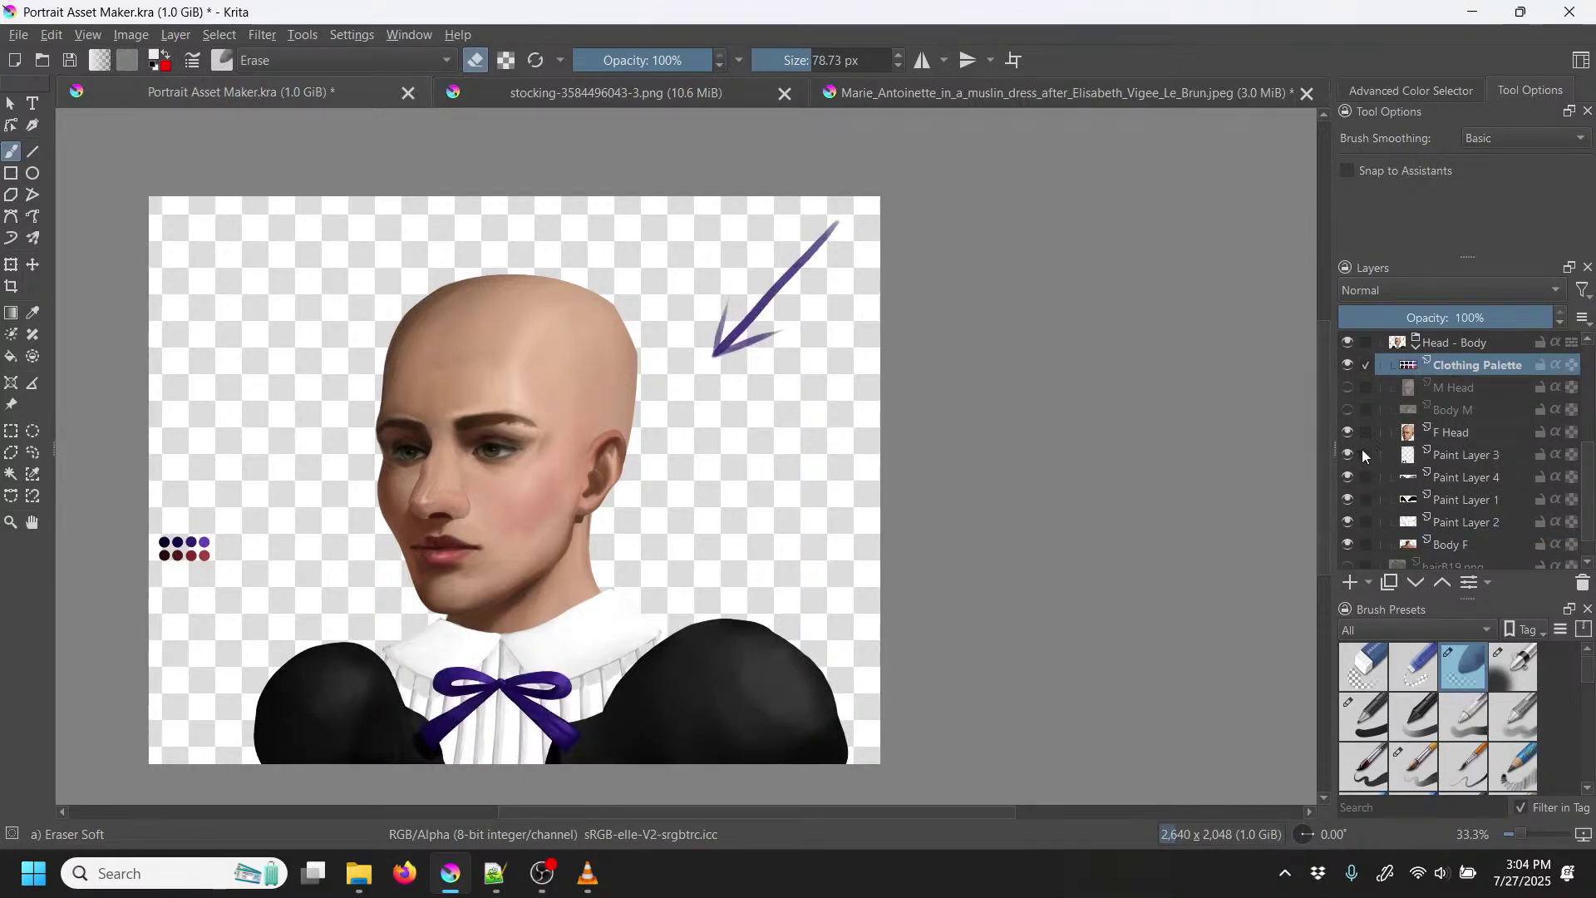
pyautogui.click(1460, 454)
pyautogui.moveTo(752, 347)
pyautogui.mouseDown()
pyautogui.moveTo(716, 372)
pyautogui.moveTo(741, 291)
pyautogui.moveTo(717, 363)
pyautogui.mouseUp()
# Step: Erase the rest of the purple arrow with the Eraser Small brush at 148.68 px and save the document
pyautogui.rightClick(820, 374)
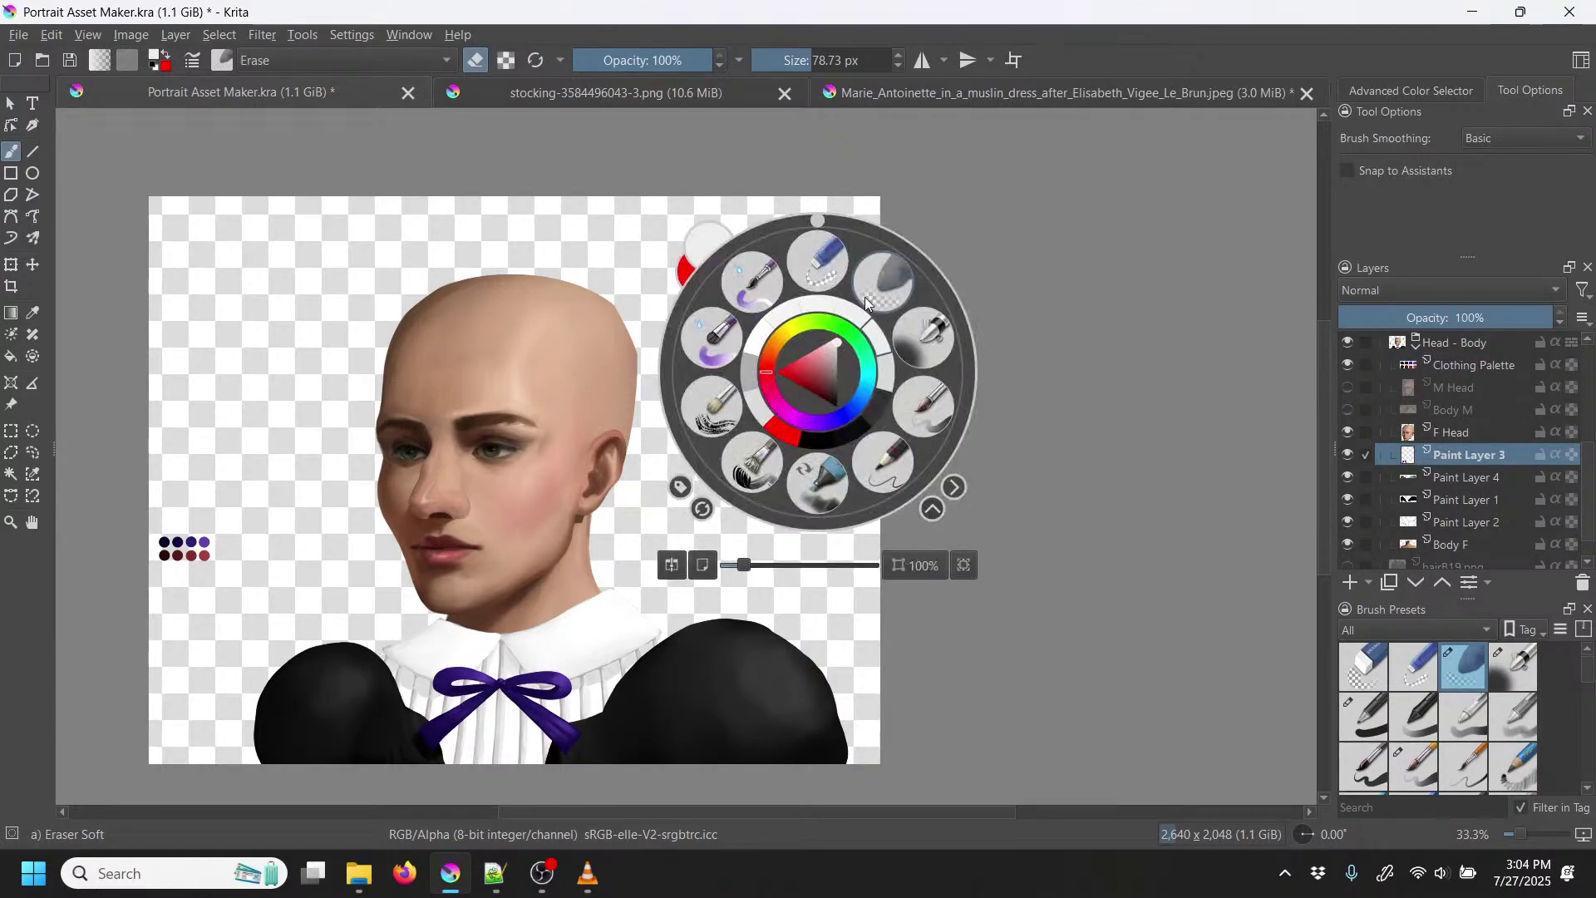
pyautogui.click(831, 263)
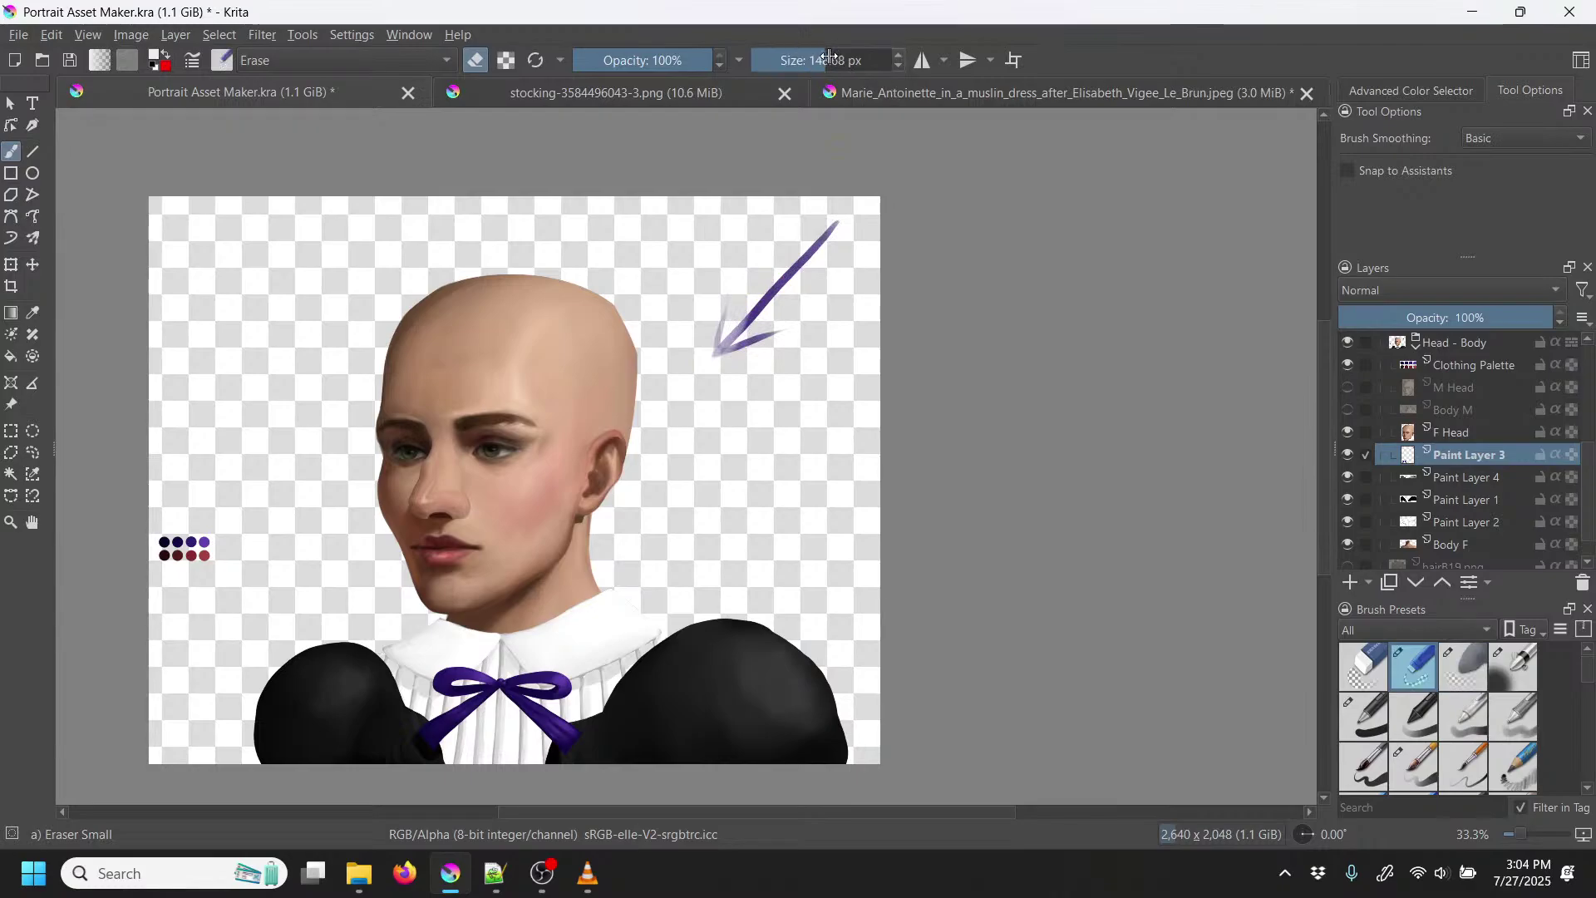
pyautogui.moveTo(743, 357)
pyautogui.mouseDown()
pyautogui.moveTo(734, 302)
pyautogui.moveTo(838, 232)
pyautogui.mouseUp()
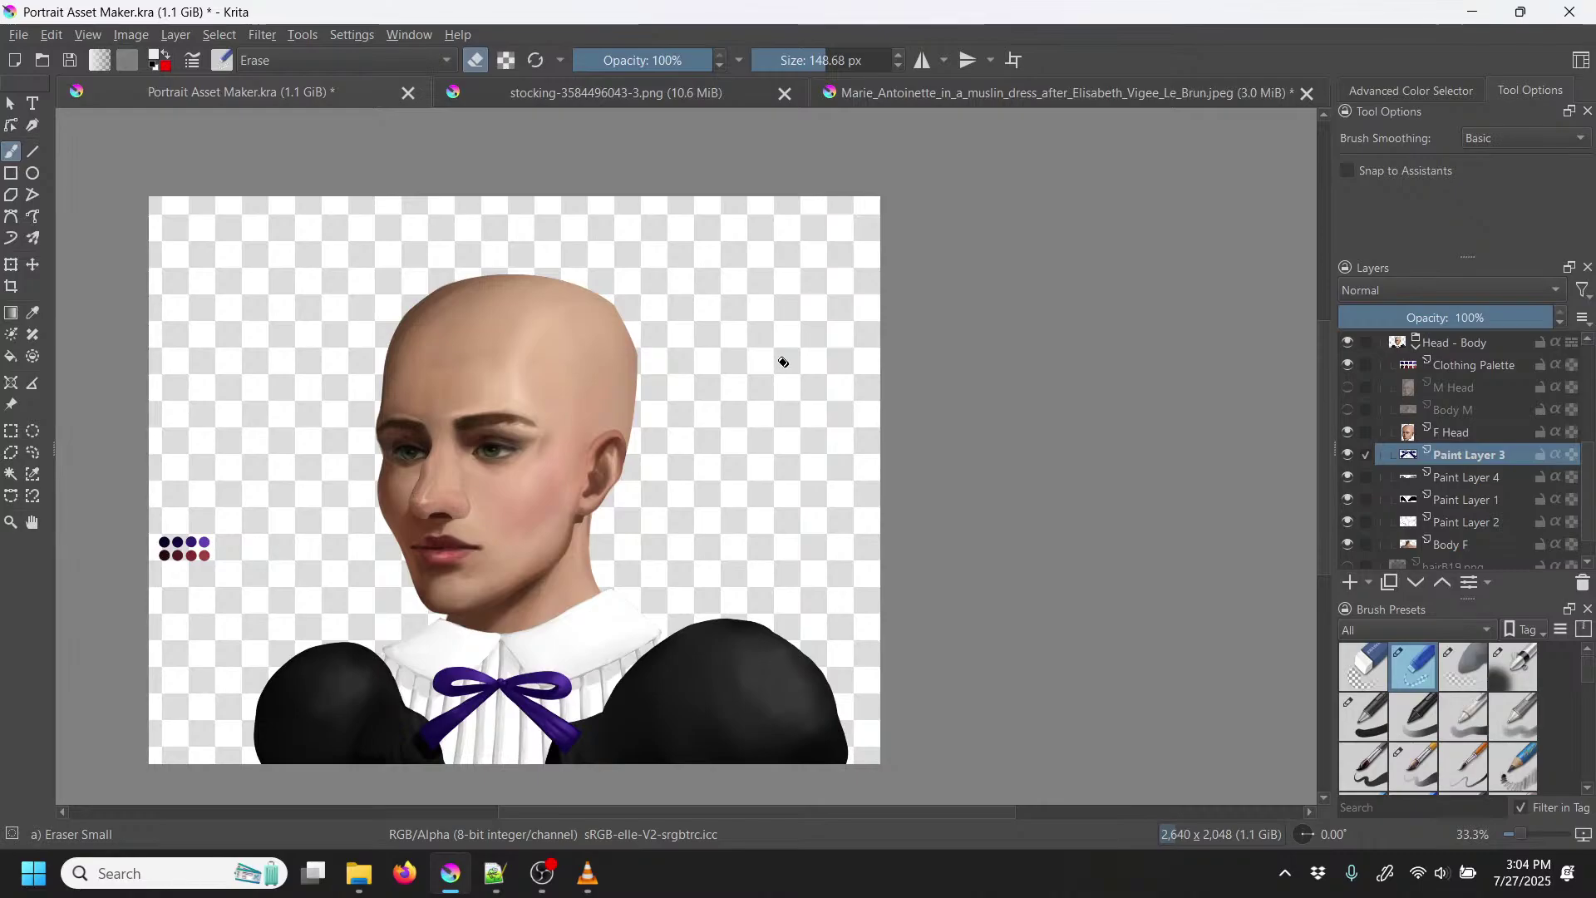
pyautogui.click(69, 60)
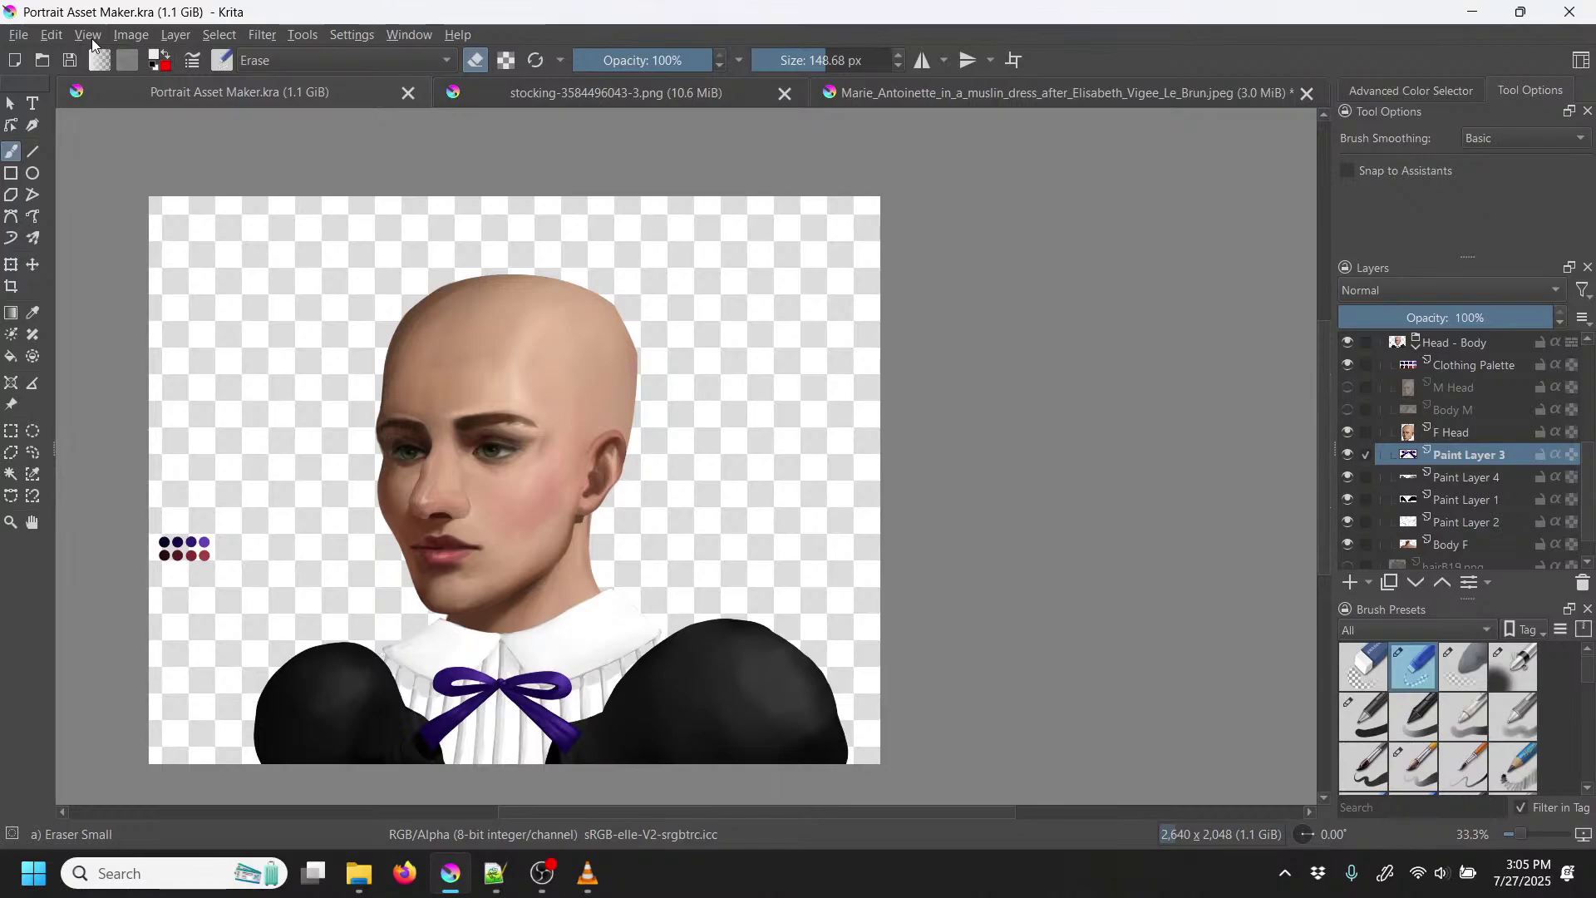
# Step: Examine the collar and shirt shading up close with the bow layer hidden and shown
pyautogui.press('+')
pyautogui.press('+')
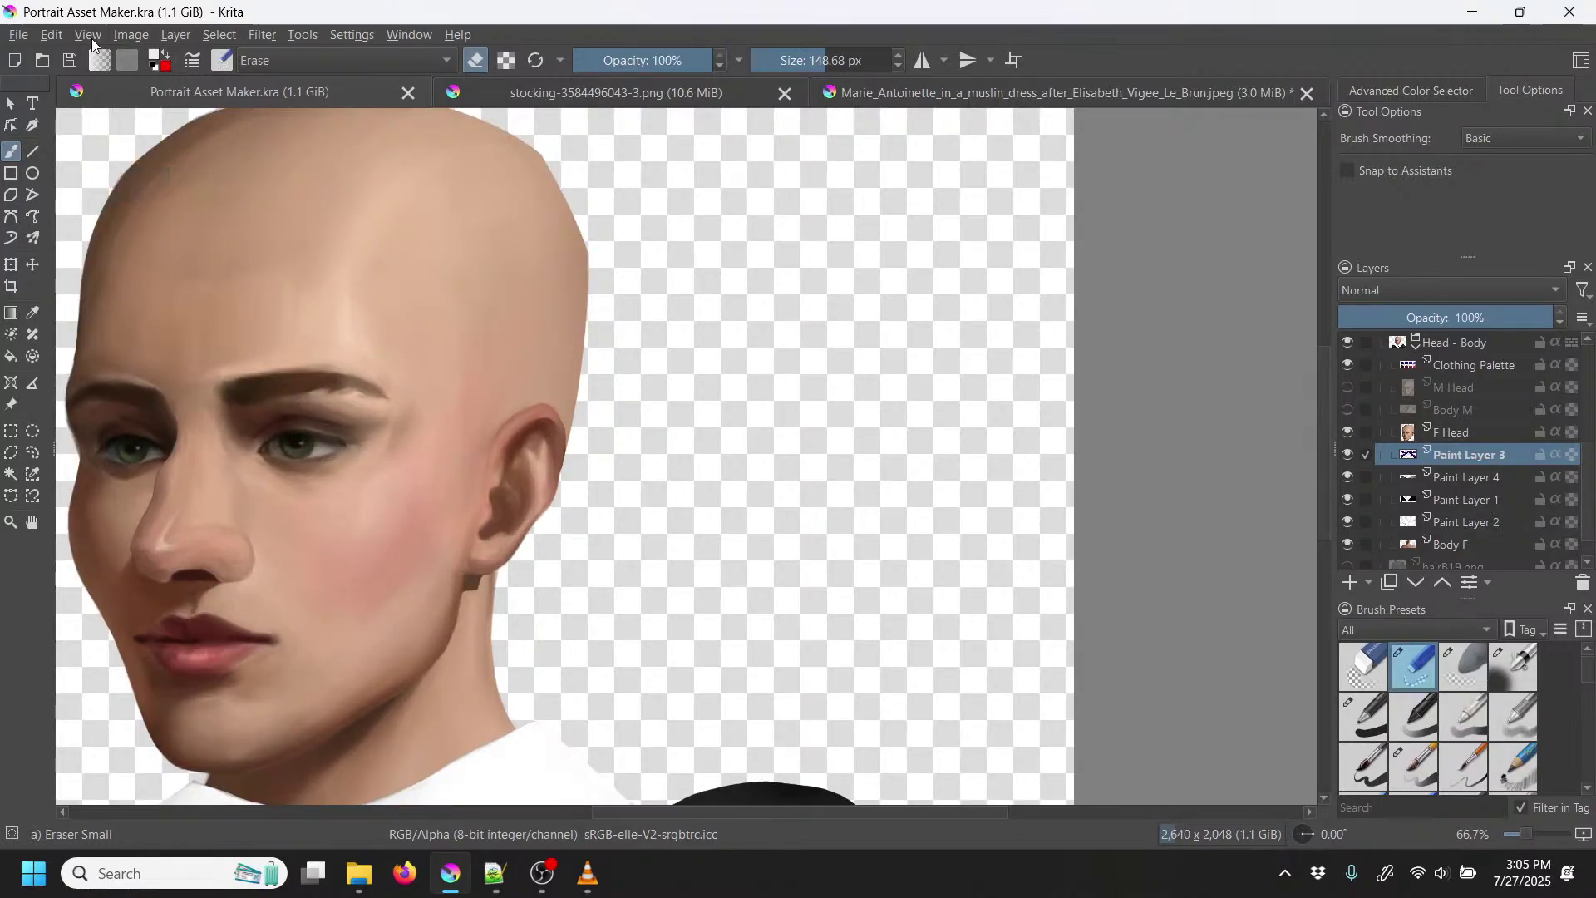
pyautogui.moveTo(699, 510); pyautogui.dragTo(996, 201)
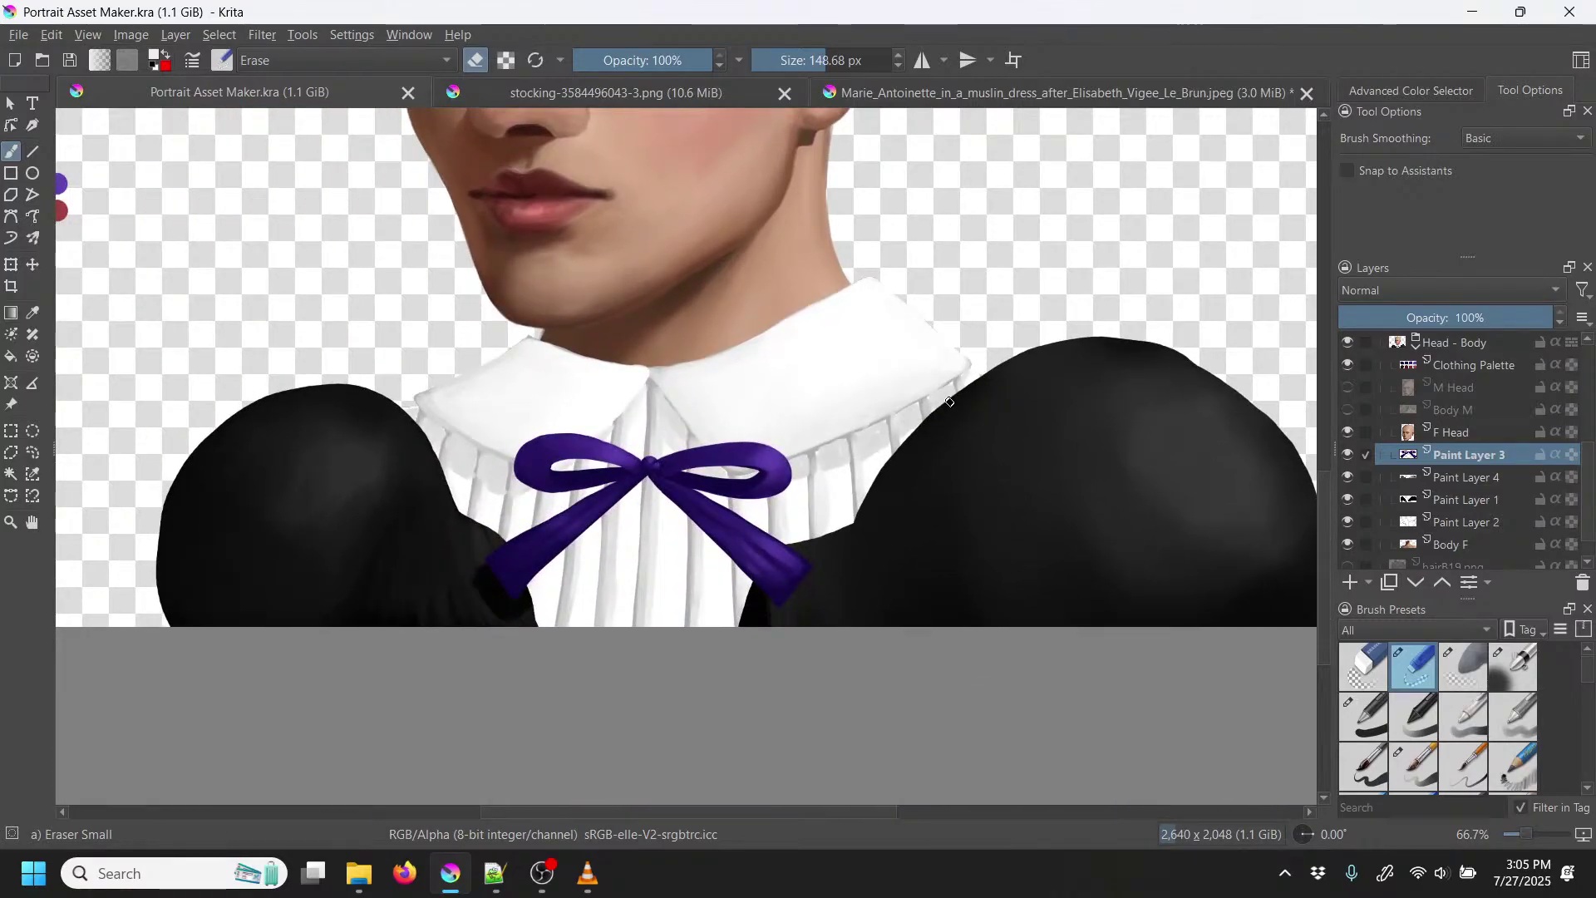
pyautogui.click(1349, 455)
pyautogui.click(1348, 455)
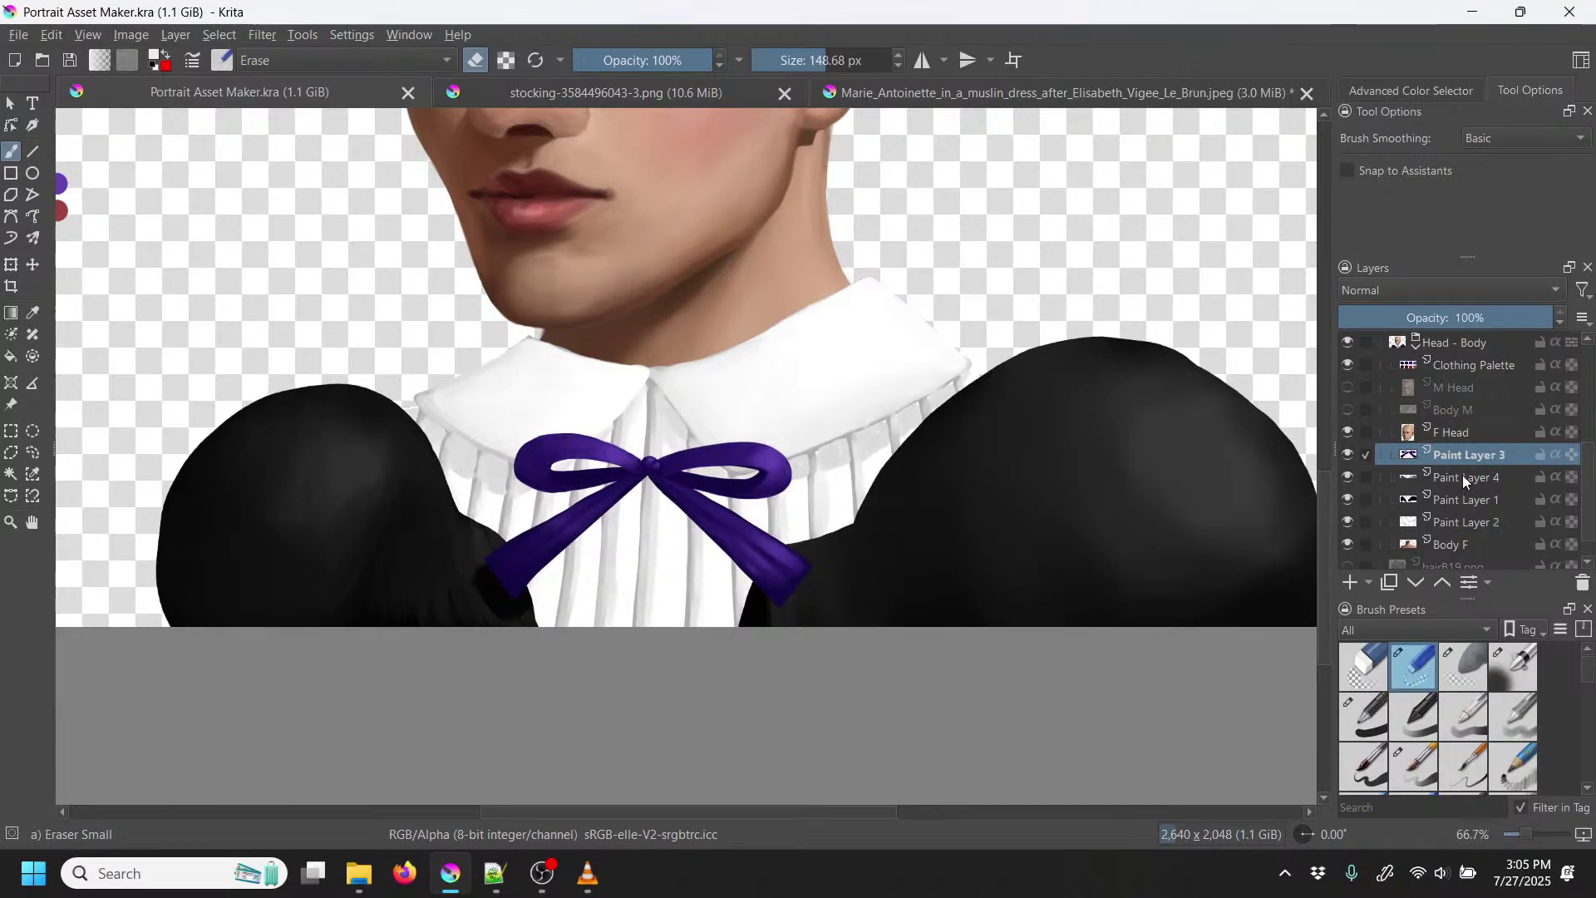
# Step: Identify the layer holding the white shirt by toggling layer visibility, and rename Paint Layer 2 as Shirt
pyautogui.click(1349, 471)
pyautogui.click(1349, 473)
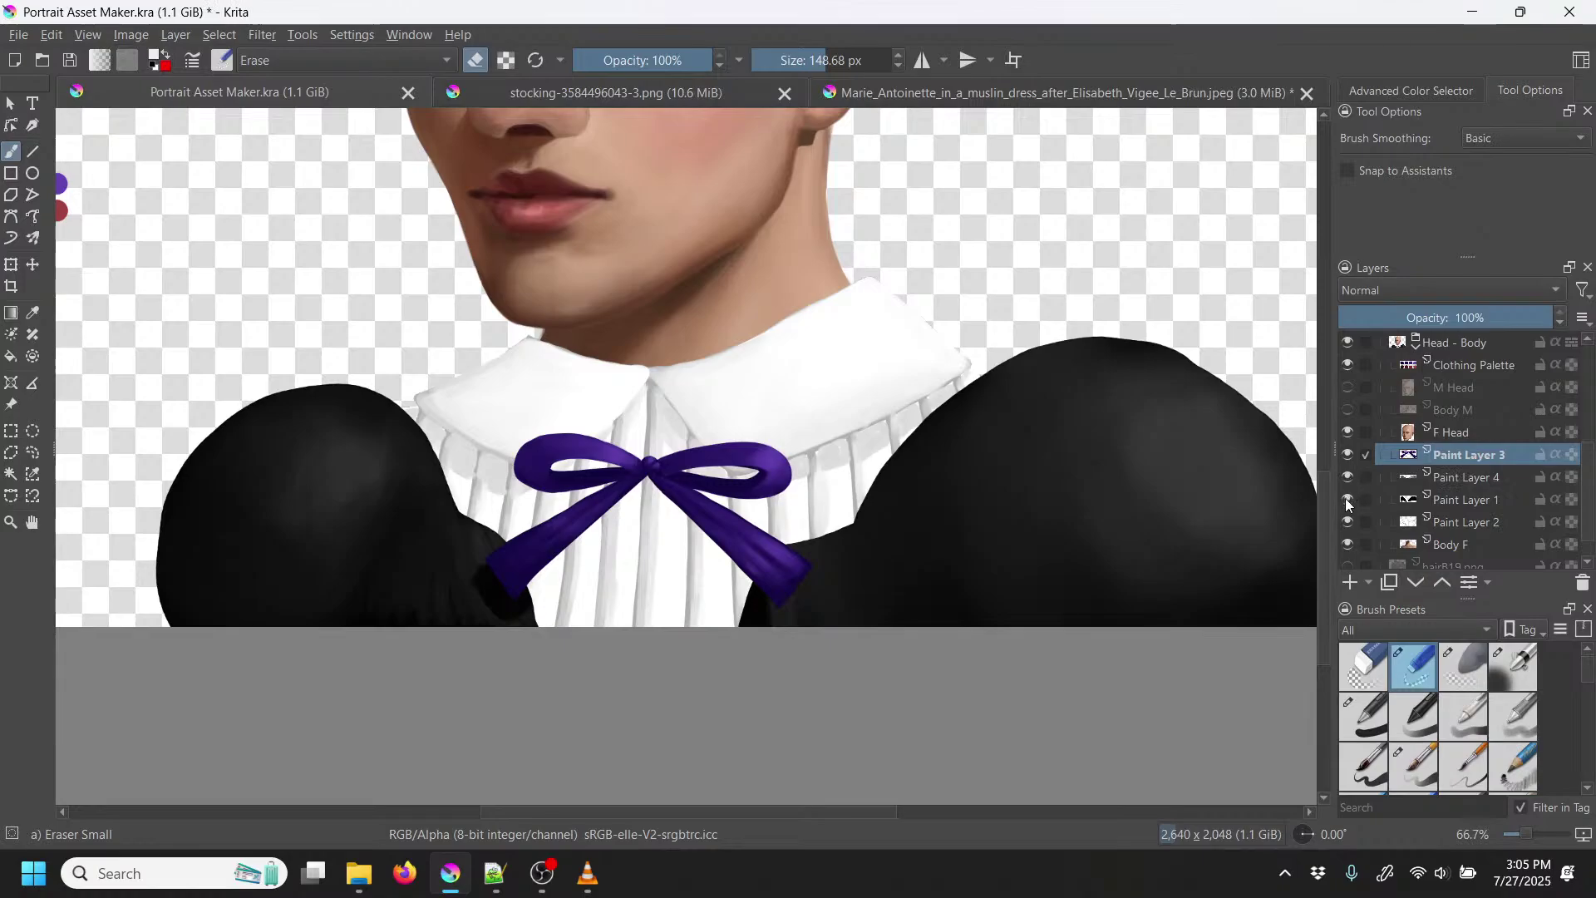
pyautogui.click(1349, 498)
pyautogui.hotkey('ctrl', 'z')
pyautogui.hotkey('ctrl', 'z')
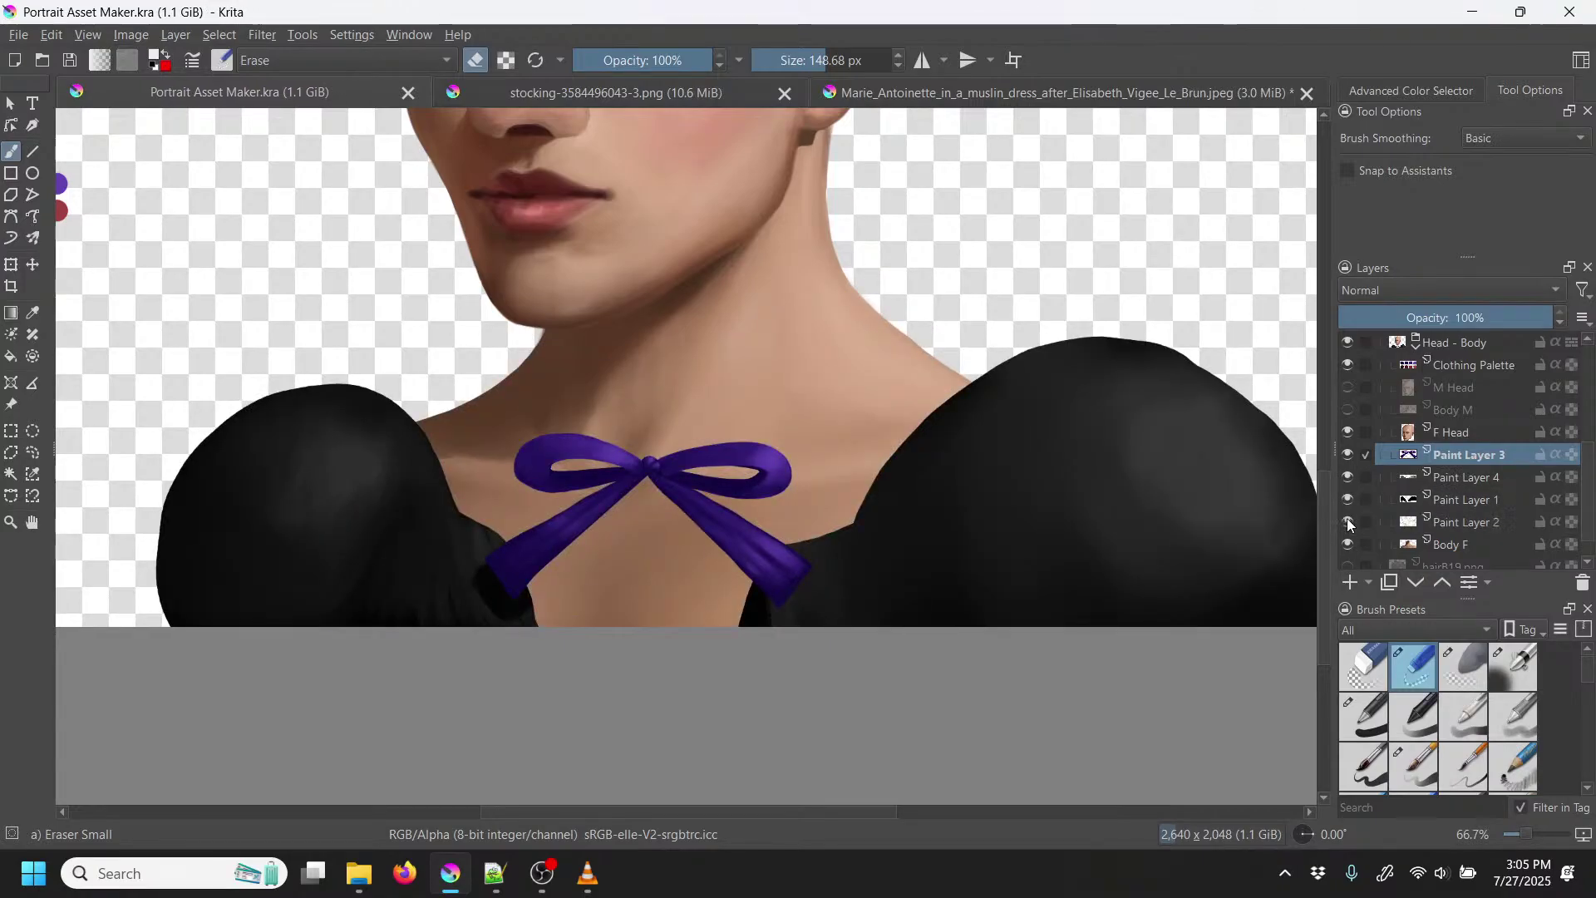
pyautogui.hotkey('ctrl', 'z')
pyautogui.click(1467, 522)
pyautogui.doubleClick(1467, 521)
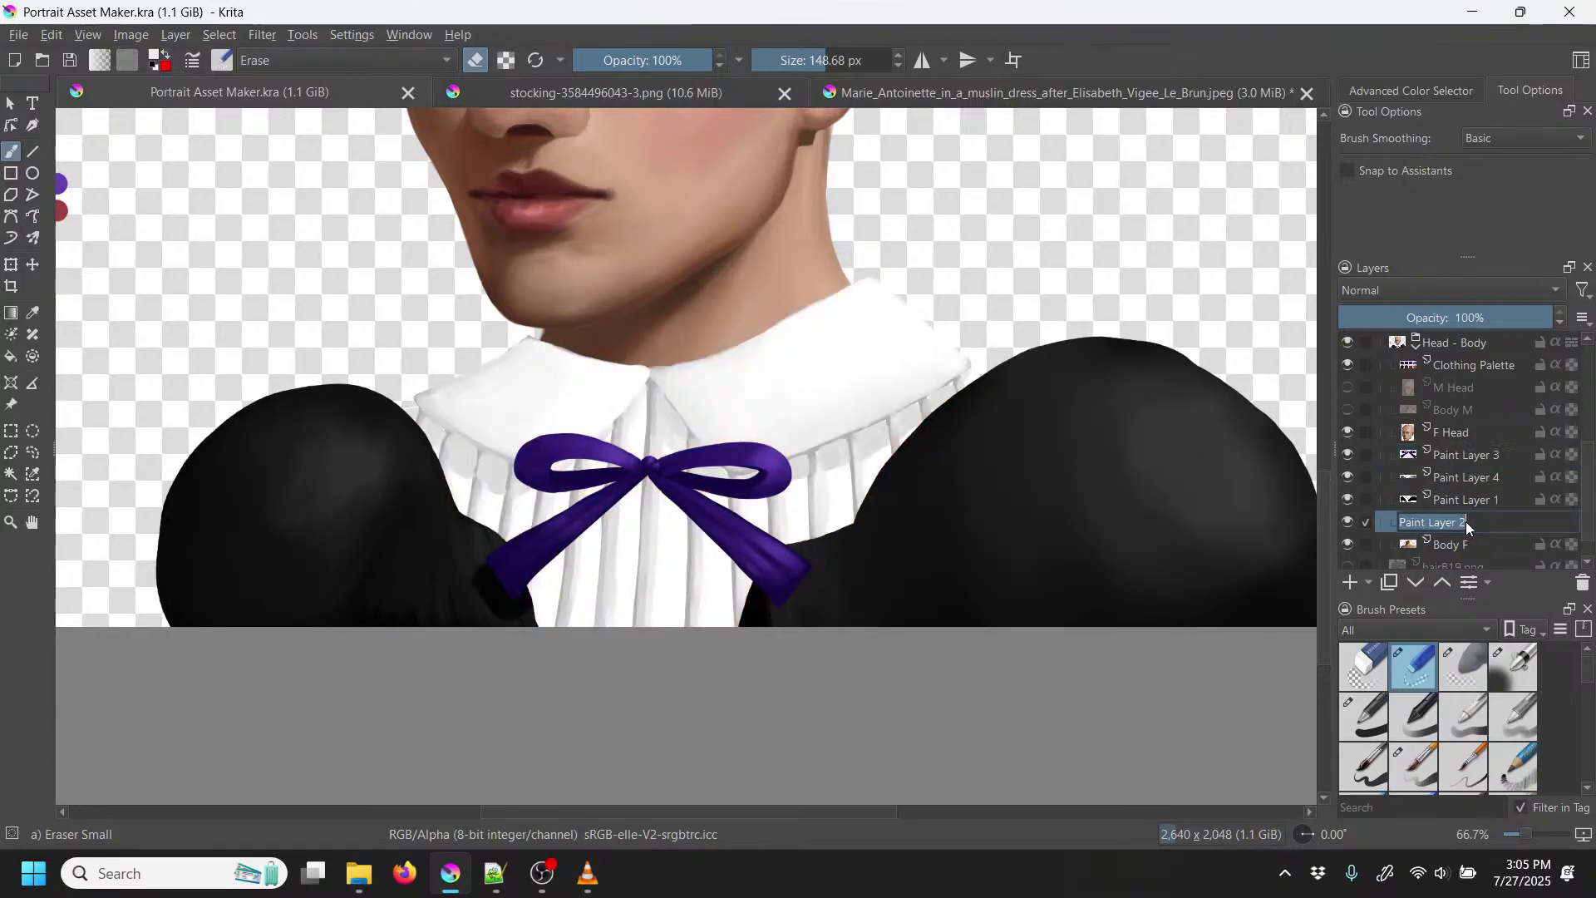
pyautogui.write('Shit')
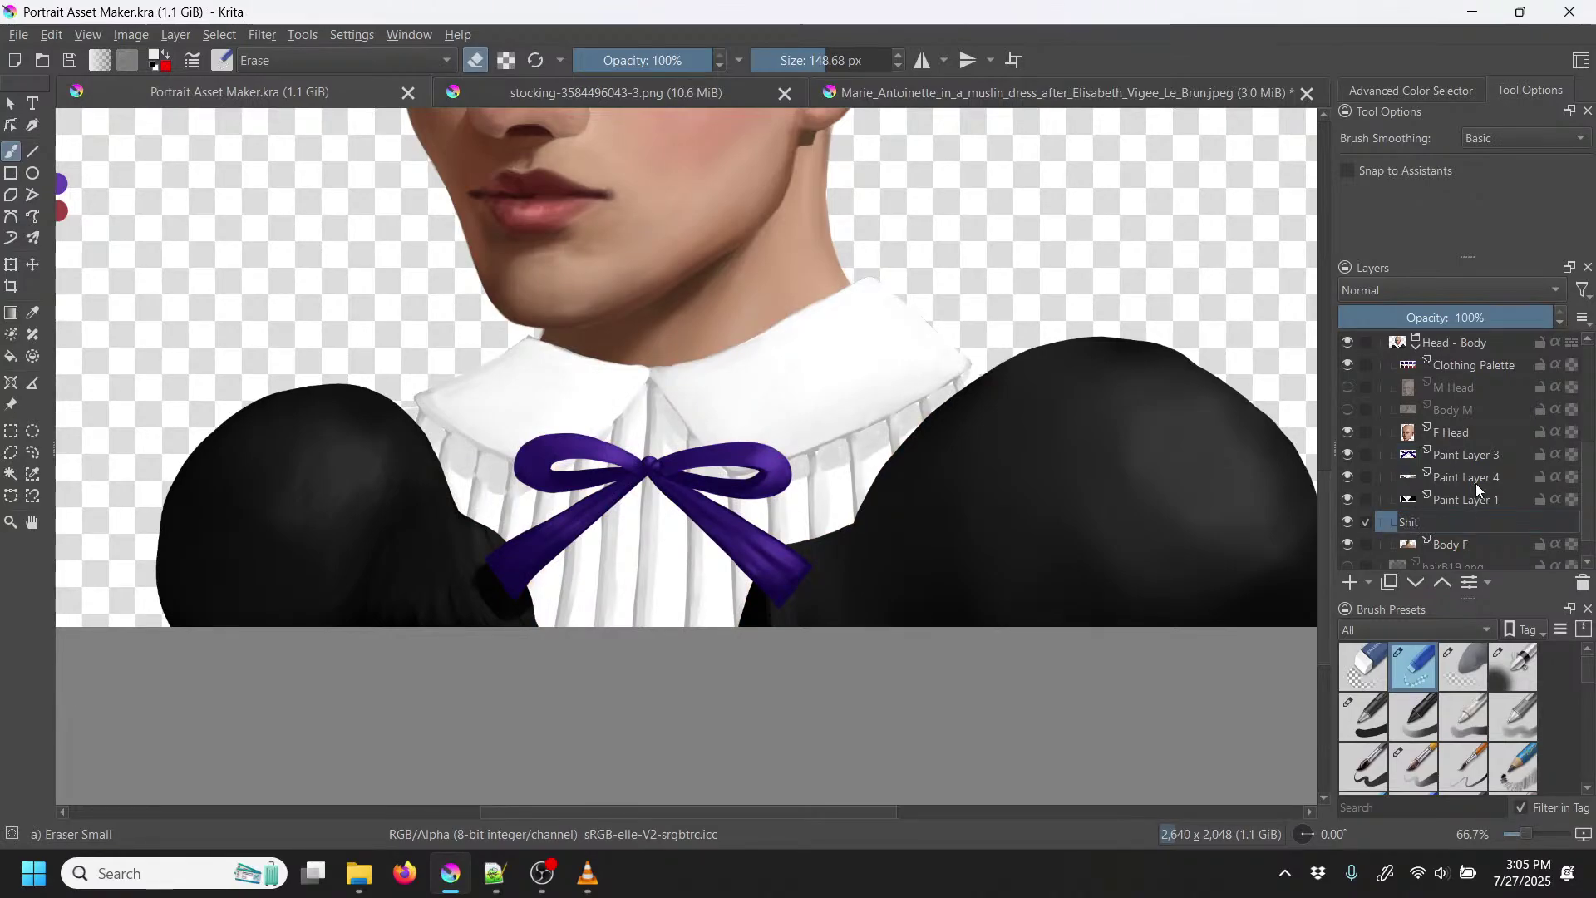
pyautogui.press('BackSpace')
pyautogui.write('rt')
pyautogui.press('Return')
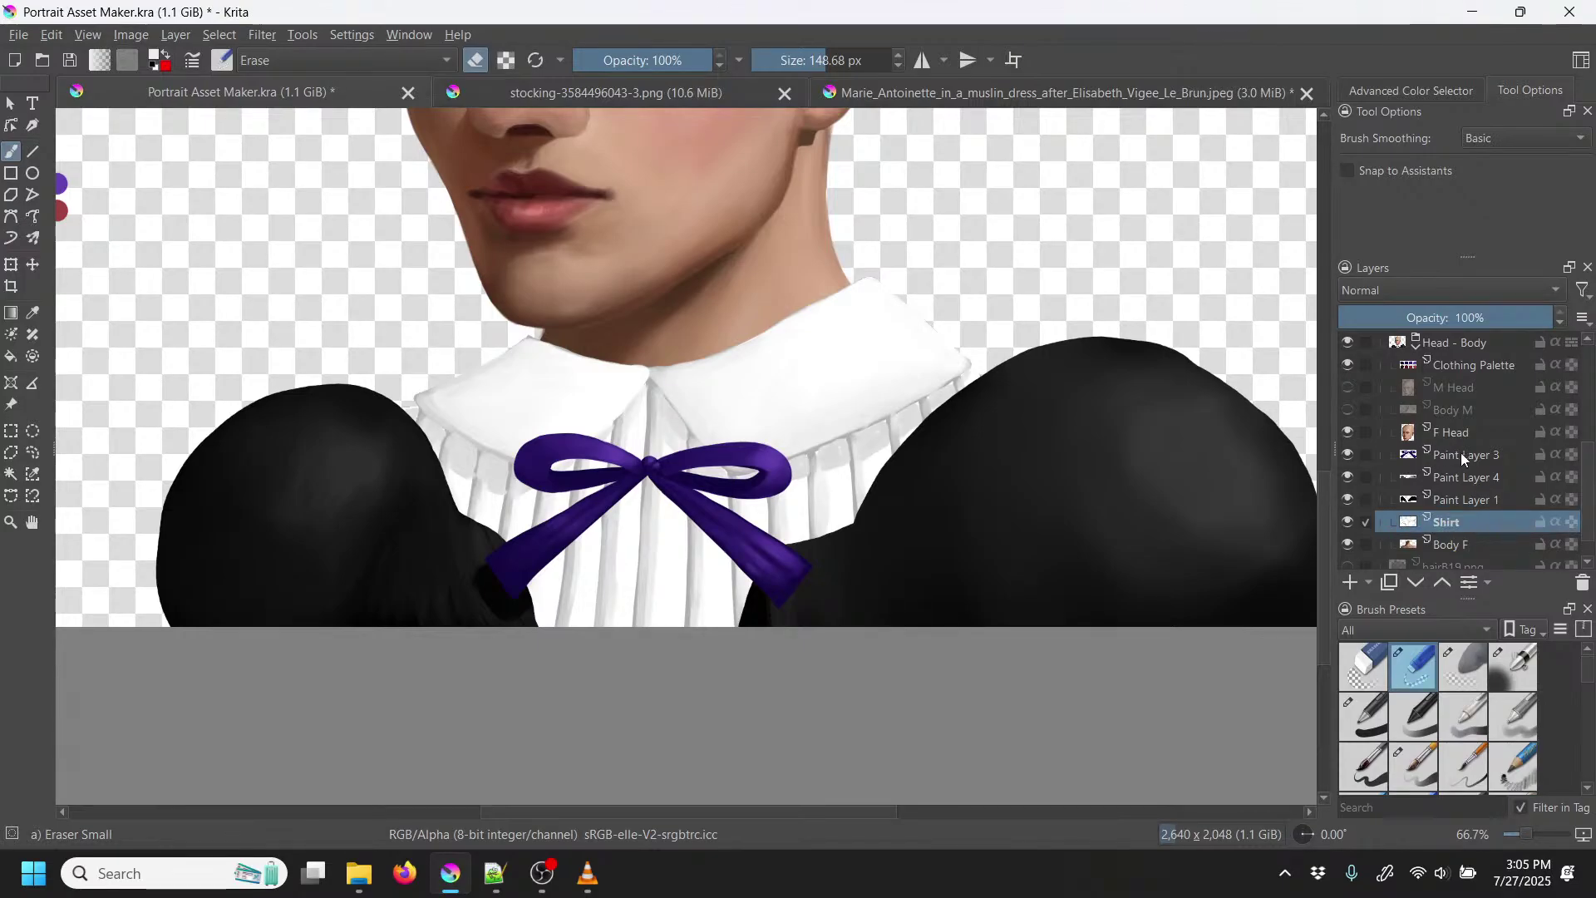
# Step: Rename Paint Layer 3, which holds the purple bow, as Bow
pyautogui.doubleClick(1475, 454)
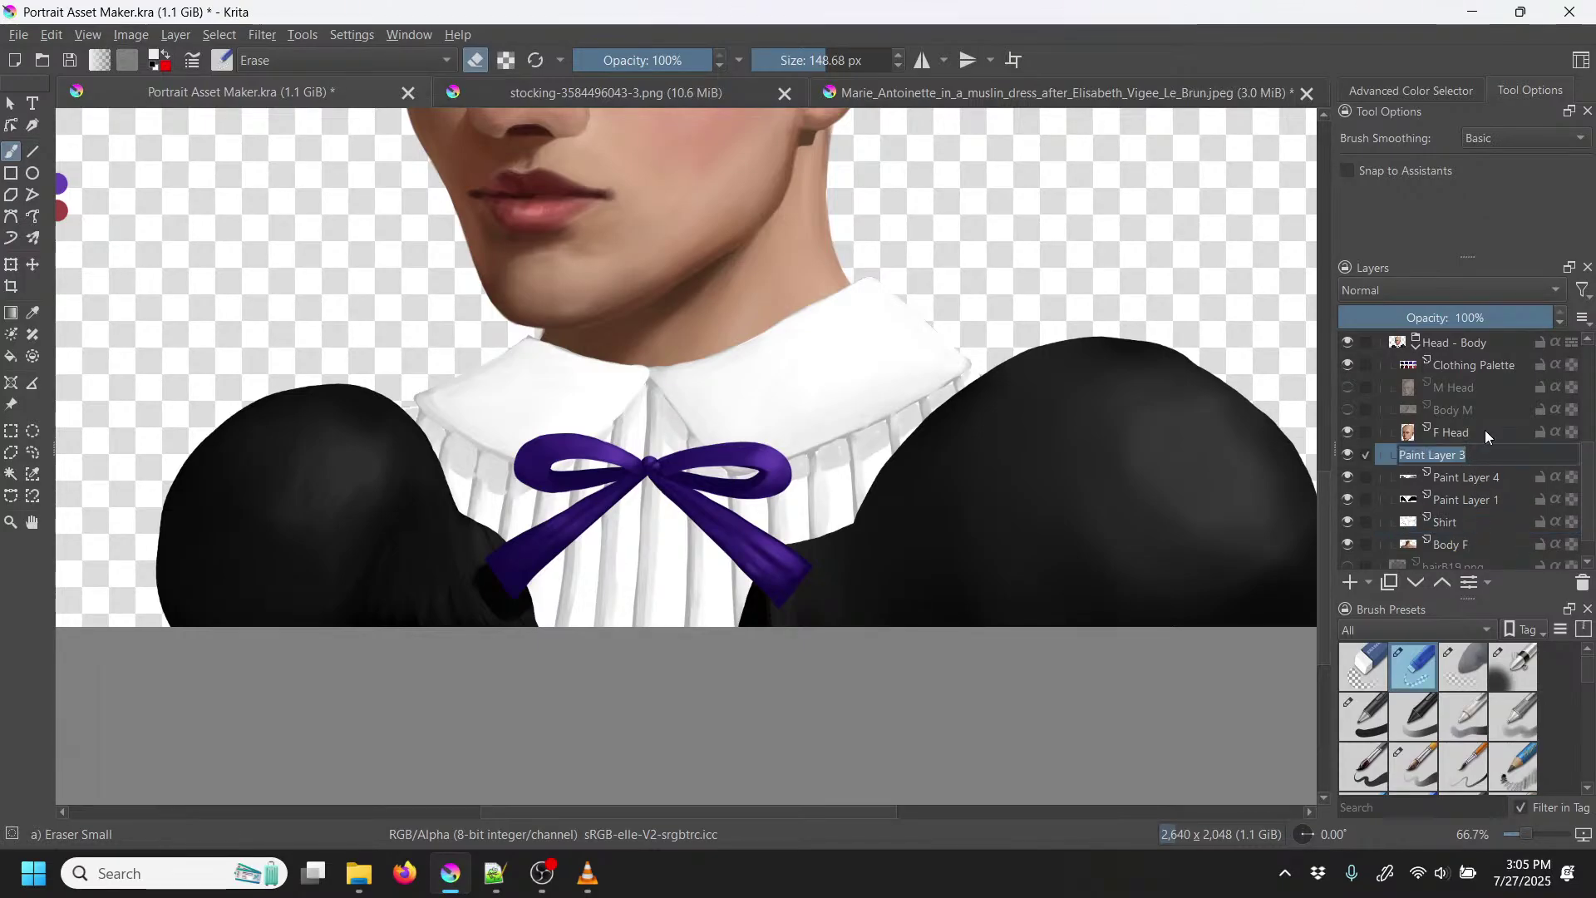
pyautogui.write('Bow')
pyautogui.press('Return')
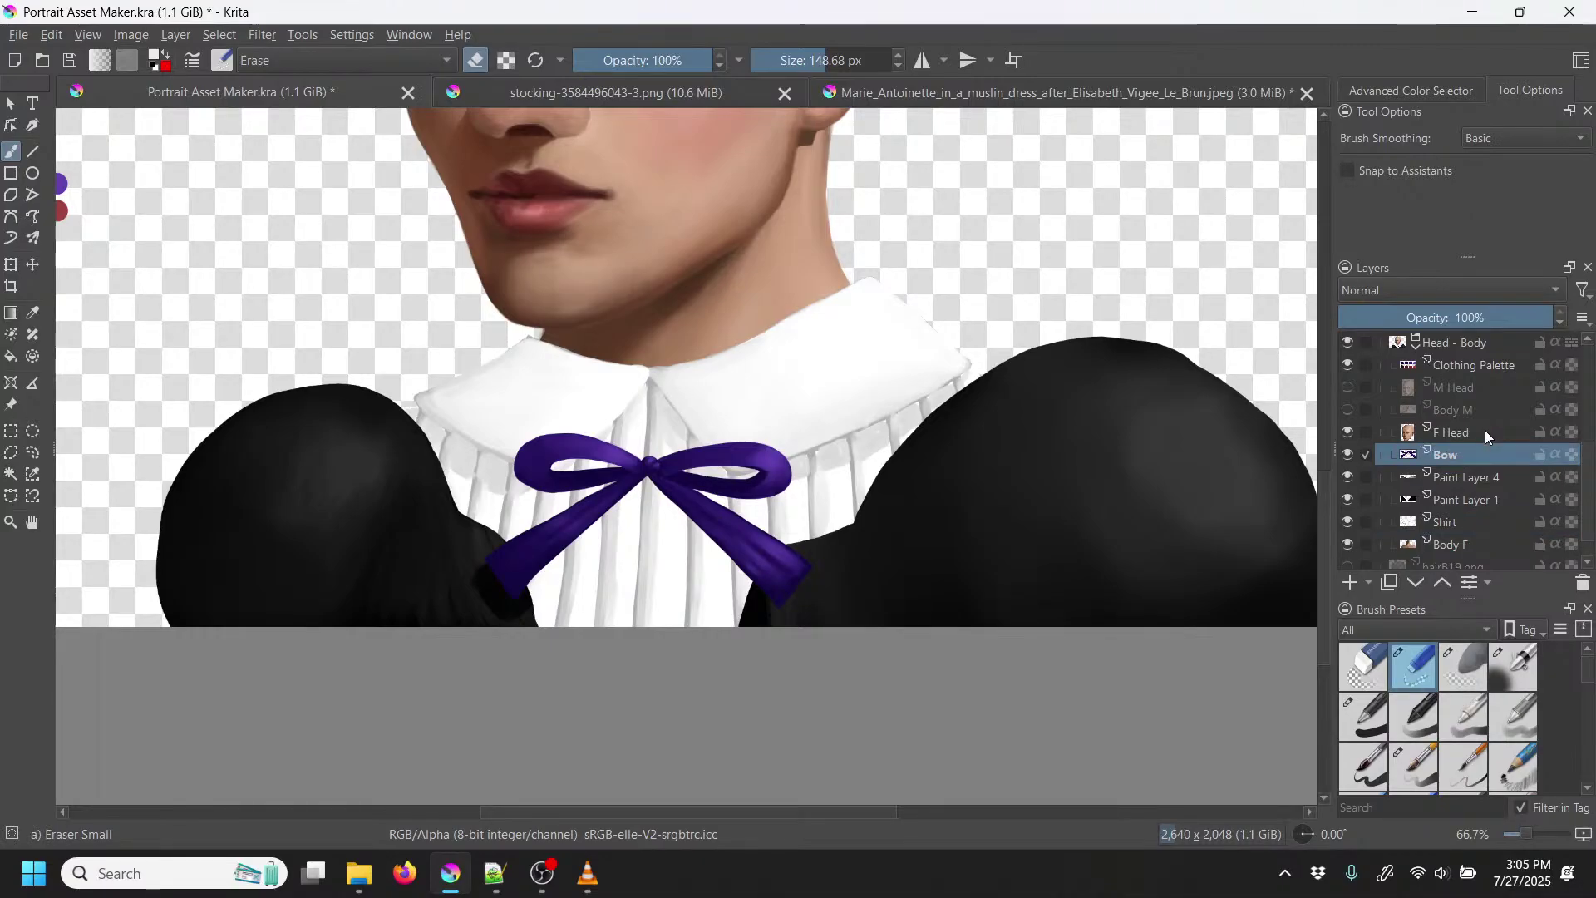
# Step: Add a new paint layer for the bow's shadow and place it directly below the Bow layer
pyautogui.click(1471, 519)
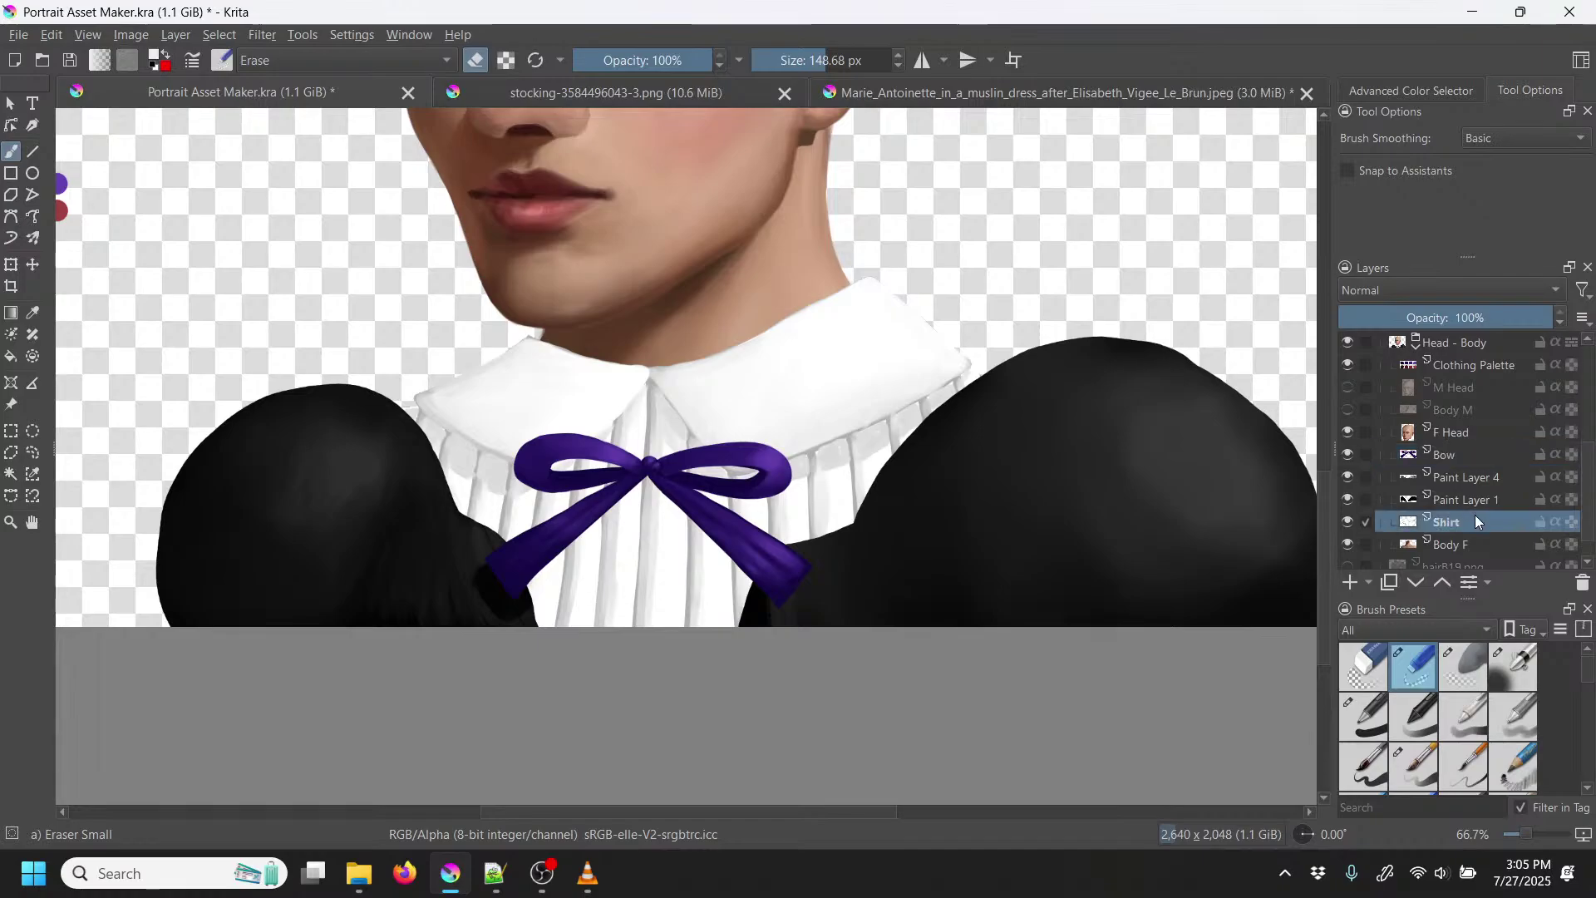
pyautogui.click(1351, 582)
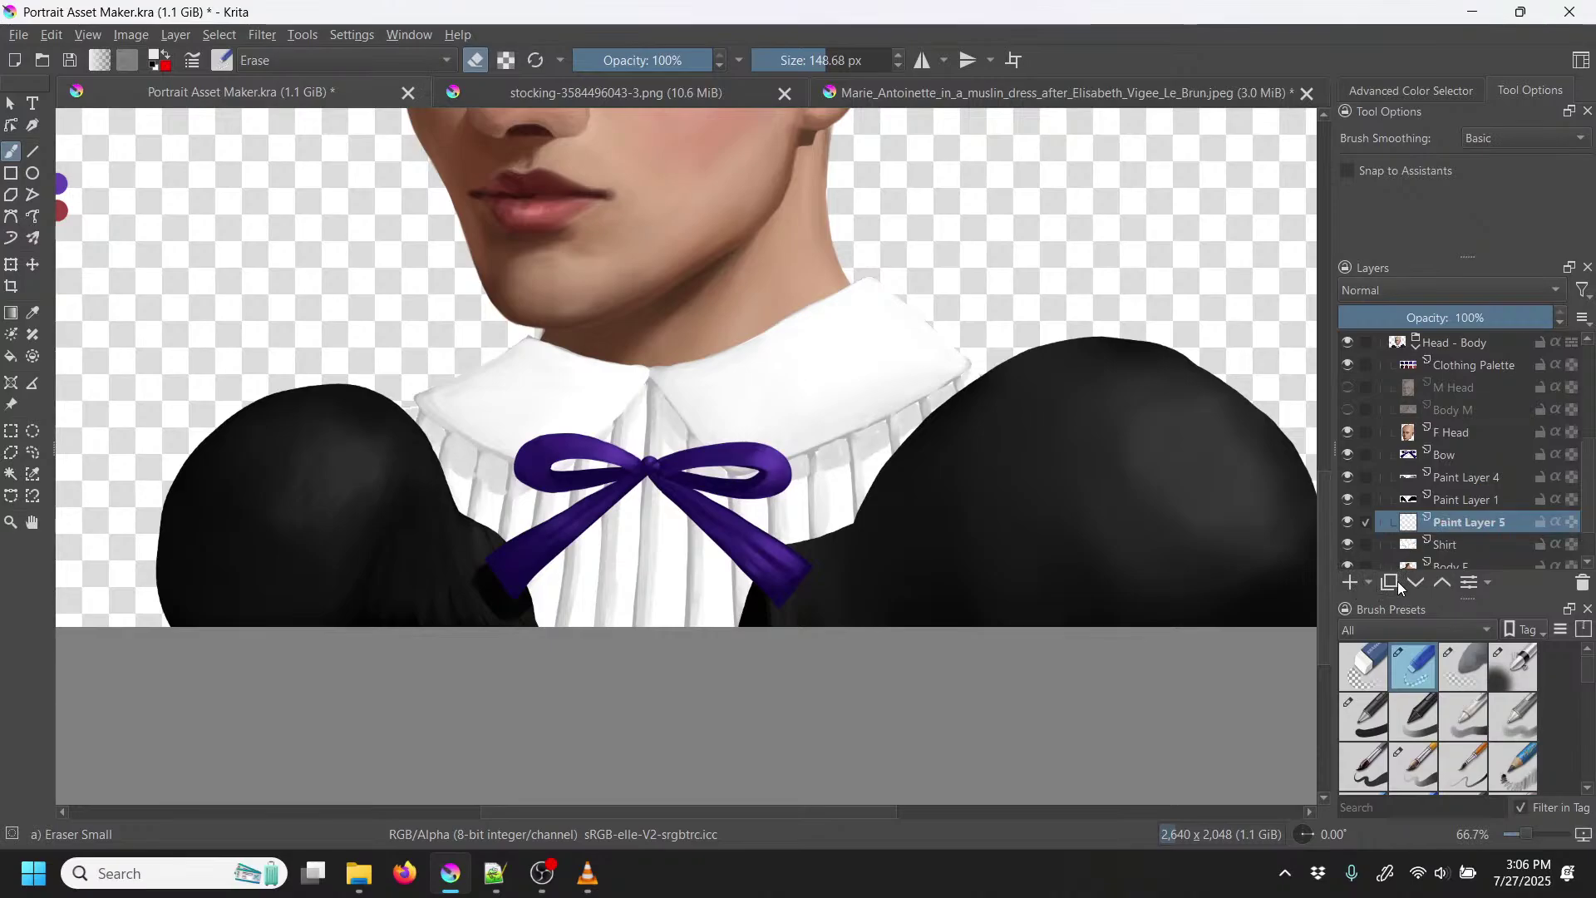
pyautogui.moveTo(1468, 522); pyautogui.dragTo(1480, 456)
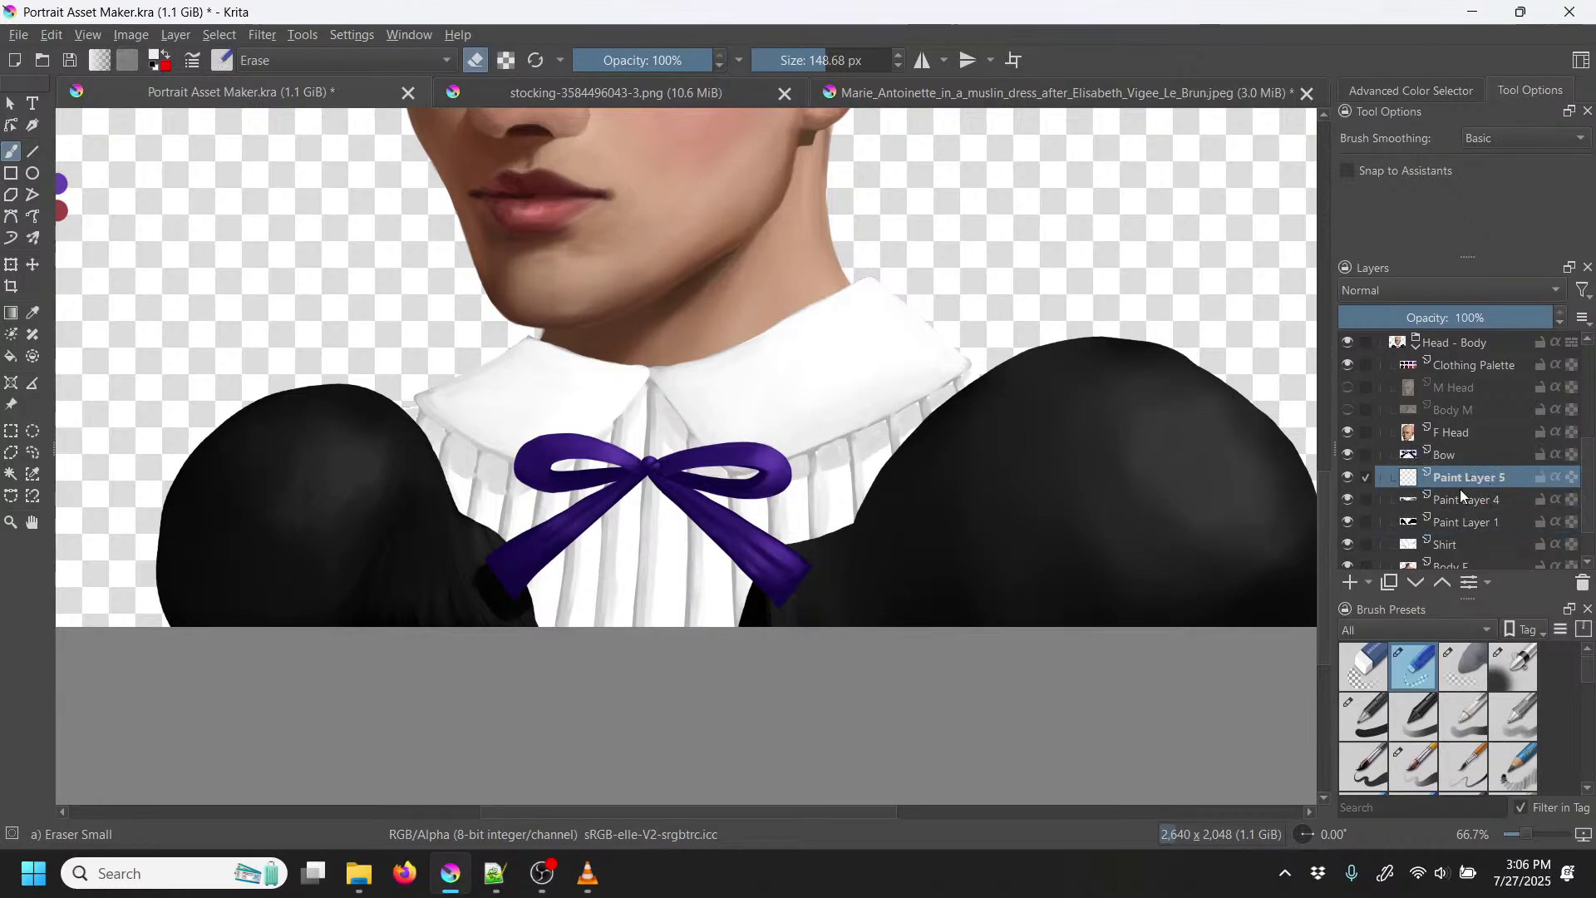
# Step: Sample the gray at the collar's centre seam and choose the Basic-5 Size Opacity brush at 50.27 px
pyautogui.press('1')
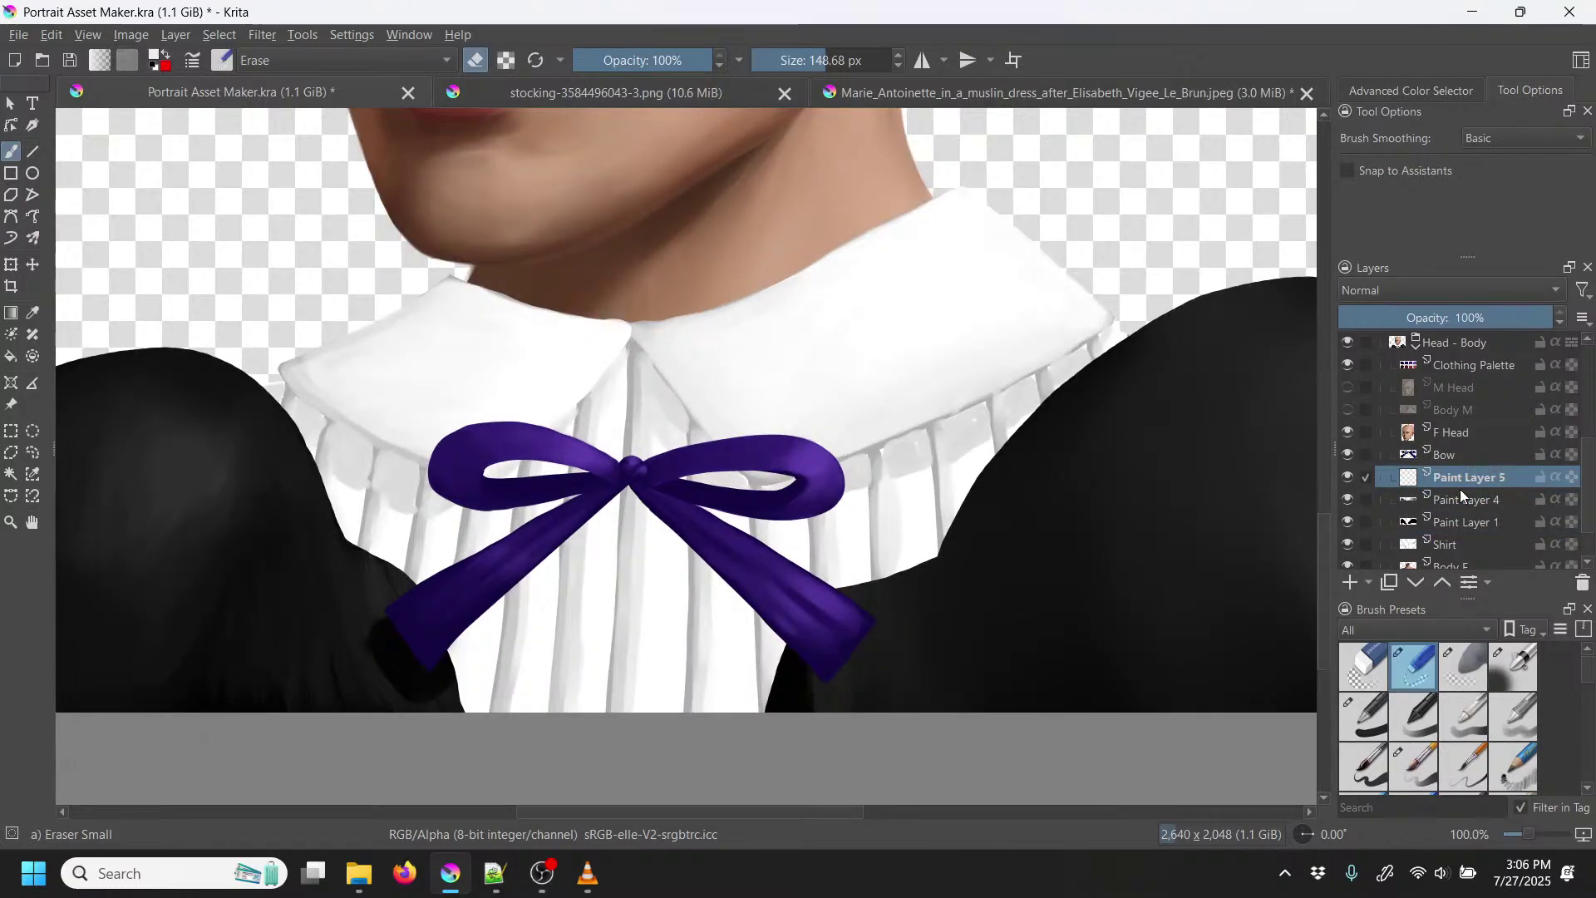
pyautogui.press('p')
pyautogui.click(645, 348)
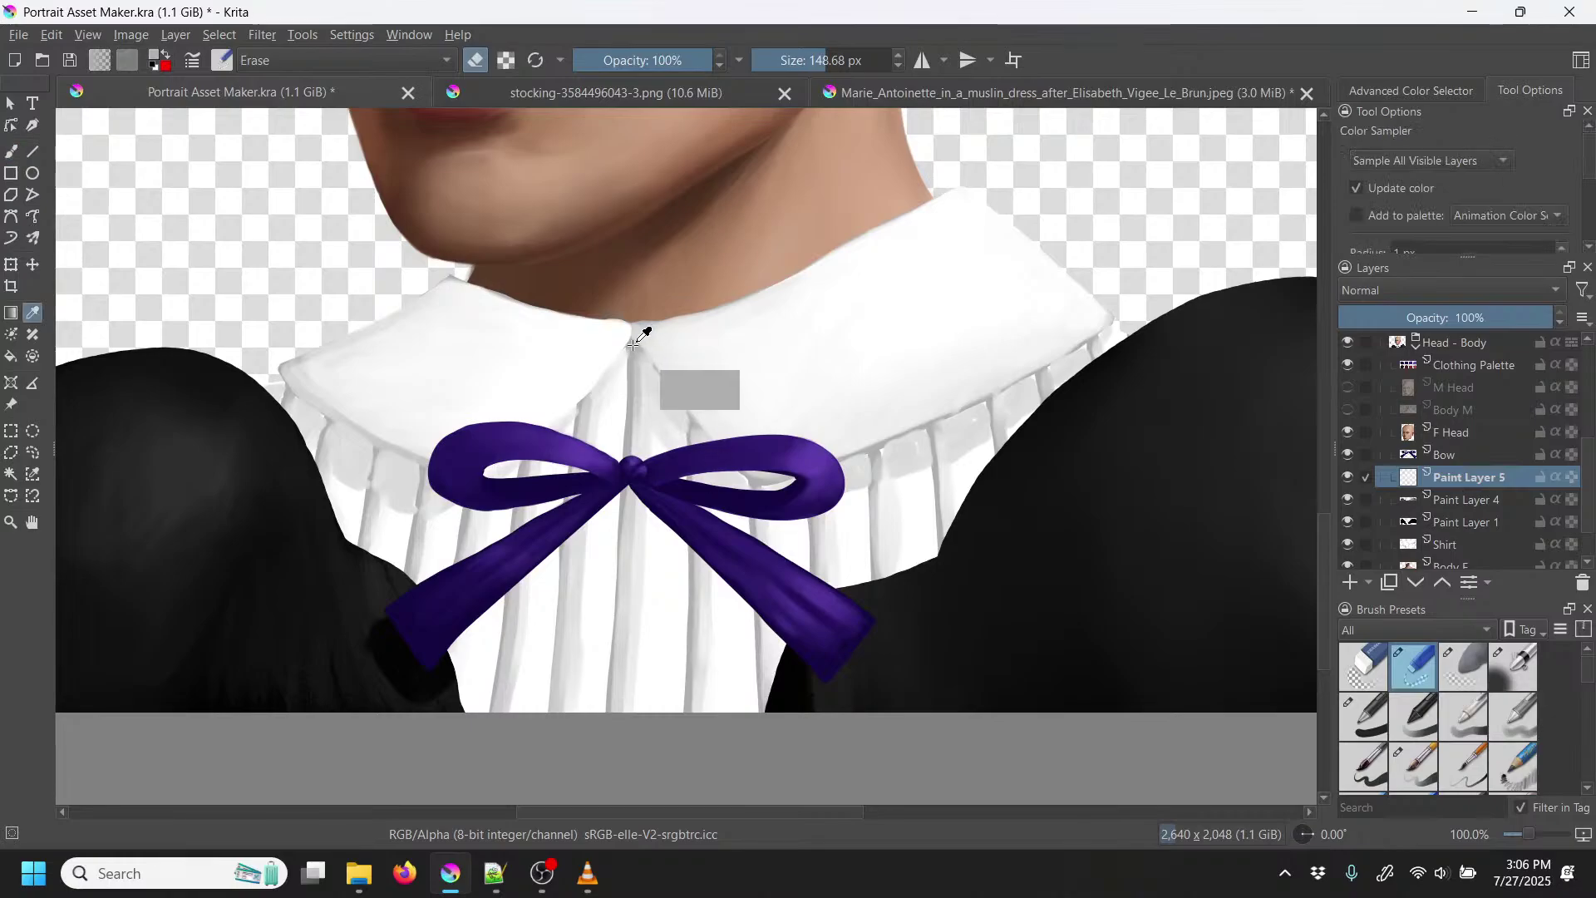
pyautogui.press('b')
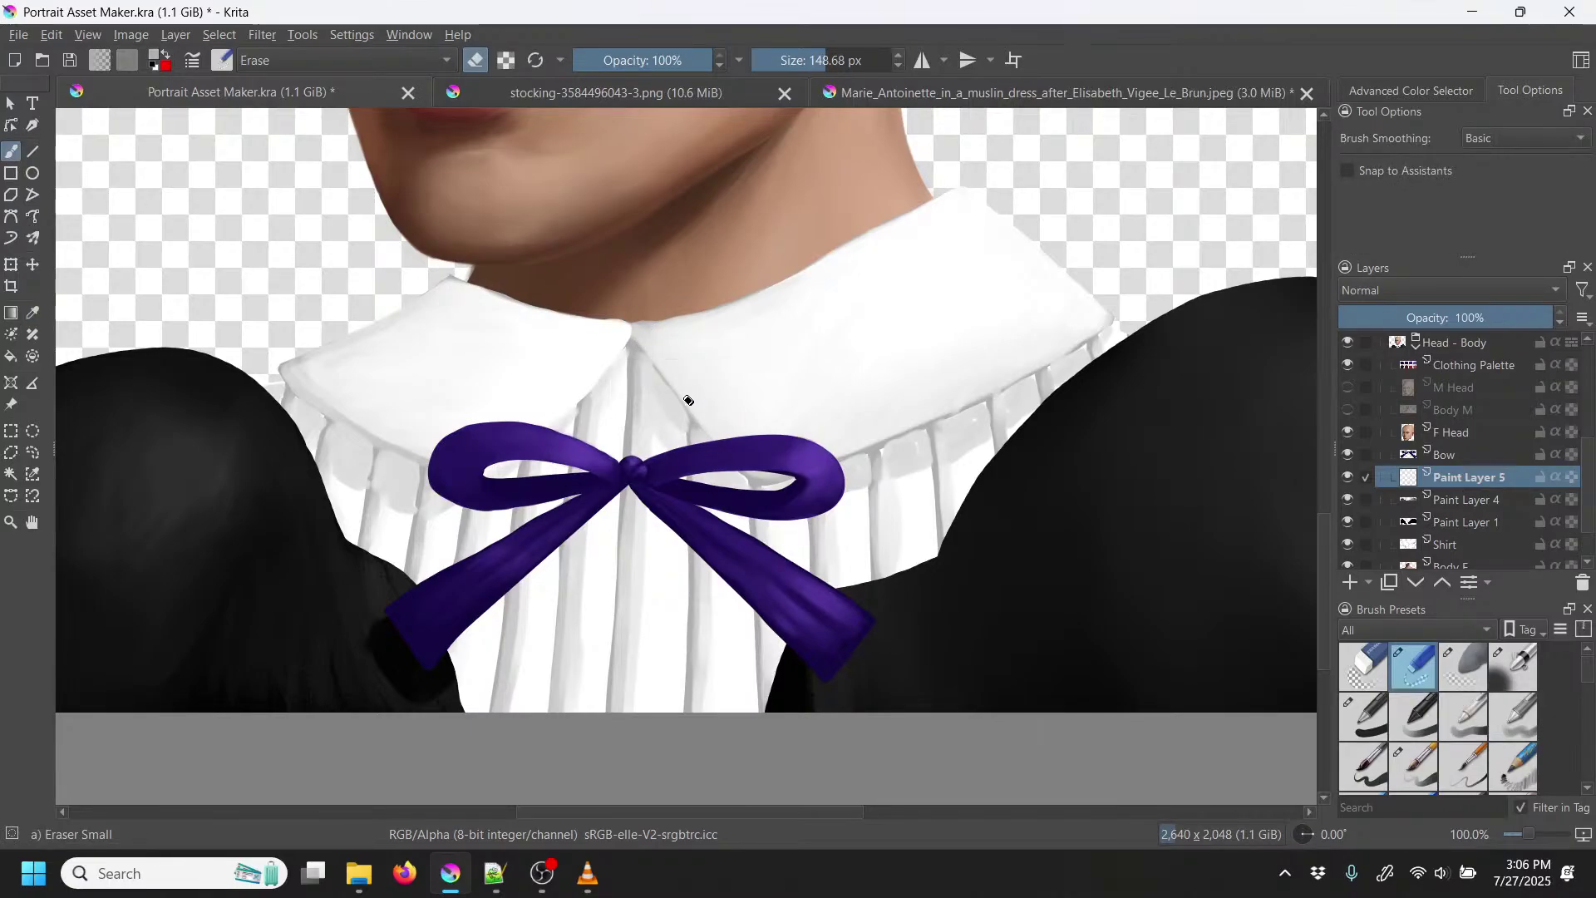
pyautogui.rightClick(797, 380)
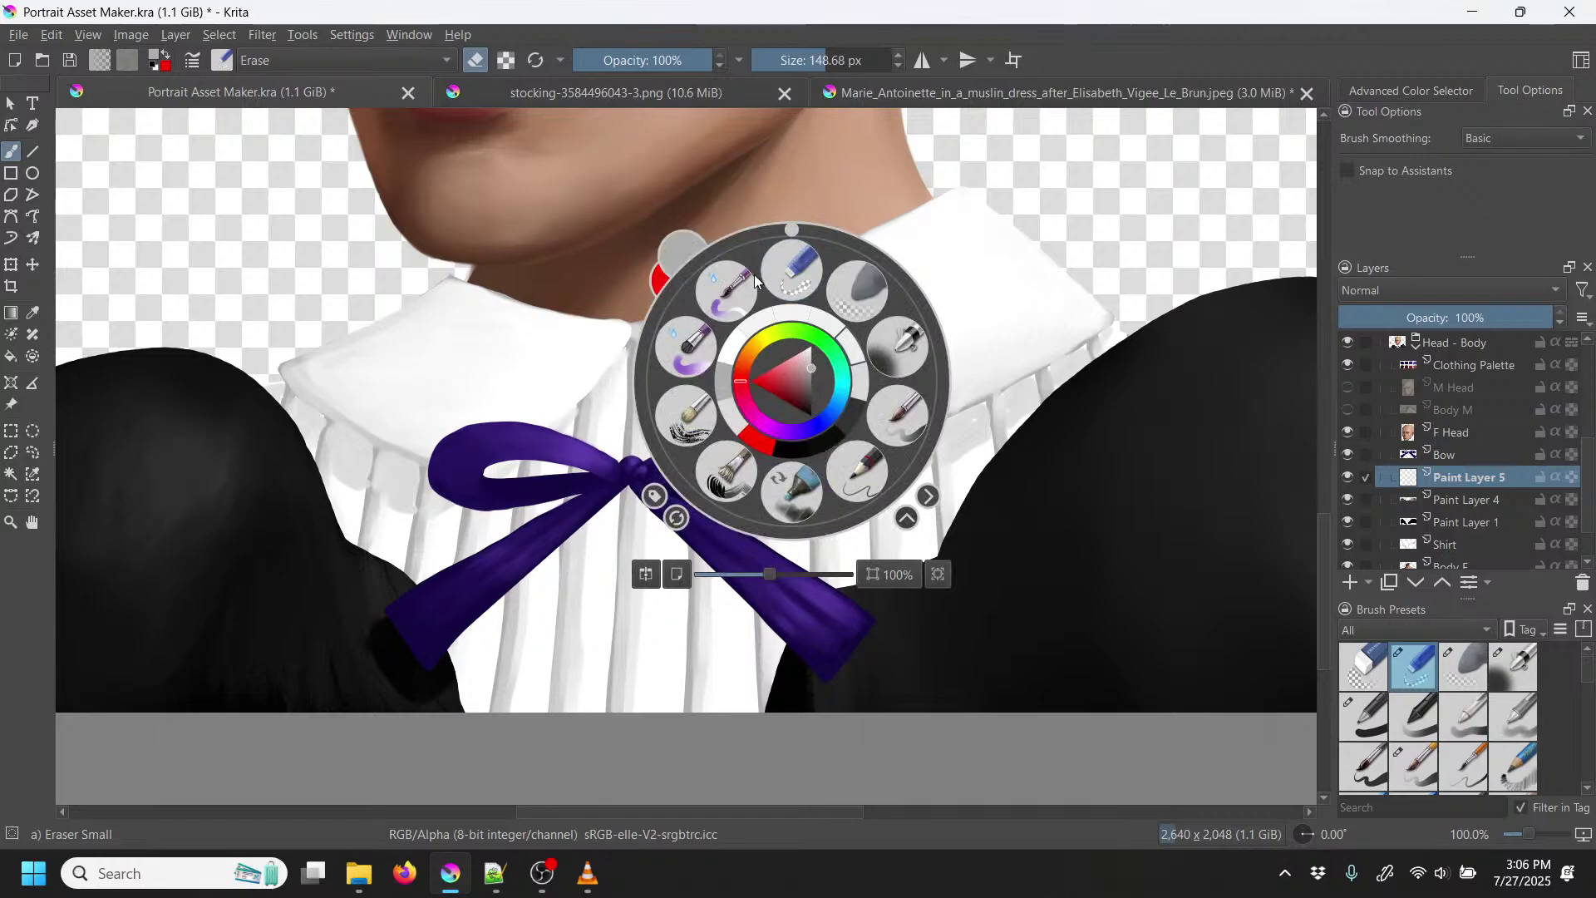
pyautogui.click(913, 397)
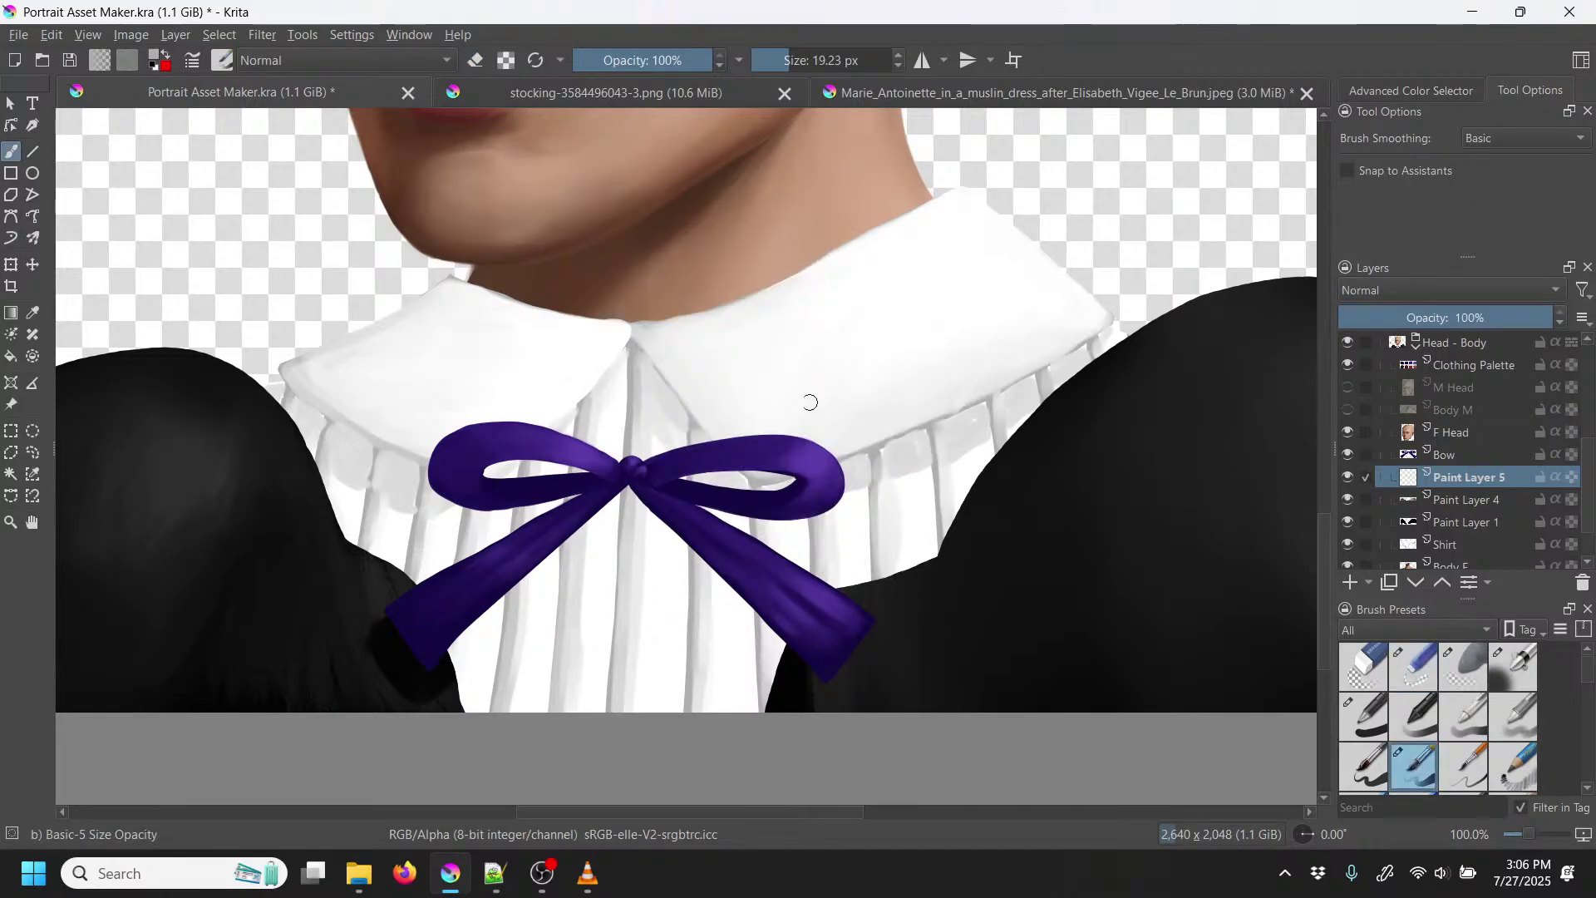
pyautogui.press(']')
pyautogui.press(']')
pyautogui.press(']')
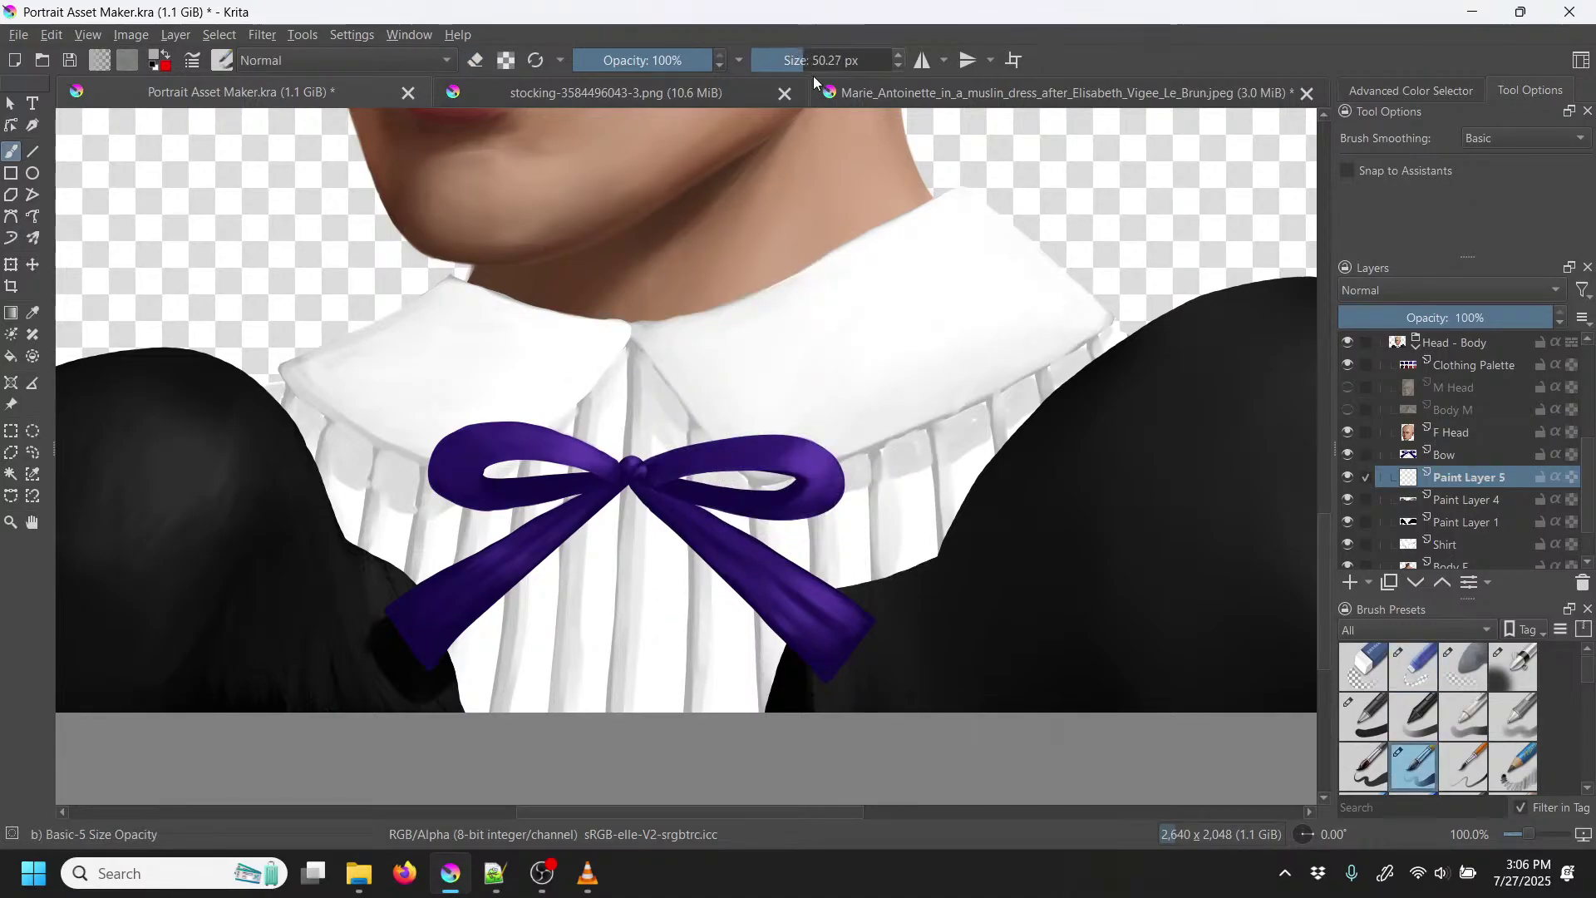
# Step: Move Paint Layer 5 directly above the Shirt layer and paint gray cast shadows beneath the bow's tails and loops
pyautogui.moveTo(633, 502); pyautogui.dragTo(845, 698)
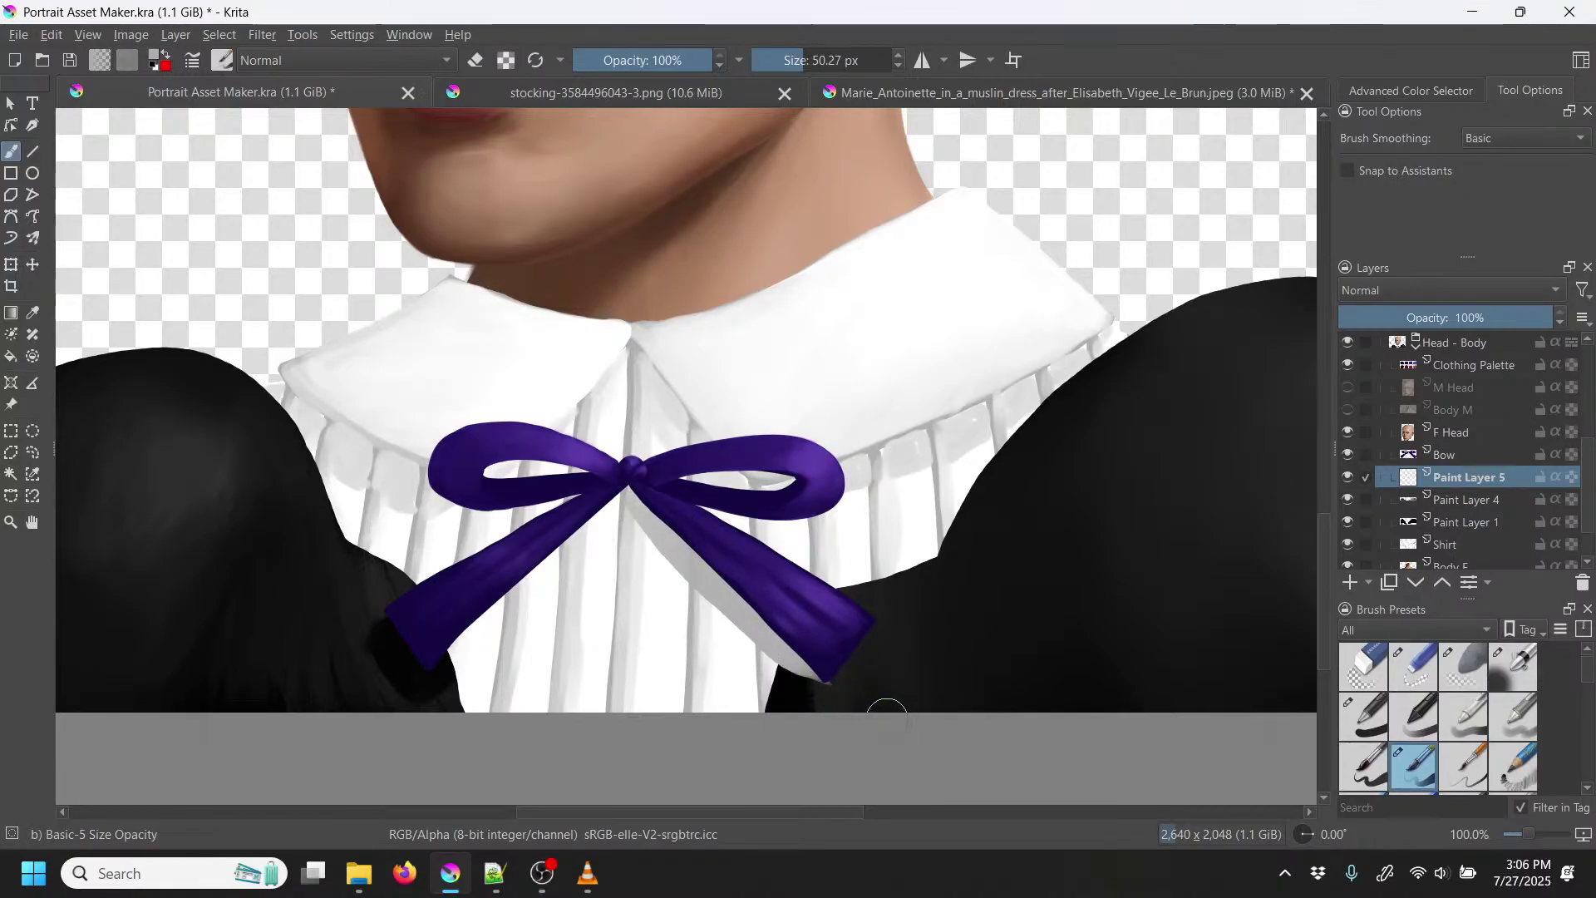
pyautogui.hotkey('ctrl', 'z')
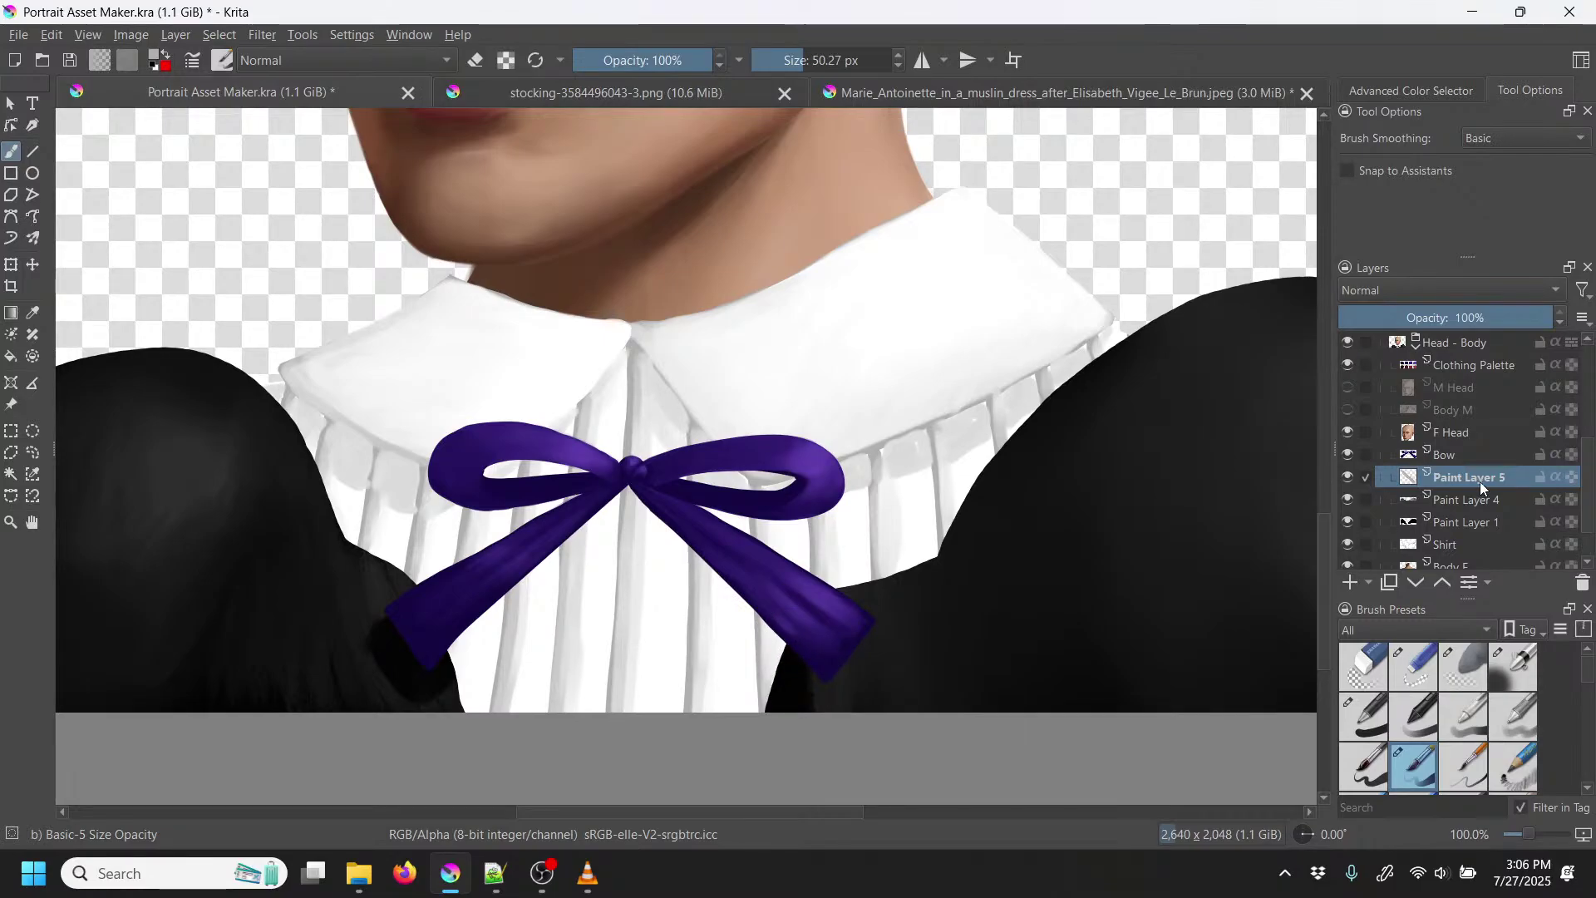
pyautogui.moveTo(1466, 479)
pyautogui.mouseDown()
pyautogui.moveTo(1469, 531)
pyautogui.moveTo(1483, 521)
pyautogui.mouseUp()
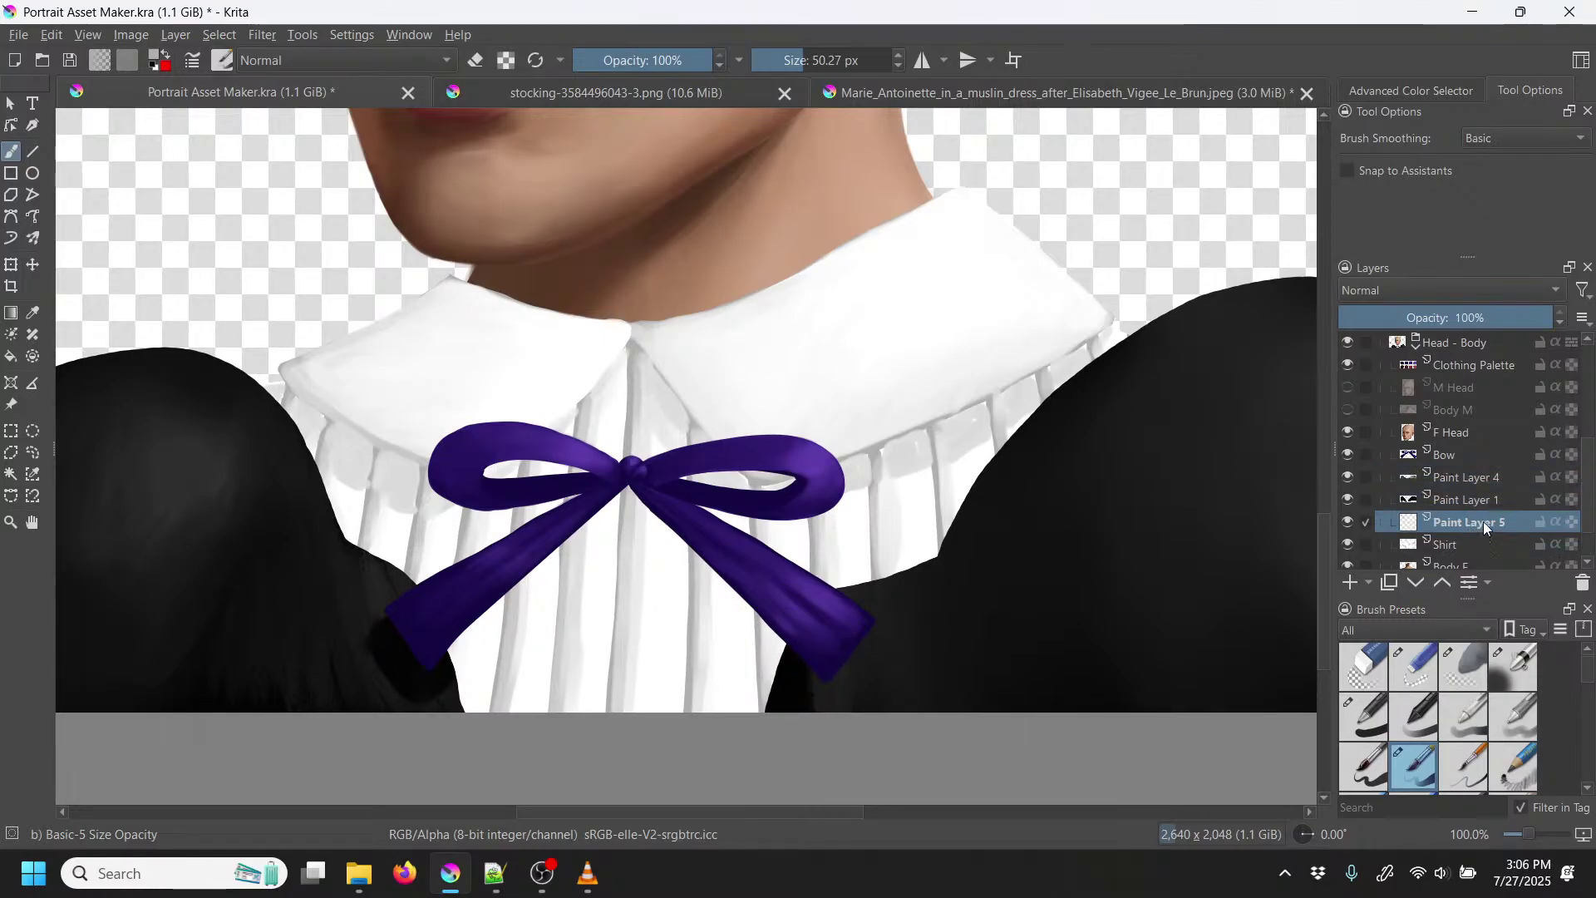
pyautogui.moveTo(800, 675); pyautogui.dragTo(642, 498)
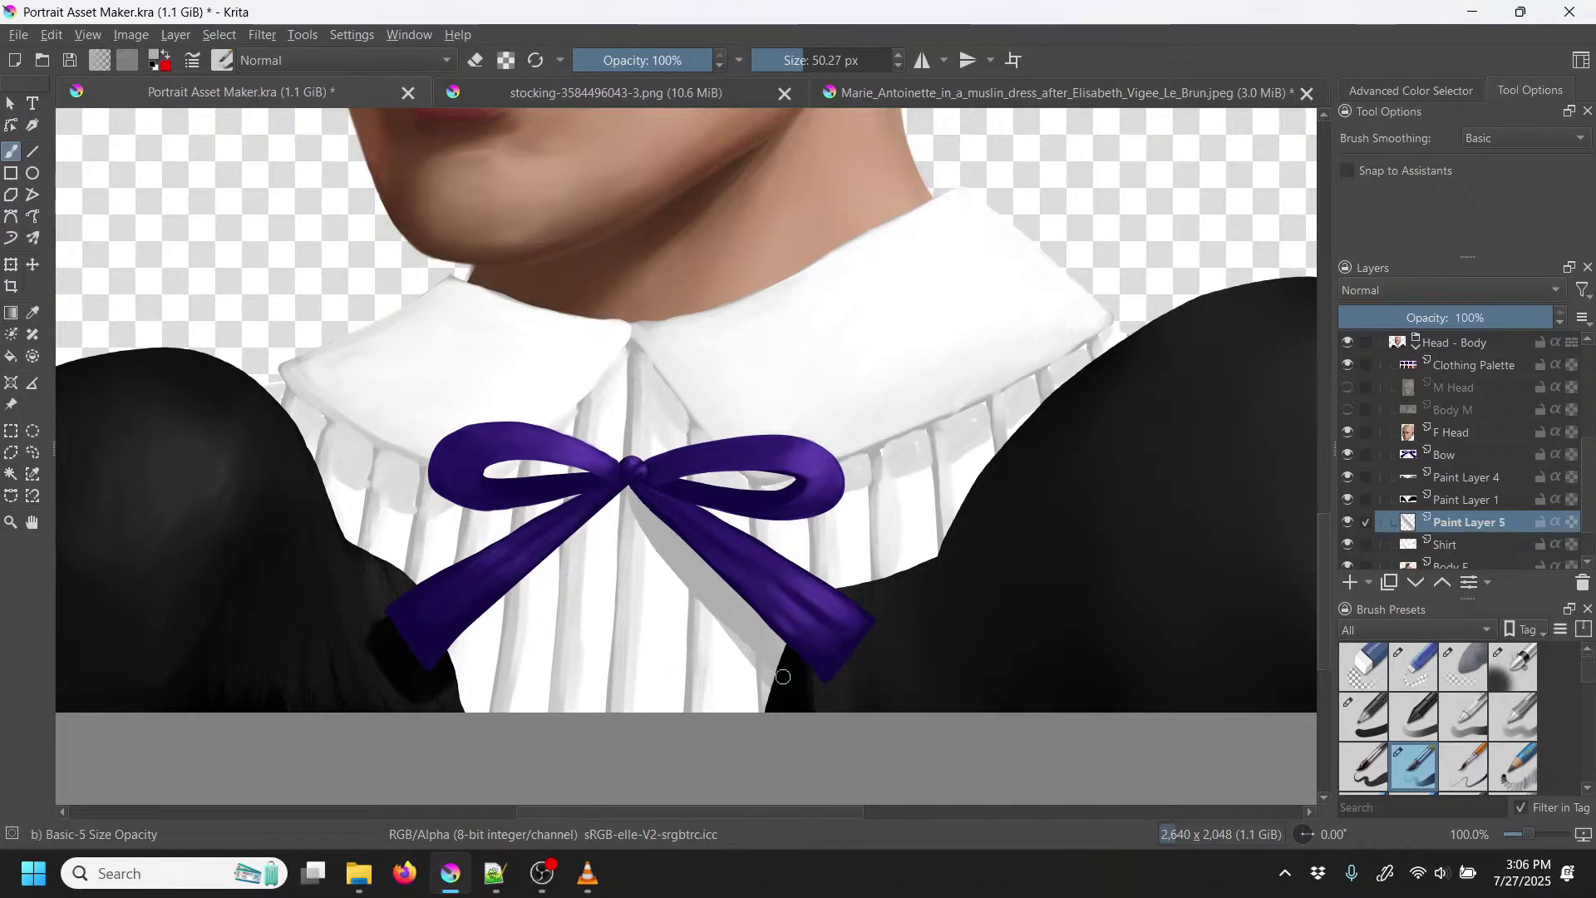
pyautogui.moveTo(804, 513)
pyautogui.mouseDown()
pyautogui.moveTo(794, 529)
pyautogui.moveTo(727, 529)
pyautogui.mouseUp()
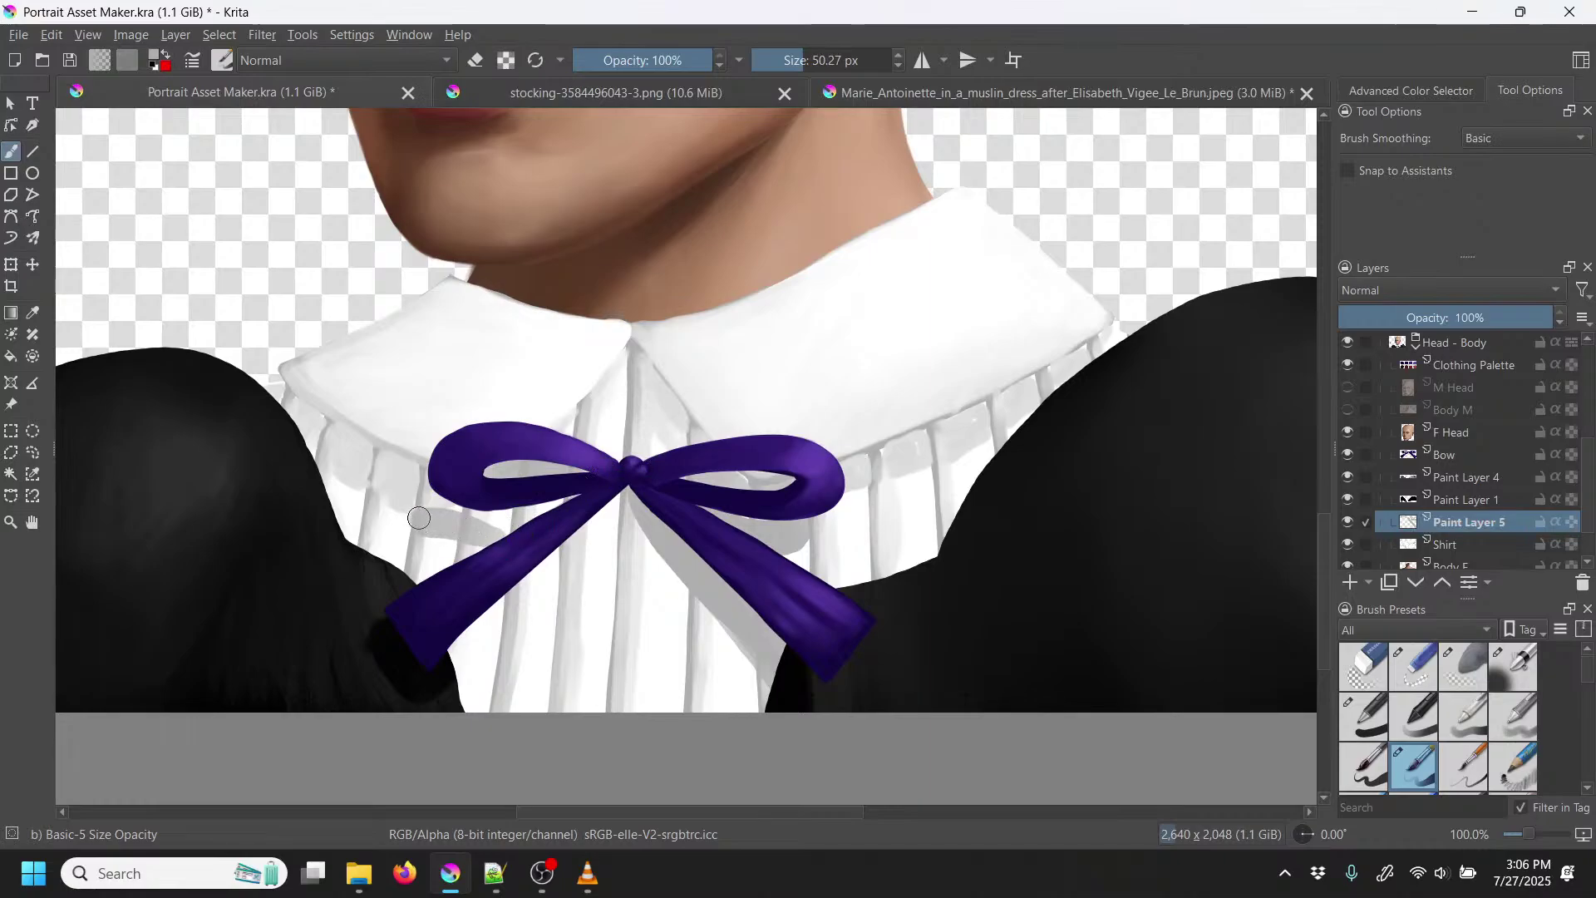
pyautogui.moveTo(459, 511)
pyautogui.mouseDown()
pyautogui.moveTo(564, 507)
pyautogui.moveTo(482, 525)
pyautogui.moveTo(453, 505)
pyautogui.mouseUp()
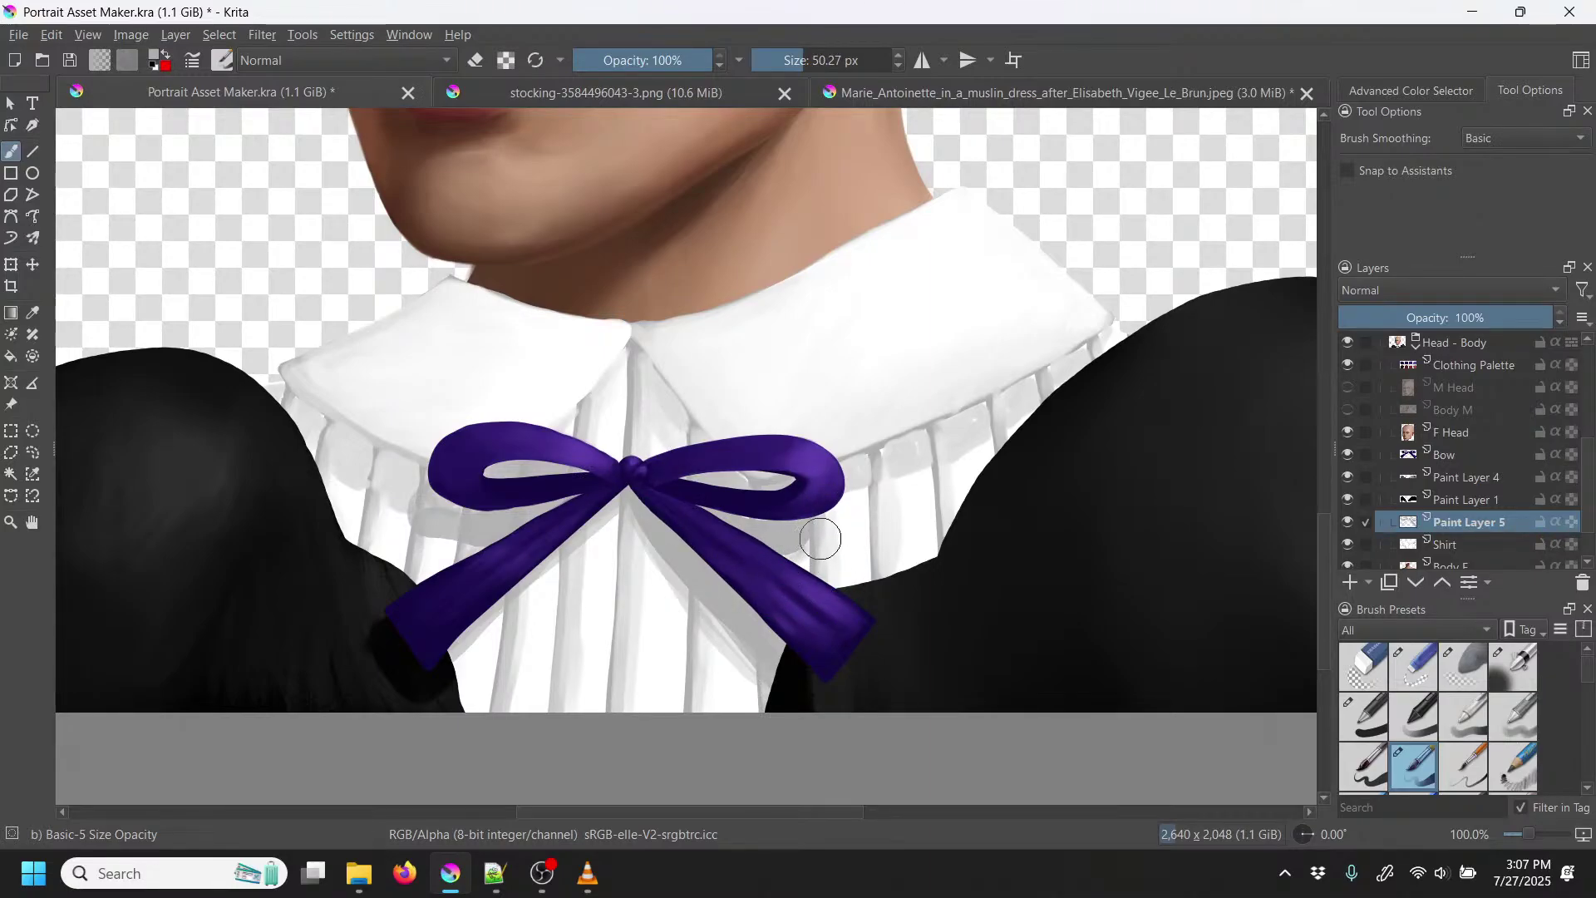
# Step: Deepen the gray shading of the pleats beneath the collar on the Shirt layer
pyautogui.scroll(-4, 720, 473)
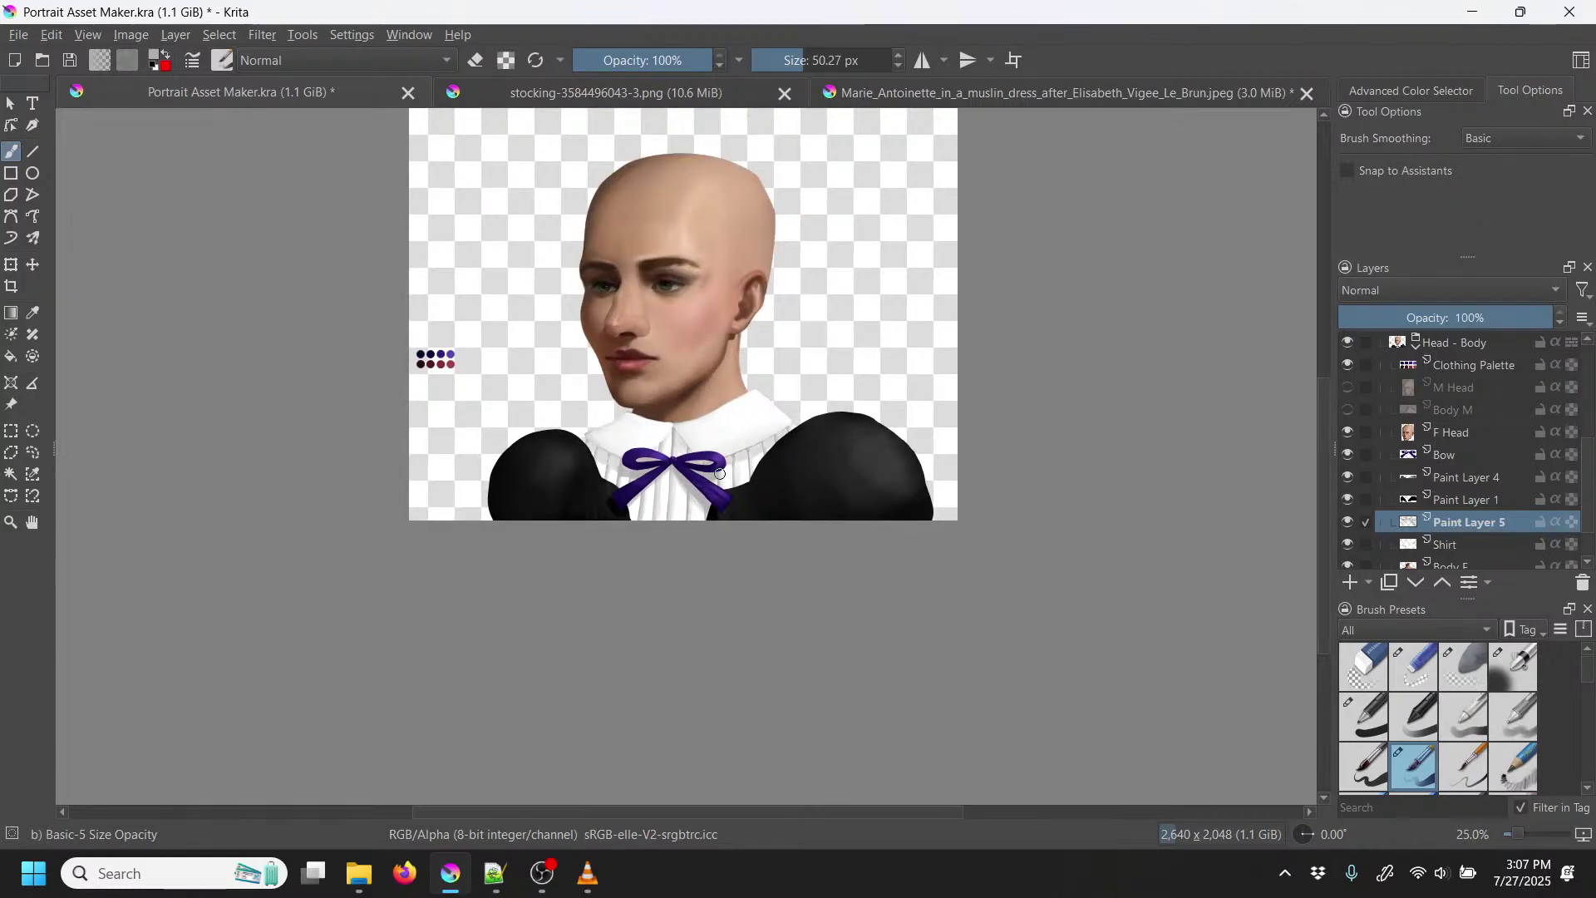
pyautogui.click(1460, 545)
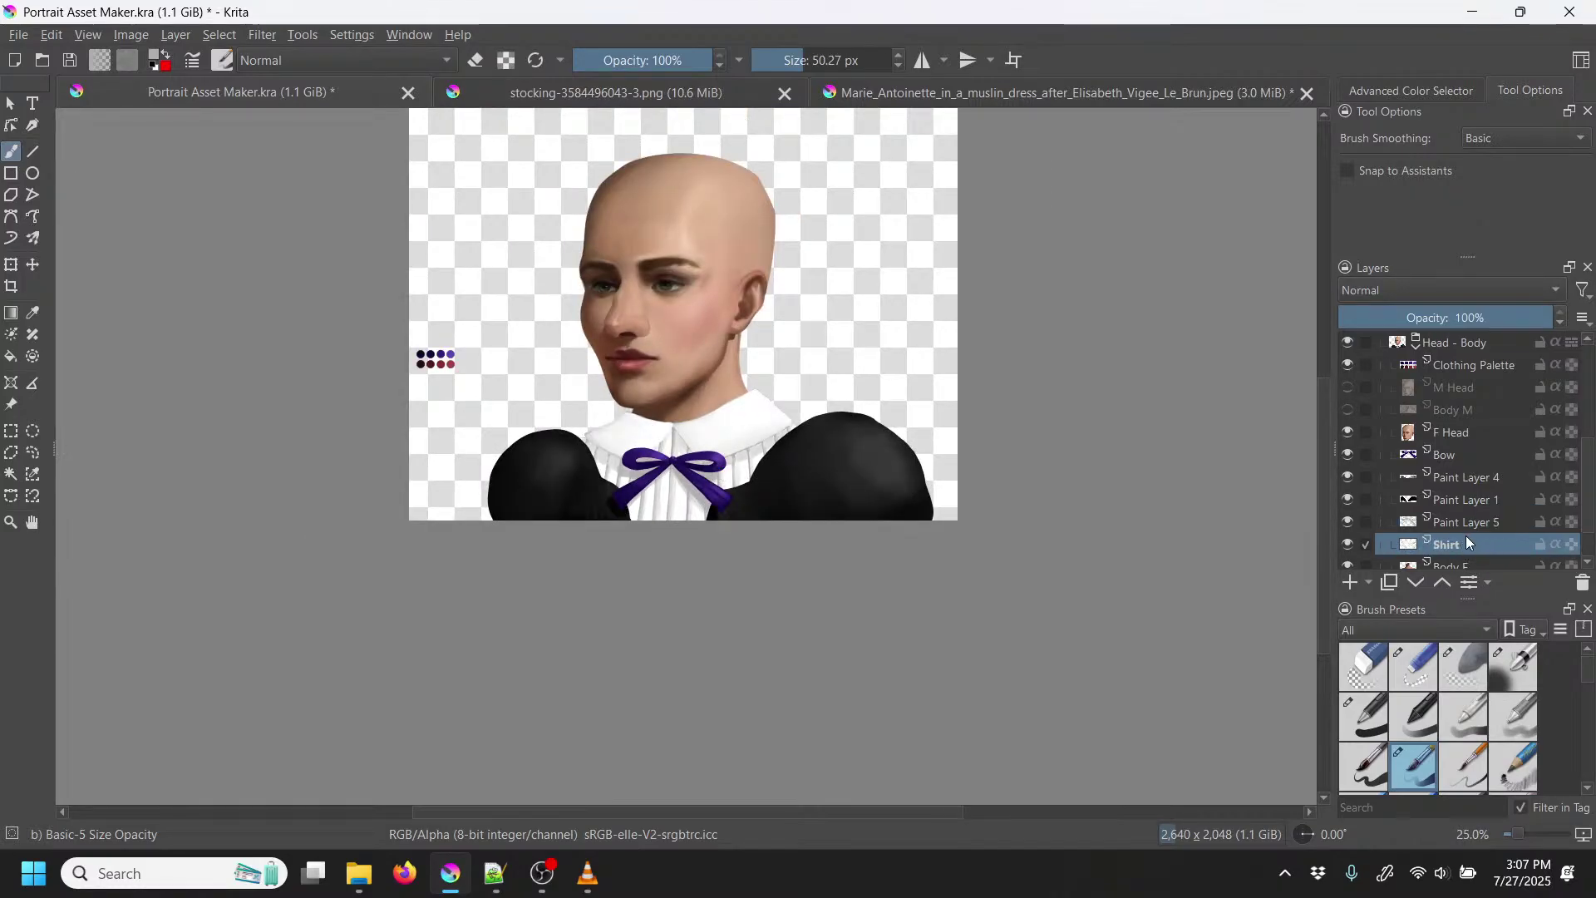
pyautogui.press('+')
pyautogui.press('+')
pyautogui.press('+')
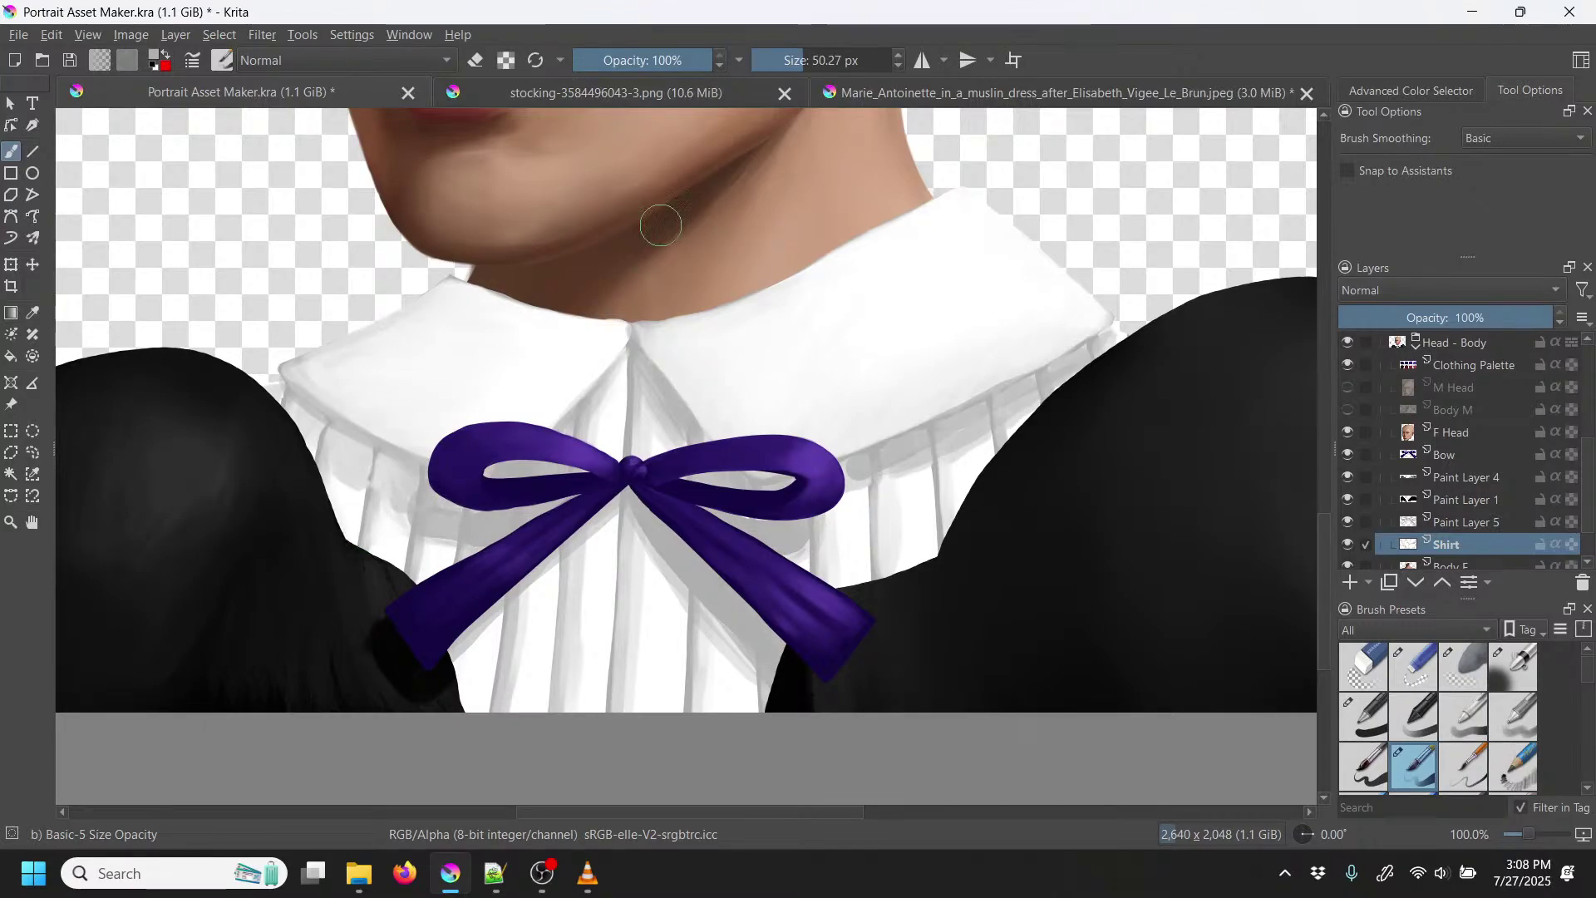
# Step: Set the brush to 39.07 px and 60% opacity for the collar shadow and choose a darker gray paint color
pyautogui.moveTo(820, 48); pyautogui.dragTo(790, 50)
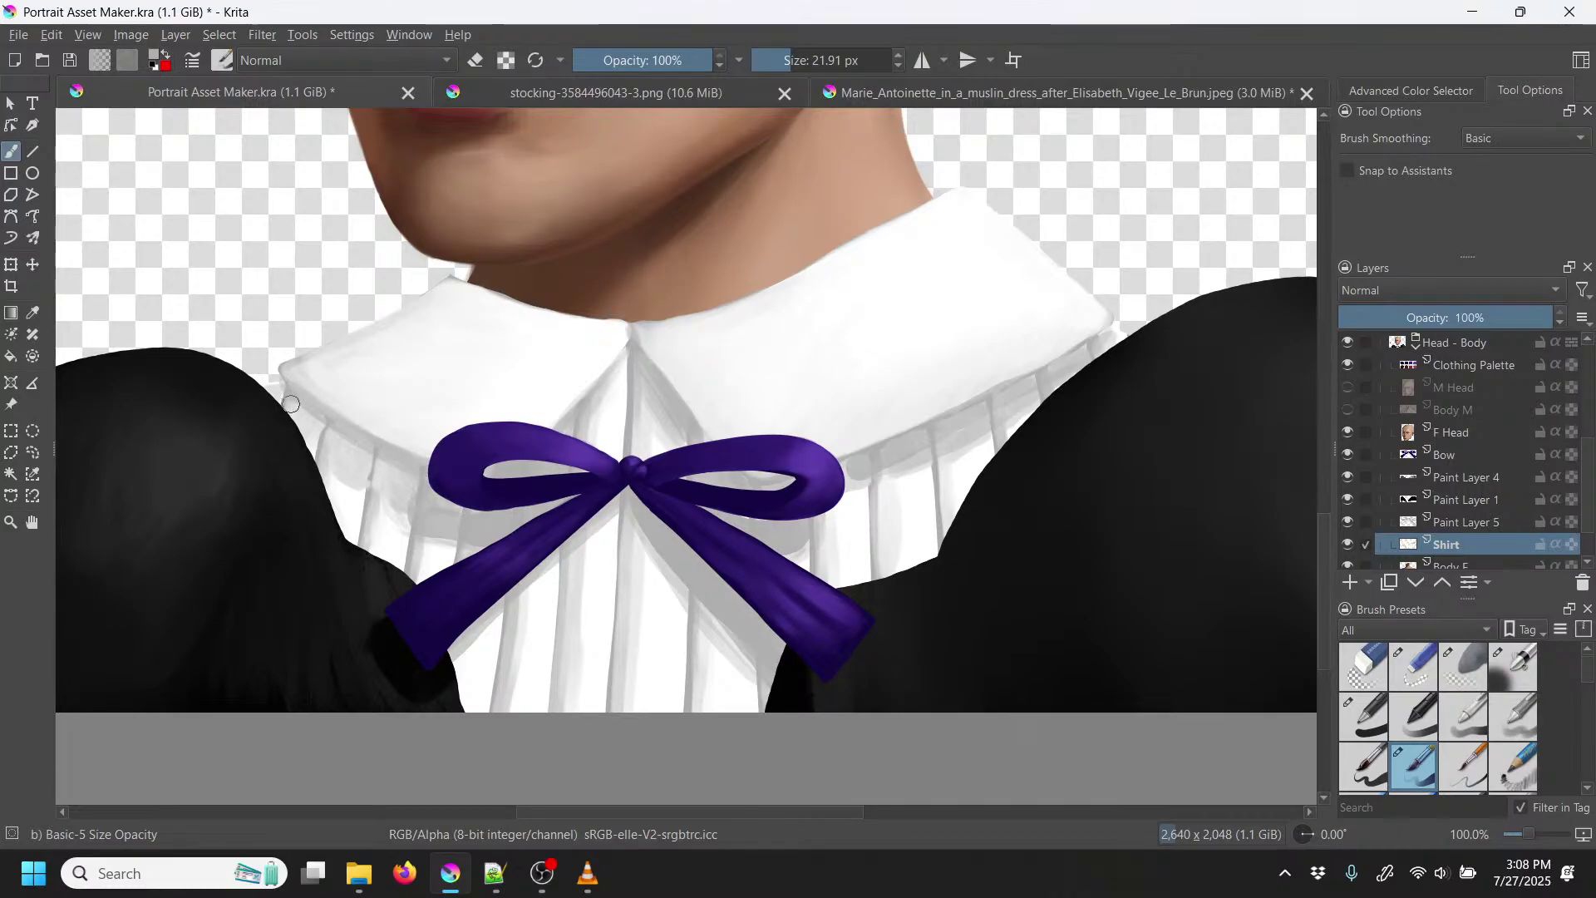
pyautogui.click(799, 60)
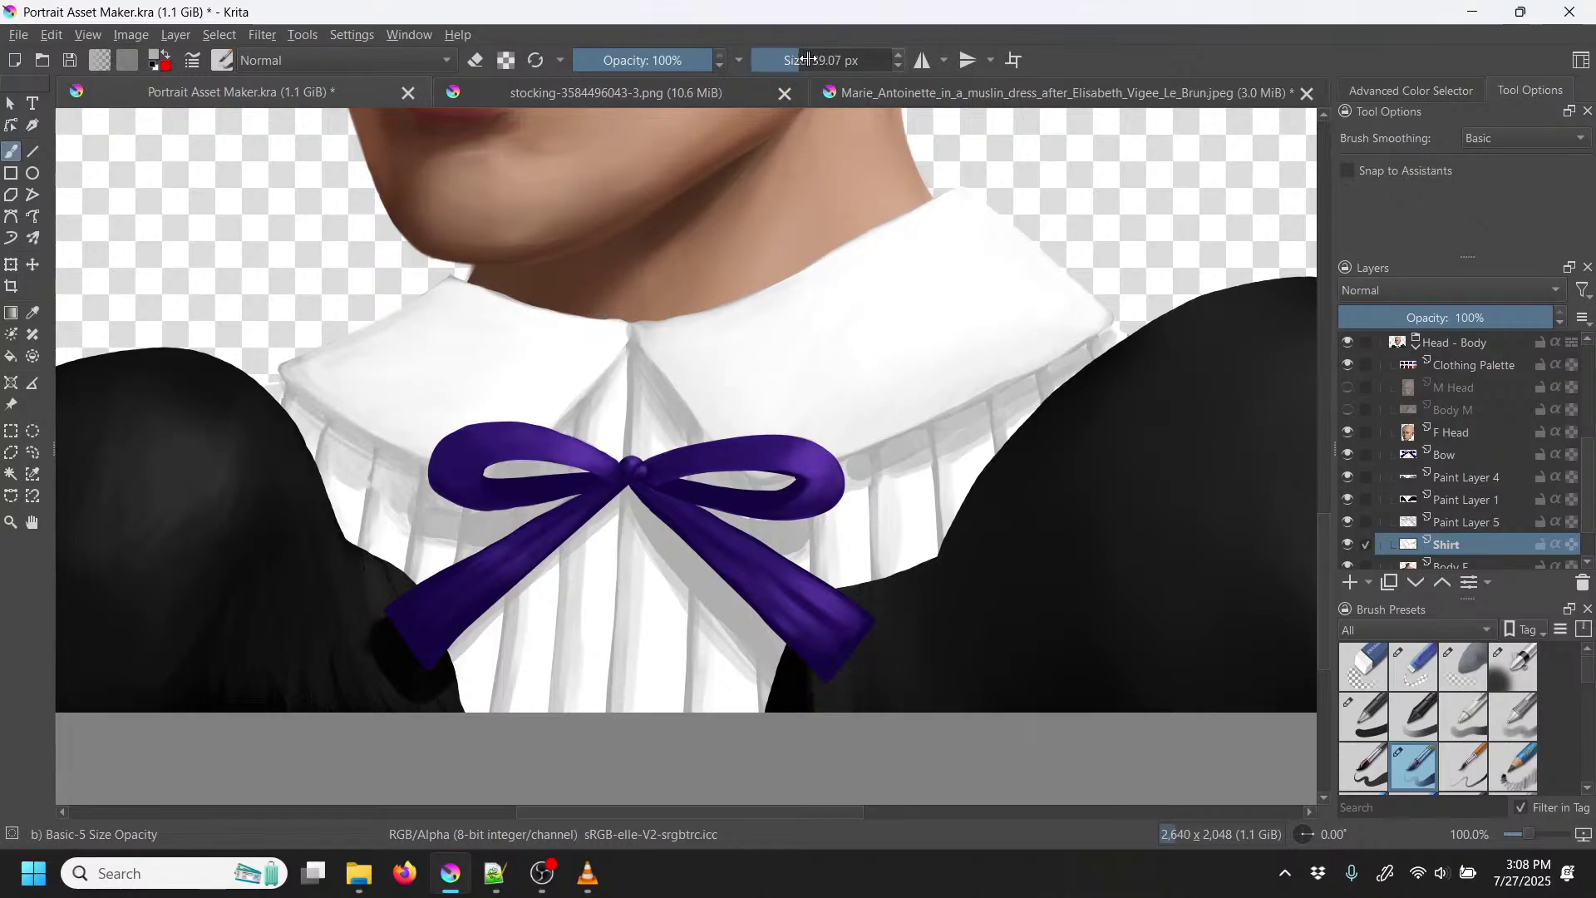
pyautogui.click(657, 60)
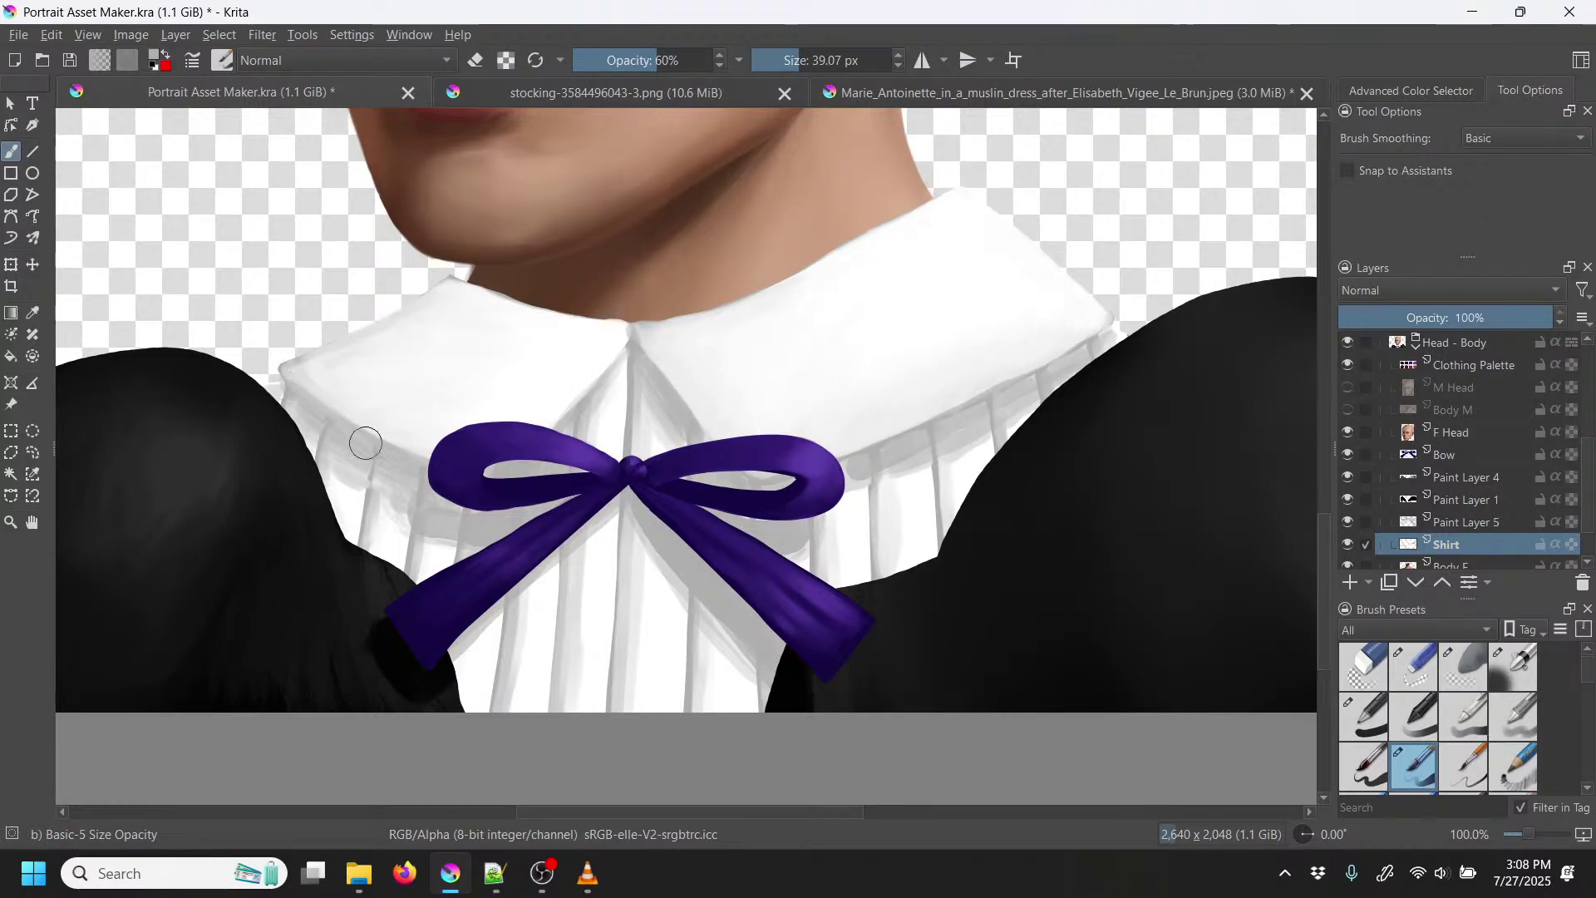
pyautogui.click(163, 52)
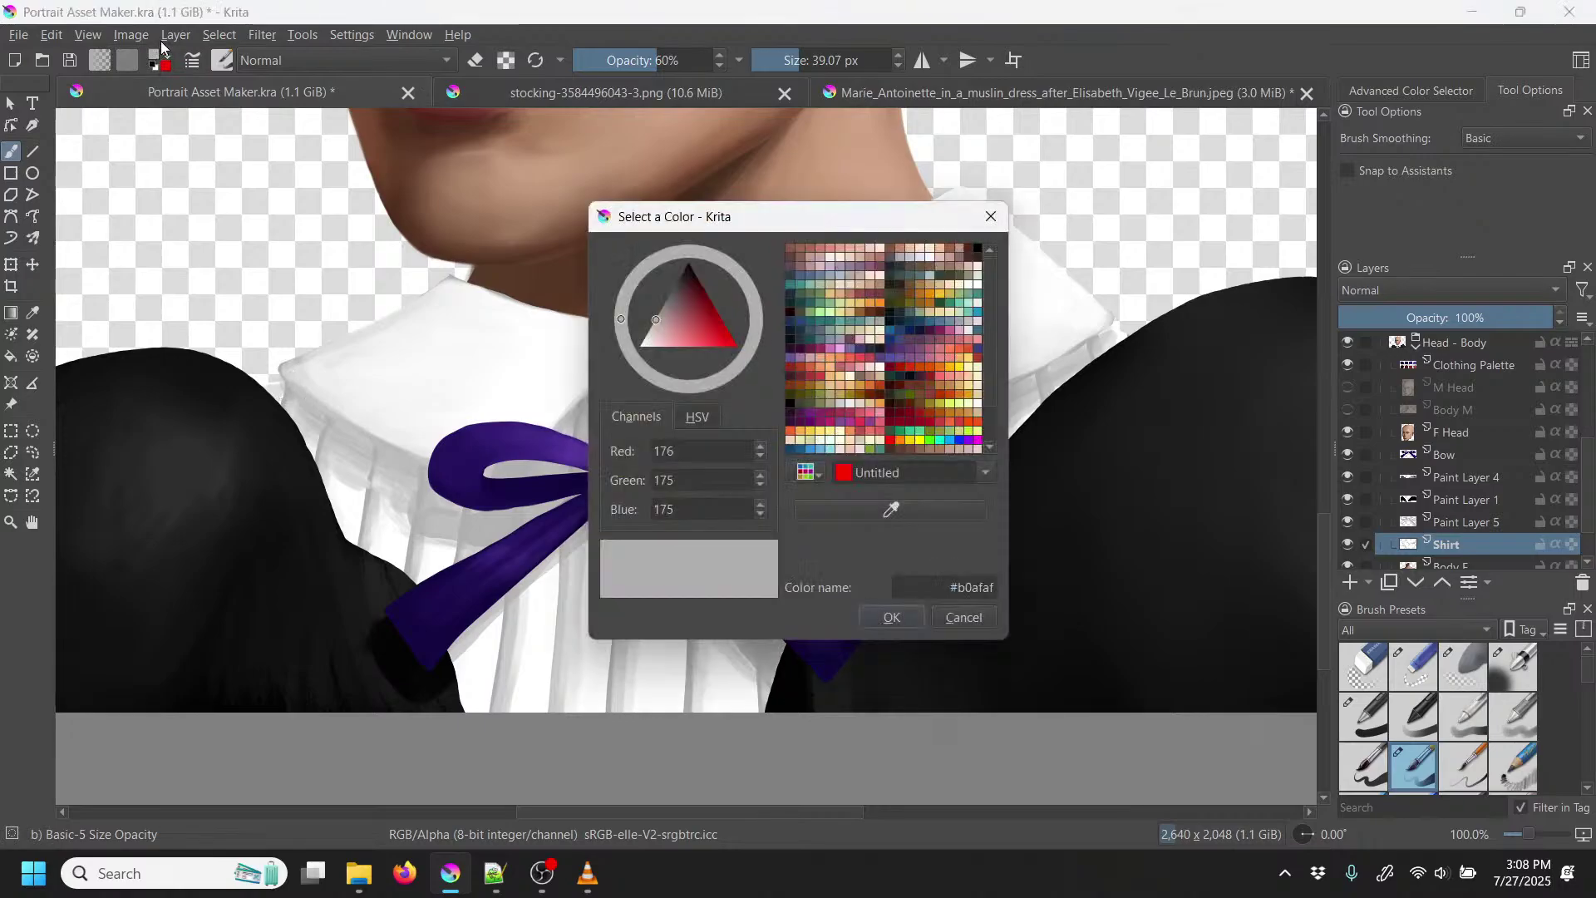
pyautogui.moveTo(667, 306); pyautogui.dragTo(653, 297)
pyautogui.click(892, 617)
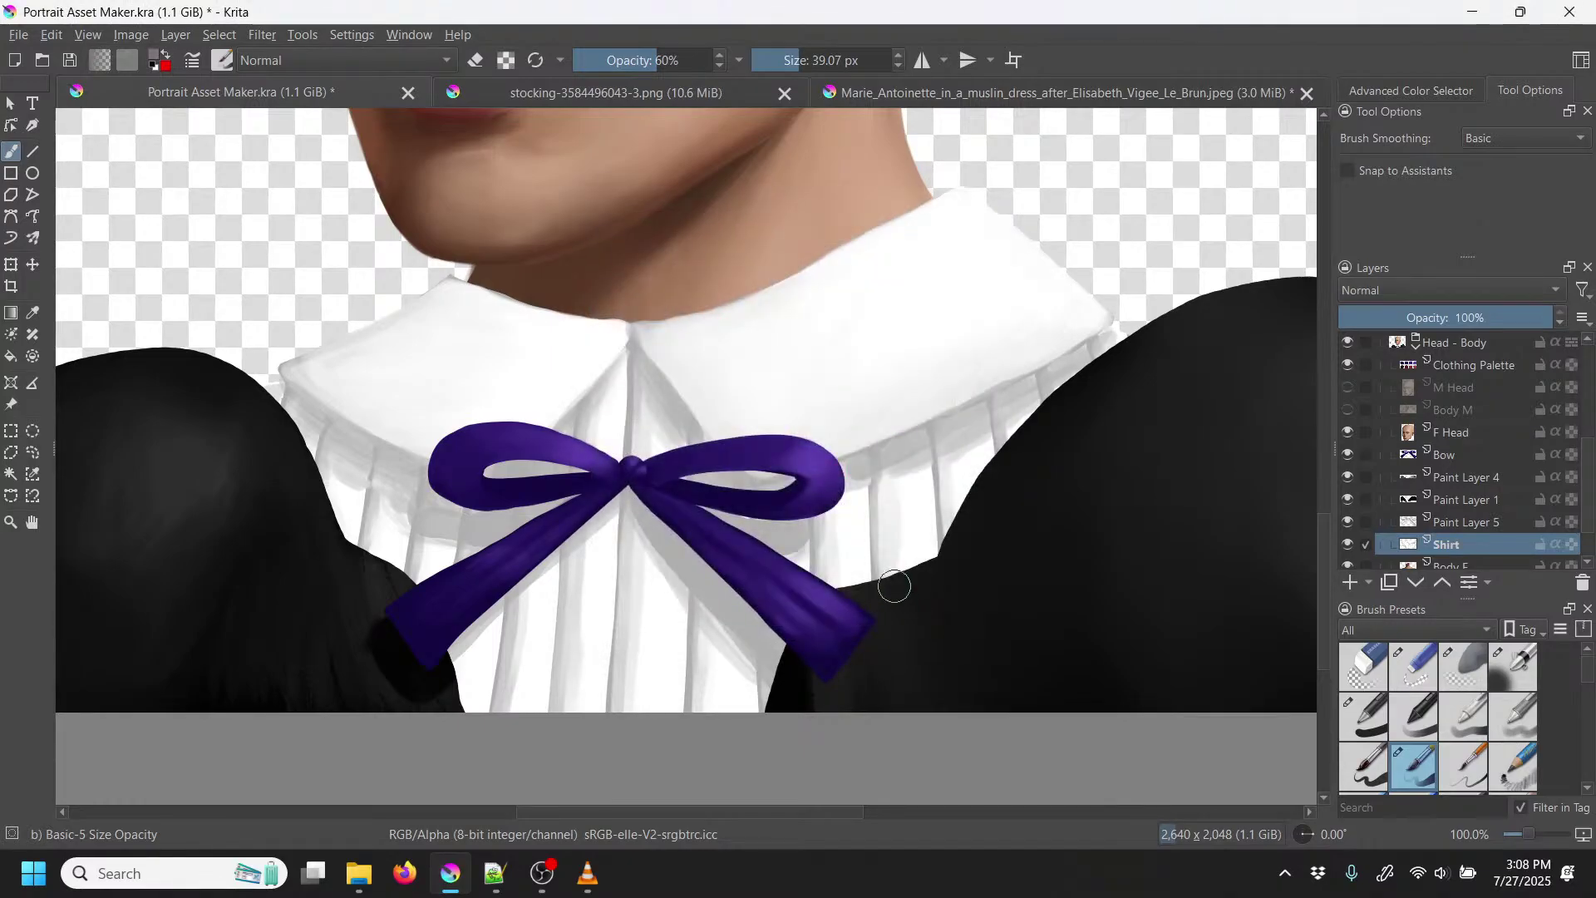
# Step: Choose the Basic-4 Flow Opacity brush and reduce its size to 7.58 px for the collar's edge shadows
pyautogui.rightClick(809, 409)
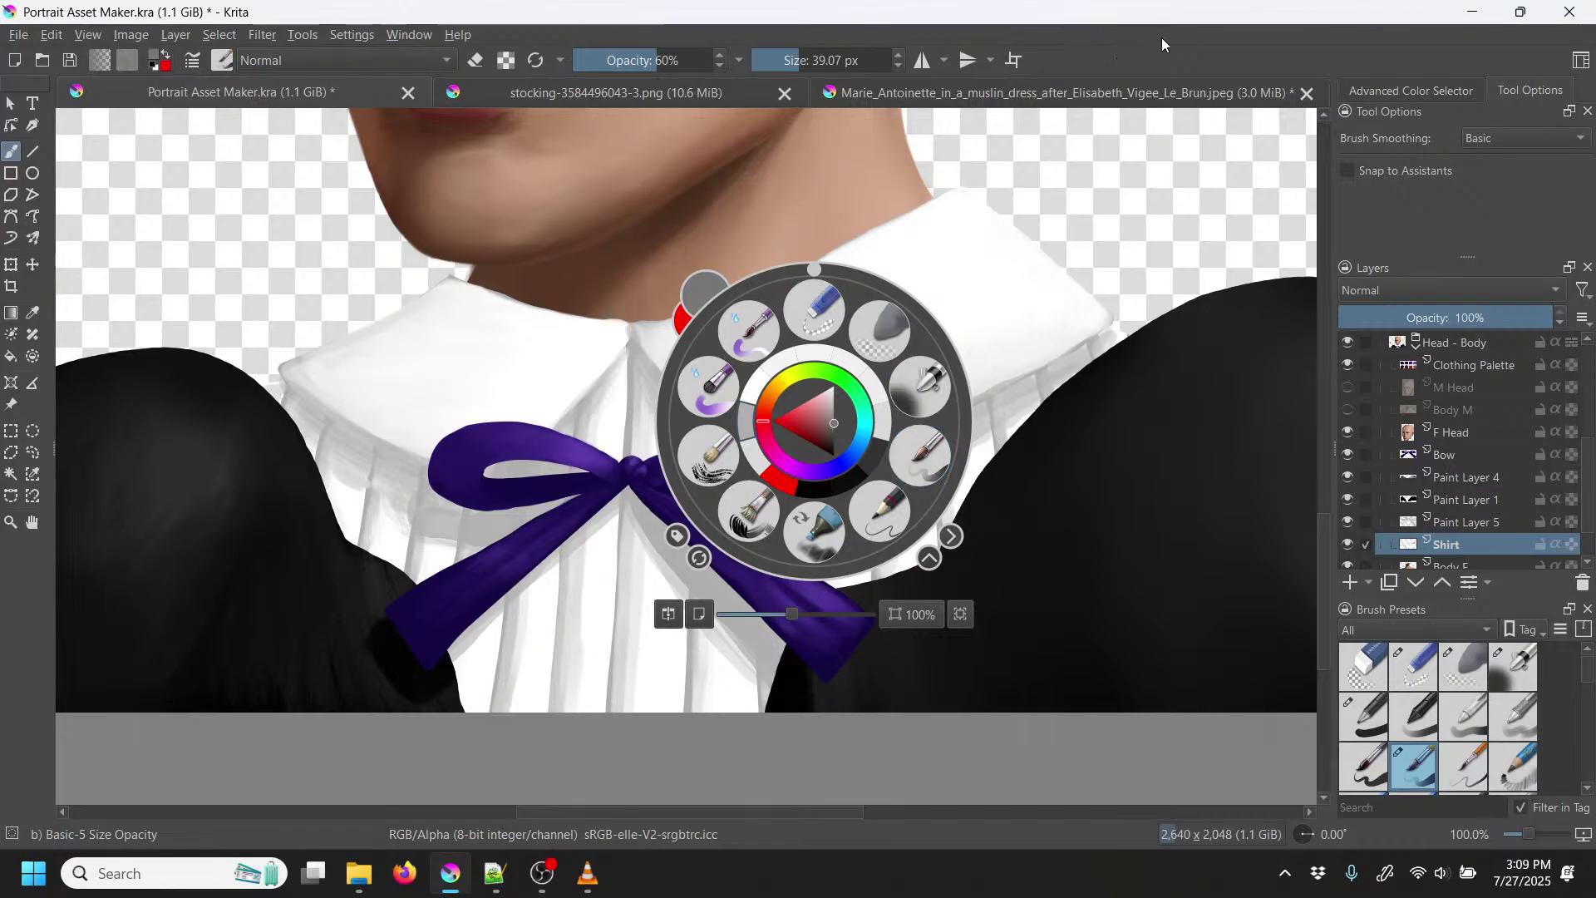
pyautogui.click(1521, 715)
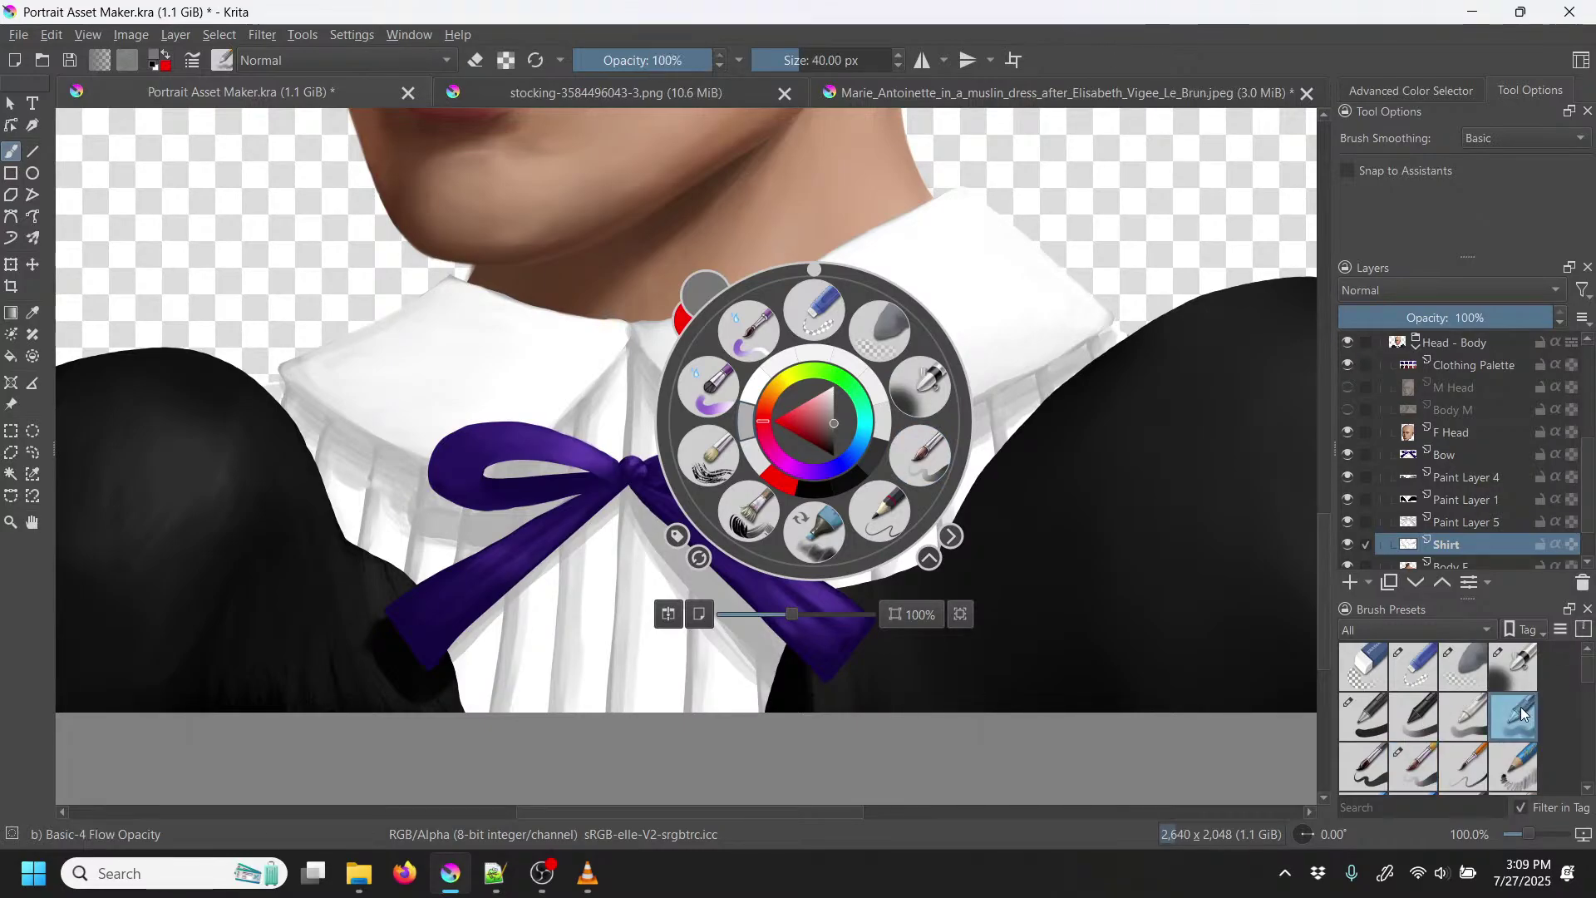
pyautogui.click(978, 193)
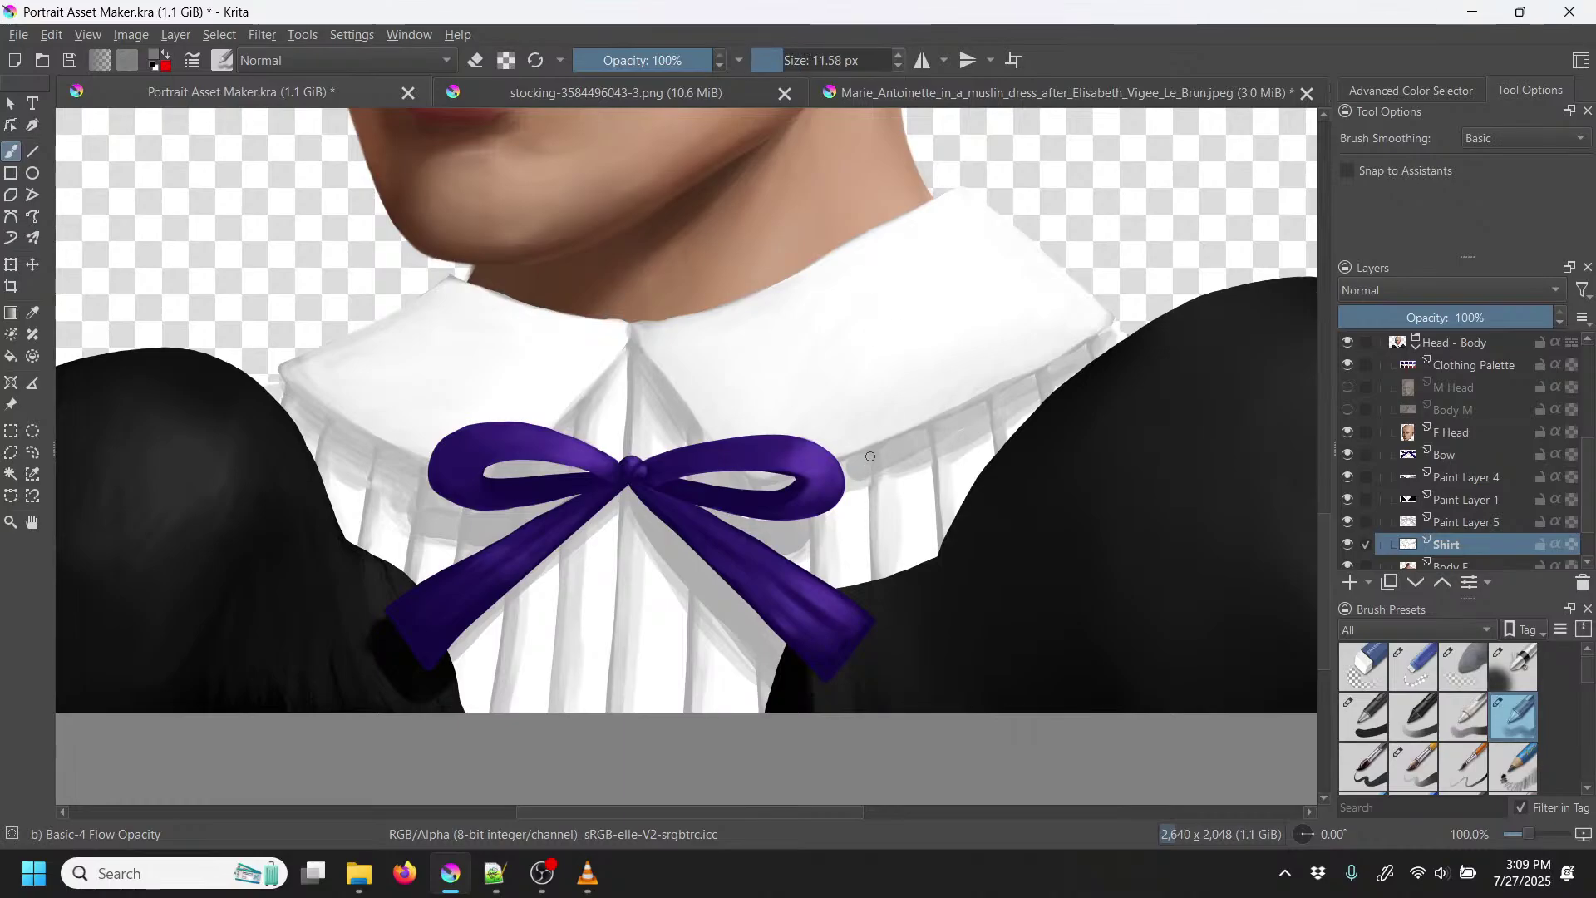
pyautogui.click(900, 67)
pyautogui.click(900, 67)
pyautogui.click(900, 67)
pyautogui.click(900, 67)
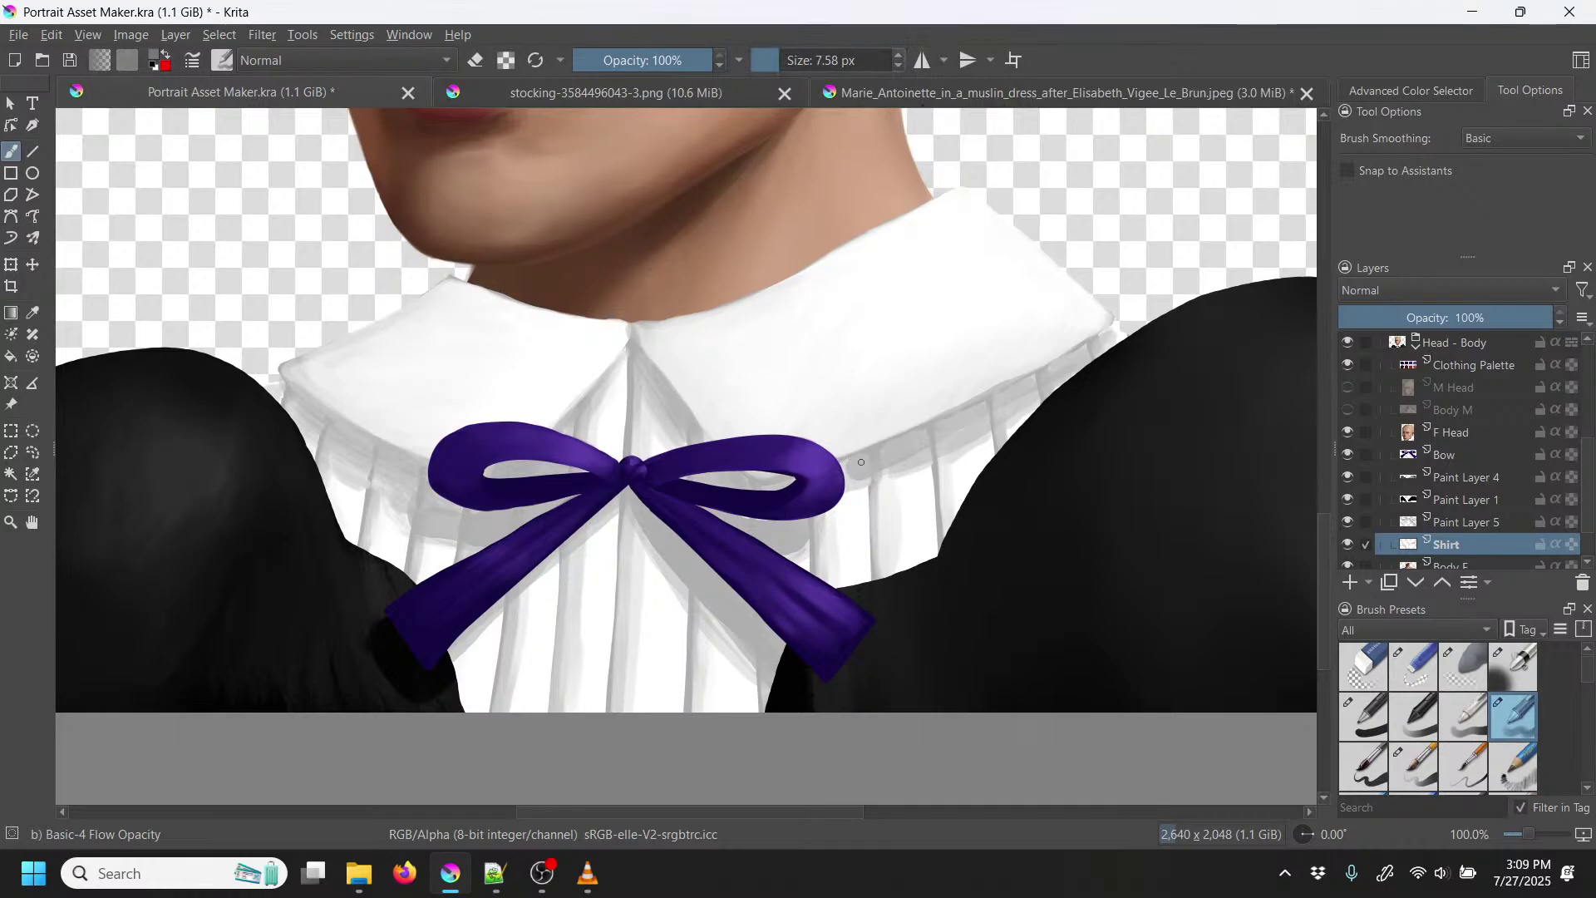
# Step: Paint a thin dark gray shadow line along the lower edge of the collar's right half on the Shirt layer
pyautogui.rightClick(931, 416)
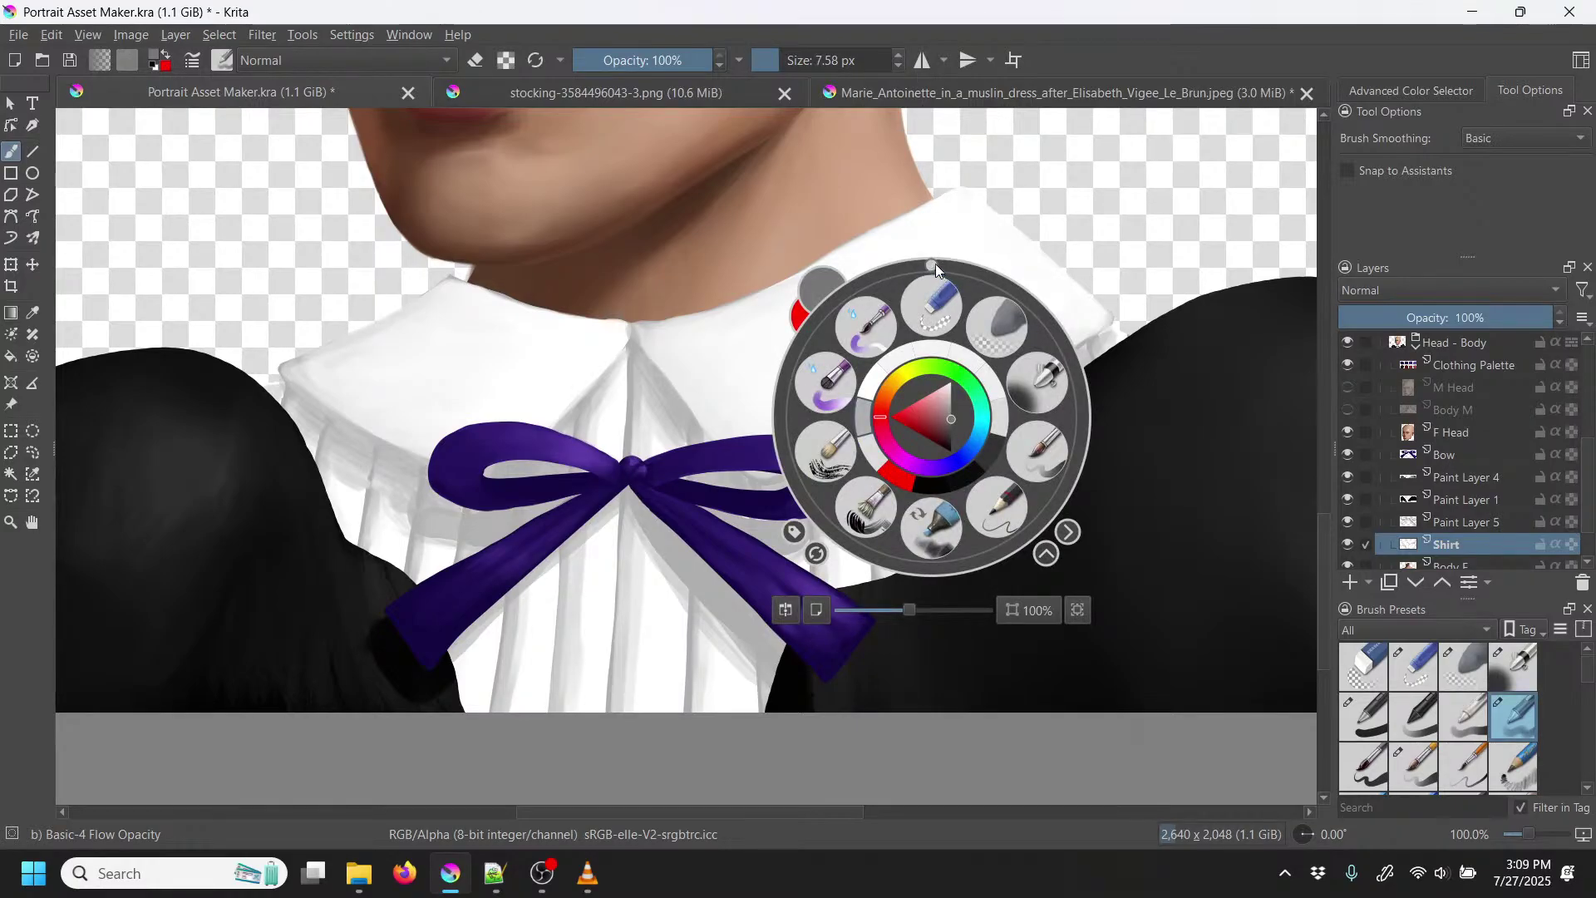
pyautogui.moveTo(934, 264); pyautogui.dragTo(1041, 477)
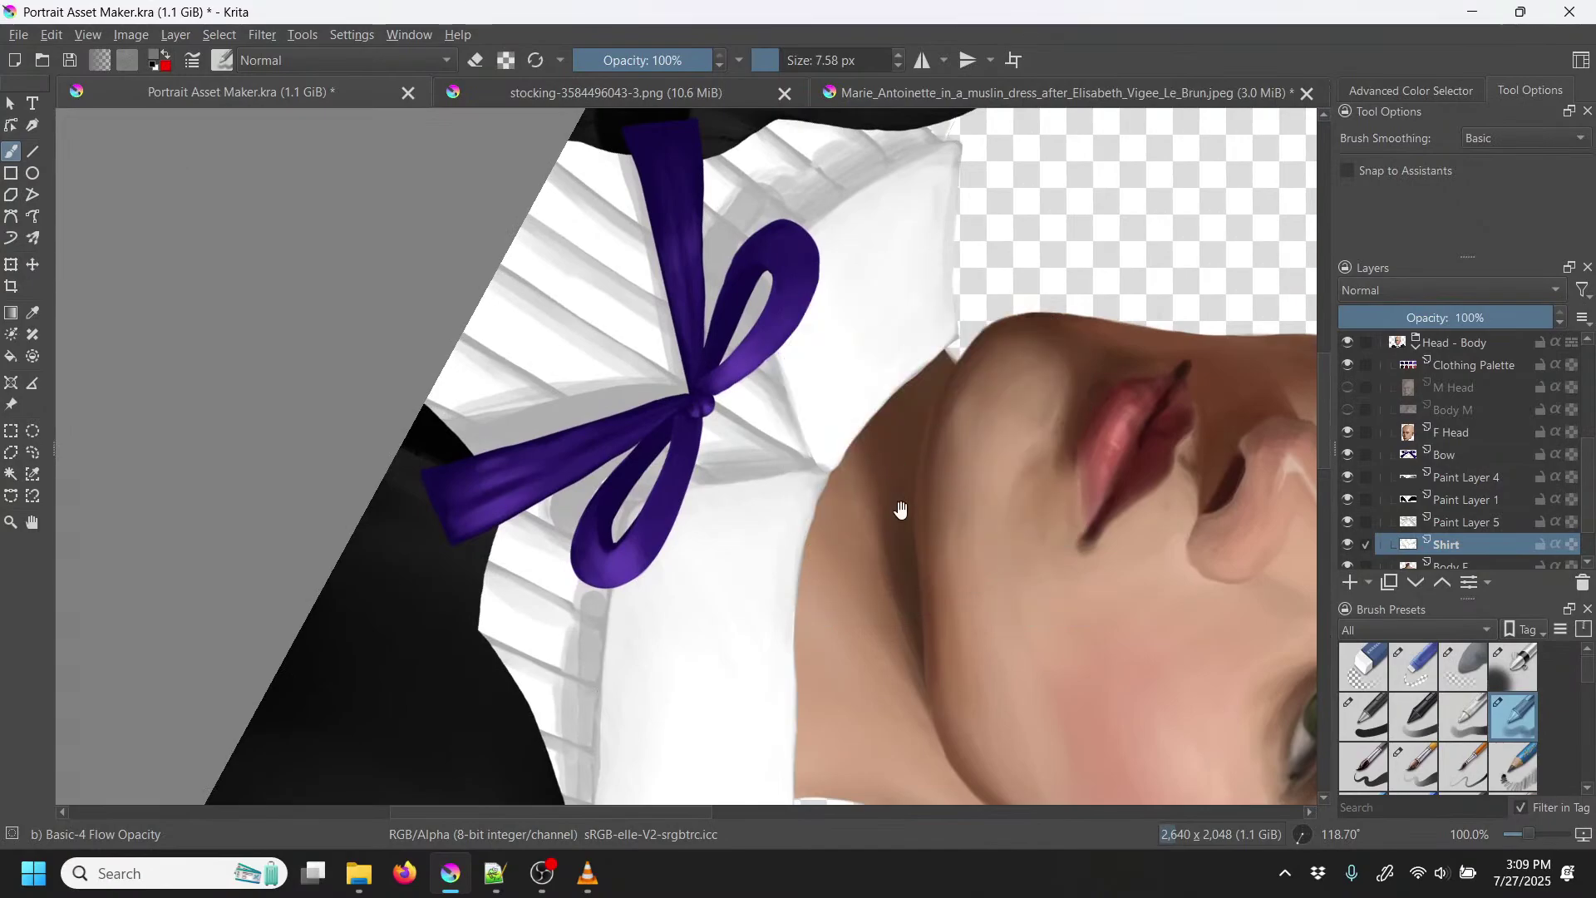
pyautogui.moveTo(901, 510); pyautogui.dragTo(825, 158)
pyautogui.scroll(2, 765, 416)
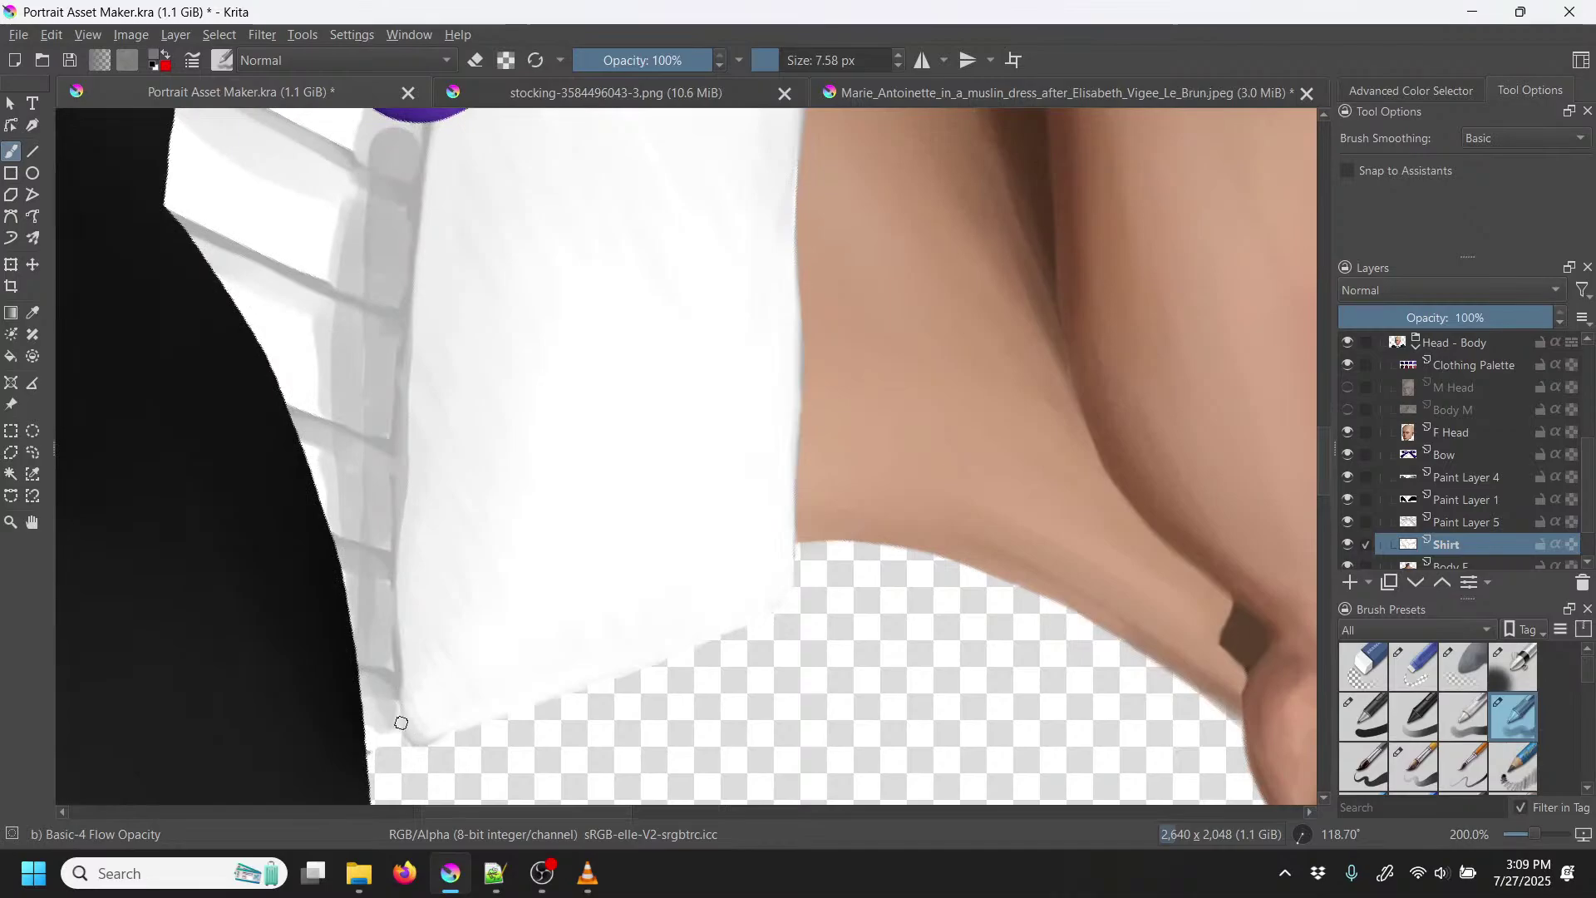
pyautogui.moveTo(398, 673); pyautogui.dragTo(404, 371)
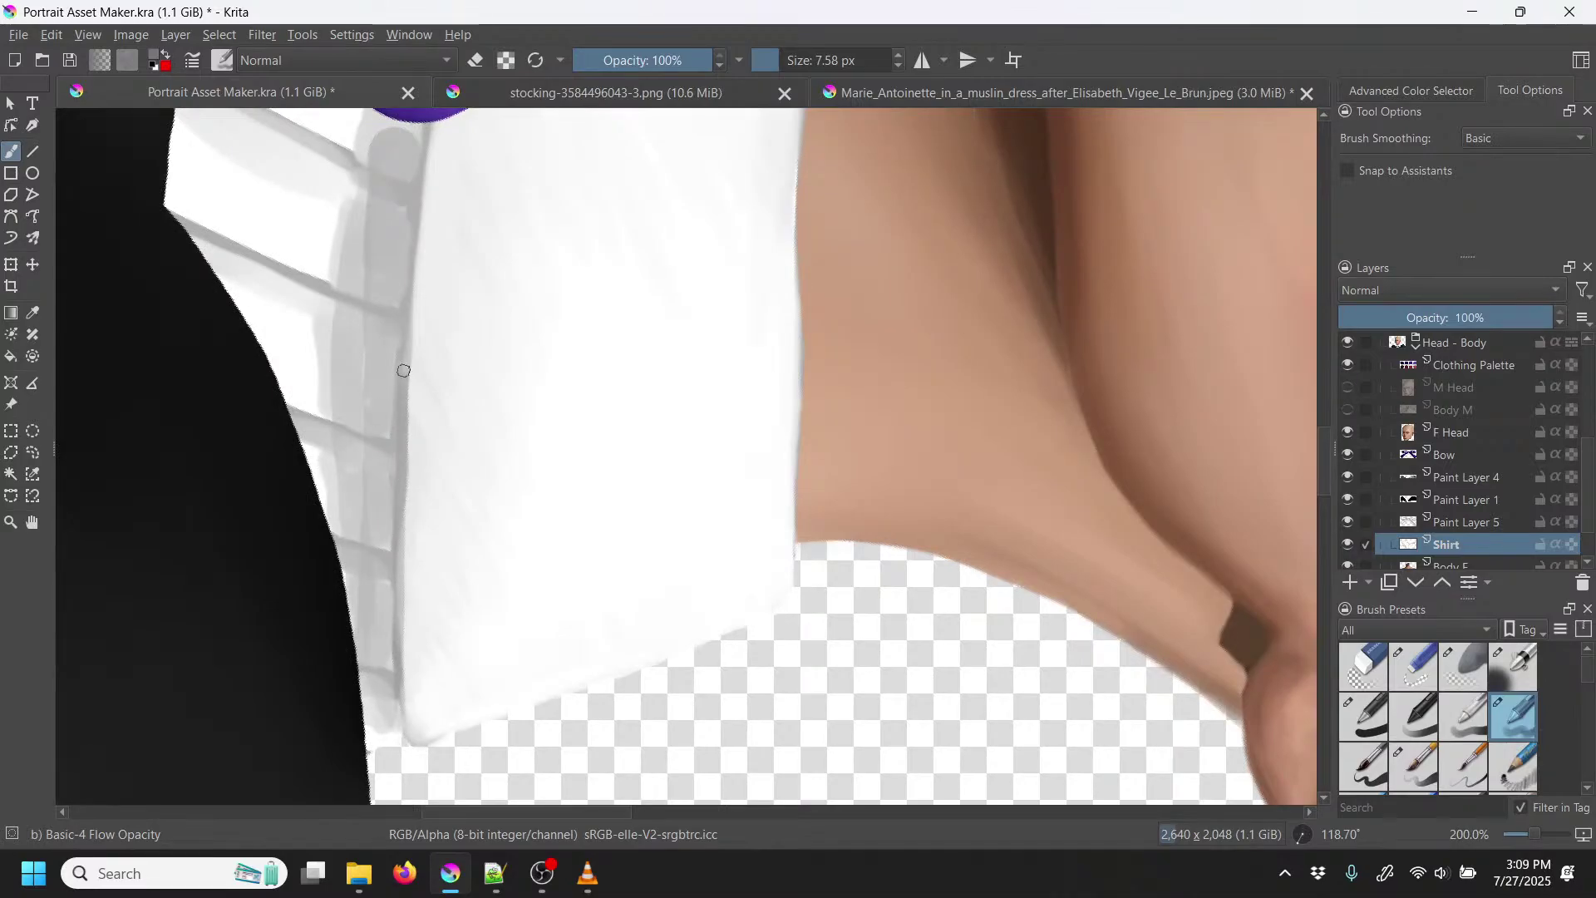
pyautogui.moveTo(412, 207); pyautogui.dragTo(424, 125)
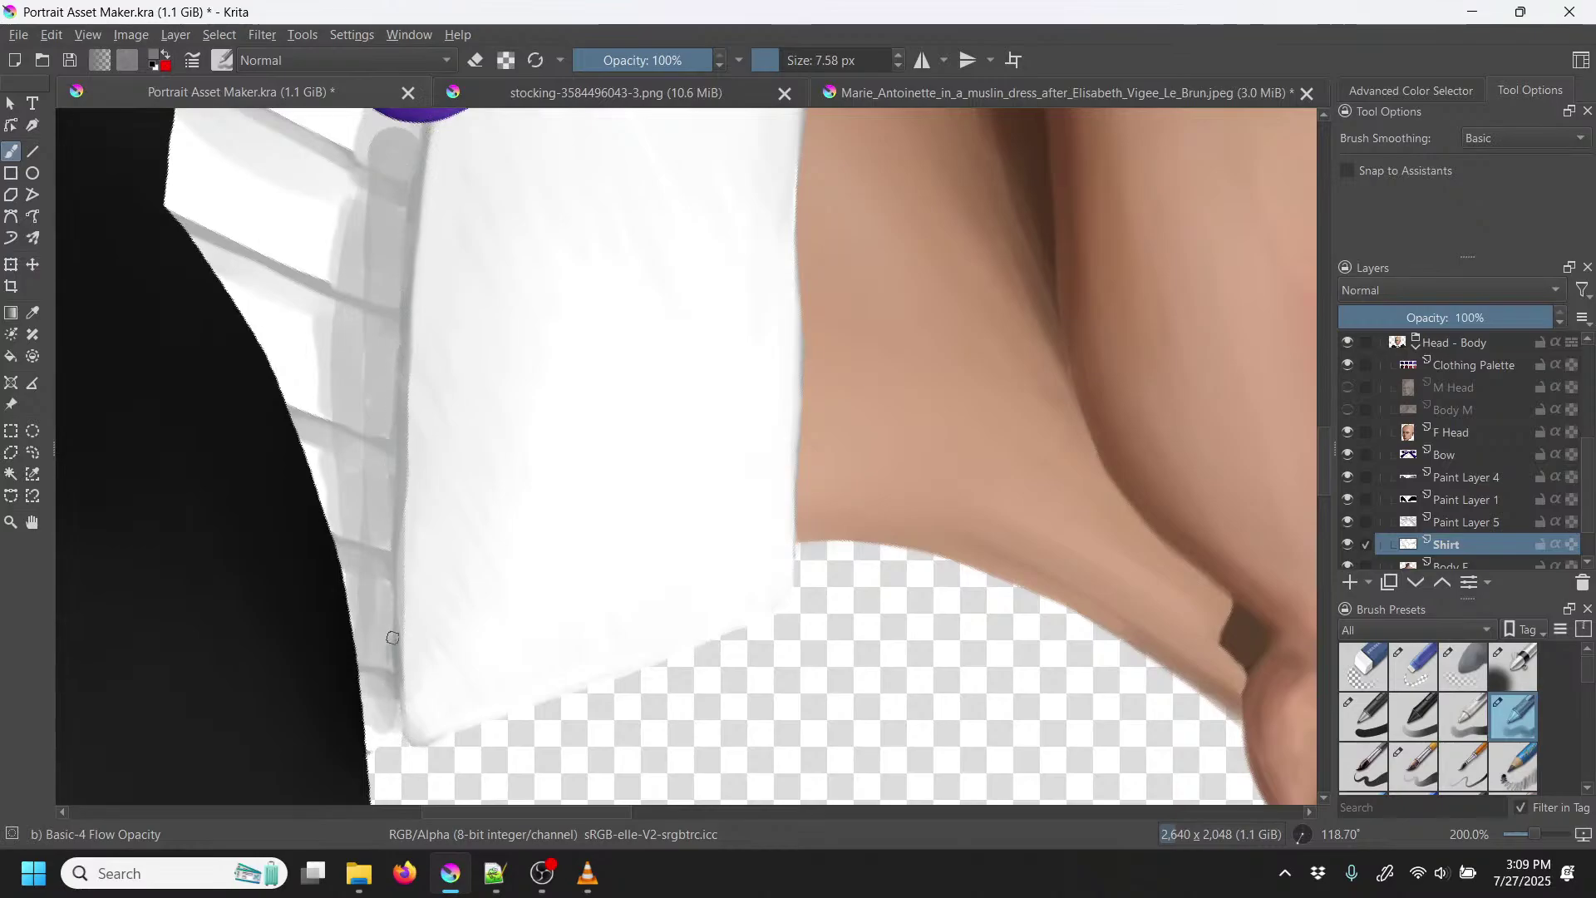
pyautogui.moveTo(389, 648)
pyautogui.mouseDown()
pyautogui.moveTo(394, 376)
pyautogui.moveTo(420, 143)
pyautogui.mouseUp()
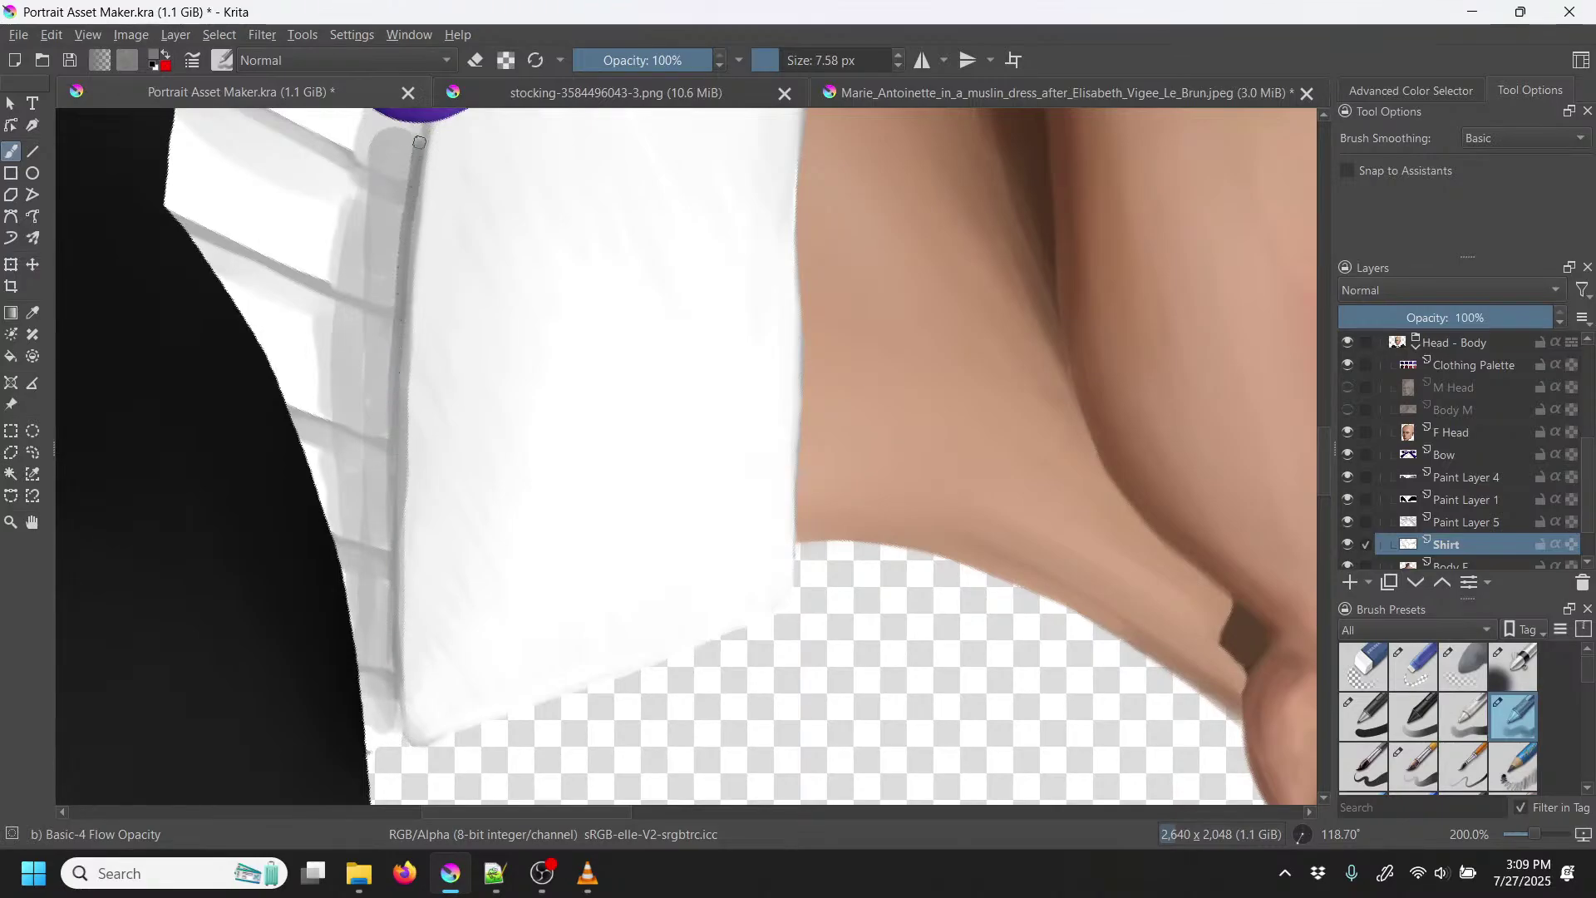
# Step: Continue the thin gray shadow line through the right bow loop's opening and along the collar's front edge to the centre seam
pyautogui.moveTo(652, 223)
pyautogui.mouseDown()
pyautogui.moveTo(638, 538)
pyautogui.moveTo(663, 700)
pyautogui.mouseUp()
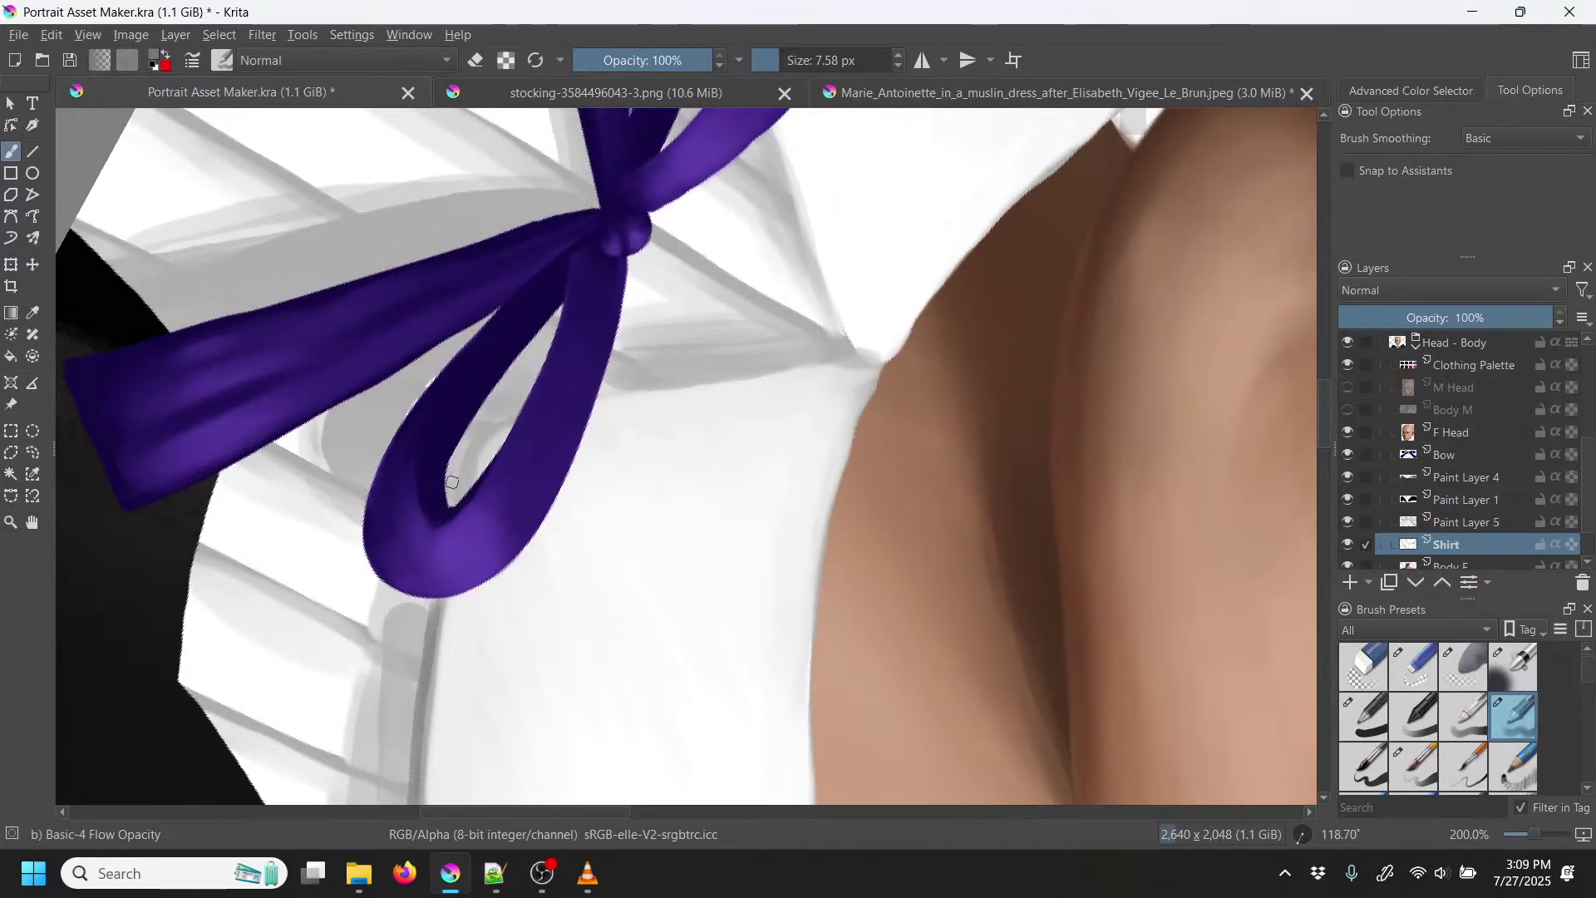
pyautogui.moveTo(468, 434); pyautogui.dragTo(468, 475)
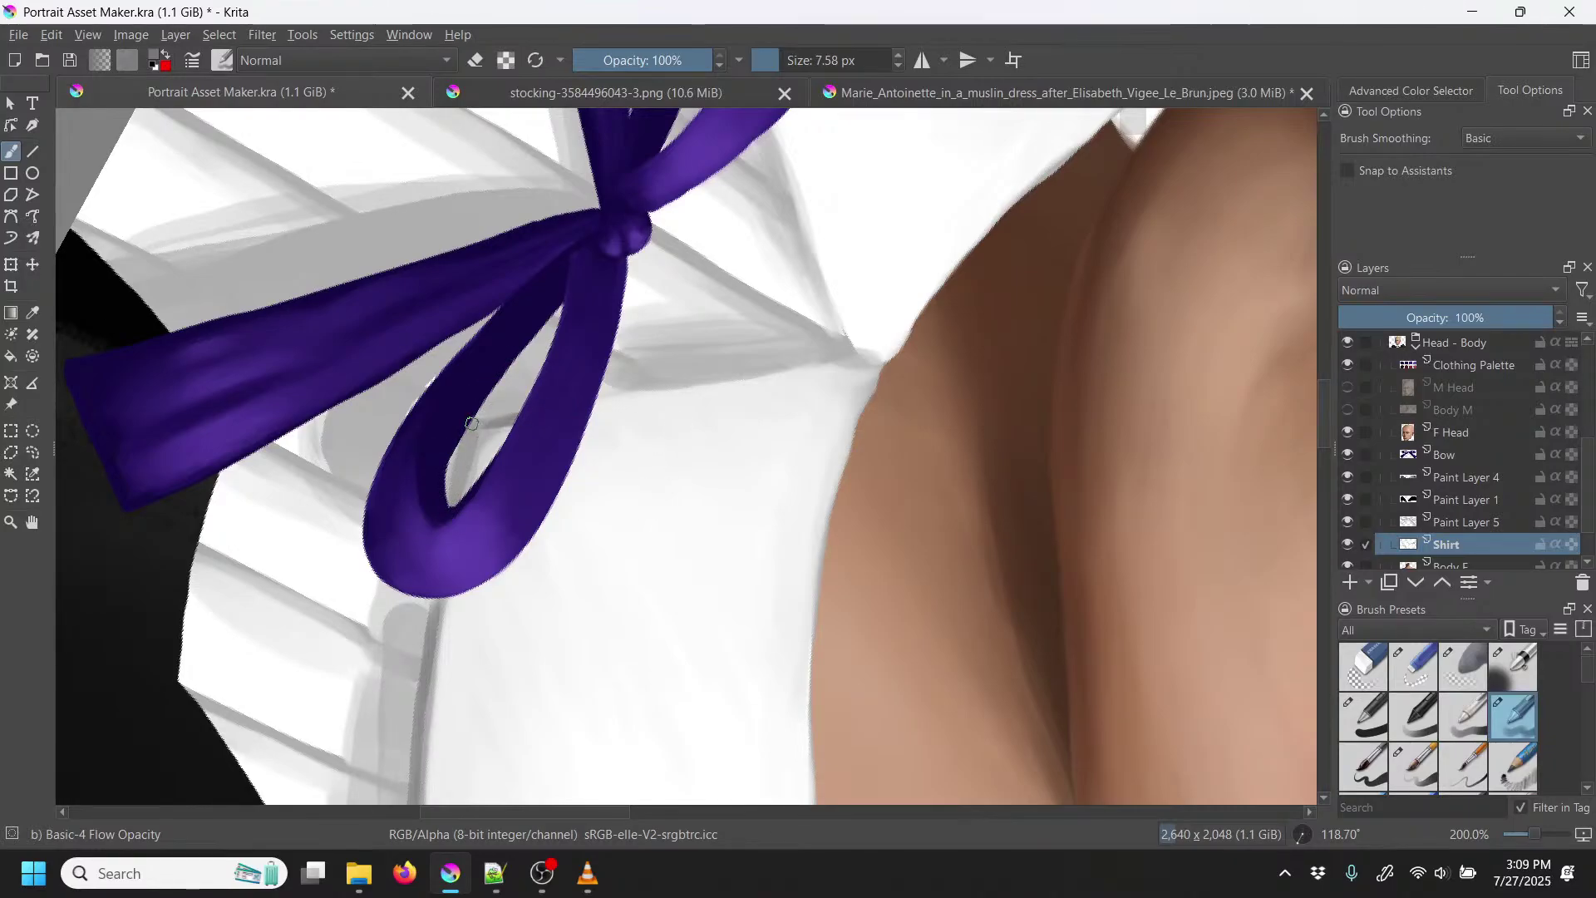
pyautogui.moveTo(608, 393); pyautogui.dragTo(871, 355)
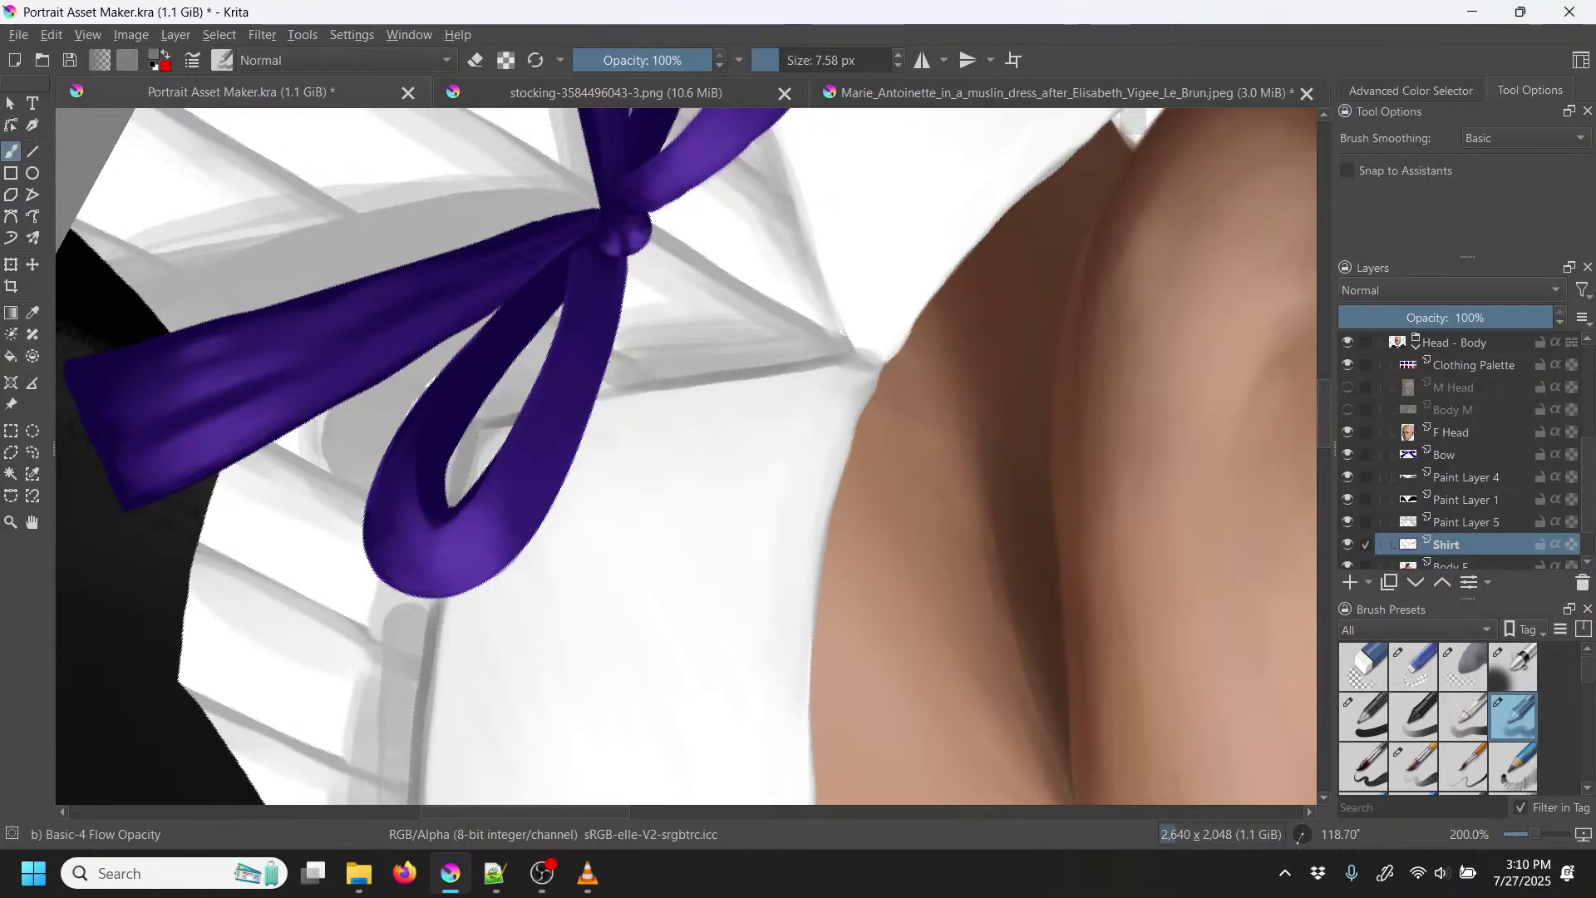
# Step: Paint a thin dark gray shadow line along the lower edge of the collar's left half, from the bow loop to the collar's corner
pyautogui.moveTo(888, 239)
pyautogui.mouseDown()
pyautogui.moveTo(873, 505)
pyautogui.moveTo(900, 756)
pyautogui.mouseUp()
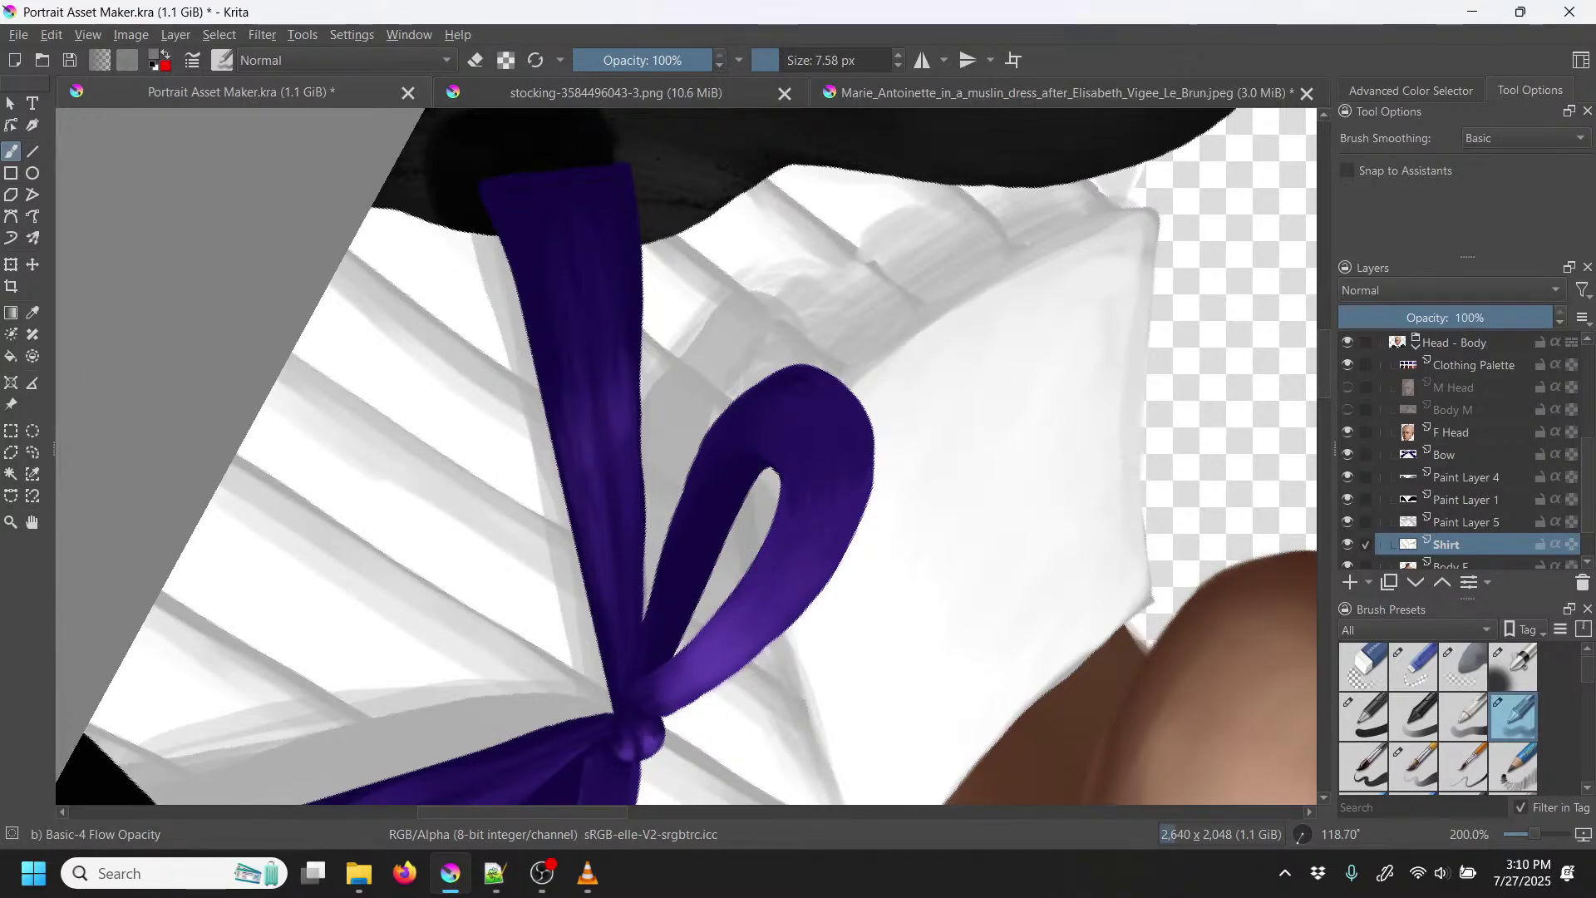
pyautogui.rightClick(845, 500)
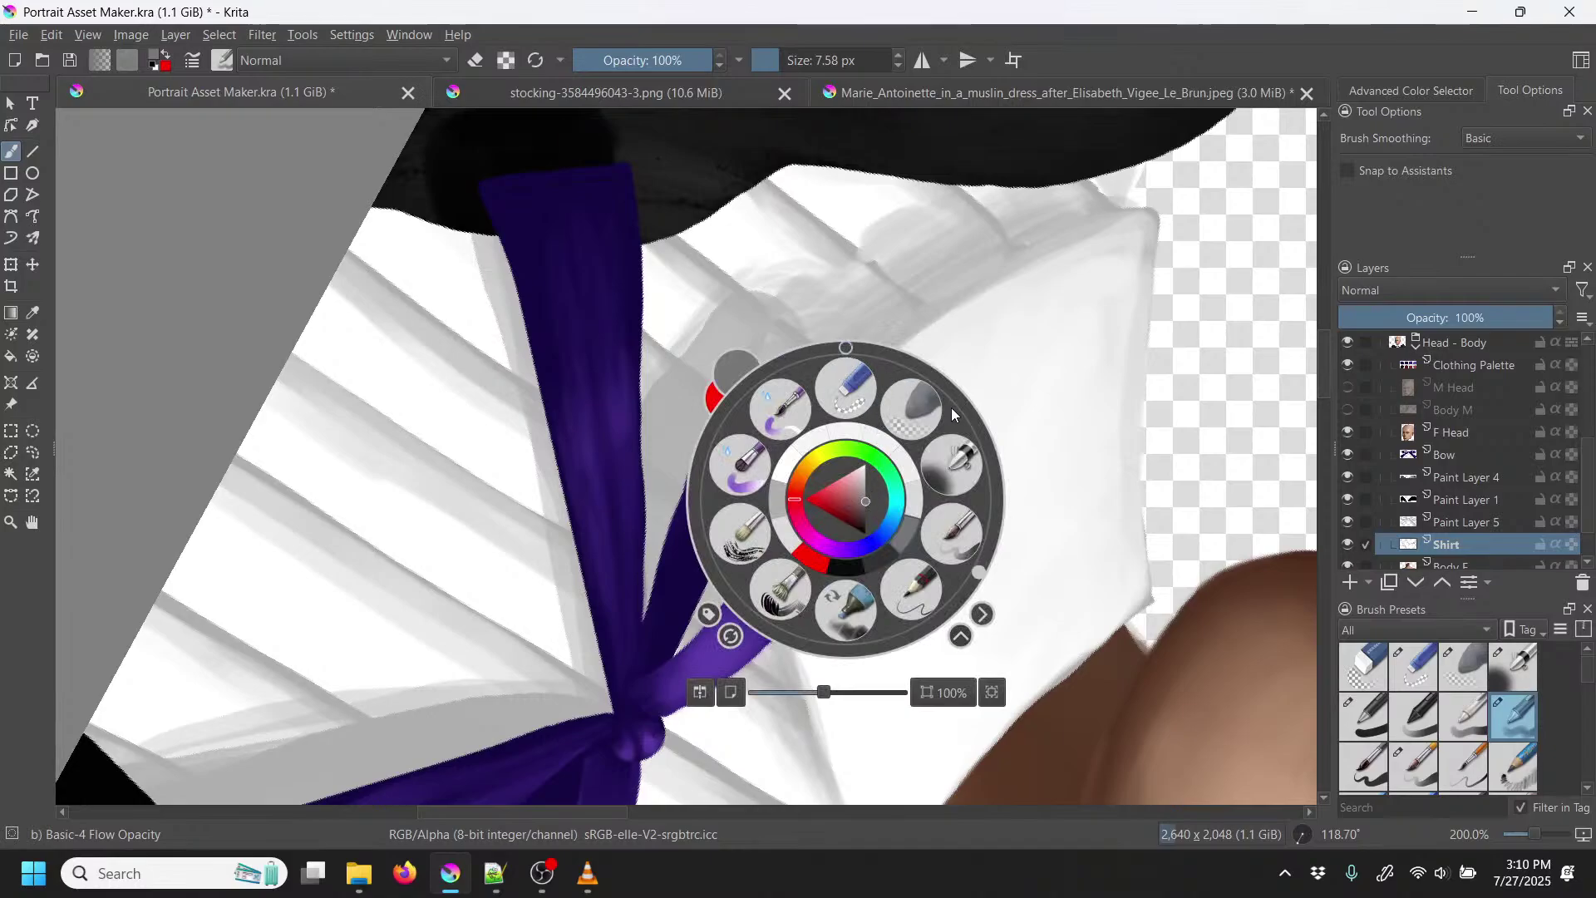
pyautogui.moveTo(980, 556); pyautogui.dragTo(965, 460)
pyautogui.click(921, 262)
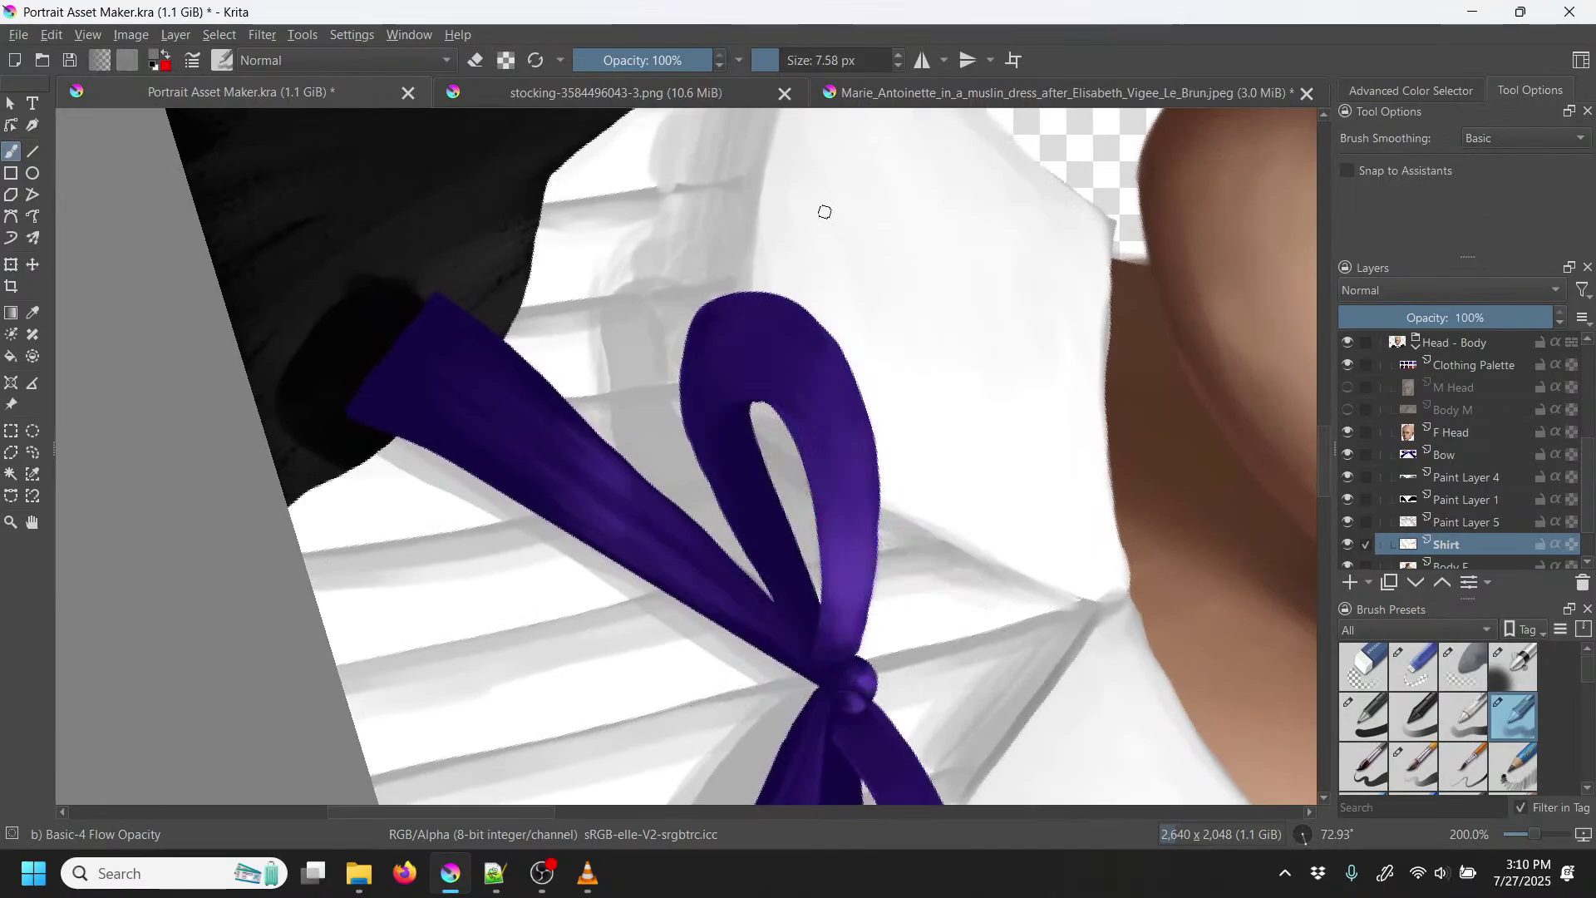
pyautogui.moveTo(884, 210); pyautogui.dragTo(755, 349)
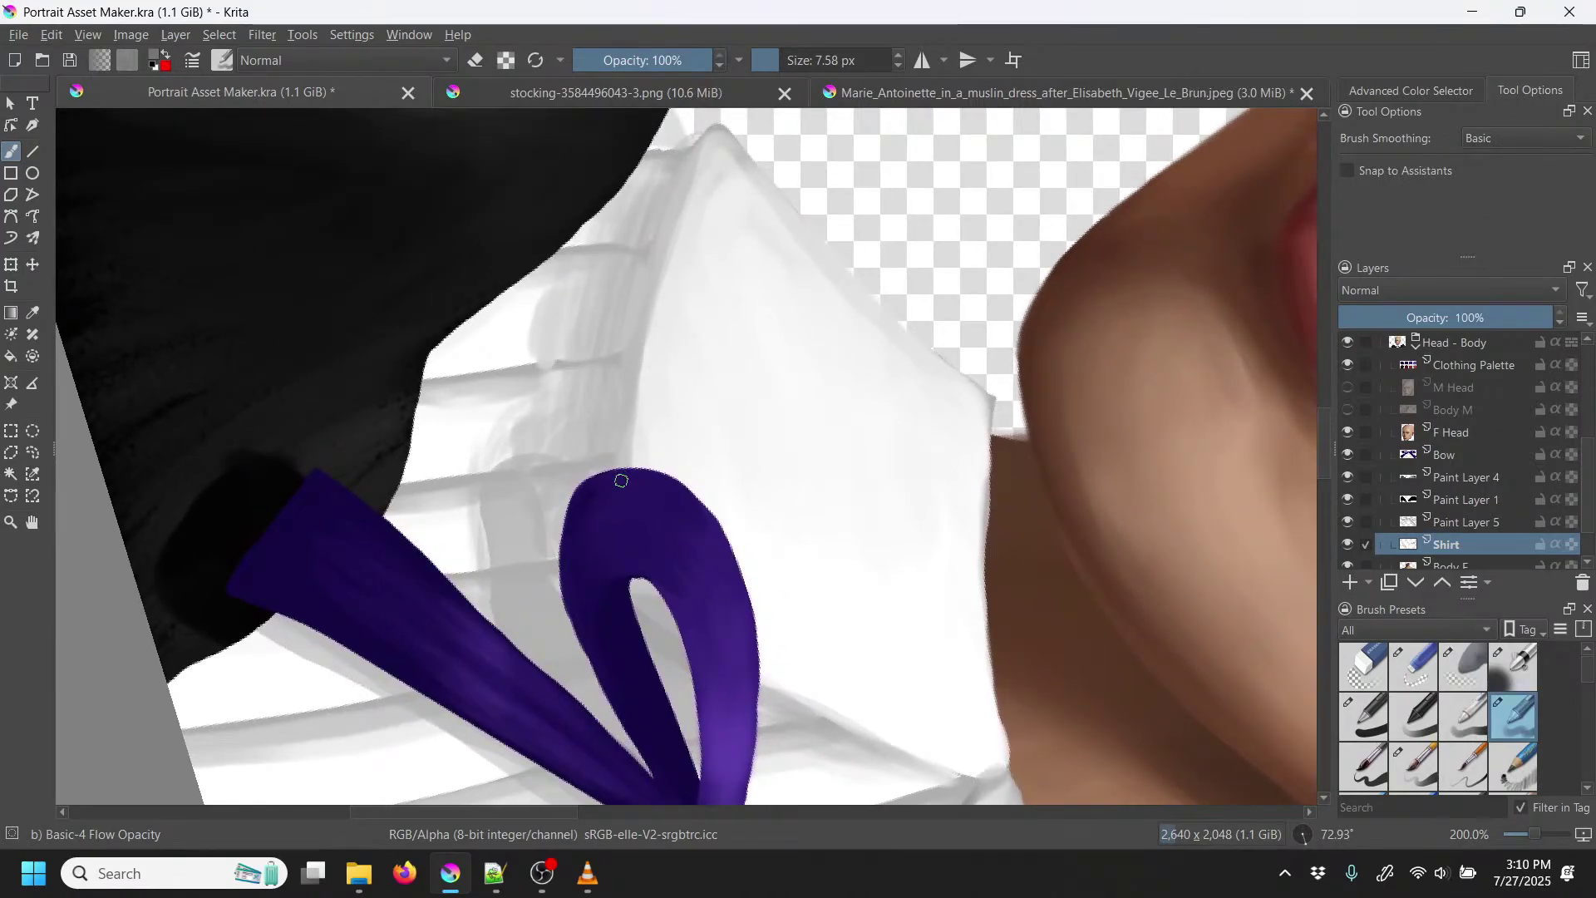
pyautogui.moveTo(624, 478); pyautogui.dragTo(634, 411)
pyautogui.hotkey('ctrl', 'z')
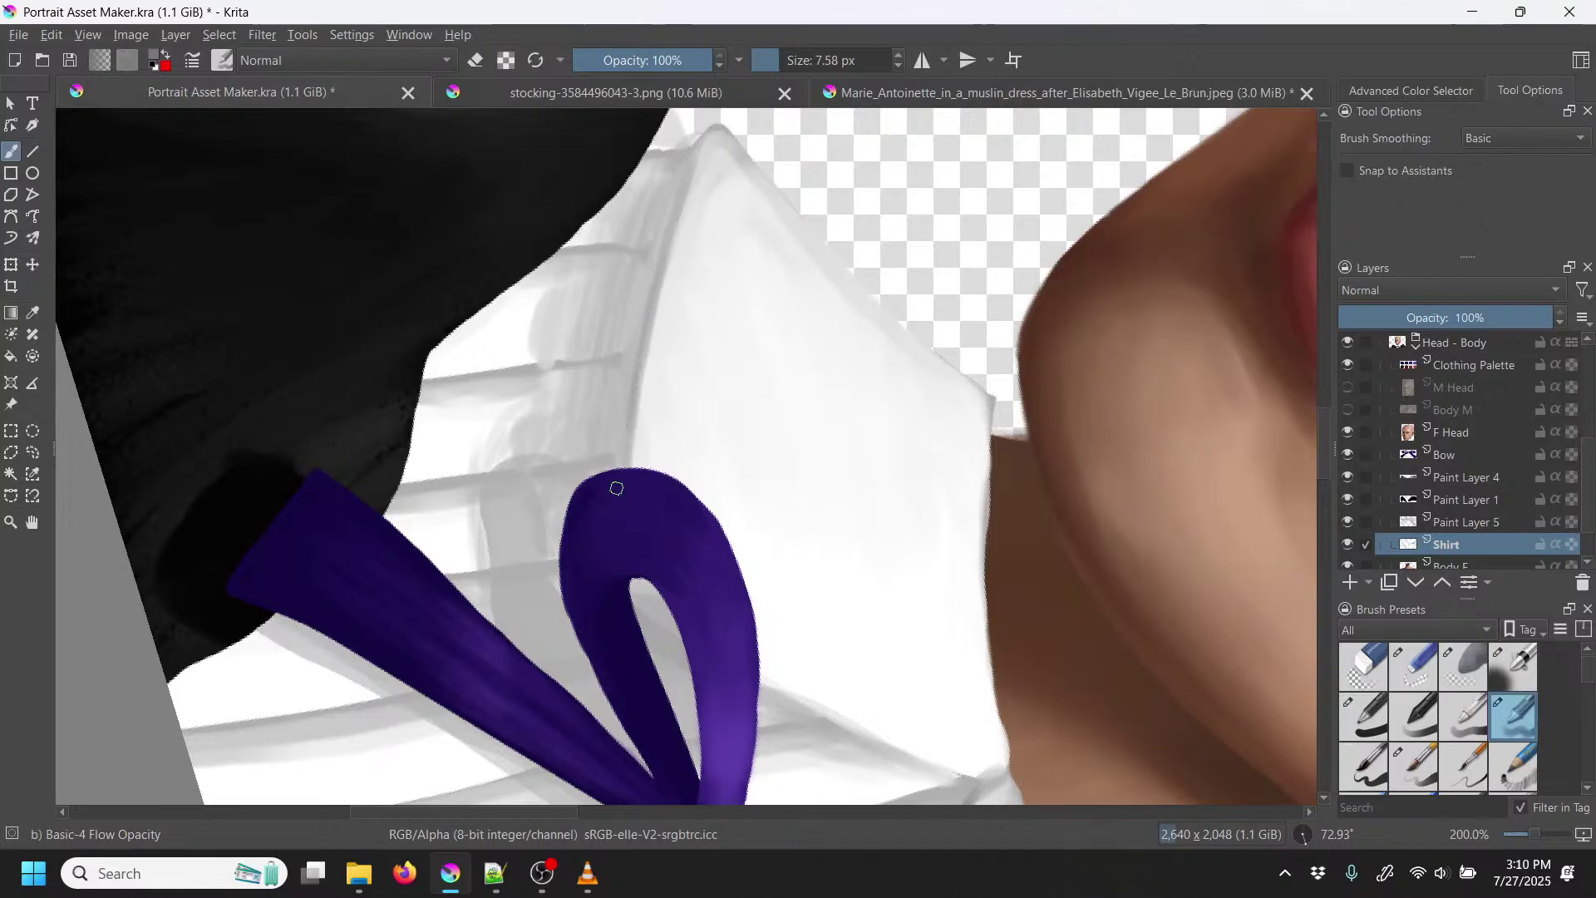
pyautogui.moveTo(616, 488); pyautogui.dragTo(677, 166)
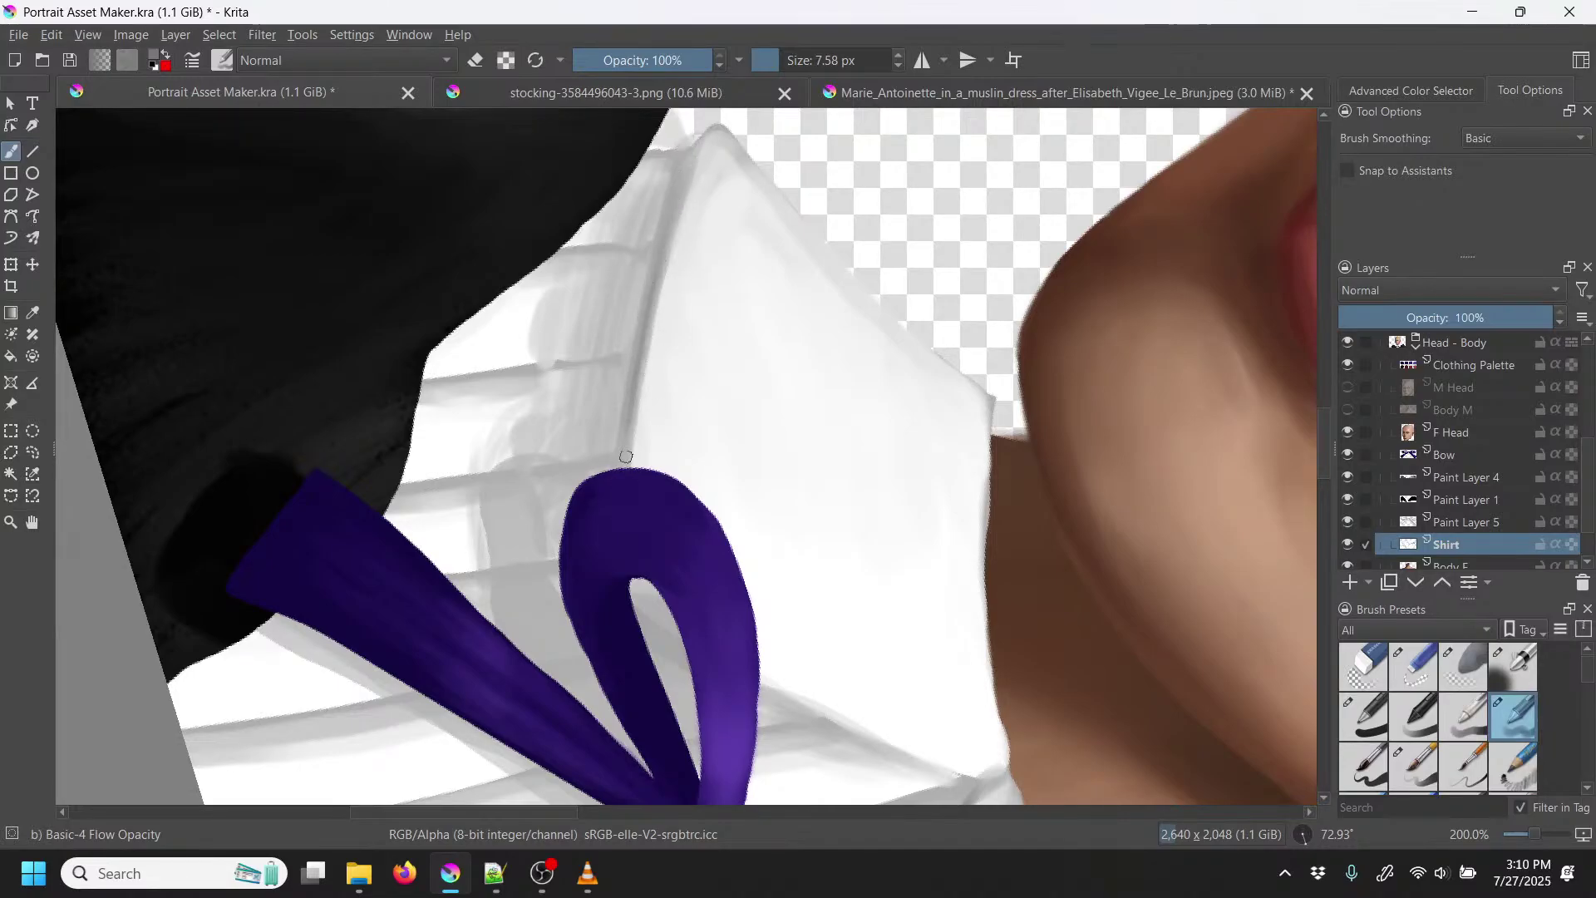
pyautogui.moveTo(626, 456); pyautogui.dragTo(703, 147)
pyautogui.moveTo(648, 358)
pyautogui.mouseDown()
pyautogui.moveTo(689, 160)
pyautogui.moveTo(642, 328)
pyautogui.mouseUp()
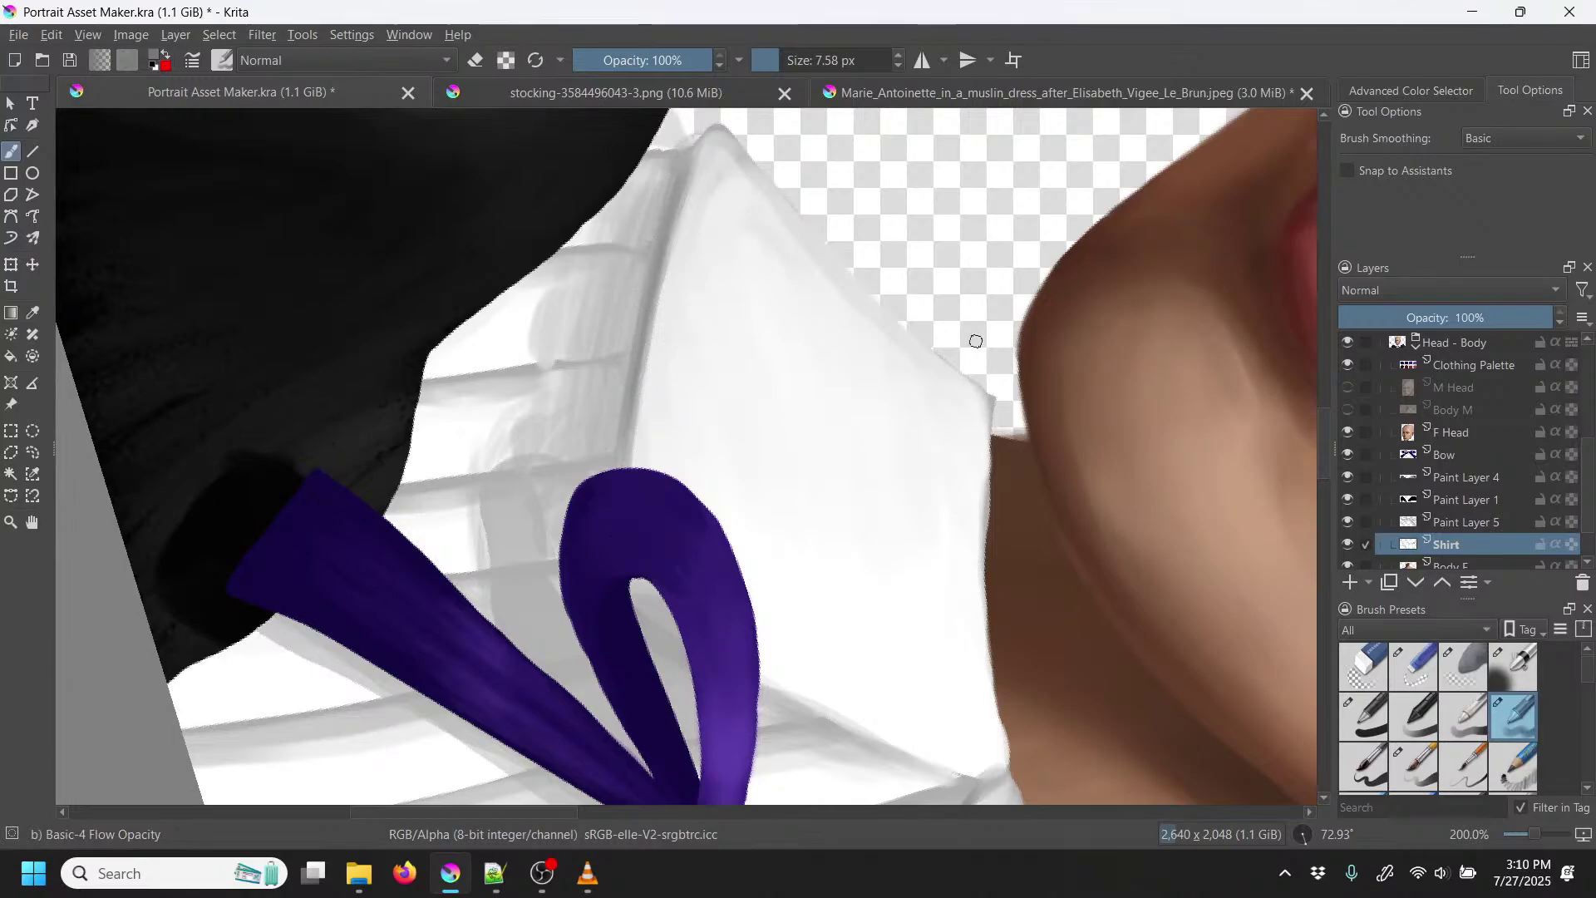
# Step: Examine the collar's new shadow lines on the upright portrait, as a whole and close up
pyautogui.rightClick(901, 402)
pyautogui.click(901, 250)
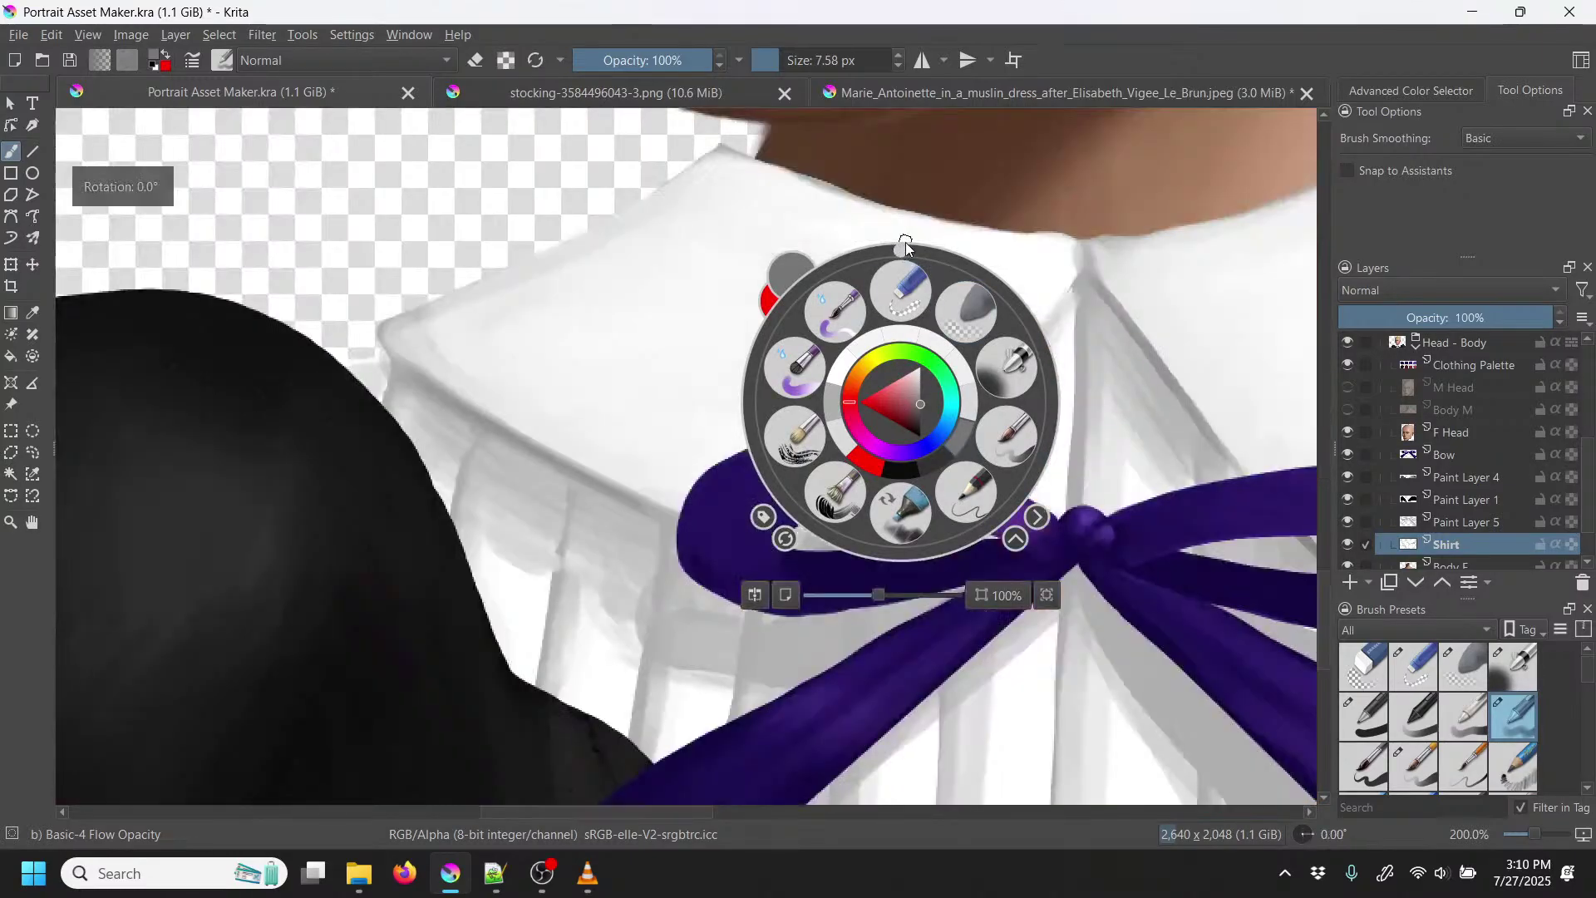
pyautogui.click(608, 487)
pyautogui.press('-')
pyautogui.press('-')
pyautogui.press('-')
pyautogui.press('-')
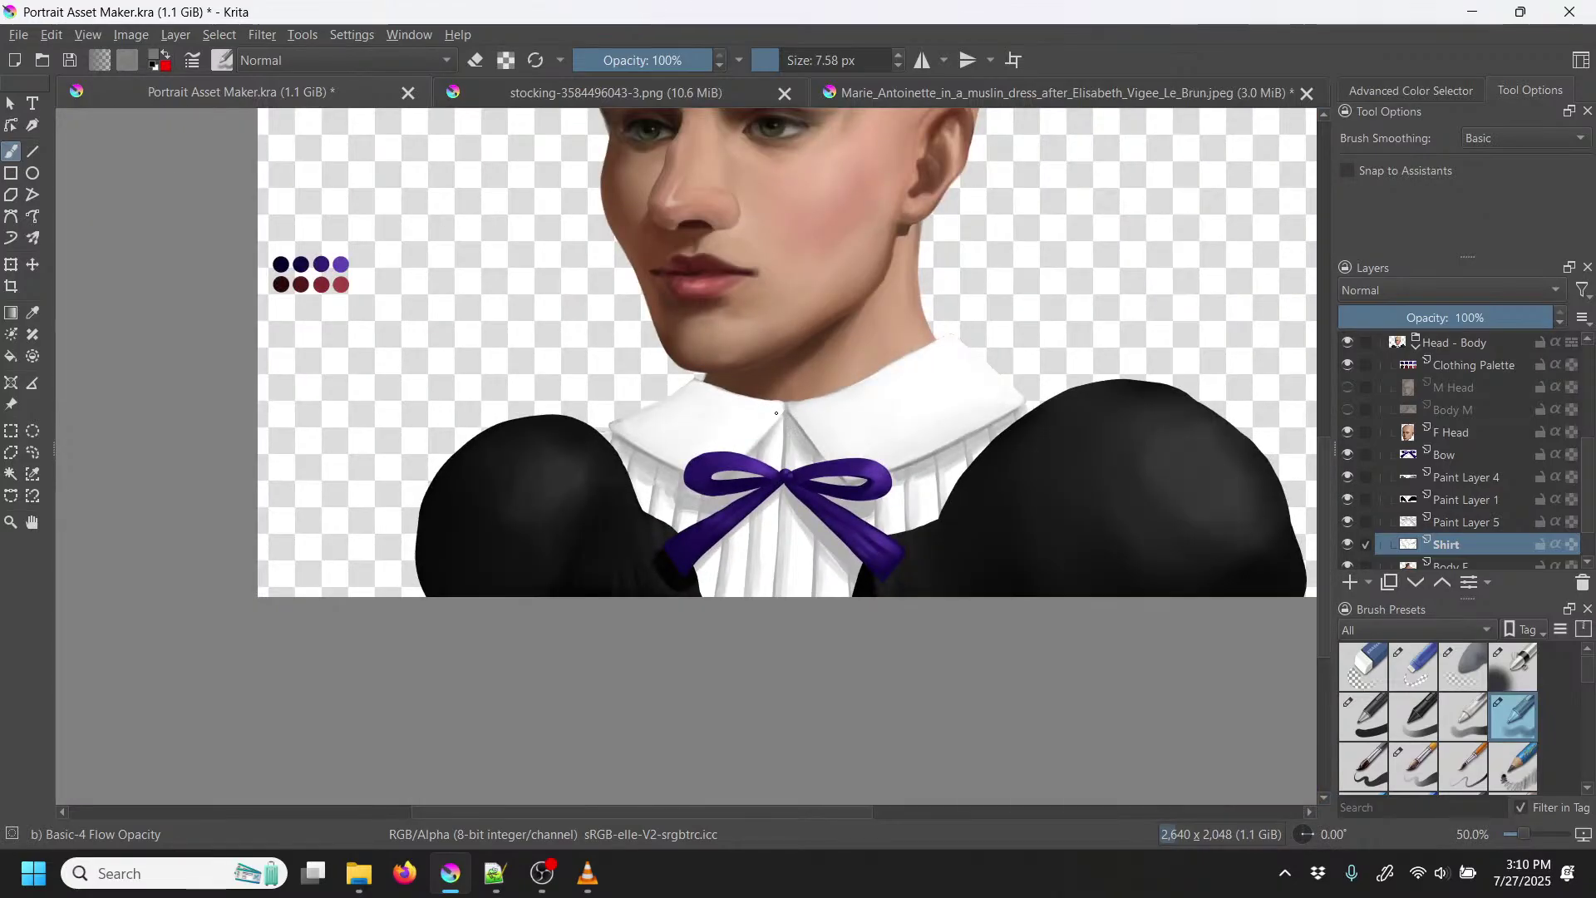
pyautogui.press('+')
pyautogui.press('+')
pyautogui.press('+')
pyautogui.press('+')
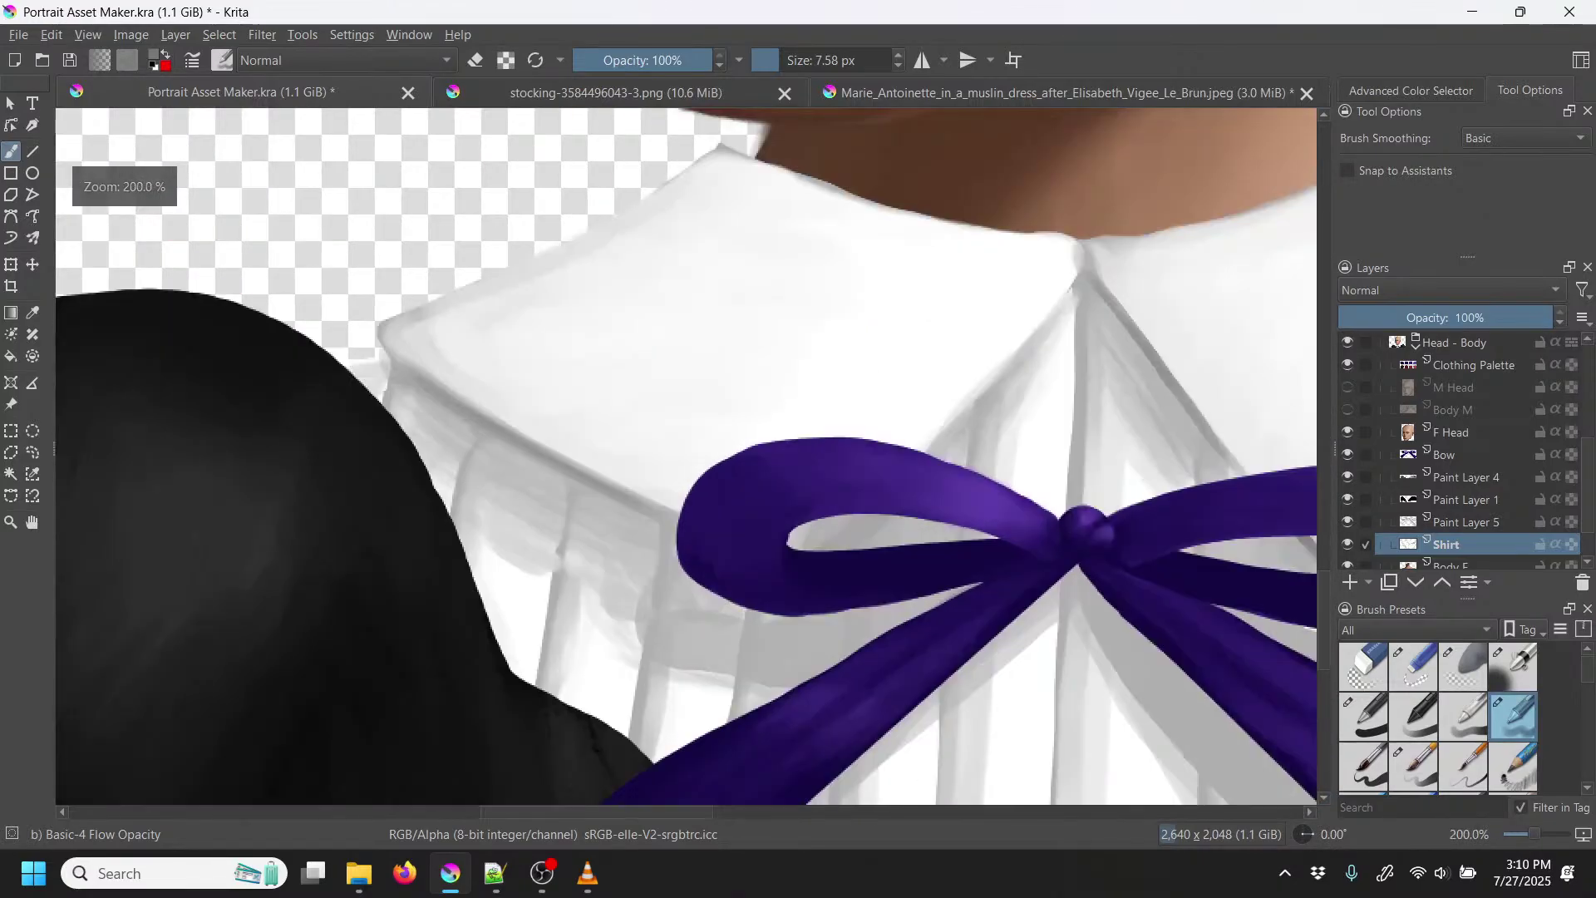
# Step: Choose the Eraser Small brush and set its size to 33.22 px for trimming the collar's neckline
pyautogui.moveTo(1002, 382); pyautogui.dragTo(791, 420)
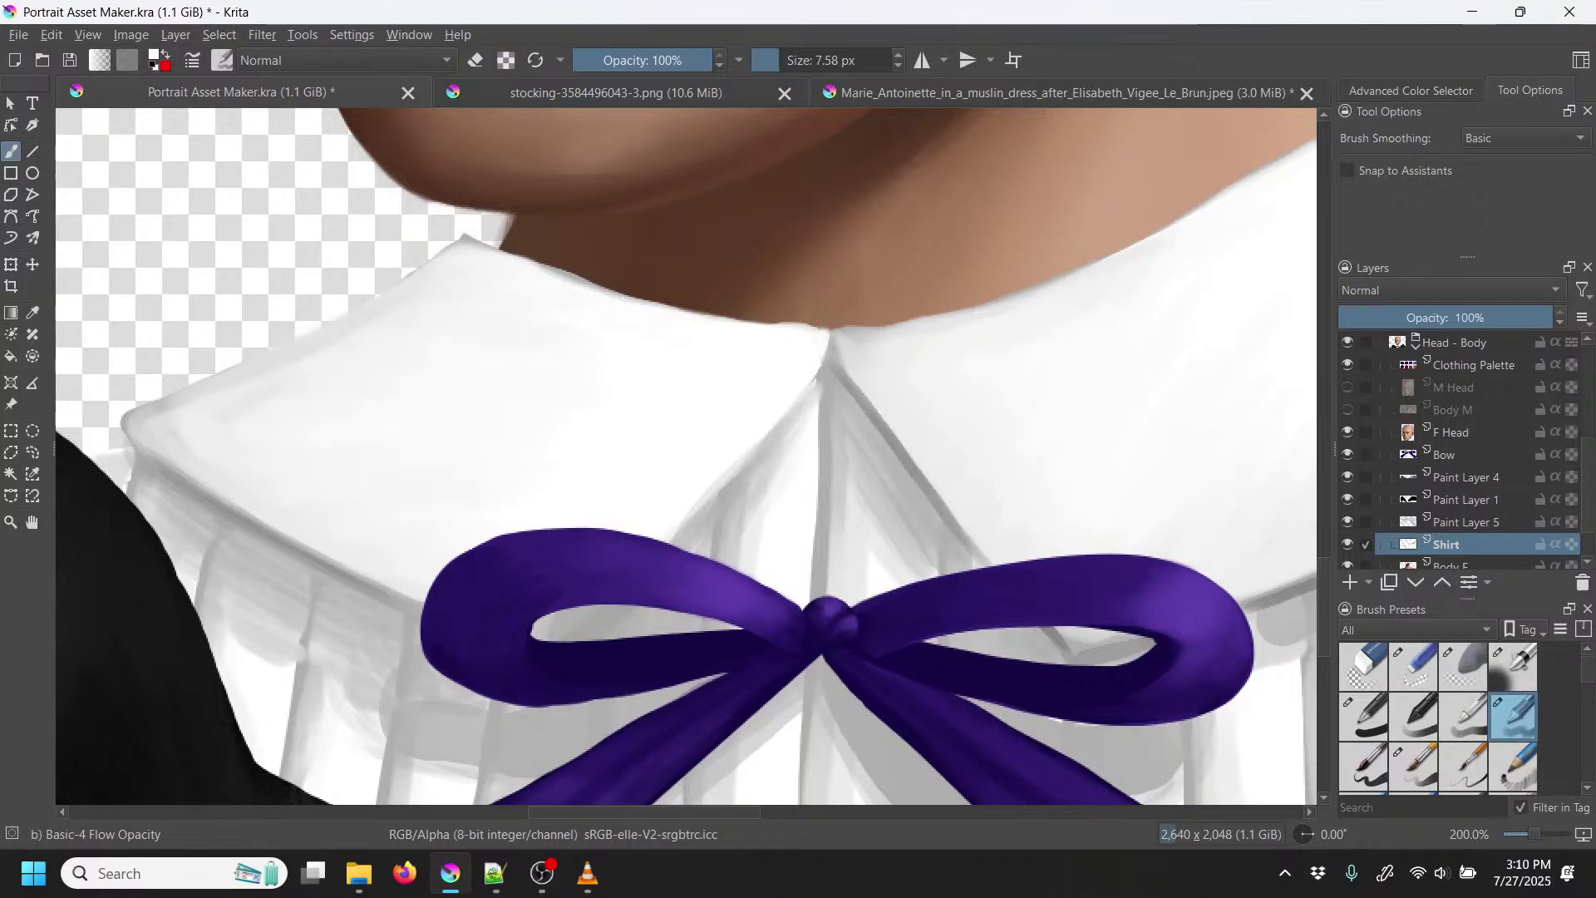
pyautogui.click(1414, 673)
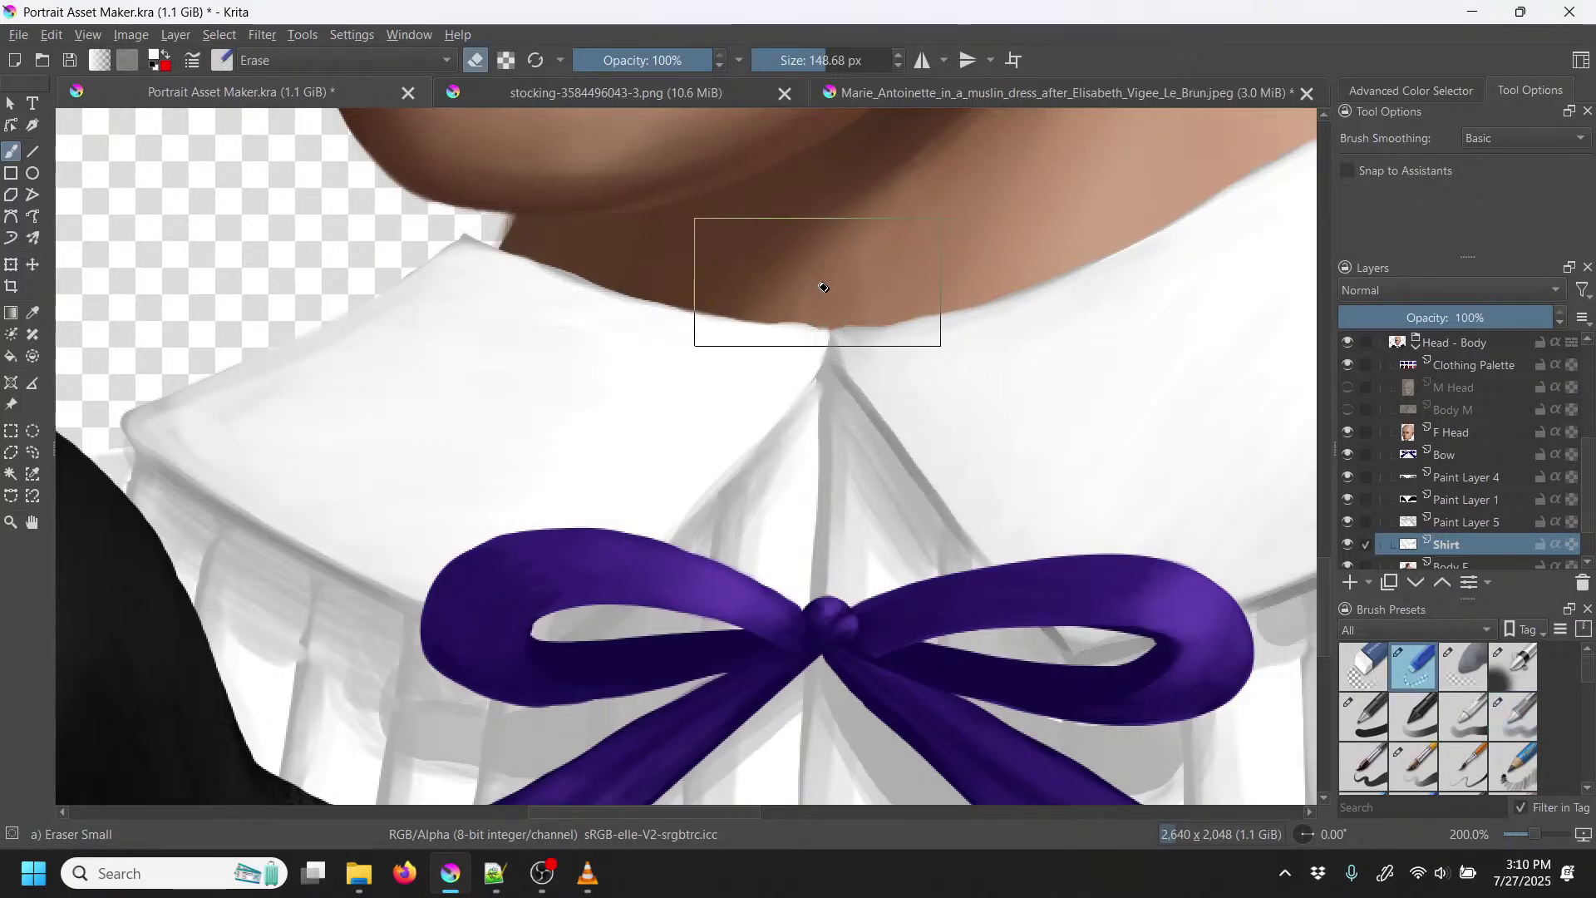
pyautogui.rightClick(960, 321)
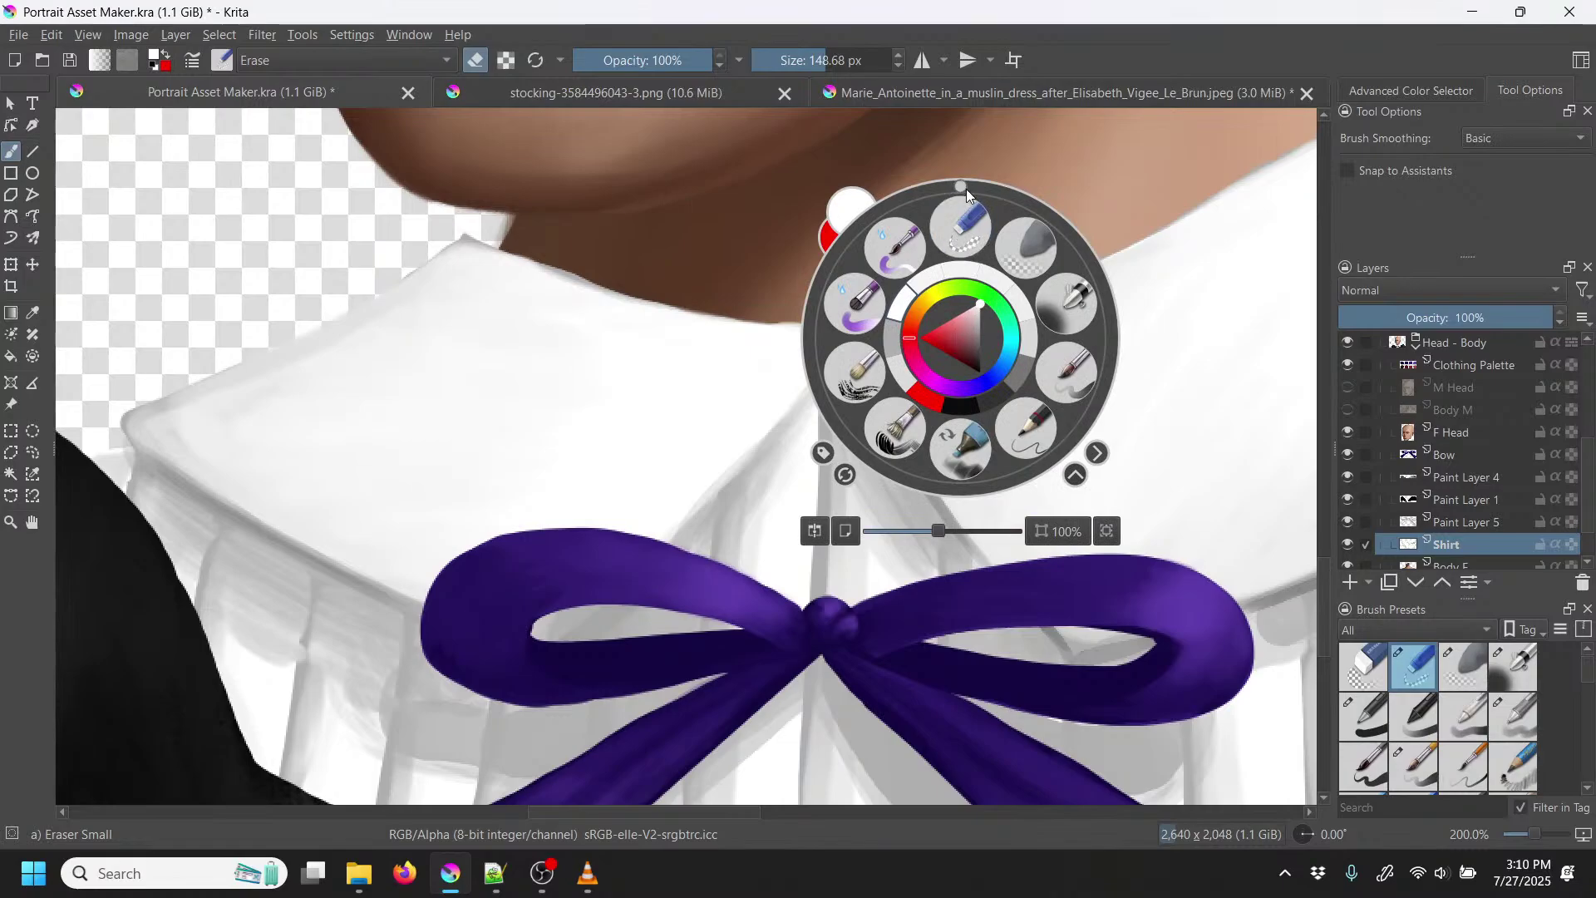
pyautogui.moveTo(966, 188); pyautogui.dragTo(1074, 331)
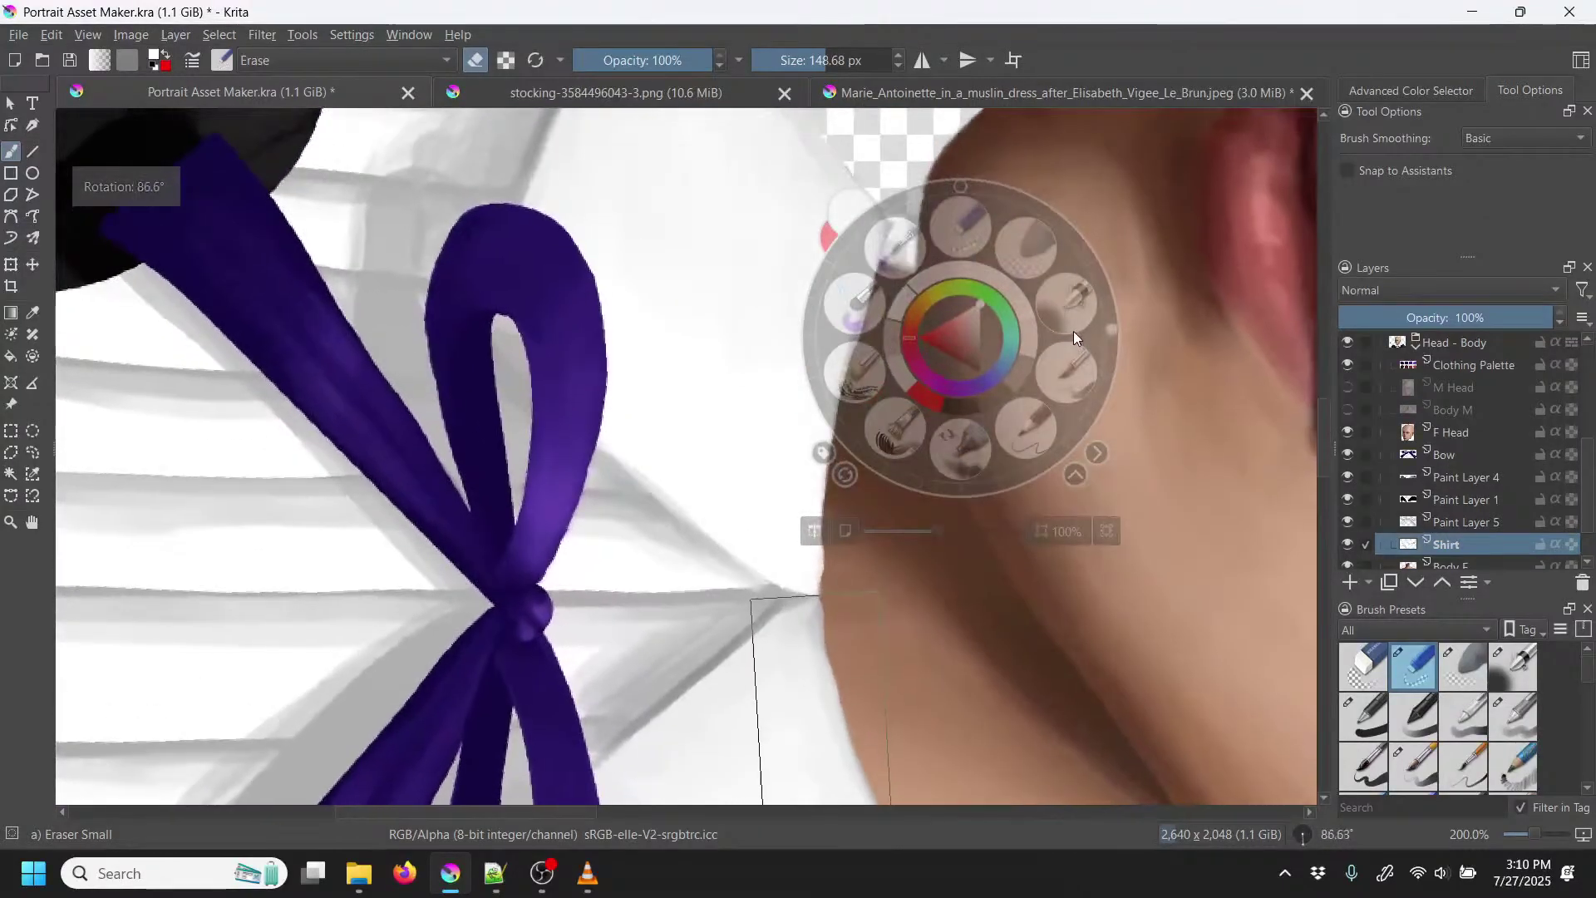
pyautogui.click(1139, 377)
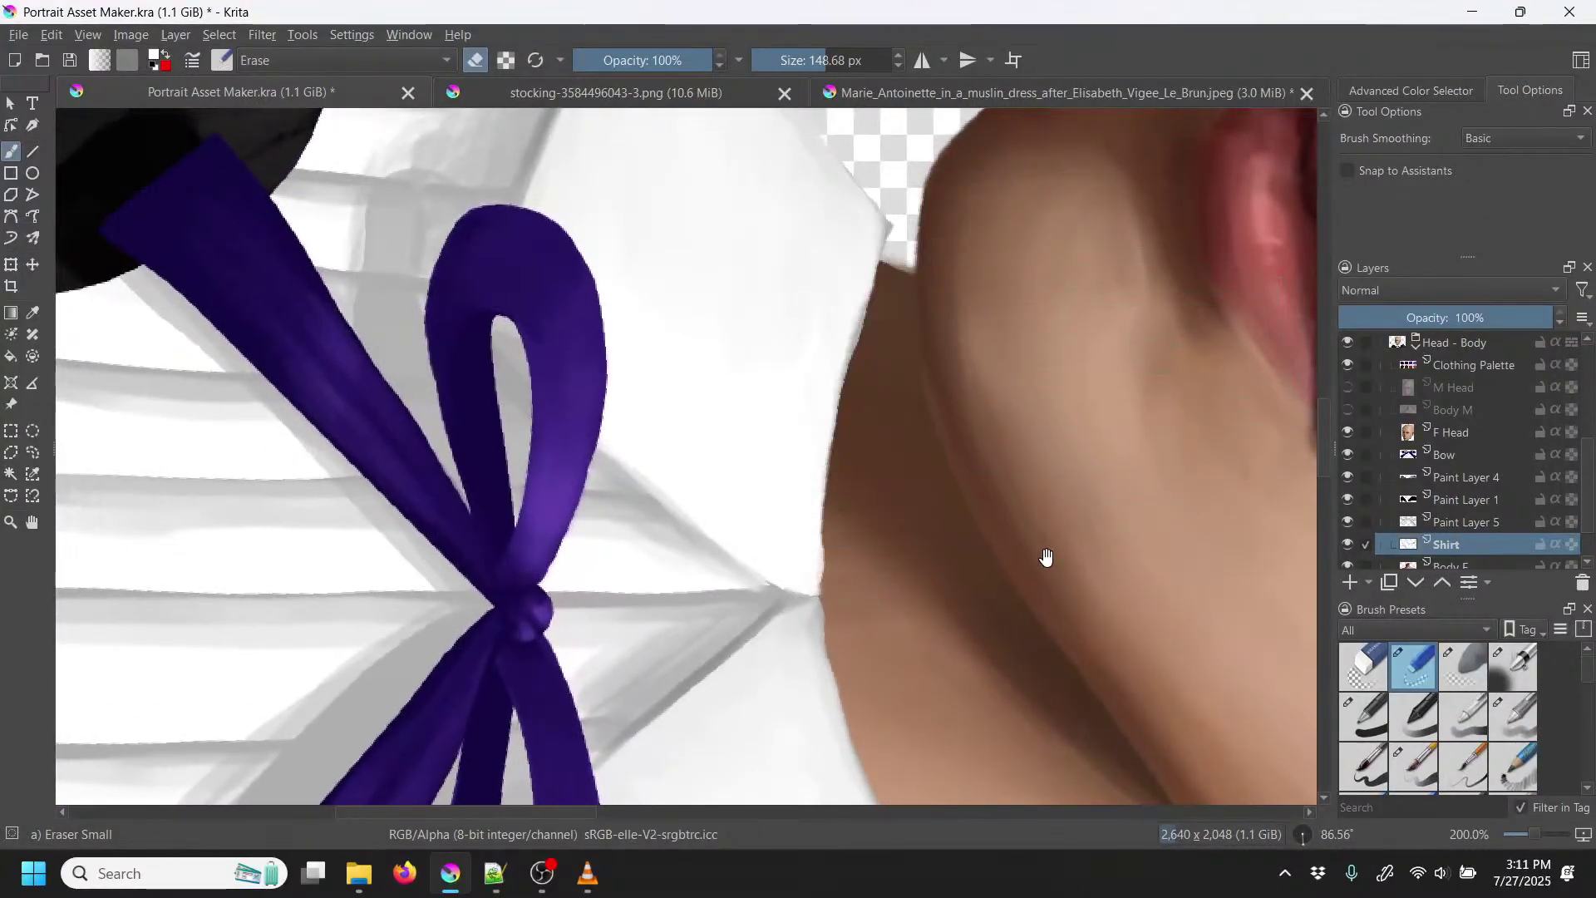
pyautogui.moveTo(1044, 552); pyautogui.dragTo(829, 142)
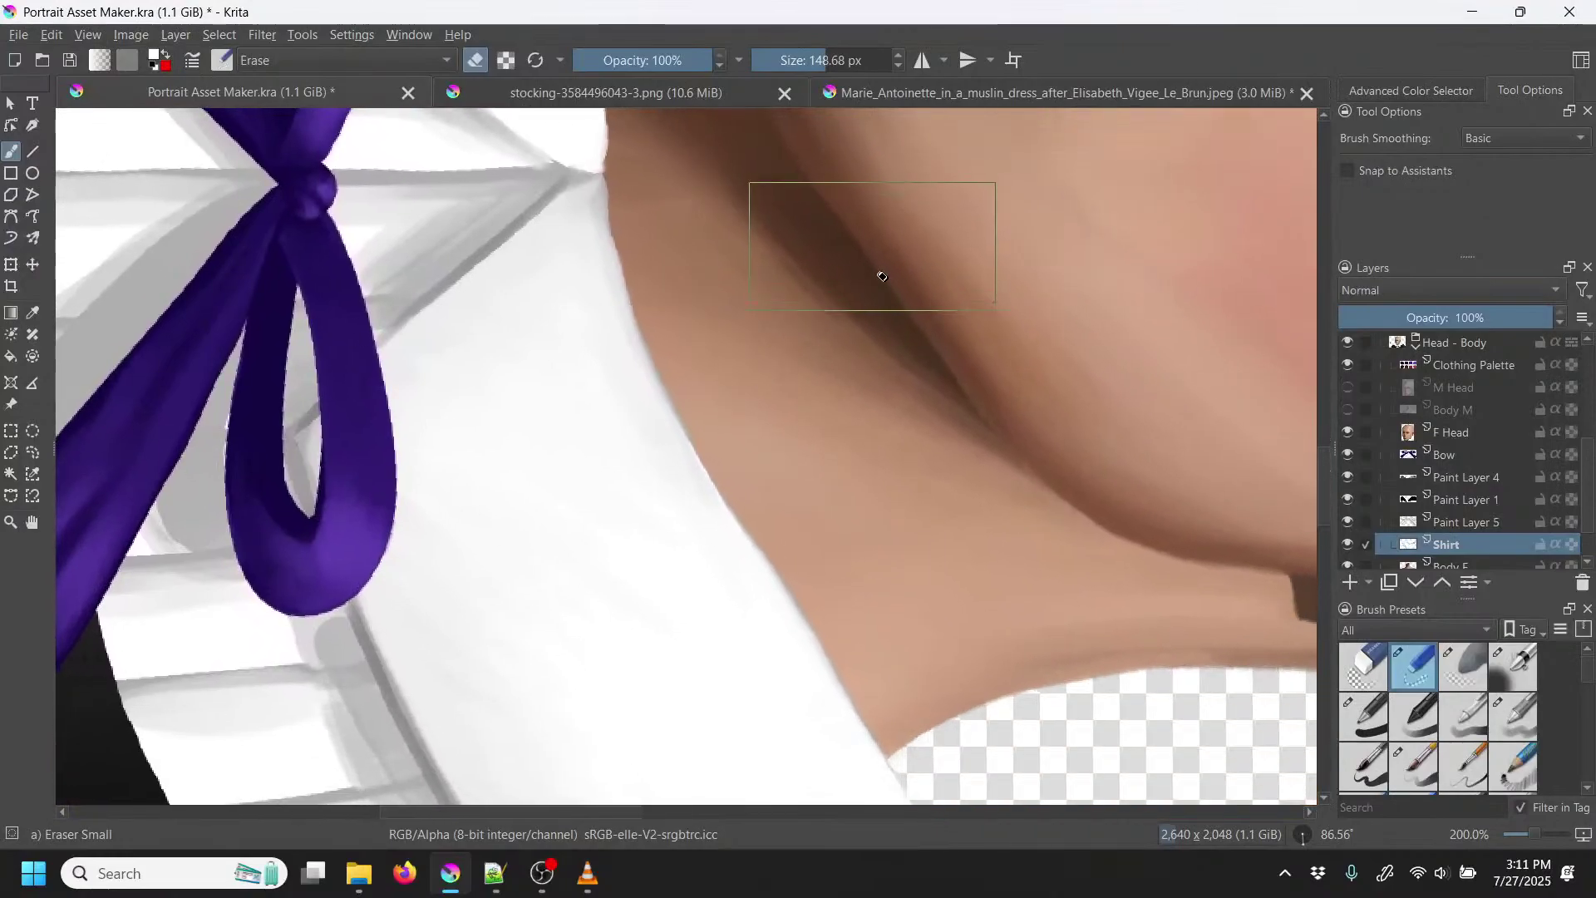
pyautogui.moveTo(867, 304); pyautogui.dragTo(851, 310)
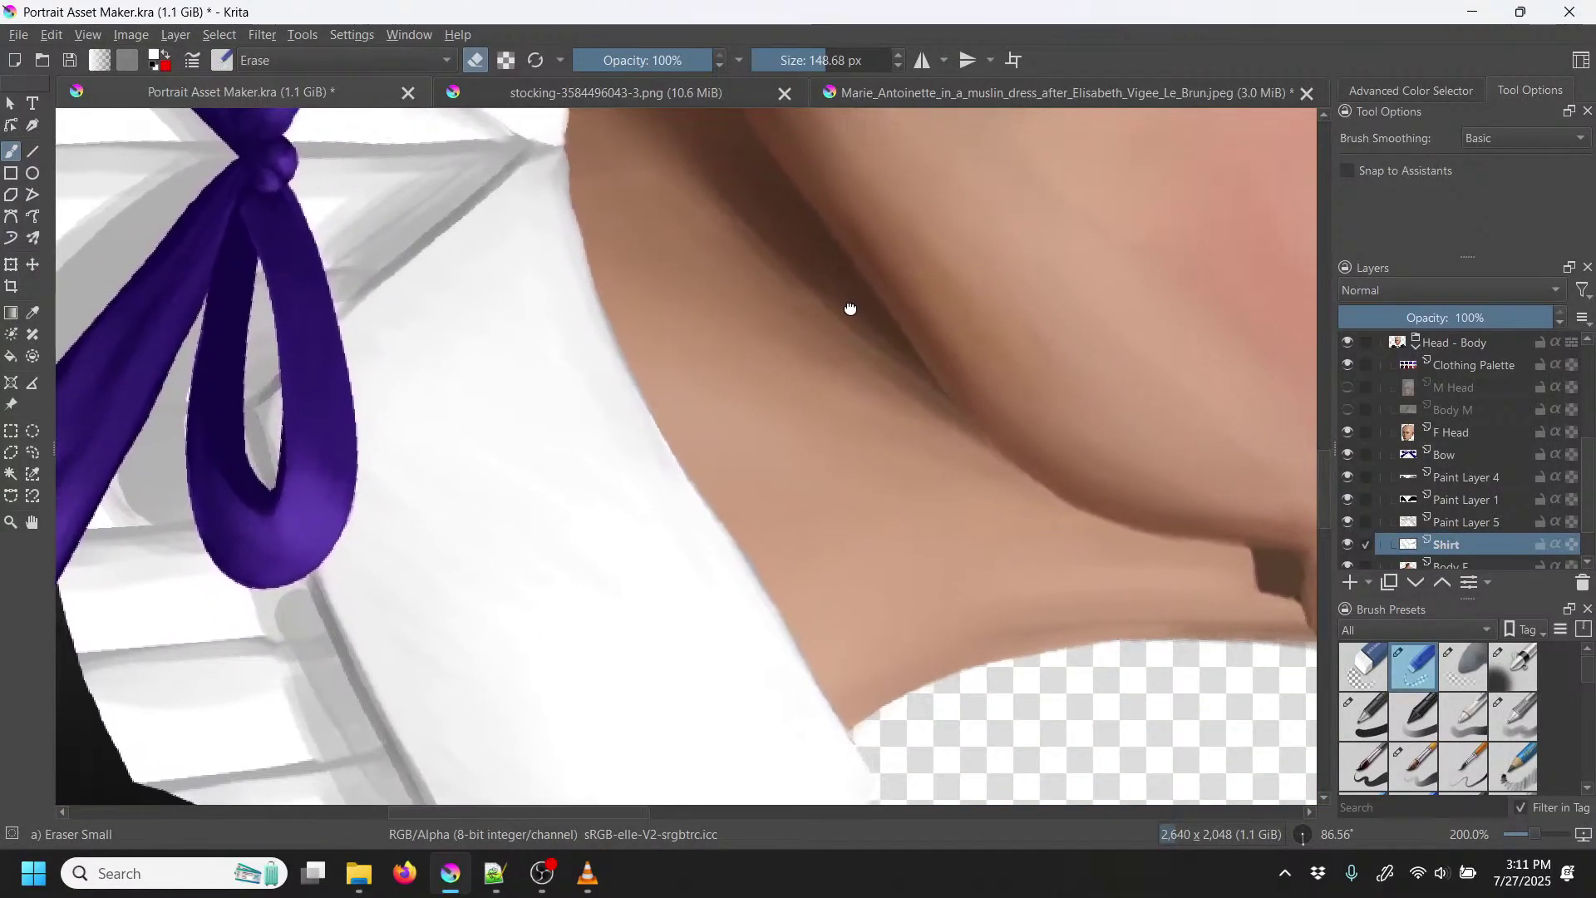
pyautogui.click(813, 52)
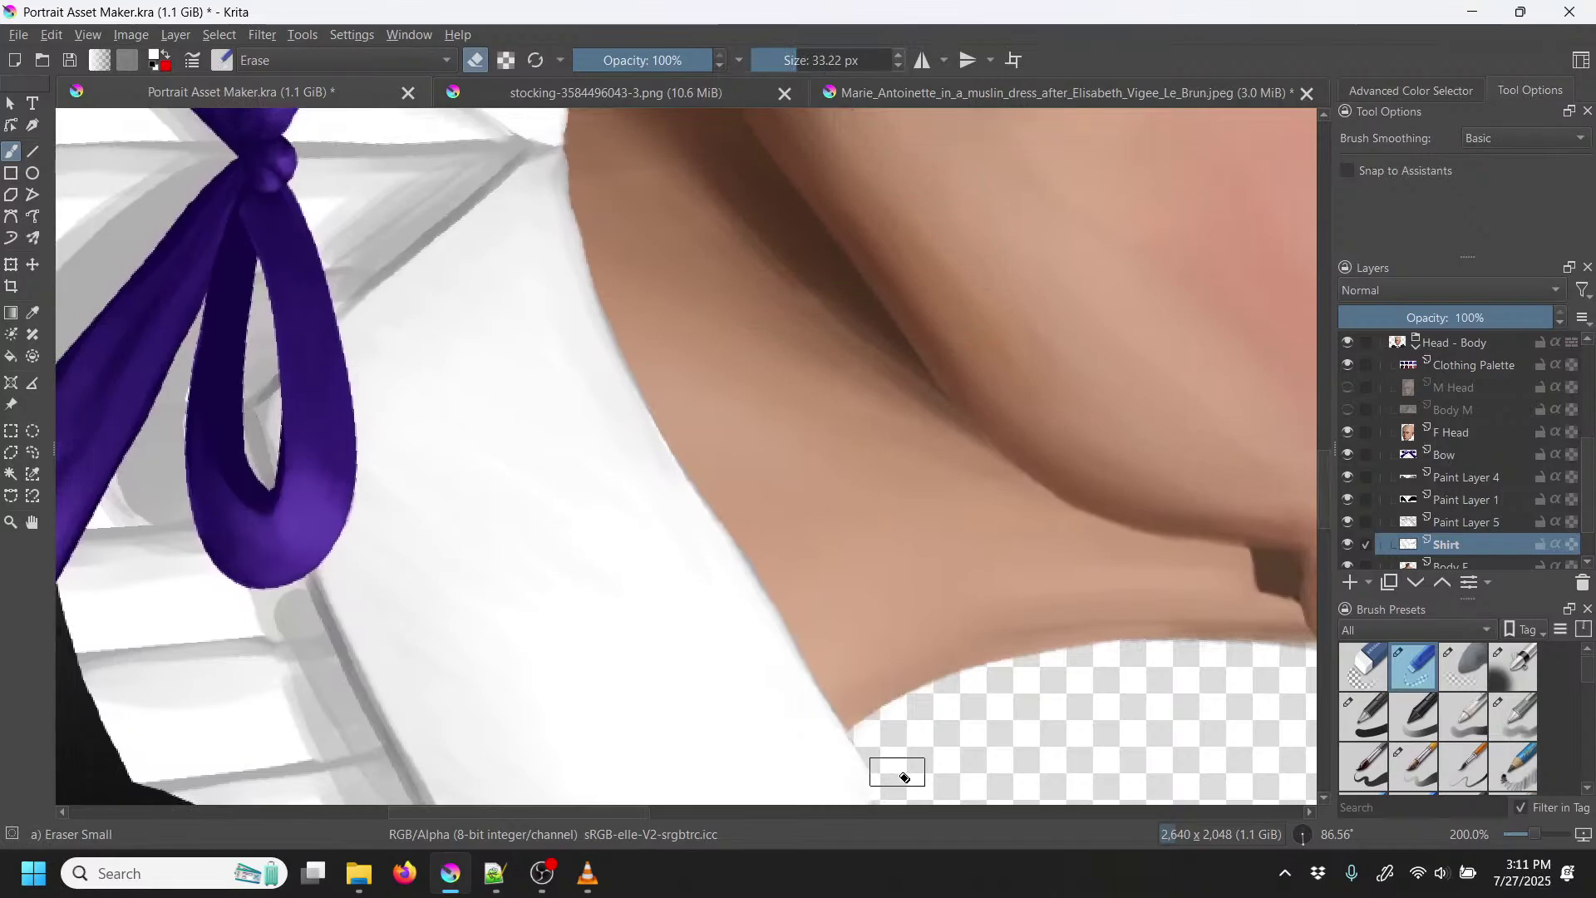
# Step: Erase the uneven edge of the collar along the neck on the Shirt layer, smoothing both halves of the neckline
pyautogui.moveTo(887, 769)
pyautogui.mouseDown()
pyautogui.moveTo(699, 517)
pyautogui.moveTo(712, 526)
pyautogui.moveTo(593, 255)
pyautogui.moveTo(574, 117)
pyautogui.mouseUp()
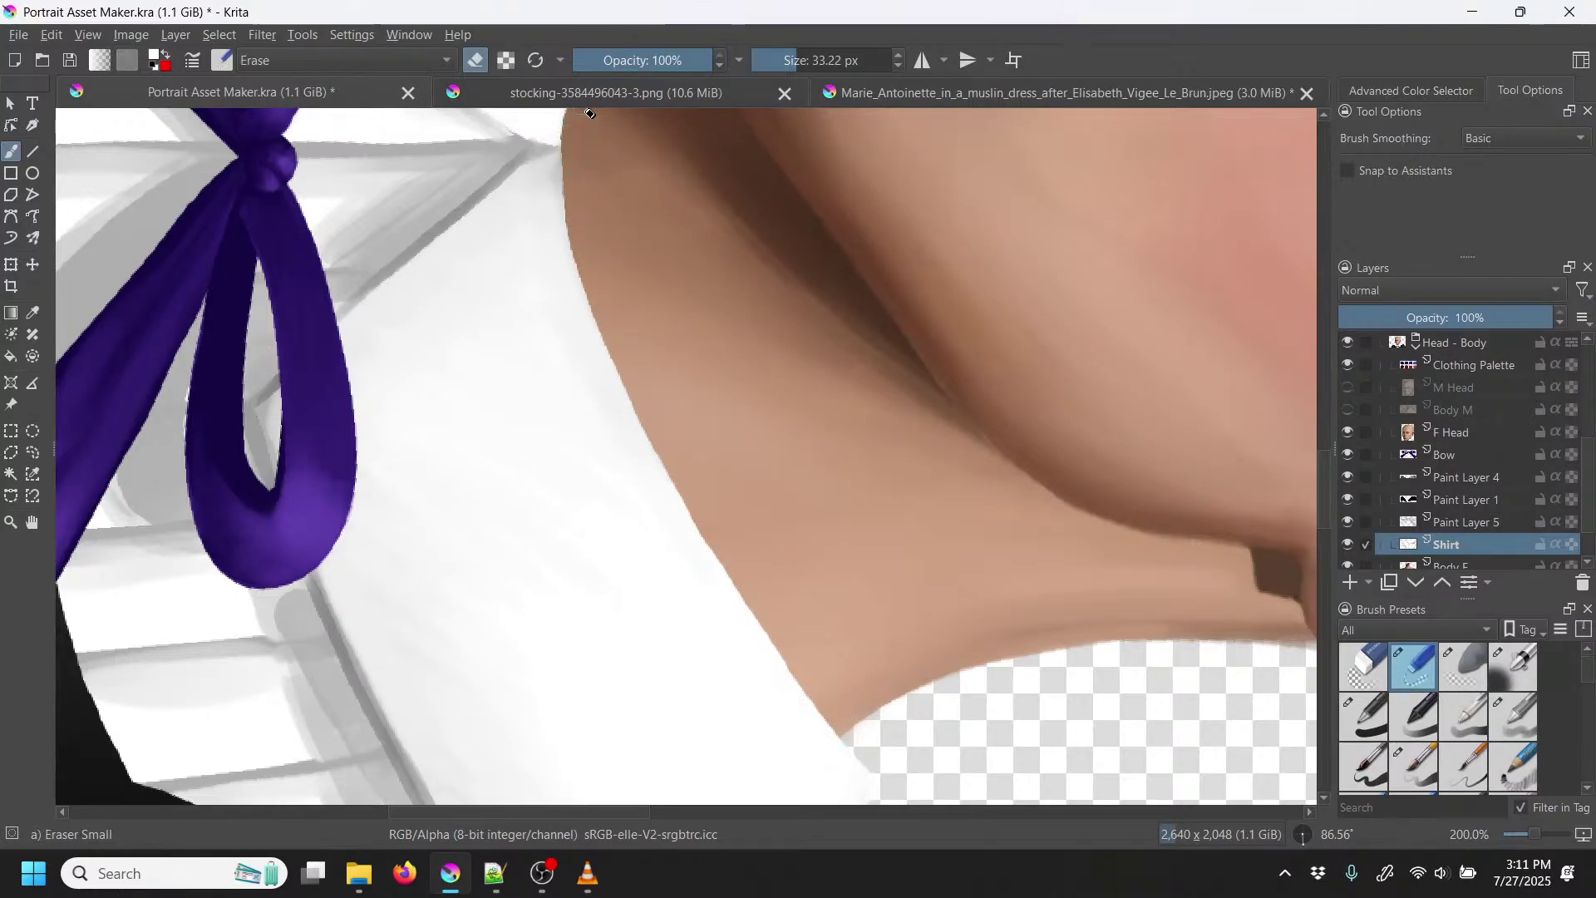
pyautogui.moveTo(862, 264); pyautogui.dragTo(827, 622)
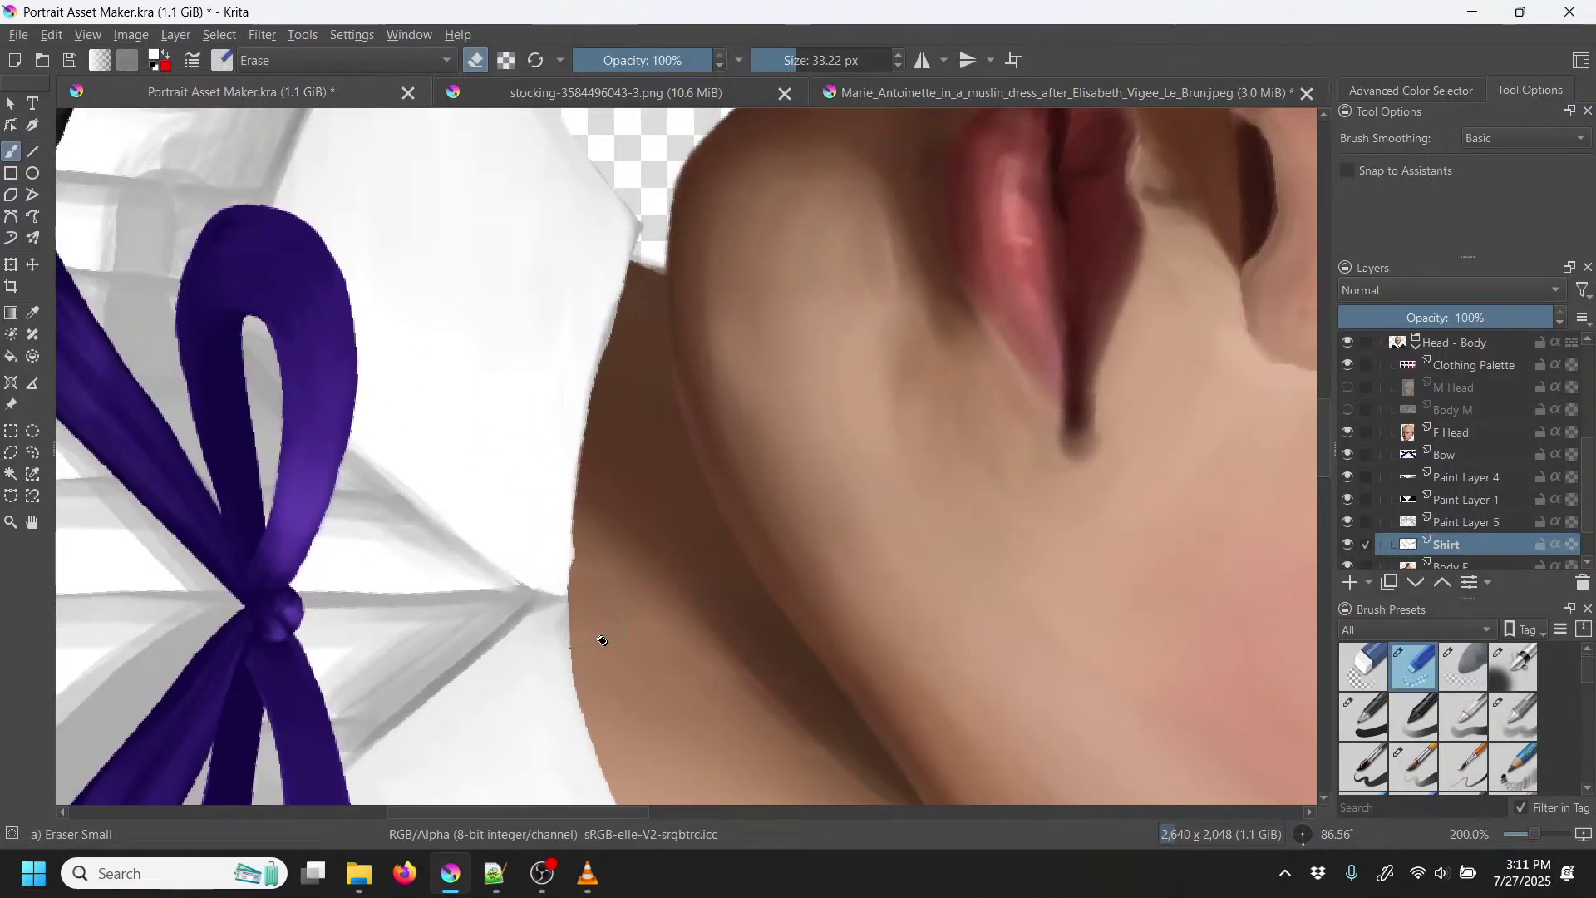
pyautogui.moveTo(577, 612); pyautogui.dragTo(574, 588)
pyautogui.hotkey('ctrl', 'z')
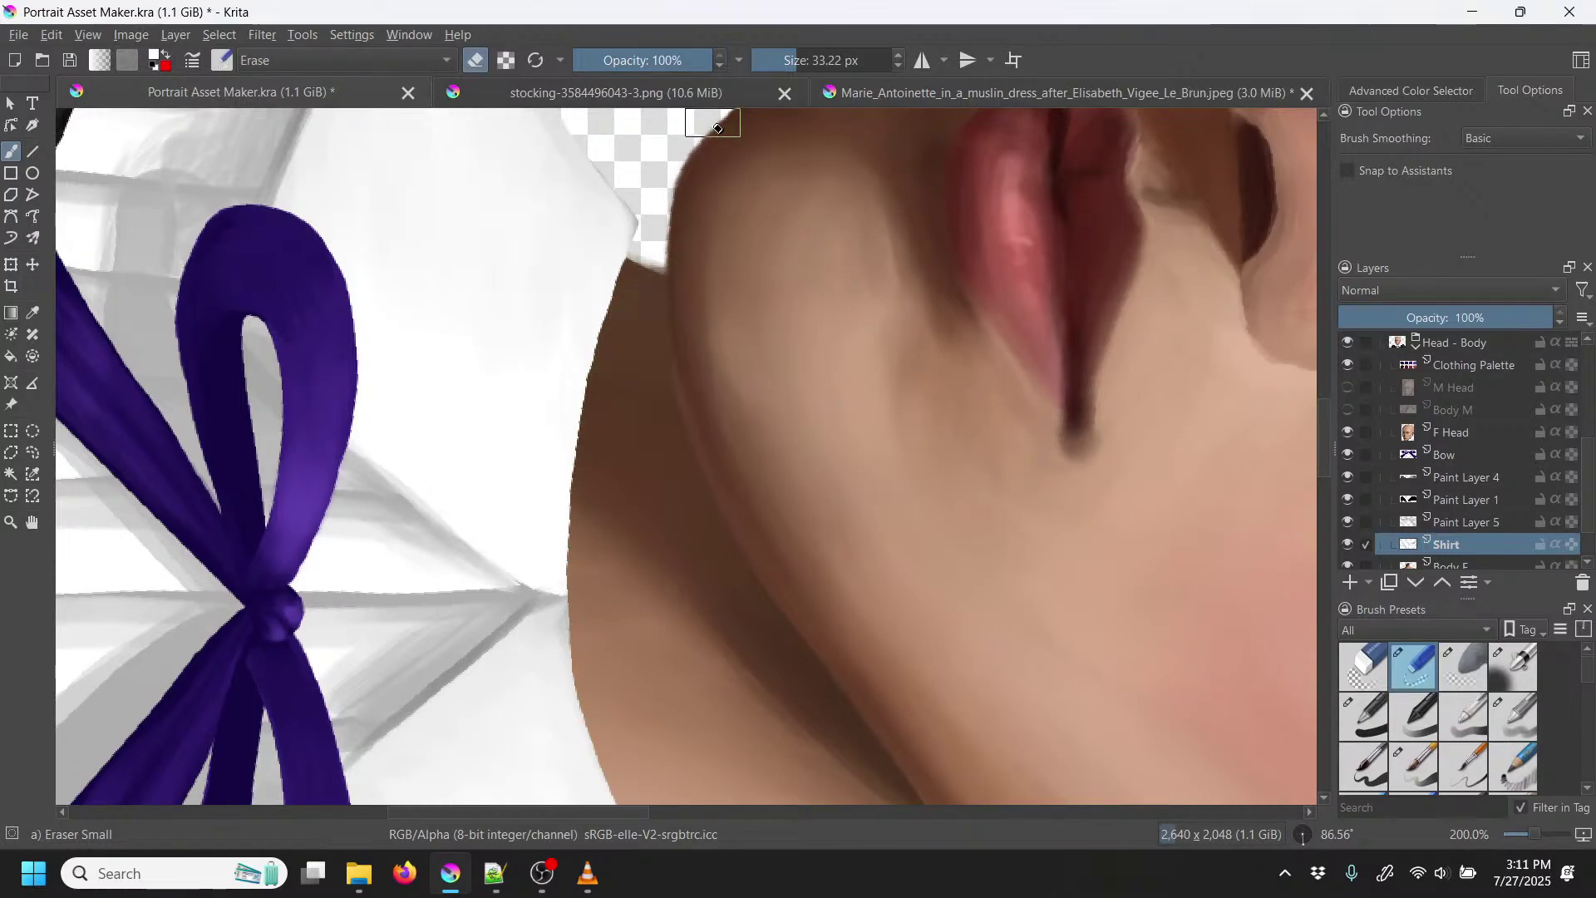
pyautogui.press('-')
pyautogui.press('-')
pyautogui.press('-')
pyautogui.press('-')
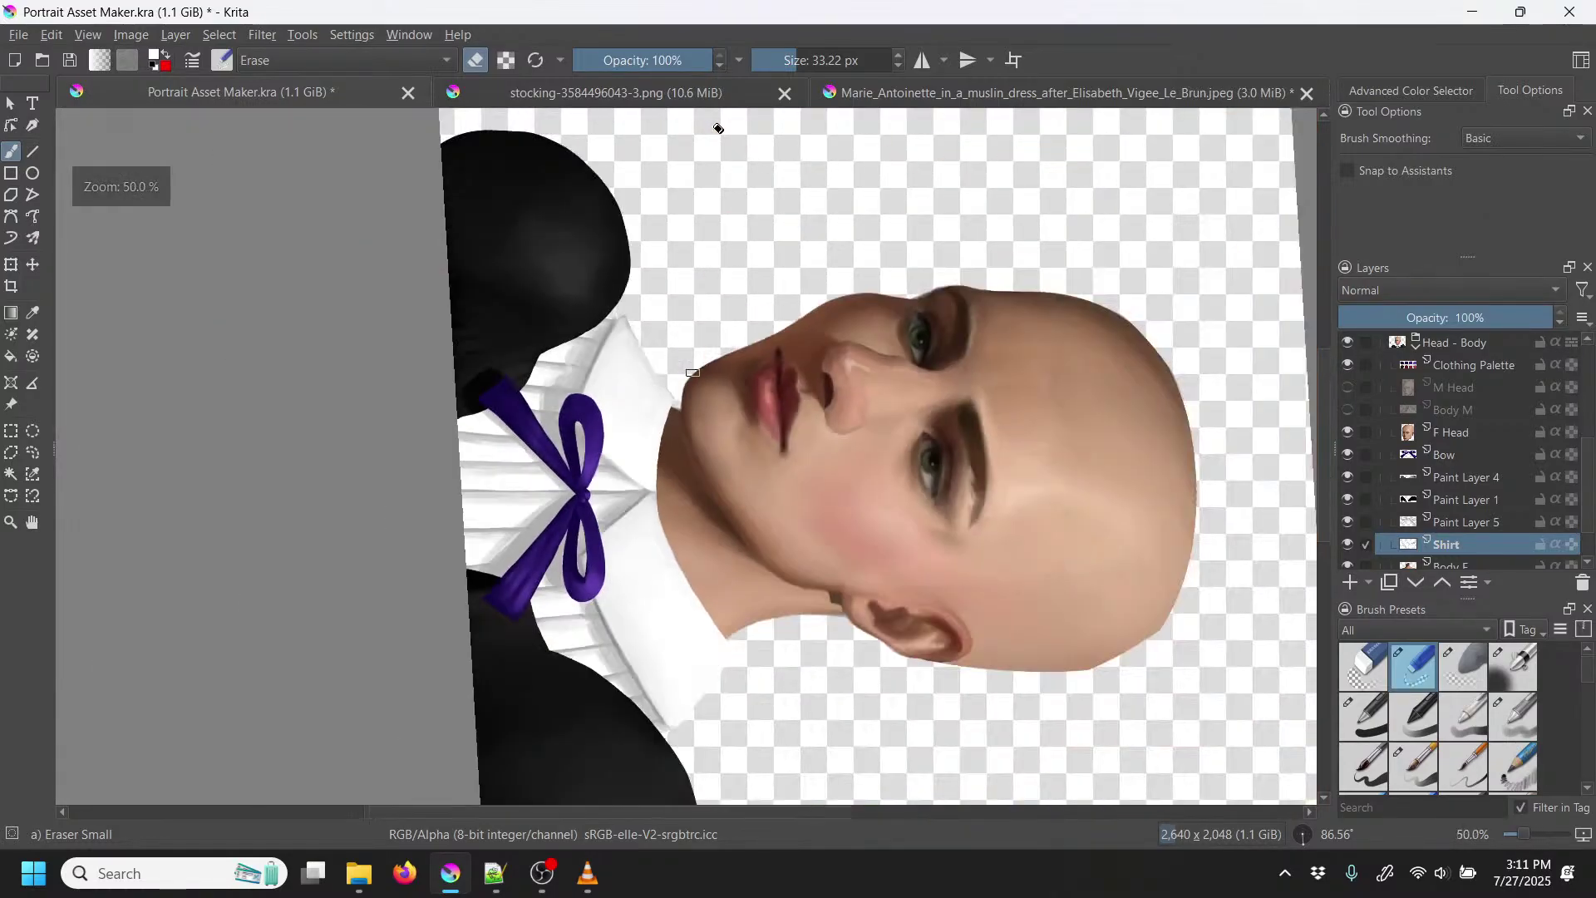
# Step: Using the Basic-4 Flow Opacity brush, paint a thin off-white curve on the Shirt layer, raising the collar's left neckline toward the chin
pyautogui.rightClick(894, 433)
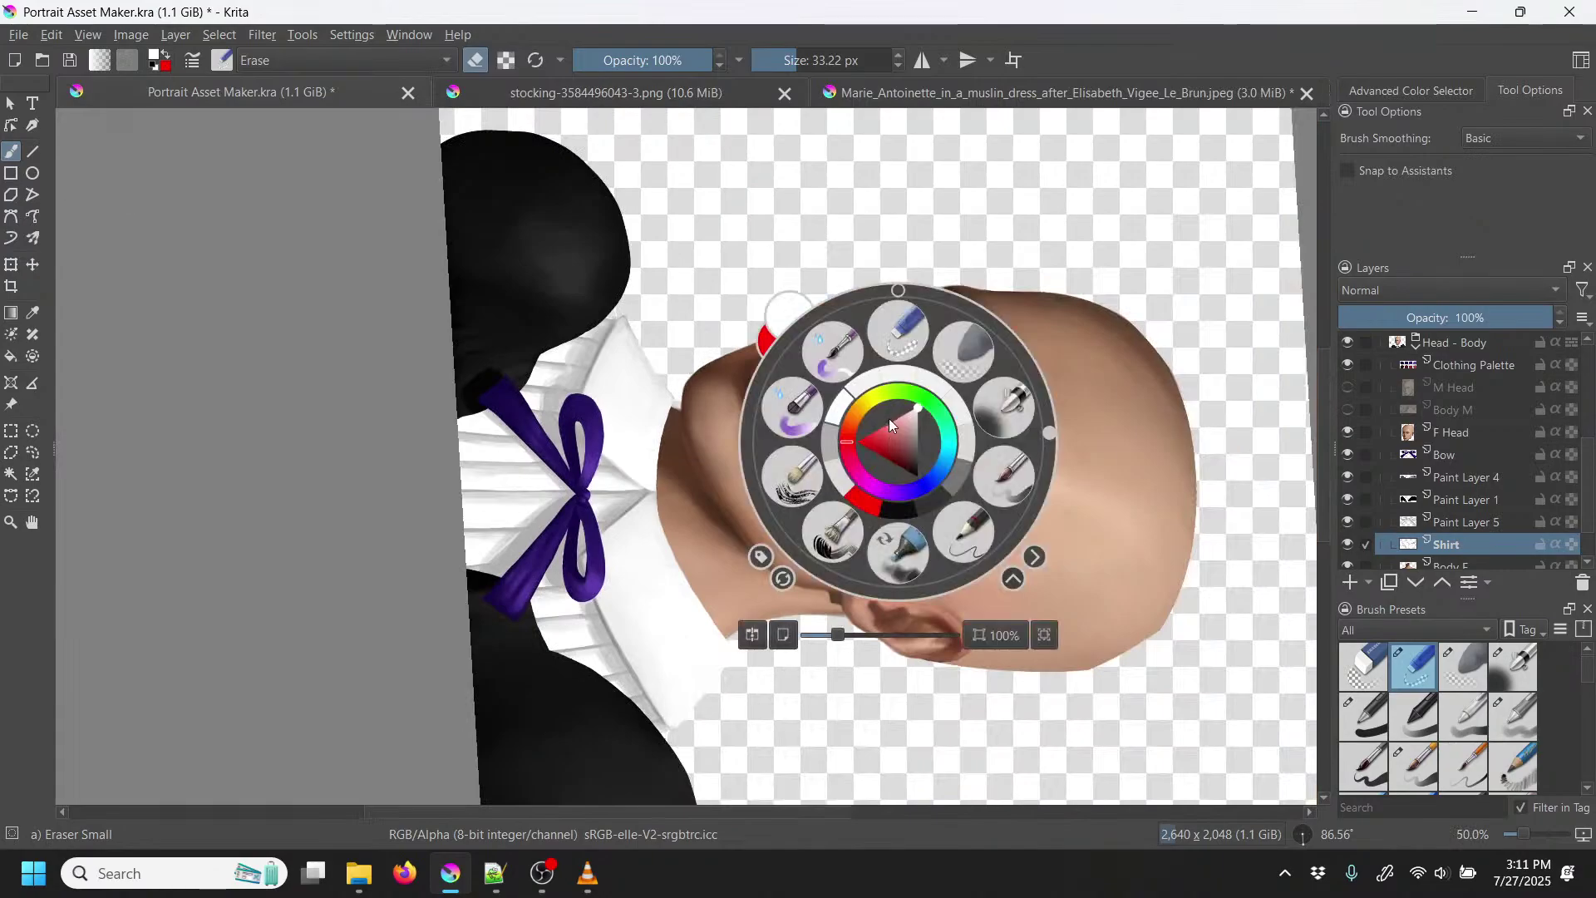
pyautogui.click(901, 291)
pyautogui.click(973, 228)
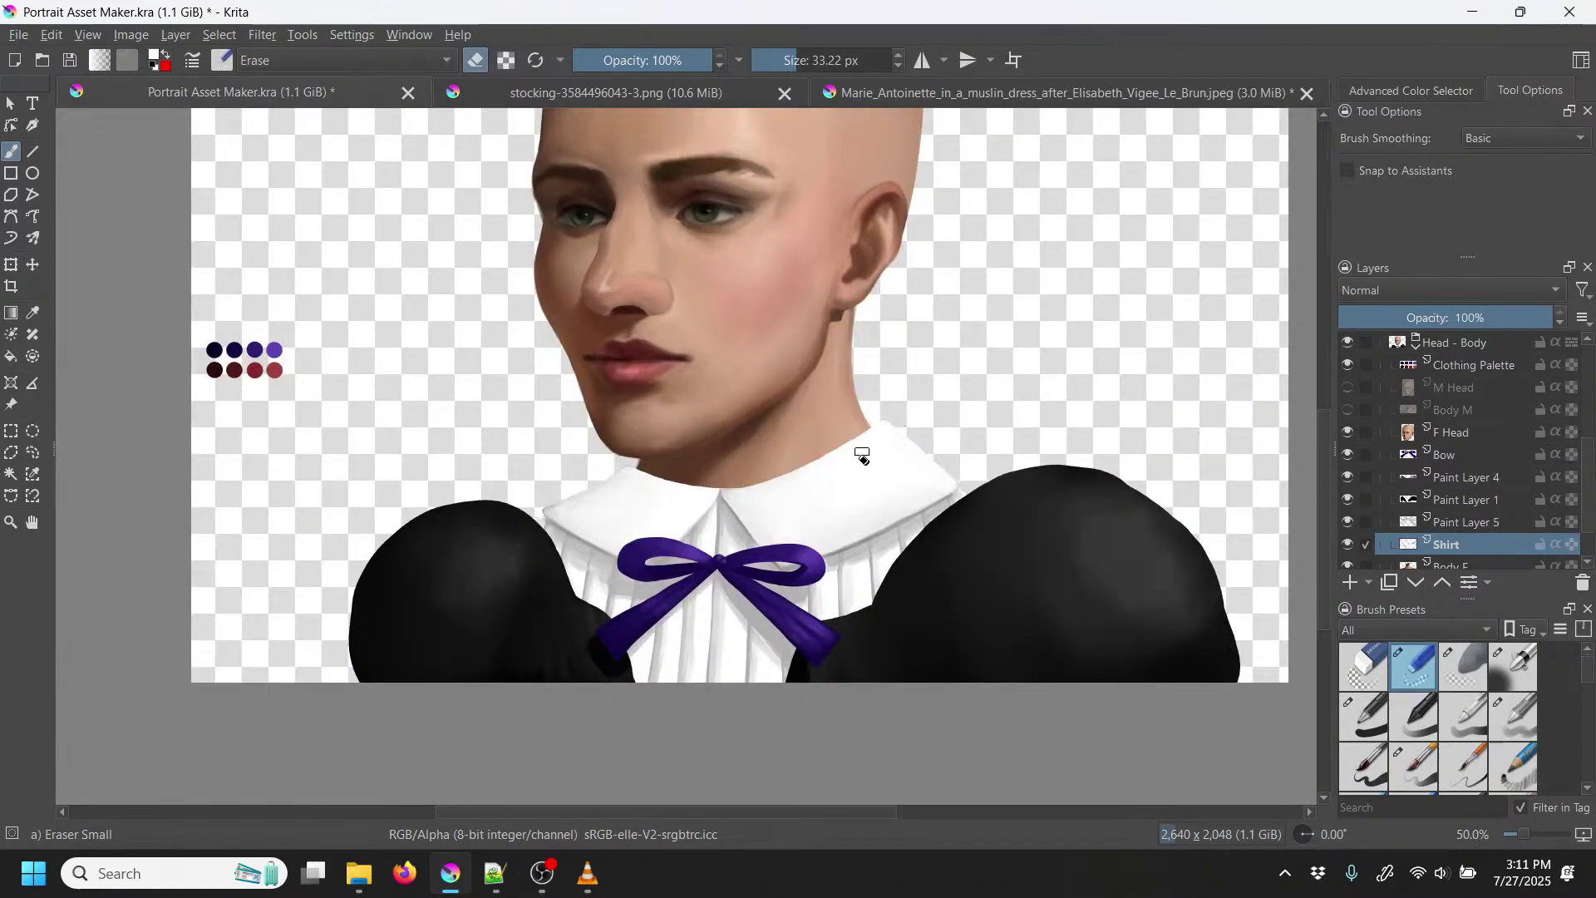
pyautogui.press('+')
pyautogui.press('+')
pyautogui.press('+')
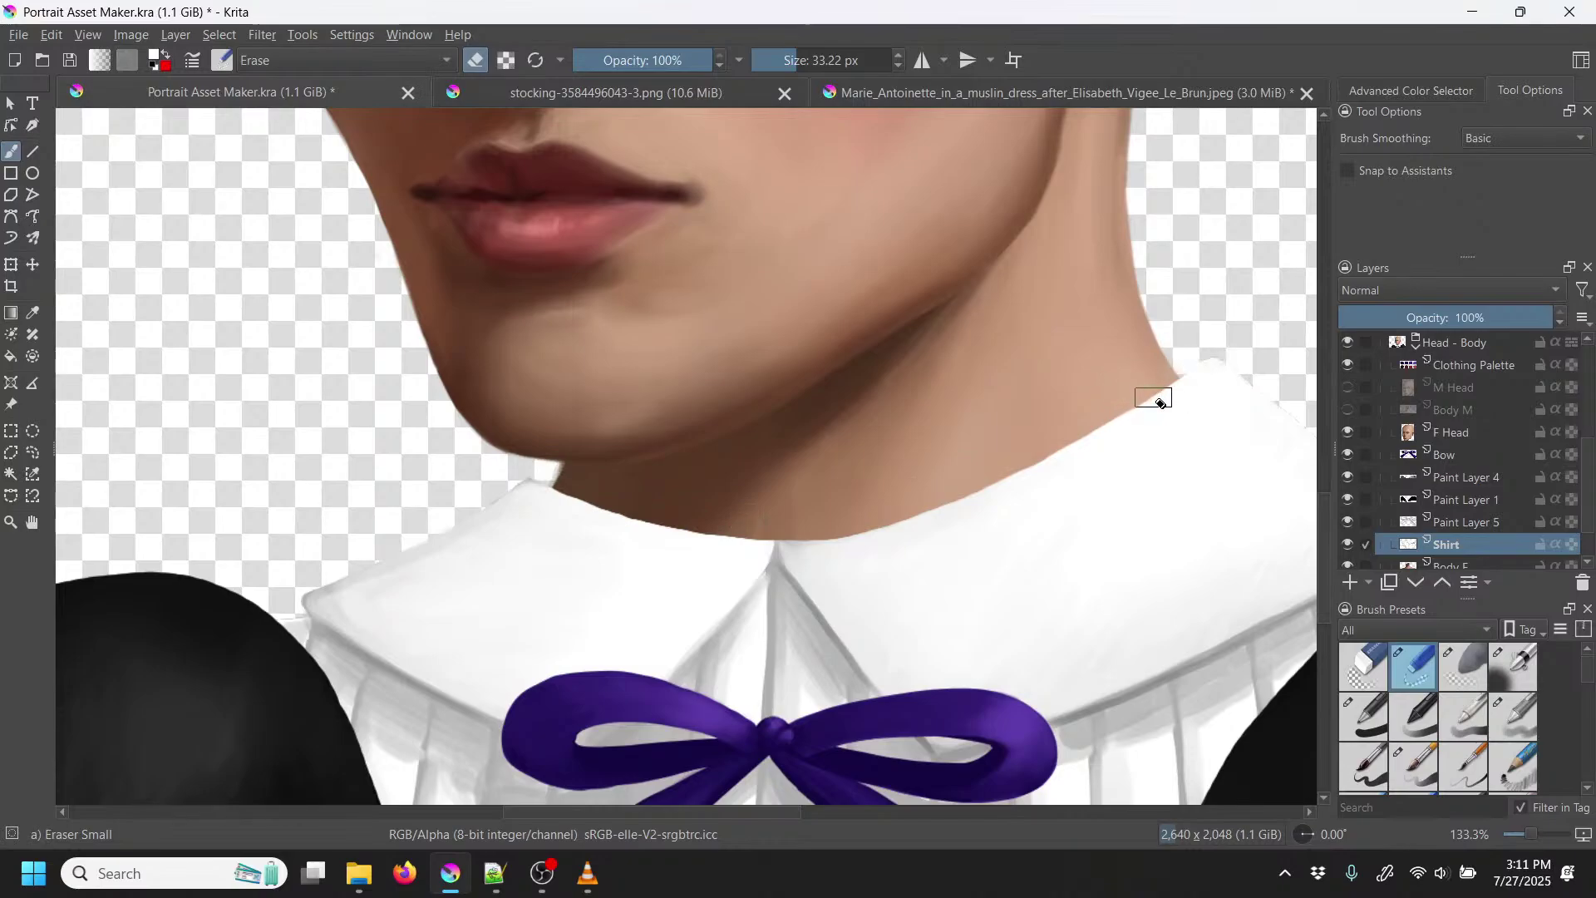
pyautogui.press('p')
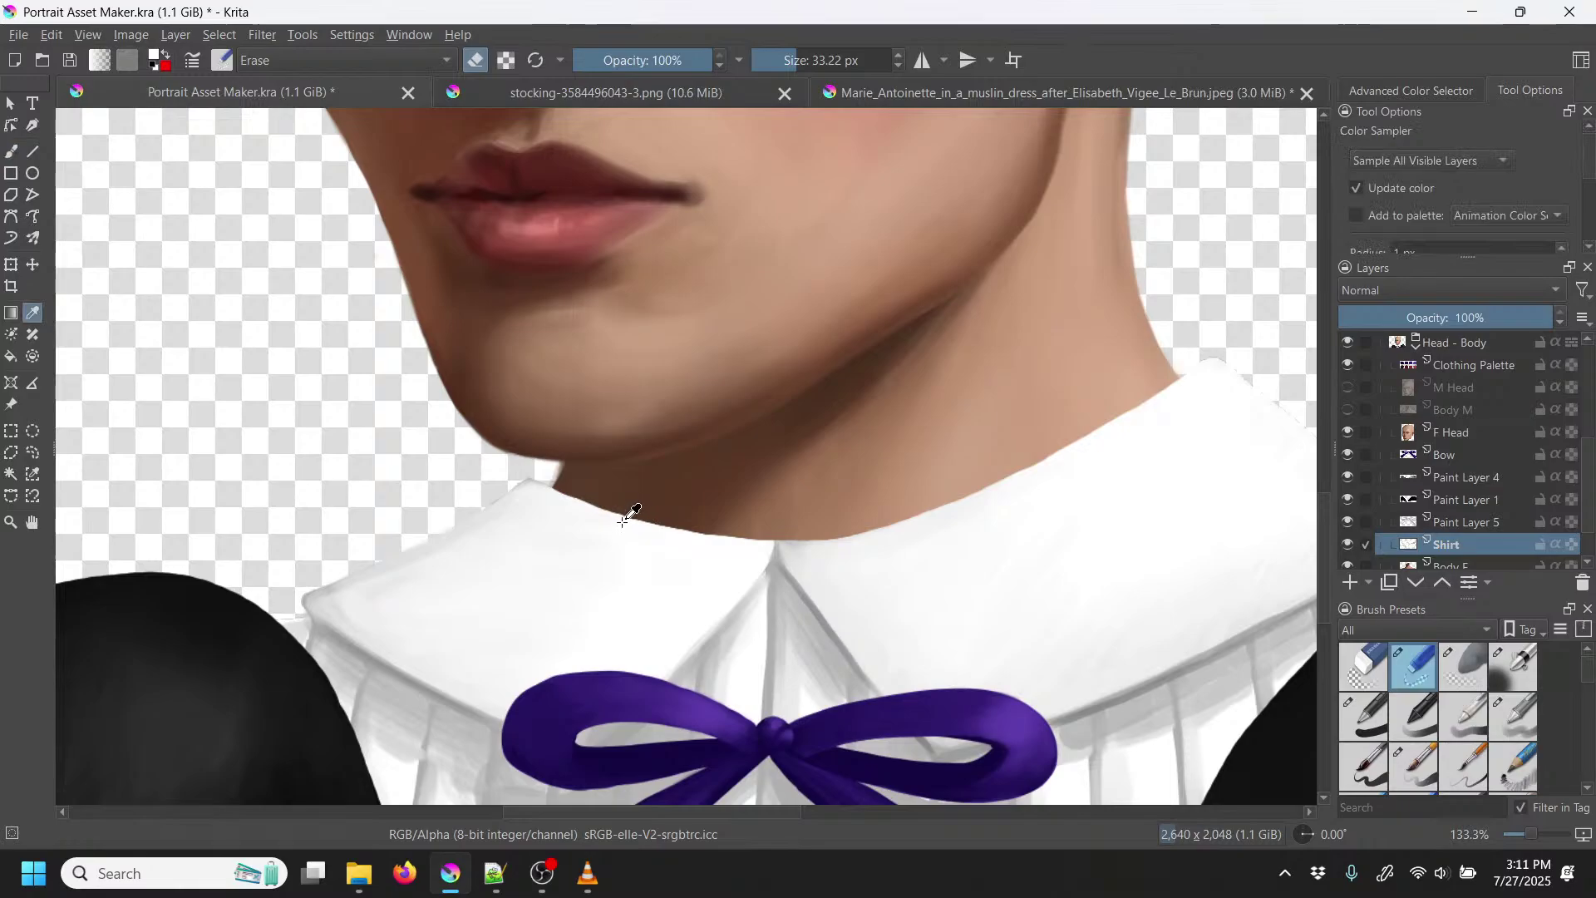
pyautogui.press('b')
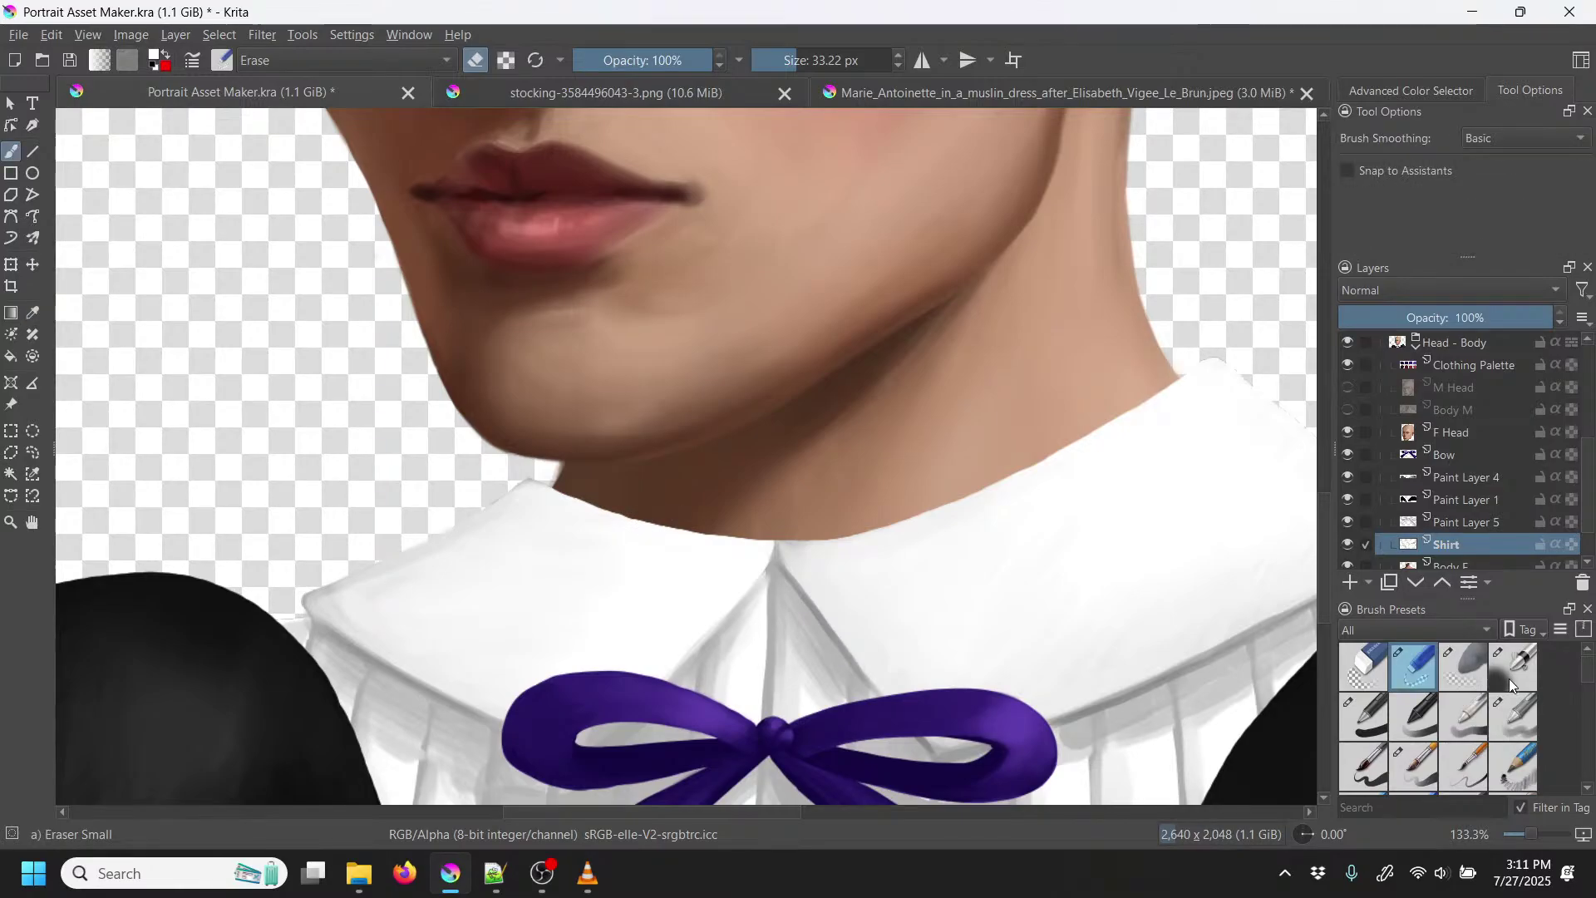
pyautogui.click(1518, 706)
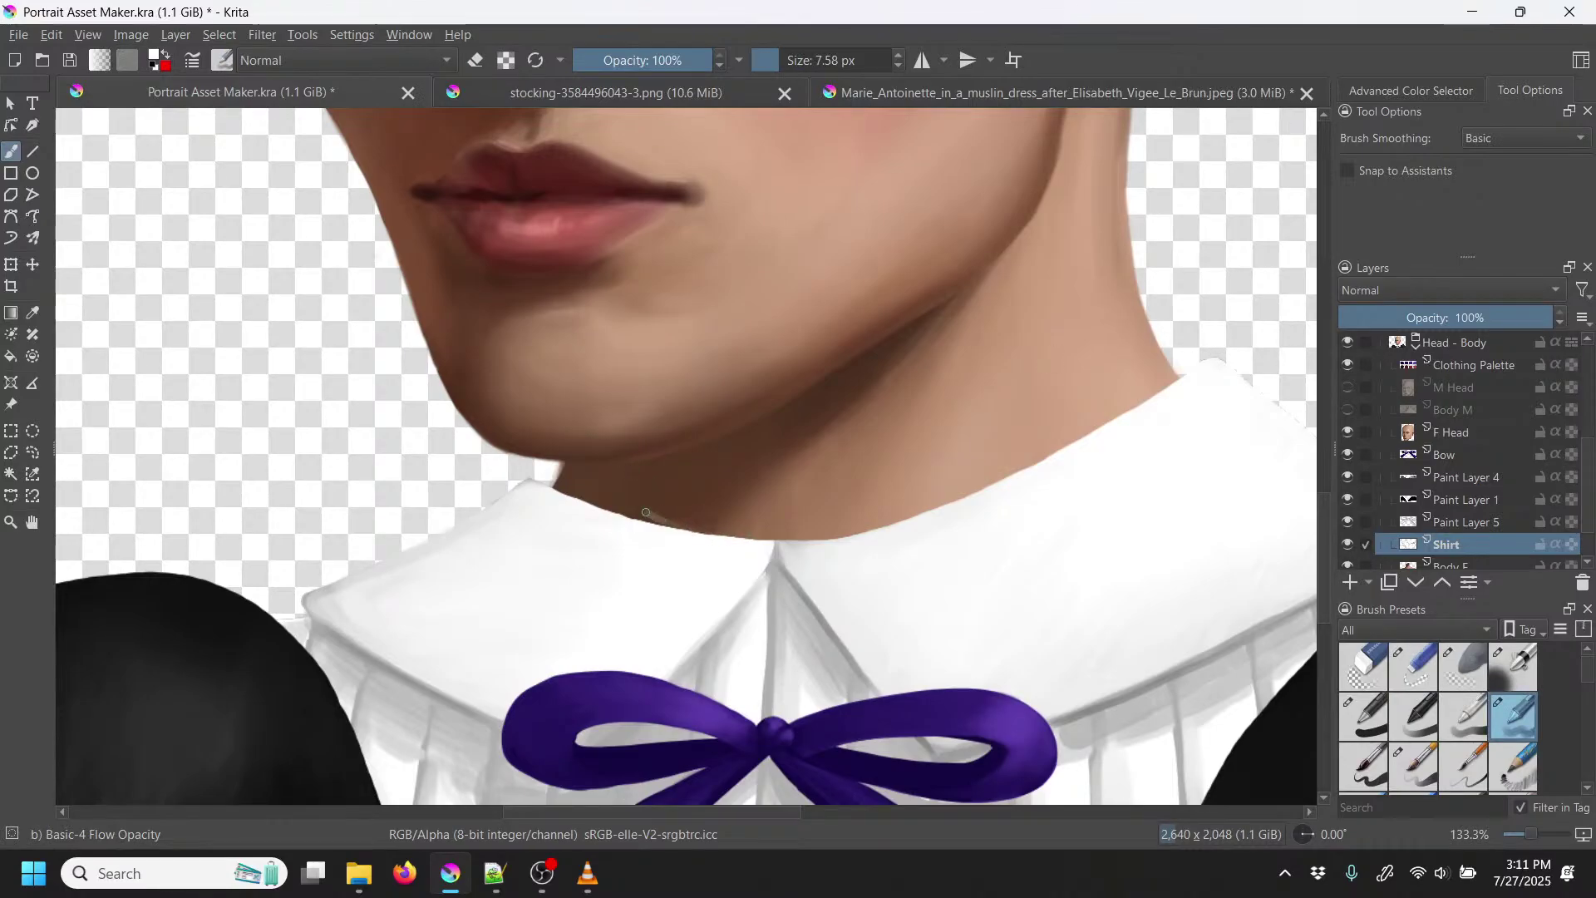
pyautogui.moveTo(575, 451)
pyautogui.mouseDown()
pyautogui.moveTo(661, 520)
pyautogui.moveTo(745, 545)
pyautogui.moveTo(674, 525)
pyautogui.mouseUp()
pyautogui.moveTo(595, 476); pyautogui.dragTo(578, 457)
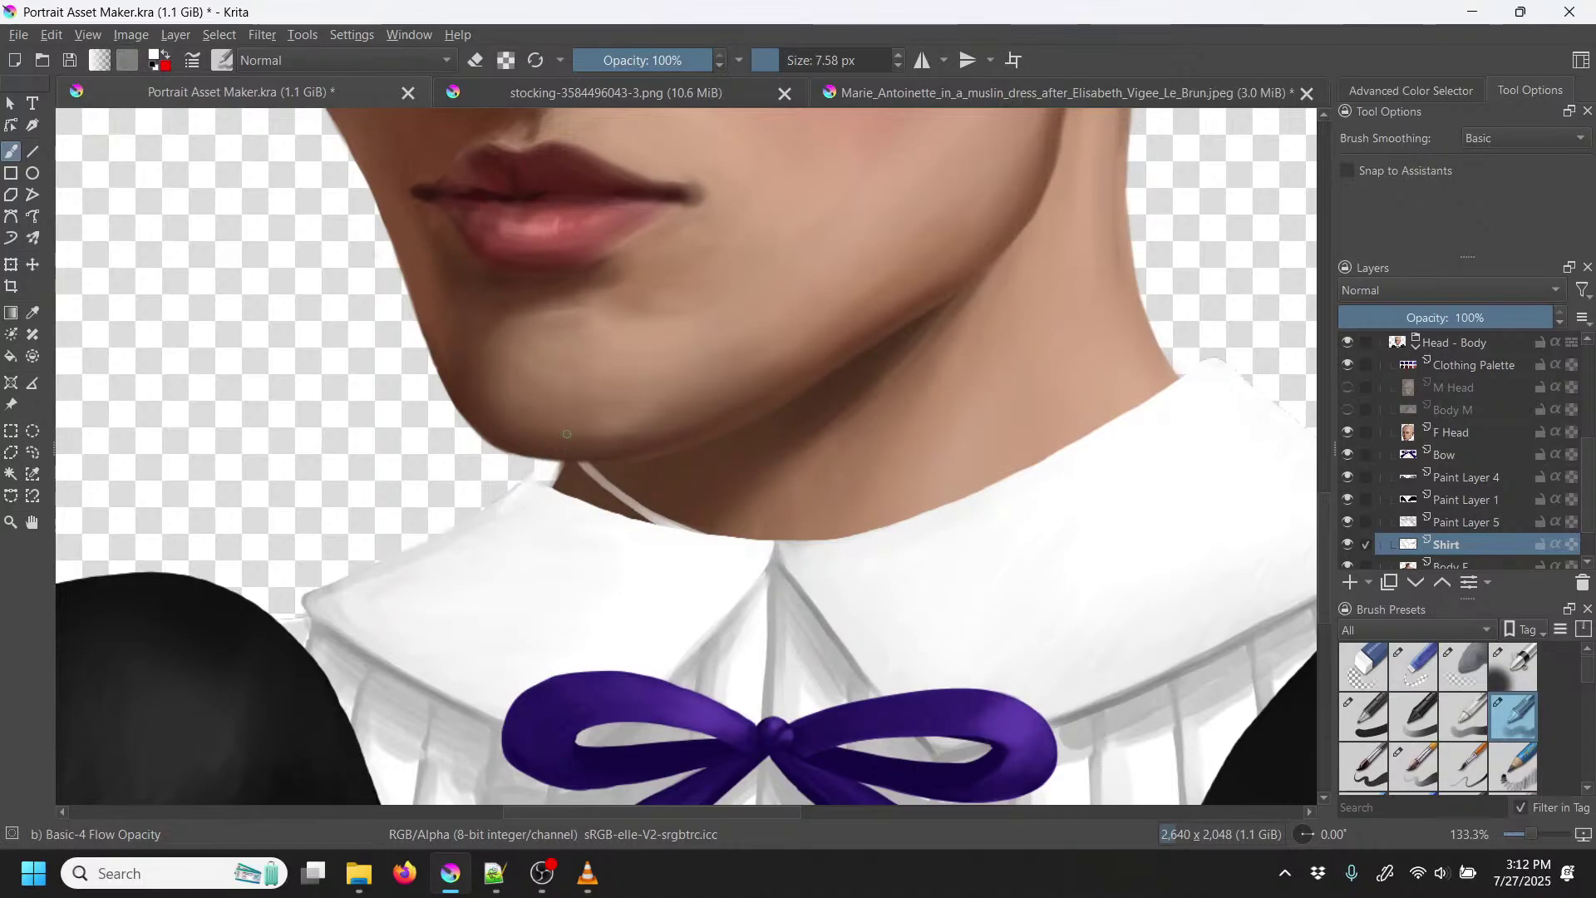
# Step: Outline the raised left side of the collar up to a peak against the neck, with the F Head layer hidden
pyautogui.press('p')
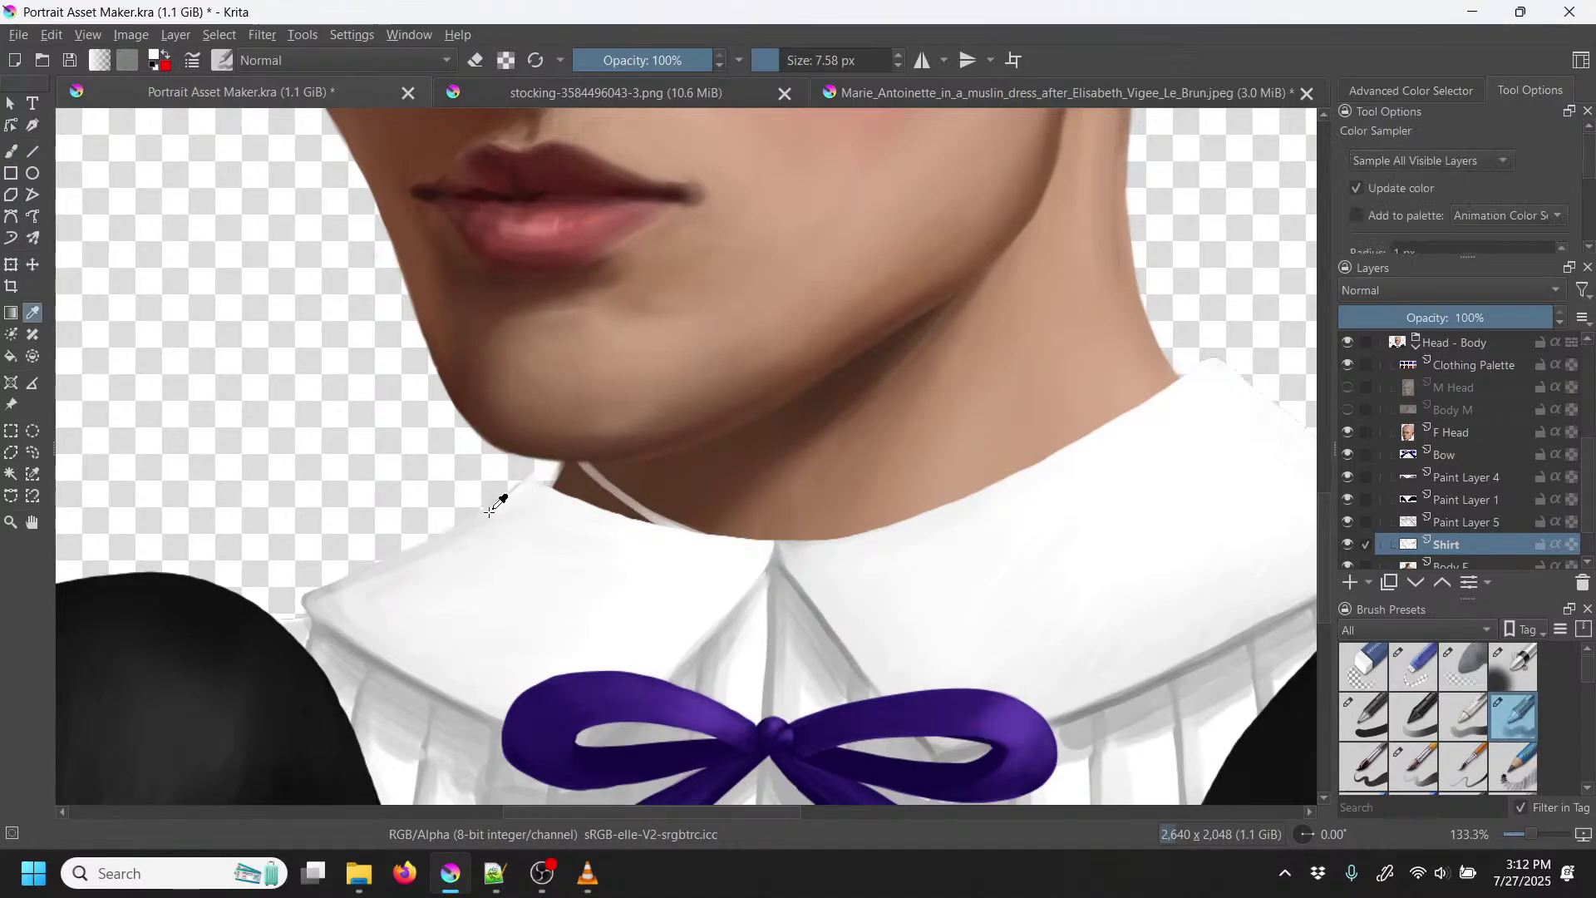
pyautogui.press('b')
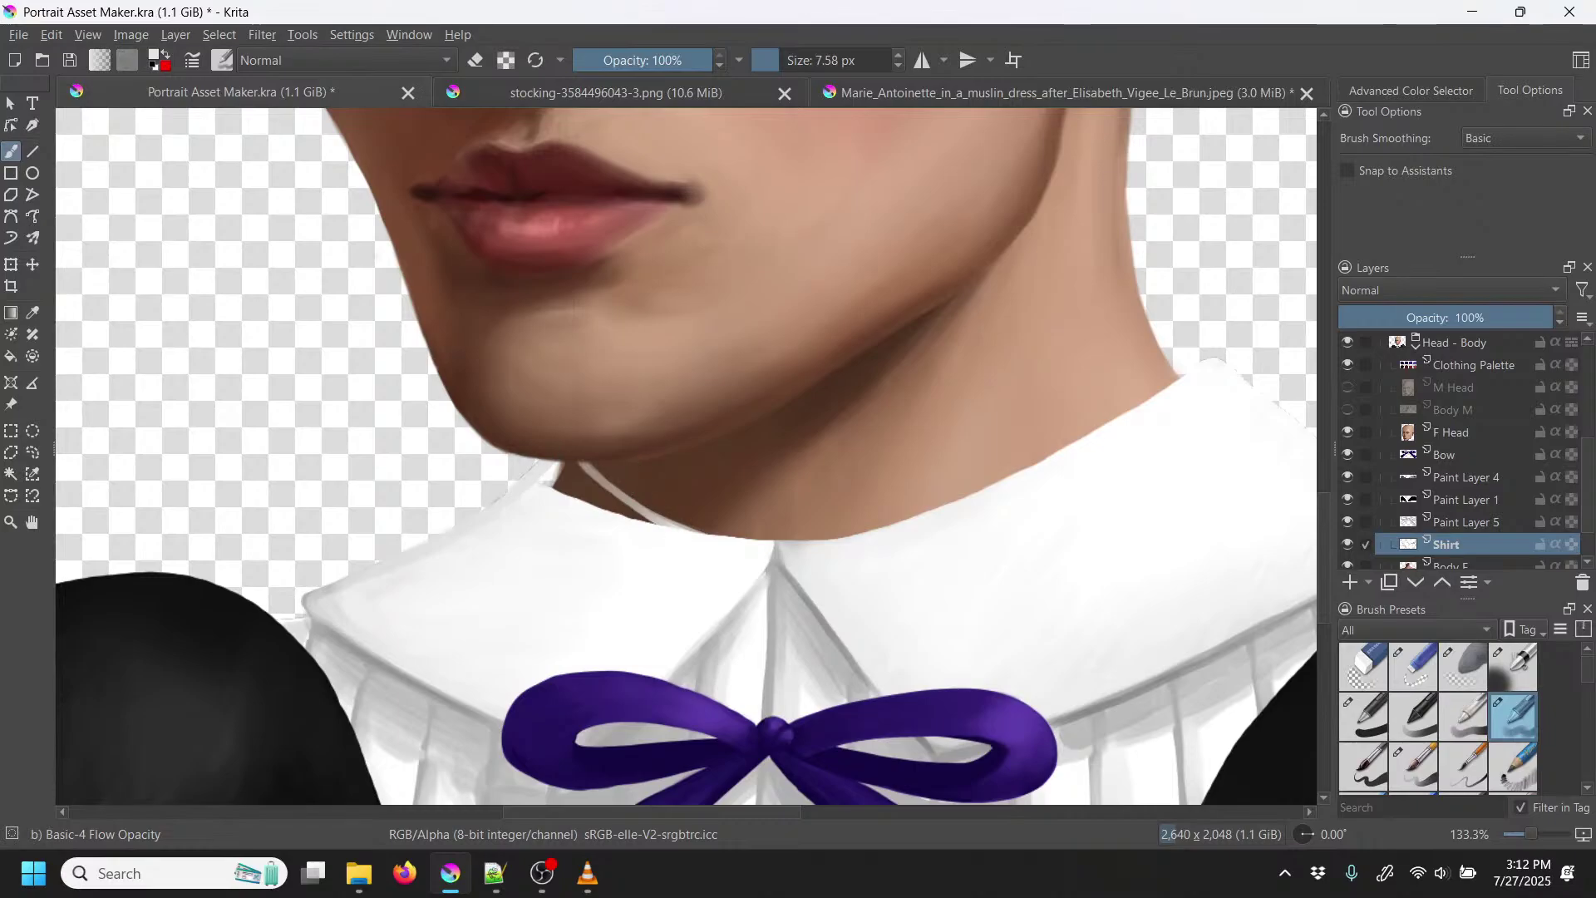
pyautogui.click(1347, 431)
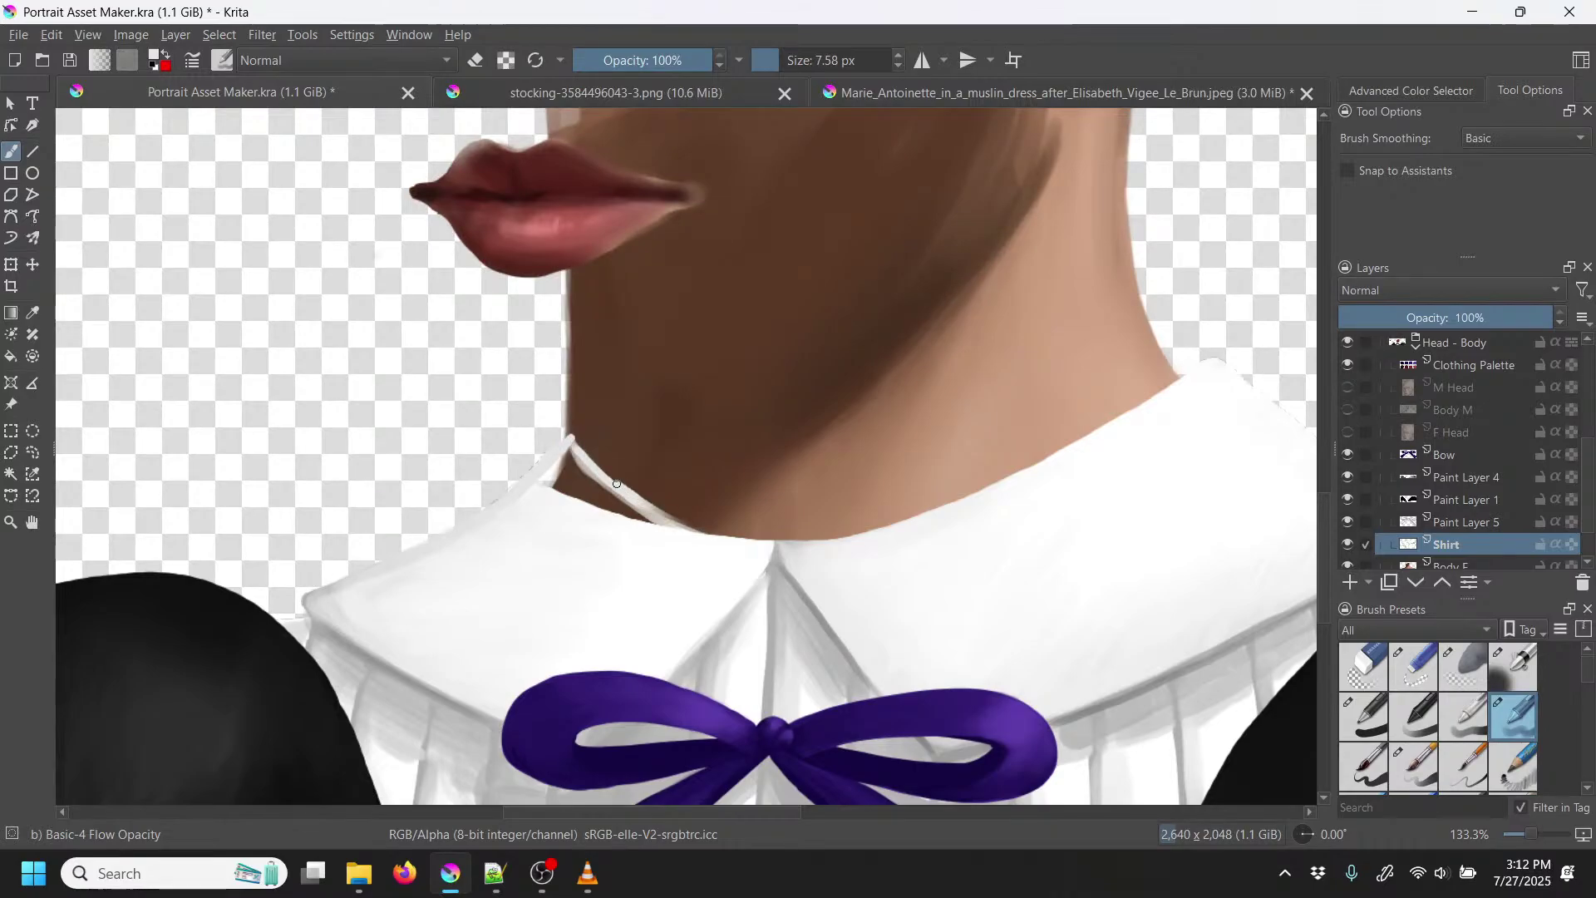
pyautogui.moveTo(586, 454)
pyautogui.mouseDown()
pyautogui.moveTo(662, 513)
pyautogui.moveTo(787, 539)
pyautogui.mouseUp()
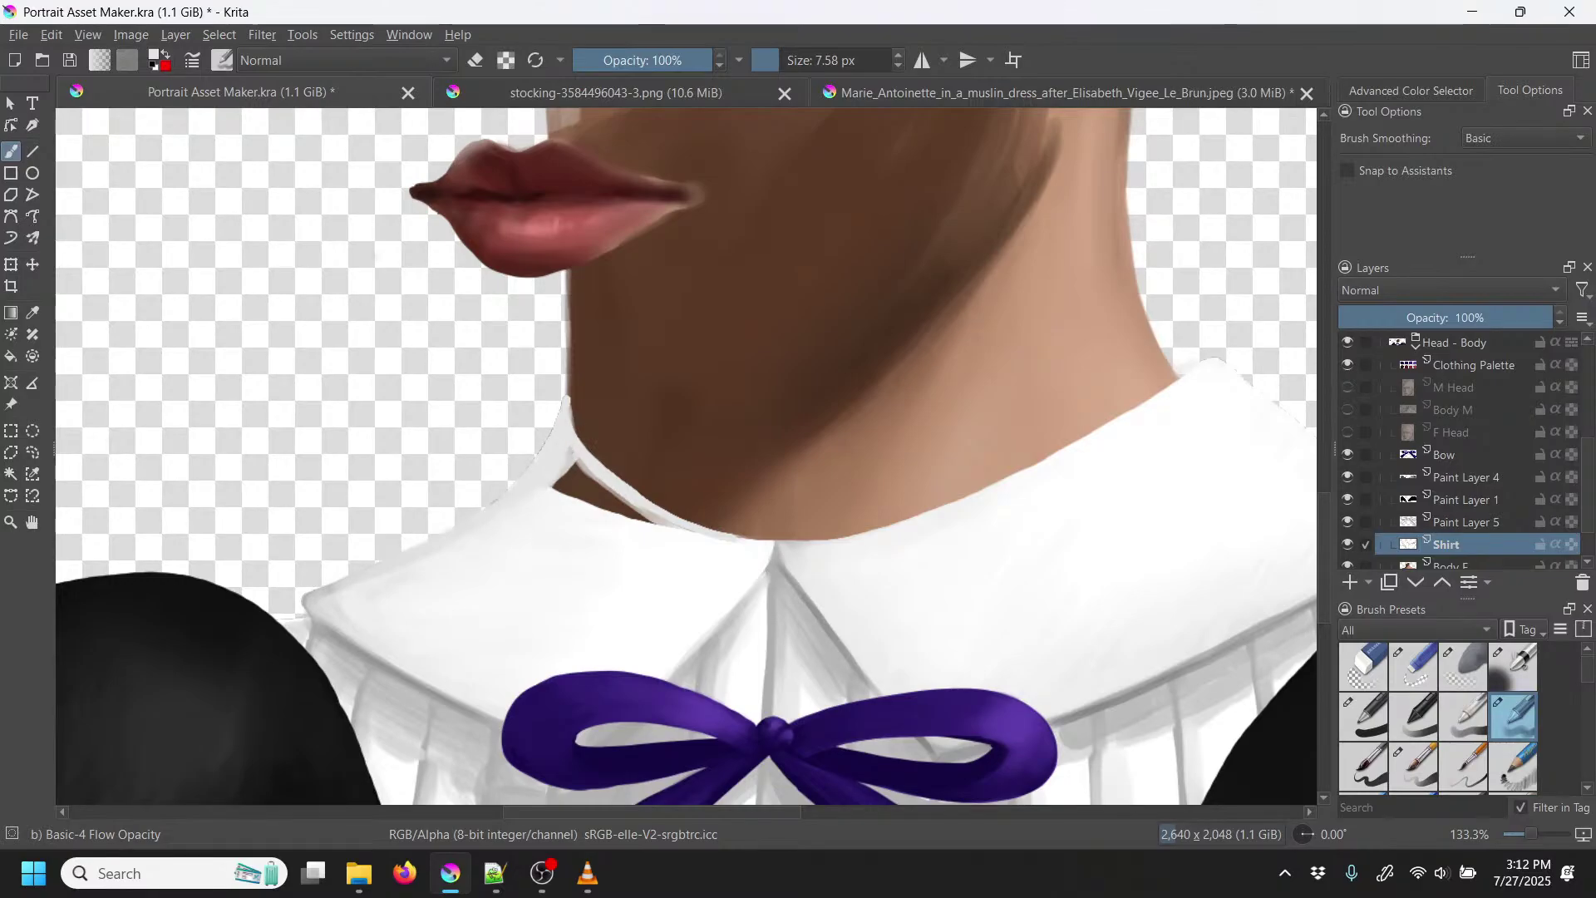
# Step: Fill the dark gap between the new outline and the collar's left half with off-white
pyautogui.moveTo(575, 462)
pyautogui.mouseDown()
pyautogui.moveTo(634, 509)
pyautogui.moveTo(571, 461)
pyautogui.moveTo(639, 513)
pyautogui.moveTo(547, 480)
pyautogui.moveTo(603, 503)
pyautogui.moveTo(564, 465)
pyautogui.moveTo(613, 510)
pyautogui.moveTo(567, 444)
pyautogui.mouseUp()
pyautogui.moveTo(619, 511); pyautogui.dragTo(630, 517)
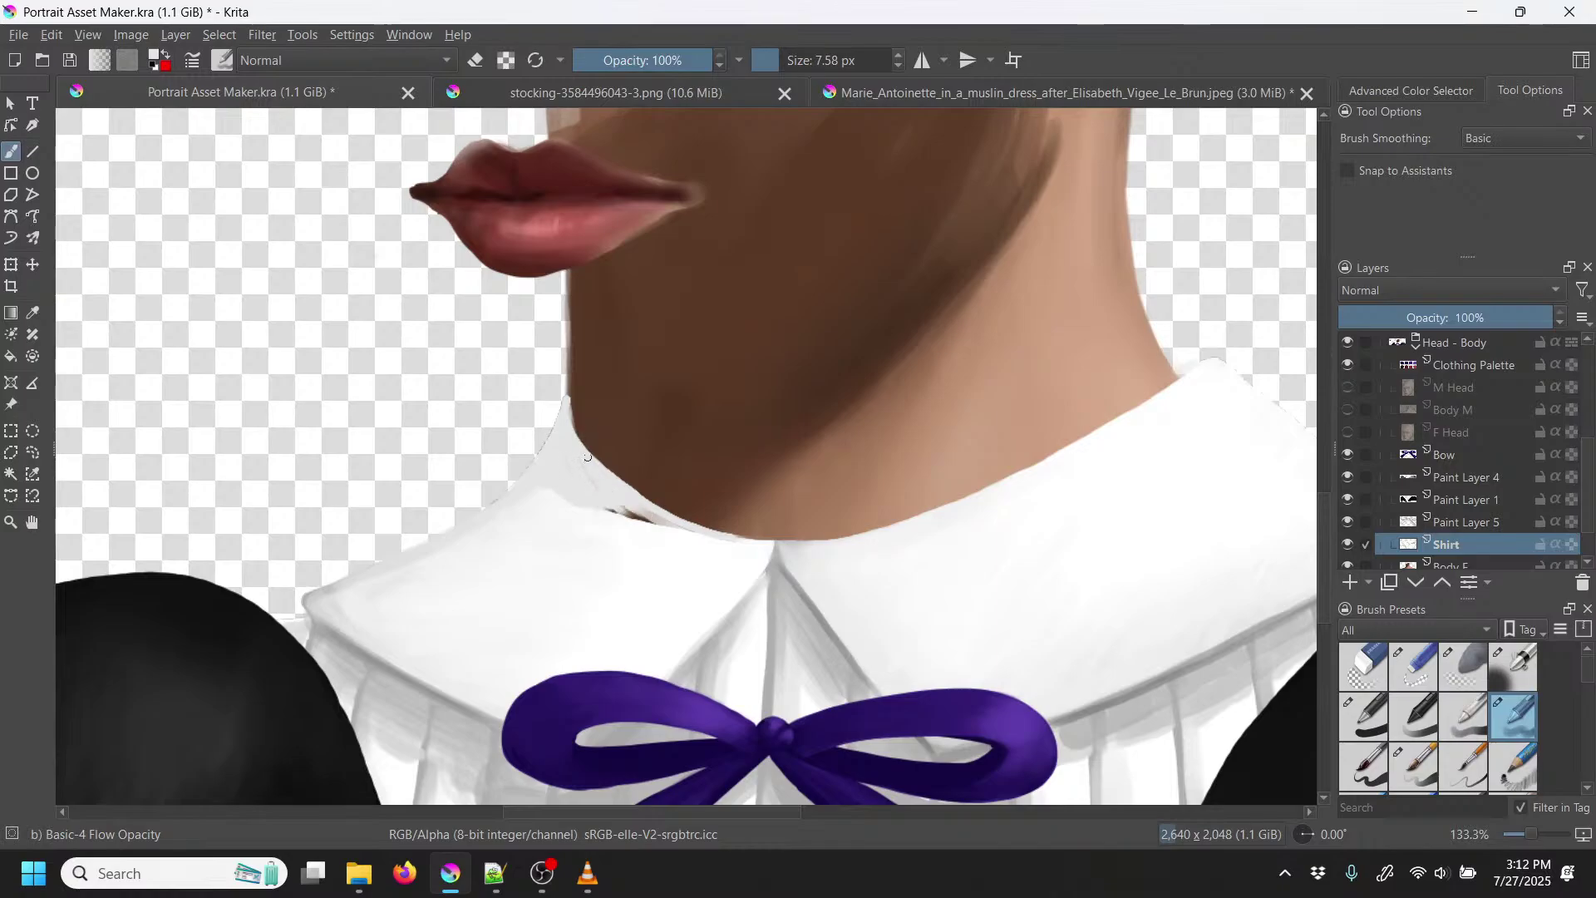
pyautogui.moveTo(564, 441); pyautogui.dragTo(568, 424)
pyautogui.moveTo(673, 529); pyautogui.dragTo(621, 513)
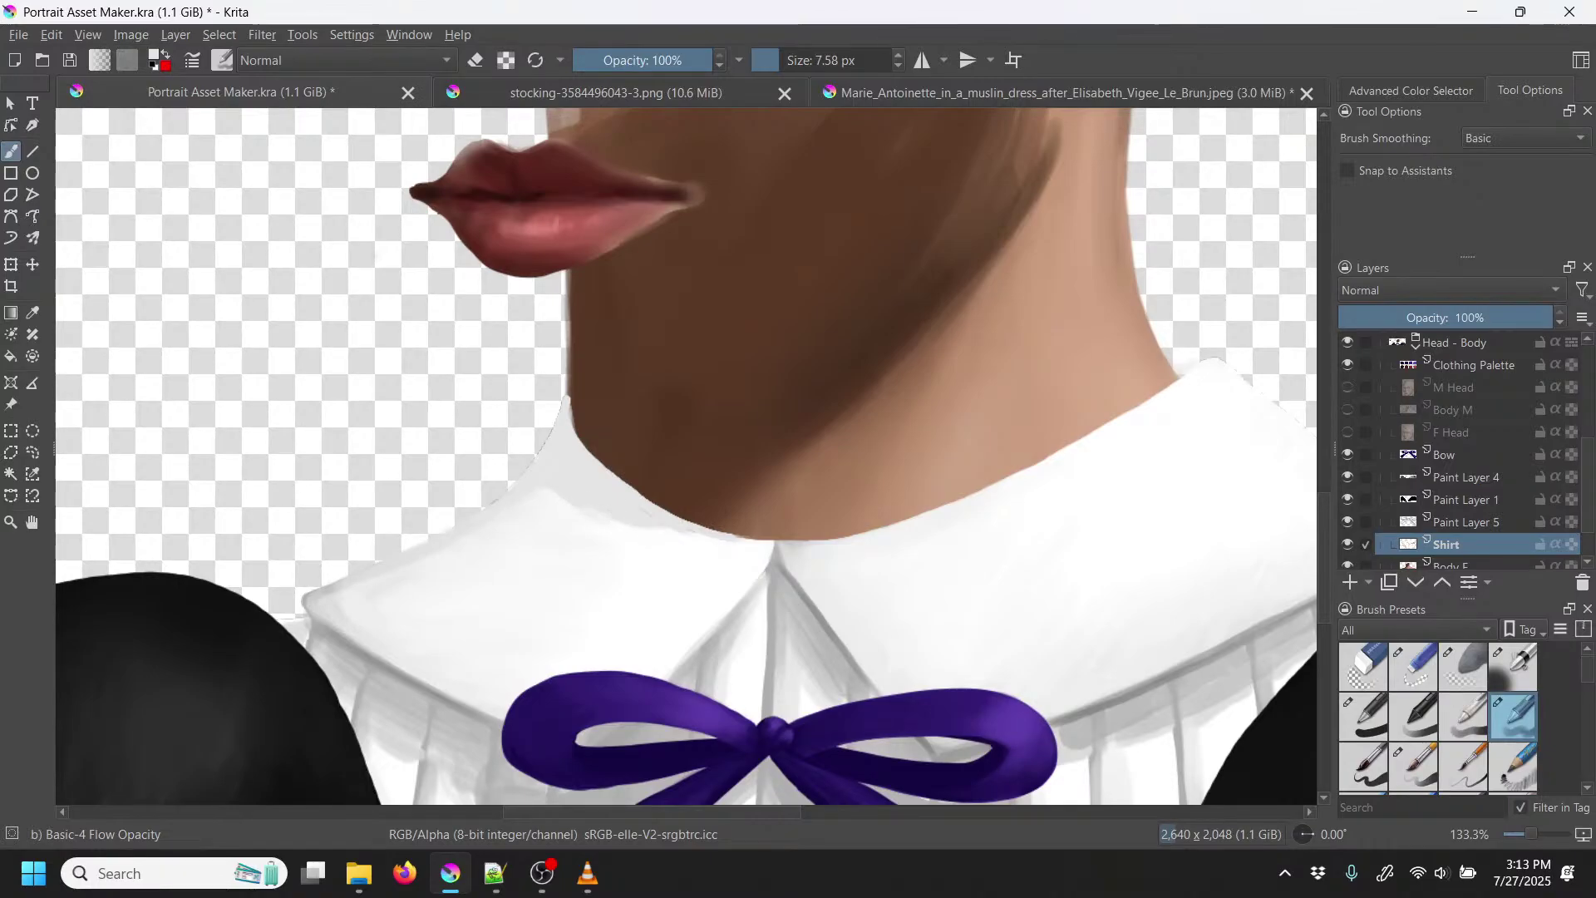
# Step: Switch to the Wet Paint Details brush and show the F Head layer again
pyautogui.rightClick(754, 463)
pyautogui.click(696, 376)
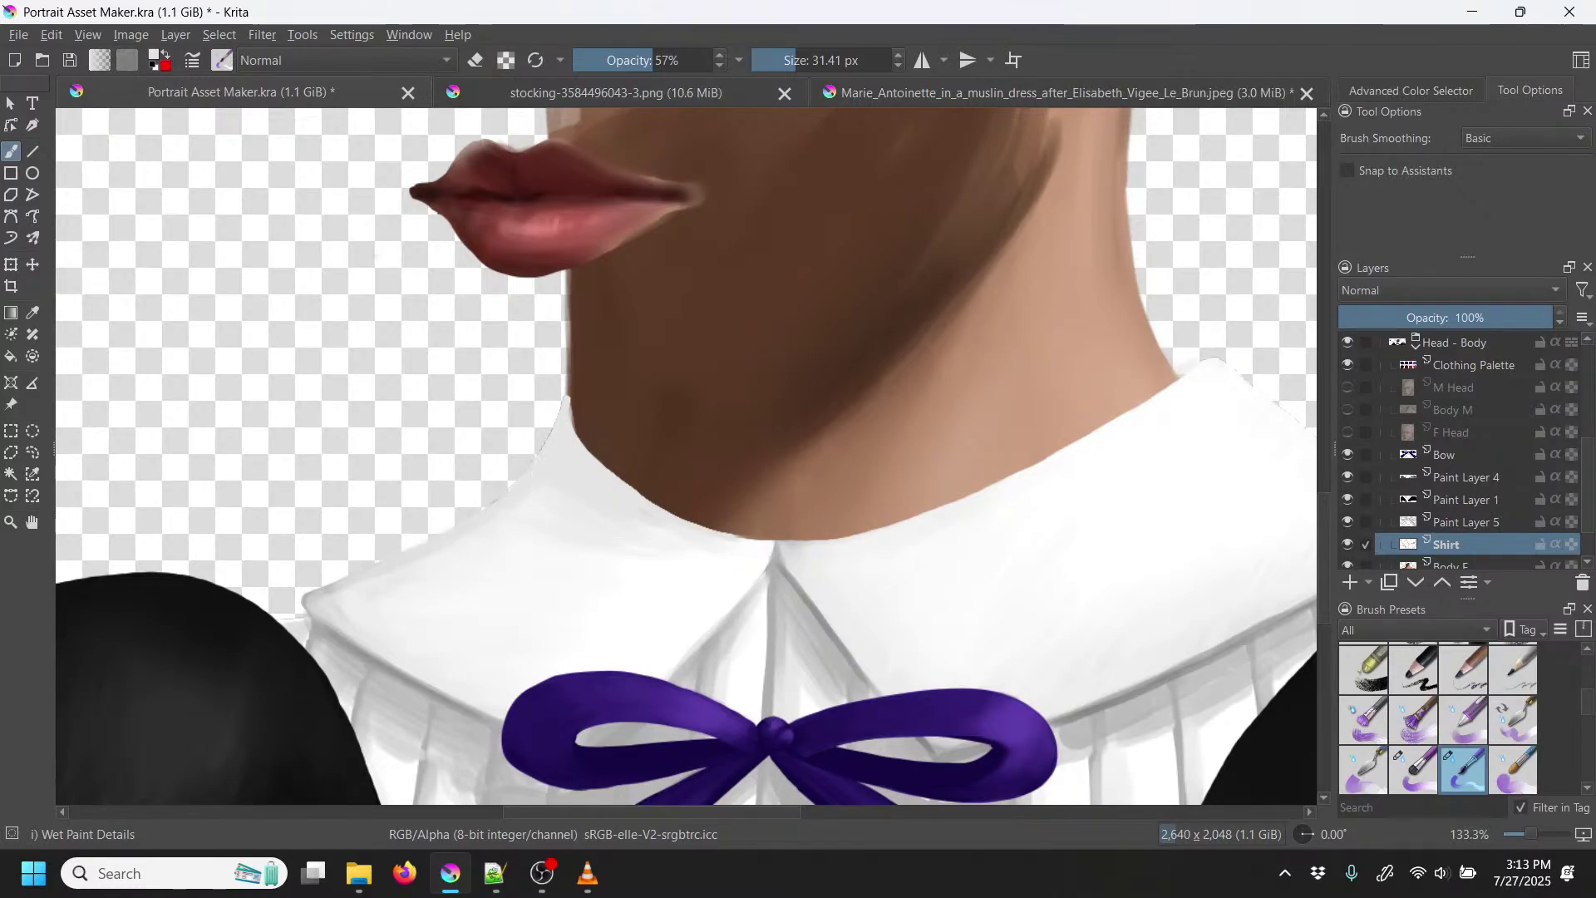
pyautogui.click(1348, 433)
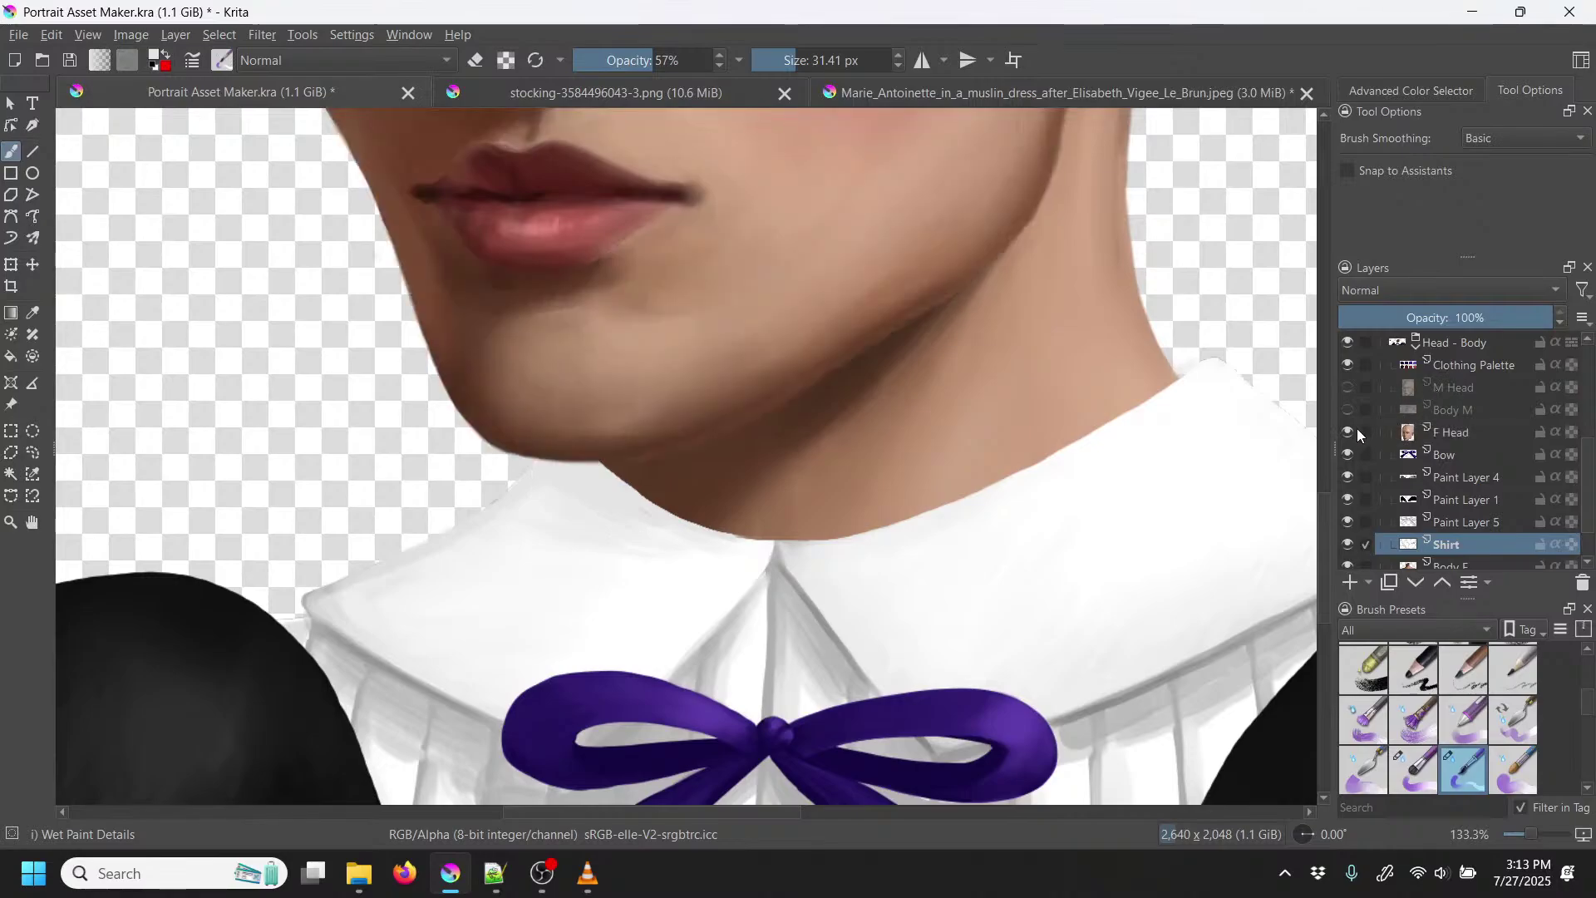
# Step: Paint a curved gray shadow band across the collar's left half beneath the chin, using a gray sampled from the collar
pyautogui.press('-')
pyautogui.press('-')
pyautogui.press('-')
pyautogui.press('-')
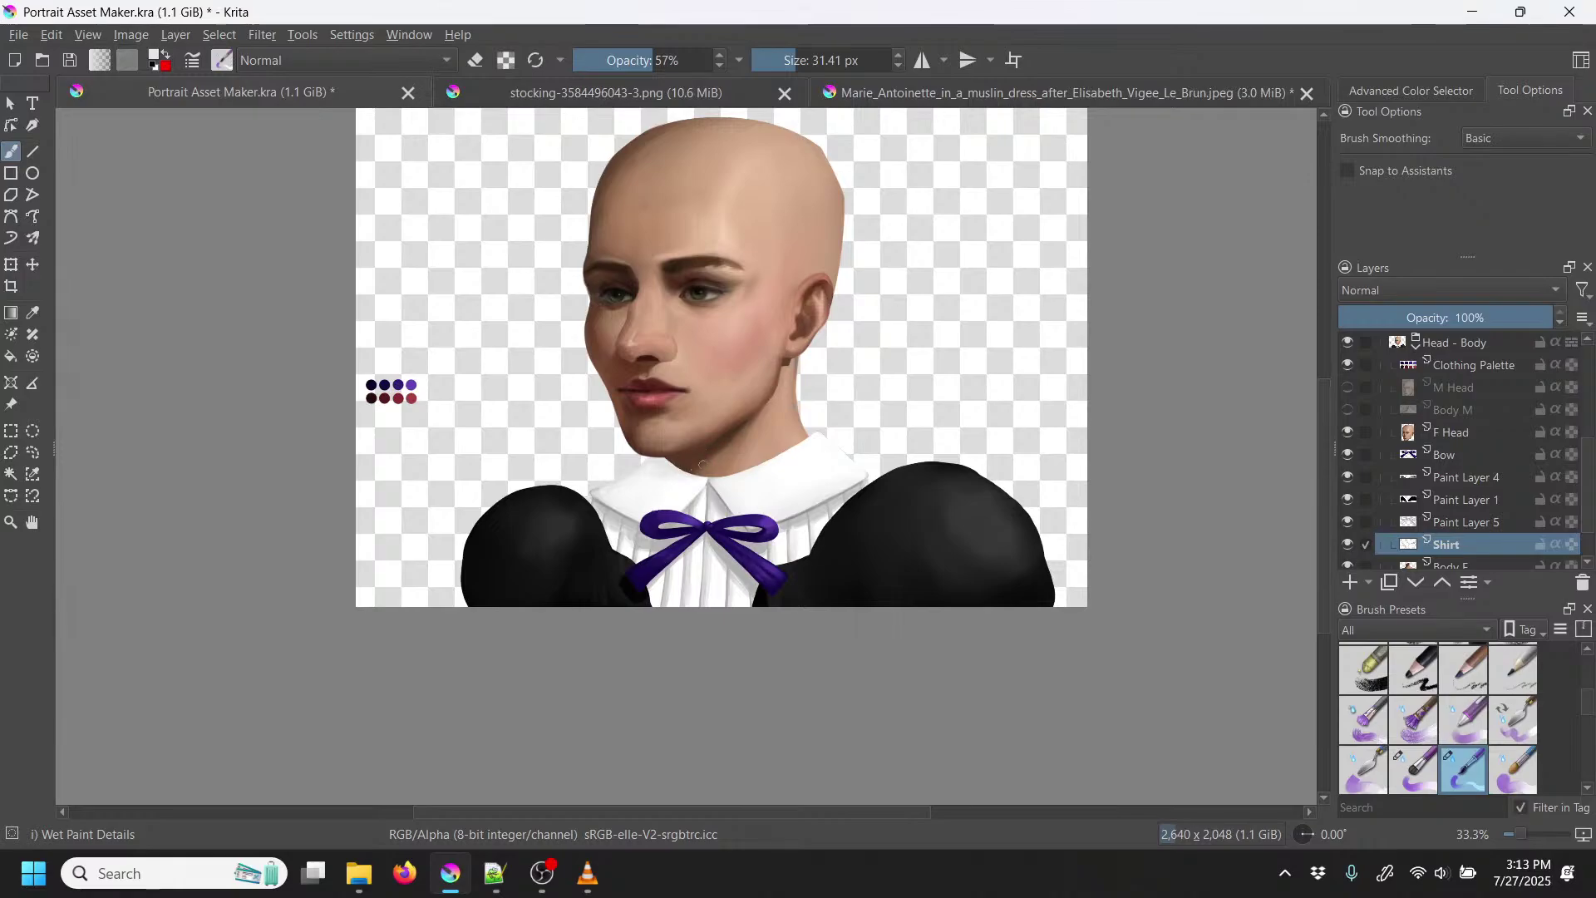
pyautogui.scroll(4, 771, 421)
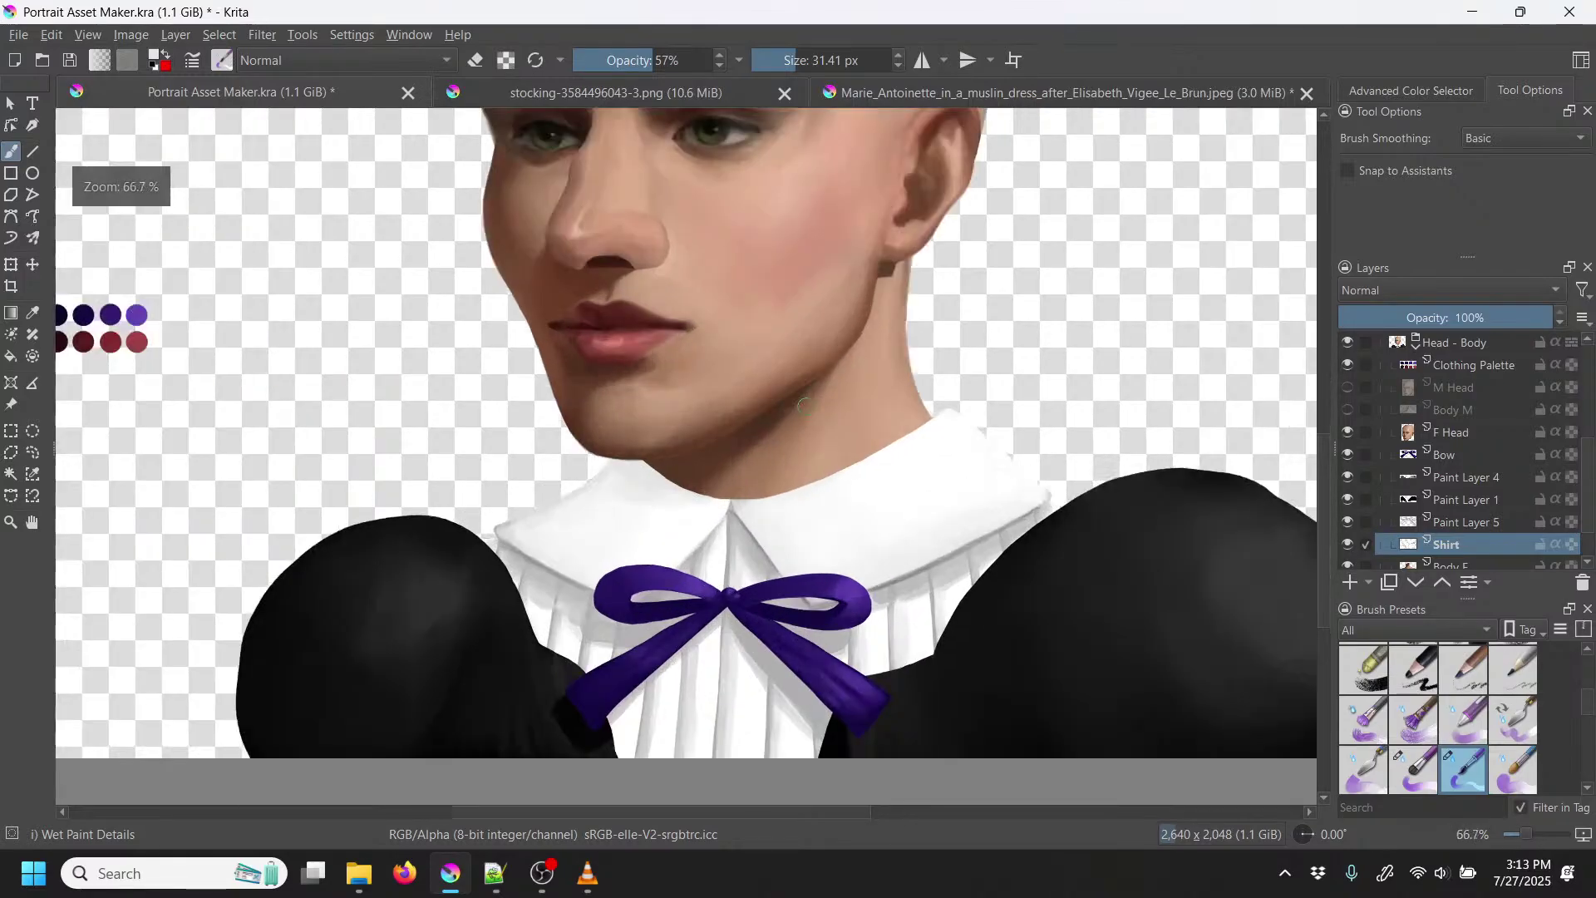
pyautogui.press('p')
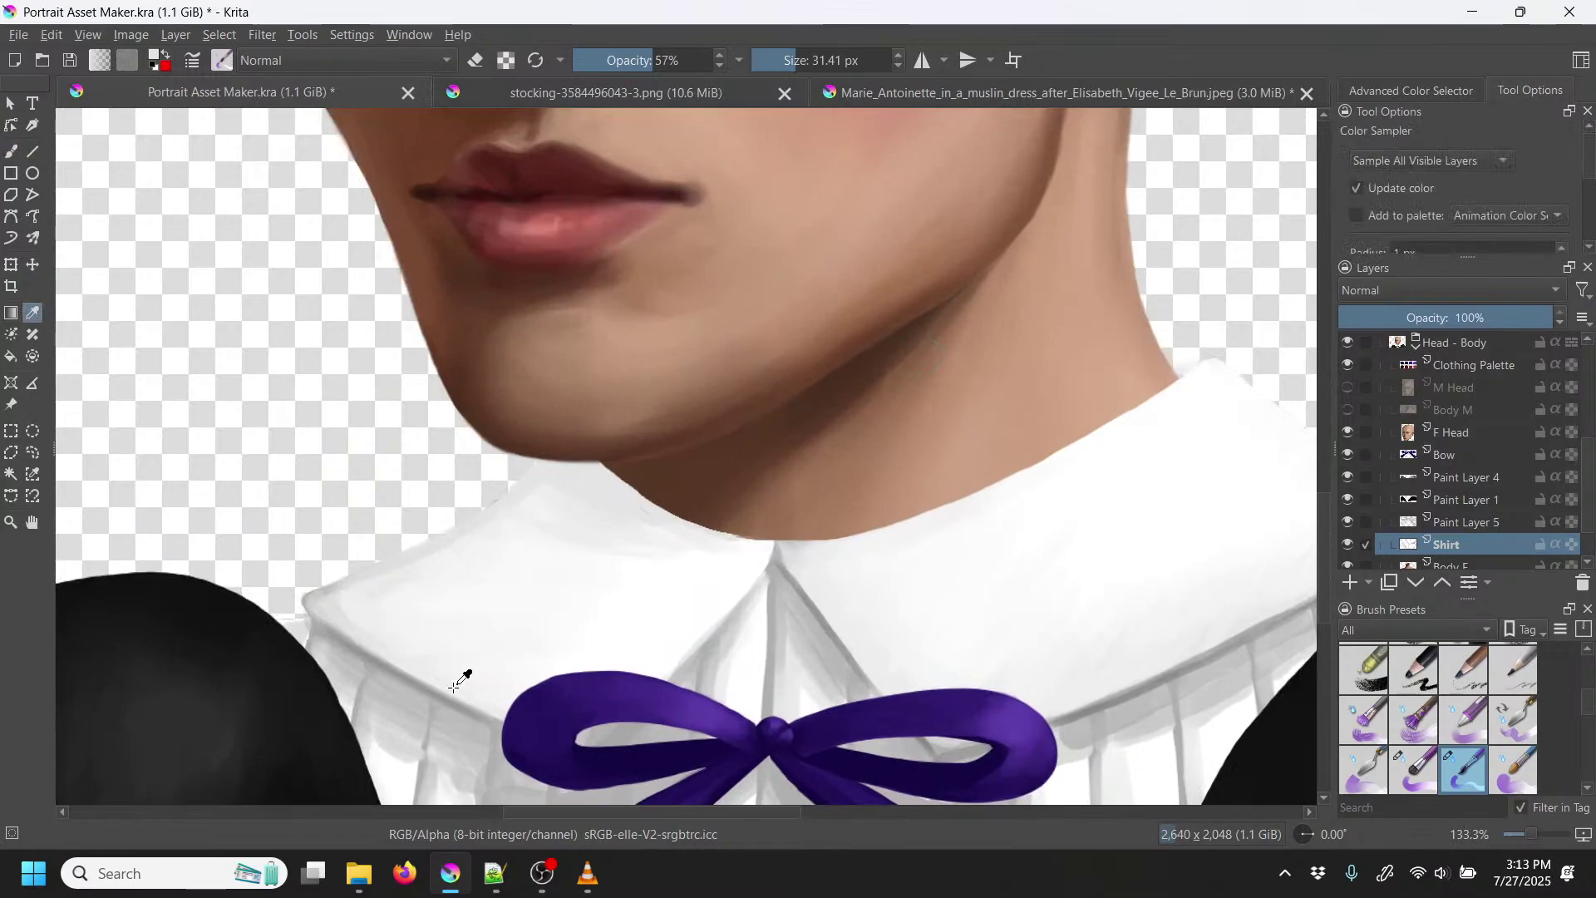
pyautogui.press('b')
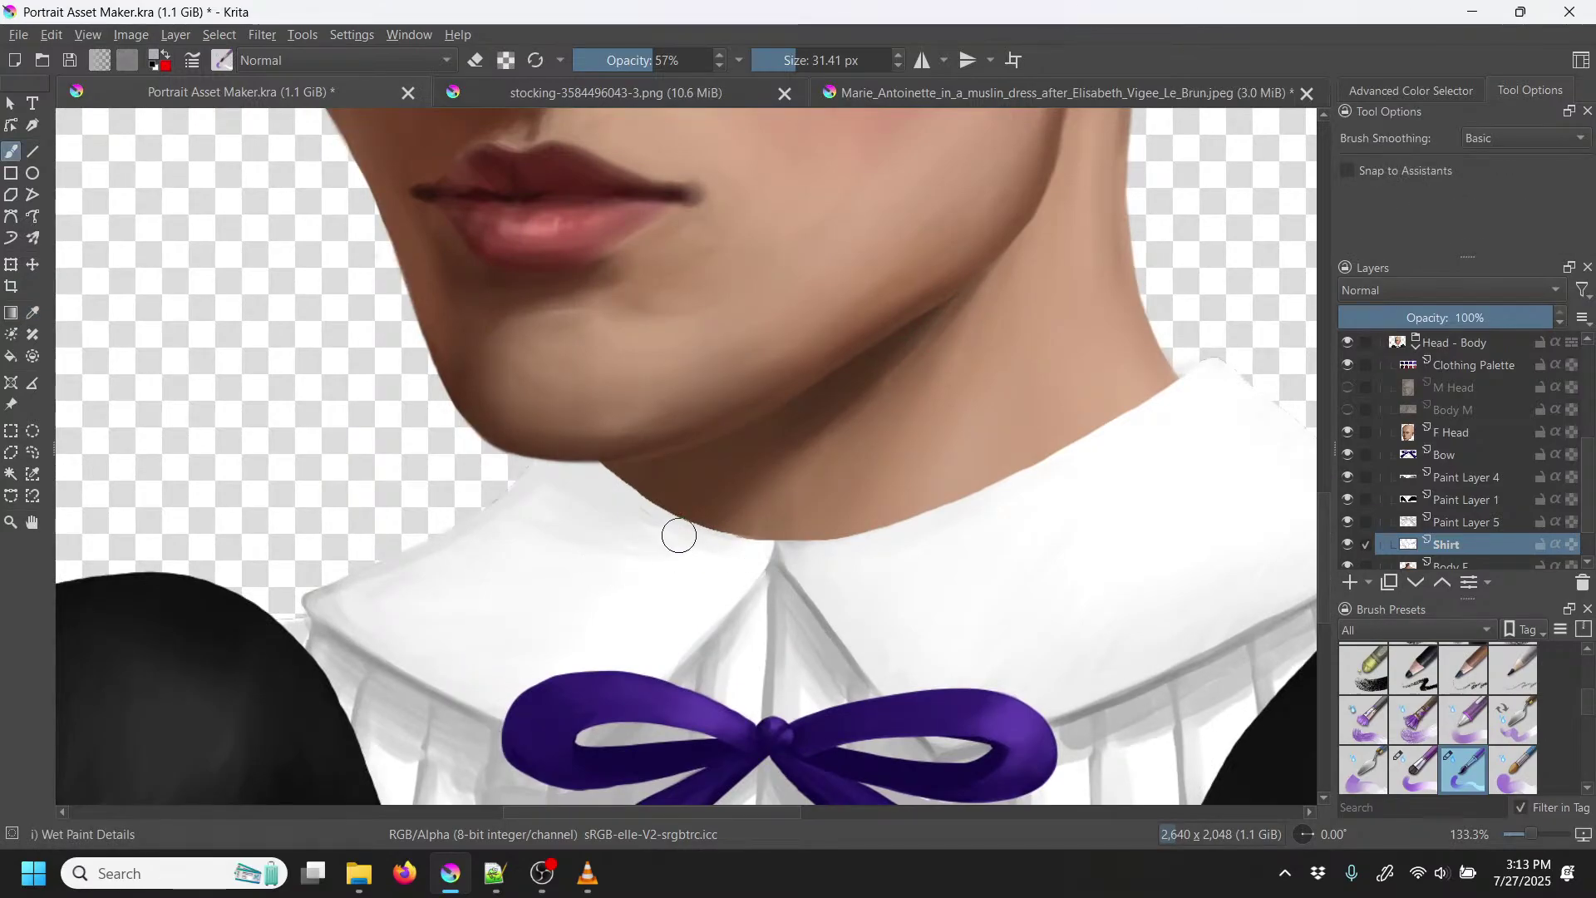
pyautogui.moveTo(705, 533)
pyautogui.mouseDown()
pyautogui.moveTo(633, 571)
pyautogui.moveTo(555, 577)
pyautogui.moveTo(447, 545)
pyautogui.moveTo(572, 561)
pyautogui.moveTo(691, 535)
pyautogui.moveTo(571, 568)
pyautogui.moveTo(657, 553)
pyautogui.moveTo(499, 555)
pyautogui.moveTo(658, 540)
pyautogui.moveTo(611, 539)
pyautogui.mouseUp()
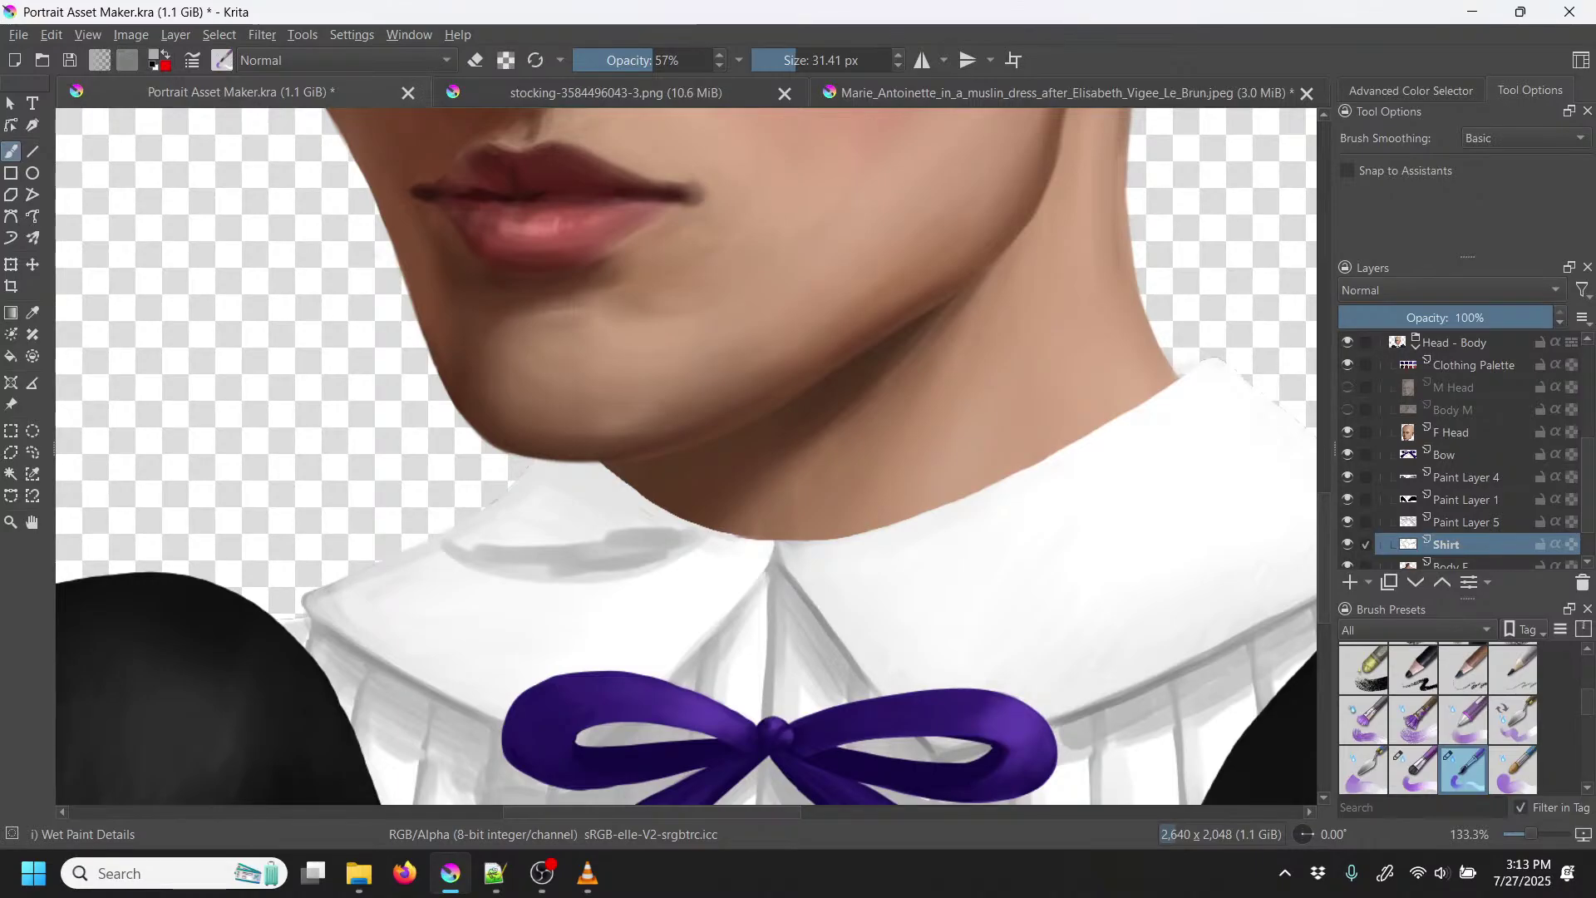
# Step: Hide the F Head layer and fill the area between the shadow band and the neck with gray on a rotated canvas
pyautogui.rightClick(708, 358)
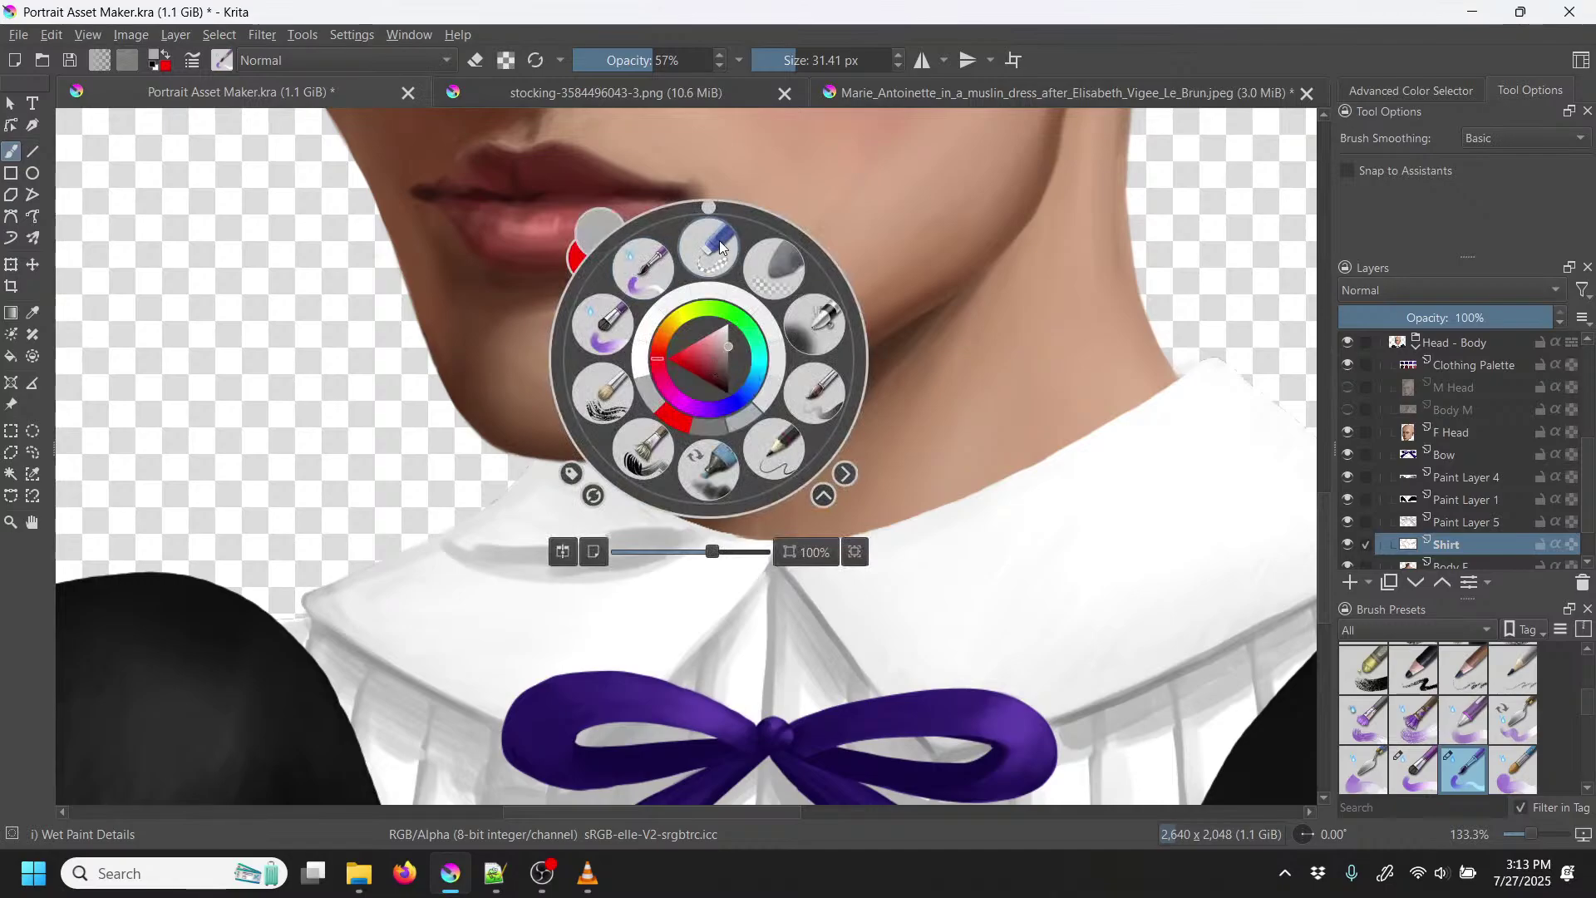
pyautogui.moveTo(706, 212); pyautogui.dragTo(839, 306)
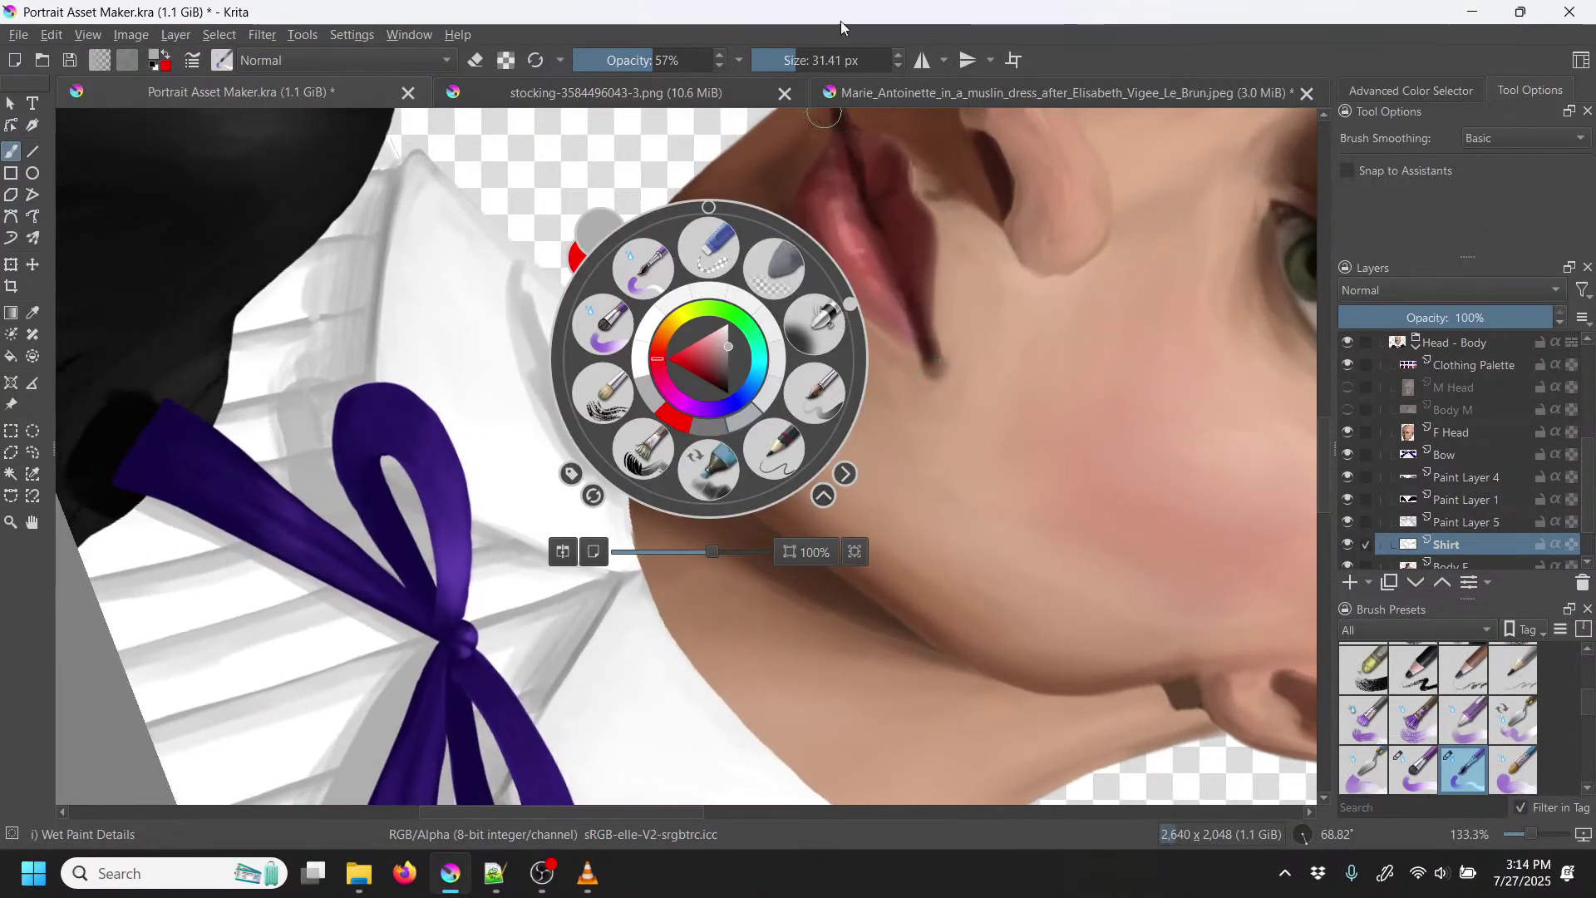
pyautogui.click(1063, 385)
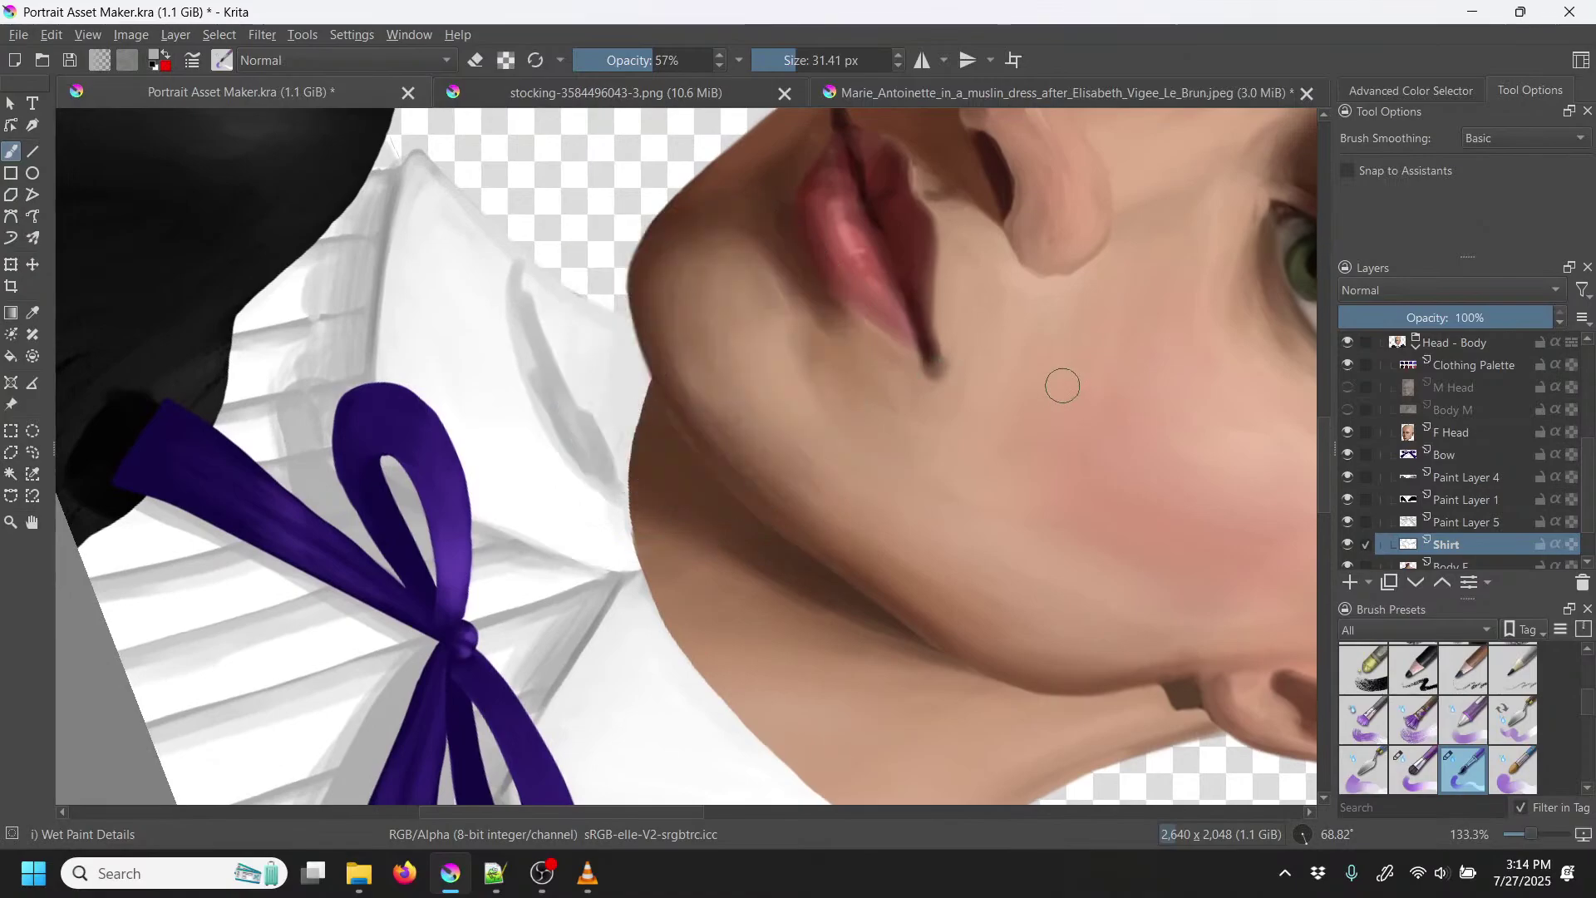
pyautogui.click(1348, 430)
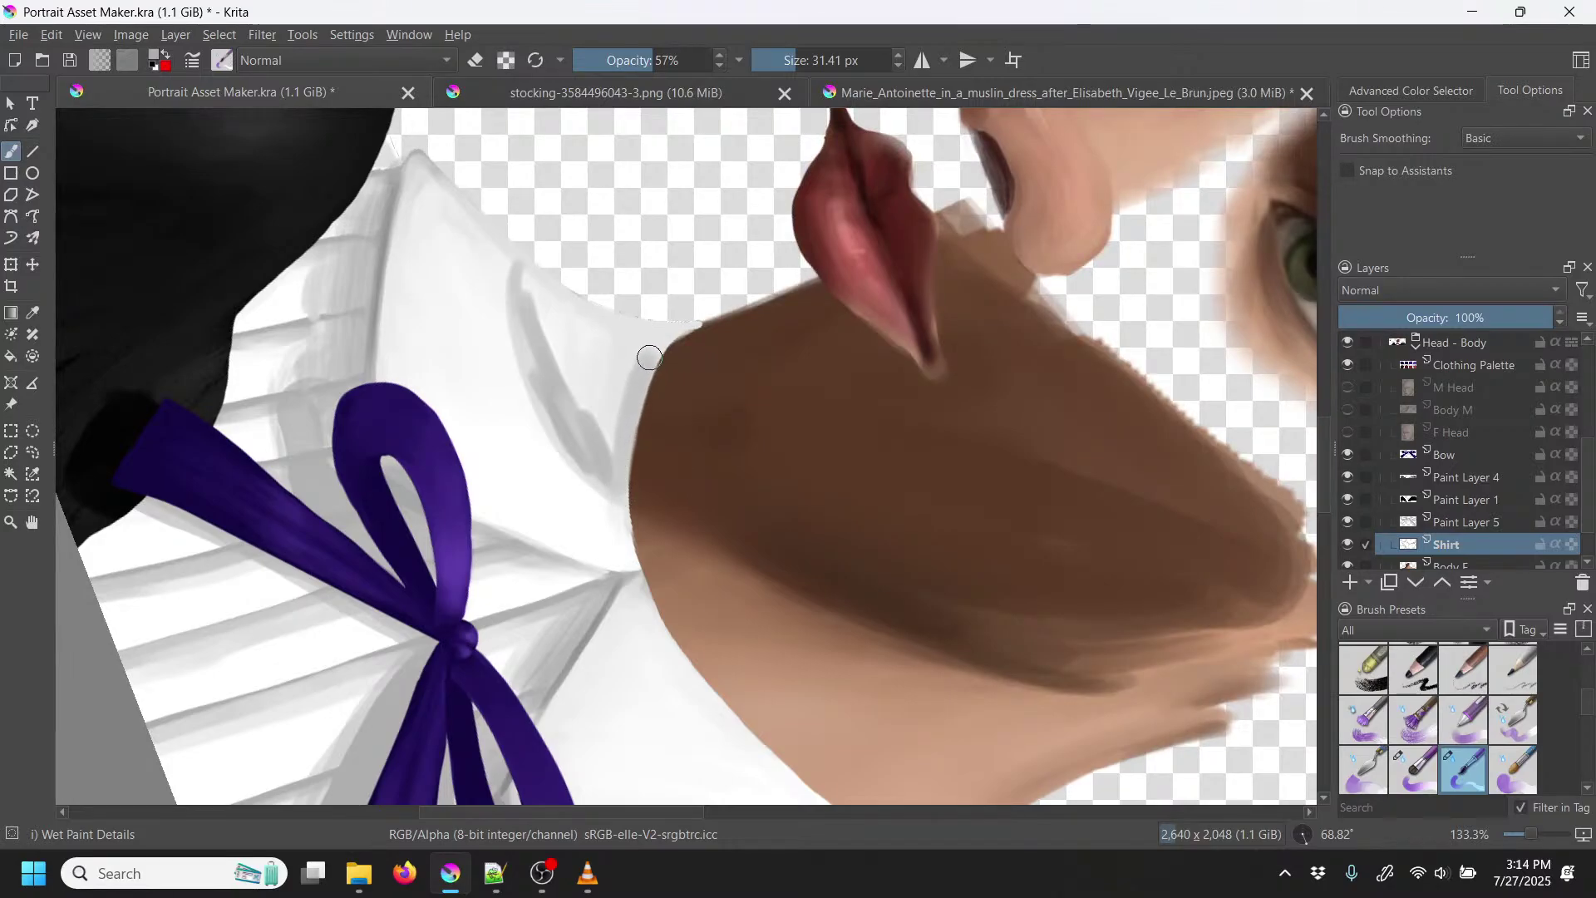
pyautogui.moveTo(622, 452)
pyautogui.mouseDown()
pyautogui.moveTo(630, 384)
pyautogui.moveTo(620, 434)
pyautogui.moveTo(623, 398)
pyautogui.moveTo(600, 434)
pyautogui.moveTo(607, 398)
pyautogui.moveTo(590, 416)
pyautogui.moveTo(595, 394)
pyautogui.moveTo(575, 406)
pyautogui.moveTo(553, 377)
pyautogui.moveTo(584, 366)
pyautogui.moveTo(592, 400)
pyautogui.moveTo(615, 391)
pyautogui.moveTo(618, 467)
pyautogui.moveTo(669, 329)
pyautogui.moveTo(614, 469)
pyautogui.moveTo(651, 340)
pyautogui.moveTo(601, 450)
pyautogui.moveTo(597, 335)
pyautogui.moveTo(591, 406)
pyautogui.moveTo(575, 358)
pyautogui.moveTo(588, 366)
pyautogui.moveTo(564, 412)
pyautogui.moveTo(570, 307)
pyautogui.moveTo(557, 386)
pyautogui.moveTo(550, 320)
pyautogui.moveTo(542, 379)
pyautogui.moveTo(530, 264)
pyautogui.moveTo(558, 332)
pyautogui.moveTo(559, 292)
pyautogui.mouseUp()
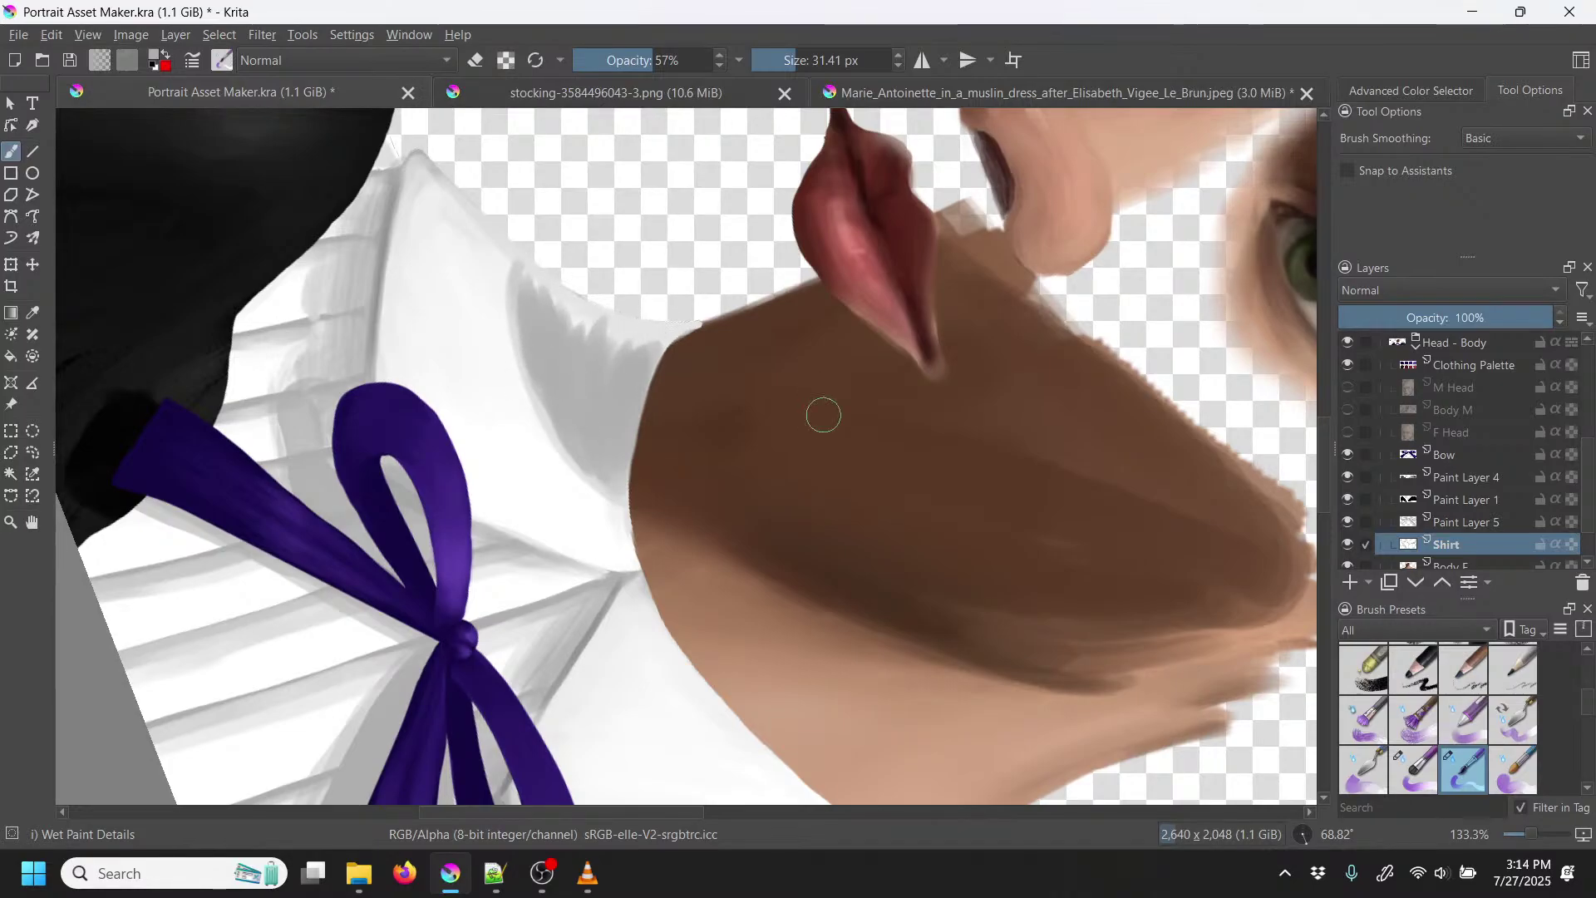
# Step: Set the brush size to 14.55 px and extend the gray shadow along the outer edge of the raised collar
pyautogui.rightClick(805, 436)
pyautogui.moveTo(808, 286); pyautogui.dragTo(908, 522)
pyautogui.rightClick(908, 522)
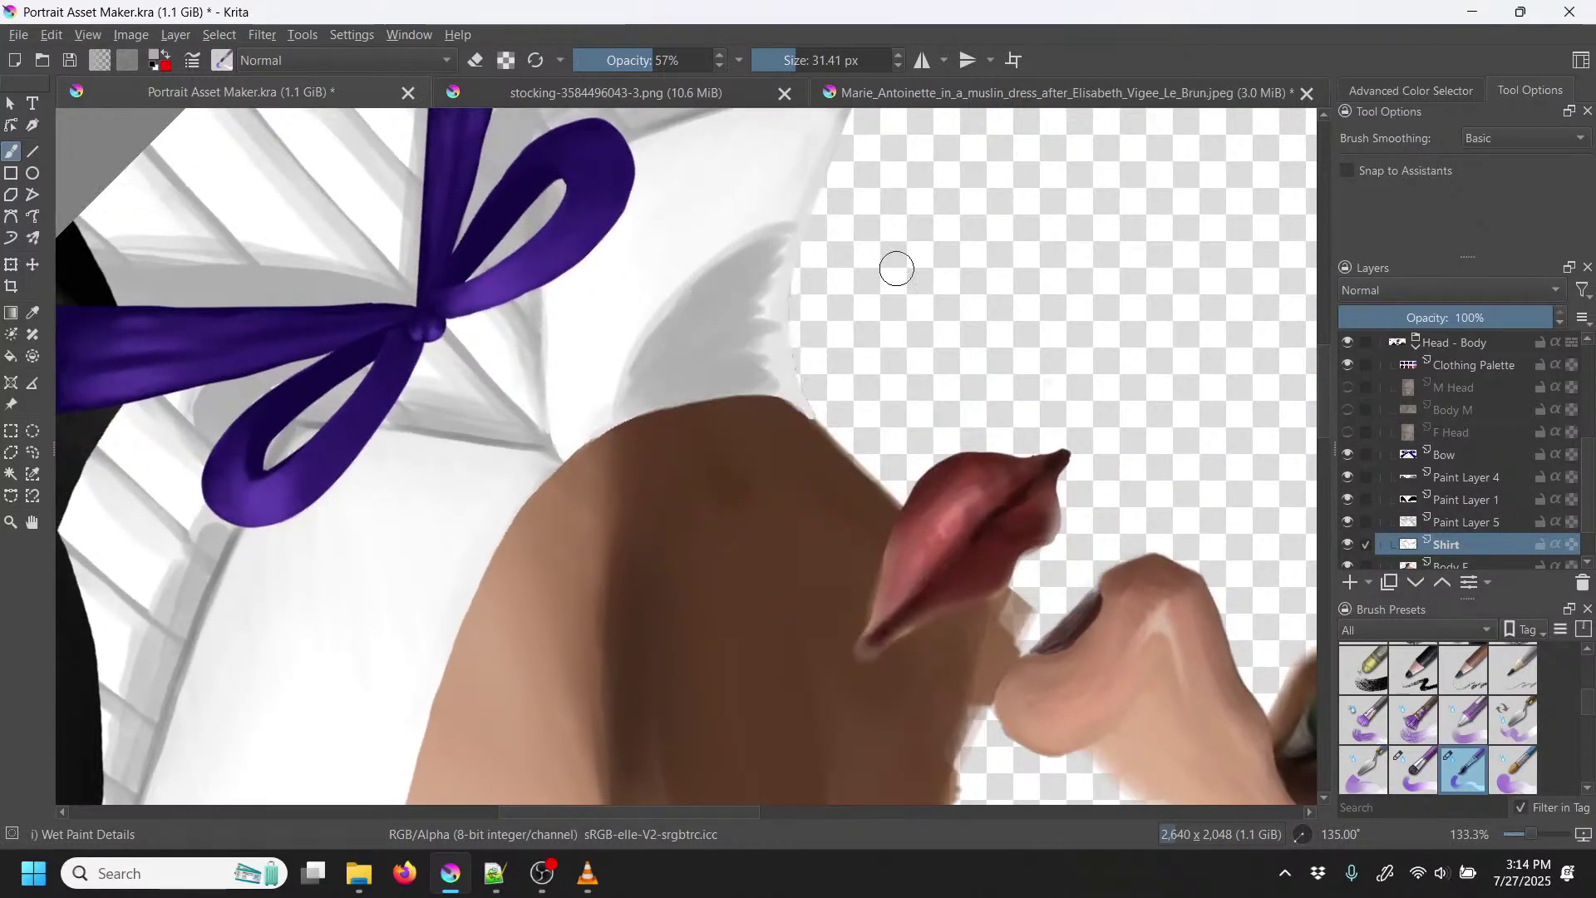
pyautogui.hotkey('ctrl', '+')
pyautogui.hotkey('ctrl', '+')
pyautogui.moveTo(950, 286)
pyautogui.mouseDown()
pyautogui.moveTo(870, 410)
pyautogui.moveTo(777, 474)
pyautogui.mouseUp()
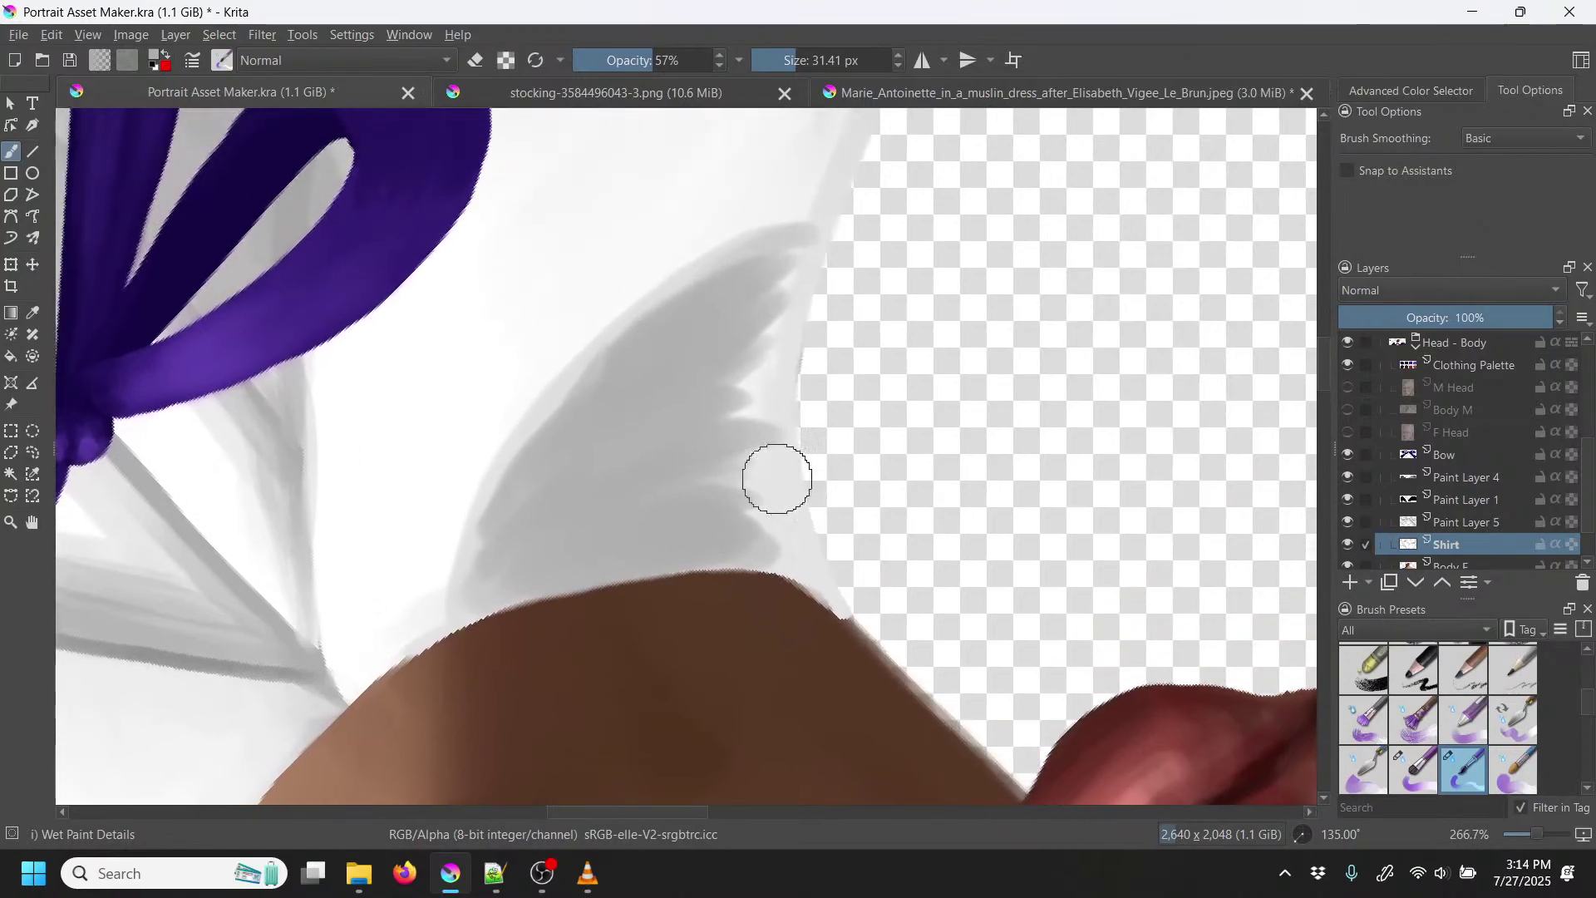
pyautogui.moveTo(788, 60); pyautogui.dragTo(777, 59)
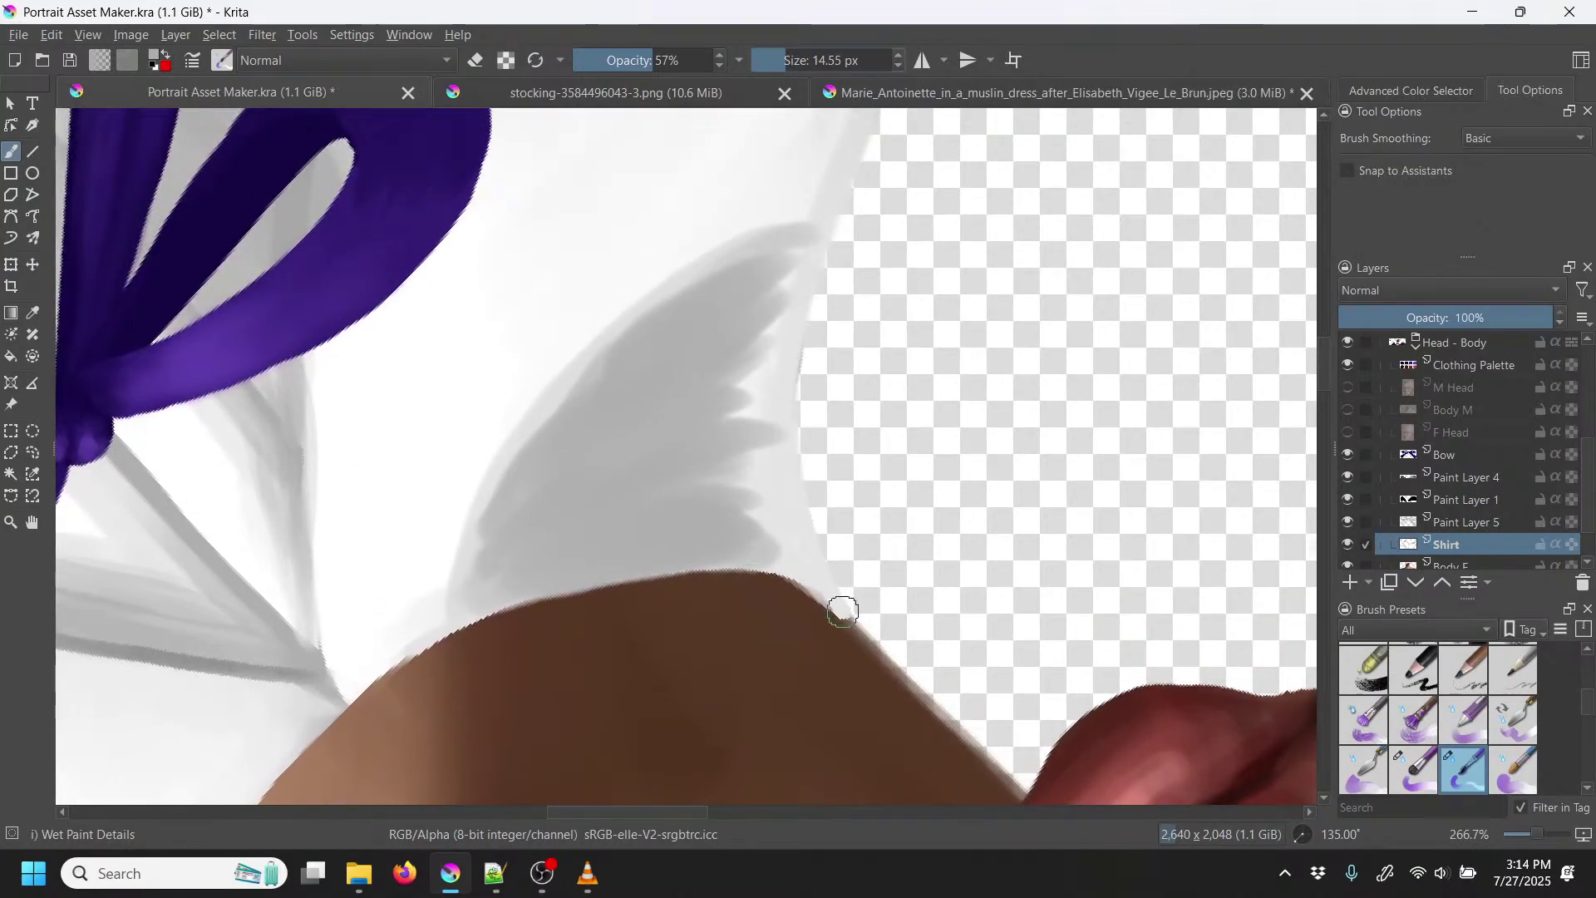
pyautogui.moveTo(816, 558)
pyautogui.mouseDown()
pyautogui.moveTo(785, 373)
pyautogui.moveTo(806, 243)
pyautogui.moveTo(774, 372)
pyautogui.moveTo(817, 576)
pyautogui.mouseUp()
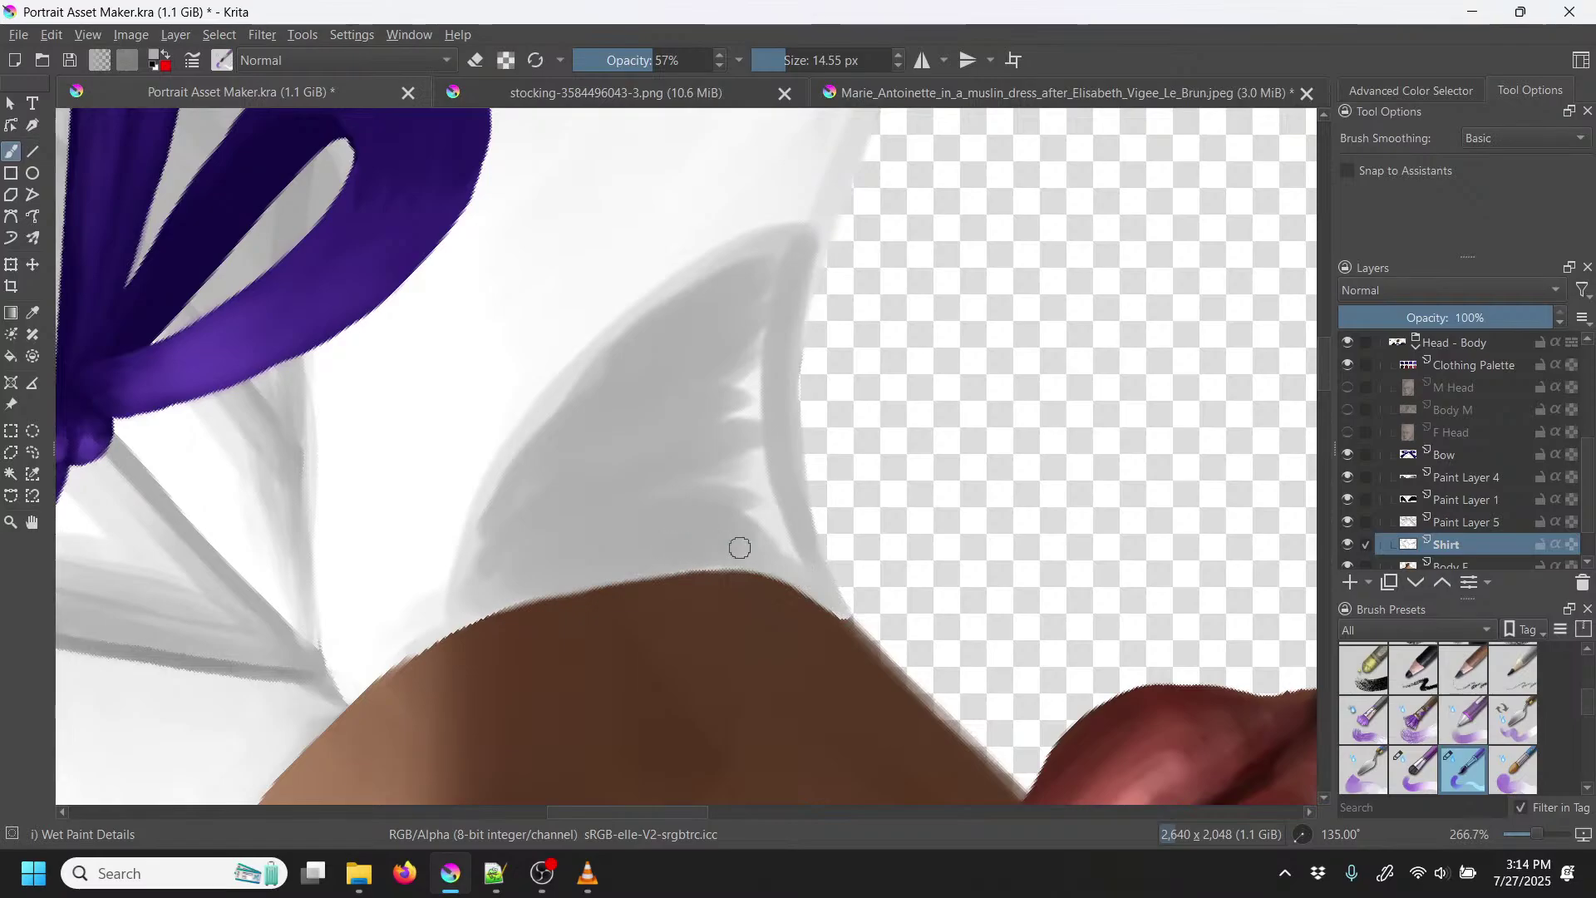
# Step: Paint gray over the remaining light gaps inside the chin shadow to make an even tone up to the collar's outer edge
pyautogui.moveTo(773, 527); pyautogui.dragTo(740, 411)
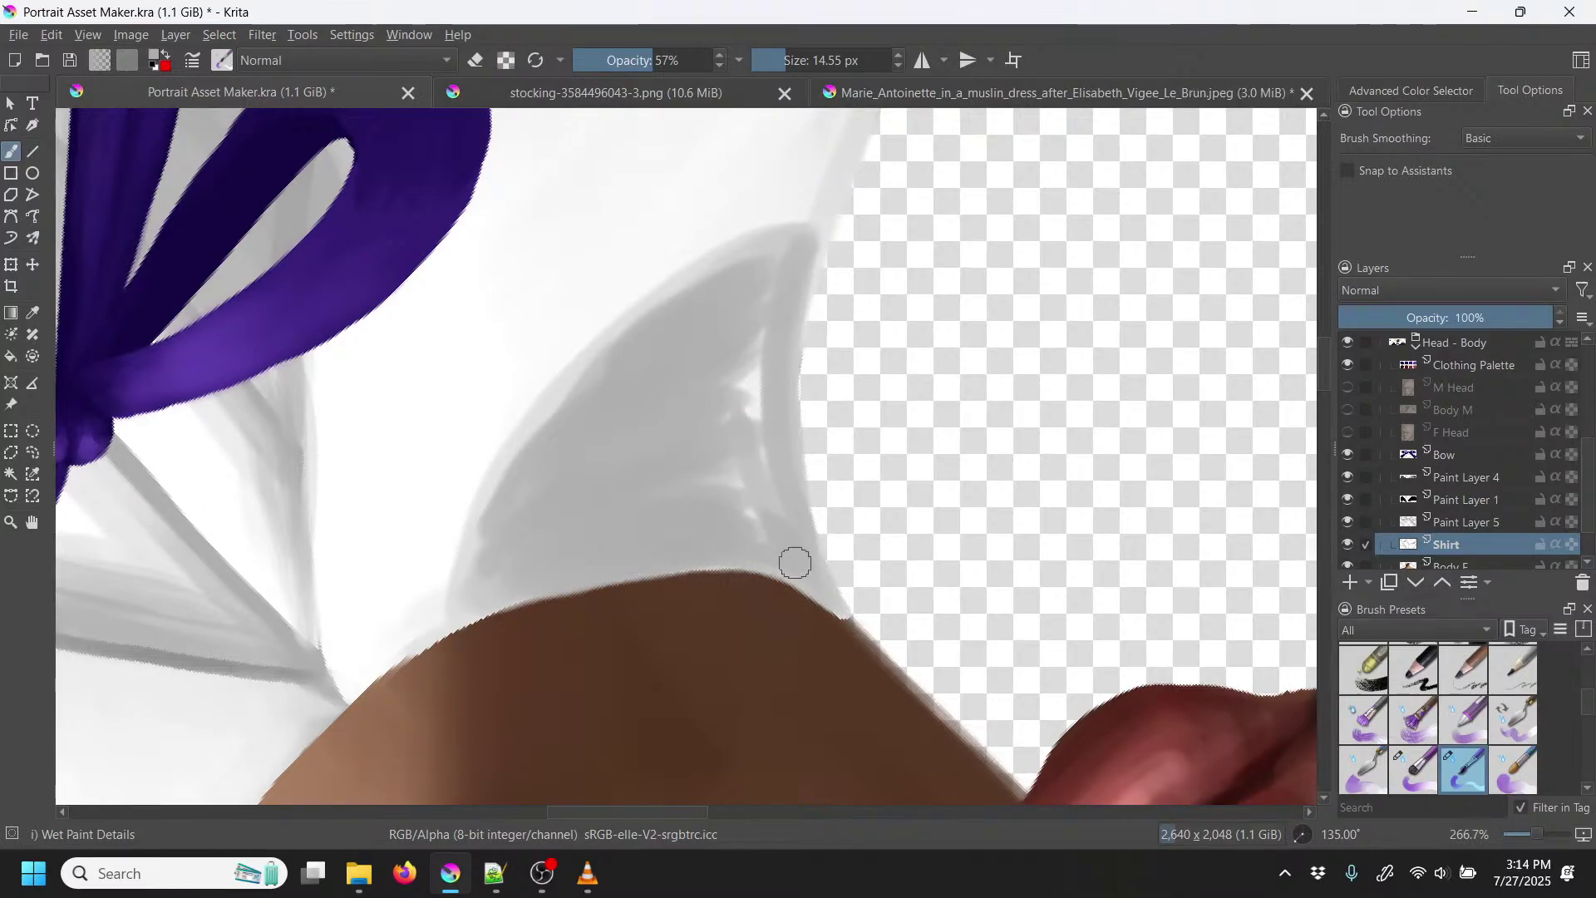
pyautogui.moveTo(792, 577)
pyautogui.mouseDown()
pyautogui.moveTo(723, 474)
pyautogui.moveTo(772, 545)
pyautogui.moveTo(726, 400)
pyautogui.moveTo(774, 541)
pyautogui.moveTo(751, 358)
pyautogui.moveTo(787, 544)
pyautogui.moveTo(767, 301)
pyautogui.moveTo(776, 493)
pyautogui.moveTo(755, 383)
pyautogui.moveTo(738, 474)
pyautogui.moveTo(745, 363)
pyautogui.moveTo(734, 493)
pyautogui.moveTo(732, 381)
pyautogui.mouseUp()
pyautogui.moveTo(763, 310); pyautogui.dragTo(718, 355)
pyautogui.moveTo(803, 241)
pyautogui.mouseDown()
pyautogui.moveTo(768, 489)
pyautogui.moveTo(835, 610)
pyautogui.moveTo(781, 391)
pyautogui.mouseUp()
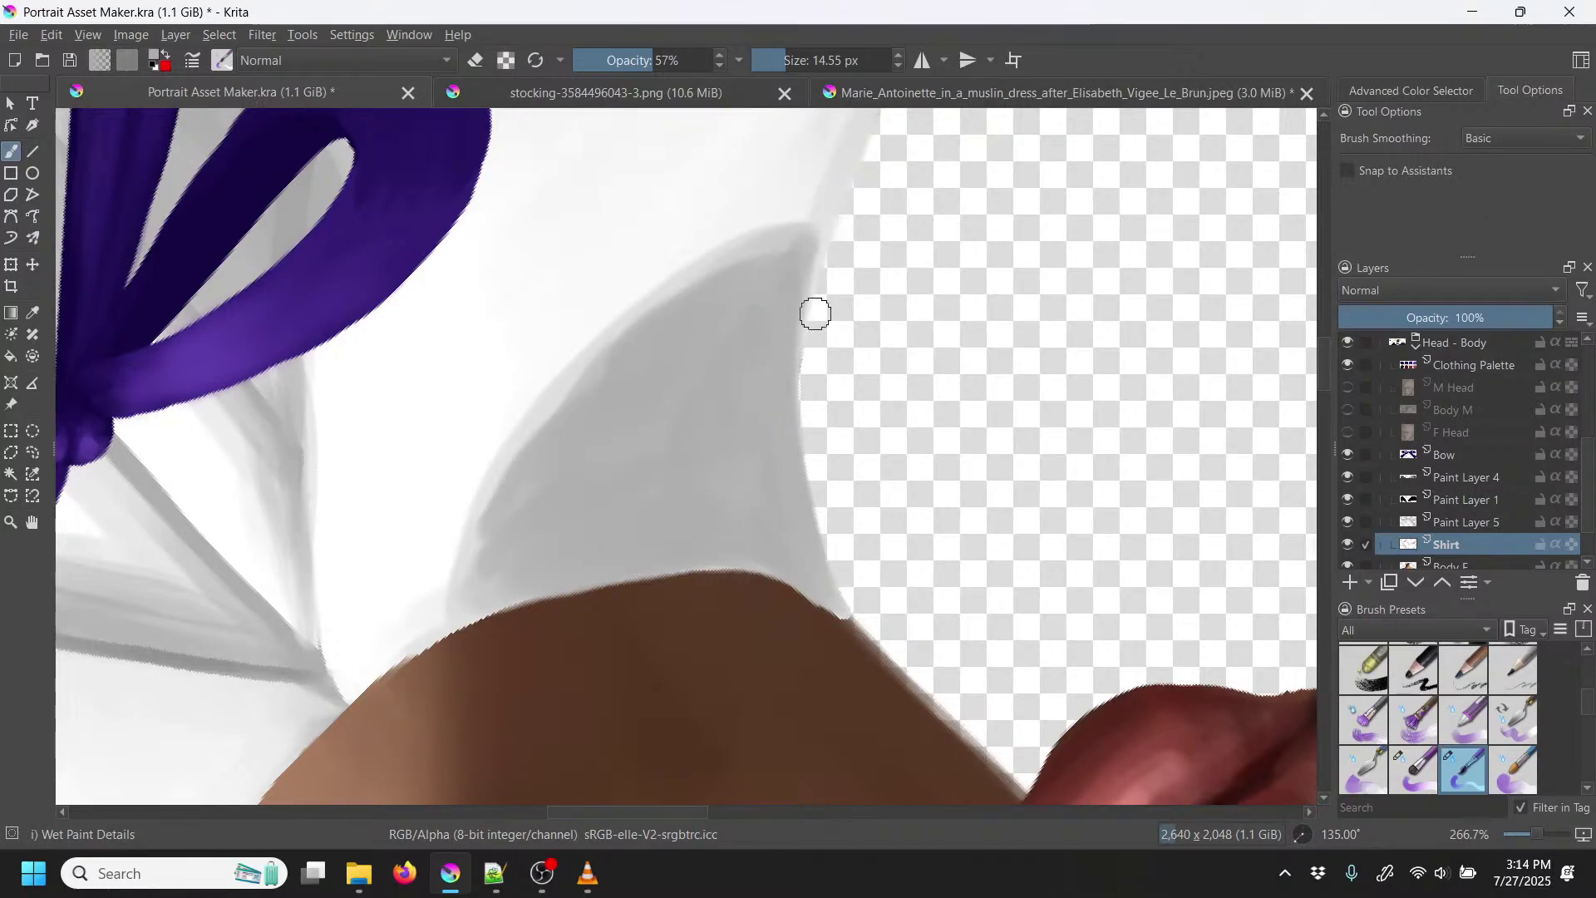
# Step: Paint lighter grays sampled from the shadow's rim along the curved edge of the chin shadow to soften its transition into the white collar
pyautogui.press('p')
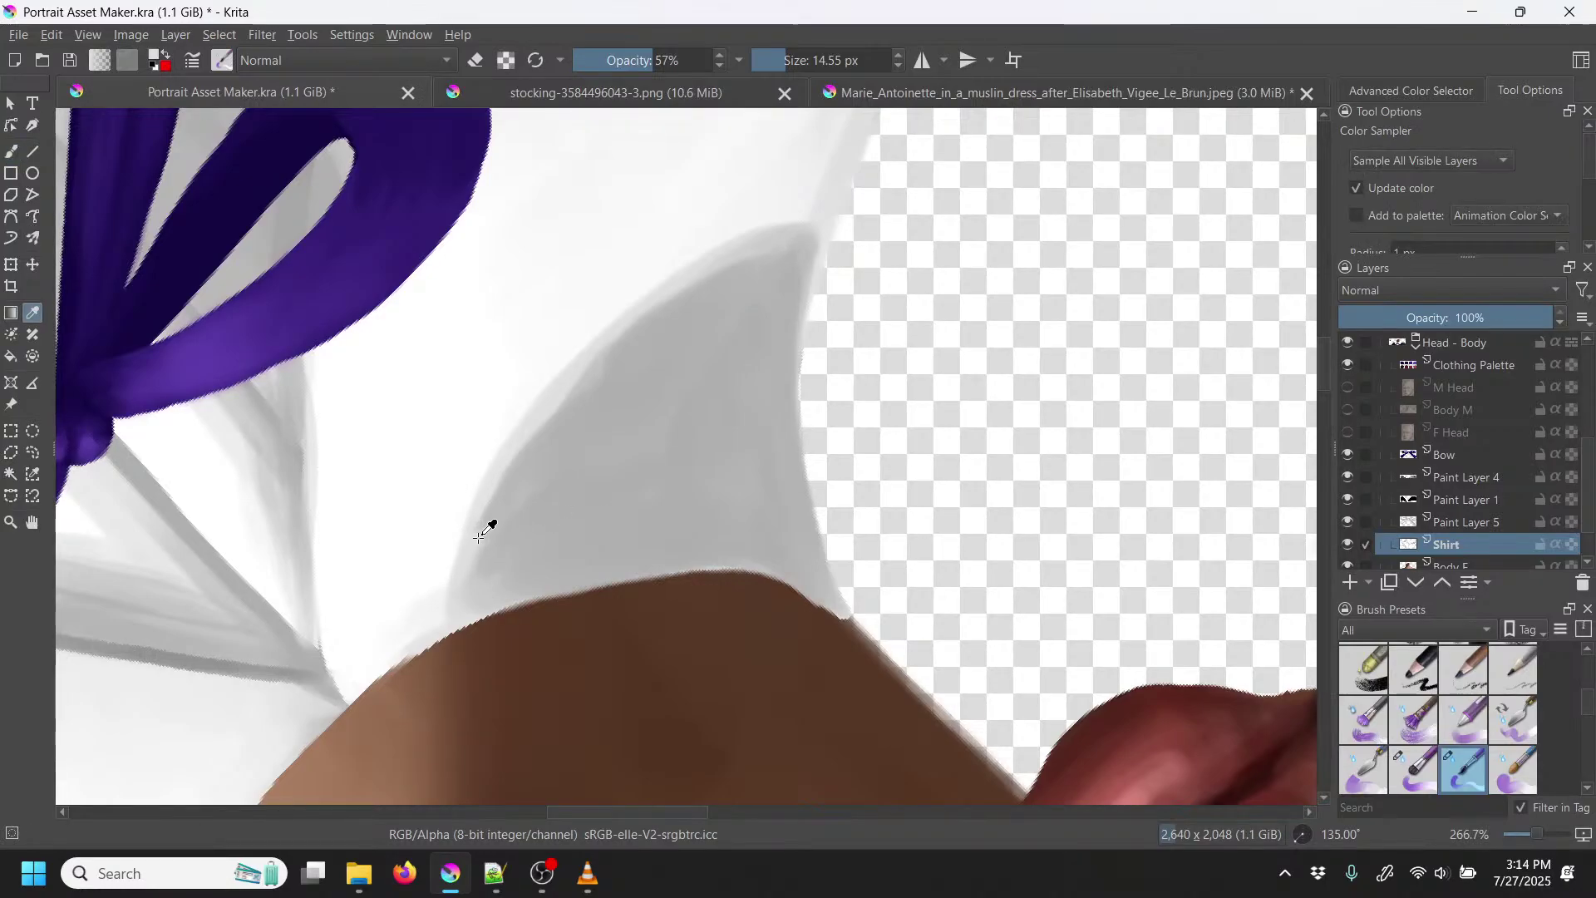
pyautogui.press('b')
pyautogui.moveTo(449, 609)
pyautogui.mouseDown()
pyautogui.moveTo(524, 445)
pyautogui.moveTo(486, 537)
pyautogui.moveTo(510, 470)
pyautogui.moveTo(600, 351)
pyautogui.moveTo(496, 505)
pyautogui.moveTo(591, 372)
pyautogui.moveTo(548, 422)
pyautogui.moveTo(732, 252)
pyautogui.moveTo(612, 360)
pyautogui.moveTo(705, 284)
pyautogui.moveTo(762, 251)
pyautogui.moveTo(672, 308)
pyautogui.moveTo(807, 238)
pyautogui.moveTo(617, 337)
pyautogui.moveTo(761, 255)
pyautogui.moveTo(586, 370)
pyautogui.moveTo(516, 449)
pyautogui.moveTo(619, 331)
pyautogui.moveTo(475, 516)
pyautogui.moveTo(556, 398)
pyautogui.moveTo(457, 610)
pyautogui.mouseUp()
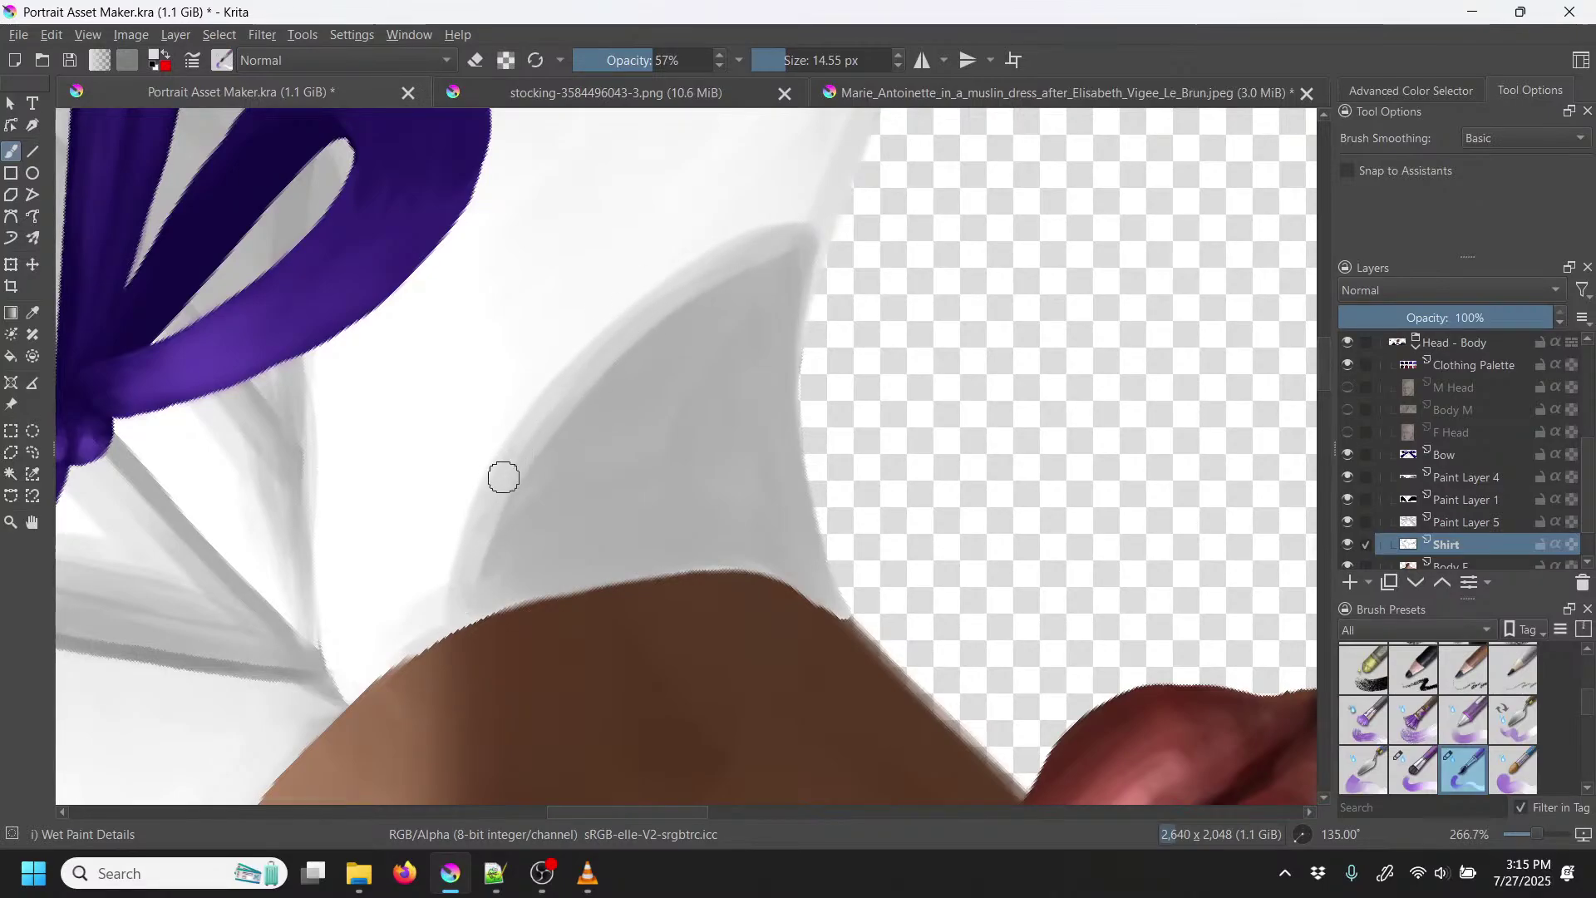
pyautogui.press('p')
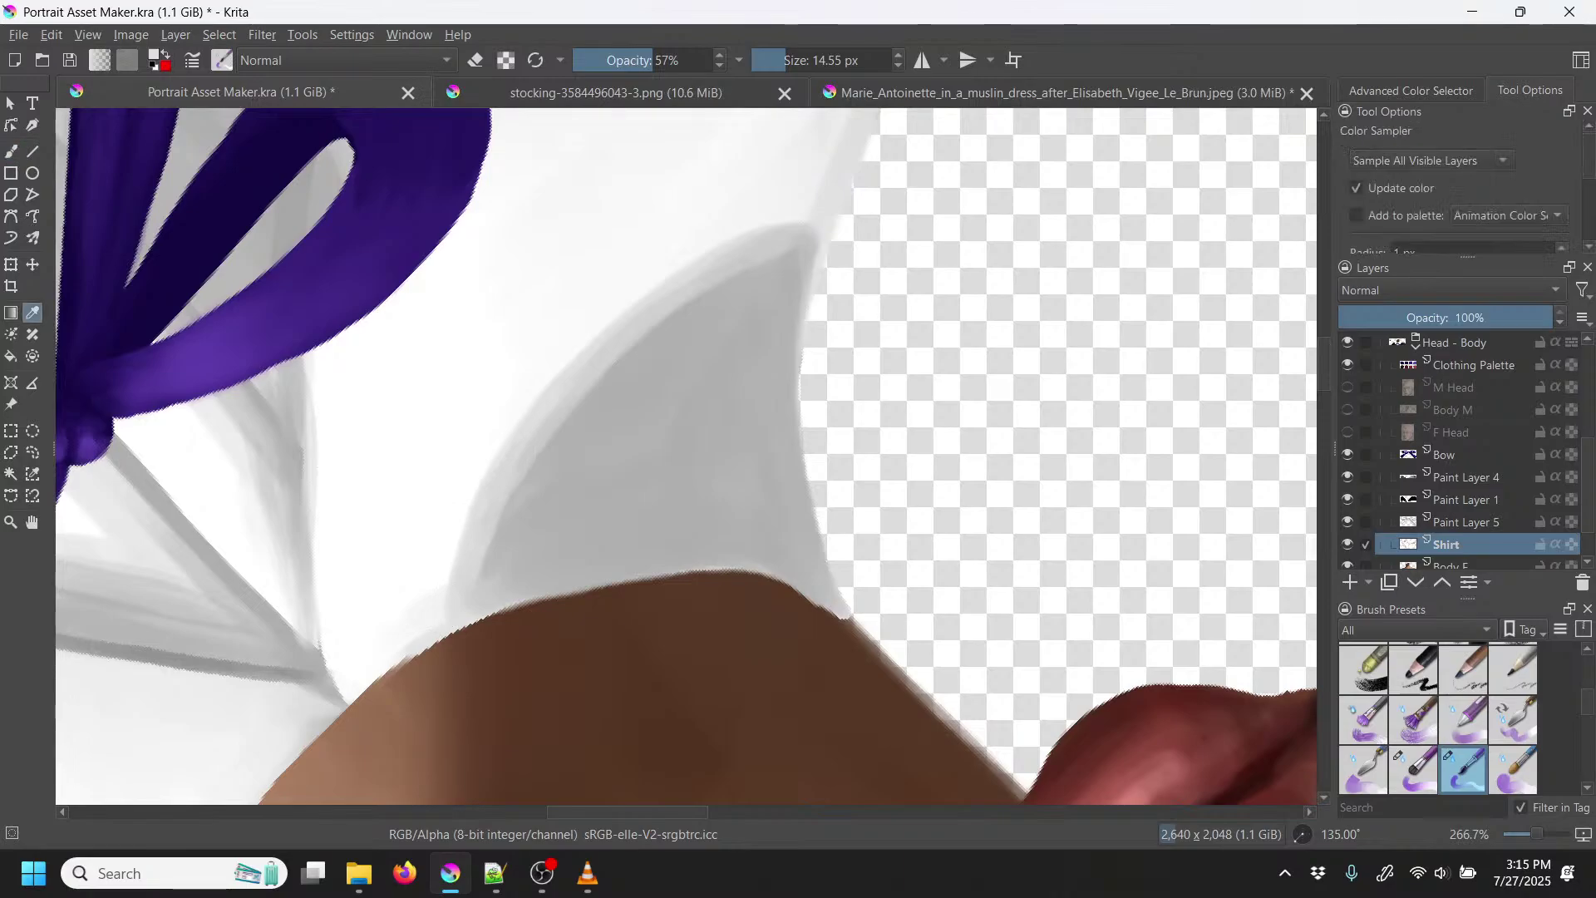
pyautogui.click(509, 445)
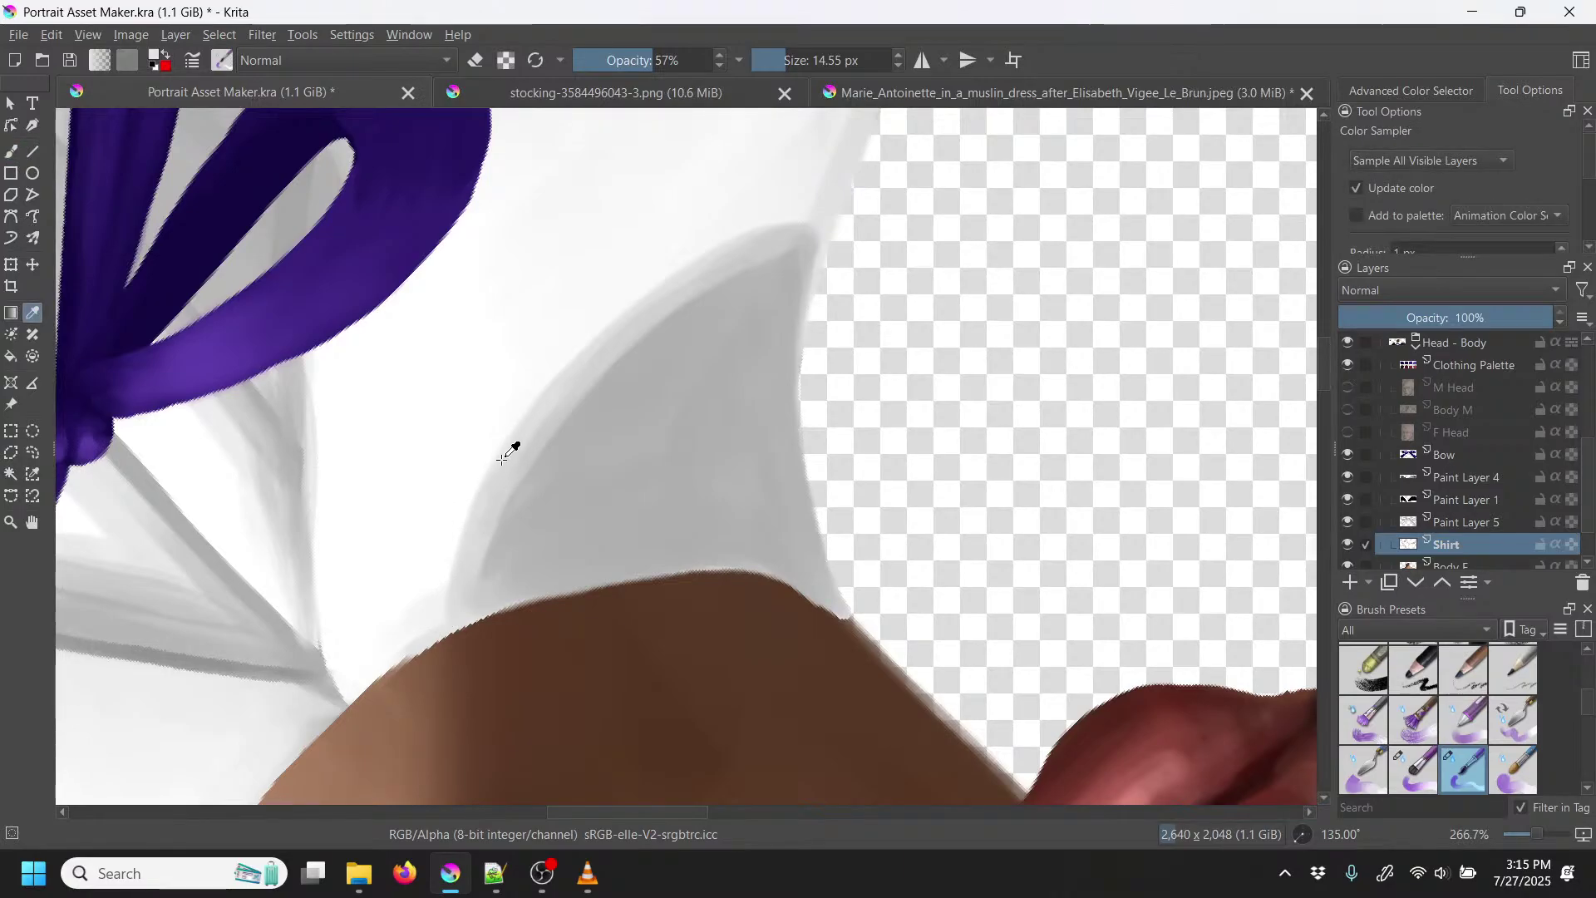
pyautogui.press('b')
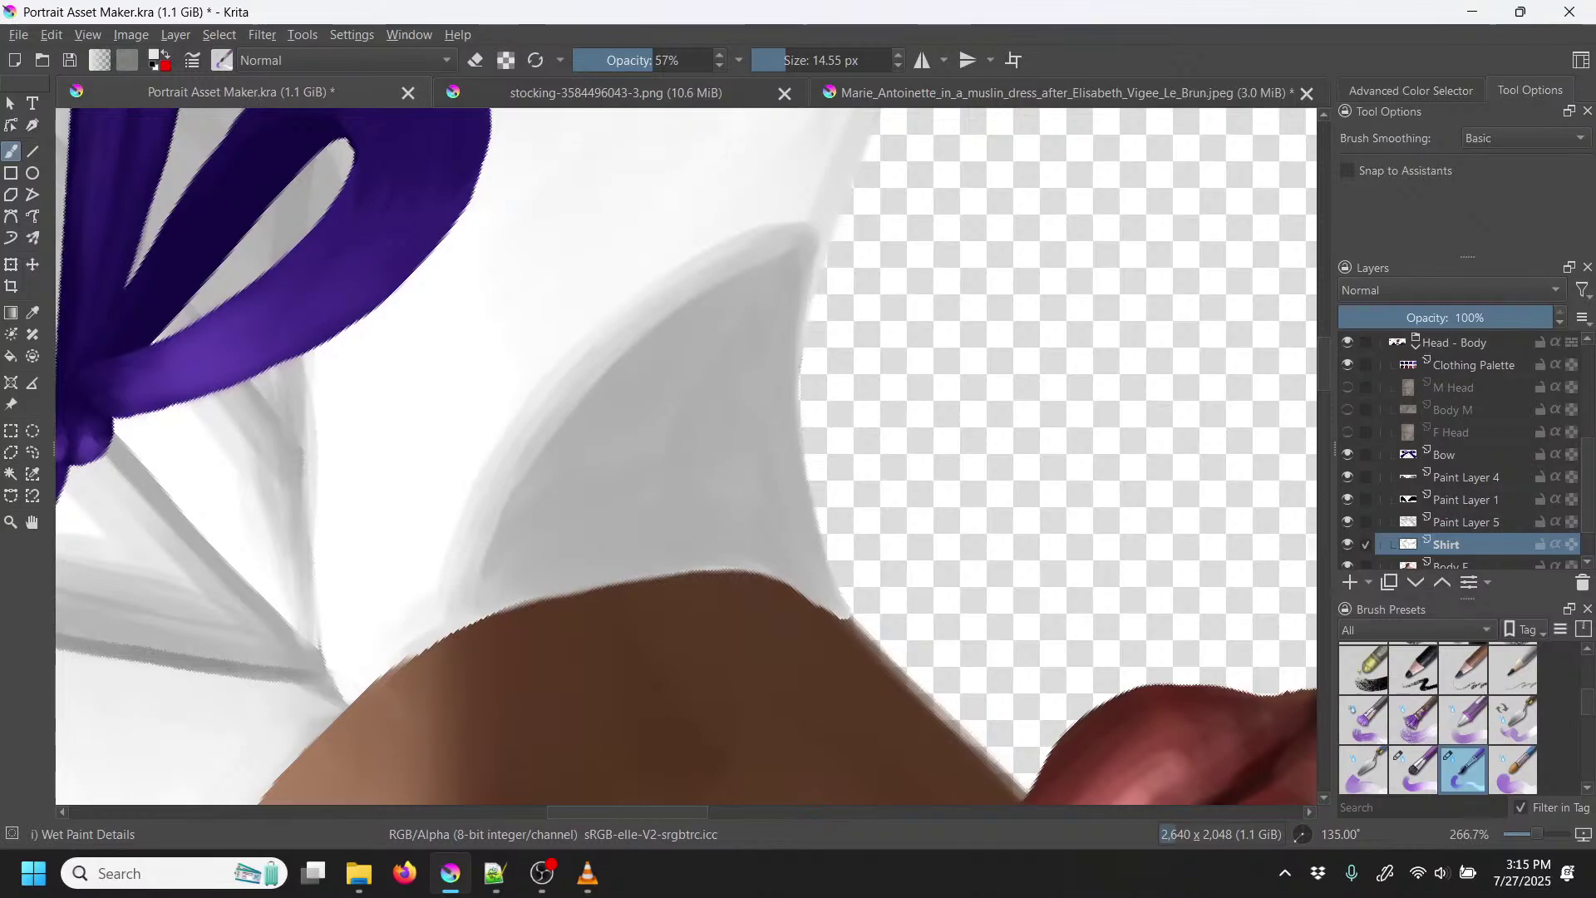
# Step: Blend the chin shadow's curved edge with the Airbrush Soft brush at 26.37 px, using a gray sampled from the shadow
pyautogui.press('p')
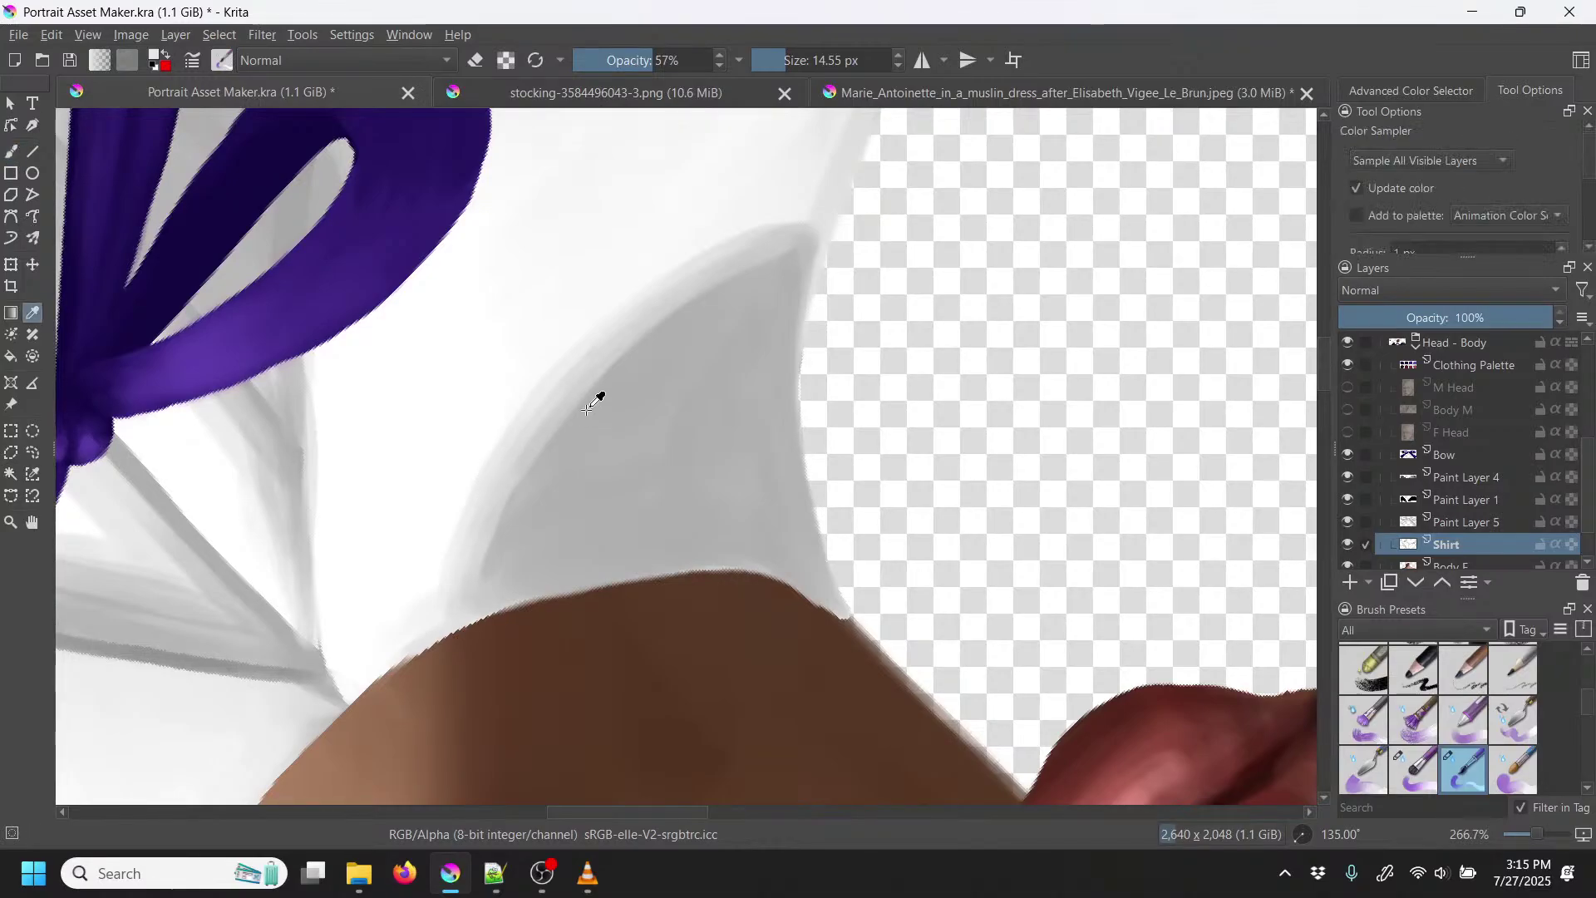
pyautogui.press('b')
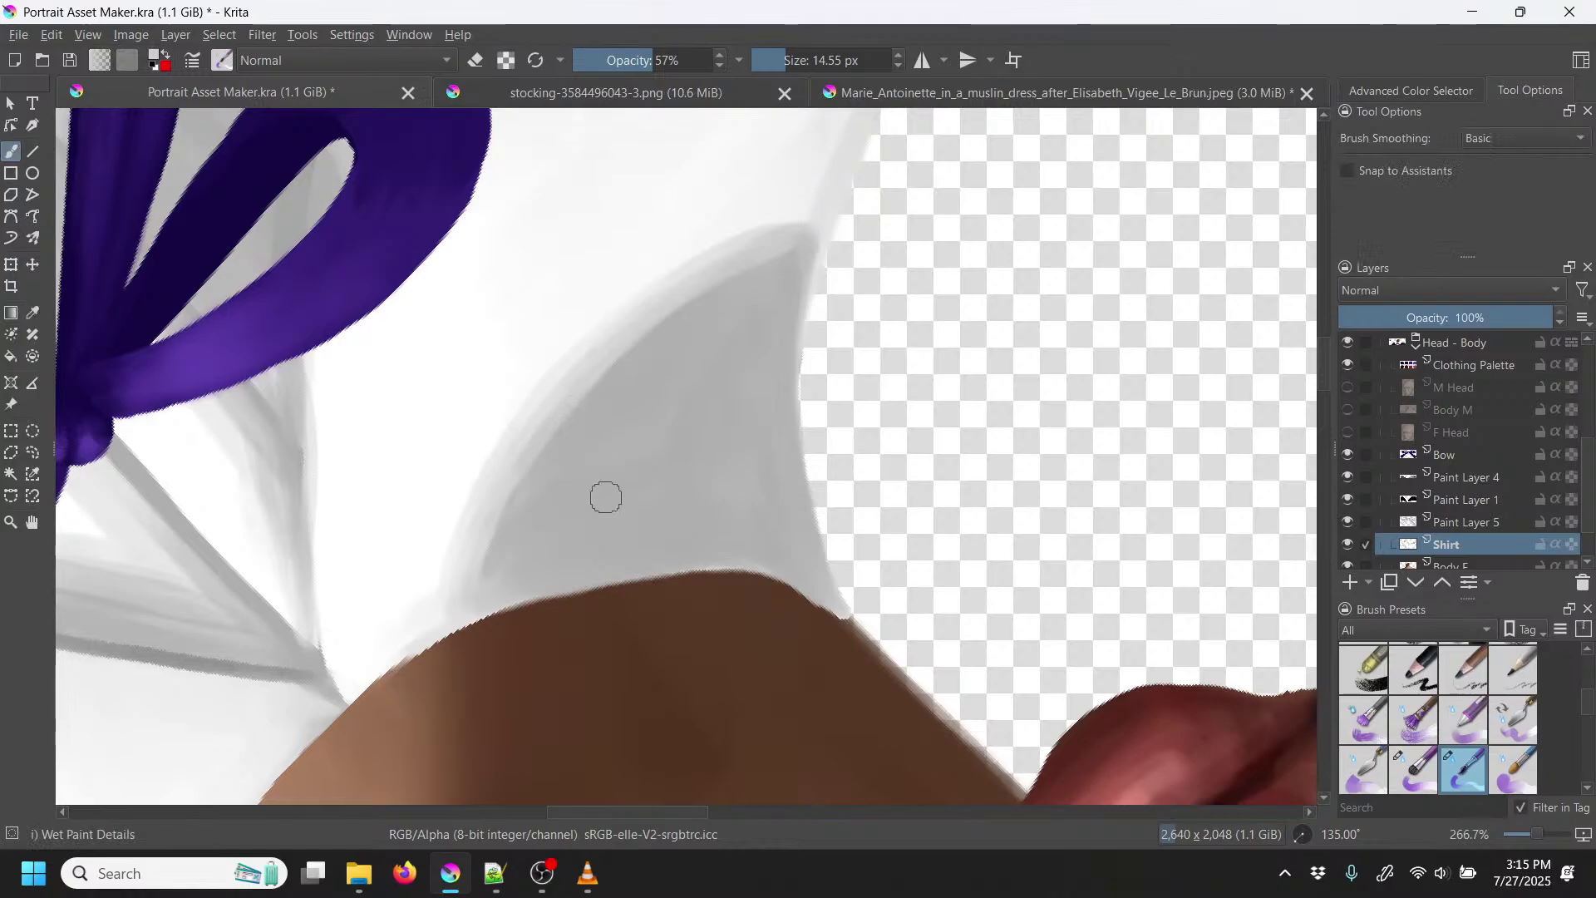
pyautogui.scroll(3, 1585, 712)
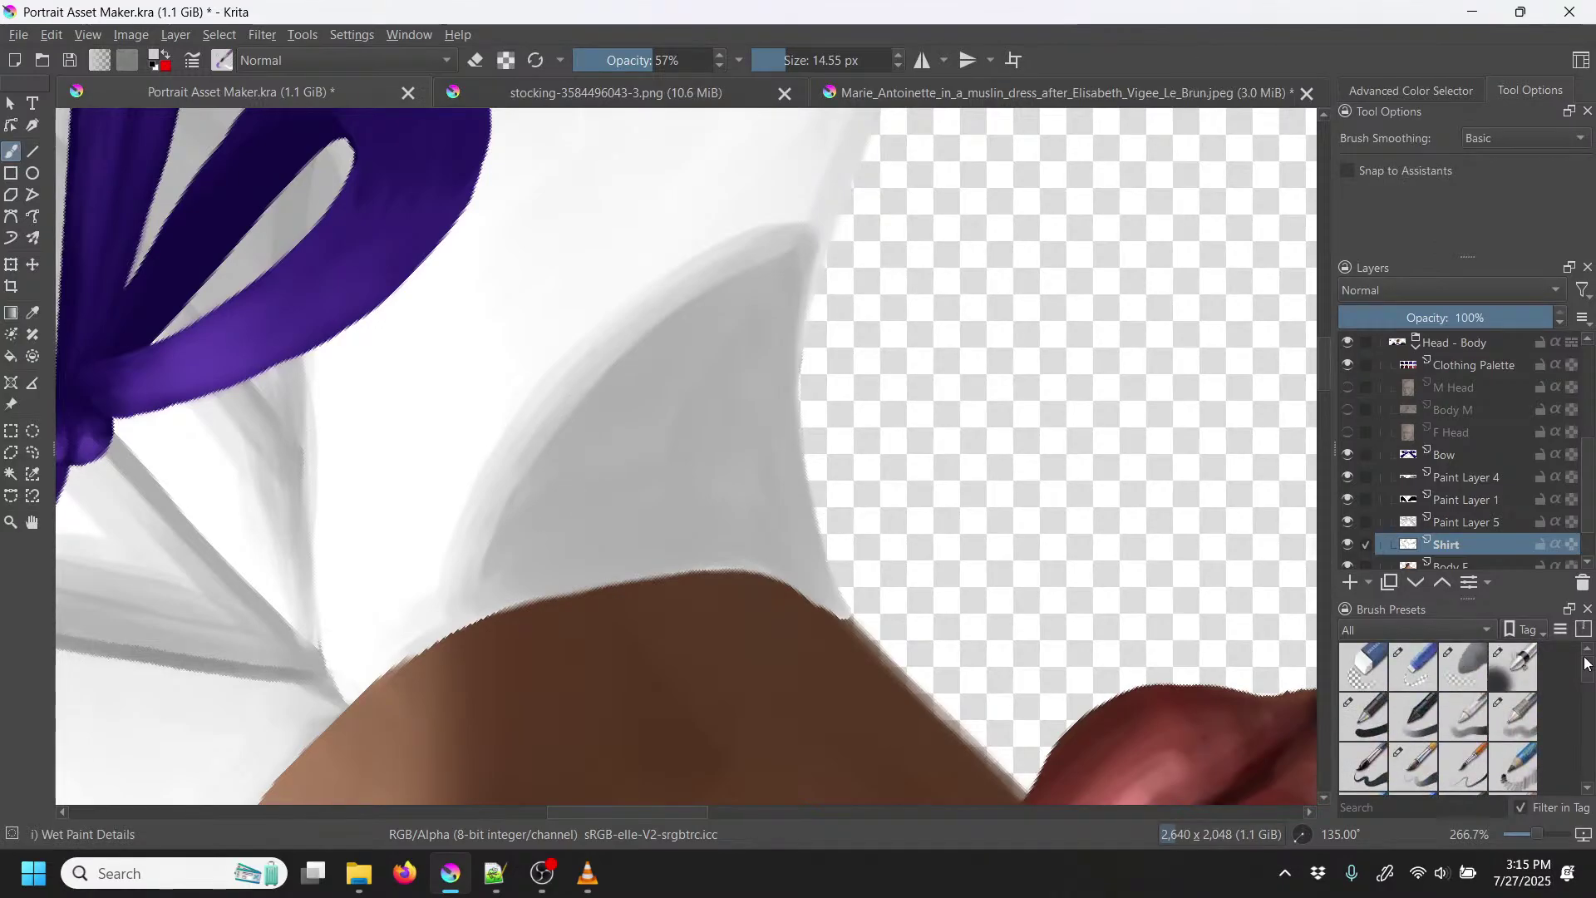
pyautogui.click(1513, 669)
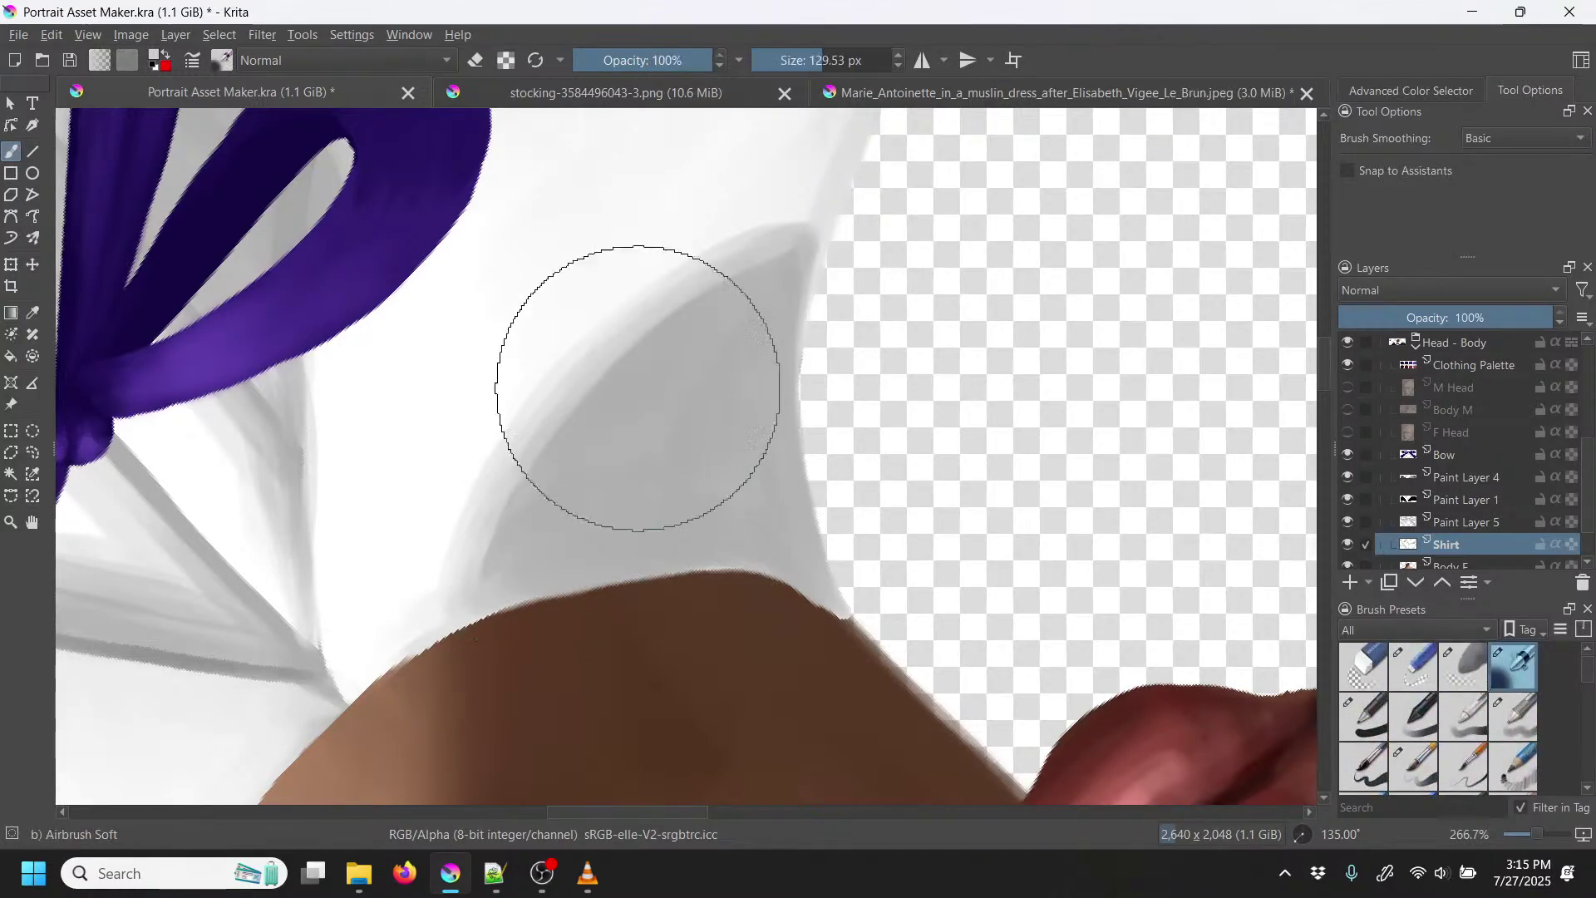
pyautogui.click(801, 65)
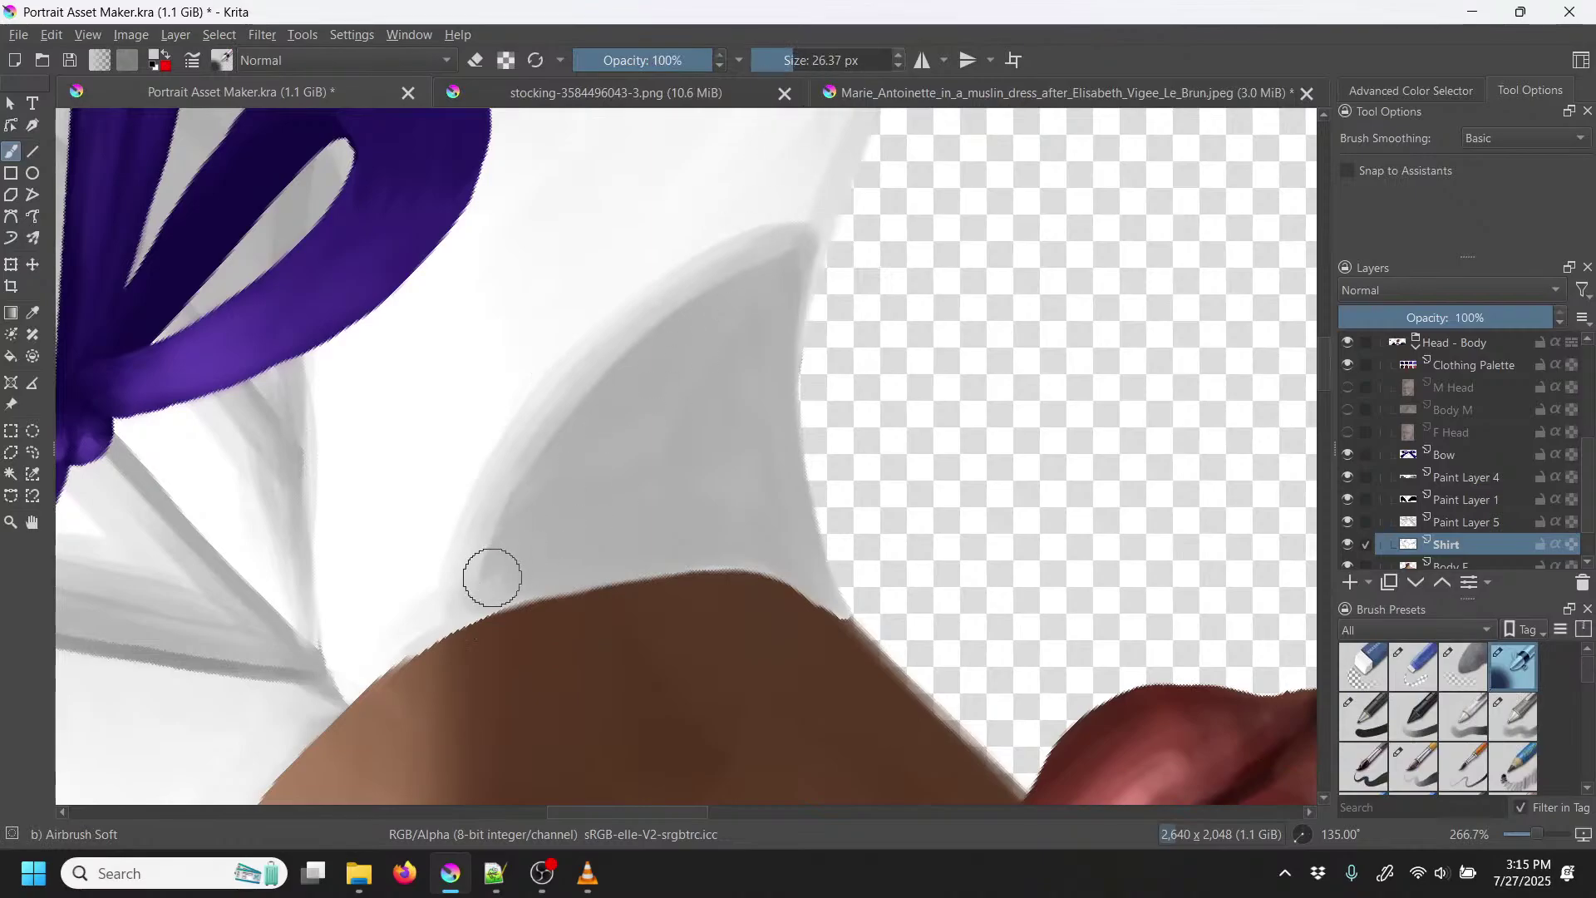
pyautogui.moveTo(602, 390); pyautogui.dragTo(756, 267)
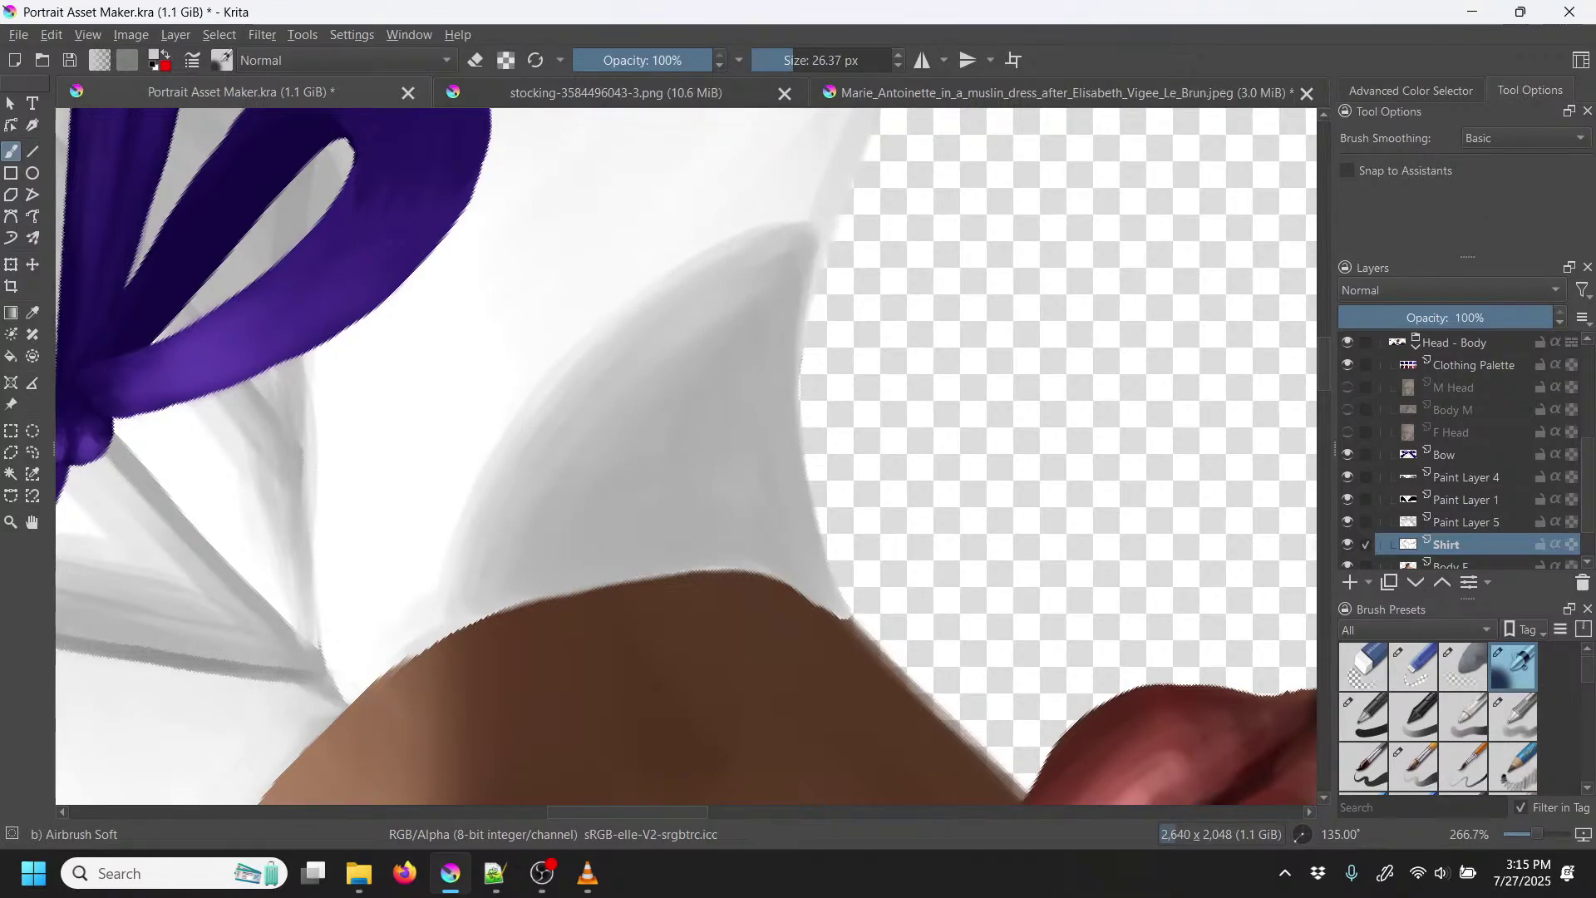
# Step: Reset the canvas rotation to 0° and show the F Head layer to check the collar shadow against the whole portrait
pyautogui.rightClick(896, 453)
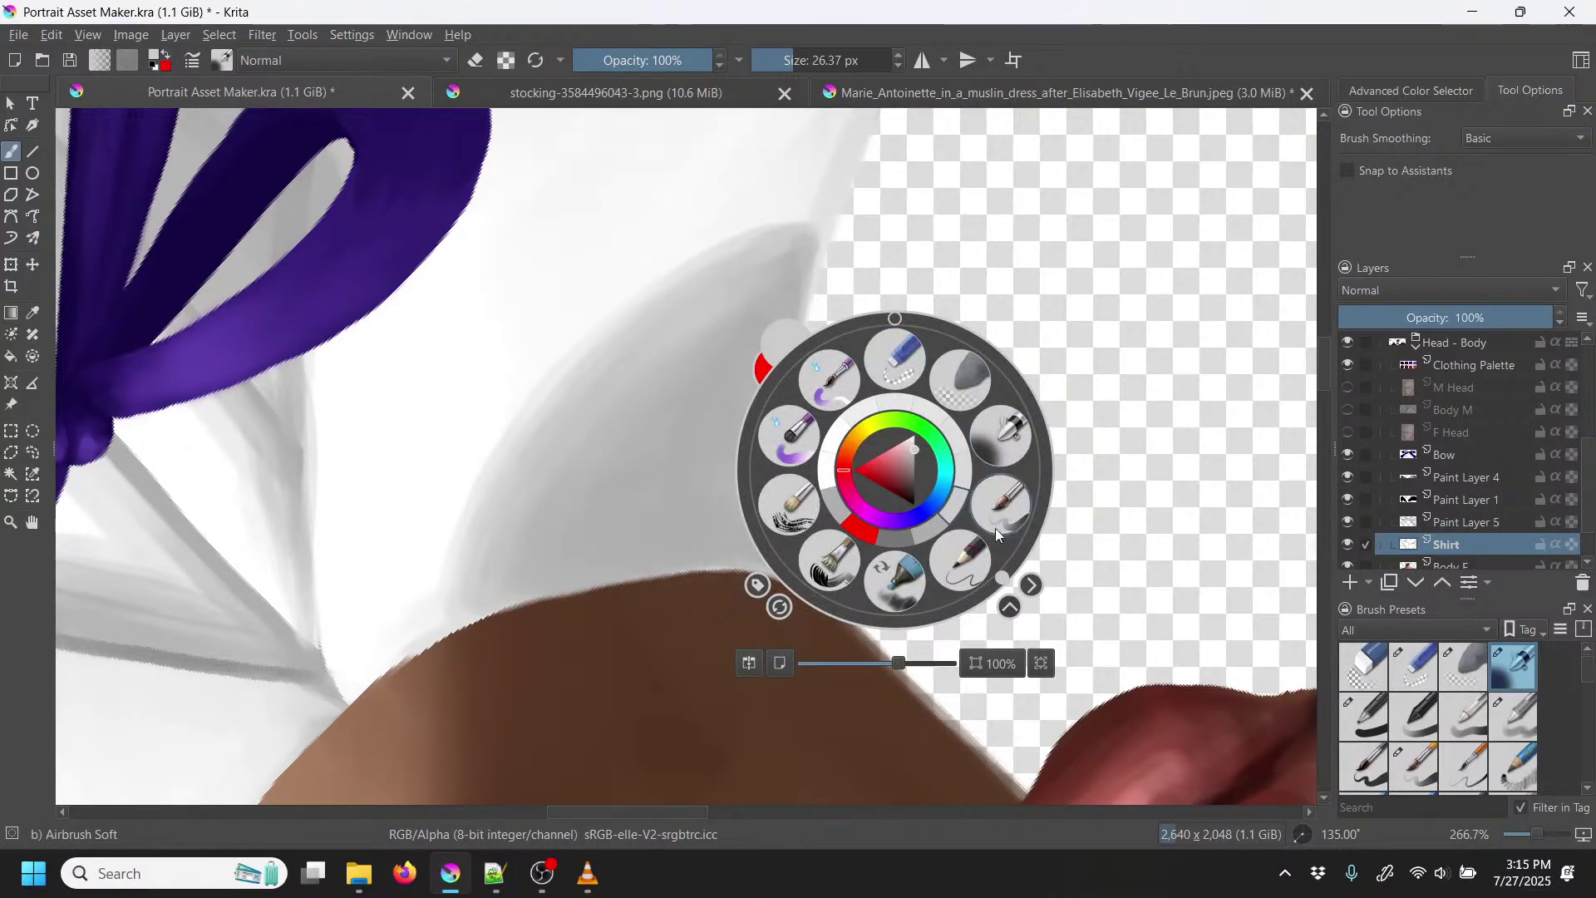
pyautogui.moveTo(1011, 571); pyautogui.dragTo(896, 326)
pyautogui.click(725, 263)
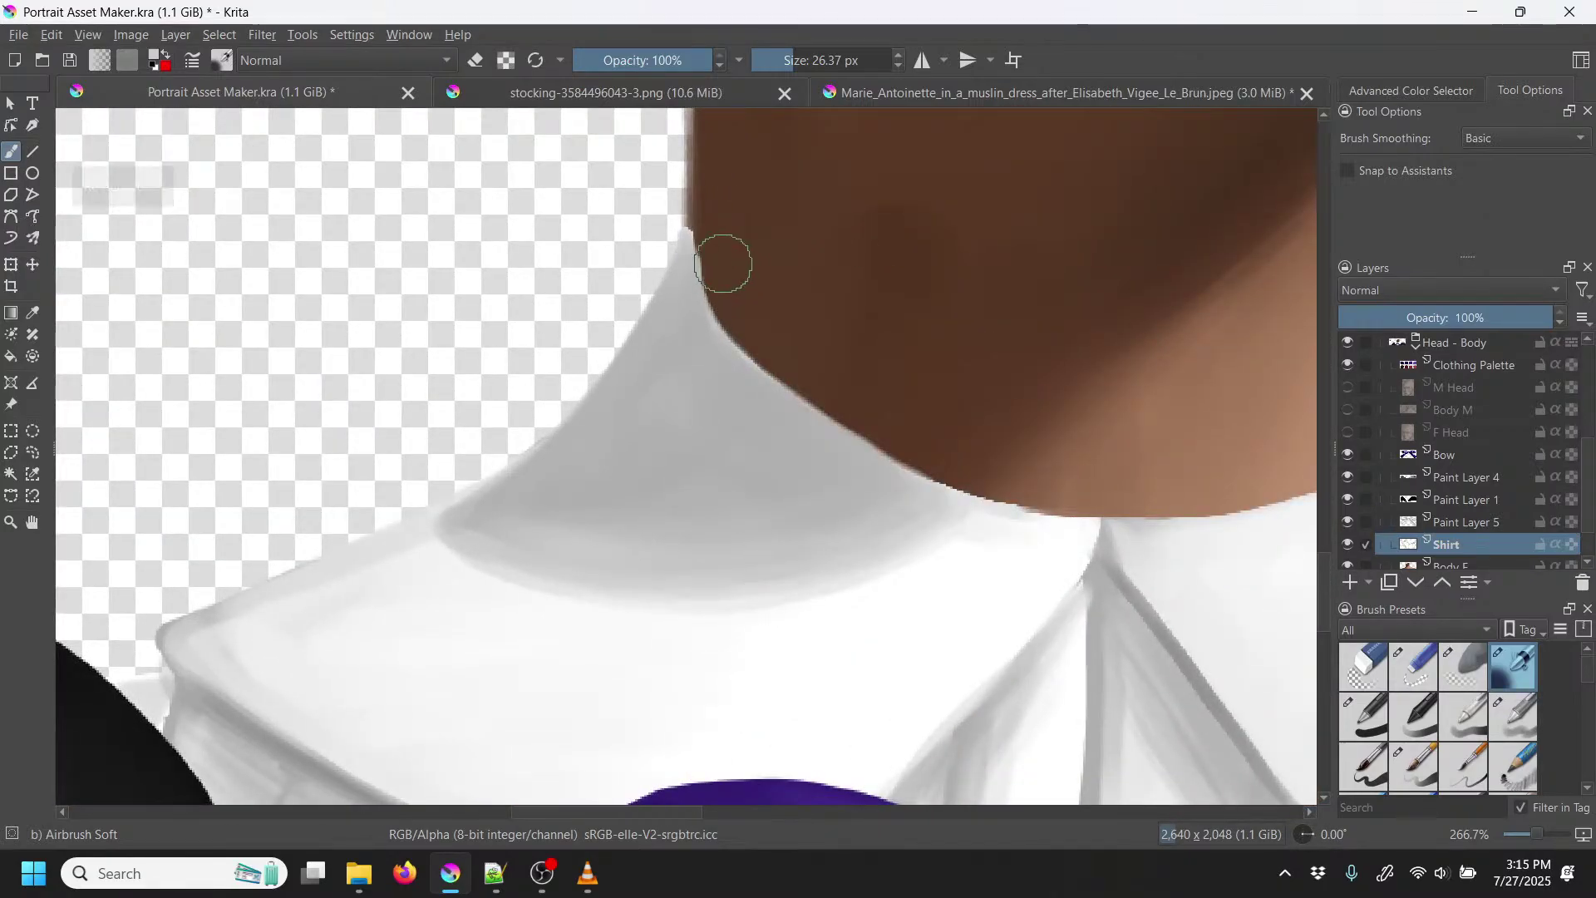
pyautogui.press('-')
pyautogui.press('-')
pyautogui.press('-')
pyautogui.press('-')
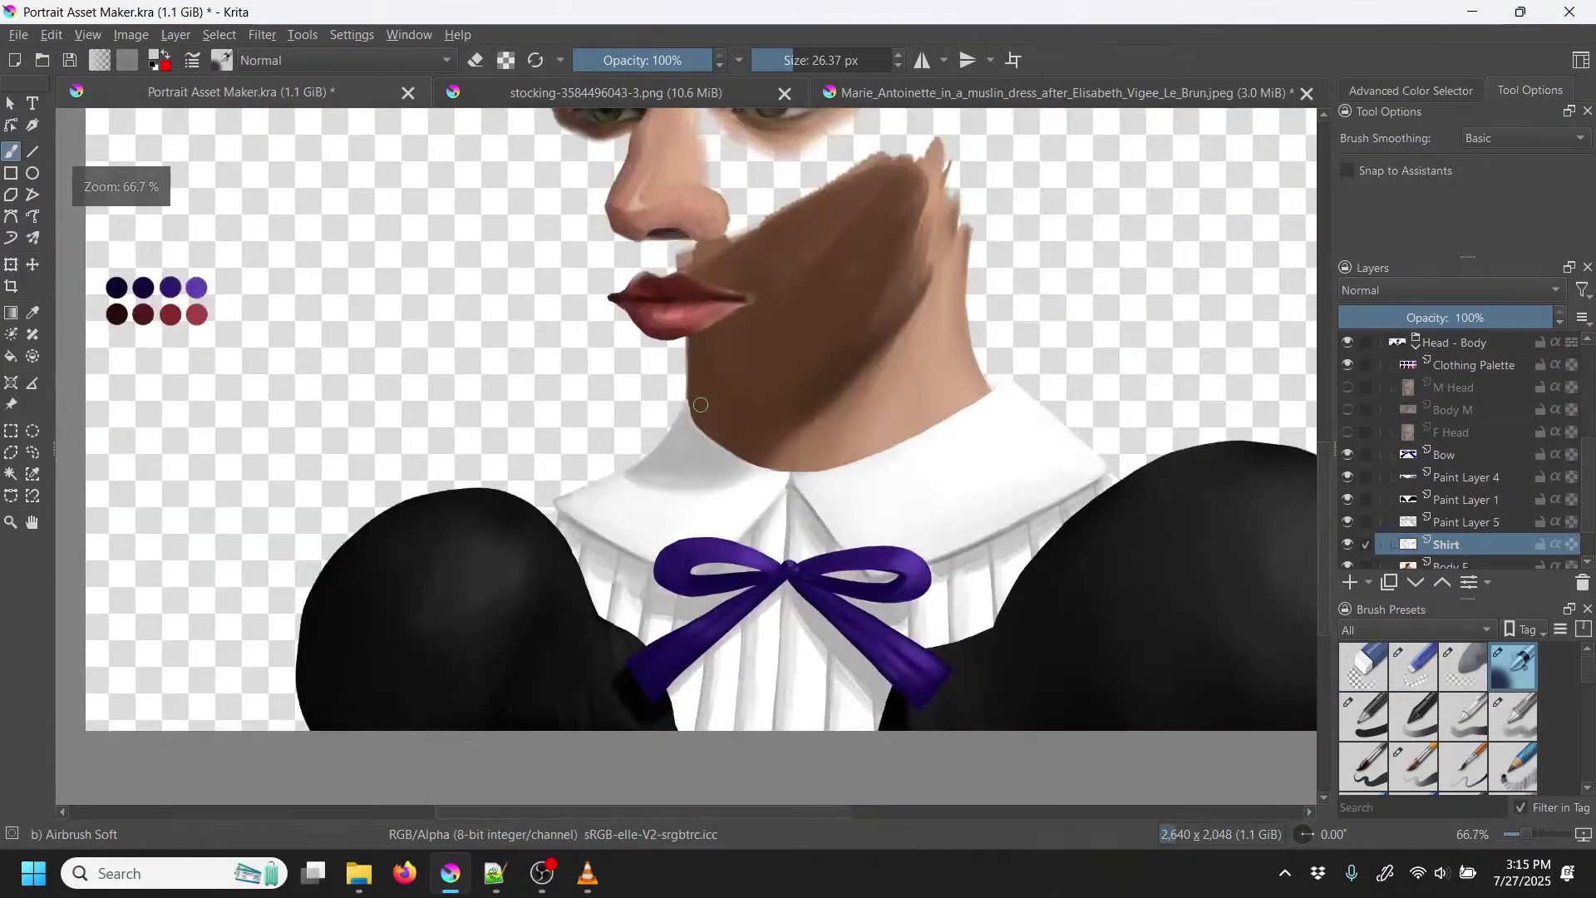
pyautogui.click(1349, 432)
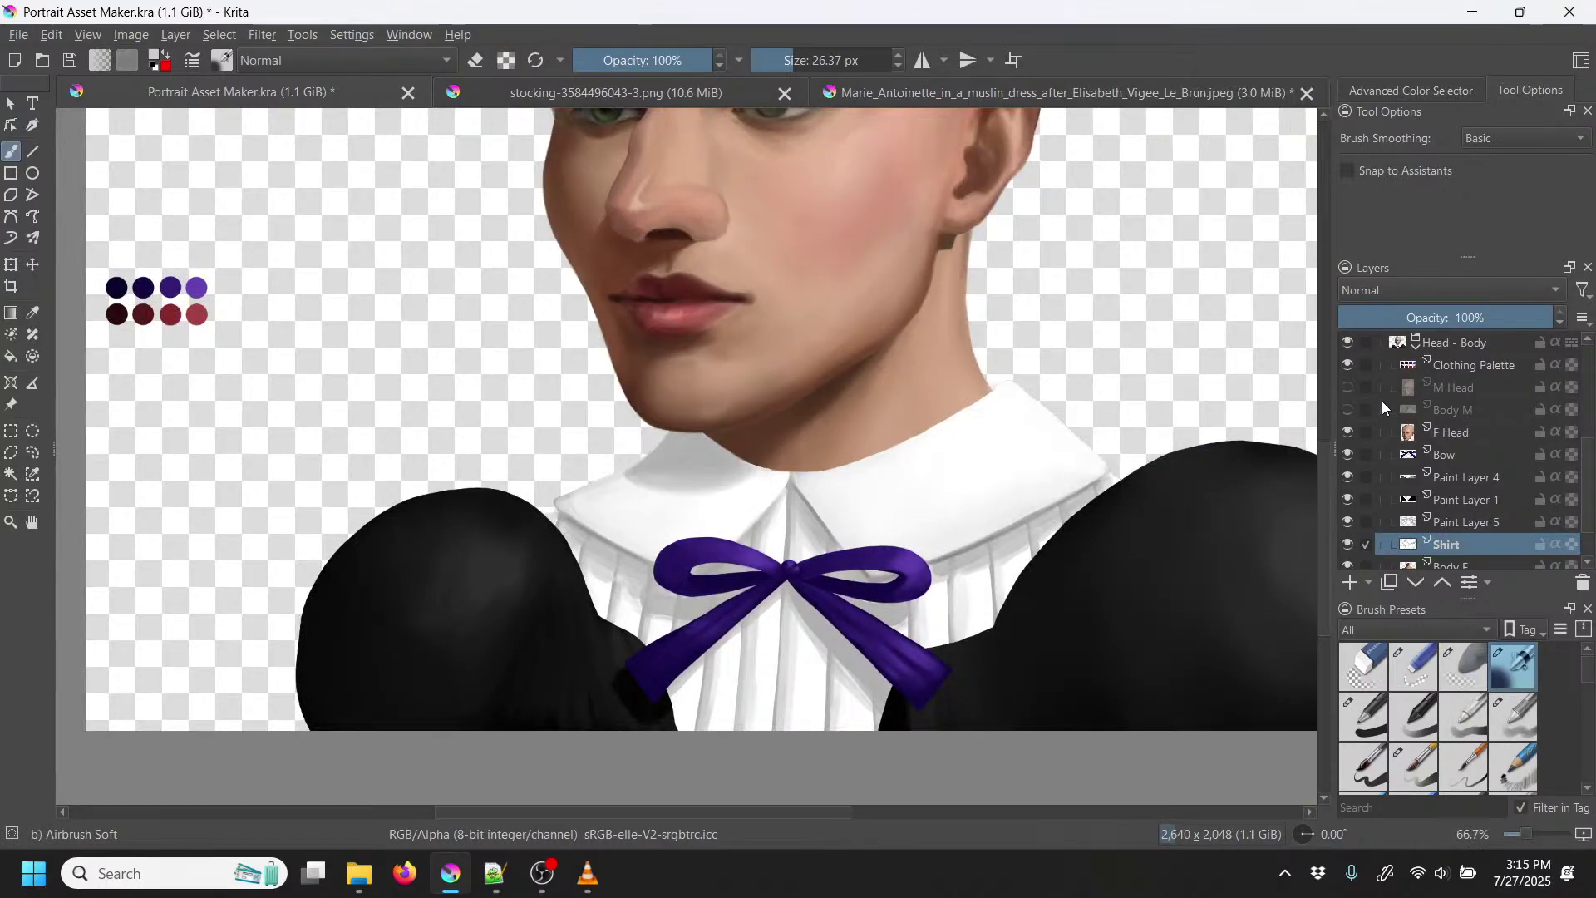
pyautogui.press('-')
pyautogui.press('-')
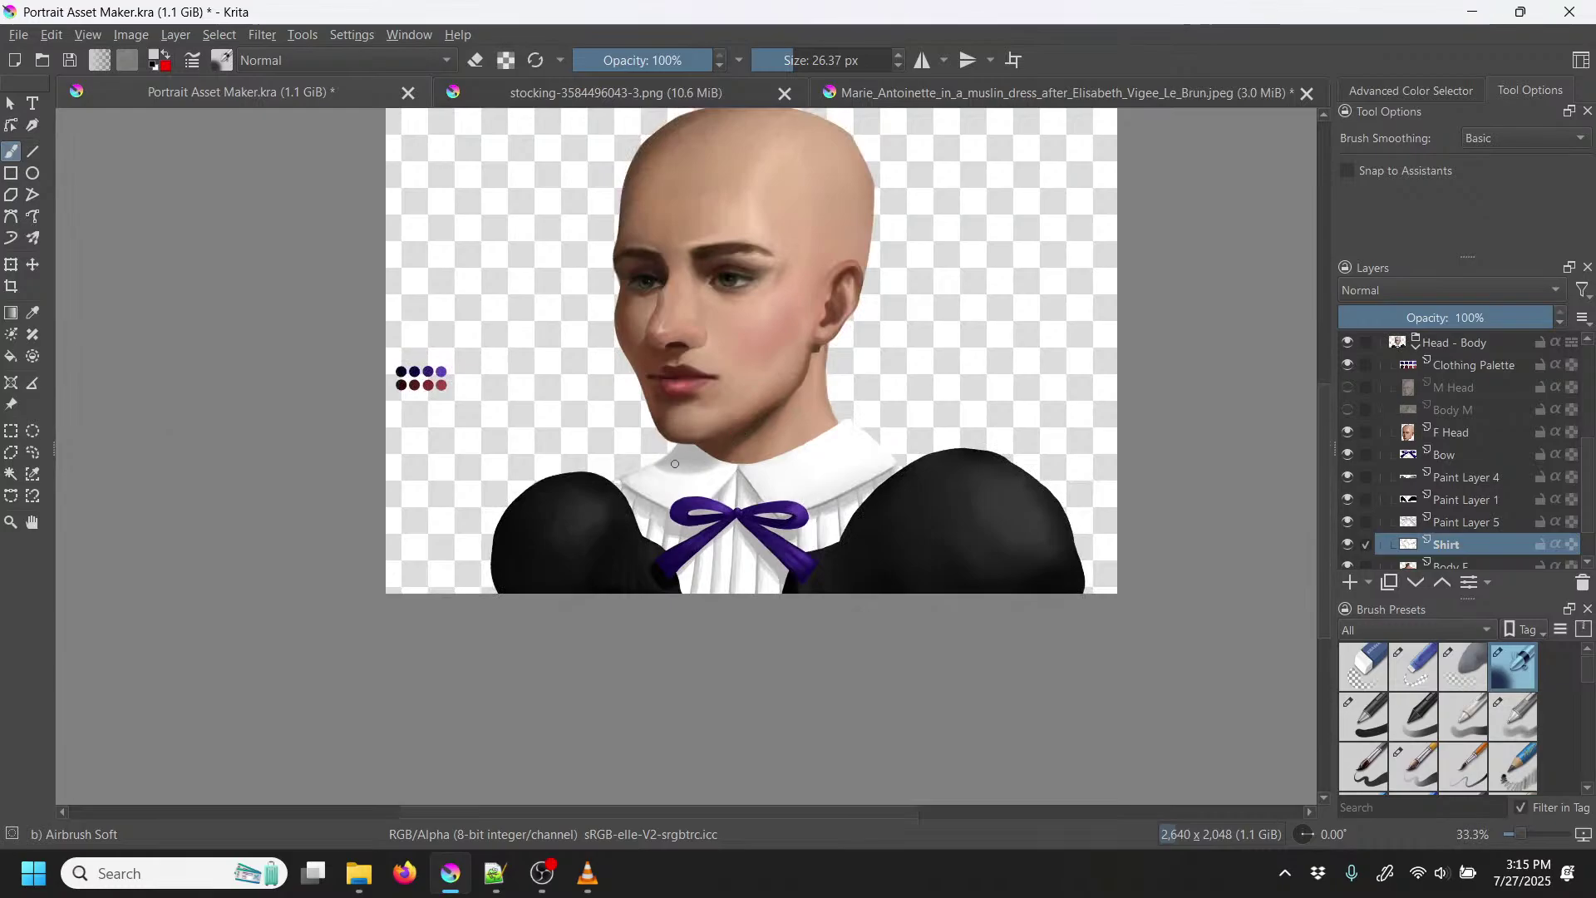
pyautogui.press('+')
pyautogui.press('+')
pyautogui.press('+')
pyautogui.press('+')
pyautogui.press('+')
pyautogui.press('+')
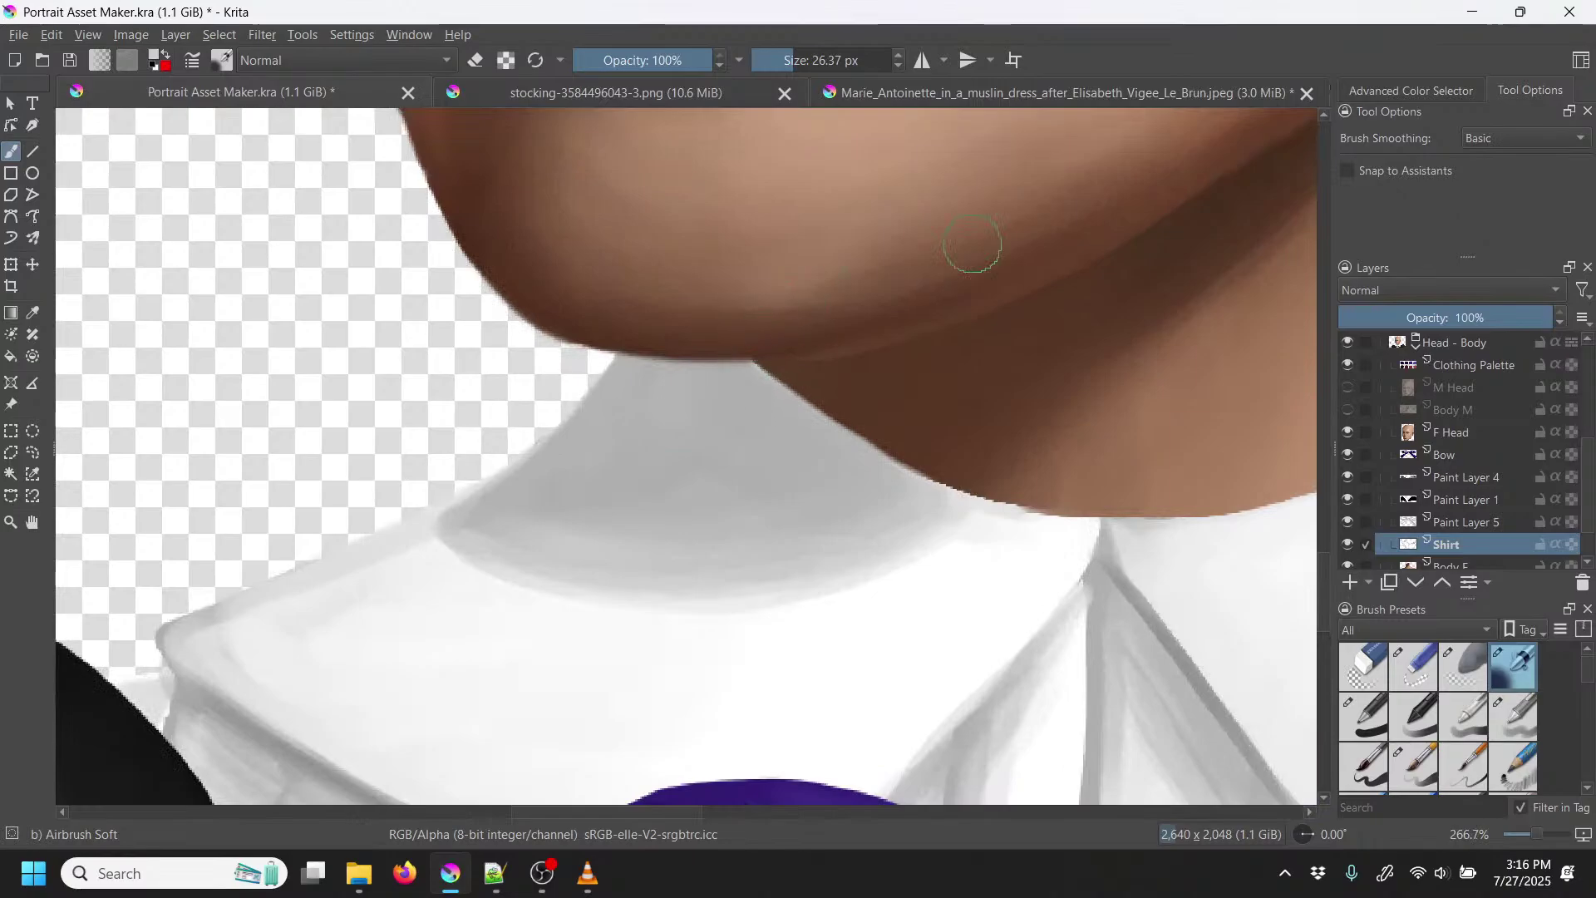
# Step: Touch up the shaded collar's edge against the neck below the chin with the Basic-1 brush, using grey sampled from the collar
pyautogui.click(1364, 714)
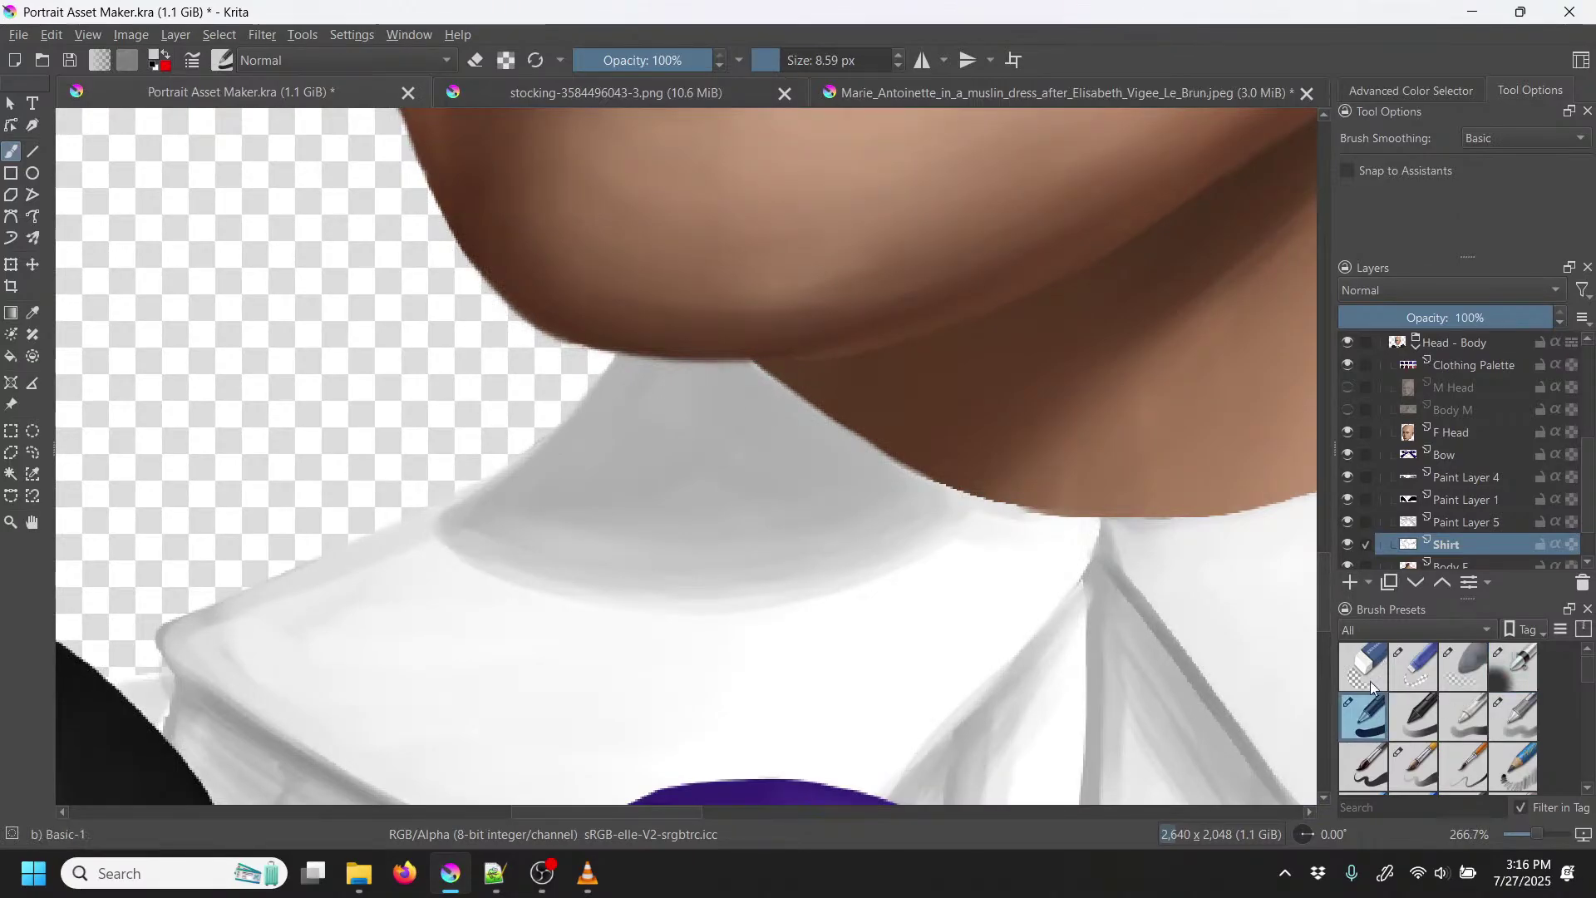
pyautogui.click(802, 416)
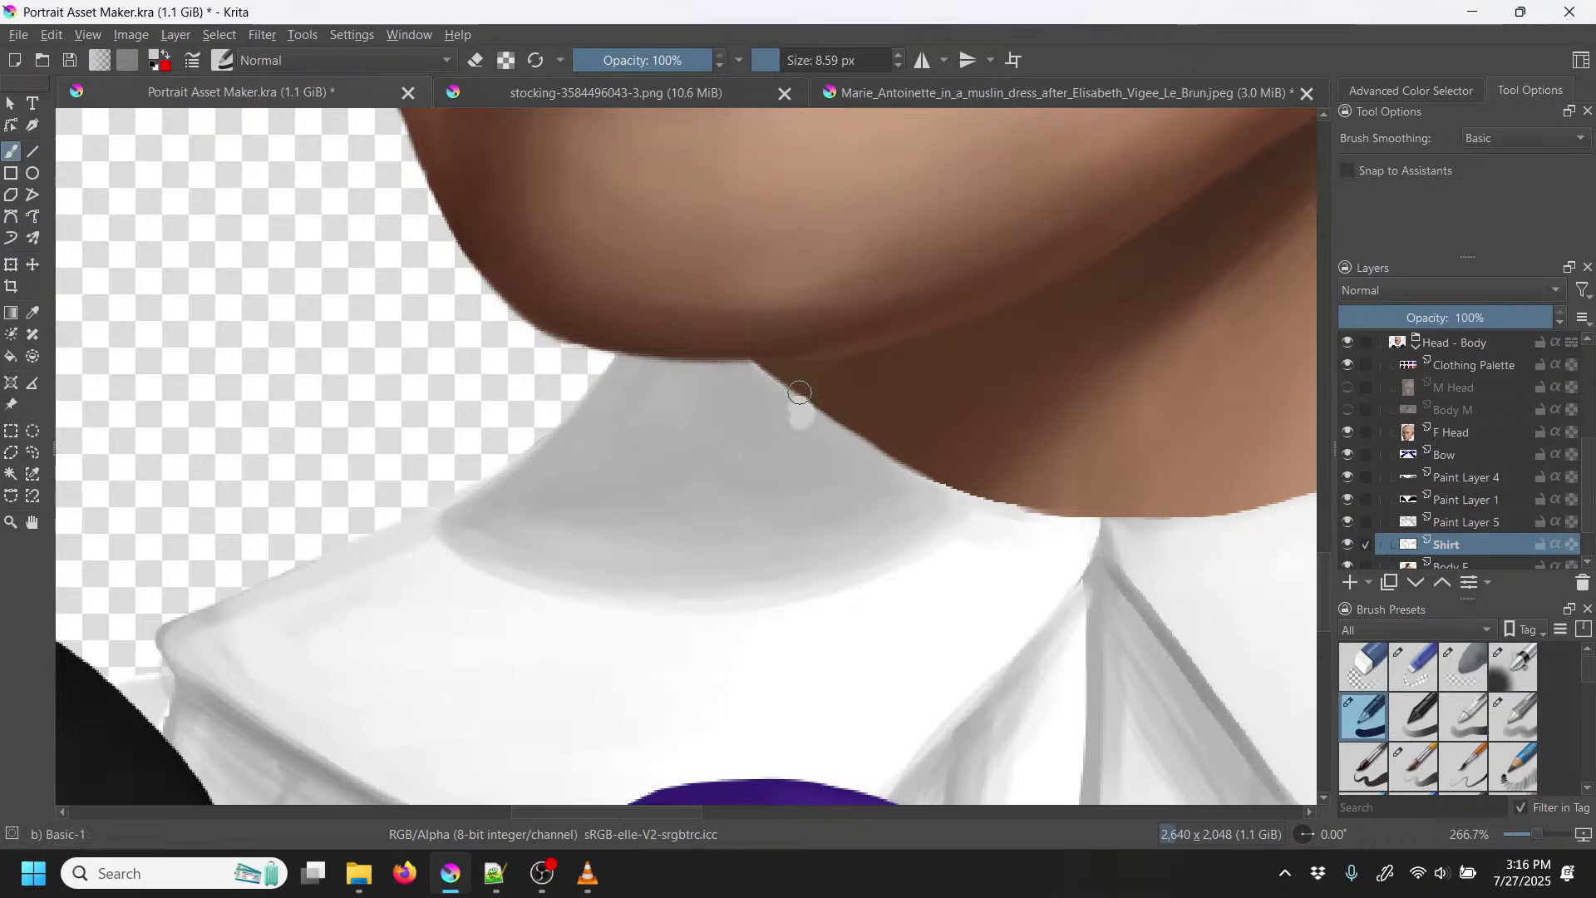
pyautogui.press('p')
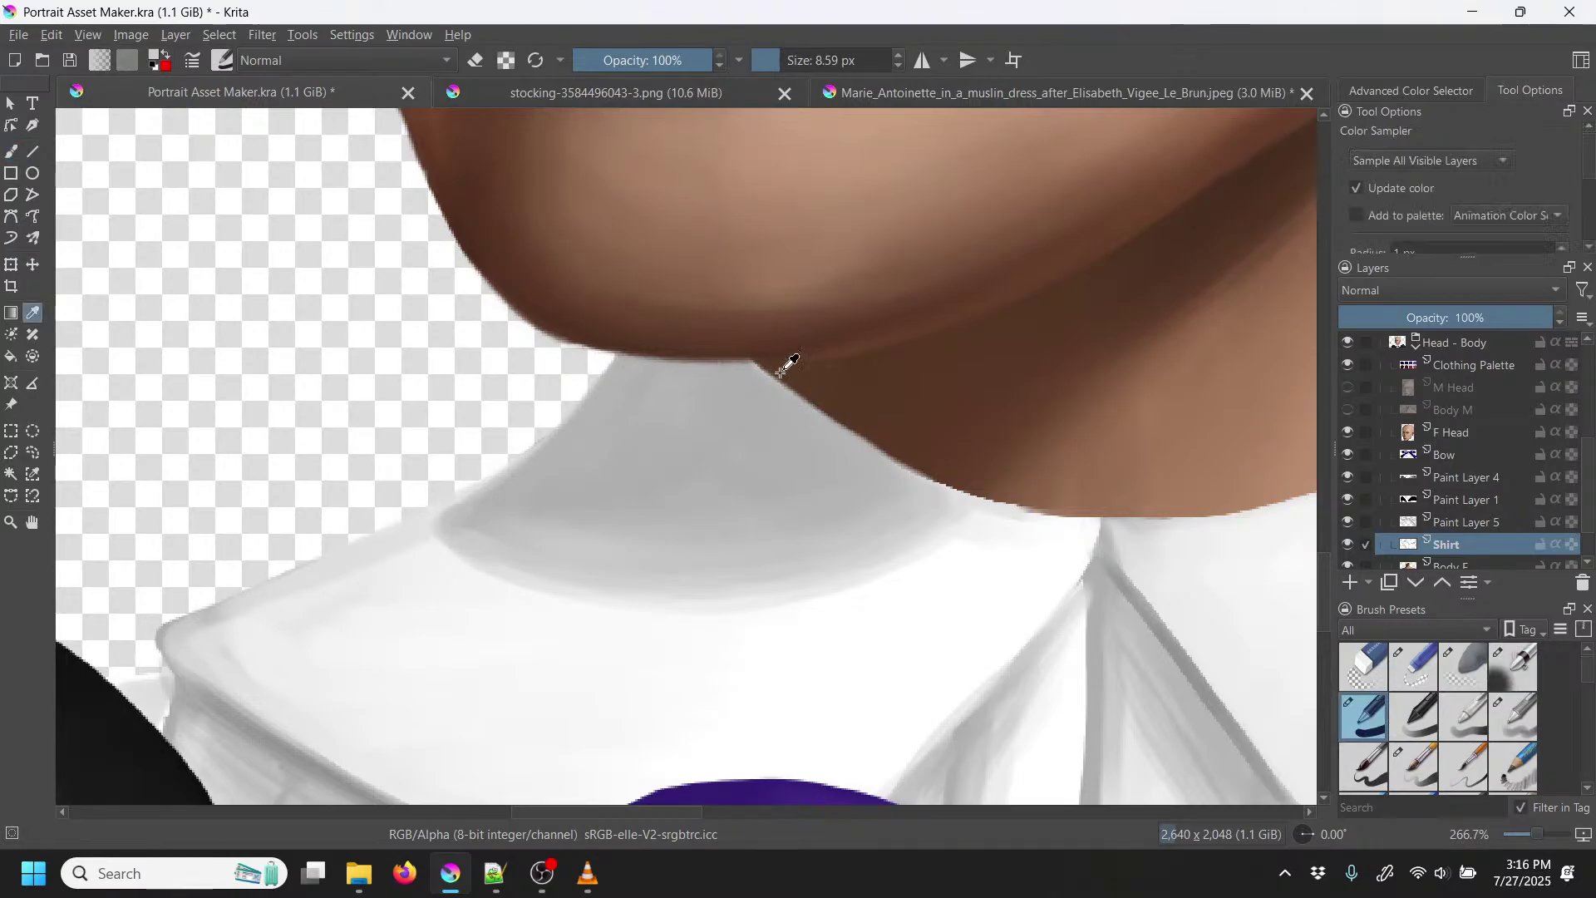
pyautogui.click(634, 369)
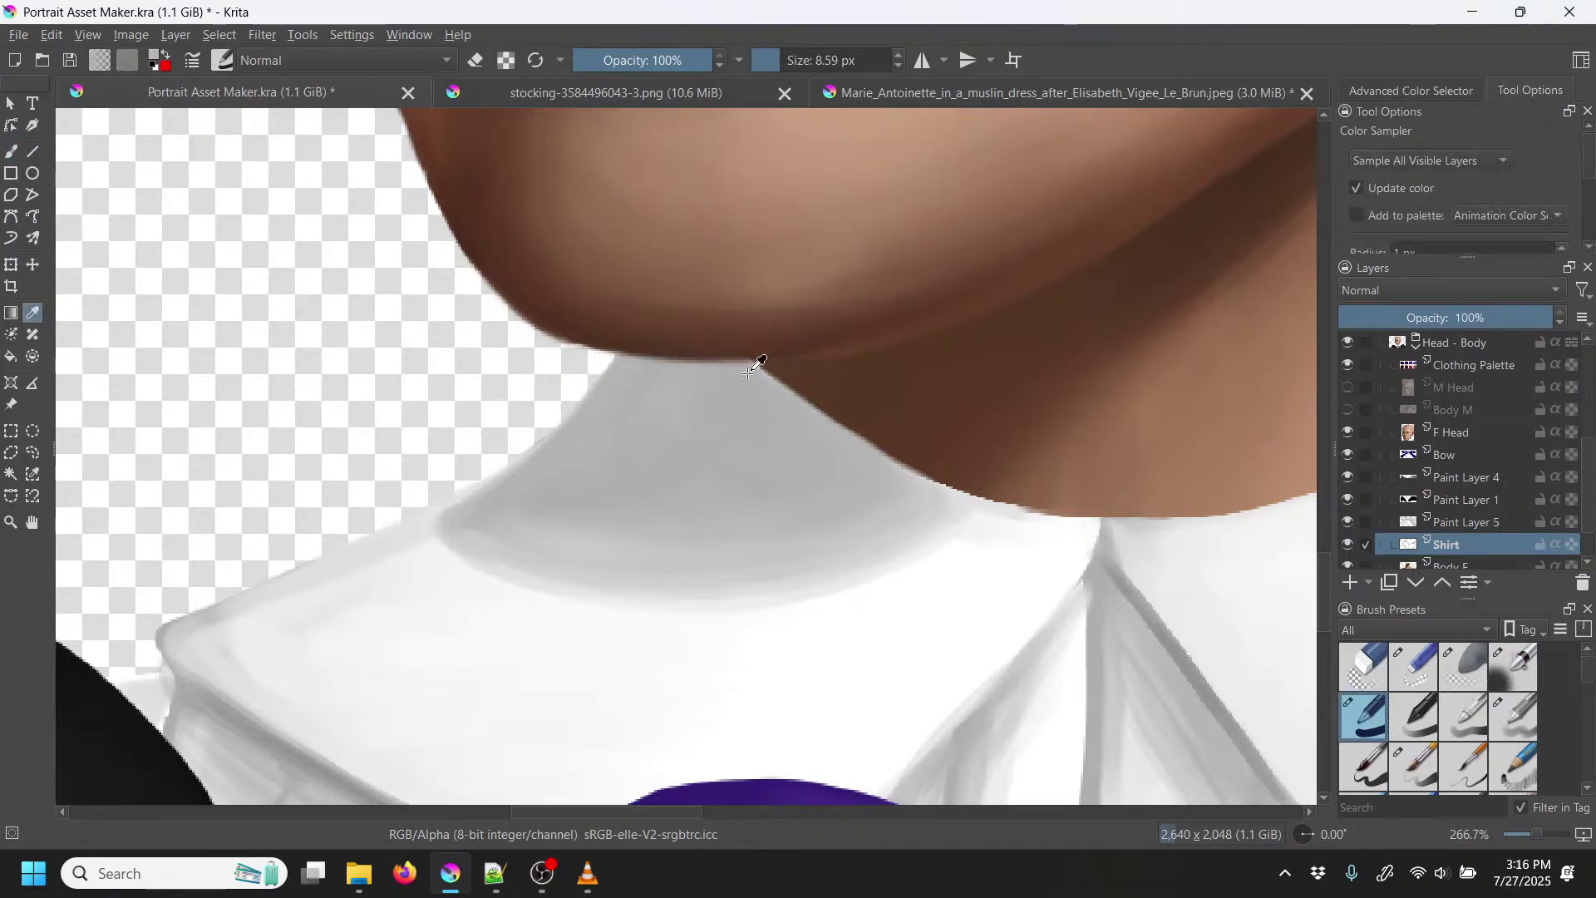
pyautogui.press('b')
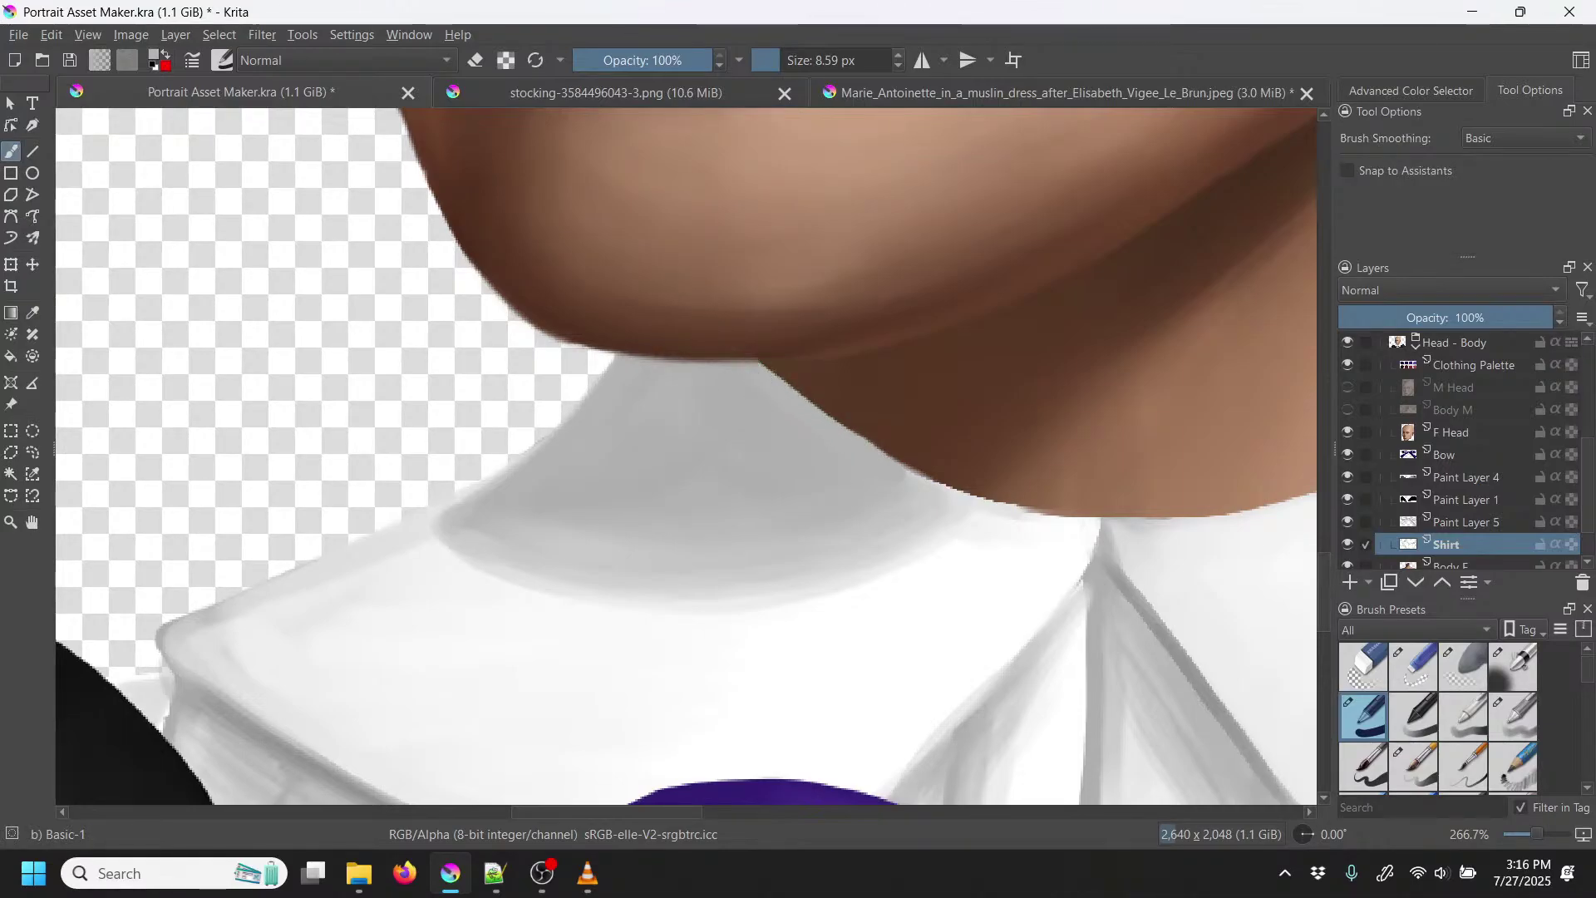
pyautogui.moveTo(752, 359); pyautogui.dragTo(883, 459)
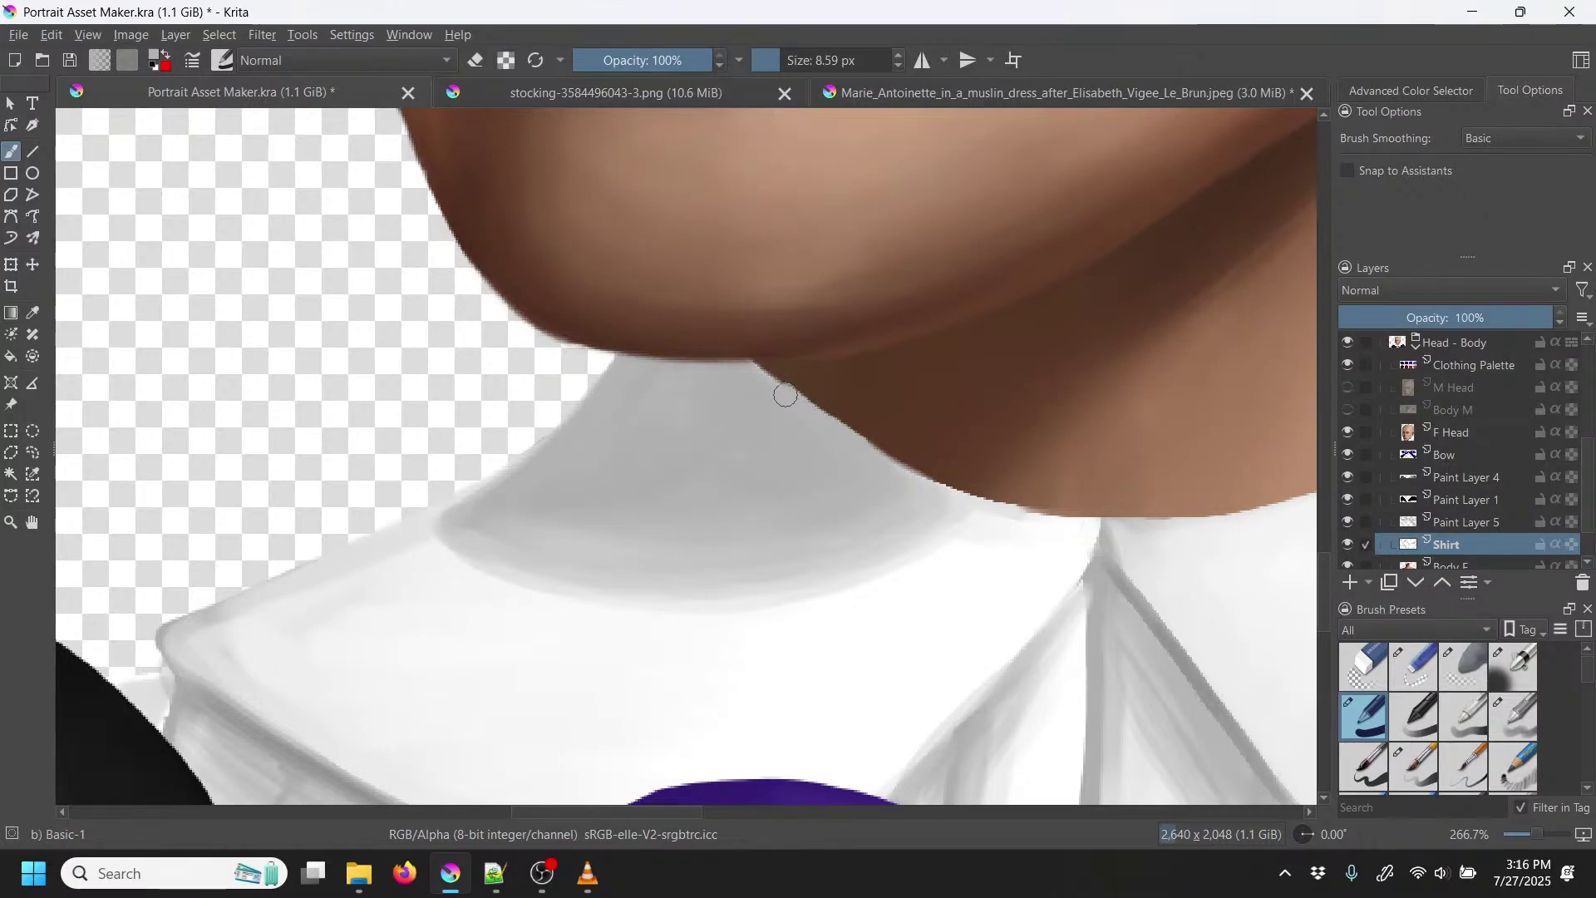
# Step: Sample the colour where the collar meets the neck shadow and choose the Wet Paint Details brush preset
pyautogui.press('p')
pyautogui.click(897, 464)
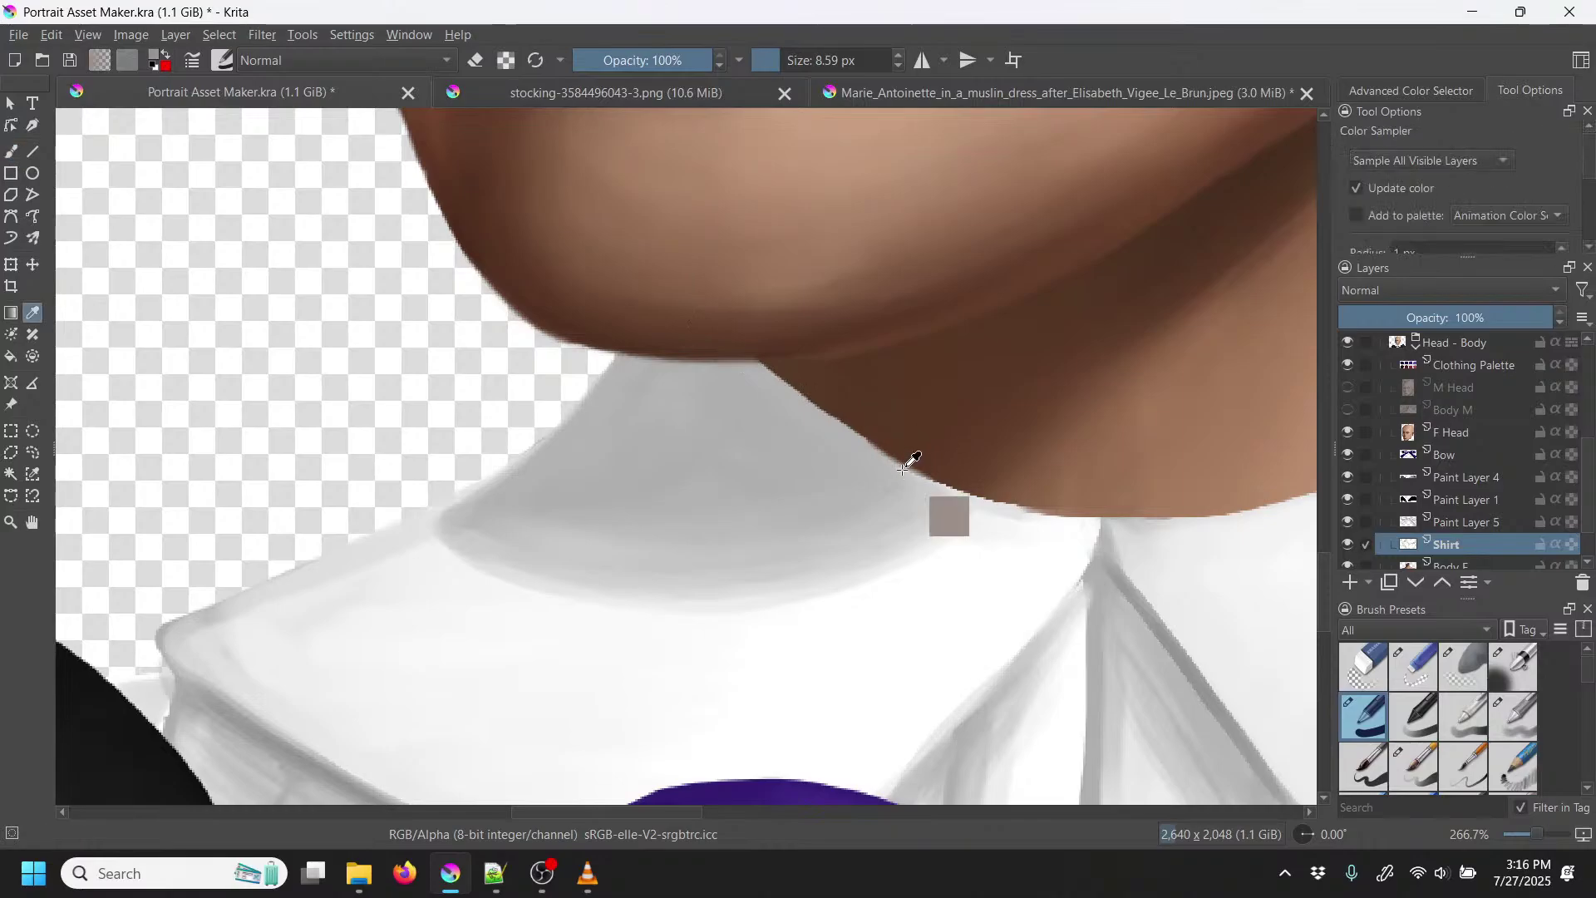
pyautogui.click(899, 468)
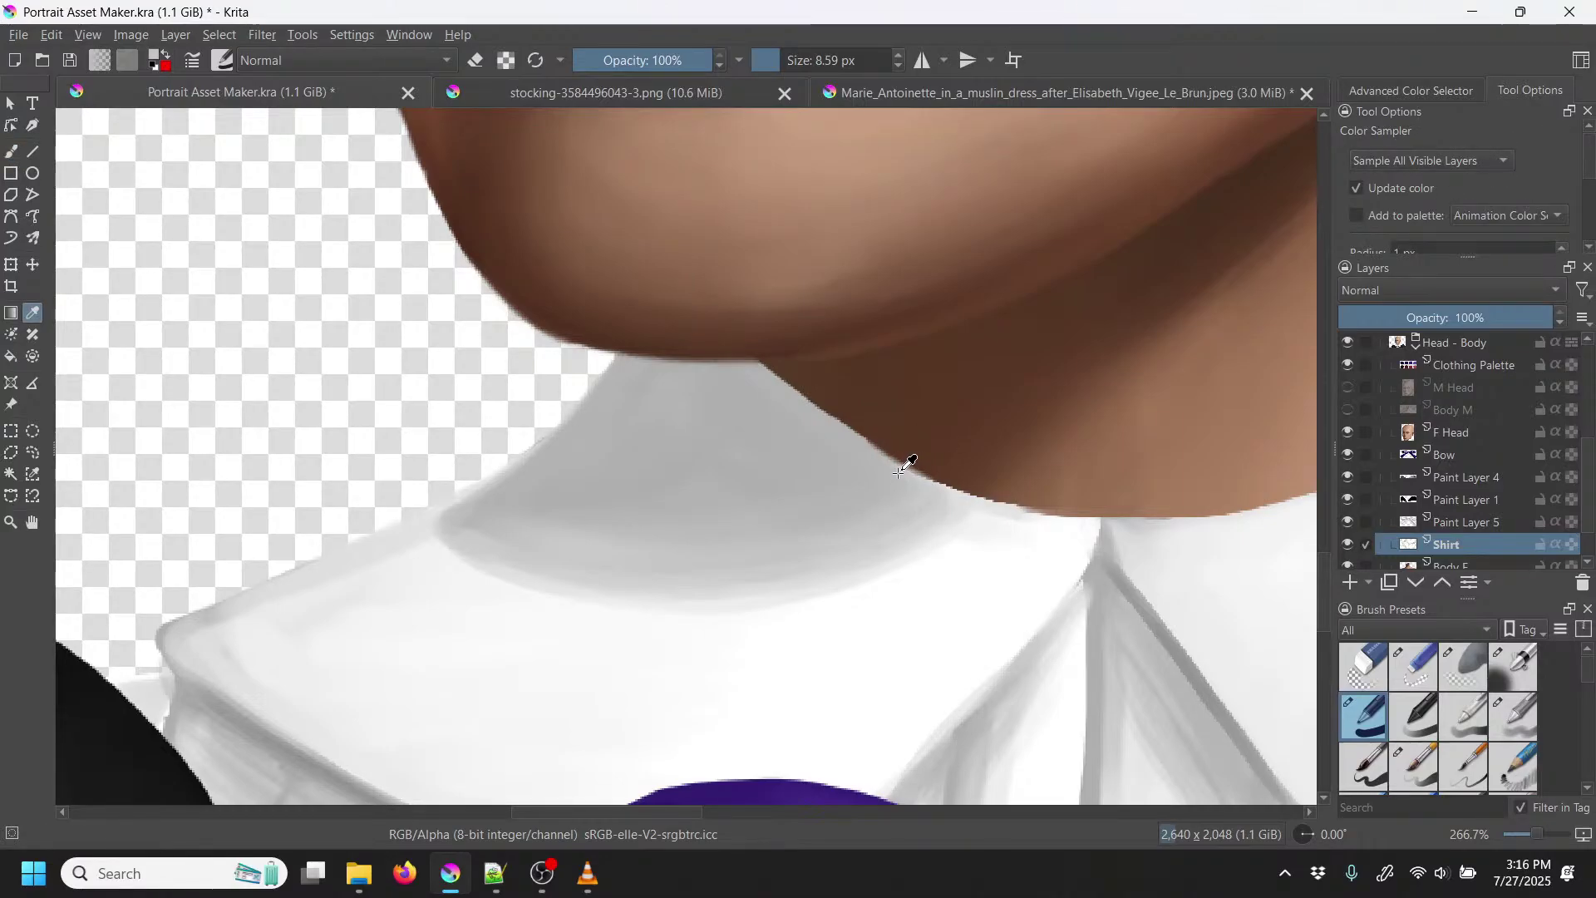
pyautogui.press('b')
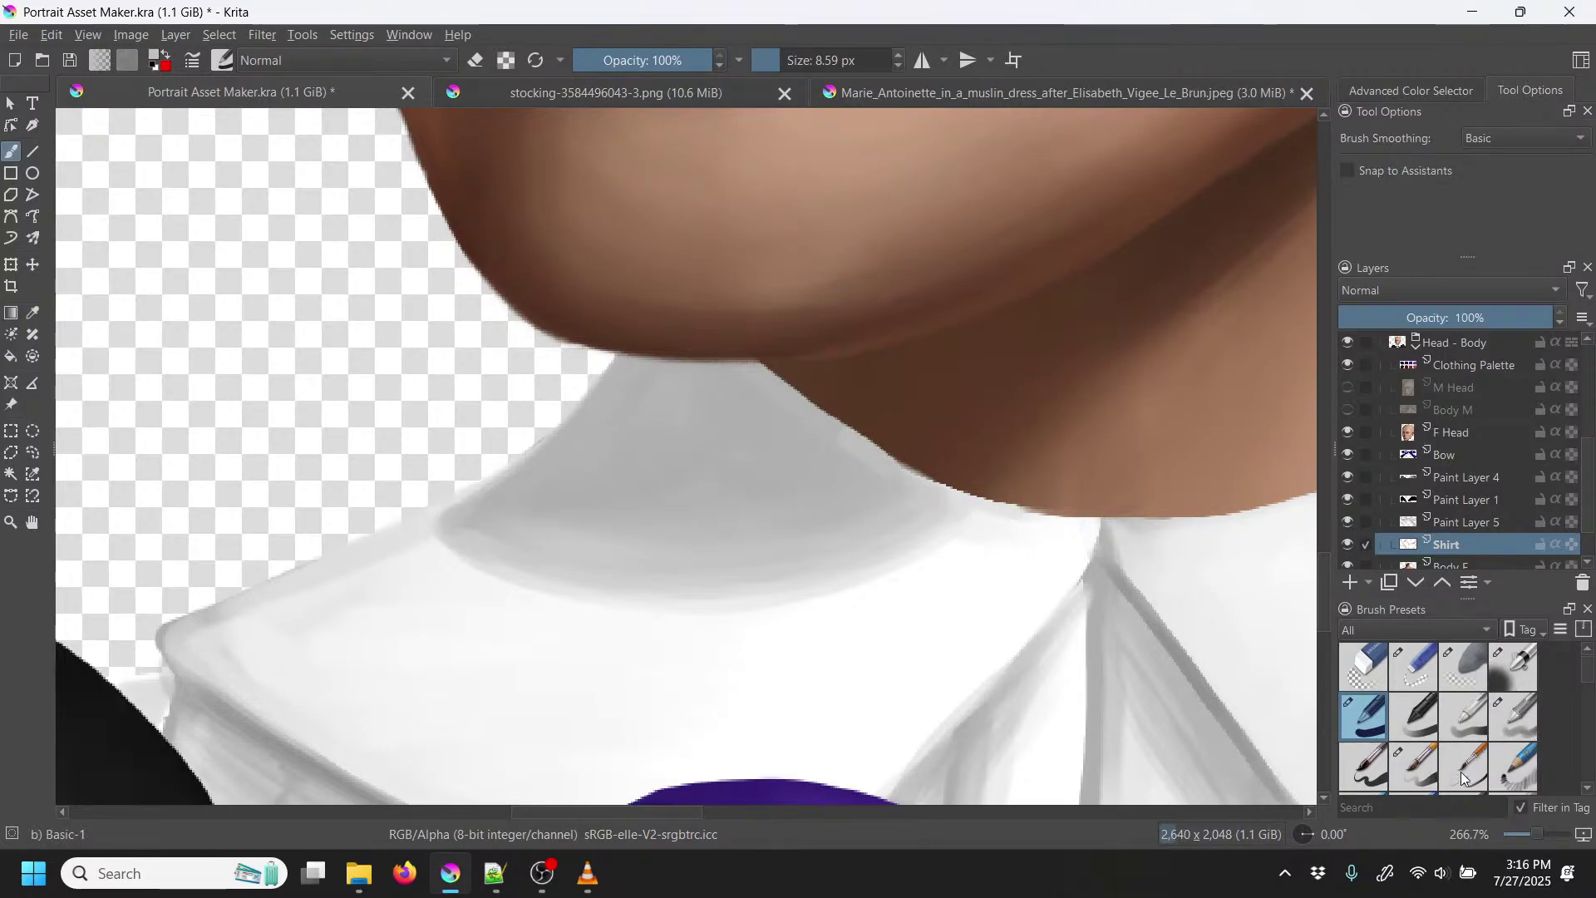
pyautogui.rightClick(911, 499)
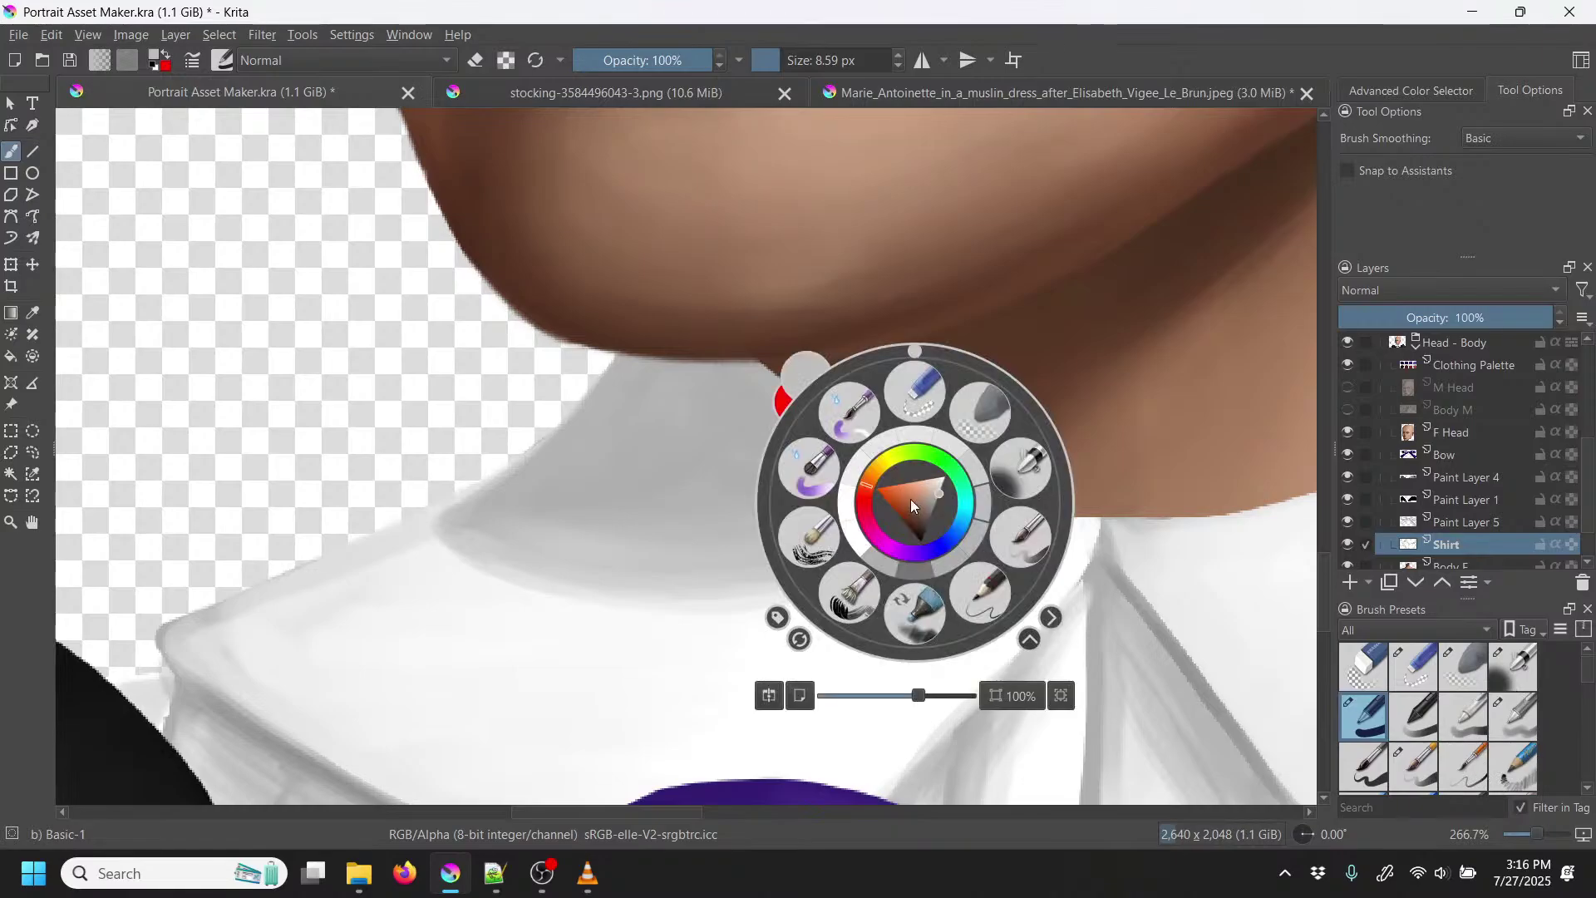
pyautogui.click(857, 422)
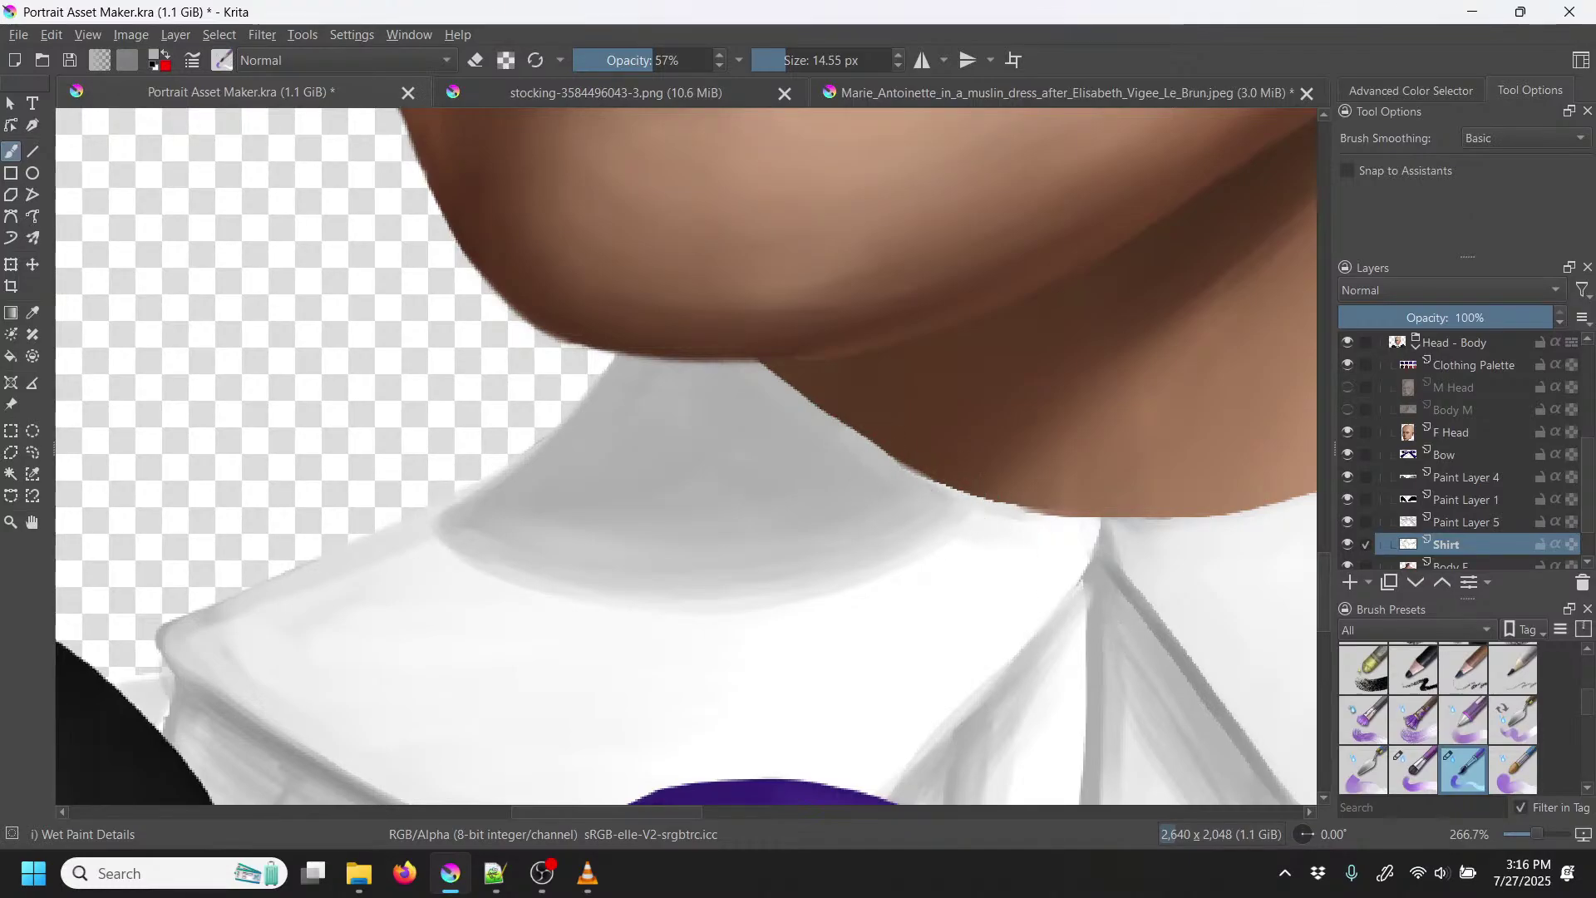
# Step: Save the portrait document with the collar retouching
pyautogui.press('-')
pyautogui.press('-')
pyautogui.press('-')
pyautogui.press('-')
pyautogui.press('-')
pyautogui.press('-')
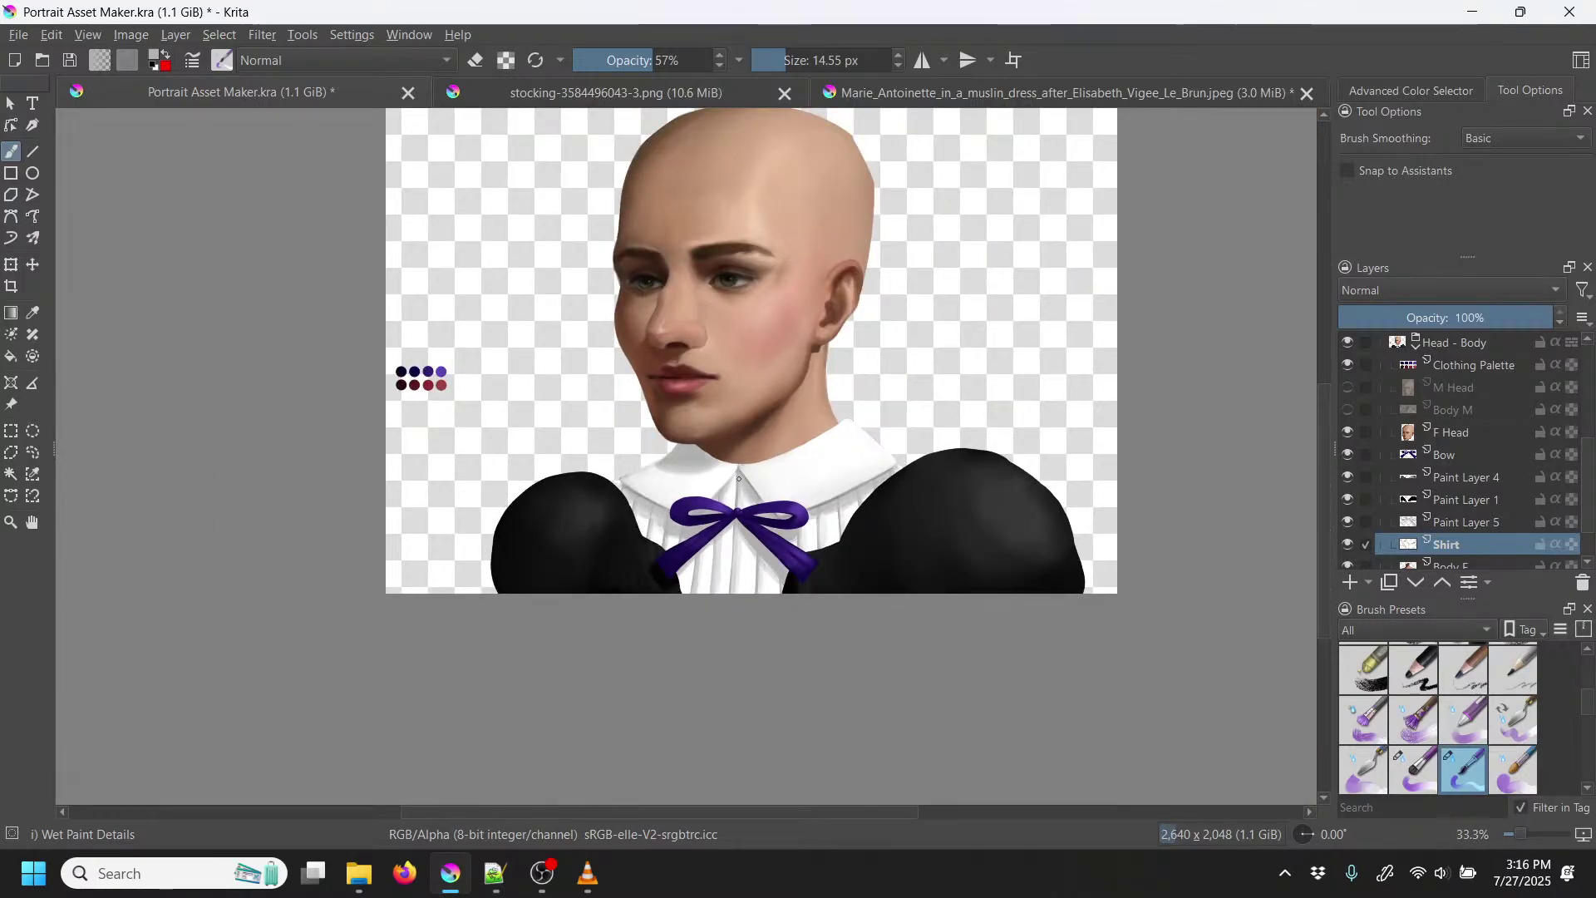
pyautogui.click(69, 62)
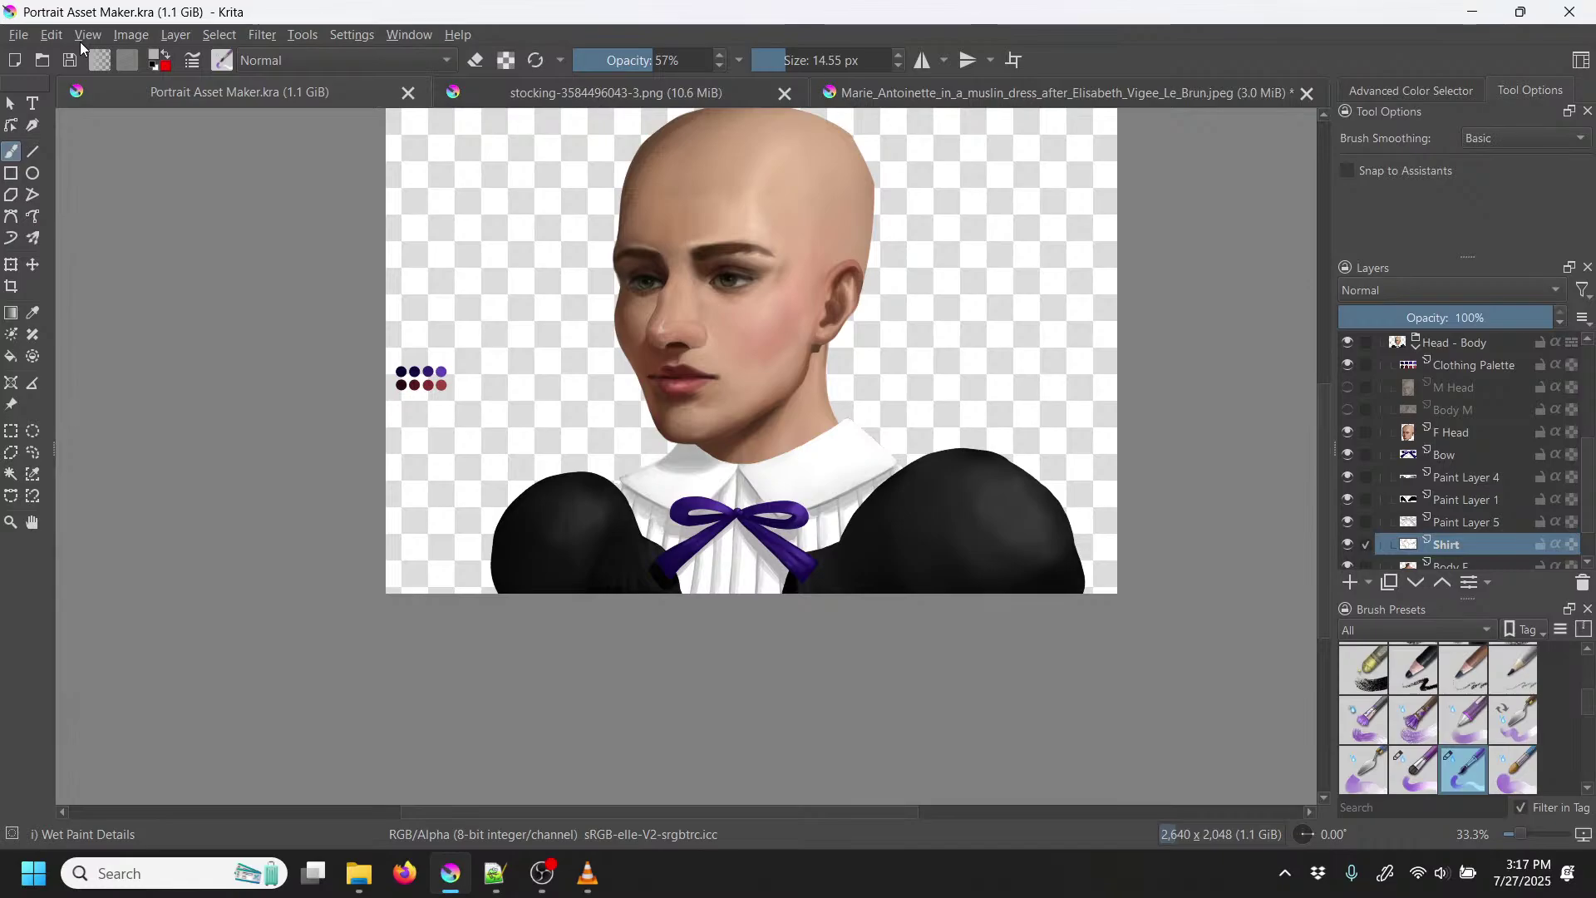
# Step: Switch to VLC media player to check the soundtrack playlist, and return to Krita
pyautogui.rightClick(35, 112)
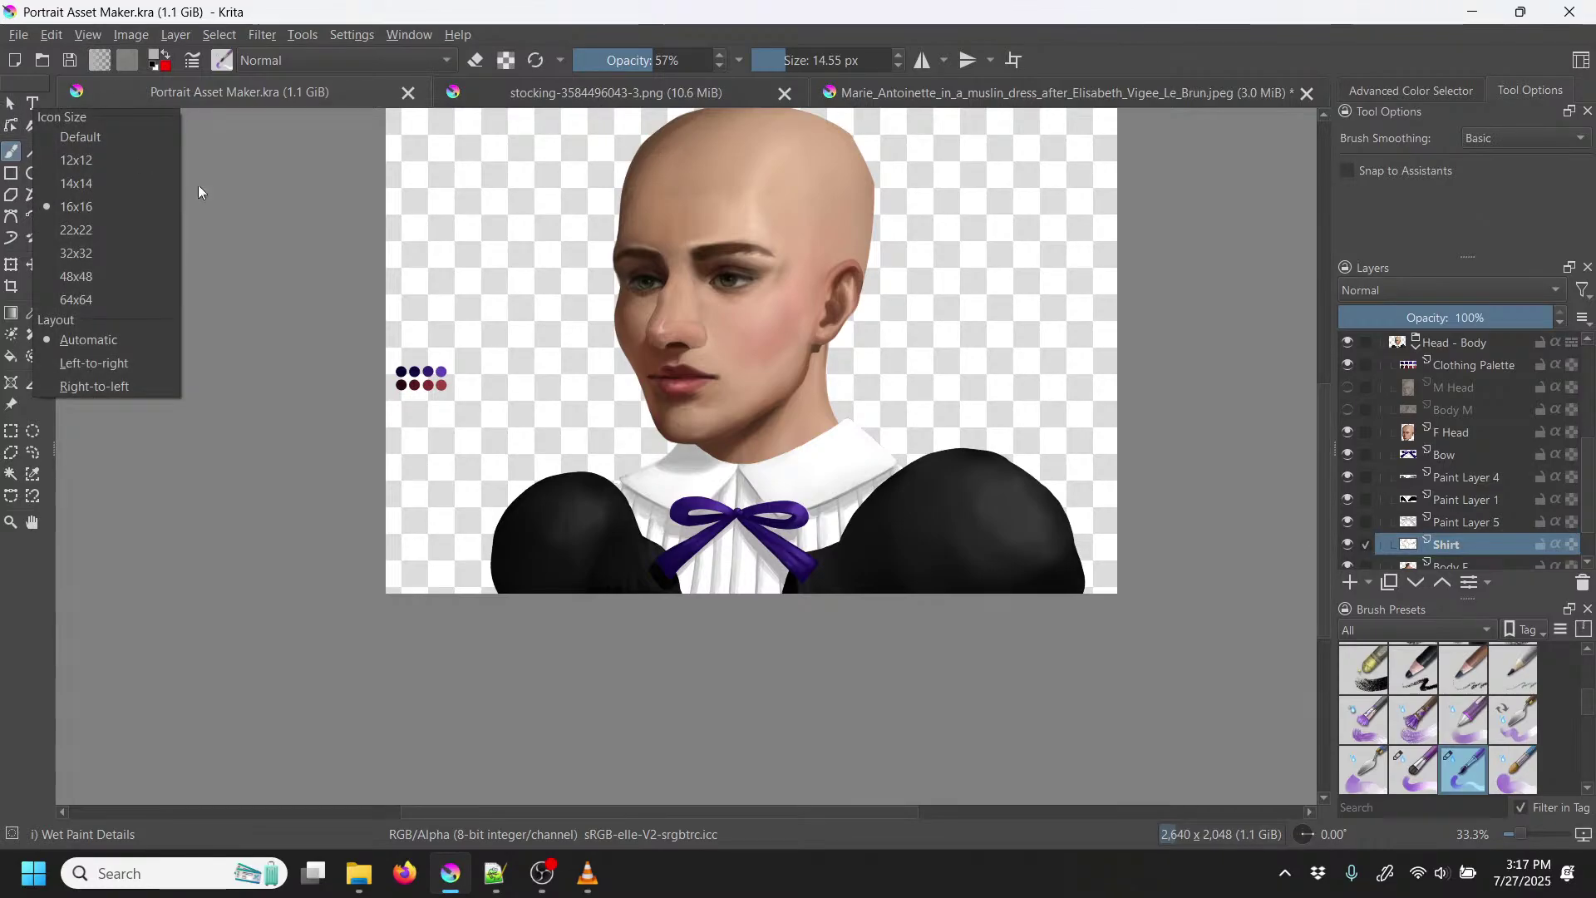
pyautogui.click(695, 7)
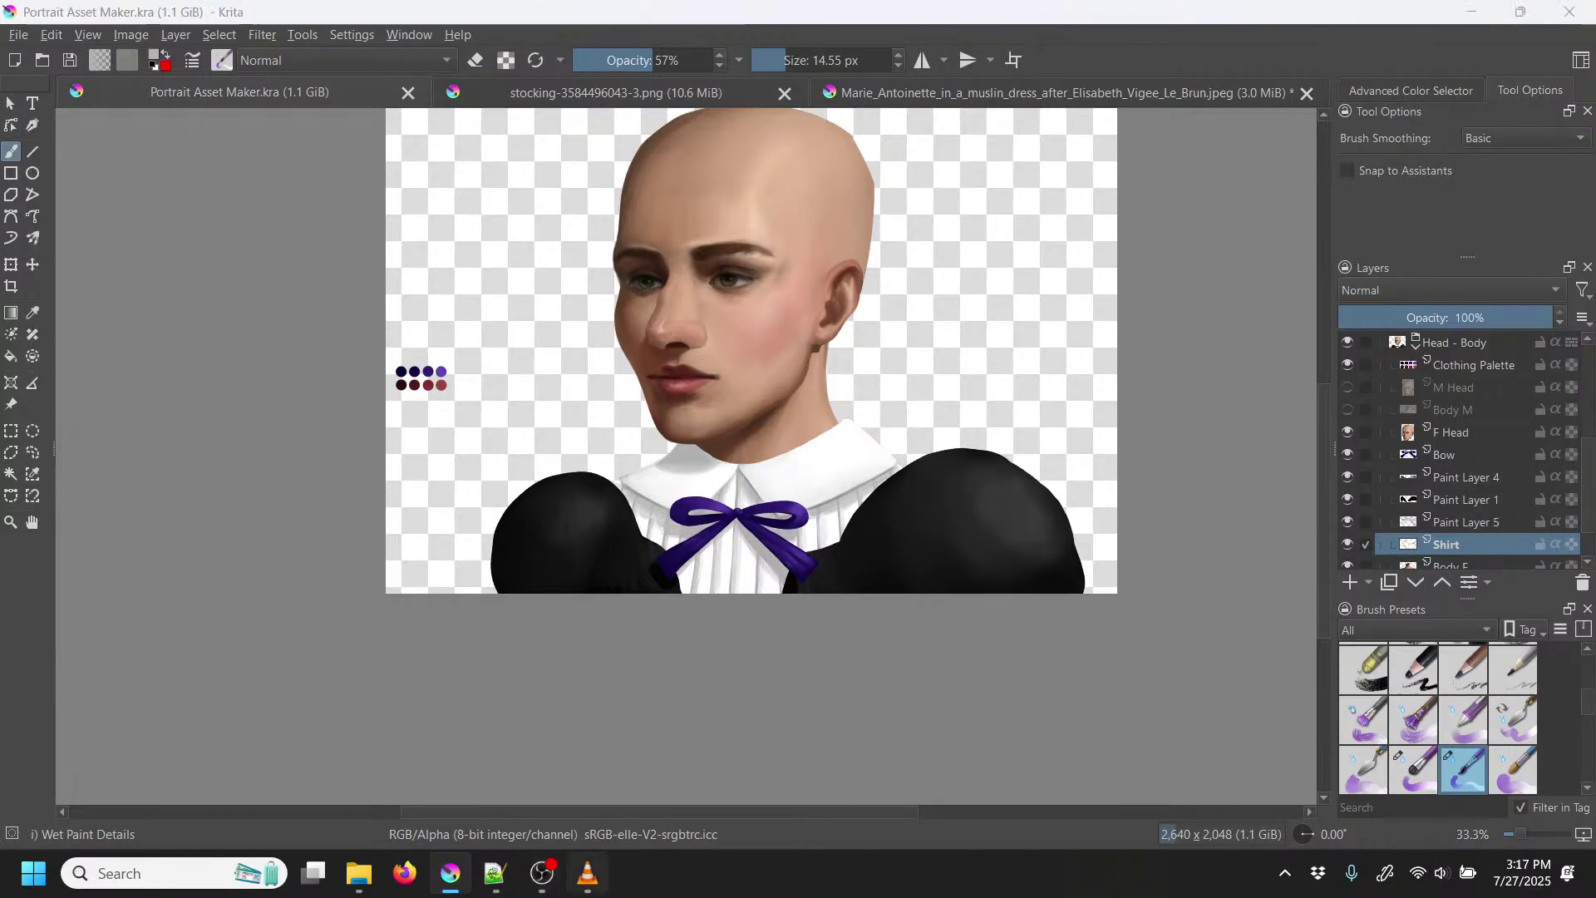
pyautogui.click(588, 873)
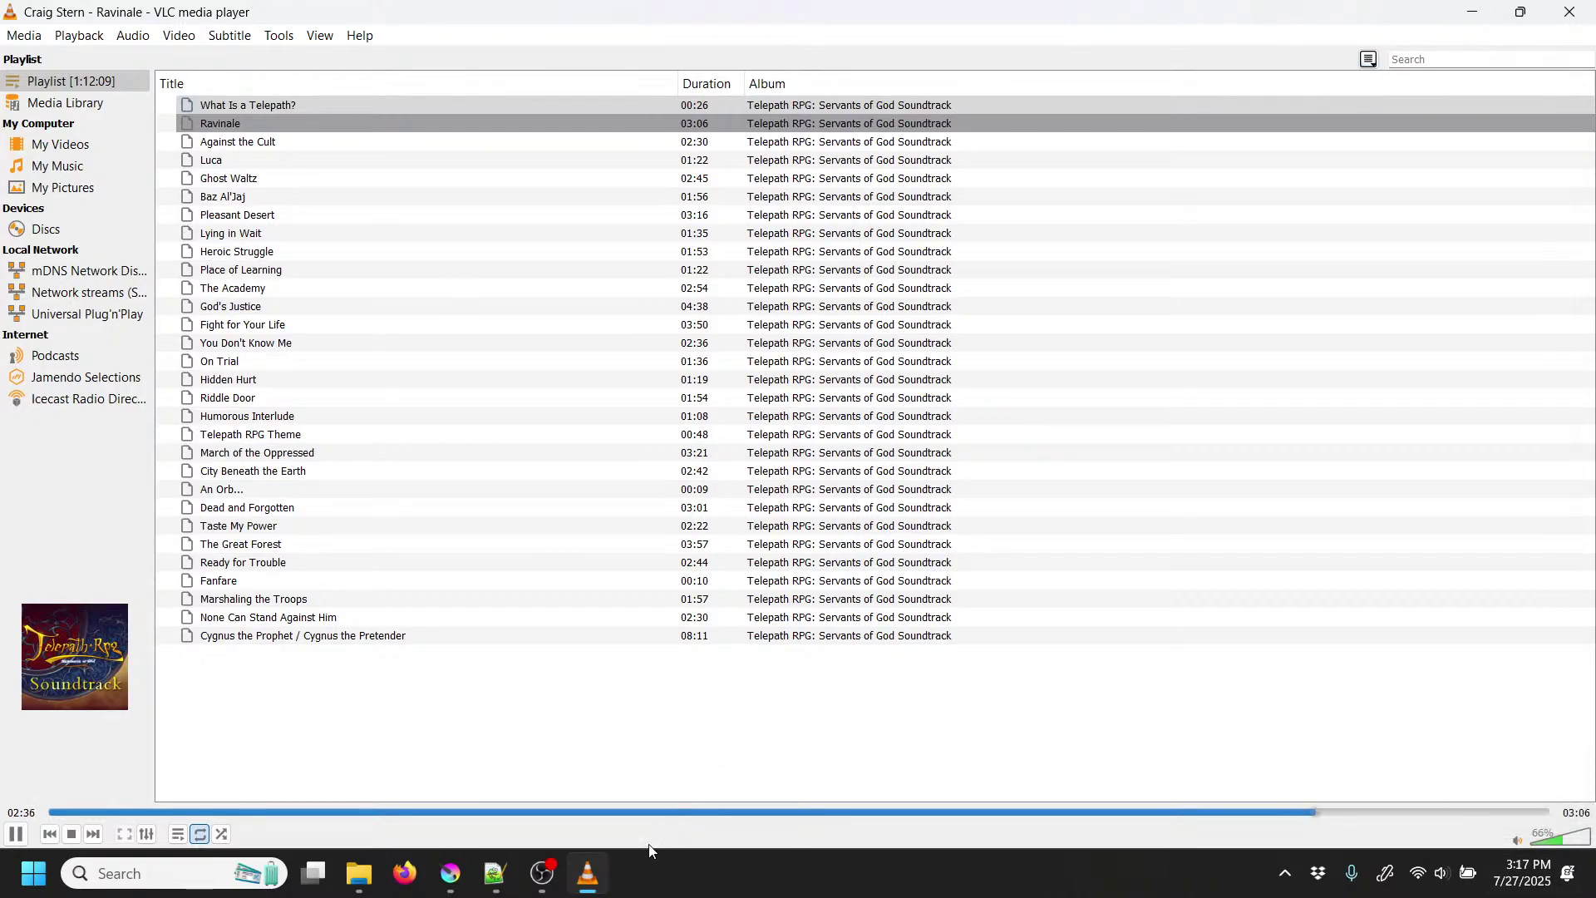
pyautogui.click(462, 864)
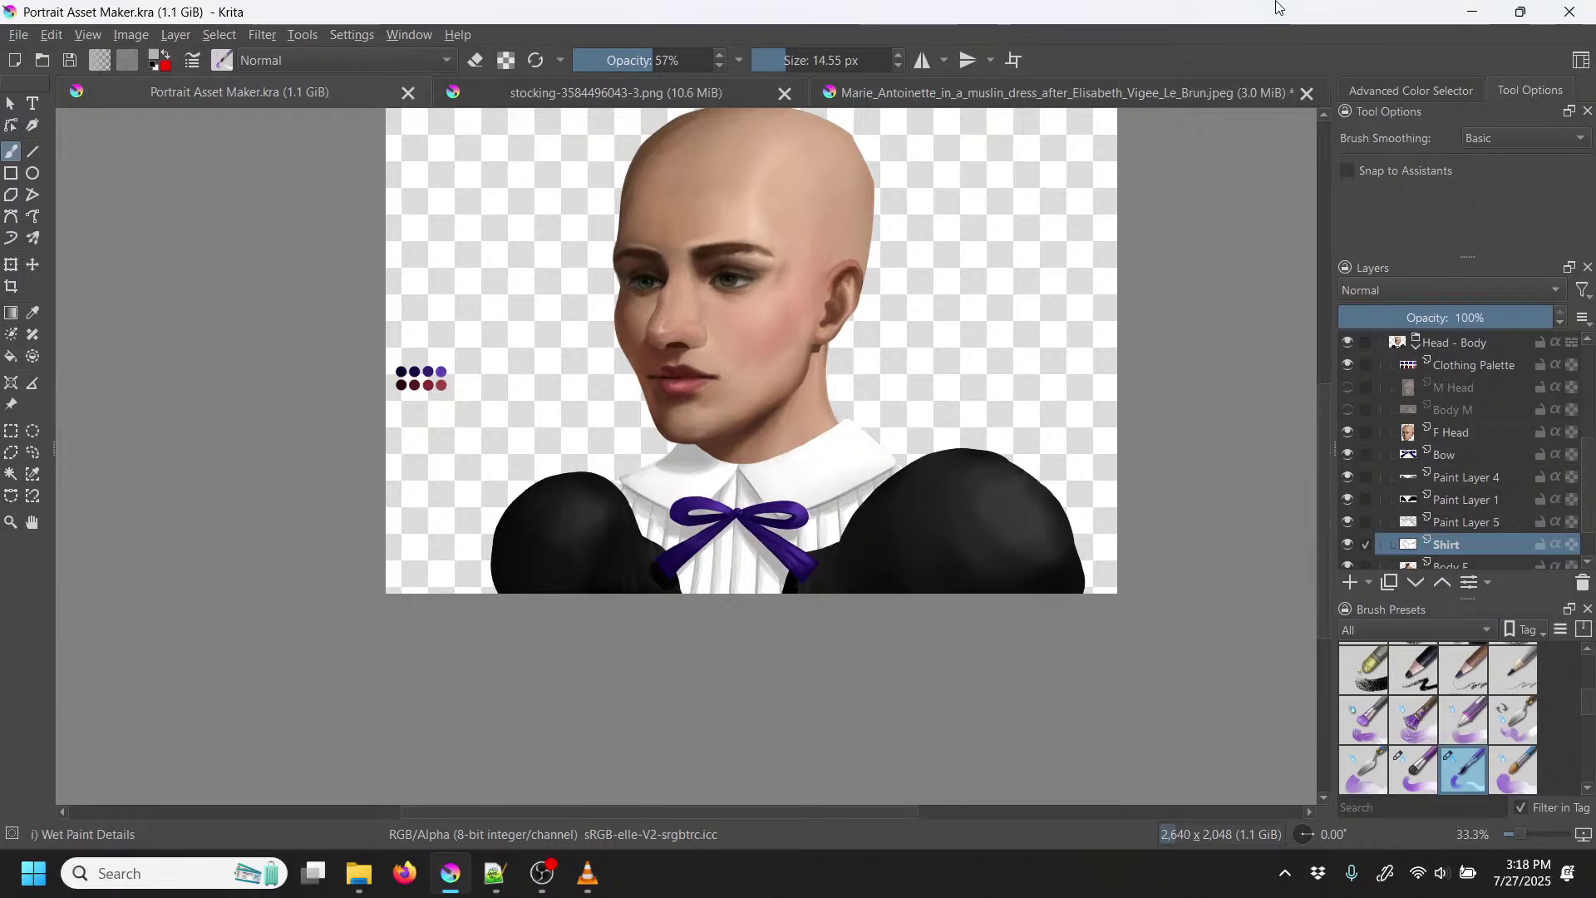
# Step: Choose the Dry Brushing preset and sample the dark colour of the larger puffed sleeve
pyautogui.press('+')
pyautogui.press('+')
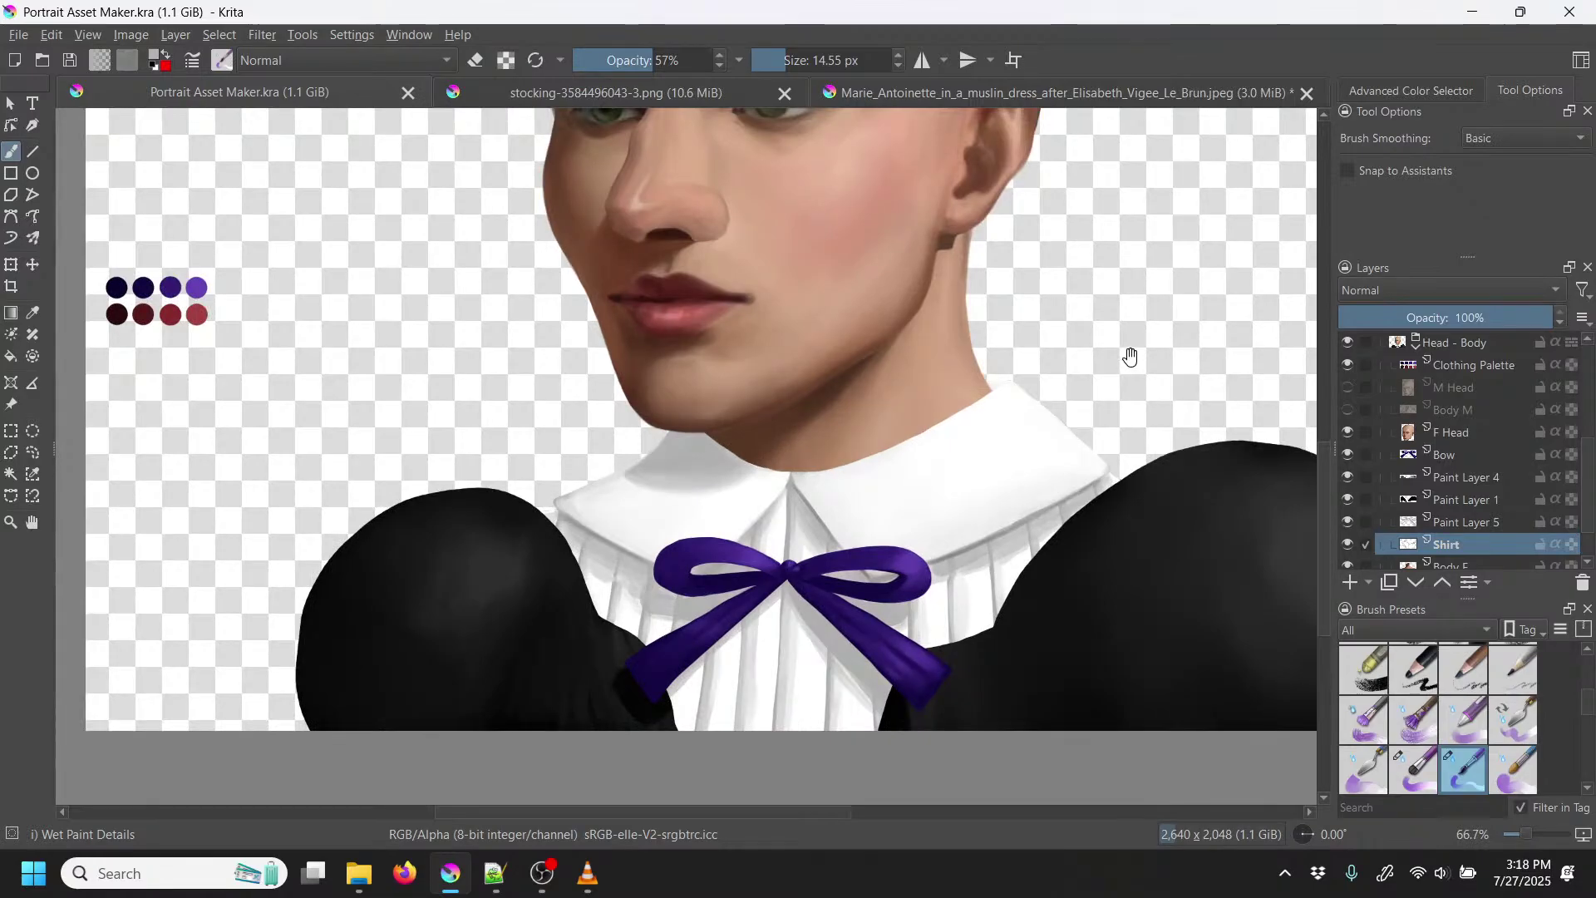
pyautogui.moveTo(1158, 385); pyautogui.dragTo(932, 282)
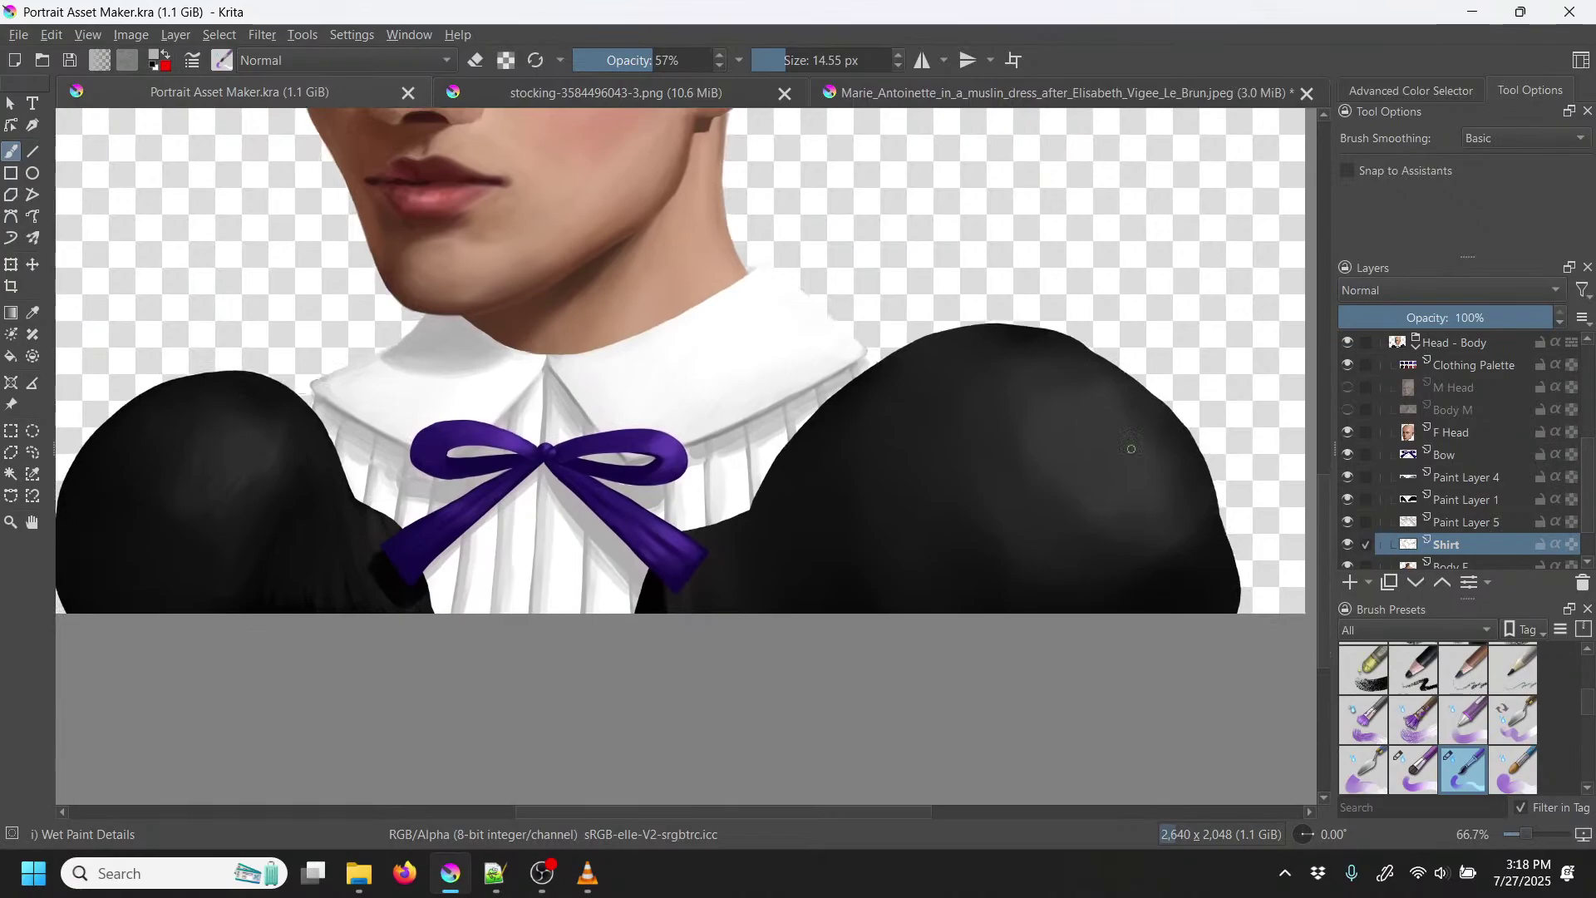
pyautogui.rightClick(1129, 446)
pyautogui.click(1021, 489)
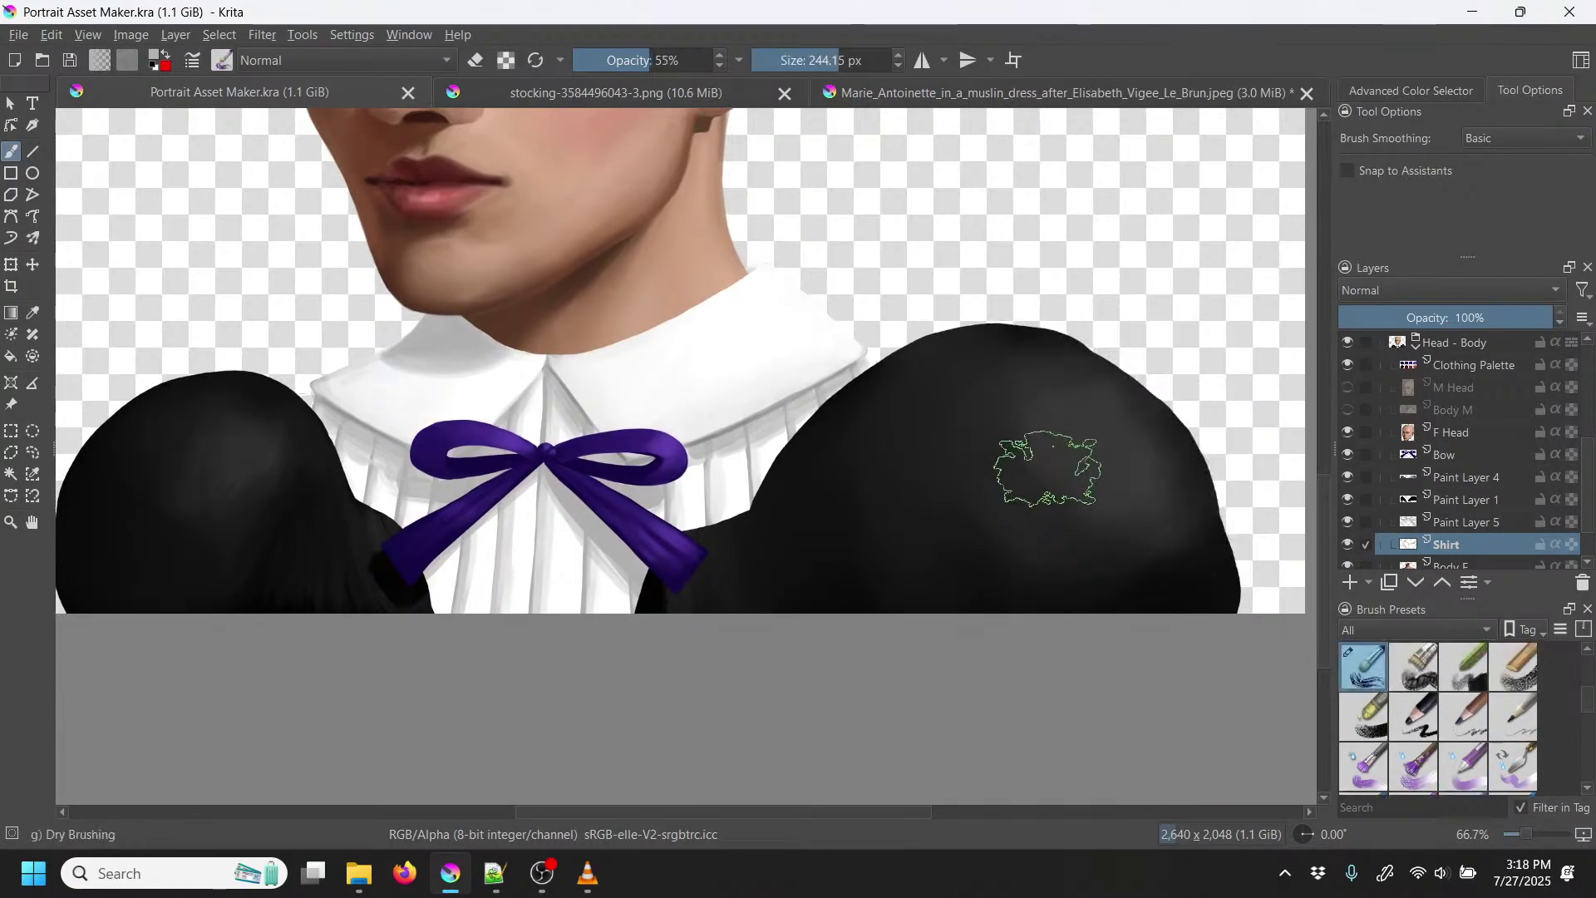
pyautogui.press('p')
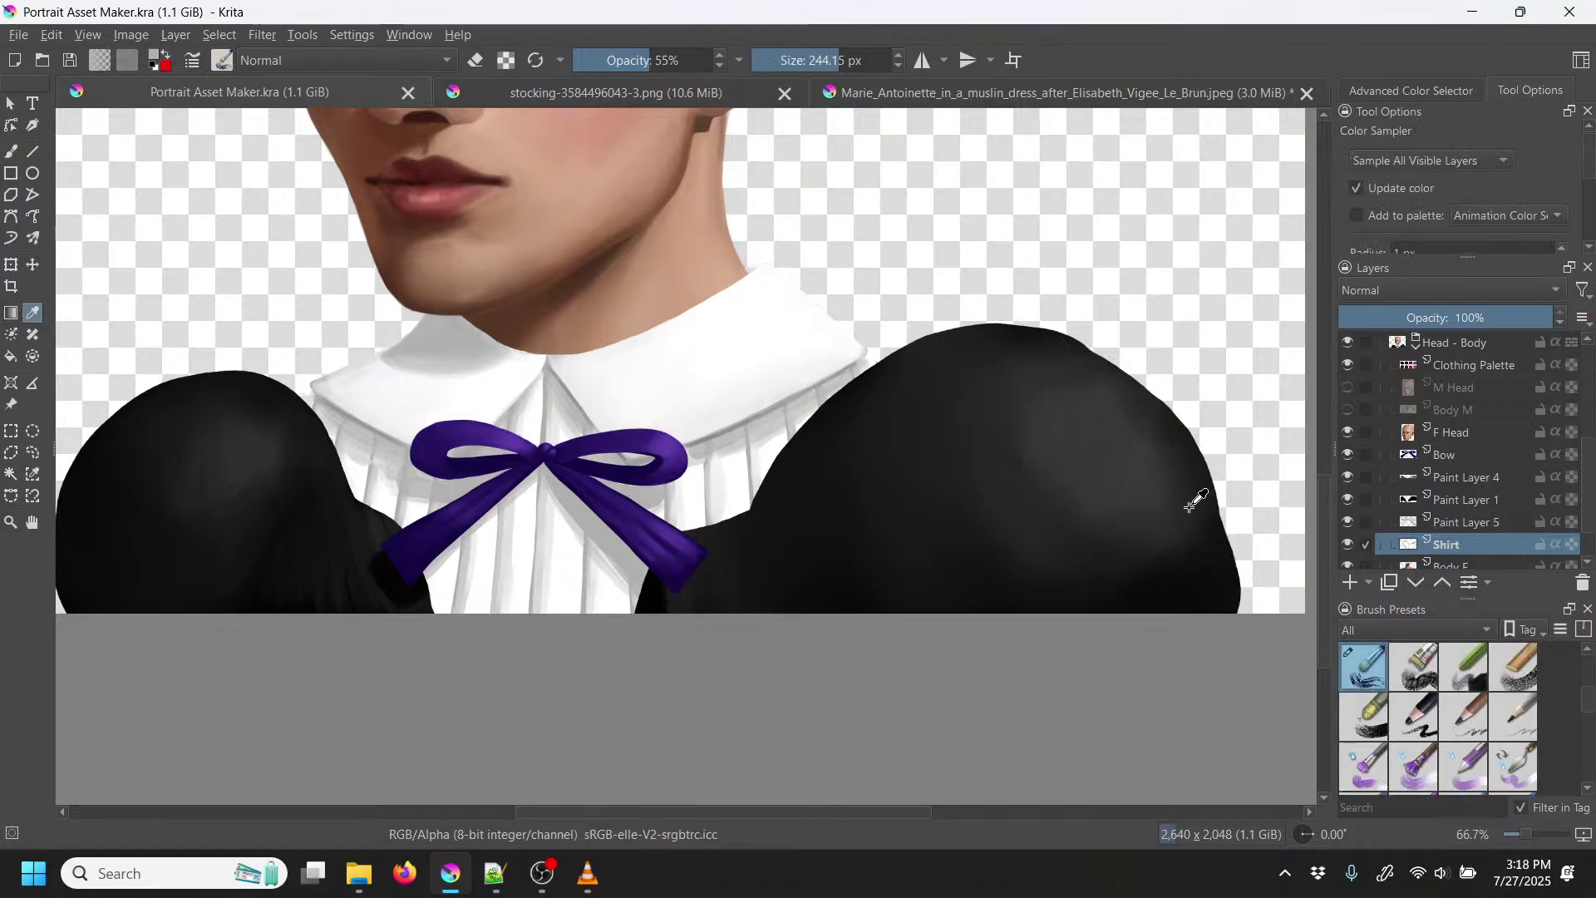
pyautogui.press('b')
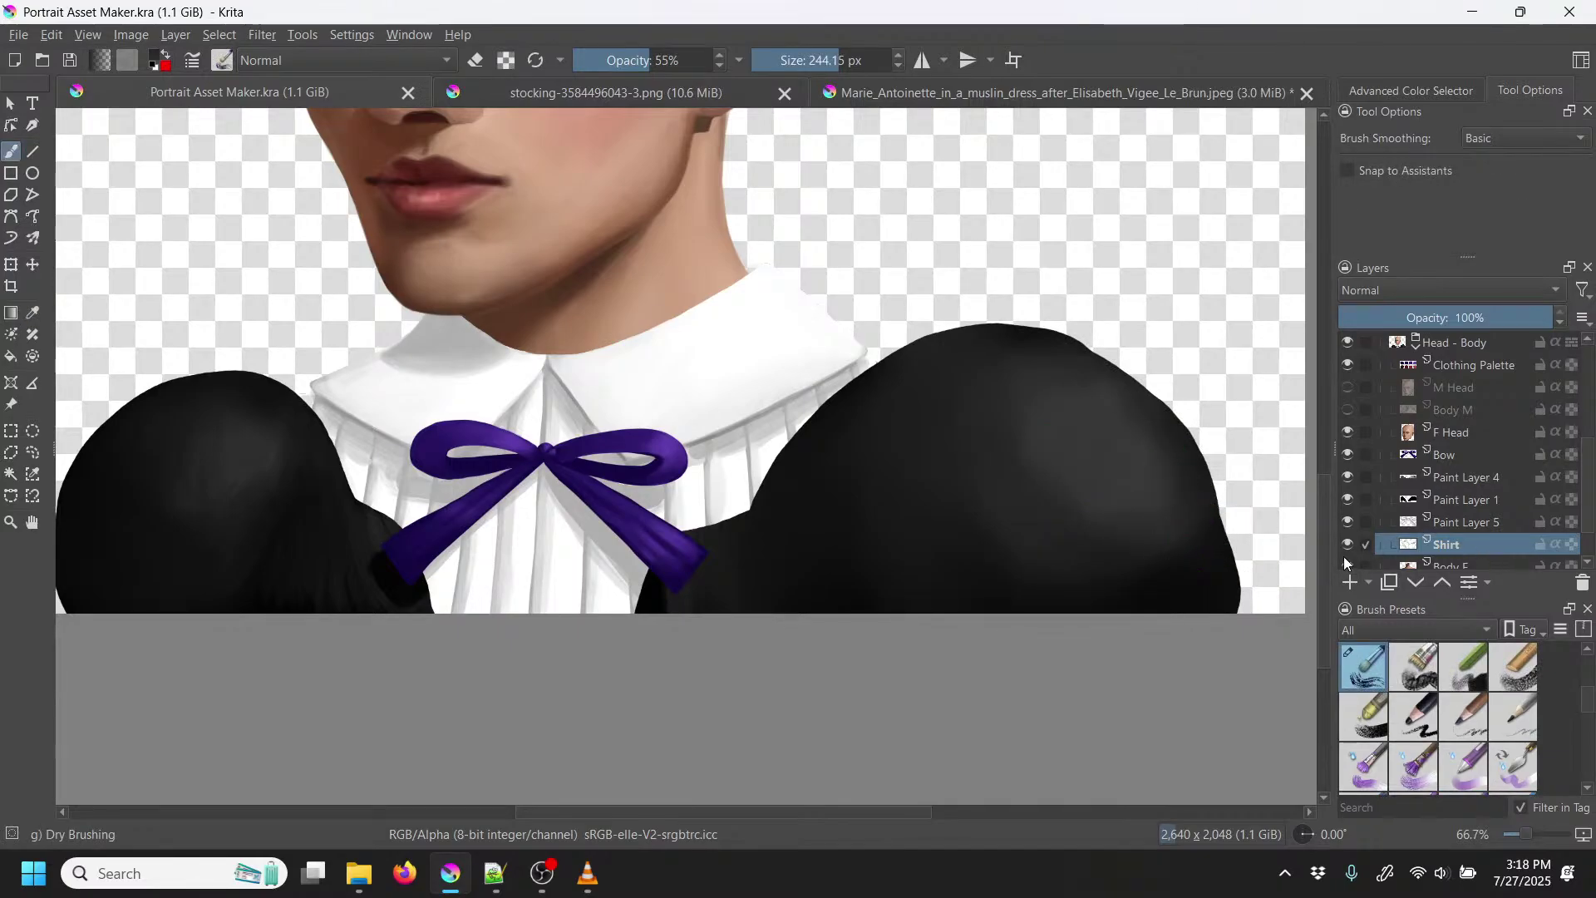
# Step: Hide and reshow the Shirt layer to check its contents, and save the document
pyautogui.click(1350, 542)
pyautogui.click(1352, 540)
pyautogui.click(1350, 543)
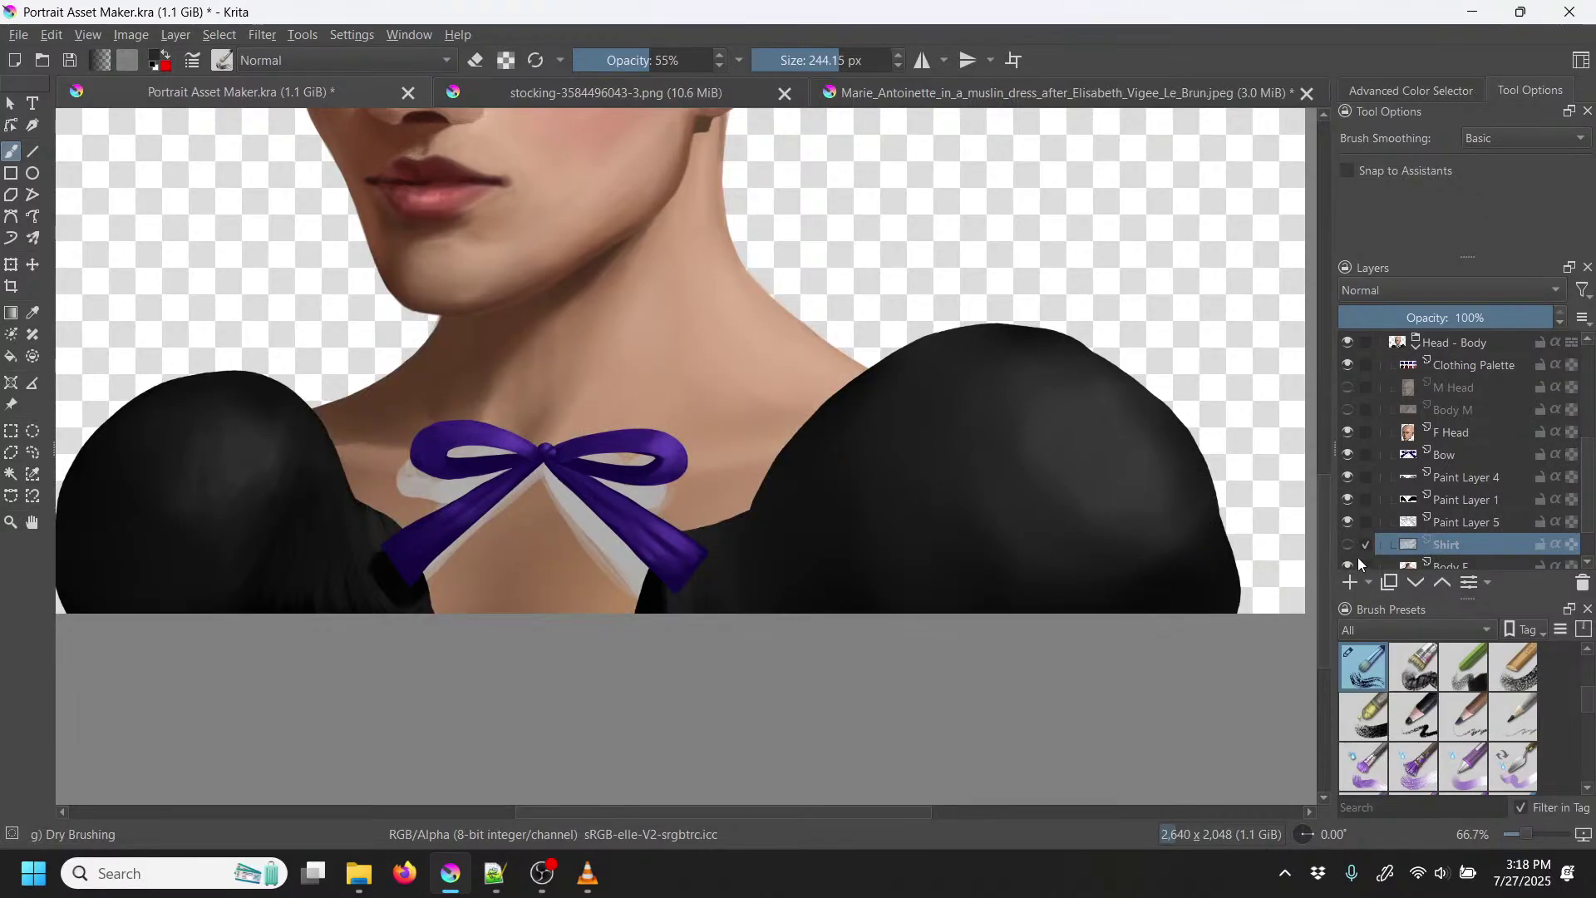
pyautogui.click(1348, 544)
pyautogui.hotkey('ctrl', 's')
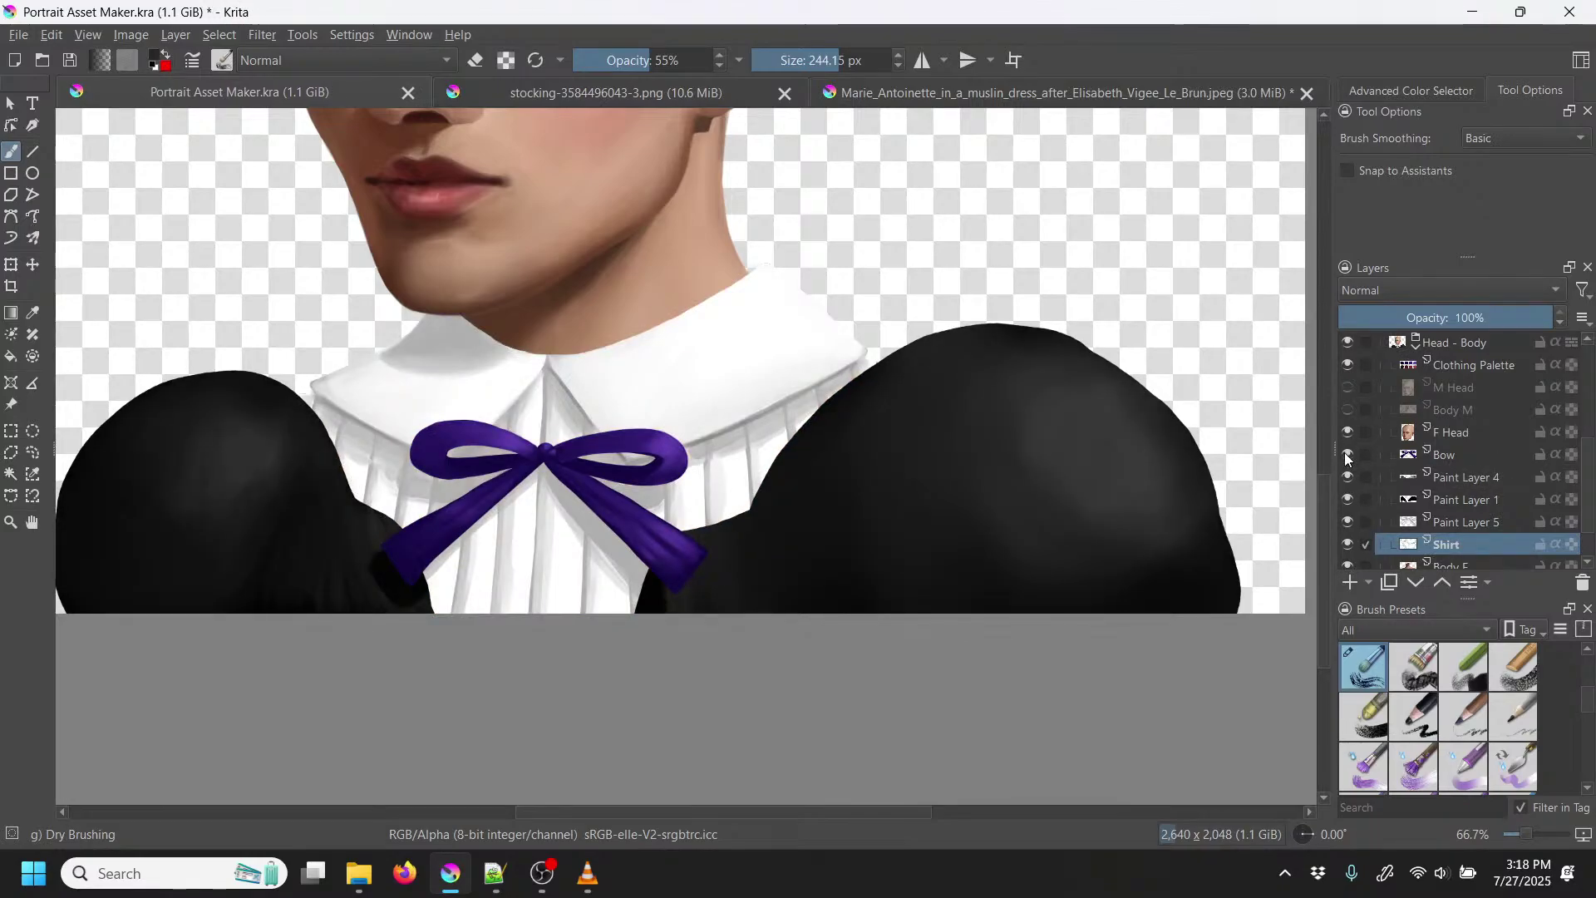
# Step: Toggle the visibility of Bow and Paint Layer 5 to identify their contents, and rename Paint Layer 5 as Bow Shadow
pyautogui.click(1347, 454)
pyautogui.click(1347, 454)
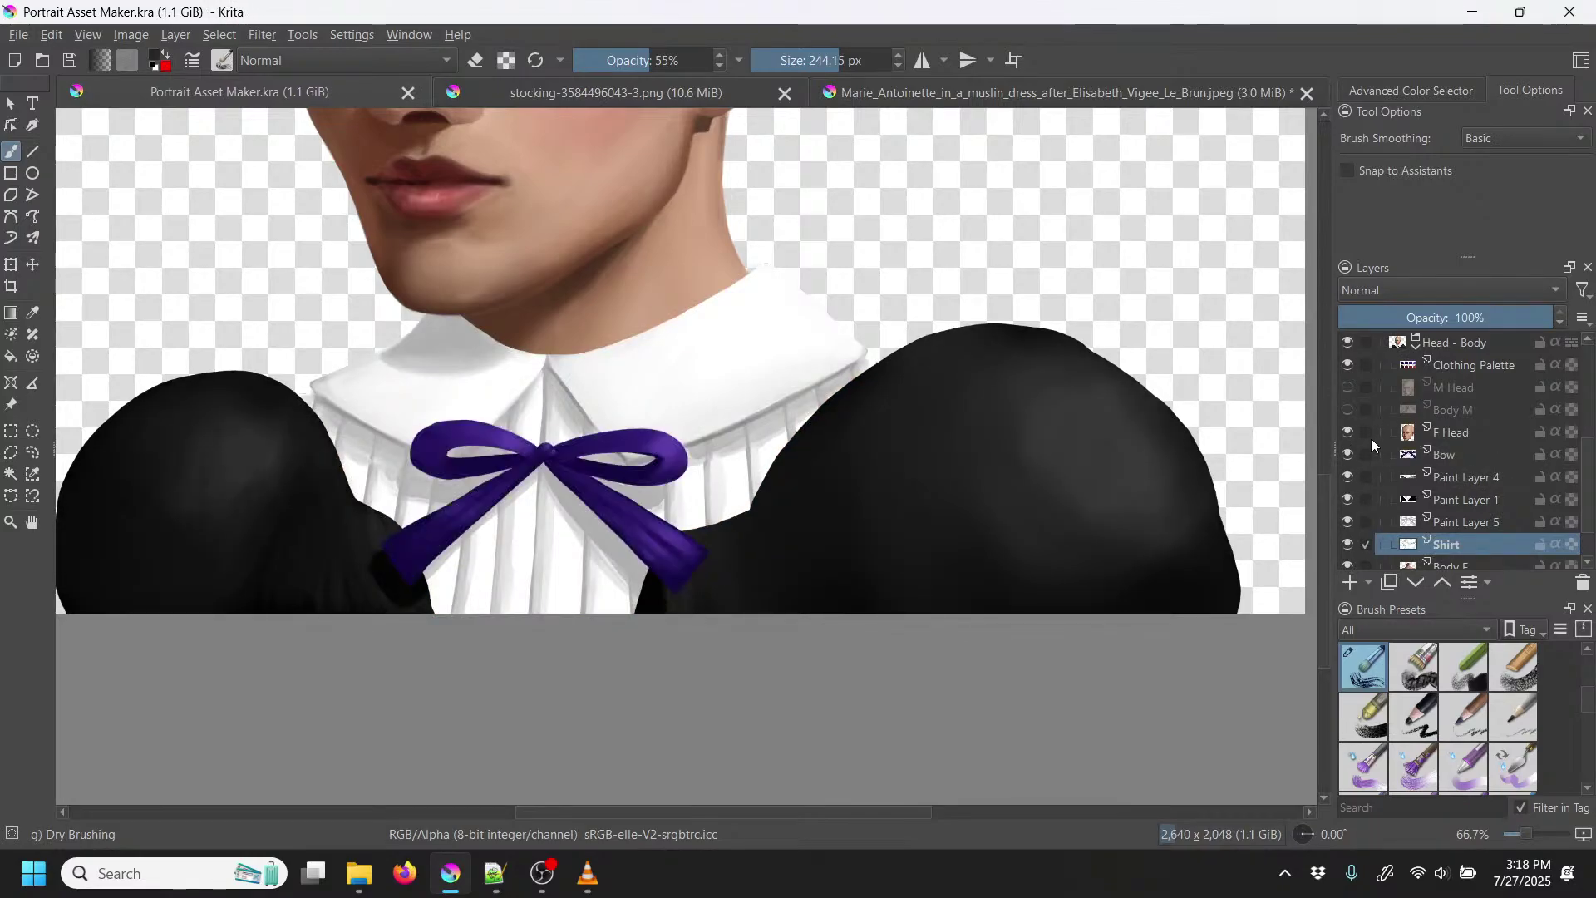
pyautogui.click(1348, 521)
pyautogui.click(1348, 521)
pyautogui.doubleClick(1473, 518)
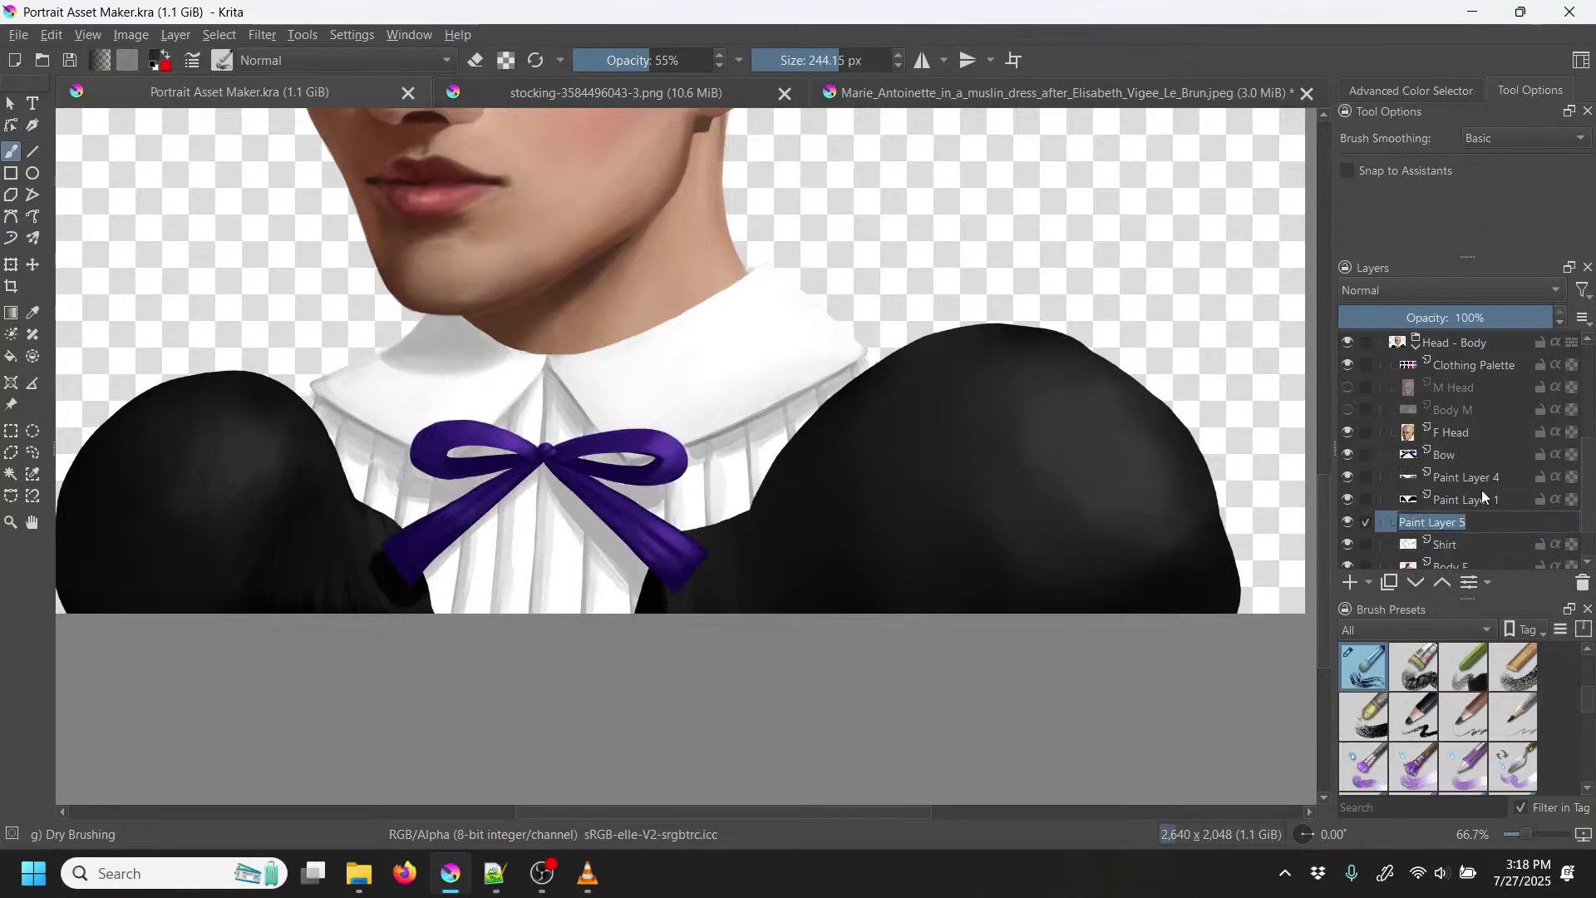
pyautogui.write('Bo')
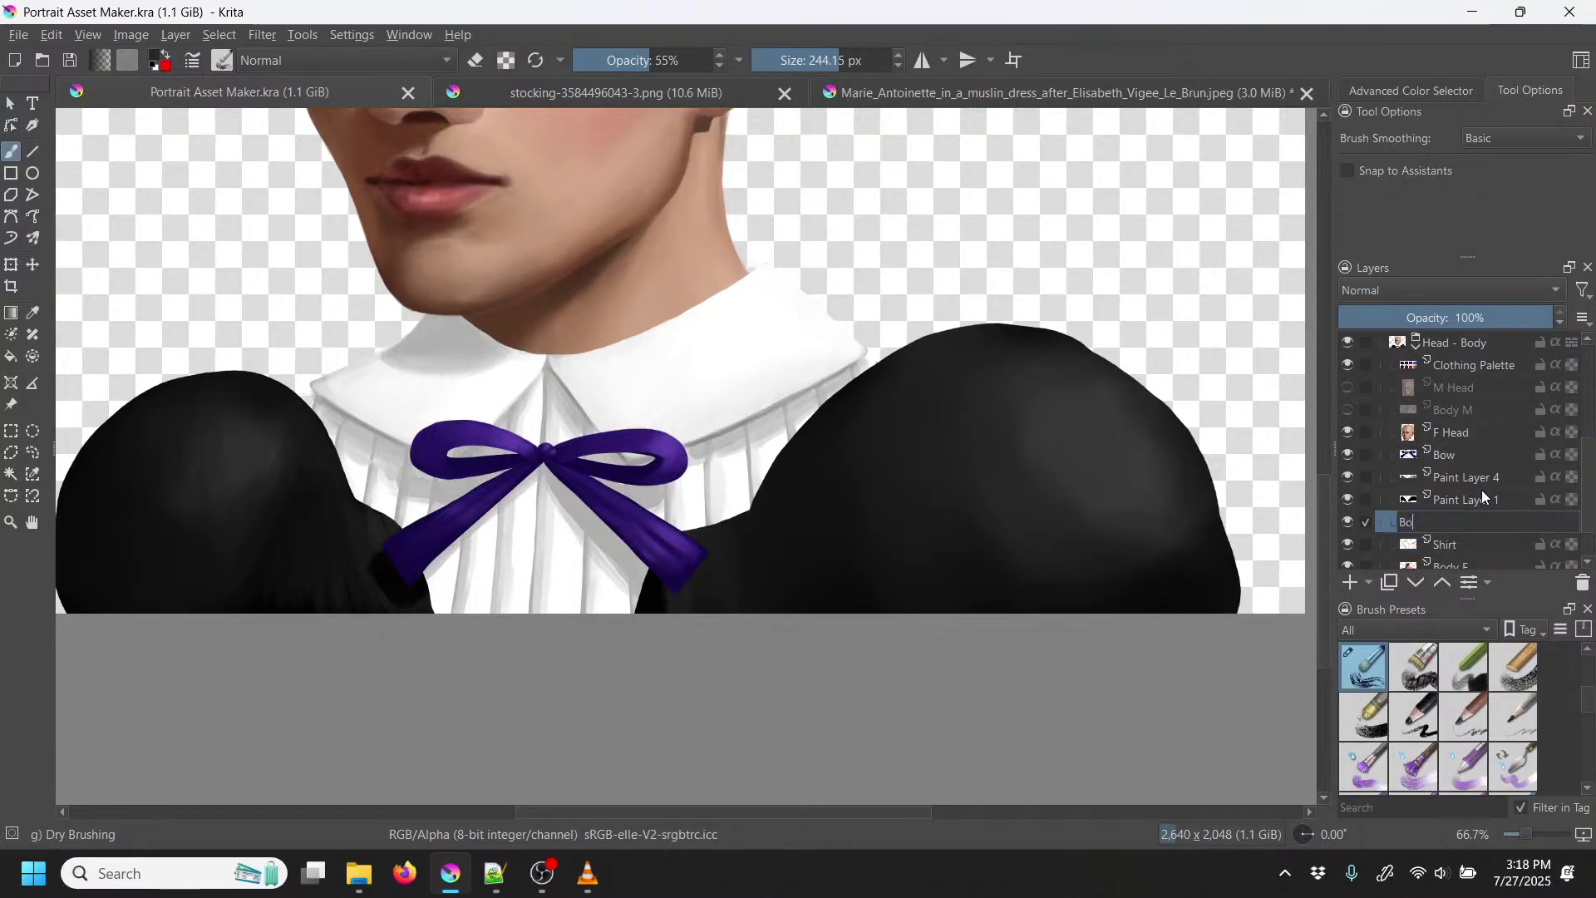
pyautogui.write('w Sh')
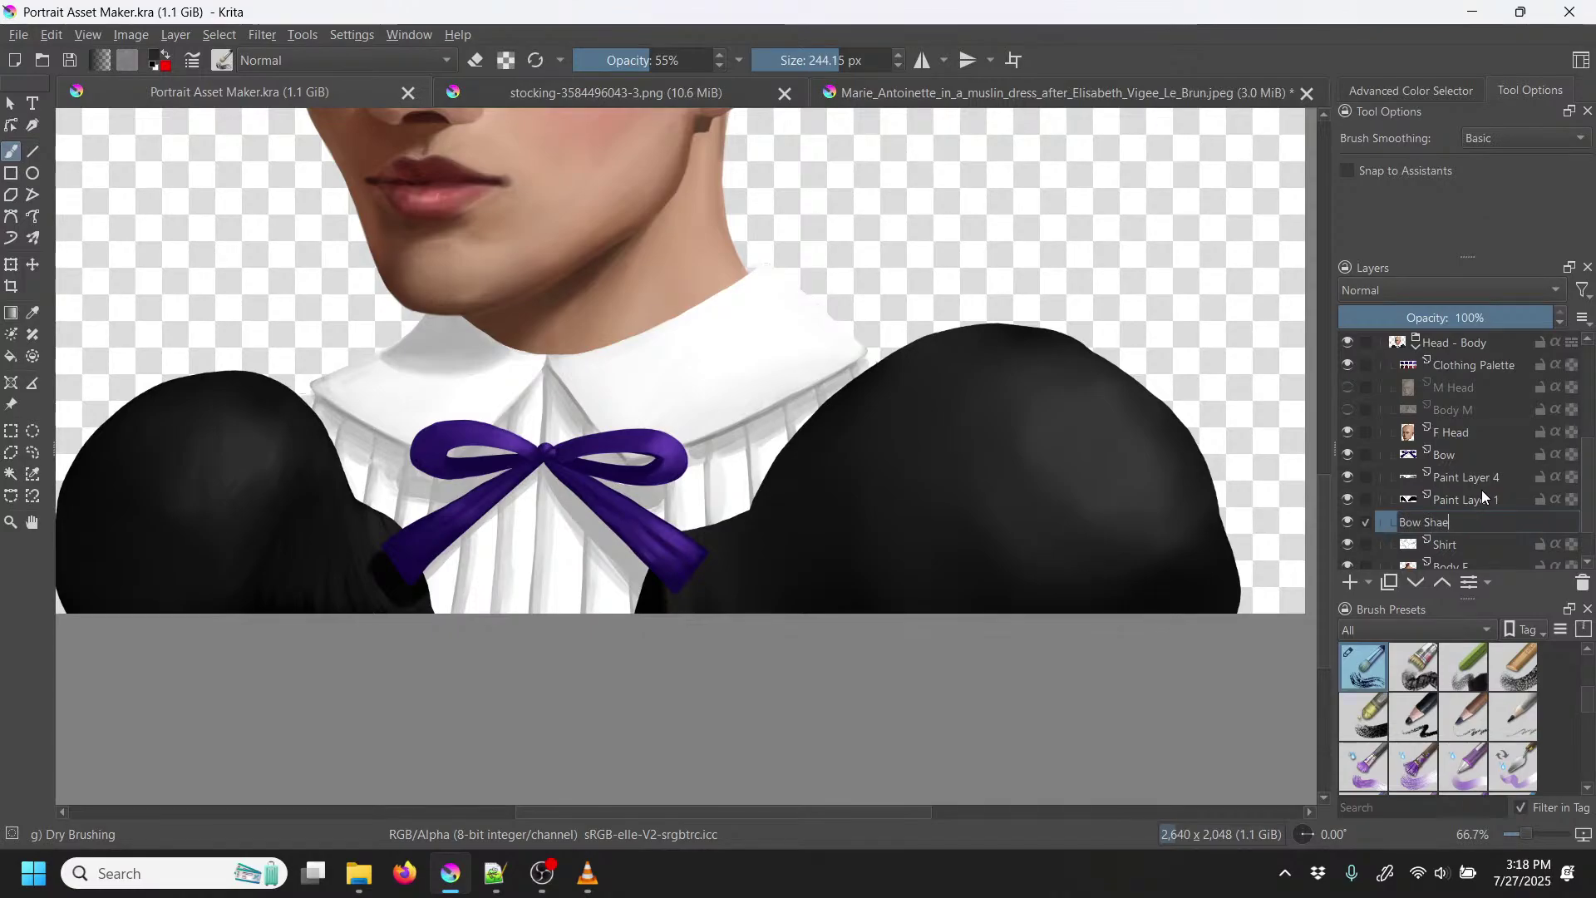
pyautogui.write('adow')
pyautogui.press('Return')
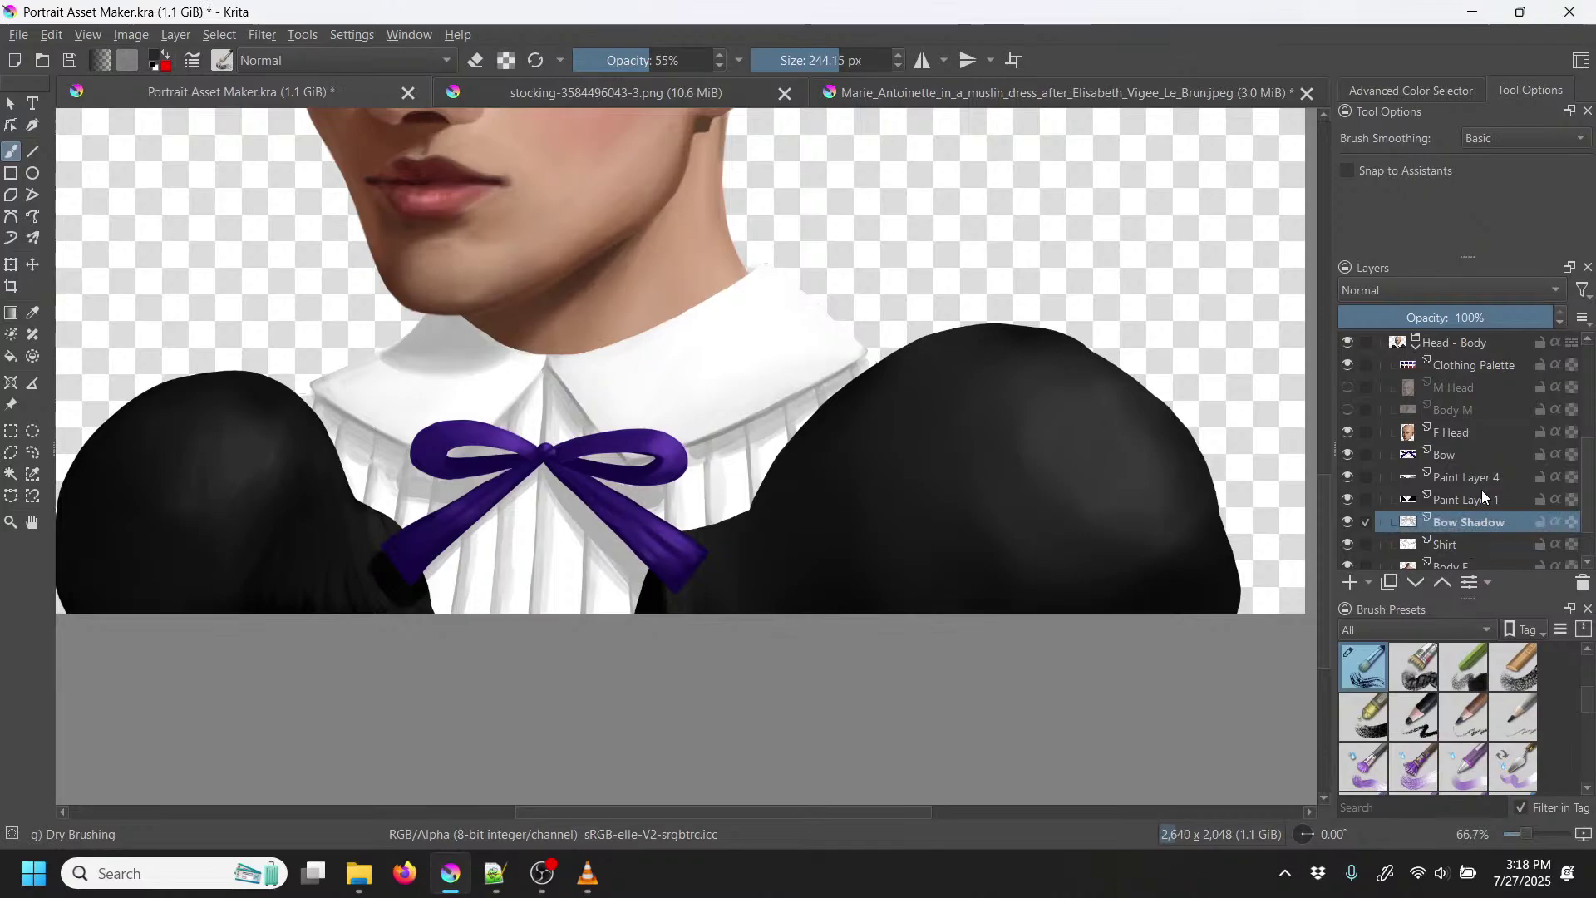
# Step: Examine the whole portrait as well as the collar, bow and sleeves up close
pyautogui.press('-')
pyautogui.press('-')
pyautogui.press('-')
pyautogui.press('-')
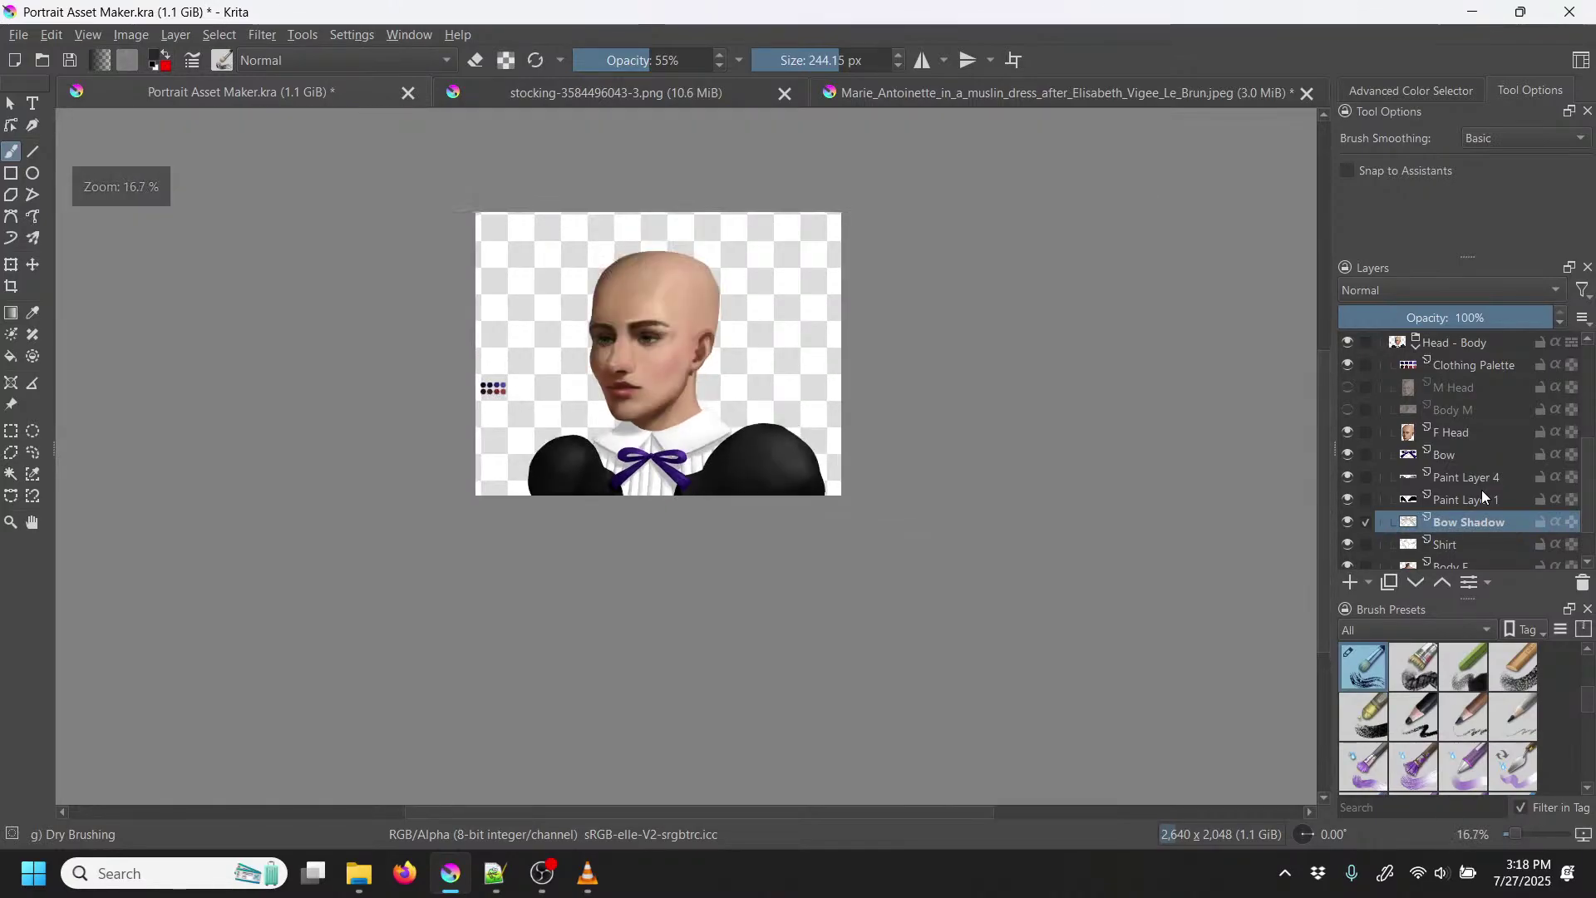
pyautogui.press('=')
pyautogui.press('=')
pyautogui.press('=')
pyautogui.press('=')
pyautogui.press('=')
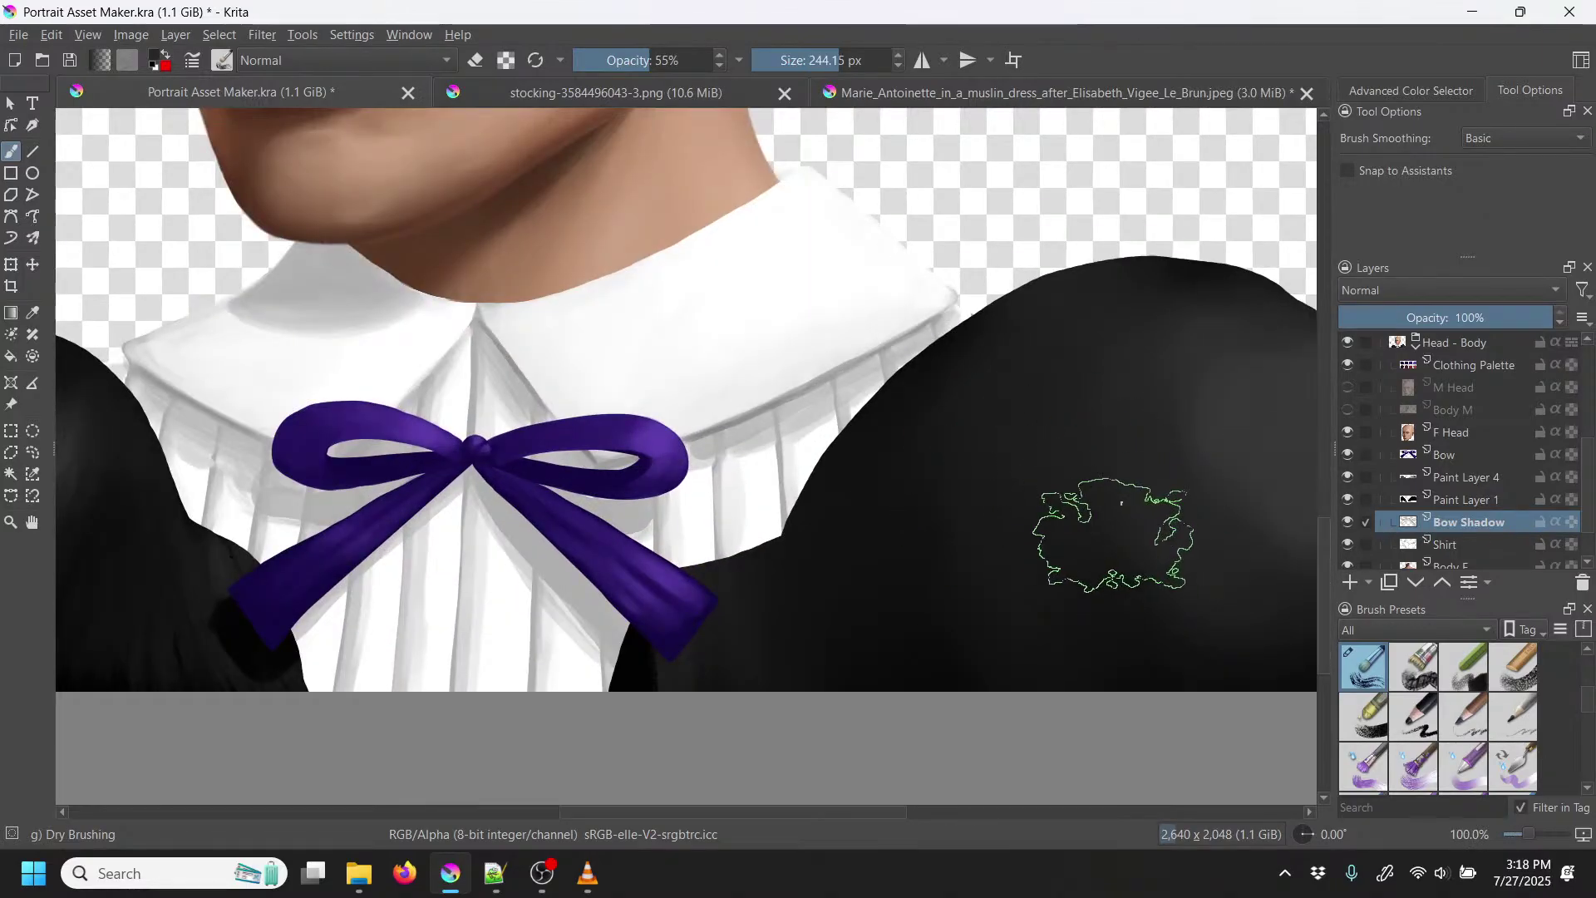
pyautogui.press('-')
pyautogui.press('-')
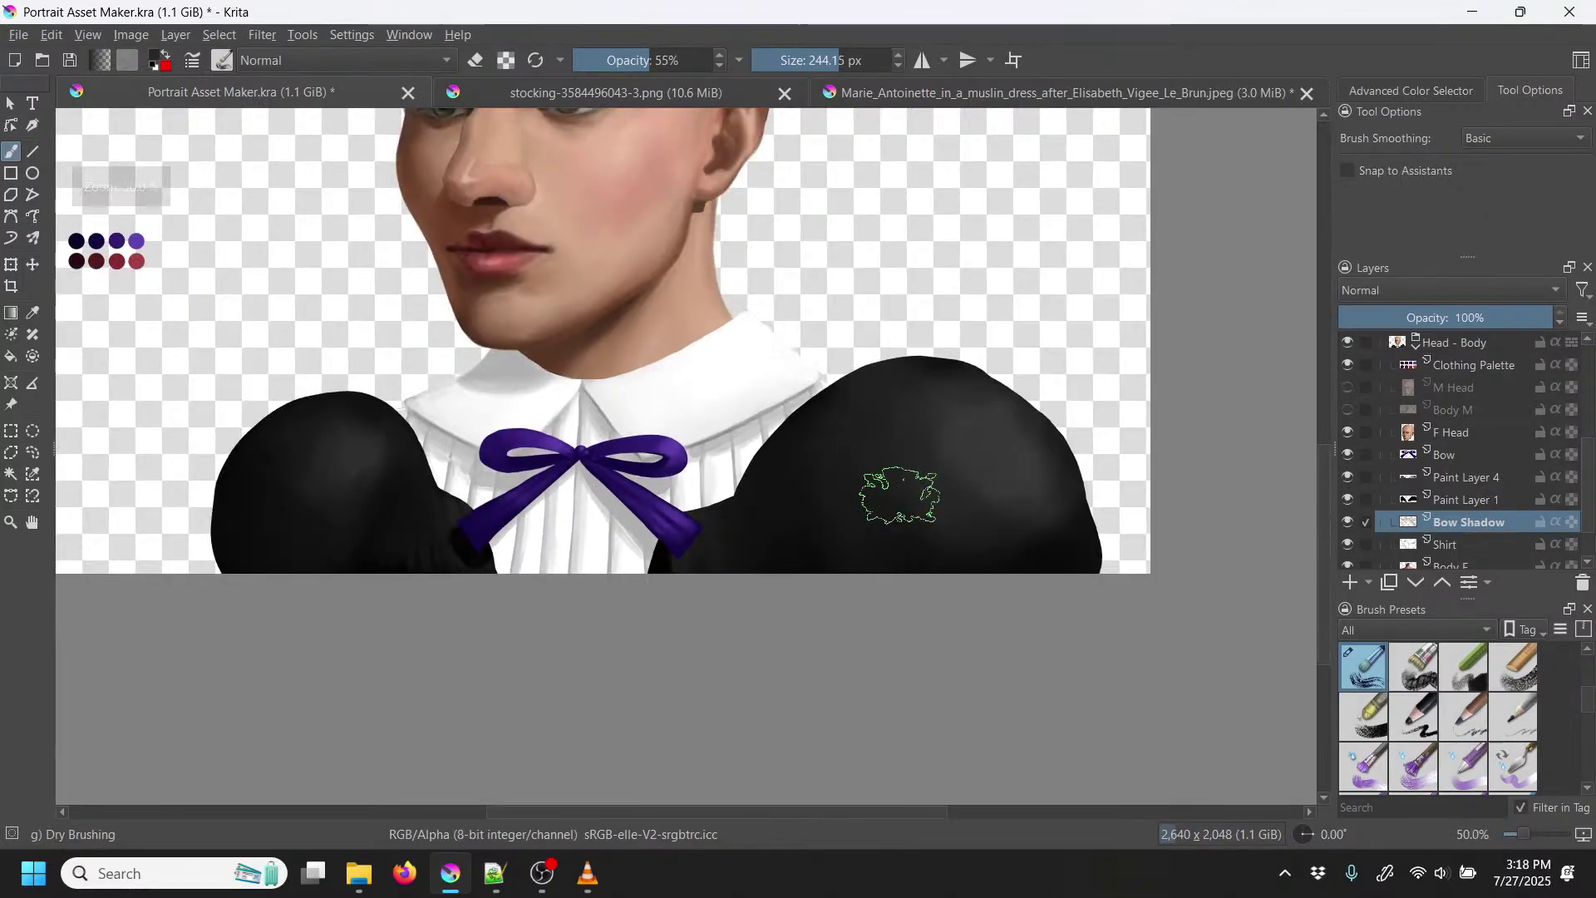
pyautogui.click(610, 95)
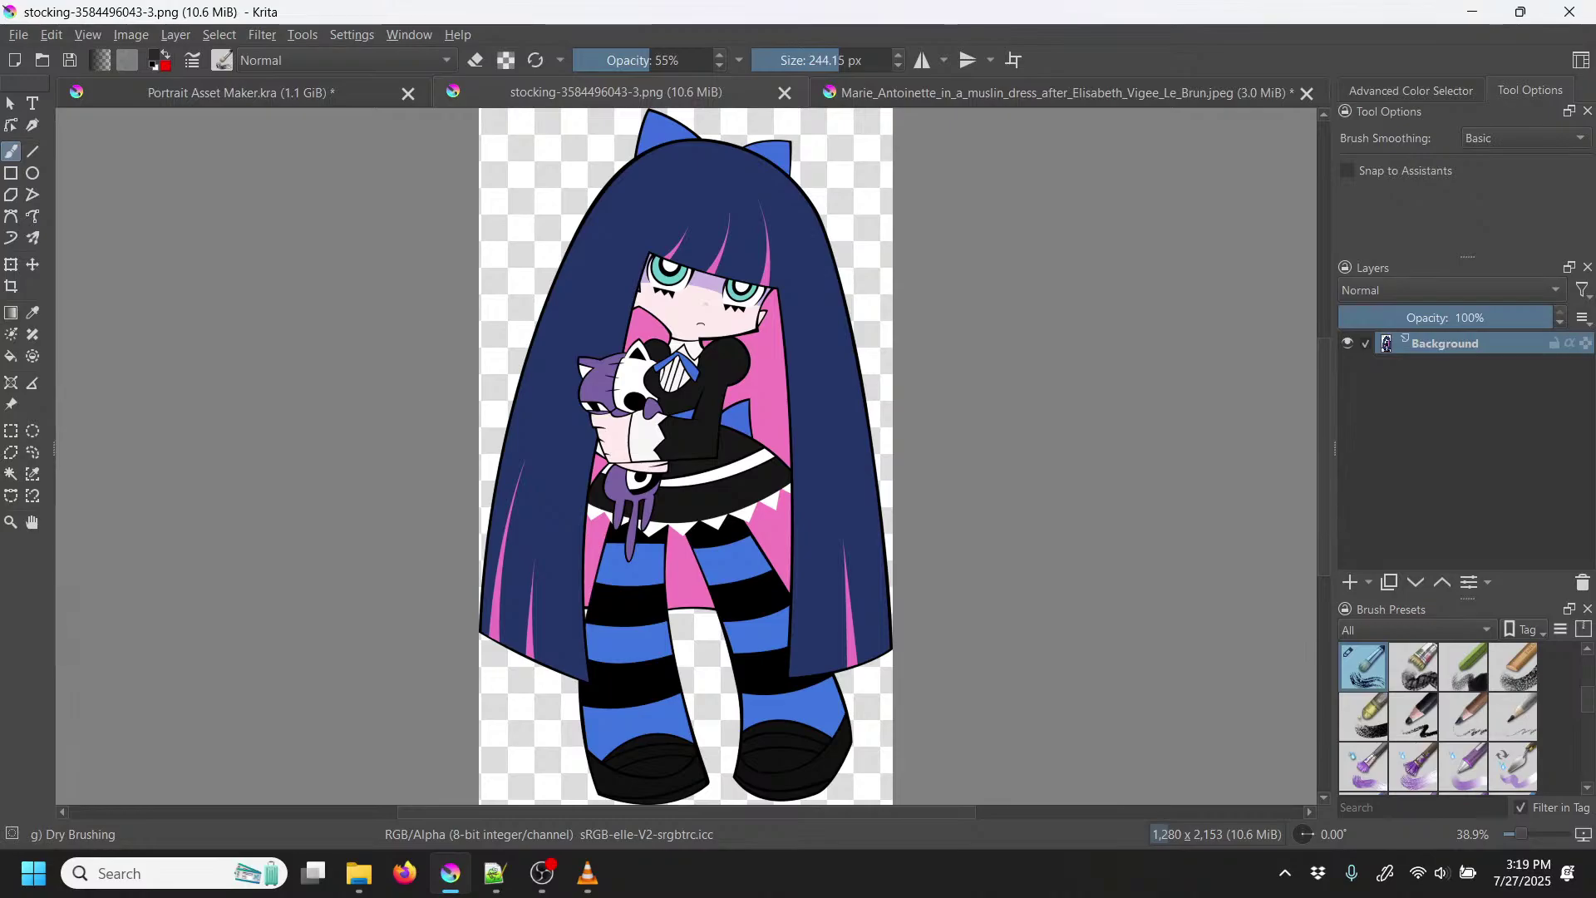
pyautogui.click(345, 96)
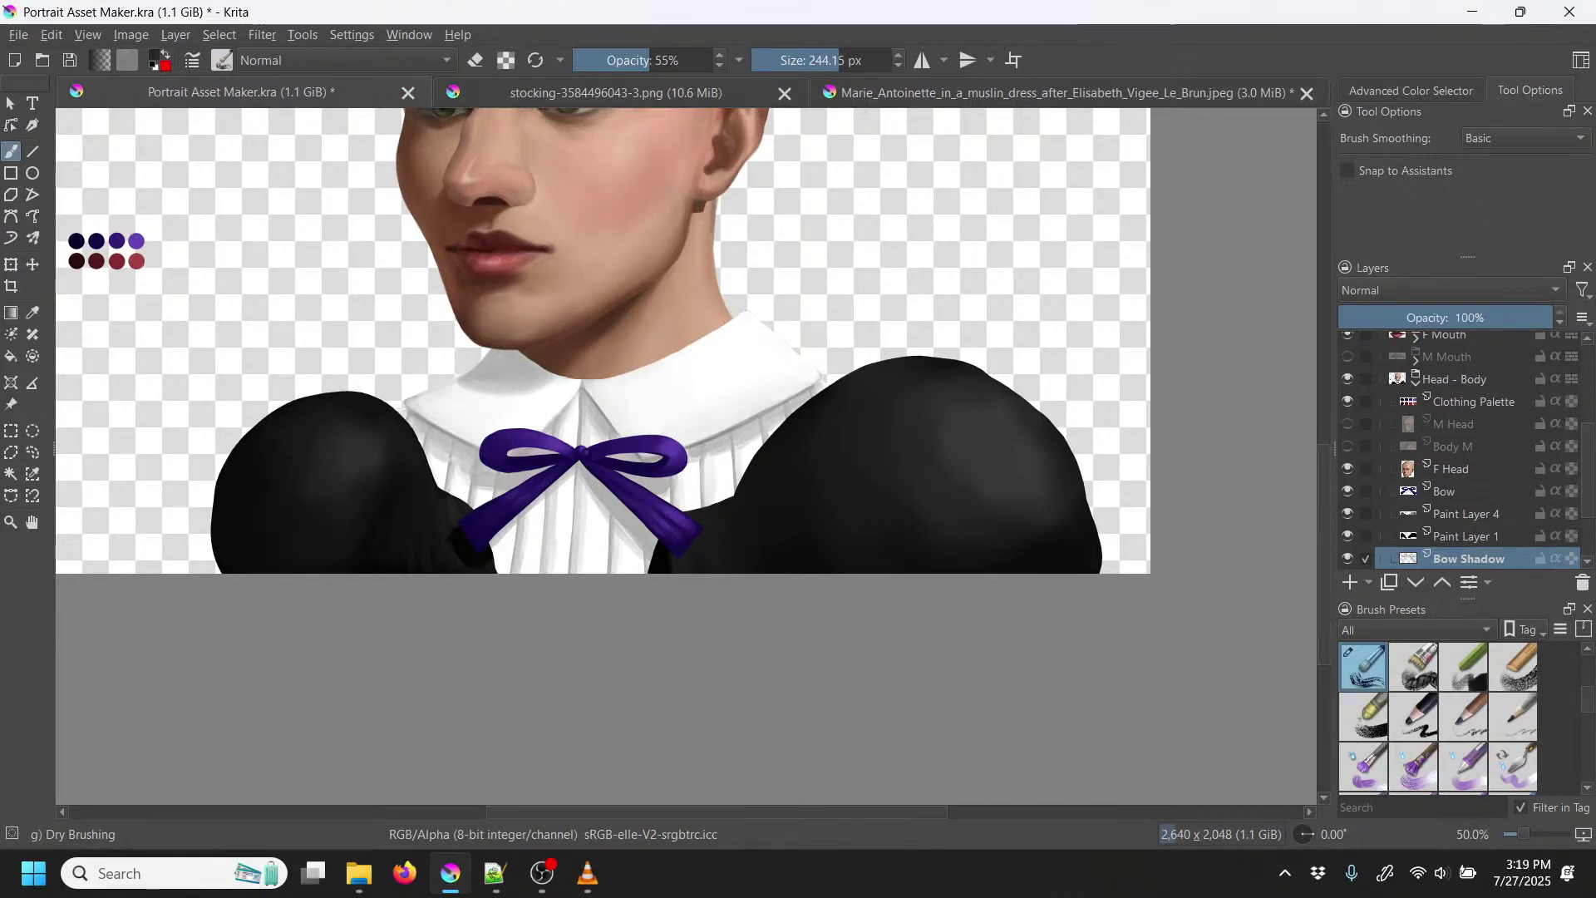
pyautogui.press('+')
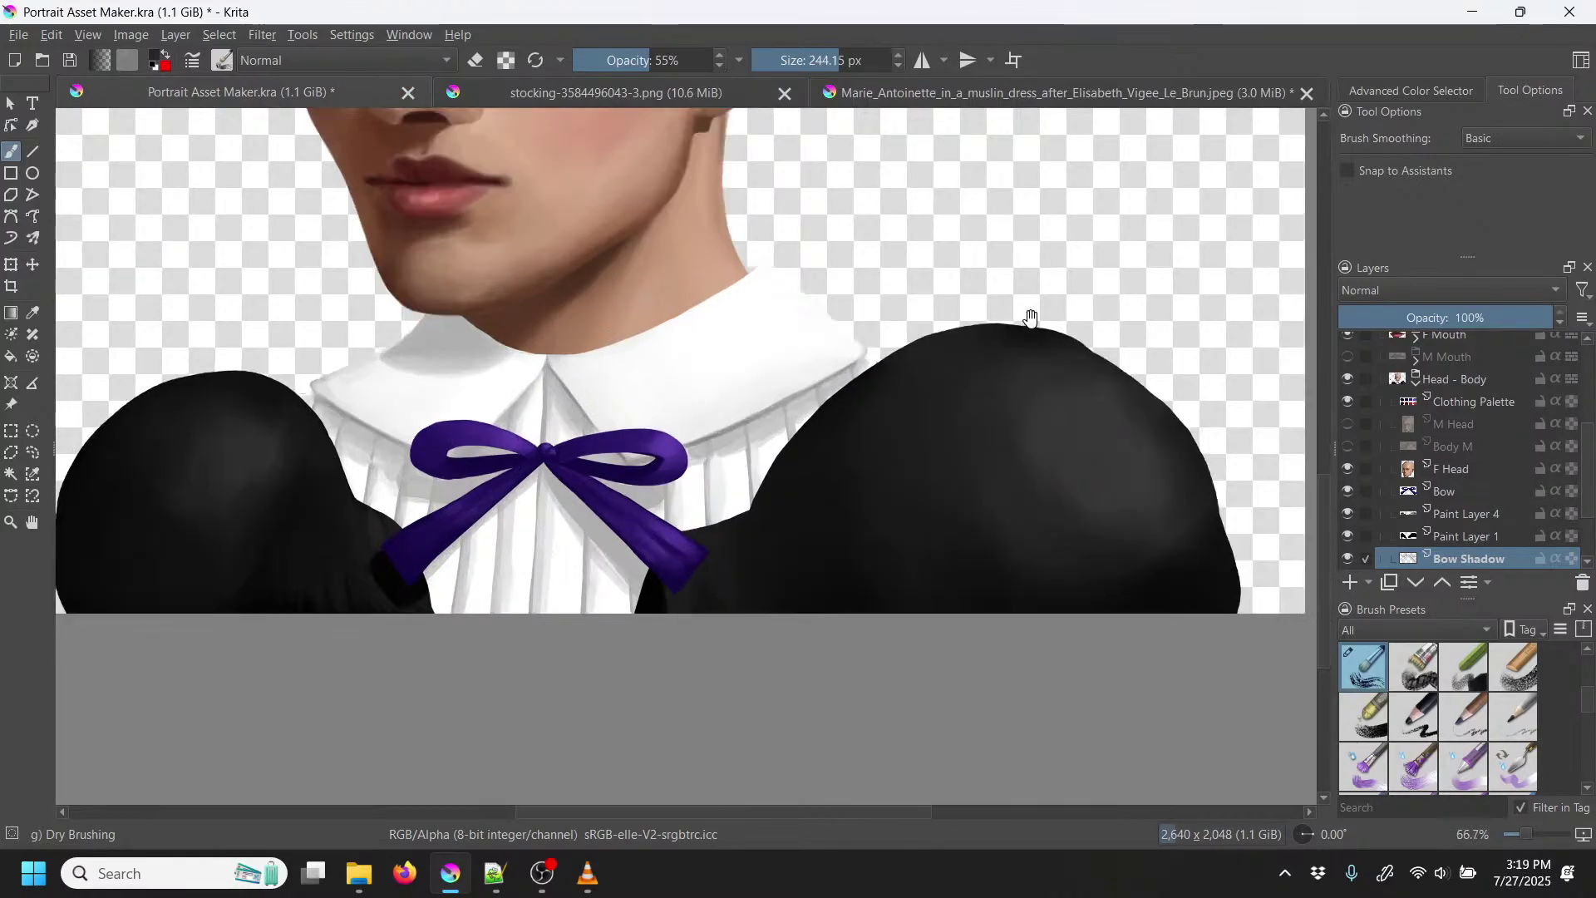
pyautogui.moveTo(1101, 299); pyautogui.dragTo(1134, 279)
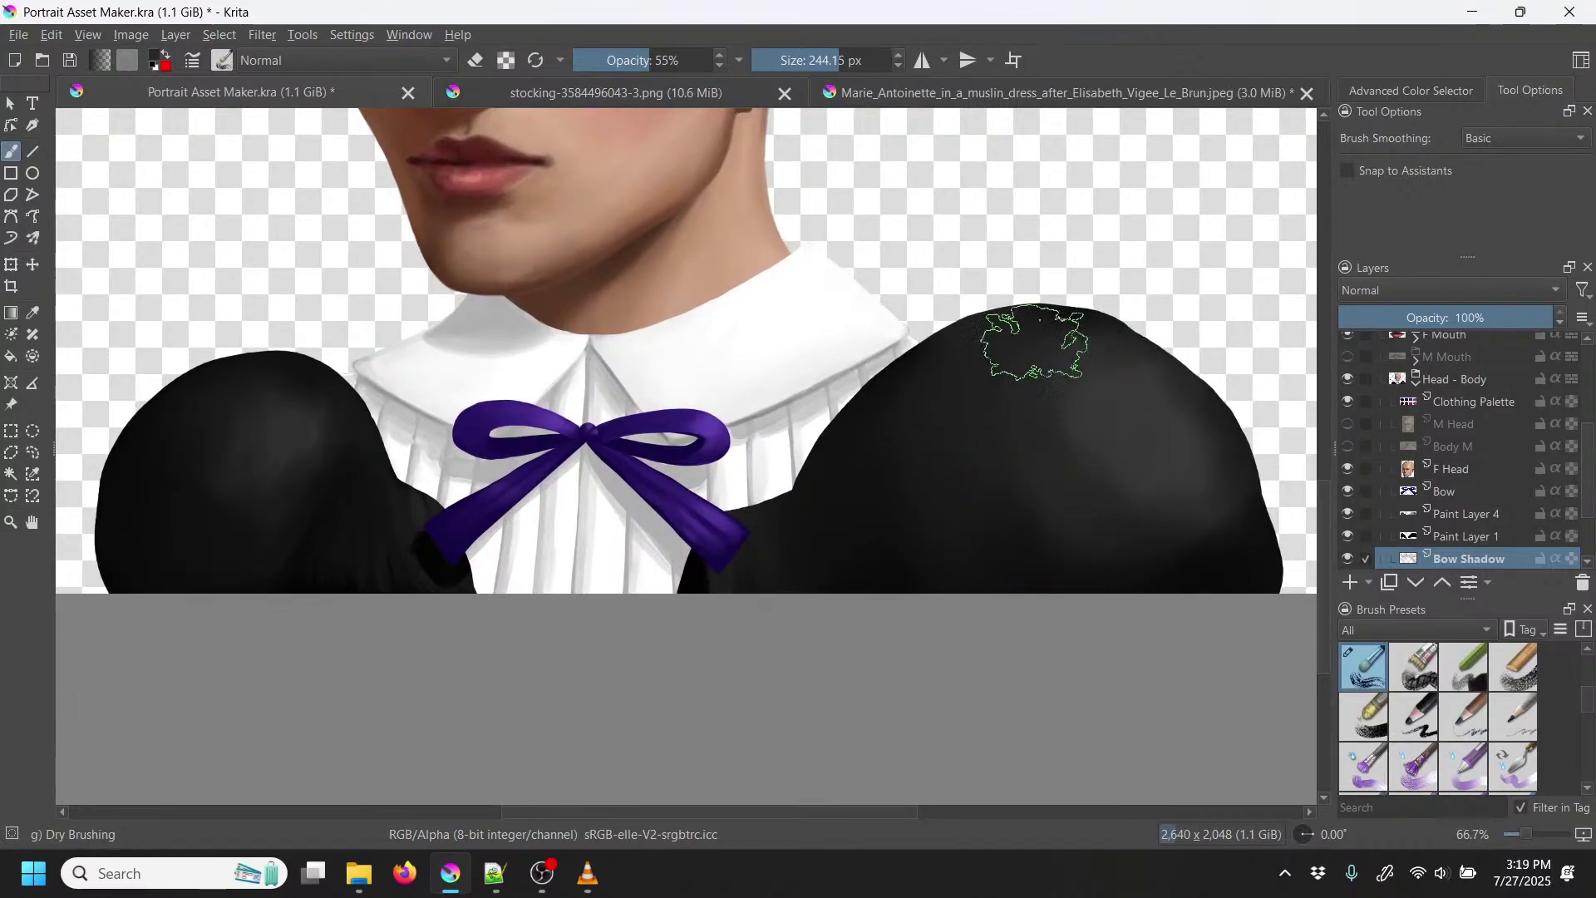
pyautogui.moveTo(1036, 341); pyautogui.dragTo(1106, 300)
pyautogui.hotkey('ctrl', 'z')
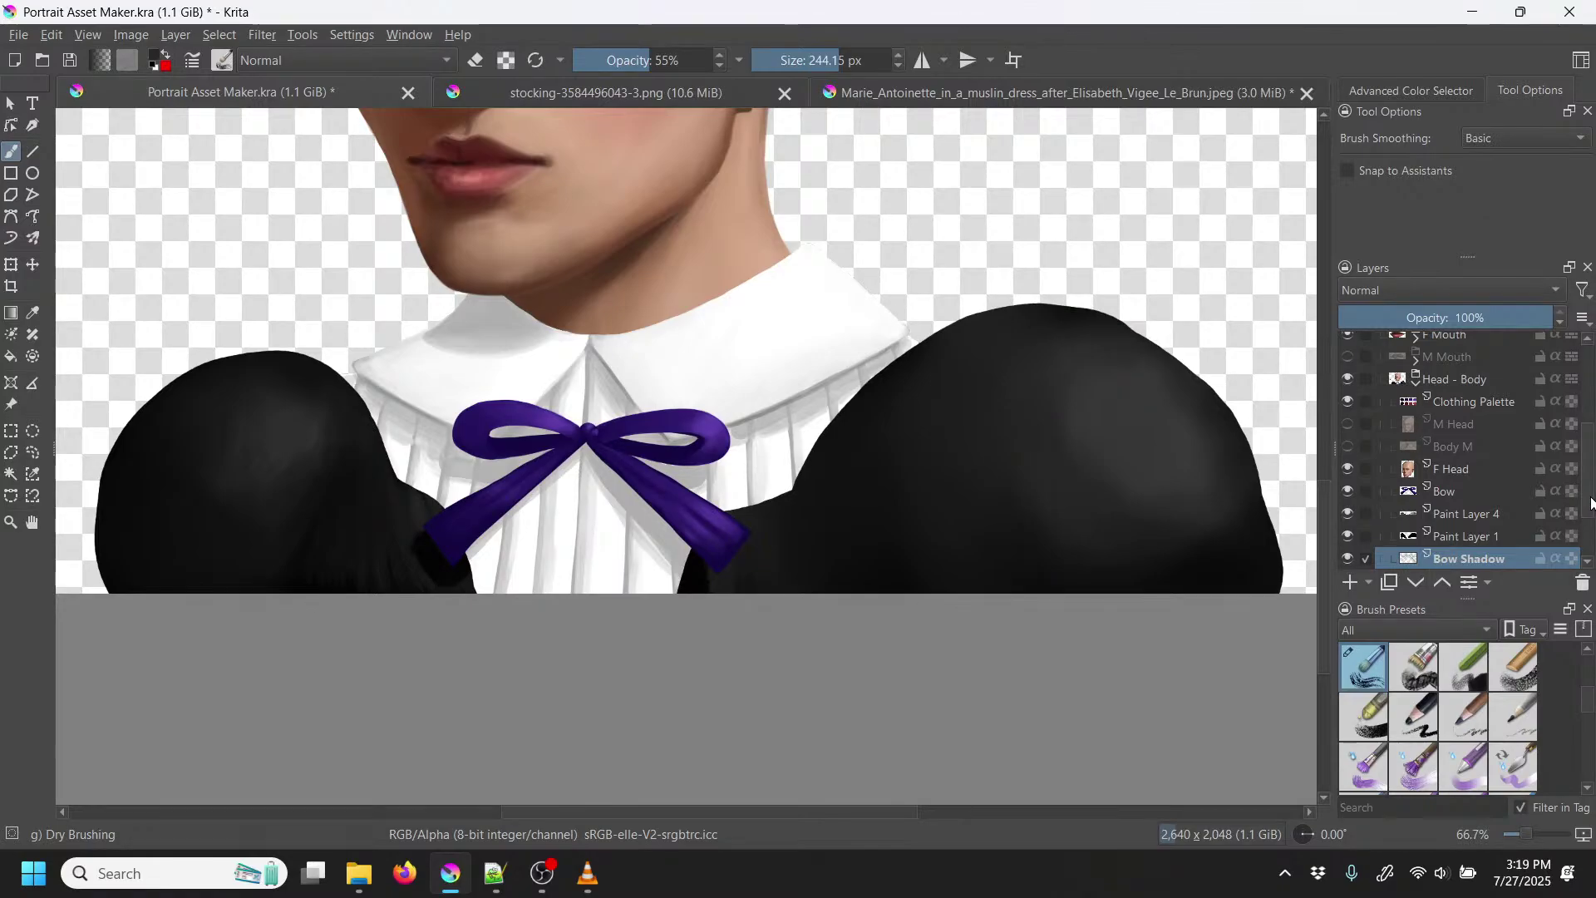
# Step: Make Paint Layer 4 the active layer and brush grey highlight strokes down the outer part of the larger black sleeve
pyautogui.moveTo(1590, 511); pyautogui.dragTo(1589, 532)
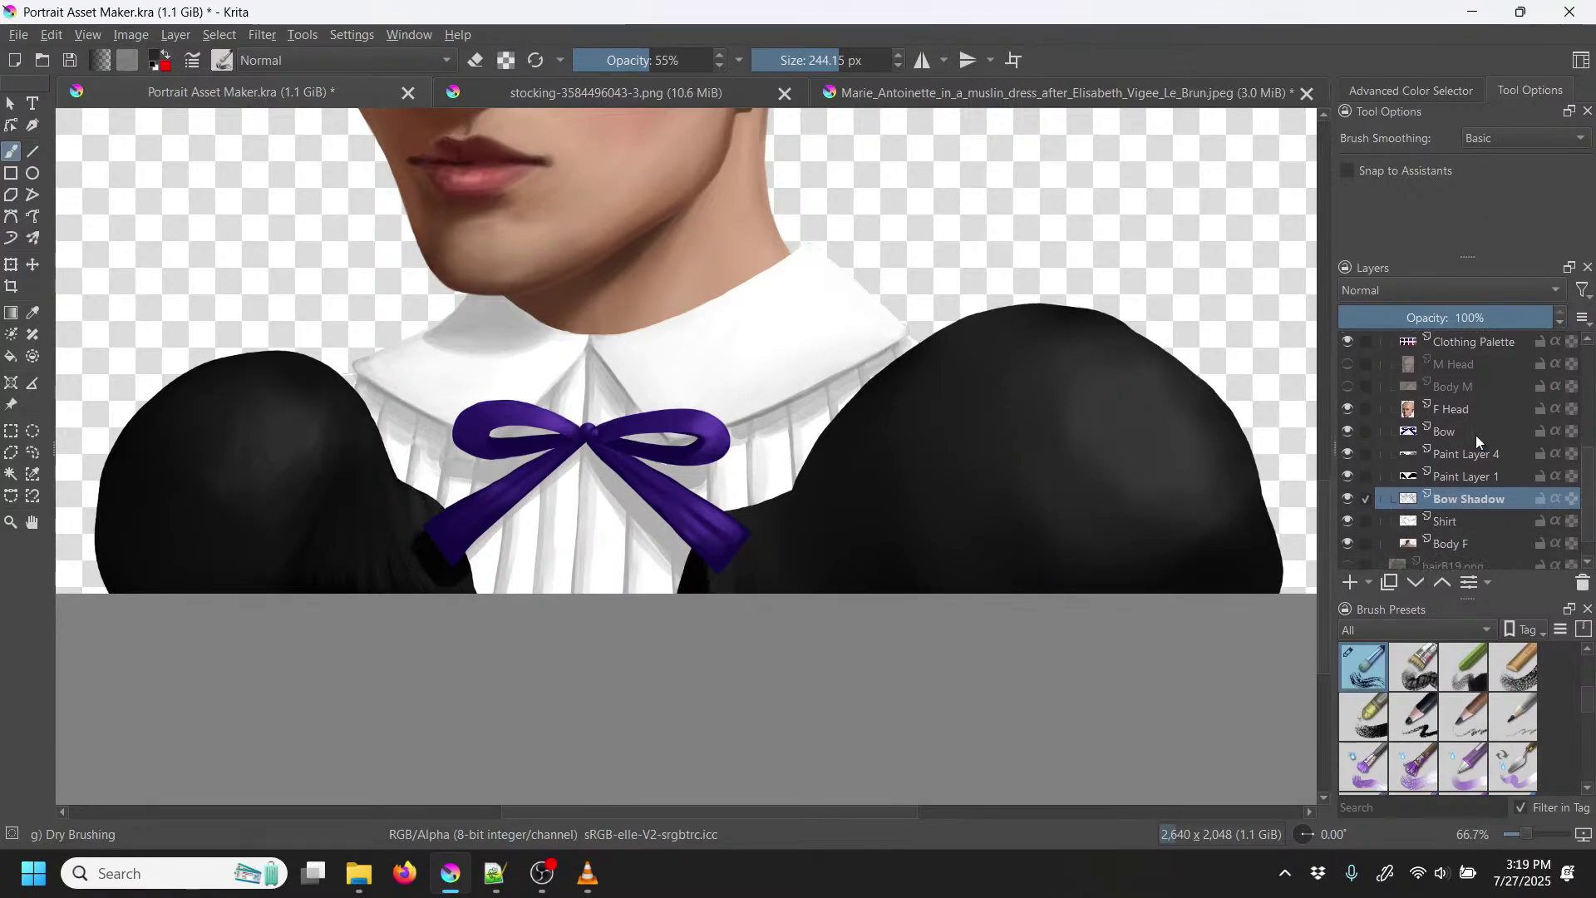
pyautogui.click(1456, 476)
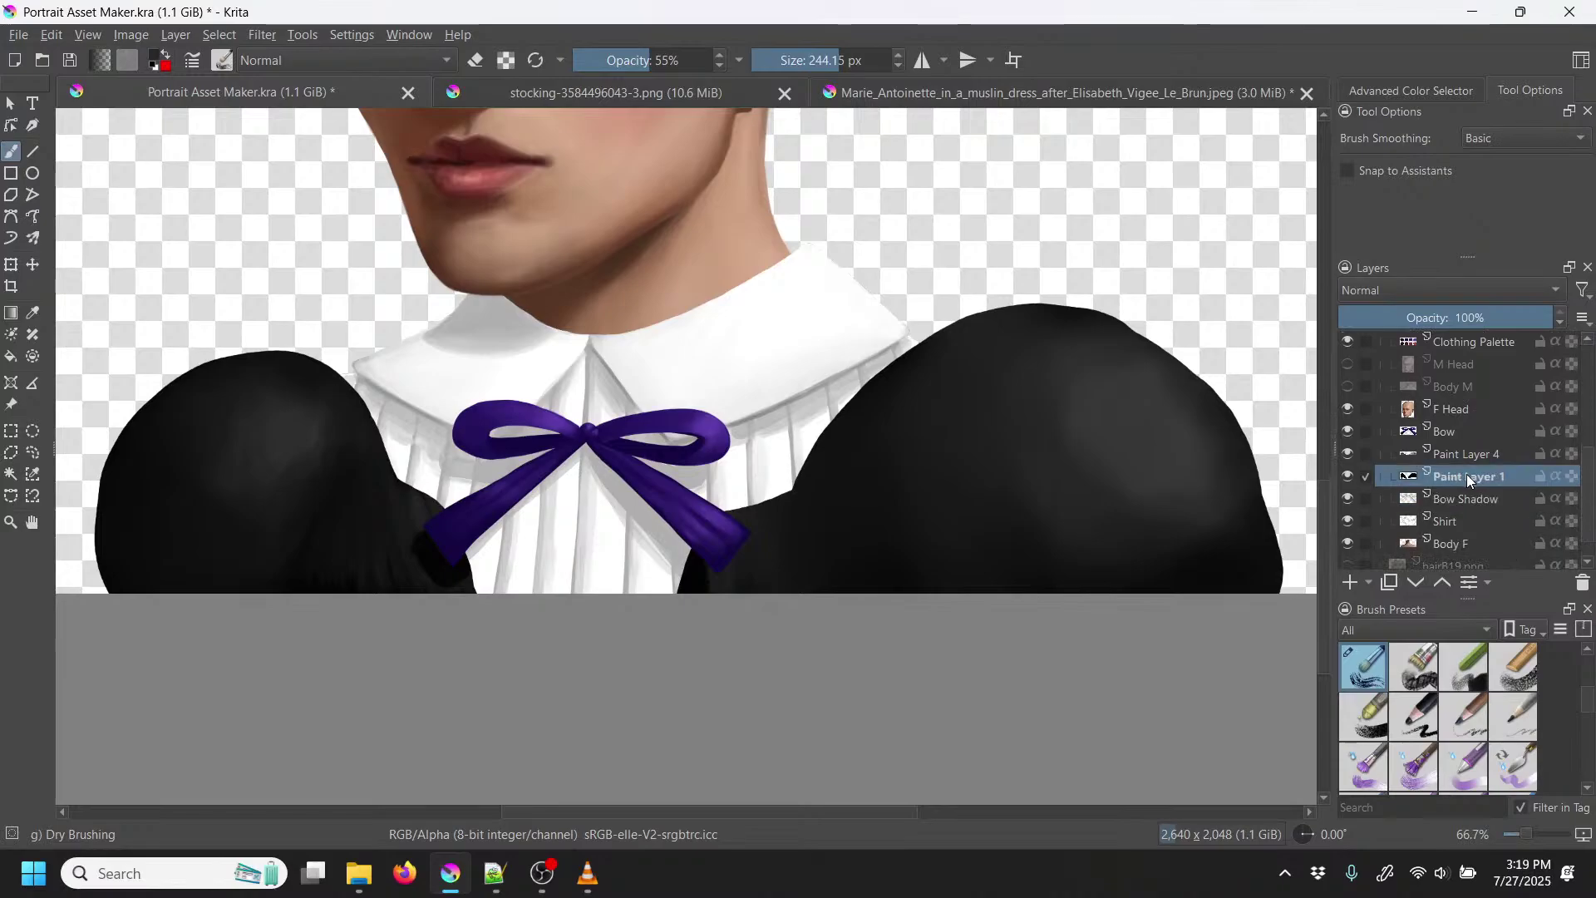
pyautogui.click(1400, 455)
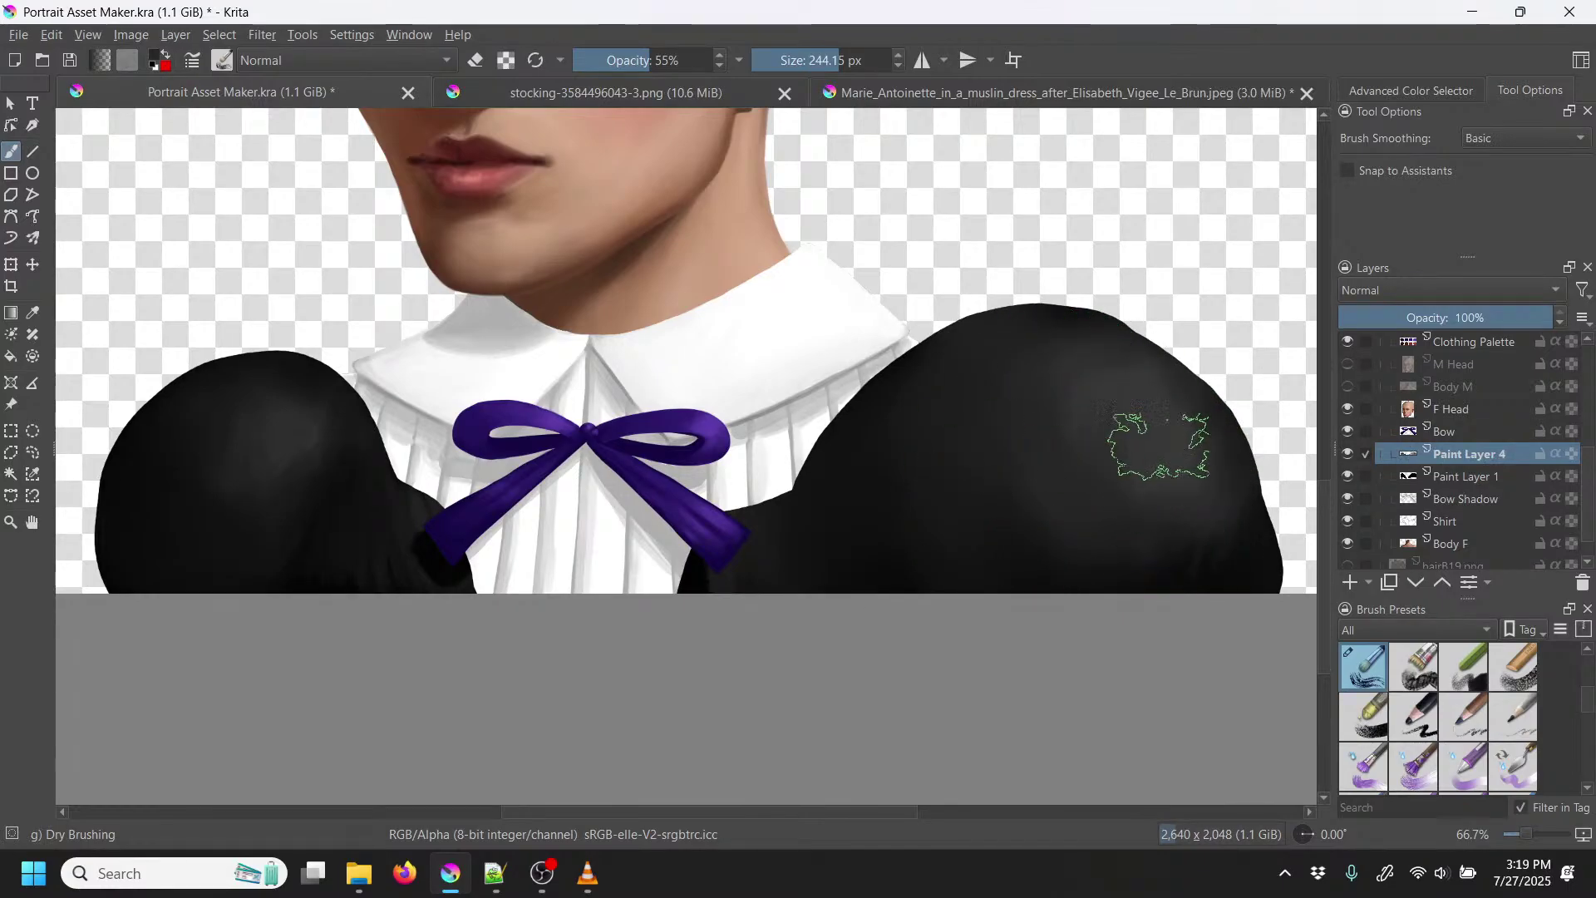
pyautogui.moveTo(1158, 446)
pyautogui.mouseDown()
pyautogui.moveTo(1207, 459)
pyautogui.moveTo(1201, 529)
pyautogui.moveTo(1177, 392)
pyautogui.moveTo(1168, 561)
pyautogui.mouseUp()
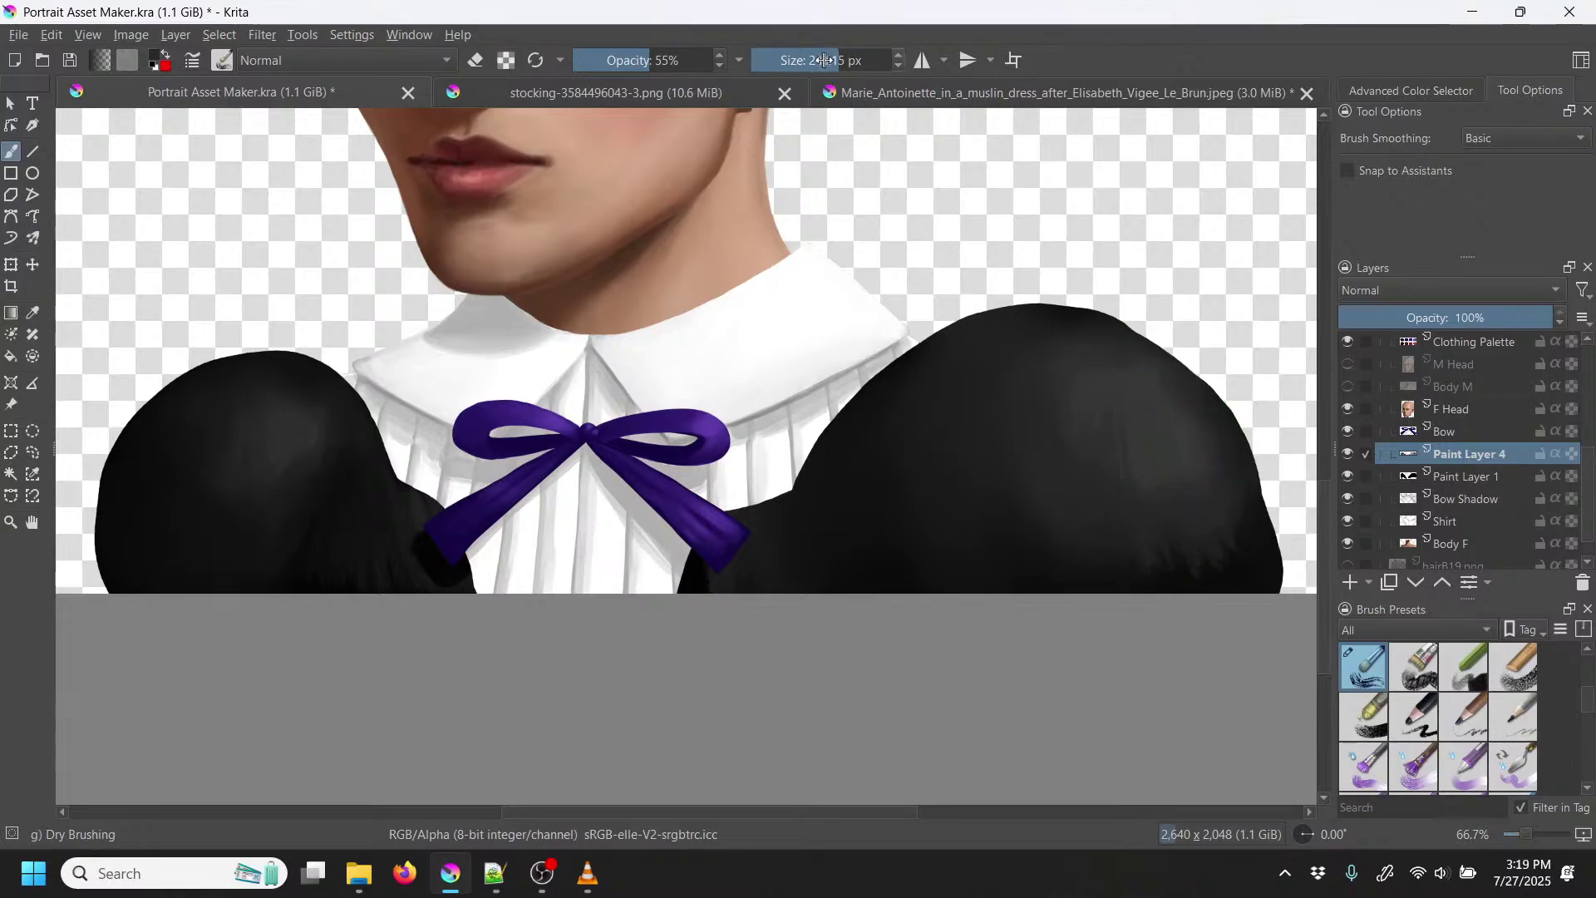
# Step: With the brush at 46% opacity and 134.15 px, reduced to 107.99 px, blend the larger sleeve's highlight using sampled greys, undoing the stroke spilling past its edge
pyautogui.moveTo(695, 63); pyautogui.dragTo(641, 47)
pyautogui.press('1')
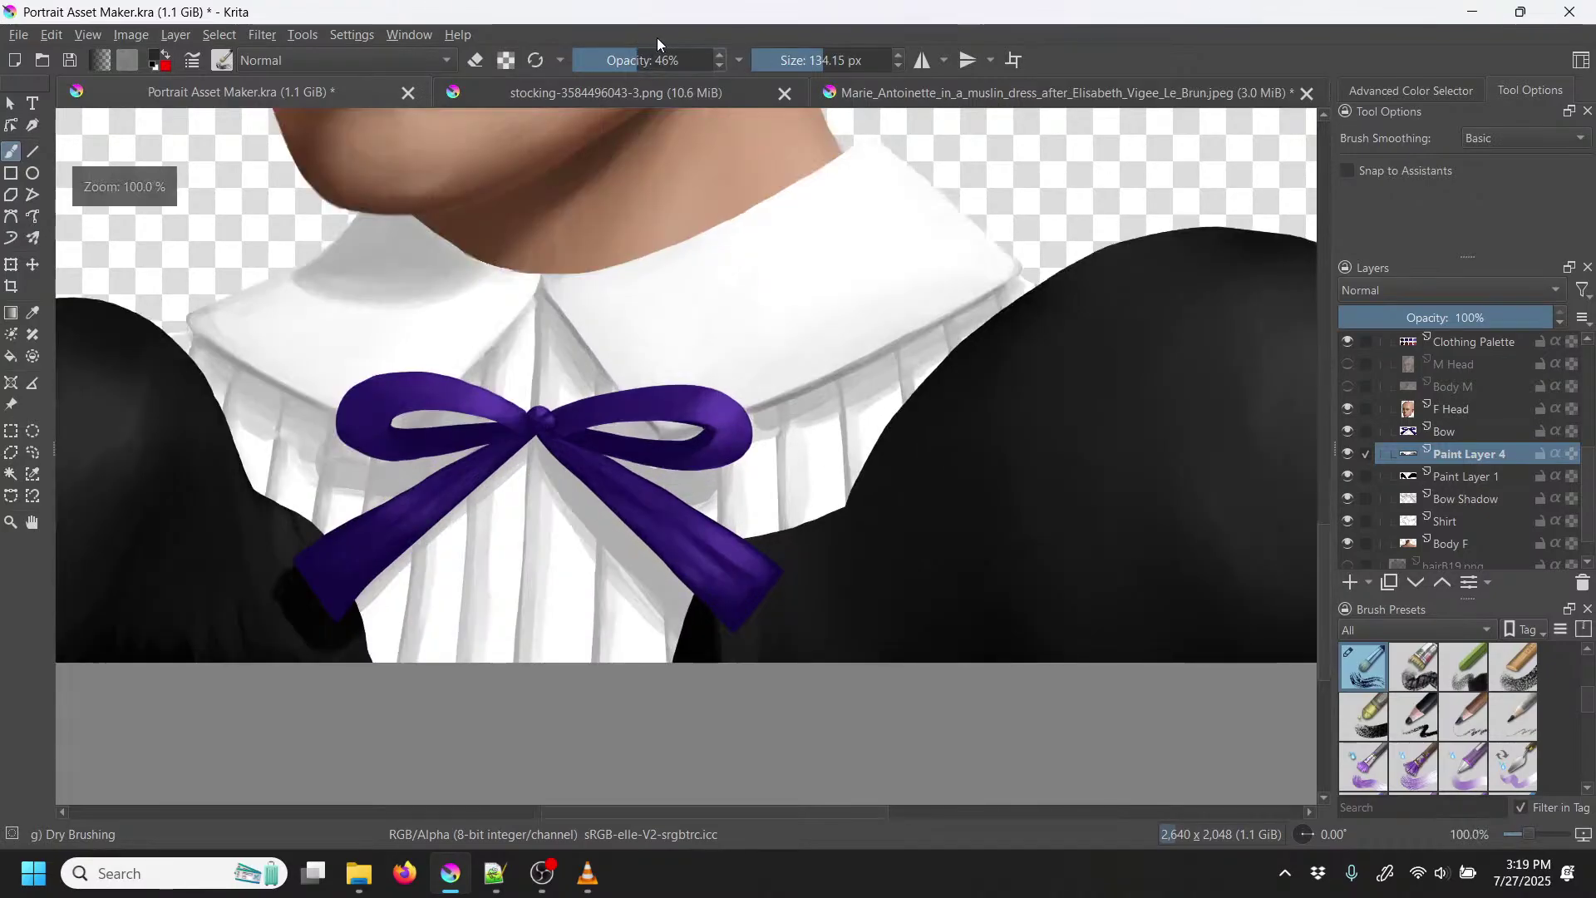
pyautogui.moveTo(1172, 492); pyautogui.dragTo(791, 464)
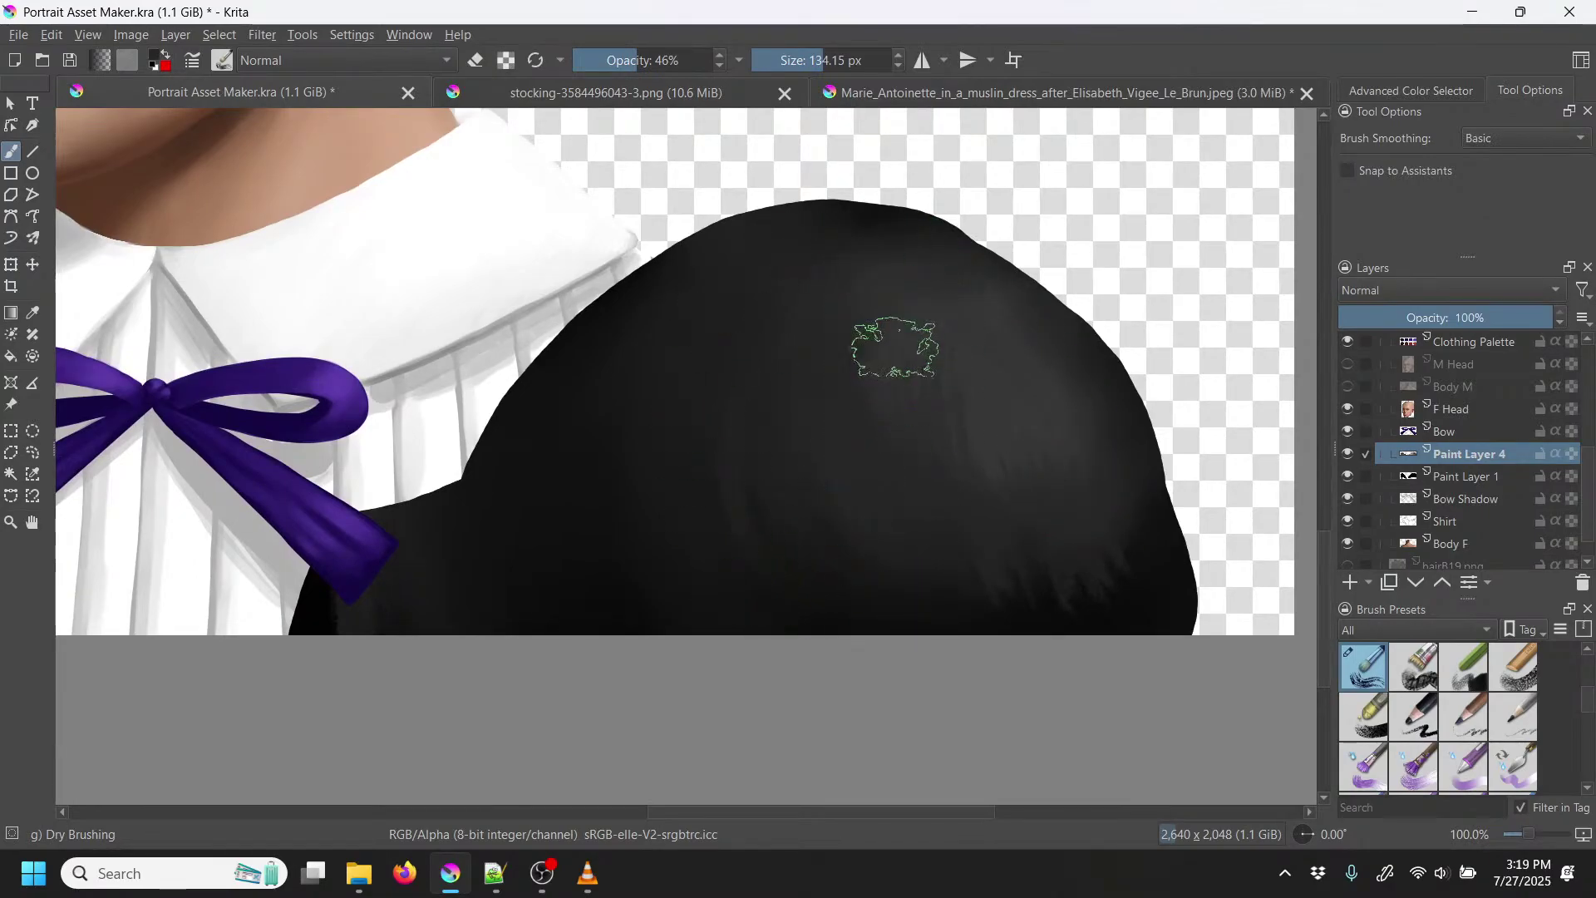
pyautogui.press('p')
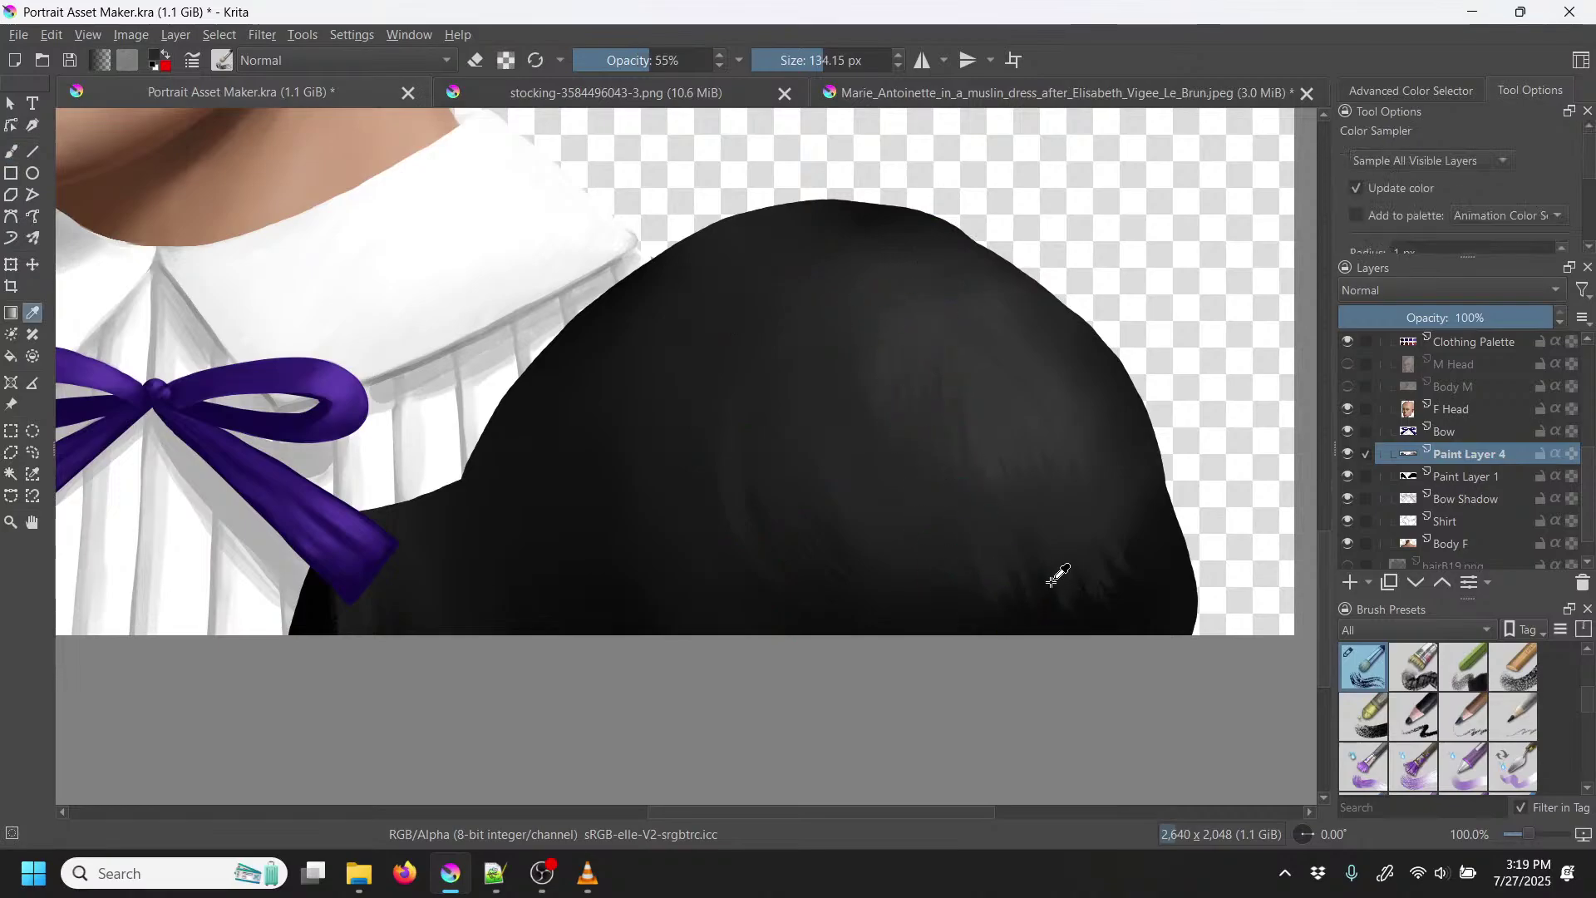
pyautogui.click(1039, 450)
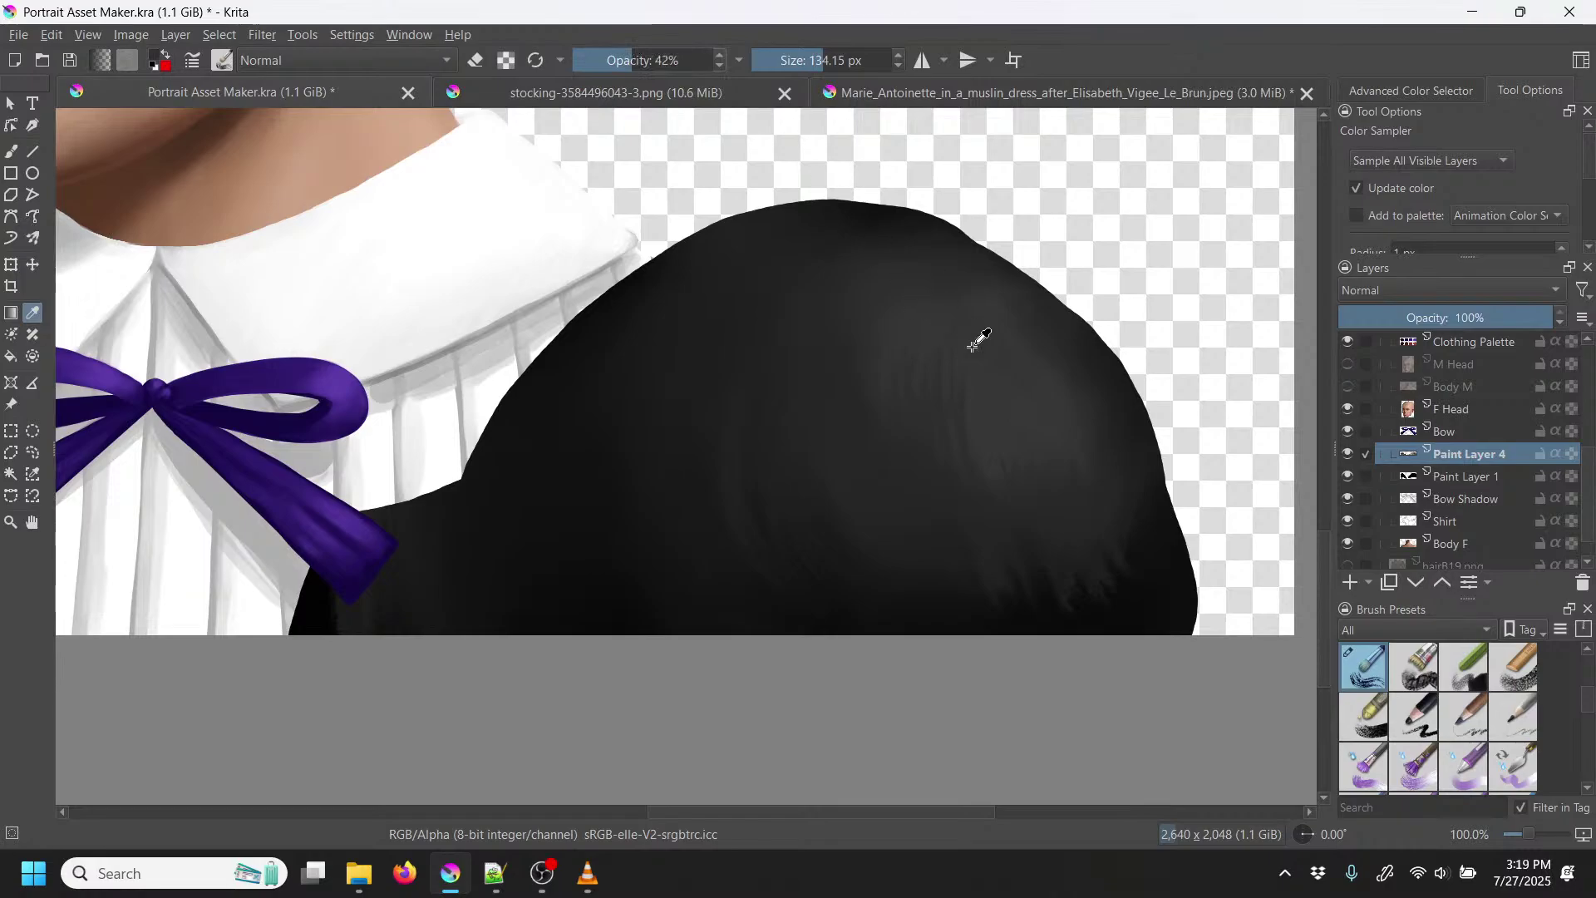
pyautogui.press('b')
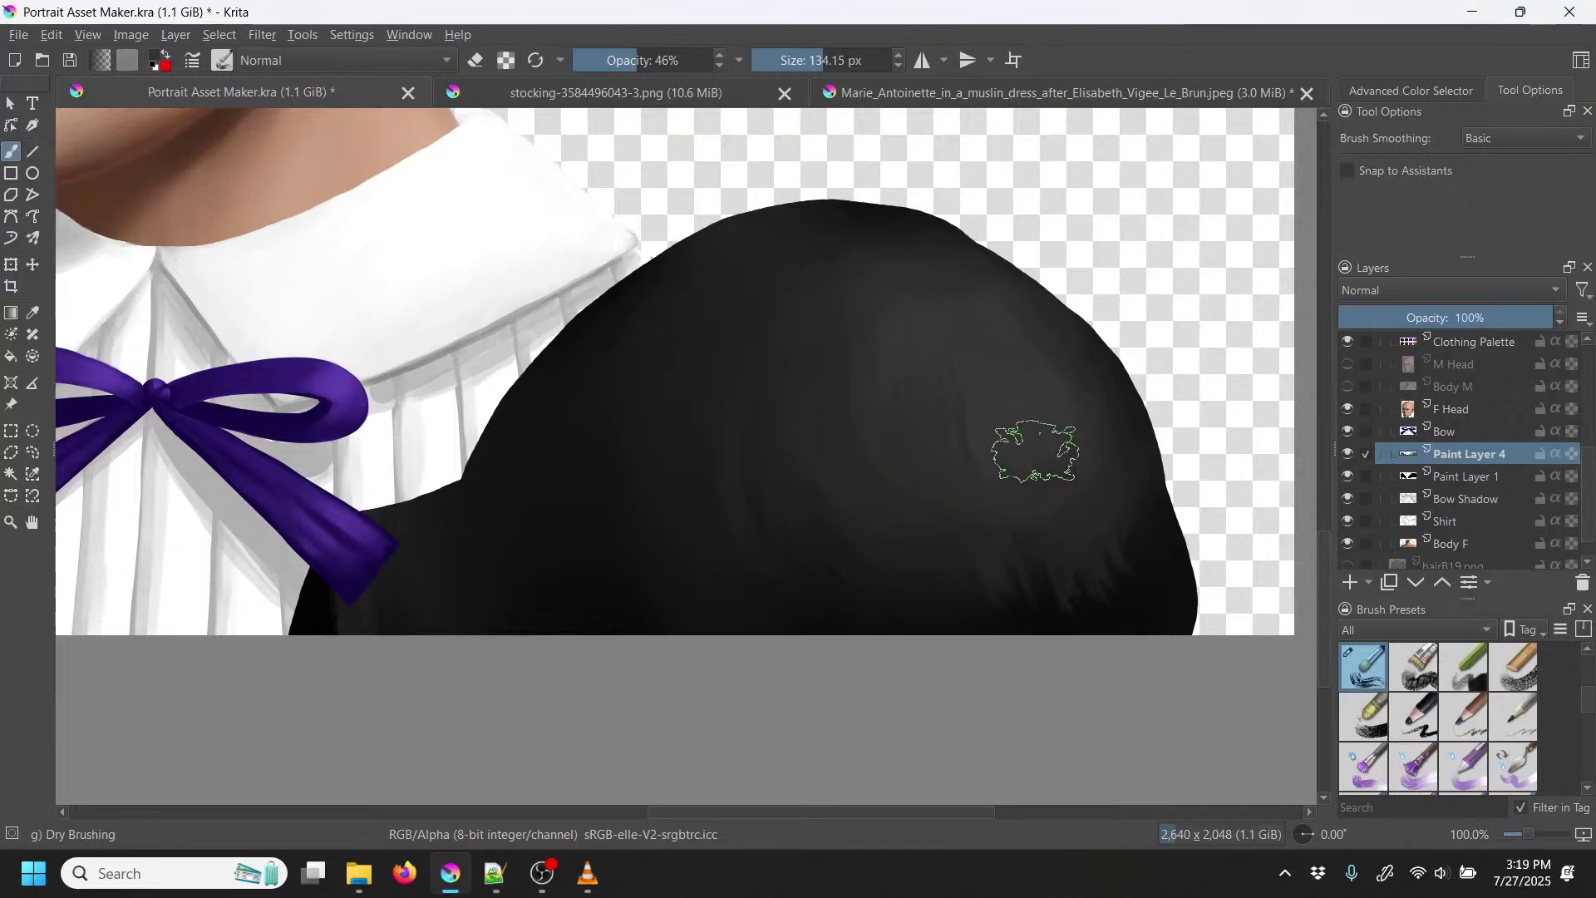
pyautogui.press('p')
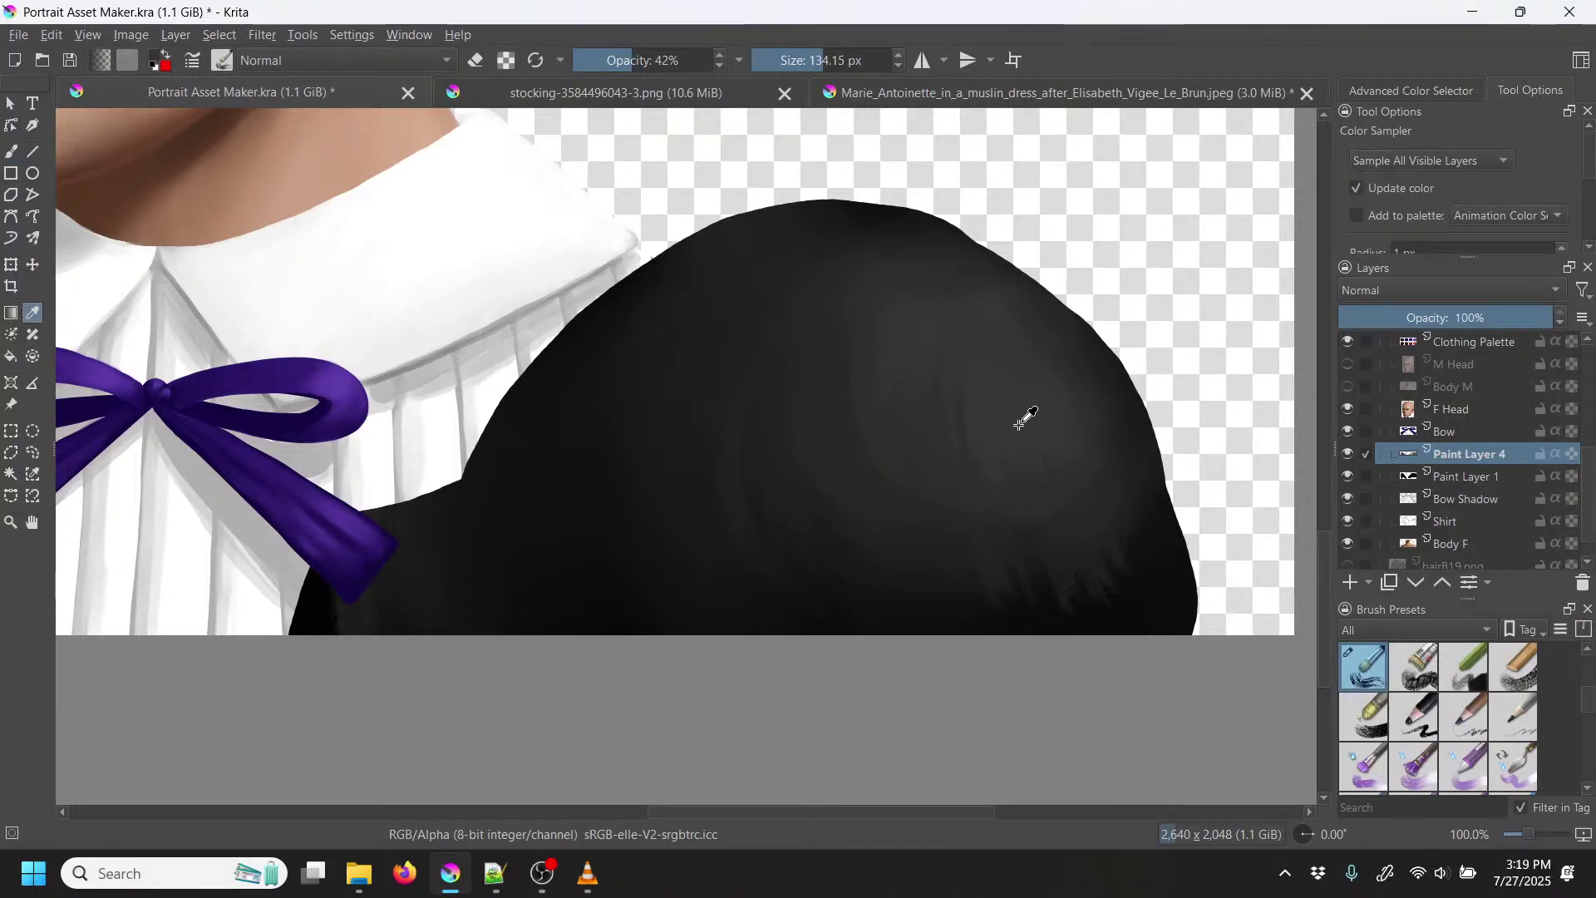
pyautogui.press('b')
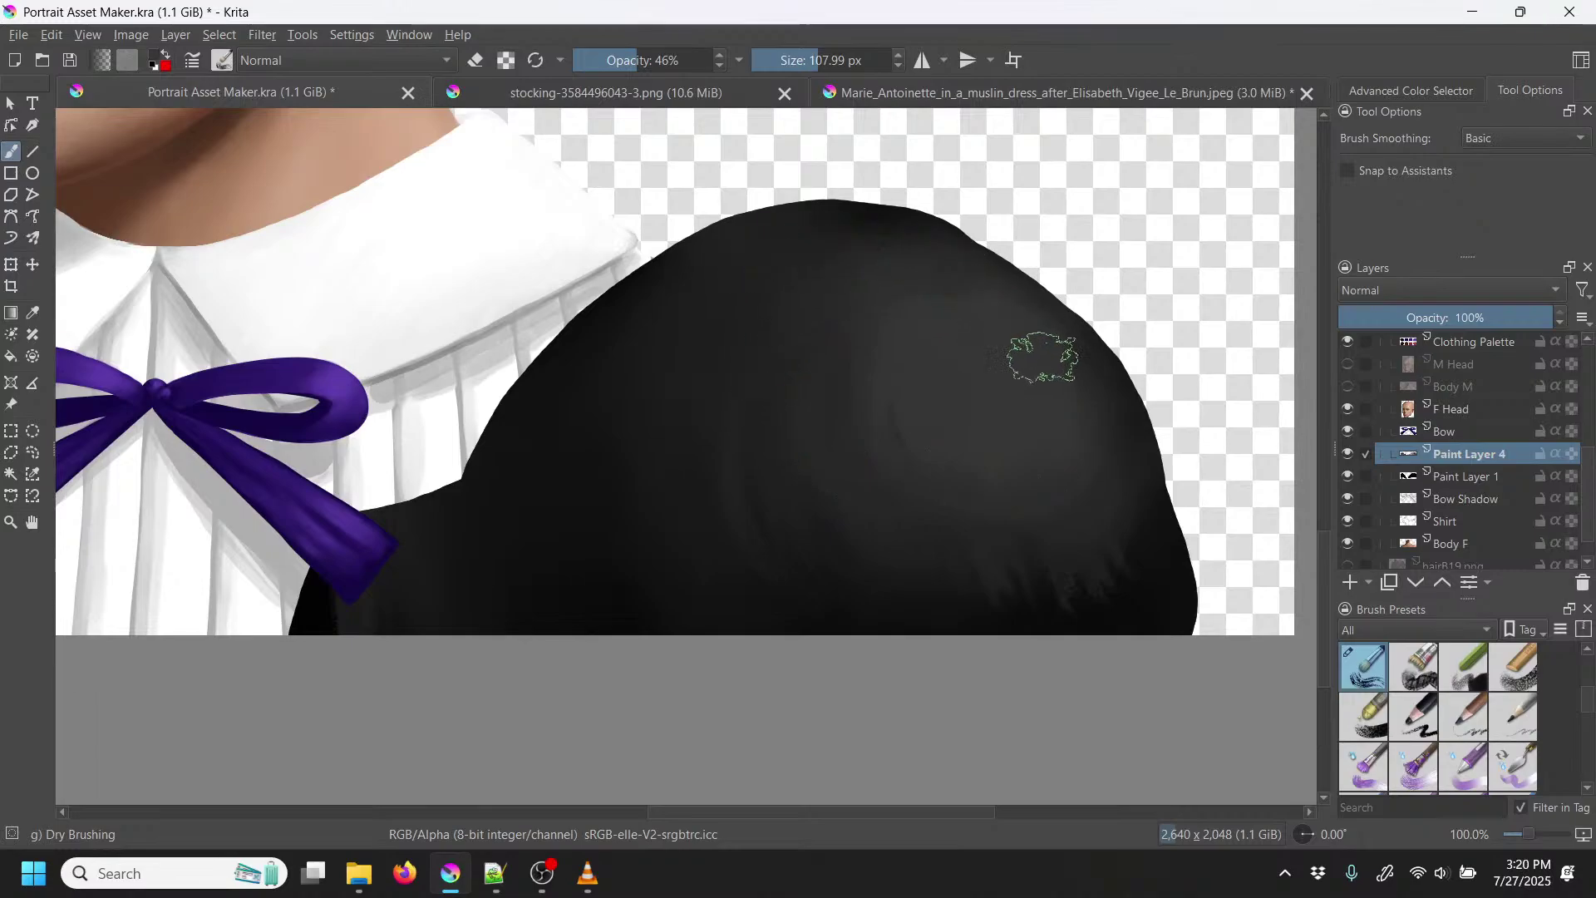
pyautogui.moveTo(848, 219)
pyautogui.mouseDown()
pyautogui.moveTo(1014, 296)
pyautogui.moveTo(1117, 386)
pyautogui.mouseUp()
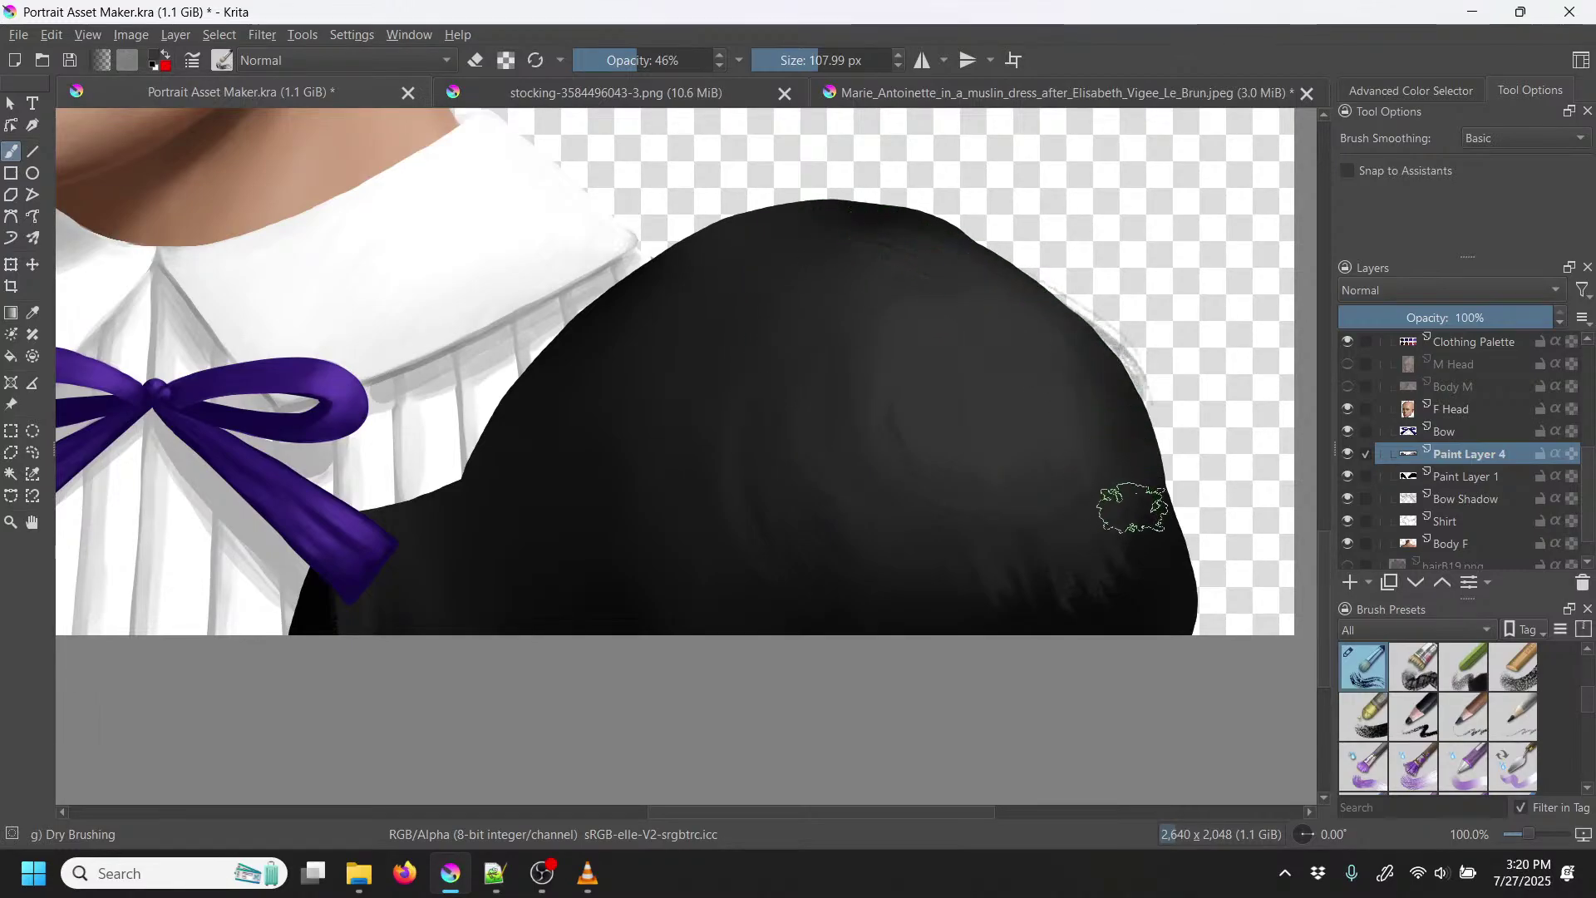
pyautogui.hotkey('ctrl', 'z')
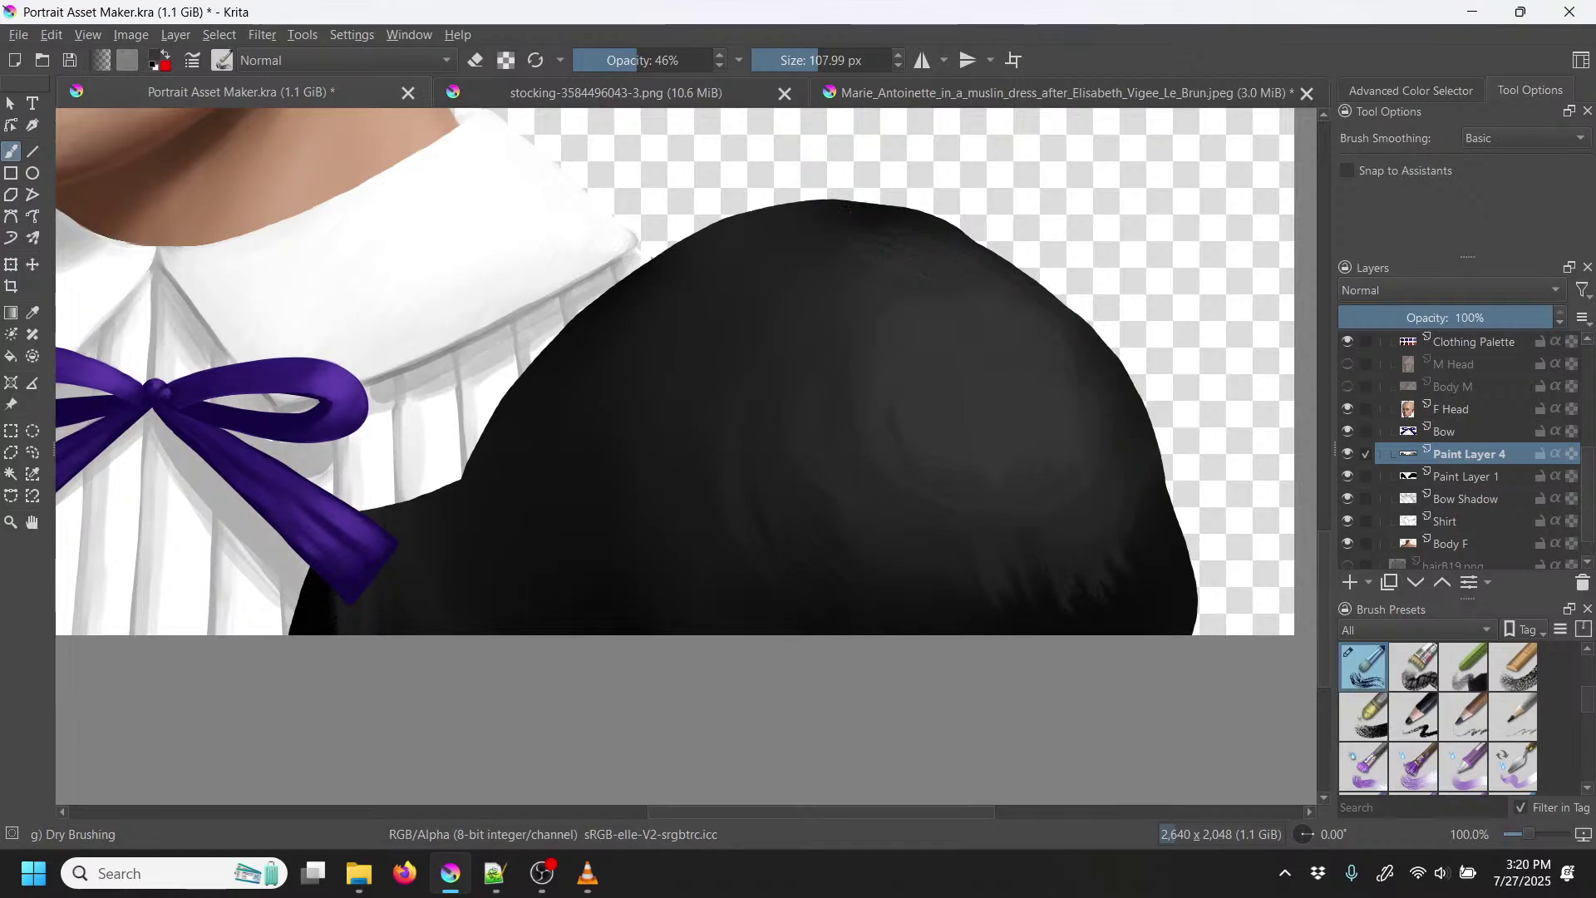
# Step: Select the larger sleeve's silhouette from Paint Layer 1 by contiguous colour and make Paint Layer 4 active again
pyautogui.click(1468, 476)
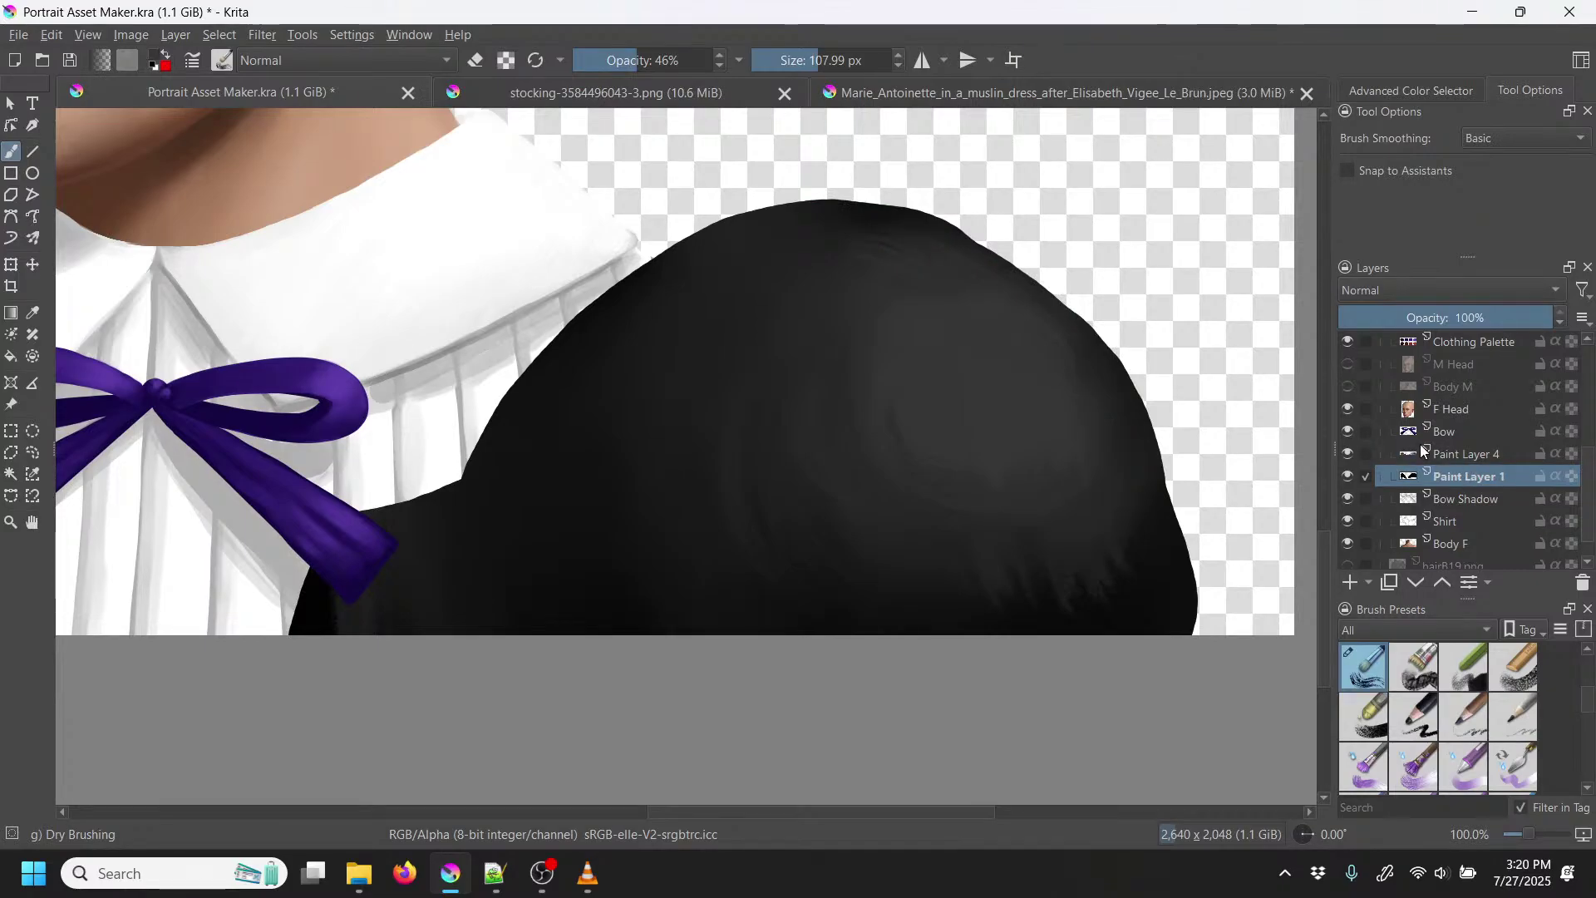
pyautogui.click(11, 474)
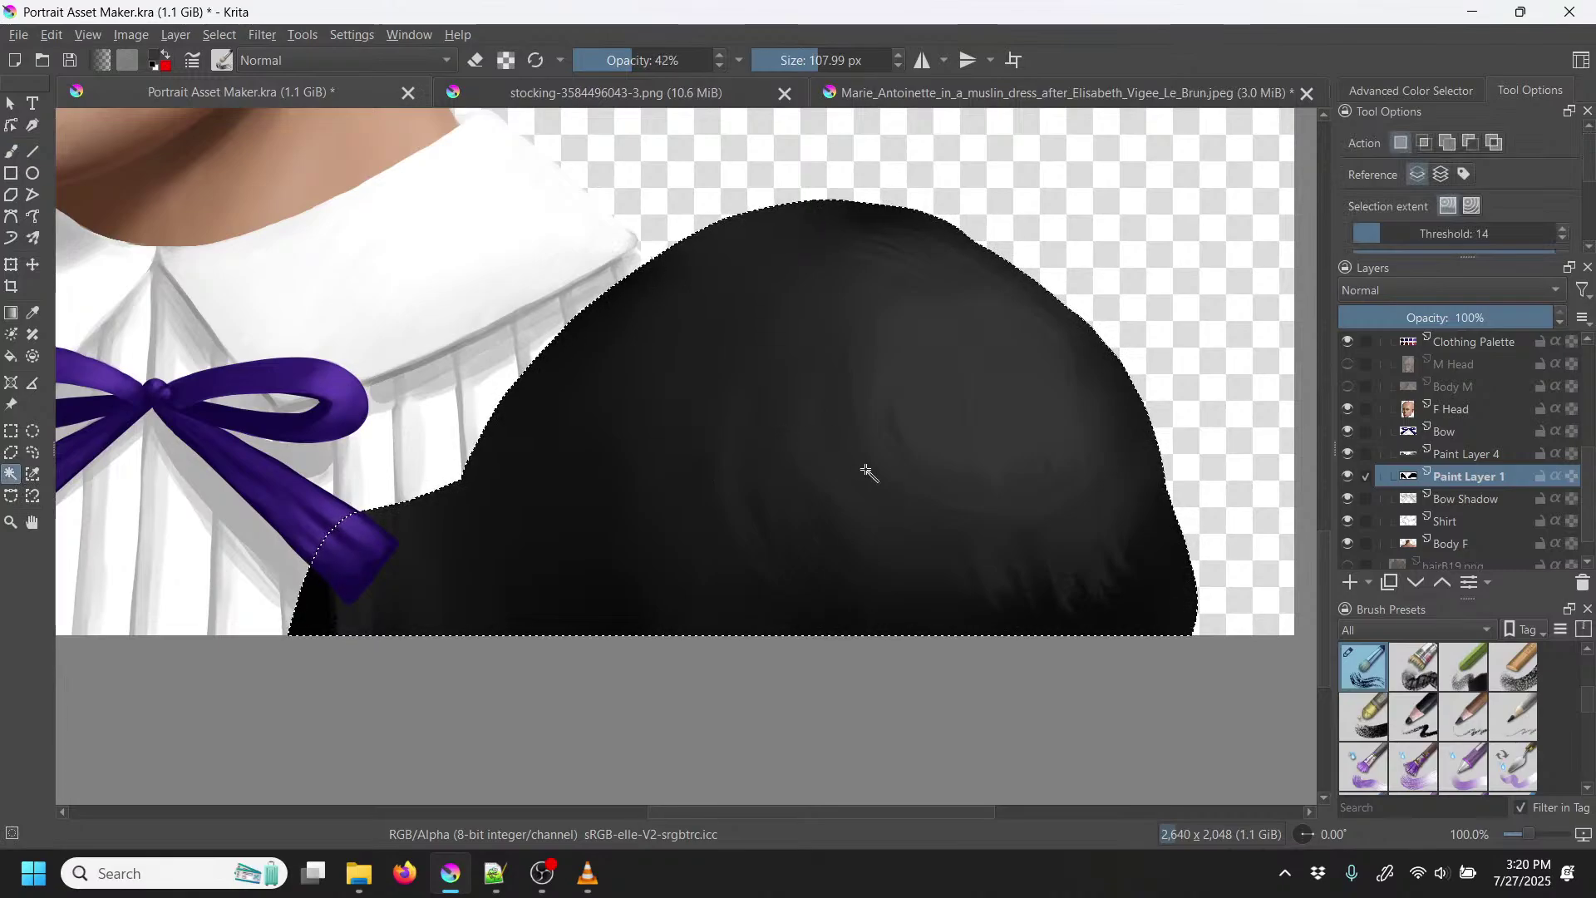
pyautogui.click(1471, 454)
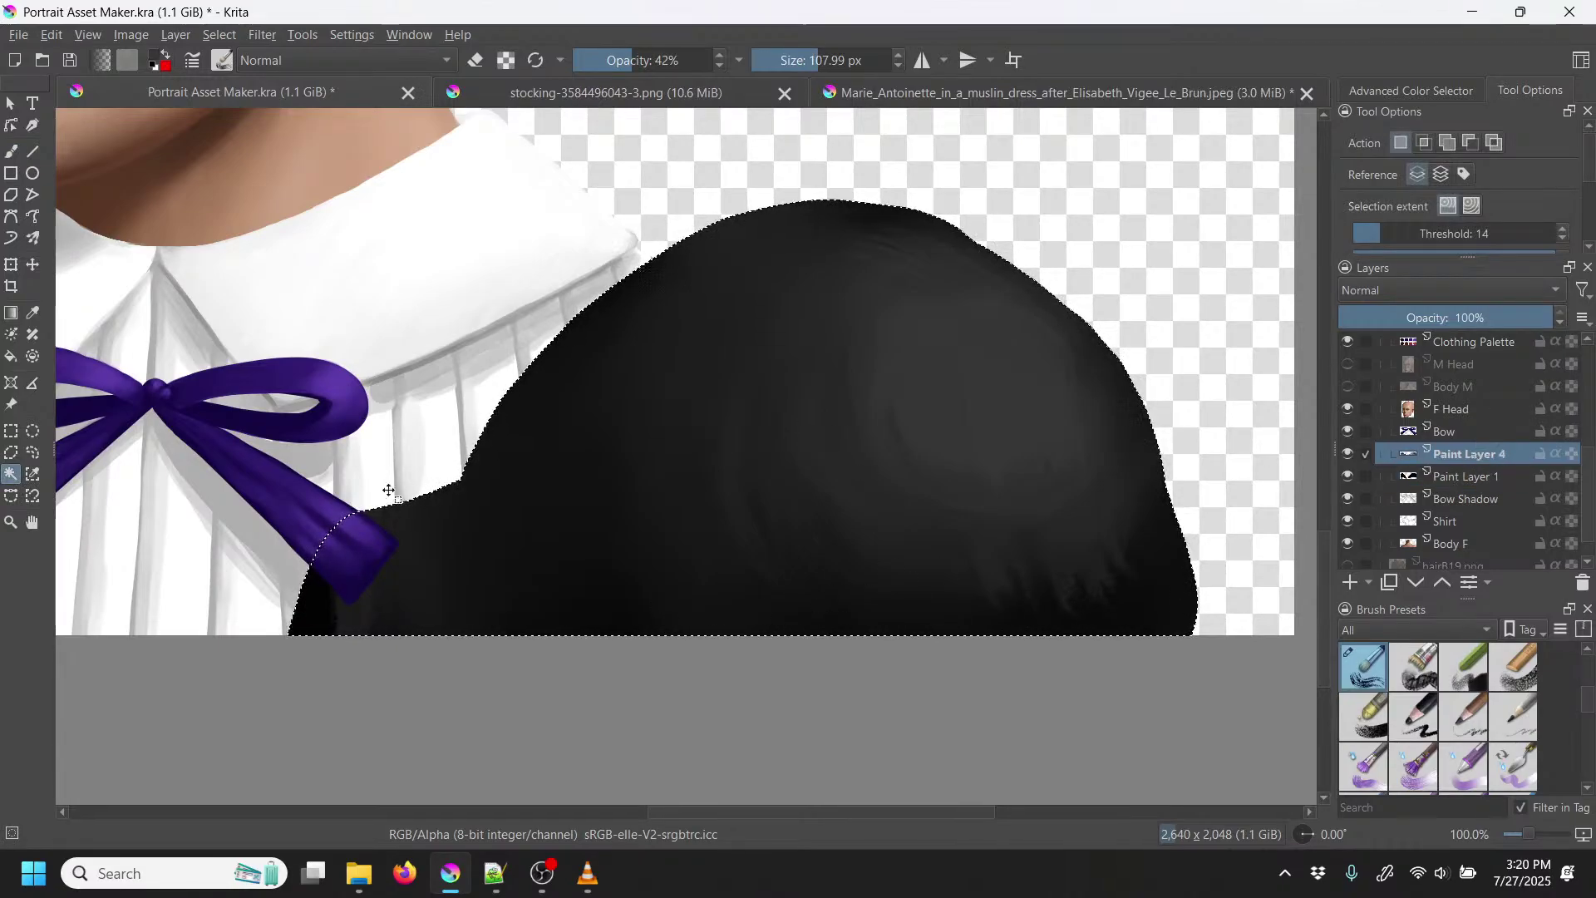
# Step: Paint vertical folds and textured highlights in sampled greys within the selected sleeve on Paint Layer 4
pyautogui.click(17, 153)
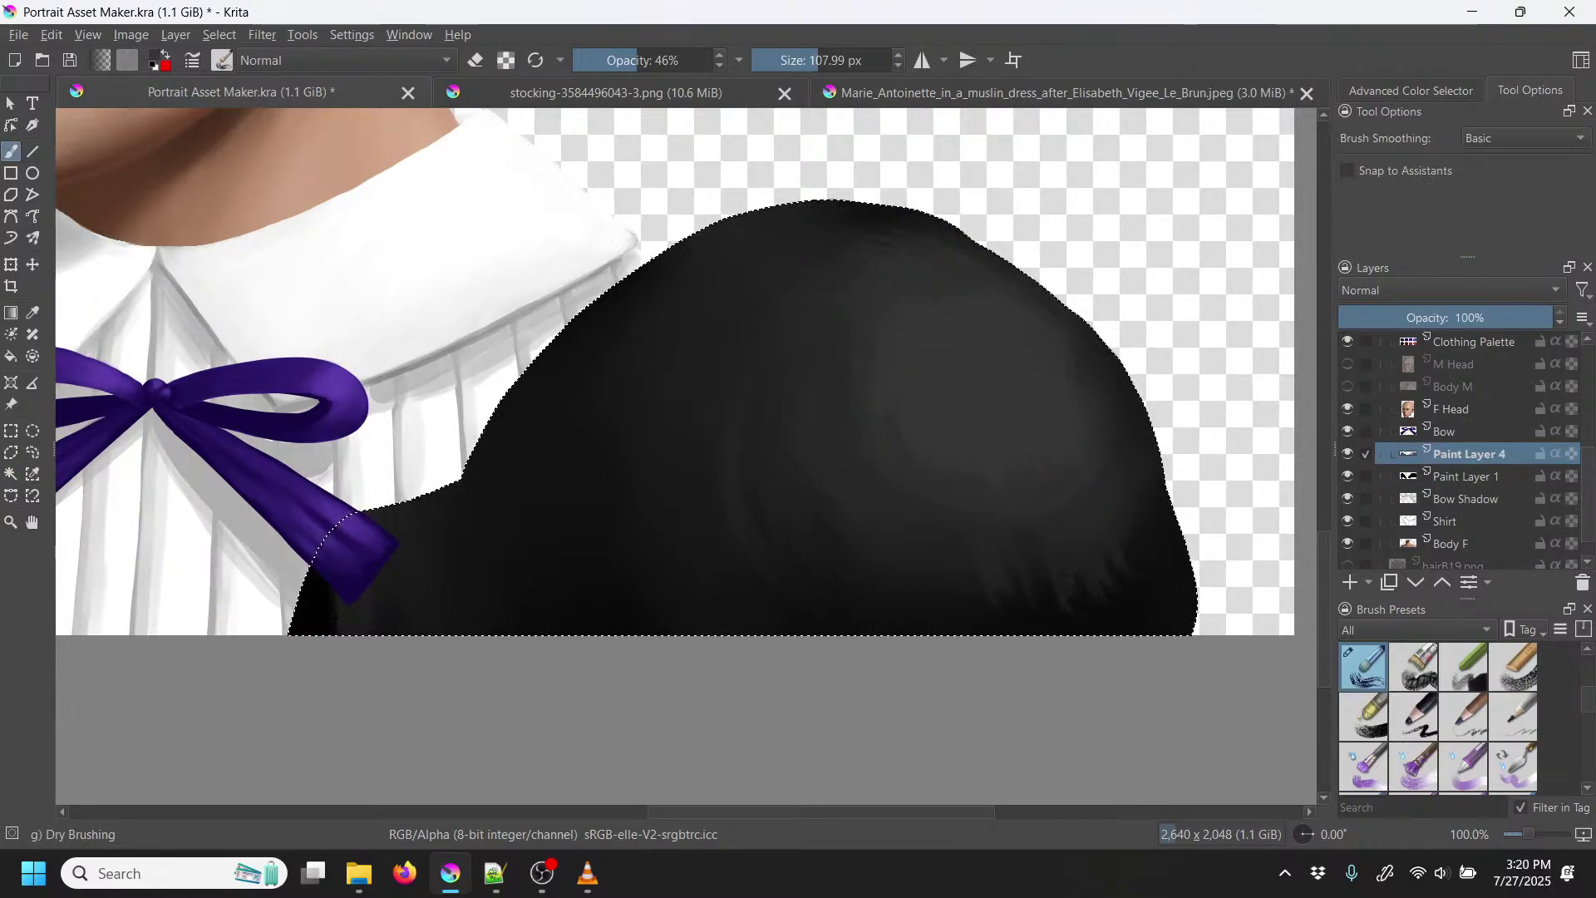
pyautogui.press('p')
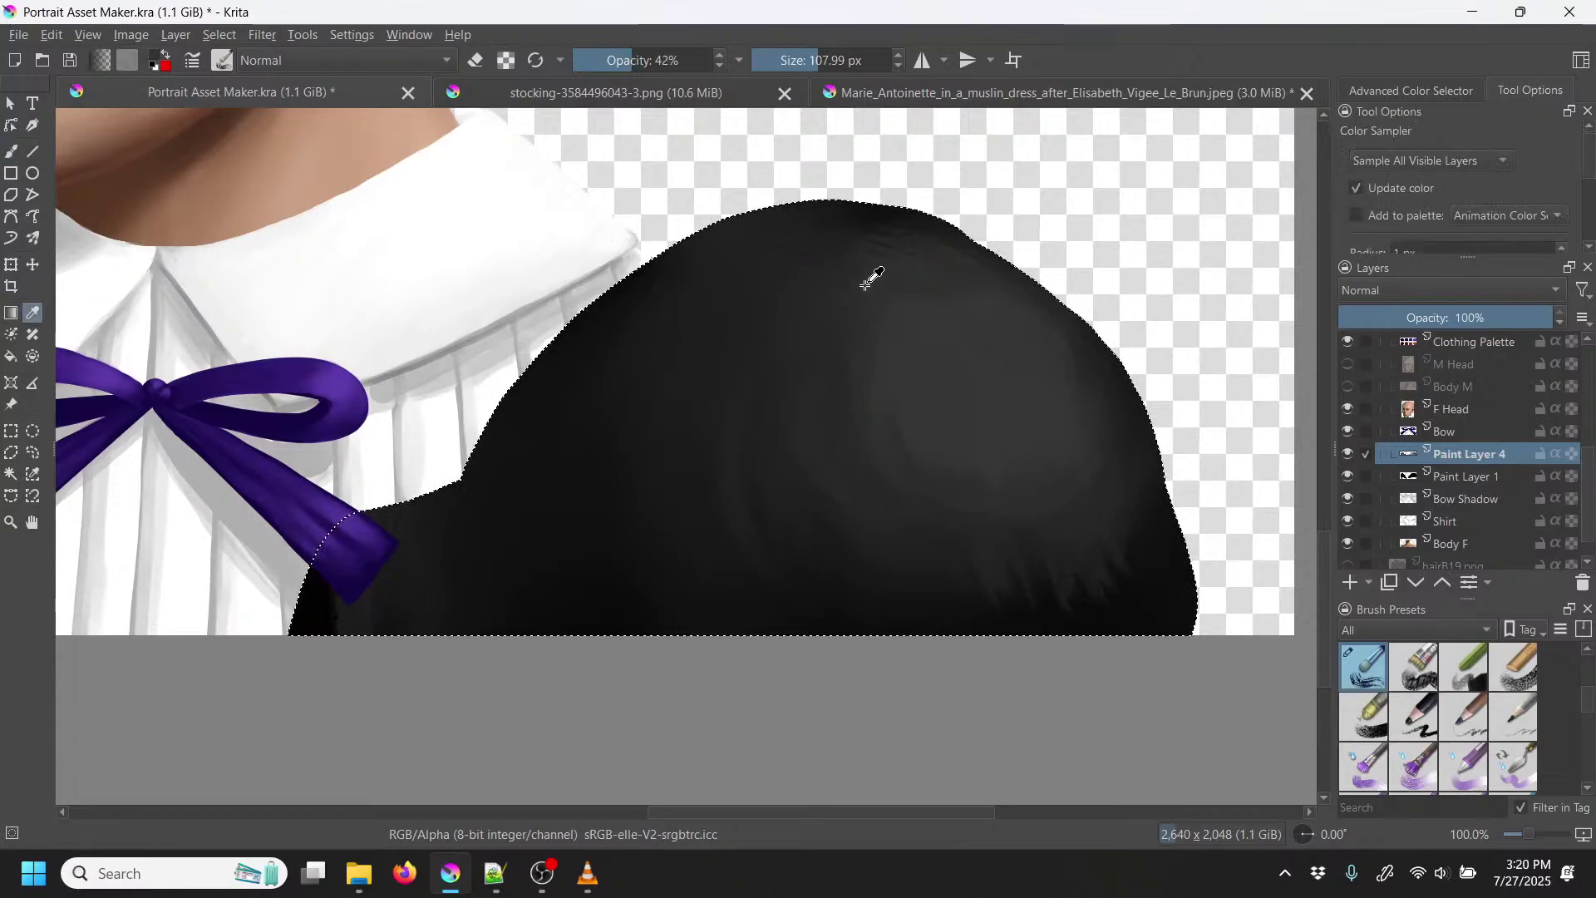
pyautogui.press('b')
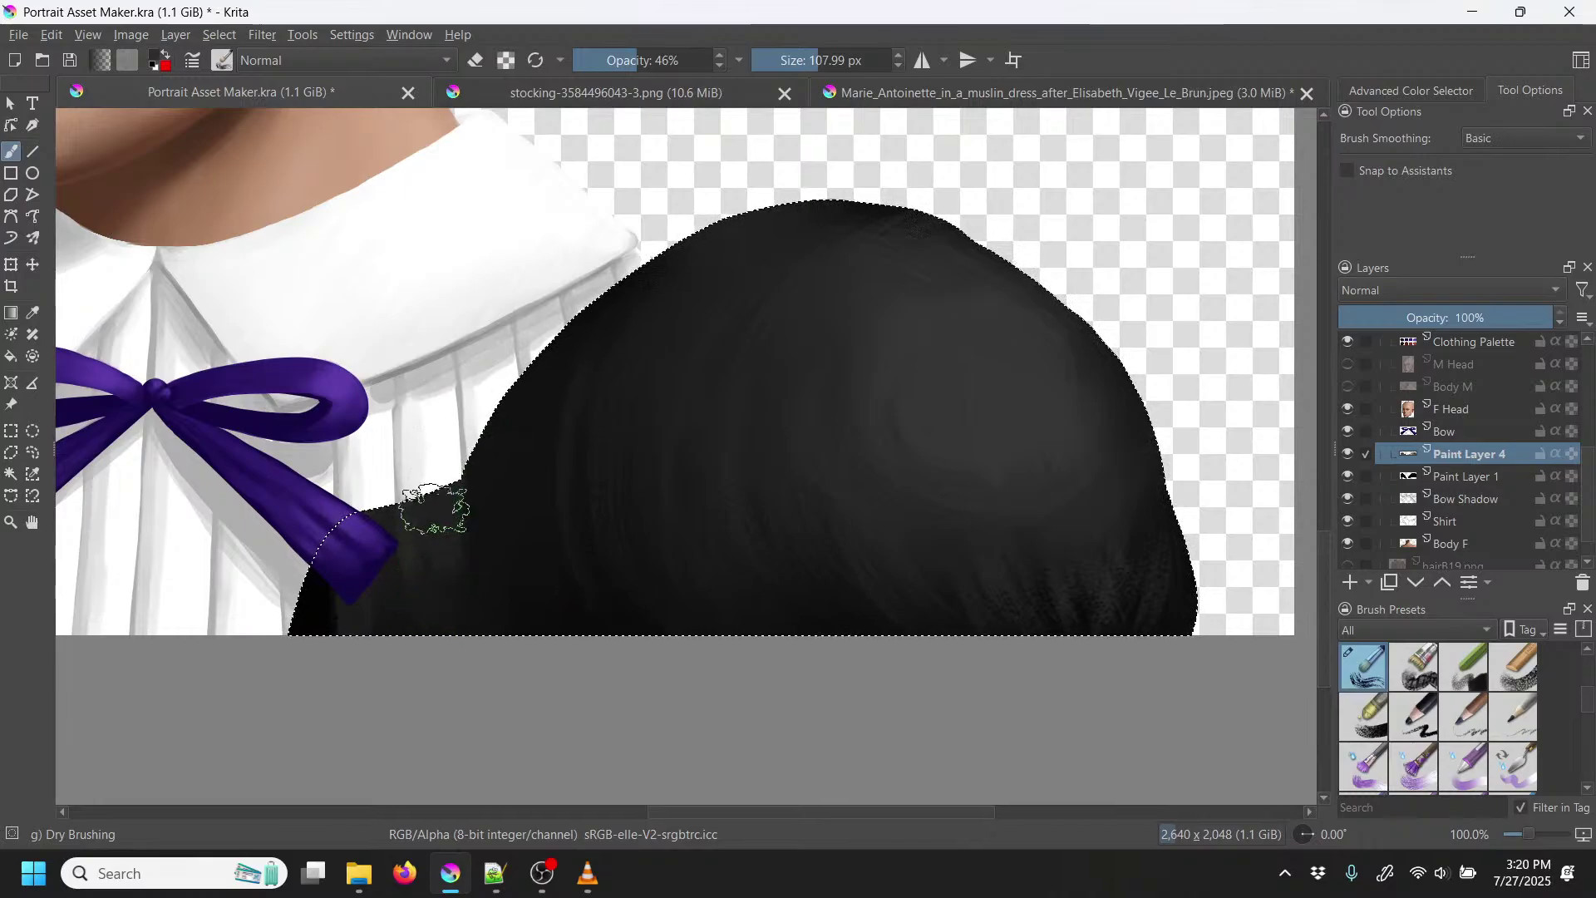
# Step: Clear the sleeve selection and save the document
pyautogui.press('-')
pyautogui.press('-')
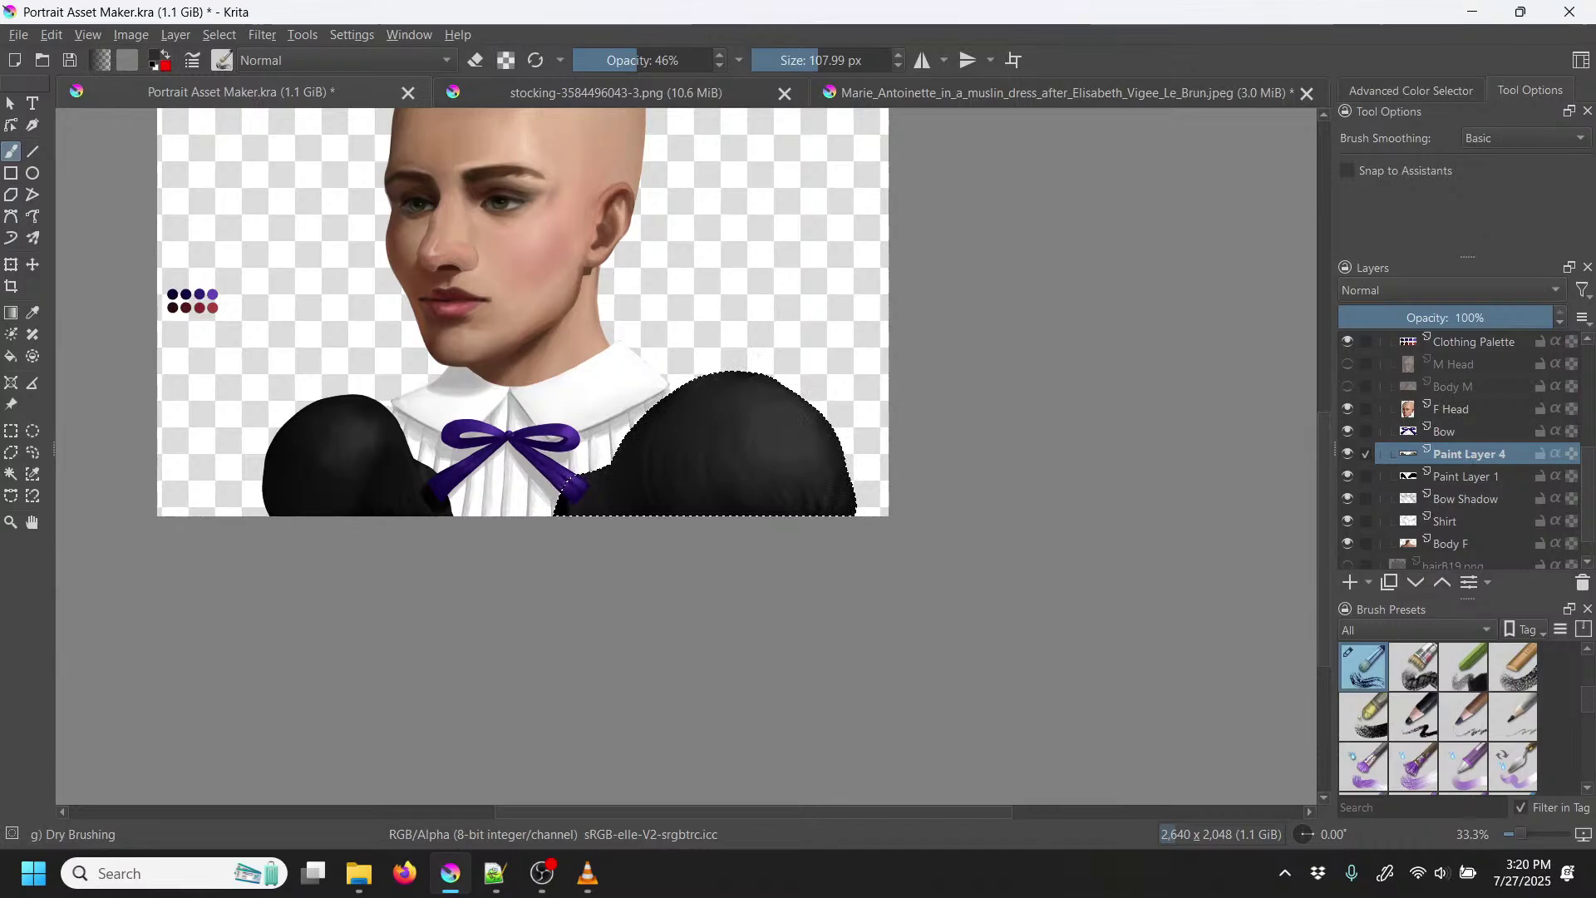
pyautogui.hotkey('ctrl', 'r')
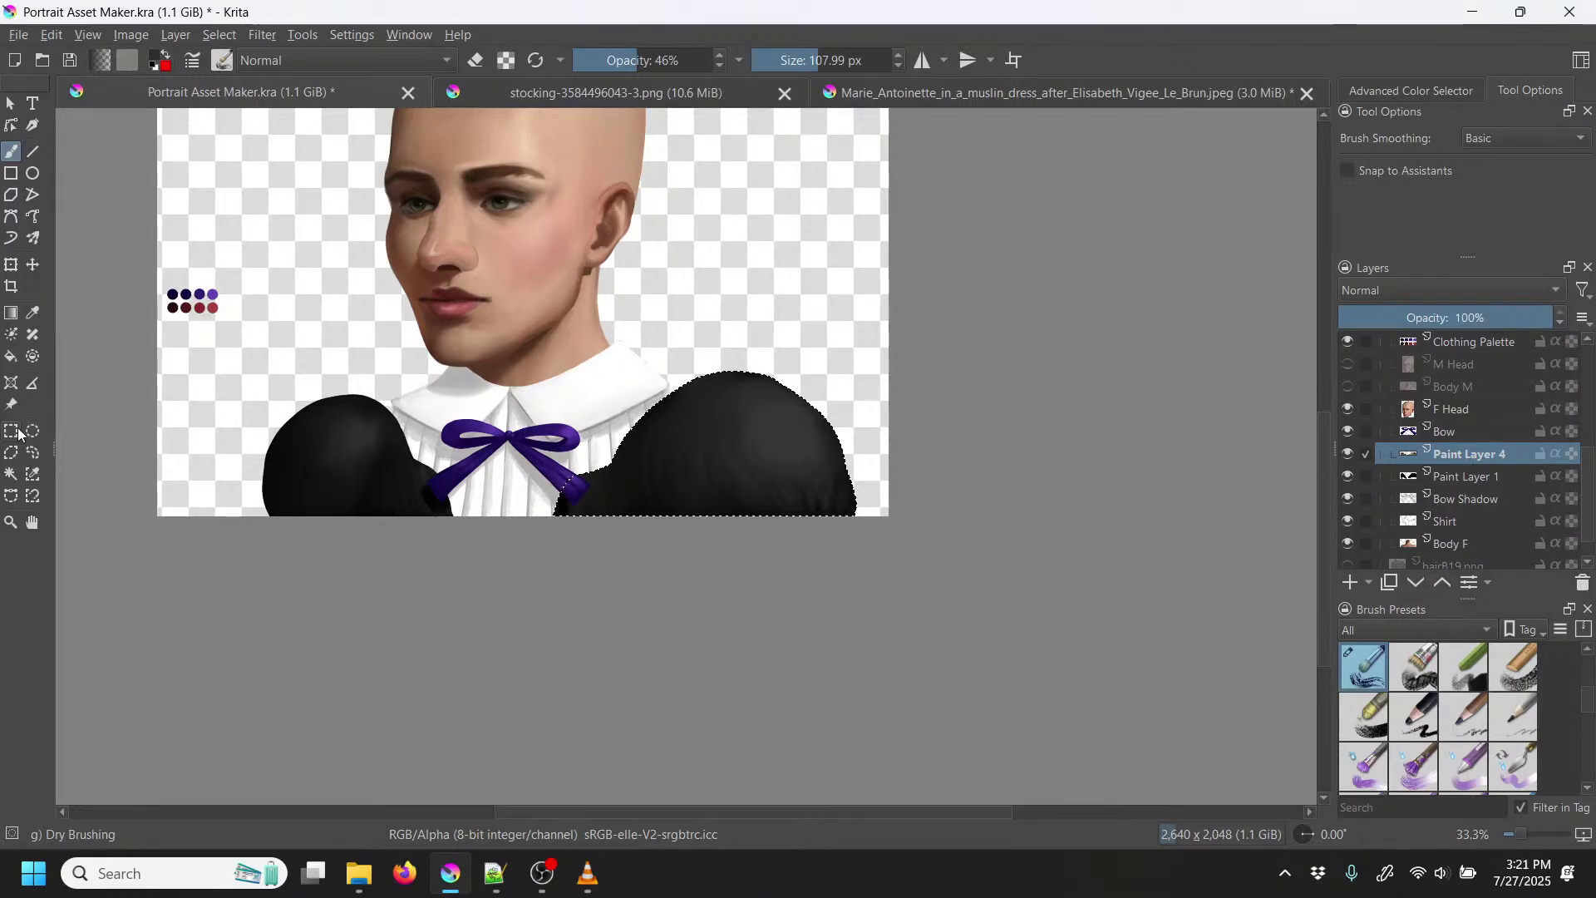
pyautogui.moveTo(738, 257); pyautogui.dragTo(740, 264)
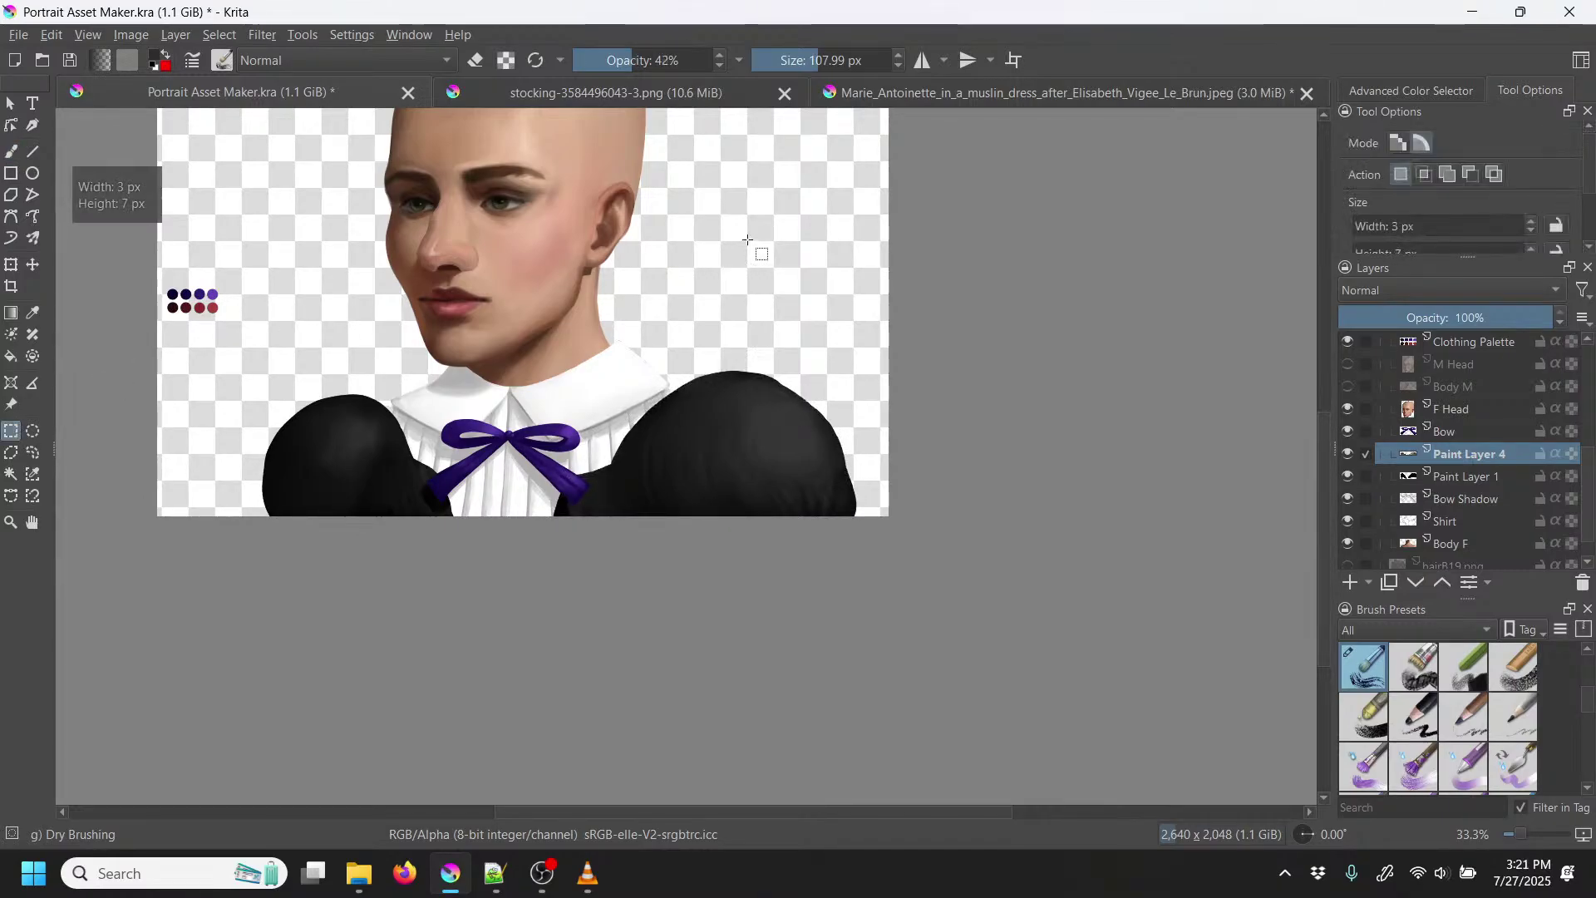
pyautogui.click(71, 64)
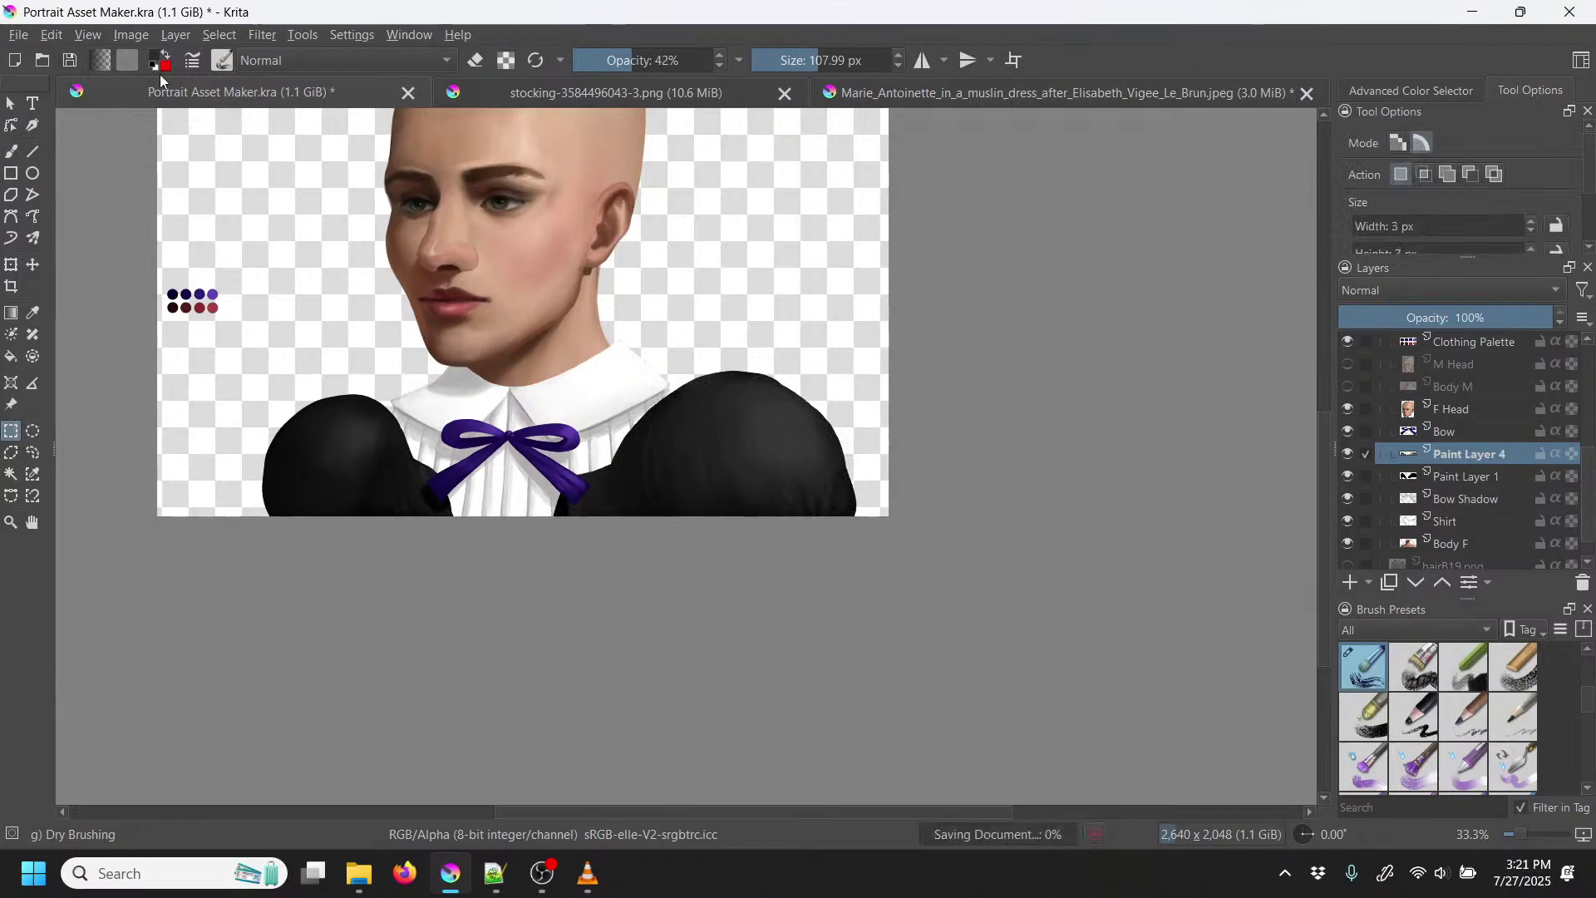
pyautogui.moveTo(767, 248); pyautogui.dragTo(805, 449)
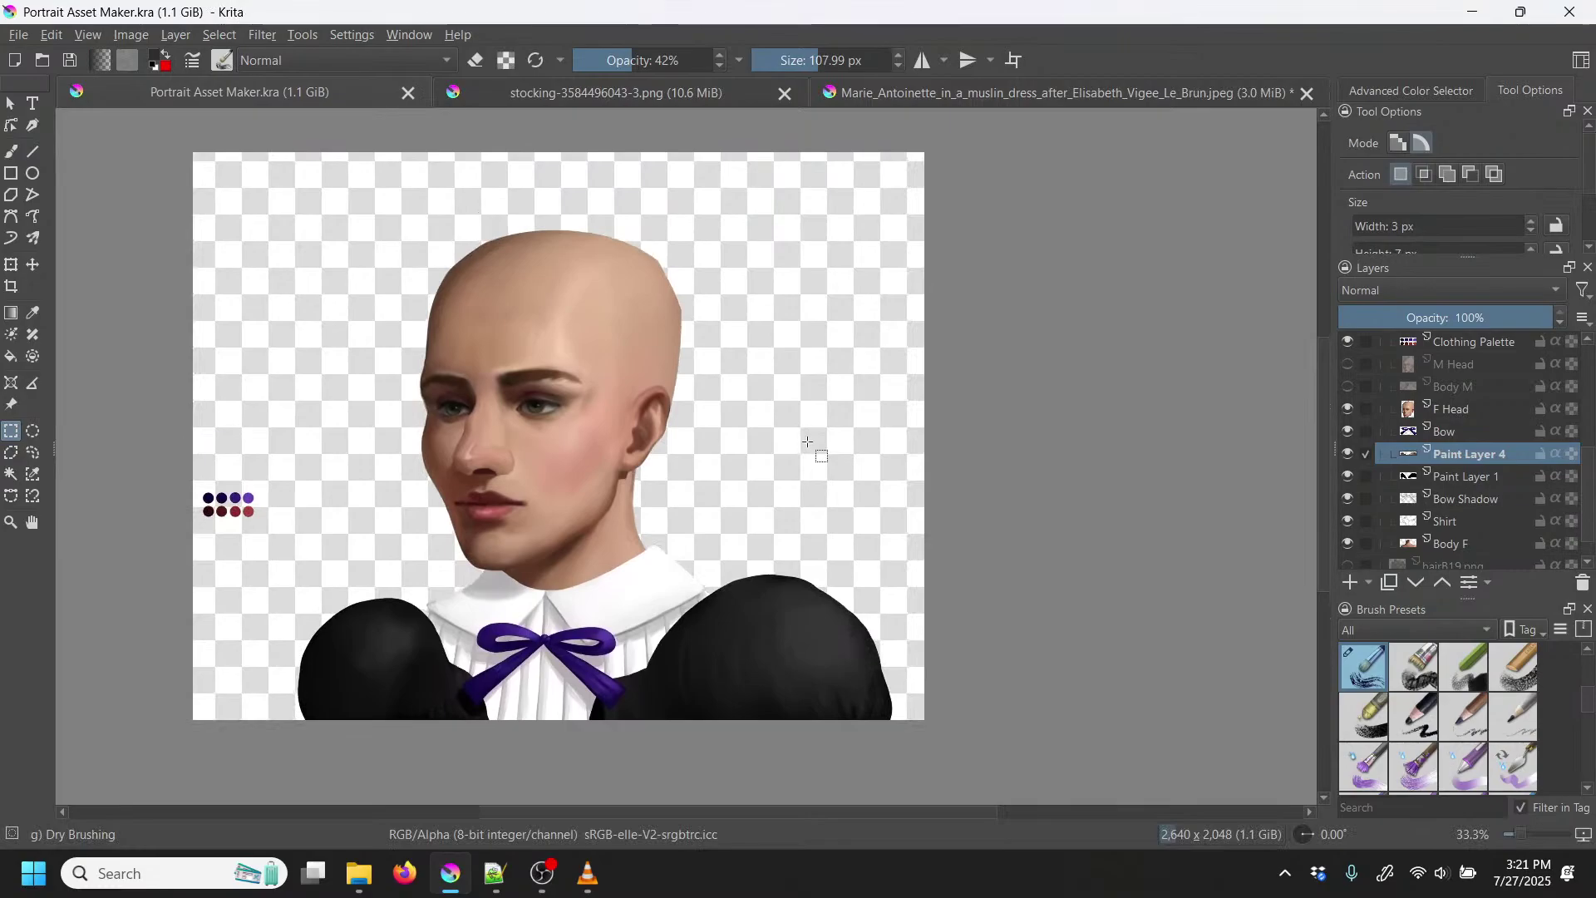
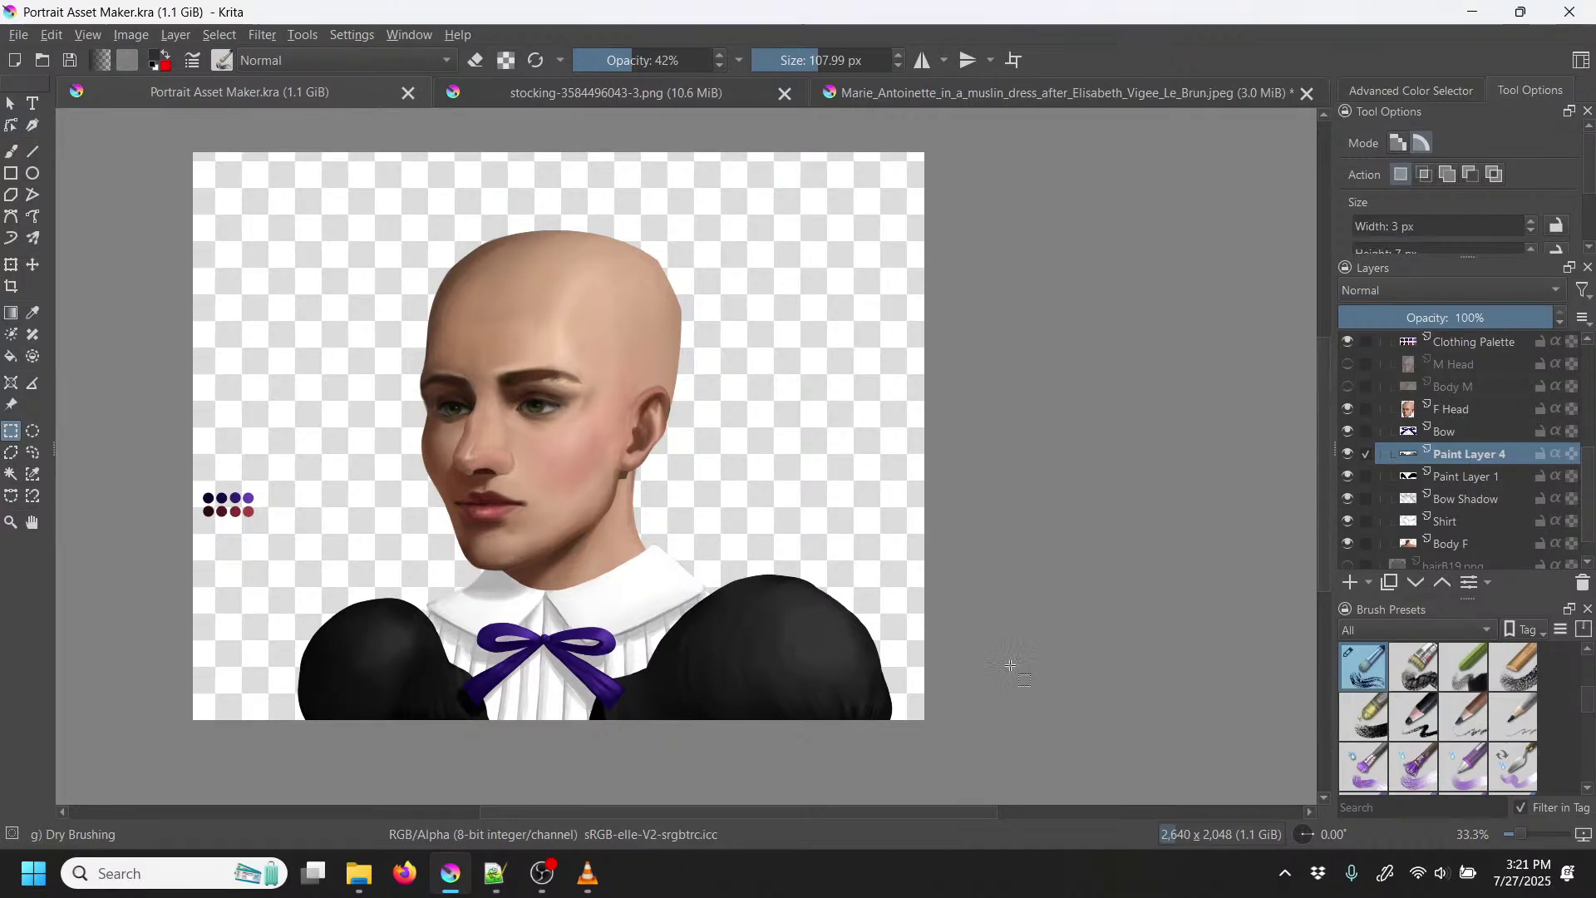
# Step: Switch to Firefox, search Google for "black schoolgirl dress" and show the image results
pyautogui.click(405, 873)
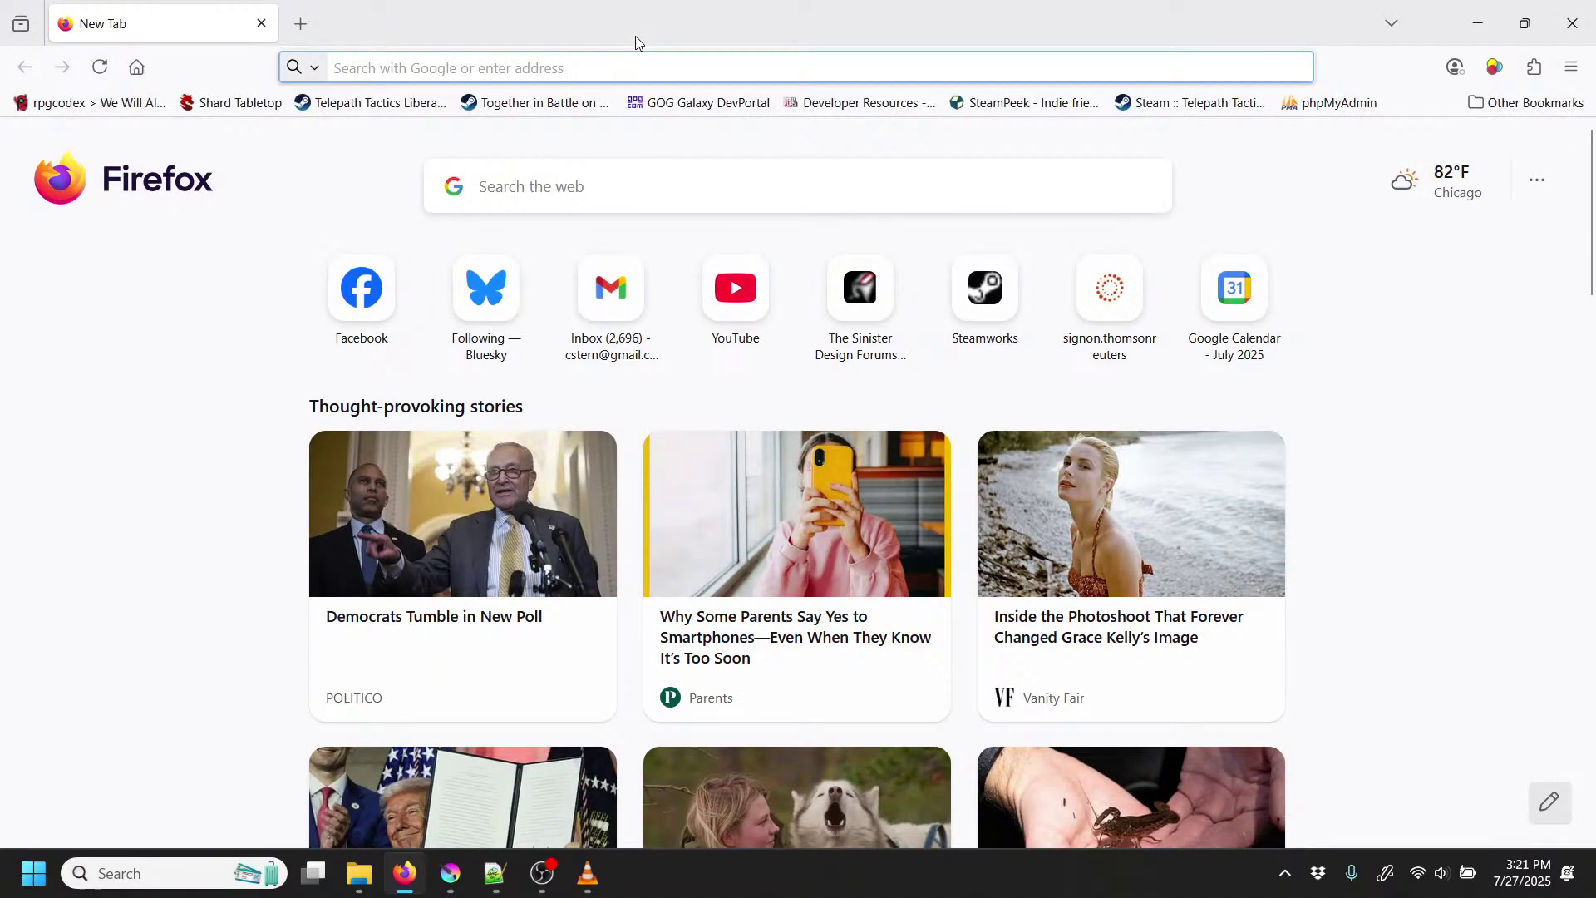
pyautogui.click(637, 63)
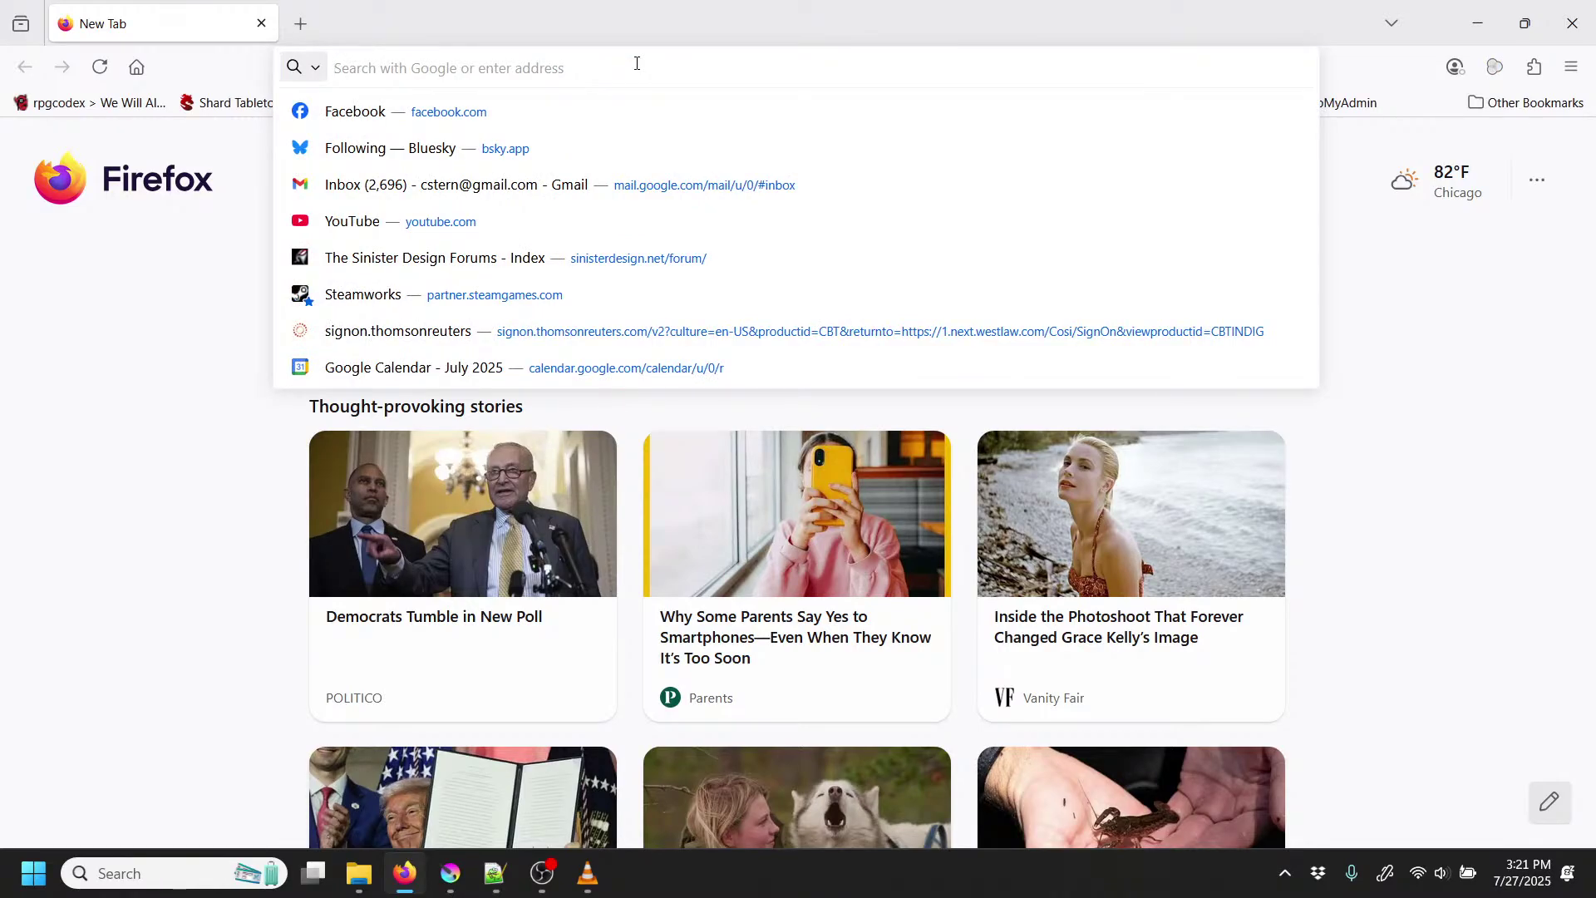
pyautogui.write('black s')
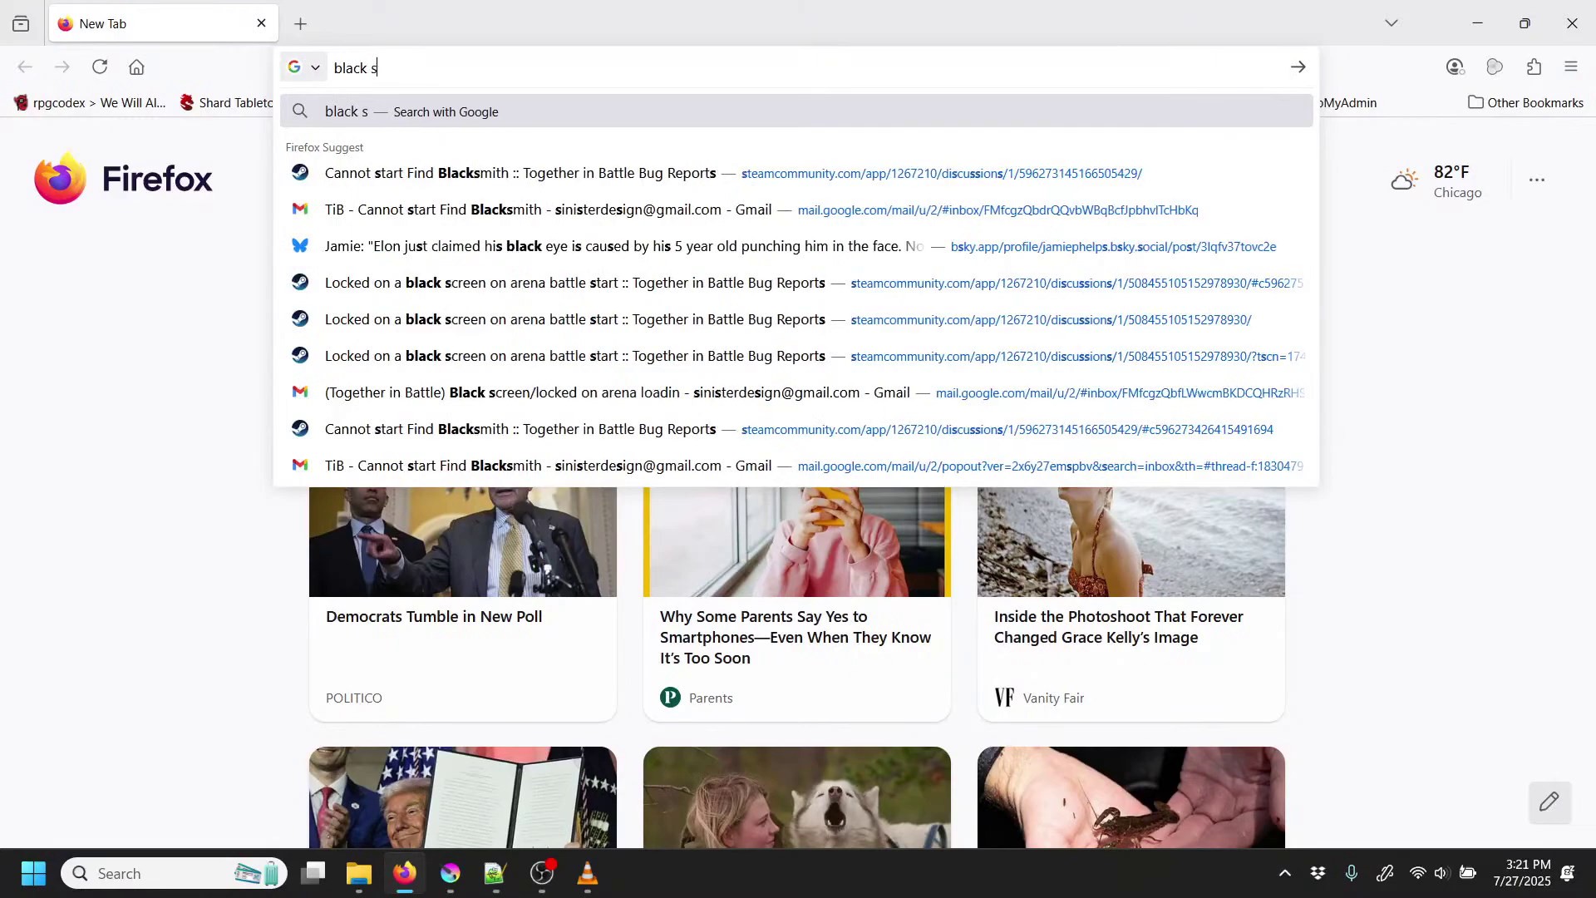
pyautogui.write('choolgirl d')
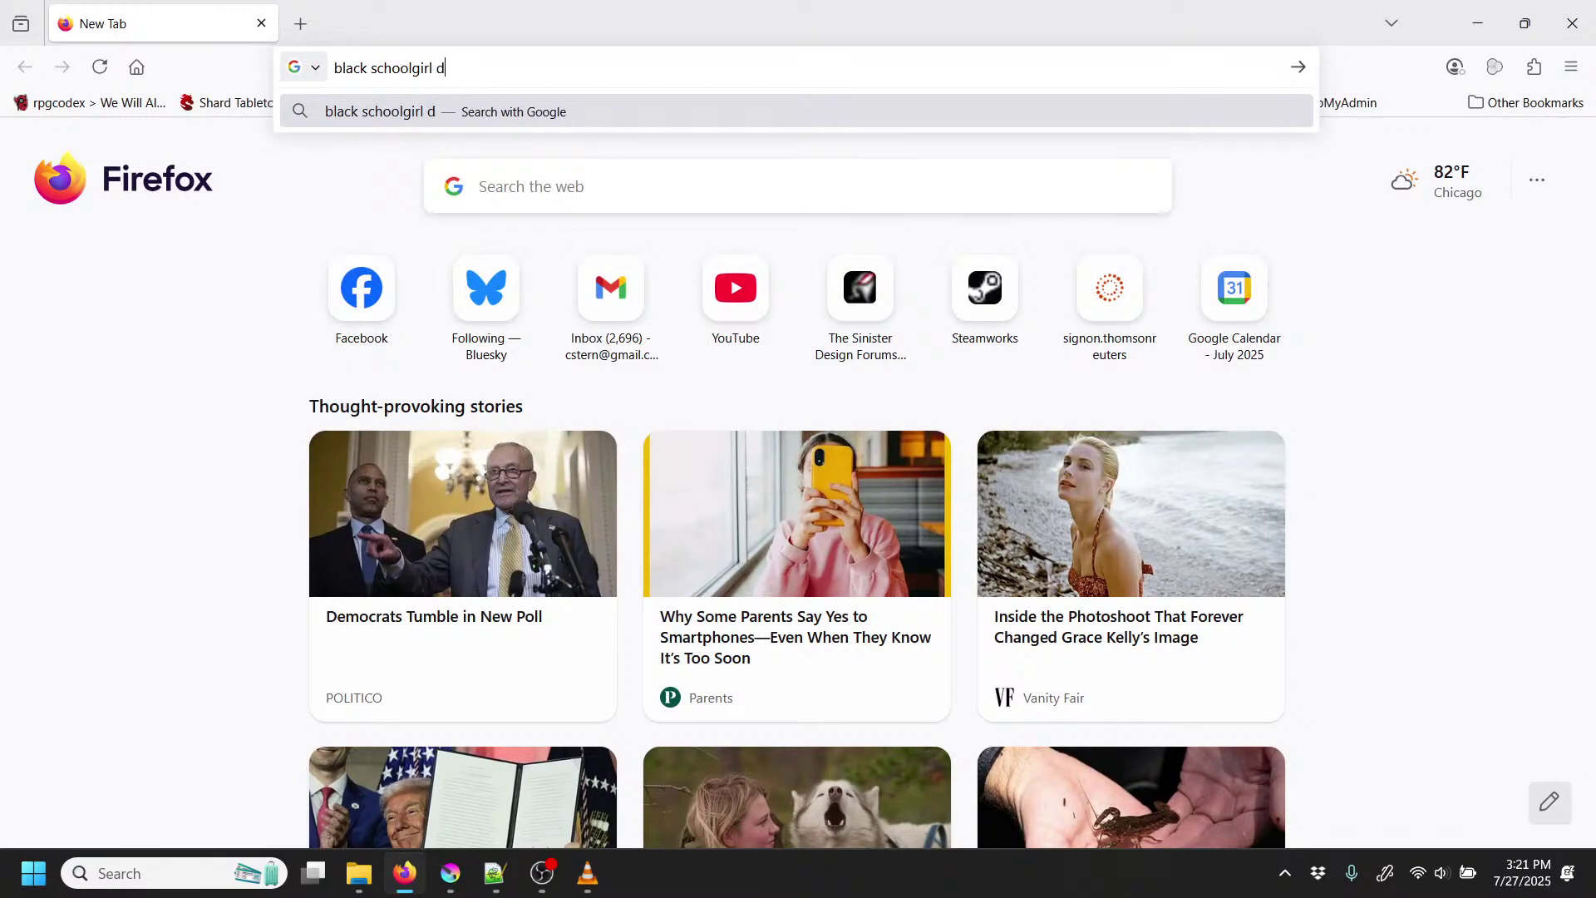
pyautogui.write('ress')
pyautogui.press('Return')
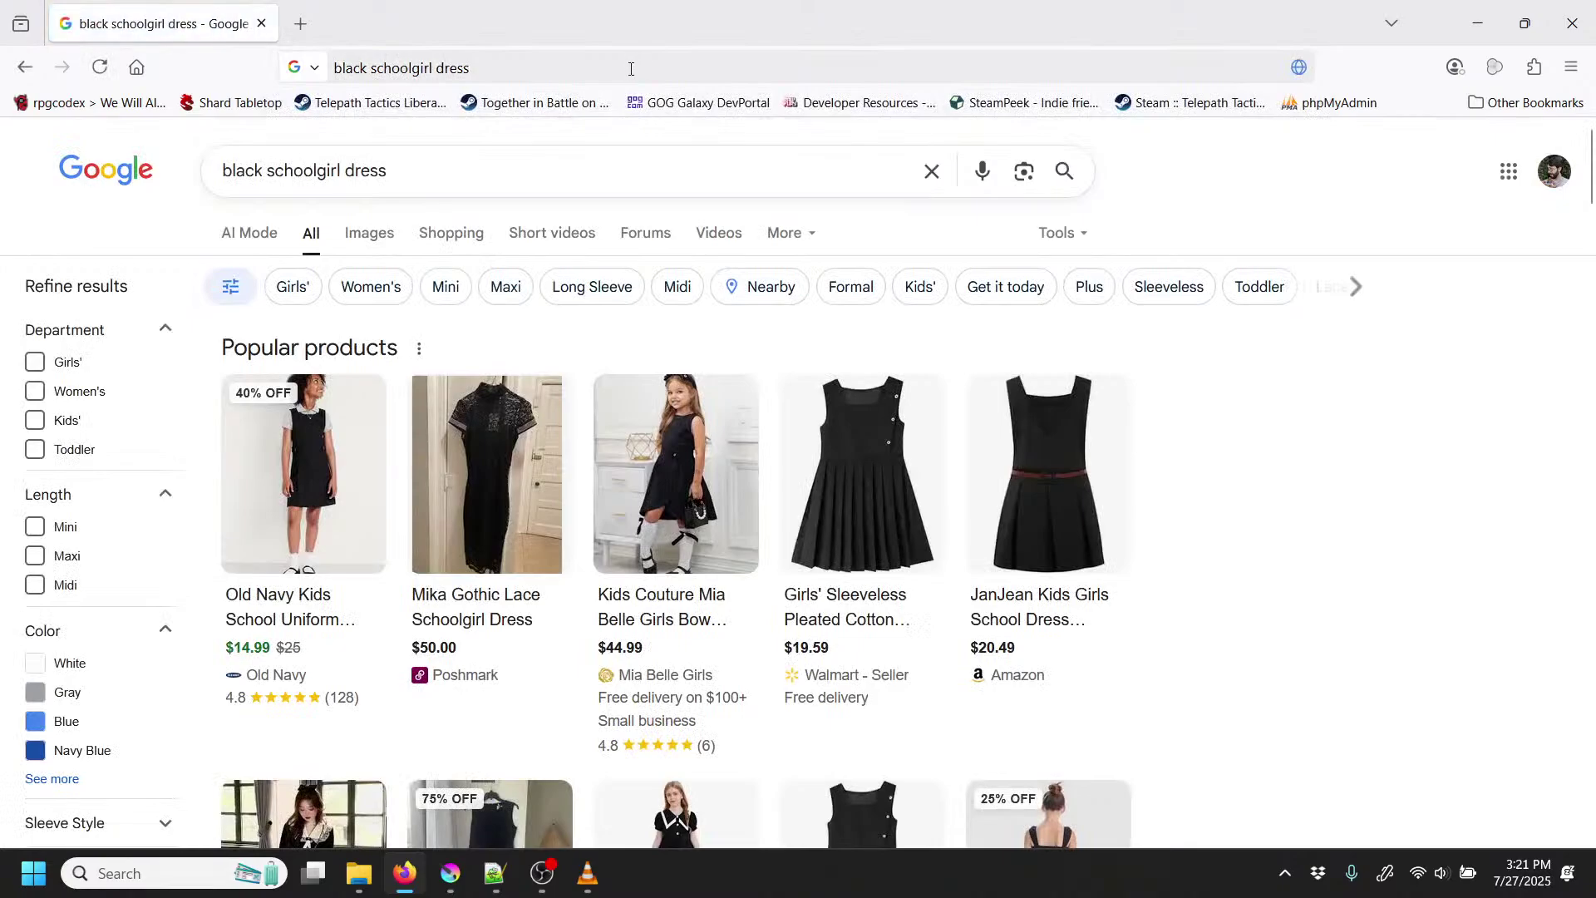
pyautogui.scroll(-1, 1347, 435)
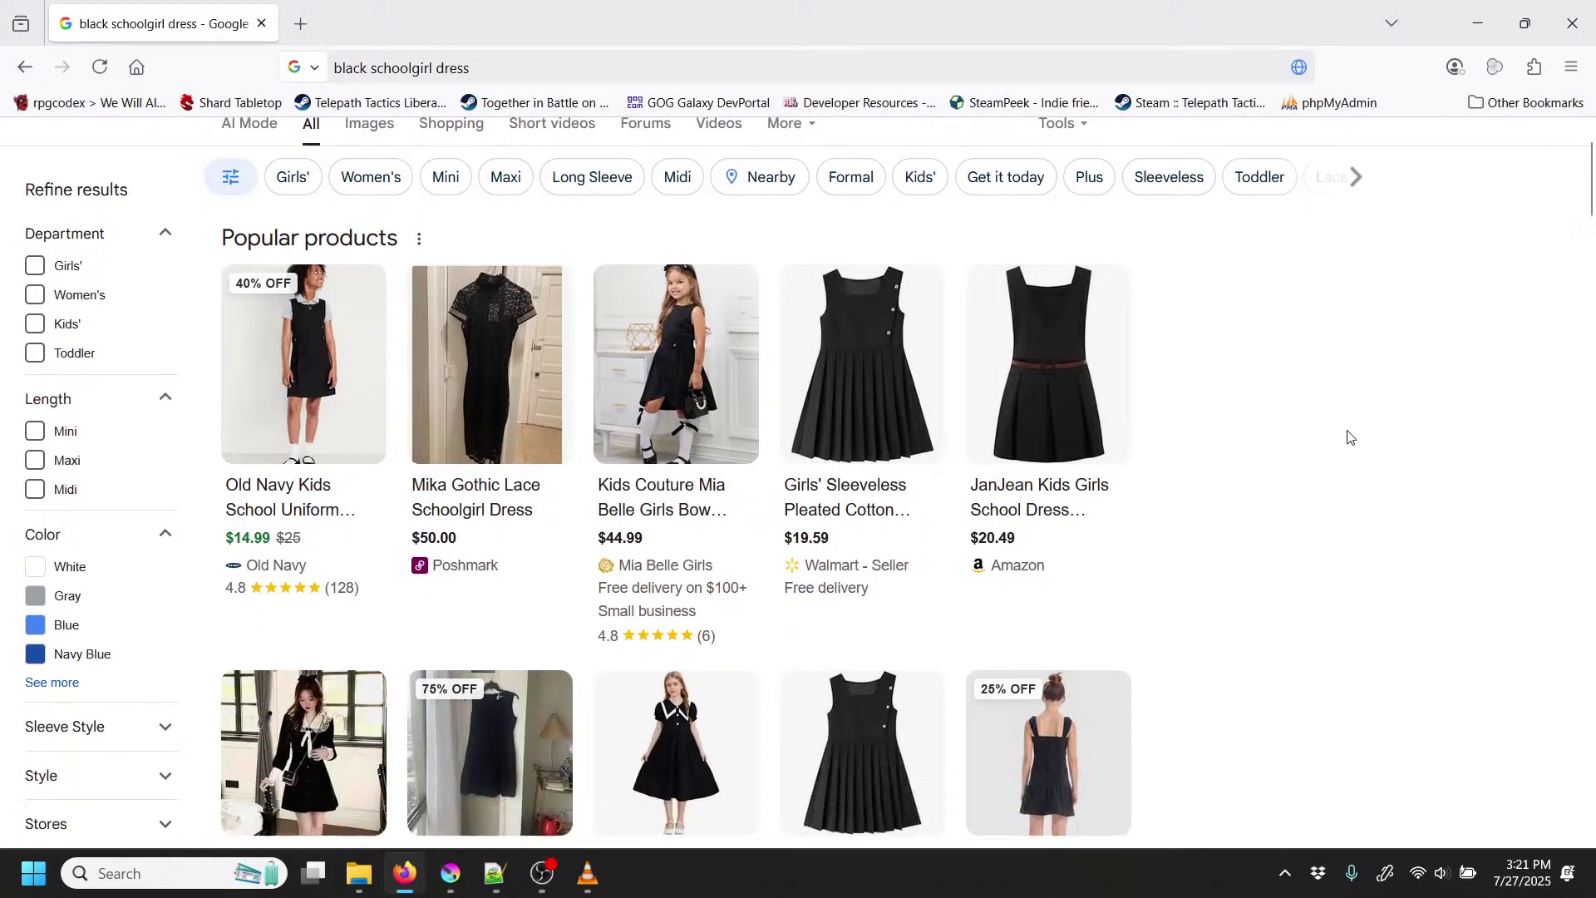
pyautogui.scroll(1, 1346, 435)
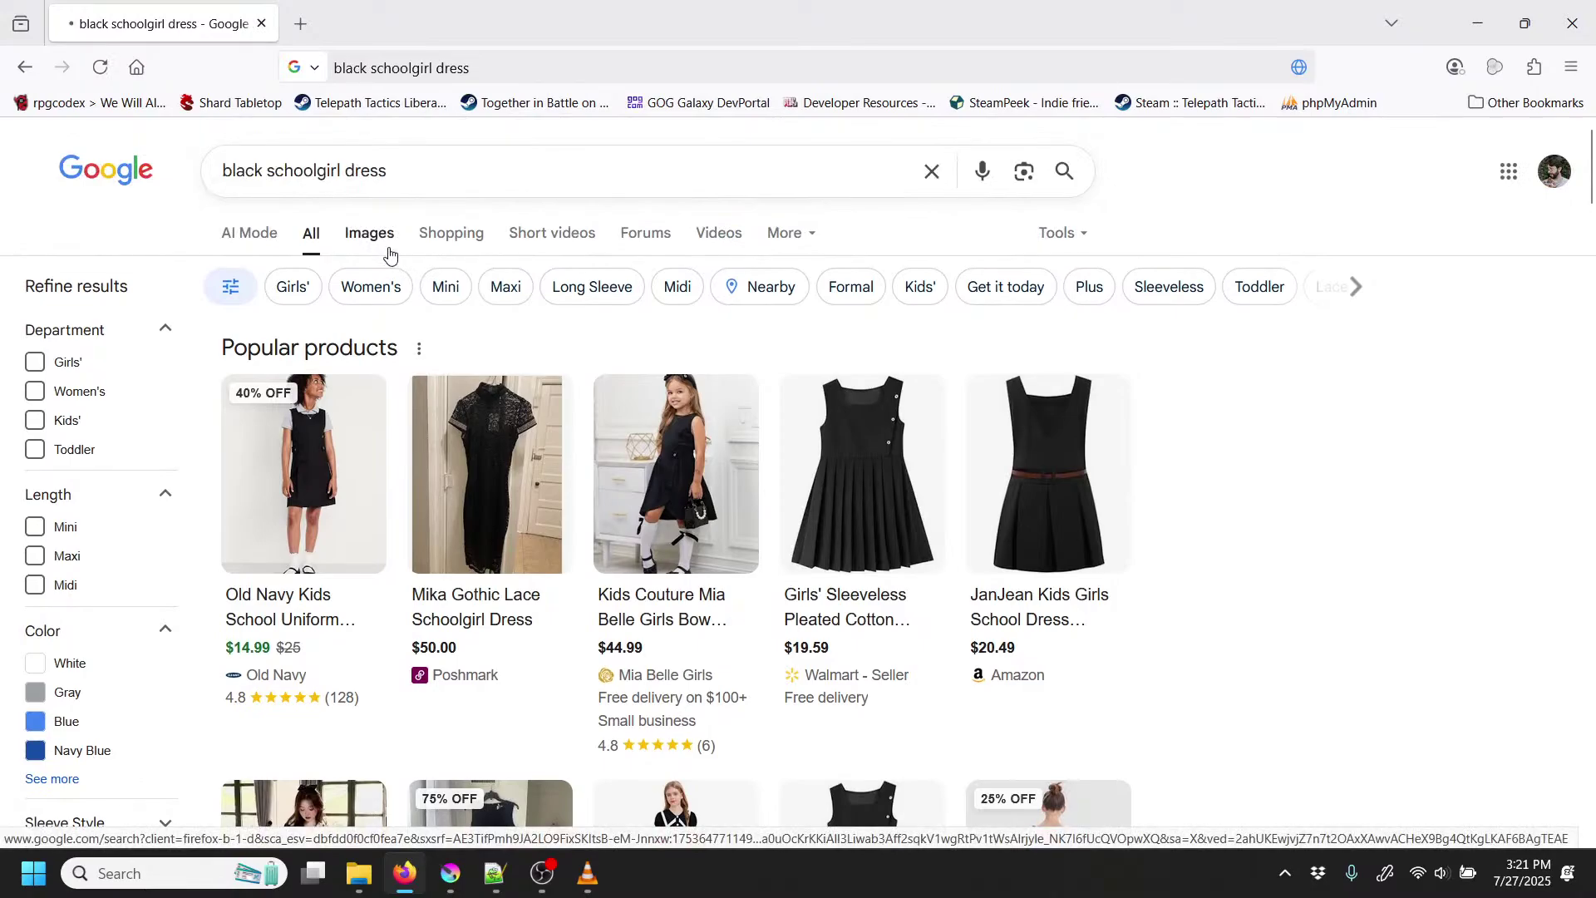
pyautogui.click(371, 236)
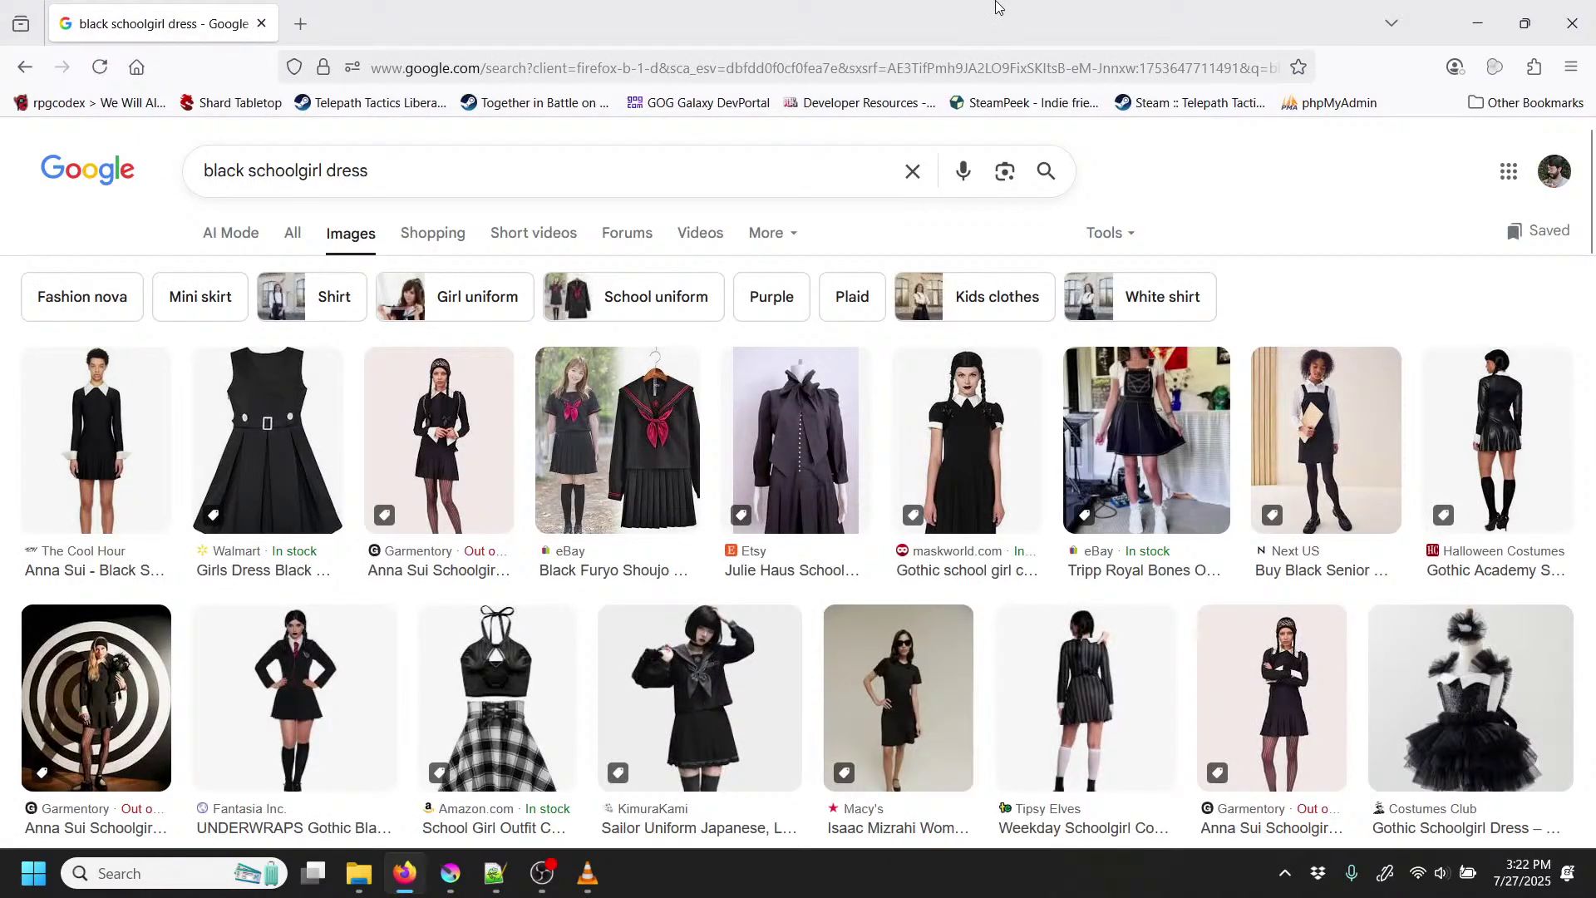
# Step: Open the maskworld.com "Gothic school girl costume" page, accept its cookies and view the full-size product photo in a new tab
pyautogui.click(966, 454)
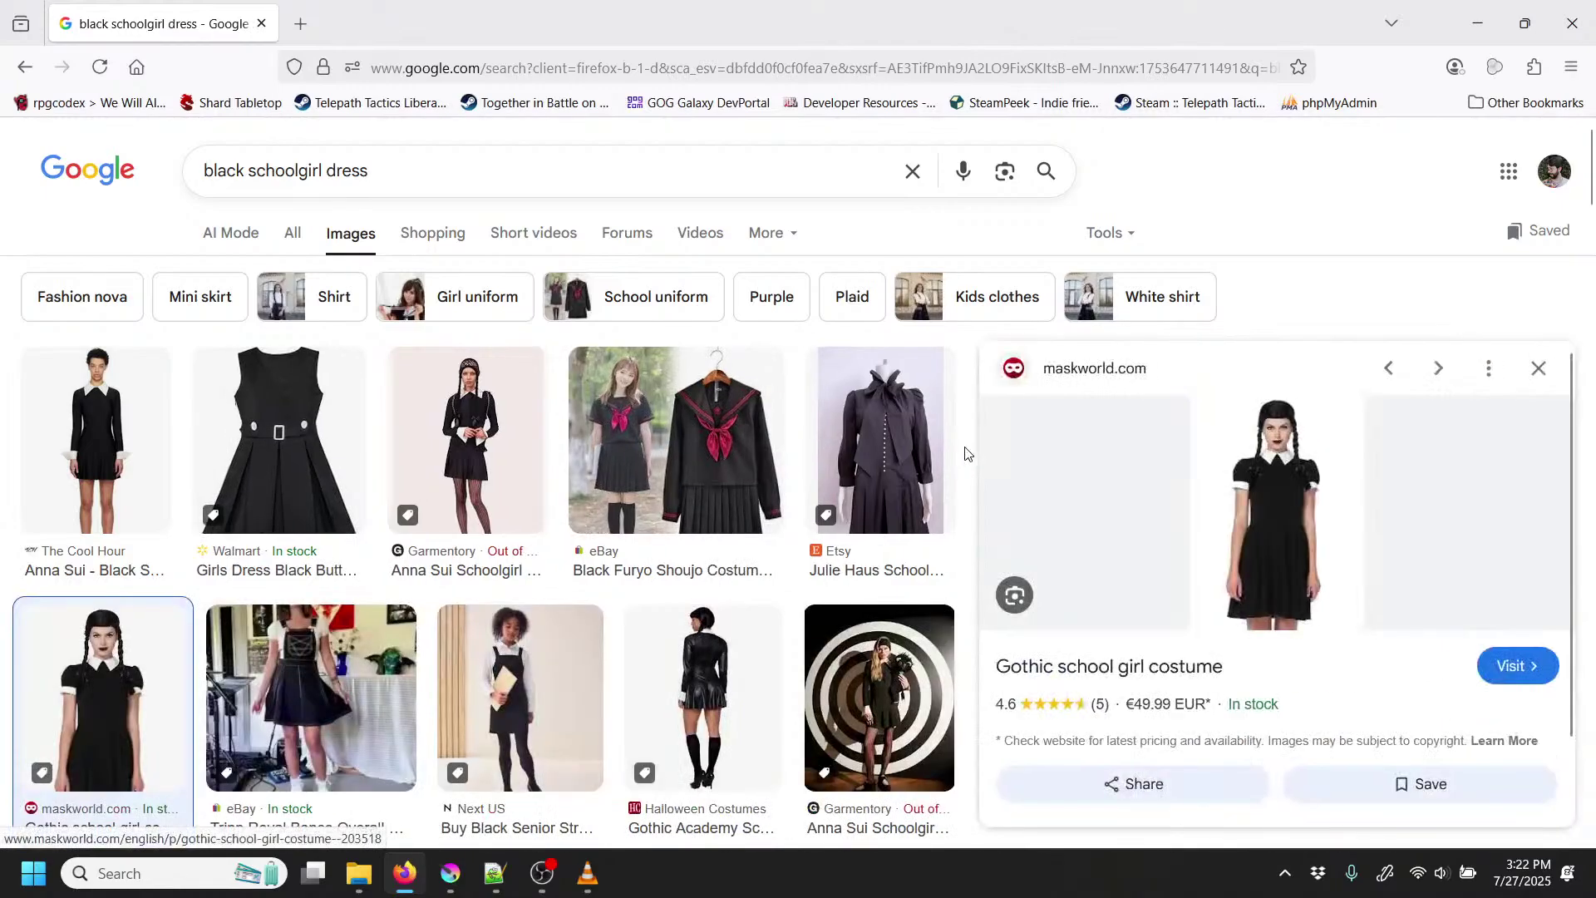
pyautogui.click(1284, 532)
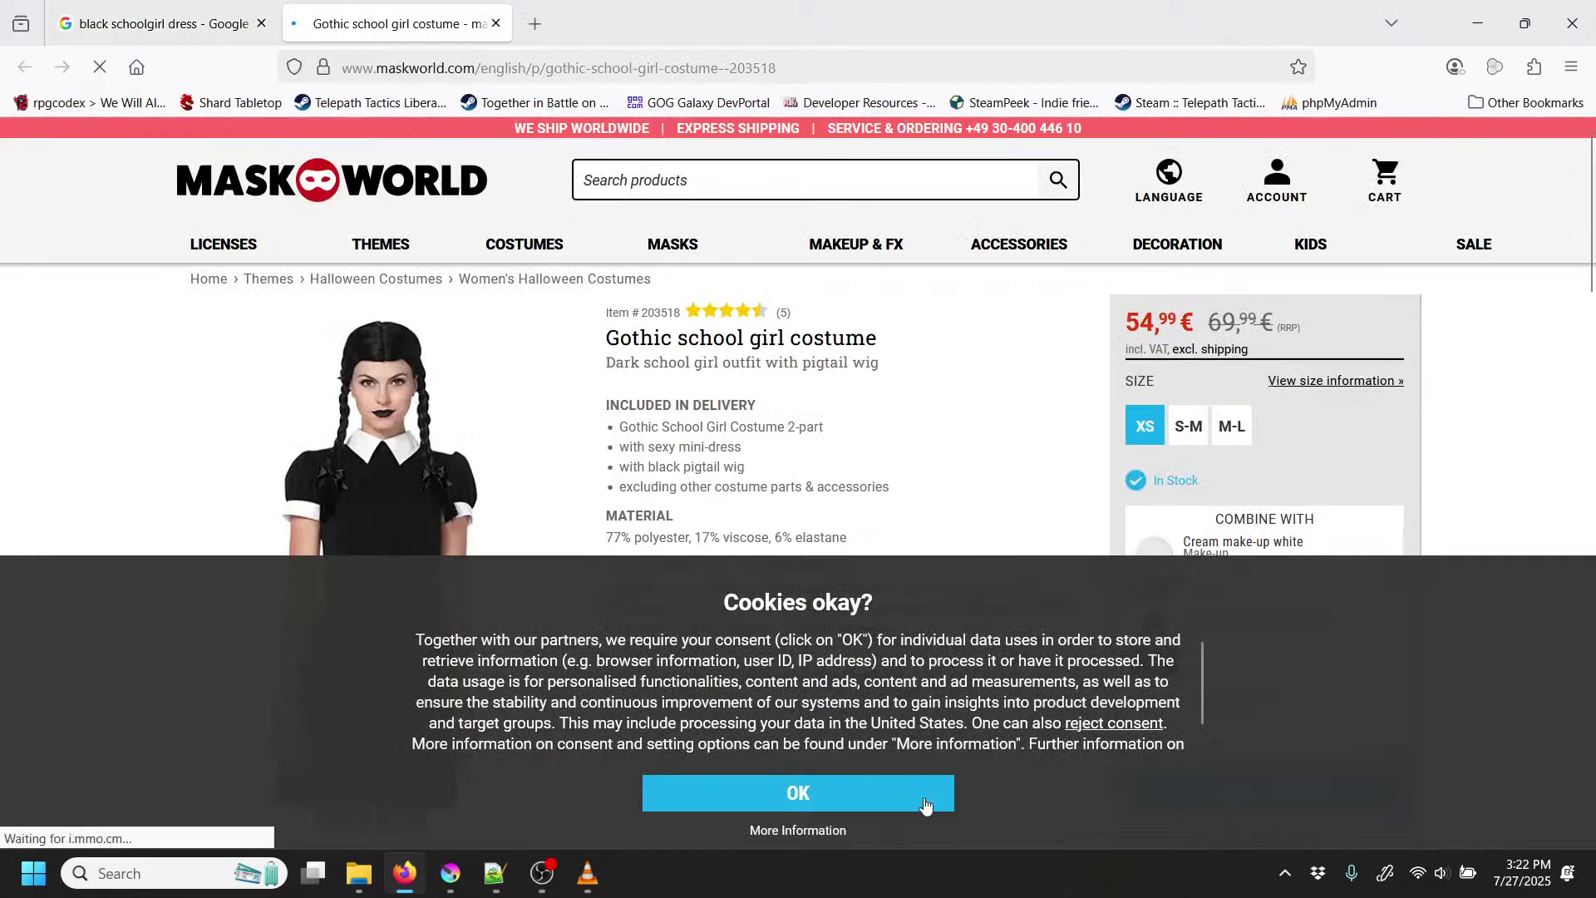
pyautogui.click(892, 802)
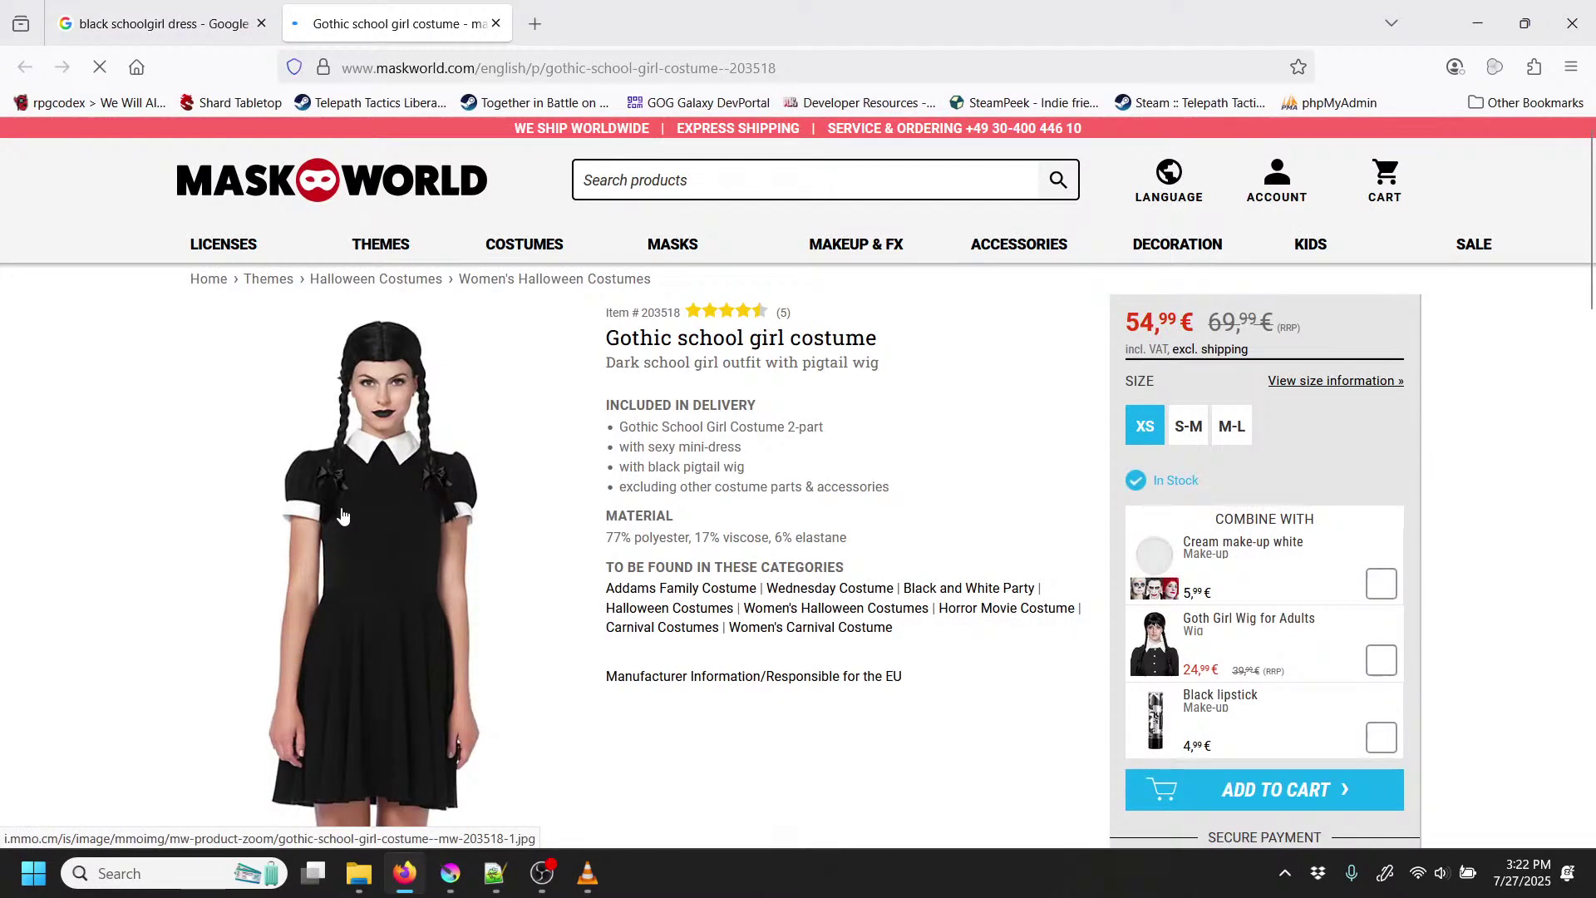
pyautogui.rightClick(387, 528)
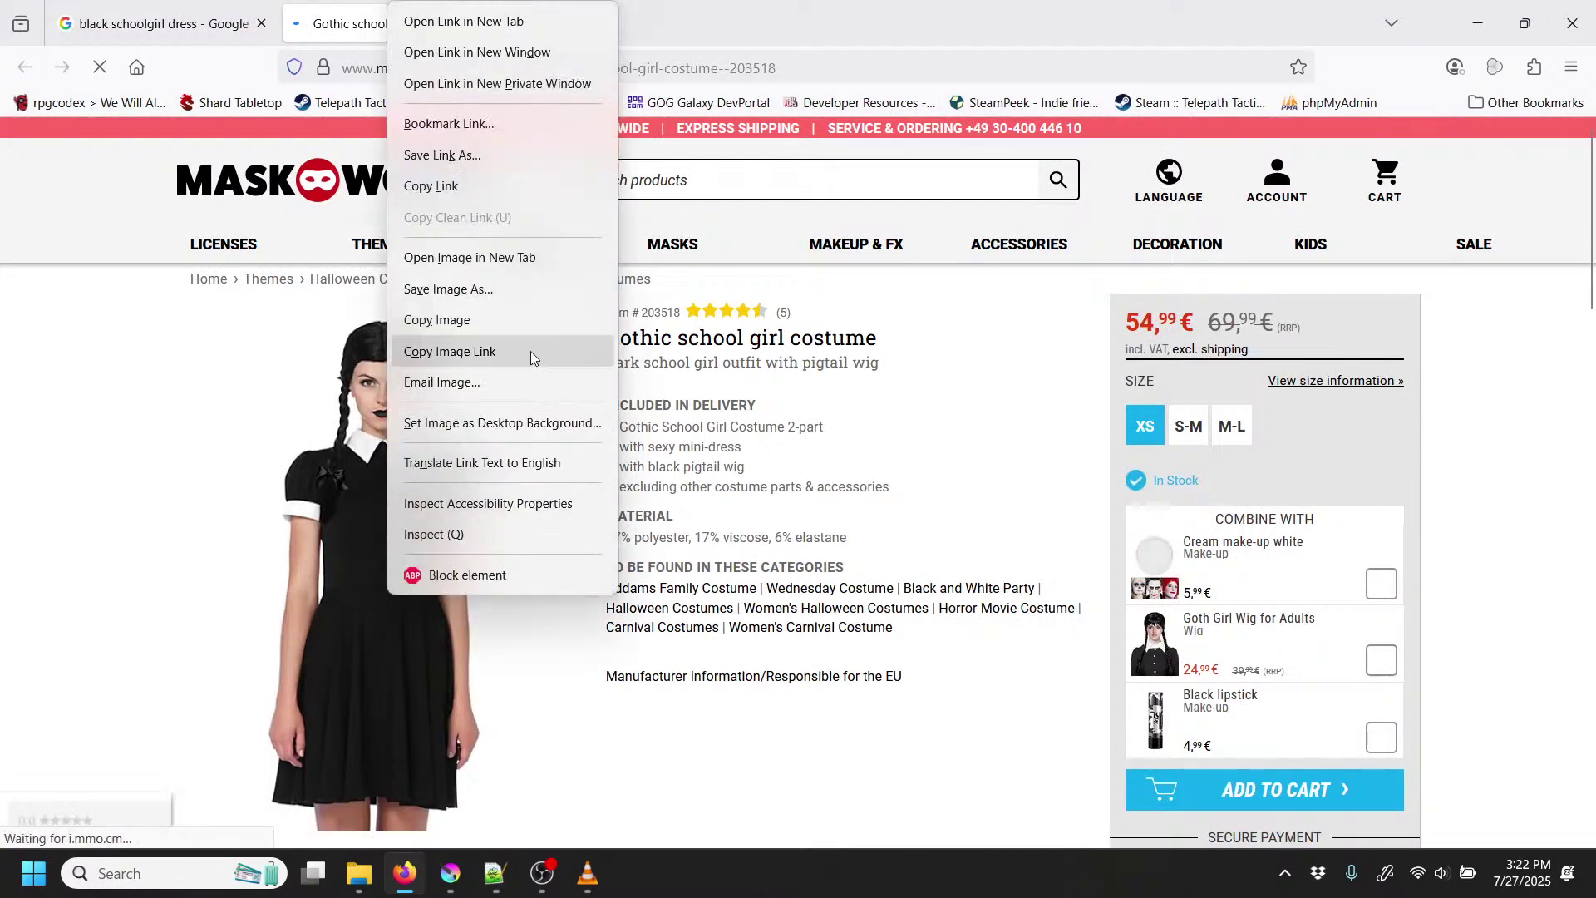
pyautogui.click(498, 283)
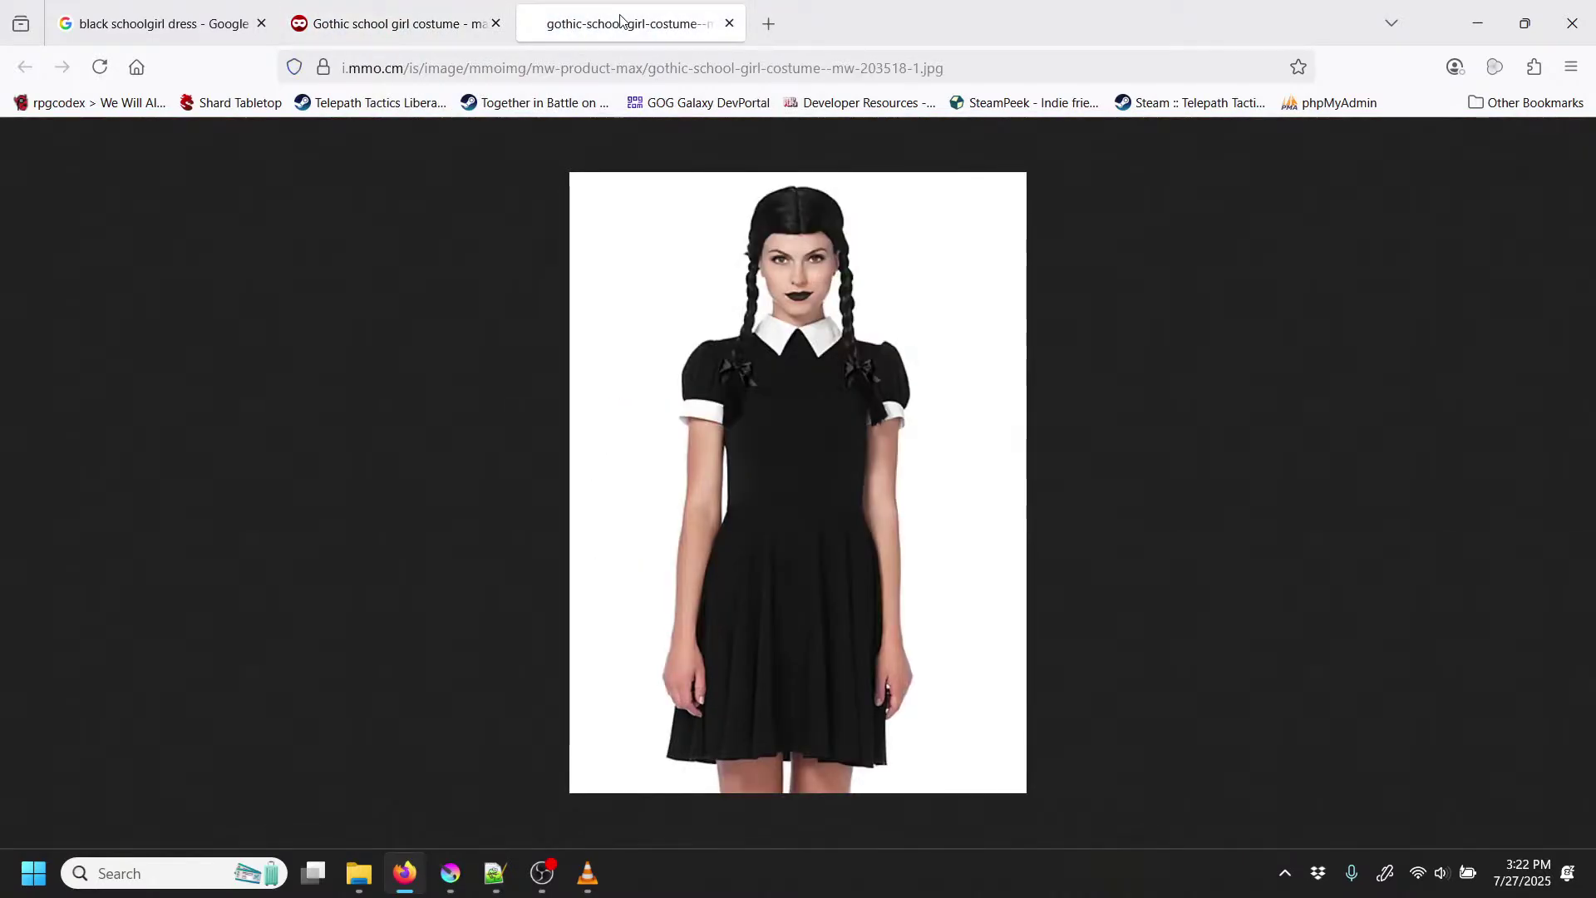
pyautogui.click(623, 23)
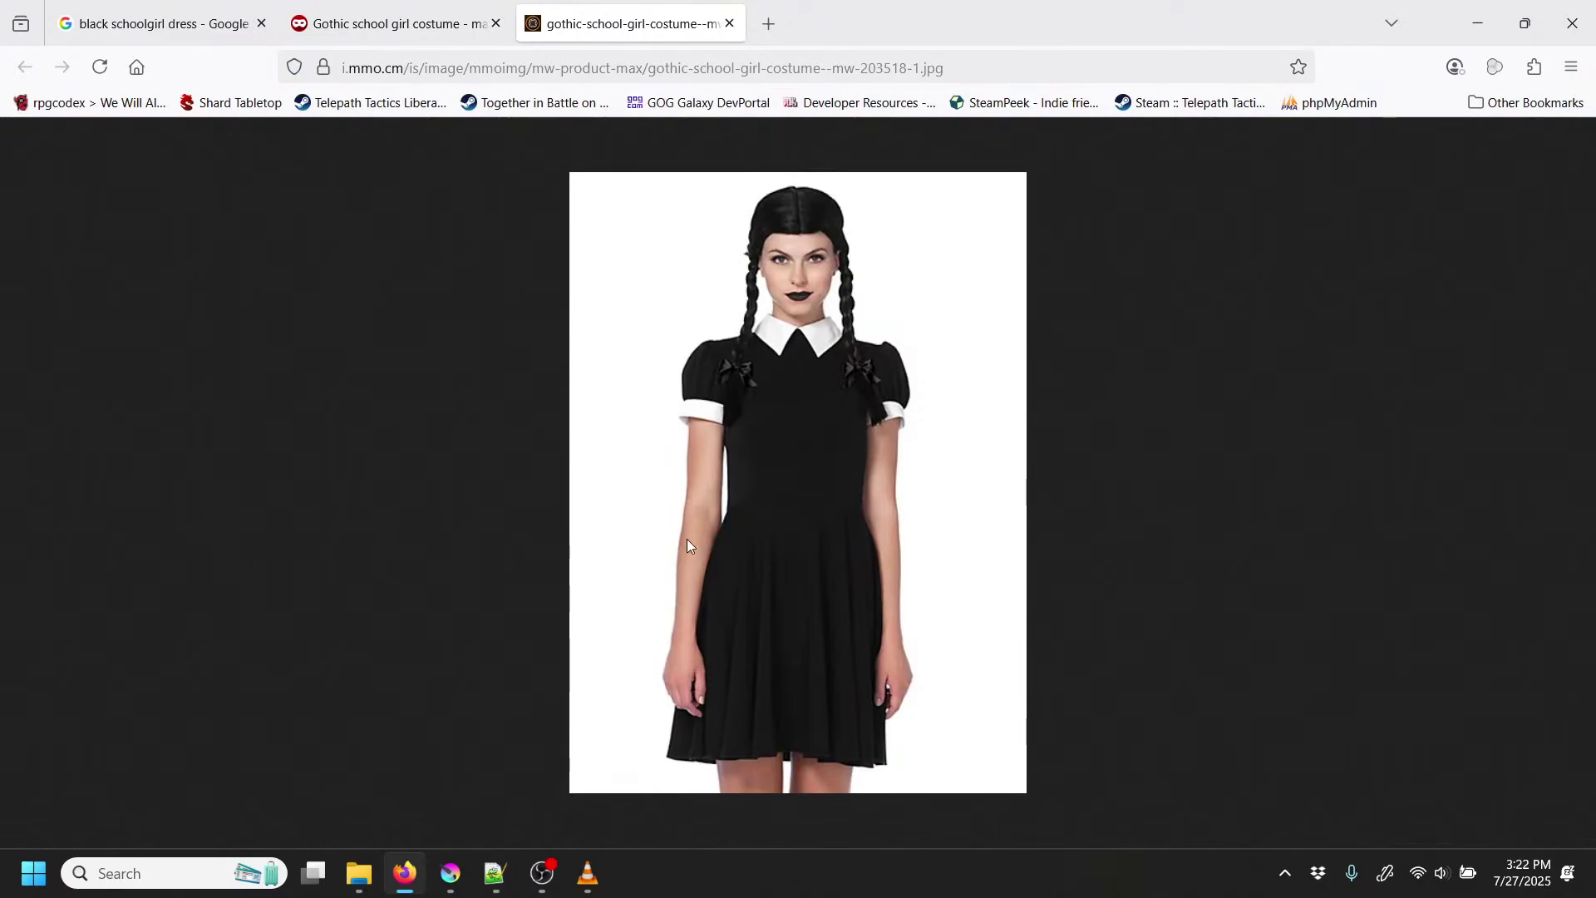
pyautogui.click(450, 873)
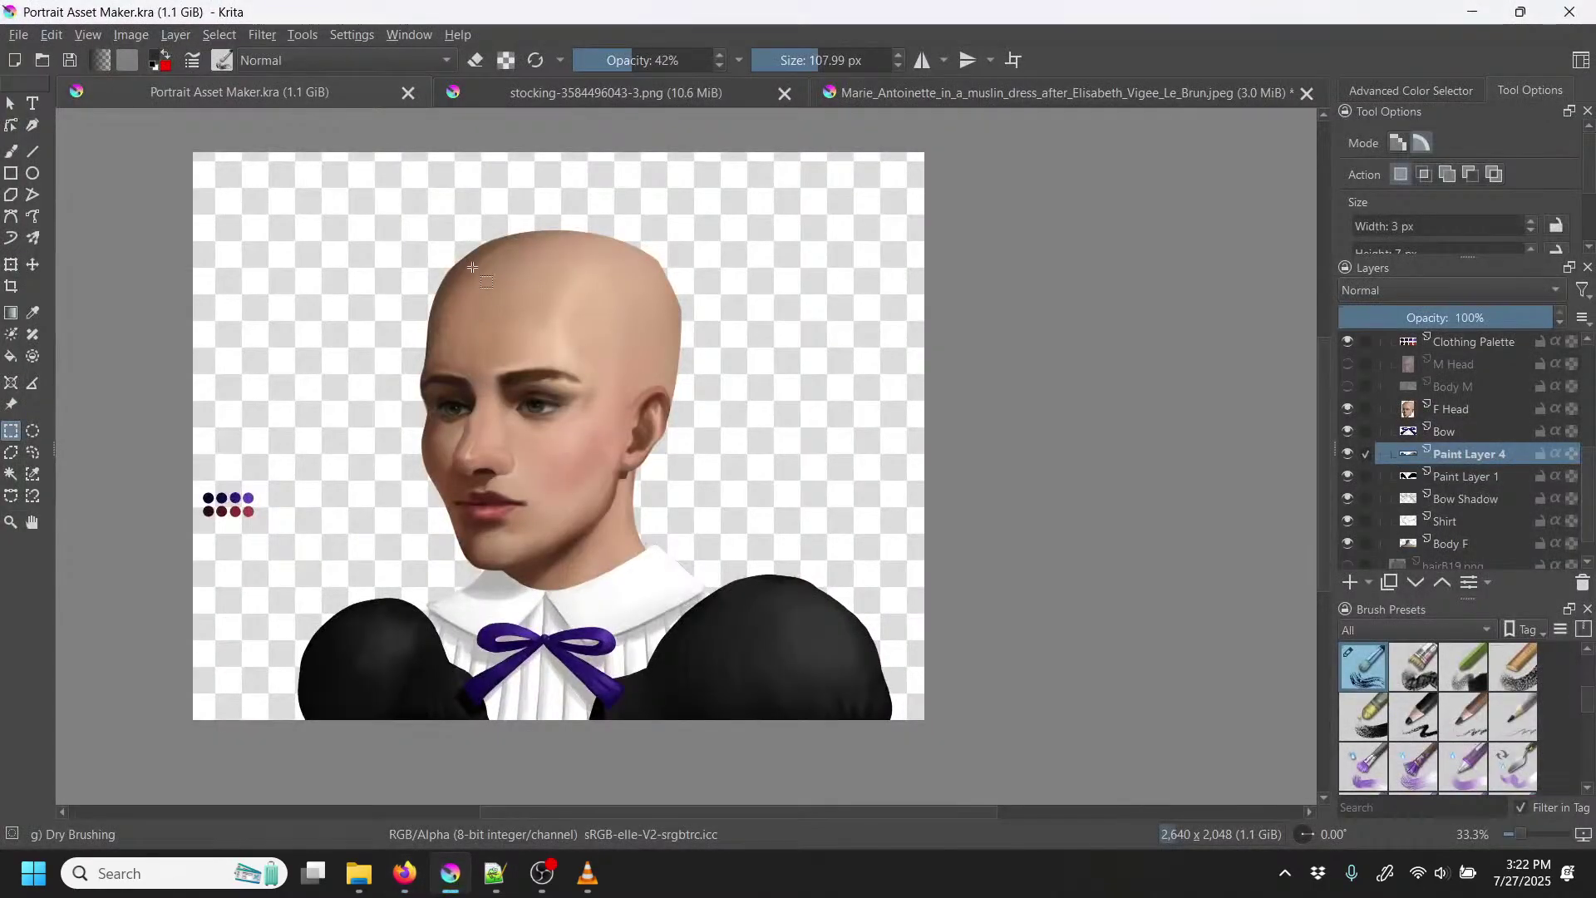
pyautogui.click(602, 98)
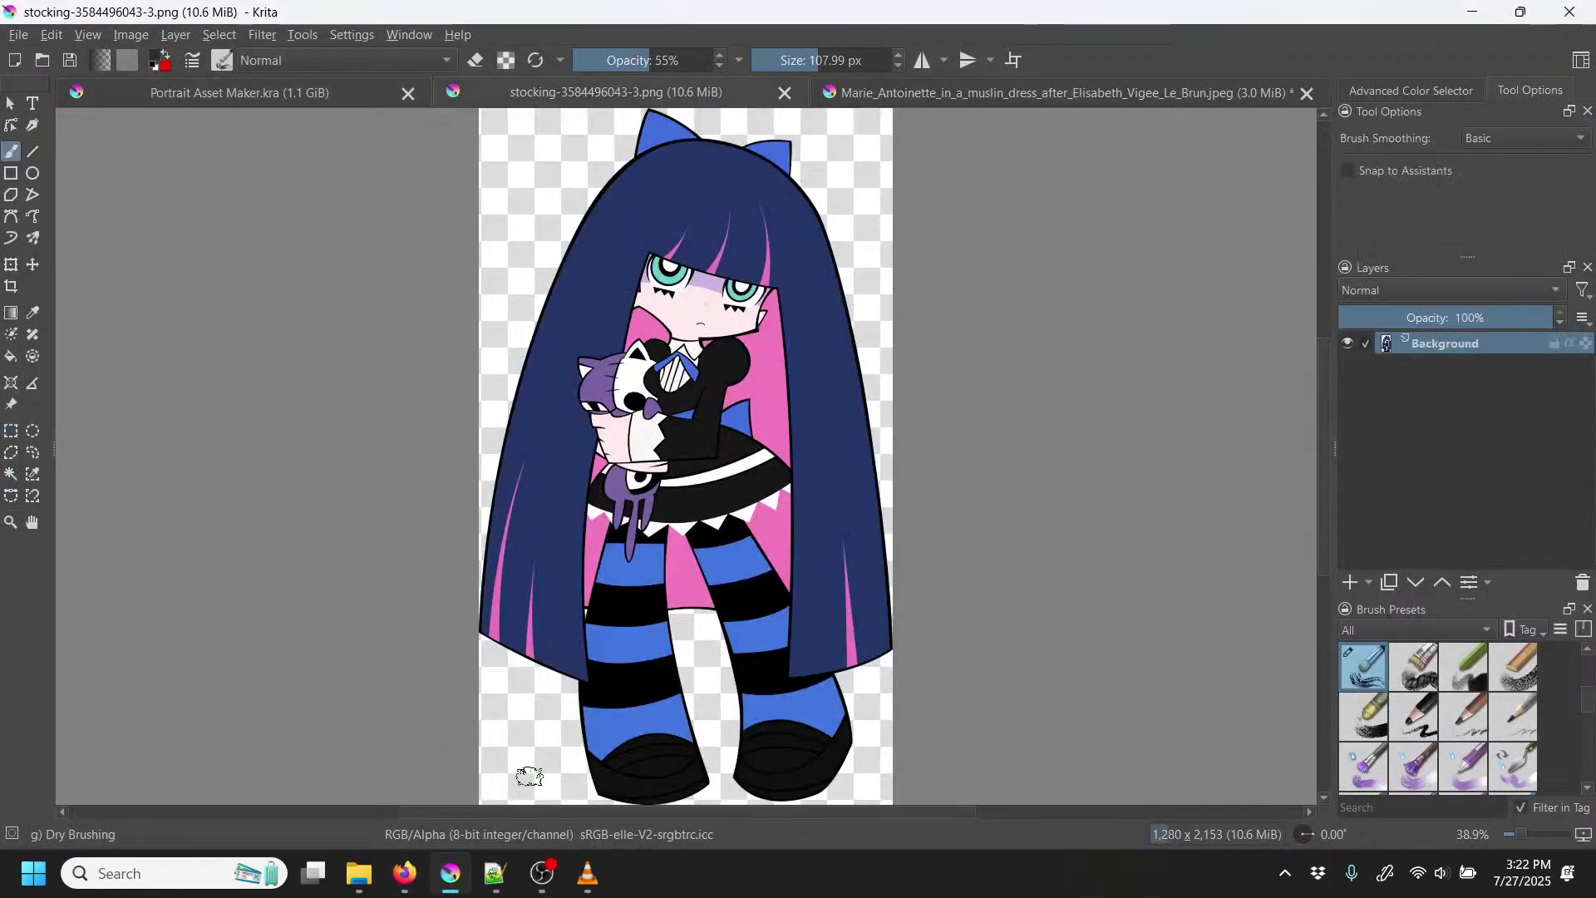
pyautogui.click(405, 873)
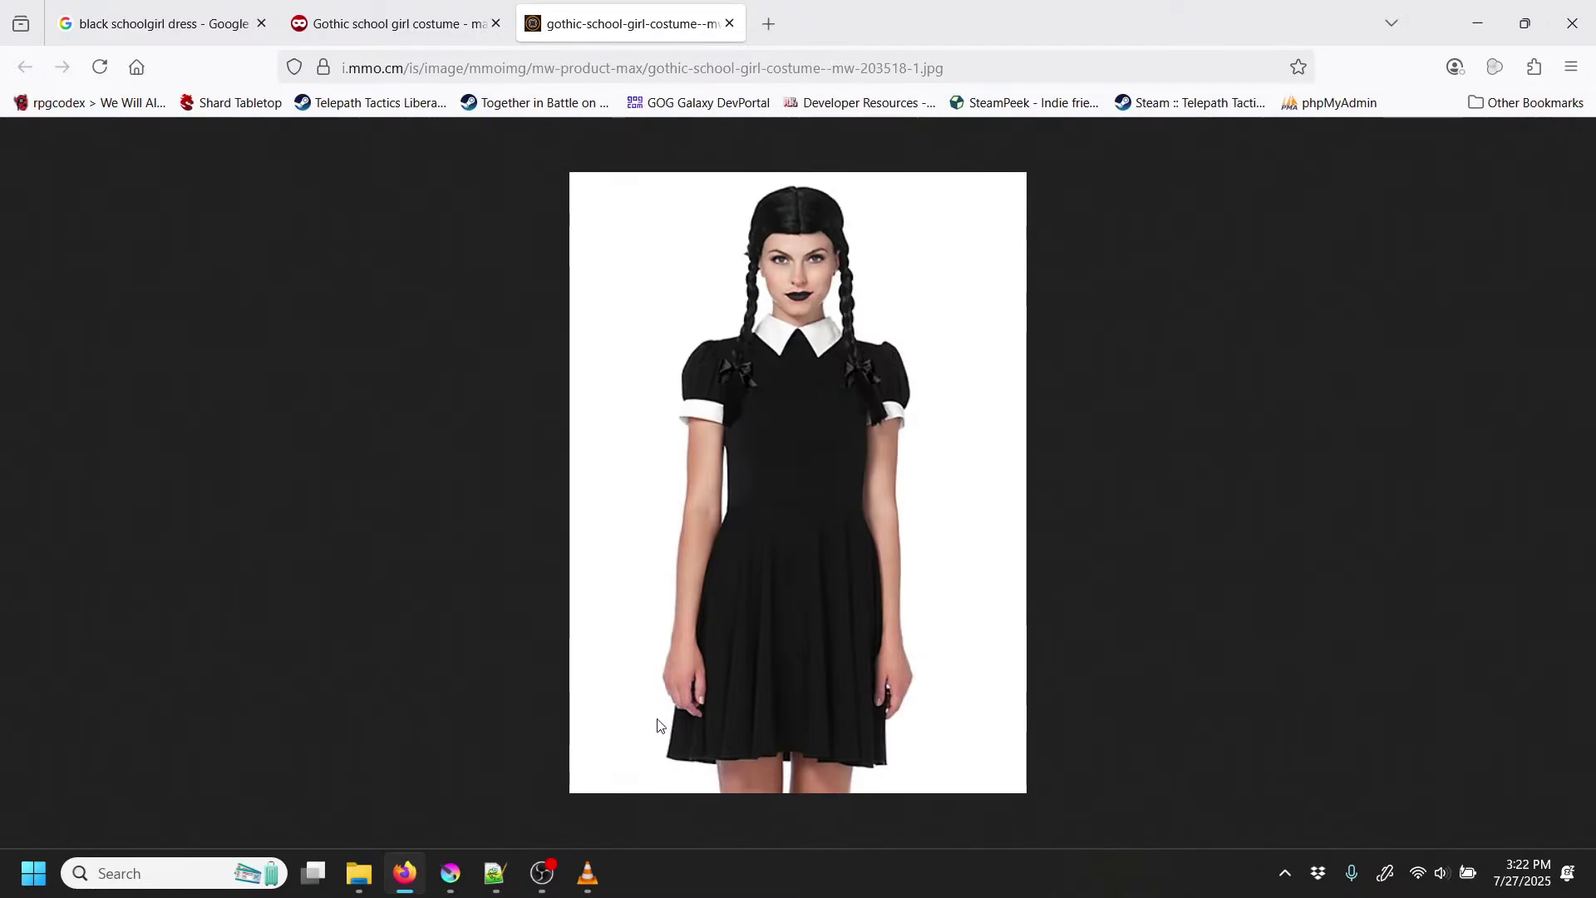
pyautogui.click(453, 878)
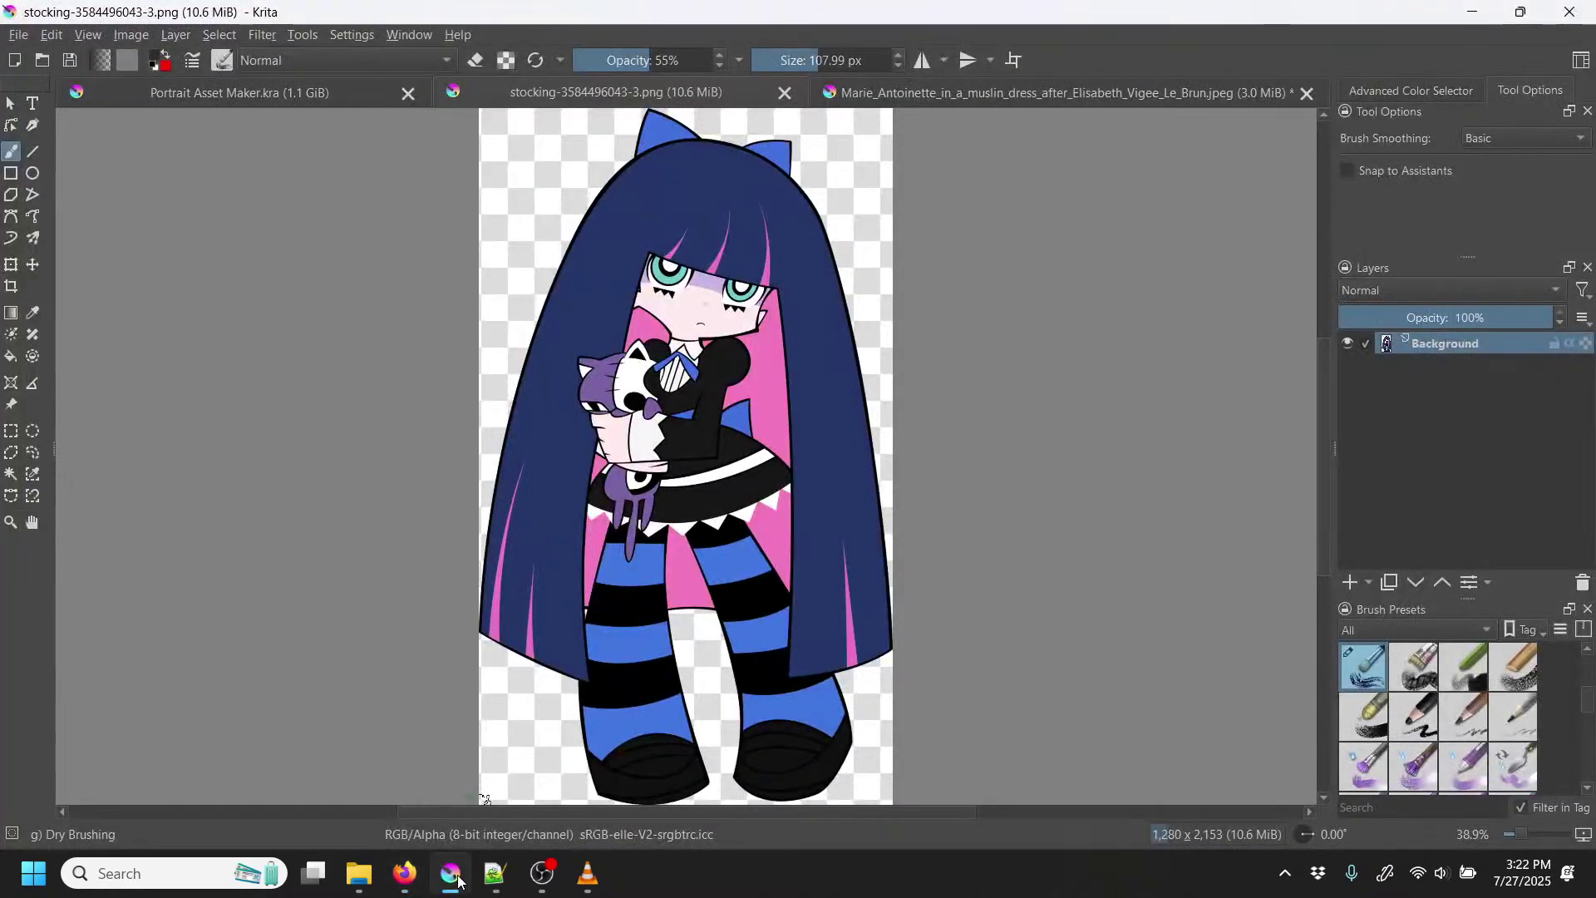
pyautogui.click(361, 98)
pyautogui.hotkey('ctrl', 'r')
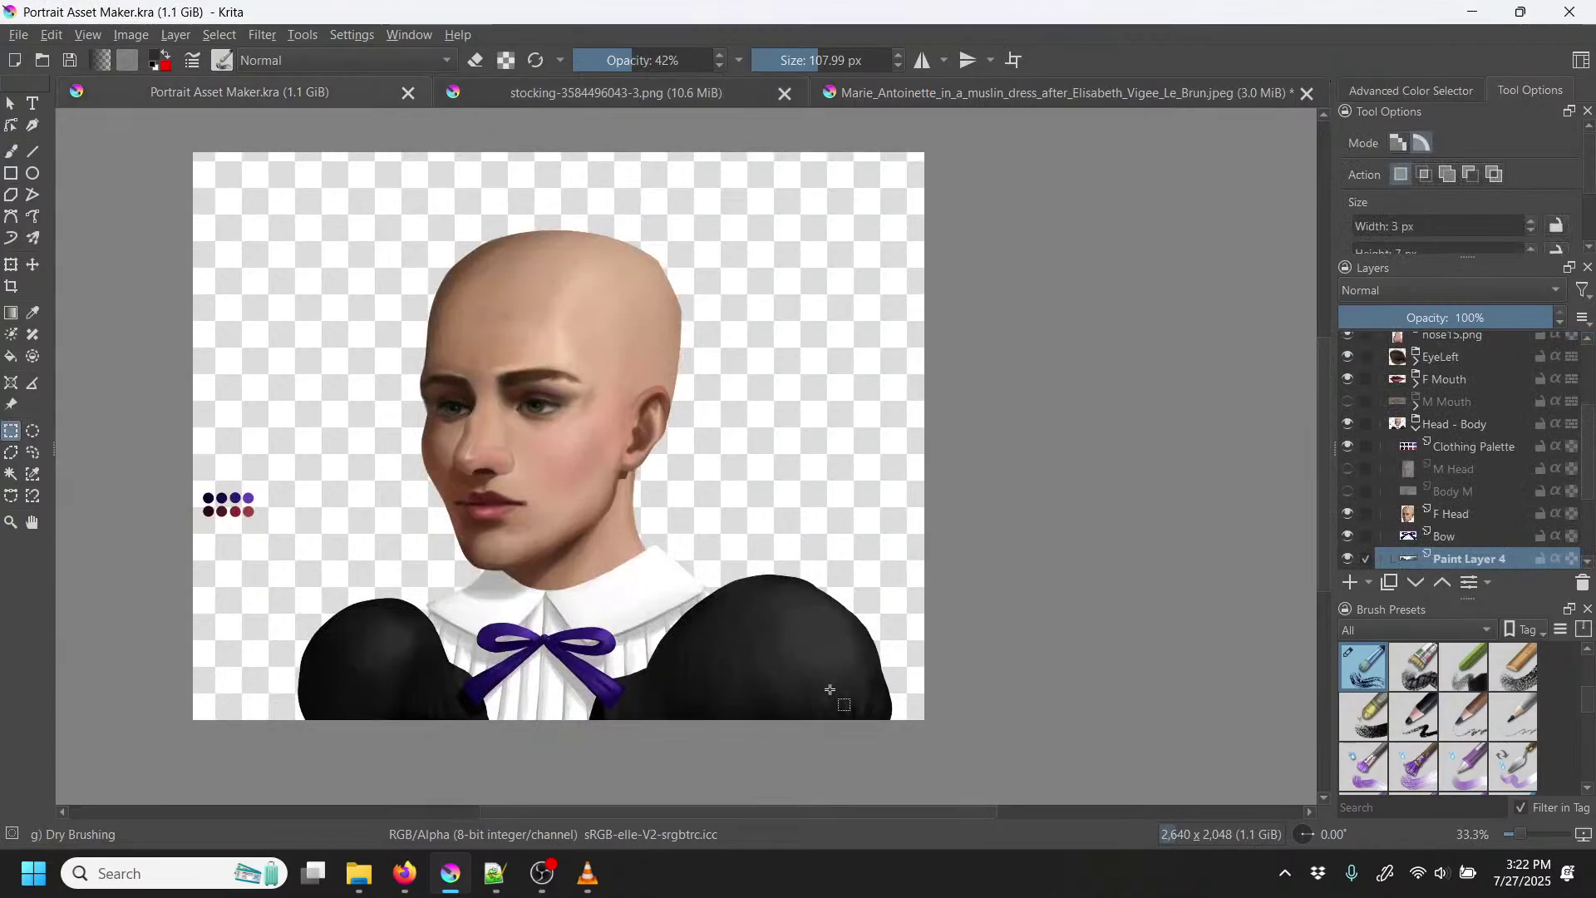
# Step: Examine the shading on both black puffed sleeves up close, comparing the larger sleeve with the smaller one
pyautogui.moveTo(820, 632); pyautogui.dragTo(866, 530)
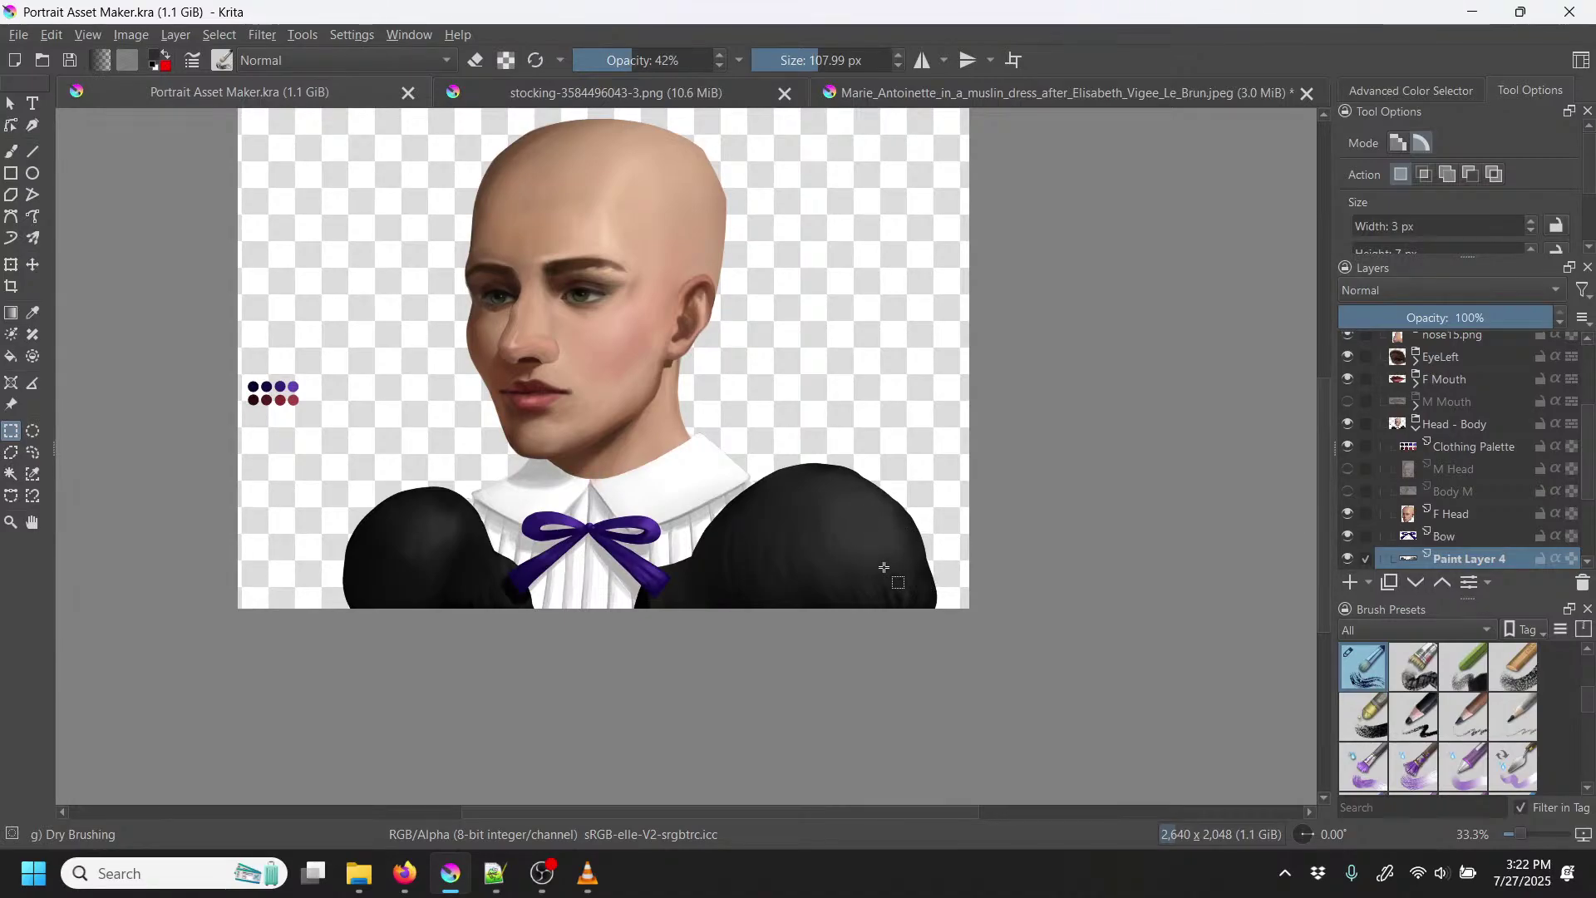
pyautogui.press('+')
pyautogui.scroll(2, 886, 565)
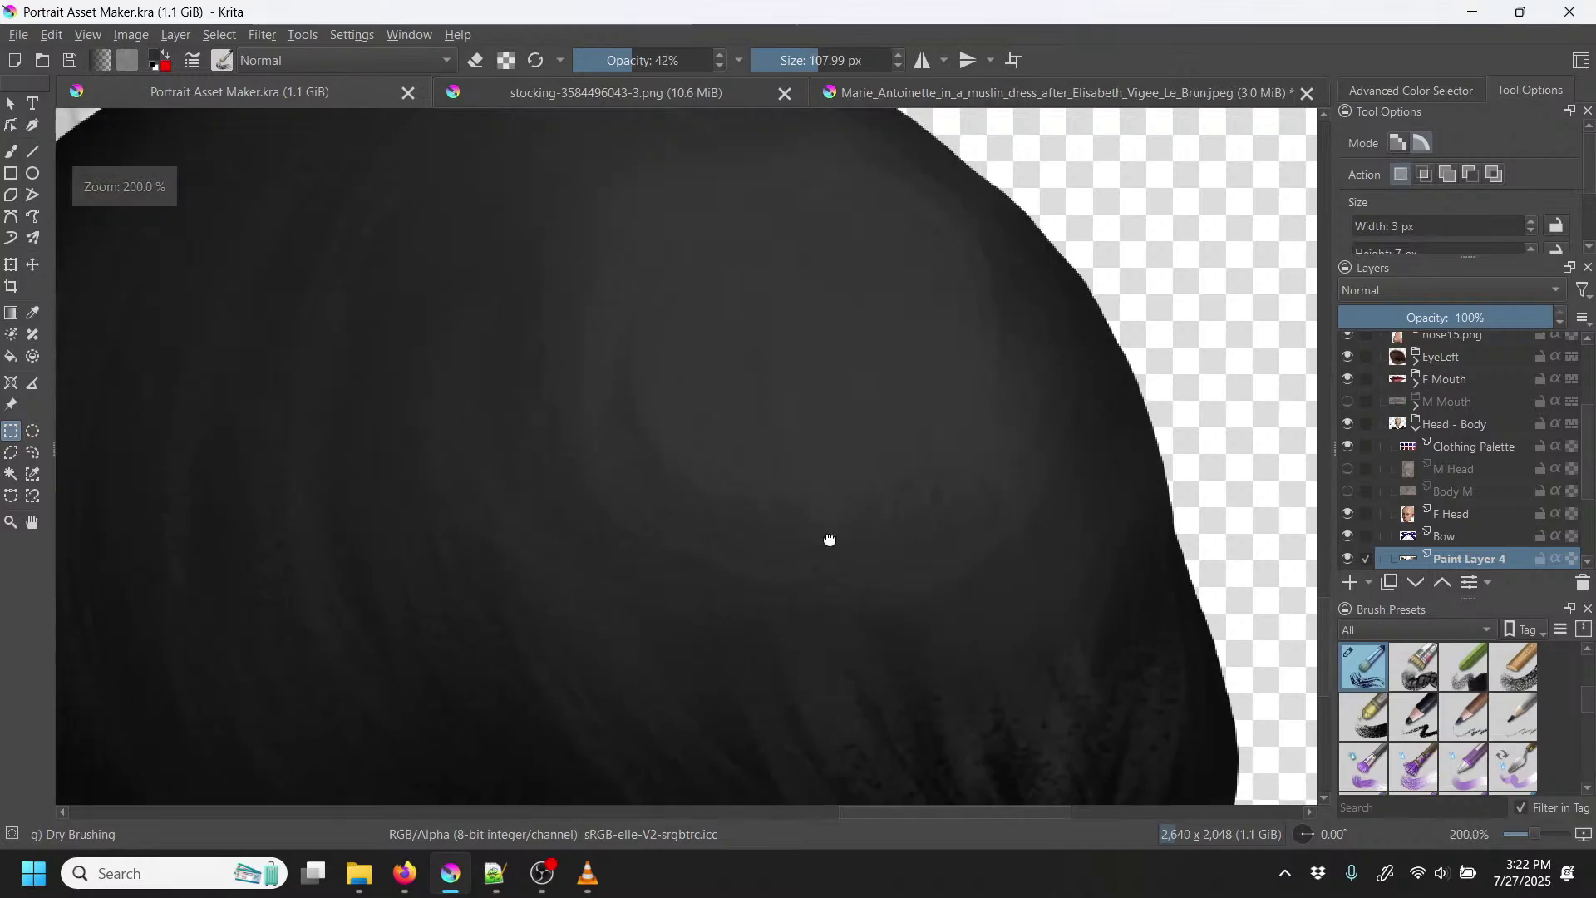
pyautogui.moveTo(830, 541); pyautogui.dragTo(1101, 556)
pyautogui.scroll(-2, 1085, 548)
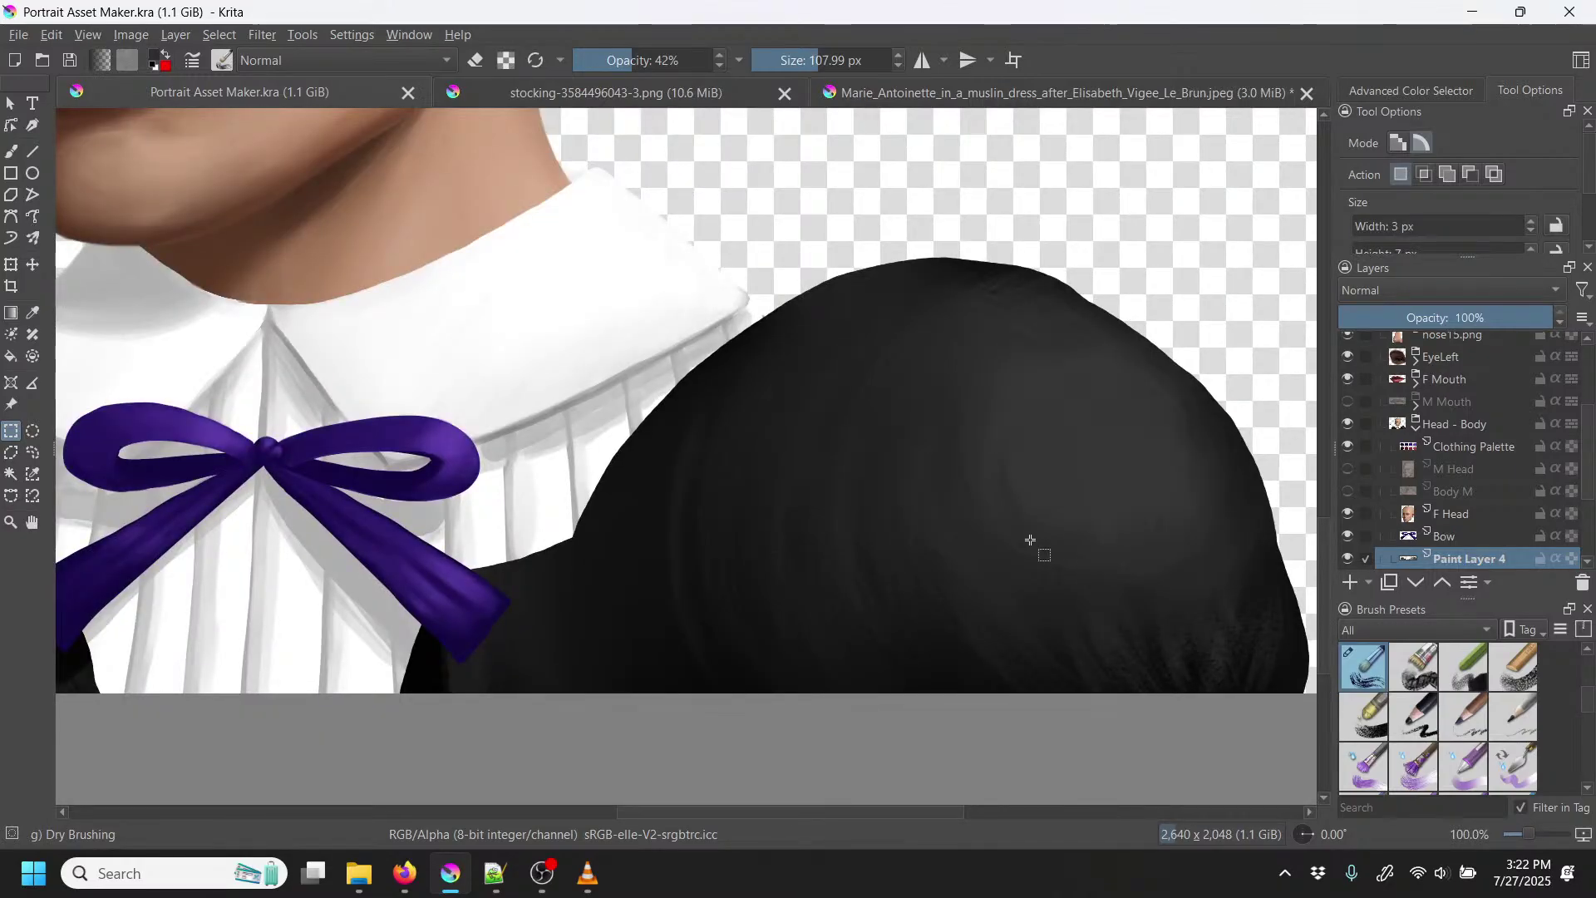
pyautogui.scroll(-2, 990, 530)
pyautogui.moveTo(518, 549); pyautogui.dragTo(803, 555)
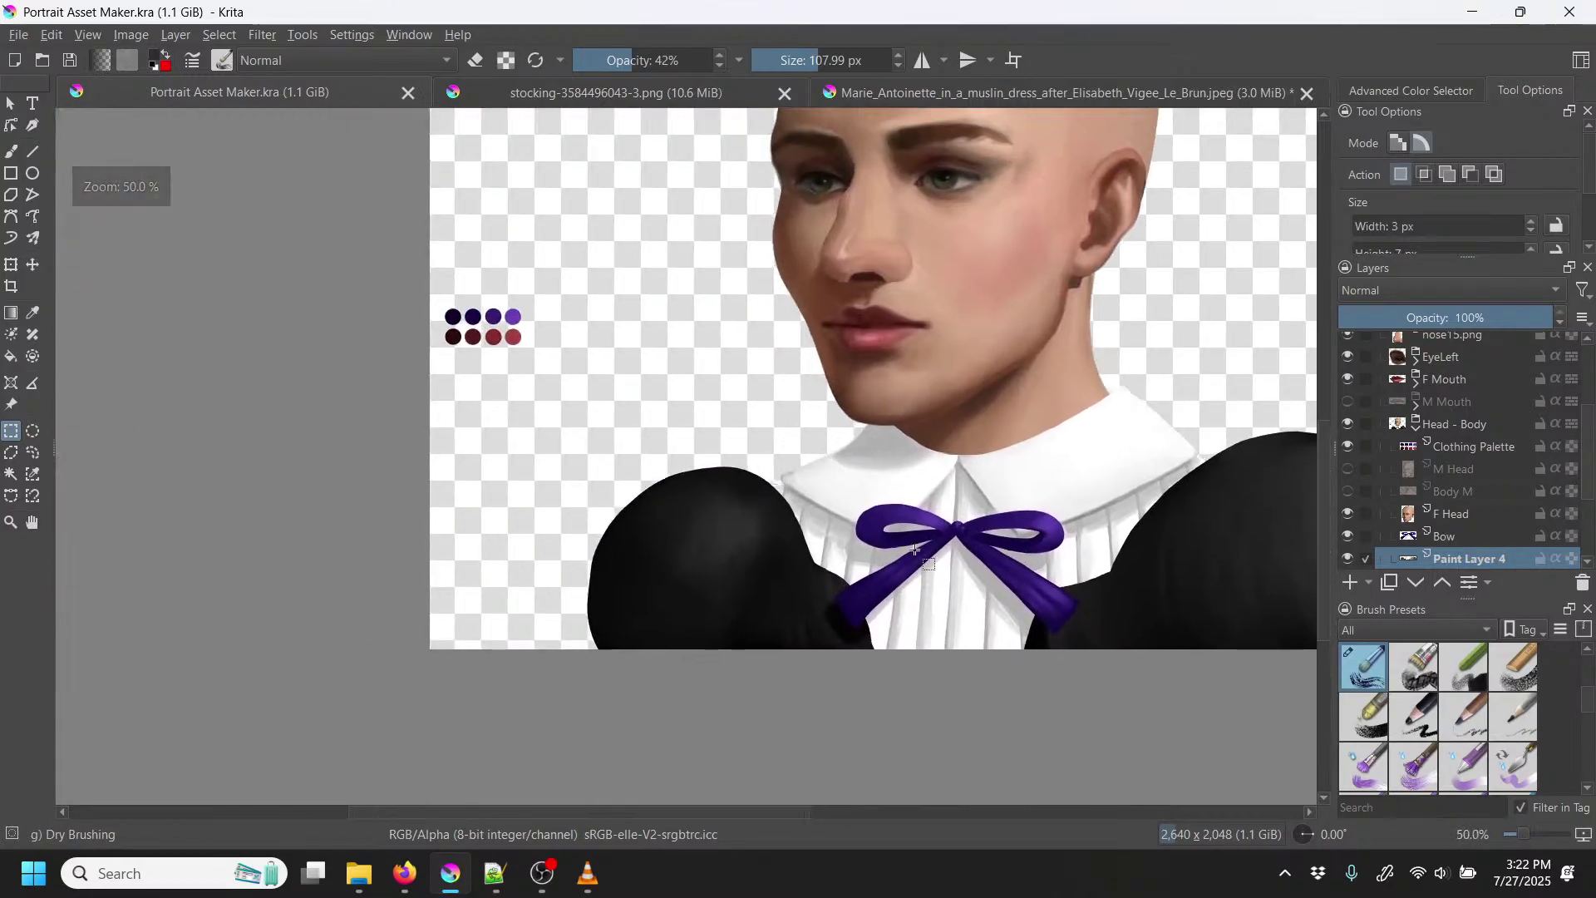
pyautogui.scroll(1, 803, 555)
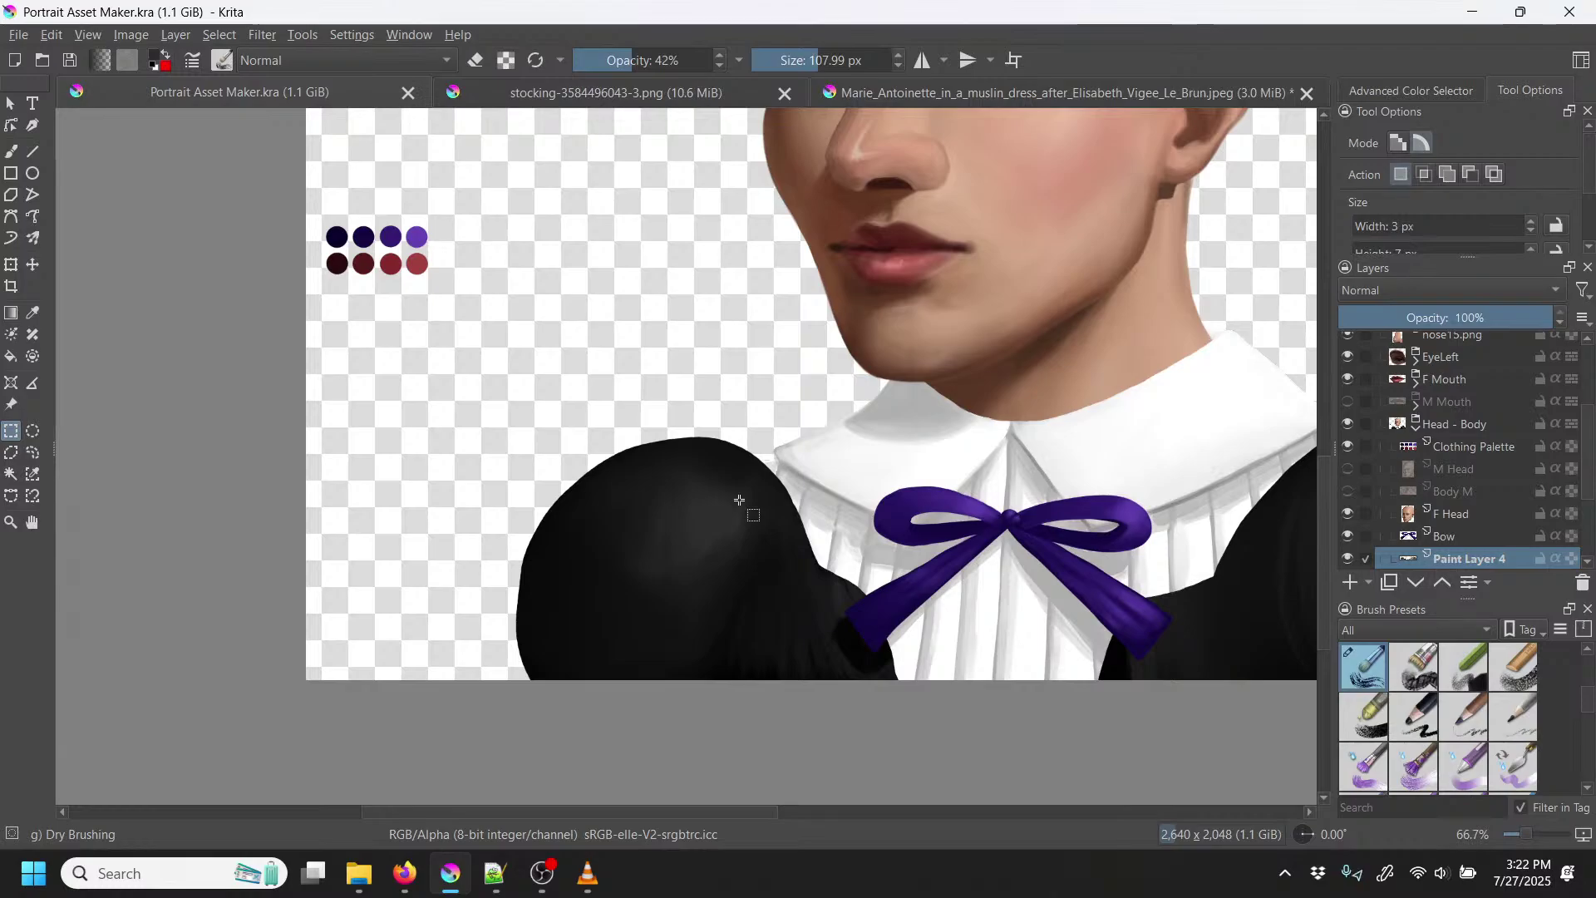
pyautogui.scroll(2, 740, 500)
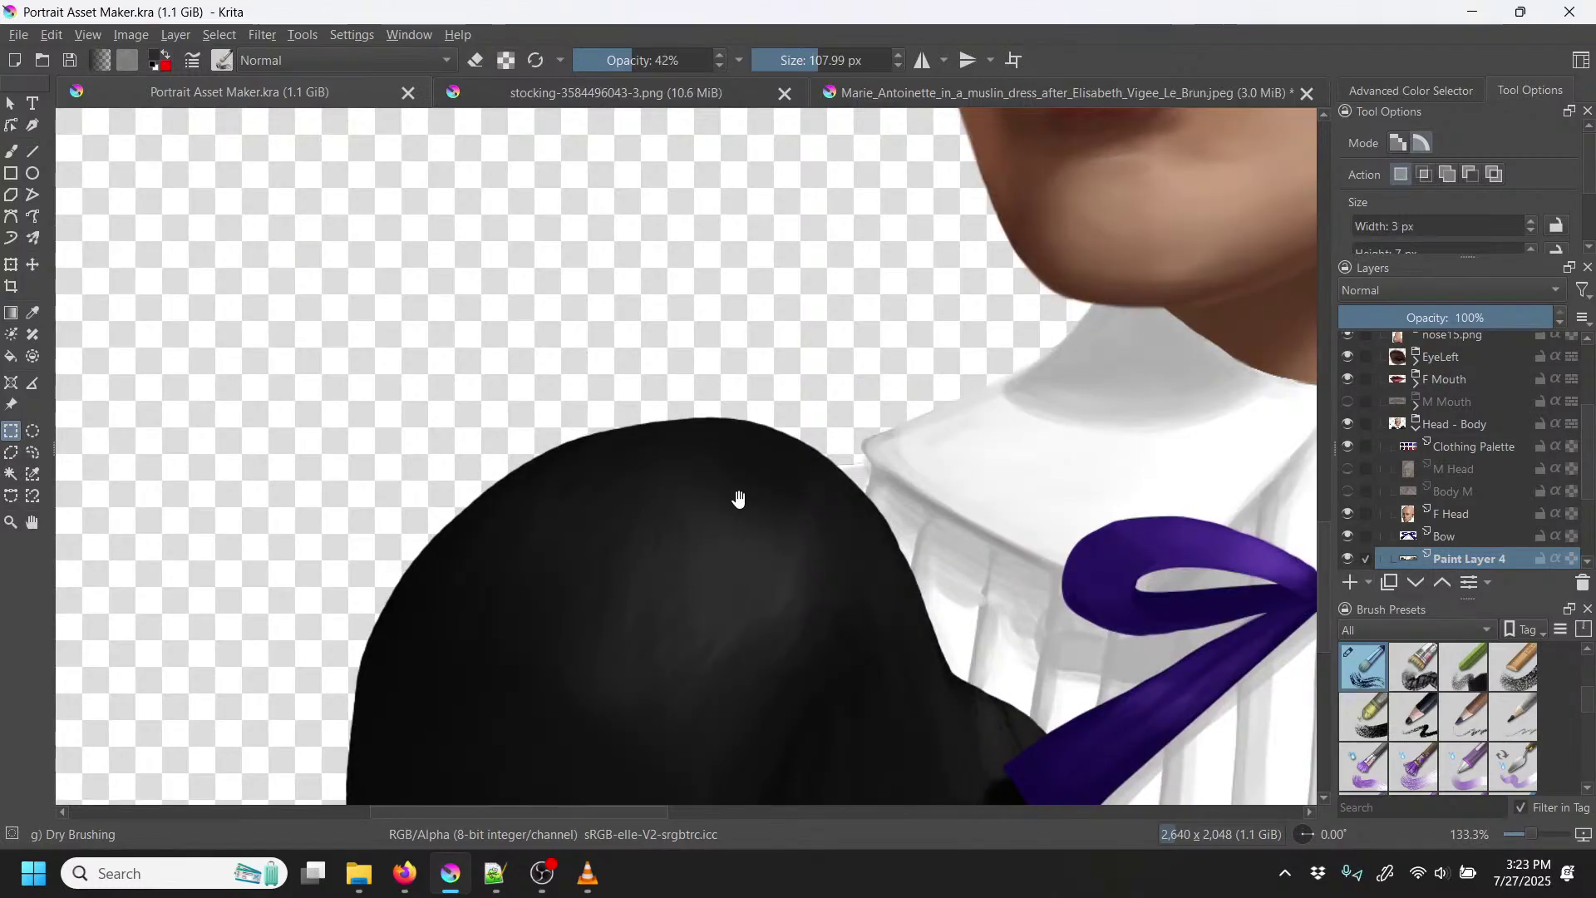
pyautogui.scroll(-2, 990, 580)
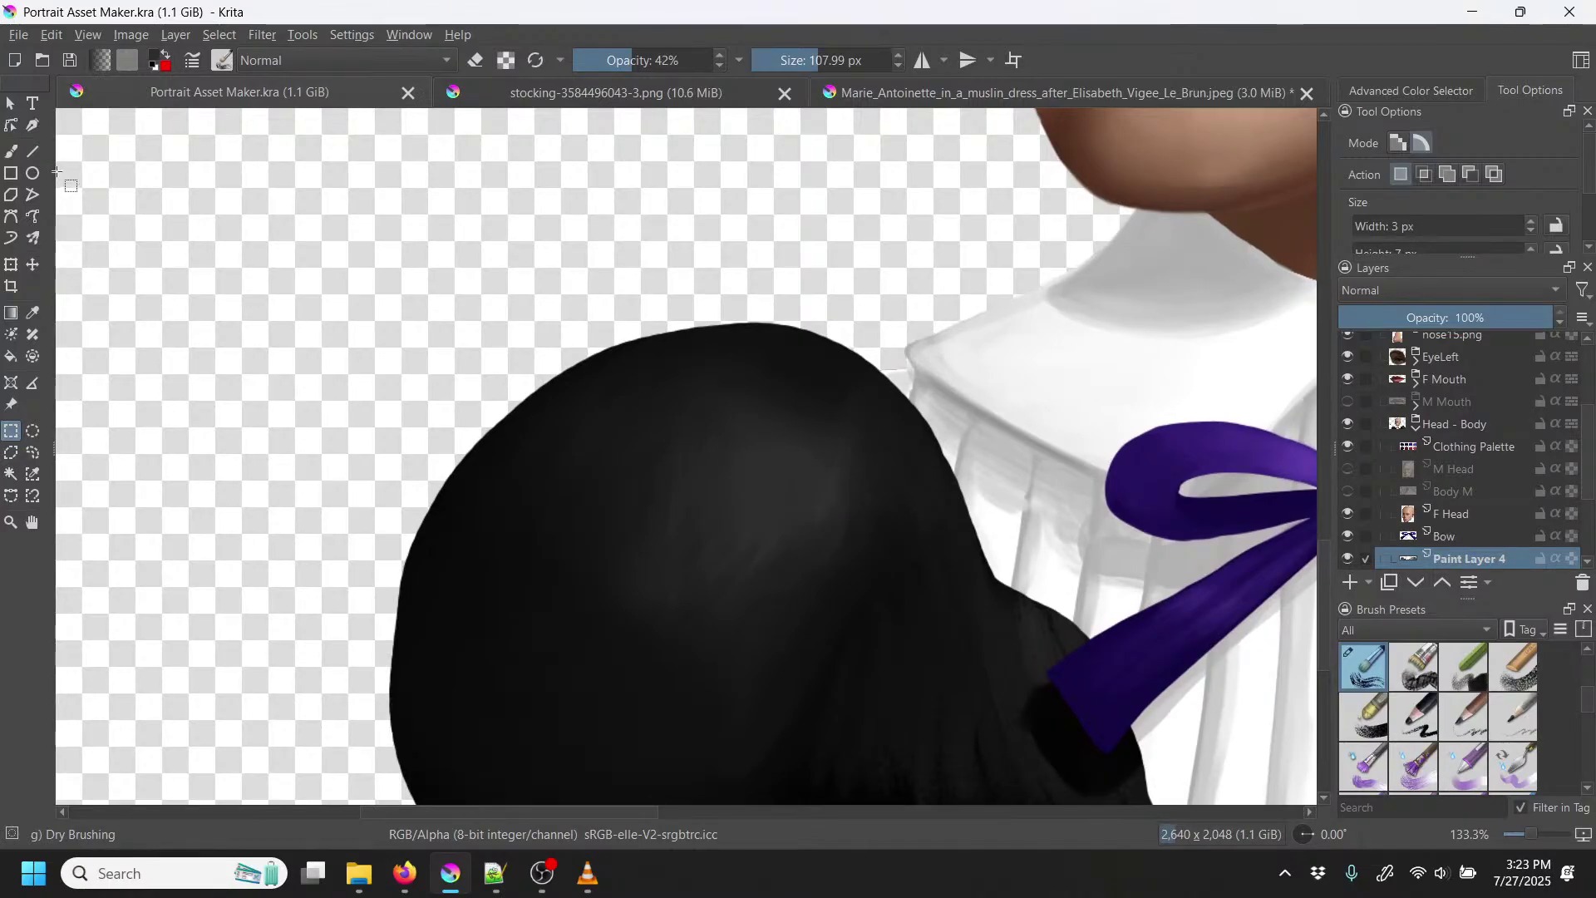
# Step: Paint soft highlights and dark folds on the smaller sleeve on Paint Layer 4 with Dry Brushing in a sampled grey at 46% opacity
pyautogui.click(13, 153)
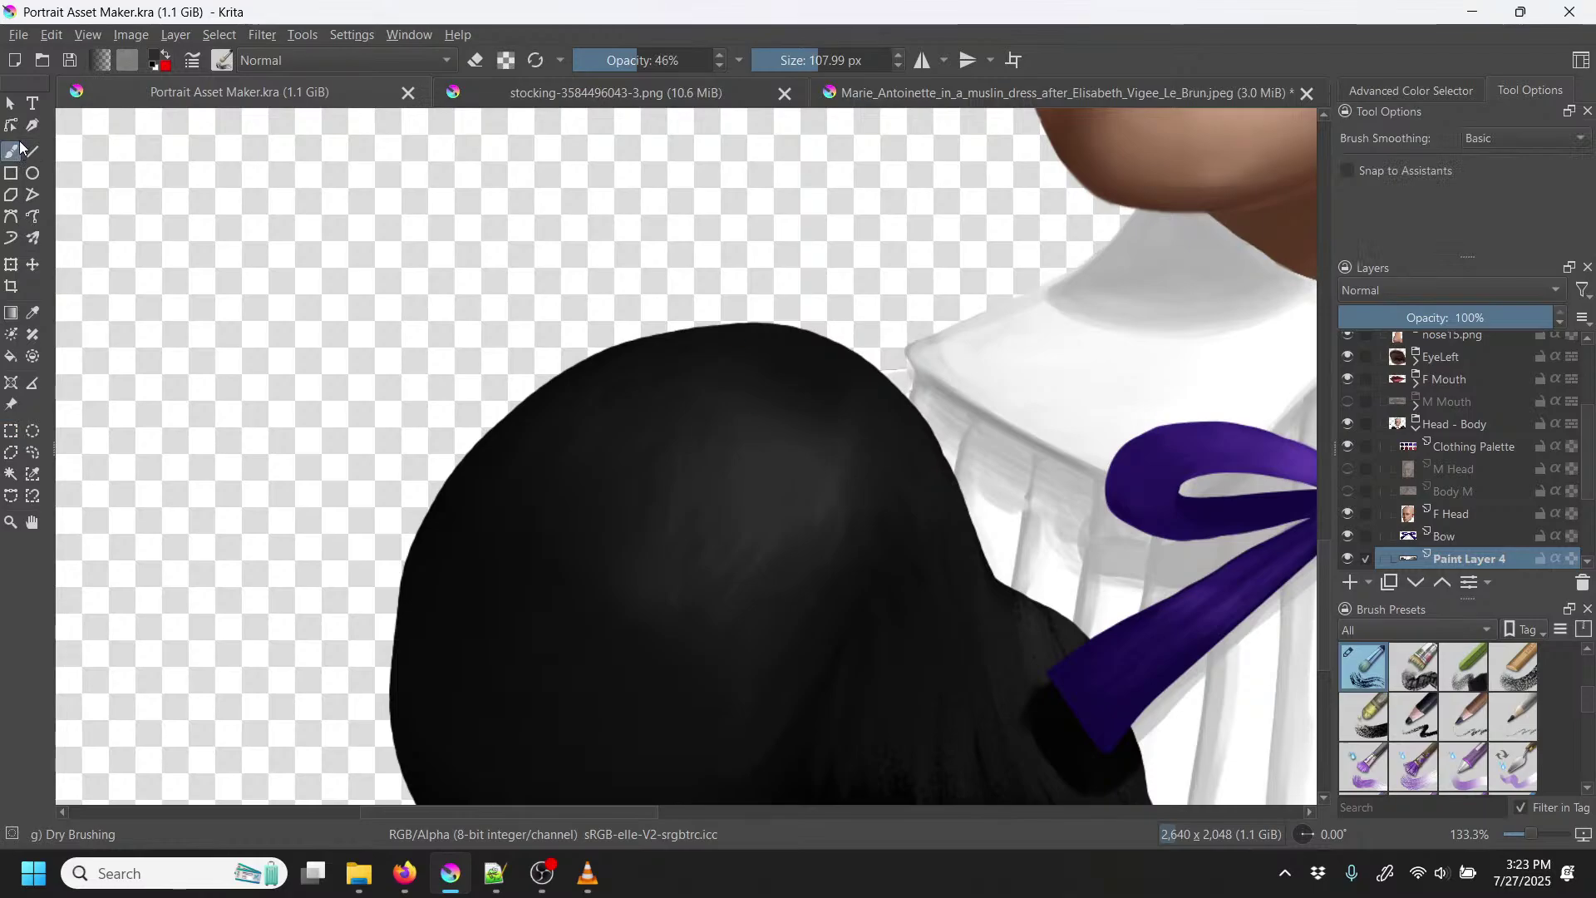
pyautogui.press('p')
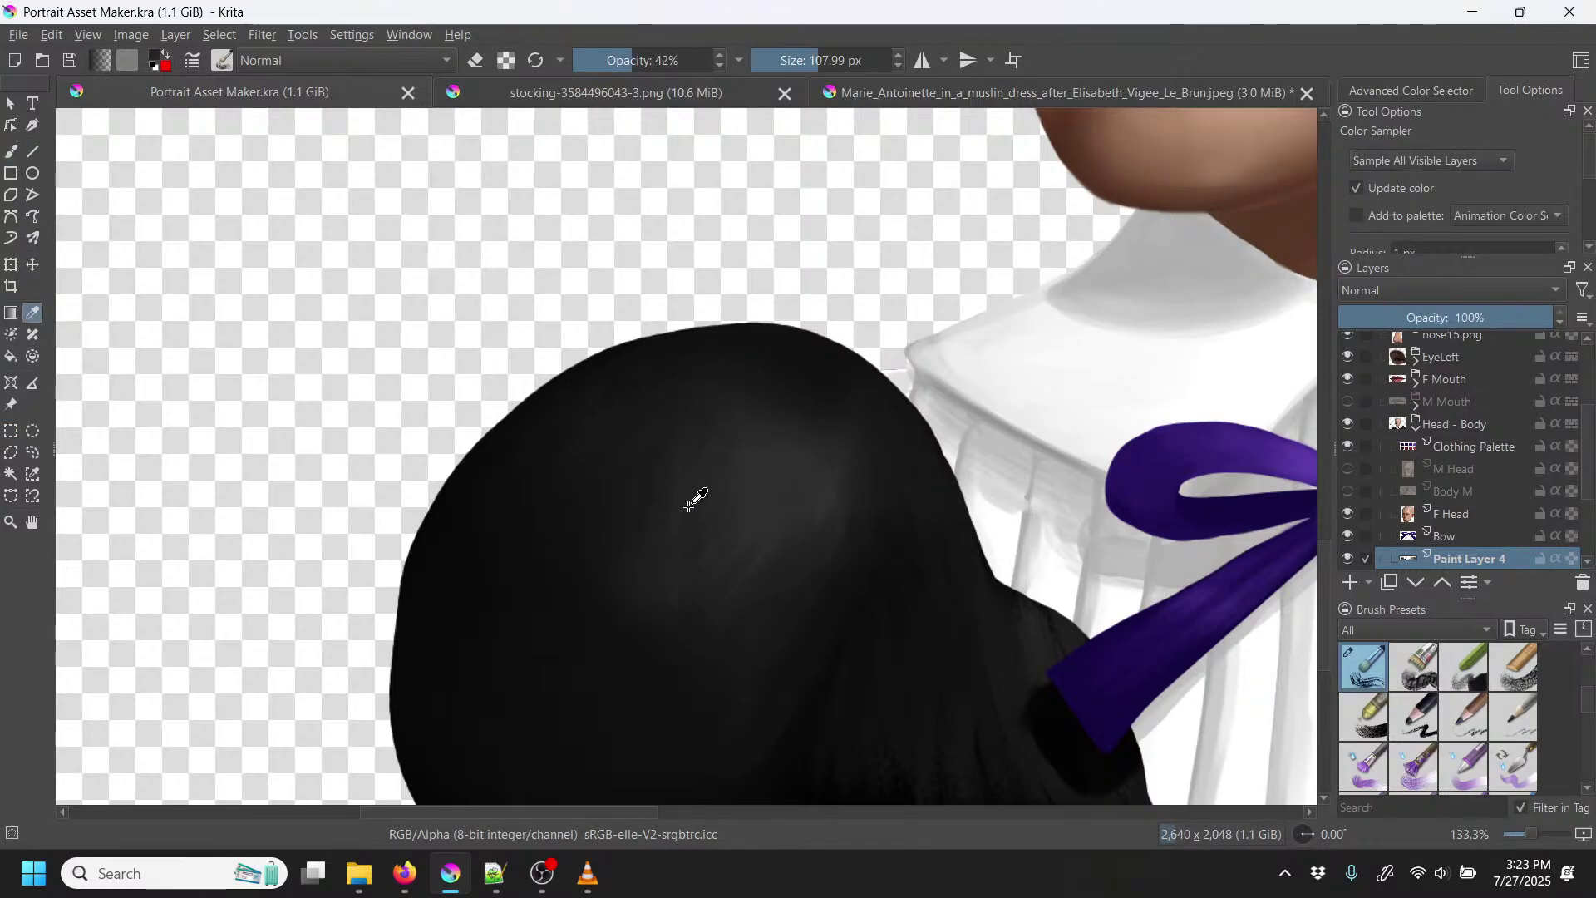
pyautogui.press('b')
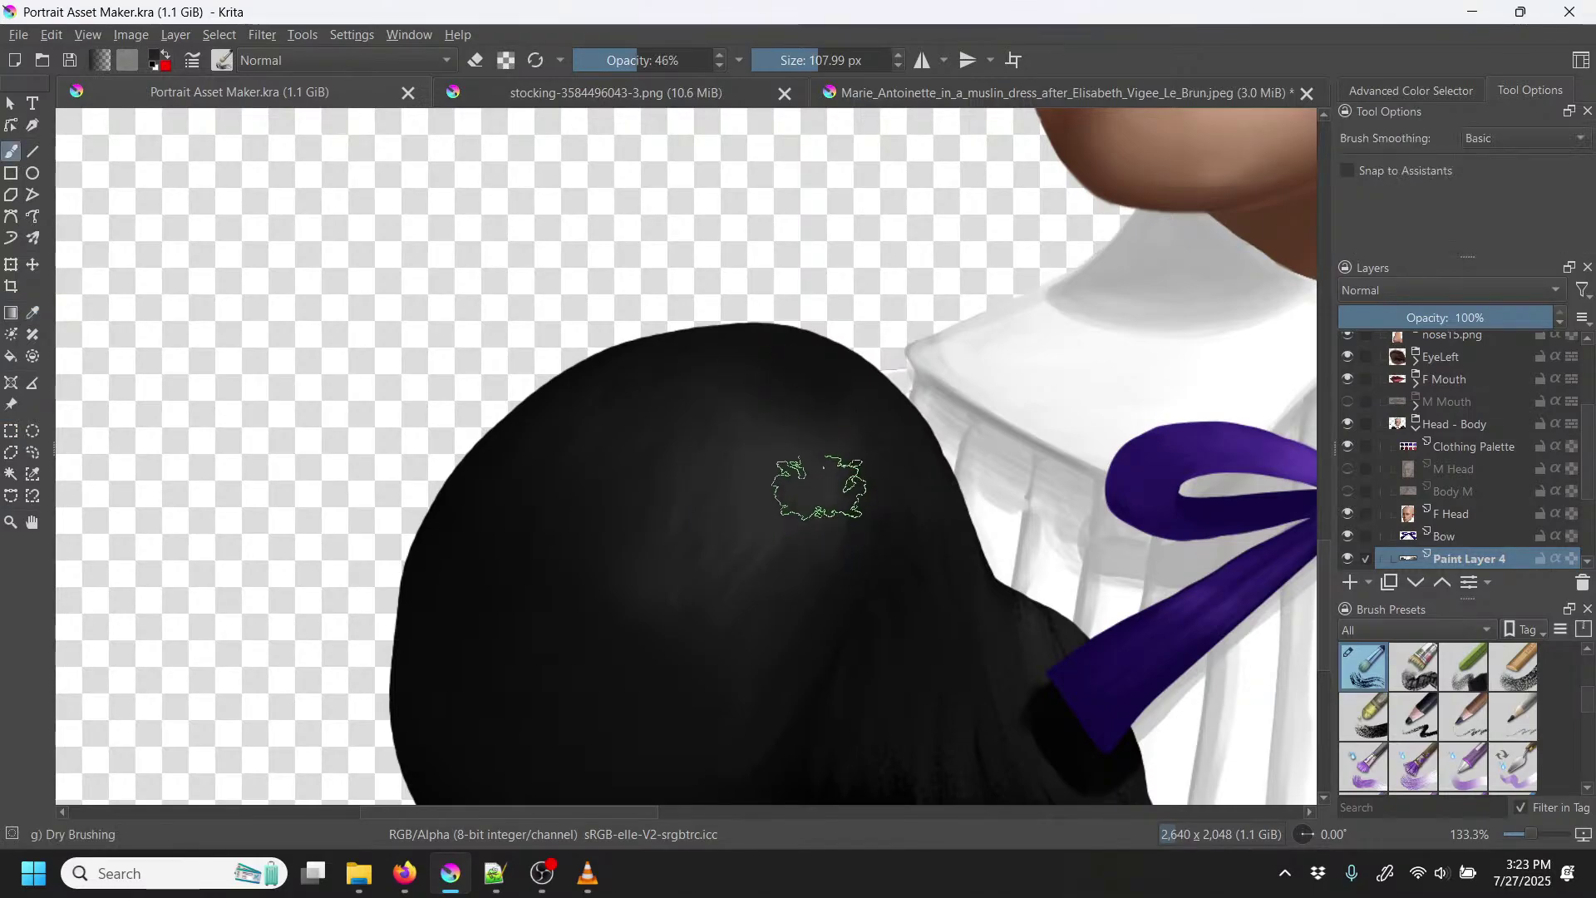
pyautogui.moveTo(802, 482); pyautogui.dragTo(817, 506)
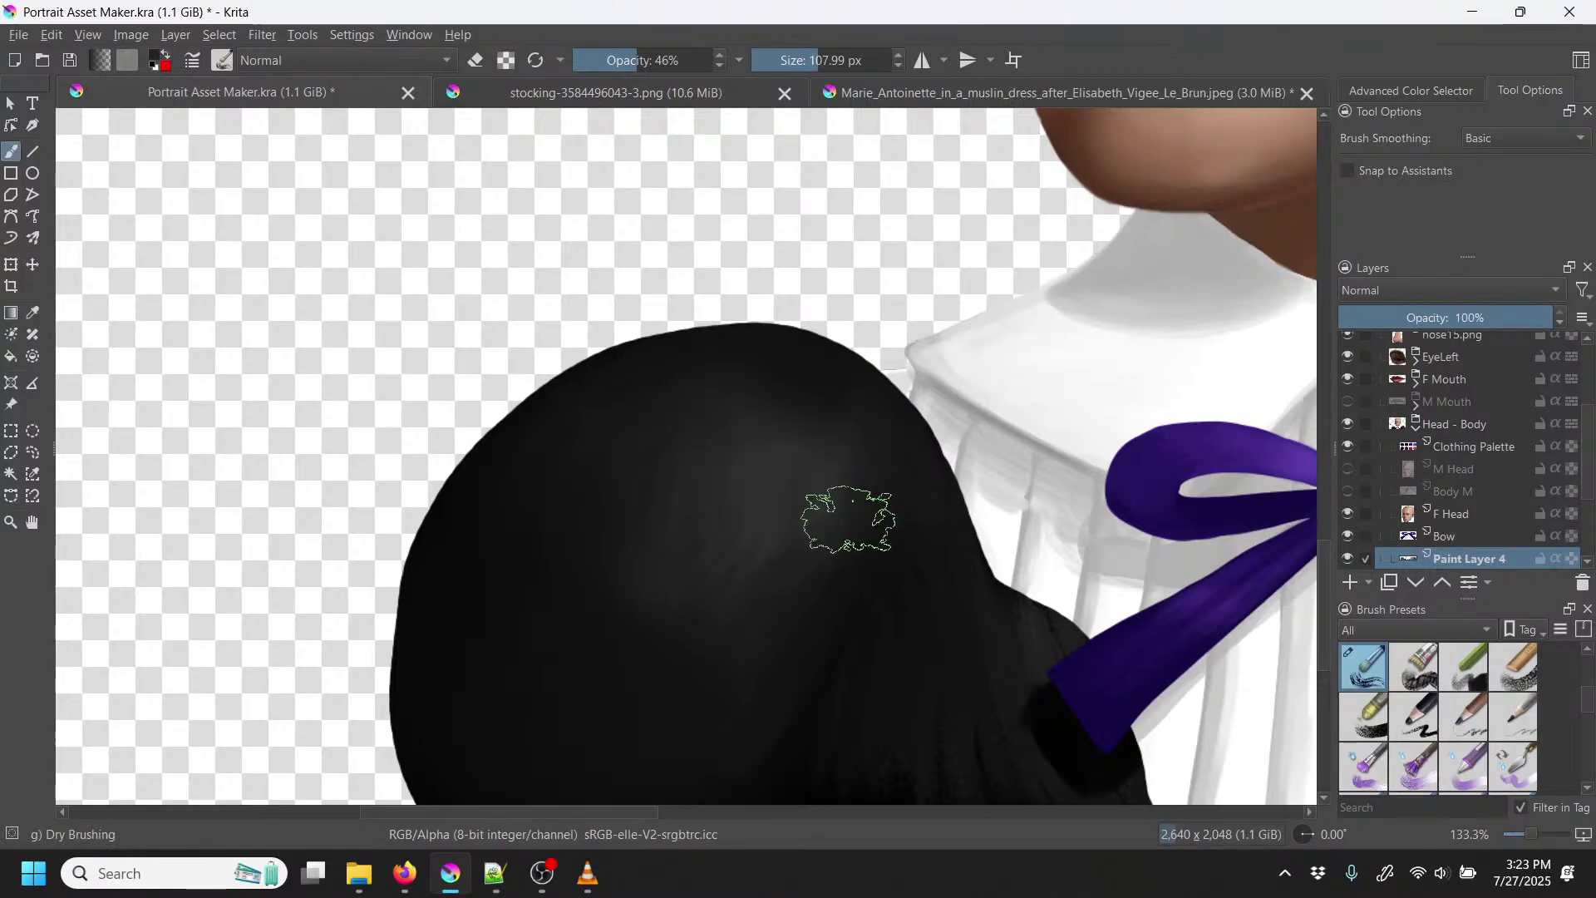
pyautogui.moveTo(804, 414); pyautogui.dragTo(837, 539)
pyautogui.moveTo(727, 469); pyautogui.dragTo(778, 559)
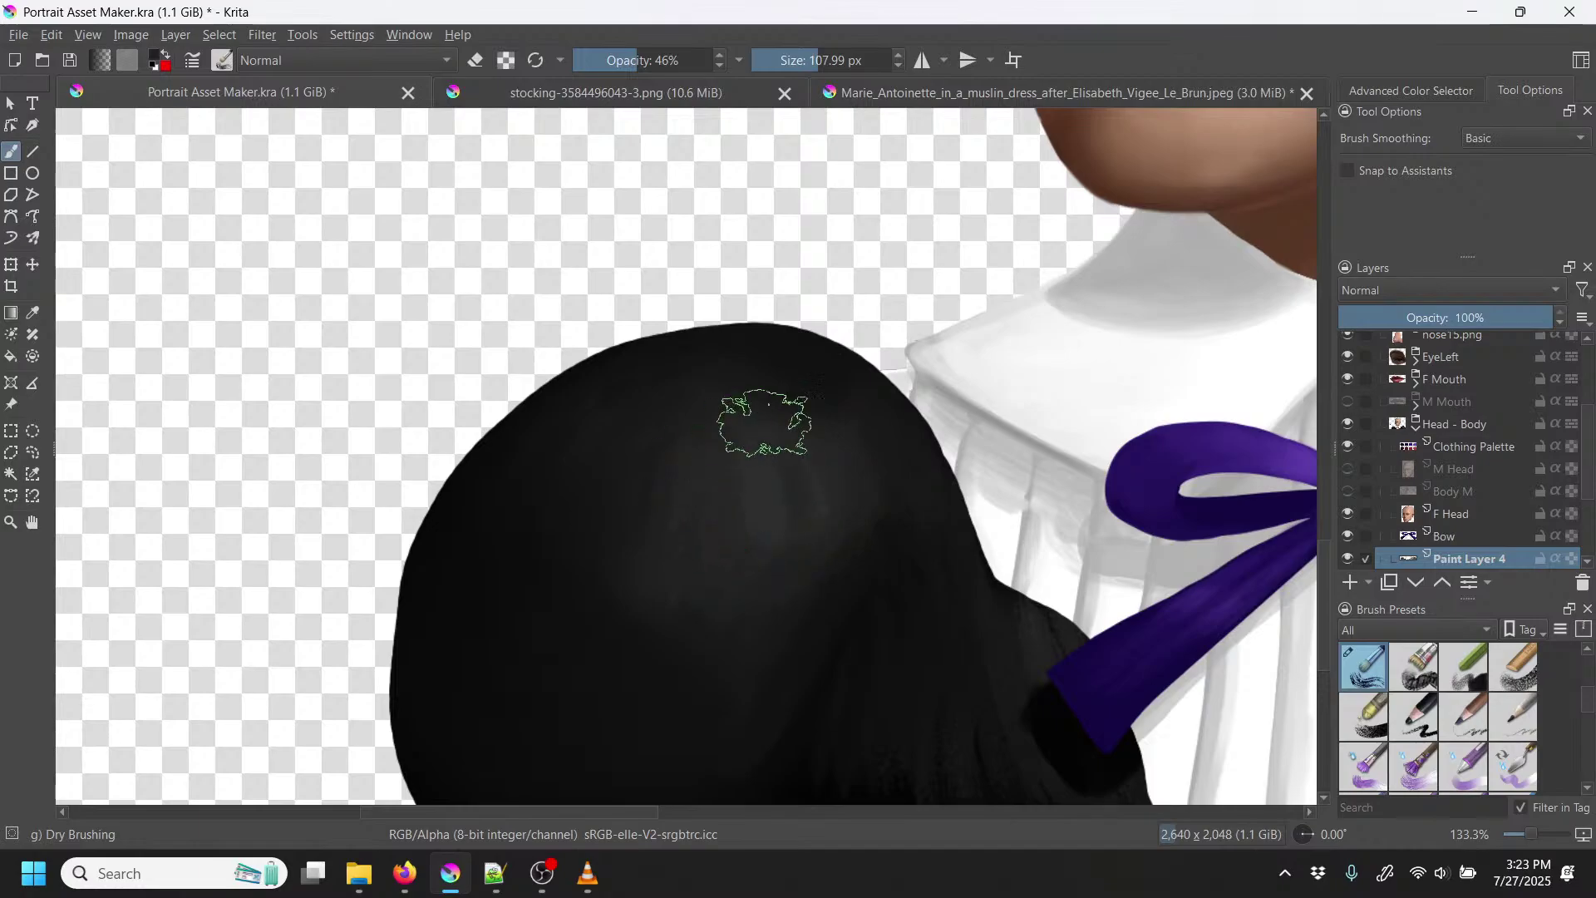
pyautogui.moveTo(764, 423)
pyautogui.mouseDown()
pyautogui.moveTo(687, 452)
pyautogui.moveTo(751, 559)
pyautogui.moveTo(826, 517)
pyautogui.moveTo(824, 539)
pyautogui.mouseUp()
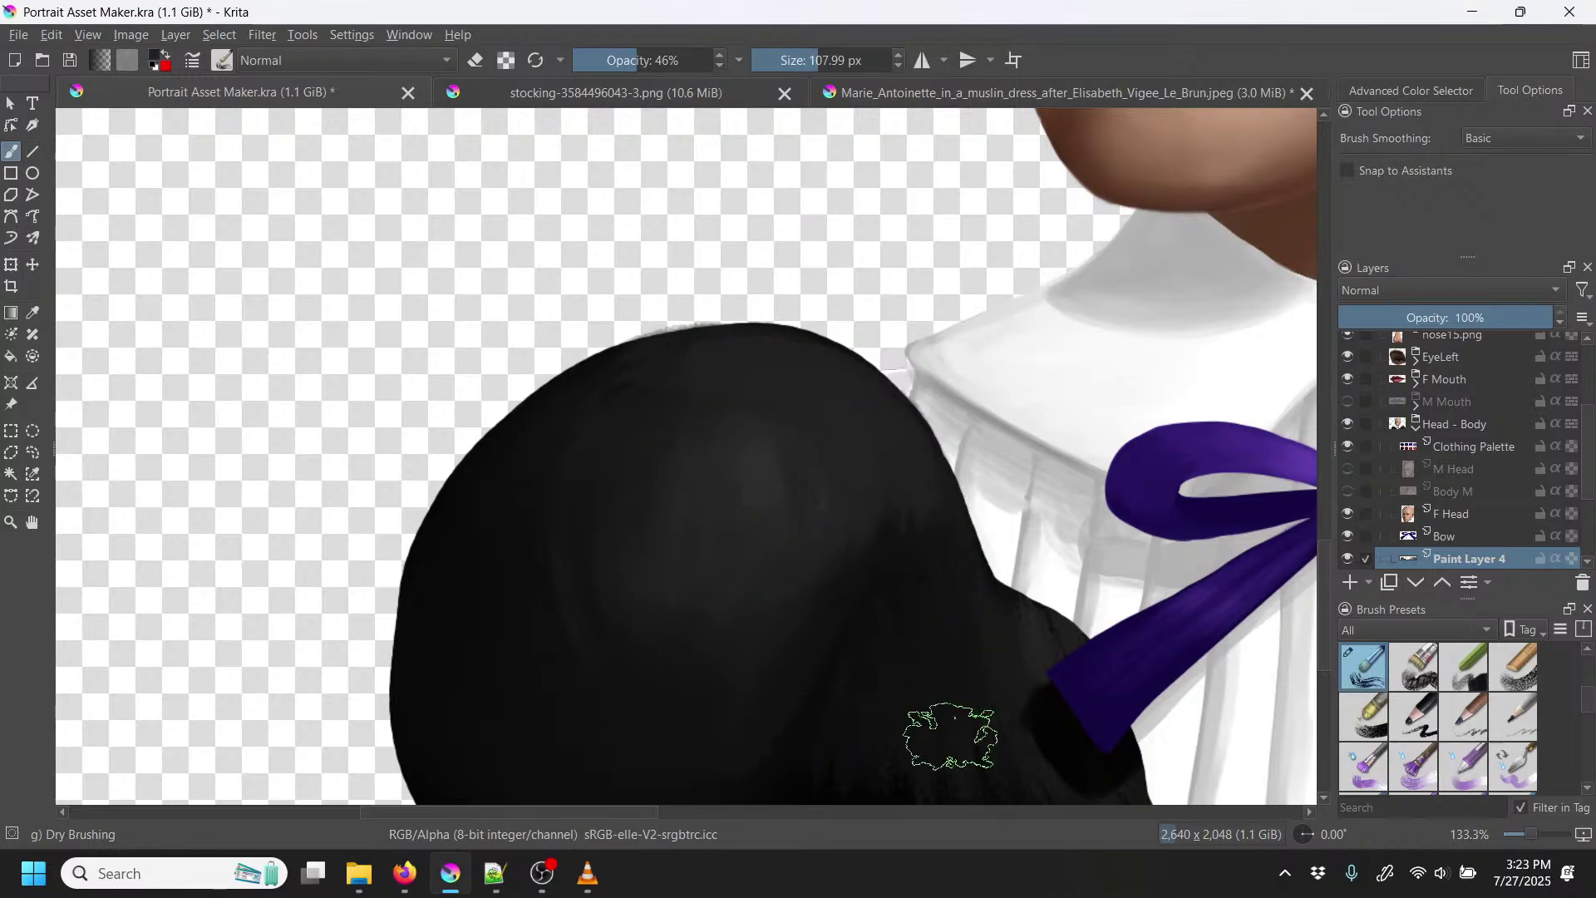
# Step: Rework the larger sleeve's rounded highlight and deepen its lower folds with Dry Brushing in sampled dark greys, lowering the opacity to 38%
pyautogui.scroll(-5, 819, 605)
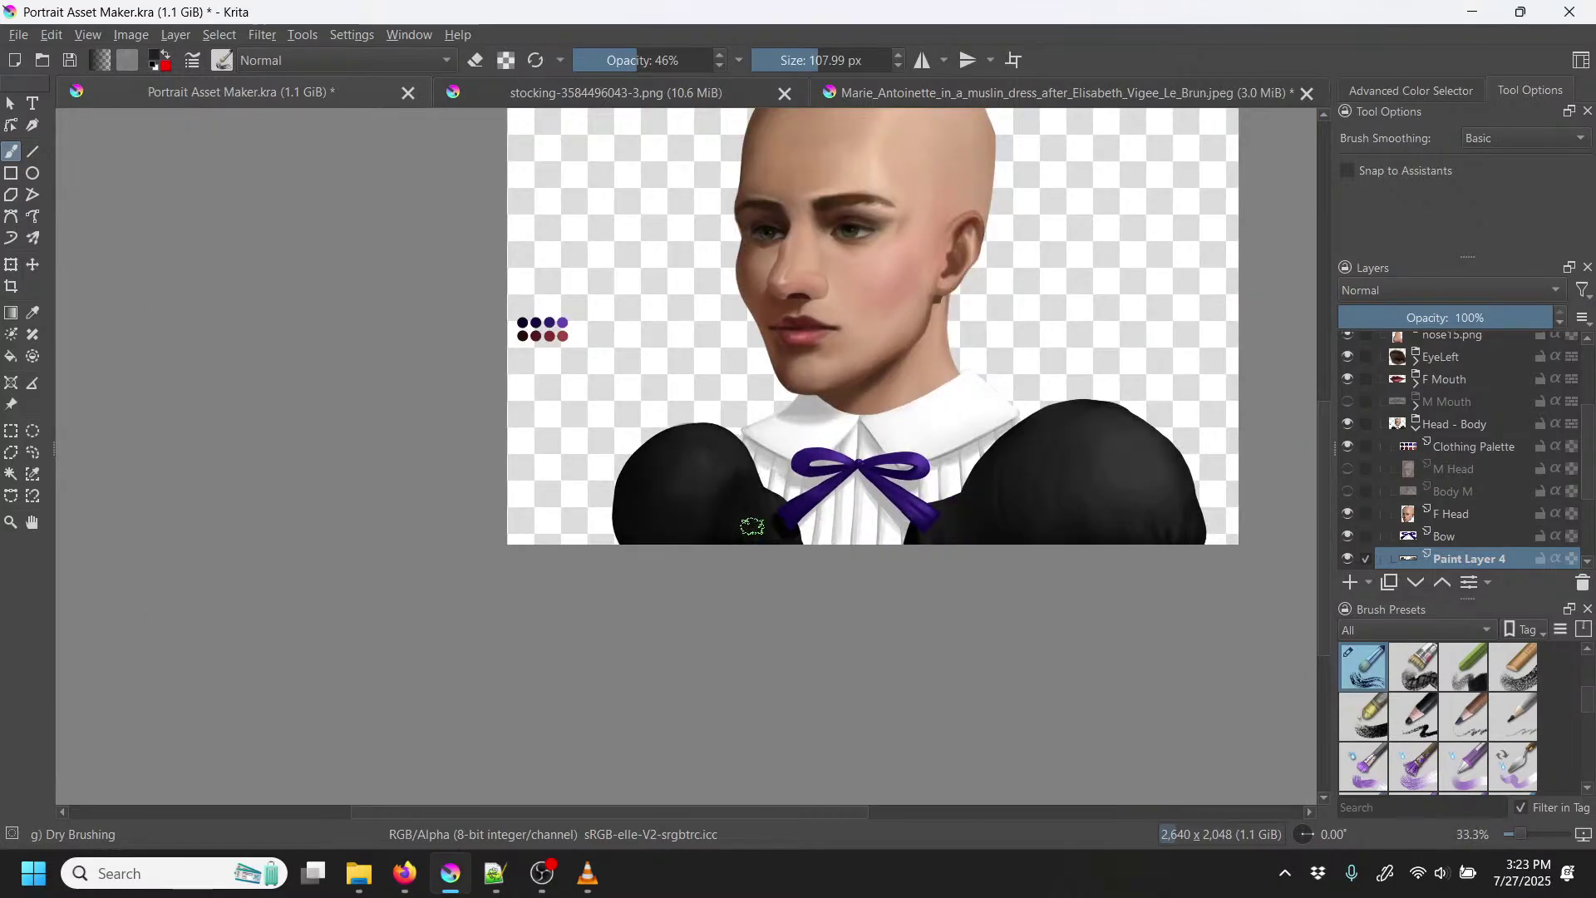
pyautogui.scroll(1, 1129, 485)
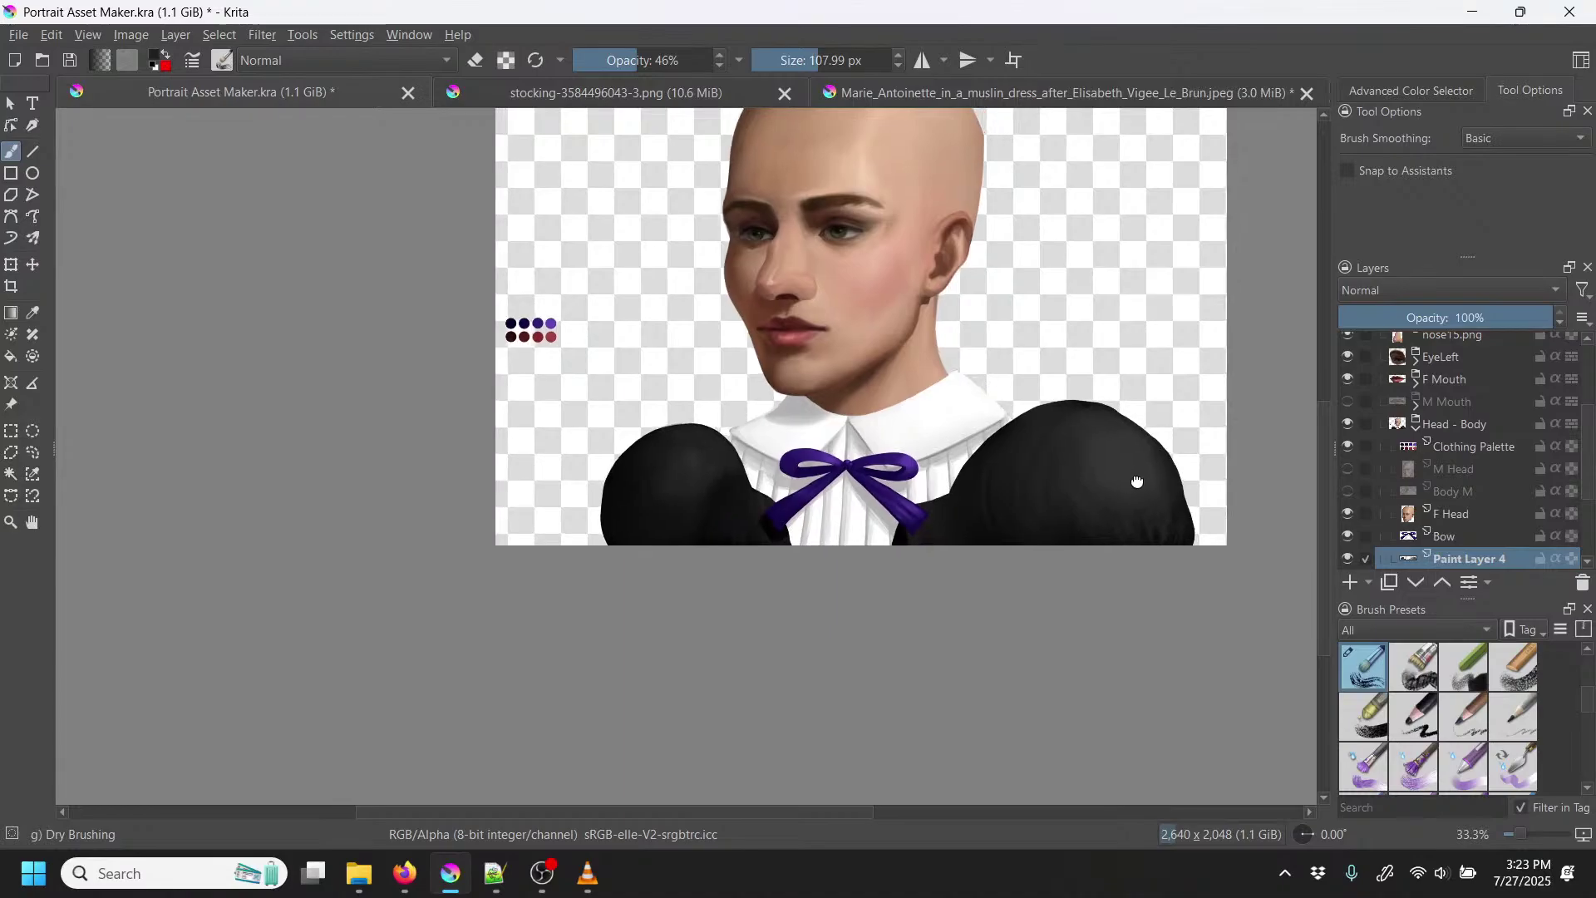
pyautogui.scroll(3, 924, 426)
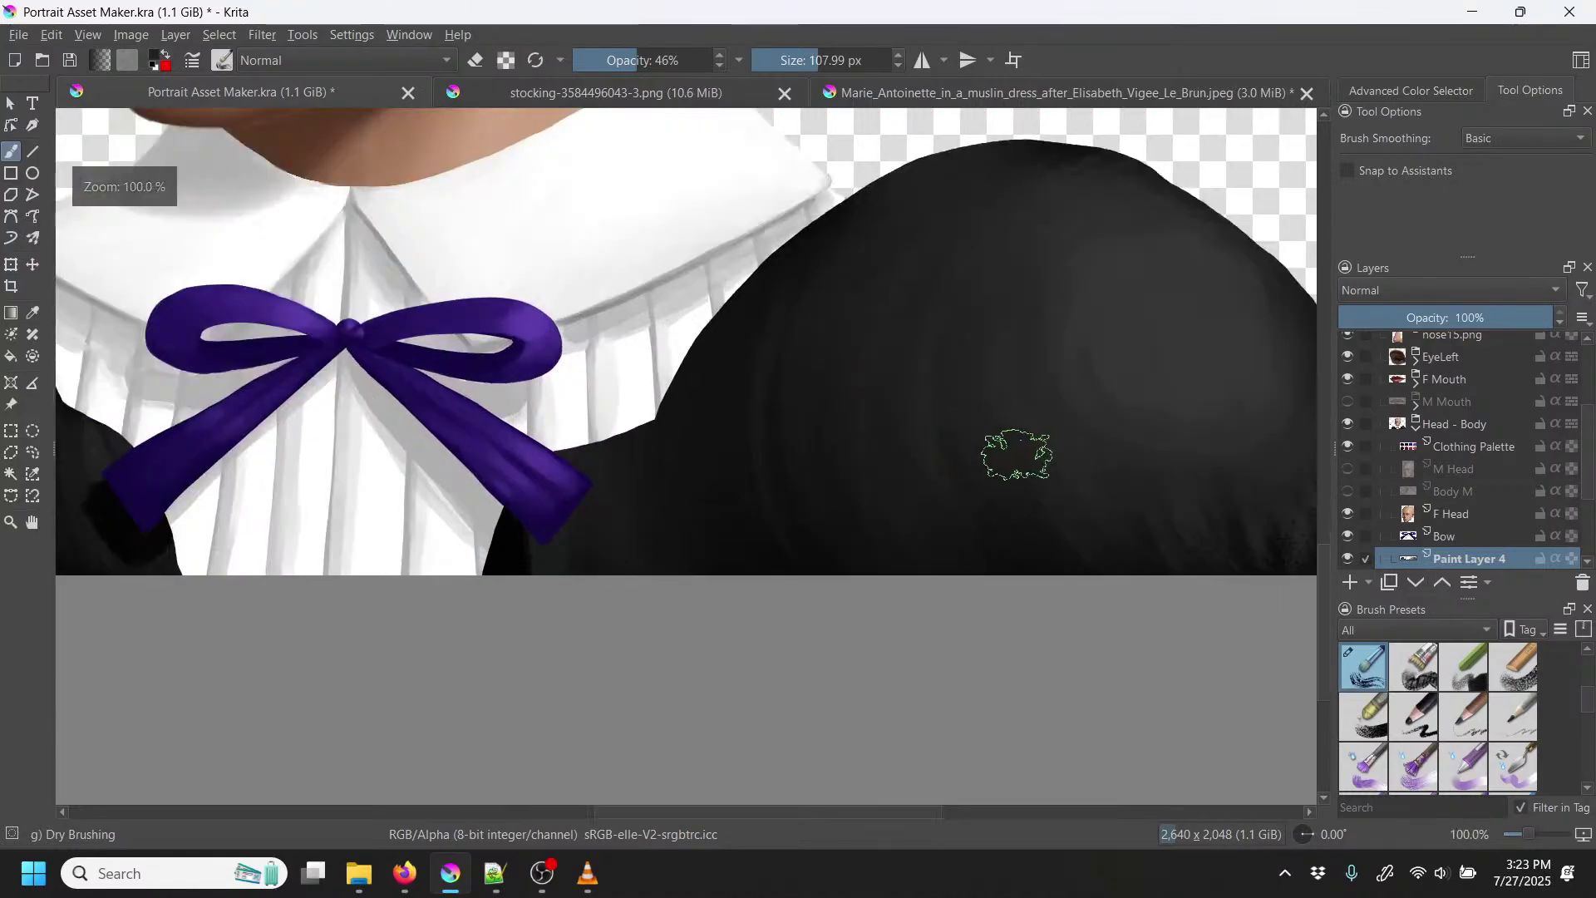
pyautogui.moveTo(1093, 456); pyautogui.dragTo(657, 525)
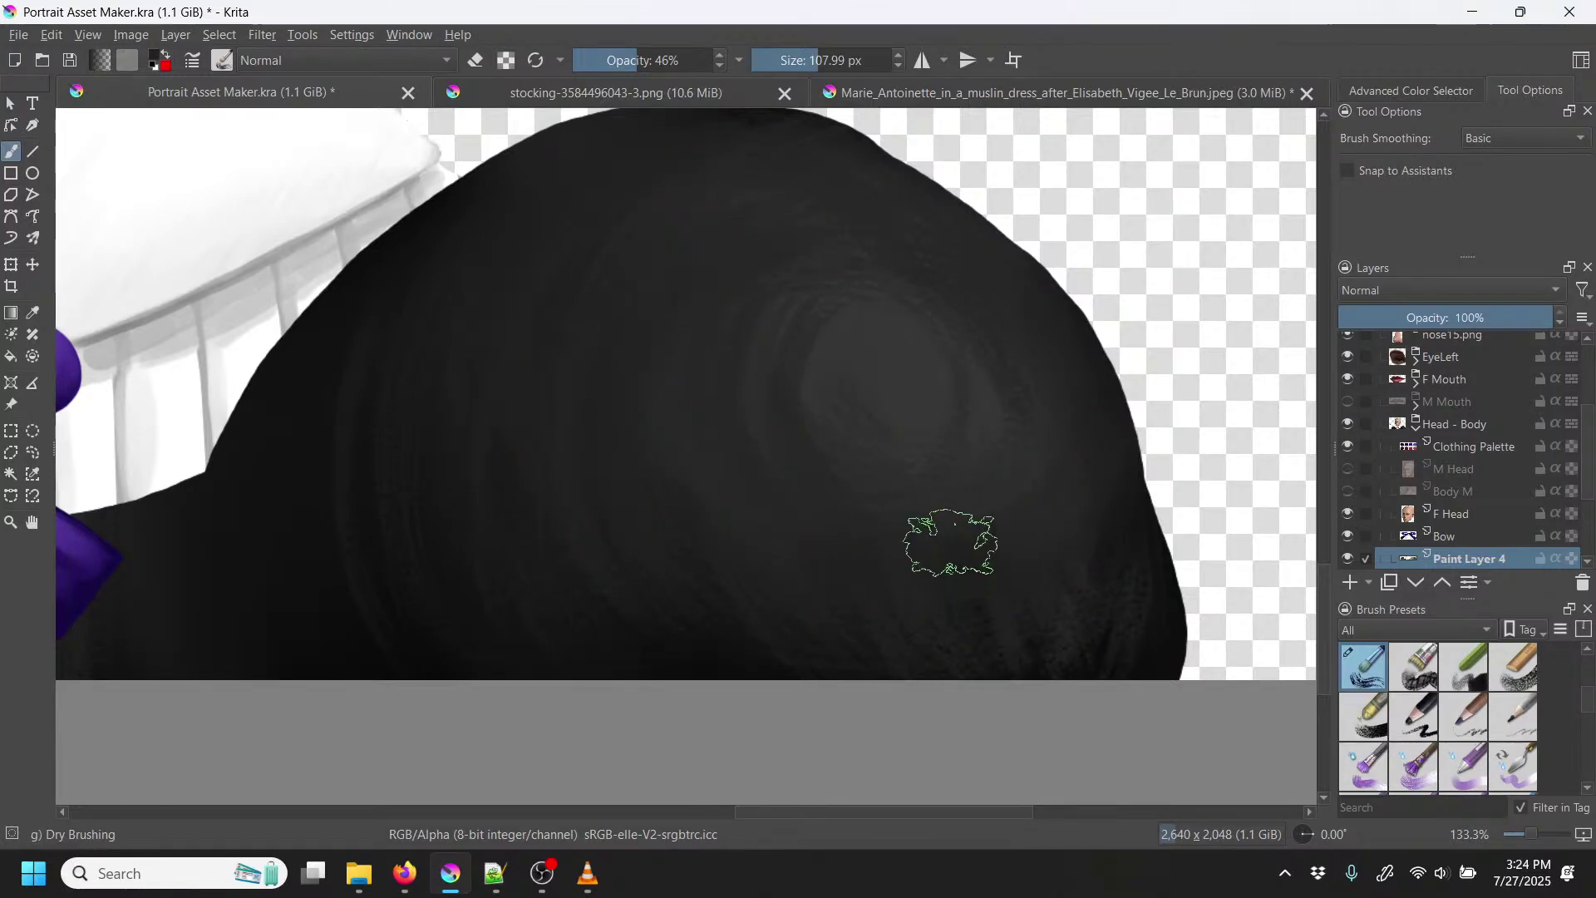
pyautogui.press('p')
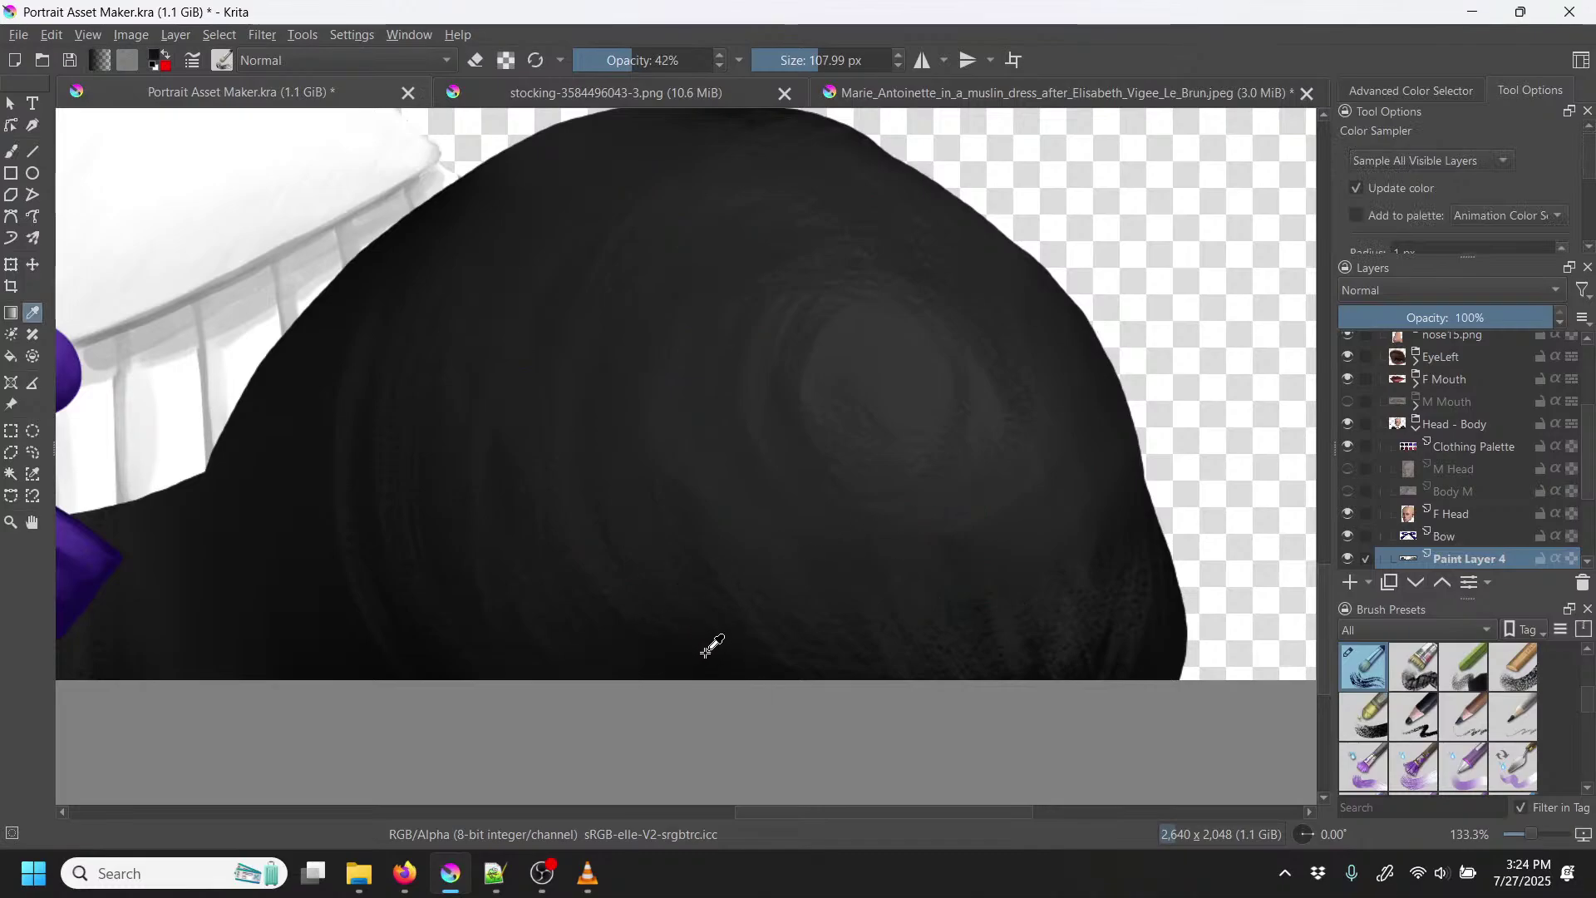
pyautogui.press('b')
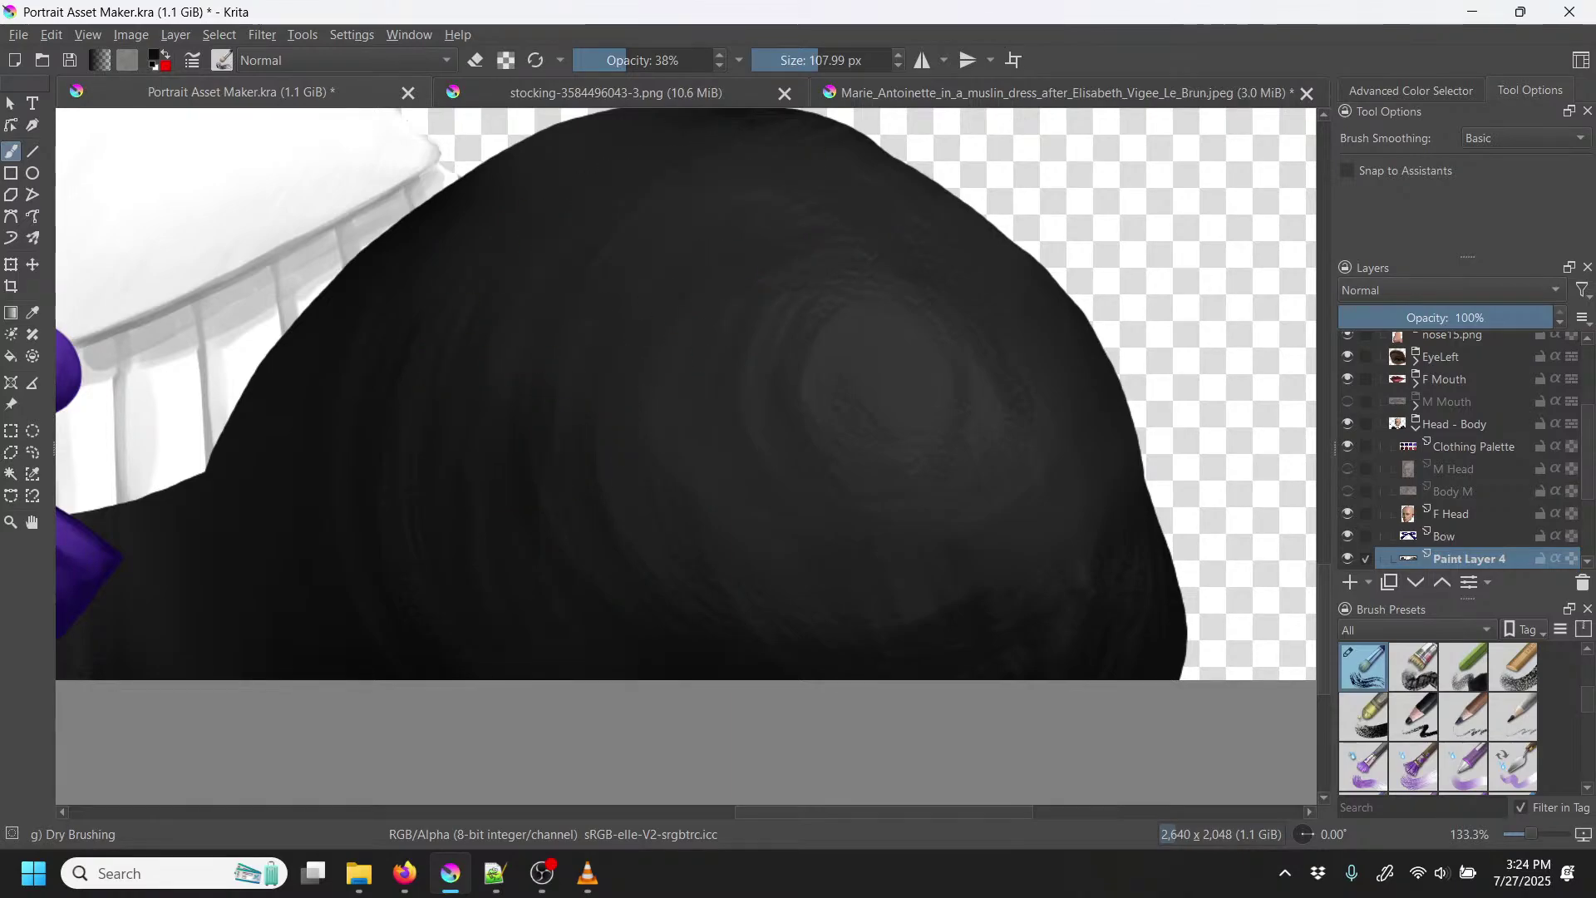
pyautogui.scroll(-4, 802, 438)
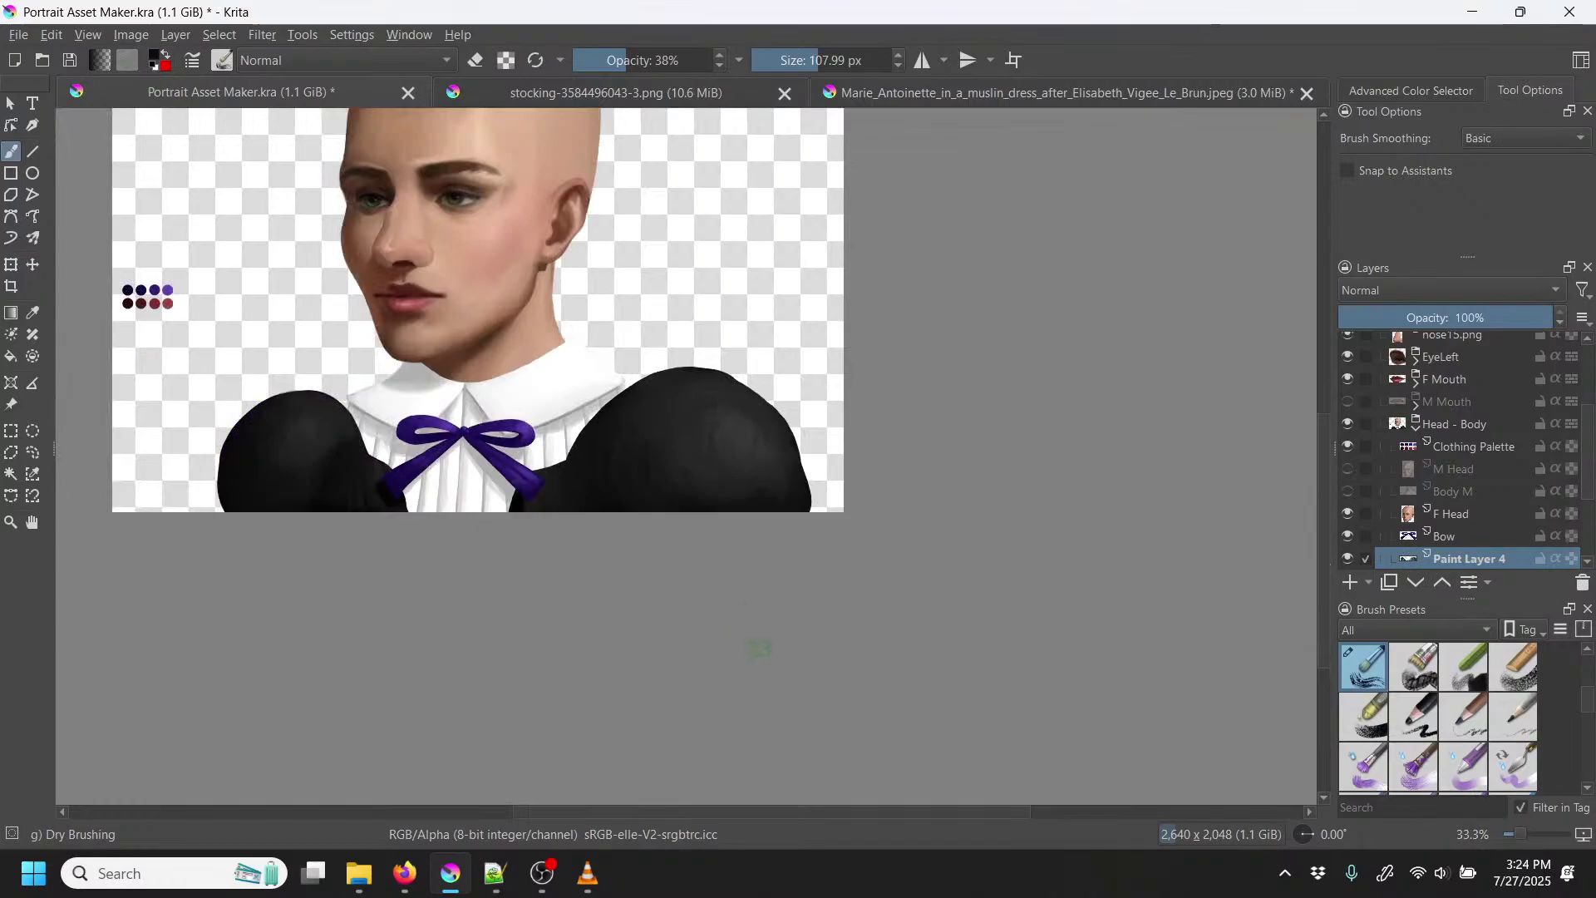
# Step: Blend and texture the larger sleeve's highlight and curved folds with the brush at 24% opacity and 158.93 px size
pyautogui.scroll(3, 799, 478)
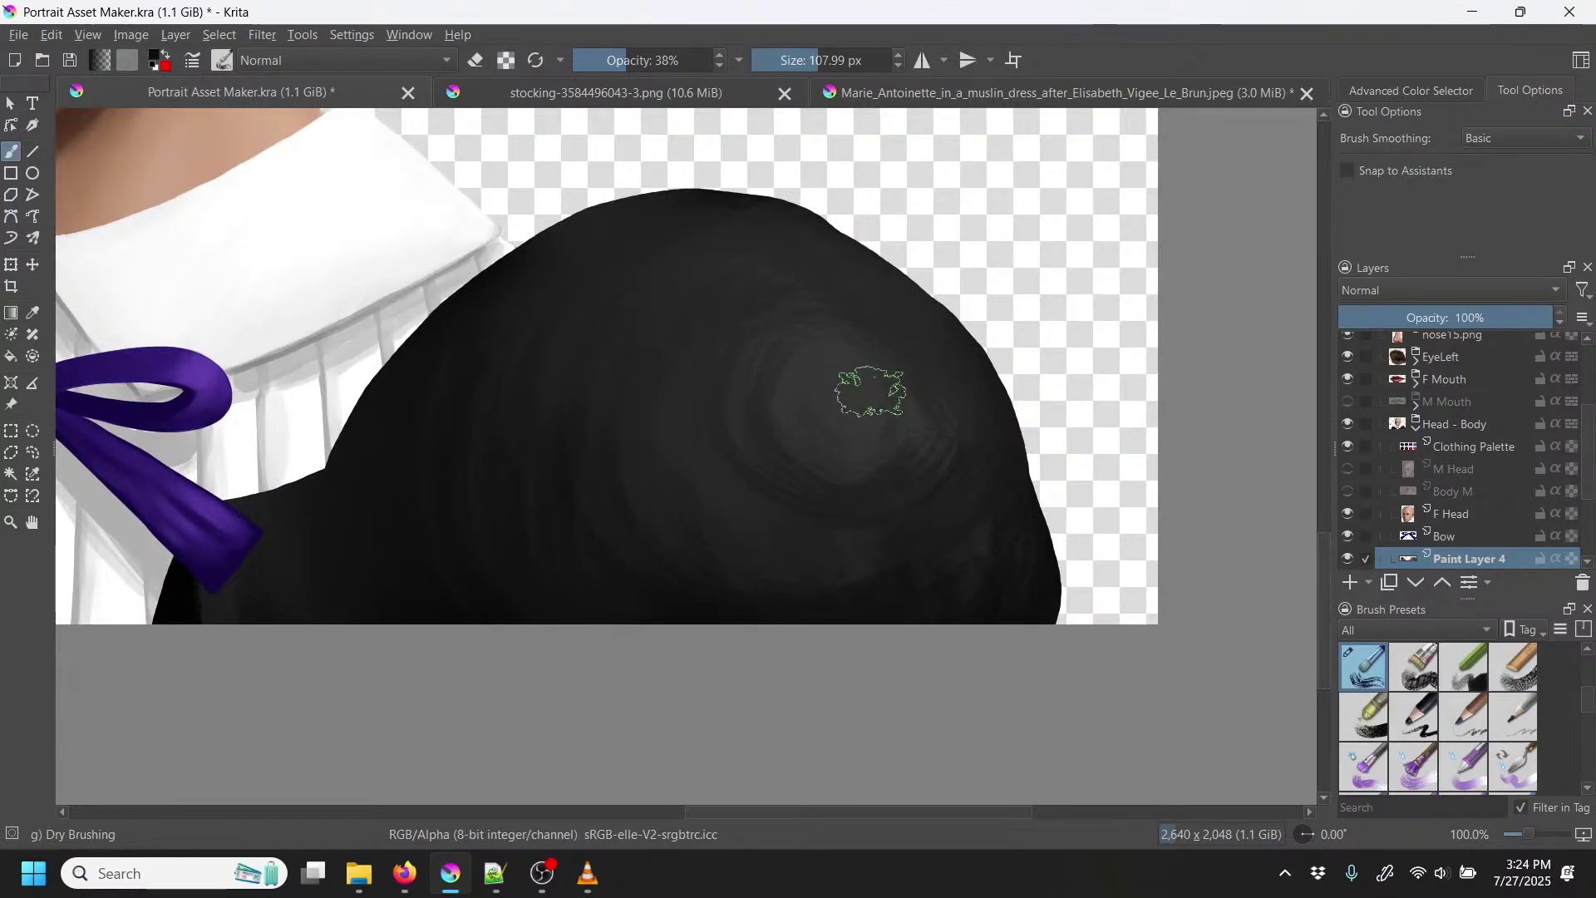
pyautogui.moveTo(753, 461); pyautogui.dragTo(908, 455)
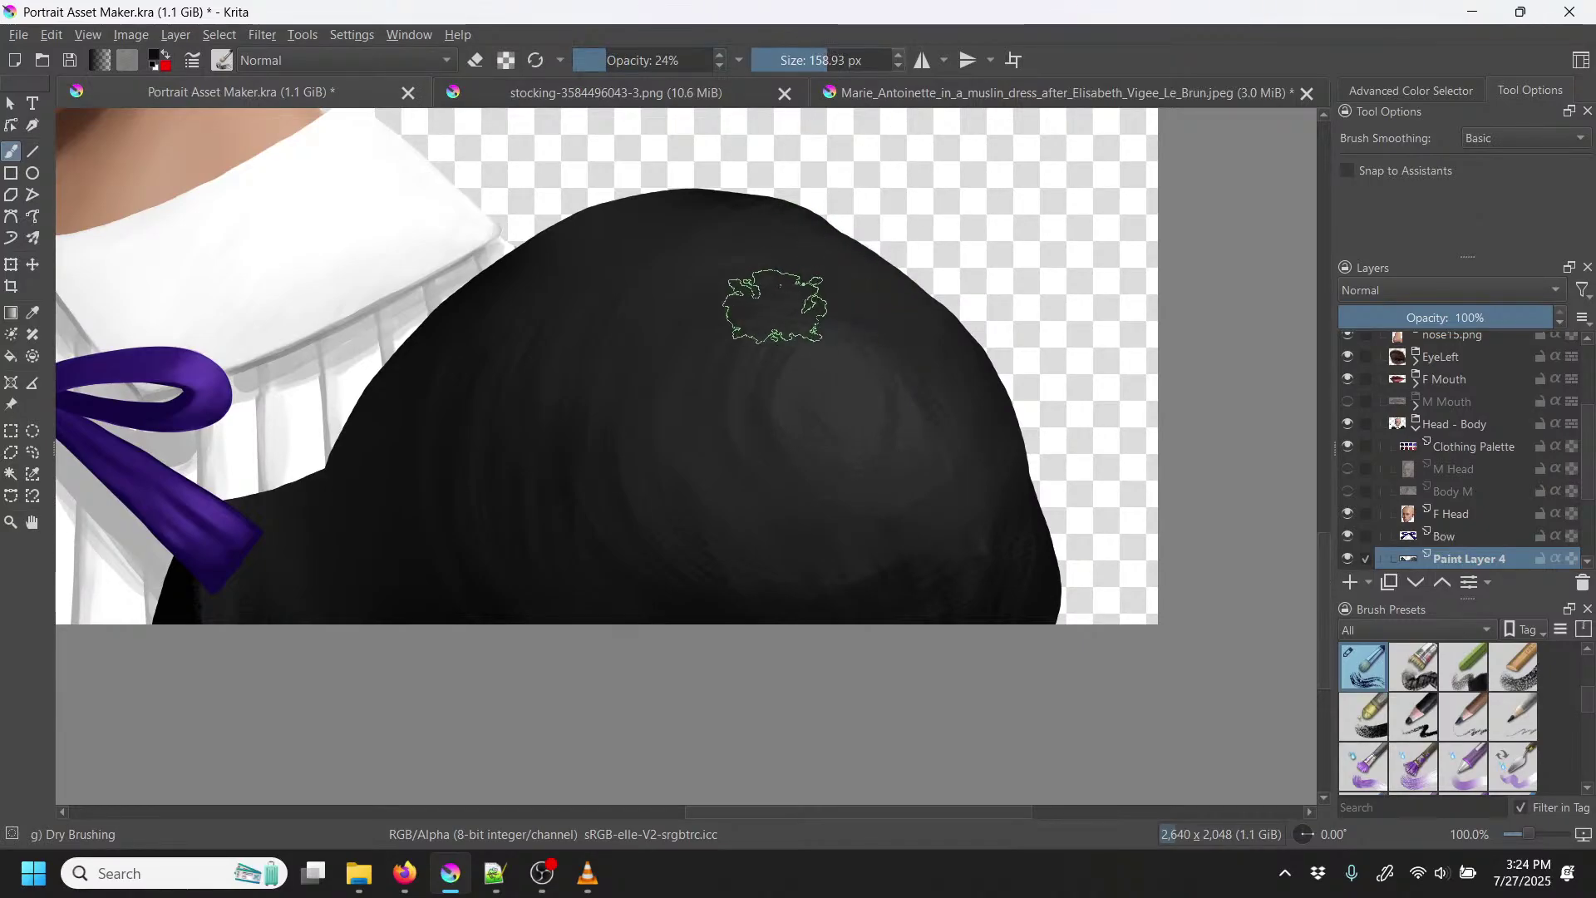
pyautogui.moveTo(765, 302)
pyautogui.mouseDown()
pyautogui.moveTo(827, 319)
pyautogui.moveTo(862, 386)
pyautogui.moveTo(819, 442)
pyautogui.moveTo(771, 341)
pyautogui.moveTo(861, 342)
pyautogui.moveTo(906, 370)
pyautogui.moveTo(942, 429)
pyautogui.moveTo(869, 343)
pyautogui.moveTo(901, 399)
pyautogui.moveTo(820, 448)
pyautogui.moveTo(793, 331)
pyautogui.moveTo(897, 409)
pyautogui.moveTo(785, 468)
pyautogui.moveTo(786, 326)
pyautogui.moveTo(822, 389)
pyautogui.moveTo(774, 410)
pyautogui.moveTo(869, 336)
pyautogui.moveTo(861, 481)
pyautogui.moveTo(723, 460)
pyautogui.moveTo(791, 339)
pyautogui.moveTo(716, 498)
pyautogui.moveTo(737, 295)
pyautogui.moveTo(852, 357)
pyautogui.moveTo(820, 302)
pyautogui.moveTo(883, 480)
pyautogui.moveTo(831, 425)
pyautogui.moveTo(929, 449)
pyautogui.moveTo(727, 467)
pyautogui.moveTo(776, 454)
pyautogui.moveTo(664, 378)
pyautogui.moveTo(797, 280)
pyautogui.moveTo(720, 280)
pyautogui.moveTo(736, 540)
pyautogui.moveTo(850, 537)
pyautogui.moveTo(677, 510)
pyautogui.moveTo(744, 301)
pyautogui.moveTo(700, 562)
pyautogui.moveTo(661, 298)
pyautogui.moveTo(674, 504)
pyautogui.moveTo(636, 307)
pyautogui.moveTo(612, 459)
pyautogui.moveTo(517, 414)
pyautogui.moveTo(596, 388)
pyautogui.moveTo(465, 450)
pyautogui.moveTo(656, 295)
pyautogui.moveTo(490, 479)
pyautogui.moveTo(572, 289)
pyautogui.moveTo(815, 257)
pyautogui.moveTo(591, 345)
pyautogui.moveTo(773, 474)
pyautogui.mouseUp()
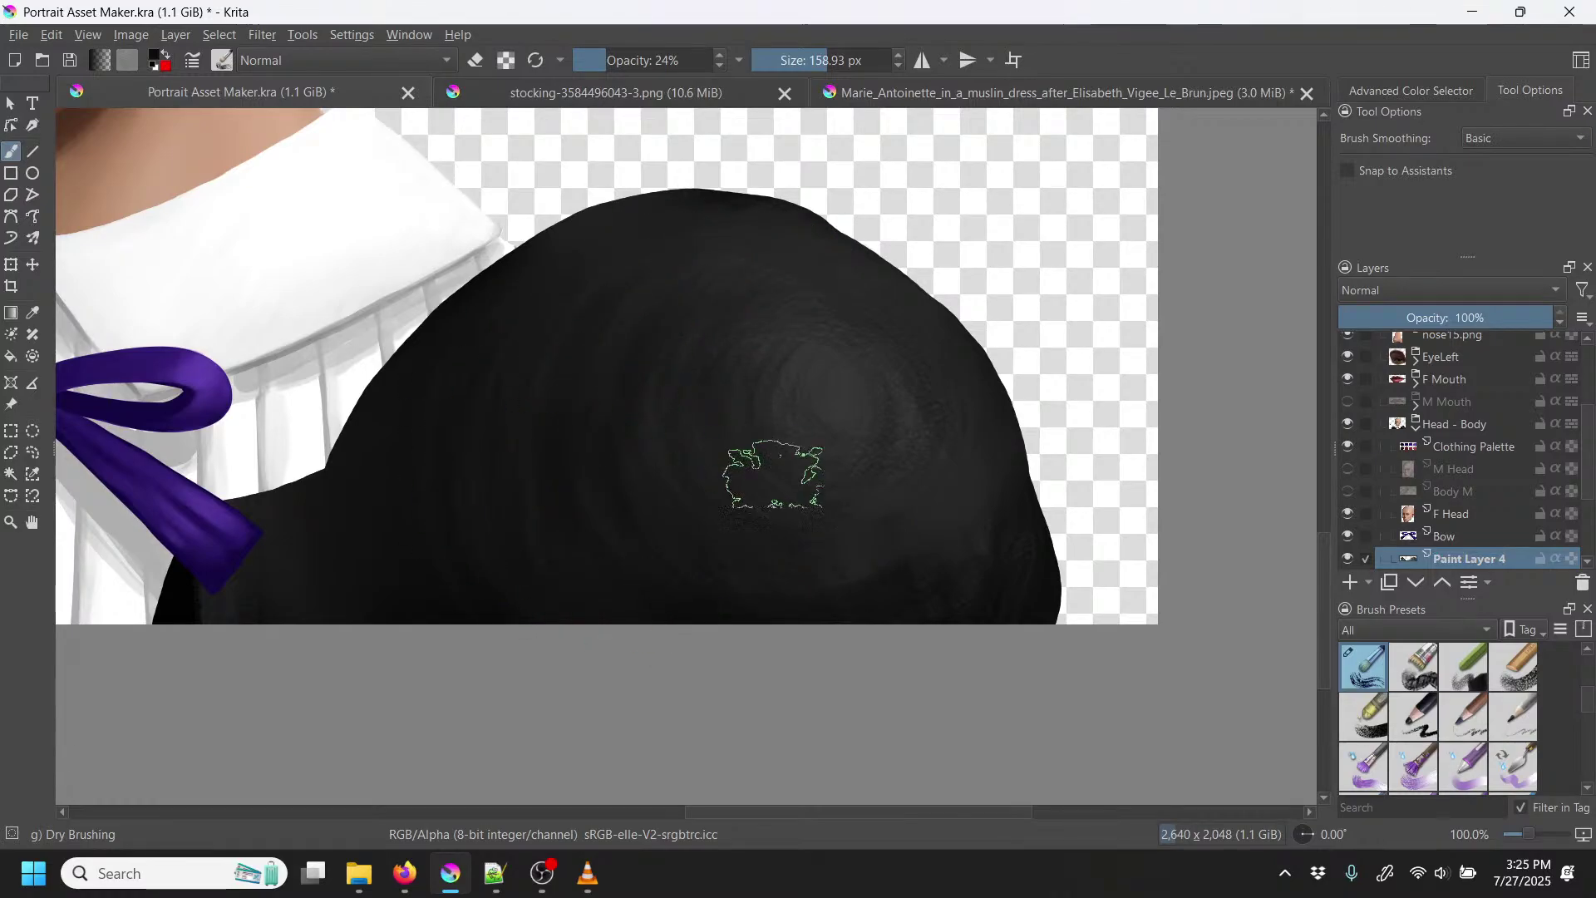
pyautogui.moveTo(644, 478)
pyautogui.mouseDown()
pyautogui.moveTo(705, 433)
pyautogui.moveTo(692, 523)
pyautogui.moveTo(808, 251)
pyautogui.moveTo(821, 529)
pyautogui.moveTo(785, 577)
pyautogui.moveTo(947, 399)
pyautogui.moveTo(915, 469)
pyautogui.moveTo(929, 419)
pyautogui.moveTo(911, 392)
pyautogui.moveTo(922, 426)
pyautogui.moveTo(911, 321)
pyautogui.moveTo(931, 400)
pyautogui.moveTo(886, 367)
pyautogui.moveTo(813, 515)
pyautogui.moveTo(859, 479)
pyautogui.moveTo(852, 273)
pyautogui.moveTo(885, 361)
pyautogui.moveTo(844, 527)
pyautogui.moveTo(911, 543)
pyautogui.moveTo(926, 380)
pyautogui.moveTo(902, 579)
pyautogui.moveTo(927, 550)
pyautogui.moveTo(948, 450)
pyautogui.moveTo(872, 603)
pyautogui.moveTo(955, 529)
pyautogui.moveTo(849, 599)
pyautogui.moveTo(903, 557)
pyautogui.moveTo(832, 590)
pyautogui.moveTo(895, 521)
pyautogui.moveTo(862, 575)
pyautogui.moveTo(644, 450)
pyautogui.moveTo(709, 419)
pyautogui.moveTo(616, 377)
pyautogui.moveTo(686, 335)
pyautogui.moveTo(897, 343)
pyautogui.mouseUp()
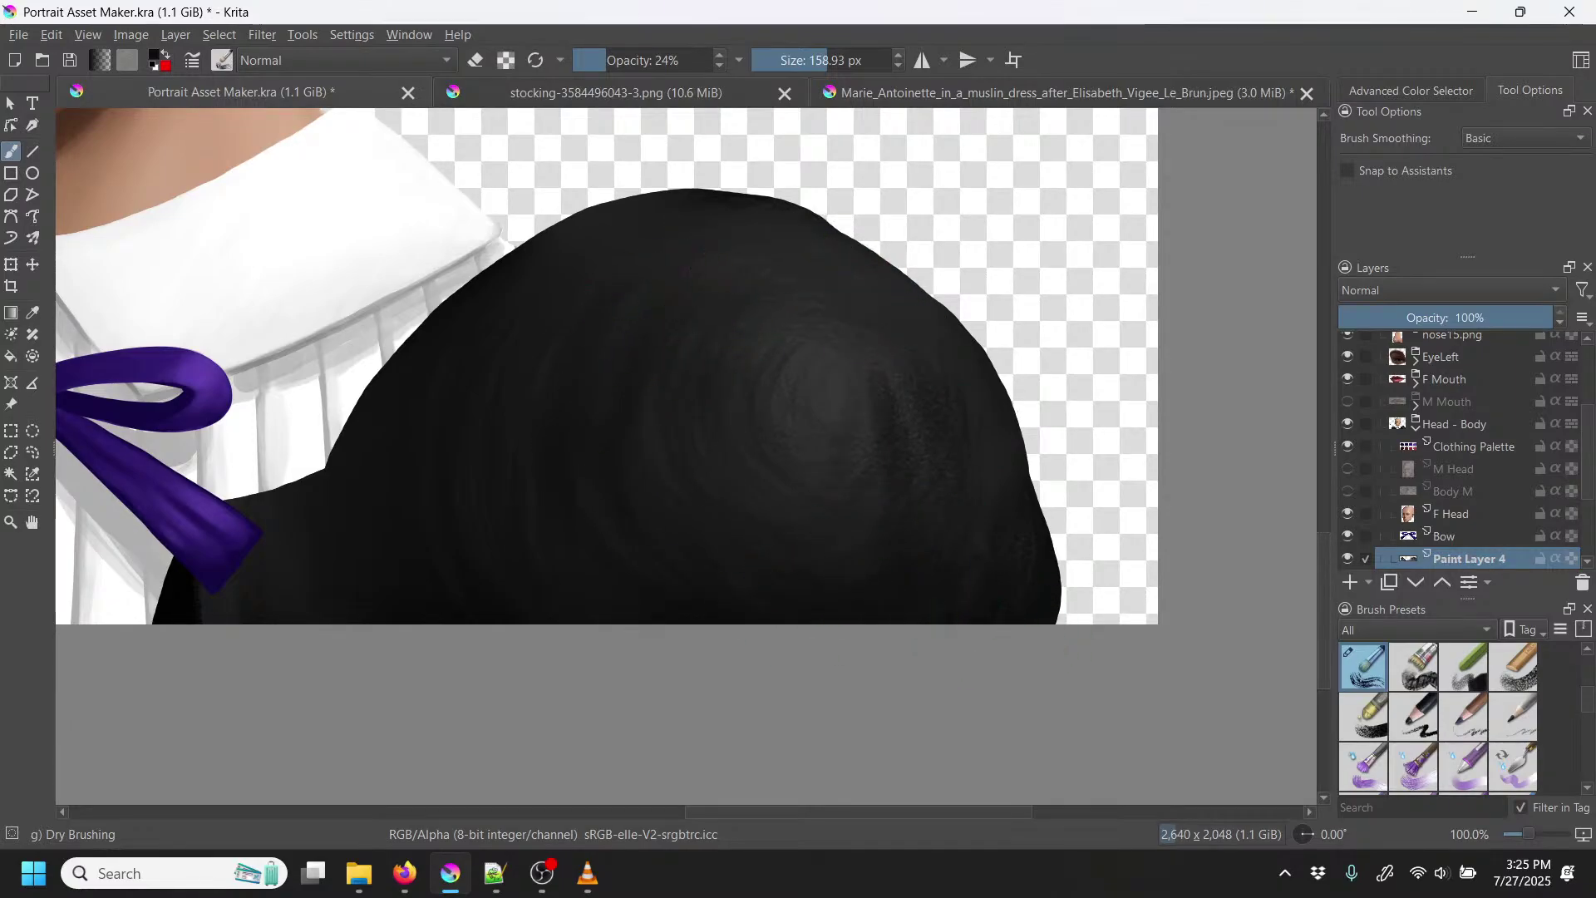
# Step: Smooth the larger sleeve's rounded highlight and surrounding folds with Wet Paint Details at 39% opacity and 288.44 px size
pyautogui.press('-')
pyautogui.press('-')
pyautogui.press('-')
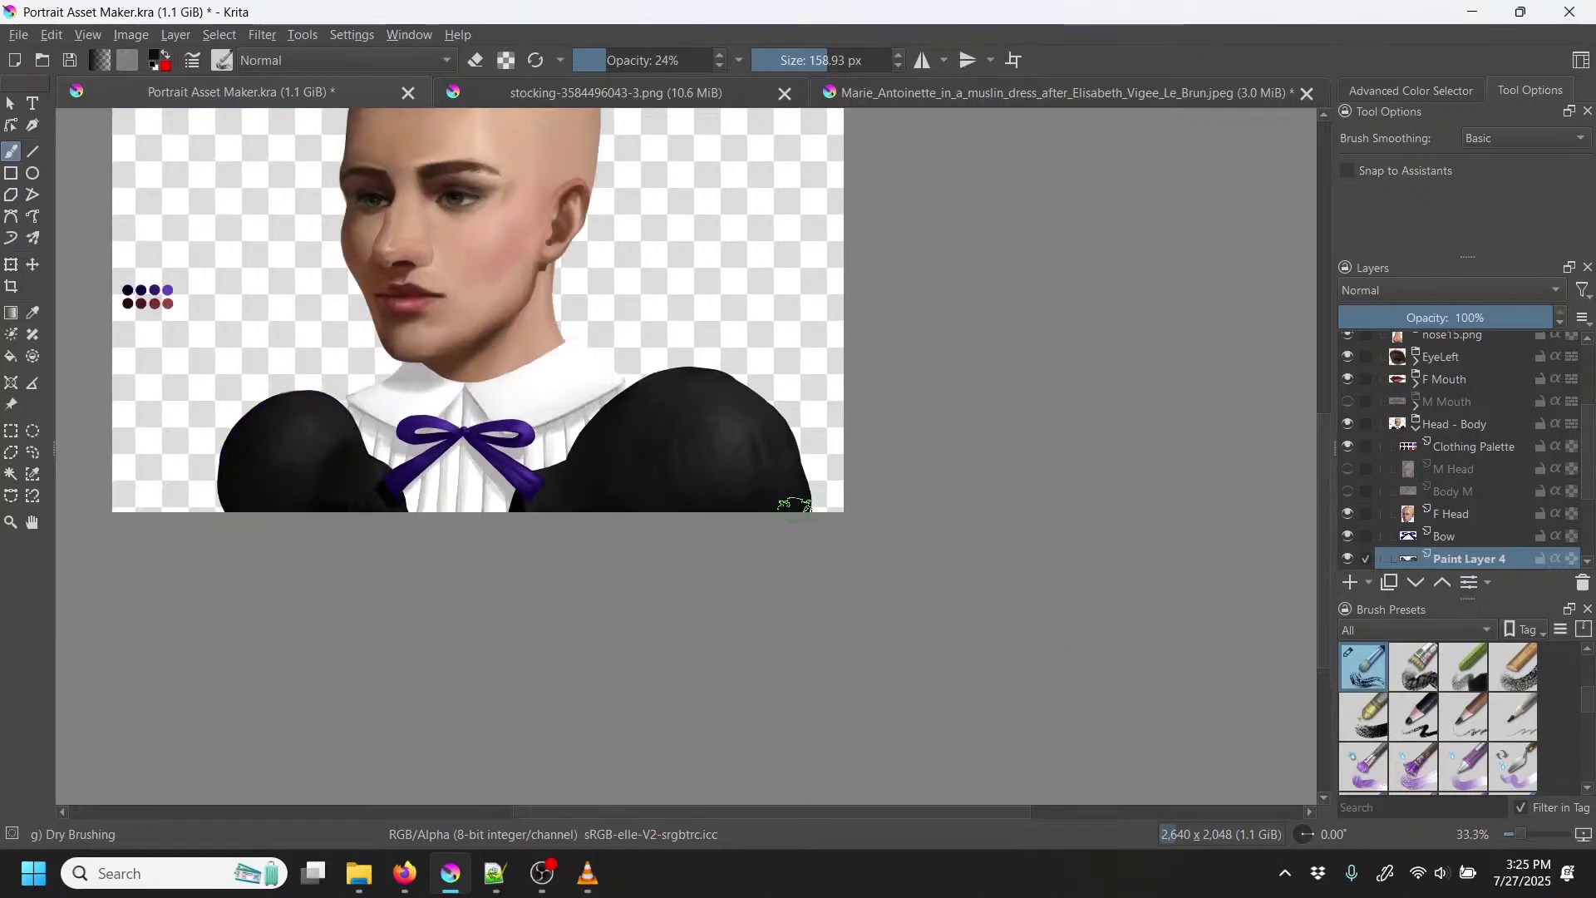
pyautogui.rightClick(782, 387)
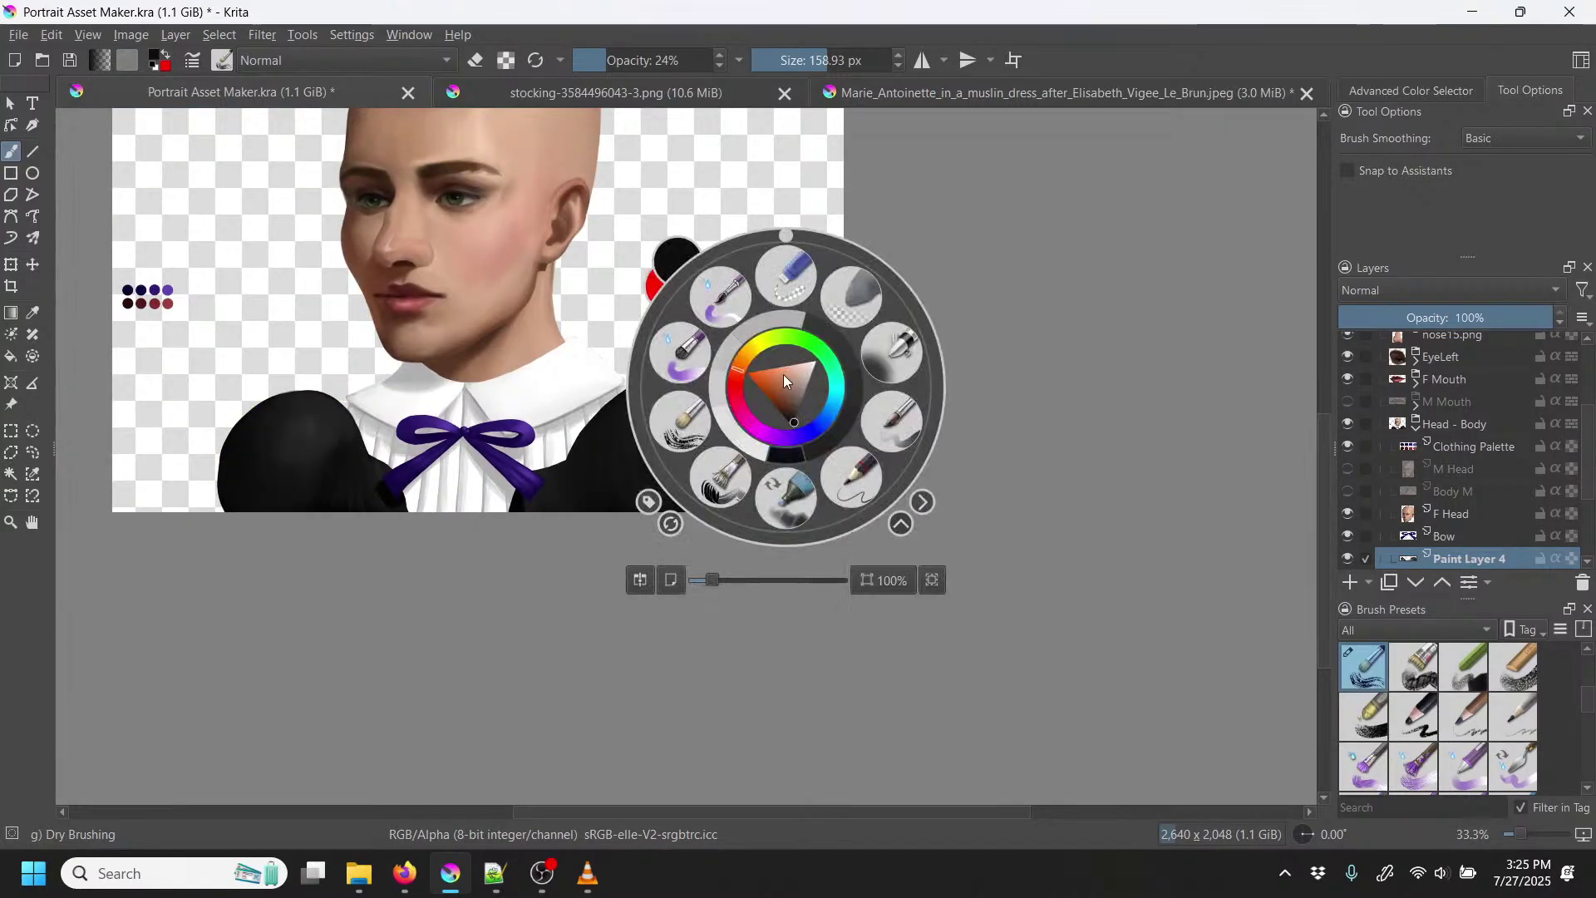
pyautogui.click(735, 308)
pyautogui.press('+')
pyautogui.press('+')
pyautogui.press('+')
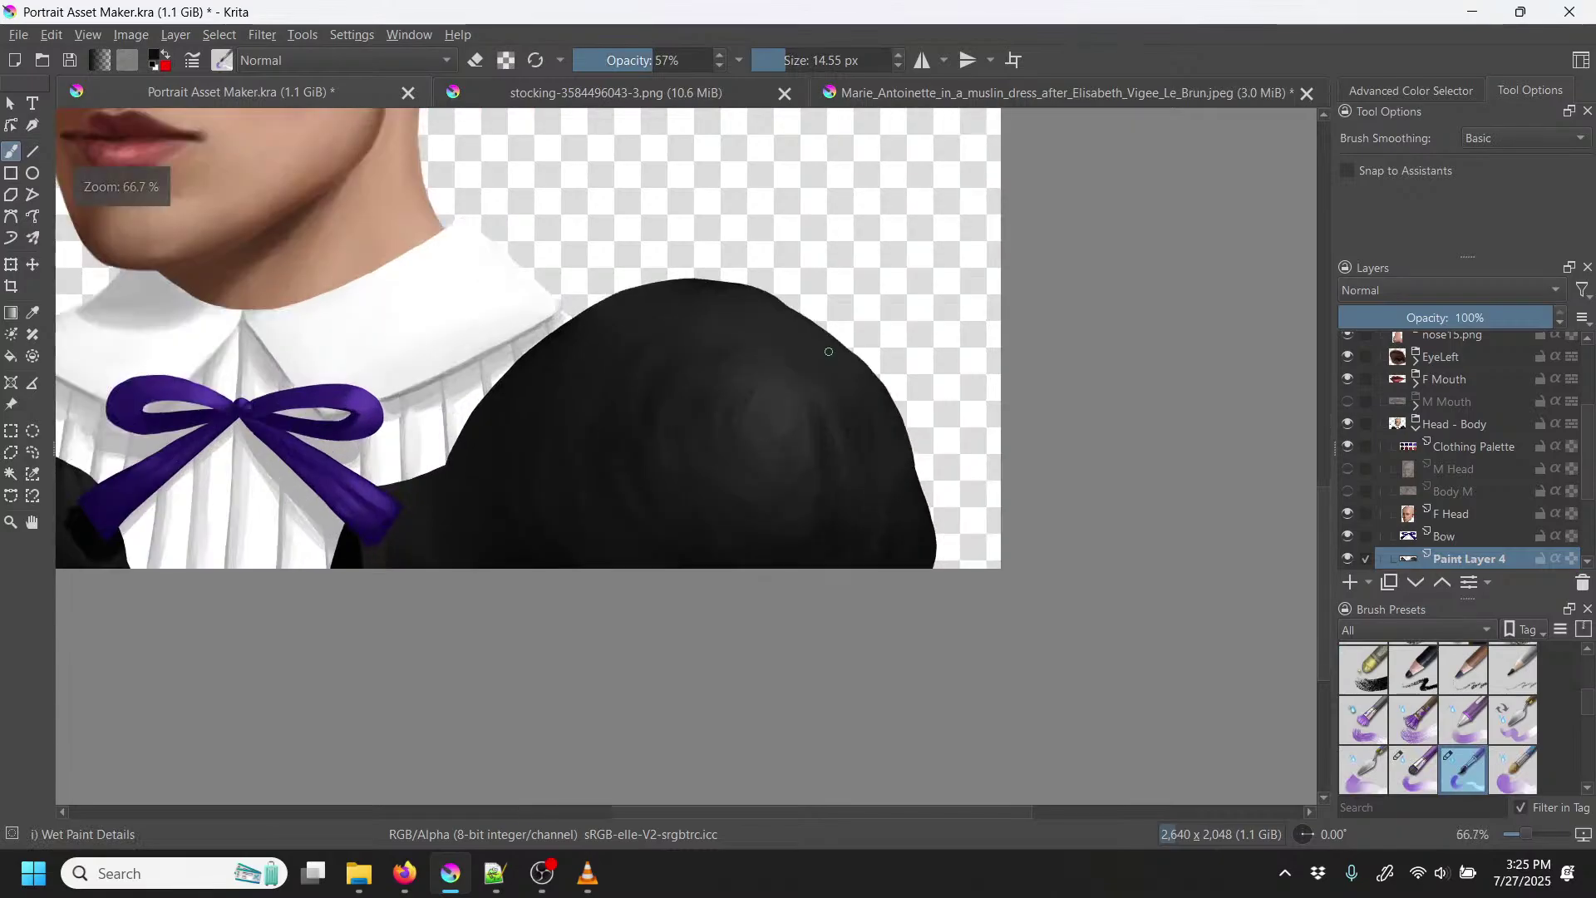
pyautogui.click(844, 60)
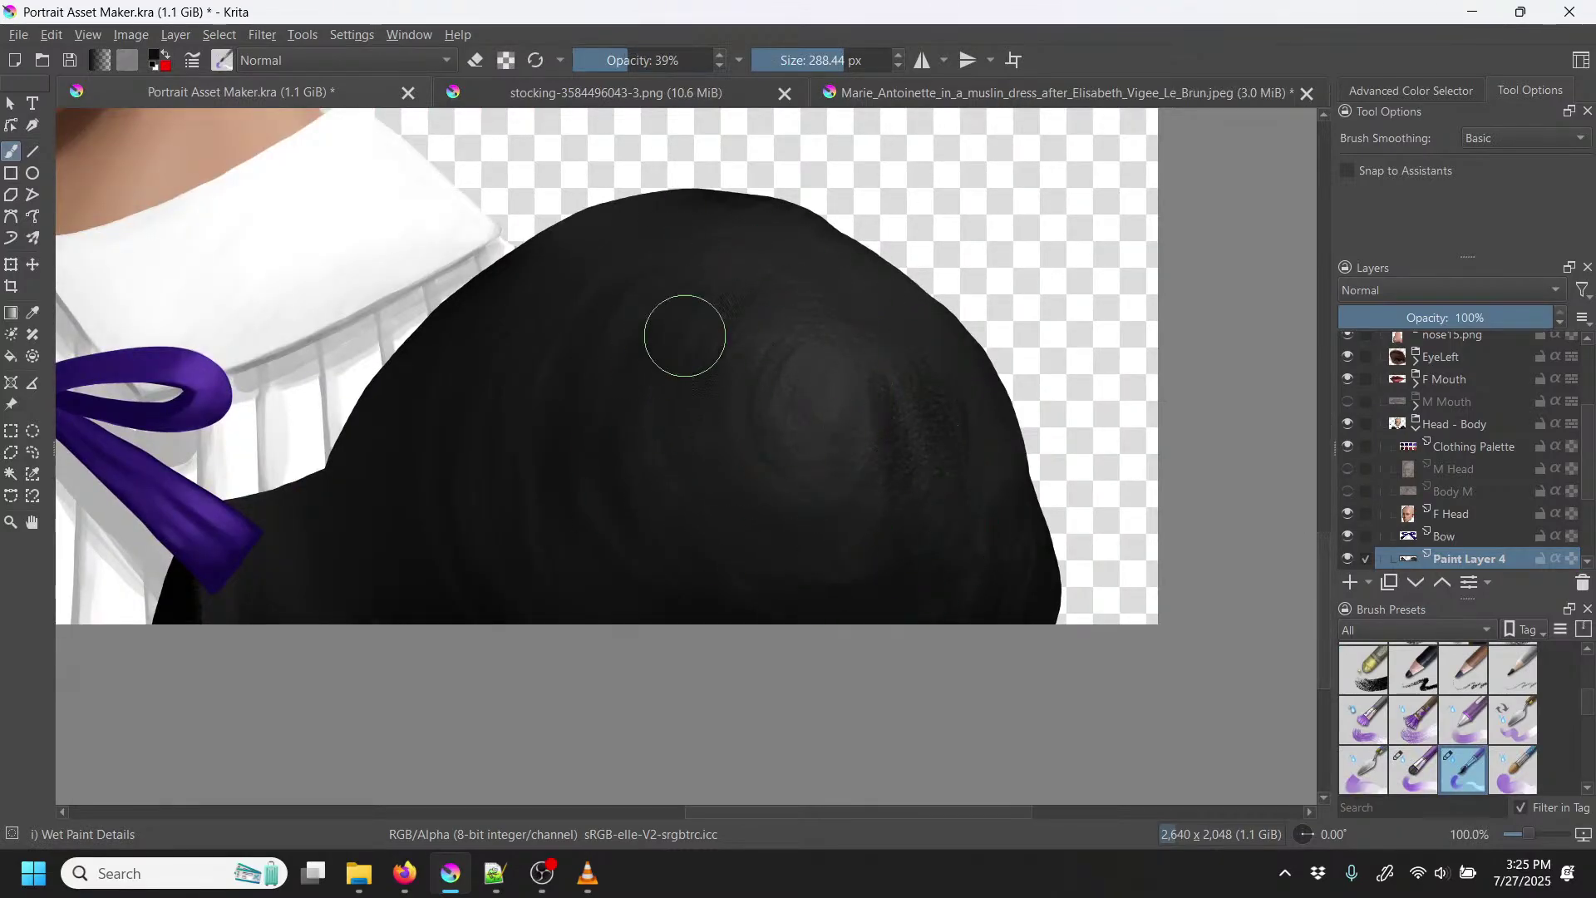
pyautogui.moveTo(685, 336); pyautogui.dragTo(671, 386)
pyautogui.moveTo(748, 320)
pyautogui.mouseDown()
pyautogui.moveTo(755, 302)
pyautogui.moveTo(799, 307)
pyautogui.mouseUp()
pyautogui.moveTo(903, 350); pyautogui.dragTo(913, 457)
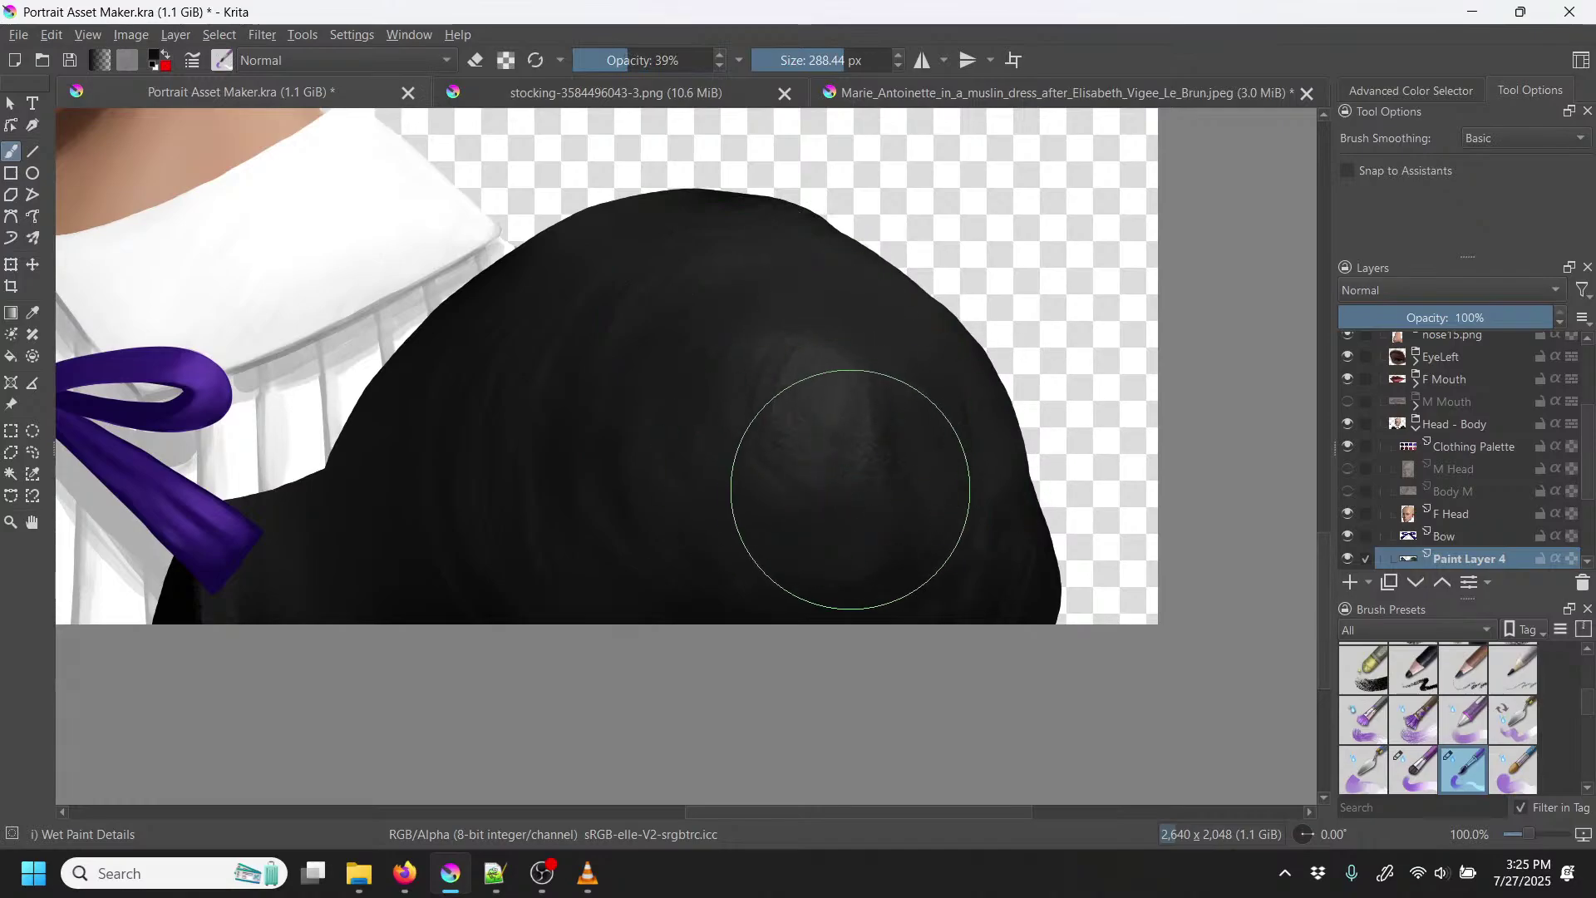
pyautogui.moveTo(759, 345)
pyautogui.mouseDown()
pyautogui.moveTo(843, 478)
pyautogui.moveTo(692, 391)
pyautogui.moveTo(814, 437)
pyautogui.moveTo(717, 344)
pyautogui.moveTo(735, 386)
pyautogui.moveTo(837, 290)
pyautogui.moveTo(792, 349)
pyautogui.moveTo(797, 476)
pyautogui.moveTo(743, 443)
pyautogui.moveTo(815, 326)
pyautogui.moveTo(744, 394)
pyautogui.moveTo(882, 300)
pyautogui.mouseUp()
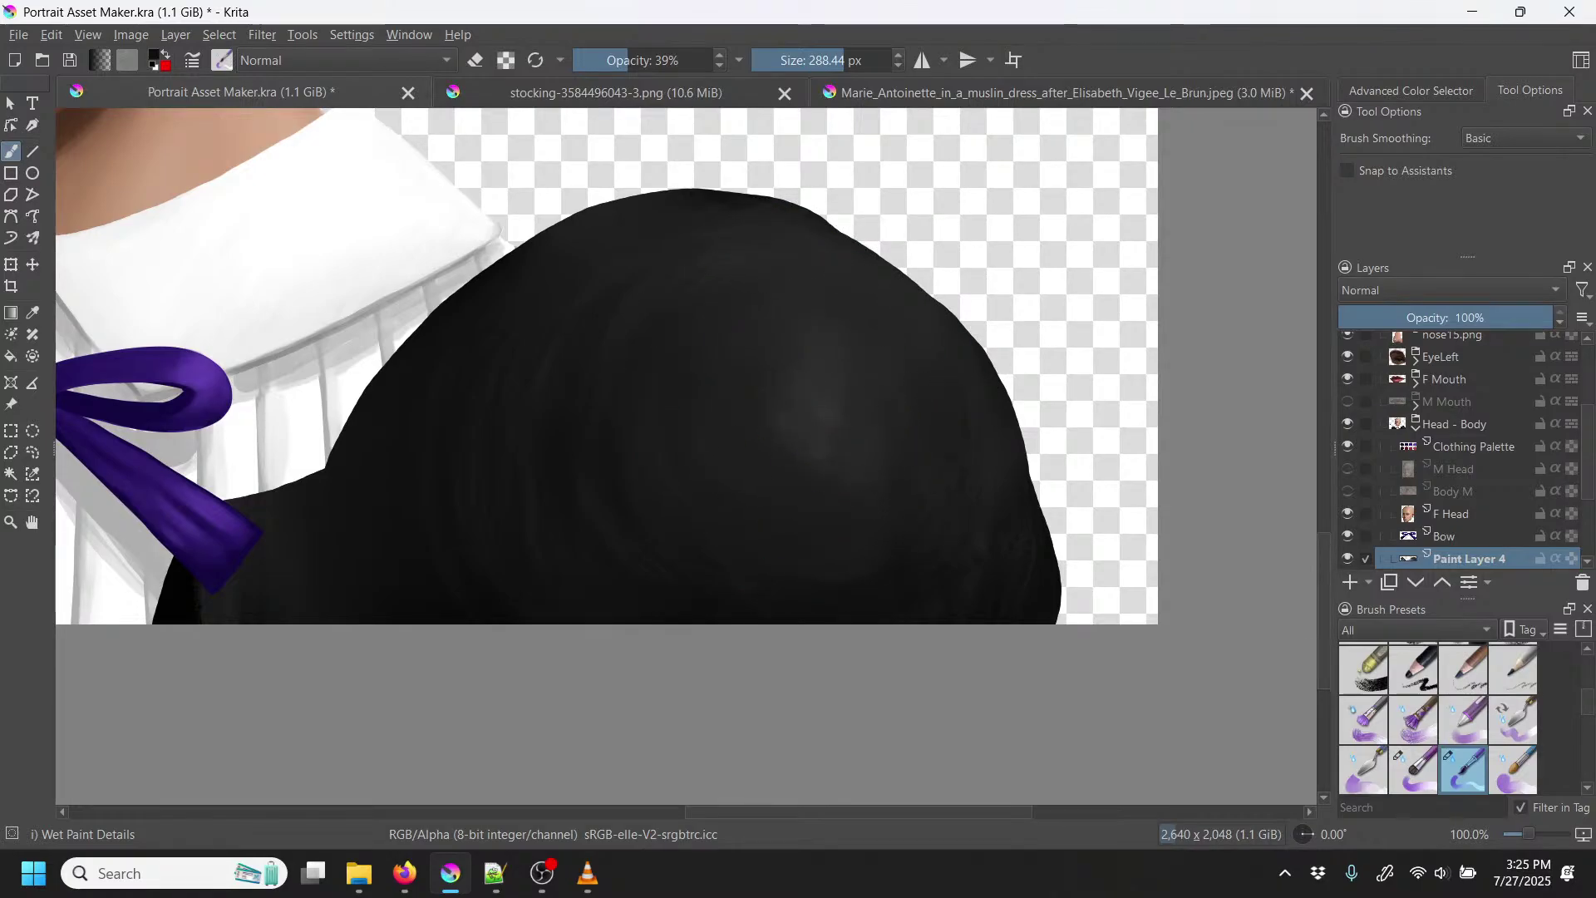
pyautogui.scroll(-3, 766, 374)
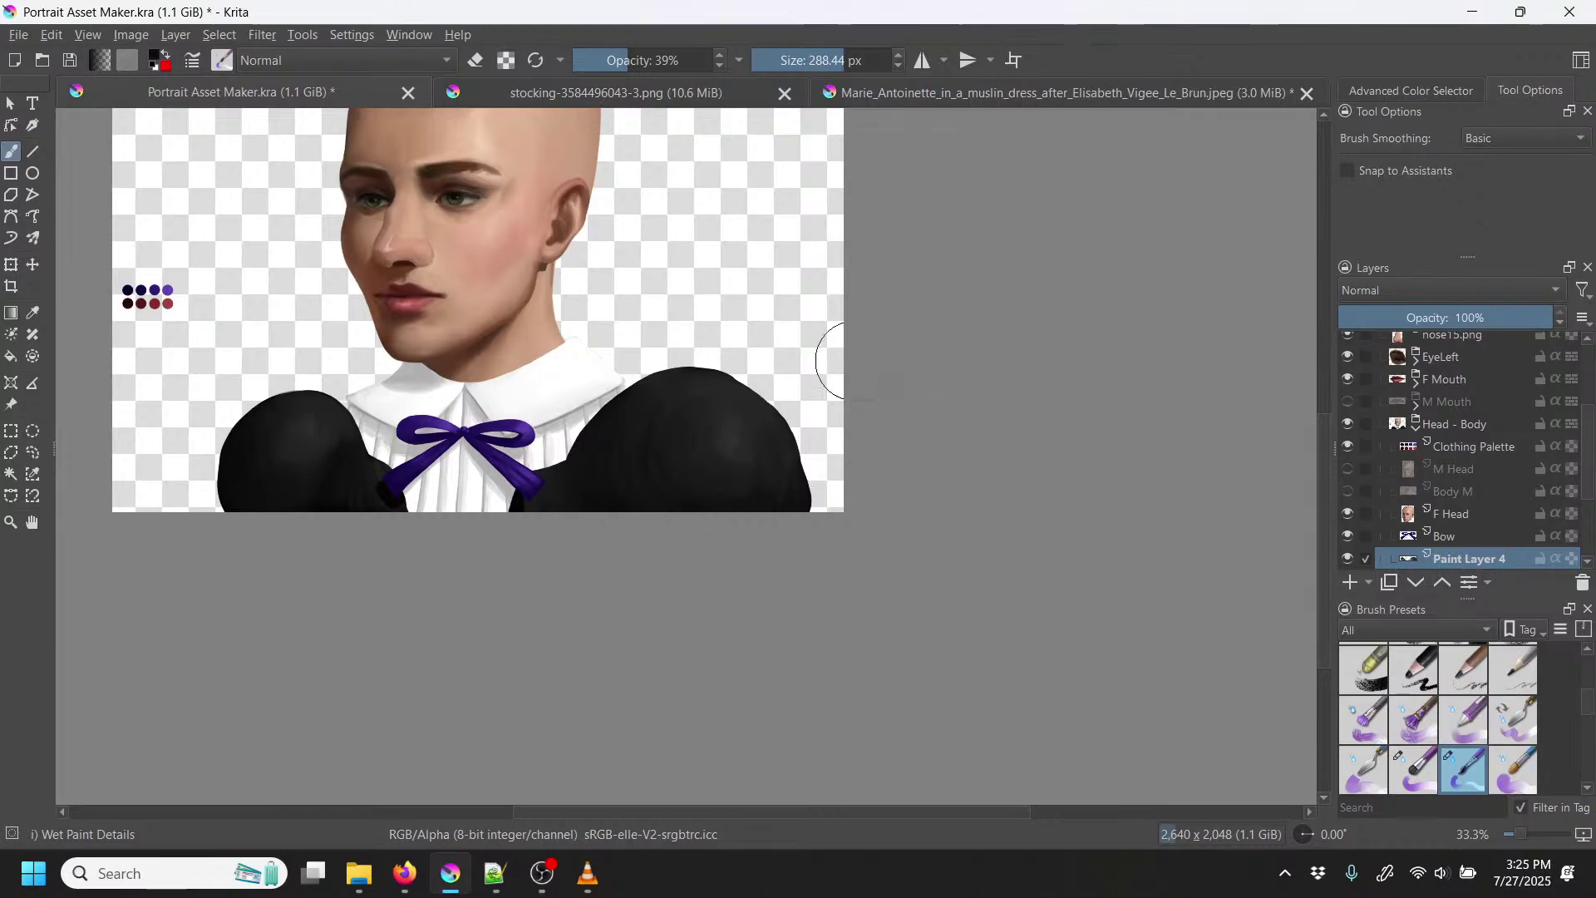
# Step: On the Shirt layer, with the canvas rotated 121.64°, blend the collar shadow beneath the chin using sampled greys and a 29.66 px Wet Paint Details brush
pyautogui.moveTo(689, 266); pyautogui.dragTo(789, 424)
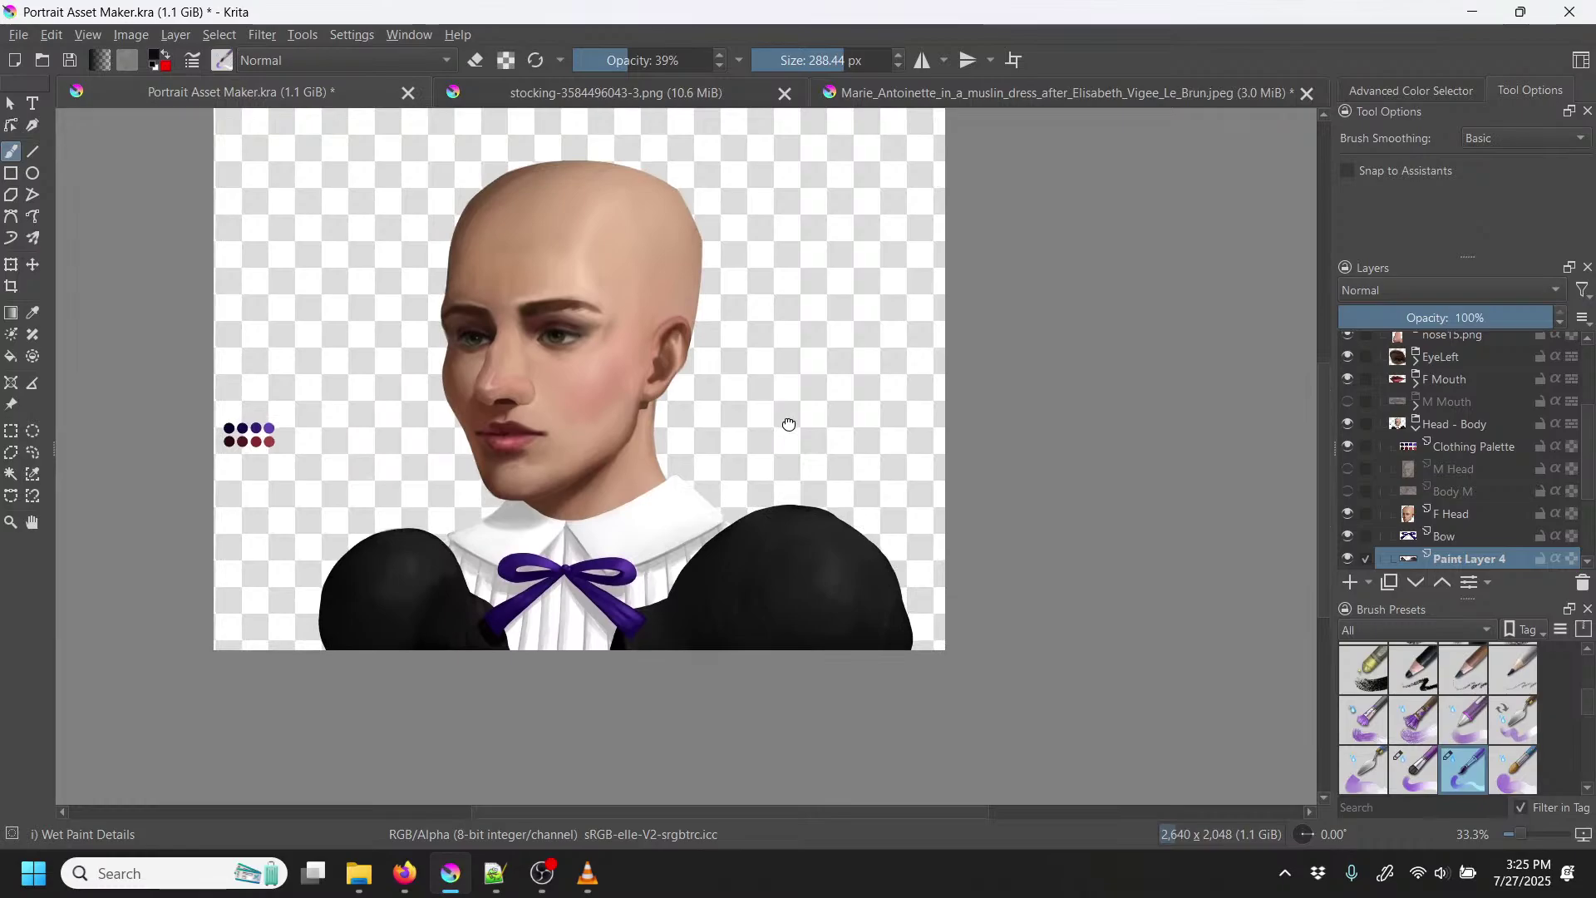
pyautogui.press('1')
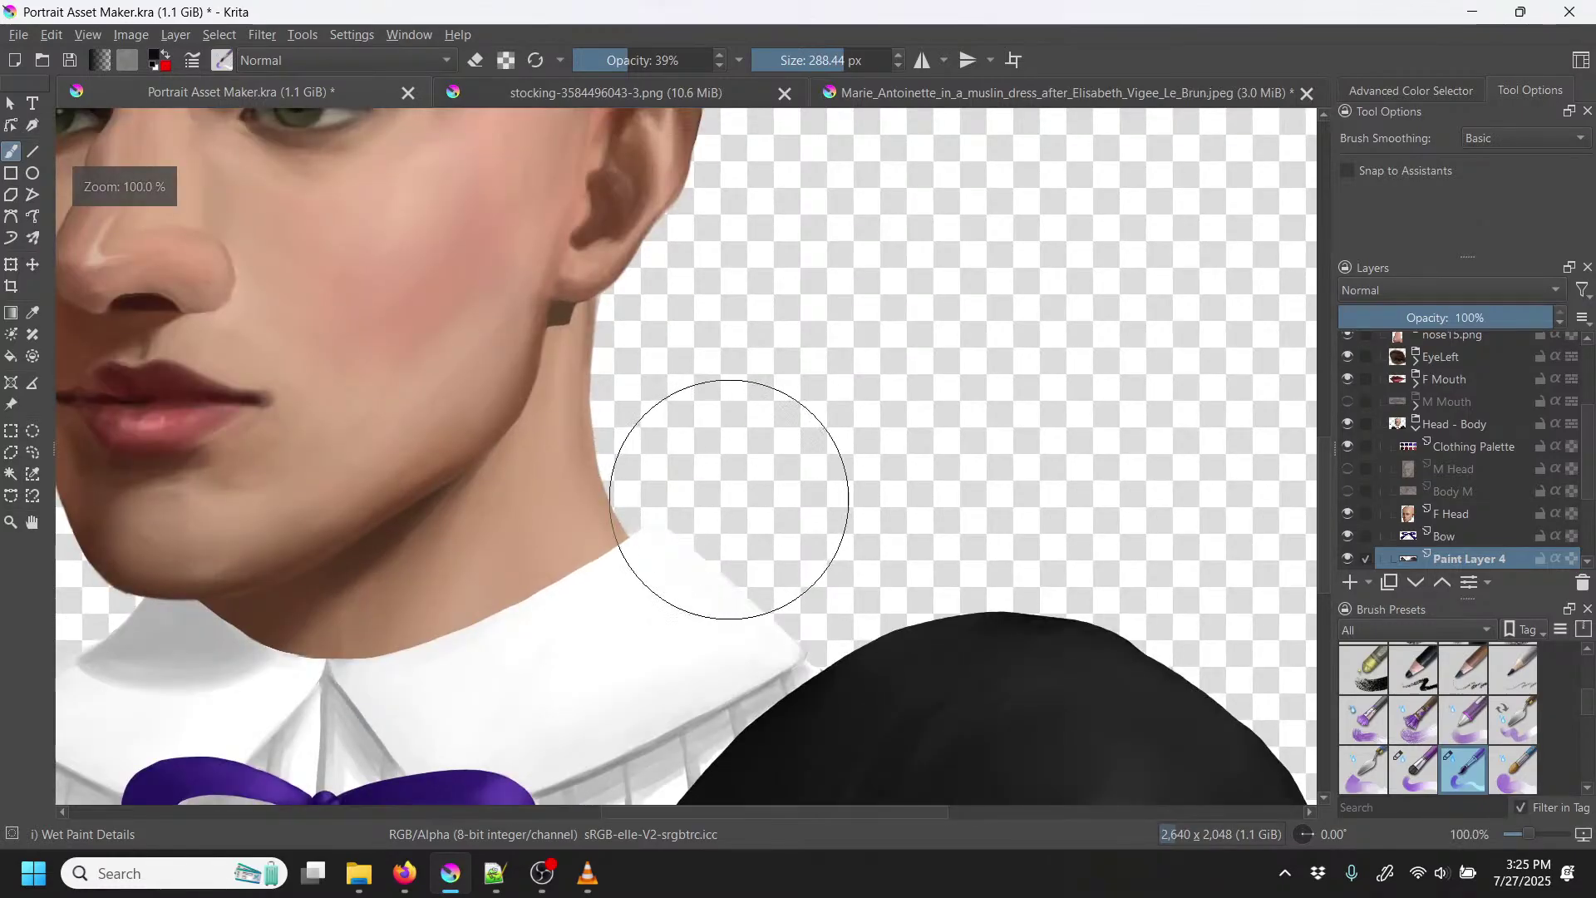
pyautogui.moveTo(656, 516)
pyautogui.mouseDown()
pyautogui.moveTo(702, 518)
pyautogui.moveTo(871, 409)
pyautogui.mouseUp()
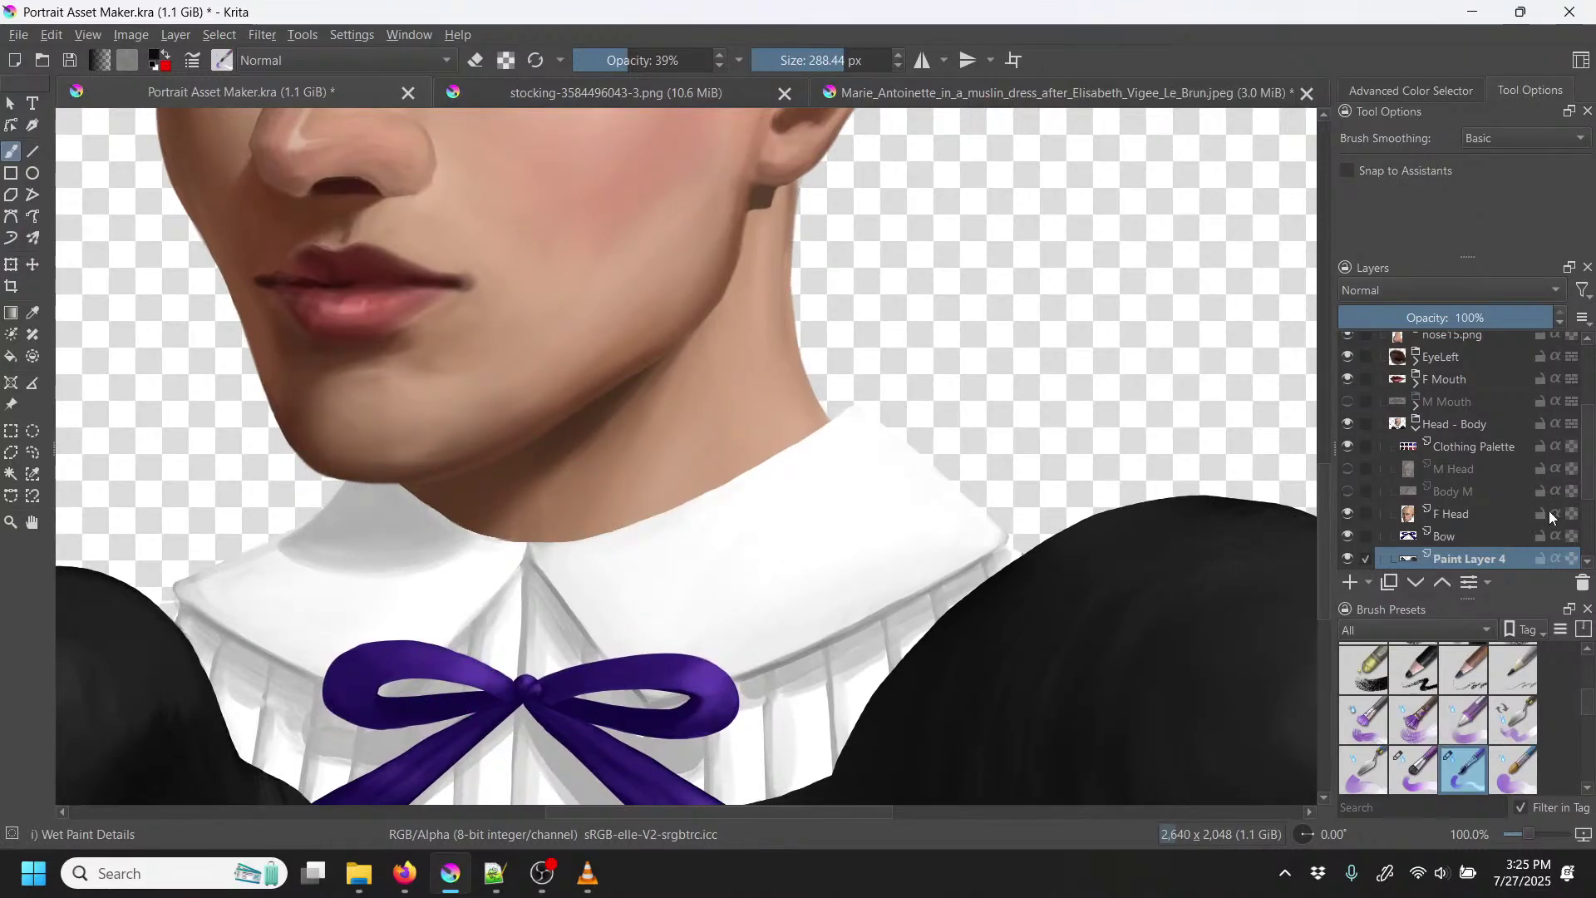
pyautogui.moveTo(1589, 468); pyautogui.dragTo(1585, 524)
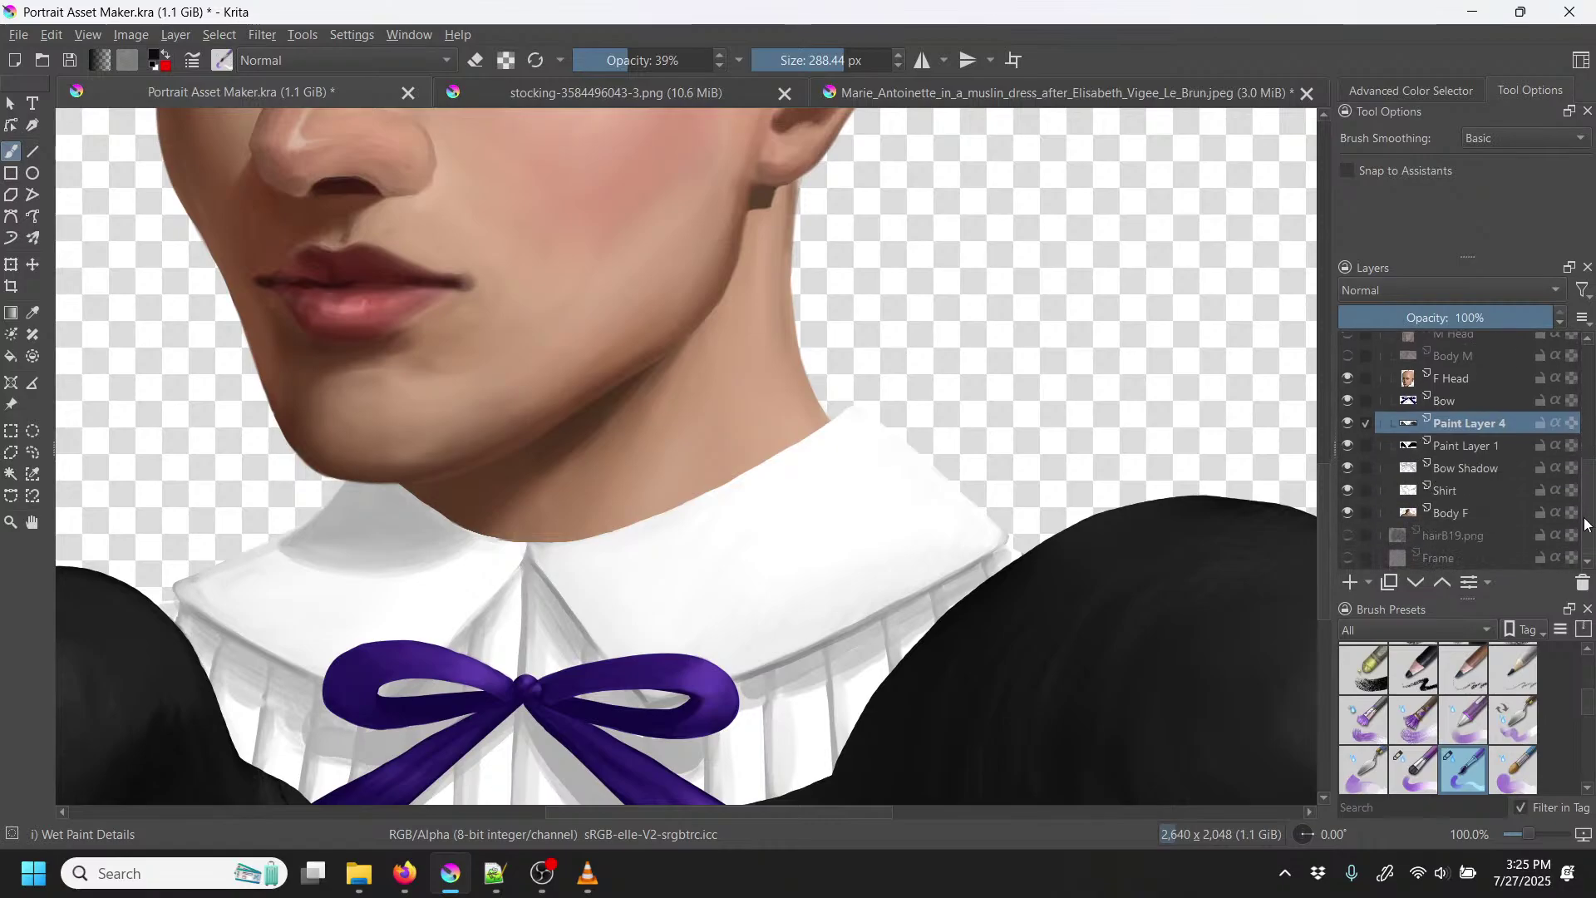
pyautogui.click(1465, 482)
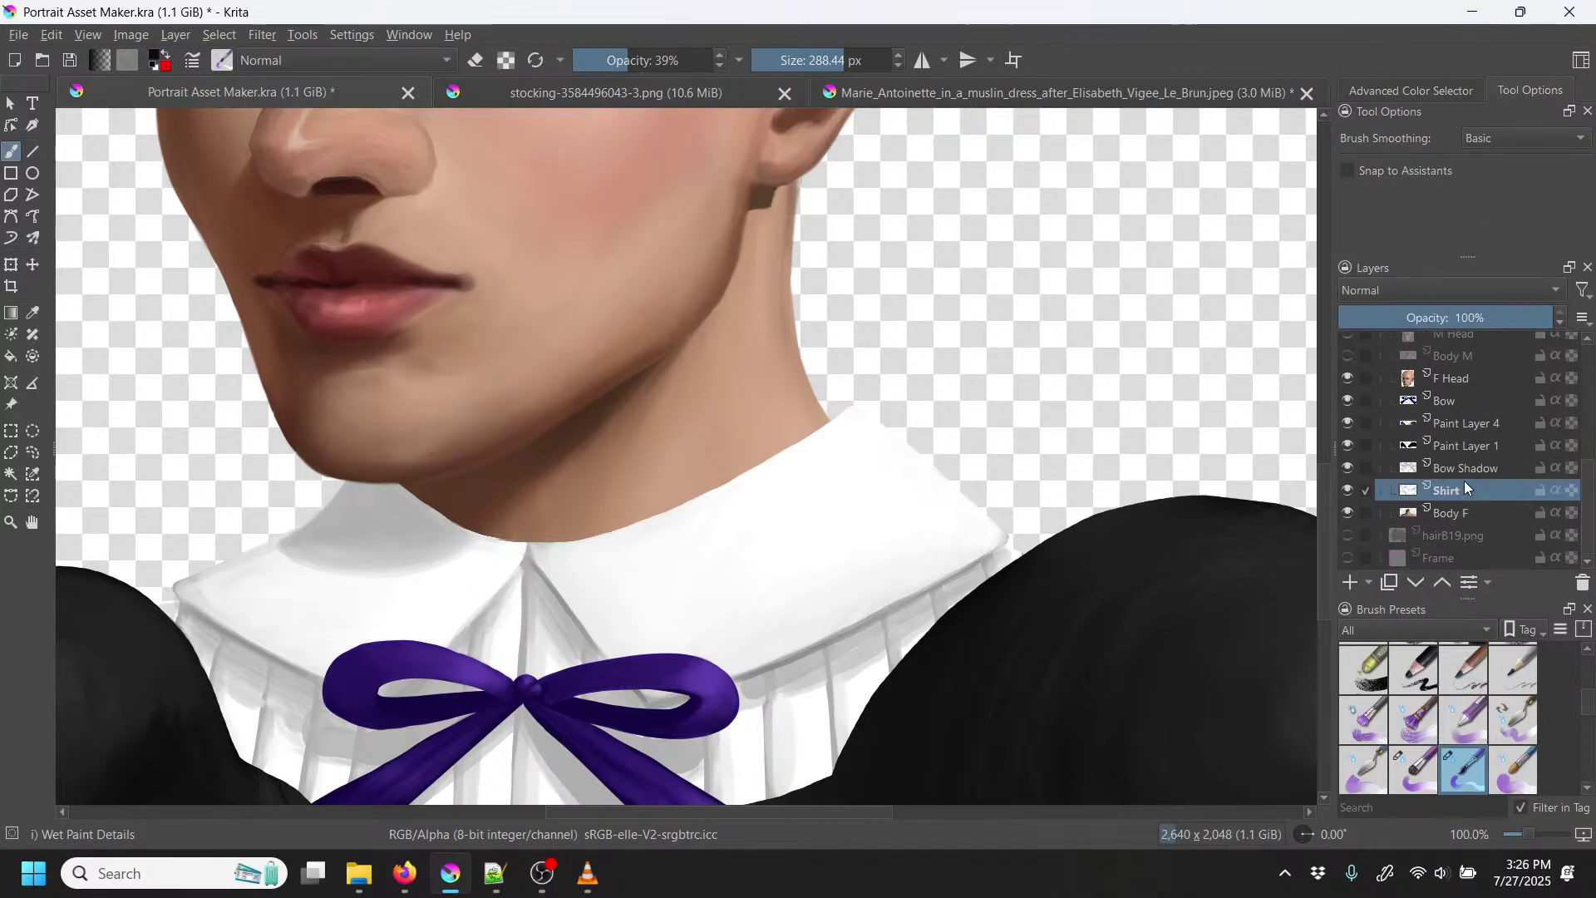
pyautogui.rightClick(720, 526)
pyautogui.moveTo(735, 386); pyautogui.dragTo(797, 582)
pyautogui.click(843, 303)
pyautogui.scroll(1, 854, 266)
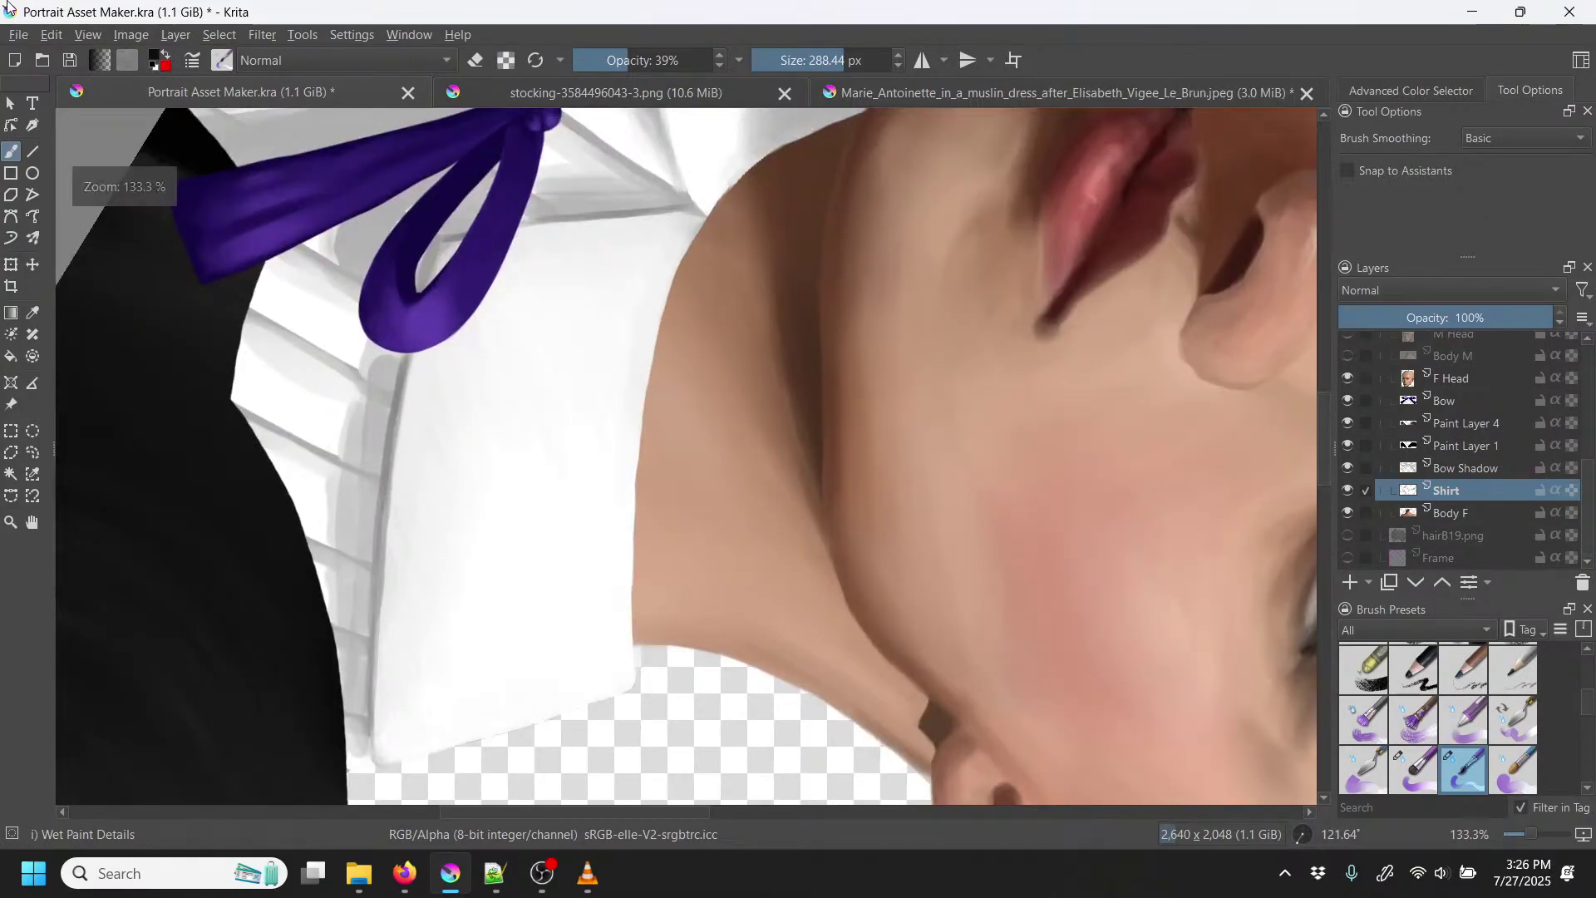
pyautogui.moveTo(854, 259); pyautogui.dragTo(732, 599)
pyautogui.rightClick(672, 396)
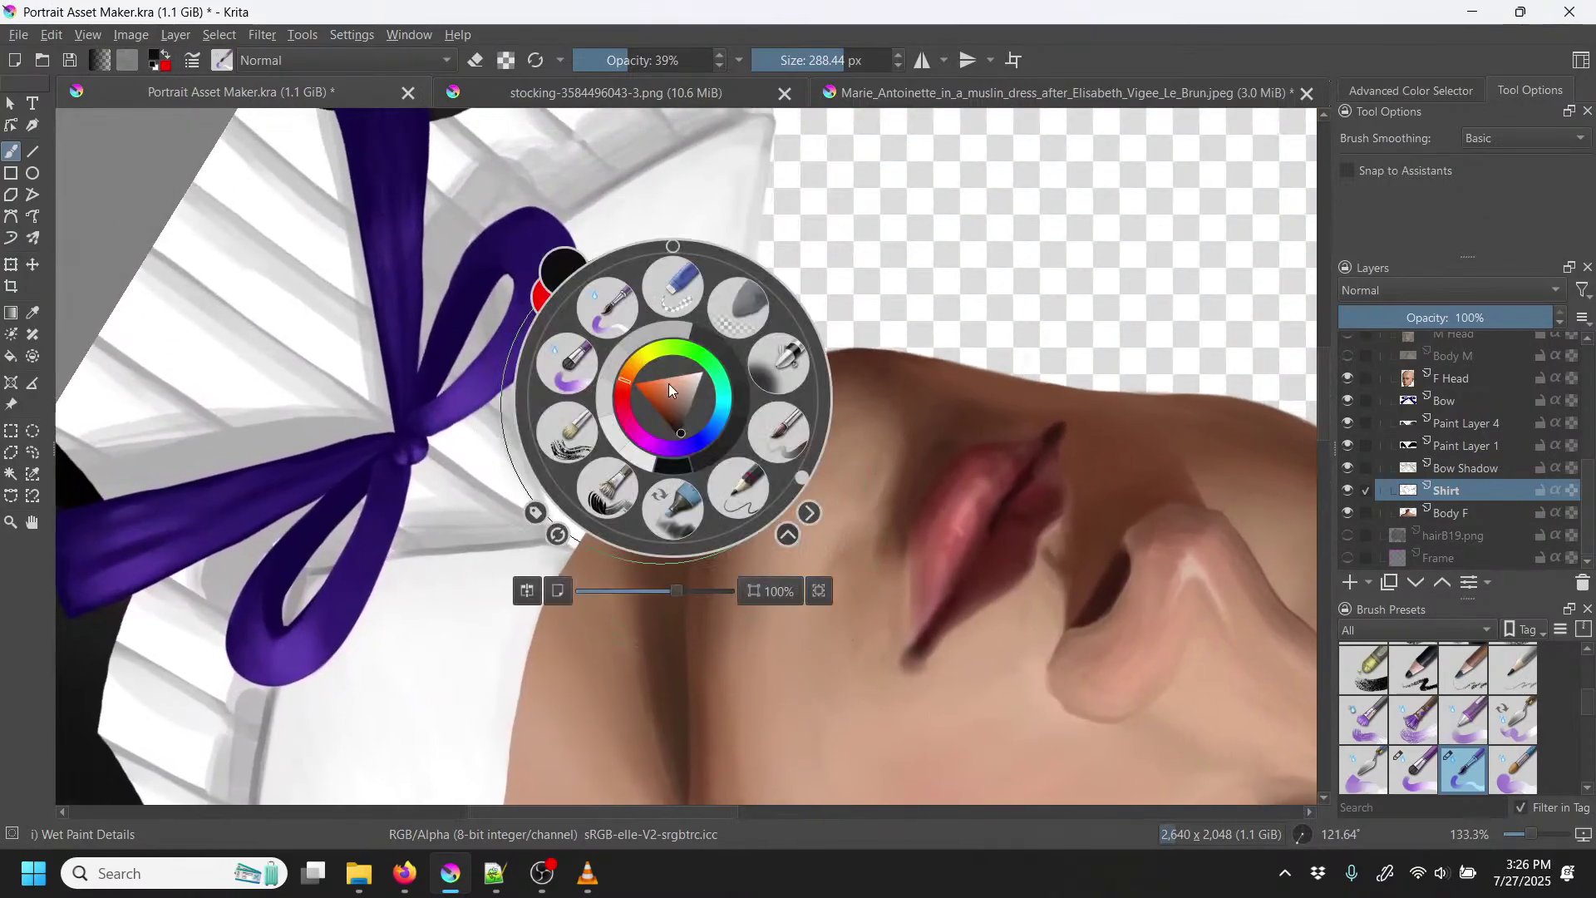
pyautogui.click(616, 308)
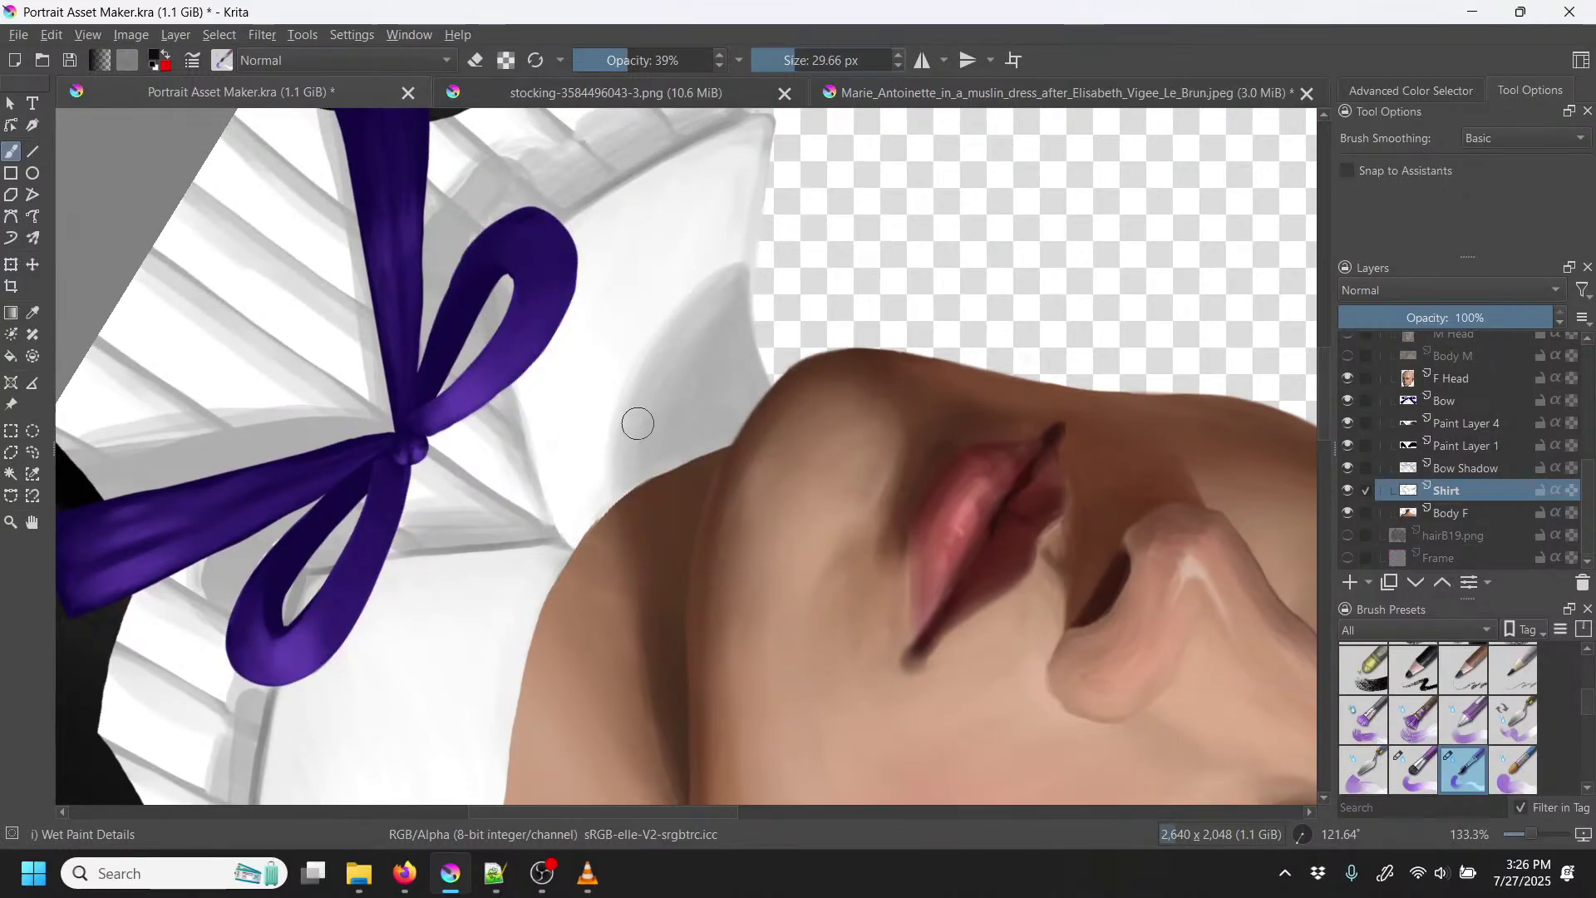
pyautogui.press('p')
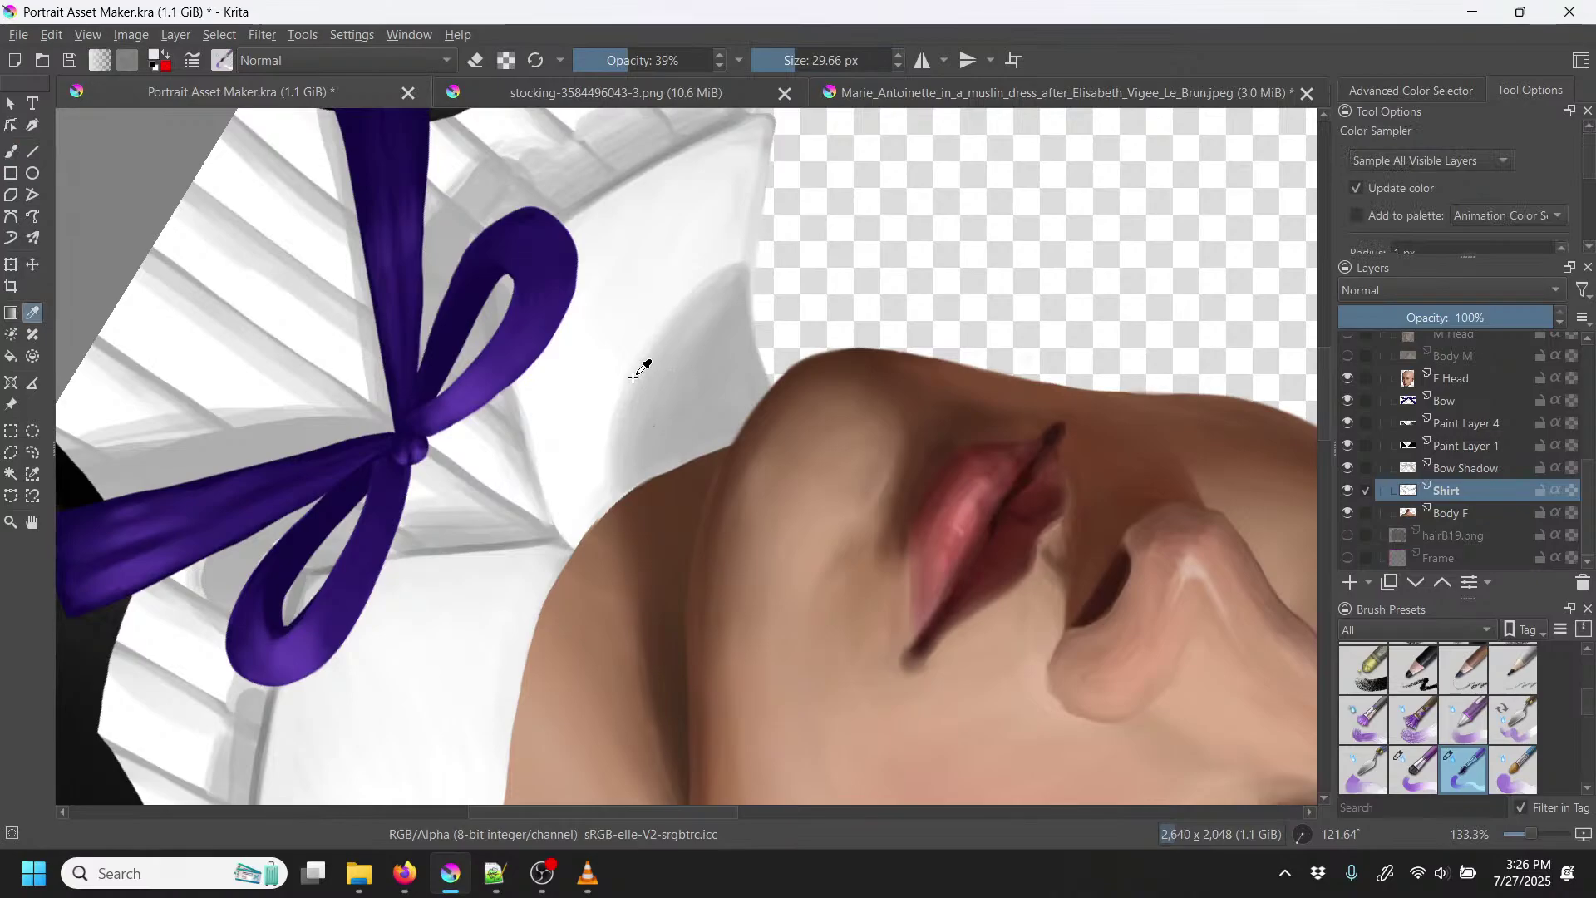
pyautogui.press('b')
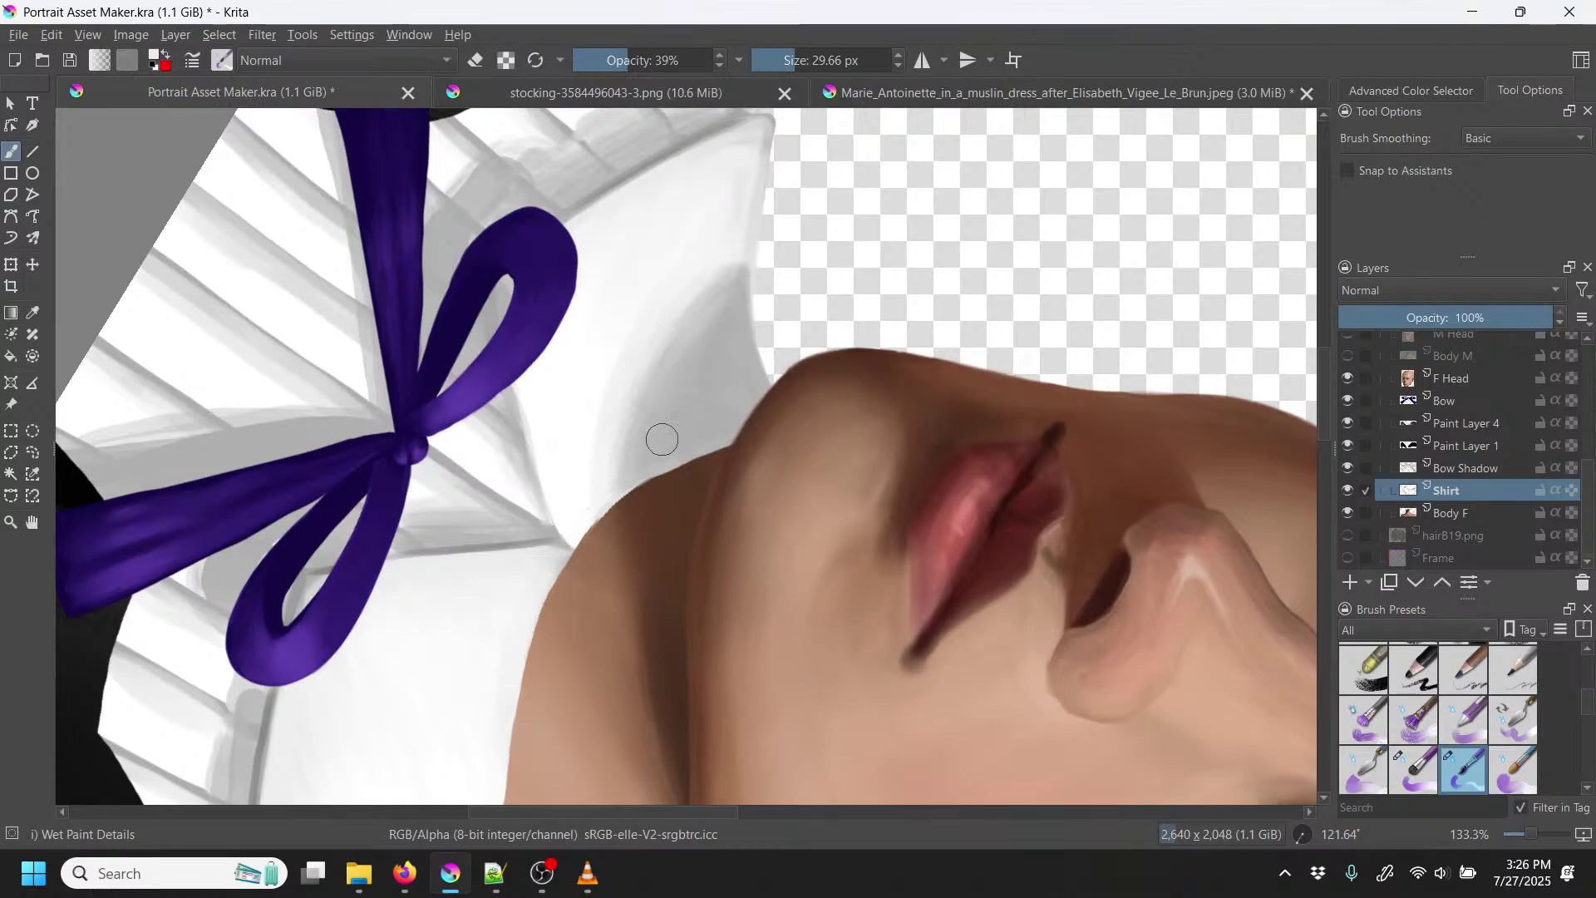
pyautogui.press('p')
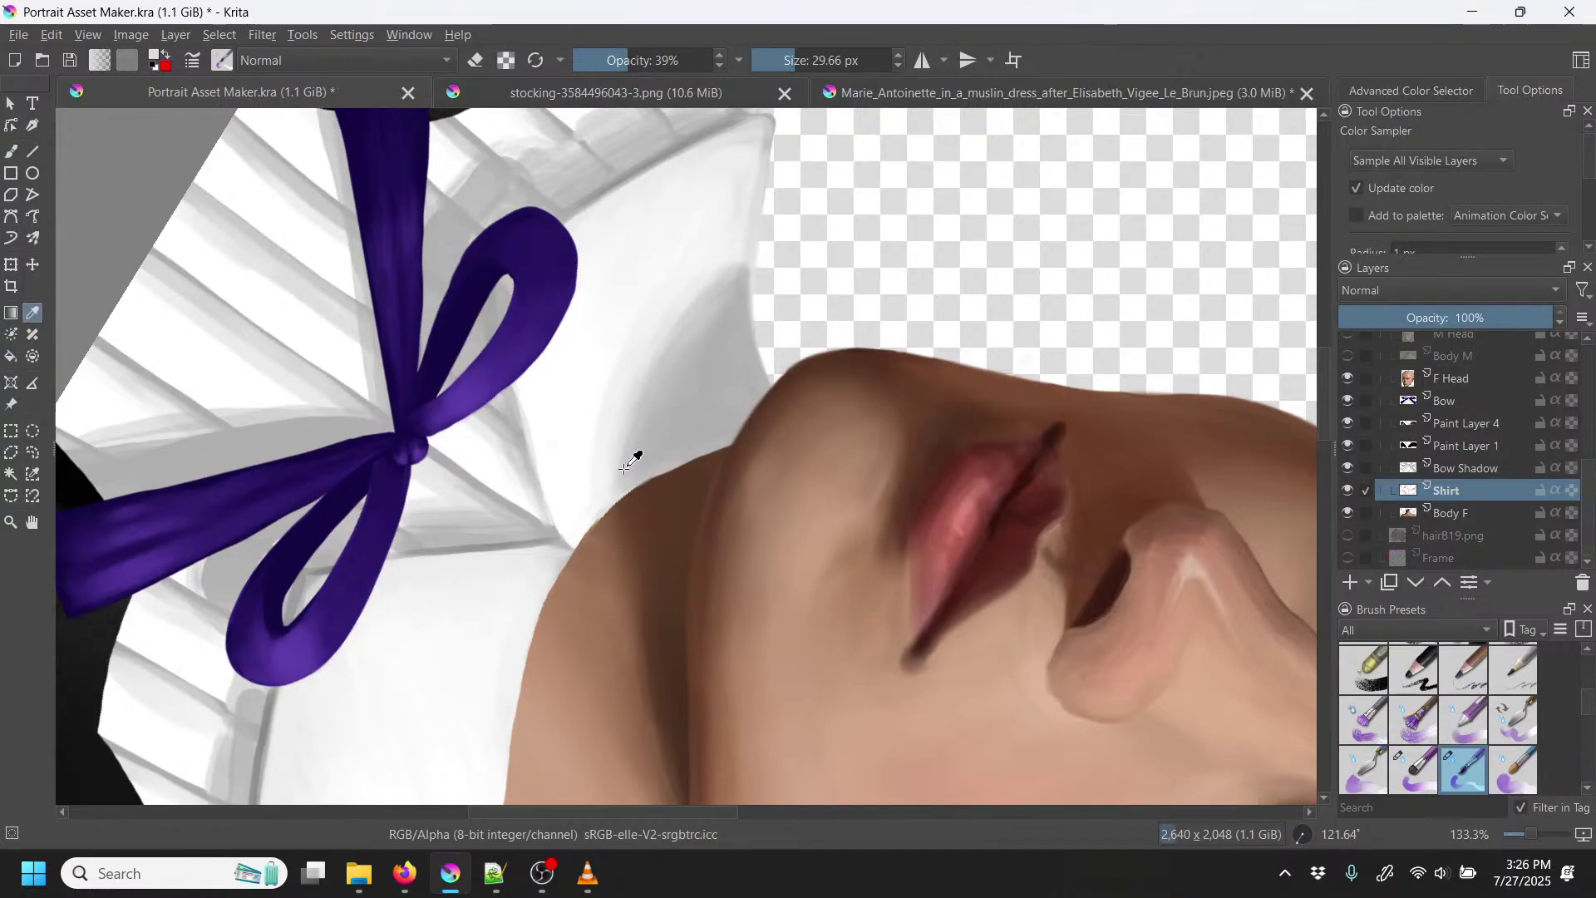
pyautogui.press('b')
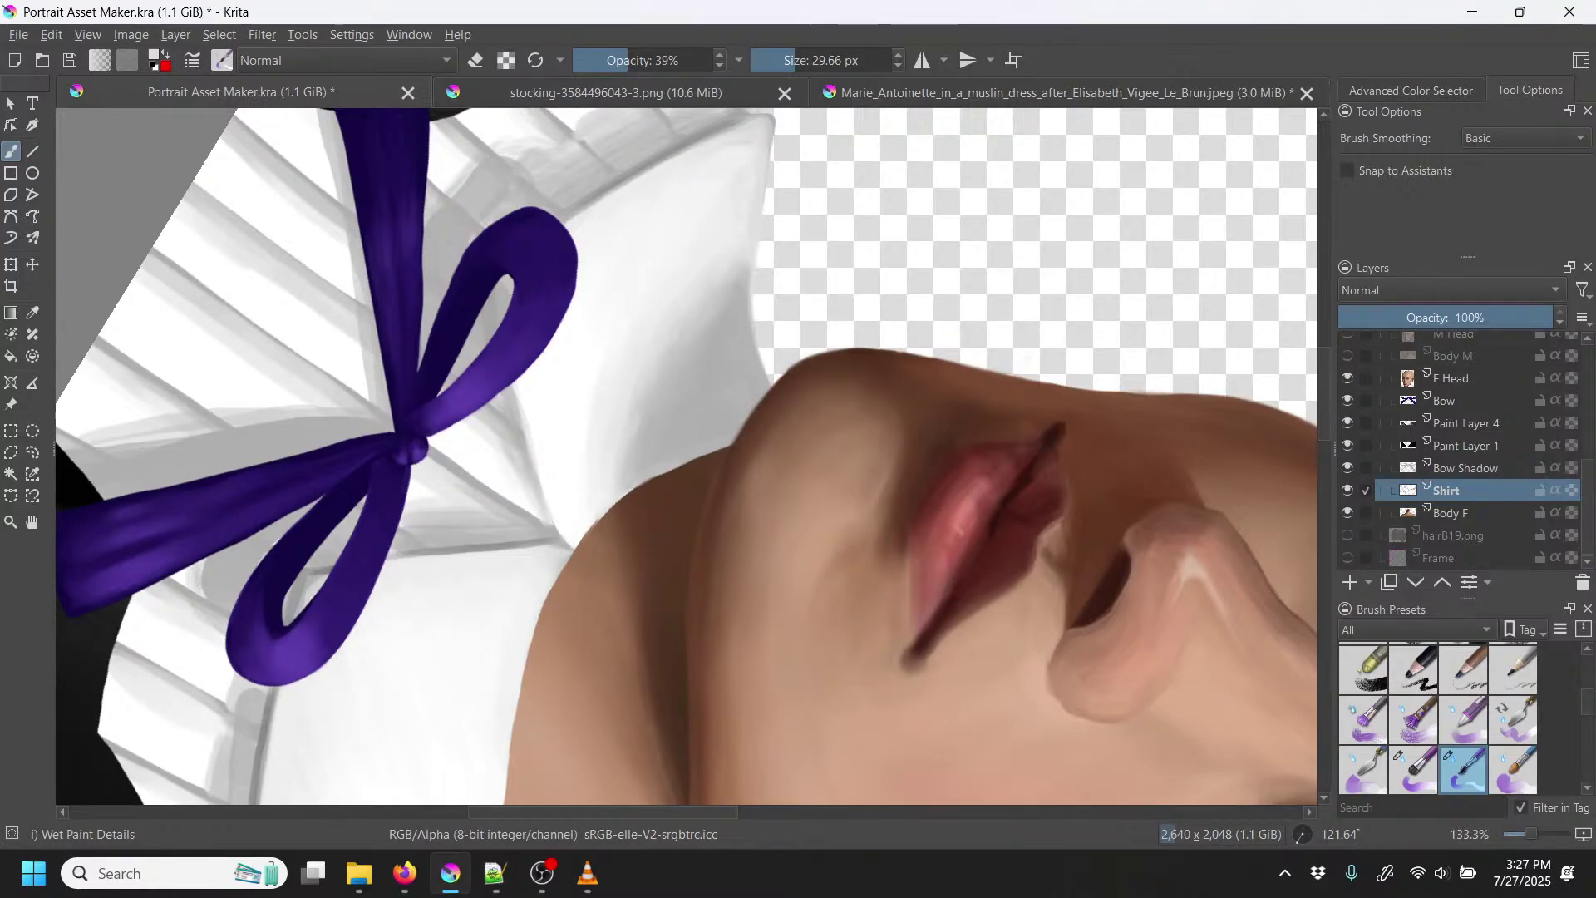
# Step: Reset the canvas rotation to 0° and soften the shading along the collar's lower edge beside the smaller sleeve
pyautogui.press('-')
pyautogui.press('-')
pyautogui.press('-')
pyautogui.rightClick(856, 371)
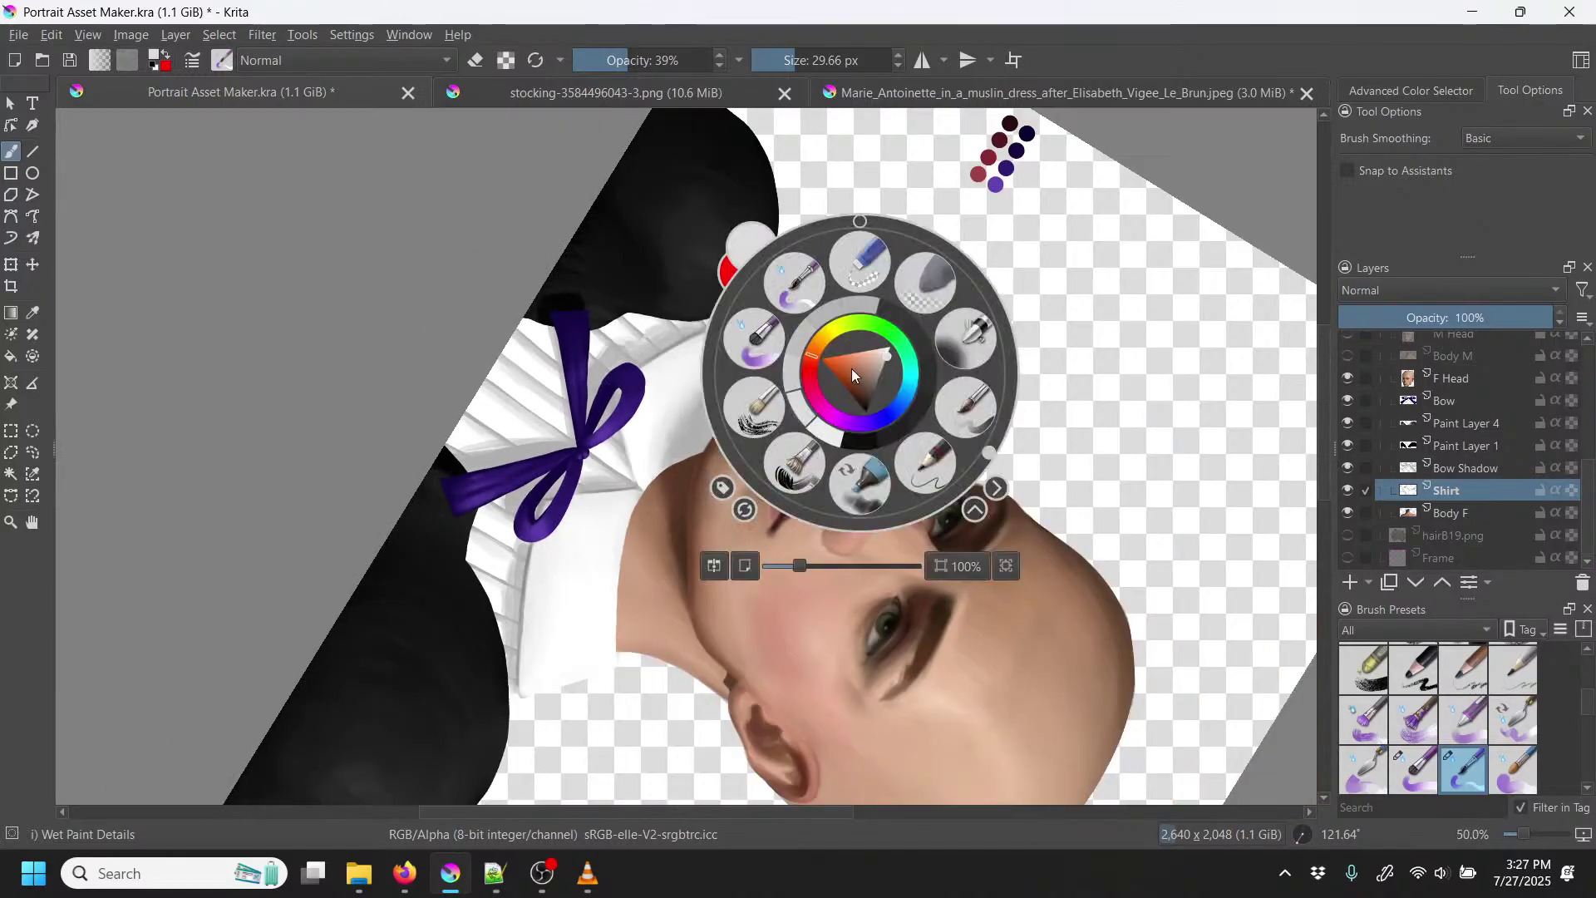
pyautogui.click(858, 221)
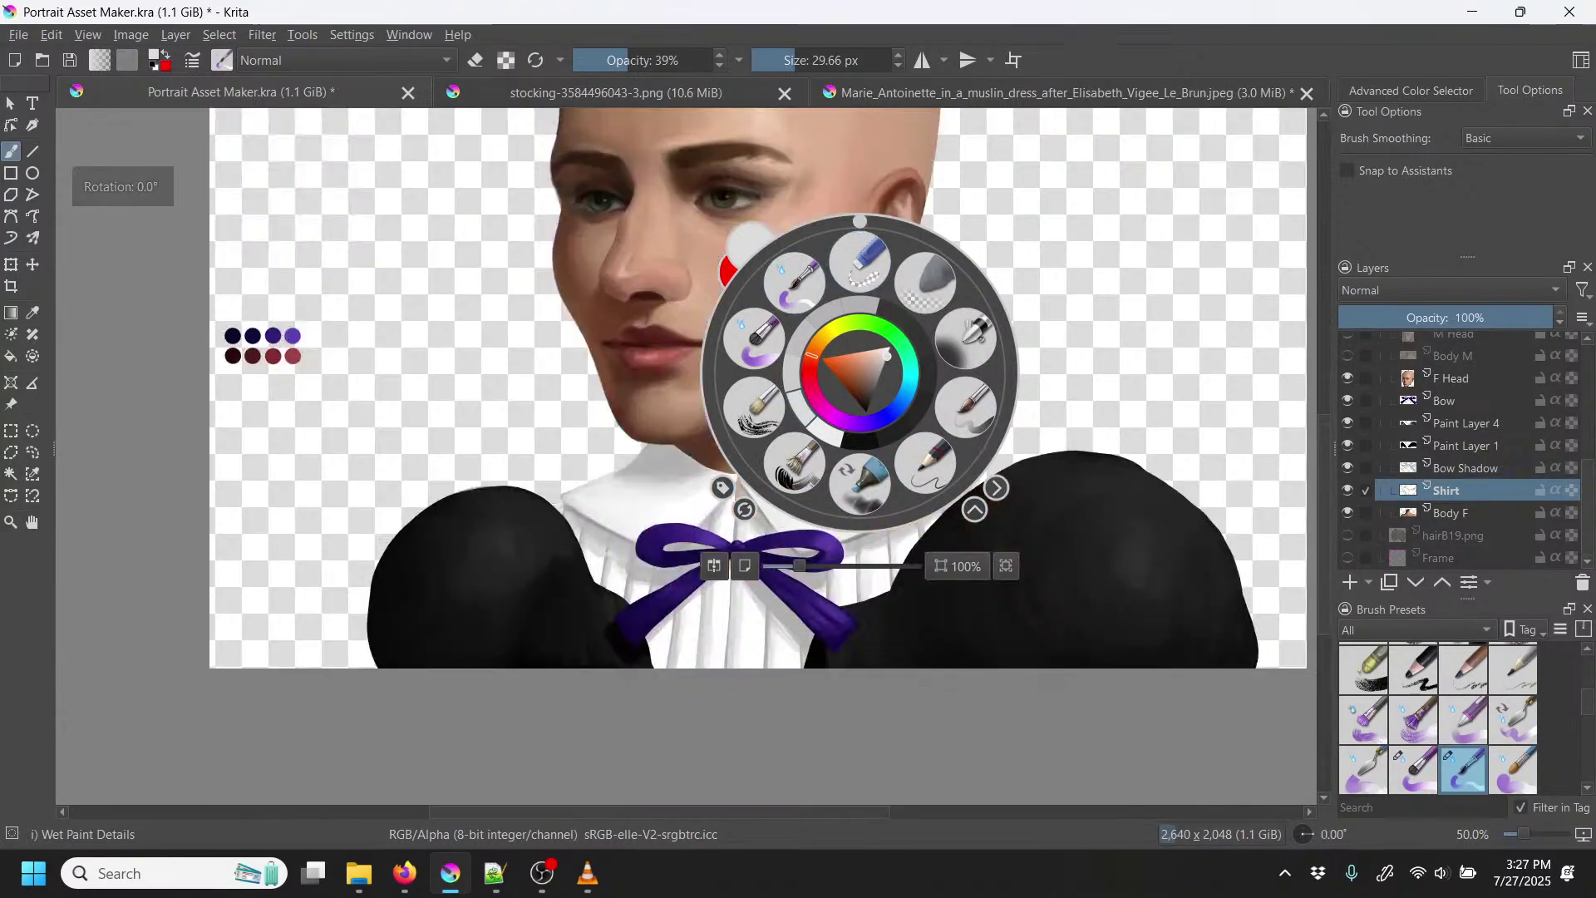
pyautogui.click(672, 373)
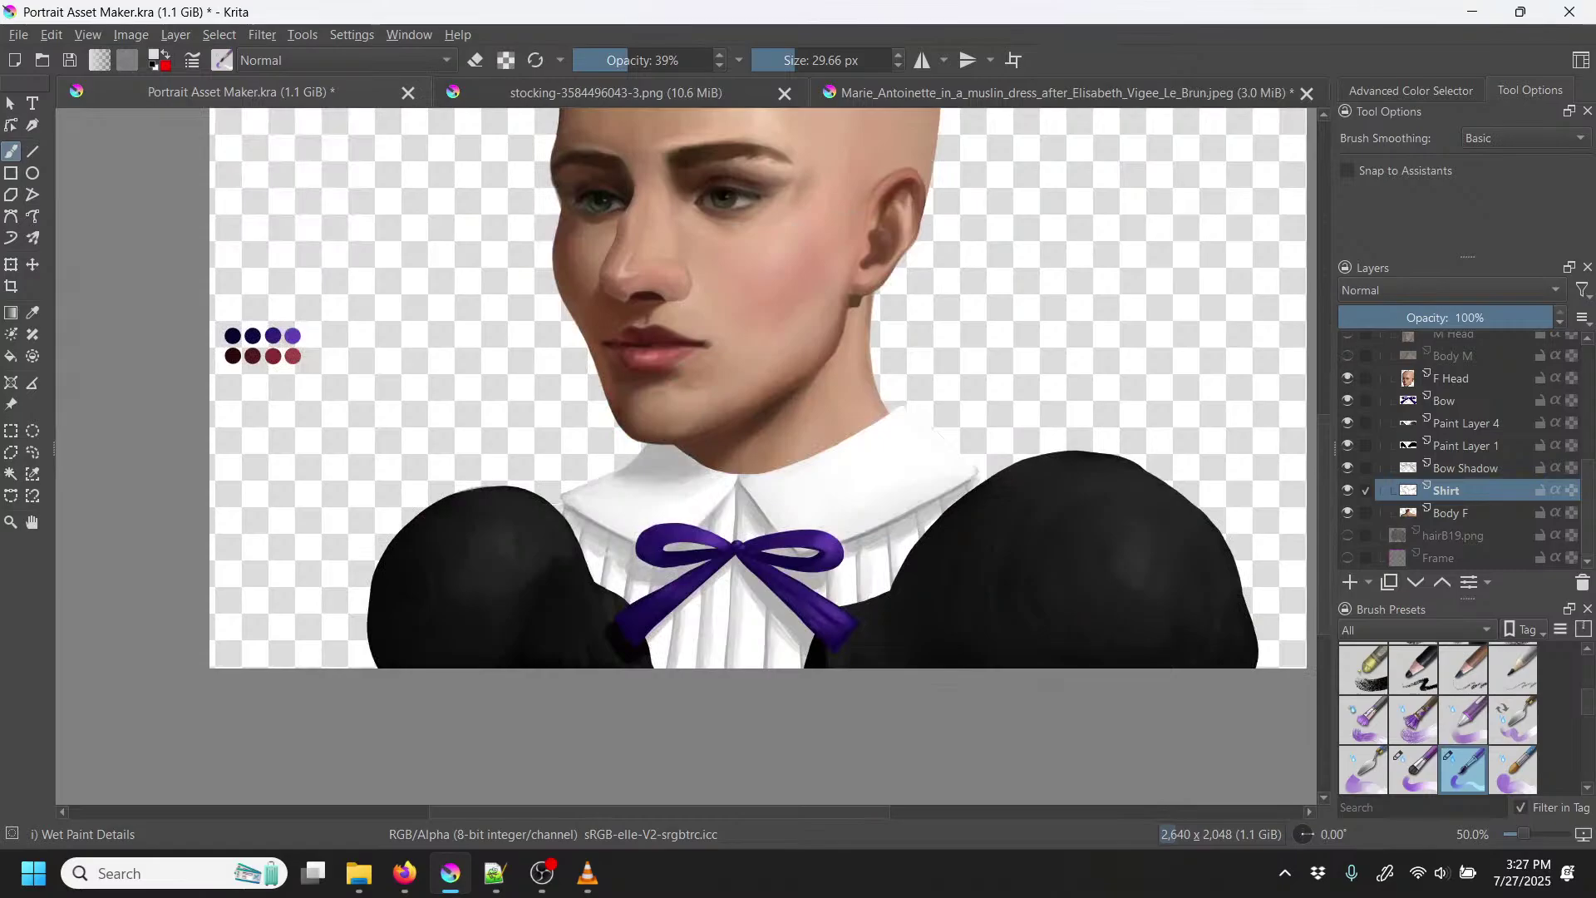
pyautogui.scroll(3, 884, 530)
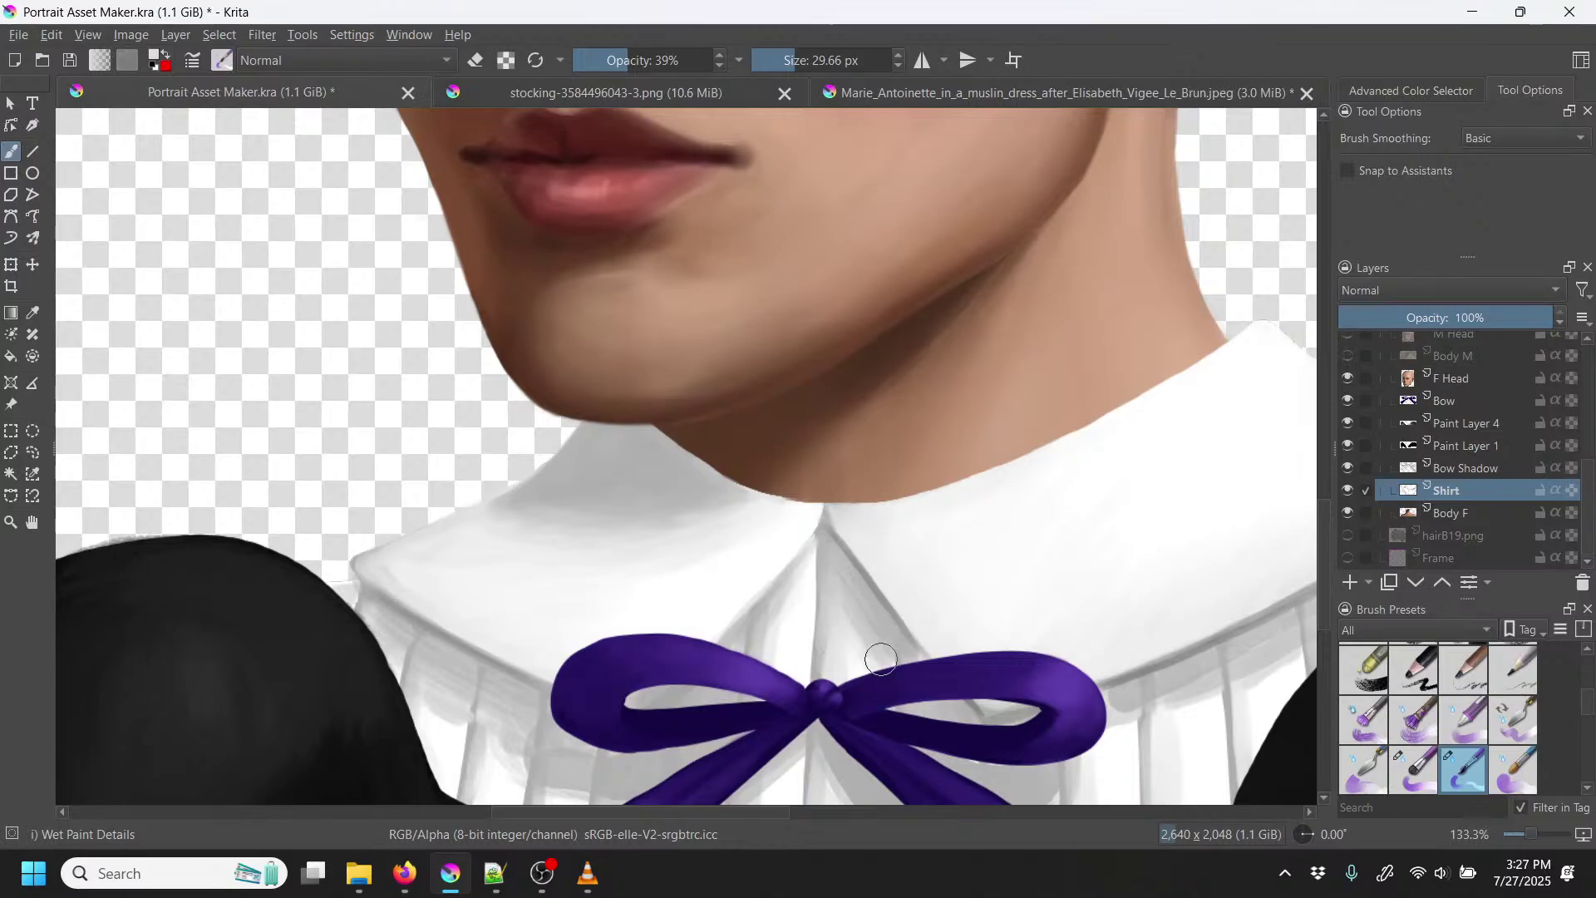
pyautogui.scroll(-5, 923, 594)
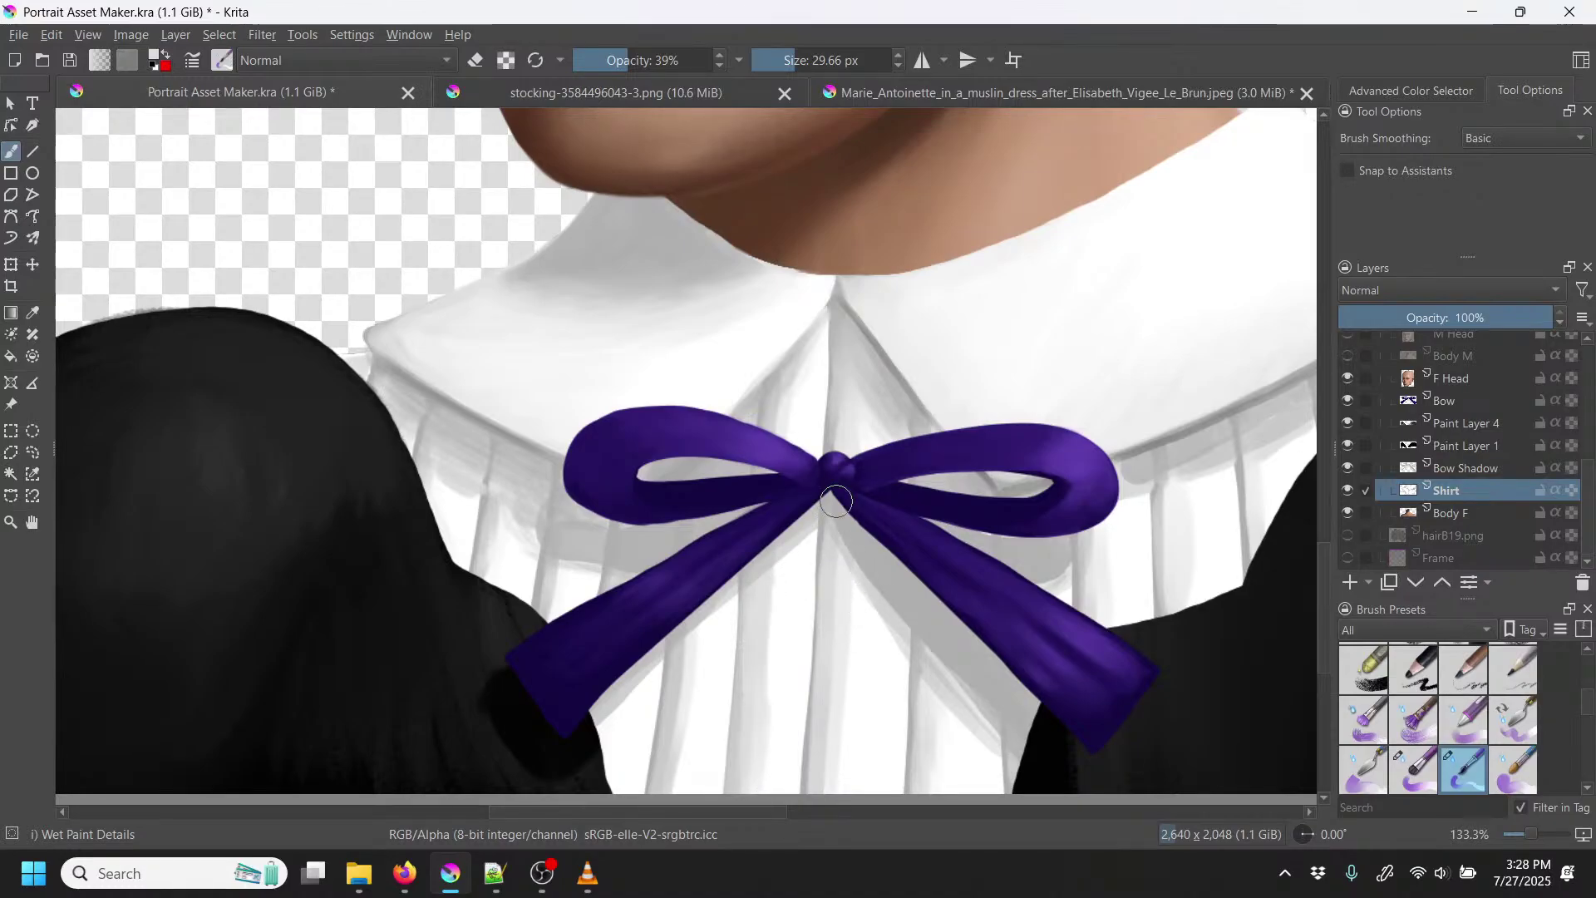
# Step: Blend the shadows and vertical folds of the shirt pleats beneath the purple bow with a sampled light tone
pyautogui.press('1')
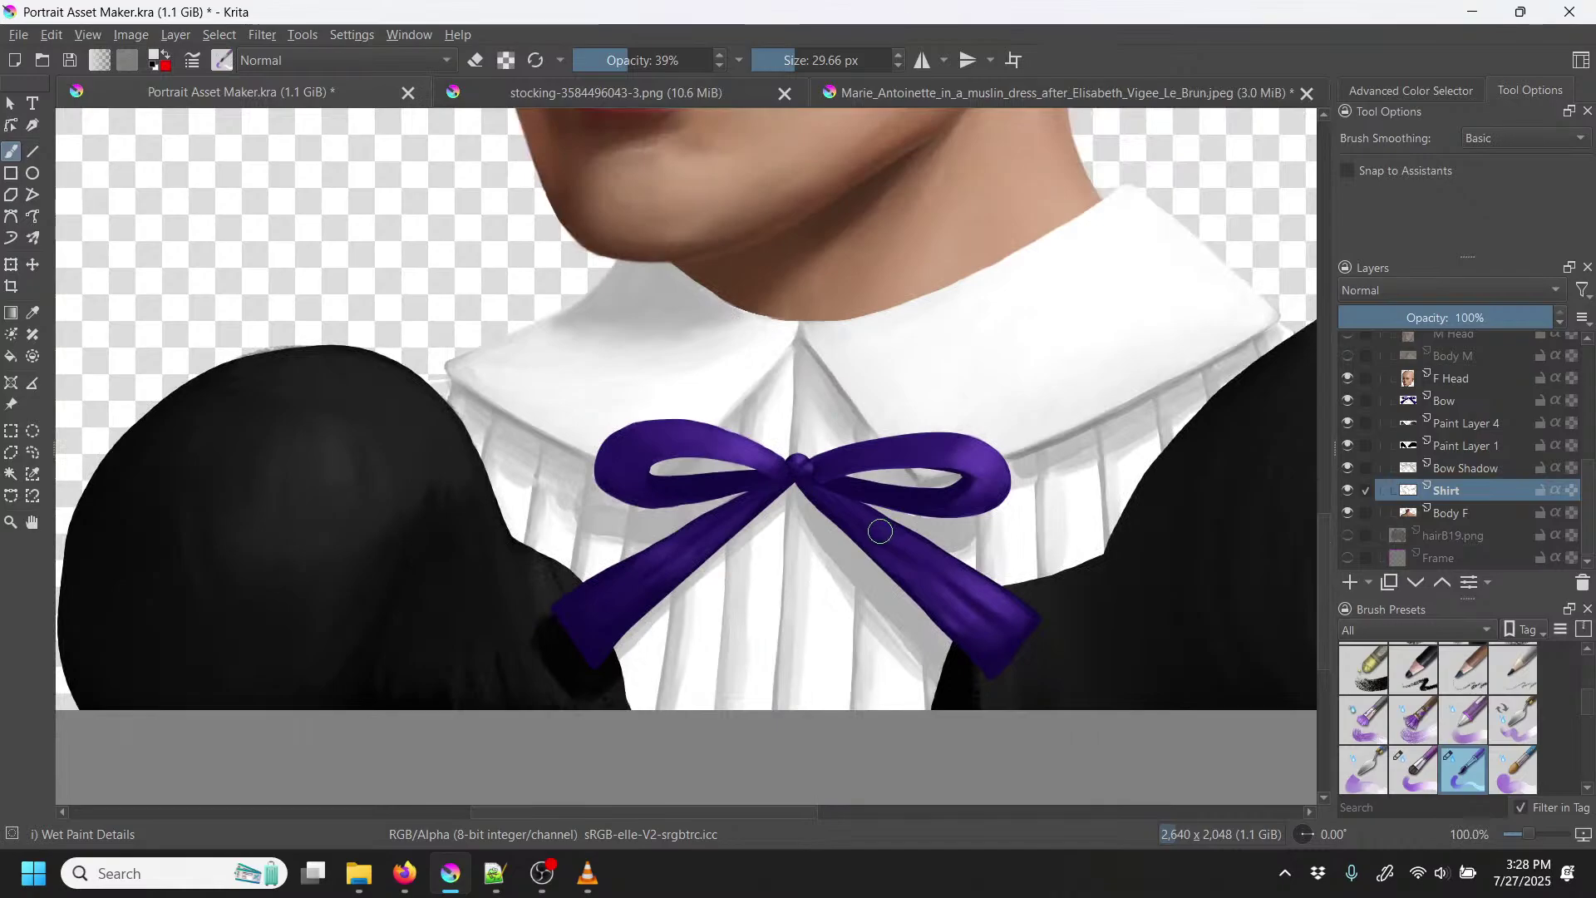
pyautogui.press('p')
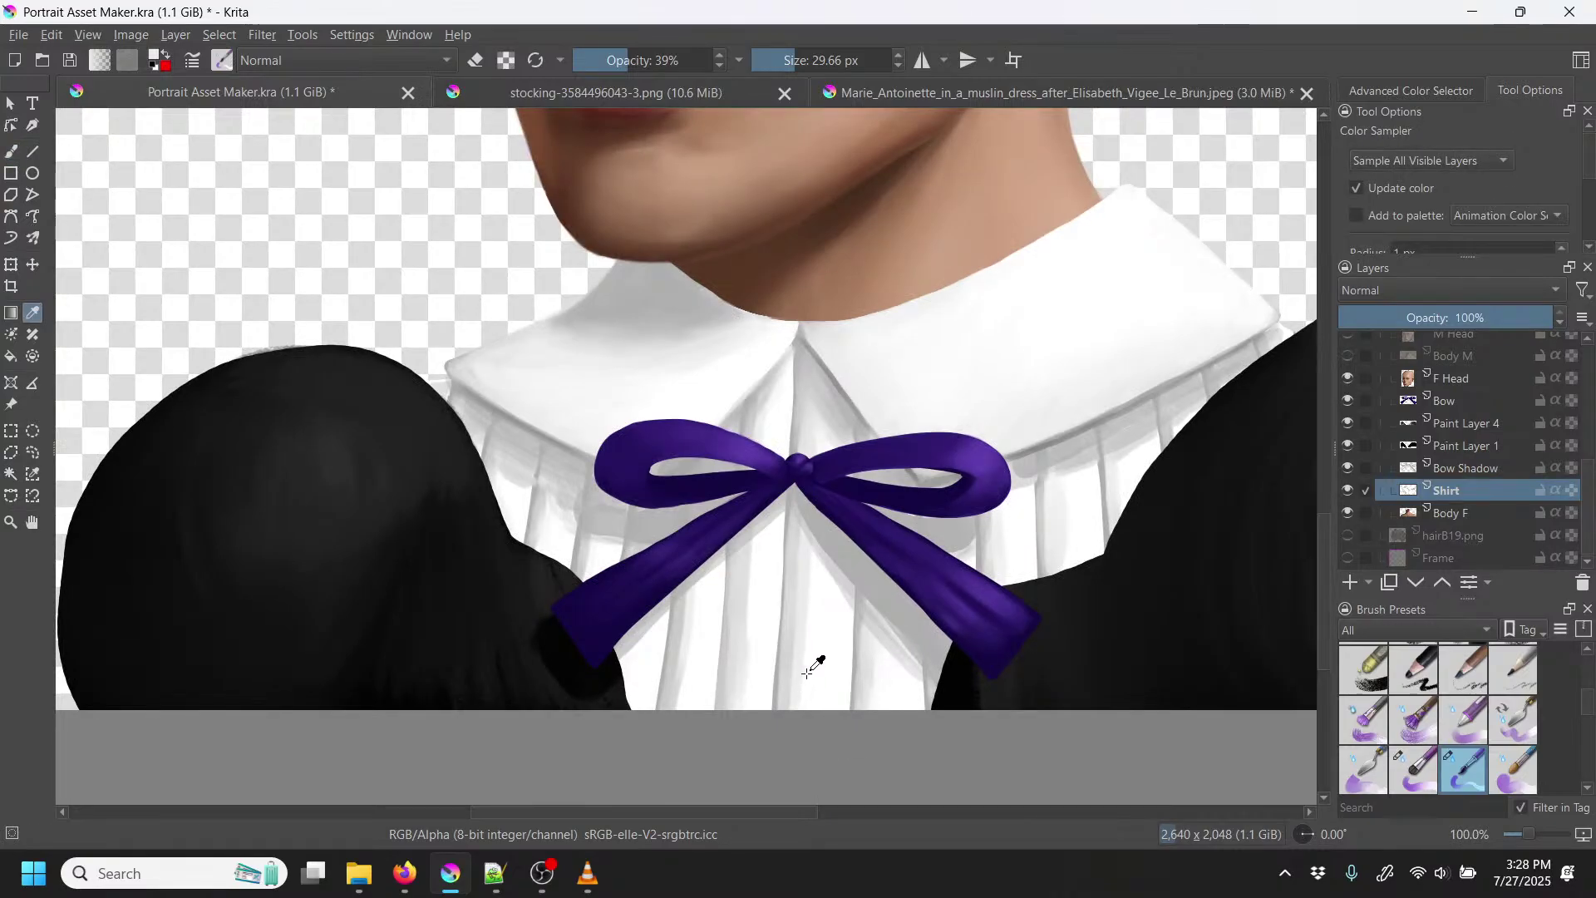
pyautogui.press('b')
pyautogui.scroll(1, 835, 607)
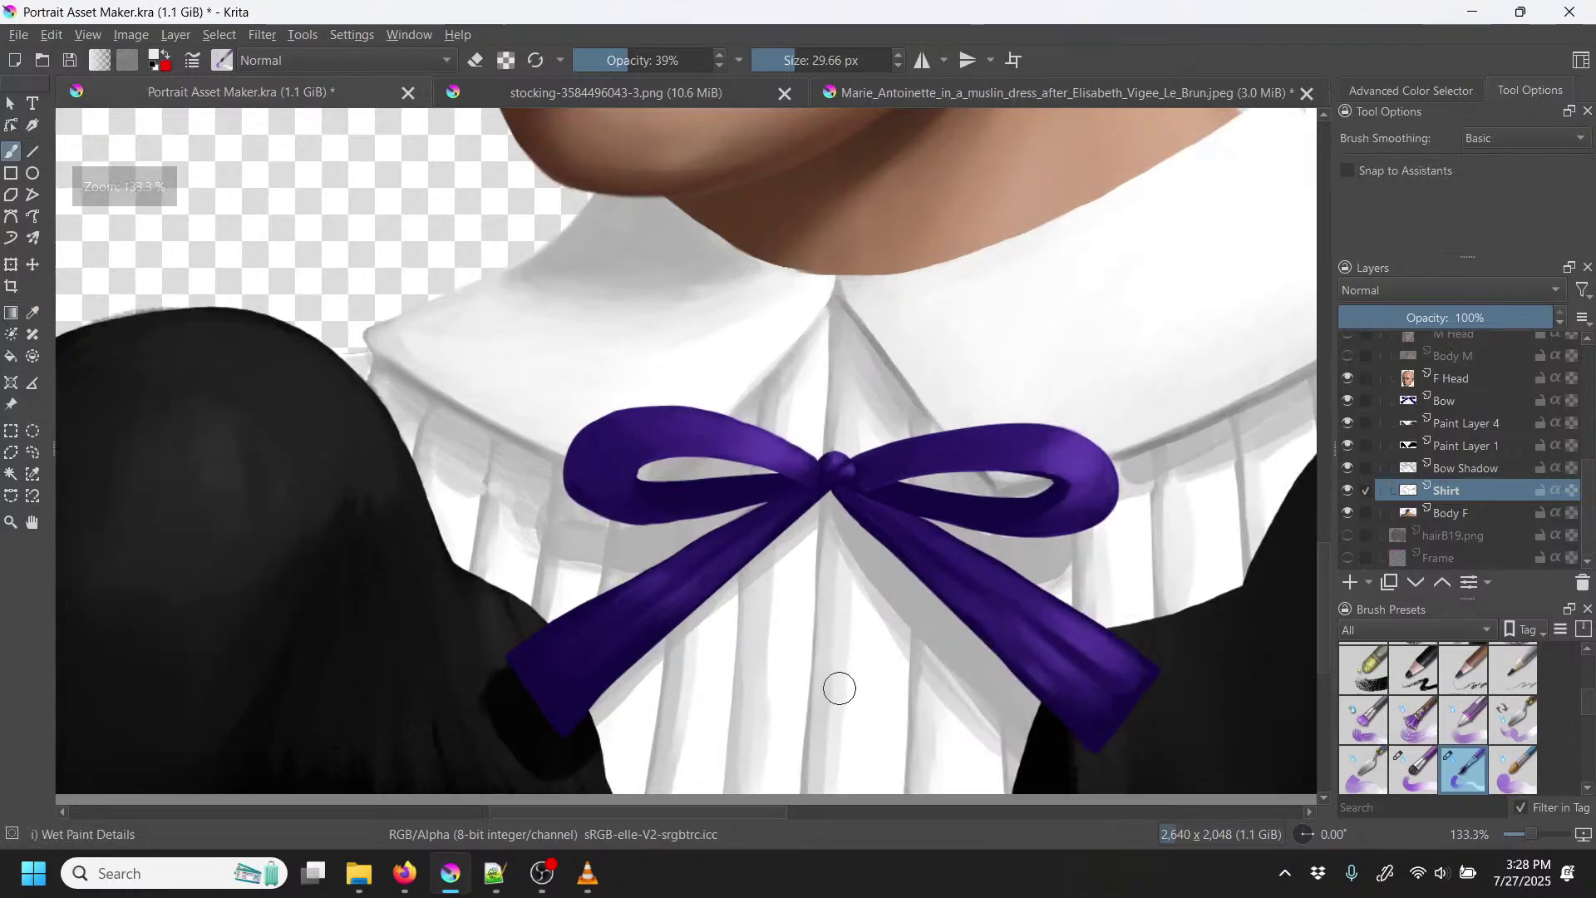
pyautogui.scroll(1, 881, 663)
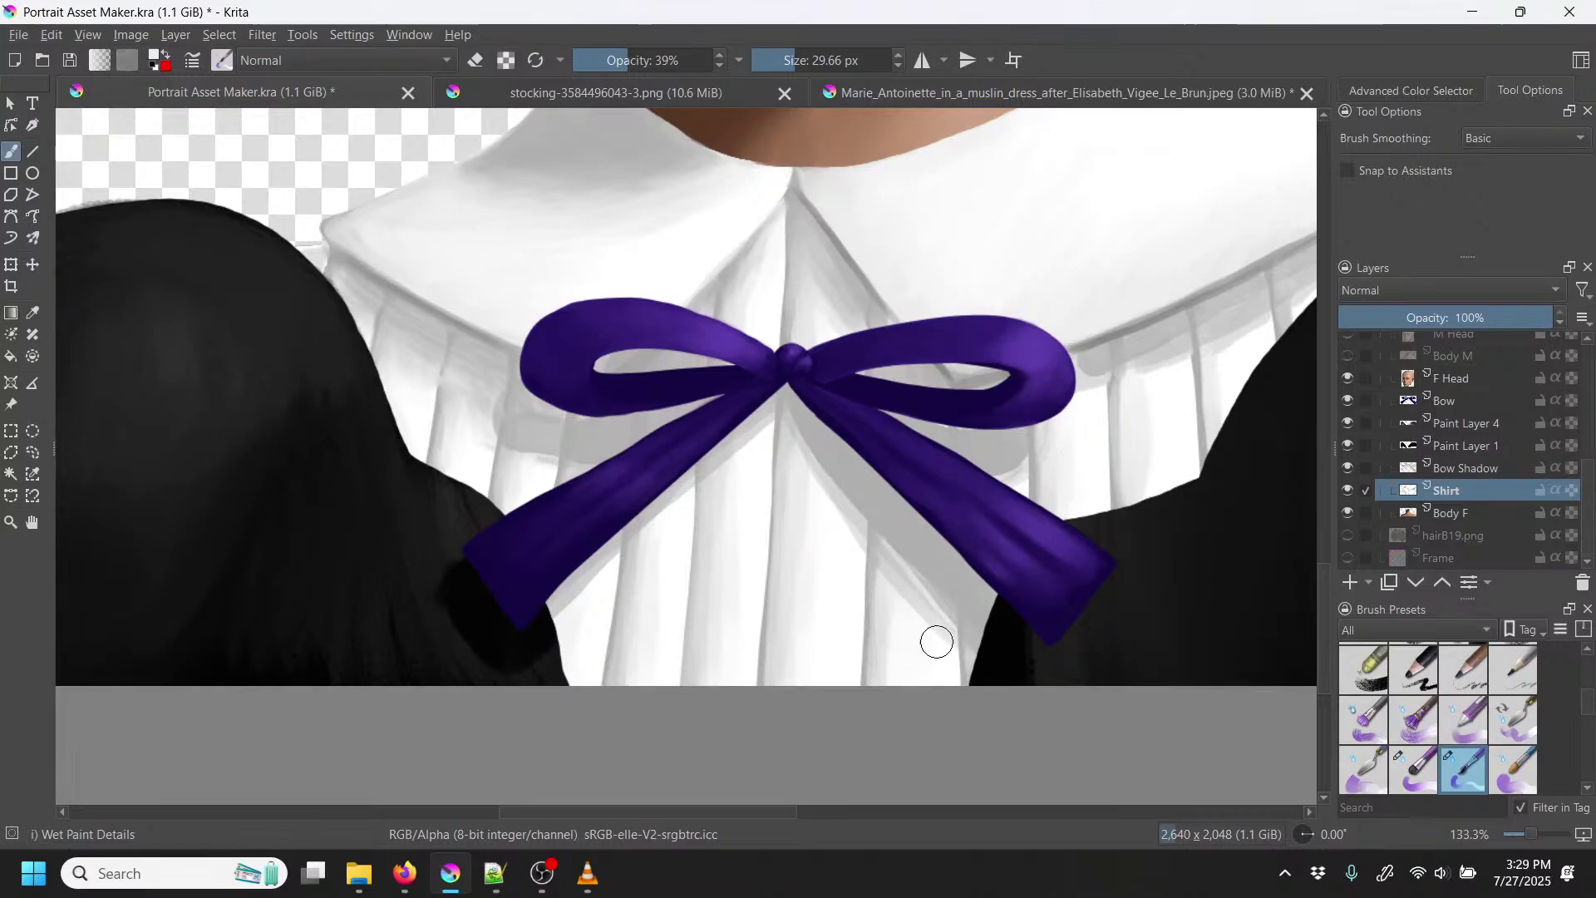
# Step: With the canvas rotated 120°, blend the pleat shadows under the collar beside the larger sleeve using a sampled grey and a 20.54 px brush
pyautogui.moveTo(1088, 497); pyautogui.dragTo(520, 629)
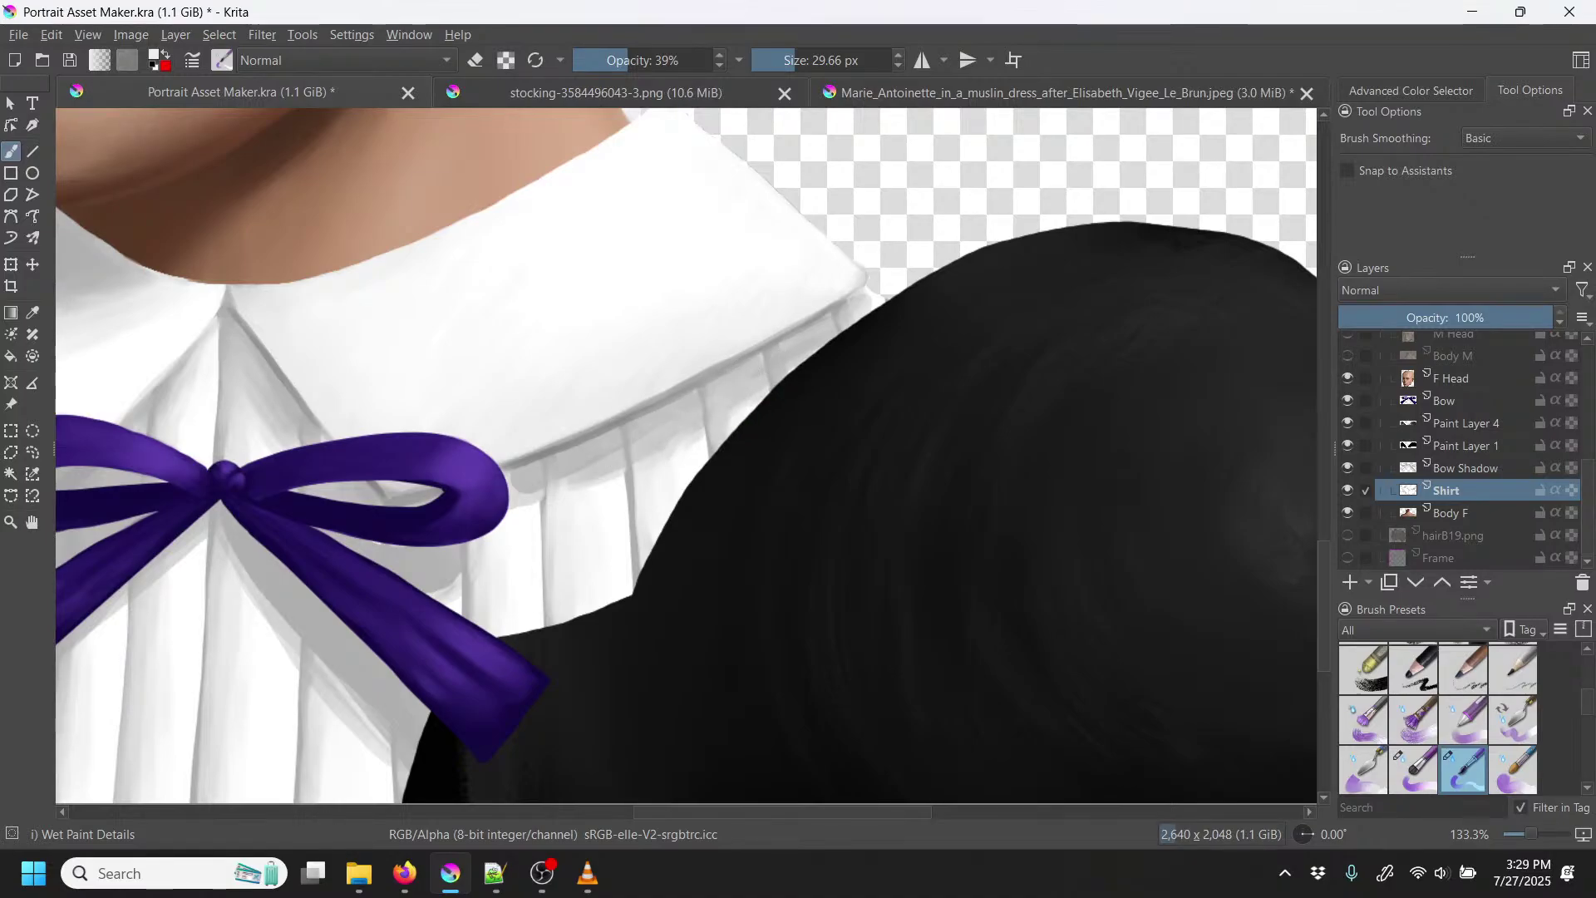
pyautogui.rightClick(701, 485)
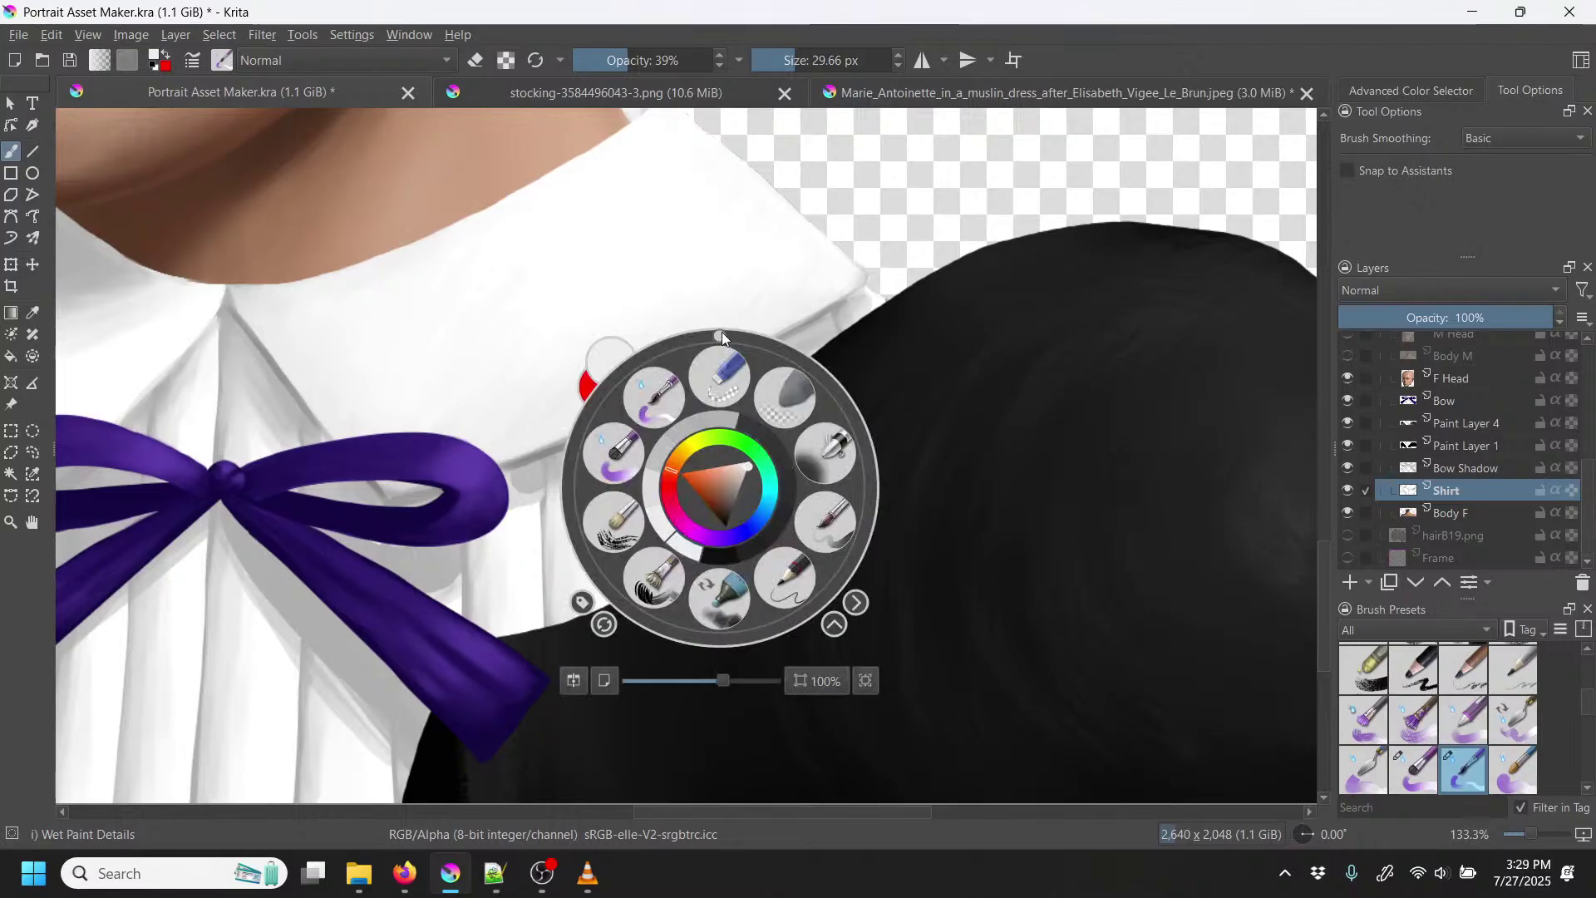
pyautogui.moveTo(722, 332); pyautogui.dragTo(844, 562)
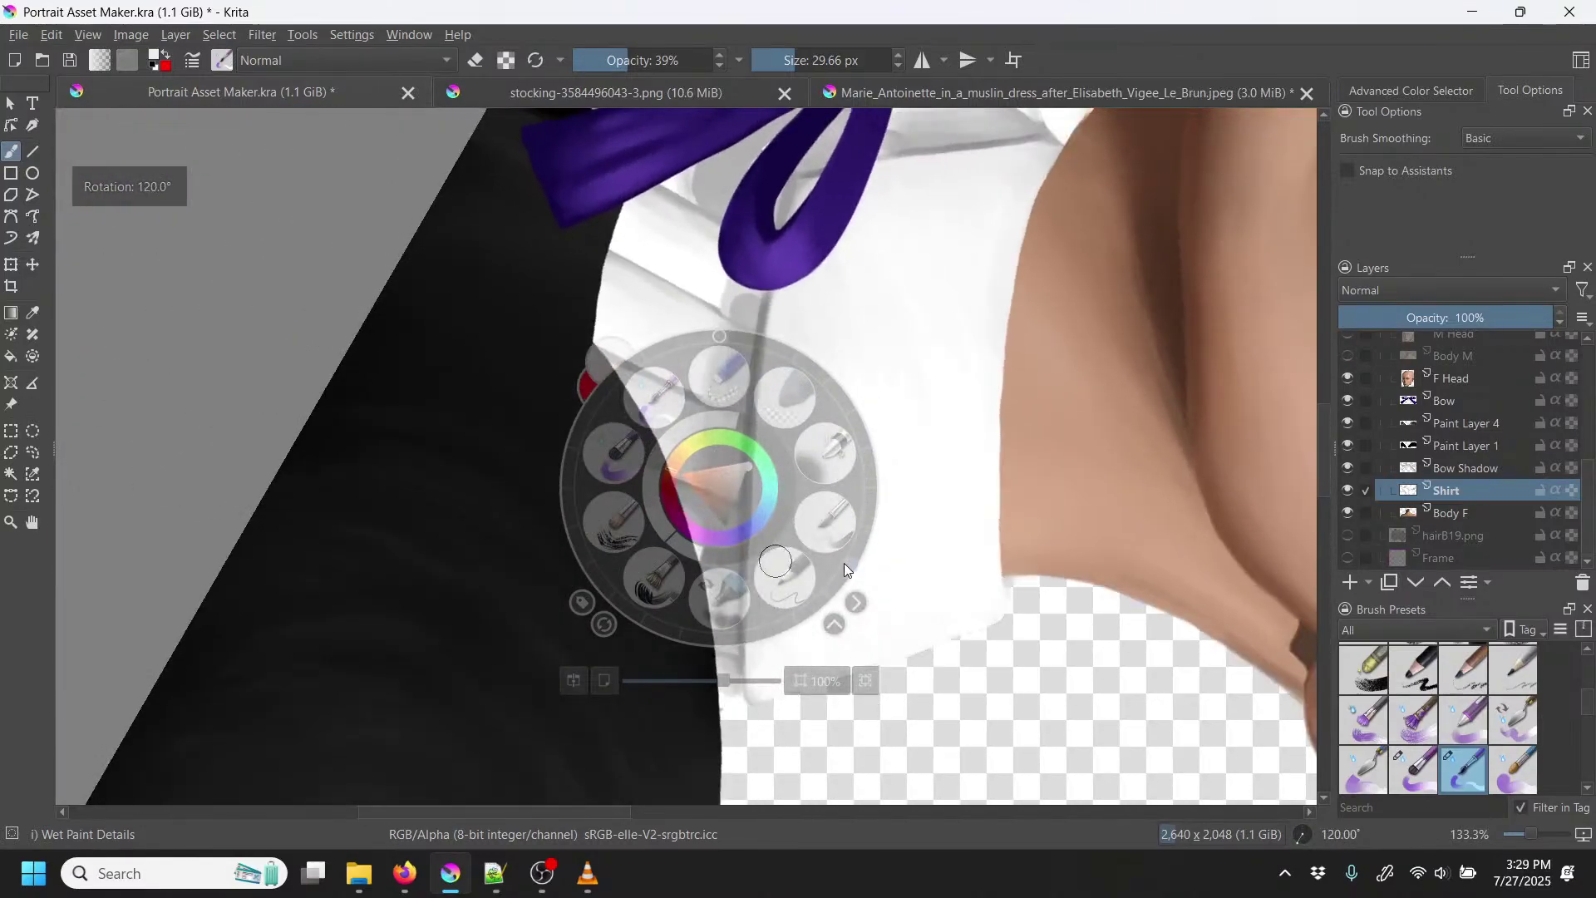
pyautogui.click(829, 517)
pyautogui.hotkey('ctrl', '+')
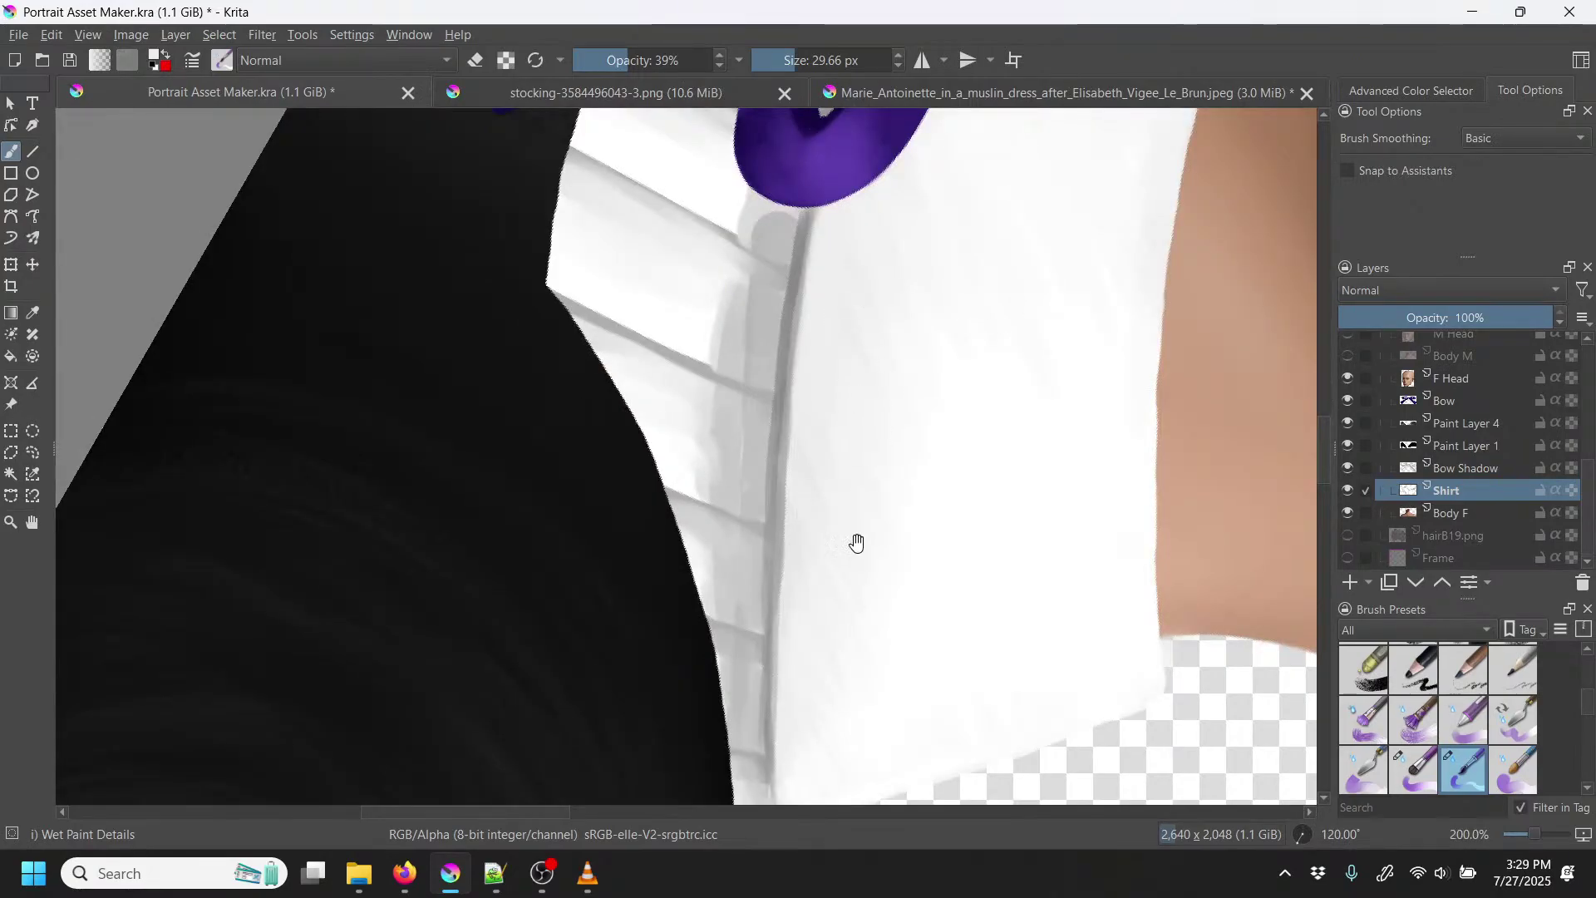
pyautogui.moveTo(855, 542)
pyautogui.mouseDown()
pyautogui.moveTo(797, 542)
pyautogui.moveTo(734, 462)
pyautogui.mouseUp()
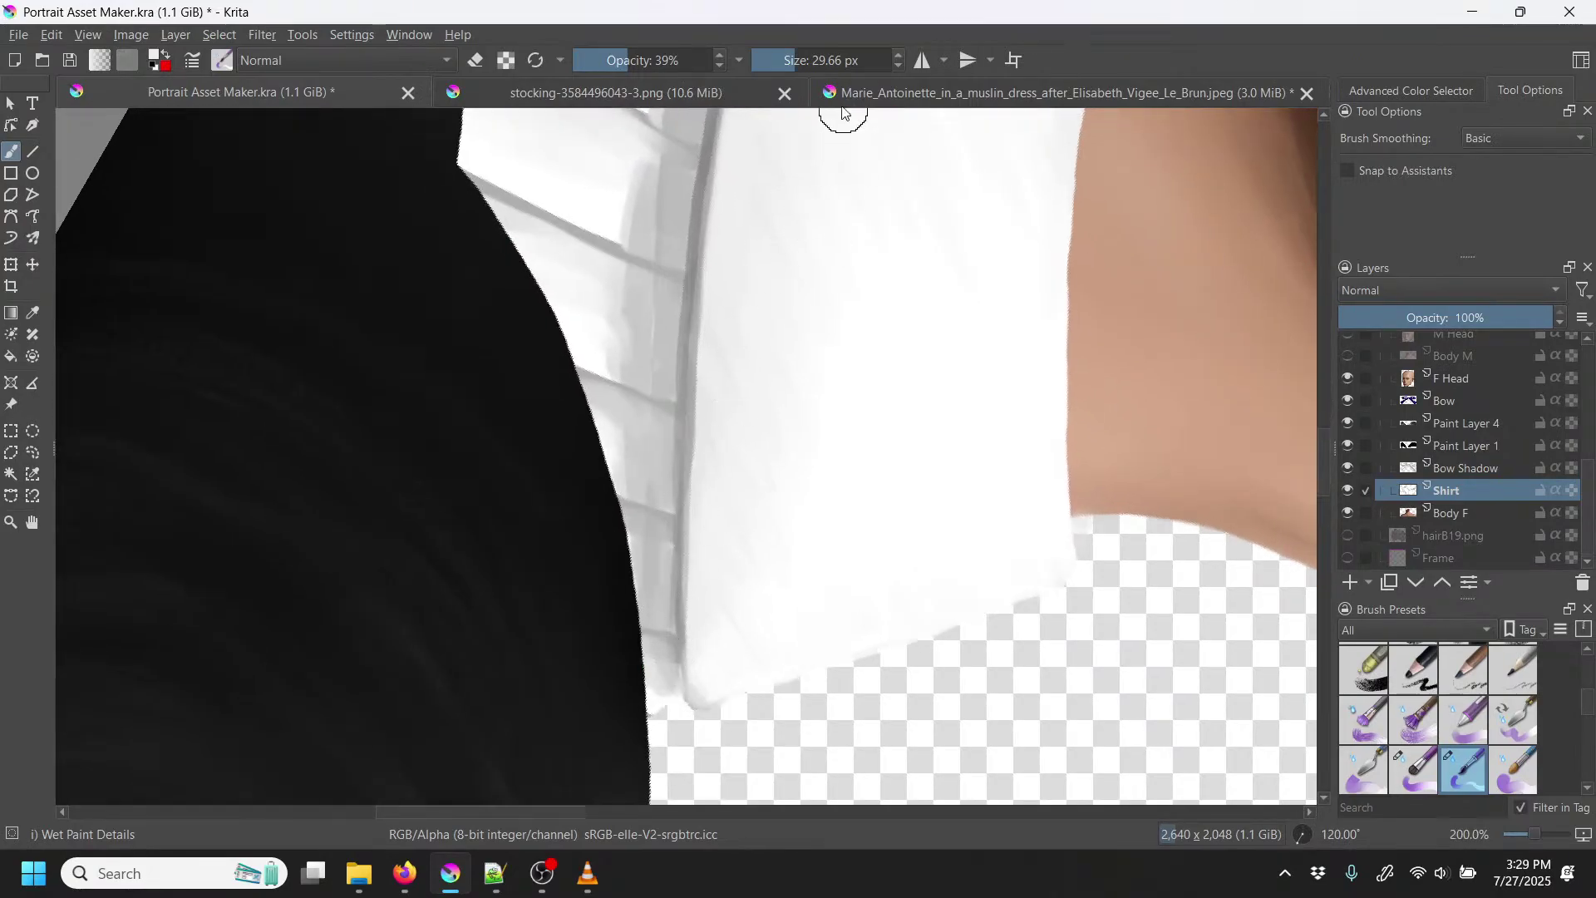
pyautogui.moveTo(790, 60); pyautogui.dragTo(781, 60)
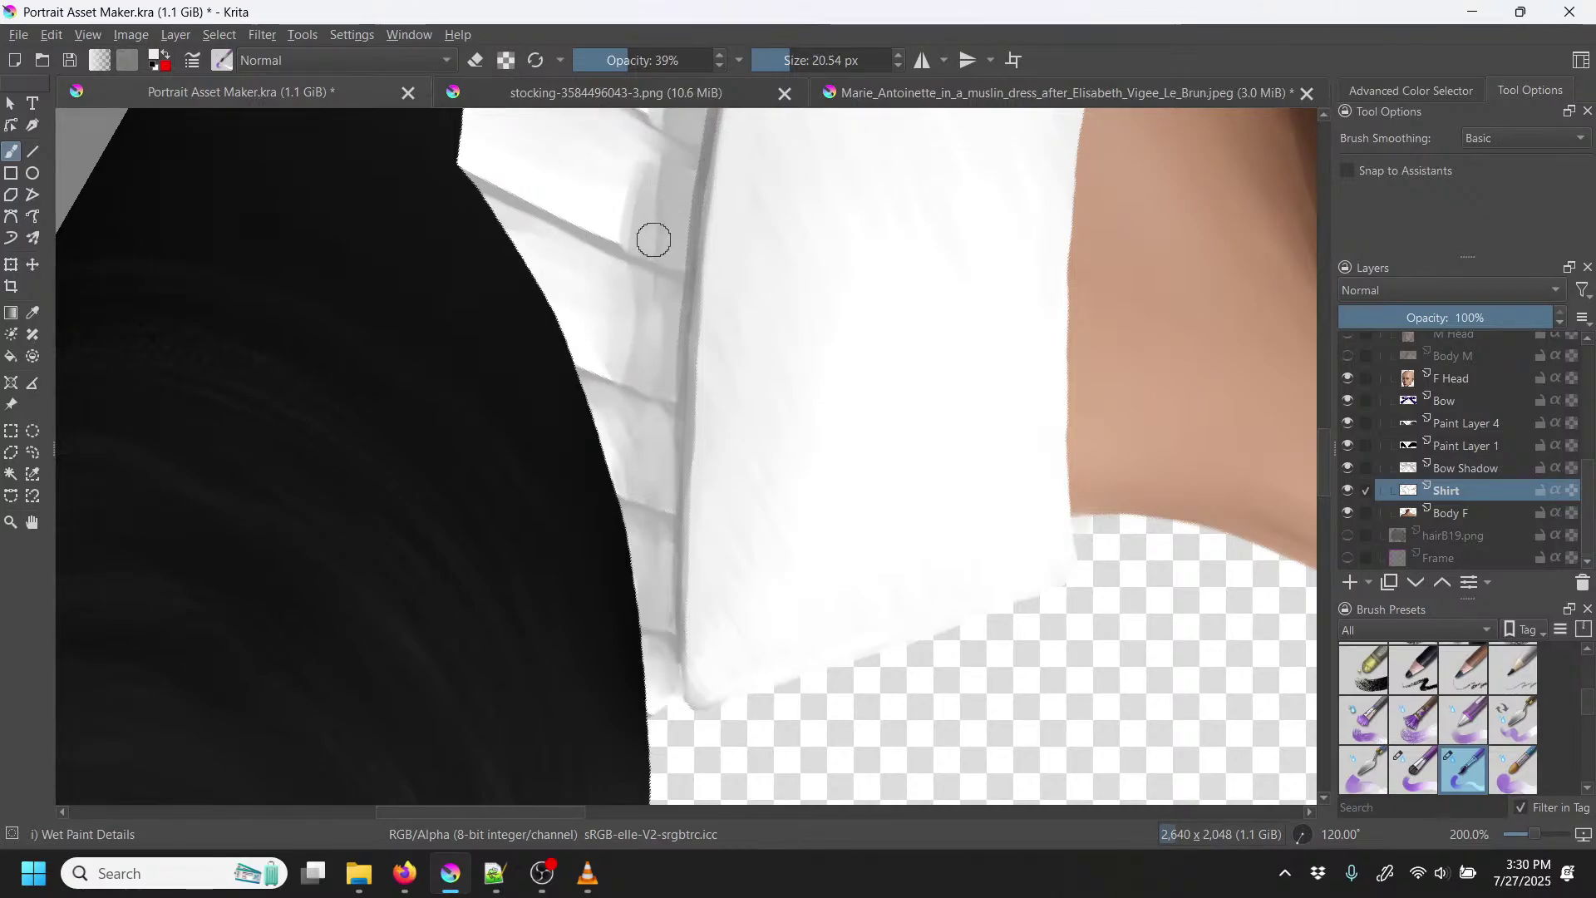
pyautogui.press('p')
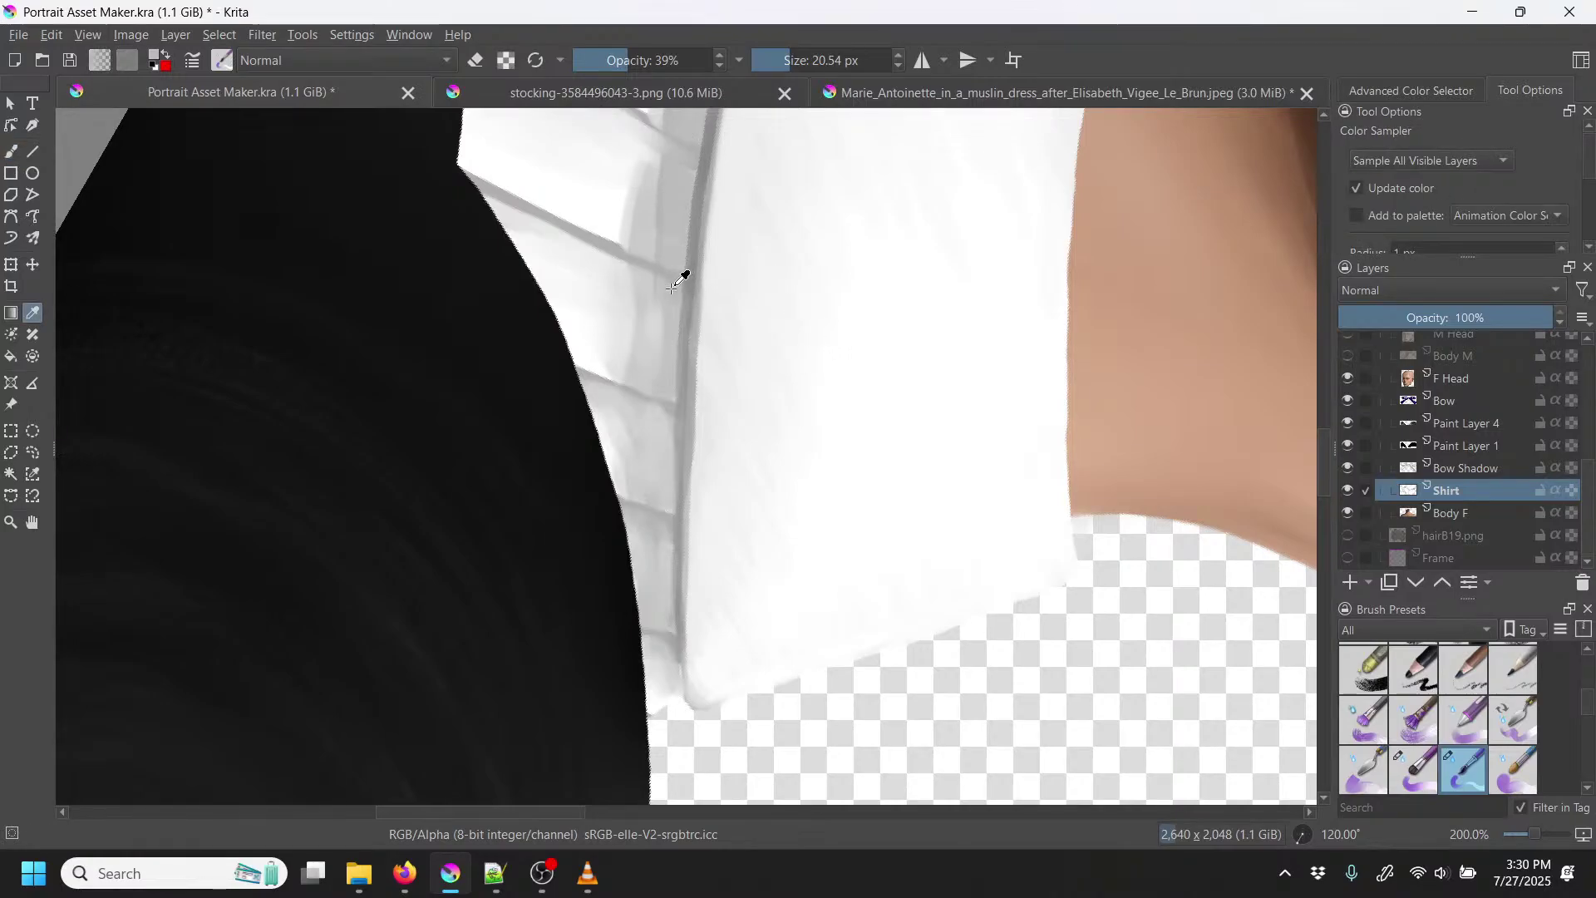
pyautogui.press('b')
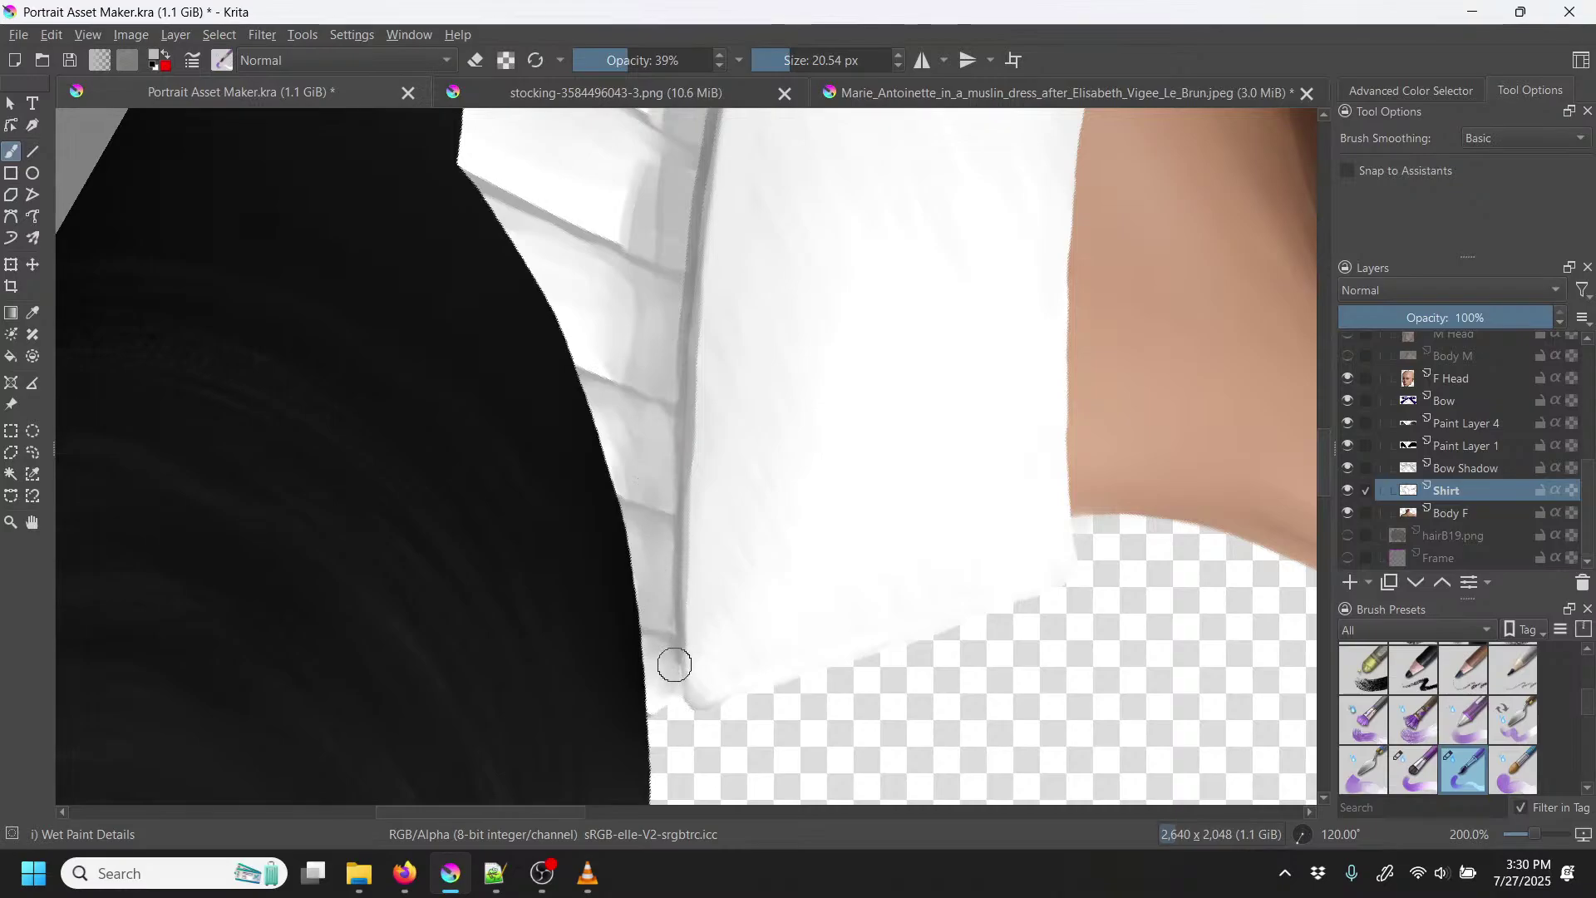
pyautogui.scroll(5, 684, 374)
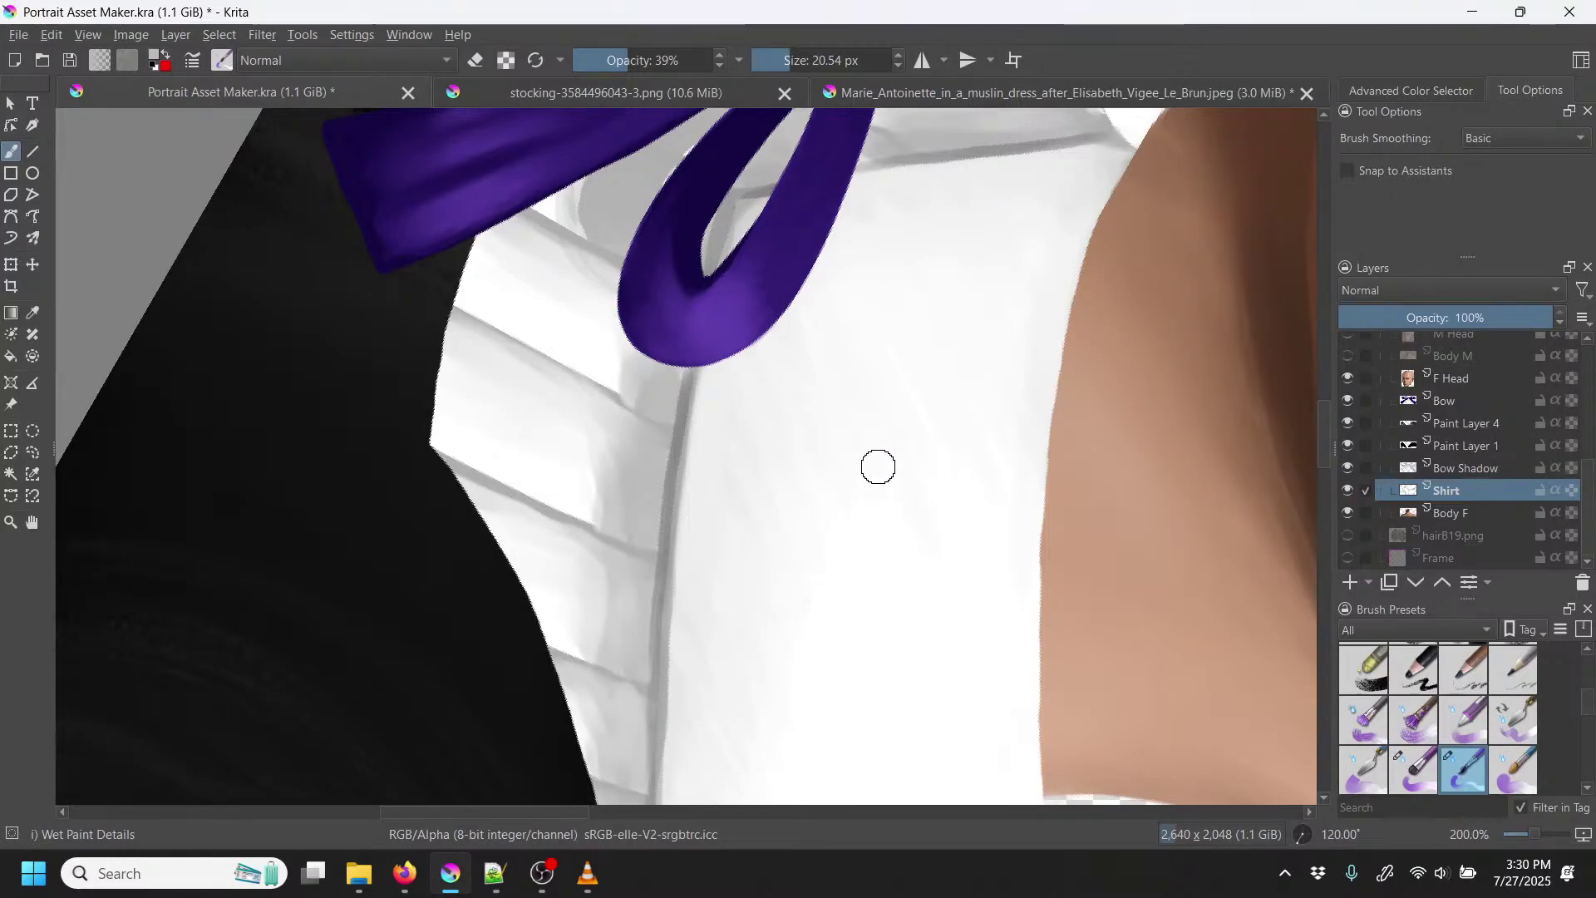
# Step: Rotate the canvas to 75° and blend the shadow along the collar's lower edge beside the smaller sleeve with a sampled grey
pyautogui.moveTo(880, 274)
pyautogui.mouseDown()
pyautogui.moveTo(851, 312)
pyautogui.moveTo(820, 468)
pyautogui.mouseUp()
pyautogui.moveTo(824, 351); pyautogui.dragTo(654, 554)
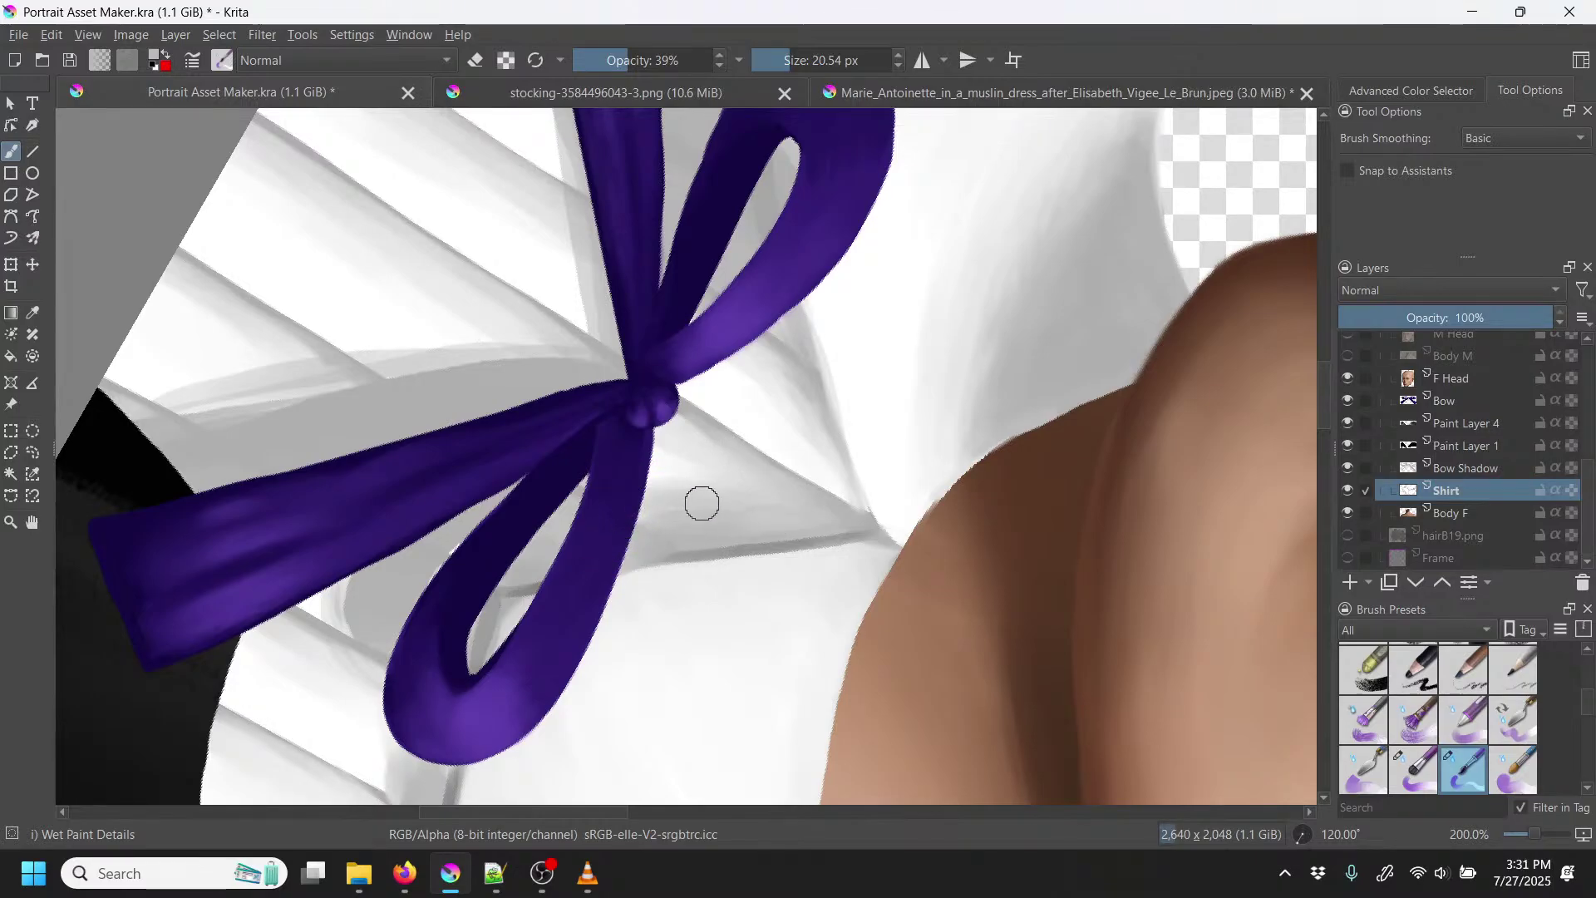
pyautogui.moveTo(859, 346); pyautogui.dragTo(717, 683)
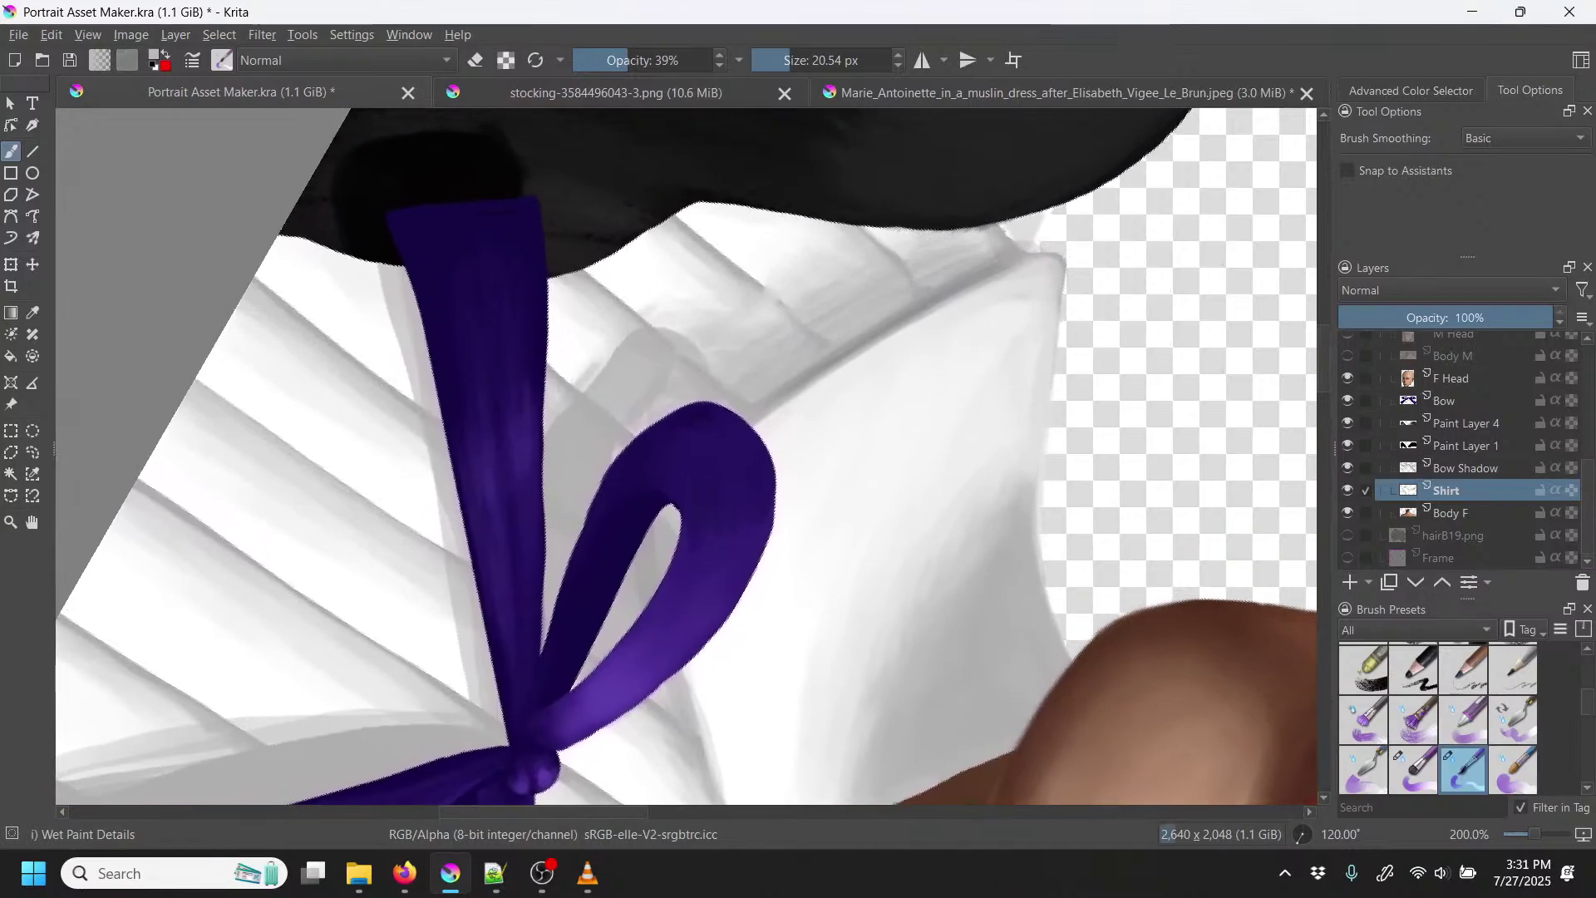
pyautogui.rightClick(926, 396)
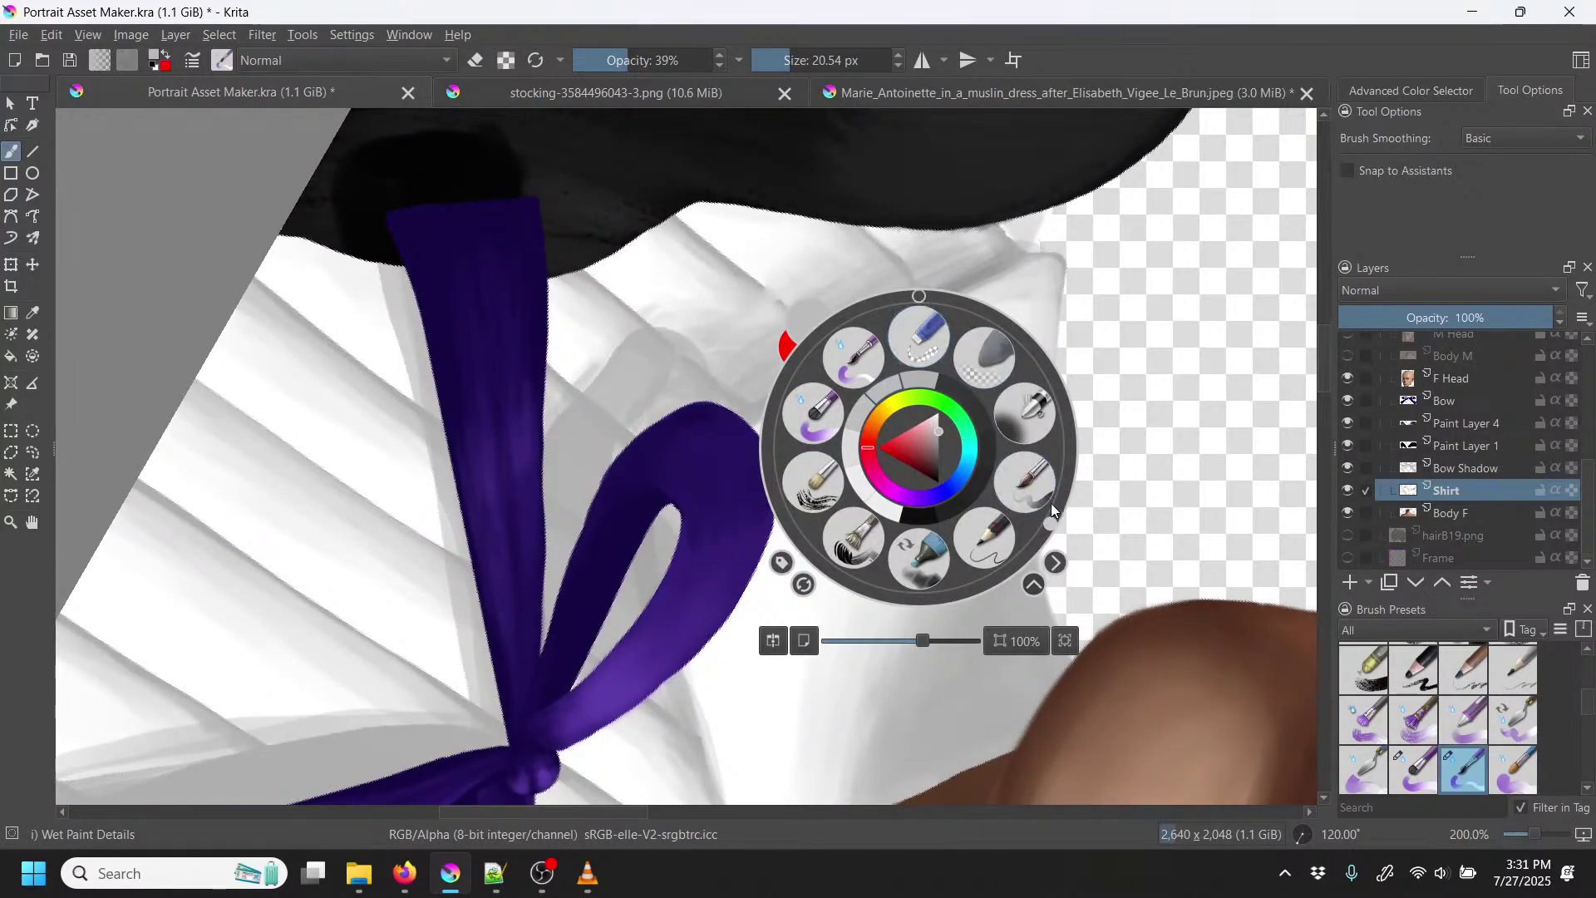
pyautogui.moveTo(1056, 521); pyautogui.dragTo(1066, 413)
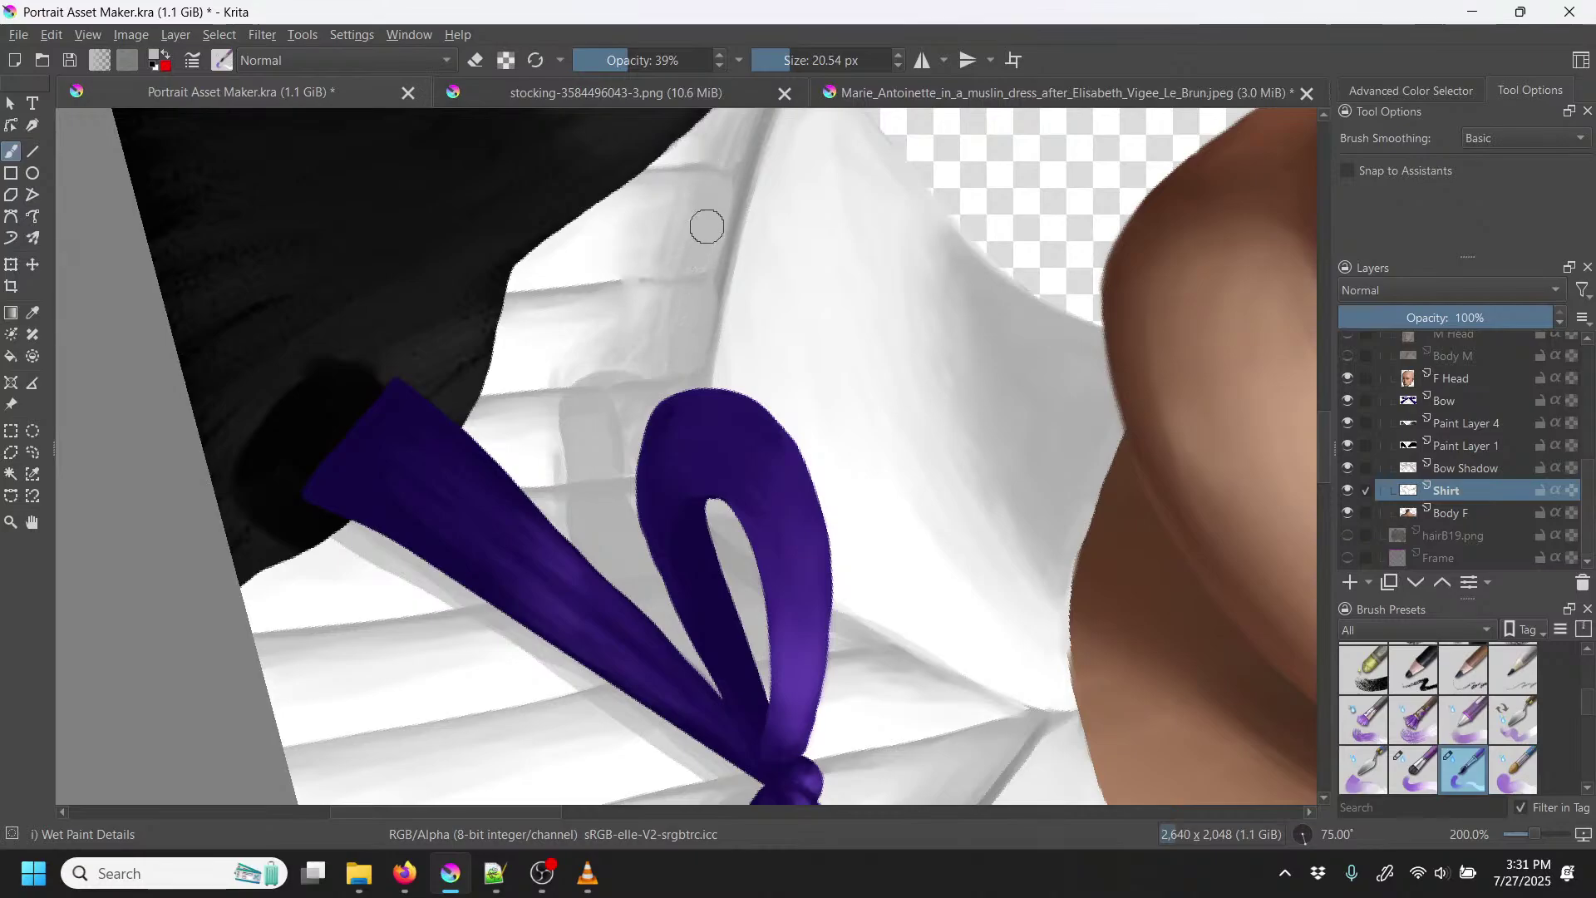
pyautogui.moveTo(810, 283); pyautogui.dragTo(687, 420)
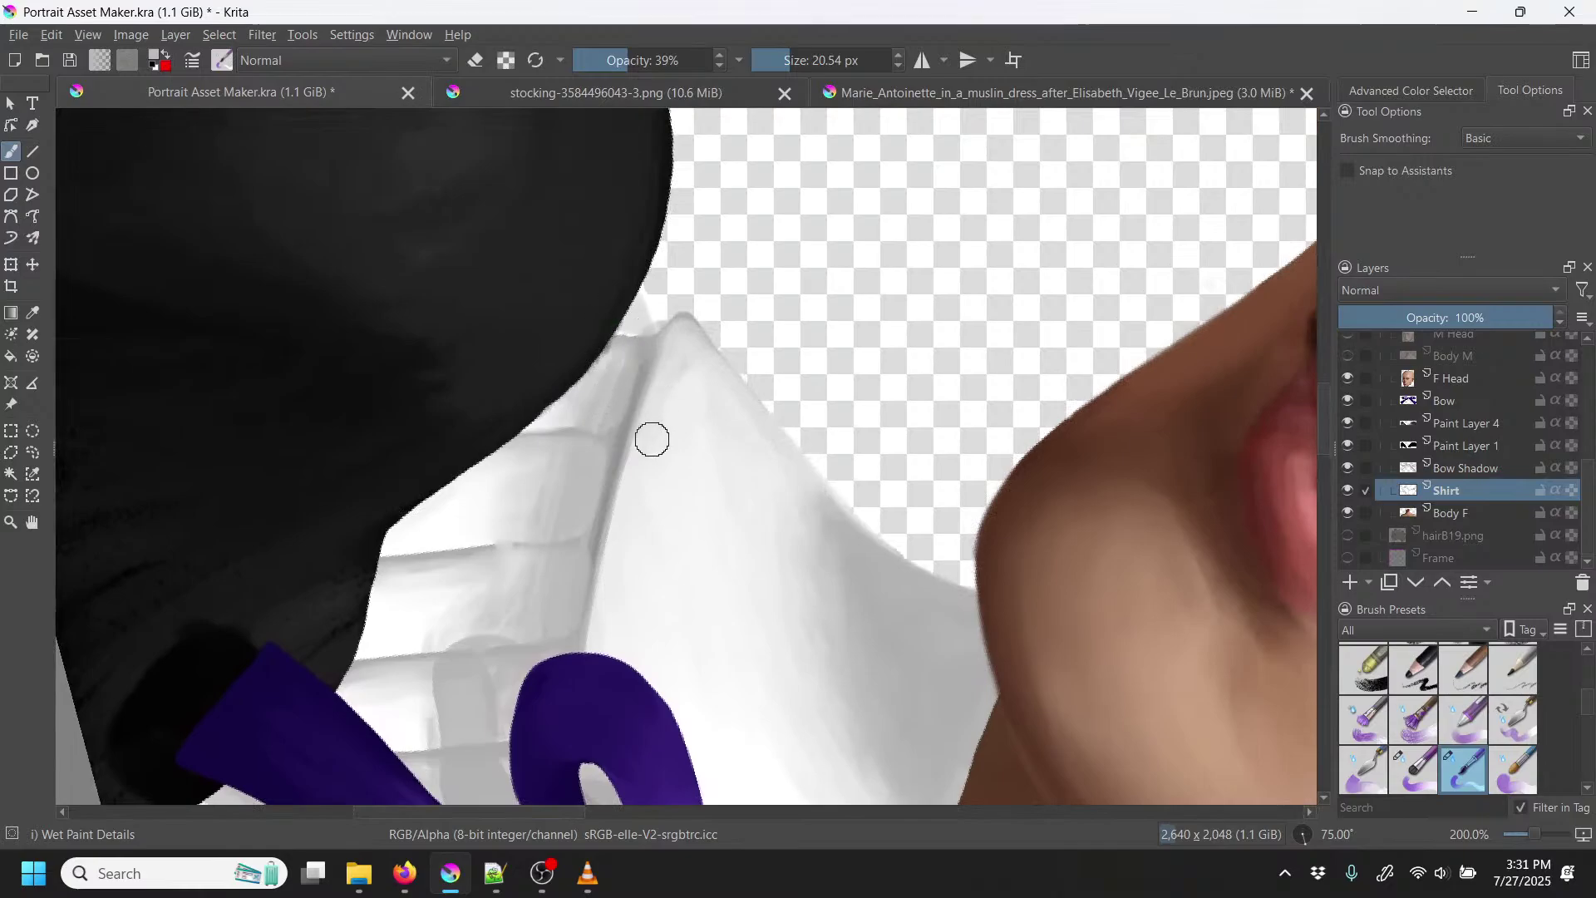
pyautogui.press('p')
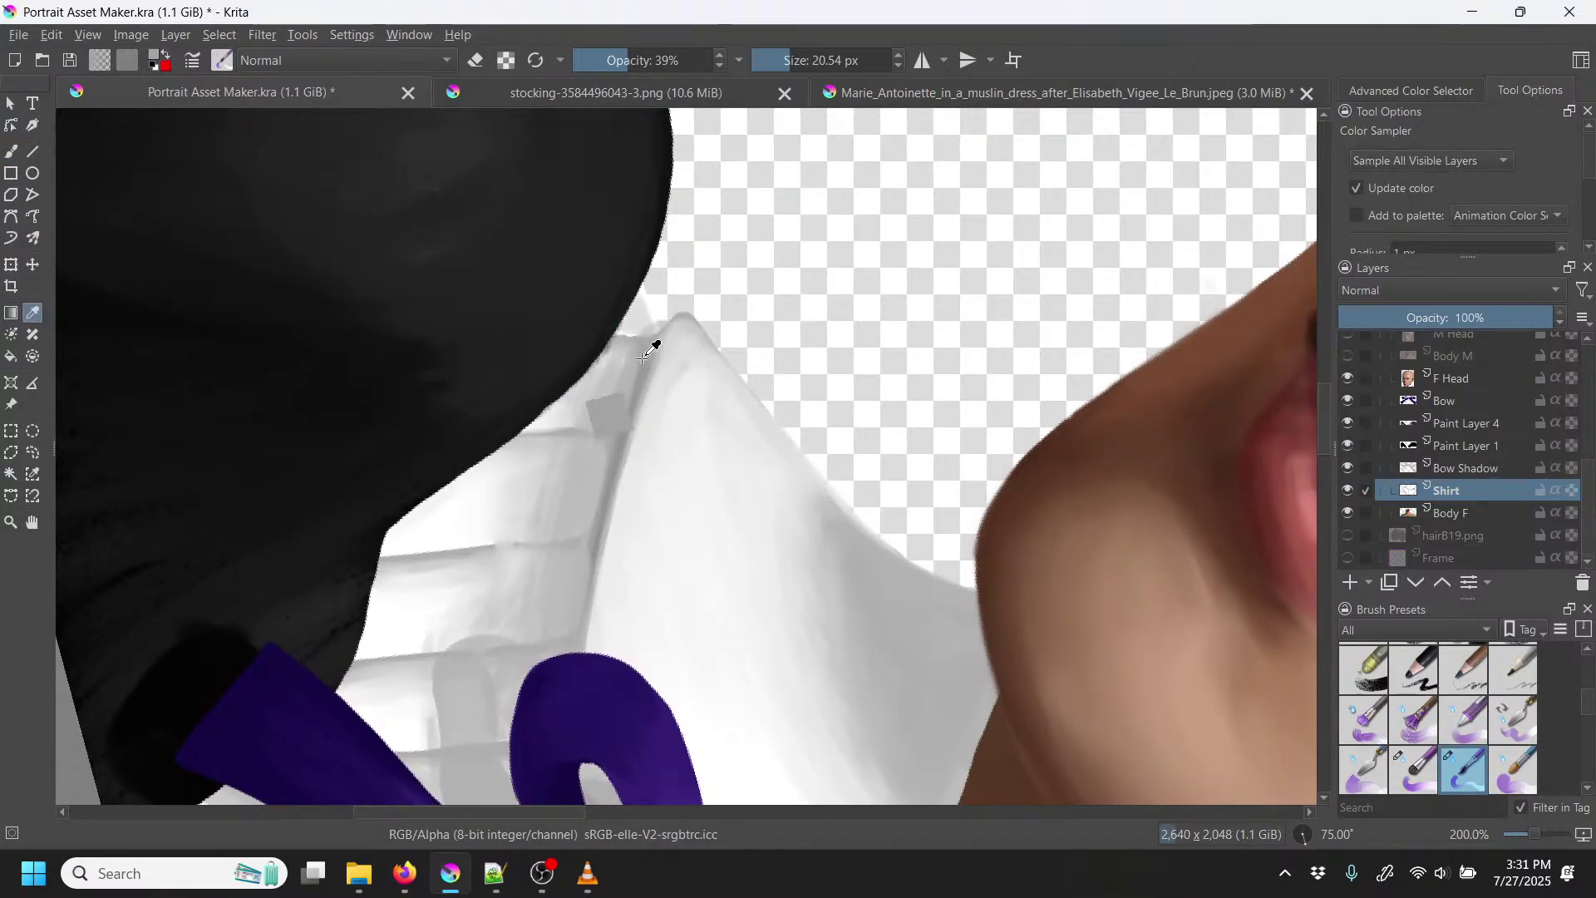
pyautogui.press('b')
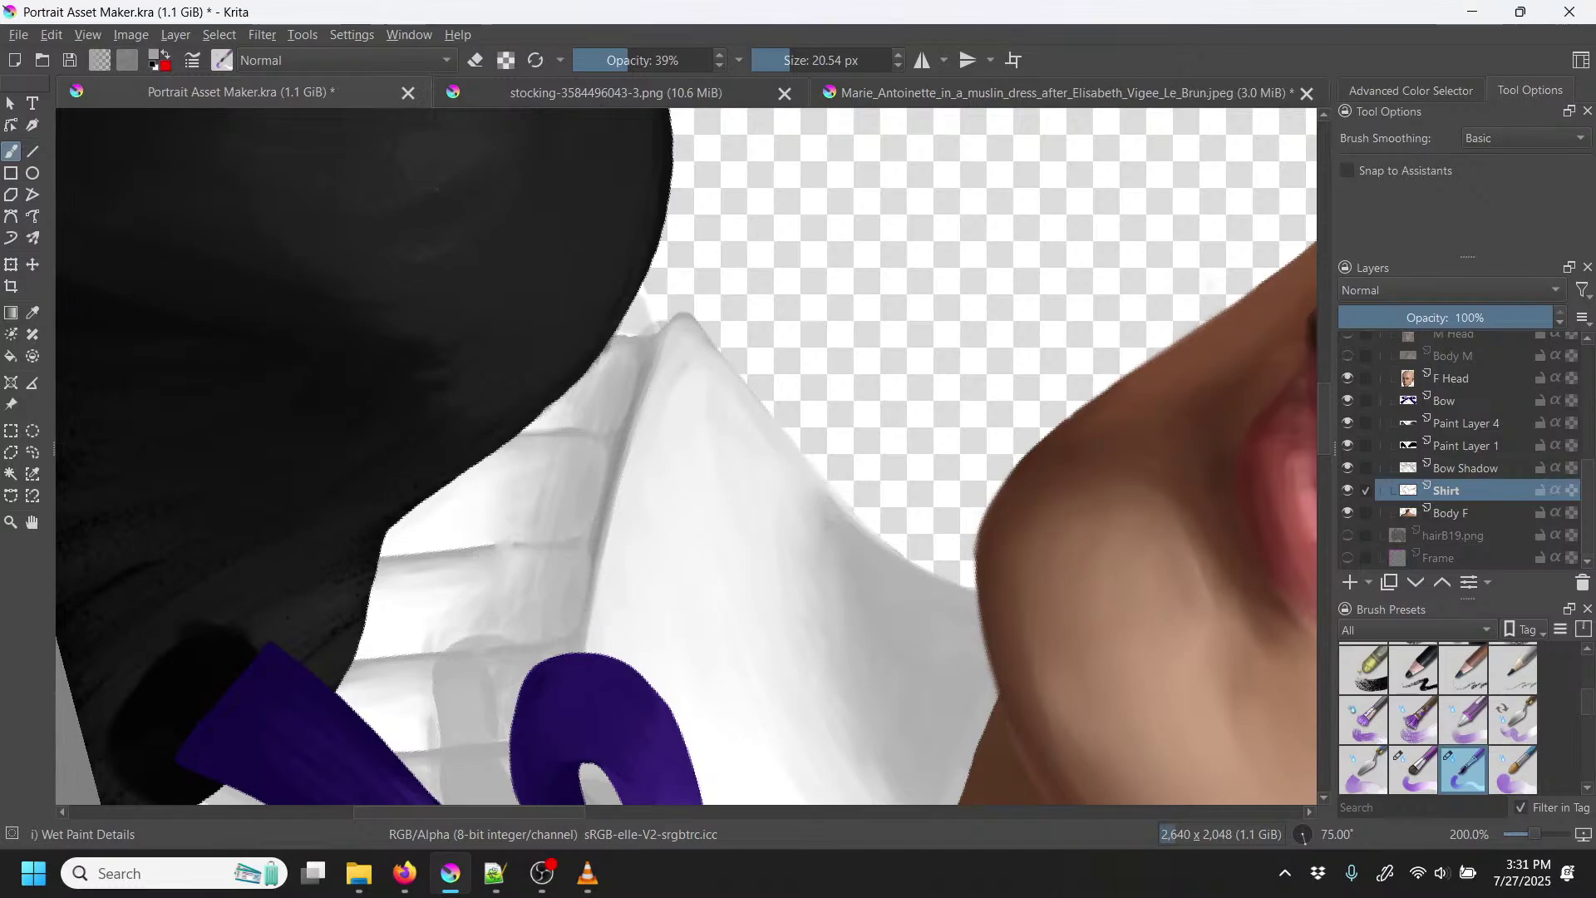
# Step: Reset the canvas rotation to 0° and touch up the shirt's edge below the collar tip beside the smaller sleeve
pyautogui.rightClick(825, 548)
pyautogui.click(831, 409)
pyautogui.click(884, 390)
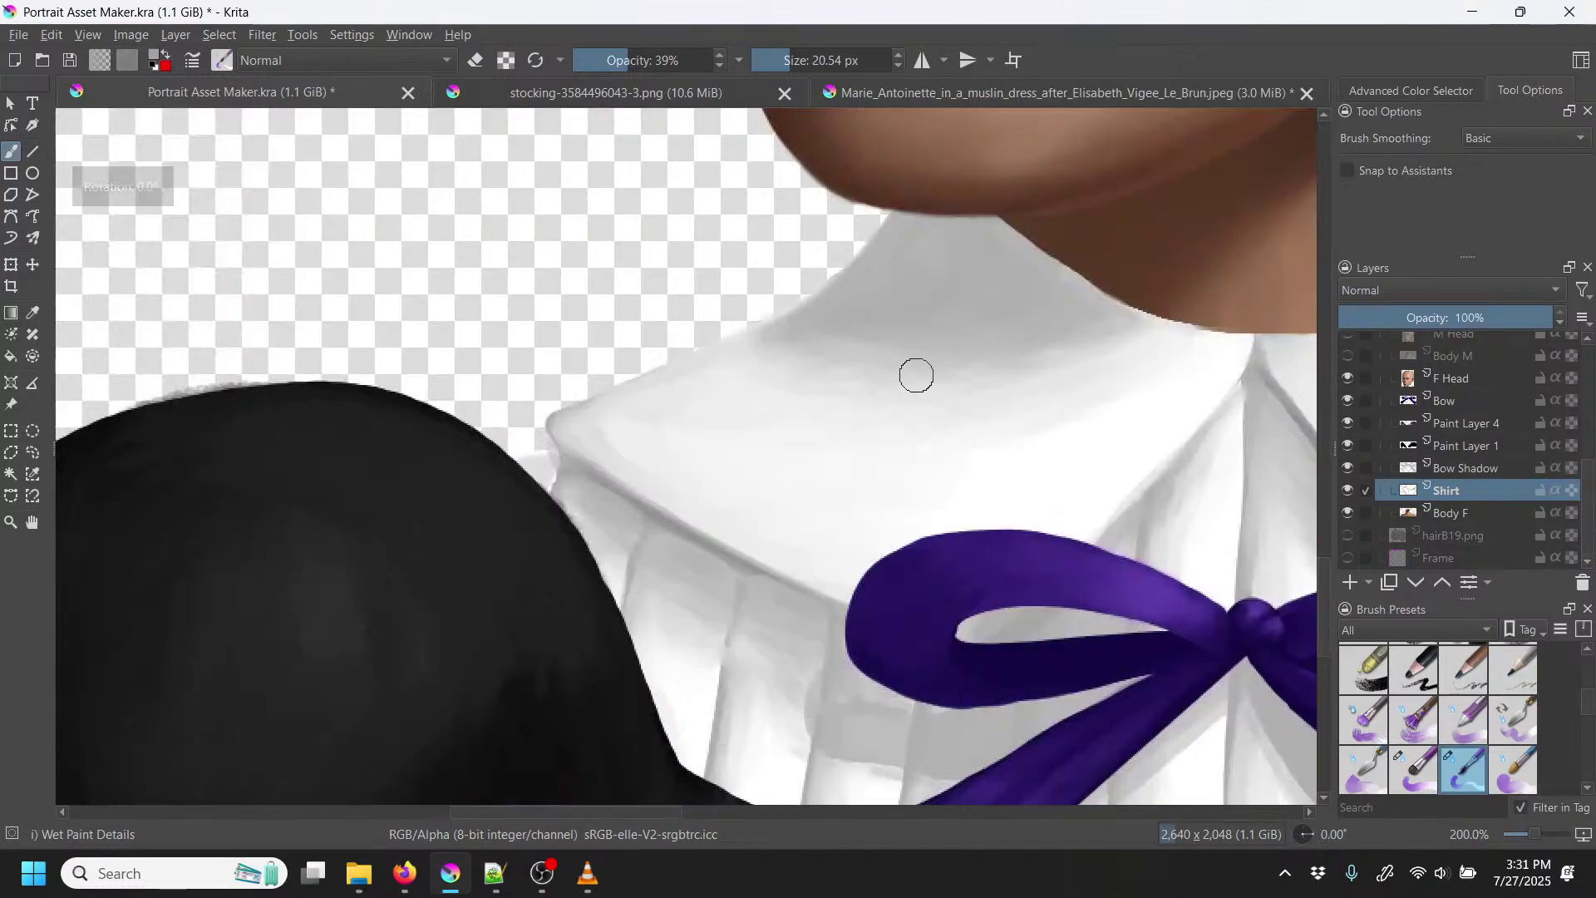
pyautogui.moveTo(548, 478); pyautogui.dragTo(550, 473)
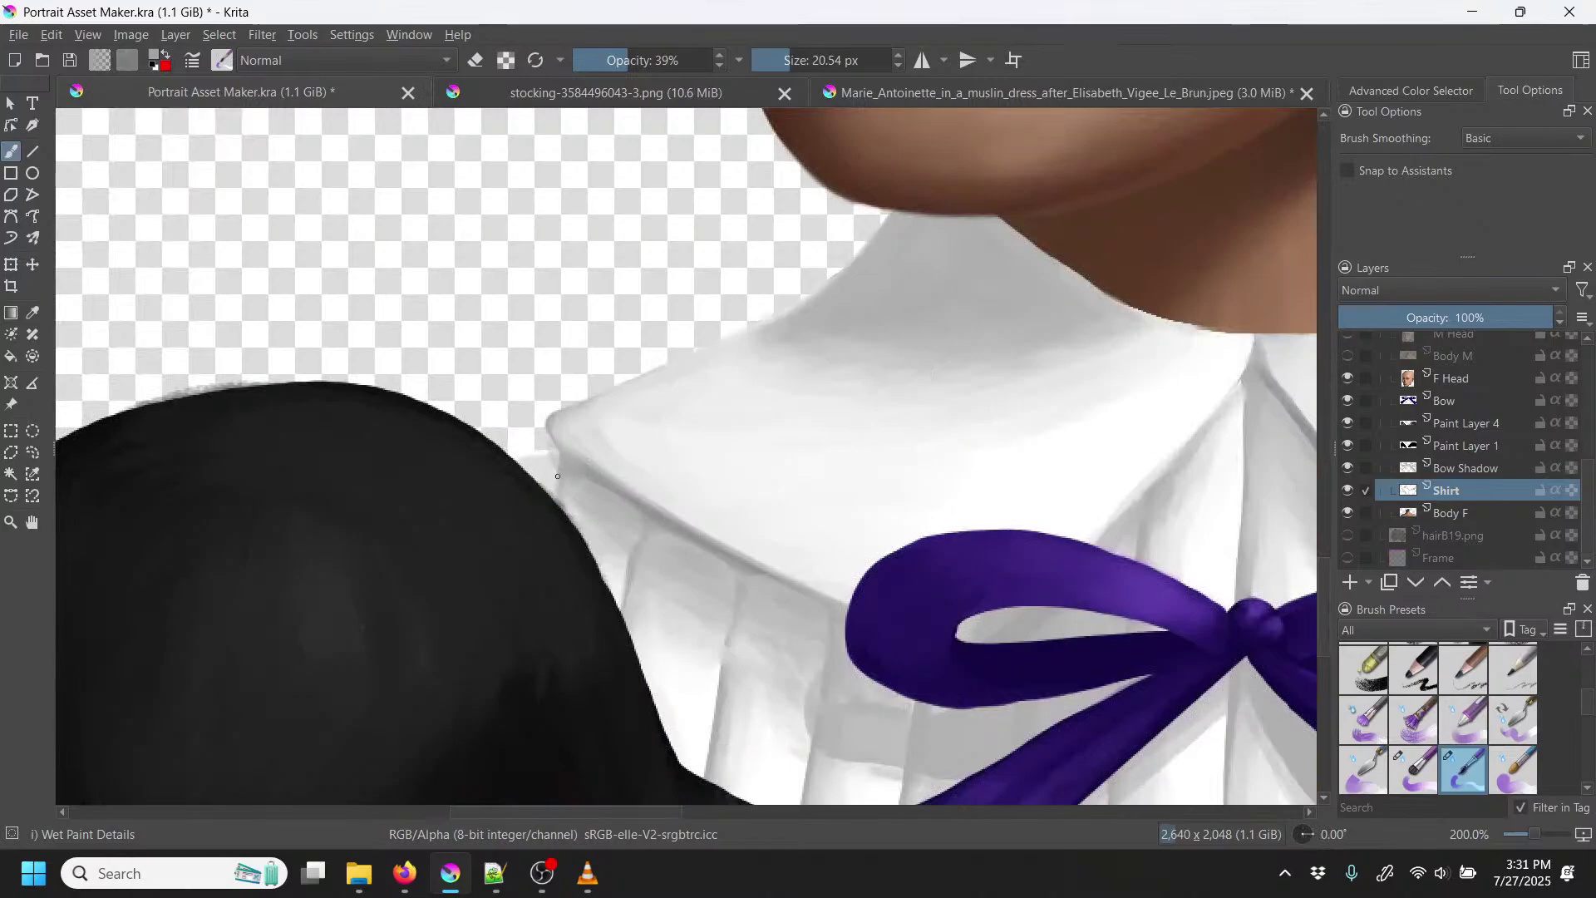
pyautogui.press('-')
pyautogui.press('-')
pyautogui.press('-')
pyautogui.press('-')
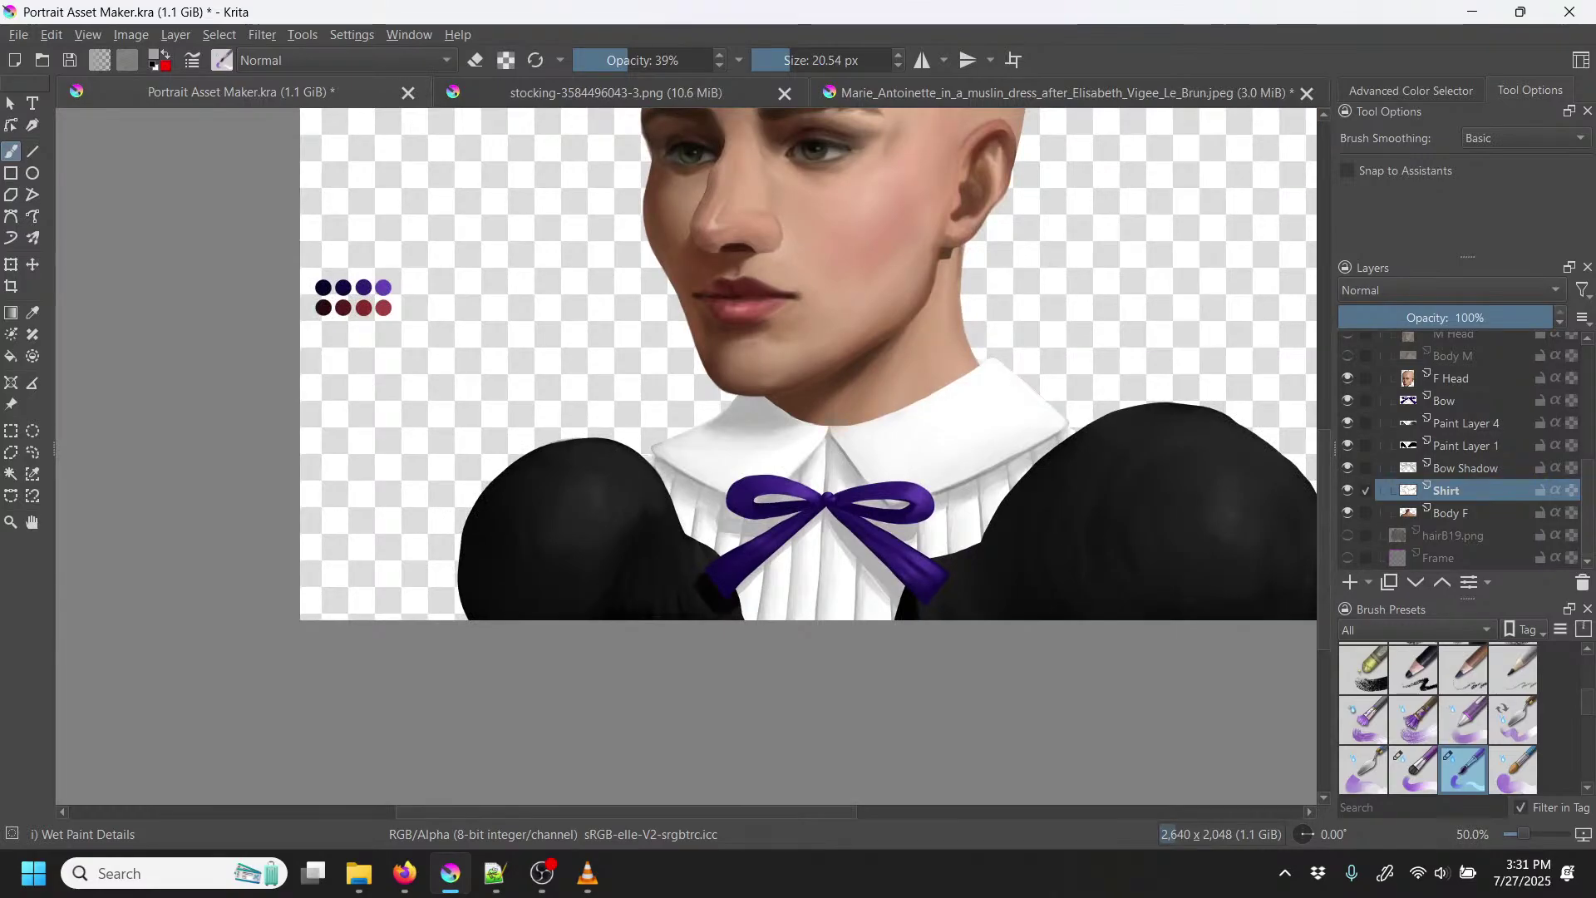
# Step: On the Bow Shadow layer, soften the shadows beneath the bow's loops with Wet Paint Details at 39% opacity and 20.54 px size
pyautogui.click(1478, 465)
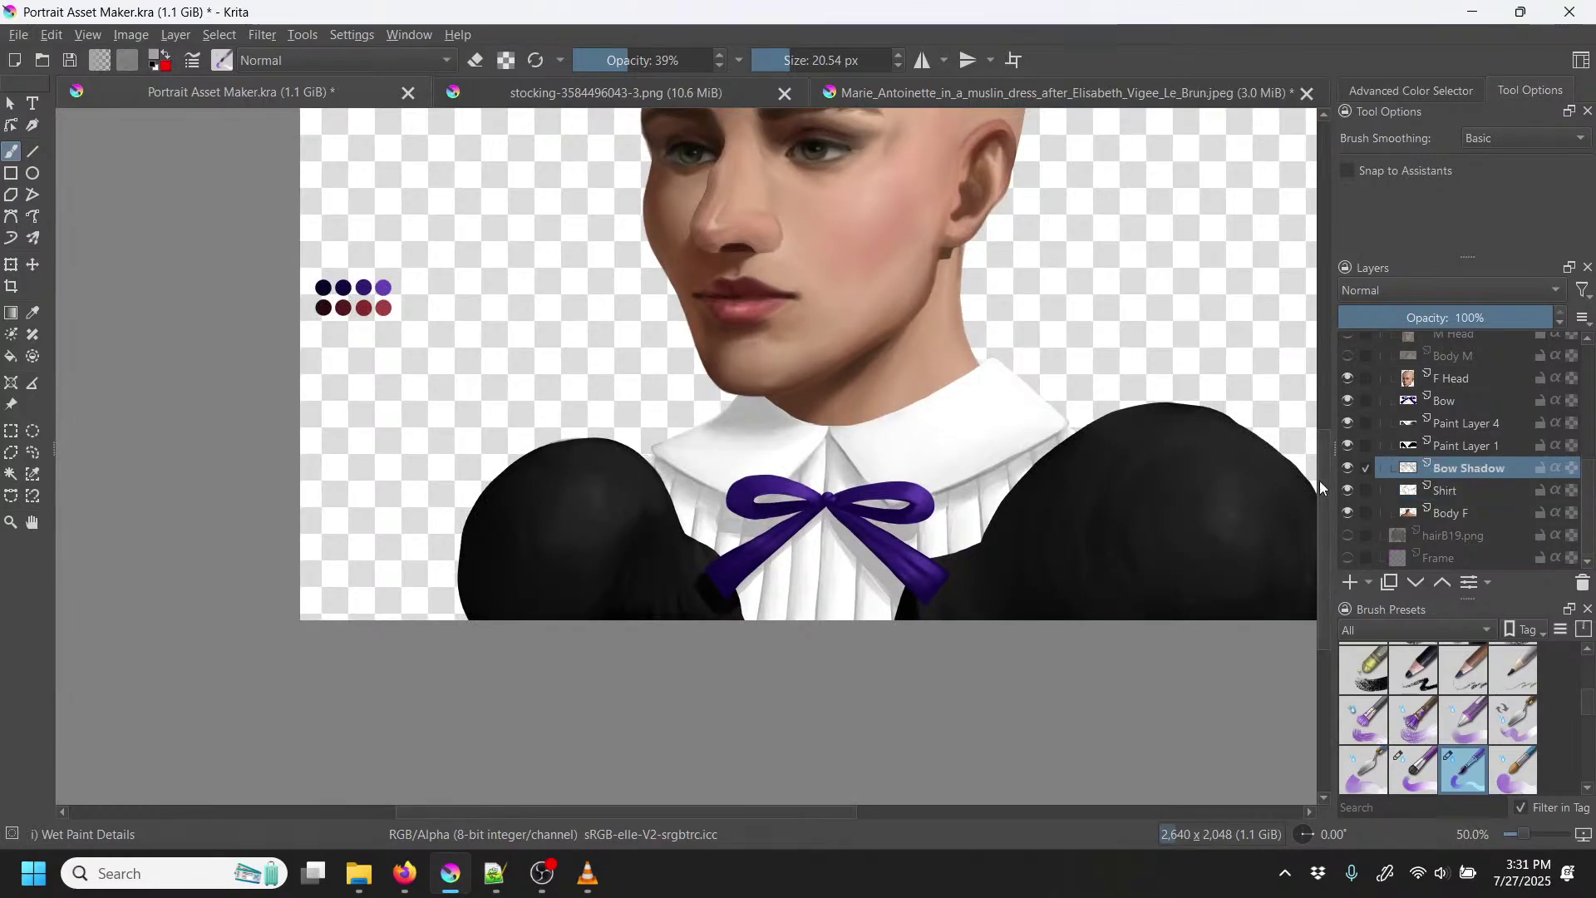
pyautogui.hotkey('ctrl', '+')
pyautogui.hotkey('ctrl', '+')
pyautogui.hotkey('ctrl', '+')
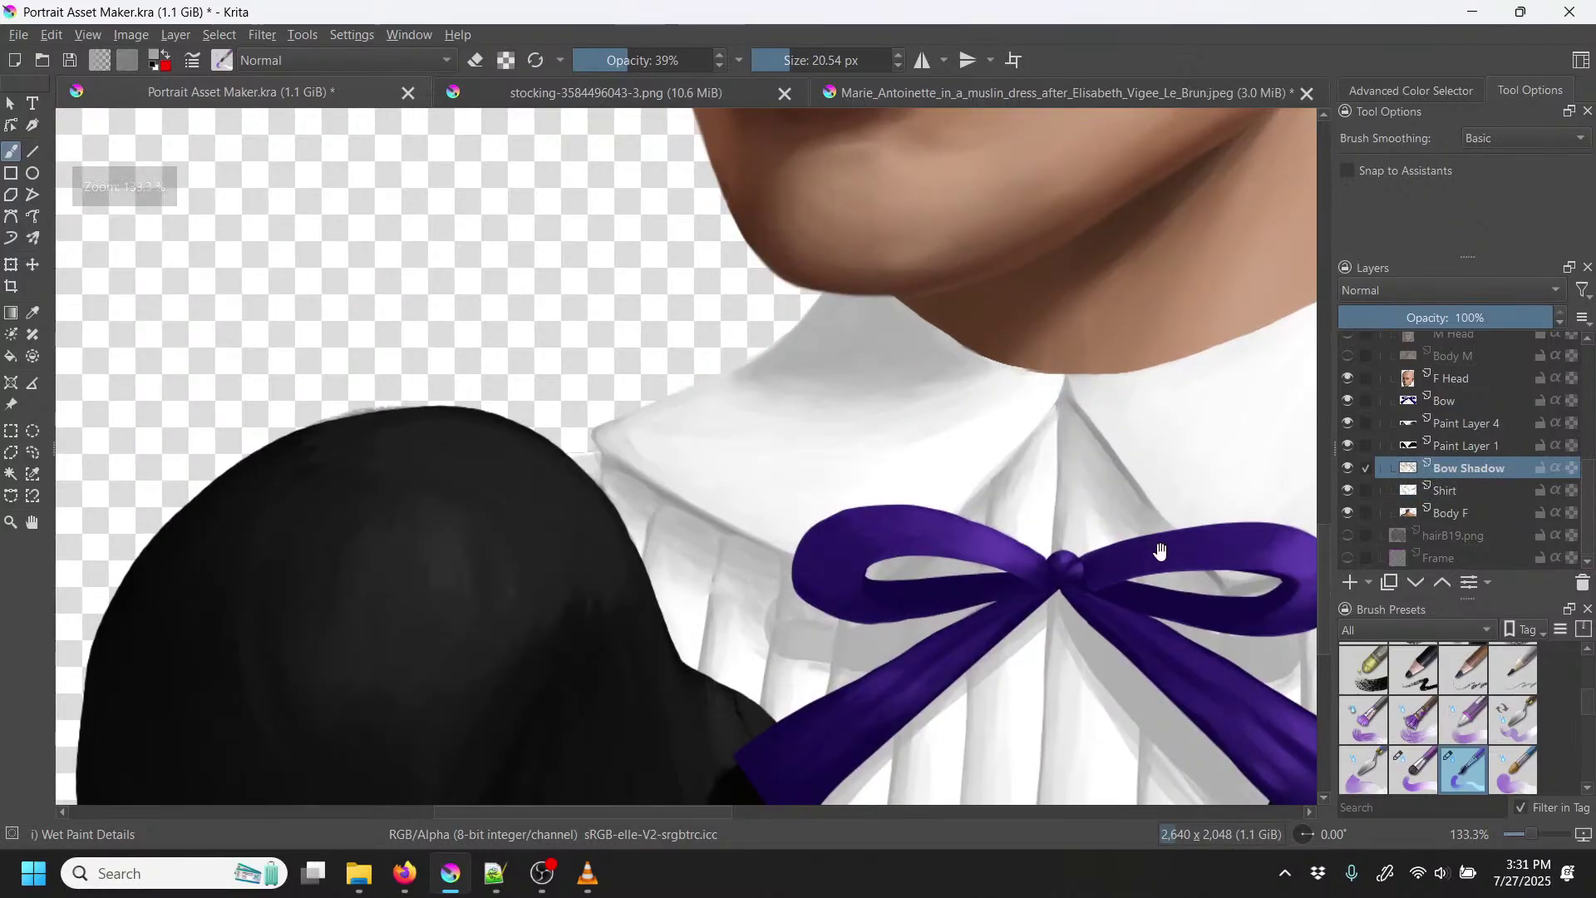
pyautogui.moveTo(1161, 551); pyautogui.dragTo(517, 324)
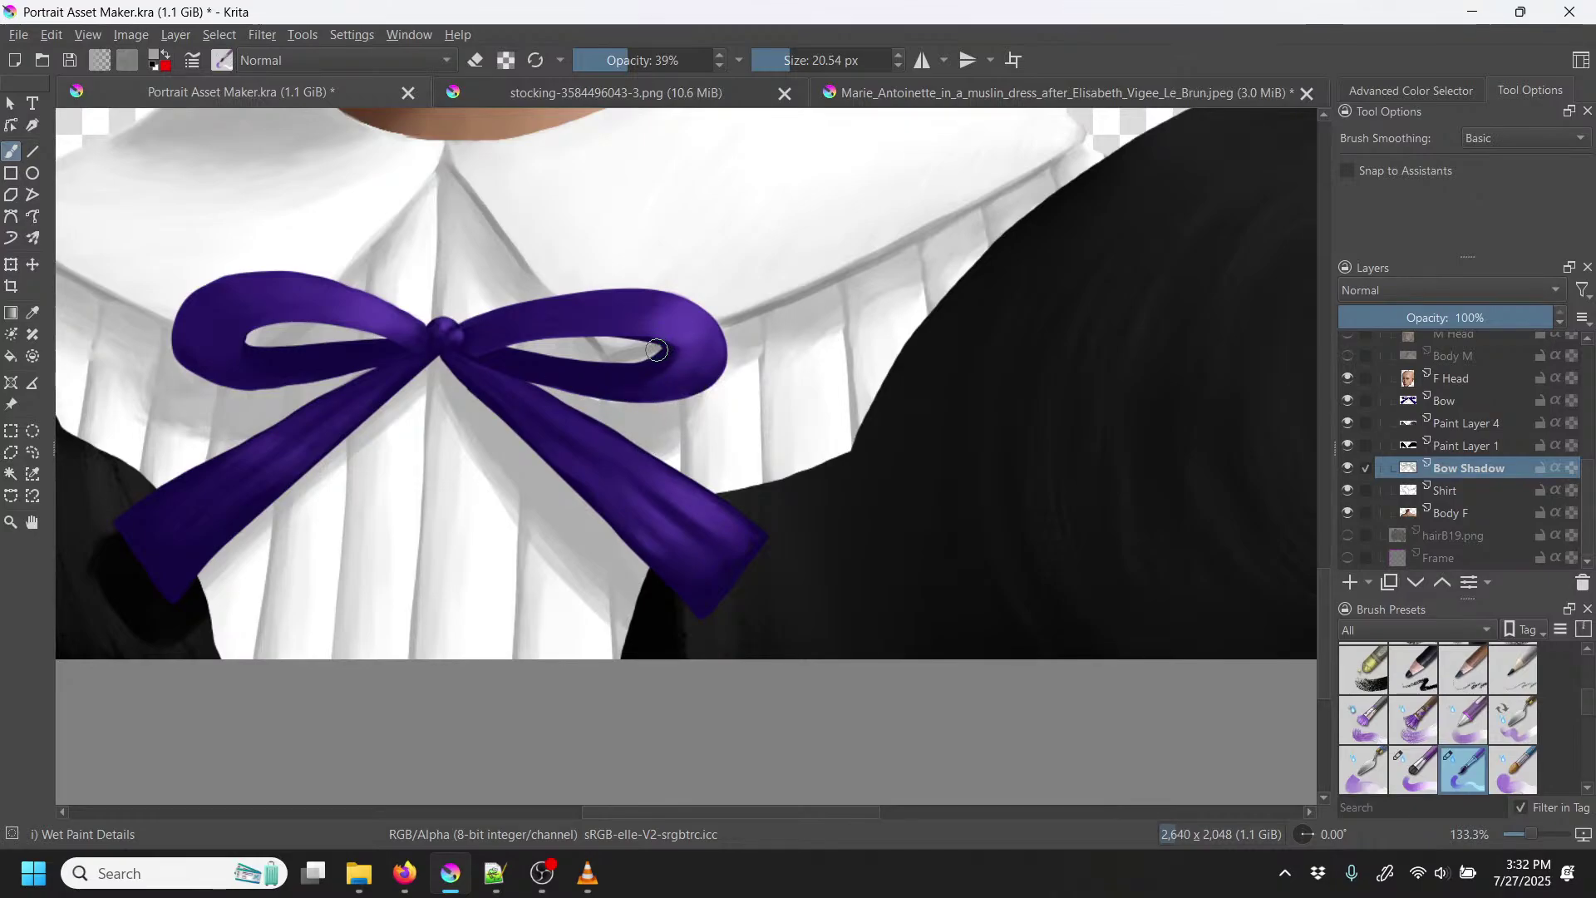
# Step: Refine the bow tail shadows with a sampled grey using Basic-5 Size Opacity at 60% opacity and 39.07 px, and blend them with Wet Paint Details
pyautogui.rightClick(709, 389)
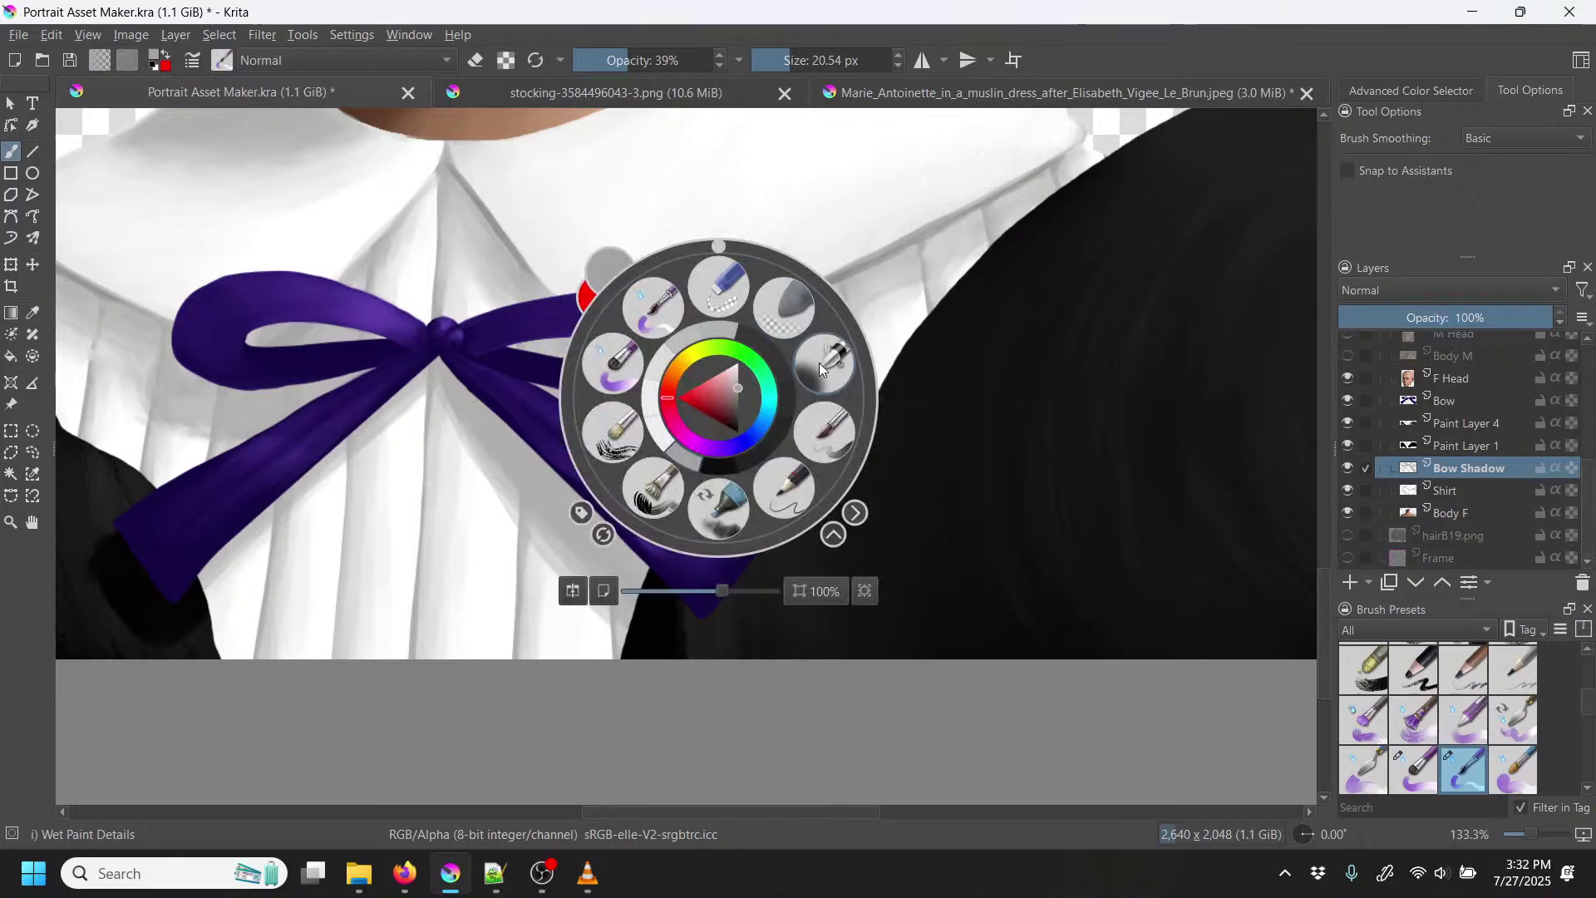
pyautogui.click(840, 381)
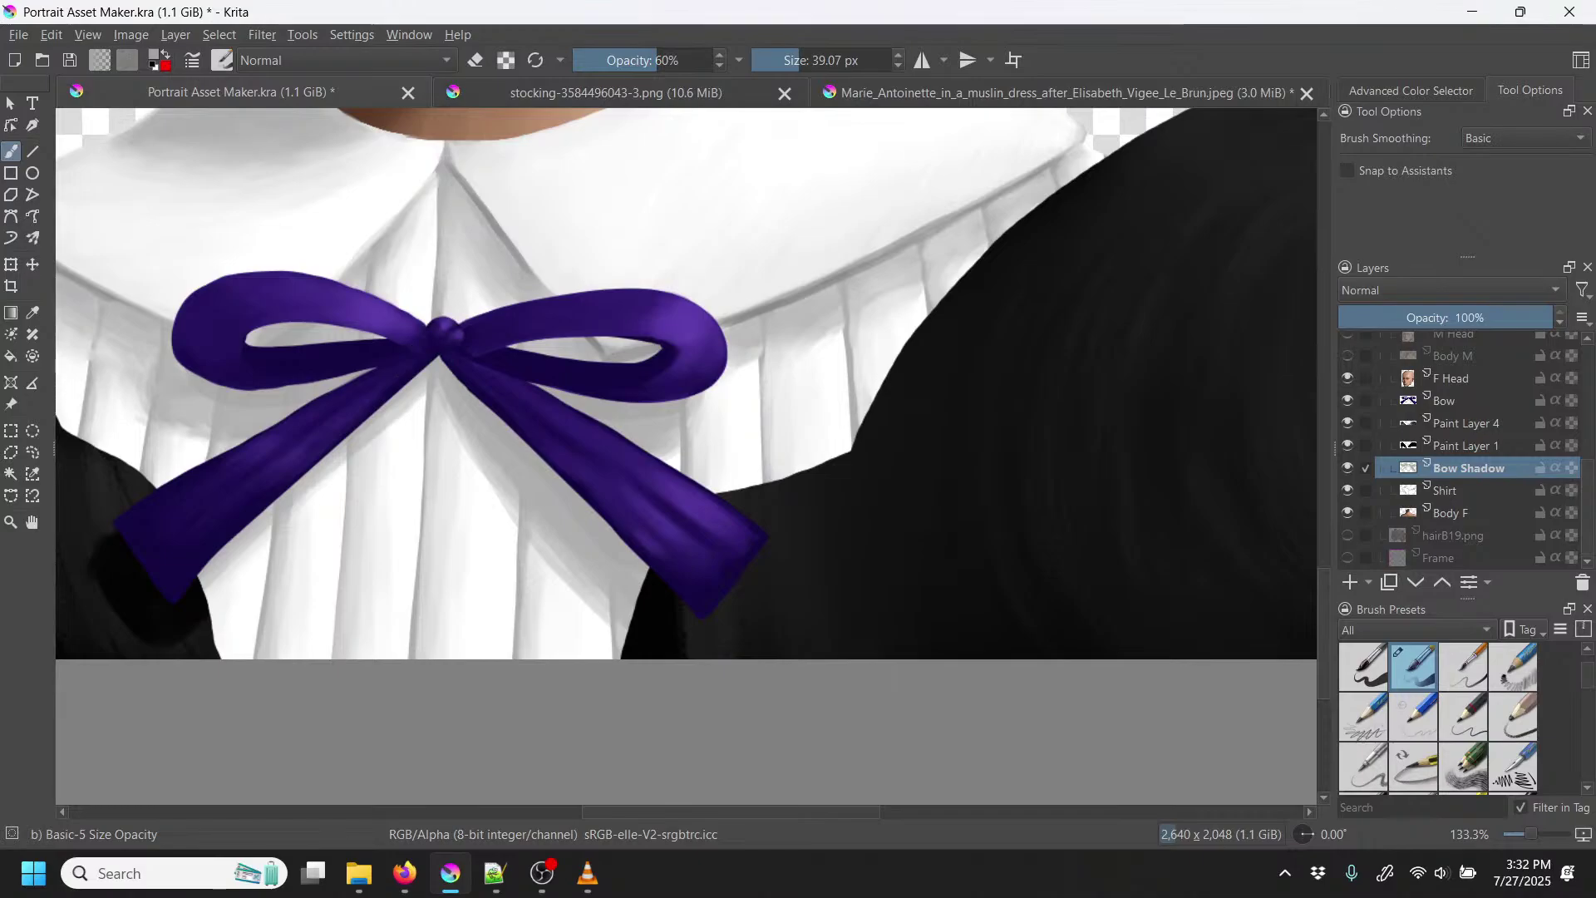
pyautogui.press('p')
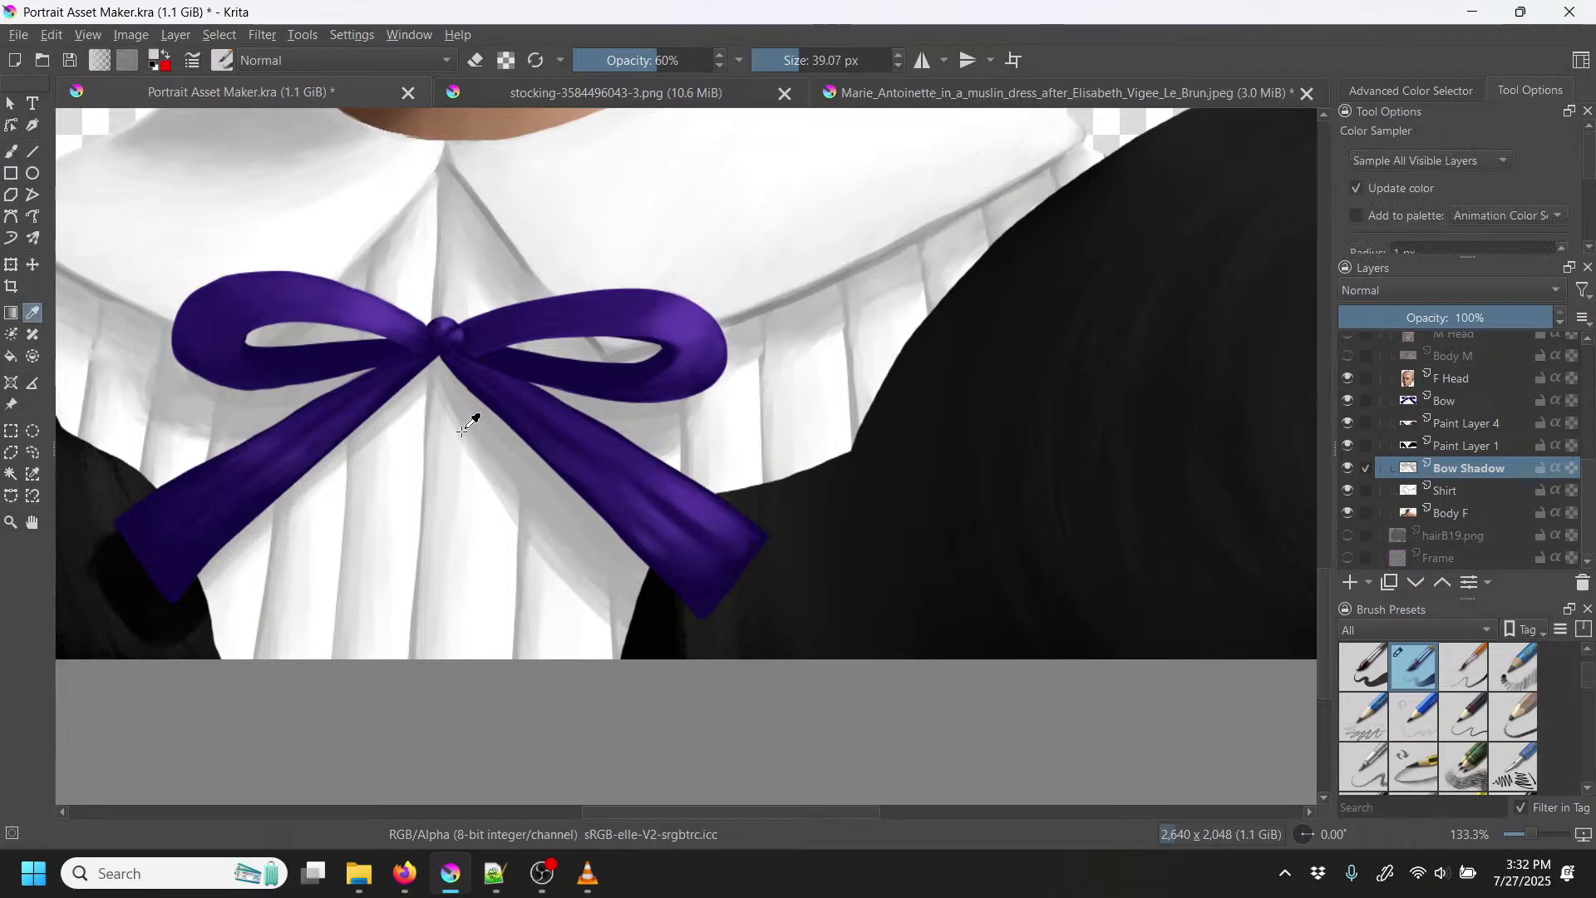
pyautogui.press('b')
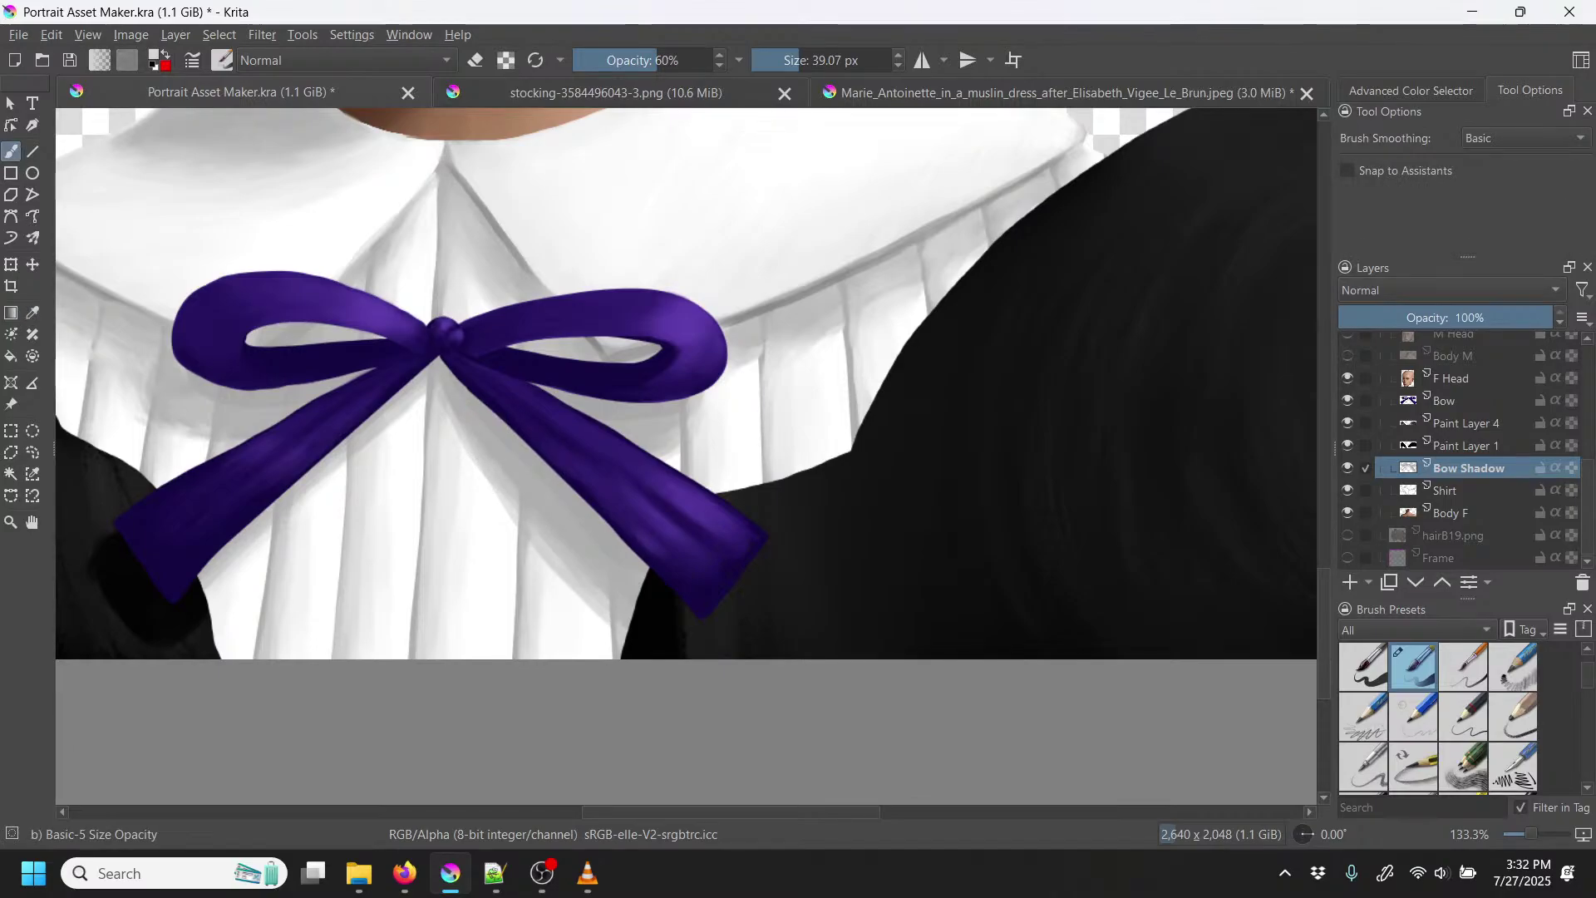
pyautogui.rightClick(682, 527)
pyautogui.click(616, 438)
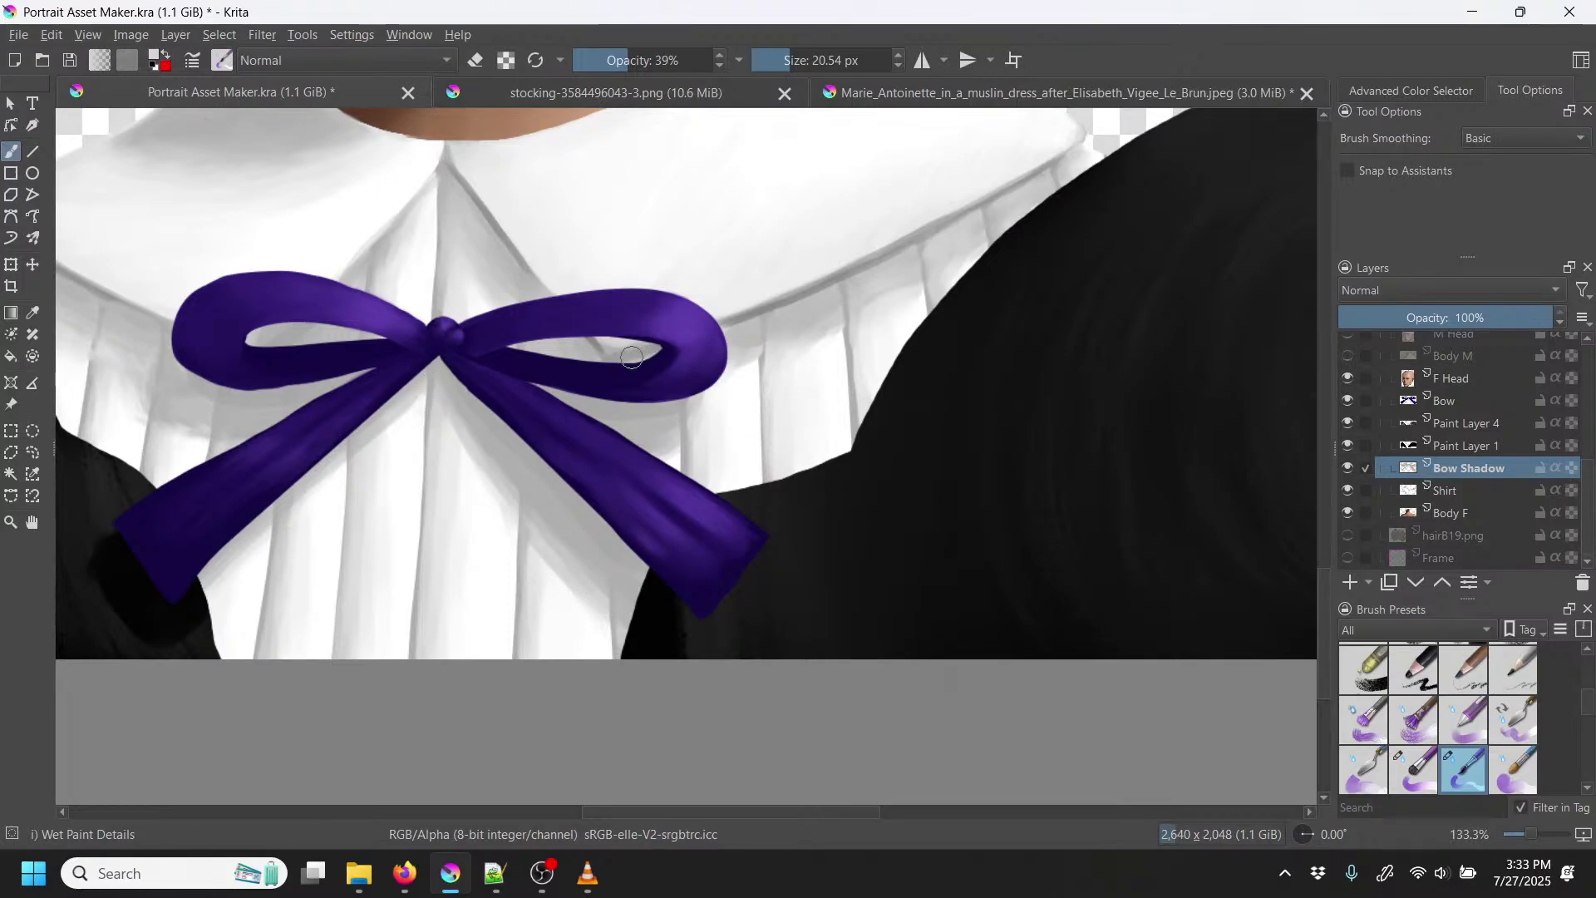
# Step: Examine the shading of the bow shadow and shirt against the whole portrait
pyautogui.press('-')
pyautogui.press('-')
pyautogui.press('-')
pyautogui.press('-')
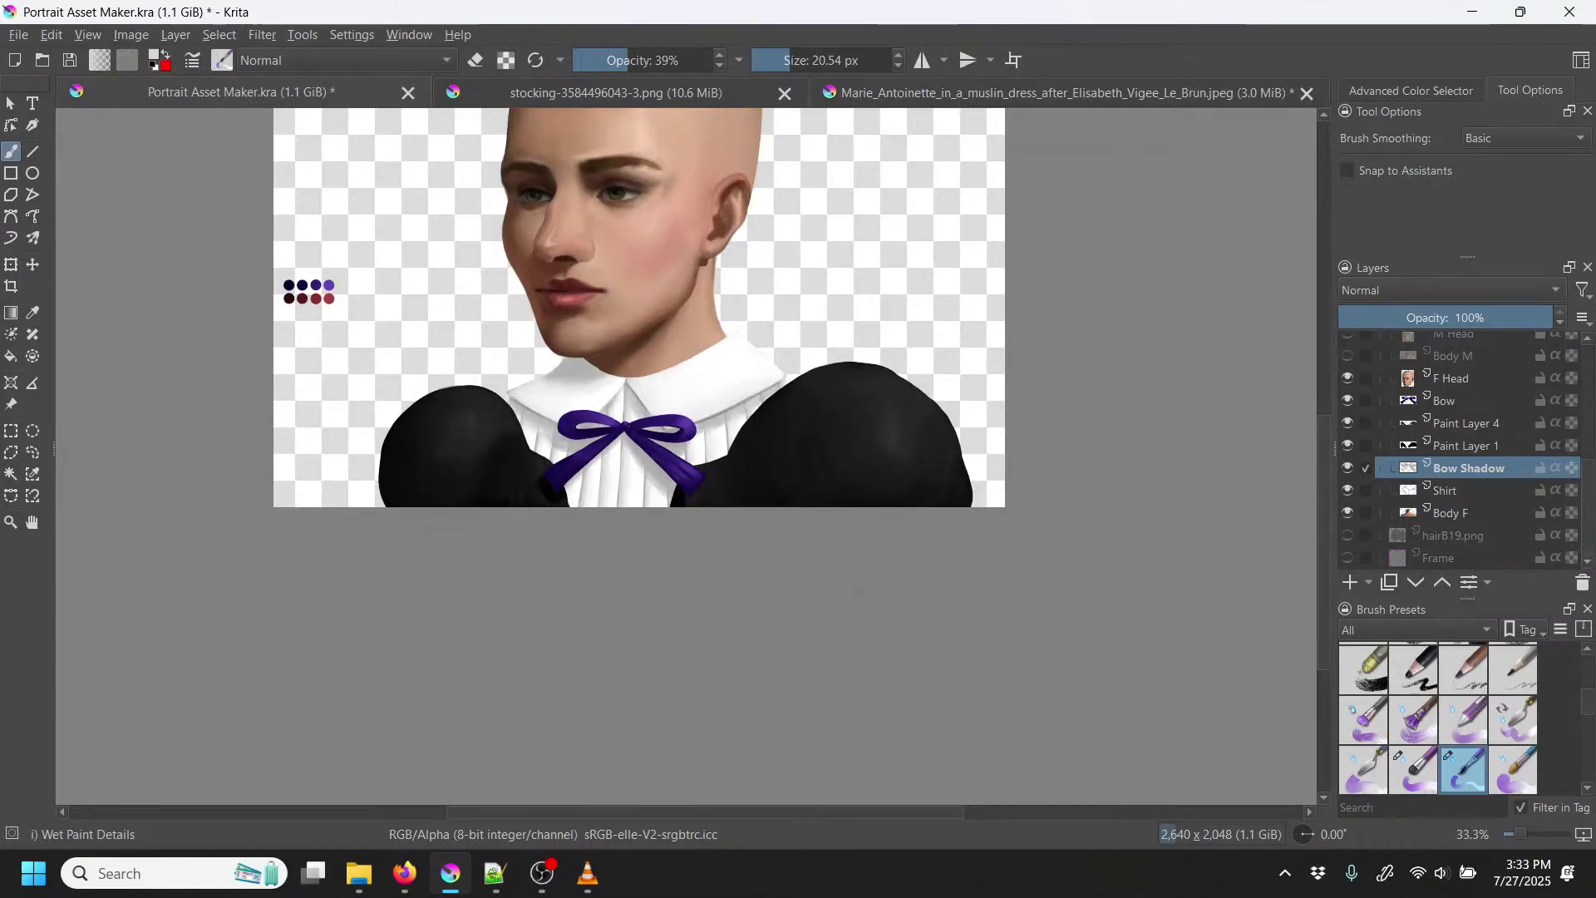
pyautogui.press('+')
pyautogui.press('+')
pyautogui.press('+')
pyautogui.press('+')
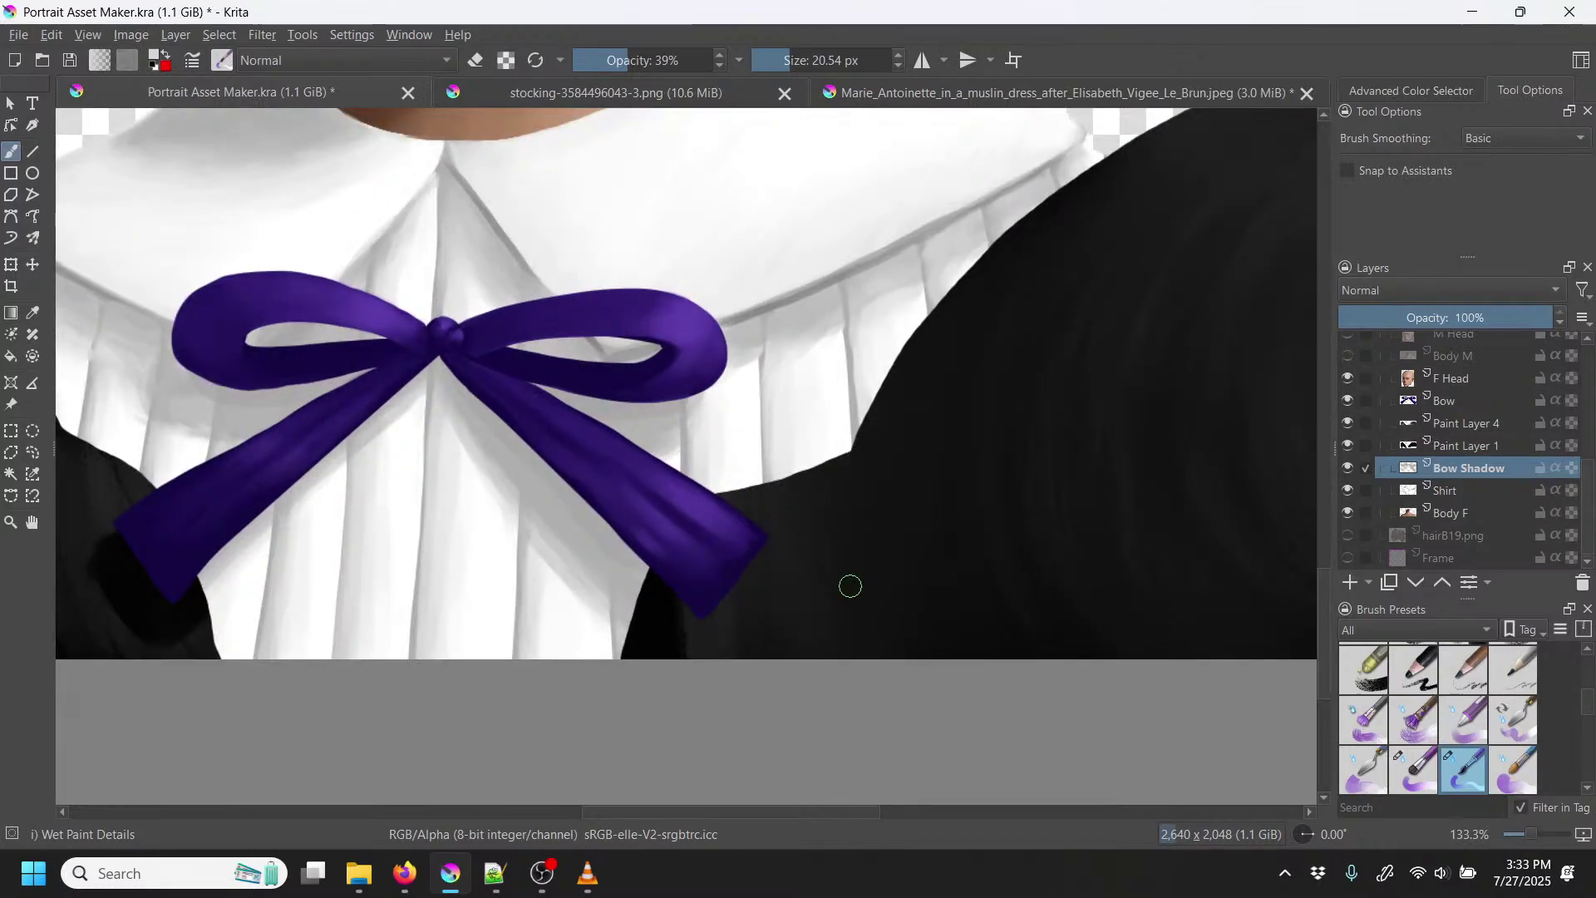
# Step: Switch to the Basic-5 Size Opacity brush and inspect what Paint Layer 1 contains by hiding and reshowing it
pyautogui.rightClick(718, 423)
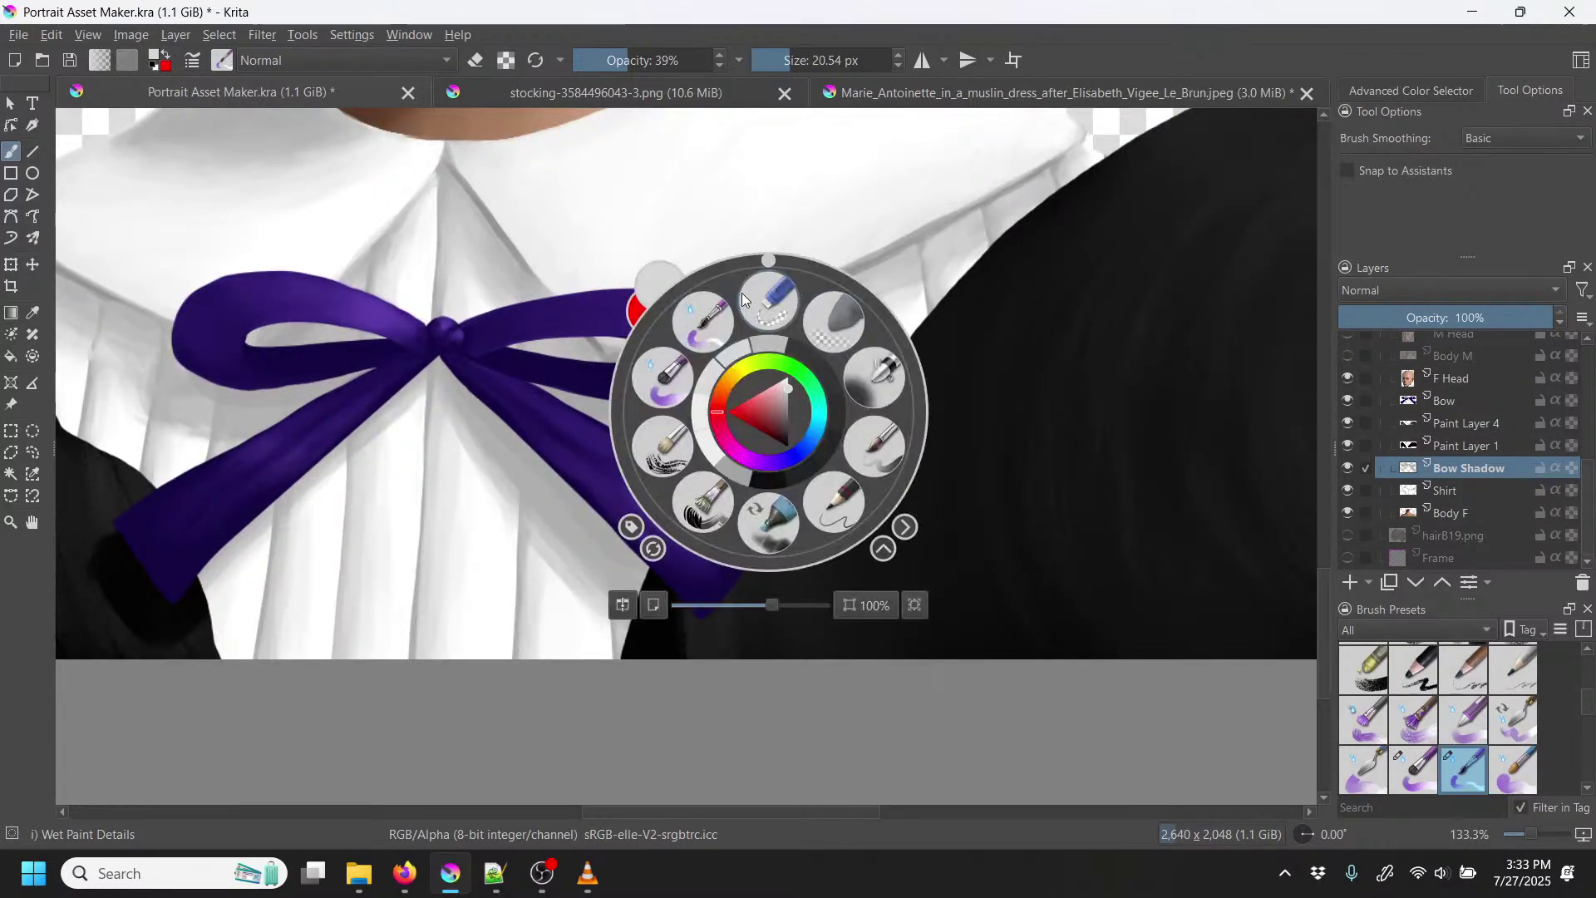
pyautogui.click(887, 446)
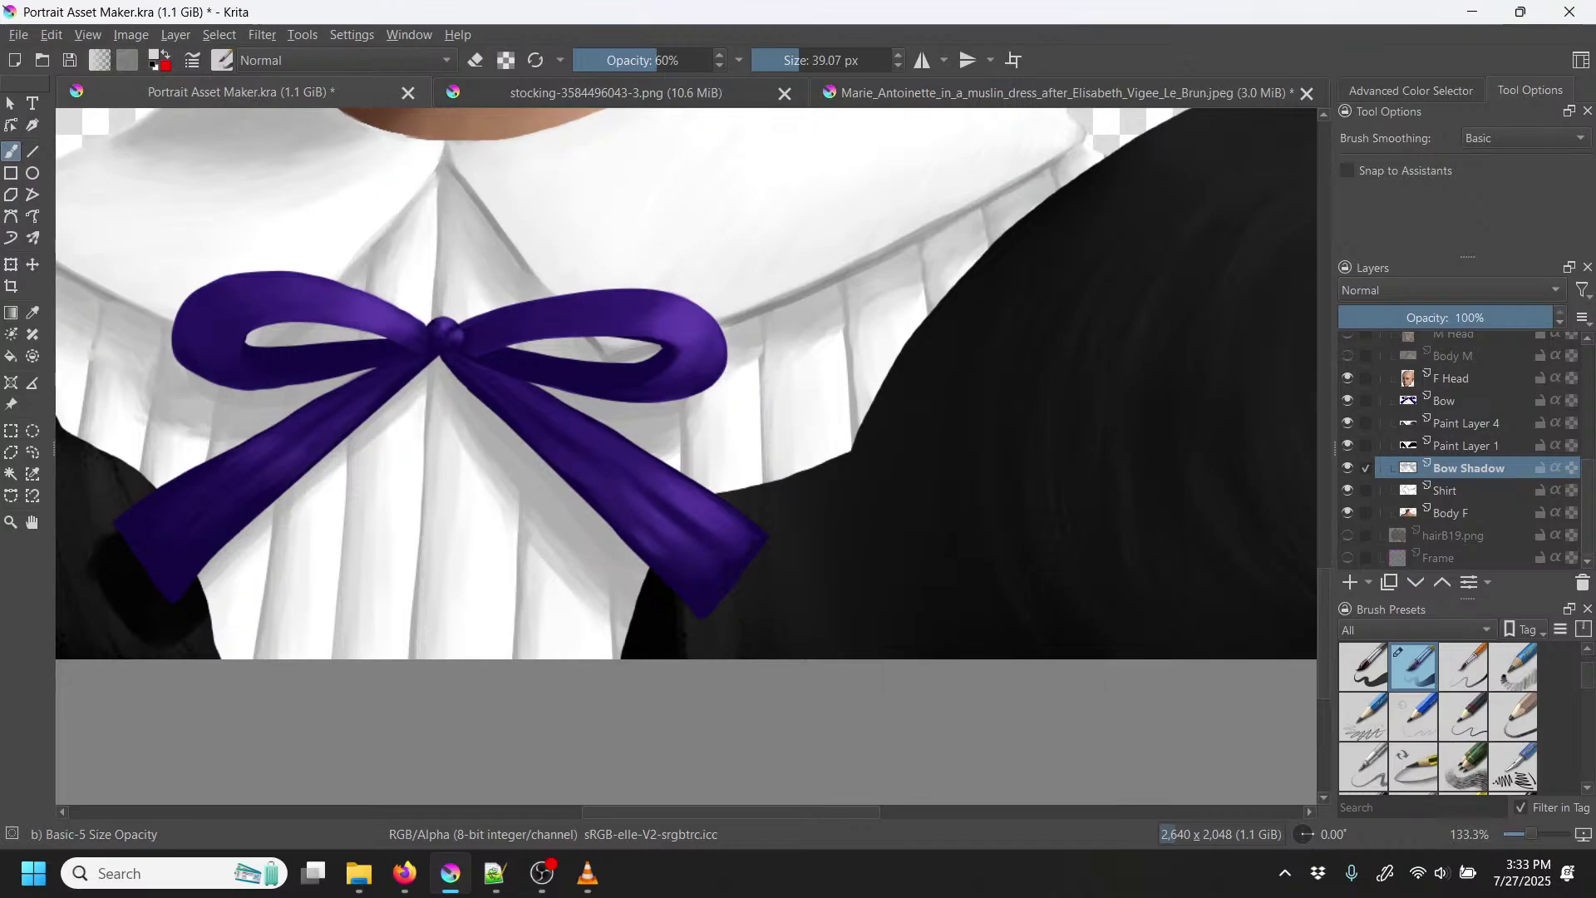
pyautogui.click(1349, 447)
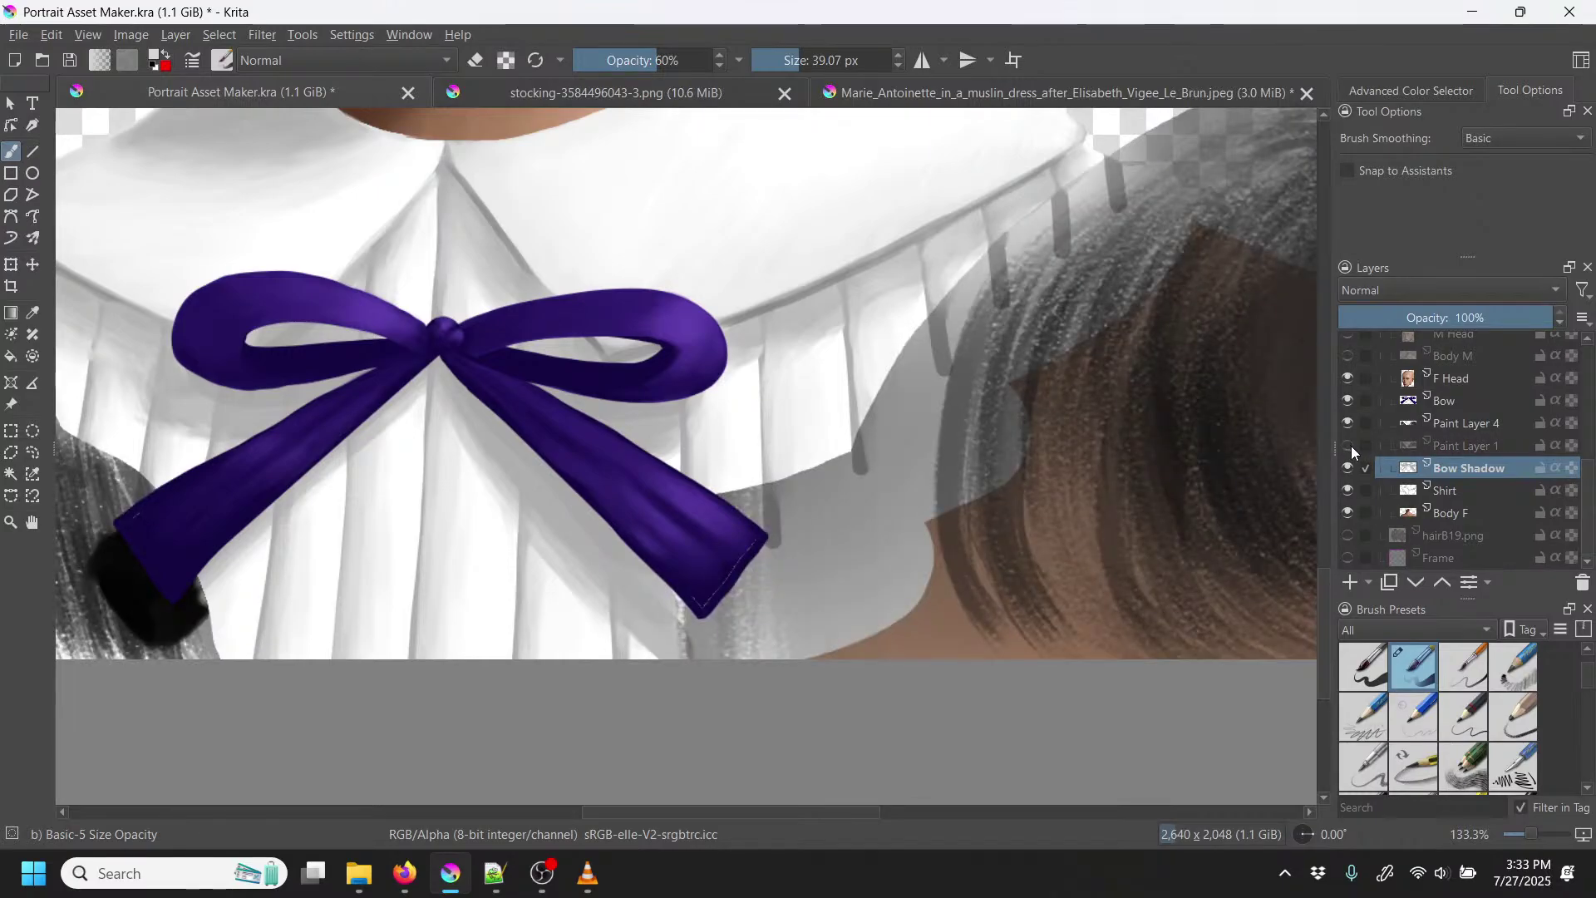
pyautogui.click(1349, 445)
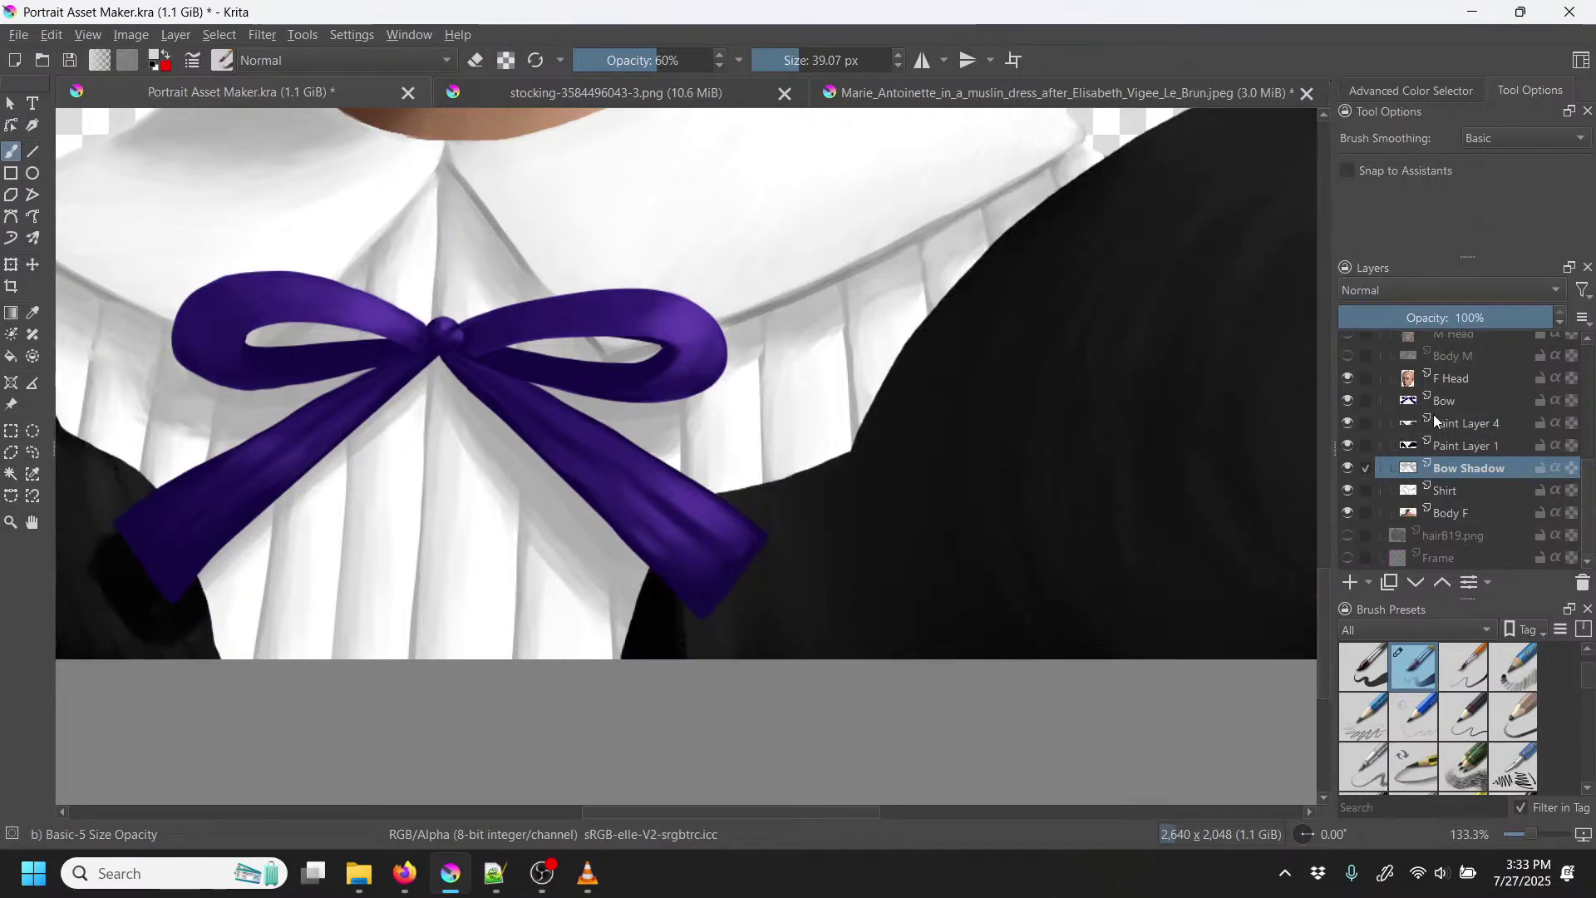
# Step: On the Bow layer, sample the dark purple inside the loop beside the larger sleeve, set brush opacity to 100%, and undo a trial stroke
pyautogui.click(1461, 404)
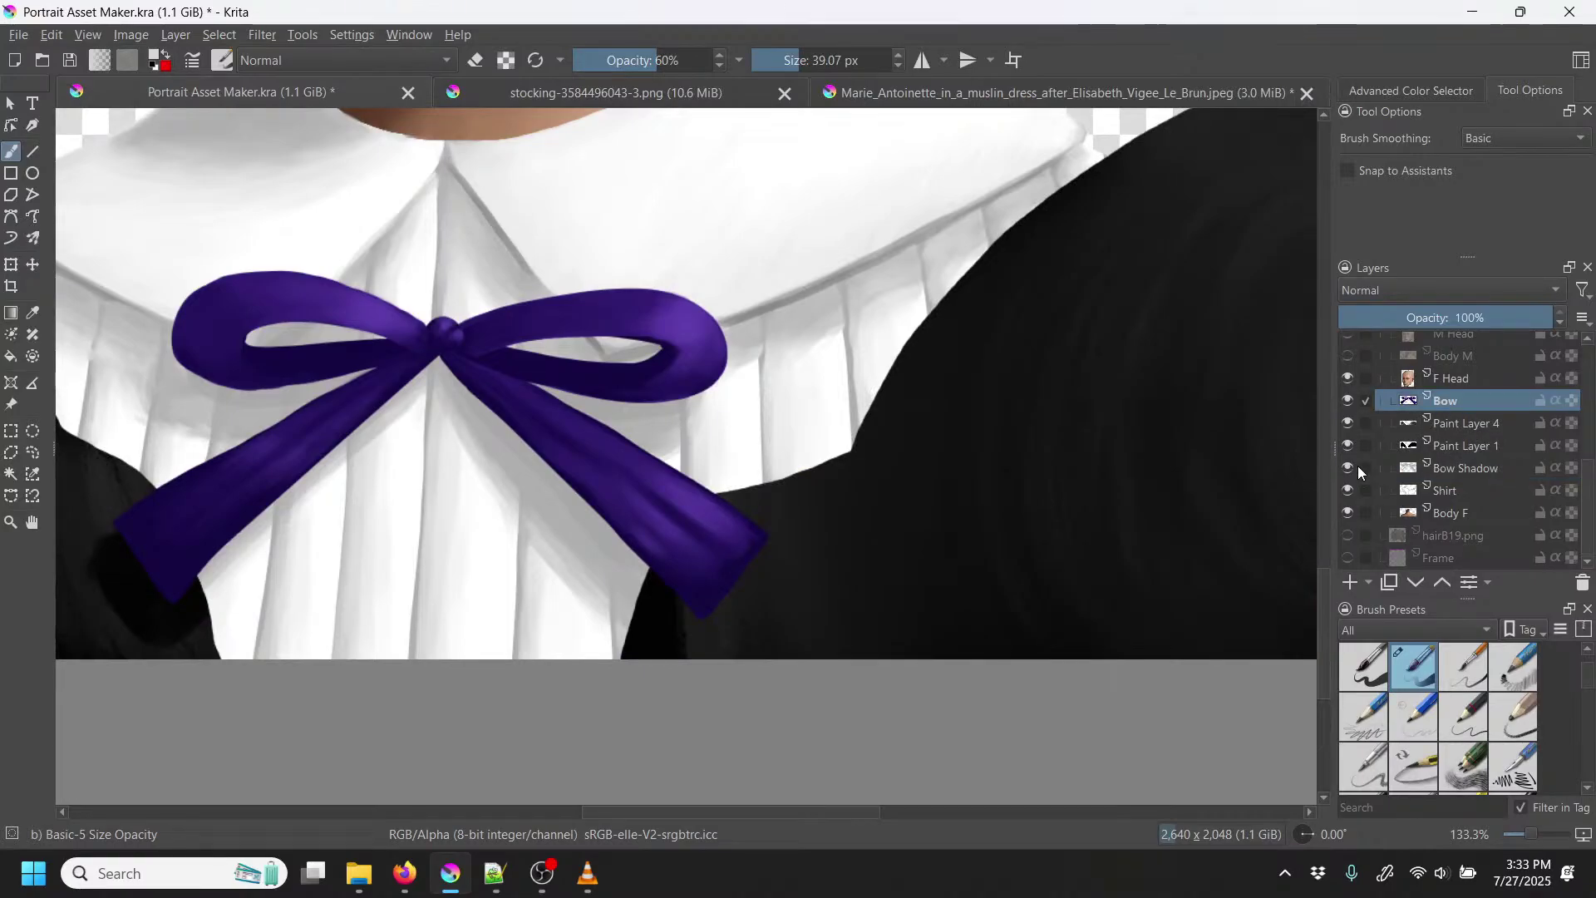
pyautogui.press('p')
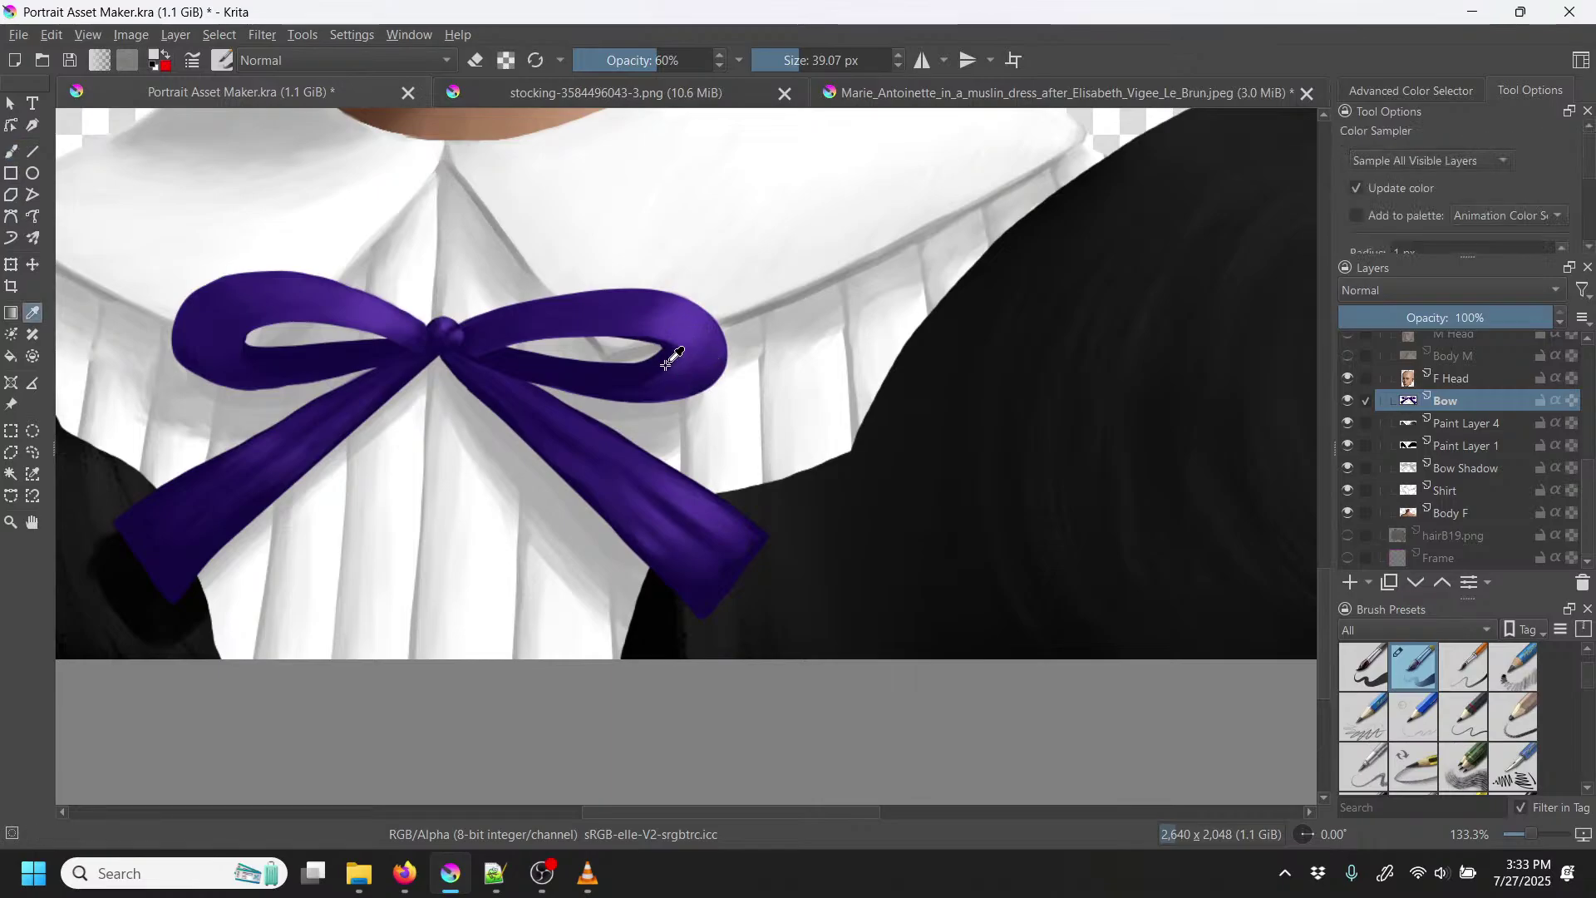
pyautogui.click(668, 355)
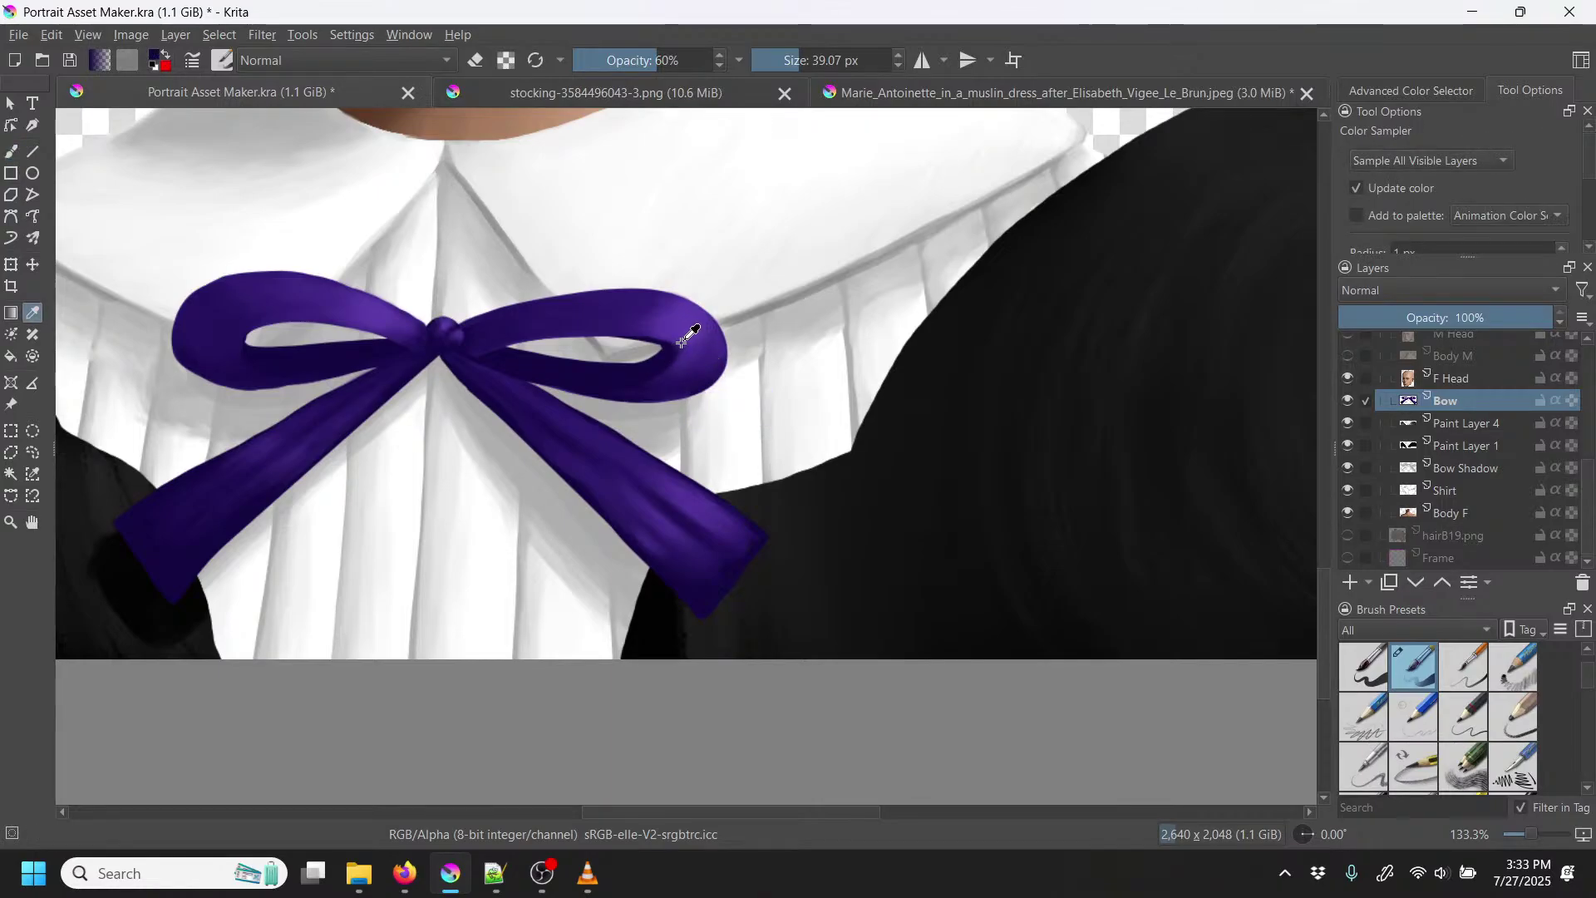
pyautogui.press('b')
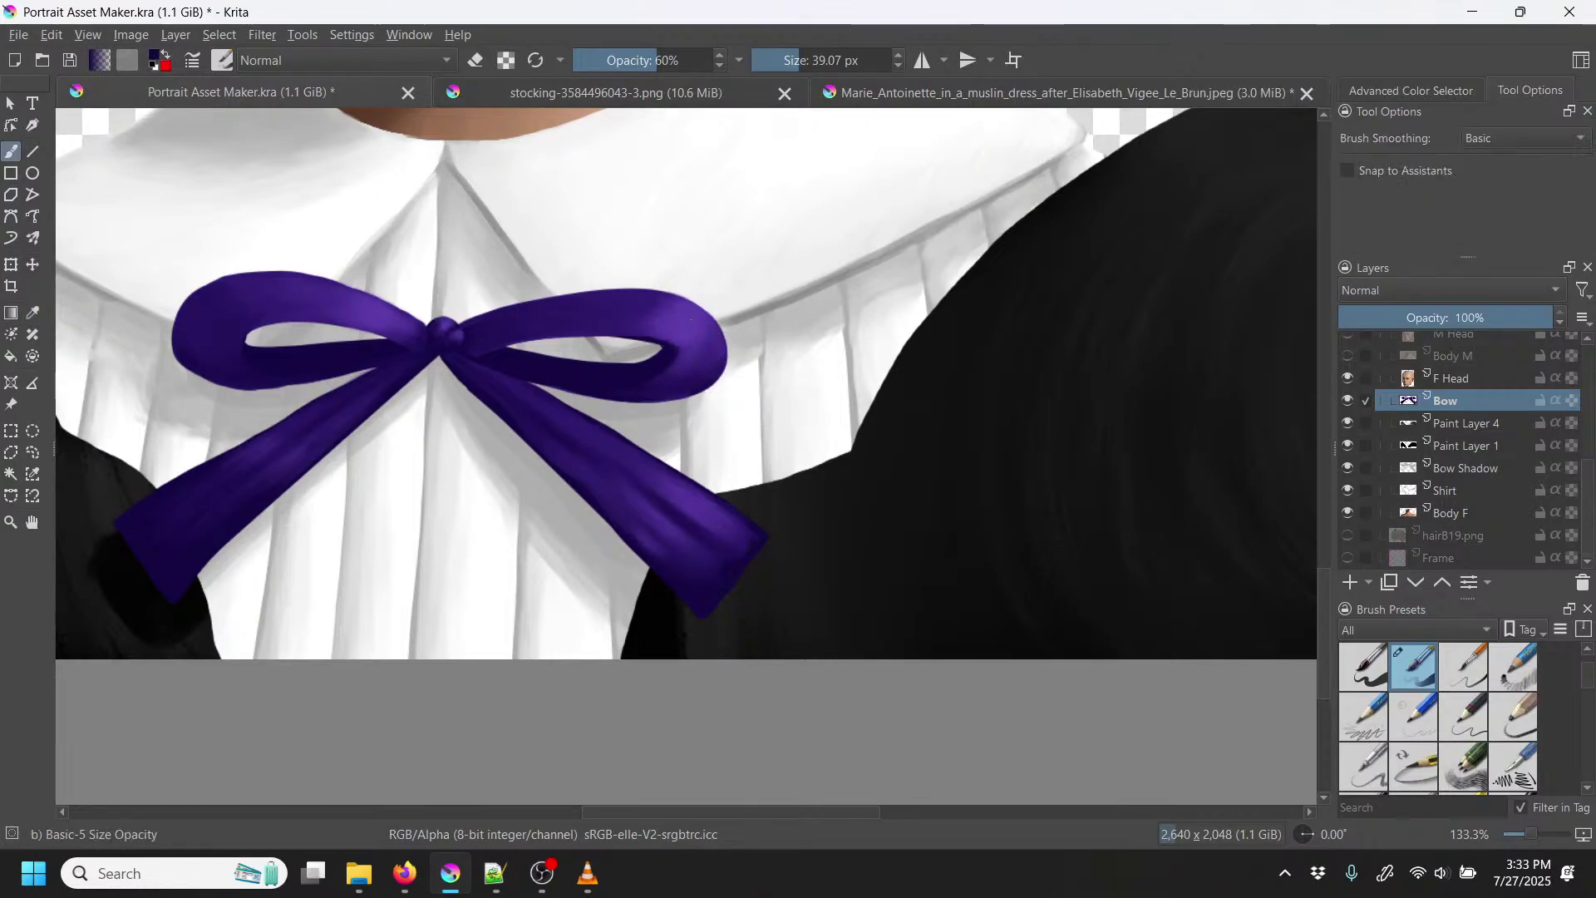
pyautogui.moveTo(666, 59); pyautogui.dragTo(791, 58)
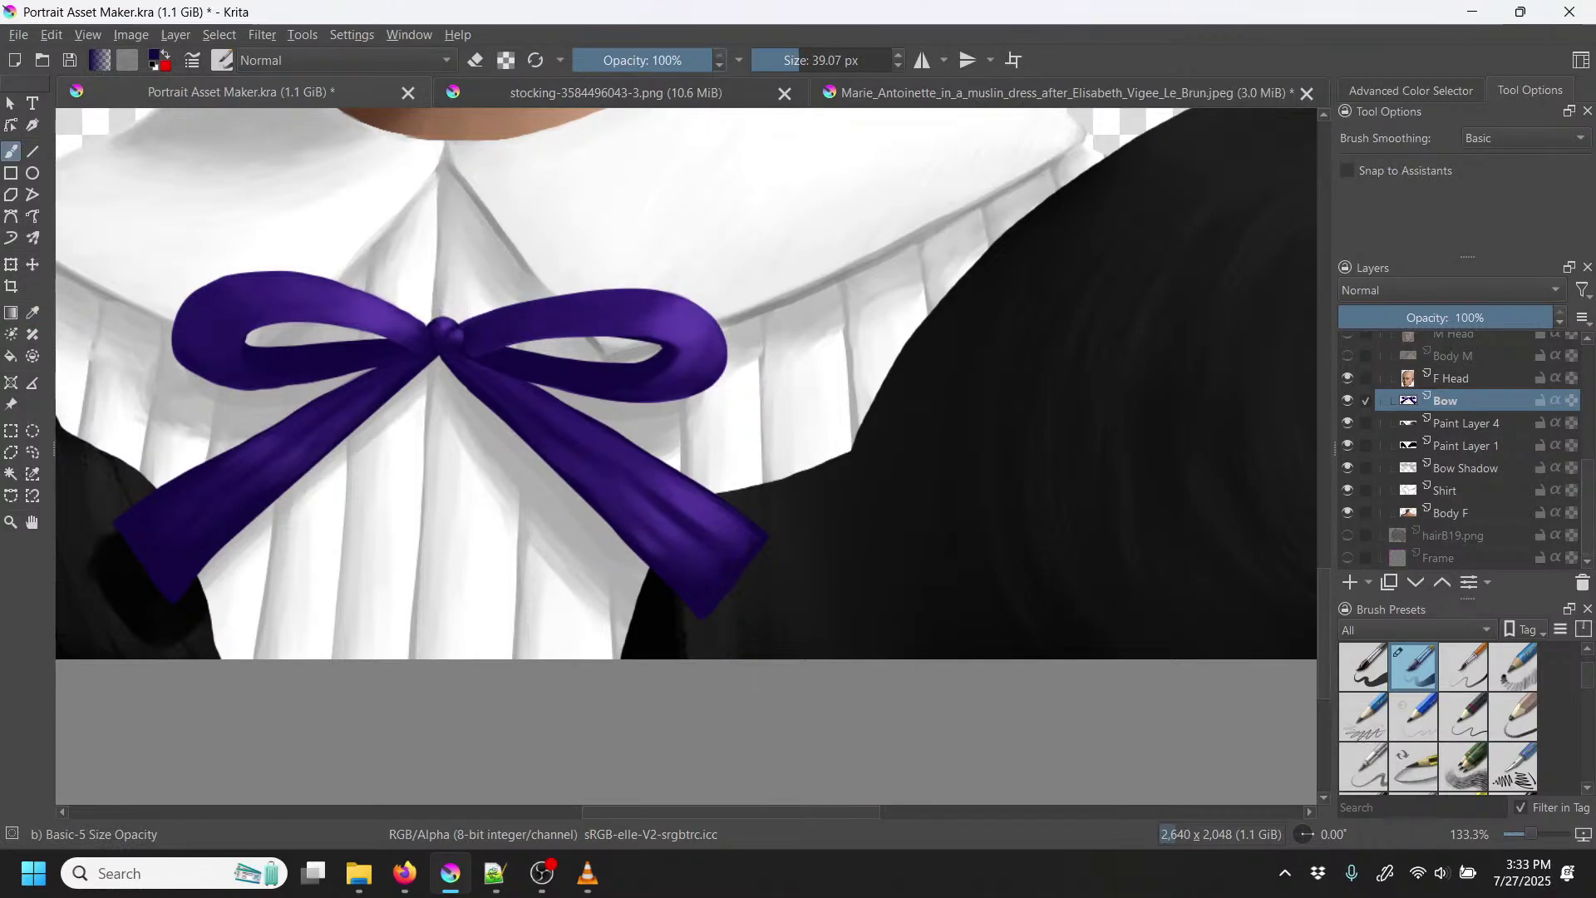
pyautogui.moveTo(499, 314)
pyautogui.mouseDown()
pyautogui.moveTo(464, 325)
pyautogui.moveTo(520, 287)
pyautogui.moveTo(627, 277)
pyautogui.moveTo(694, 311)
pyautogui.moveTo(708, 363)
pyautogui.mouseUp()
pyautogui.hotkey('ctrl', 'z')
# Step: Add a new paint layer directly below the Bow layer and choose the Basic-1 brush at 8.59 px
pyautogui.hotkey('ctrl', '+')
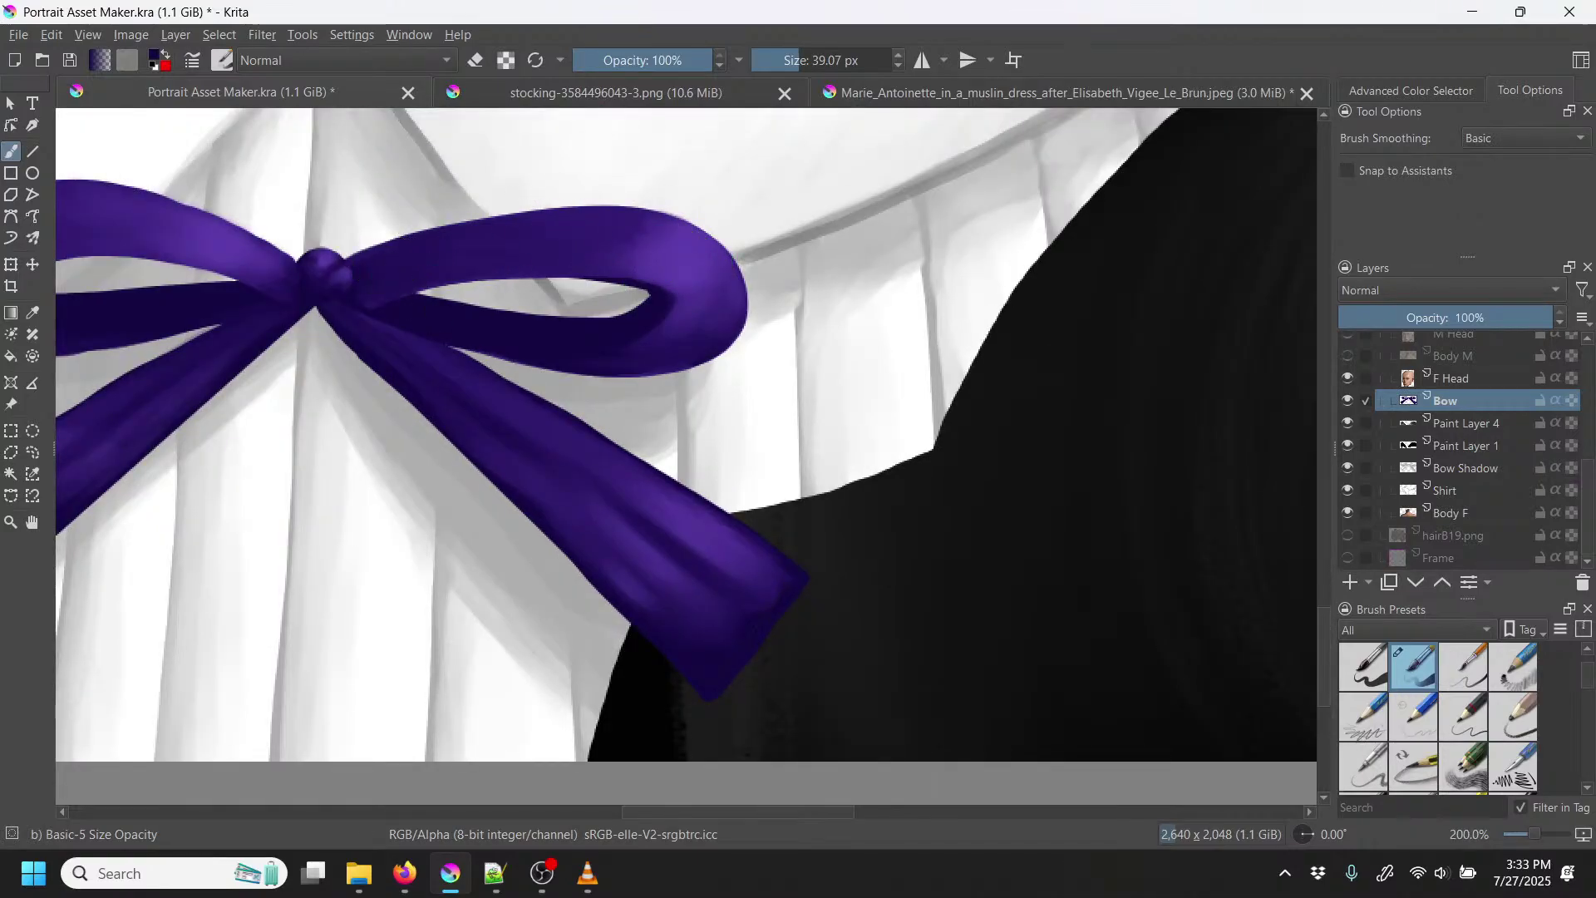
pyautogui.click(1465, 422)
pyautogui.click(1352, 583)
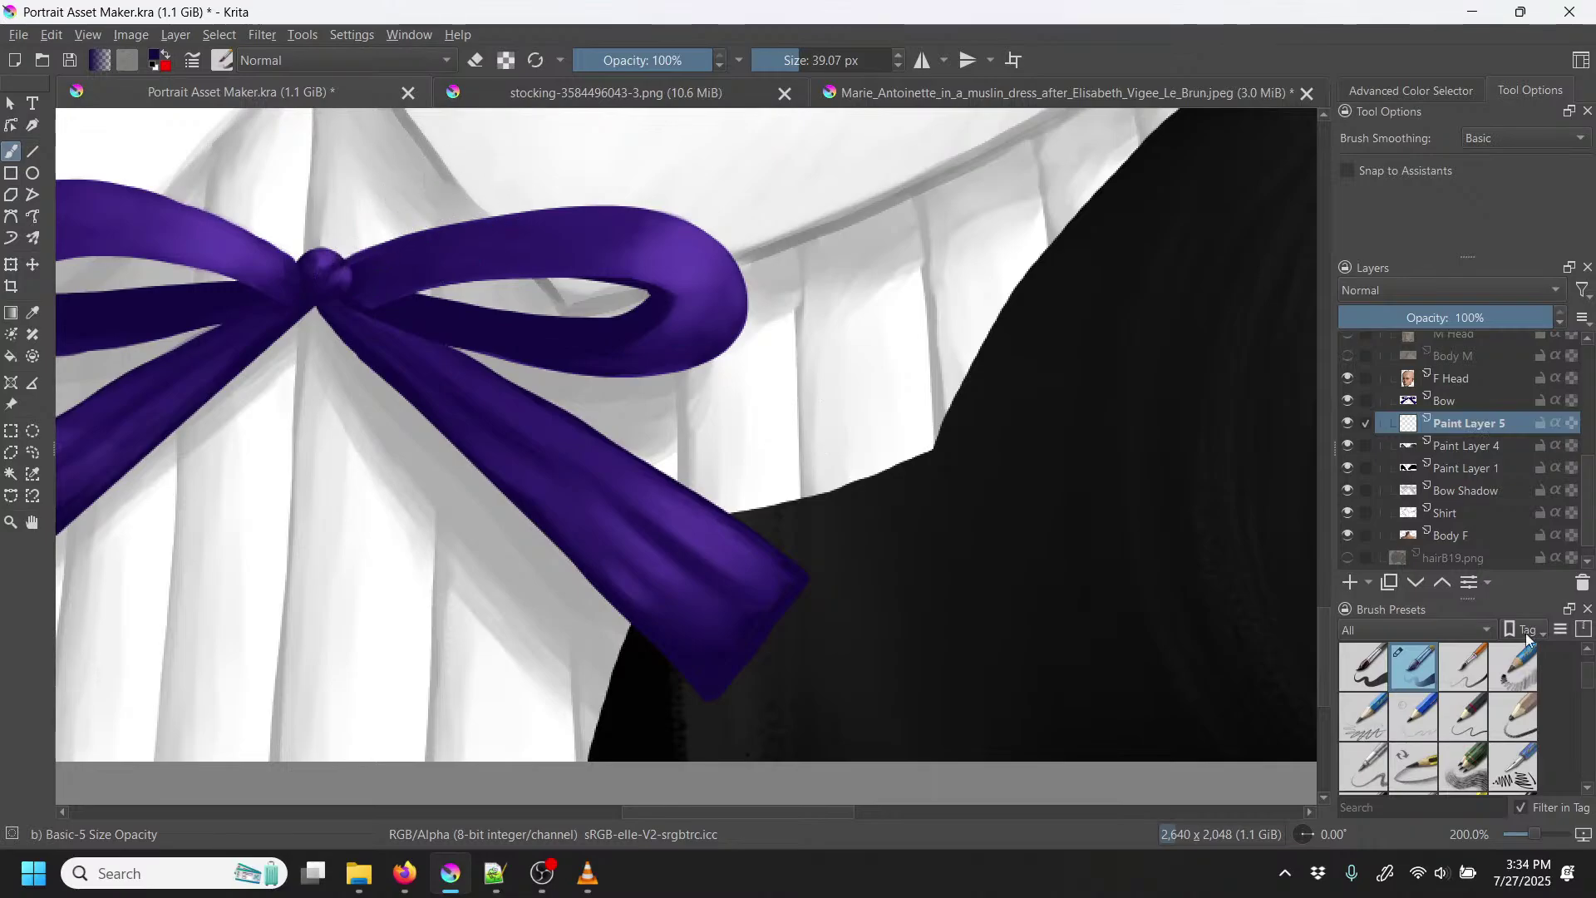
pyautogui.scroll(2, 1582, 682)
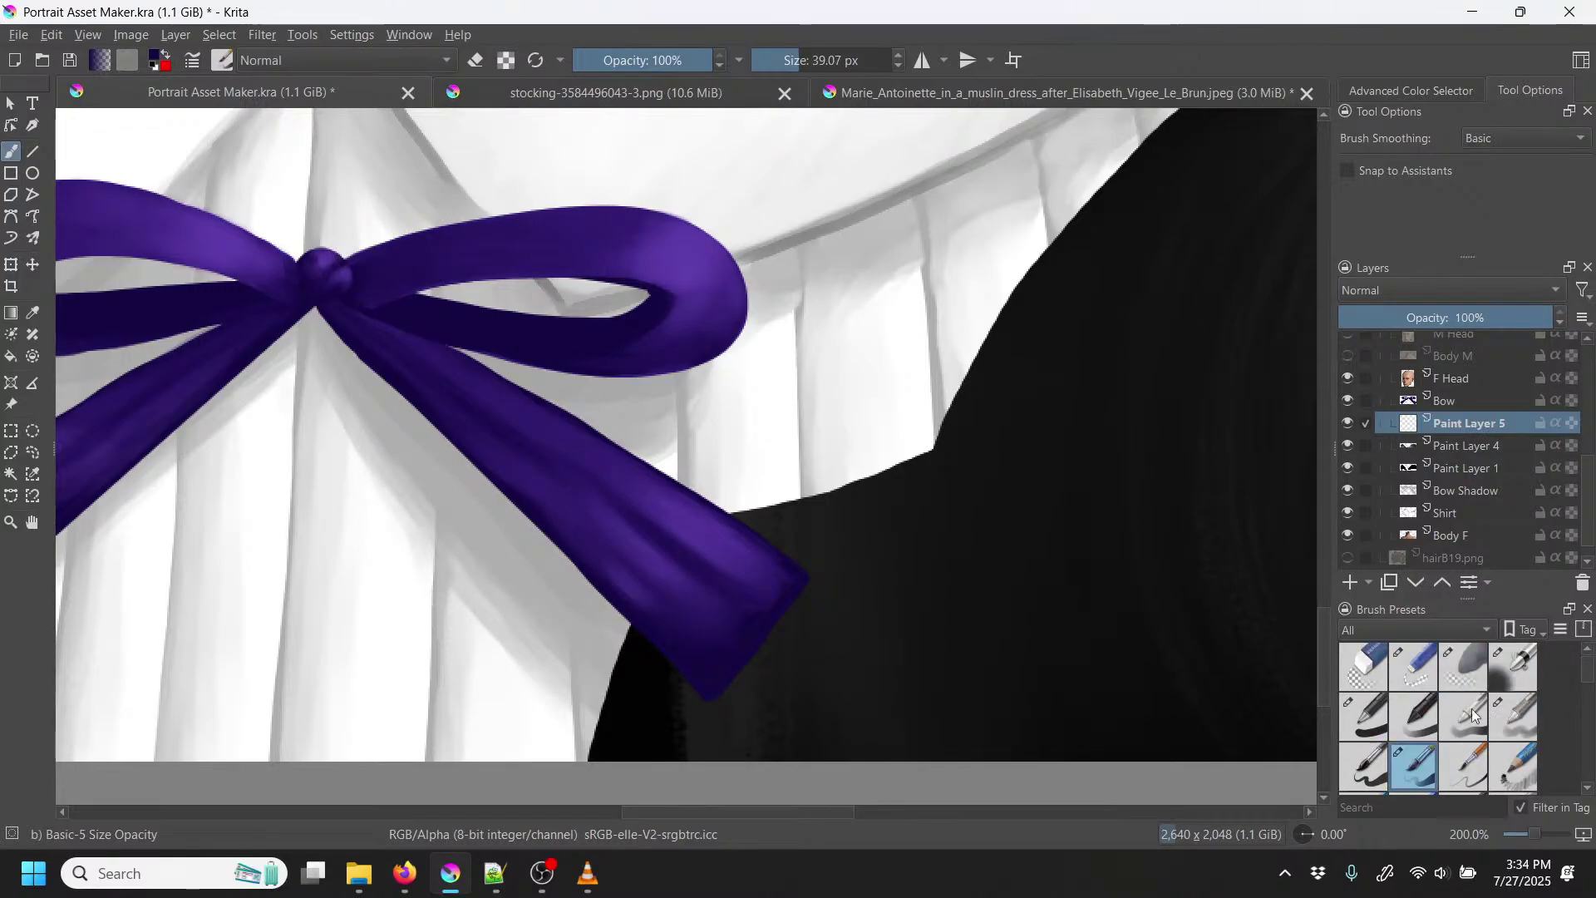
pyautogui.click(1374, 728)
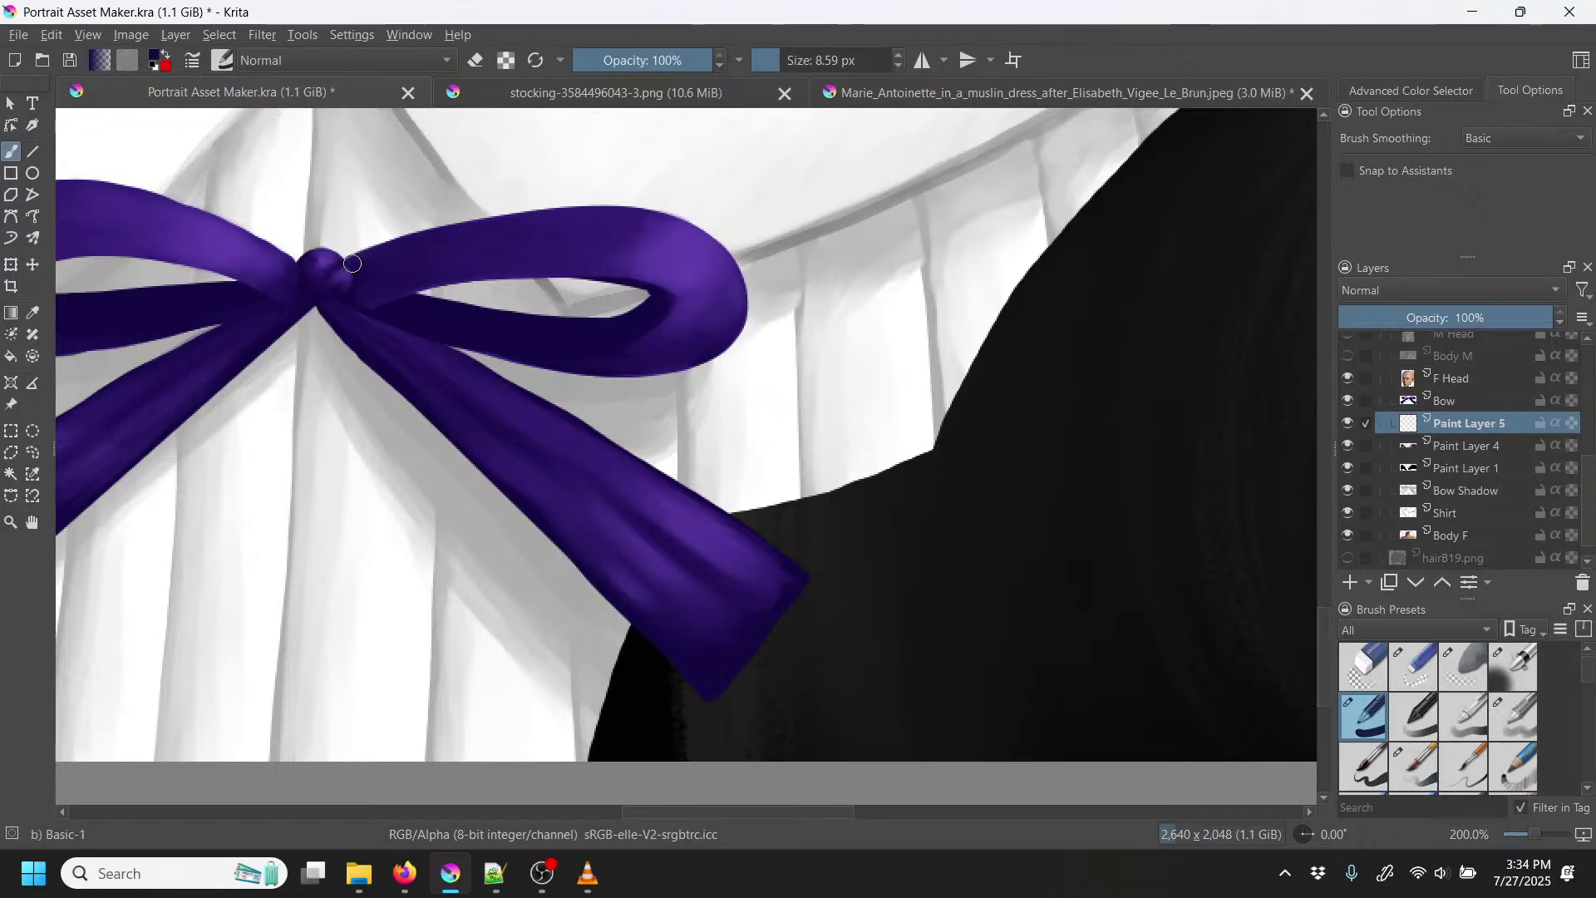
# Step: Outline and fill a dark purple back loop behind the upper edge of the bow loop beside the larger sleeve
pyautogui.moveTo(417, 227); pyautogui.dragTo(651, 186)
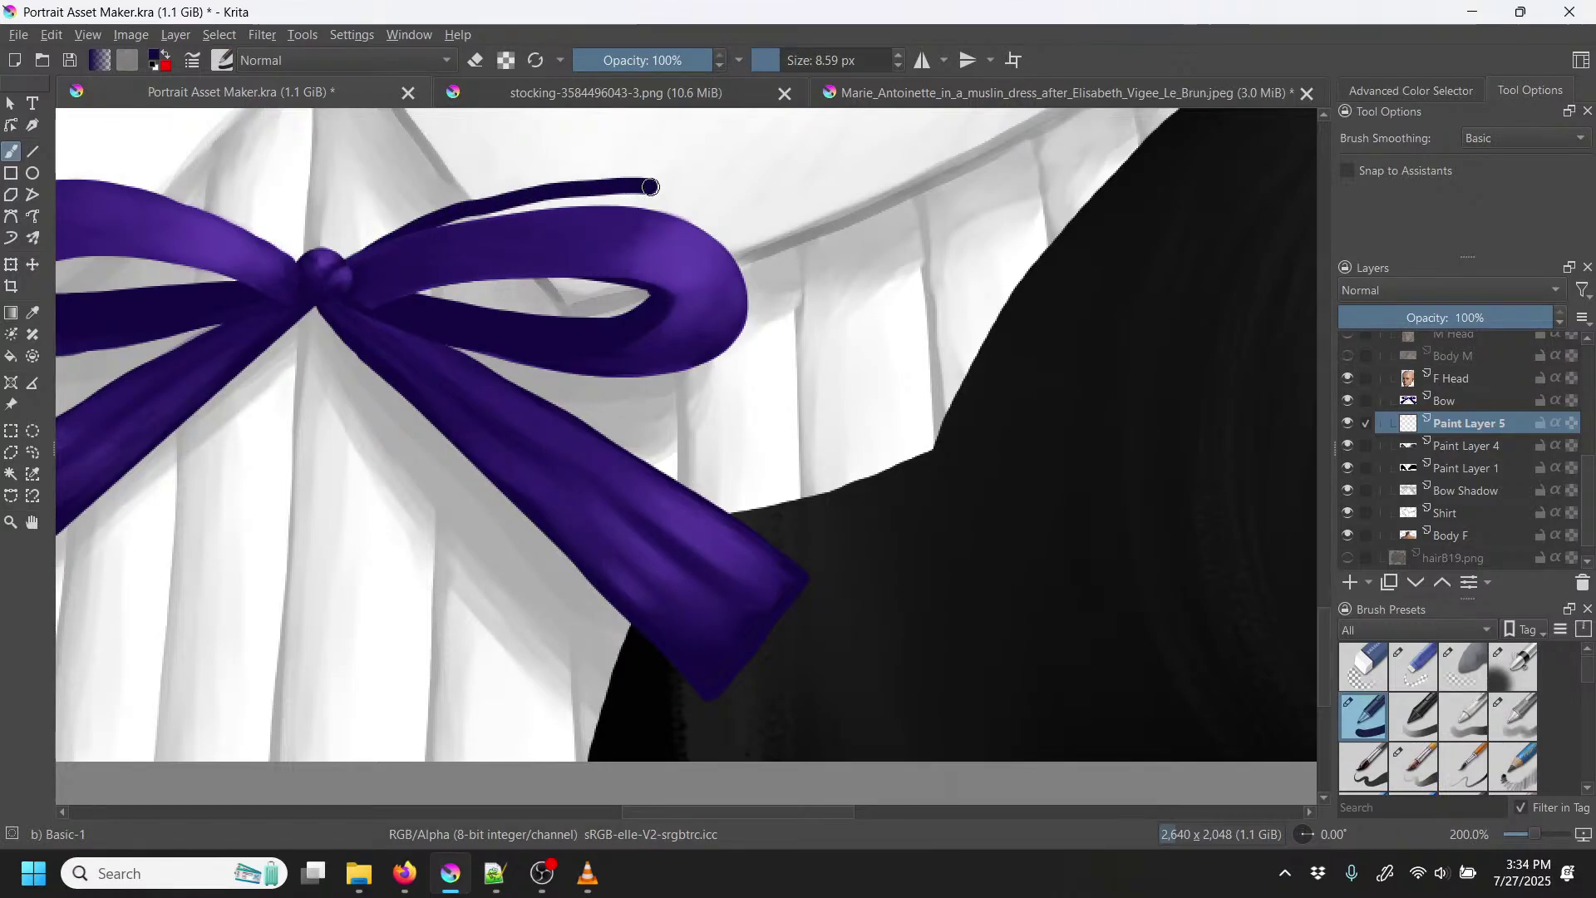
pyautogui.hotkey('ctrl', 'z')
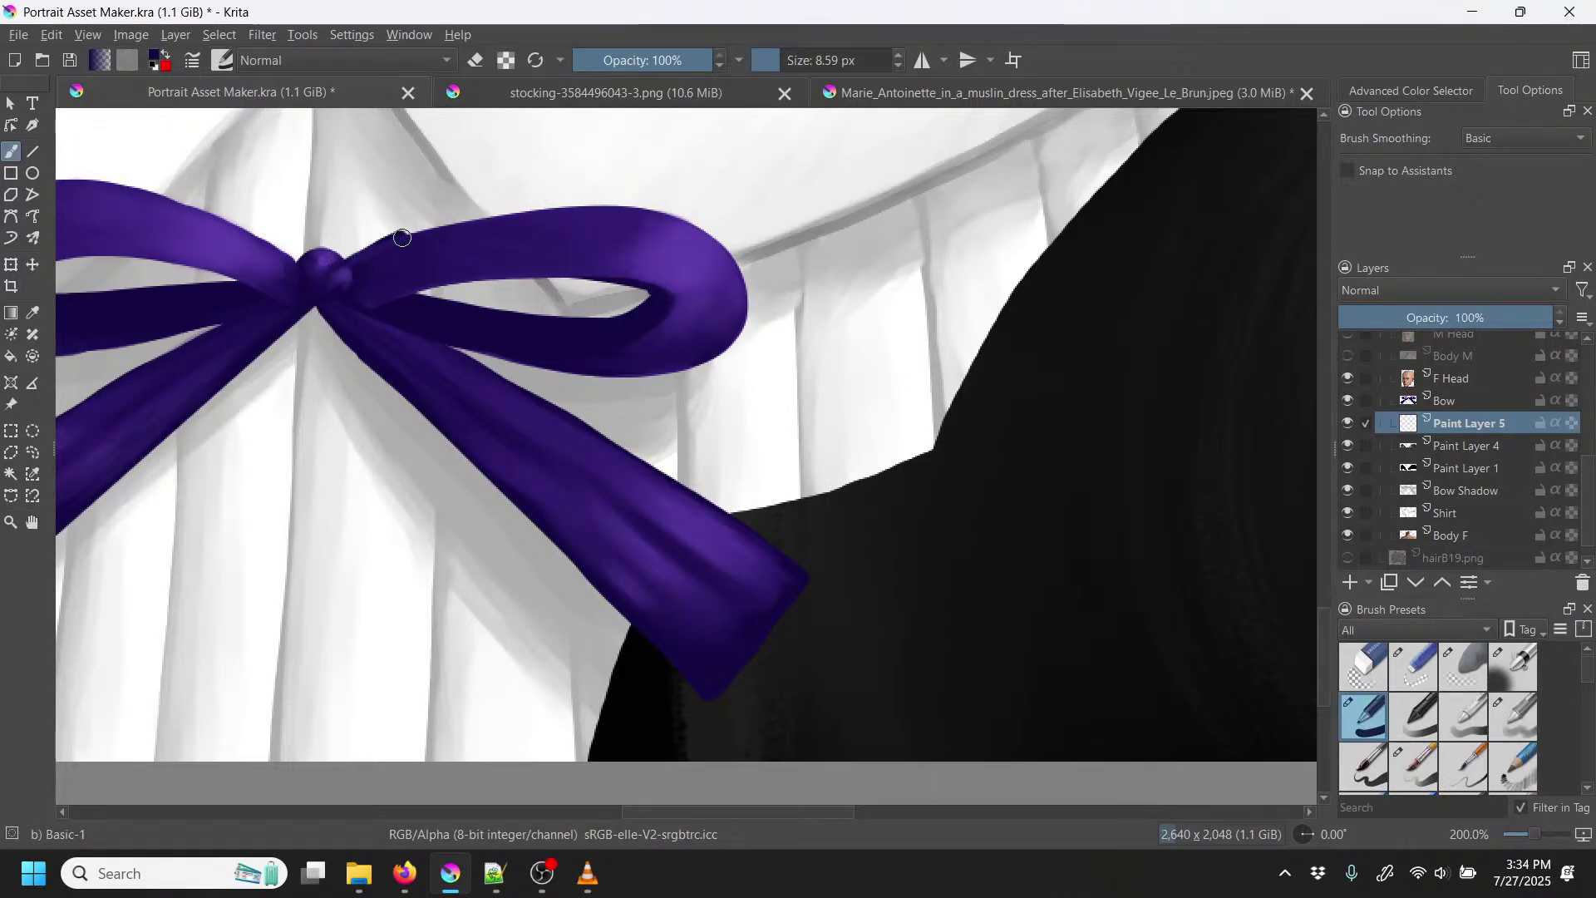
pyautogui.moveTo(396, 241)
pyautogui.mouseDown()
pyautogui.moveTo(558, 187)
pyautogui.moveTo(631, 184)
pyautogui.moveTo(686, 197)
pyautogui.moveTo(745, 272)
pyautogui.mouseUp()
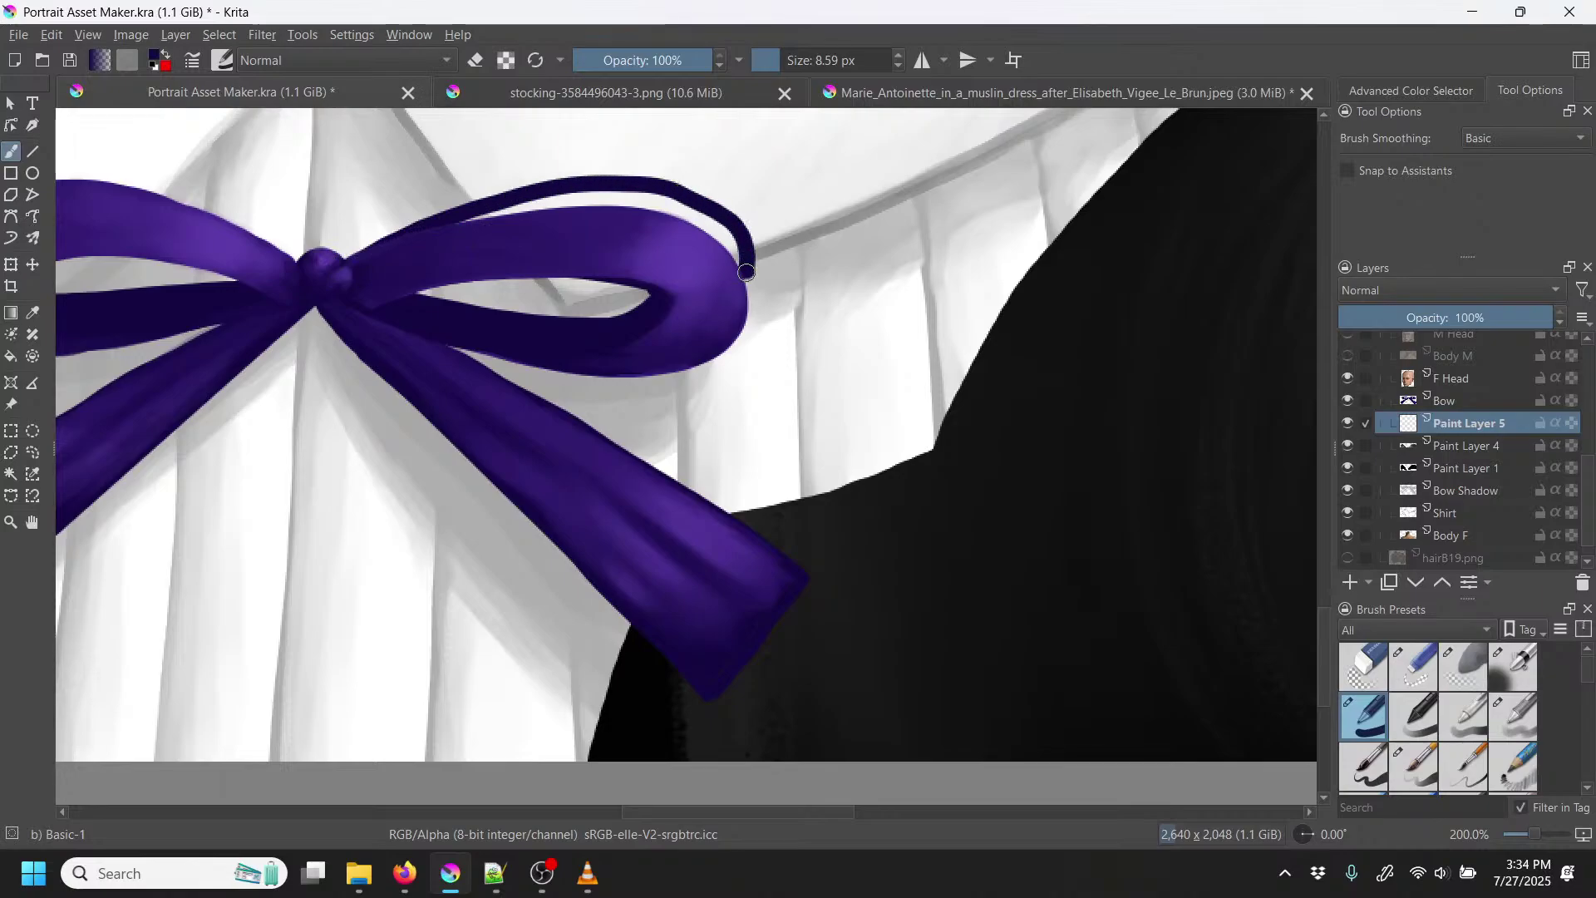
pyautogui.moveTo(732, 326)
pyautogui.mouseDown()
pyautogui.moveTo(752, 283)
pyautogui.moveTo(718, 196)
pyautogui.moveTo(602, 187)
pyautogui.moveTo(426, 234)
pyautogui.moveTo(605, 215)
pyautogui.moveTo(702, 227)
pyautogui.moveTo(730, 274)
pyautogui.moveTo(743, 265)
pyautogui.moveTo(717, 217)
pyautogui.moveTo(730, 261)
pyautogui.moveTo(656, 204)
pyautogui.moveTo(582, 215)
pyautogui.moveTo(704, 228)
pyautogui.moveTo(667, 203)
pyautogui.moveTo(551, 207)
pyautogui.mouseUp()
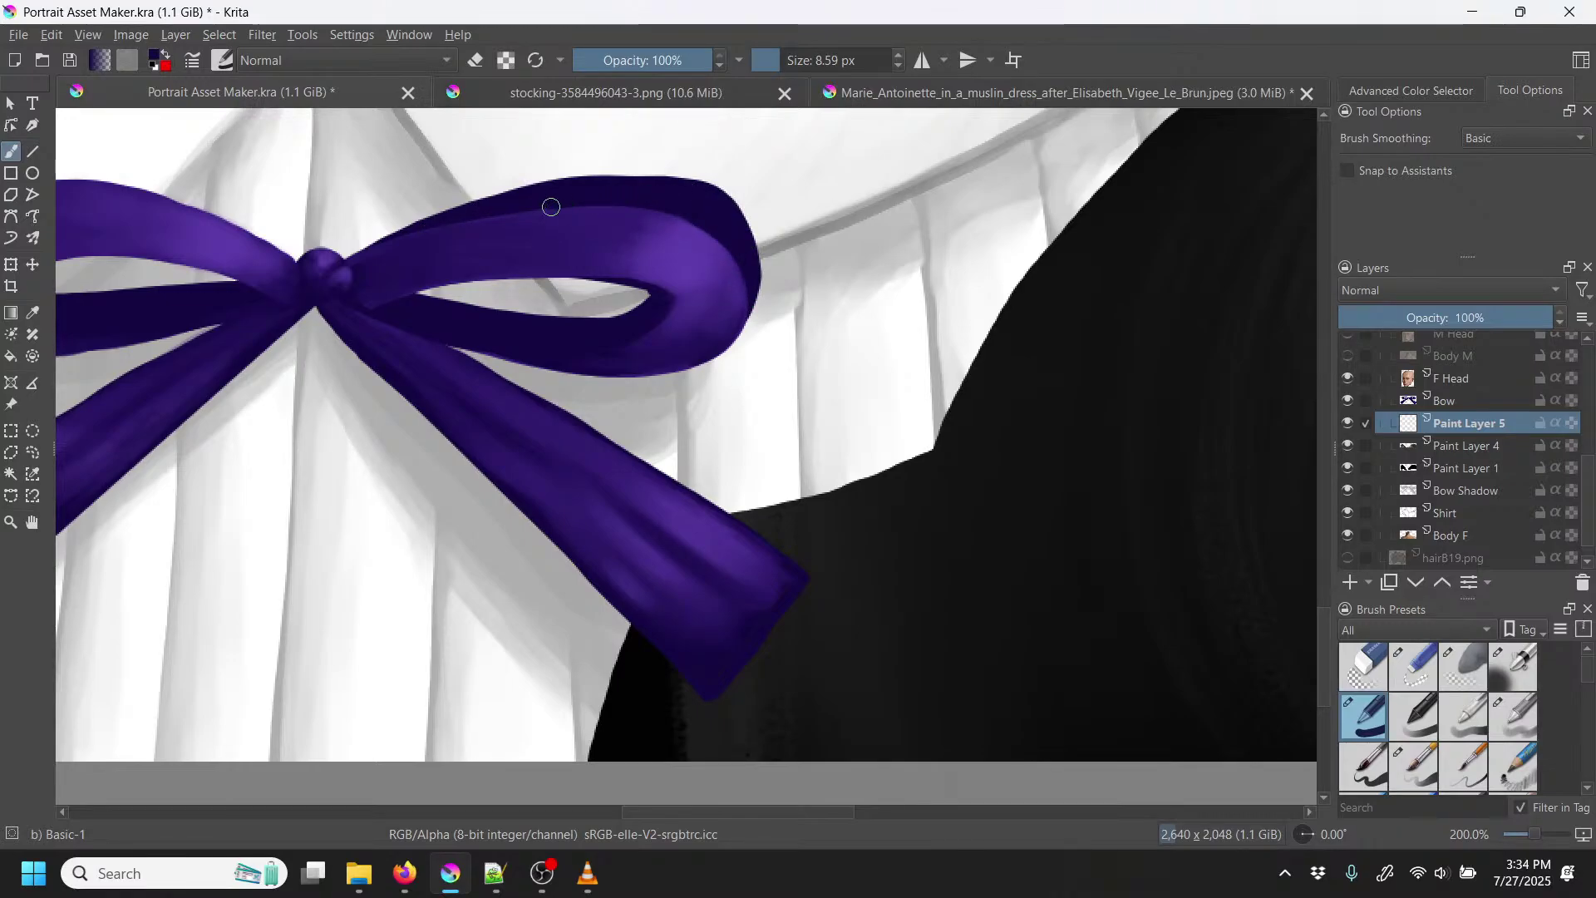
# Step: Examine the new back loop's shape against the rest of the outfit
pyautogui.press('-')
pyautogui.press('-')
pyautogui.press('-')
pyautogui.press('-')
pyautogui.press('-')
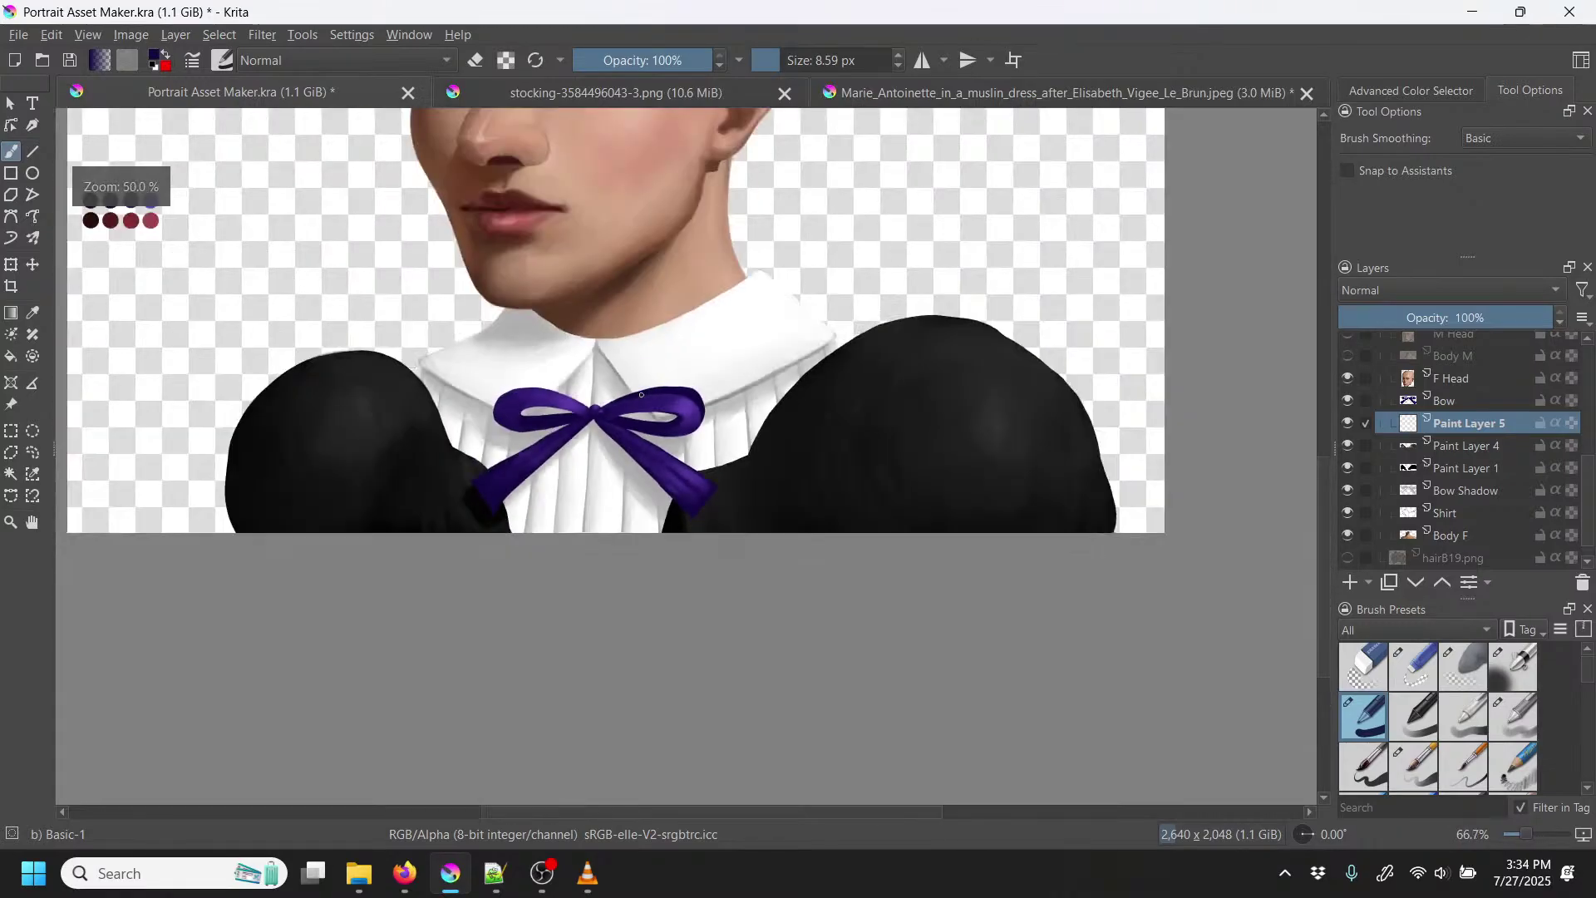
pyautogui.press('+')
pyautogui.press('+')
pyautogui.press('+')
pyautogui.press('+')
pyautogui.press('+')
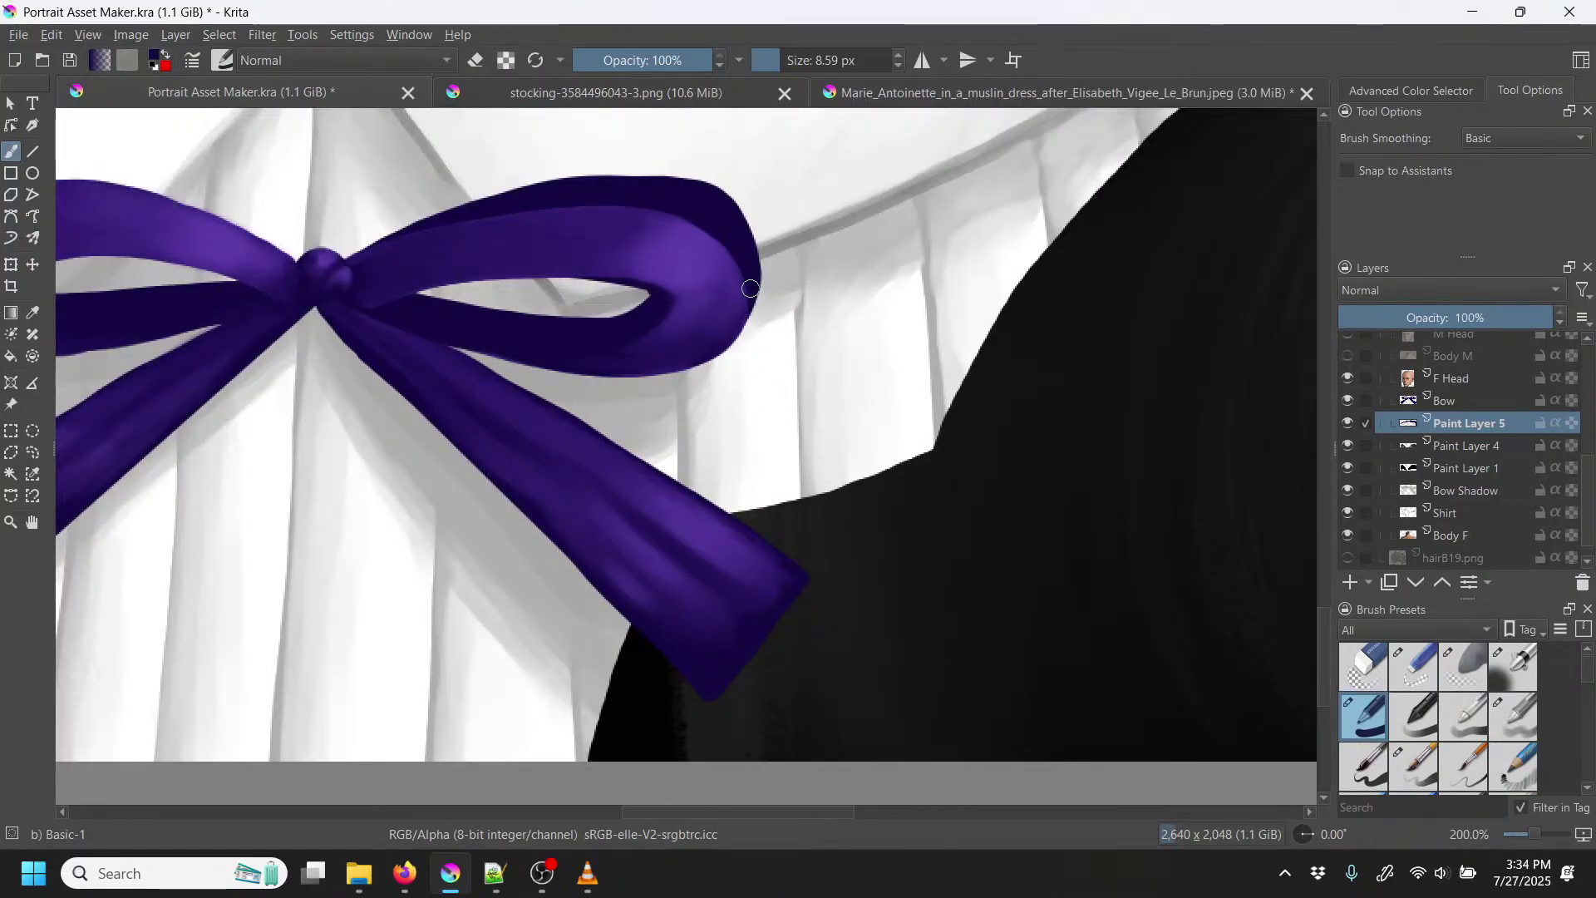
# Step: Extend the dark back loop higher along its outer curve beside the larger sleeve
pyautogui.moveTo(754, 247)
pyautogui.mouseDown()
pyautogui.moveTo(730, 191)
pyautogui.moveTo(645, 166)
pyautogui.moveTo(530, 196)
pyautogui.mouseUp()
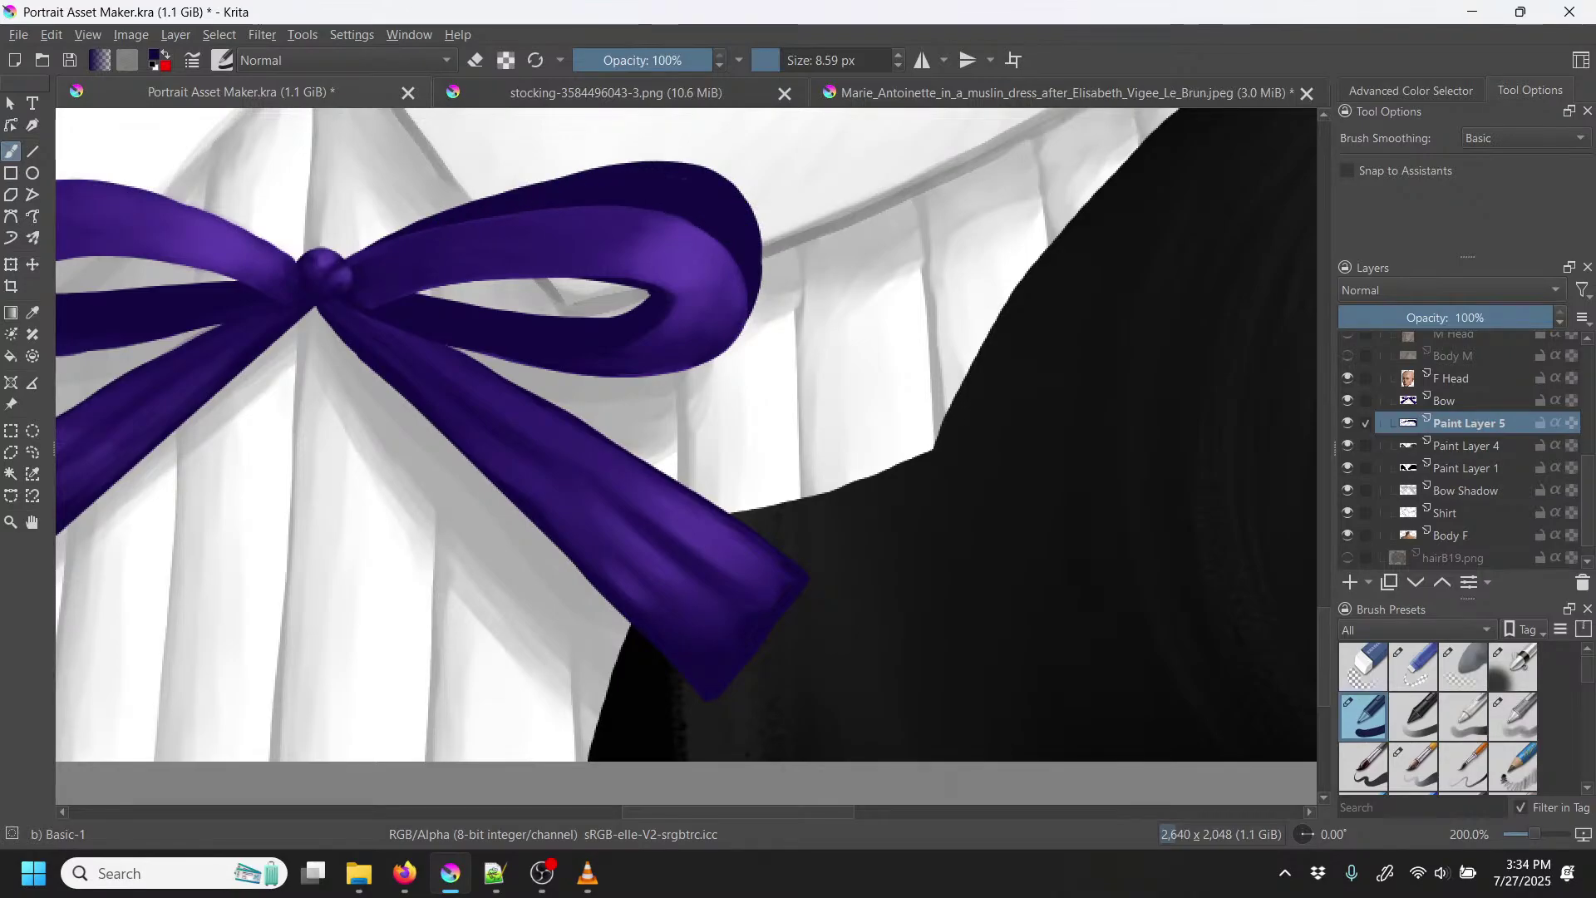
pyautogui.moveTo(657, 371); pyautogui.dragTo(973, 460)
pyautogui.click(7, 7)
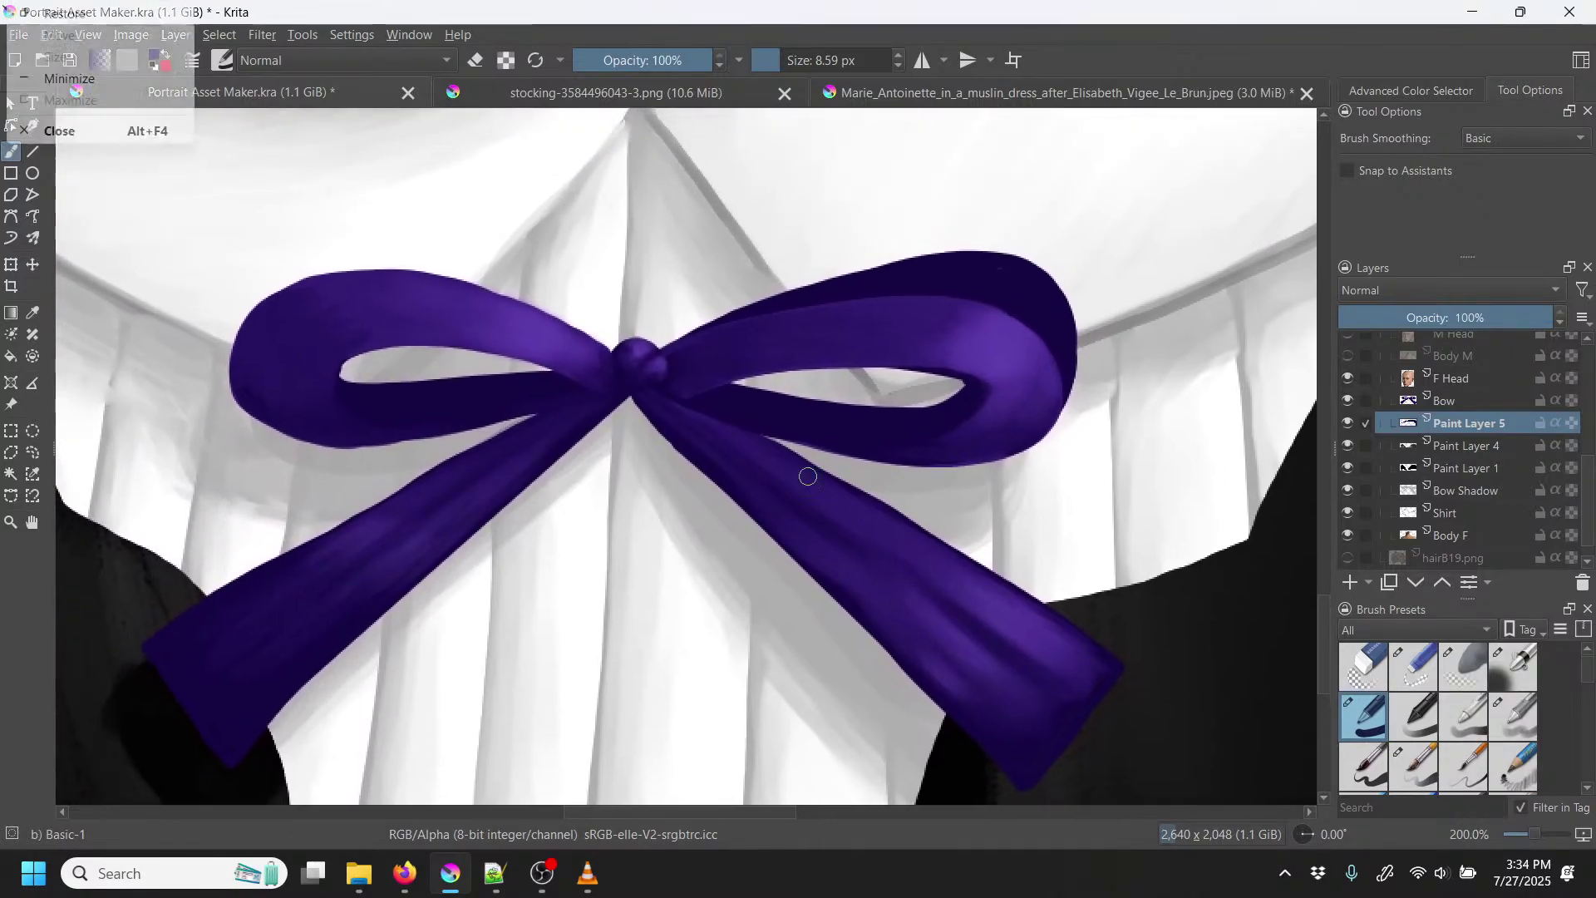
pyautogui.click(761, 109)
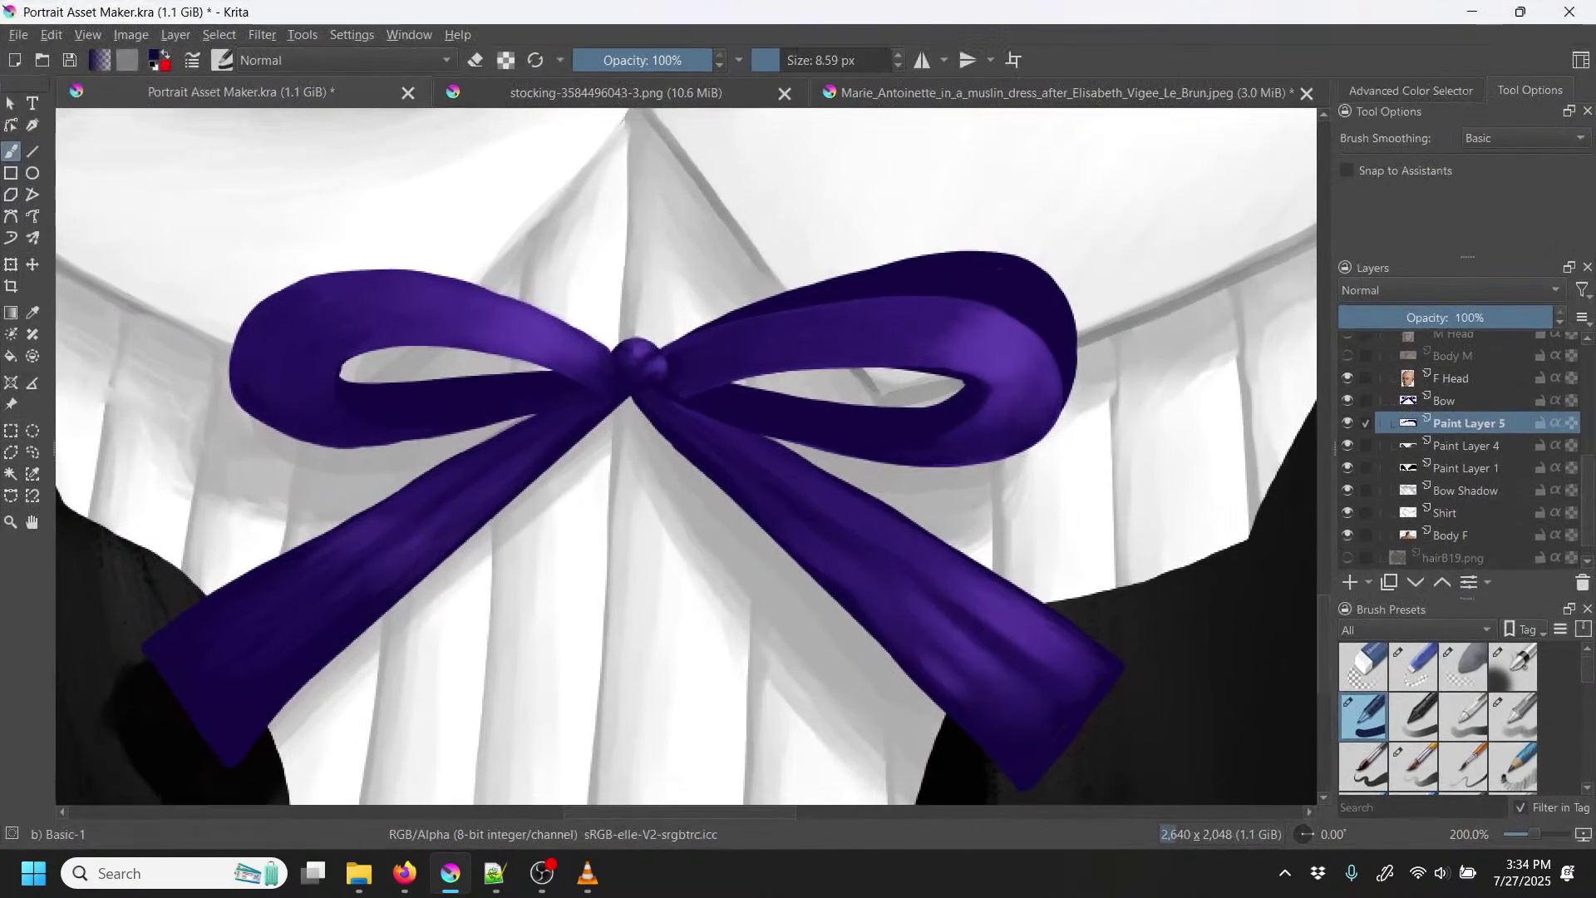
# Step: Outline and fill a matching dark purple back loop behind the bow loop beside the smaller sleeve
pyautogui.rightClick(762, 393)
pyautogui.moveTo(780, 264); pyautogui.dragTo(599, 453)
pyautogui.click(599, 453)
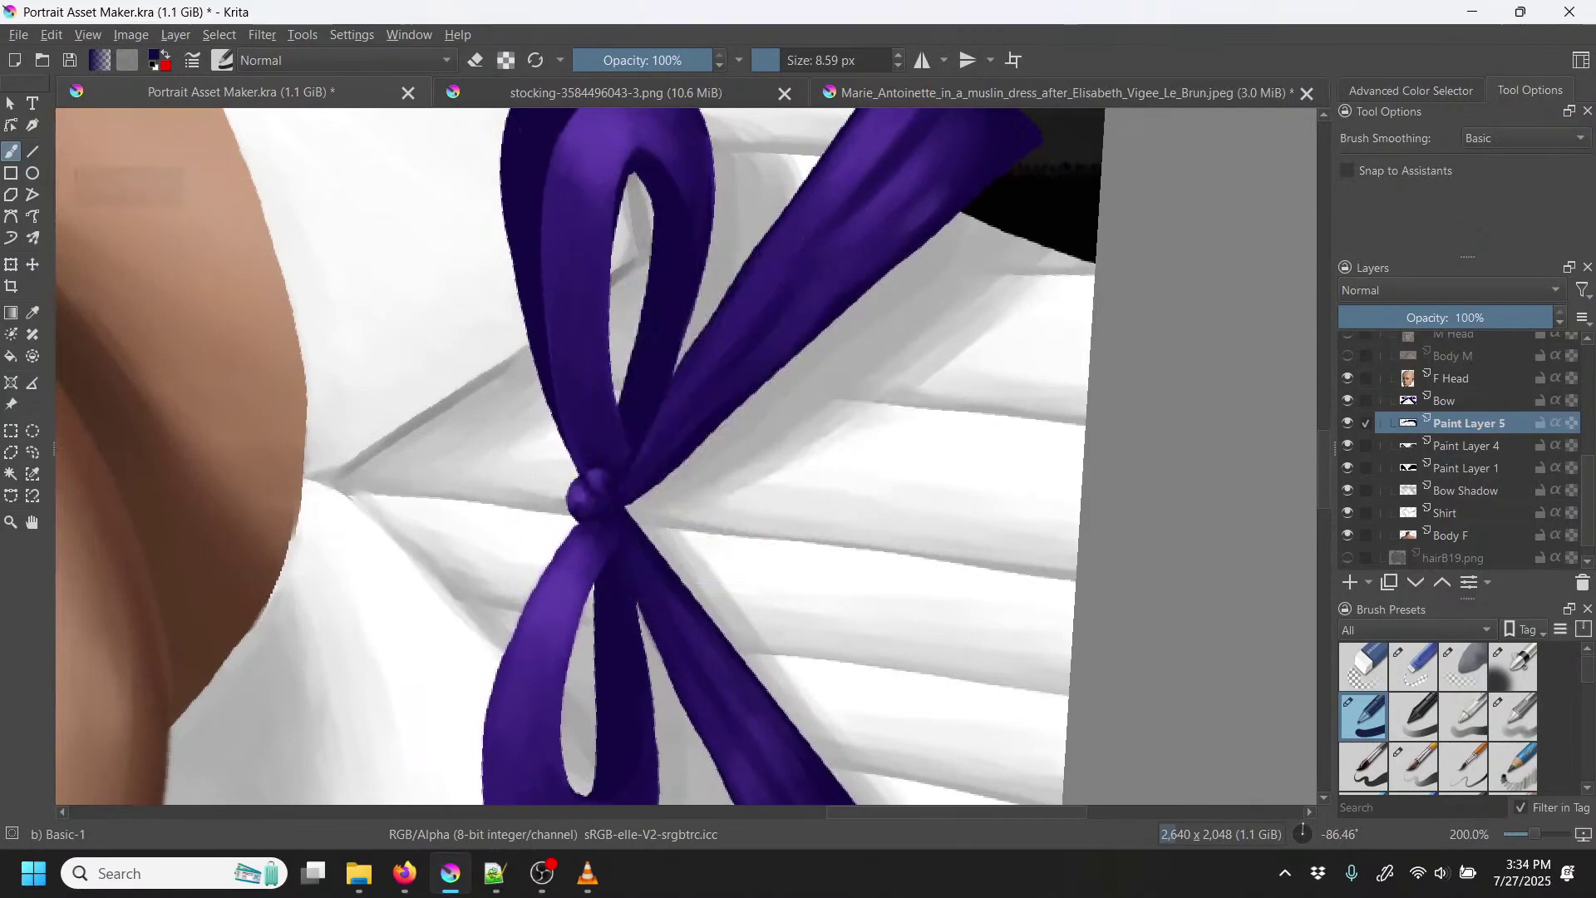
pyautogui.scroll(-5, 805, 521)
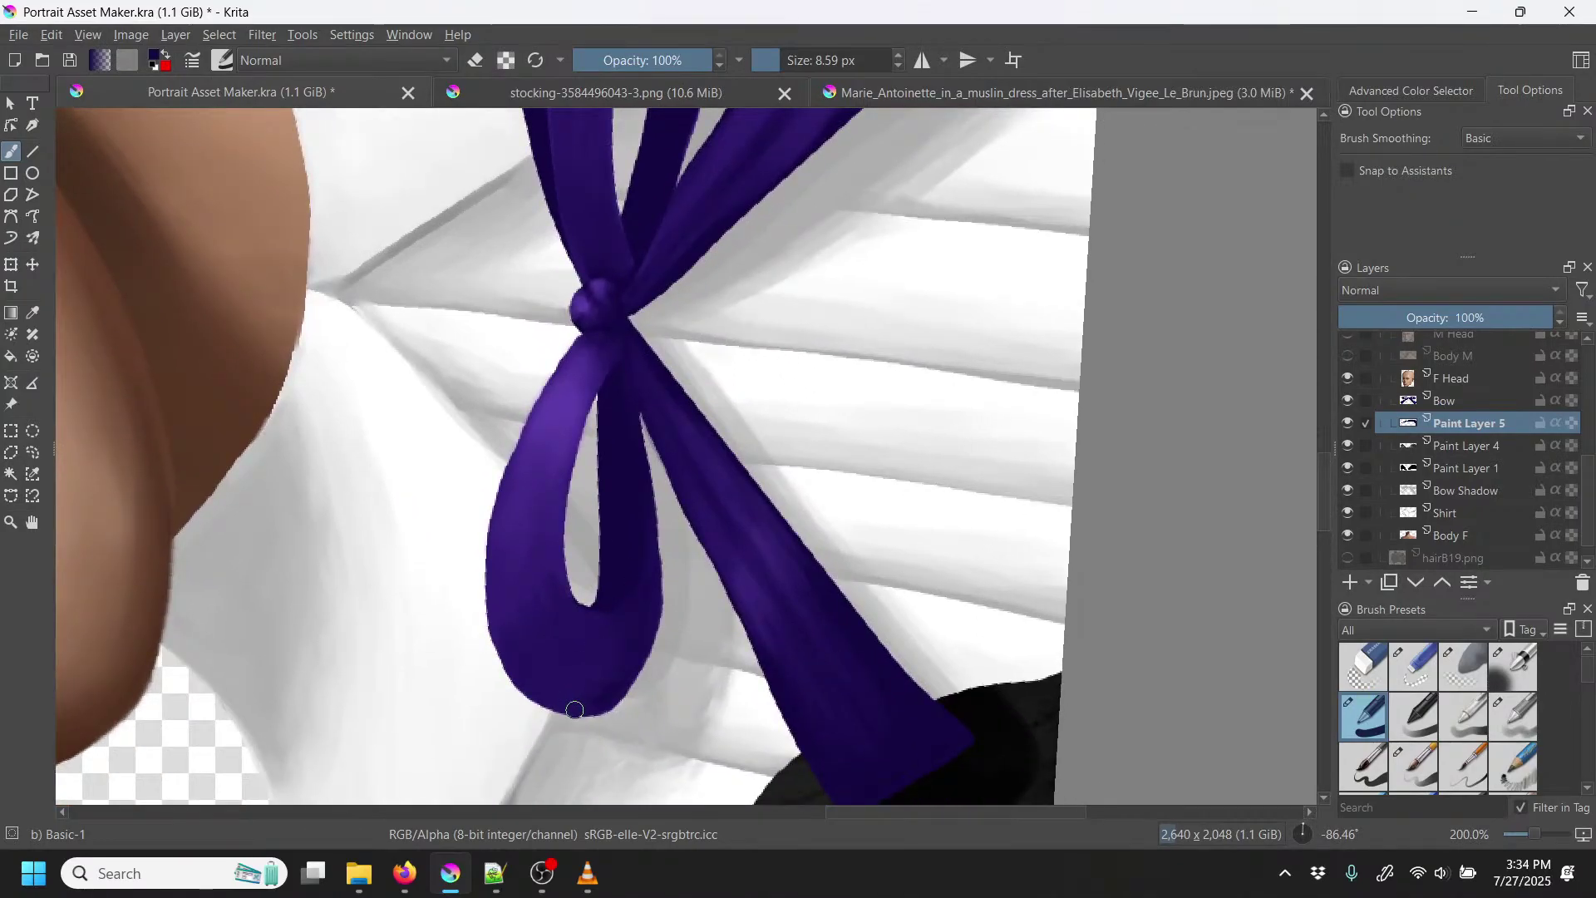
pyautogui.moveTo(499, 662)
pyautogui.mouseDown()
pyautogui.moveTo(464, 545)
pyautogui.moveTo(503, 412)
pyautogui.moveTo(581, 332)
pyautogui.moveTo(524, 420)
pyautogui.moveTo(502, 631)
pyautogui.mouseUp()
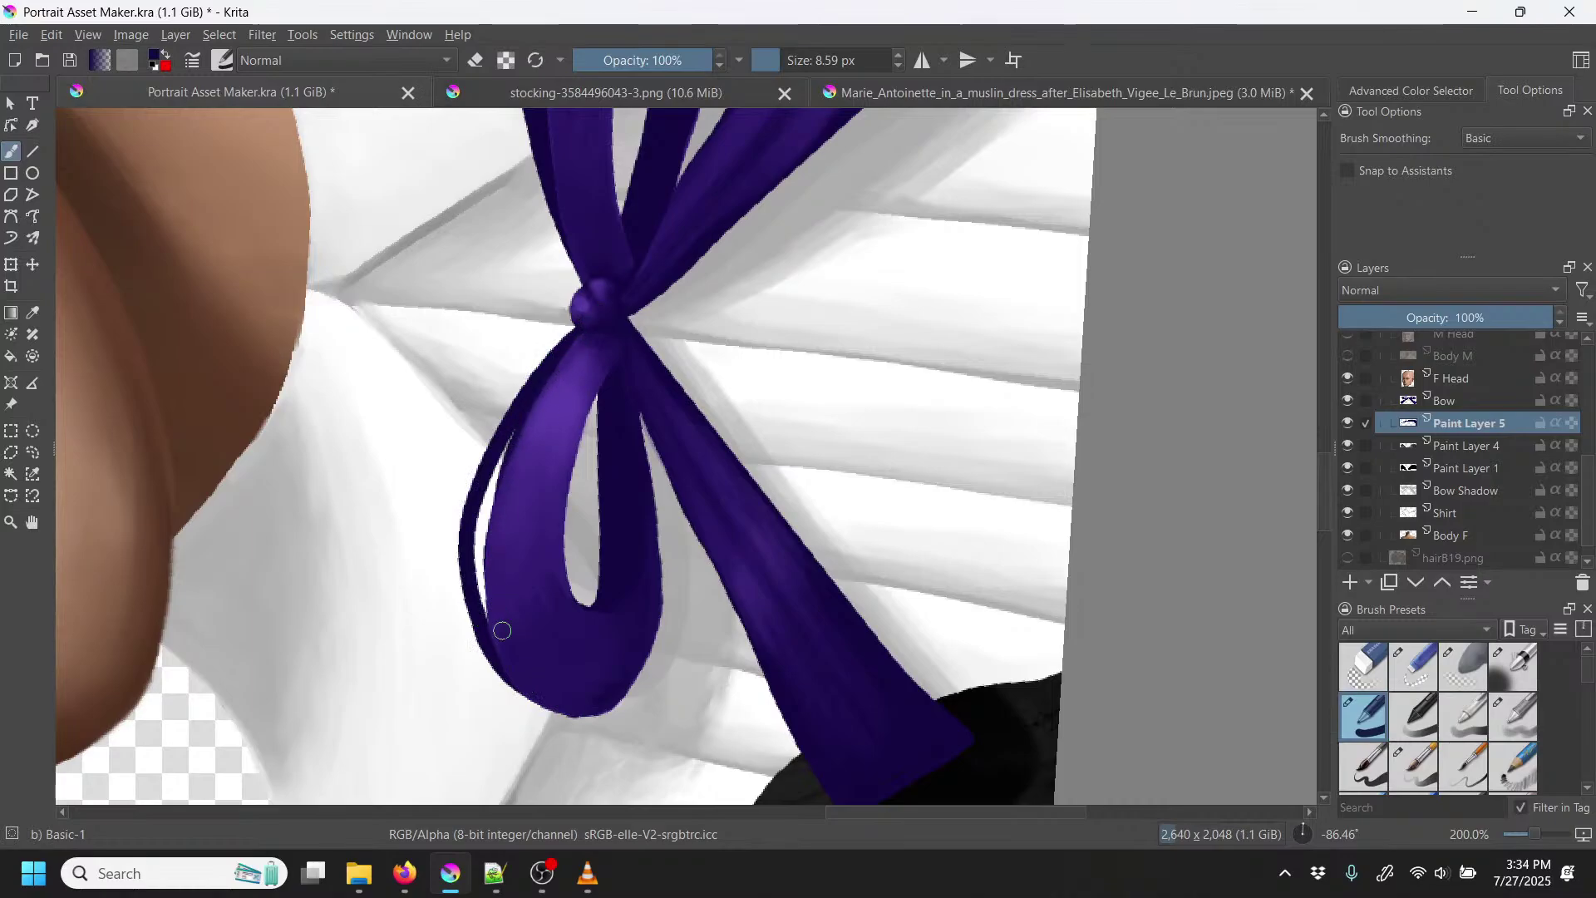
pyautogui.moveTo(563, 703)
pyautogui.mouseDown()
pyautogui.moveTo(501, 667)
pyautogui.moveTo(475, 602)
pyautogui.moveTo(510, 456)
pyautogui.mouseUp()
pyautogui.moveTo(499, 634)
pyautogui.mouseDown()
pyautogui.moveTo(483, 567)
pyautogui.moveTo(505, 461)
pyautogui.mouseUp()
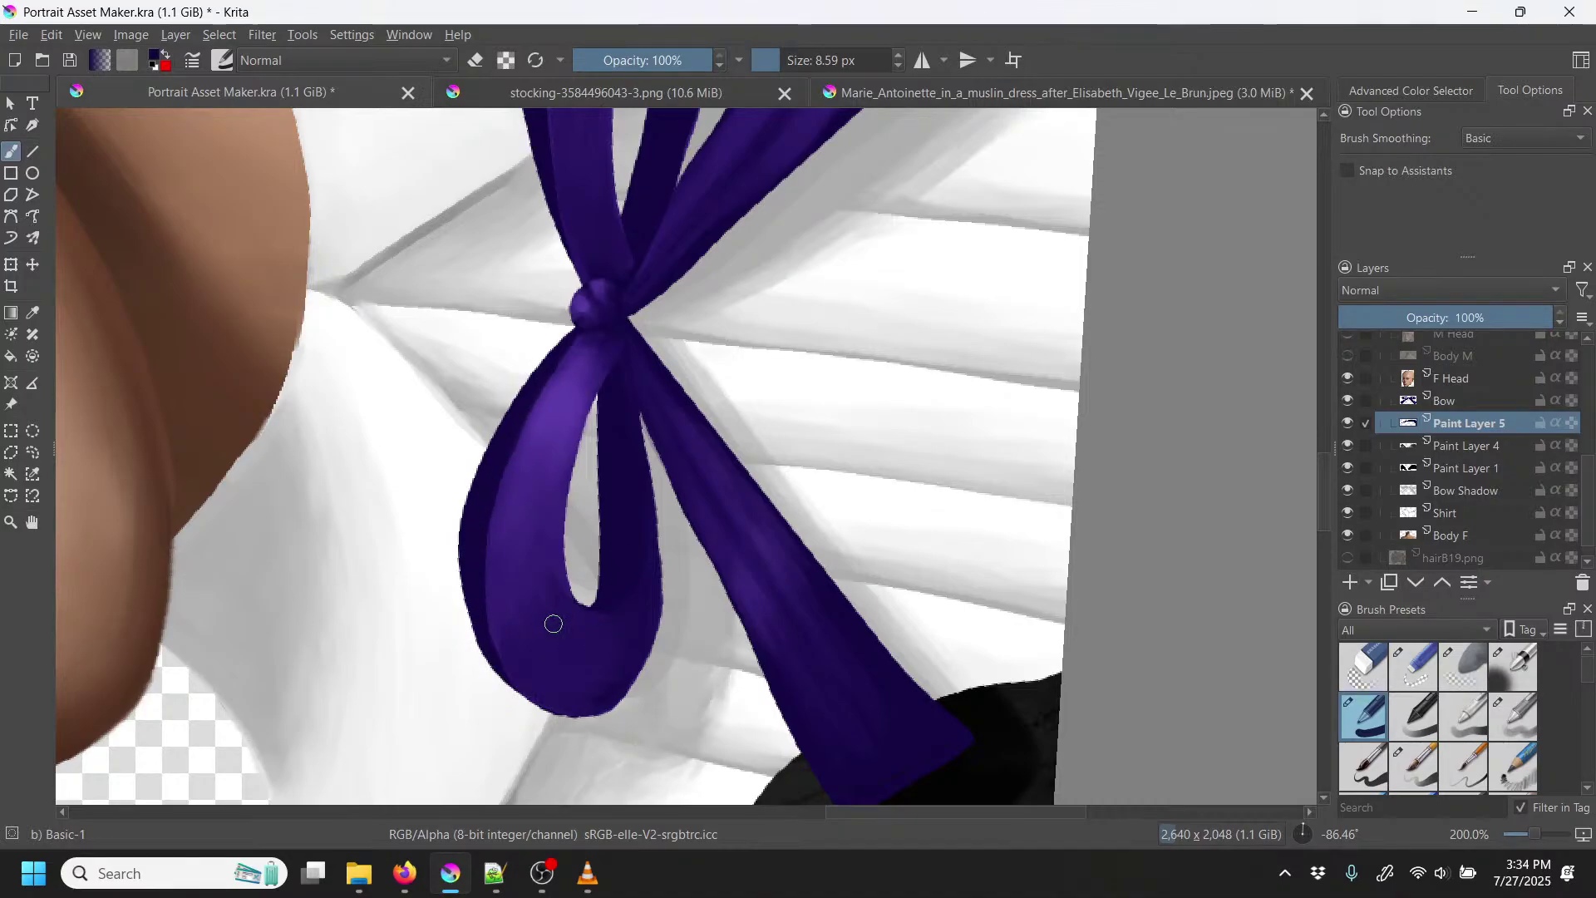
# Step: Paint dark purple along the inner edges of both bow loops on Paint Layer 5 to narrow their openings
pyautogui.moveTo(603, 529)
pyautogui.mouseDown()
pyautogui.moveTo(605, 436)
pyautogui.moveTo(593, 551)
pyautogui.moveTo(563, 597)
pyautogui.moveTo(606, 556)
pyautogui.mouseUp()
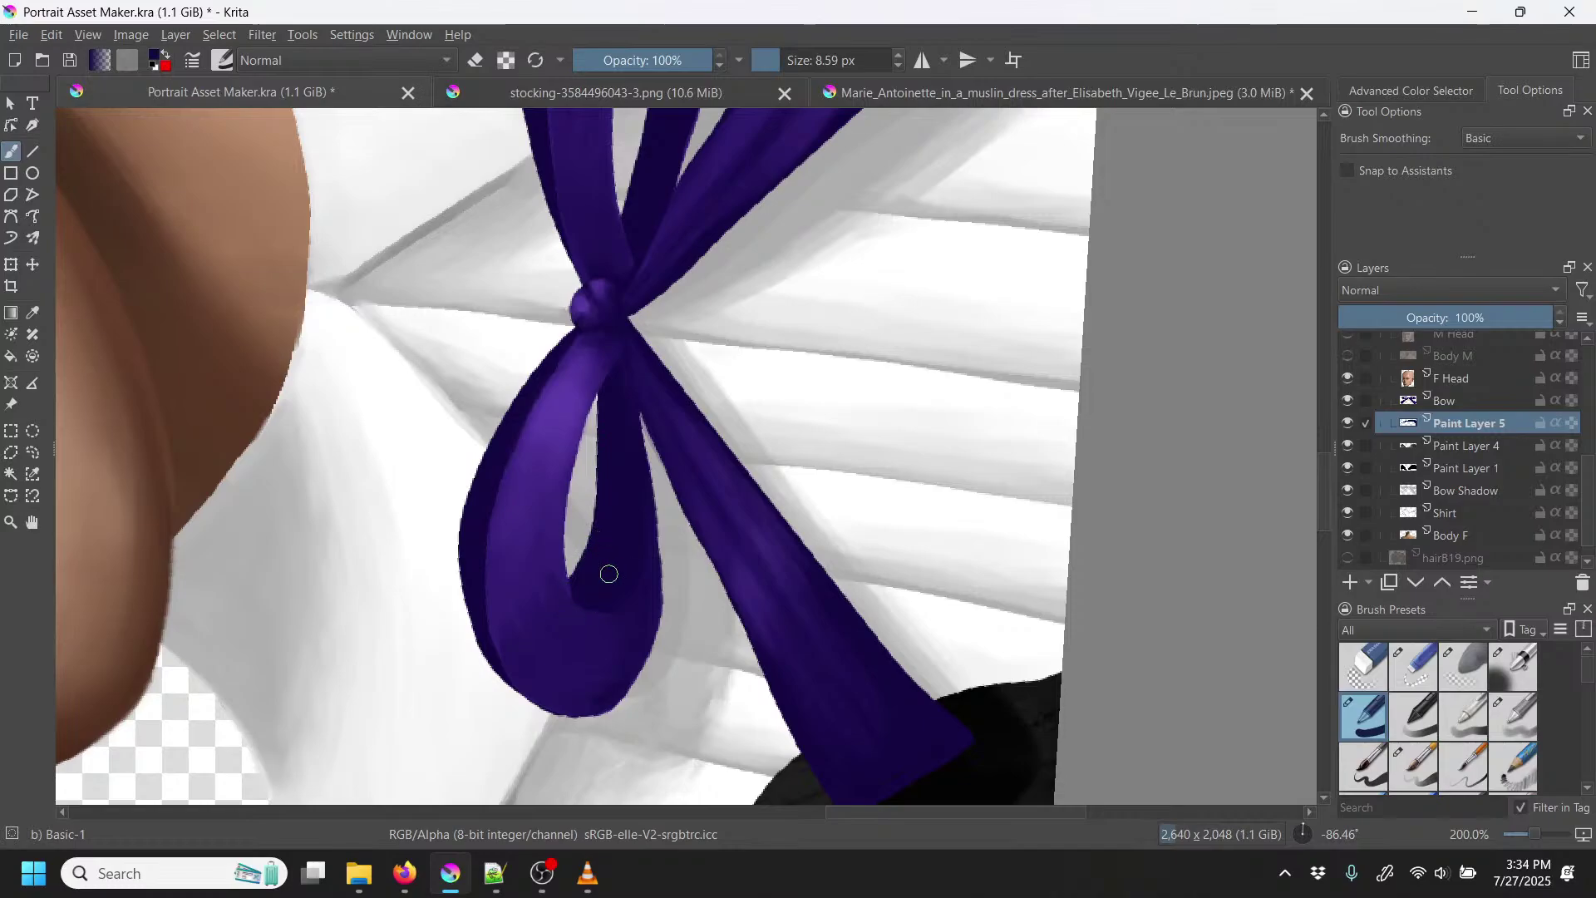
pyautogui.press('m')
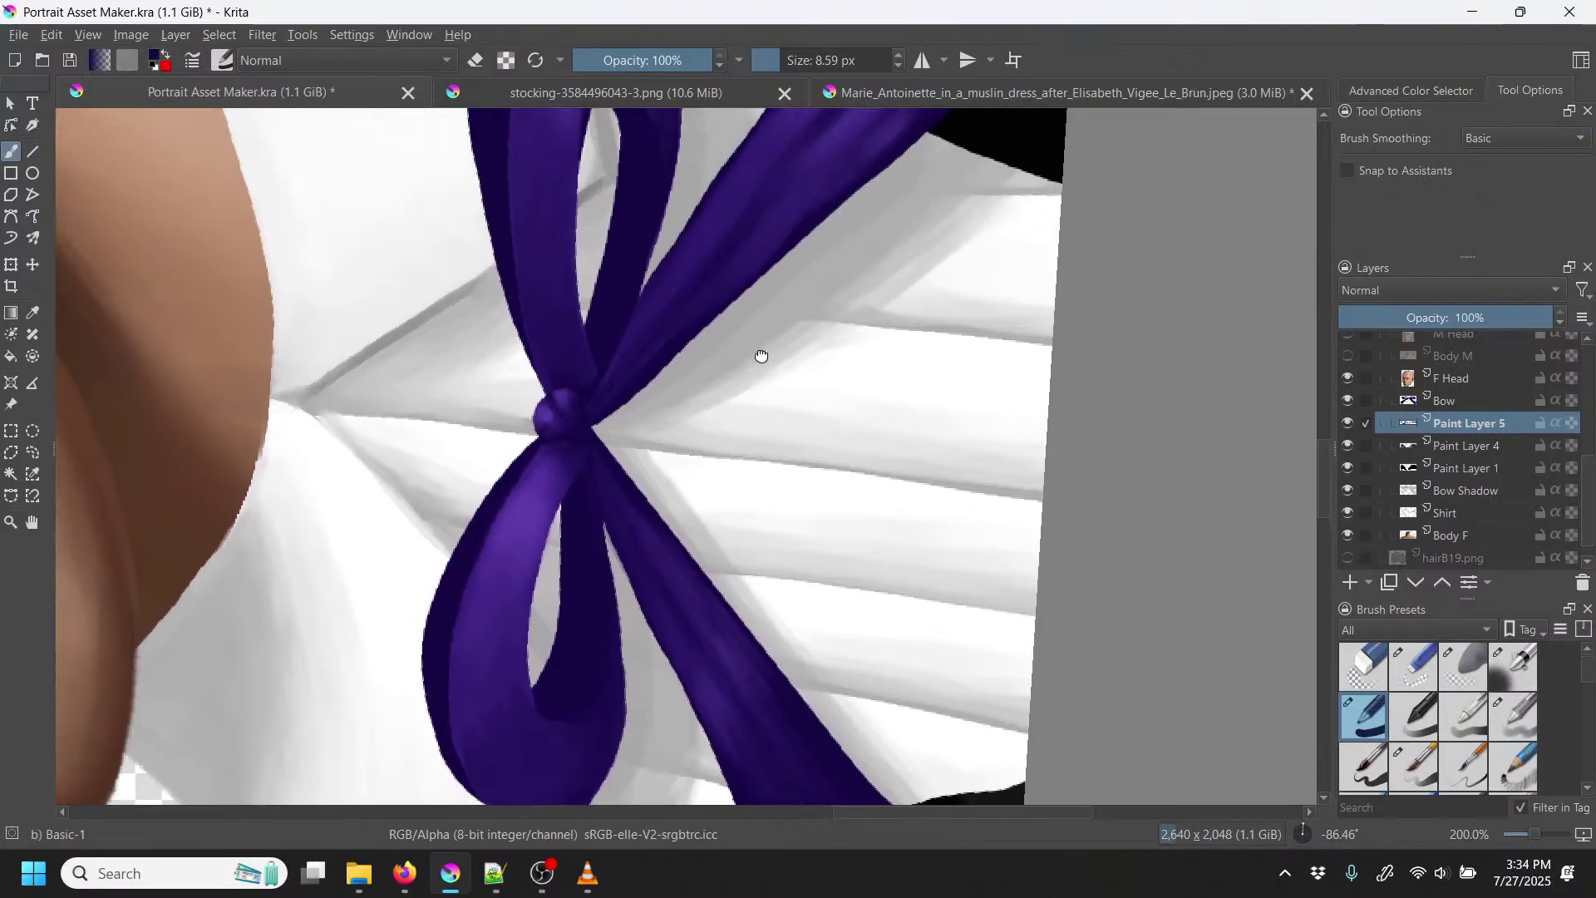
pyautogui.moveTo(760, 353); pyautogui.dragTo(666, 470)
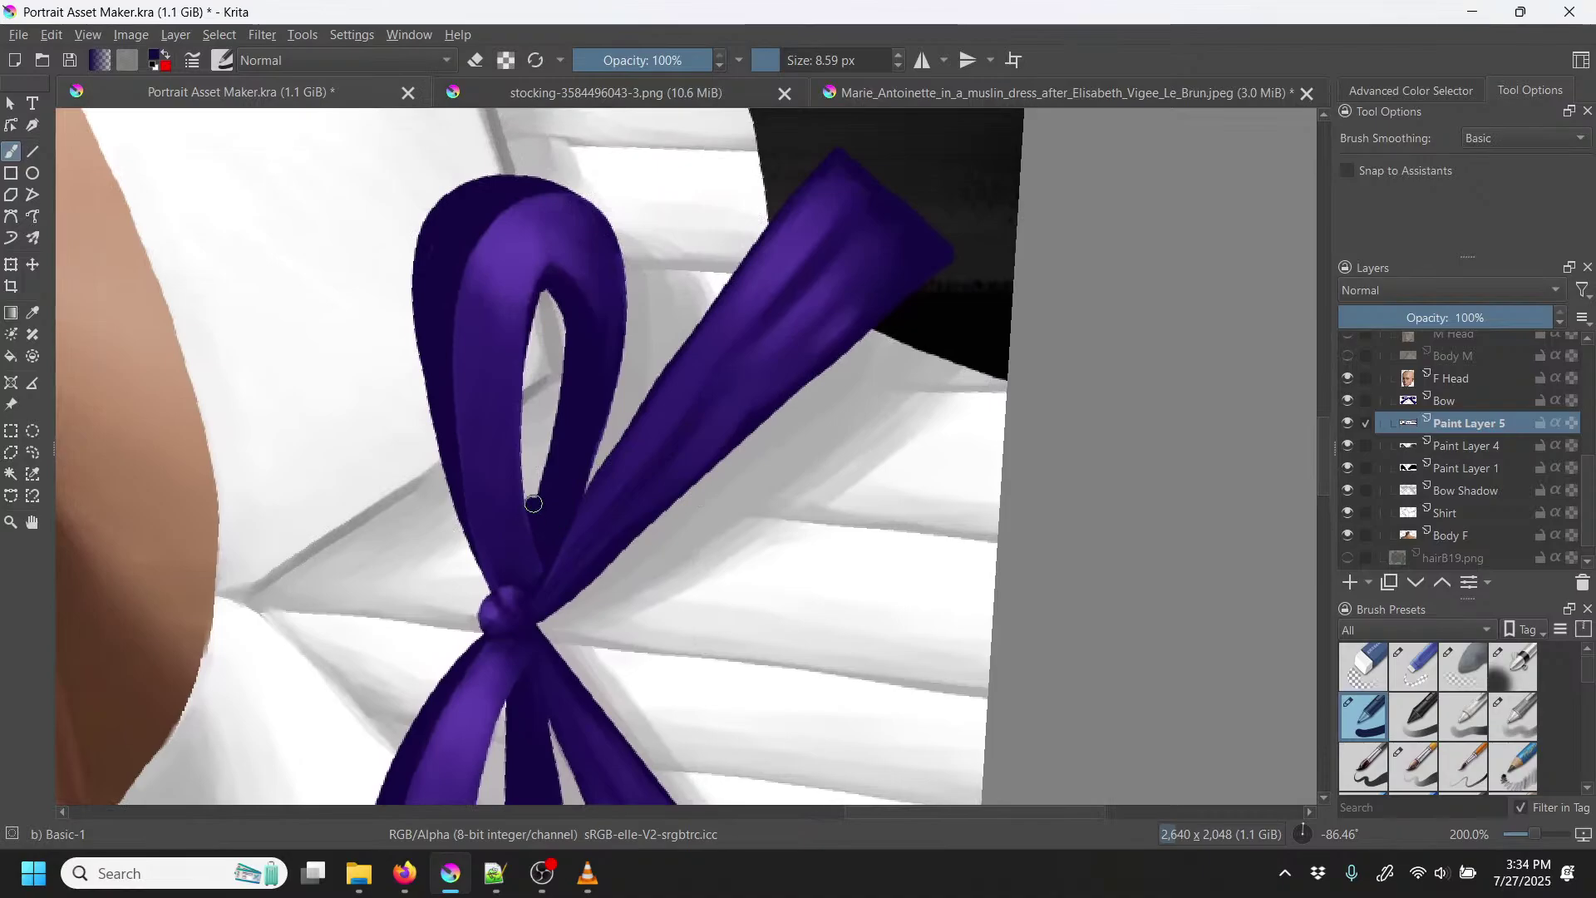
pyautogui.moveTo(543, 456)
pyautogui.mouseDown()
pyautogui.moveTo(548, 282)
pyautogui.moveTo(558, 421)
pyautogui.mouseUp()
pyautogui.moveTo(547, 292)
pyautogui.mouseDown()
pyautogui.moveTo(555, 328)
pyautogui.moveTo(535, 320)
pyautogui.moveTo(552, 328)
pyautogui.mouseUp()
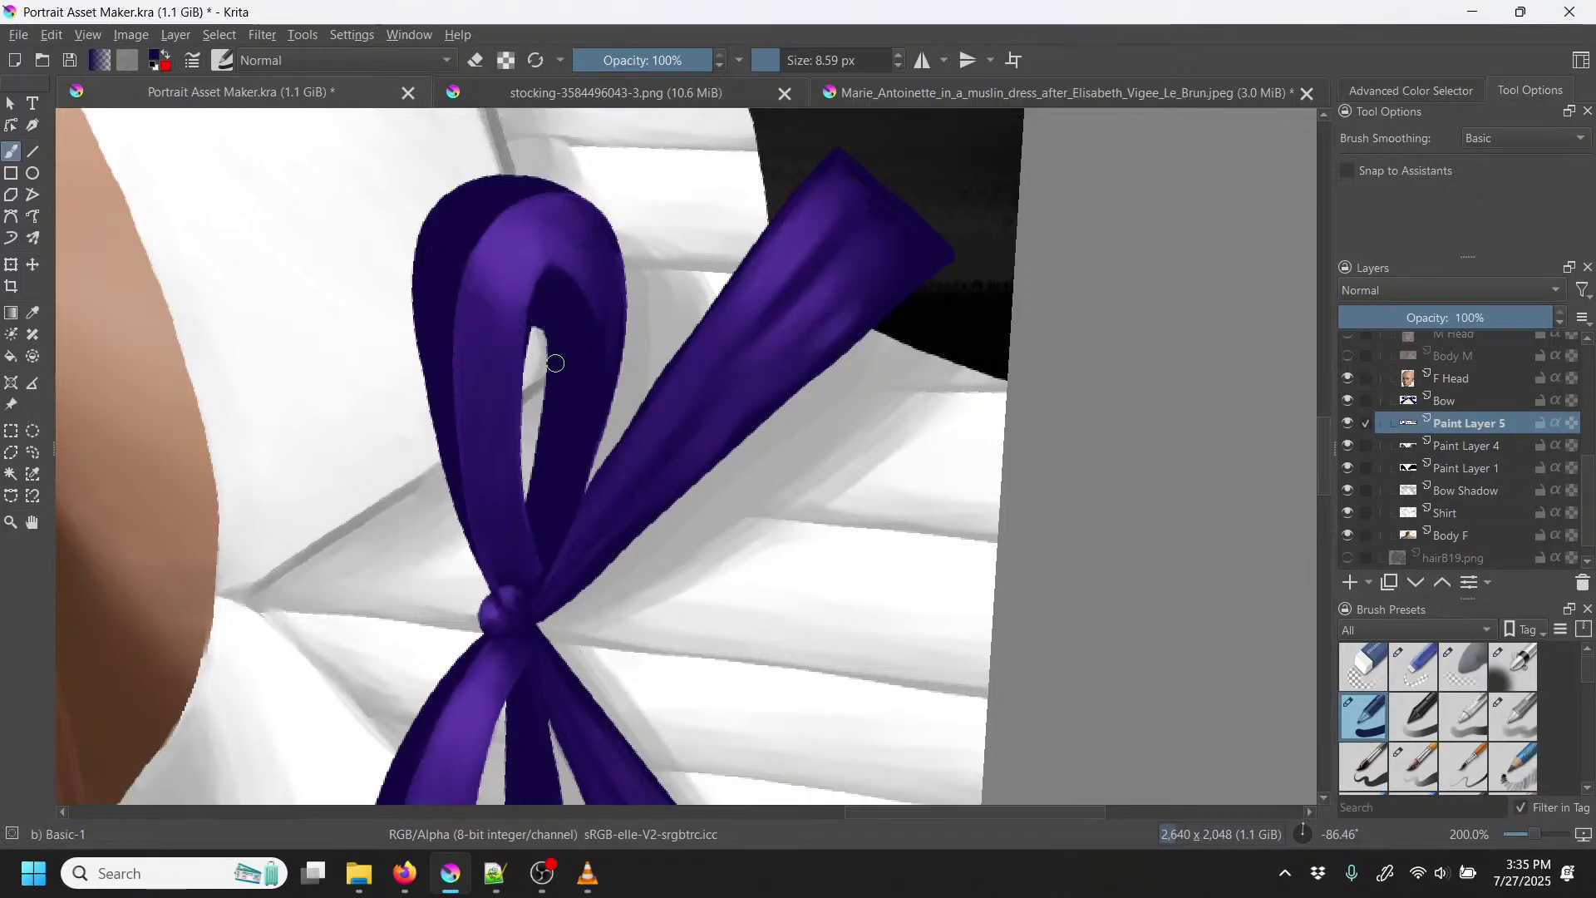
# Step: Extend the dark purple back loop outward along the outer curve of the bow's left loop on Paint Layer 5
pyautogui.rightClick(677, 533)
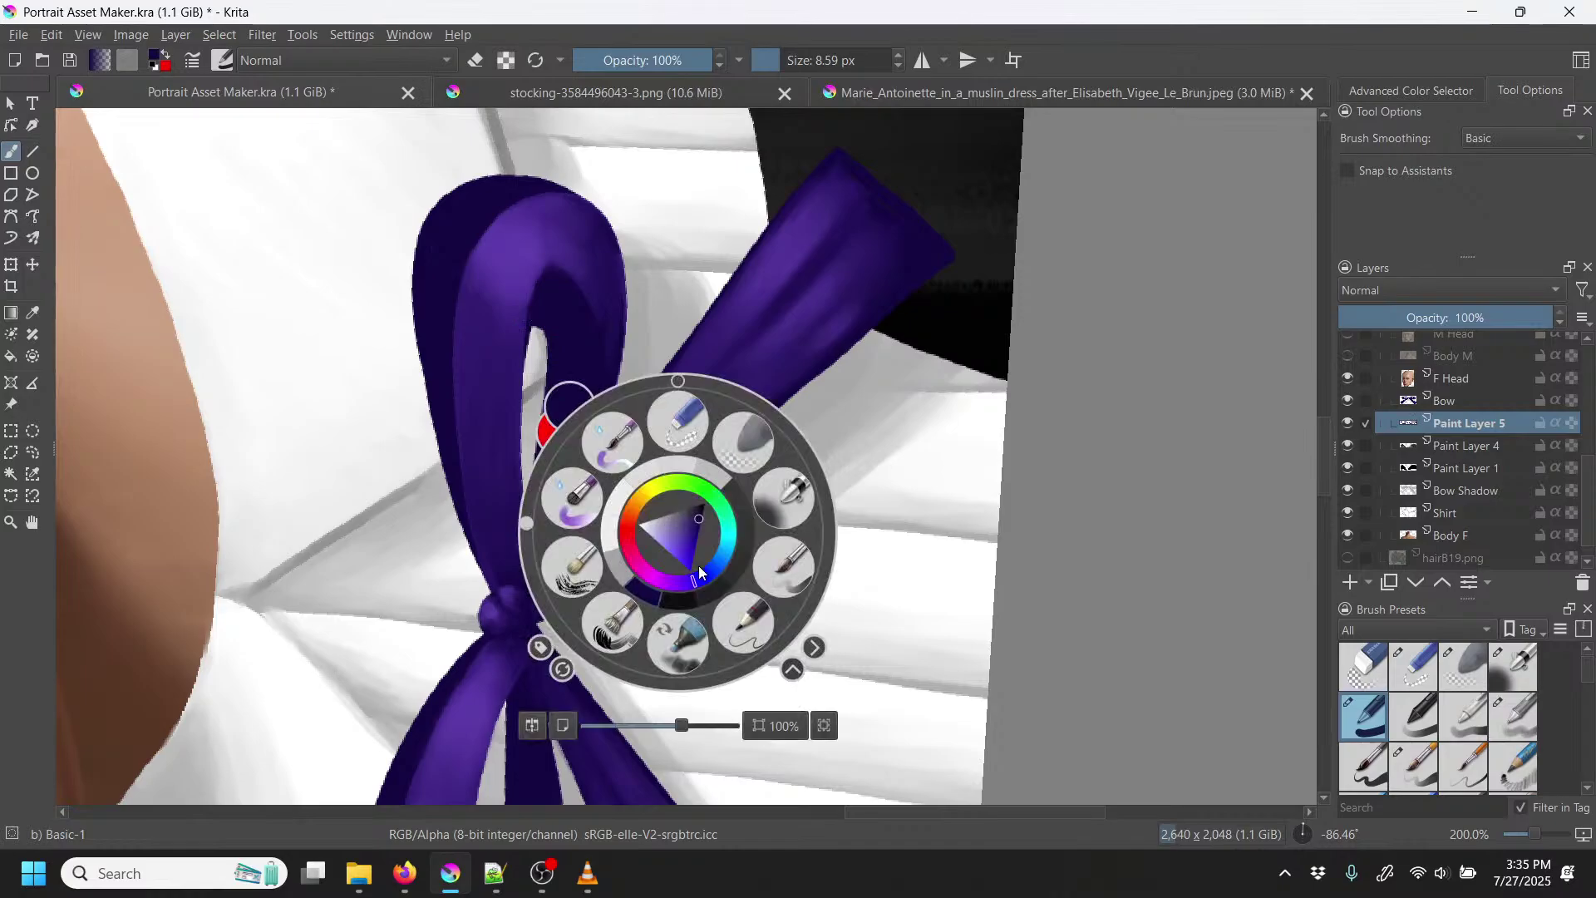
pyautogui.click(678, 380)
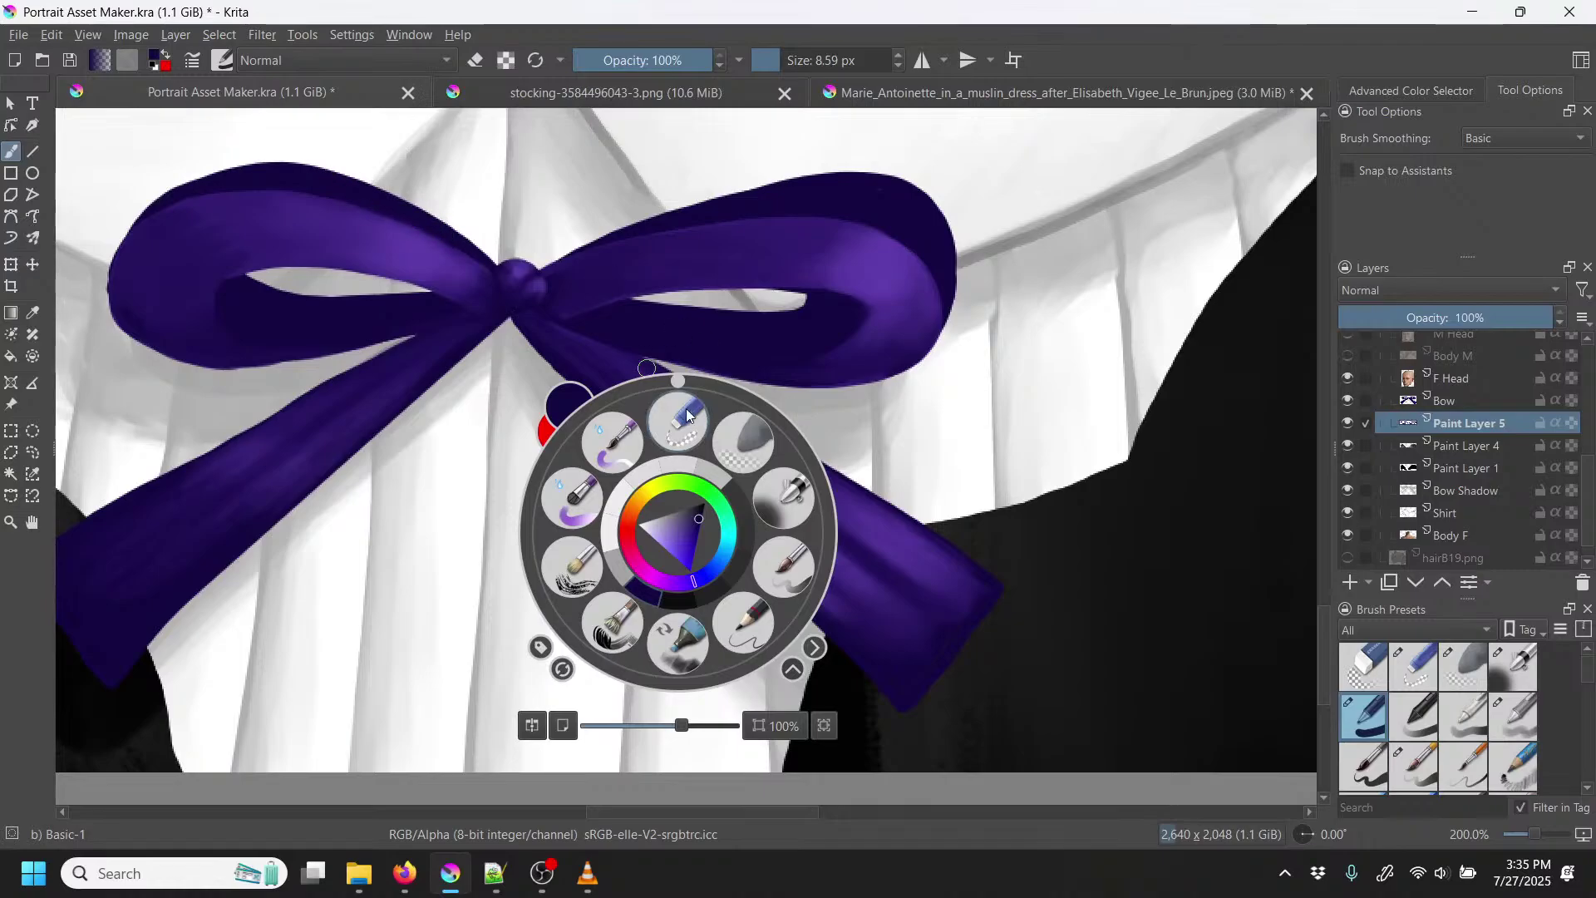
pyautogui.moveTo(676, 385); pyautogui.dragTo(728, 498)
pyautogui.rightClick(728, 500)
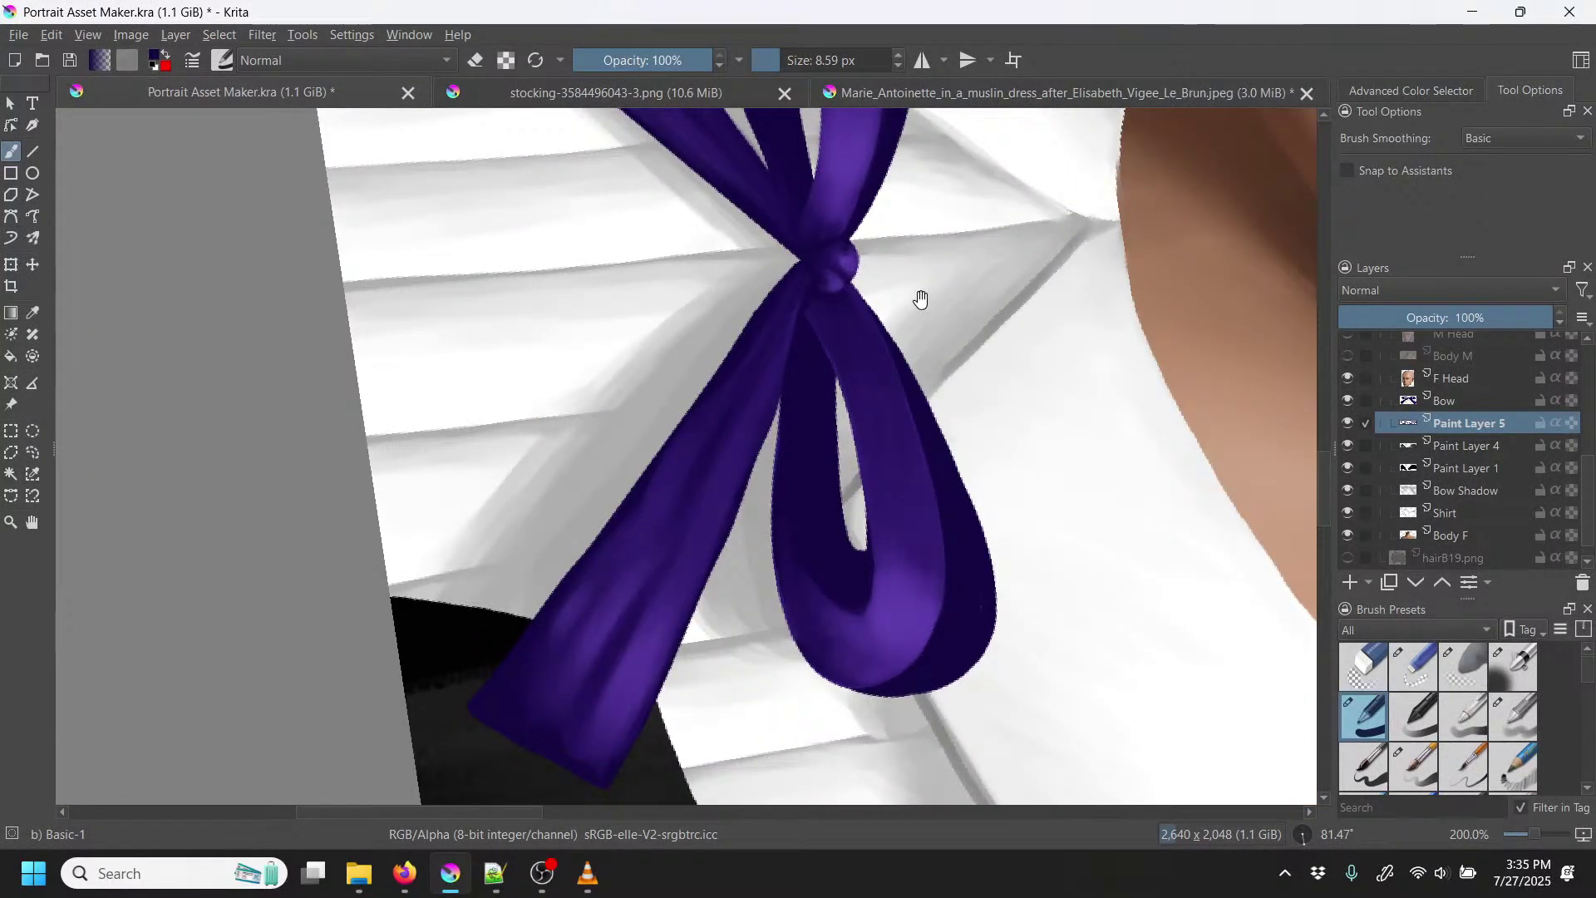
pyautogui.moveTo(920, 299); pyautogui.dragTo(757, 581)
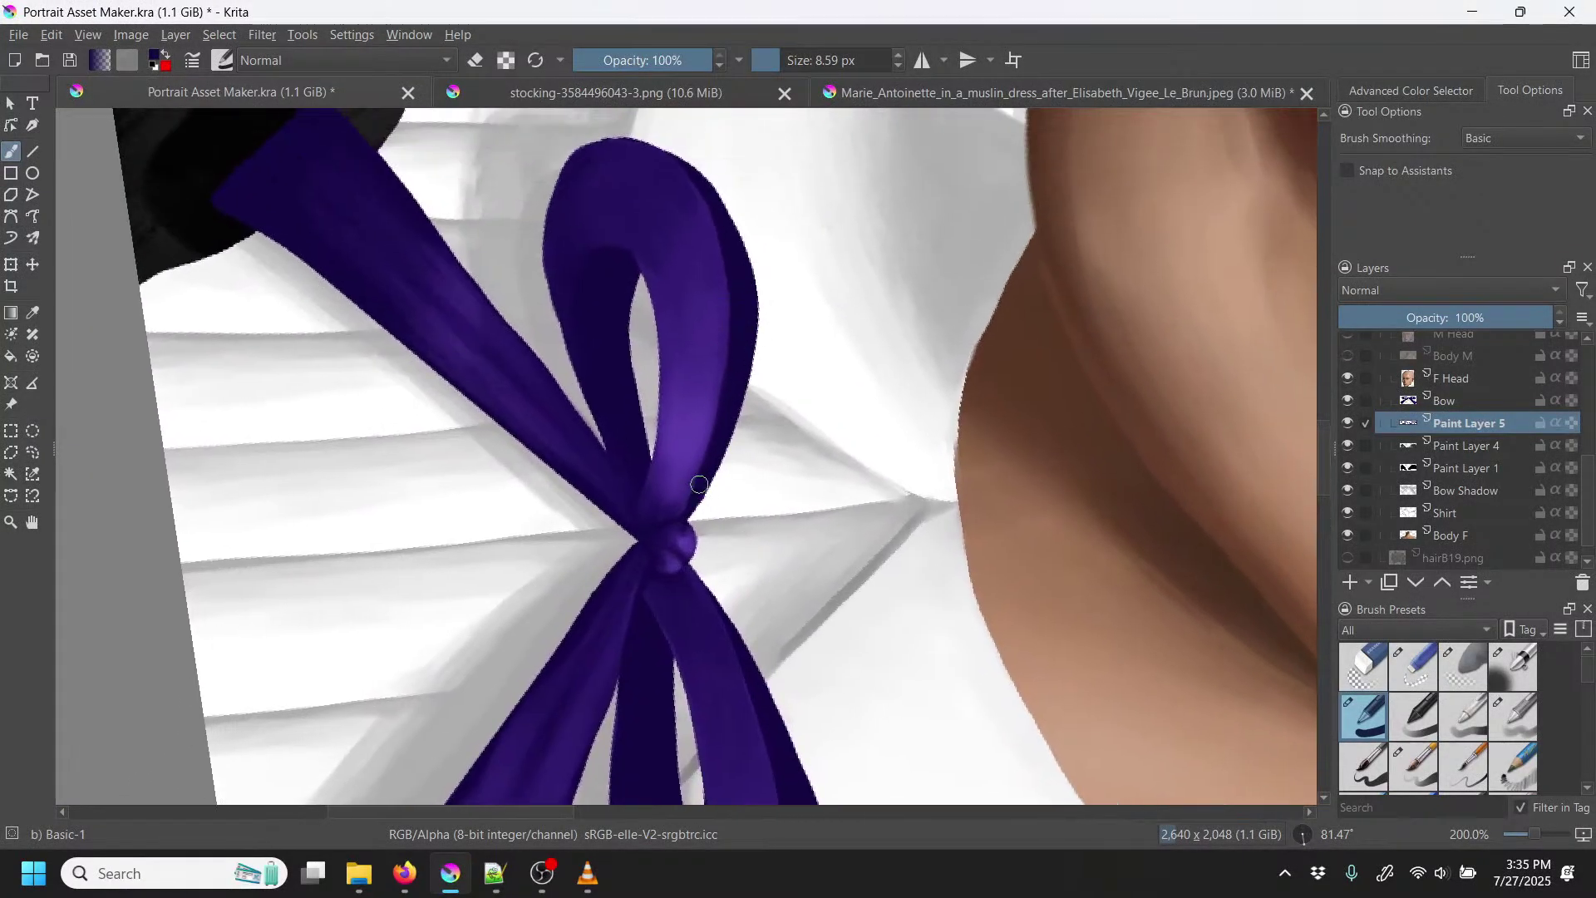
pyautogui.moveTo(730, 408)
pyautogui.mouseDown()
pyautogui.moveTo(770, 238)
pyautogui.moveTo(760, 193)
pyautogui.moveTo(732, 164)
pyautogui.mouseUp()
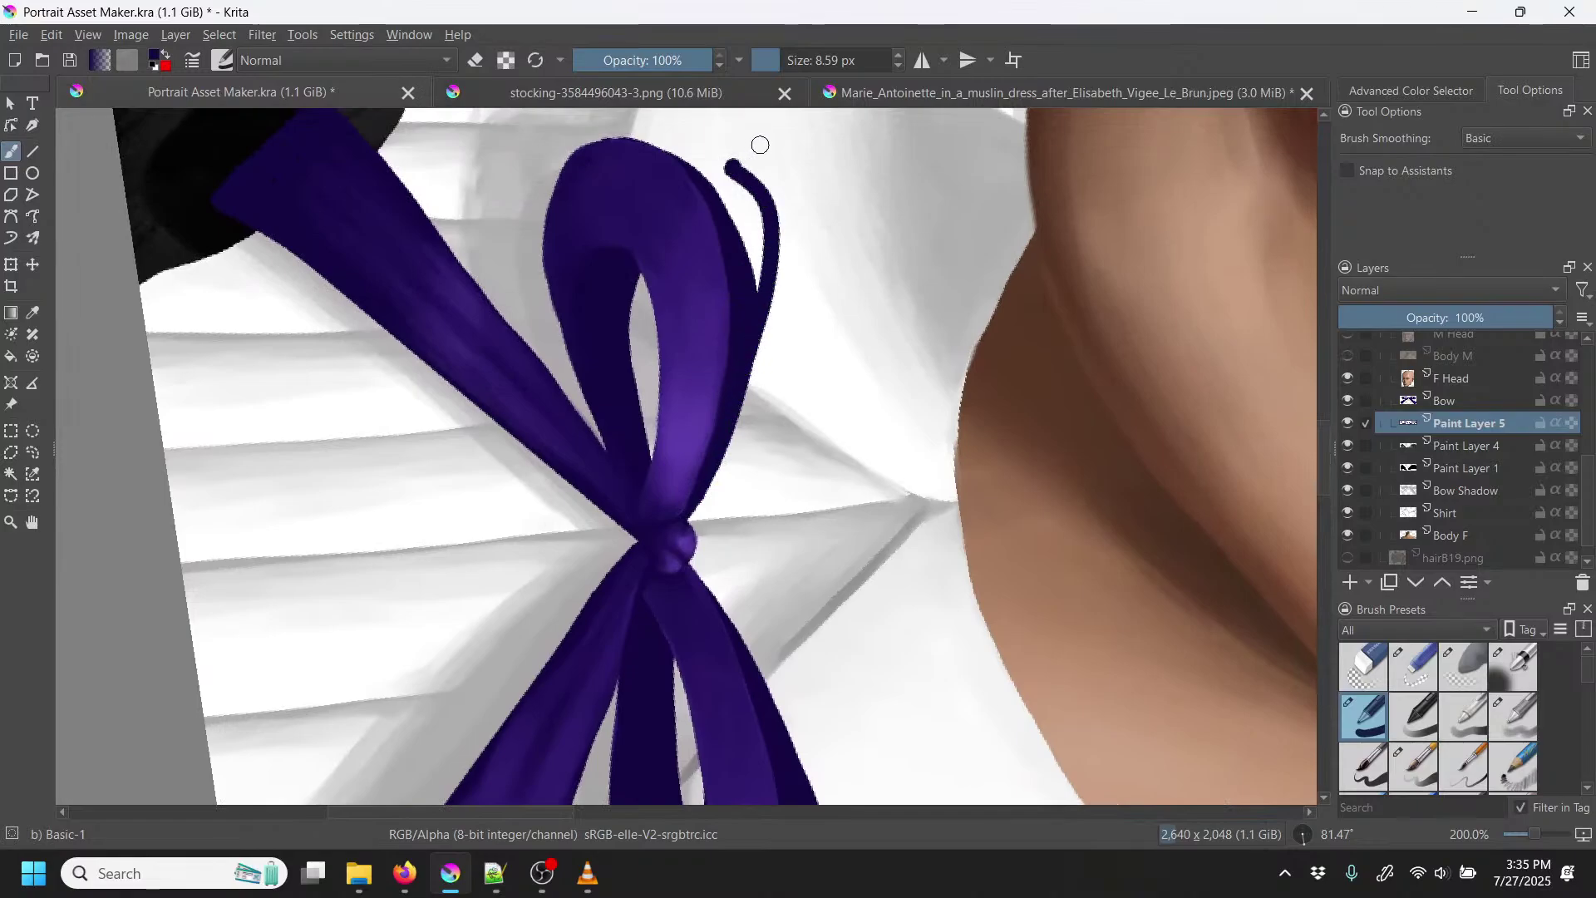
pyautogui.hotkey('ctrl', 'z')
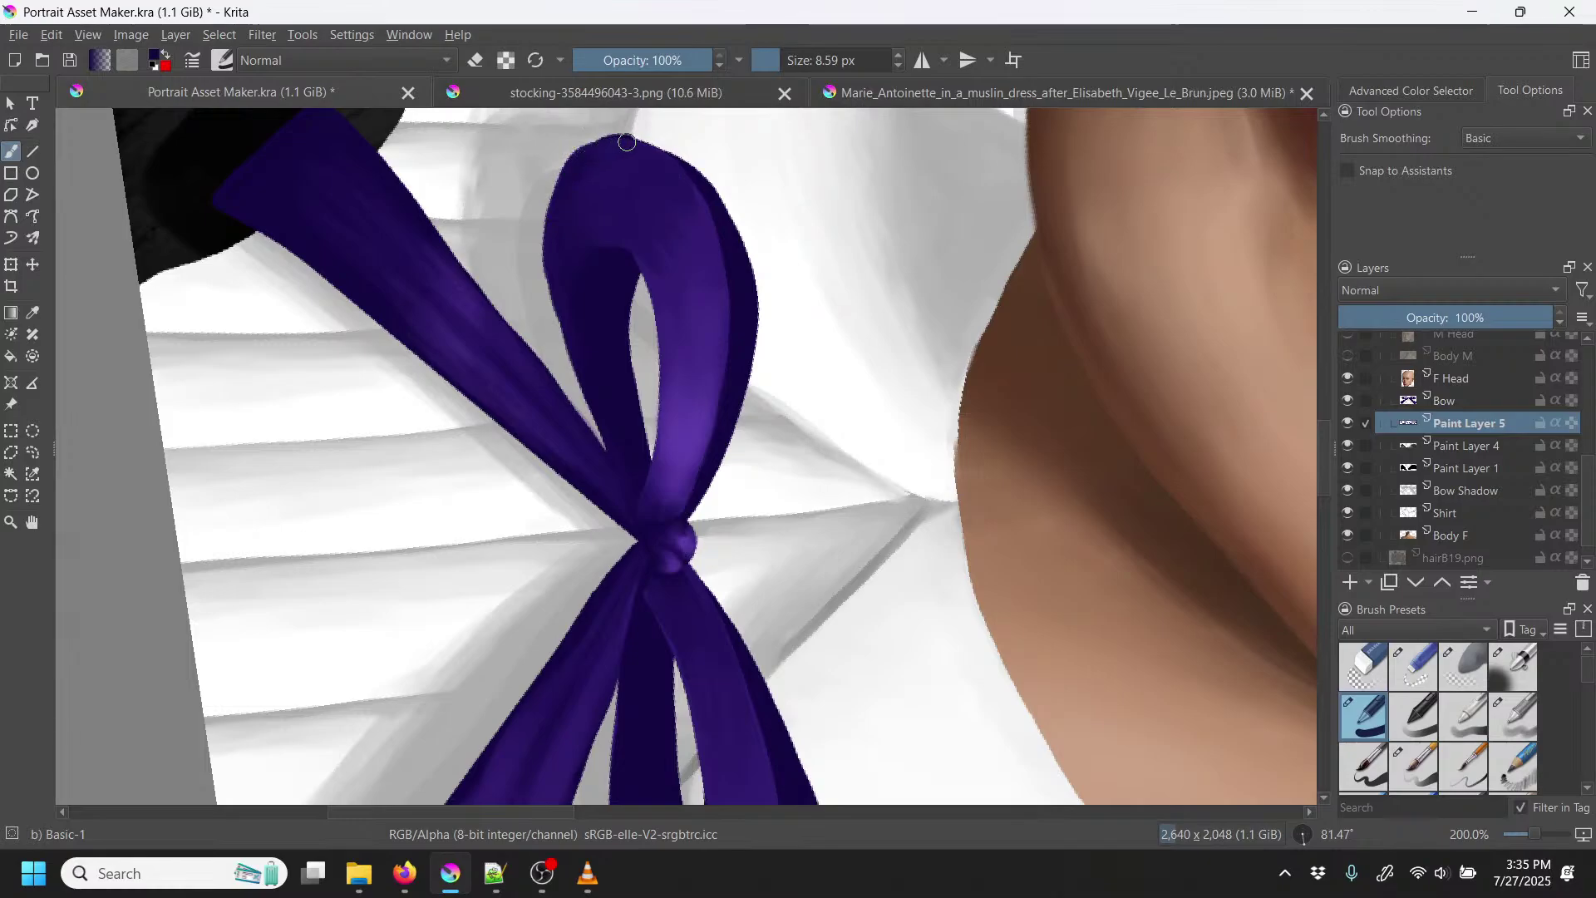
pyautogui.moveTo(719, 173); pyautogui.dragTo(755, 297)
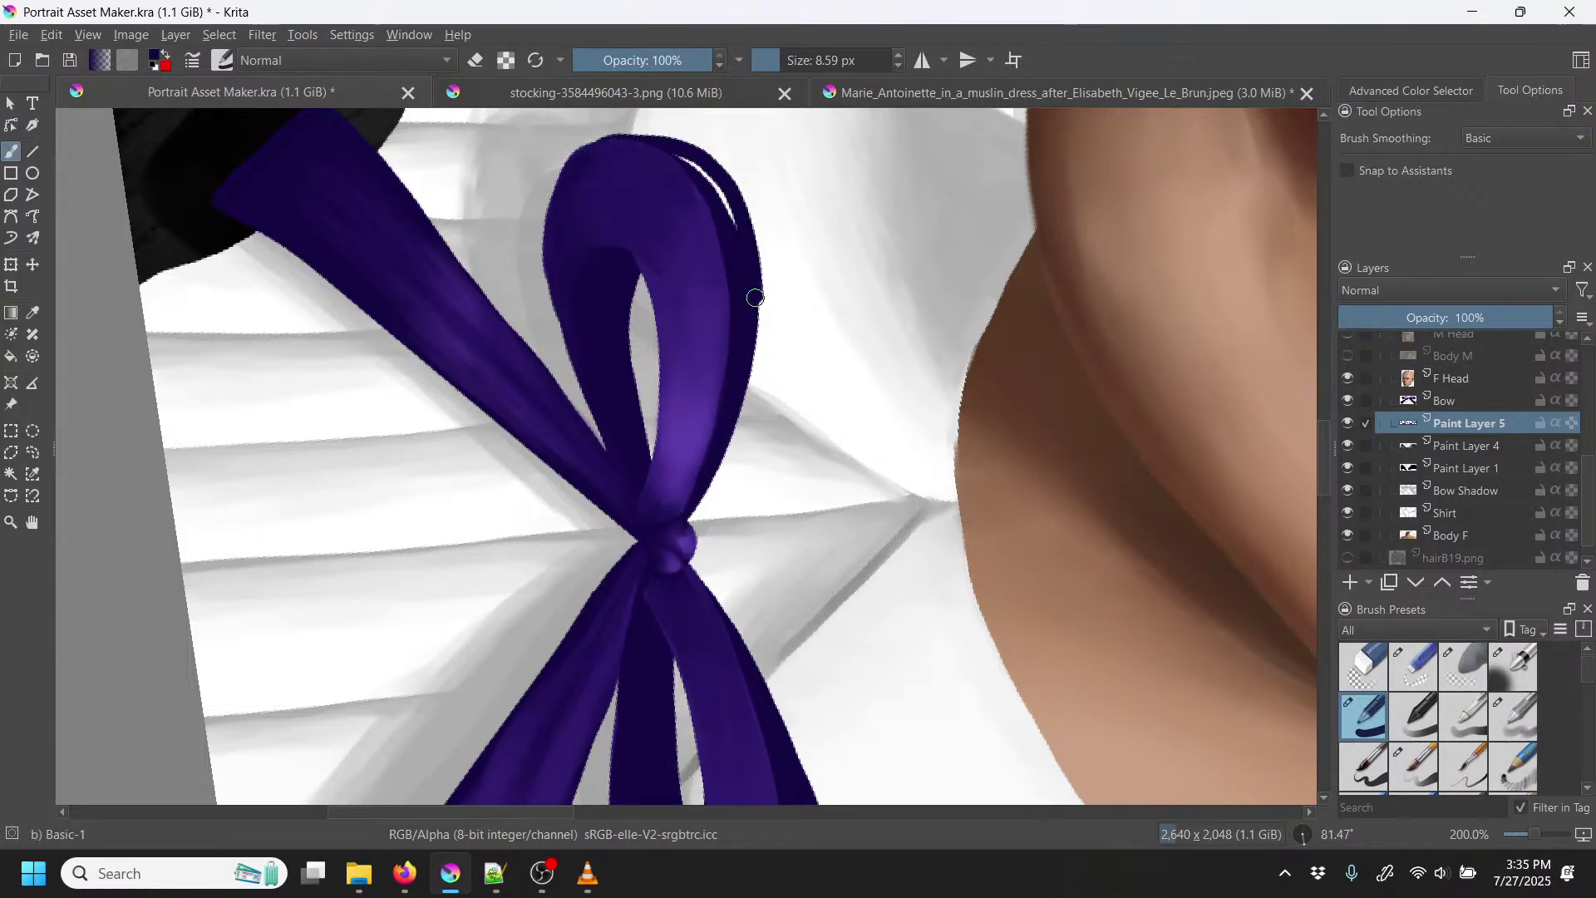
pyautogui.moveTo(700, 500)
pyautogui.mouseDown()
pyautogui.moveTo(753, 397)
pyautogui.moveTo(761, 250)
pyautogui.moveTo(715, 160)
pyautogui.moveTo(613, 149)
pyautogui.moveTo(673, 153)
pyautogui.moveTo(731, 252)
pyautogui.mouseUp()
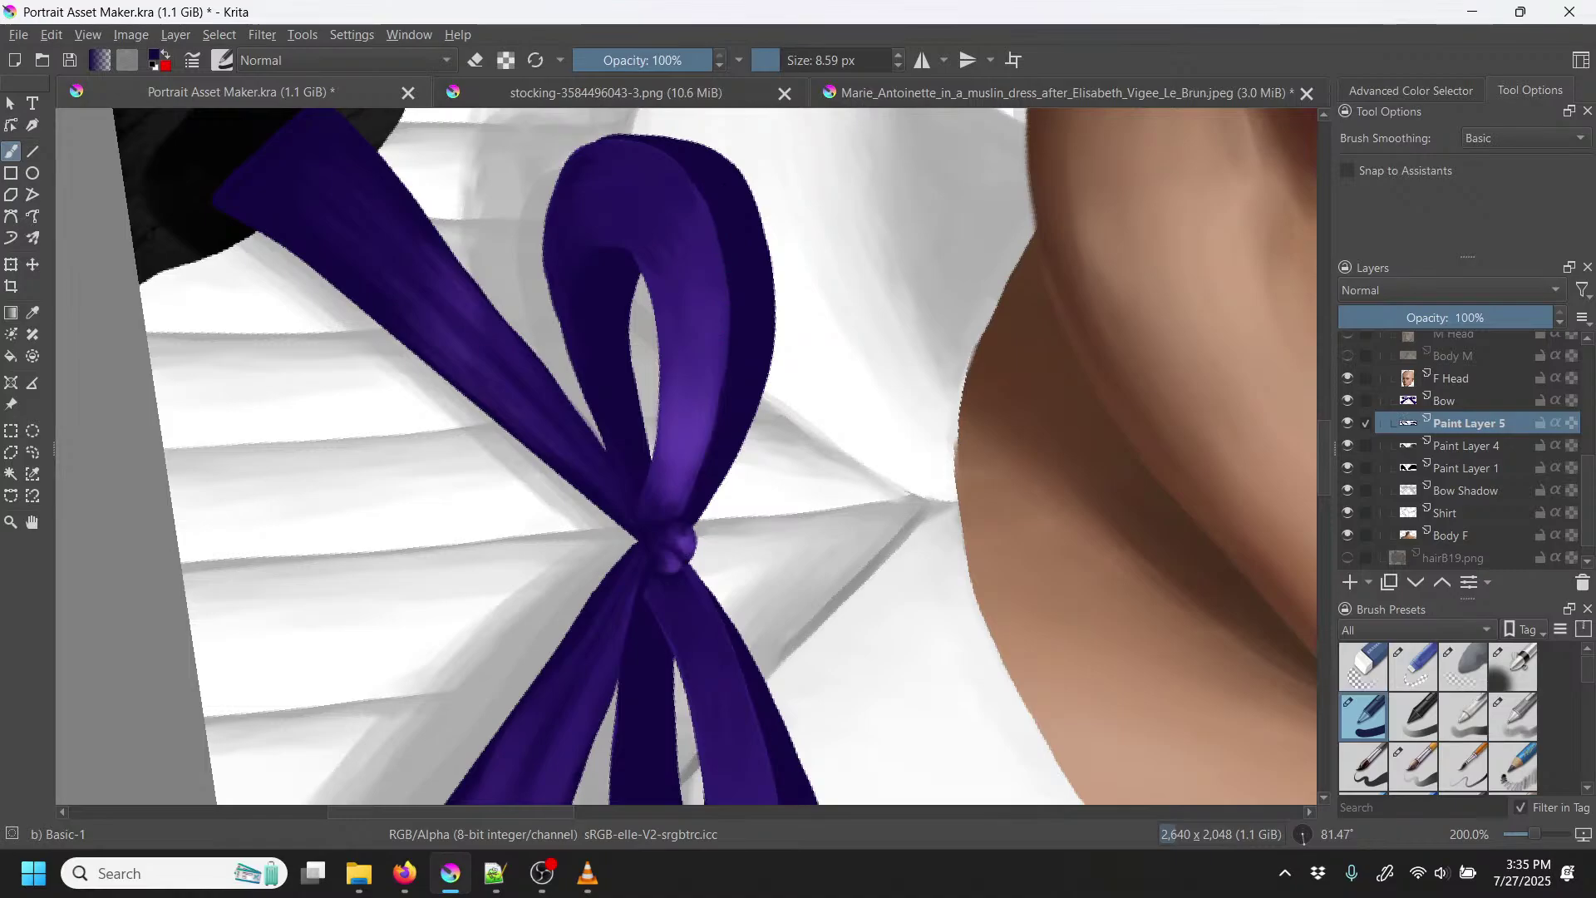
# Step: On the Bow layer, paint sampled lighter purple over the left loop's dark upper band near the knot using the Basic-5 Size Opacity brush
pyautogui.press('-')
pyautogui.press('-')
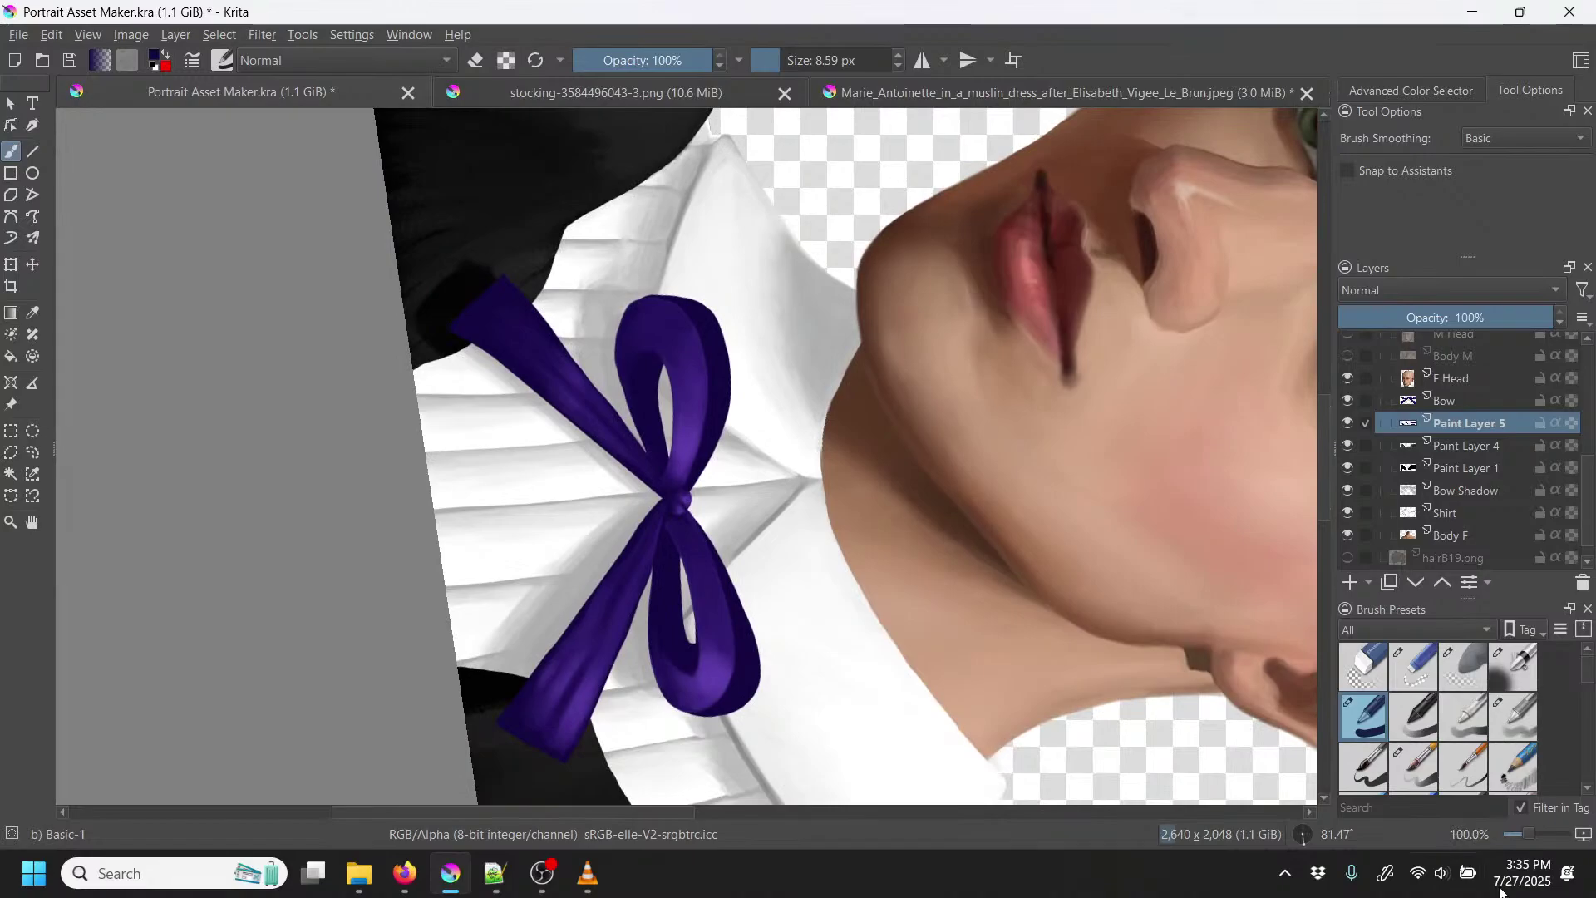
pyautogui.rightClick(760, 385)
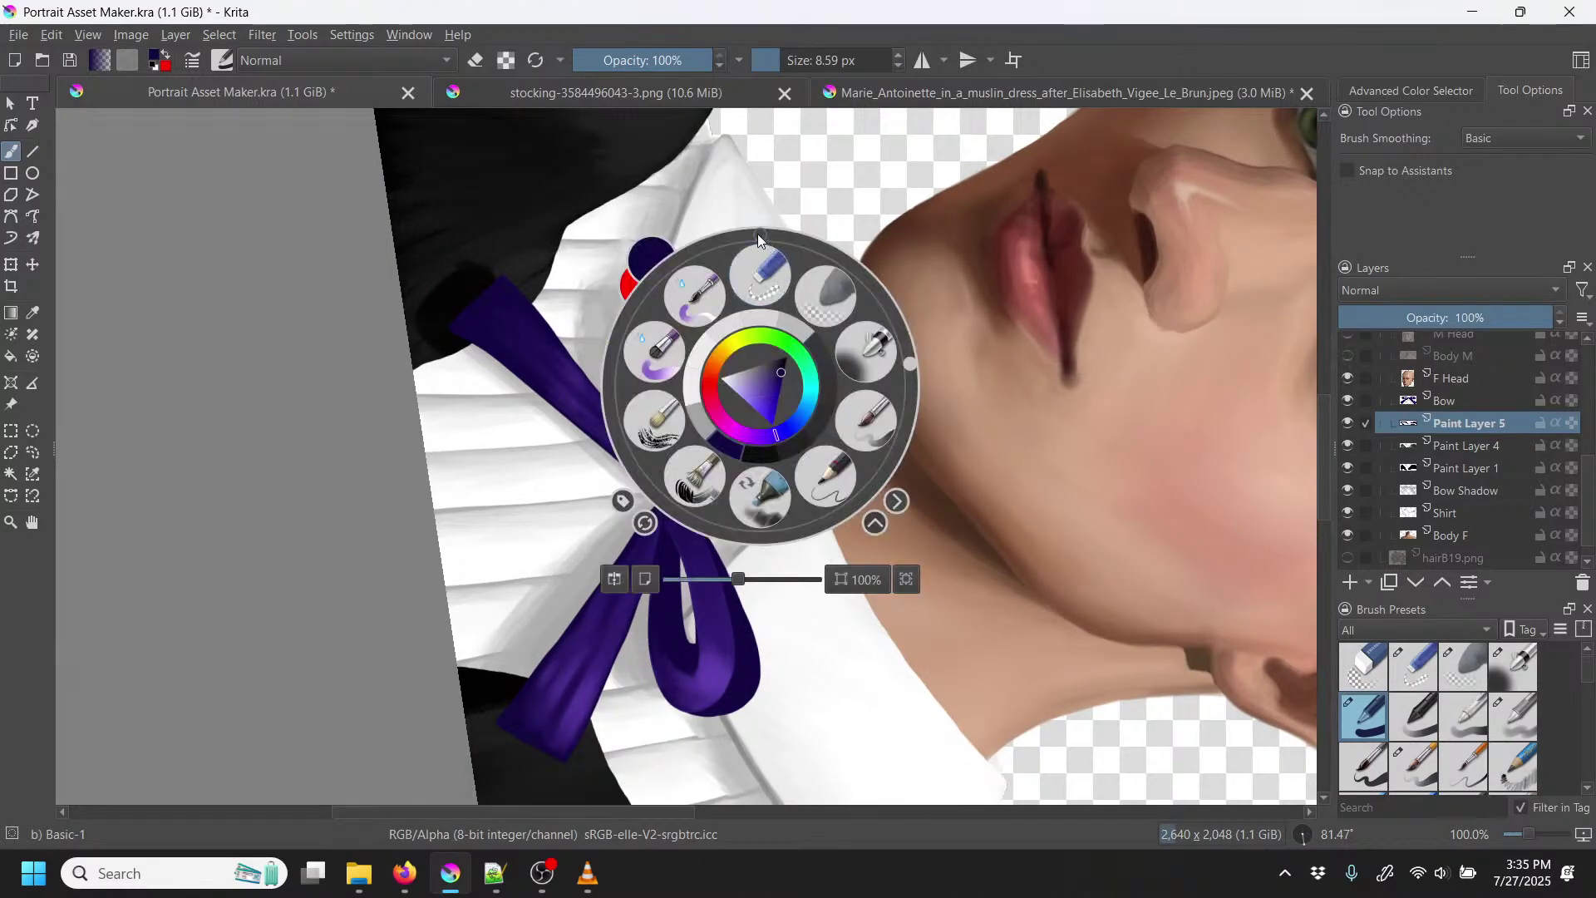
pyautogui.click(761, 235)
pyautogui.click(832, 228)
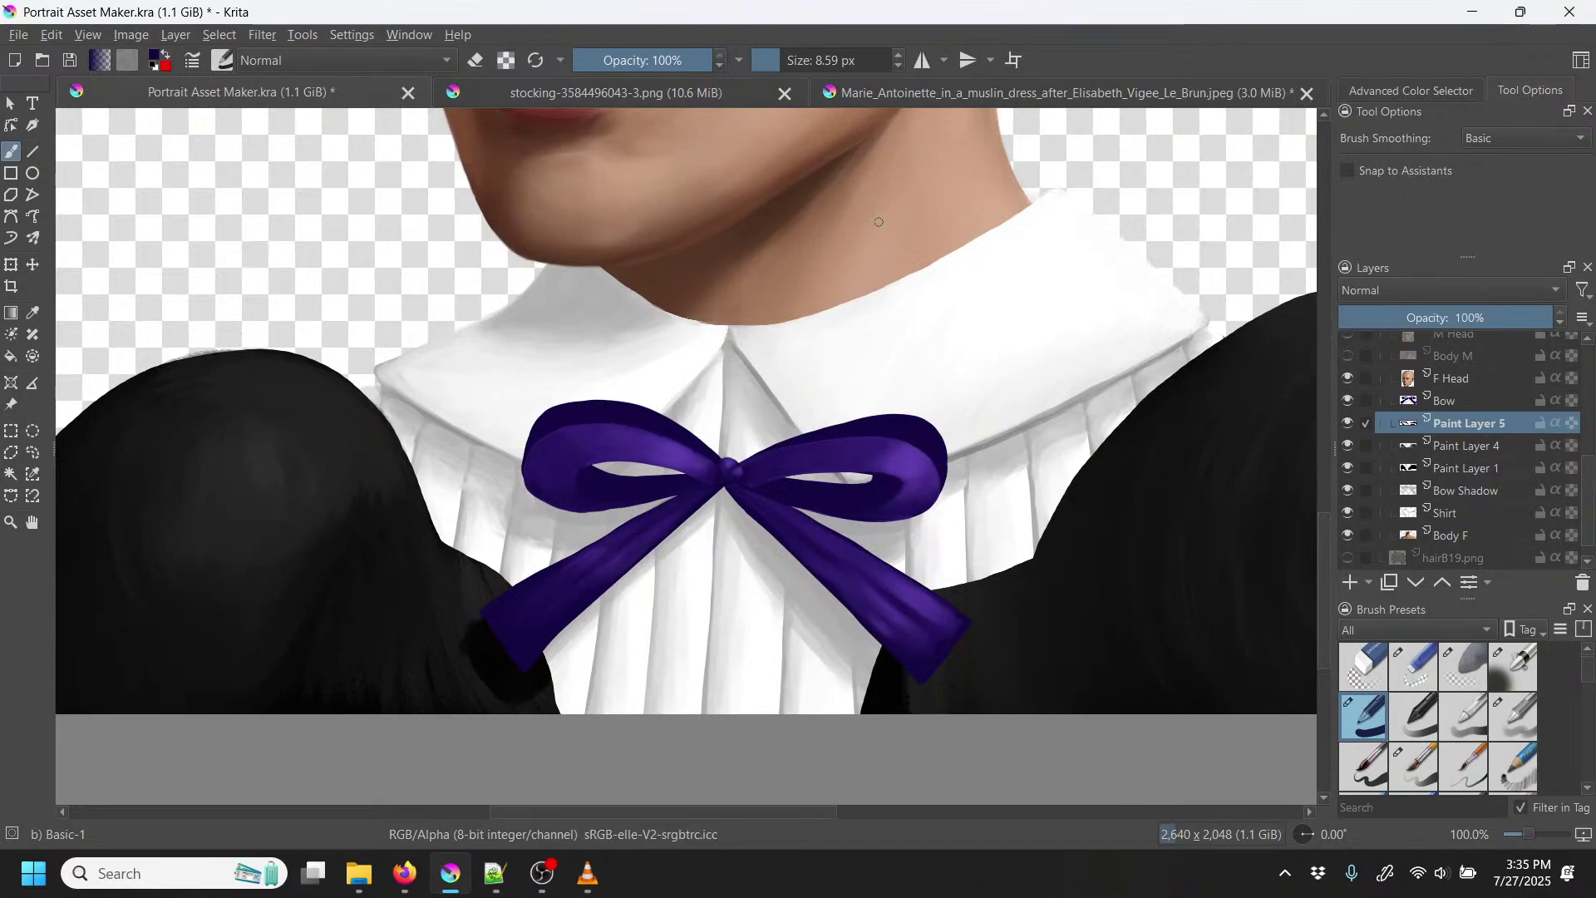
pyautogui.press('+')
pyautogui.press('+')
pyautogui.press('+')
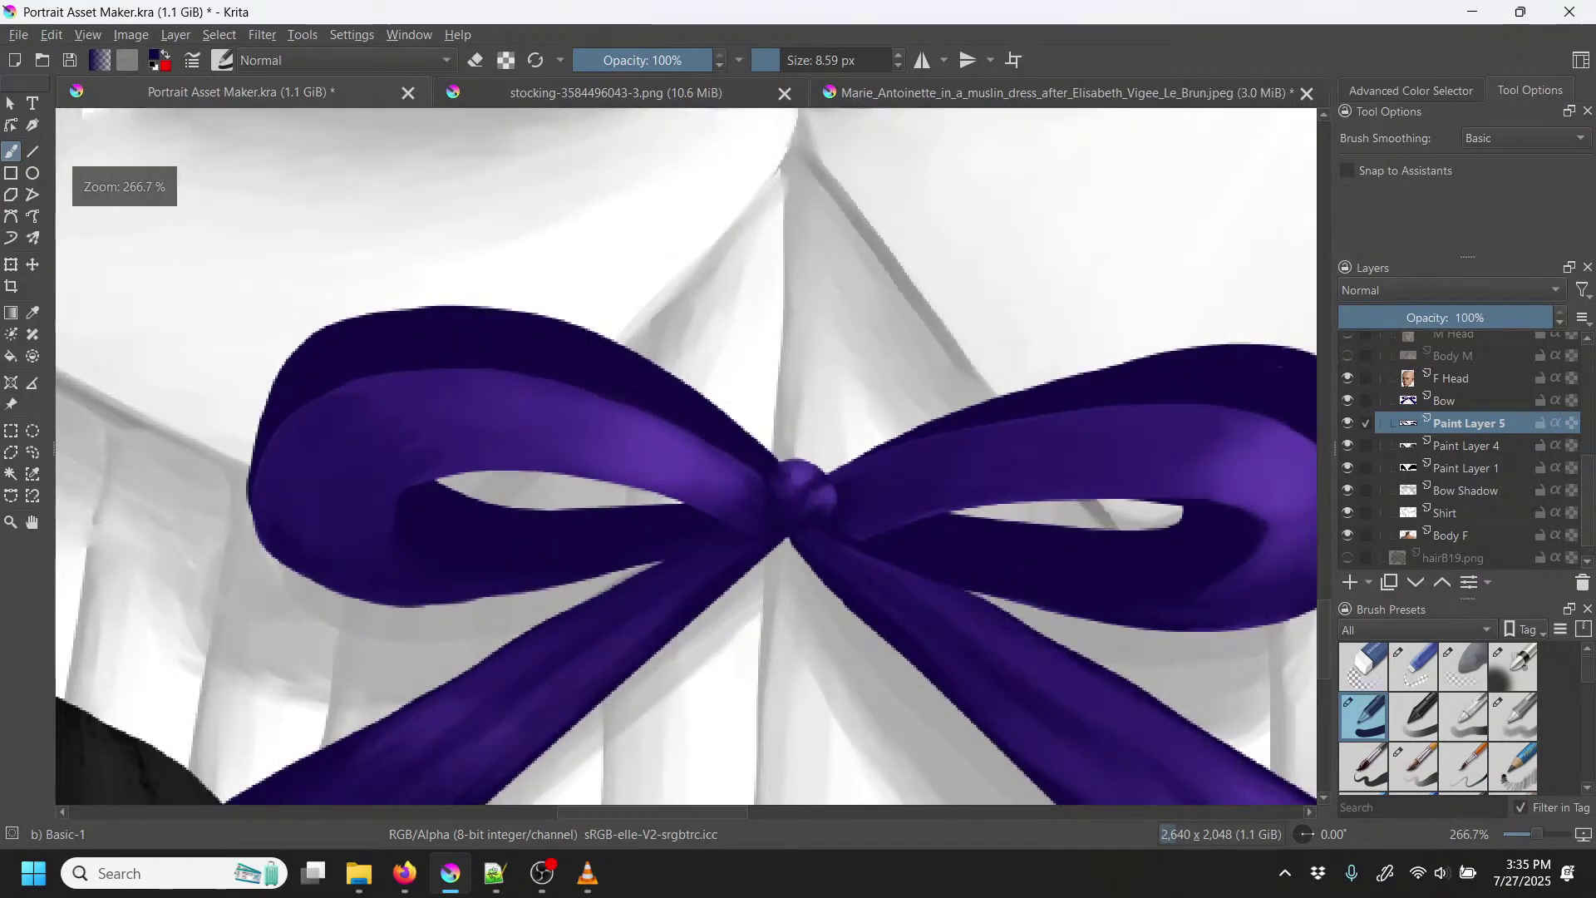
pyautogui.click(1452, 401)
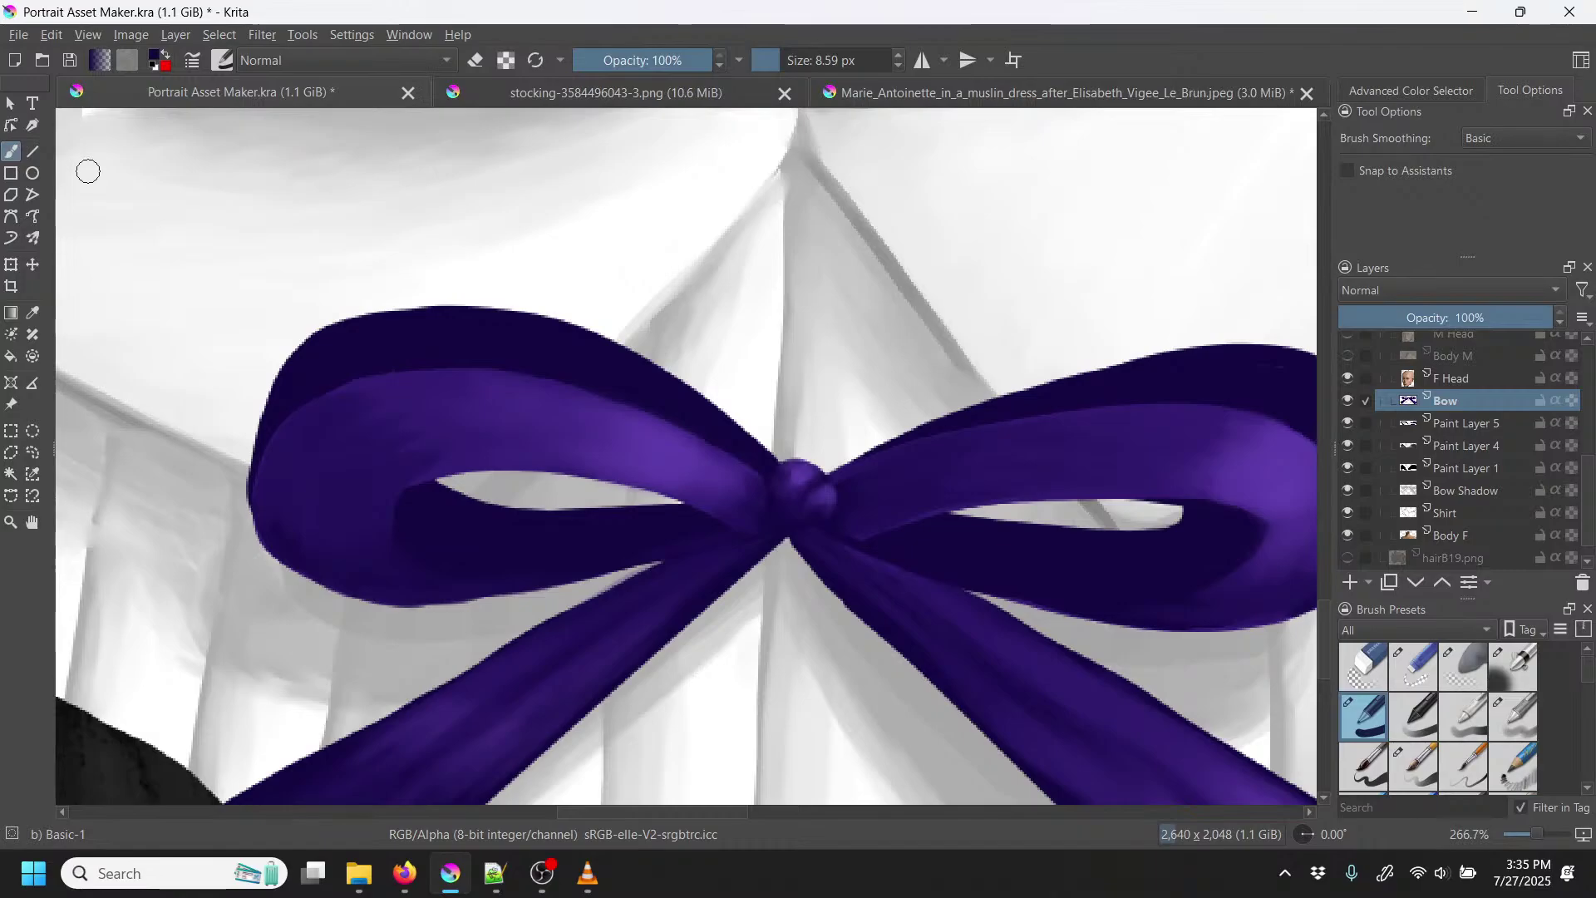
pyautogui.rightClick(827, 472)
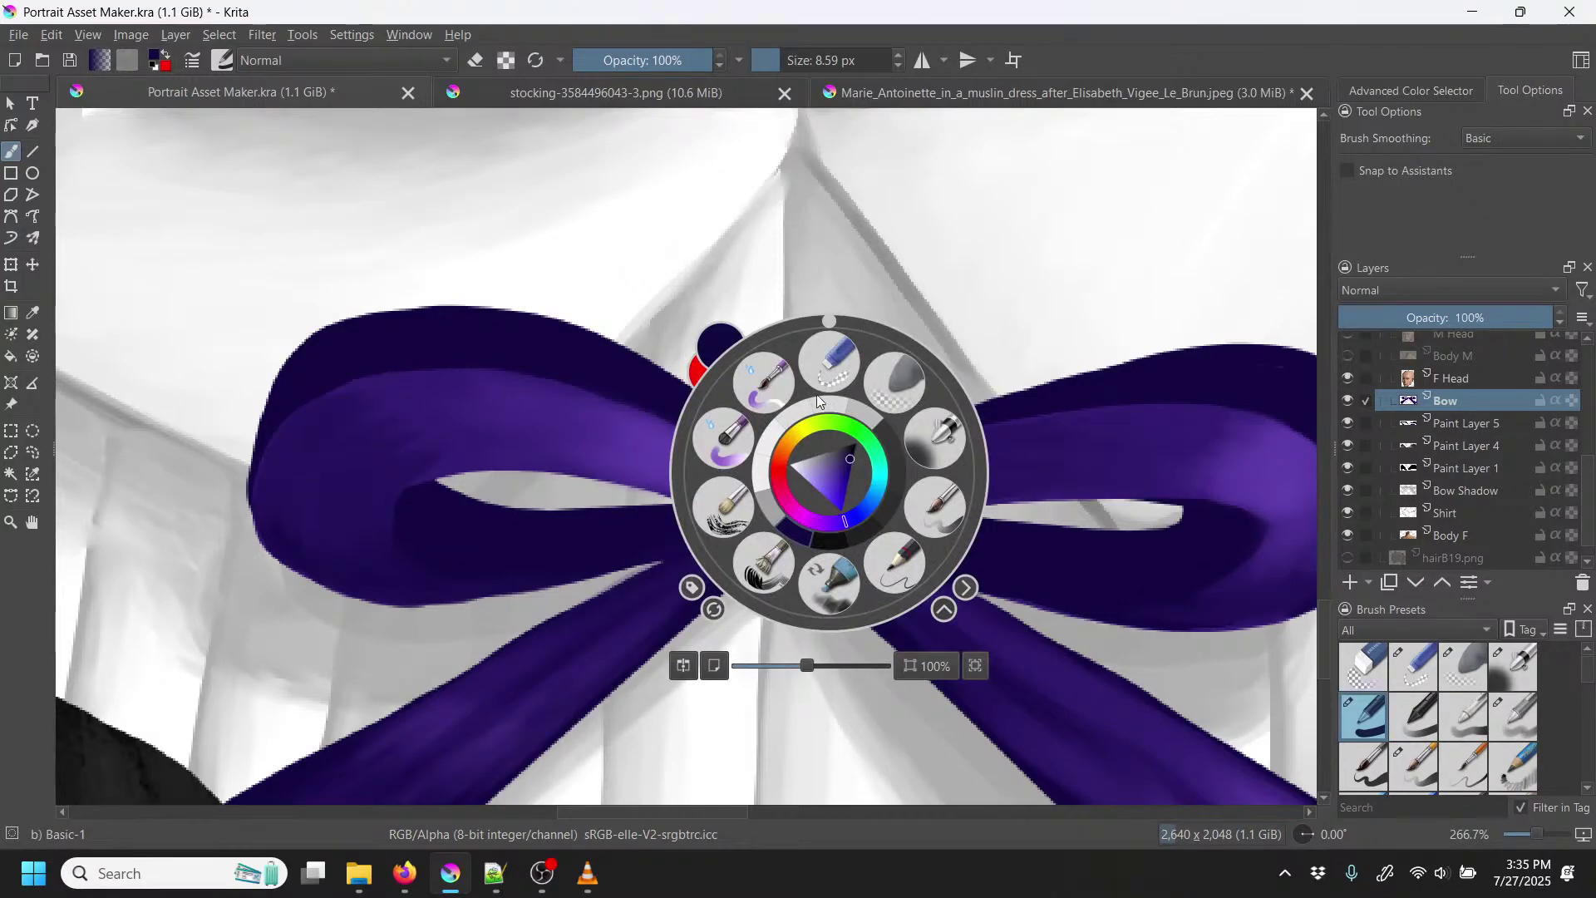
pyautogui.click(937, 498)
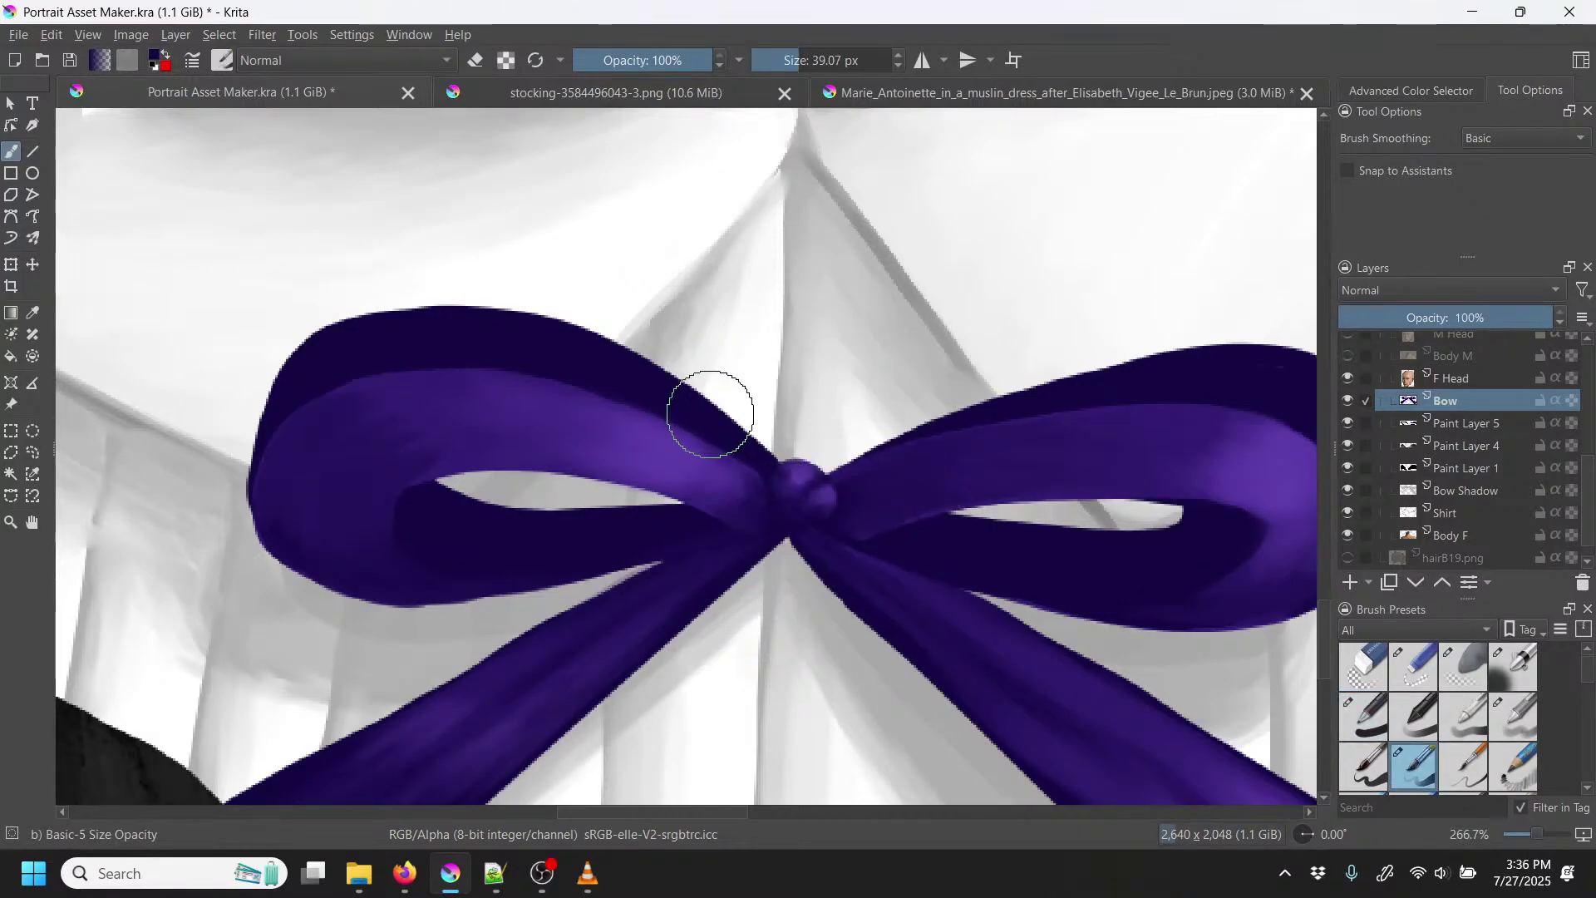
pyautogui.press('ctrl')
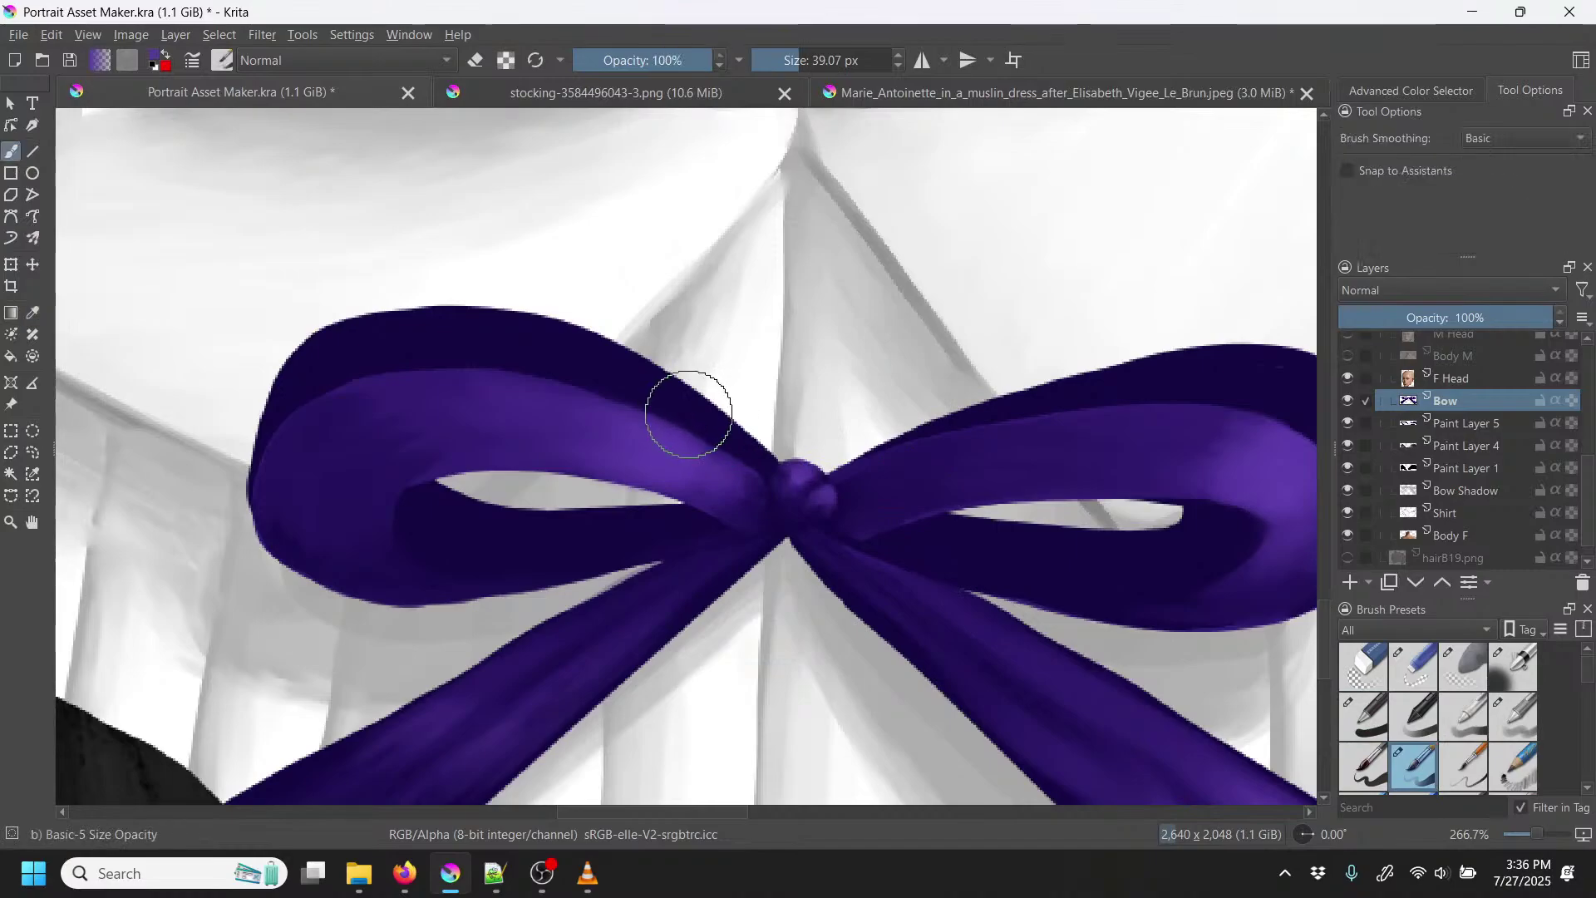
pyautogui.moveTo(665, 426)
pyautogui.mouseDown()
pyautogui.moveTo(717, 432)
pyautogui.moveTo(658, 387)
pyautogui.moveTo(693, 418)
pyautogui.moveTo(558, 370)
pyautogui.moveTo(638, 410)
pyautogui.moveTo(580, 355)
pyautogui.moveTo(664, 382)
pyautogui.moveTo(601, 348)
pyautogui.moveTo(641, 376)
pyautogui.moveTo(476, 355)
pyautogui.moveTo(565, 382)
pyautogui.moveTo(582, 358)
pyautogui.moveTo(530, 325)
pyautogui.moveTo(597, 338)
pyautogui.moveTo(758, 464)
pyautogui.moveTo(699, 437)
pyautogui.moveTo(757, 462)
pyautogui.moveTo(716, 415)
pyautogui.moveTo(748, 444)
pyautogui.moveTo(732, 434)
pyautogui.moveTo(738, 459)
pyautogui.moveTo(717, 456)
pyautogui.moveTo(863, 521)
pyautogui.mouseUp()
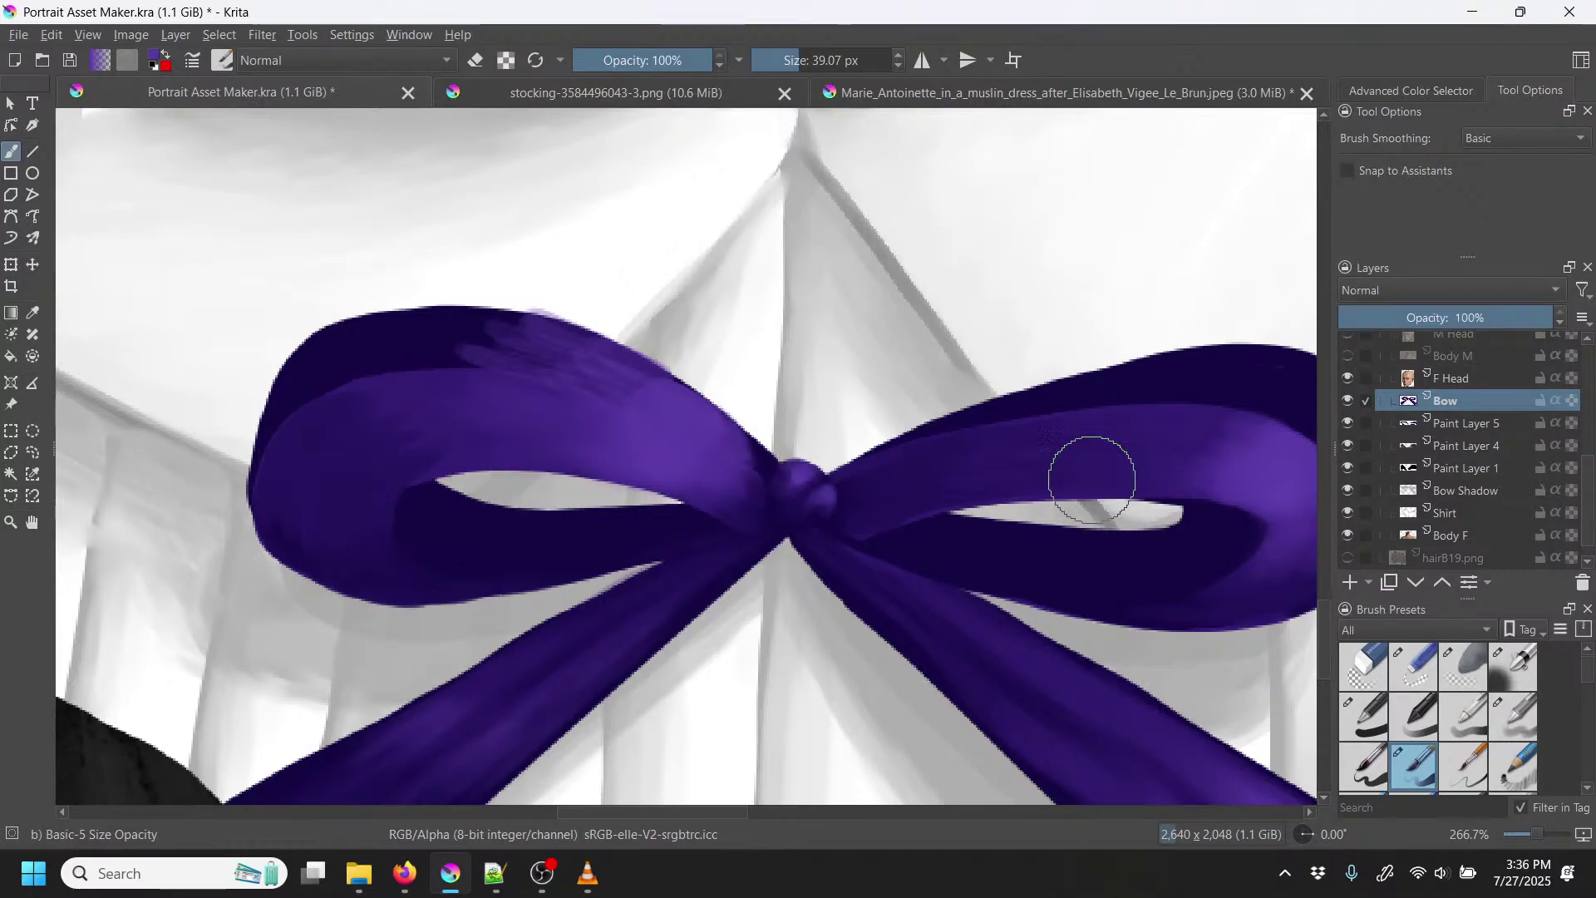
# Step: Paint a light purple highlight over the rounded outer end of the bow's right loop, covering the dark back band there
pyautogui.moveTo(1139, 490)
pyautogui.mouseDown()
pyautogui.moveTo(765, 416)
pyautogui.moveTo(611, 418)
pyautogui.mouseUp()
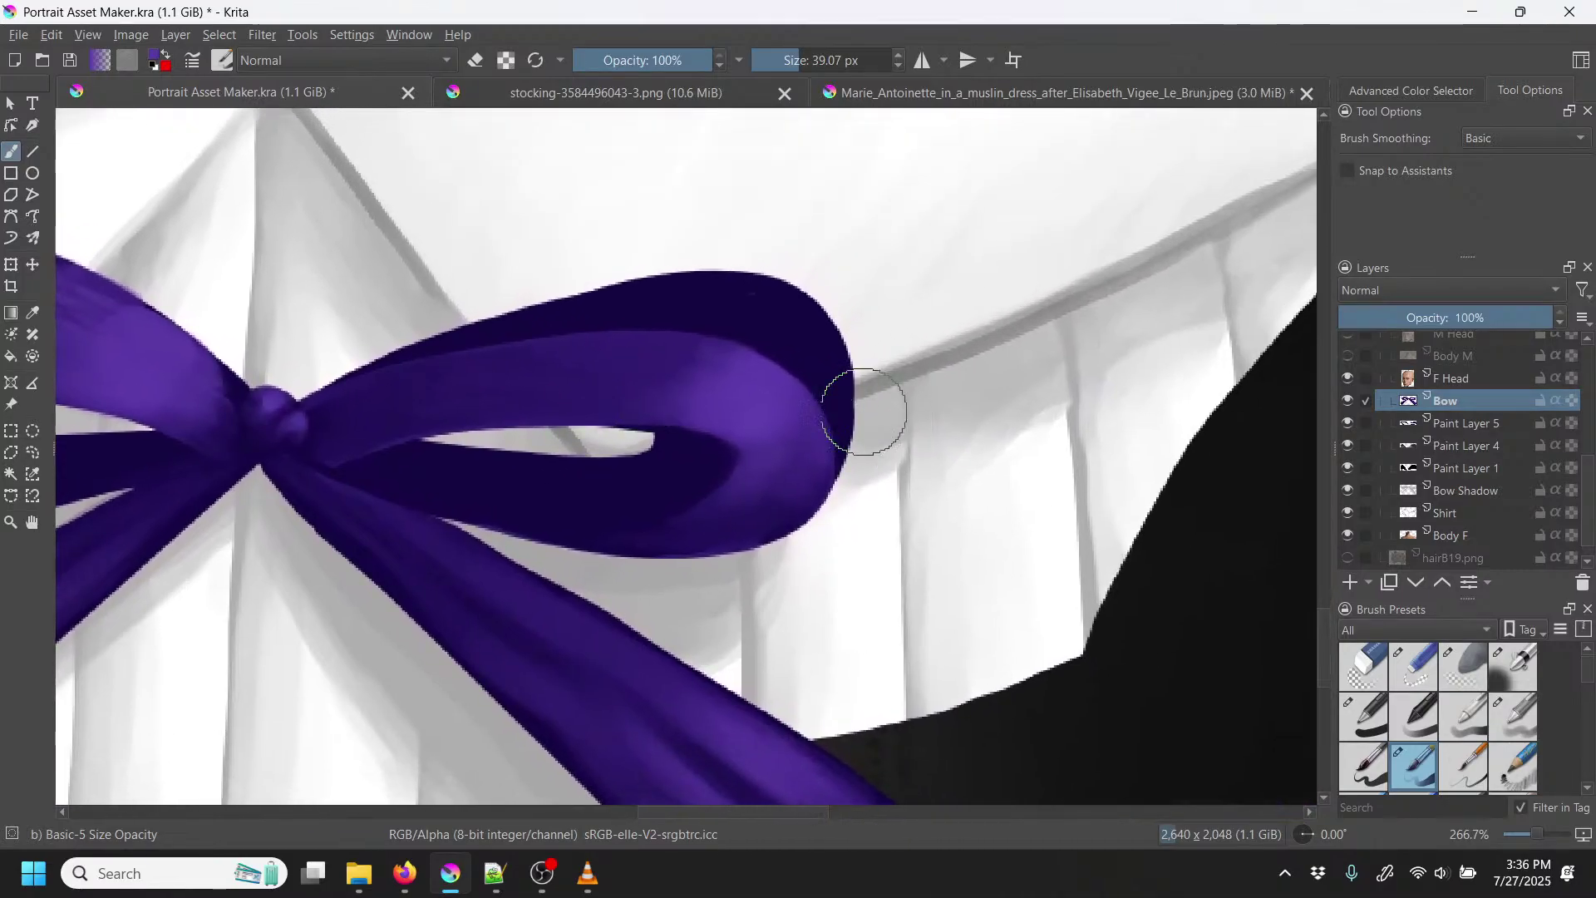
pyautogui.moveTo(811, 372)
pyautogui.mouseDown()
pyautogui.moveTo(766, 307)
pyautogui.moveTo(826, 369)
pyautogui.moveTo(777, 331)
pyautogui.moveTo(809, 370)
pyautogui.moveTo(751, 340)
pyautogui.moveTo(832, 391)
pyautogui.mouseUp()
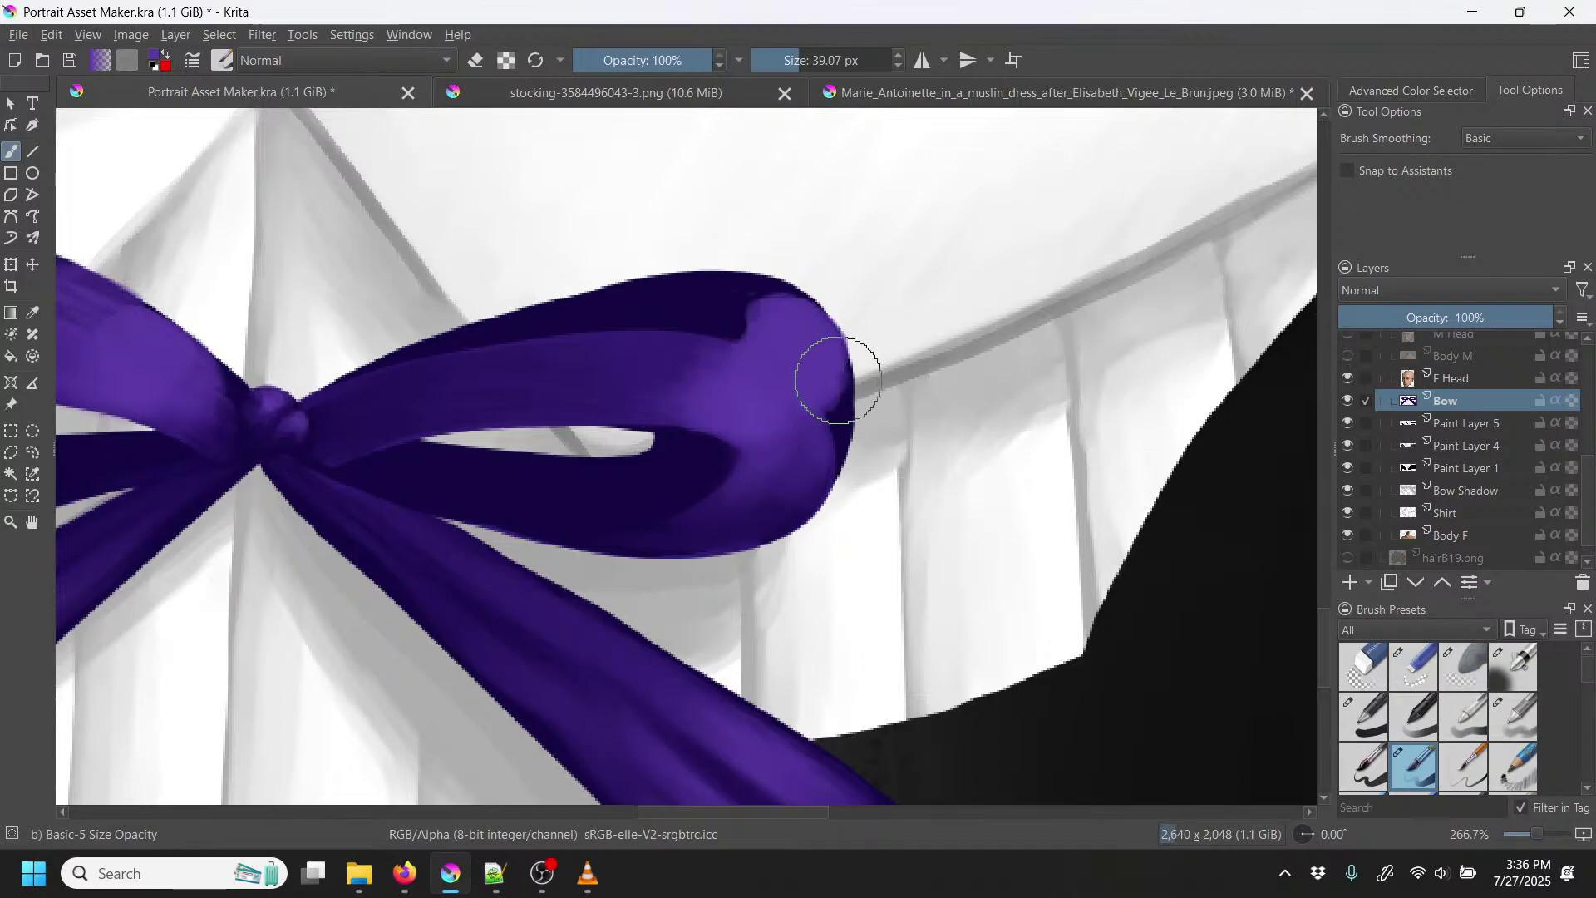
pyautogui.moveTo(756, 331); pyautogui.dragTo(730, 341)
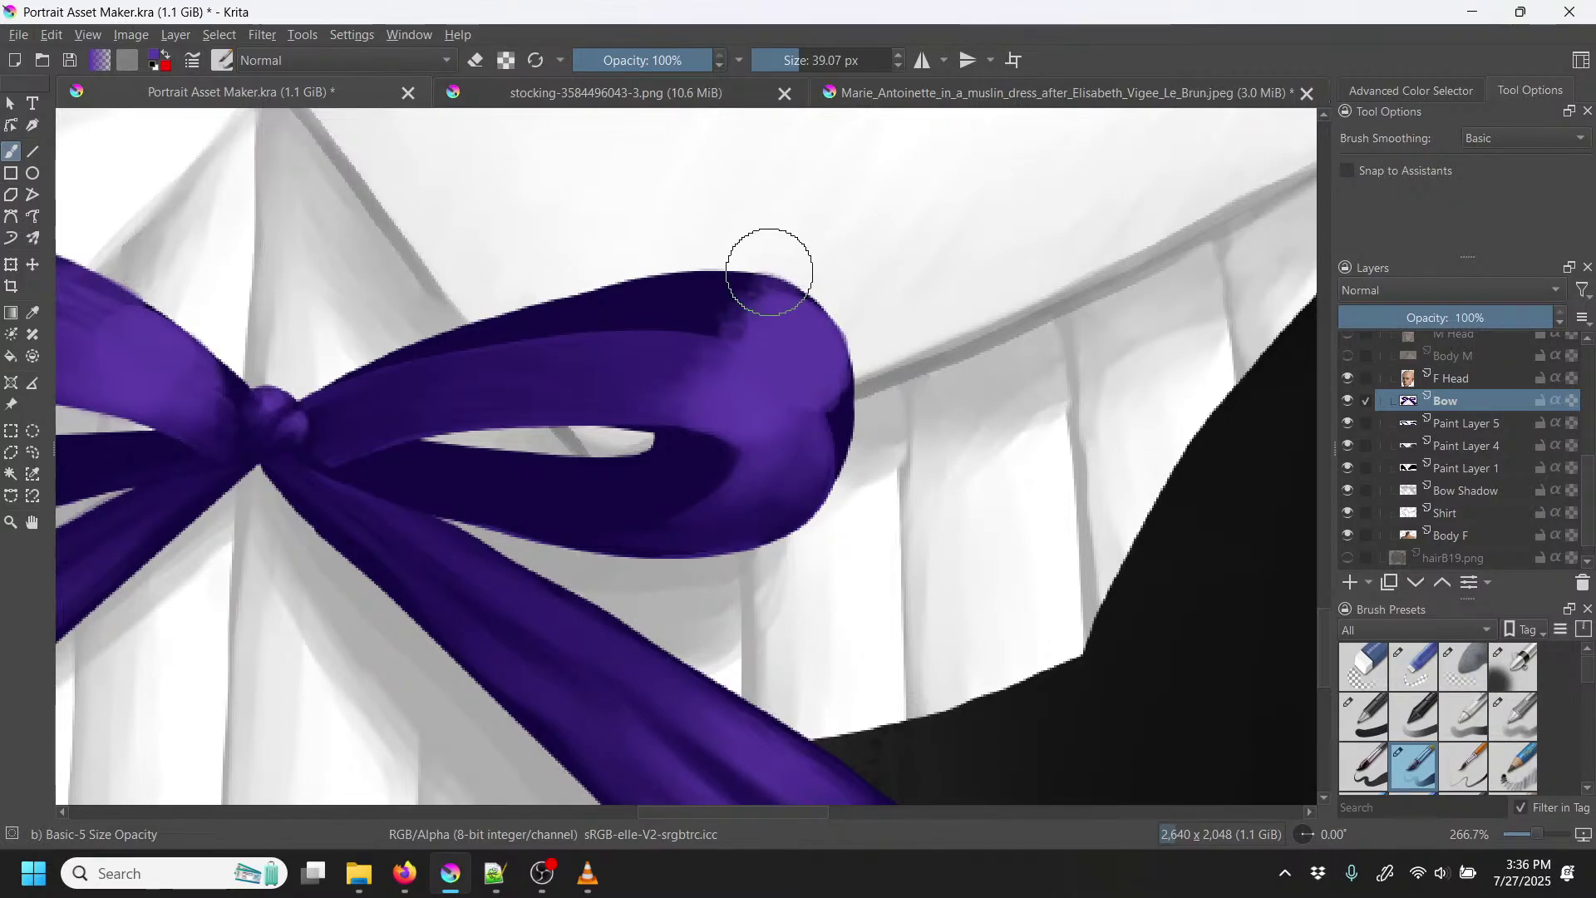
pyautogui.moveTo(843, 420)
pyautogui.mouseDown()
pyautogui.moveTo(838, 377)
pyautogui.moveTo(836, 479)
pyautogui.mouseUp()
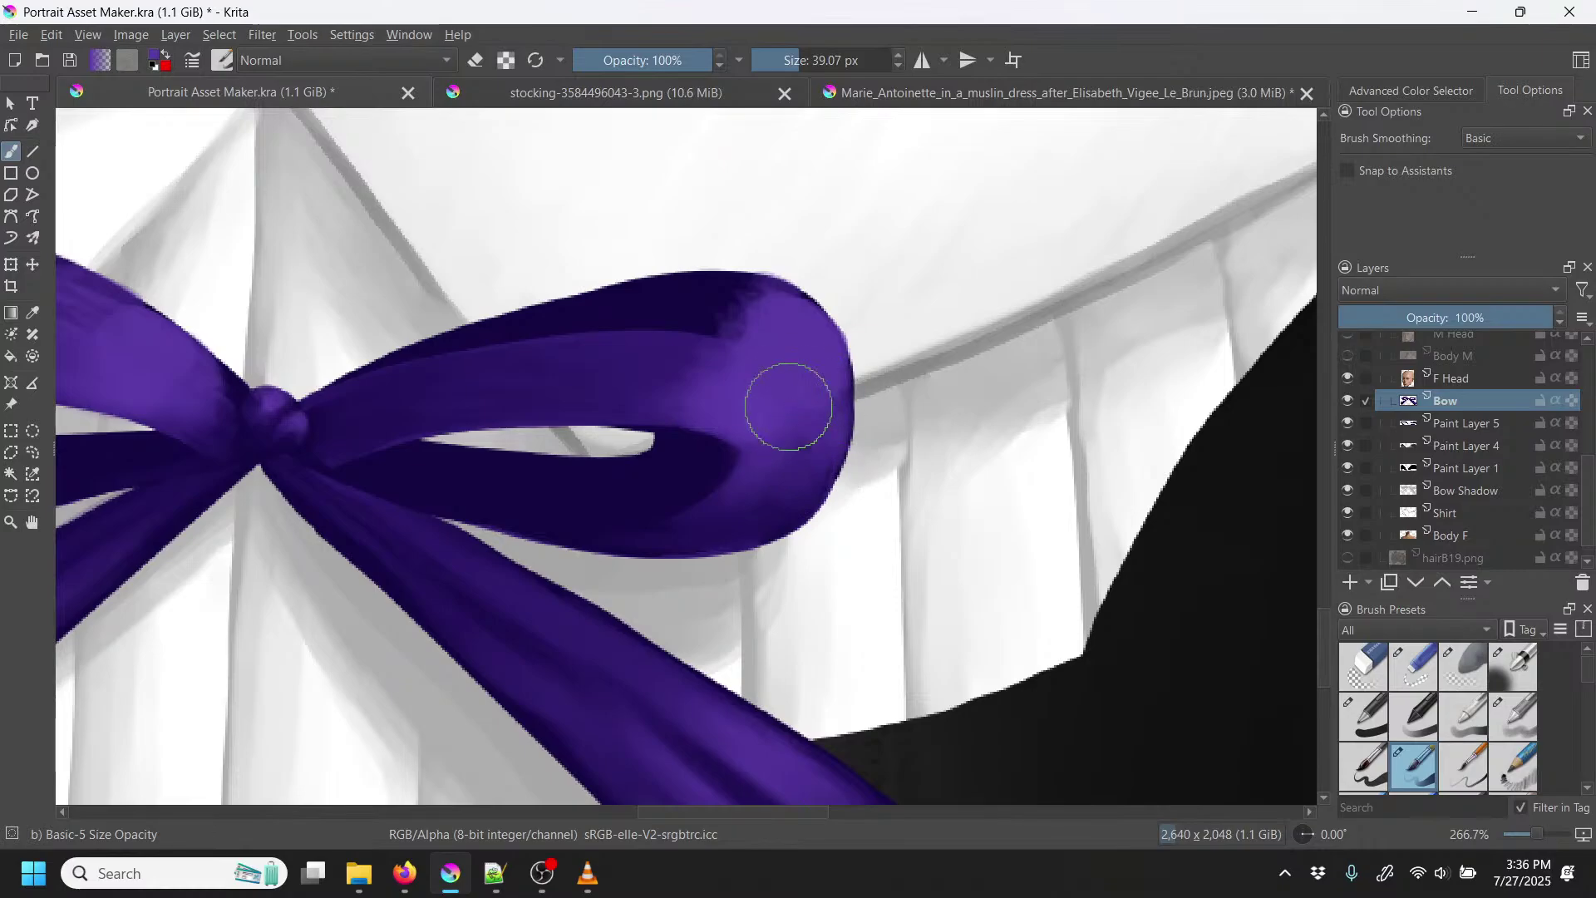
pyautogui.moveTo(844, 410); pyautogui.dragTo(814, 305)
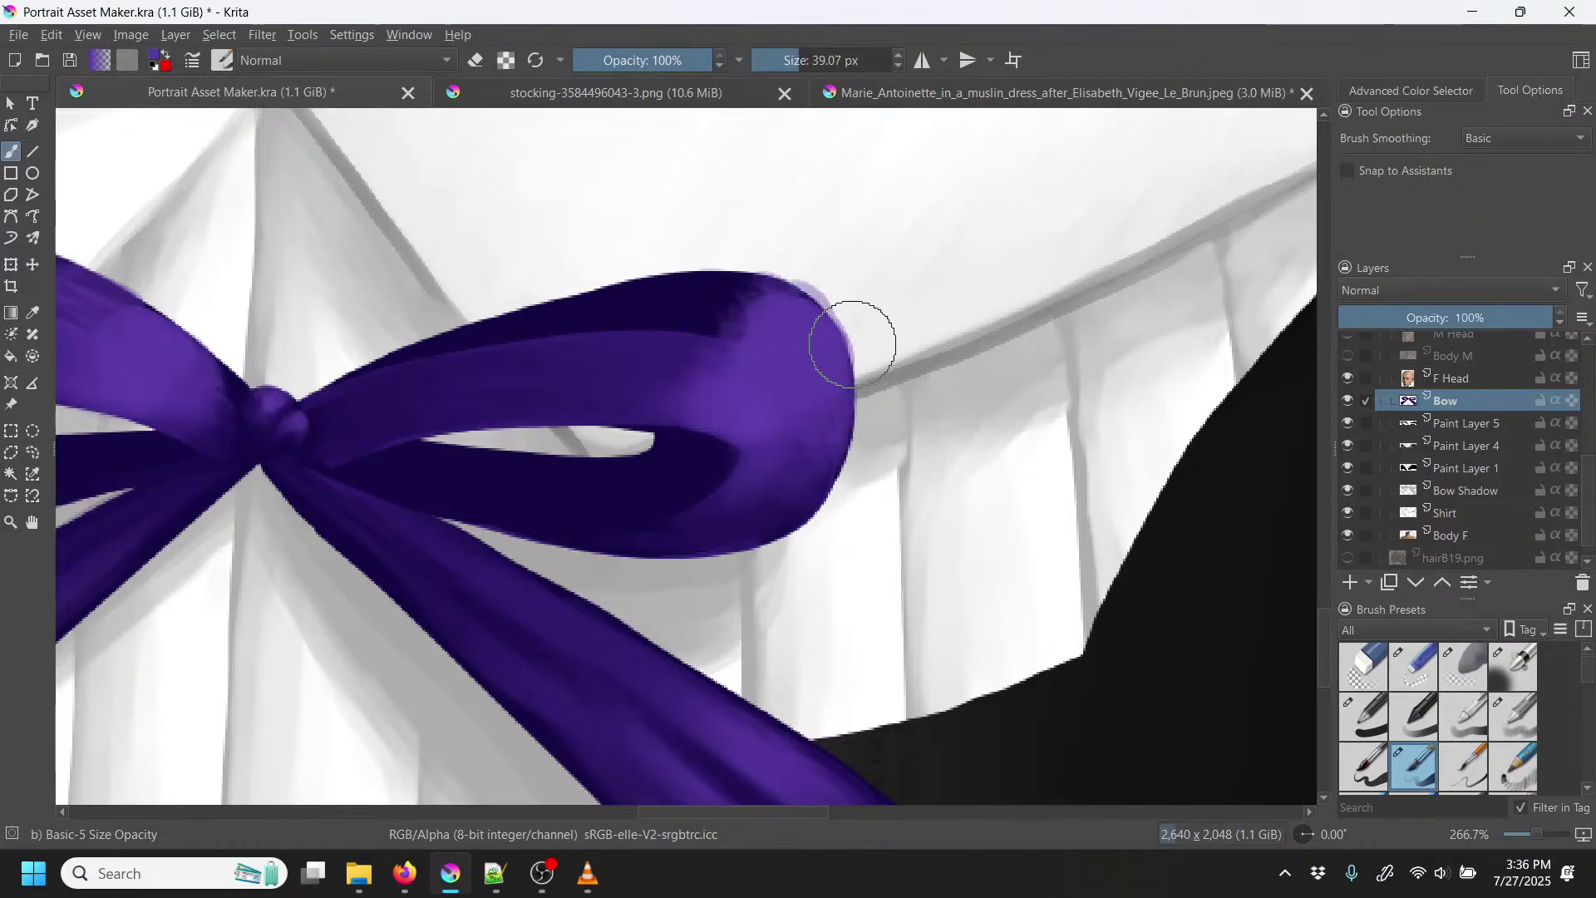
pyautogui.hotkey('ctrl', 'z')
pyautogui.moveTo(830, 340); pyautogui.dragTo(790, 298)
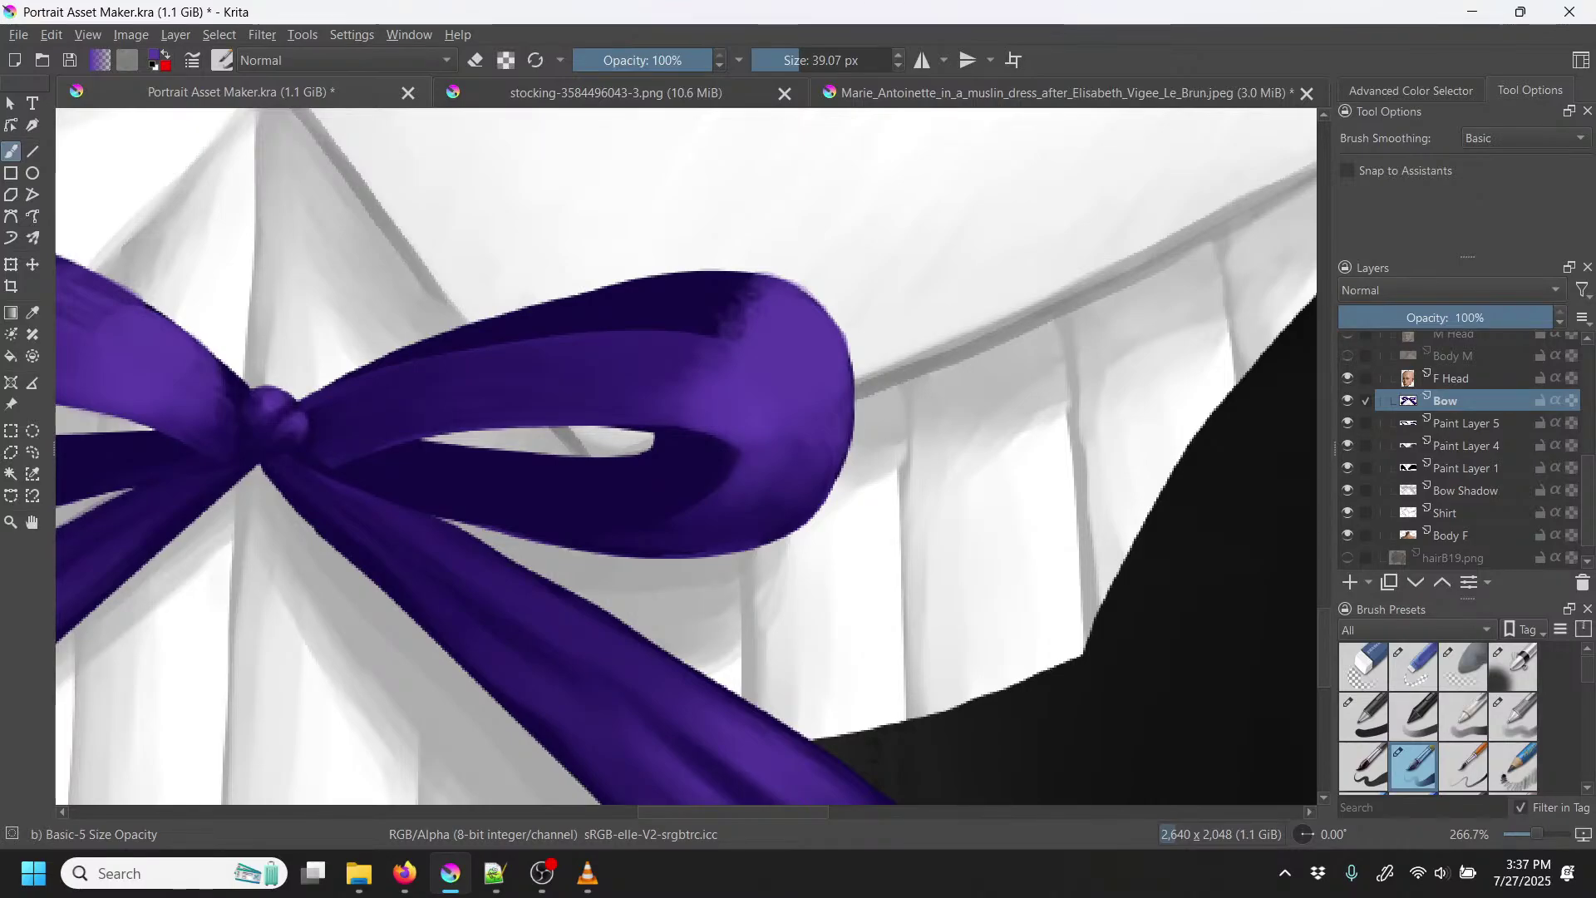
# Step: Cover the right loop's dark back band with sampled medium purple, blending it into the front of the ribbon
pyautogui.rightClick(924, 420)
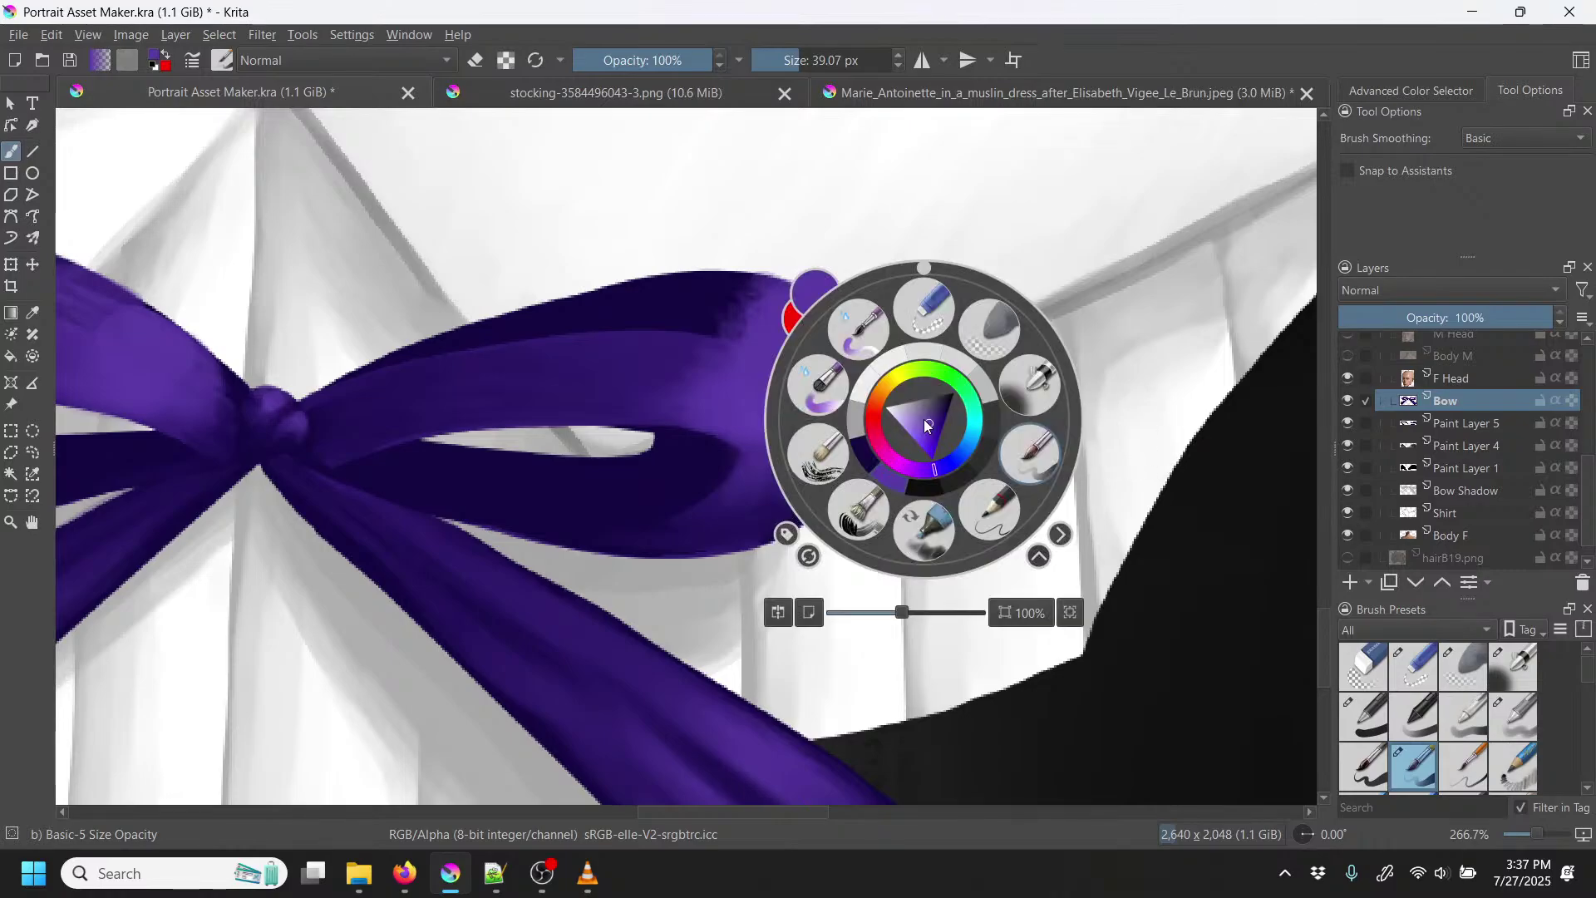
pyautogui.moveTo(921, 264); pyautogui.dragTo(1044, 416)
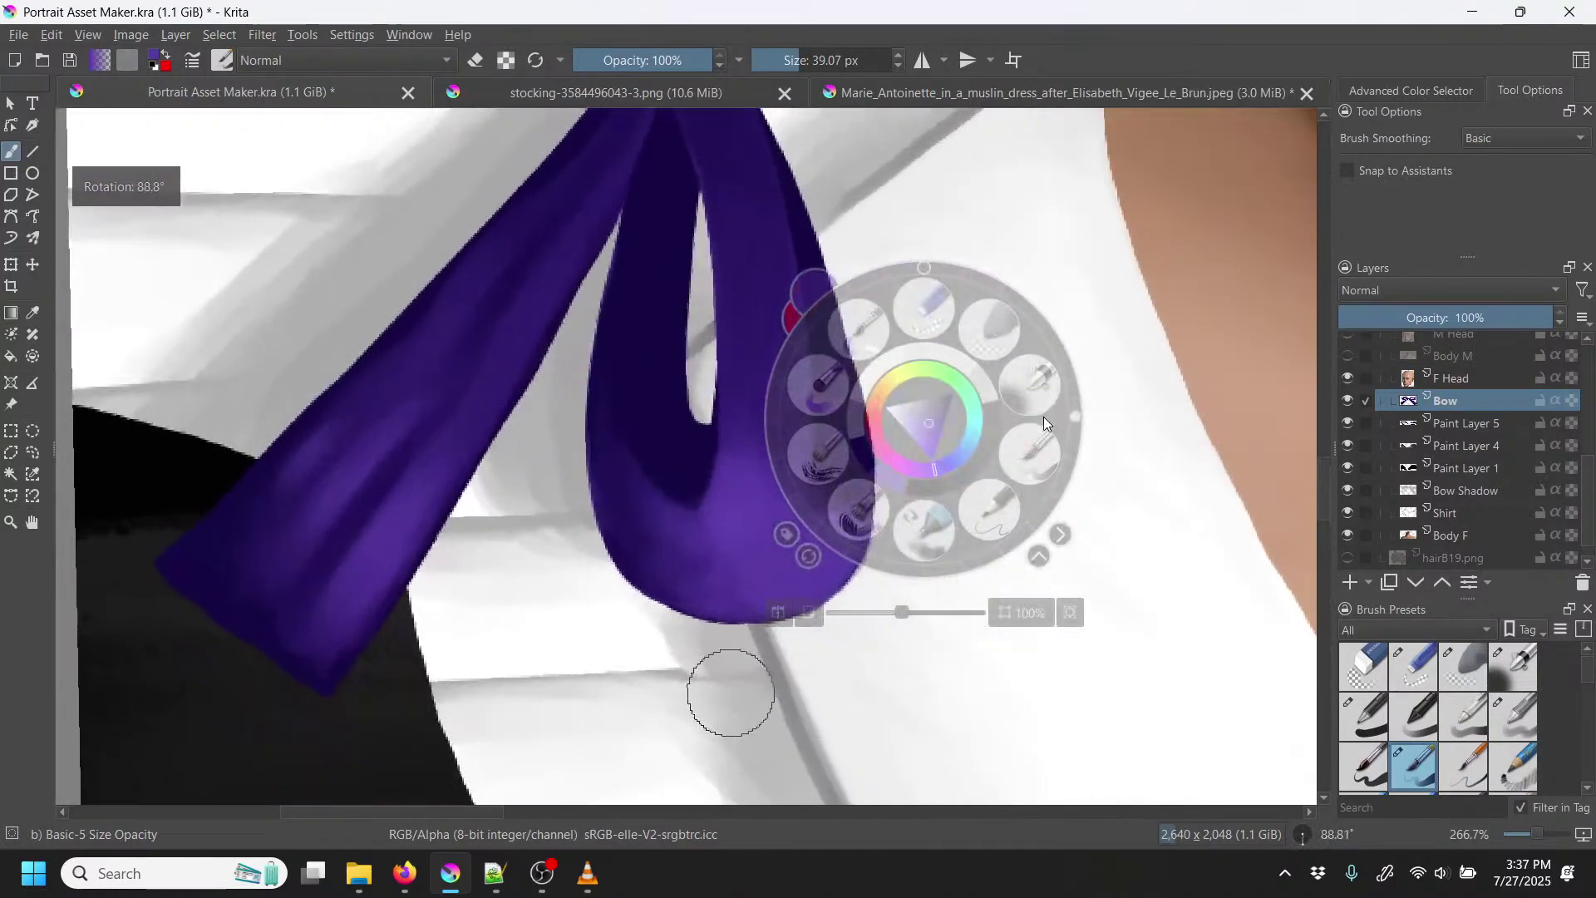
pyautogui.click(666, 438)
pyautogui.moveTo(887, 432)
pyautogui.mouseDown()
pyautogui.moveTo(749, 472)
pyautogui.moveTo(677, 563)
pyautogui.mouseUp()
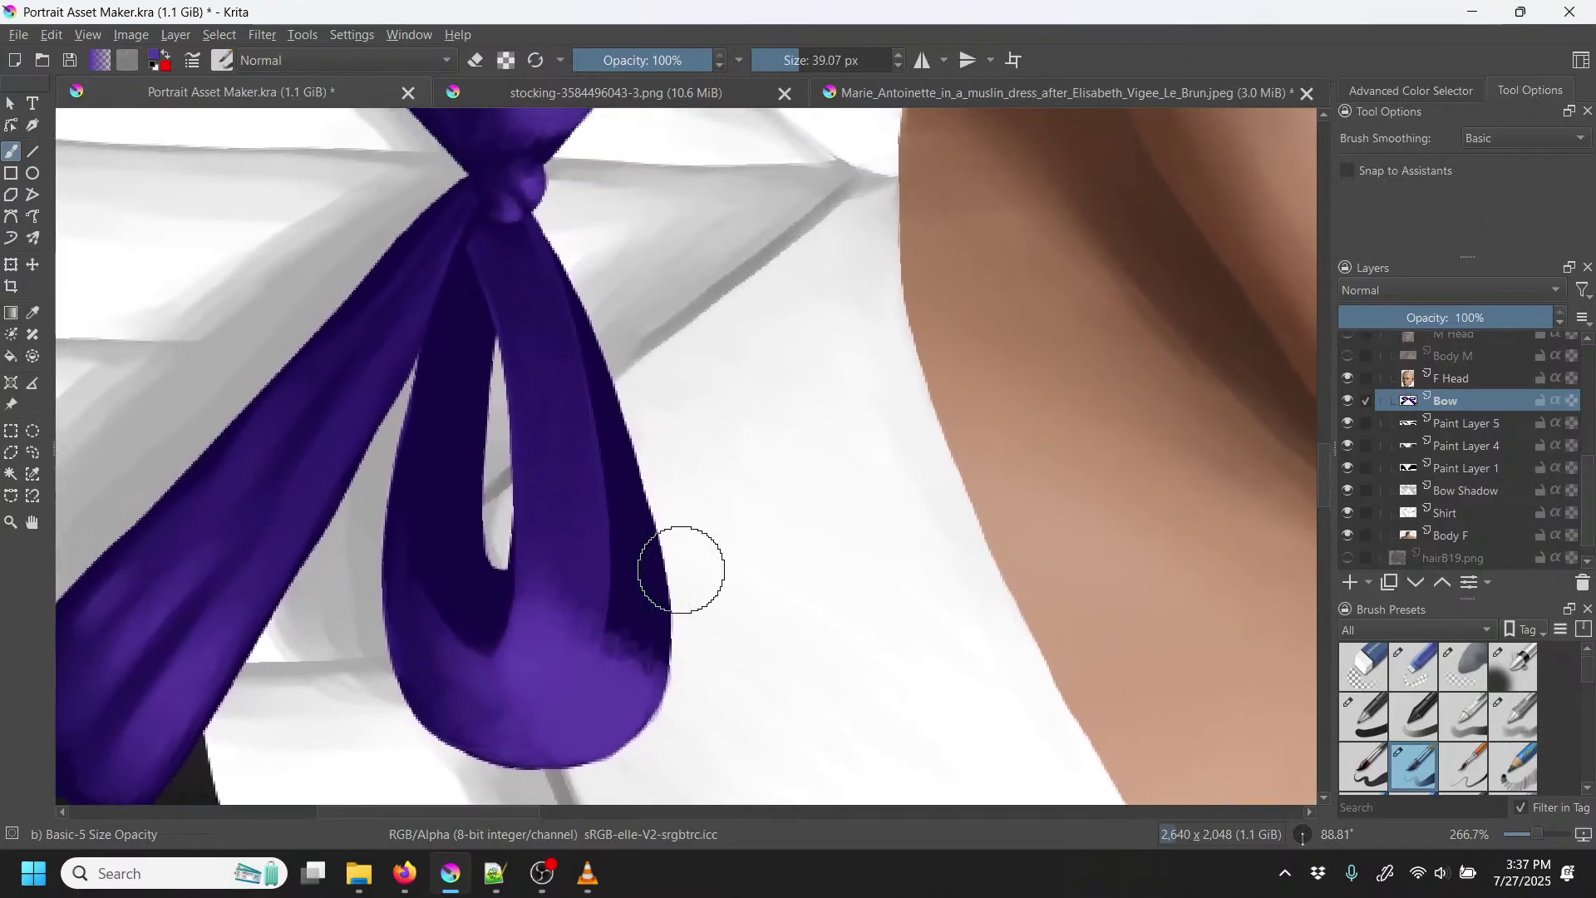
pyautogui.scroll(2, 681, 569)
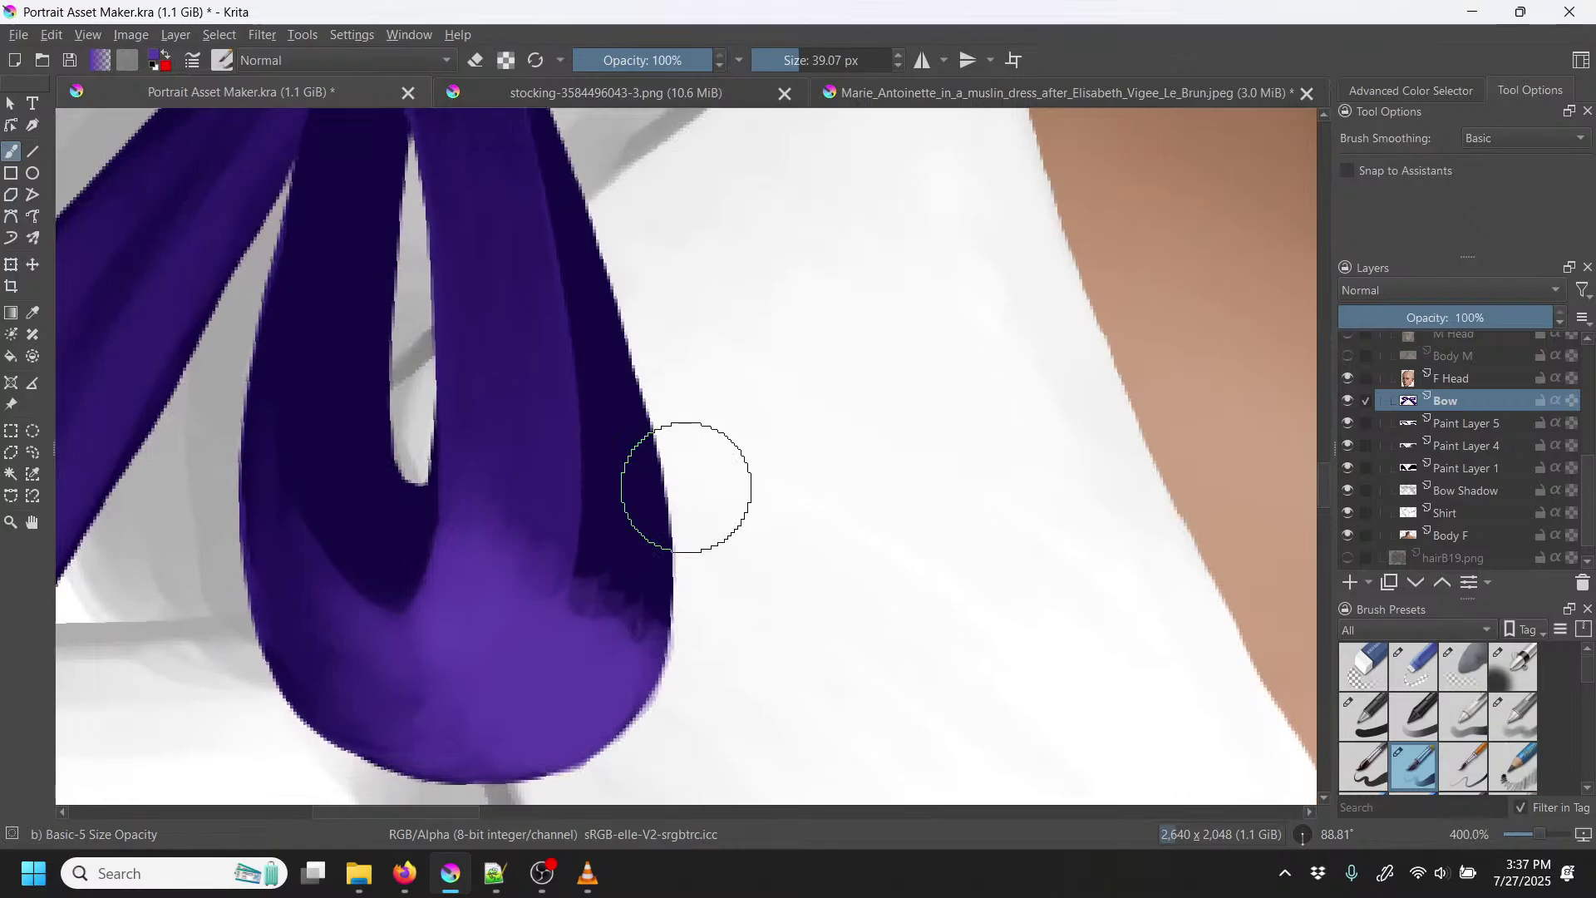
pyautogui.press('p')
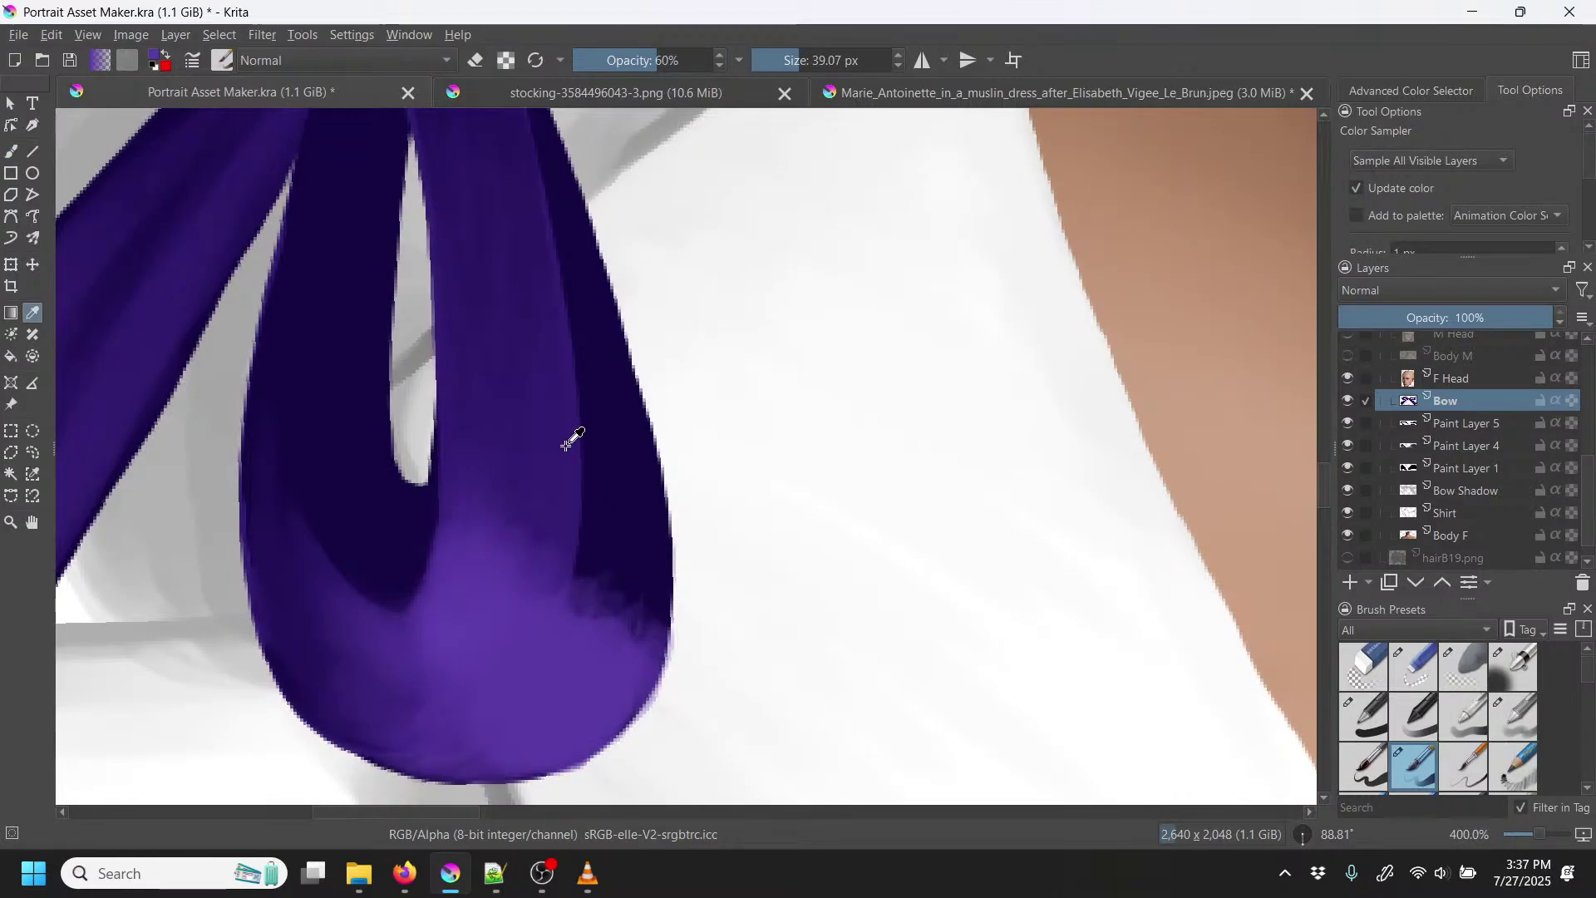
pyautogui.press('b')
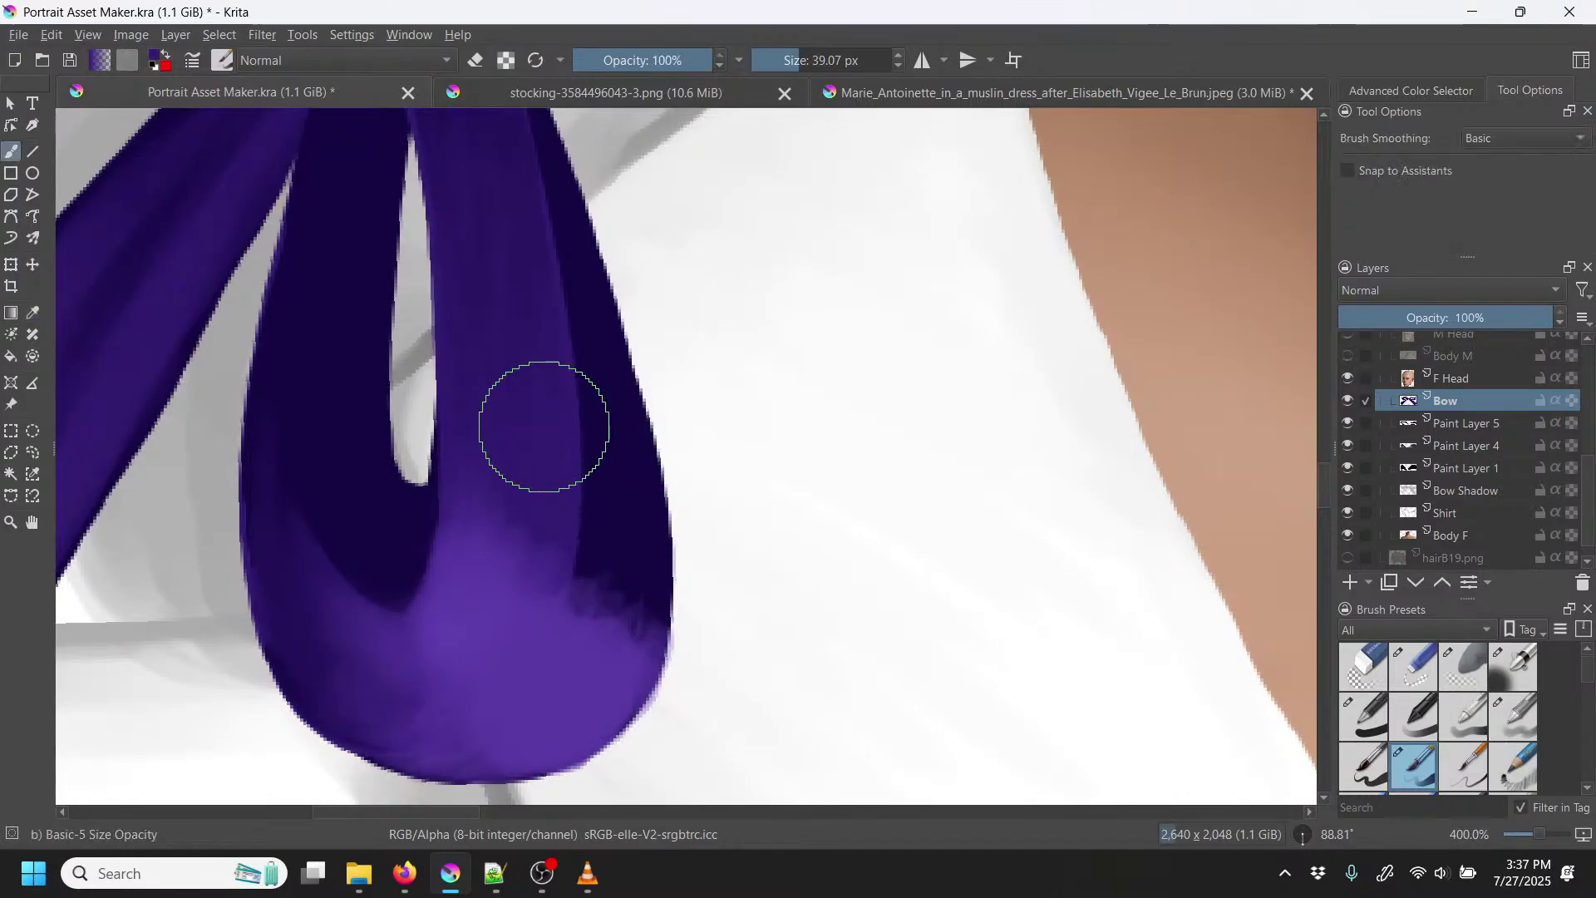
pyautogui.moveTo(590, 498); pyautogui.dragTo(595, 543)
pyautogui.moveTo(596, 498)
pyautogui.mouseDown()
pyautogui.moveTo(606, 566)
pyautogui.moveTo(611, 507)
pyautogui.moveTo(616, 590)
pyautogui.moveTo(624, 498)
pyautogui.moveTo(648, 612)
pyautogui.moveTo(617, 441)
pyautogui.moveTo(595, 466)
pyautogui.mouseUp()
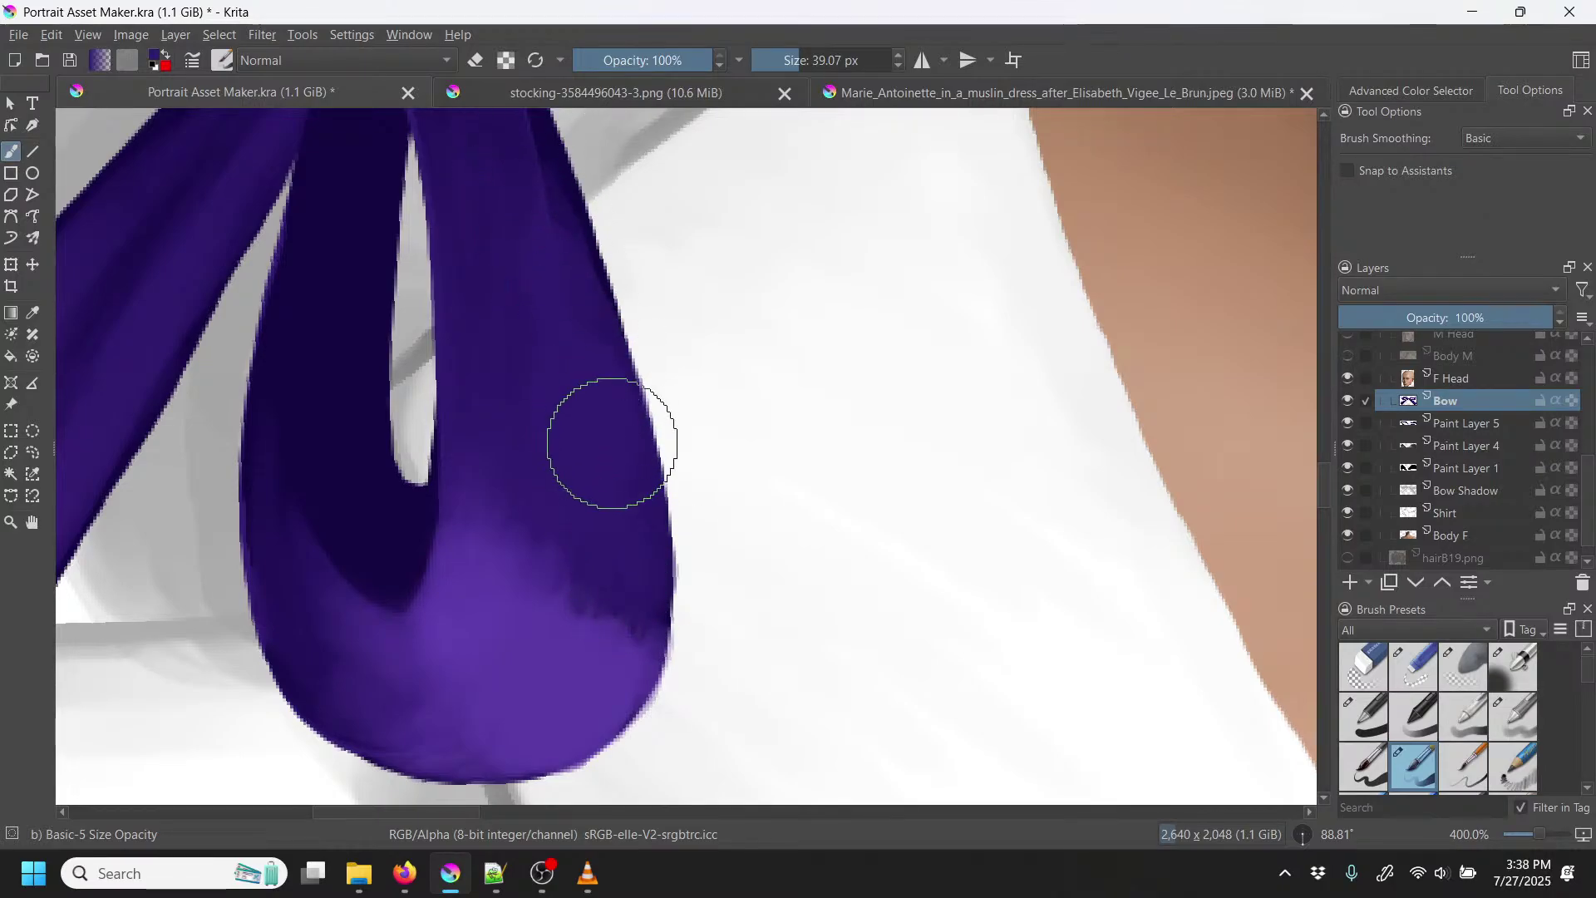
pyautogui.moveTo(607, 442)
pyautogui.mouseDown()
pyautogui.moveTo(640, 587)
pyautogui.moveTo(589, 529)
pyautogui.mouseUp()
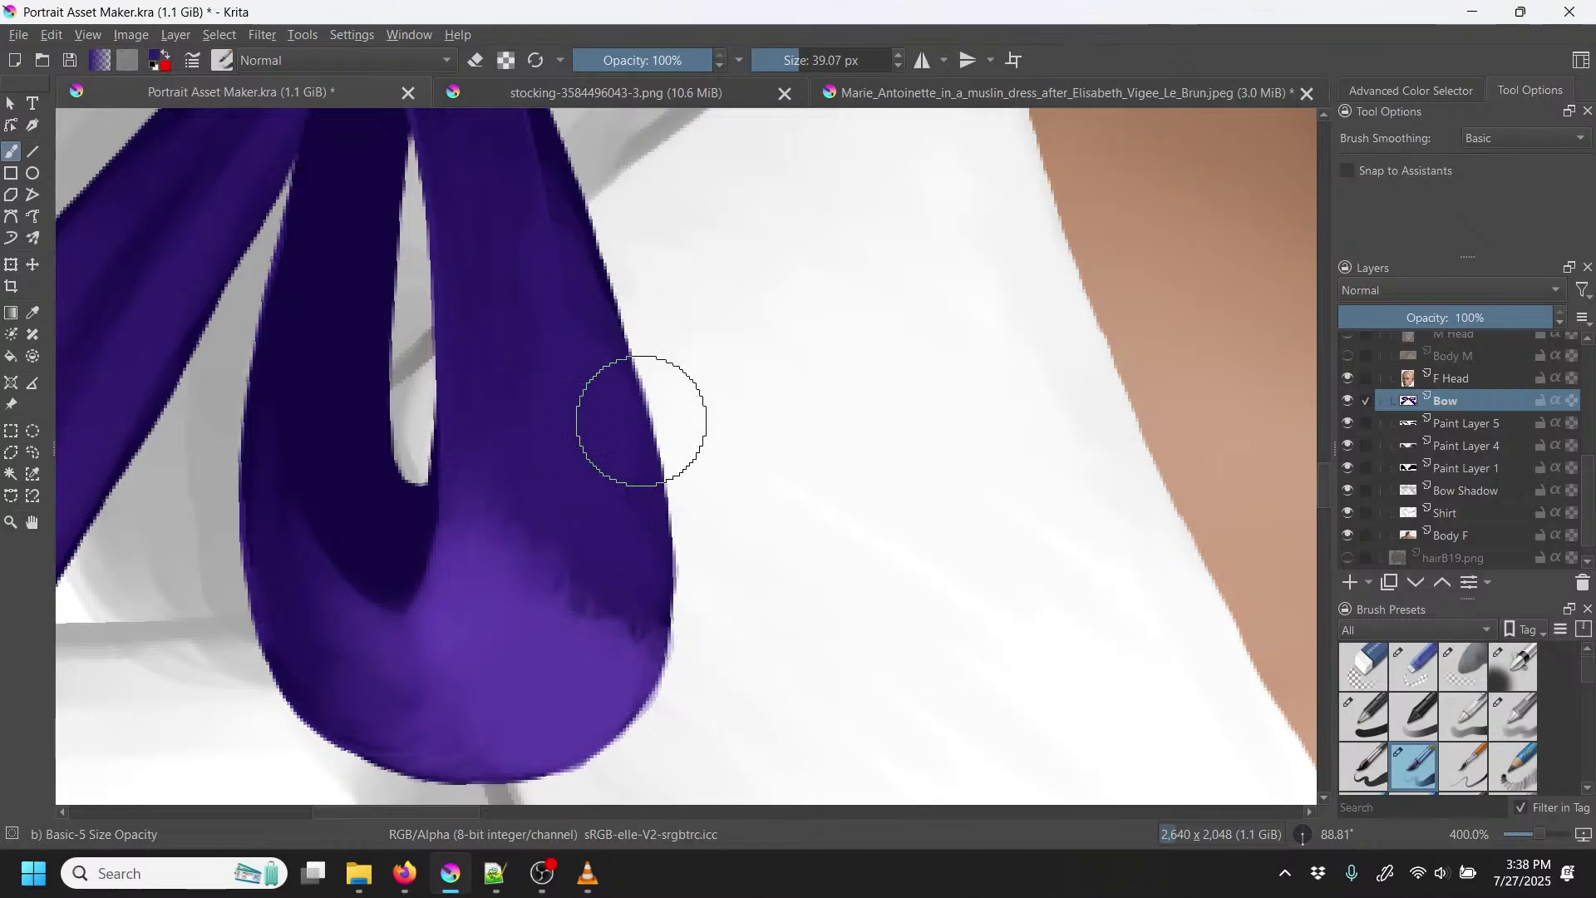
# Step: Blend away the seam along the right loop near the knot with a sampled purple and a 16.78 px brush
pyautogui.moveTo(665, 312); pyautogui.dragTo(559, 538)
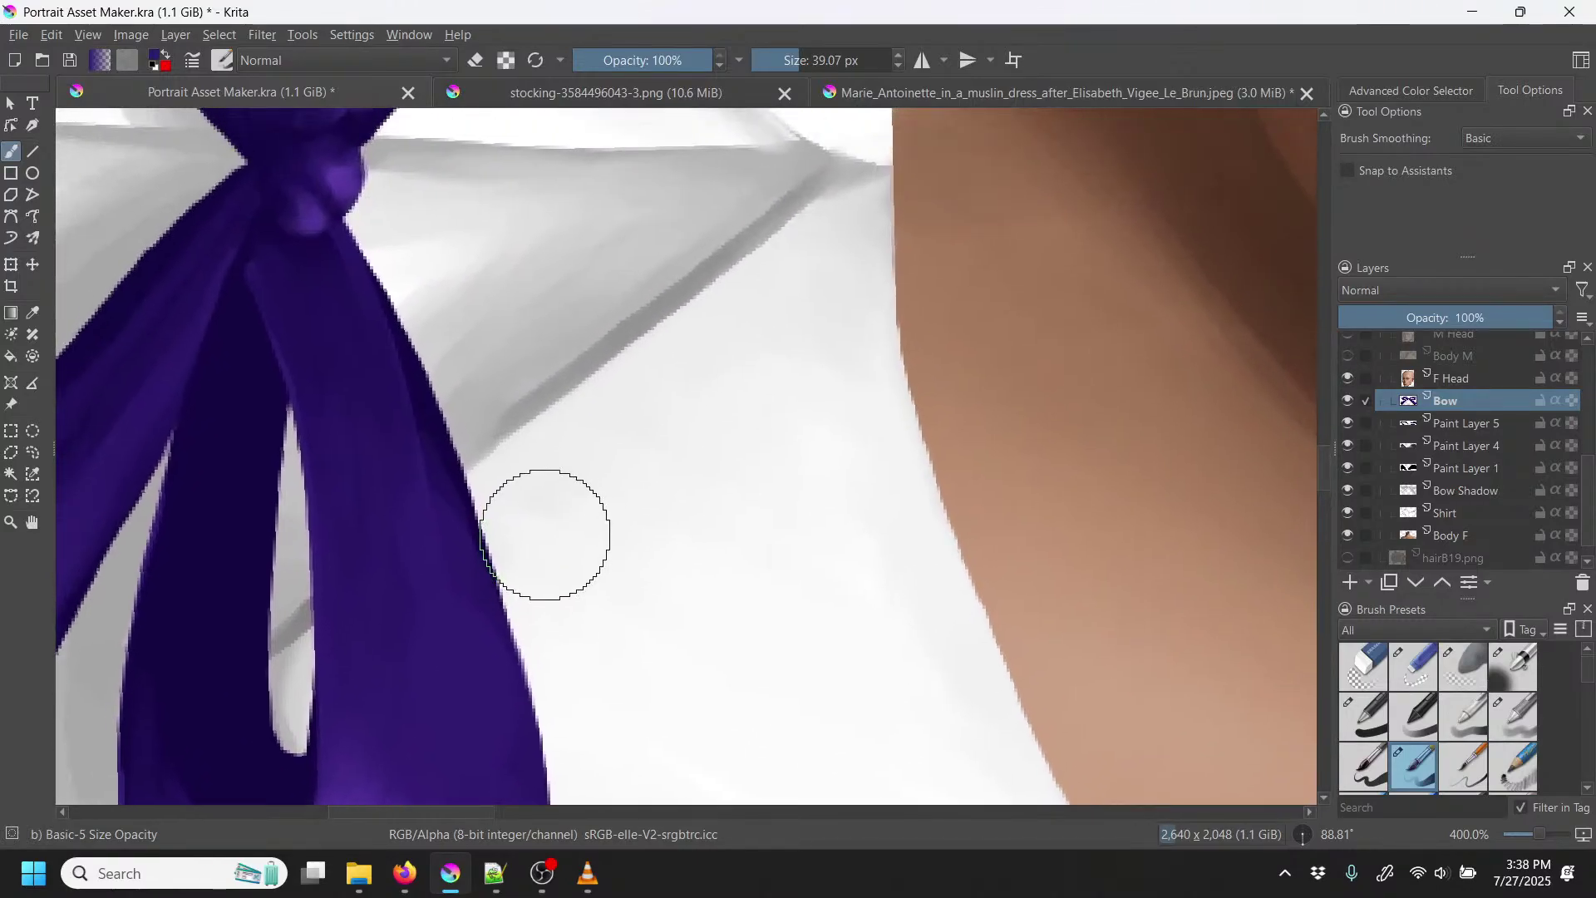
pyautogui.press('p')
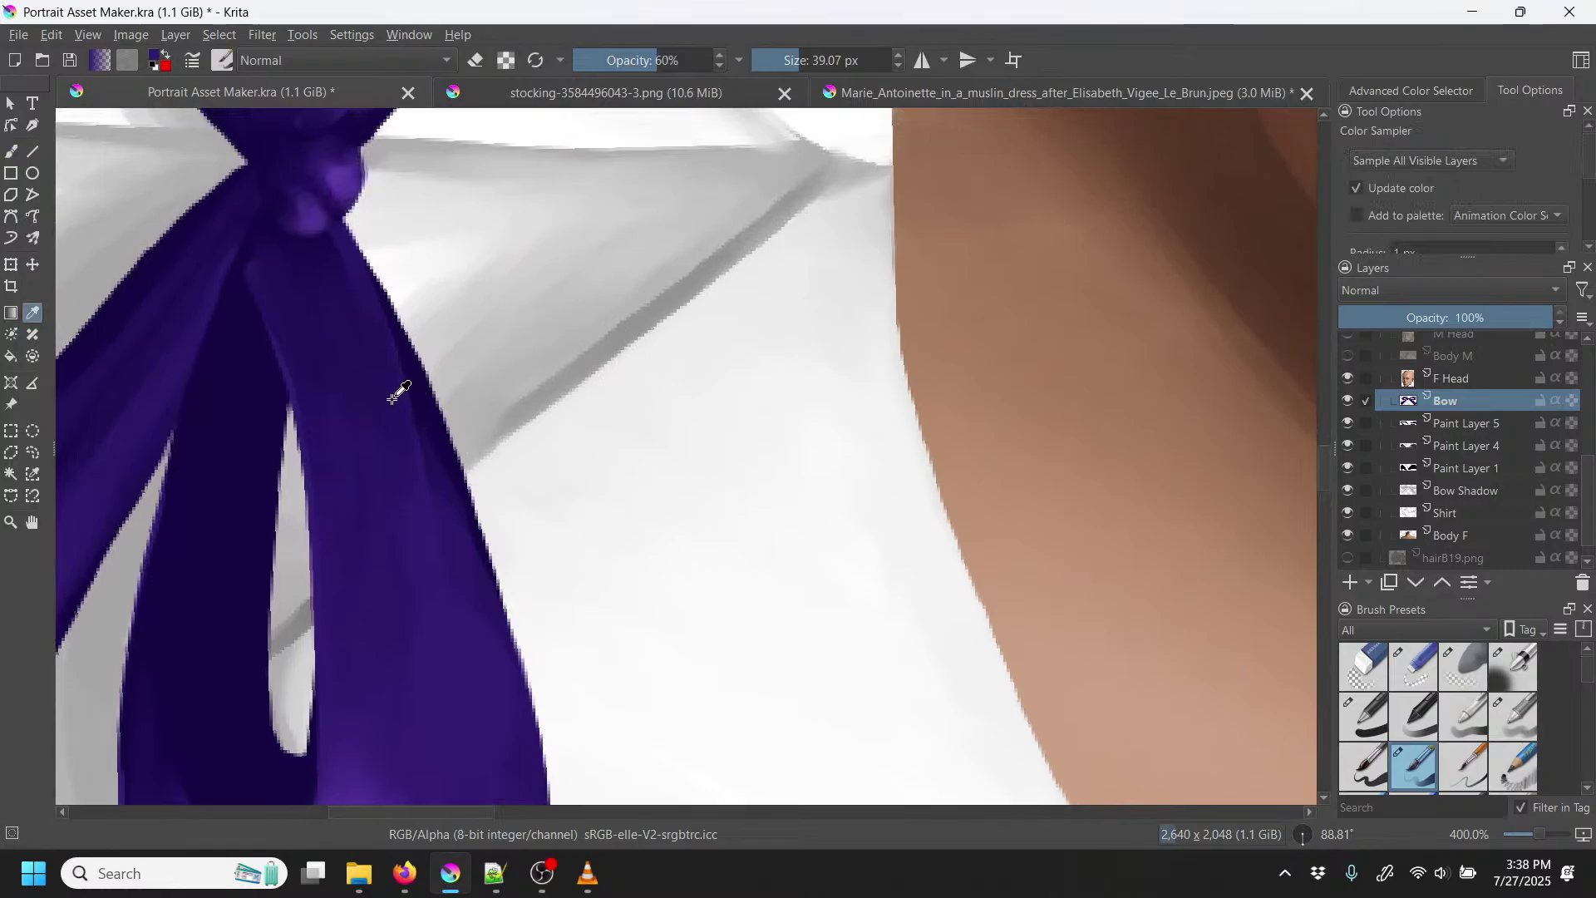
pyautogui.press('b')
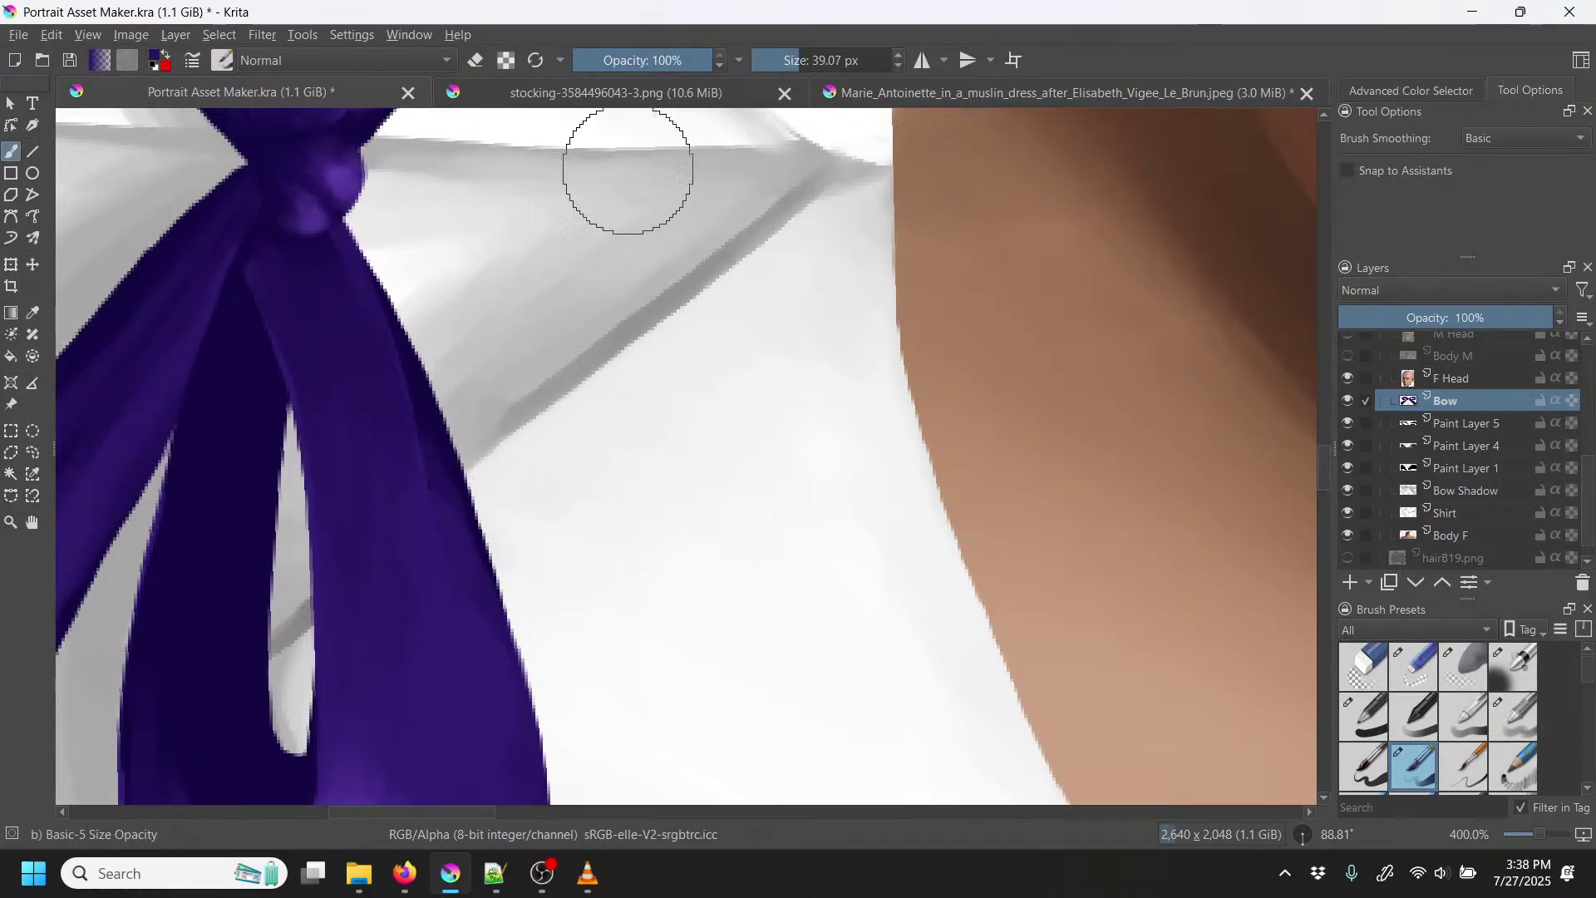
pyautogui.scroll(2, 703, 233)
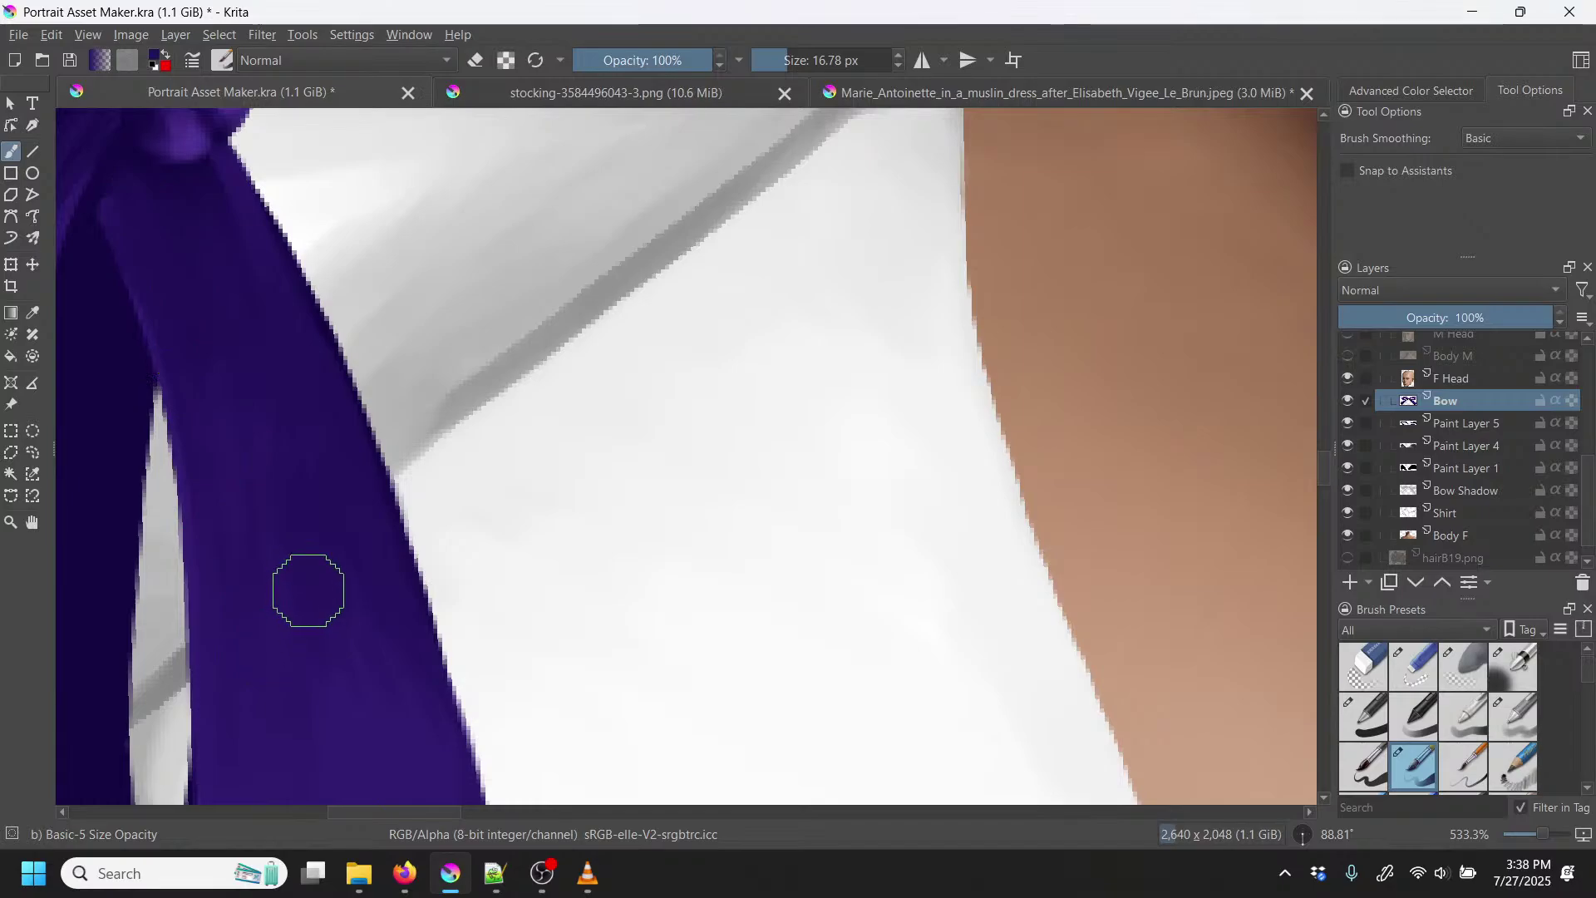
# Step: Smooth the purple shading down the middle of the right loop's ribbon near the knot with a sampled color
pyautogui.press('p')
pyautogui.press('b')
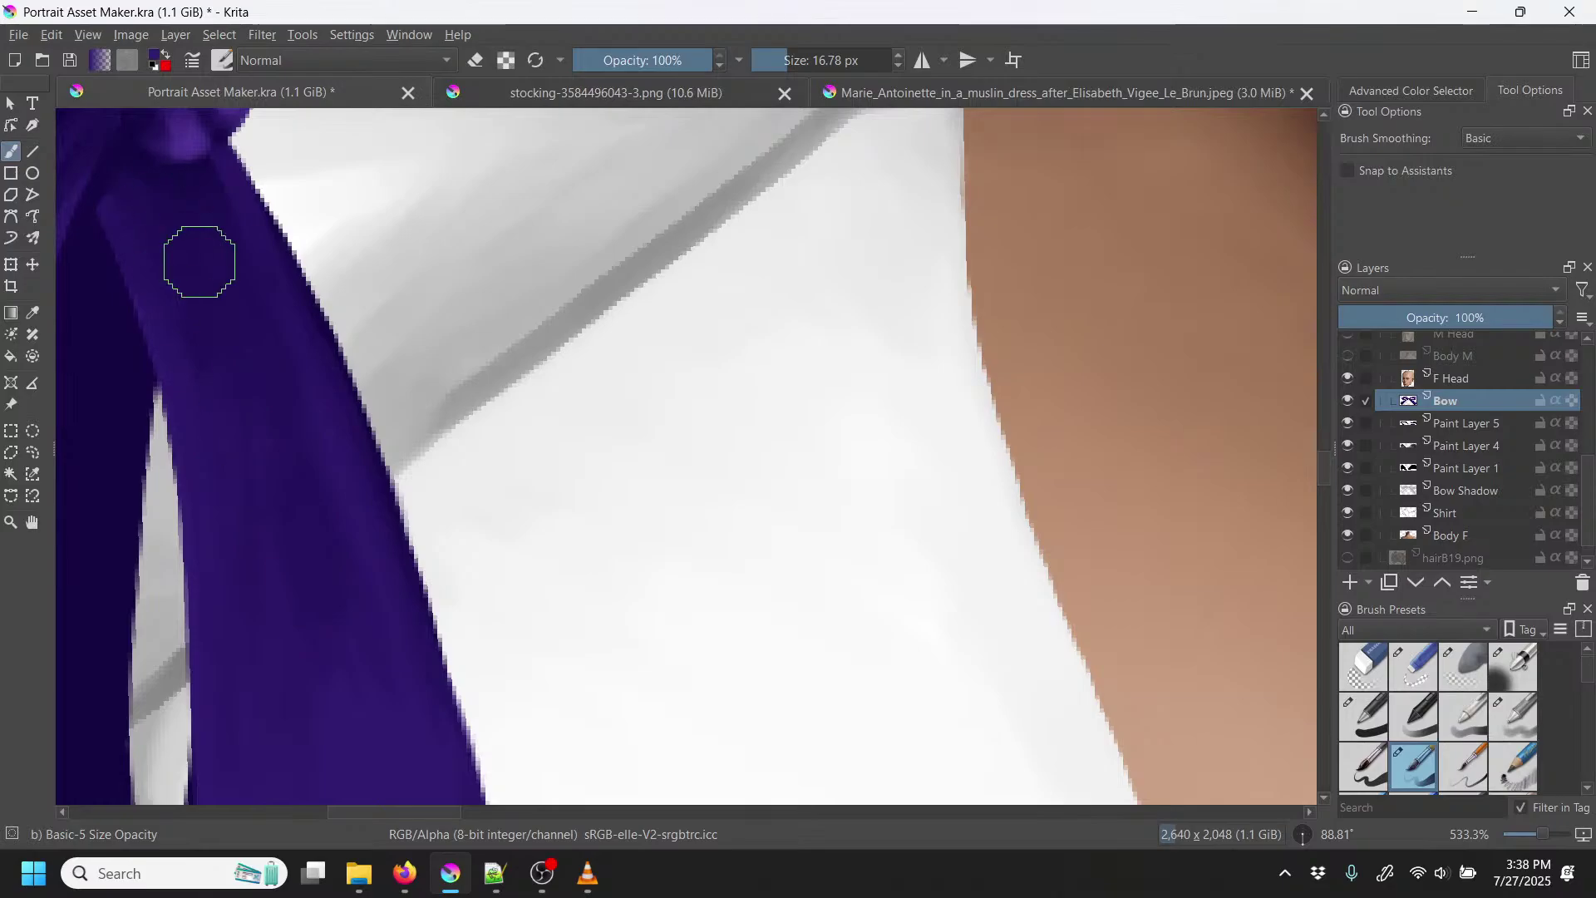
pyautogui.press('-')
pyautogui.press('-')
pyautogui.press('-')
pyautogui.press('-')
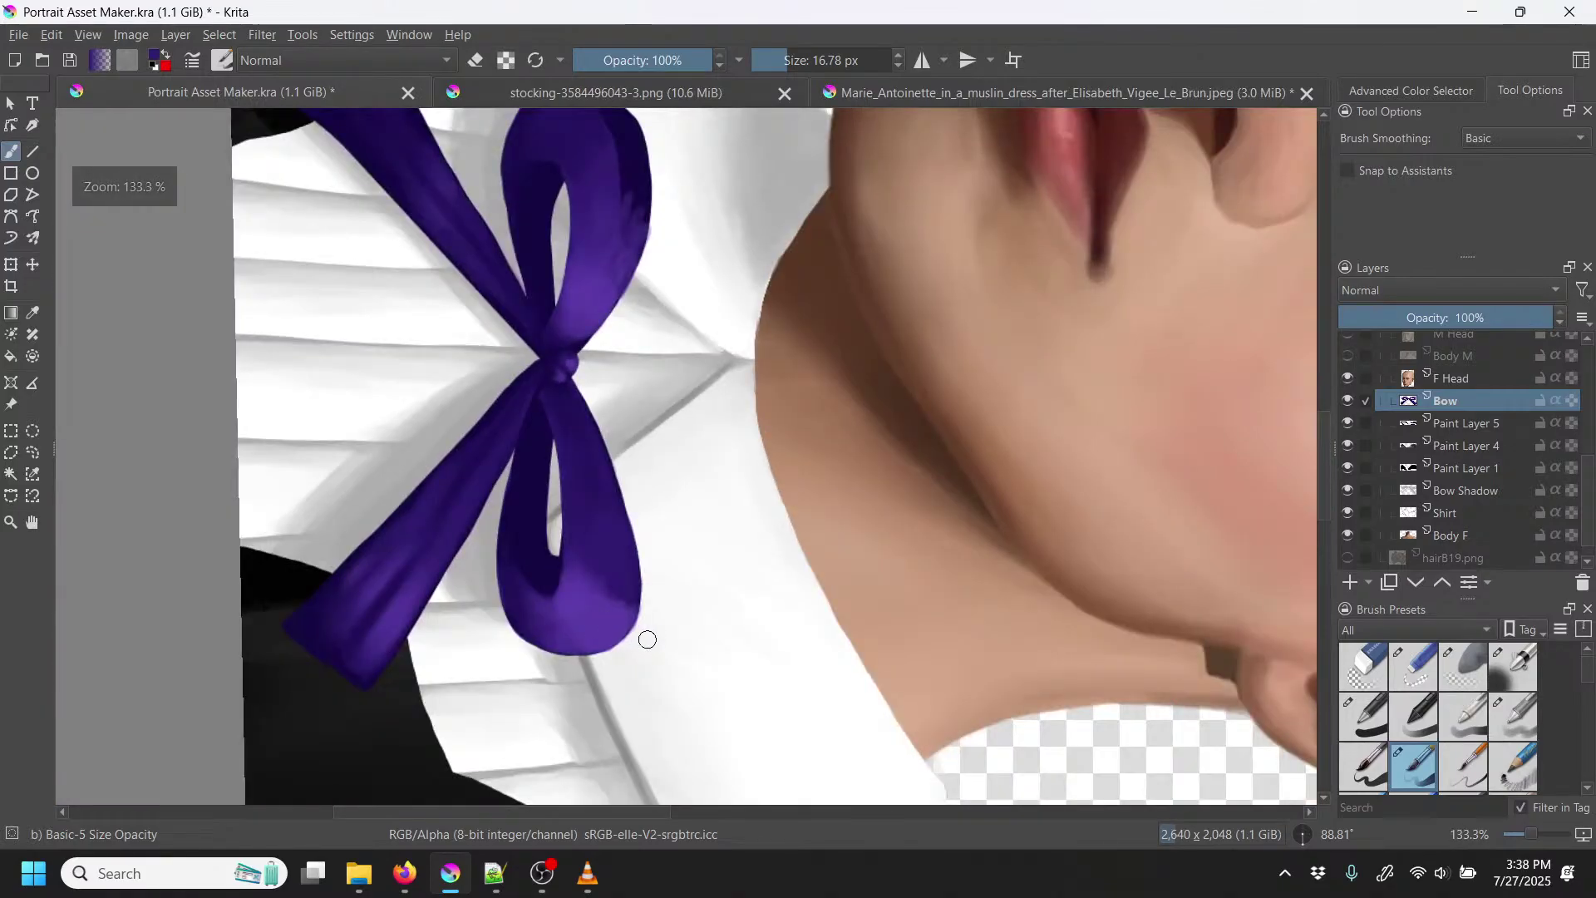
# Step: Blend the ragged edge between the right loop's dark band and its light outer end using sampled purples and the 16.78 px brush
pyautogui.press('+')
pyautogui.press('+')
pyautogui.press('+')
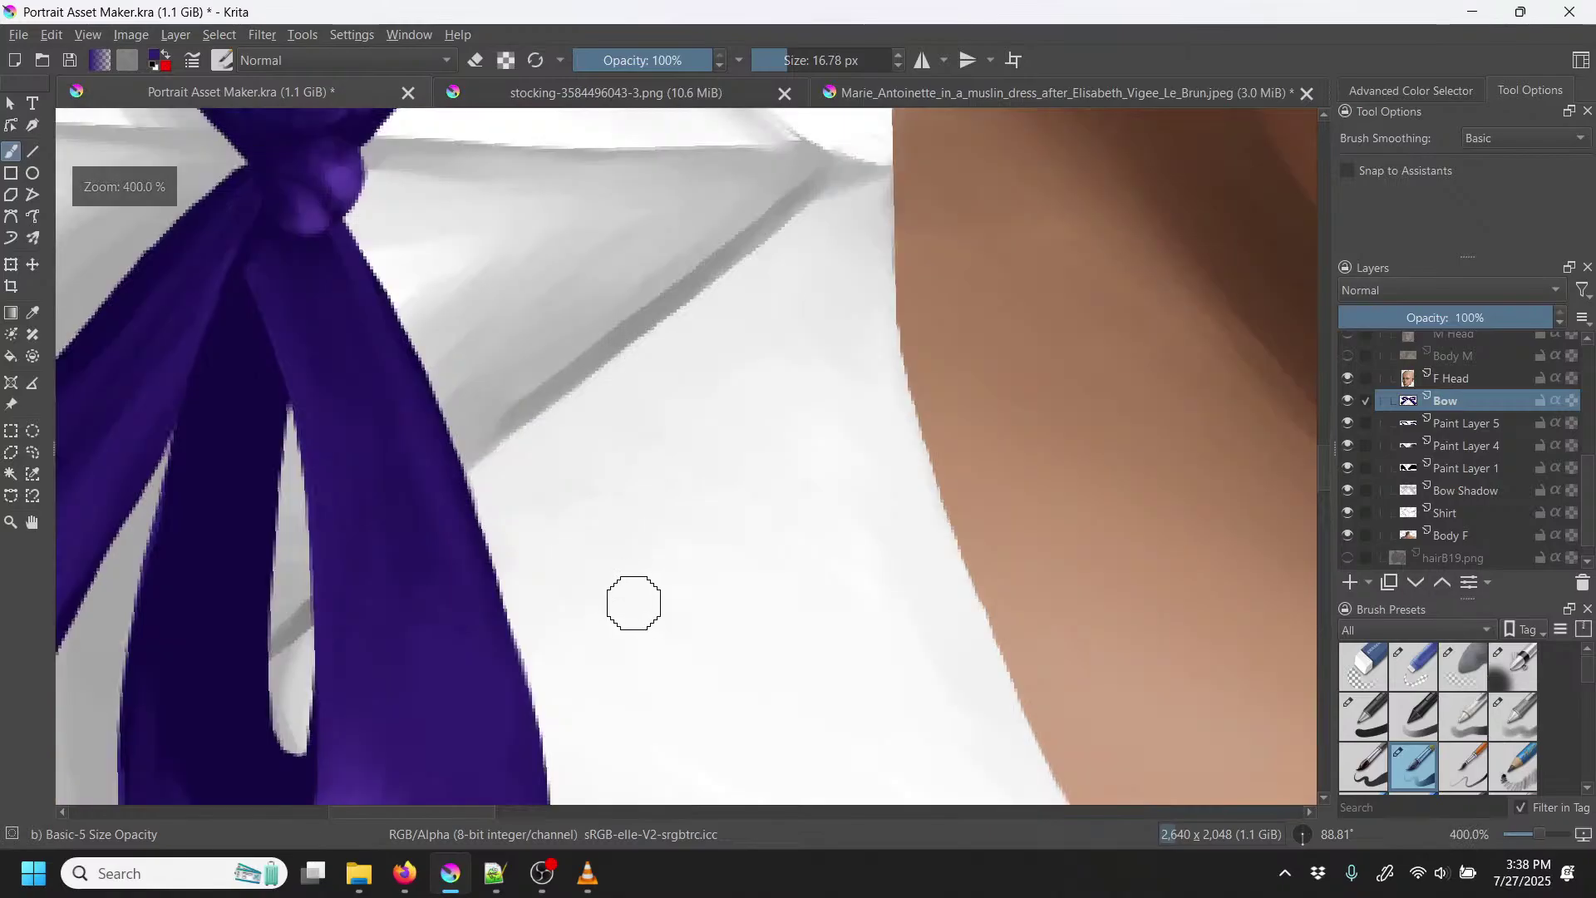
pyautogui.moveTo(506, 516); pyautogui.dragTo(588, 249)
pyautogui.press('+')
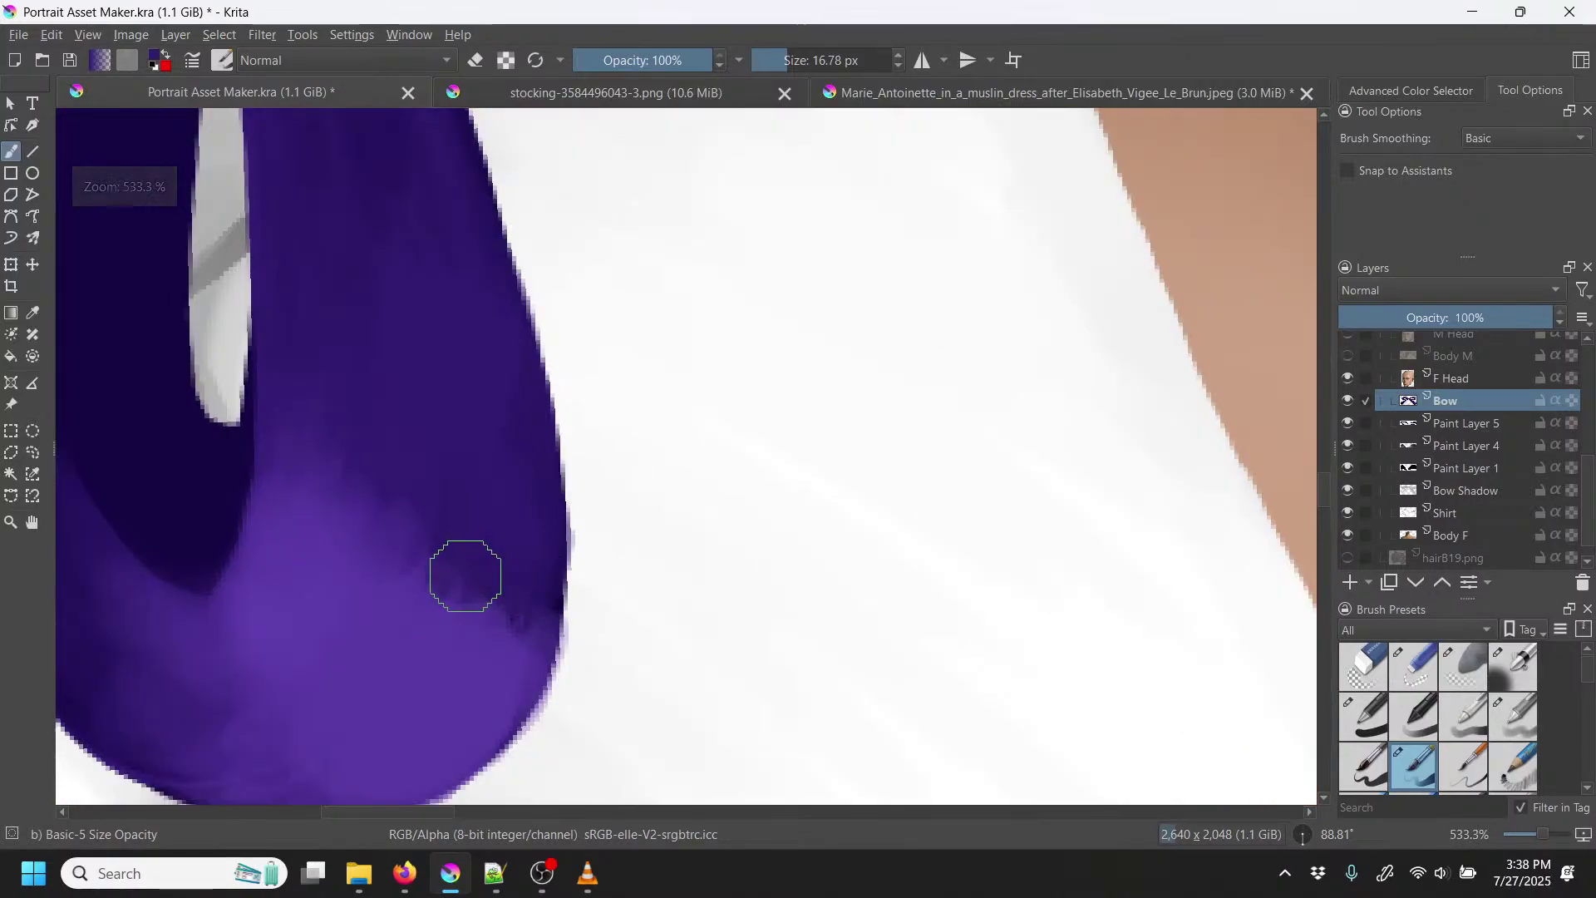
pyautogui.press('p')
pyautogui.click(402, 516)
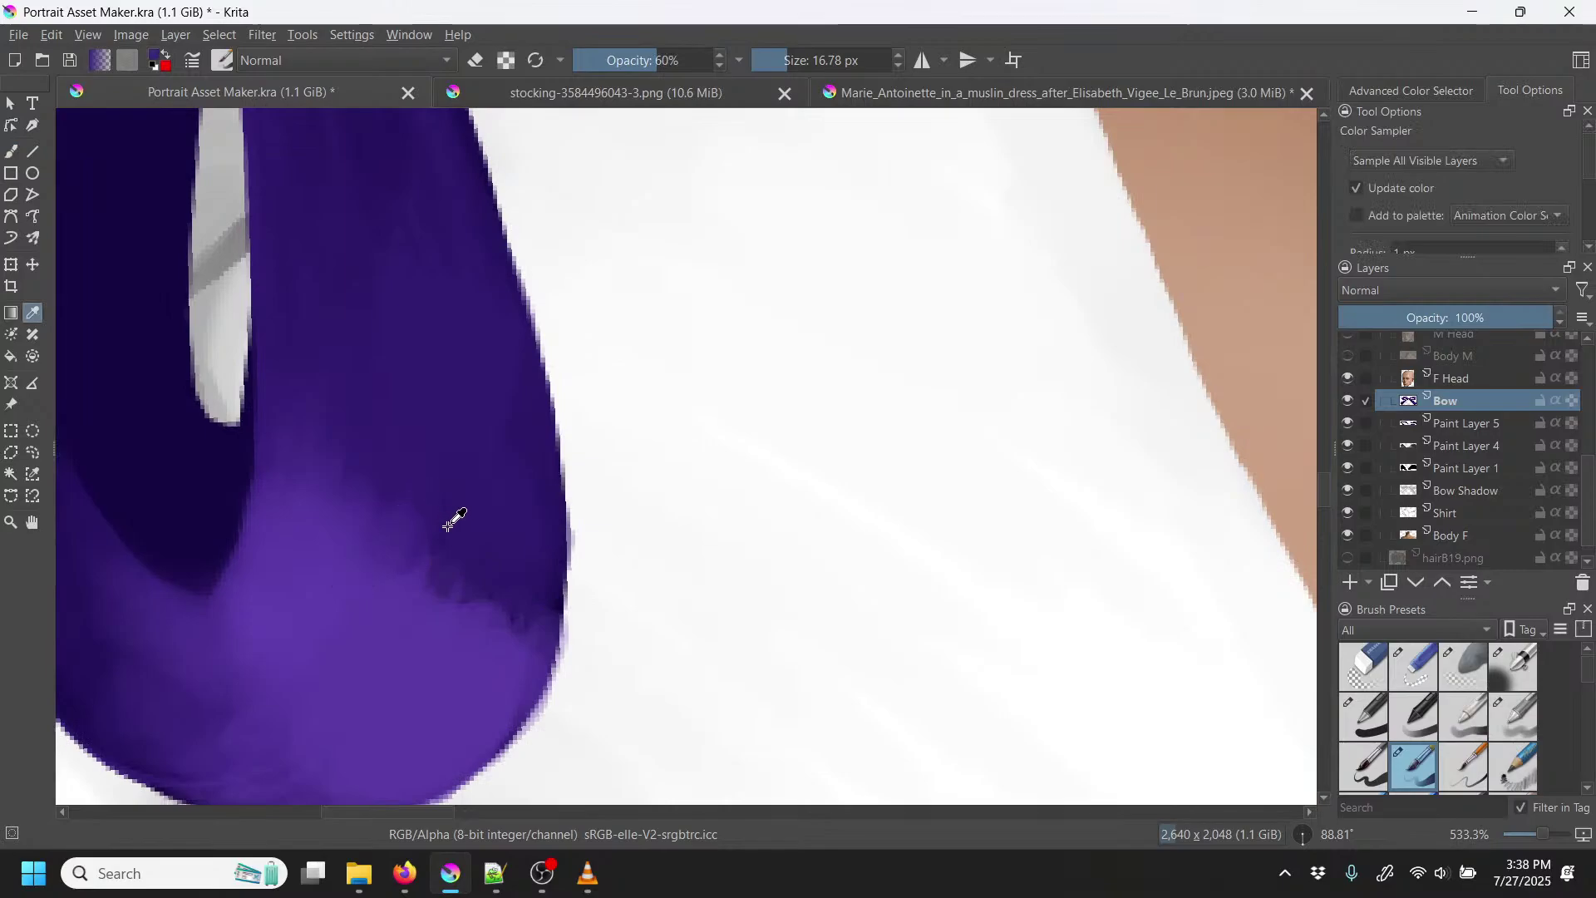
pyautogui.press('b')
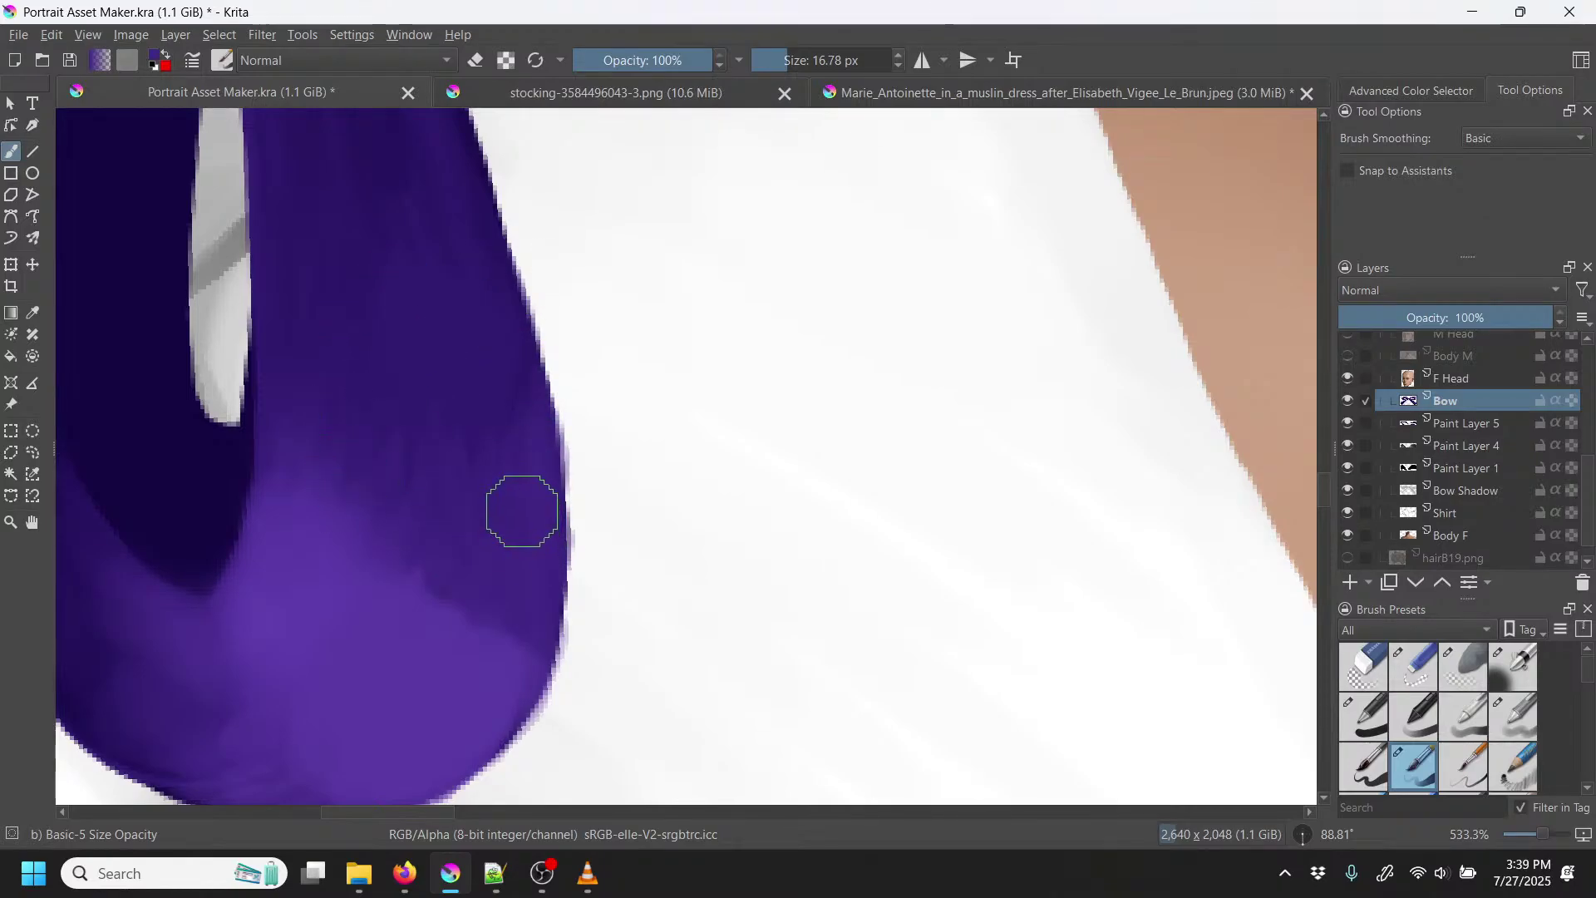
pyautogui.press('p')
pyautogui.click(387, 545)
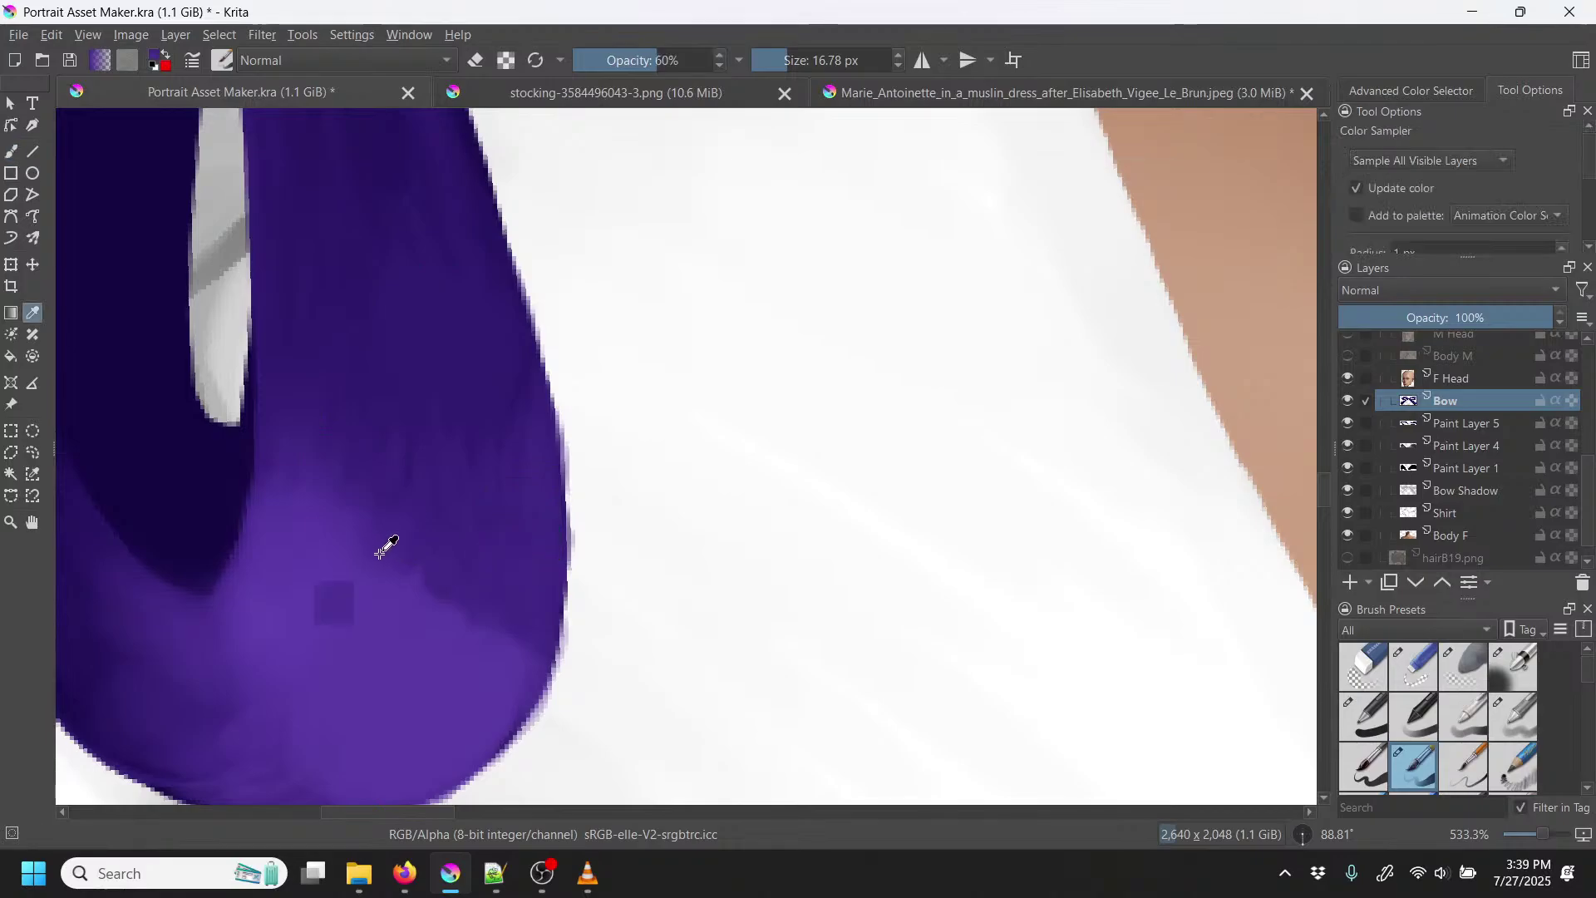
pyautogui.press('b')
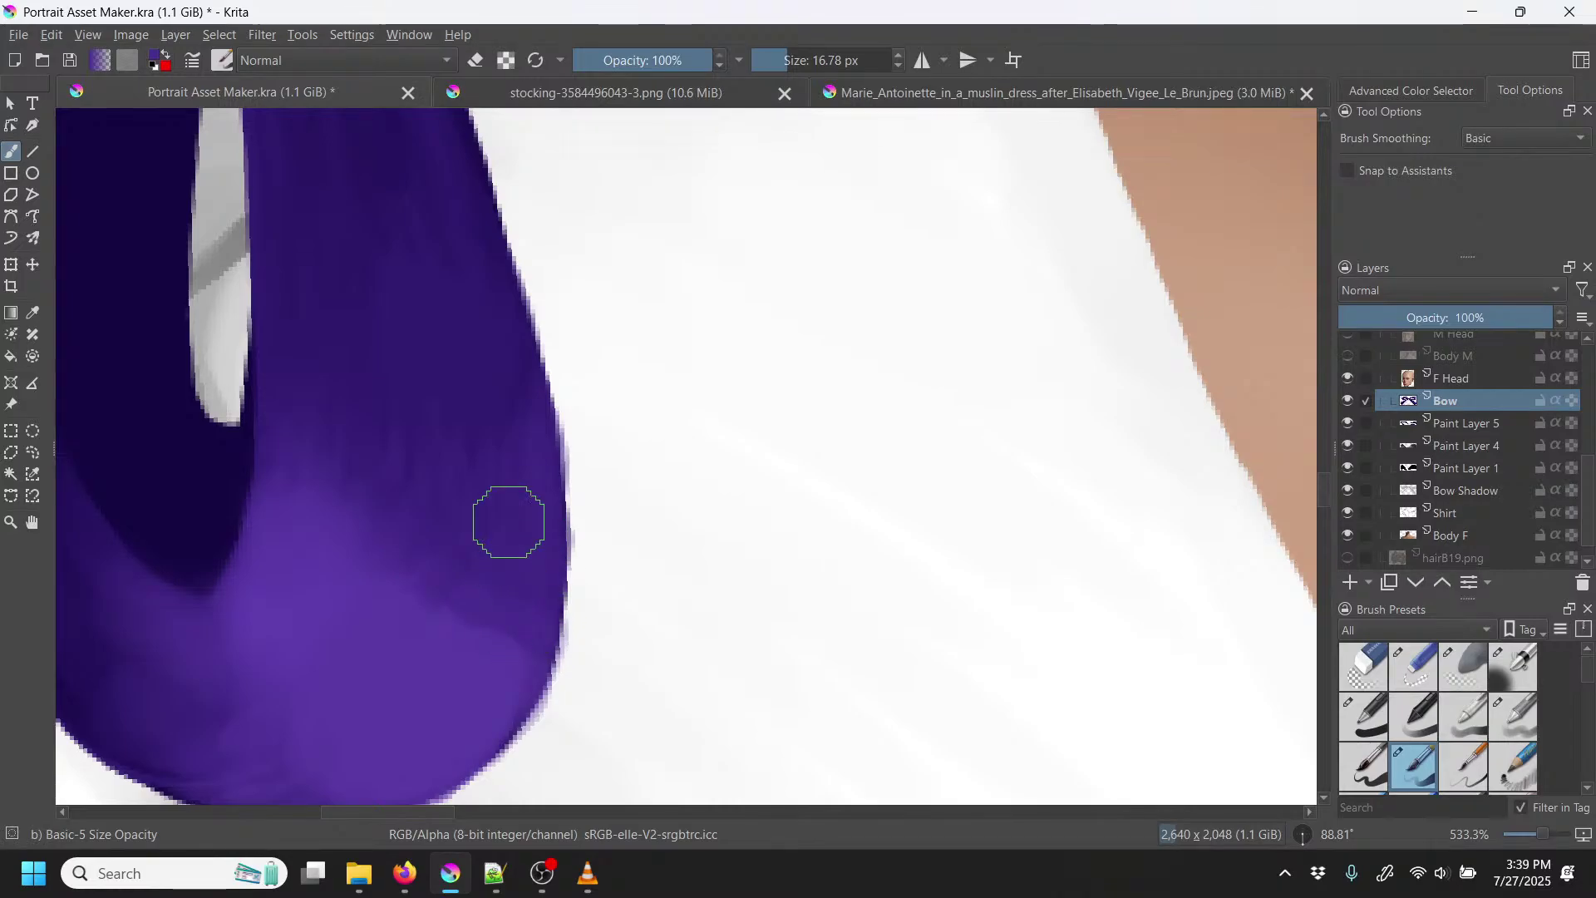
# Step: Soften the tonal transition on the right loop's outer end with the Wet Paint Details brush at 39% opacity and 20.54 px
pyautogui.rightClick(403, 464)
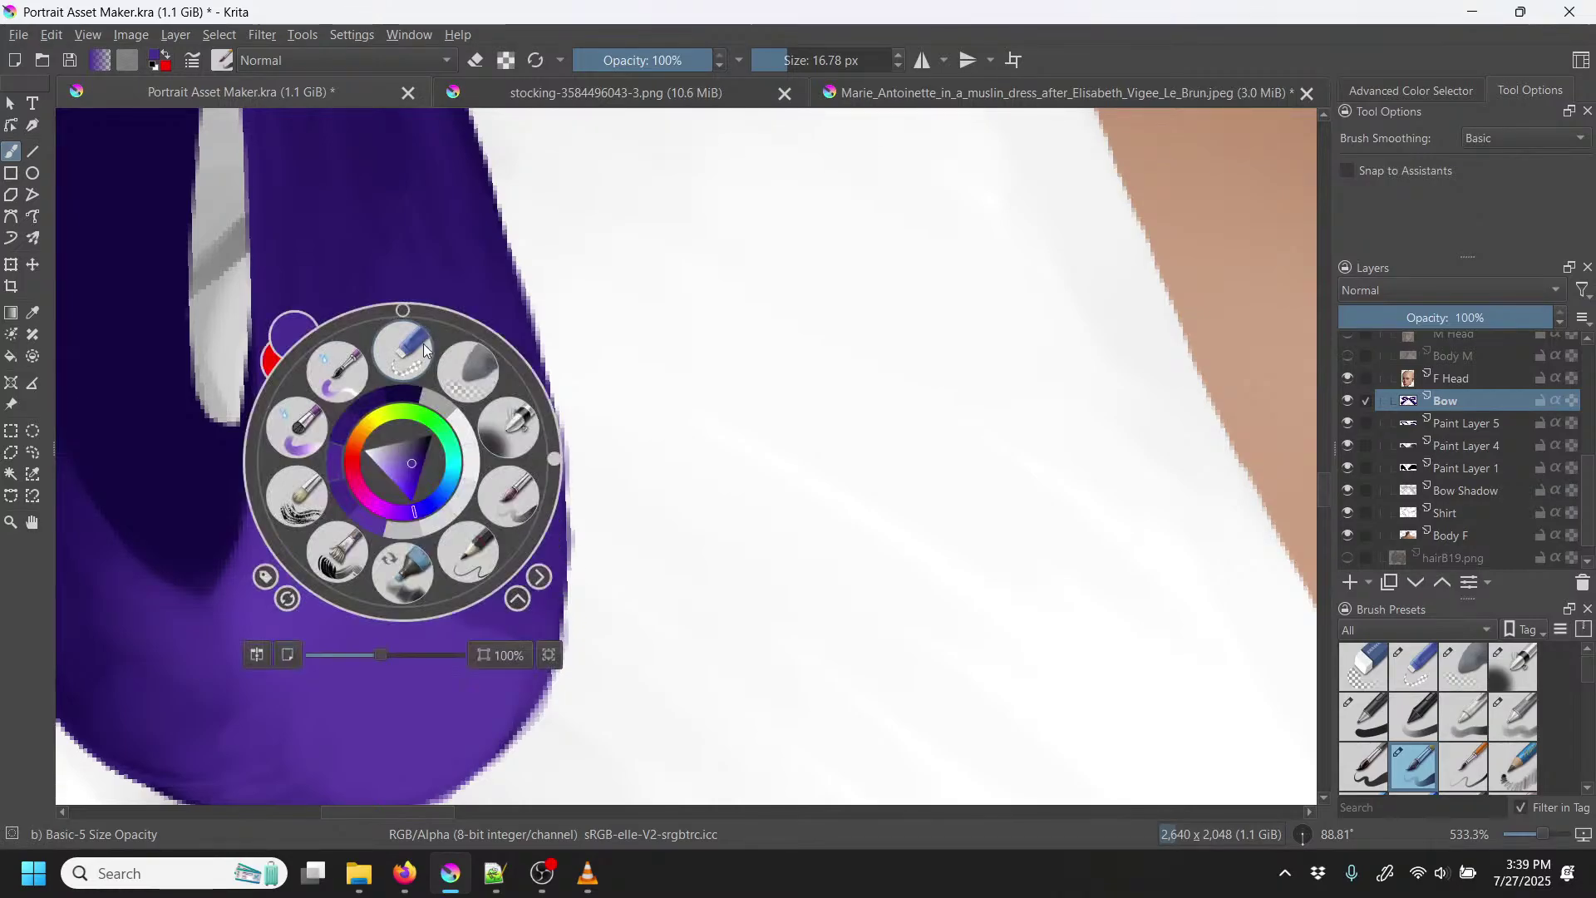
pyautogui.click(409, 353)
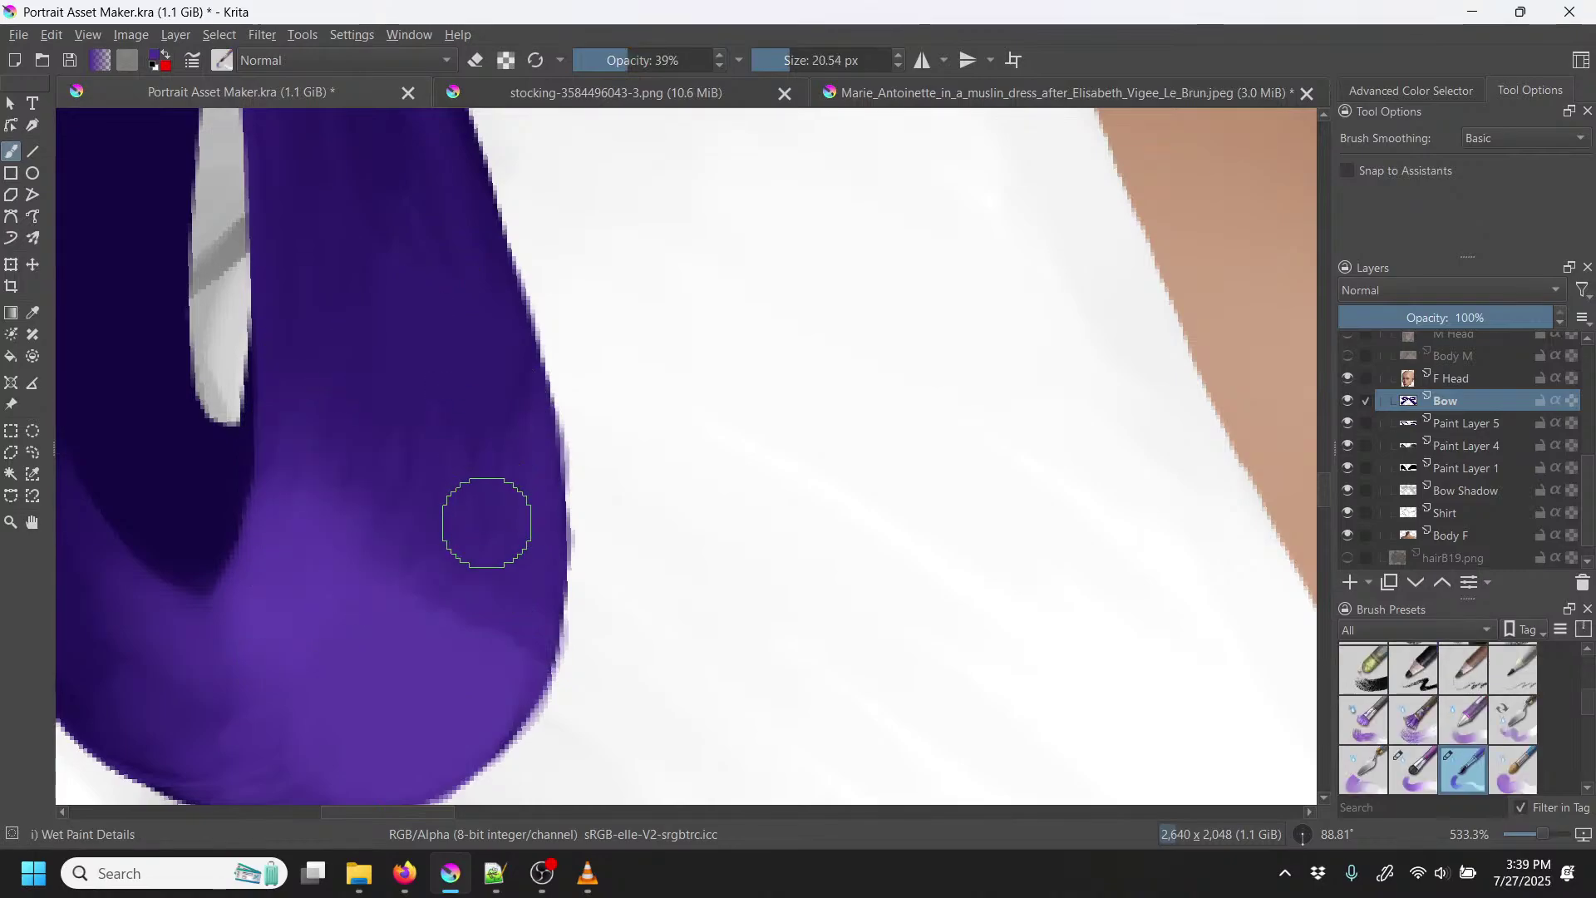
pyautogui.press('p')
pyautogui.press('b')
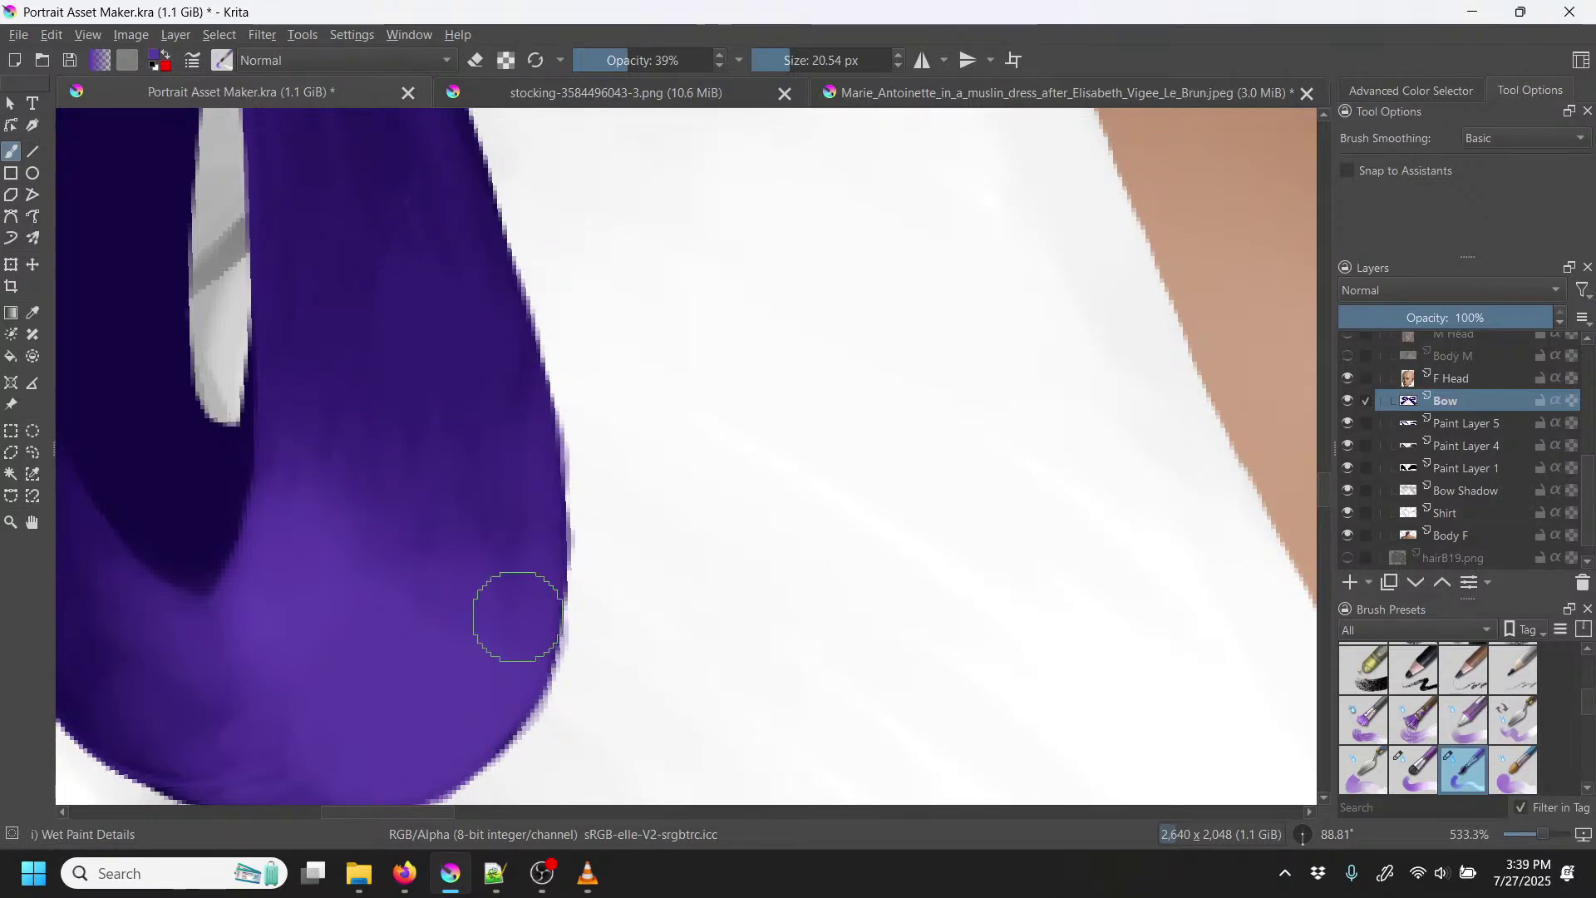
pyautogui.scroll(-3, 527, 563)
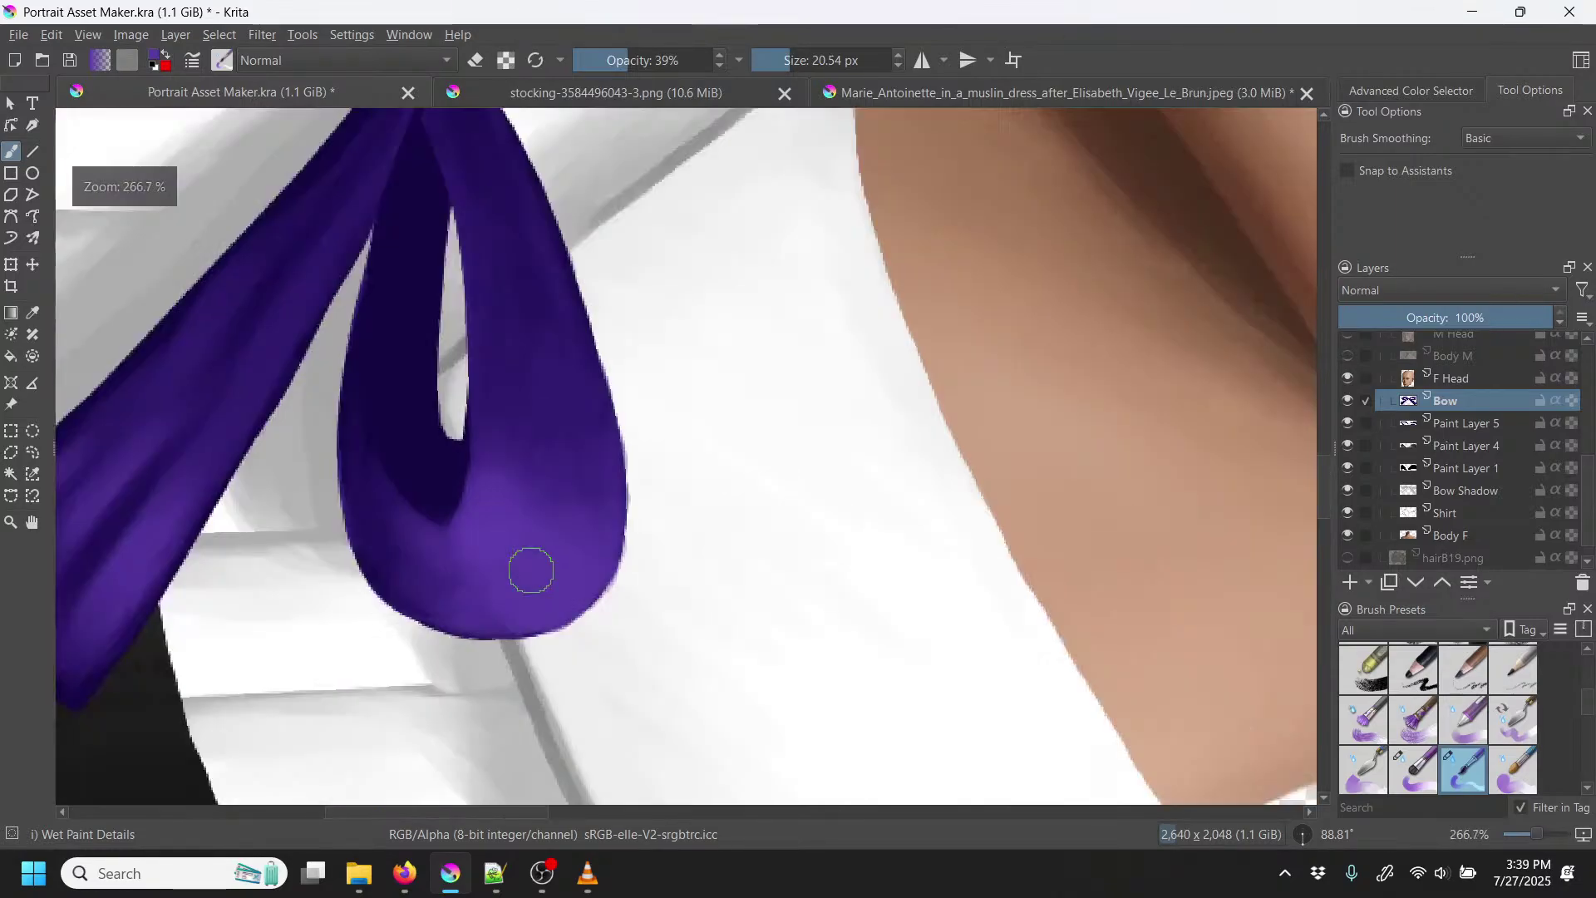
pyautogui.scroll(-1, 657, 475)
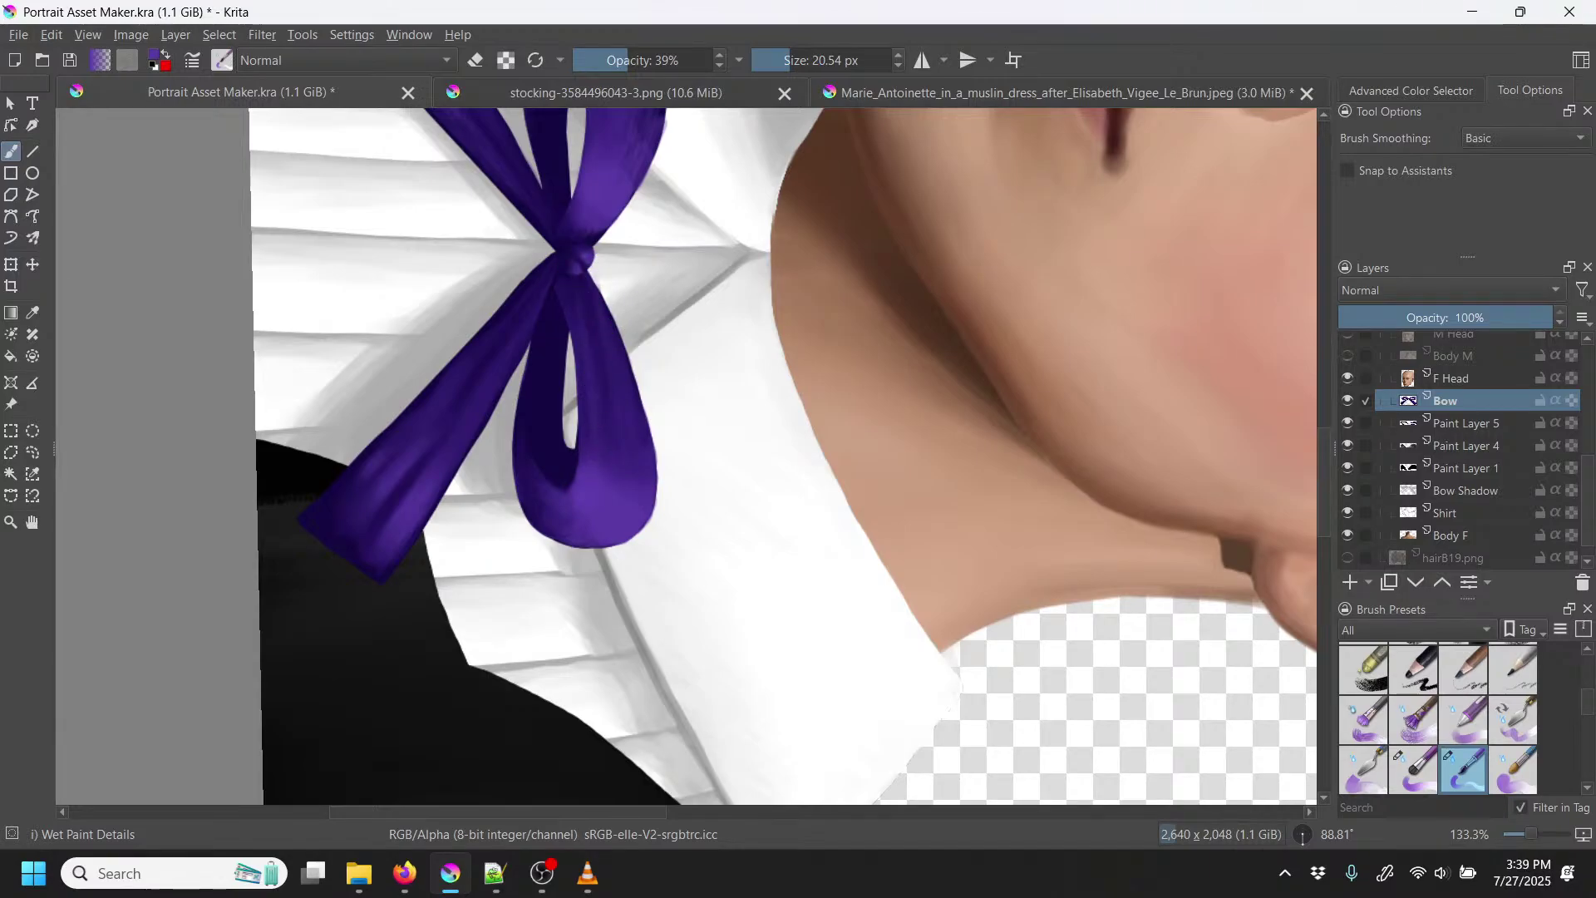
# Step: Paint thin dark fold lines along the front ribbon of the right loop with the Wet Paint Details brush
pyautogui.scroll(2, 580, 254)
pyautogui.moveTo(609, 310); pyautogui.dragTo(618, 484)
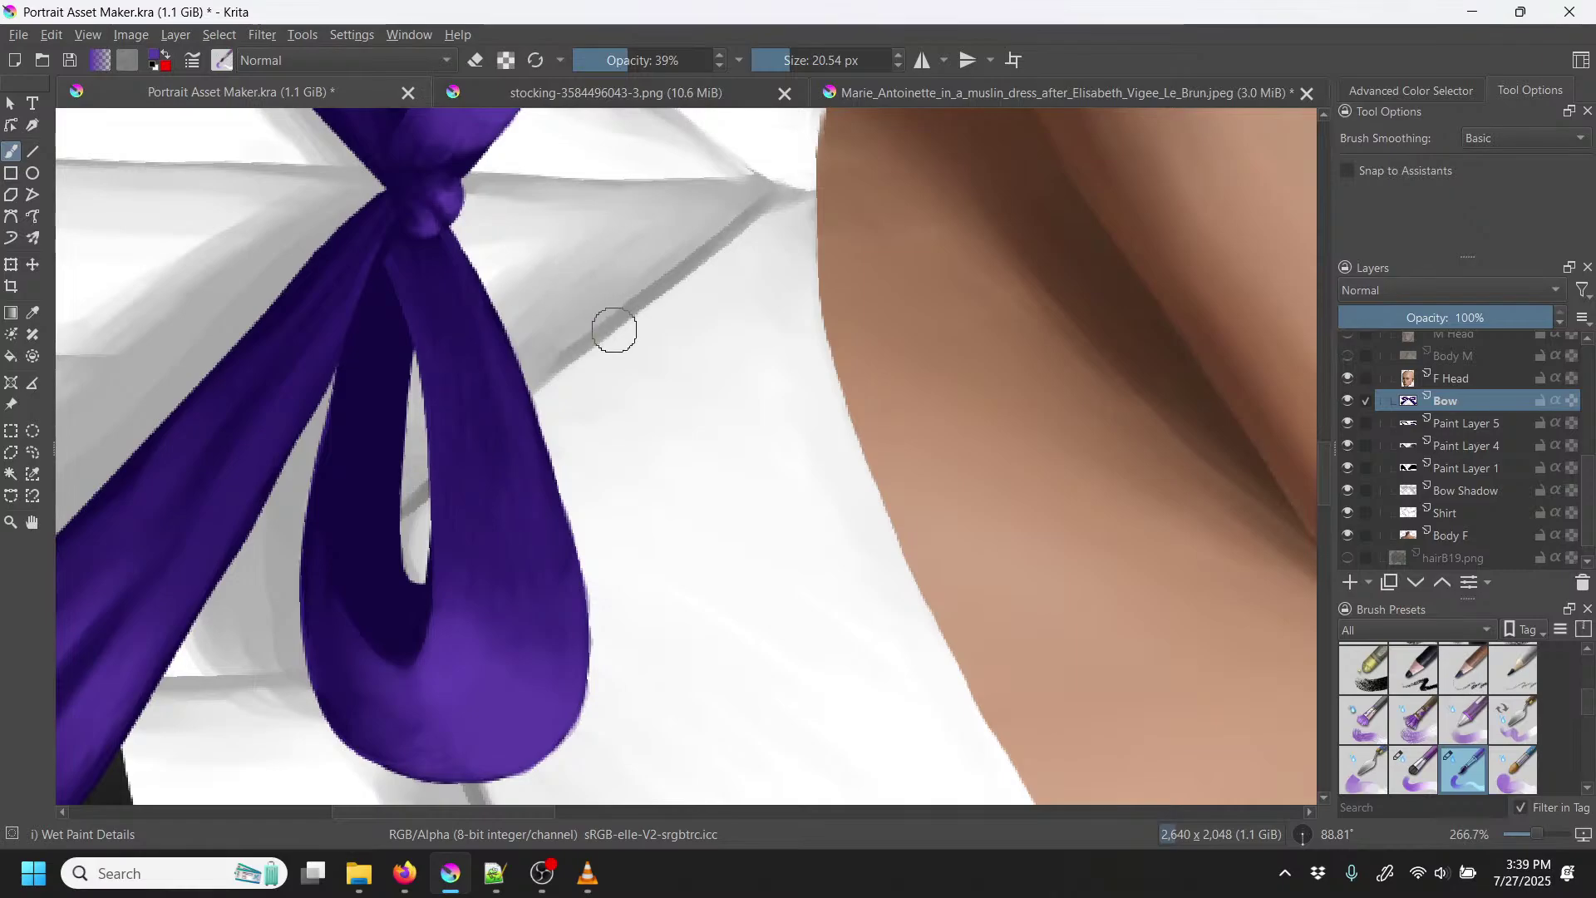
pyautogui.rightClick(700, 360)
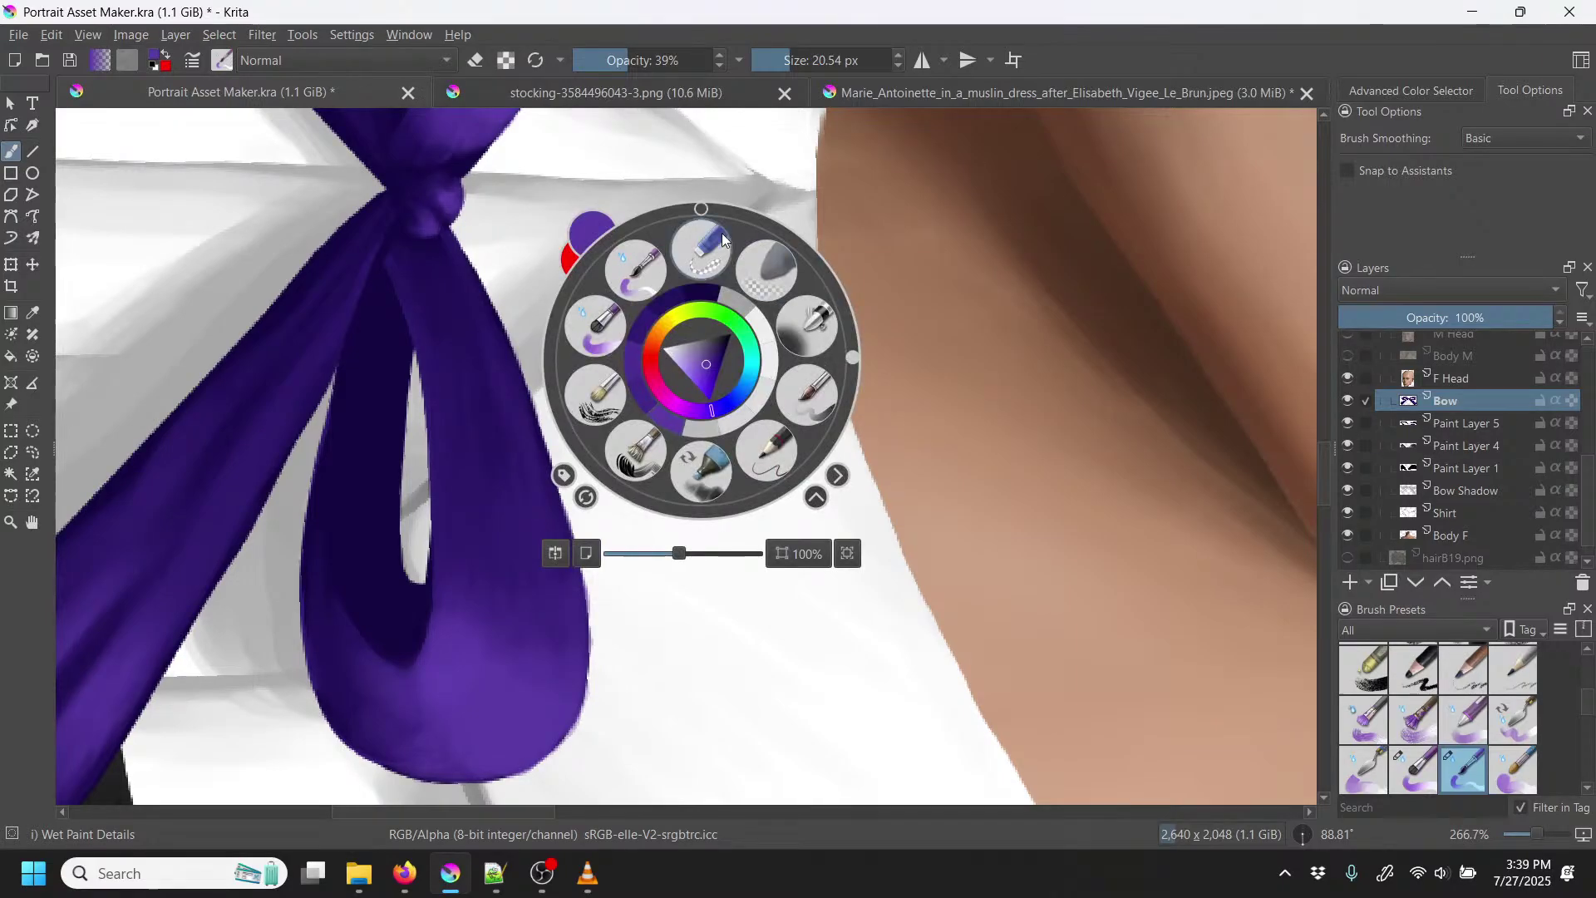
pyautogui.moveTo(856, 359); pyautogui.dragTo(621, 355)
pyautogui.click(948, 300)
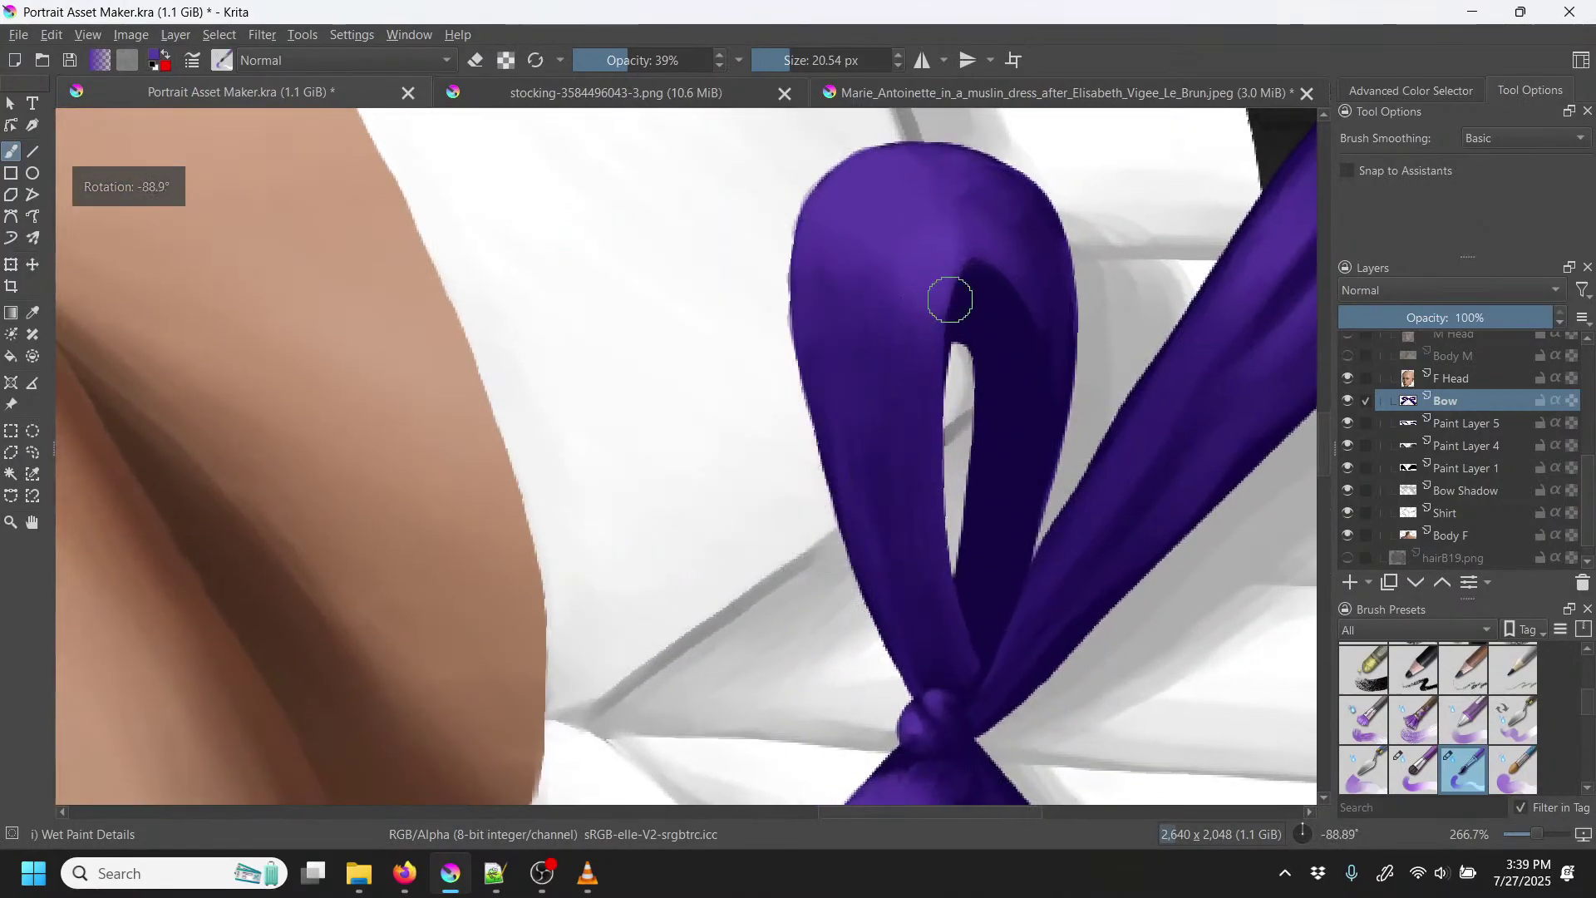
pyautogui.hotkey('ctrl', '+')
pyautogui.moveTo(1034, 375); pyautogui.dragTo(615, 440)
# Step: Soften the right loop's fold lines with a sampled purple and a 37.05 px brush
pyautogui.moveTo(802, 62); pyautogui.dragTo(815, 62)
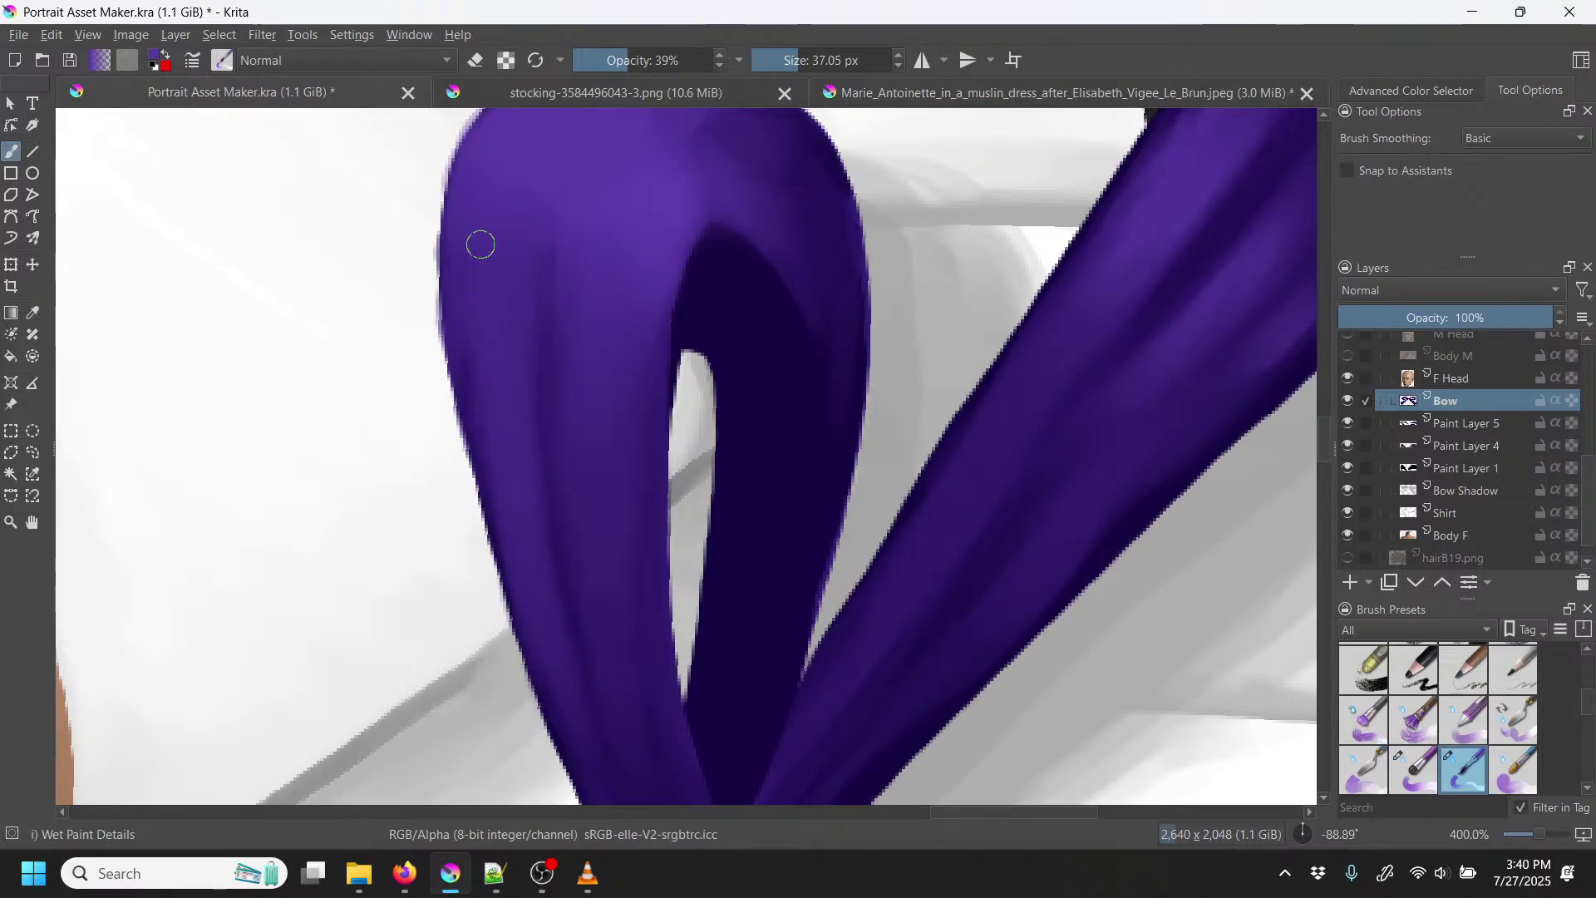
pyautogui.press('p')
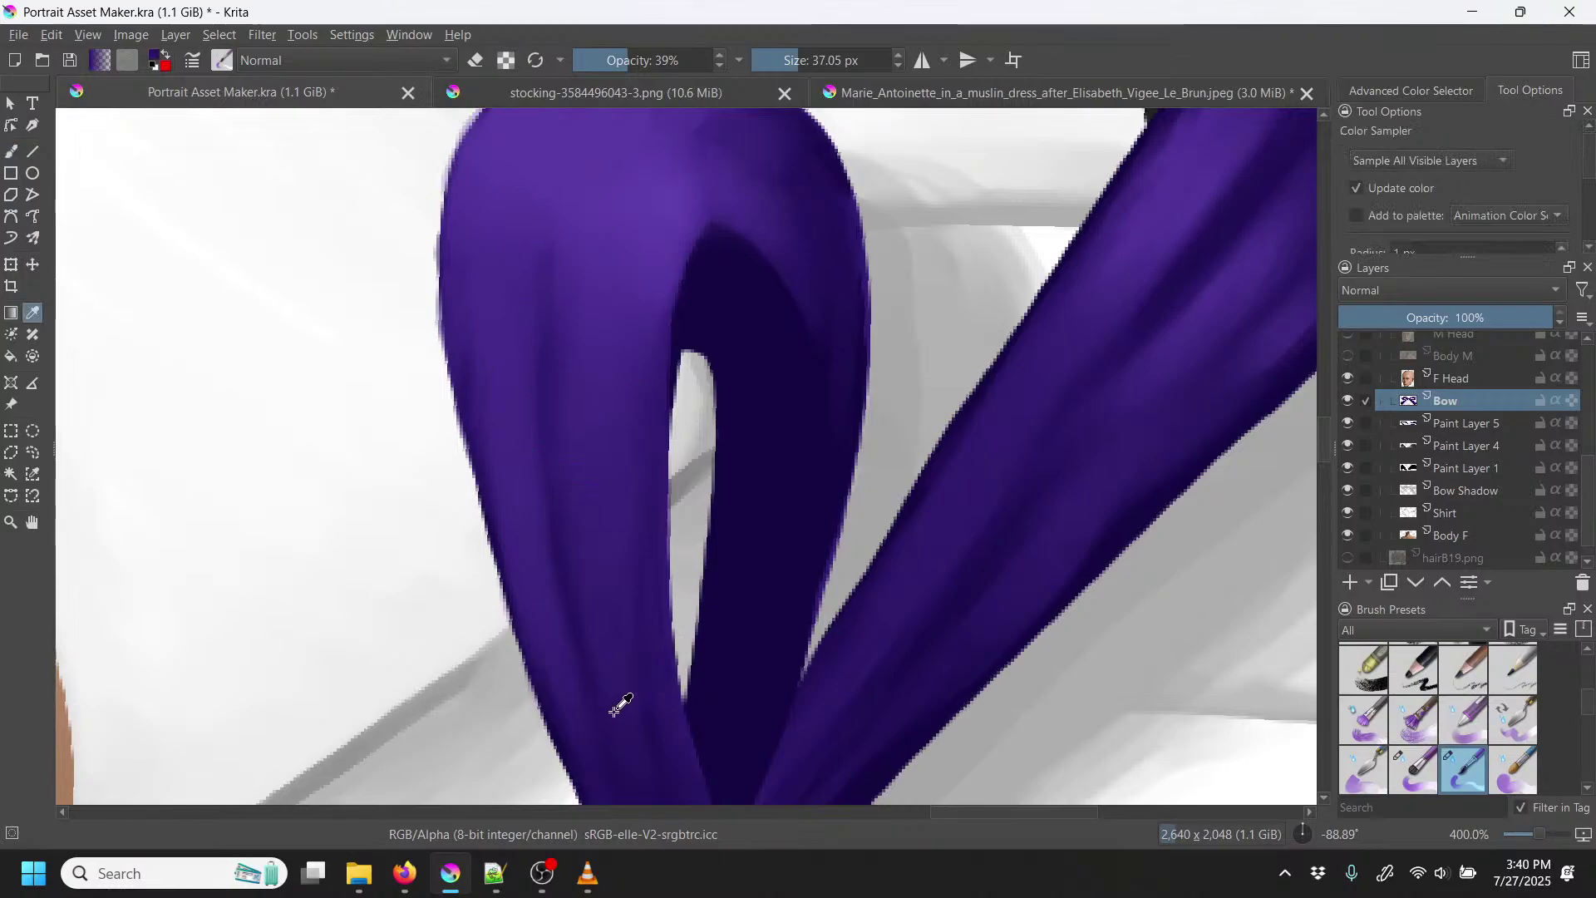
pyautogui.press('b')
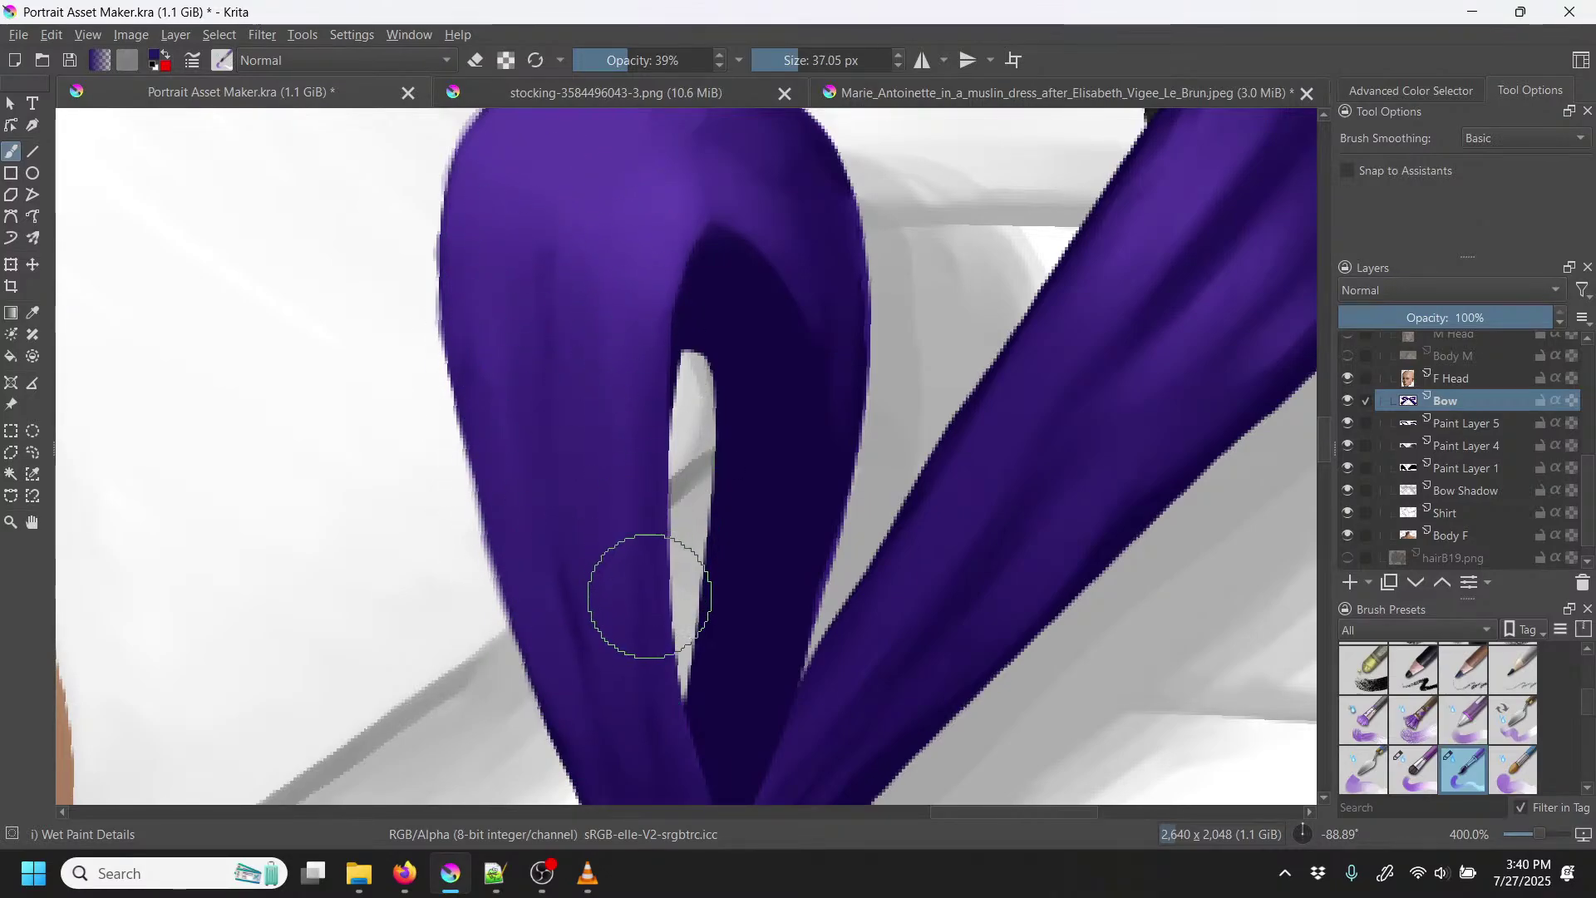
# Step: Refine the right loop's dark folds with a sampled darker purple, reducing the brush size to 9.05 px
pyautogui.press('p')
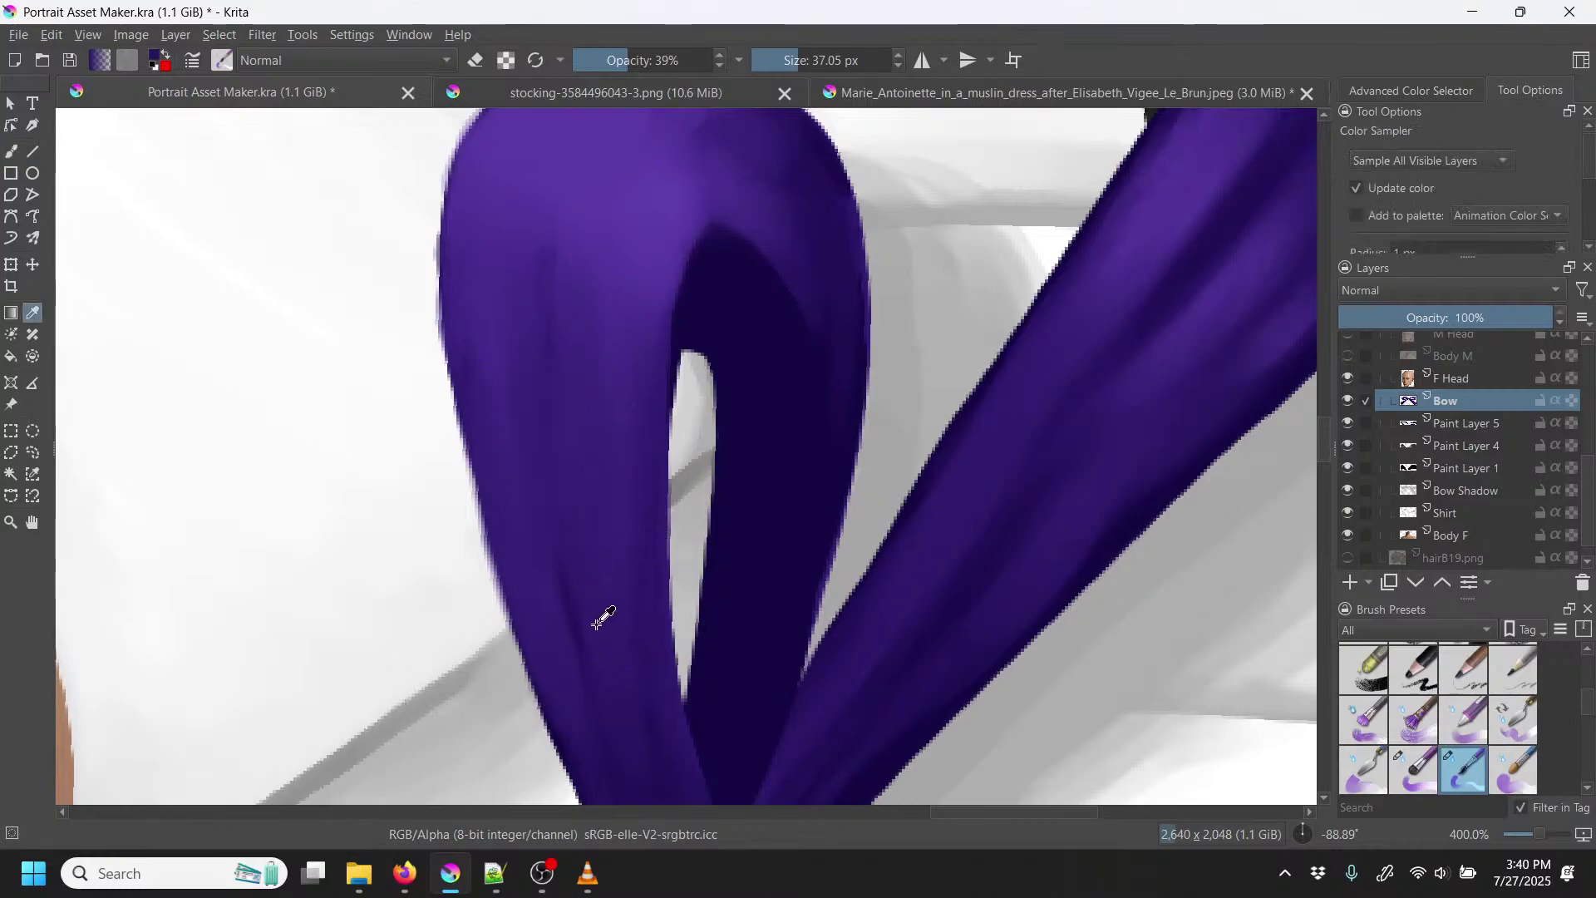
pyautogui.click(587, 624)
pyautogui.press('b')
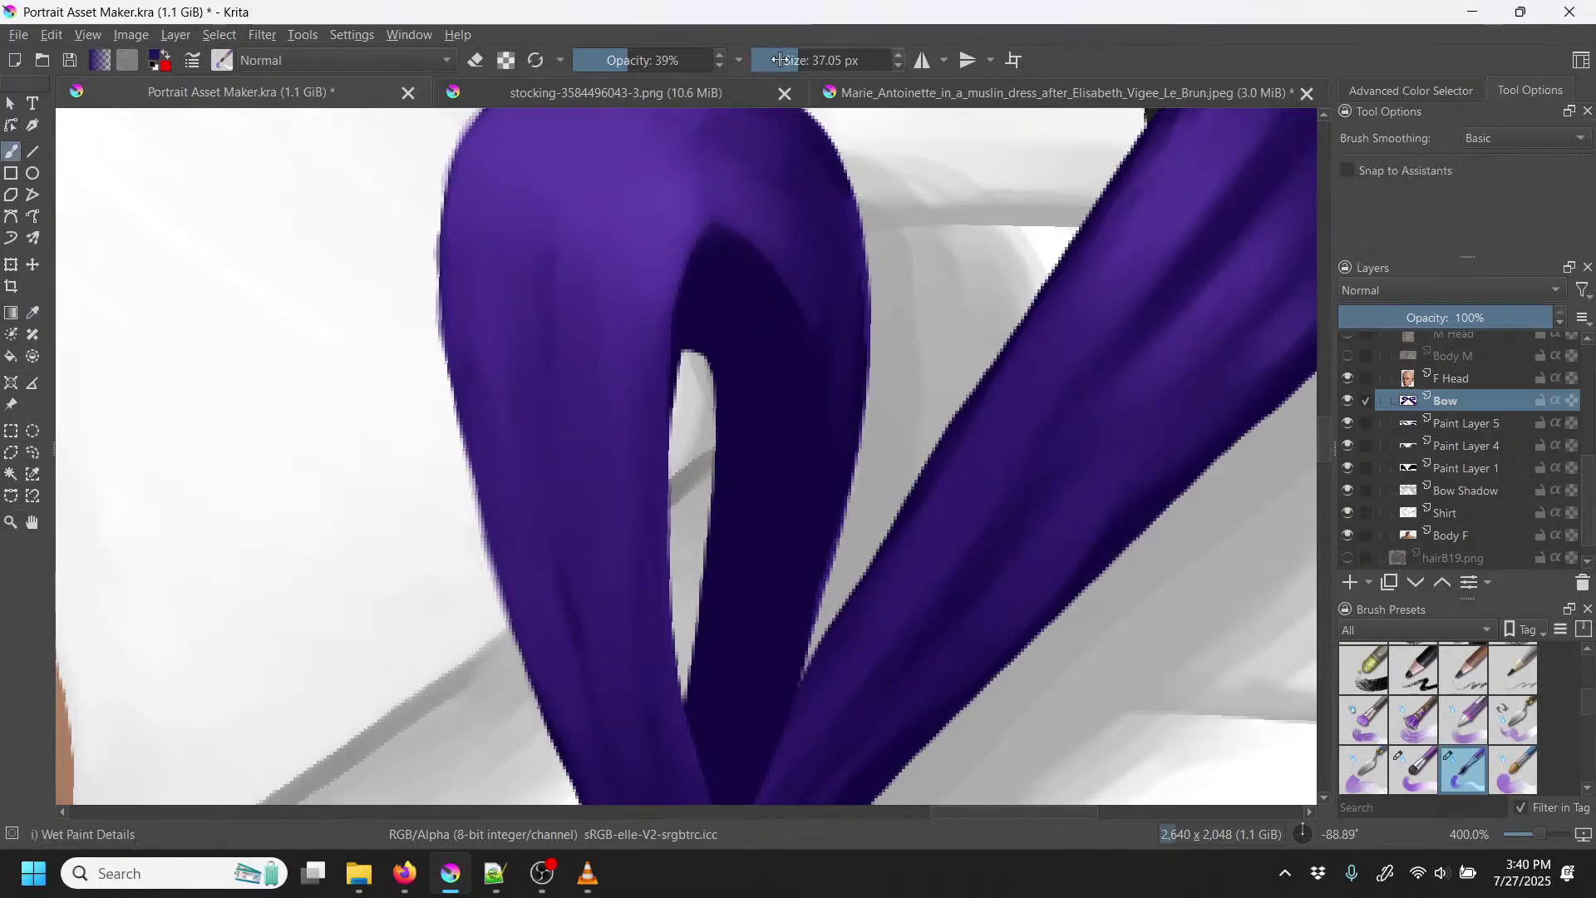
pyautogui.click(780, 61)
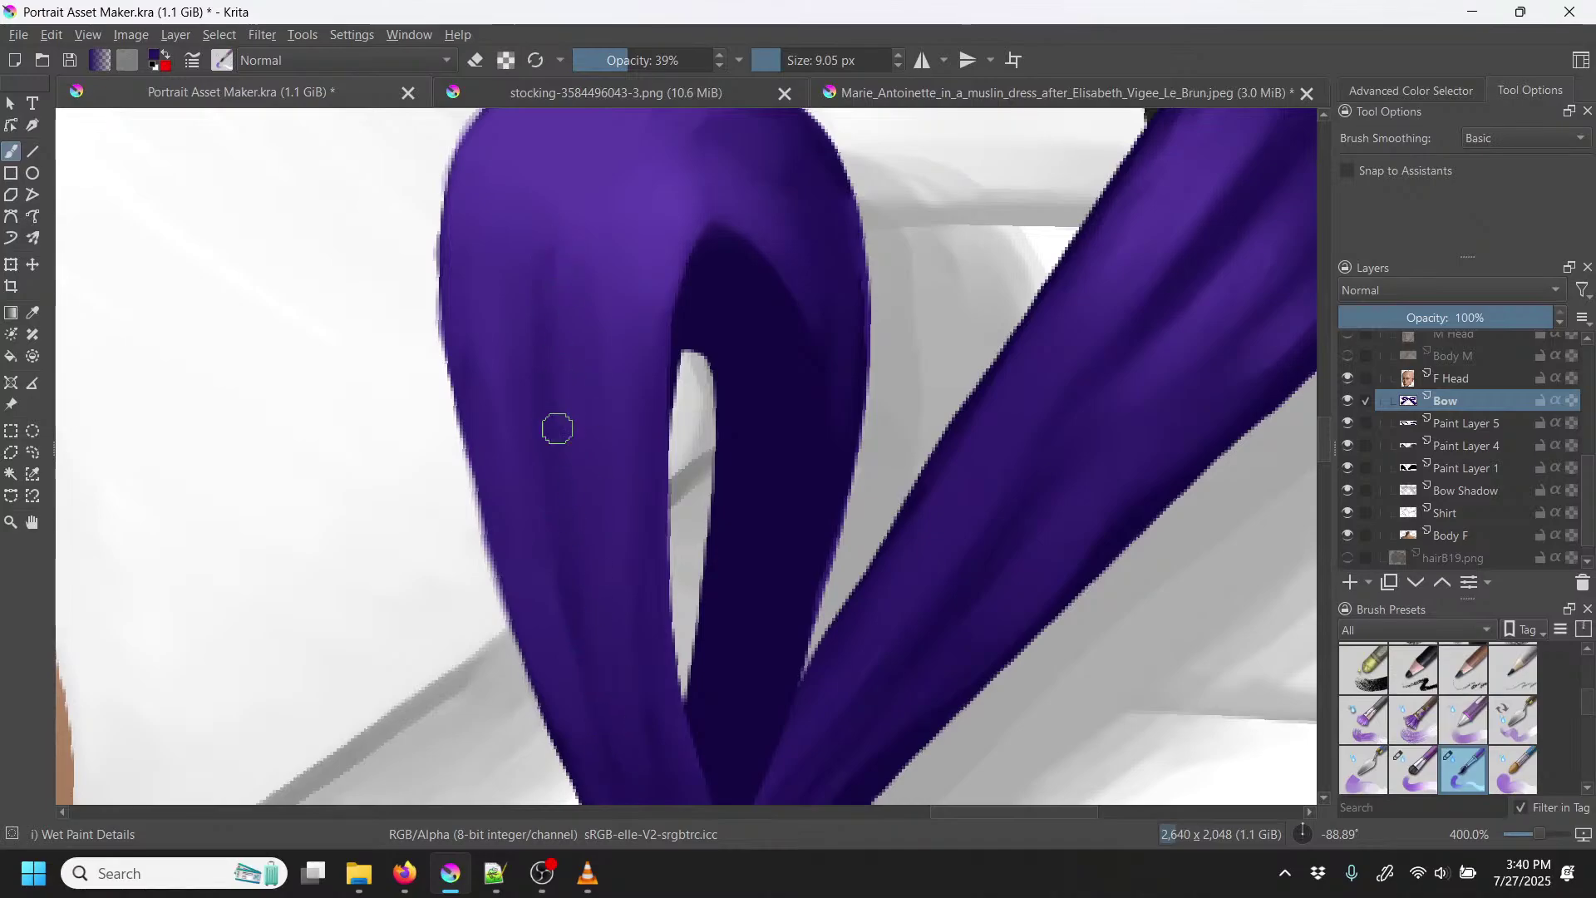
# Step: Examine the bow's shading upright and against the whole portrait
pyautogui.rightClick(760, 510)
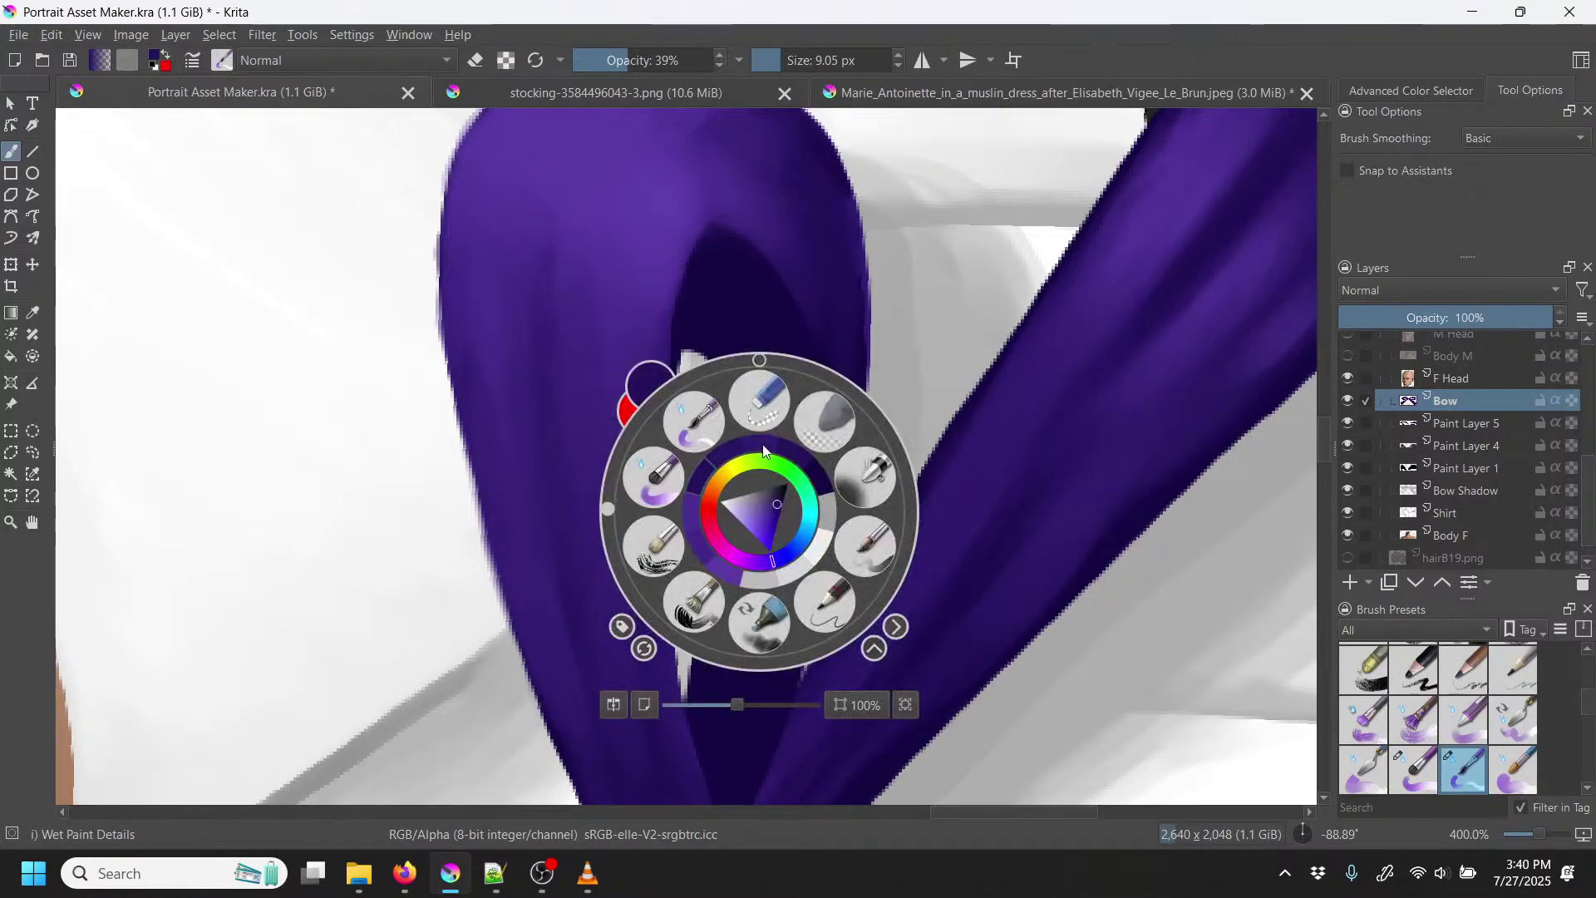
pyautogui.click(762, 354)
pyautogui.click(830, 299)
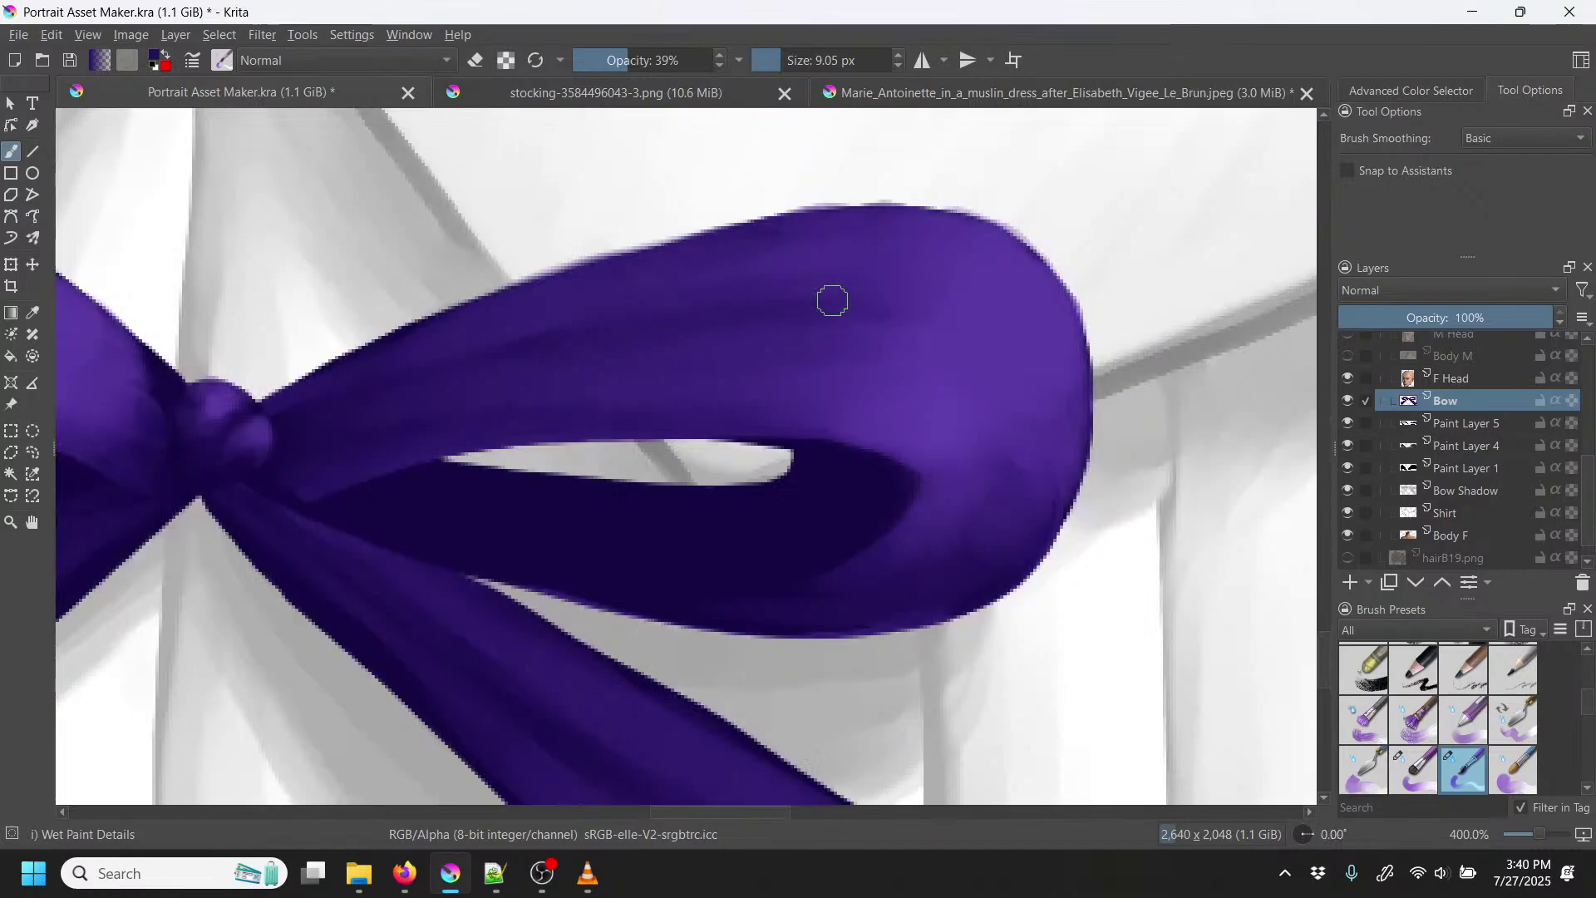
pyautogui.hotkey('ctrl', '-')
pyautogui.hotkey('ctrl', '-')
pyautogui.hotkey('ctrl', '-')
pyautogui.hotkey('ctrl', '-')
pyautogui.hotkey('ctrl', '-')
pyautogui.hotkey('ctrl', '-')
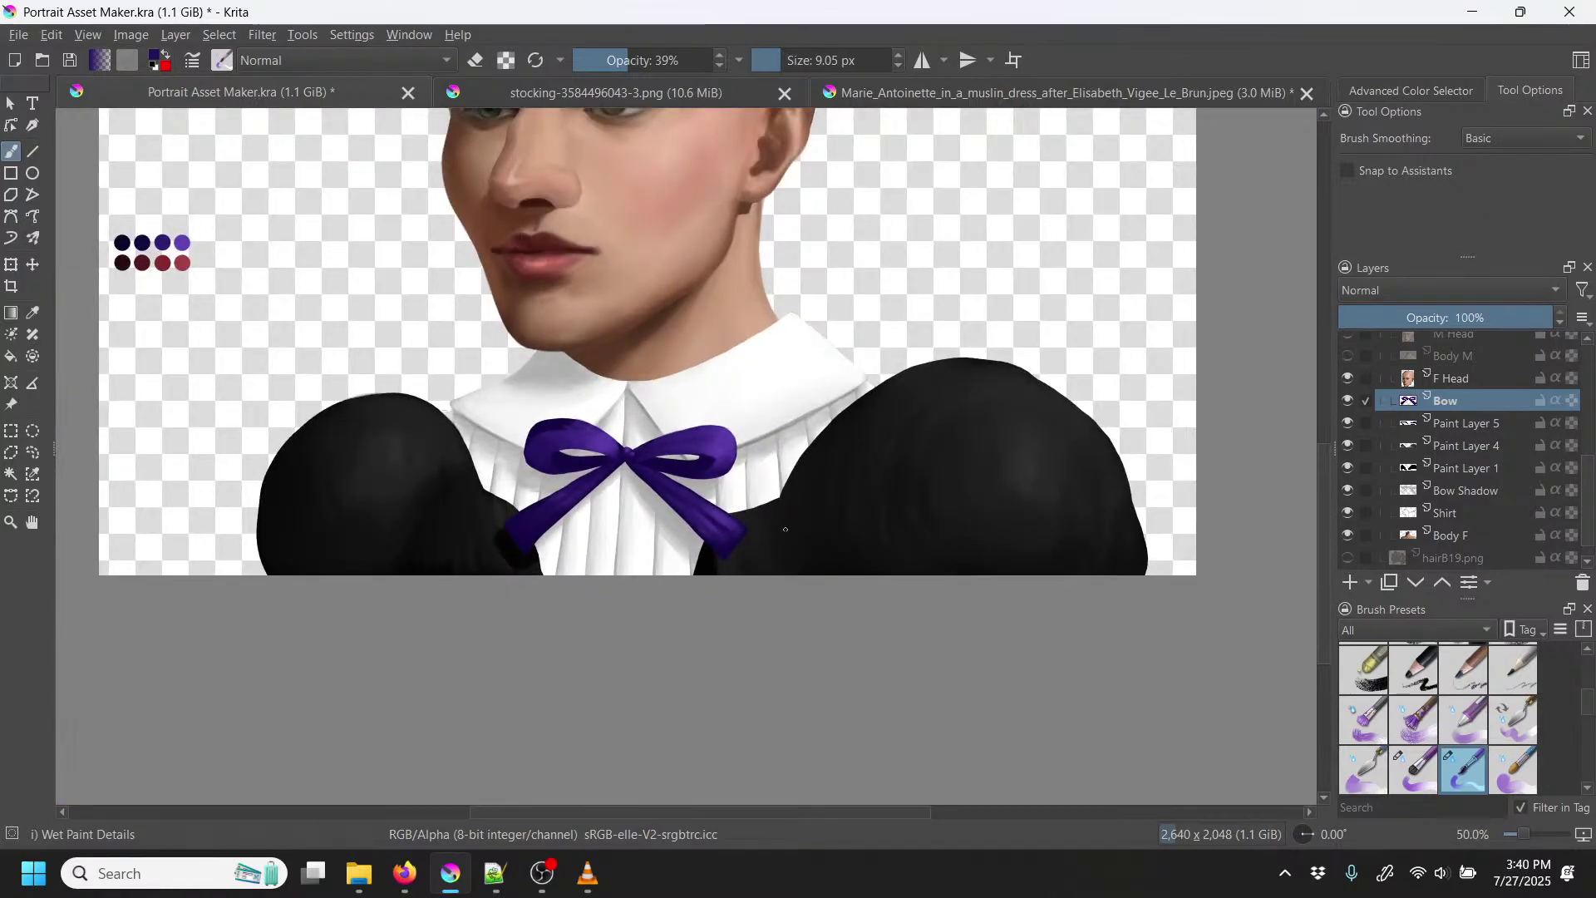
# Step: Darken the base of the left loop beside the knot with the 9.05 px Wet Paint Details brush at 39% opacity
pyautogui.hotkey('ctrl', '+')
pyautogui.hotkey('ctrl', '+')
pyautogui.hotkey('ctrl', '+')
pyautogui.hotkey('ctrl', '+')
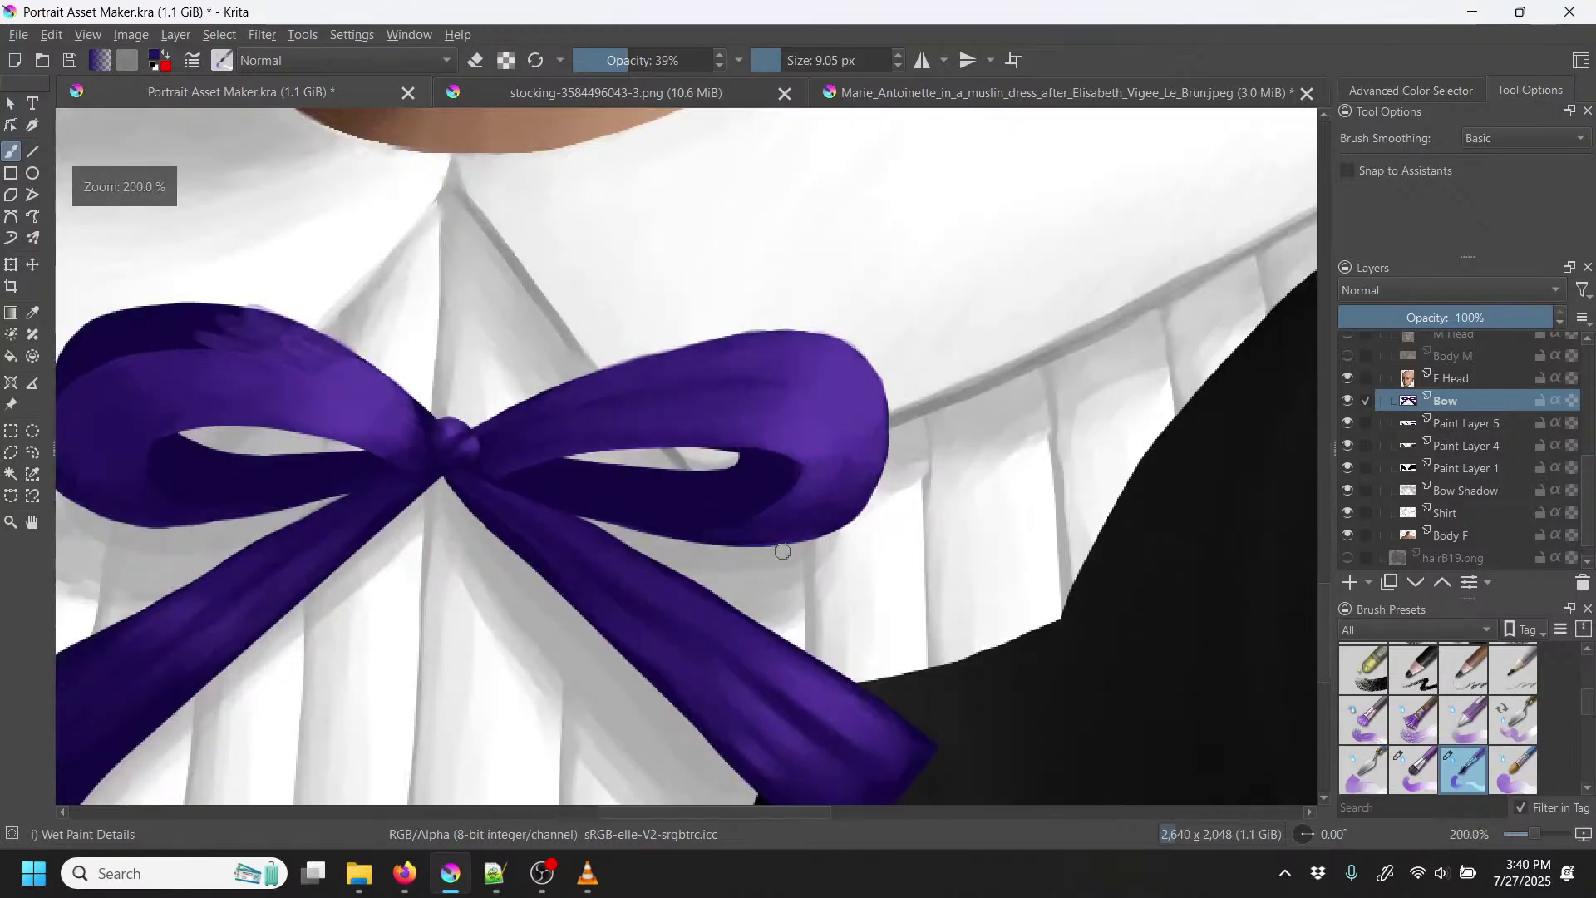
pyautogui.moveTo(435, 338); pyautogui.dragTo(915, 352)
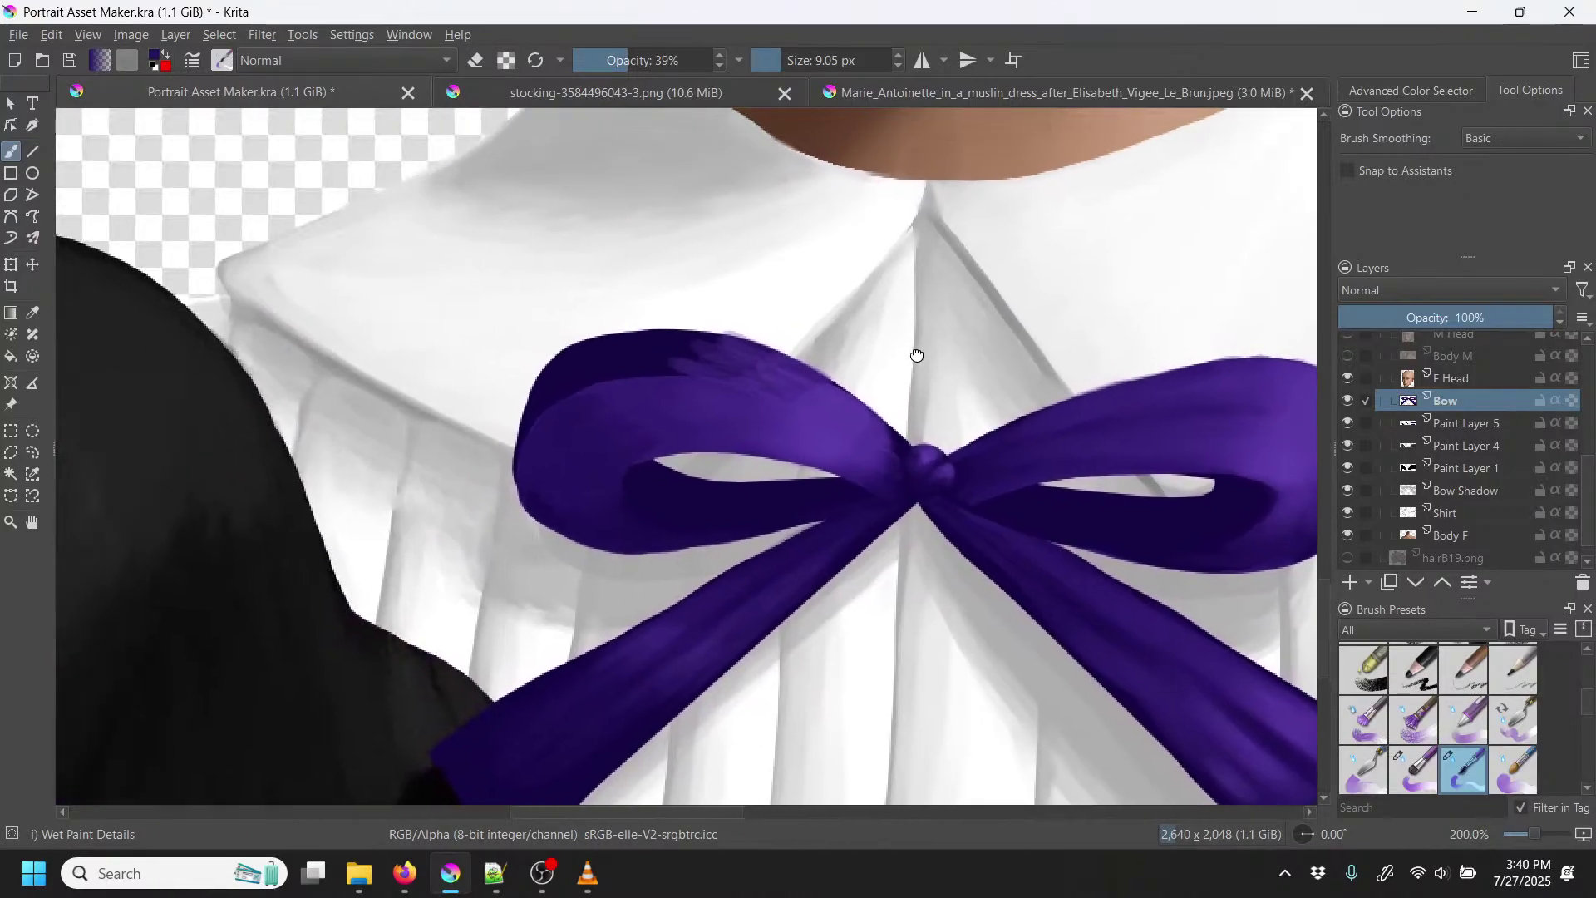
pyautogui.rightClick(791, 460)
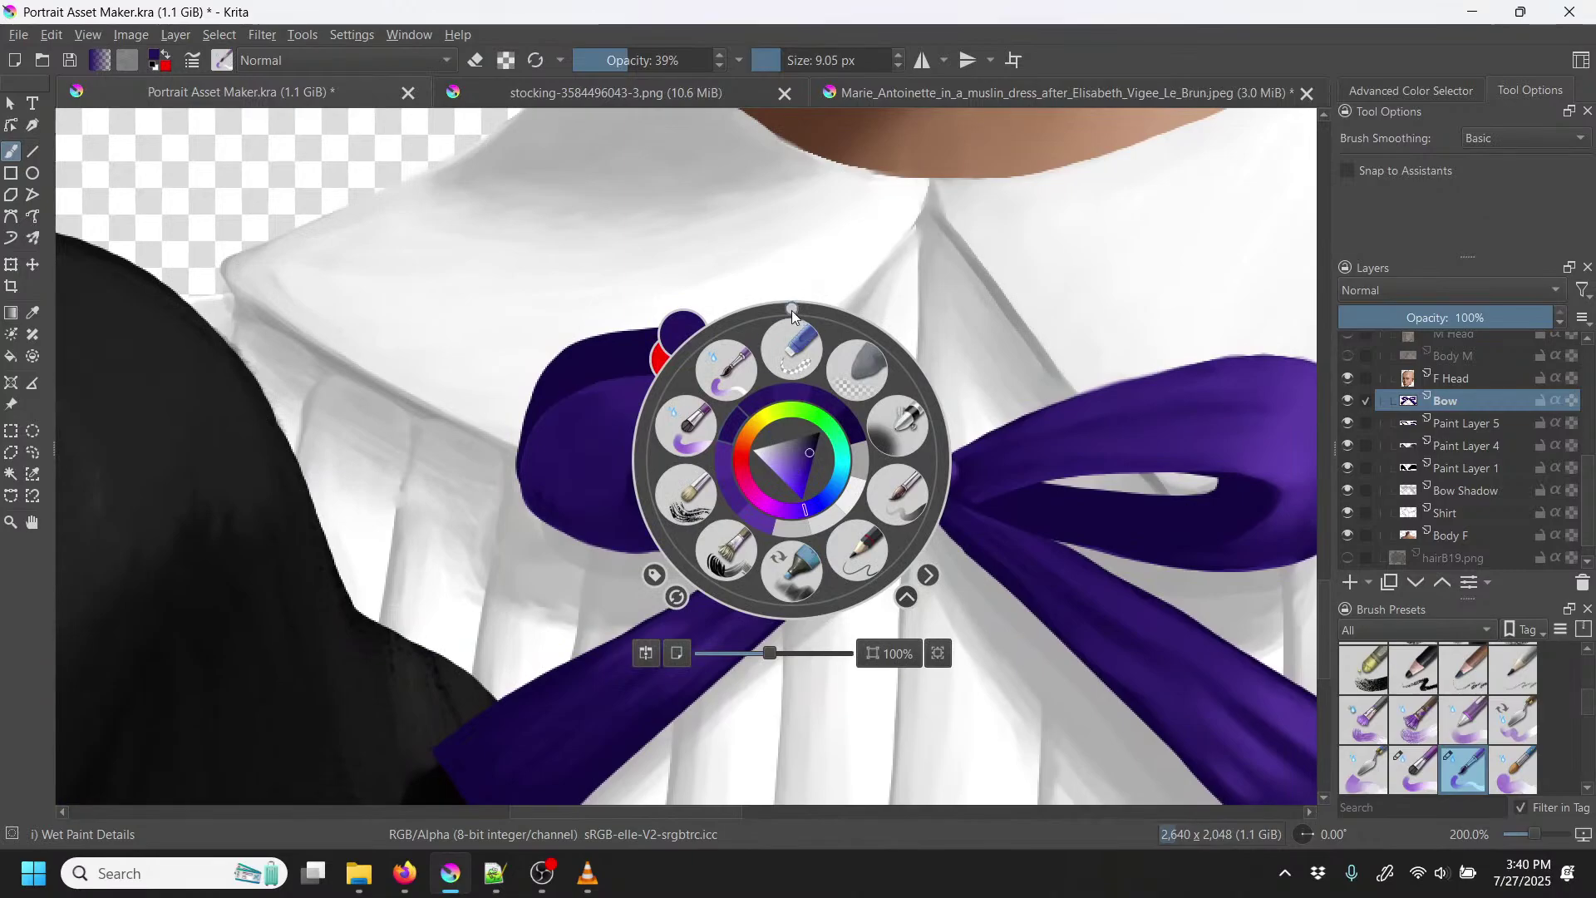
pyautogui.moveTo(791, 311); pyautogui.dragTo(712, 481)
pyautogui.click(672, 294)
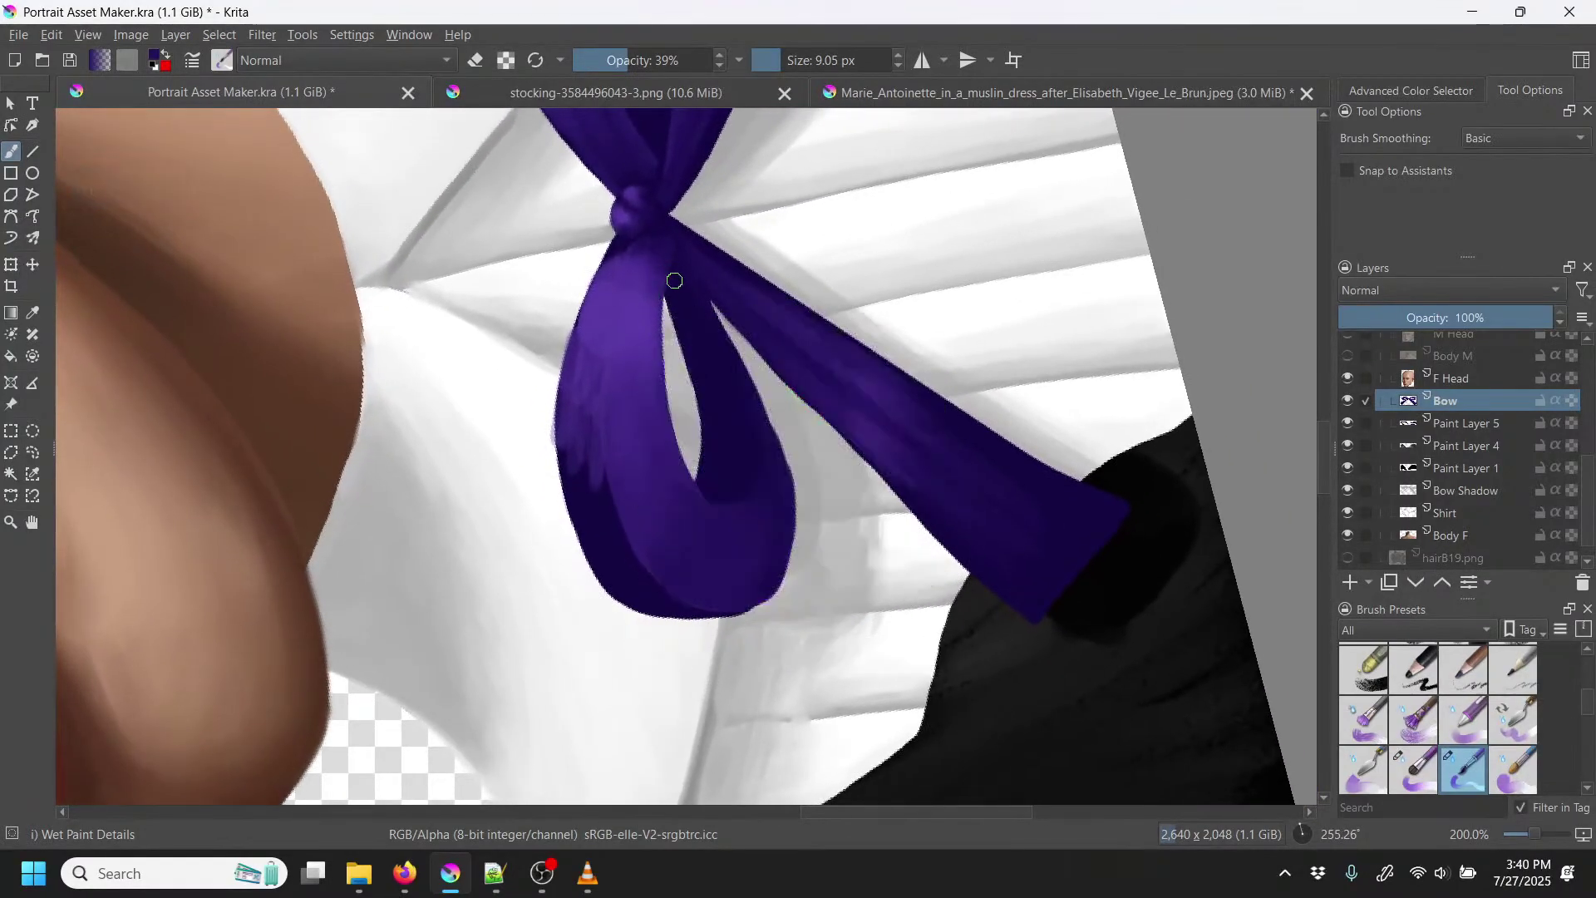
pyautogui.press('+')
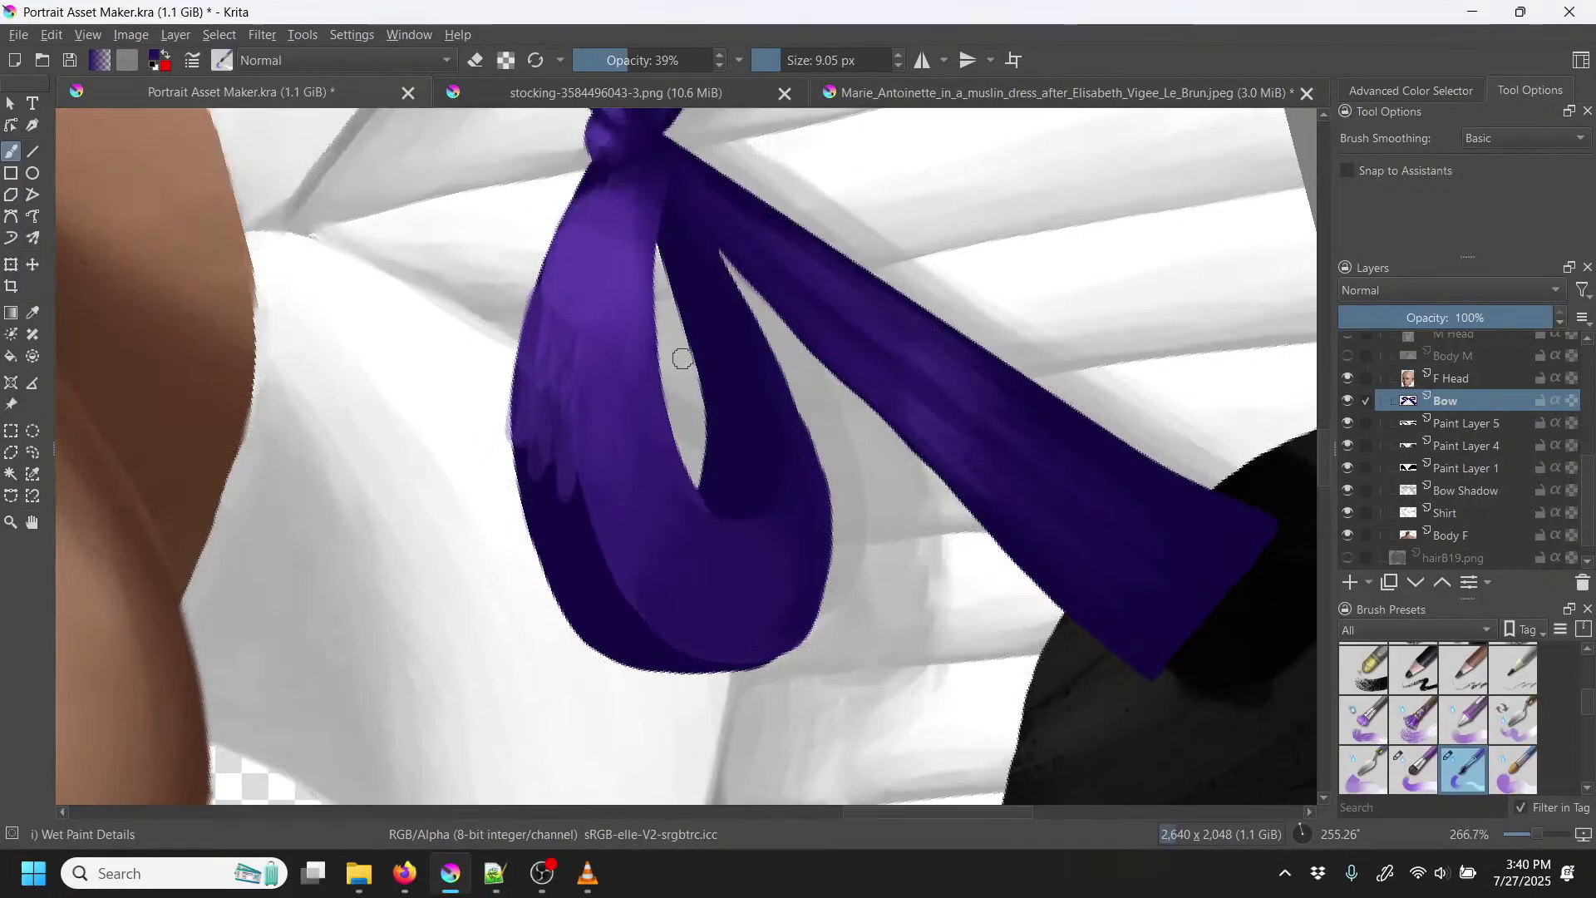
pyautogui.press('+')
pyautogui.moveTo(699, 299); pyautogui.dragTo(642, 476)
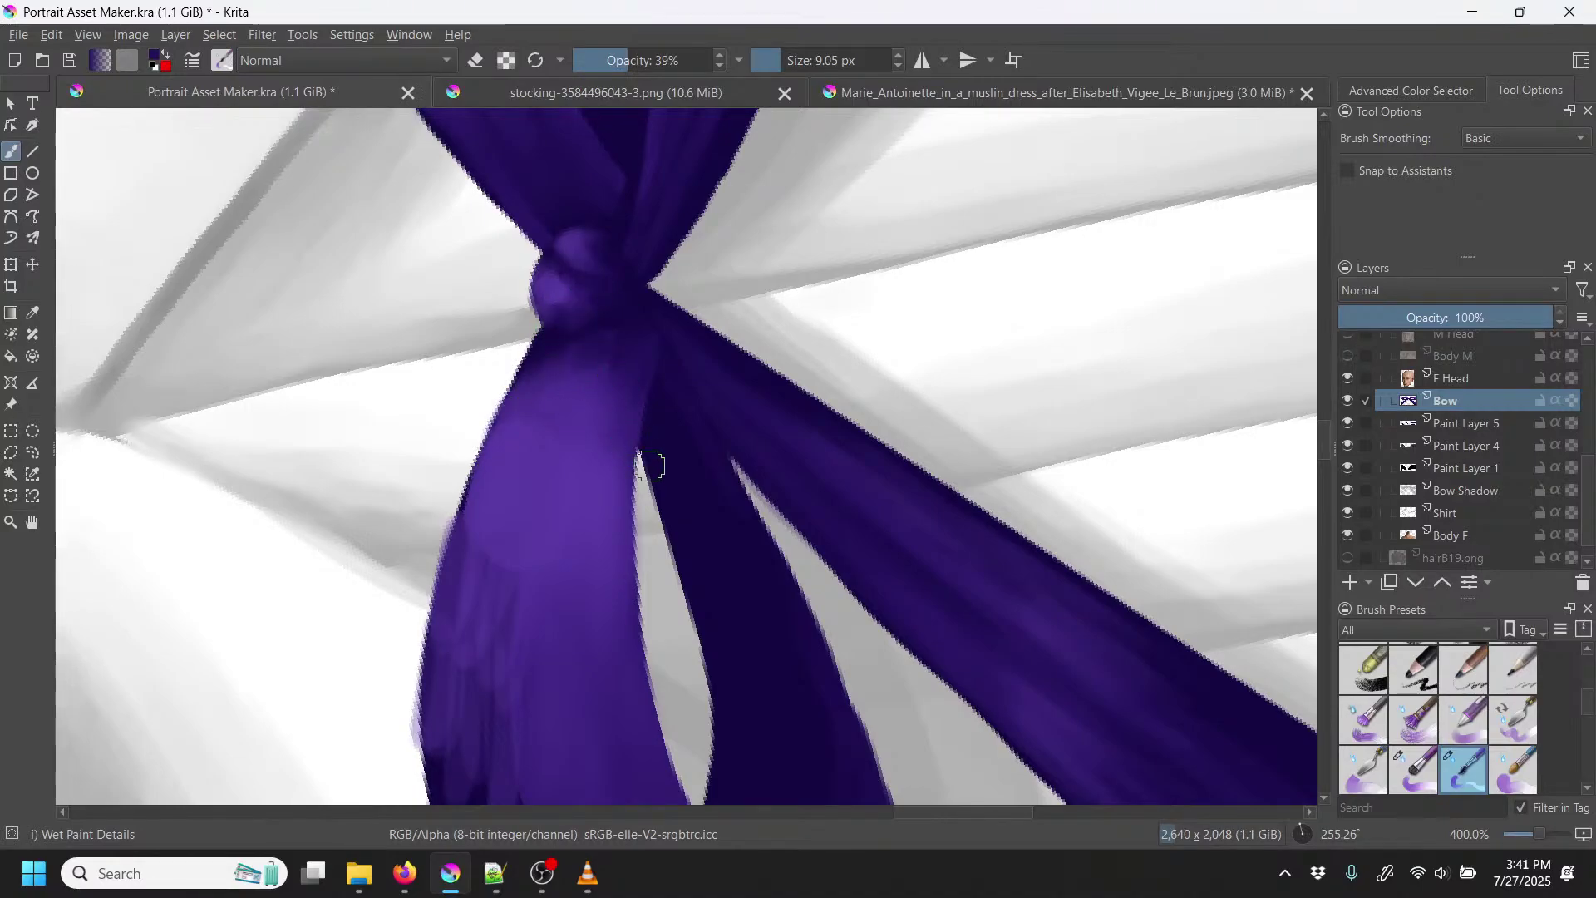
# Step: Blend sampled purple over the streaky dark back band of the left loop at 65% brush opacity
pyautogui.moveTo(613, 527)
pyautogui.mouseDown()
pyautogui.moveTo(556, 474)
pyautogui.moveTo(538, 360)
pyautogui.moveTo(474, 327)
pyautogui.mouseUp()
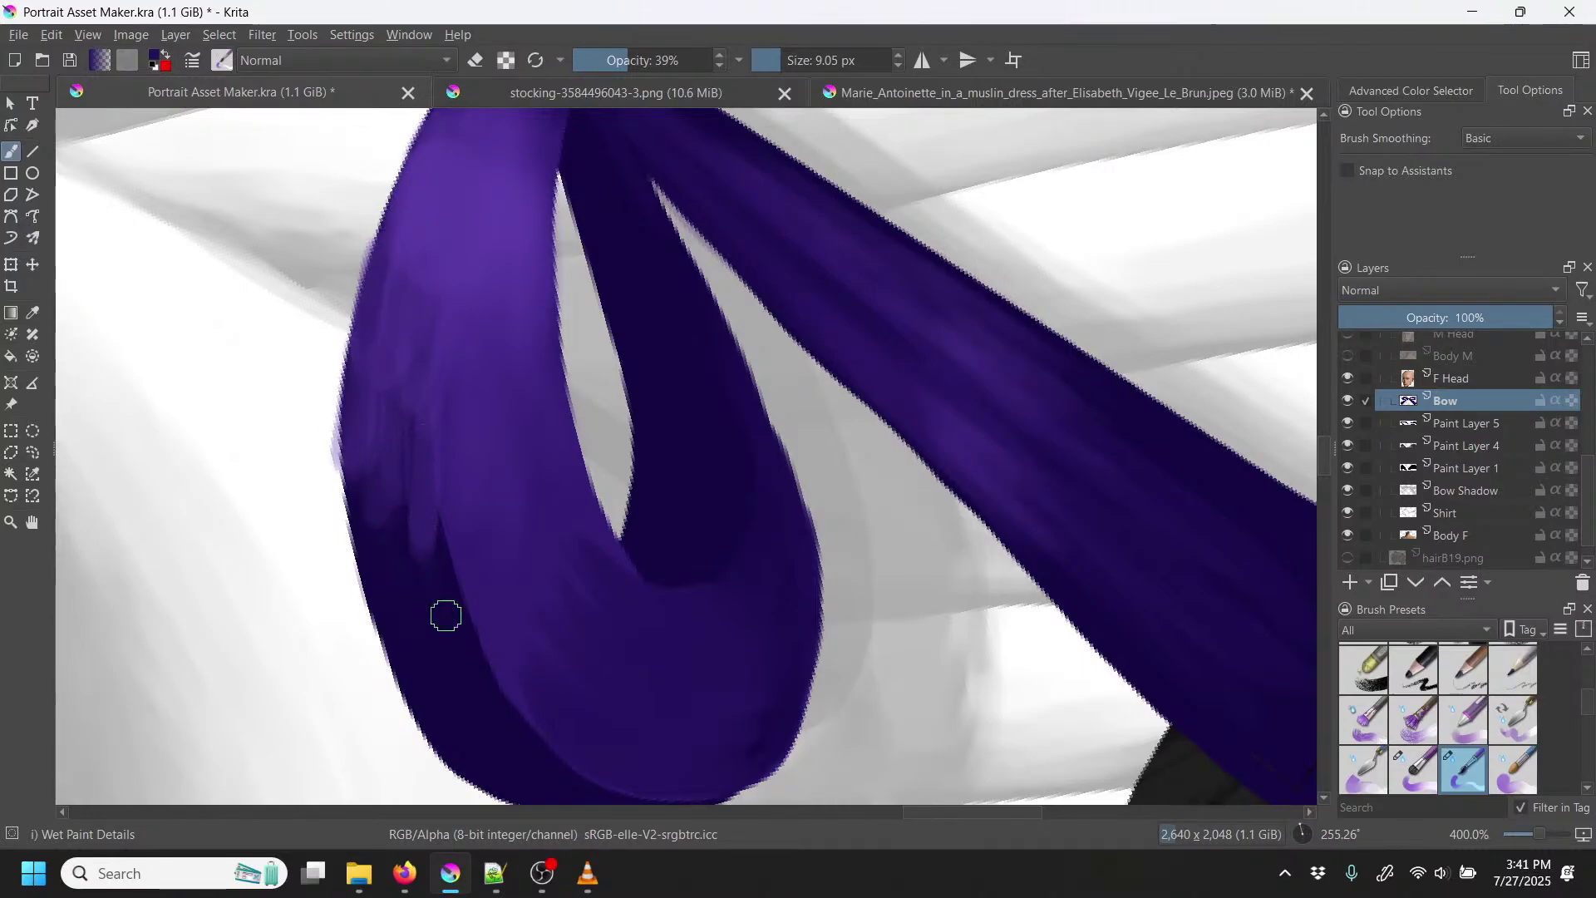
pyautogui.click(664, 60)
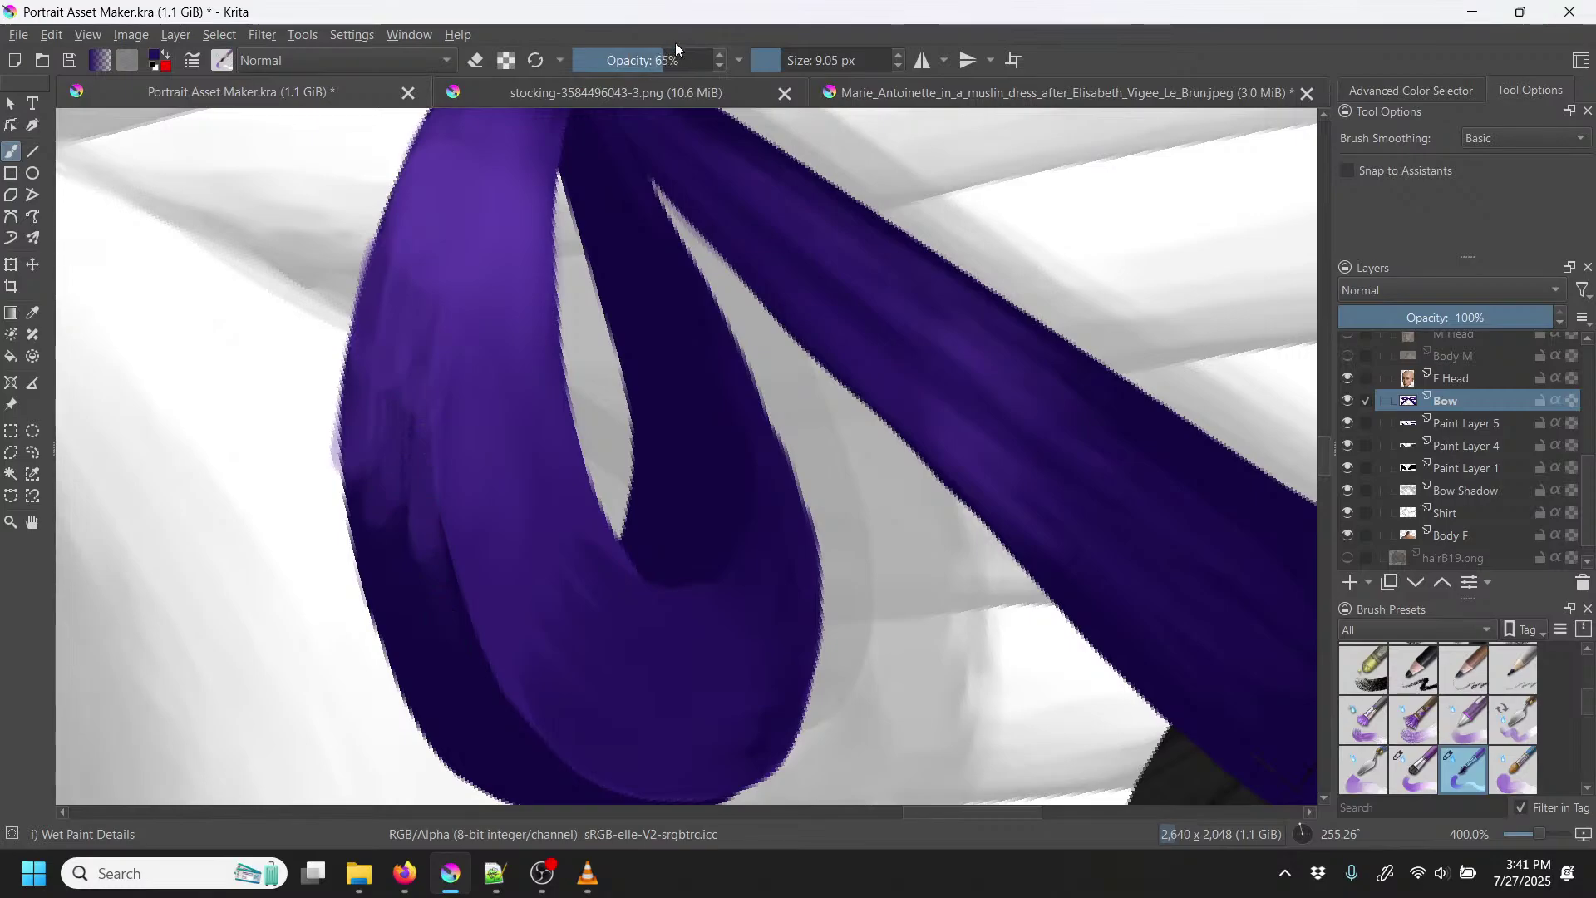
pyautogui.press('p')
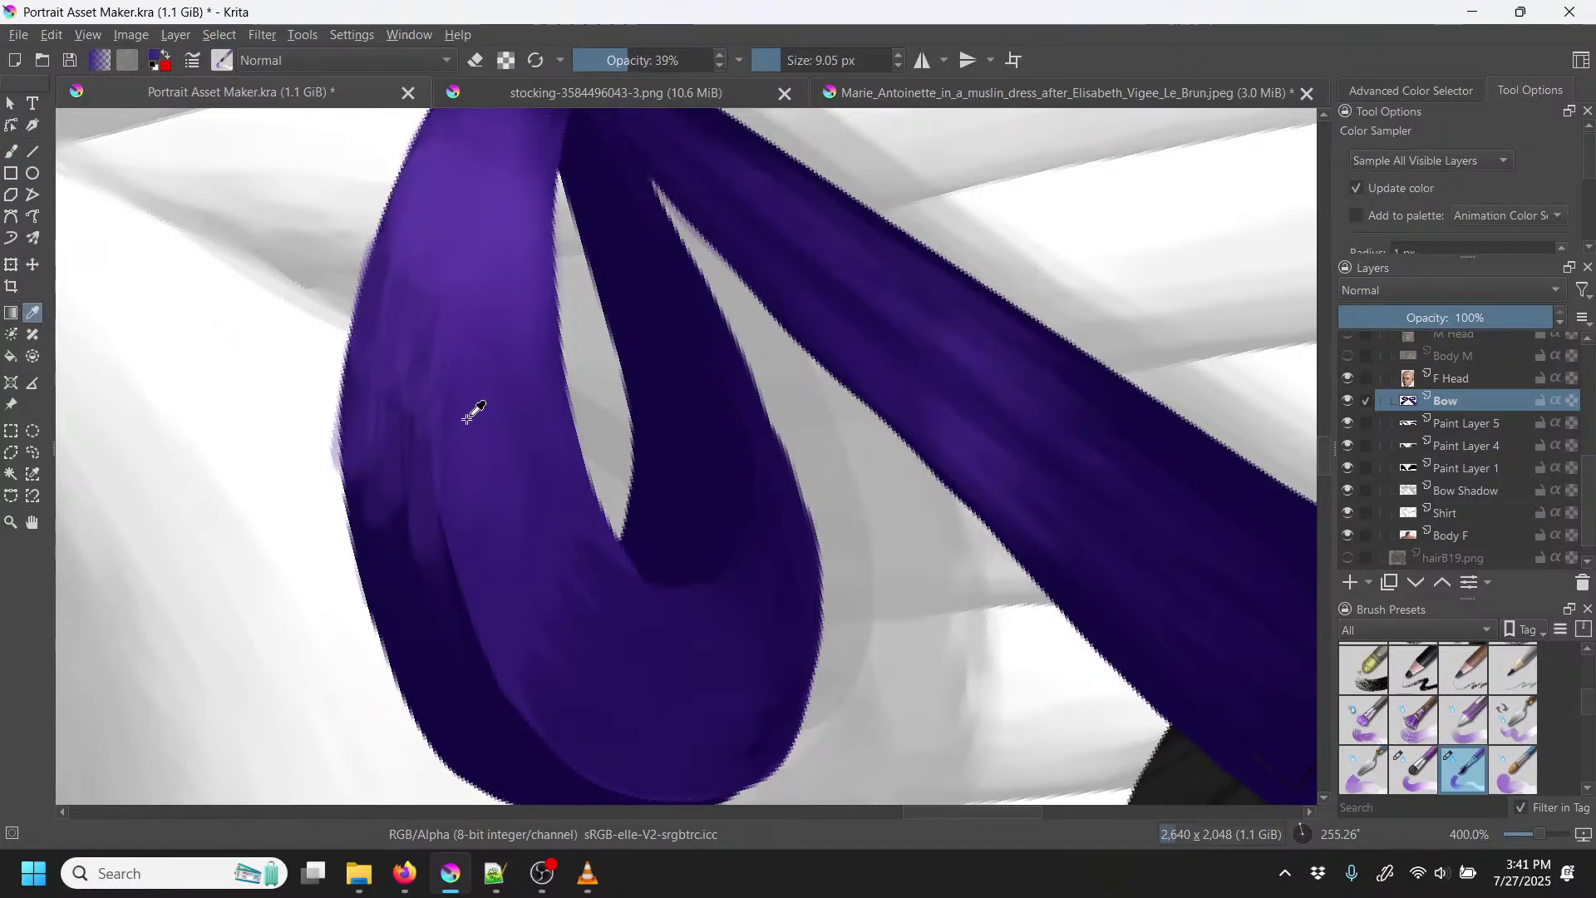
pyautogui.press('b')
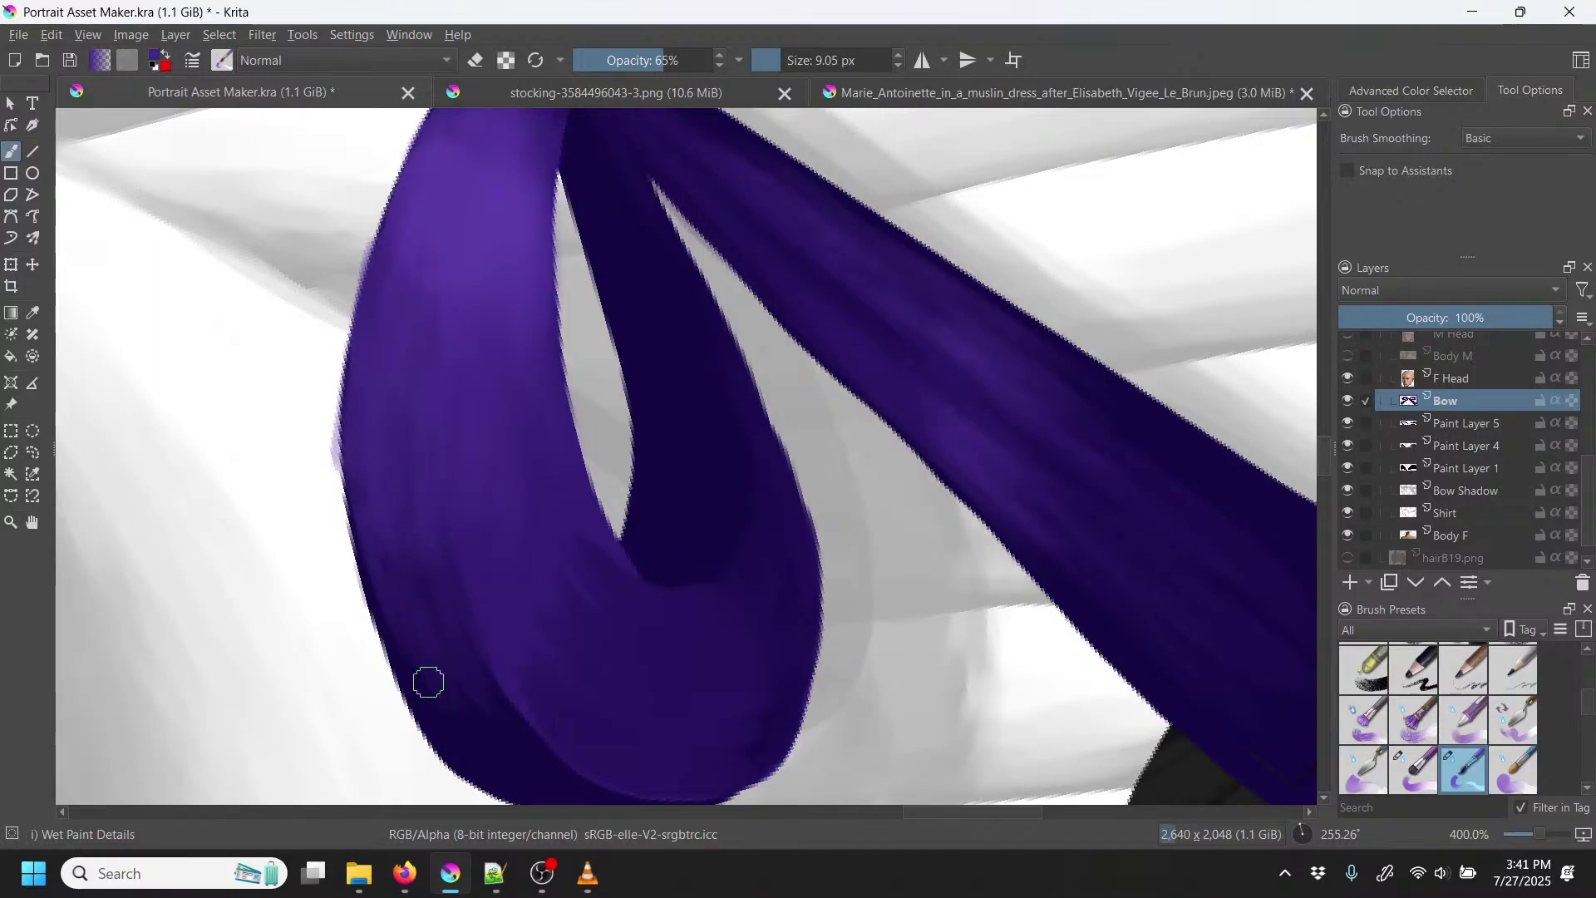
# Step: Soften the dark outer fold of the left loop into the surrounding purple using a sampled purple at 65% opacity
pyautogui.moveTo(428, 682); pyautogui.dragTo(351, 427)
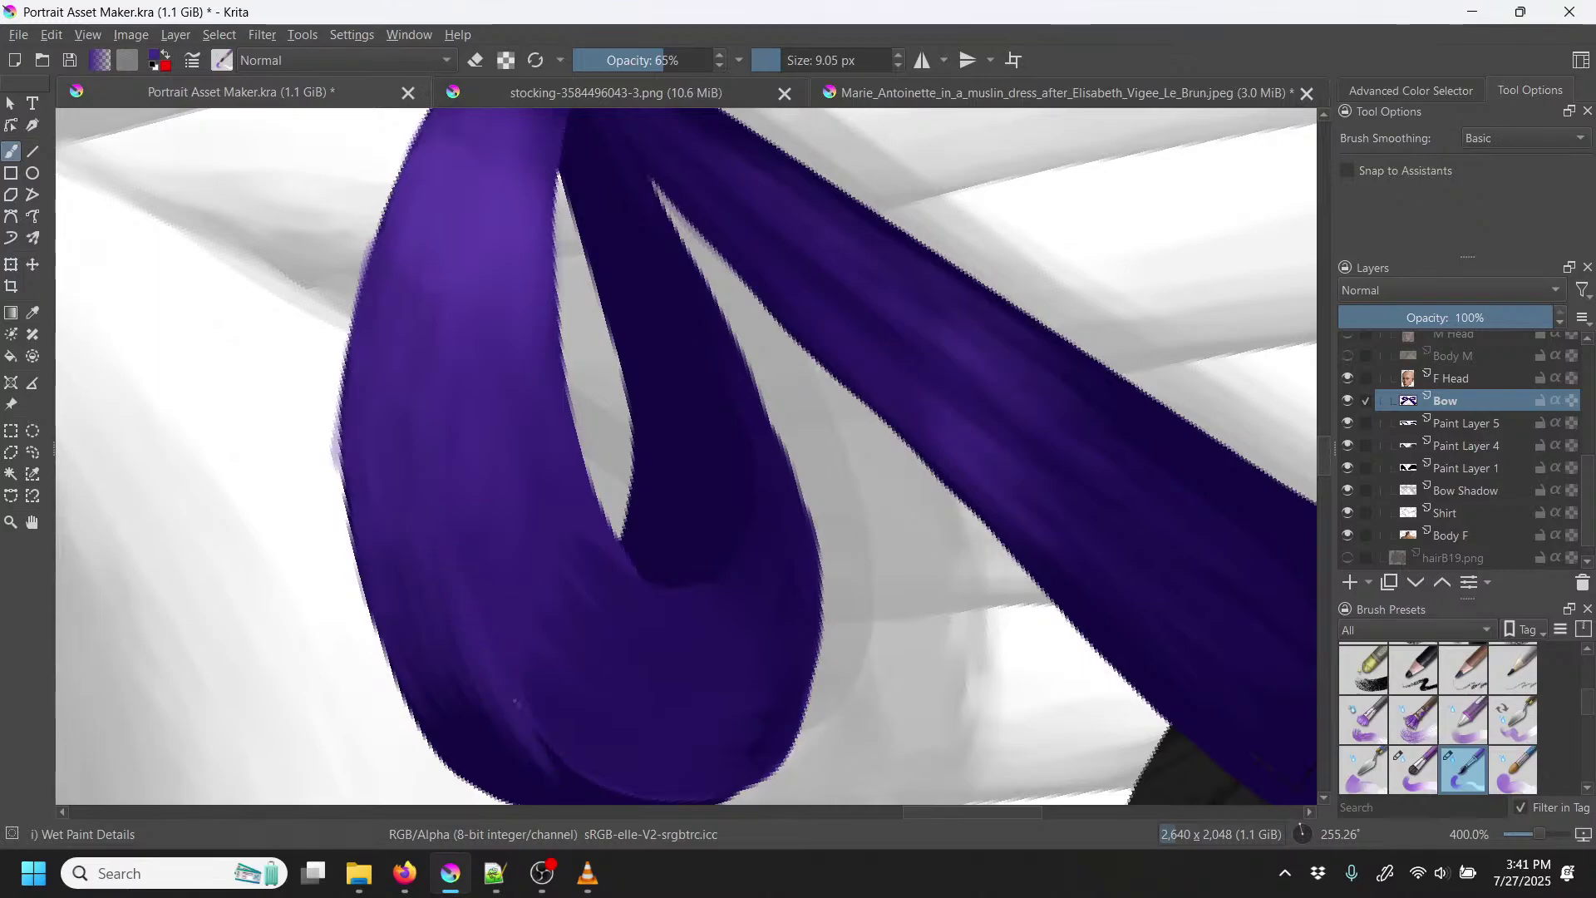
pyautogui.moveTo(626, 556); pyautogui.dragTo(481, 424)
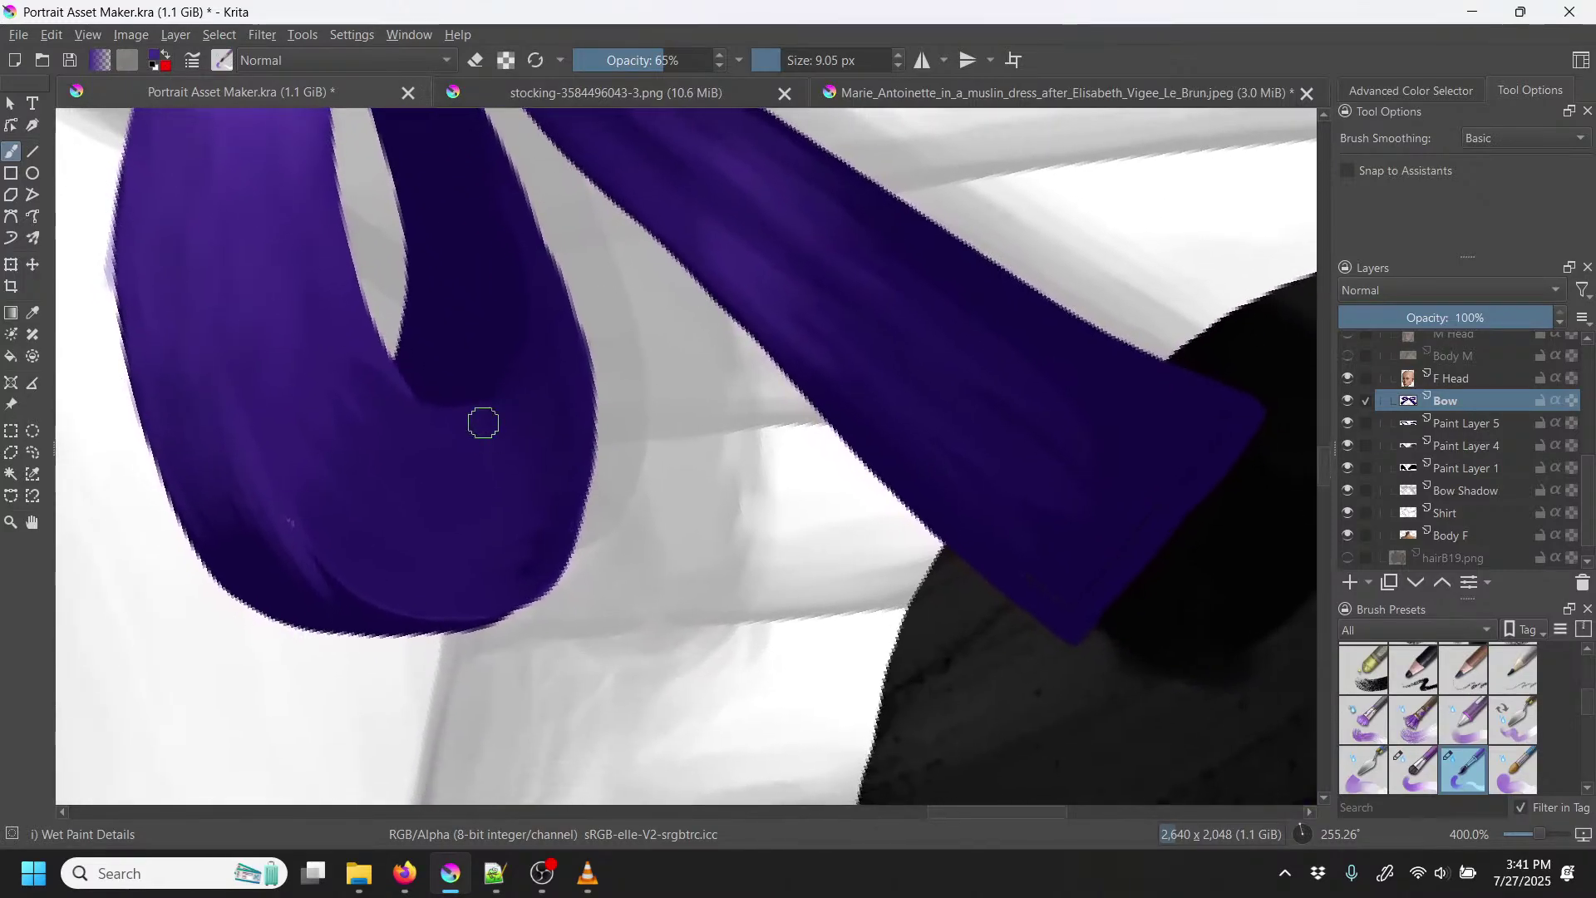
pyautogui.rightClick(532, 465)
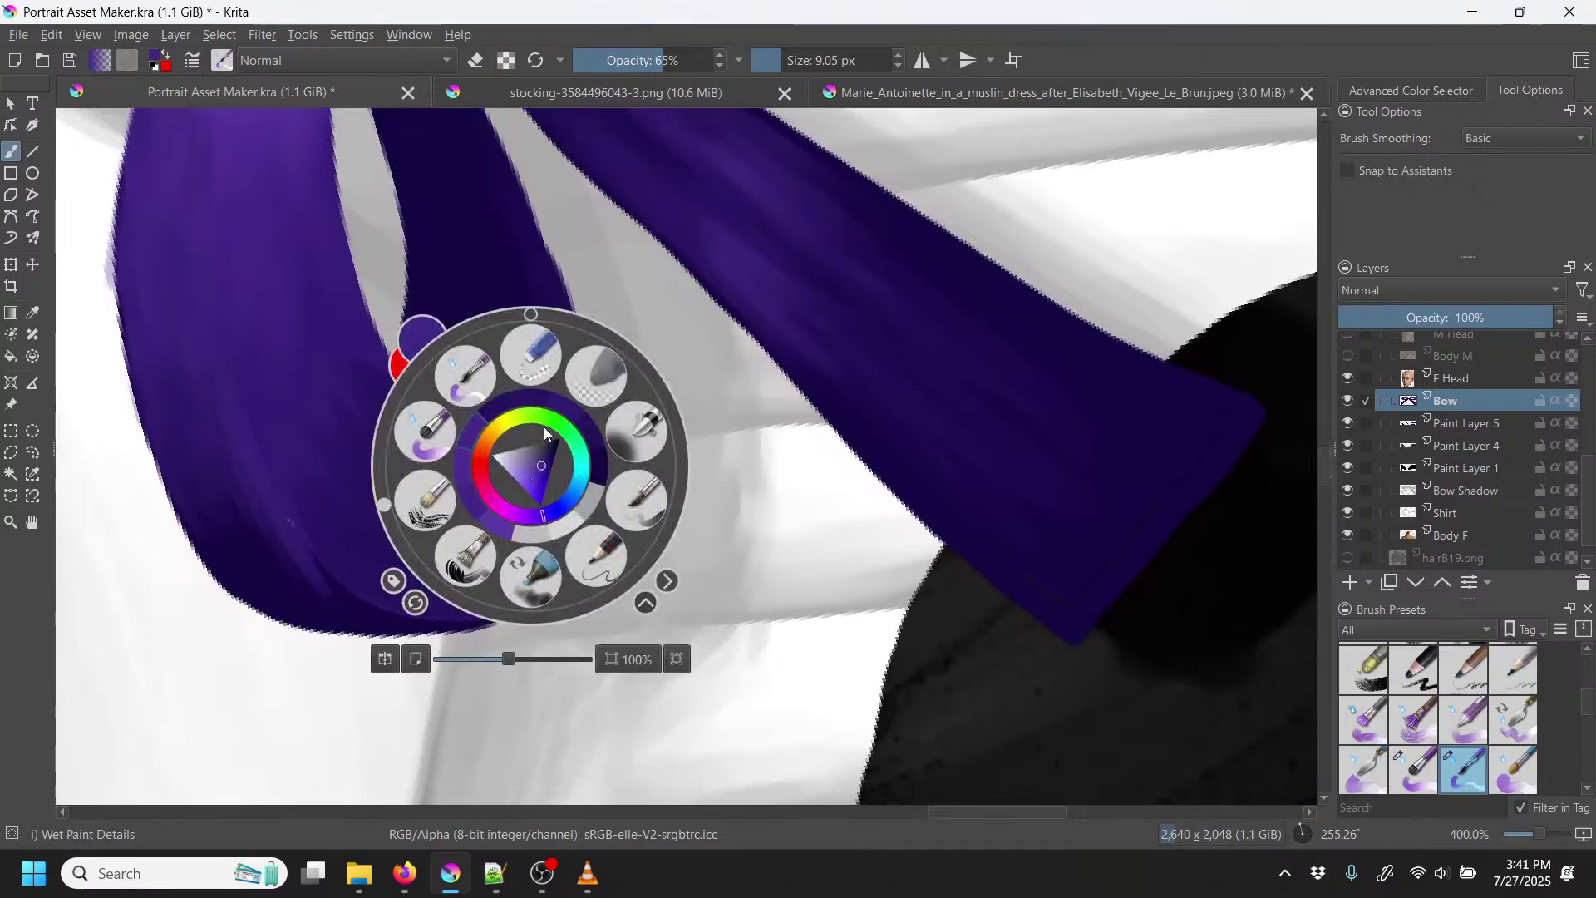
pyautogui.moveTo(386, 505); pyautogui.dragTo(503, 317)
pyautogui.click(548, 293)
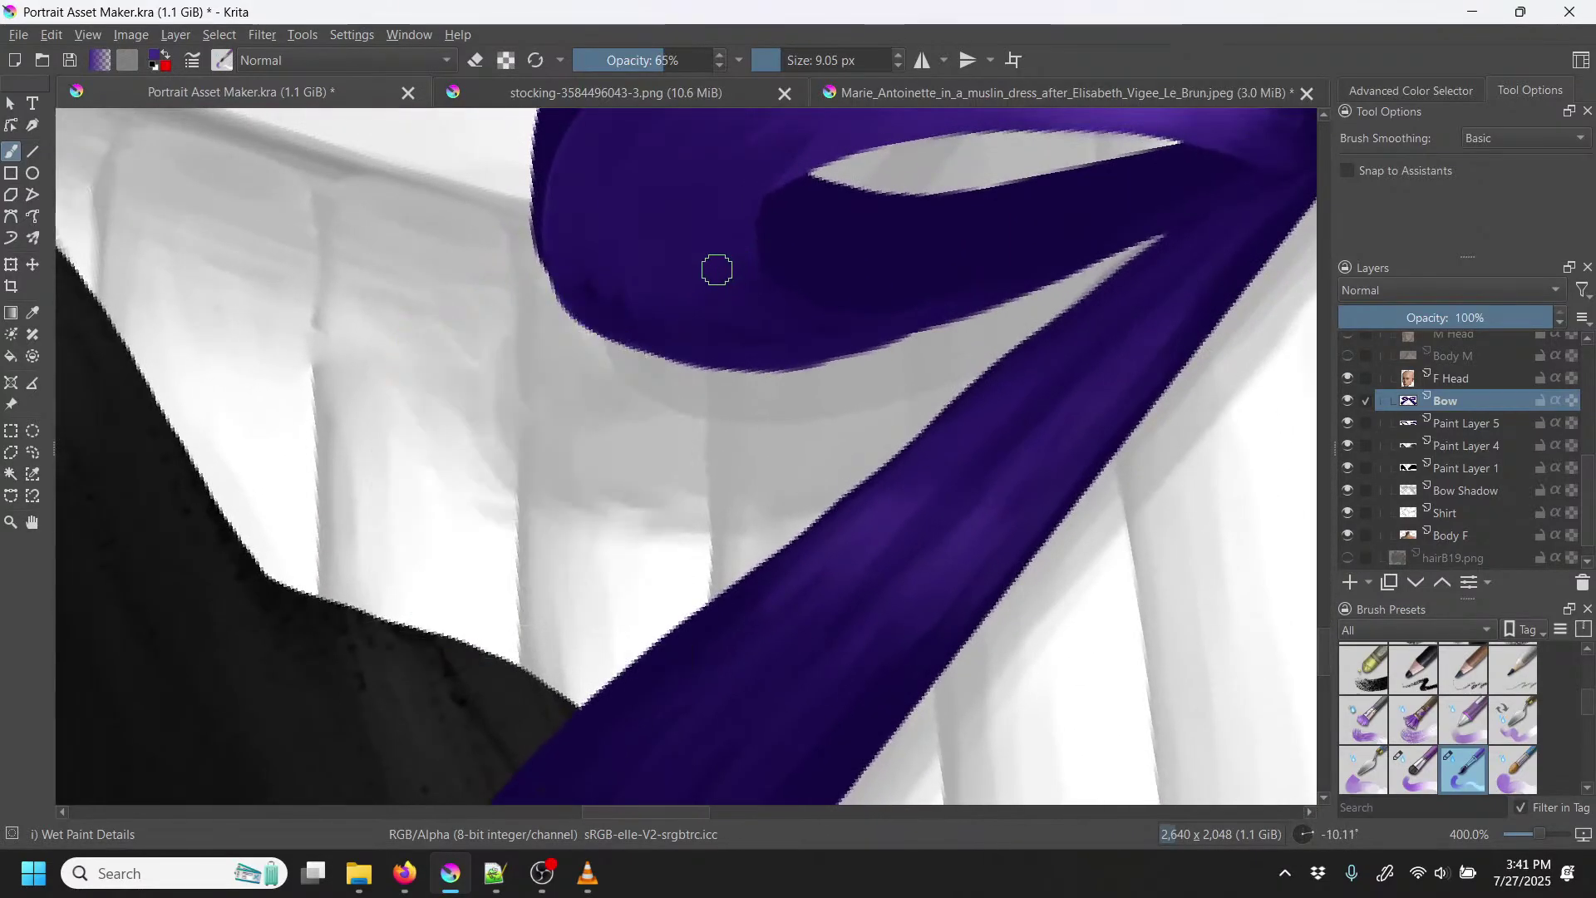
pyautogui.moveTo(715, 270); pyautogui.dragTo(659, 656)
pyautogui.press('p')
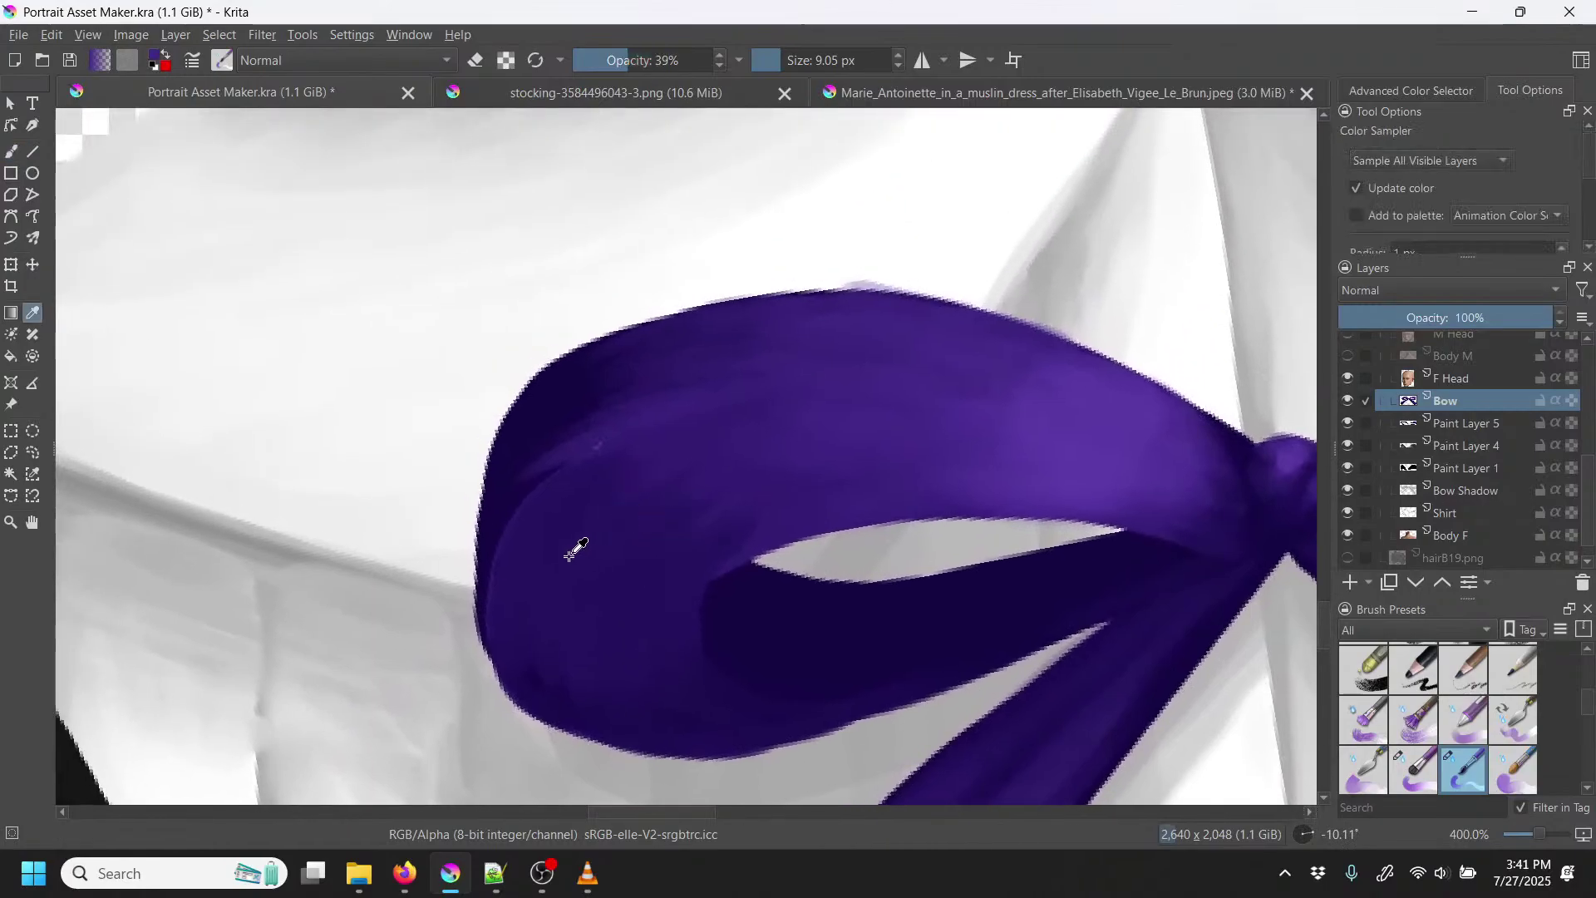
pyautogui.press('b')
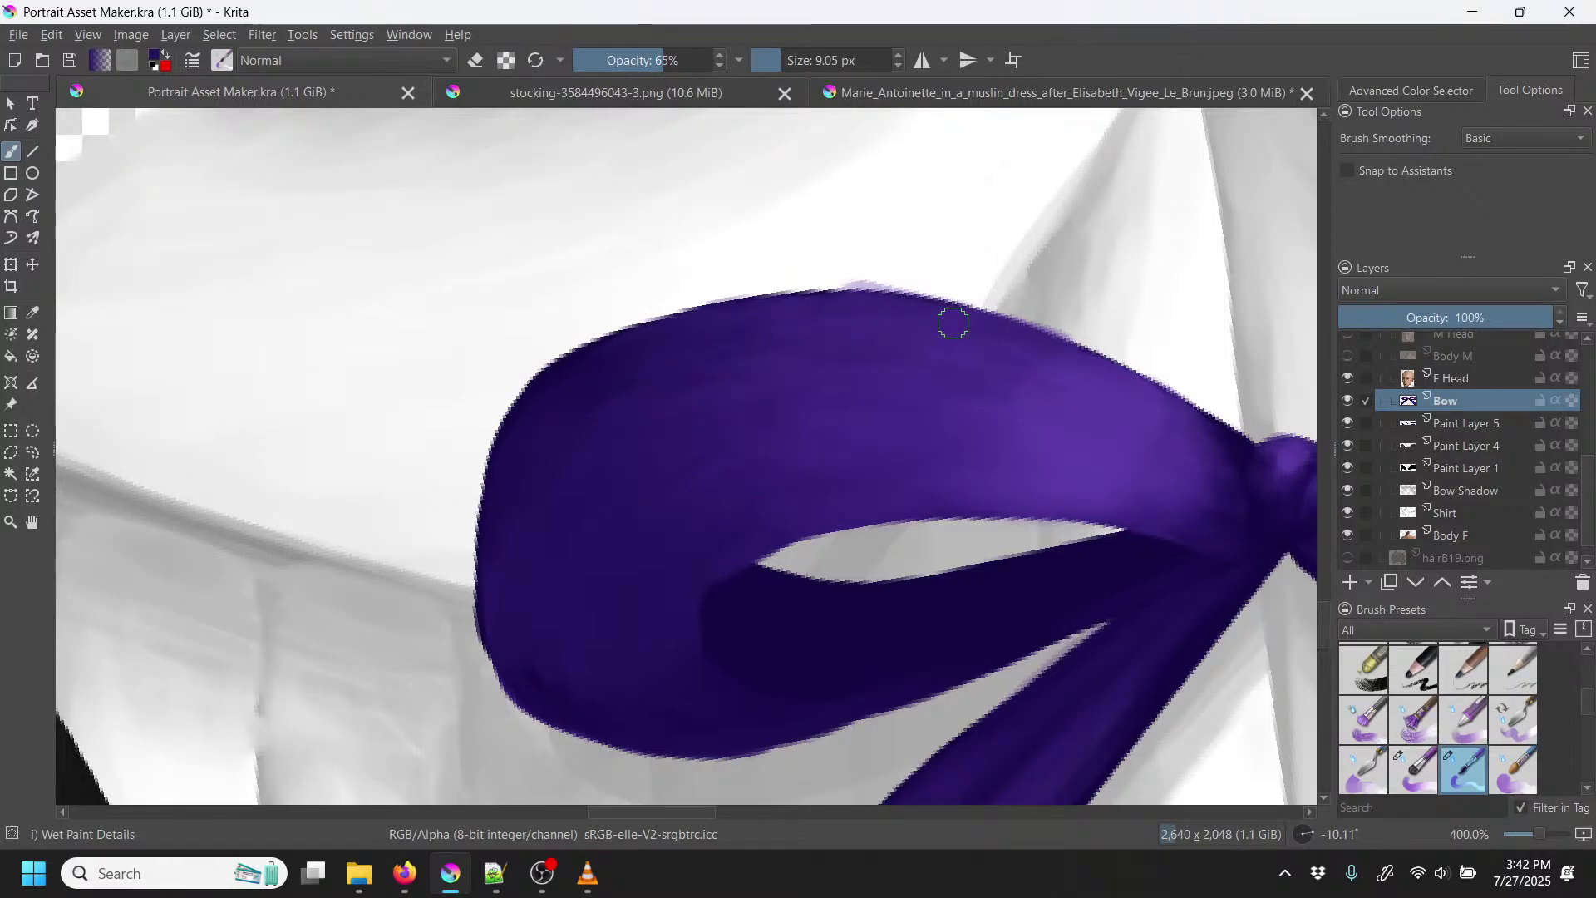
# Step: Straighten the canvas rotation to 0° and examine the blended bow at whole-portrait and close-up scale
pyautogui.press('-')
pyautogui.press('-')
pyautogui.press('-')
pyautogui.press('-')
pyautogui.press('-')
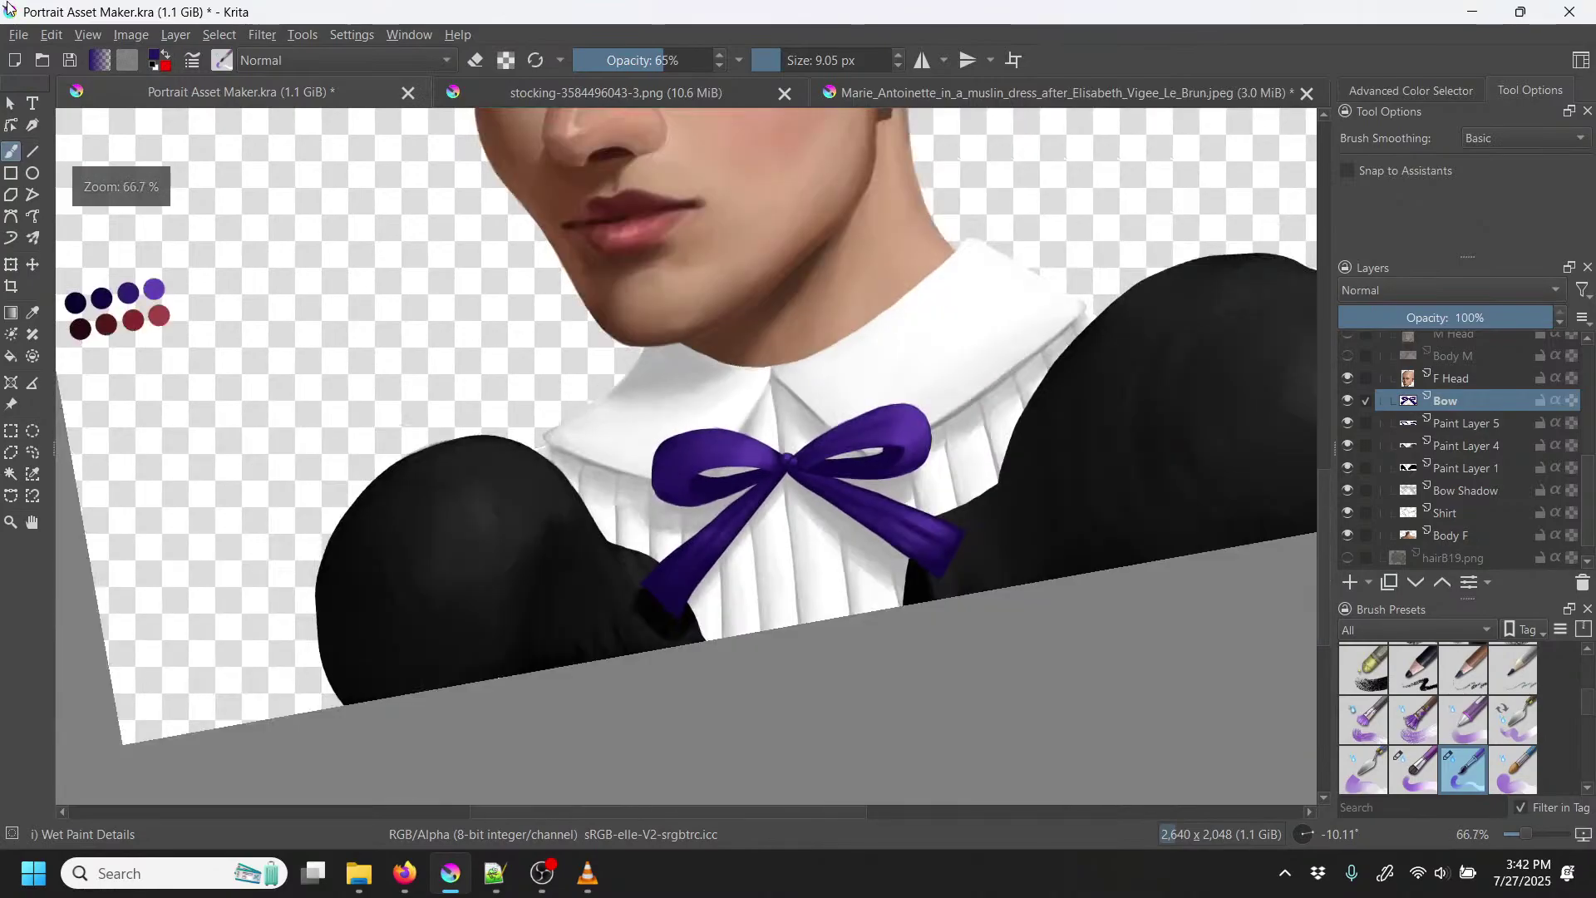
pyautogui.rightClick(873, 363)
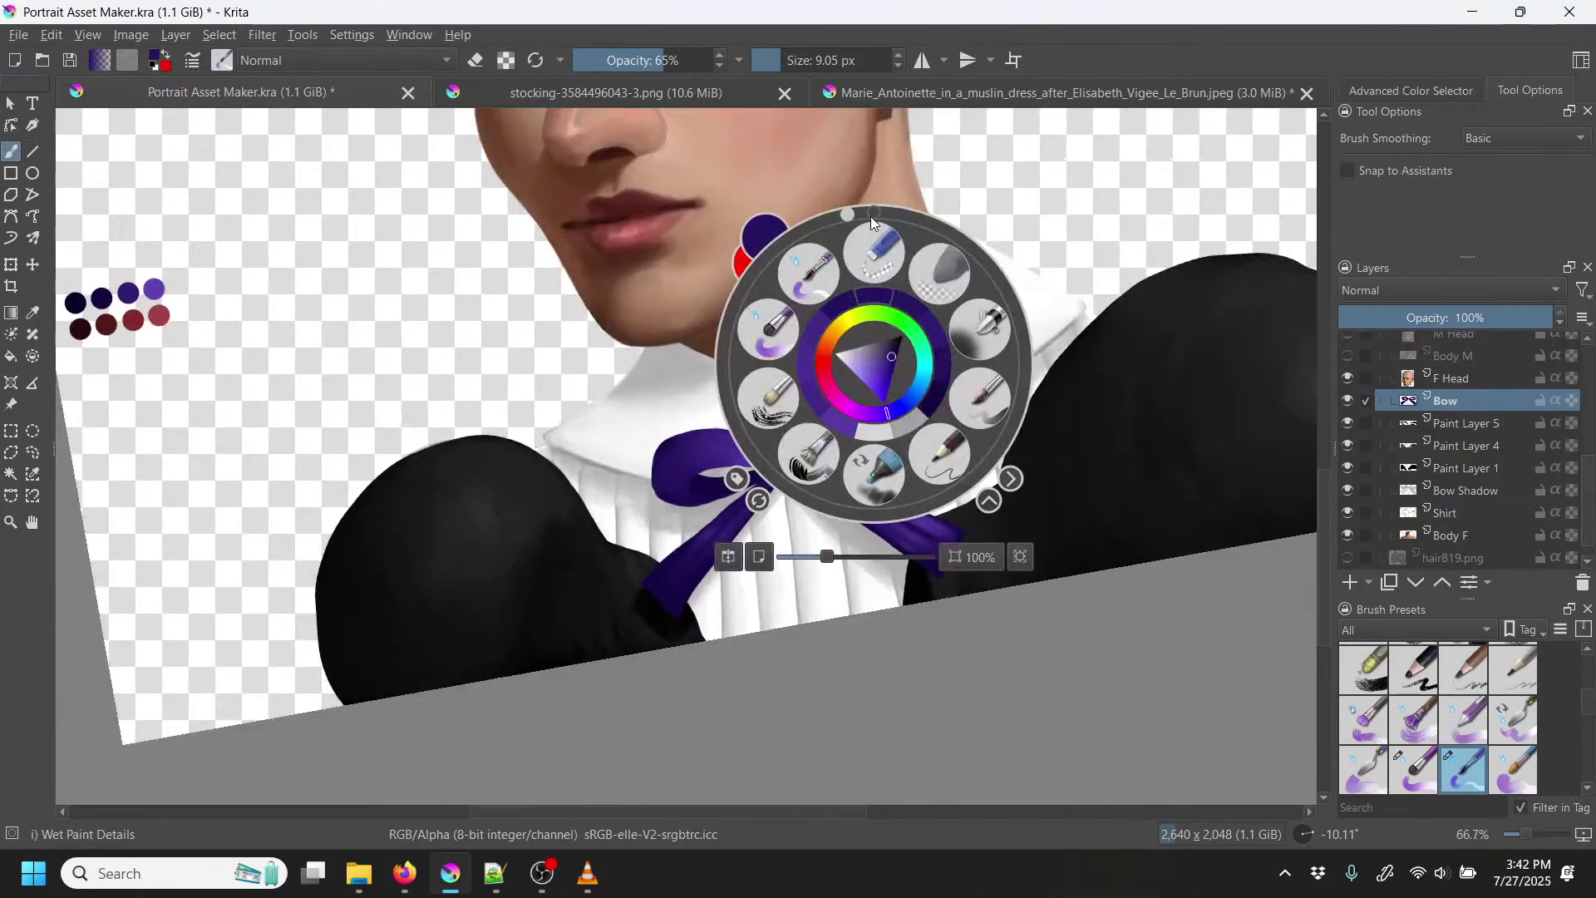
pyautogui.click(877, 208)
pyautogui.click(1020, 197)
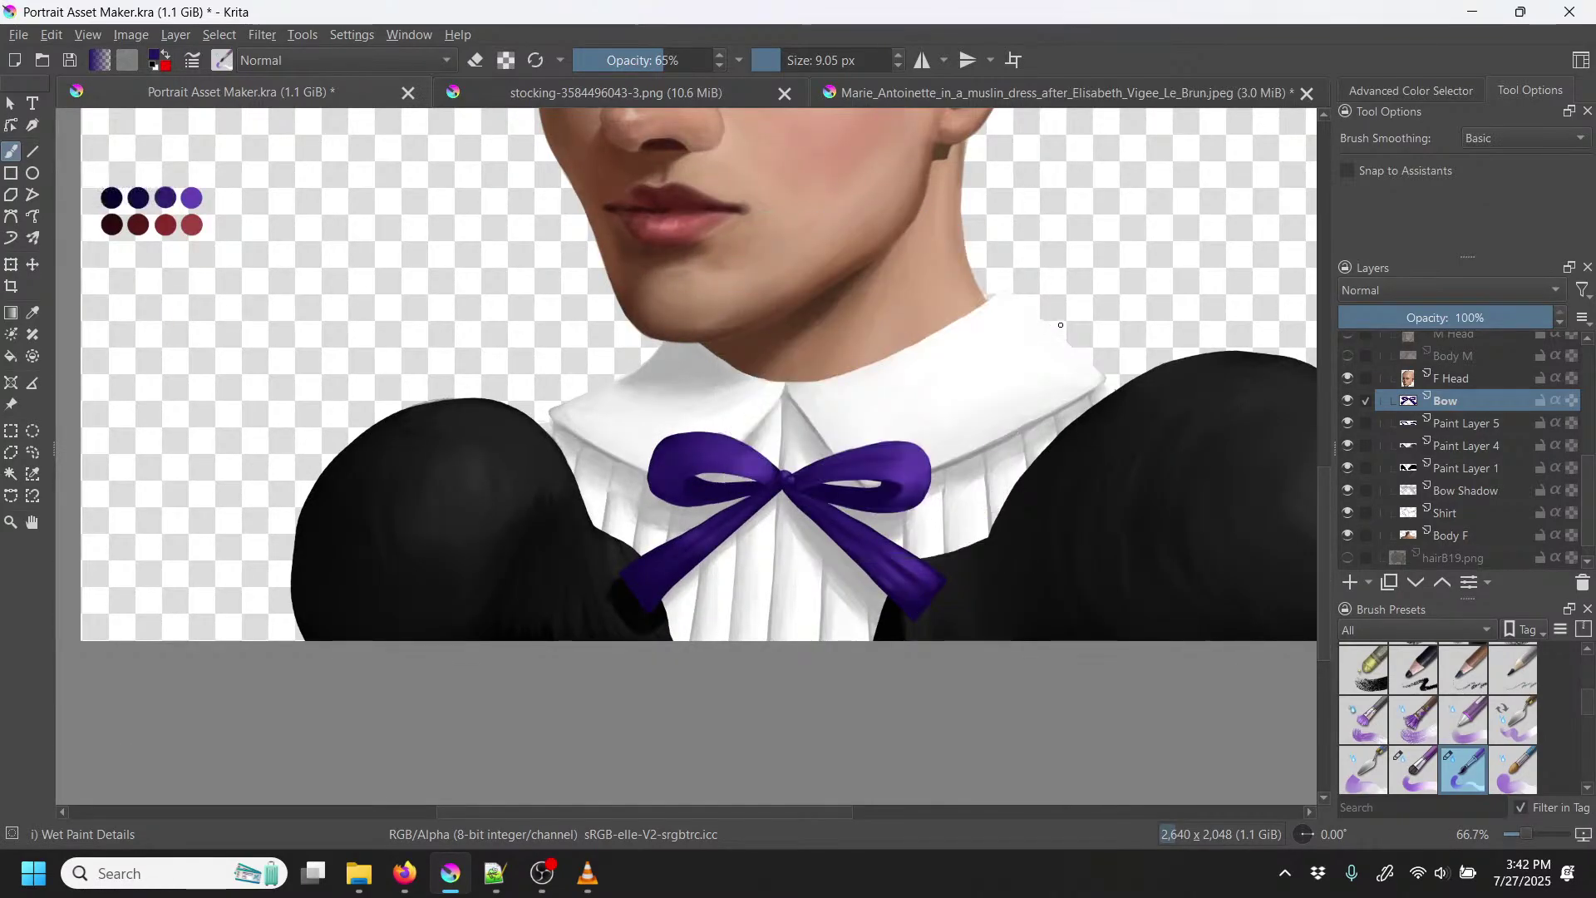
pyautogui.moveTo(1063, 305); pyautogui.dragTo(983, 409)
pyautogui.press('-')
pyautogui.press('-')
pyautogui.press('-')
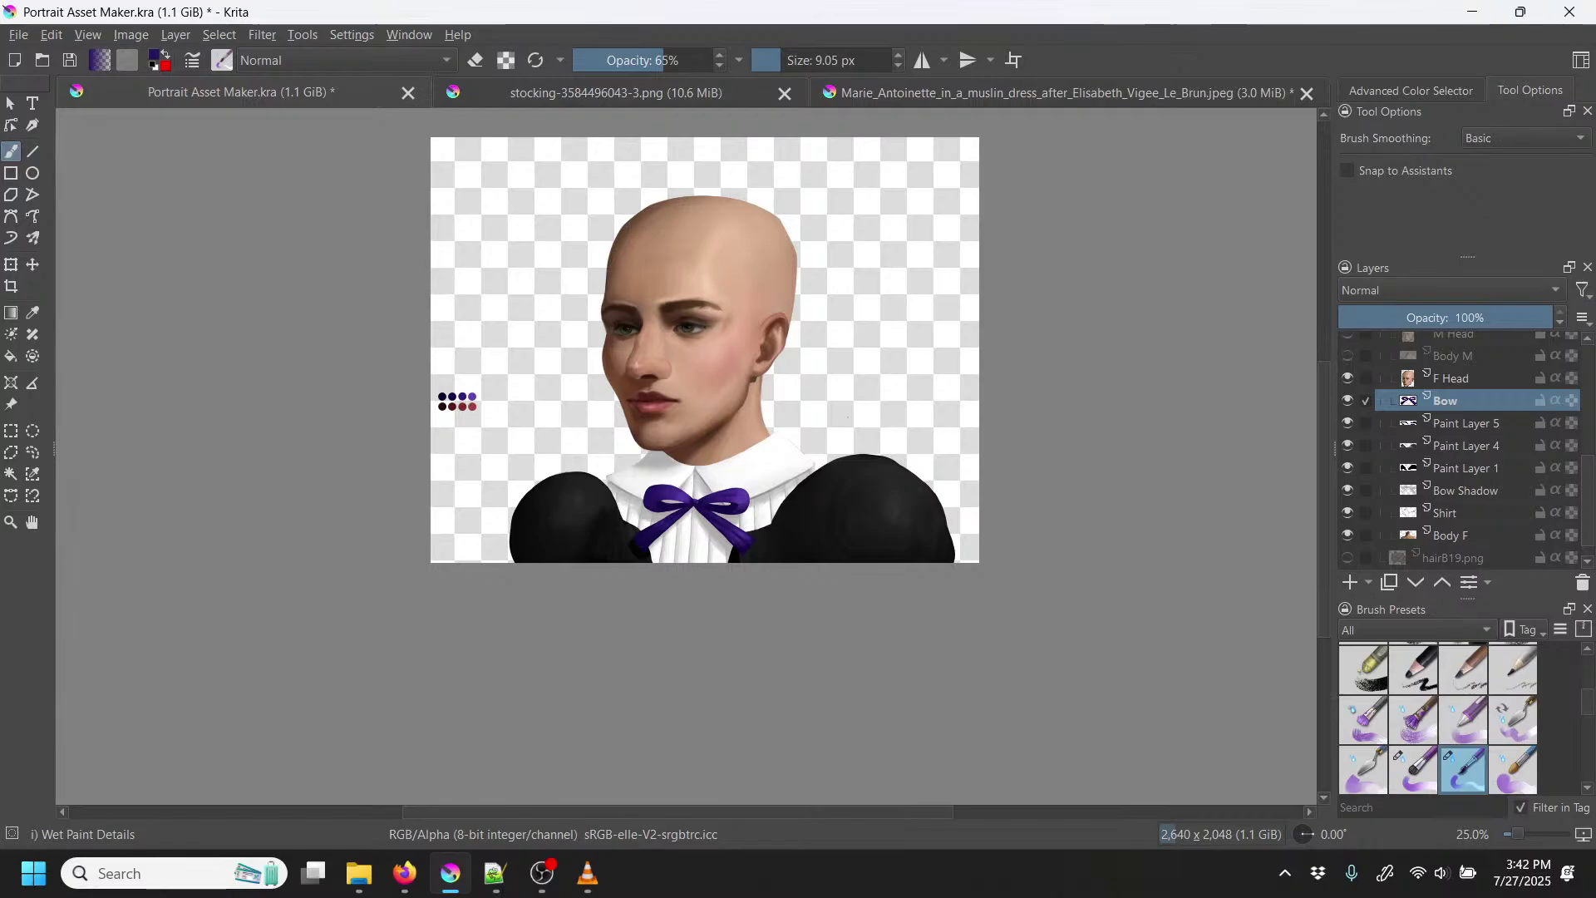
pyautogui.press('+')
pyautogui.press('+')
pyautogui.press('+')
pyautogui.press('+')
pyautogui.press('+')
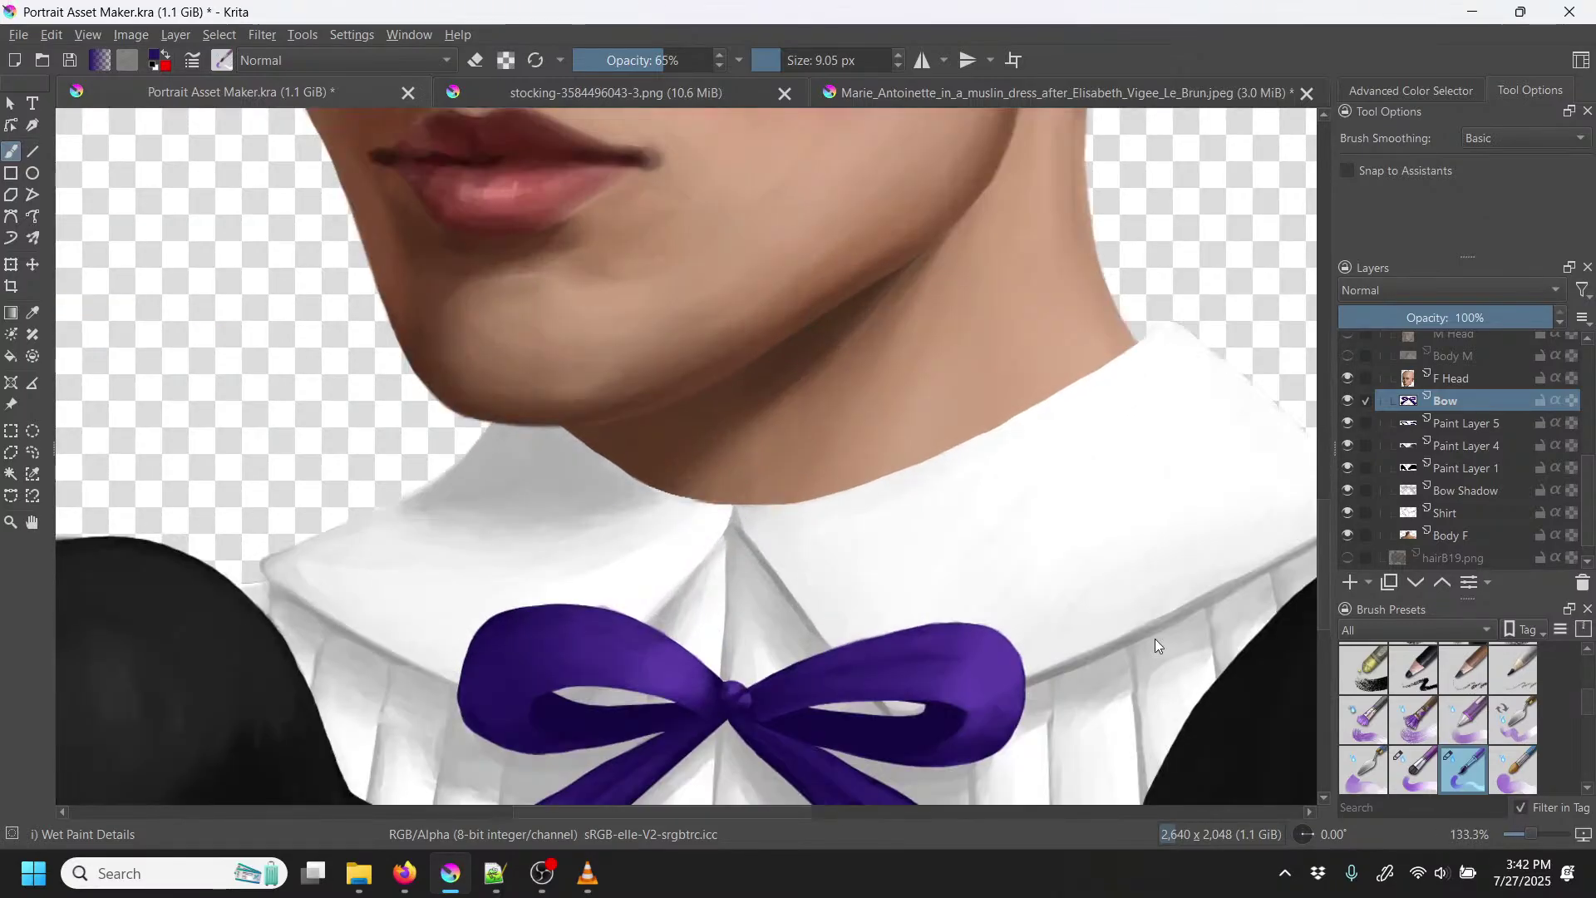
pyautogui.moveTo(1133, 607); pyautogui.dragTo(919, 497)
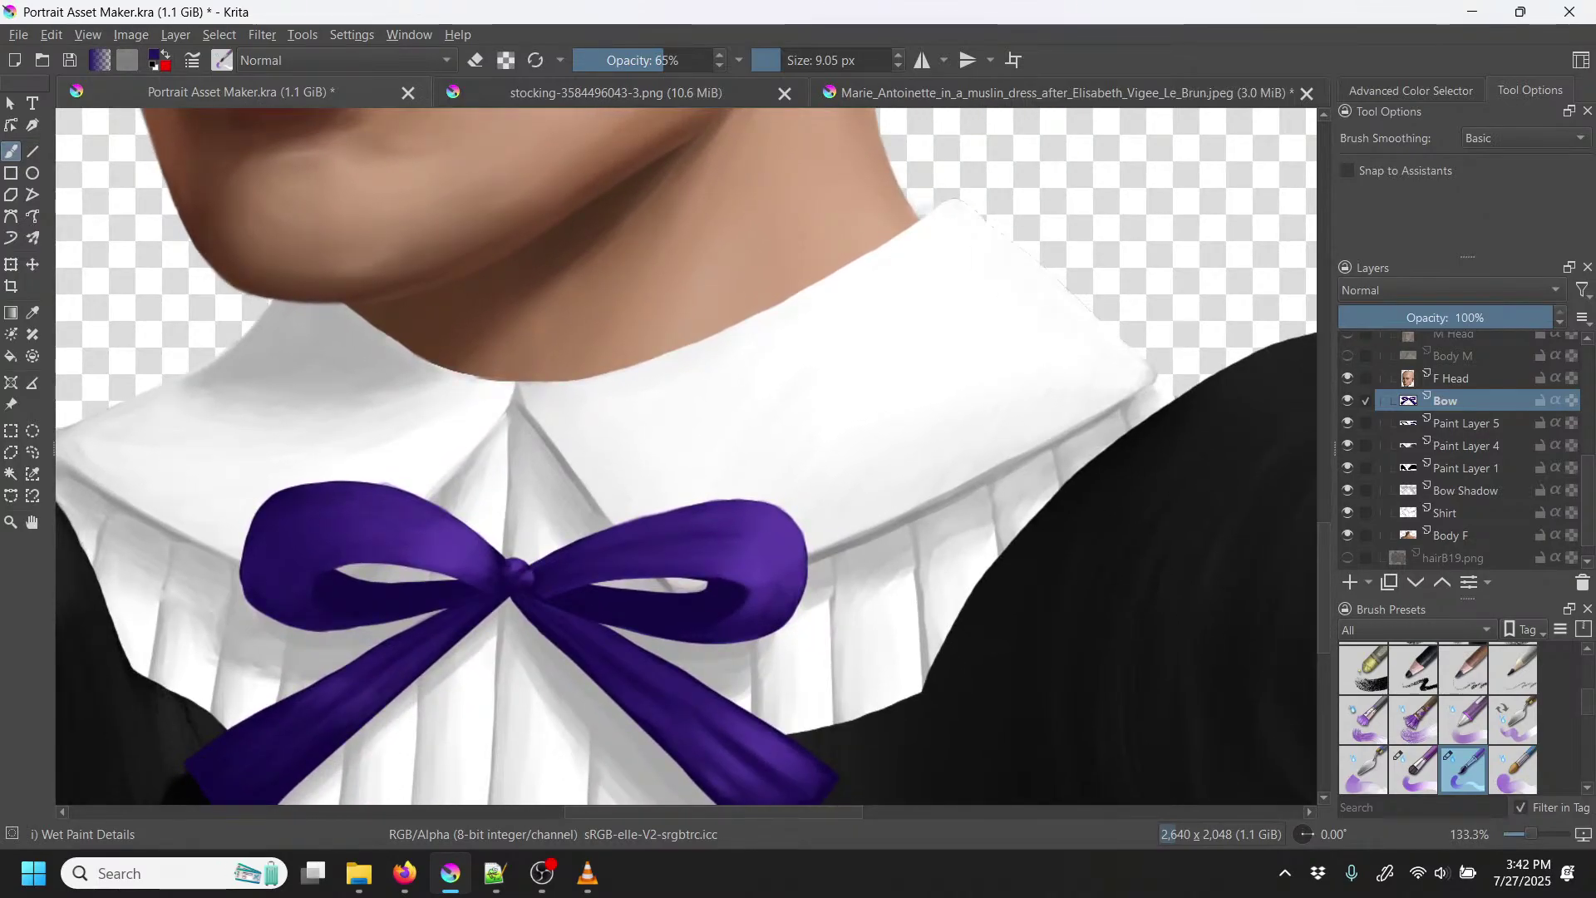
# Step: Refine the bow's cast shadows over the shirt pleats on the Bow Shadow layer, using sampled grey and a 20.54 px brush at 65% opacity
pyautogui.click(1348, 467)
pyautogui.click(1349, 467)
pyautogui.click(1459, 492)
pyautogui.click(1475, 512)
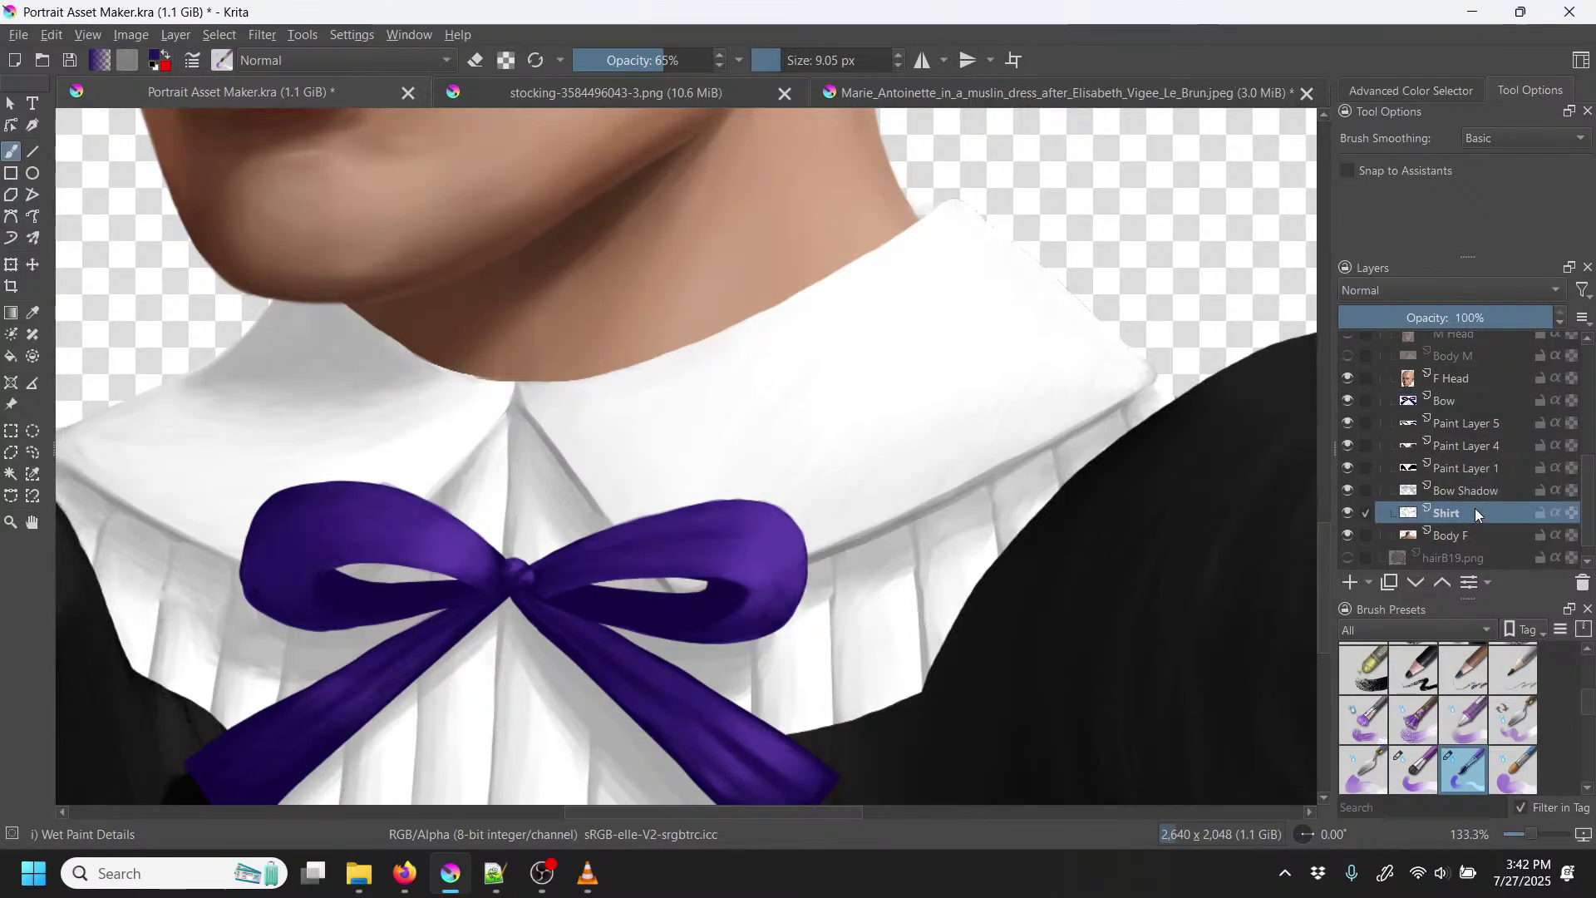
pyautogui.click(1478, 492)
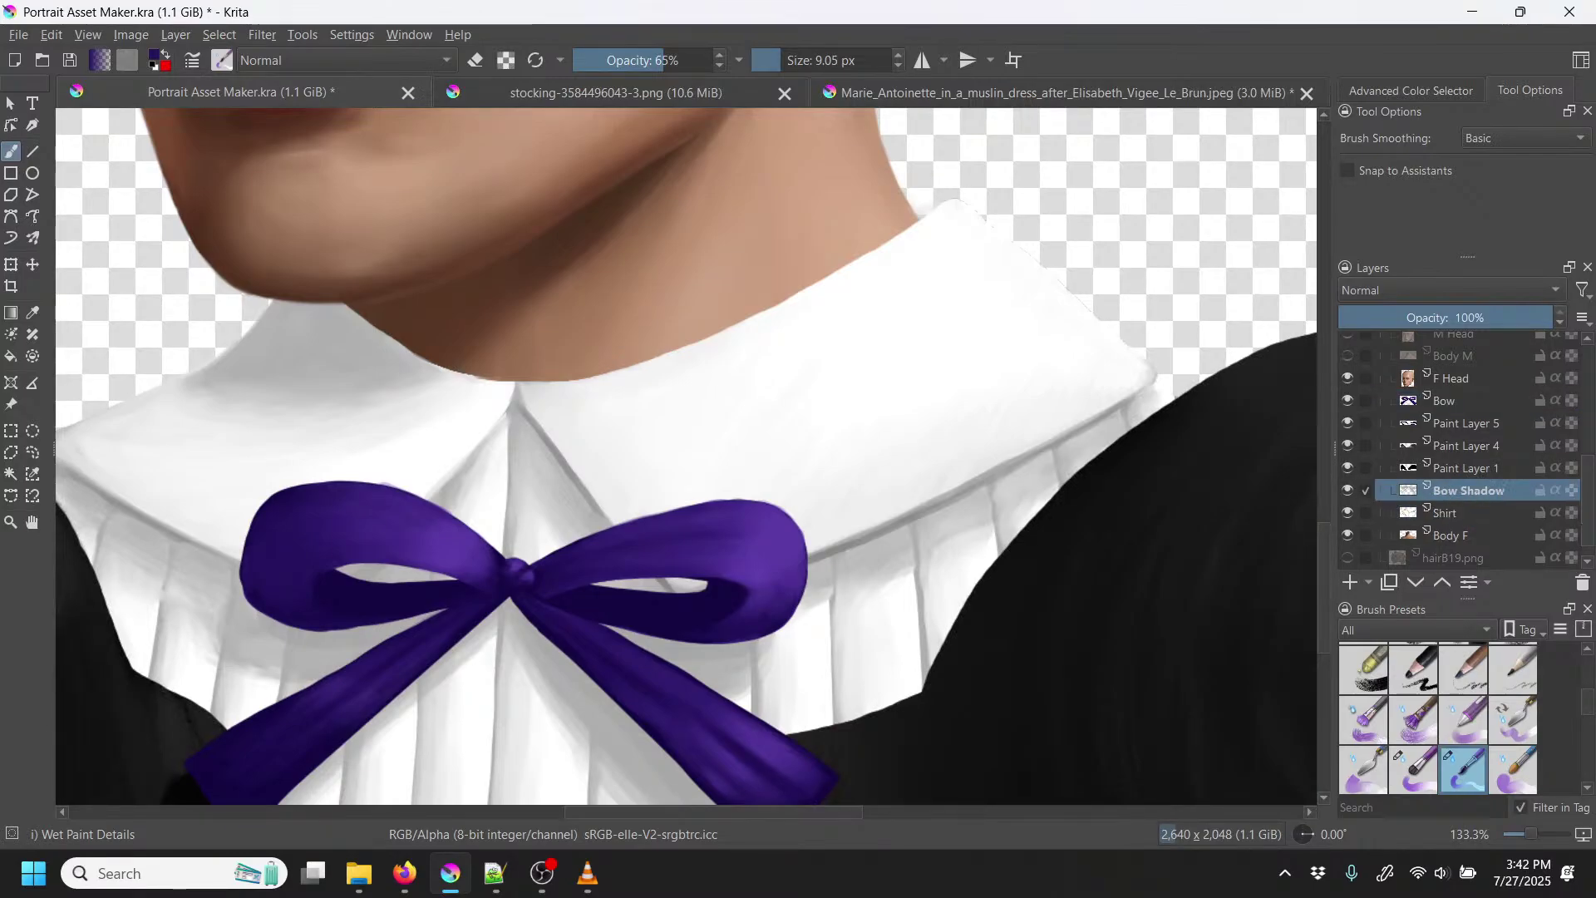
pyautogui.press('p')
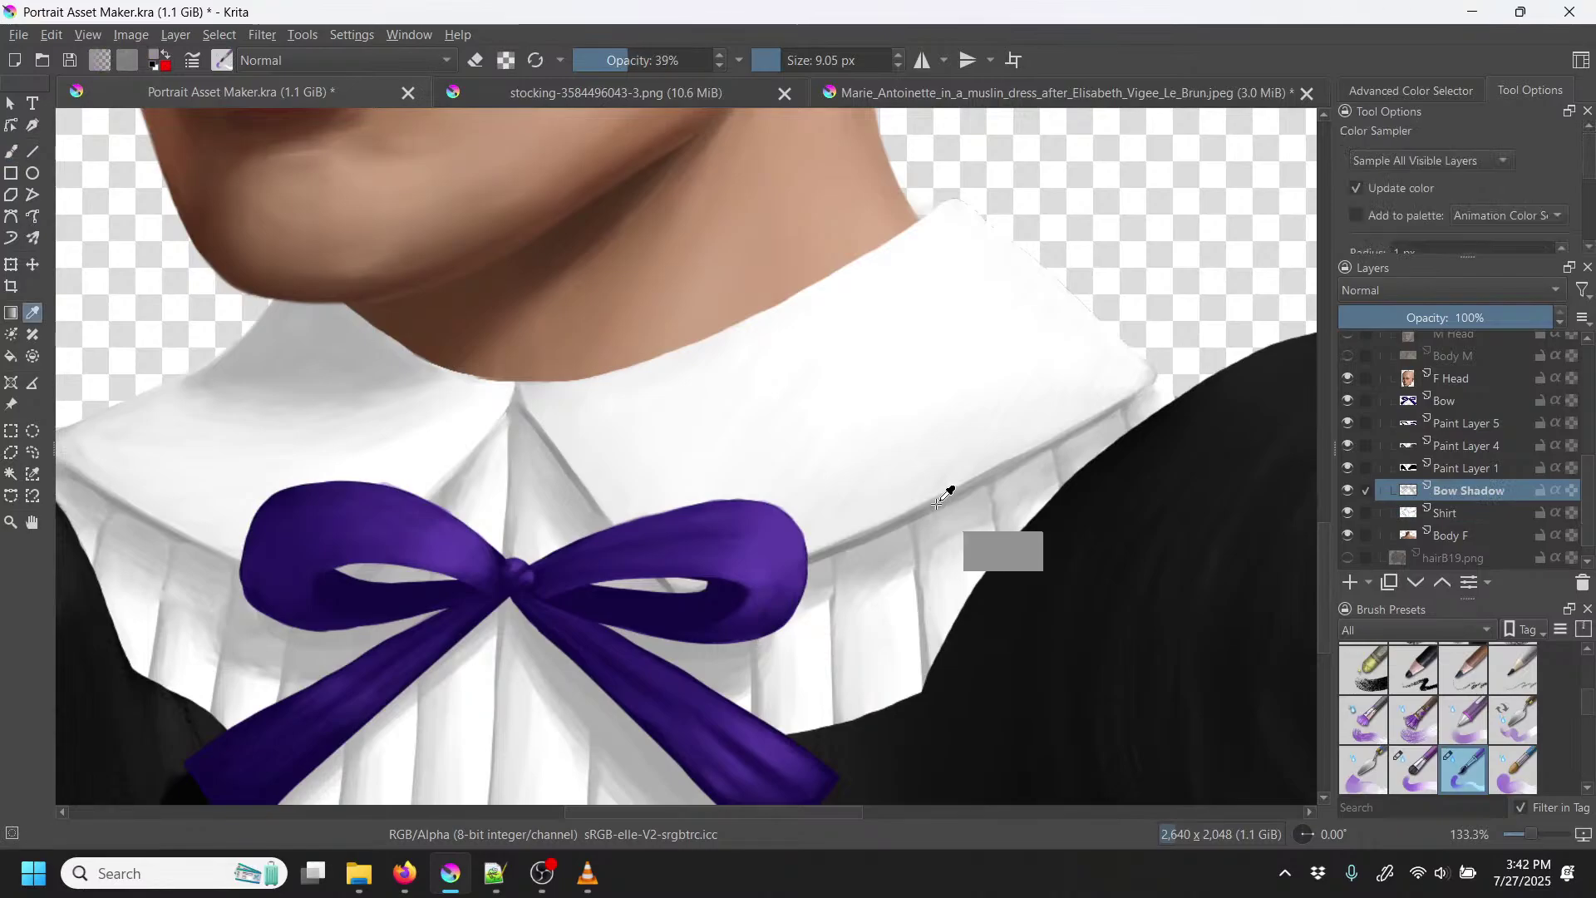
pyautogui.press('b')
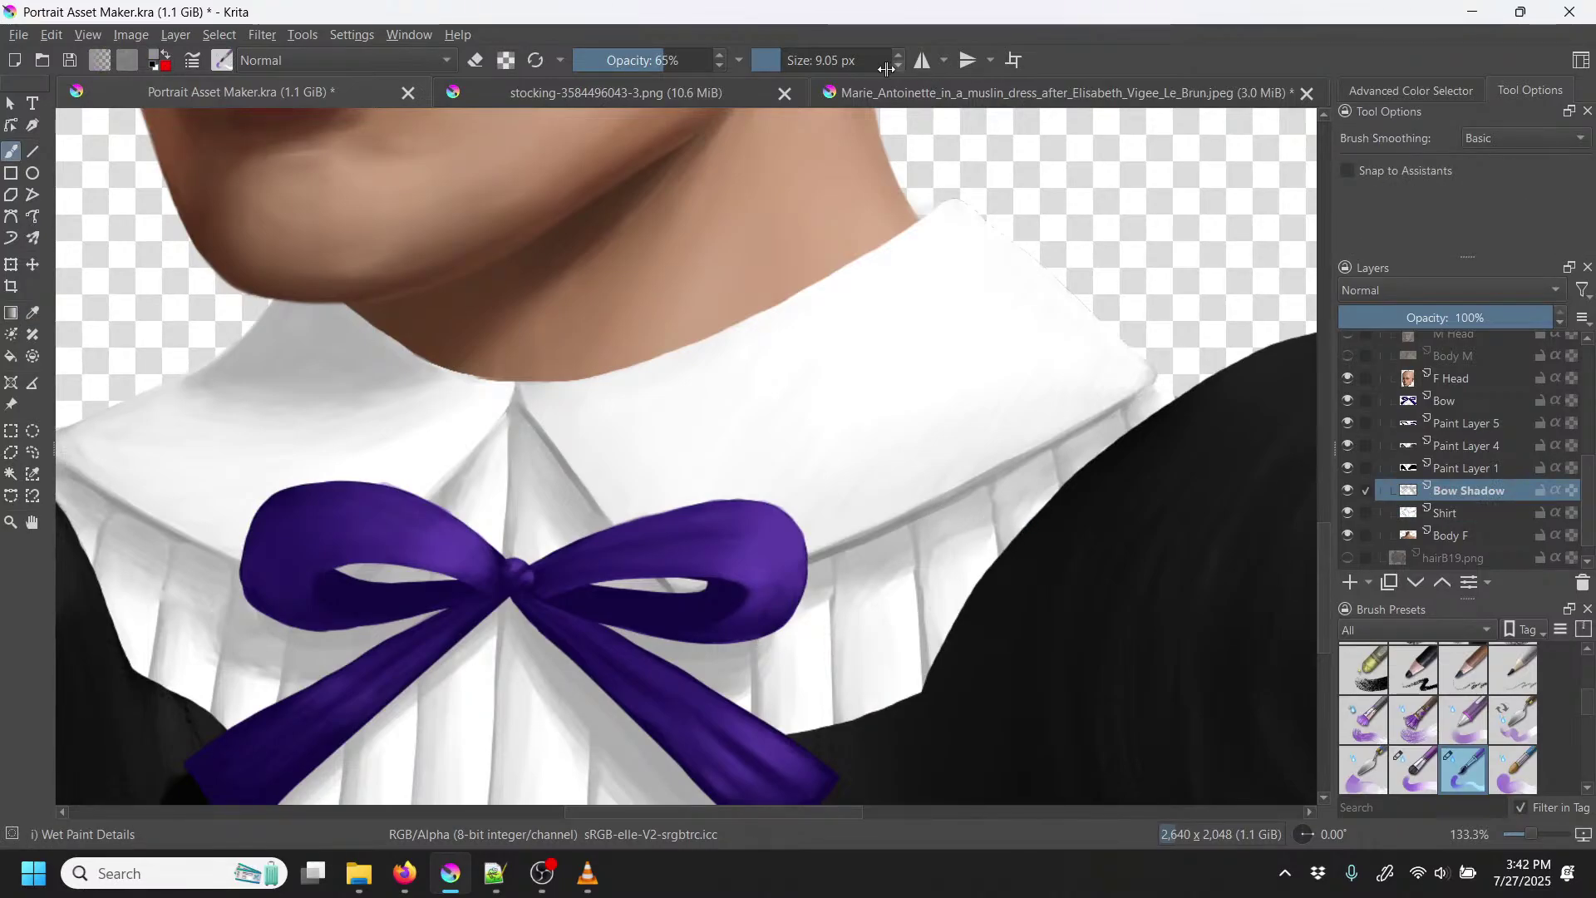
pyautogui.press(']')
pyautogui.press(']')
pyautogui.press(']')
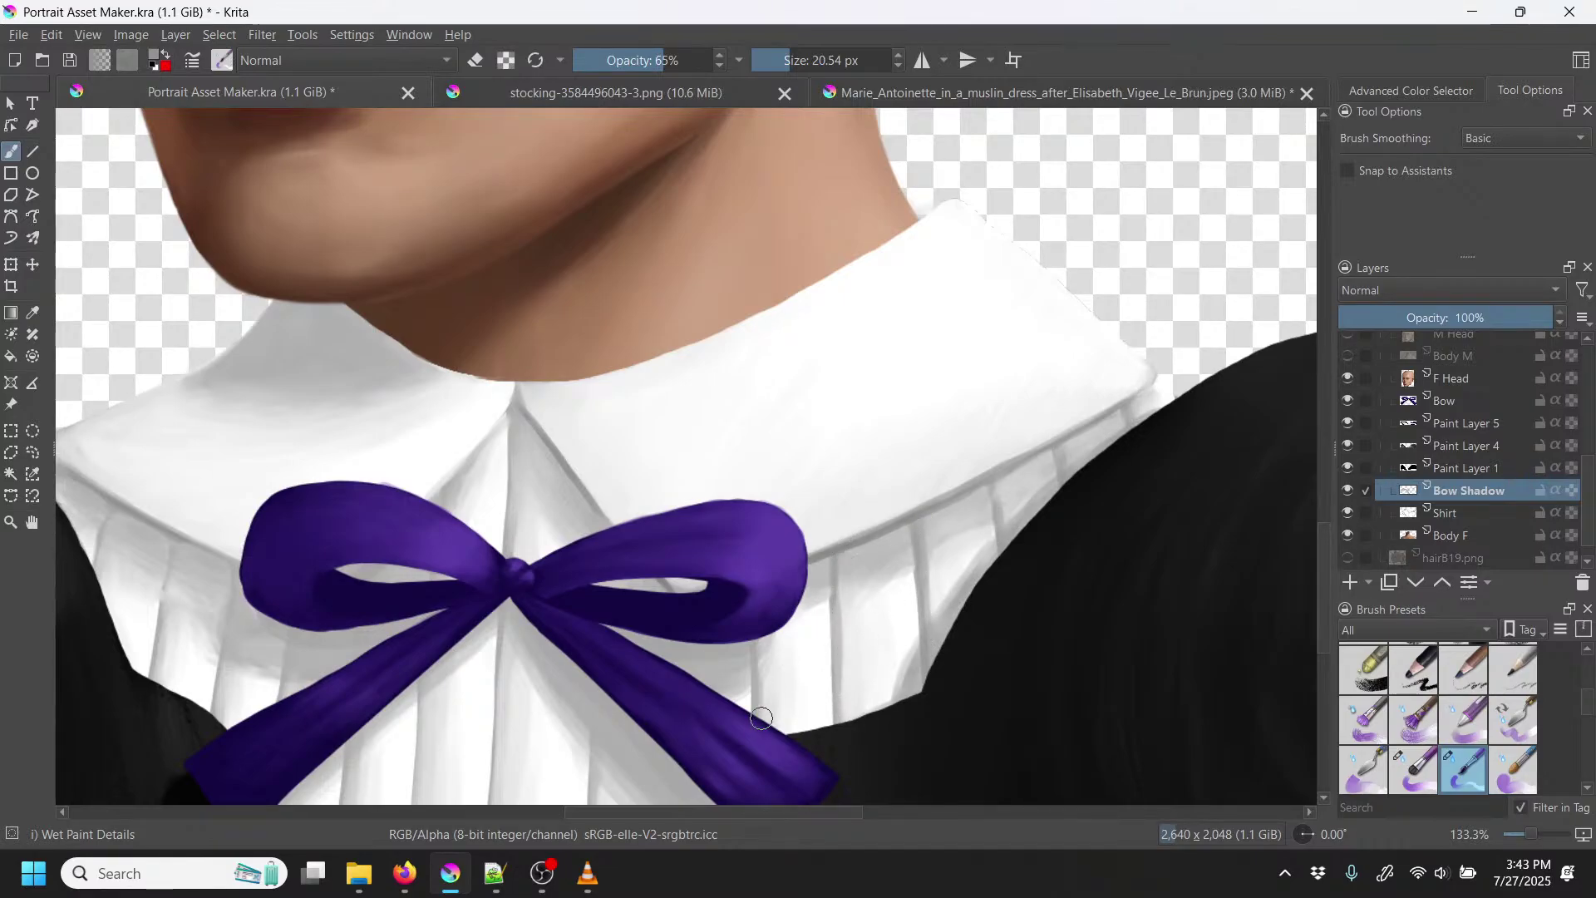
pyautogui.moveTo(761, 718); pyautogui.dragTo(759, 628)
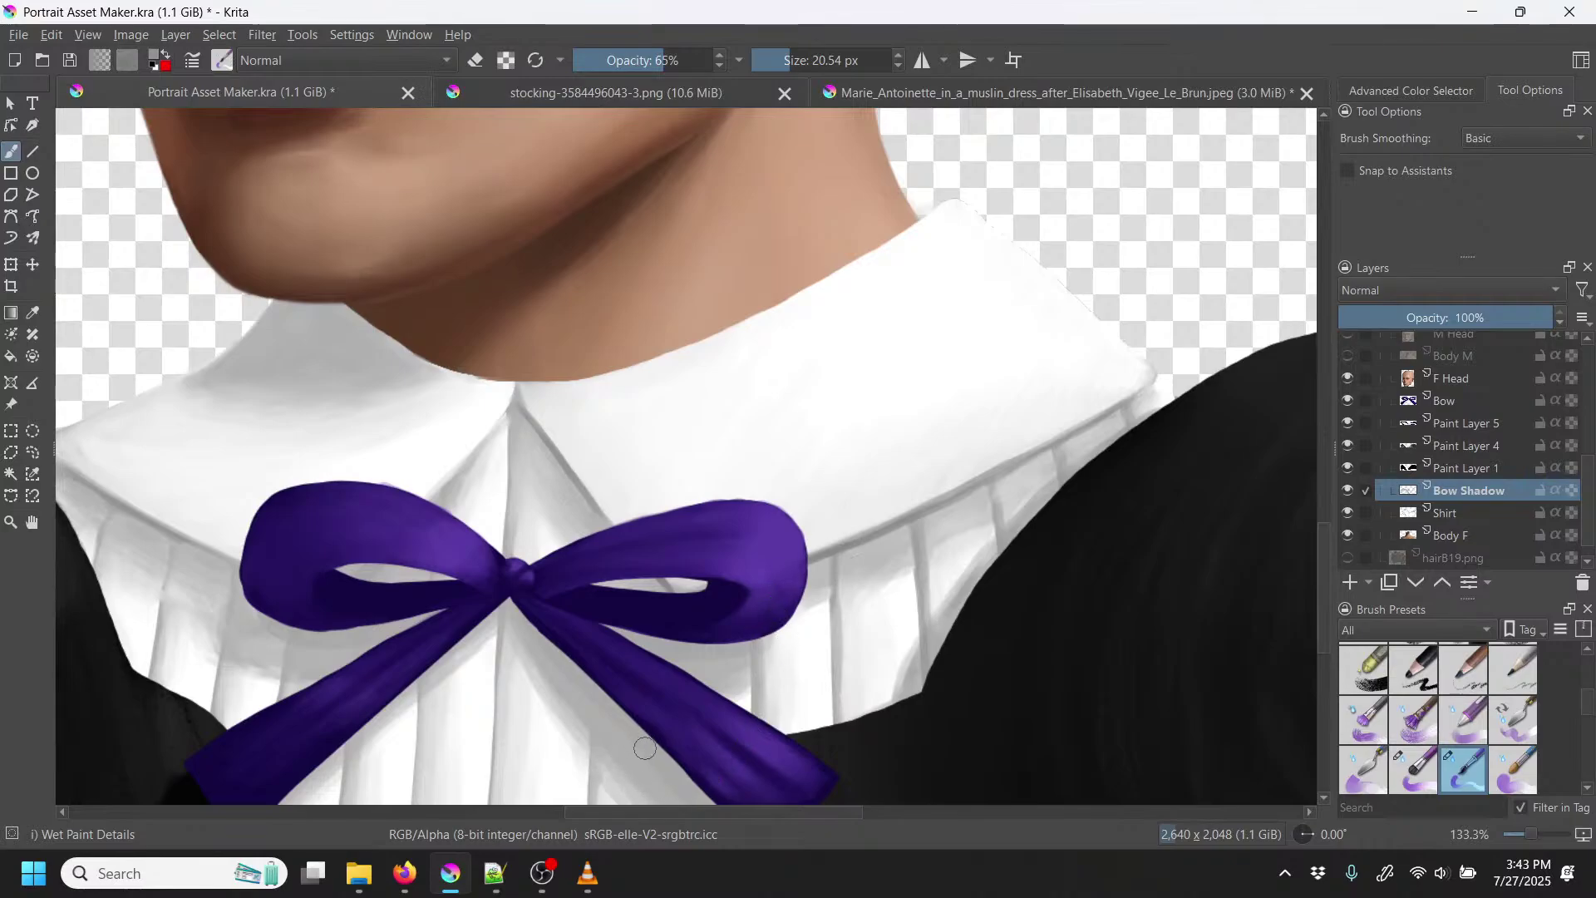
pyautogui.moveTo(657, 538)
pyautogui.mouseDown()
pyautogui.moveTo(690, 509)
pyautogui.moveTo(819, 475)
pyautogui.mouseUp()
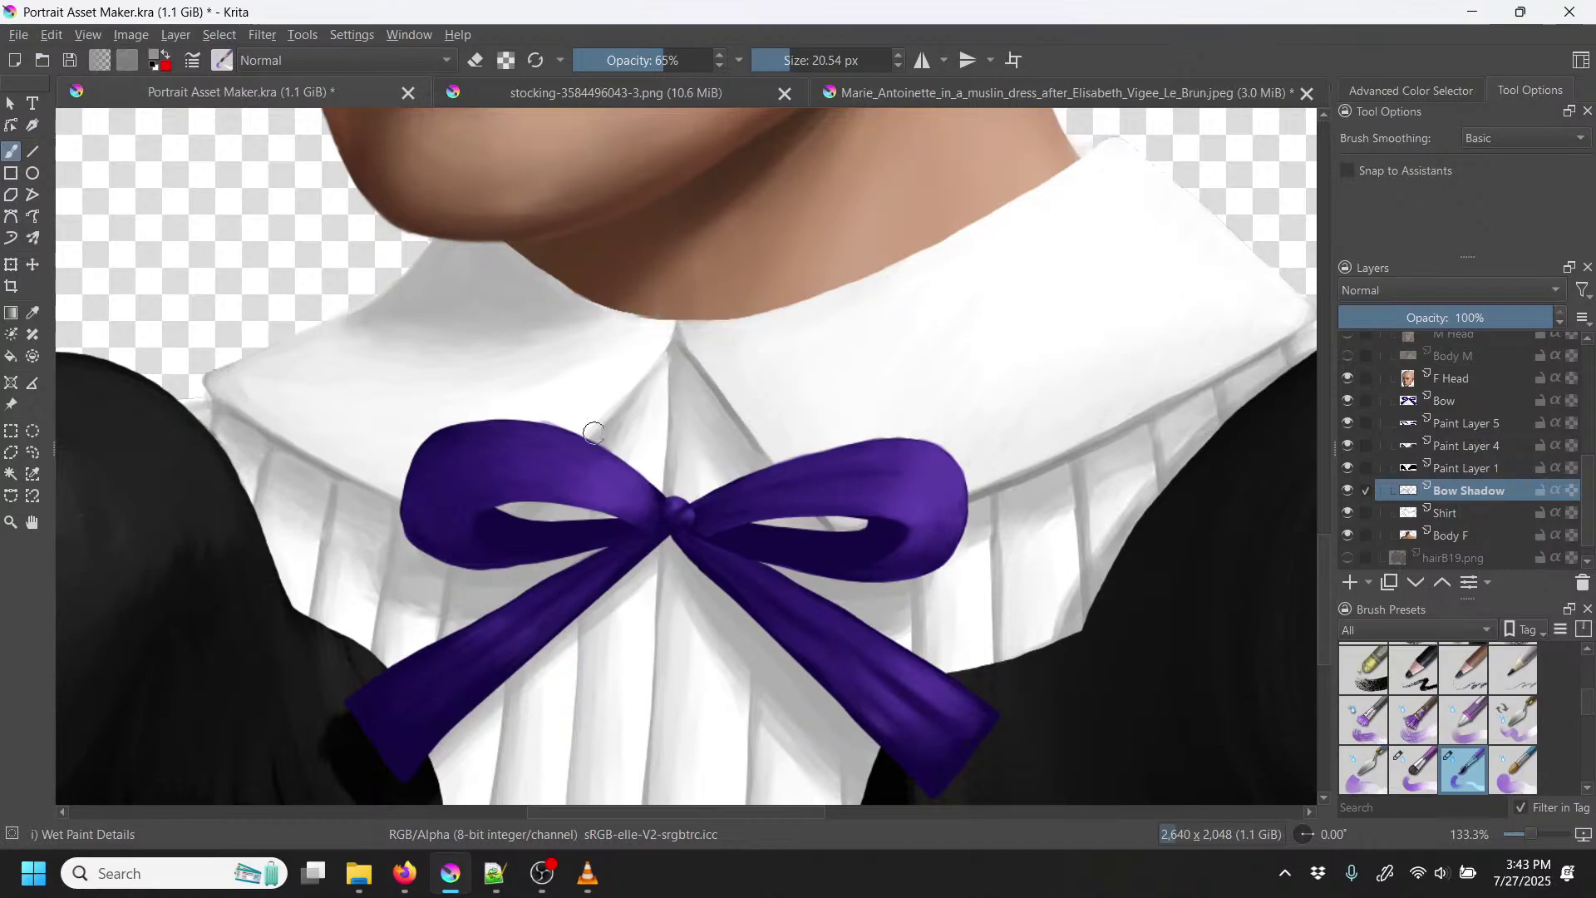
pyautogui.hscroll(2, 651, 750)
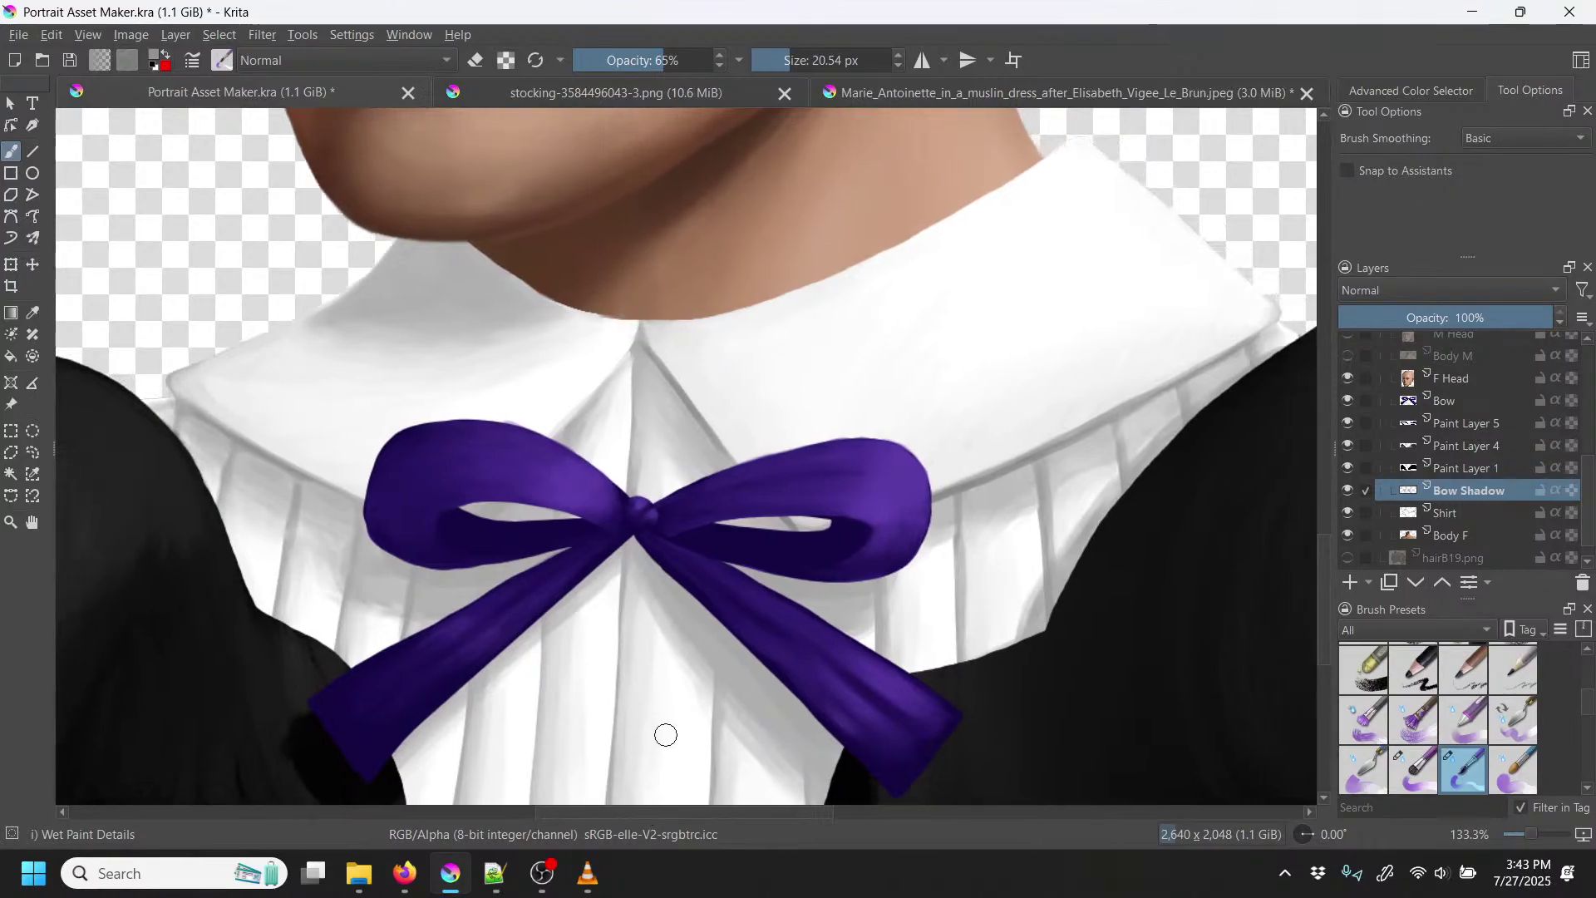
pyautogui.moveTo(910, 629); pyautogui.dragTo(927, 456)
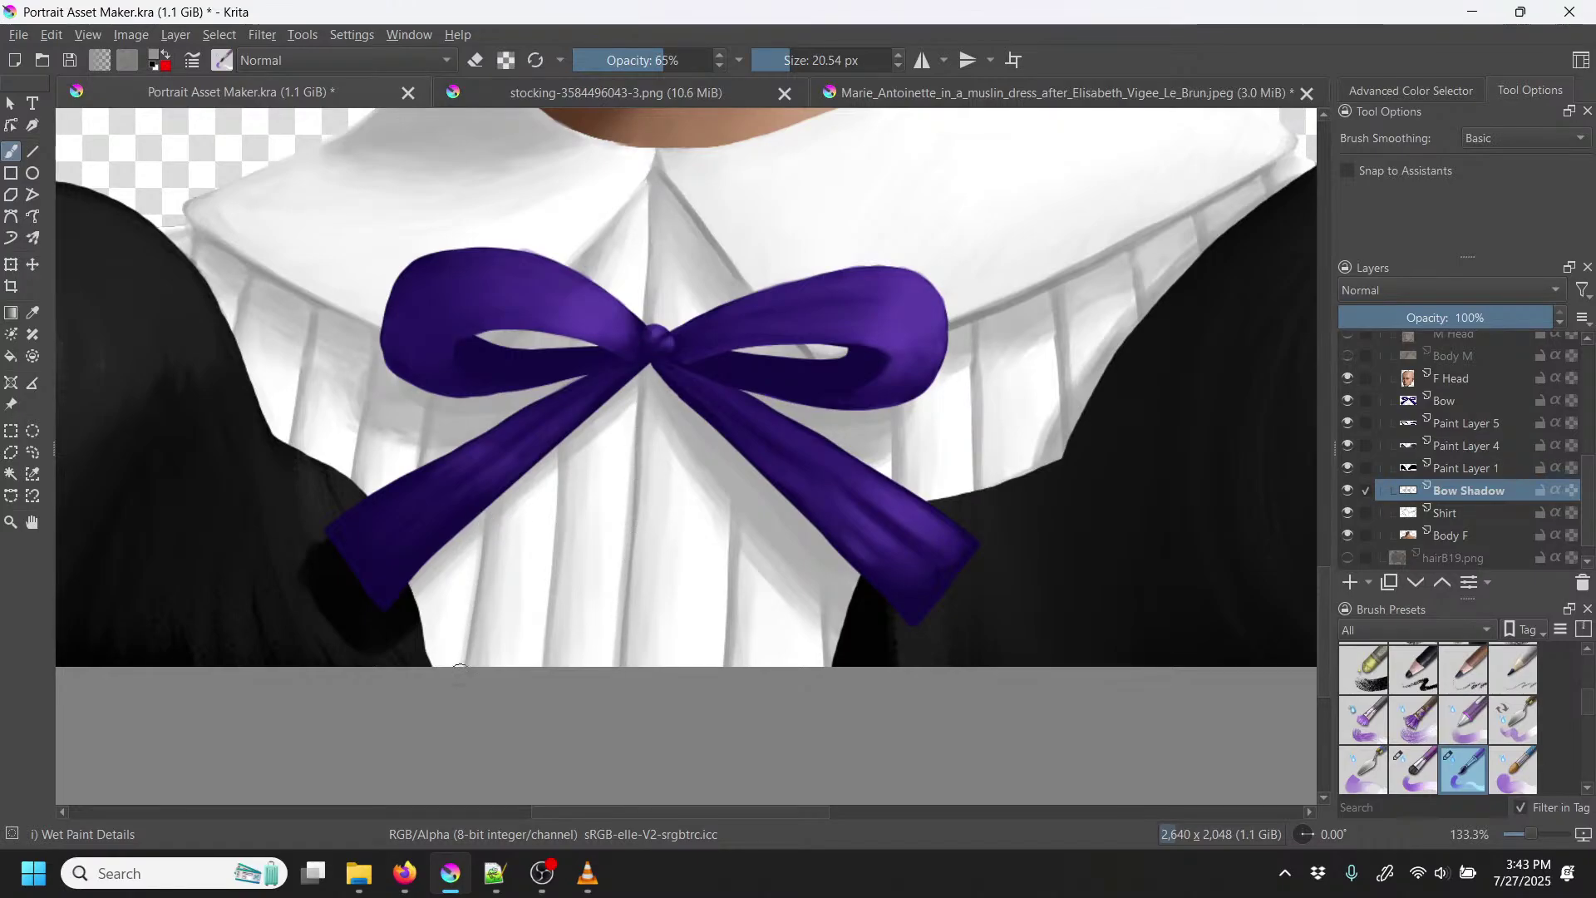
# Step: Examine the shirt's shadows against the whole portrait and up close around the collar
pyautogui.scroll(-5, 645, 491)
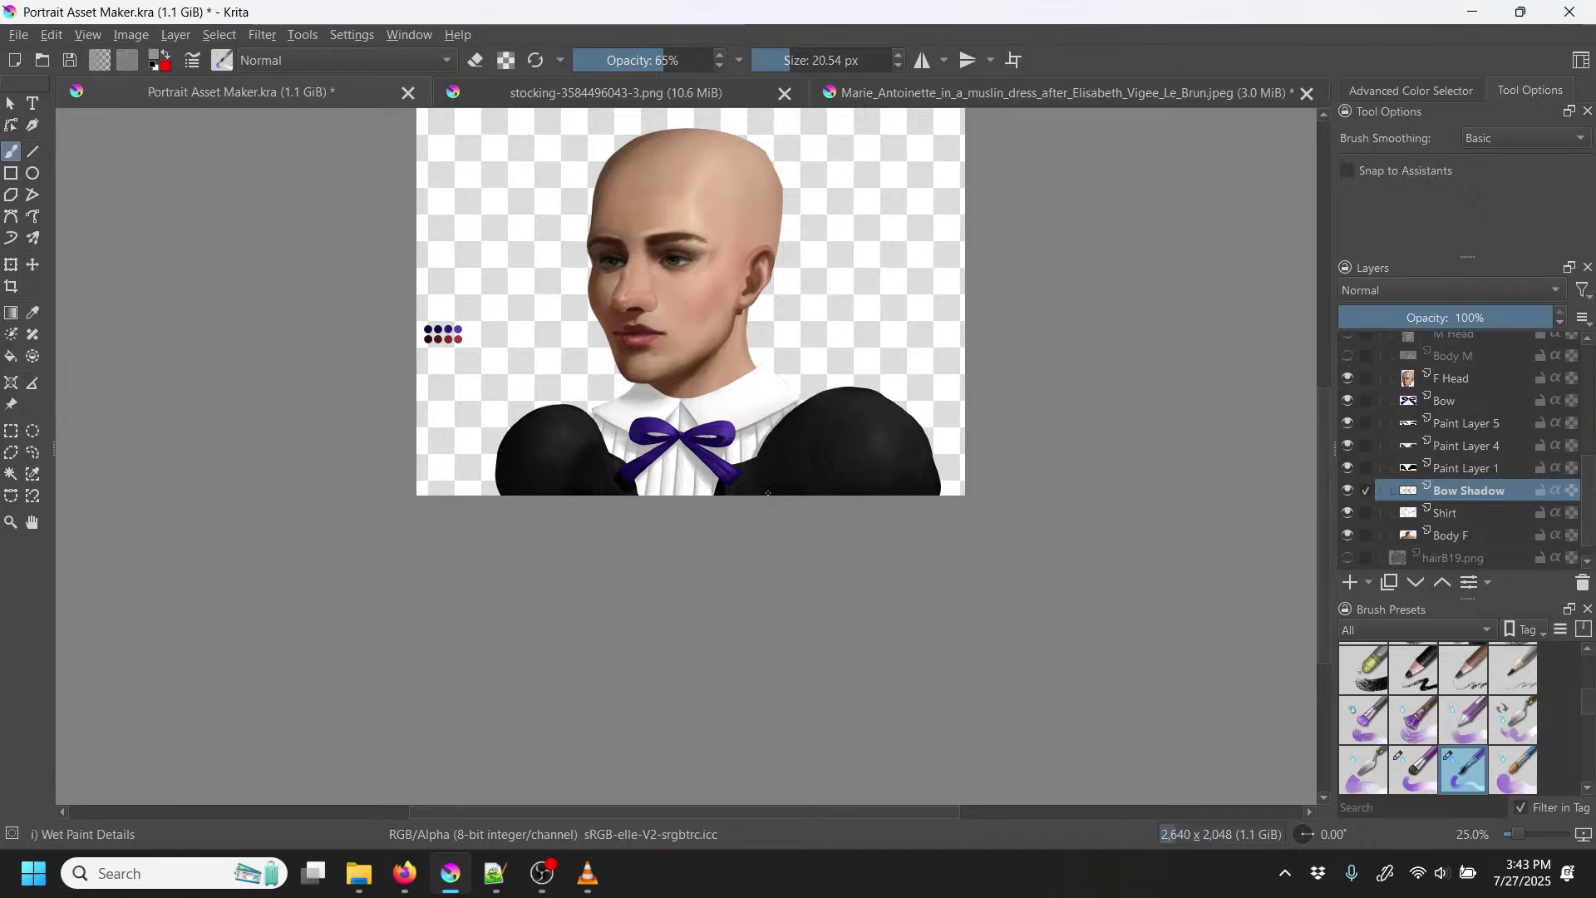
pyautogui.hotkey('ctrl', '+')
pyautogui.hotkey('ctrl', '+')
pyautogui.hotkey('ctrl', '+')
pyautogui.hotkey('ctrl', '+')
pyautogui.hotkey('ctrl', '+')
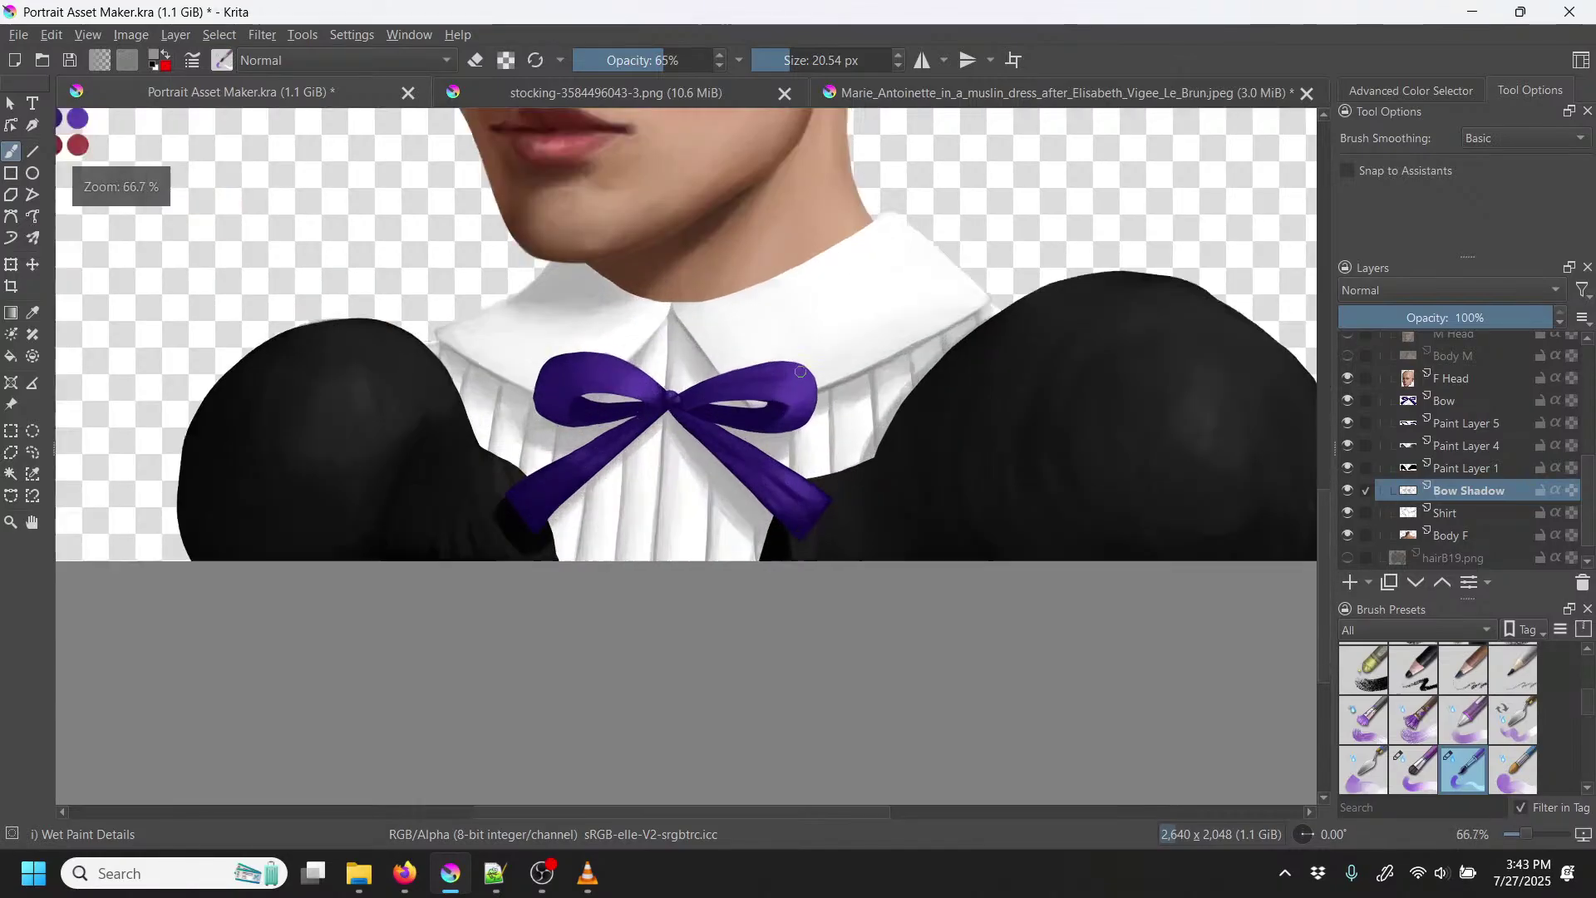
pyautogui.scroll(5, 912, 221)
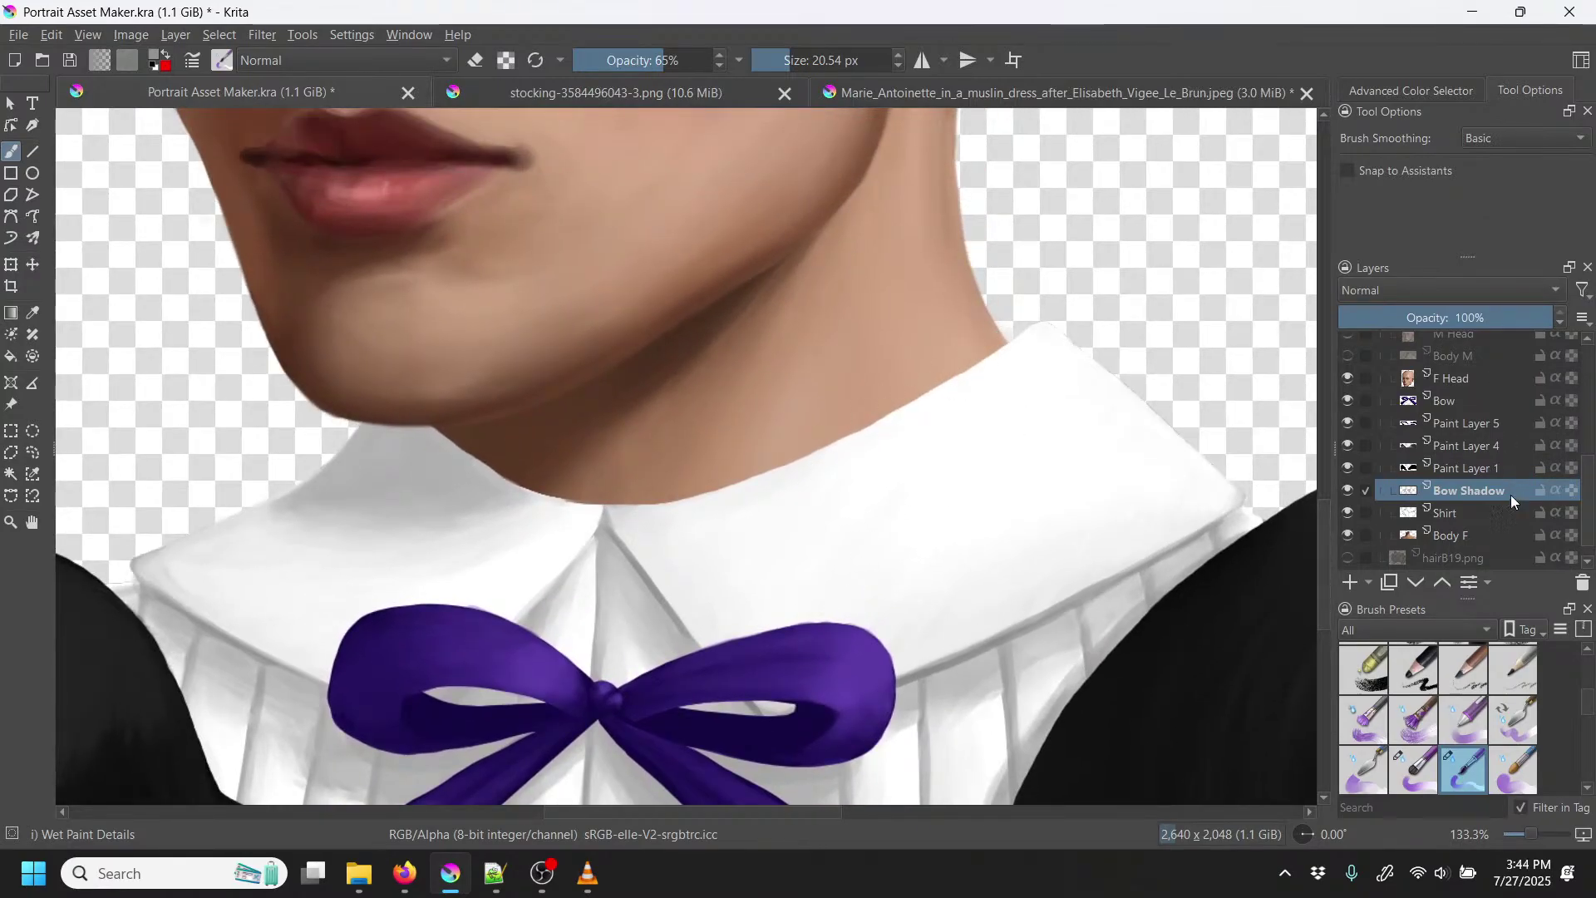
# Step: Paint a thin dark brown shadow along the neck's edge against the collar on the Body F layer, using a sampled skin-shadow colour
pyautogui.click(1484, 534)
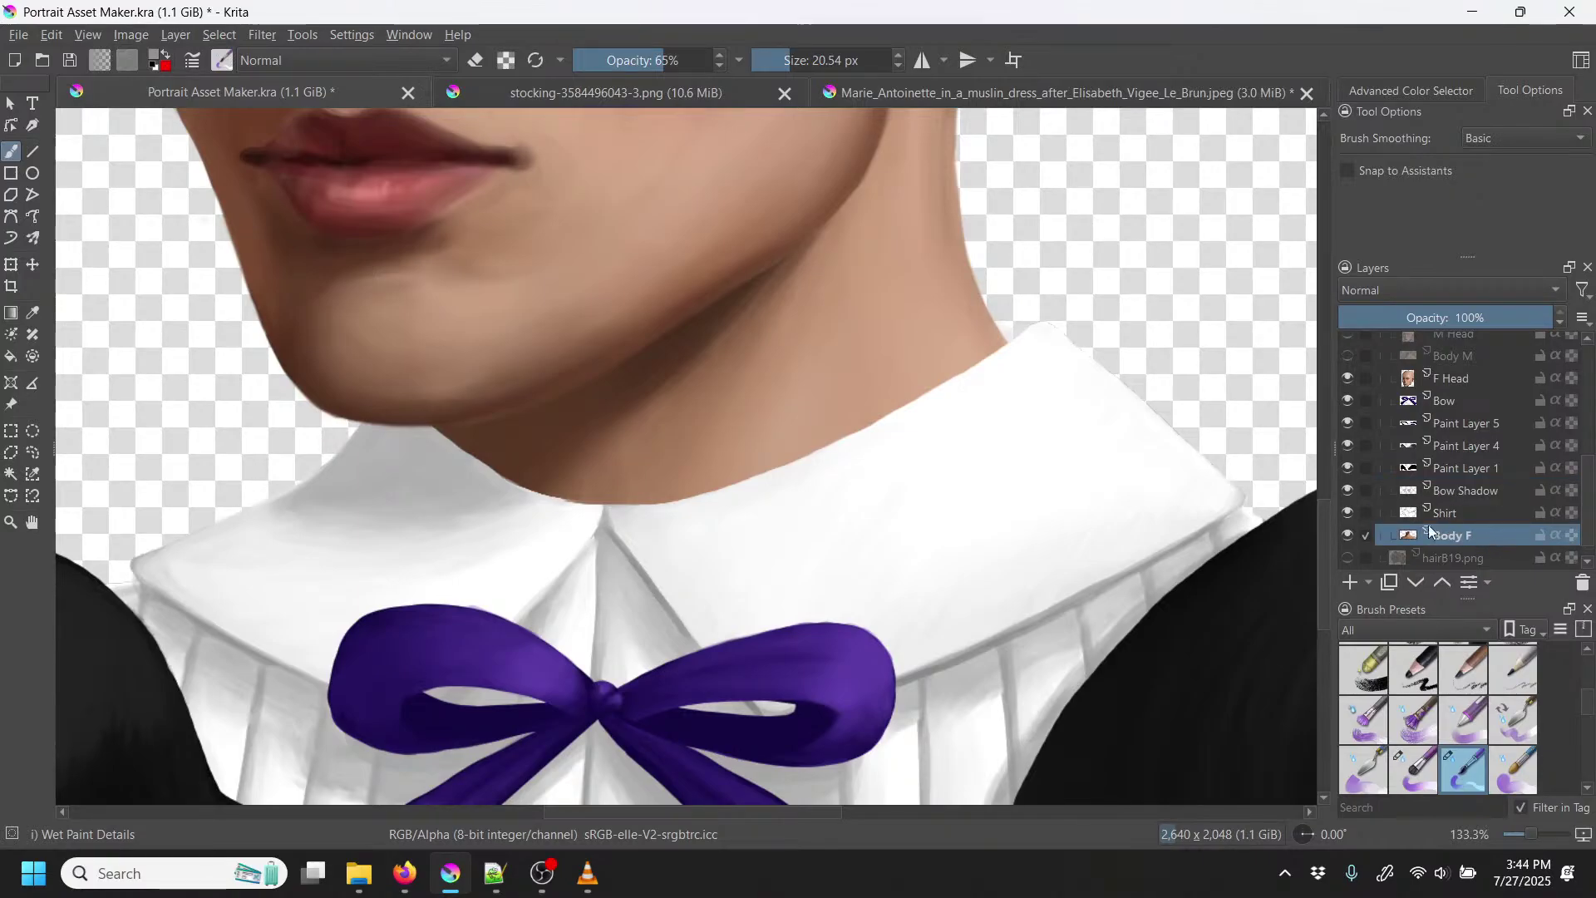
pyautogui.press('p')
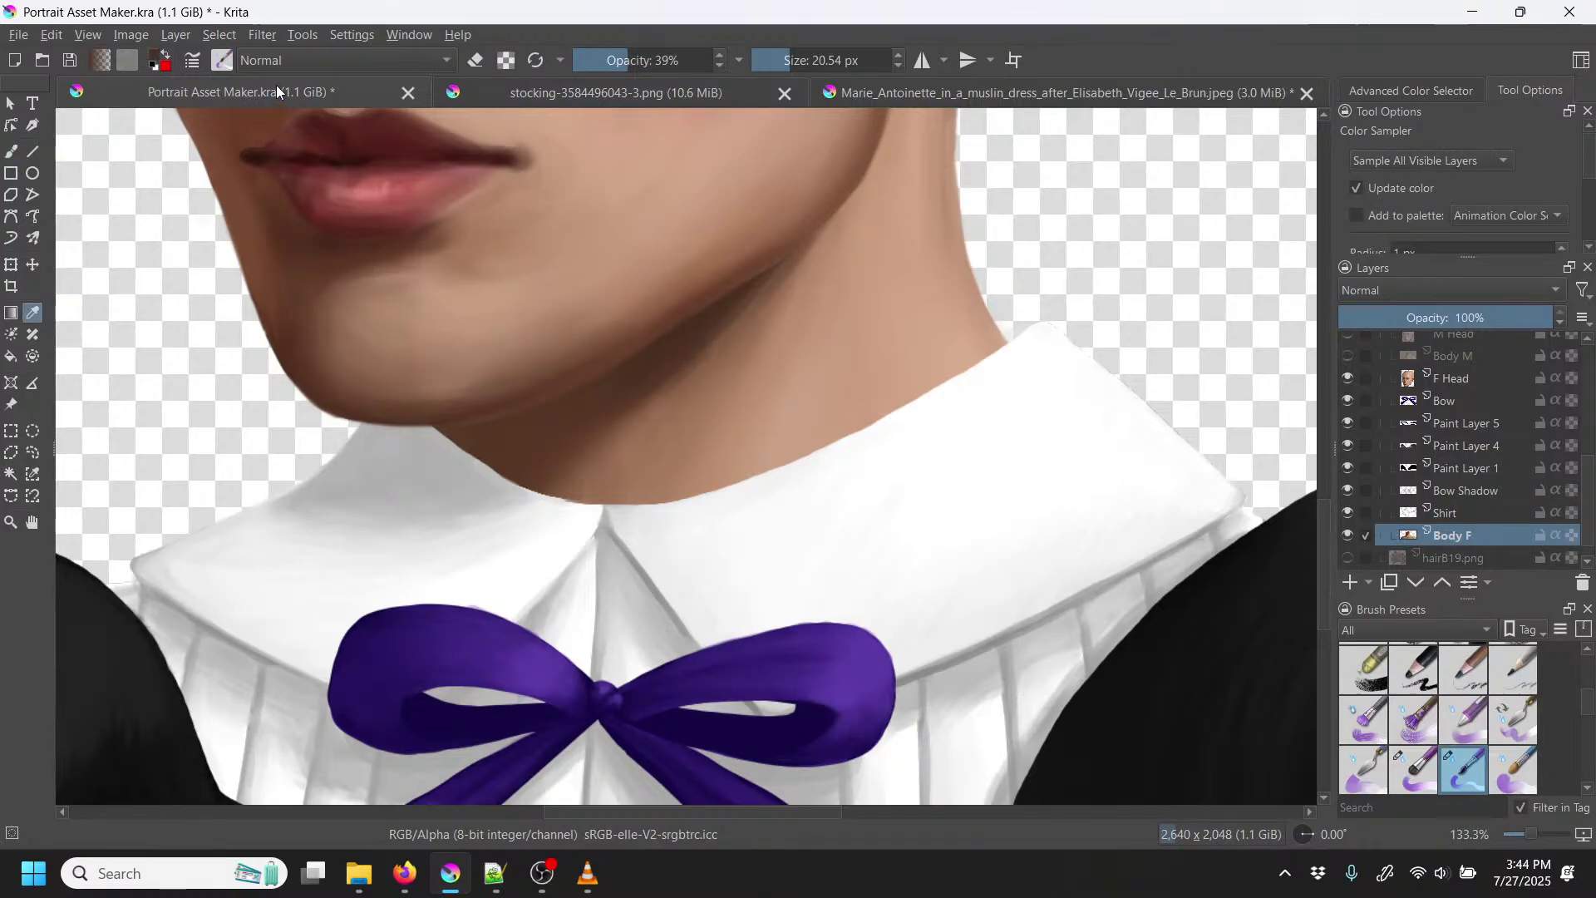
pyautogui.press('b')
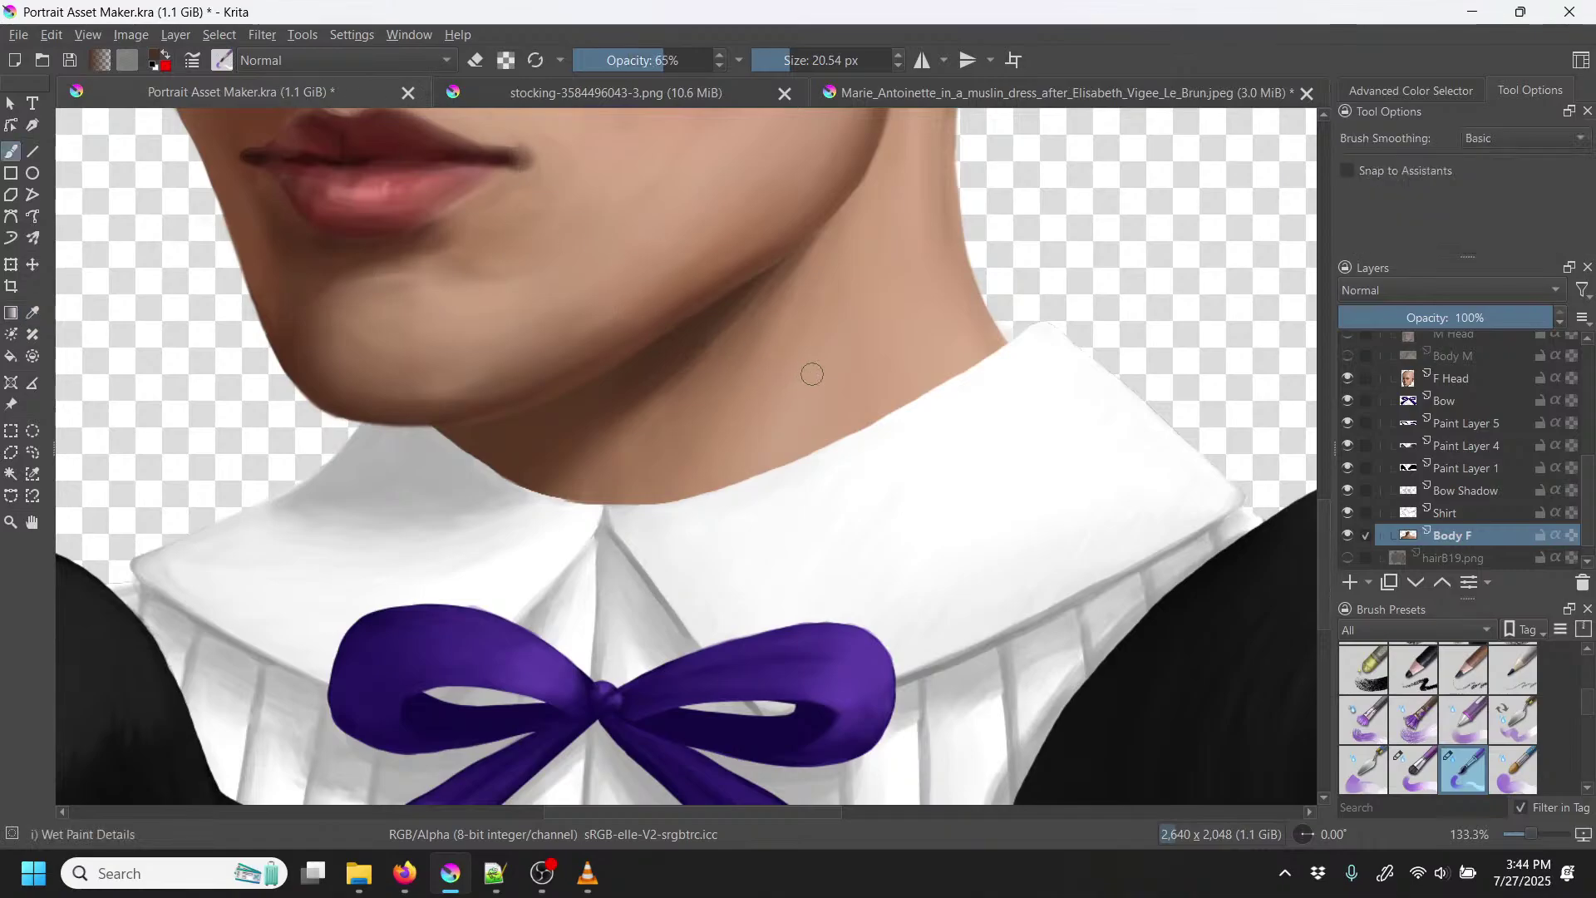
pyautogui.rightClick(959, 346)
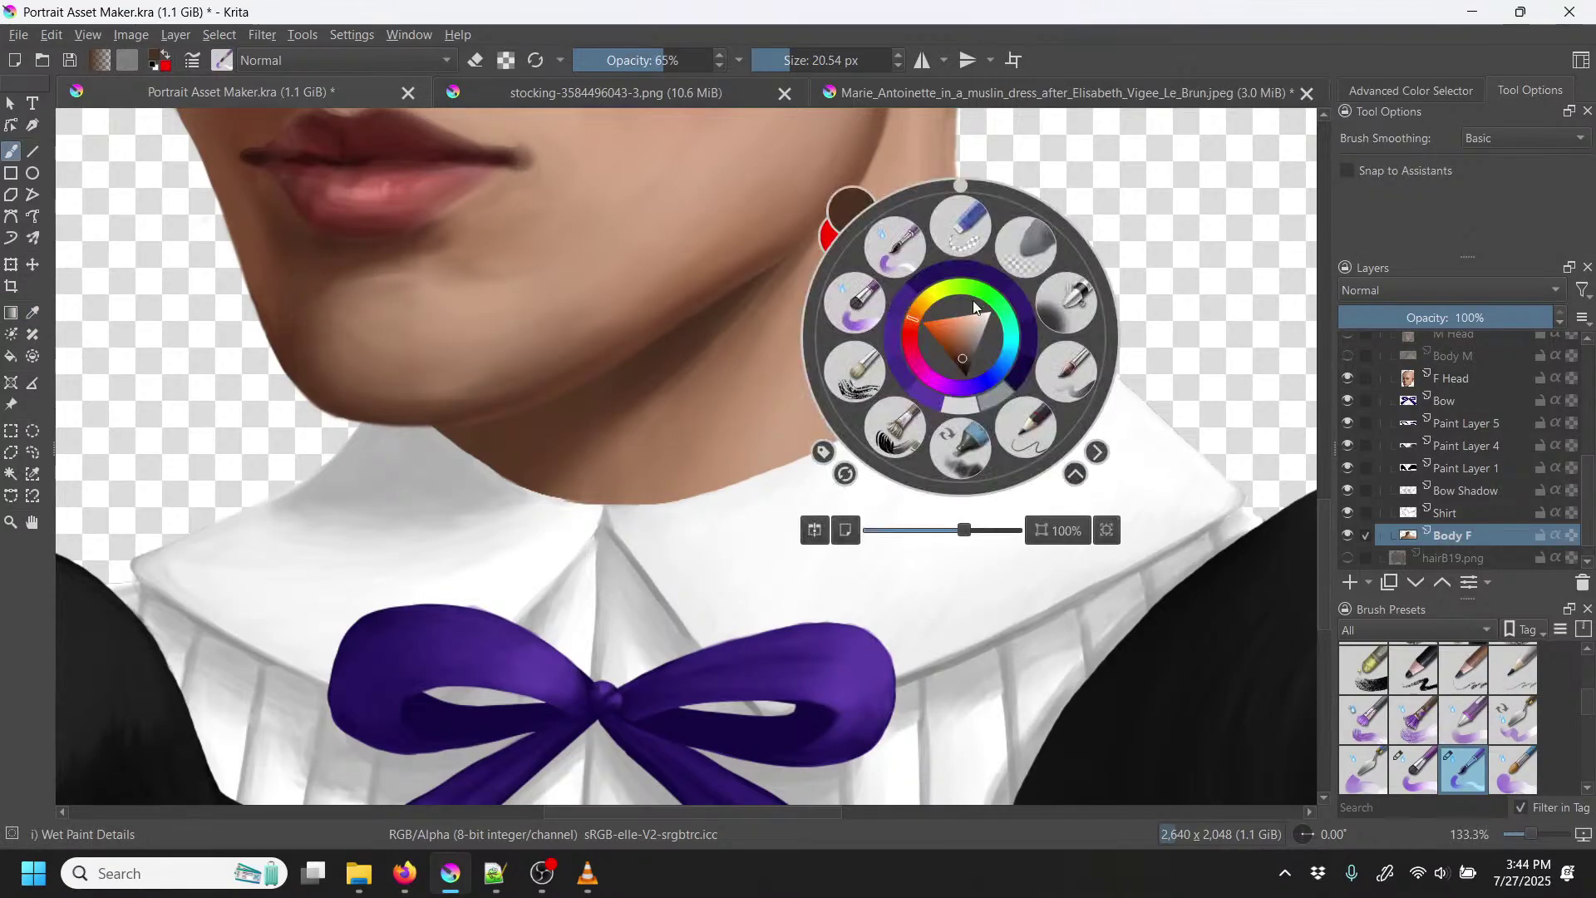
pyautogui.moveTo(966, 188)
pyautogui.mouseDown()
pyautogui.moveTo(904, 208)
pyautogui.moveTo(862, 293)
pyautogui.mouseUp()
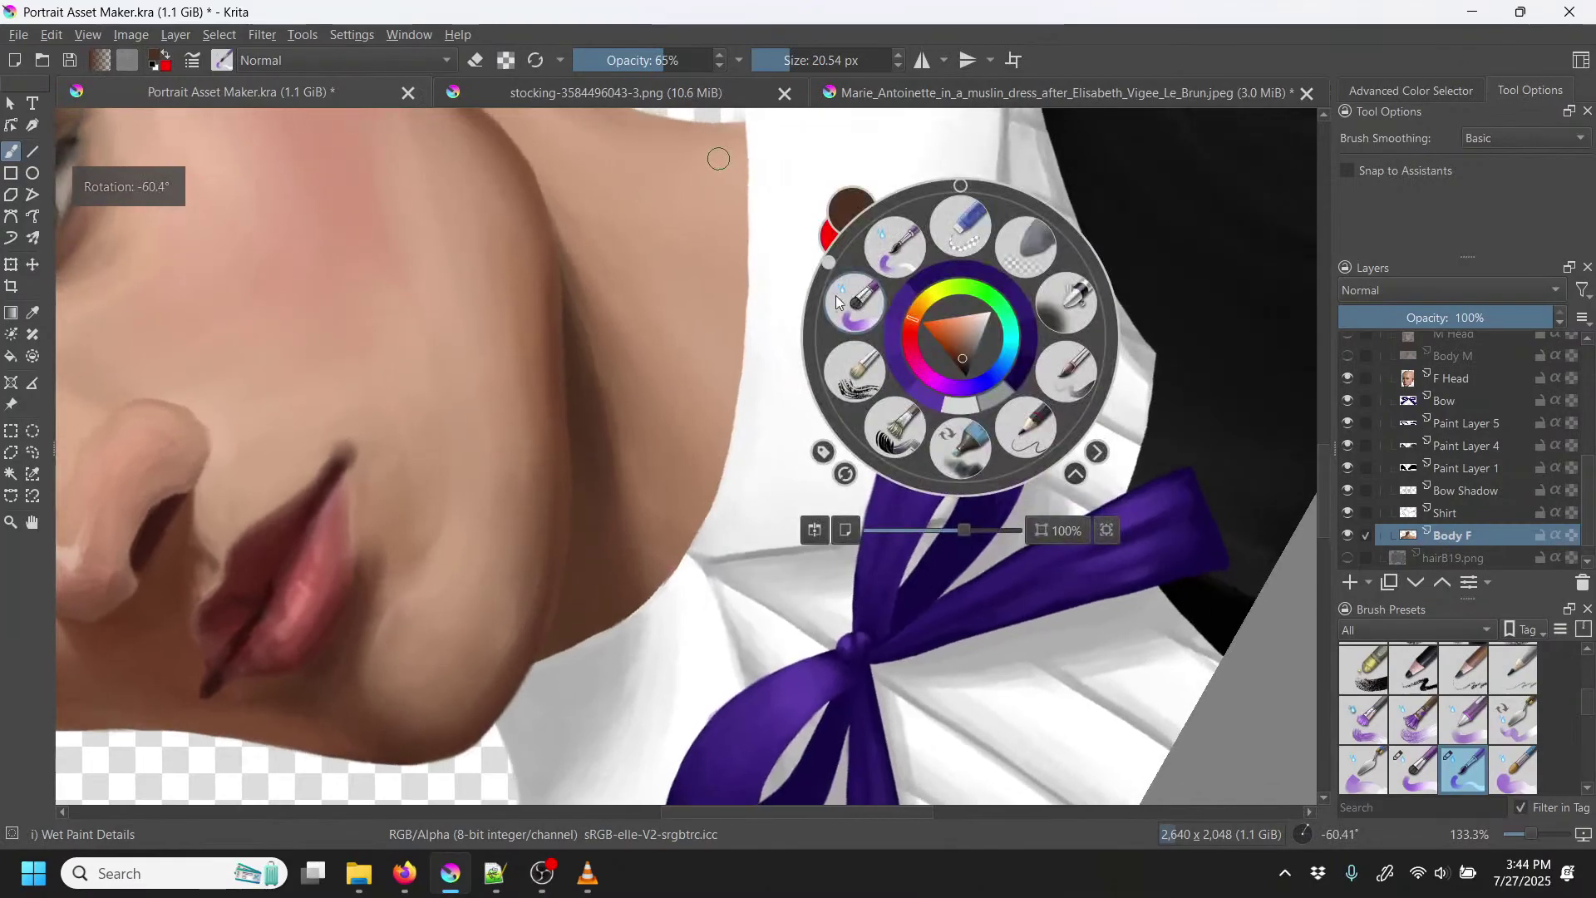
pyautogui.click(759, 260)
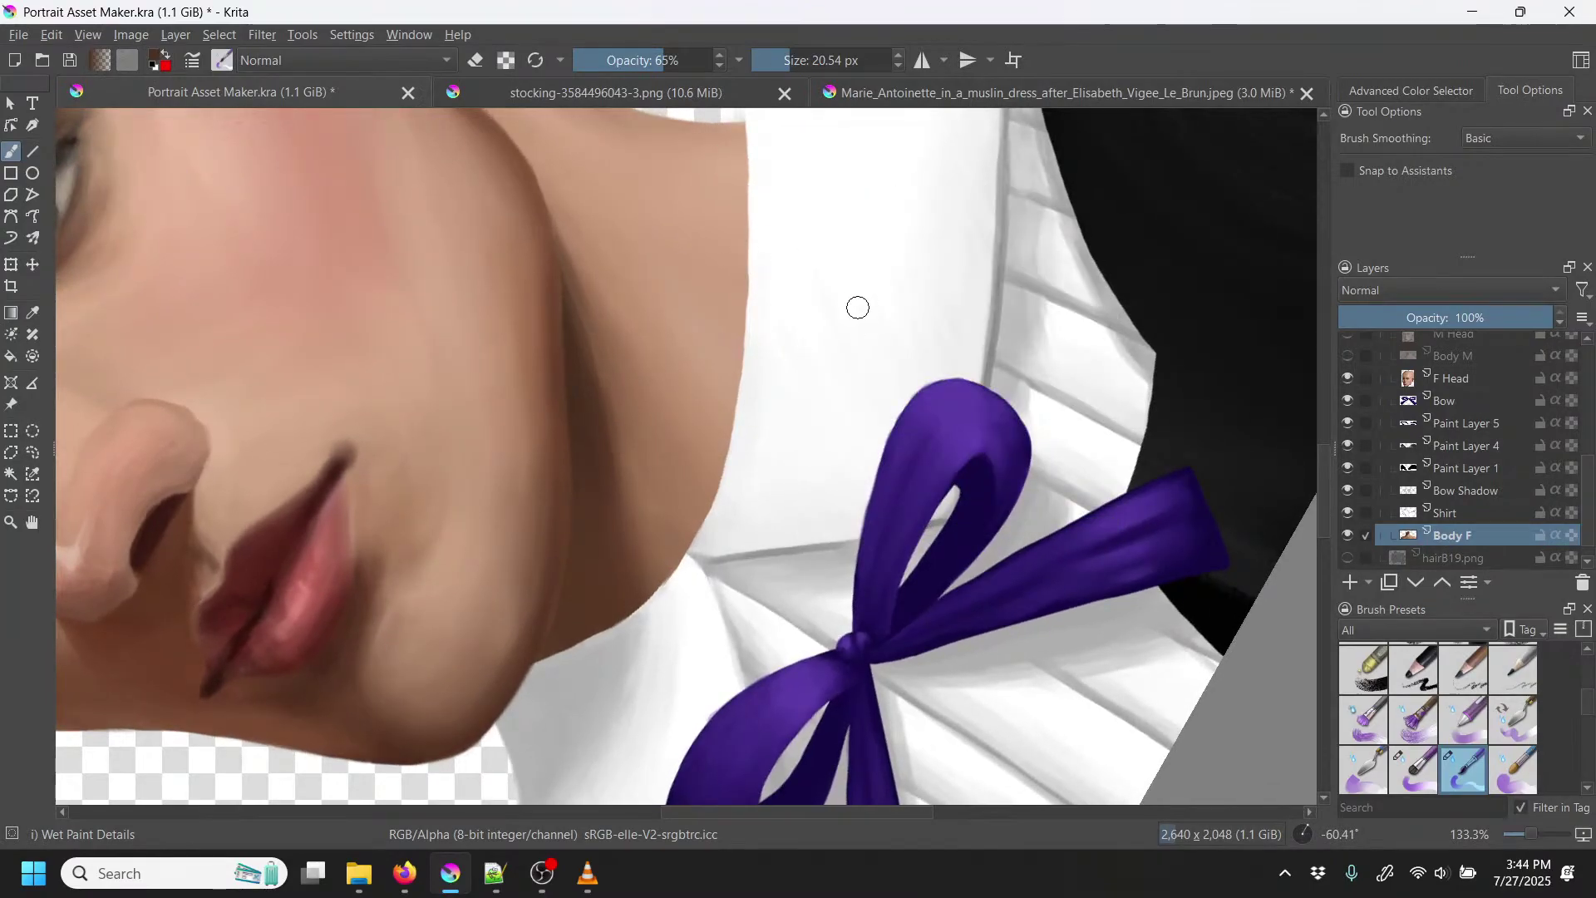
pyautogui.scroll(3, 832, 328)
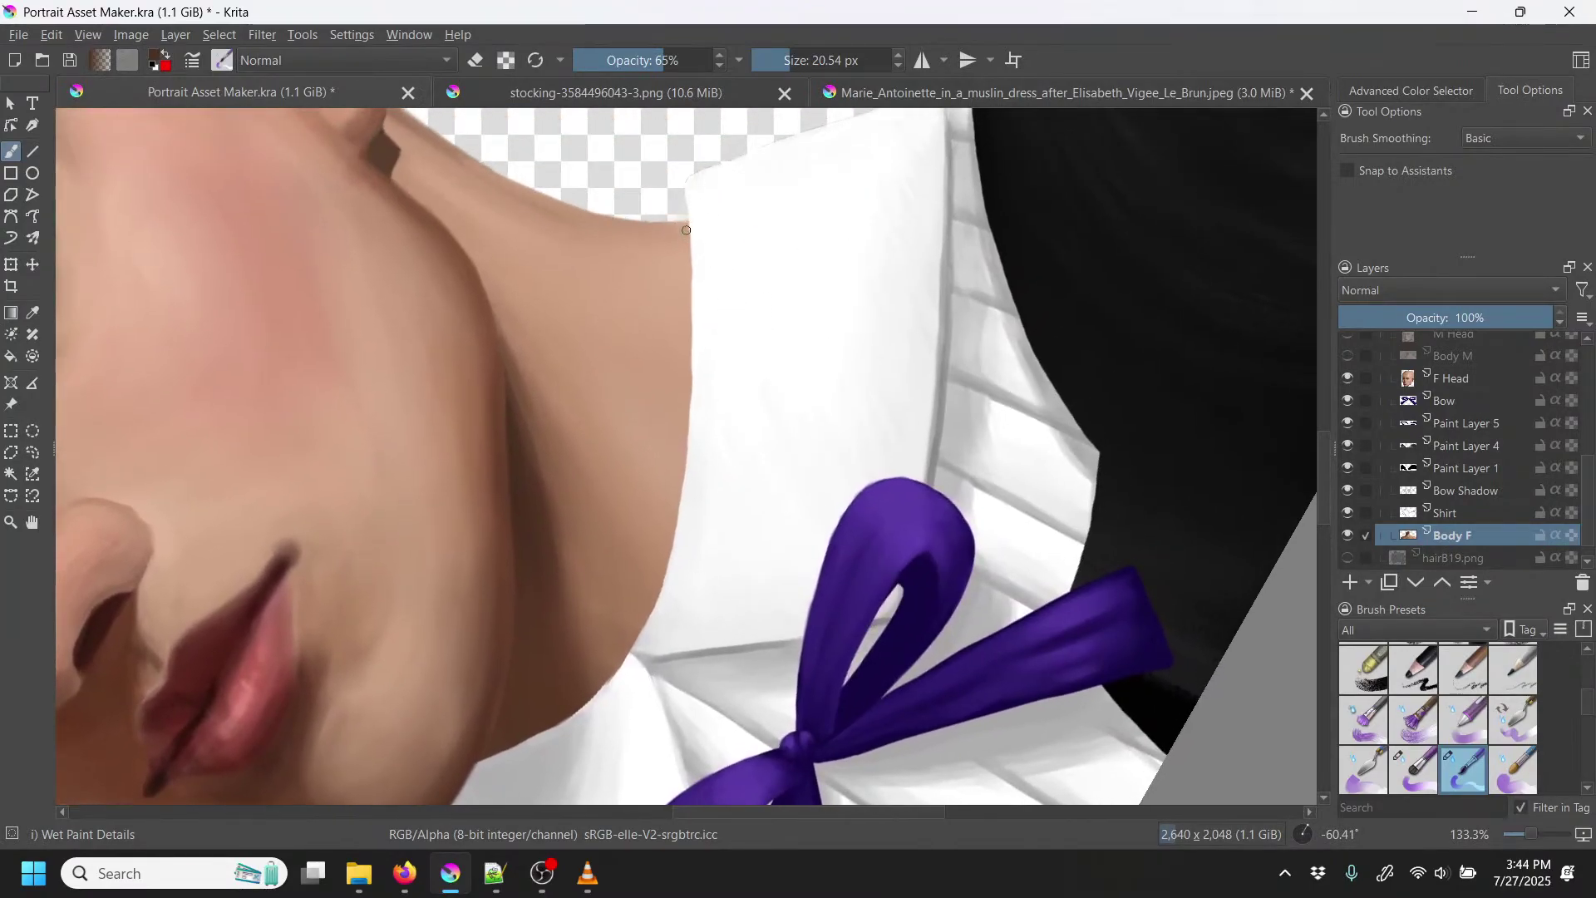
pyautogui.moveTo(687, 231); pyautogui.dragTo(688, 290)
pyautogui.moveTo(692, 349); pyautogui.dragTo(684, 475)
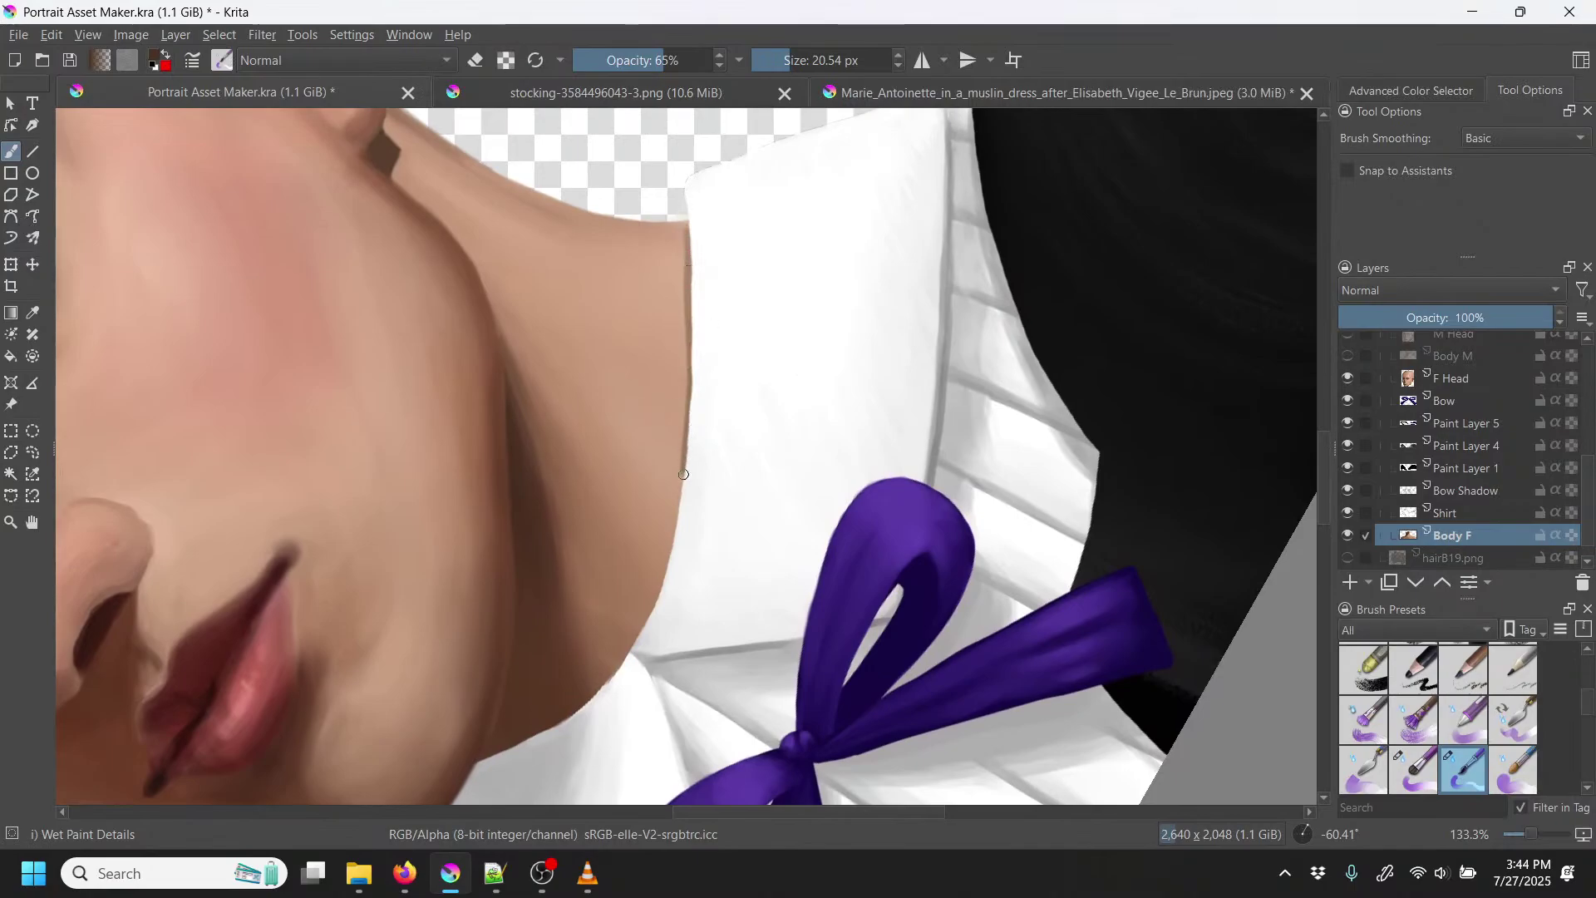
pyautogui.moveTo(640, 649)
pyautogui.mouseDown()
pyautogui.moveTo(682, 482)
pyautogui.moveTo(690, 224)
pyautogui.mouseUp()
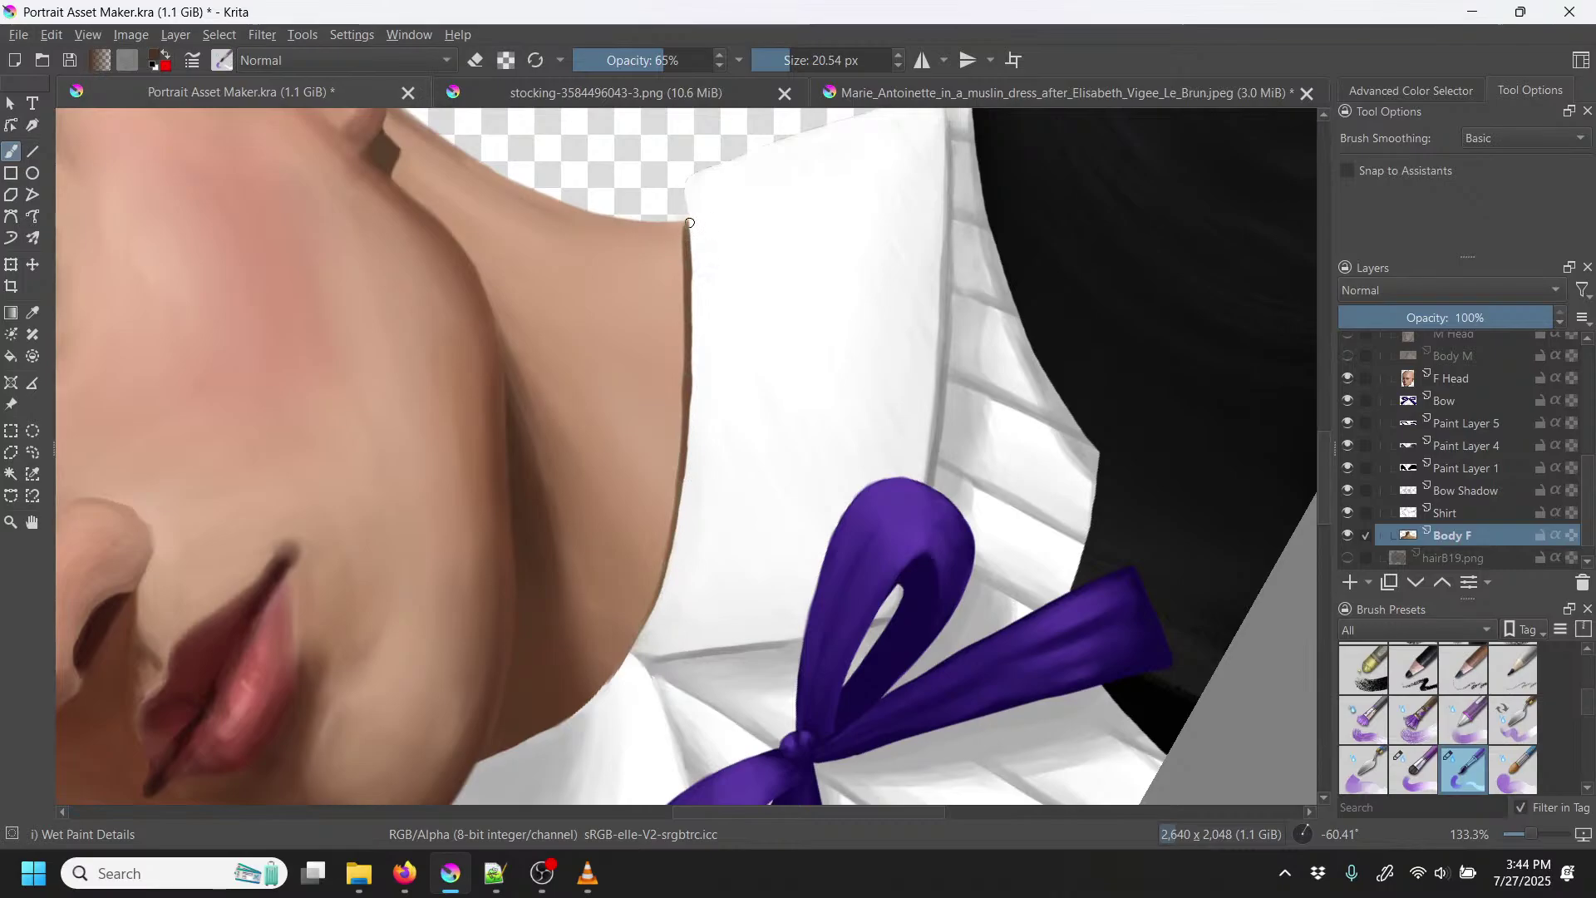
# Step: Widen the shadow along the neck's collar edge on the Body F layer with a sampled mid-brown skin tone
pyautogui.press('p')
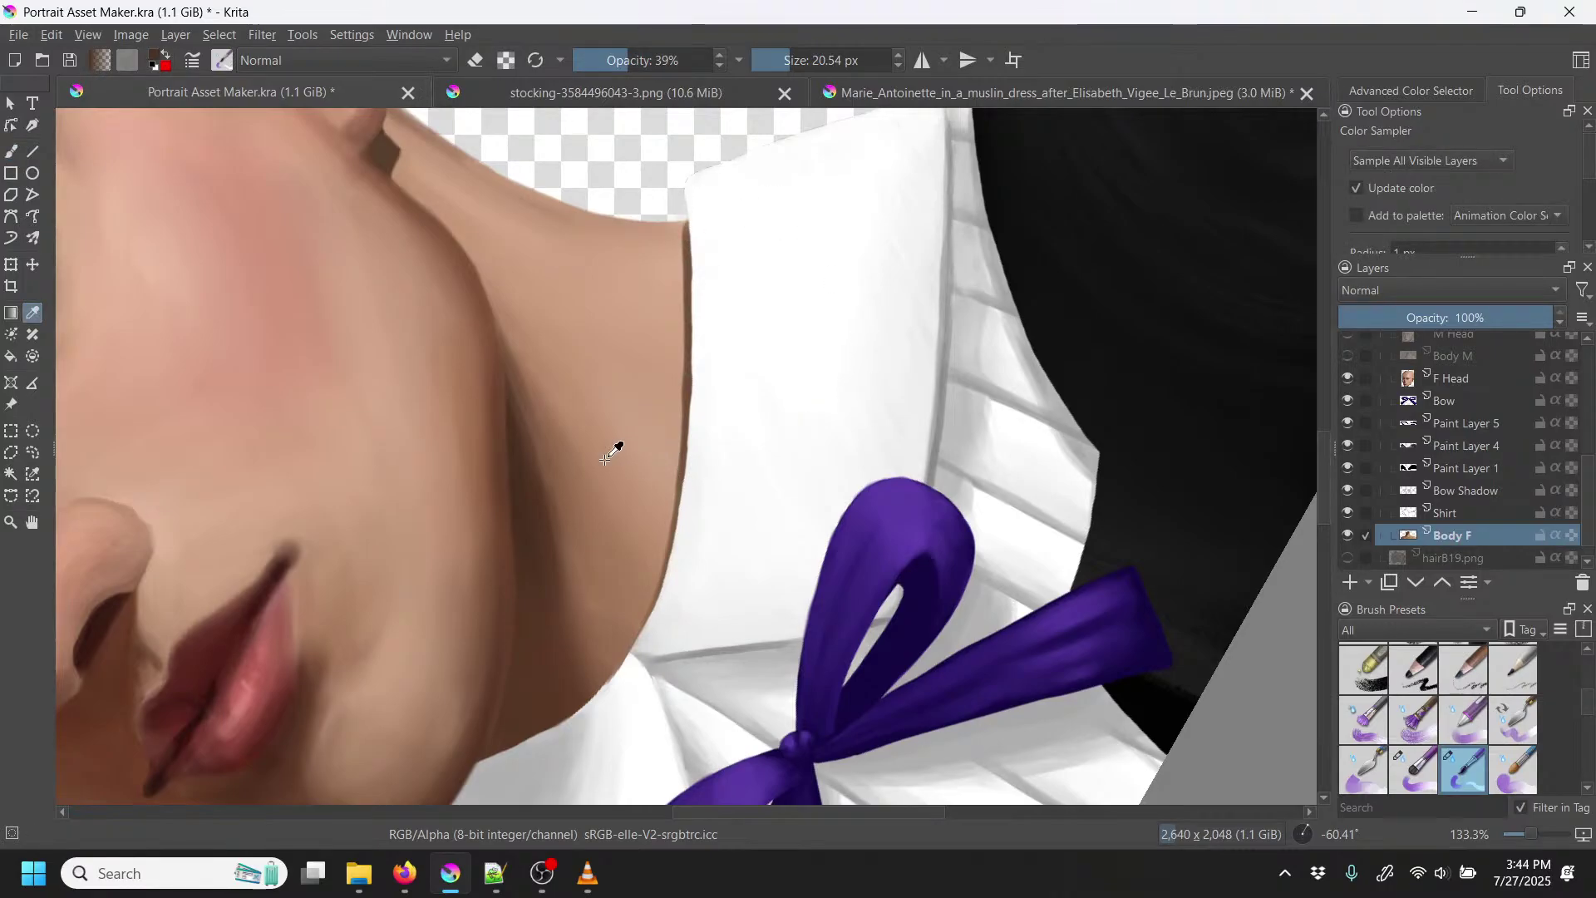
pyautogui.click(541, 425)
pyautogui.press('b')
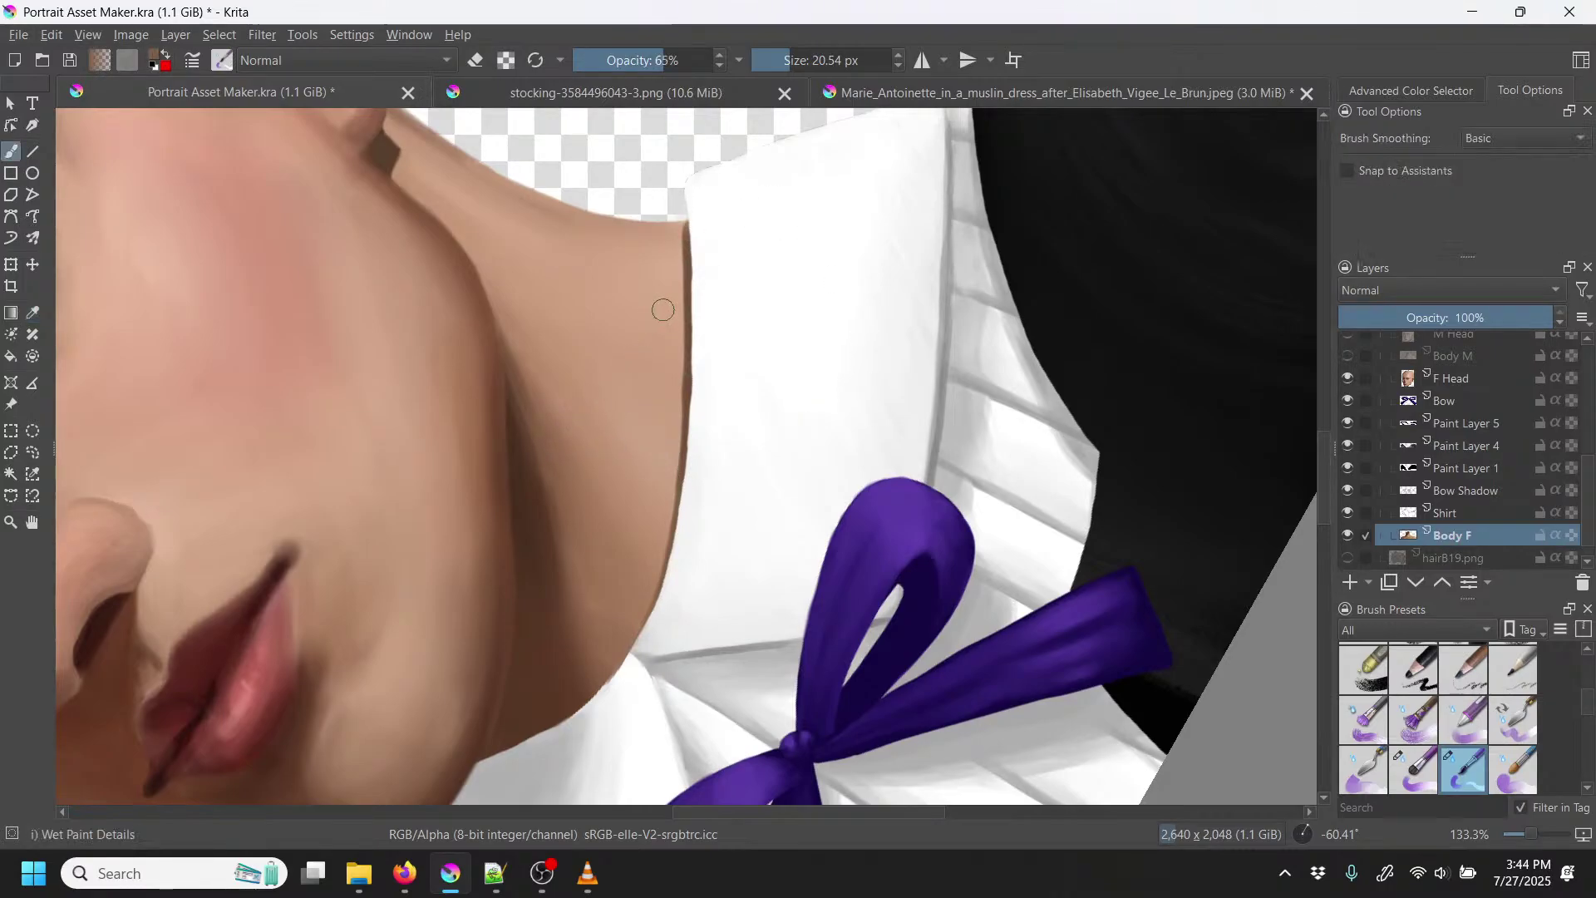
pyautogui.moveTo(680, 234); pyautogui.dragTo(678, 467)
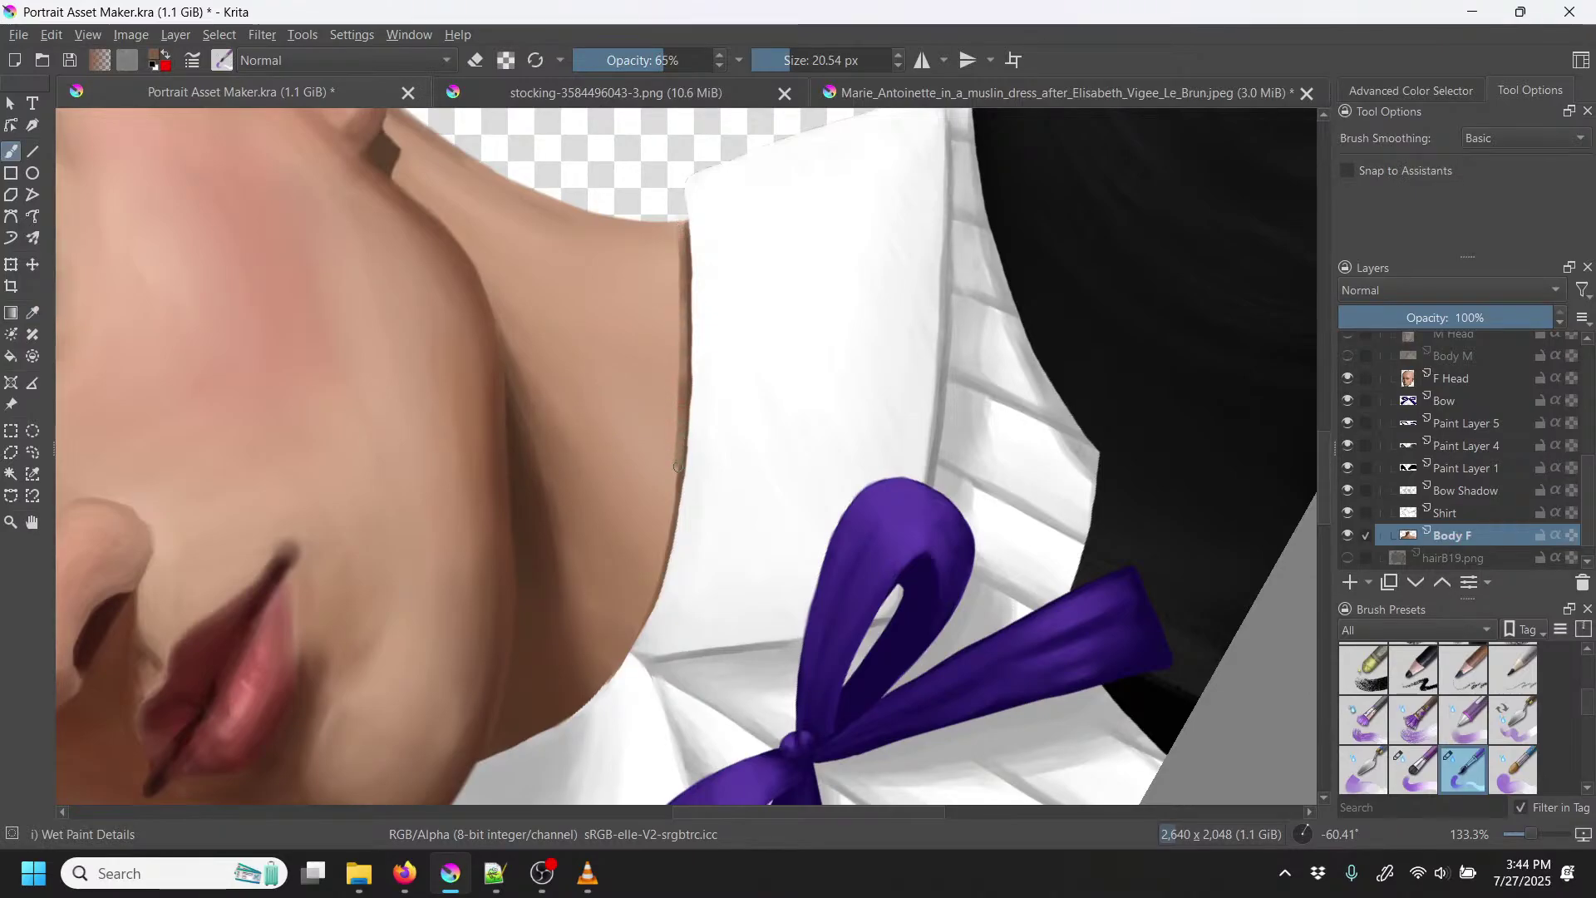
pyautogui.moveTo(660, 570); pyautogui.dragTo(654, 588)
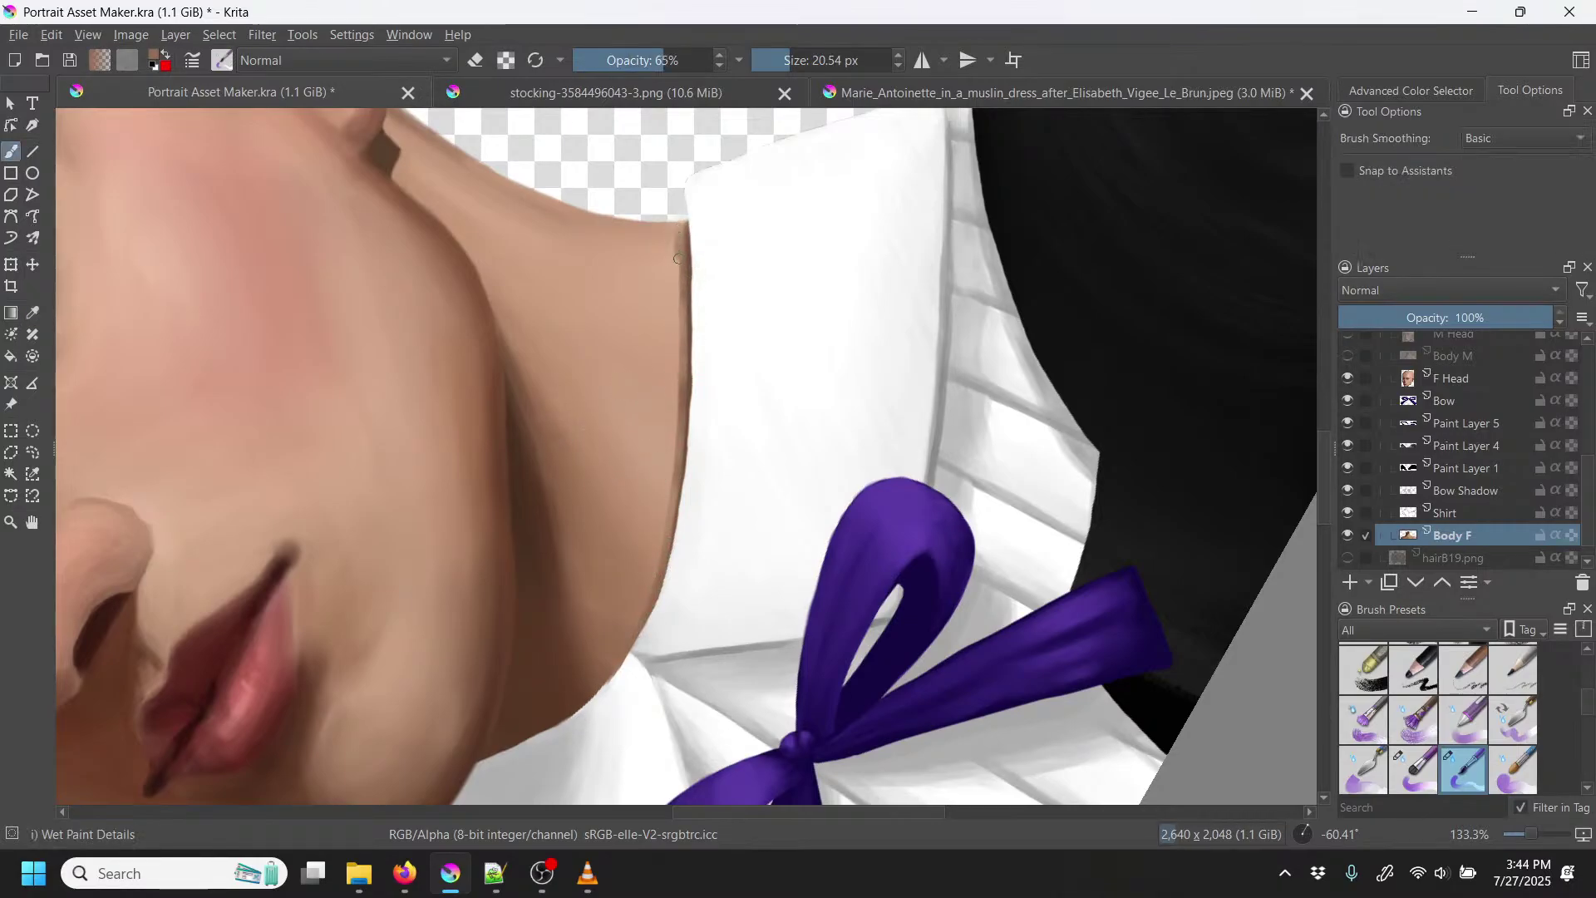
pyautogui.moveTo(676, 383)
pyautogui.mouseDown()
pyautogui.moveTo(661, 539)
pyautogui.moveTo(598, 702)
pyautogui.mouseUp()
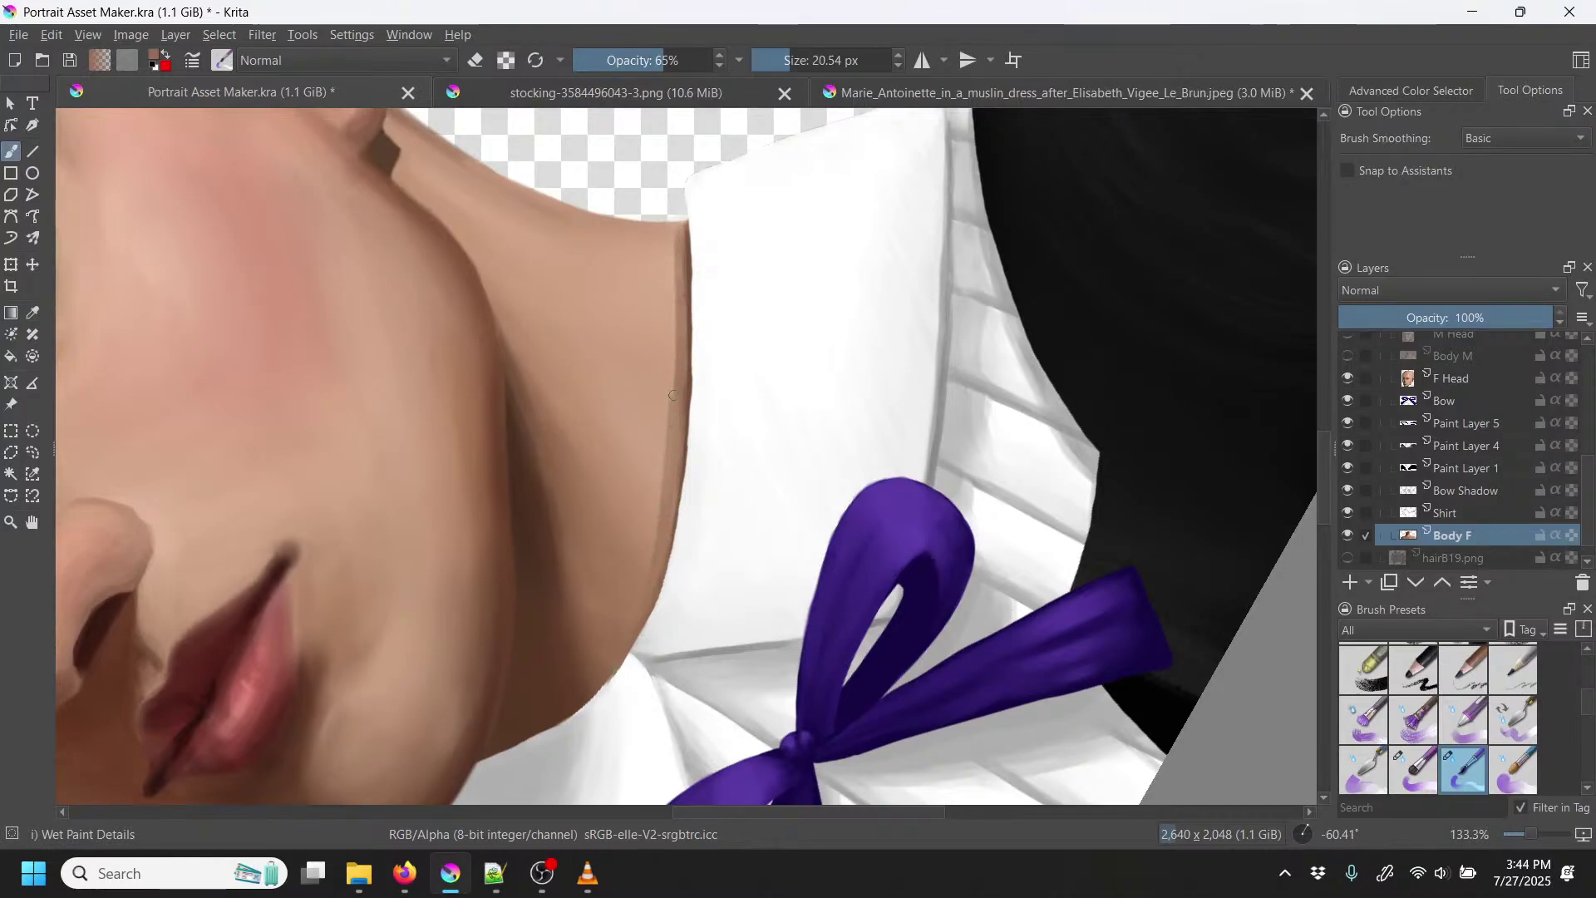
pyautogui.moveTo(670, 225); pyautogui.dragTo(662, 473)
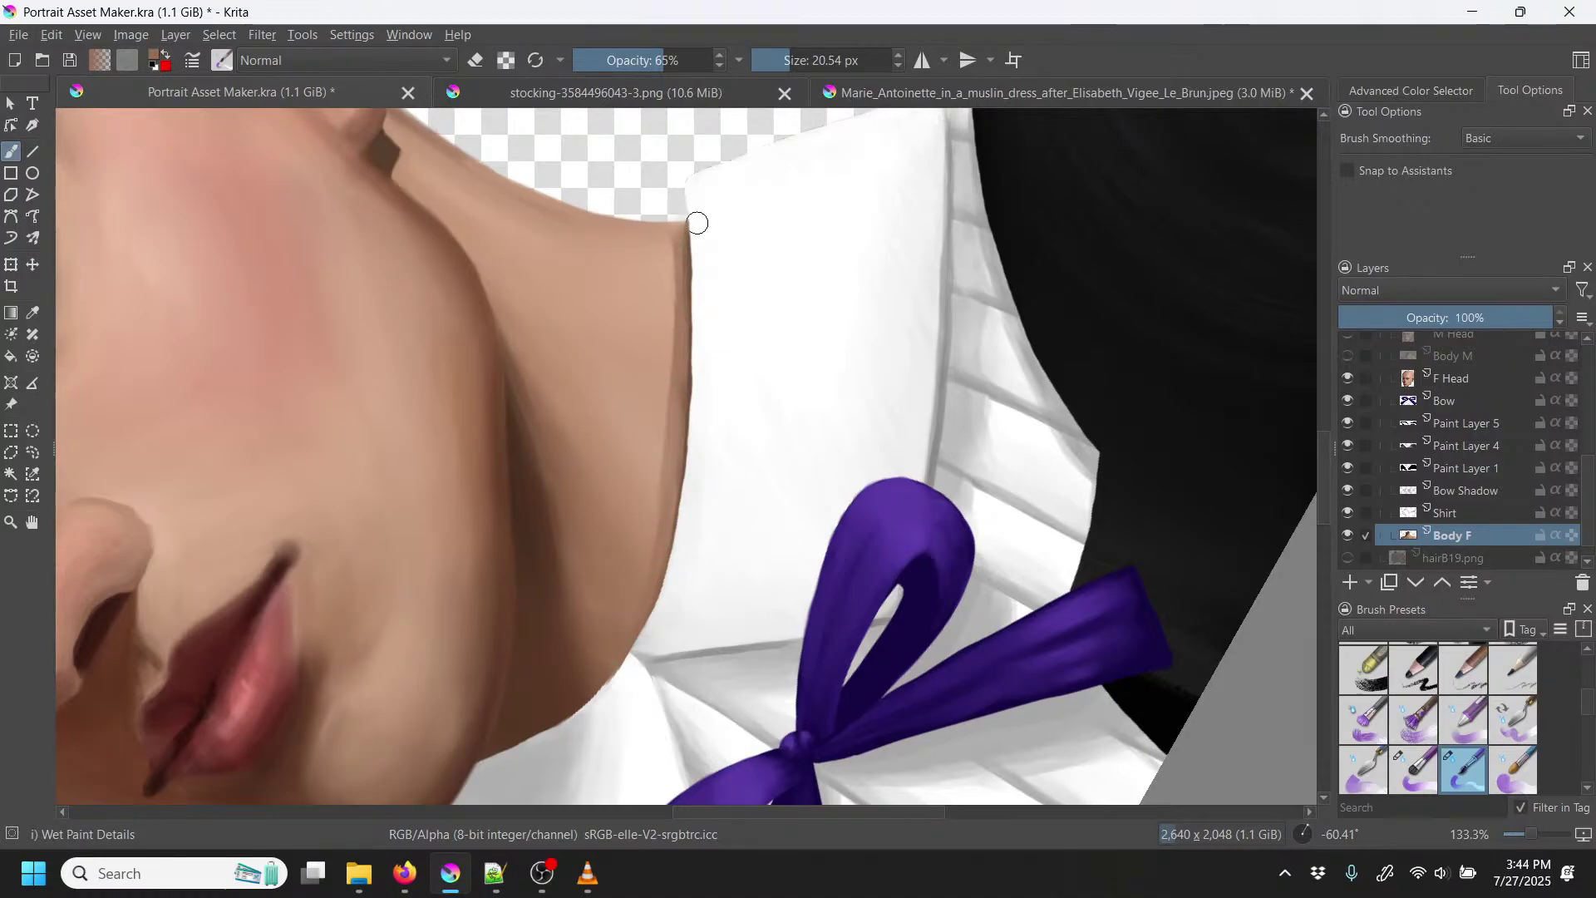
# Step: Blend the inner edge of the neck shadow into the skin with a sampled lighter skin tone
pyautogui.press('p')
pyautogui.click(684, 301)
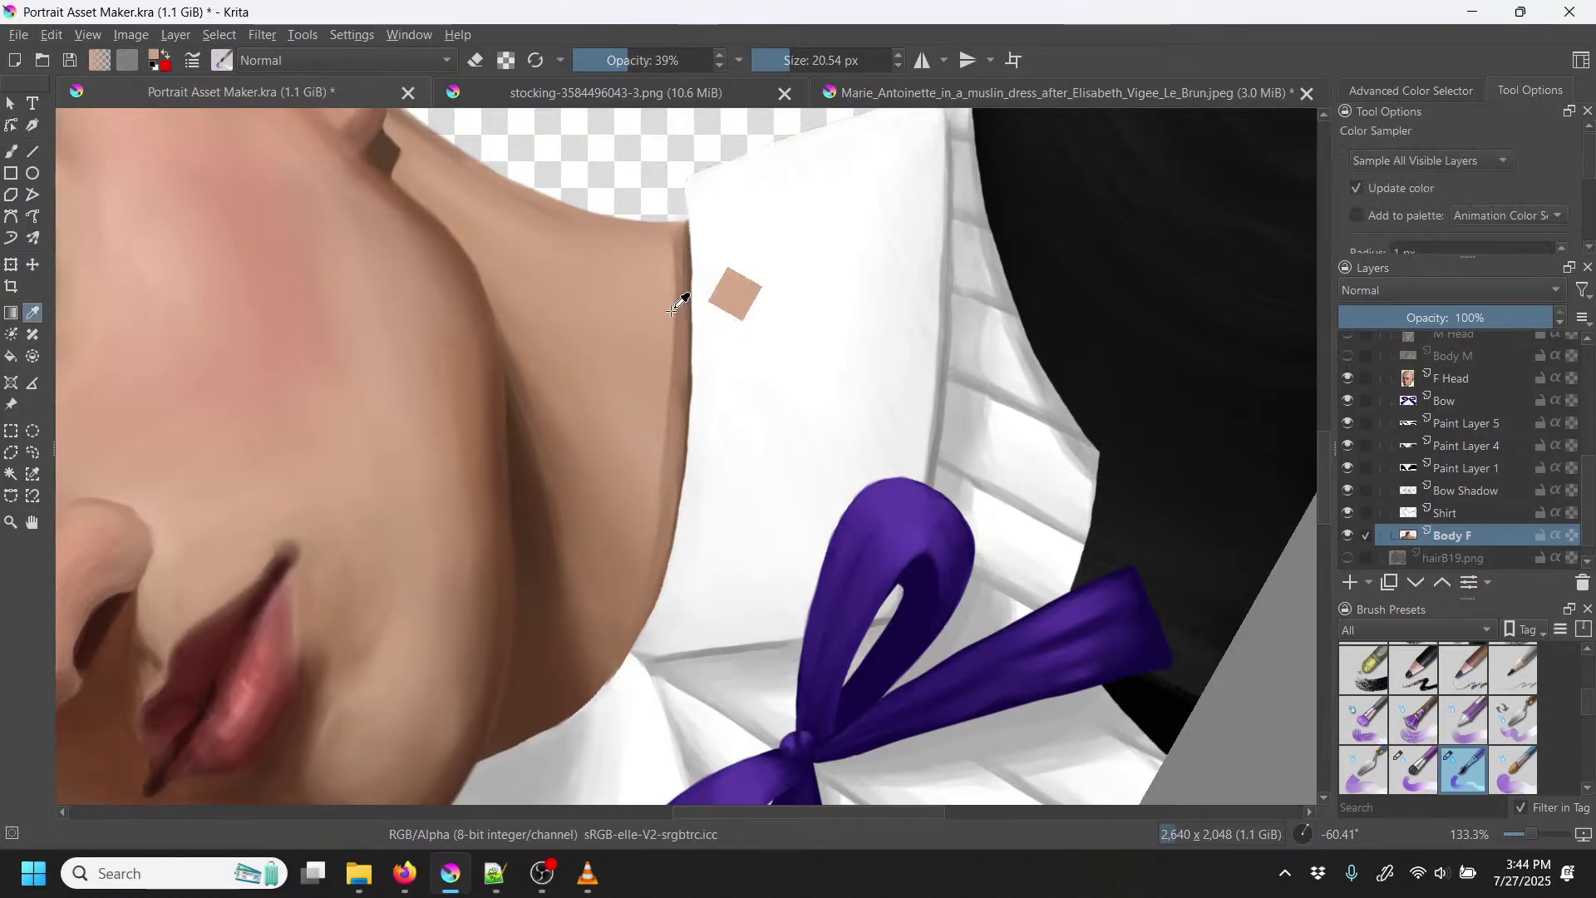
pyautogui.press('b')
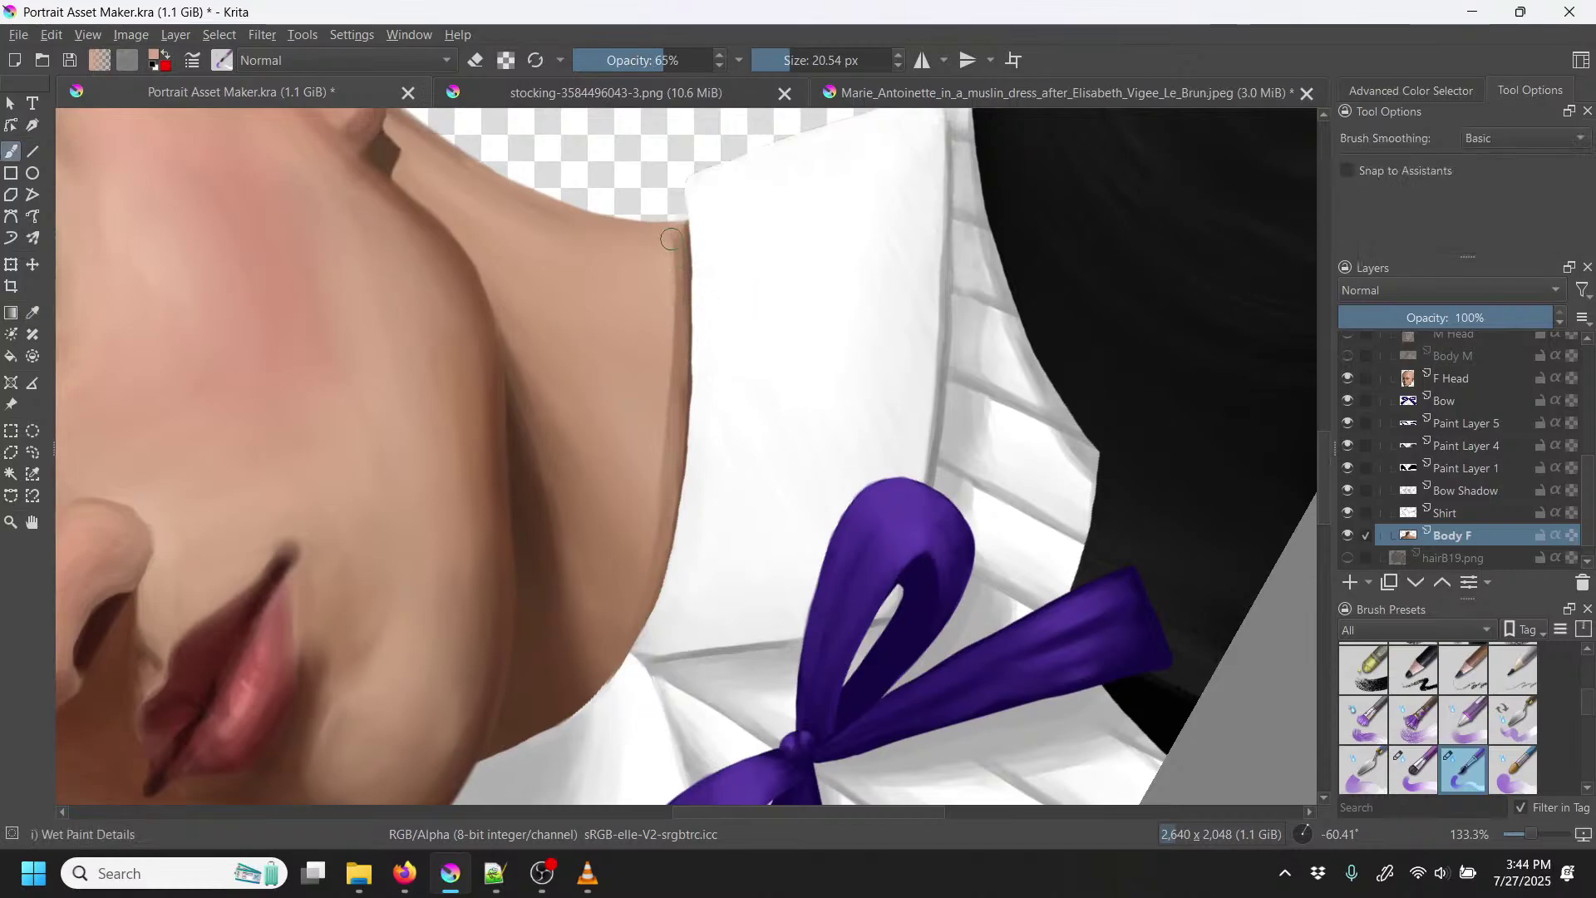
pyautogui.moveTo(673, 269)
pyautogui.mouseDown()
pyautogui.moveTo(654, 511)
pyautogui.moveTo(679, 312)
pyautogui.moveTo(679, 397)
pyautogui.mouseUp()
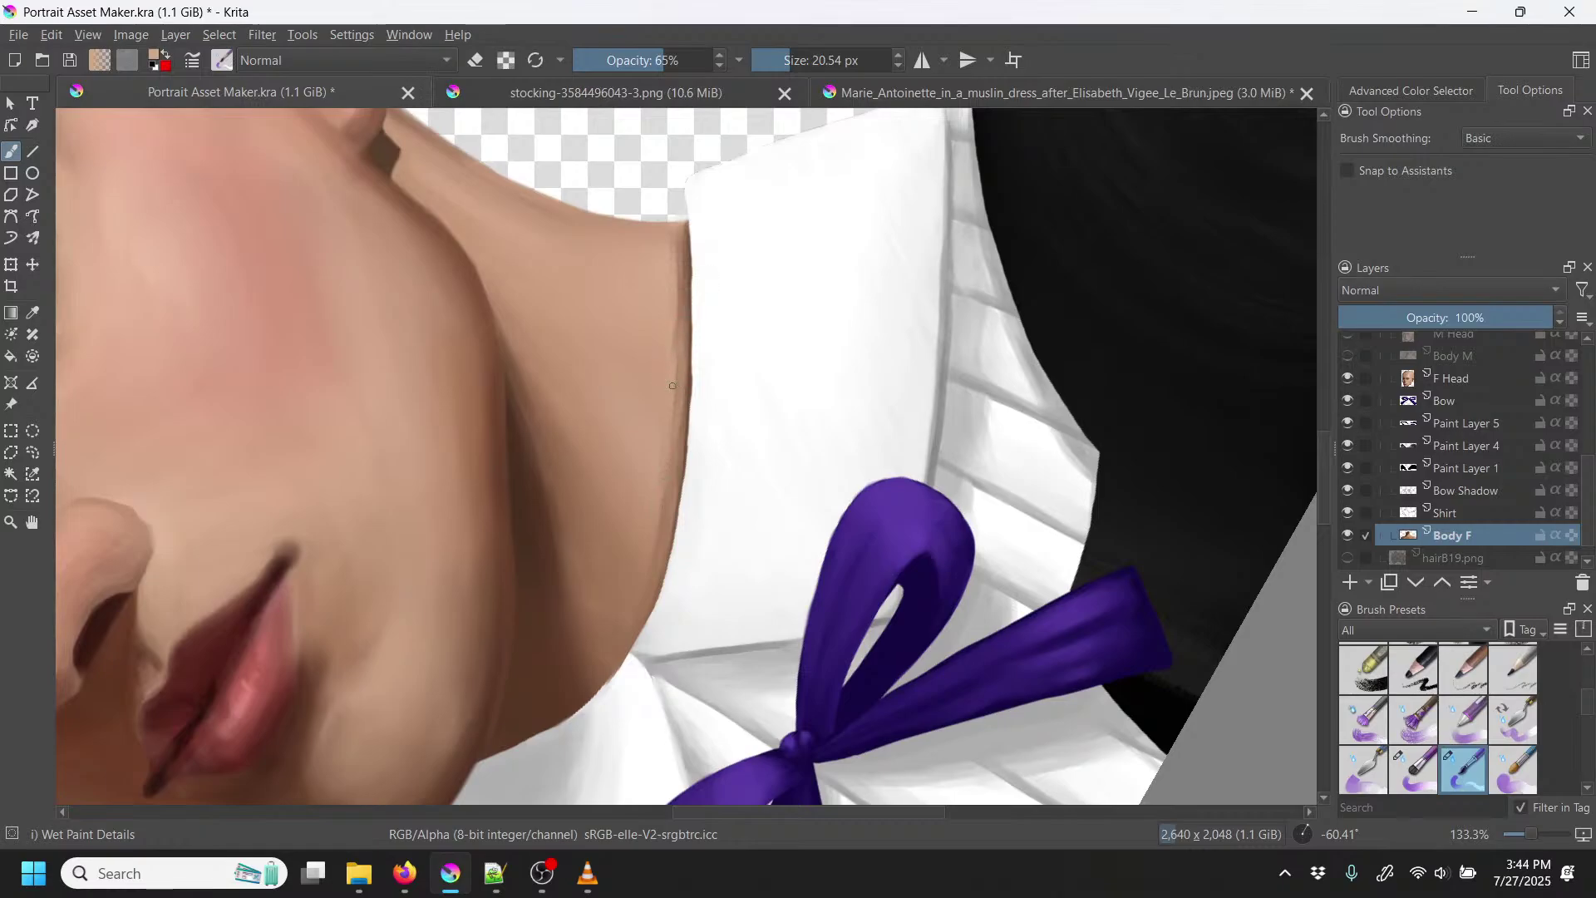
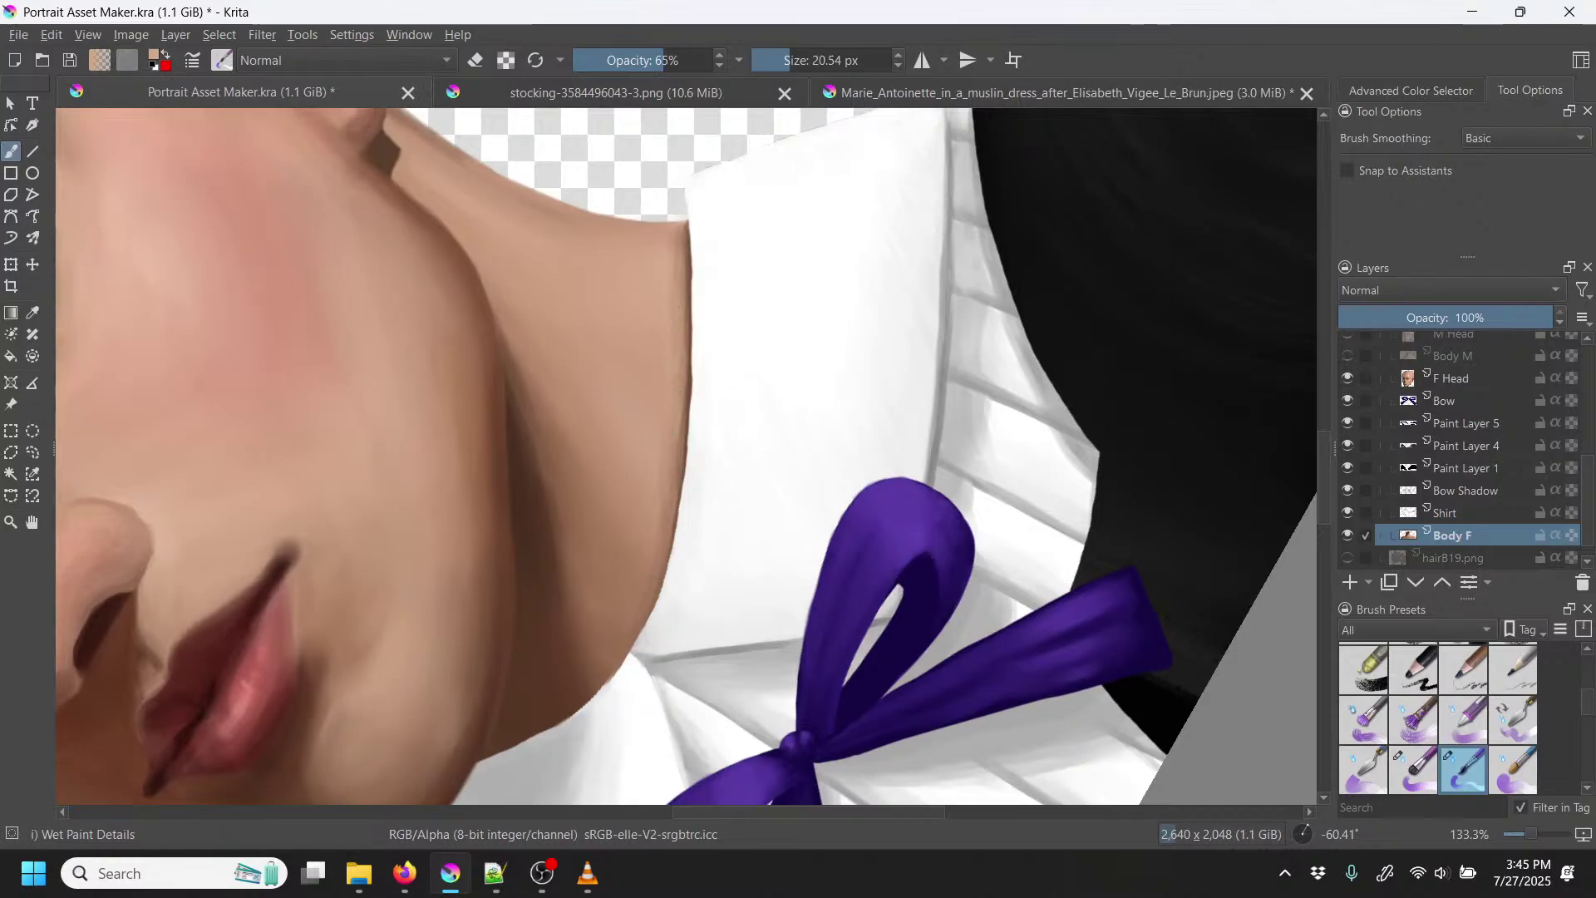
# Step: Straighten the canvas to 0° and examine the neck shadow against the whole portrait and up close
pyautogui.rightClick(803, 434)
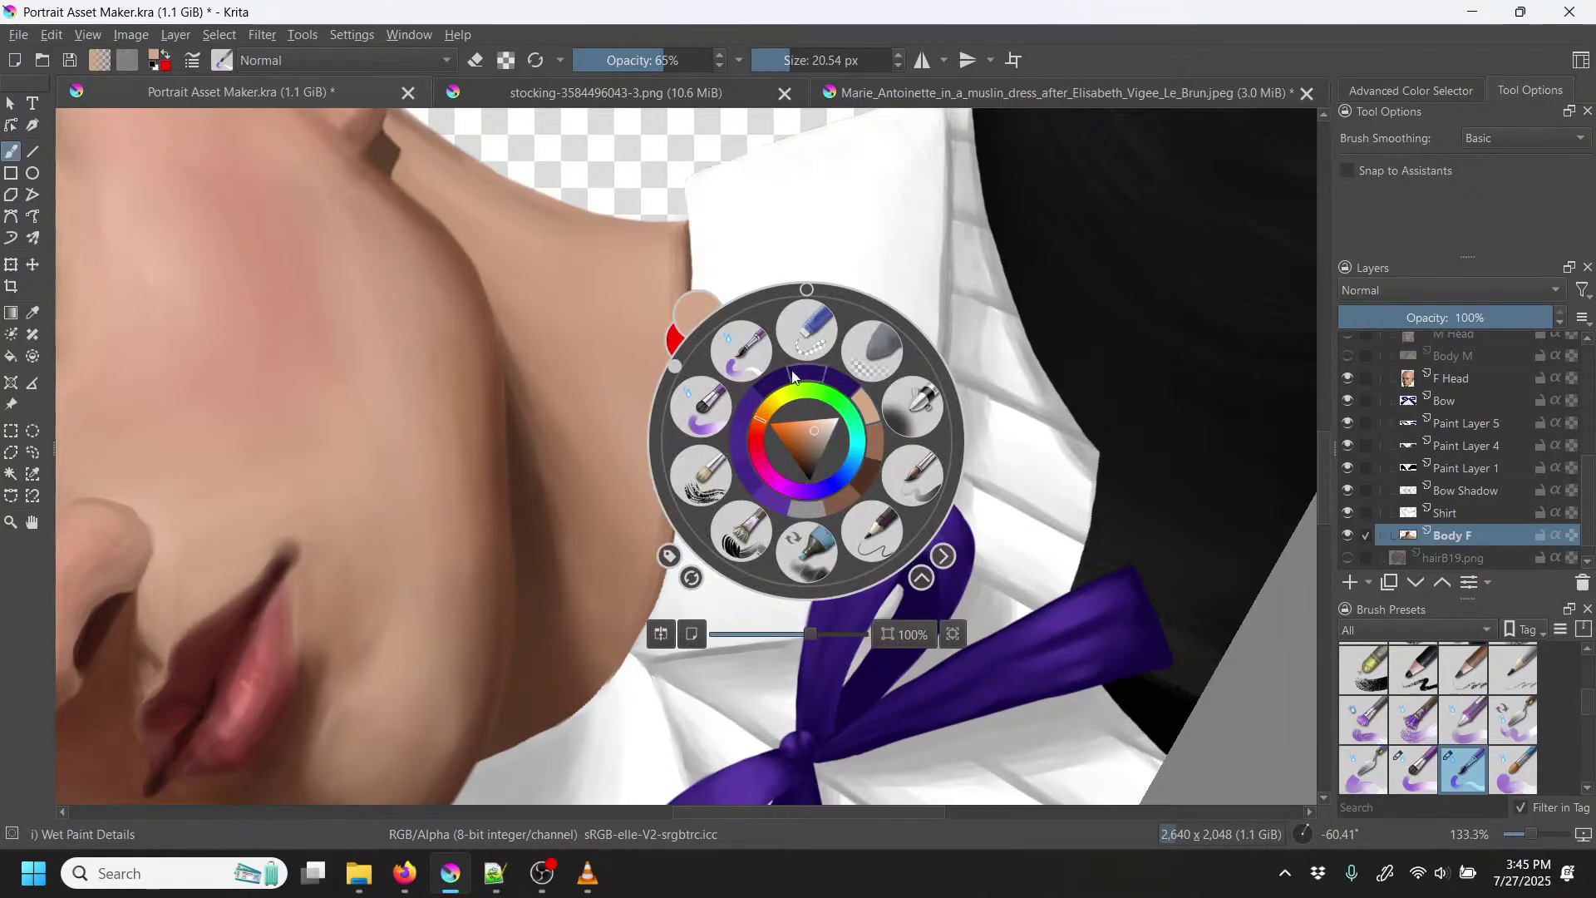
pyautogui.click(812, 289)
pyautogui.click(828, 295)
pyautogui.press('-')
pyautogui.press('-')
pyautogui.press('-')
pyautogui.press('-')
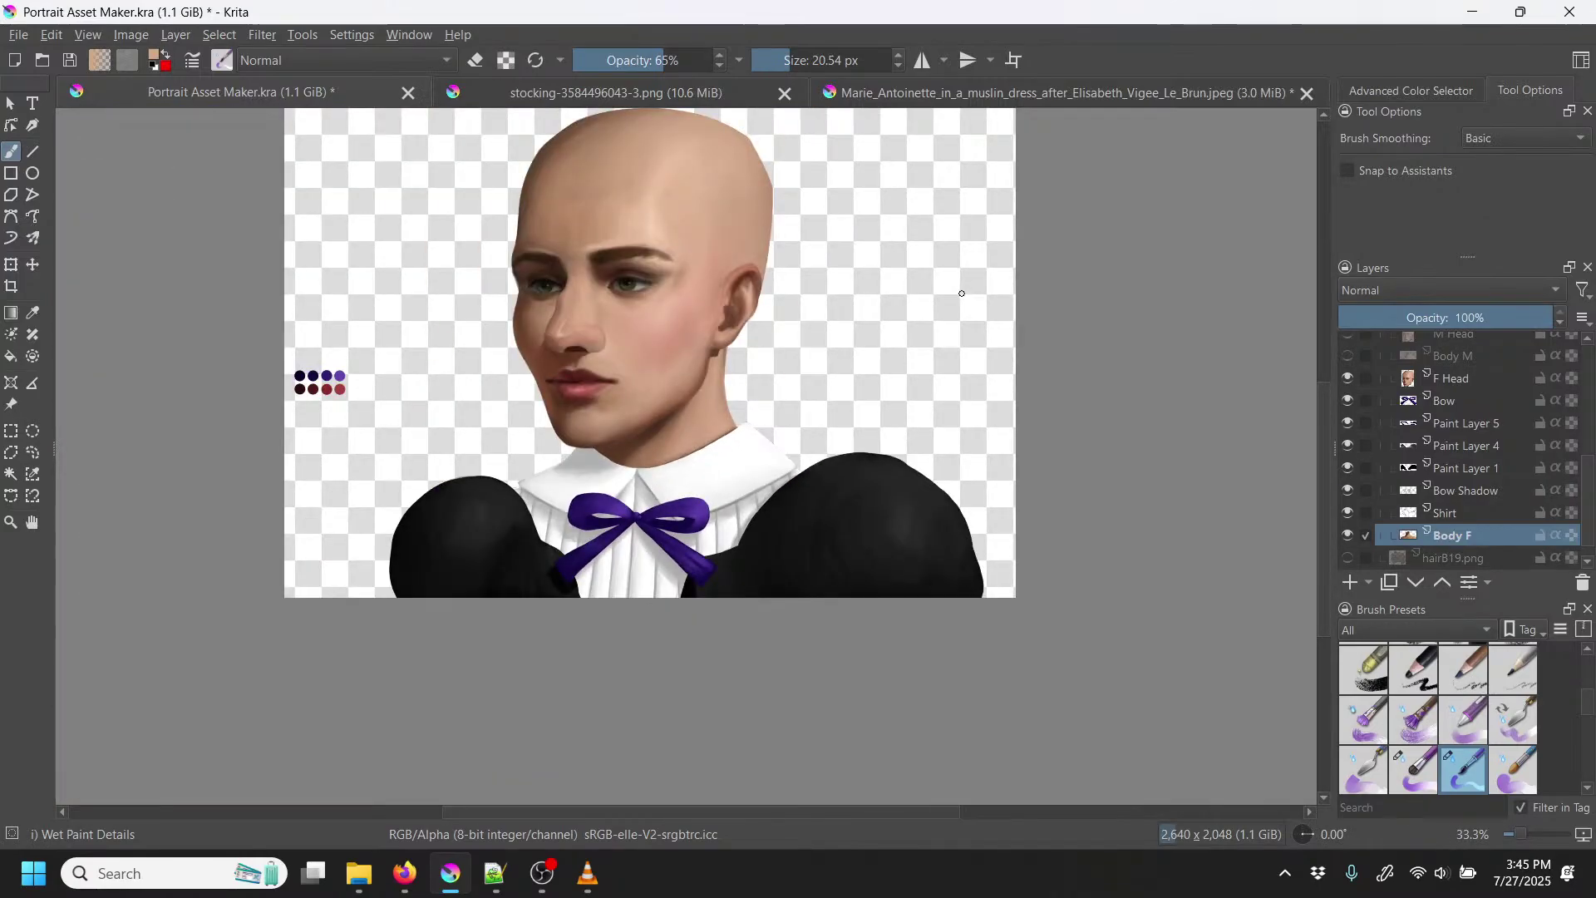
pyautogui.press('+')
pyautogui.press('+')
pyautogui.press('+')
pyautogui.press('+')
pyautogui.press('+')
pyautogui.press('+')
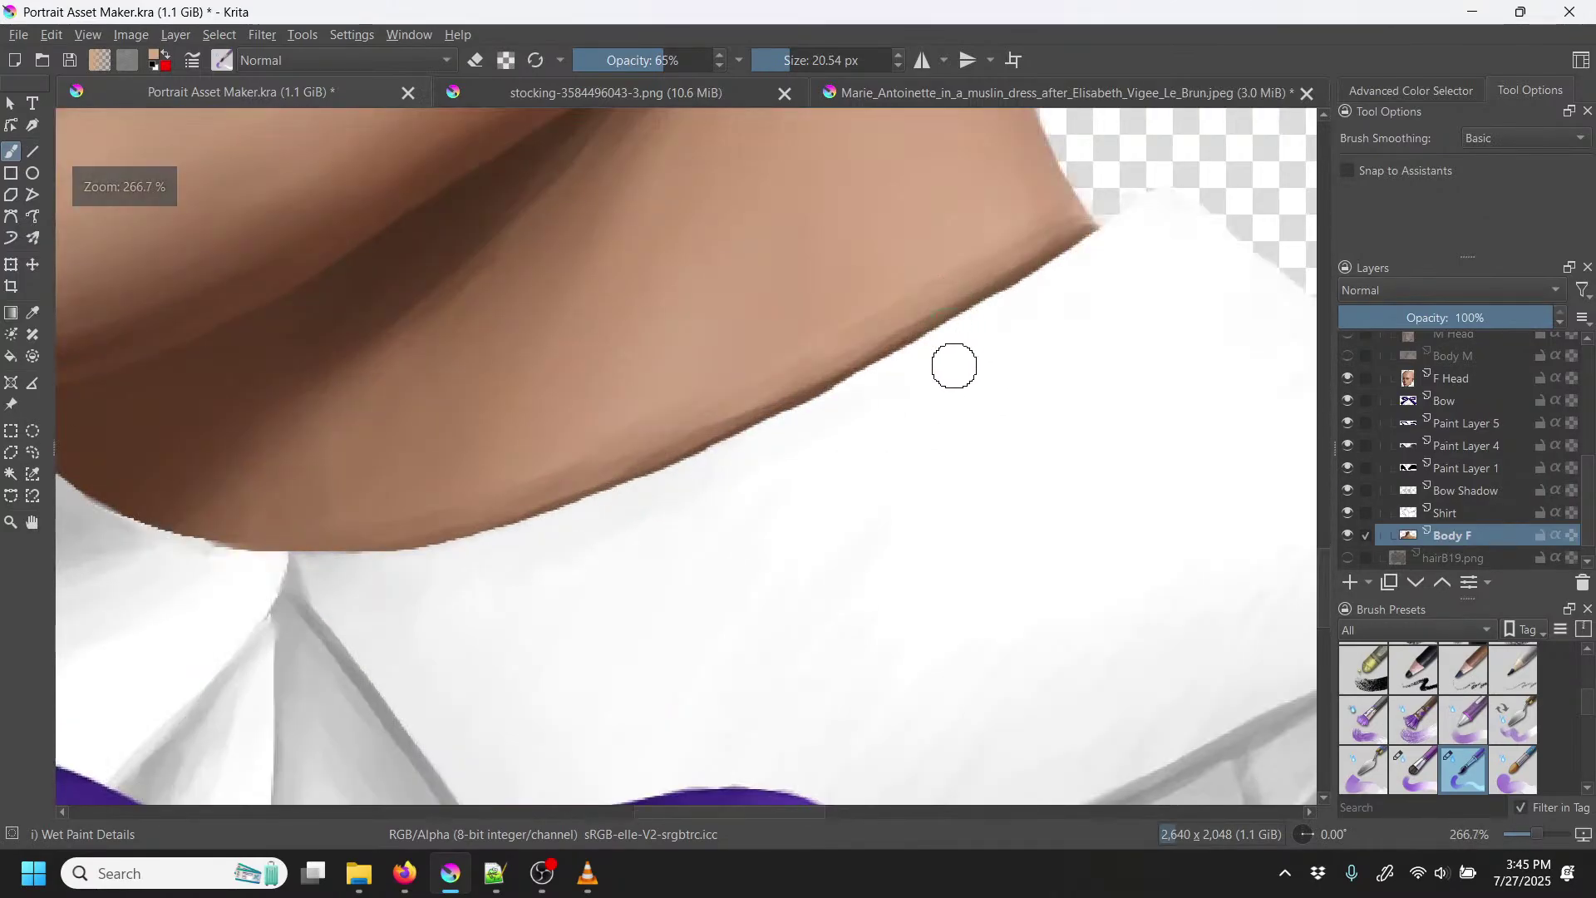
# Step: Rotate the canvas to about -60° and refine the neck shadow along the collar with a sampled brown skin colour
pyautogui.rightClick(927, 401)
pyautogui.moveTo(924, 255); pyautogui.dragTo(831, 358)
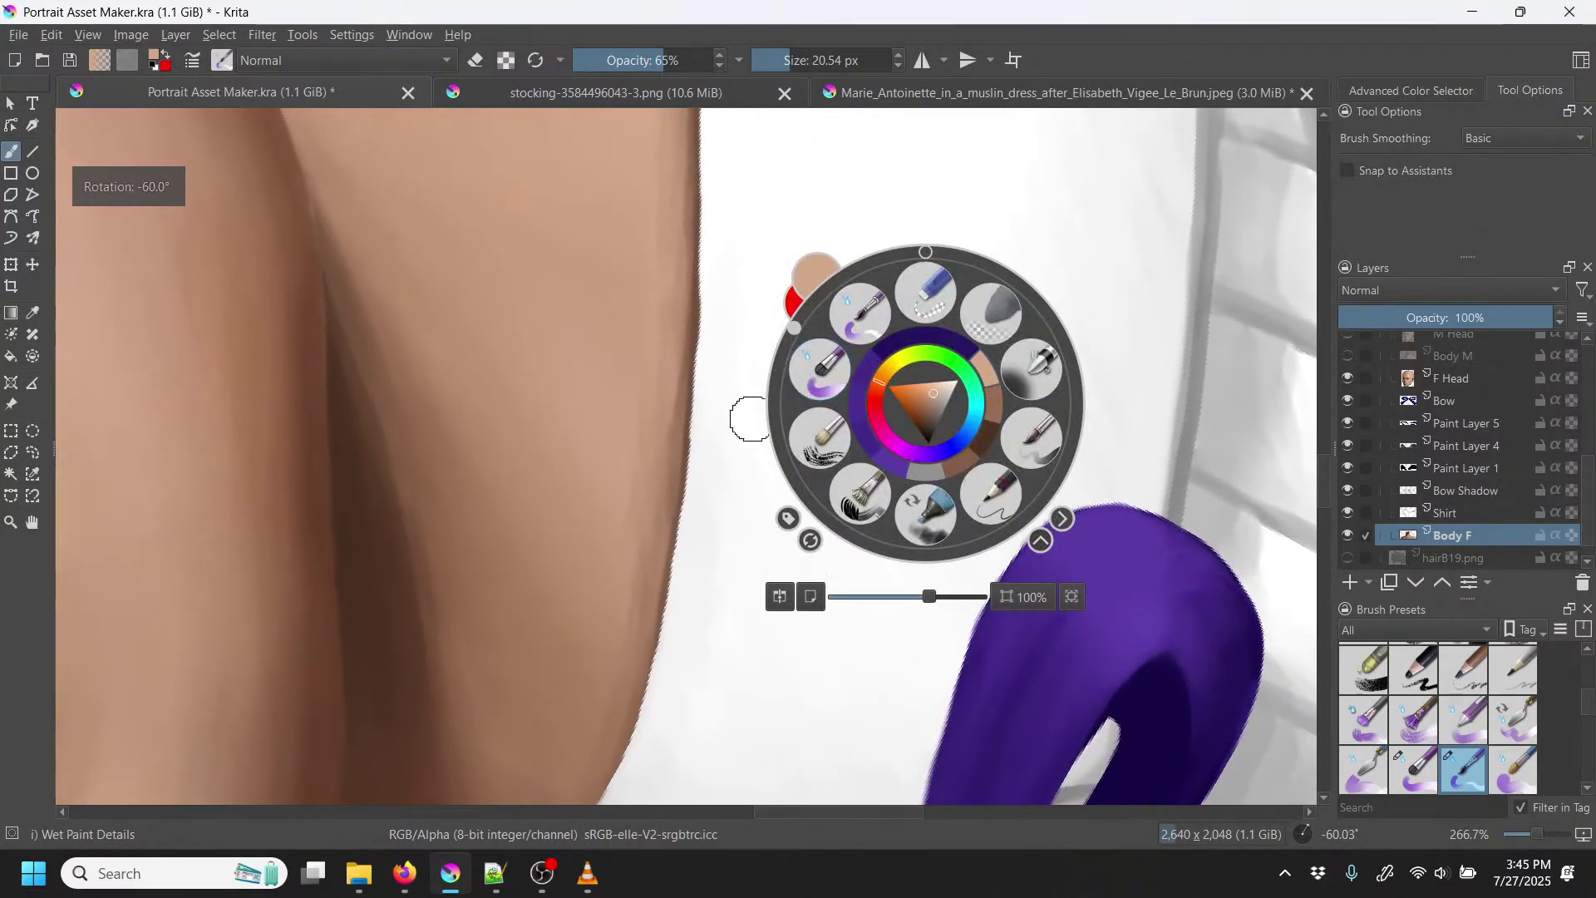
pyautogui.click(707, 424)
pyautogui.press('p')
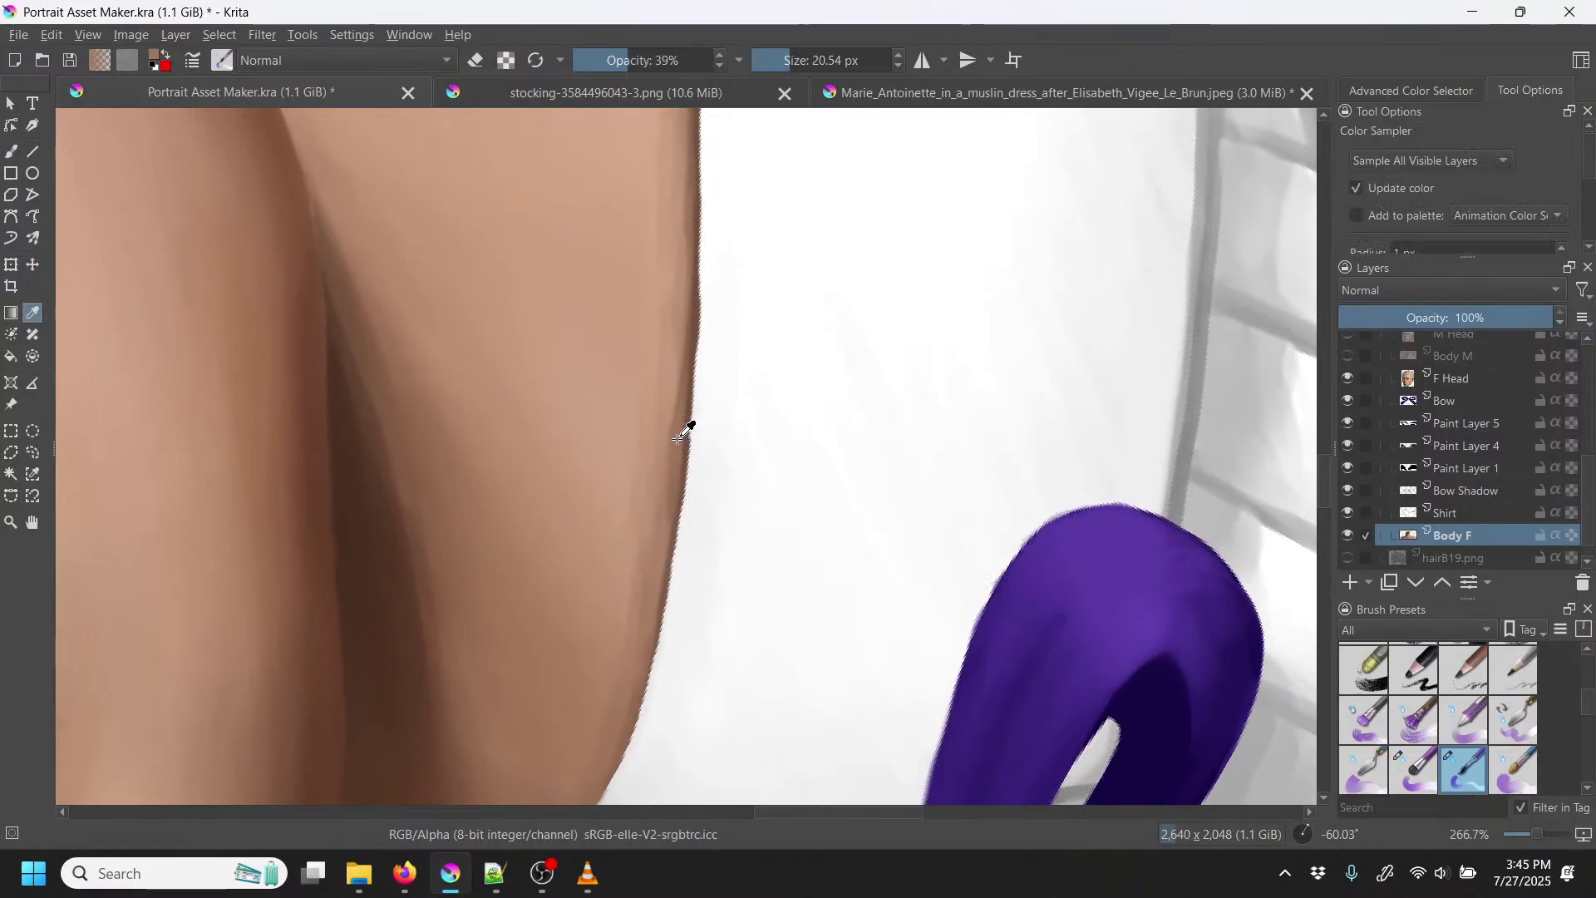
pyautogui.press('b')
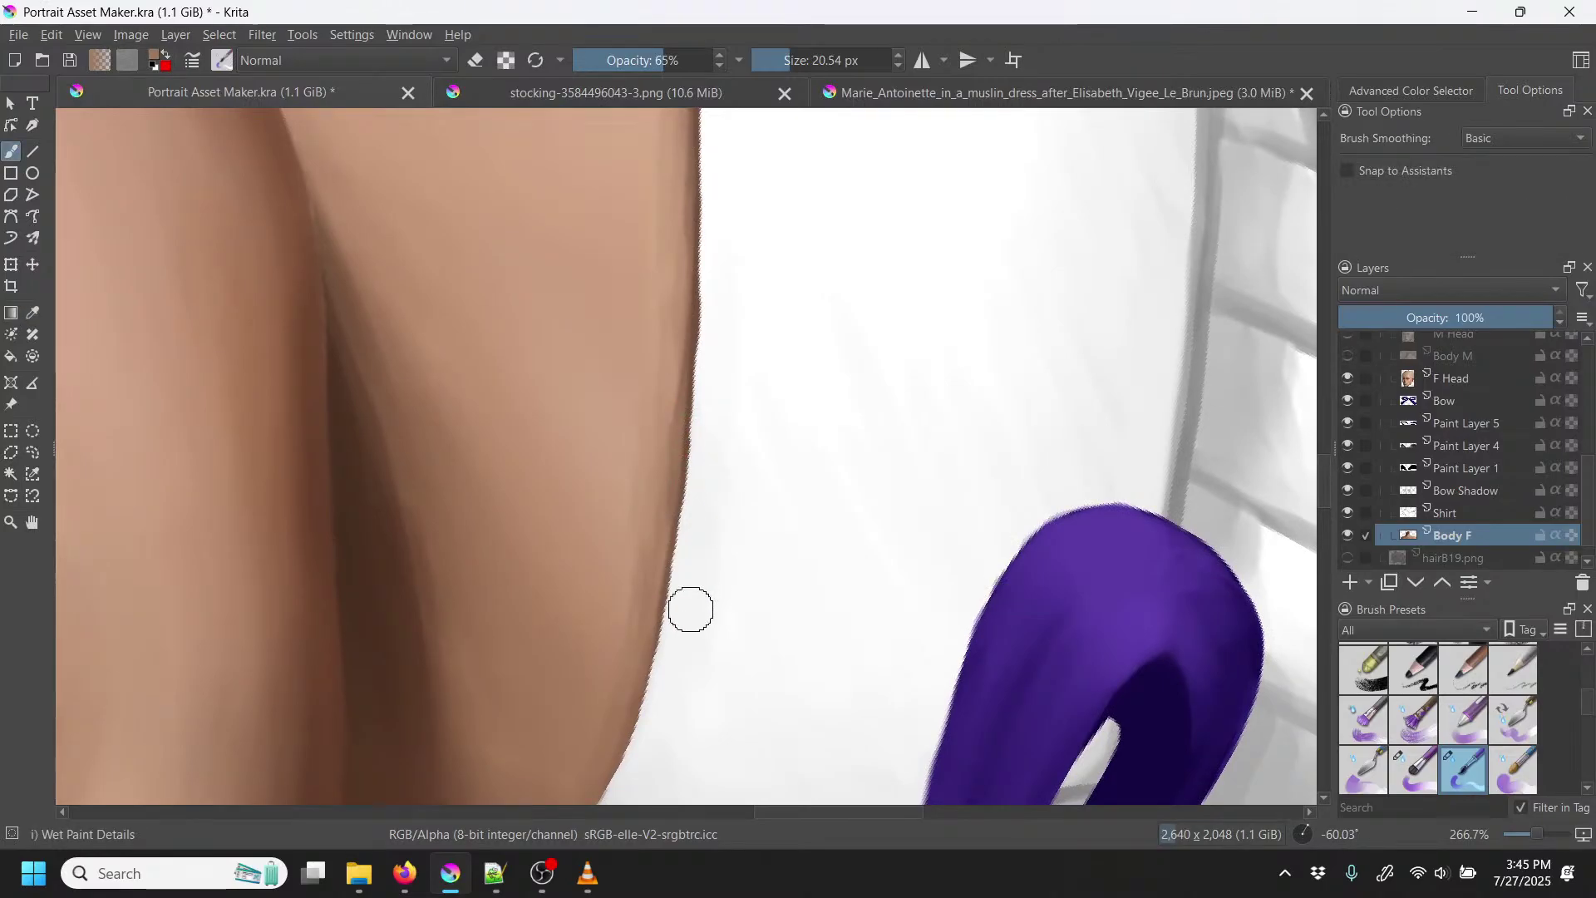
pyautogui.moveTo(651, 683)
pyautogui.mouseDown()
pyautogui.moveTo(695, 461)
pyautogui.moveTo(708, 210)
pyautogui.moveTo(715, 386)
pyautogui.moveTo(659, 488)
pyautogui.mouseUp()
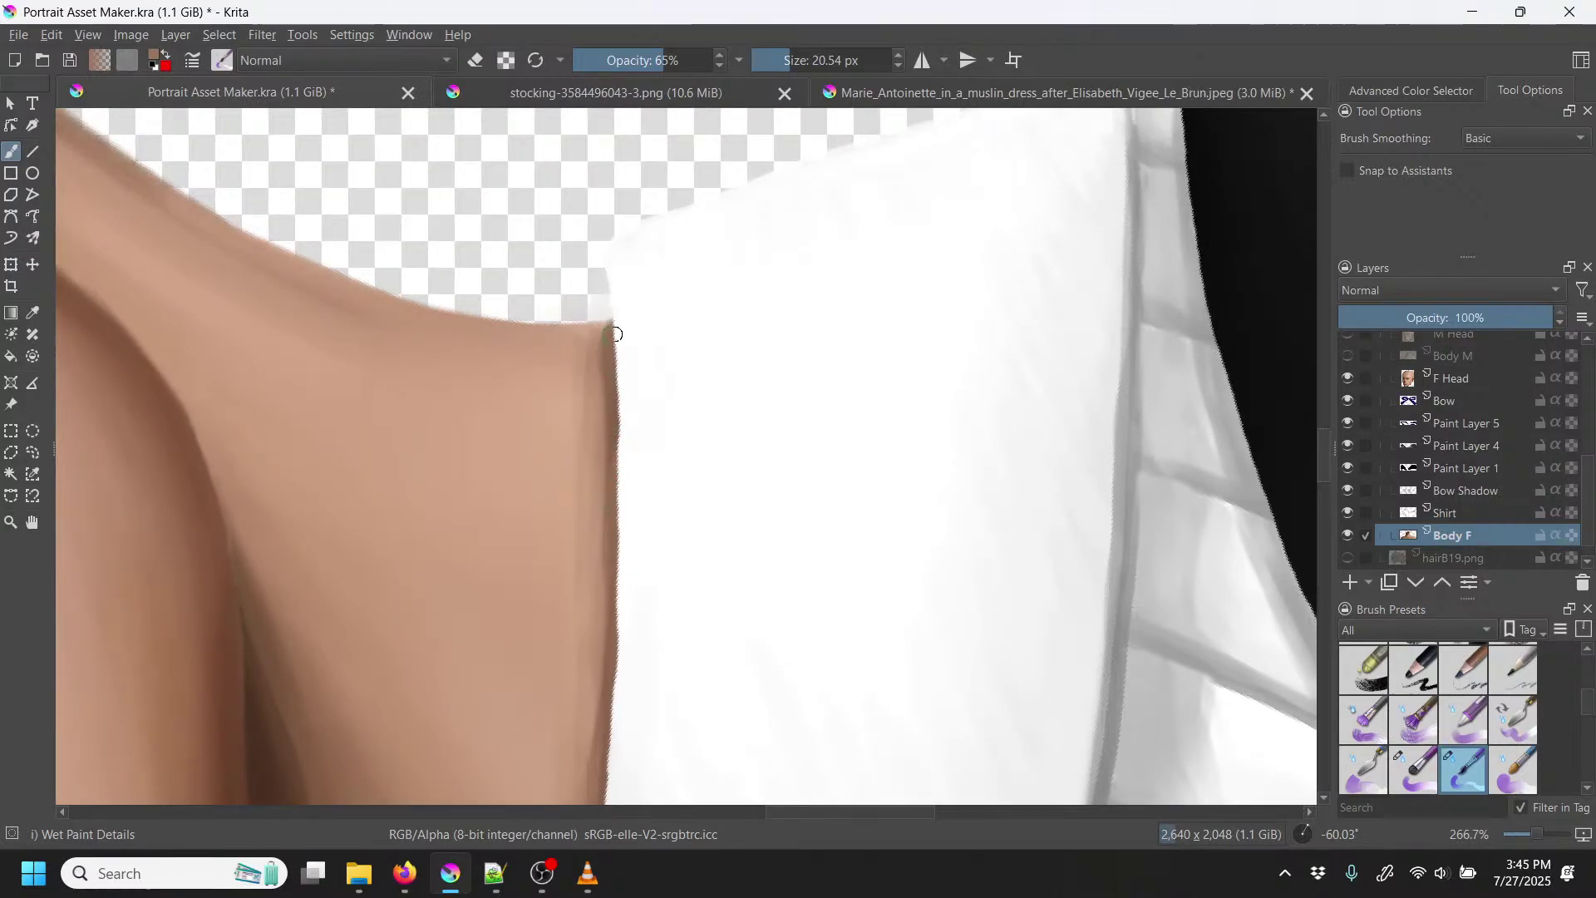
# Step: Soften the neck shadow near the collar's upper corner with a skin tone sampled from the neck's edge
pyautogui.press('p')
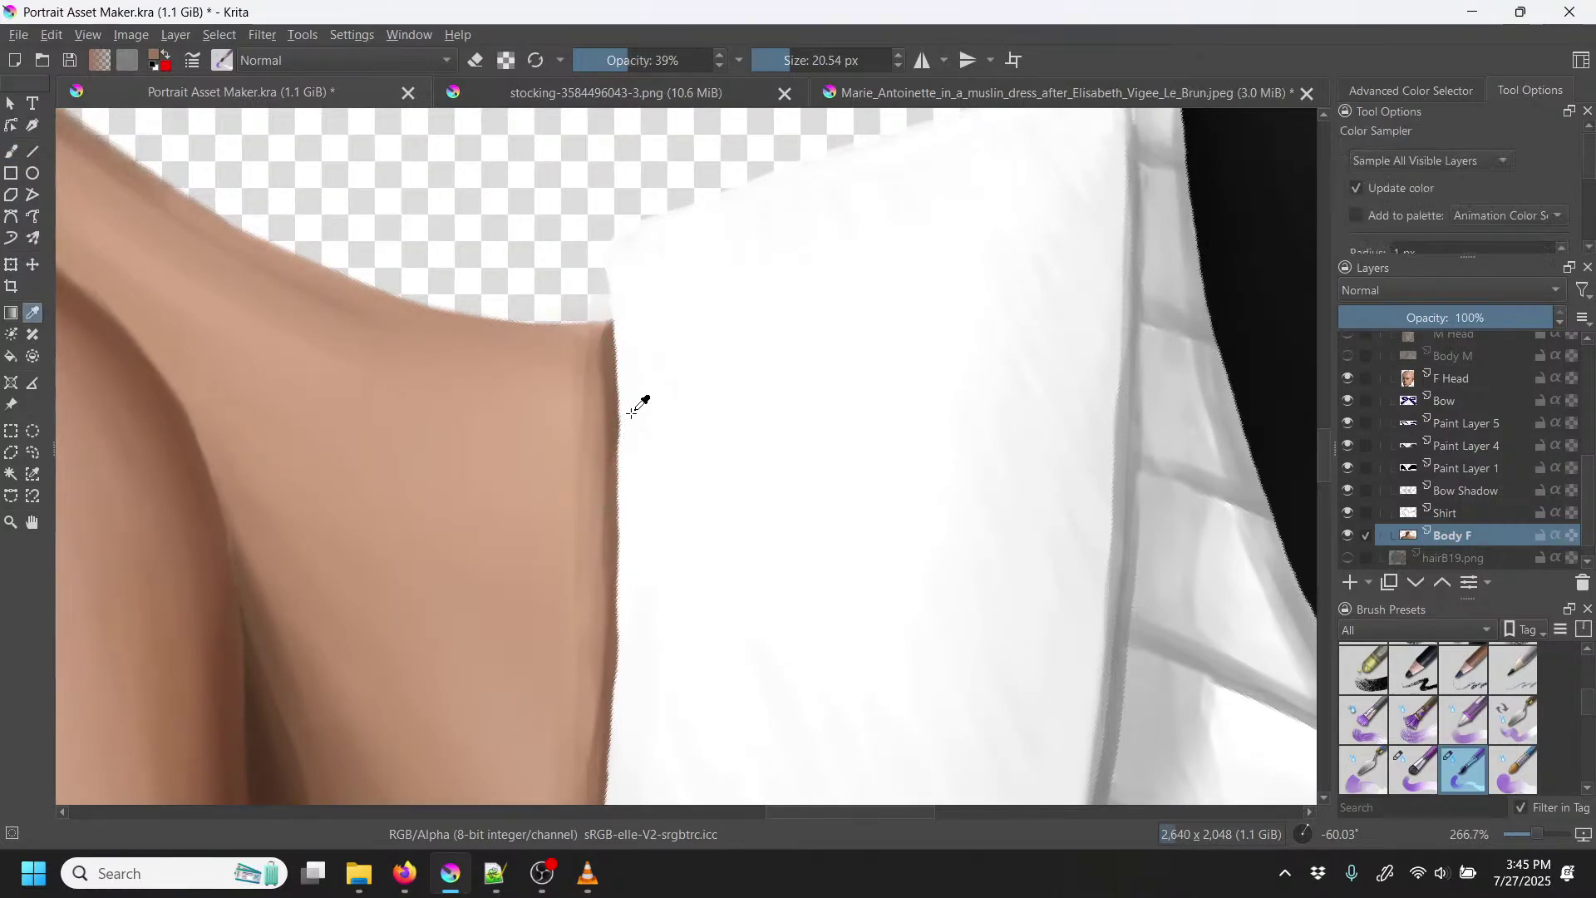
pyautogui.click(599, 321)
pyautogui.press('b')
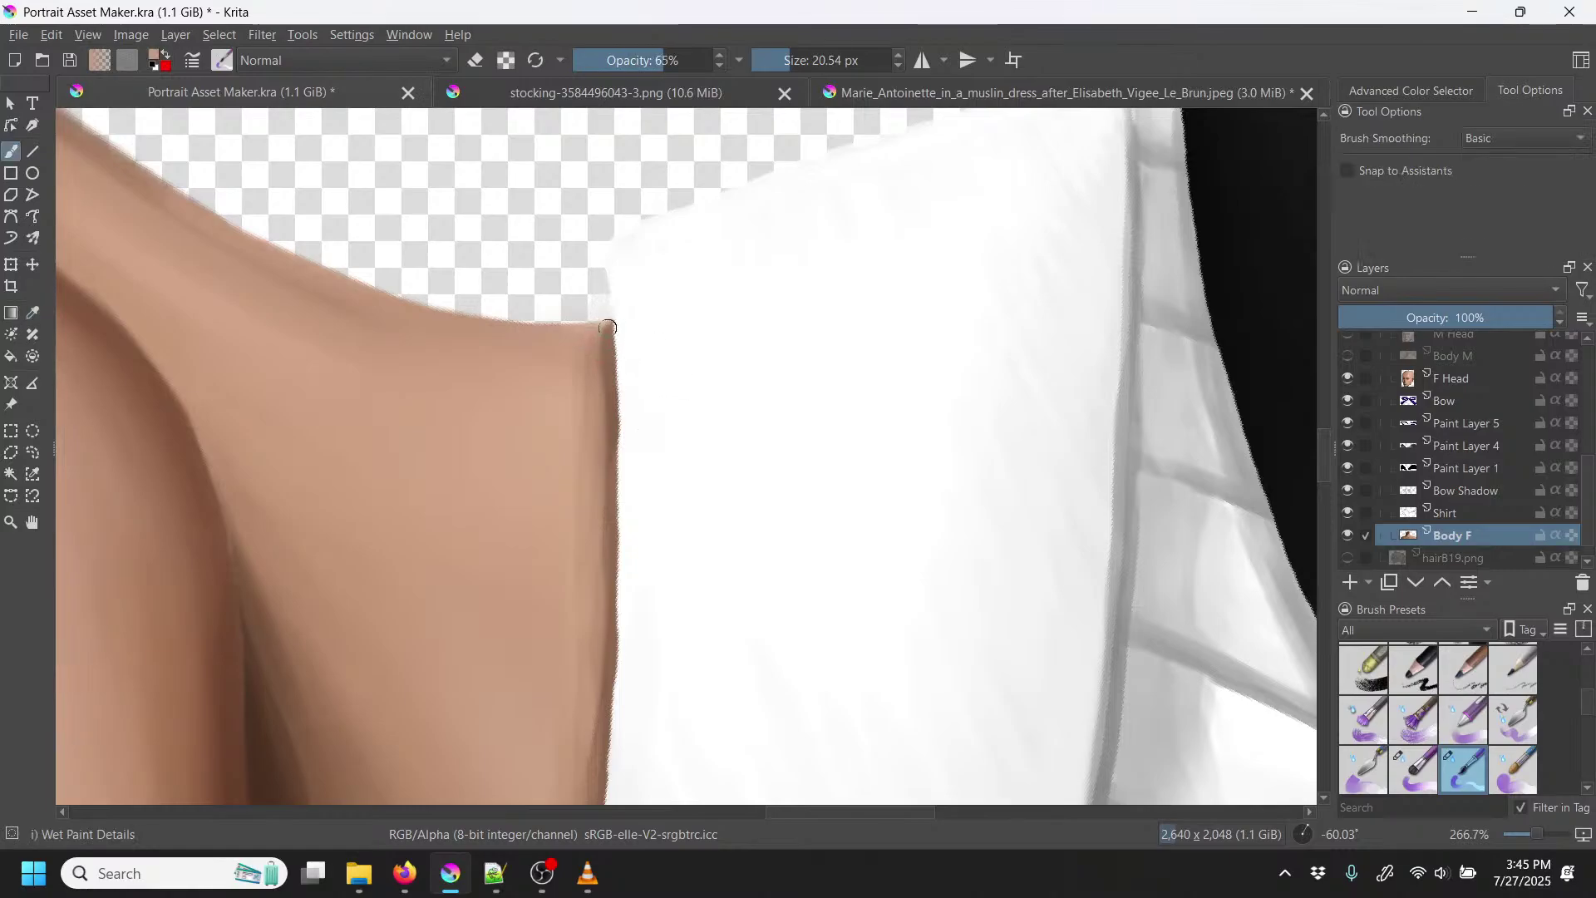
pyautogui.moveTo(615, 374)
pyautogui.mouseDown()
pyautogui.moveTo(626, 487)
pyautogui.moveTo(616, 364)
pyautogui.moveTo(618, 473)
pyautogui.mouseUp()
pyautogui.moveTo(617, 428); pyautogui.dragTo(613, 730)
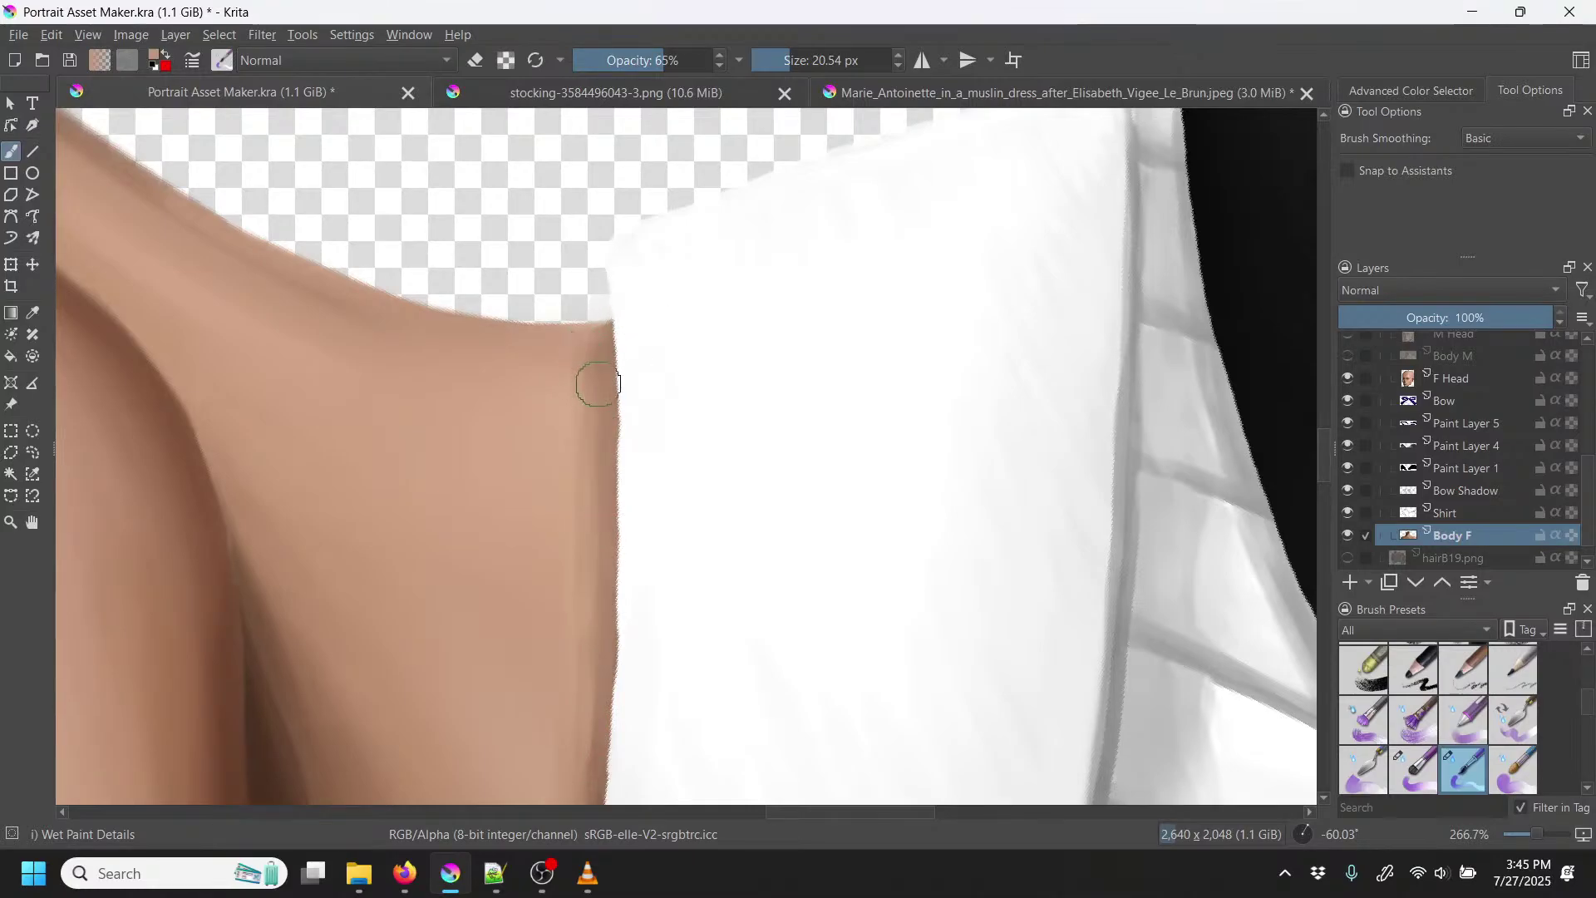
# Step: Reset the canvas rotation to 0° and check the softened neck shadow at whole-portrait and close-up scale
pyautogui.rightClick(746, 499)
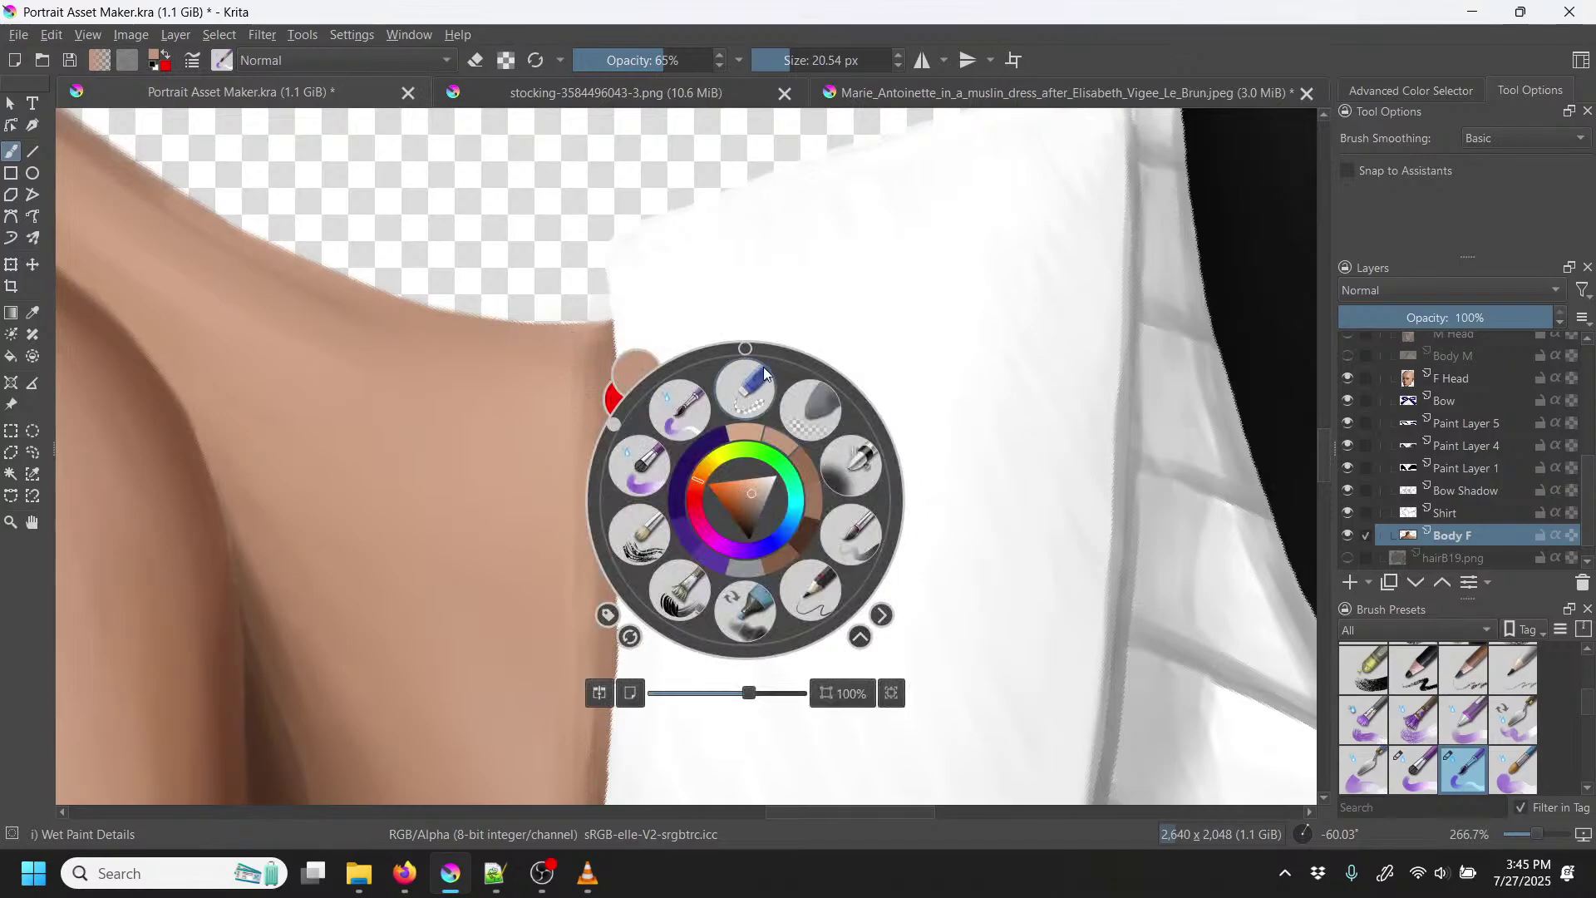
pyautogui.click(745, 389)
pyautogui.press('-')
pyautogui.press('-')
pyautogui.press('-')
pyautogui.press('-')
pyautogui.press('-')
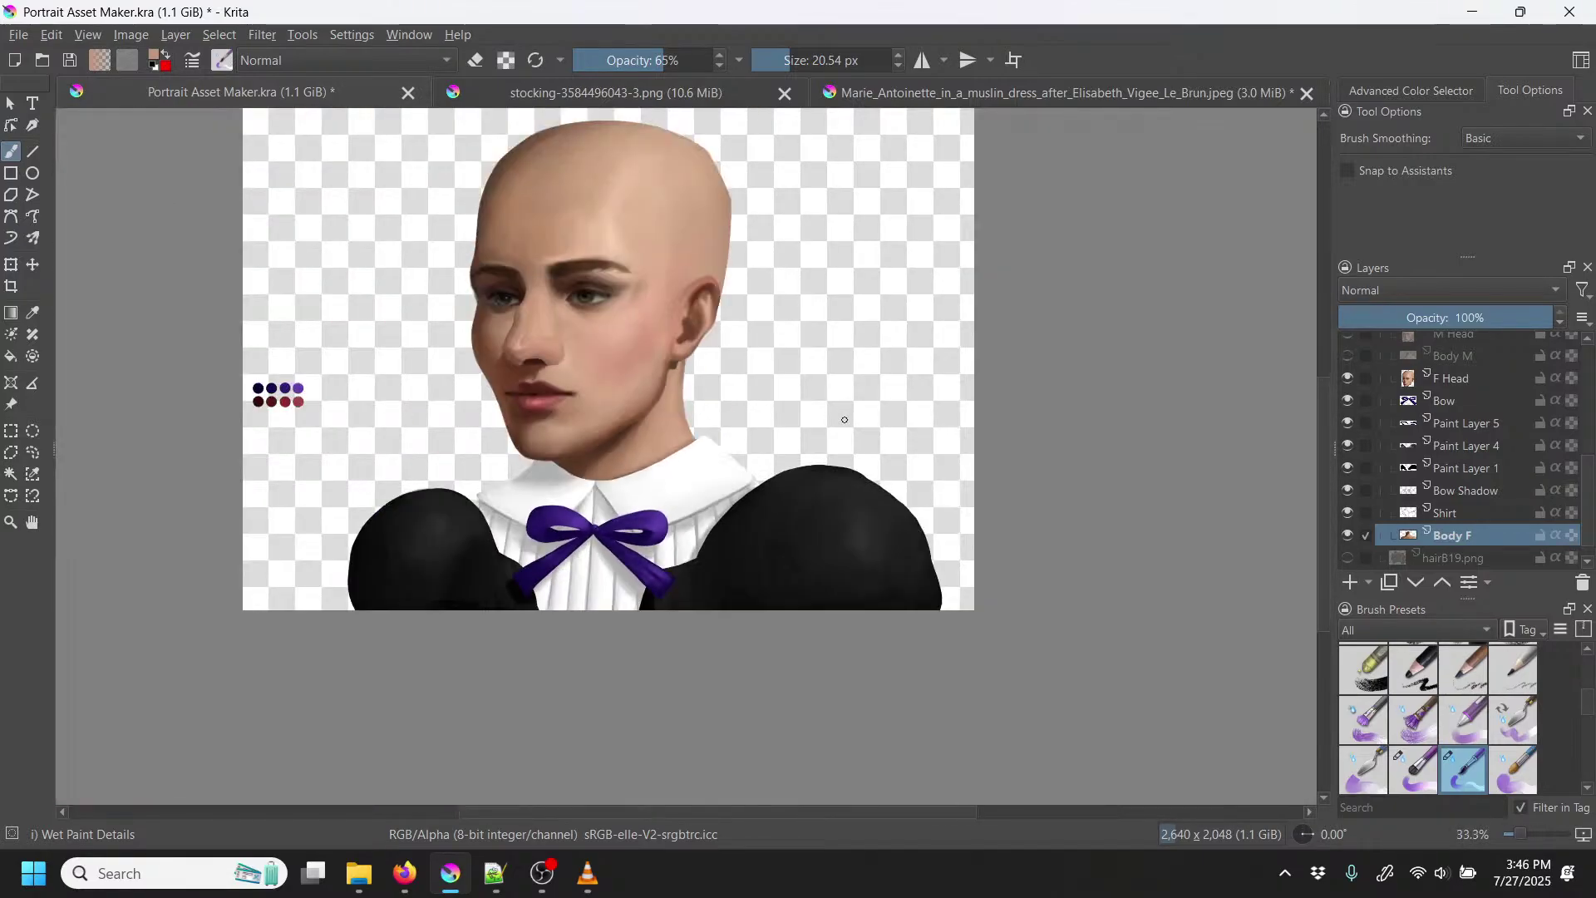
pyautogui.press('+')
pyautogui.press('+')
pyautogui.press('+')
pyautogui.press('+')
pyautogui.press('+')
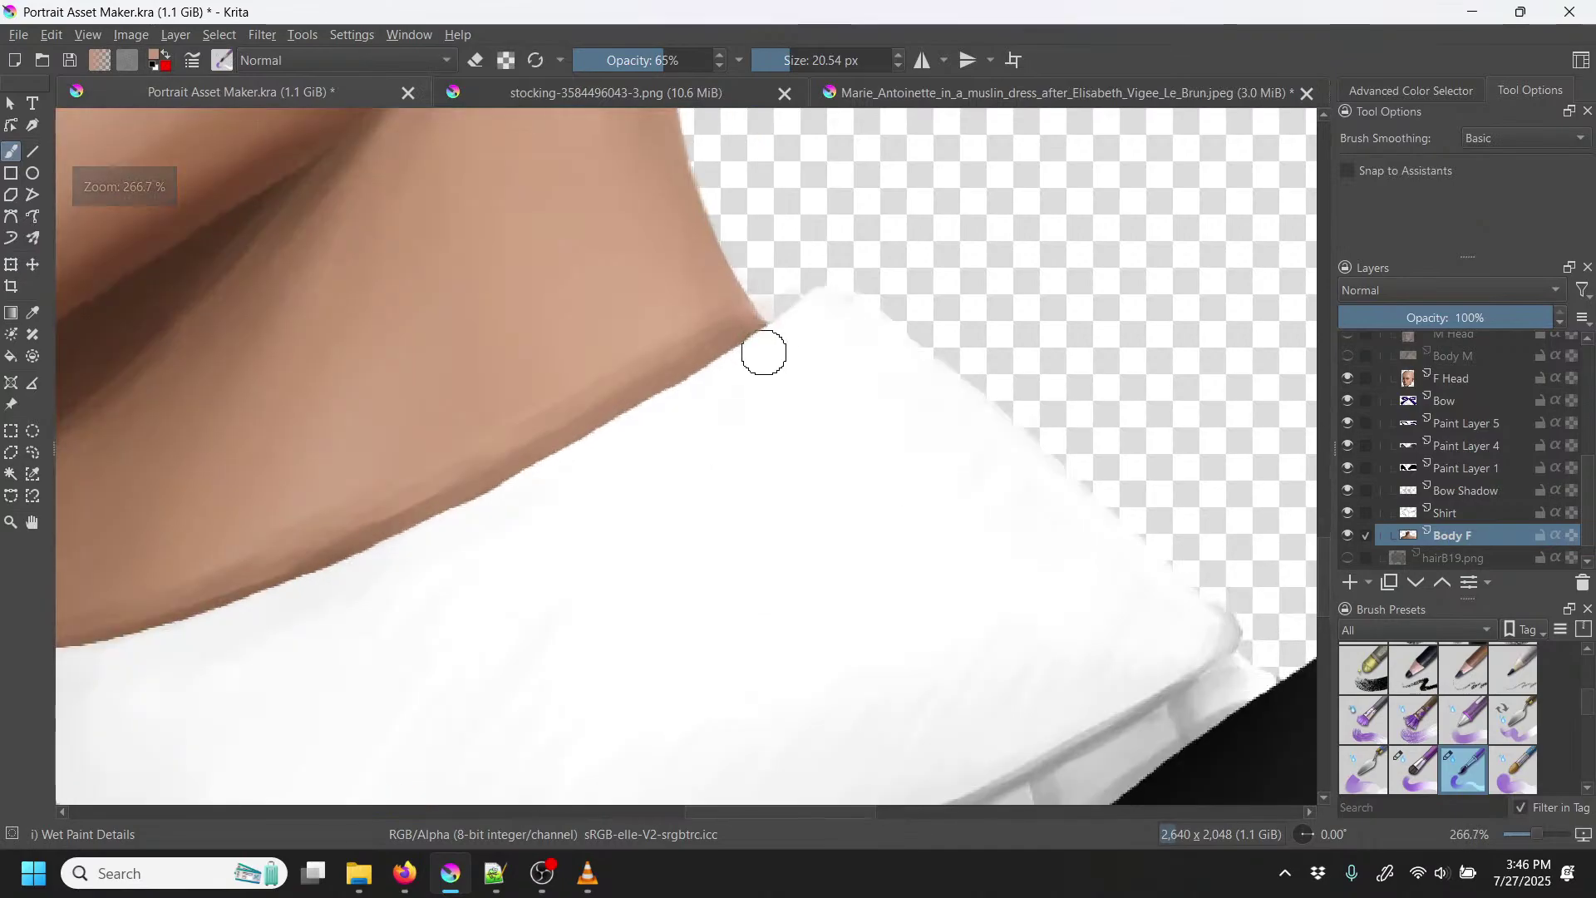
# Step: Blend the skin at the corner where the neck's outer edge meets the collar, using sampled skin tones
pyautogui.moveTo(795, 266); pyautogui.dragTo(645, 421)
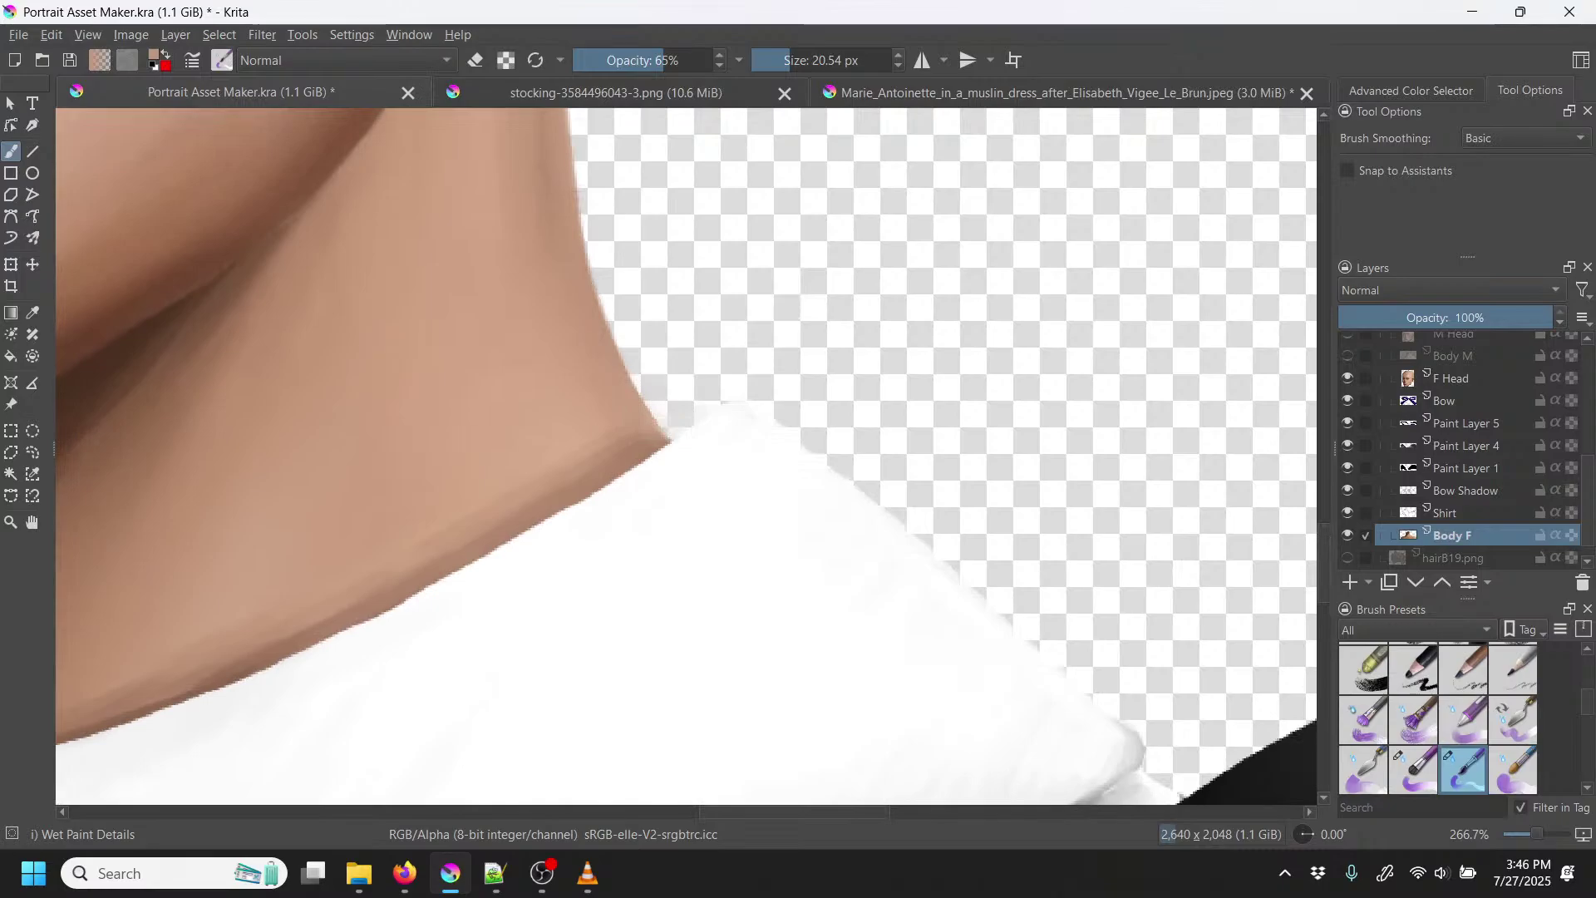
pyautogui.press('p')
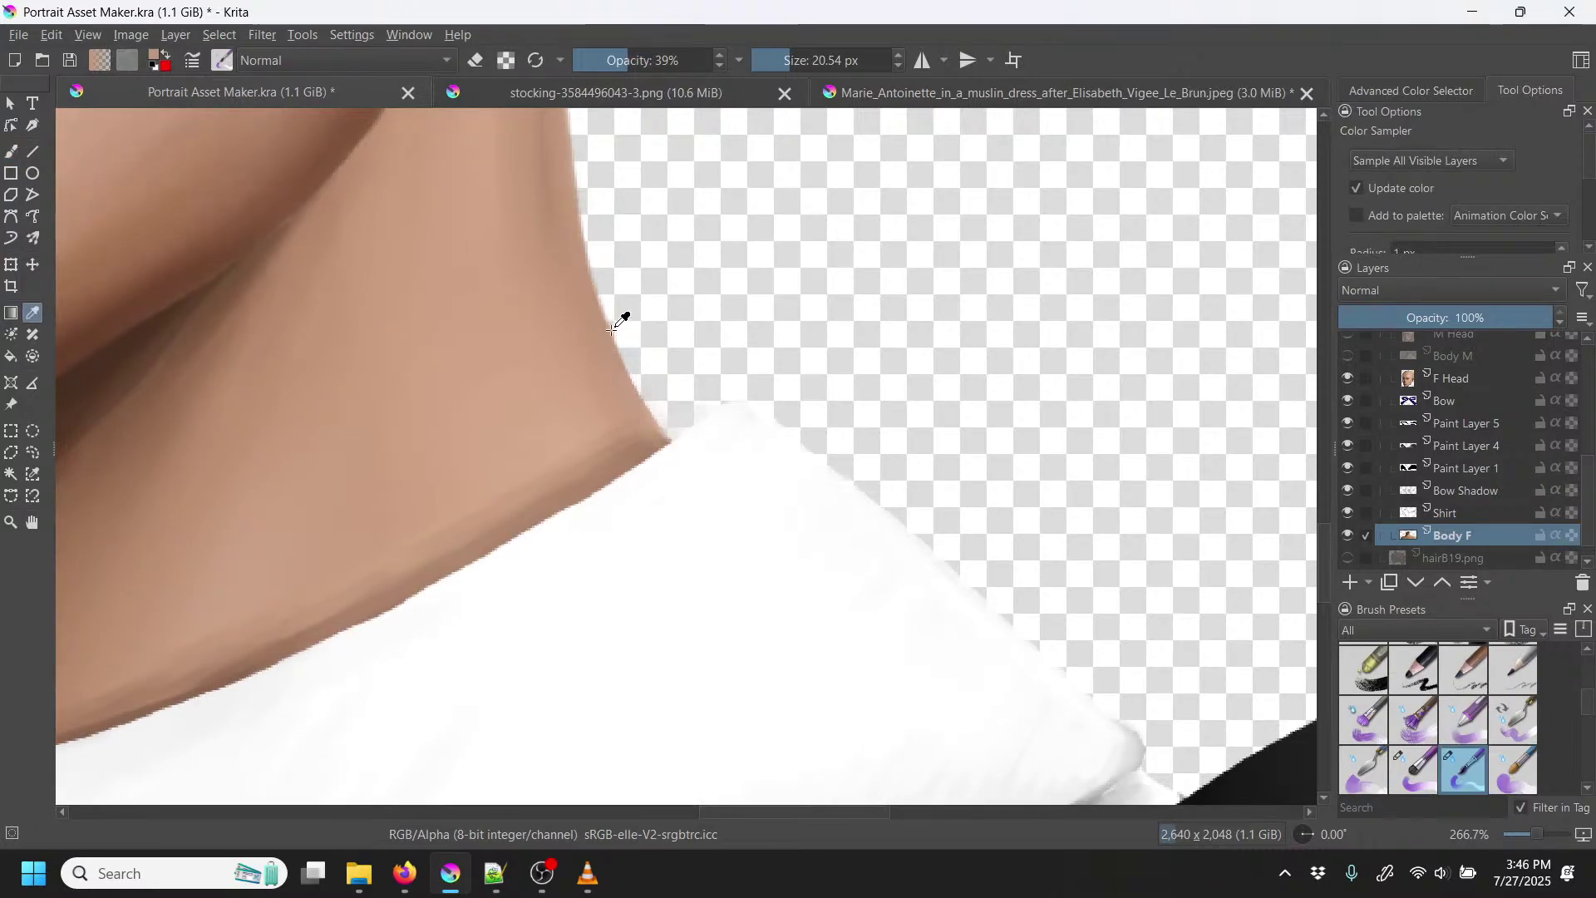
pyautogui.press('b')
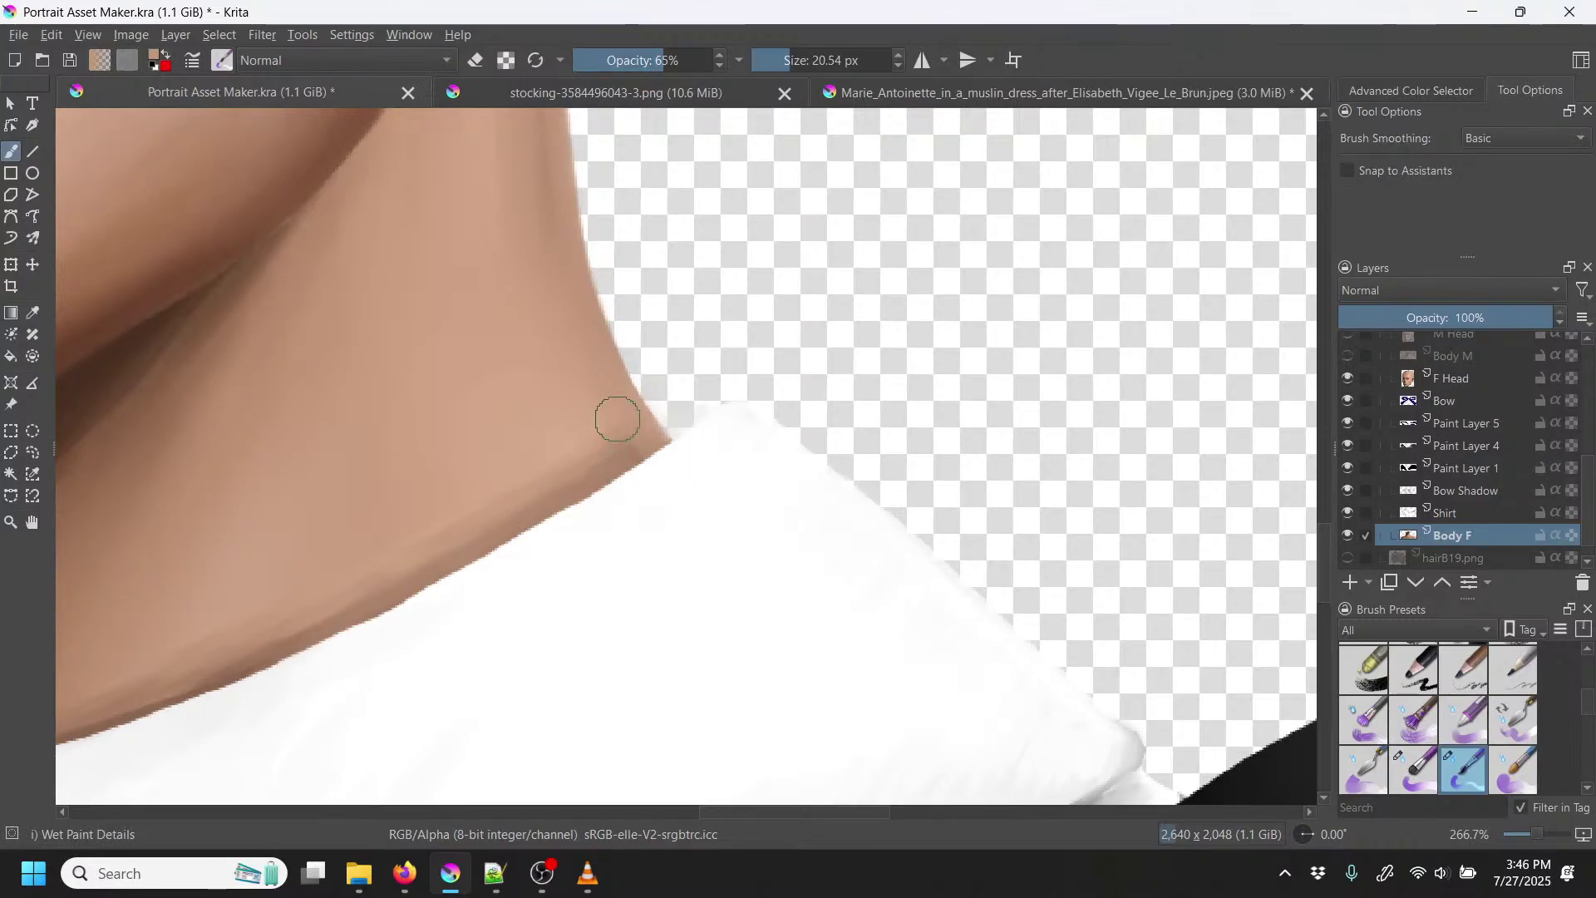
pyautogui.press('p')
pyautogui.press('b')
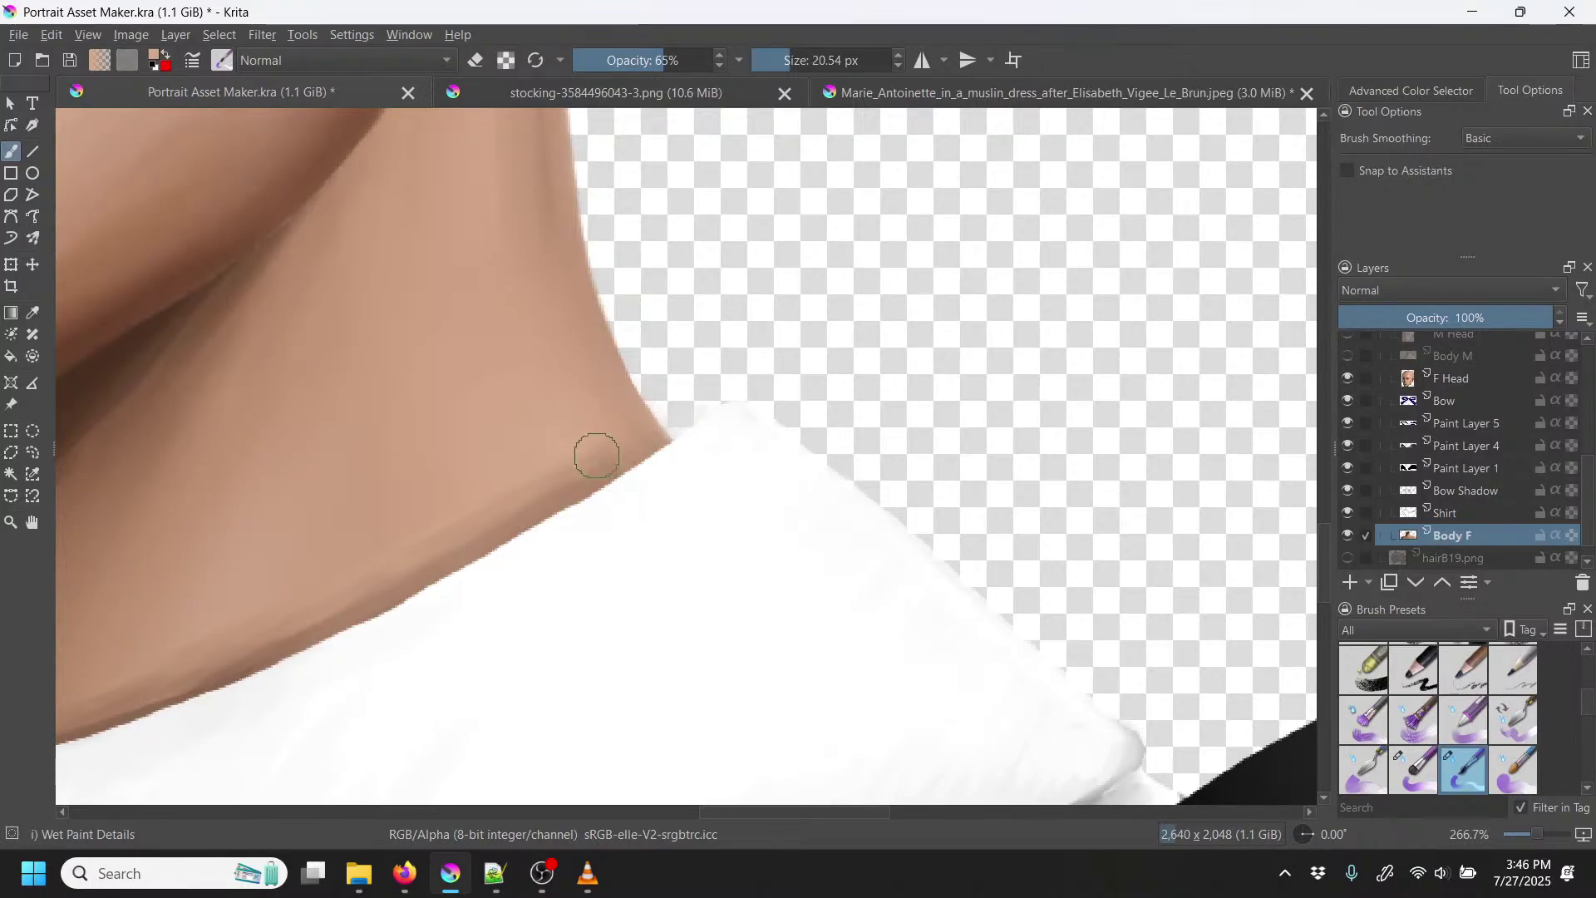
# Step: Smooth the neck shadow's transition along the collar with sampled skin tones and the 20.54 px Wet Paint Details brush
pyautogui.moveTo(769, 536); pyautogui.dragTo(844, 532)
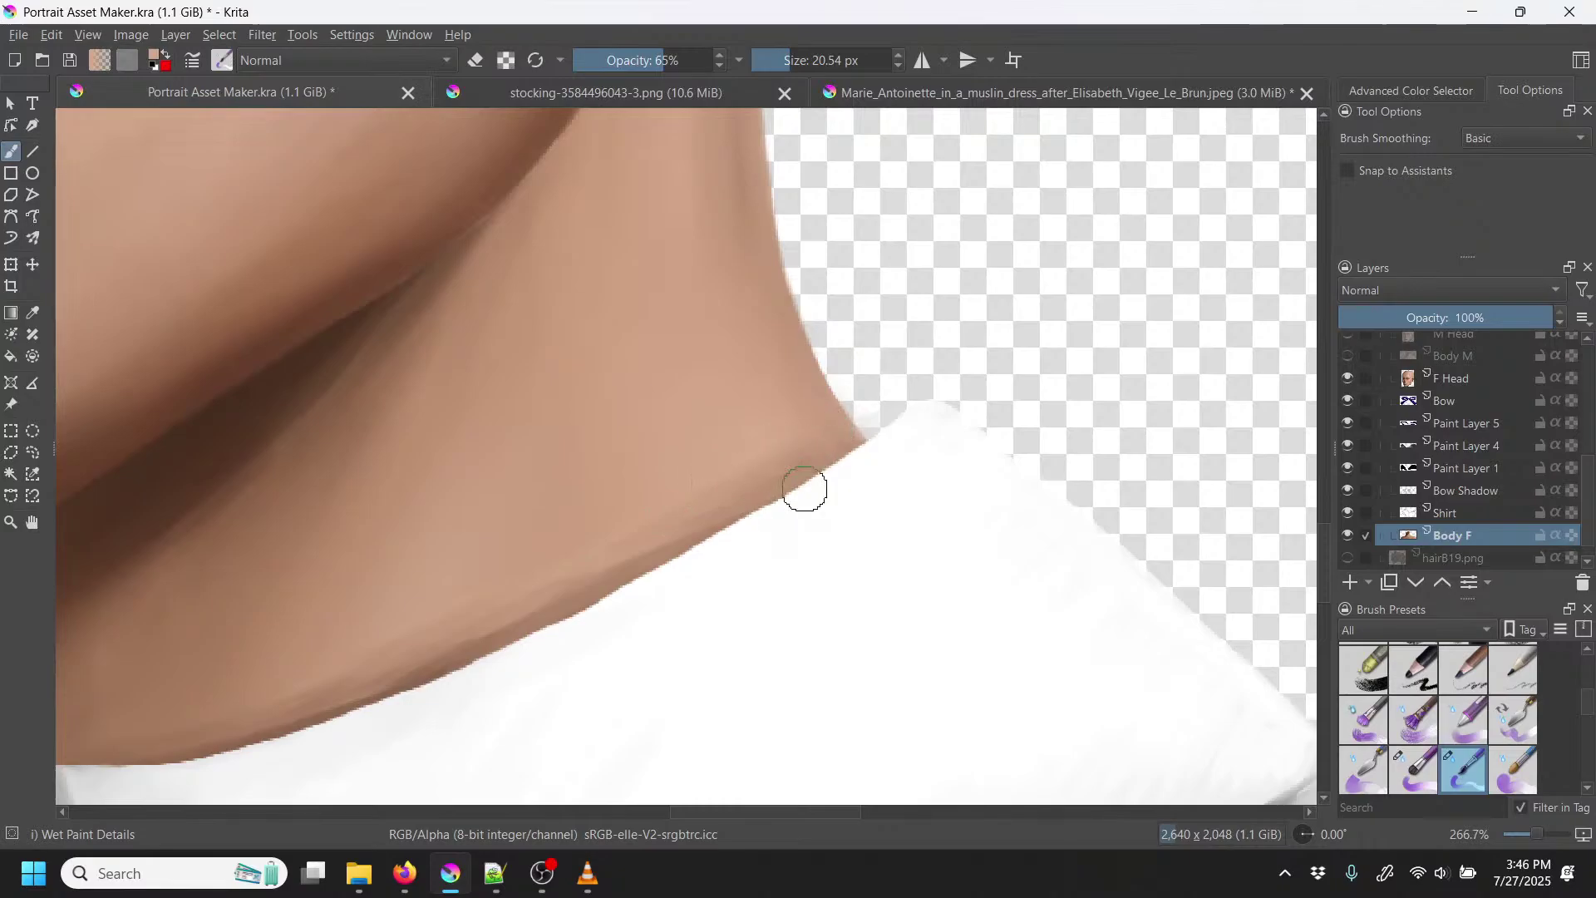
pyautogui.press('p')
pyautogui.press('b')
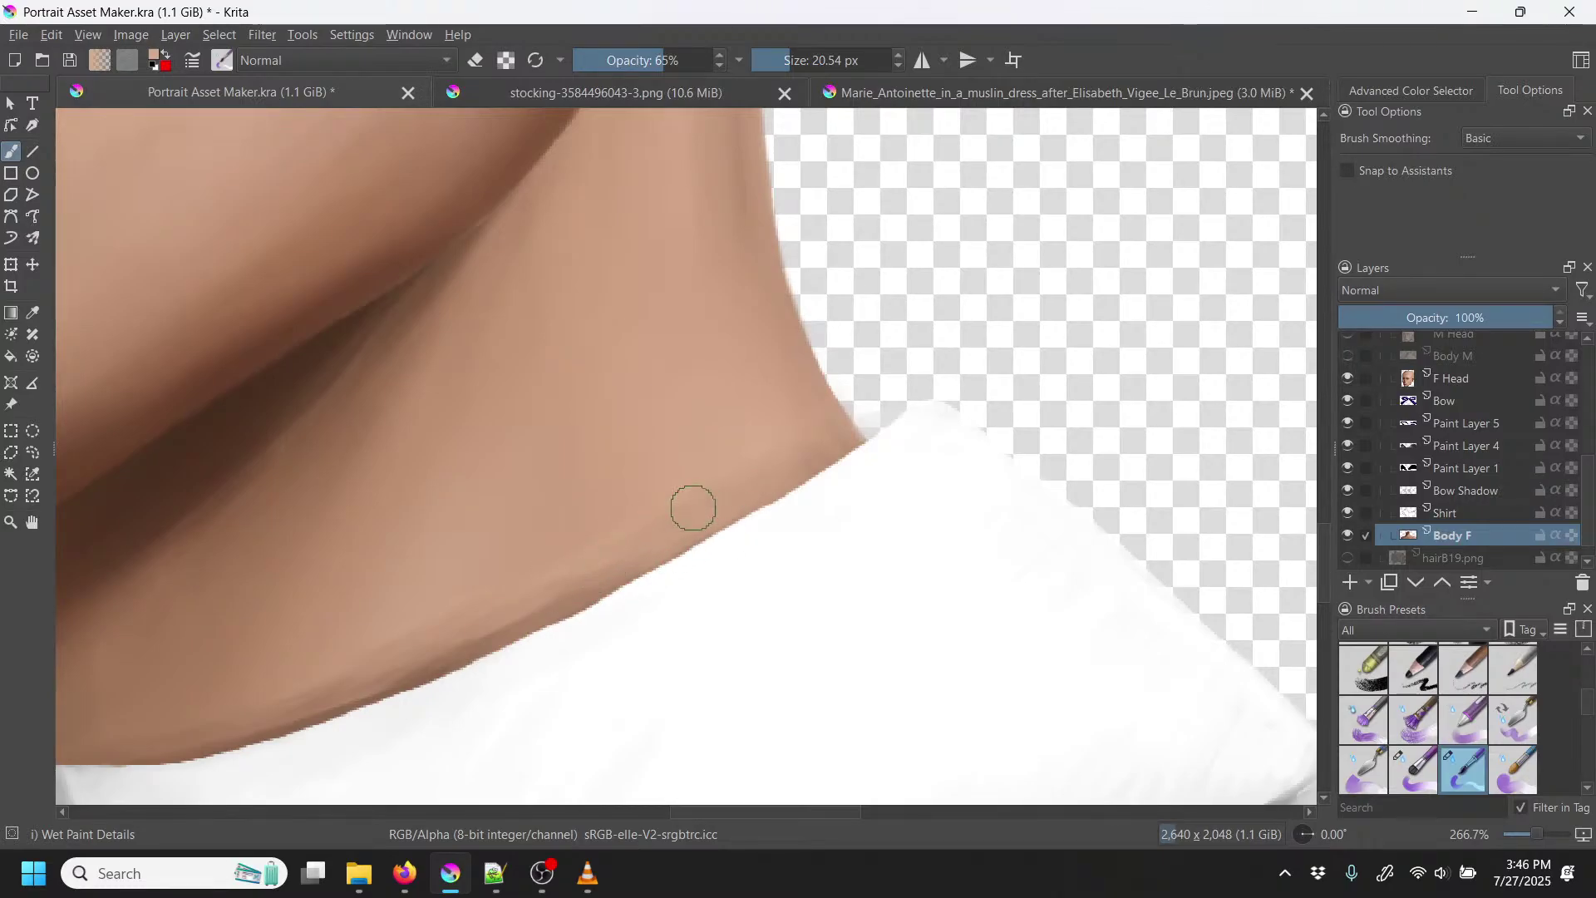
pyautogui.press('p')
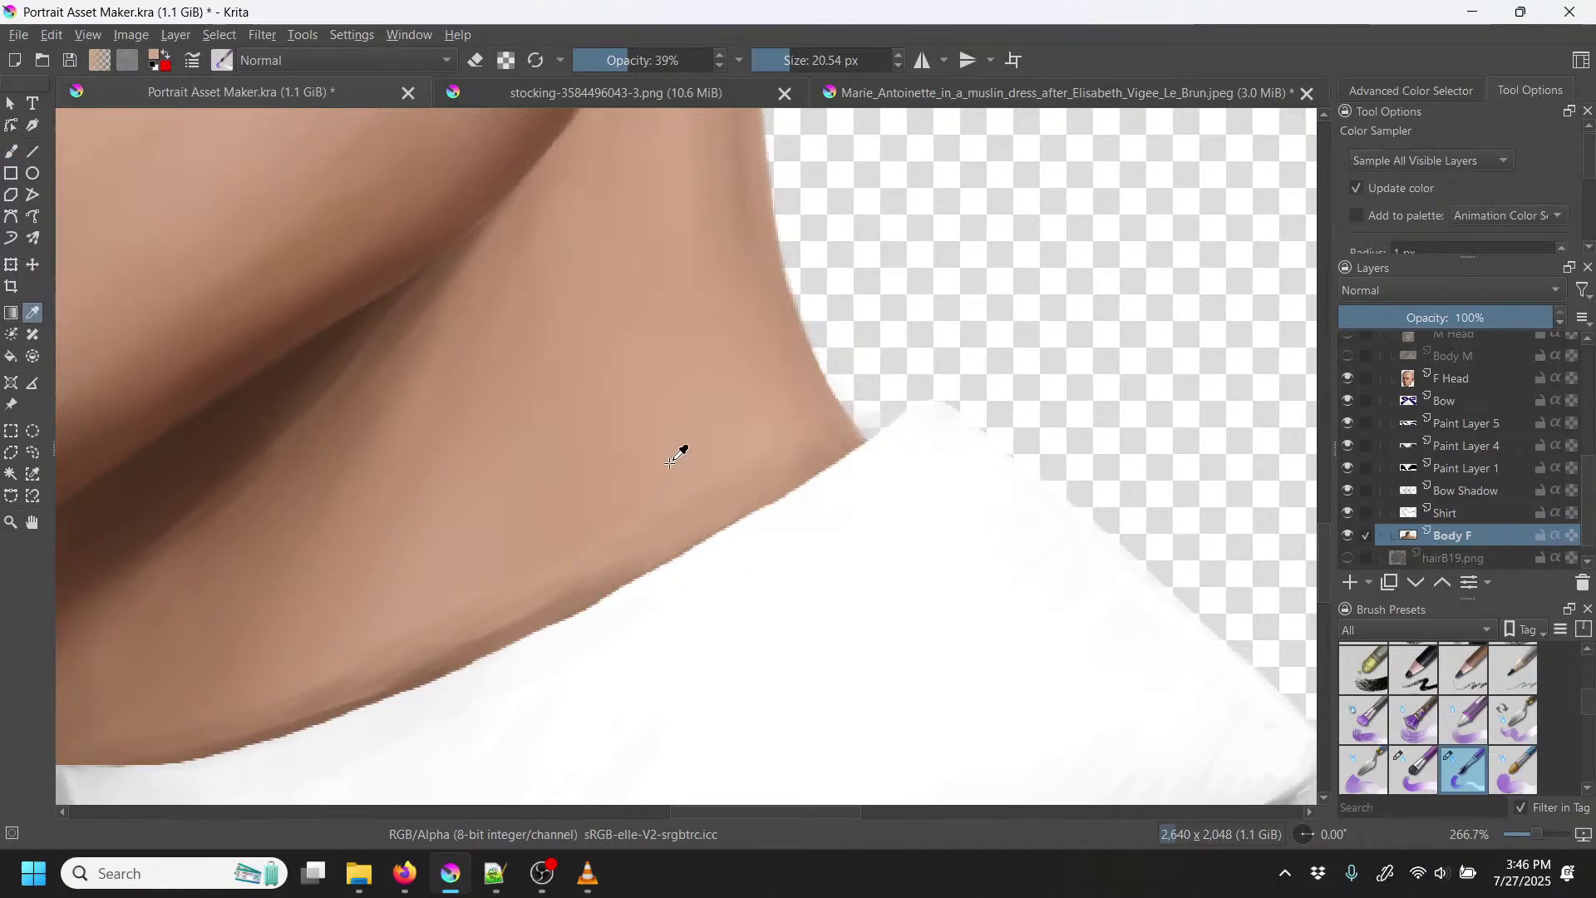
pyautogui.press('b')
# Step: Blend the neck shadow along the collar's curved edge with sampled skin tones and the 31.41 px Airbrush Soft brush
pyautogui.rightClick(780, 475)
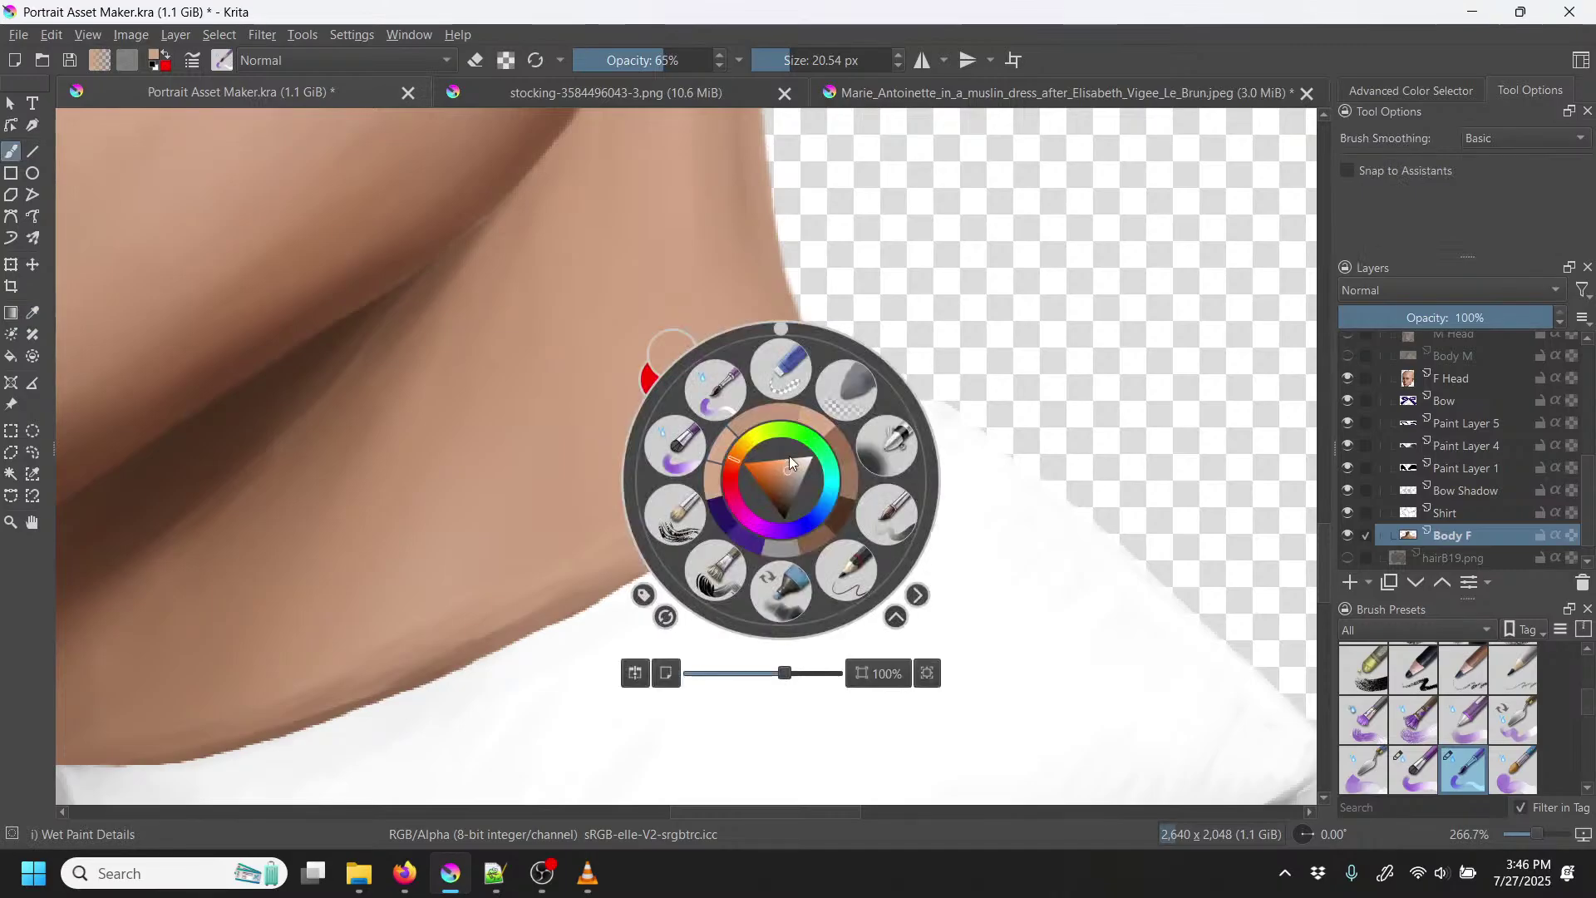
pyautogui.click(865, 401)
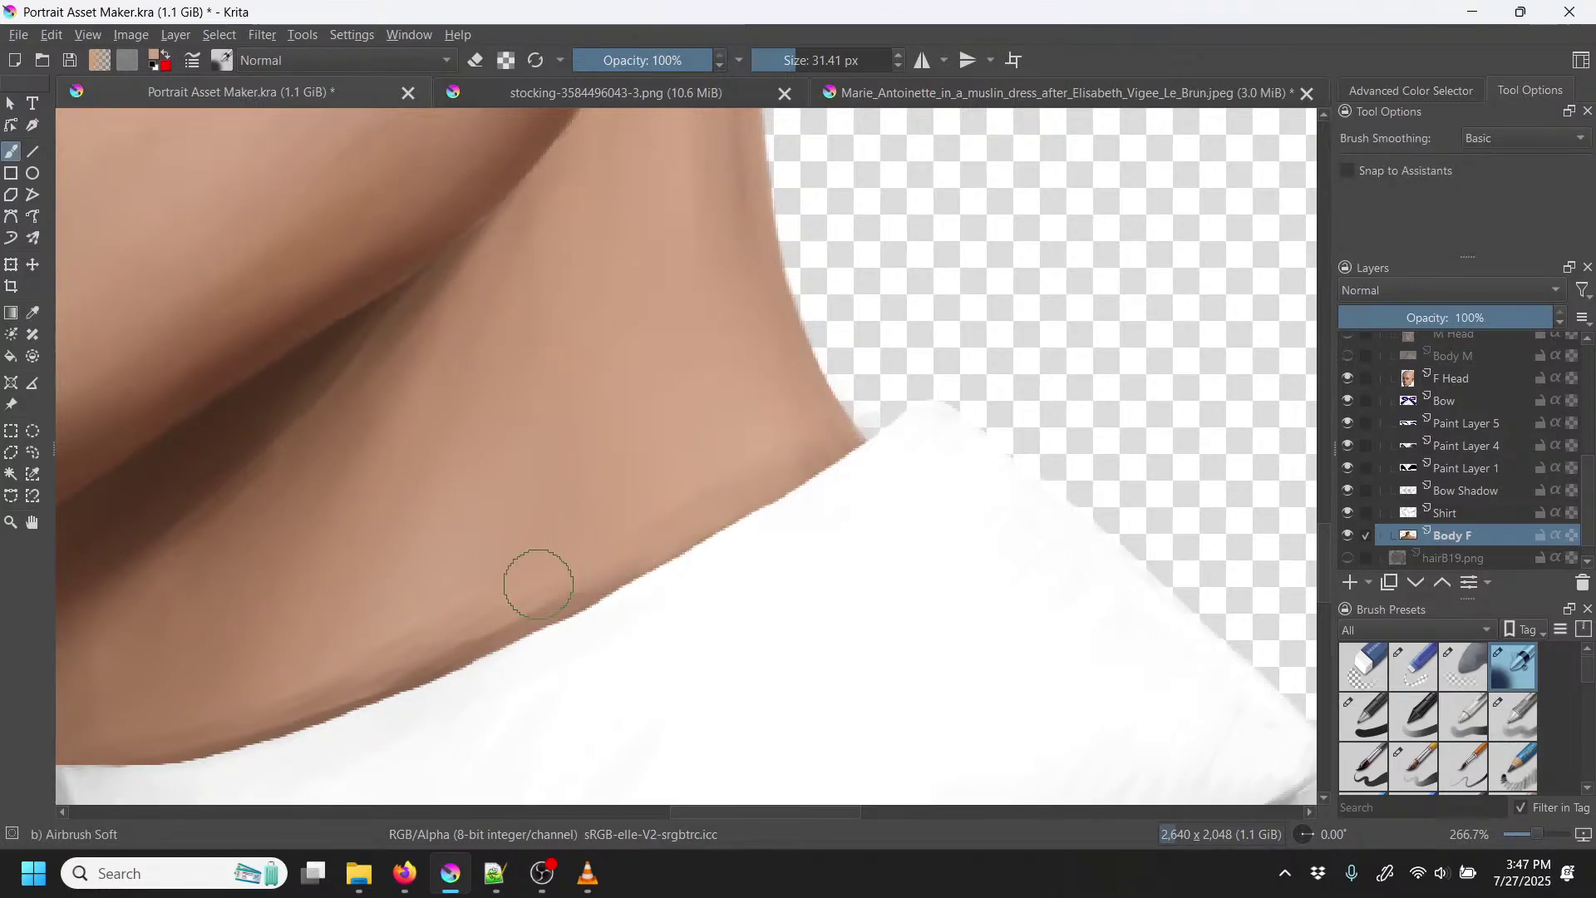
pyautogui.press('p')
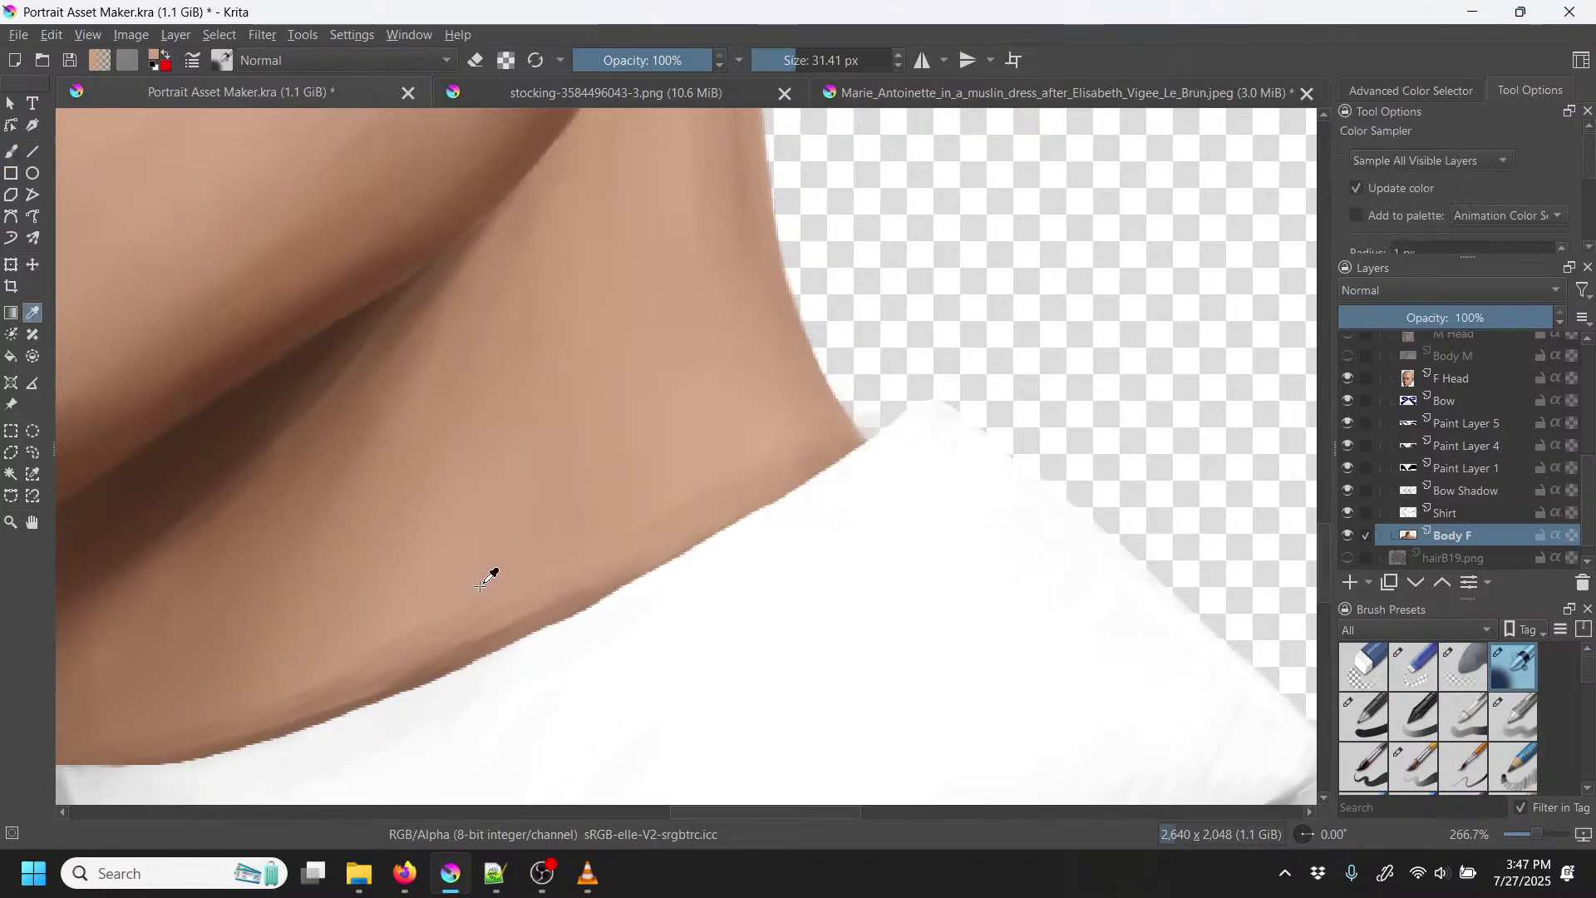
pyautogui.press('b')
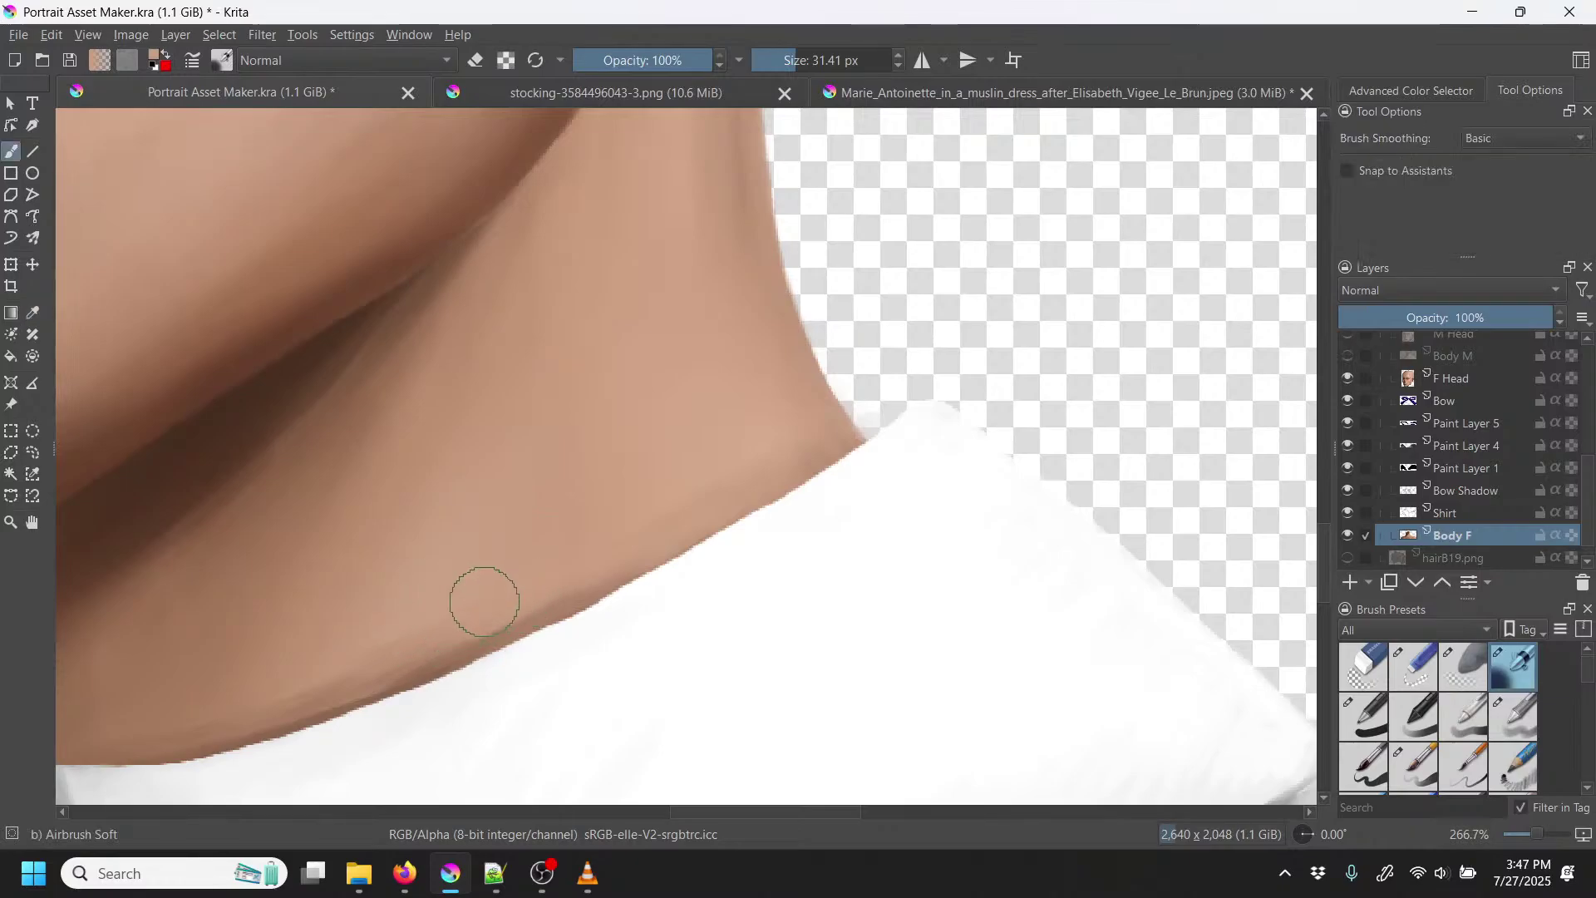
pyautogui.moveTo(470, 598); pyautogui.dragTo(420, 642)
pyautogui.moveTo(591, 552)
pyautogui.mouseDown()
pyautogui.moveTo(507, 606)
pyautogui.moveTo(402, 641)
pyautogui.mouseUp()
pyautogui.press('p')
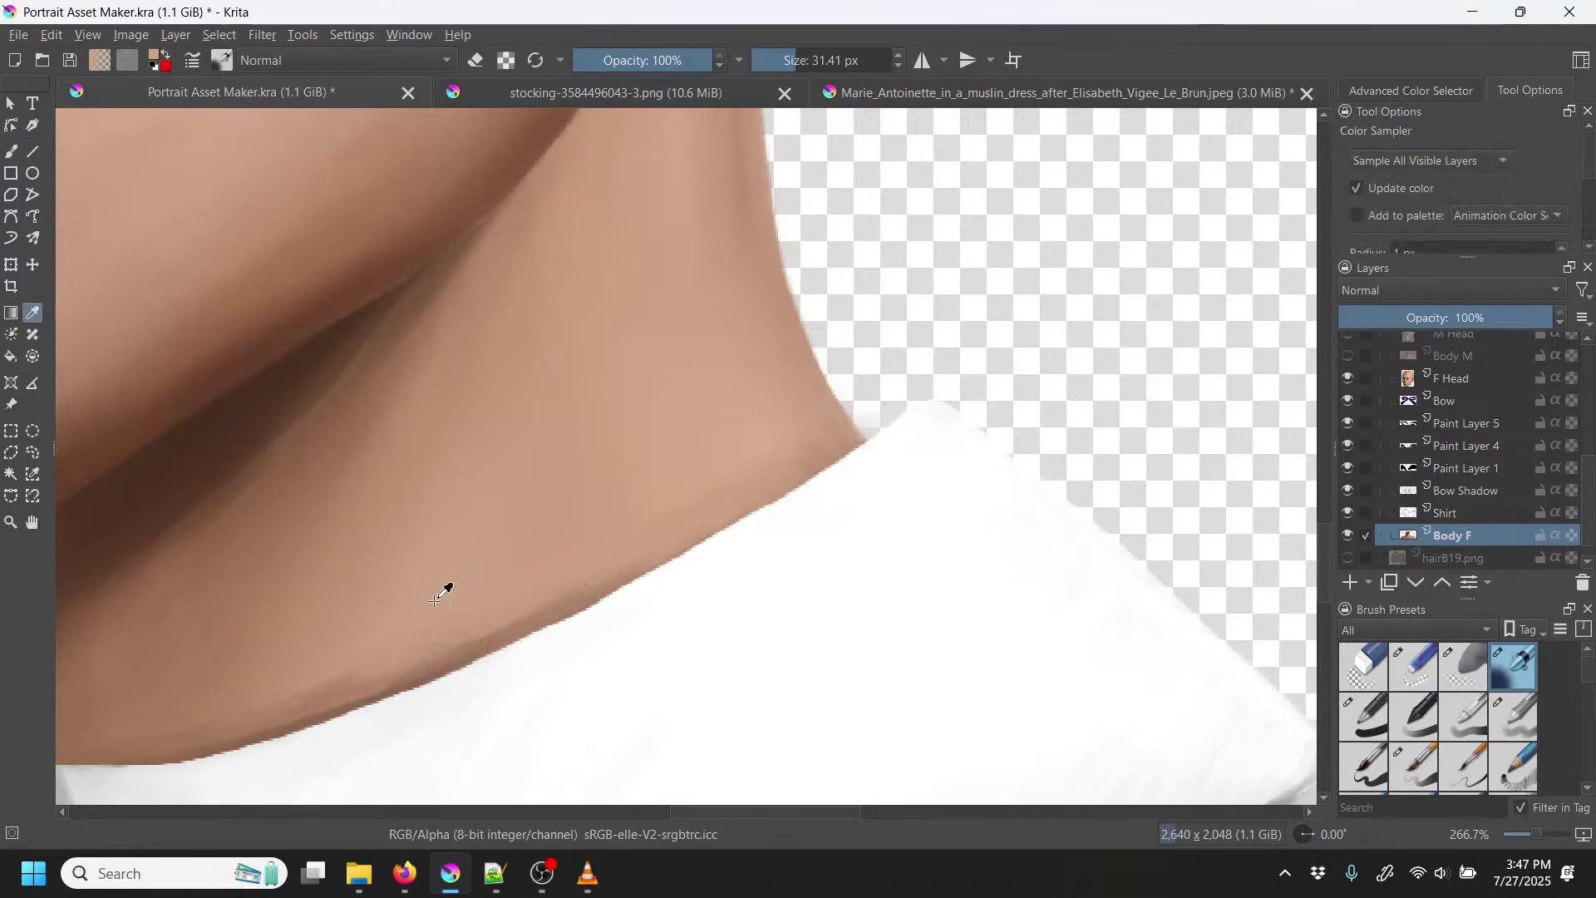
pyautogui.press('b')
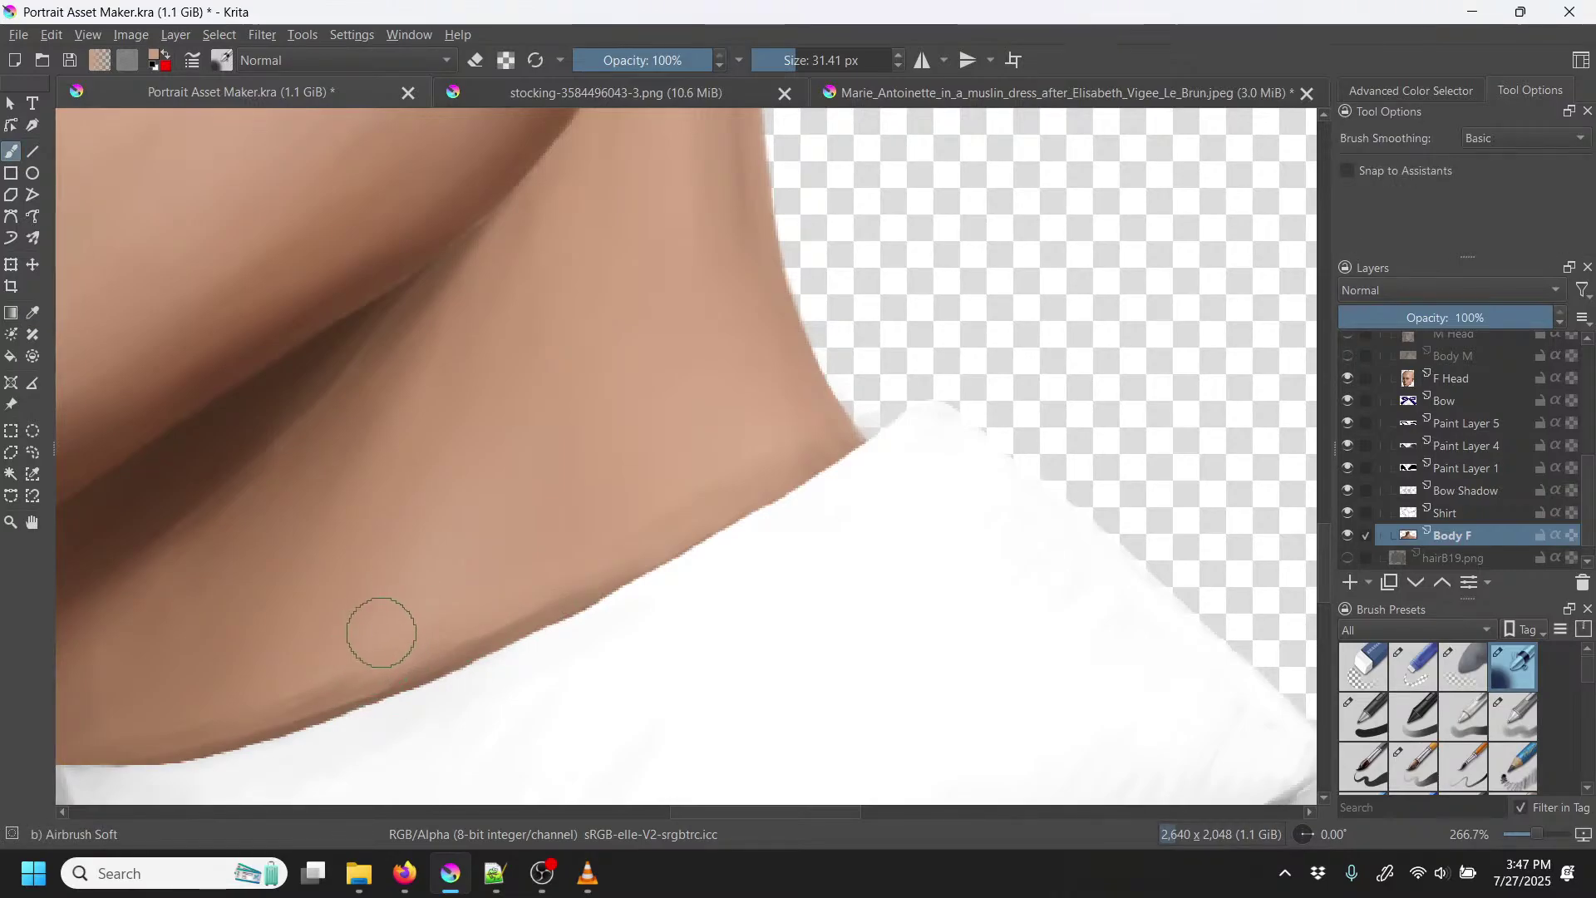
pyautogui.press('p')
pyautogui.click(329, 625)
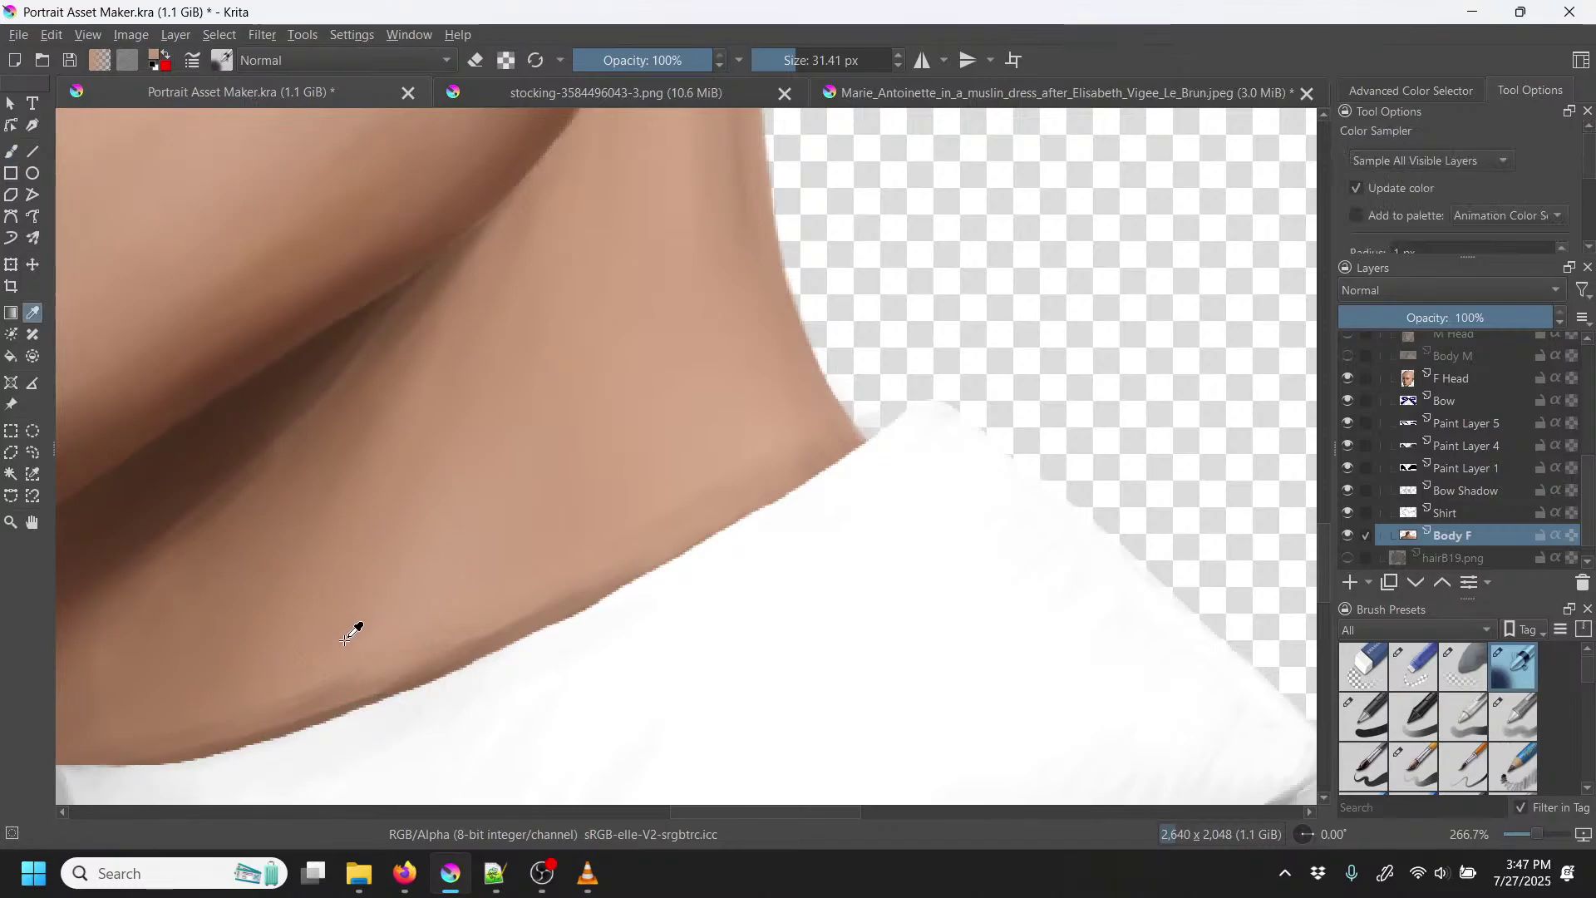
pyautogui.press('b')
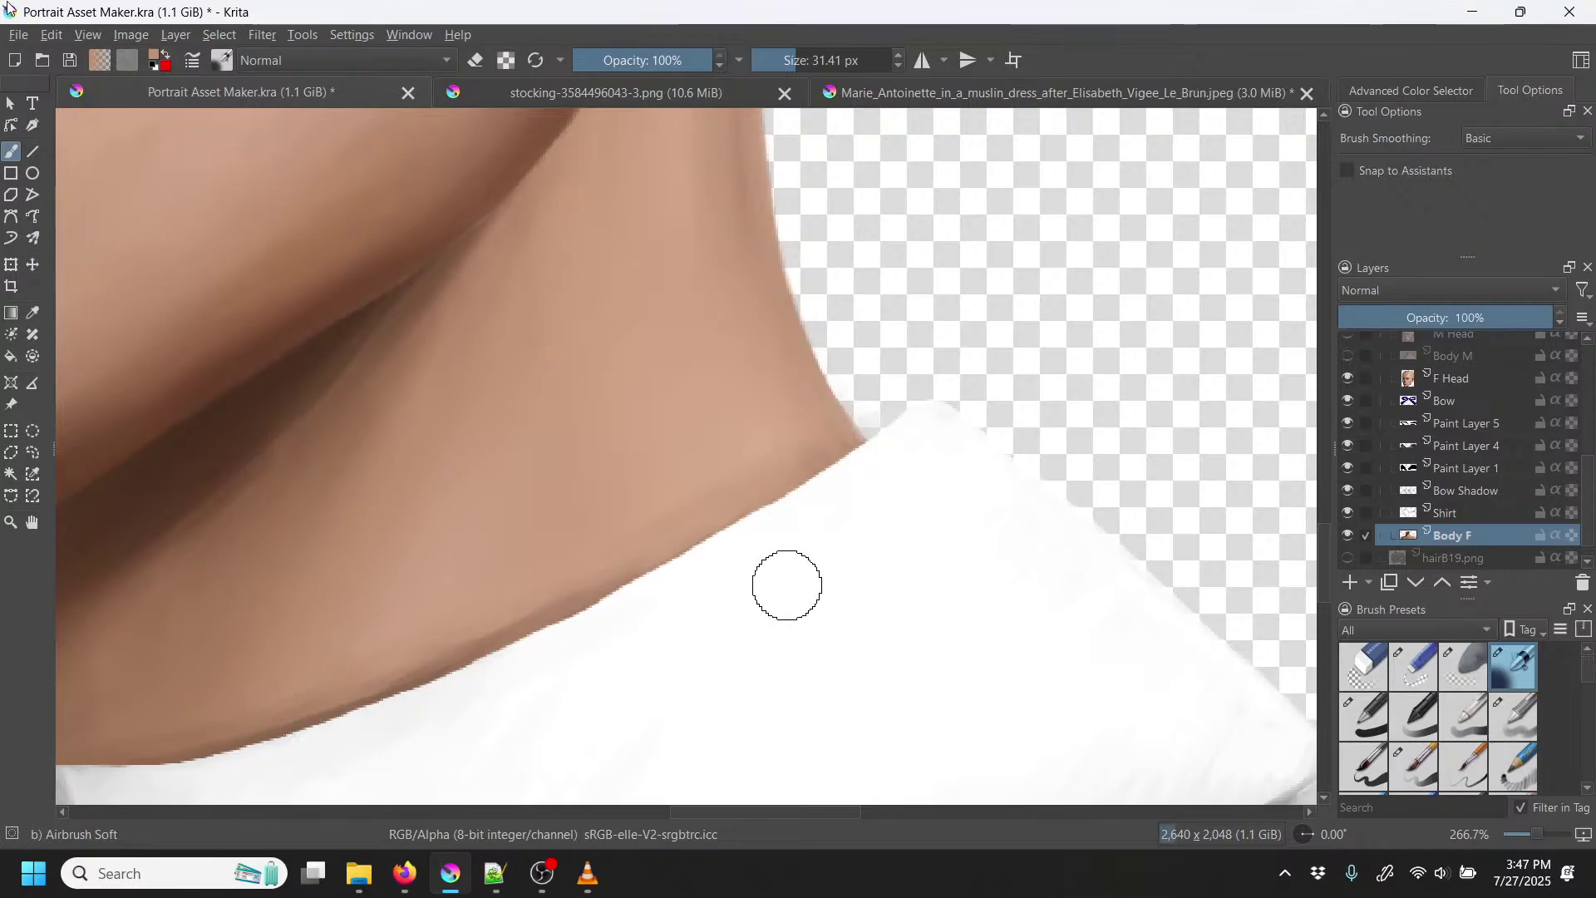
# Step: On the Shirt layer, soften the pleats beside the bow's loop near the smaller sleeve with a sampled shirt tone and 37.05 px Airbrush Soft
pyautogui.scroll(-4, 788, 581)
pyautogui.scroll(-2, 866, 463)
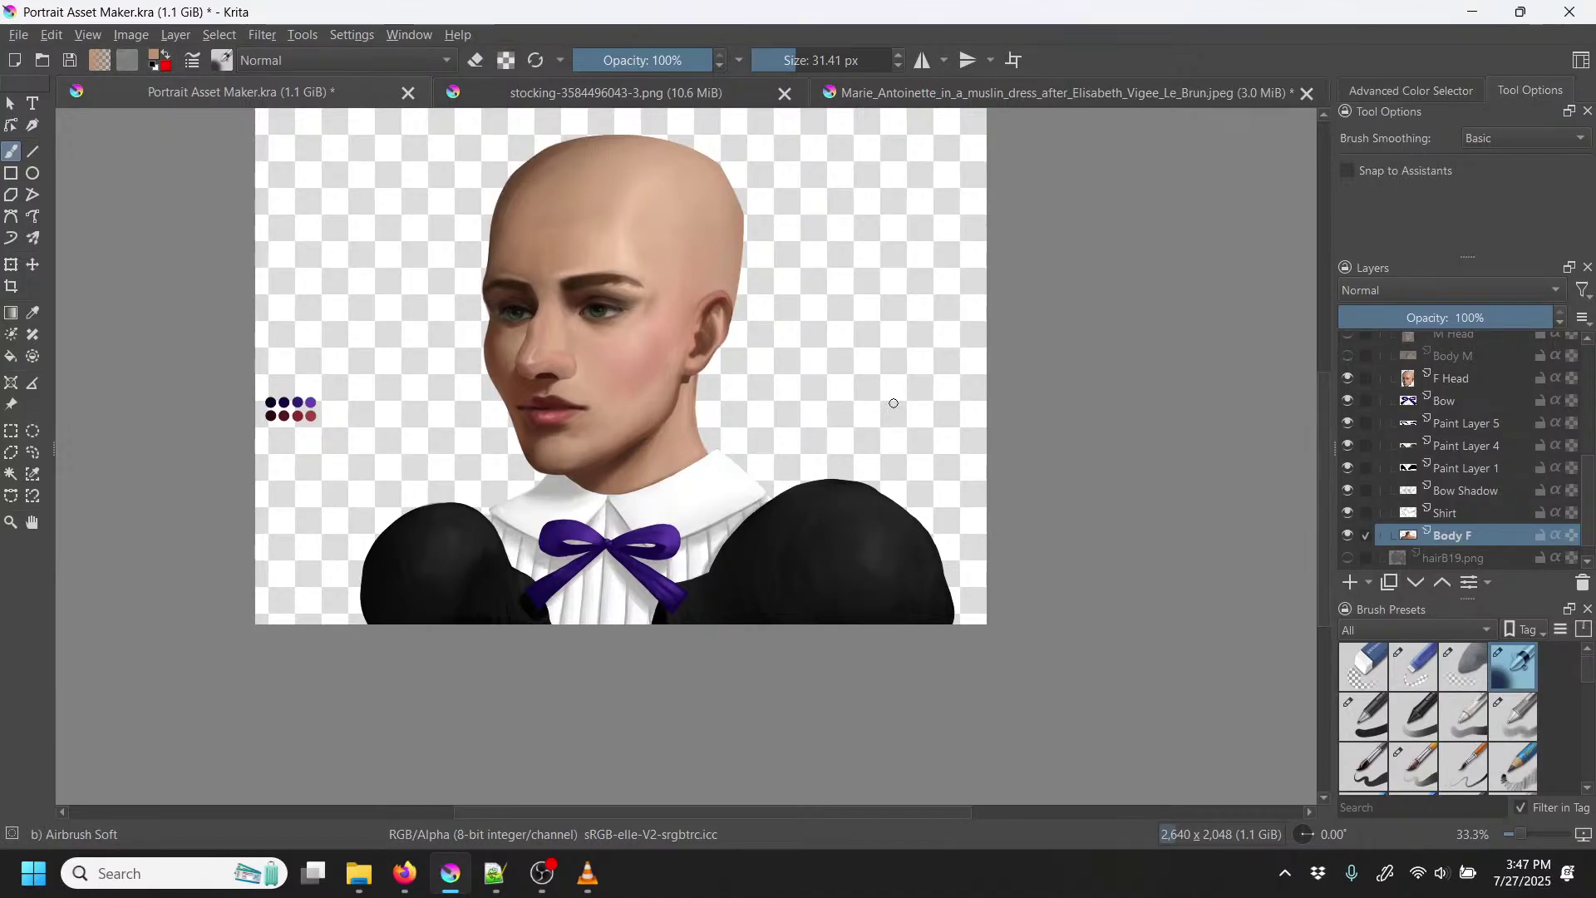
pyautogui.press('+')
pyautogui.press('+')
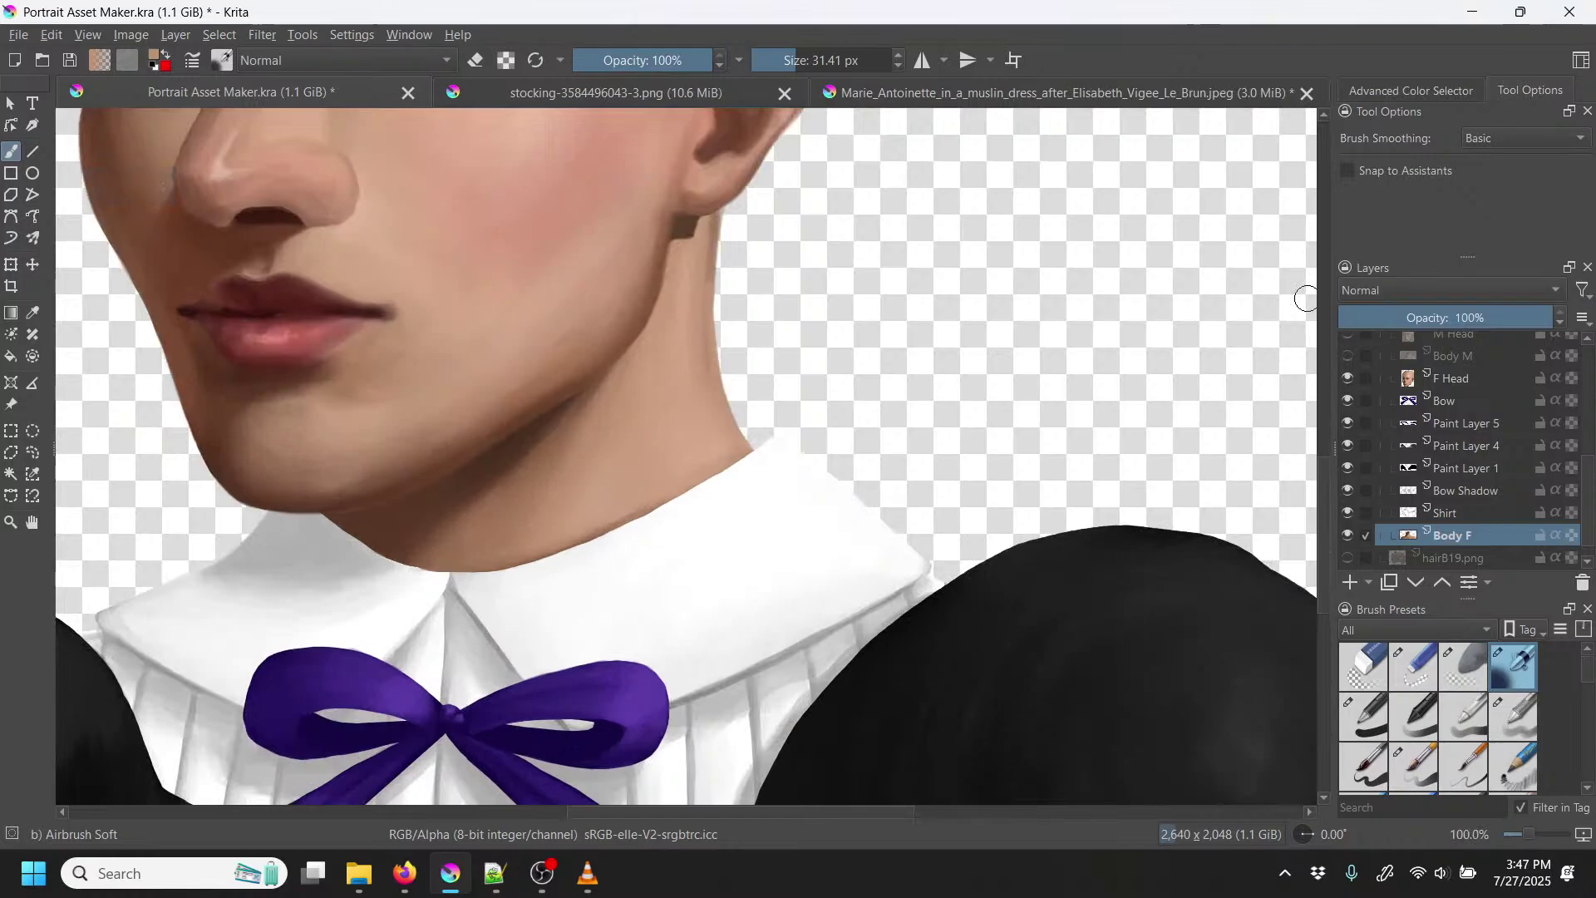
pyautogui.moveTo(1012, 429); pyautogui.dragTo(1140, 382)
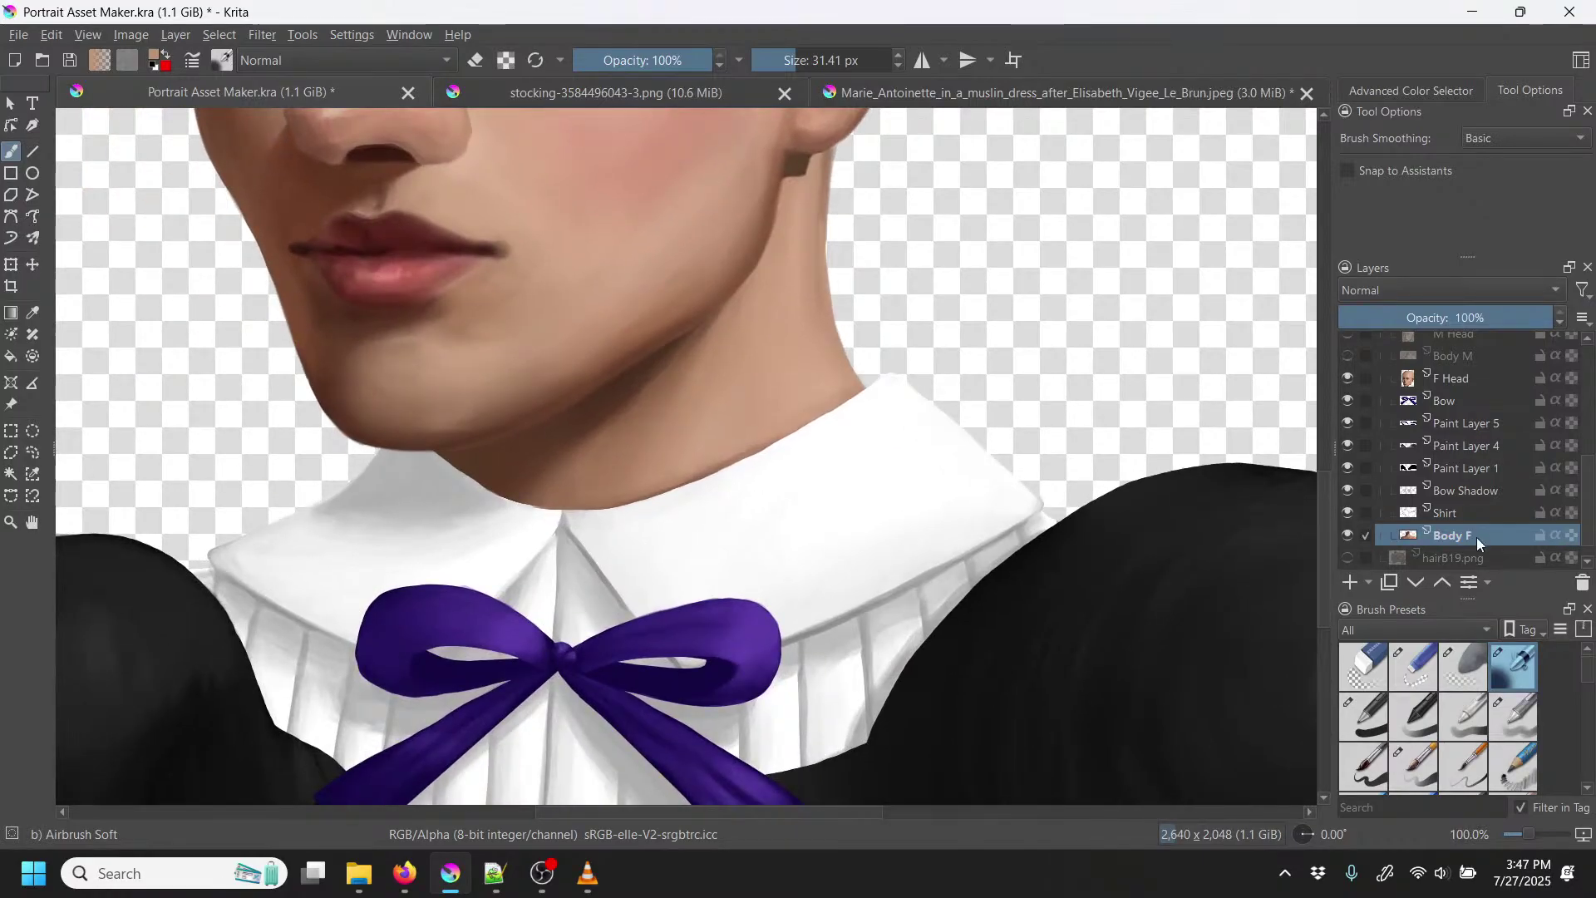
pyautogui.click(1477, 512)
pyautogui.press('p')
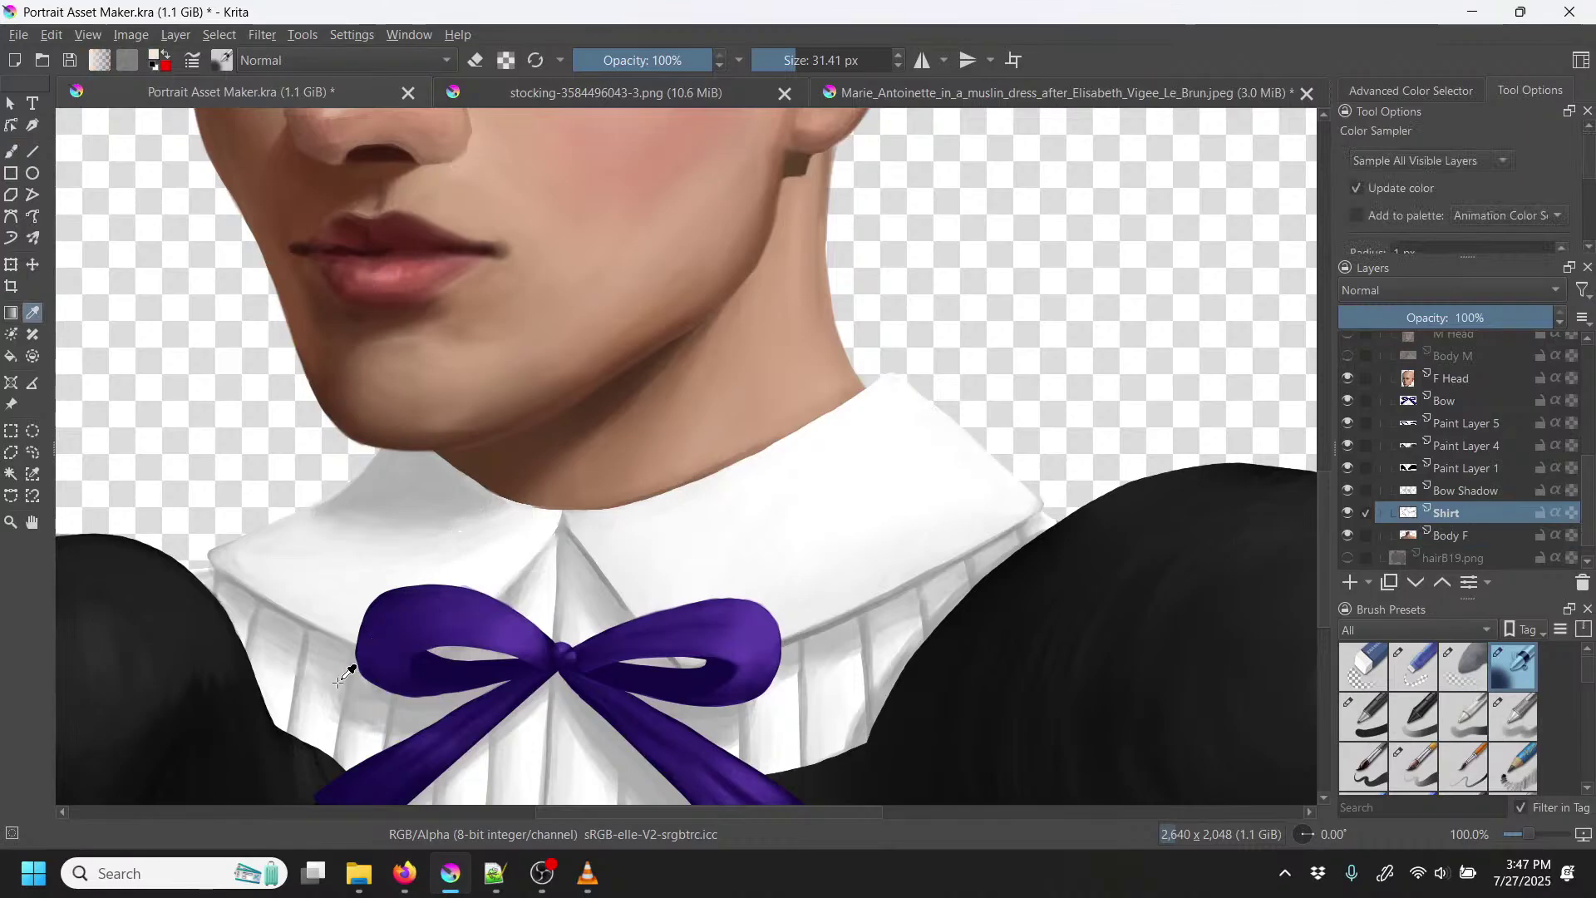
pyautogui.press('b')
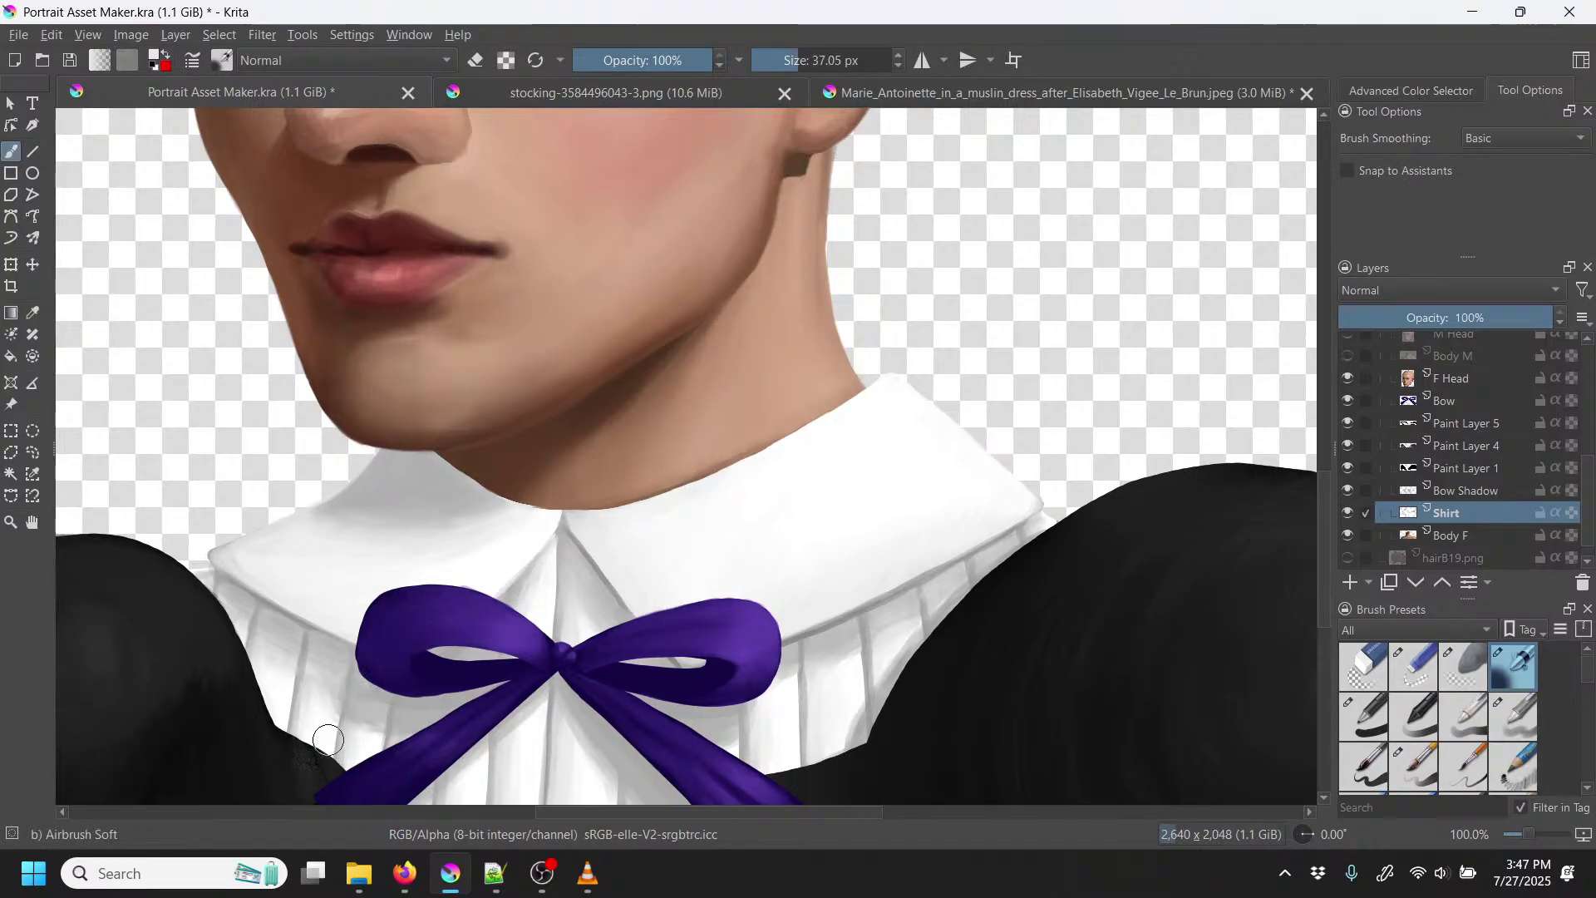
pyautogui.moveTo(369, 735); pyautogui.dragTo(367, 750)
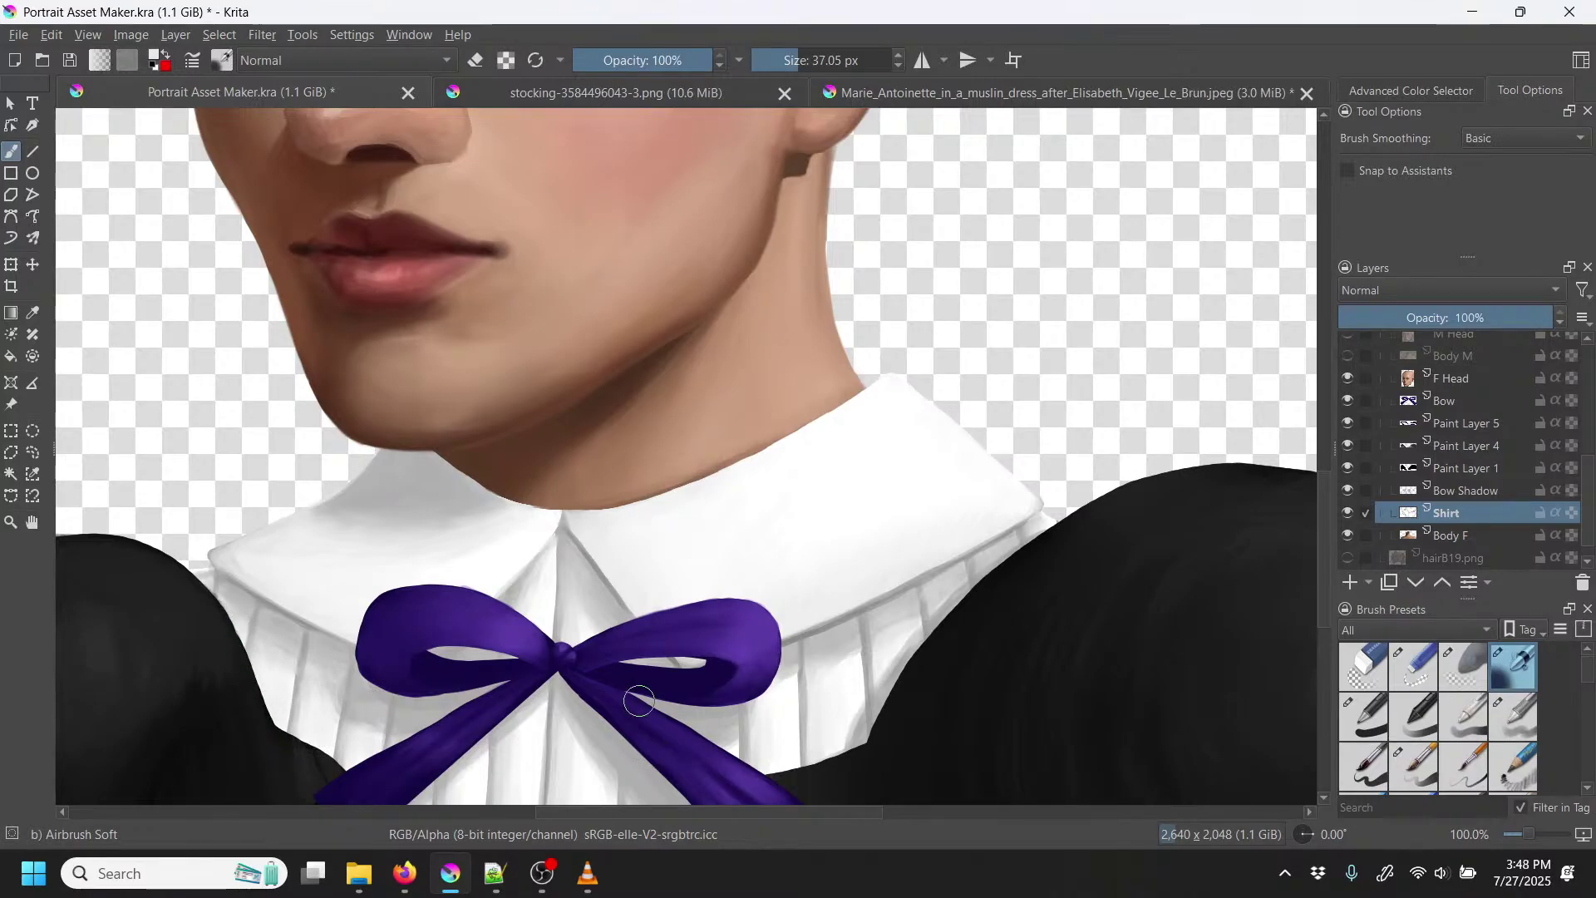
# Step: Examine the portrait at whole-canvas scale and then the clothing at 50% zoom
pyautogui.press('-')
pyautogui.press('-')
pyautogui.press('-')
pyautogui.press('-')
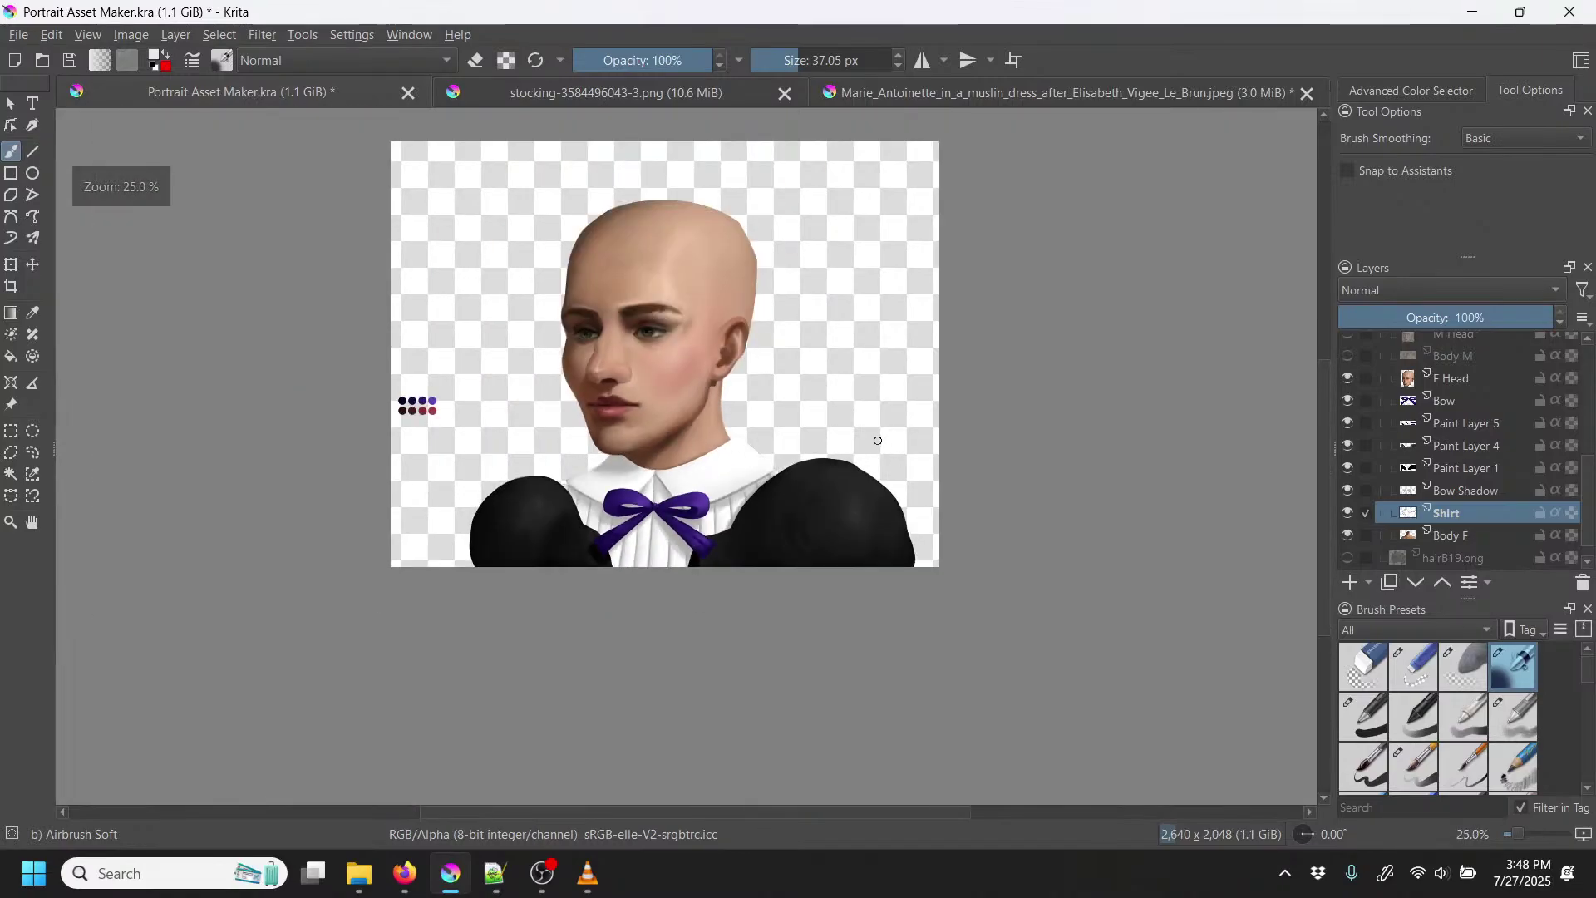
pyautogui.moveTo(810, 361); pyautogui.dragTo(778, 483)
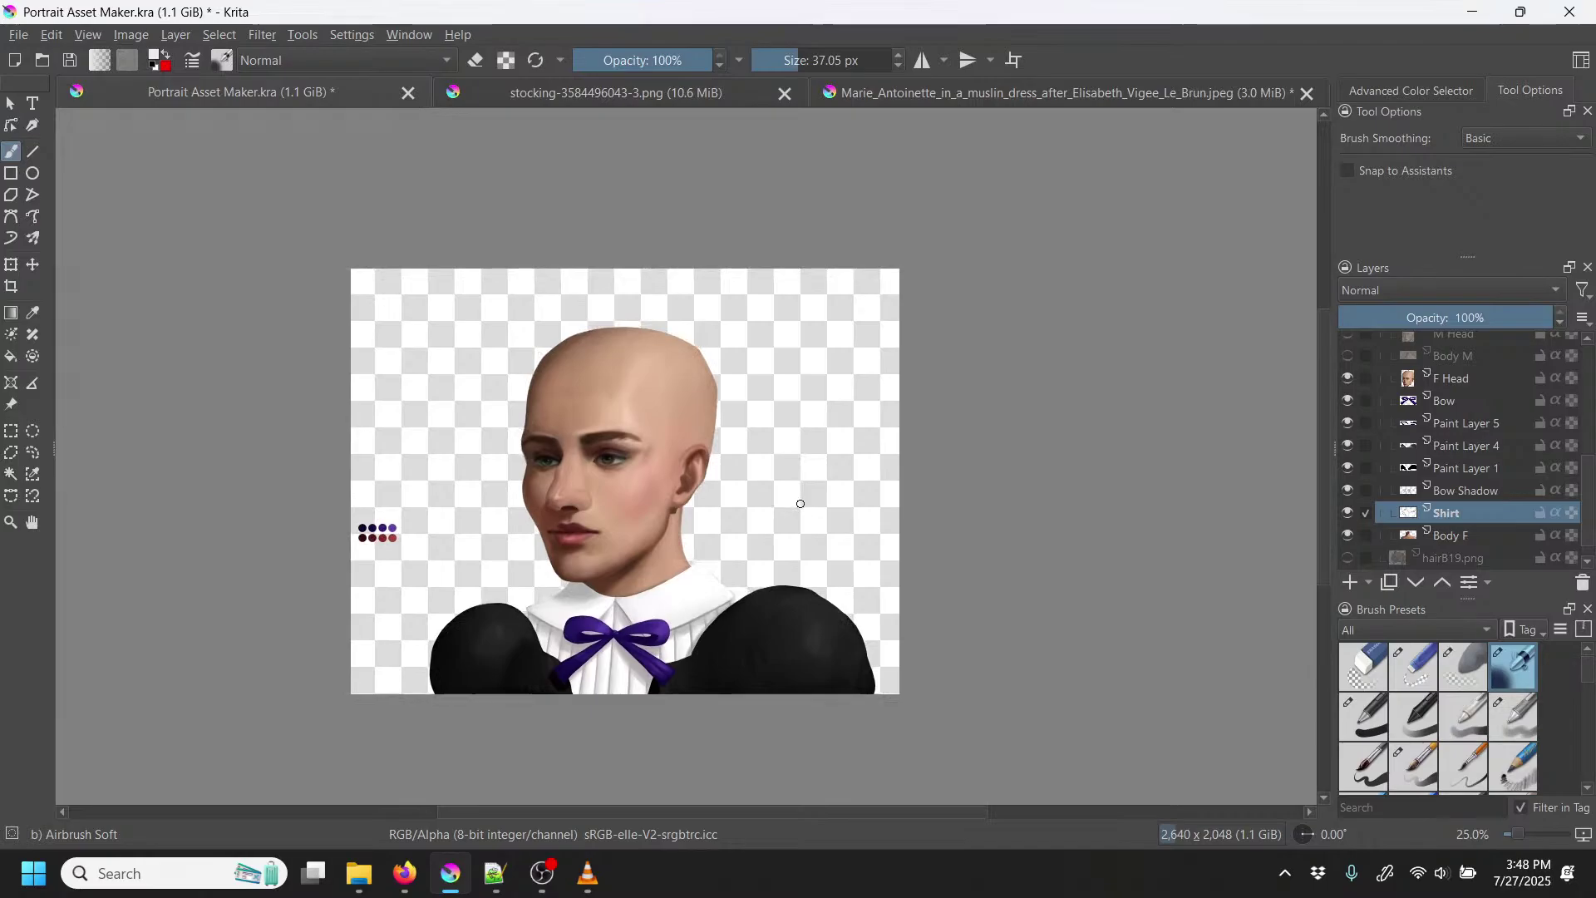
pyautogui.press('+')
pyautogui.press('+')
pyautogui.moveTo(832, 593); pyautogui.dragTo(902, 386)
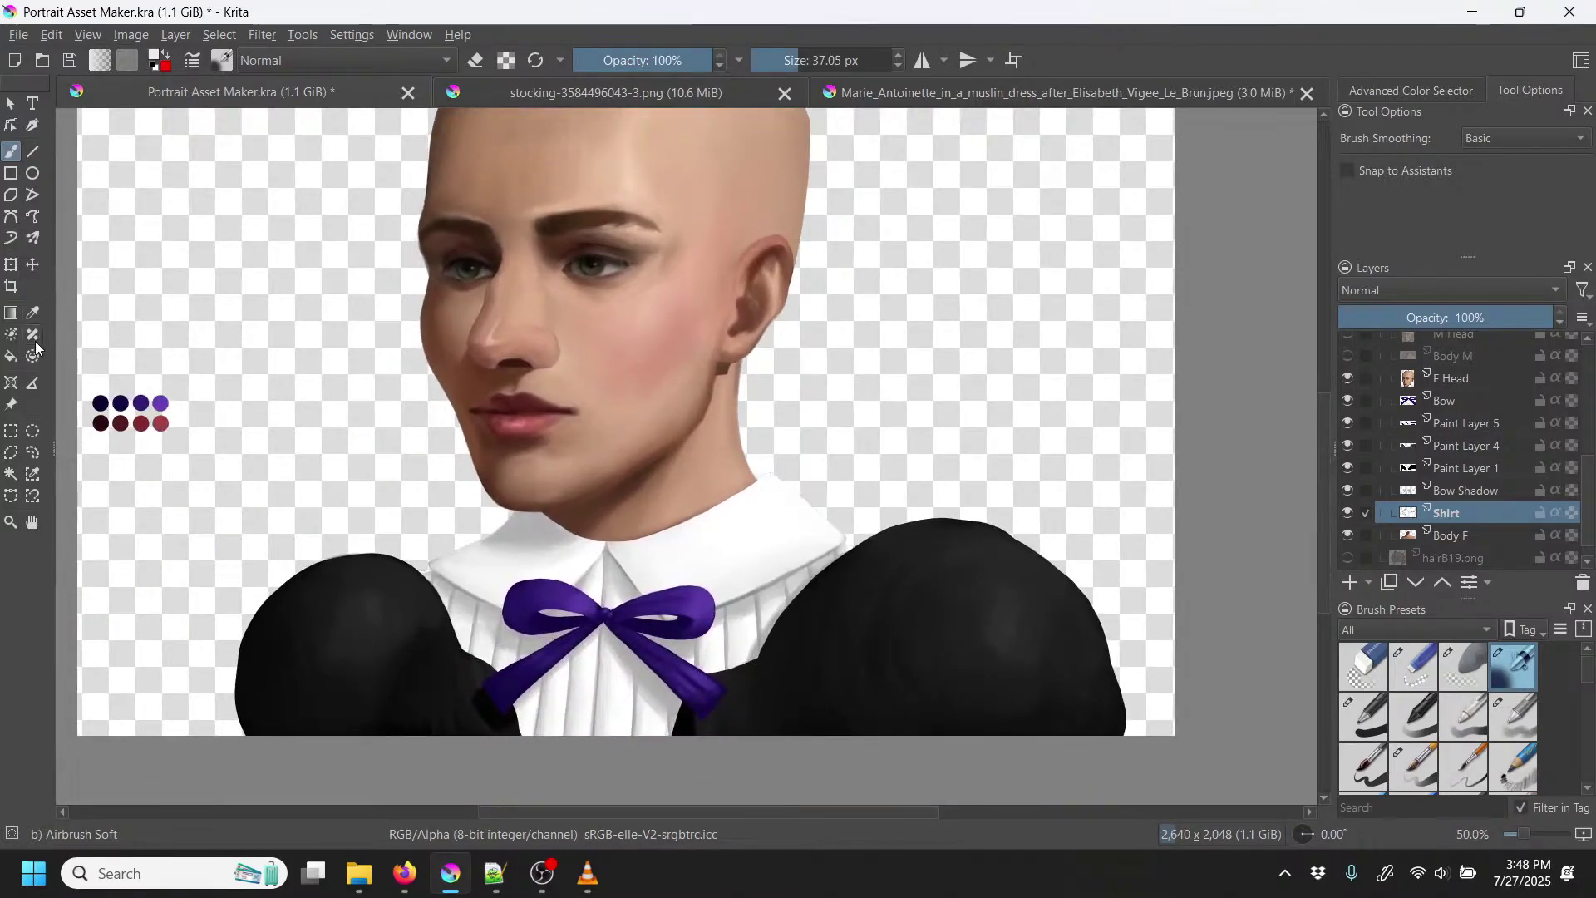
pyautogui.click(11, 430)
pyautogui.moveTo(1064, 277); pyautogui.dragTo(253, 521)
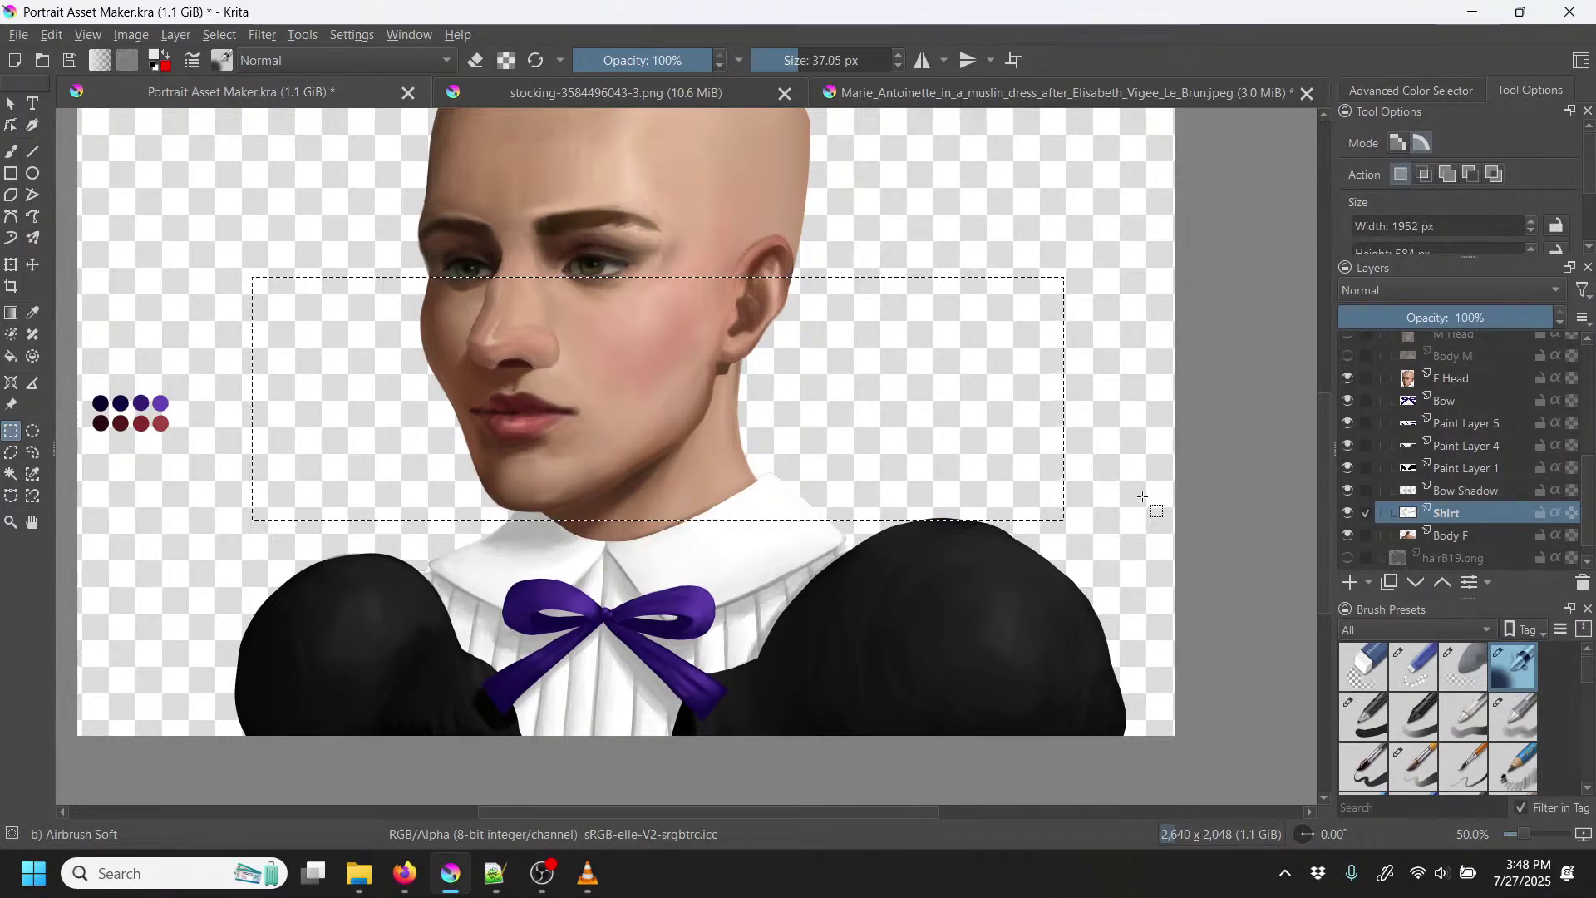
pyautogui.click(1182, 494)
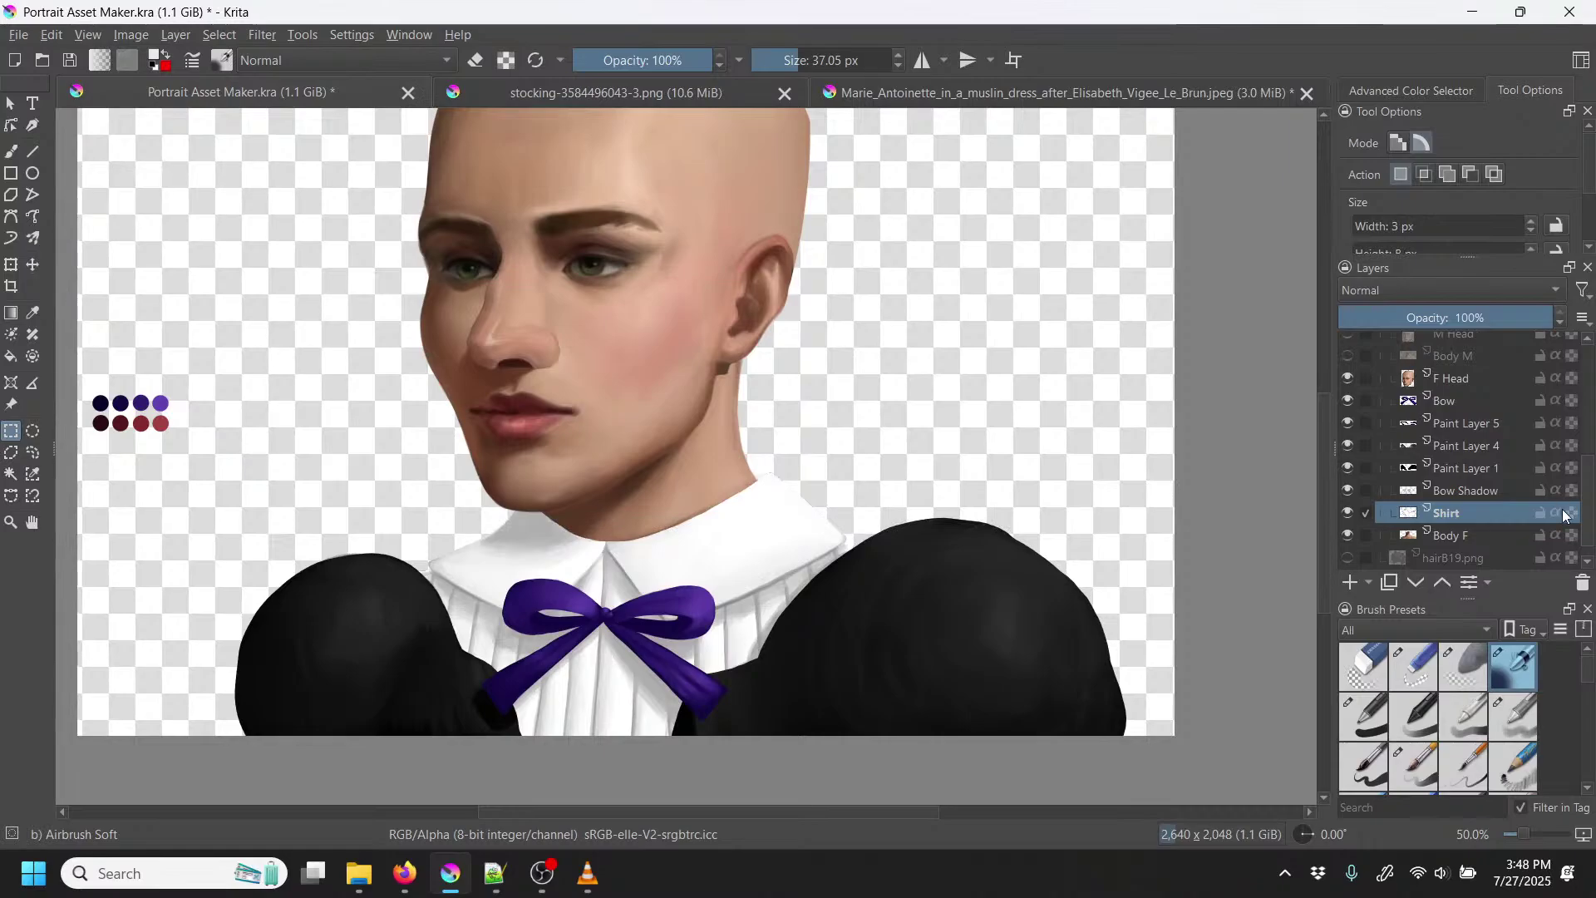
# Step: Hide Paint Layer 4 and extend the smaller sleeve's outer silhouette on Paint Layer 1 with sampled black and the 100.09 px Basic-1 brush
pyautogui.click(1488, 490)
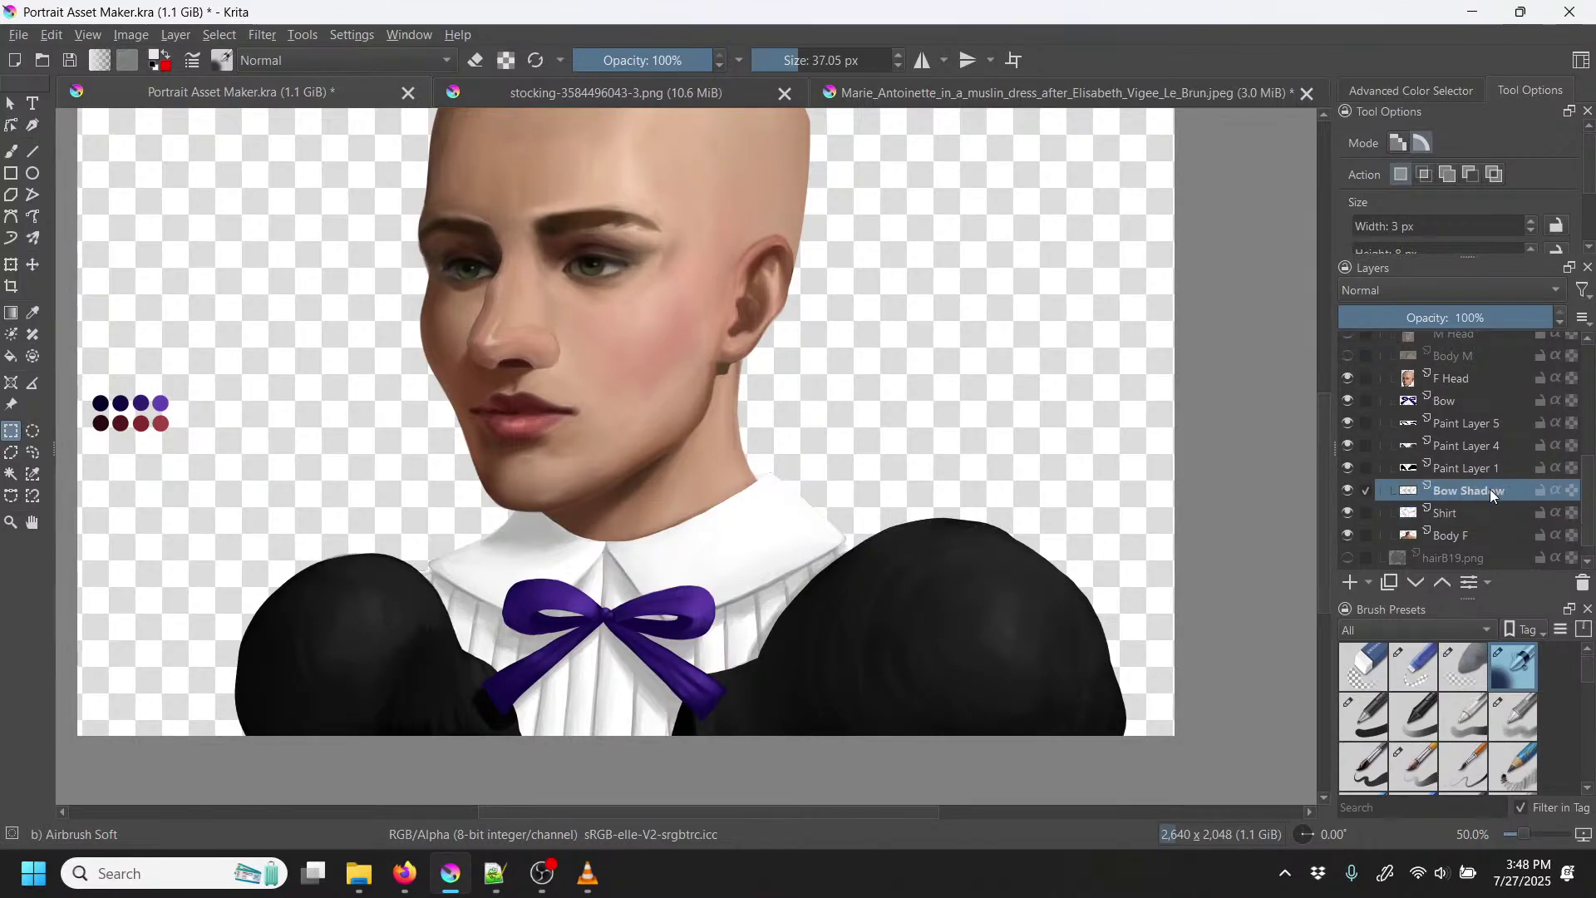
pyautogui.click(1486, 470)
pyautogui.click(1363, 717)
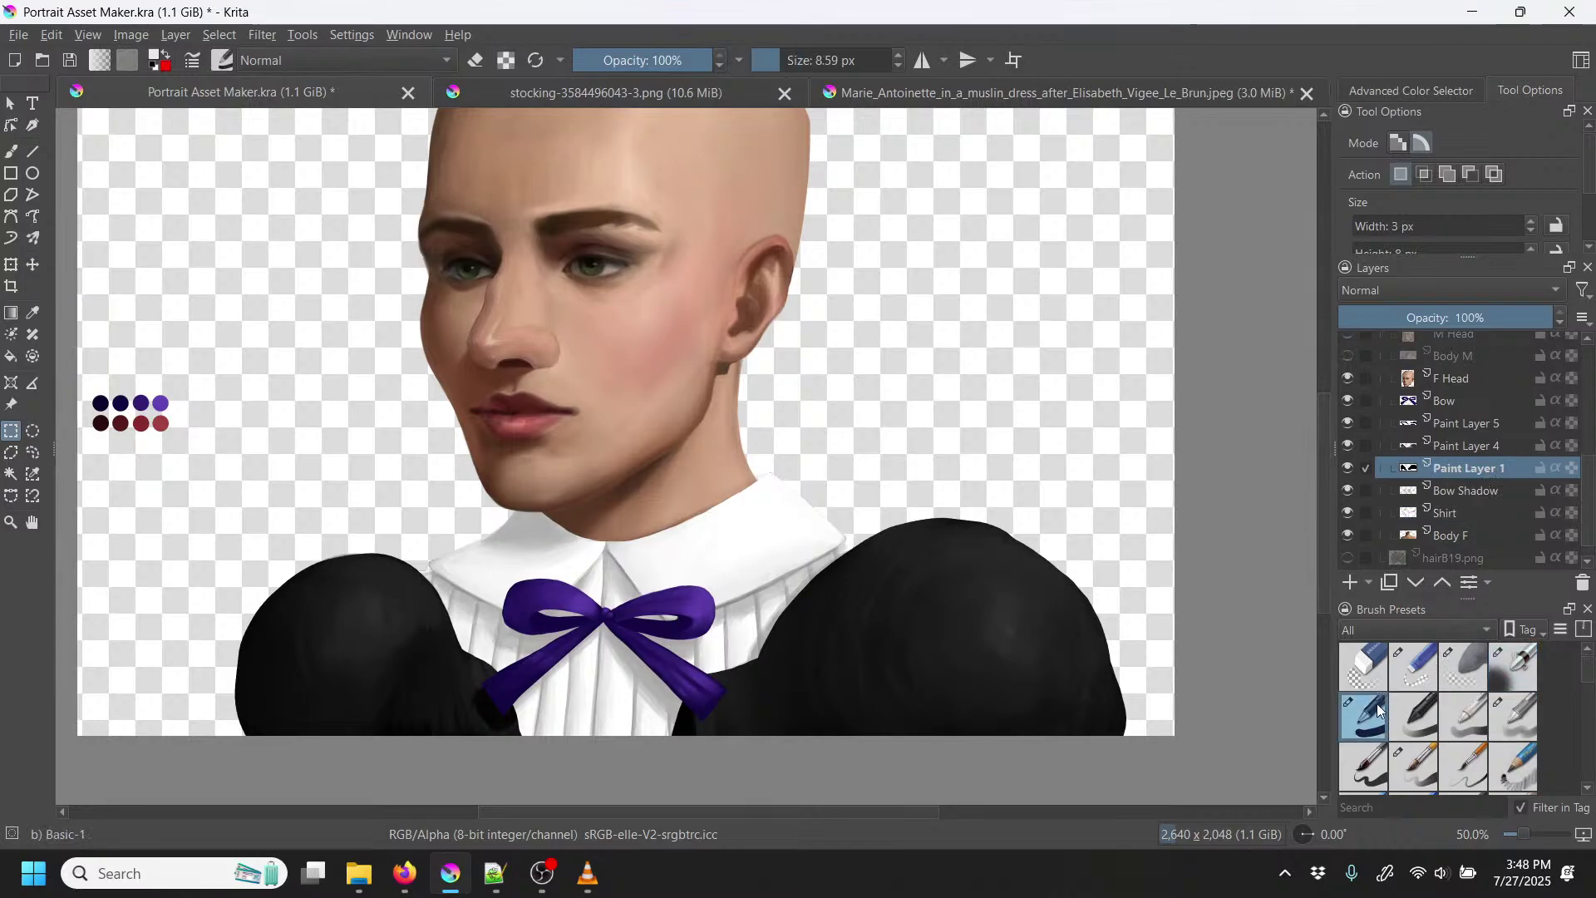
pyautogui.click(1347, 445)
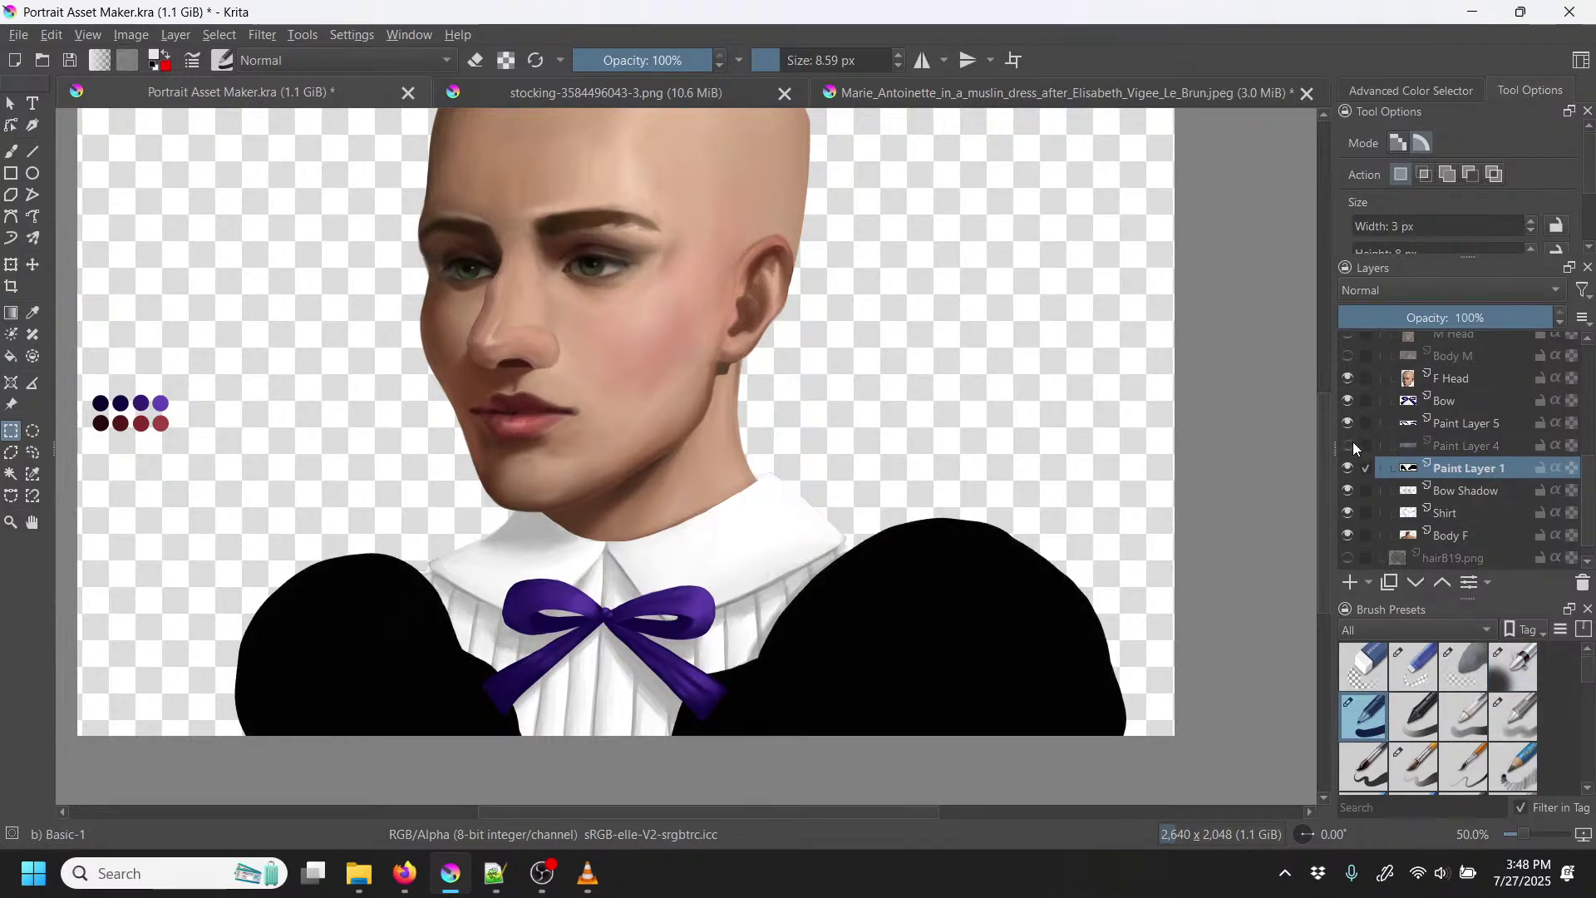
pyautogui.press('p')
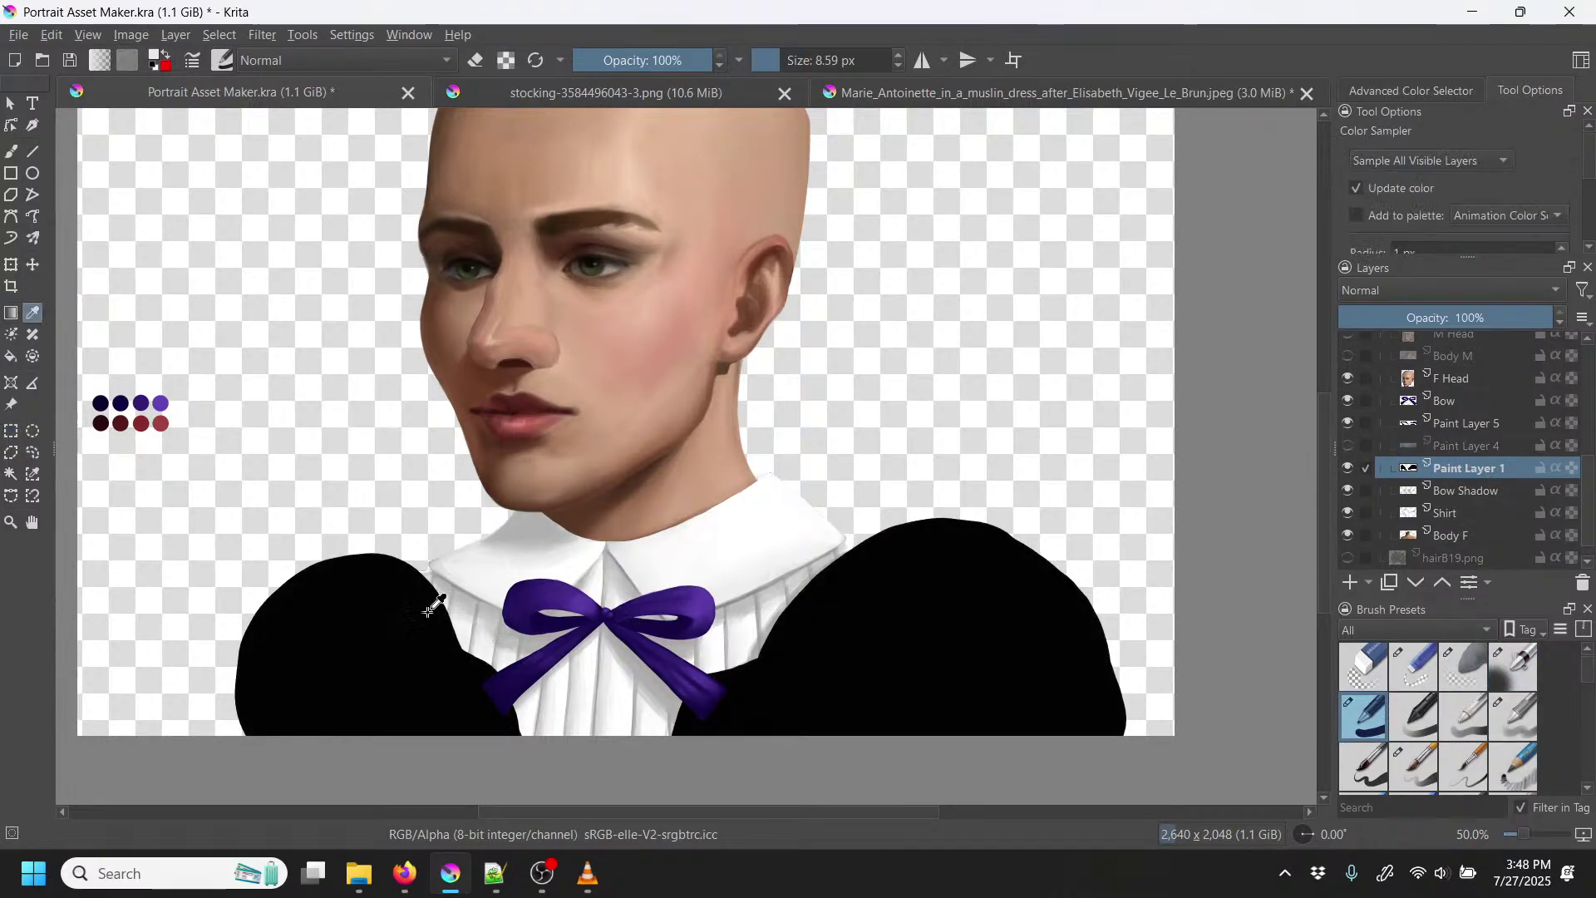
pyautogui.press('b')
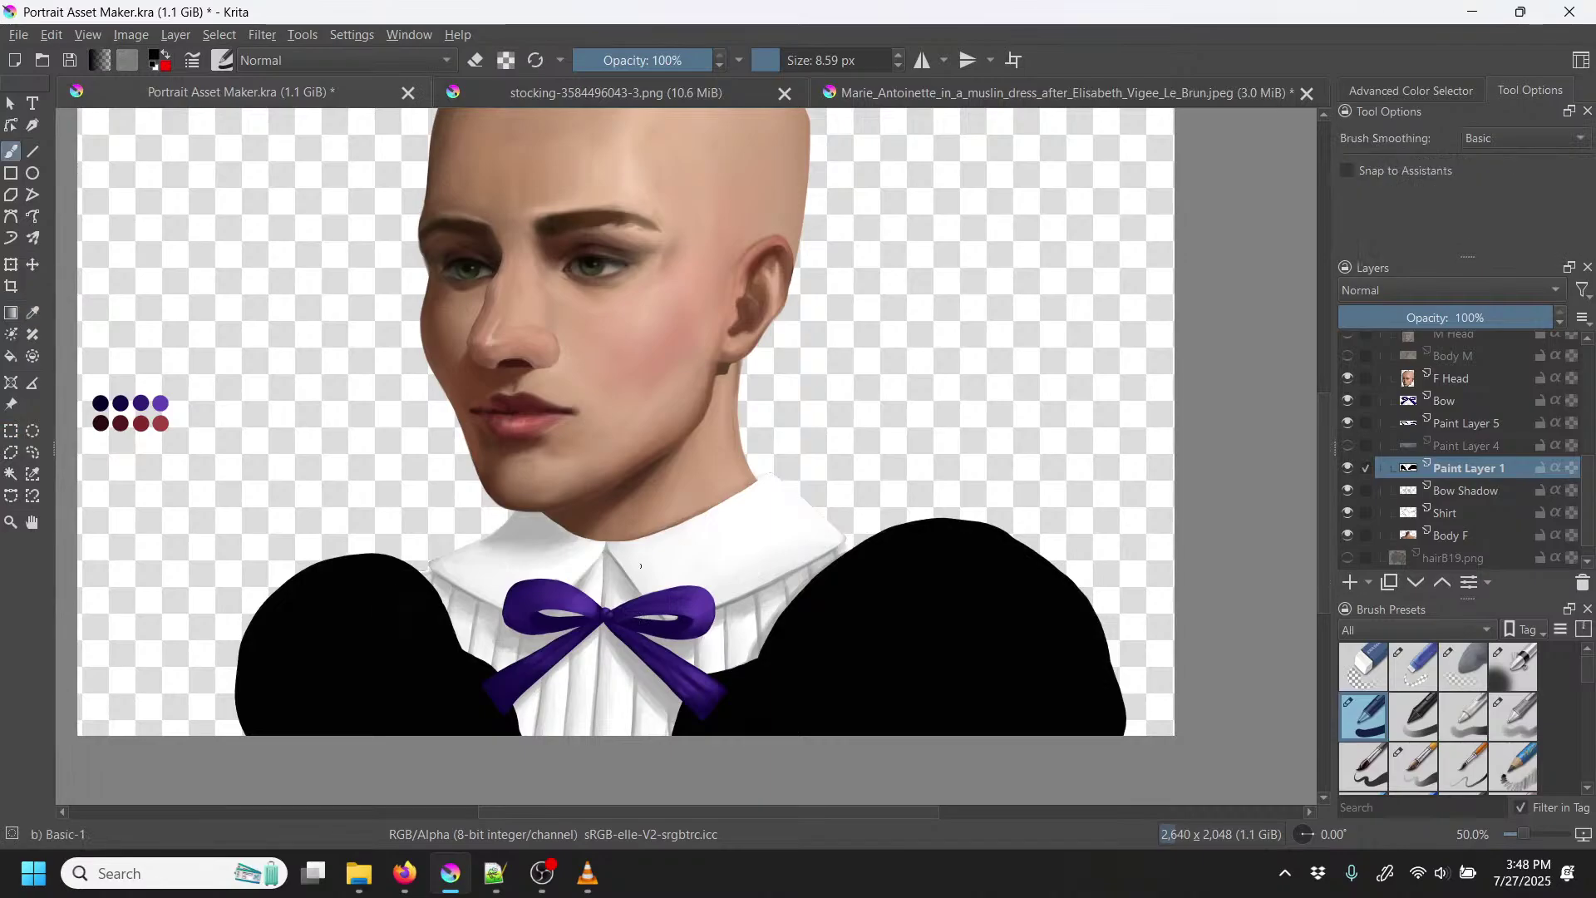
pyautogui.moveTo(798, 60); pyautogui.dragTo(825, 60)
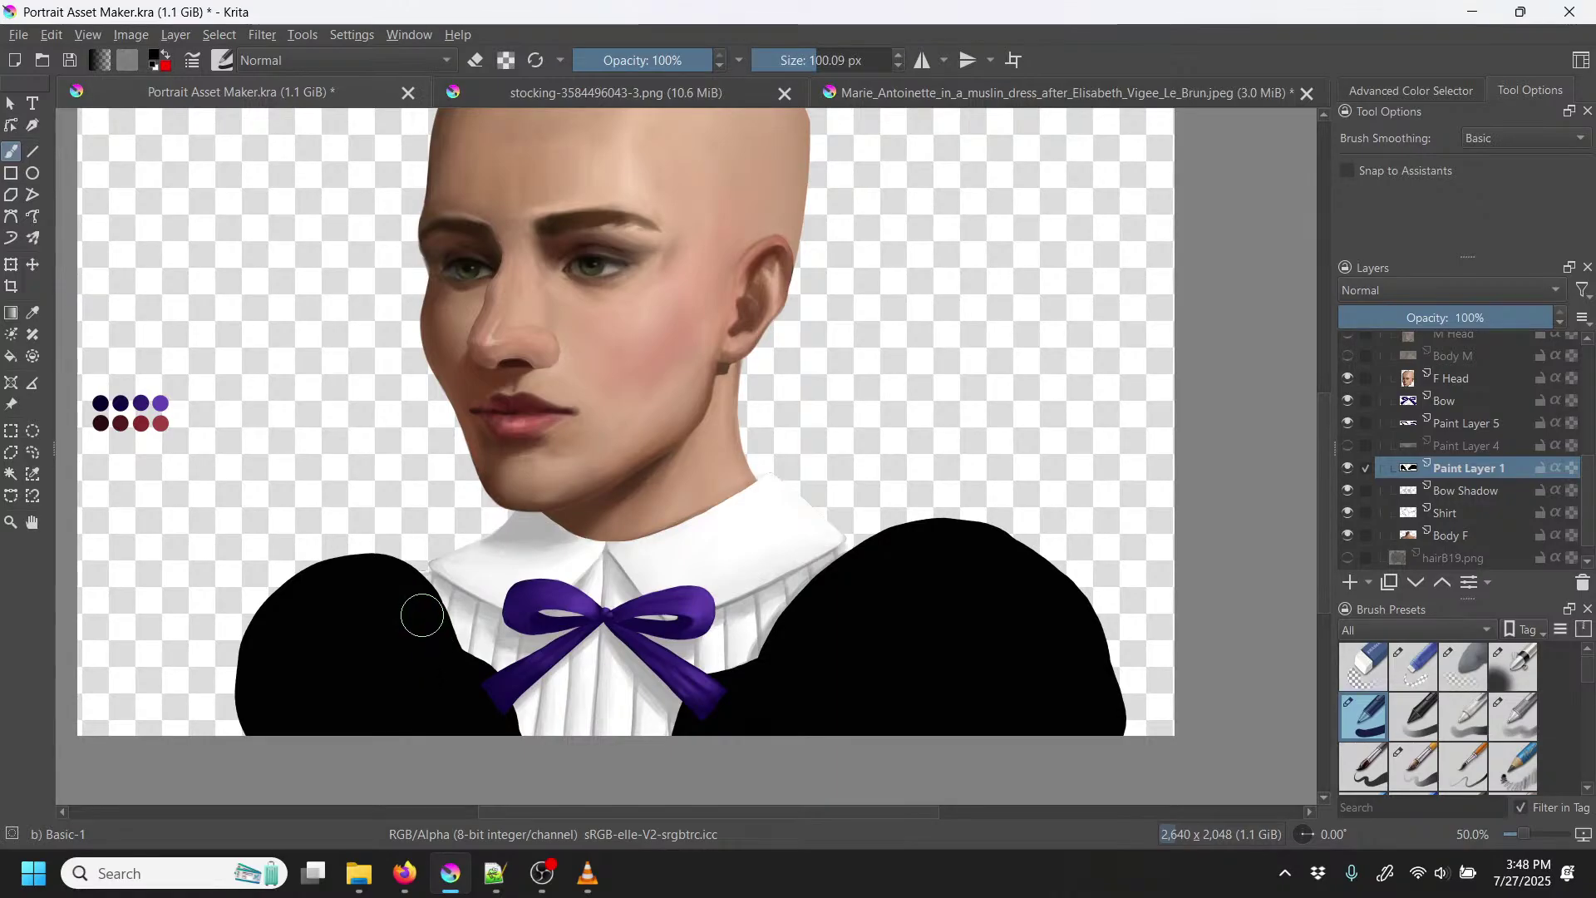
pyautogui.moveTo(403, 588)
pyautogui.mouseDown()
pyautogui.moveTo(351, 559)
pyautogui.moveTo(296, 587)
pyautogui.moveTo(249, 656)
pyautogui.moveTo(251, 734)
pyautogui.mouseUp()
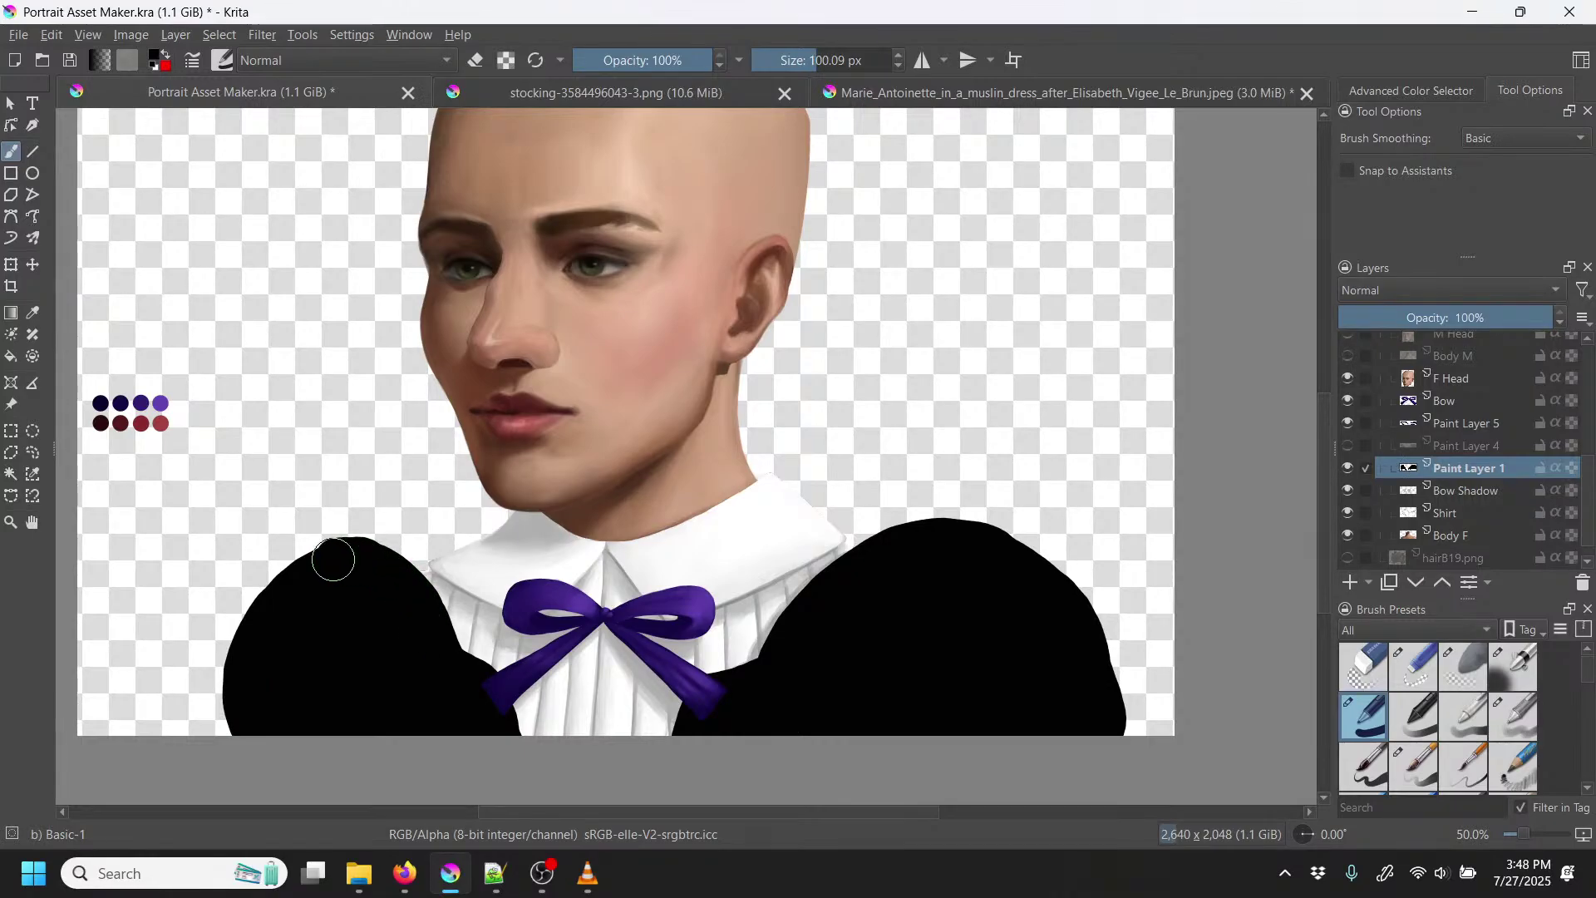
pyautogui.moveTo(273, 597)
pyautogui.mouseDown()
pyautogui.moveTo(246, 641)
pyautogui.moveTo(237, 736)
pyautogui.mouseUp()
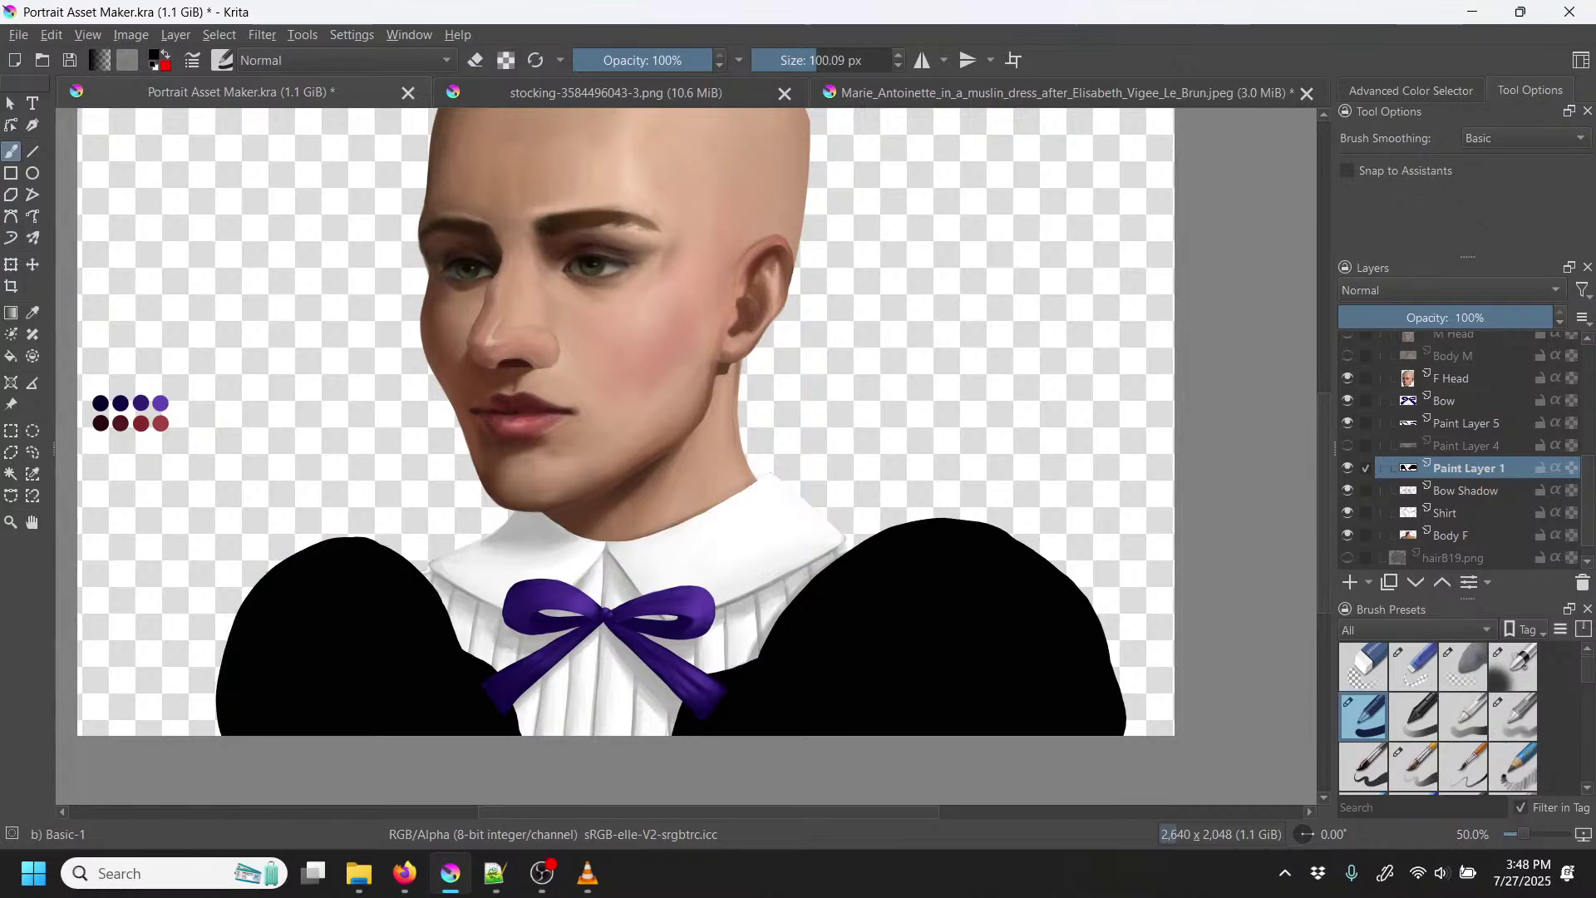
# Step: Show Paint Layer 4 again and check the enlarged sleeve at whole-portrait scale
pyautogui.click(1349, 444)
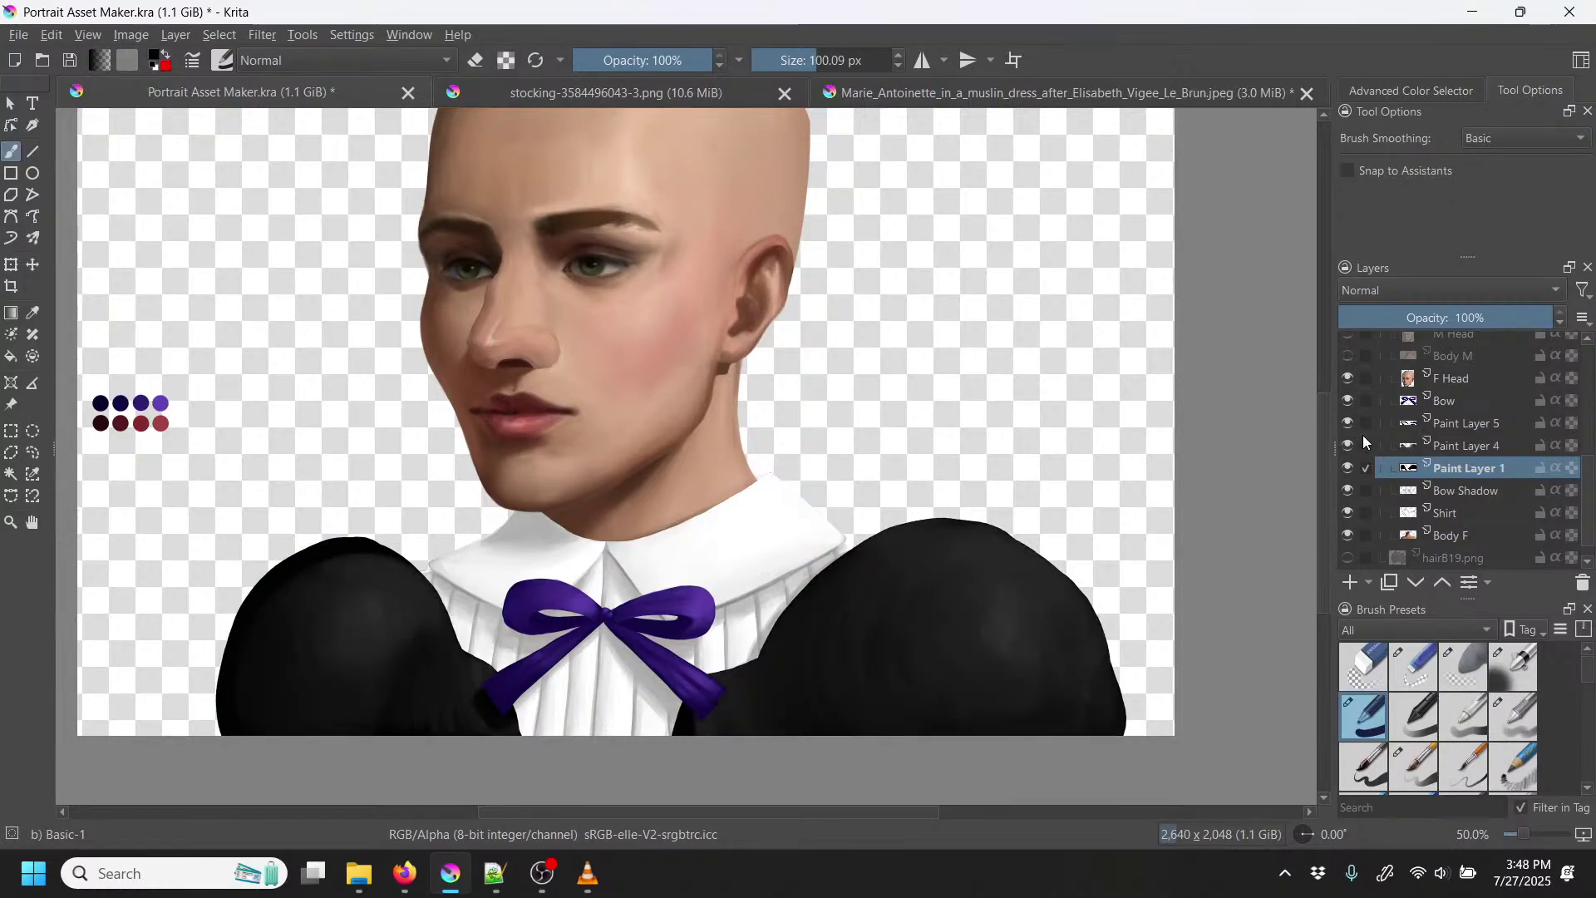
pyautogui.press('-')
pyautogui.press('-')
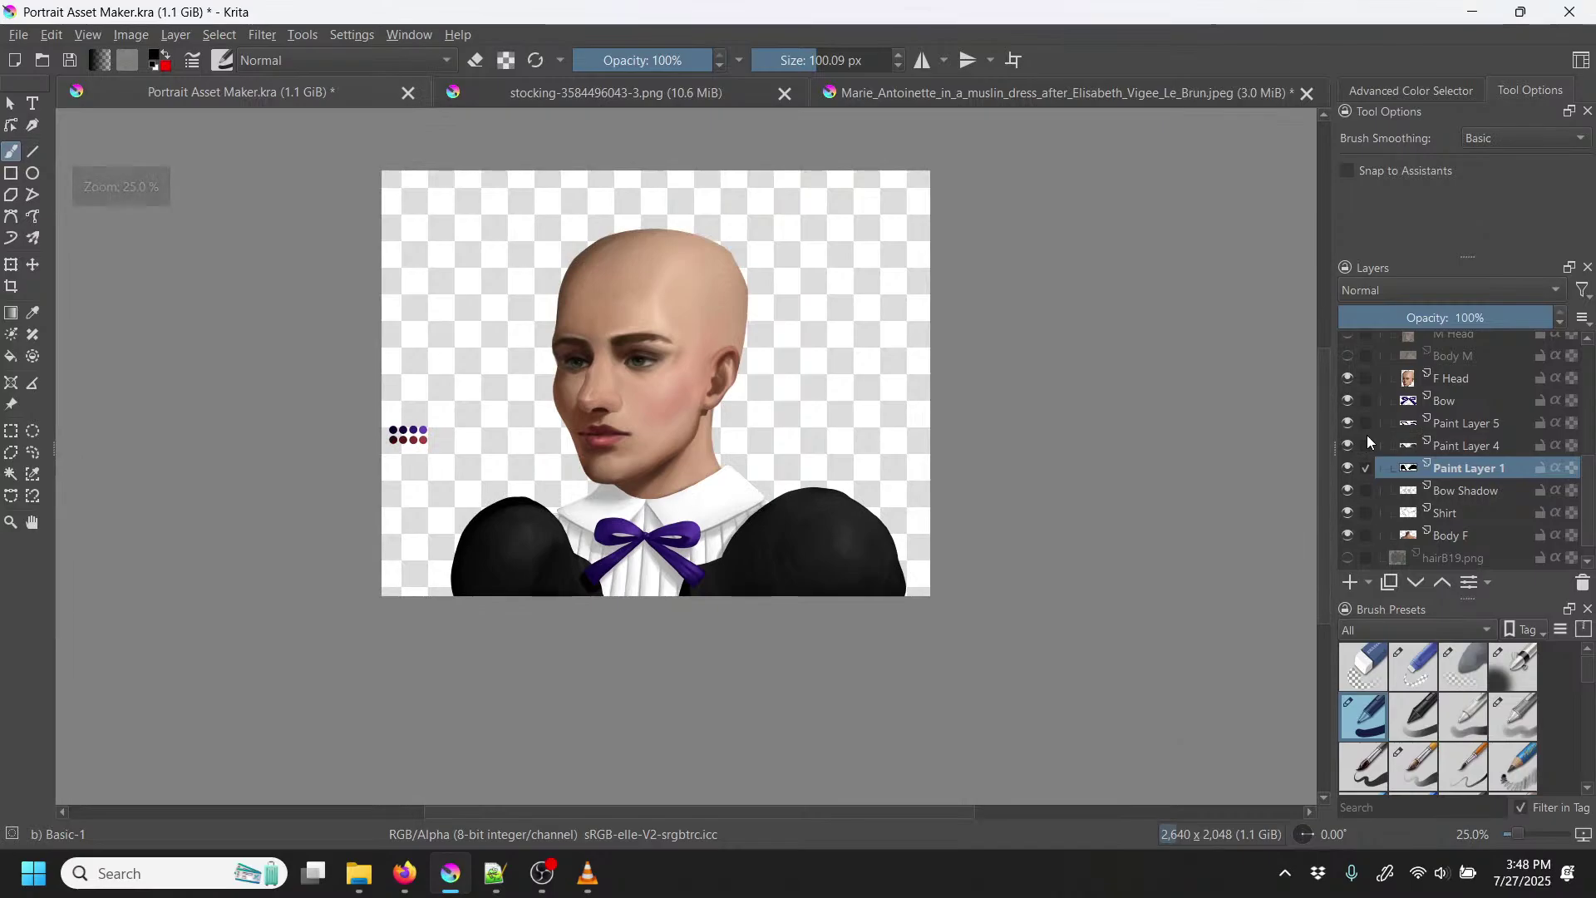
# Step: Make the Frame layer visible and choose the Eraser Small brush preset
pyautogui.scroll(-1, 1586, 528)
pyautogui.click(1347, 558)
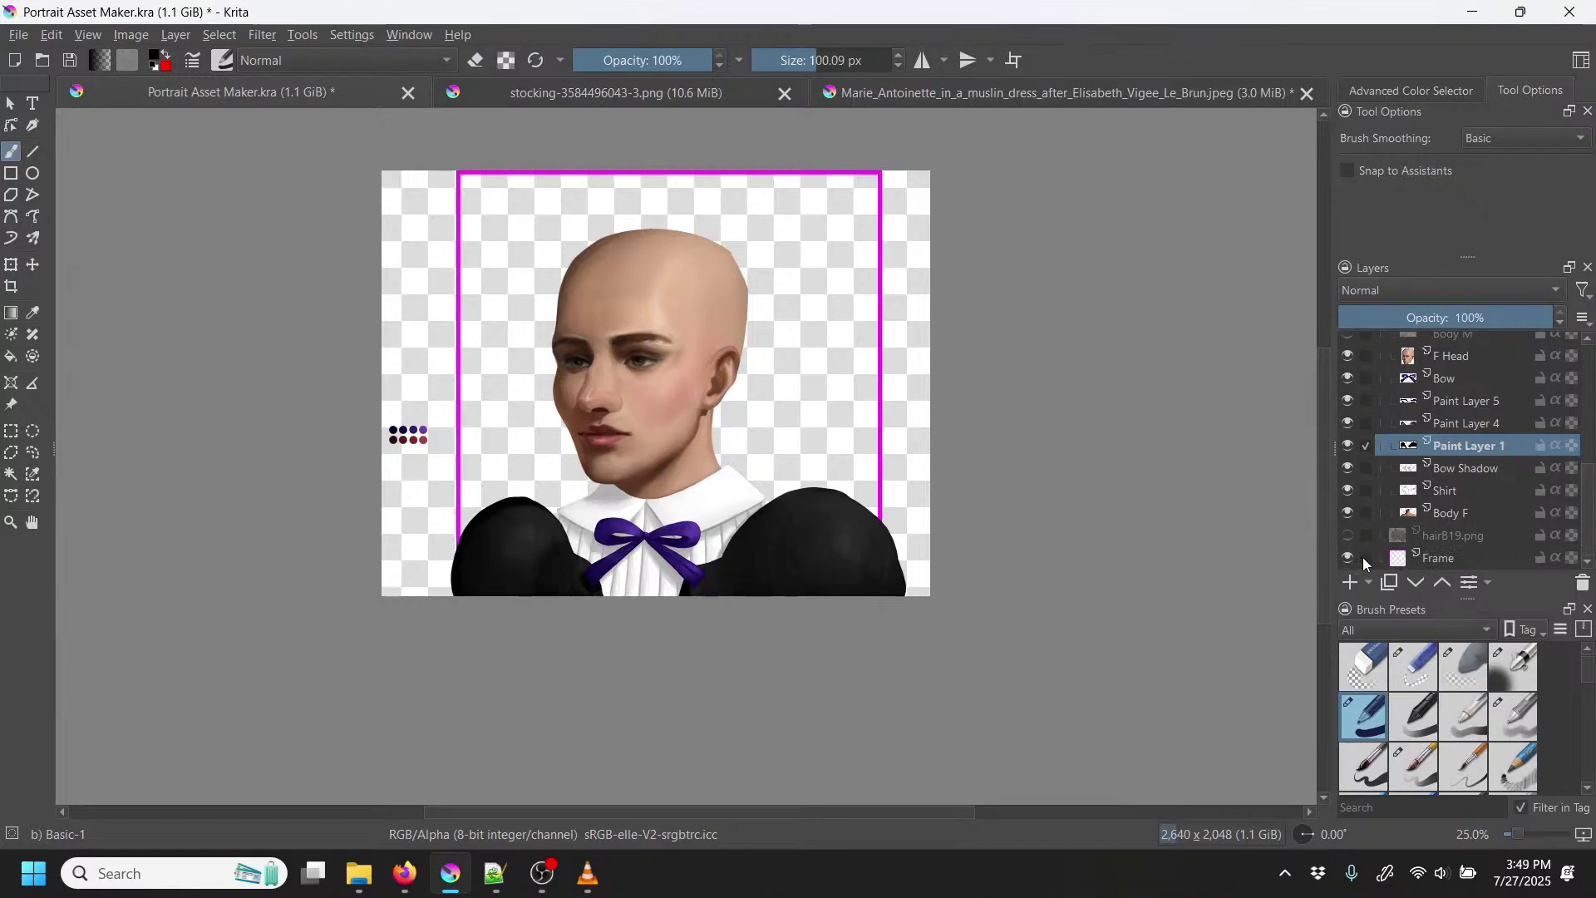
pyautogui.press('+')
pyautogui.press('+')
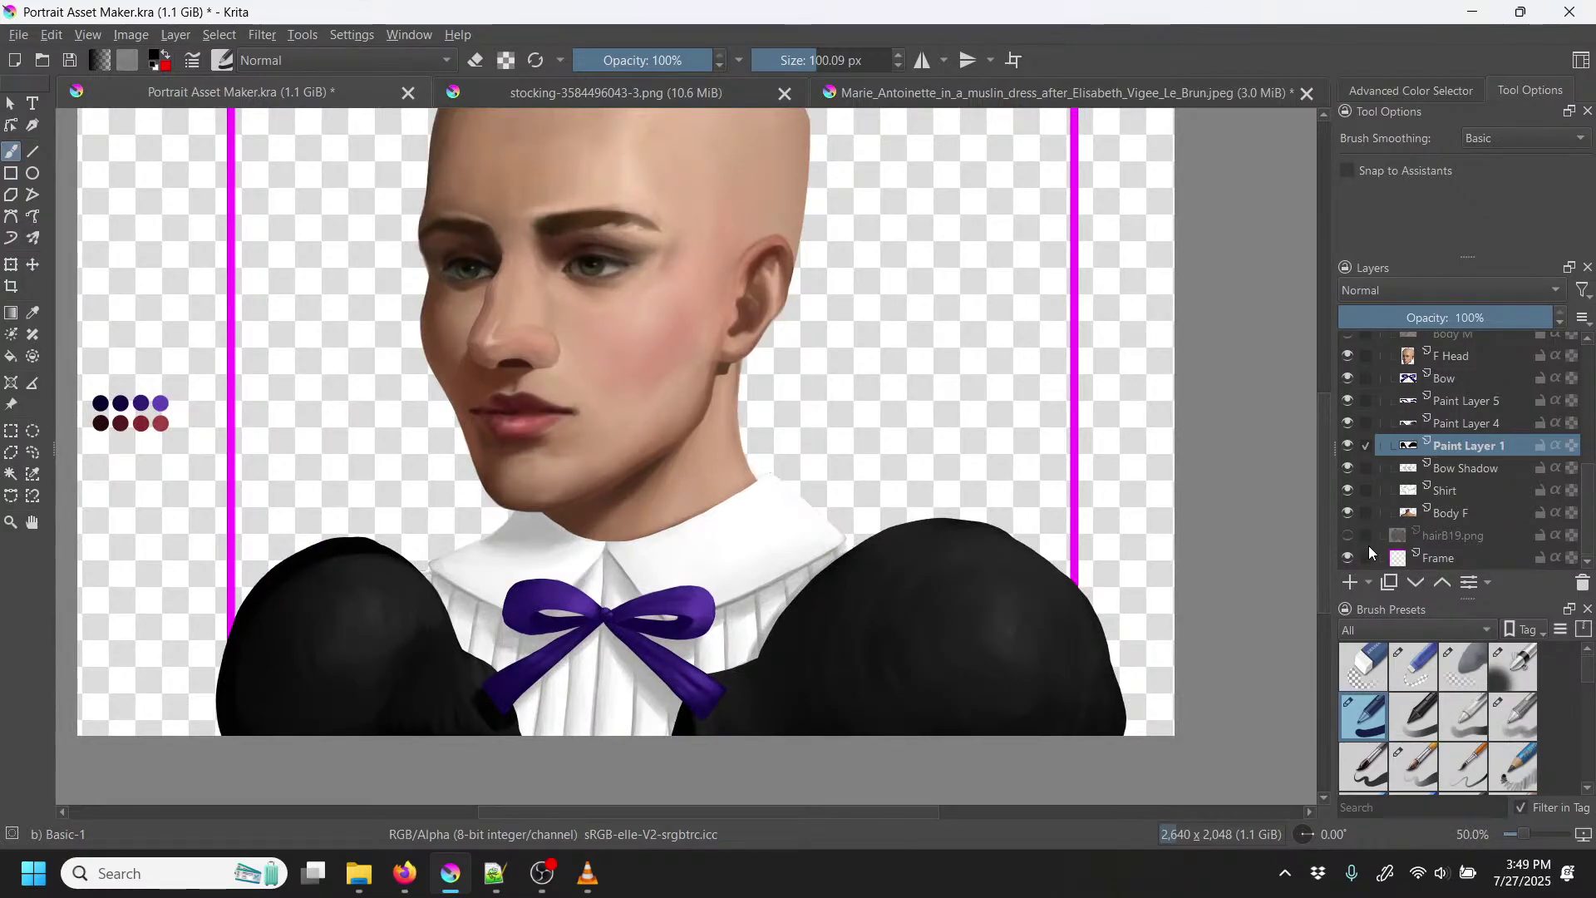
pyautogui.click(1424, 674)
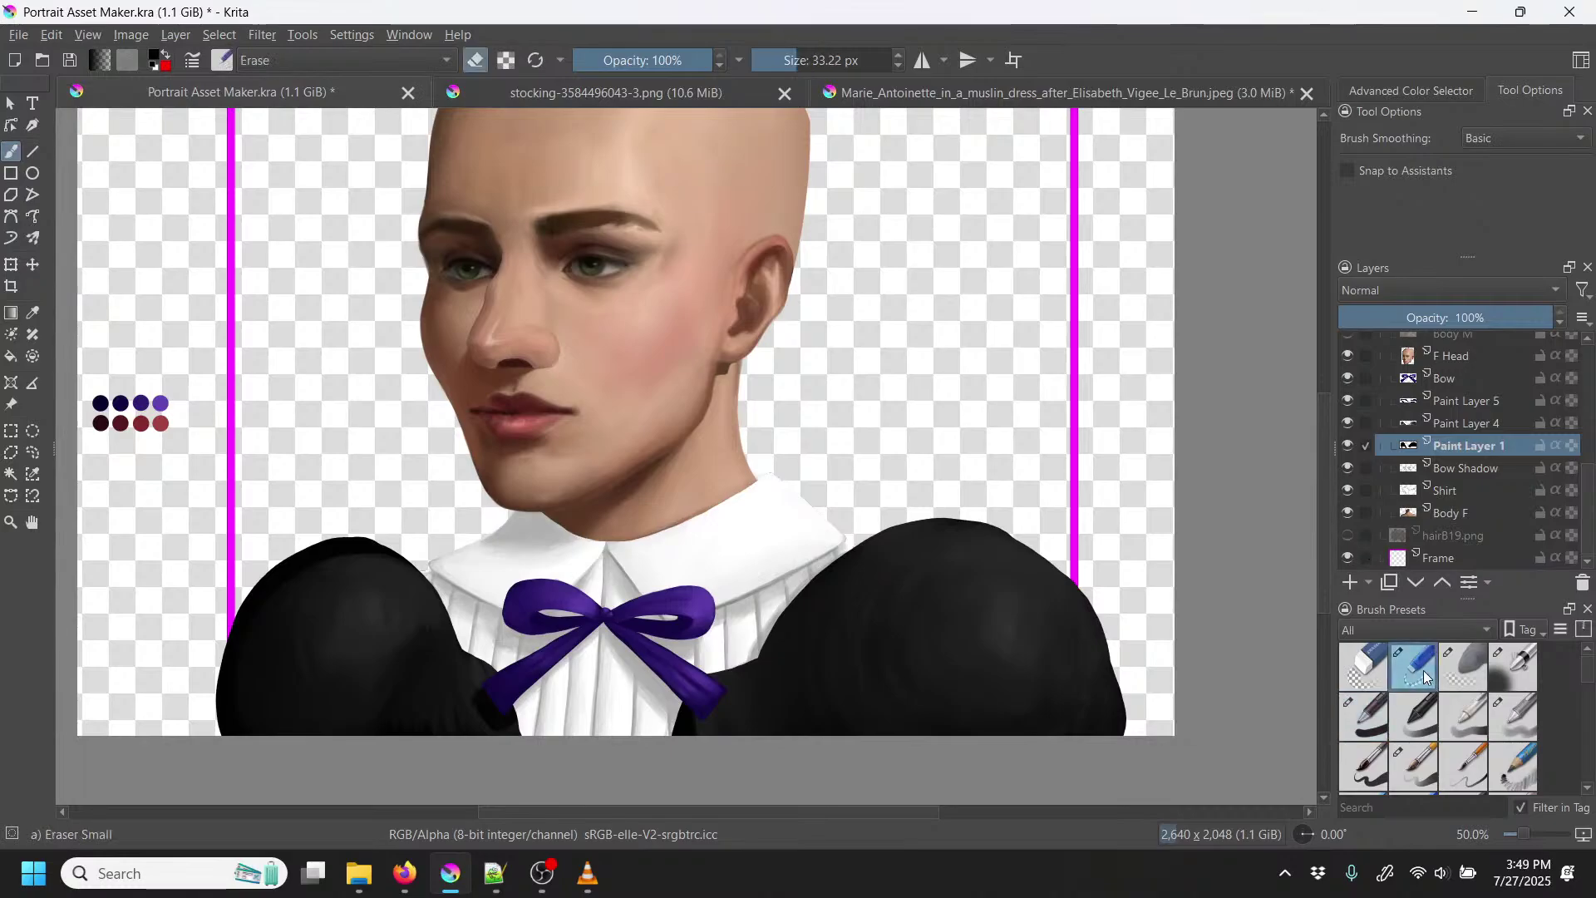
# Step: Merge Paint Layer 4 with the layer below it, Paint Layer 1
pyautogui.click(1480, 421)
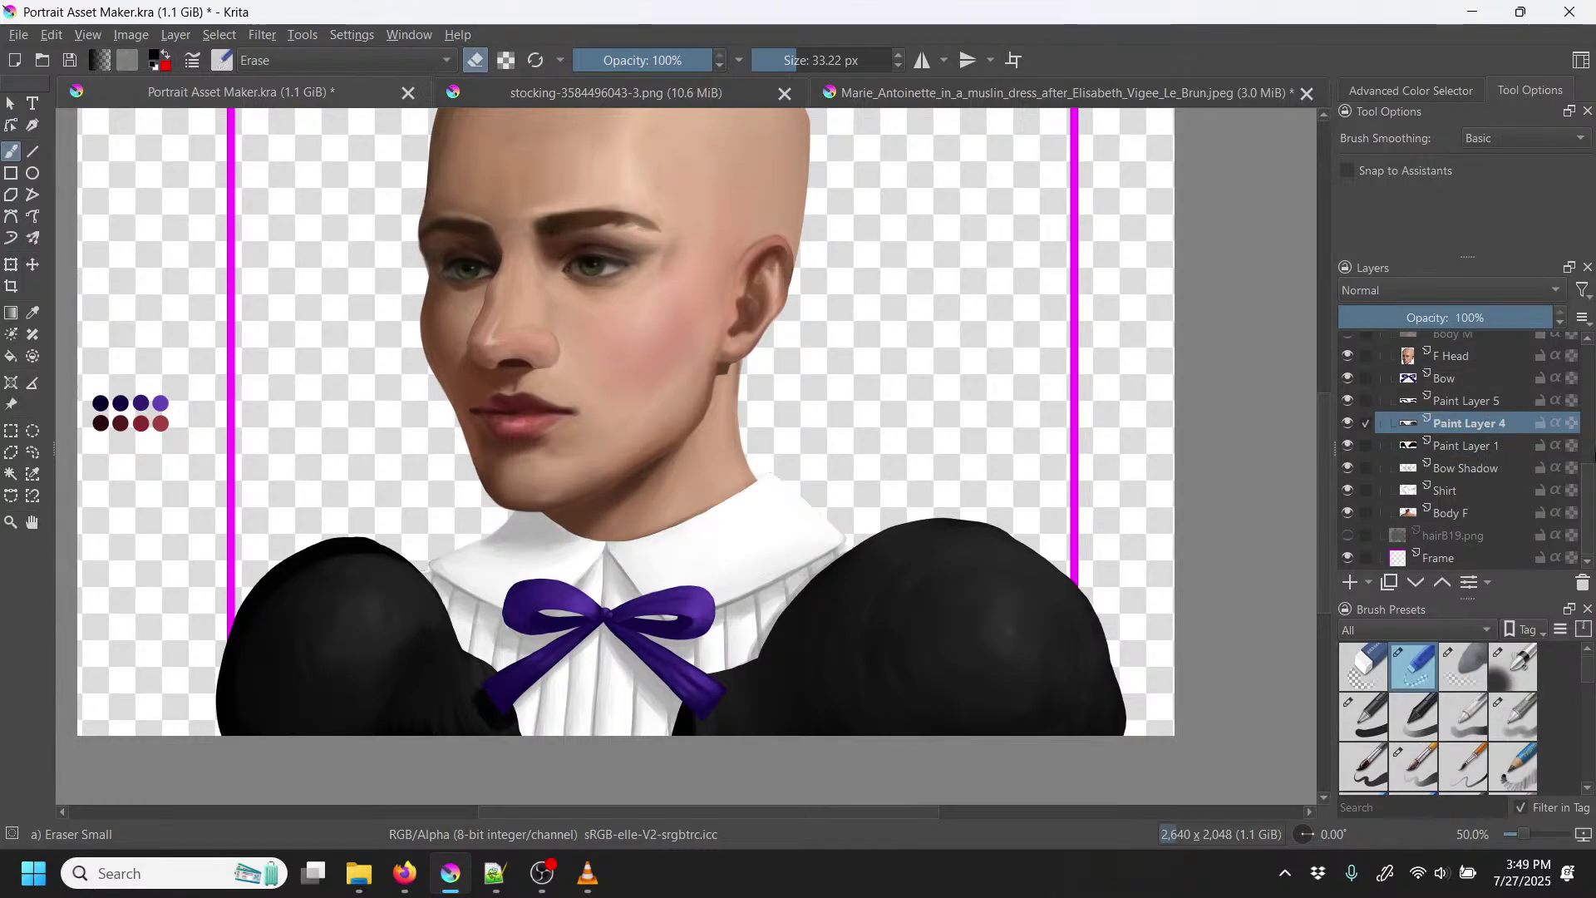
pyautogui.rightClick(1476, 432)
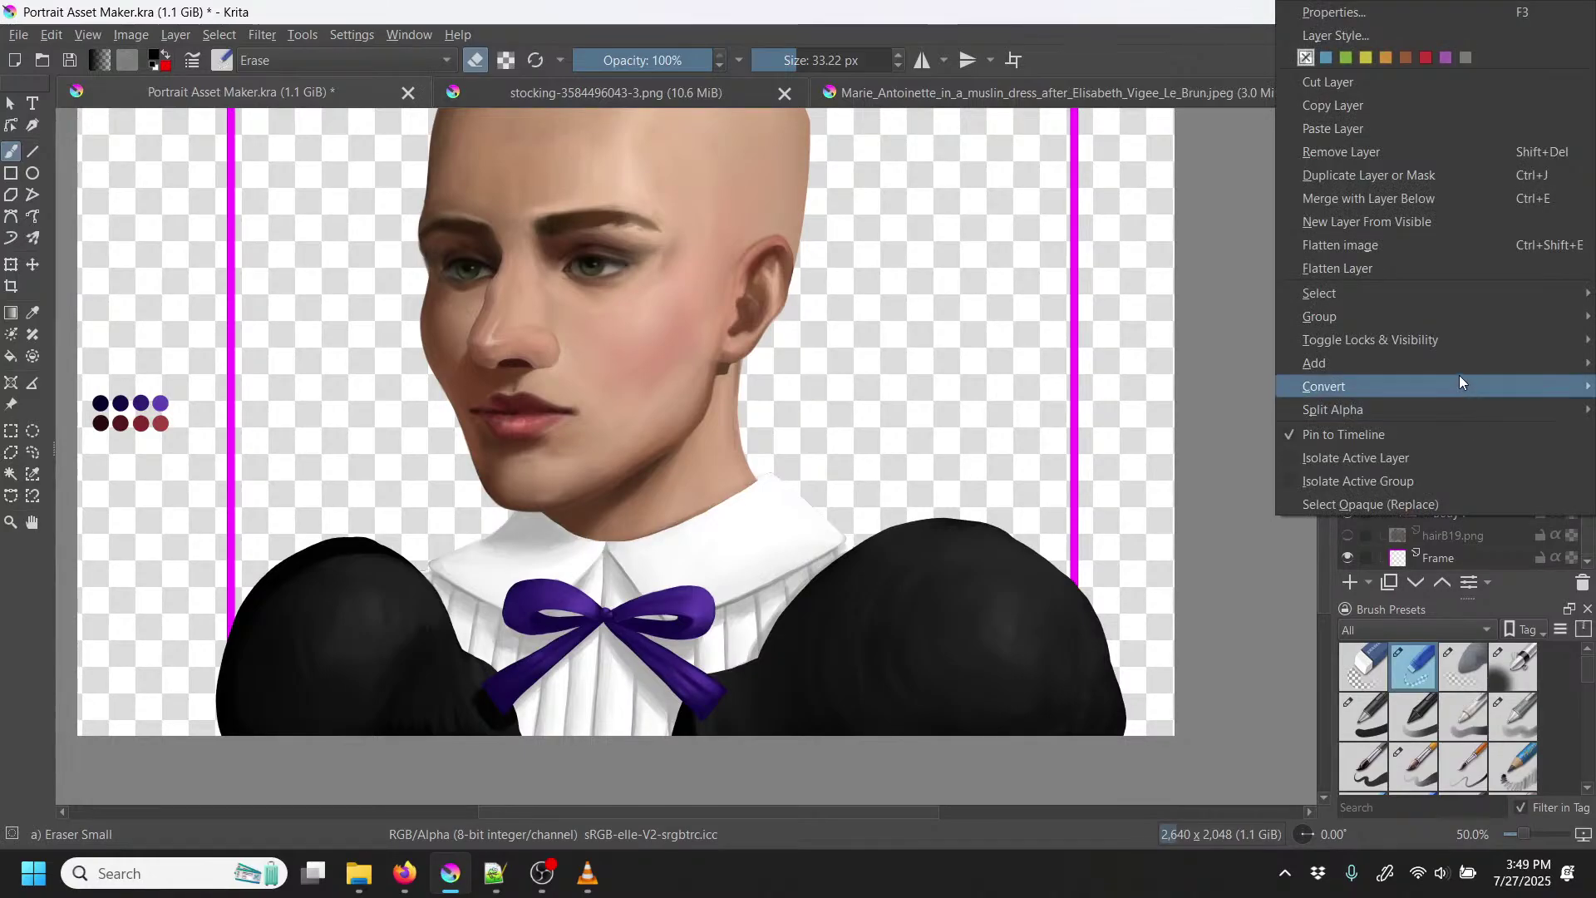
pyautogui.click(1420, 196)
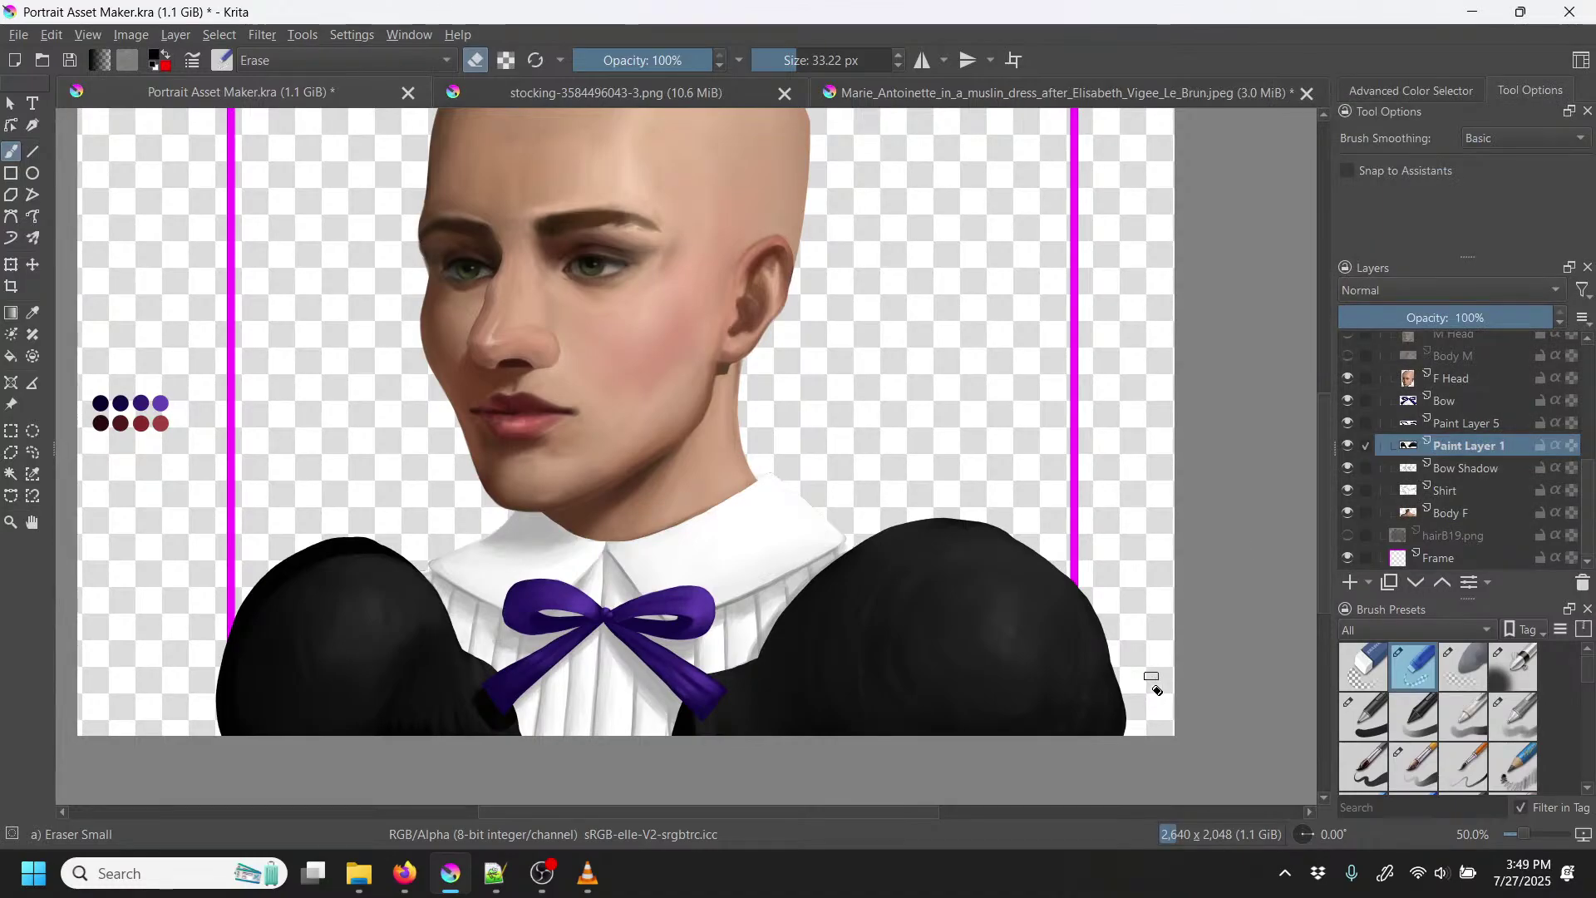
# Step: Erase the outer edges of both black sleeves back to the magenta frame, using an eraser size of 50.27 px
pyautogui.click(804, 53)
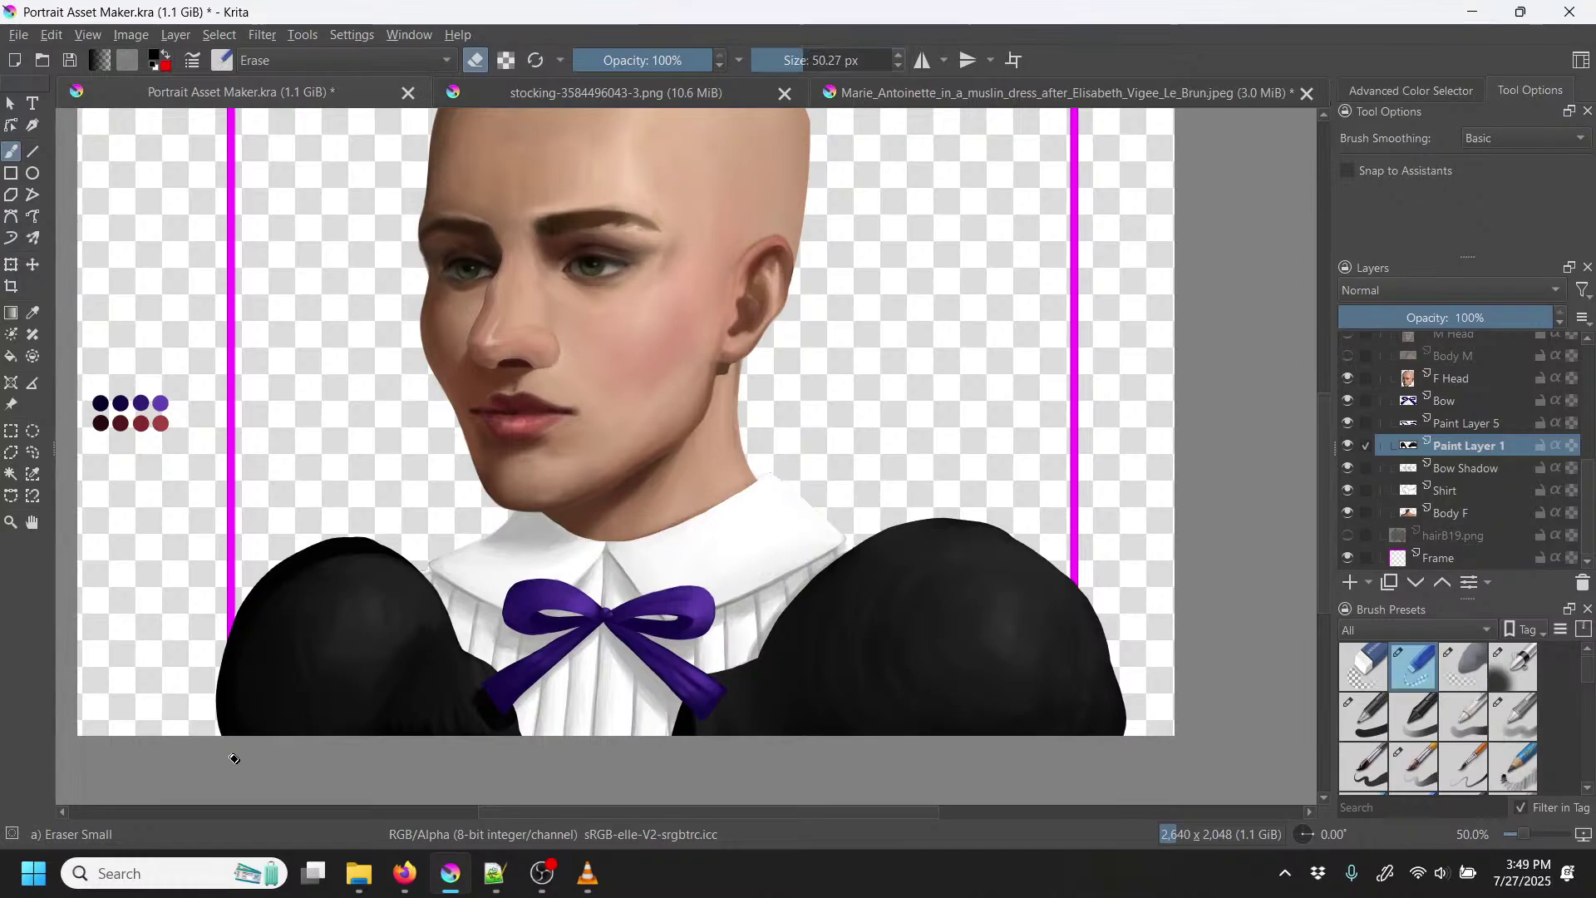
pyautogui.moveTo(235, 751)
pyautogui.mouseDown()
pyautogui.moveTo(229, 640)
pyautogui.moveTo(254, 582)
pyautogui.moveTo(316, 534)
pyautogui.mouseUp()
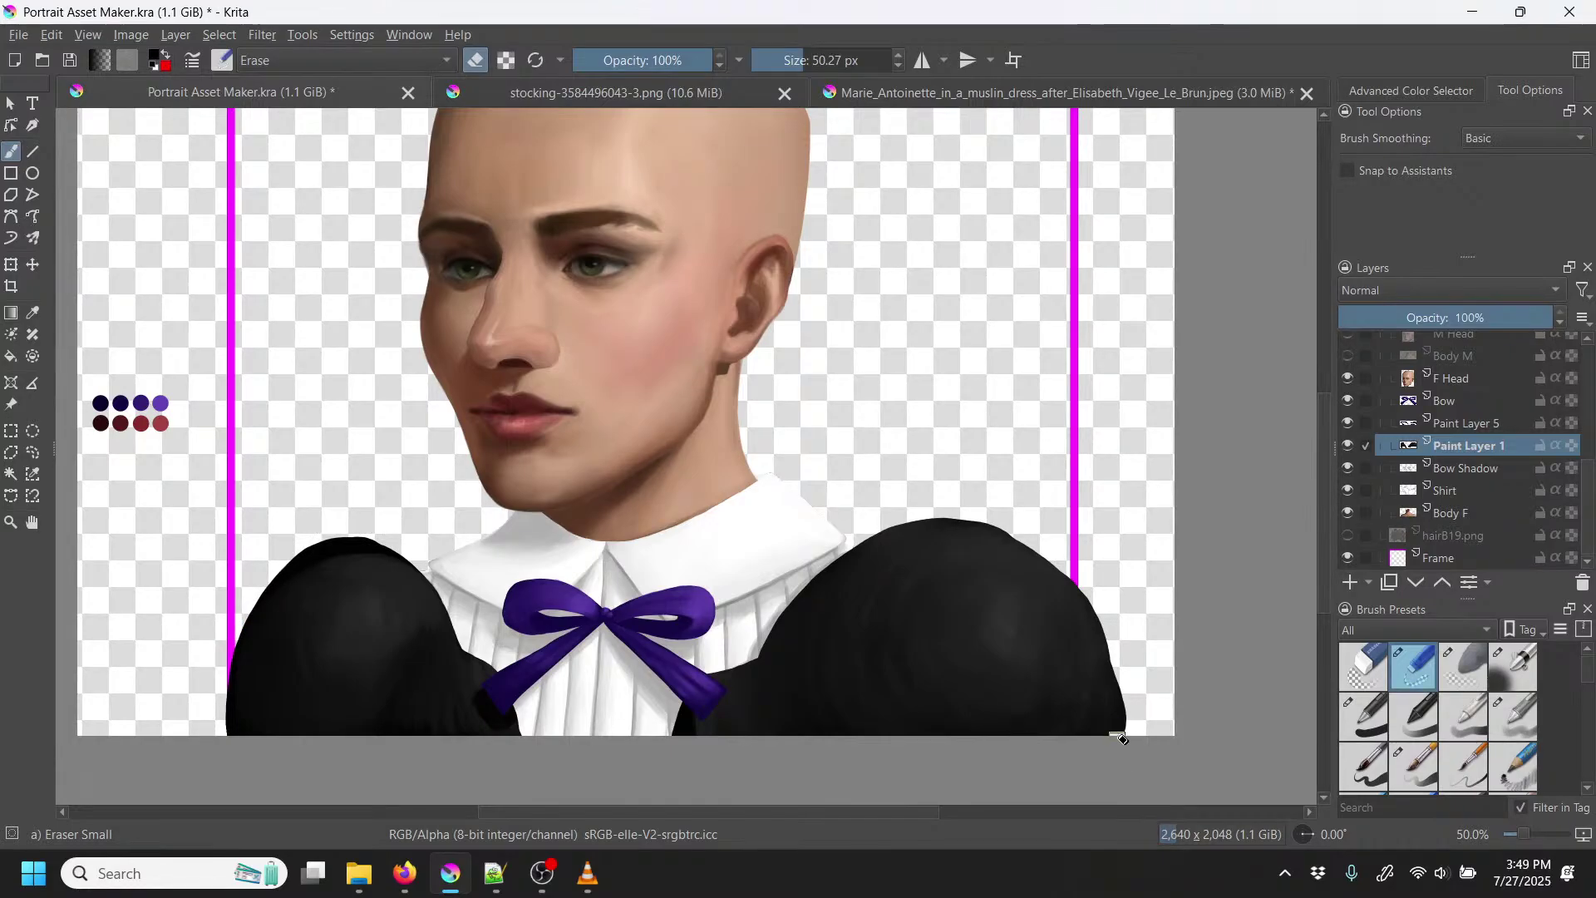
pyautogui.moveTo(1121, 739)
pyautogui.mouseDown()
pyautogui.moveTo(1074, 572)
pyautogui.moveTo(983, 518)
pyautogui.moveTo(1030, 533)
pyautogui.moveTo(1075, 581)
pyautogui.moveTo(1099, 668)
pyautogui.moveTo(1085, 744)
pyautogui.mouseUp()
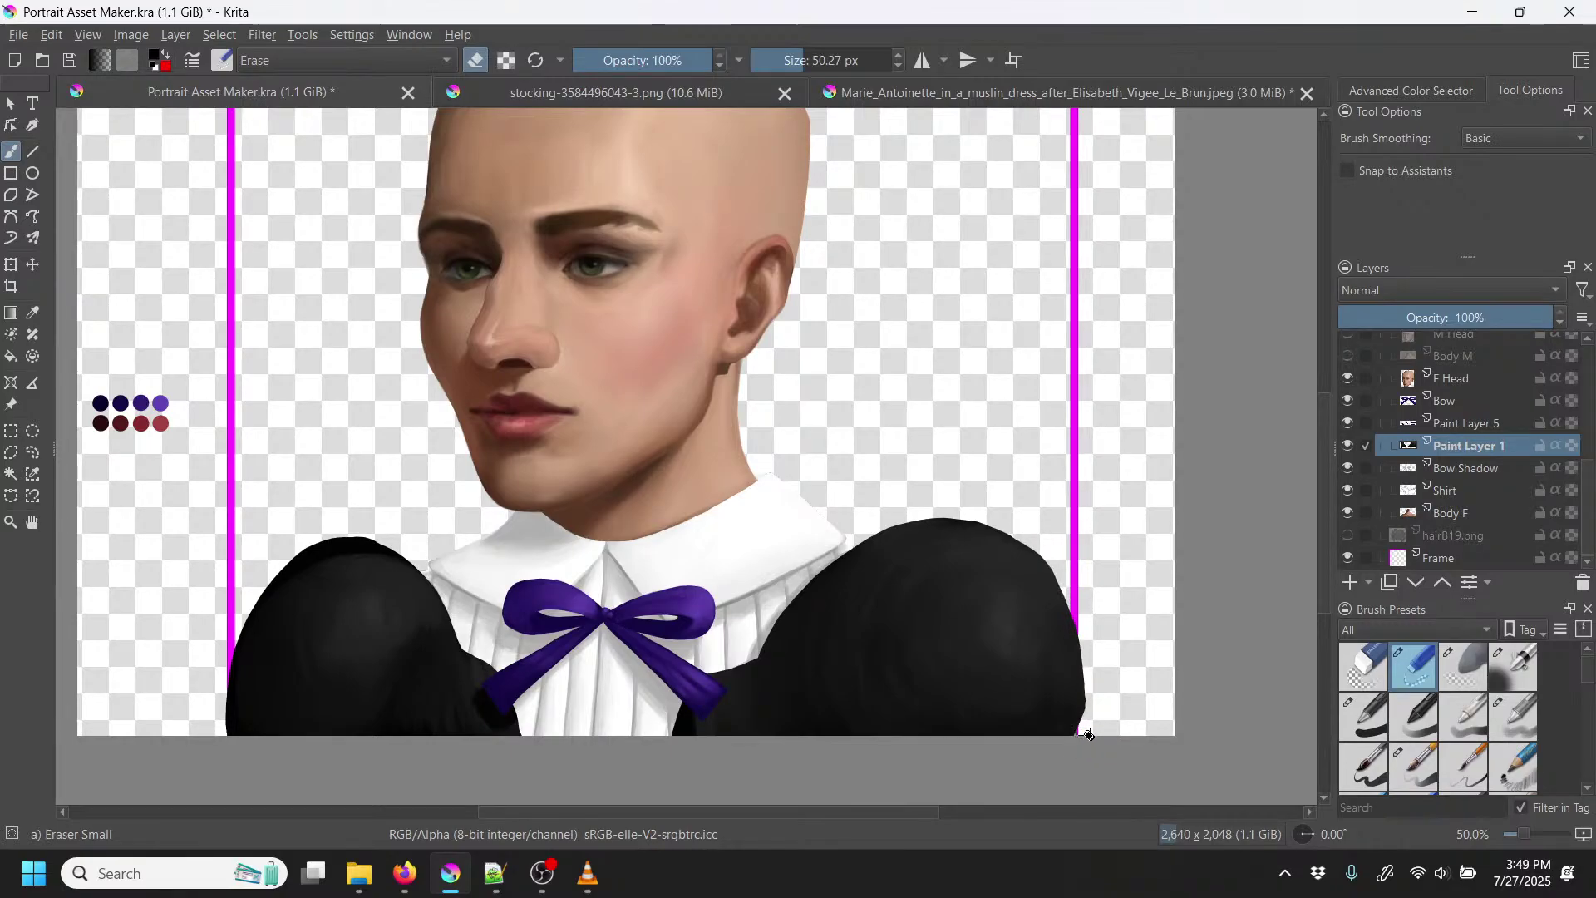
pyautogui.moveTo(1086, 735); pyautogui.dragTo(1089, 648)
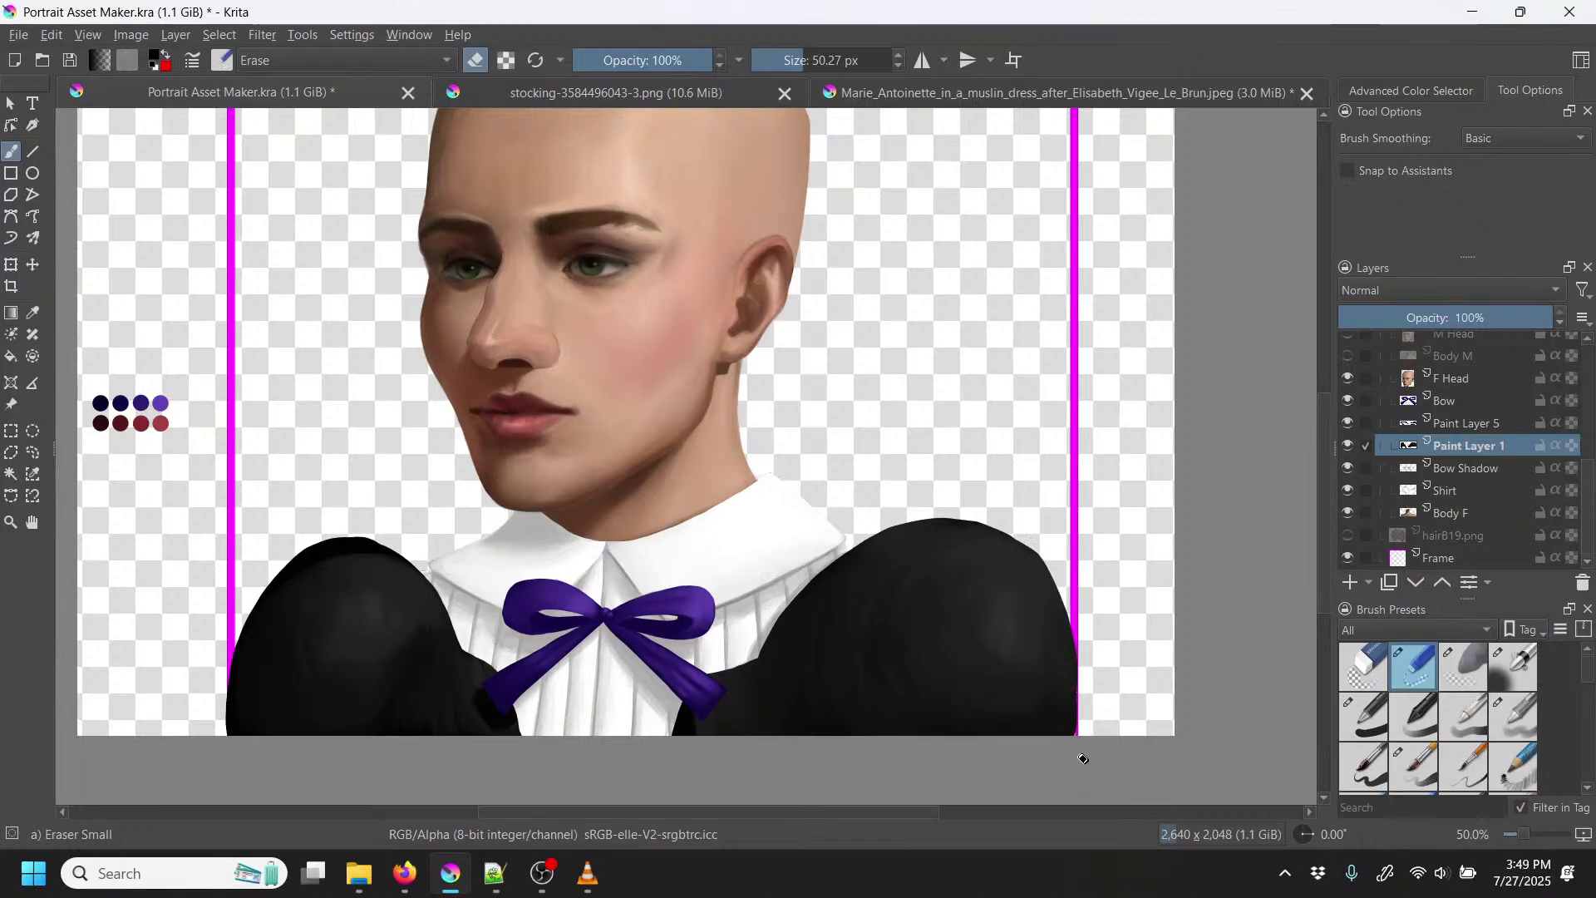
pyautogui.press('-')
pyautogui.press('-')
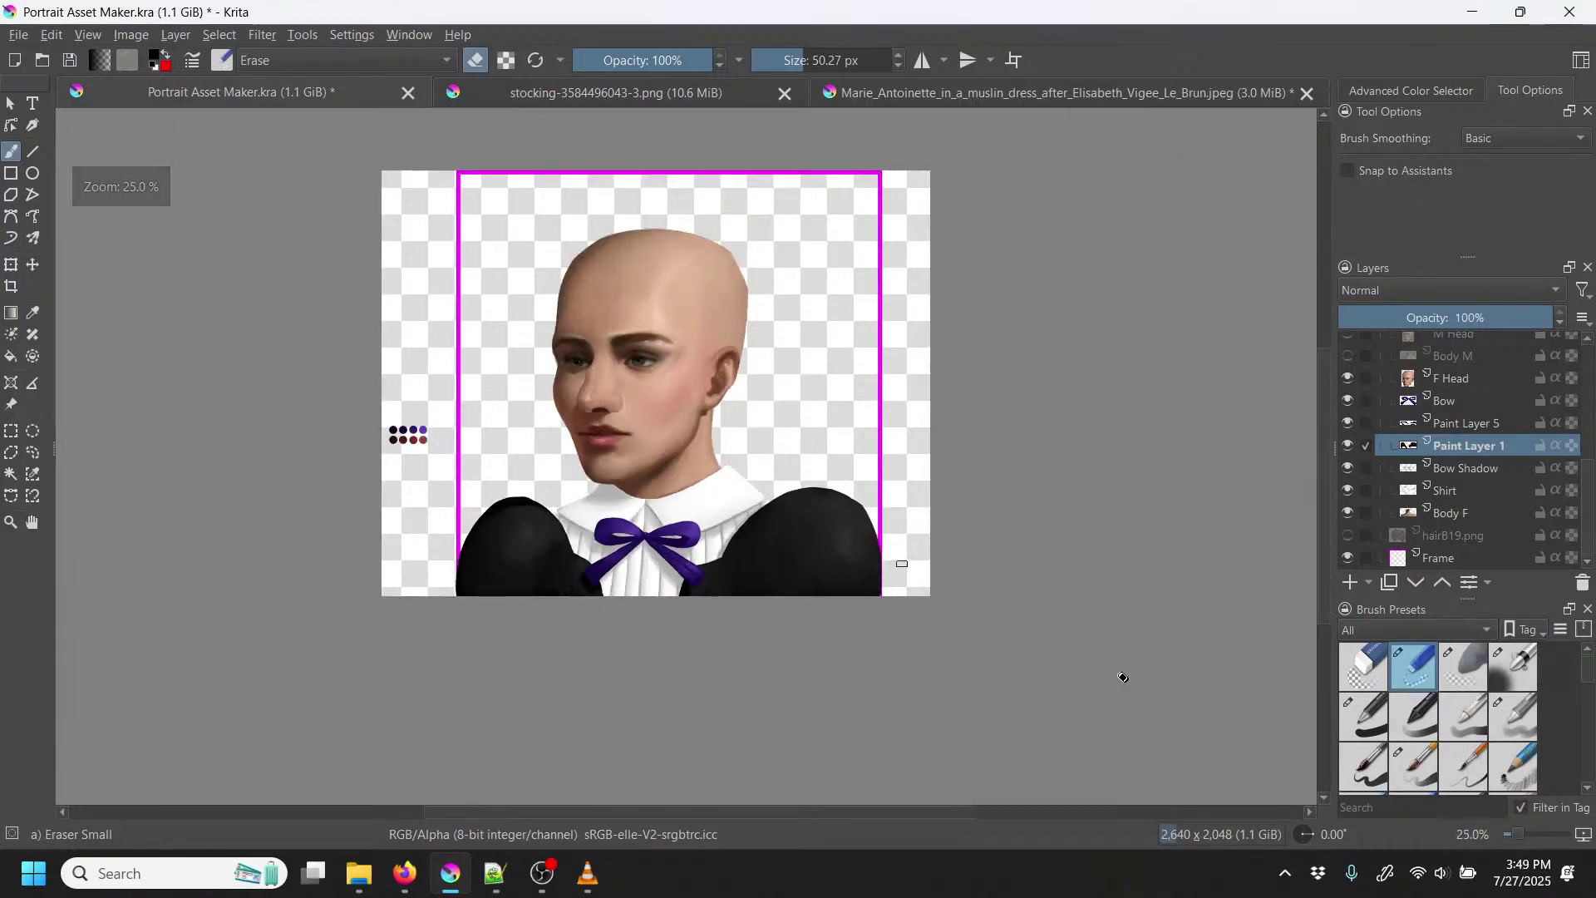
pyautogui.press('+')
pyautogui.press('+')
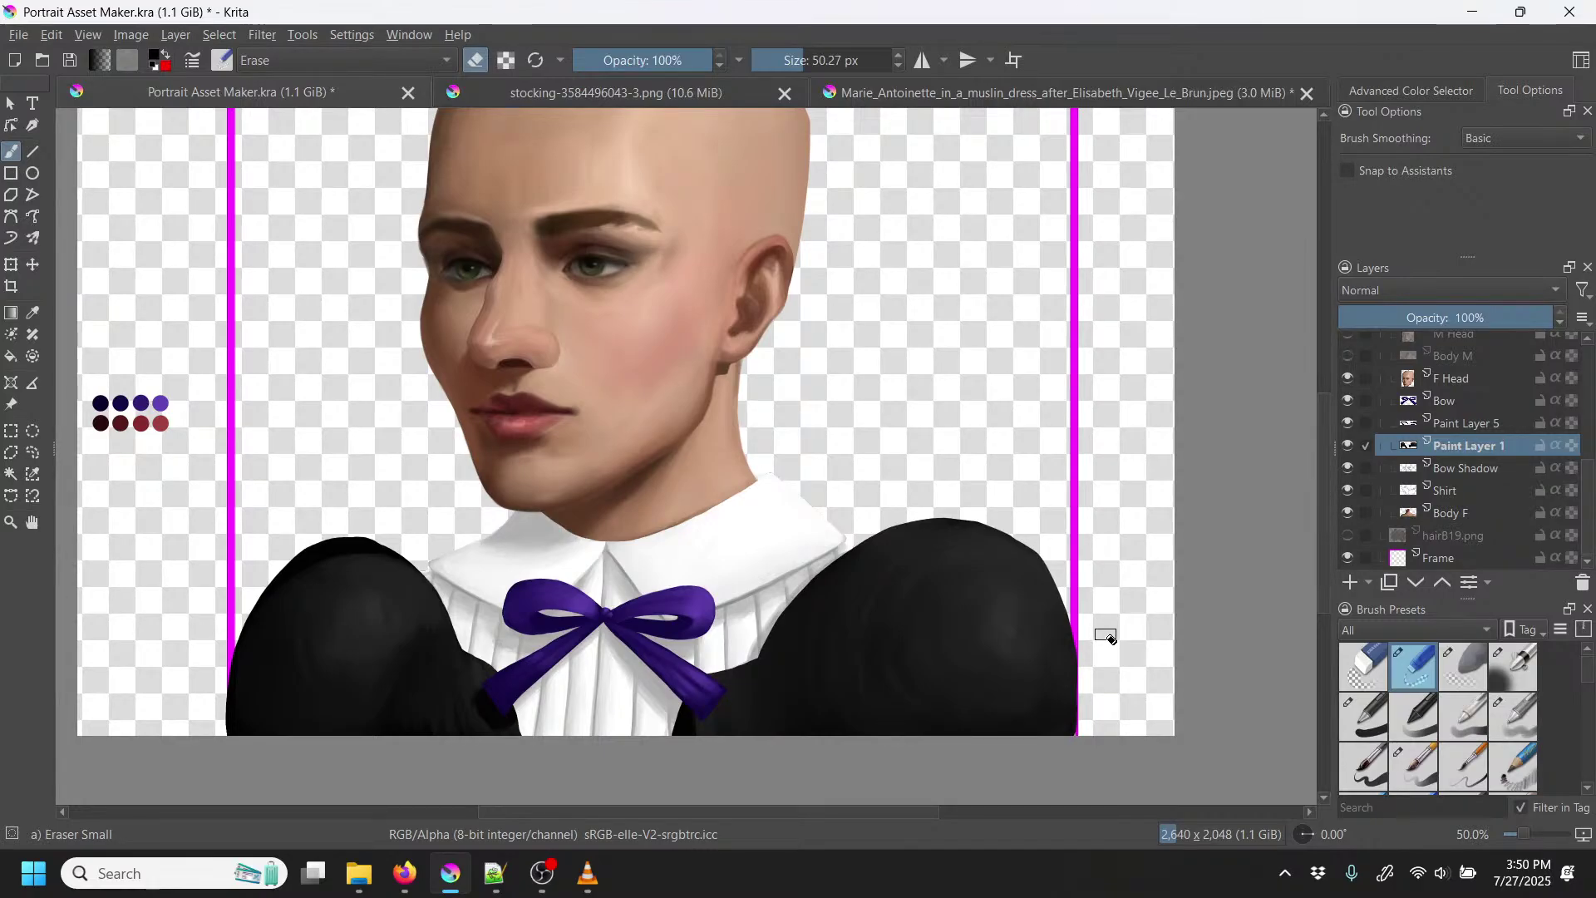
pyautogui.press('-')
pyautogui.press('-')
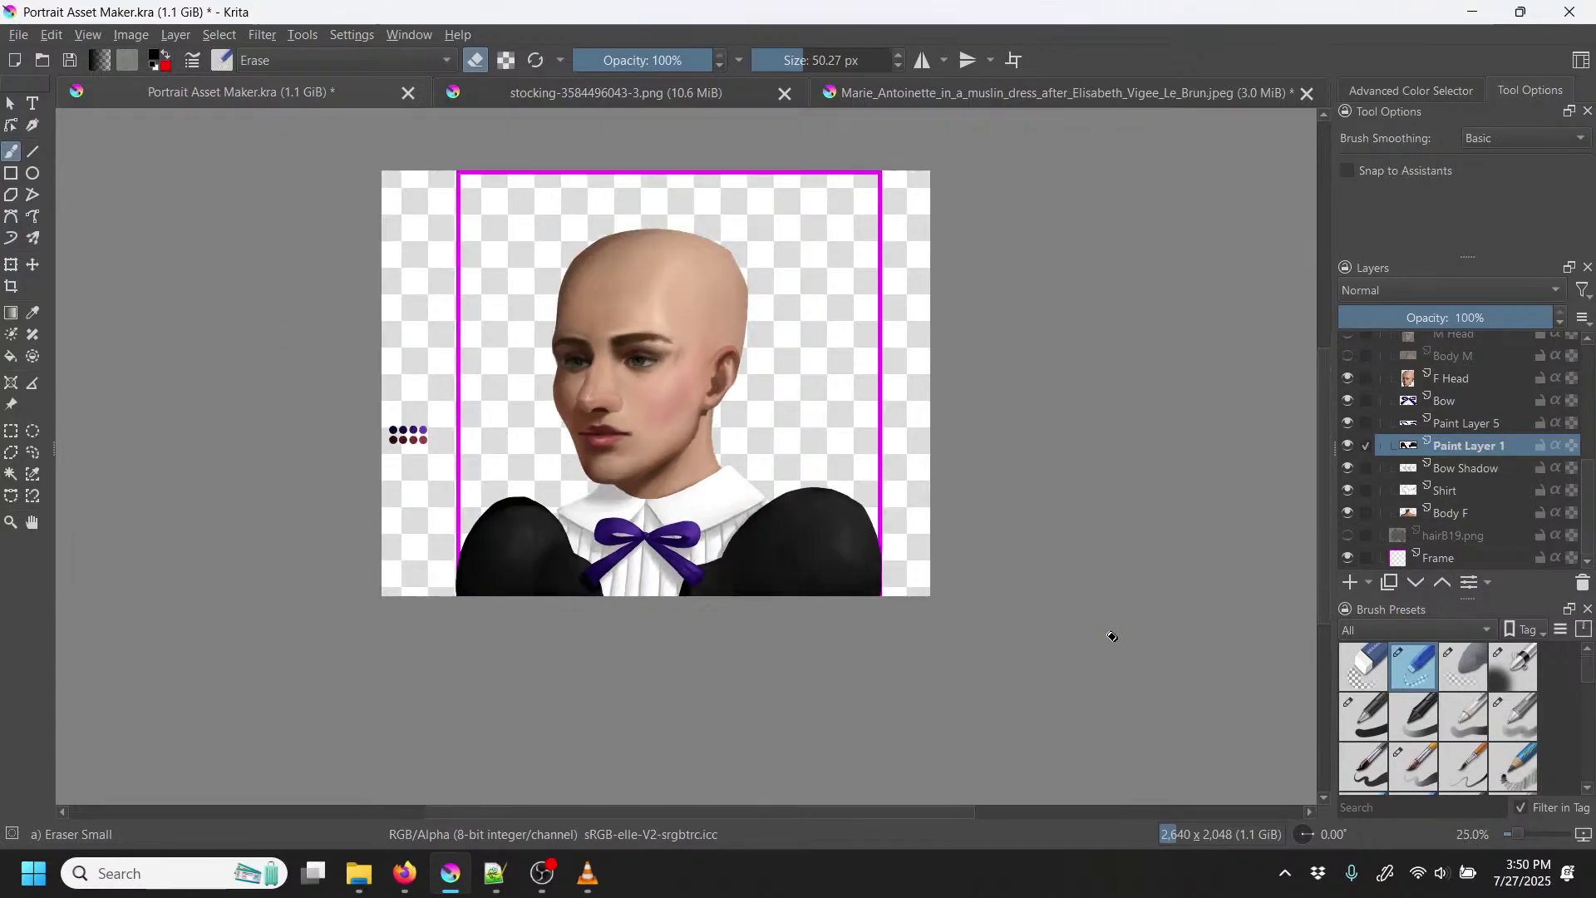
# Step: Hide the Clothing Palette layer, leaving the Frame layer switched on
pyautogui.click(1348, 558)
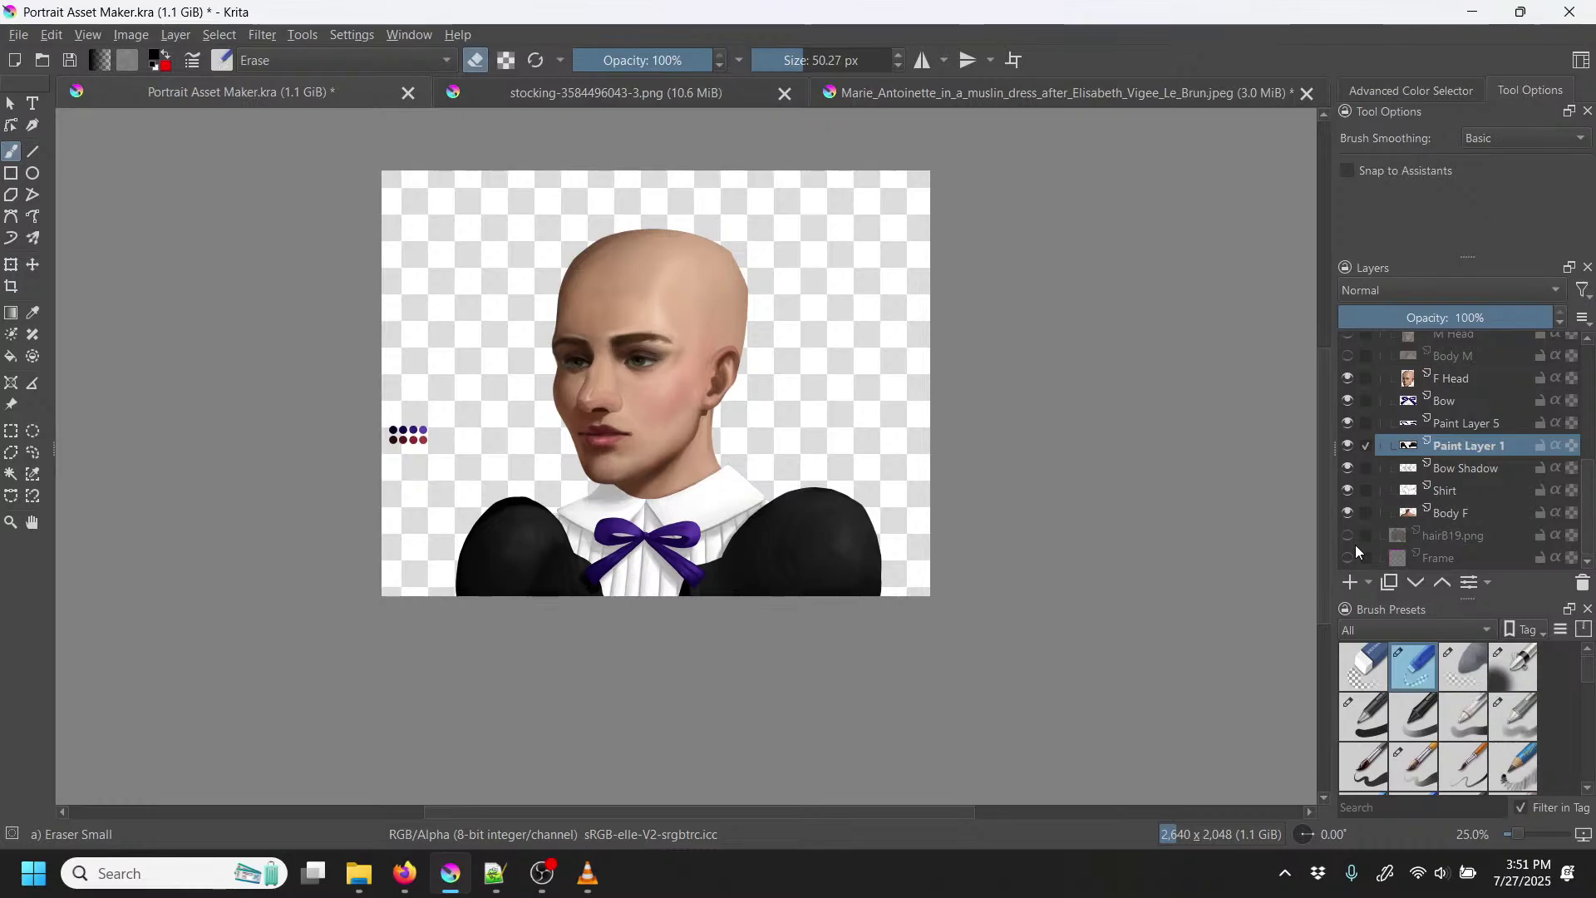
pyautogui.click(1349, 558)
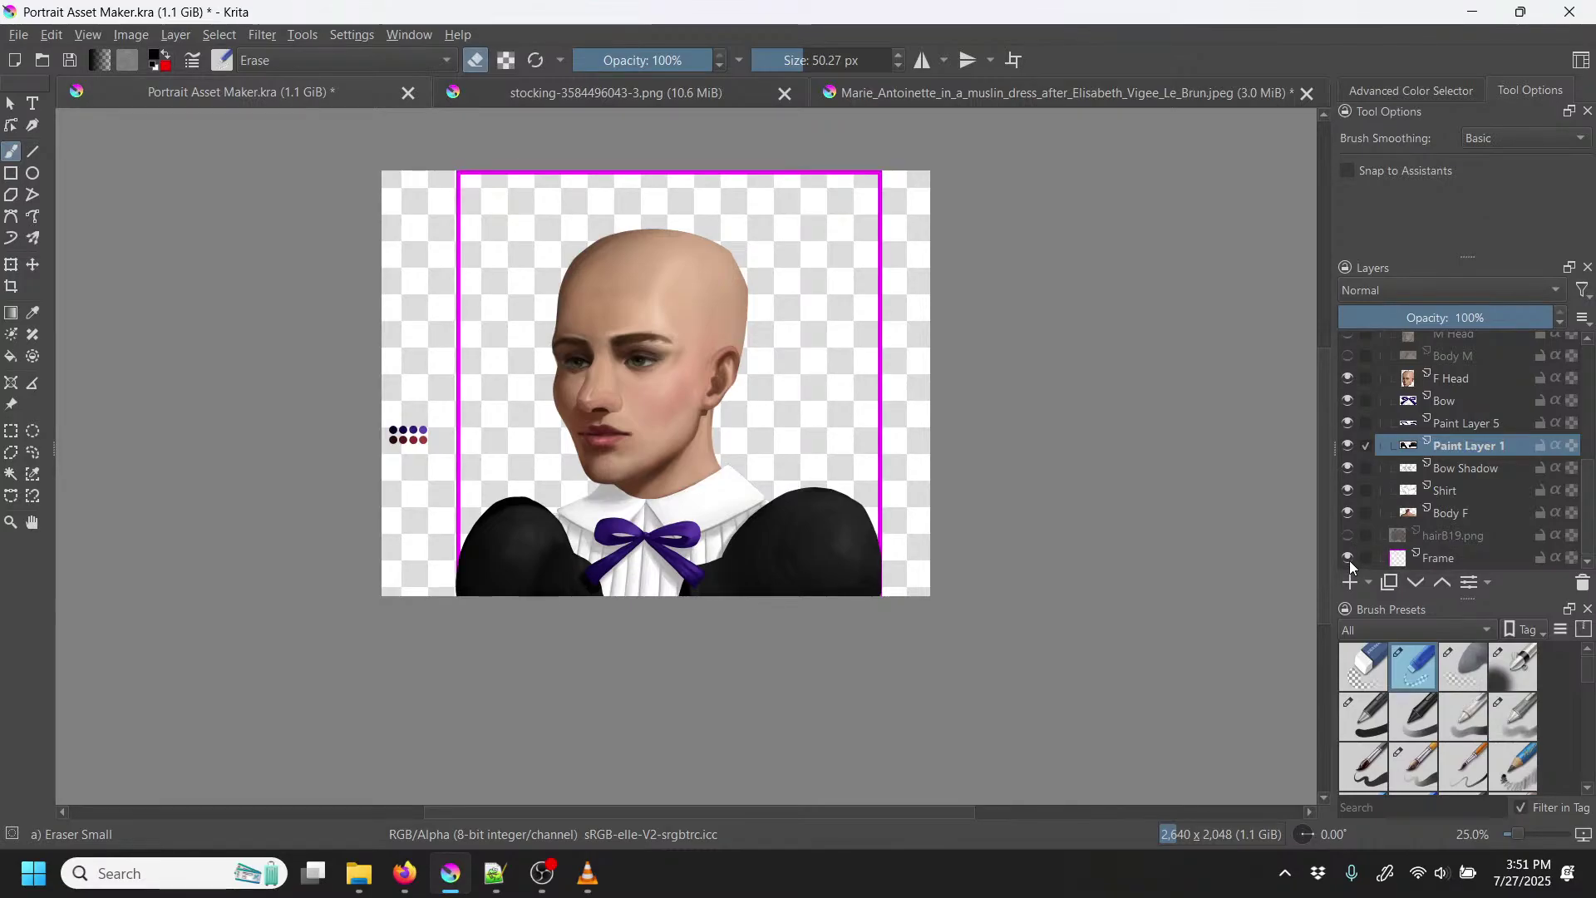
pyautogui.click(1350, 558)
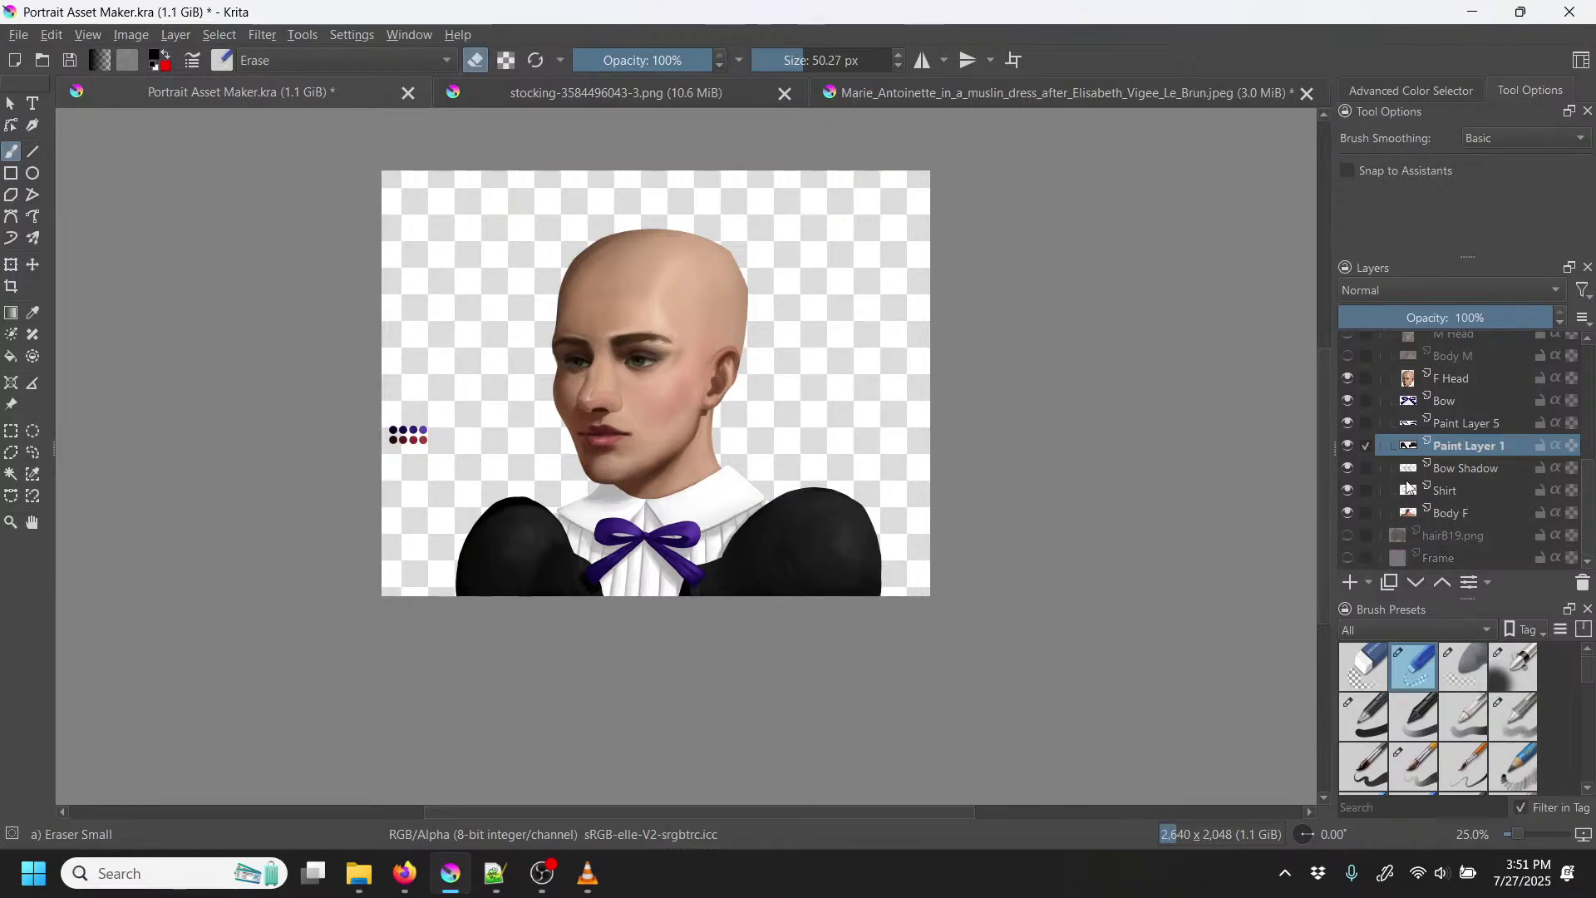
pyautogui.scroll(2, 1463, 449)
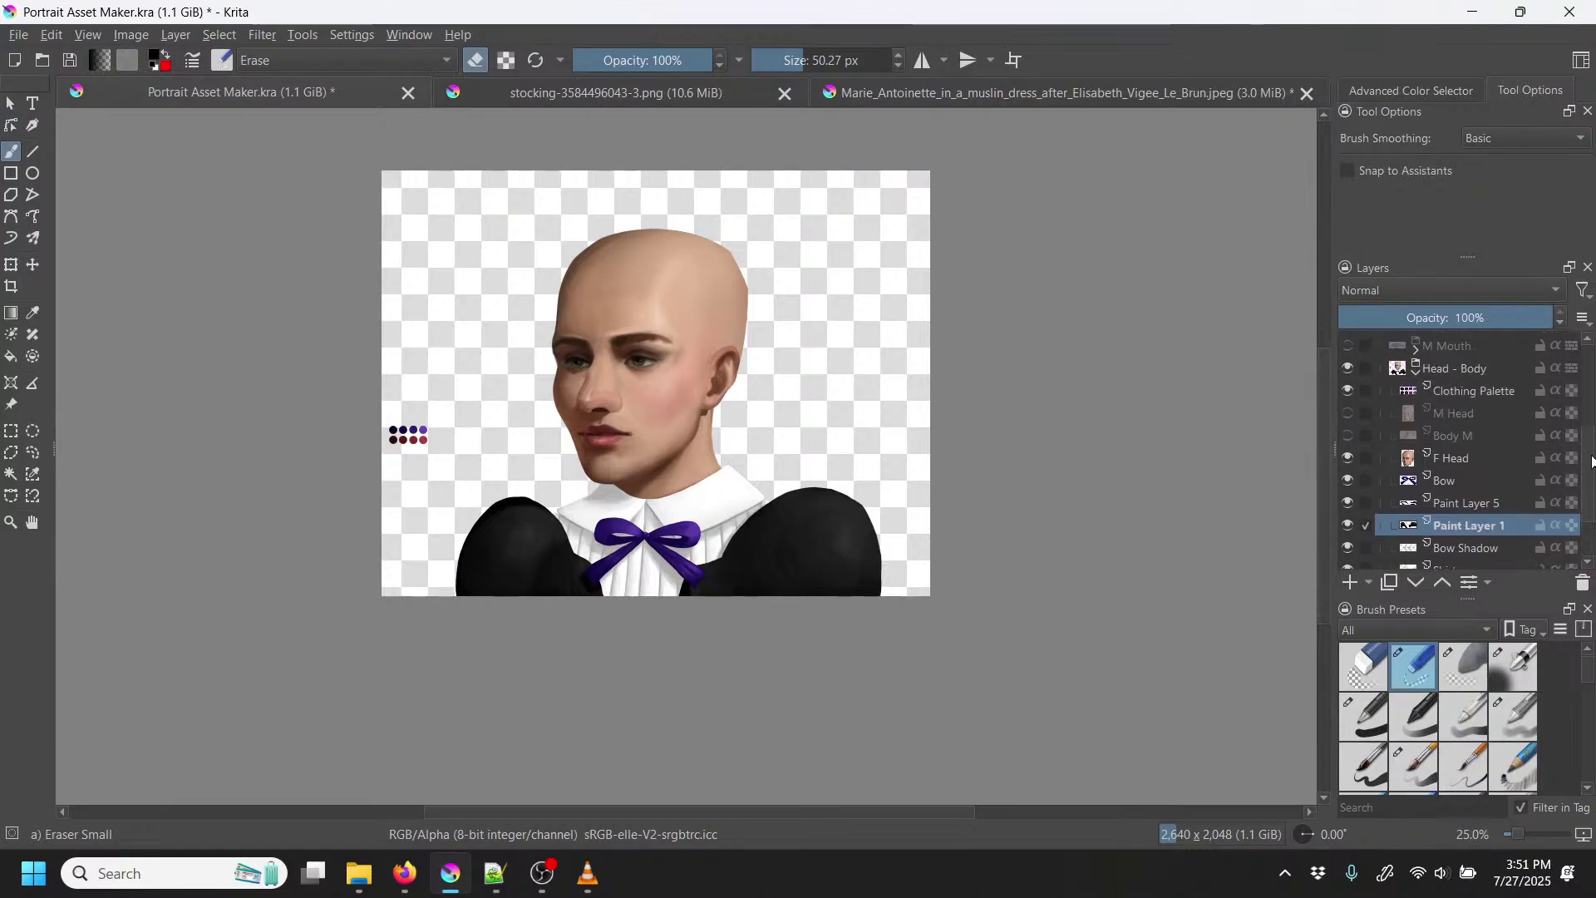
pyautogui.click(1349, 398)
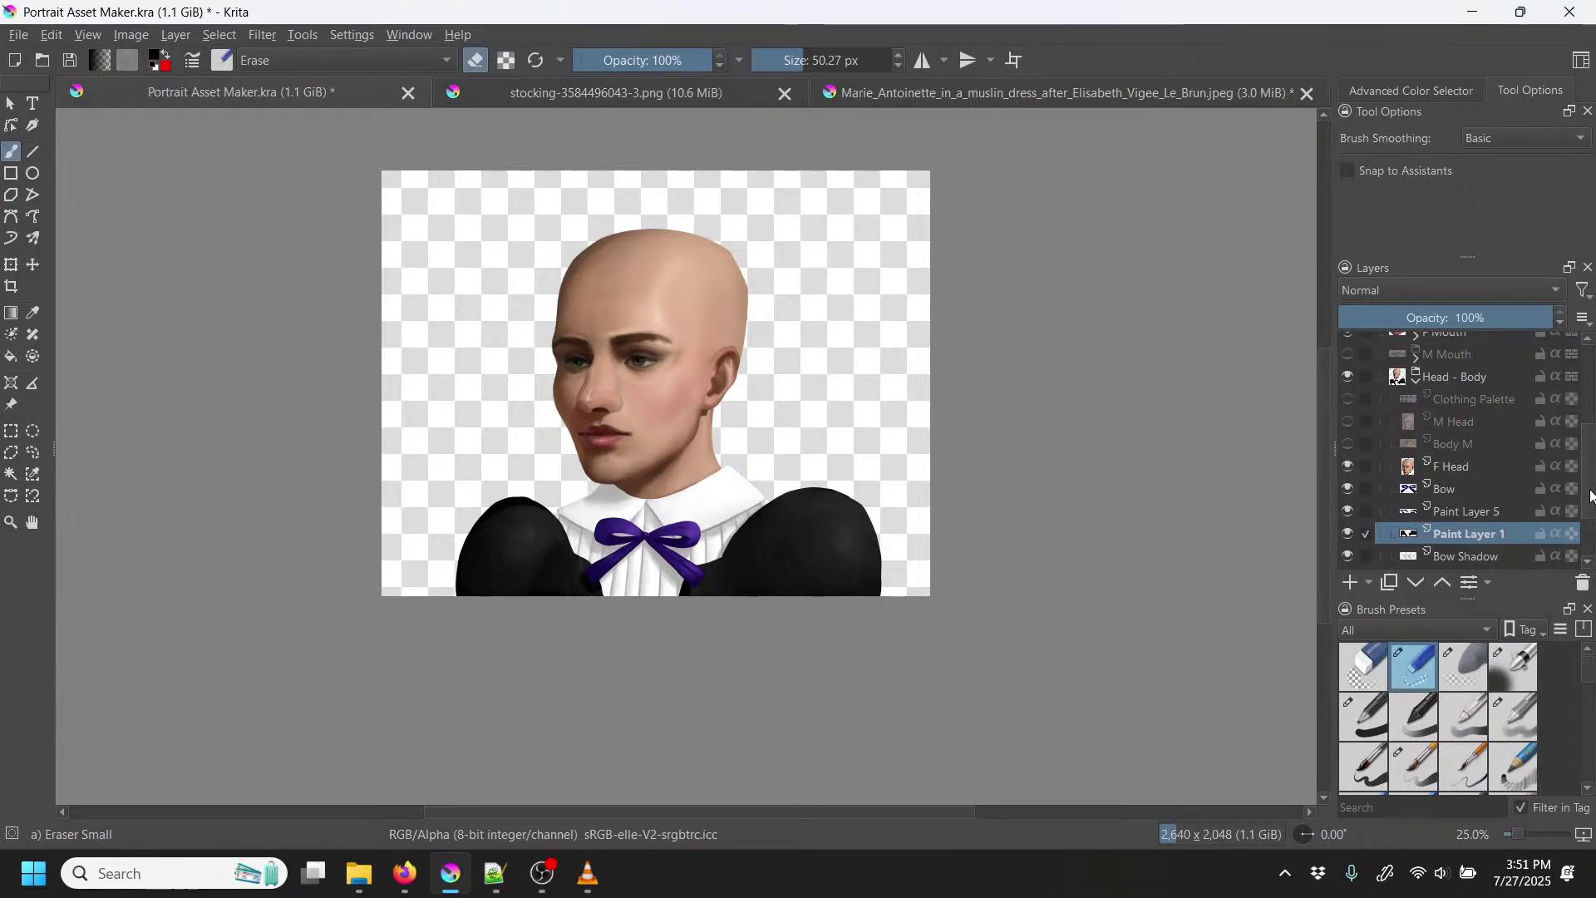
pyautogui.scroll(-2, 1464, 499)
pyautogui.click(1355, 556)
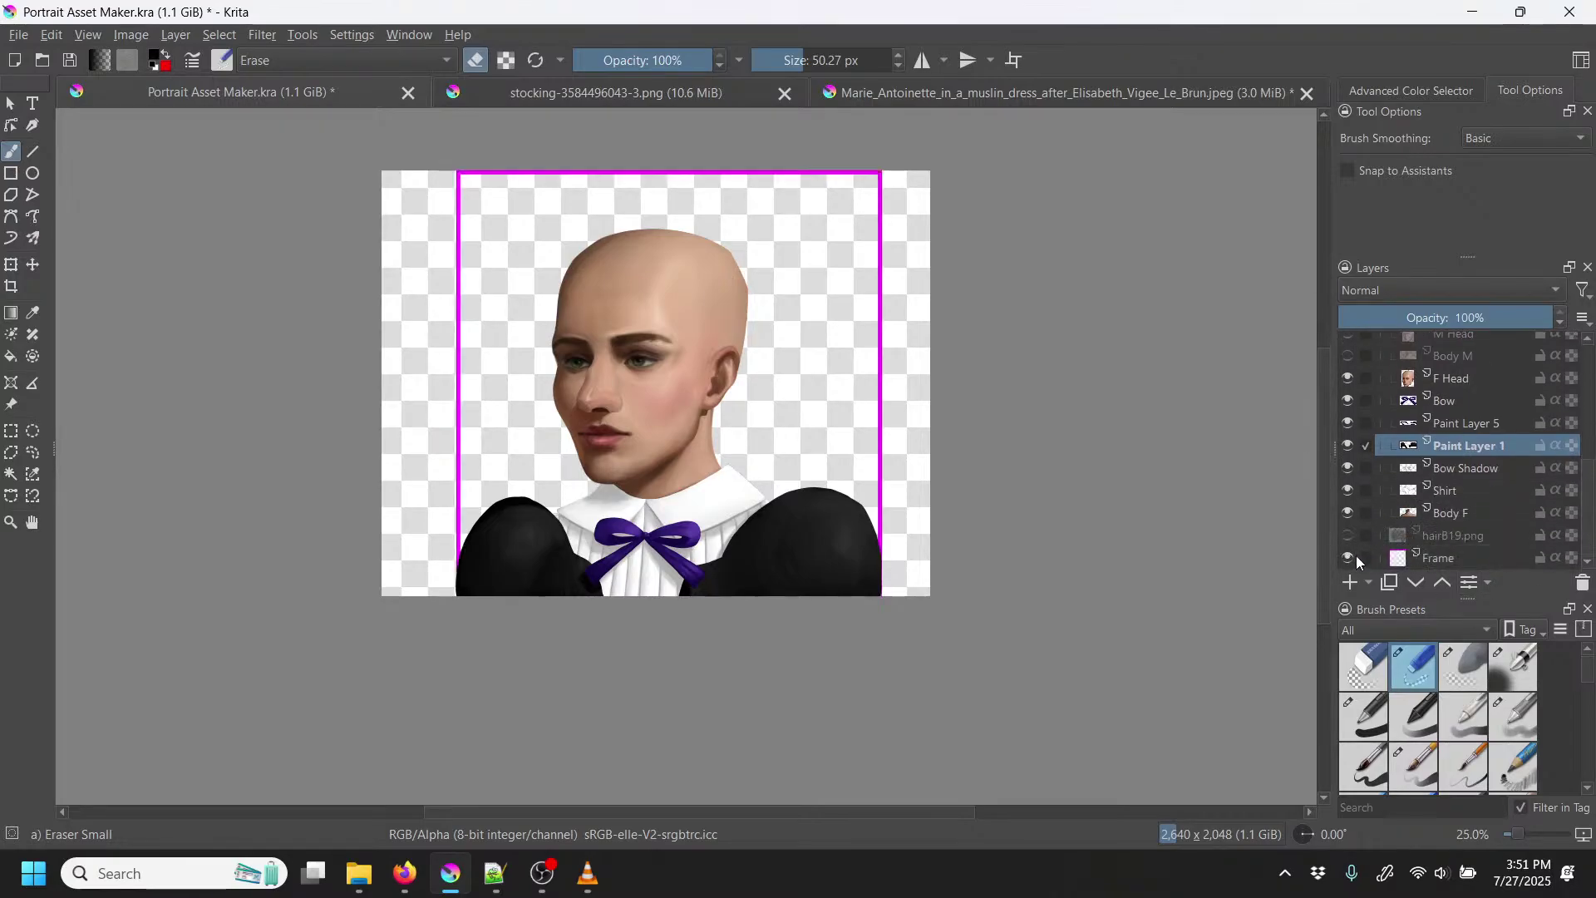
# Step: Select the Frame layer and save the portrait document
pyautogui.click(1471, 557)
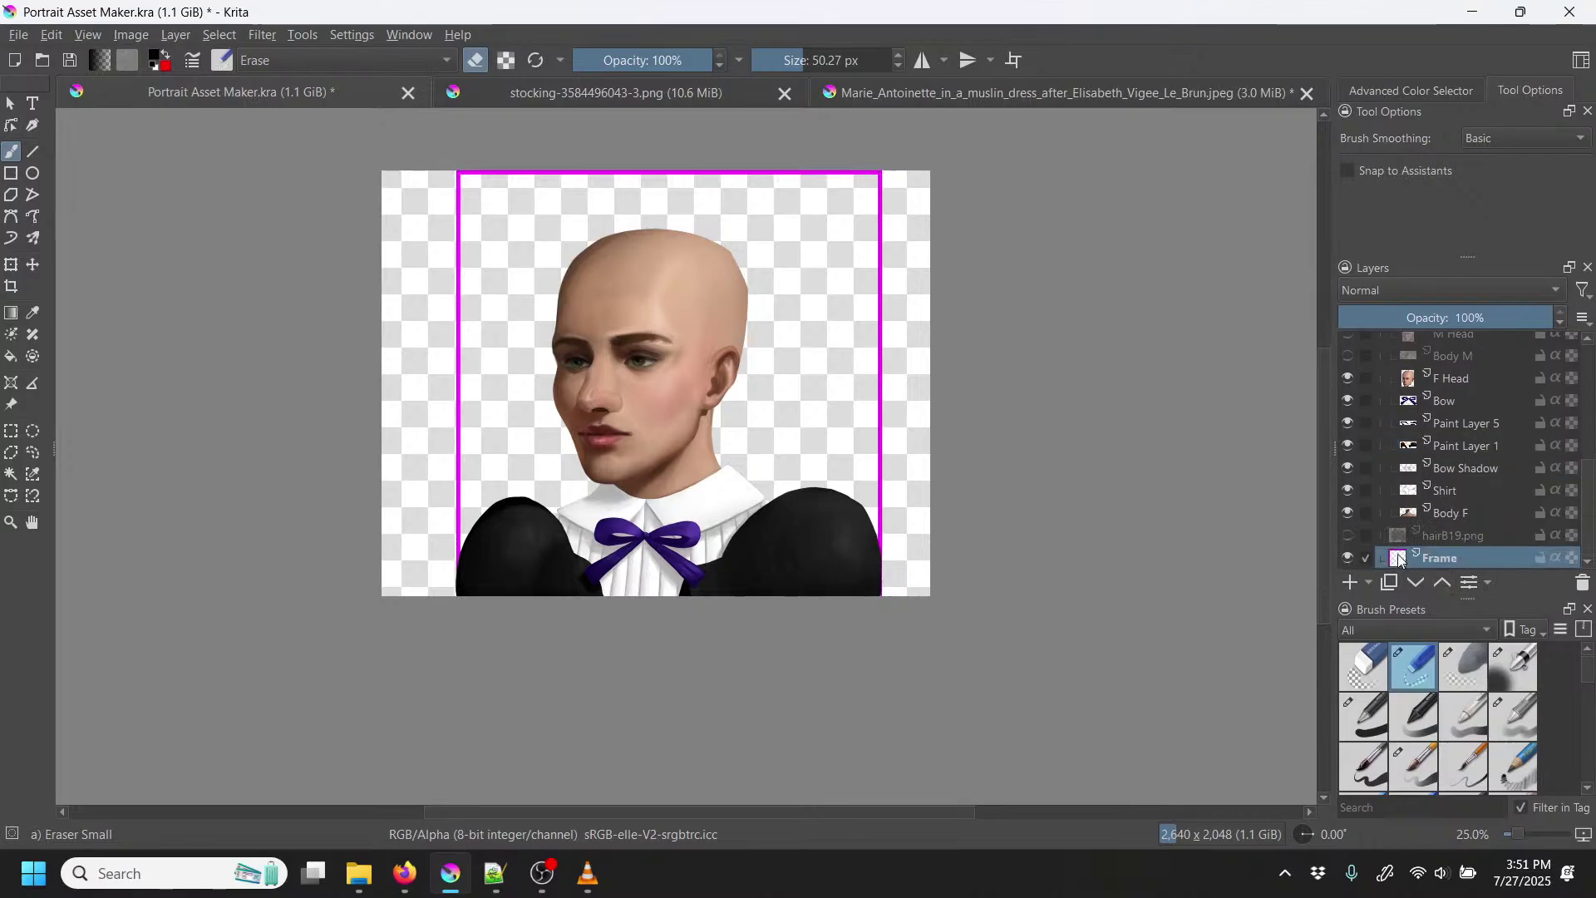
pyautogui.press('+')
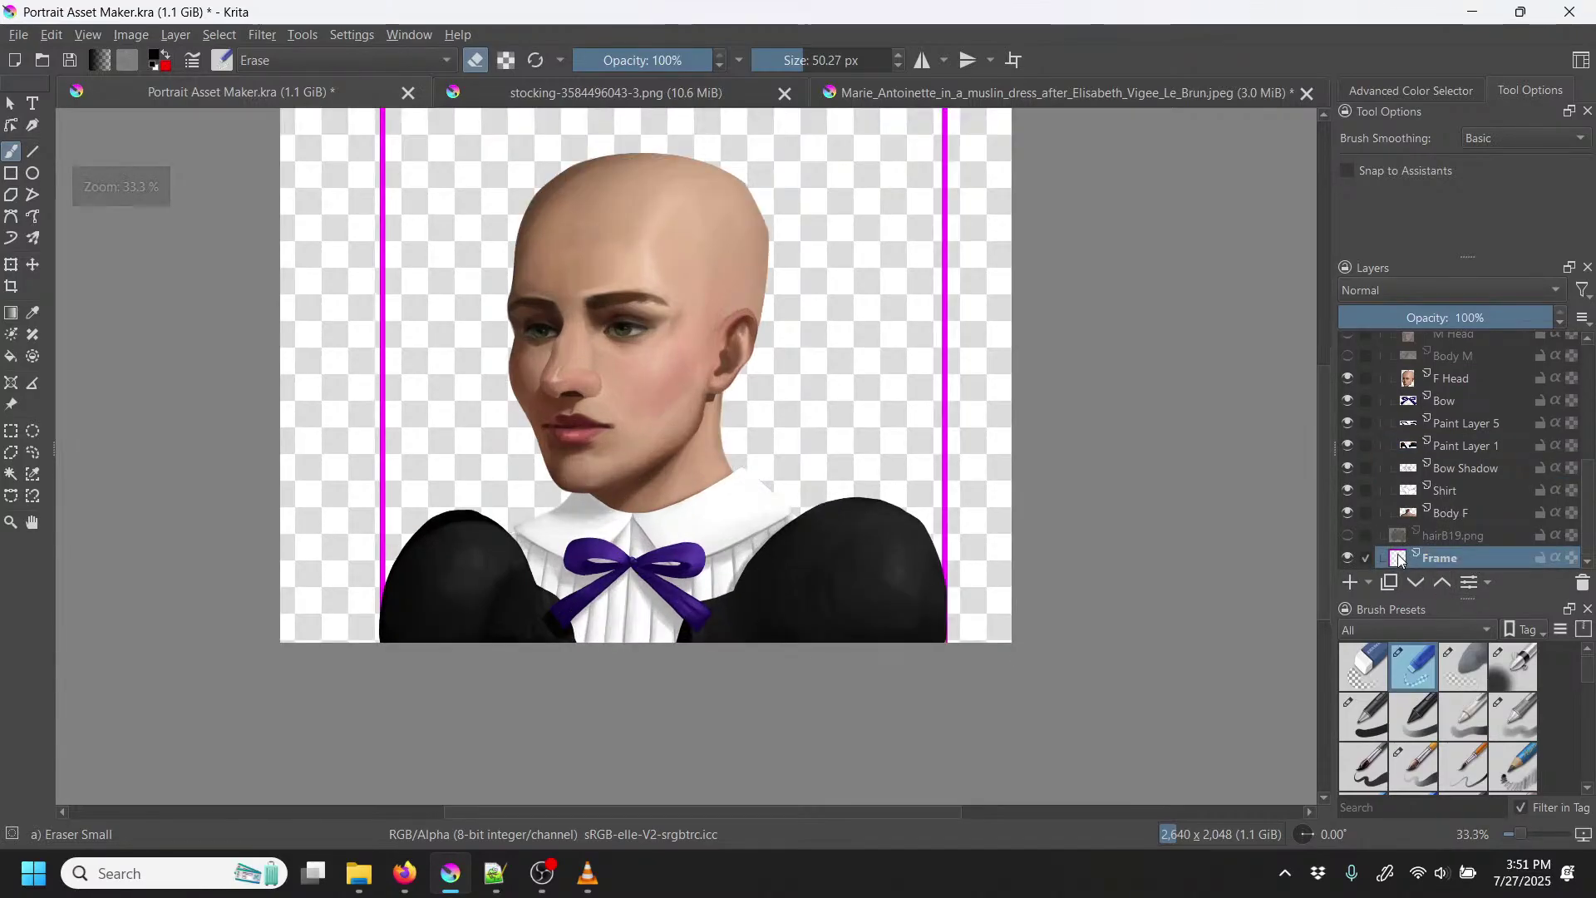
pyautogui.moveTo(962, 419); pyautogui.dragTo(902, 495)
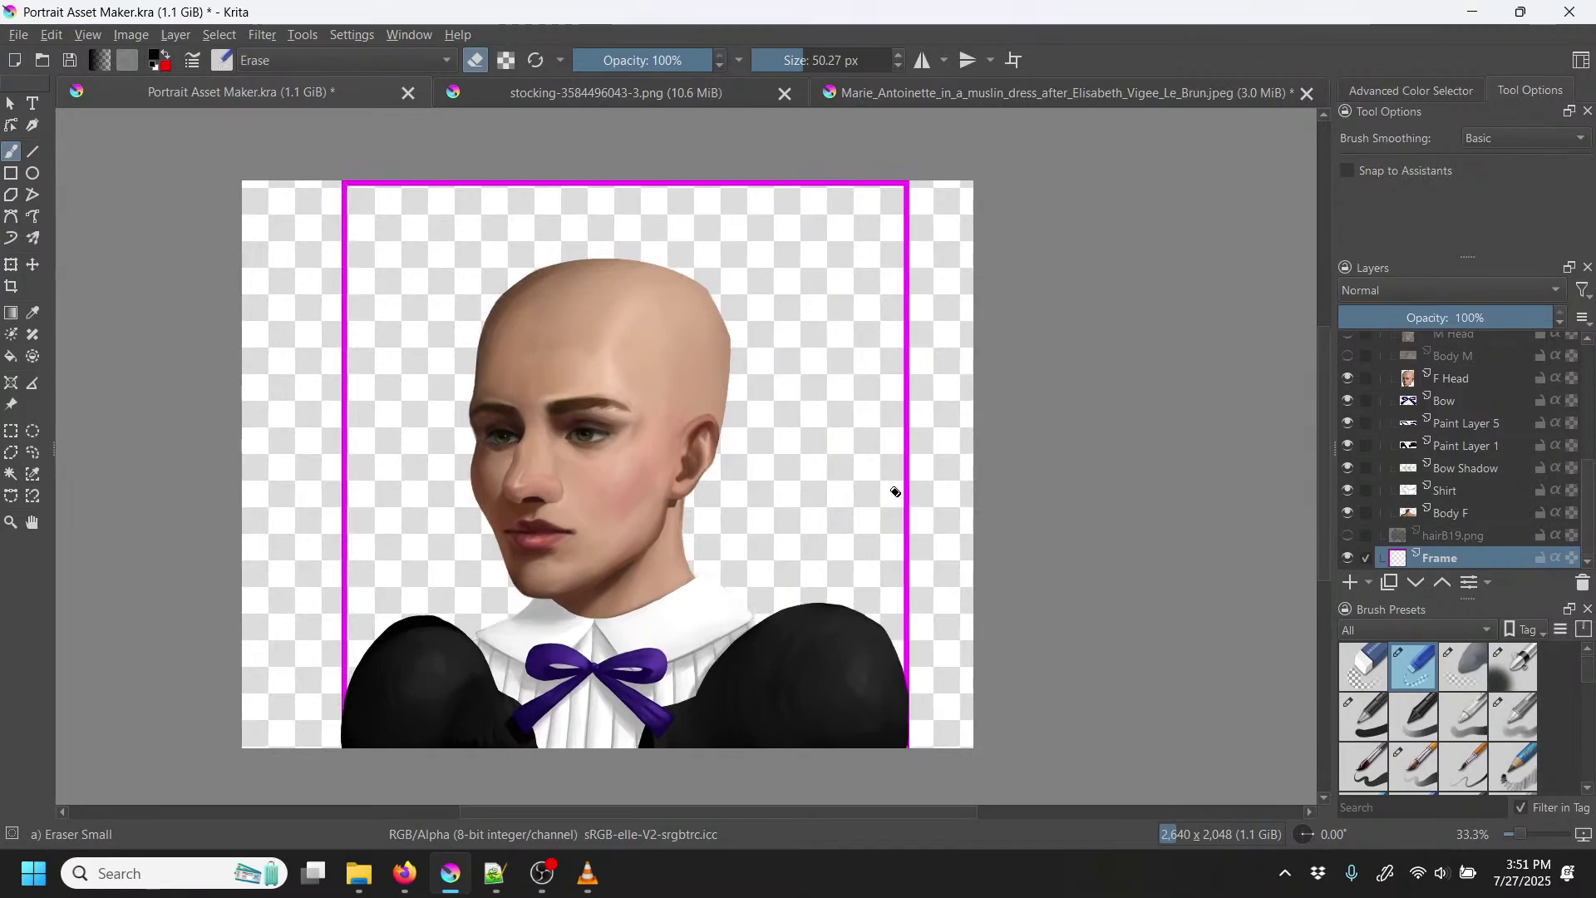
pyautogui.click(74, 61)
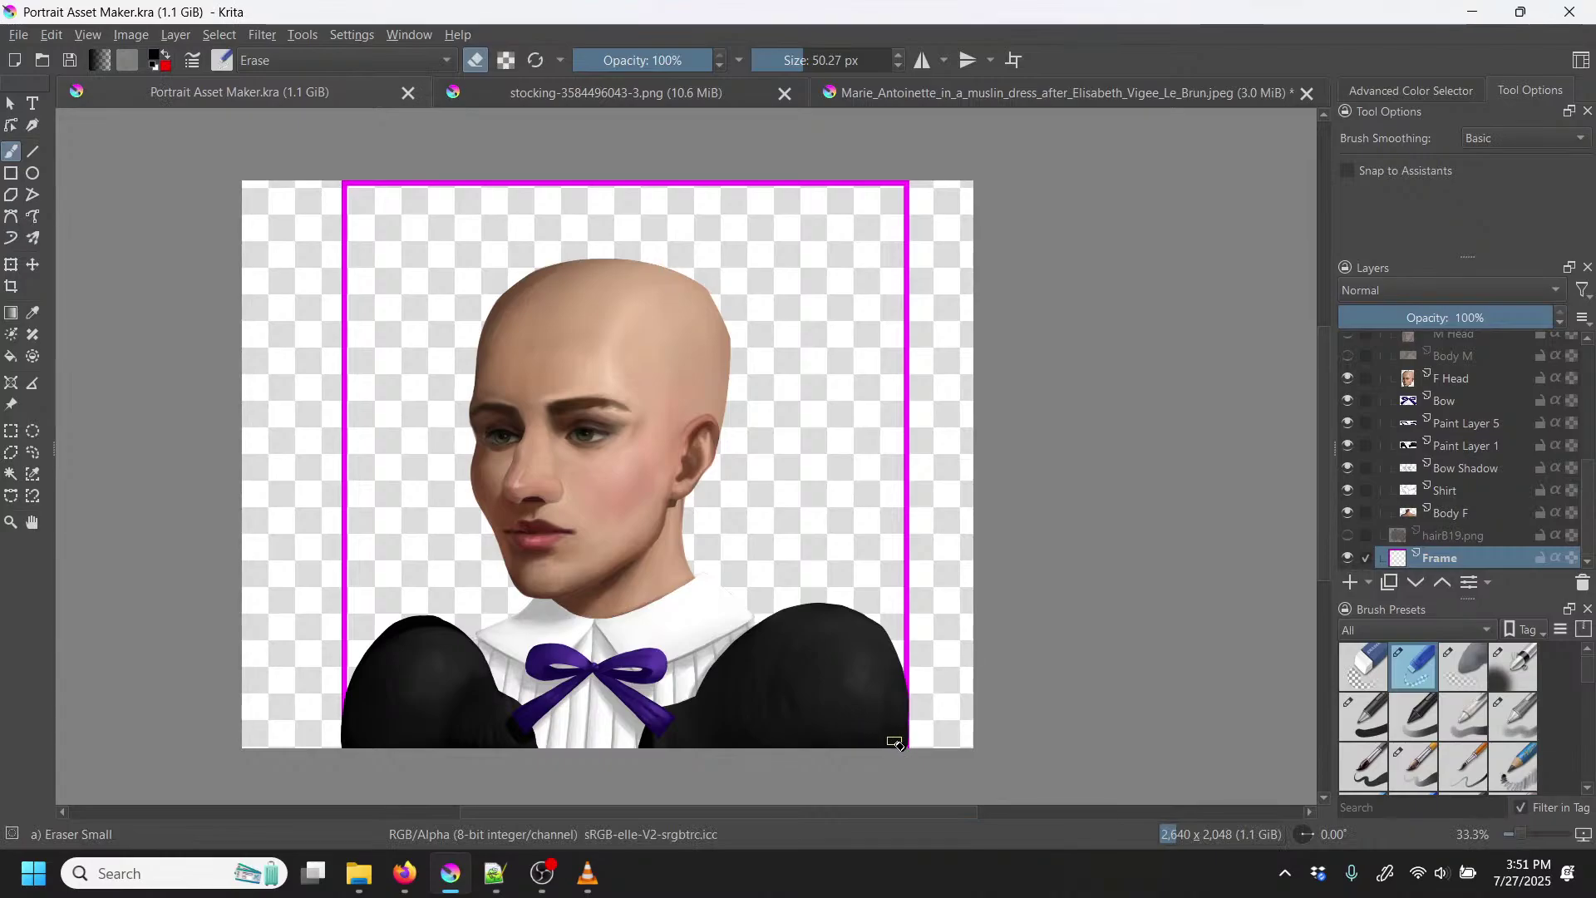
pyautogui.scroll(3, 896, 742)
pyautogui.scroll(-1, 812, 645)
pyautogui.moveTo(802, 496); pyautogui.dragTo(1123, 209)
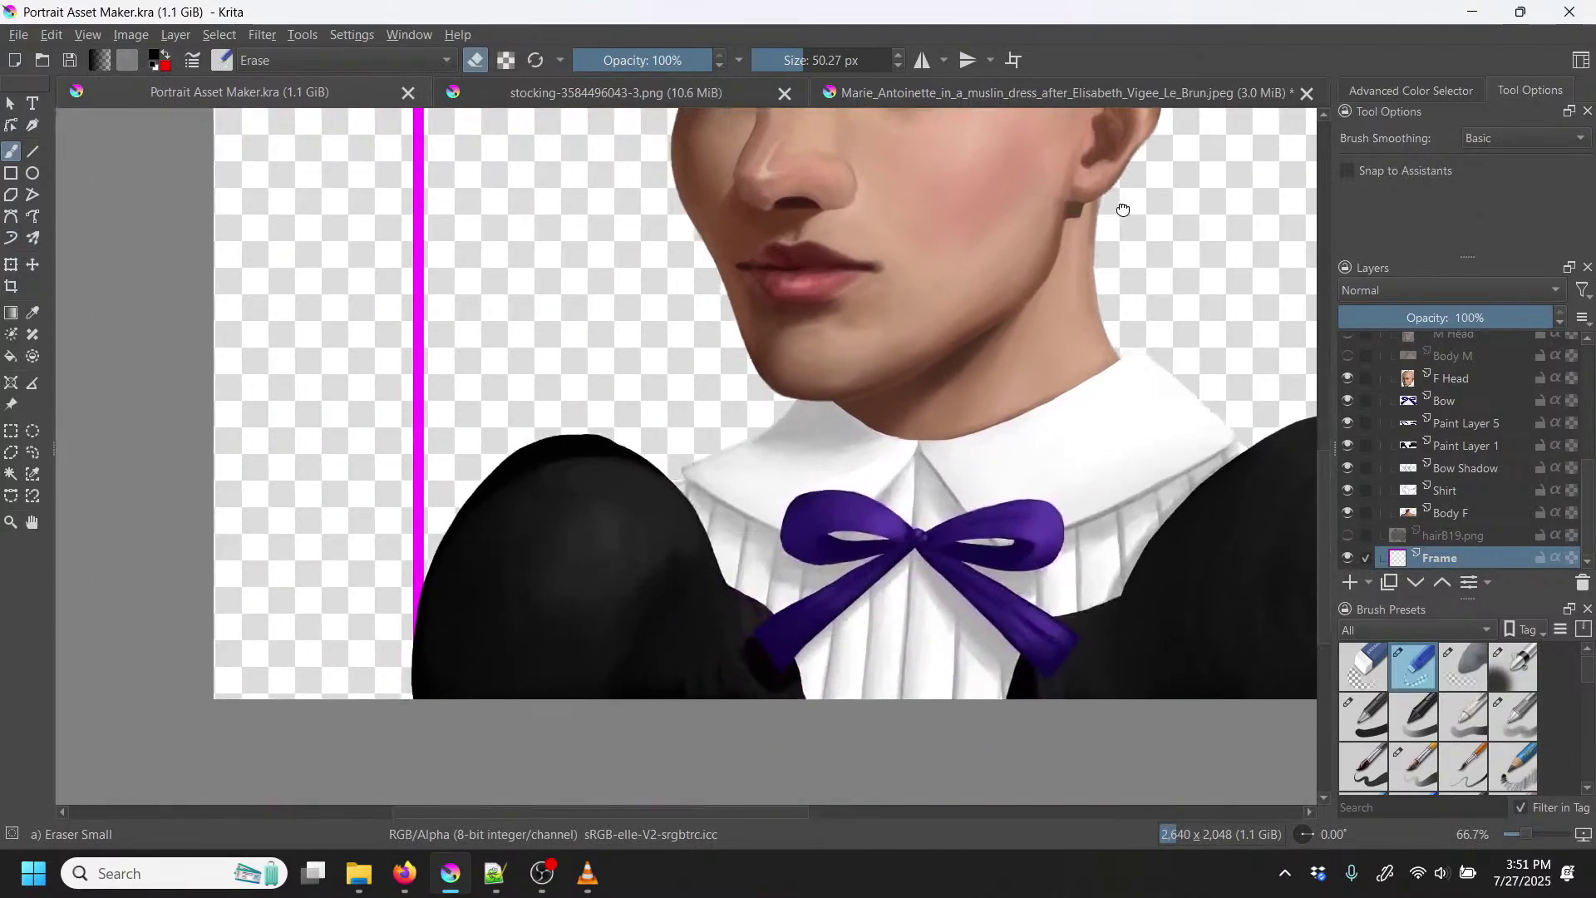
pyautogui.scroll(1, 610, 528)
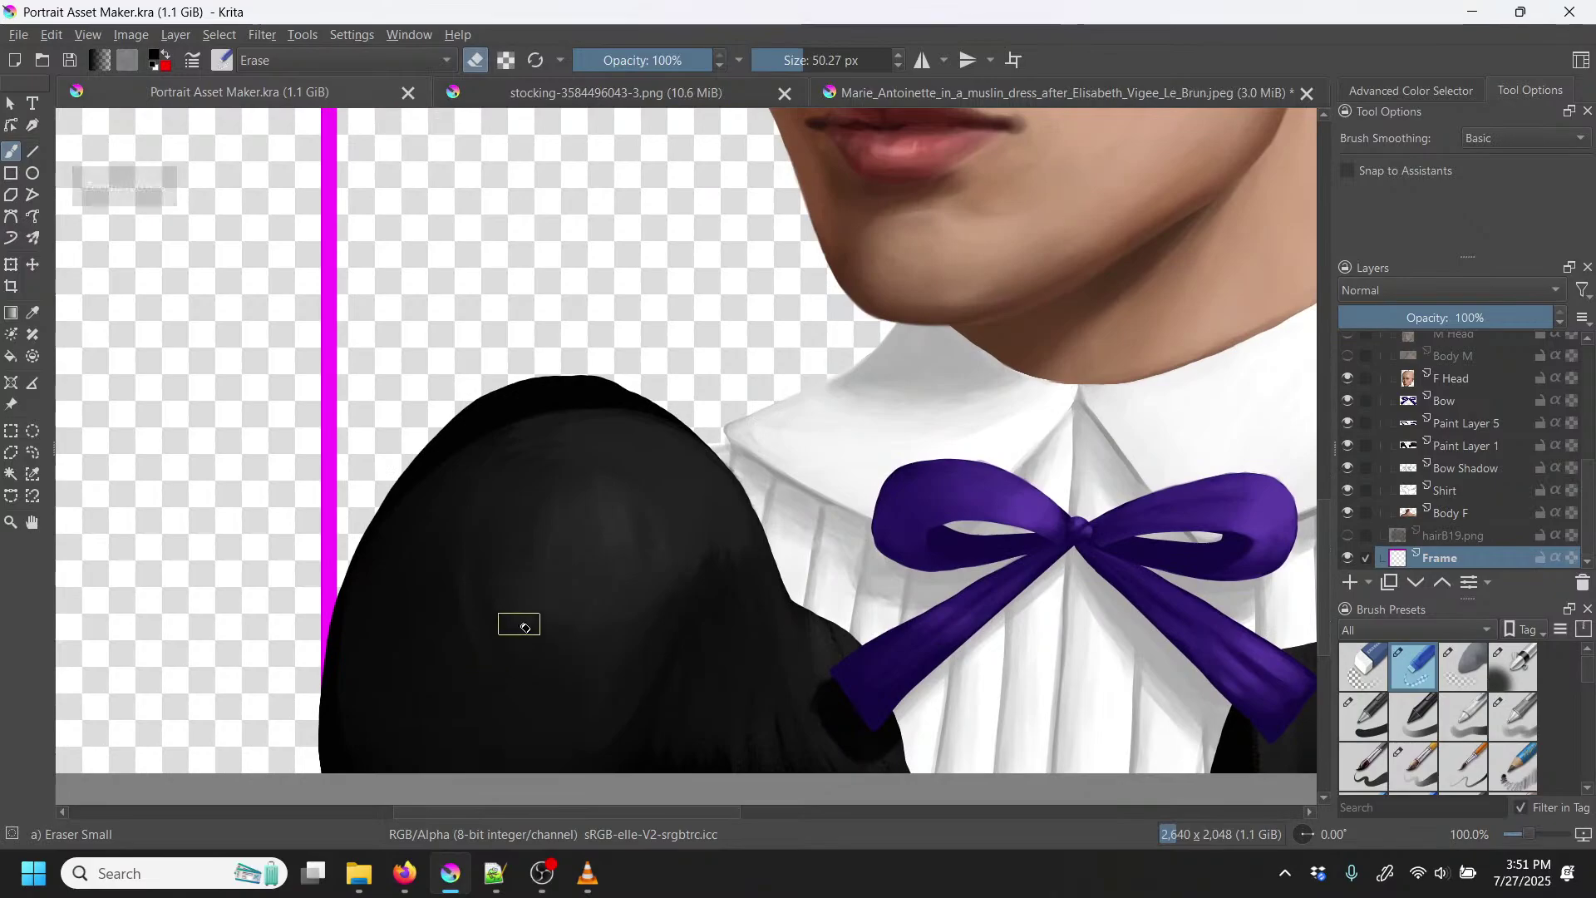
pyautogui.scroll(1, 520, 624)
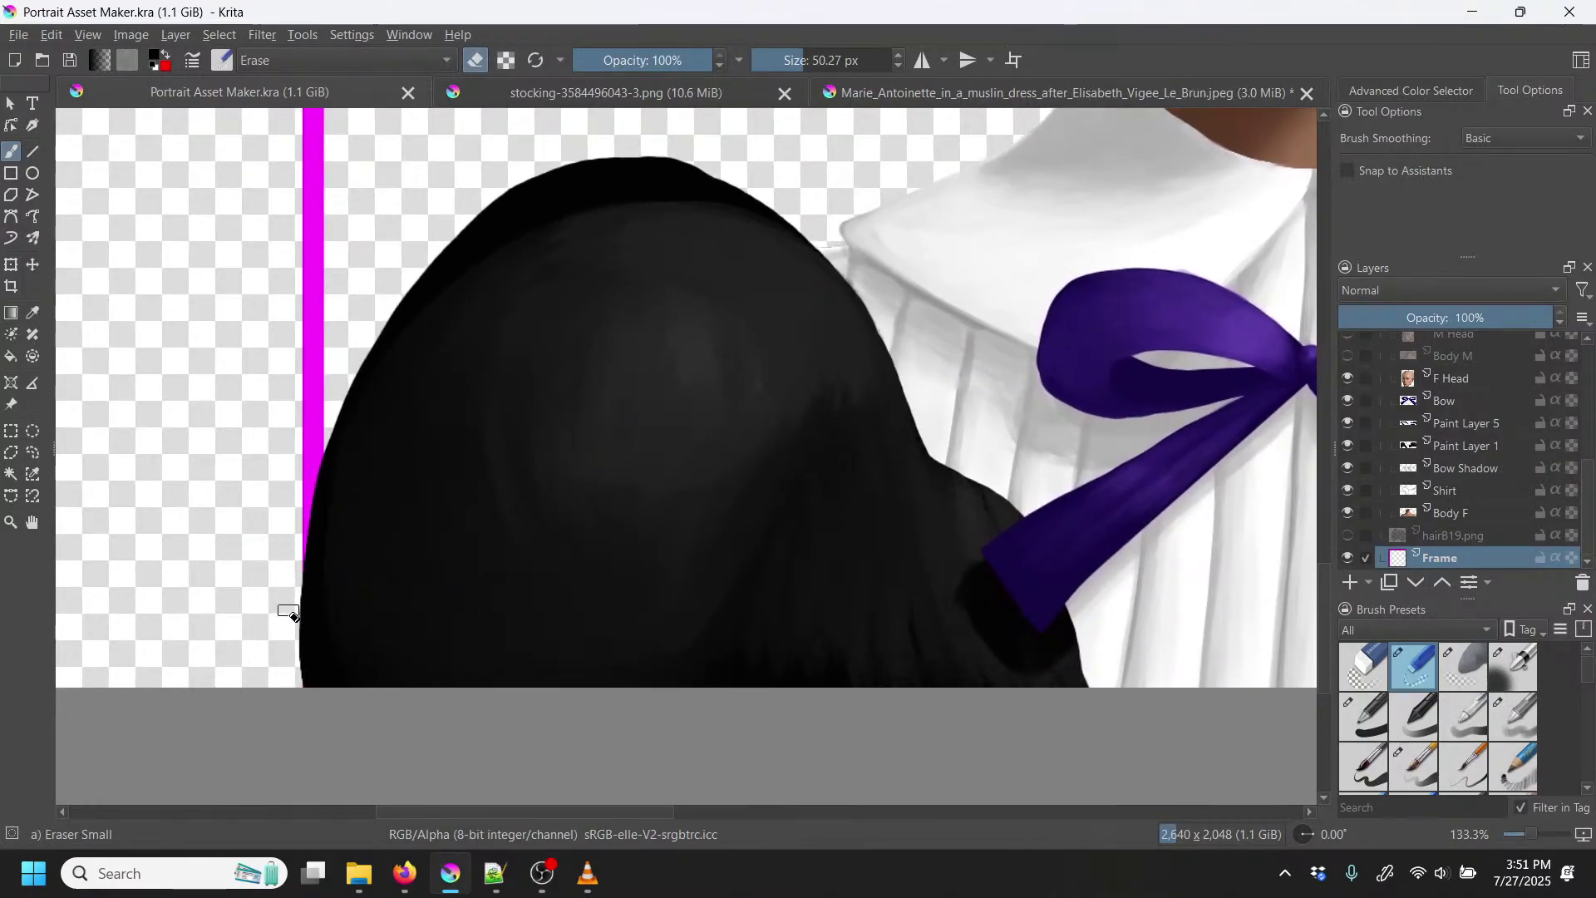
pyautogui.moveTo(292, 615)
pyautogui.mouseDown()
pyautogui.moveTo(285, 666)
pyautogui.moveTo(302, 702)
pyautogui.moveTo(285, 588)
pyautogui.mouseUp()
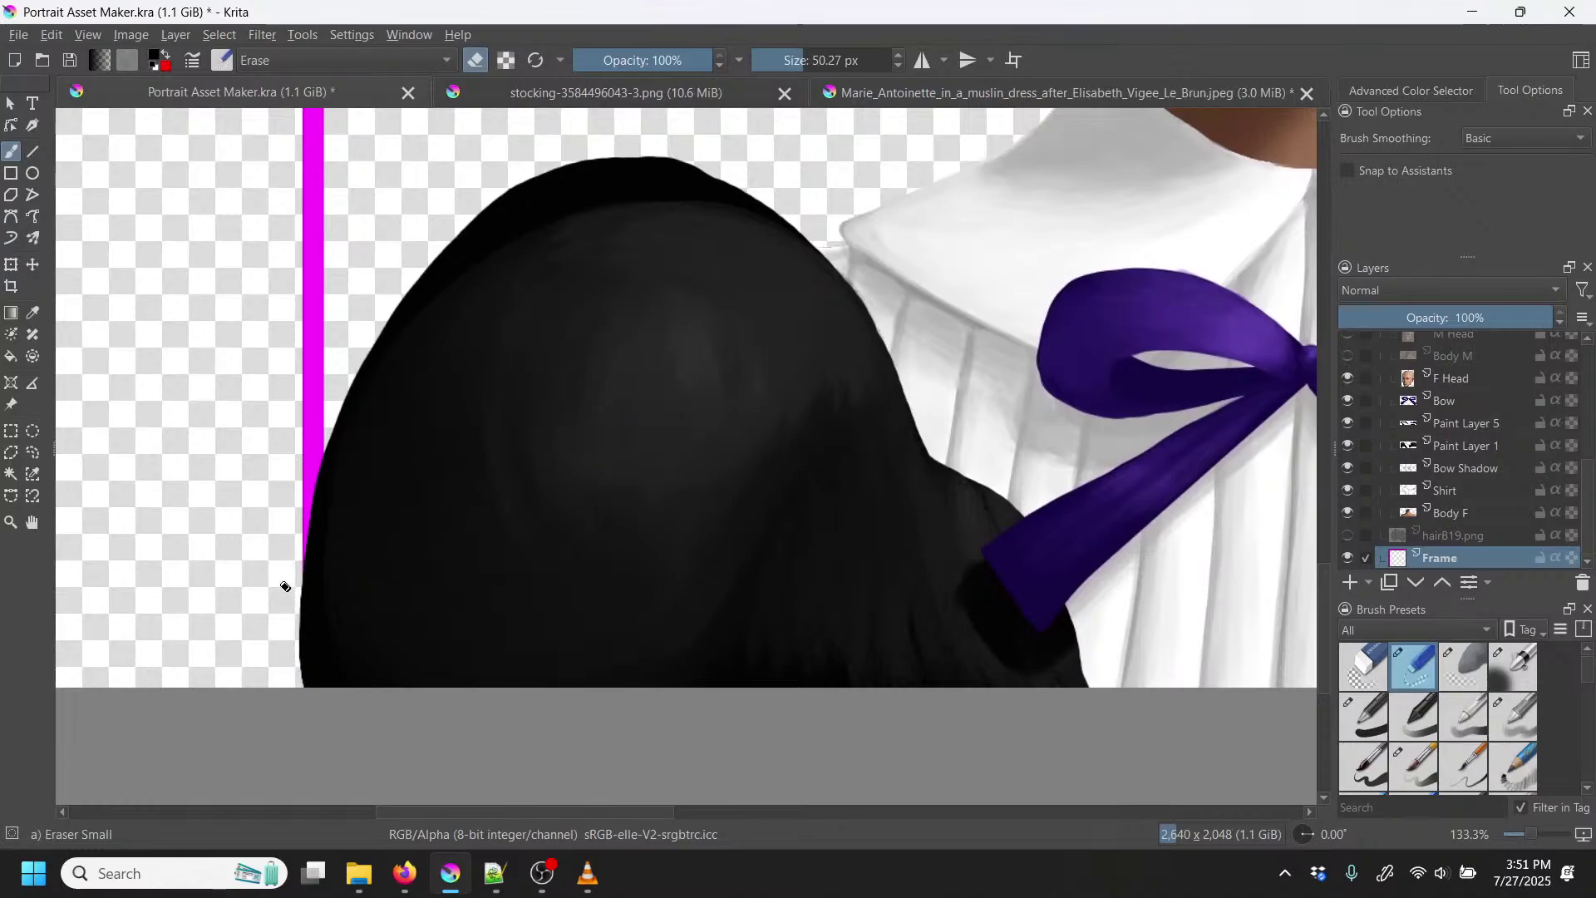
pyautogui.hotkey('ctrl', 's')
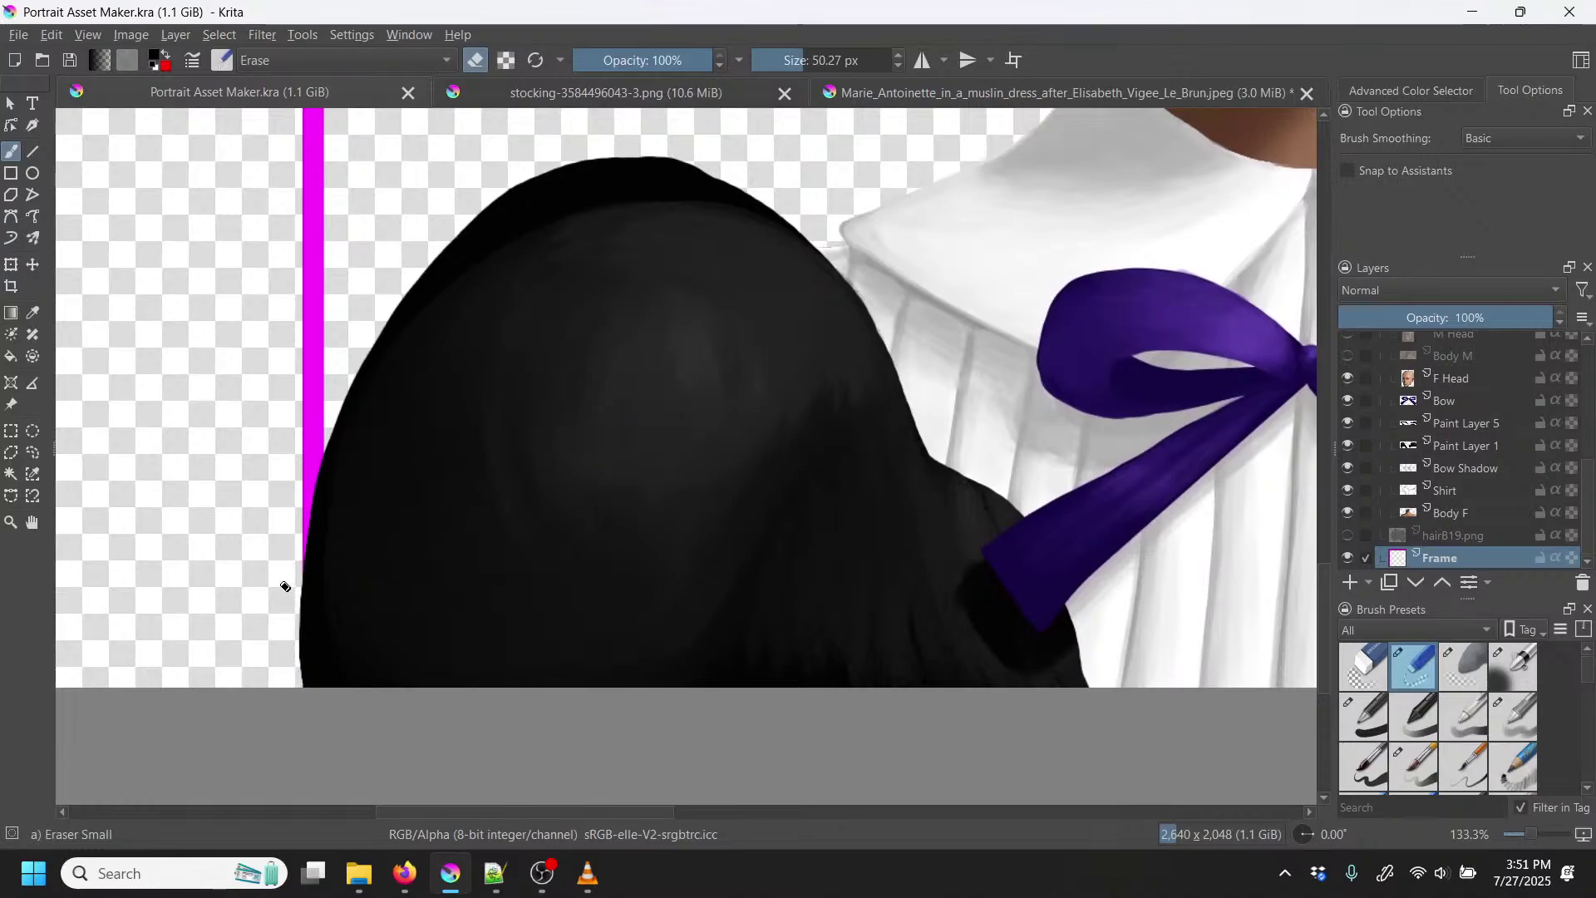
# Step: Erase the outer edge of the left black sleeve on Paint Layer 1, trimming it smoothly within the magenta frame line
pyautogui.click(1480, 446)
pyautogui.click(1366, 446)
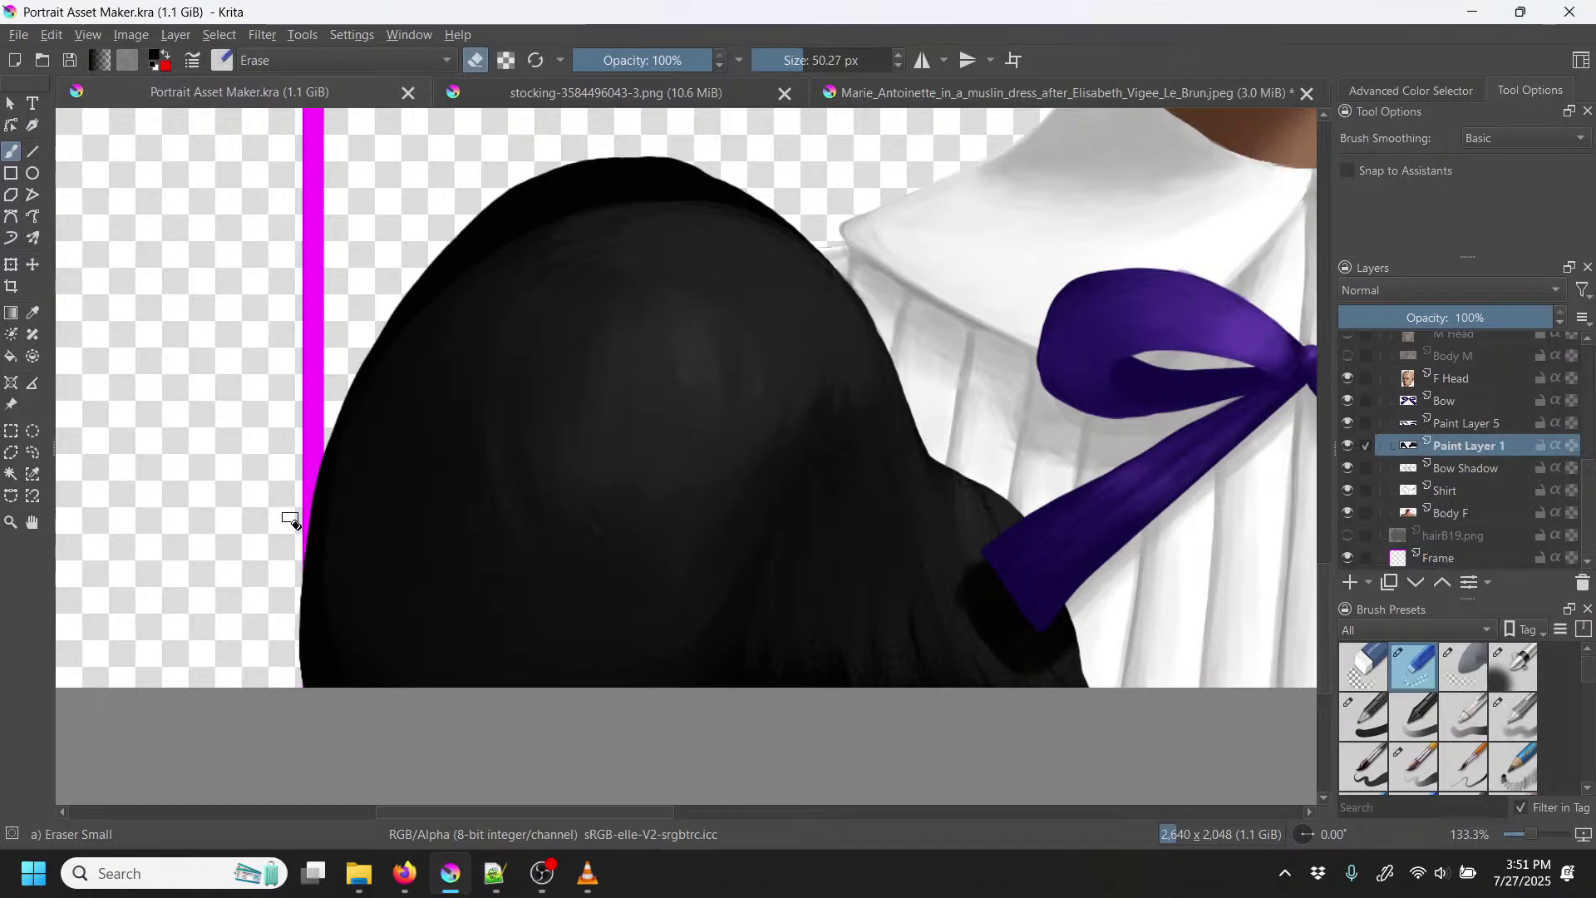
pyautogui.moveTo(285, 628)
pyautogui.mouseDown()
pyautogui.moveTo(328, 749)
pyautogui.moveTo(298, 591)
pyautogui.moveTo(343, 392)
pyautogui.mouseUp()
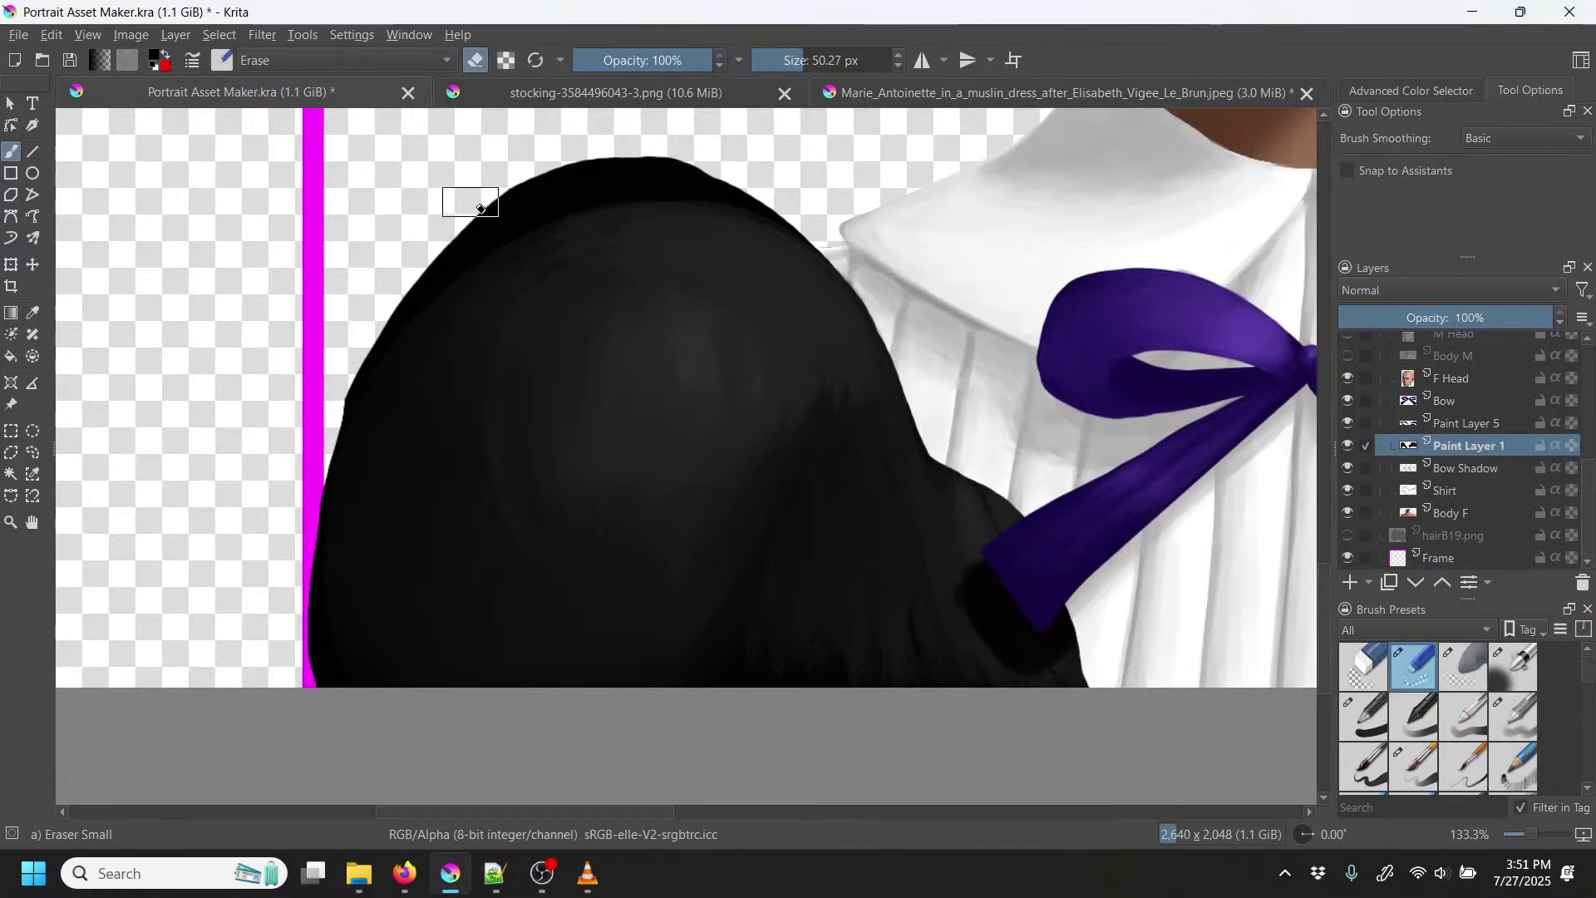
pyautogui.press('-')
pyautogui.press('-')
pyautogui.press('-')
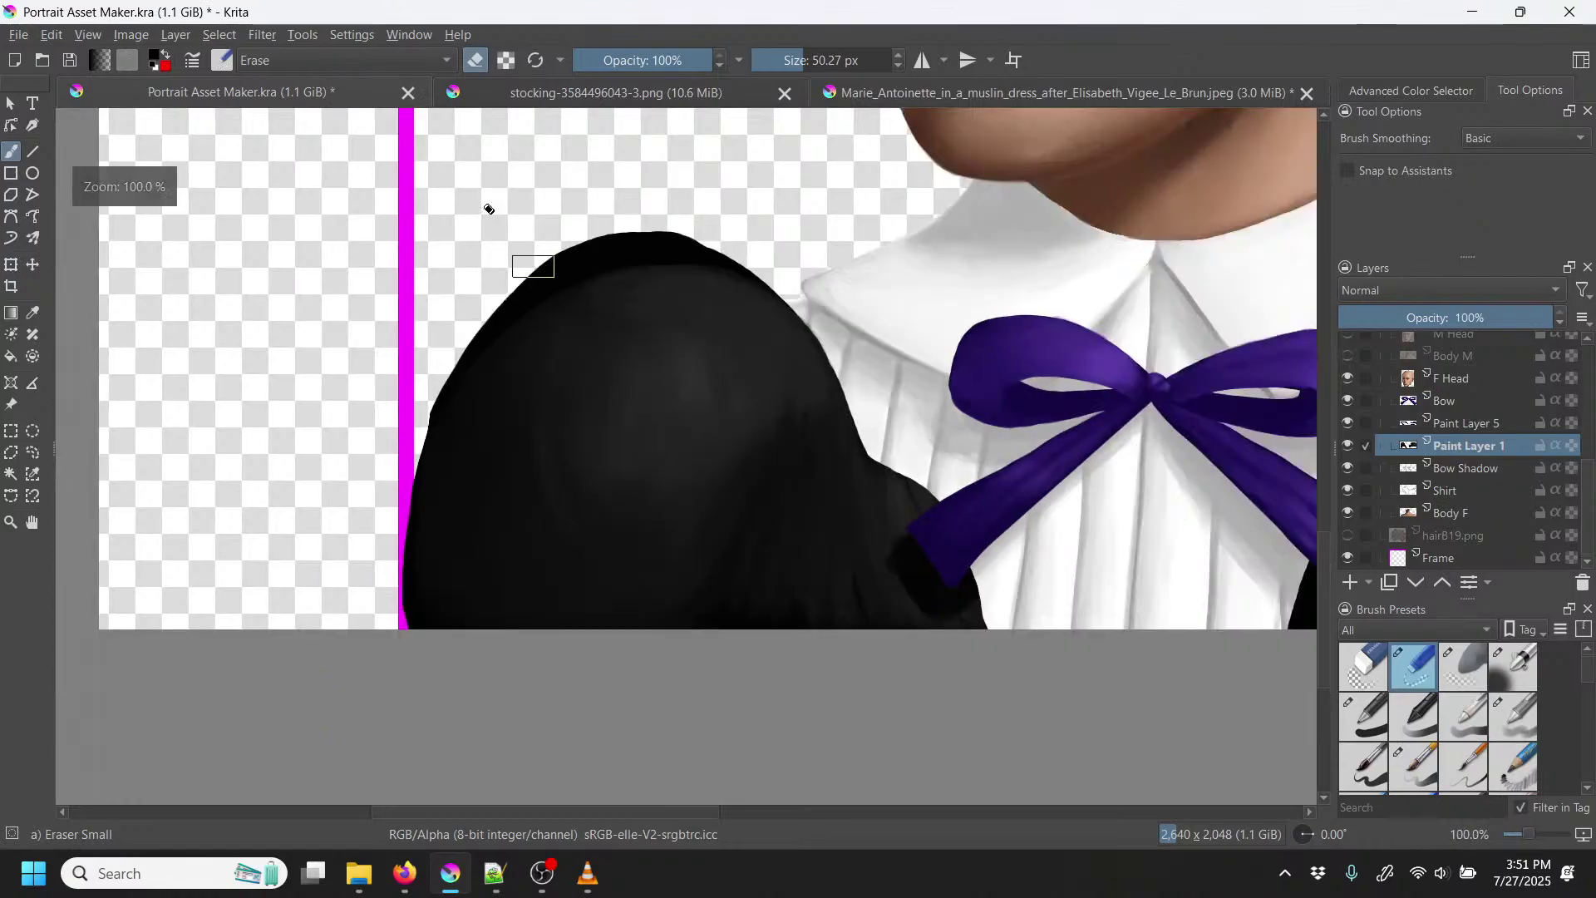
pyautogui.press('+')
pyautogui.press('+')
pyautogui.hotkey('ctrl', 's')
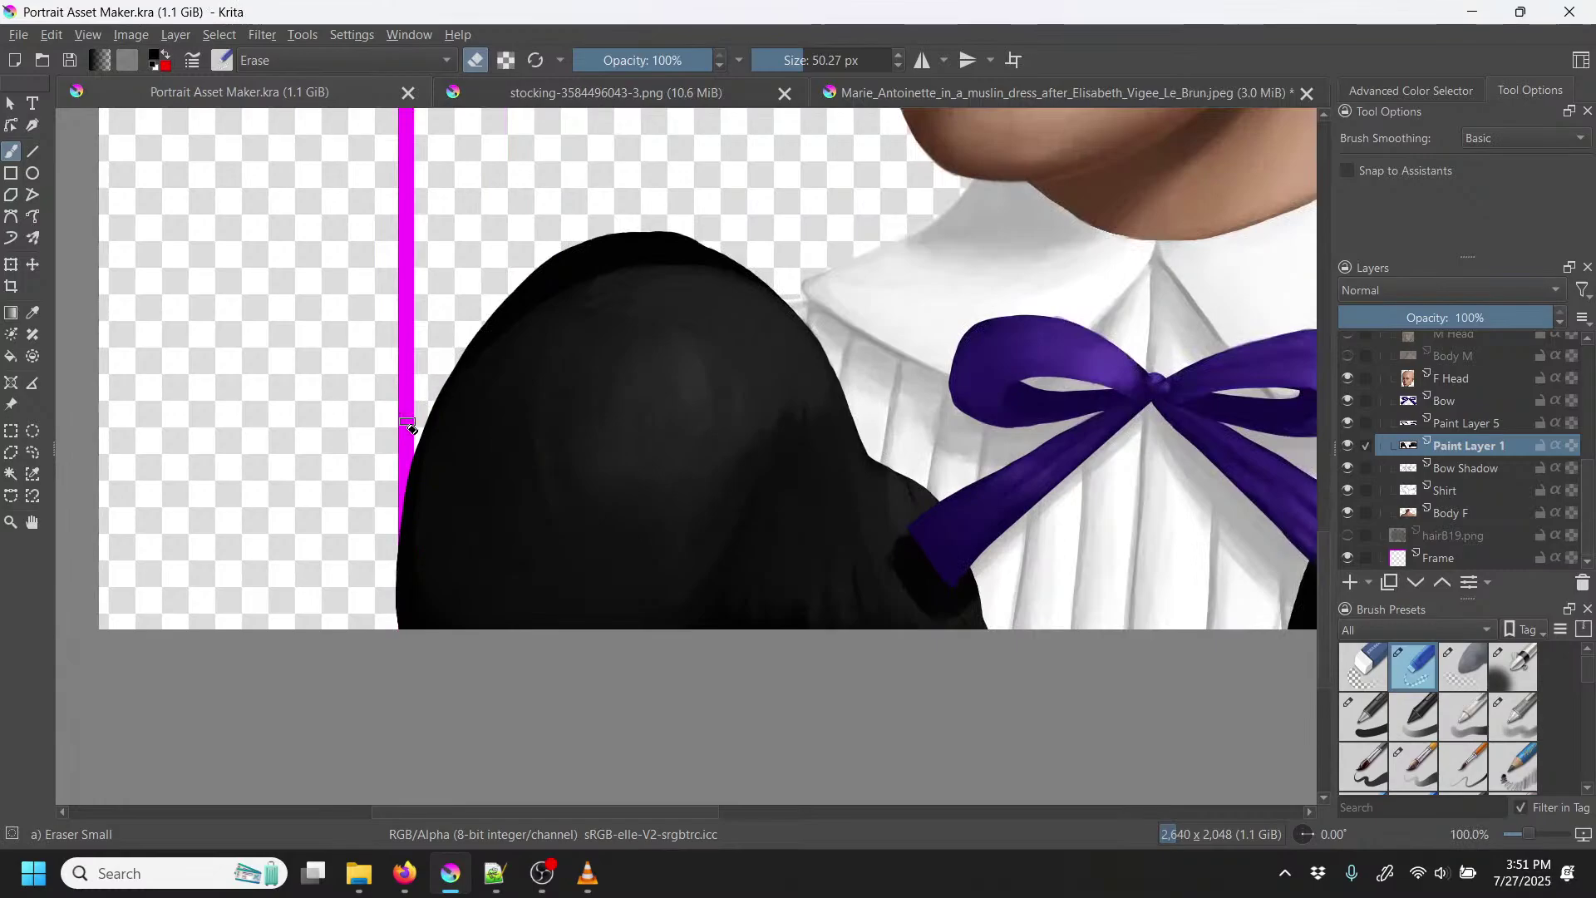
pyautogui.moveTo(397, 475); pyautogui.dragTo(403, 630)
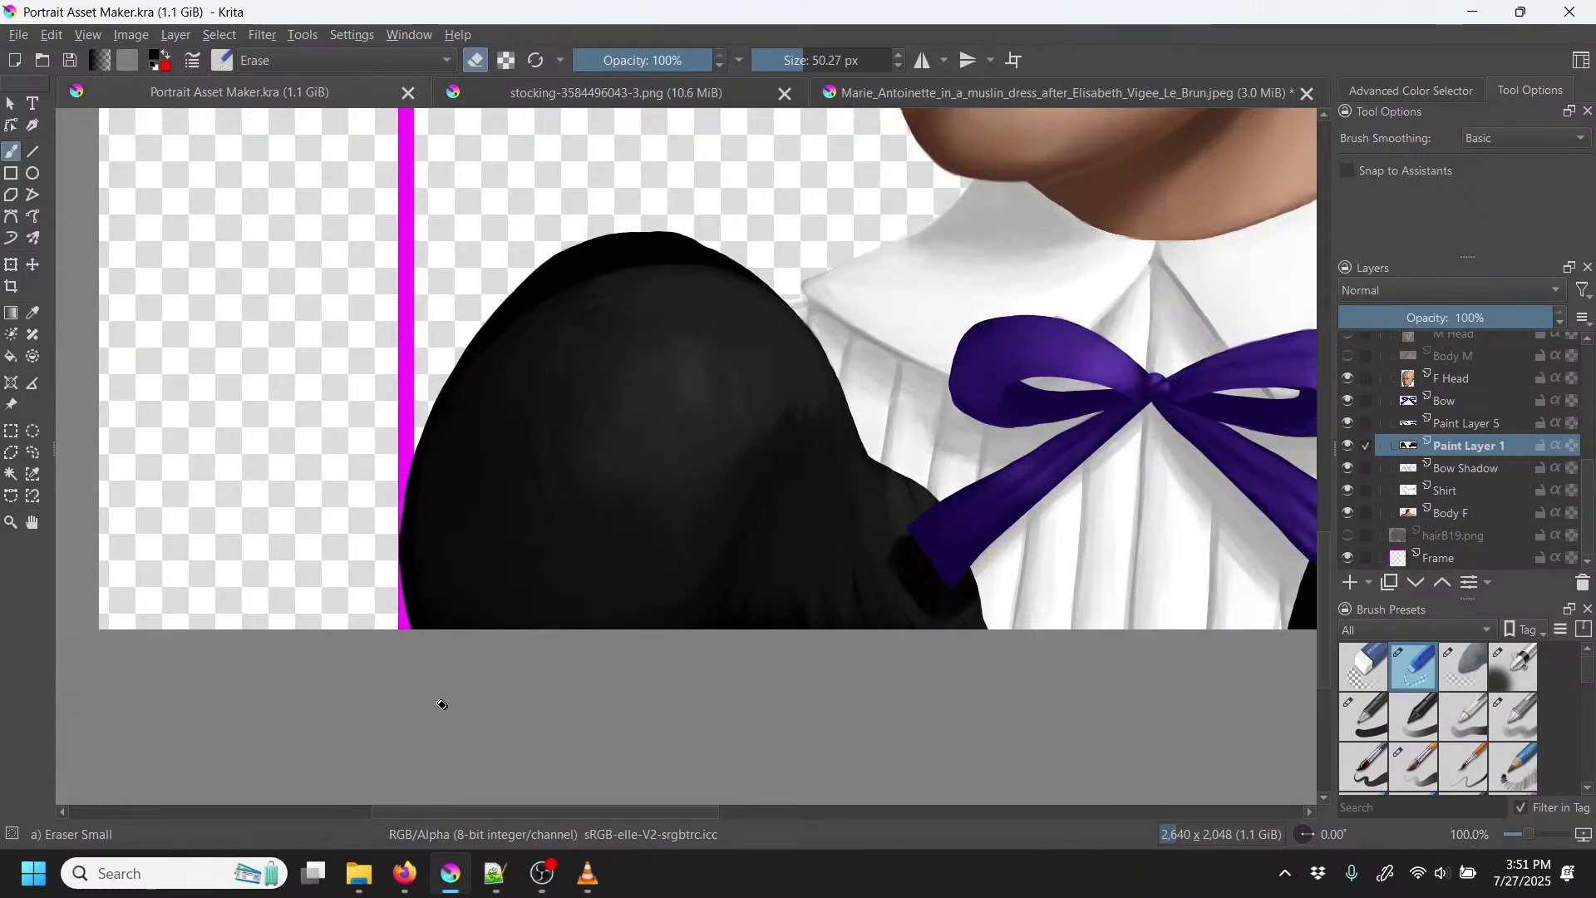
# Step: Save the portrait document and redo the last undone freehand brush stroke
pyautogui.hscroll(10, 501, 759)
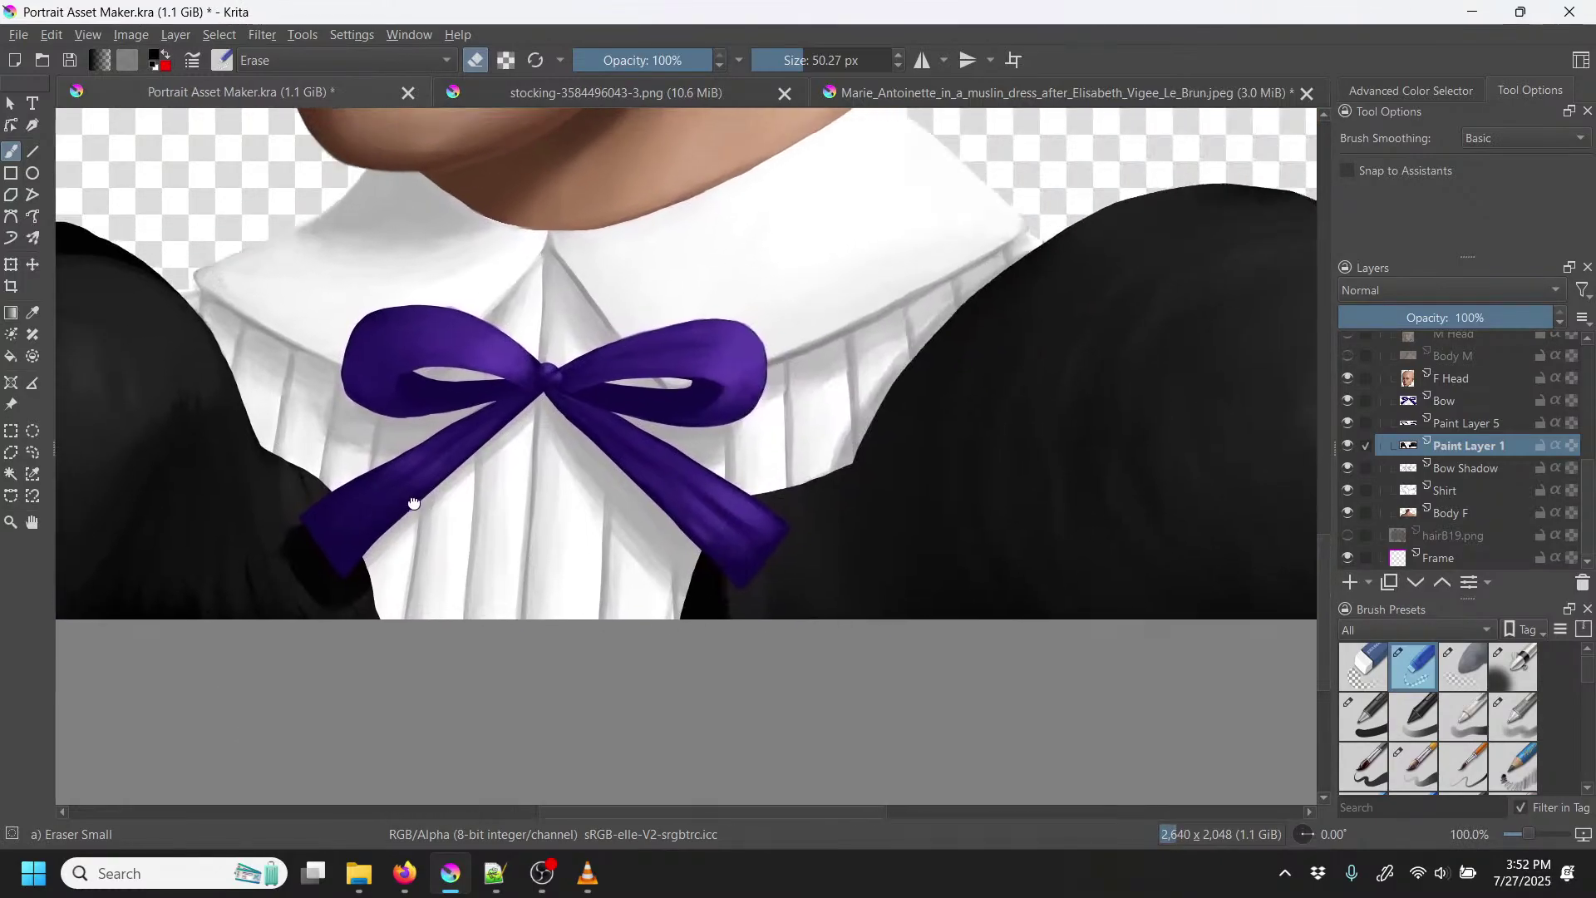
pyautogui.moveTo(1184, 514); pyautogui.dragTo(870, 499)
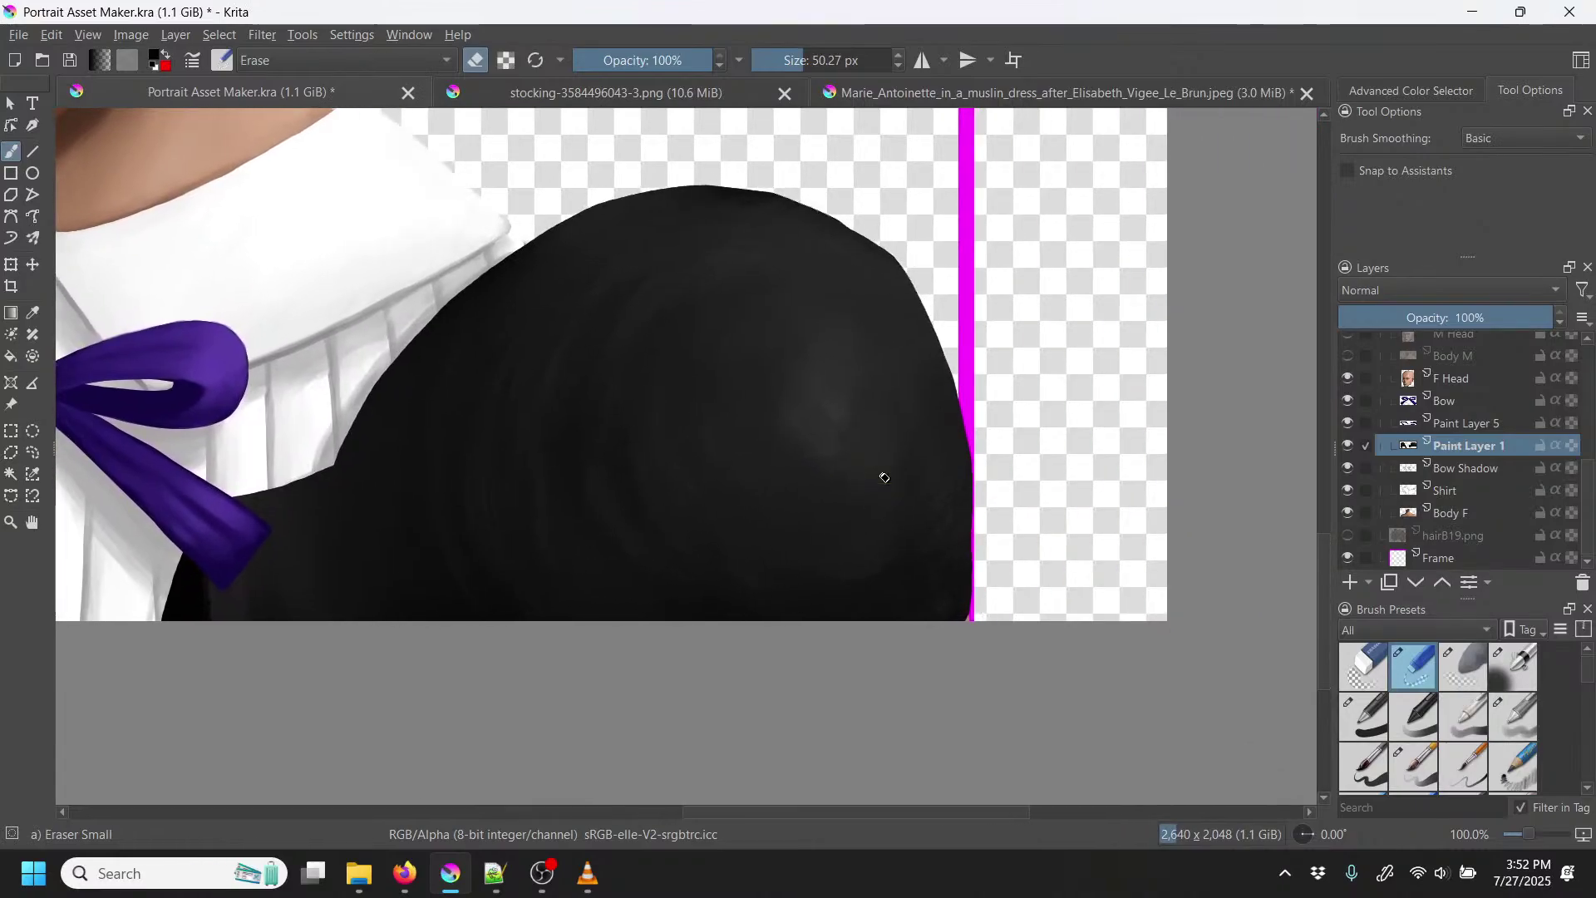
pyautogui.hotkey('ctrl', 's')
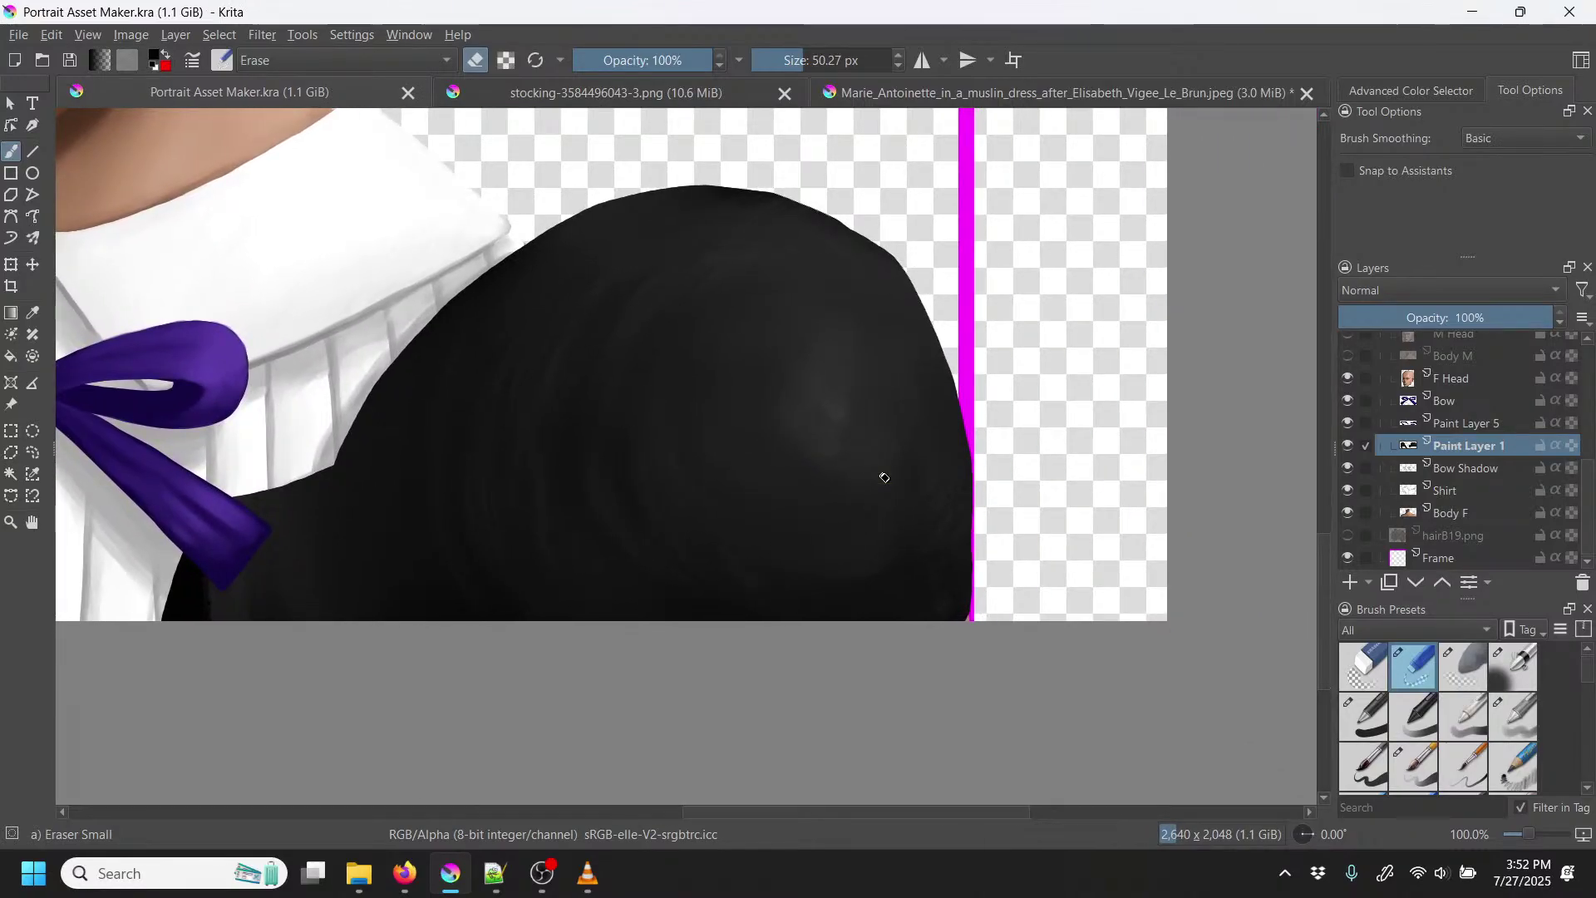
pyautogui.click(57, 38)
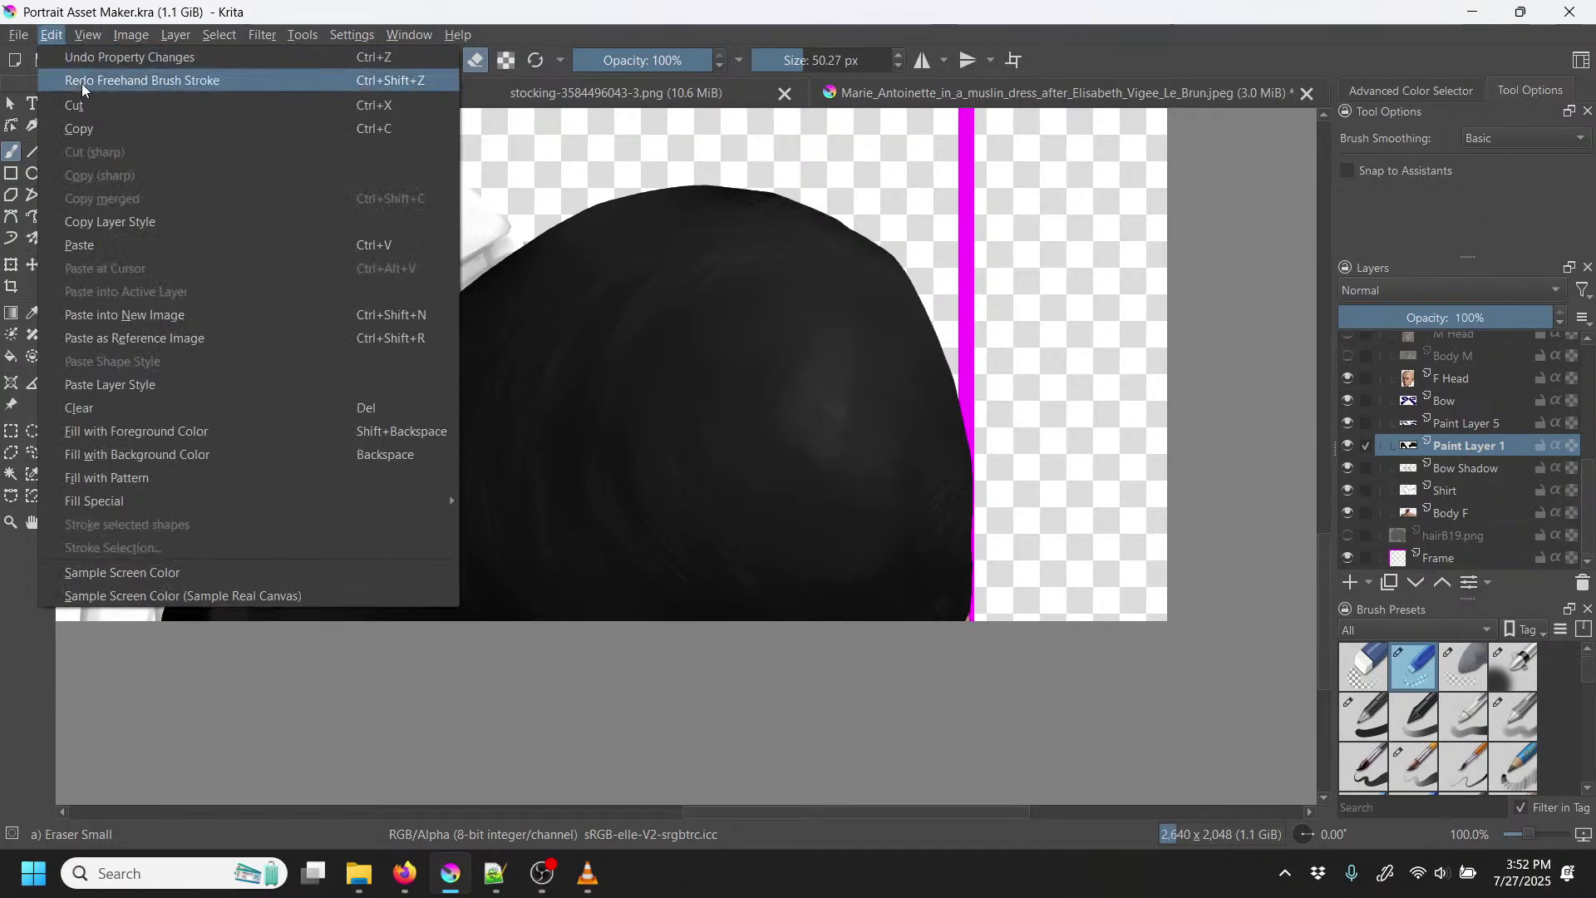
pyautogui.click(81, 85)
# Step: Toggle the Body F layer's visibility off and on to check the right sleeve's edge, and make Body F the active layer
pyautogui.hotkey('ctrl', '+')
pyautogui.moveTo(1036, 405); pyautogui.dragTo(722, 333)
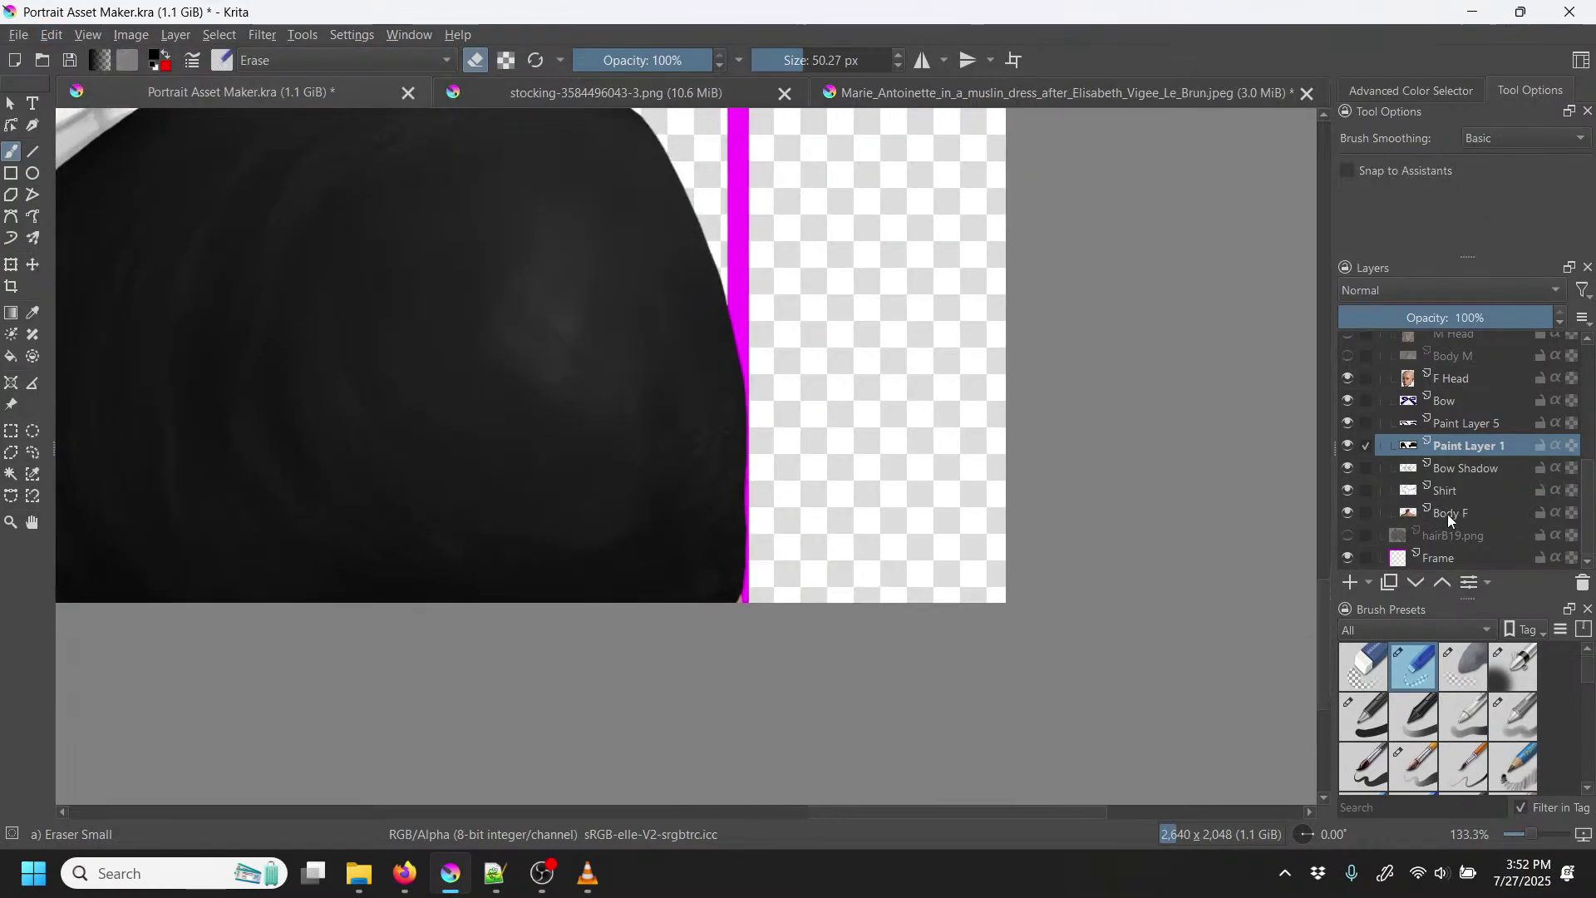
pyautogui.click(1348, 512)
pyautogui.click(1351, 511)
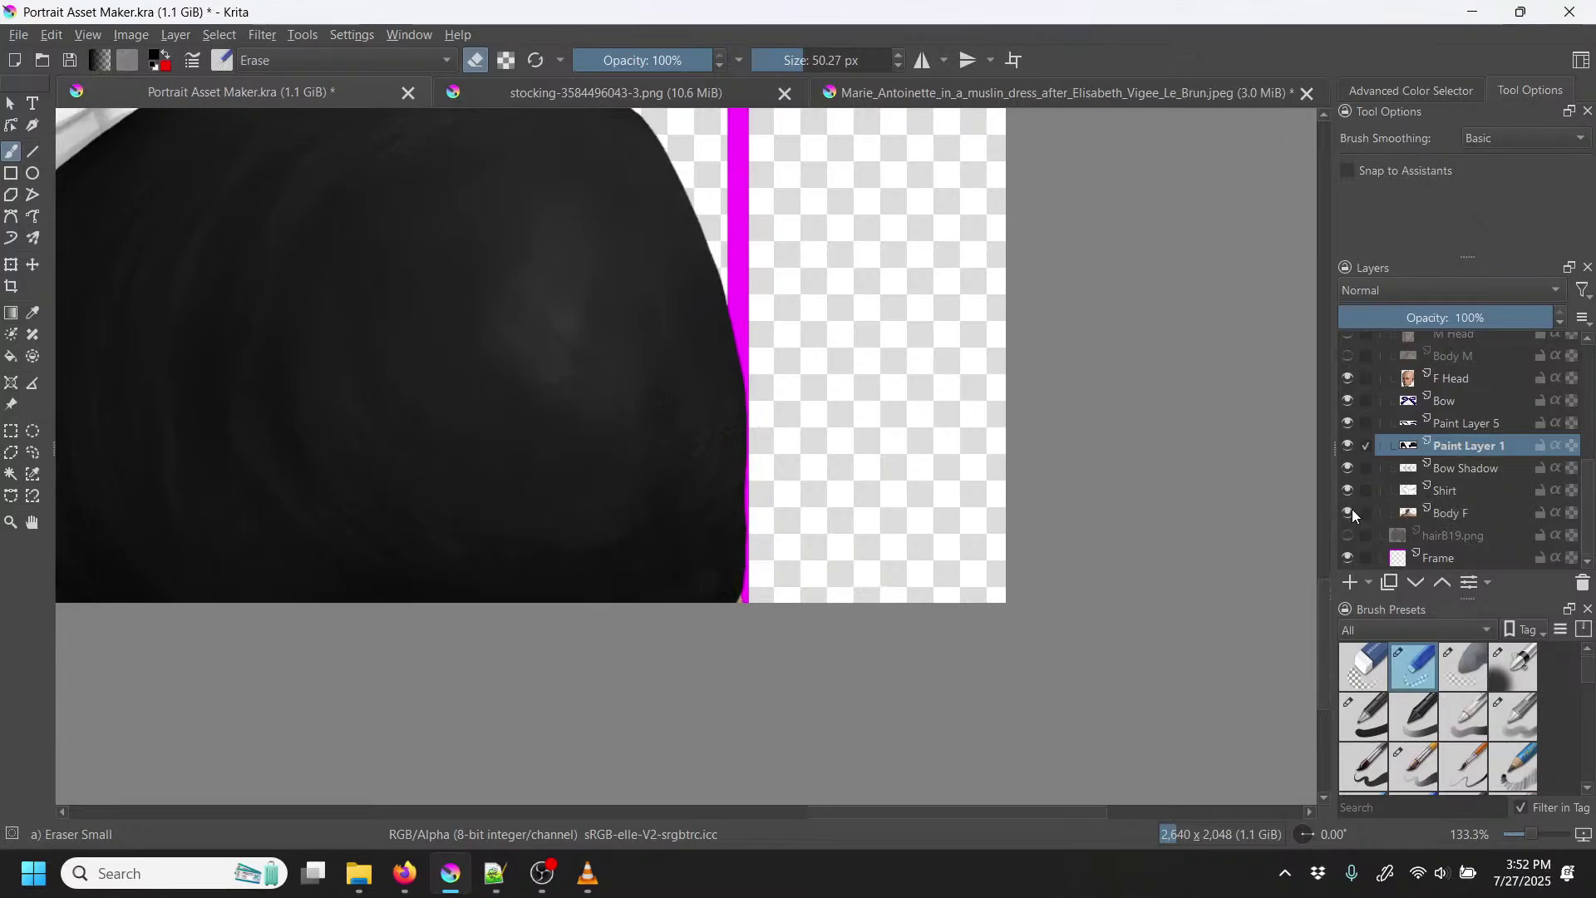
pyautogui.click(1465, 512)
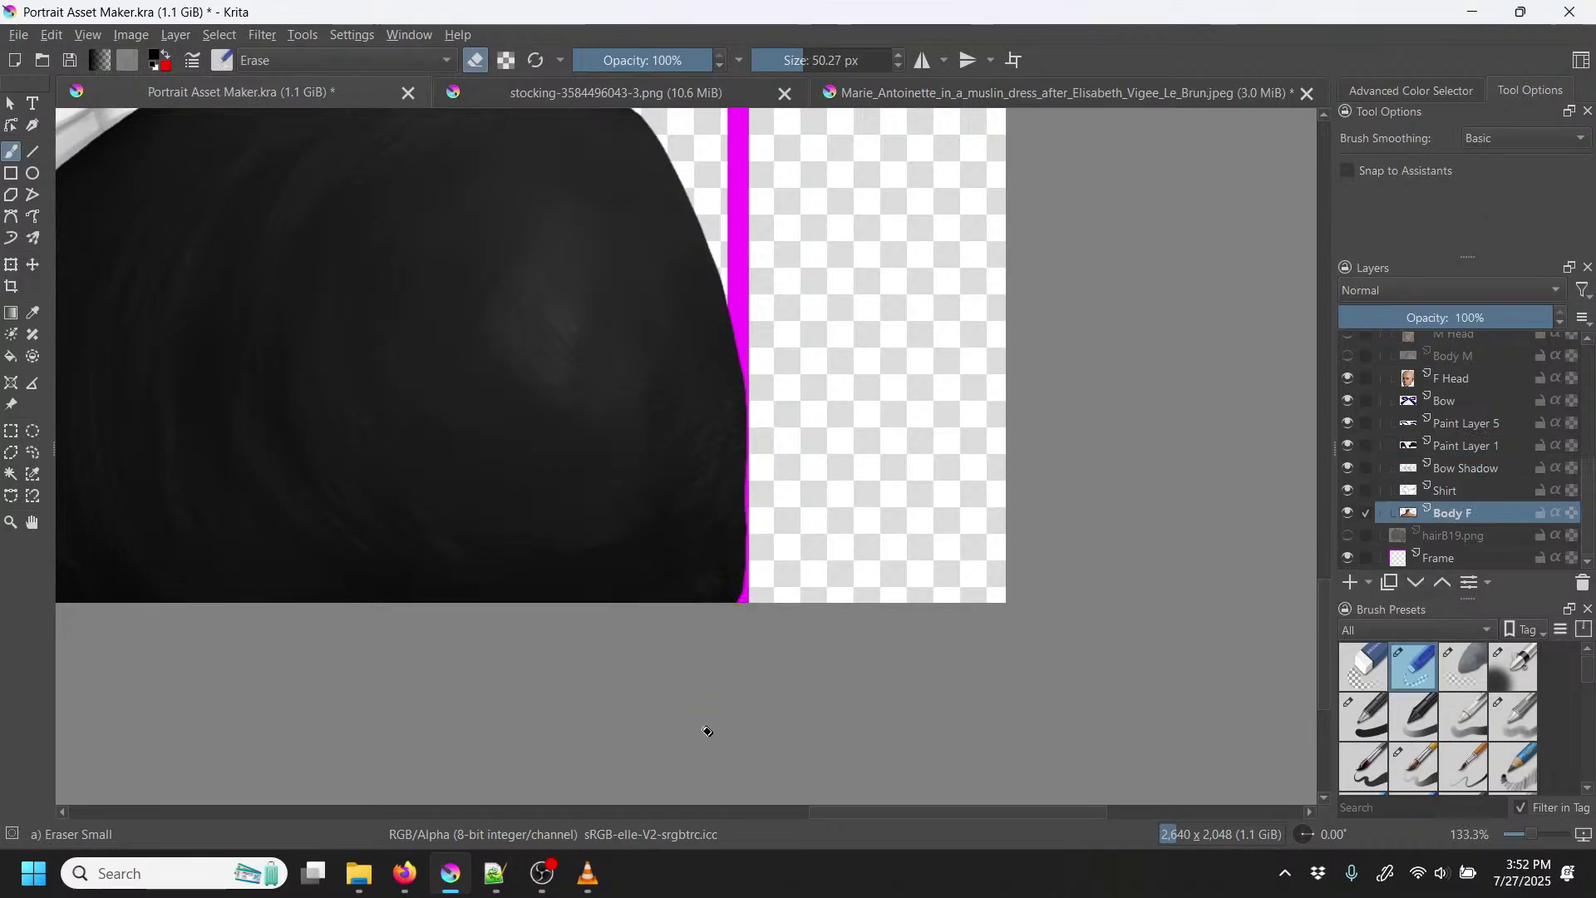
# Step: Draw a crop area around the magenta frame with the Crop tool and set its width to 2048 px
pyautogui.press('-')
pyautogui.press('-')
pyautogui.press('-')
pyautogui.press('-')
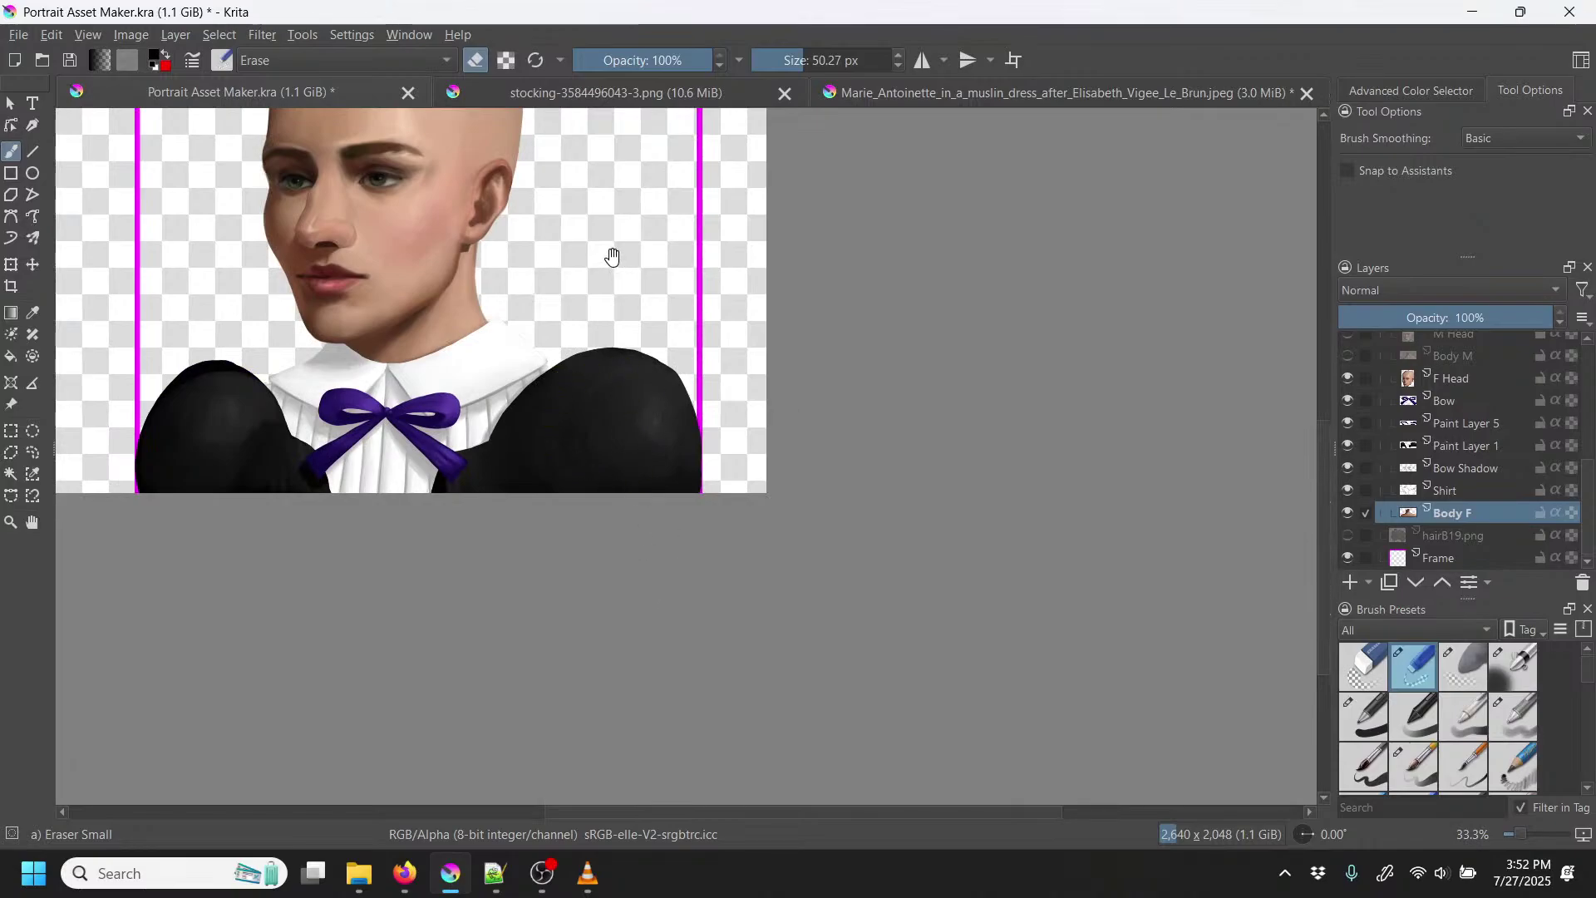
pyautogui.moveTo(613, 253); pyautogui.dragTo(668, 427)
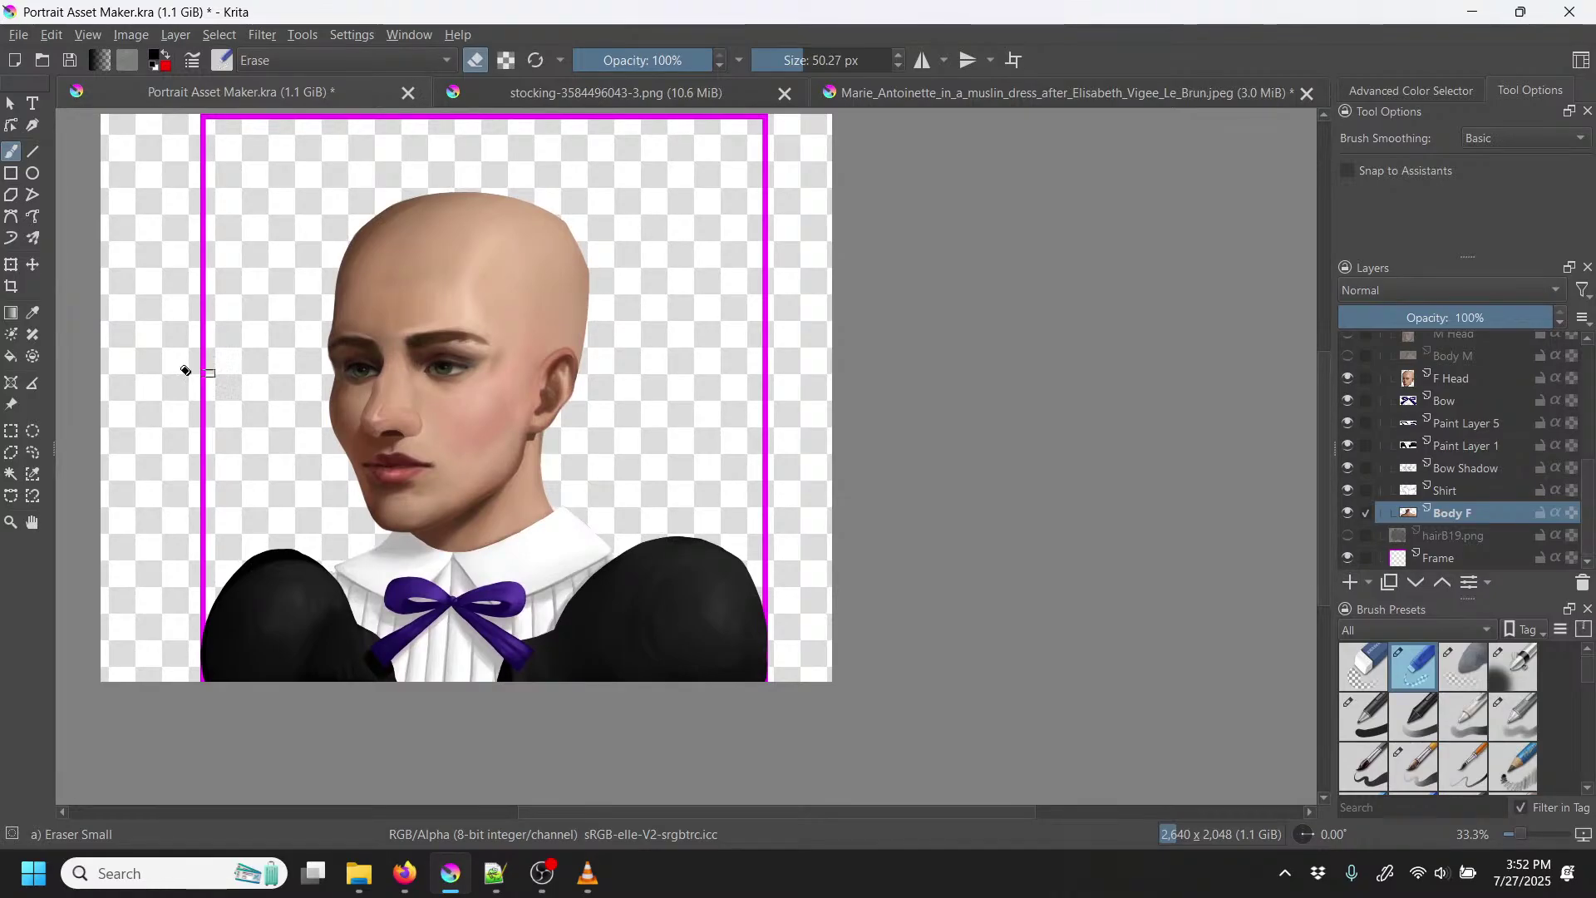
pyautogui.click(14, 288)
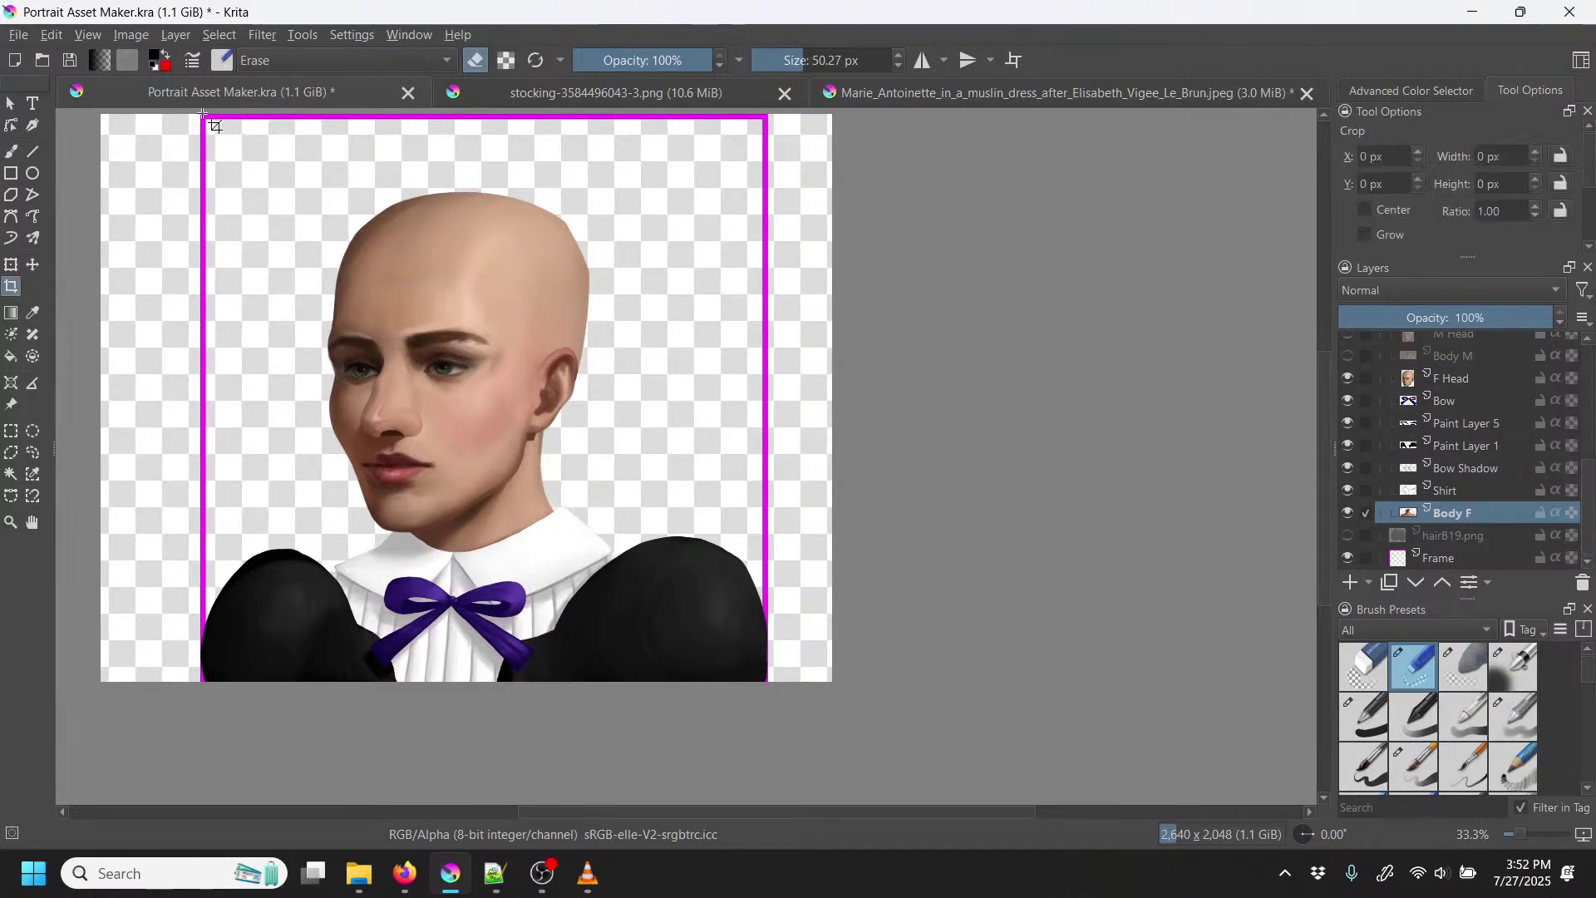
pyautogui.moveTo(200, 112); pyautogui.dragTo(766, 682)
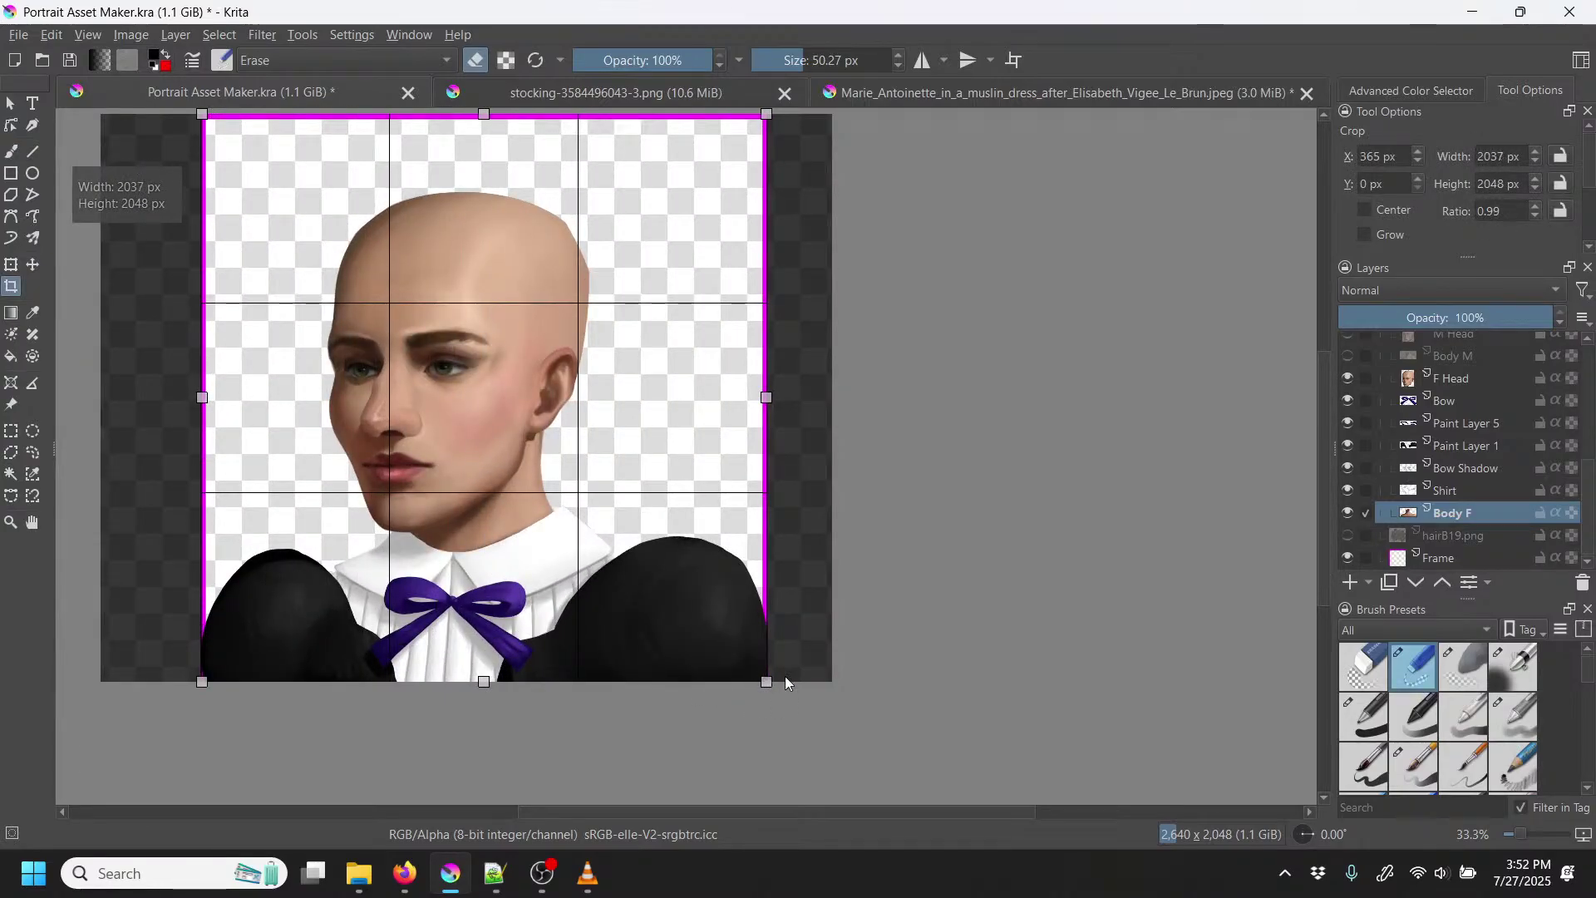
pyautogui.scroll(10, 1539, 152)
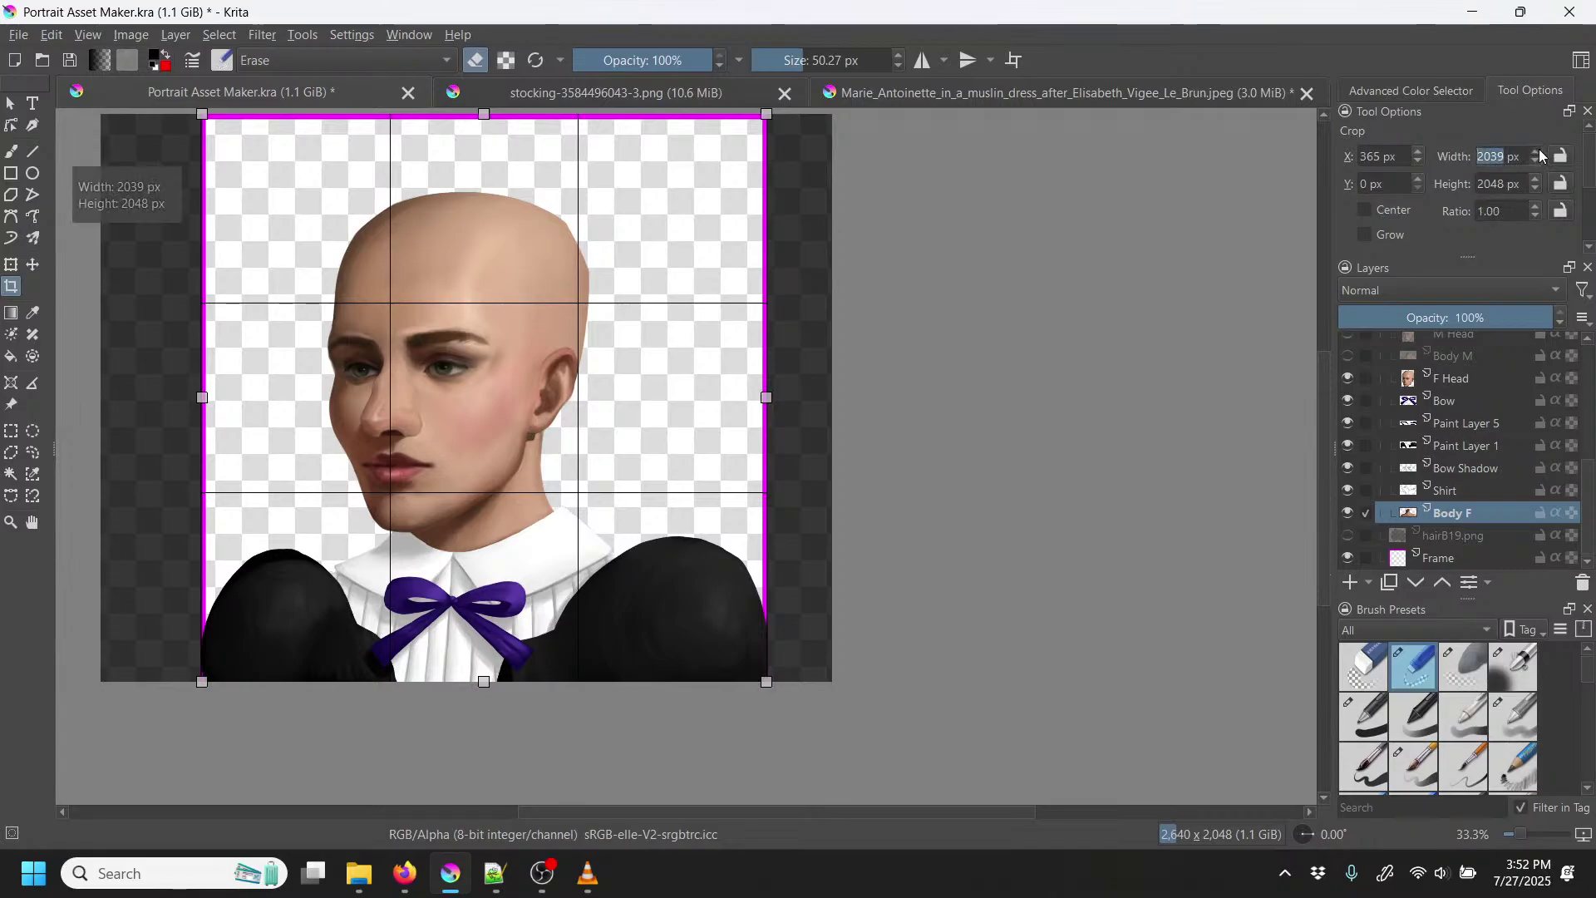
pyautogui.scroll(2, 1542, 154)
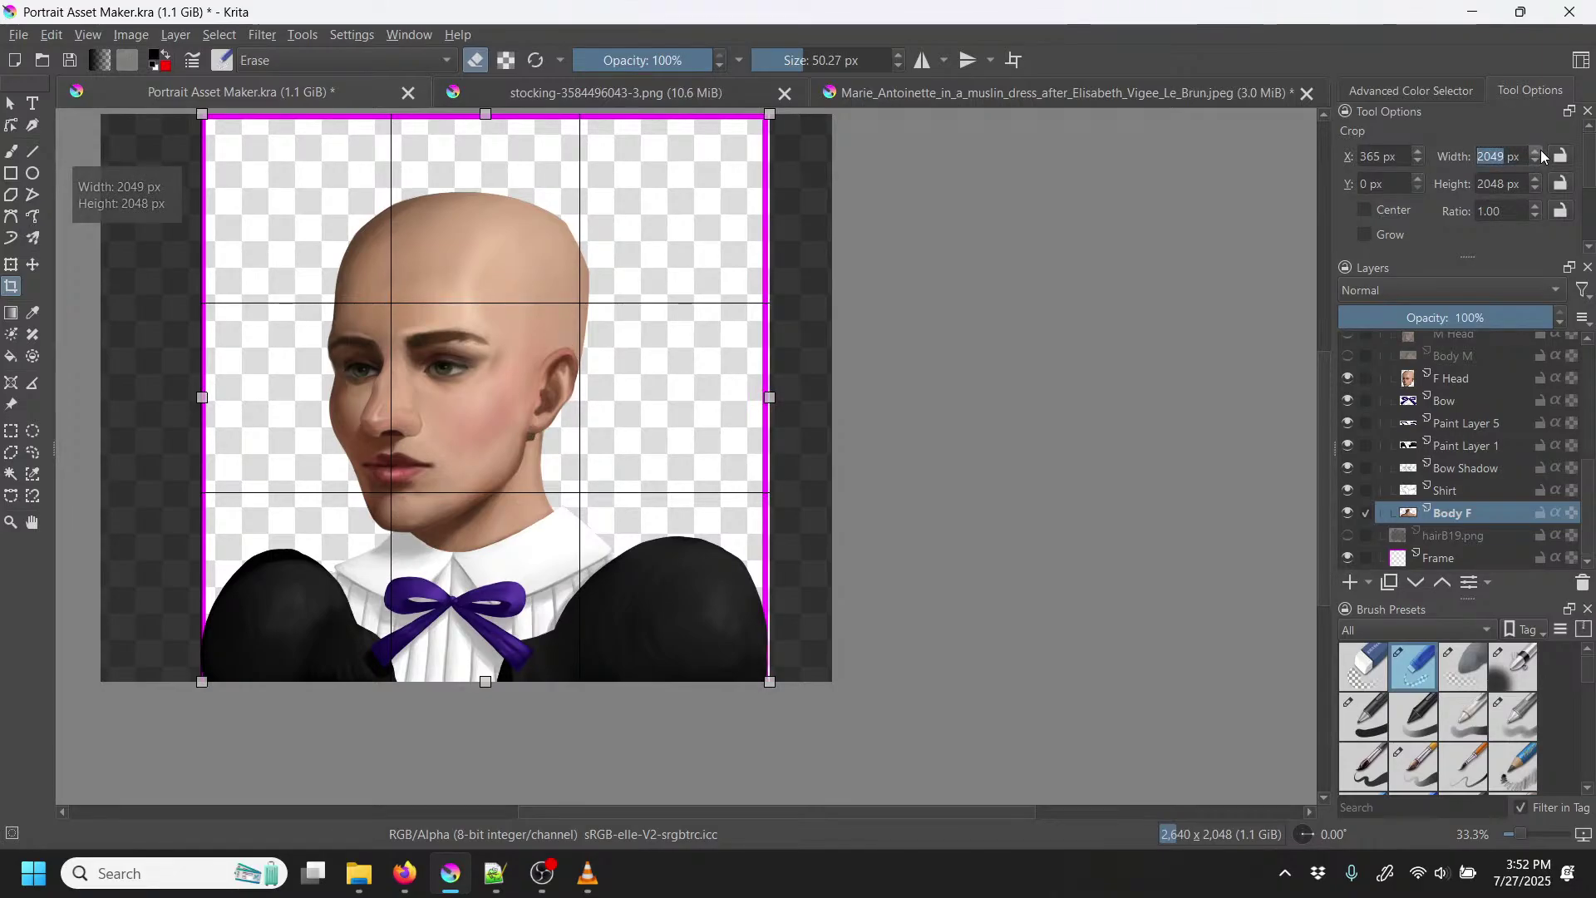
pyautogui.scroll(-1, 1541, 161)
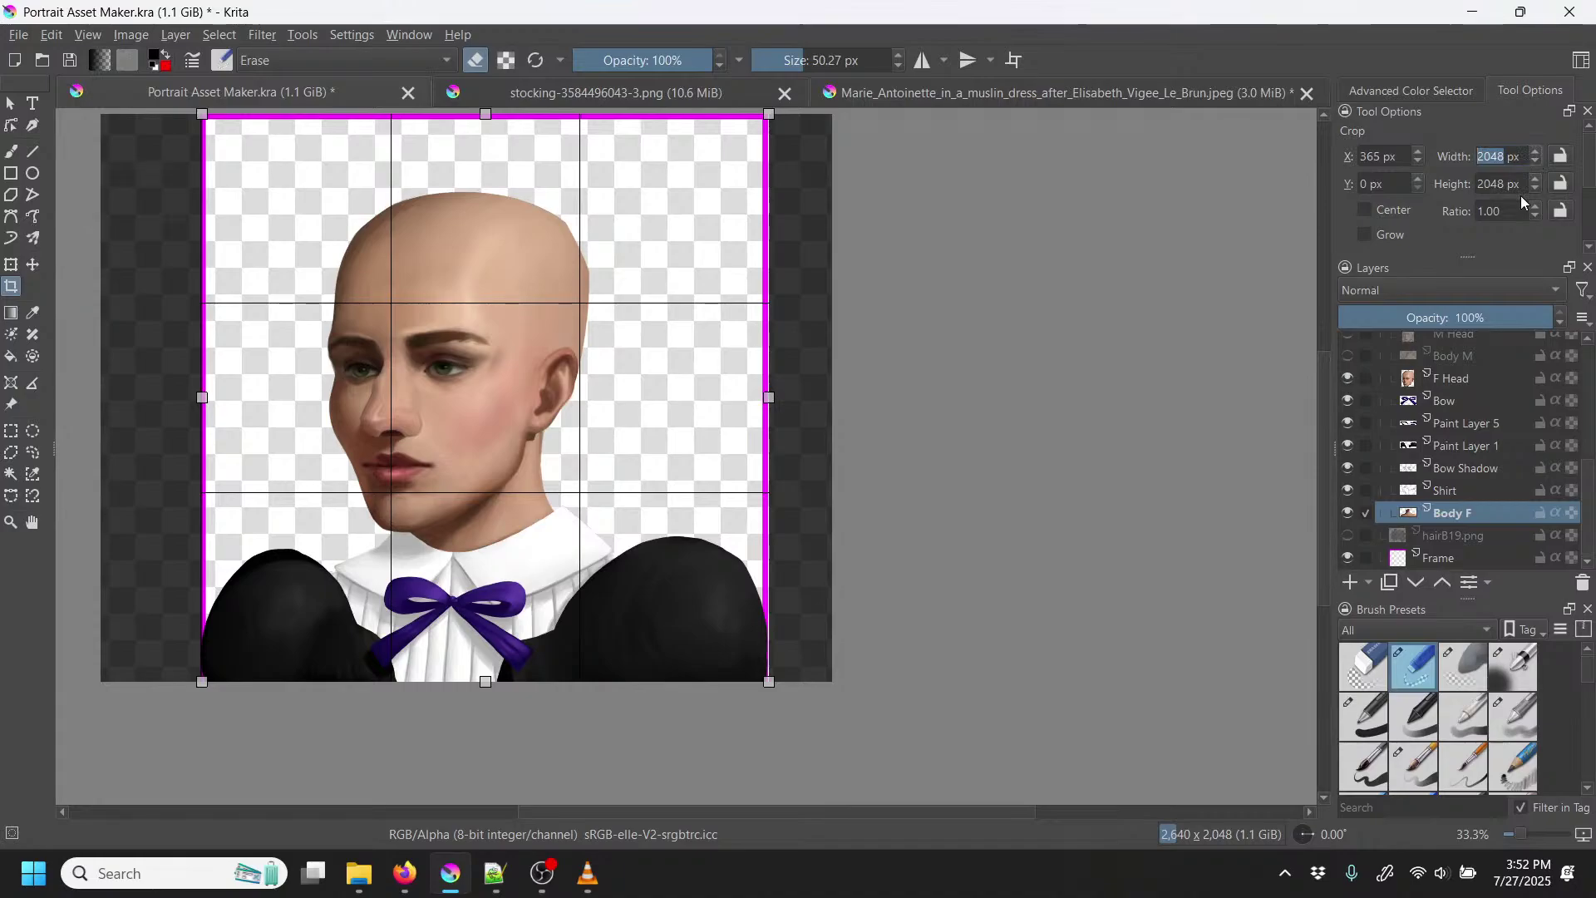
# Step: Shift the crop area to X 360 px, aligning it with the outer right edge of the magenta frame
pyautogui.scroll(8, 834, 331)
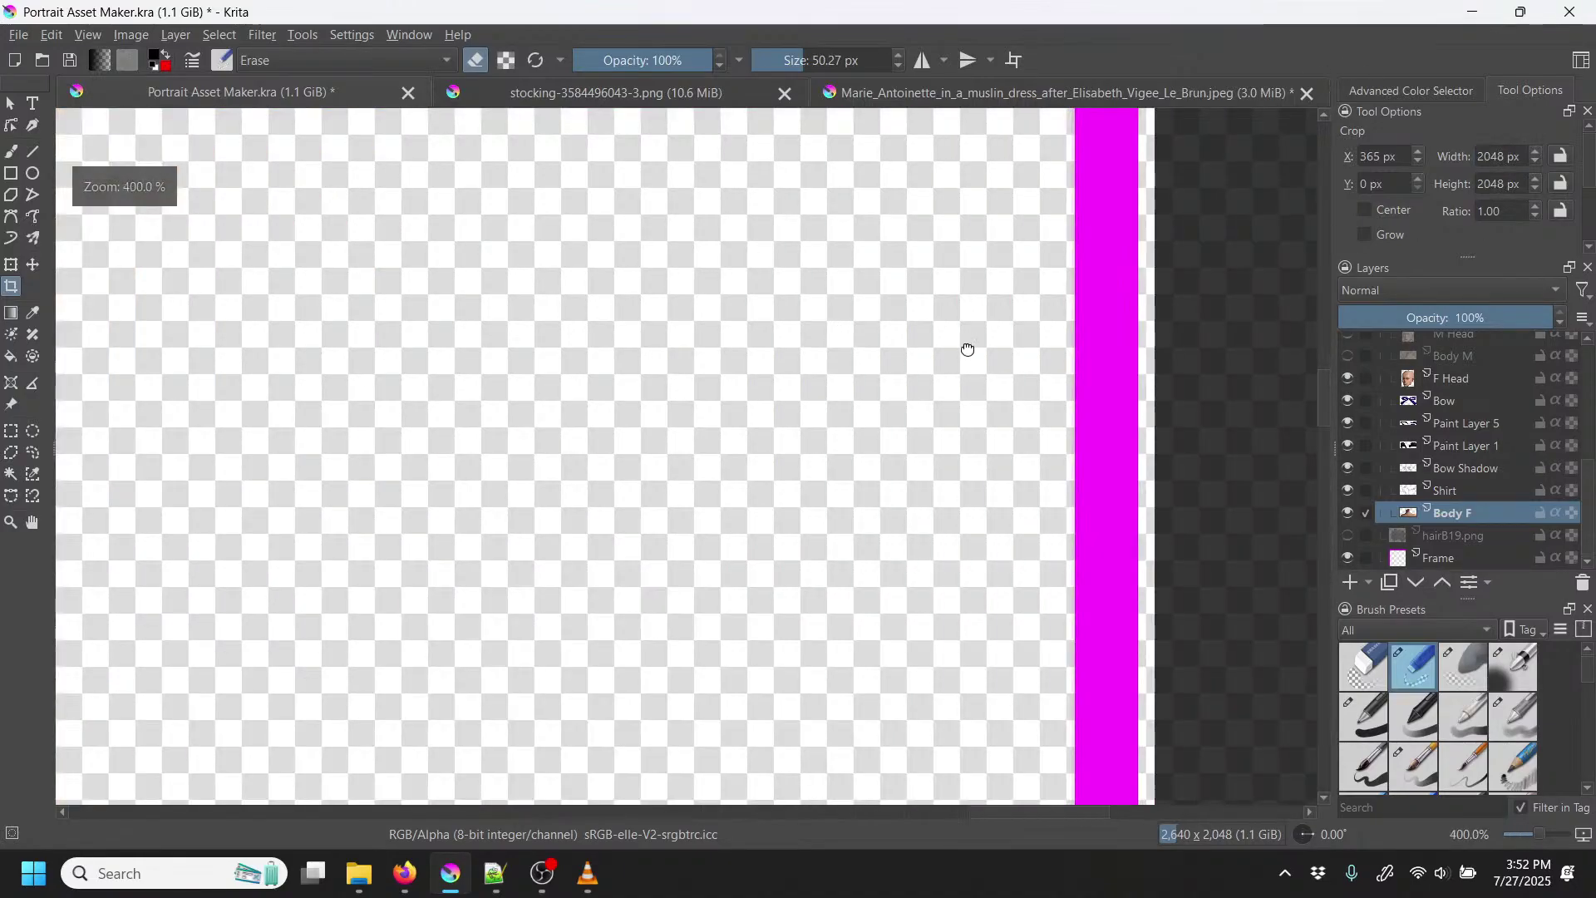
pyautogui.moveTo(626, 646); pyautogui.dragTo(648, 79)
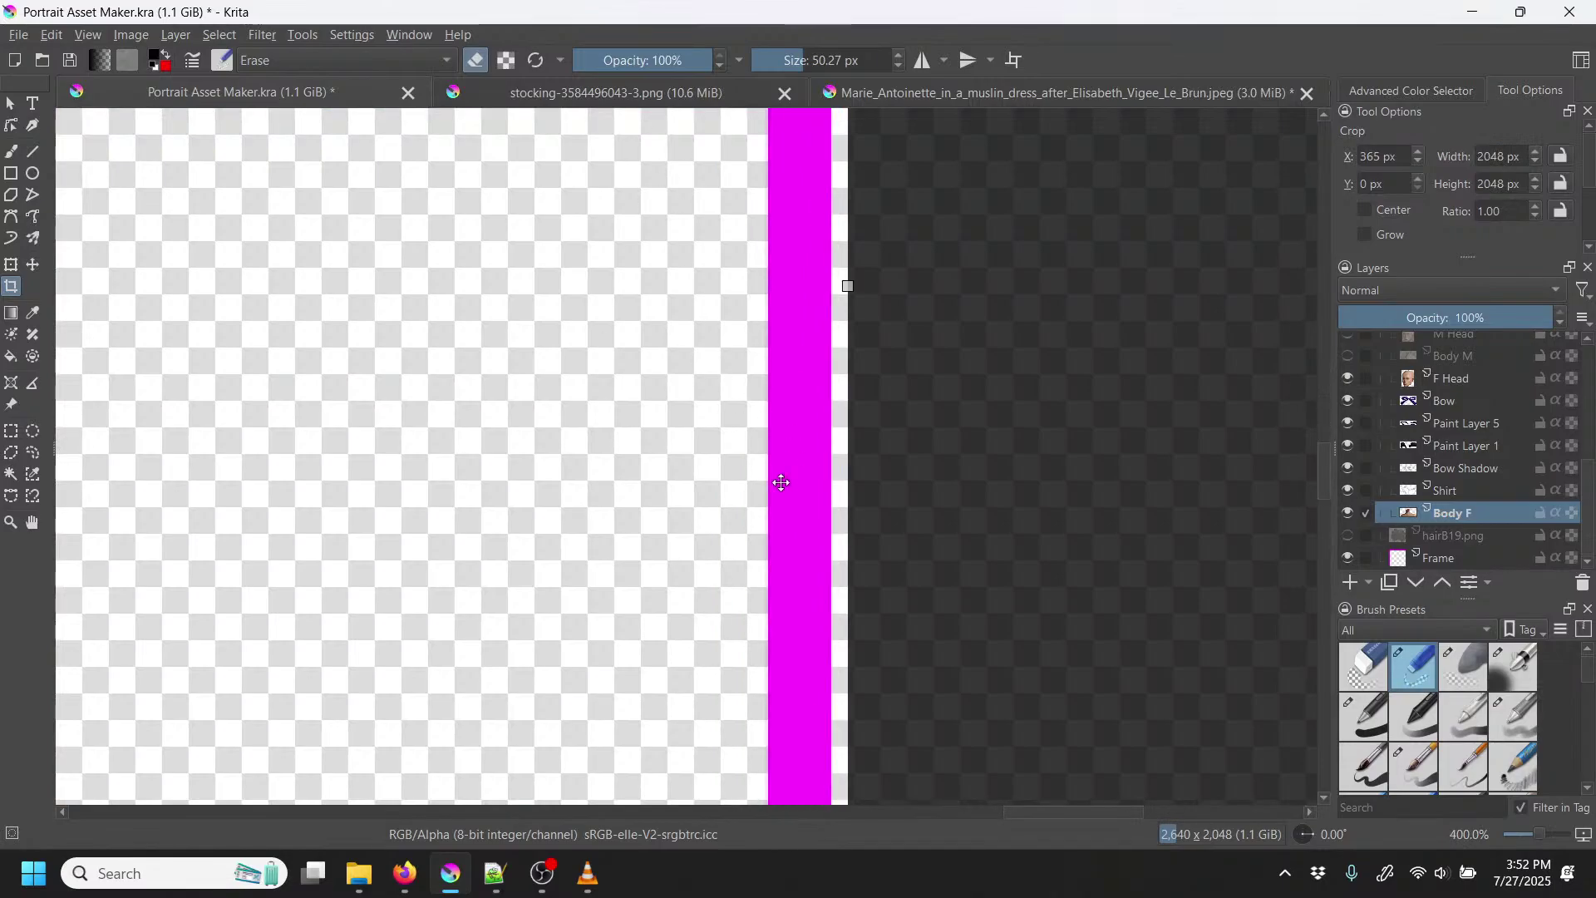
pyautogui.moveTo(760, 489); pyautogui.dragTo(741, 397)
pyautogui.moveTo(788, 346); pyautogui.dragTo(770, 346)
pyautogui.scroll(-9, 770, 346)
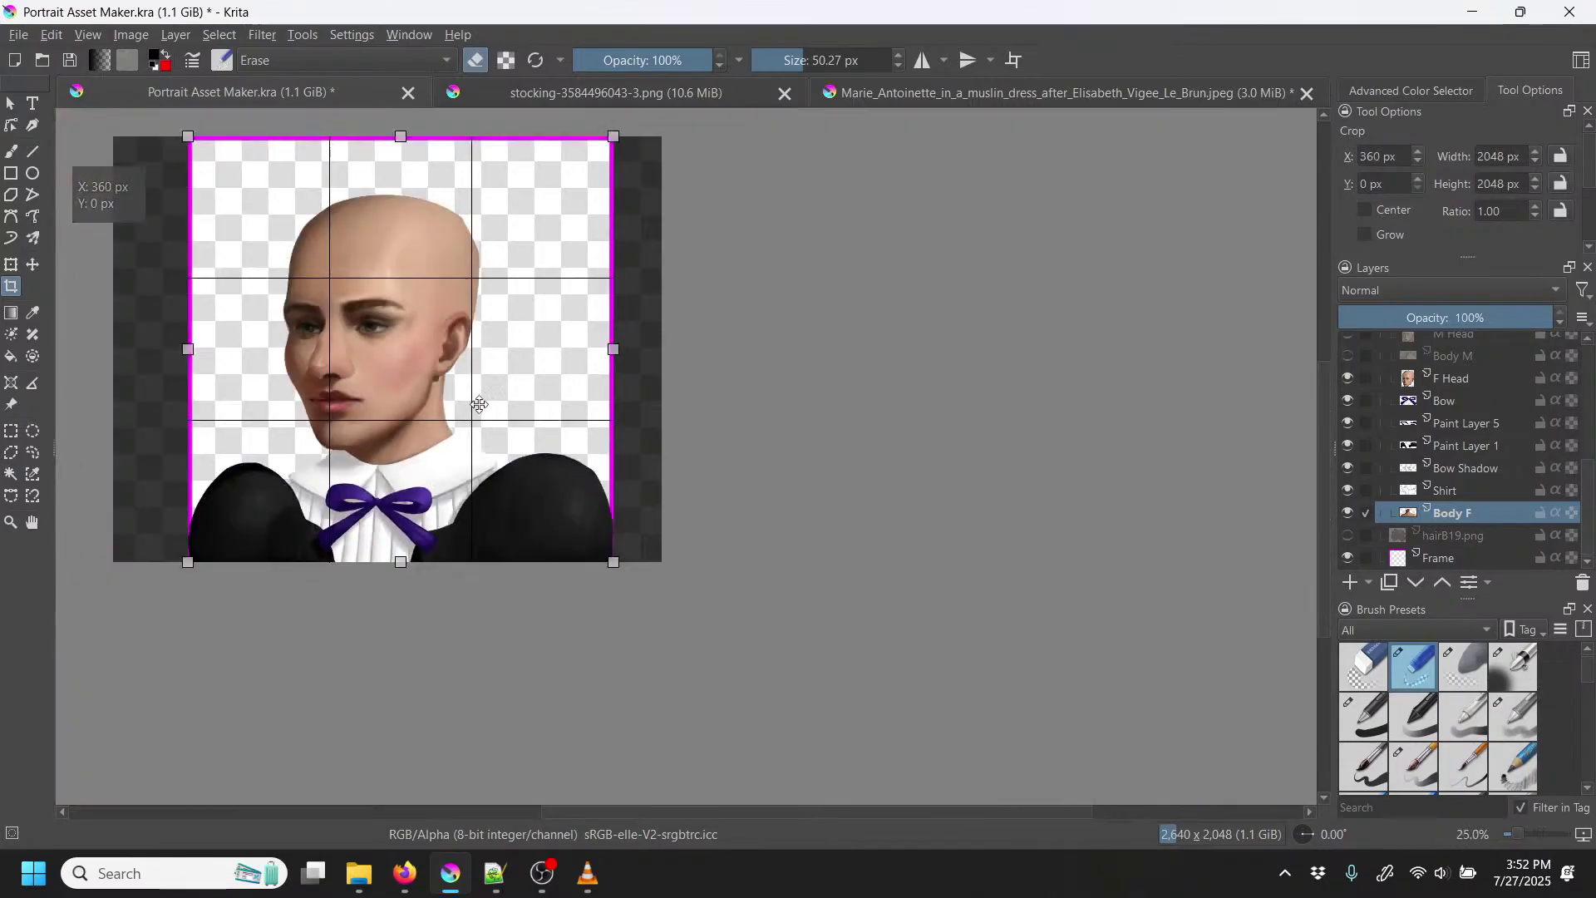
# Step: Check the crop area against the frame's left edge and apply the 2048 × 2048 px crop
pyautogui.scroll(4, 875, 418)
pyautogui.scroll(4, 428, 449)
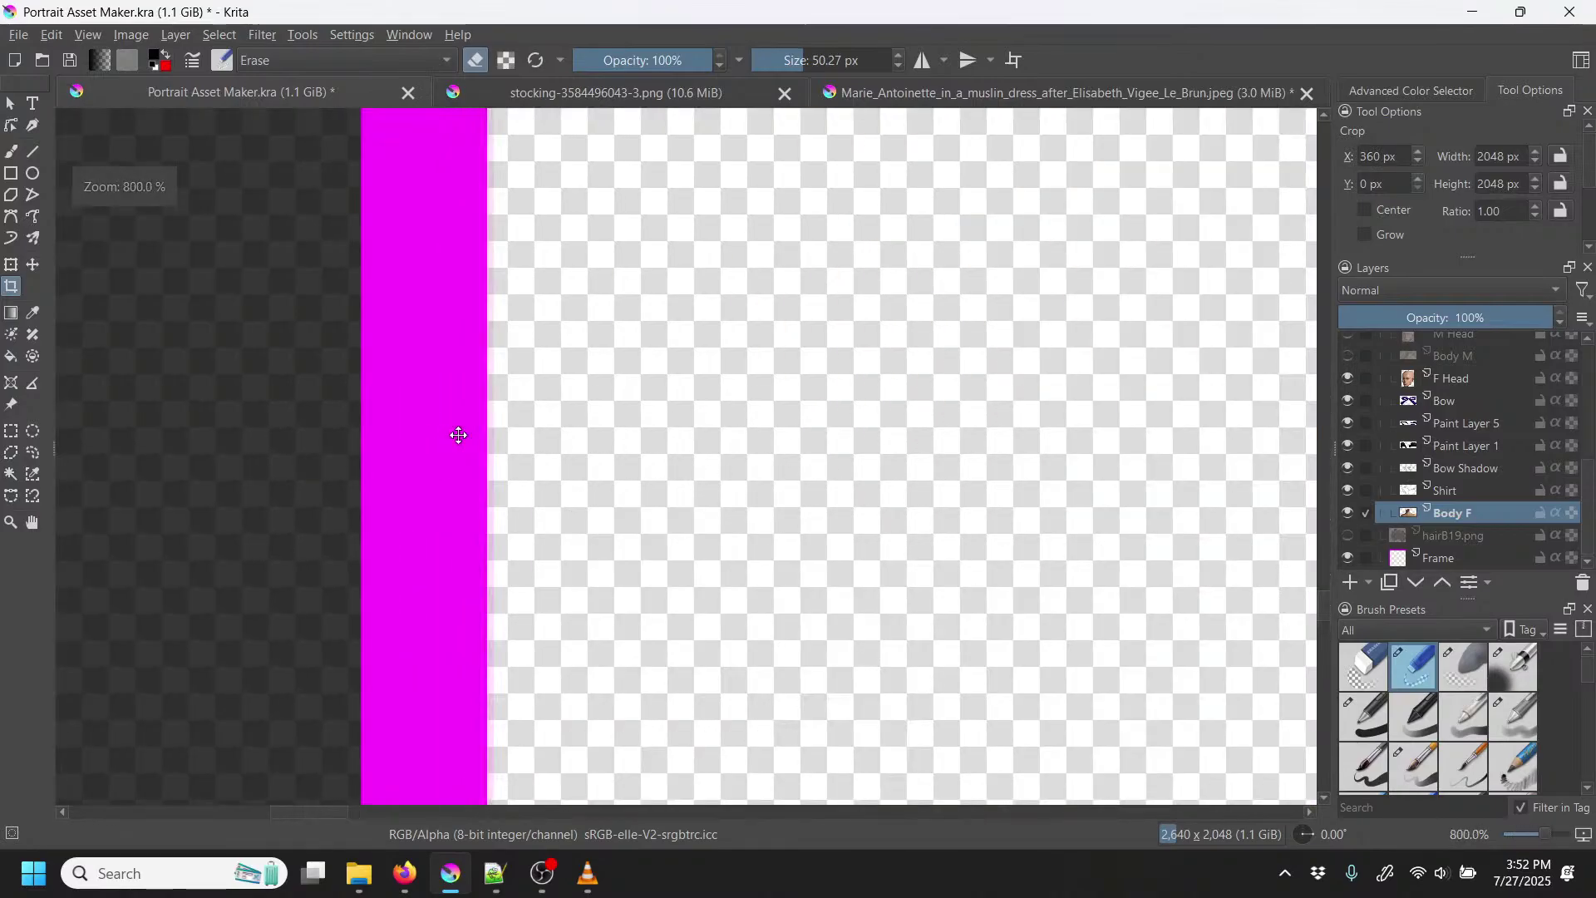
pyautogui.scroll(-3, 456, 435)
pyautogui.scroll(-6, 458, 434)
pyautogui.scroll(9, 488, 417)
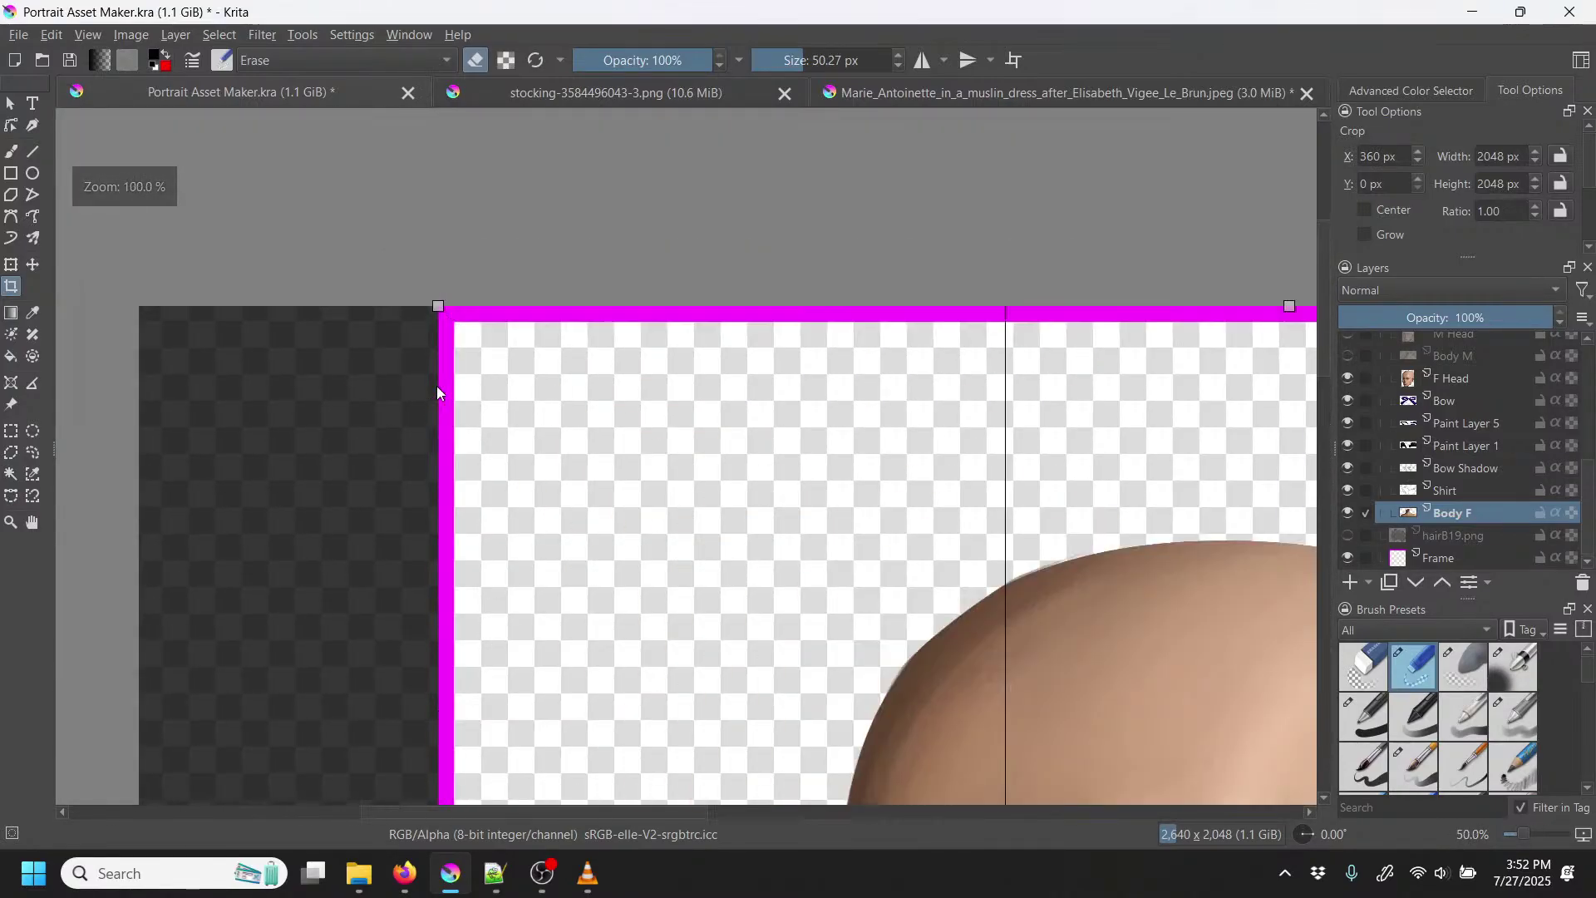
pyautogui.scroll(-9, 463, 337)
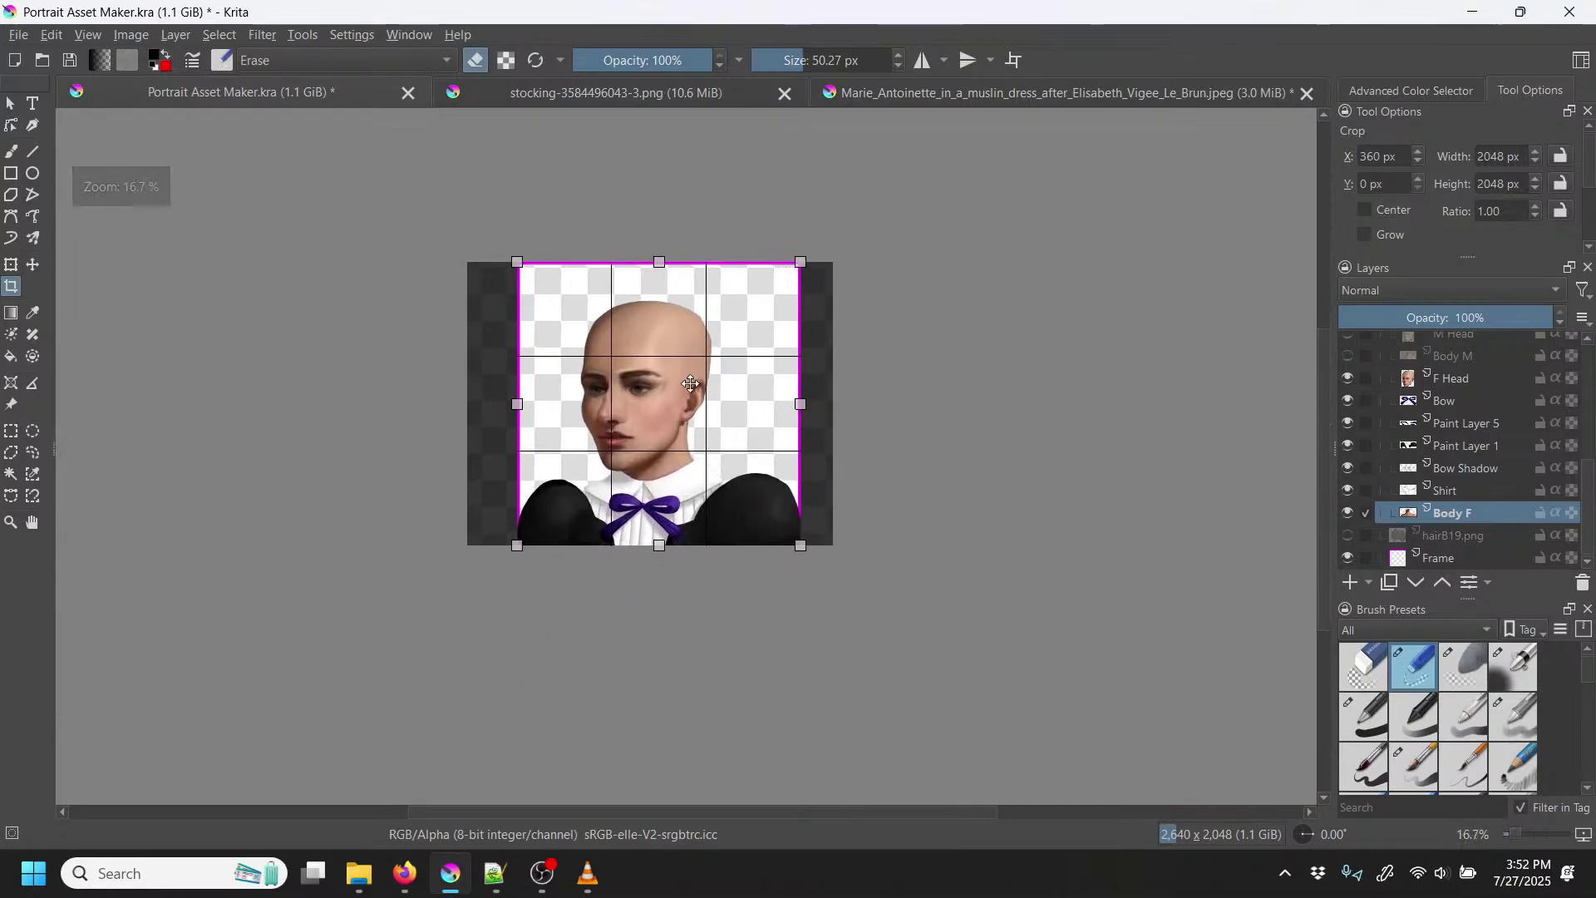
pyautogui.scroll(3, 709, 413)
pyautogui.scroll(-1, 708, 413)
pyautogui.click(625, 387)
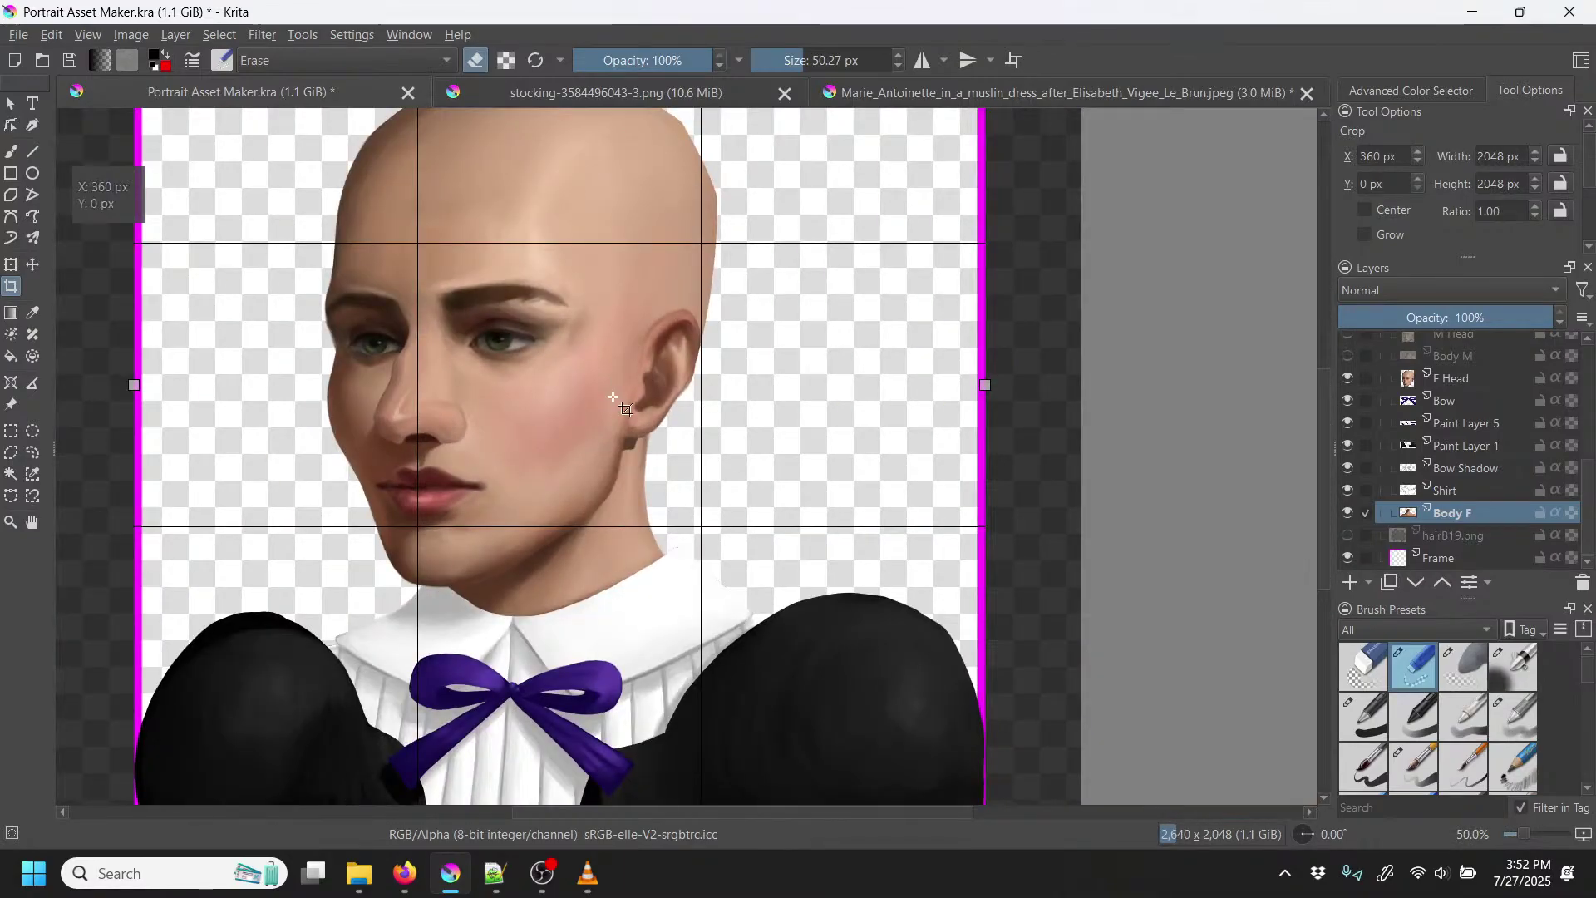
pyautogui.press('Return')
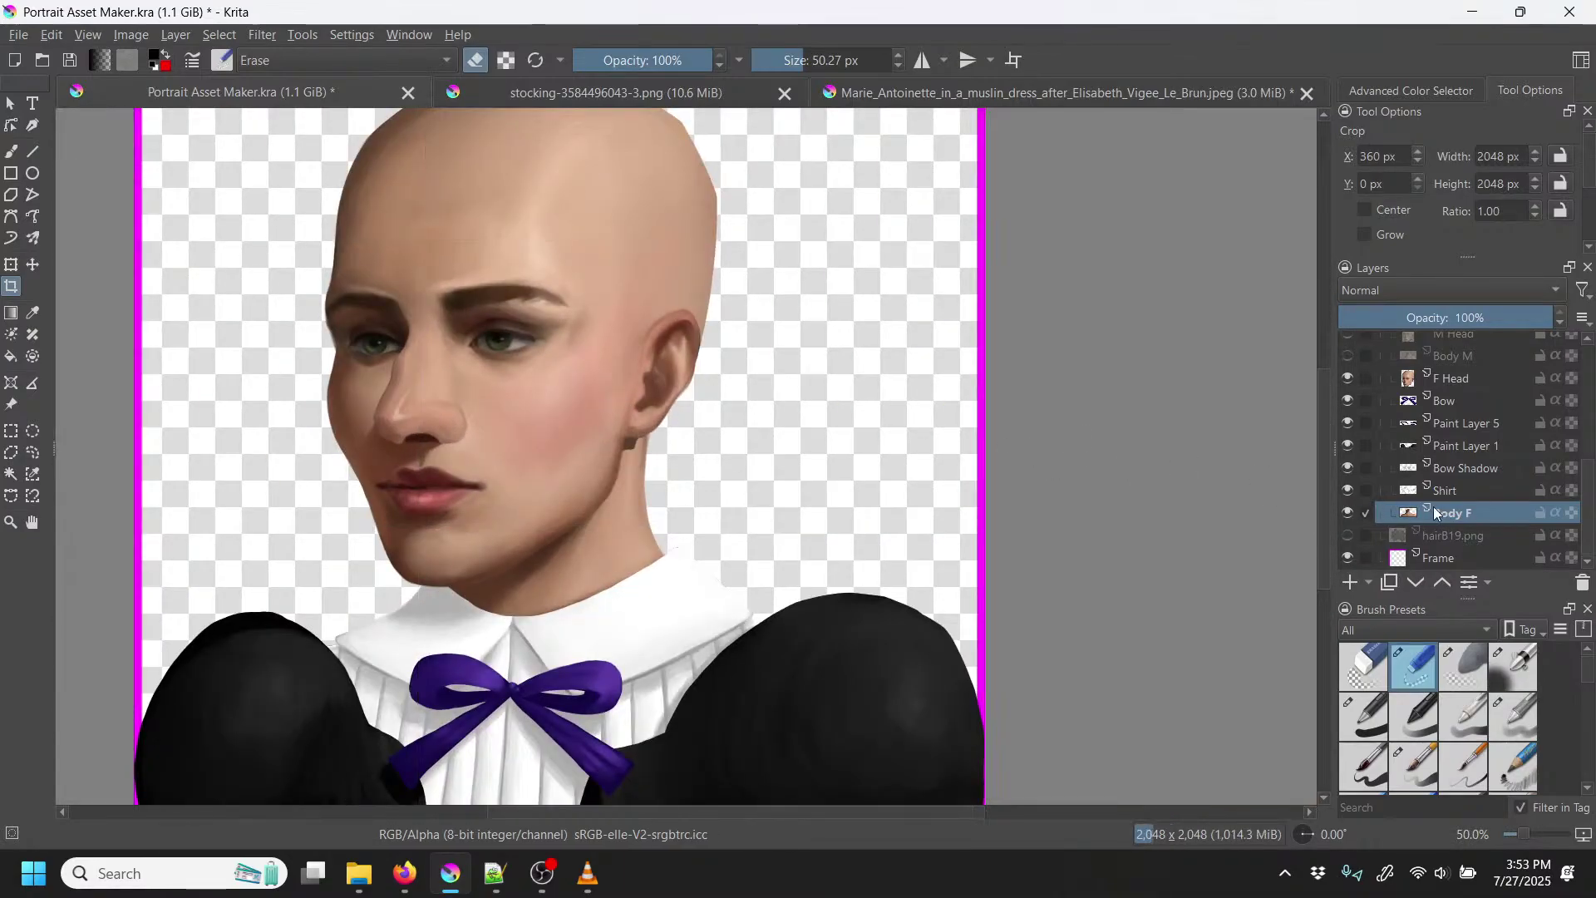
# Step: Hide the Frame, F Head, F Mouth, EyeLeft, nose15.png and EyeRight layers, leaving the neck and outfit switched on
pyautogui.click(1347, 557)
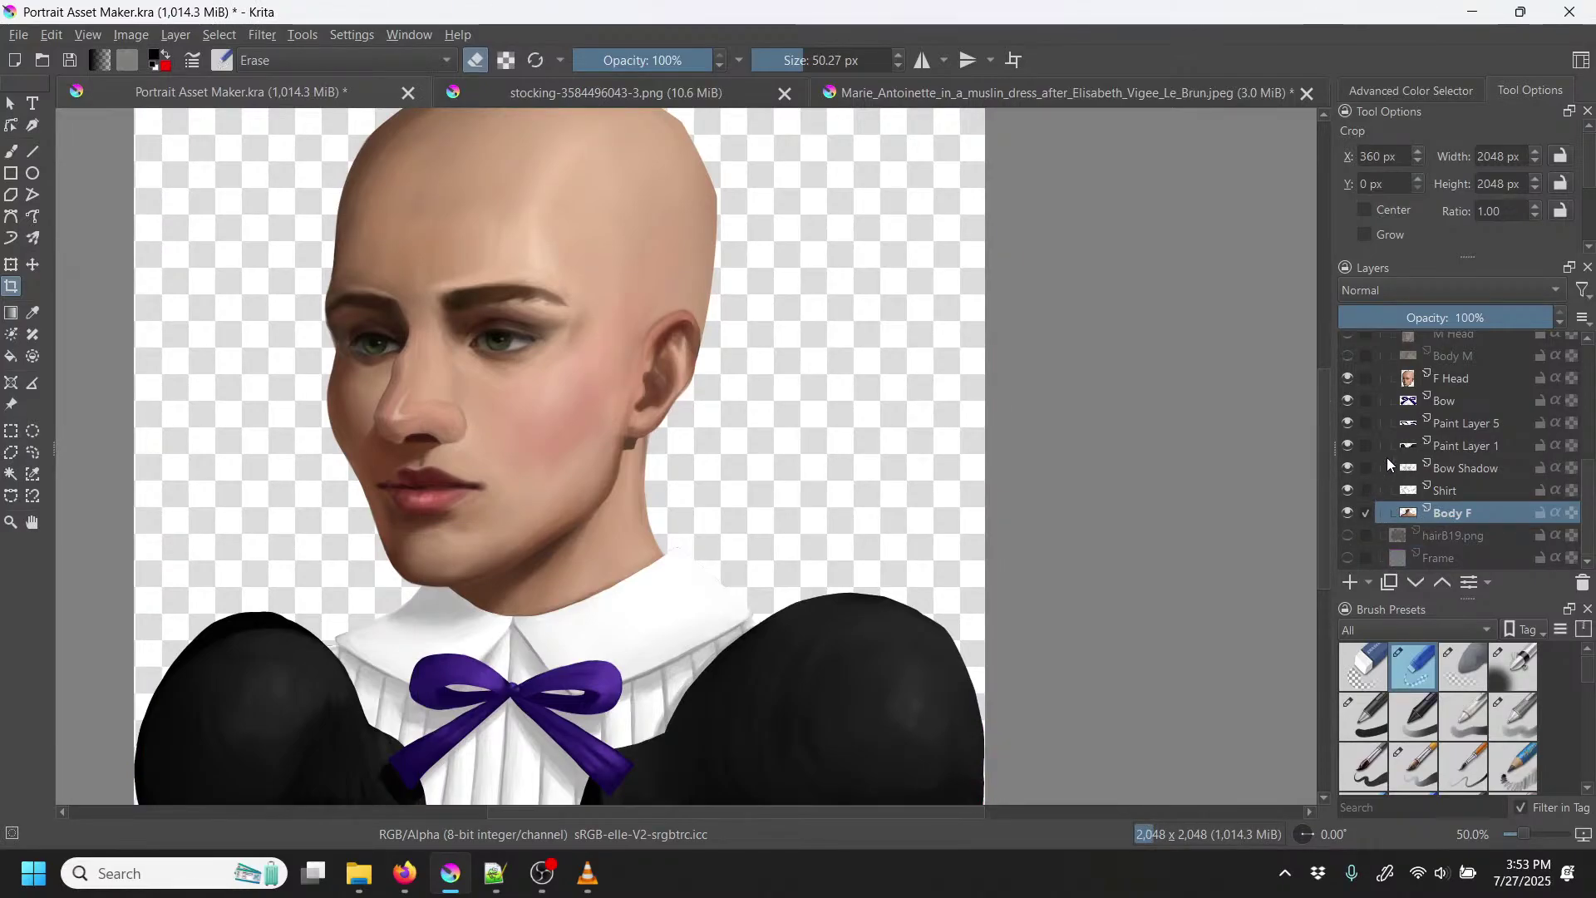
pyautogui.scroll(1, 1387, 458)
pyautogui.click(1349, 440)
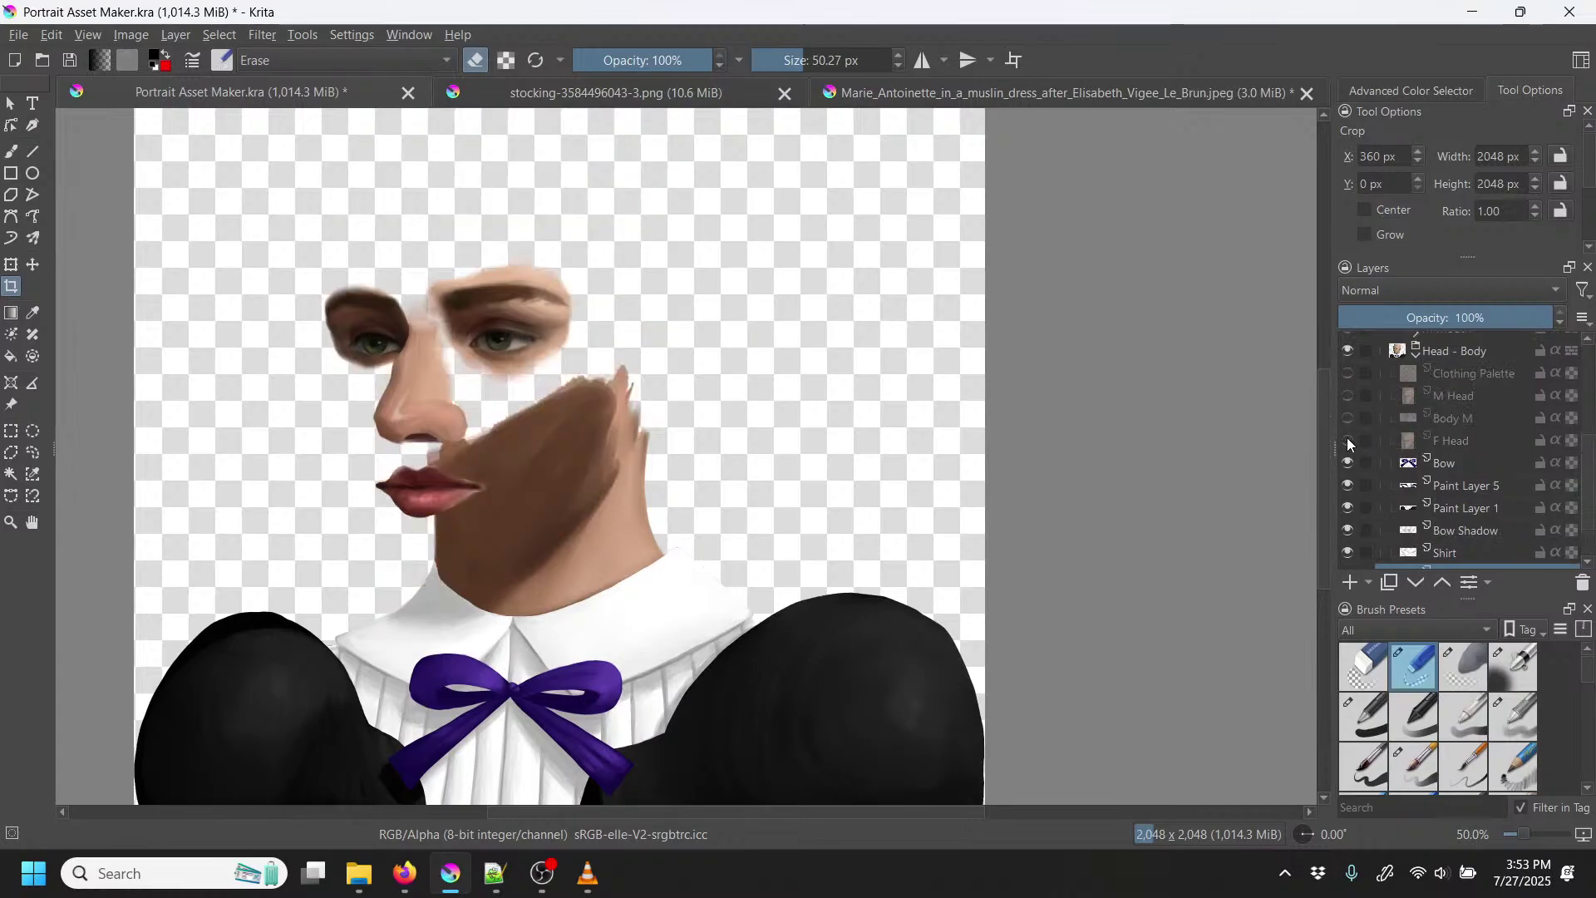
pyautogui.scroll(1, 1347, 438)
pyautogui.scroll(1, 1347, 431)
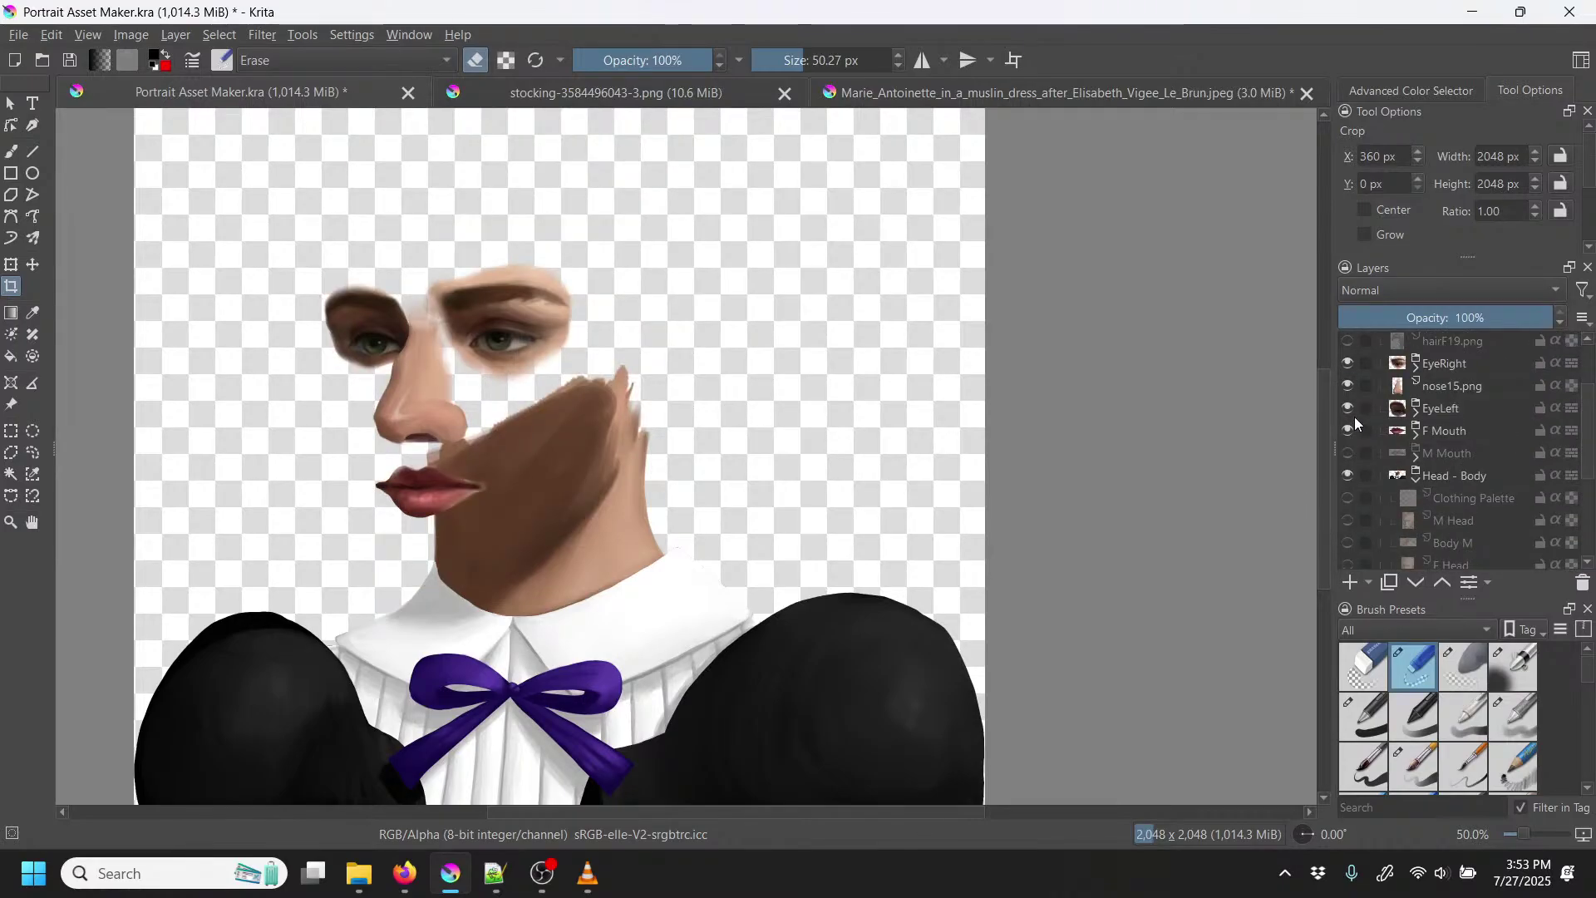
pyautogui.click(1349, 429)
pyautogui.click(1348, 409)
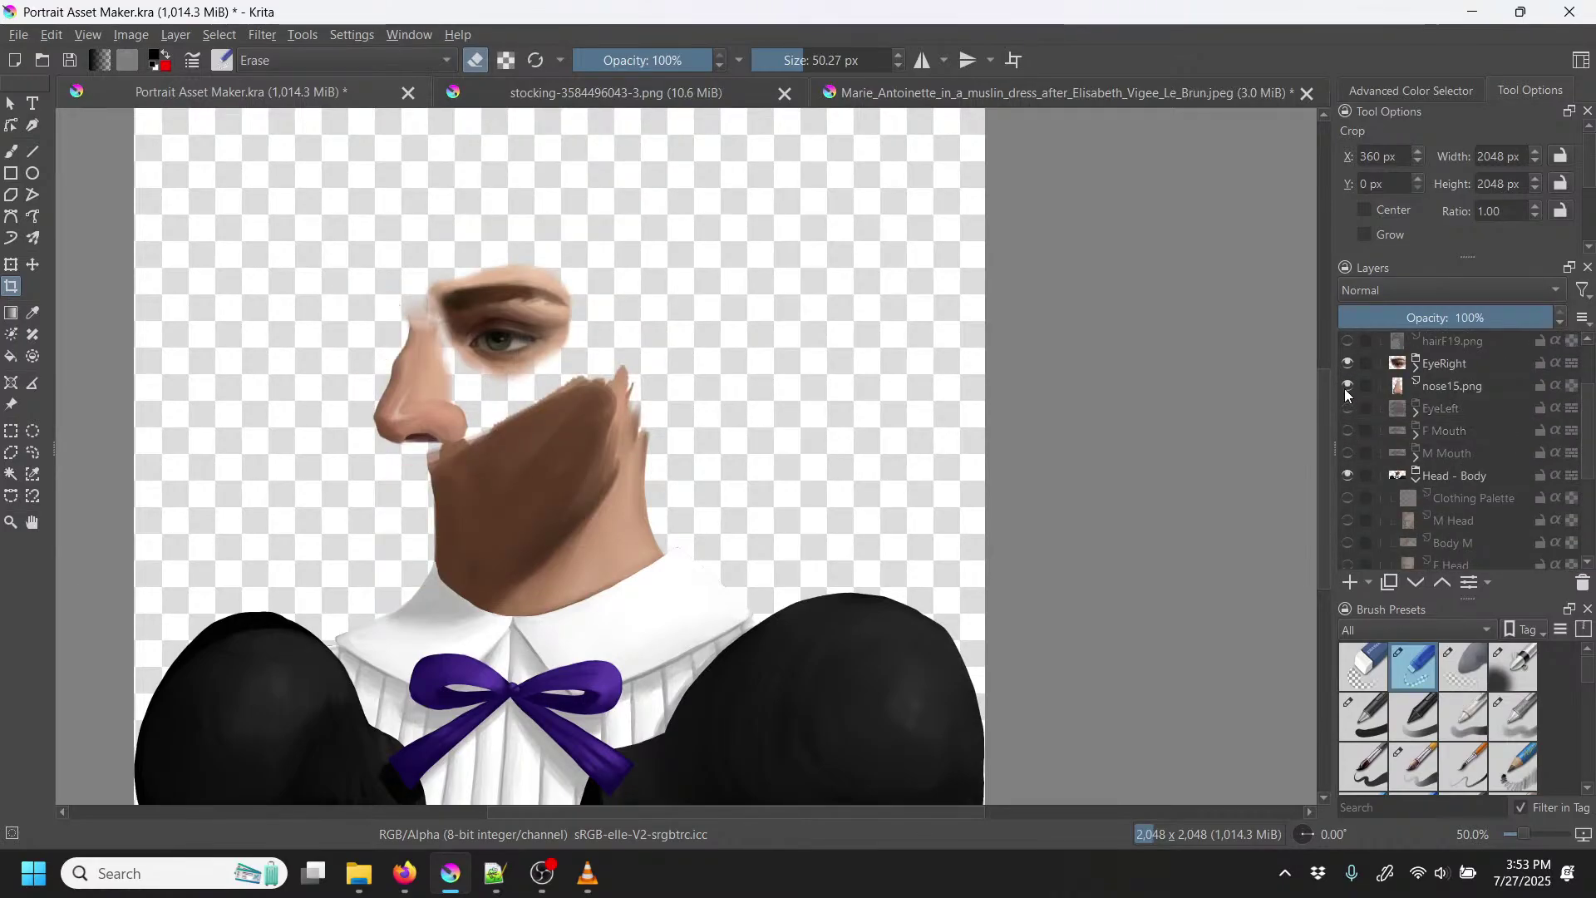
pyautogui.click(1347, 386)
pyautogui.click(1348, 363)
pyautogui.scroll(1, 1396, 384)
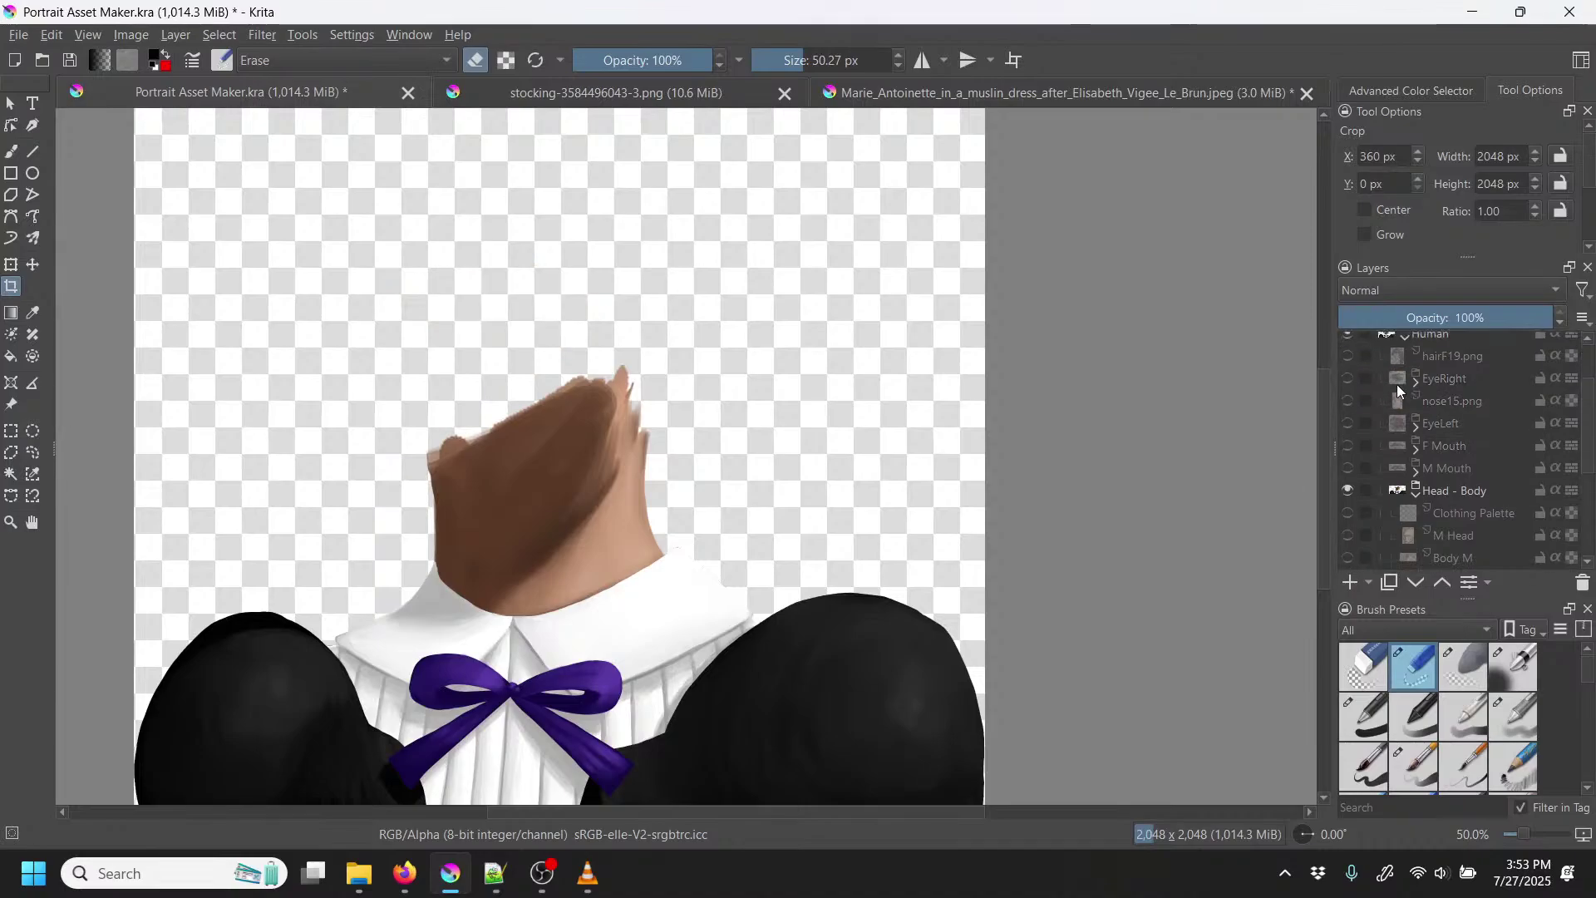
pyautogui.scroll(-1, 1120, 499)
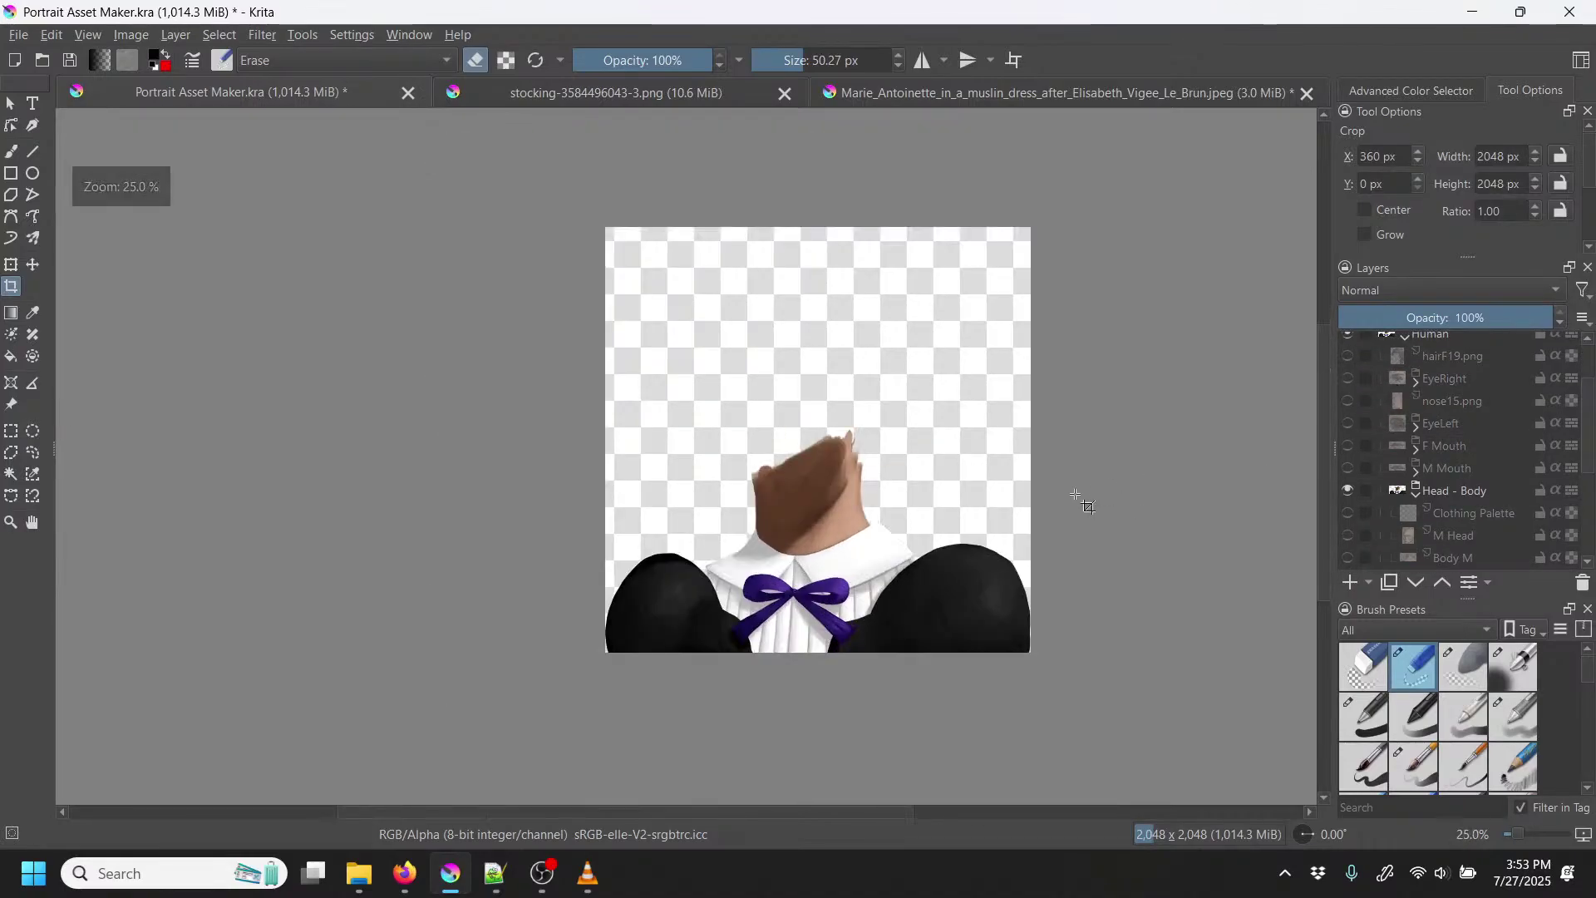
# Step: Start saving the image under a new name in Mods\_Common\Portraits\Human\Female\Clothing
pyautogui.moveTo(977, 481); pyautogui.dragTo(1066, 463)
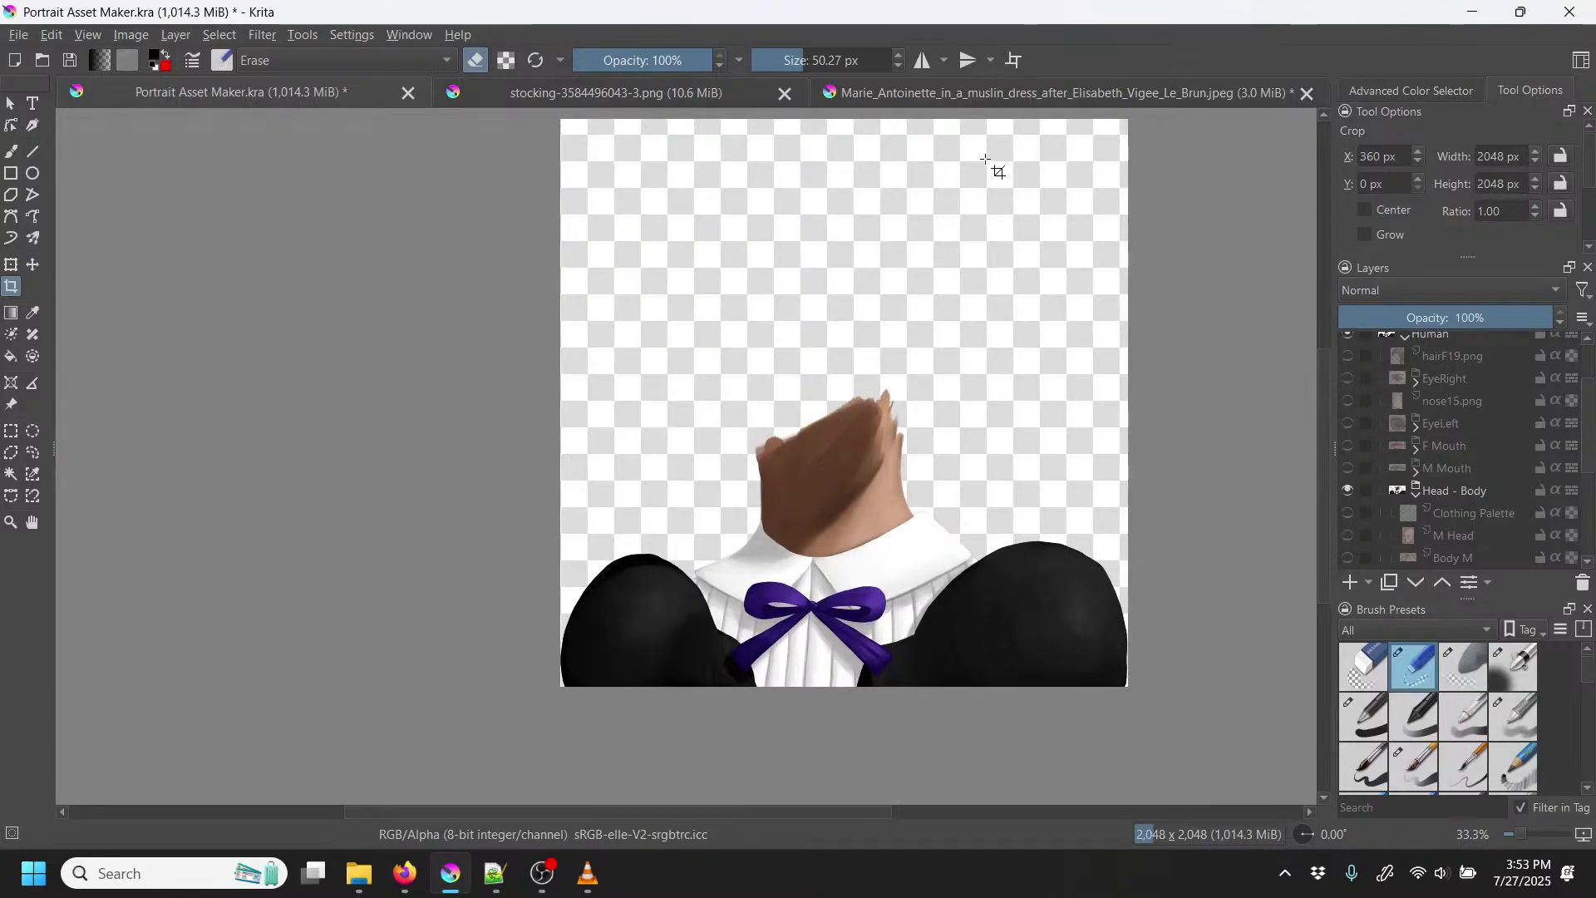
pyautogui.click(18, 34)
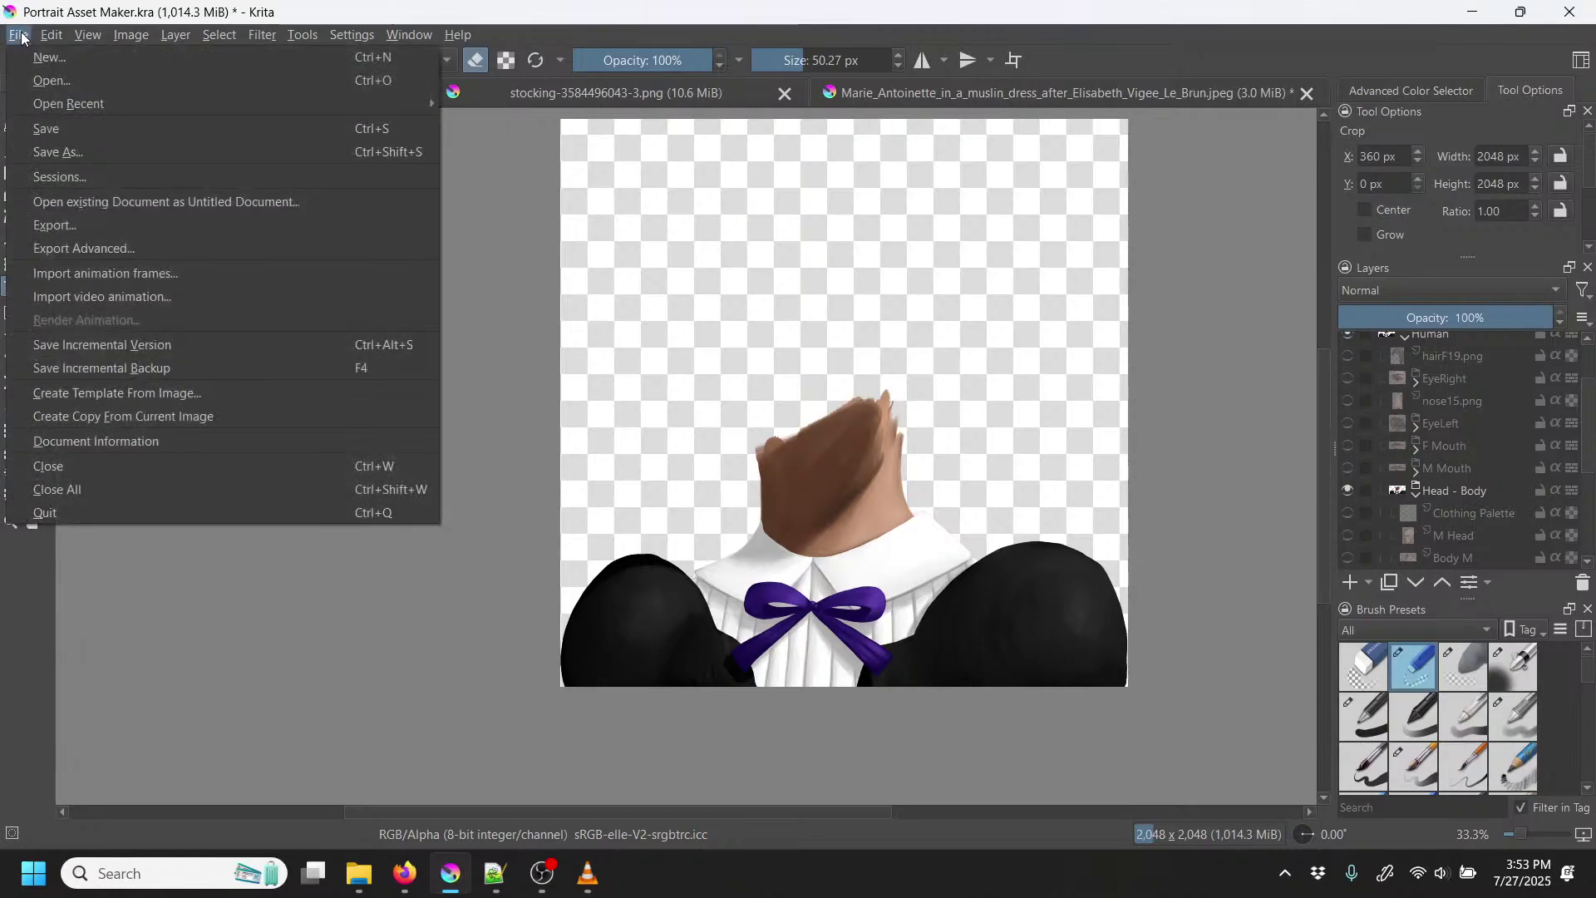
pyautogui.click(75, 151)
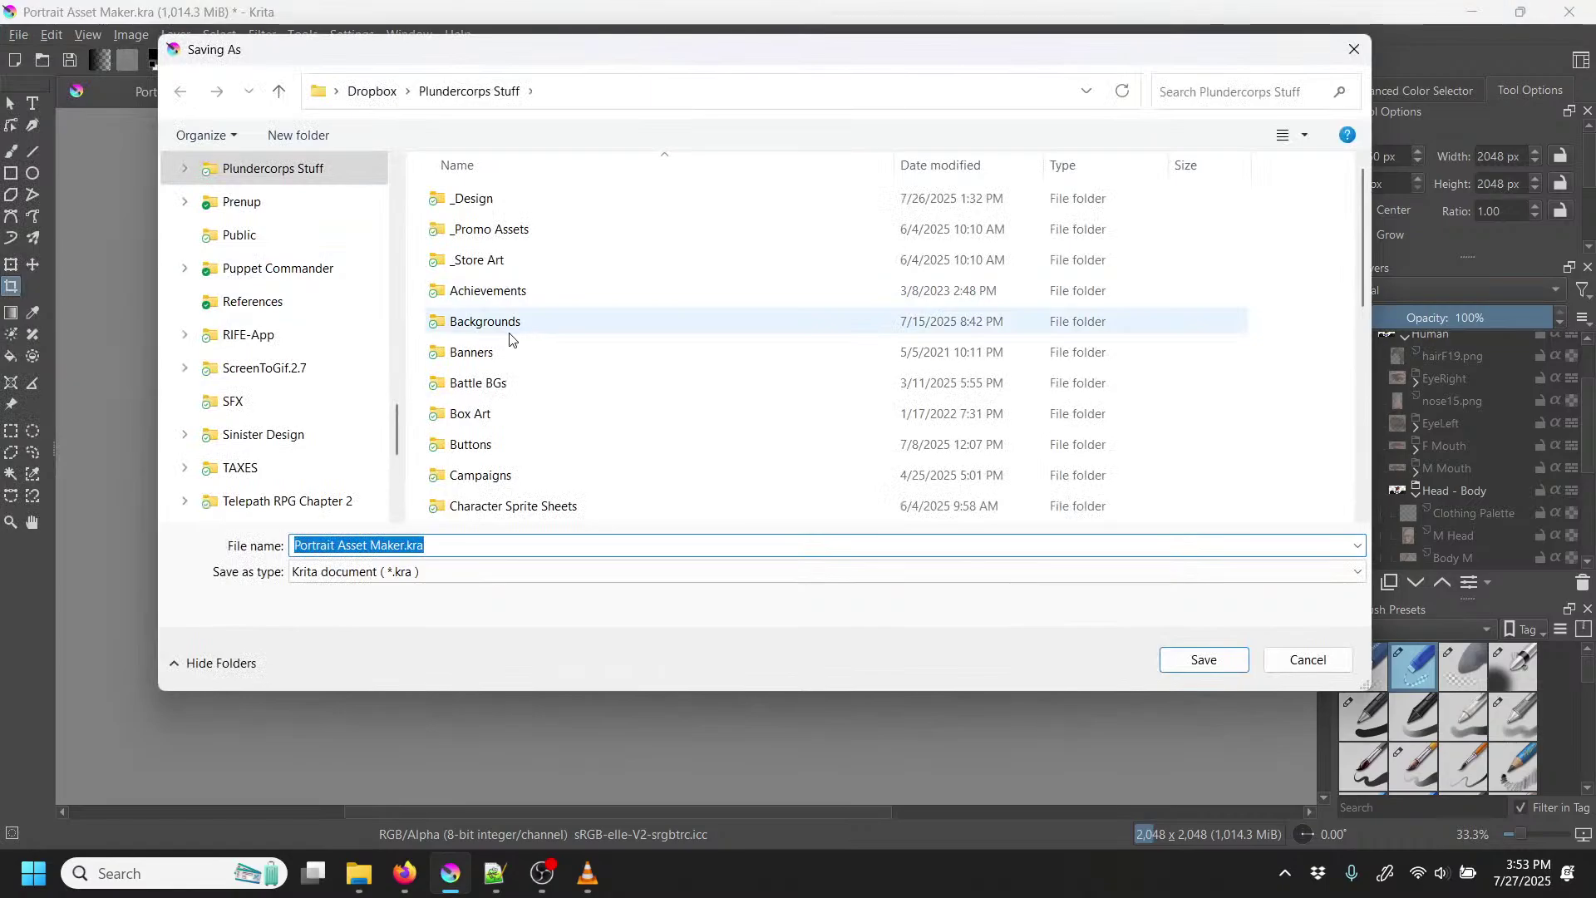
pyautogui.scroll(10, 366, 331)
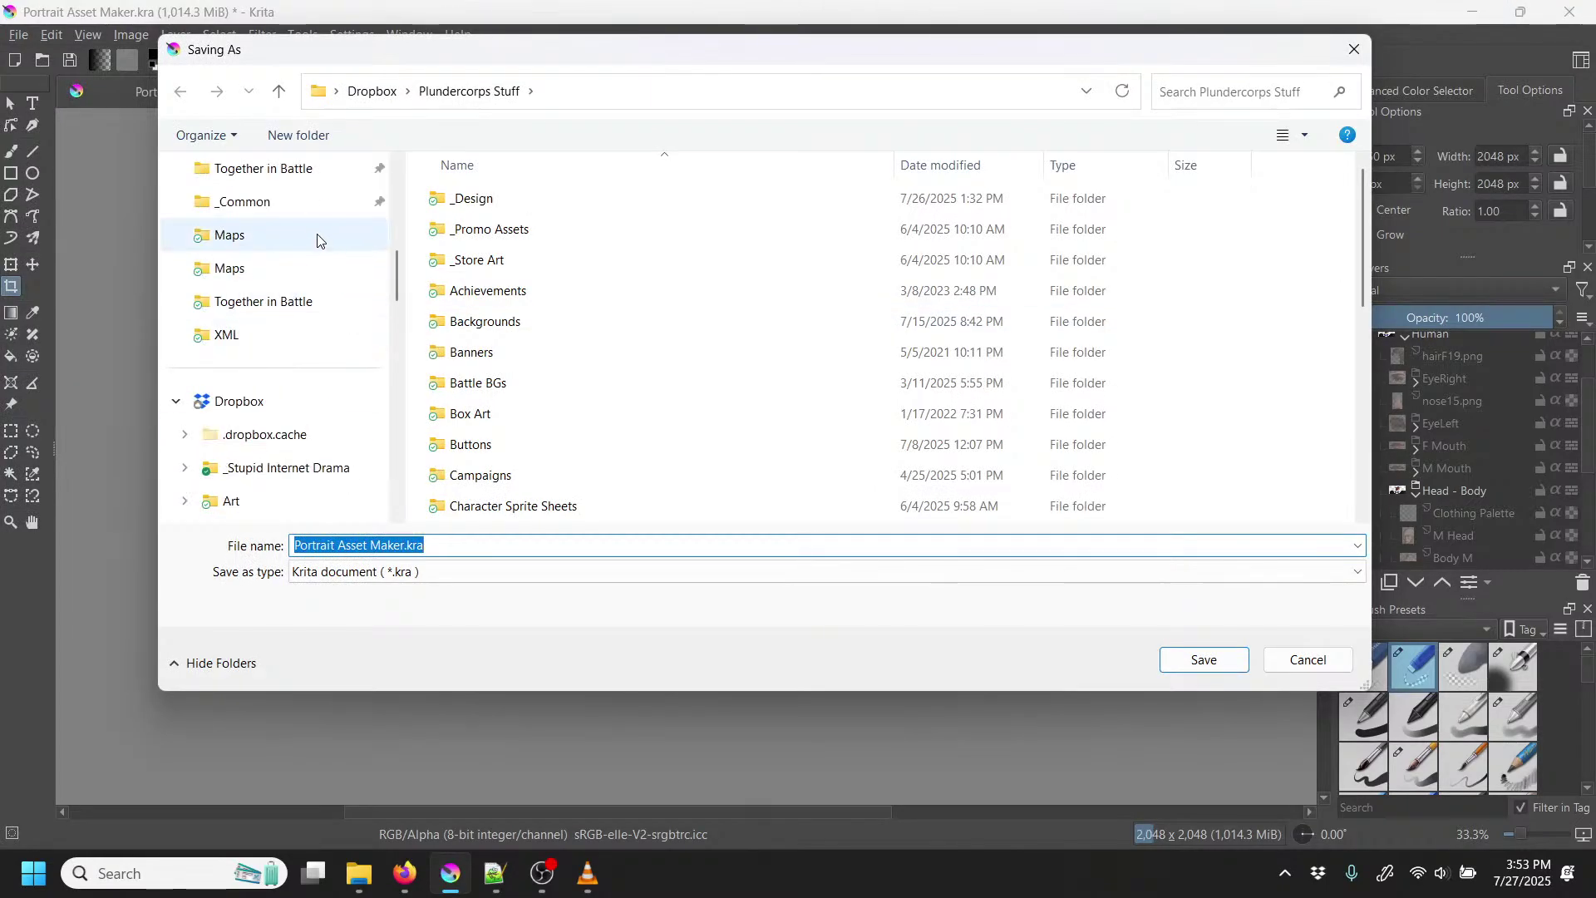
pyautogui.click(291, 208)
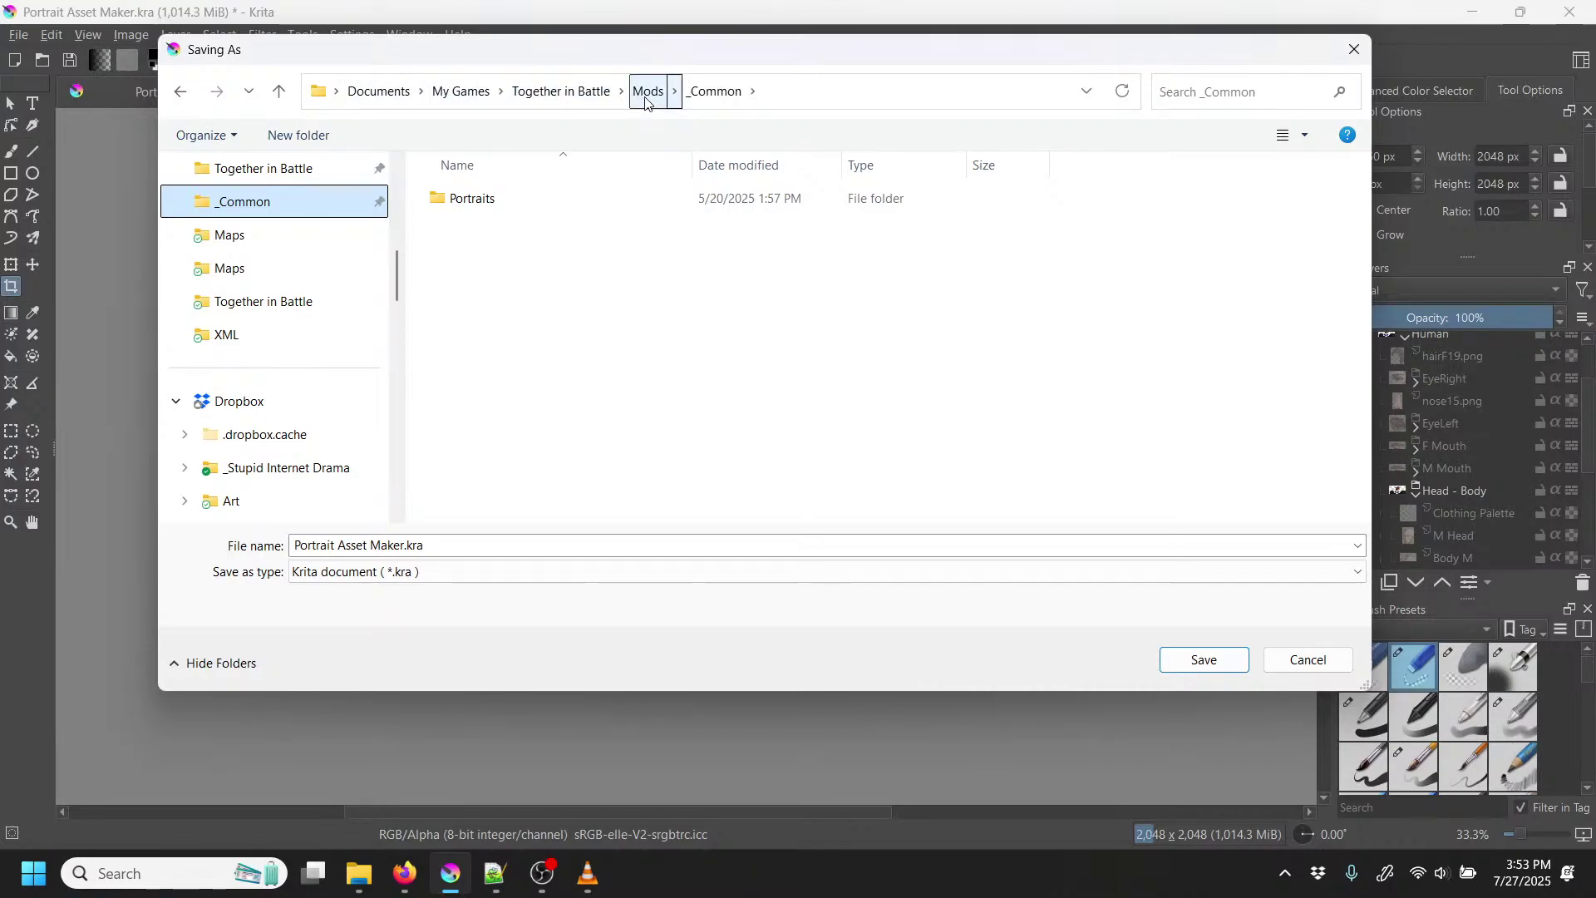
pyautogui.click(474, 198)
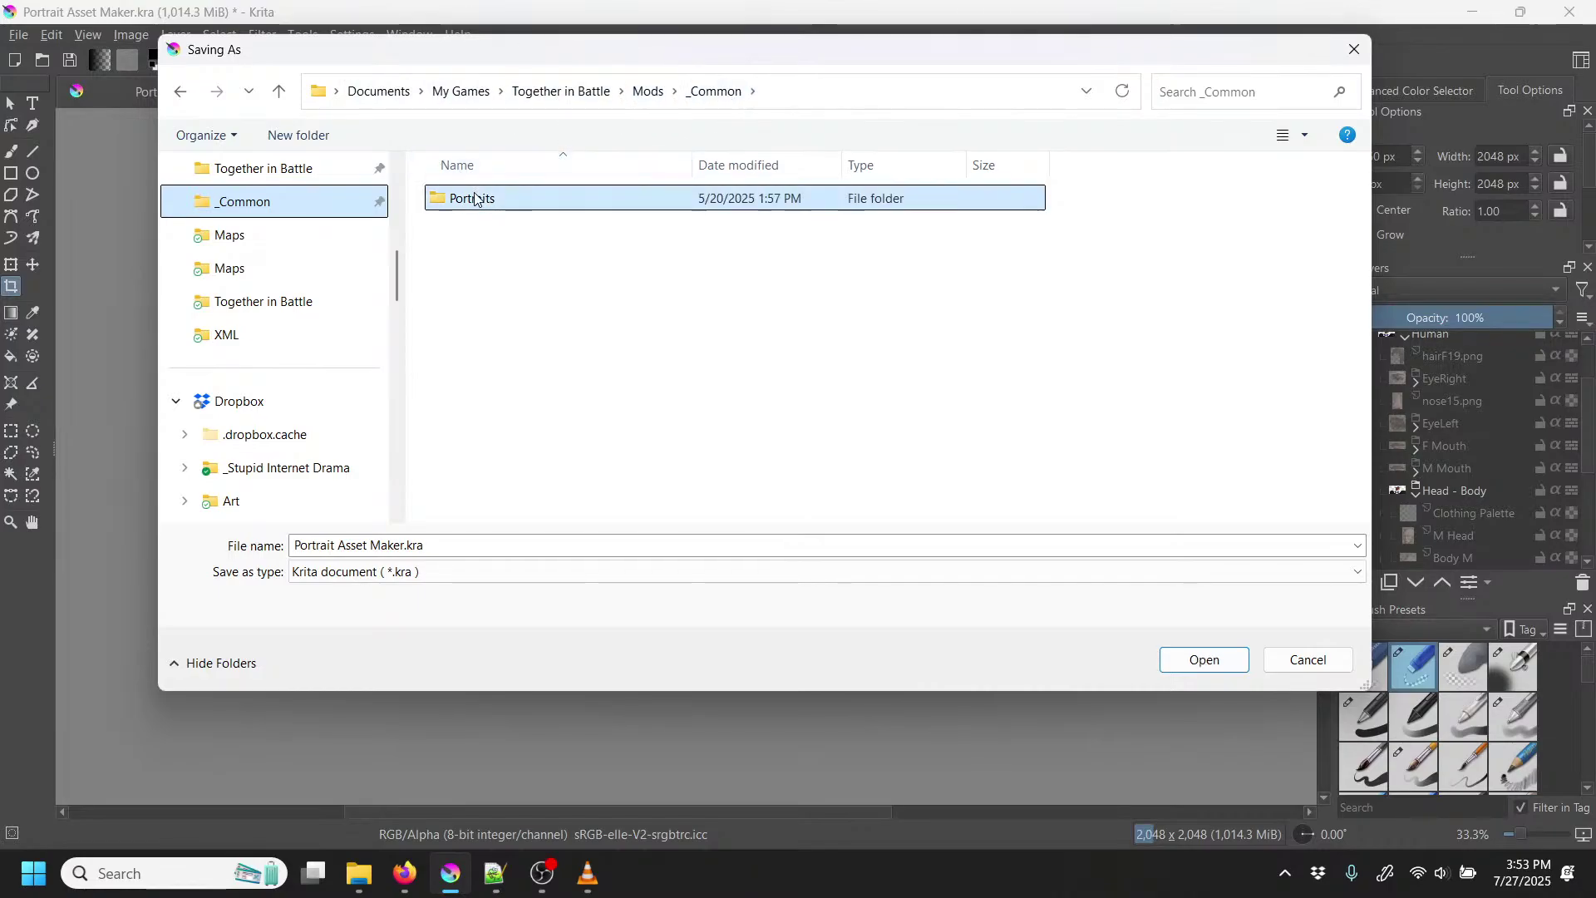
pyautogui.doubleClick(474, 198)
pyautogui.doubleClick(474, 198)
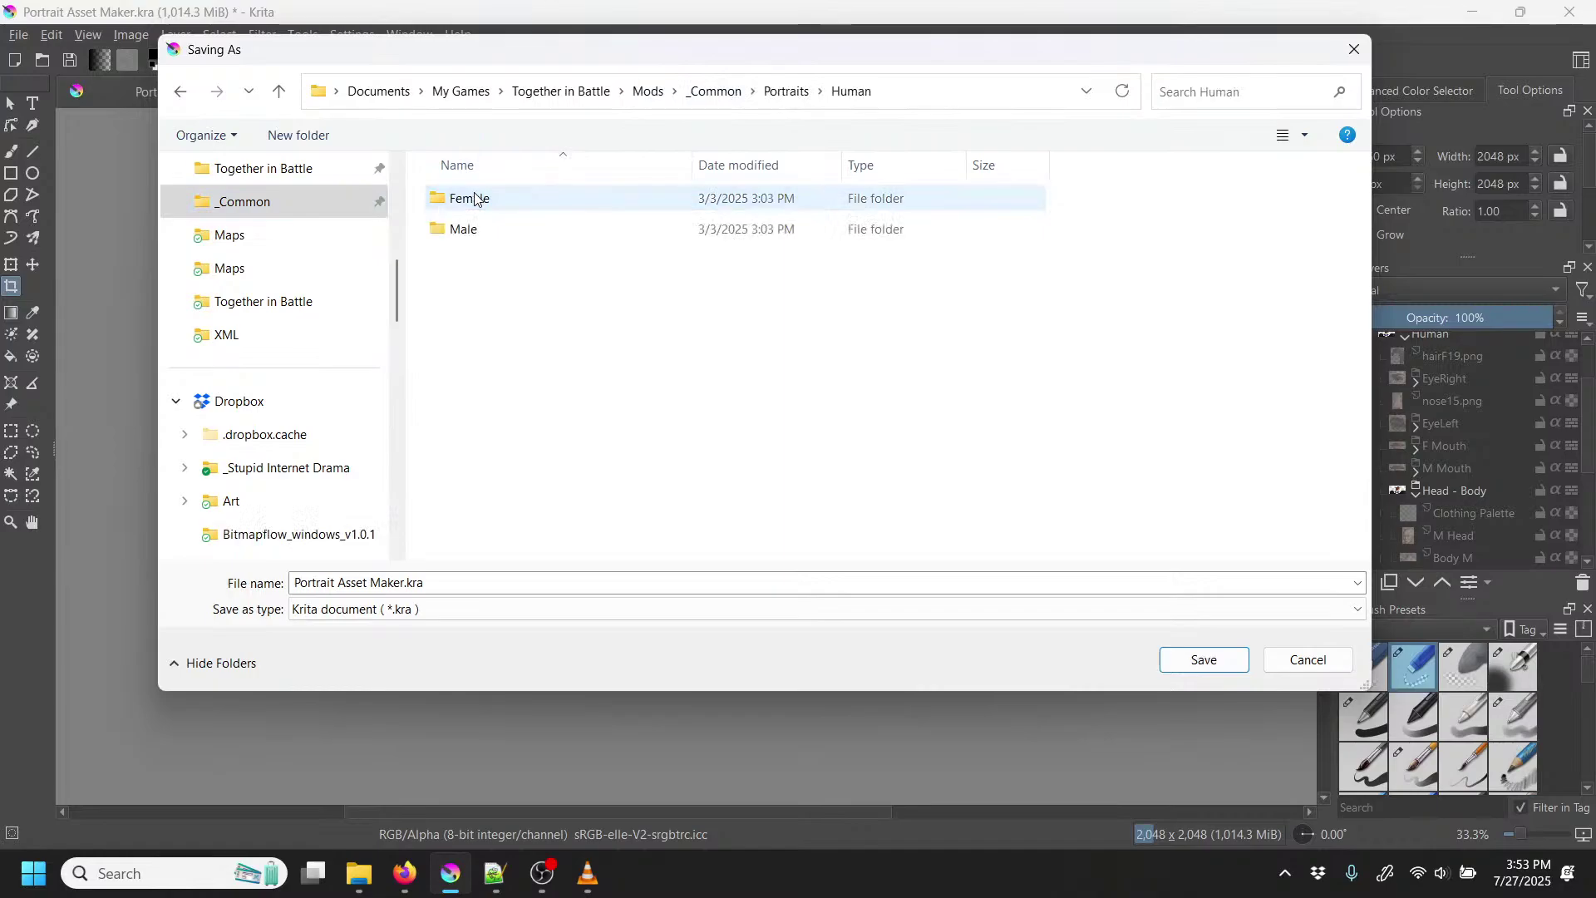
pyautogui.doubleClick(475, 198)
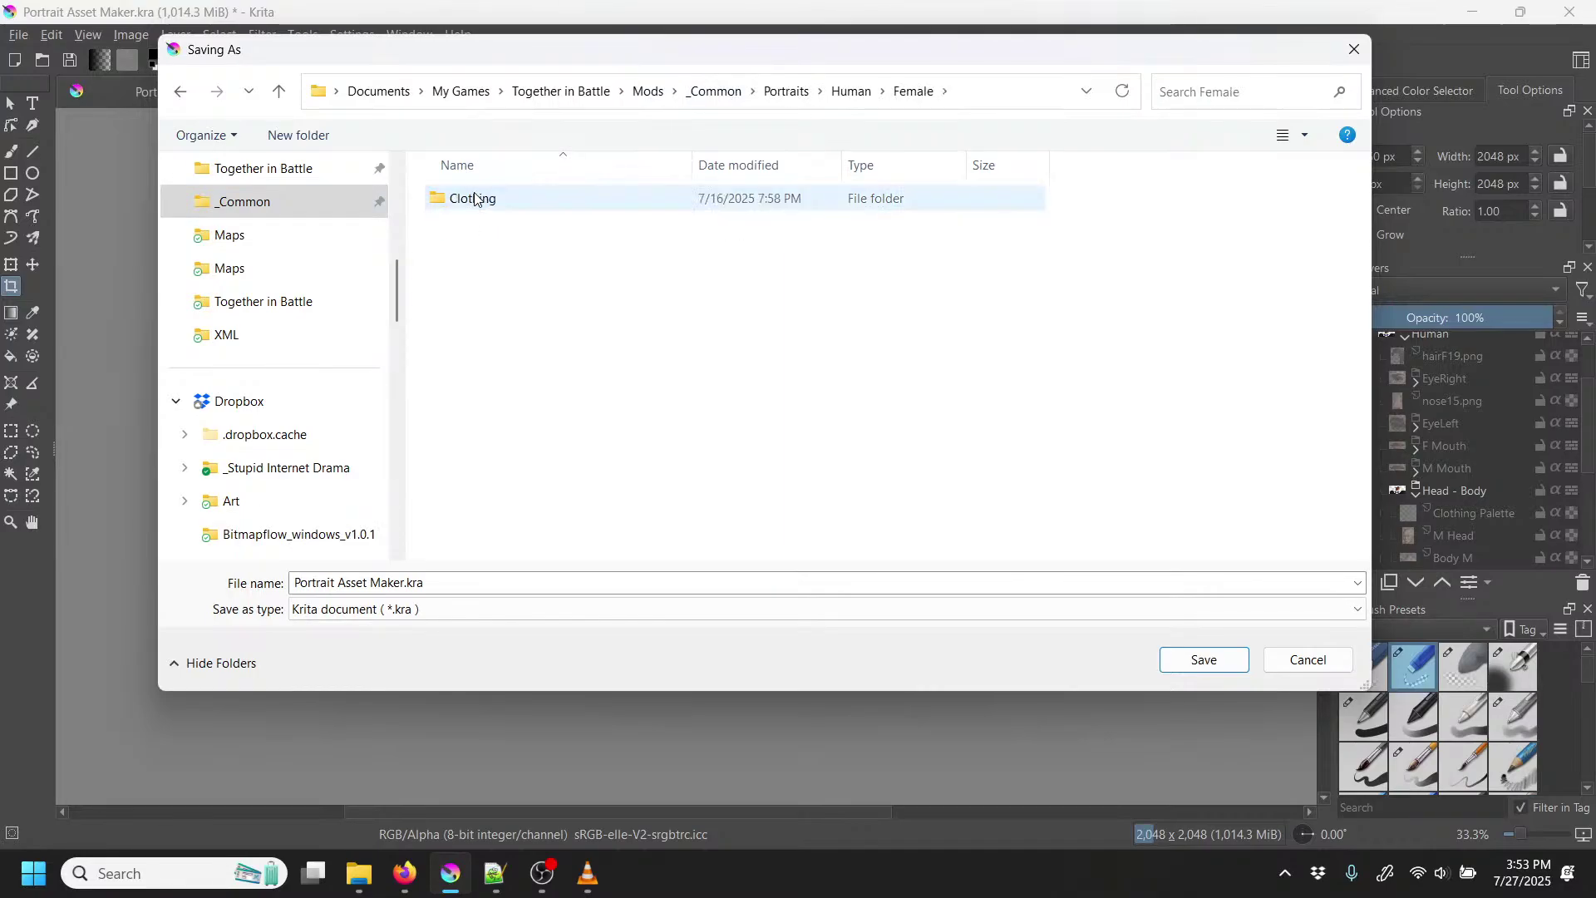
pyautogui.doubleClick(475, 198)
# Step: Save the image as Dress 2 in PNG format, with the additional Krita file copy turned off
pyautogui.click(492, 548)
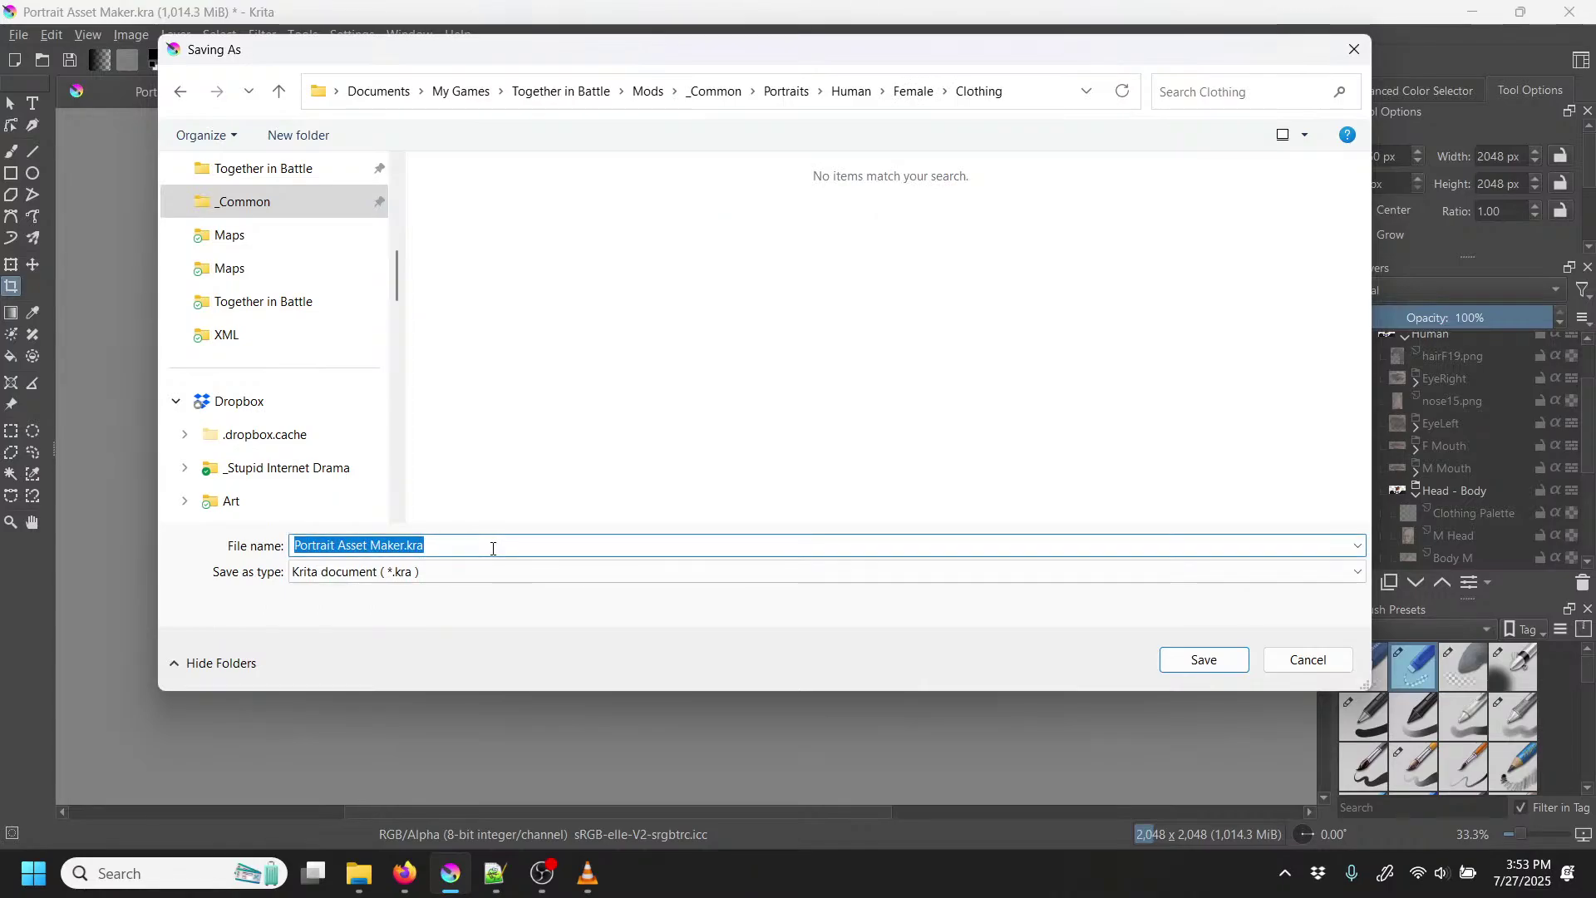
pyautogui.write('Dress 2')
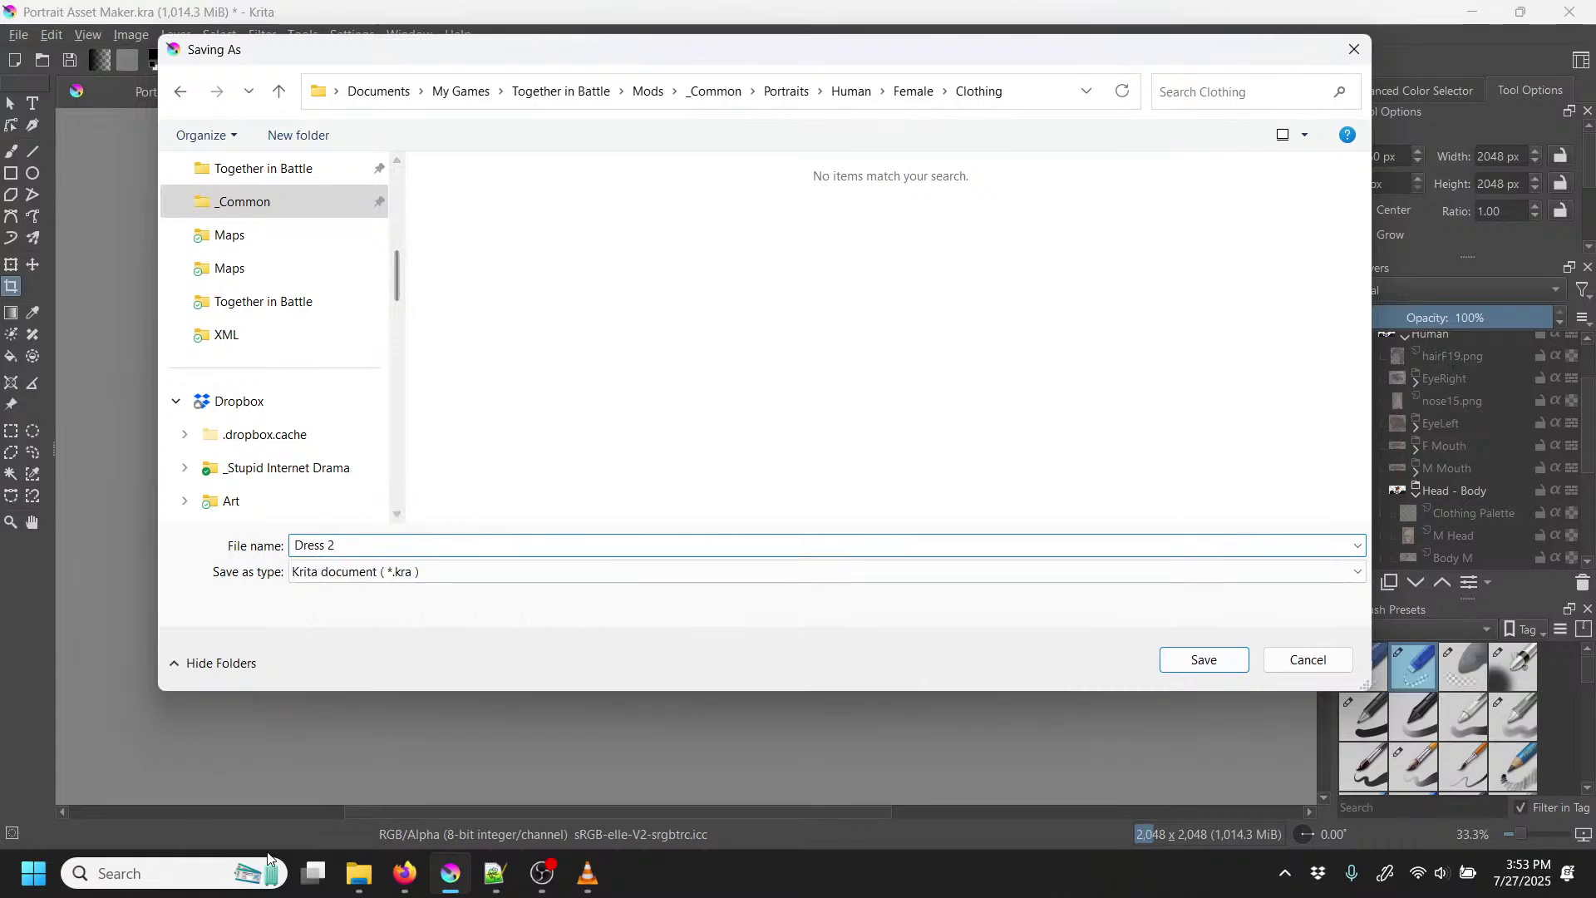
pyautogui.click(502, 577)
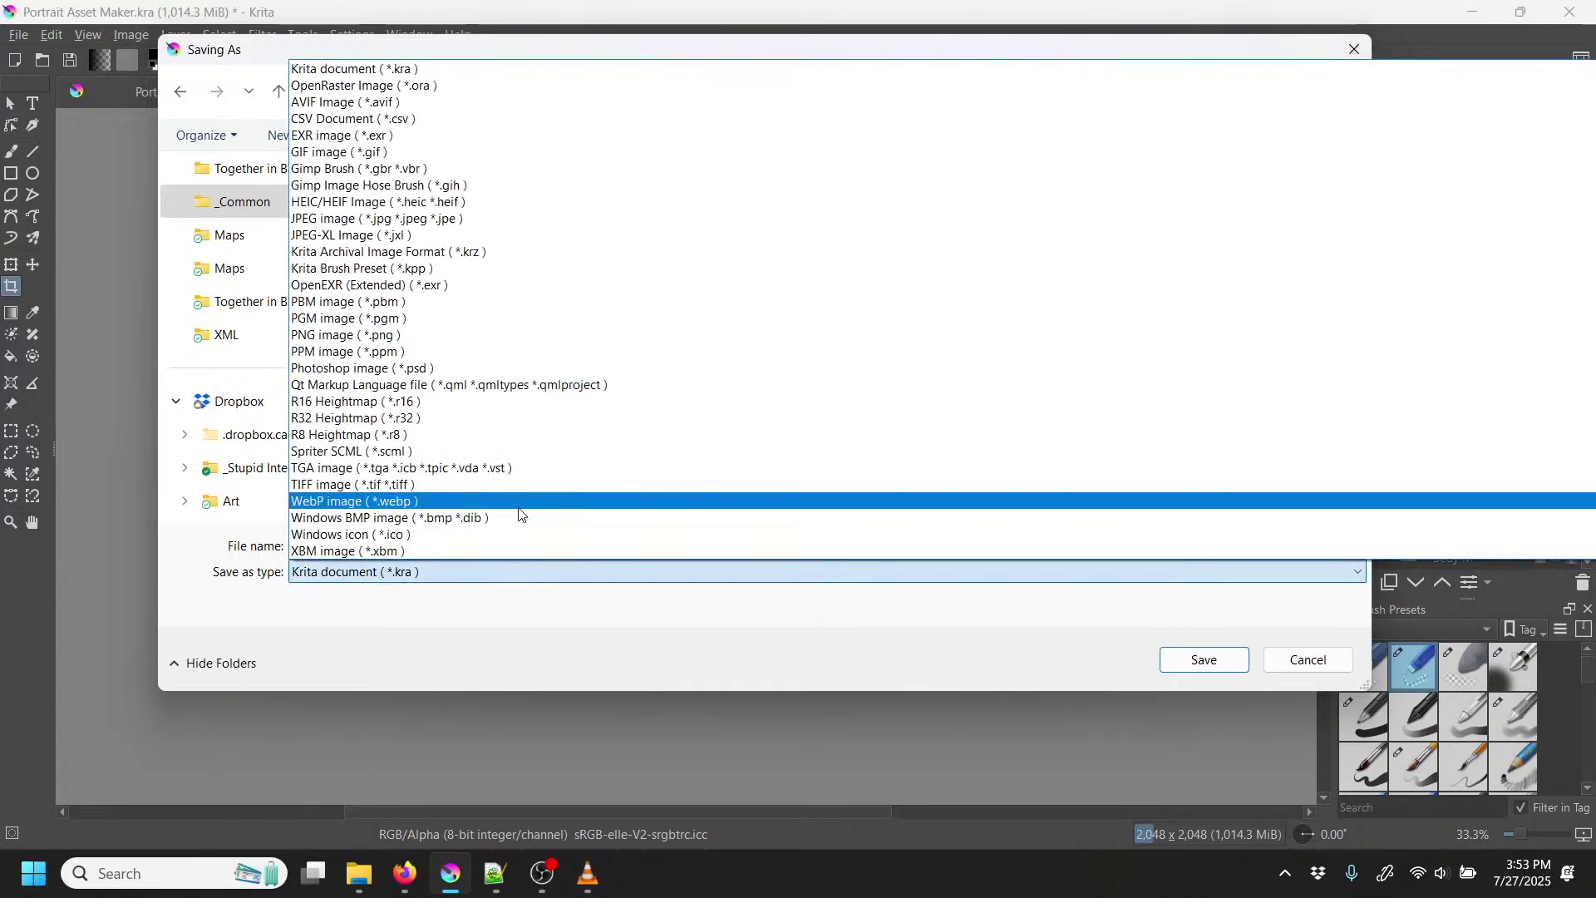
pyautogui.click(478, 337)
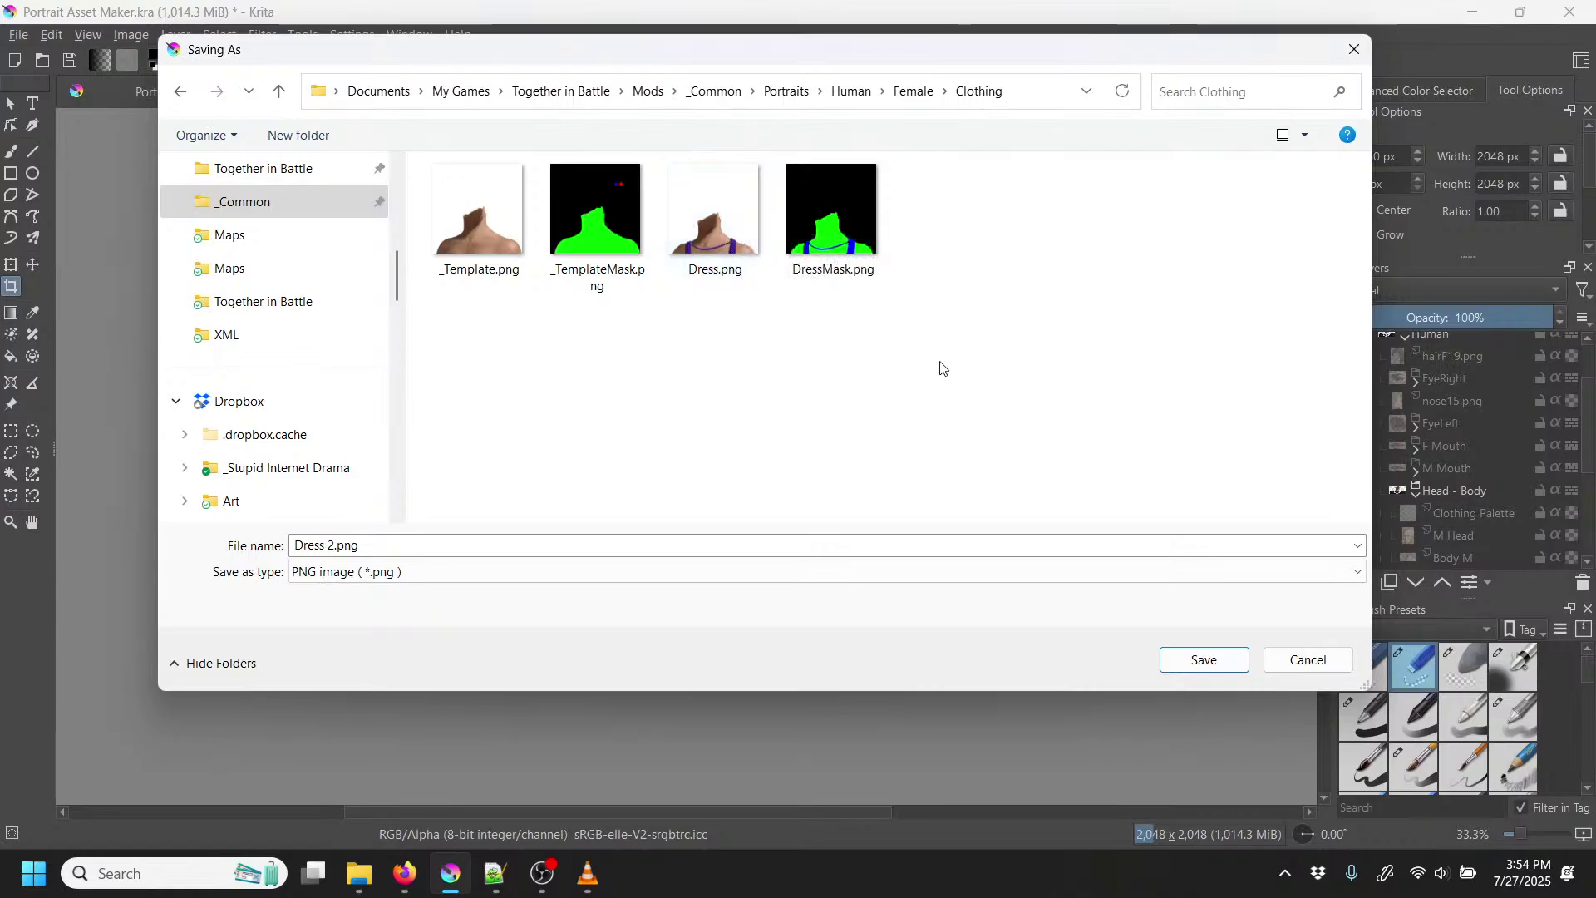
pyautogui.click(1227, 660)
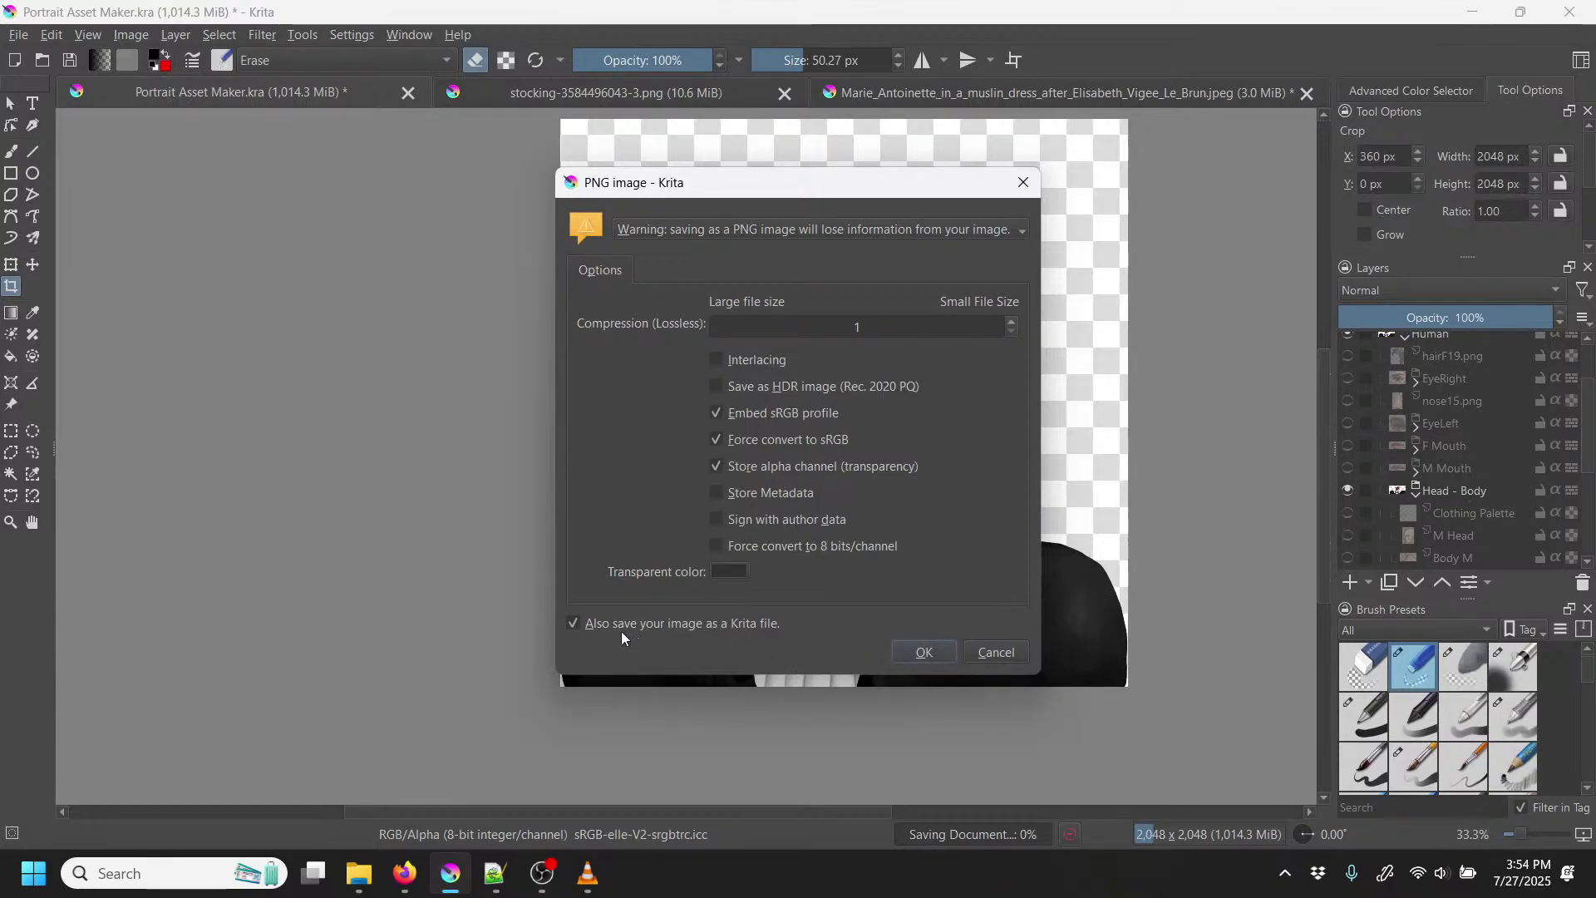
pyautogui.click(573, 623)
pyautogui.click(928, 651)
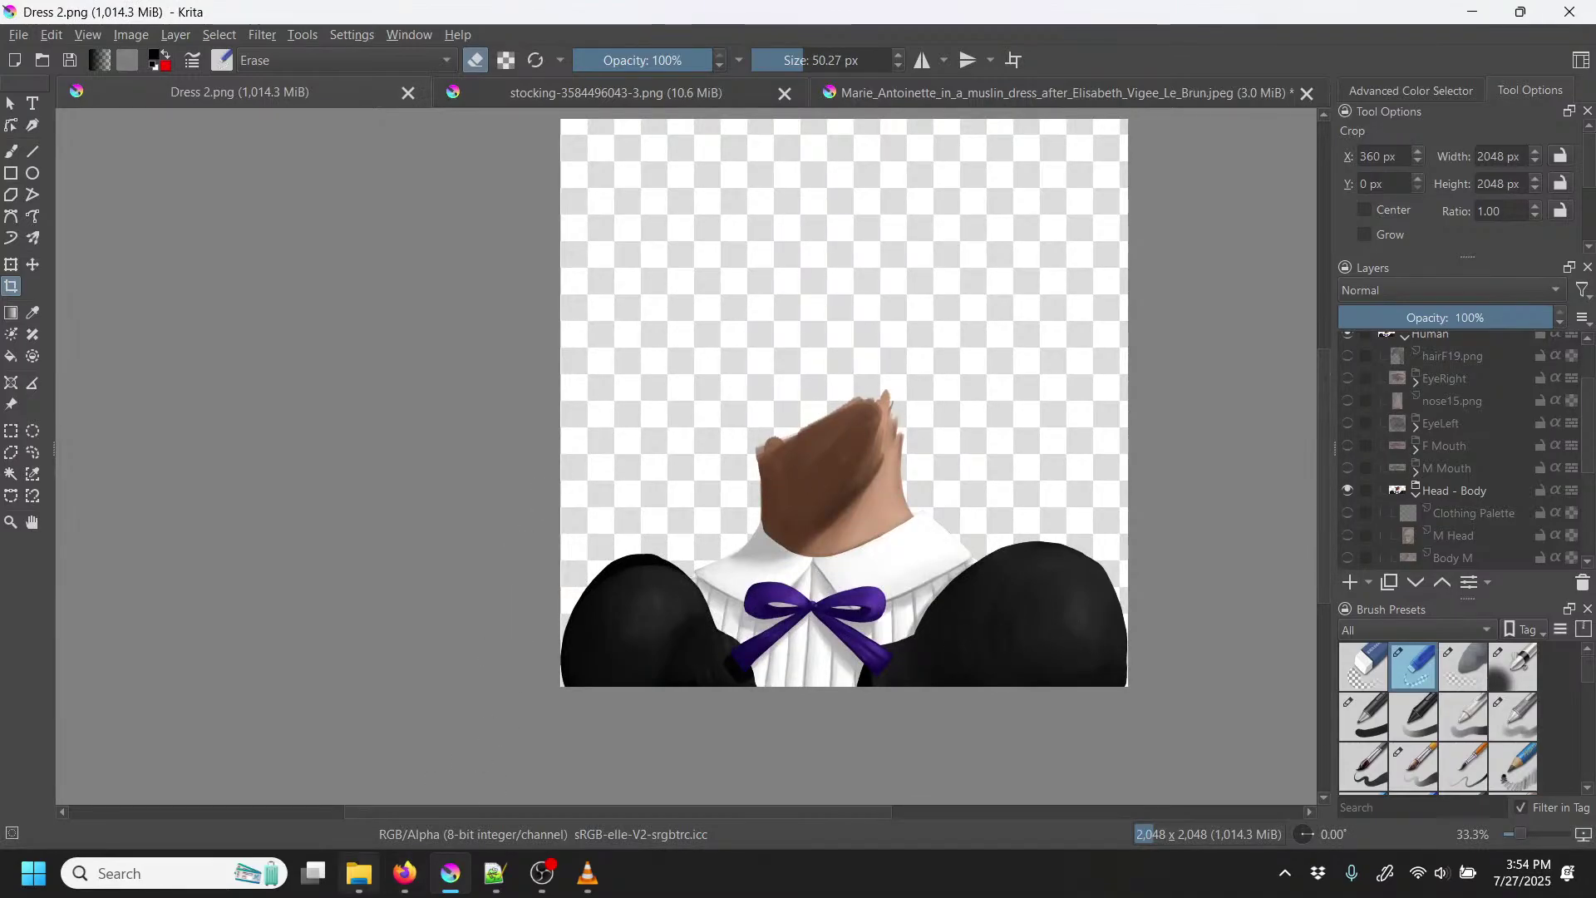
# Step: Switch to File Explorer, browse to the Human\Female\Clothing folder, and open Dress 2.png as a new document in Krita
pyautogui.click(358, 873)
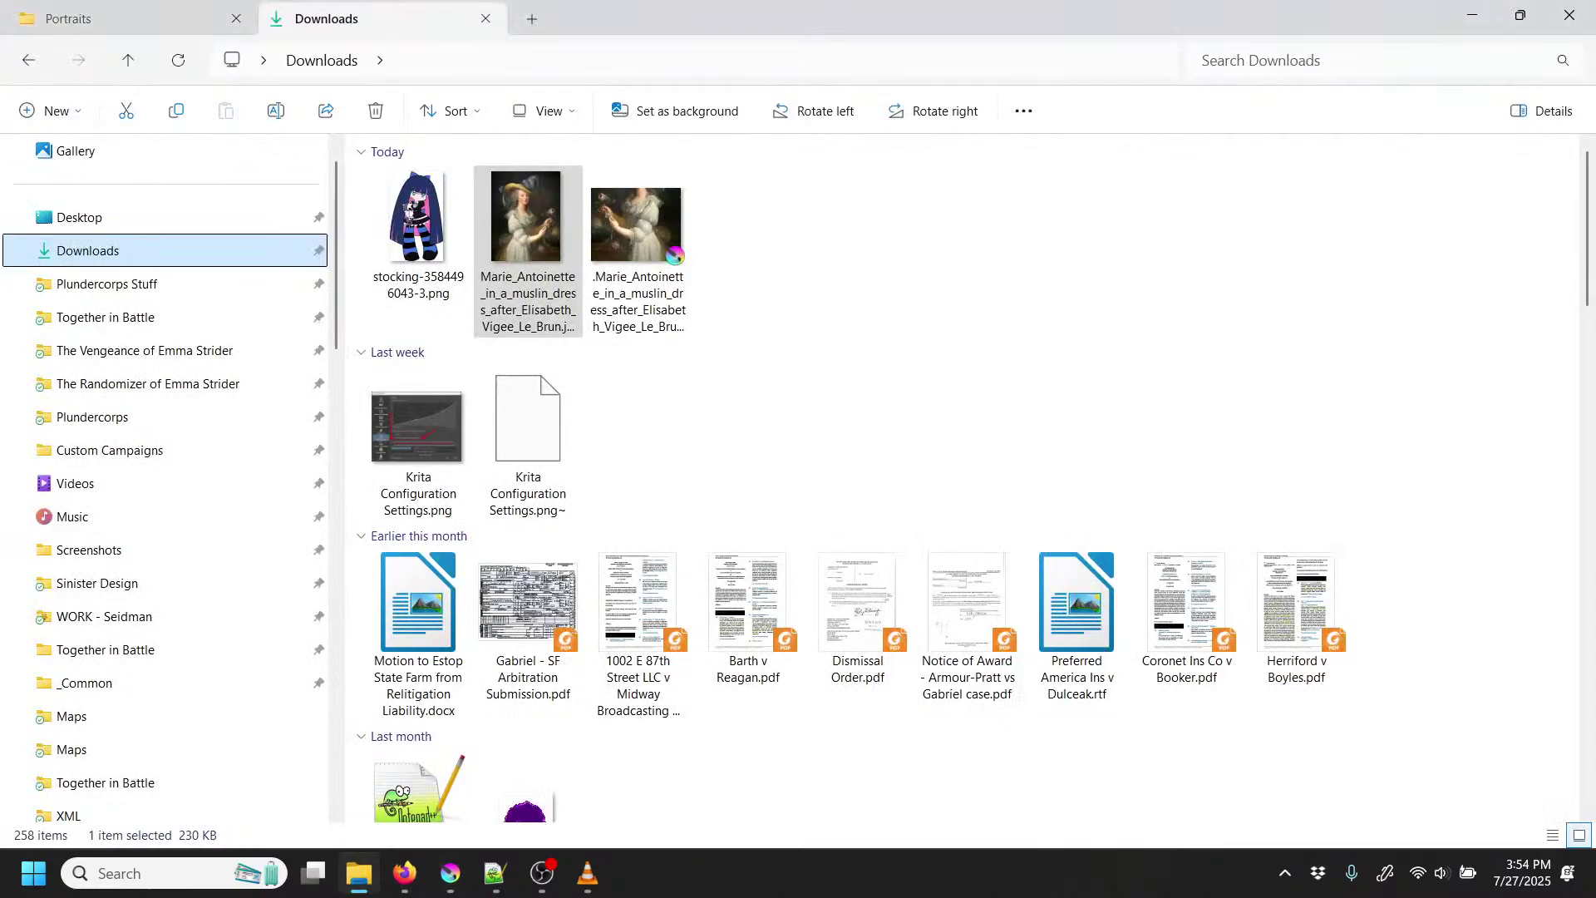
pyautogui.click(118, 15)
pyautogui.doubleClick(561, 286)
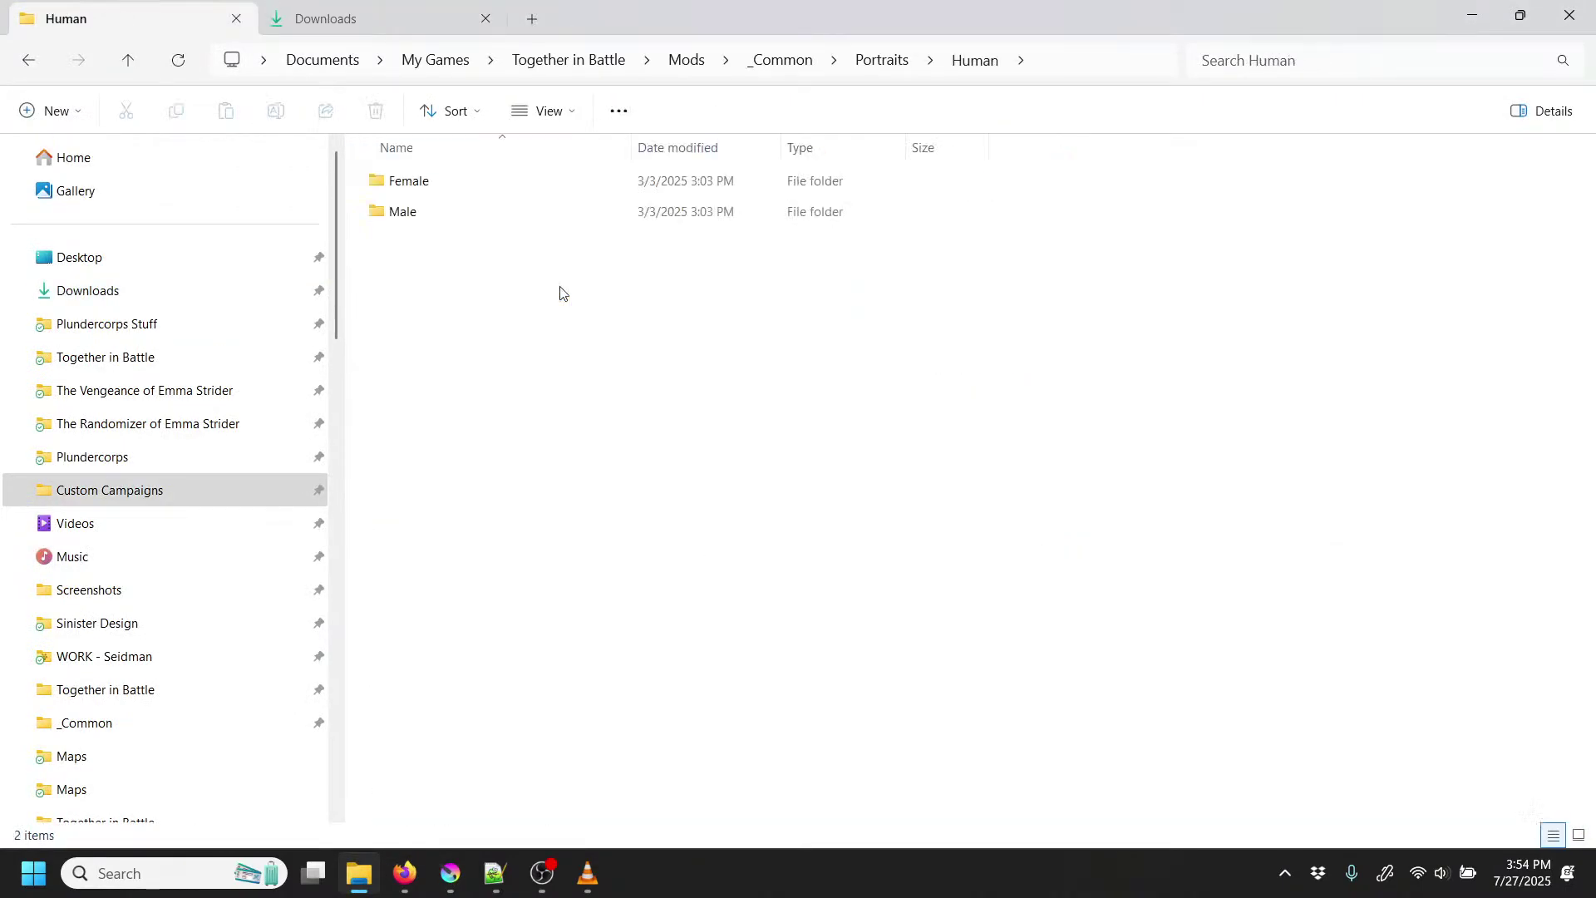
pyautogui.doubleClick(390, 189)
pyautogui.doubleClick(391, 190)
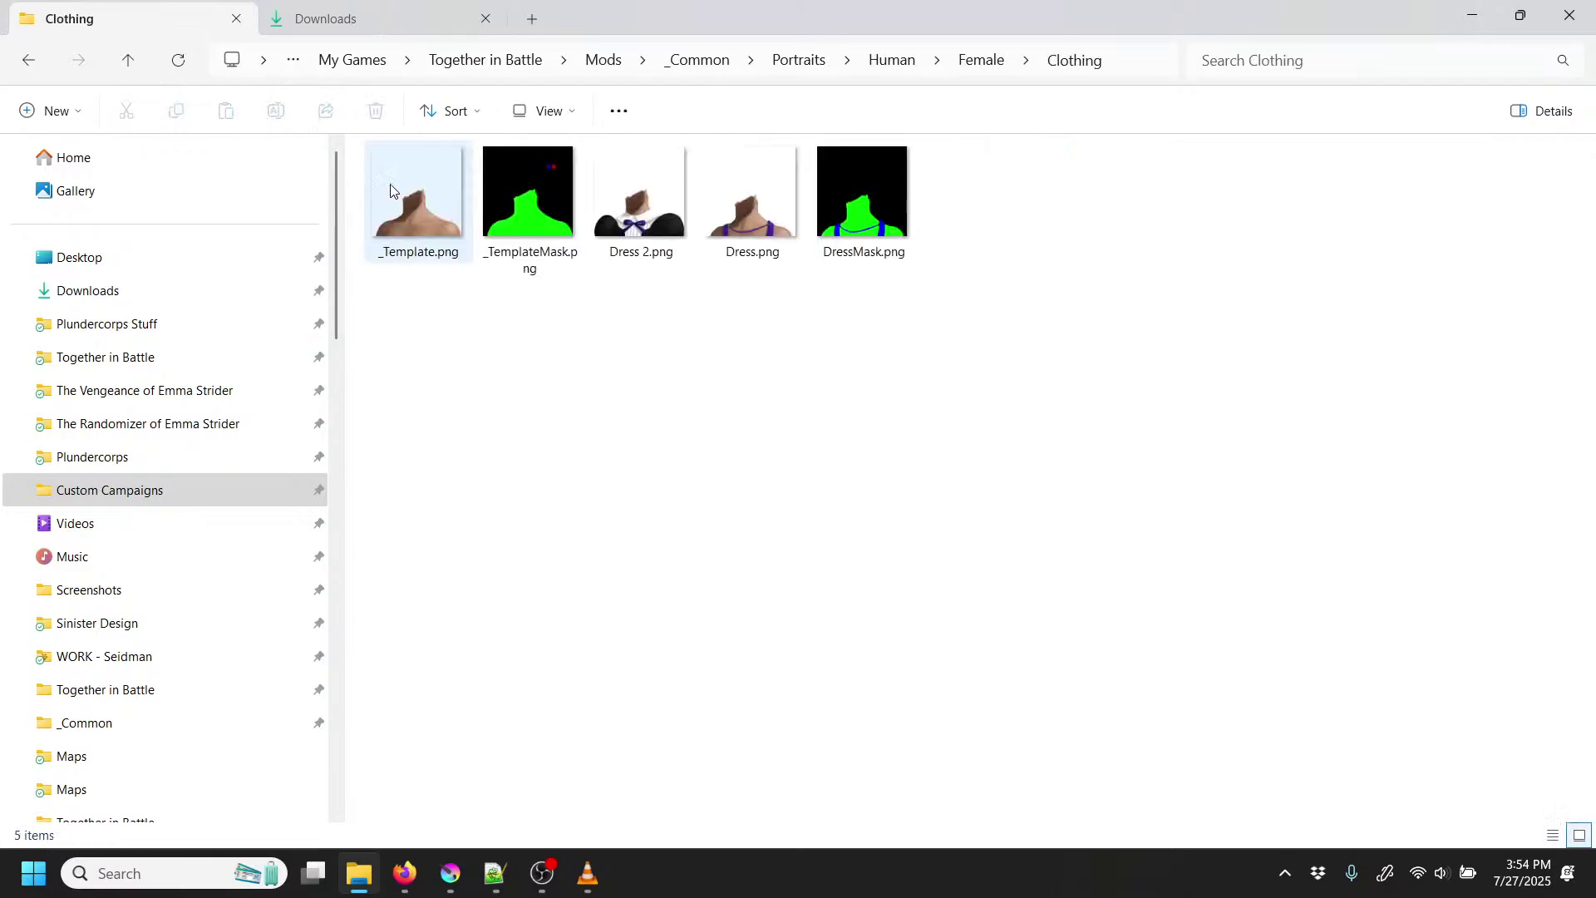
pyautogui.moveTo(634, 215); pyautogui.dragTo(621, 540)
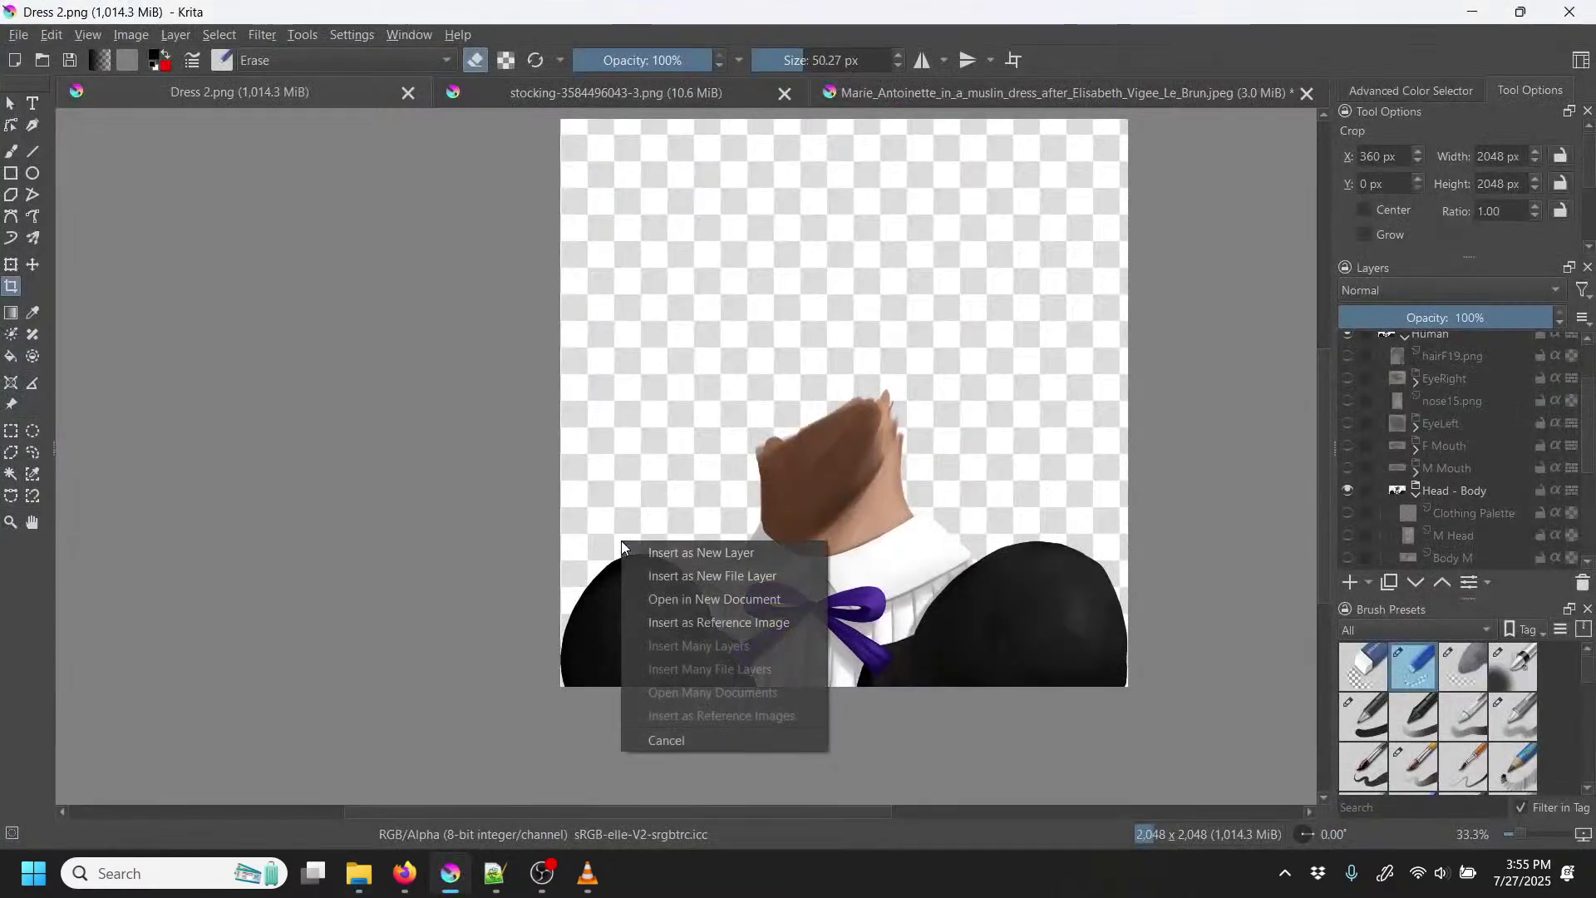
pyautogui.click(689, 597)
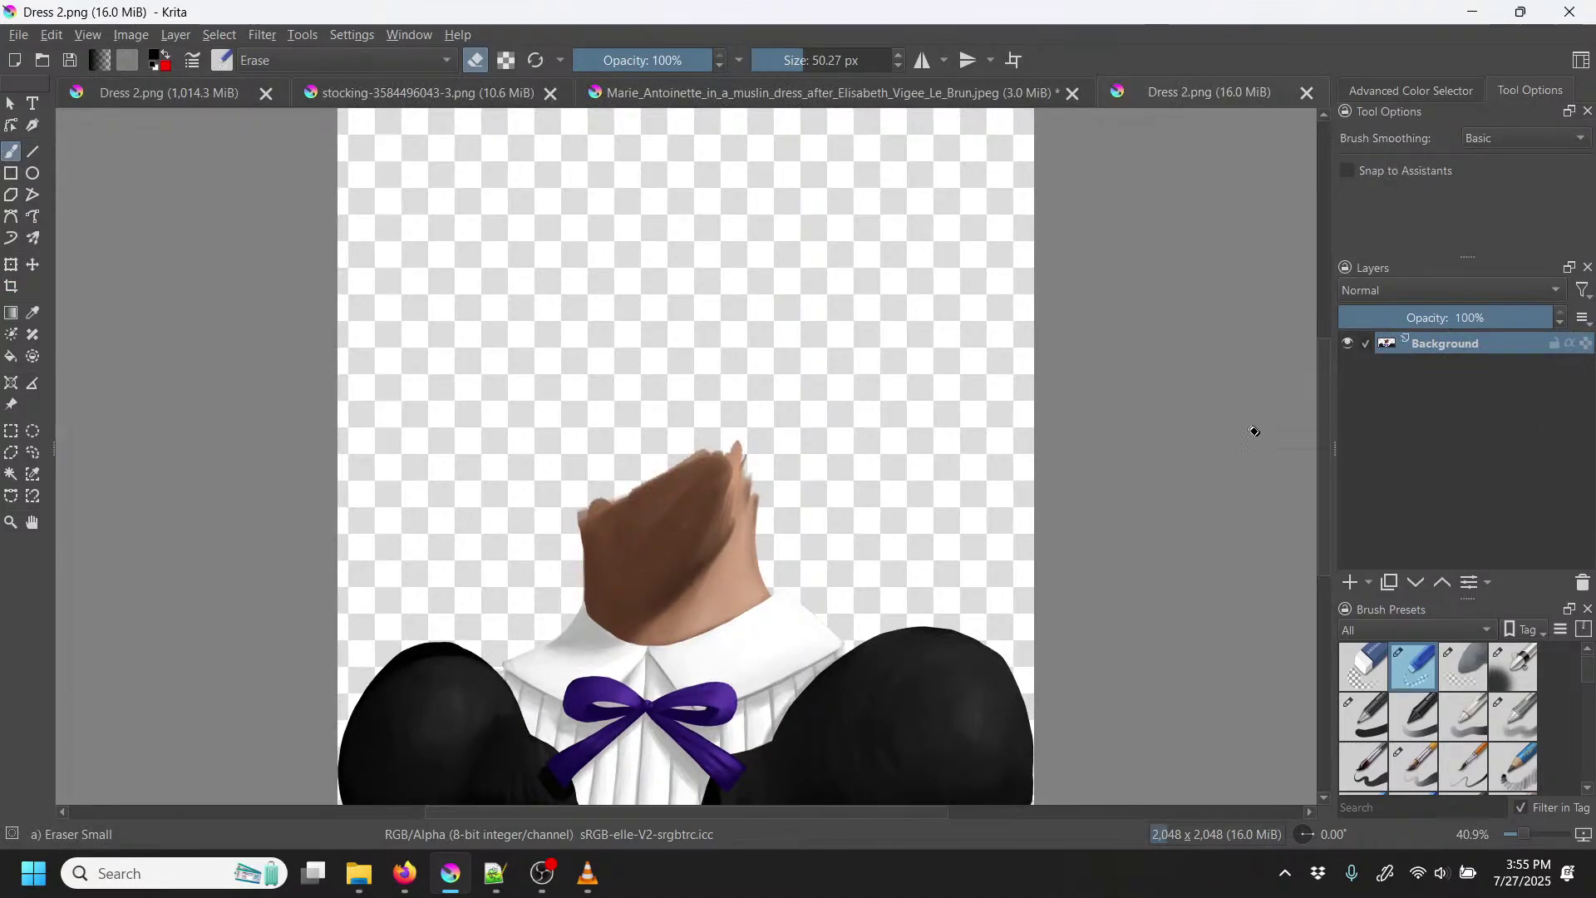
# Step: Insert _TemplateMask.png from the Clothing folder as a new layer and move the Background layer above it
pyautogui.scroll(-3, 939, 499)
pyautogui.moveTo(914, 482)
pyautogui.mouseDown()
pyautogui.moveTo(766, 535)
pyautogui.moveTo(416, 570)
pyautogui.moveTo(648, 594)
pyautogui.moveTo(708, 513)
pyautogui.mouseUp()
pyautogui.hotkey('ctrl', 'z')
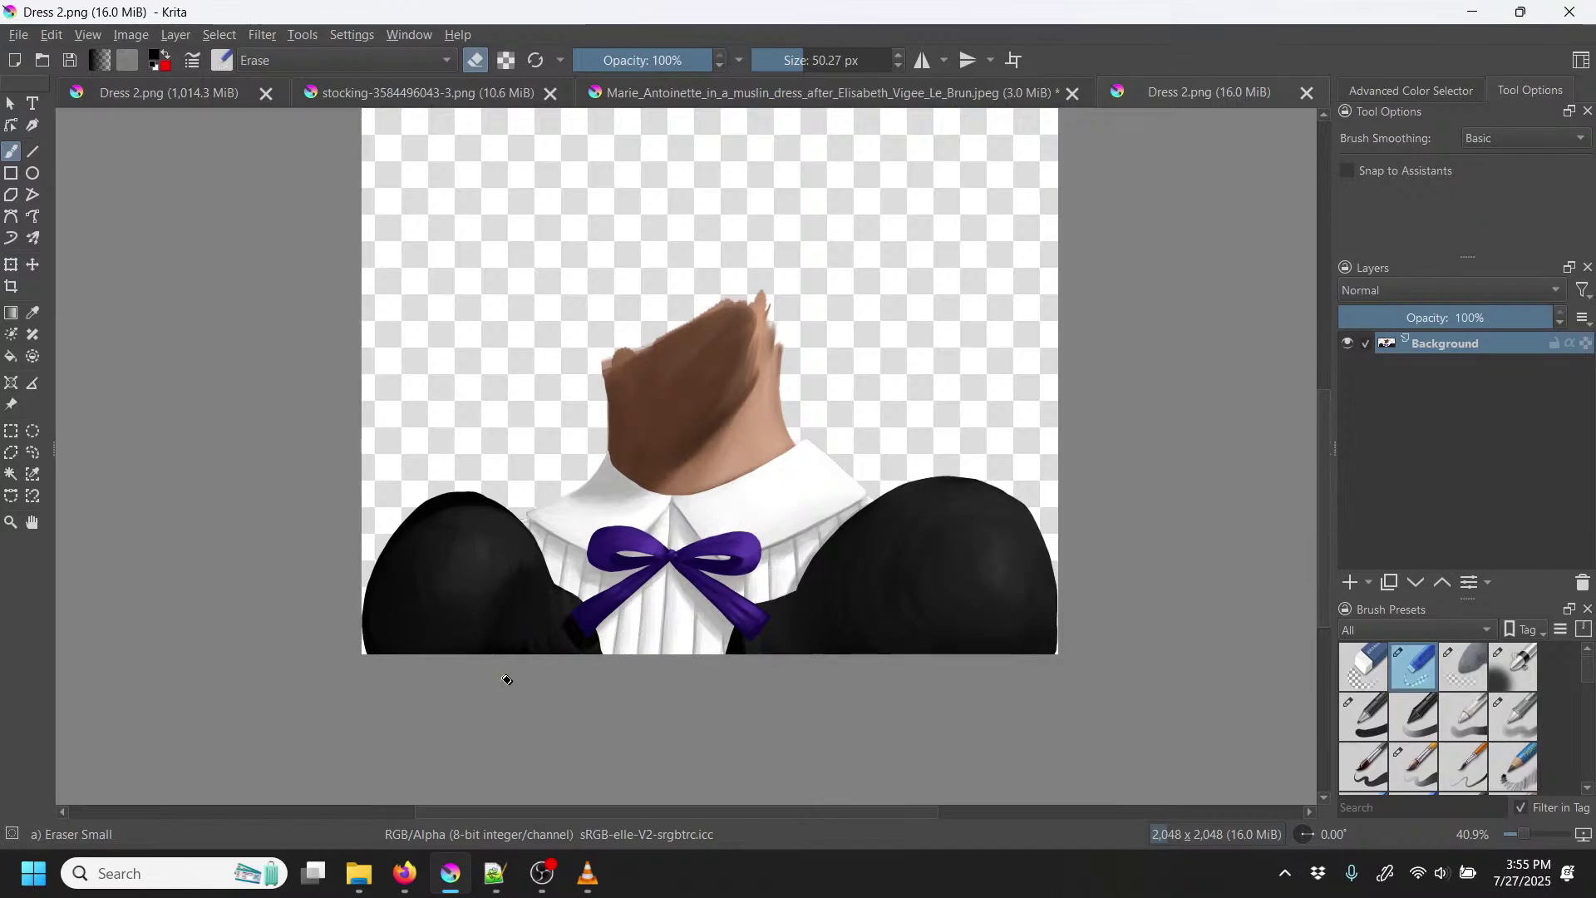
pyautogui.click(359, 888)
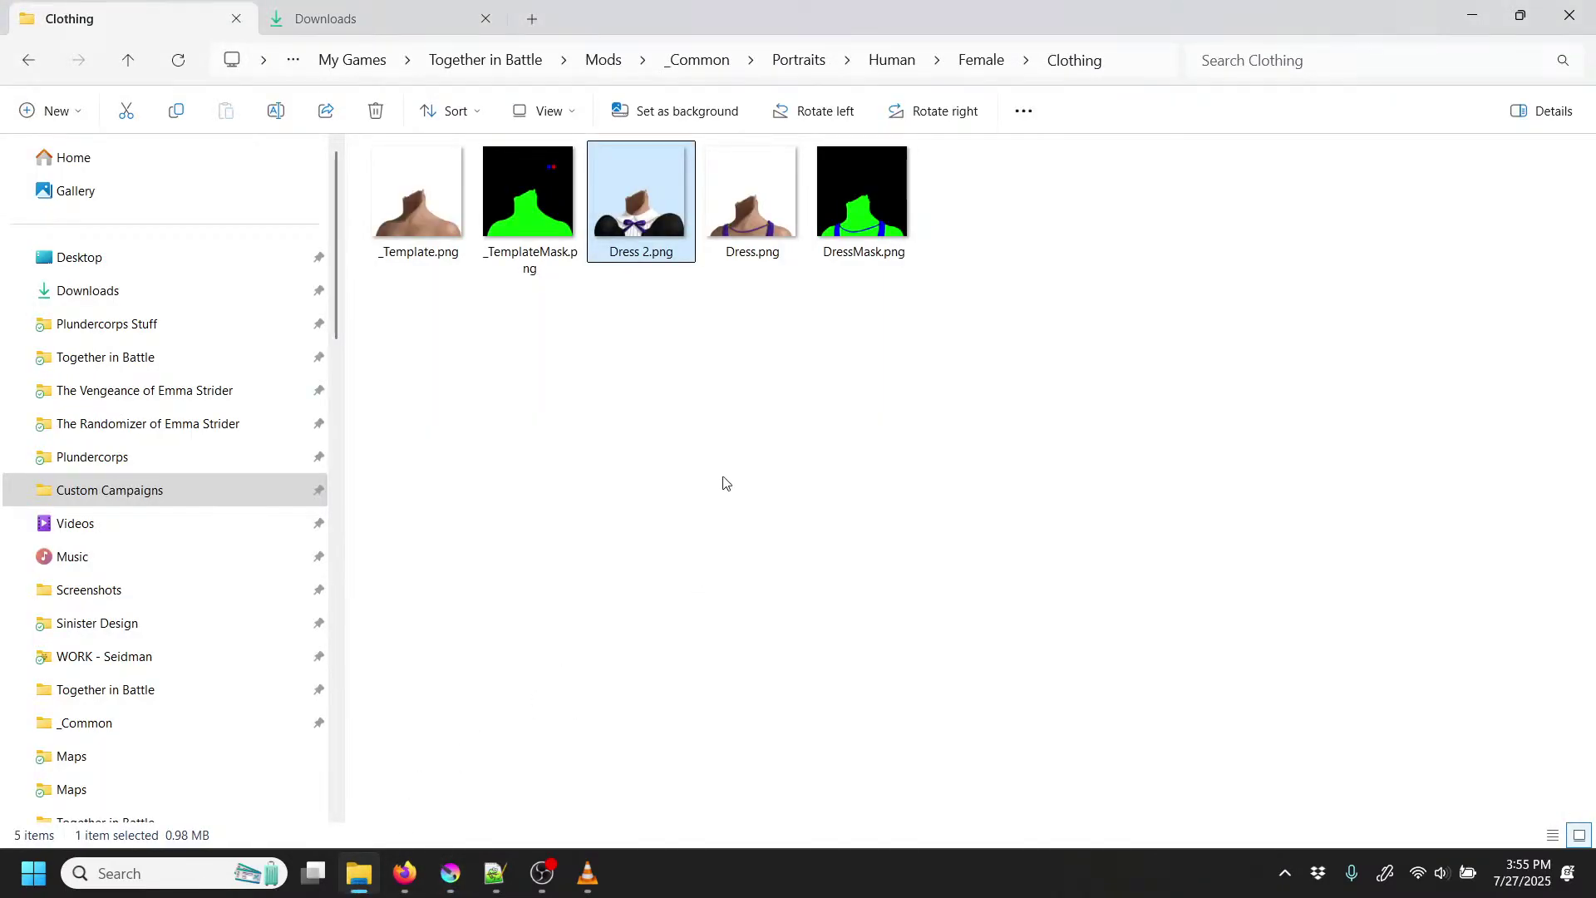
pyautogui.moveTo(546, 223); pyautogui.dragTo(853, 378)
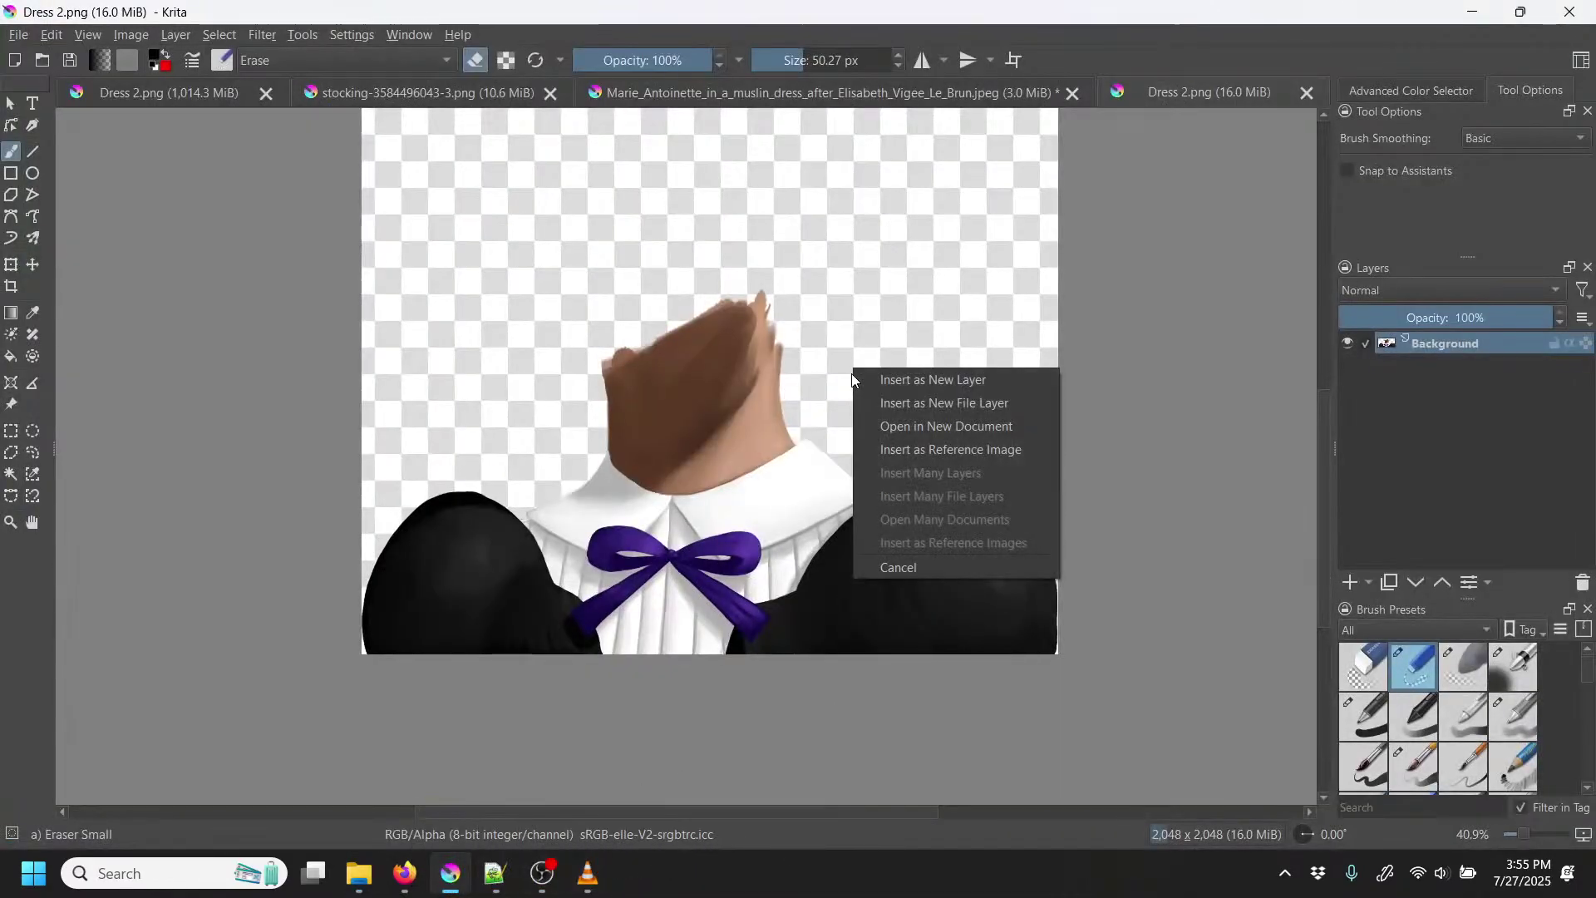
pyautogui.click(896, 383)
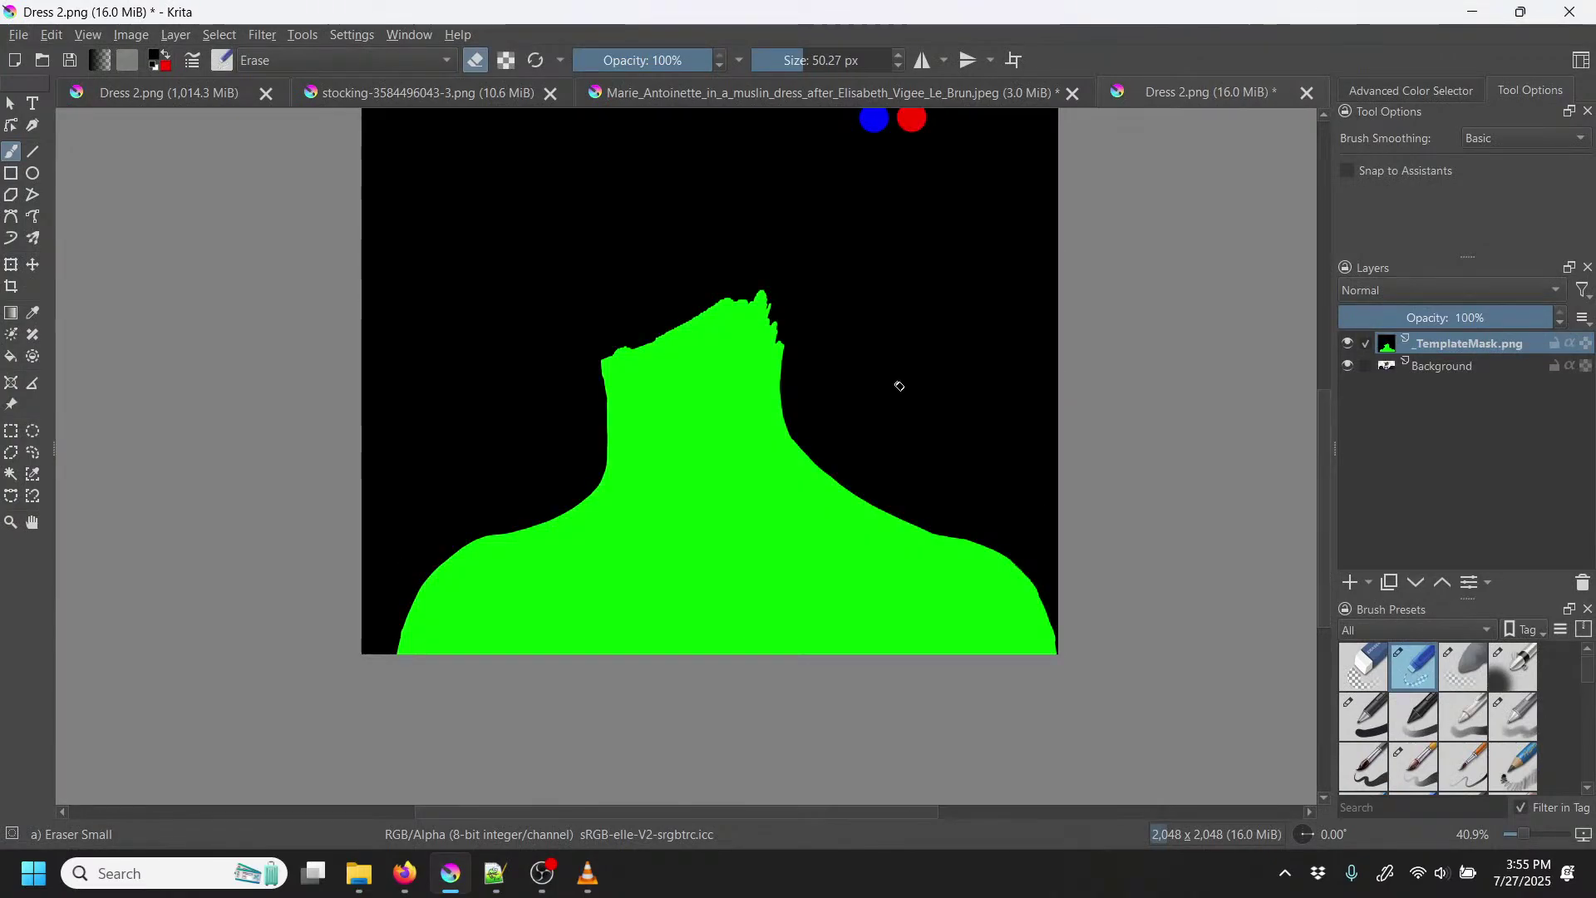
pyautogui.click(1452, 361)
pyautogui.moveTo(1454, 366); pyautogui.dragTo(1450, 333)
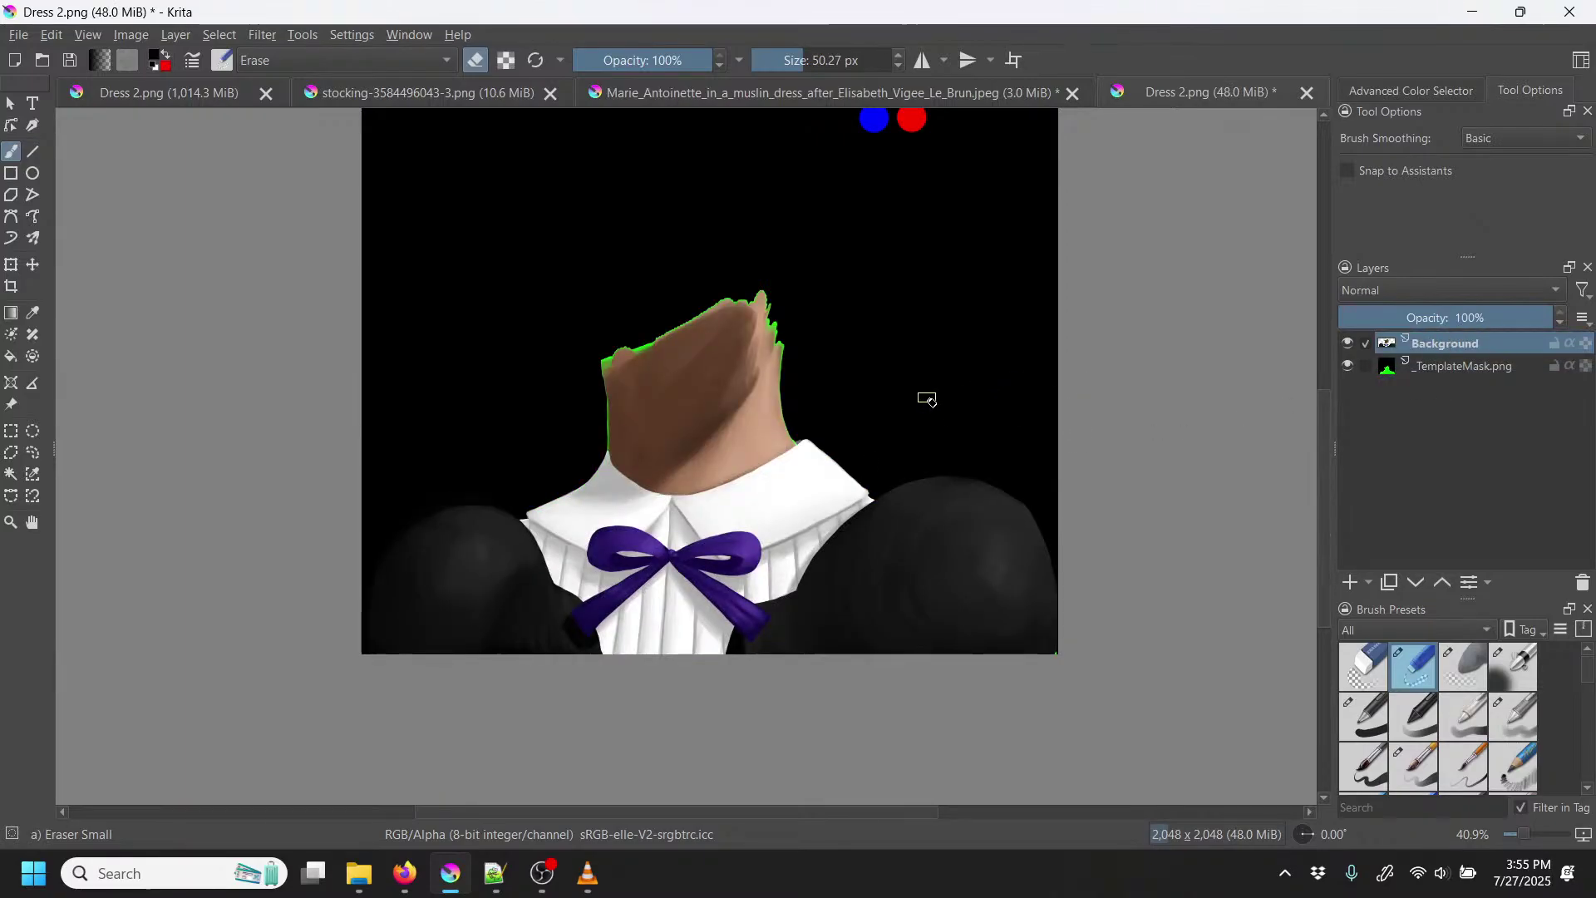
# Step: Compare the dress artwork with the template mask, briefly hiding the Background layer to examine the green body shape
pyautogui.moveTo(927, 399); pyautogui.dragTo(882, 511)
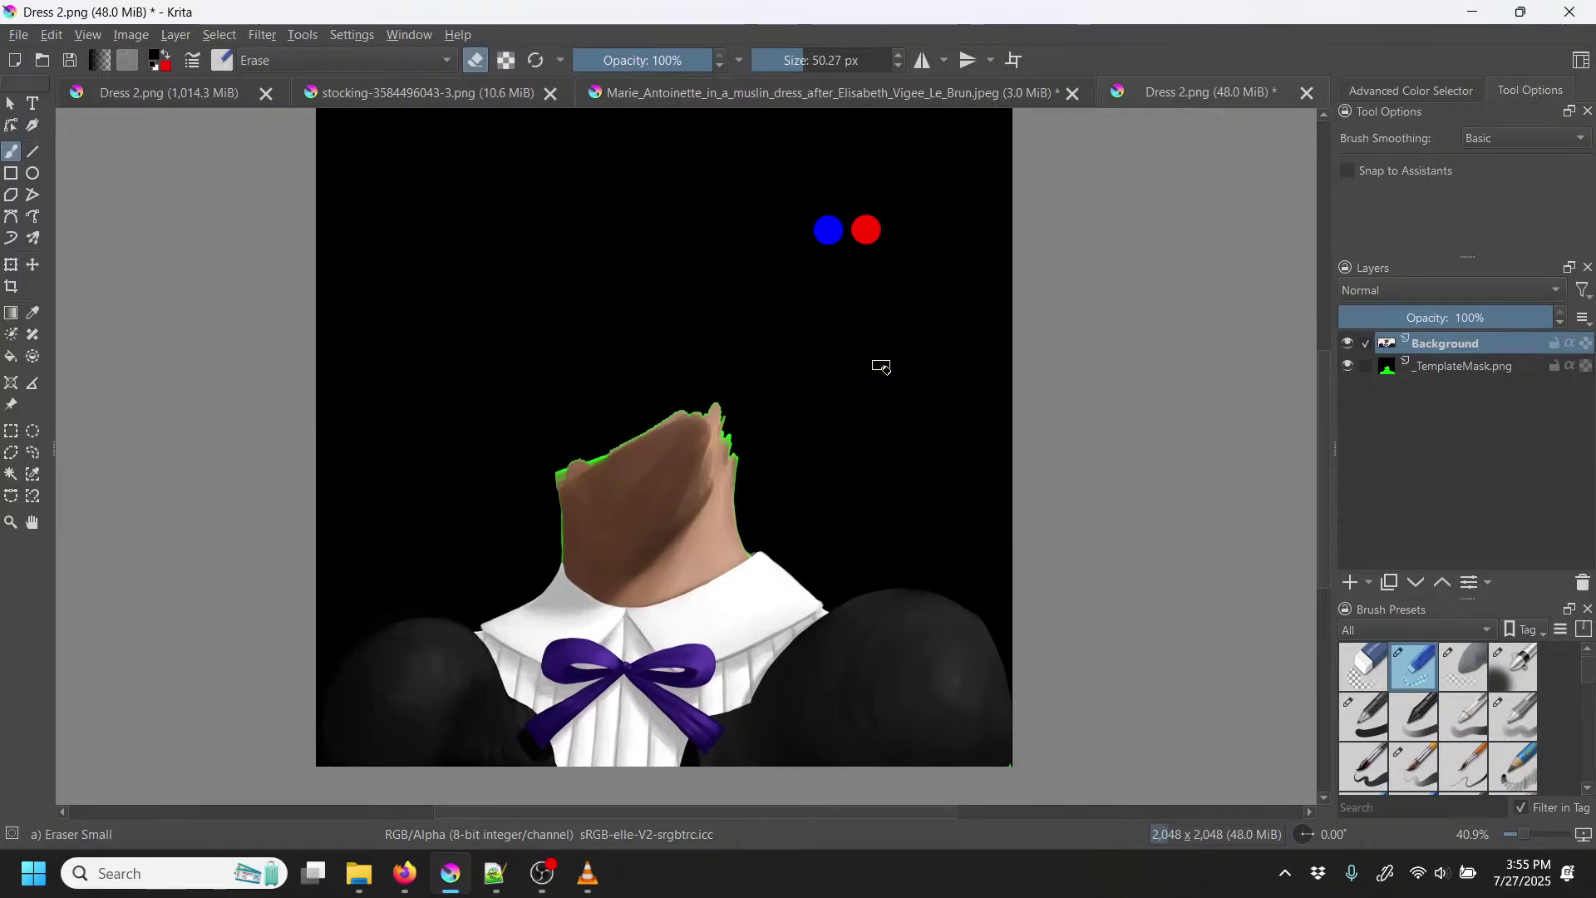
pyautogui.scroll(2, 882, 366)
pyautogui.moveTo(858, 324); pyautogui.dragTo(929, 135)
pyautogui.moveTo(902, 407)
pyautogui.mouseDown()
pyautogui.moveTo(909, 313)
pyautogui.moveTo(833, 685)
pyautogui.moveTo(986, 341)
pyautogui.moveTo(890, 392)
pyautogui.moveTo(843, 482)
pyautogui.mouseUp()
pyautogui.scroll(-1, 986, 341)
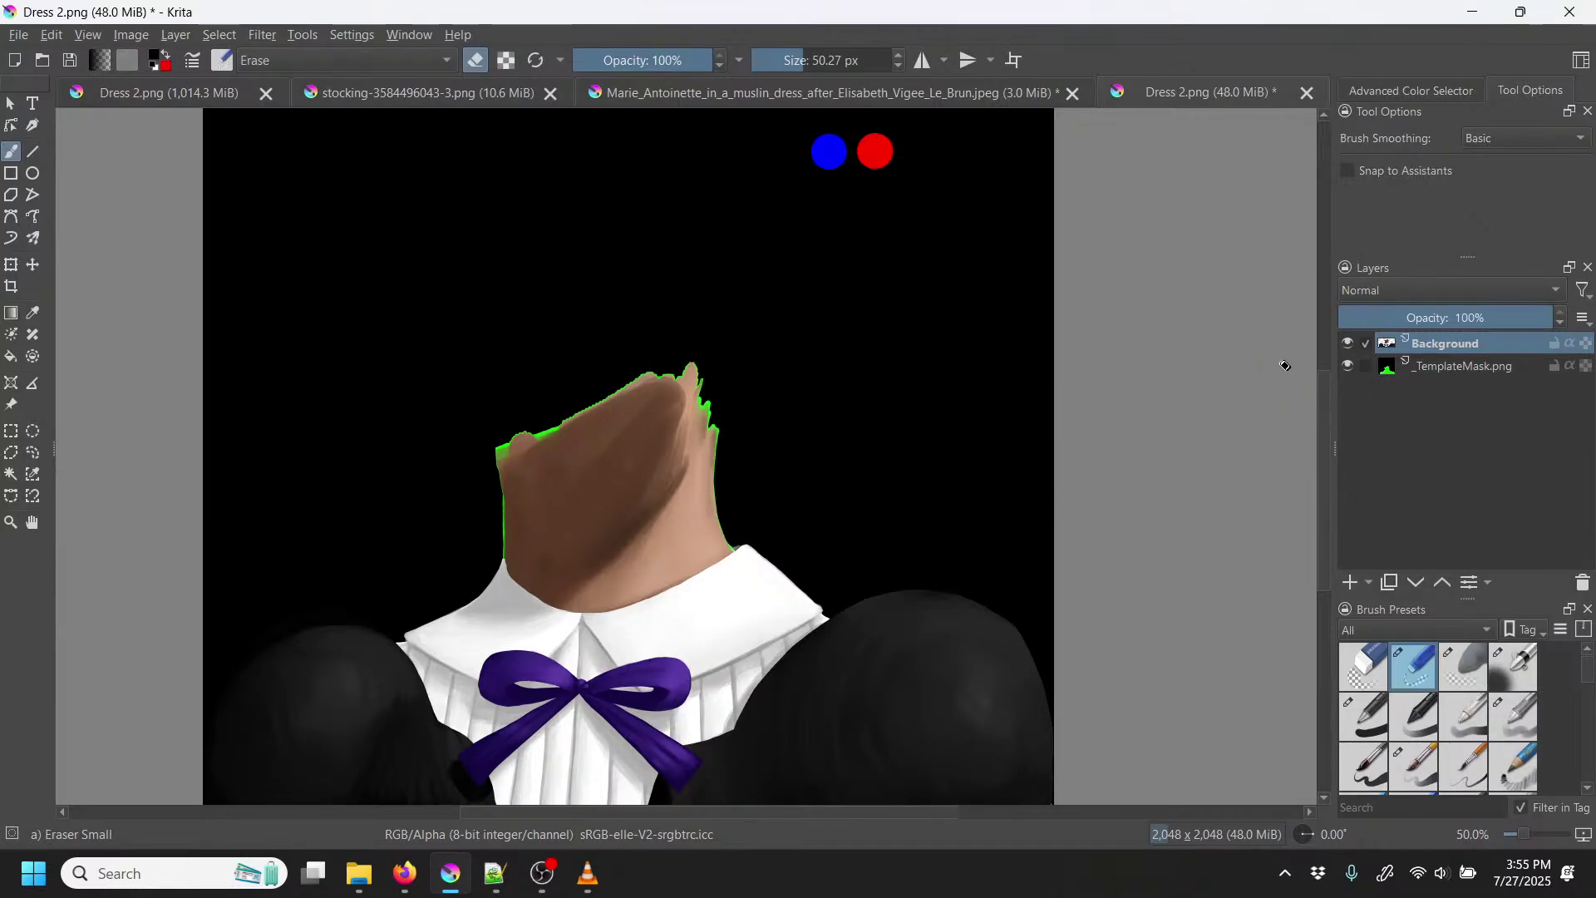
pyautogui.click(1349, 343)
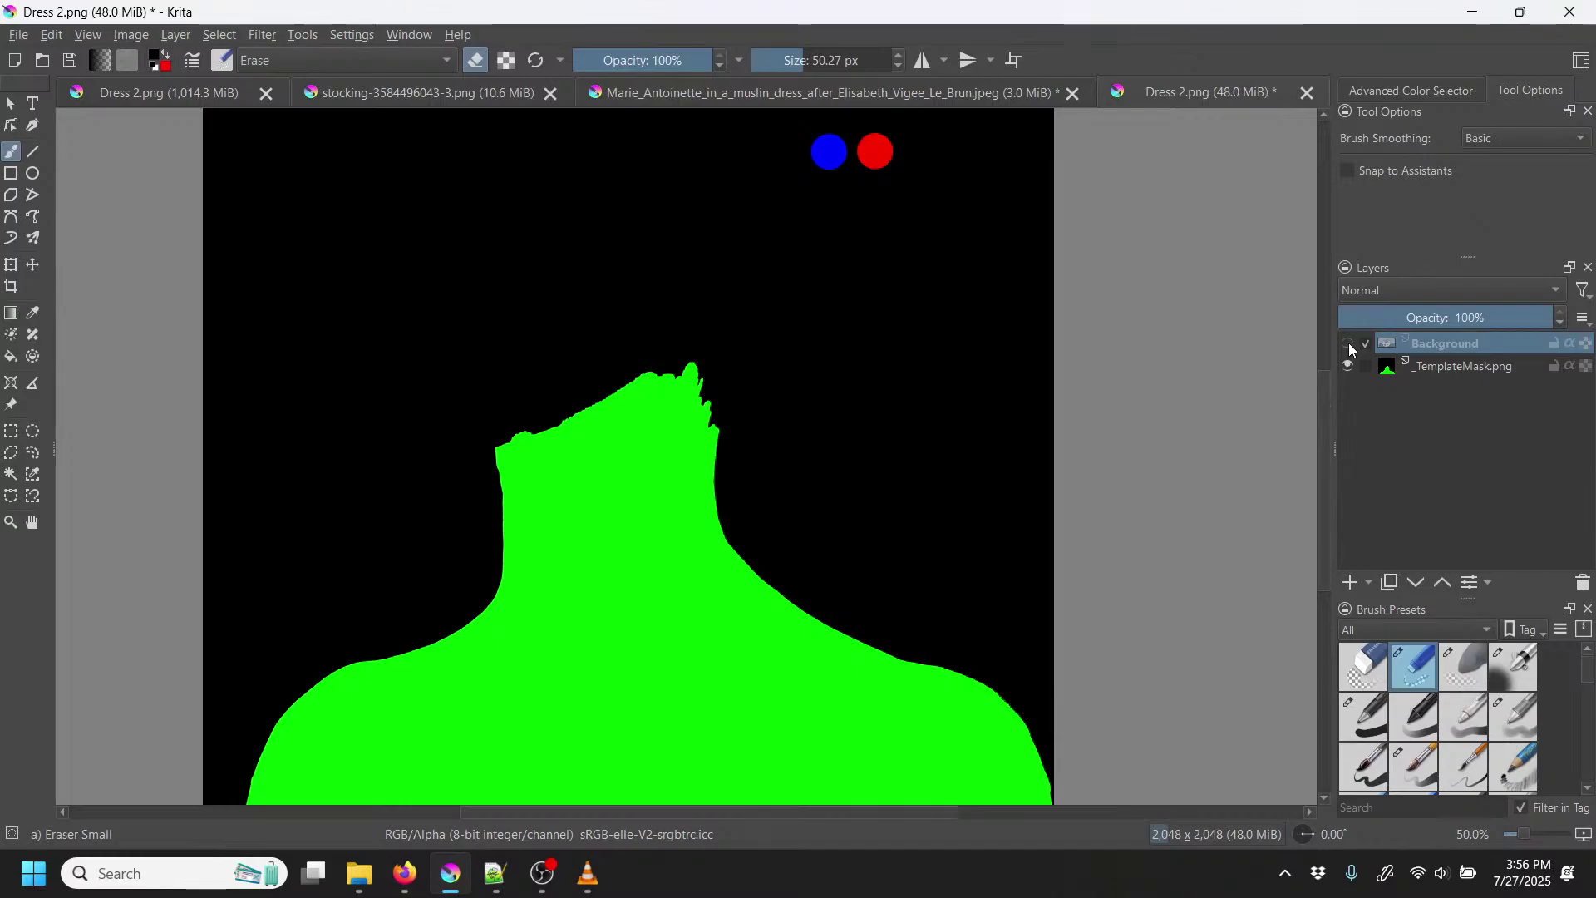
pyautogui.click(1349, 344)
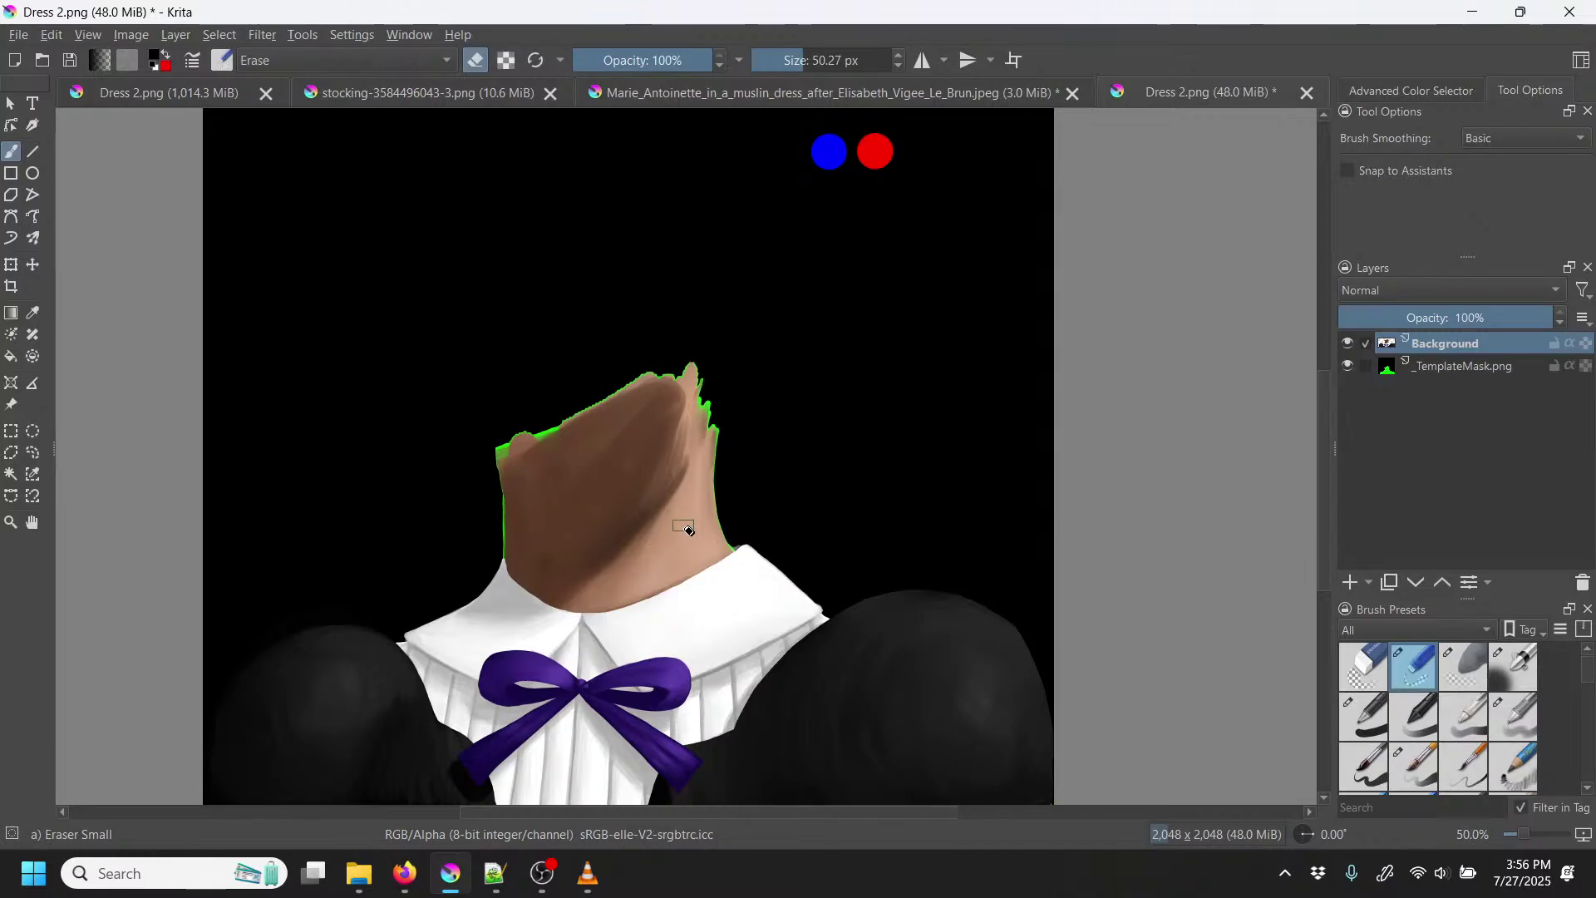
# Step: Select the whole neck skin area on the Background layer with the Contiguous Selection tool, adding the shadowed parts
pyautogui.scroll(3, 687, 527)
pyautogui.moveTo(664, 532); pyautogui.dragTo(709, 453)
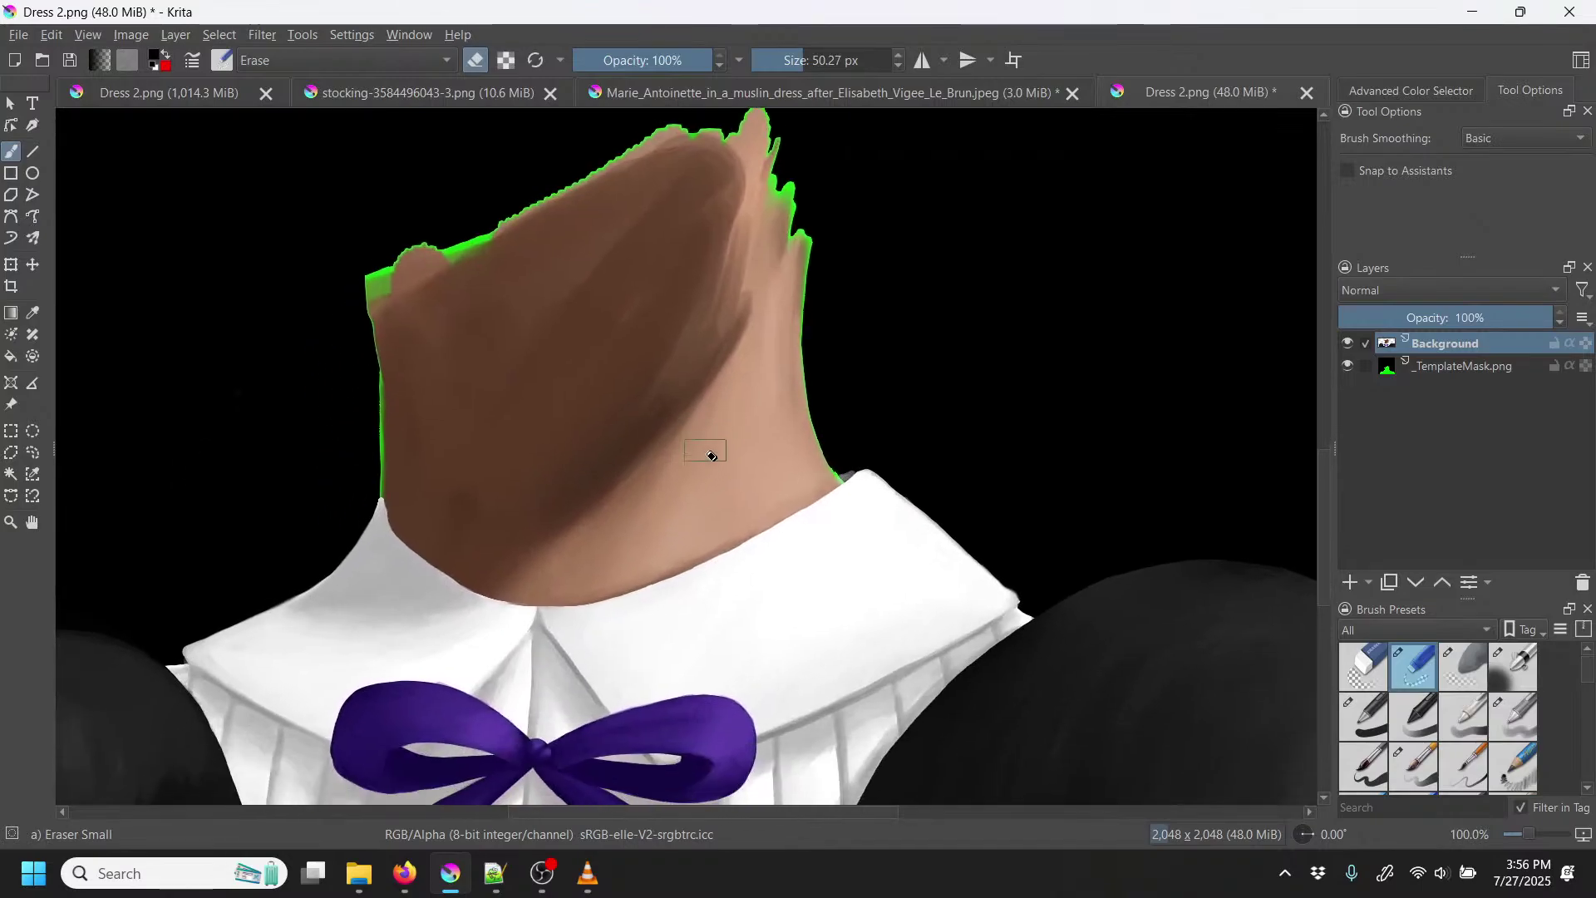
pyautogui.click(15, 475)
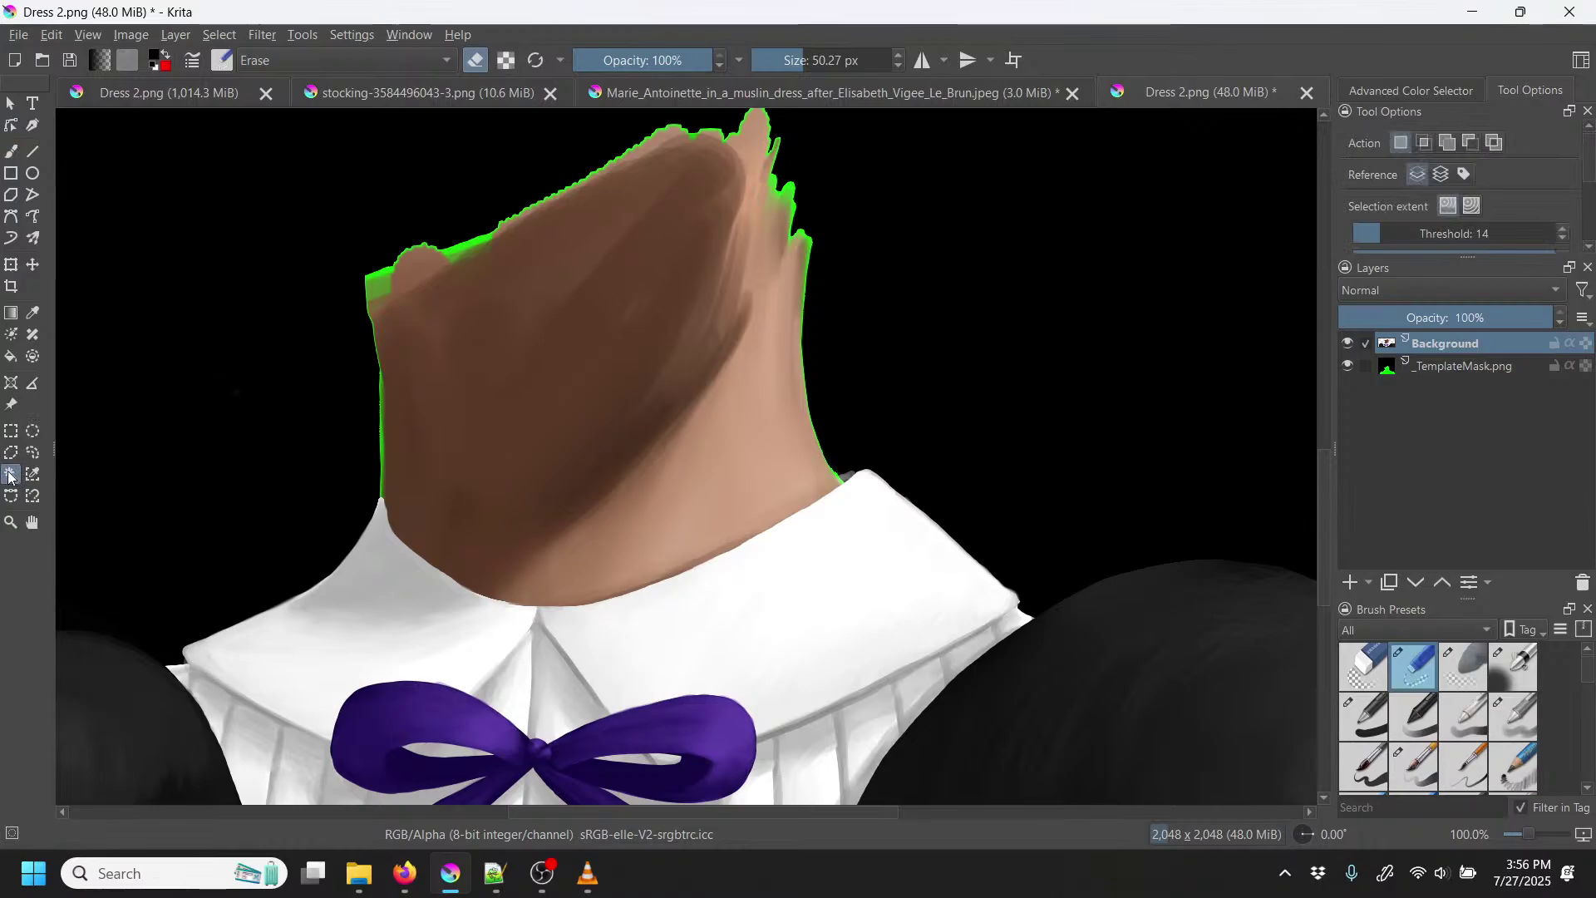
pyautogui.click(665, 505)
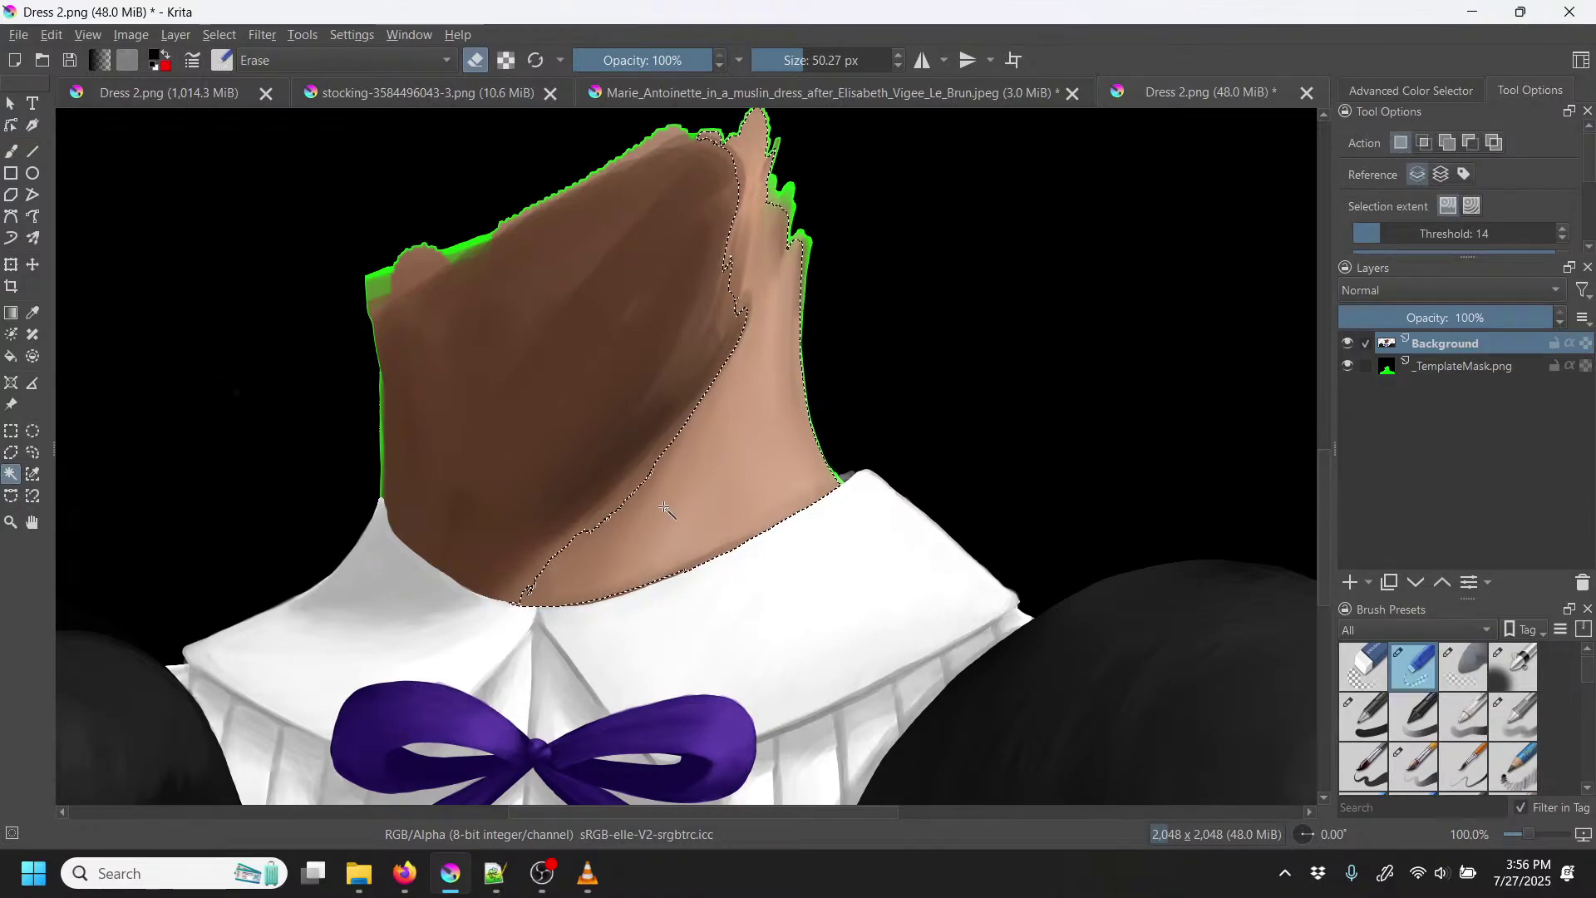
pyautogui.keyDown('shift'); pyautogui.click(557, 491); pyautogui.keyUp('shift')
pyautogui.keyDown('shift'); pyautogui.click(602, 522); pyautogui.keyUp('shift')
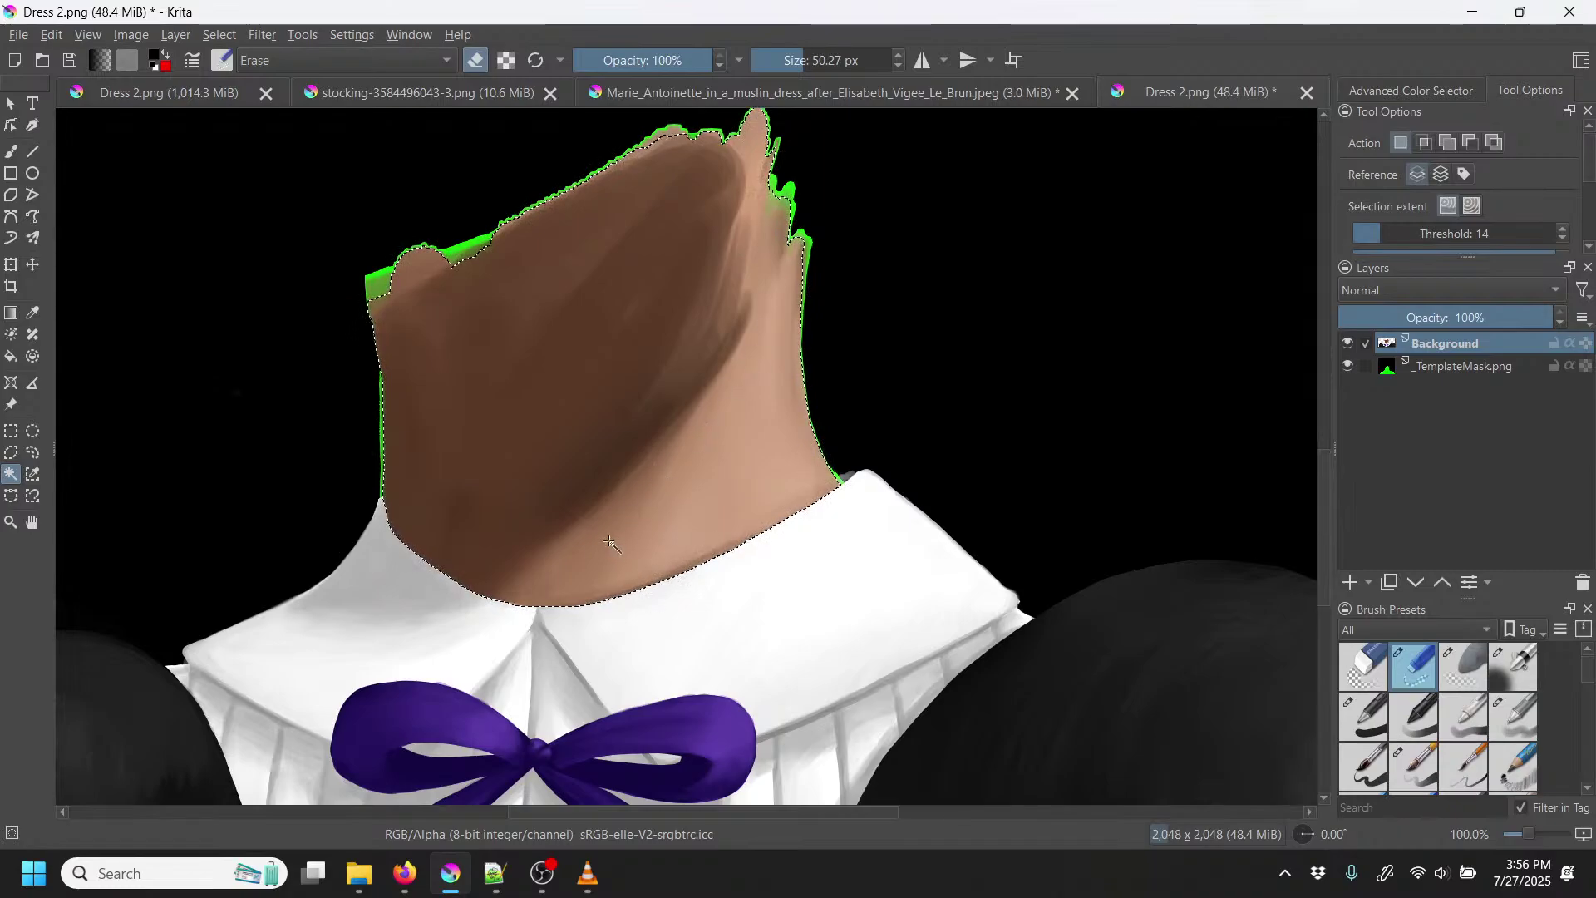
# Step: Hide the Background layer and make the _TemplateMask.png layer active, keeping the neck selection
pyautogui.moveTo(613, 535); pyautogui.dragTo(744, 268)
pyautogui.scroll(-3, 744, 268)
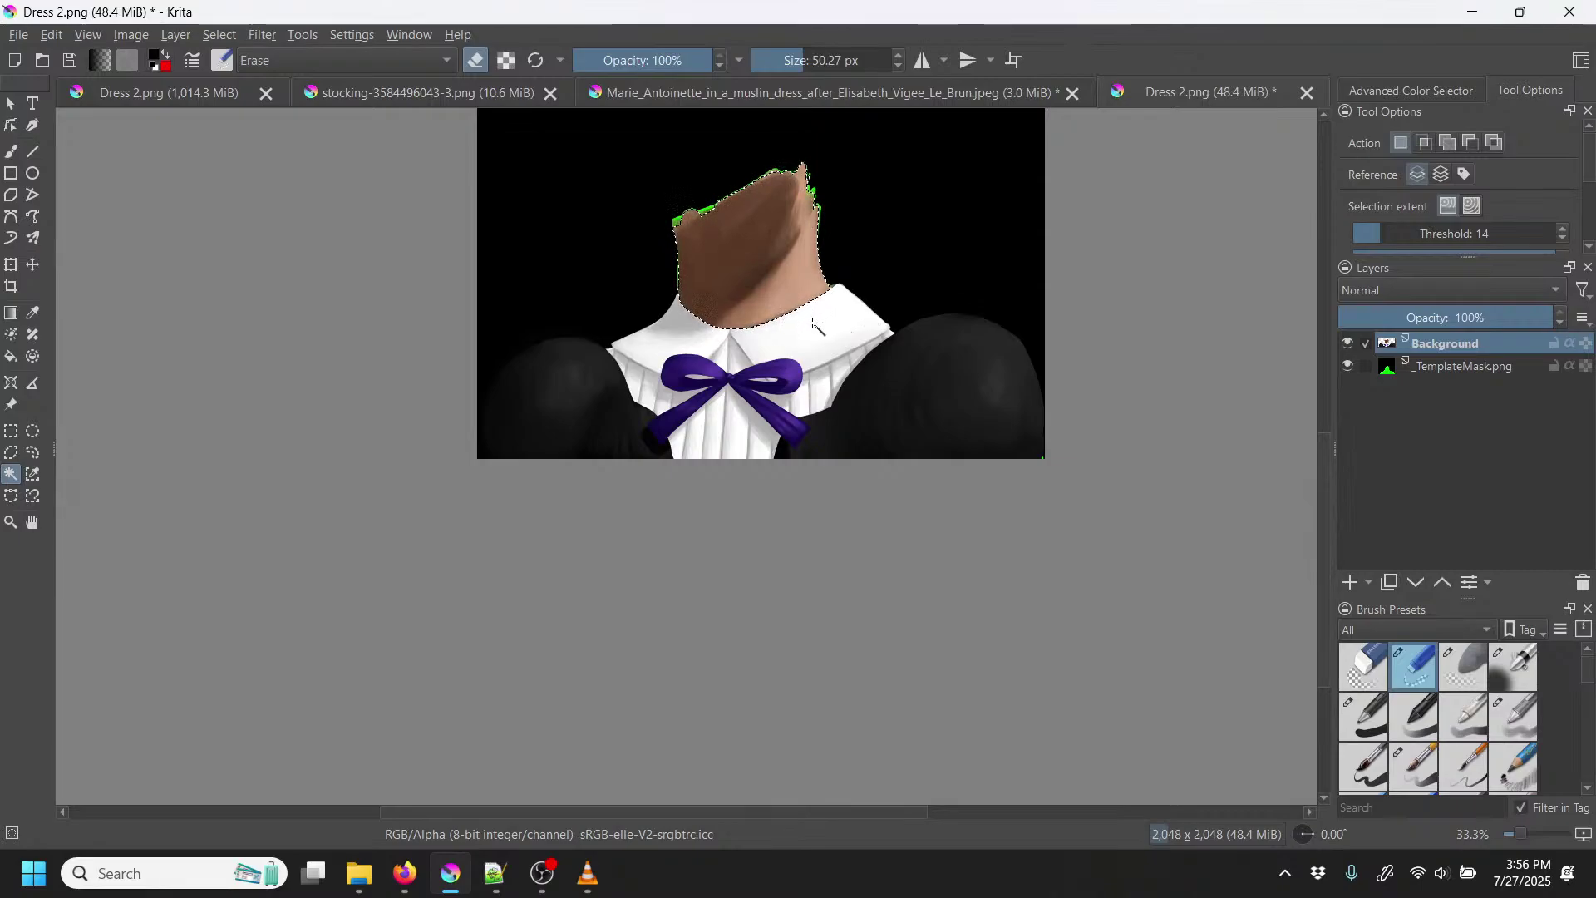
pyautogui.click(1348, 344)
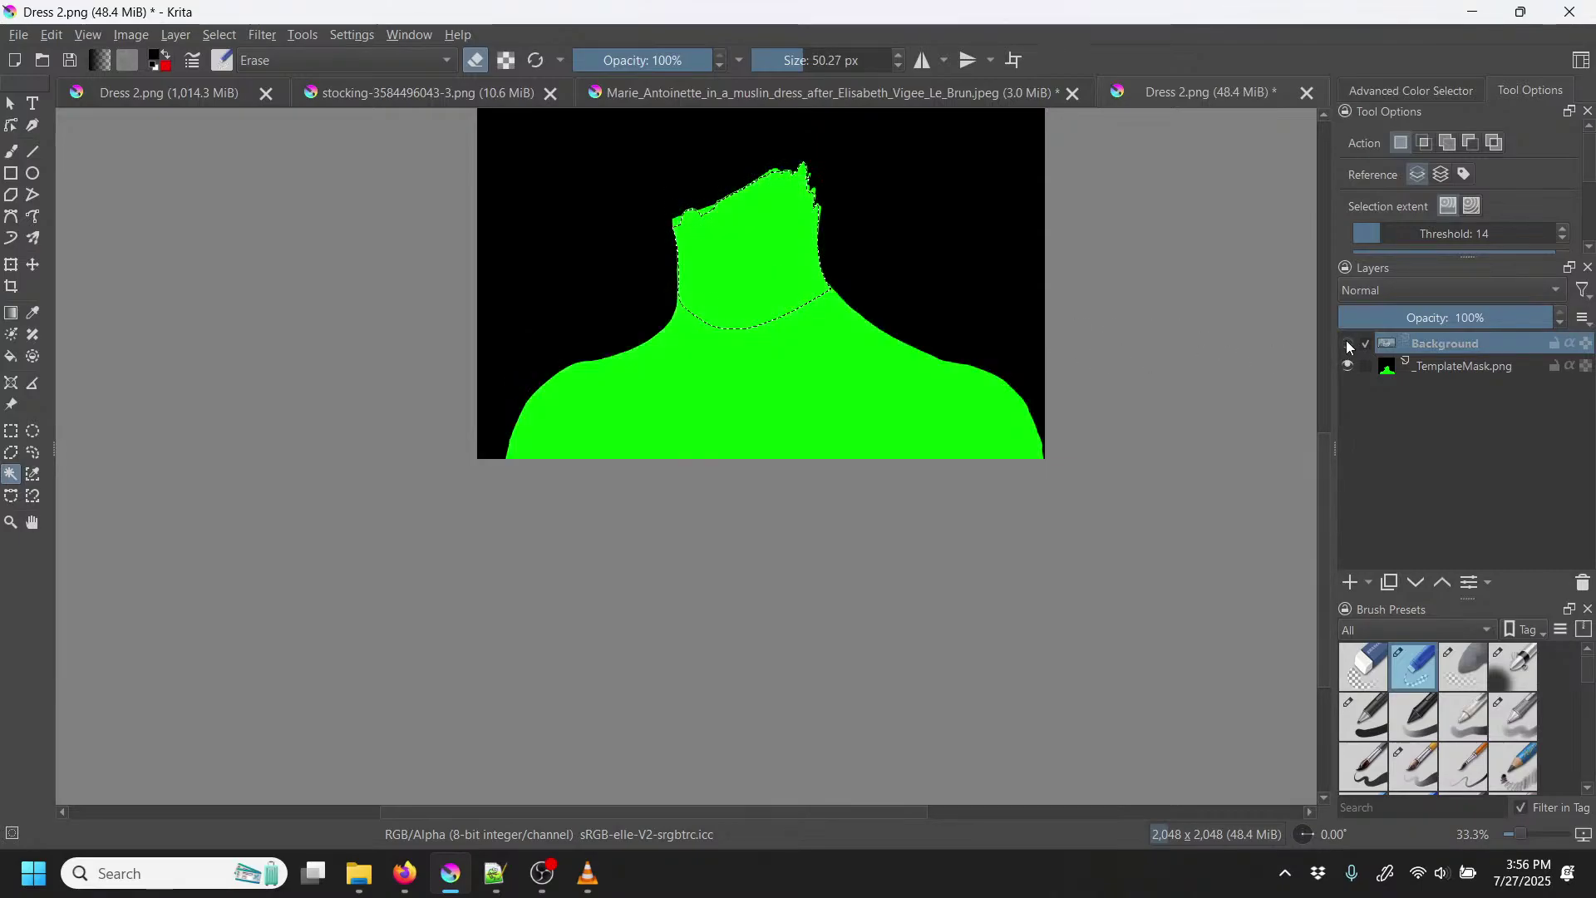
pyautogui.click(1444, 372)
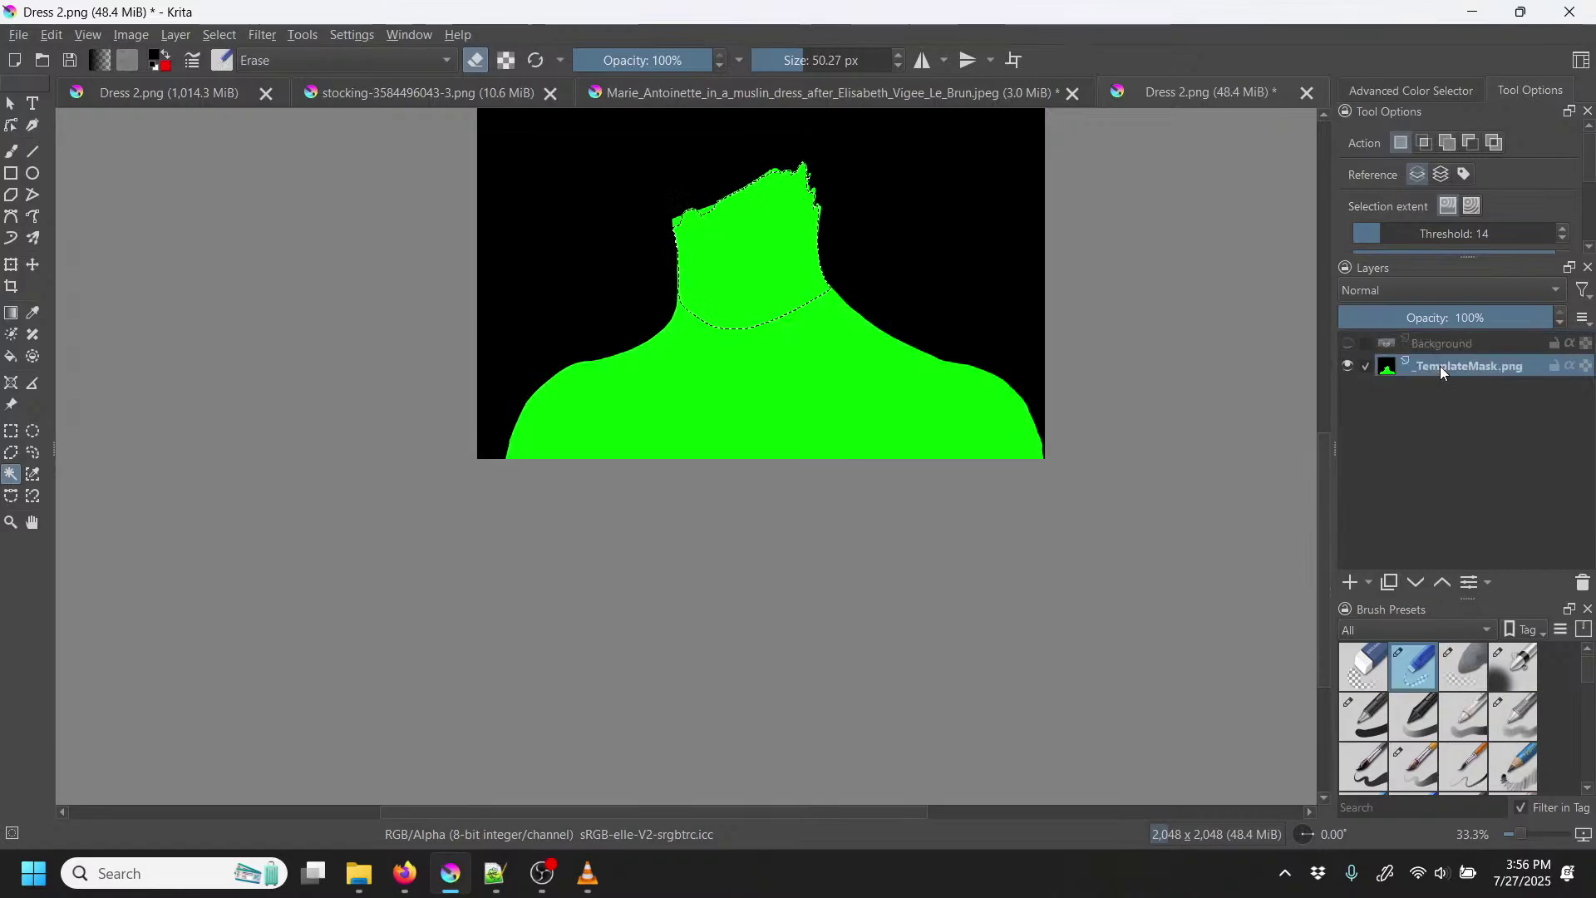
# Step: Invert the neck selection so that everything on the mask outside the neck is selected
pyautogui.scroll(2, 886, 268)
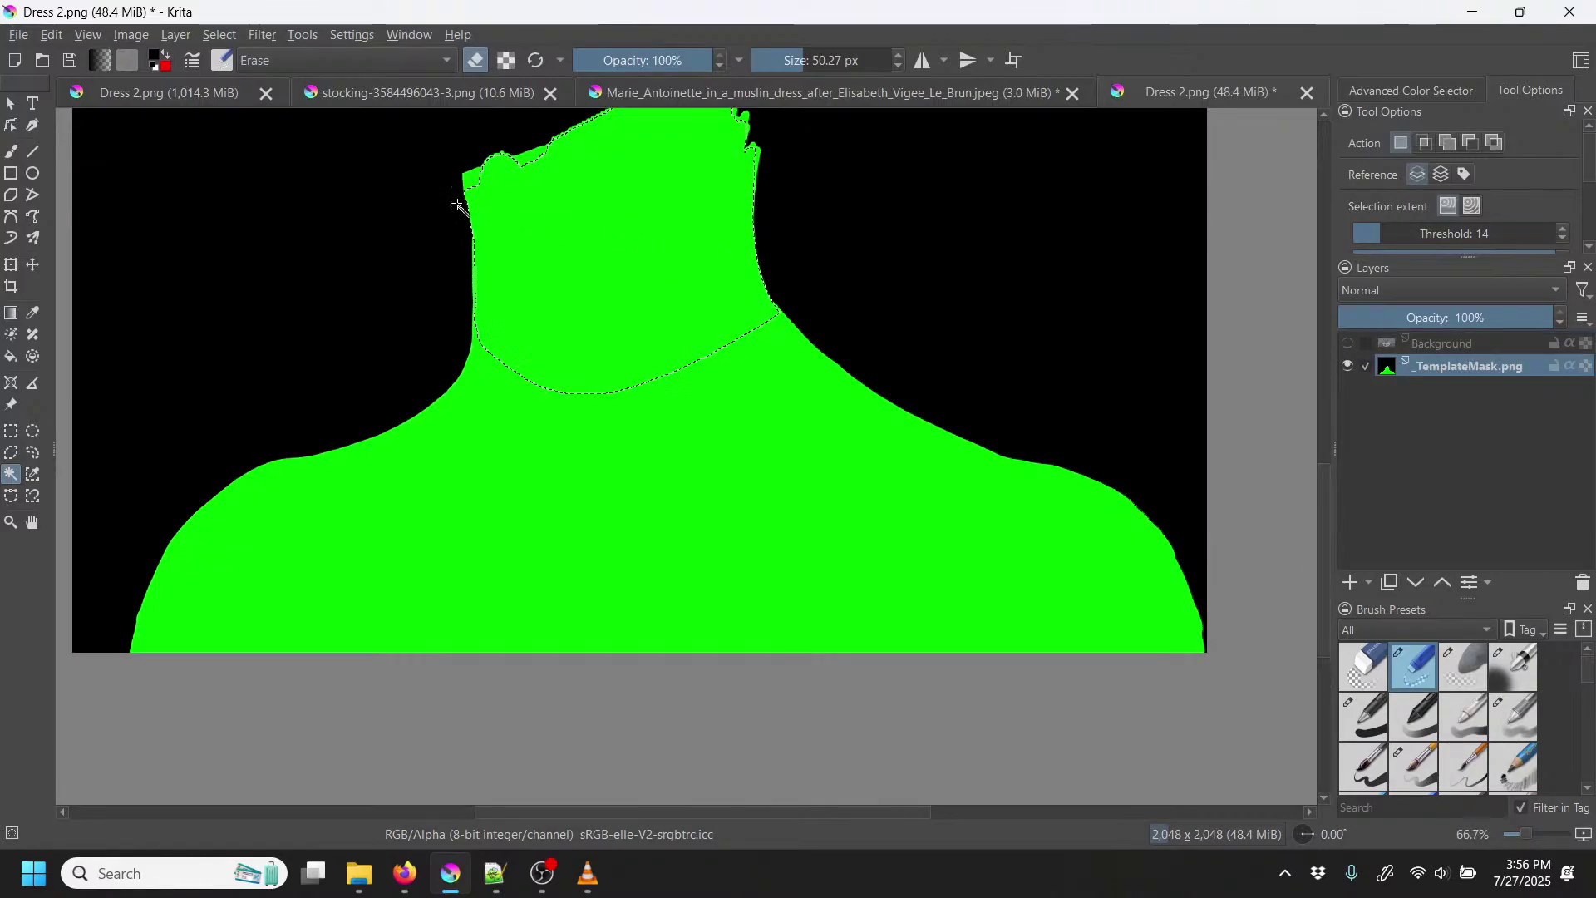
pyautogui.click(219, 34)
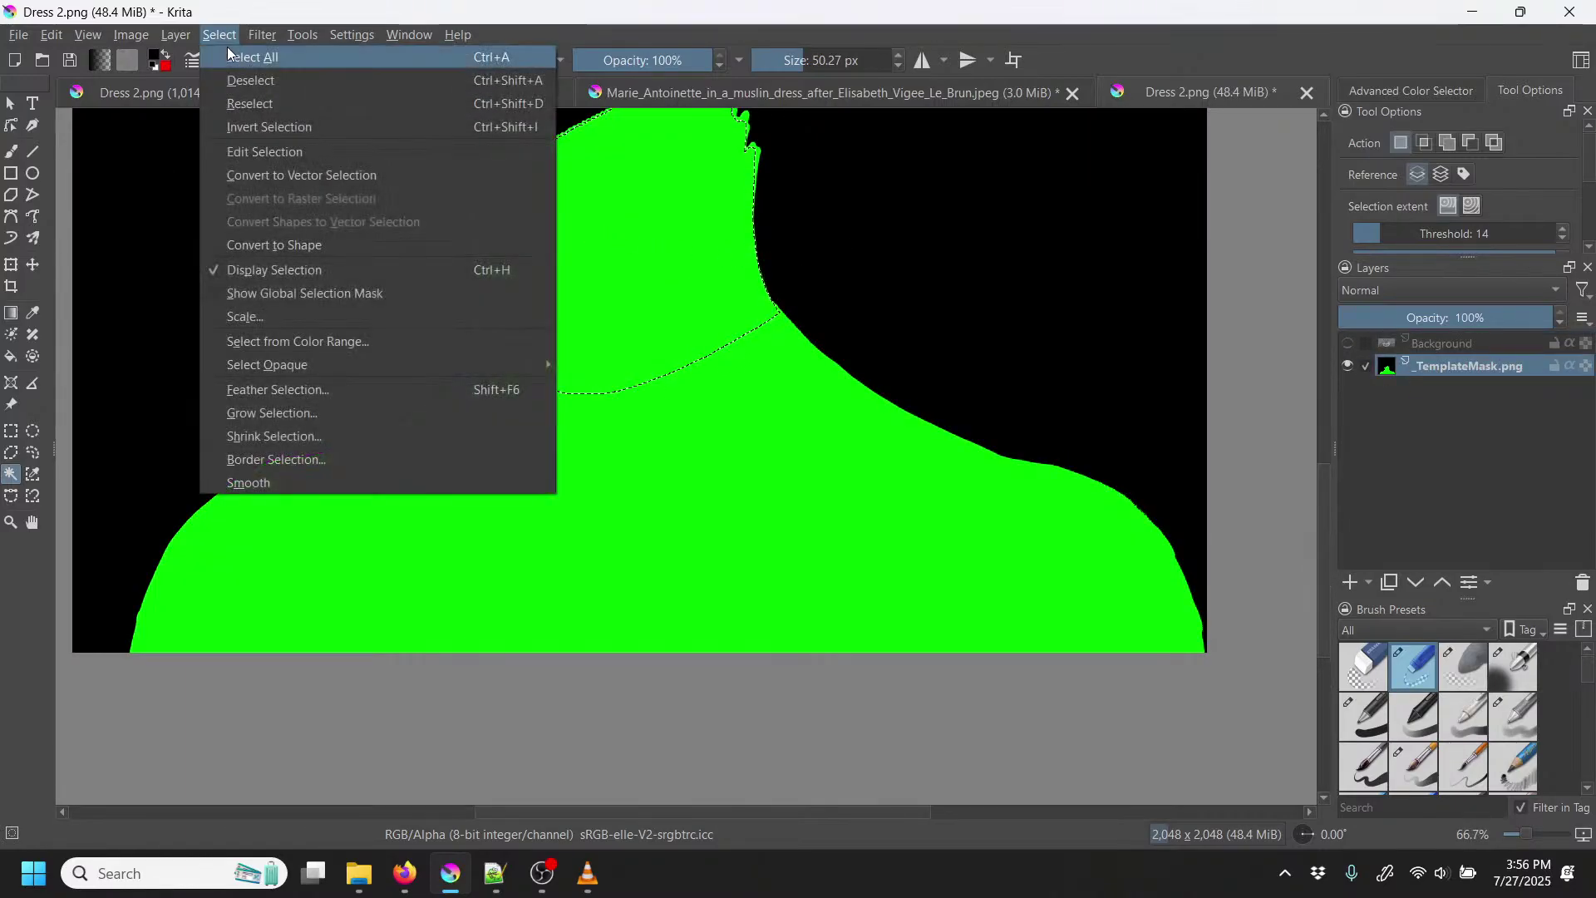
pyautogui.click(255, 126)
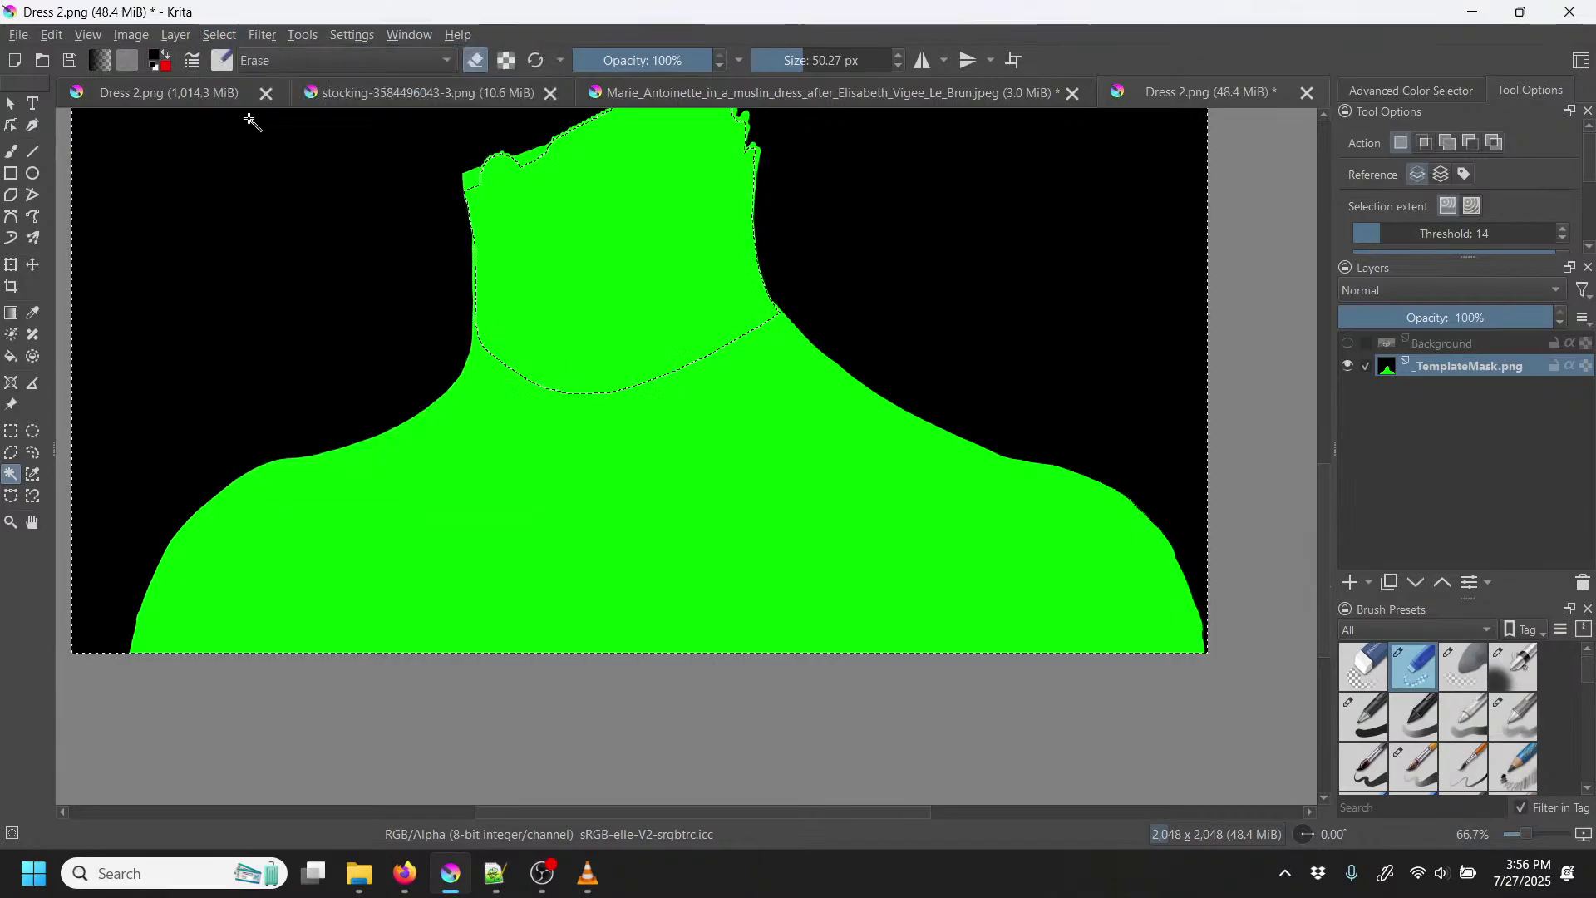
pyautogui.scroll(-1, 260, 139)
pyautogui.scroll(-1, 296, 164)
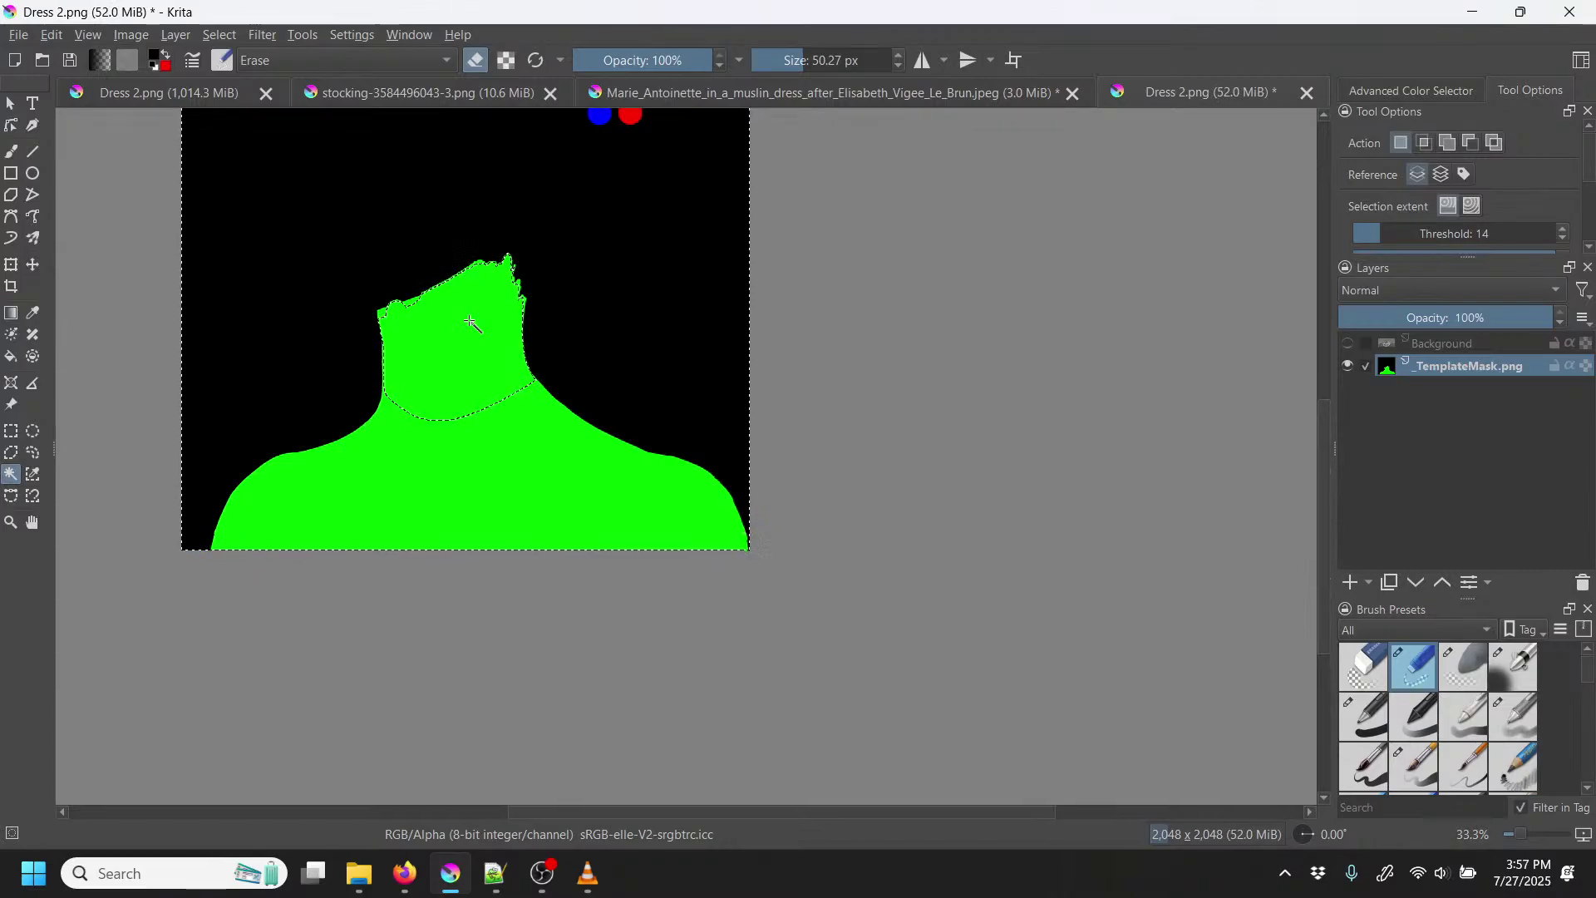
# Step: Paint the green shoulders and chest below the neck black (#020202) with the Basic-1 brush at about 244 px
pyautogui.click(12, 149)
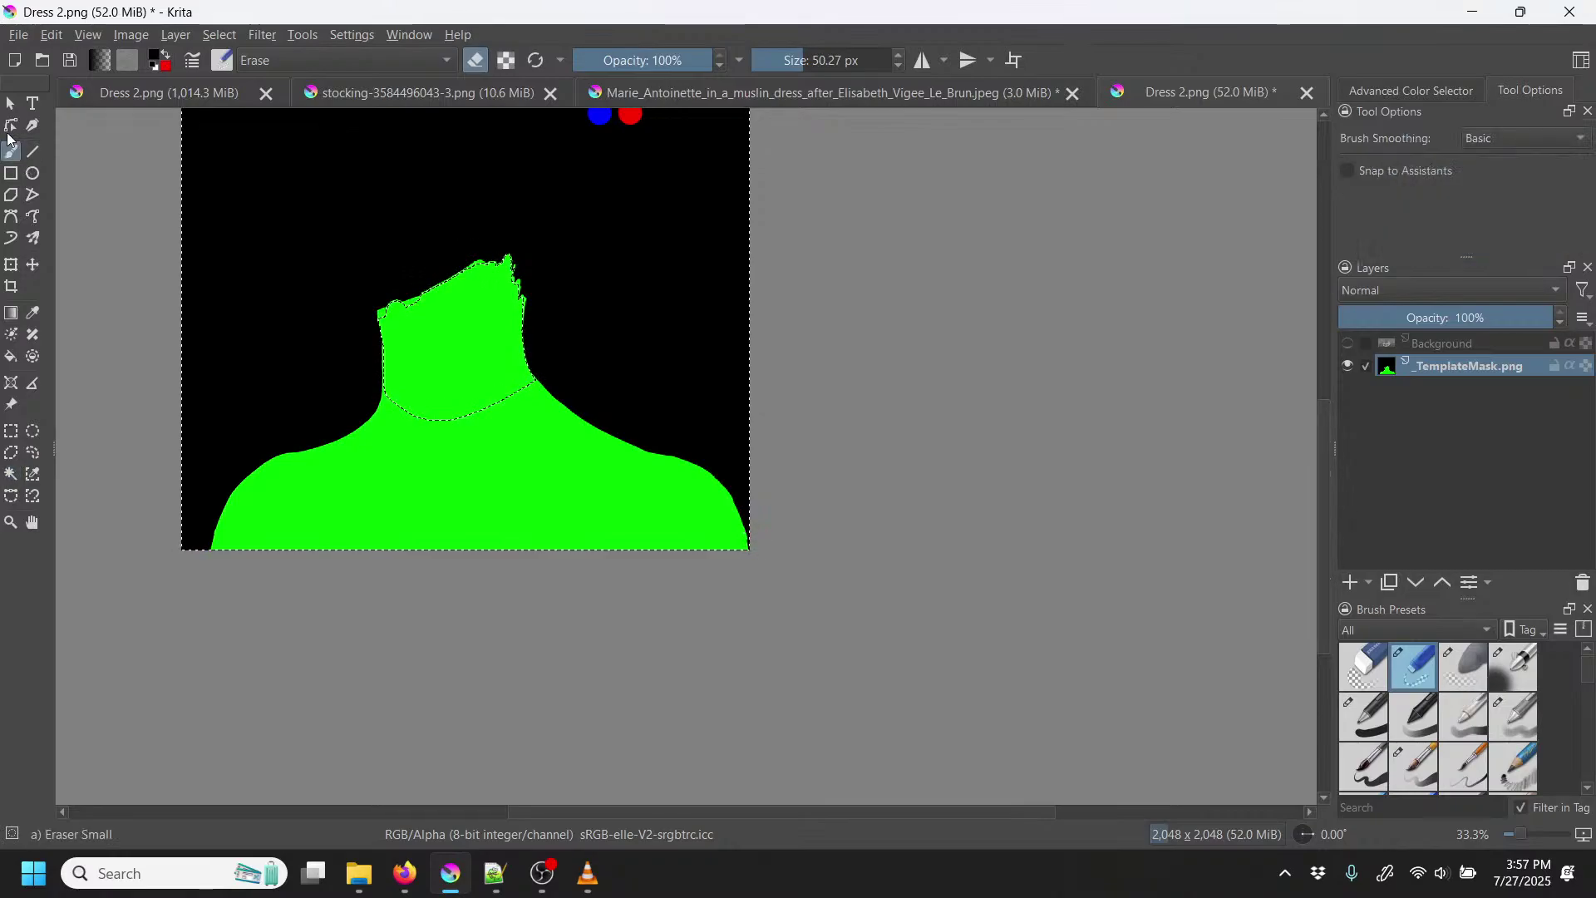
pyautogui.click(1381, 715)
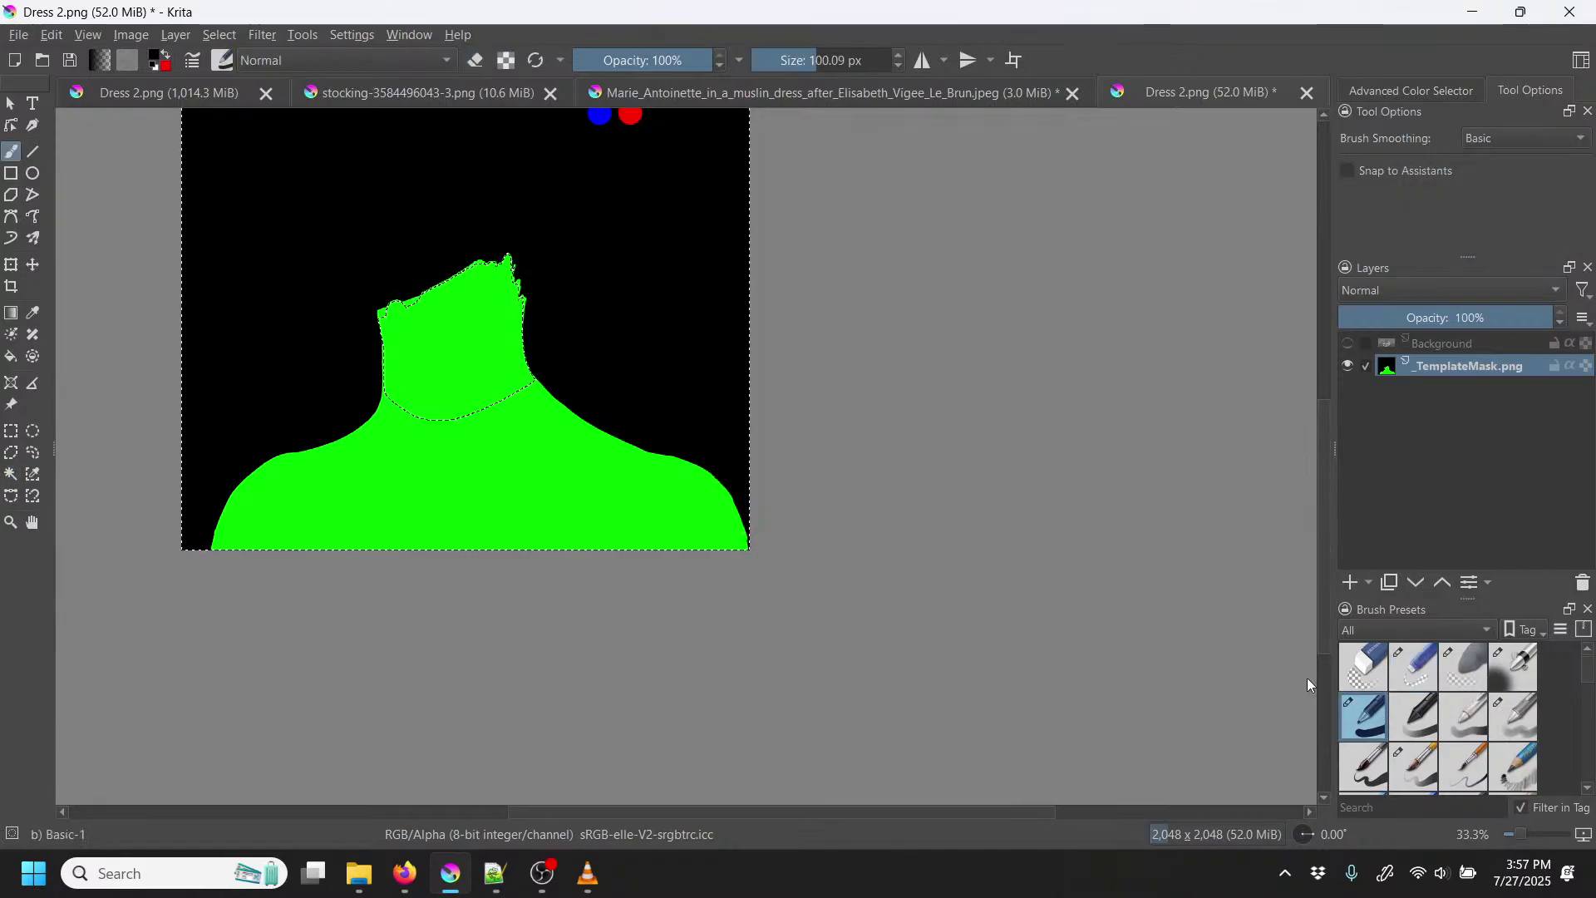
pyautogui.click(166, 60)
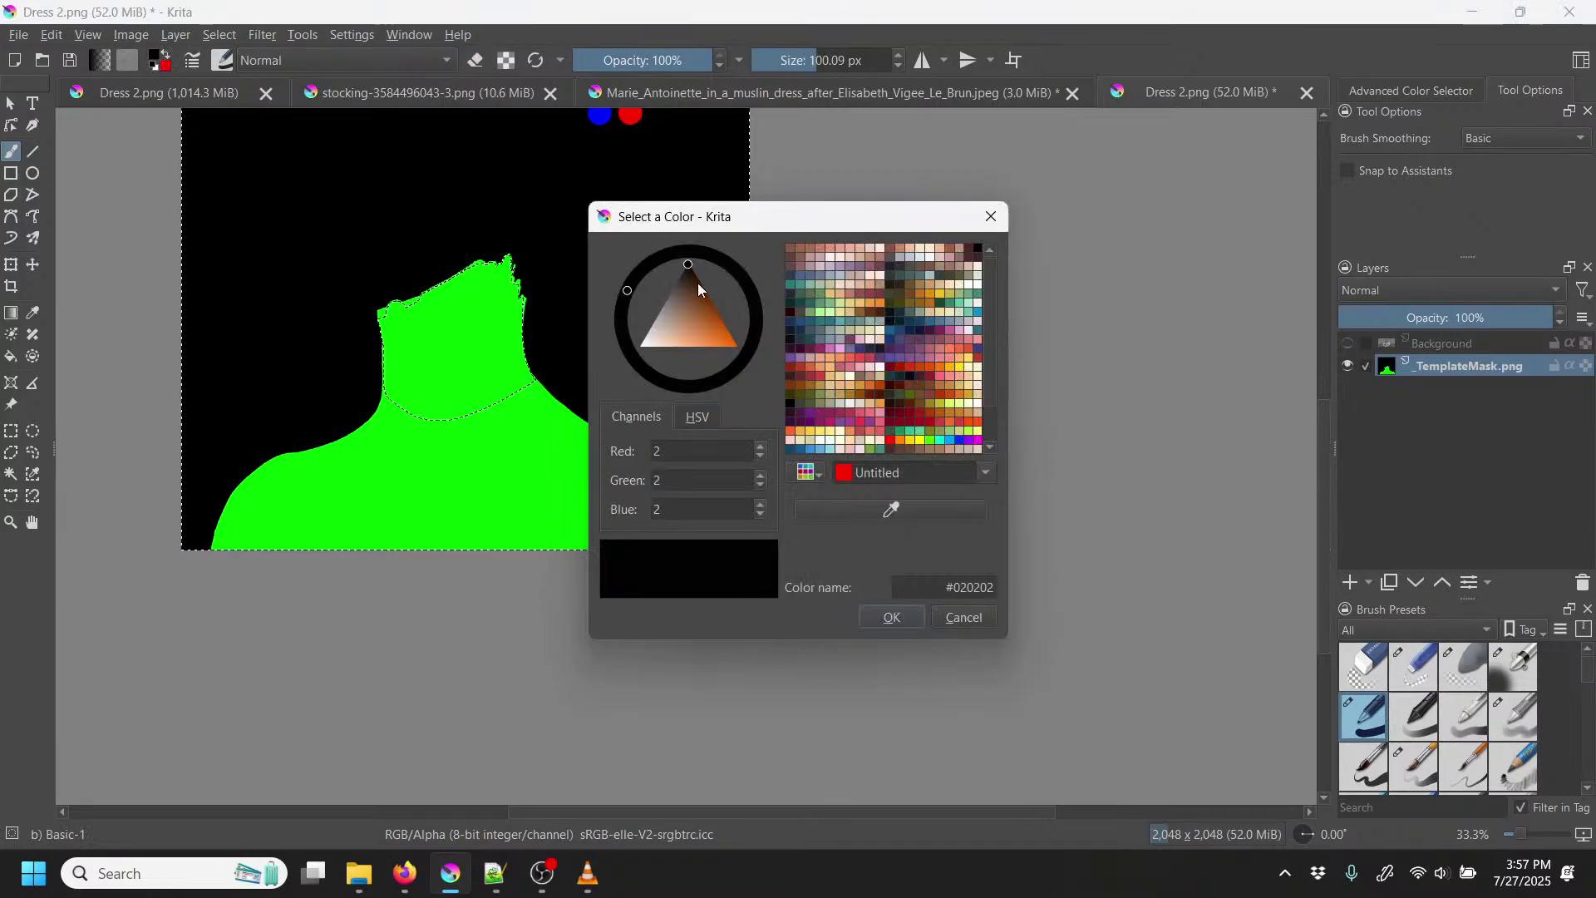
pyautogui.click(910, 612)
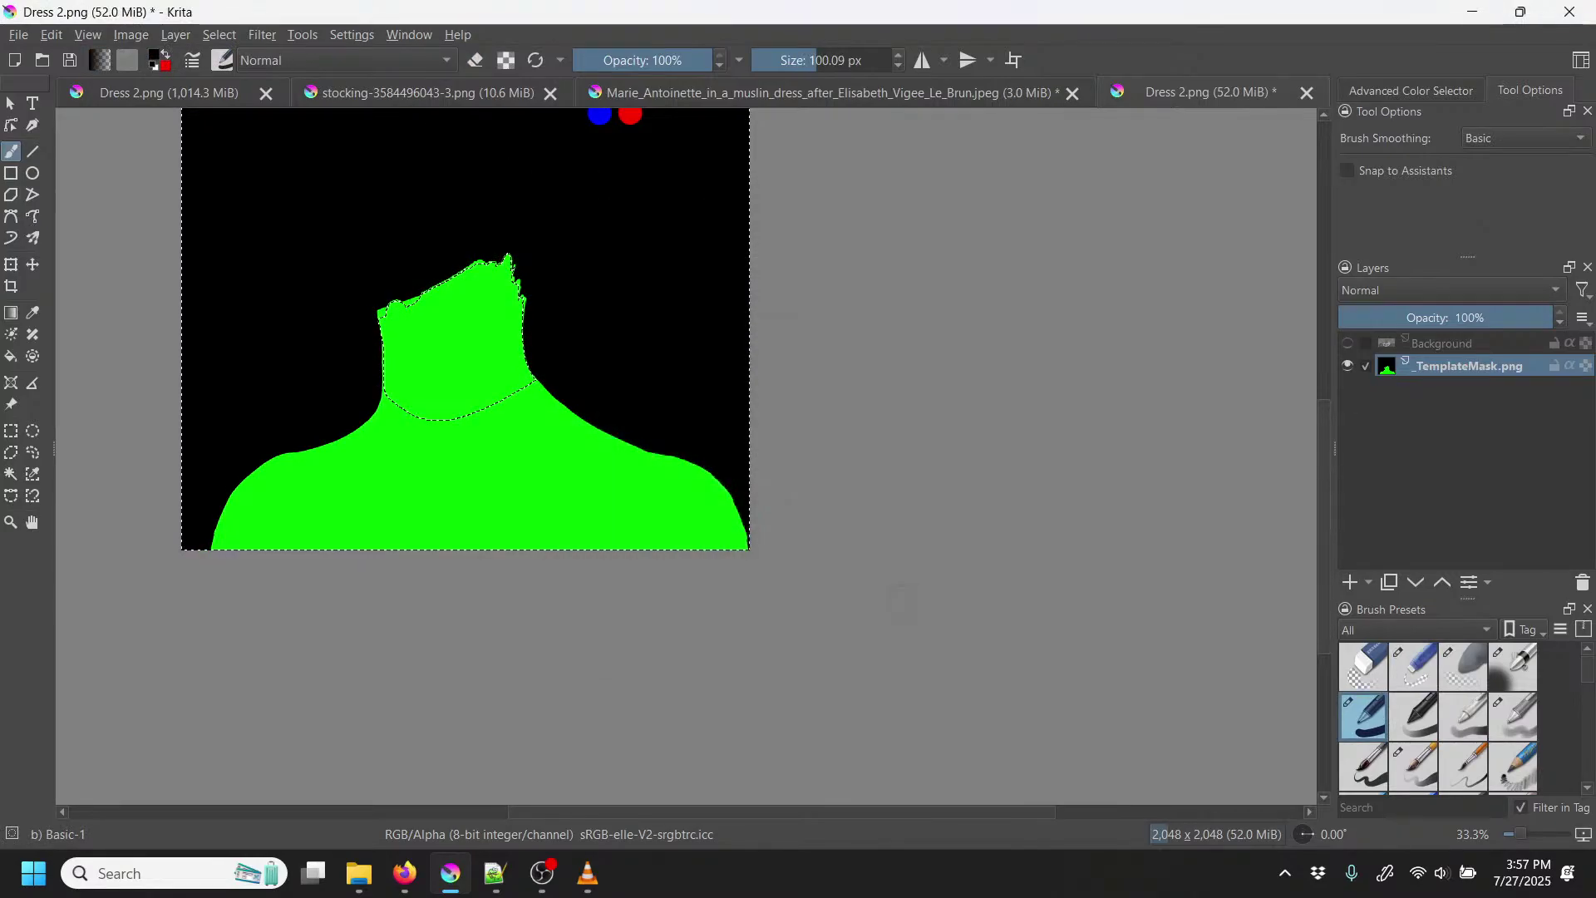
pyautogui.click(843, 58)
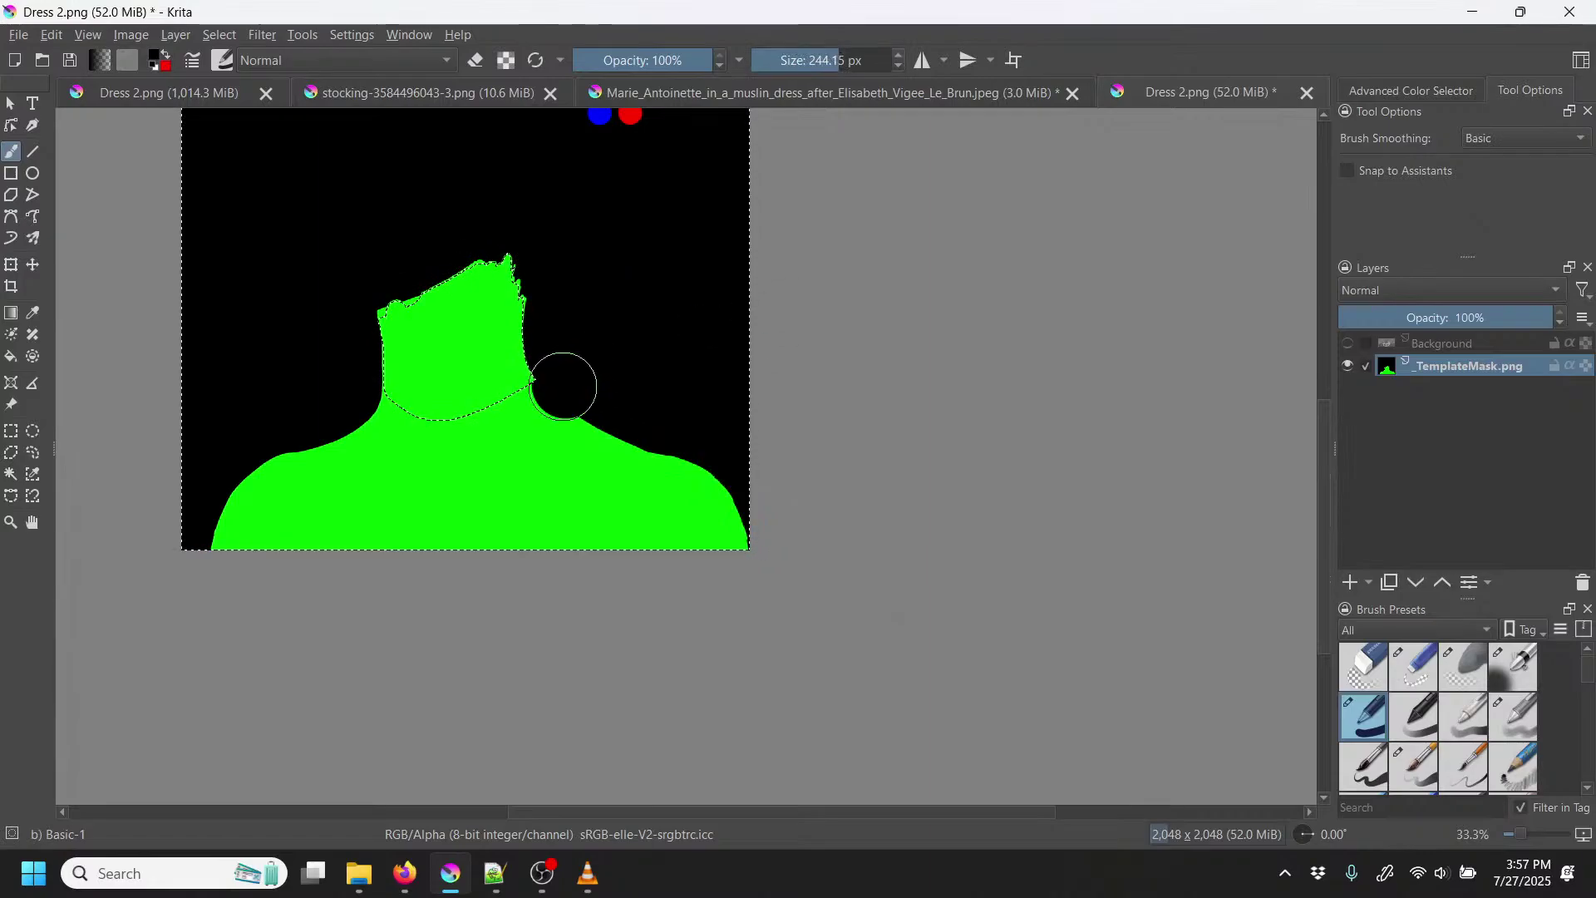
pyautogui.moveTo(539, 399)
pyautogui.mouseDown()
pyautogui.moveTo(491, 420)
pyautogui.moveTo(386, 413)
pyautogui.mouseUp()
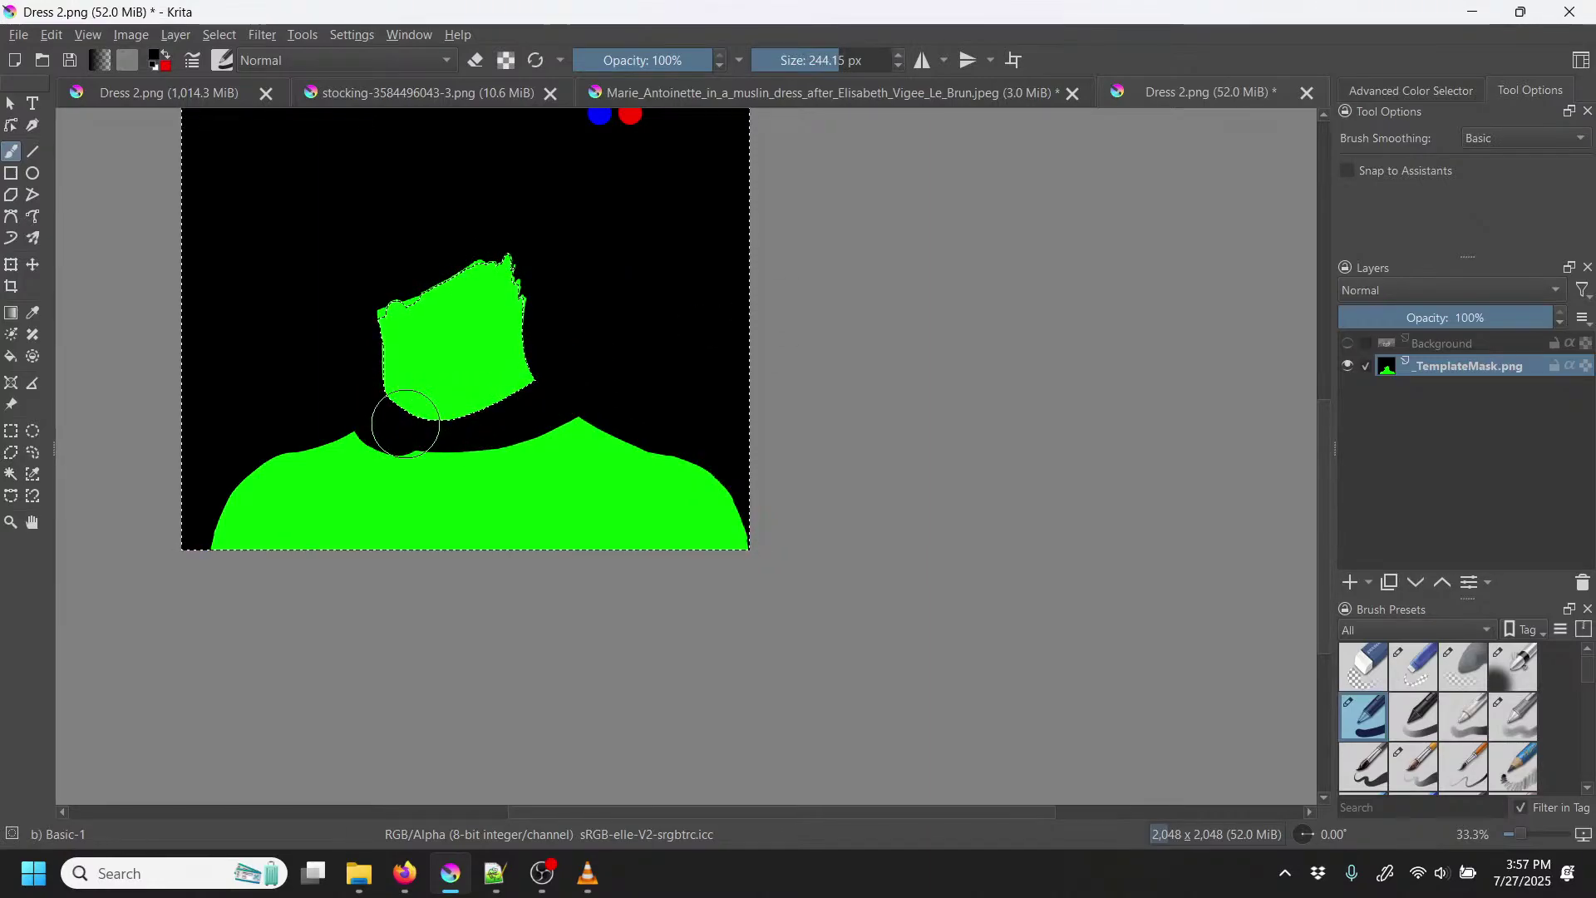
pyautogui.moveTo(496, 440)
pyautogui.mouseDown()
pyautogui.moveTo(311, 443)
pyautogui.moveTo(569, 437)
pyautogui.moveTo(662, 453)
pyautogui.mouseUp()
pyautogui.moveTo(366, 477)
pyautogui.mouseDown()
pyautogui.moveTo(307, 479)
pyautogui.moveTo(717, 476)
pyautogui.mouseUp()
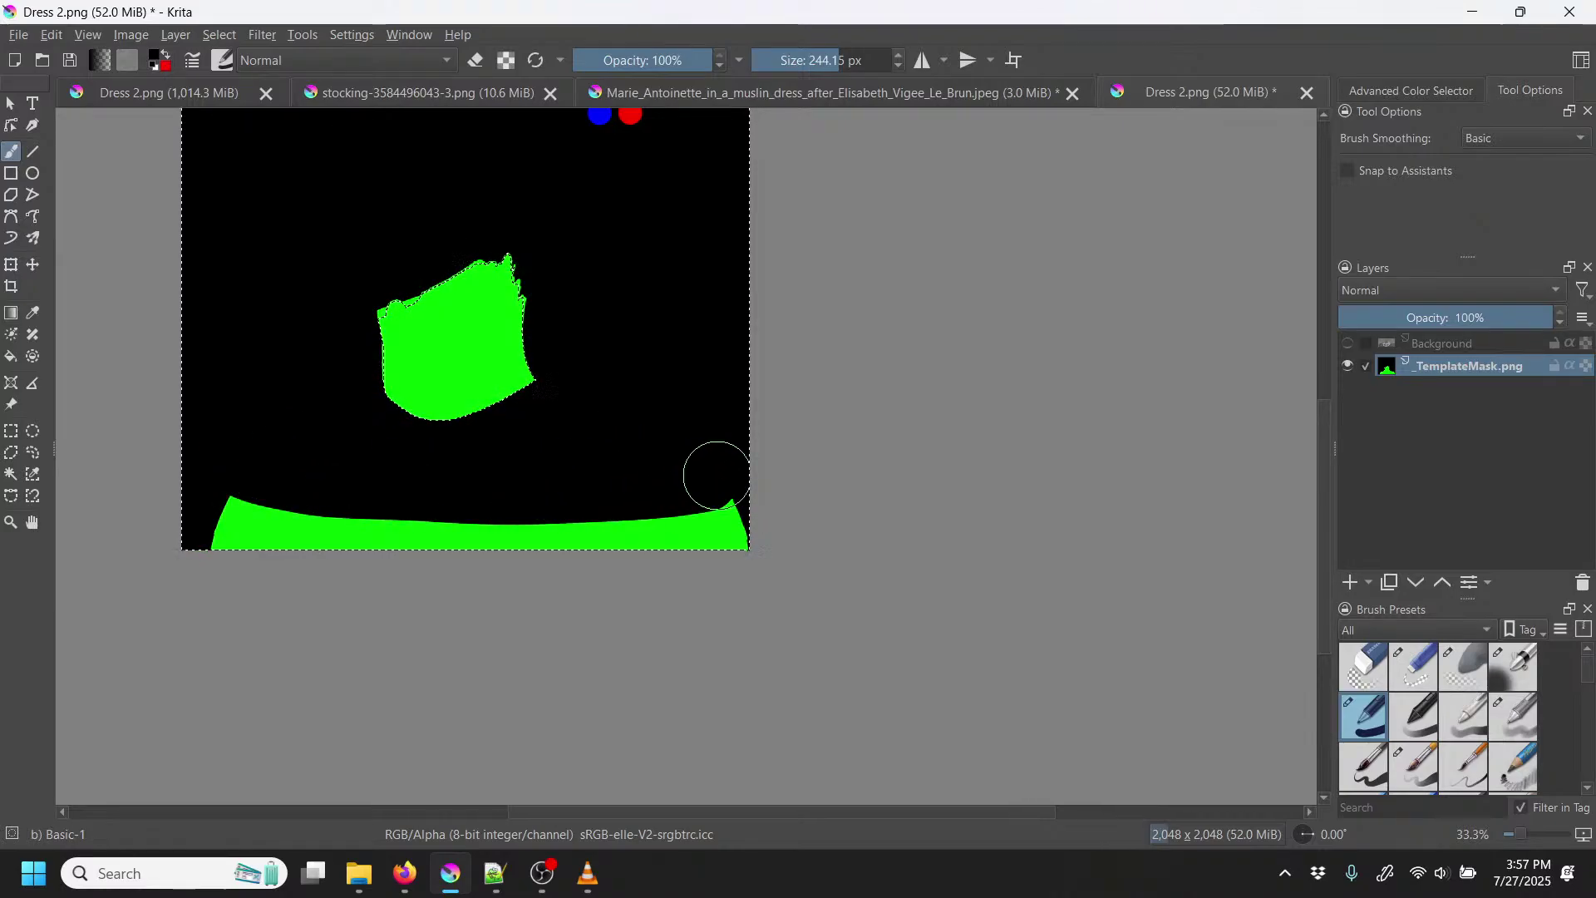
pyautogui.moveTo(231, 497)
pyautogui.mouseDown()
pyautogui.moveTo(405, 533)
pyautogui.moveTo(734, 516)
pyautogui.mouseUp()
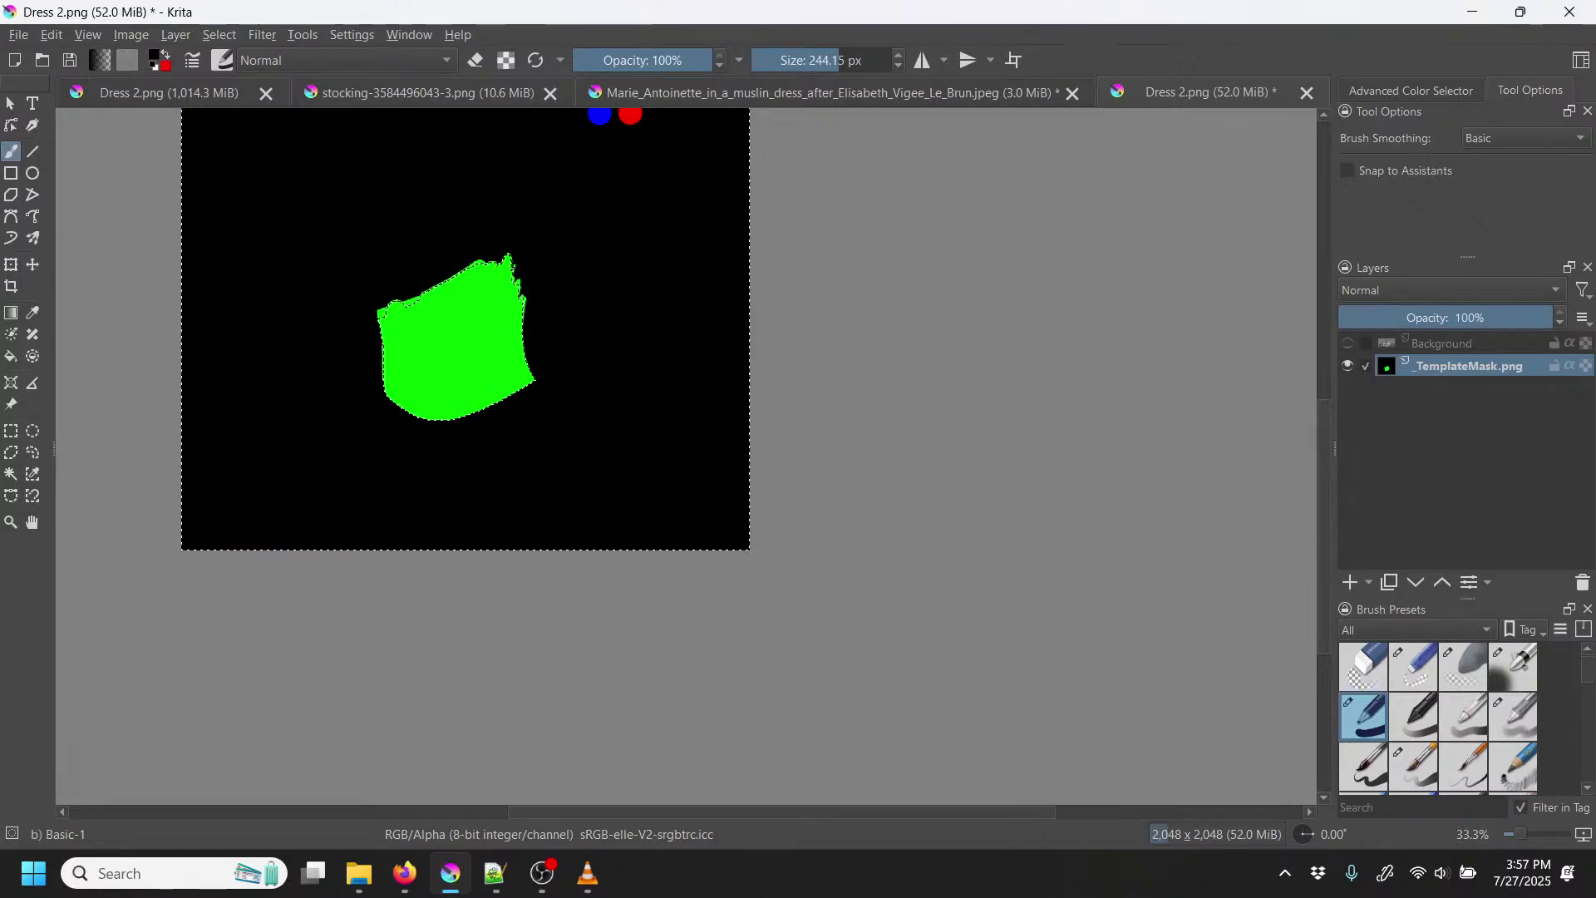
# Step: Sample the blue from the mask's blue reference dot as the painting colour and return to the brush
pyautogui.hotkey('ctrl', '+')
pyautogui.hotkey('ctrl', '+')
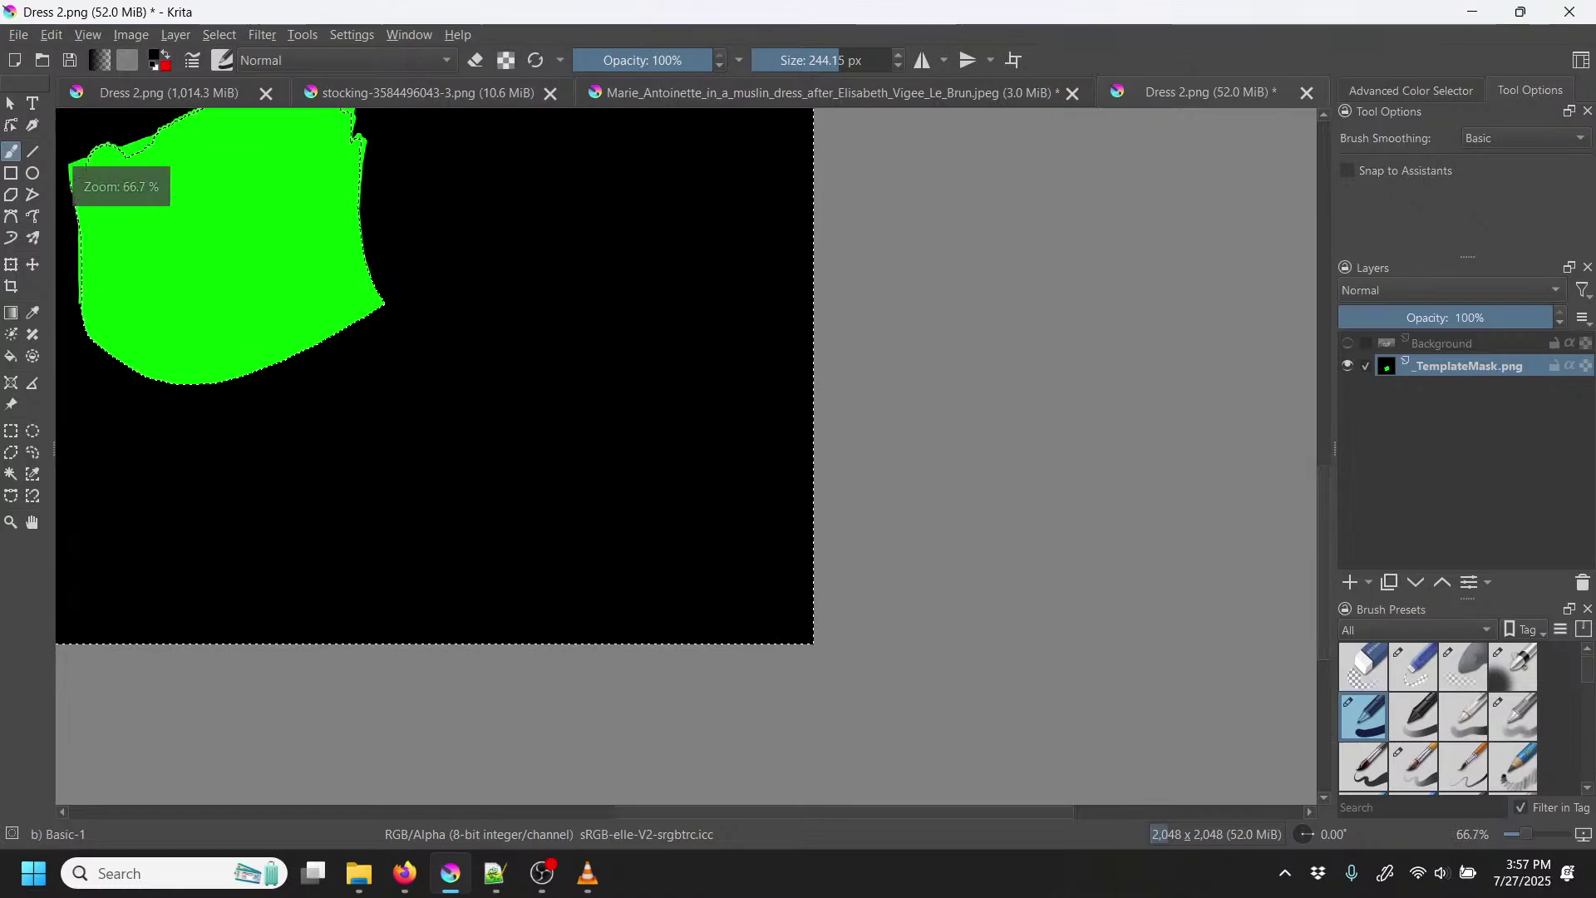
pyautogui.moveTo(612, 252)
pyautogui.mouseDown()
pyautogui.moveTo(681, 482)
pyautogui.moveTo(787, 720)
pyautogui.mouseUp()
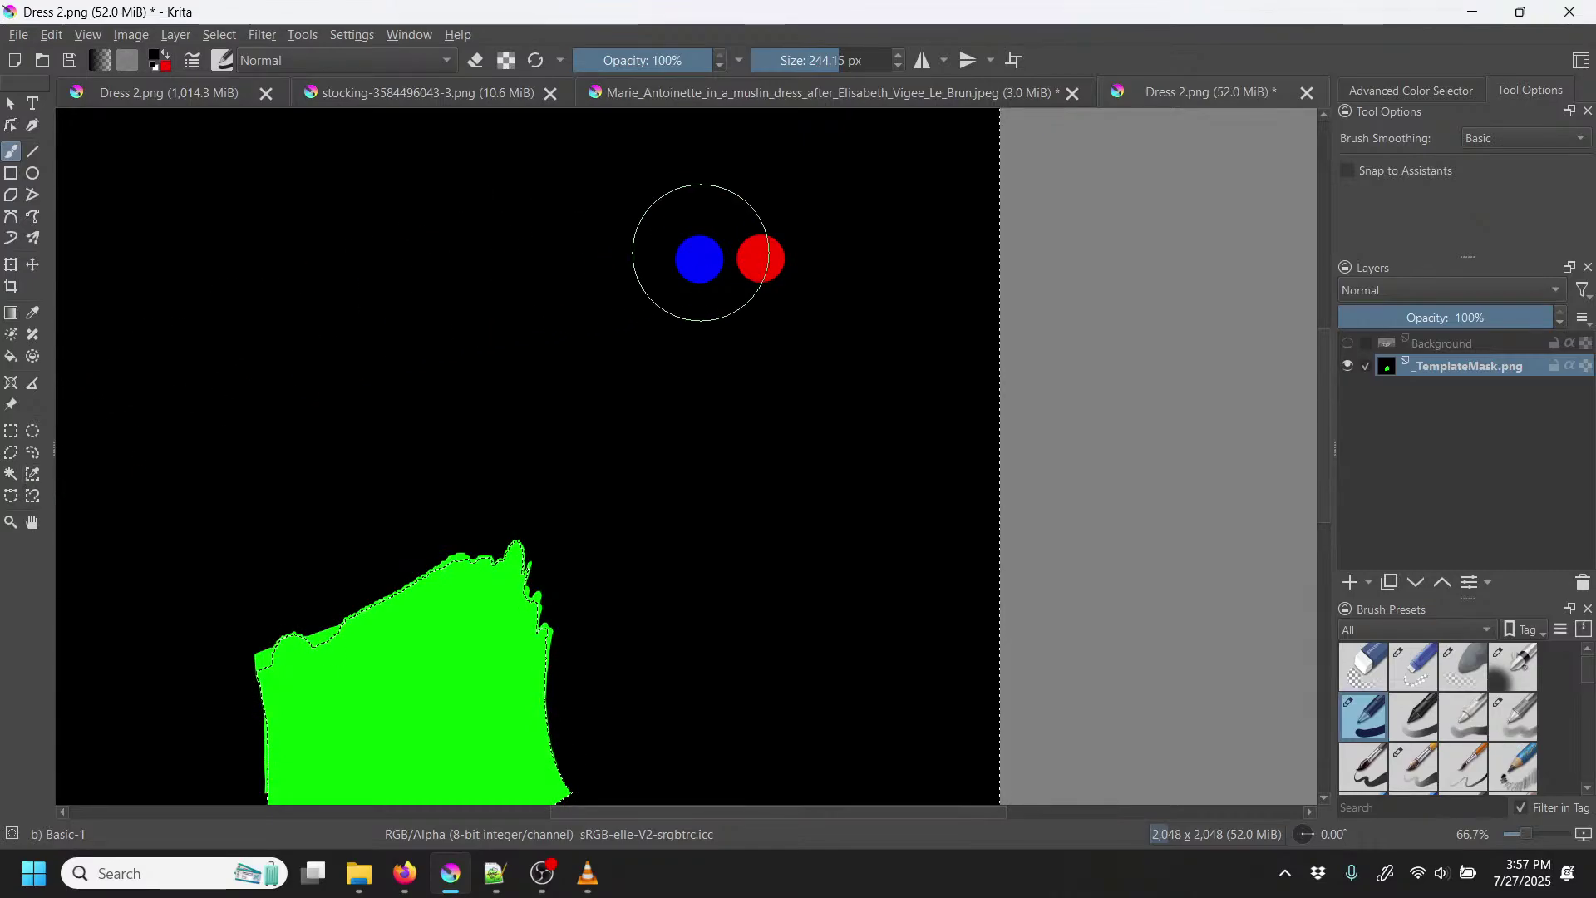
pyautogui.press('p')
pyautogui.click(711, 260)
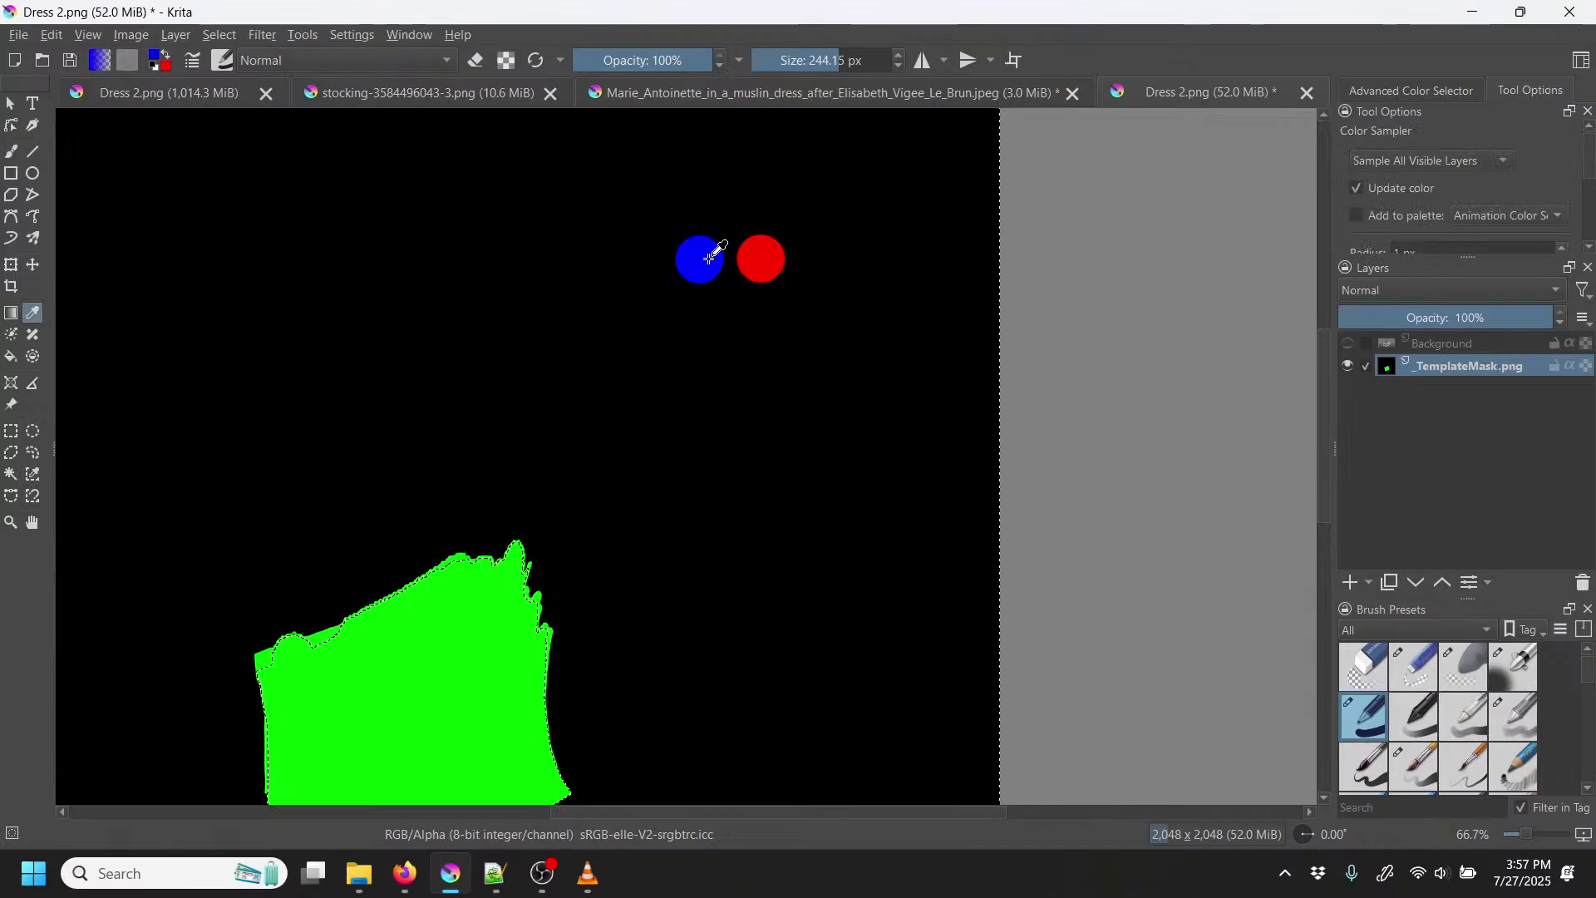
pyautogui.press('b')
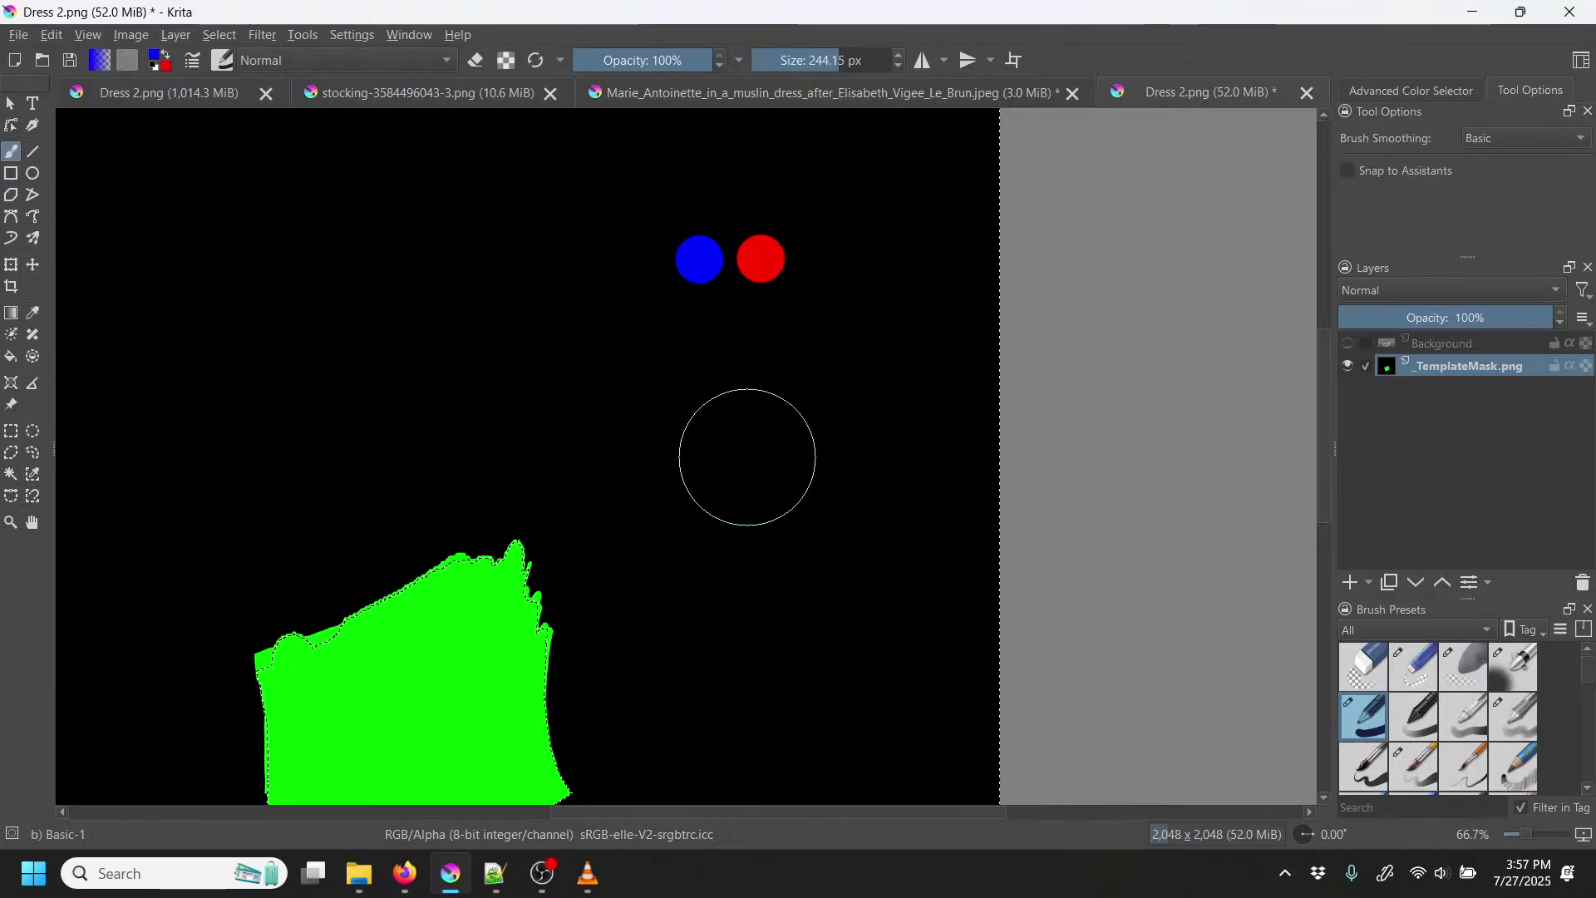
# Step: Show the Background layer again and clear the inverted neck selection
pyautogui.moveTo(734, 517); pyautogui.dragTo(947, 203)
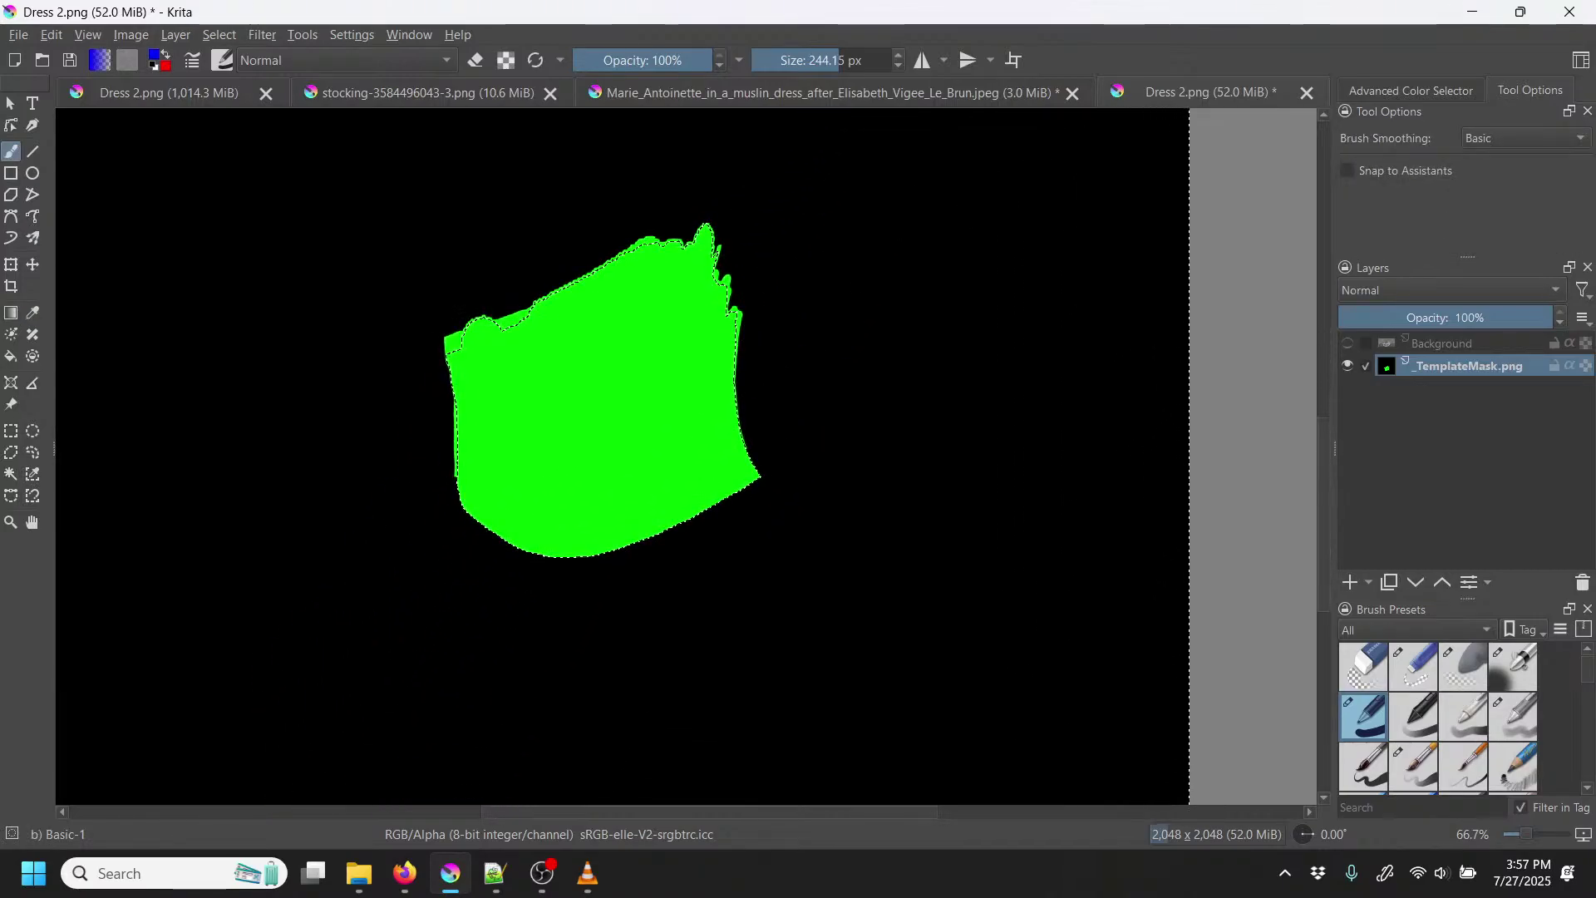
pyautogui.click(1348, 343)
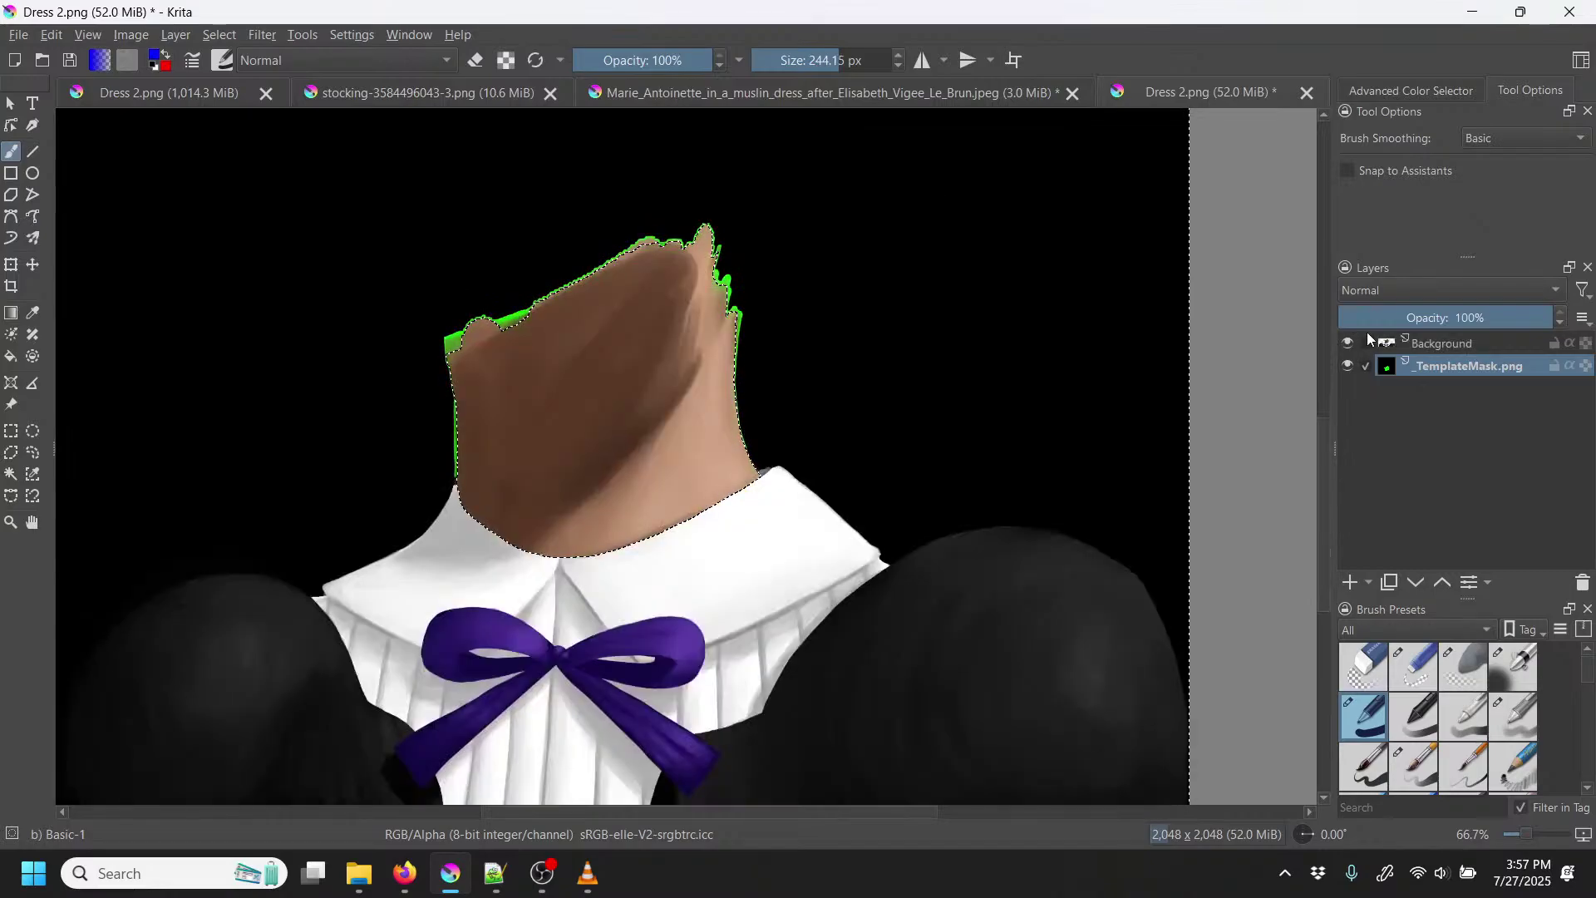
pyautogui.click(11, 431)
pyautogui.moveTo(812, 367); pyautogui.dragTo(809, 358)
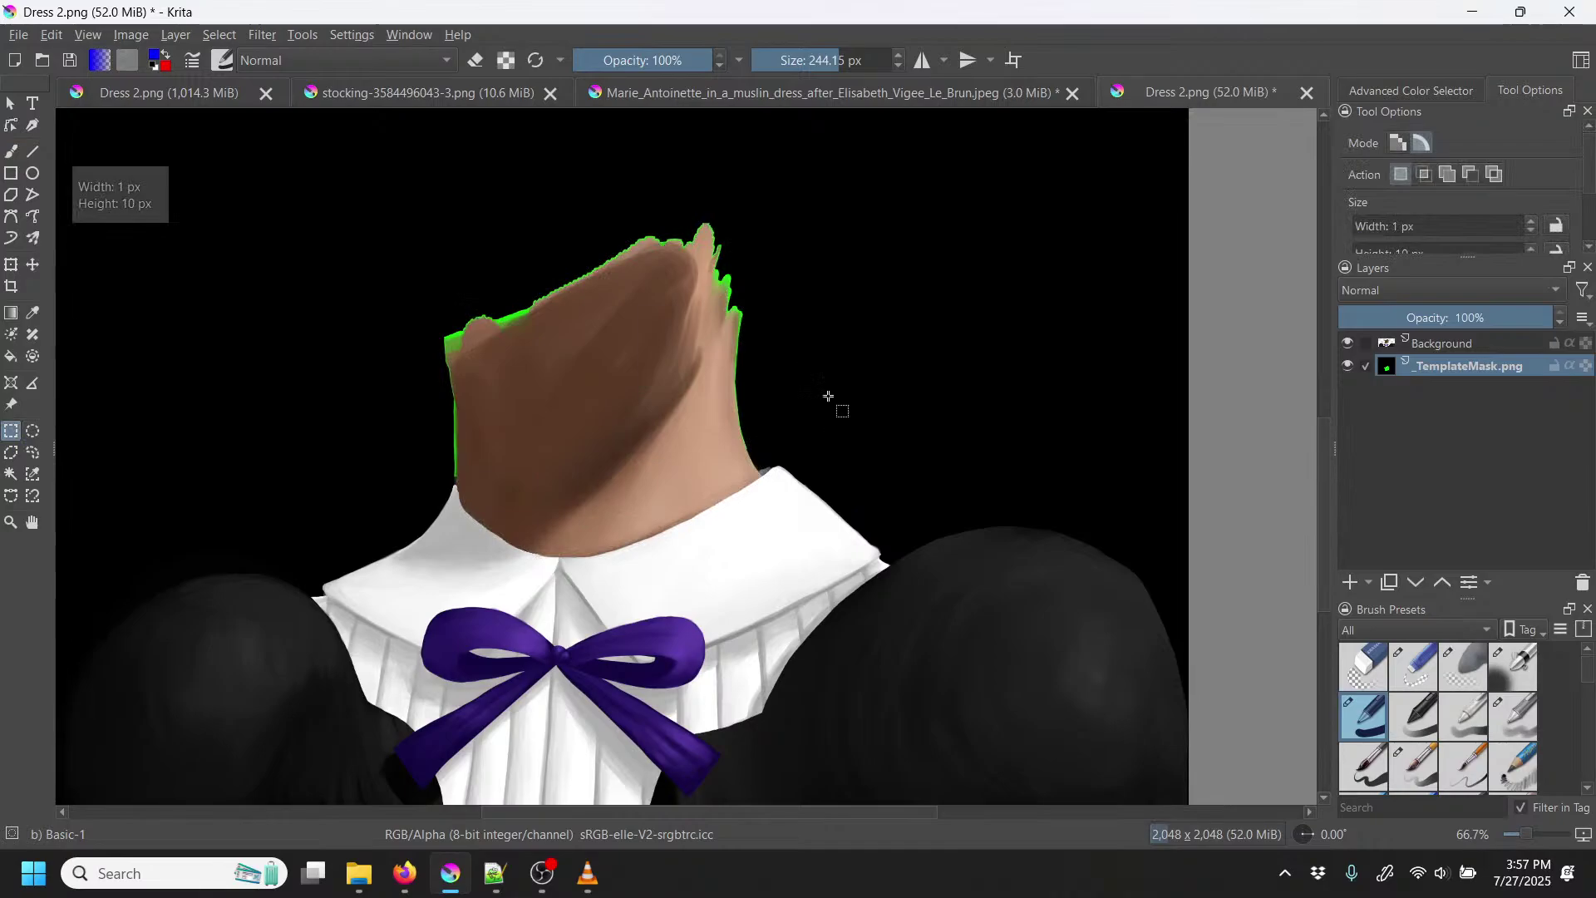
# Step: Select the whole purple bow with its ribbon tails on the Background layer using the Contiguous Selection tool
pyautogui.scroll(2, 855, 446)
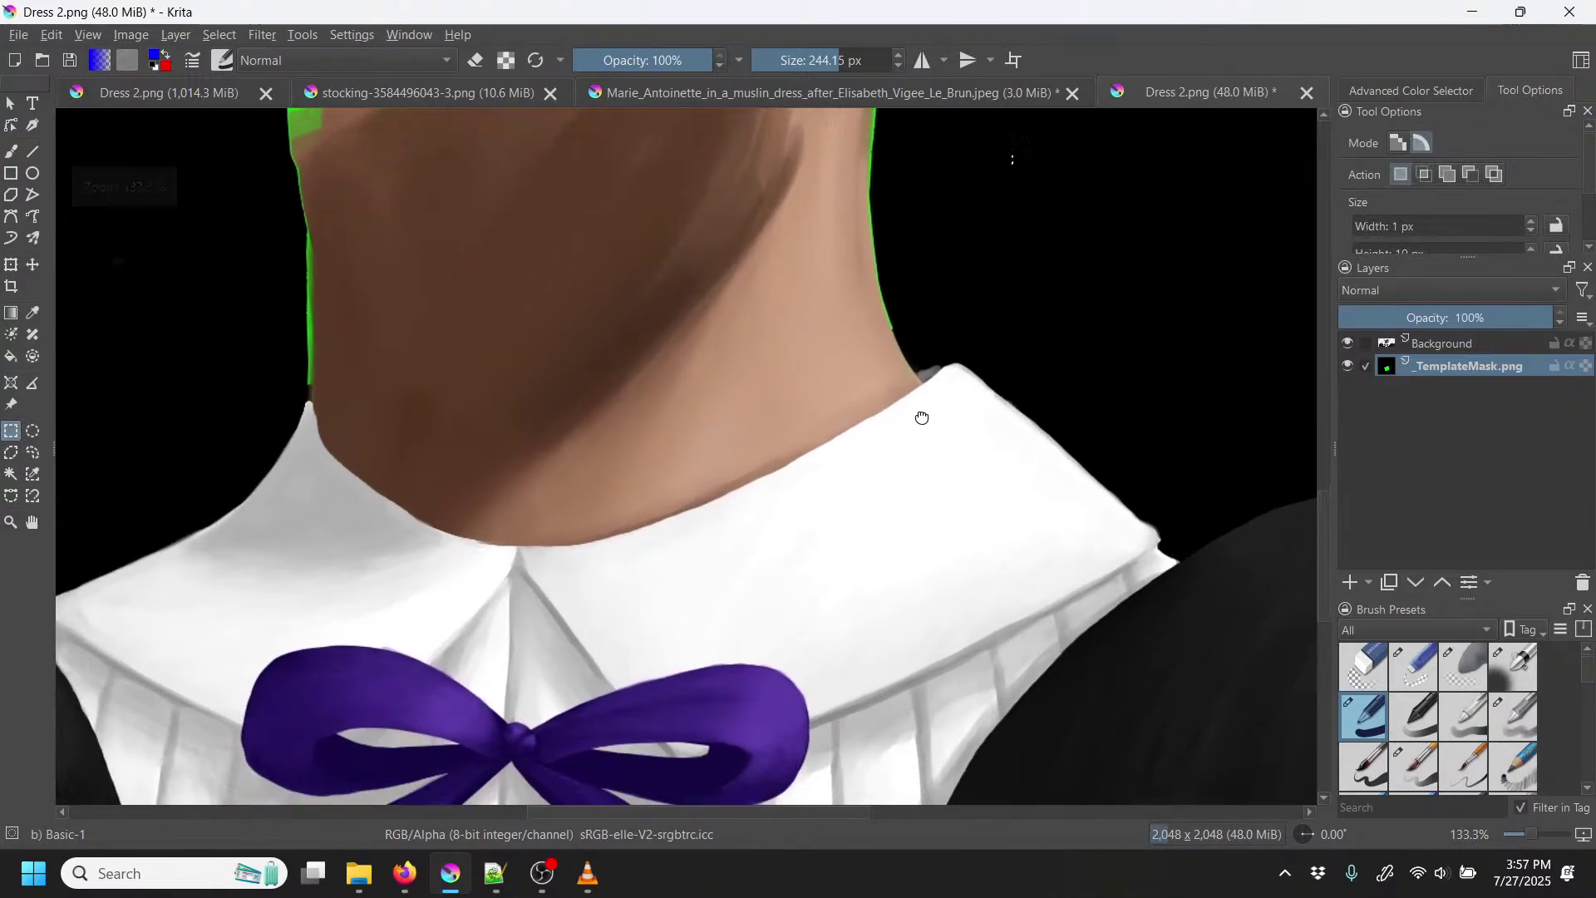
pyautogui.moveTo(922, 418); pyautogui.dragTo(1031, 196)
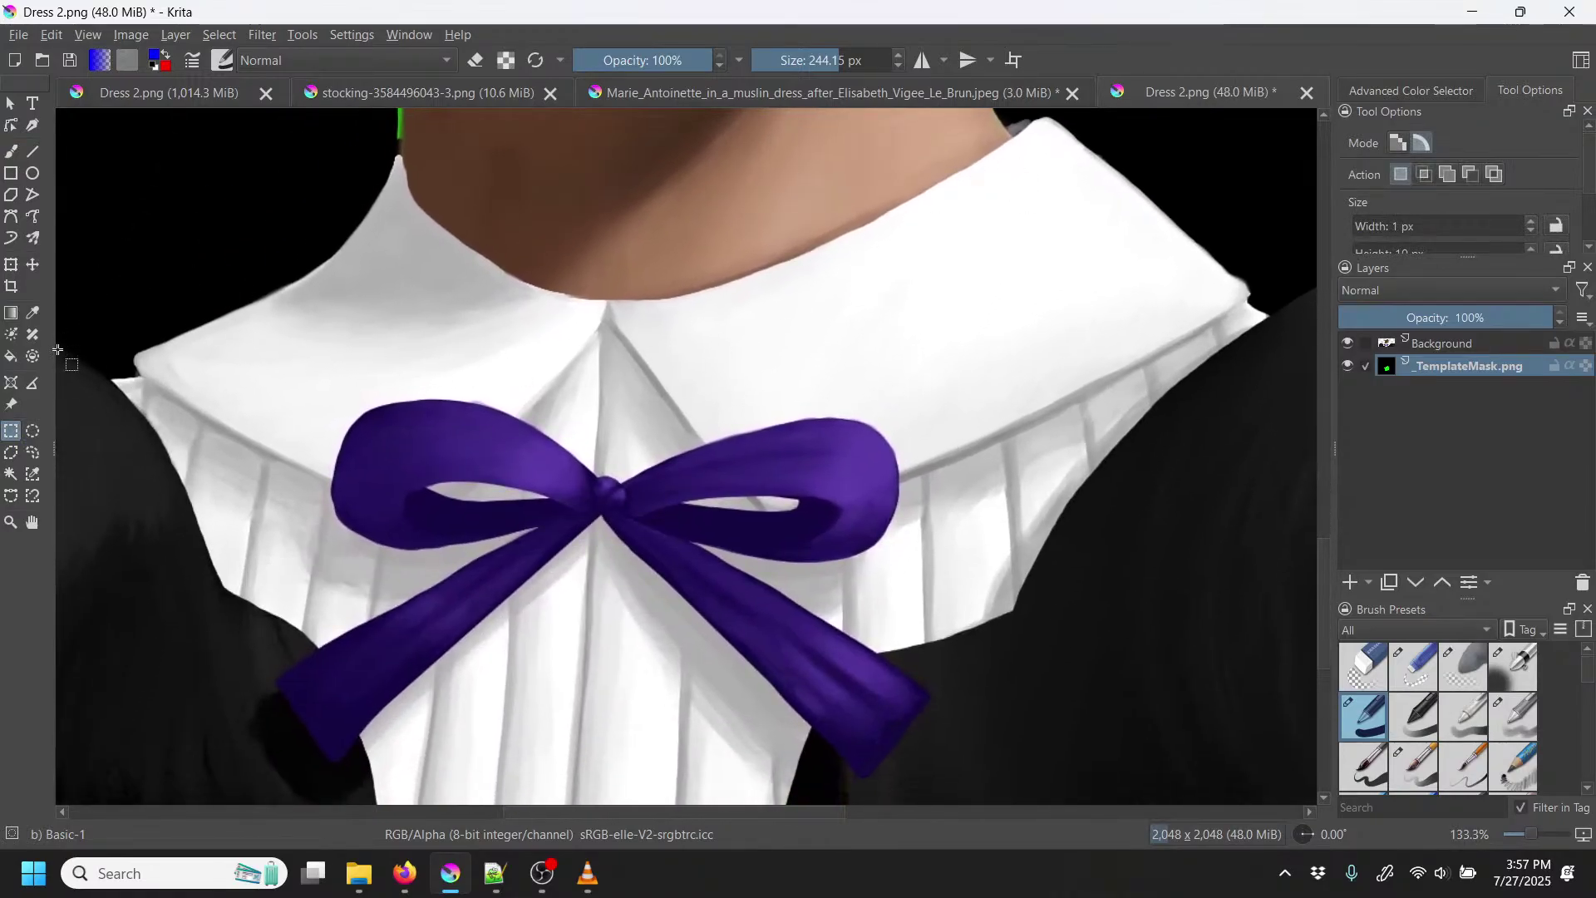
pyautogui.click(11, 475)
pyautogui.press('pageup')
pyautogui.click(765, 429)
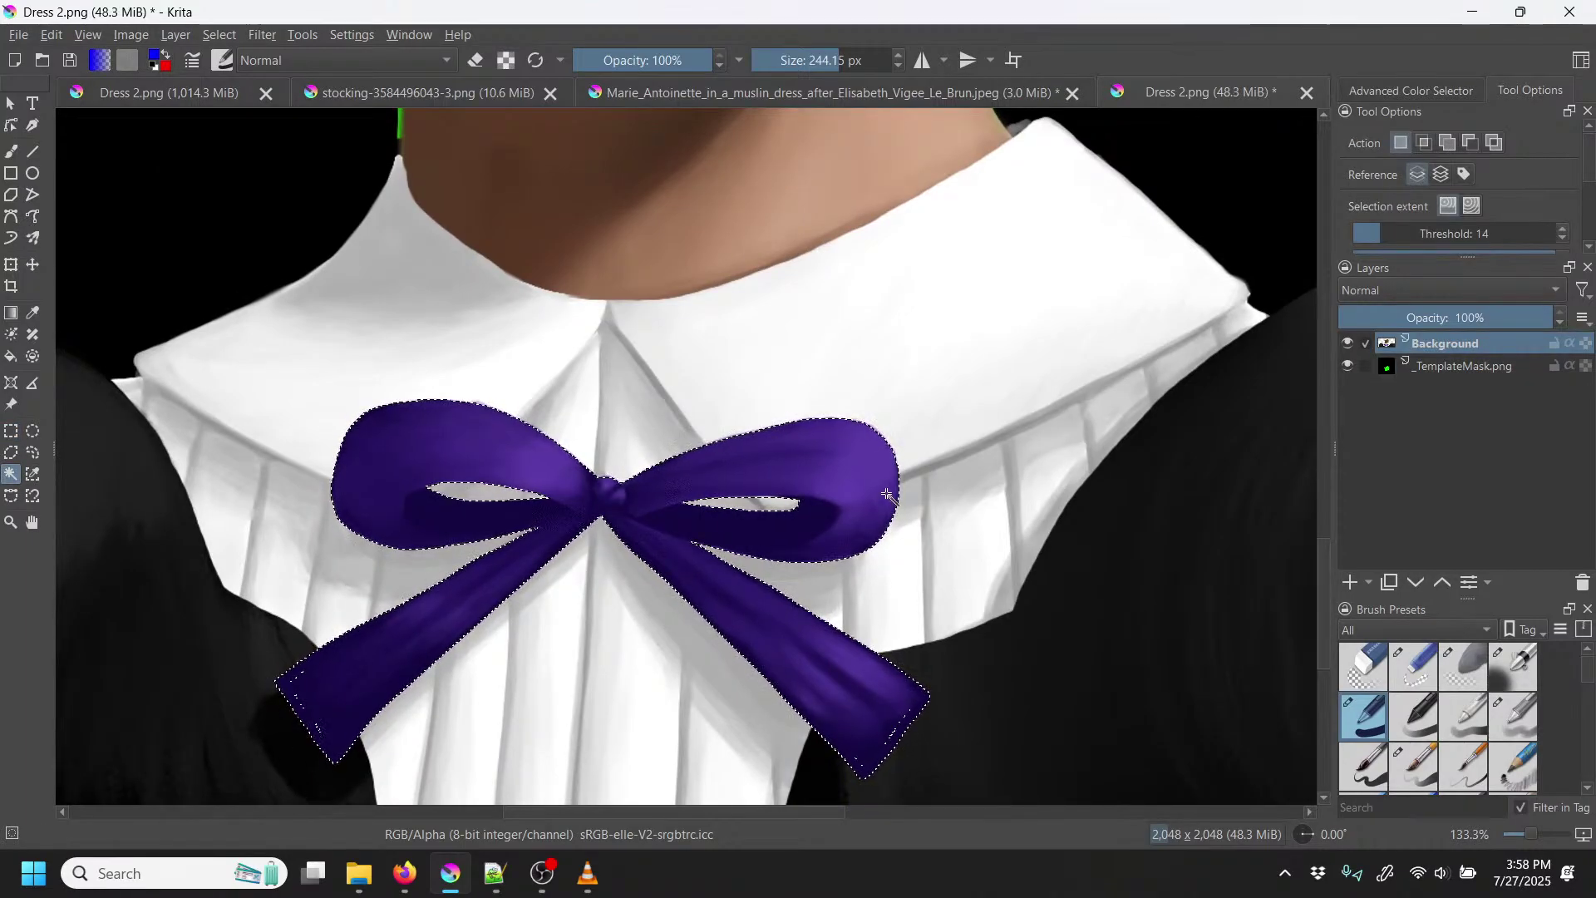
# Step: Grow the bow selection by 1 pixel and check its outline along the loops and ribbon tails
pyautogui.press('+')
pyautogui.press('+')
pyautogui.press('+')
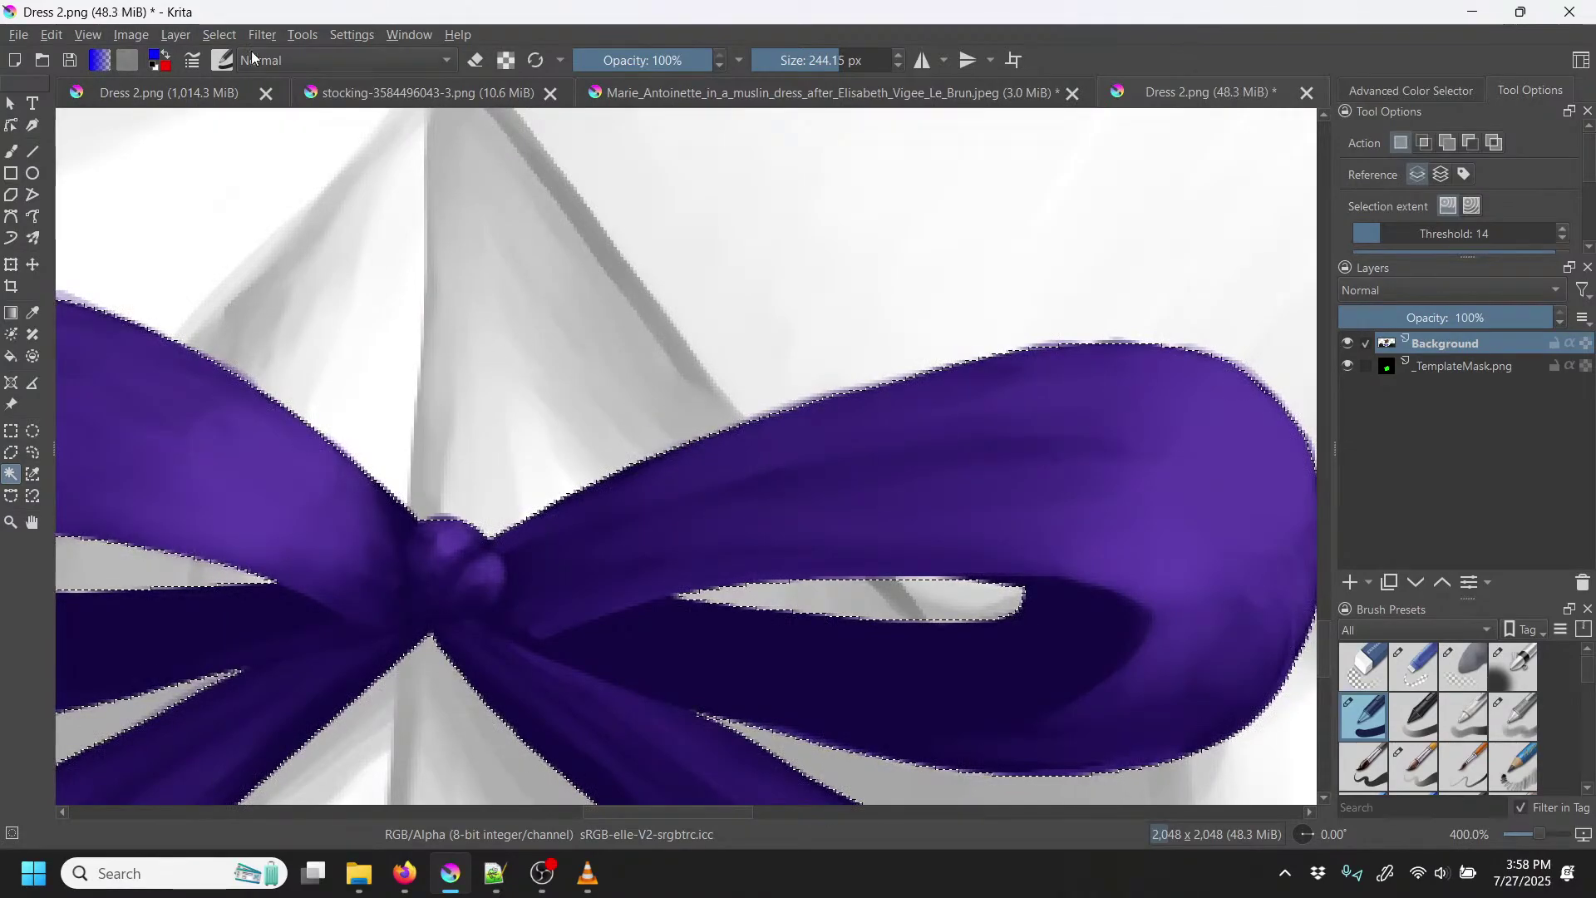
pyautogui.click(220, 38)
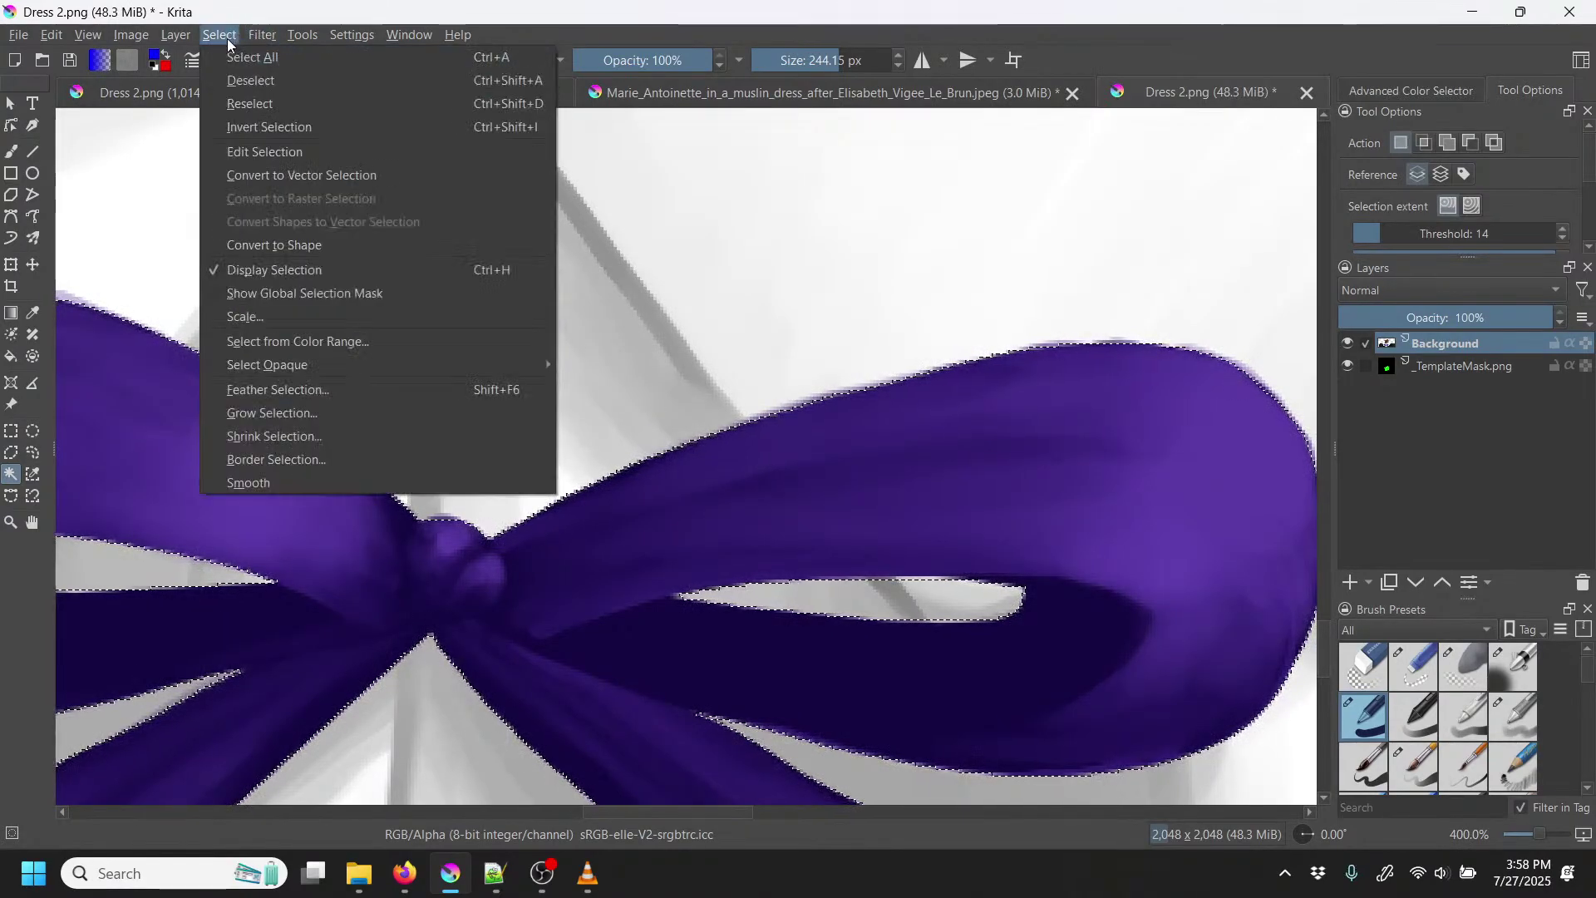
pyautogui.click(309, 413)
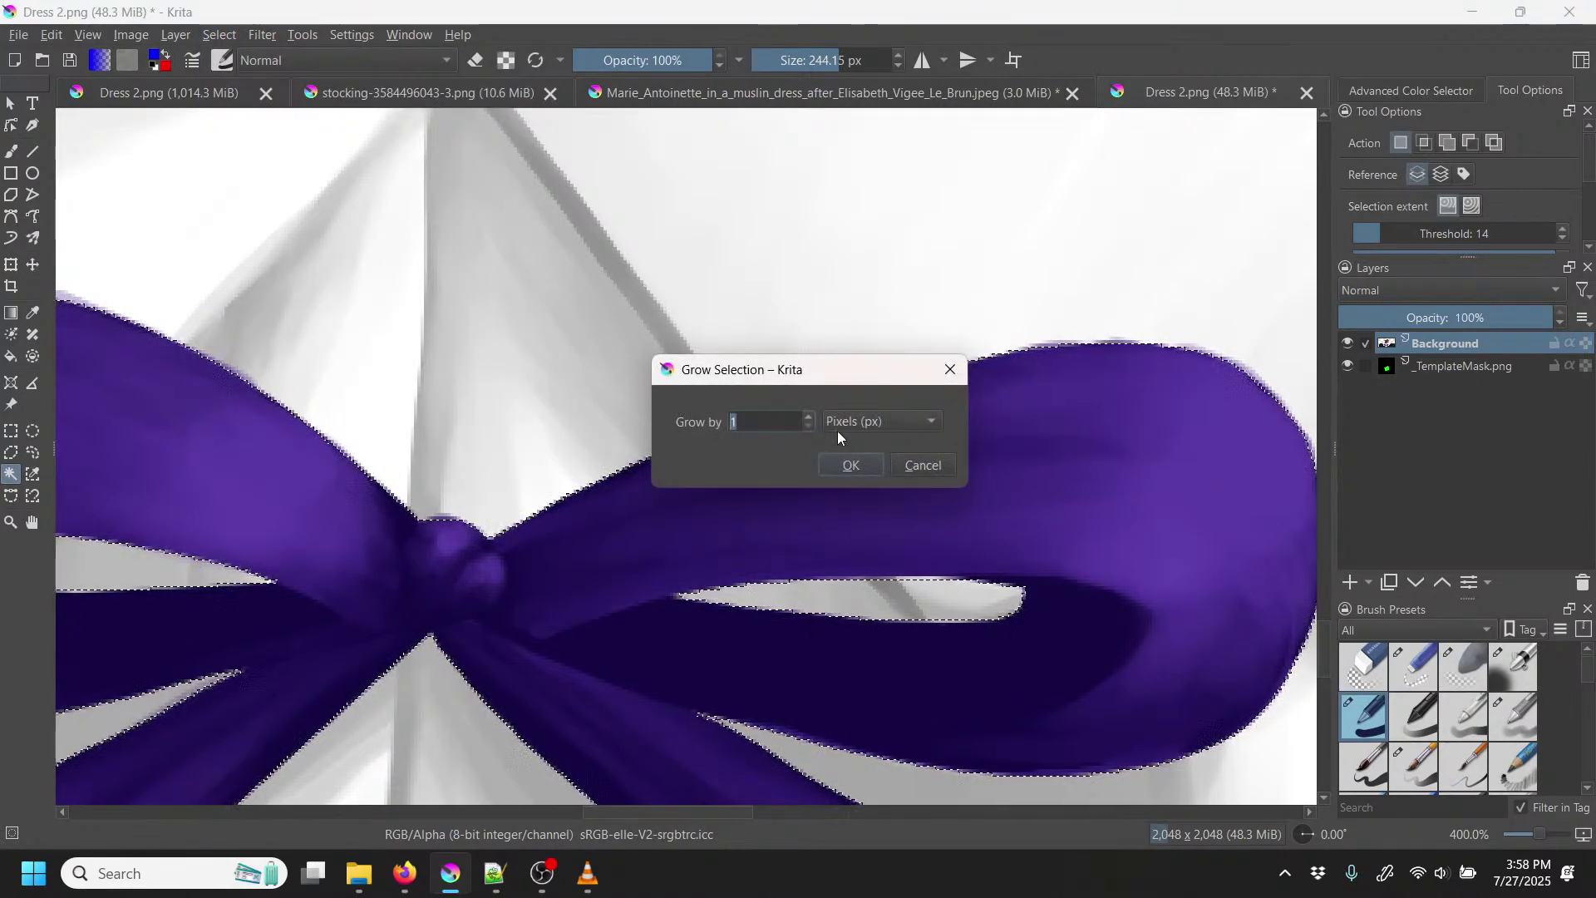
pyautogui.click(850, 465)
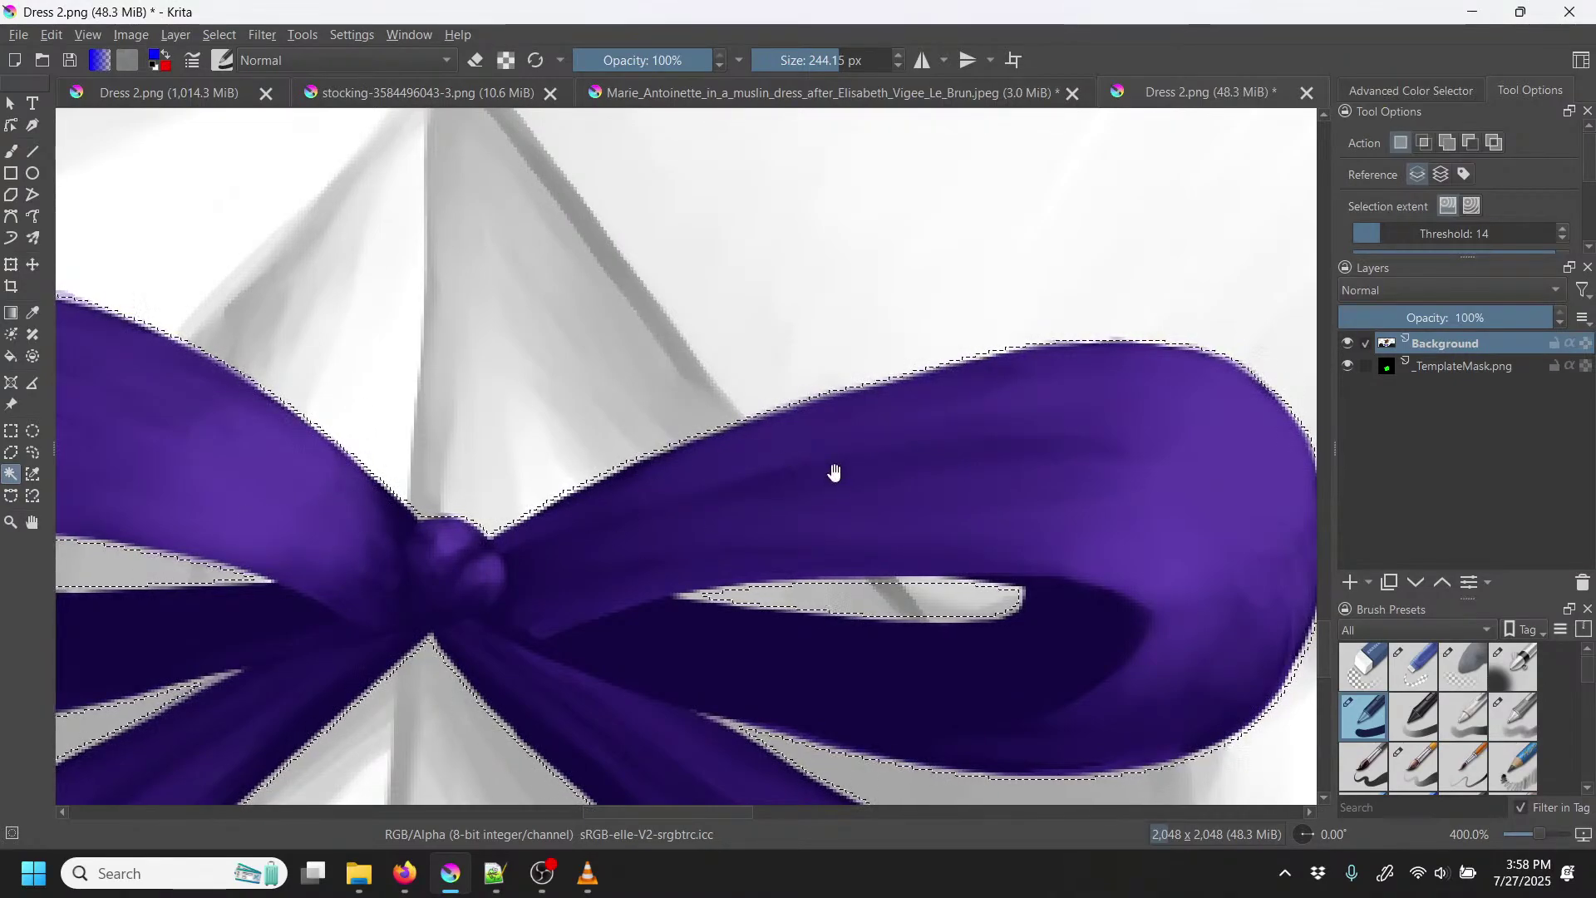
pyautogui.moveTo(830, 466); pyautogui.dragTo(1025, 180)
pyautogui.moveTo(712, 620); pyautogui.dragTo(1073, 350)
pyautogui.moveTo(634, 563); pyautogui.dragTo(409, 392)
pyautogui.moveTo(1064, 574); pyautogui.dragTo(449, 503)
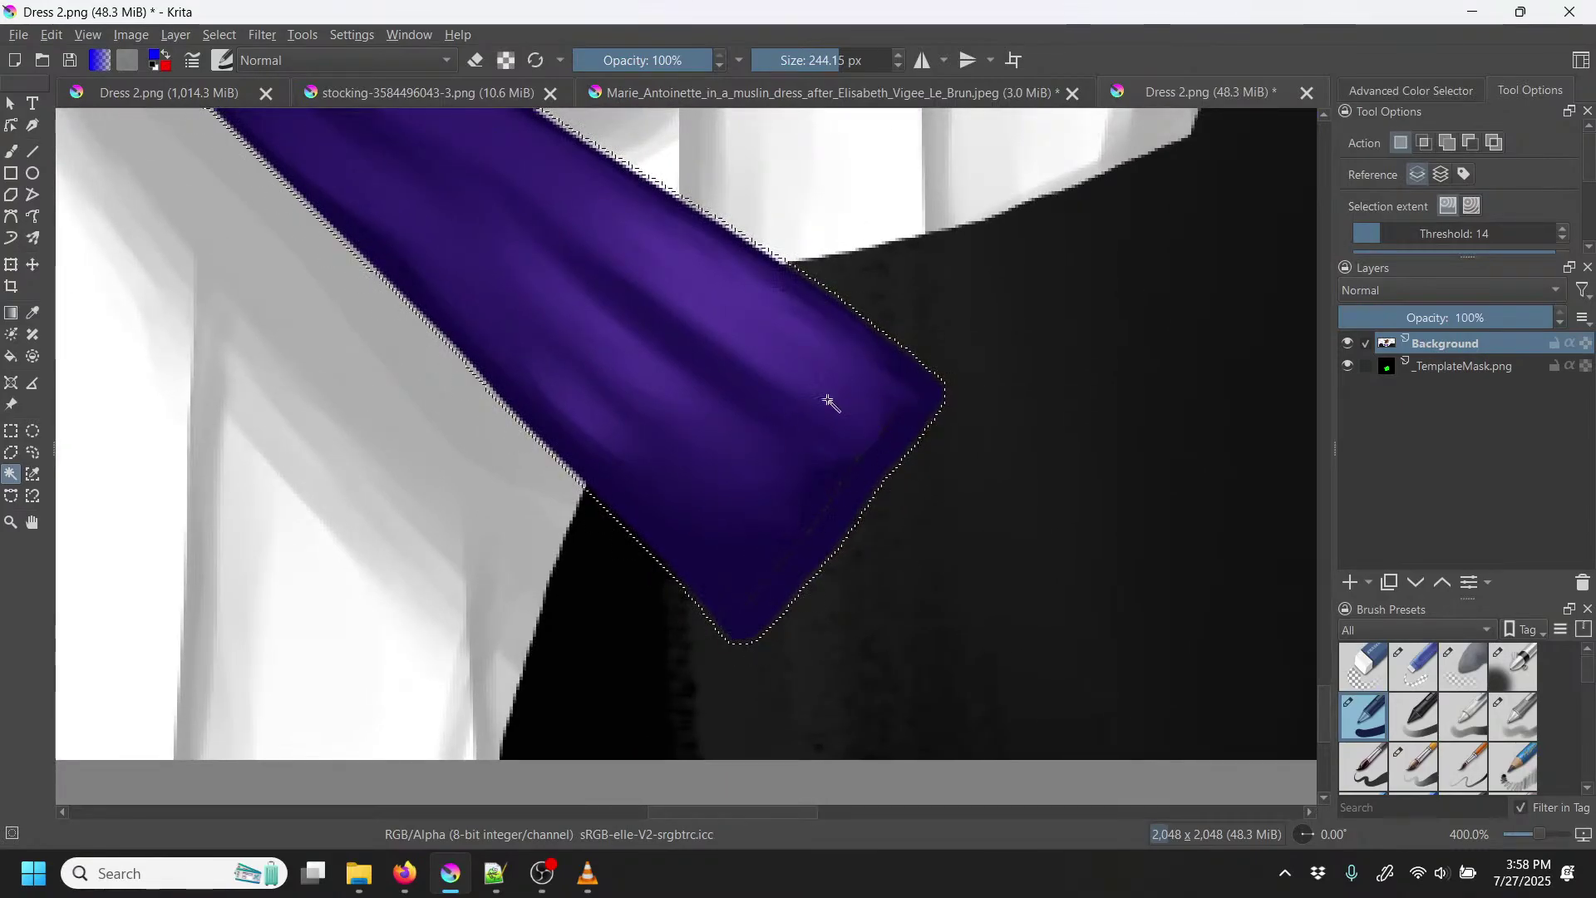
pyautogui.scroll(-4, 815, 537)
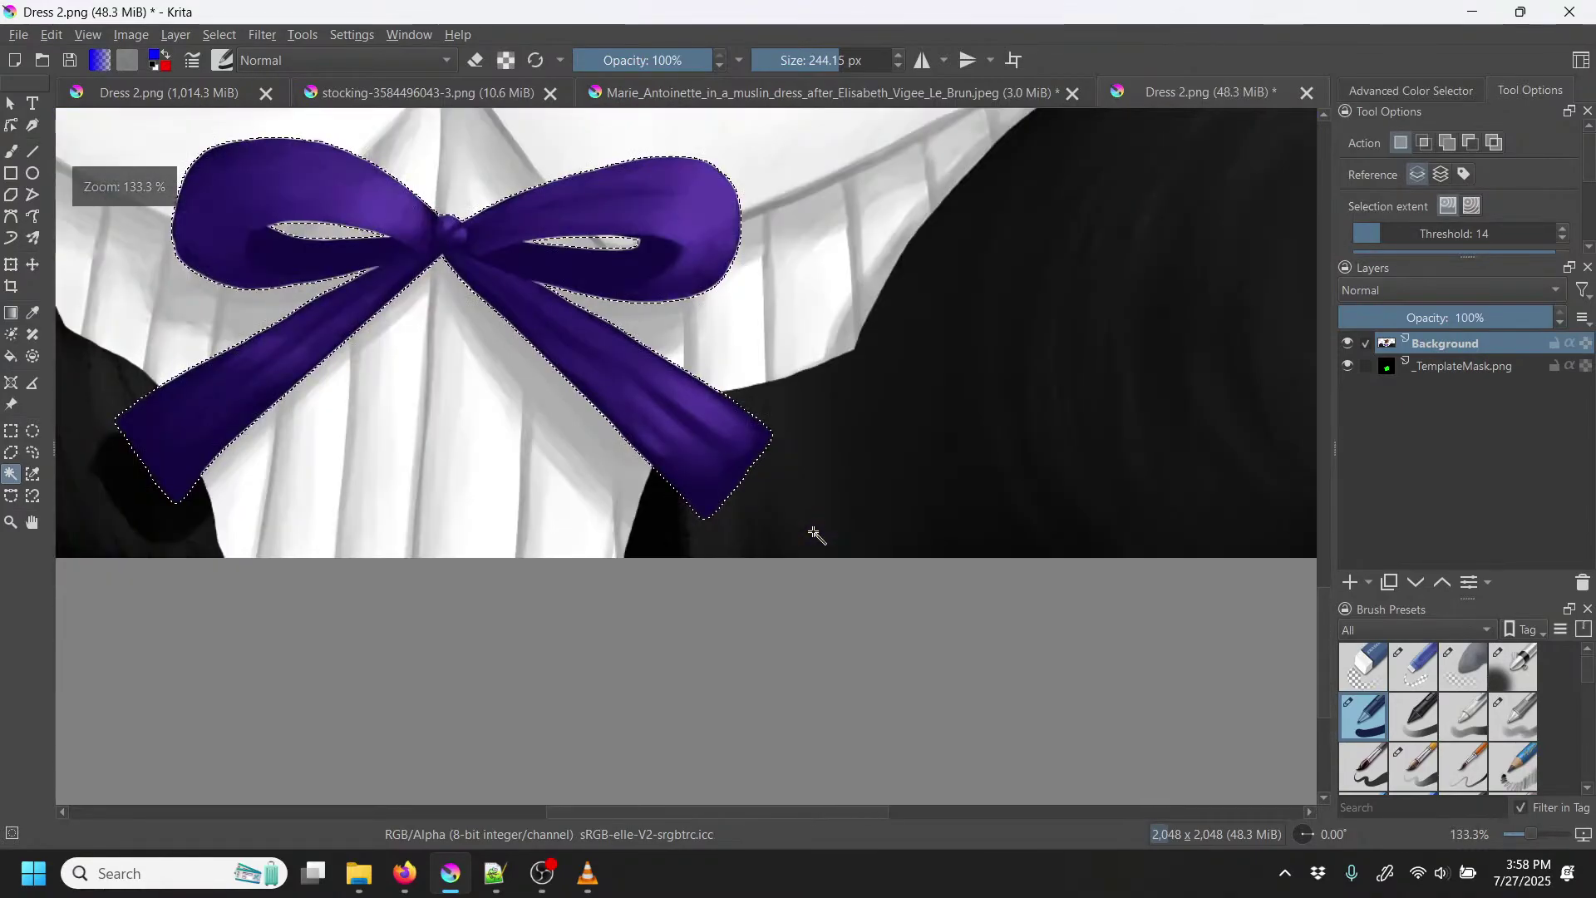
# Step: With Background at about 47% opacity, paint the selected bow blue on the _TemplateMask.png layer and hide Background
pyautogui.moveTo(717, 308); pyautogui.dragTo(875, 483)
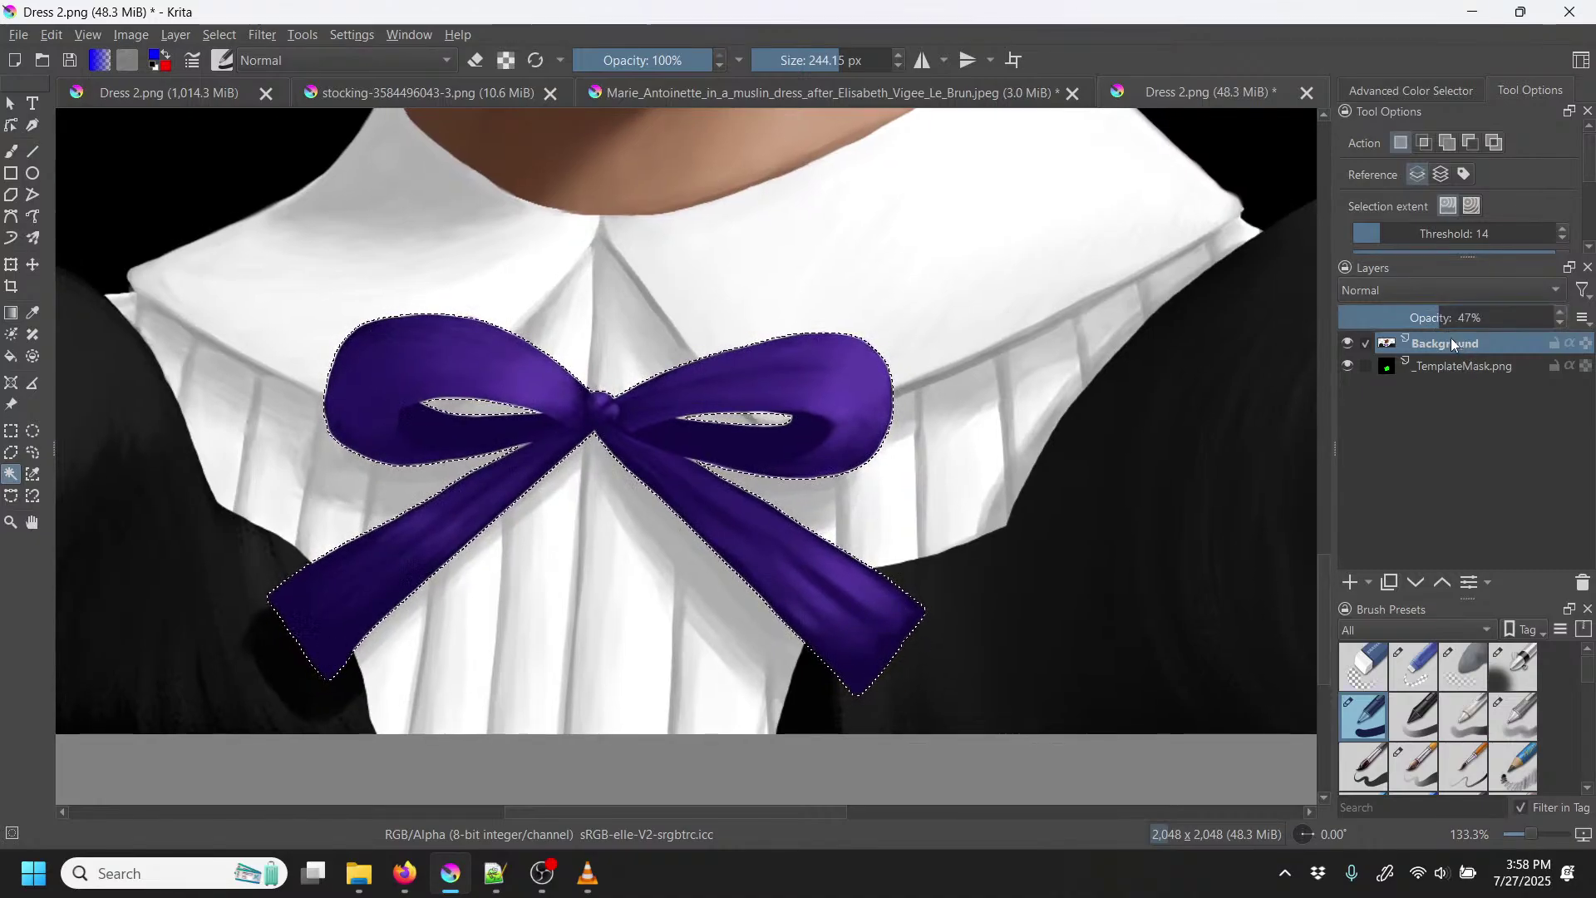
pyautogui.click(1457, 366)
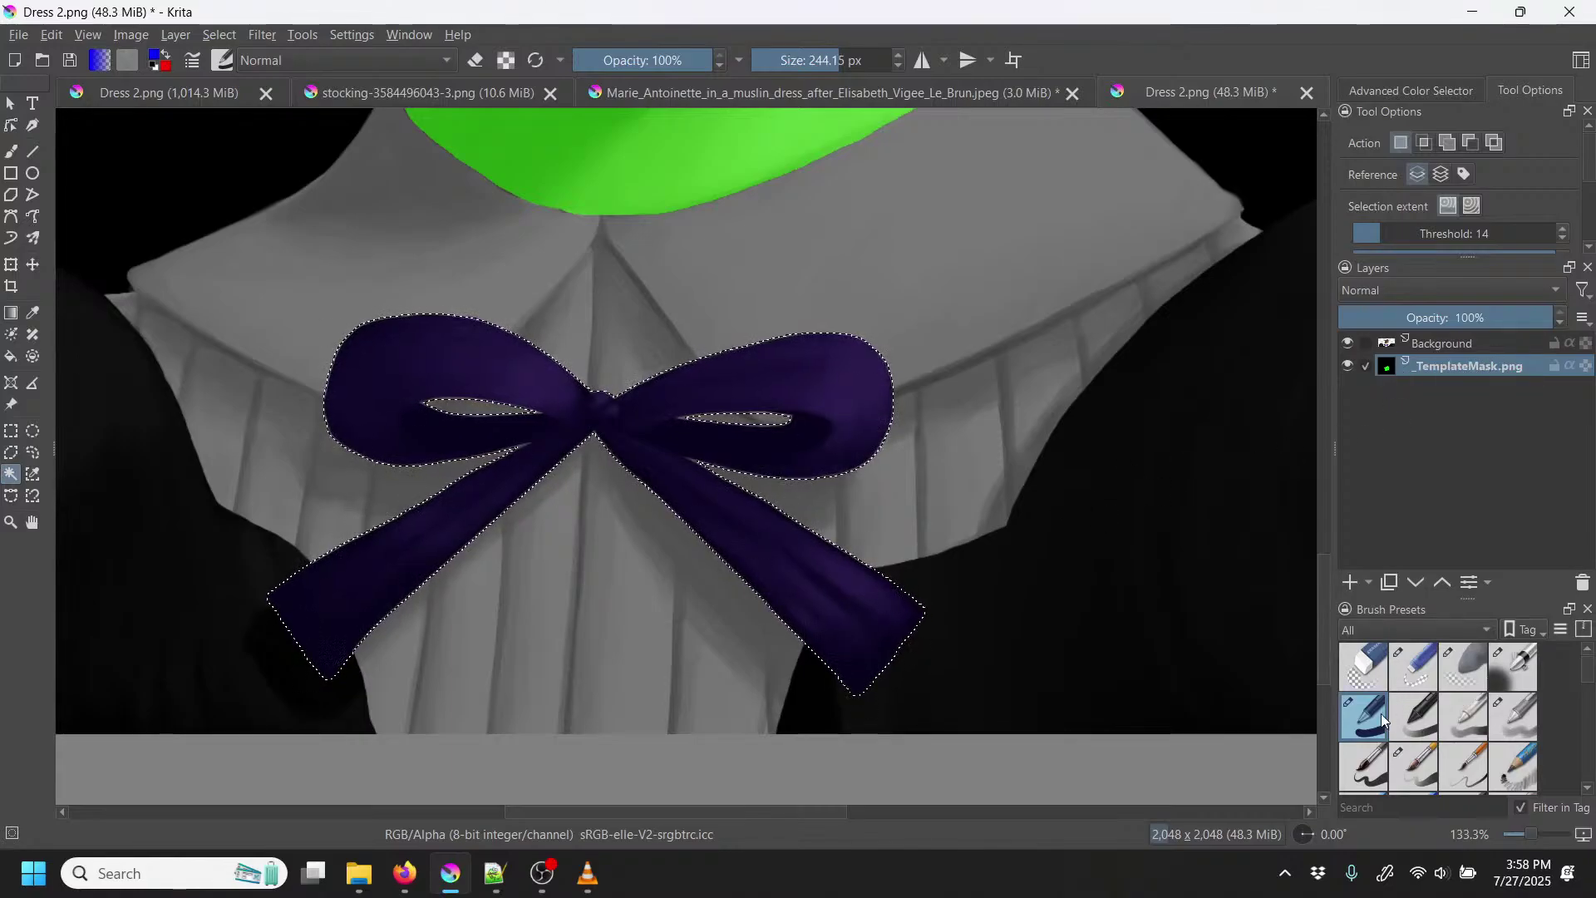
pyautogui.click(12, 152)
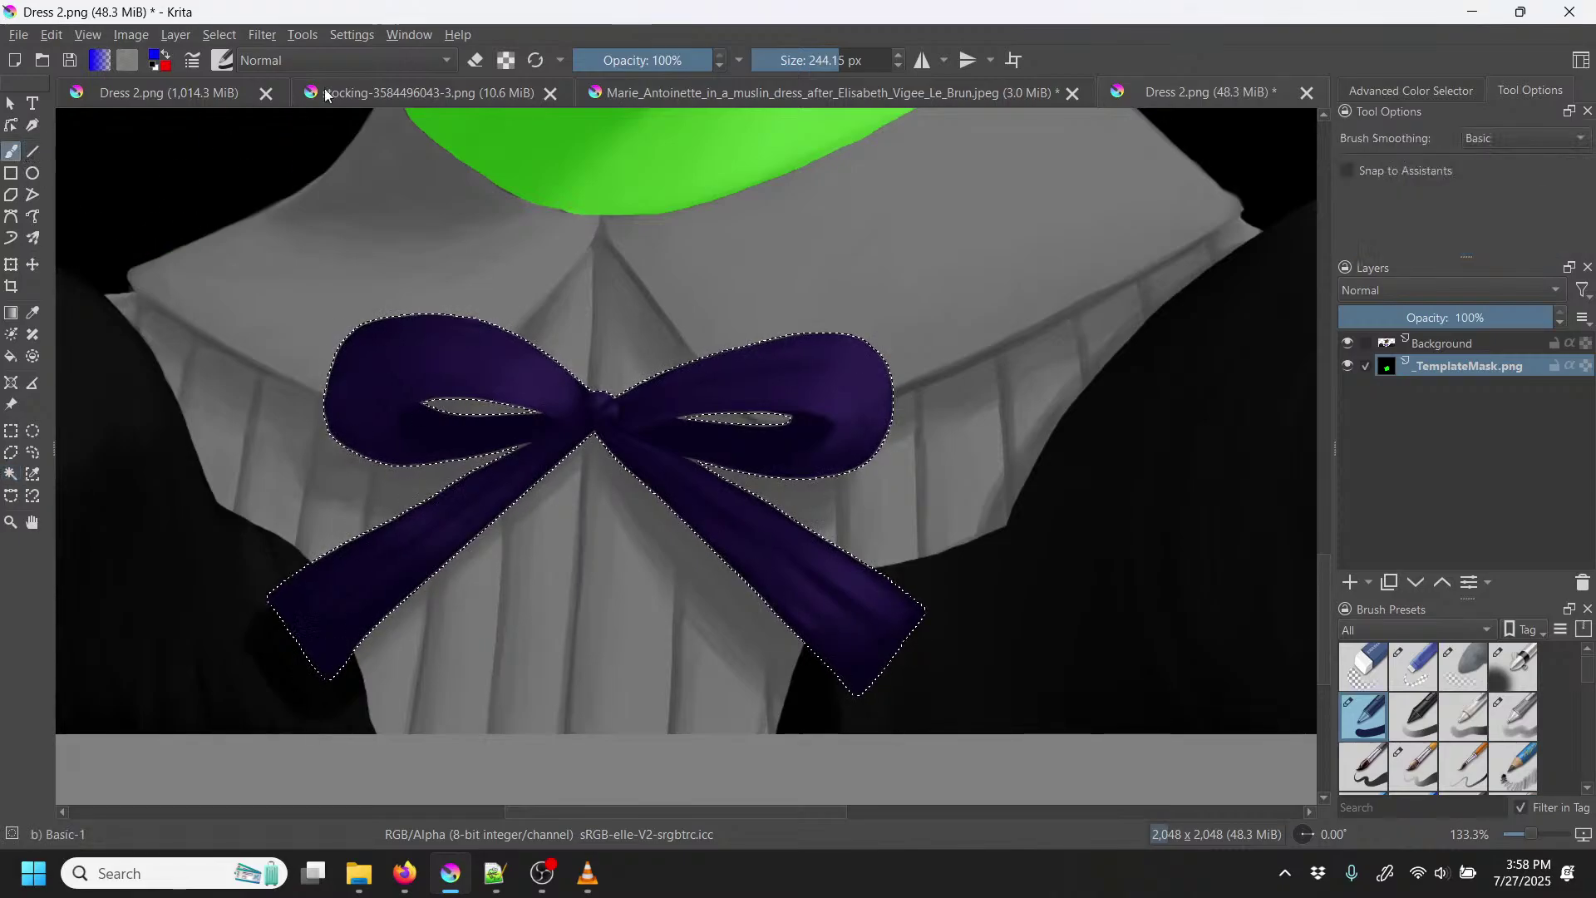
pyautogui.click(875, 636)
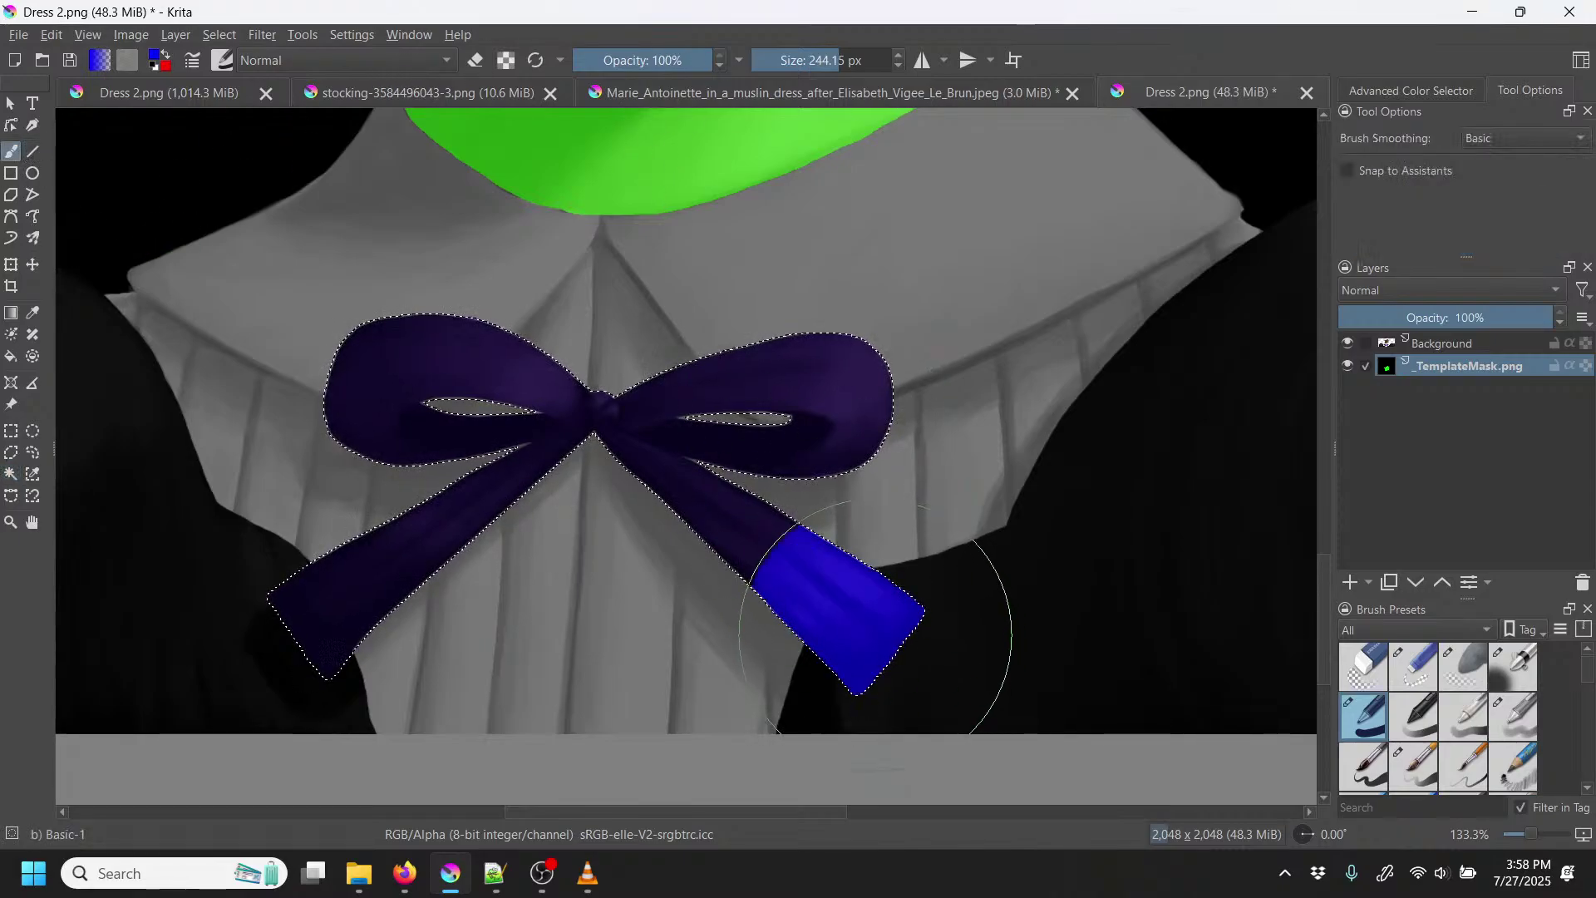
pyautogui.moveTo(751, 406); pyautogui.dragTo(798, 370)
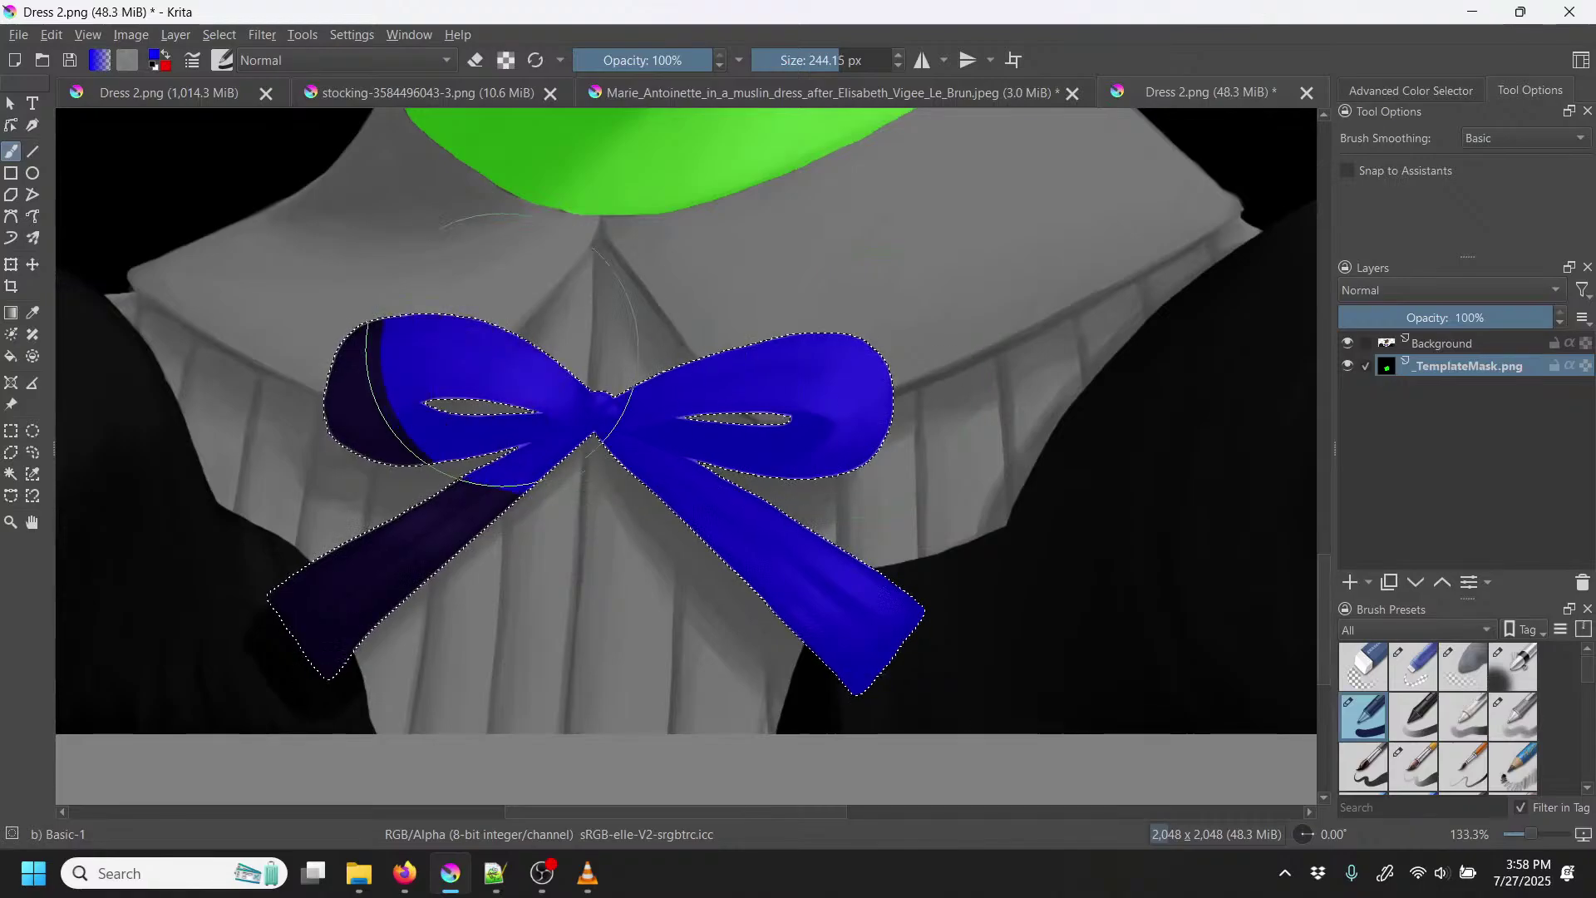
pyautogui.moveTo(503, 350); pyautogui.dragTo(407, 390)
pyautogui.moveTo(424, 501); pyautogui.dragTo(267, 665)
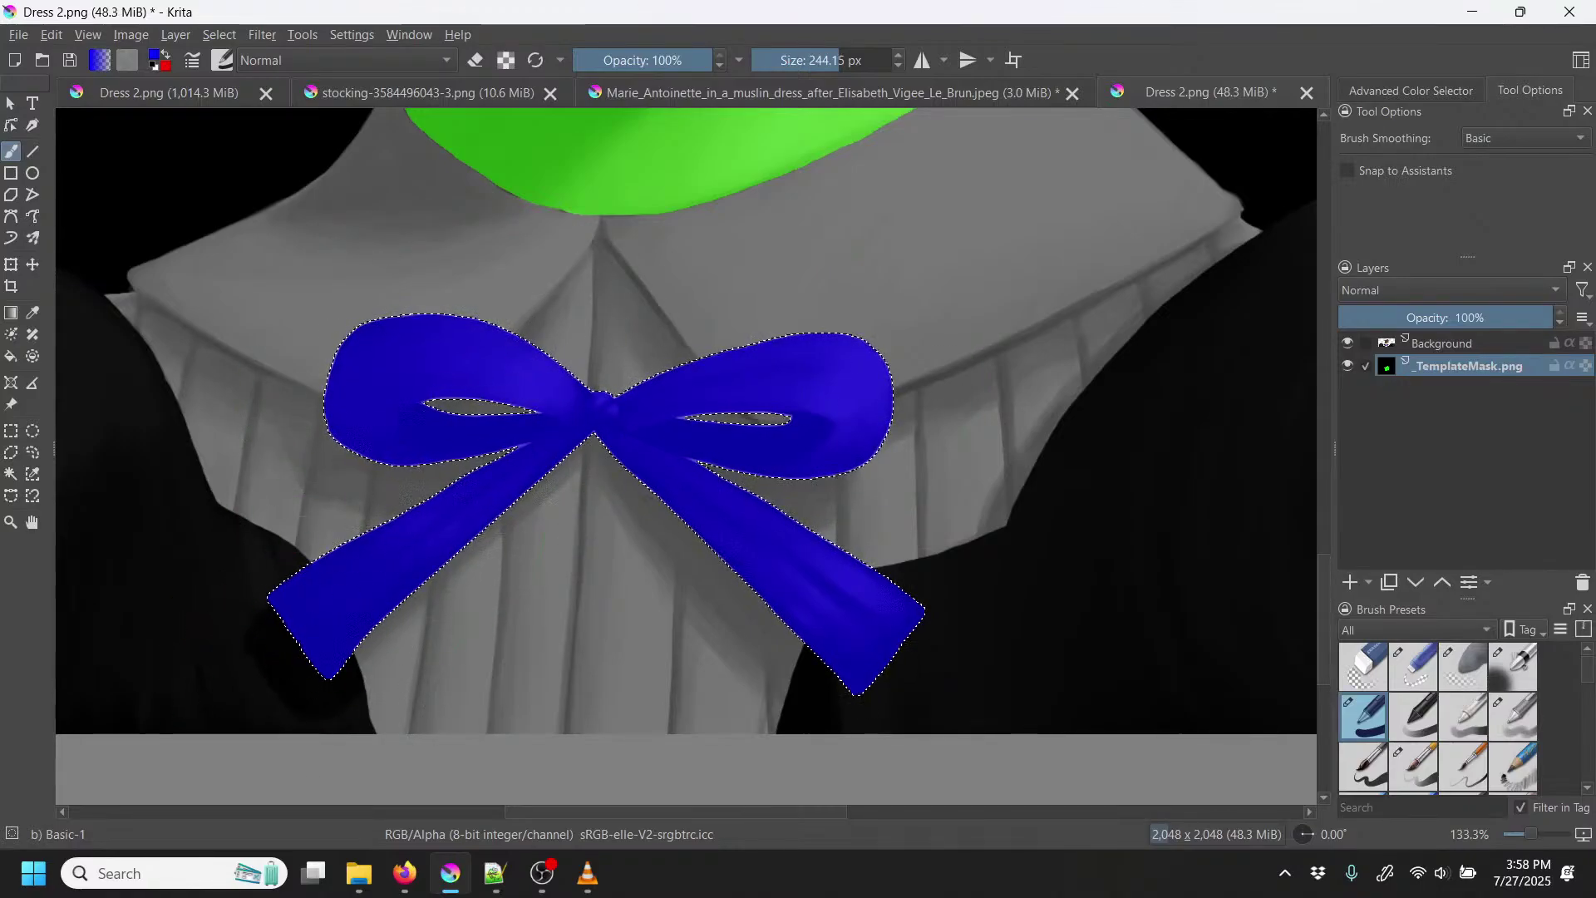
pyautogui.click(1349, 344)
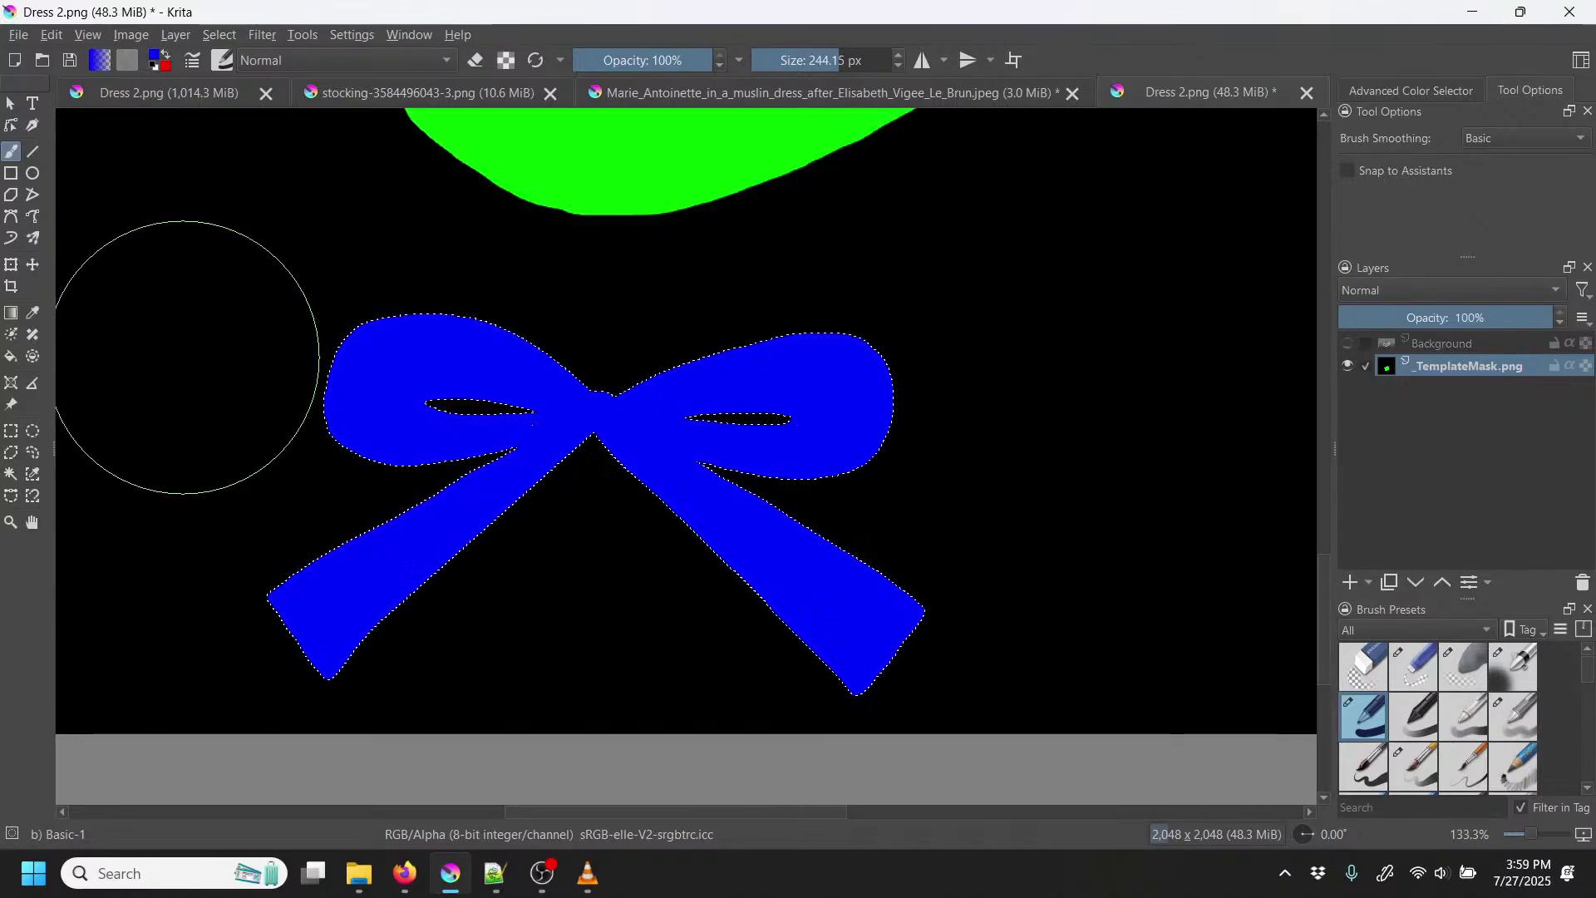
# Step: Clear the bow selection and bring the neck and bow of the mask into view
pyautogui.click(10, 432)
pyautogui.click(208, 374)
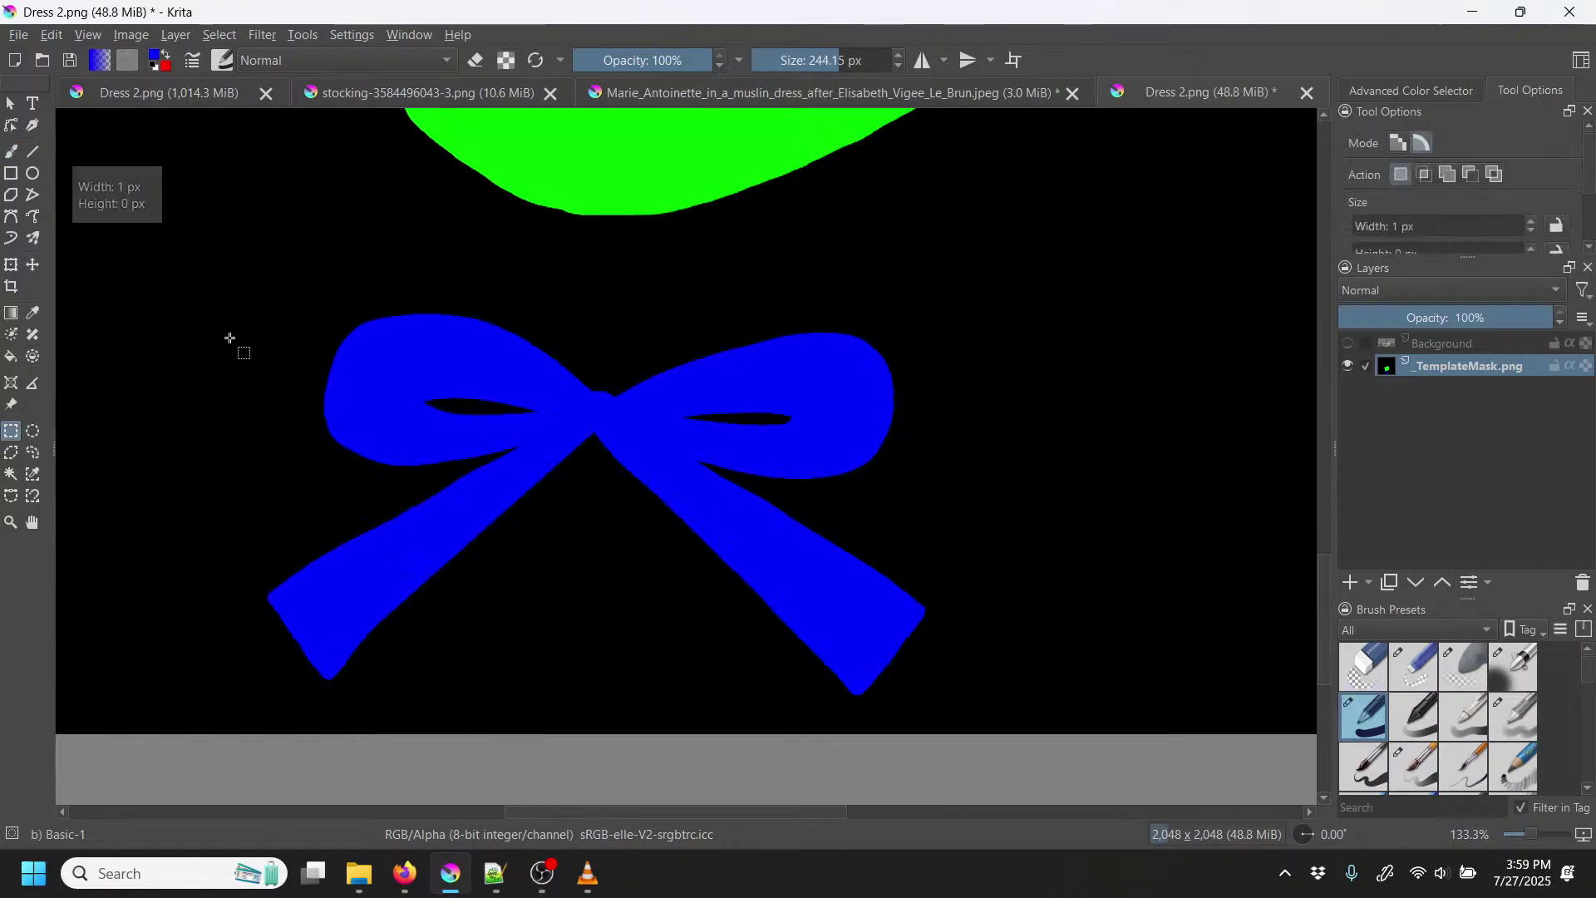
pyautogui.press('-')
pyautogui.press('-')
pyautogui.press('-')
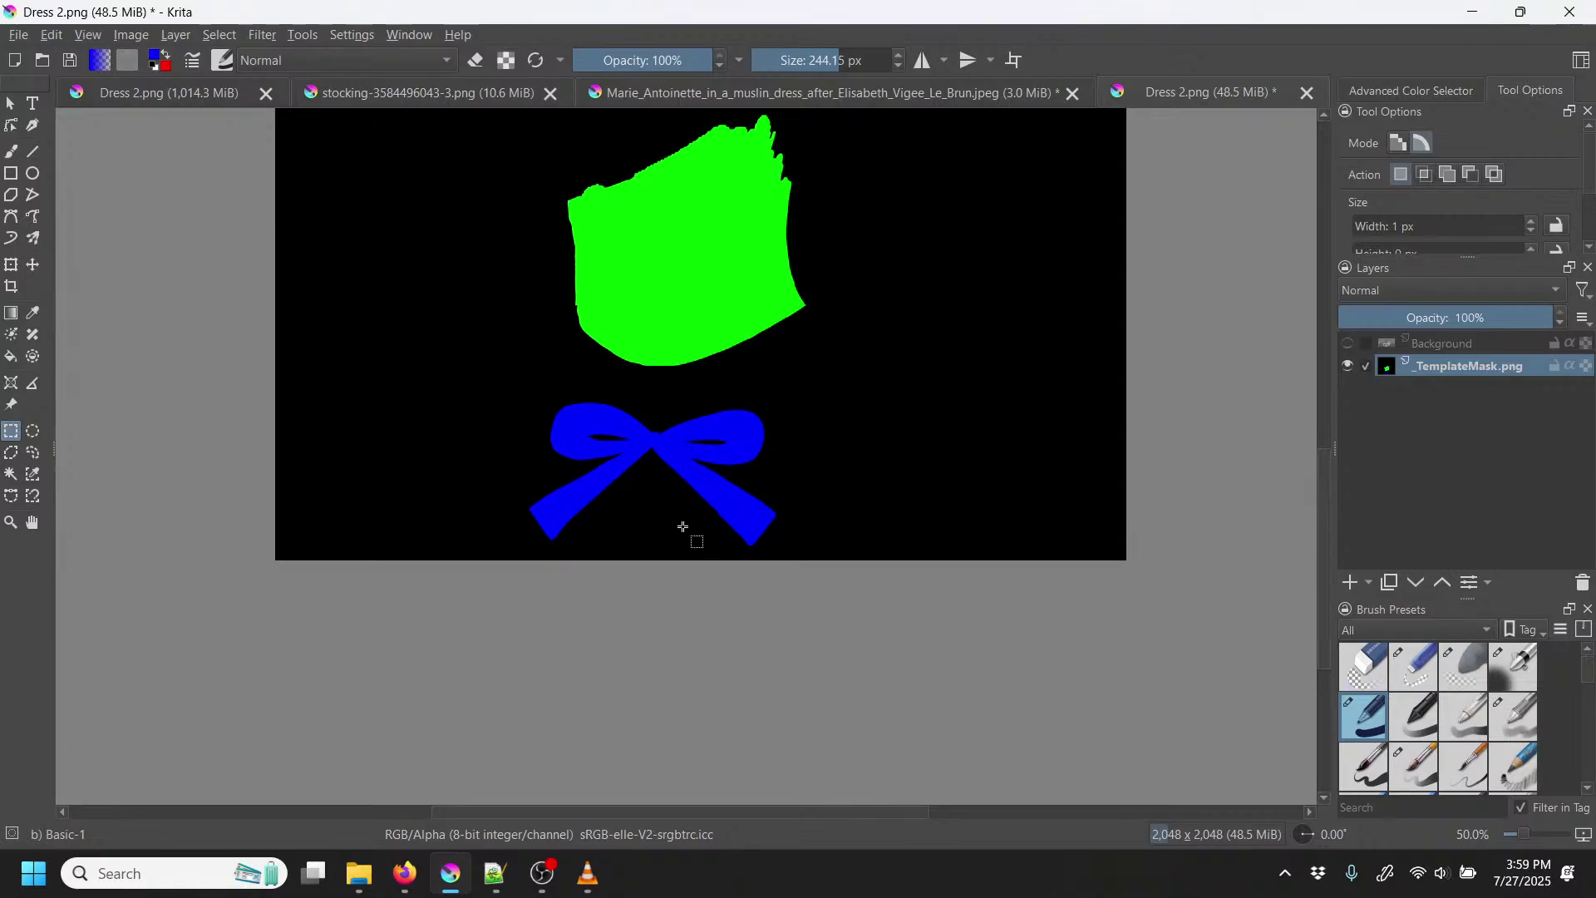
# Step: Show the Background layer over the mask to compare the neck and bow shapes, and hide it again
pyautogui.click(1348, 344)
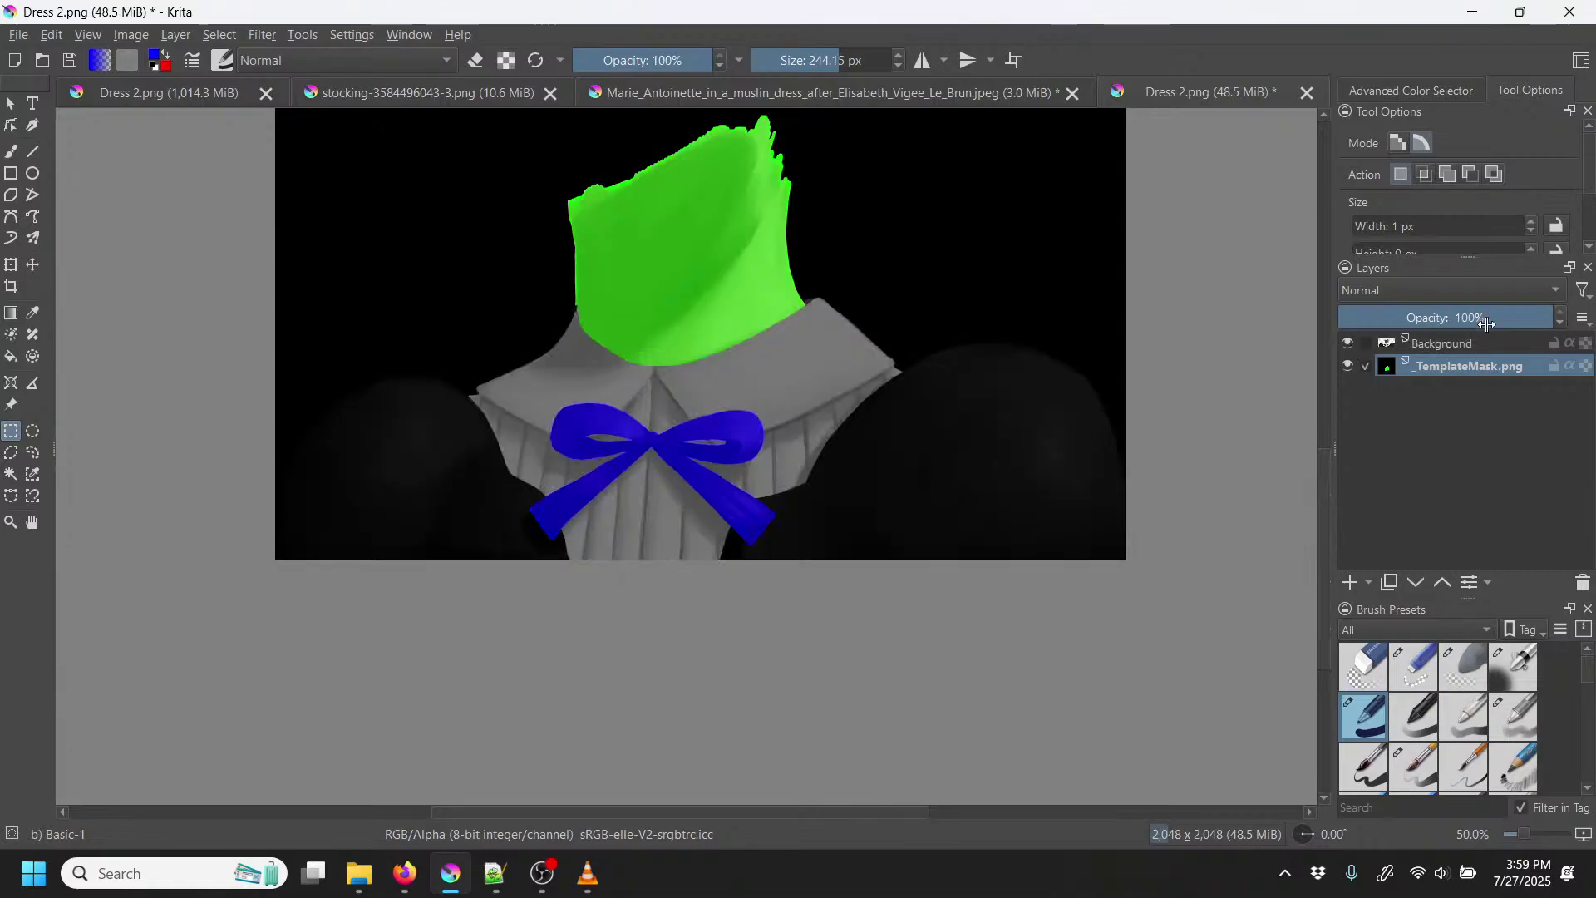
pyautogui.click(1463, 343)
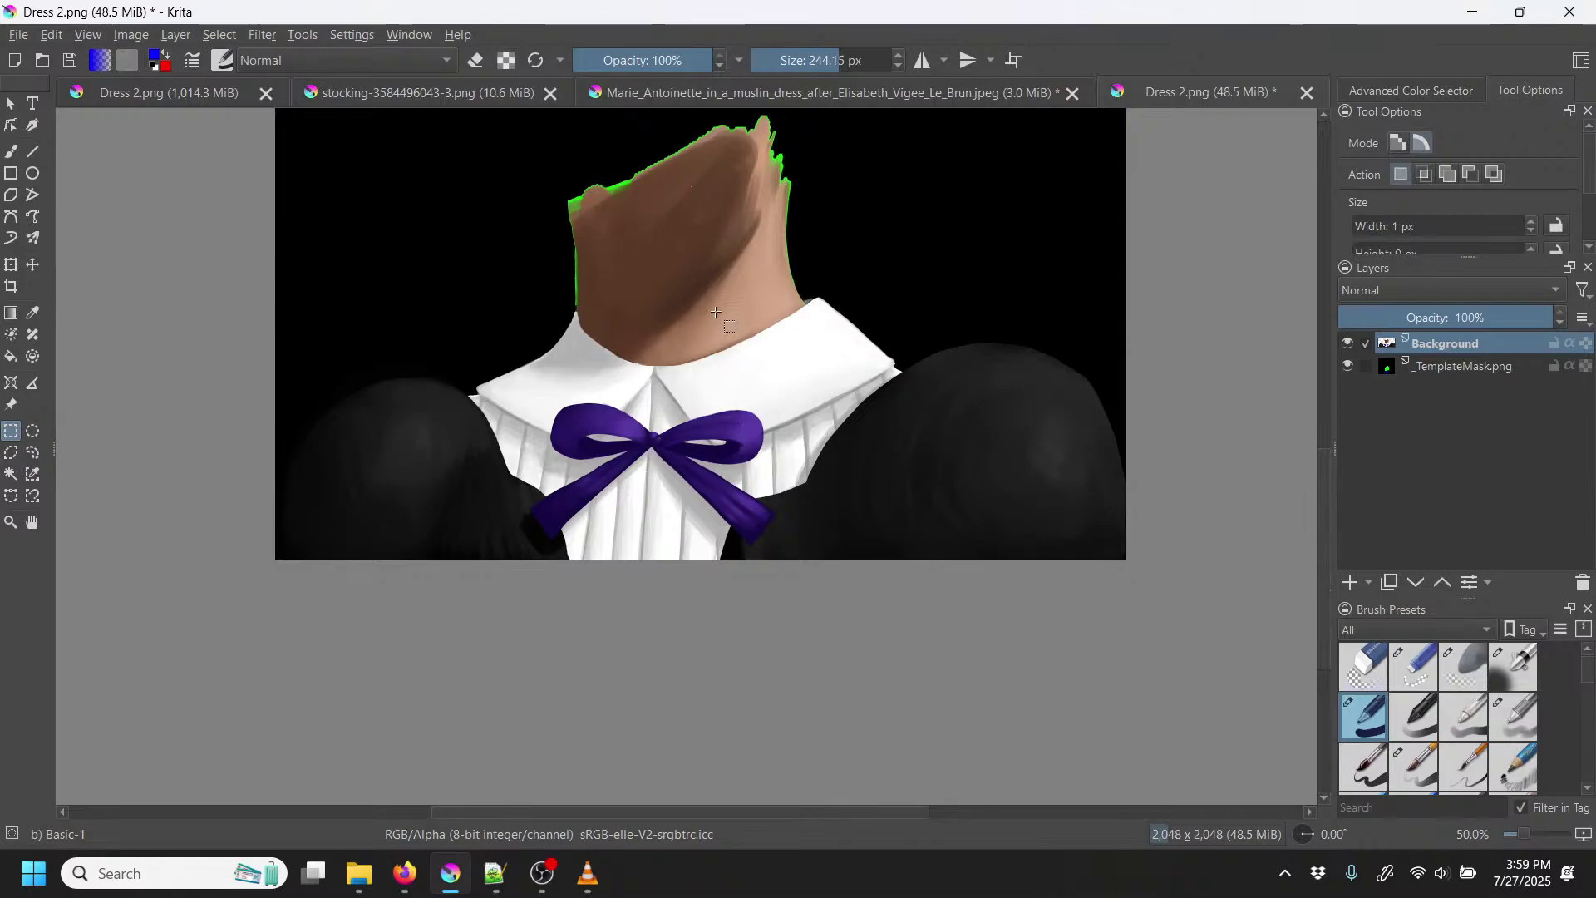
pyautogui.click(1348, 343)
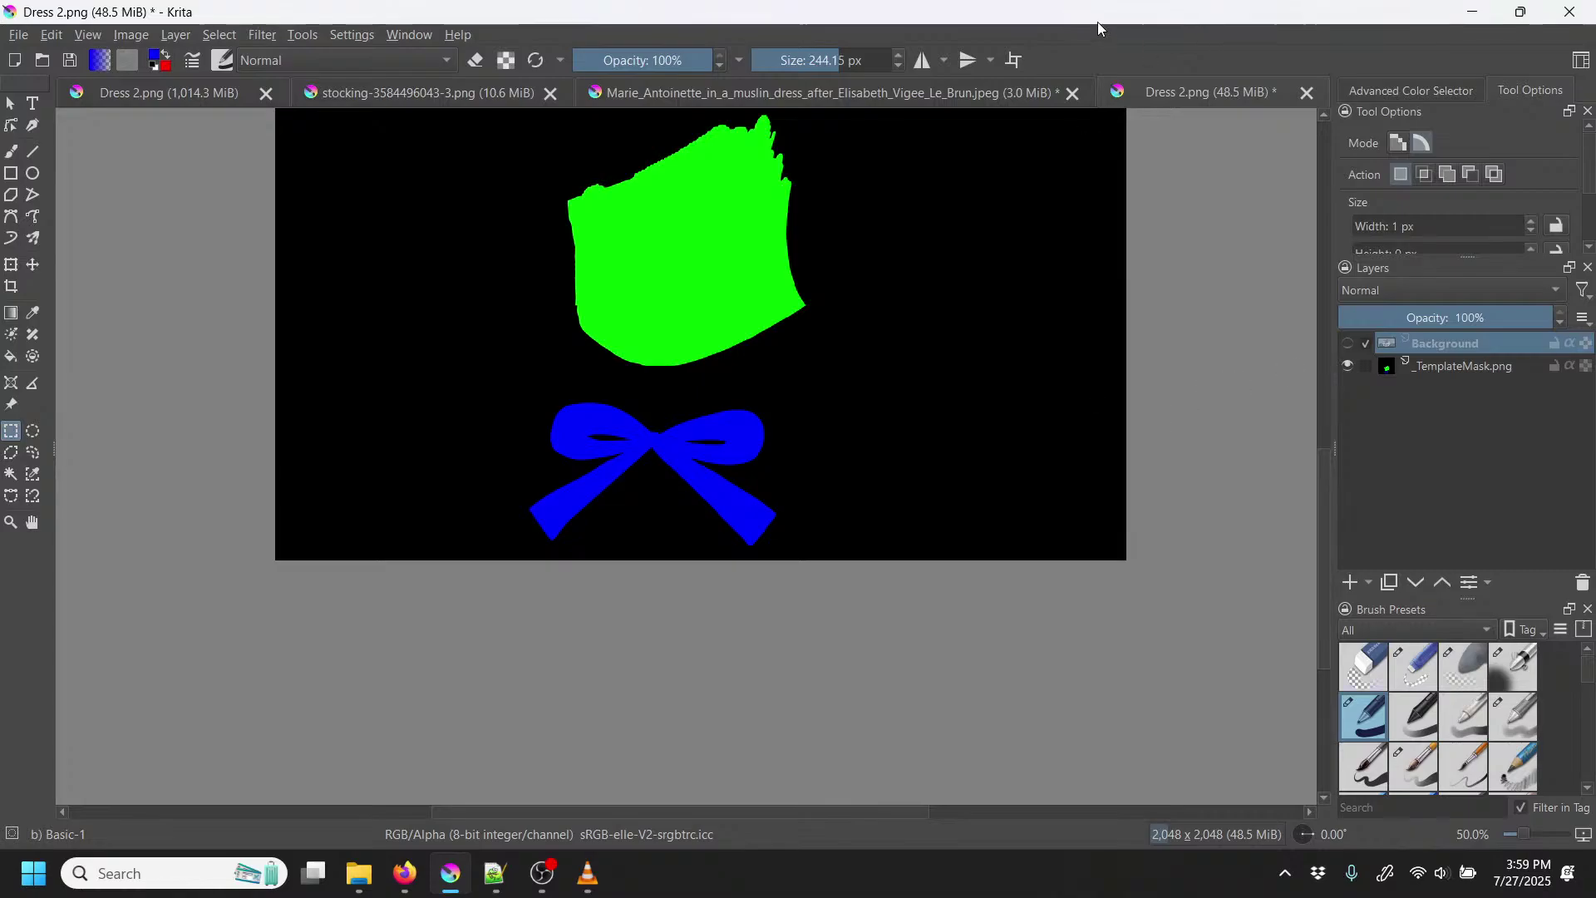
# Step: Save the mask as Dress 2Mask.png in the Female Clothing folder, using the current PNG export options
pyautogui.click(20, 35)
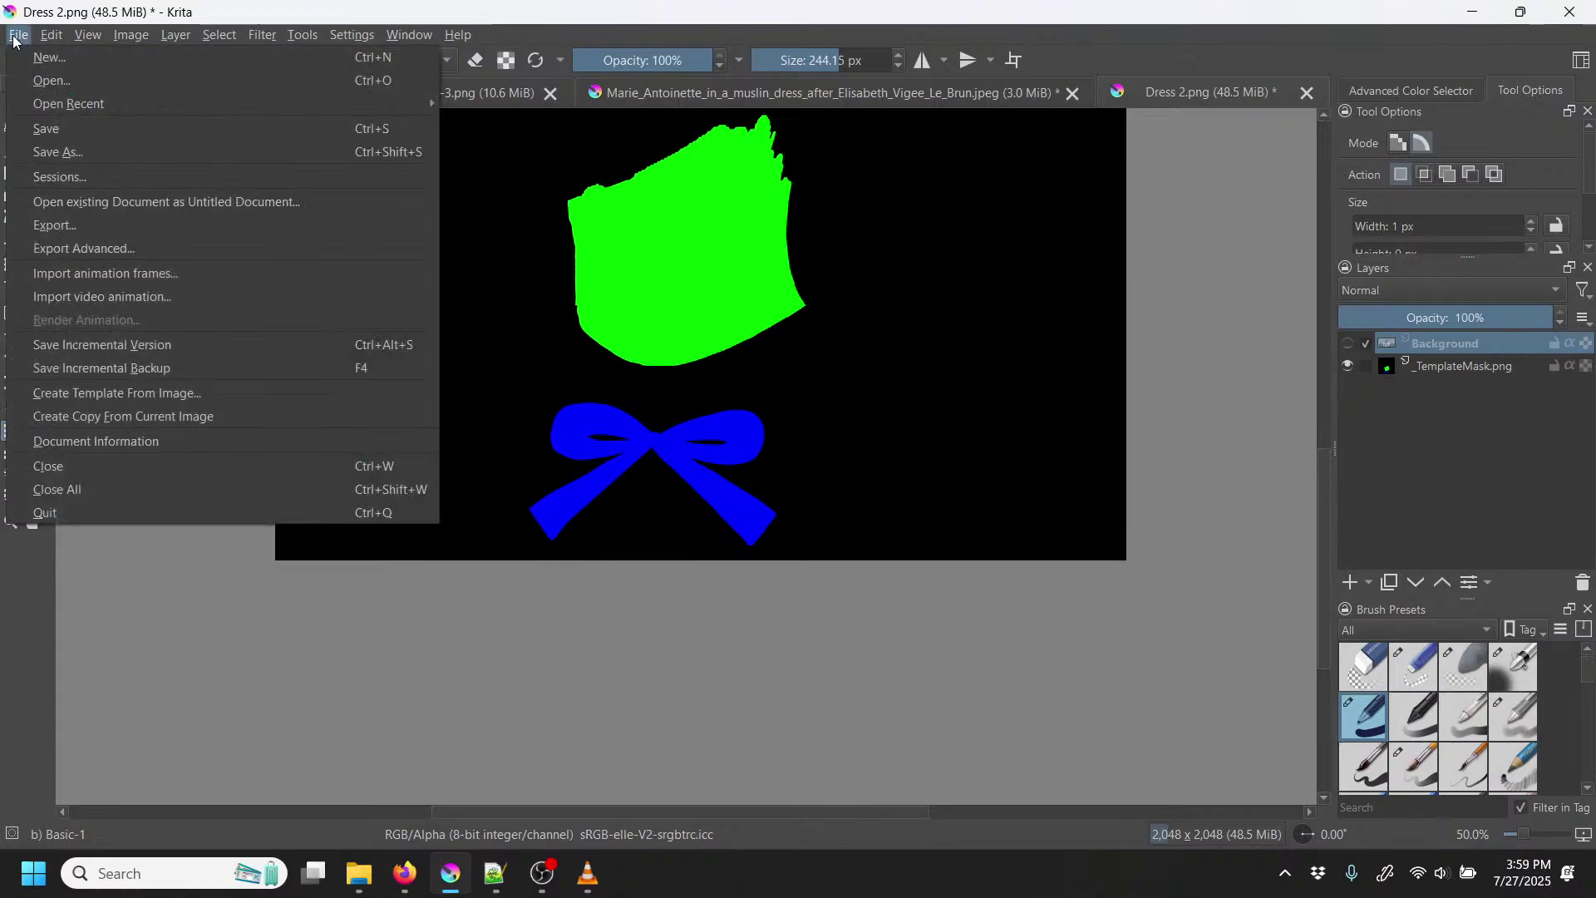
pyautogui.click(73, 151)
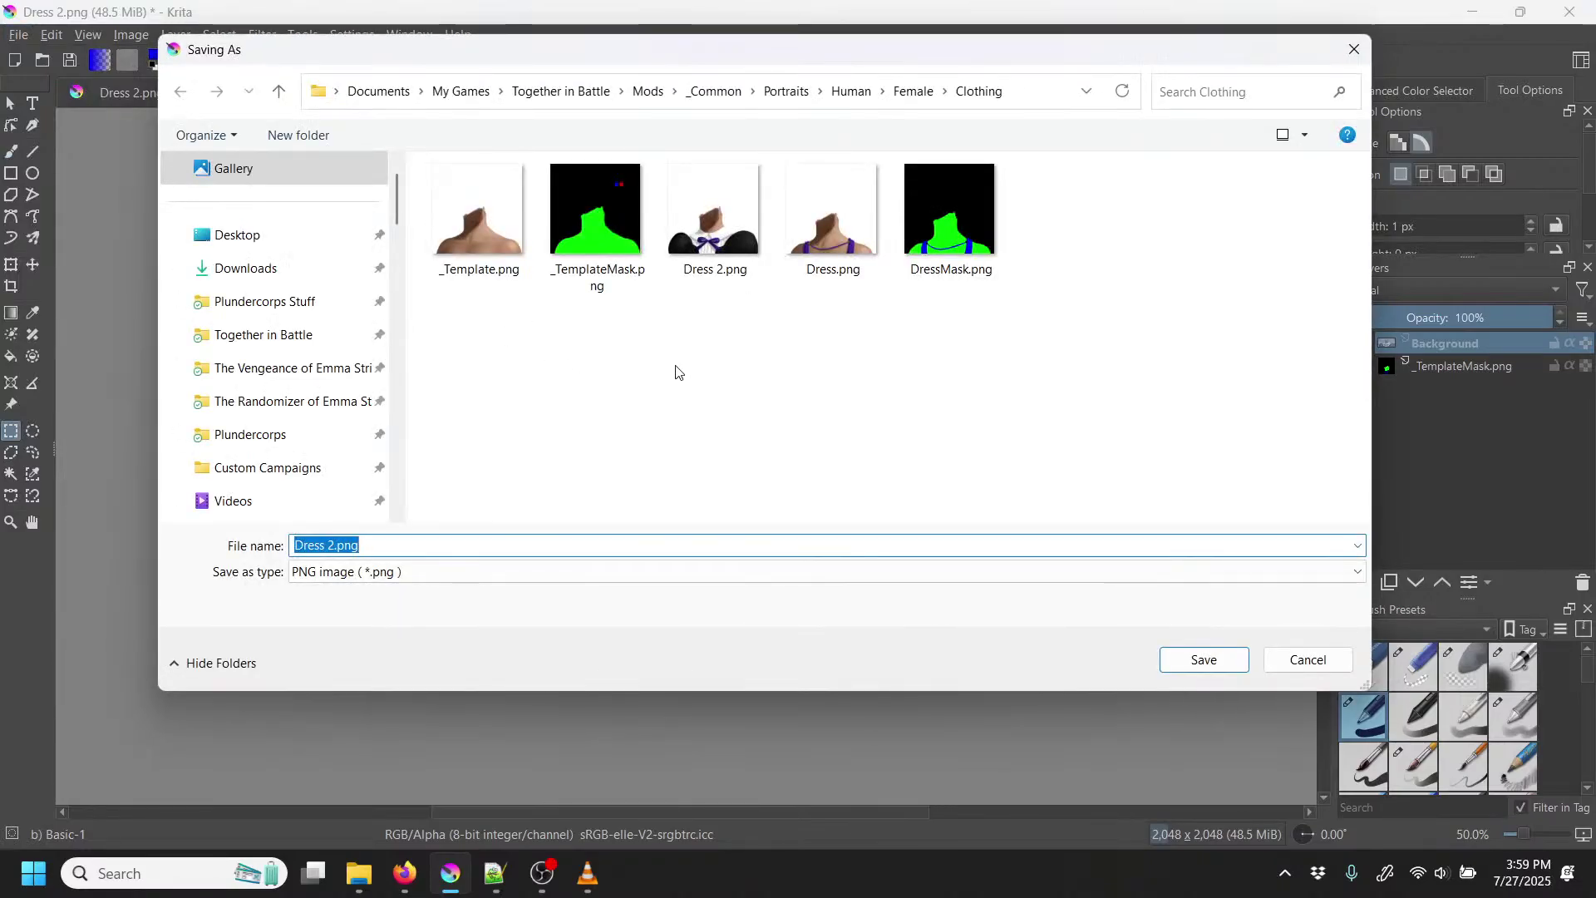
pyautogui.click(335, 550)
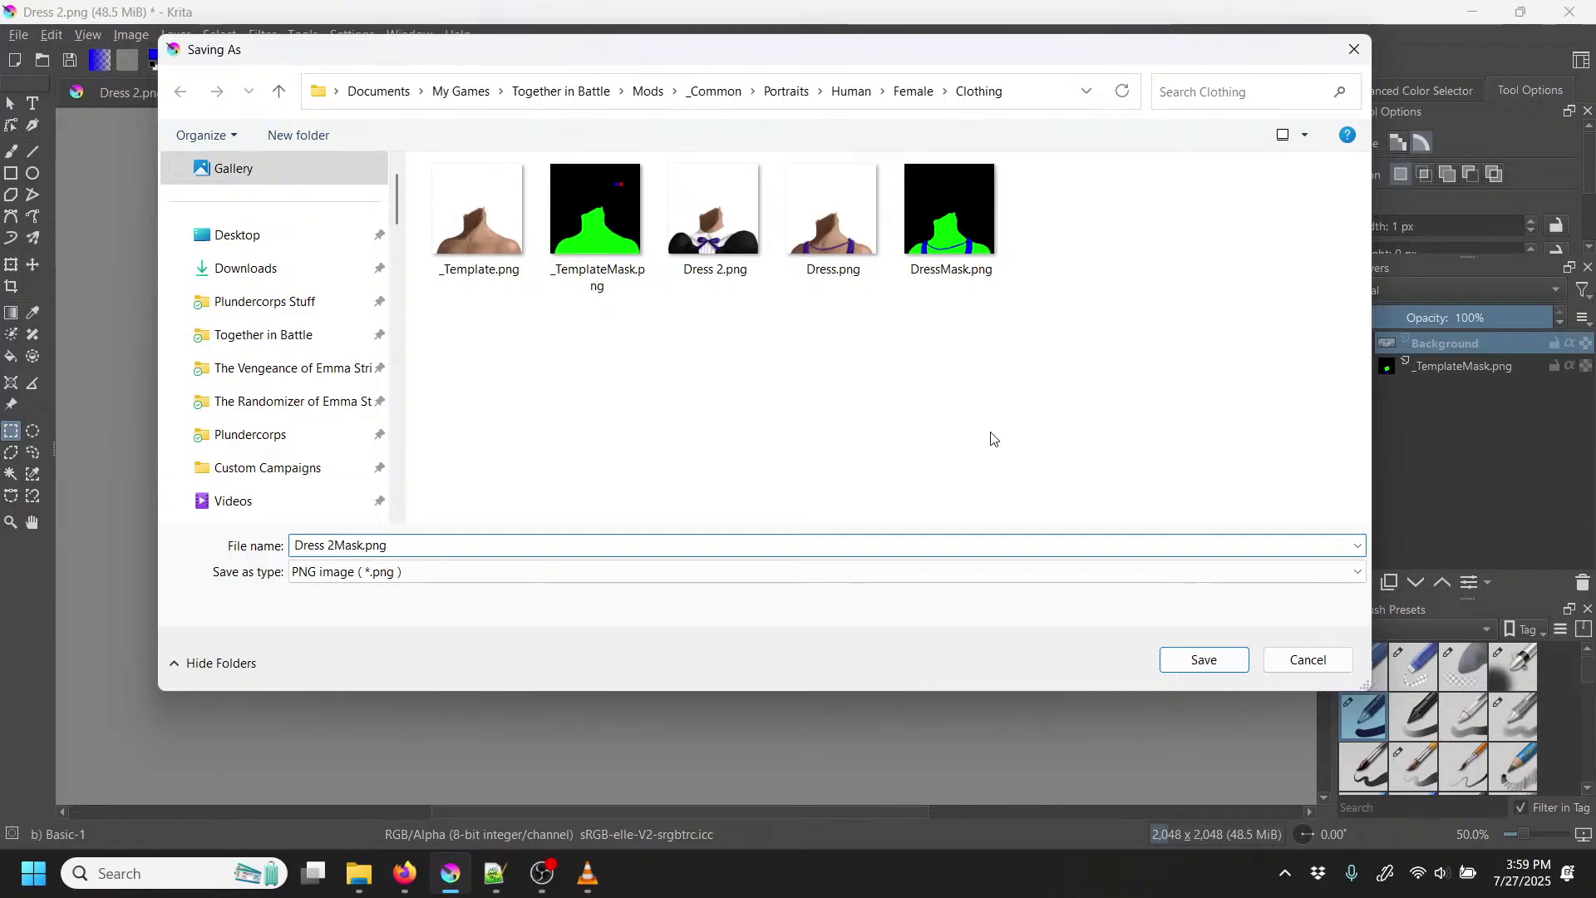
pyautogui.click(1204, 660)
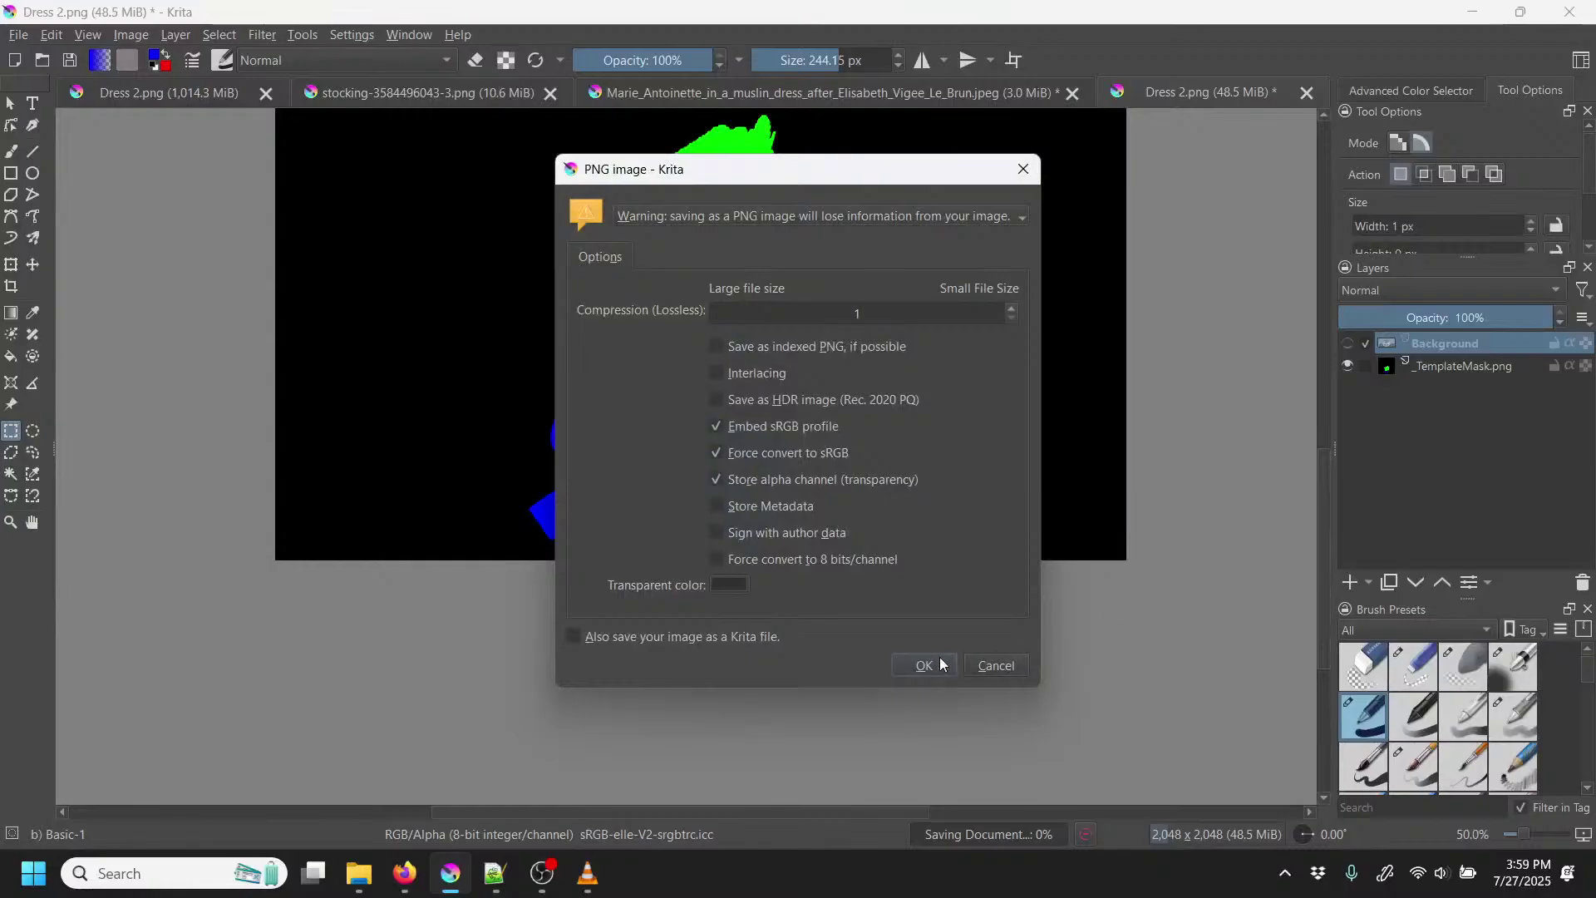
pyautogui.click(925, 666)
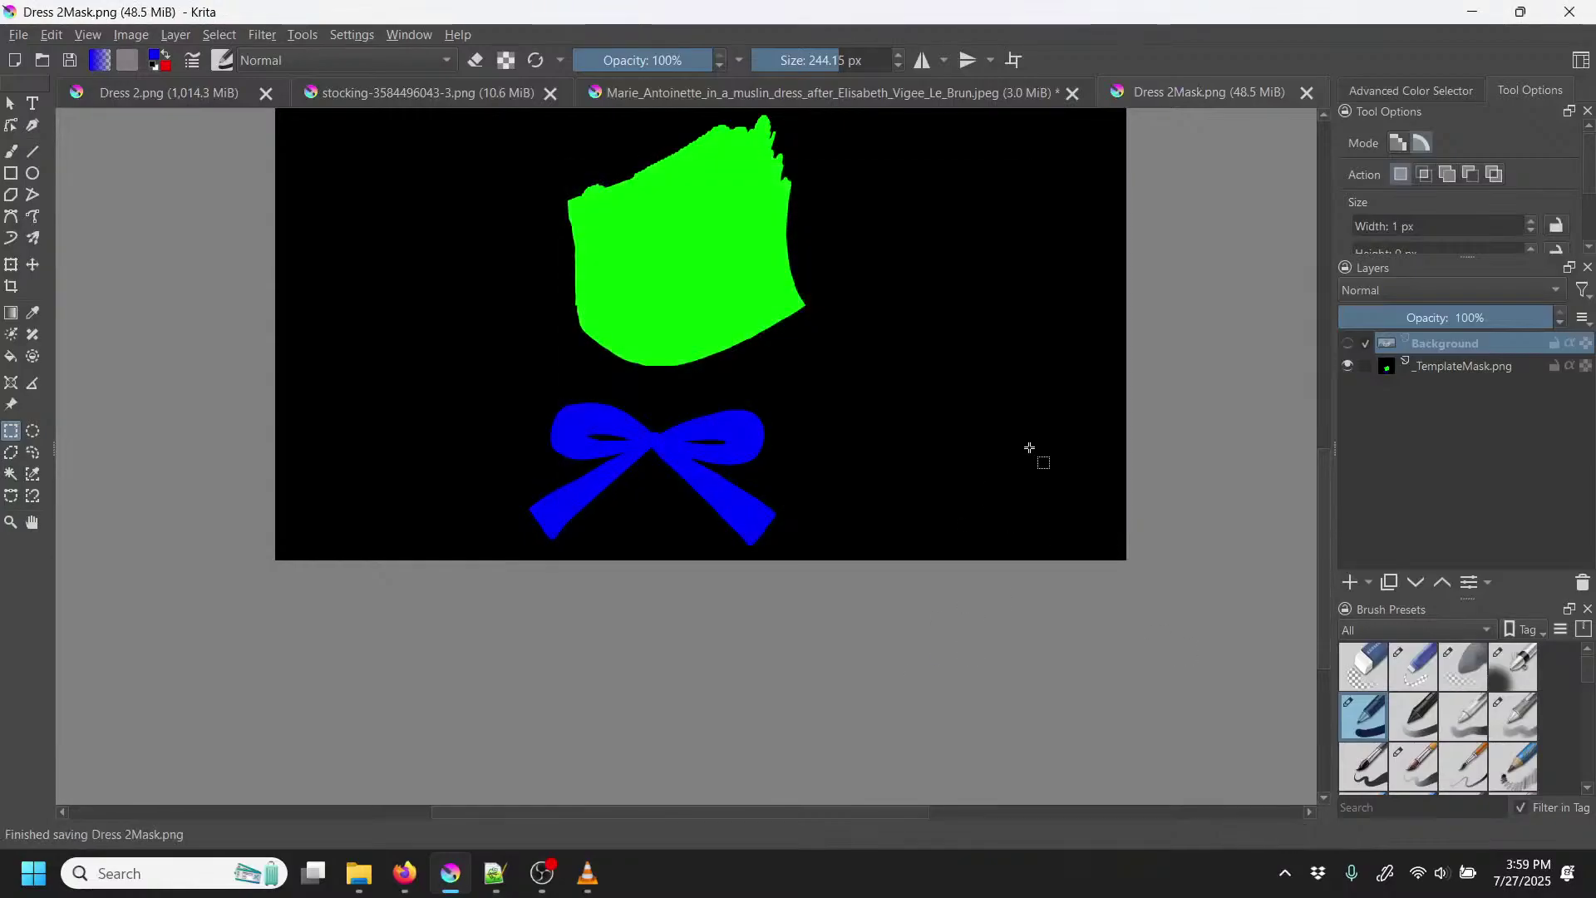
# Step: With Background visible and _TemplateMask.png hidden, compare the puff-sleeve outfit with the stocking reference image
pyautogui.moveTo(1030, 295); pyautogui.dragTo(1028, 502)
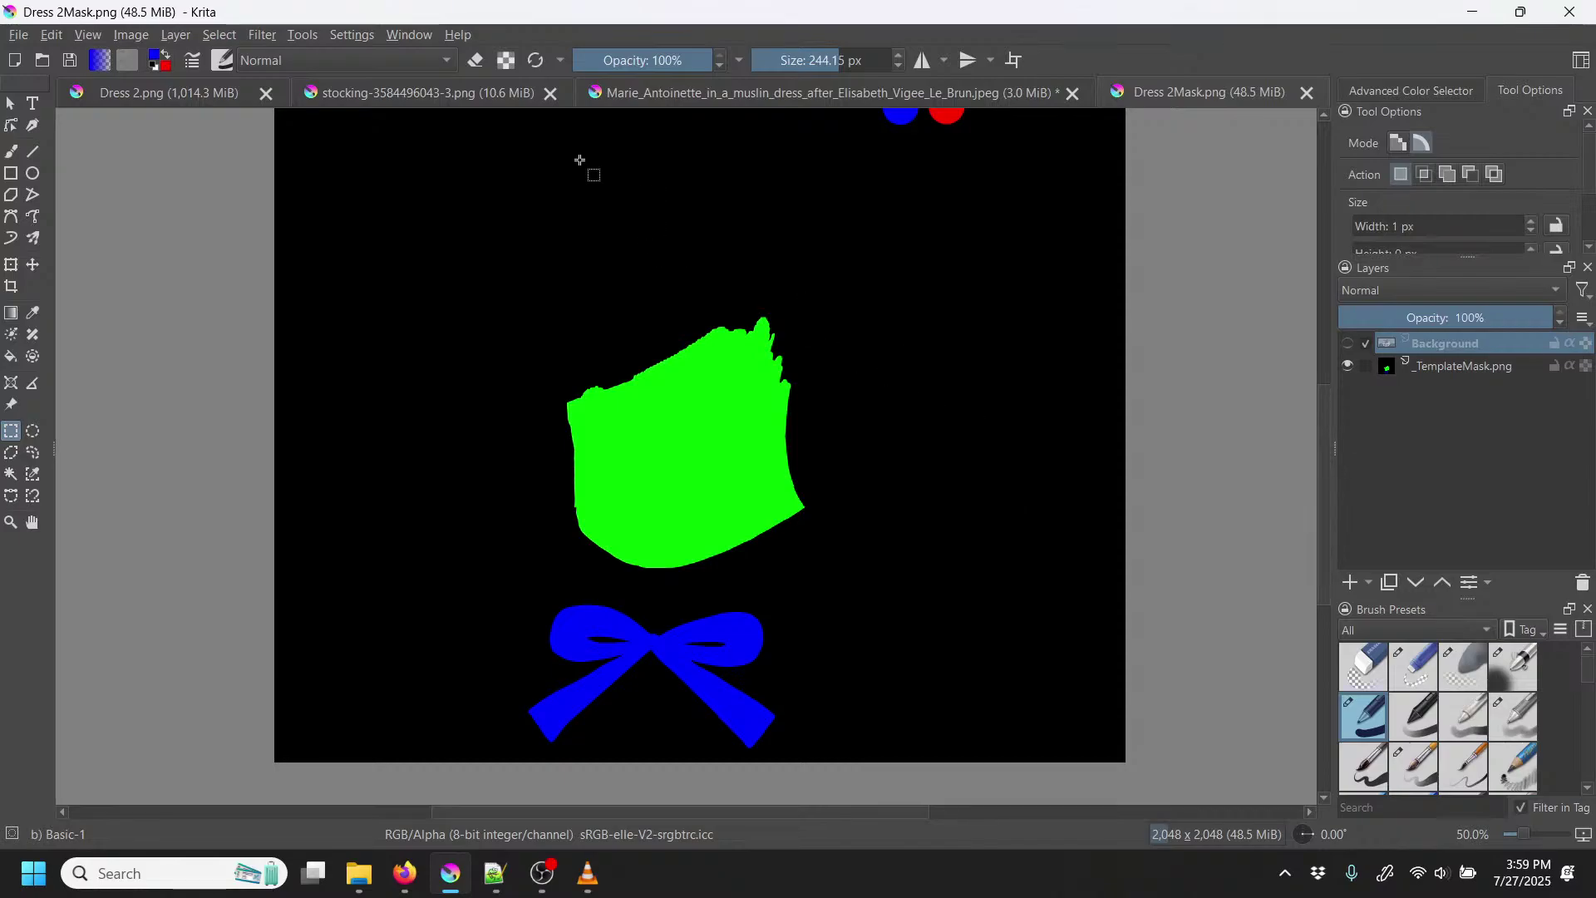
pyautogui.click(1352, 344)
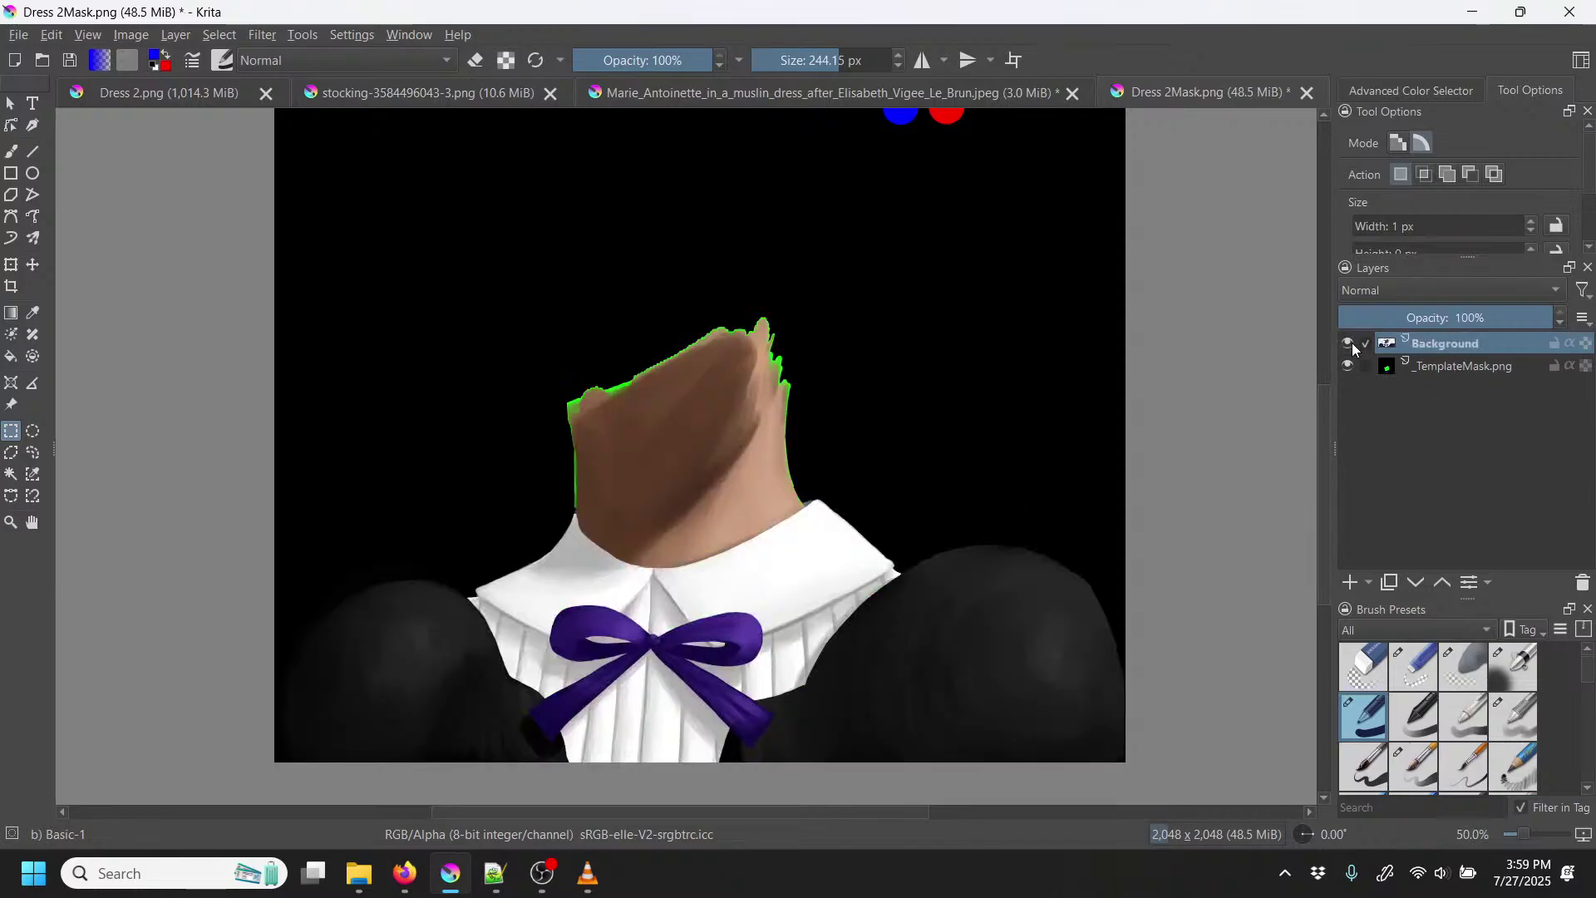
pyautogui.scroll(-2, 1072, 357)
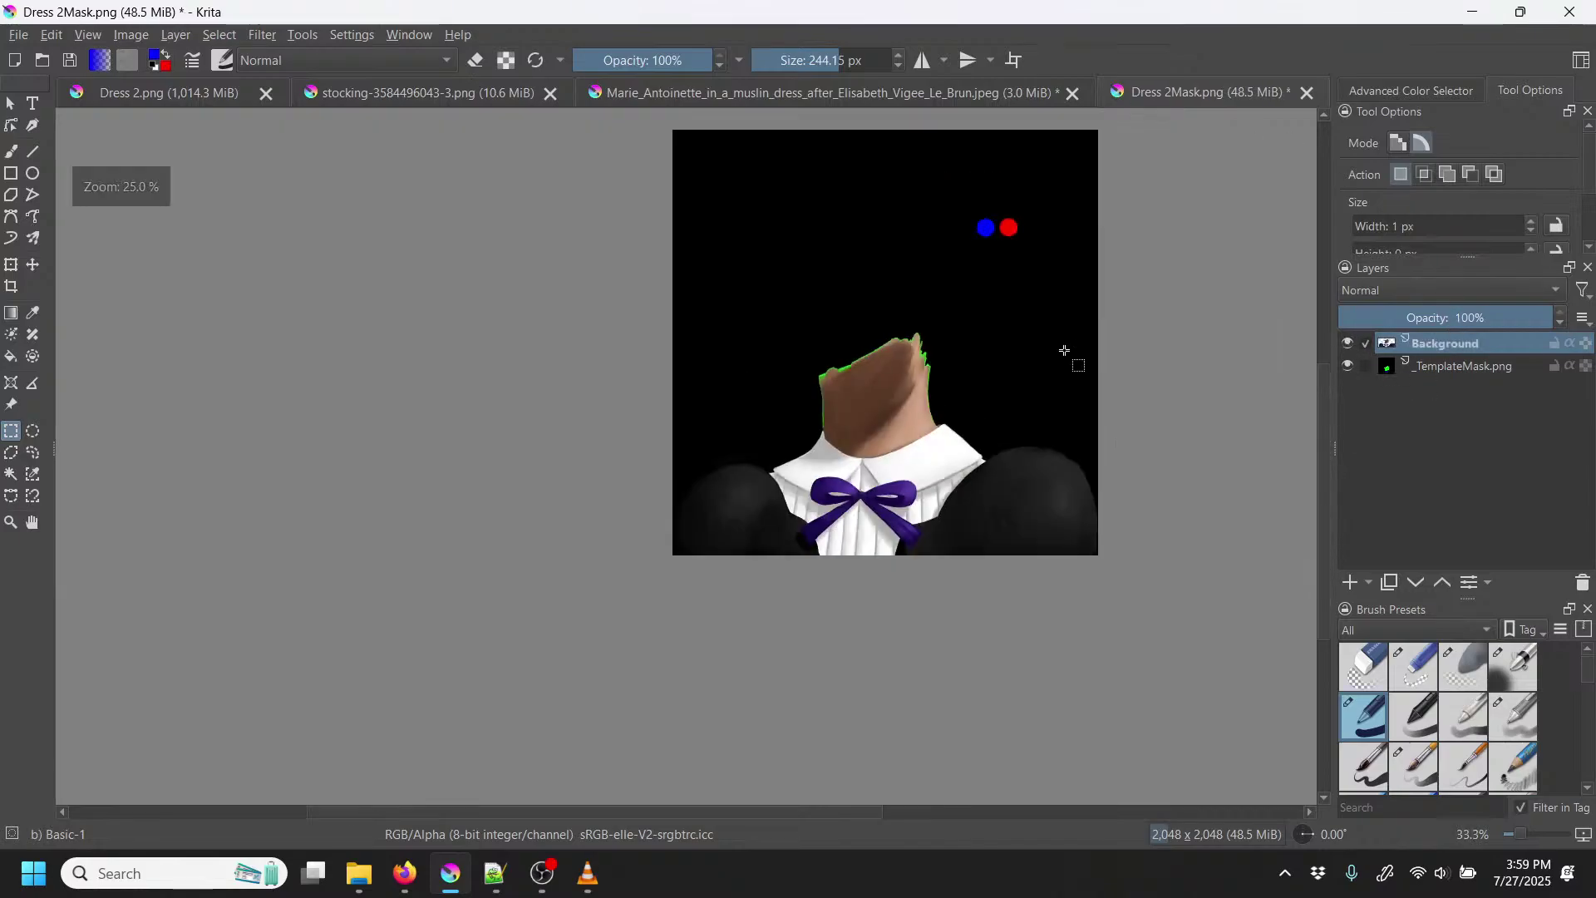
pyautogui.click(1349, 367)
pyautogui.scroll(1, 1112, 415)
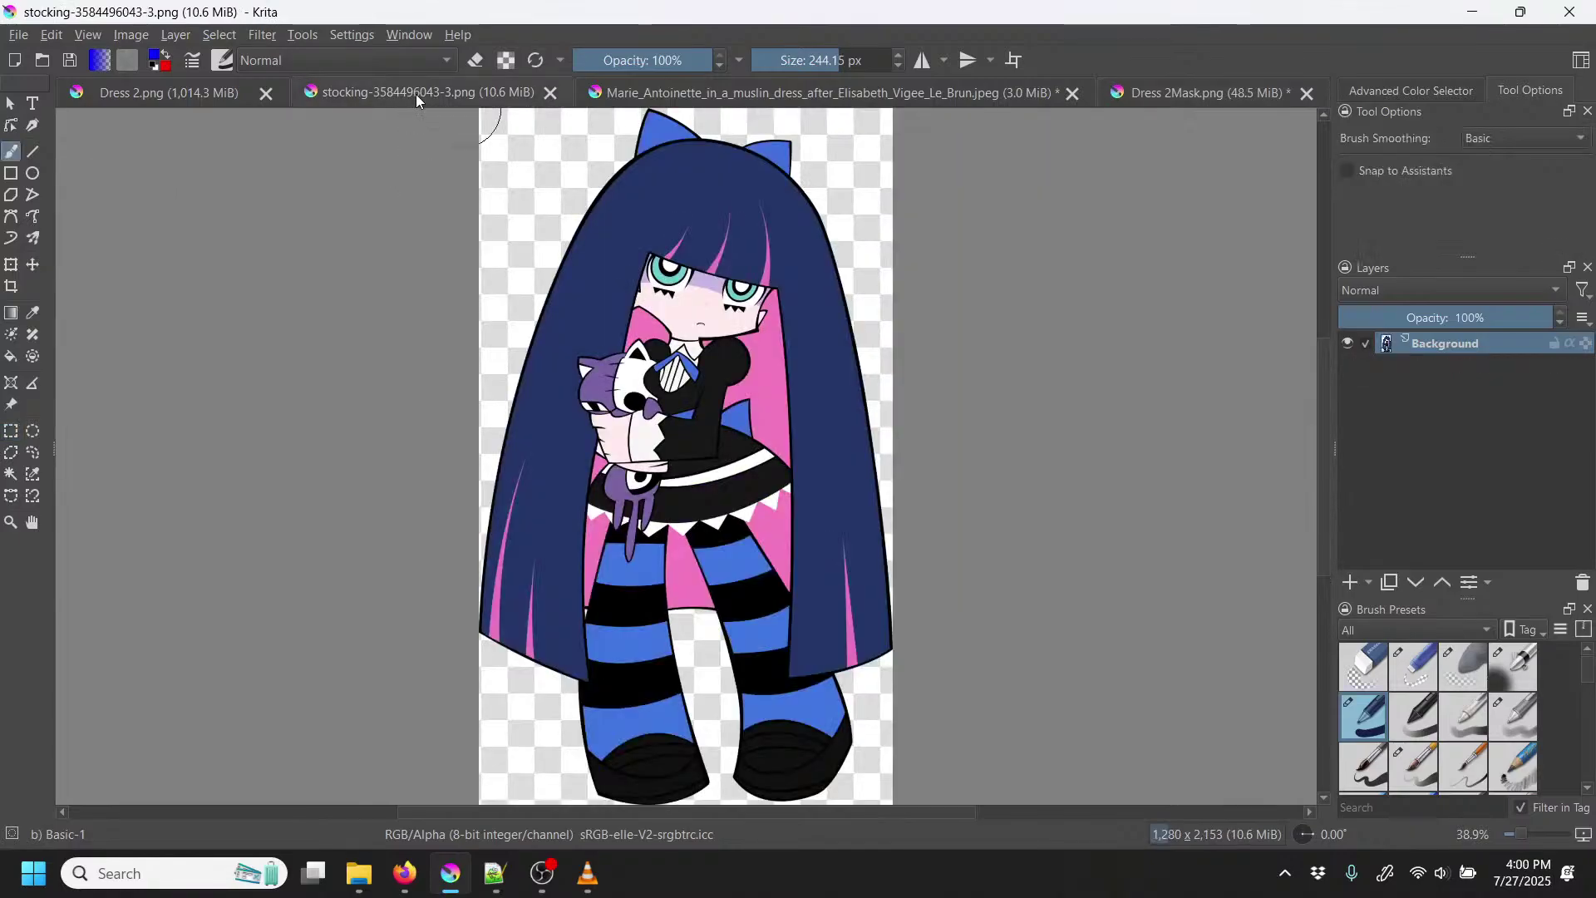
pyautogui.click(1235, 95)
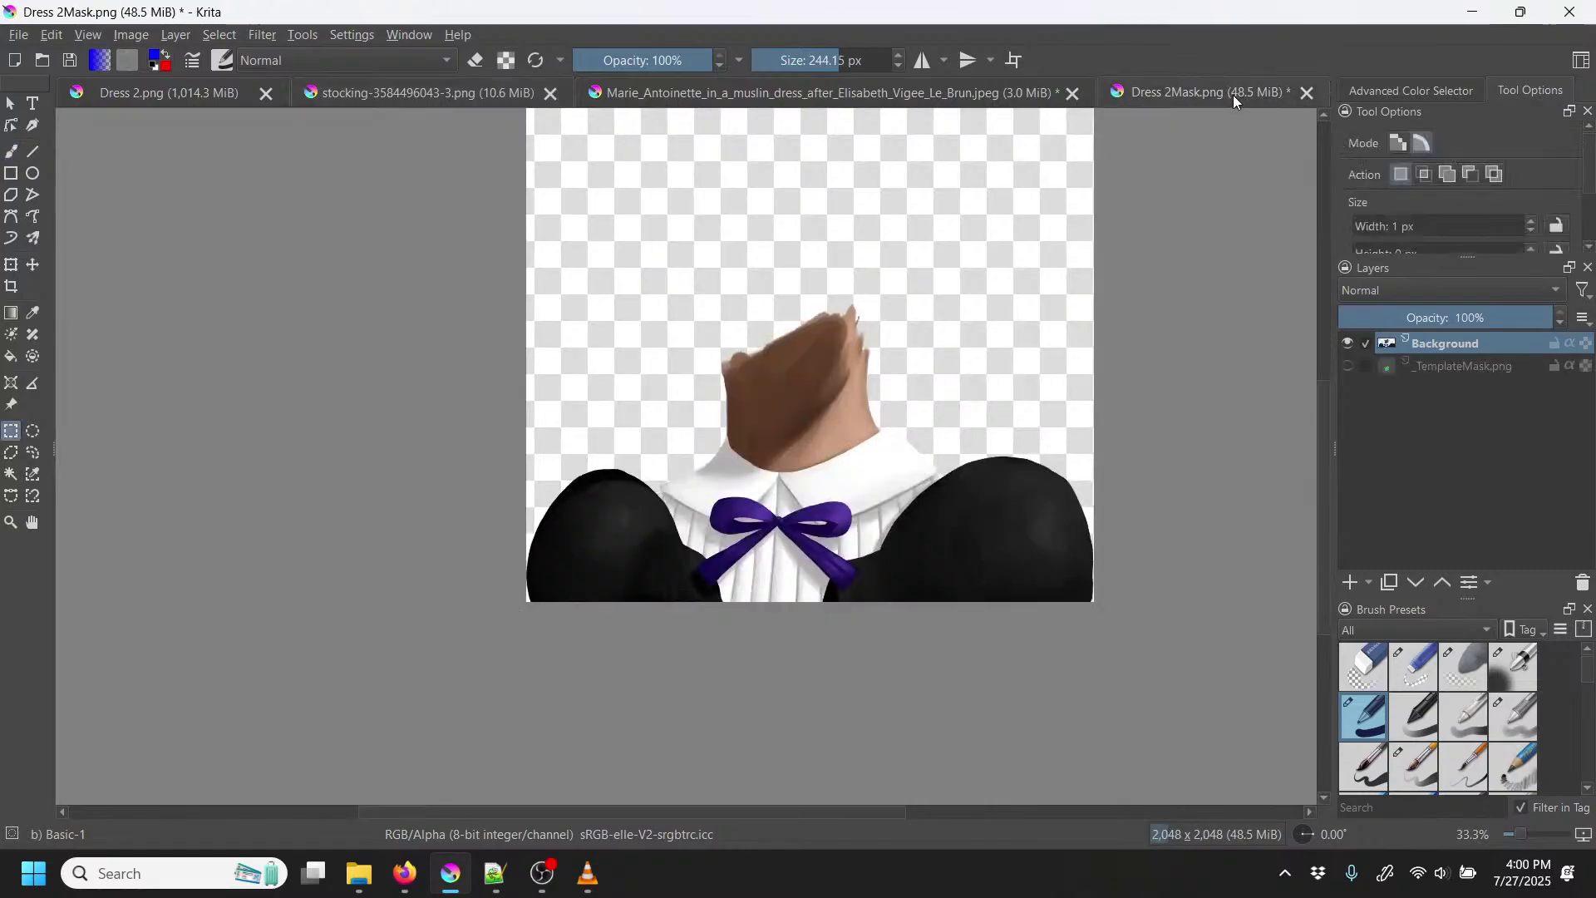
pyautogui.click(411, 101)
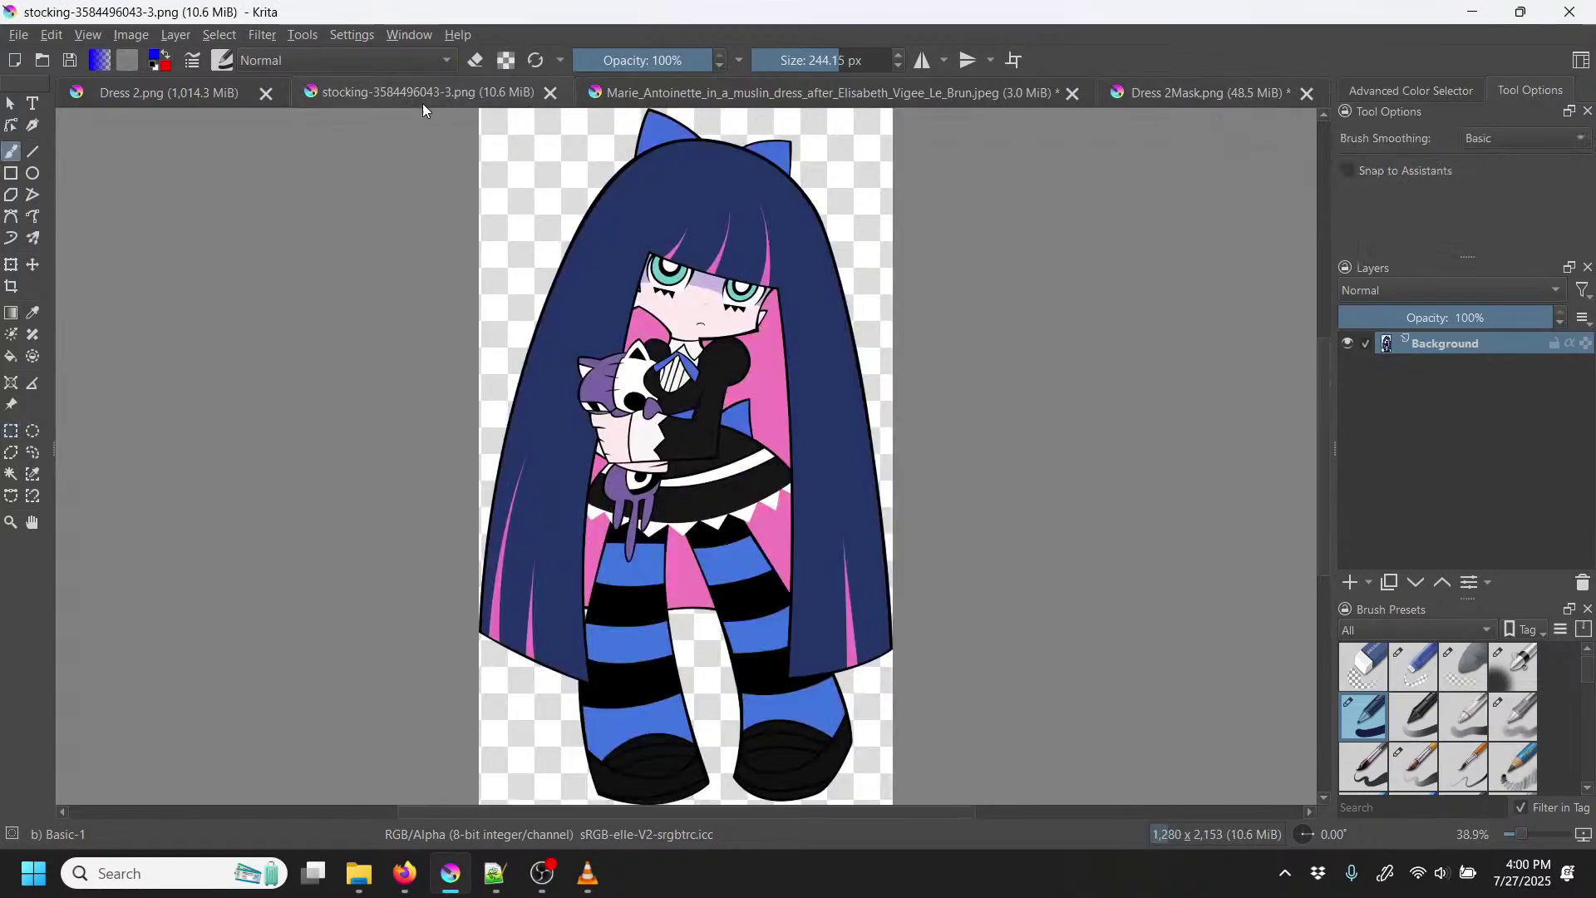
pyautogui.click(1253, 90)
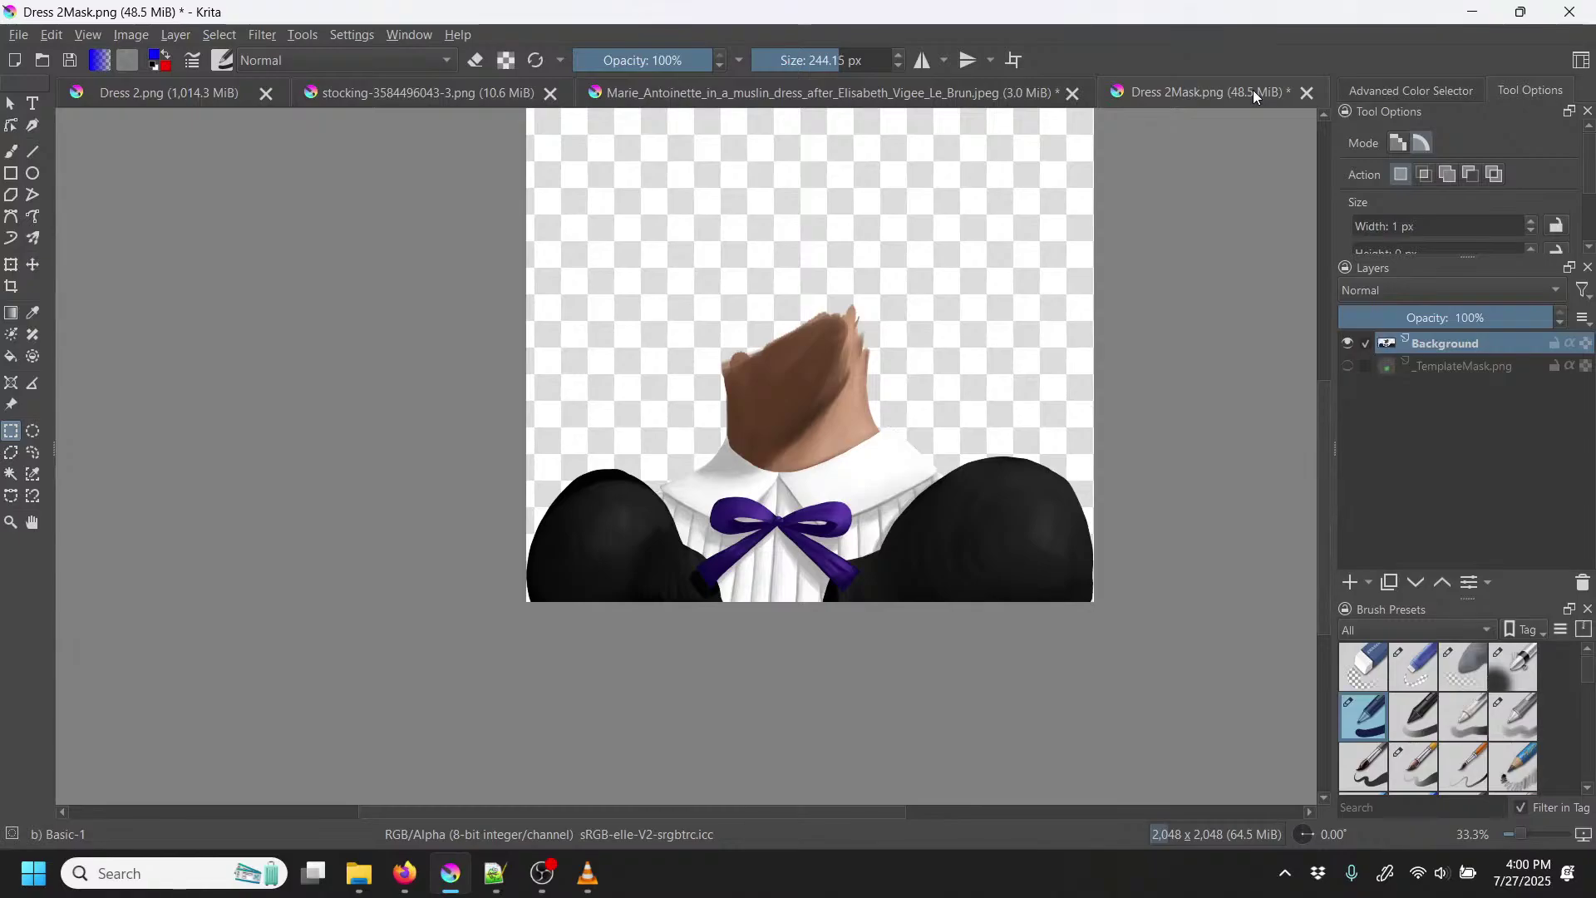
# Step: Close Dress 2Mask.png without saving the layer visibility changes, and close Dress 2.png and the stocking reference
pyautogui.click(1307, 93)
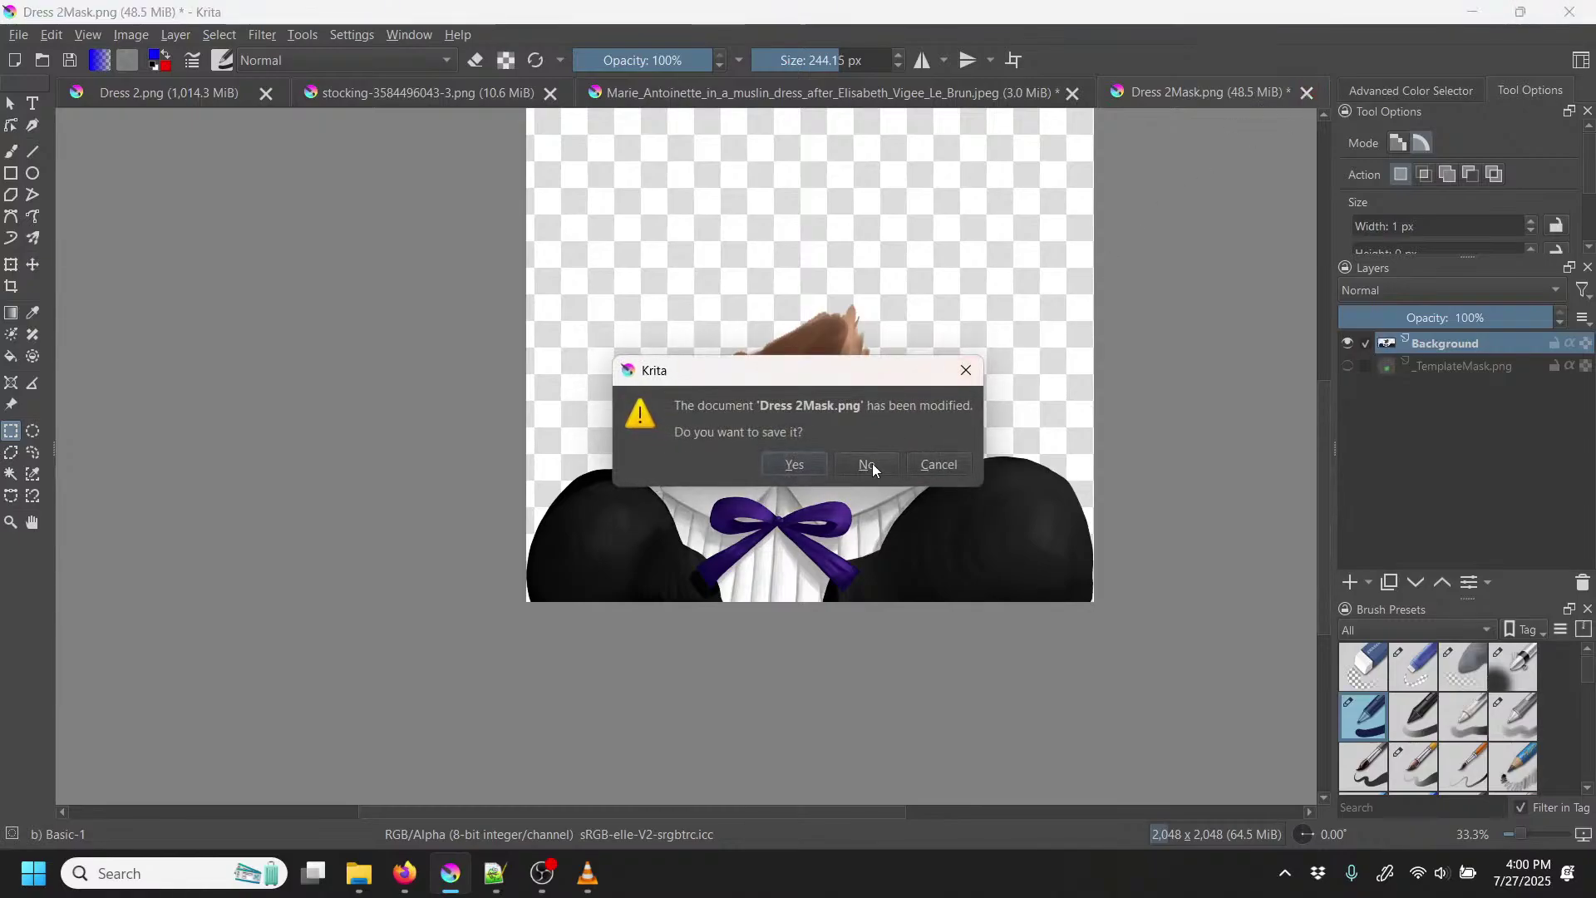
pyautogui.click(871, 462)
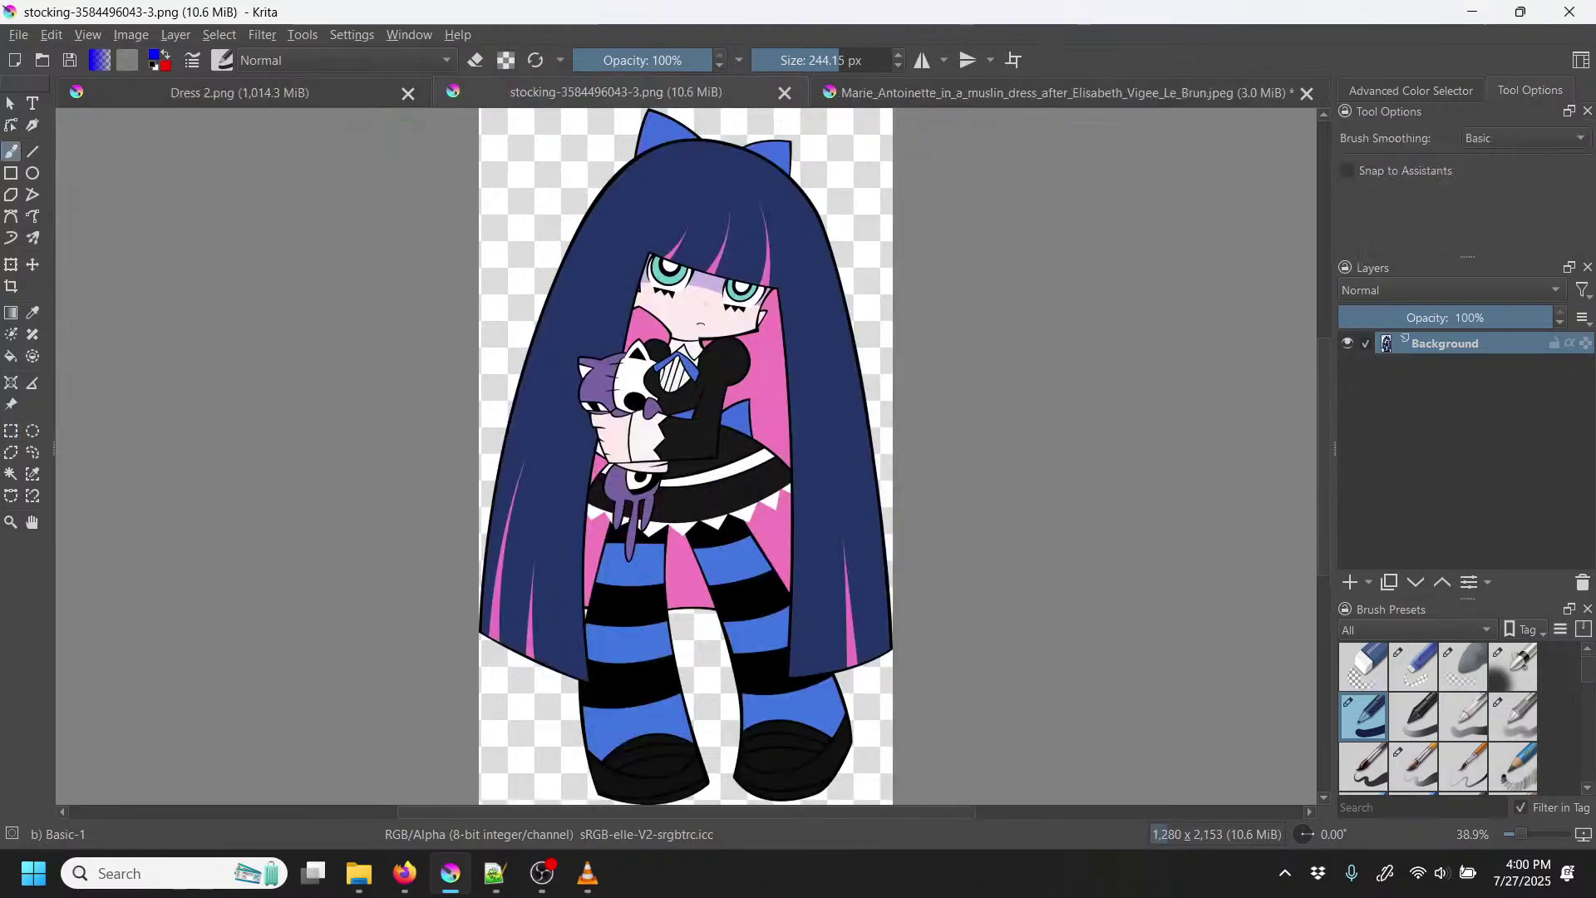
pyautogui.click(408, 94)
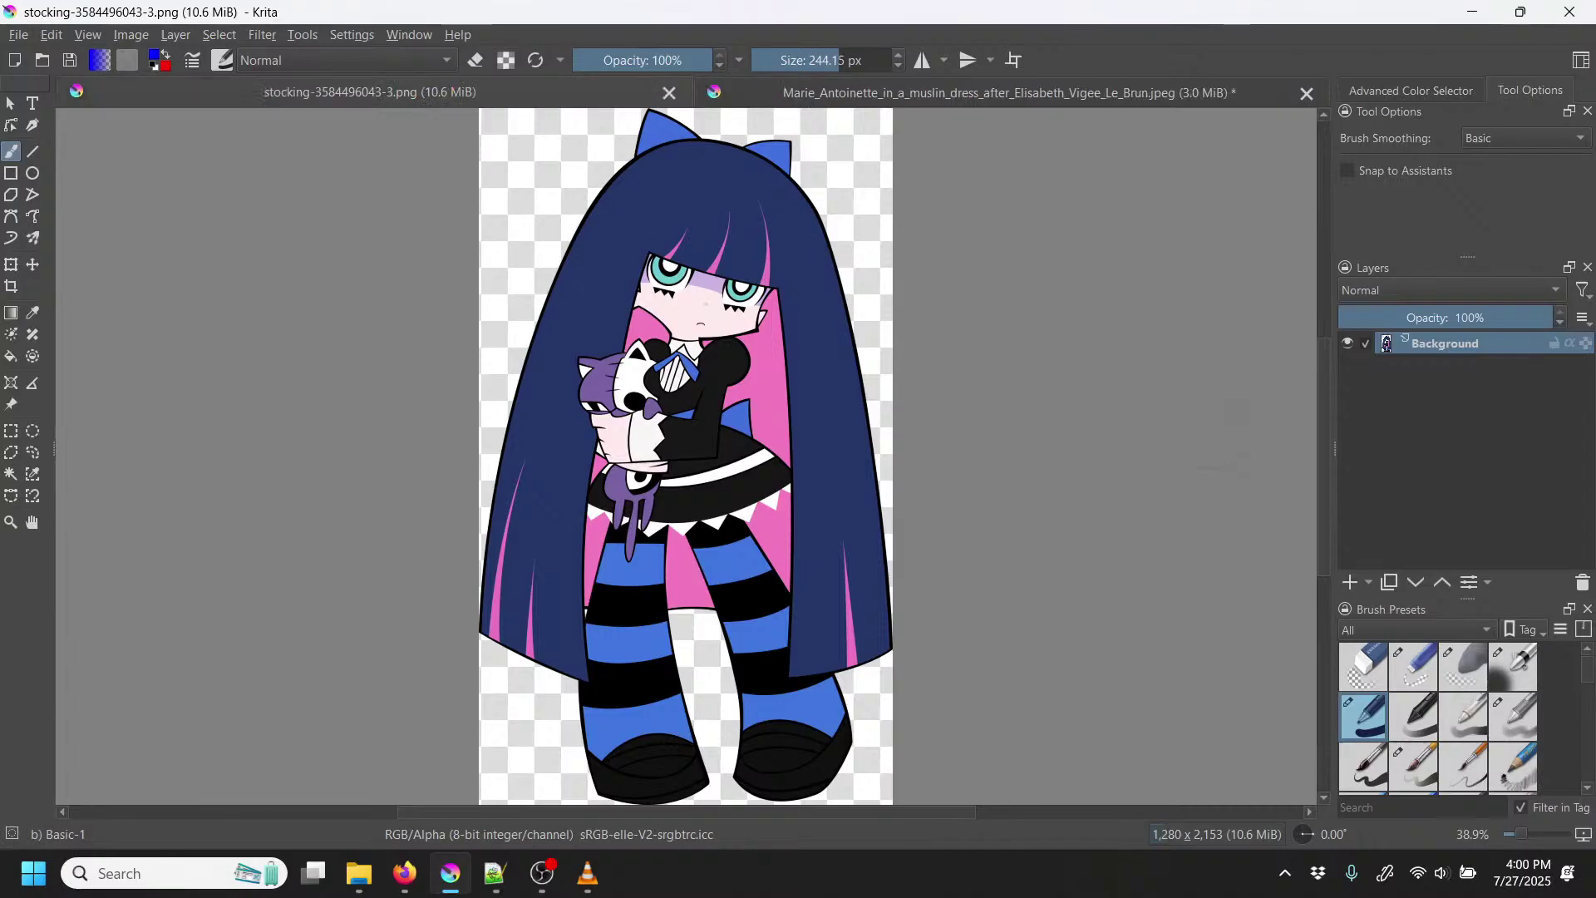
pyautogui.click(670, 94)
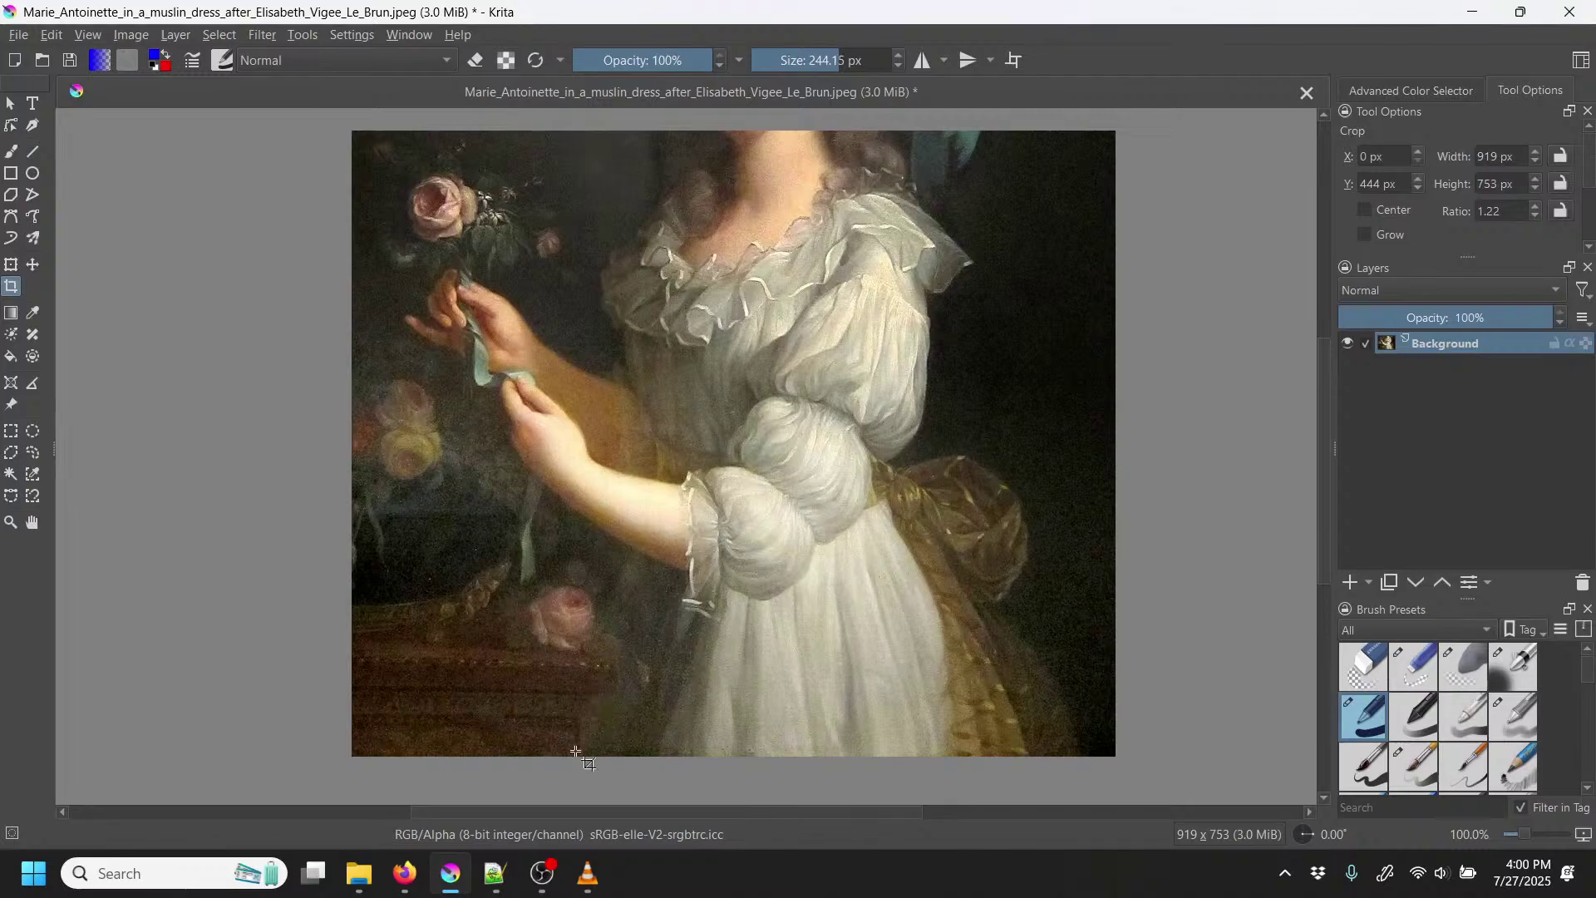
# Step: Locate PortraitData.xml in the _Common mod's Portraits folder in File Explorer
pyautogui.click(496, 873)
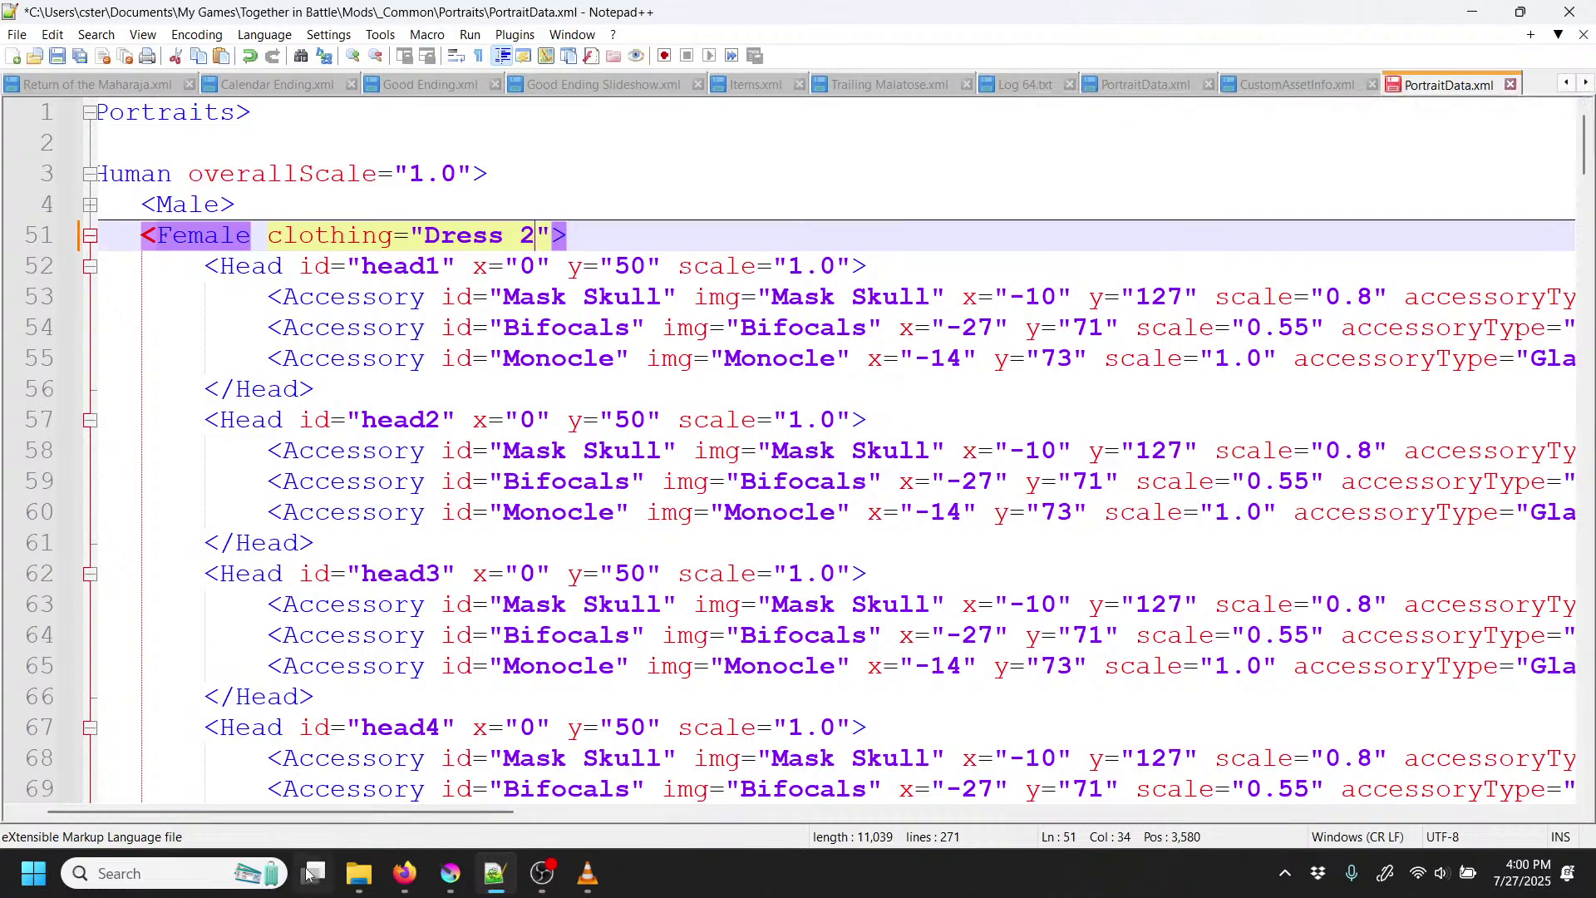
pyautogui.click(359, 873)
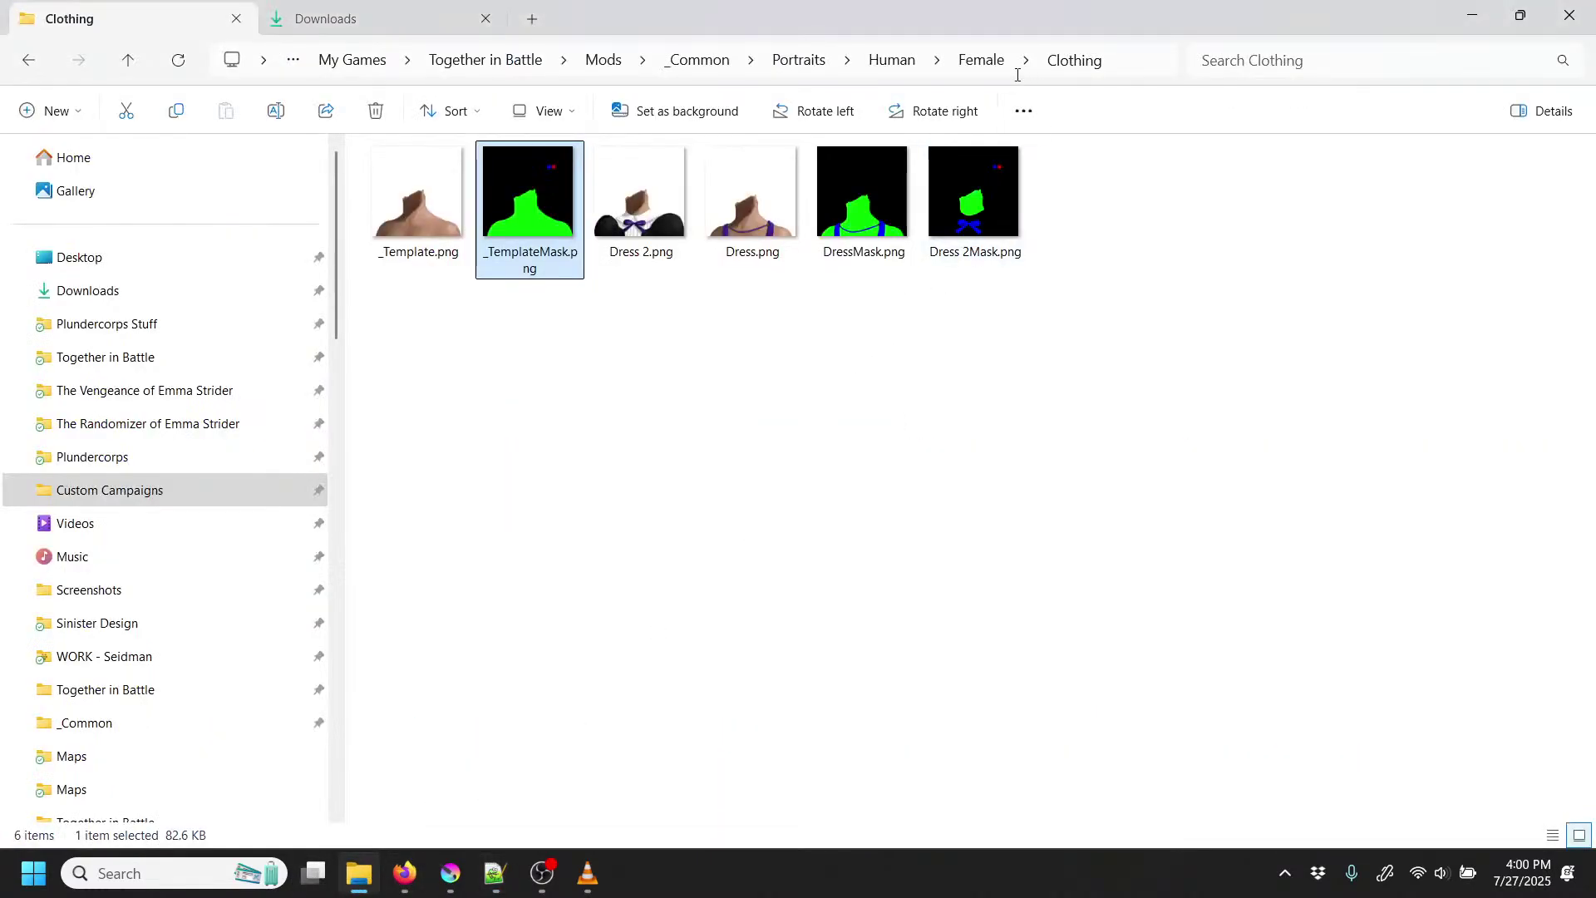
pyautogui.click(797, 61)
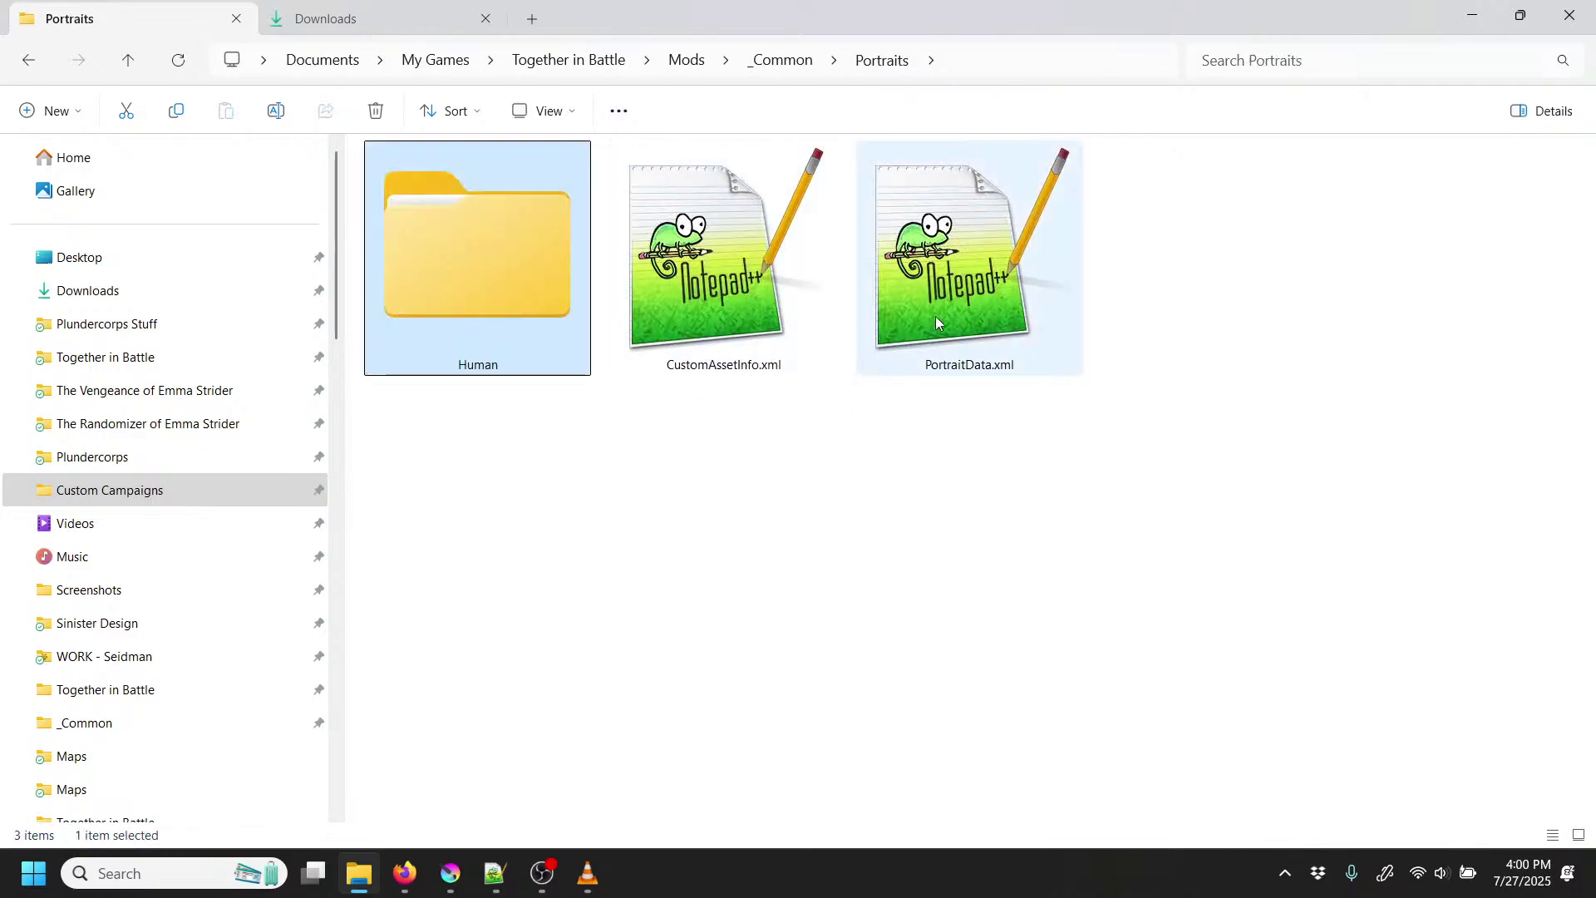
pyautogui.click(1015, 354)
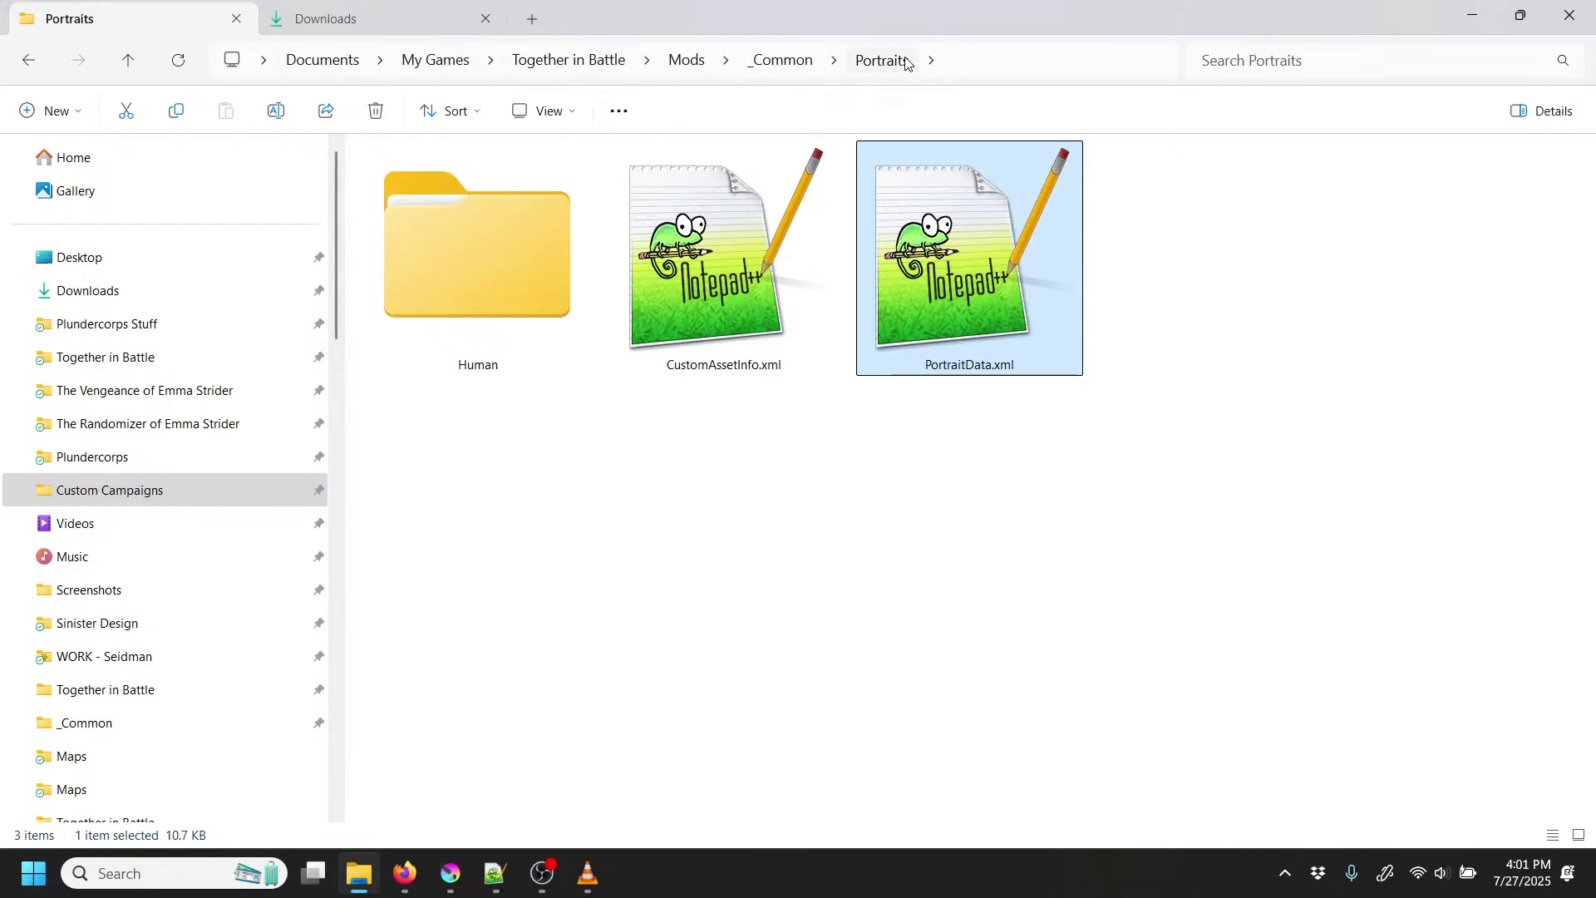
pyautogui.moveTo(988, 257)
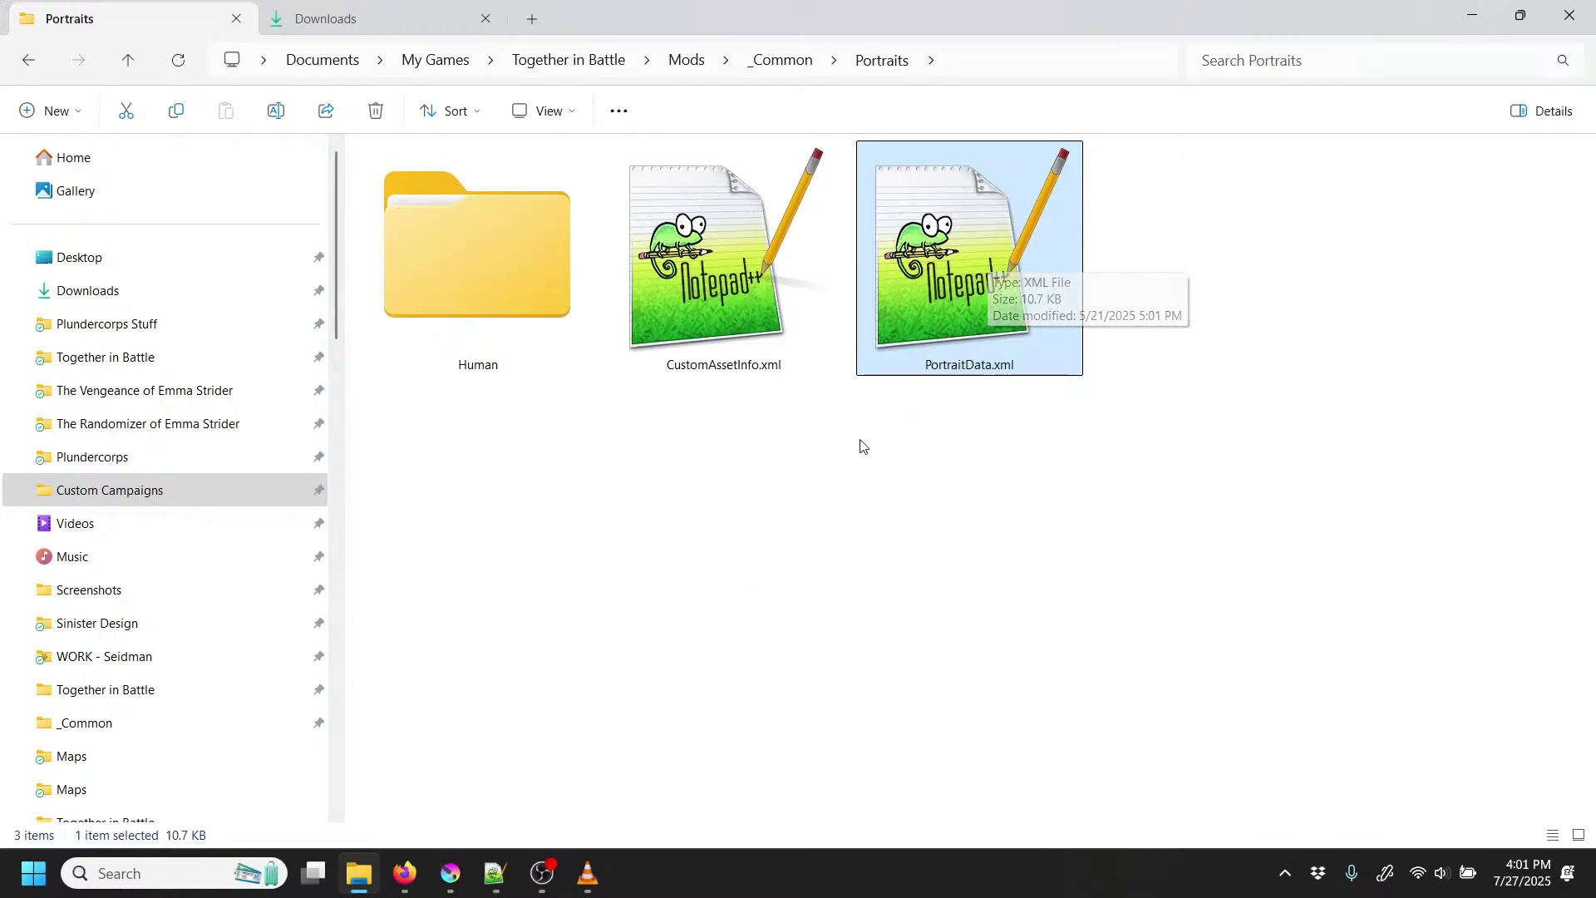
pyautogui.moveTo(980, 287)
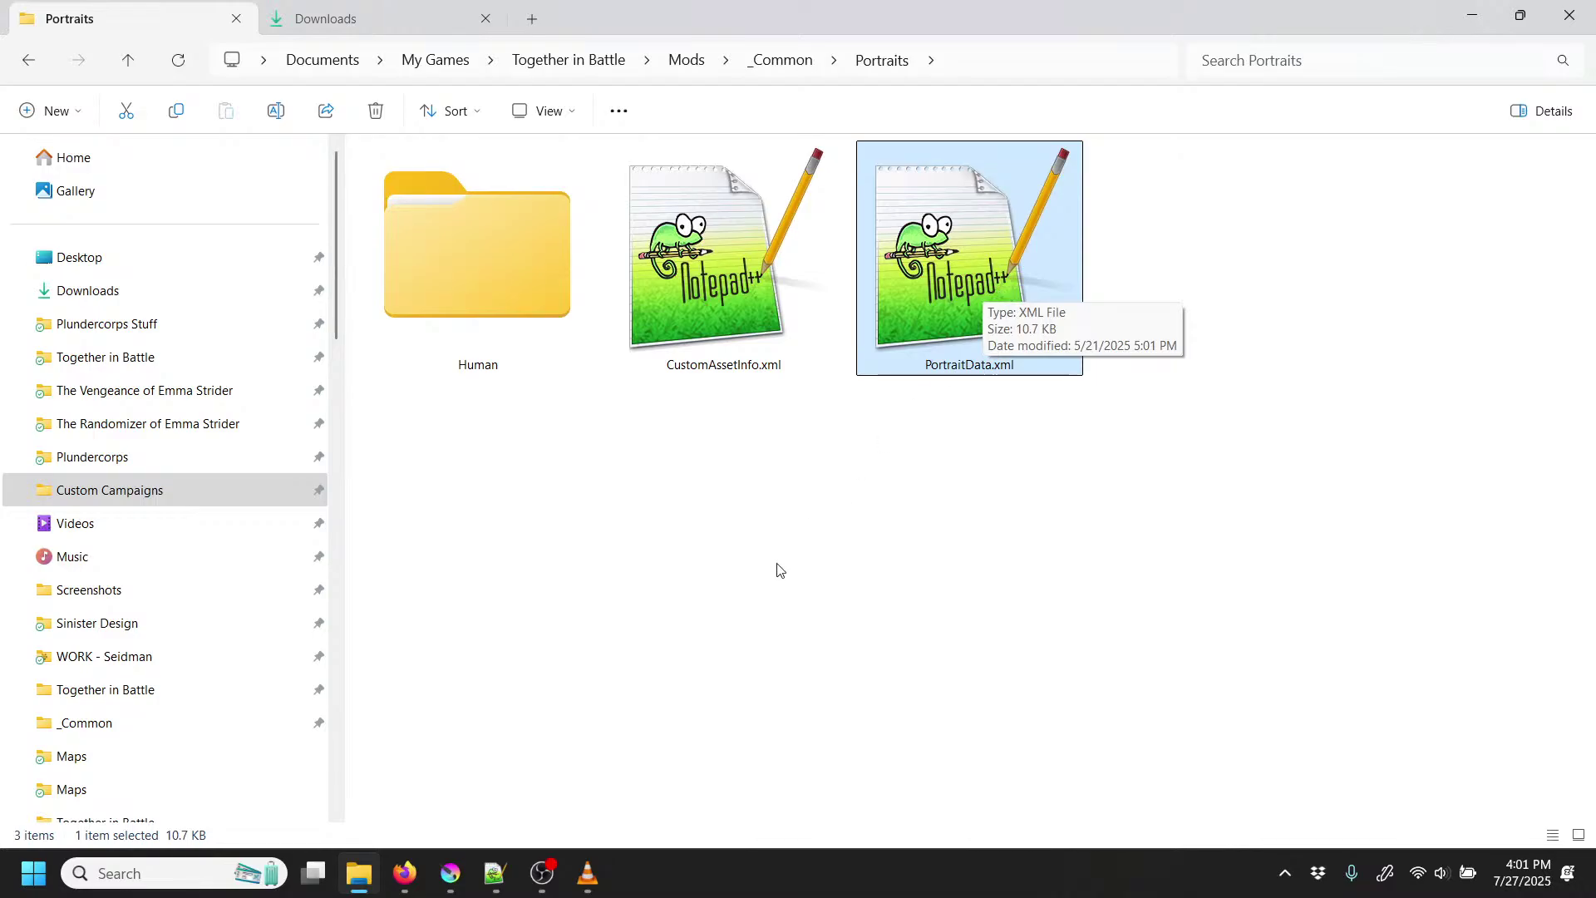
# Step: Switch to Notepad++ and examine the clothing attribute with the value "Dress 2" on the Human Female tag of PortraitData.xml
pyautogui.click(495, 873)
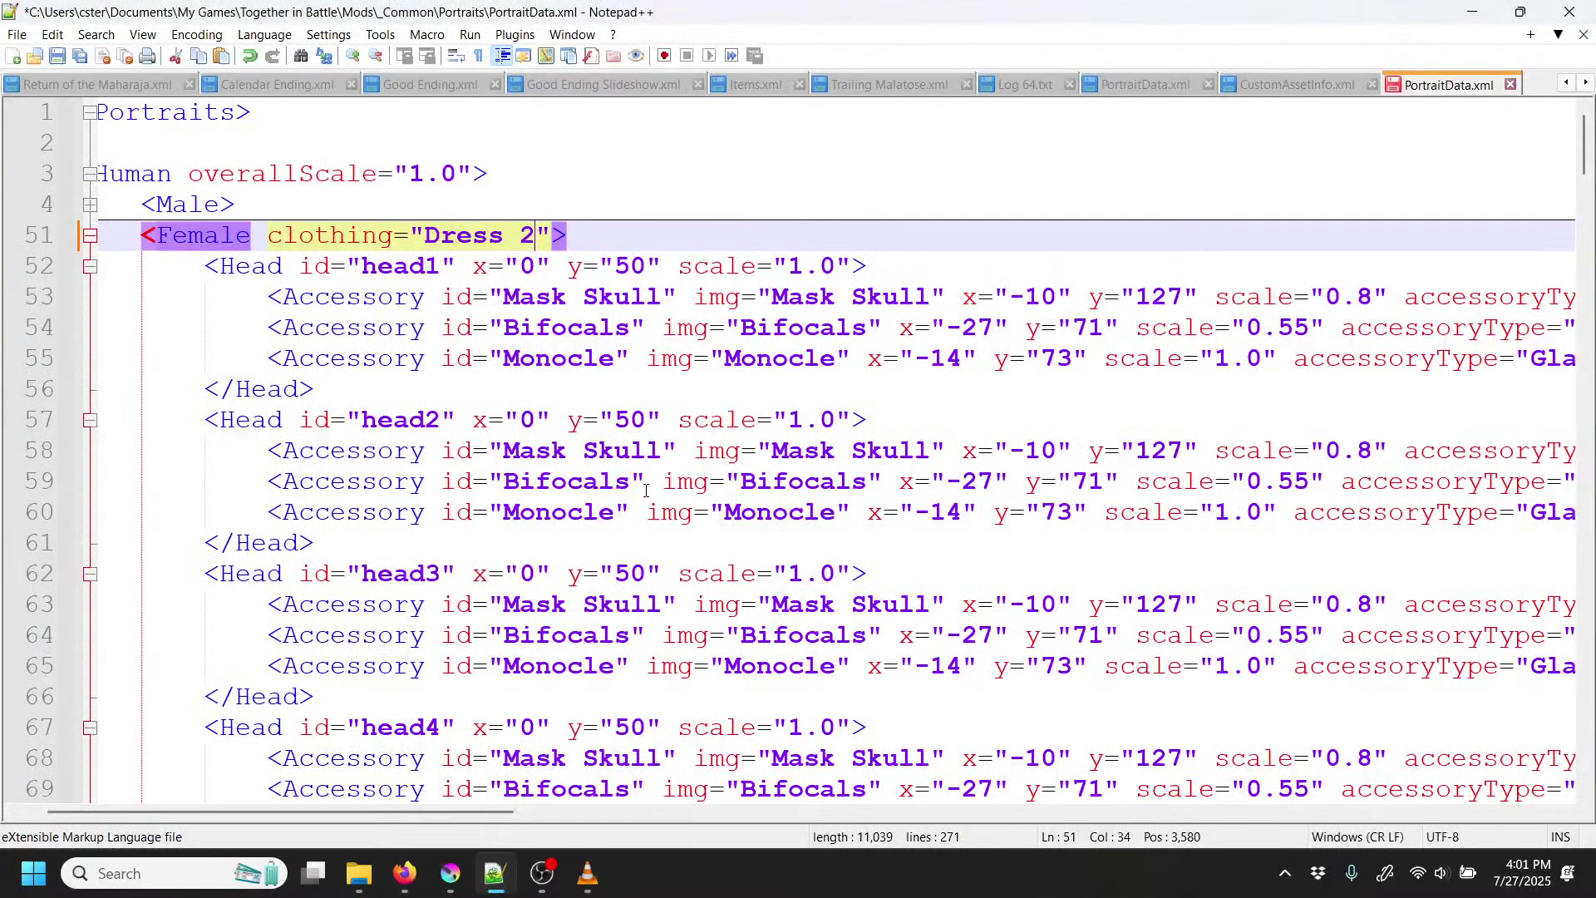
pyautogui.doubleClick(340, 243)
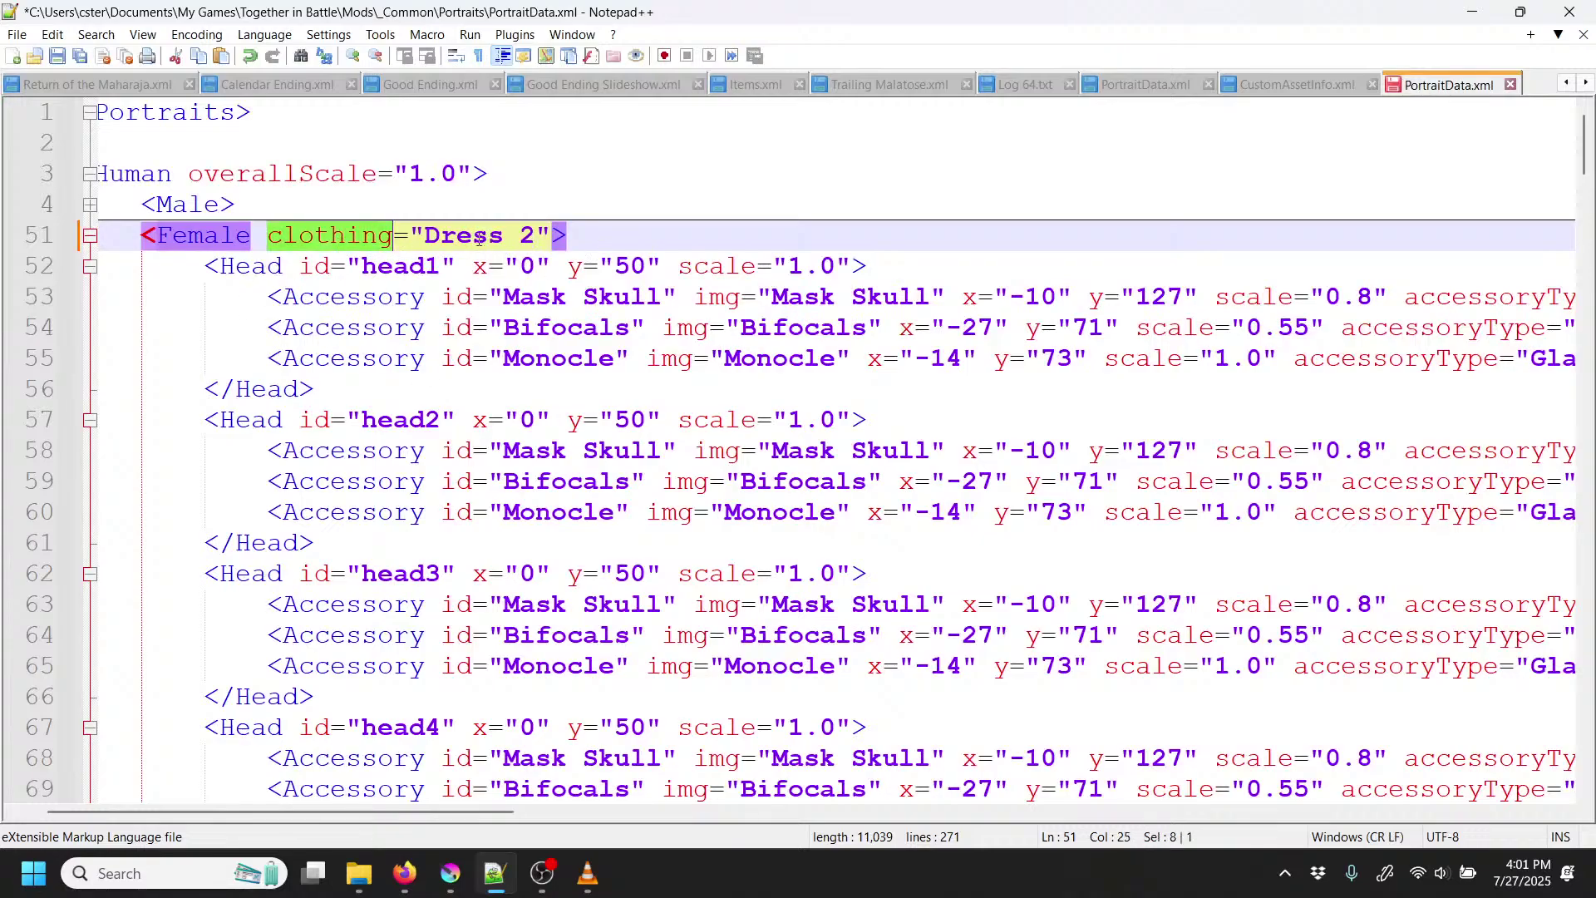
pyautogui.moveTo(426, 241)
pyautogui.mouseDown()
pyautogui.moveTo(536, 237)
pyautogui.moveTo(409, 238)
pyautogui.mouseUp()
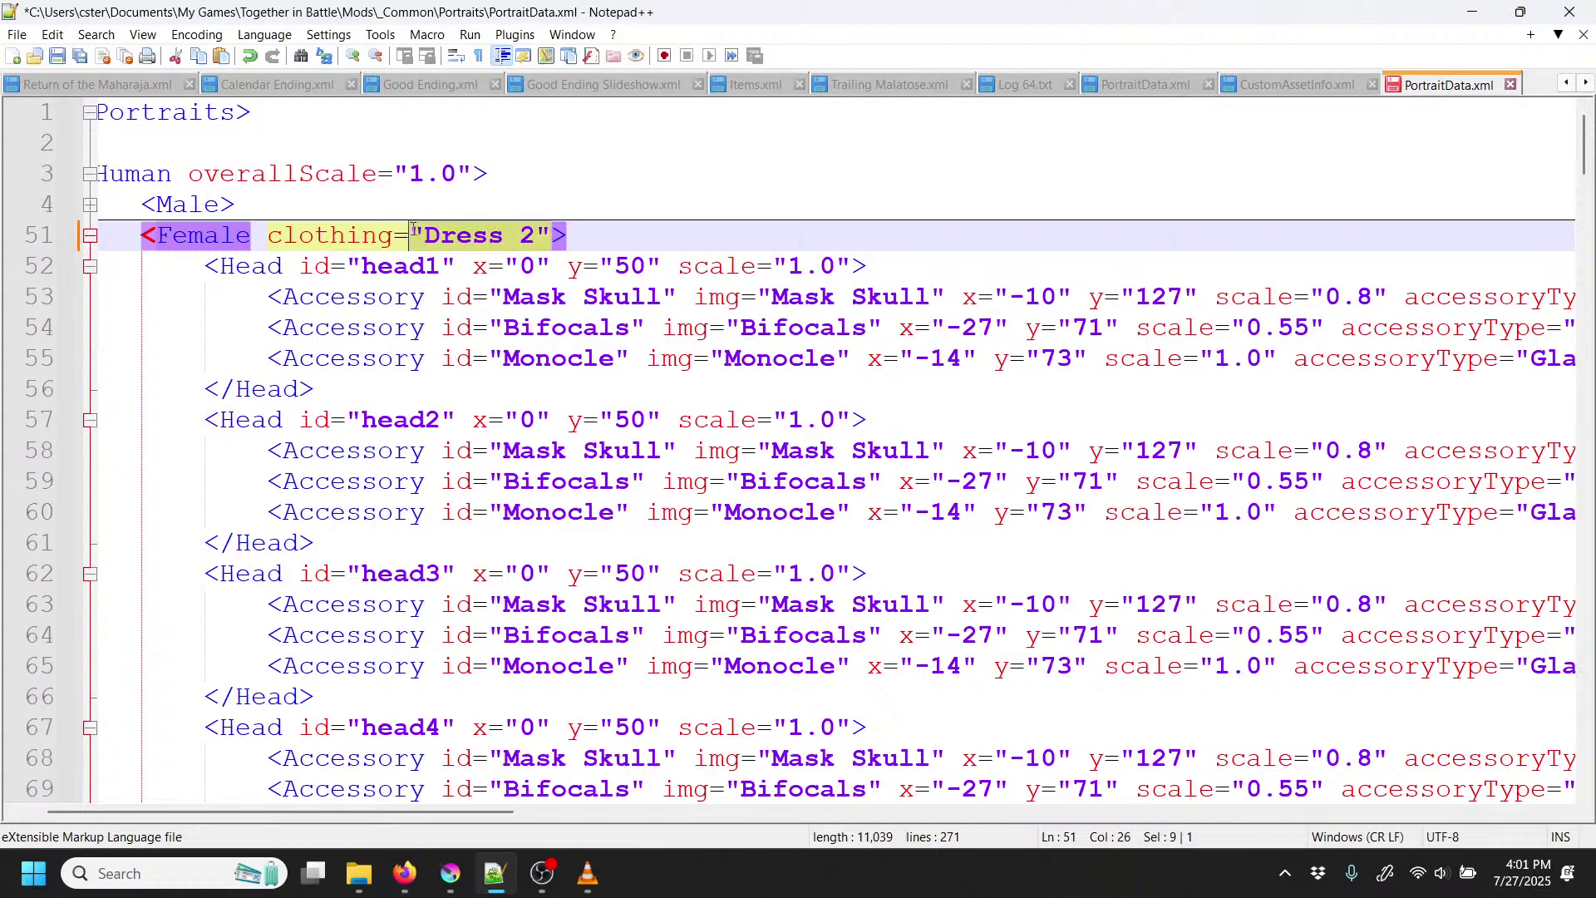
pyautogui.click(471, 239)
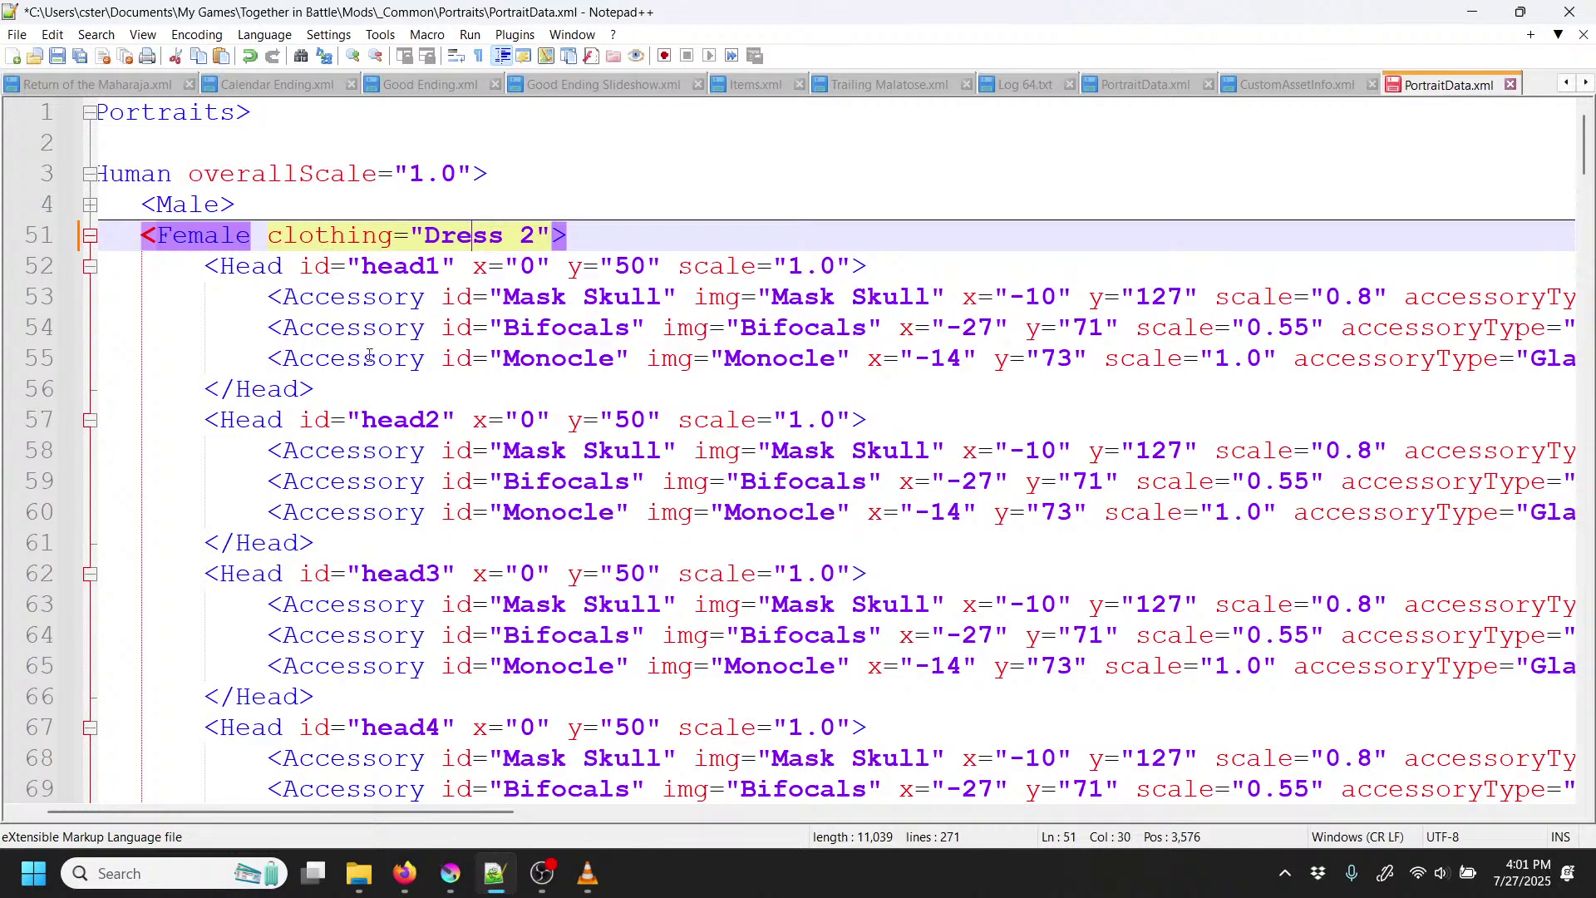
# Step: Collapse every race section in PortraitData.xml from Human to Golem to examine the file's structure, and expand the Human section again
pyautogui.moveTo(413, 812); pyautogui.dragTo(384, 812)
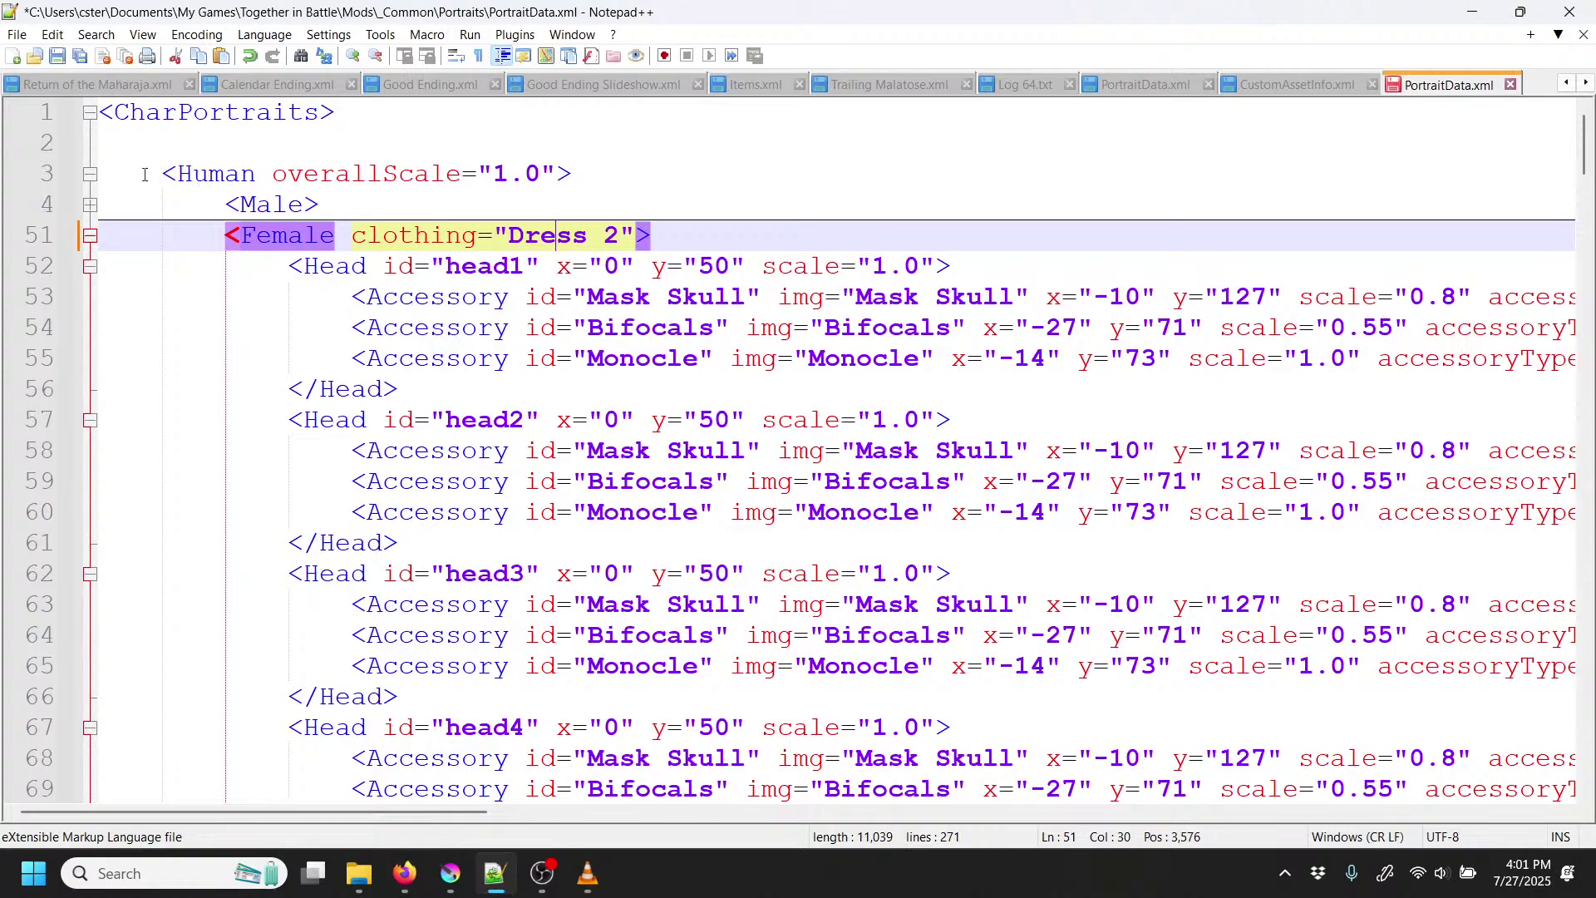
pyautogui.click(90, 174)
pyautogui.click(90, 235)
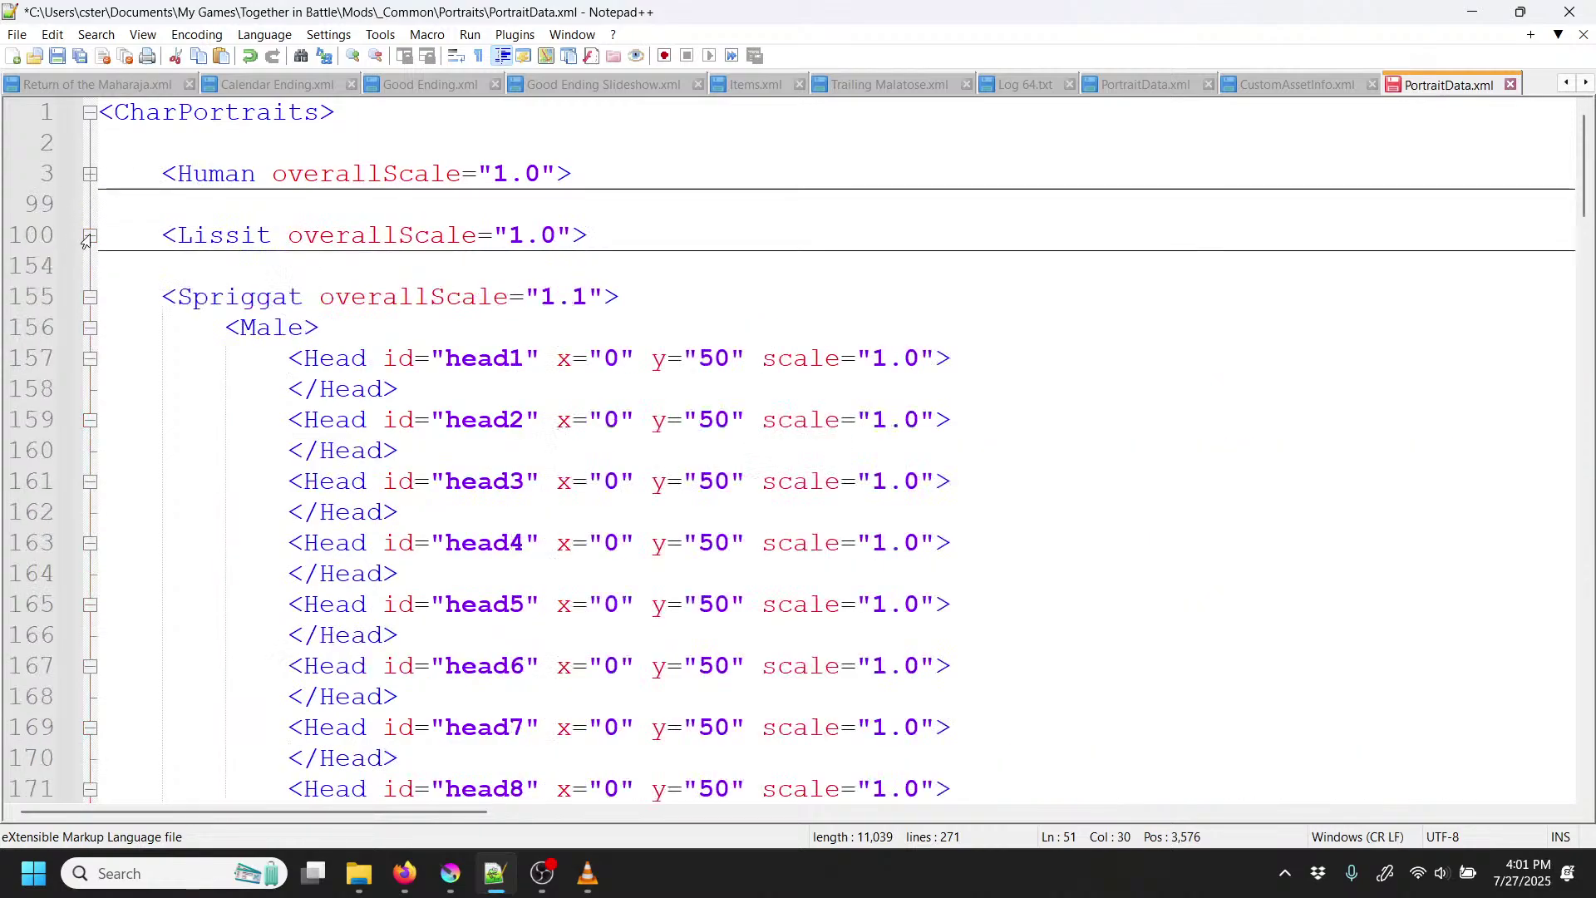
pyautogui.click(90, 297)
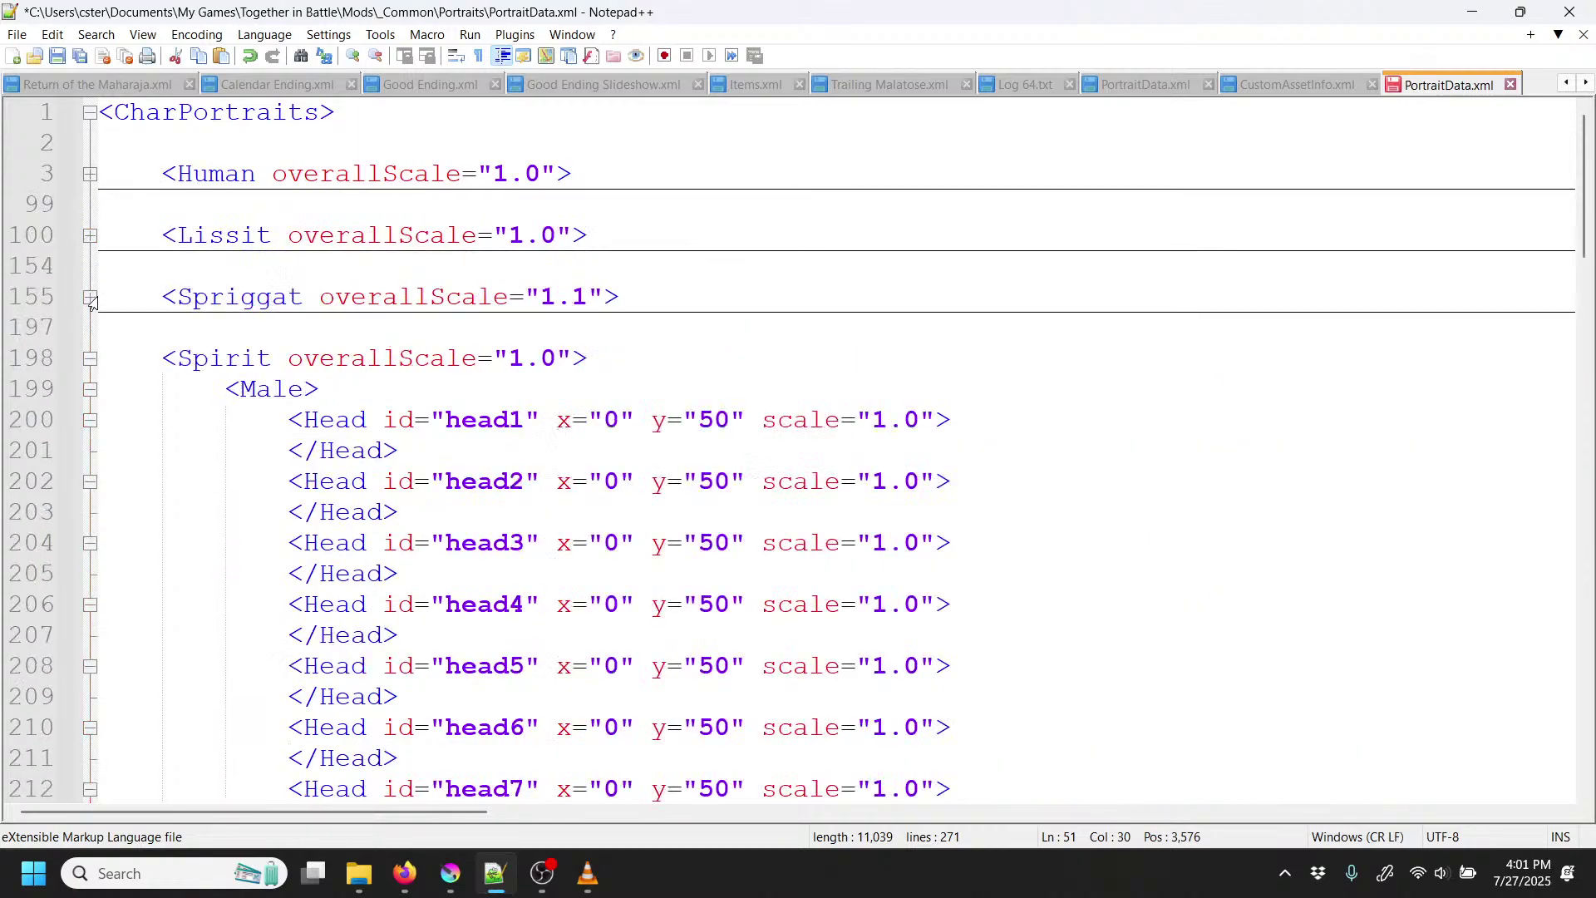
pyautogui.click(88, 360)
pyautogui.click(83, 424)
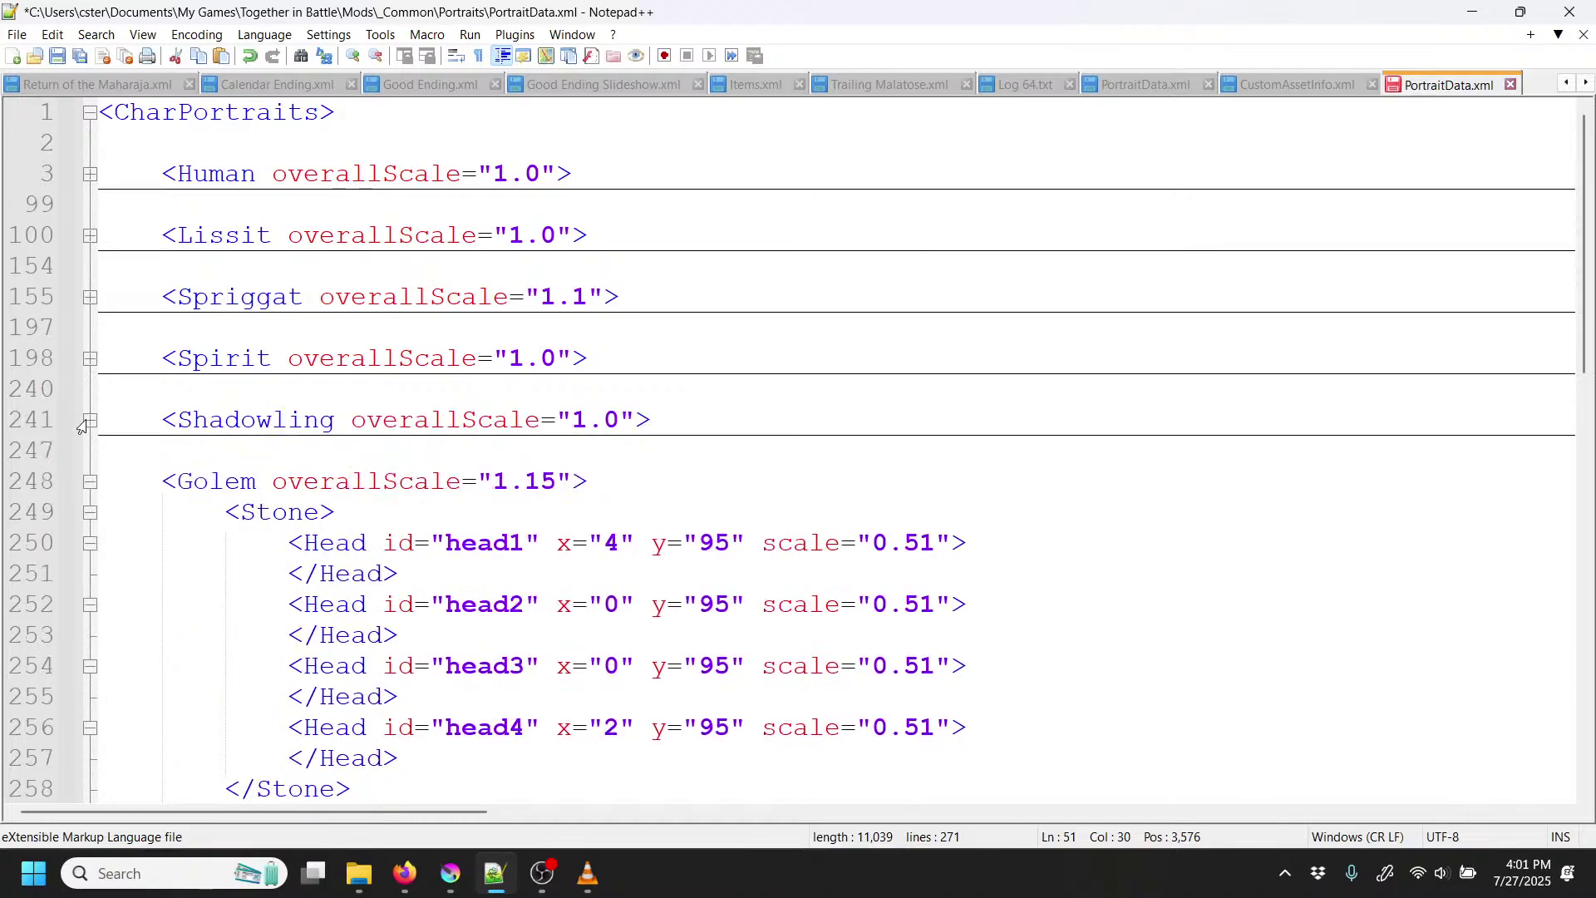
pyautogui.click(90, 482)
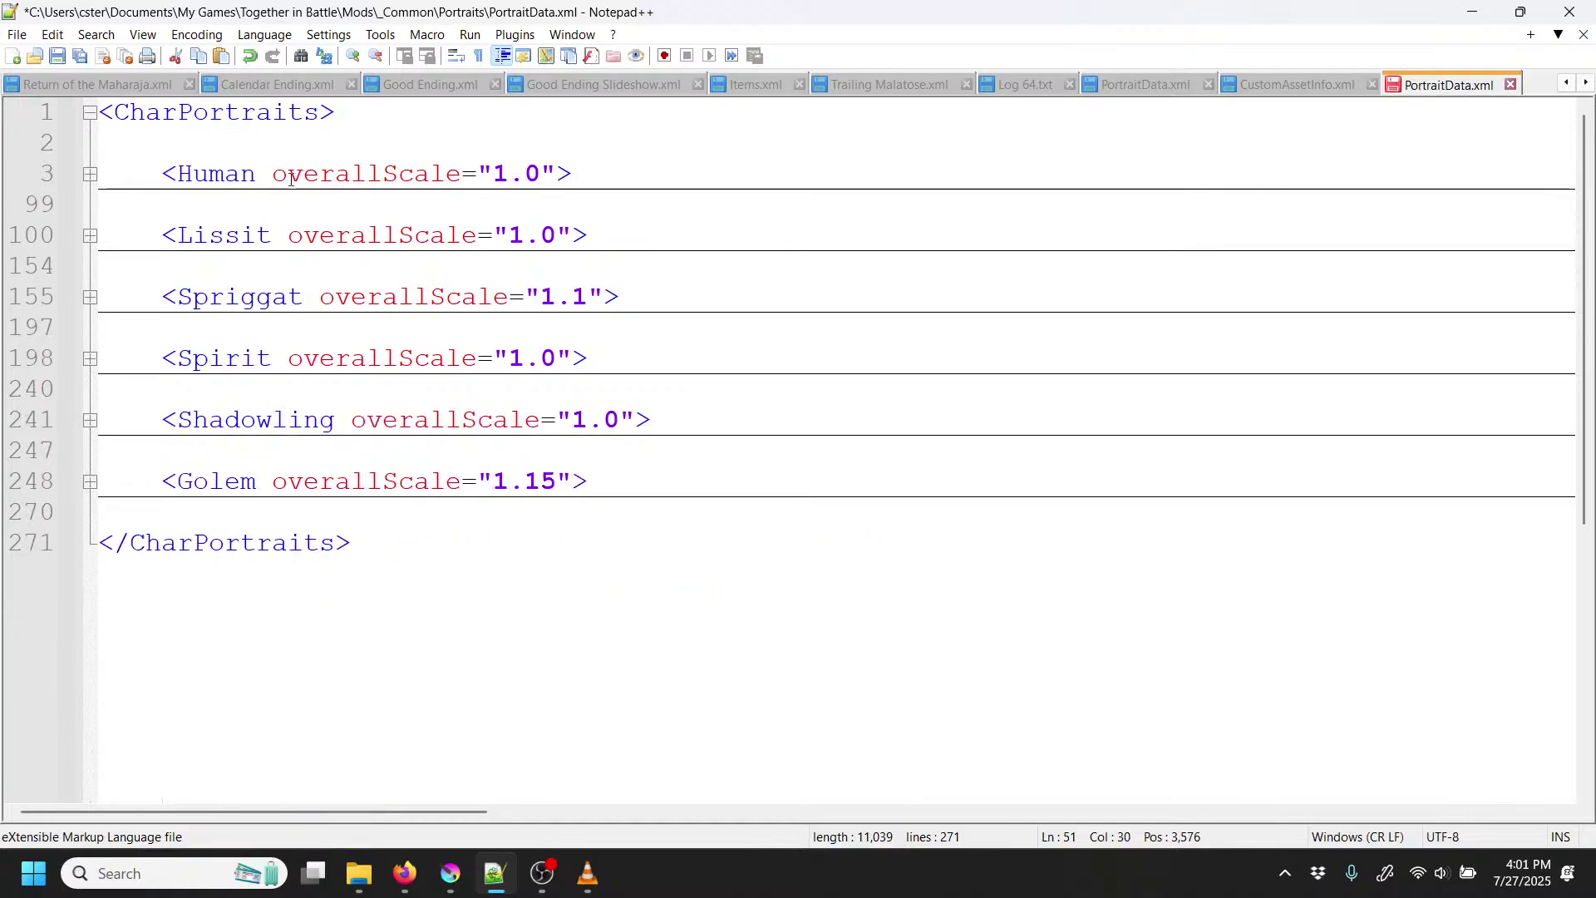
pyautogui.click(89, 176)
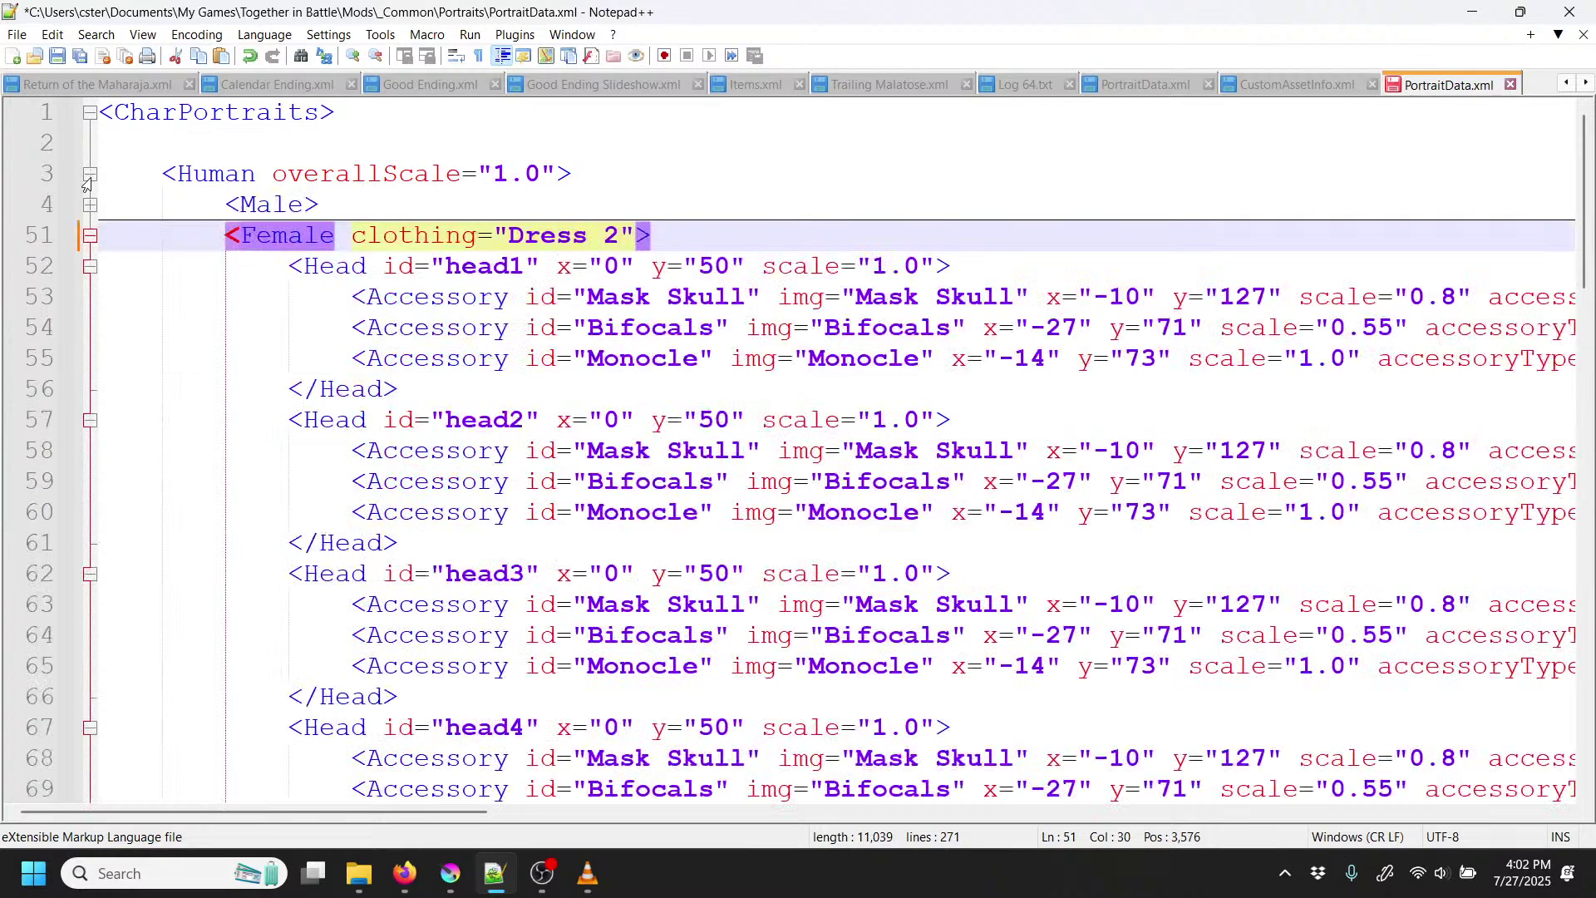
# Step: Examine how the clothing attribute belongs to the Female tag inside the Human section
pyautogui.click(239, 174)
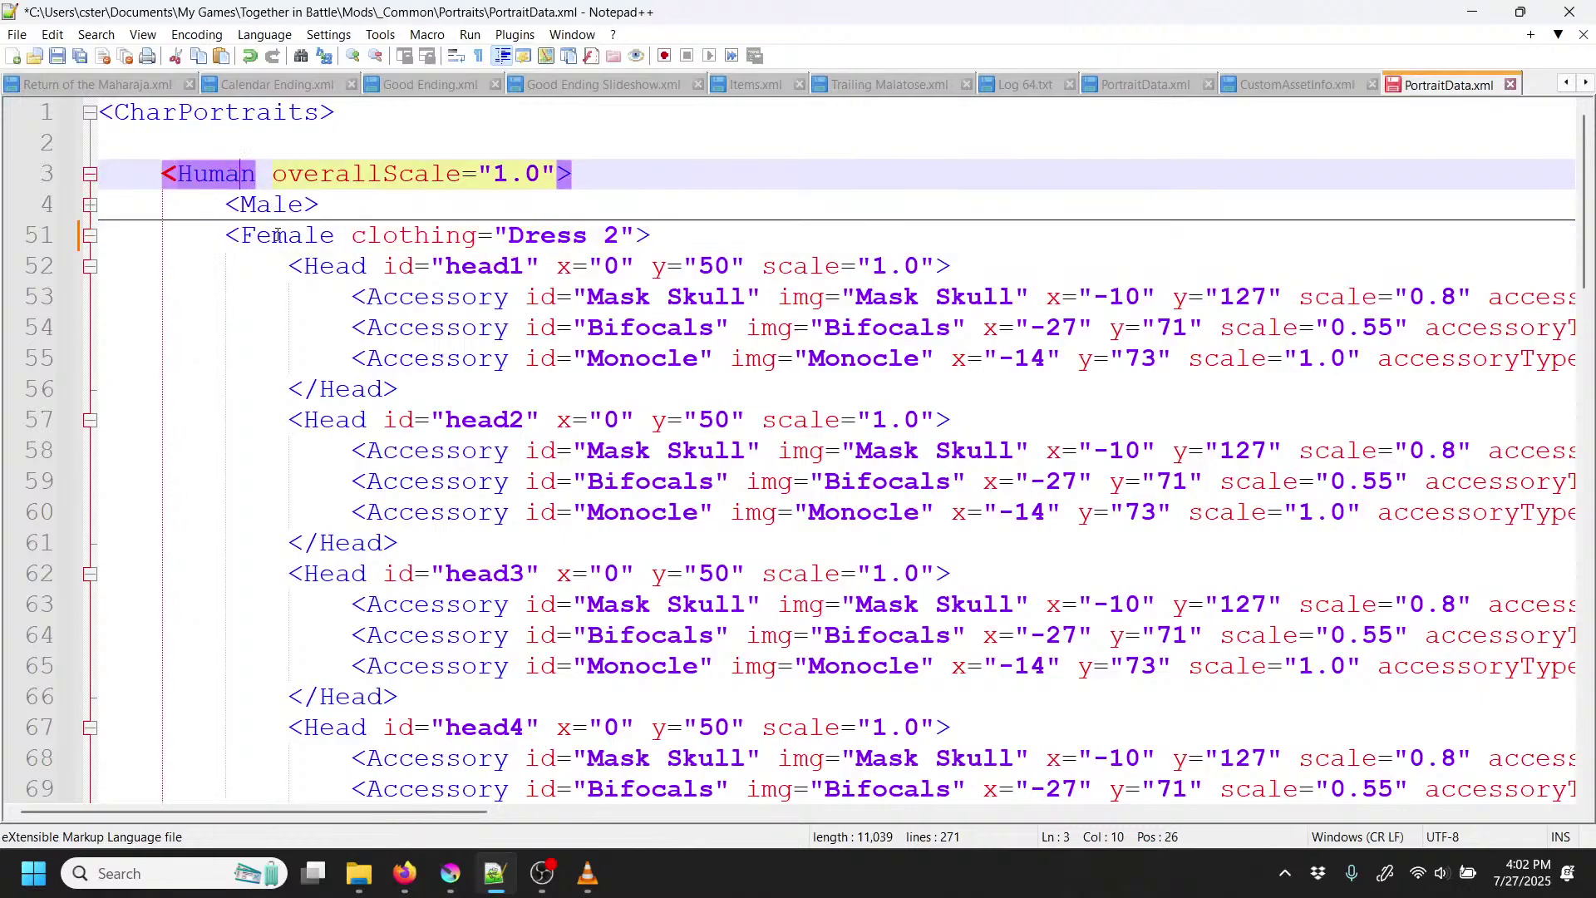
pyautogui.click(272, 237)
pyautogui.doubleClick(379, 236)
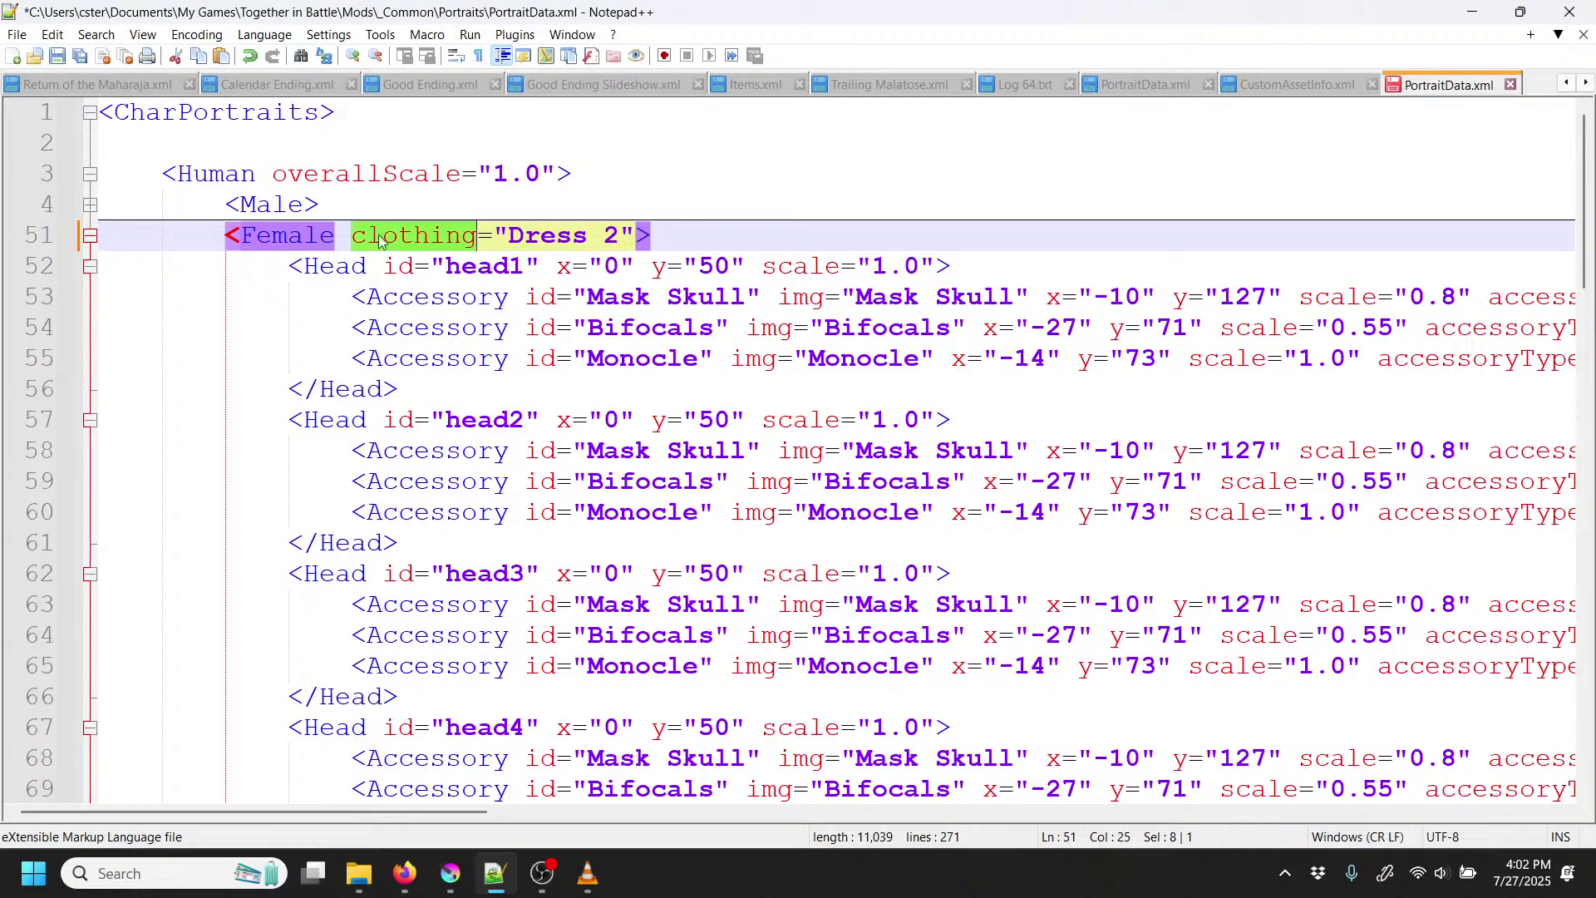
# Step: Try adding Dress 3 after Dress 2, separated by a comma, in the Human Female clothing attribute, and remove that addition
pyautogui.click(613, 235)
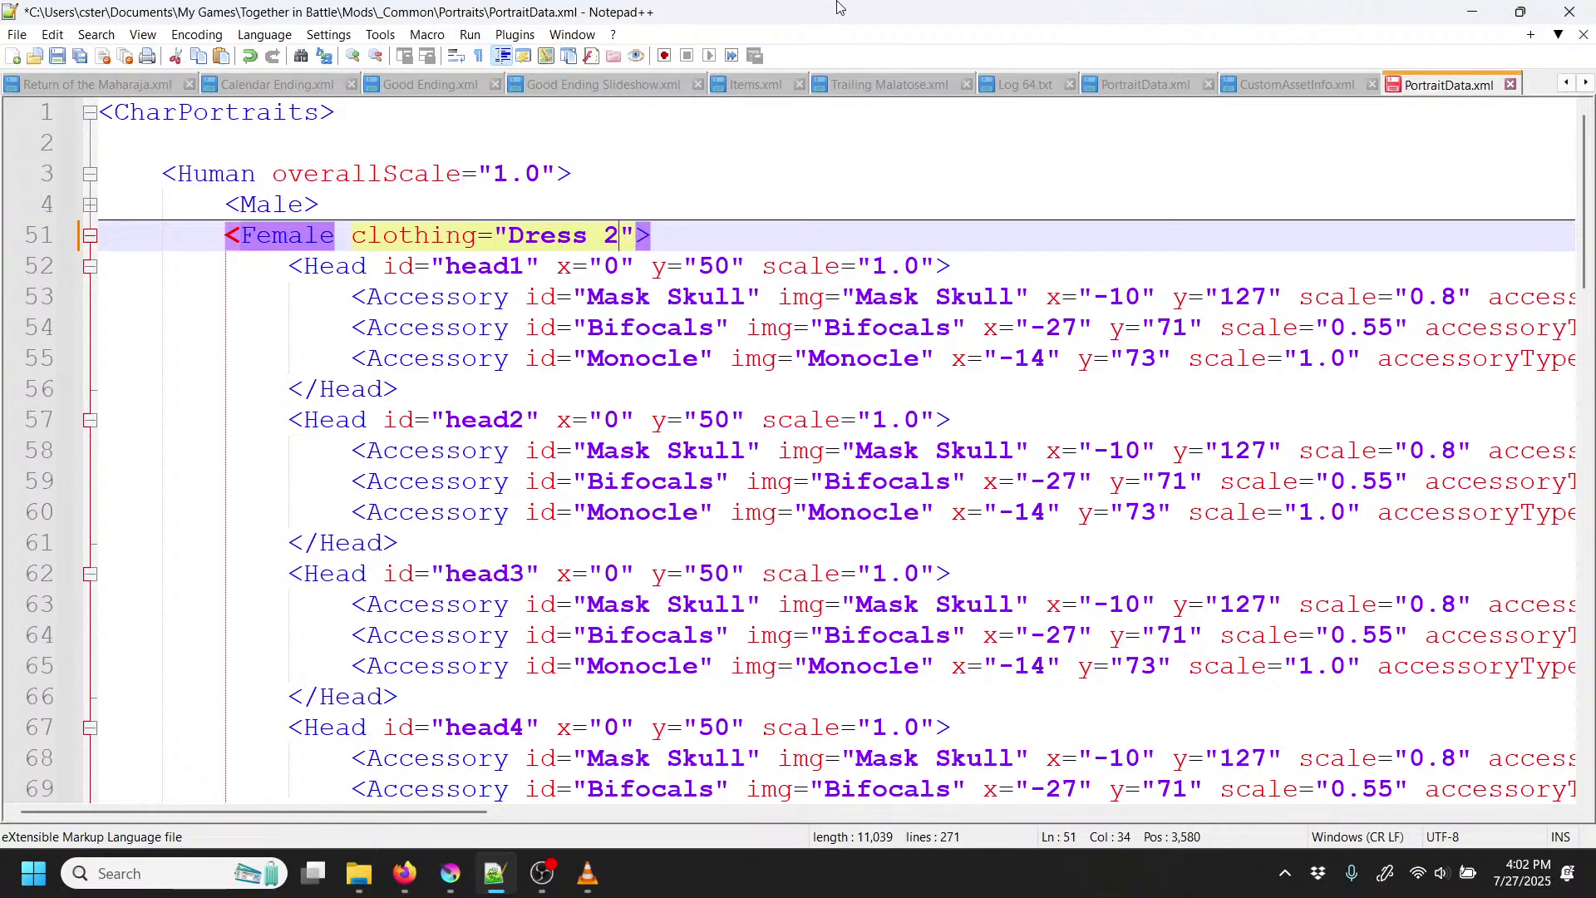
pyautogui.write(',Dress 3')
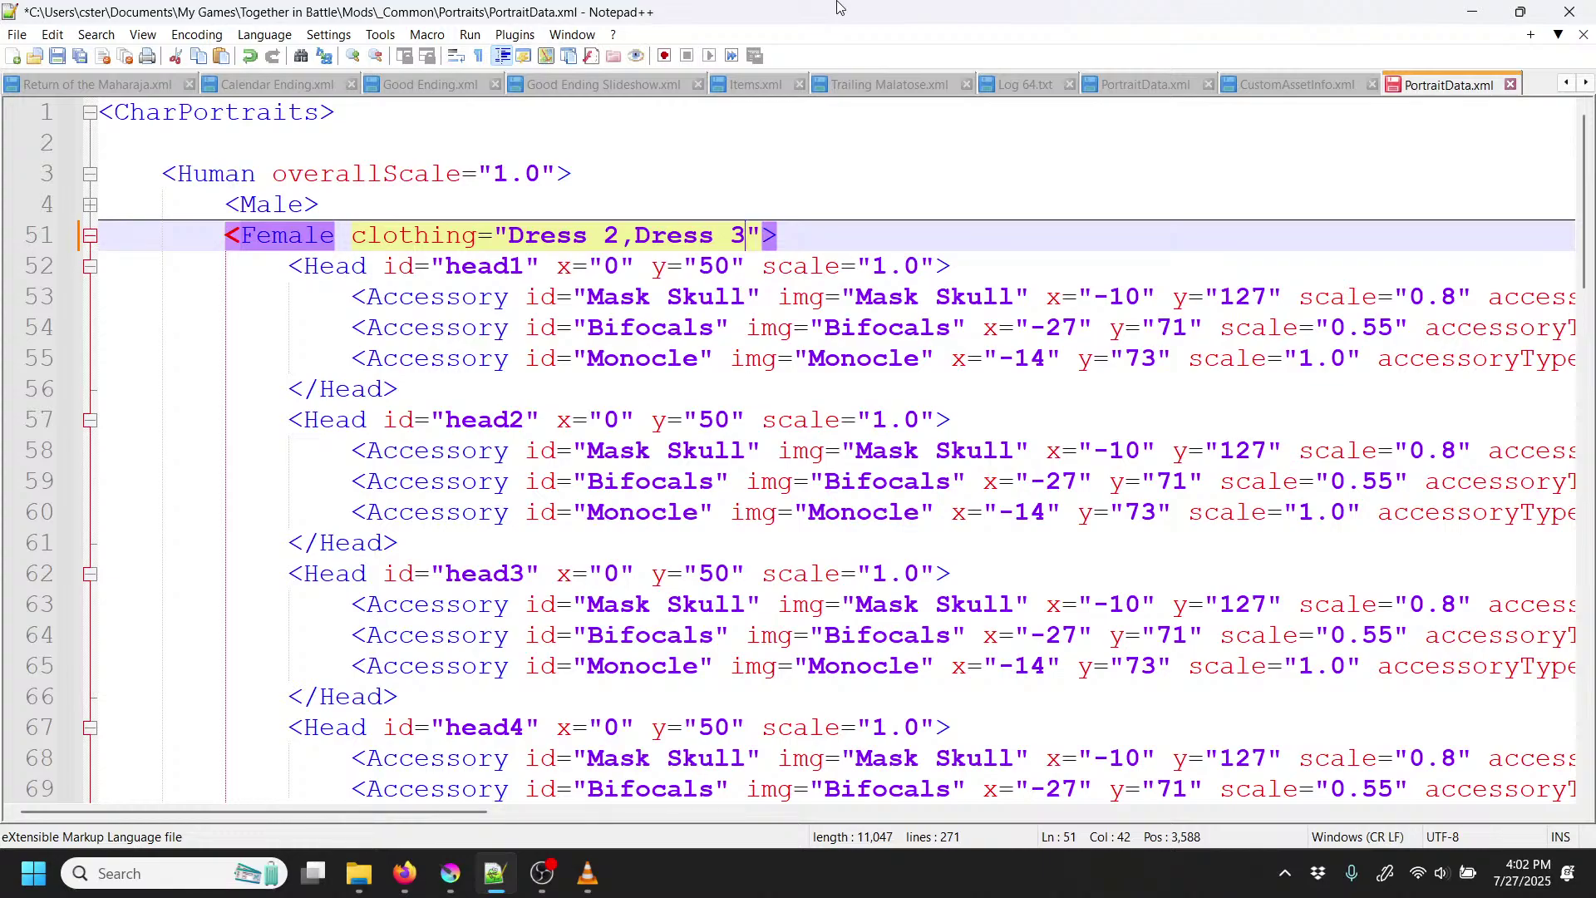
pyautogui.press('BackSpace')
pyautogui.press('BackSpace')
pyautogui.press('BackSpace')
pyautogui.press('BackSpace')
pyautogui.press('BackSpace')
pyautogui.press('BackSpace')
pyautogui.press('BackSpace')
pyautogui.press('BackSpace')
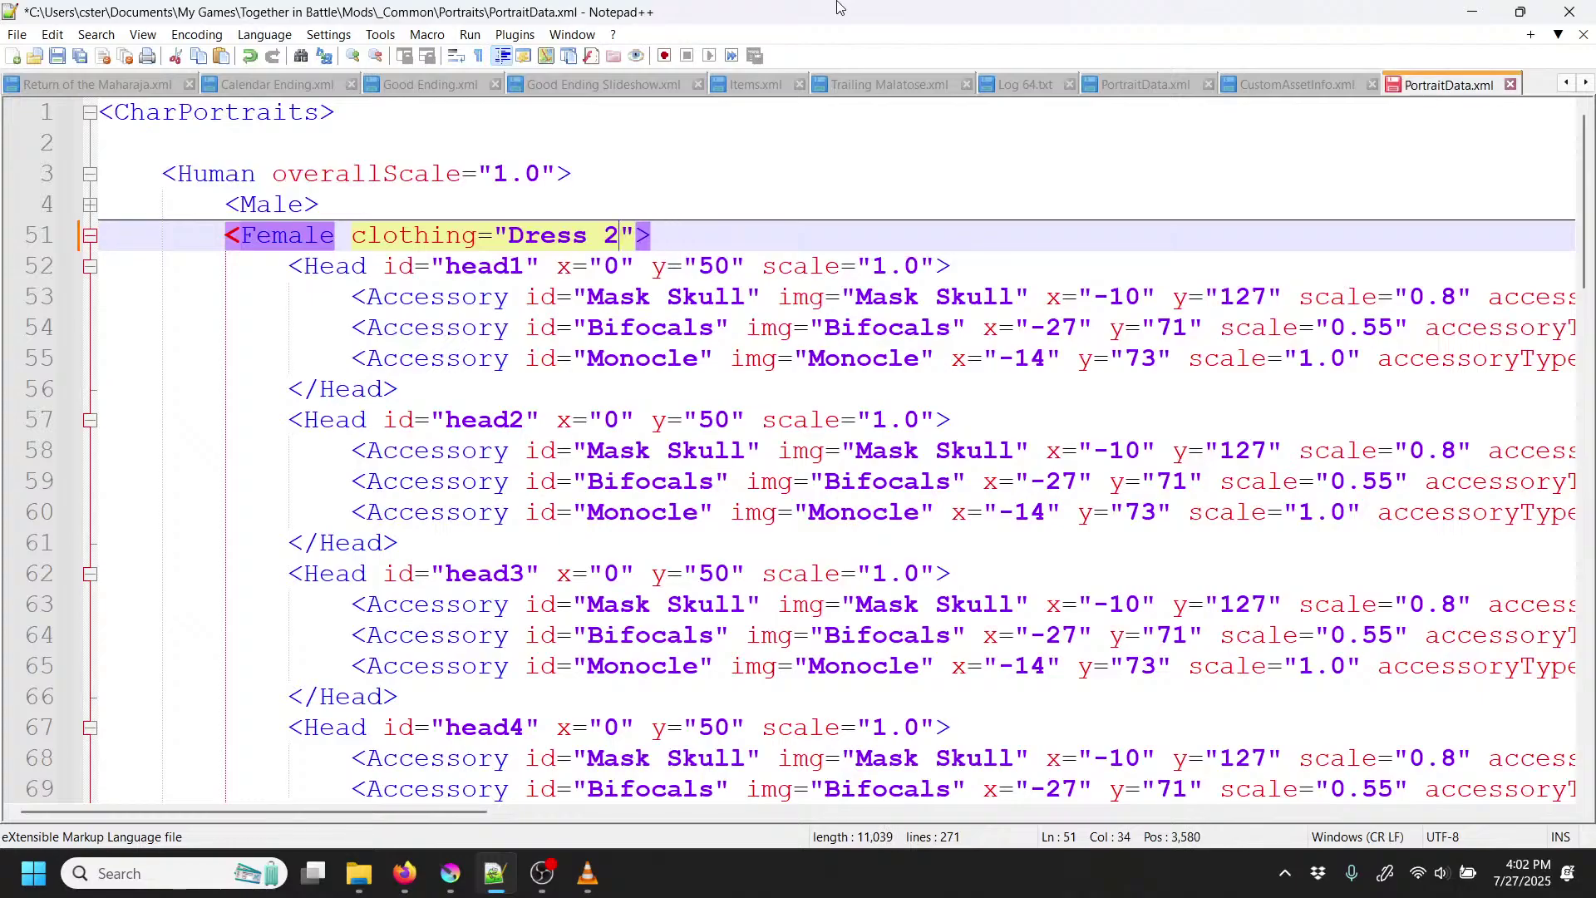
# Step: Save PortraitData.xml with Dress 2 as the Human Female clothing value
pyautogui.hotkey('ctrl', 's')
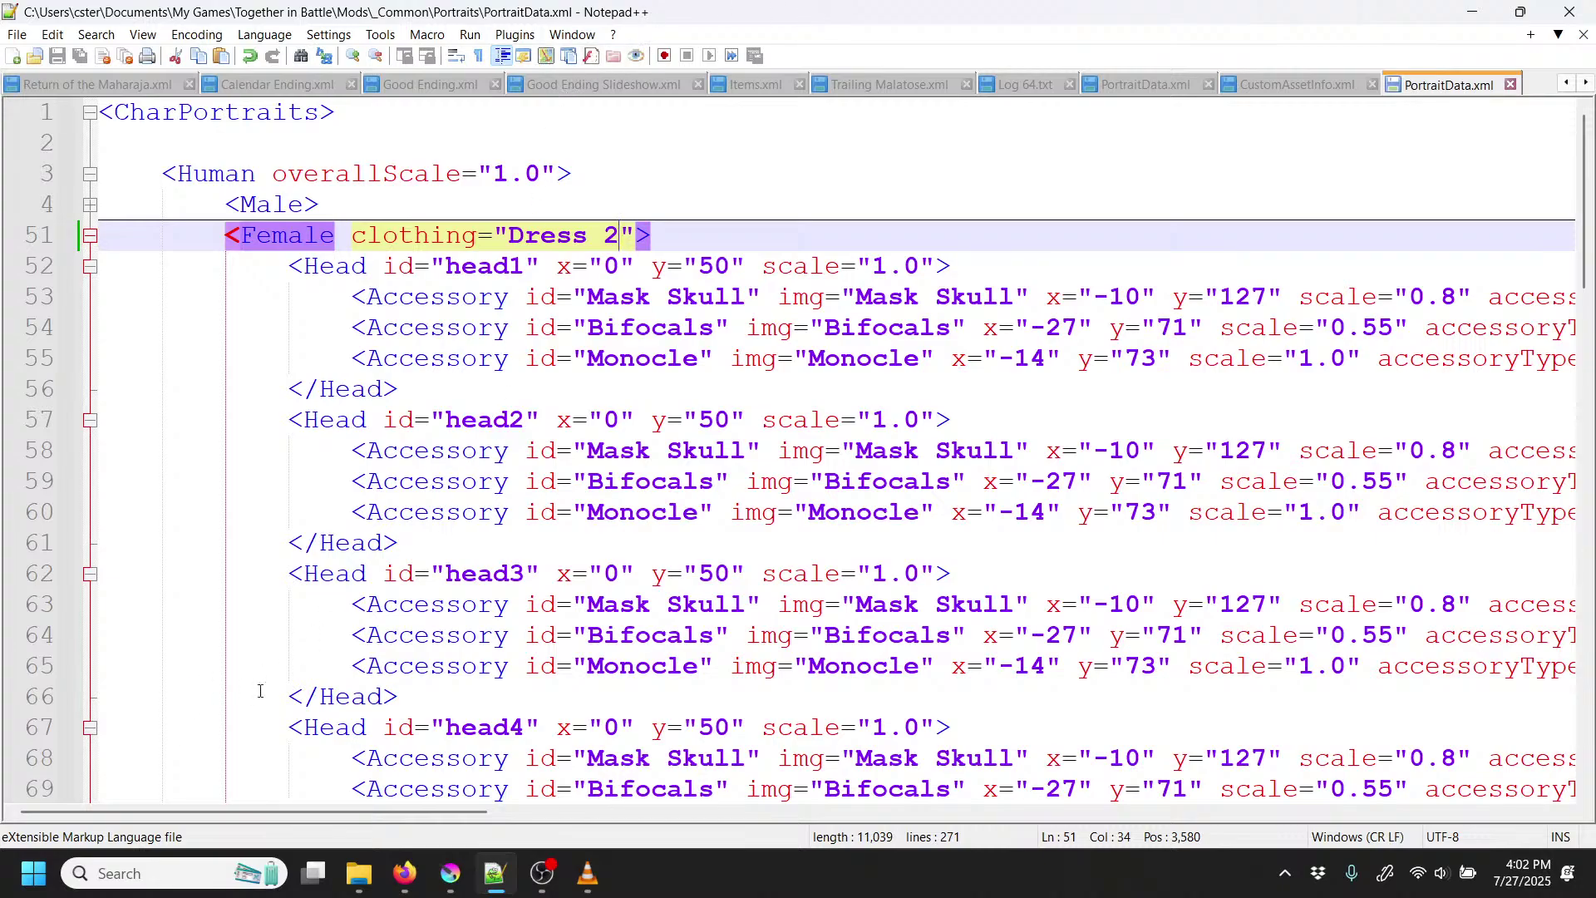
# Step: Launch Steam, and close its support and sign-in windows without signing in
pyautogui.click(1285, 875)
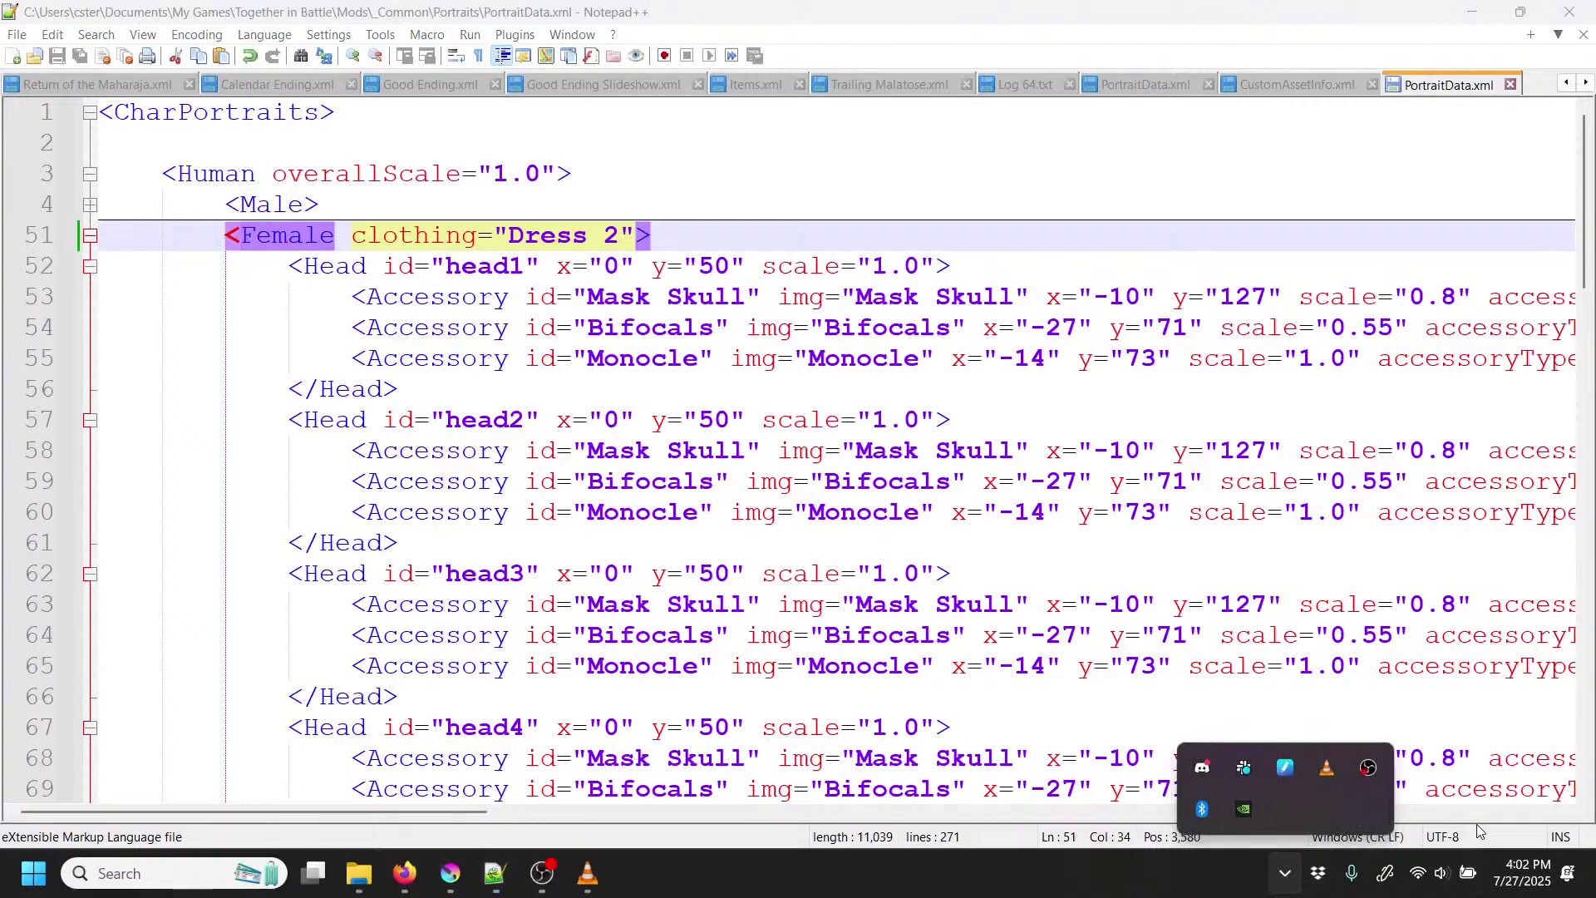
pyautogui.click(32, 871)
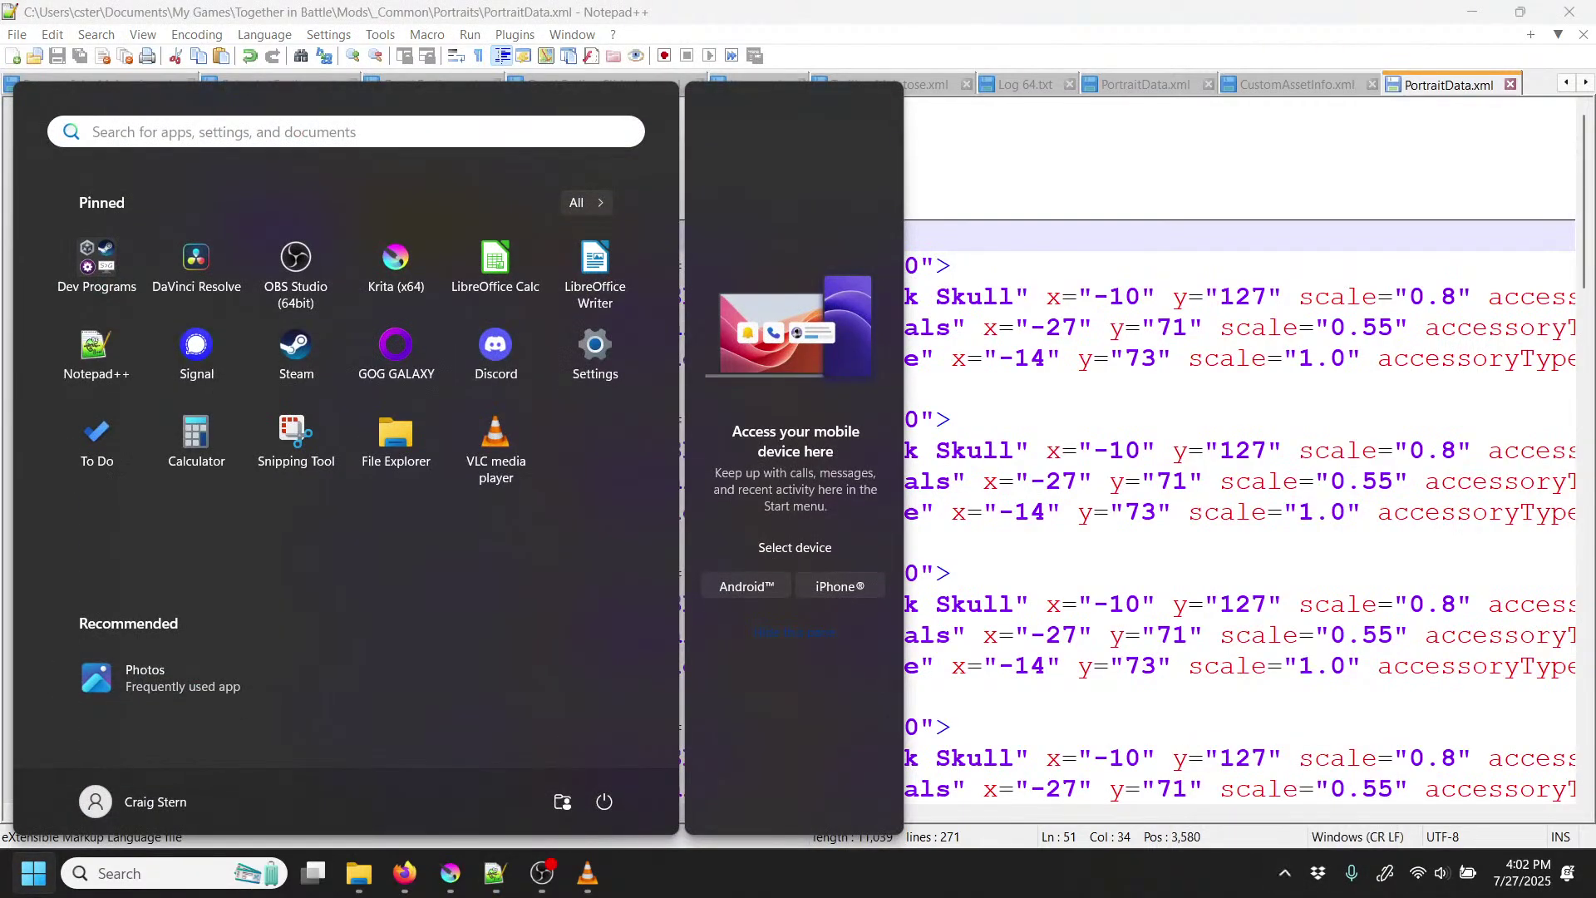
pyautogui.click(308, 353)
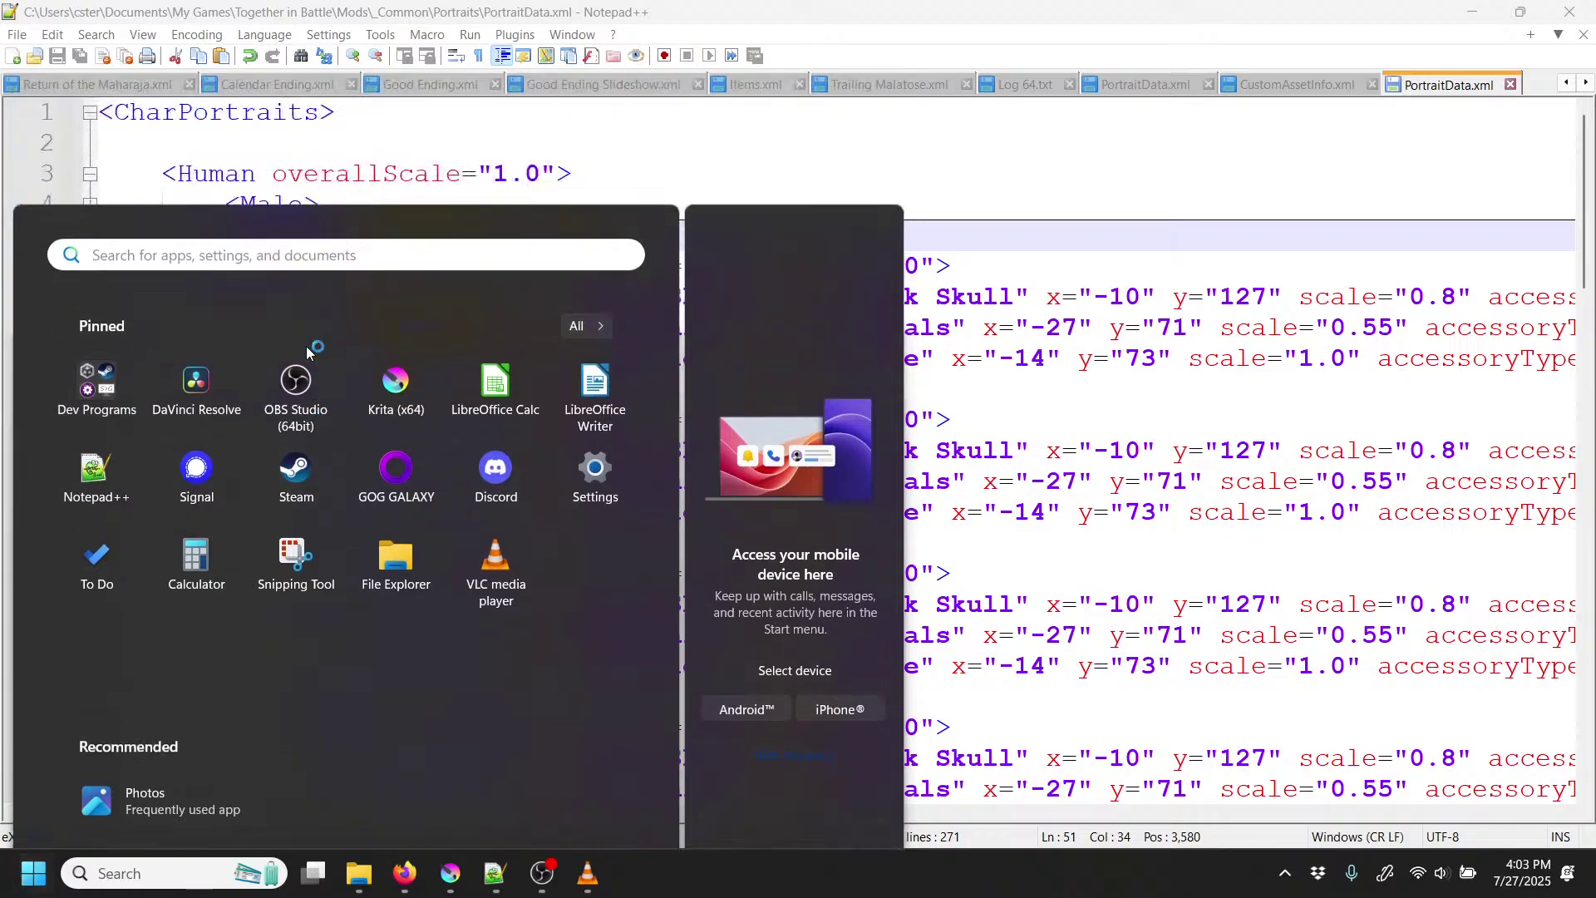
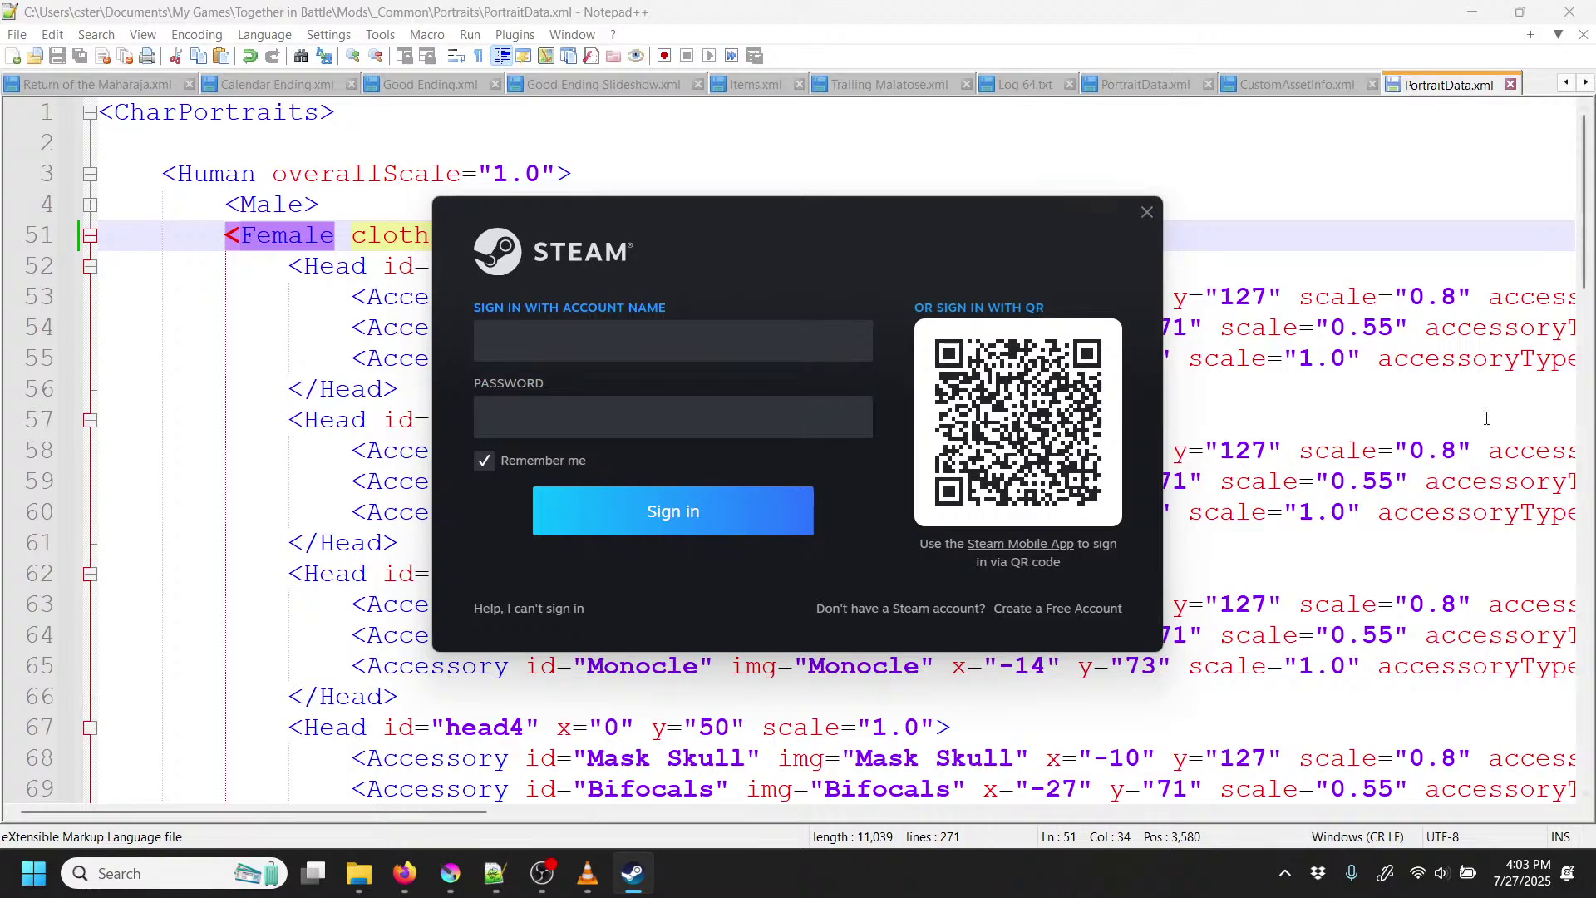
pyautogui.click(1375, 427)
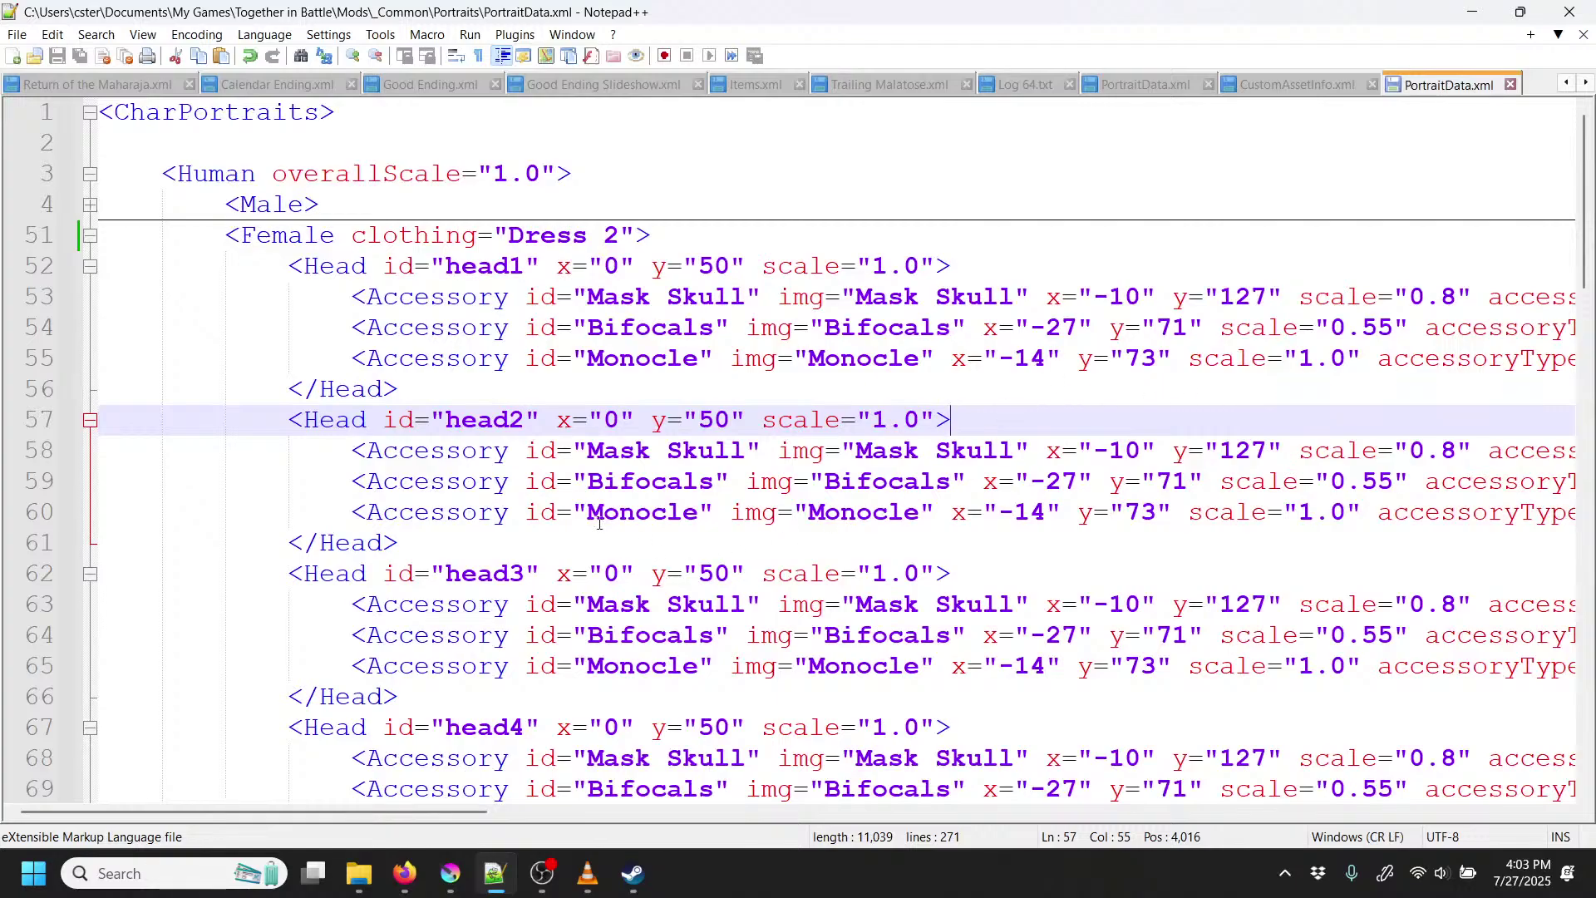
pyautogui.click(645, 885)
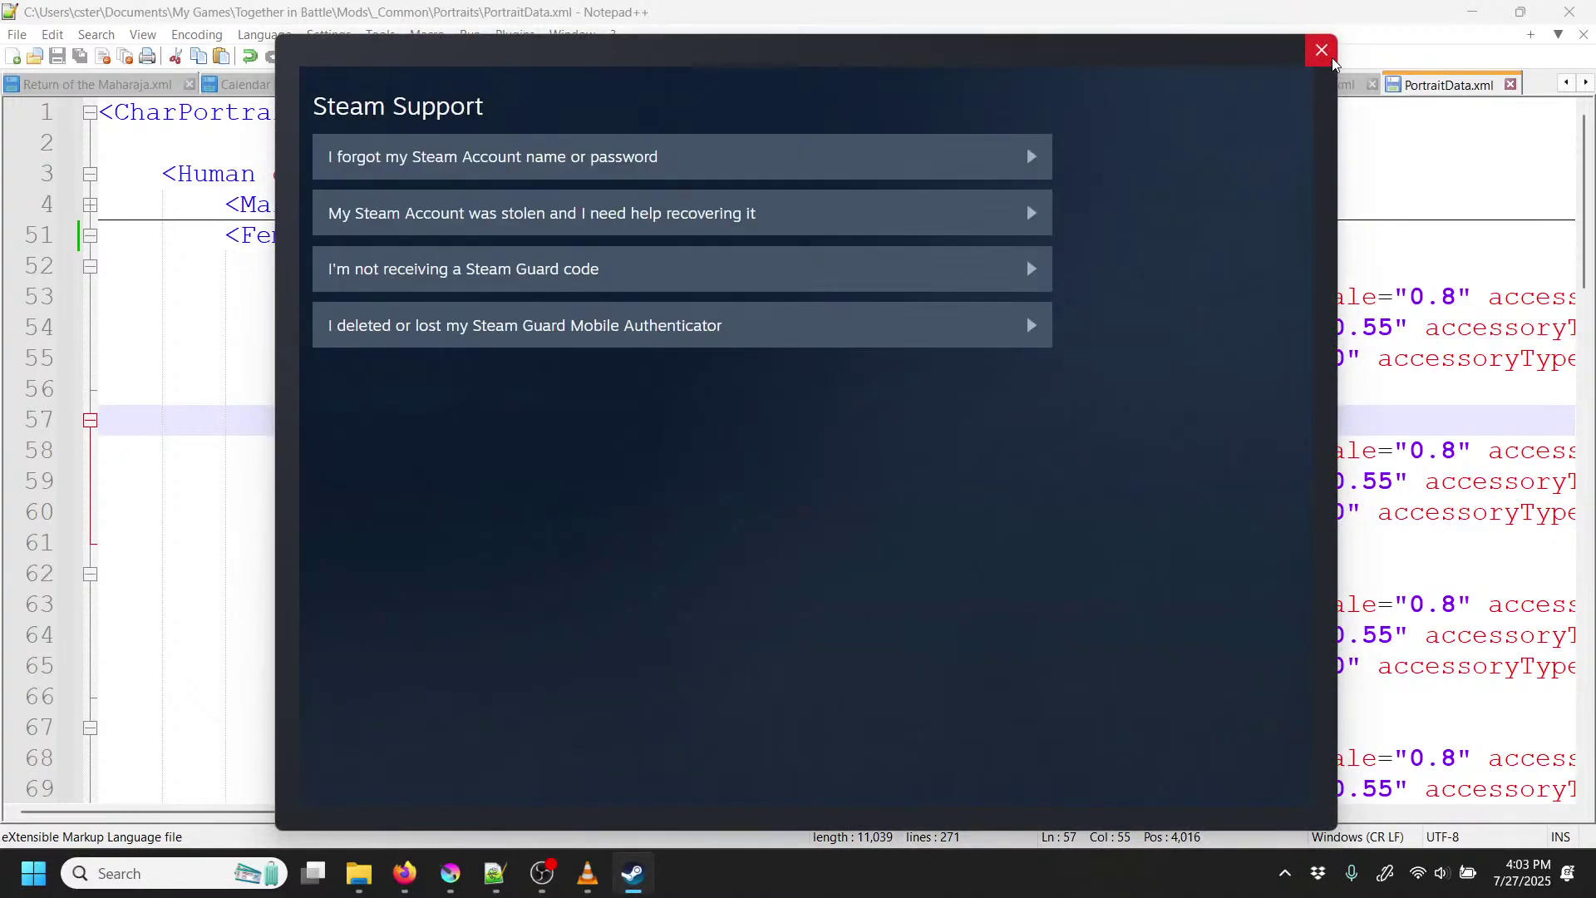
pyautogui.click(1327, 55)
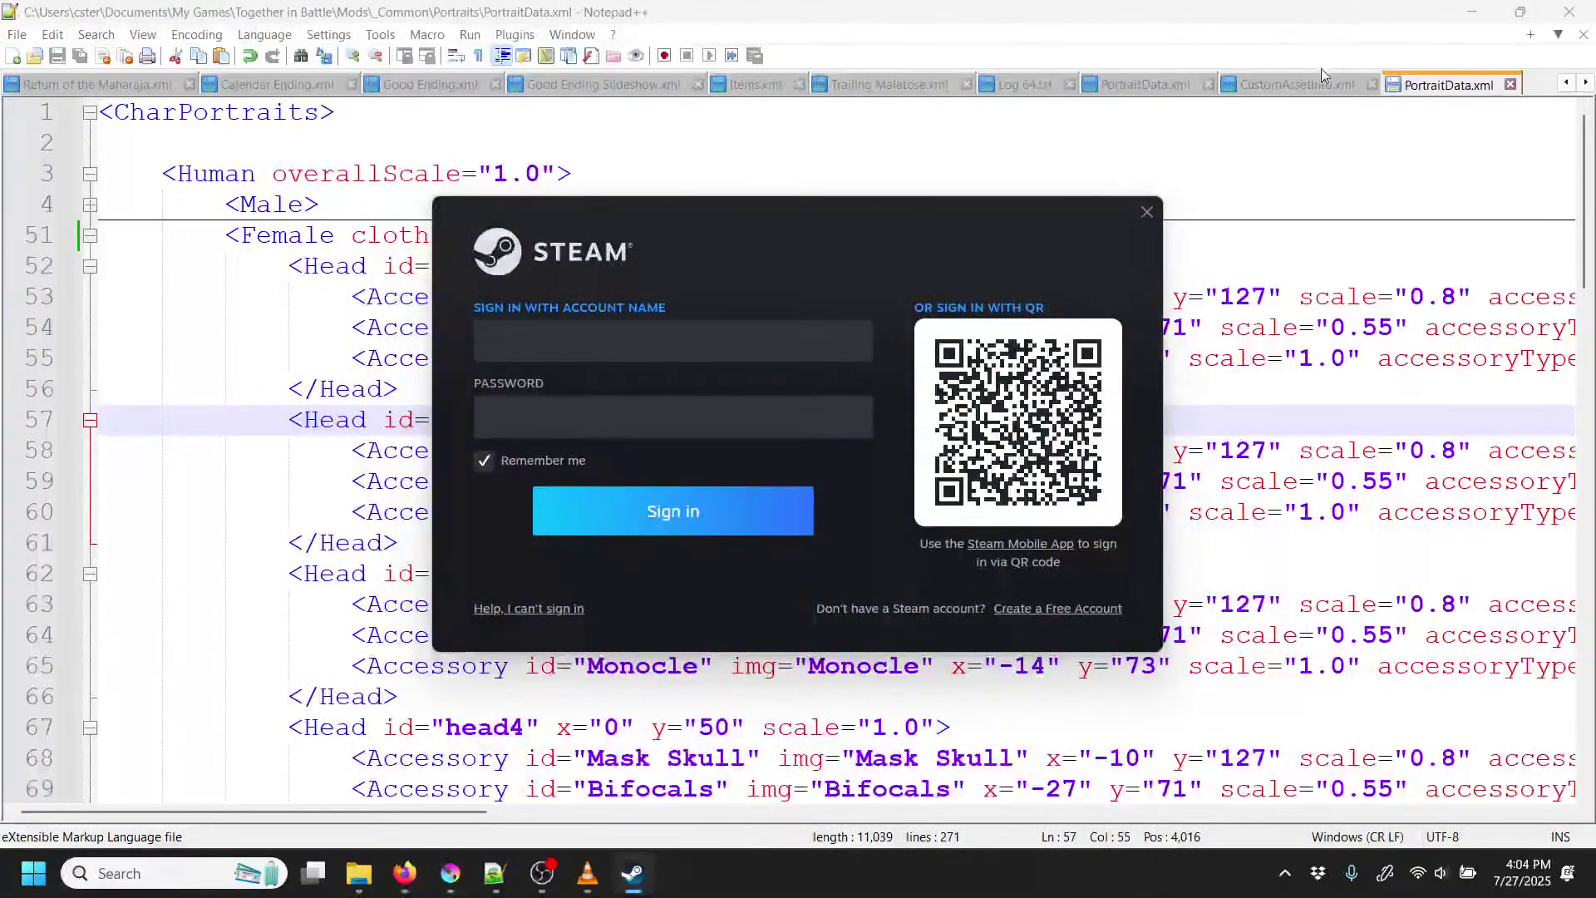
pyautogui.click(1147, 212)
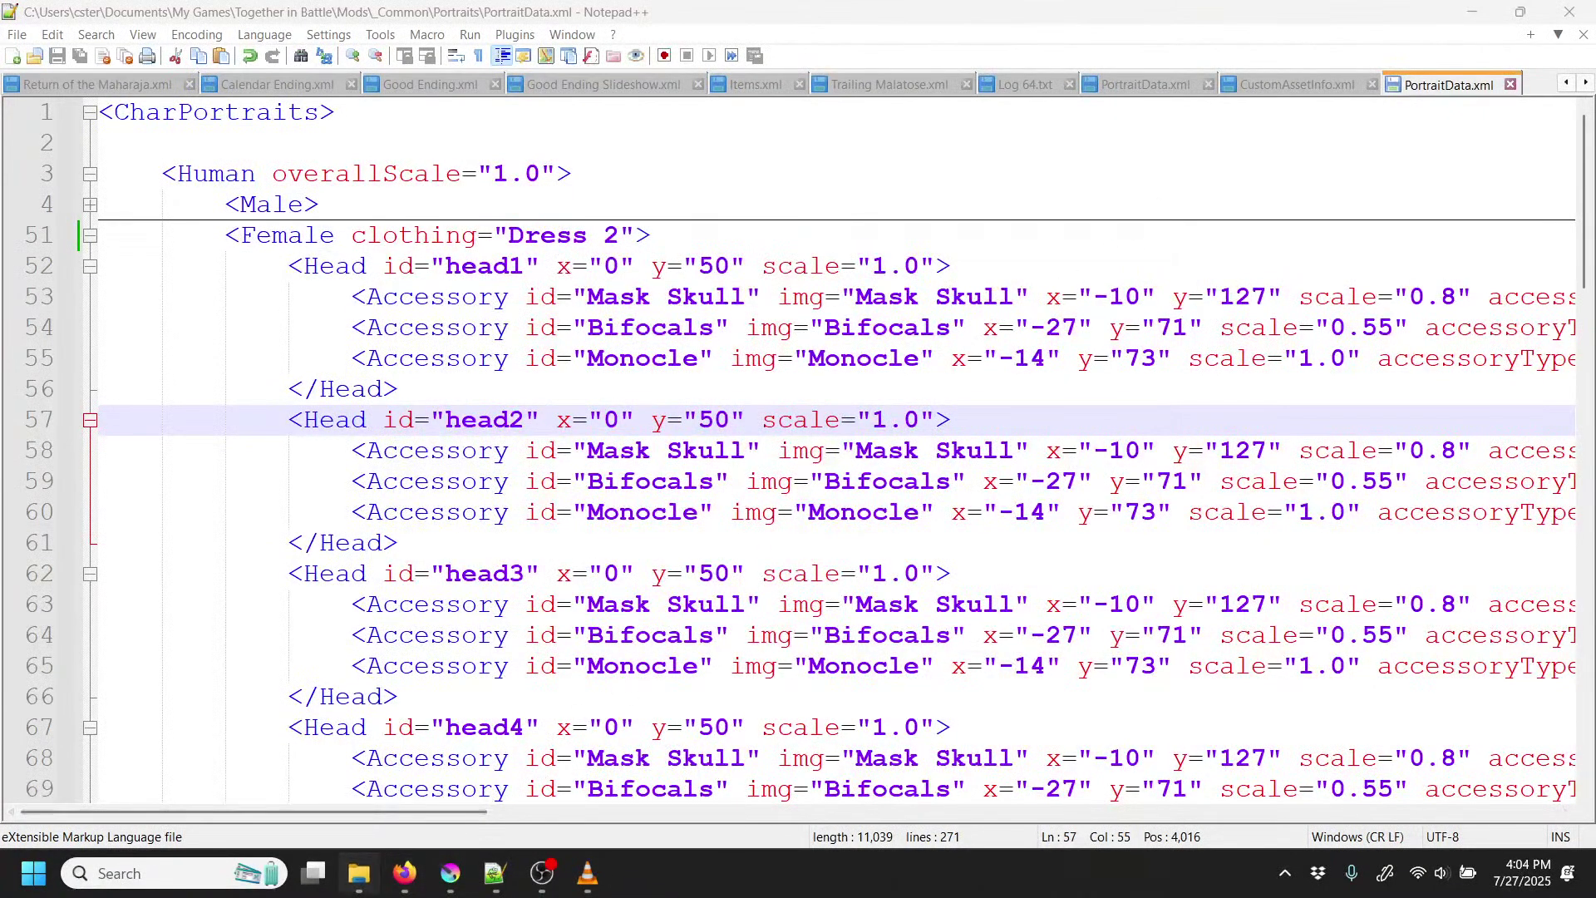
pyautogui.click(358, 873)
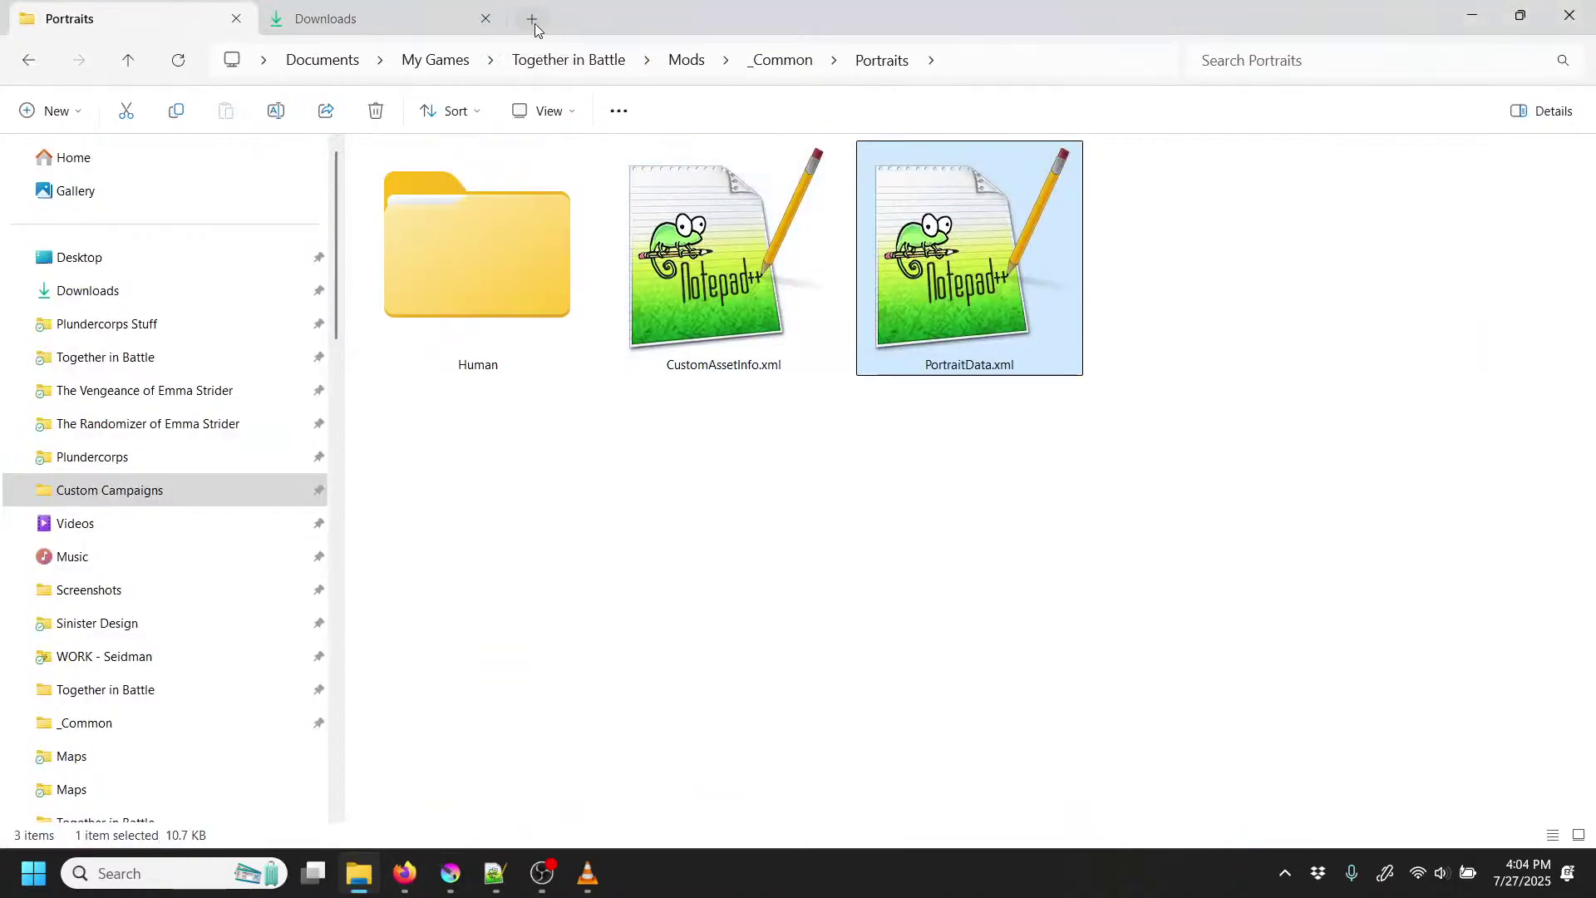
pyautogui.click(1472, 17)
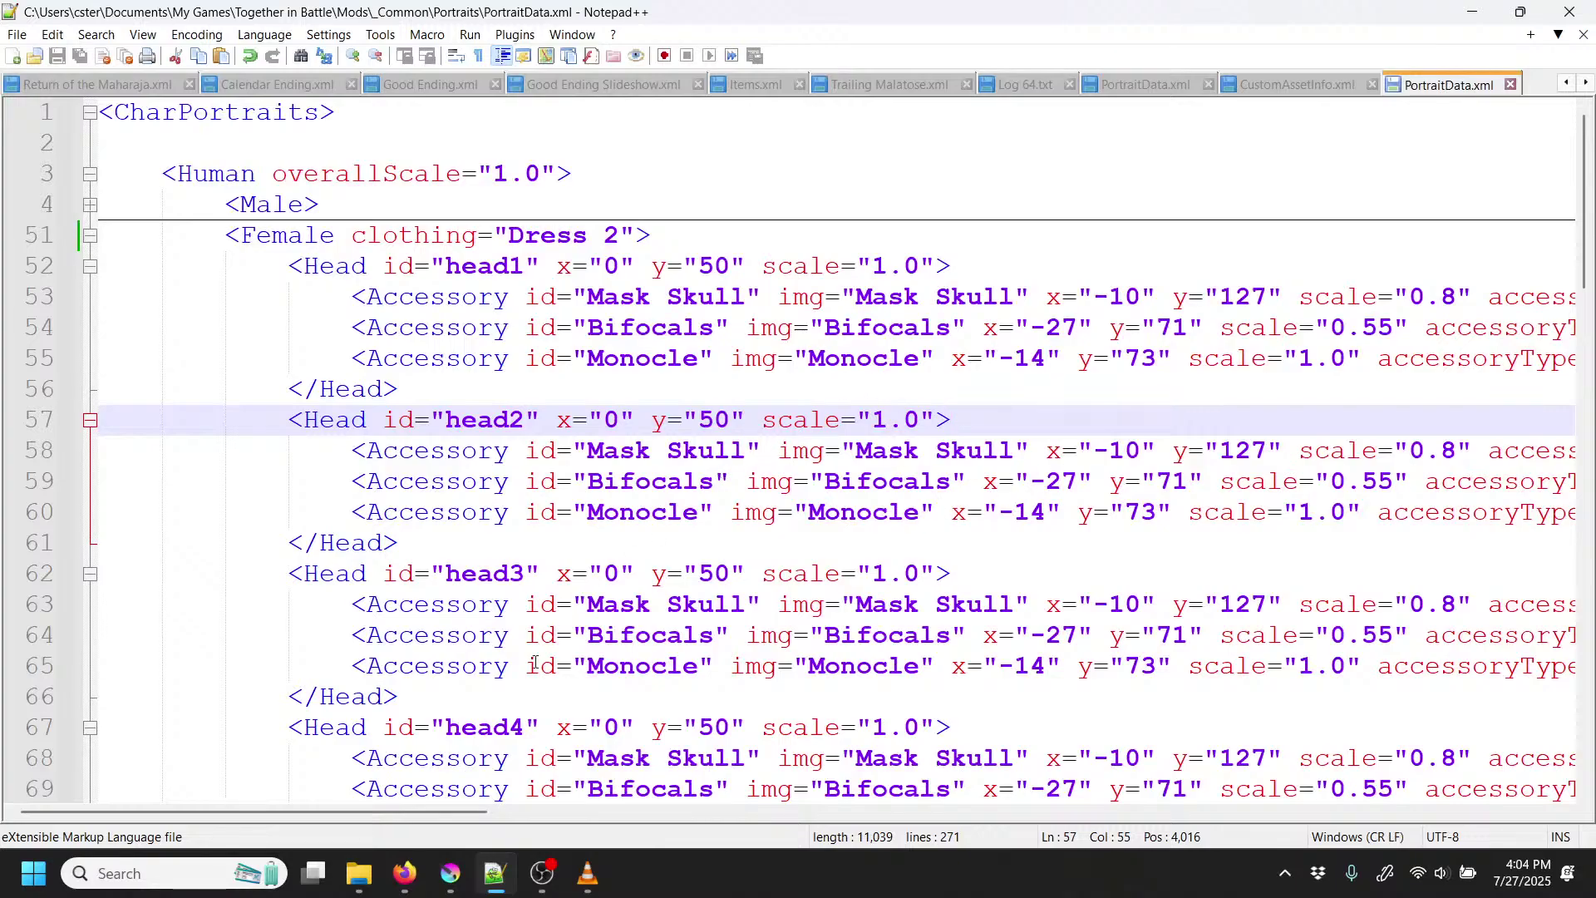
# Step: Switch to Krita and reopen the recent document Portrait Asset Maker.kra
pyautogui.click(449, 873)
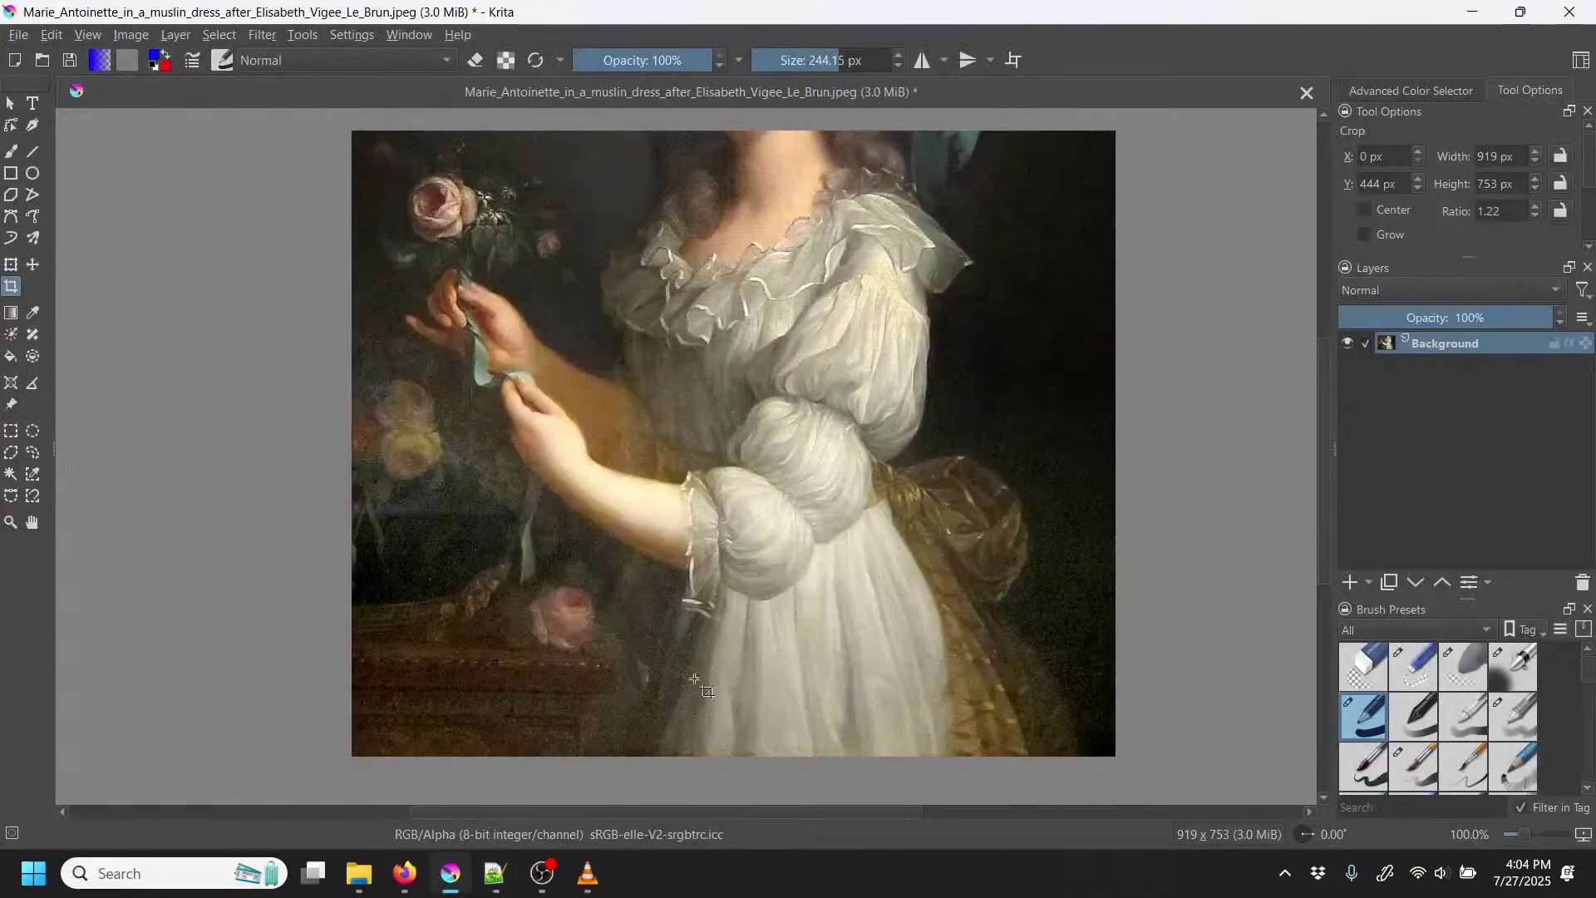
pyautogui.click(19, 35)
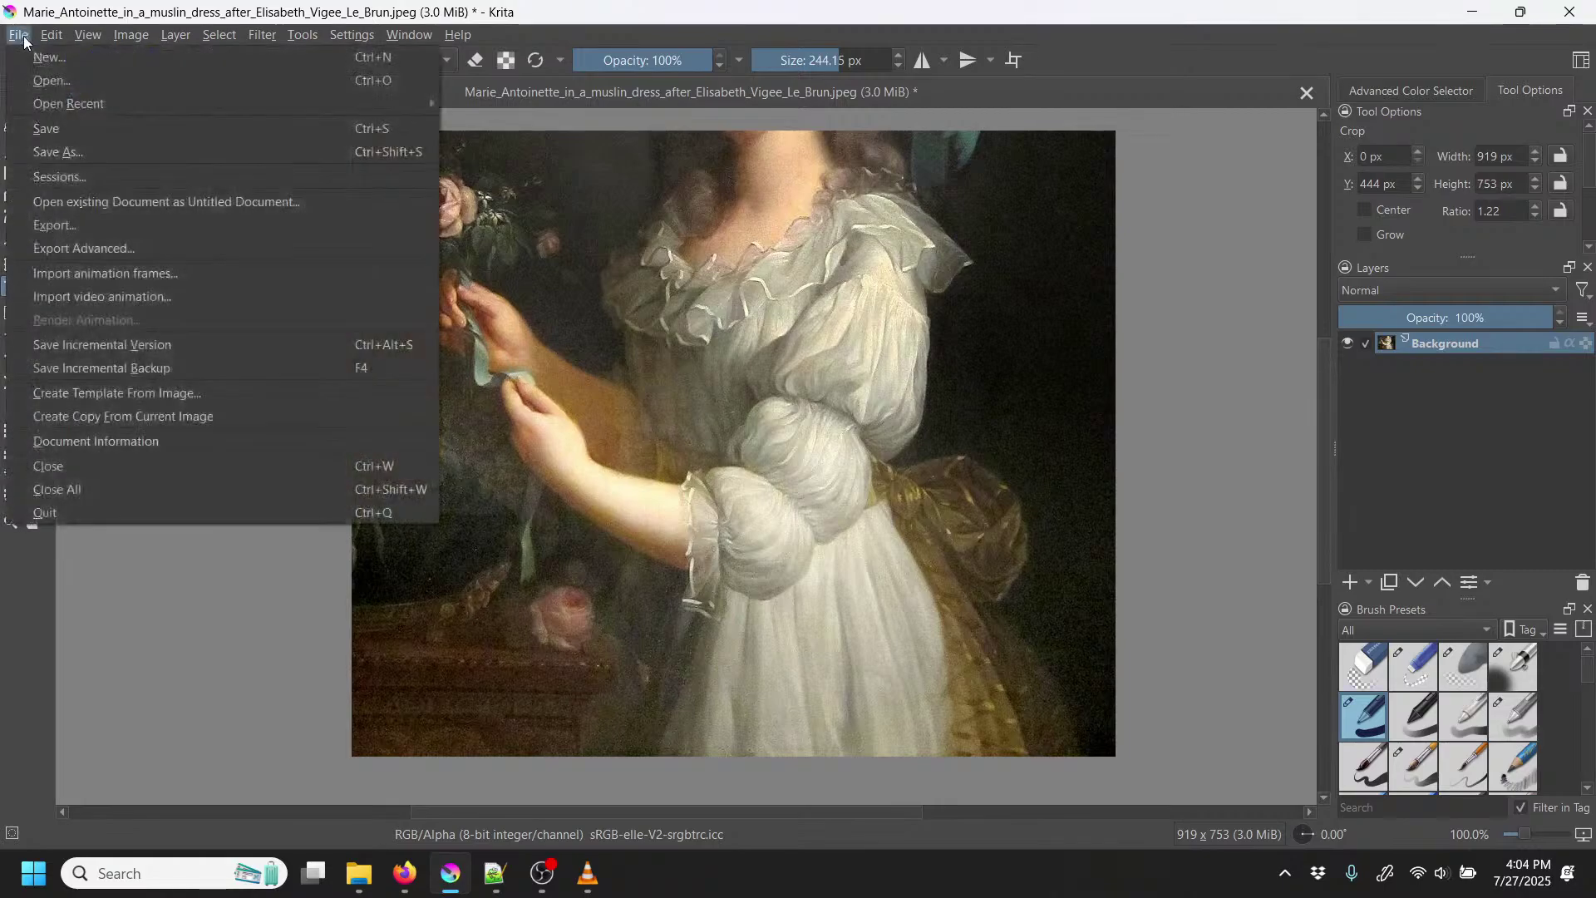
pyautogui.moveTo(93, 103)
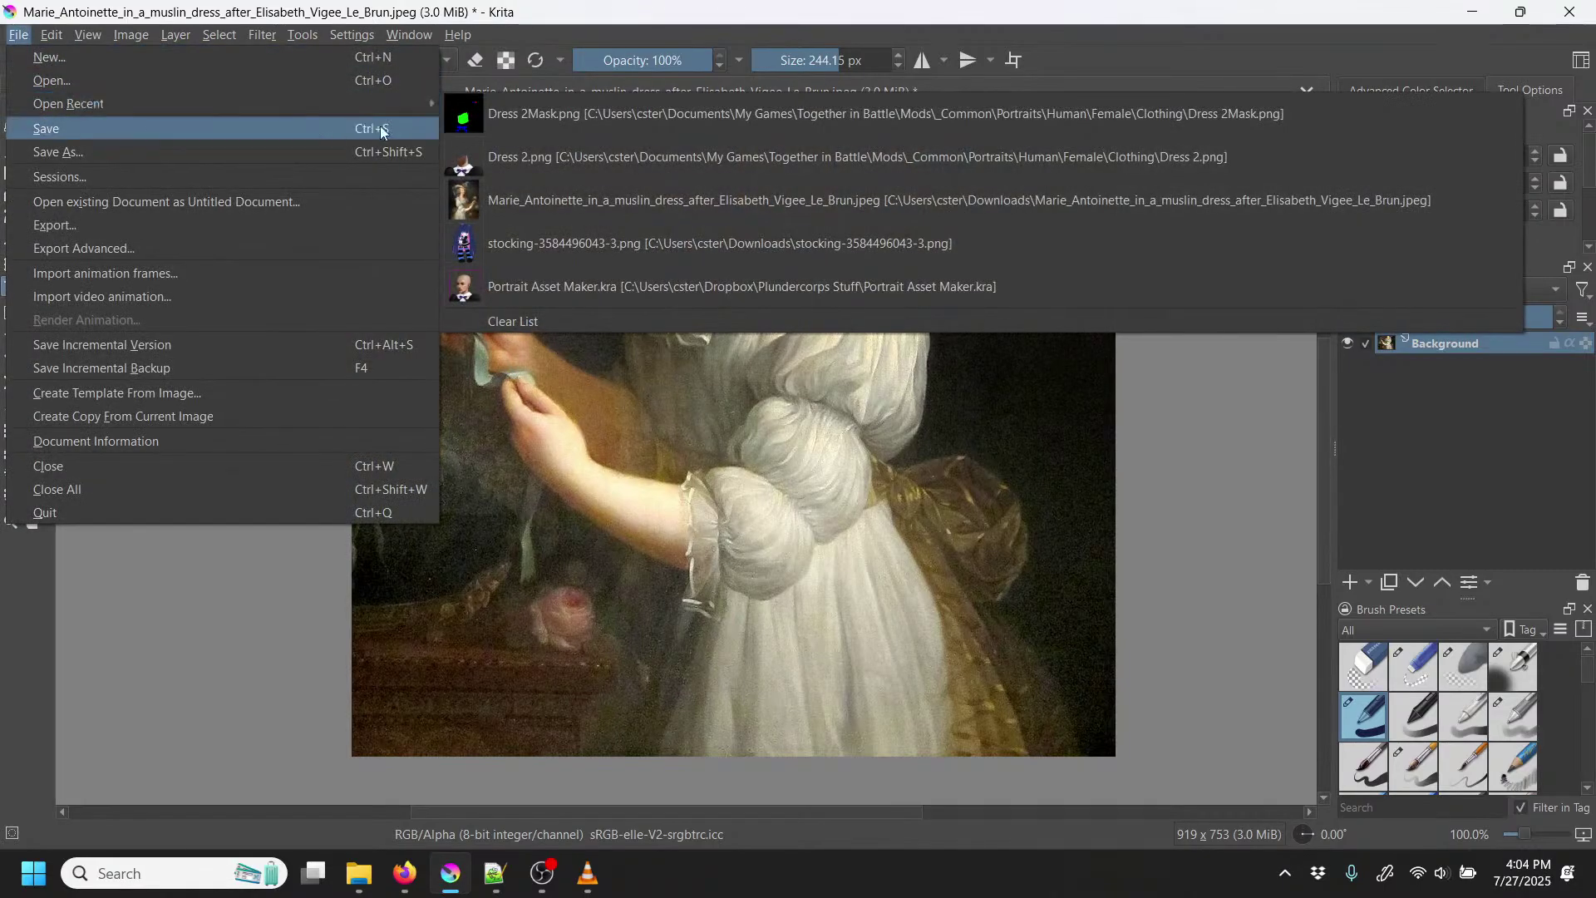
pyautogui.click(629, 273)
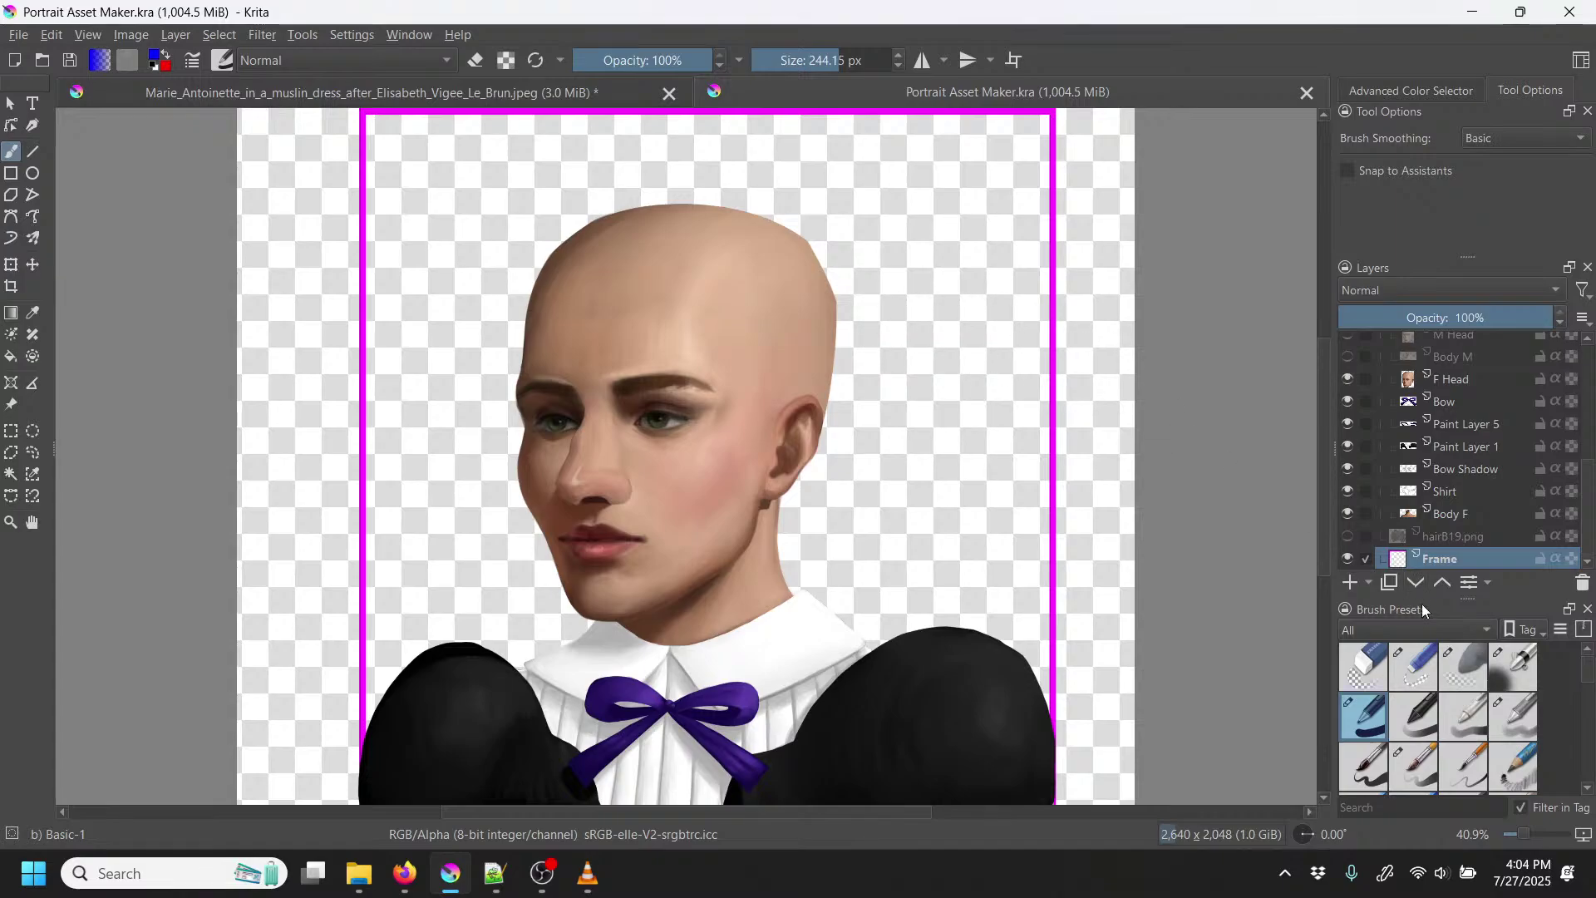
# Step: Show the front hair layer hairF19.png and the back hair layer hairB19.png on the female human portrait
pyautogui.scroll(-3, 1459, 685)
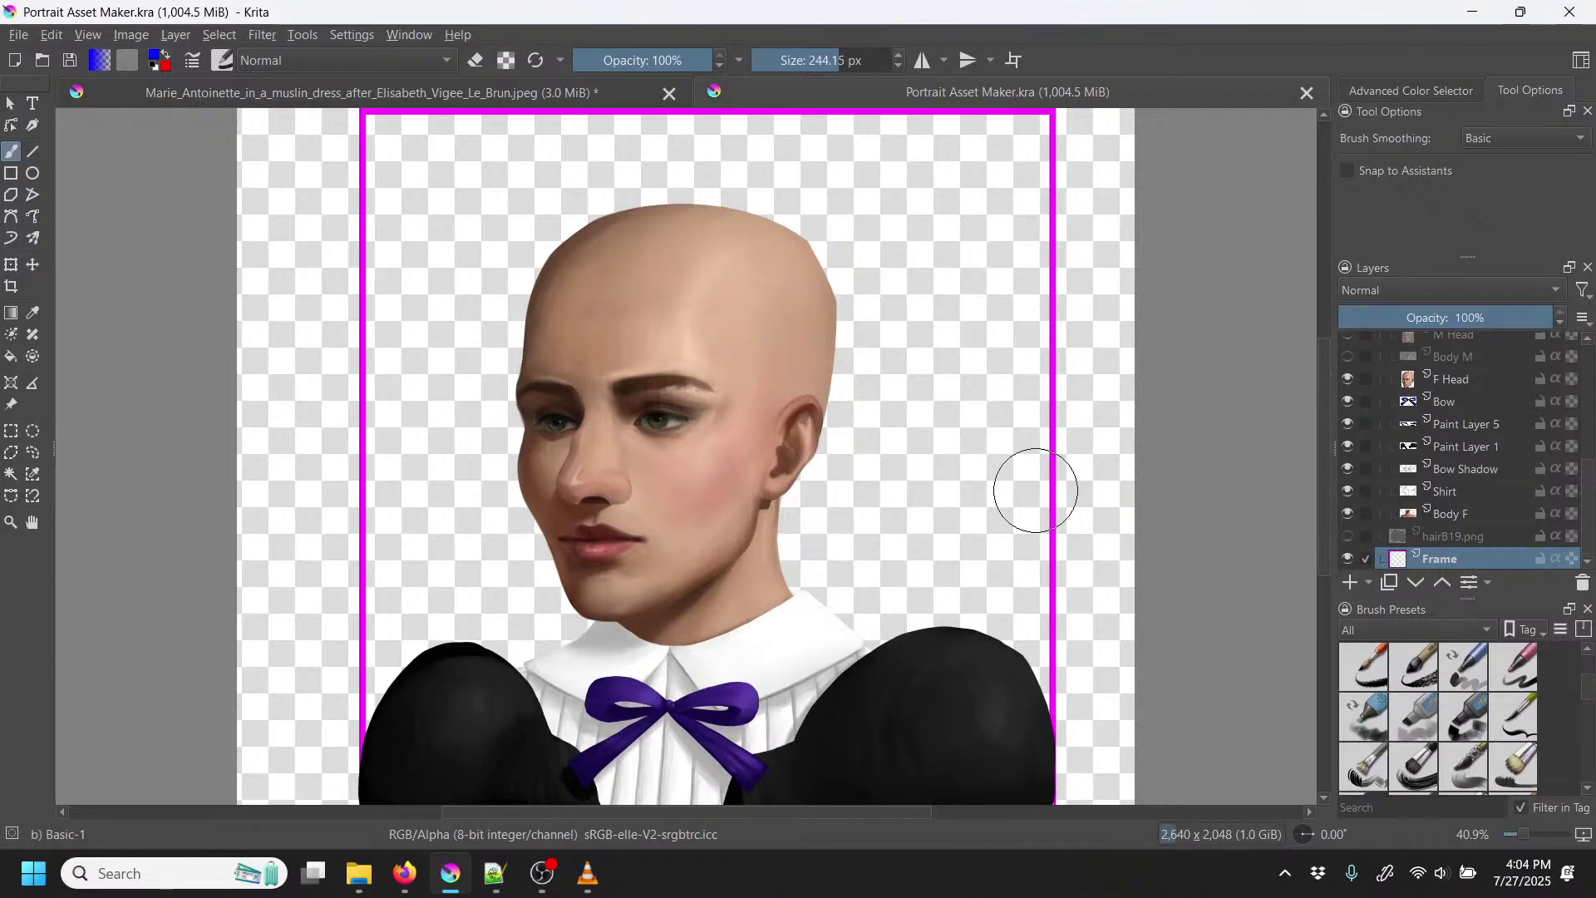
pyautogui.scroll(1, 1591, 472)
pyautogui.scroll(3, 1591, 472)
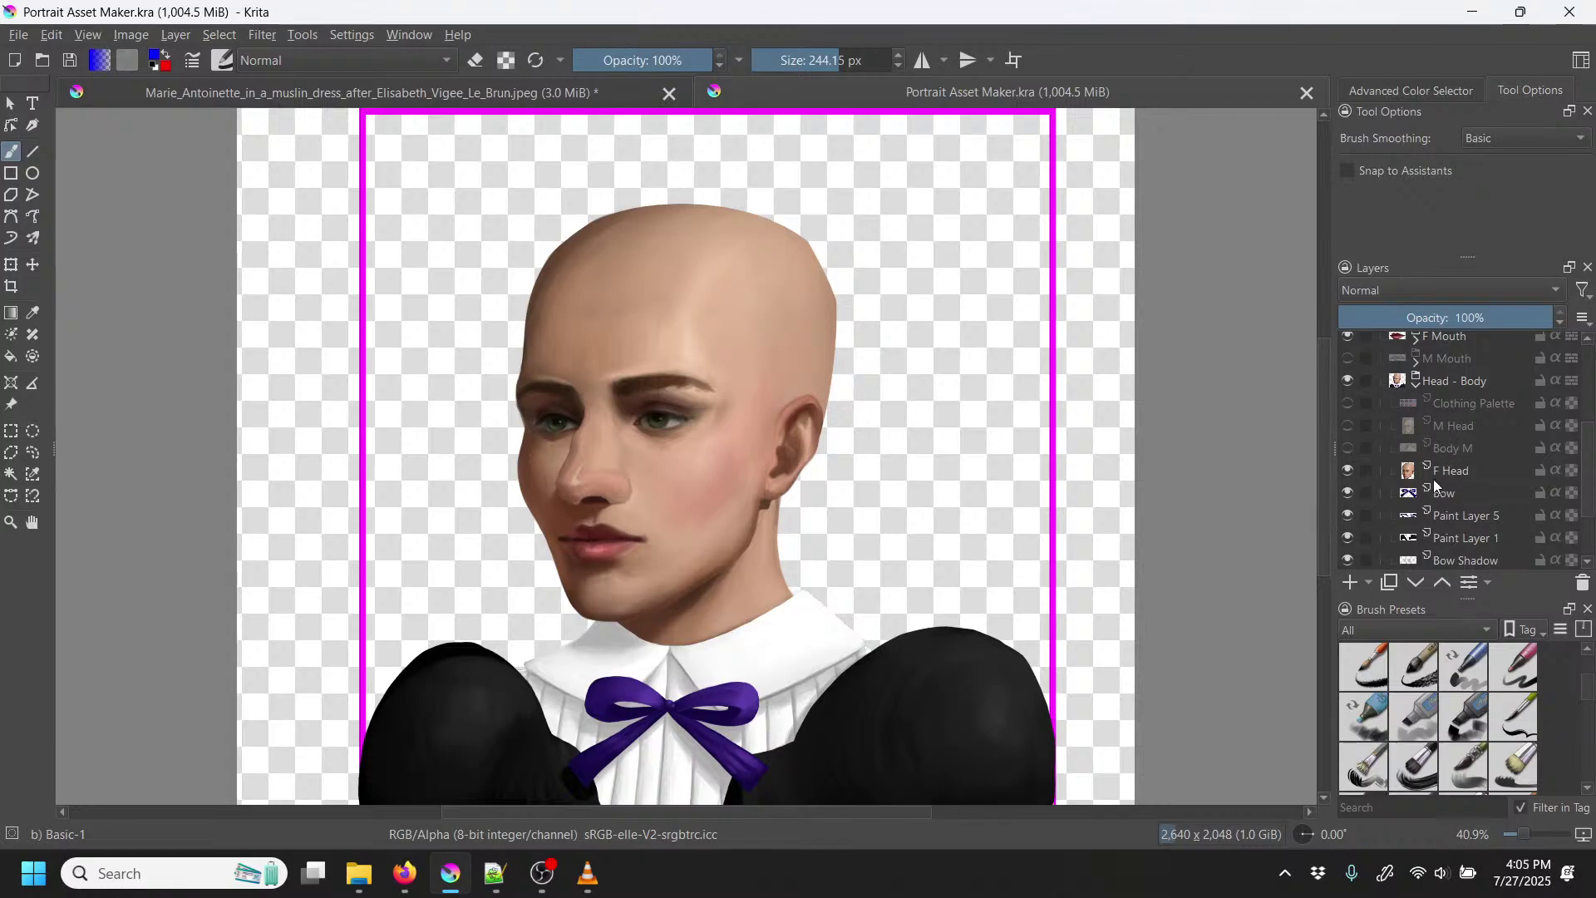
pyautogui.scroll(8, 1567, 413)
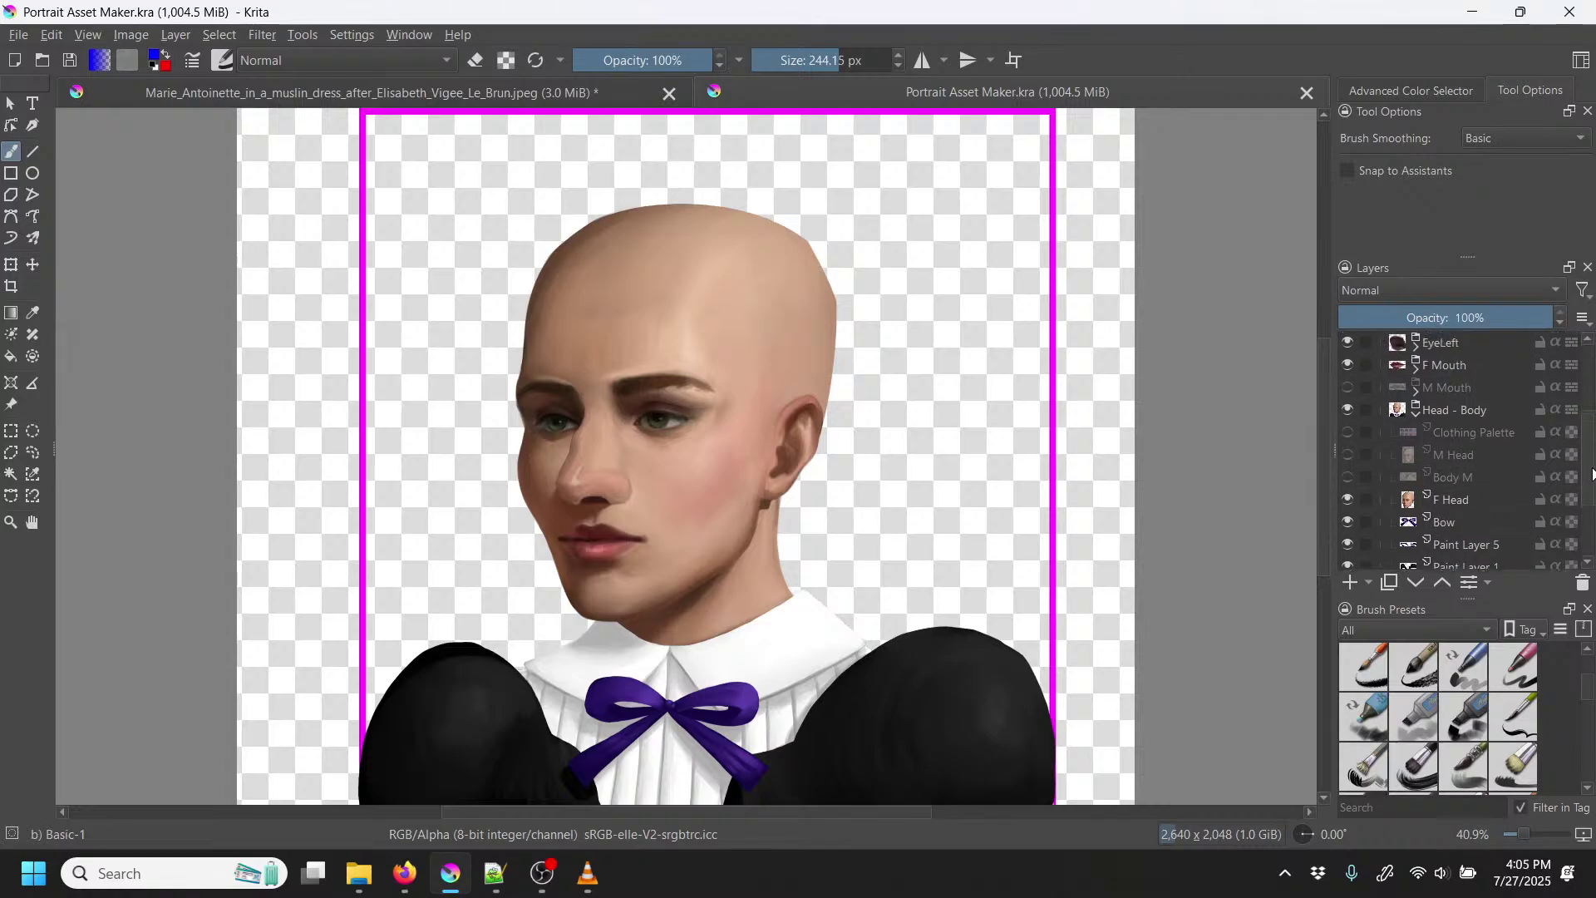
pyautogui.click(1355, 416)
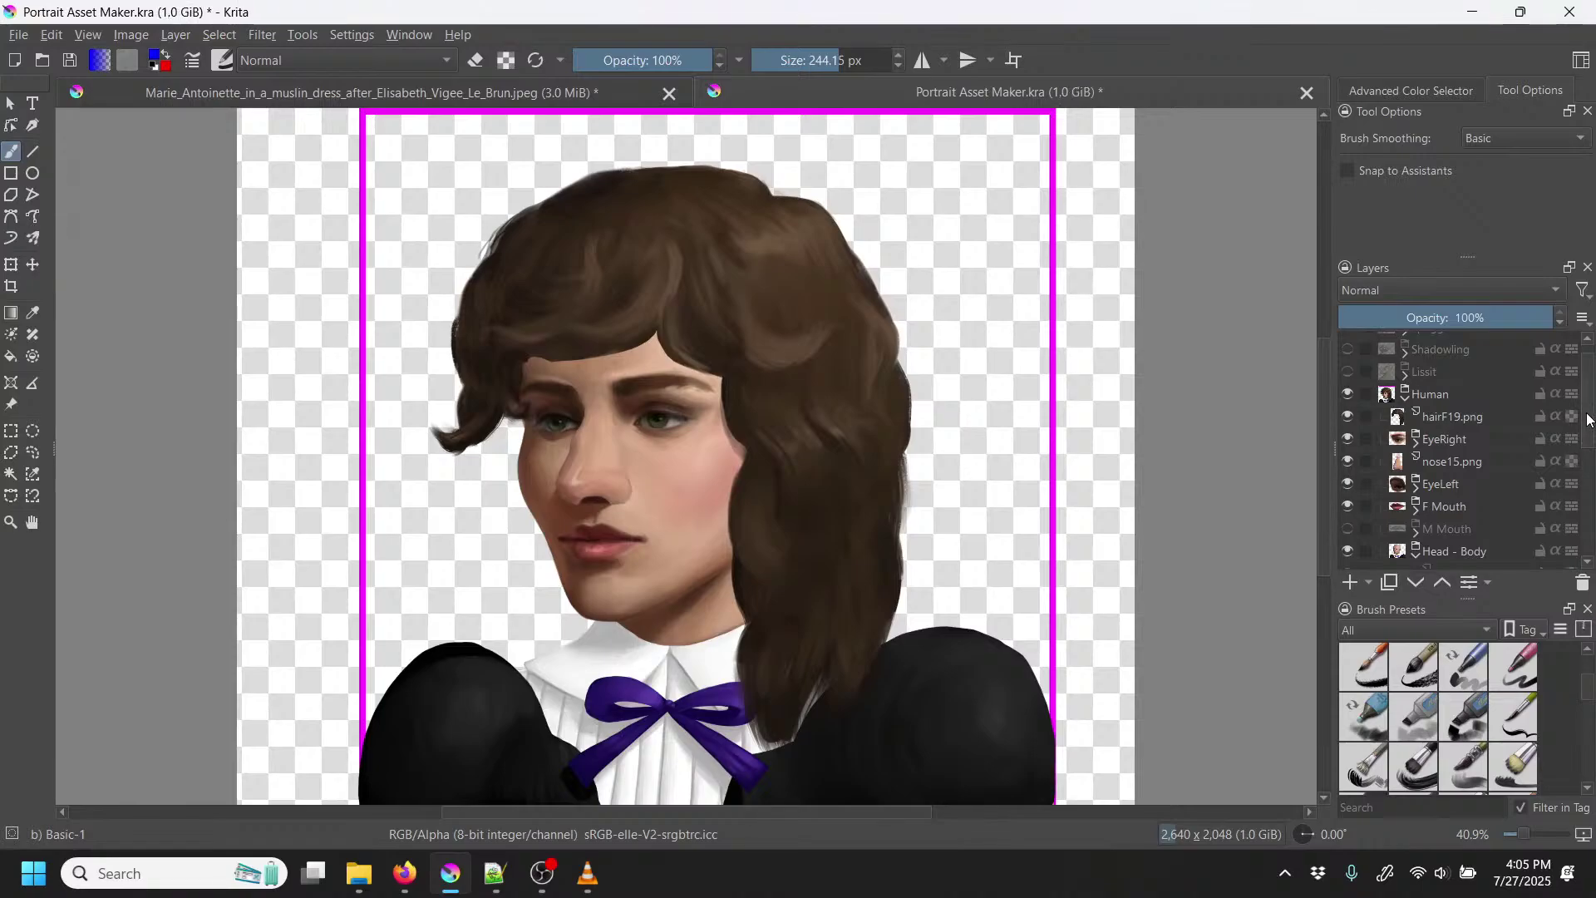
pyautogui.scroll(-10, 1430, 514)
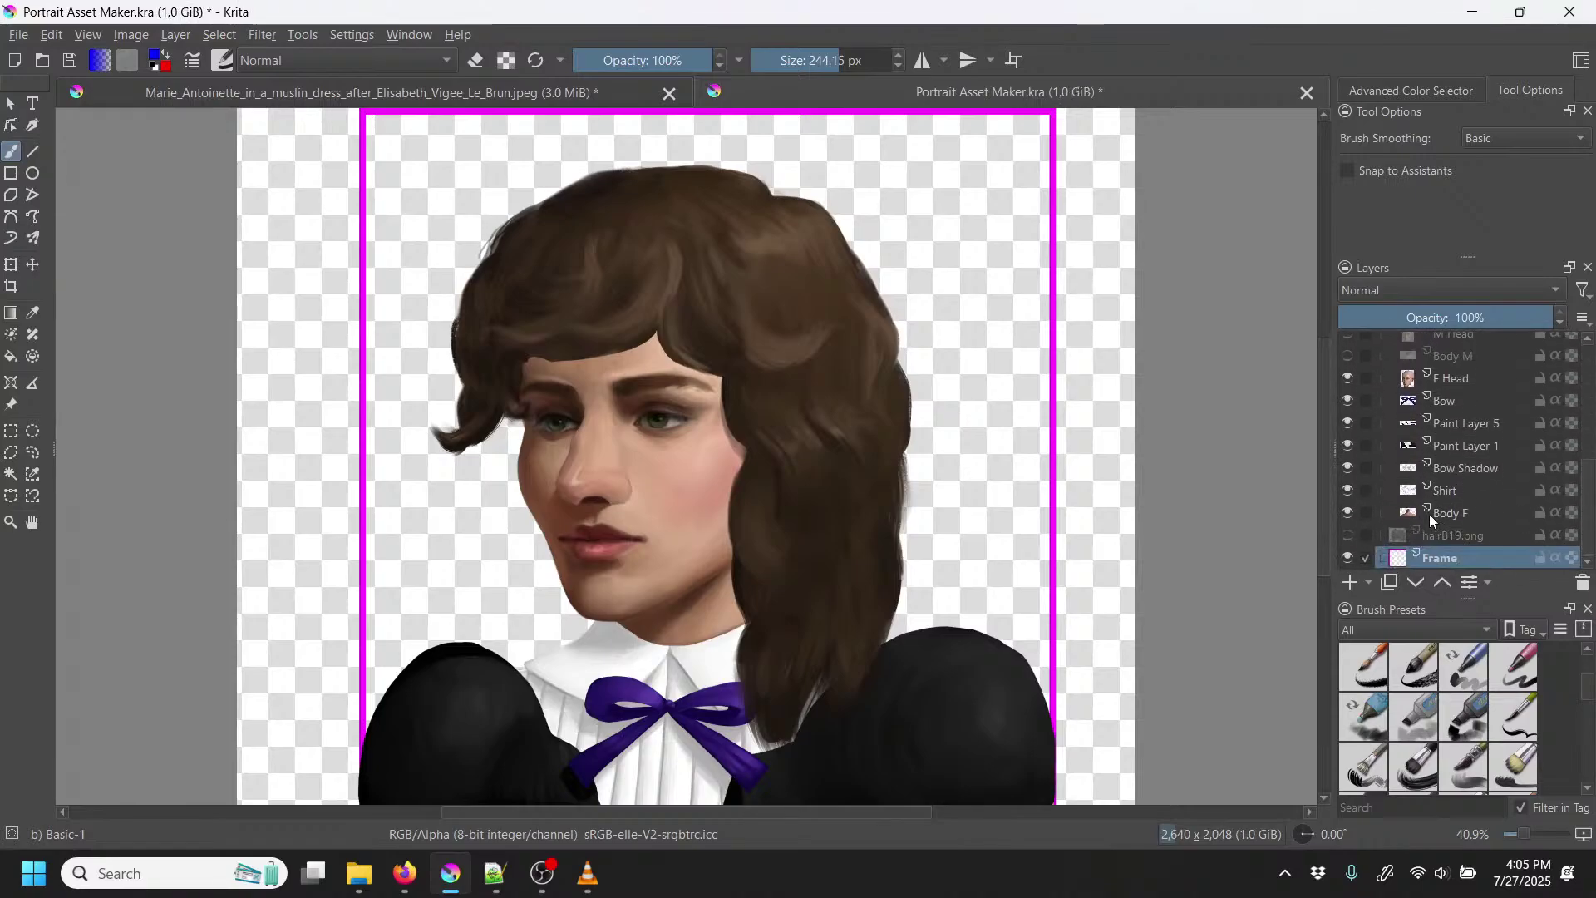
pyautogui.click(1349, 535)
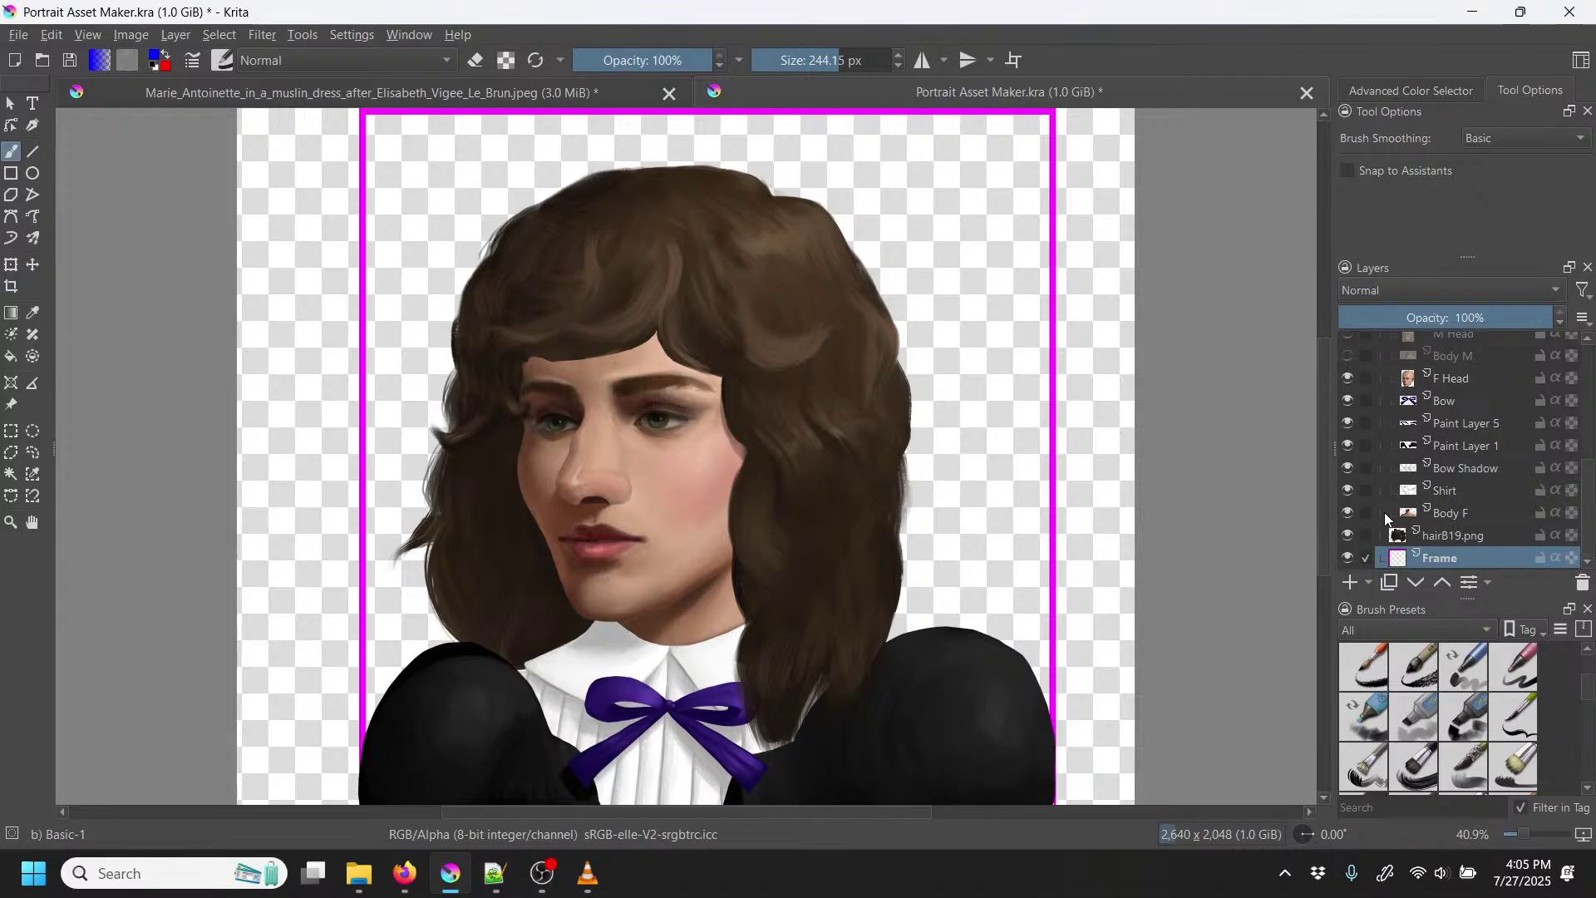
# Step: Sample the dark brown of the back hair beside the collar as the brush colour
pyautogui.moveTo(1588, 508); pyautogui.dragTo(1594, 465)
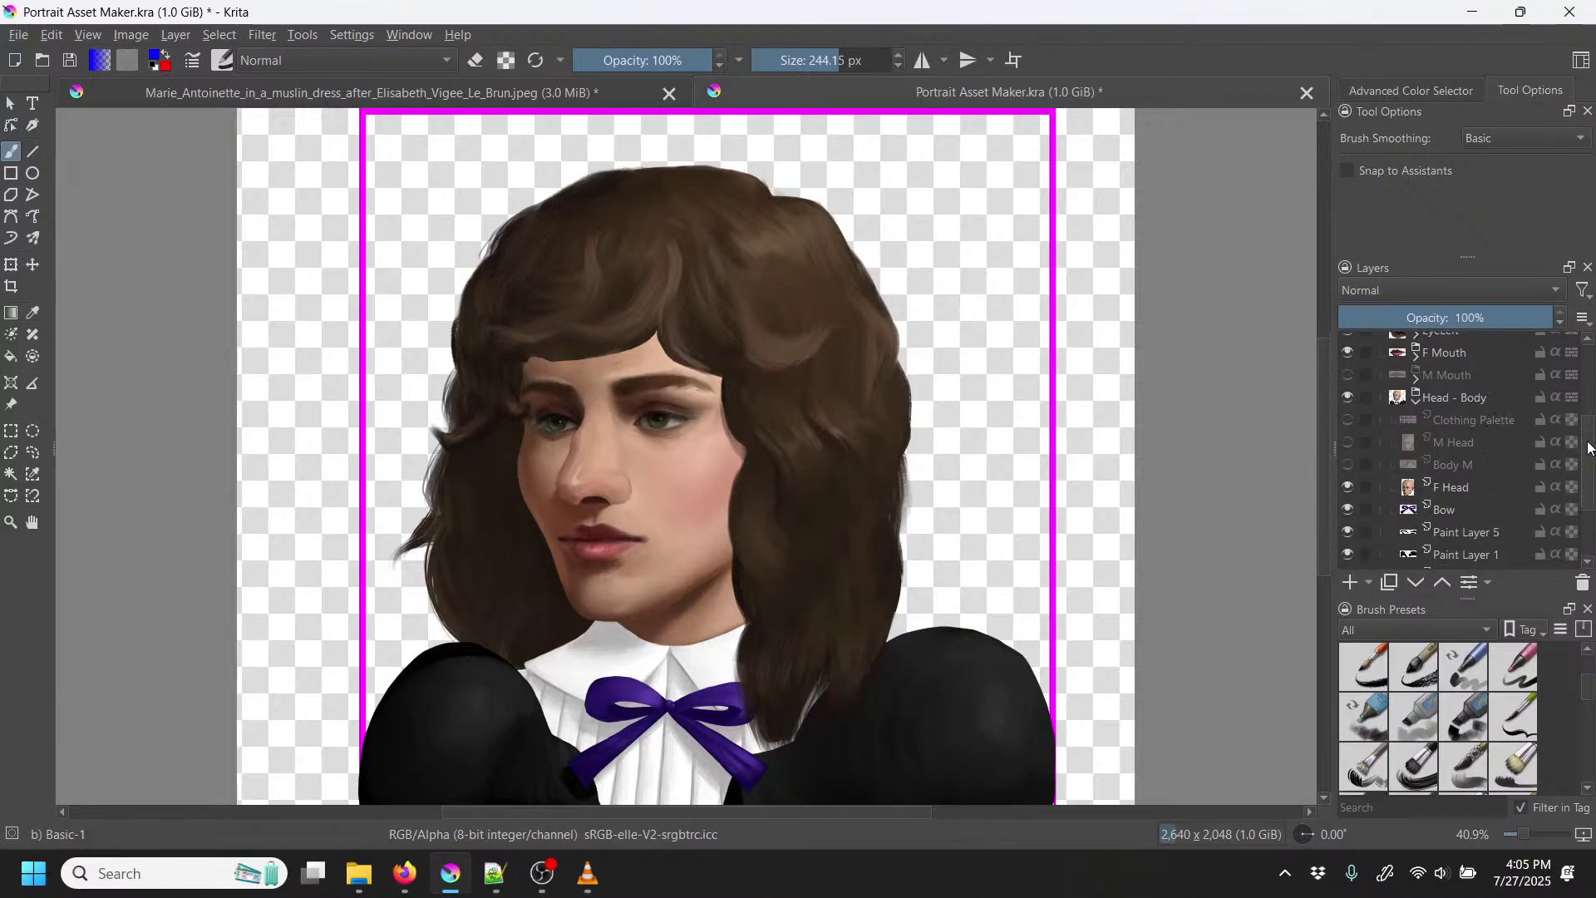
pyautogui.scroll(2, 1590, 436)
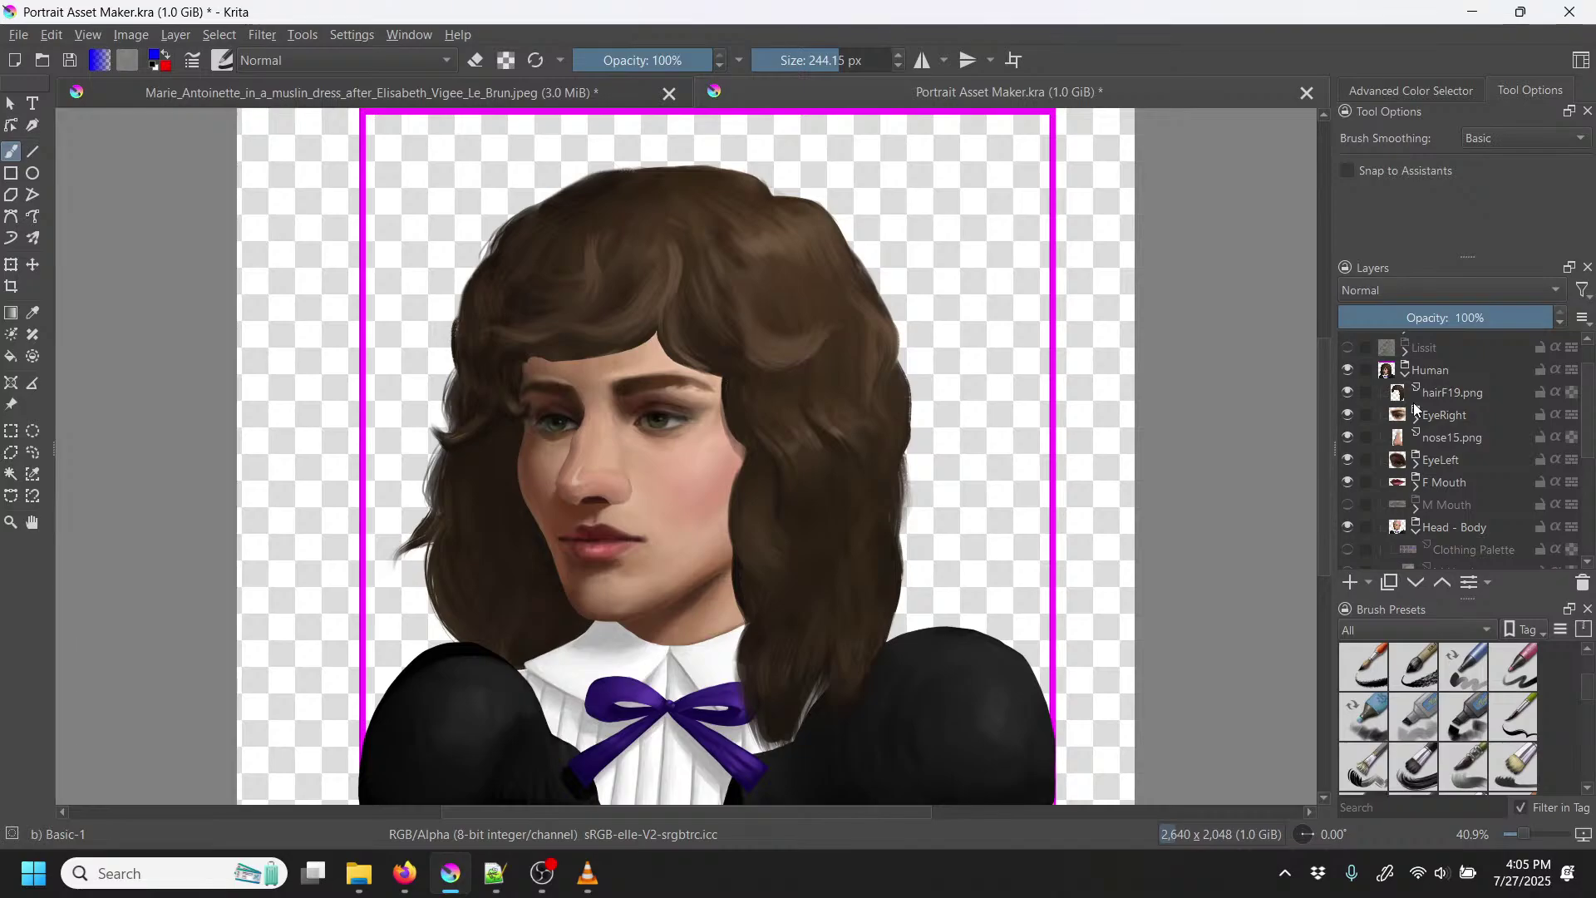
pyautogui.press('p')
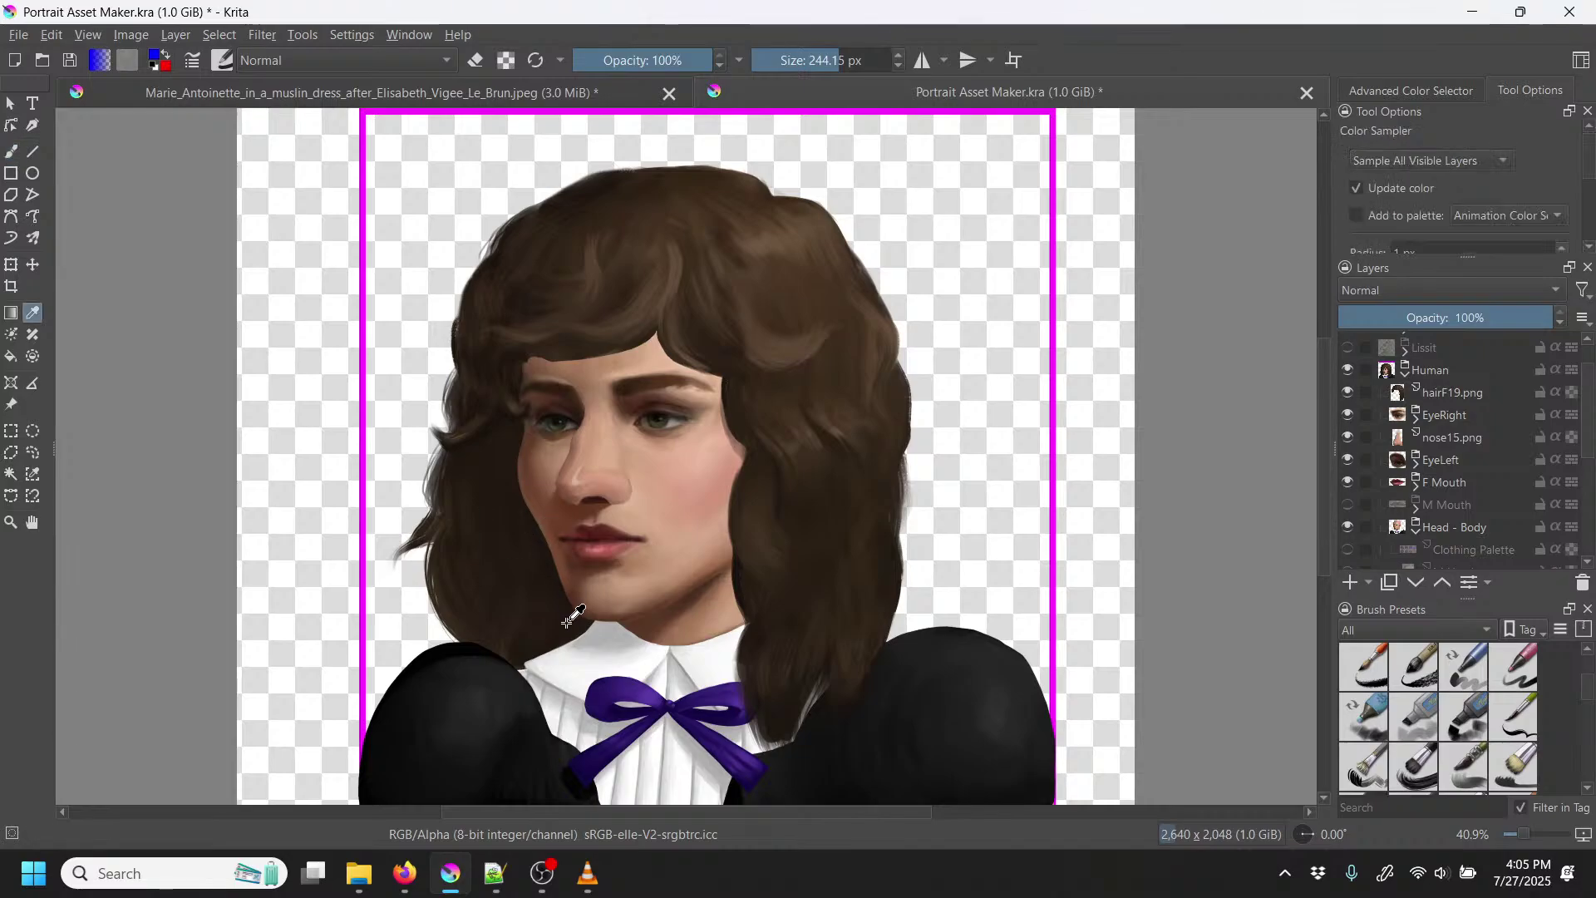
pyautogui.click(524, 644)
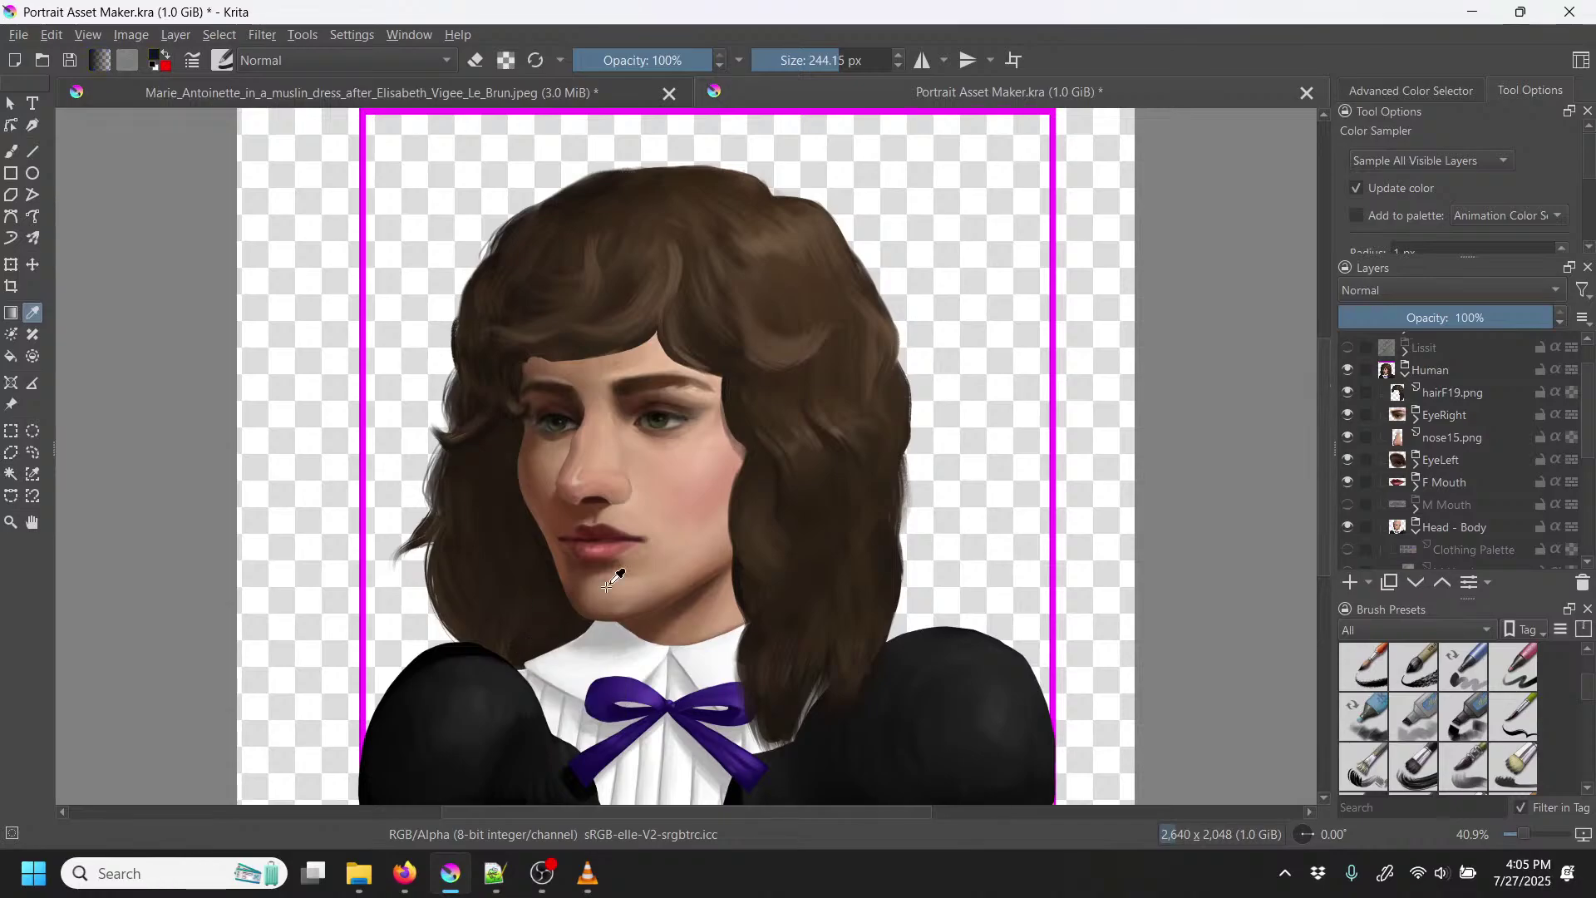
pyautogui.press('b')
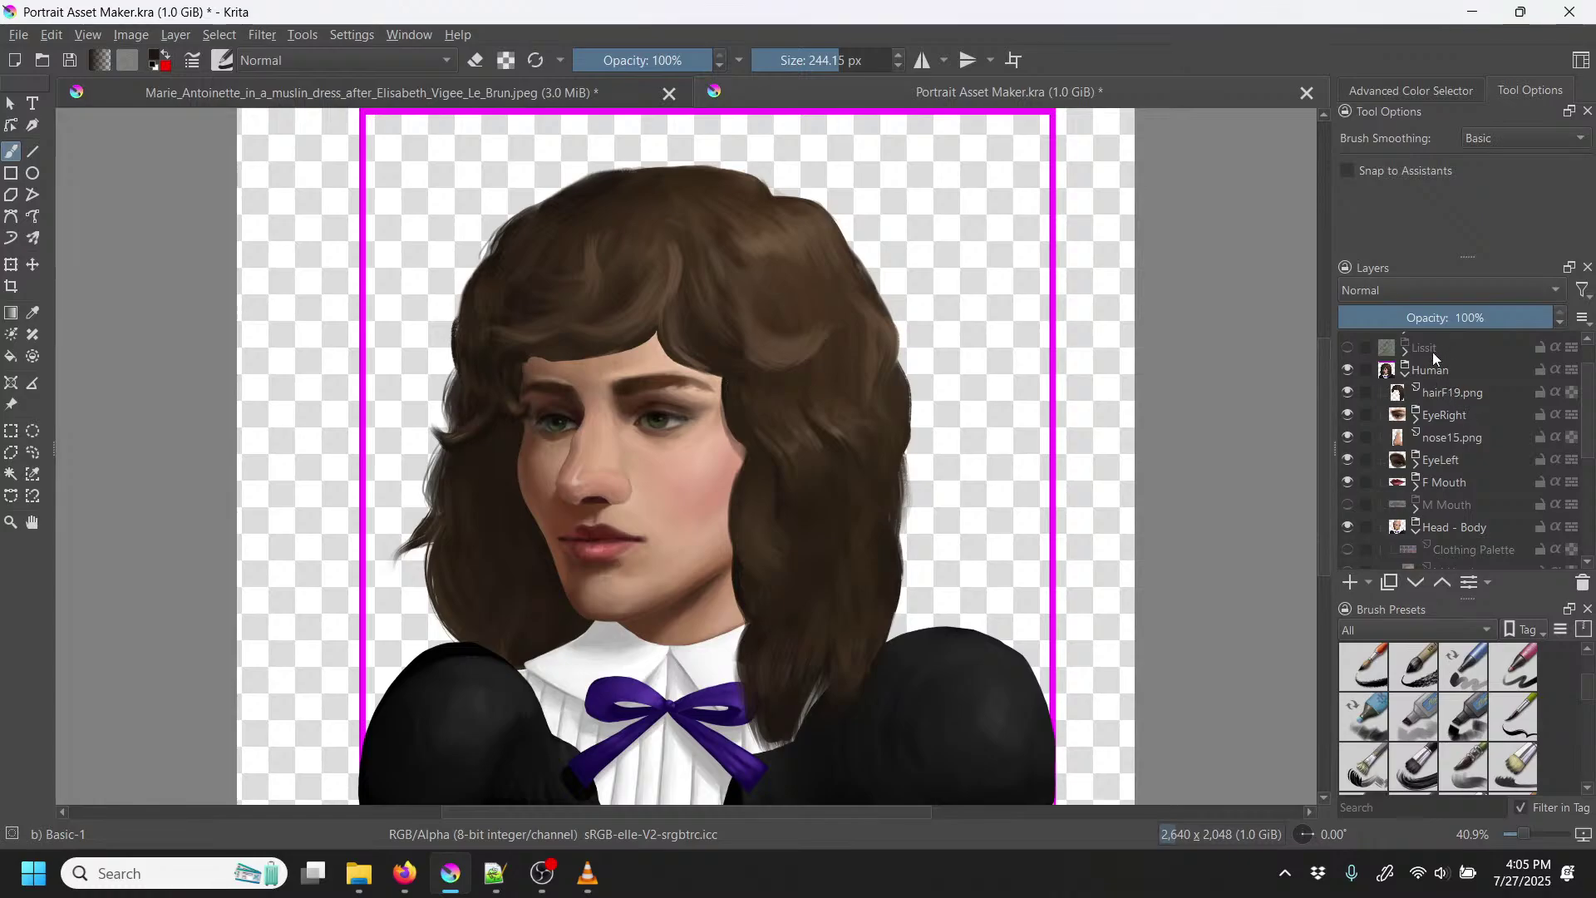
# Step: Hide the hairF19.png and hairB19.png layers and add a new paint layer directly above hairB19.png
pyautogui.click(1348, 392)
pyautogui.scroll(-5, 1480, 466)
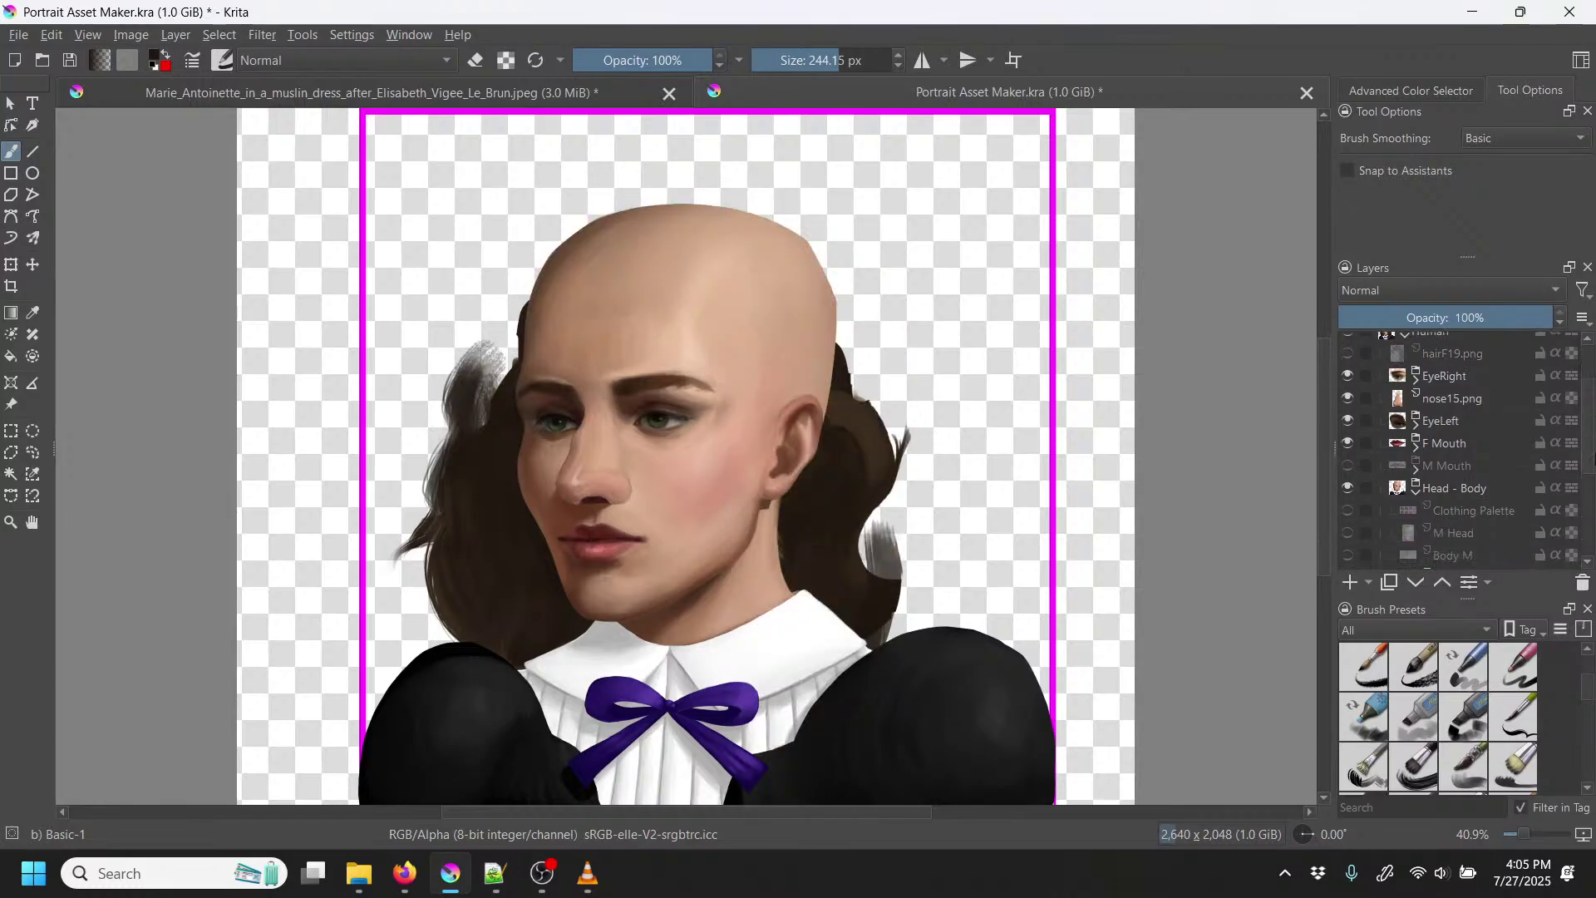
pyautogui.click(1348, 535)
pyautogui.click(1459, 536)
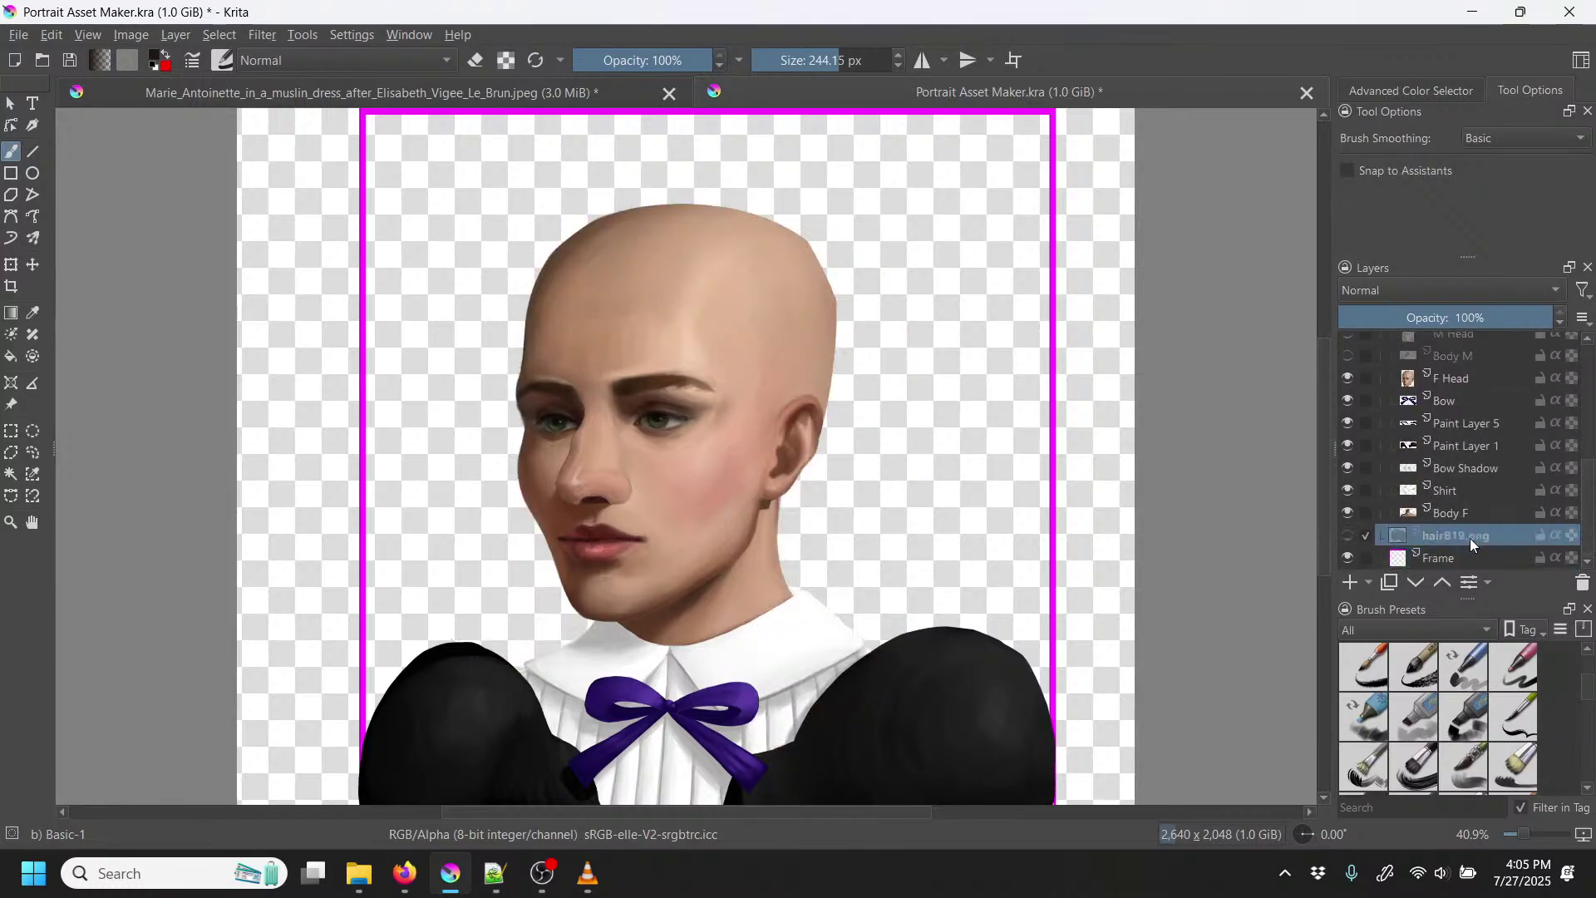
pyautogui.click(1352, 582)
pyautogui.rightClick(804, 489)
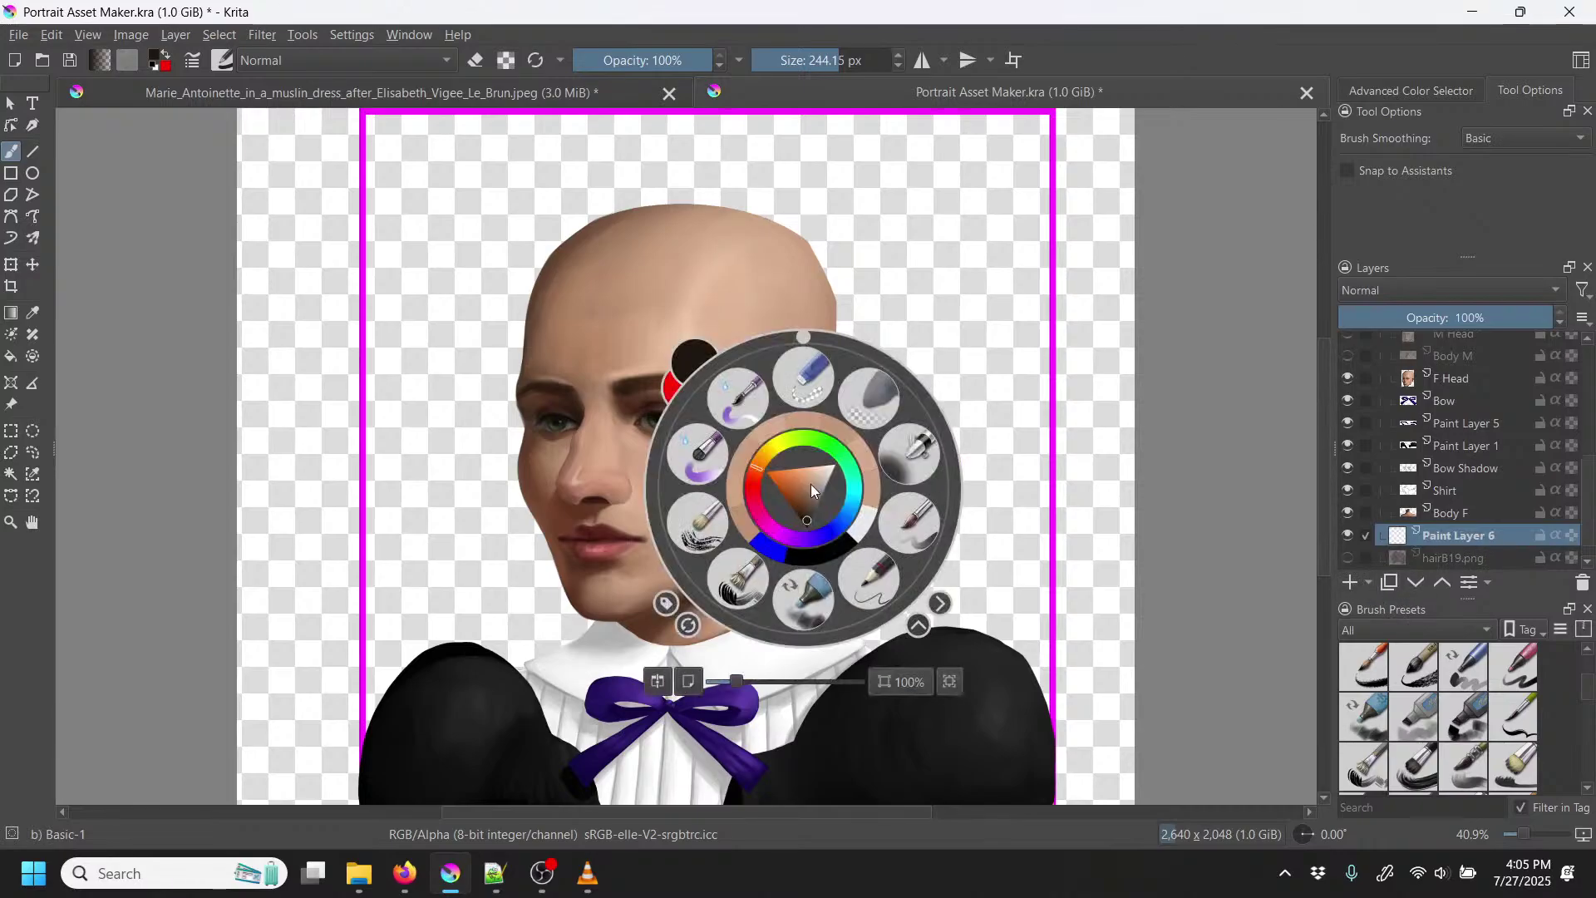
pyautogui.click(744, 579)
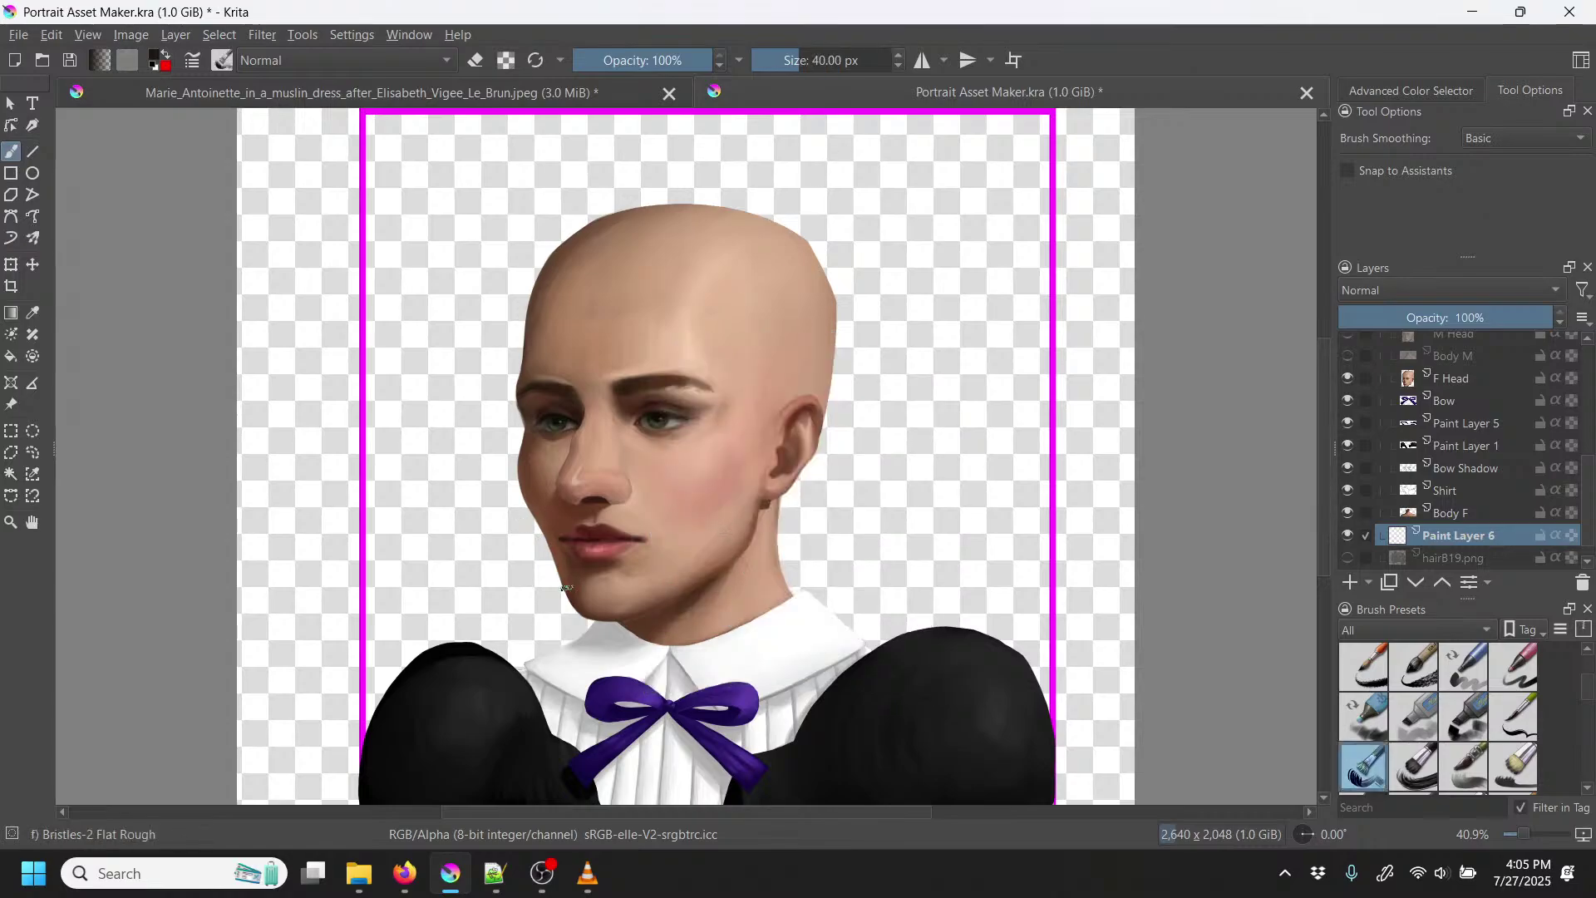
pyautogui.moveTo(489, 522)
pyautogui.mouseDown()
pyautogui.moveTo(467, 475)
pyautogui.moveTo(456, 342)
pyautogui.moveTo(519, 198)
pyautogui.moveTo(590, 161)
pyautogui.moveTo(722, 144)
pyautogui.moveTo(856, 240)
pyautogui.mouseUp()
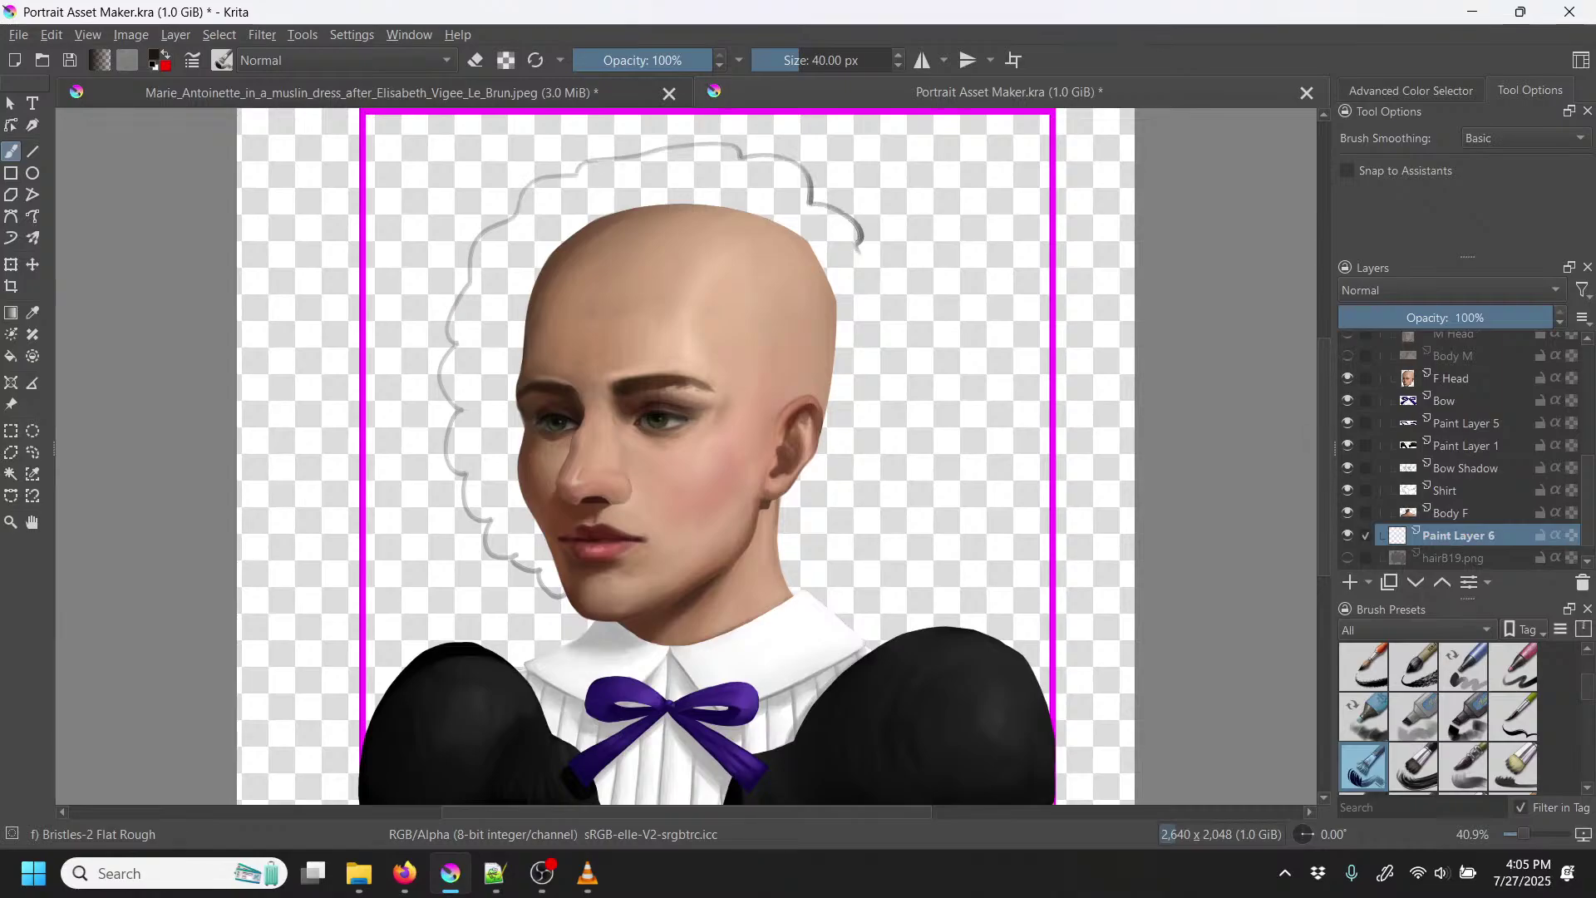
pyautogui.hotkey('ctrl', 'z')
# Step: Outline a large rounded afro around the head on the new back hair layer with the Bristles-3 Large Smooth brush at 110 px
pyautogui.hotkey('ctrl', '+')
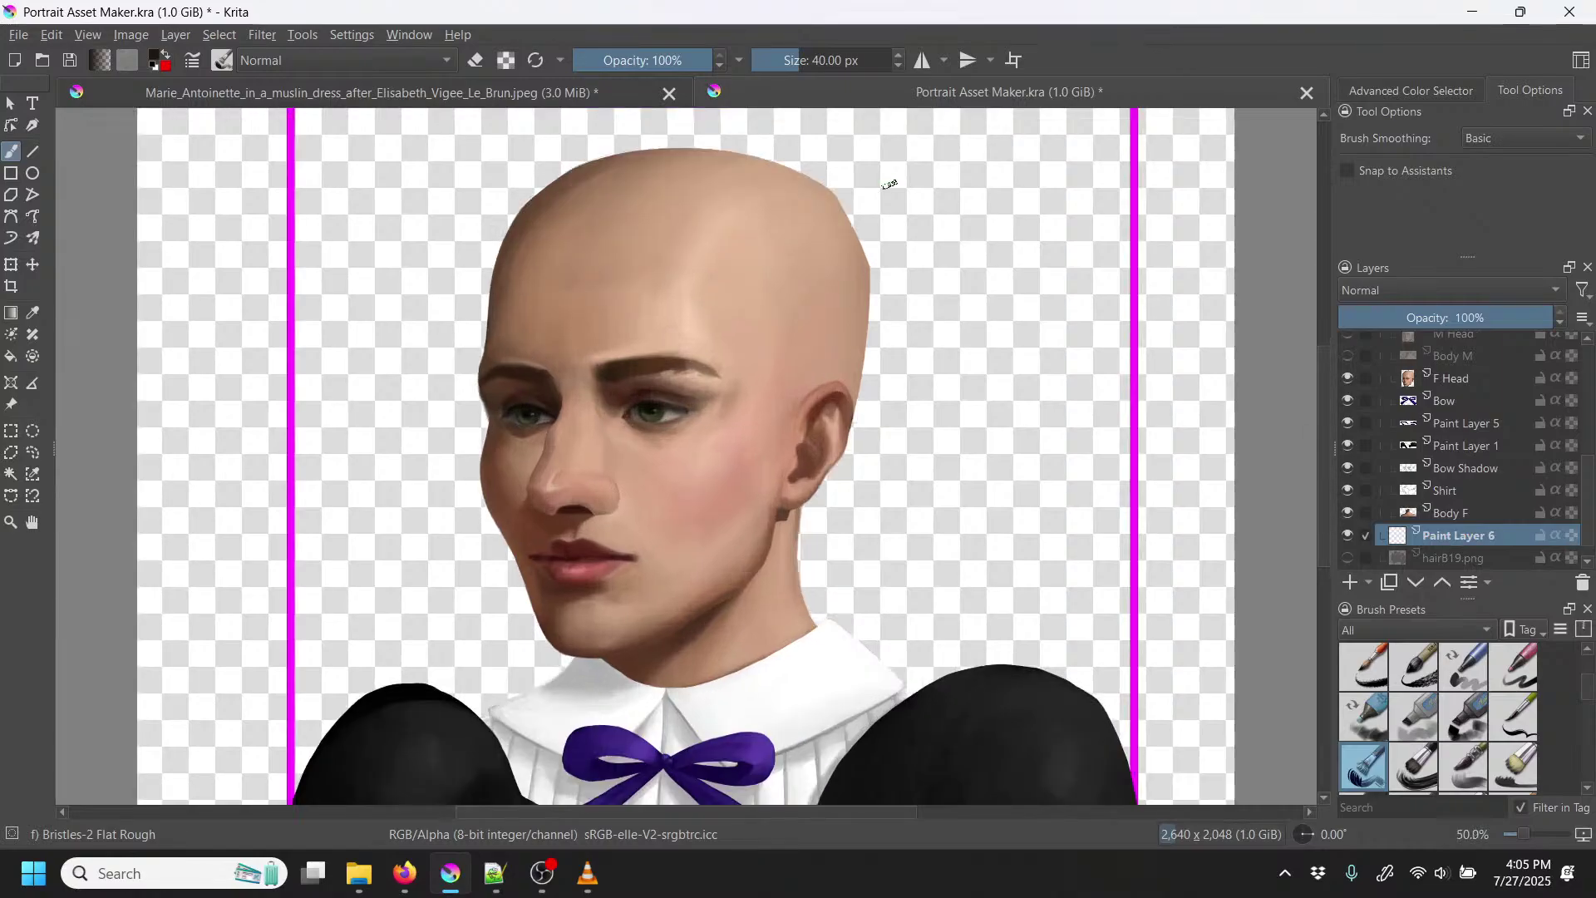
pyautogui.scroll(2, 840, 58)
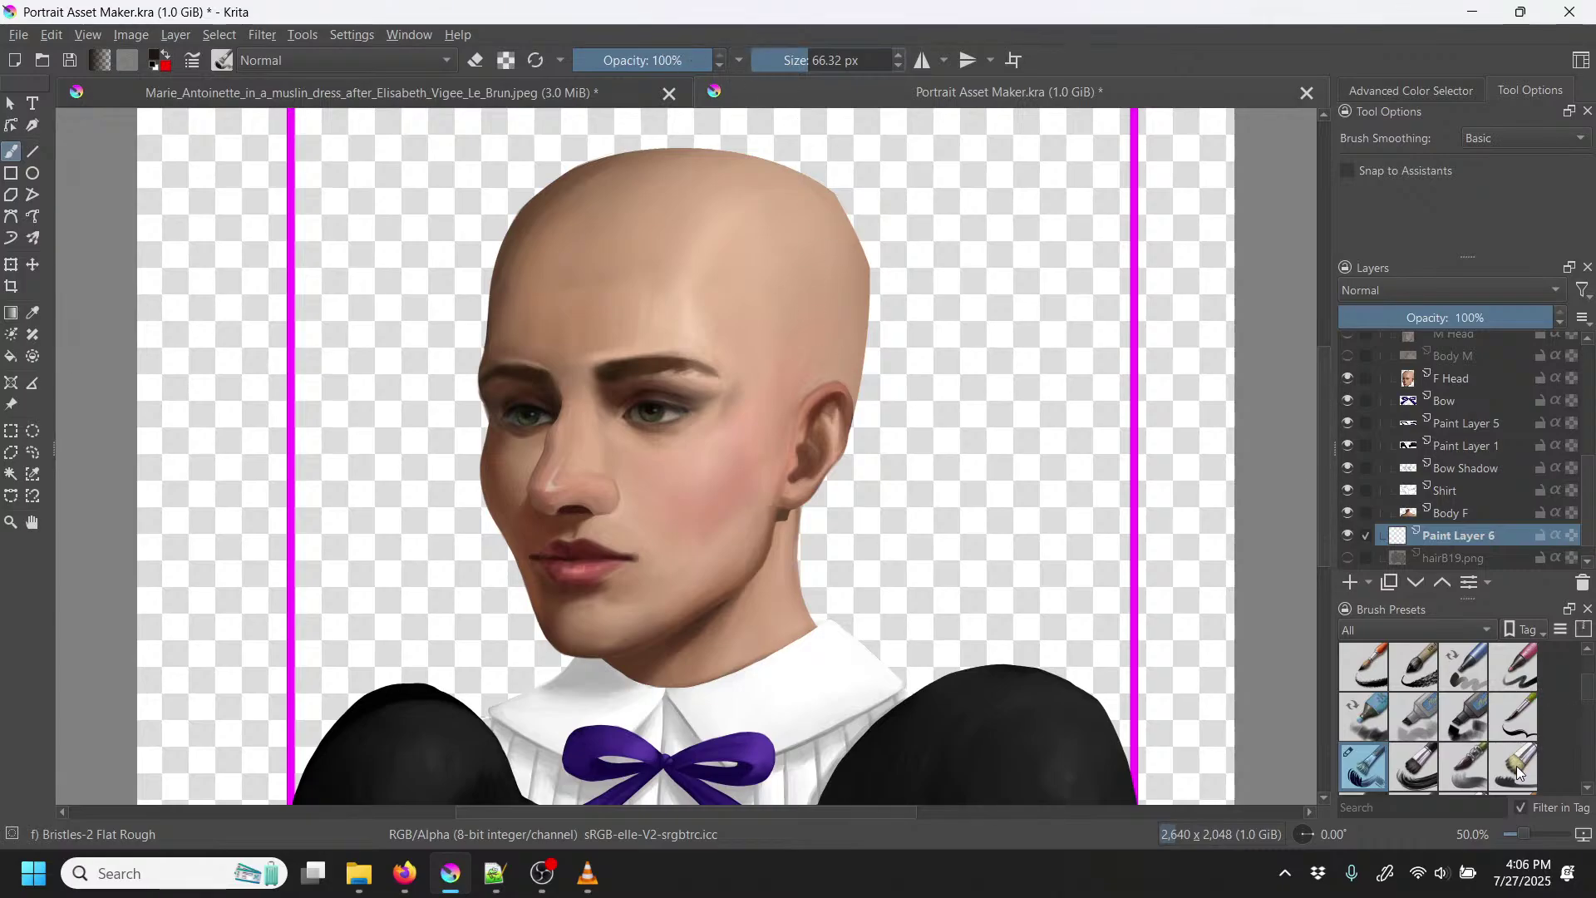
pyautogui.click(1423, 778)
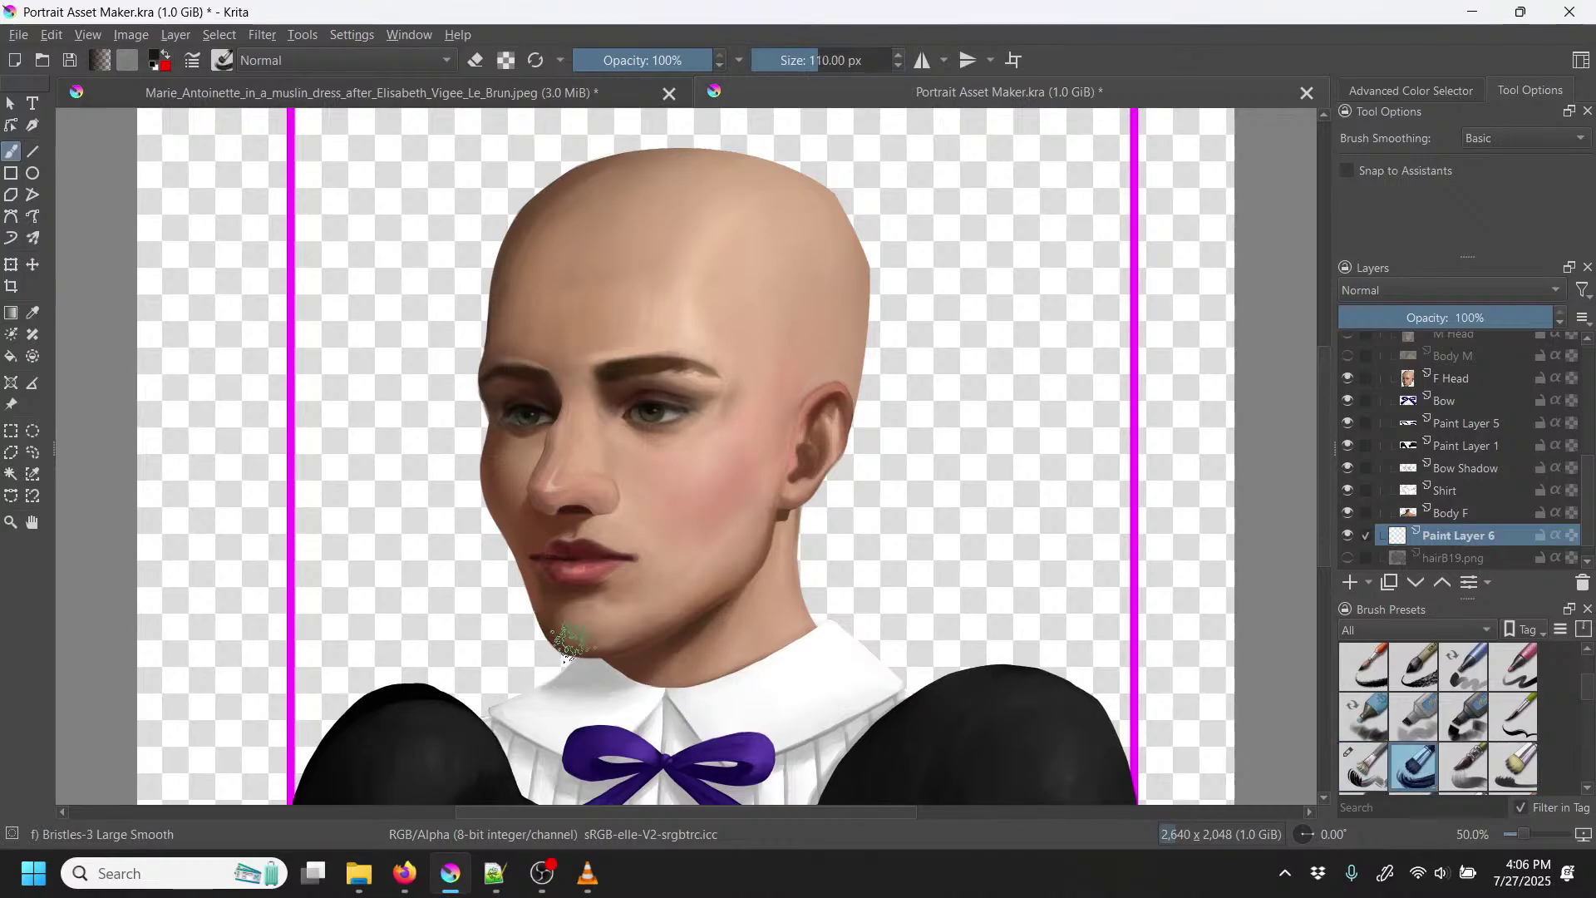
pyautogui.moveTo(570, 636)
pyautogui.mouseDown()
pyautogui.moveTo(490, 590)
pyautogui.moveTo(407, 453)
pyautogui.moveTo(424, 327)
pyautogui.moveTo(412, 256)
pyautogui.moveTo(431, 242)
pyautogui.moveTo(434, 194)
pyautogui.moveTo(526, 123)
pyautogui.mouseUp()
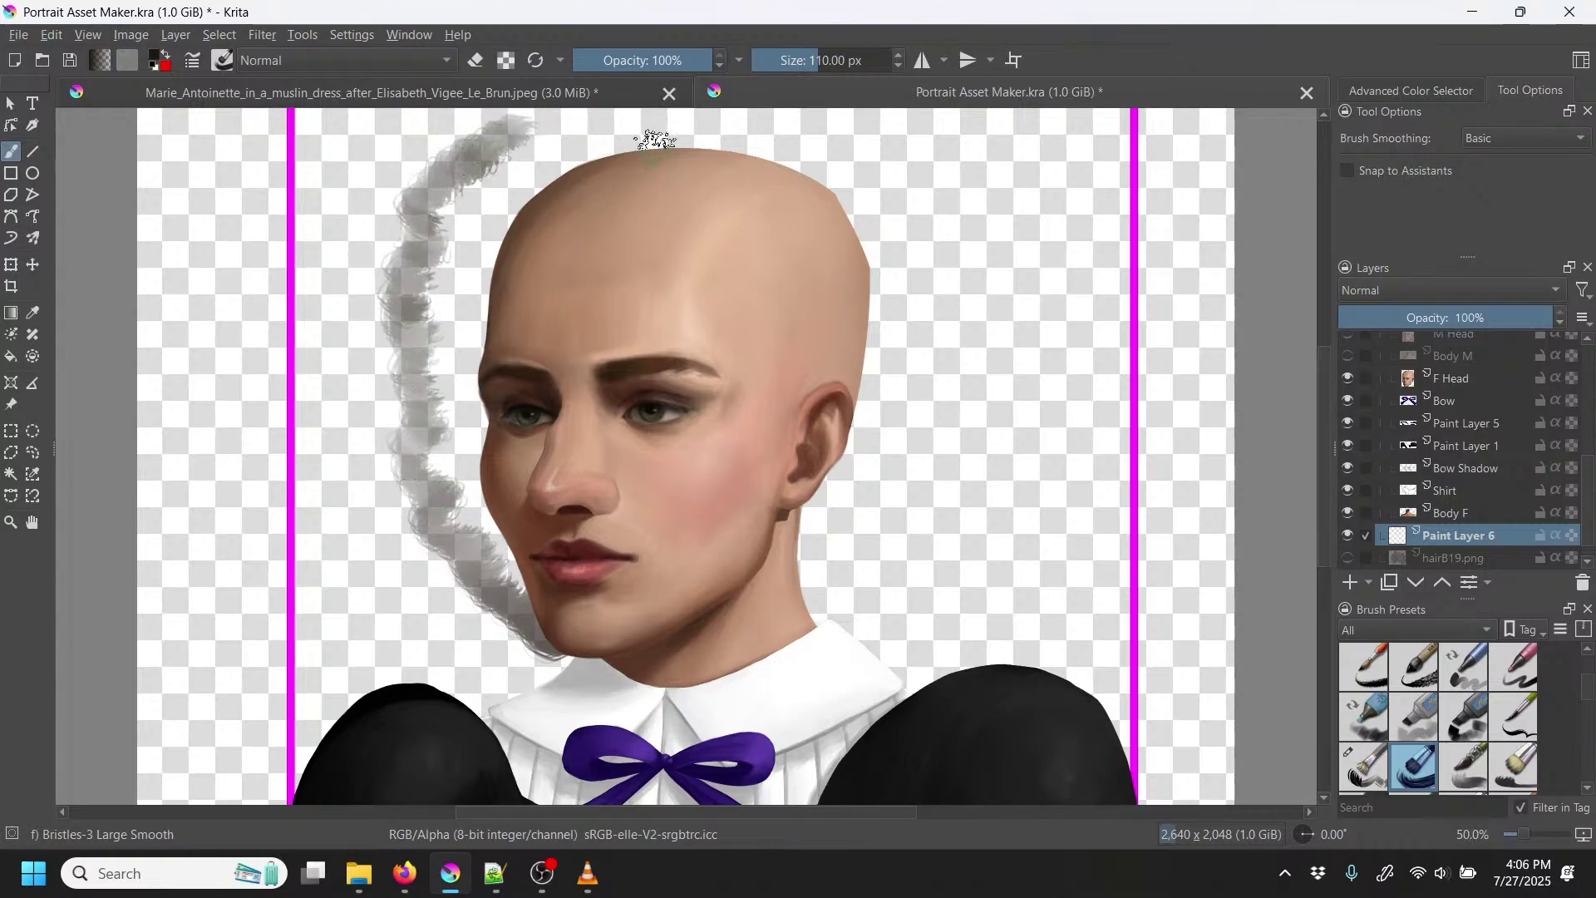
pyautogui.moveTo(802, 616)
pyautogui.mouseDown()
pyautogui.moveTo(910, 592)
pyautogui.moveTo(890, 565)
pyautogui.mouseUp()
pyautogui.moveTo(849, 372)
pyautogui.mouseDown()
pyautogui.moveTo(819, 424)
pyautogui.moveTo(652, 472)
pyautogui.mouseUp()
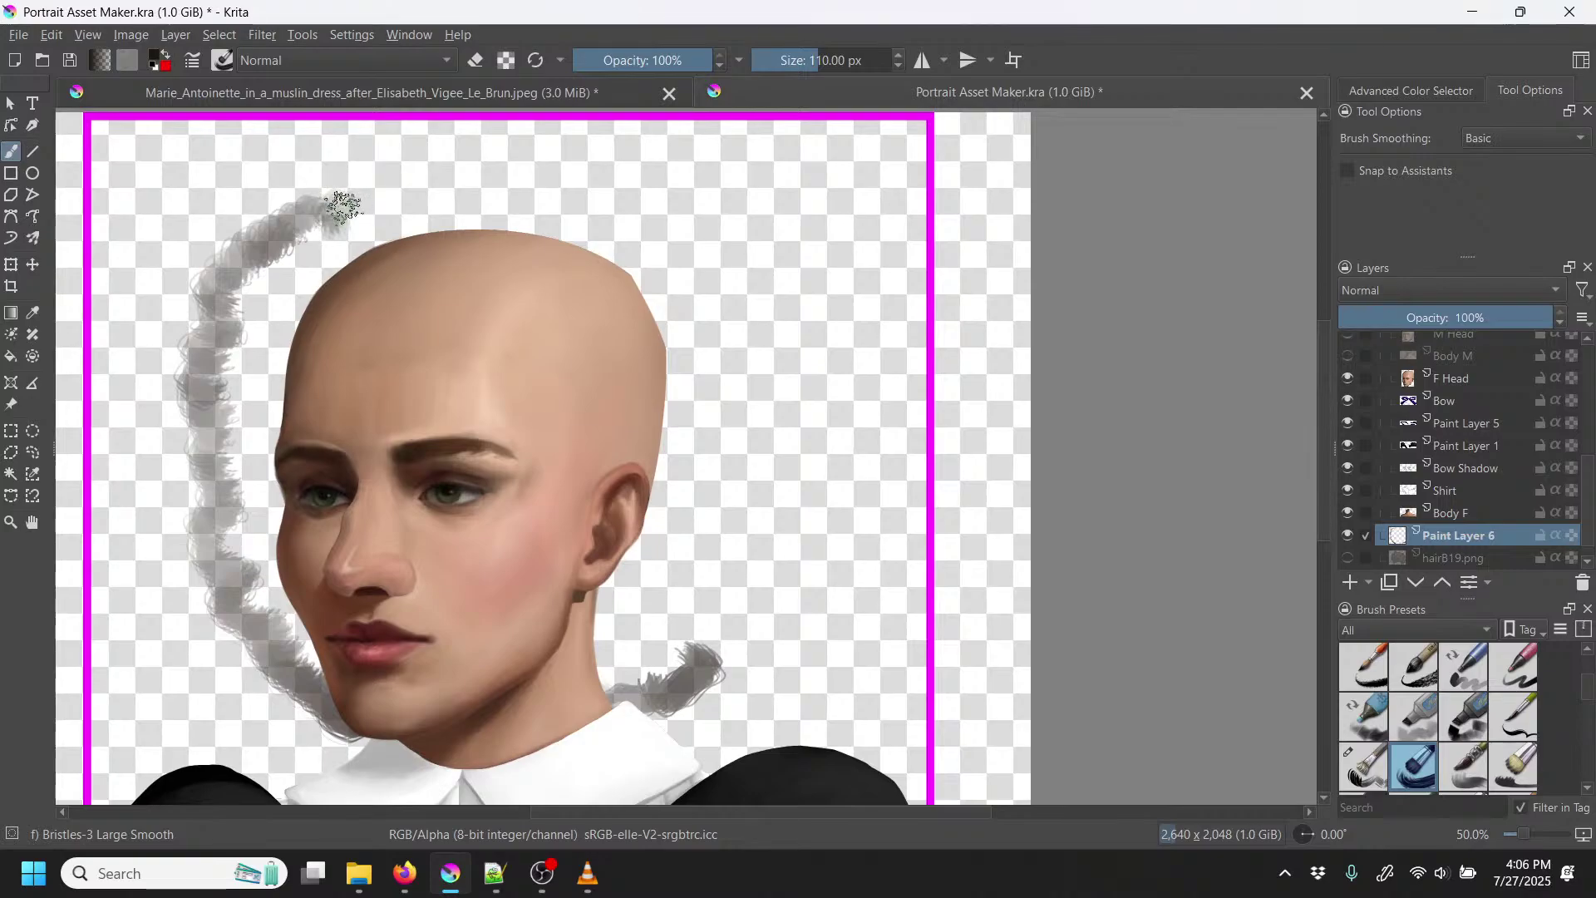
pyautogui.moveTo(375, 192)
pyautogui.mouseDown()
pyautogui.moveTo(542, 178)
pyautogui.moveTo(603, 189)
pyautogui.mouseUp()
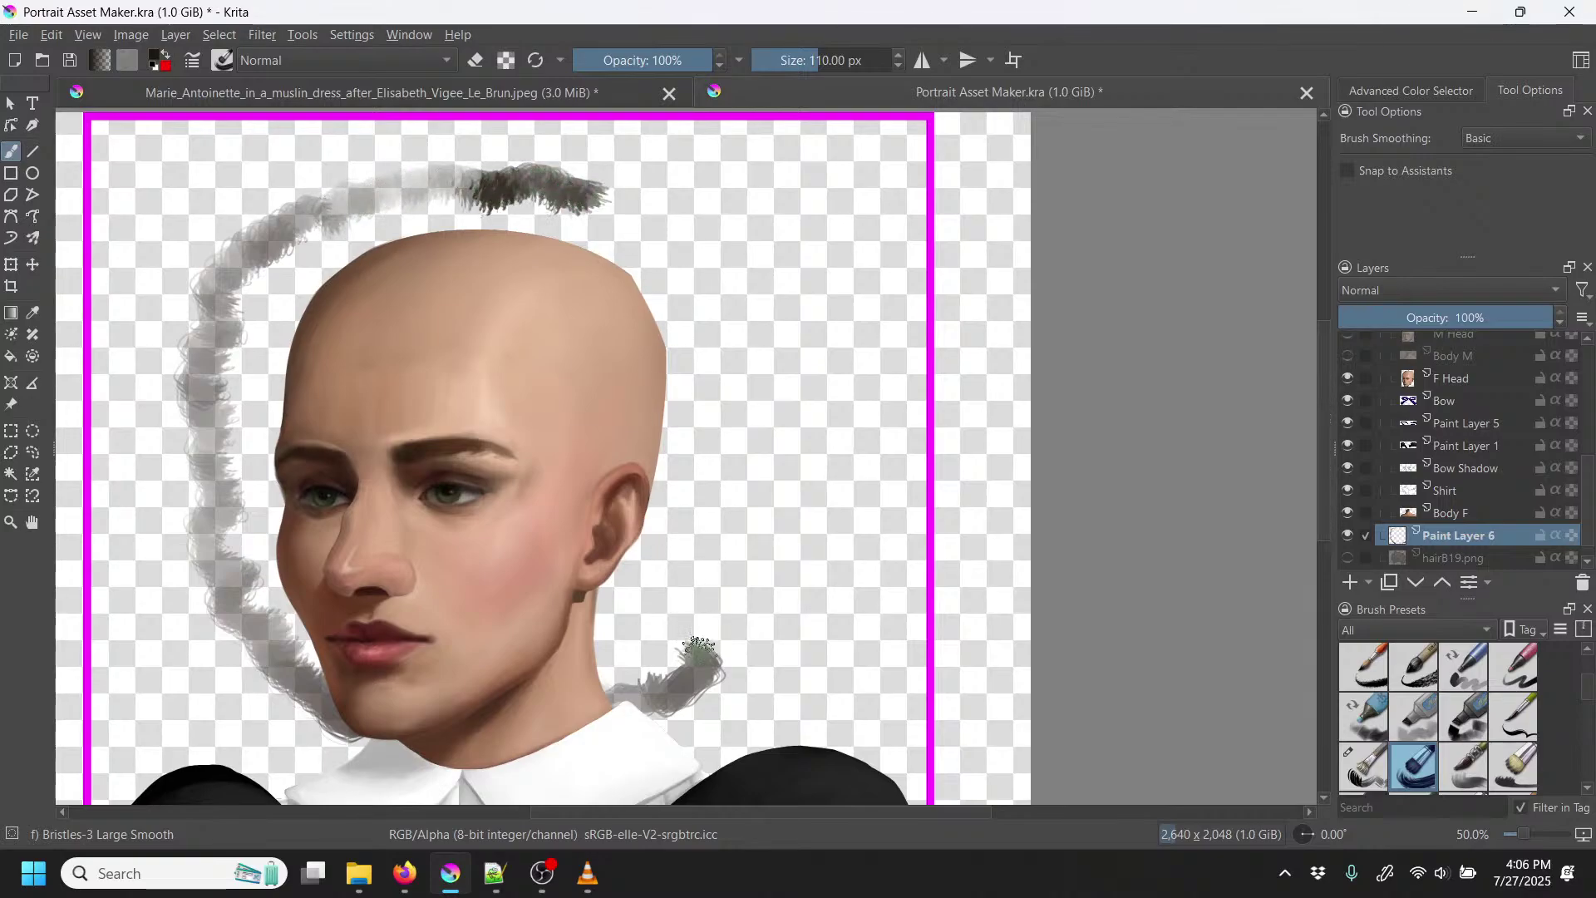
pyautogui.moveTo(735, 633)
pyautogui.mouseDown()
pyautogui.moveTo(795, 493)
pyautogui.moveTo(784, 439)
pyautogui.mouseUp()
pyautogui.moveTo(592, 198)
pyautogui.mouseDown()
pyautogui.moveTo(675, 204)
pyautogui.moveTo(726, 232)
pyautogui.moveTo(761, 364)
pyautogui.moveTo(787, 394)
pyautogui.moveTo(746, 606)
pyautogui.moveTo(698, 670)
pyautogui.moveTo(629, 698)
pyautogui.mouseUp()
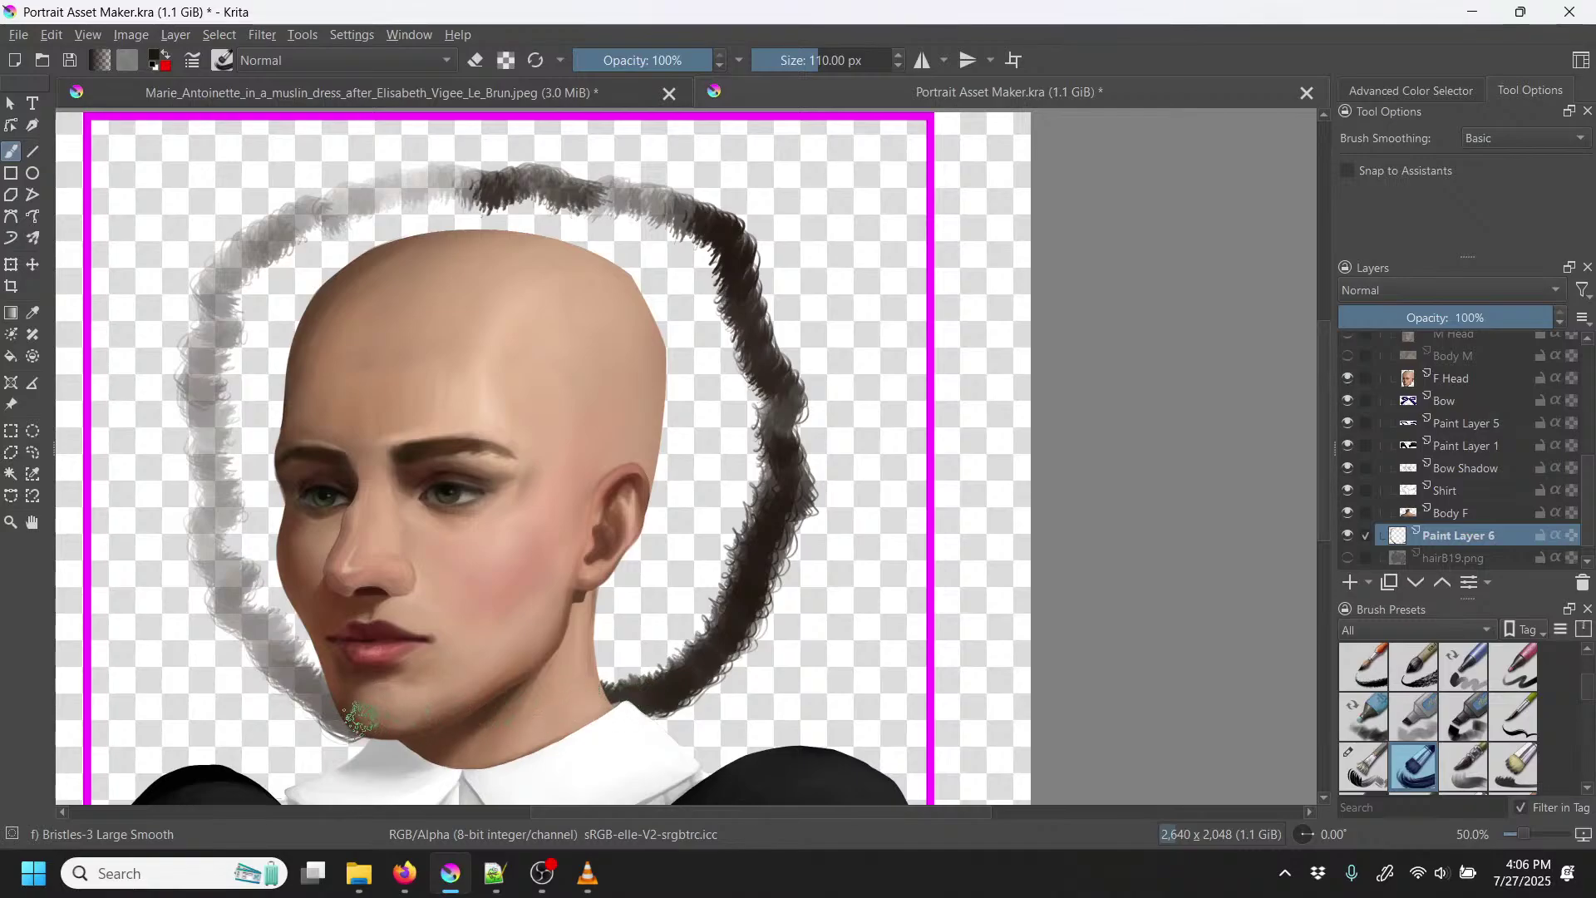
# Step: Fill the afro outline behind the head with solid dark brown strokes, closing the remaining gaps up to the skull
pyautogui.moveTo(328, 708)
pyautogui.mouseDown()
pyautogui.moveTo(218, 593)
pyautogui.moveTo(195, 421)
pyautogui.moveTo(217, 328)
pyautogui.mouseUp()
pyautogui.moveTo(221, 282)
pyautogui.mouseDown()
pyautogui.moveTo(250, 238)
pyautogui.moveTo(419, 148)
pyautogui.moveTo(583, 161)
pyautogui.moveTo(615, 190)
pyautogui.moveTo(708, 208)
pyautogui.moveTo(765, 301)
pyautogui.moveTo(788, 427)
pyautogui.moveTo(636, 639)
pyautogui.moveTo(573, 651)
pyautogui.mouseUp()
pyautogui.moveTo(339, 678)
pyautogui.mouseDown()
pyautogui.moveTo(267, 617)
pyautogui.moveTo(262, 578)
pyautogui.moveTo(279, 574)
pyautogui.moveTo(291, 611)
pyautogui.moveTo(276, 572)
pyautogui.moveTo(227, 583)
pyautogui.moveTo(241, 589)
pyautogui.moveTo(245, 511)
pyautogui.moveTo(213, 513)
pyautogui.moveTo(252, 450)
pyautogui.moveTo(211, 454)
pyautogui.moveTo(255, 429)
pyautogui.moveTo(254, 414)
pyautogui.moveTo(223, 416)
pyautogui.moveTo(259, 400)
pyautogui.moveTo(268, 425)
pyautogui.moveTo(230, 396)
pyautogui.moveTo(213, 344)
pyautogui.moveTo(223, 312)
pyautogui.moveTo(280, 316)
pyautogui.moveTo(263, 287)
pyautogui.moveTo(273, 255)
pyautogui.moveTo(297, 247)
pyautogui.moveTo(298, 273)
pyautogui.moveTo(283, 260)
pyautogui.moveTo(316, 228)
pyautogui.moveTo(346, 245)
pyautogui.moveTo(329, 282)
pyautogui.moveTo(259, 262)
pyautogui.moveTo(378, 210)
pyautogui.moveTo(405, 177)
pyautogui.moveTo(423, 189)
pyautogui.moveTo(381, 191)
pyautogui.moveTo(438, 221)
pyautogui.moveTo(480, 209)
pyautogui.moveTo(534, 250)
pyautogui.moveTo(612, 435)
pyautogui.moveTo(616, 578)
pyautogui.moveTo(660, 581)
pyautogui.moveTo(632, 649)
pyautogui.mouseUp()
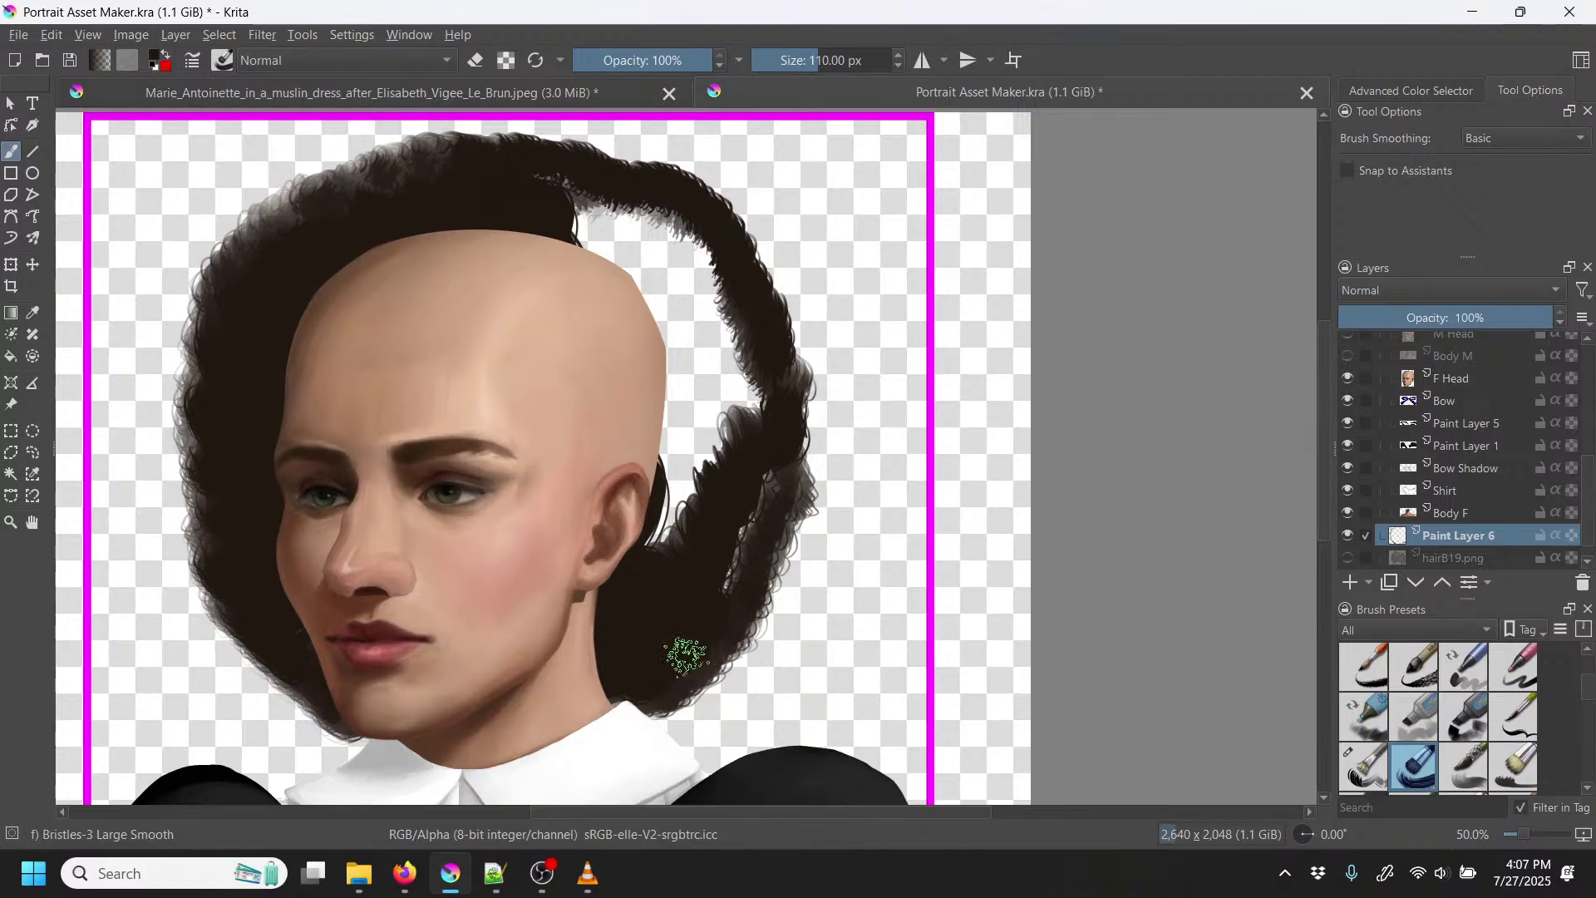
pyautogui.moveTo(753, 451)
pyautogui.mouseDown()
pyautogui.moveTo(735, 389)
pyautogui.moveTo(665, 522)
pyautogui.moveTo(689, 457)
pyautogui.moveTo(667, 433)
pyautogui.moveTo(650, 318)
pyautogui.moveTo(713, 462)
pyautogui.moveTo(740, 357)
pyautogui.moveTo(741, 401)
pyautogui.moveTo(623, 266)
pyautogui.moveTo(681, 338)
pyautogui.moveTo(629, 258)
pyautogui.moveTo(724, 354)
pyautogui.moveTo(683, 268)
pyautogui.moveTo(715, 328)
pyautogui.moveTo(703, 277)
pyautogui.moveTo(624, 221)
pyautogui.moveTo(682, 363)
pyautogui.mouseUp()
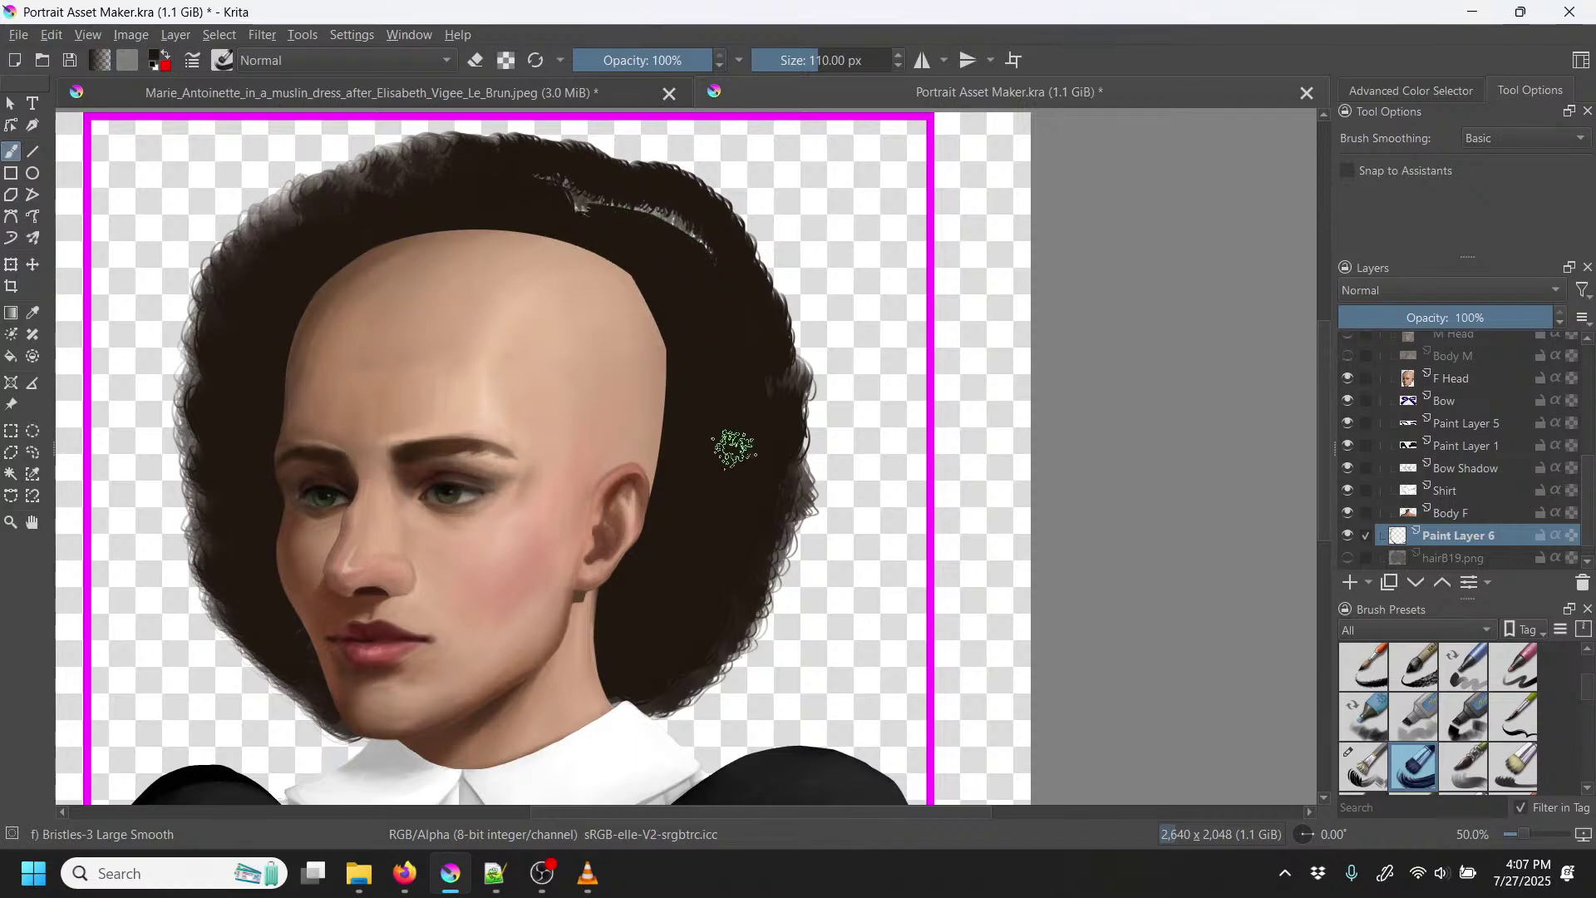
pyautogui.moveTo(719, 303)
pyautogui.mouseDown()
pyautogui.moveTo(654, 213)
pyautogui.moveTo(665, 242)
pyautogui.moveTo(542, 191)
pyautogui.moveTo(585, 201)
pyautogui.mouseUp()
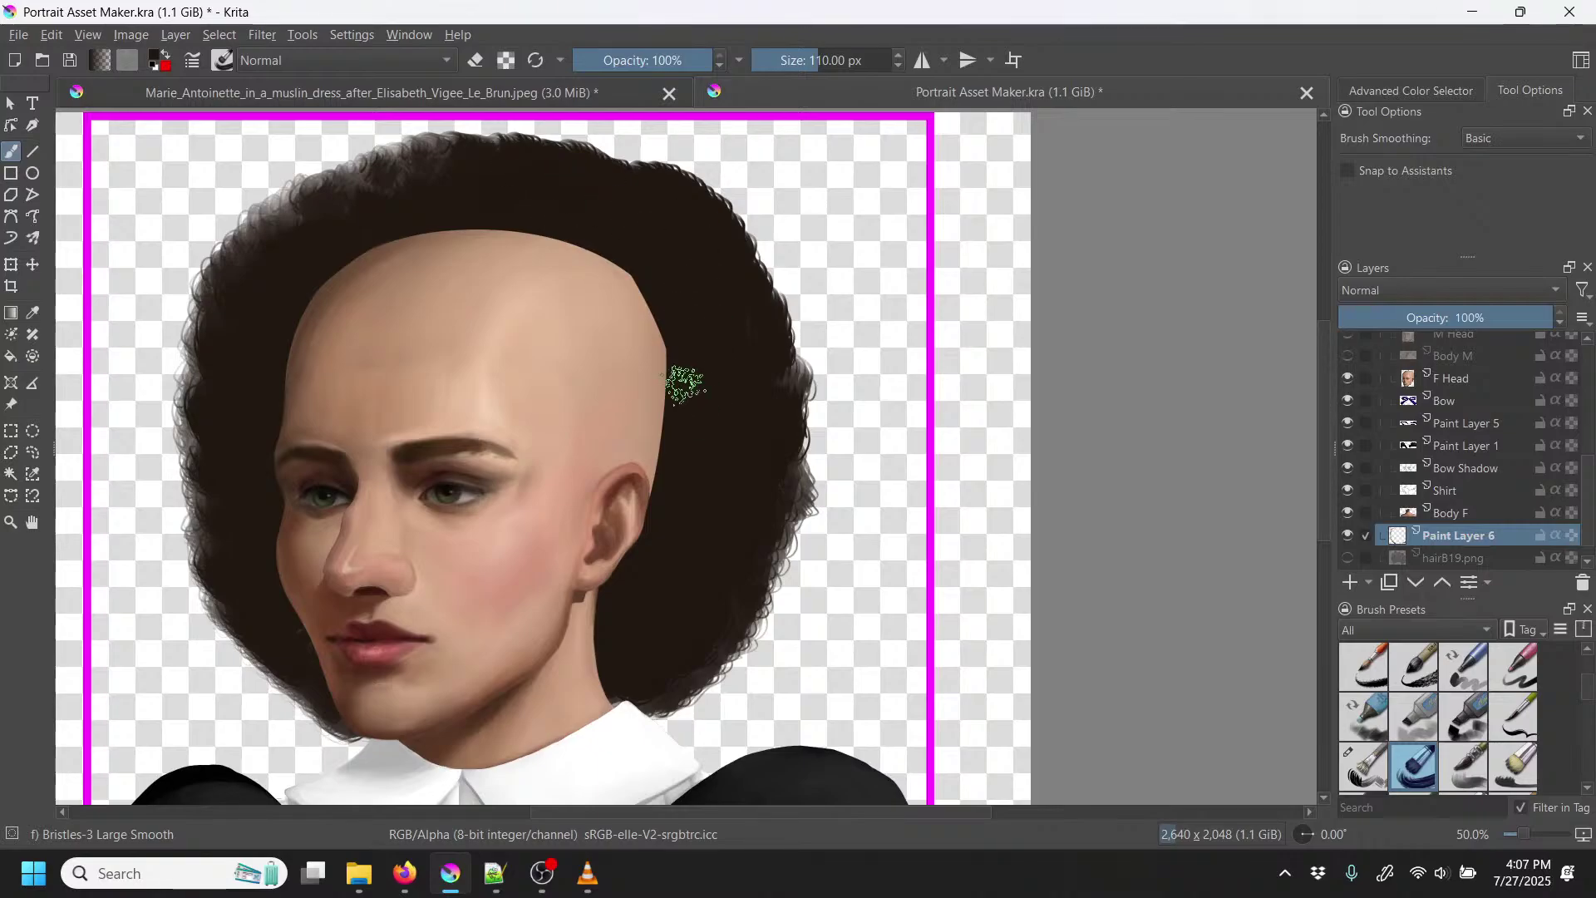
# Step: Add a new paint layer directly above hairF19.png in the Human group for the front hair
pyautogui.press('-')
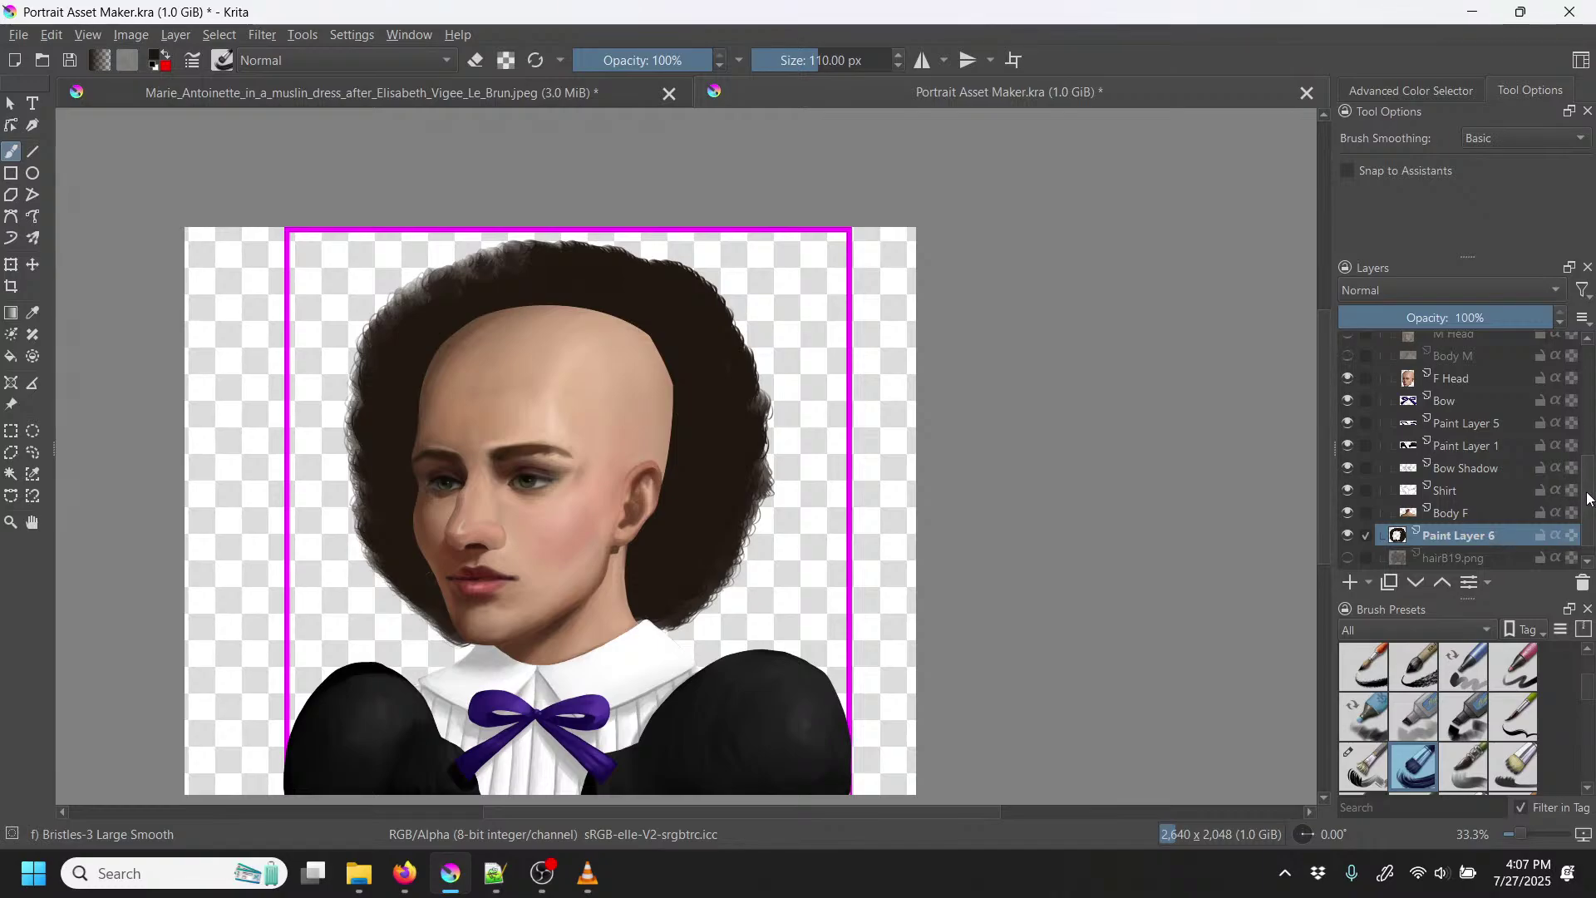
pyautogui.moveTo(1590, 499); pyautogui.dragTo(1593, 389)
pyautogui.click(1453, 434)
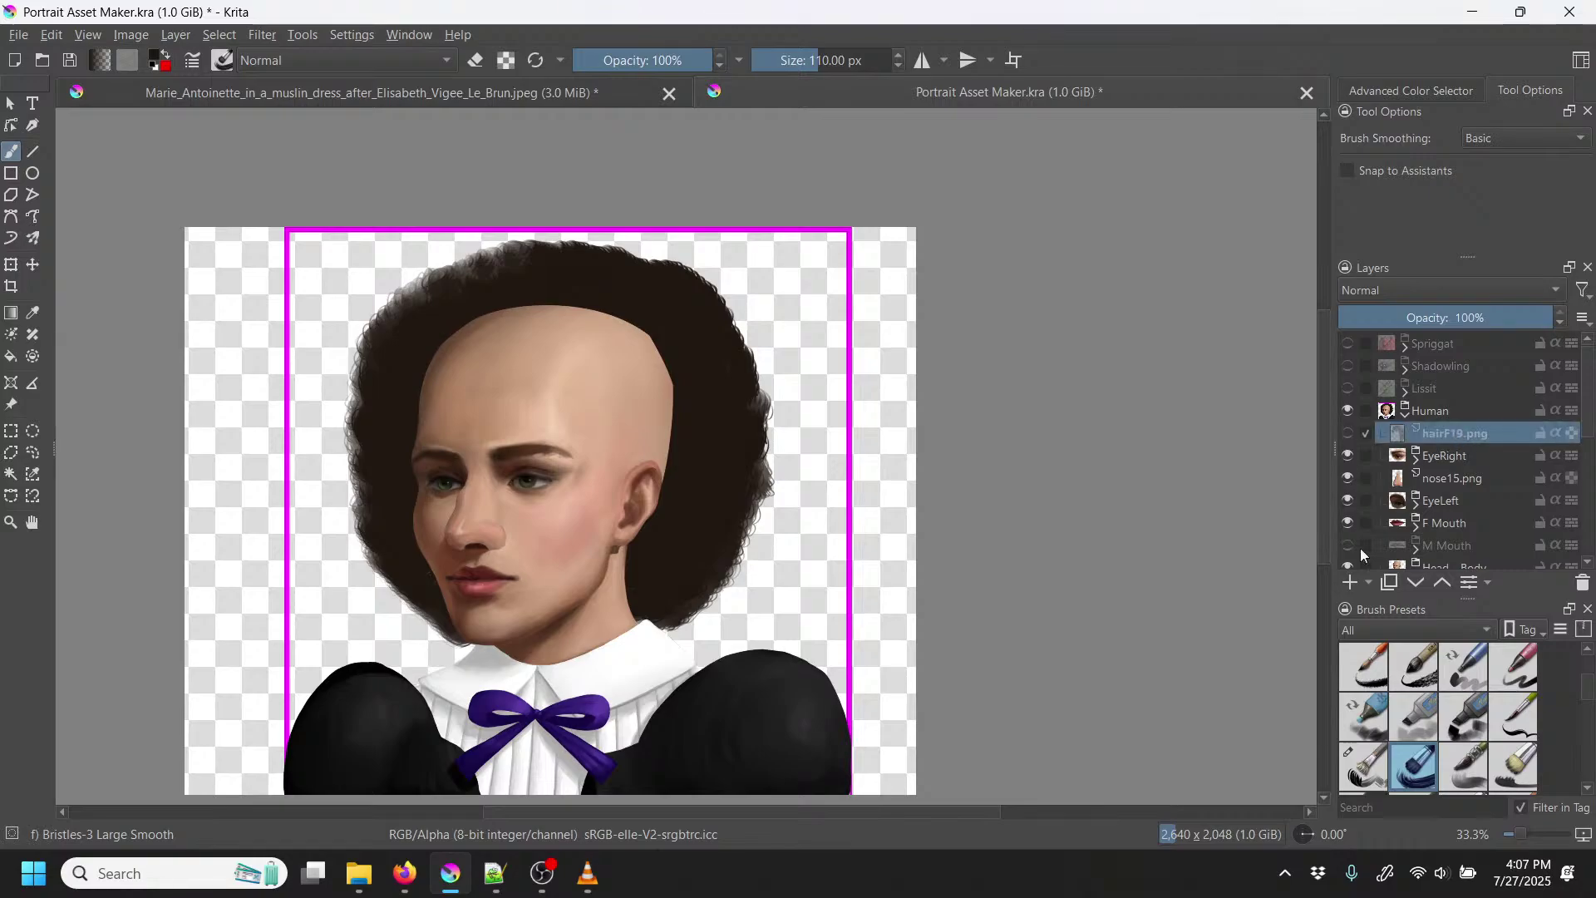
pyautogui.click(1350, 584)
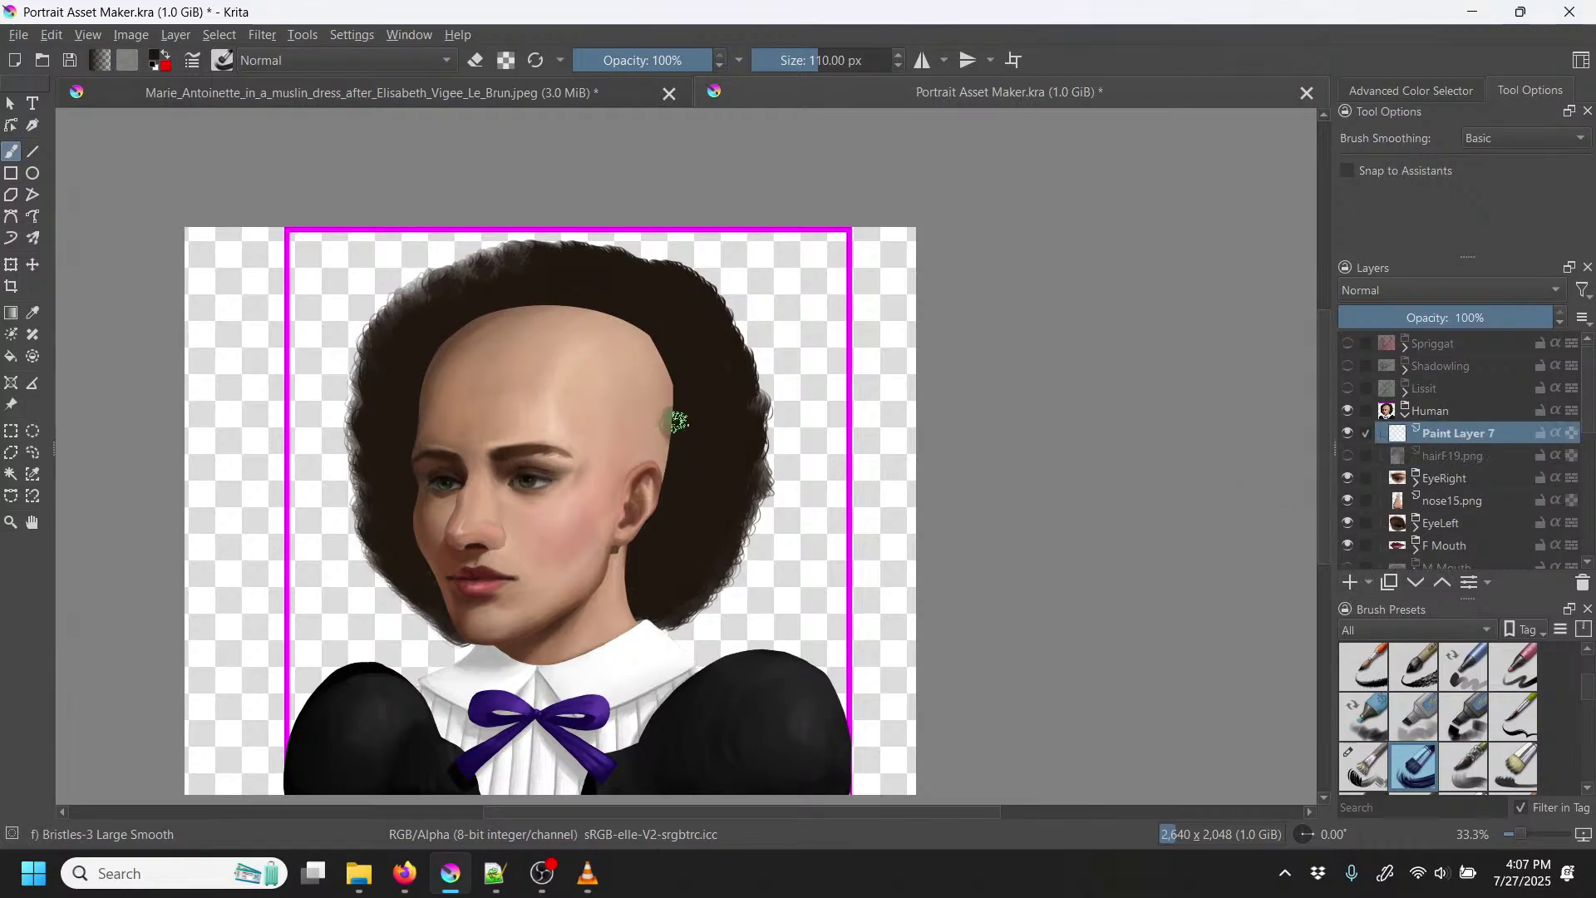
# Step: Paint the front hair in dark brown across the forehead and over the crown, joining it to the back afro
pyautogui.moveTo(616, 371)
pyautogui.mouseDown()
pyautogui.moveTo(534, 339)
pyautogui.moveTo(451, 354)
pyautogui.mouseUp()
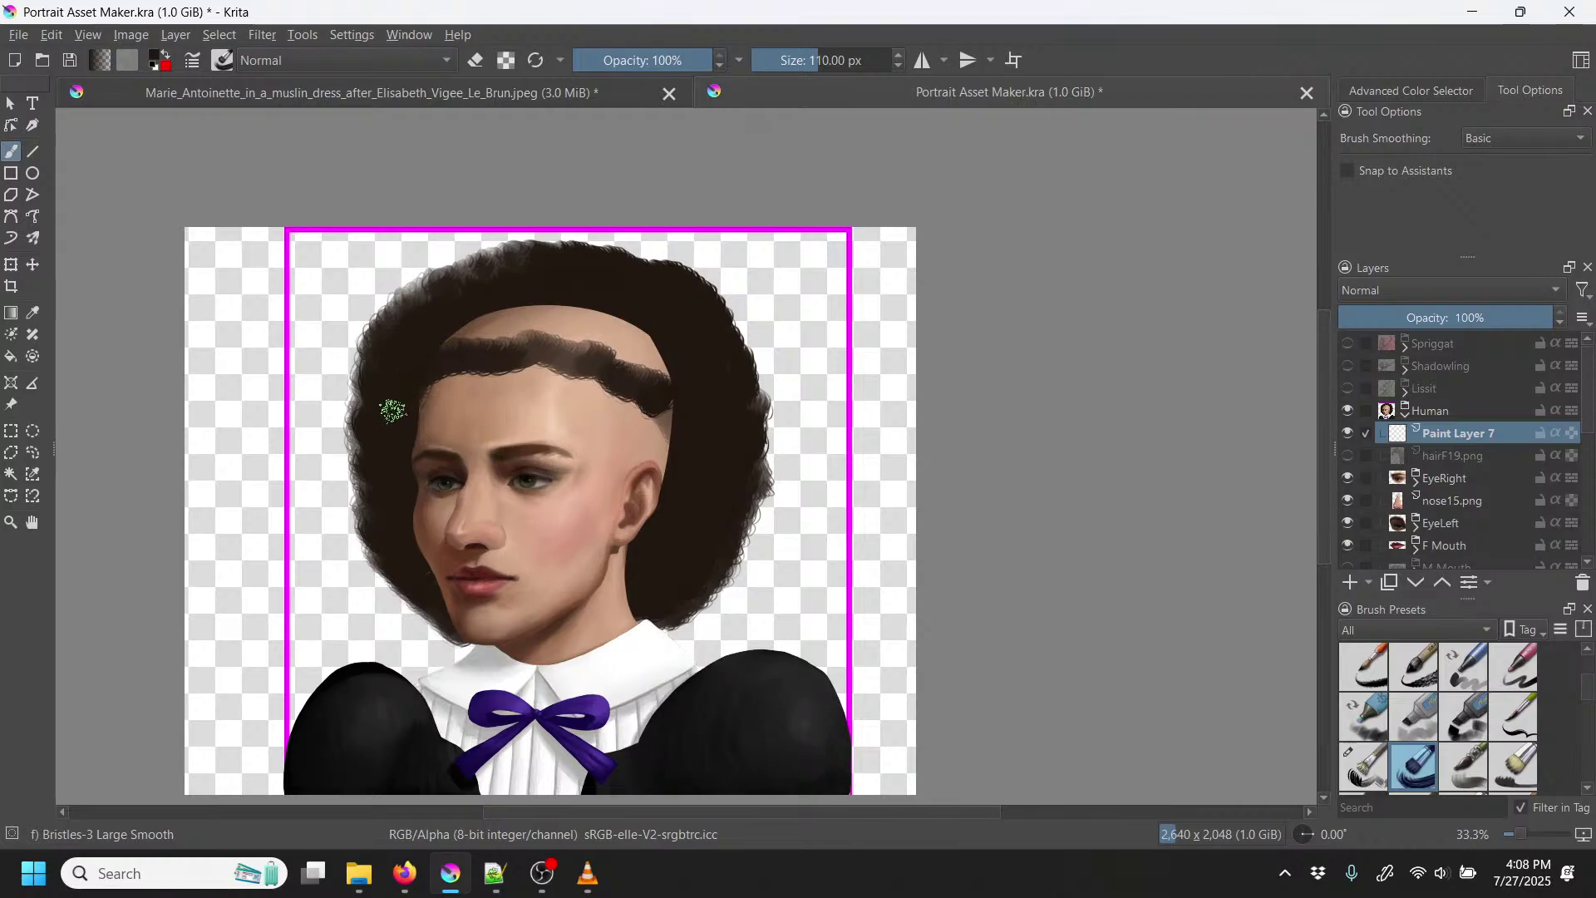
pyautogui.moveTo(676, 452)
pyautogui.mouseDown()
pyautogui.moveTo(642, 393)
pyautogui.moveTo(587, 355)
pyautogui.moveTo(550, 363)
pyautogui.moveTo(487, 329)
pyautogui.moveTo(470, 340)
pyautogui.moveTo(554, 320)
pyautogui.moveTo(638, 380)
pyautogui.moveTo(531, 336)
pyautogui.moveTo(665, 409)
pyautogui.moveTo(591, 334)
pyautogui.moveTo(649, 364)
pyautogui.mouseUp()
pyautogui.moveTo(539, 308)
pyautogui.mouseDown()
pyautogui.moveTo(666, 385)
pyautogui.moveTo(553, 302)
pyautogui.mouseUp()
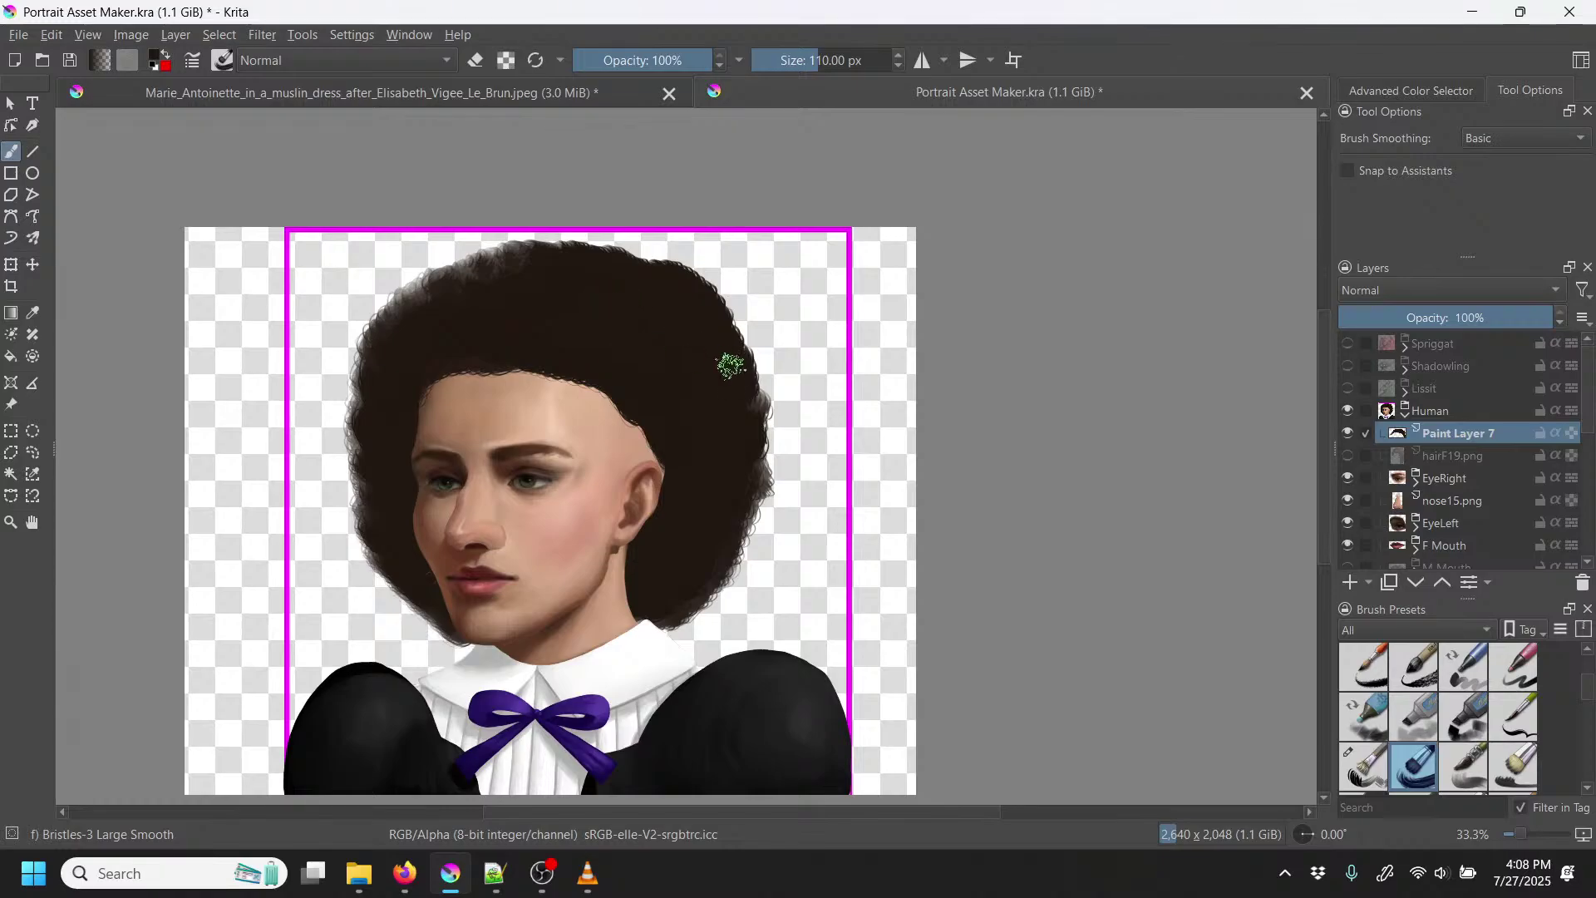
# Step: Switch to Firefox and run a Google image search for "afro"
pyautogui.click(405, 874)
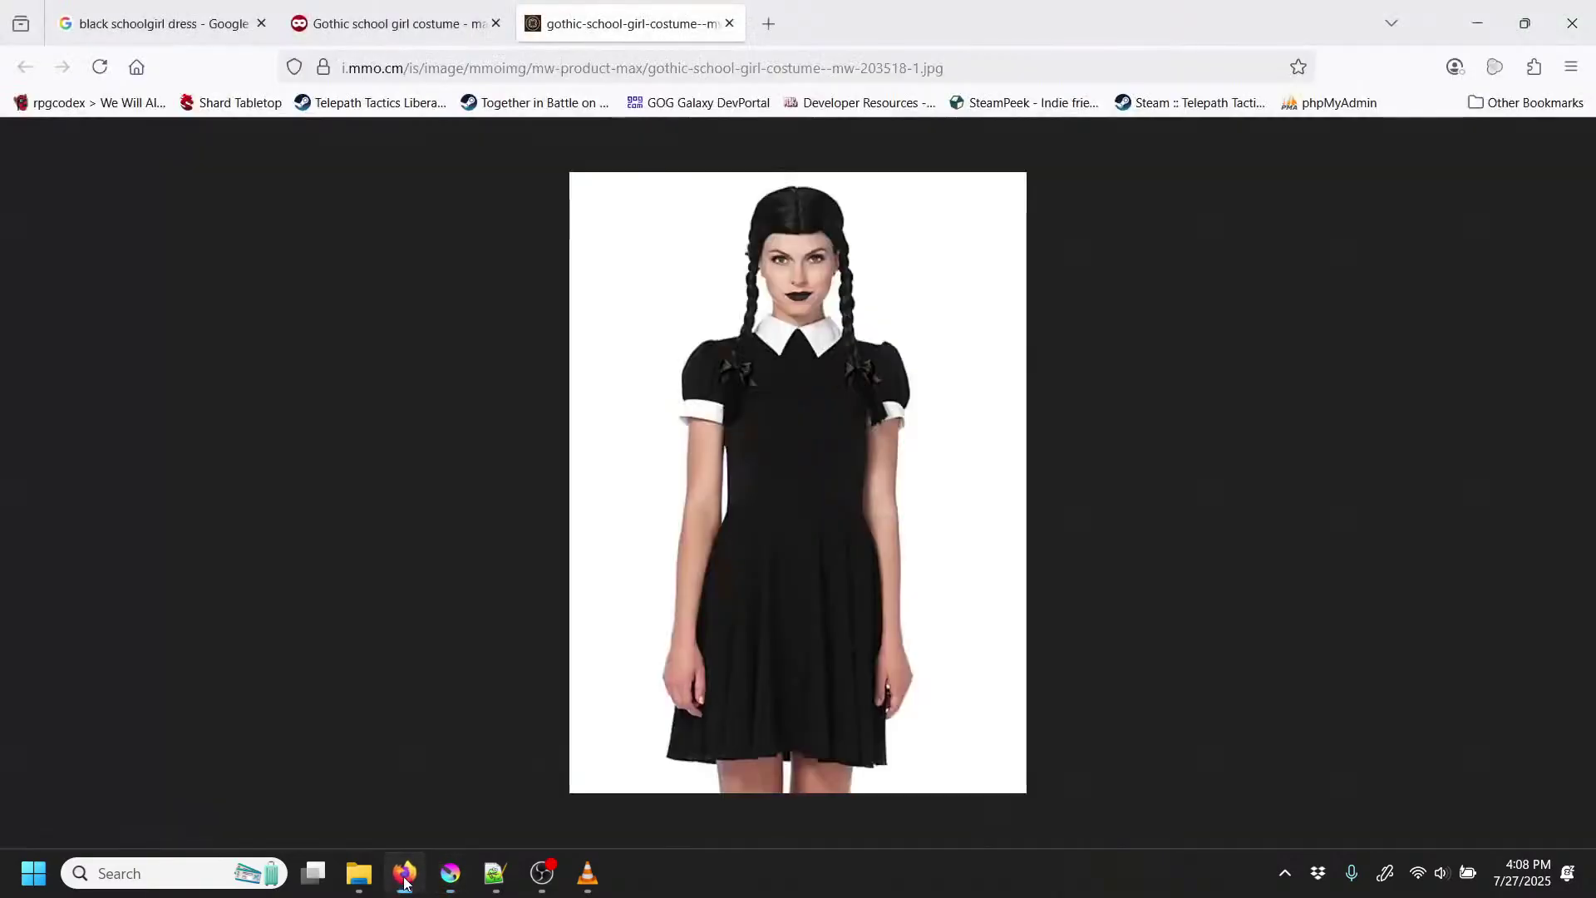
pyautogui.click(691, 65)
pyautogui.write('afro')
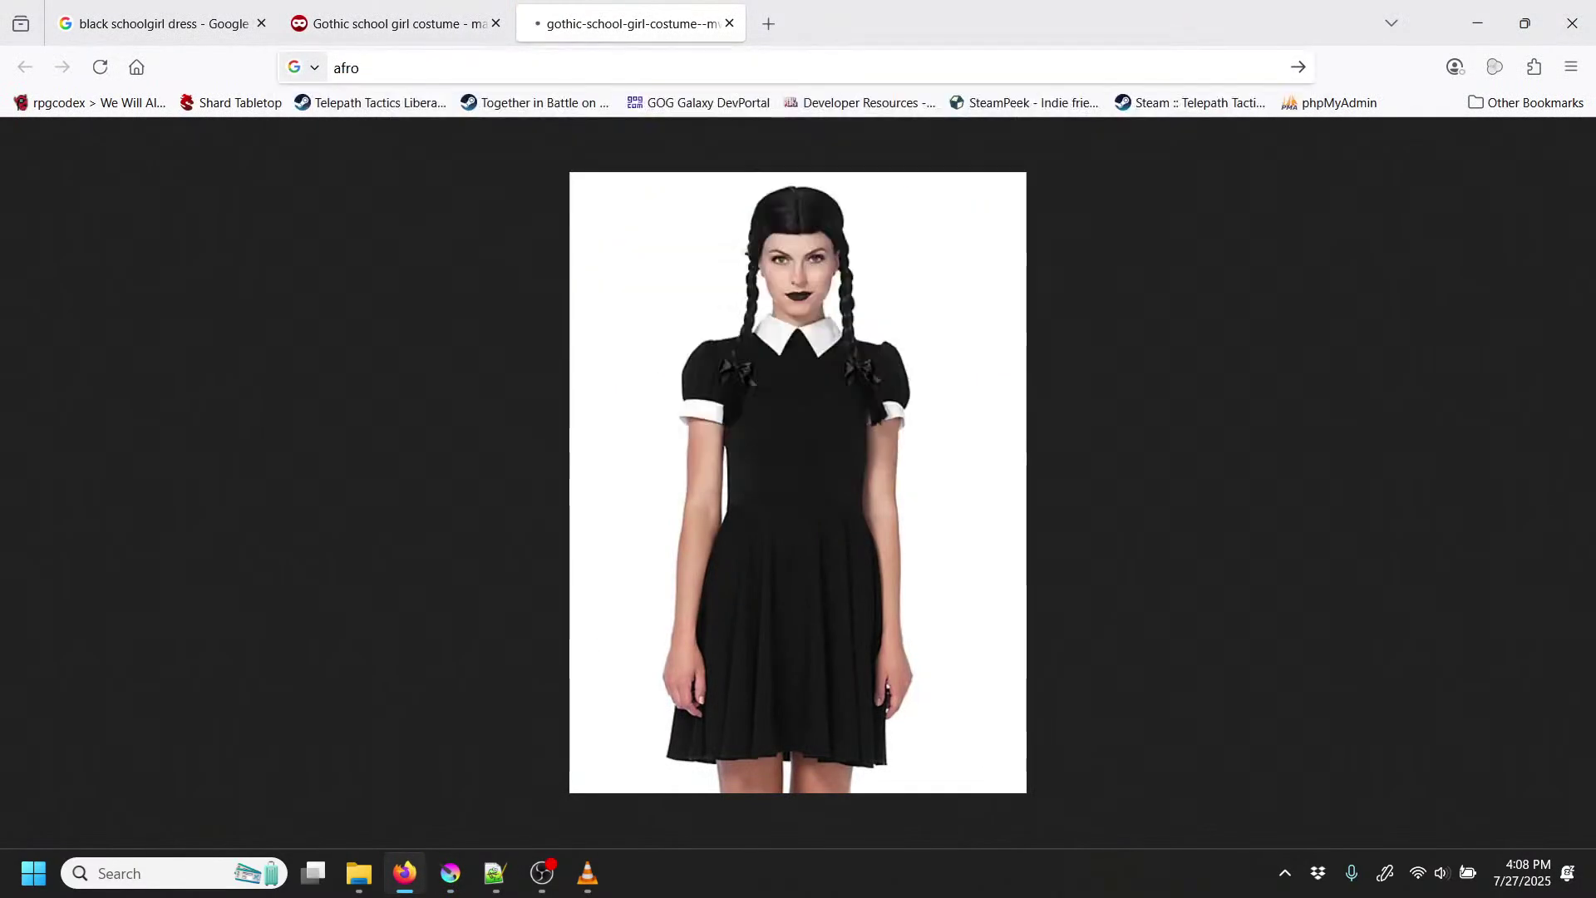
pyautogui.press('Return')
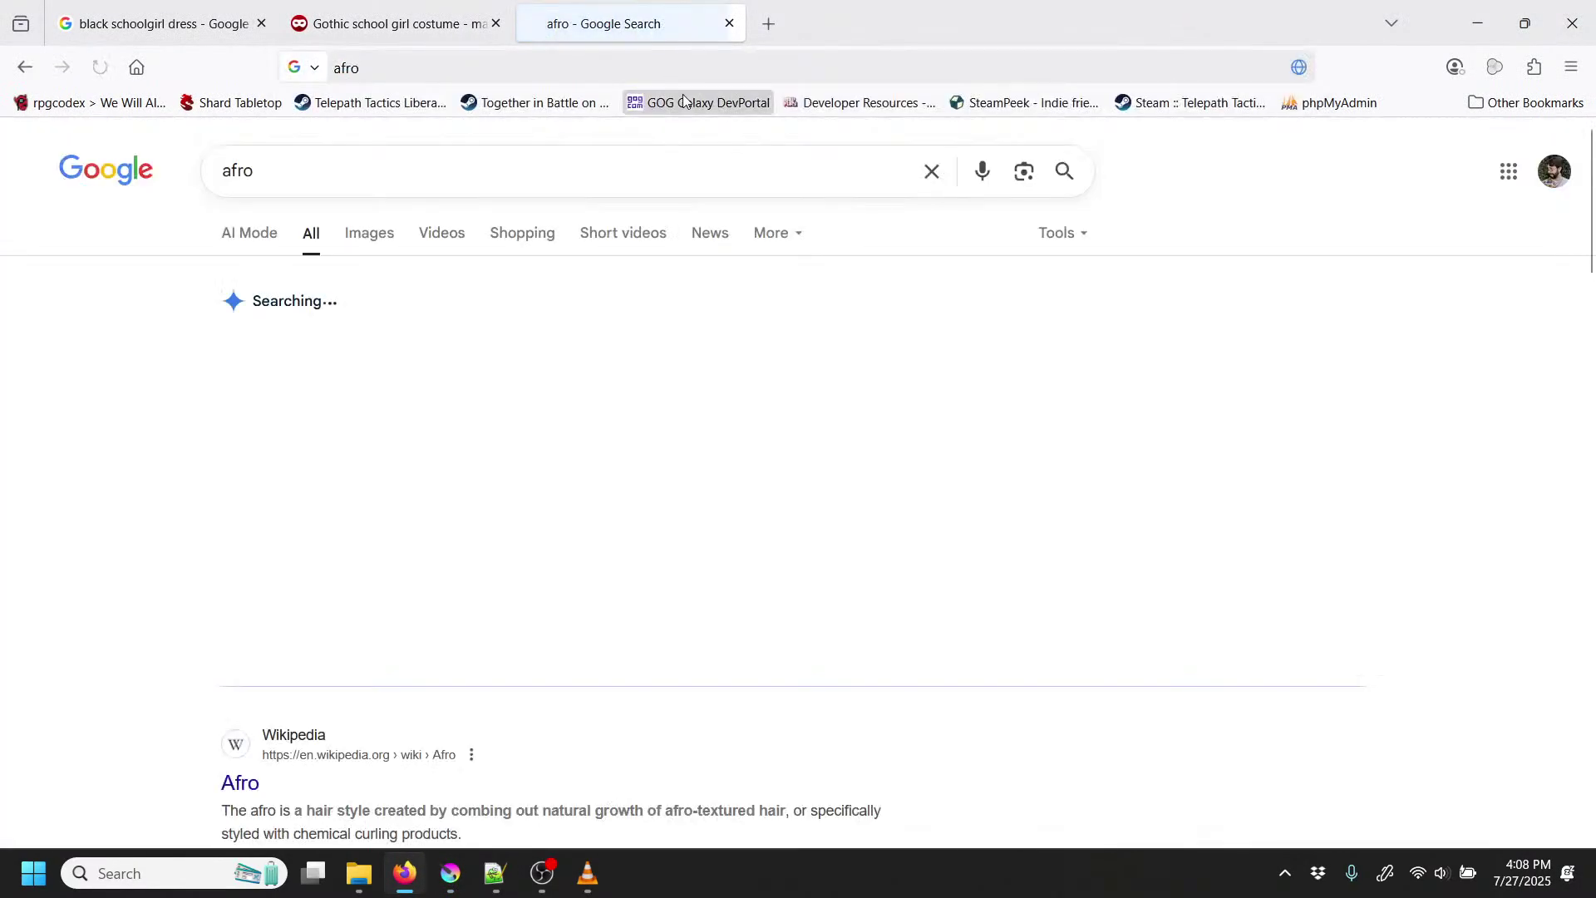
pyautogui.click(391, 237)
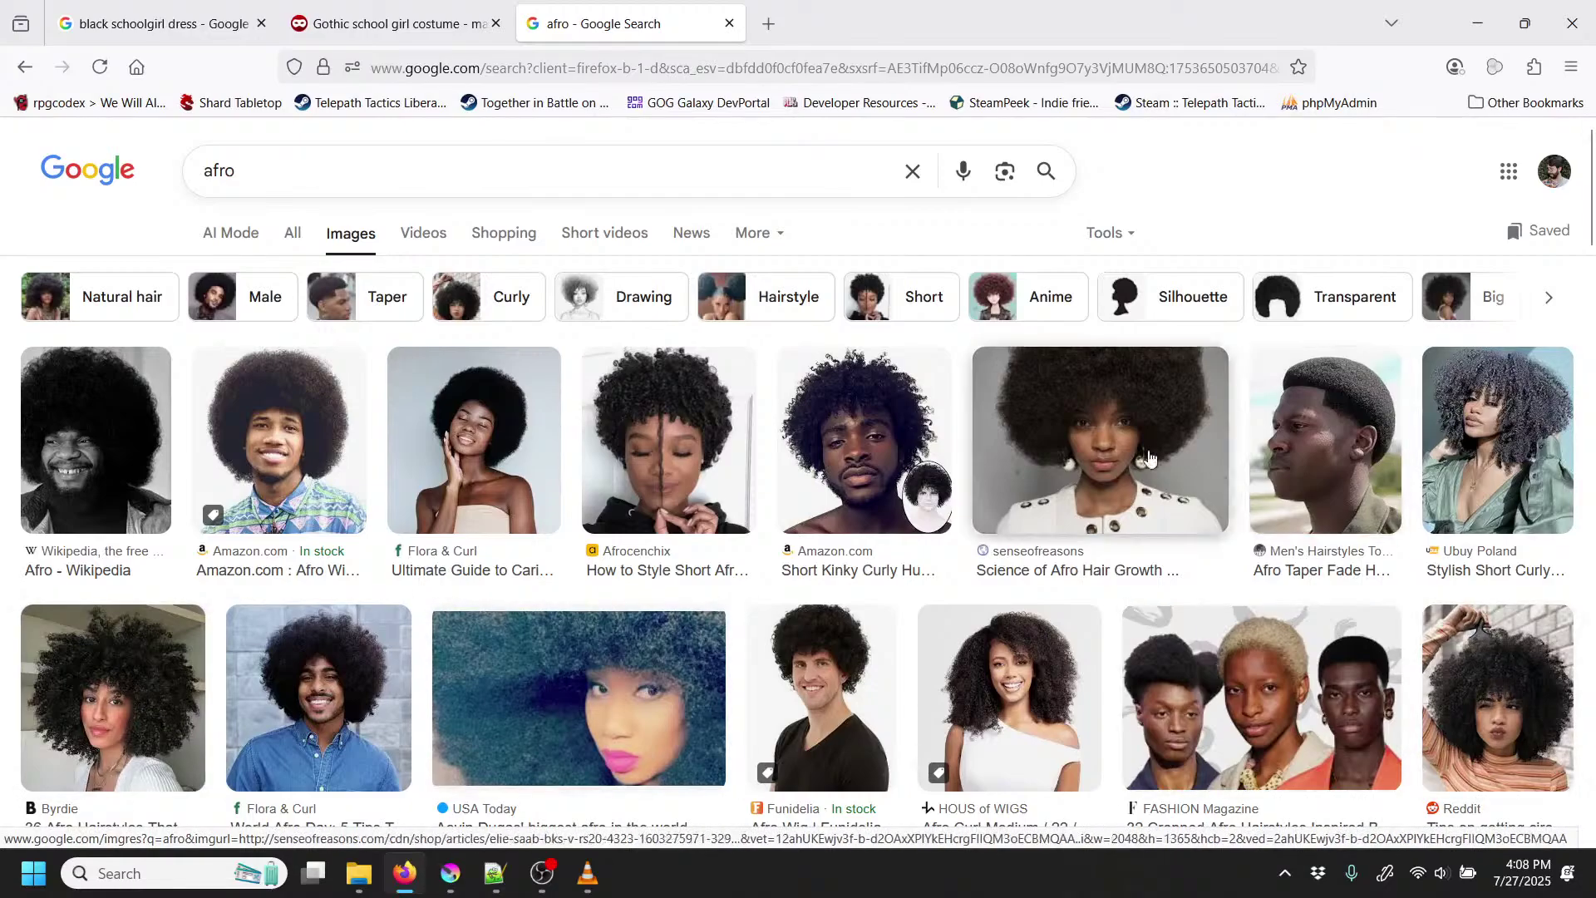
# Step: Open the senseofreasons photo of a woman with a large afro full size in its own tab
pyautogui.click(1008, 422)
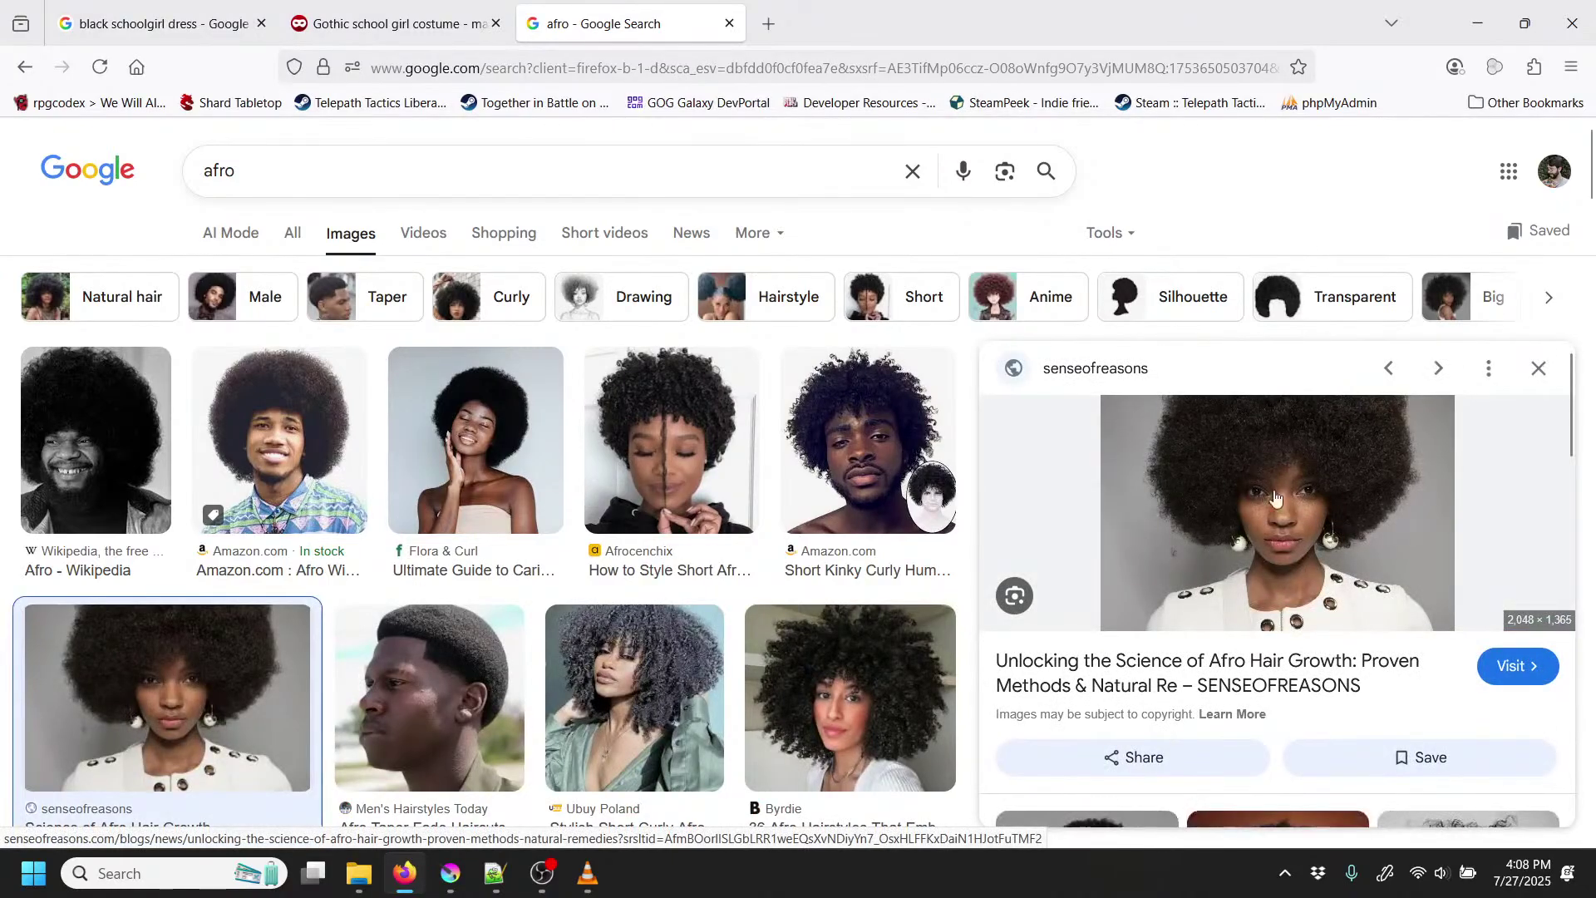
pyautogui.rightClick(1288, 513)
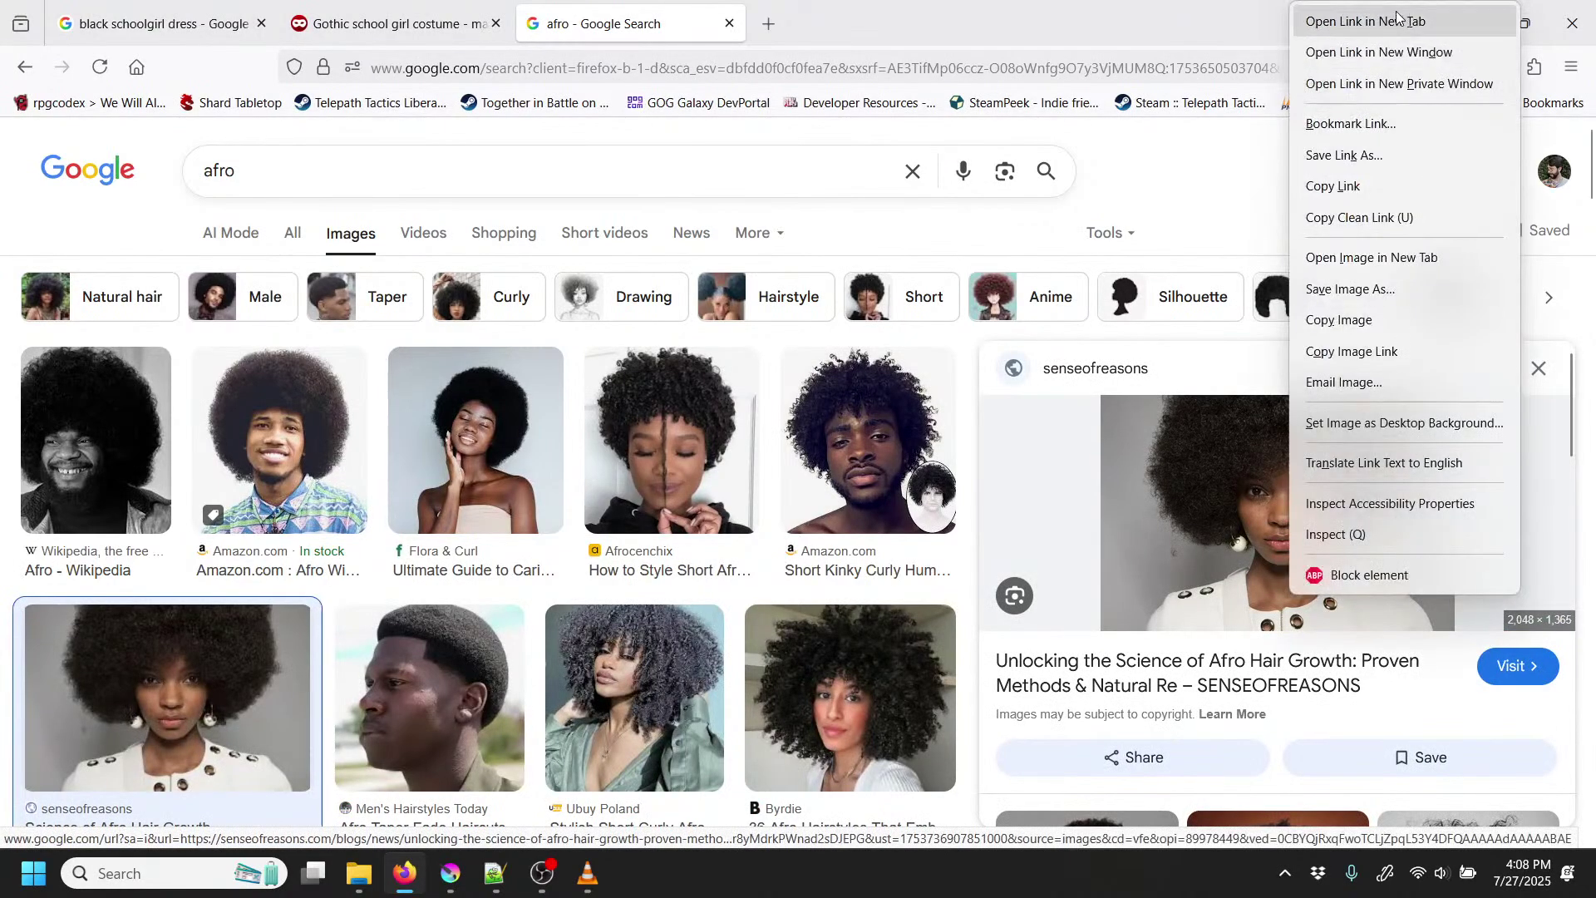
pyautogui.click(1347, 256)
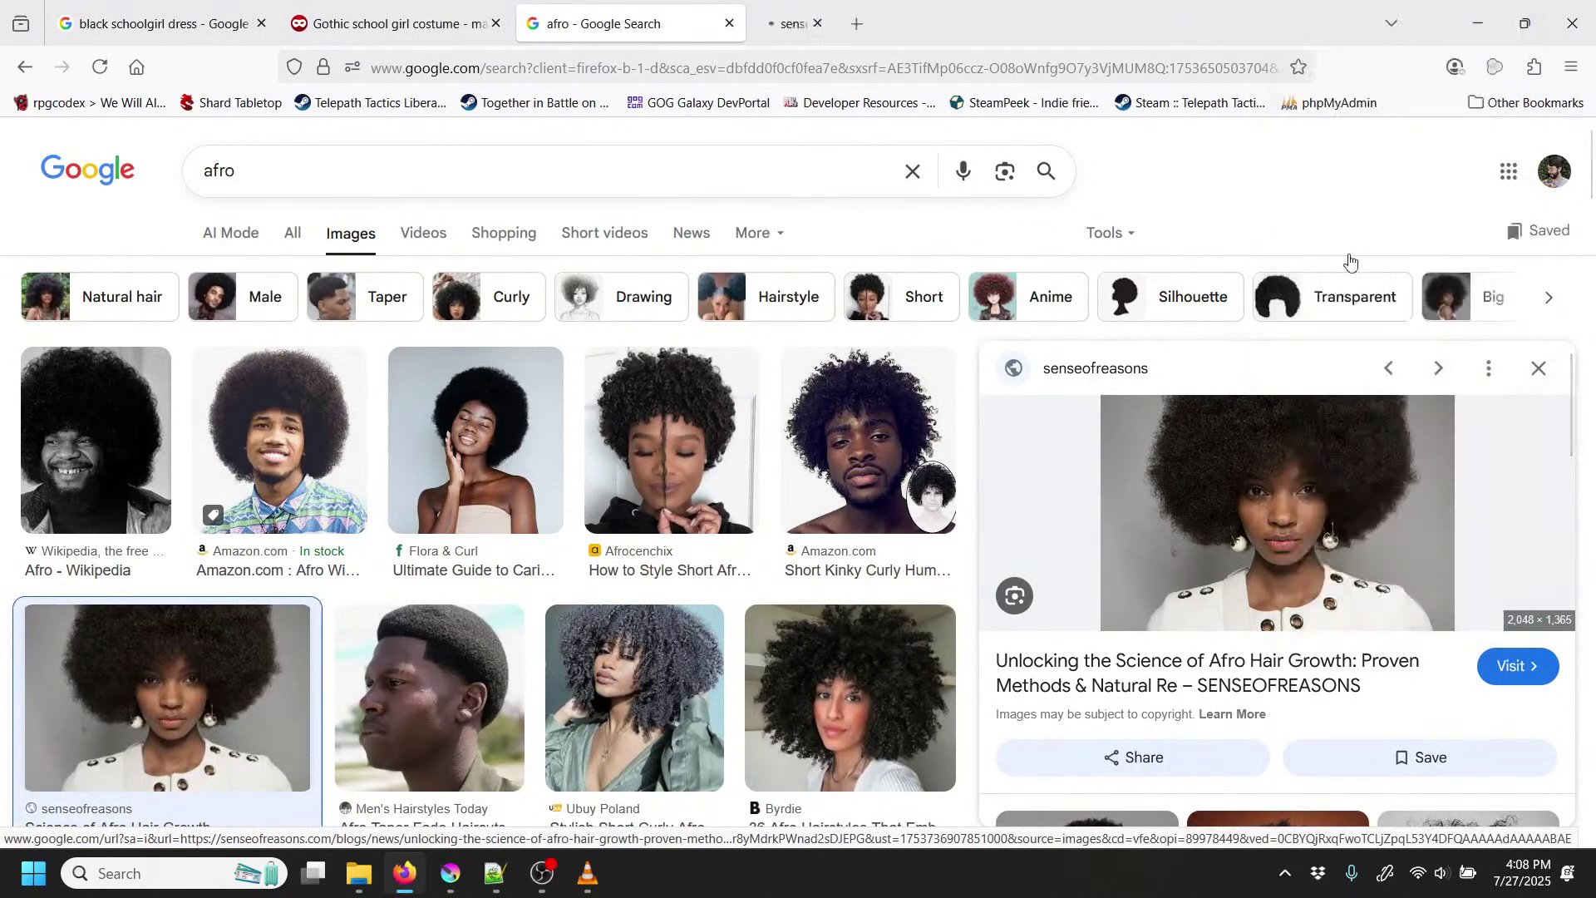
pyautogui.click(865, 24)
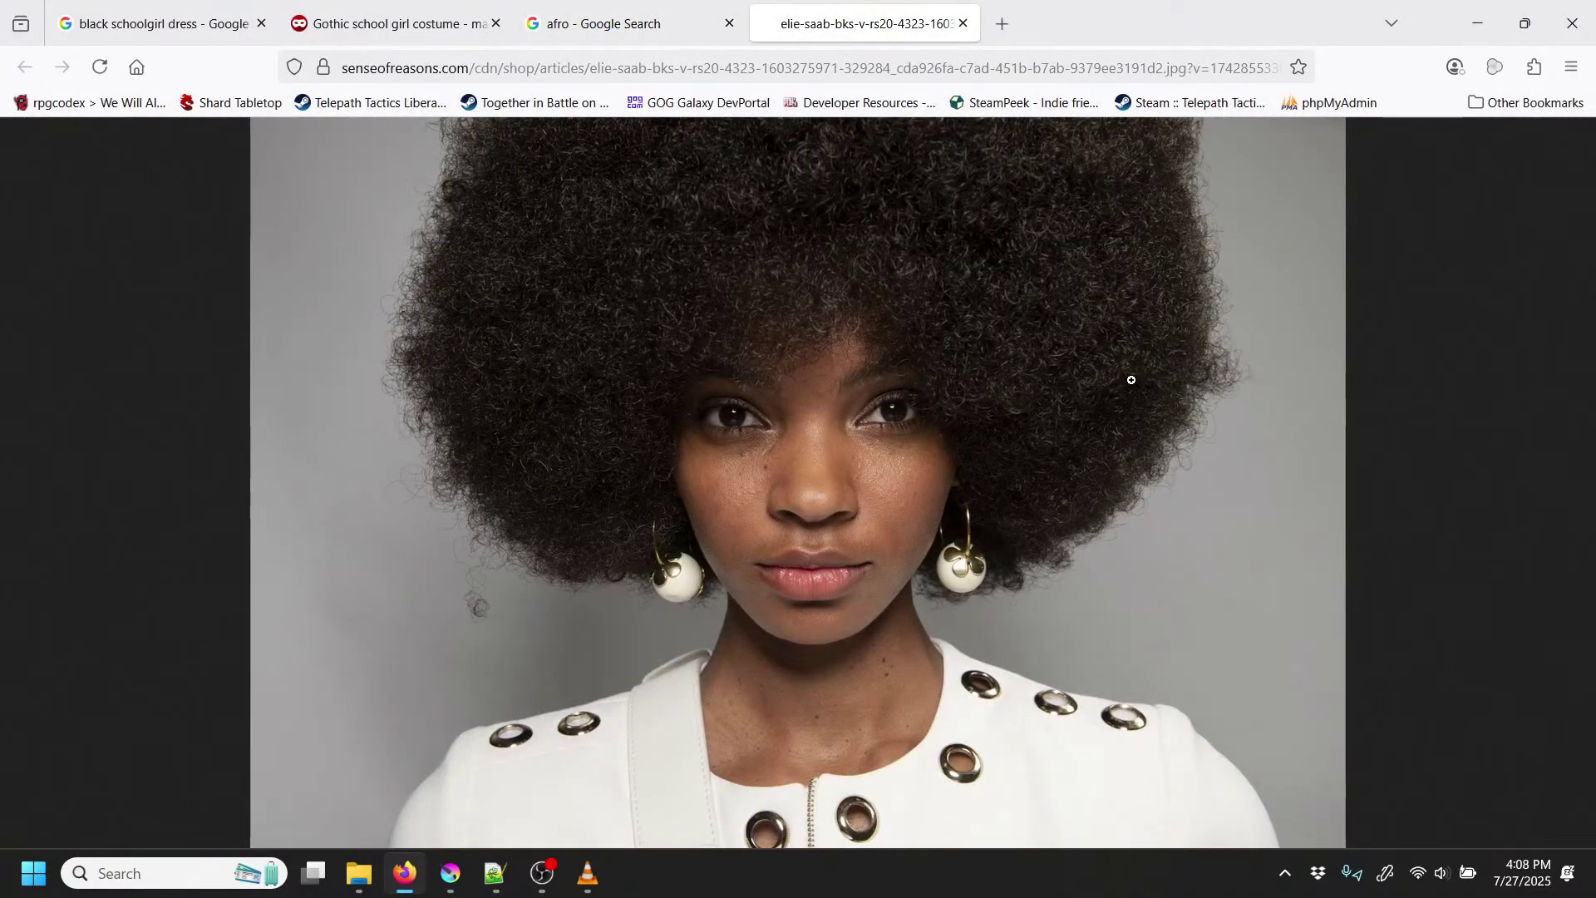
# Step: Switch back to Krita and extend the dark front hair down along the temples and over the top of the ear
pyautogui.click(449, 879)
pyautogui.click(449, 880)
pyautogui.click(449, 880)
pyautogui.click(449, 880)
pyautogui.click(449, 879)
pyautogui.moveTo(420, 883)
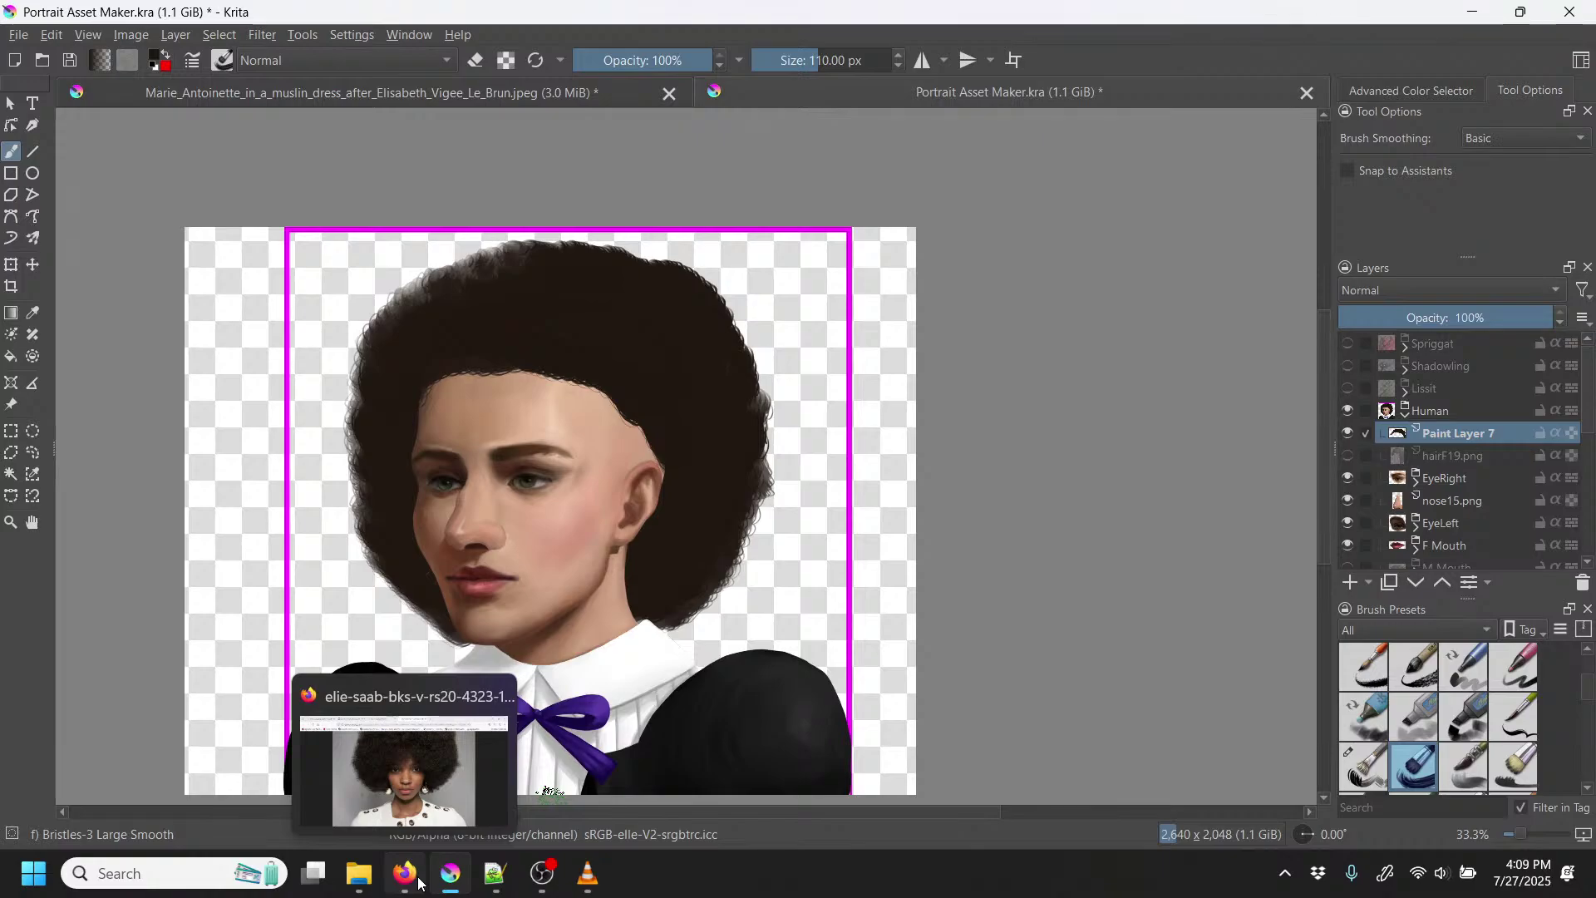
pyautogui.press('+')
pyautogui.moveTo(701, 555)
pyautogui.mouseDown()
pyautogui.moveTo(747, 508)
pyautogui.moveTo(824, 479)
pyautogui.moveTo(794, 549)
pyautogui.moveTo(759, 562)
pyautogui.moveTo(765, 544)
pyautogui.moveTo(726, 518)
pyautogui.moveTo(712, 422)
pyautogui.moveTo(766, 414)
pyautogui.moveTo(787, 463)
pyautogui.moveTo(723, 445)
pyautogui.moveTo(697, 306)
pyautogui.moveTo(615, 299)
pyautogui.moveTo(510, 228)
pyautogui.moveTo(378, 243)
pyautogui.moveTo(338, 278)
pyautogui.moveTo(294, 283)
pyautogui.moveTo(271, 328)
pyautogui.moveTo(260, 292)
pyautogui.moveTo(462, 216)
pyautogui.mouseUp()
pyautogui.press('+')
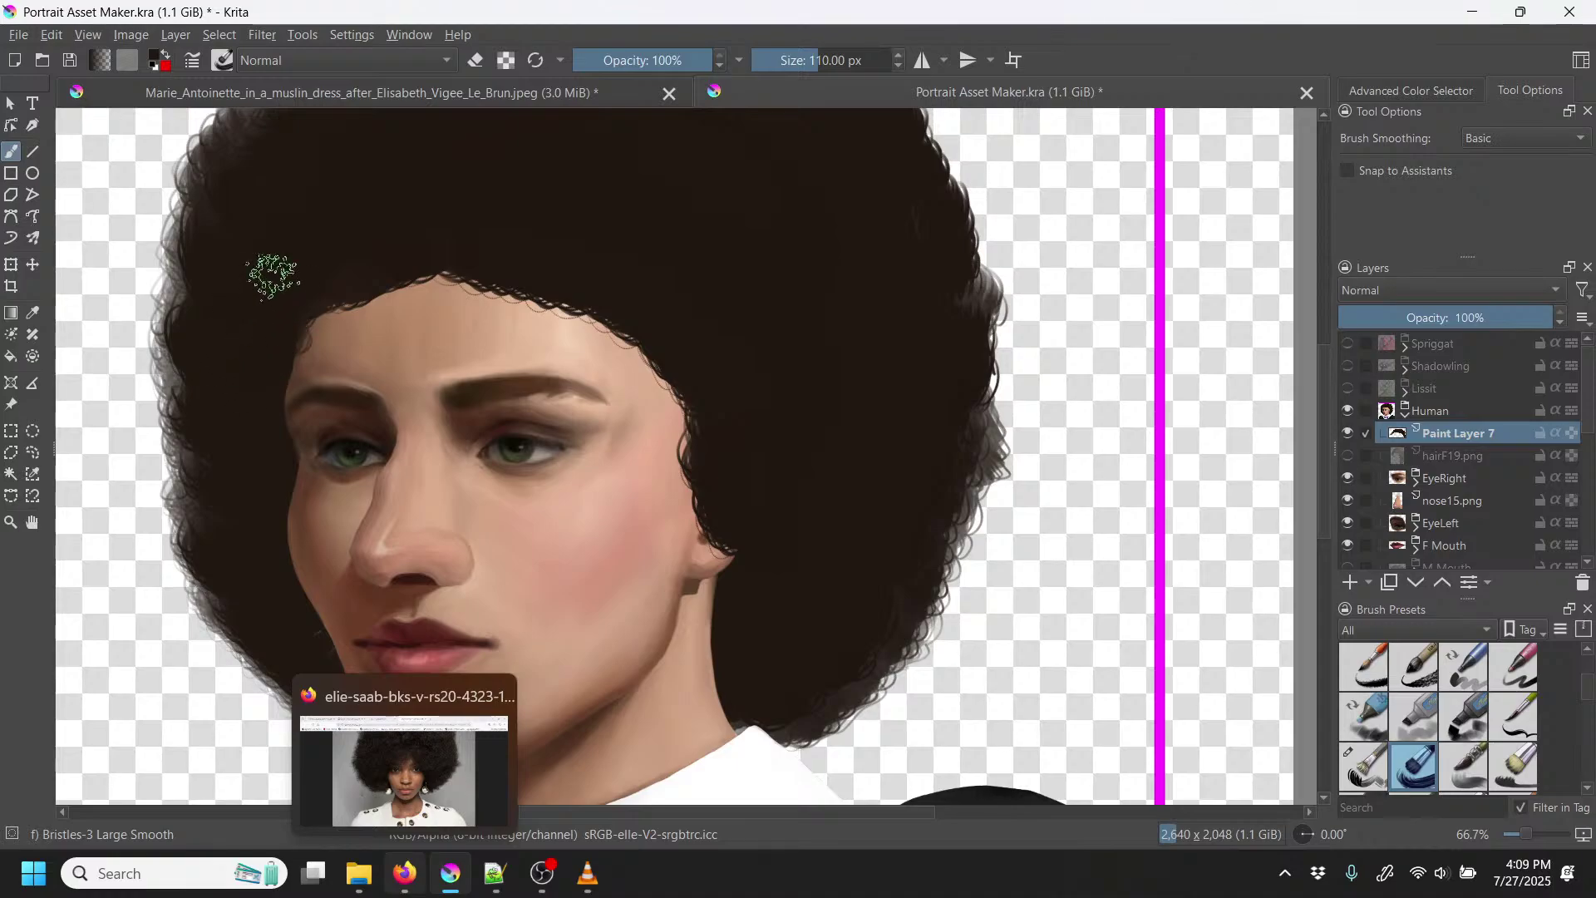
# Step: Roughen the dark front hairline with curly strokes across the forehead and down the temple, covering the ear and side of the neck
pyautogui.moveTo(314, 291)
pyautogui.mouseDown()
pyautogui.moveTo(418, 252)
pyautogui.moveTo(499, 278)
pyautogui.moveTo(531, 262)
pyautogui.moveTo(603, 272)
pyautogui.moveTo(721, 407)
pyautogui.moveTo(709, 495)
pyautogui.moveTo(749, 547)
pyautogui.moveTo(737, 634)
pyautogui.moveTo(720, 617)
pyautogui.moveTo(761, 669)
pyautogui.moveTo(748, 706)
pyautogui.moveTo(715, 645)
pyautogui.moveTo(725, 541)
pyautogui.mouseUp()
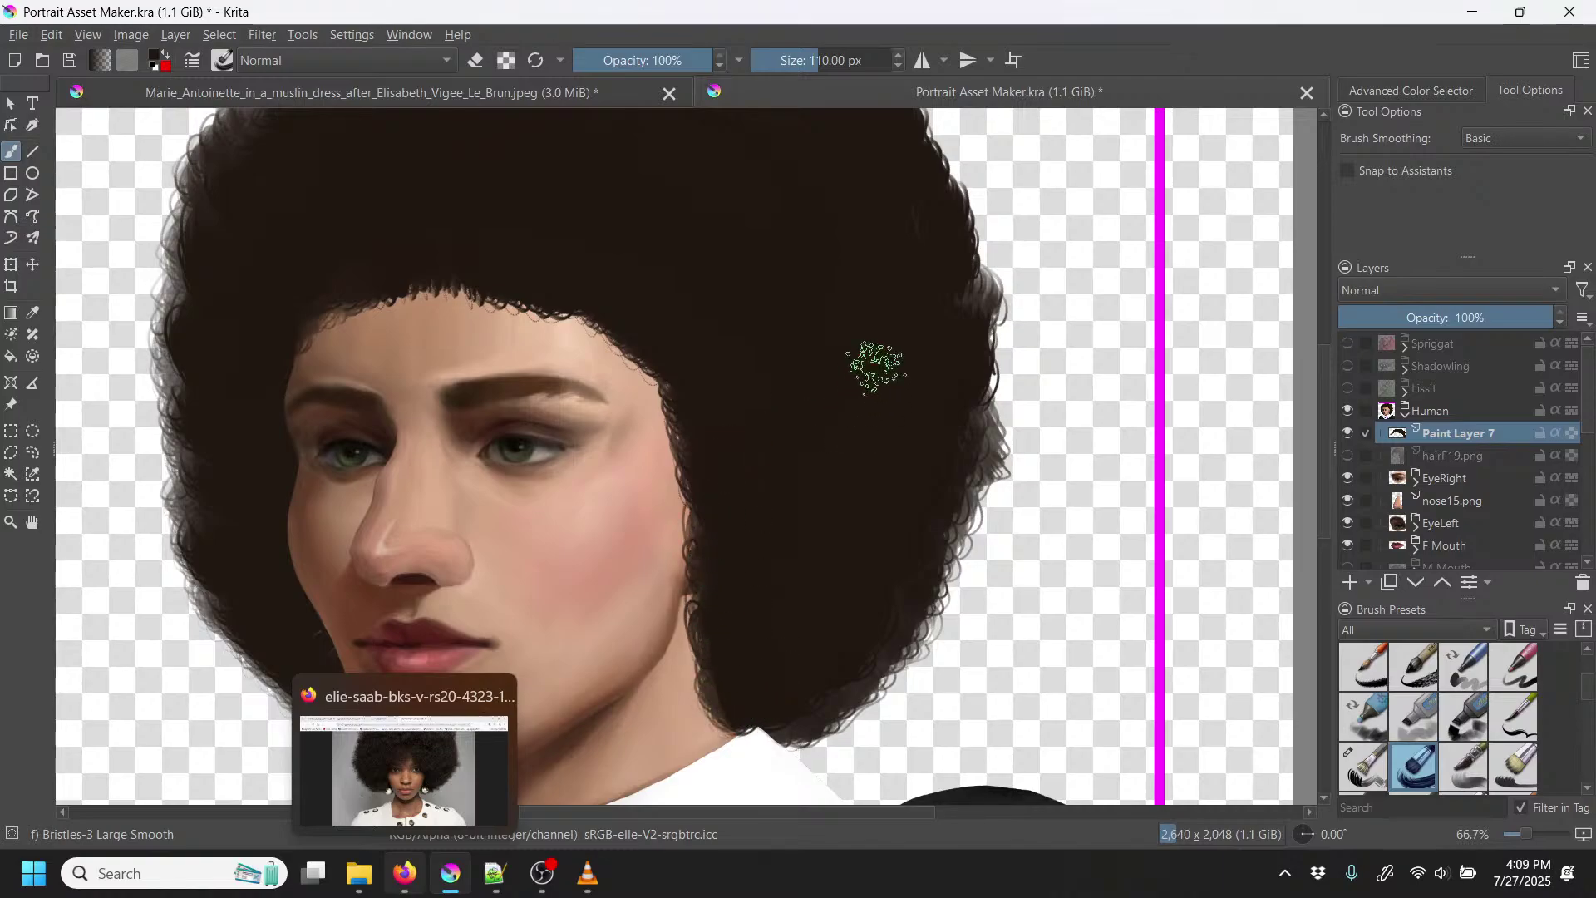
pyautogui.press('-')
pyautogui.press('-')
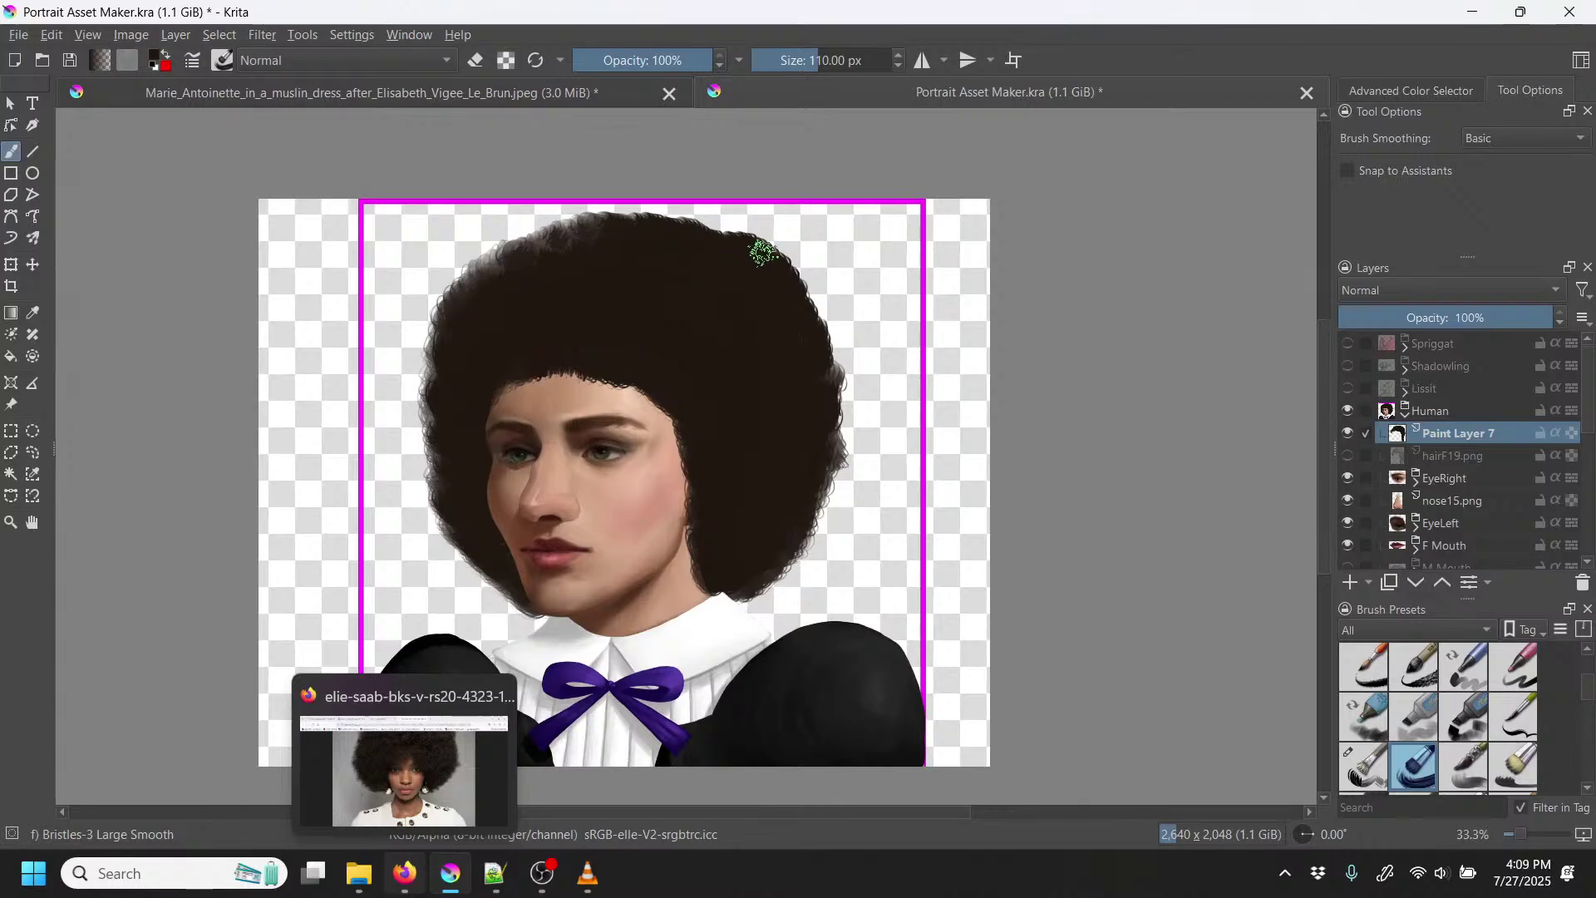
pyautogui.press('+')
pyautogui.press('+')
pyautogui.press('+')
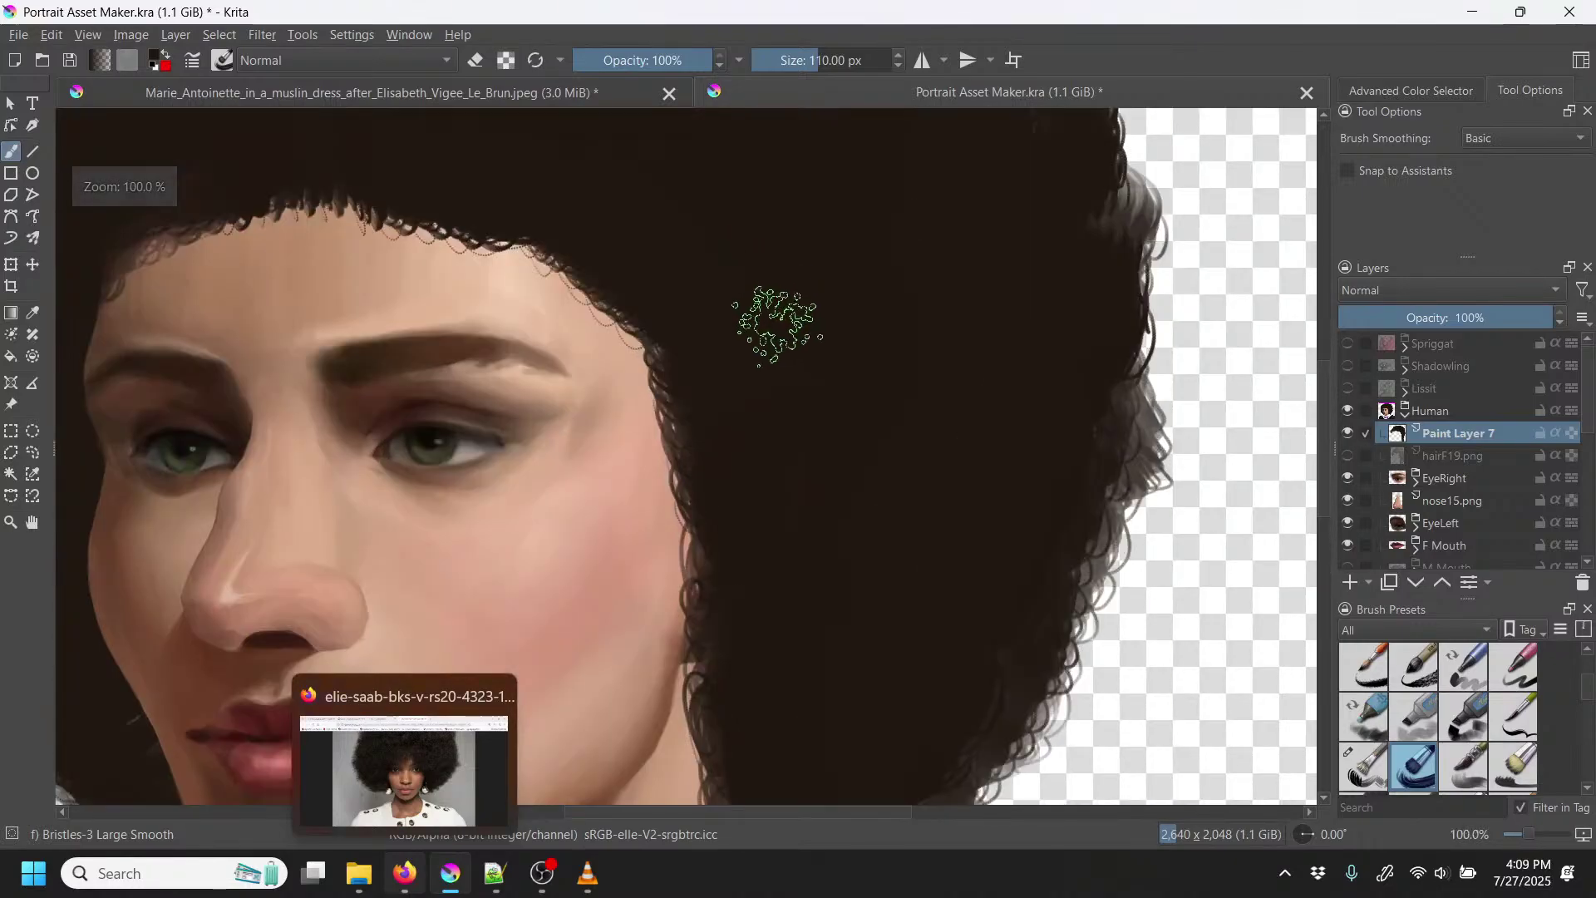
pyautogui.moveTo(766, 326); pyautogui.dragTo(1107, 680)
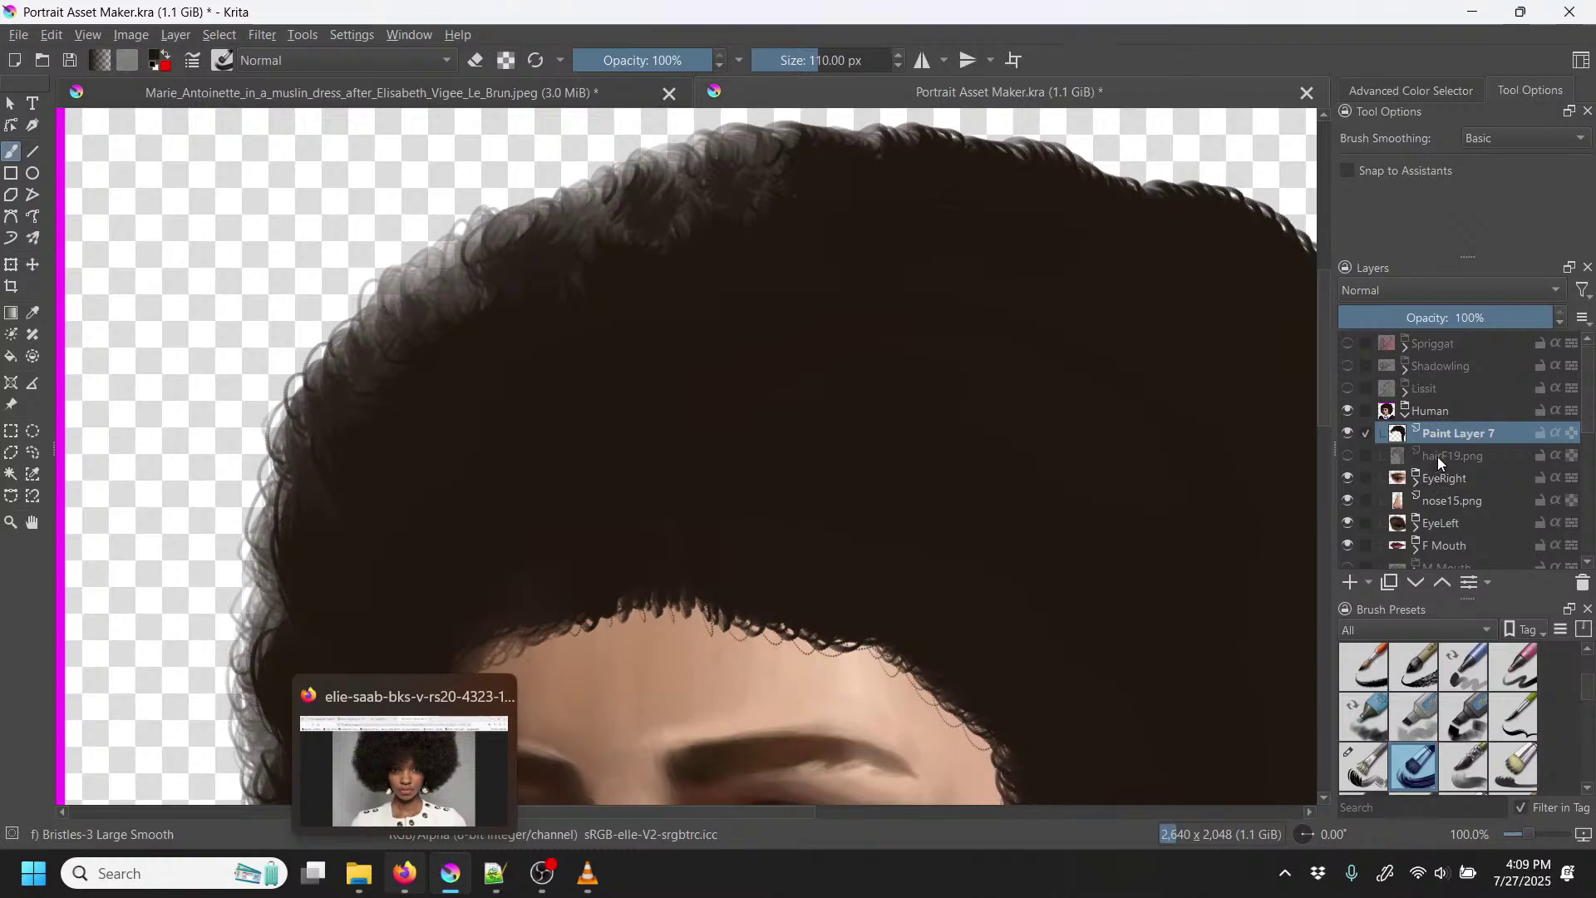
# Step: Show hairF19.png, sample a medium brown from it, and paint that color over the front and crown of the afro on Paint Layer 7
pyautogui.click(1347, 455)
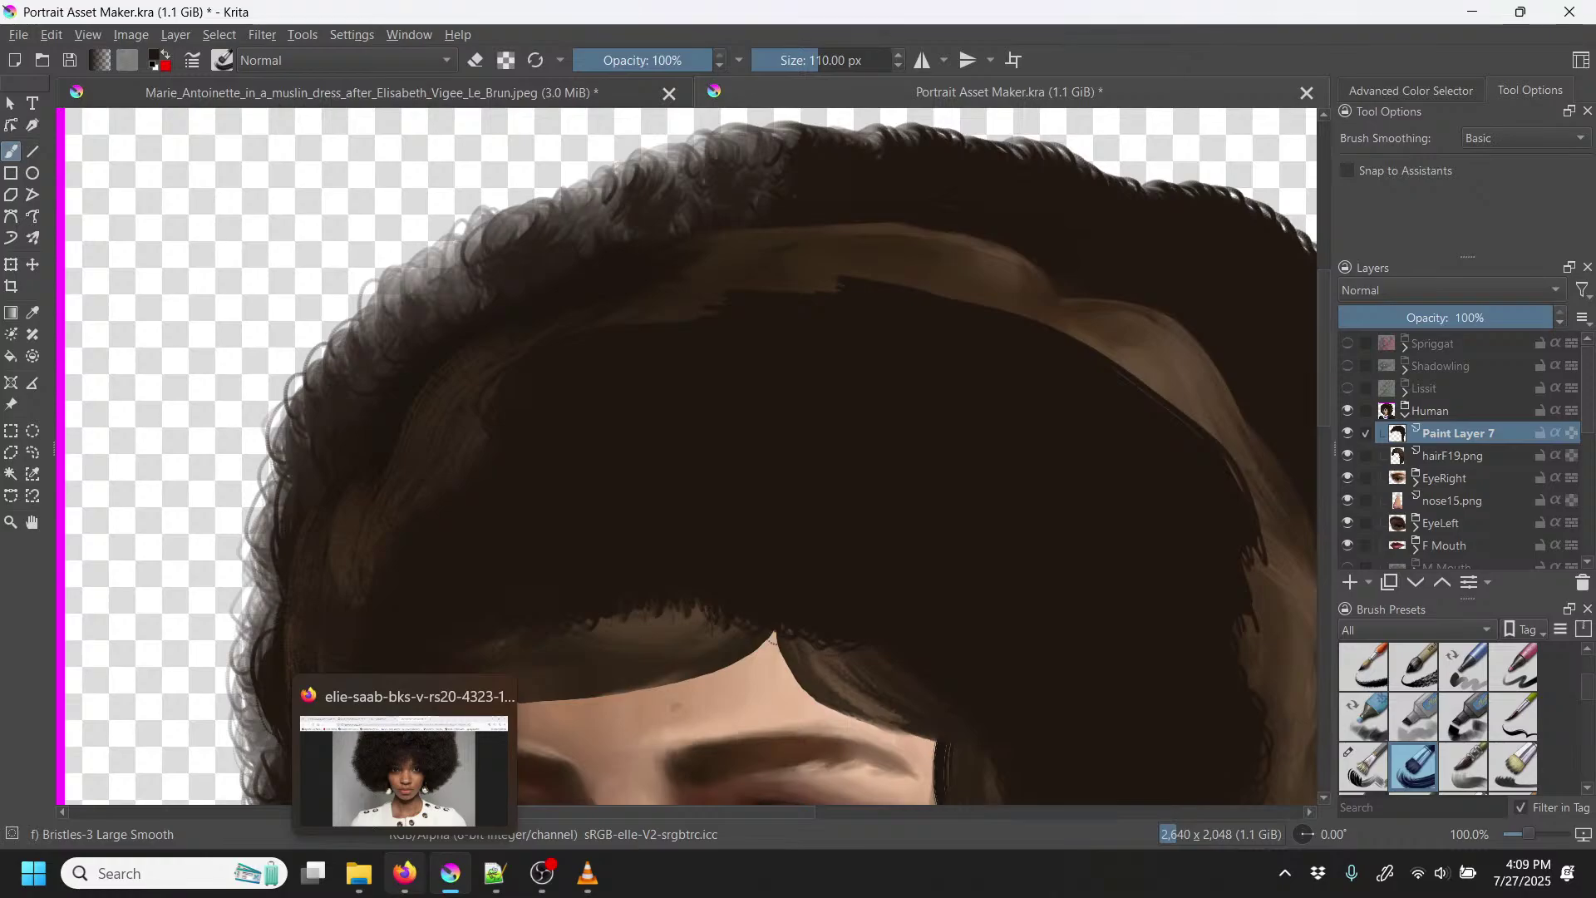
pyautogui.press('p')
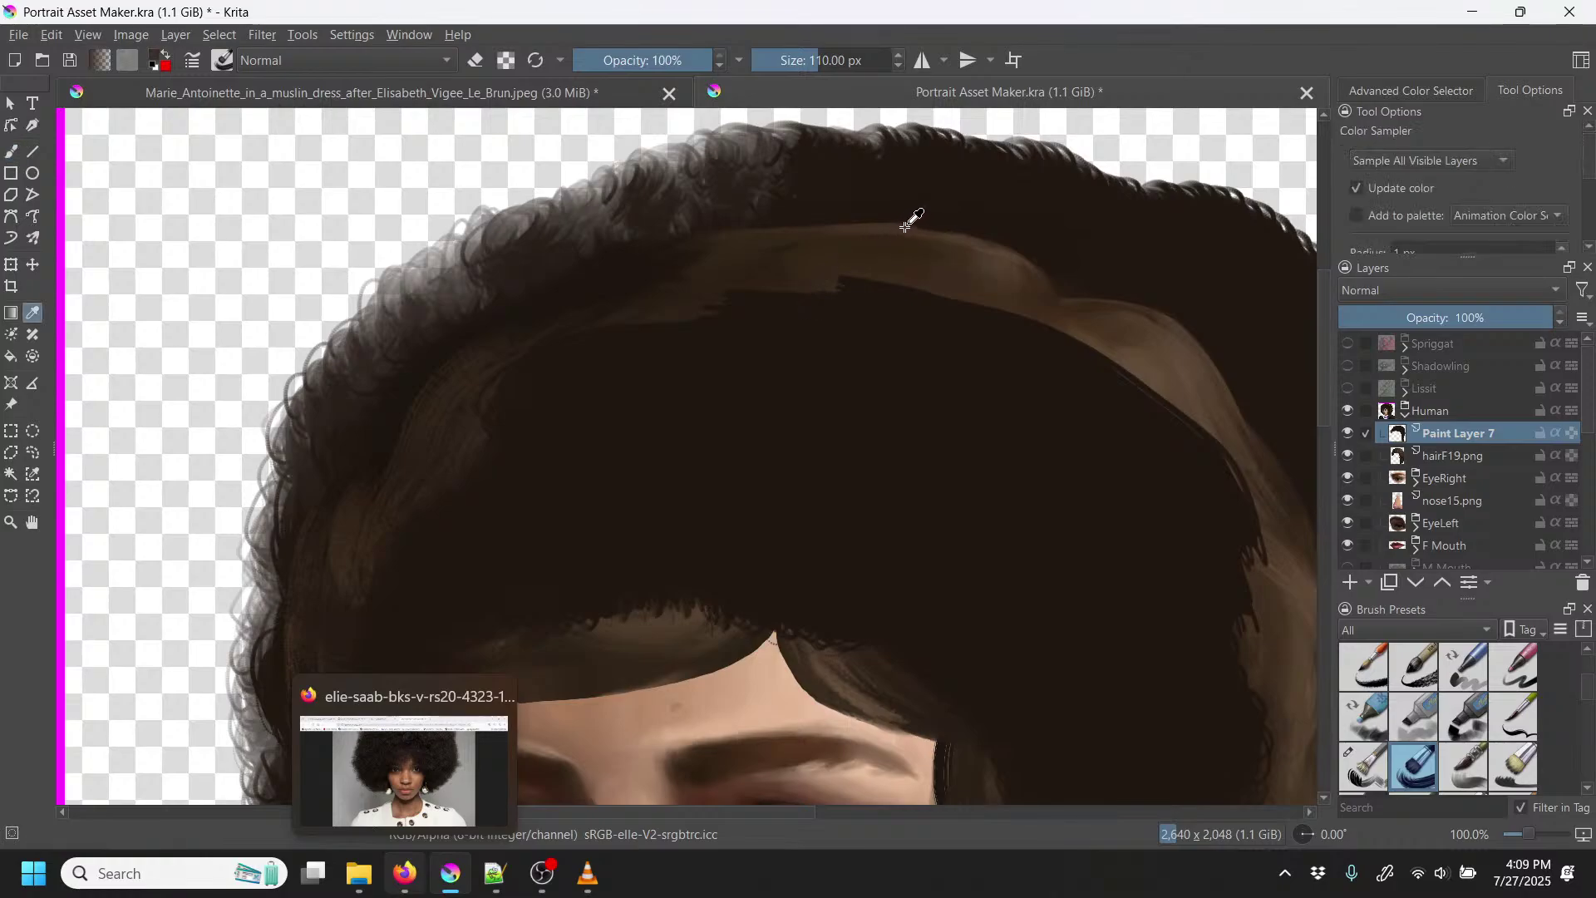
pyautogui.press('b')
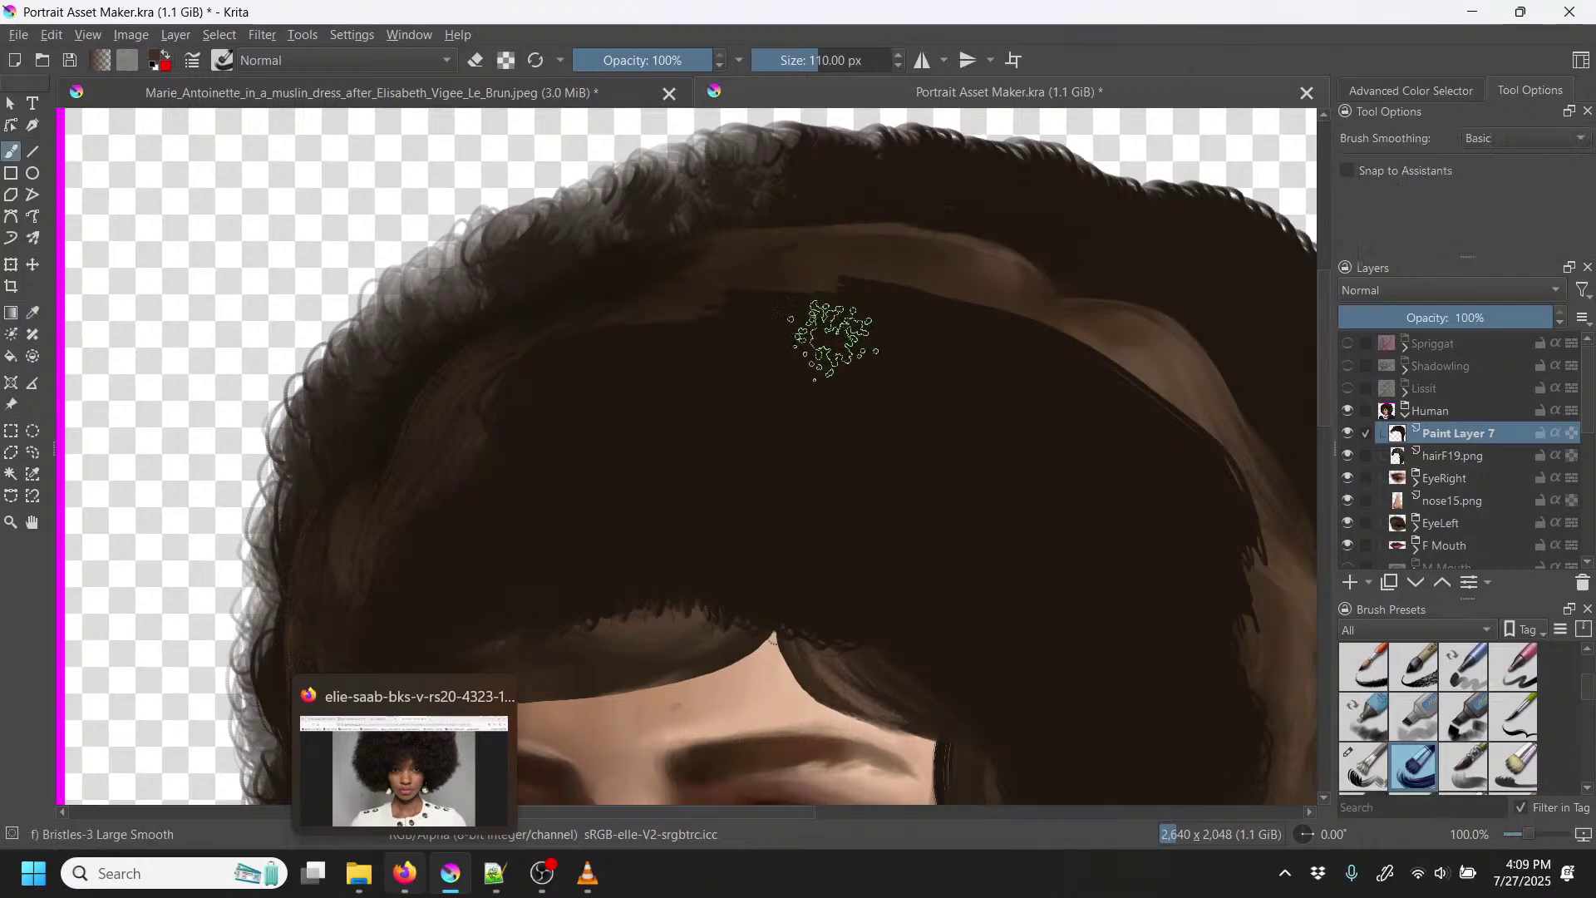
pyautogui.moveTo(358, 541)
pyautogui.mouseDown()
pyautogui.moveTo(346, 530)
pyautogui.moveTo(442, 402)
pyautogui.moveTo(592, 270)
pyautogui.moveTo(891, 209)
pyautogui.mouseUp()
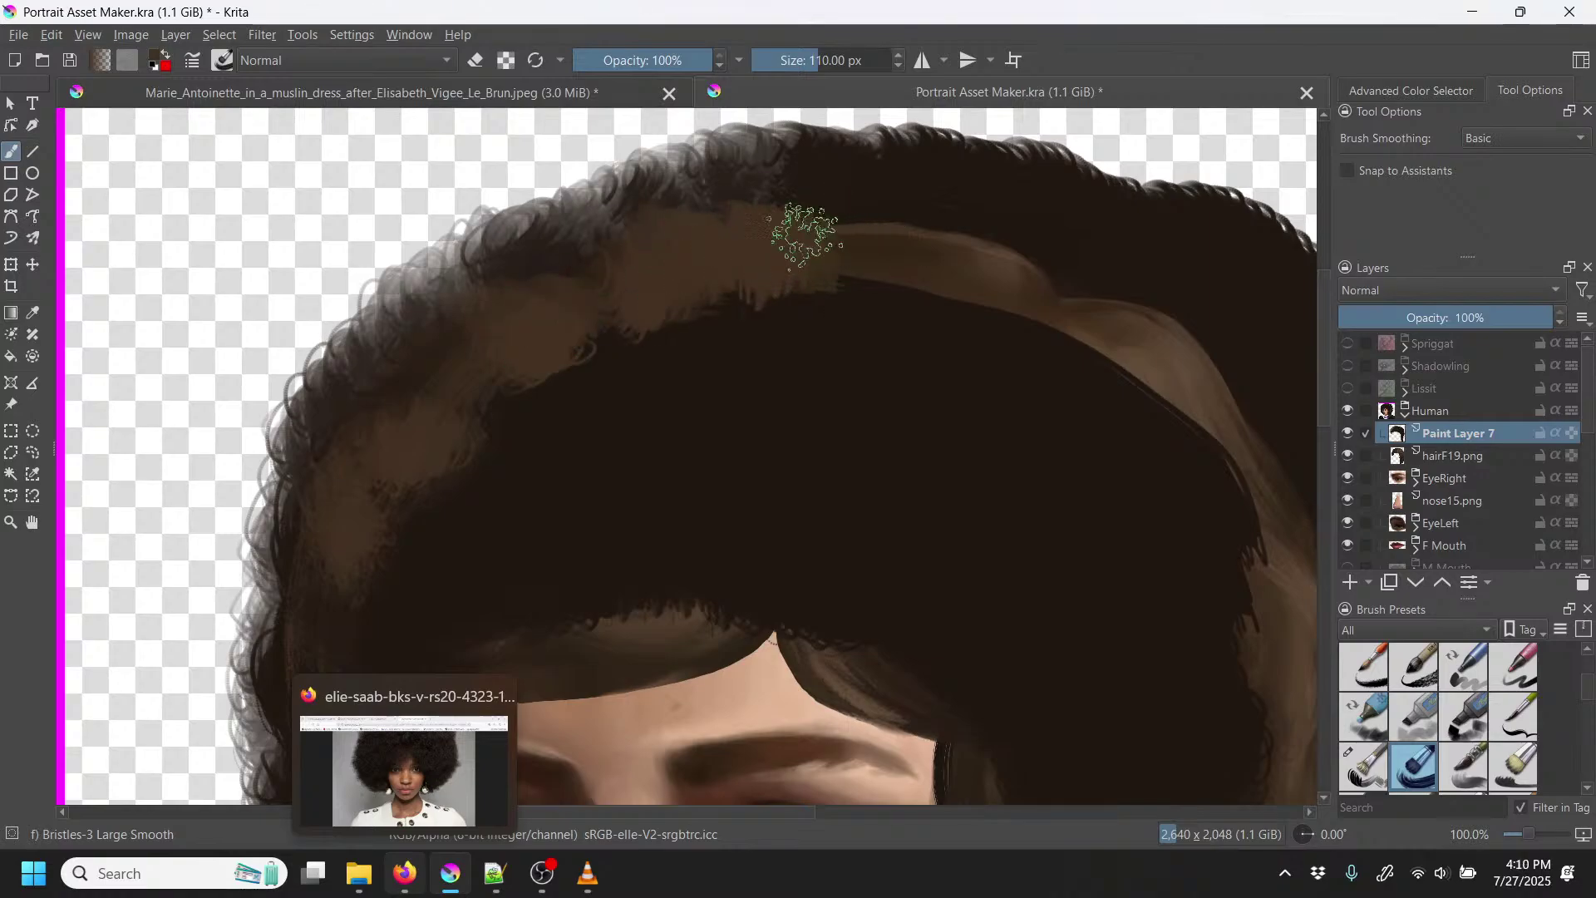
pyautogui.moveTo(803, 232)
pyautogui.mouseDown()
pyautogui.moveTo(820, 249)
pyautogui.moveTo(943, 237)
pyautogui.mouseUp()
pyautogui.moveTo(969, 244)
pyautogui.mouseDown()
pyautogui.moveTo(967, 339)
pyautogui.moveTo(856, 325)
pyautogui.moveTo(870, 255)
pyautogui.moveTo(837, 319)
pyautogui.moveTo(740, 332)
pyautogui.moveTo(732, 317)
pyautogui.moveTo(724, 383)
pyautogui.moveTo(626, 426)
pyautogui.moveTo(544, 410)
pyautogui.moveTo(595, 338)
pyautogui.moveTo(624, 405)
pyautogui.moveTo(536, 502)
pyautogui.moveTo(475, 461)
pyautogui.moveTo(518, 449)
pyautogui.moveTo(463, 531)
pyautogui.moveTo(362, 587)
pyautogui.moveTo(343, 615)
pyautogui.moveTo(368, 623)
pyautogui.moveTo(374, 539)
pyautogui.moveTo(355, 462)
pyautogui.moveTo(431, 387)
pyautogui.moveTo(562, 342)
pyautogui.moveTo(552, 403)
pyautogui.moveTo(542, 355)
pyautogui.moveTo(640, 331)
pyautogui.moveTo(644, 281)
pyautogui.moveTo(568, 275)
pyautogui.moveTo(597, 315)
pyautogui.moveTo(544, 282)
pyautogui.moveTo(568, 275)
pyautogui.moveTo(459, 350)
pyautogui.moveTo(371, 368)
pyautogui.moveTo(374, 421)
pyautogui.moveTo(314, 531)
pyautogui.moveTo(329, 628)
pyautogui.moveTo(266, 620)
pyautogui.moveTo(314, 615)
pyautogui.moveTo(307, 636)
pyautogui.moveTo(316, 478)
pyautogui.moveTo(381, 350)
pyautogui.moveTo(568, 266)
pyautogui.moveTo(621, 265)
pyautogui.moveTo(628, 223)
pyautogui.moveTo(671, 195)
pyautogui.moveTo(794, 221)
pyautogui.moveTo(850, 166)
pyautogui.moveTo(931, 163)
pyautogui.moveTo(974, 202)
pyautogui.moveTo(978, 266)
pyautogui.moveTo(887, 398)
pyautogui.moveTo(802, 436)
pyautogui.moveTo(665, 391)
pyautogui.moveTo(617, 512)
pyautogui.moveTo(501, 516)
pyautogui.moveTo(481, 563)
pyautogui.moveTo(383, 605)
pyautogui.moveTo(479, 418)
pyautogui.moveTo(492, 475)
pyautogui.mouseUp()
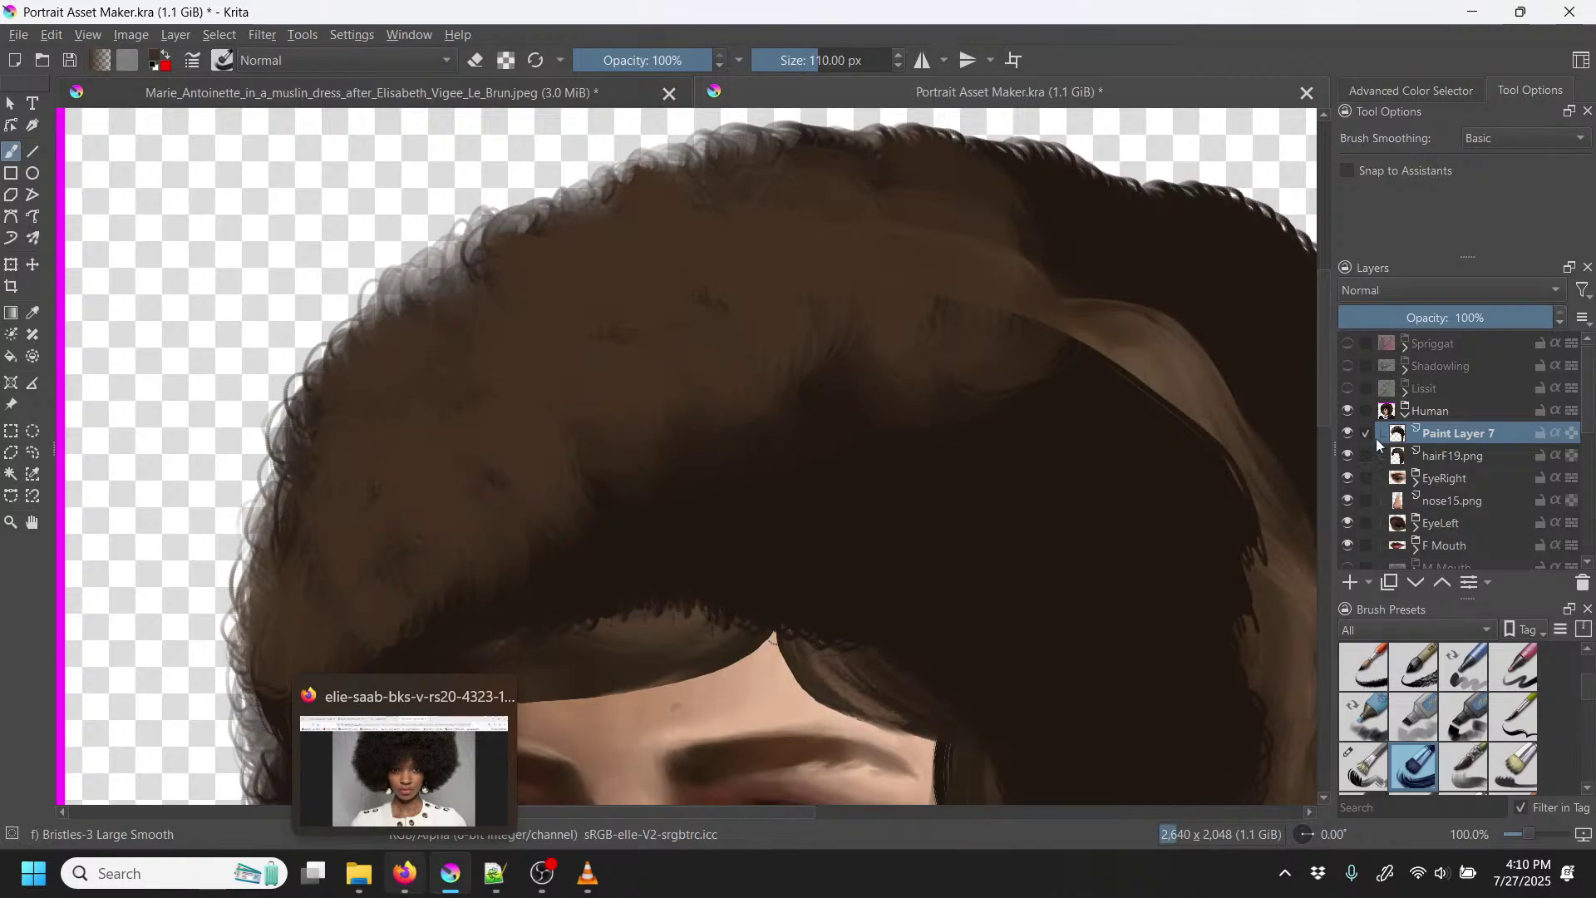
# Step: Temporarily hide Paint Layer 7 to sample a darker brown from hairF19.png, restoring Paint Layer 7 and hiding hairF19.png
pyautogui.click(1348, 436)
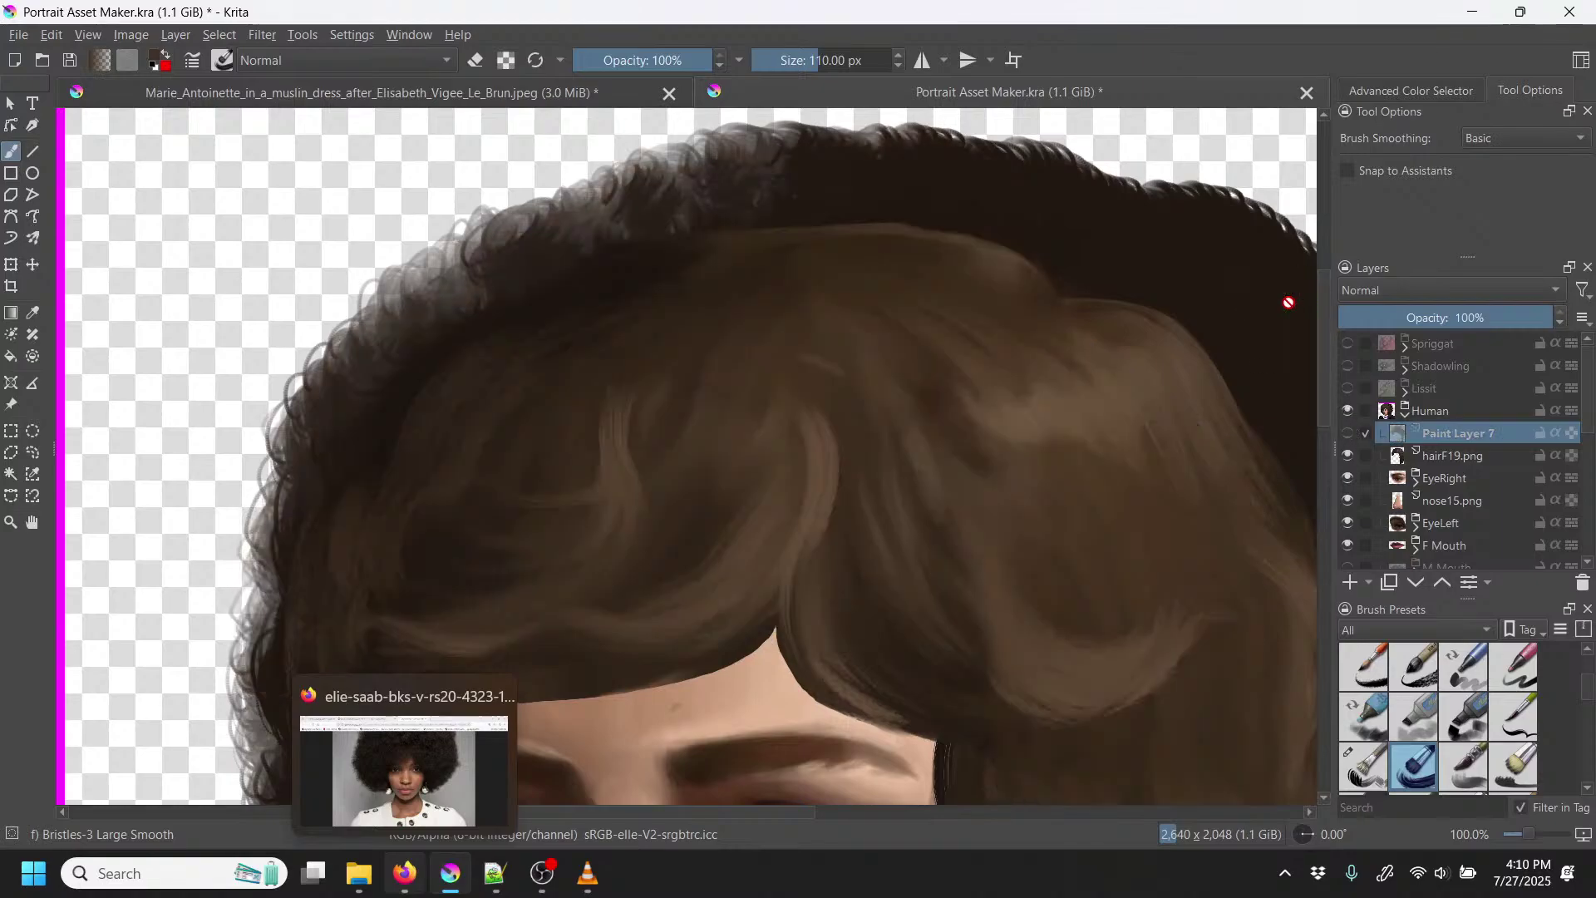
pyautogui.press('p')
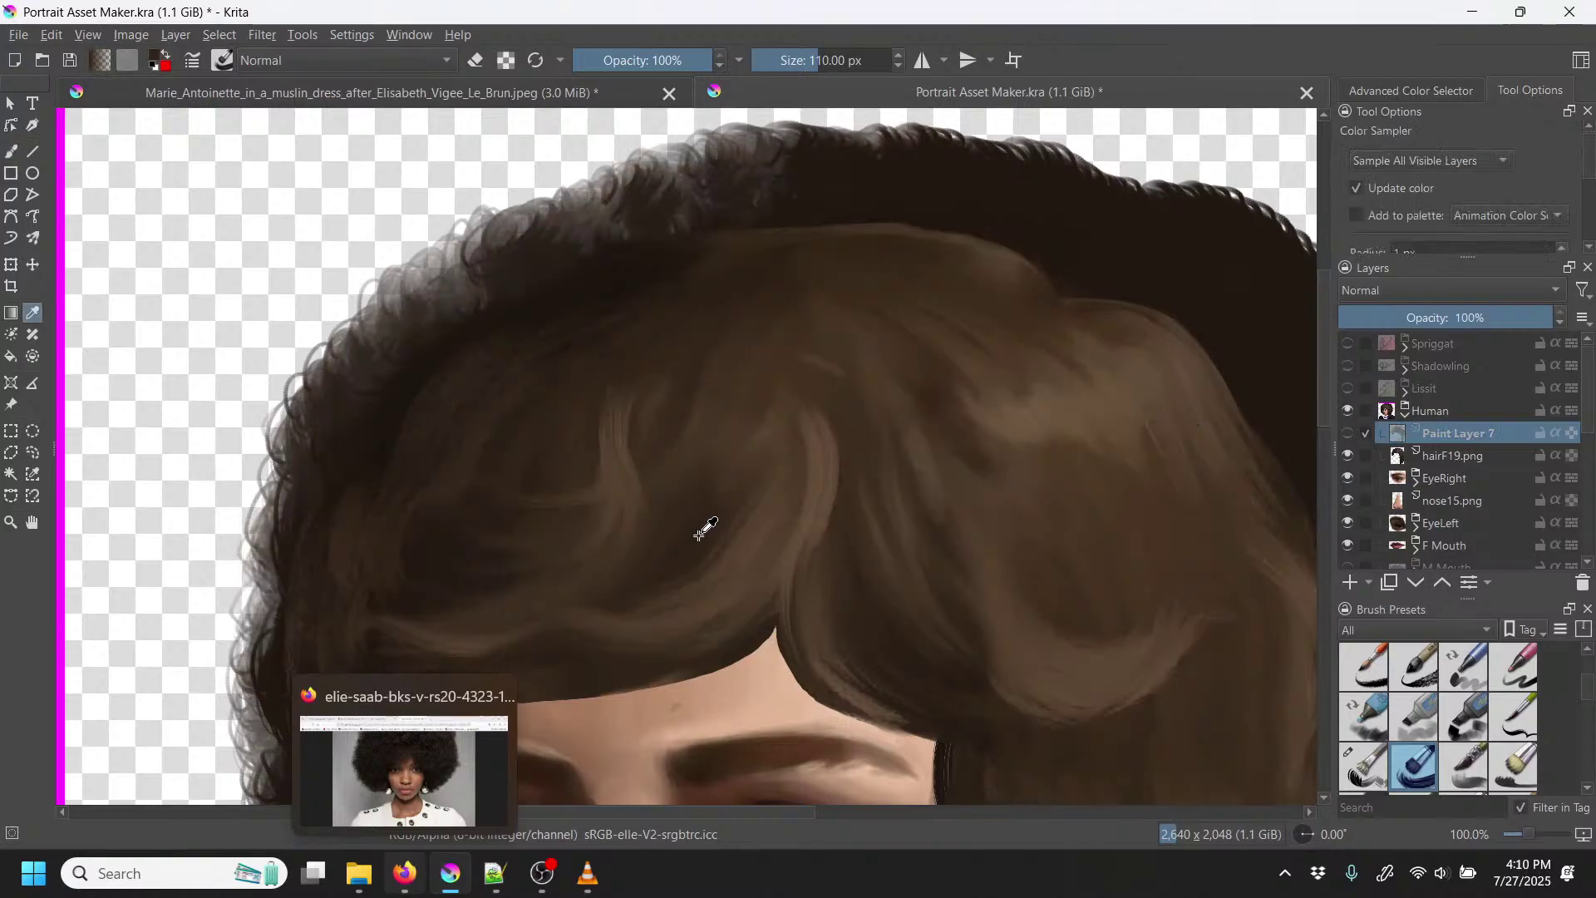
pyautogui.press('b')
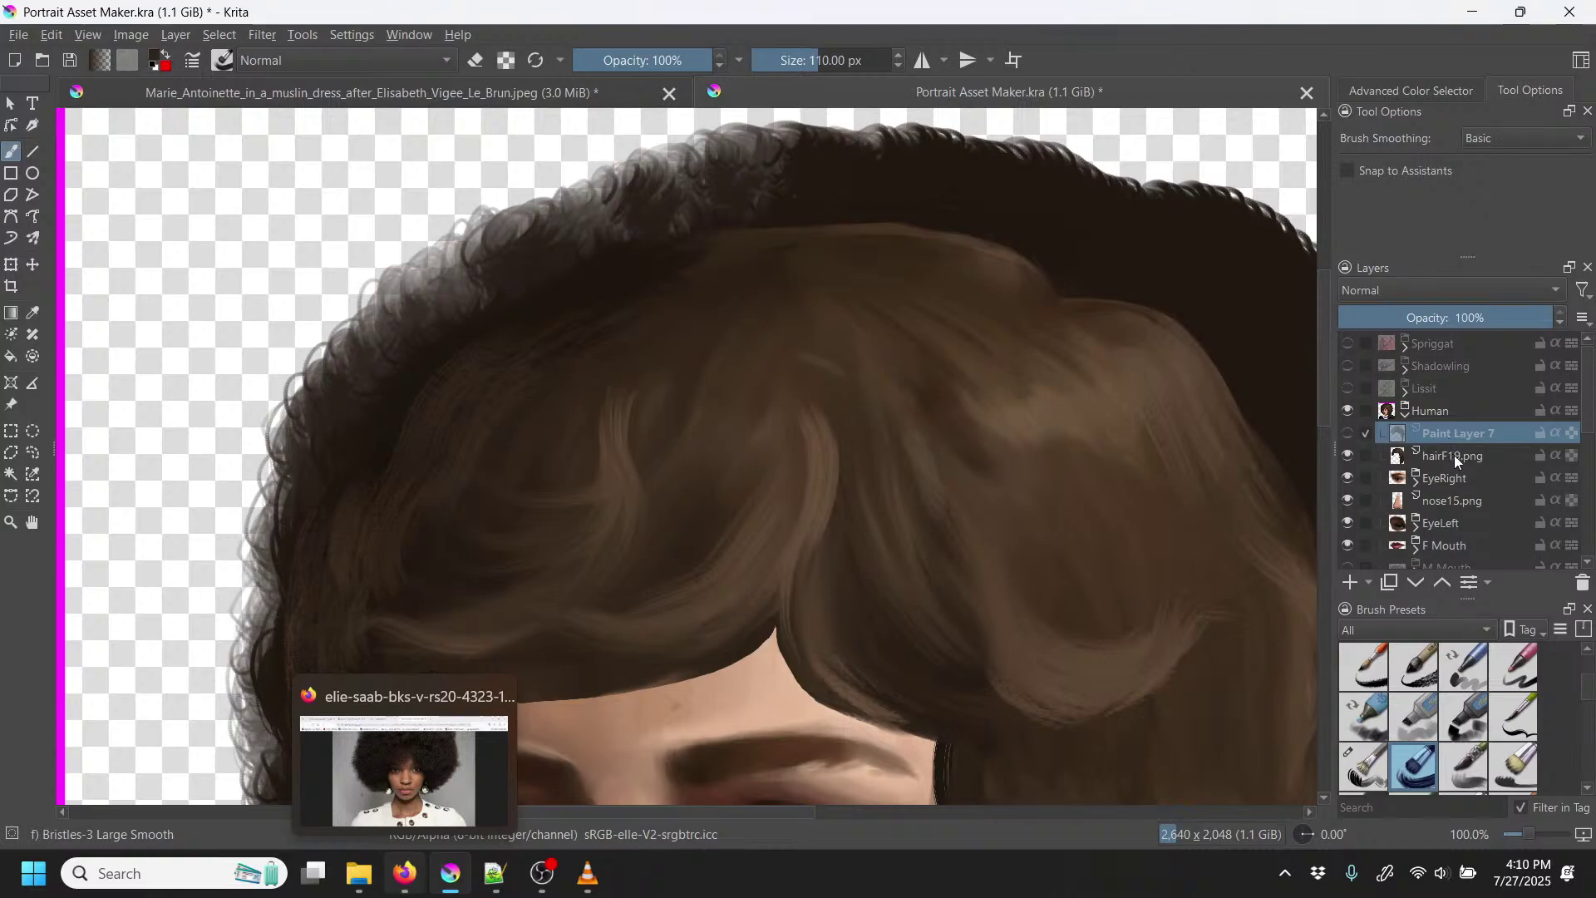
pyautogui.click(1347, 434)
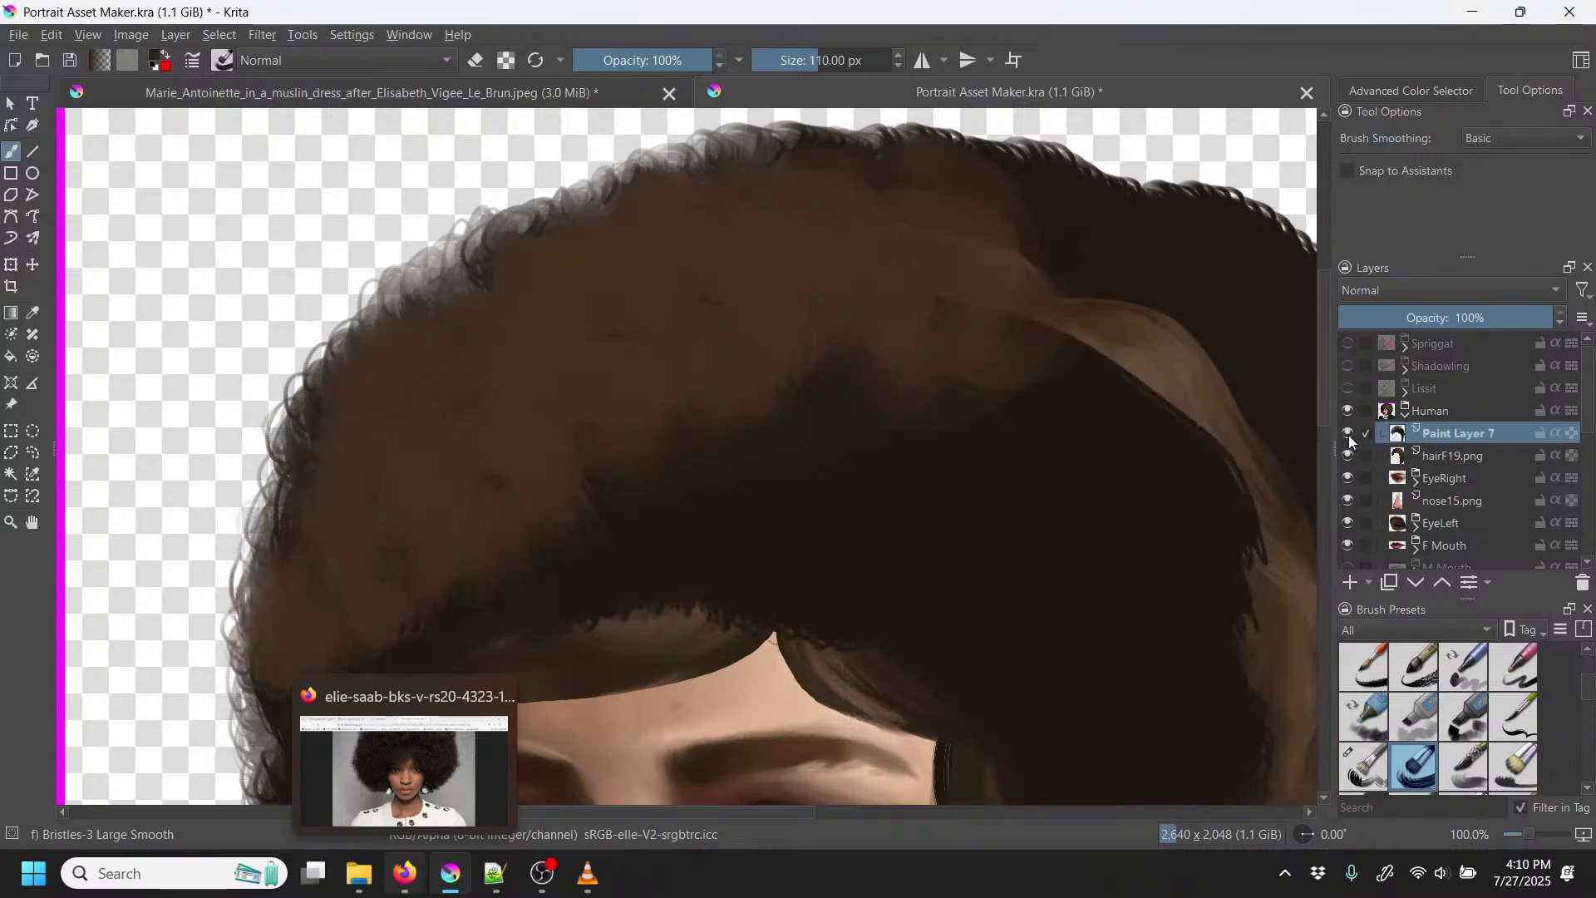
pyautogui.click(1347, 454)
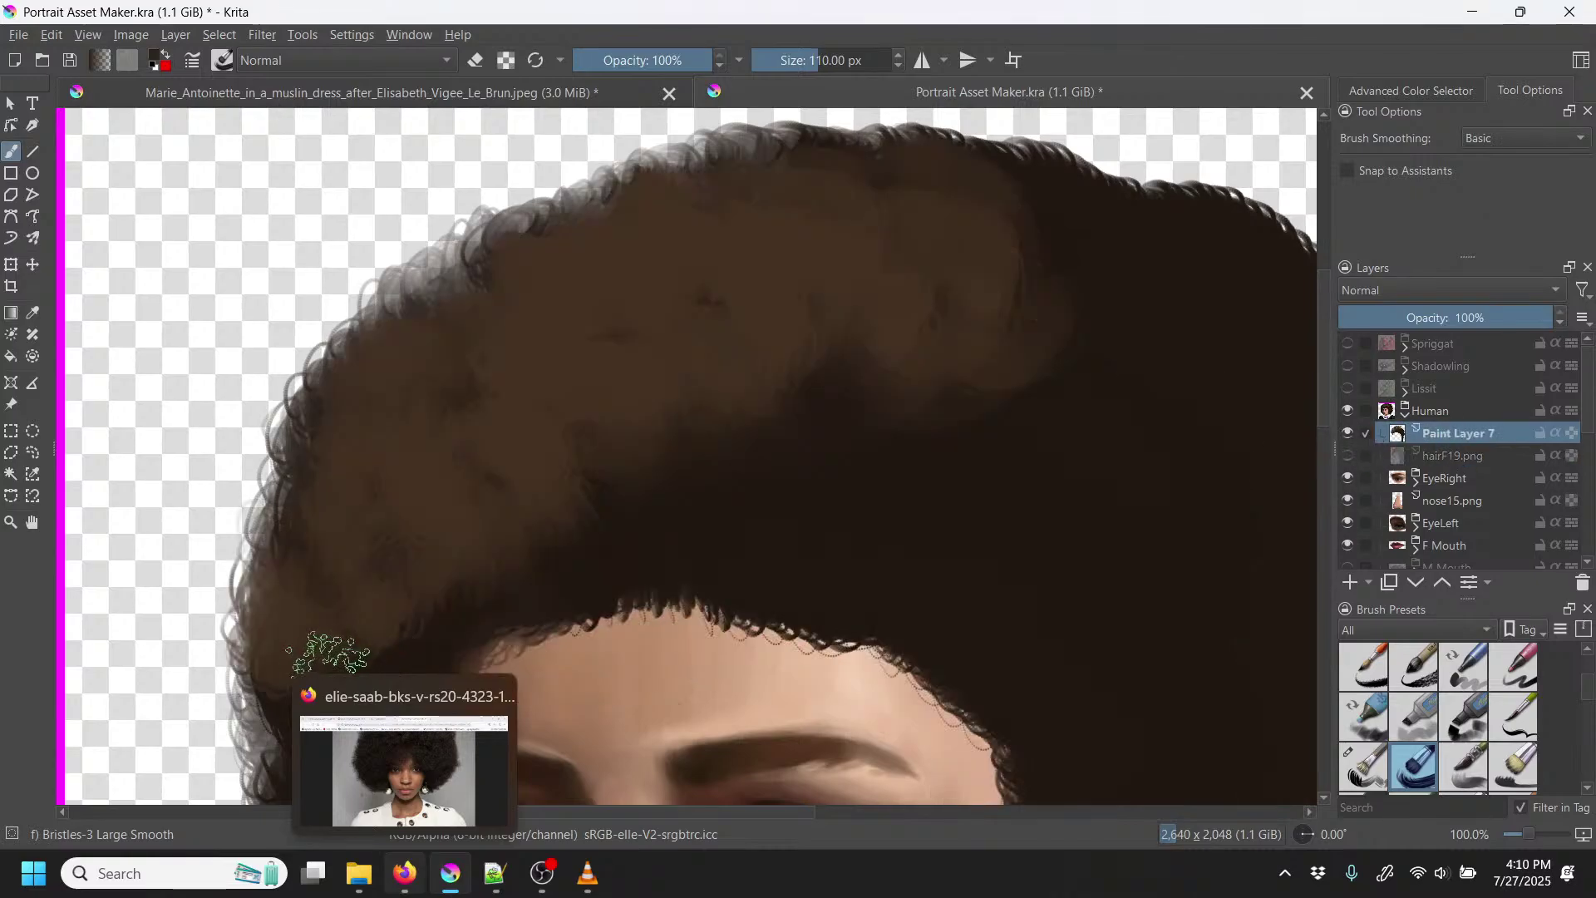
# Step: Switch to Firefox and examine the shading and curl texture of the afro in the reference photo
pyautogui.click(405, 887)
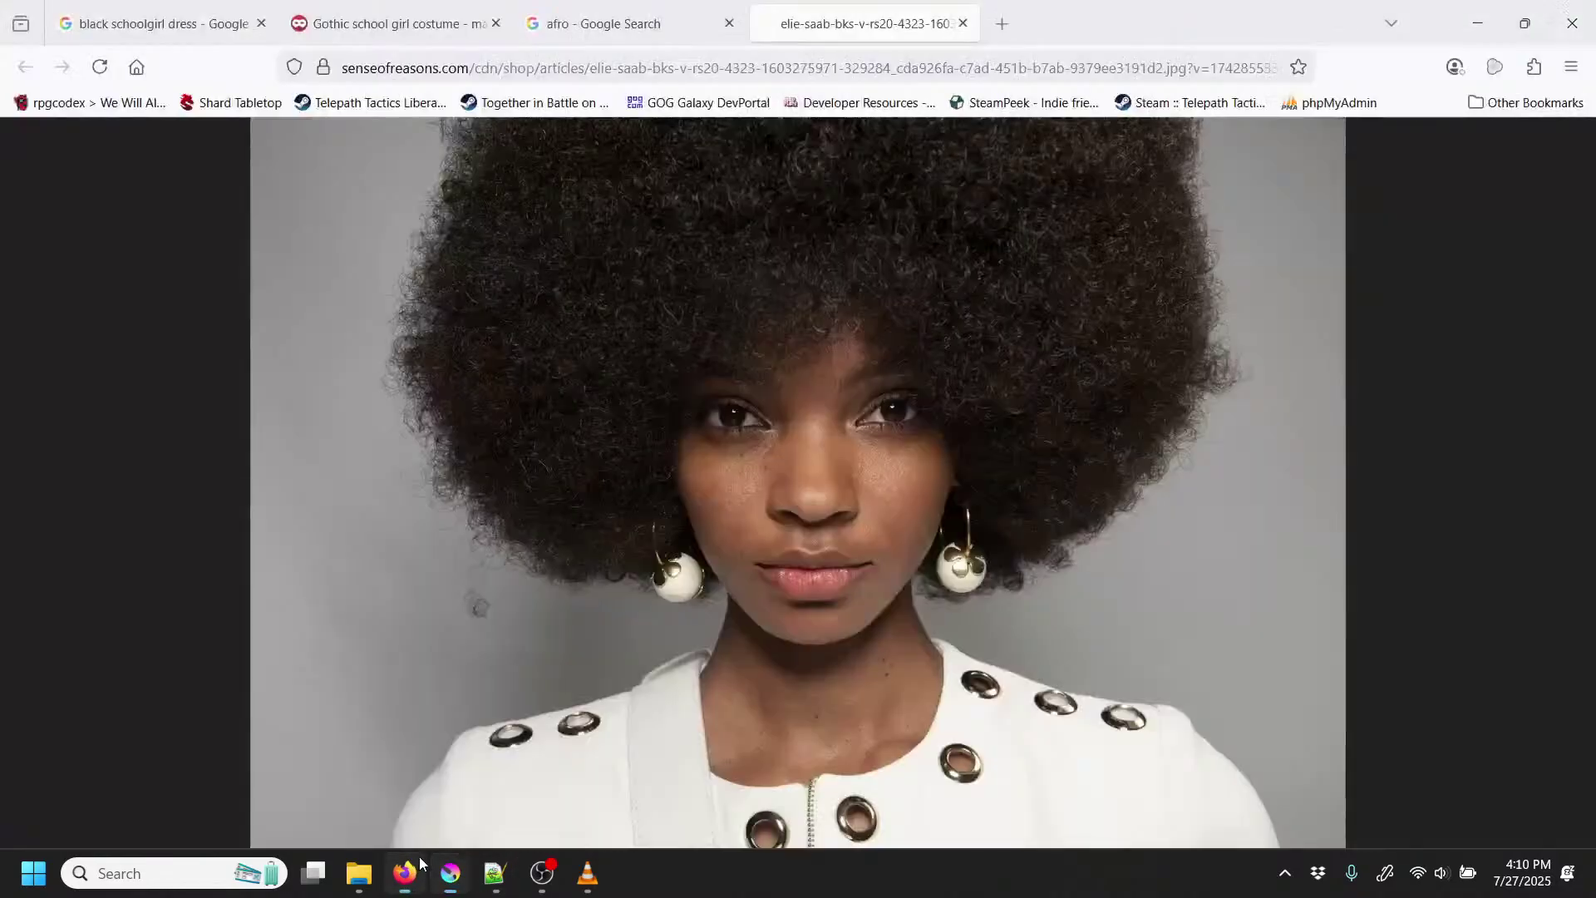
pyautogui.moveTo(495, 873)
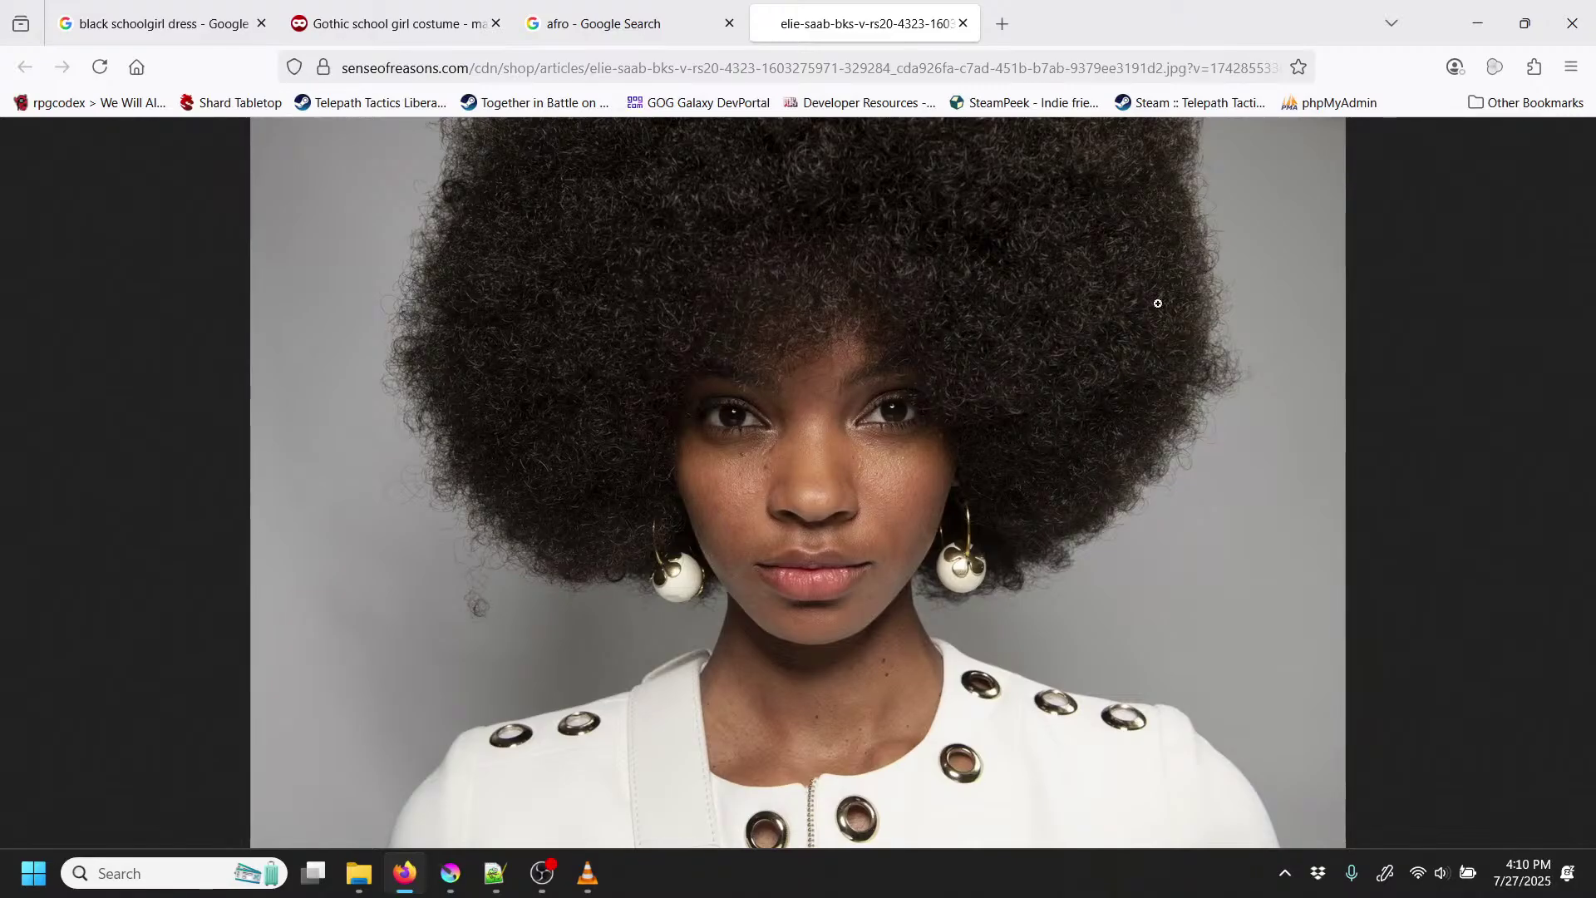
# Step: Switch back to Krita and blend darker brown over the light patch along the afro's upper edge and above the forehead
pyautogui.click(450, 873)
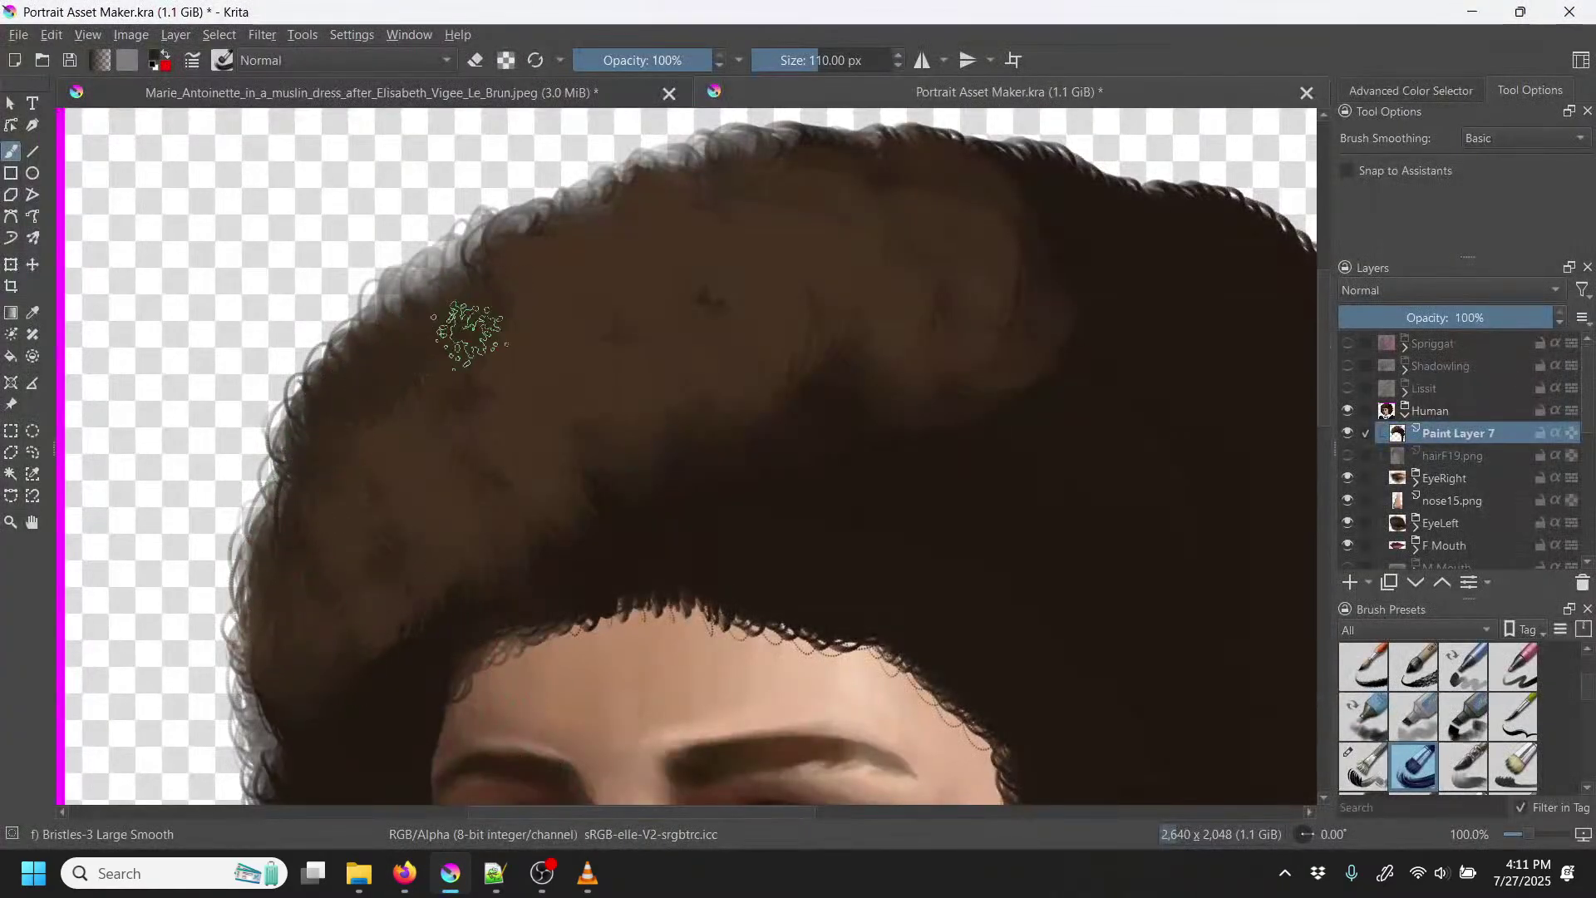
pyautogui.moveTo(513, 253)
pyautogui.mouseDown()
pyautogui.moveTo(542, 234)
pyautogui.moveTo(565, 262)
pyautogui.moveTo(630, 199)
pyautogui.moveTo(665, 212)
pyautogui.moveTo(758, 158)
pyautogui.moveTo(789, 192)
pyautogui.mouseUp()
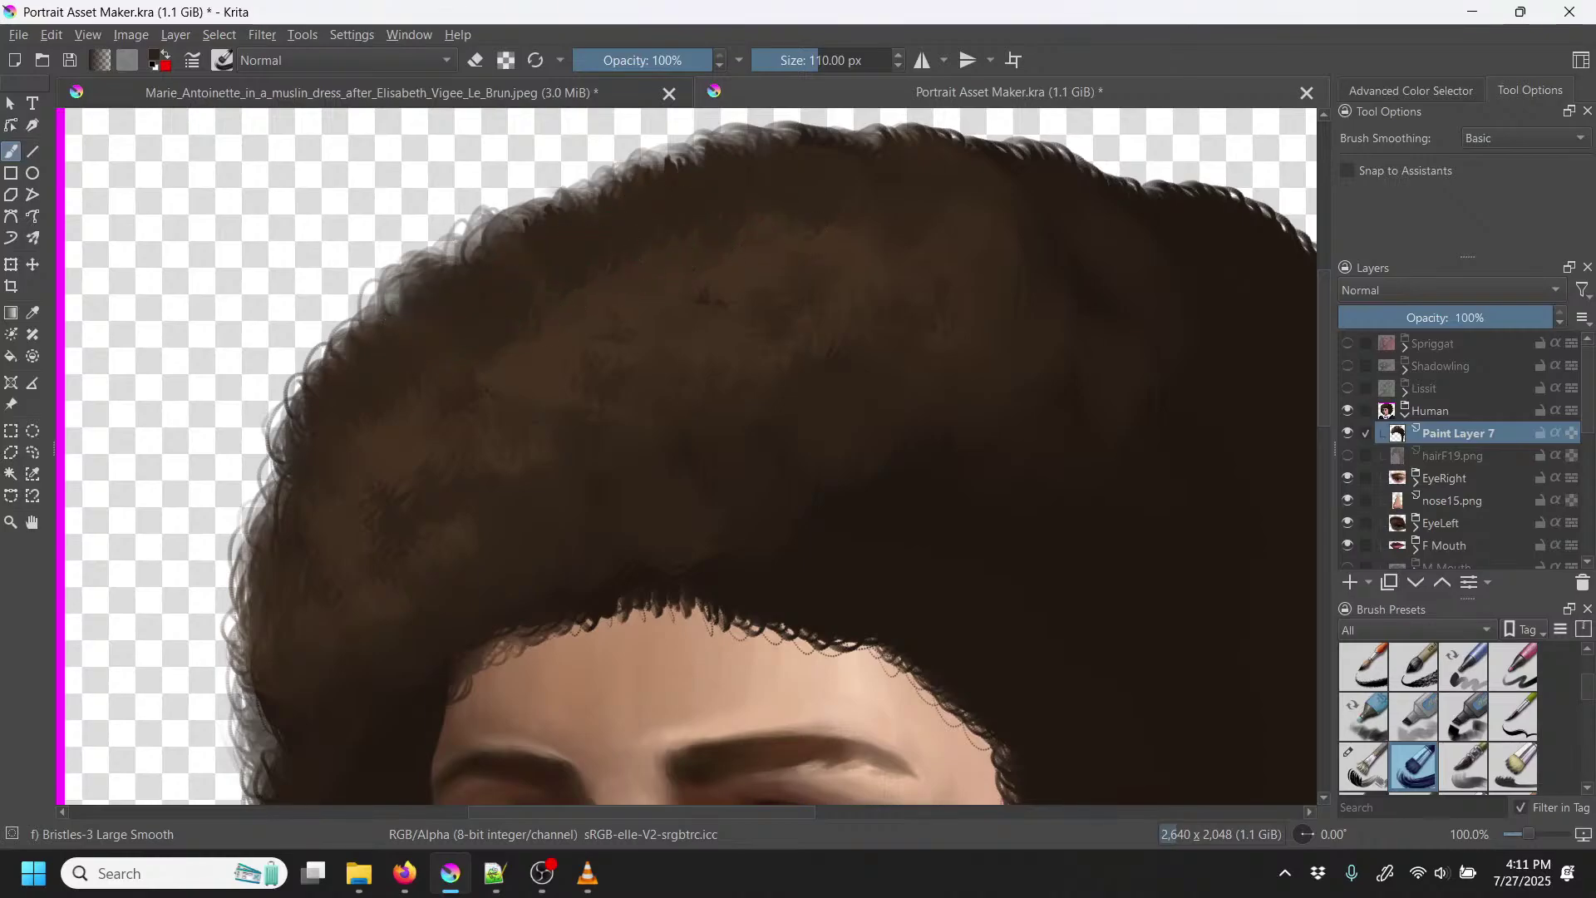
pyautogui.scroll(-3, 516, 356)
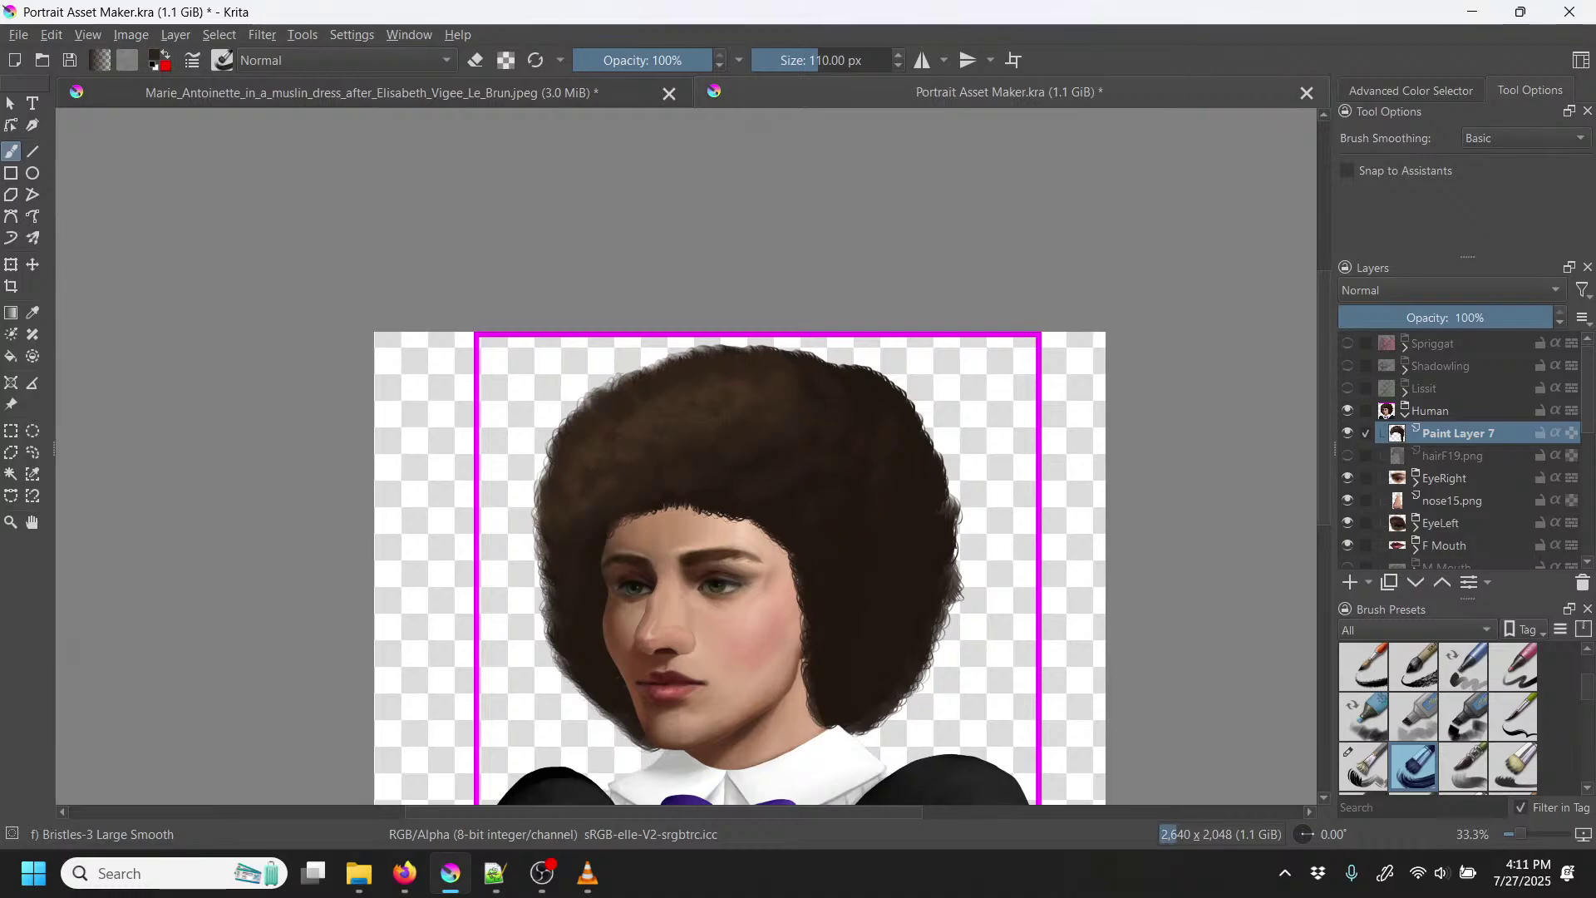
pyautogui.moveTo(395, 353); pyautogui.dragTo(505, 465)
pyautogui.moveTo(494, 372); pyautogui.dragTo(509, 465)
pyautogui.moveTo(505, 466); pyautogui.dragTo(432, 430)
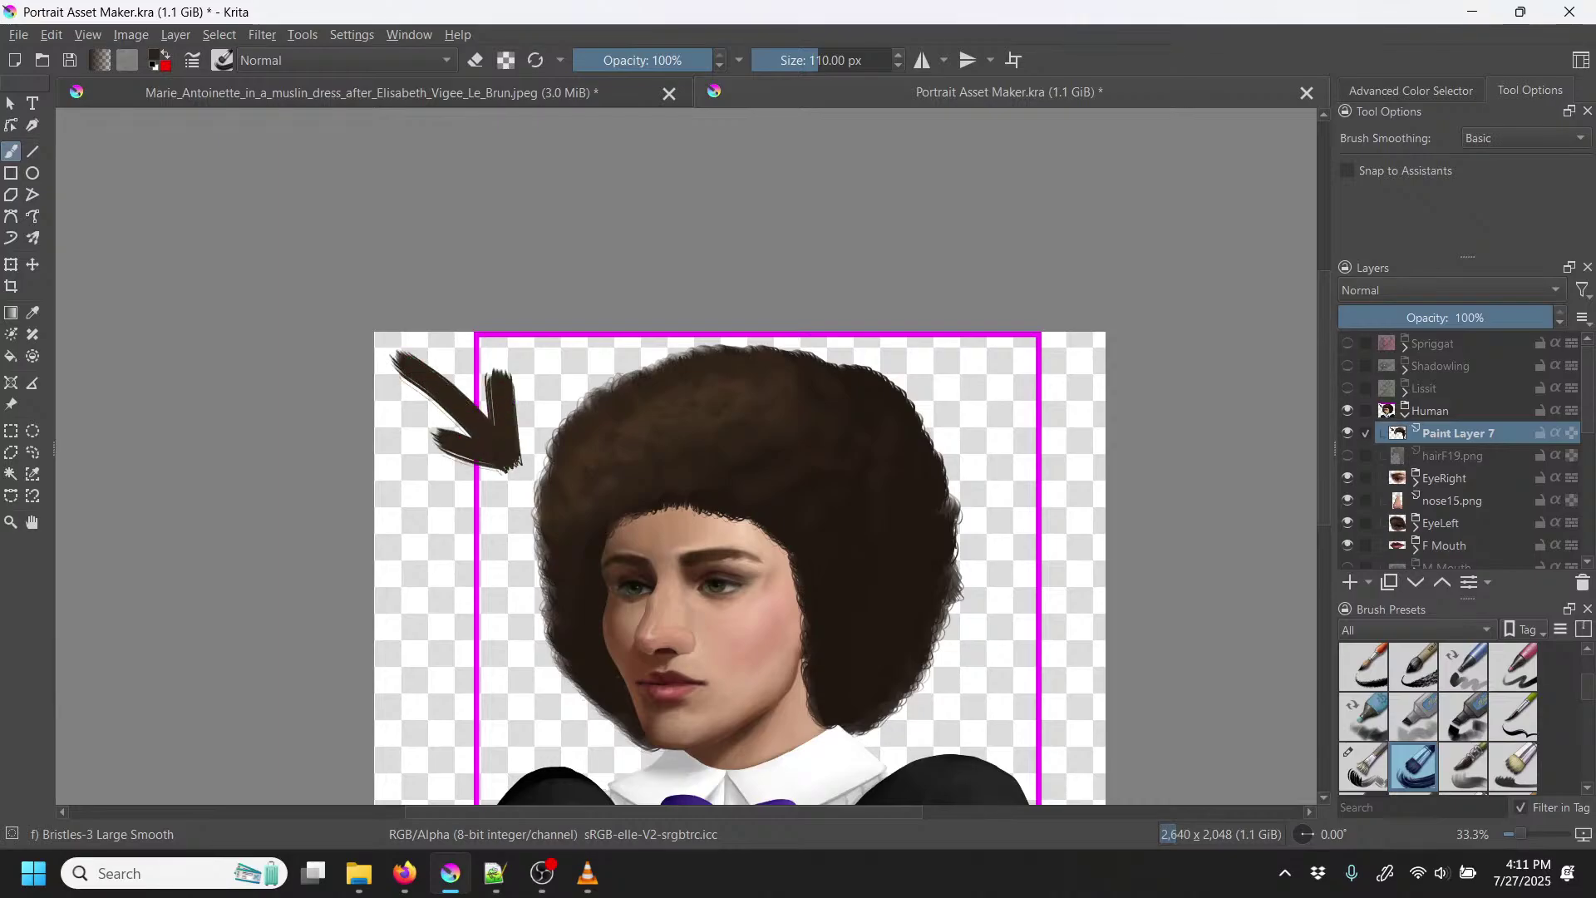
pyautogui.hotkey('ctrl', 'z')
pyautogui.hotkey('ctrl', 'z')
pyautogui.hotkey('ctrl', 'z')
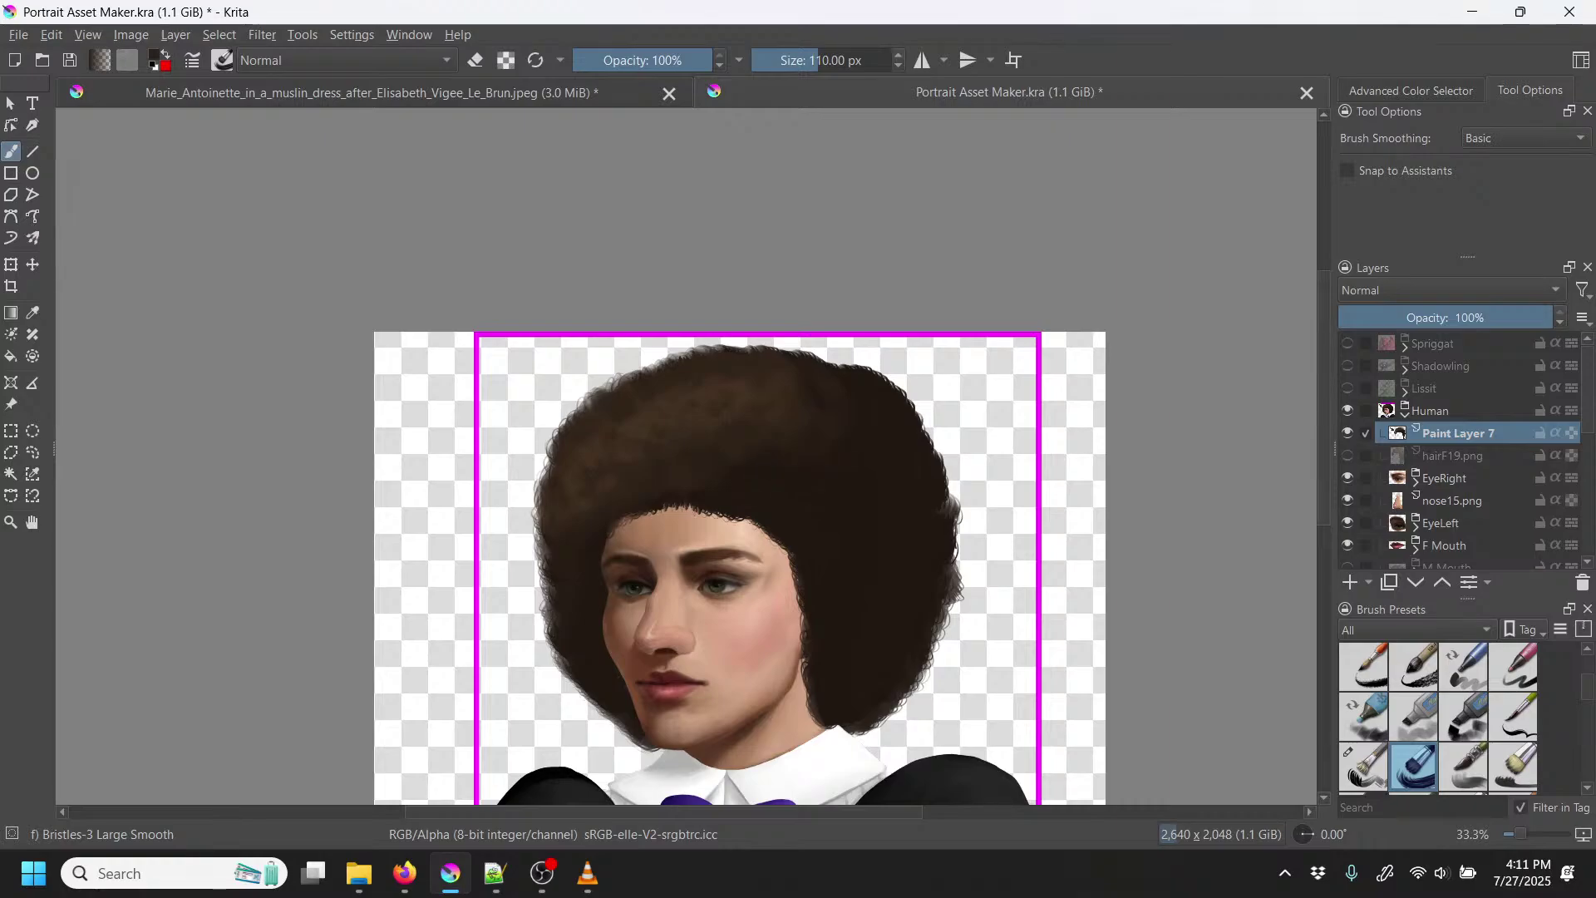
# Step: Paint mottled brown patches over the side of the afro, from the crown down behind the temple
pyautogui.press('+')
pyautogui.press('+')
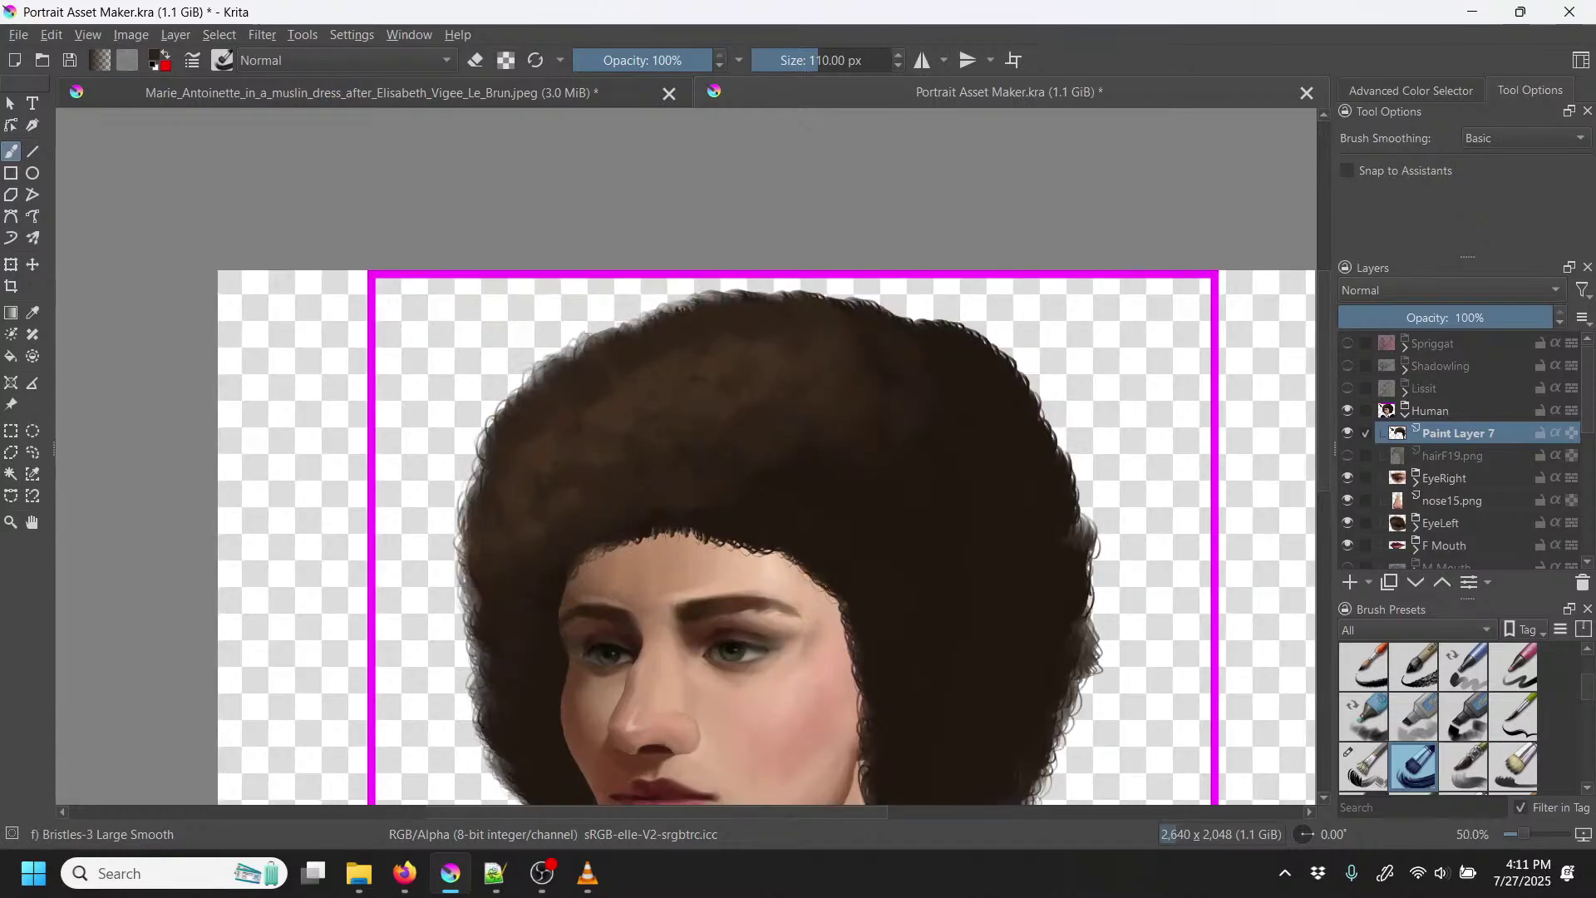
pyautogui.moveTo(1079, 553); pyautogui.dragTo(828, 427)
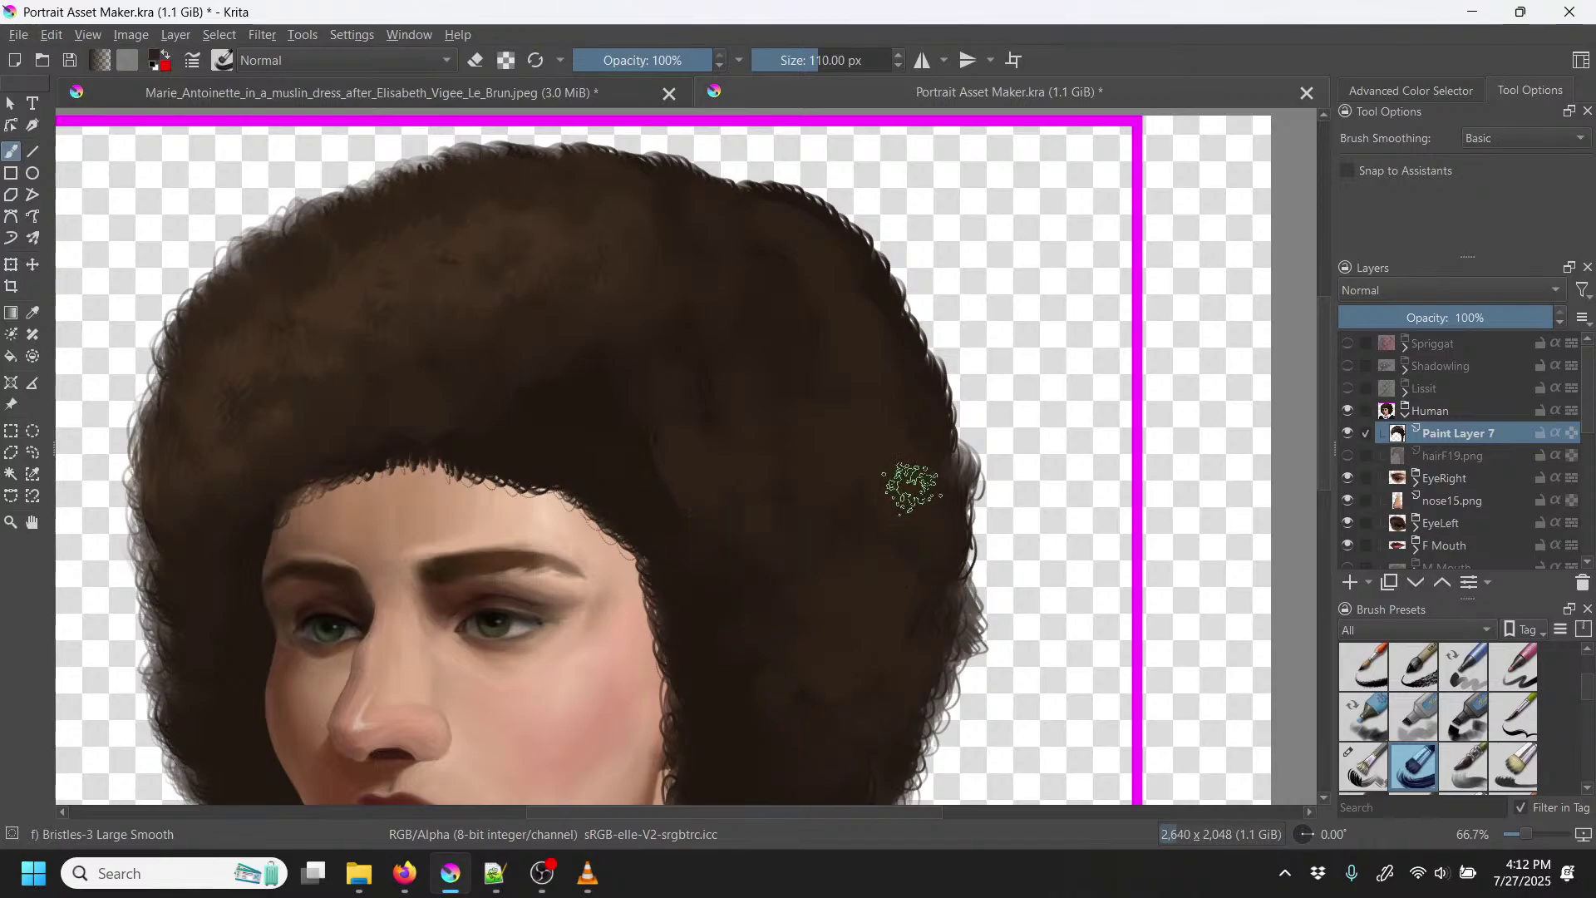
# Step: Sample the very dark brown above the forehead and paint it over the afro's front, most of the crown and the area behind the temple
pyautogui.press('p')
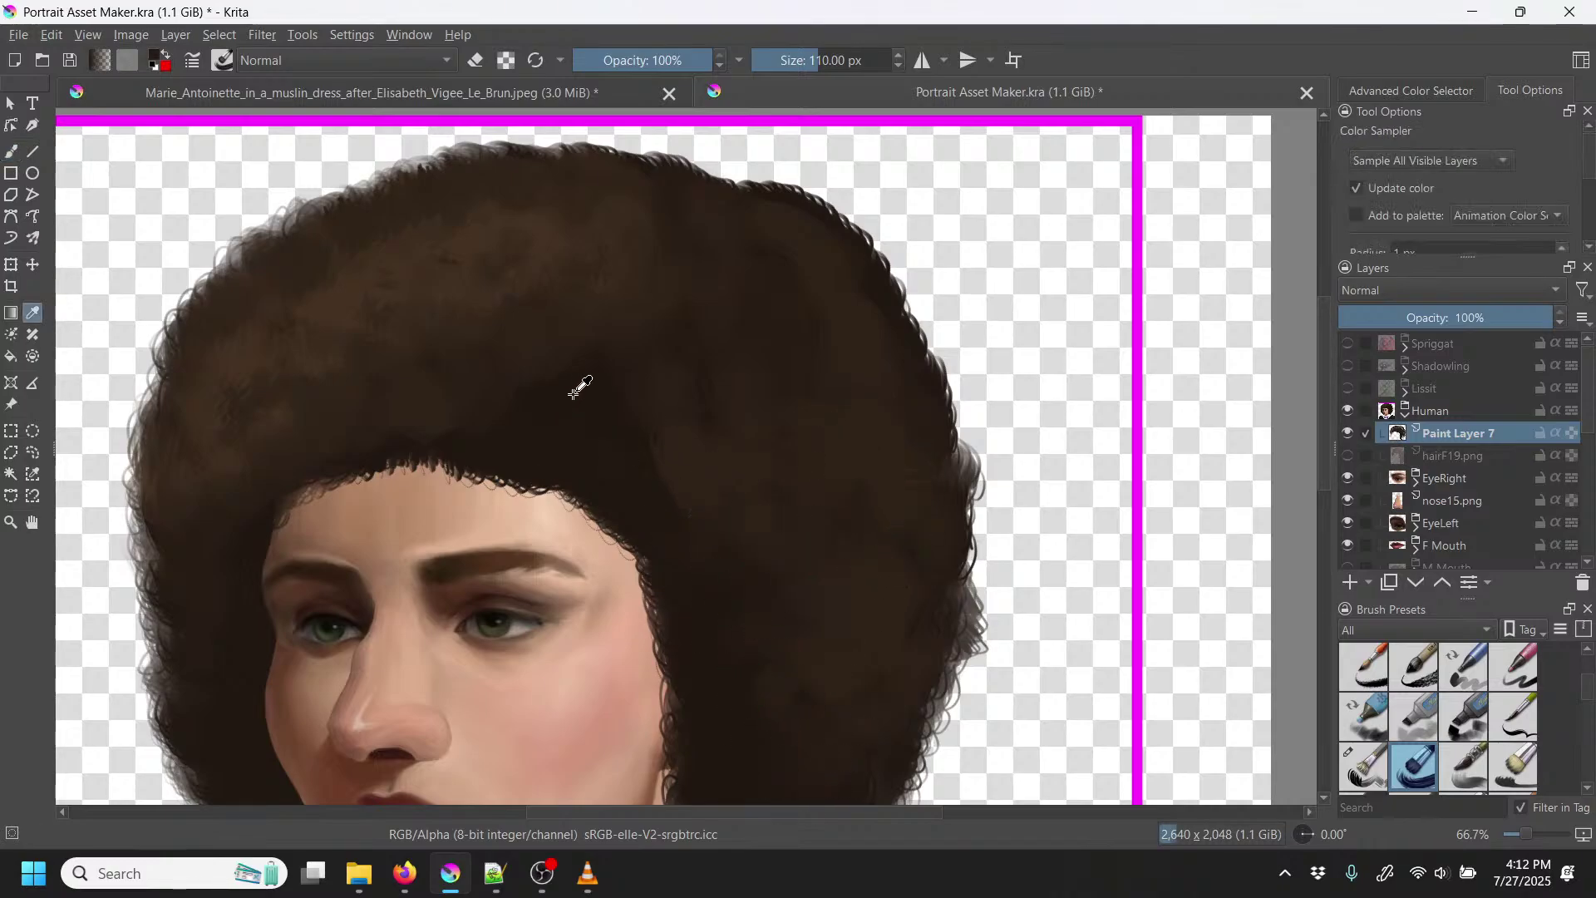
pyautogui.press('b')
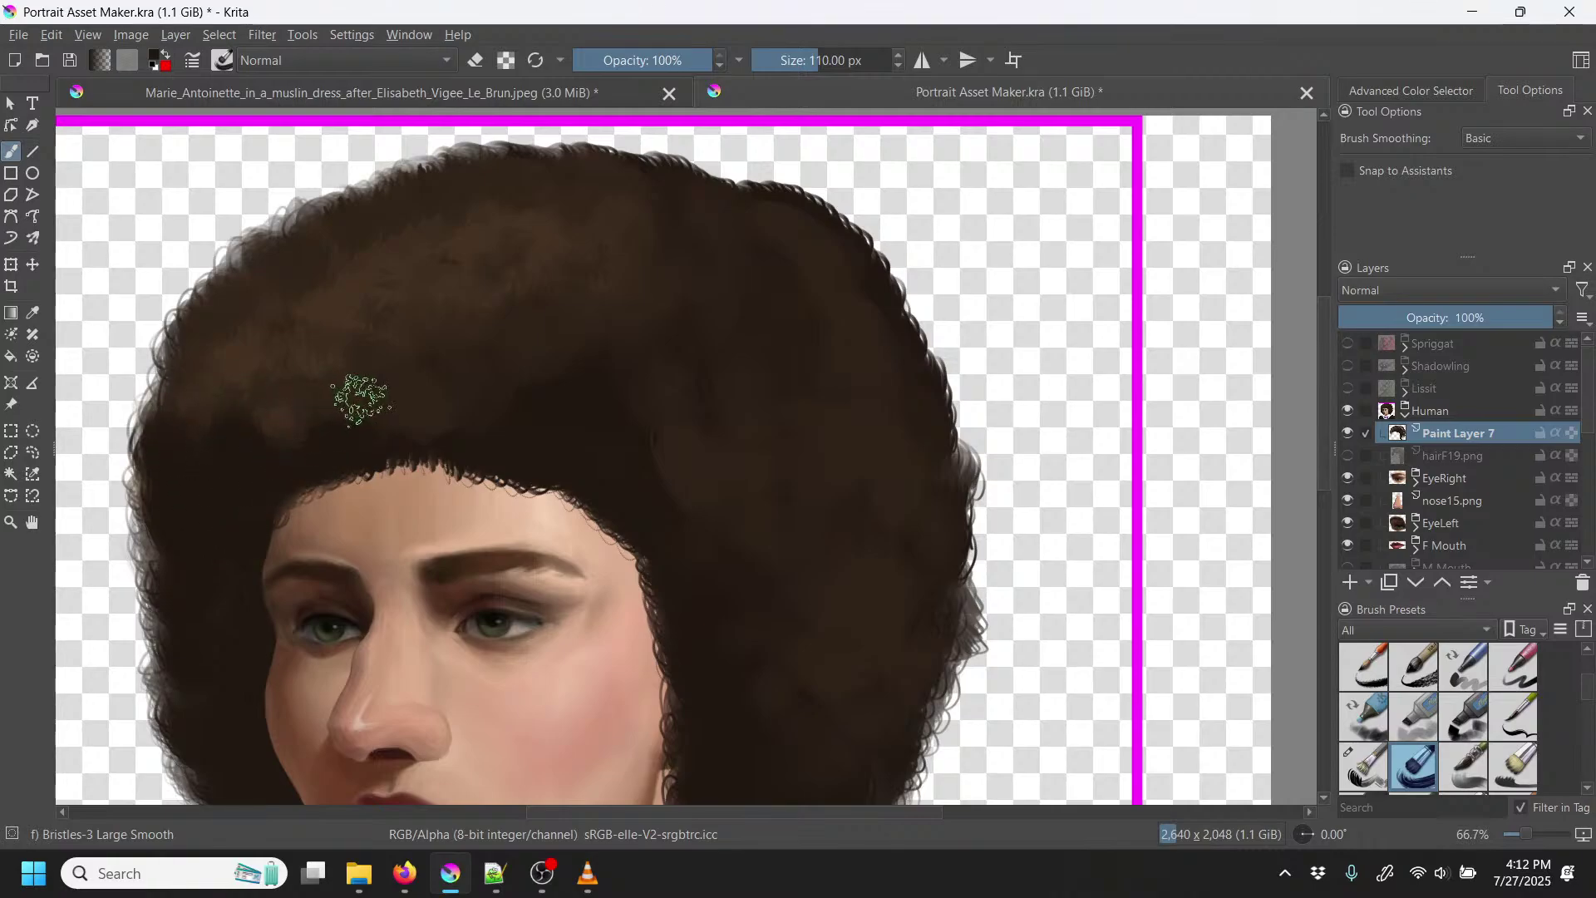
pyautogui.moveTo(445, 397)
pyautogui.mouseDown()
pyautogui.moveTo(320, 346)
pyautogui.moveTo(333, 384)
pyautogui.moveTo(289, 442)
pyautogui.moveTo(222, 393)
pyautogui.moveTo(218, 363)
pyautogui.moveTo(239, 372)
pyautogui.moveTo(216, 357)
pyautogui.moveTo(255, 294)
pyautogui.moveTo(353, 298)
pyautogui.moveTo(345, 273)
pyautogui.moveTo(359, 301)
pyautogui.moveTo(422, 285)
pyautogui.moveTo(431, 247)
pyautogui.moveTo(401, 269)
pyautogui.moveTo(424, 285)
pyautogui.moveTo(488, 203)
pyautogui.mouseUp()
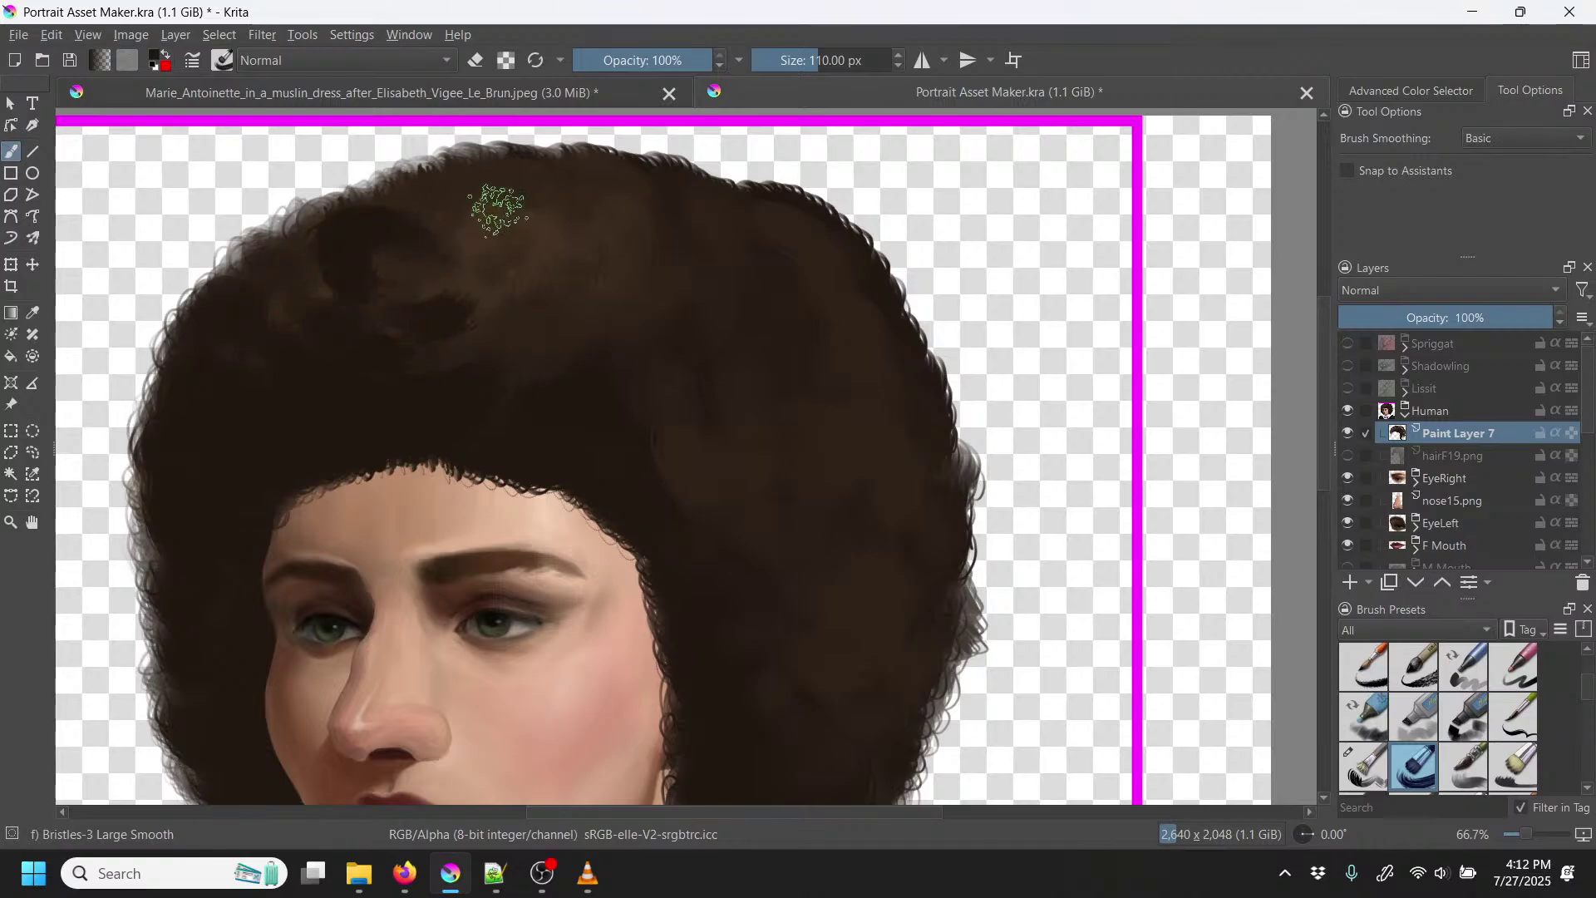
pyautogui.press('+')
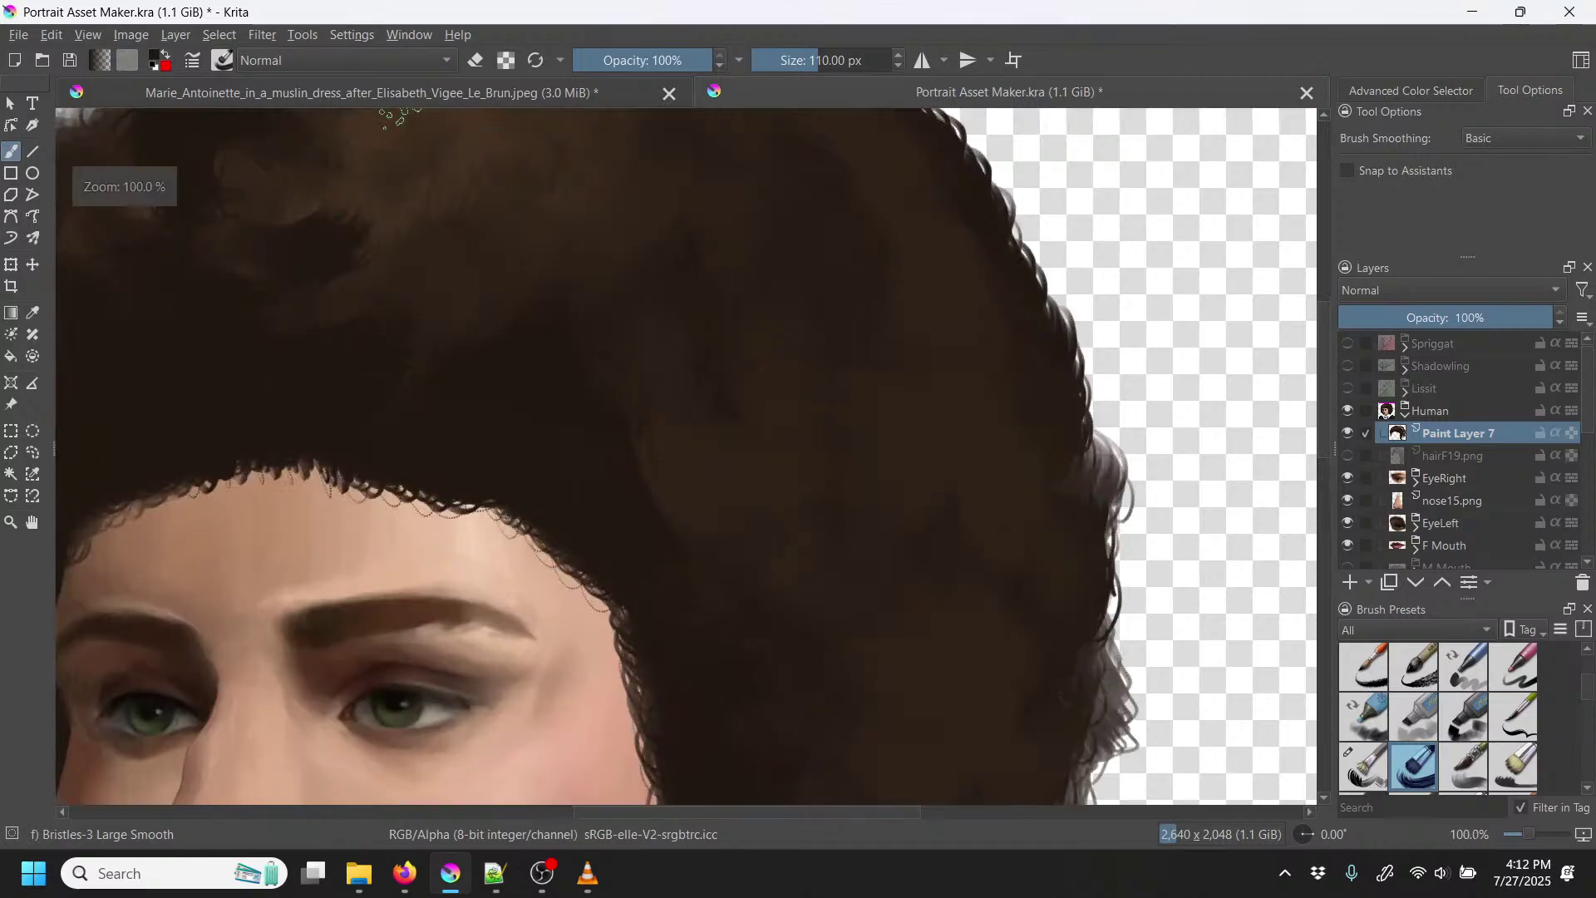
pyautogui.moveTo(388, 312)
pyautogui.mouseDown()
pyautogui.moveTo(437, 229)
pyautogui.moveTo(495, 252)
pyautogui.moveTo(429, 248)
pyautogui.moveTo(319, 142)
pyautogui.moveTo(318, 278)
pyautogui.mouseUp()
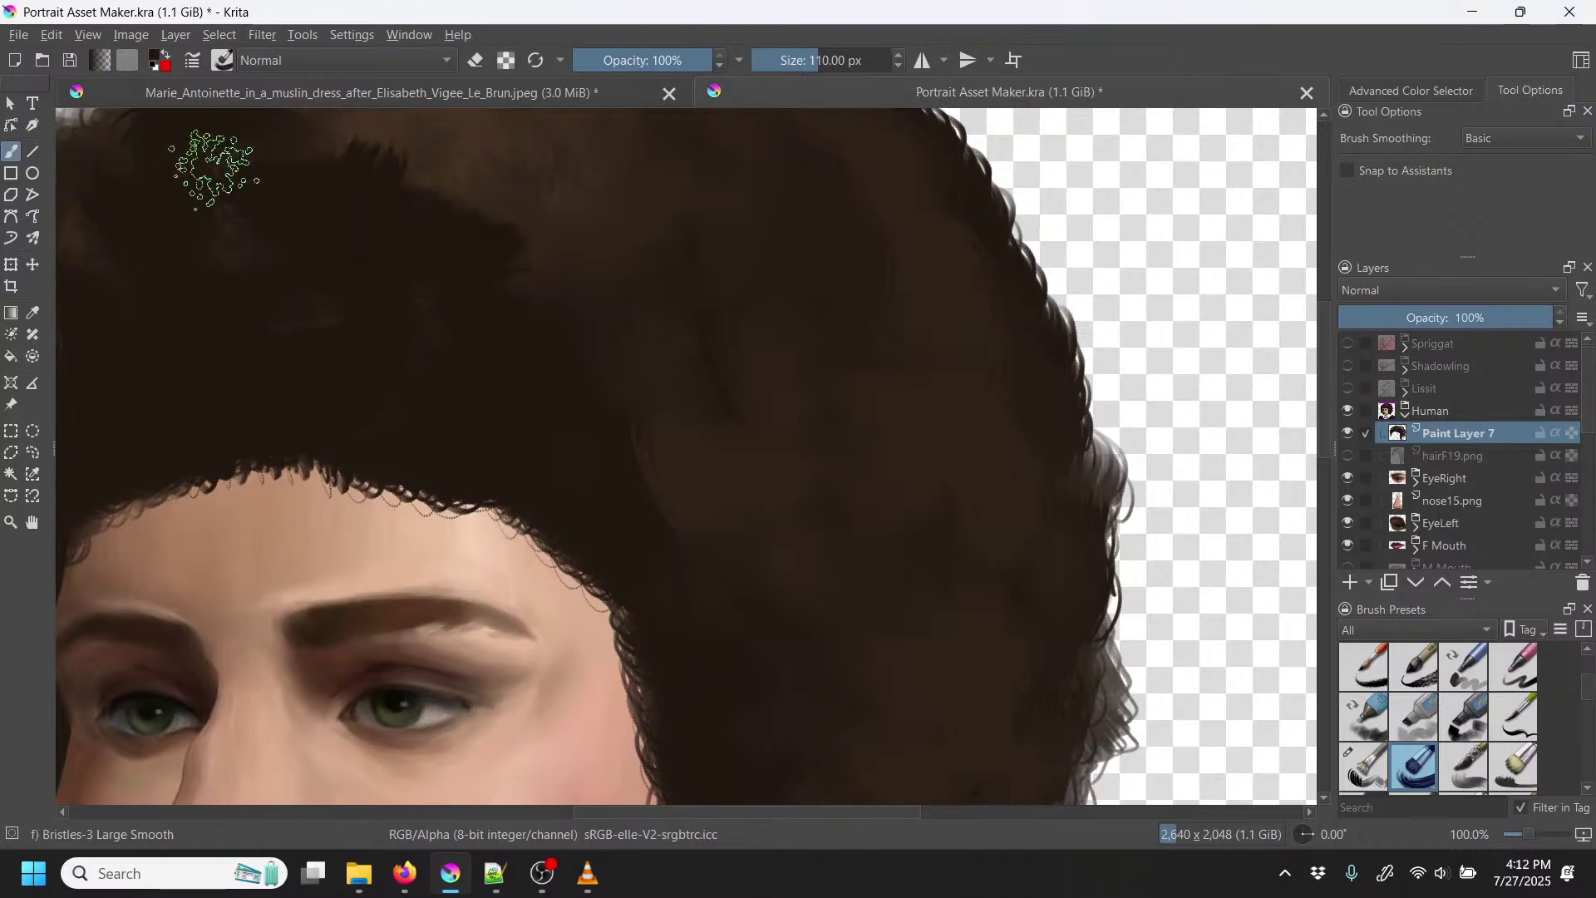
pyautogui.moveTo(618, 302)
pyautogui.mouseDown()
pyautogui.moveTo(745, 385)
pyautogui.moveTo(786, 477)
pyautogui.mouseUp()
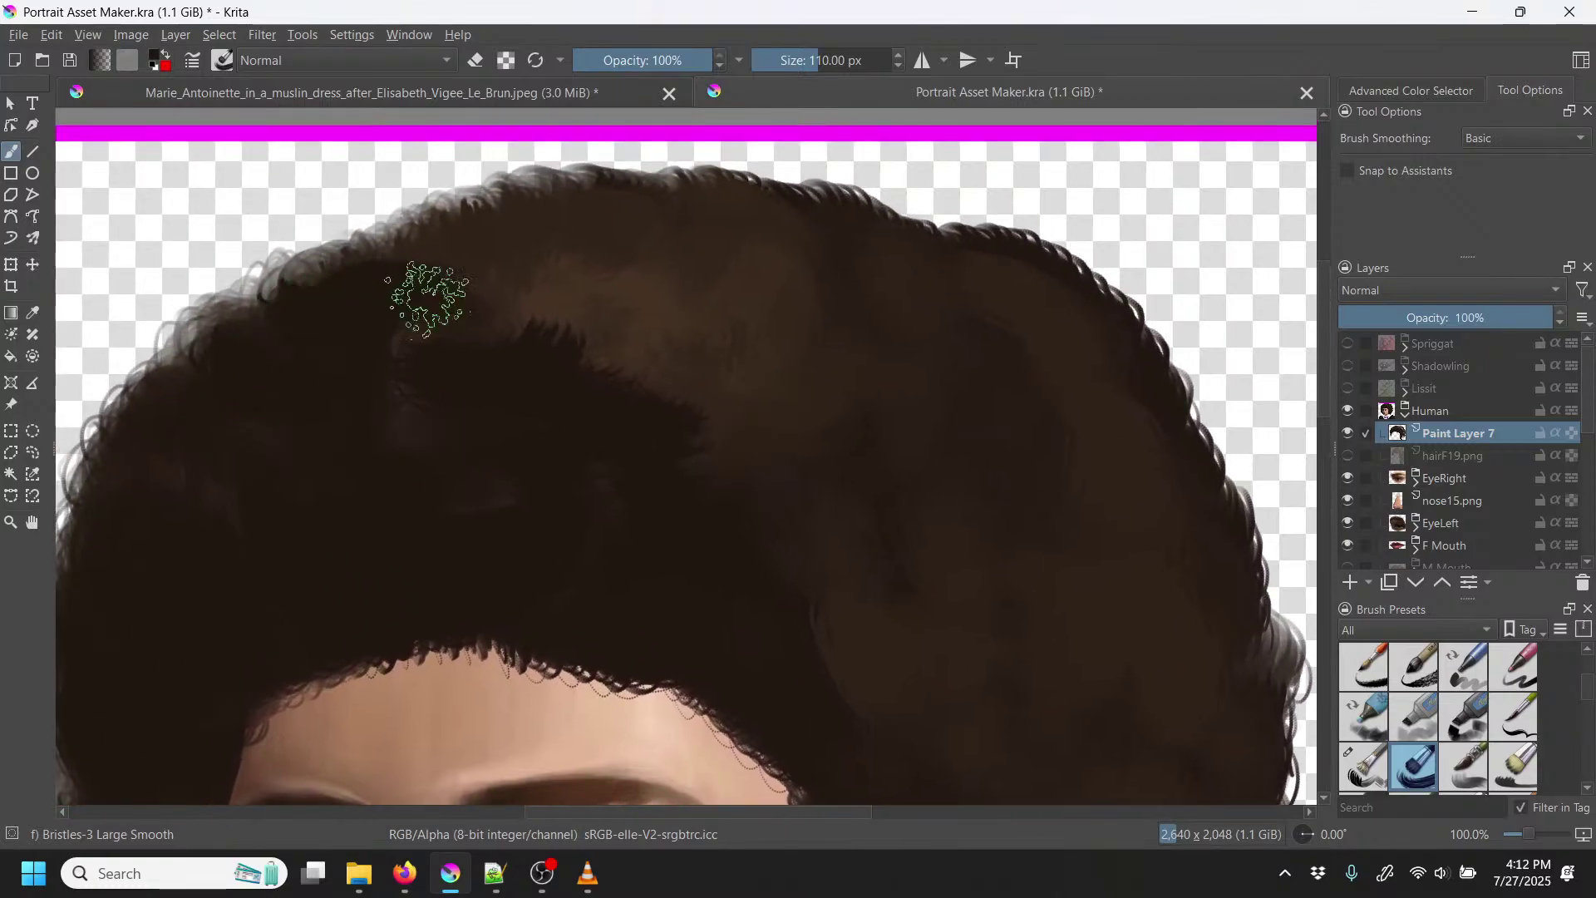
pyautogui.moveTo(427, 254)
pyautogui.mouseDown()
pyautogui.moveTo(553, 253)
pyautogui.moveTo(601, 286)
pyautogui.moveTo(664, 379)
pyautogui.moveTo(524, 221)
pyautogui.moveTo(534, 248)
pyautogui.moveTo(599, 245)
pyautogui.moveTo(647, 215)
pyautogui.moveTo(697, 225)
pyautogui.moveTo(588, 207)
pyautogui.mouseUp()
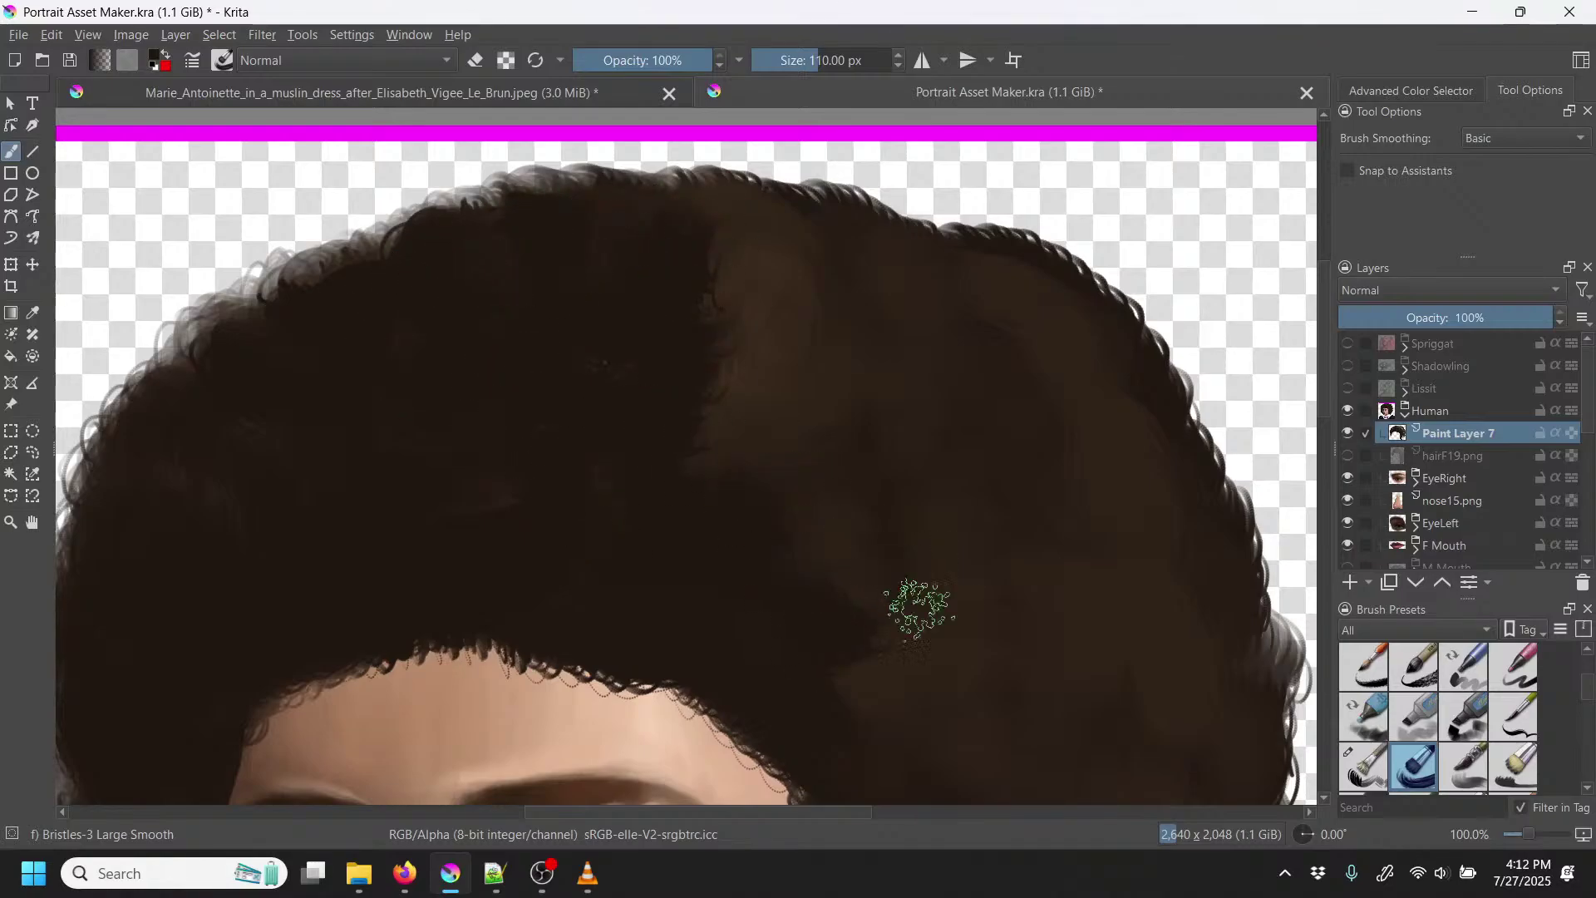
pyautogui.moveTo(981, 648)
pyautogui.mouseDown()
pyautogui.moveTo(901, 593)
pyautogui.moveTo(722, 377)
pyautogui.moveTo(683, 418)
pyautogui.moveTo(731, 397)
pyautogui.moveTo(719, 267)
pyautogui.moveTo(914, 366)
pyautogui.mouseUp()
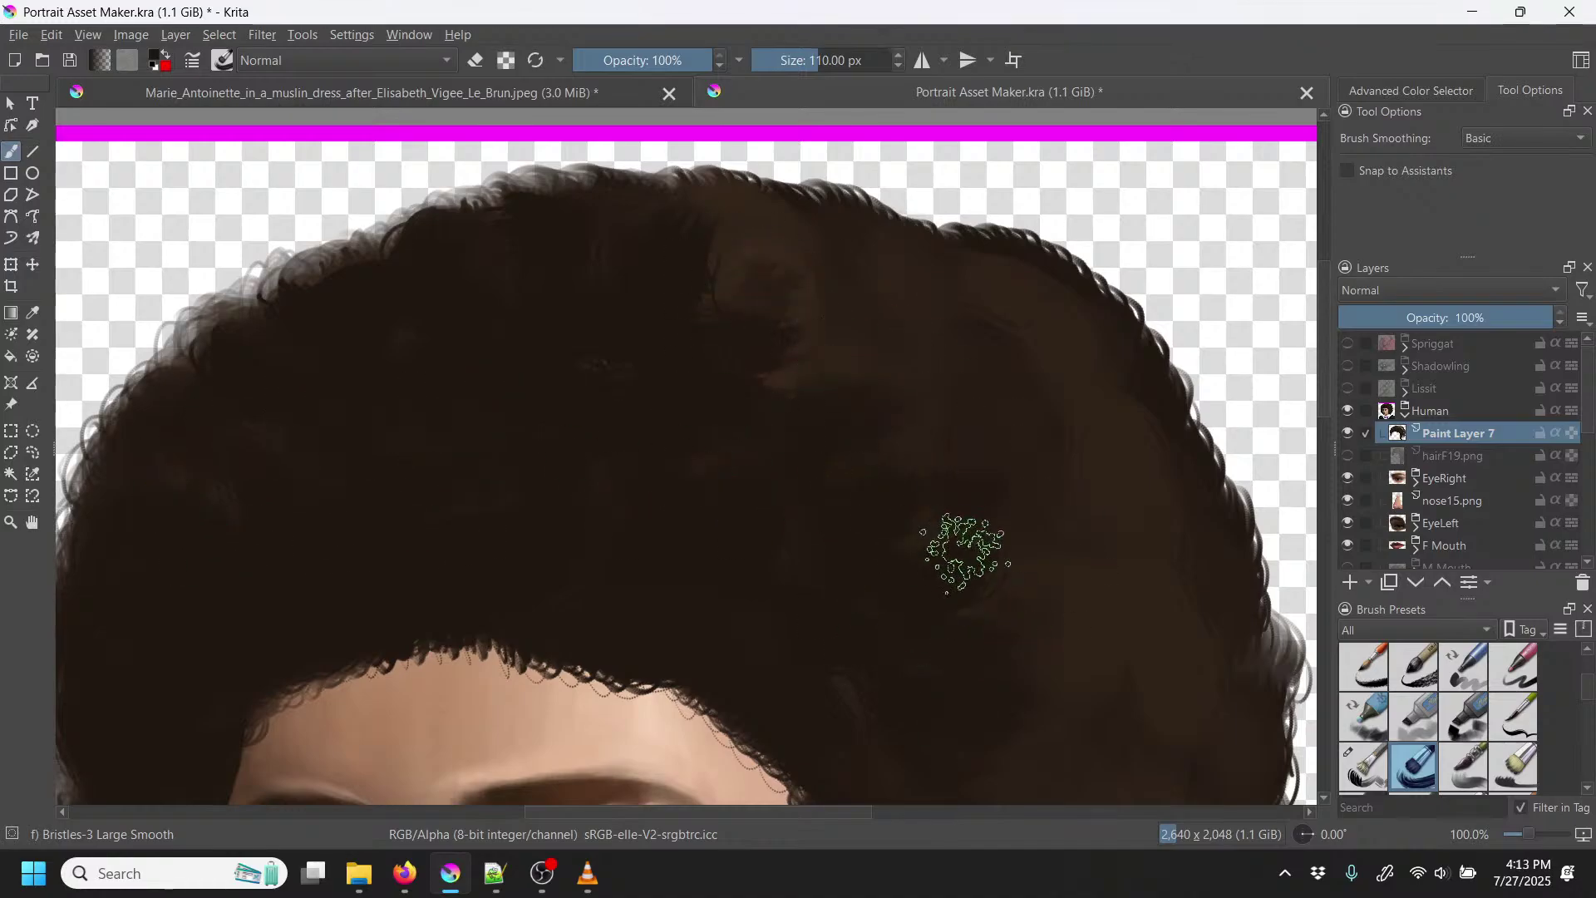
pyautogui.moveTo(1020, 611)
pyautogui.mouseDown()
pyautogui.moveTo(937, 555)
pyautogui.moveTo(779, 314)
pyautogui.mouseUp()
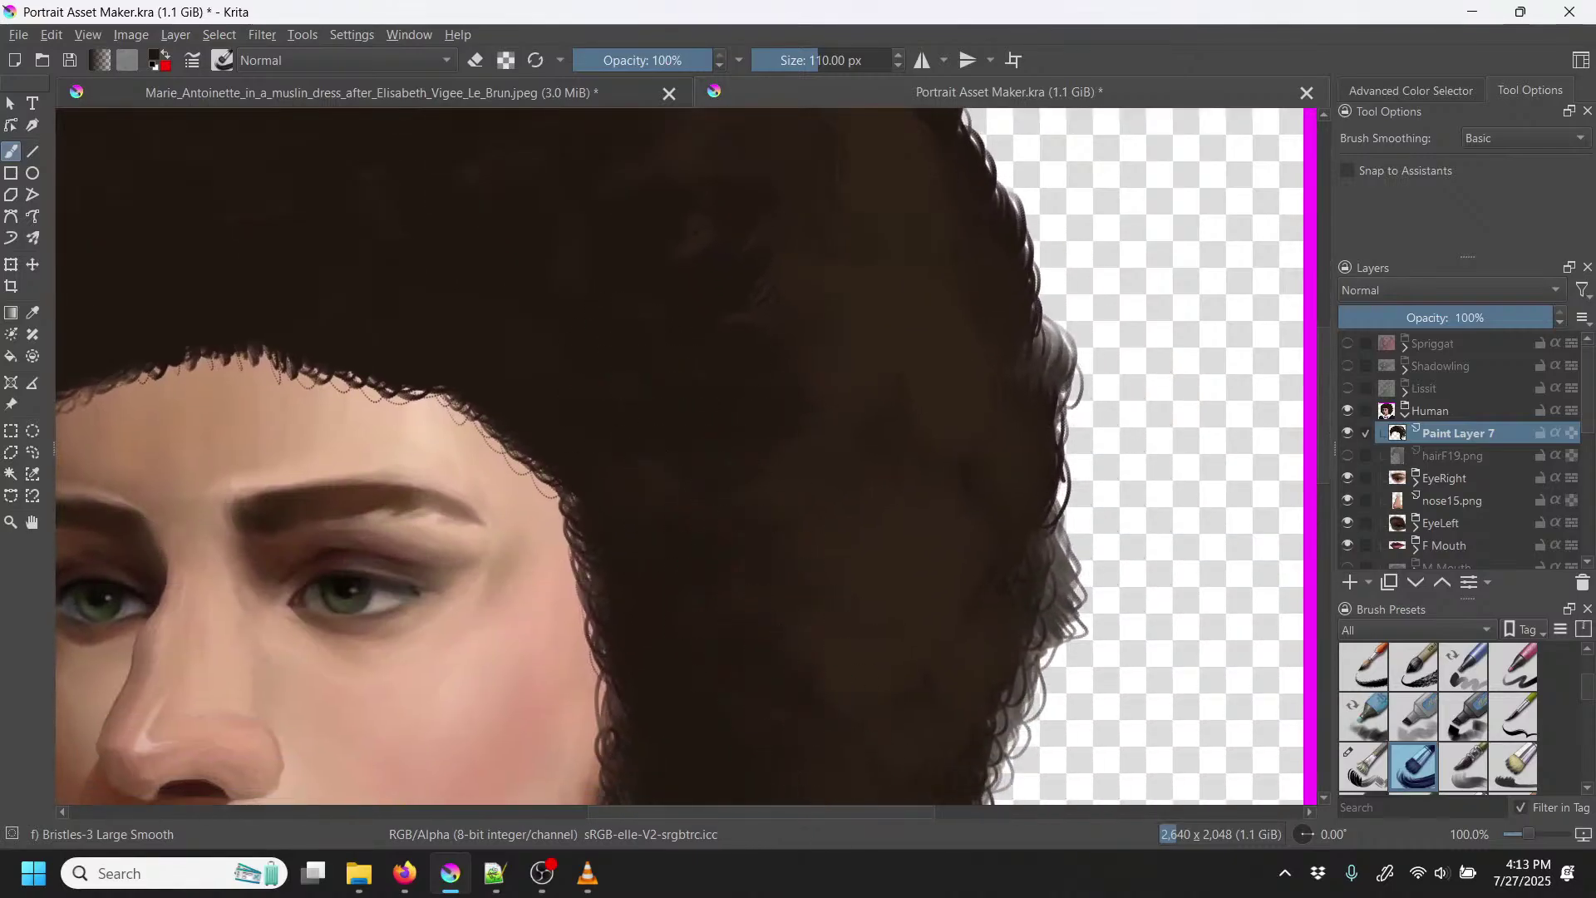
pyautogui.scroll(-2, 782, 657)
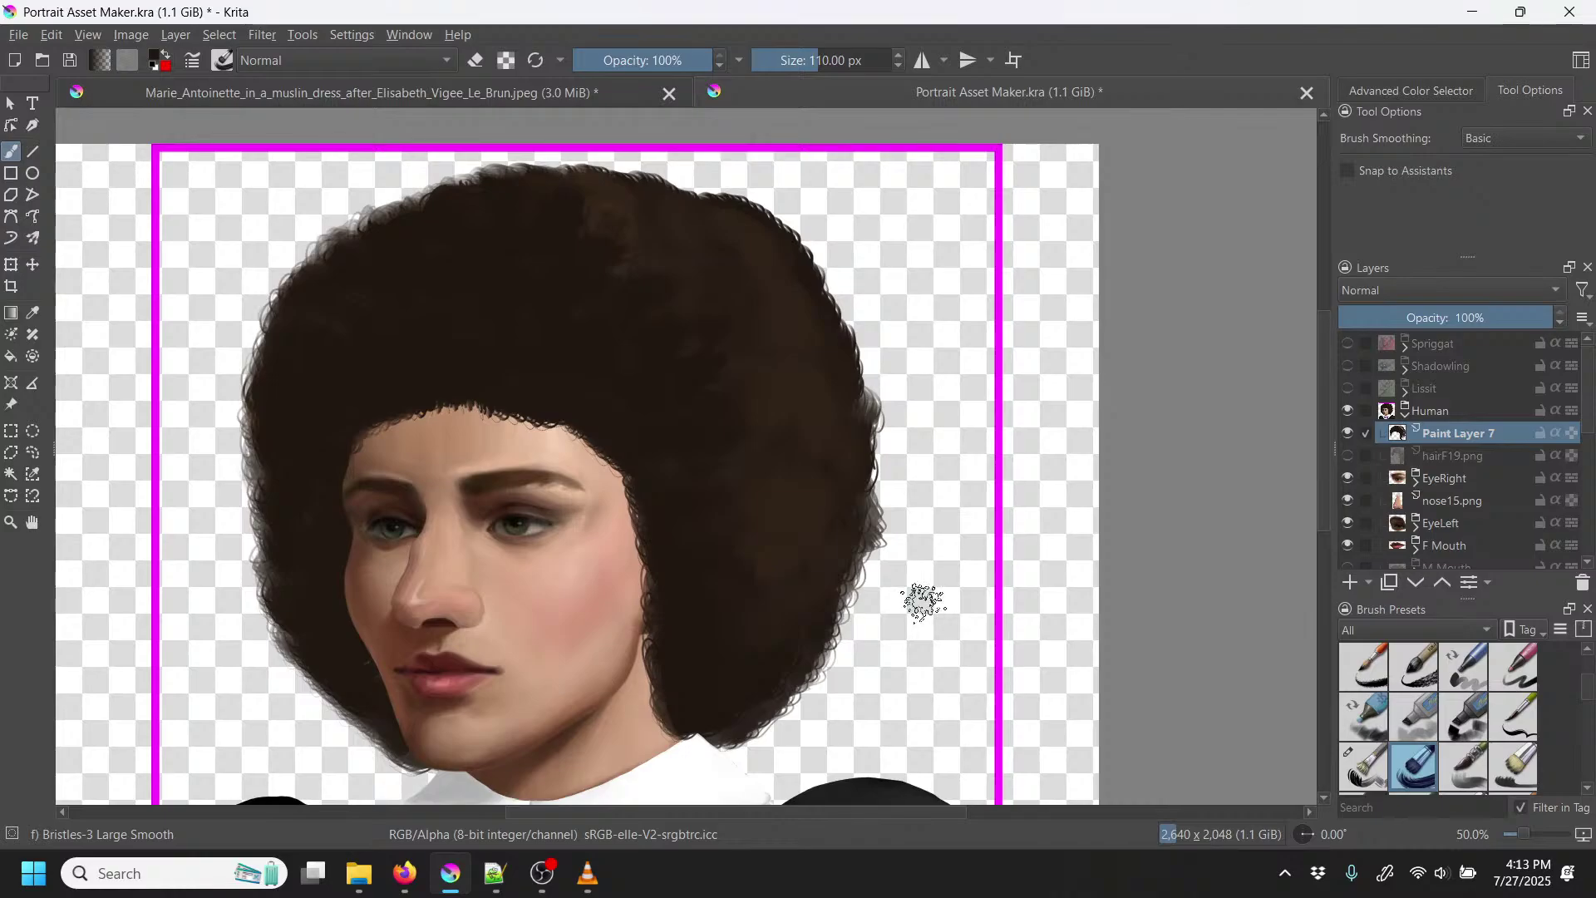
# Step: Sample a lighter brown from the hairF19.png layer and paint soft highlights over Paint Layer 7's crown and side at 58% brush opacity
pyautogui.click(1348, 433)
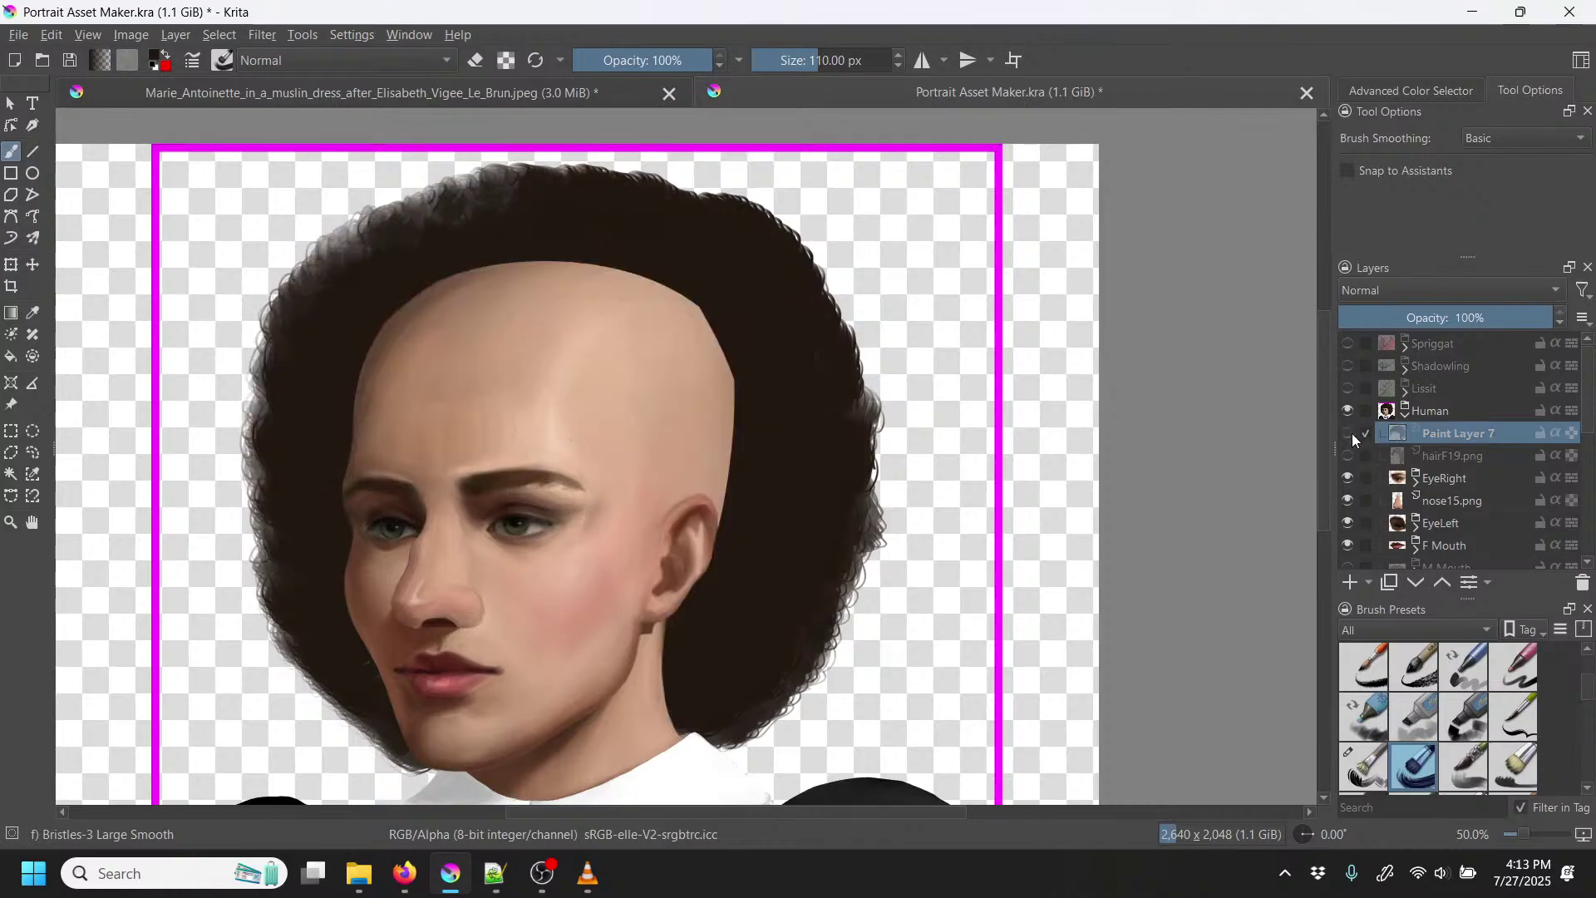
pyautogui.click(1349, 455)
pyautogui.press('p')
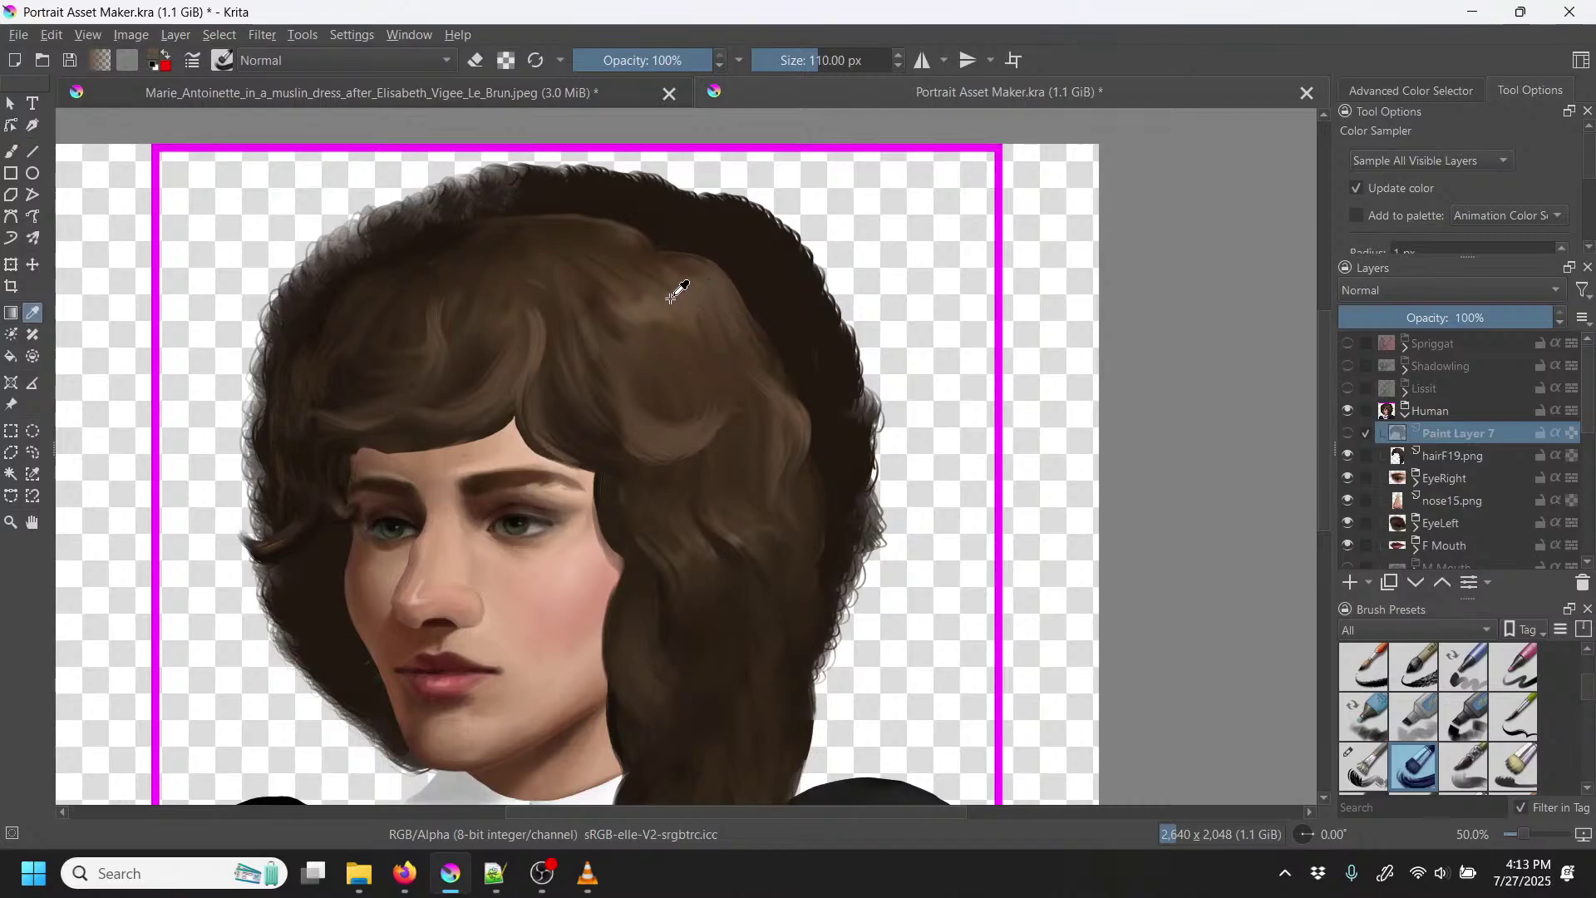
pyautogui.press('b')
pyautogui.click(1347, 433)
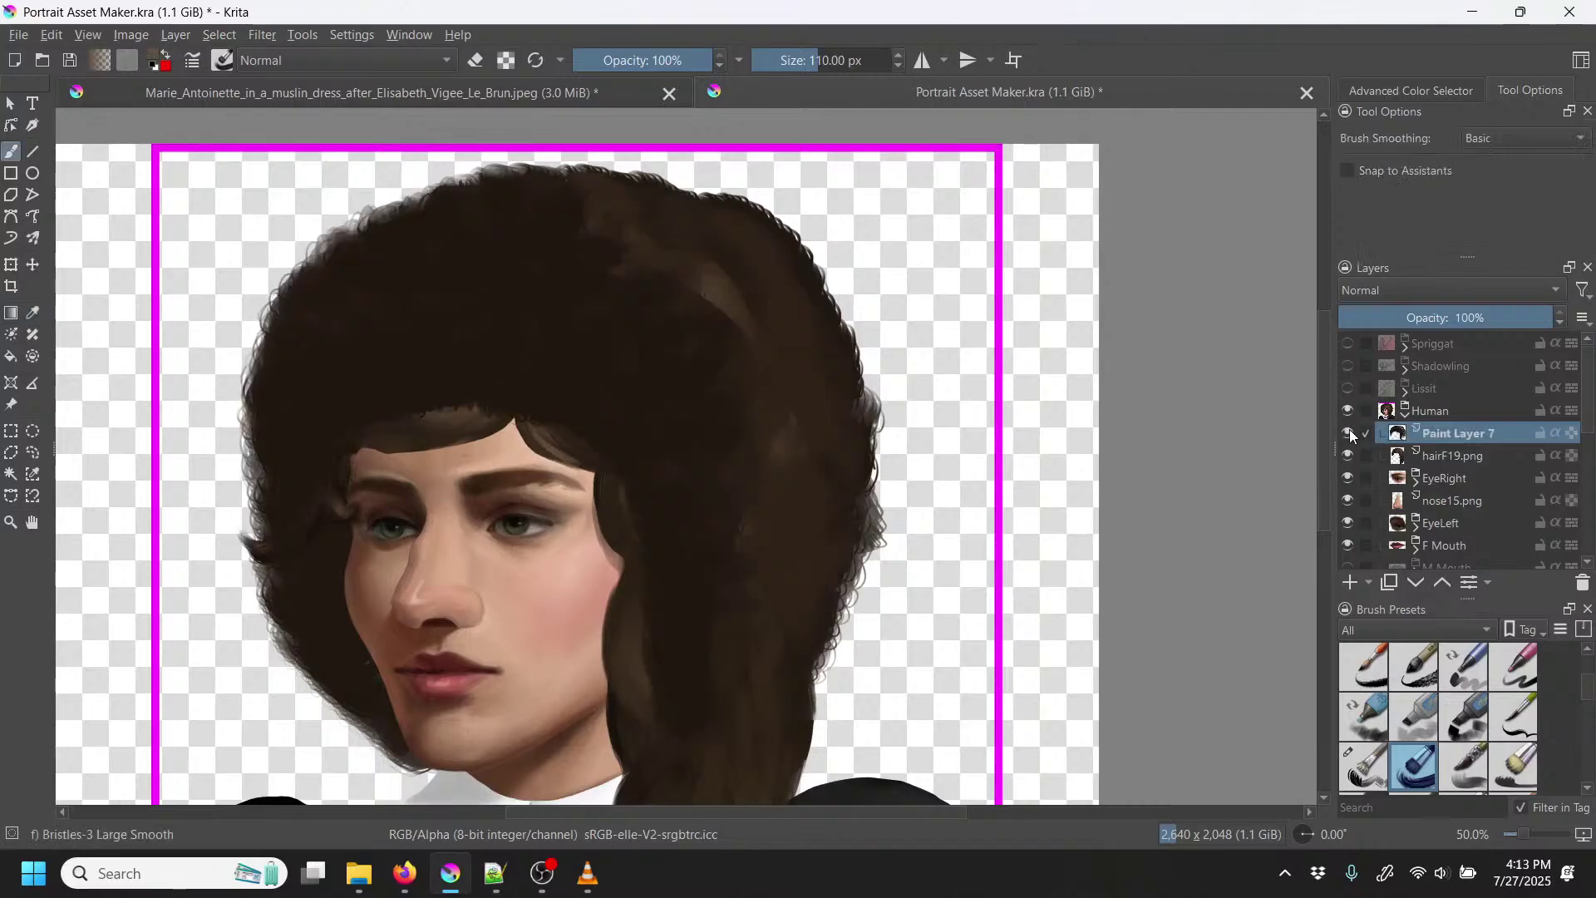
pyautogui.click(1347, 455)
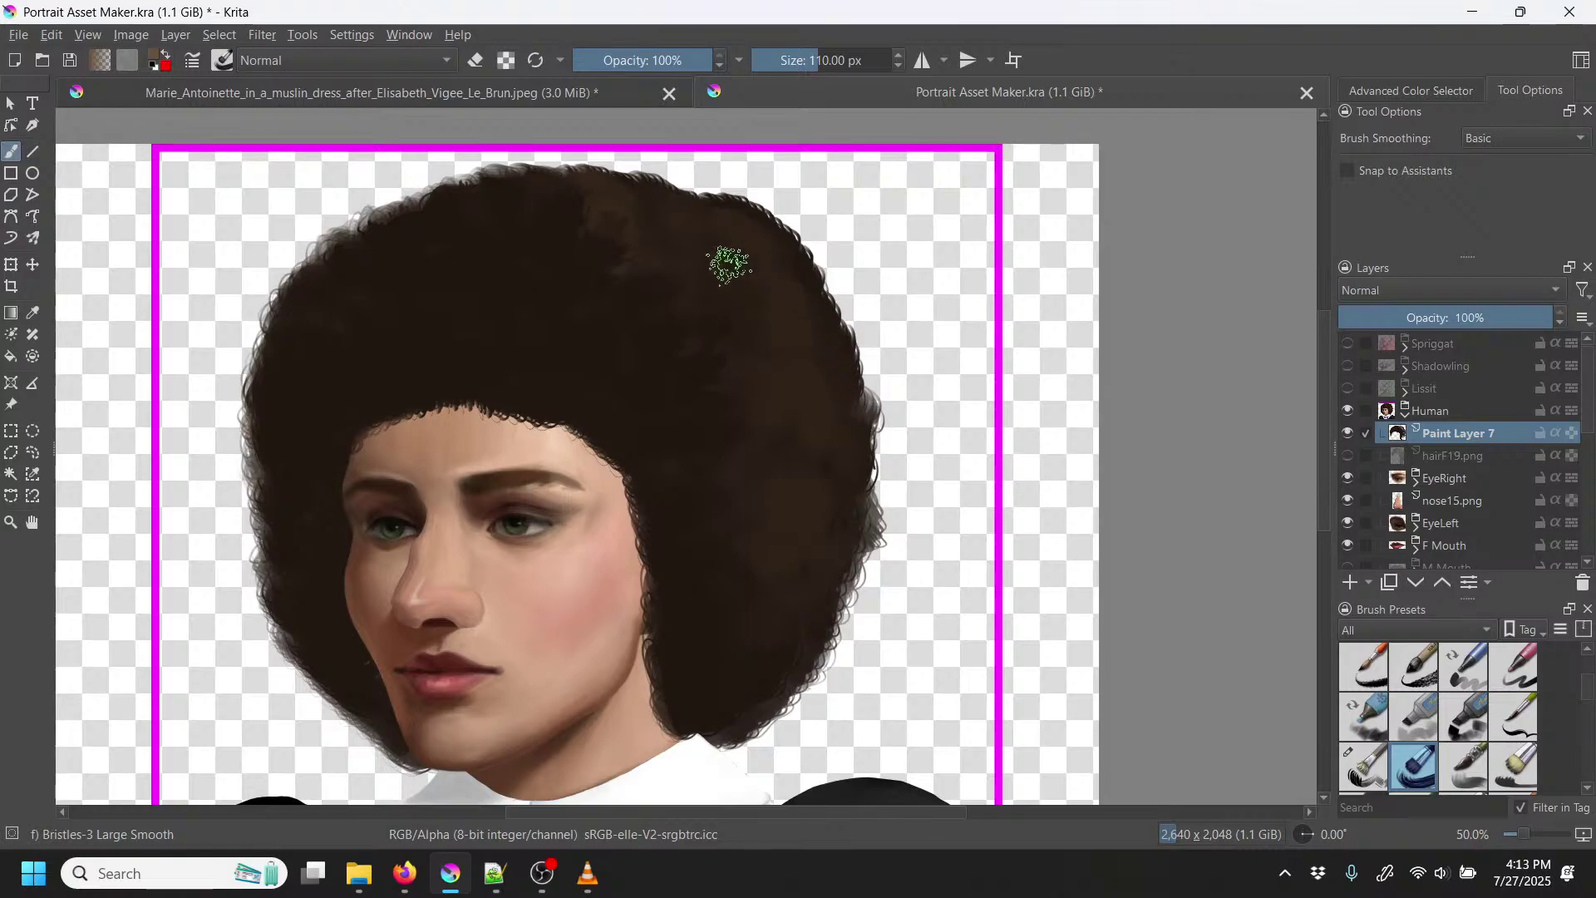
pyautogui.click(655, 61)
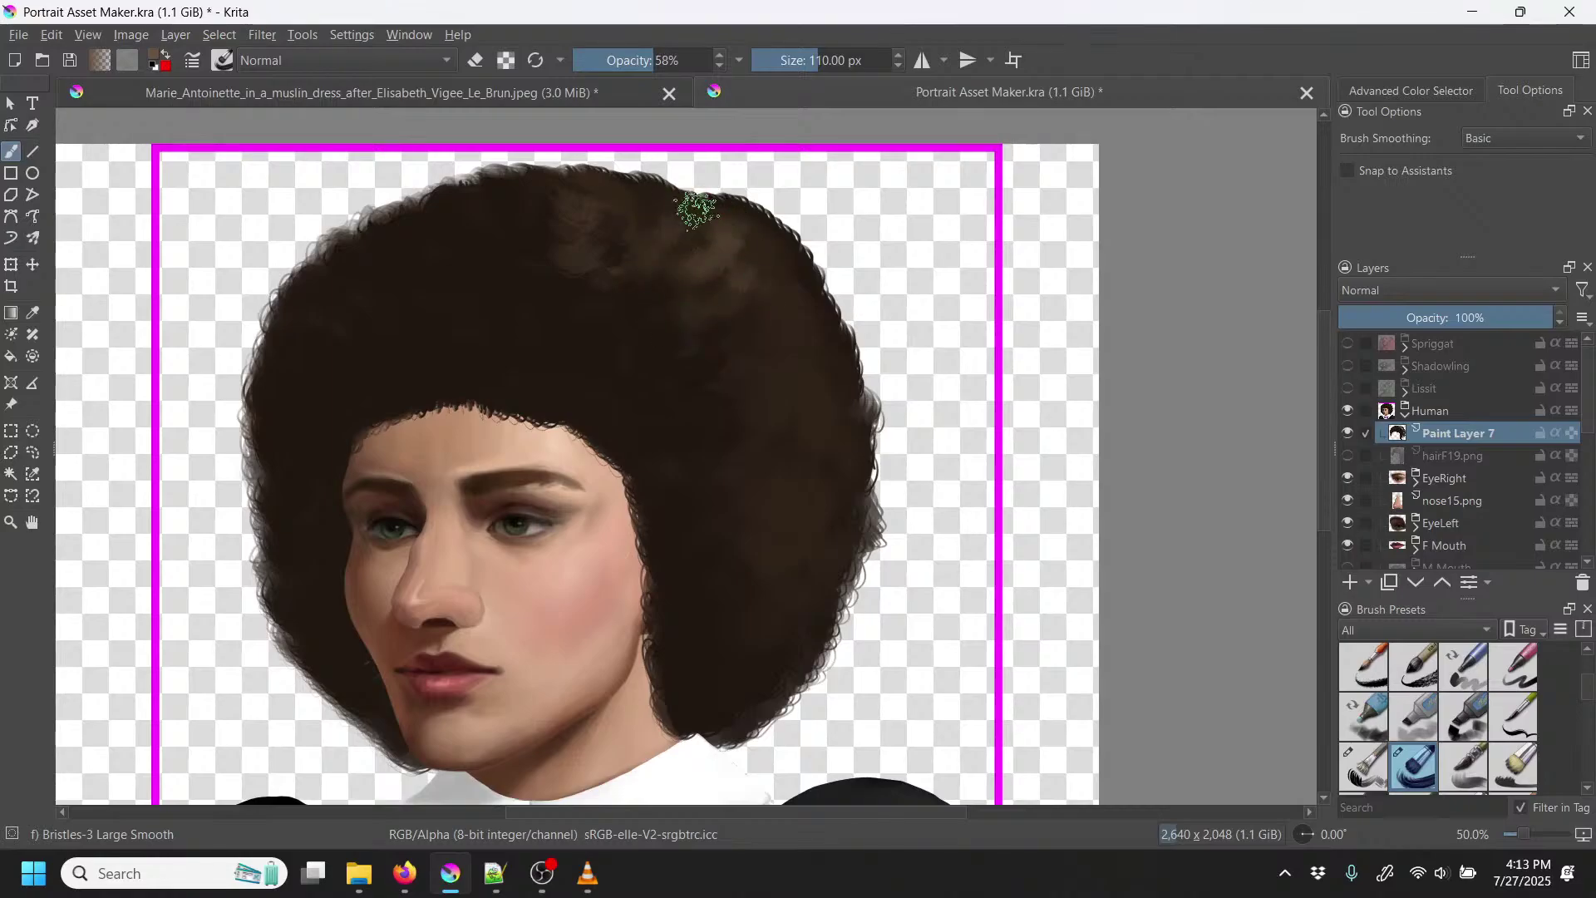
pyautogui.moveTo(689, 202)
pyautogui.mouseDown()
pyautogui.moveTo(756, 220)
pyautogui.moveTo(780, 277)
pyautogui.moveTo(778, 337)
pyautogui.moveTo(757, 306)
pyautogui.moveTo(723, 337)
pyautogui.moveTo(672, 293)
pyautogui.mouseUp()
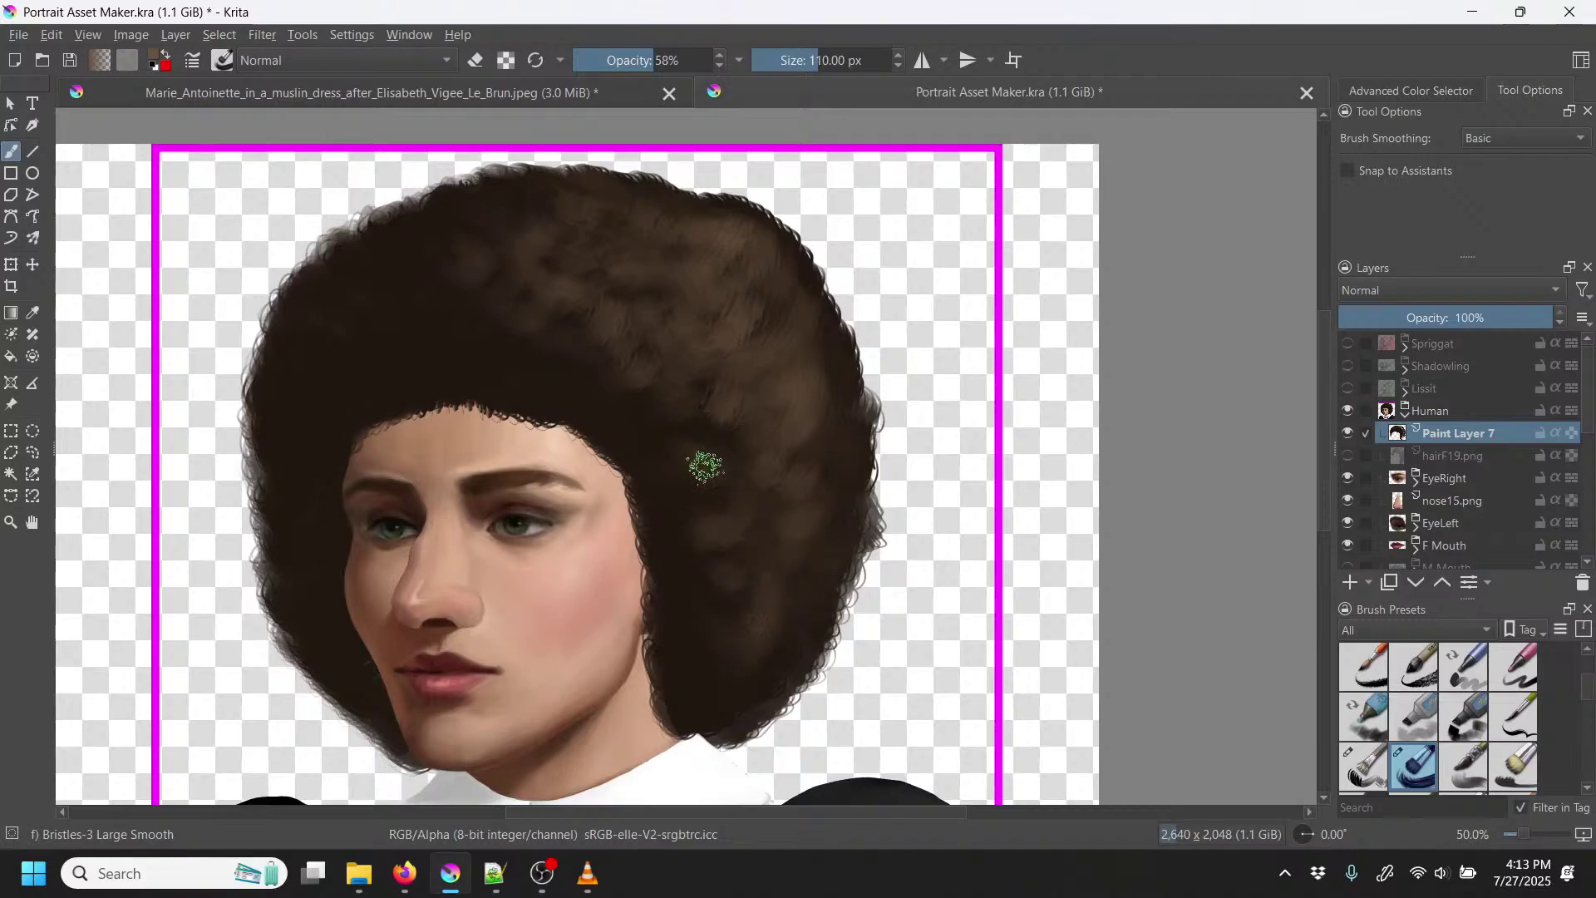
# Step: Sample brown again from the side hair in hairF19.png and brush mottled patches across the afro's front, crown and side
pyautogui.click(1347, 432)
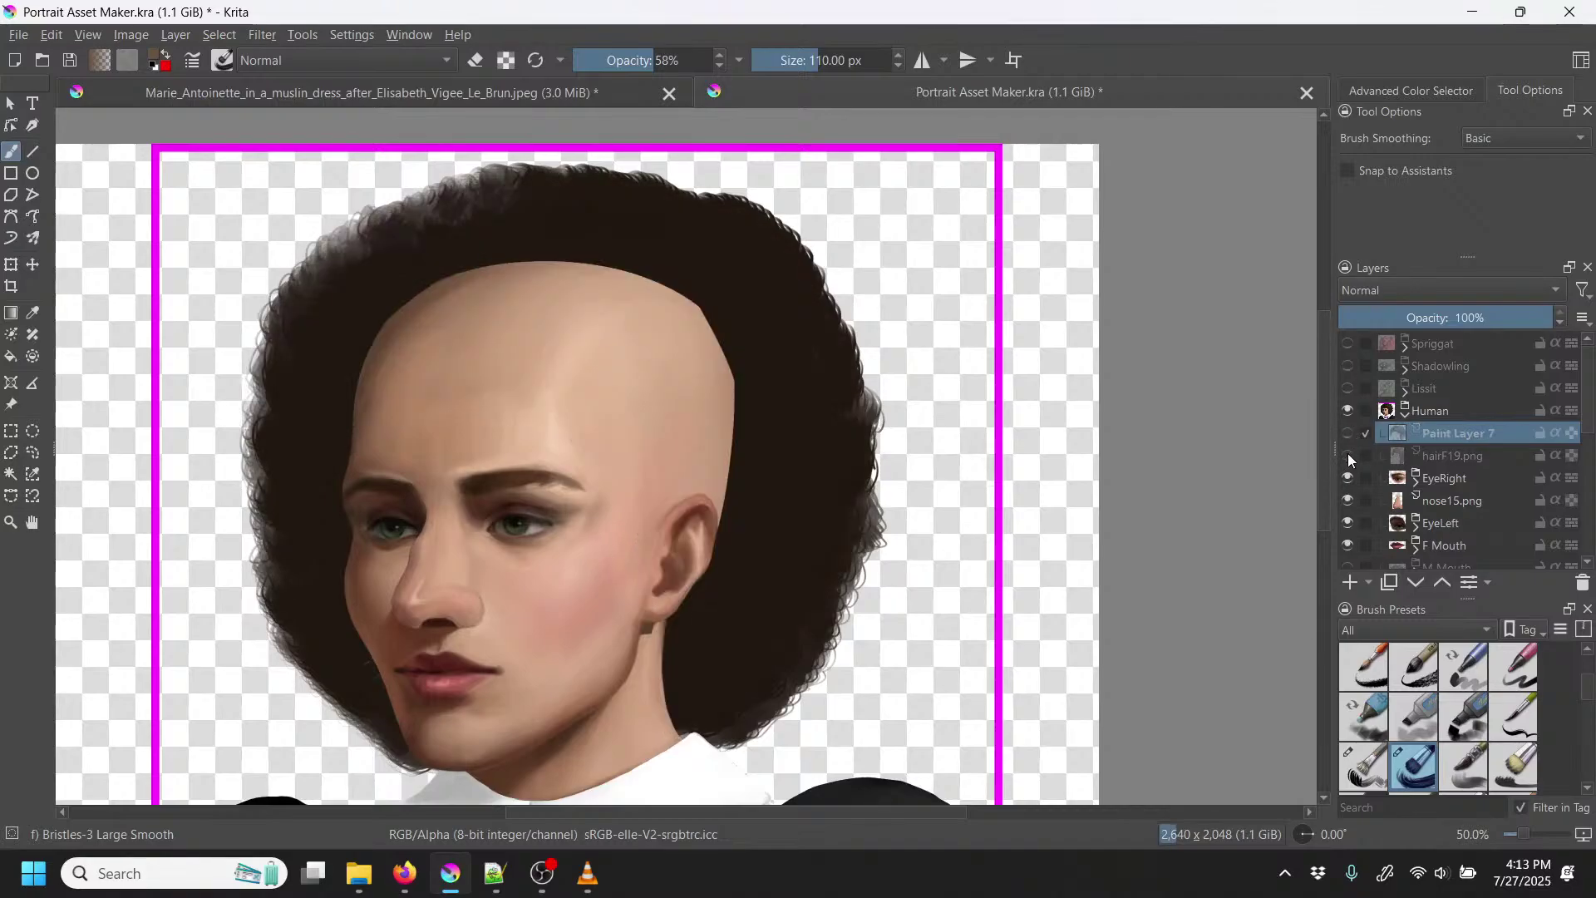
pyautogui.click(1348, 455)
pyautogui.press('p')
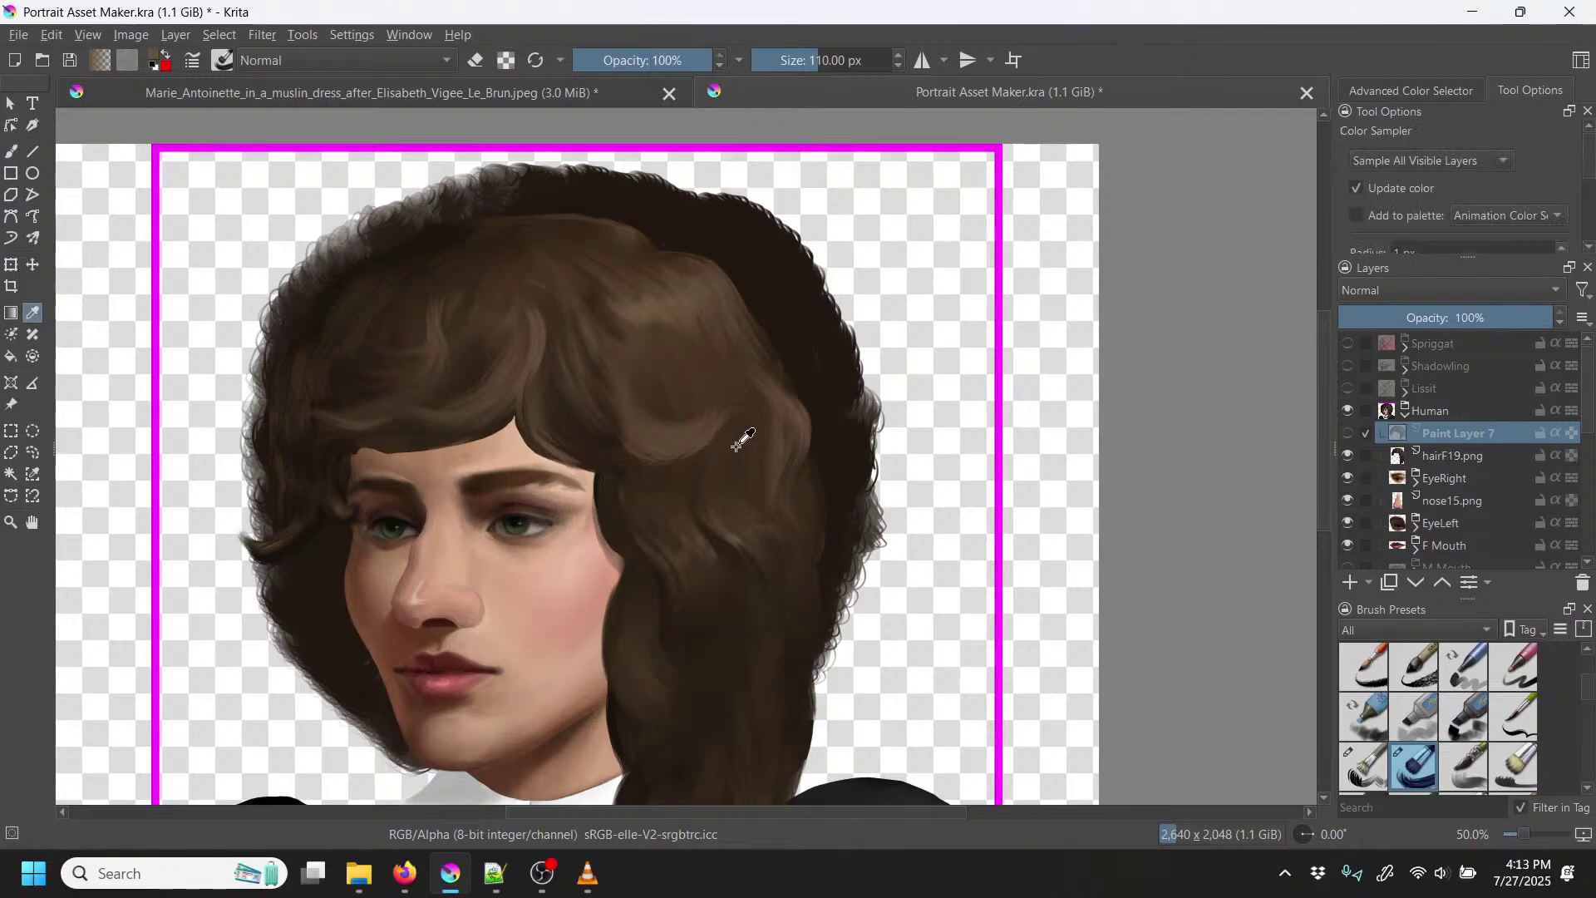
pyautogui.press('b')
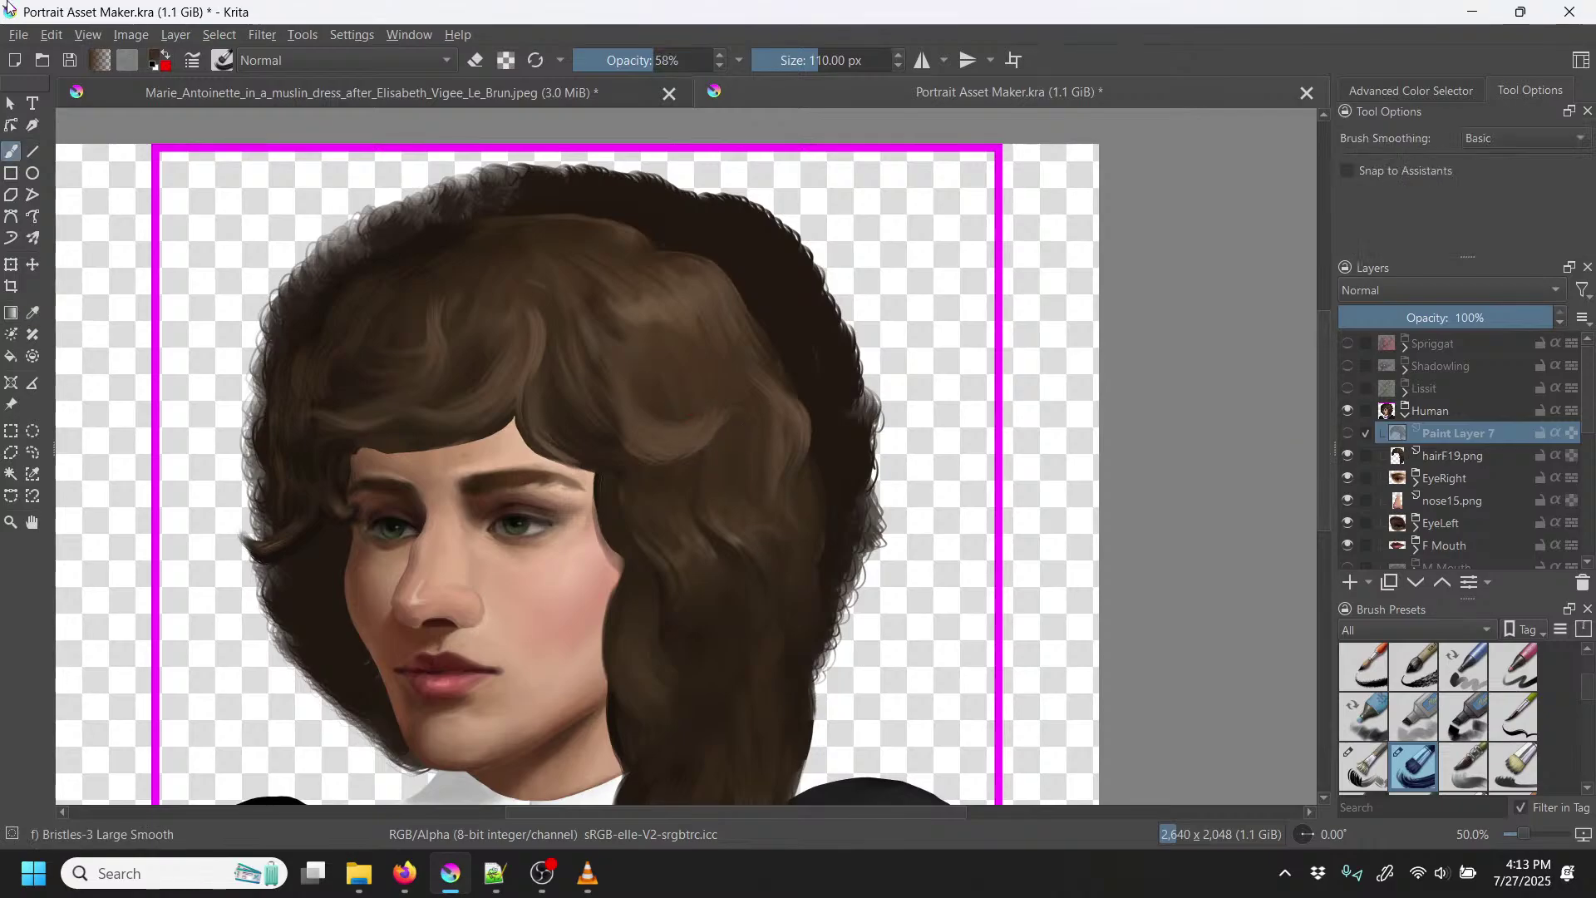
pyautogui.click(1348, 432)
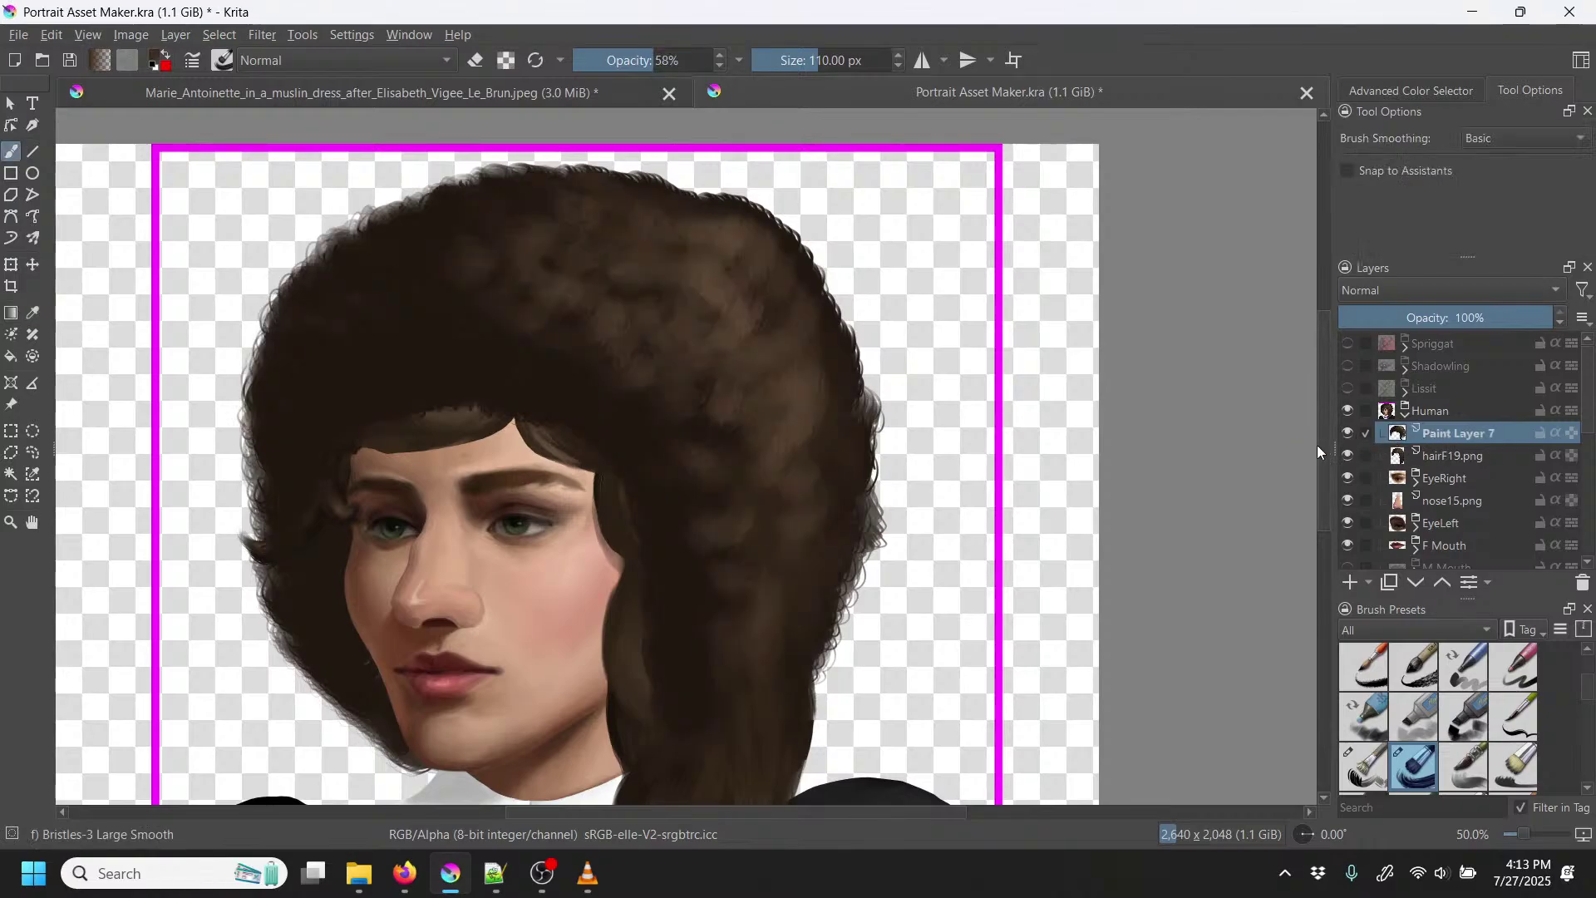
pyautogui.click(1348, 455)
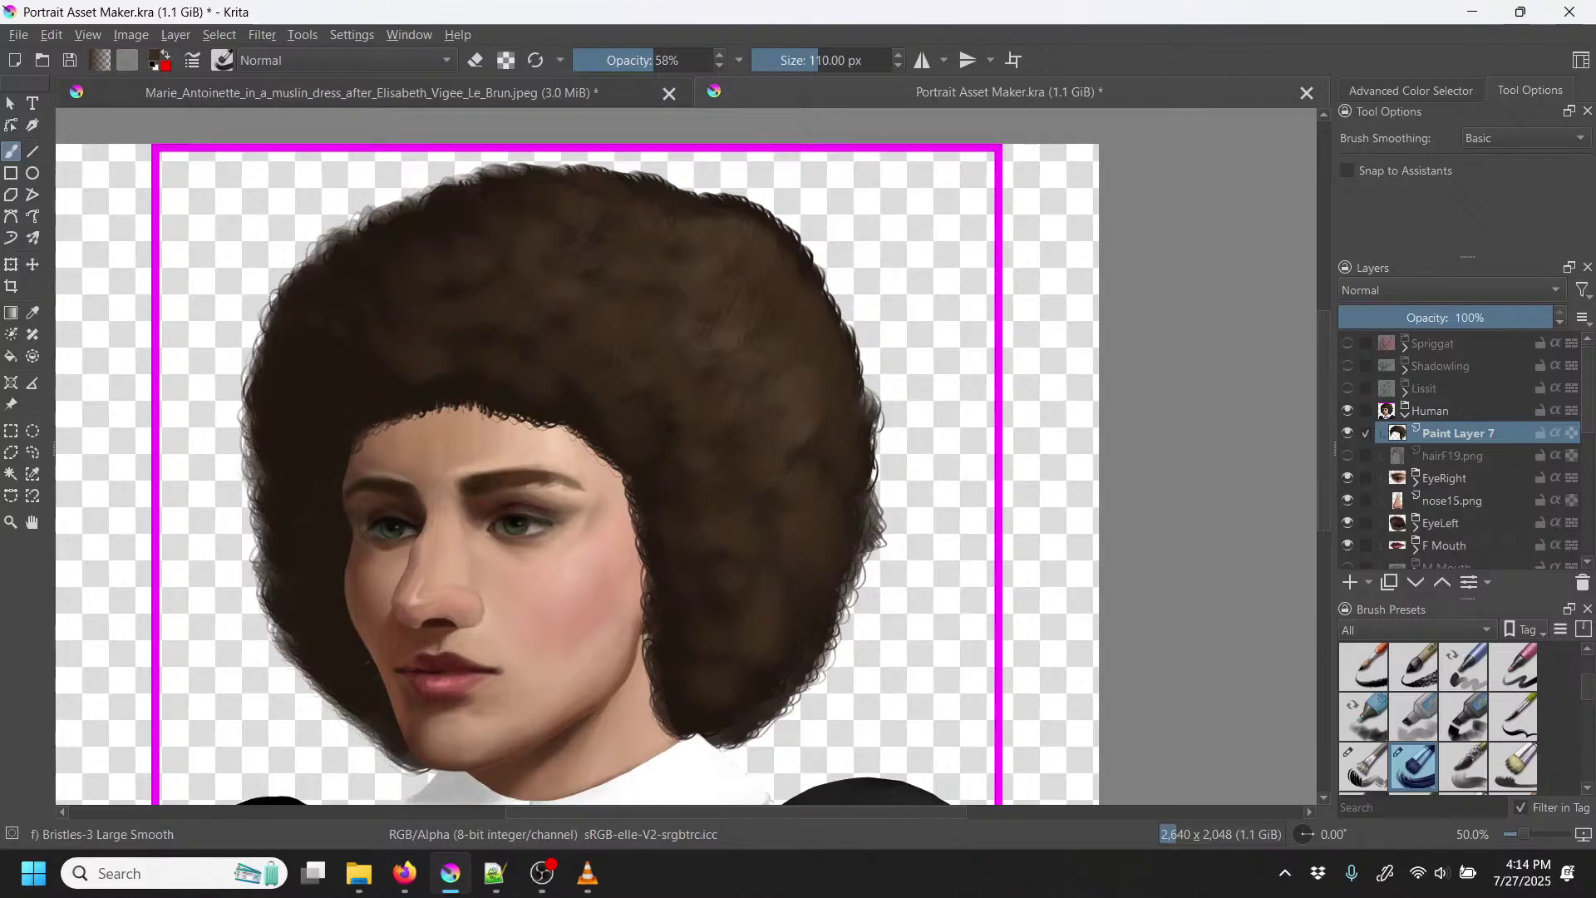
# Step: Lower the brush opacity to 31%, soften the afro's brown patches, and rotate the canvas to about 187°
pyautogui.press('i')
pyautogui.press('i')
pyautogui.press('i')
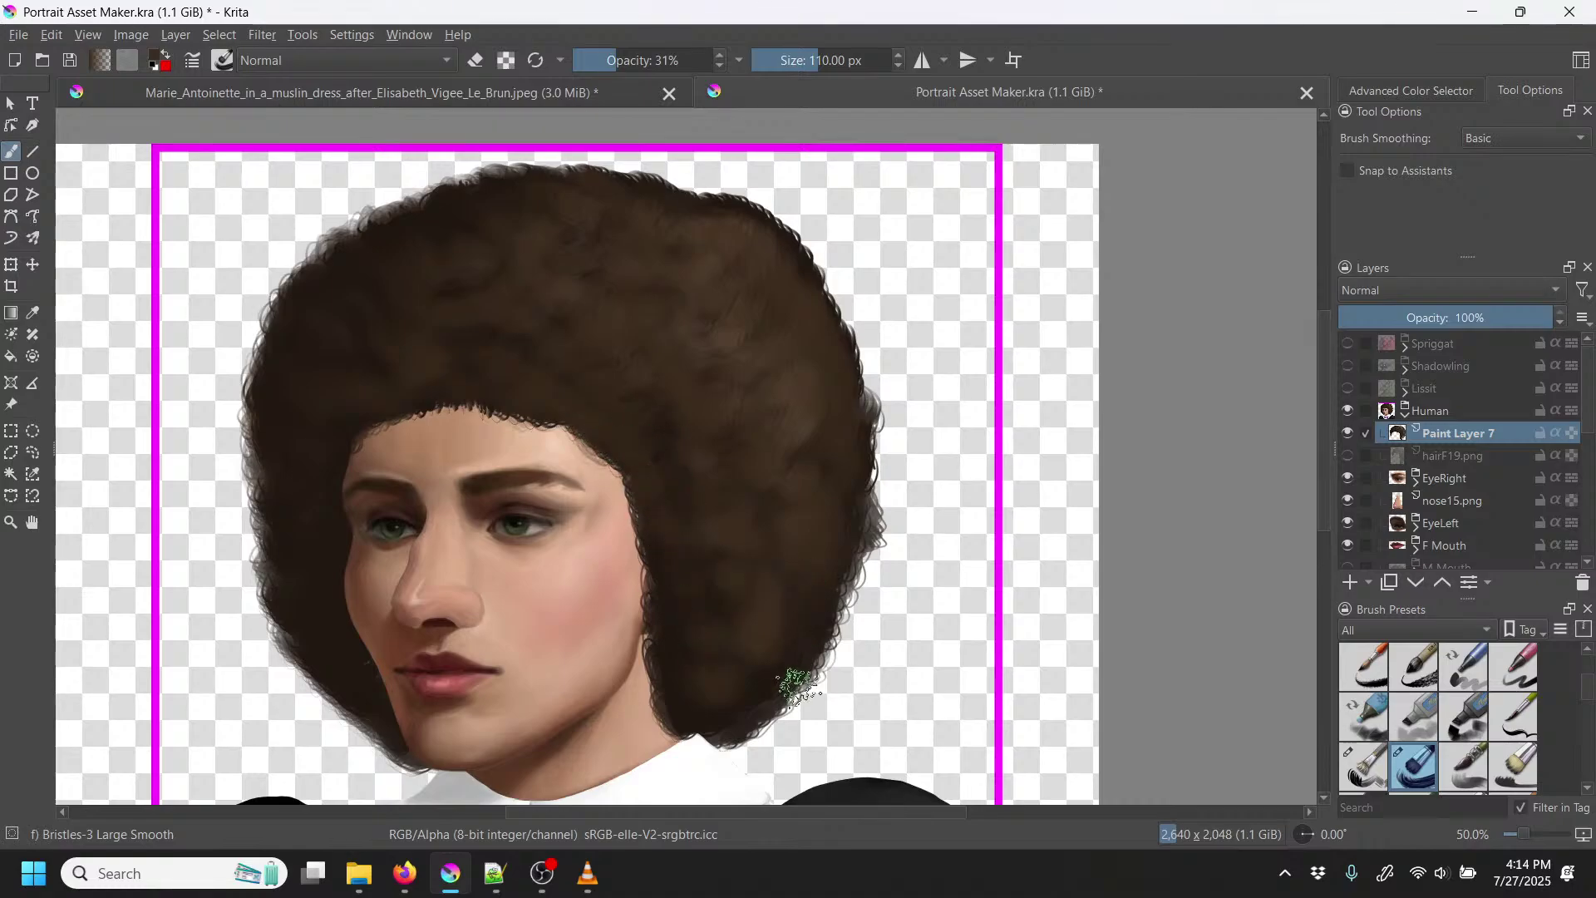
pyautogui.rightClick(850, 381)
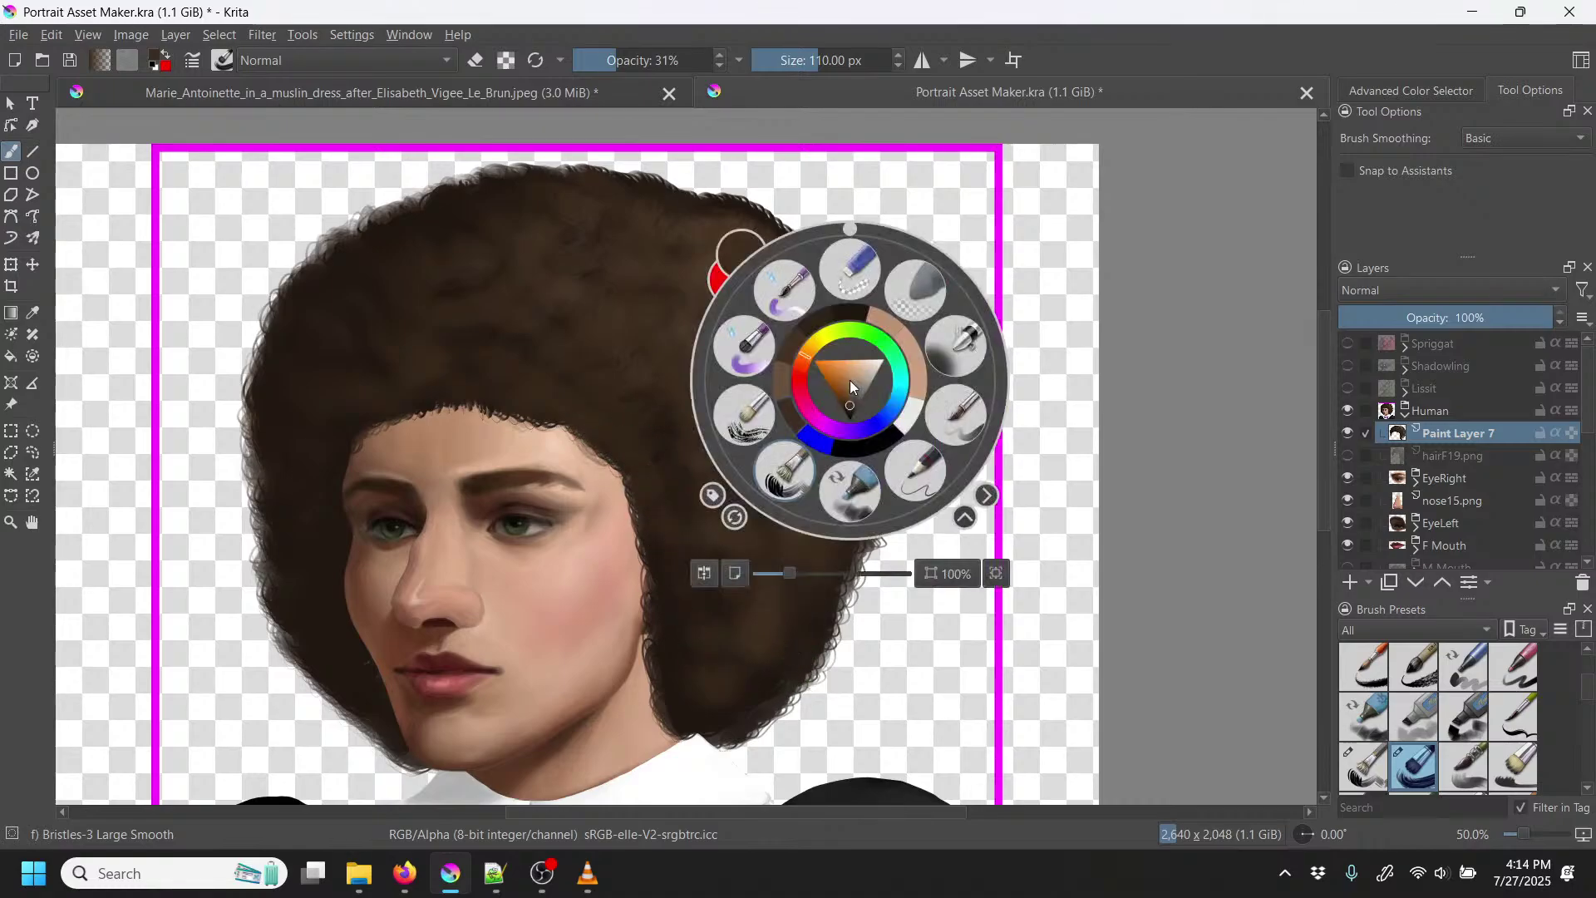
pyautogui.moveTo(846, 227); pyautogui.dragTo(830, 537)
pyautogui.click(654, 526)
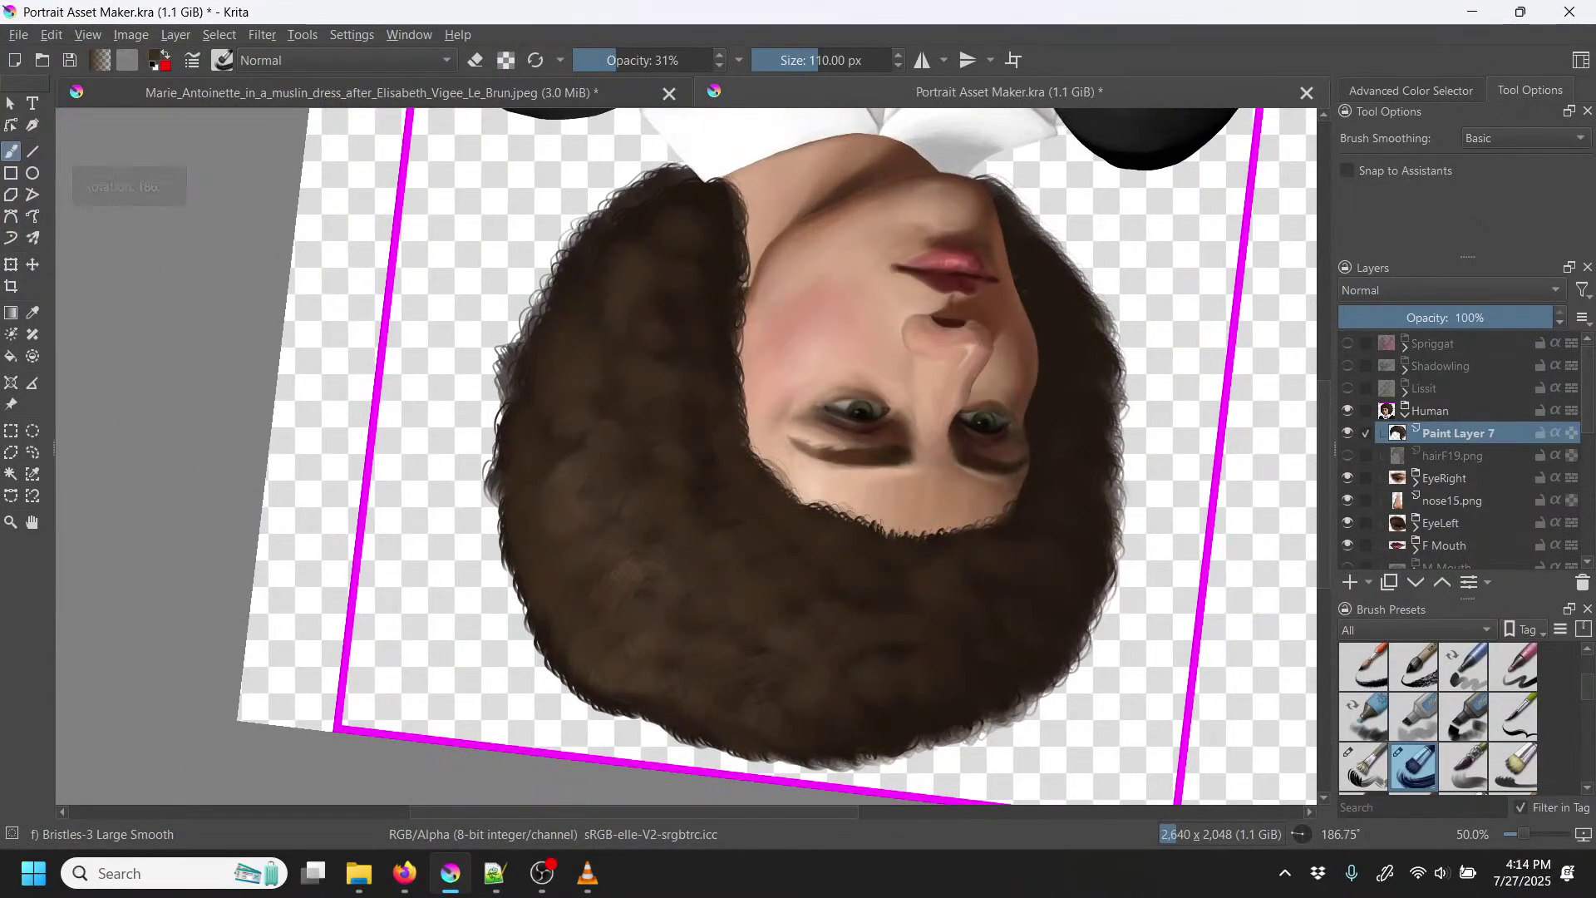
pyautogui.scroll(2, 652, 526)
pyautogui.moveTo(582, 478); pyautogui.dragTo(723, 377)
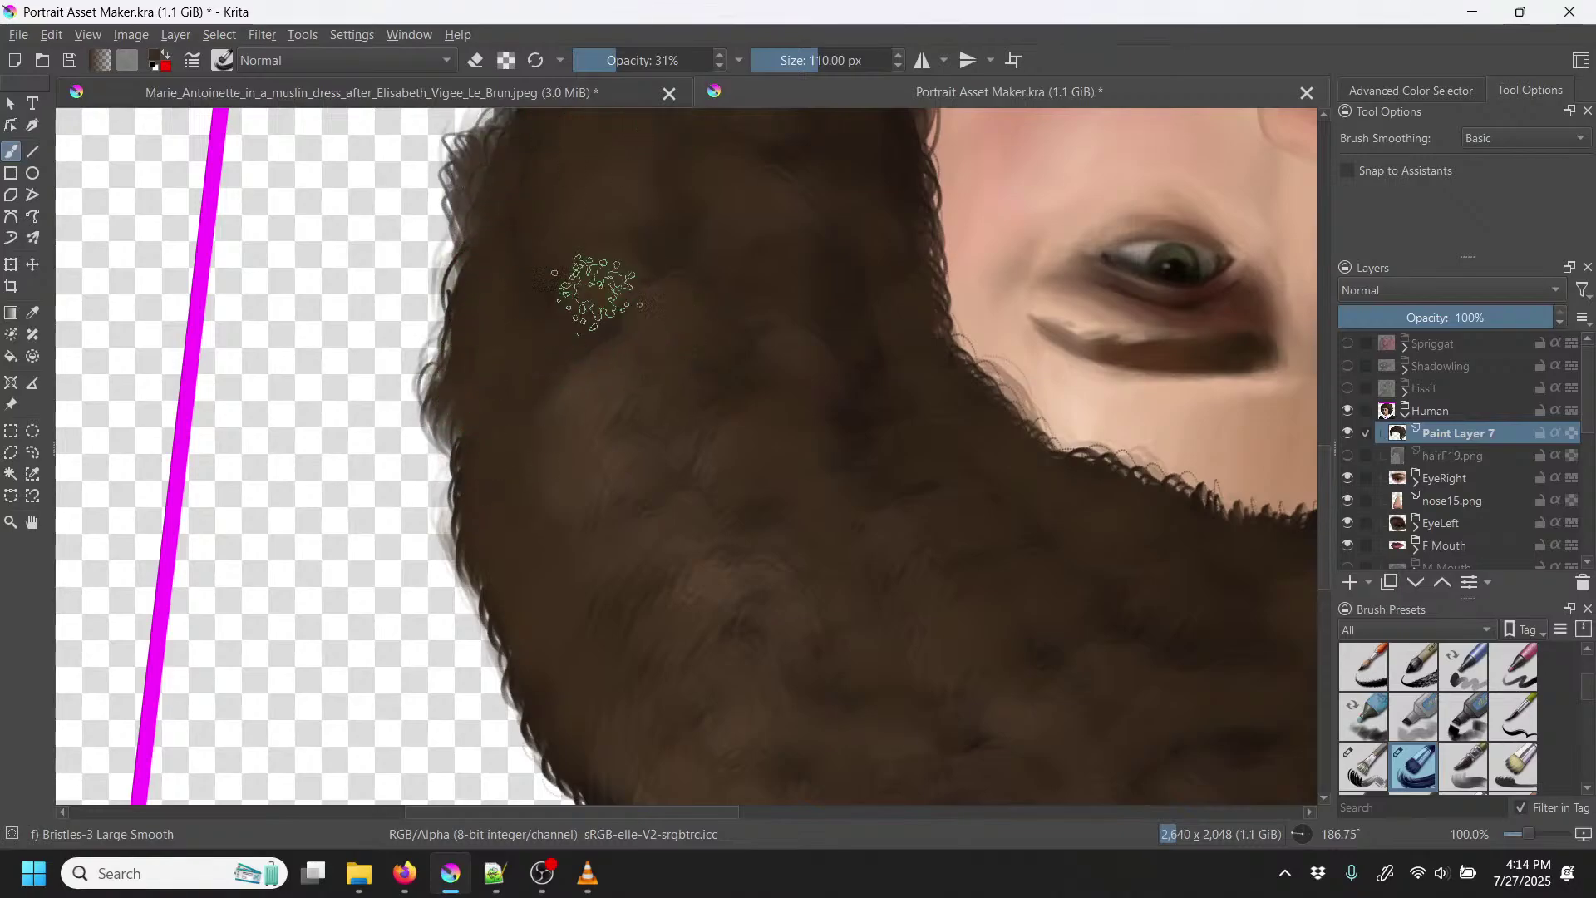
# Step: Blend brown into the dark outer edge of the afro behind the cheek and ear, and restore the canvas to upright
pyautogui.moveTo(733, 273)
pyautogui.mouseDown()
pyautogui.moveTo(695, 402)
pyautogui.moveTo(837, 561)
pyautogui.mouseUp()
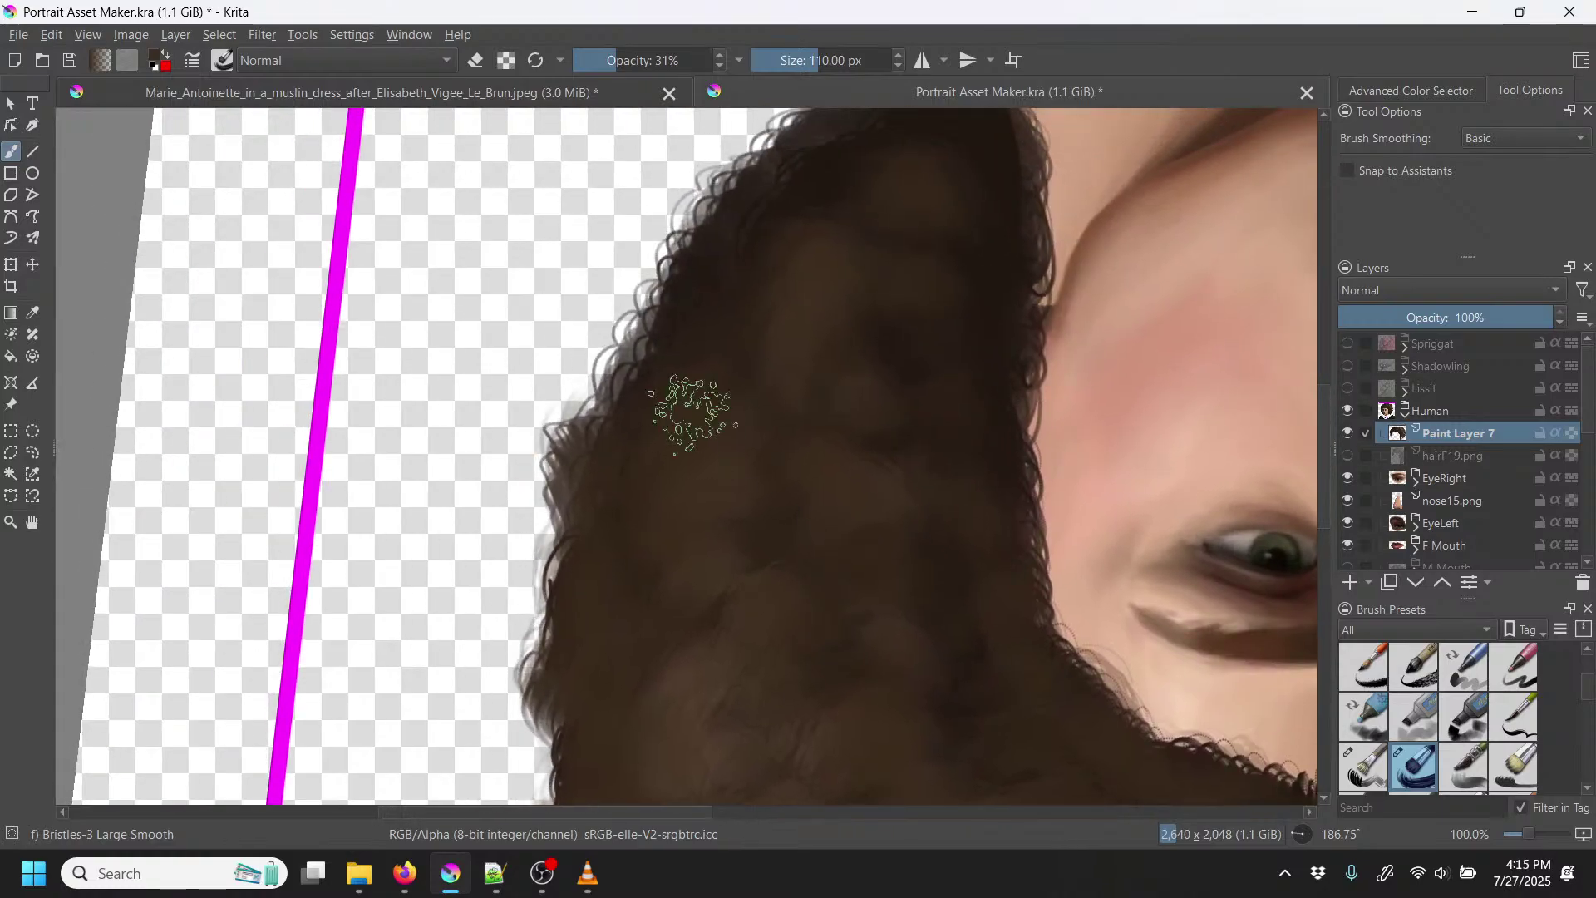
pyautogui.moveTo(693, 414)
pyautogui.mouseDown()
pyautogui.moveTo(691, 354)
pyautogui.moveTo(667, 345)
pyautogui.mouseUp()
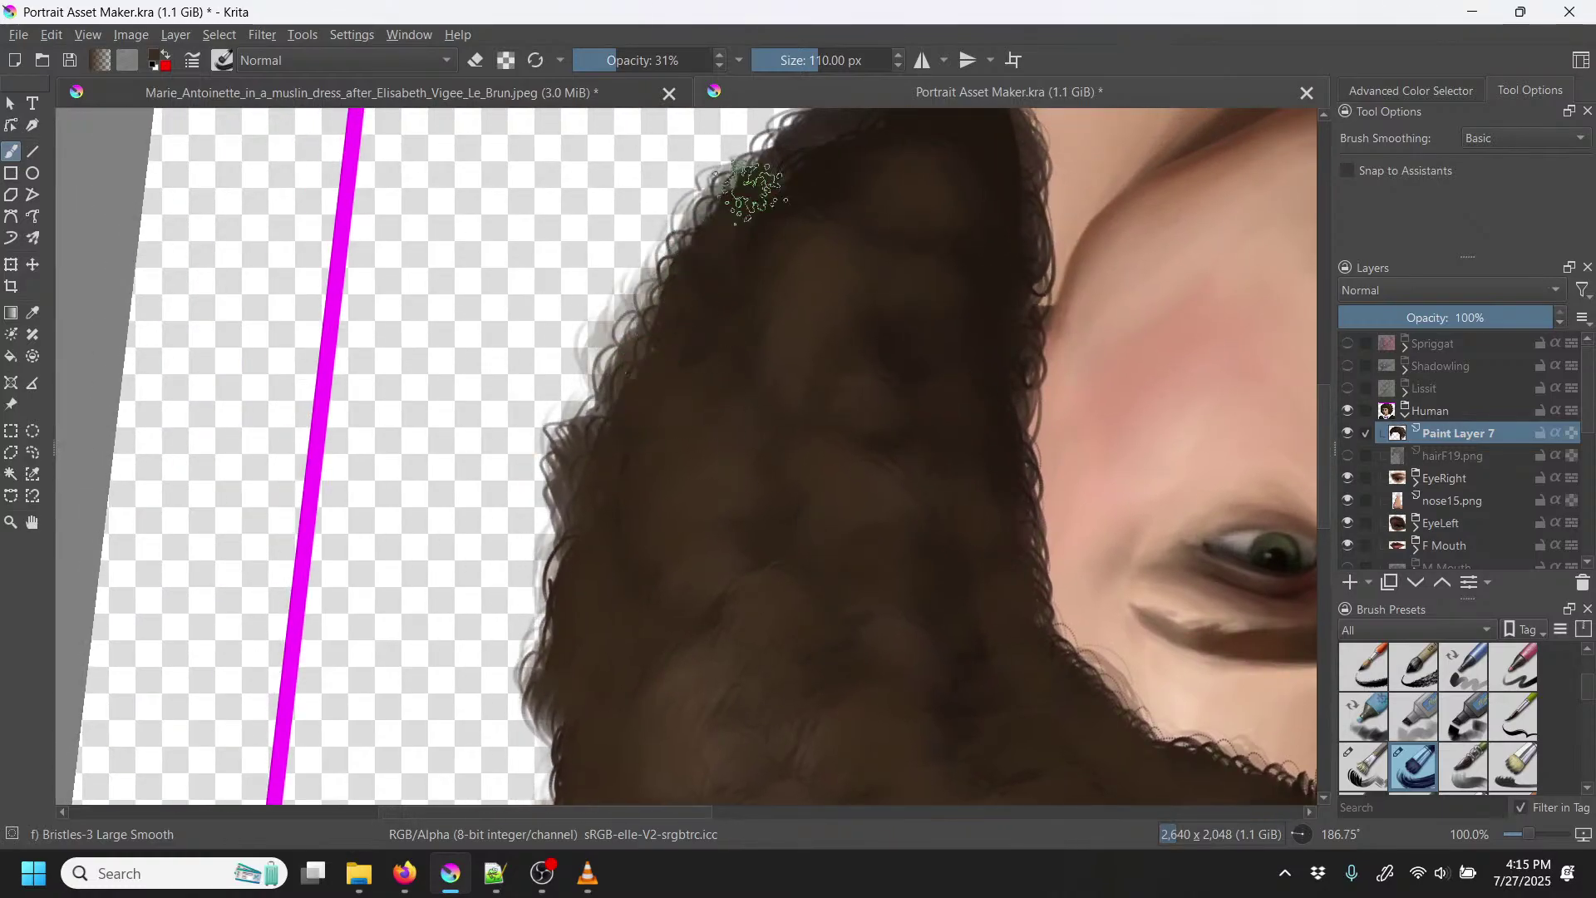
pyautogui.moveTo(847, 275); pyautogui.dragTo(743, 440)
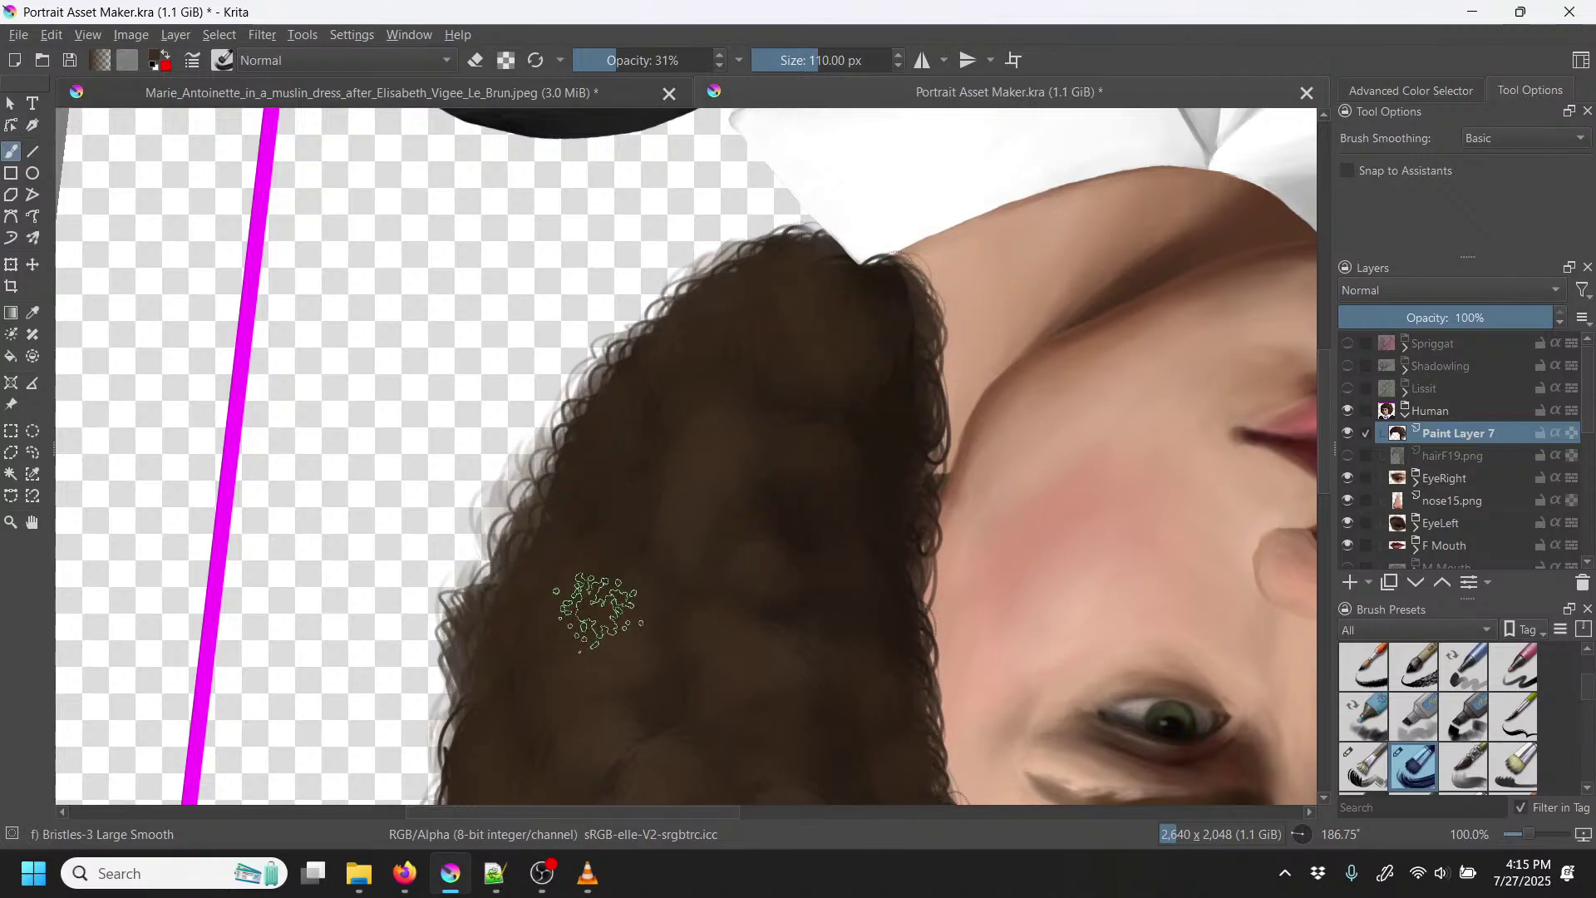
pyautogui.moveTo(666, 646)
pyautogui.mouseDown()
pyautogui.moveTo(678, 192)
pyautogui.moveTo(540, 450)
pyautogui.mouseUp()
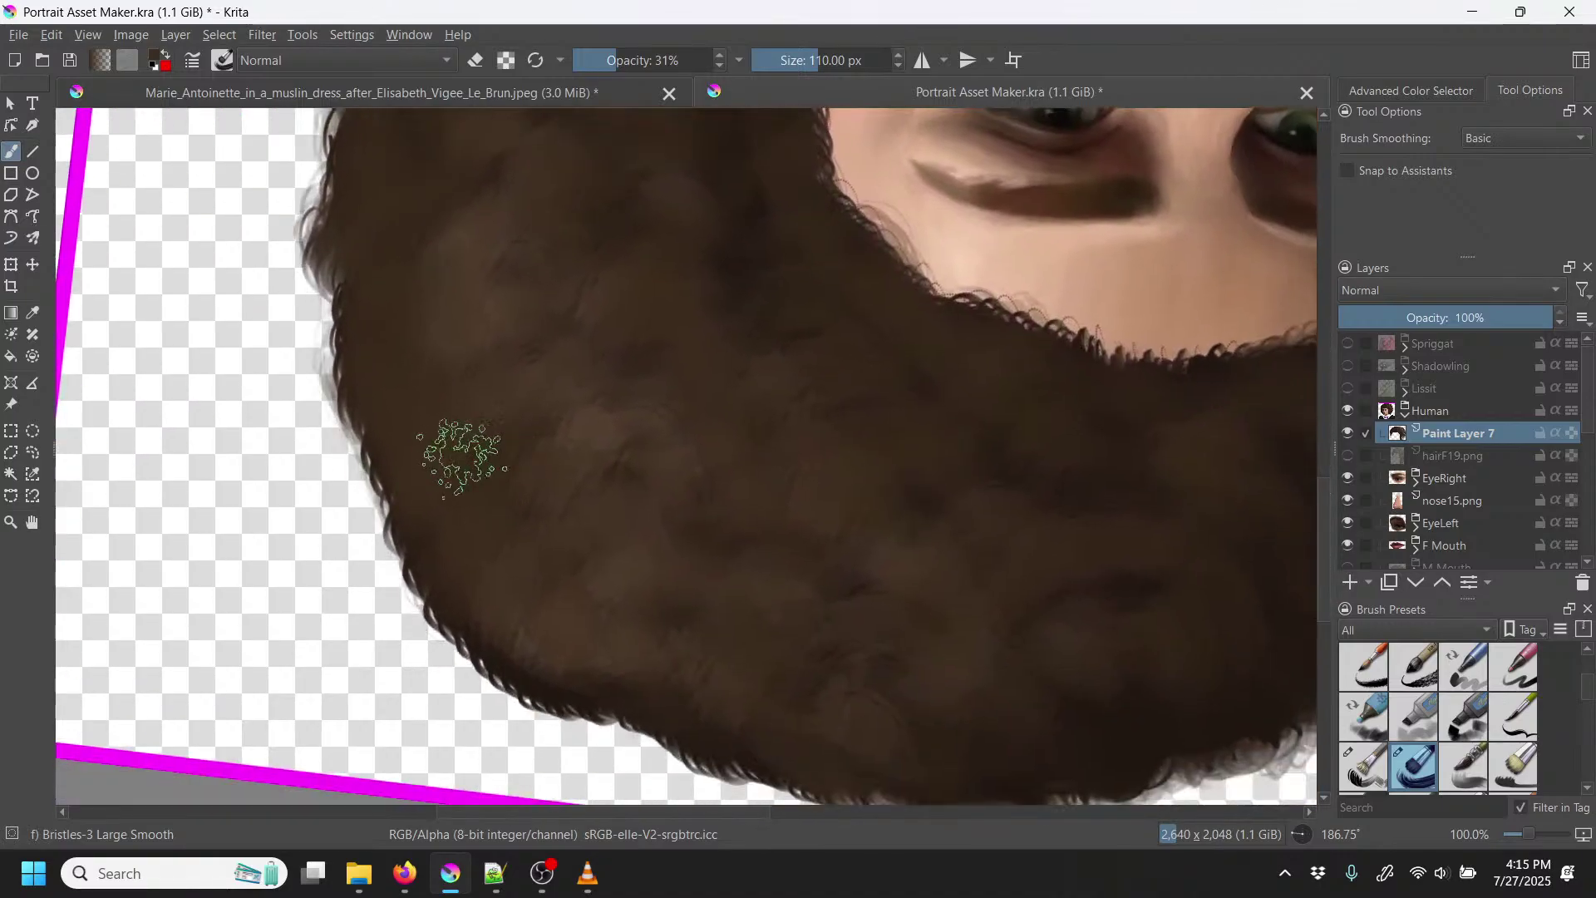
pyautogui.moveTo(432, 499)
pyautogui.mouseDown()
pyautogui.moveTo(459, 553)
pyautogui.moveTo(495, 550)
pyautogui.moveTo(561, 675)
pyautogui.moveTo(653, 694)
pyautogui.moveTo(695, 724)
pyautogui.moveTo(698, 705)
pyautogui.moveTo(741, 692)
pyautogui.moveTo(877, 729)
pyautogui.moveTo(865, 761)
pyautogui.mouseUp()
pyautogui.press('-')
pyautogui.press('-')
pyautogui.press('-')
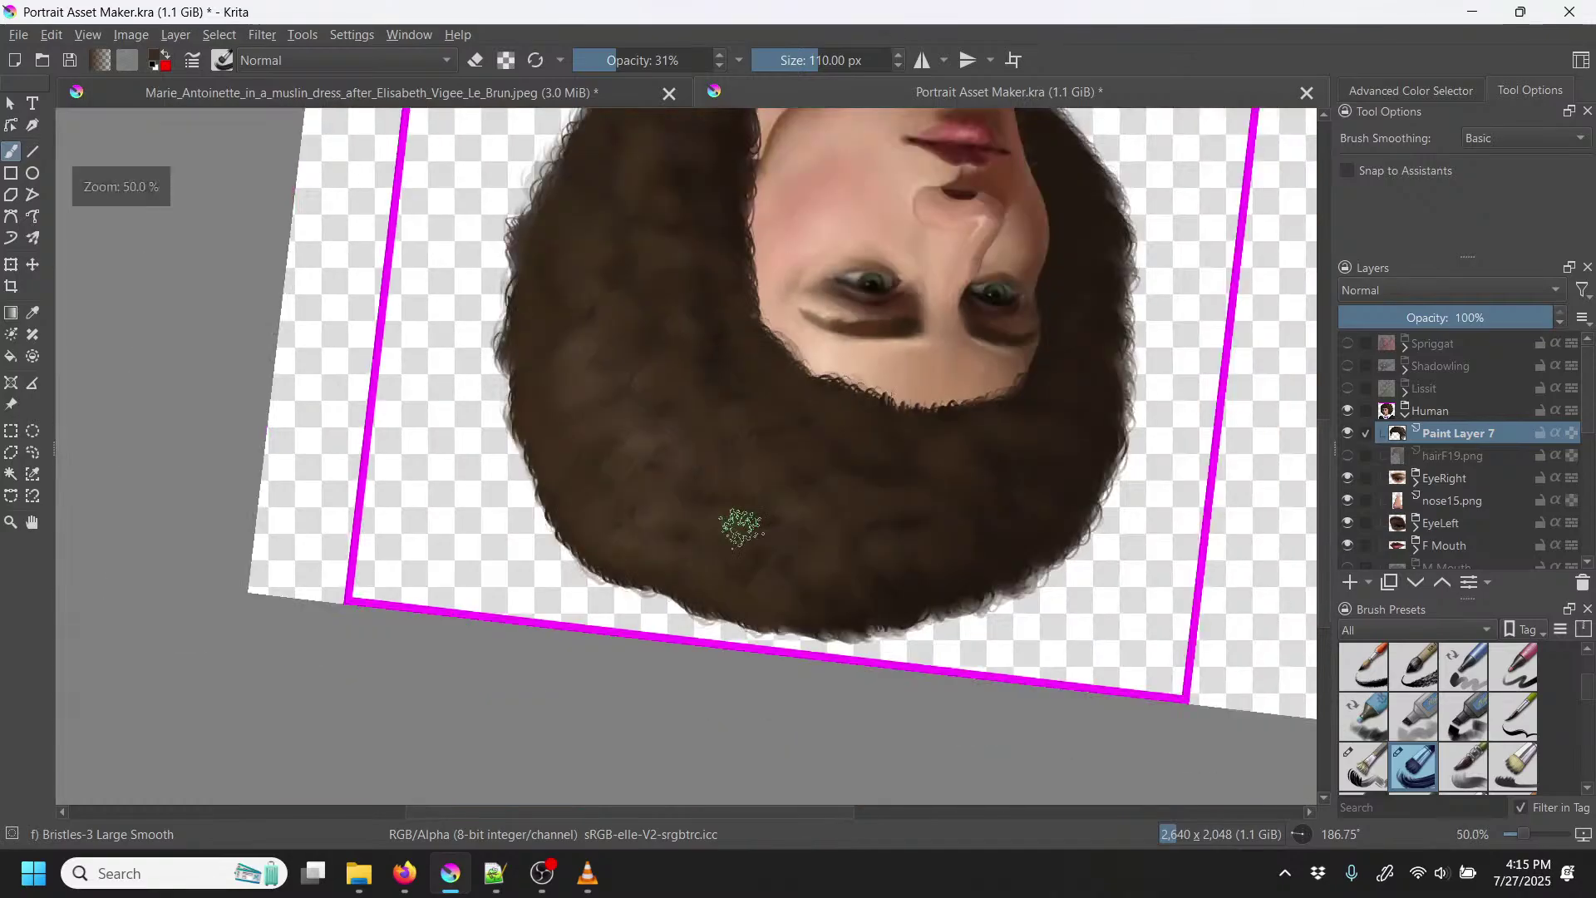
pyautogui.rightClick(850, 451)
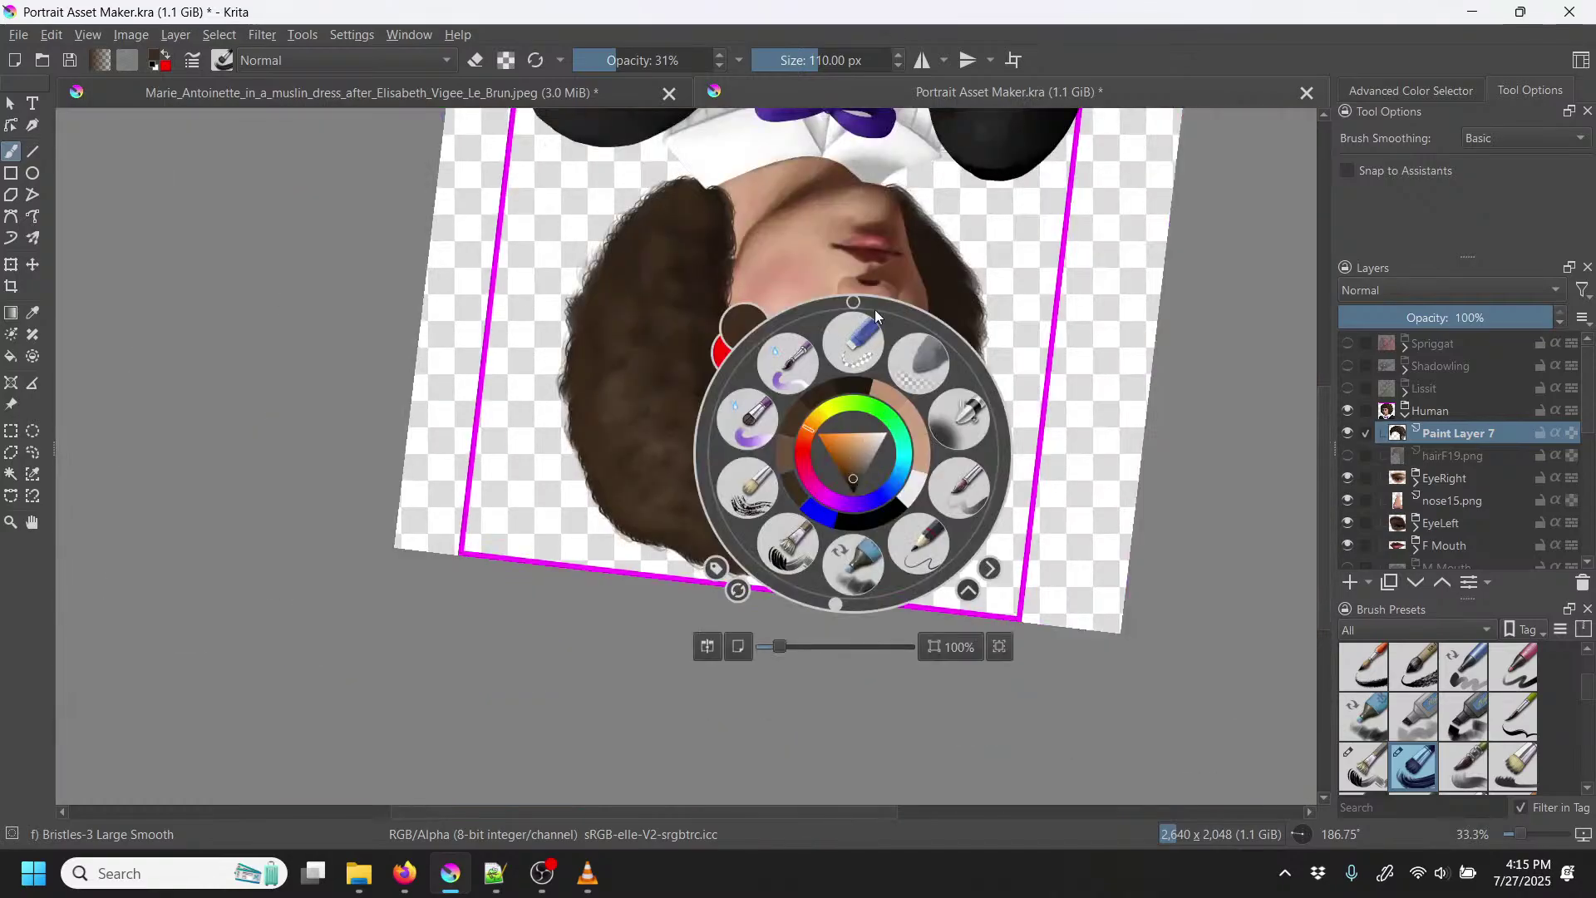
pyautogui.click(858, 304)
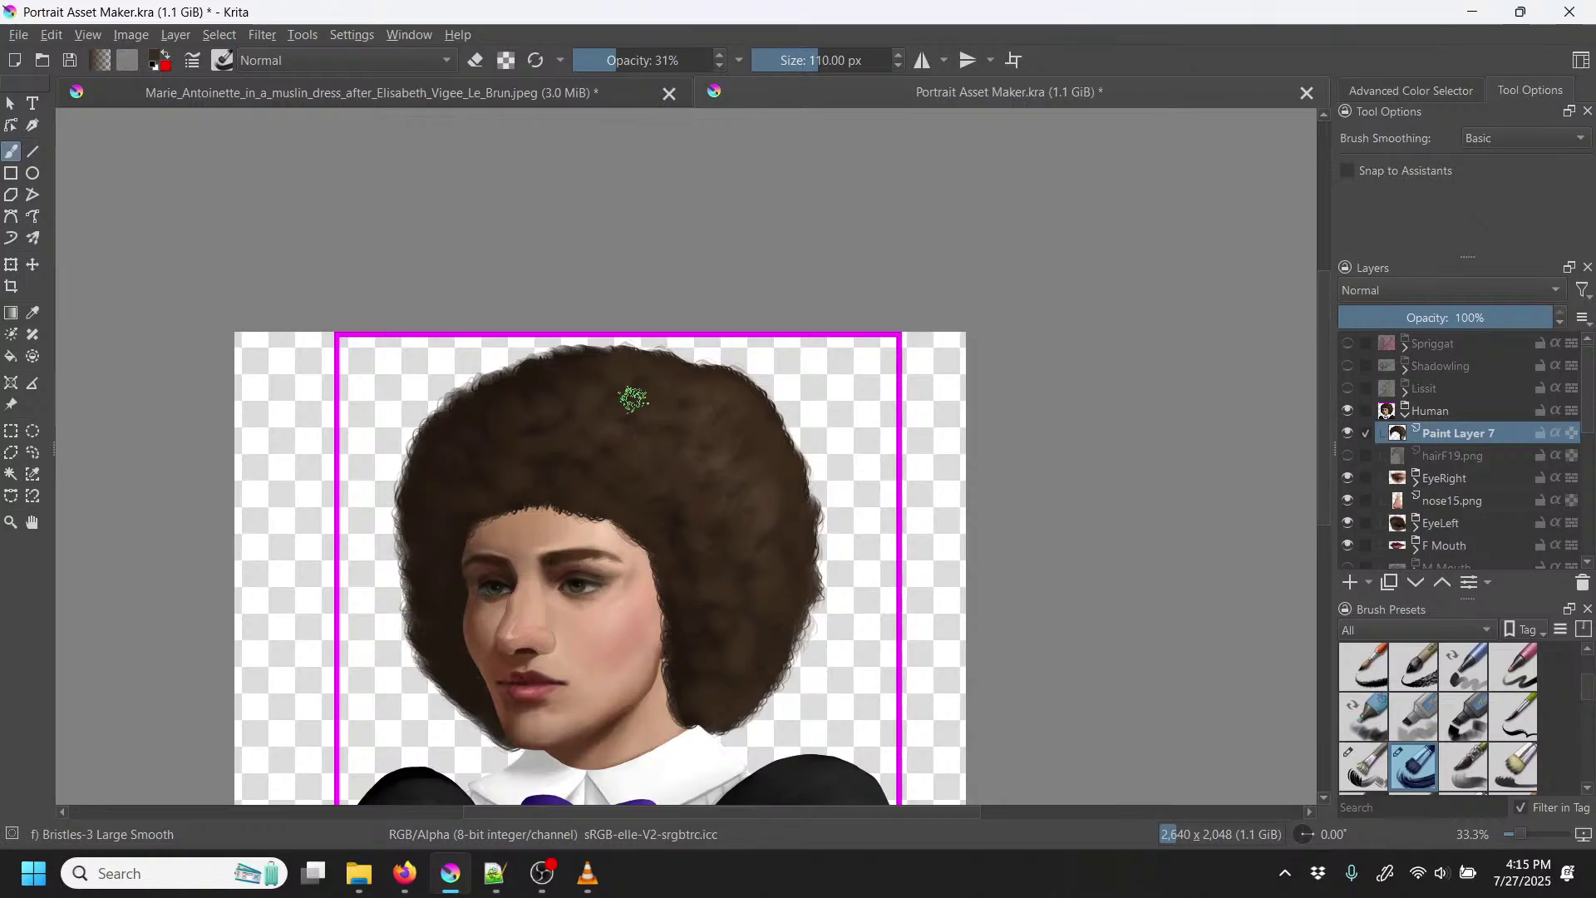
pyautogui.moveTo(774, 472); pyautogui.dragTo(872, 384)
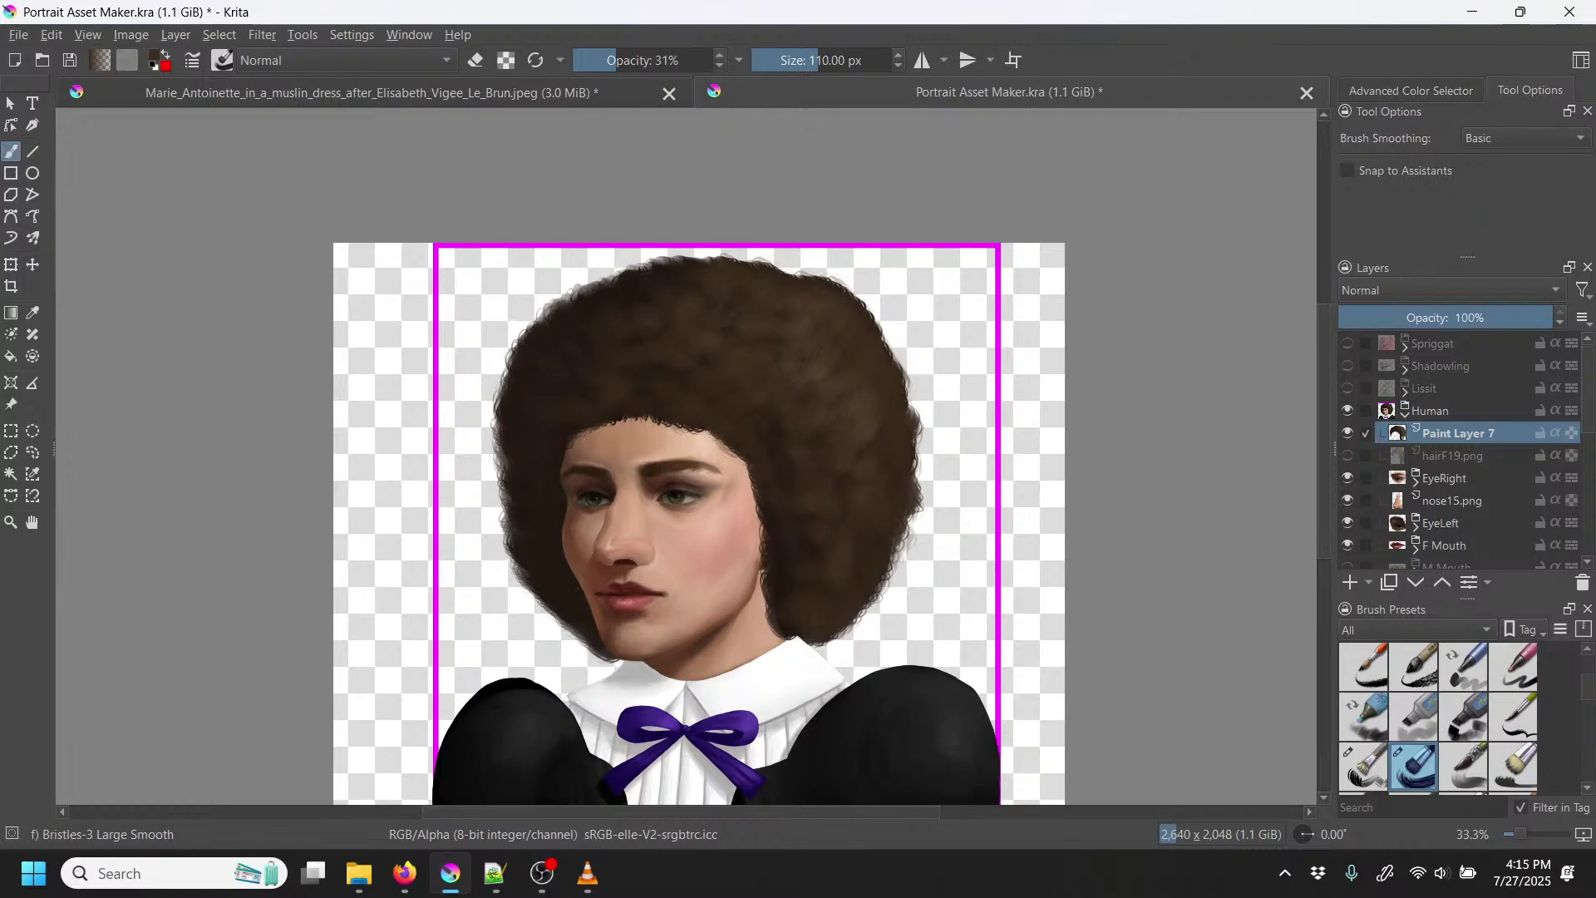
# Step: Sample the dark brown hair beside the far cheek and lightly shade the afro at 26% brush opacity
pyautogui.press('p')
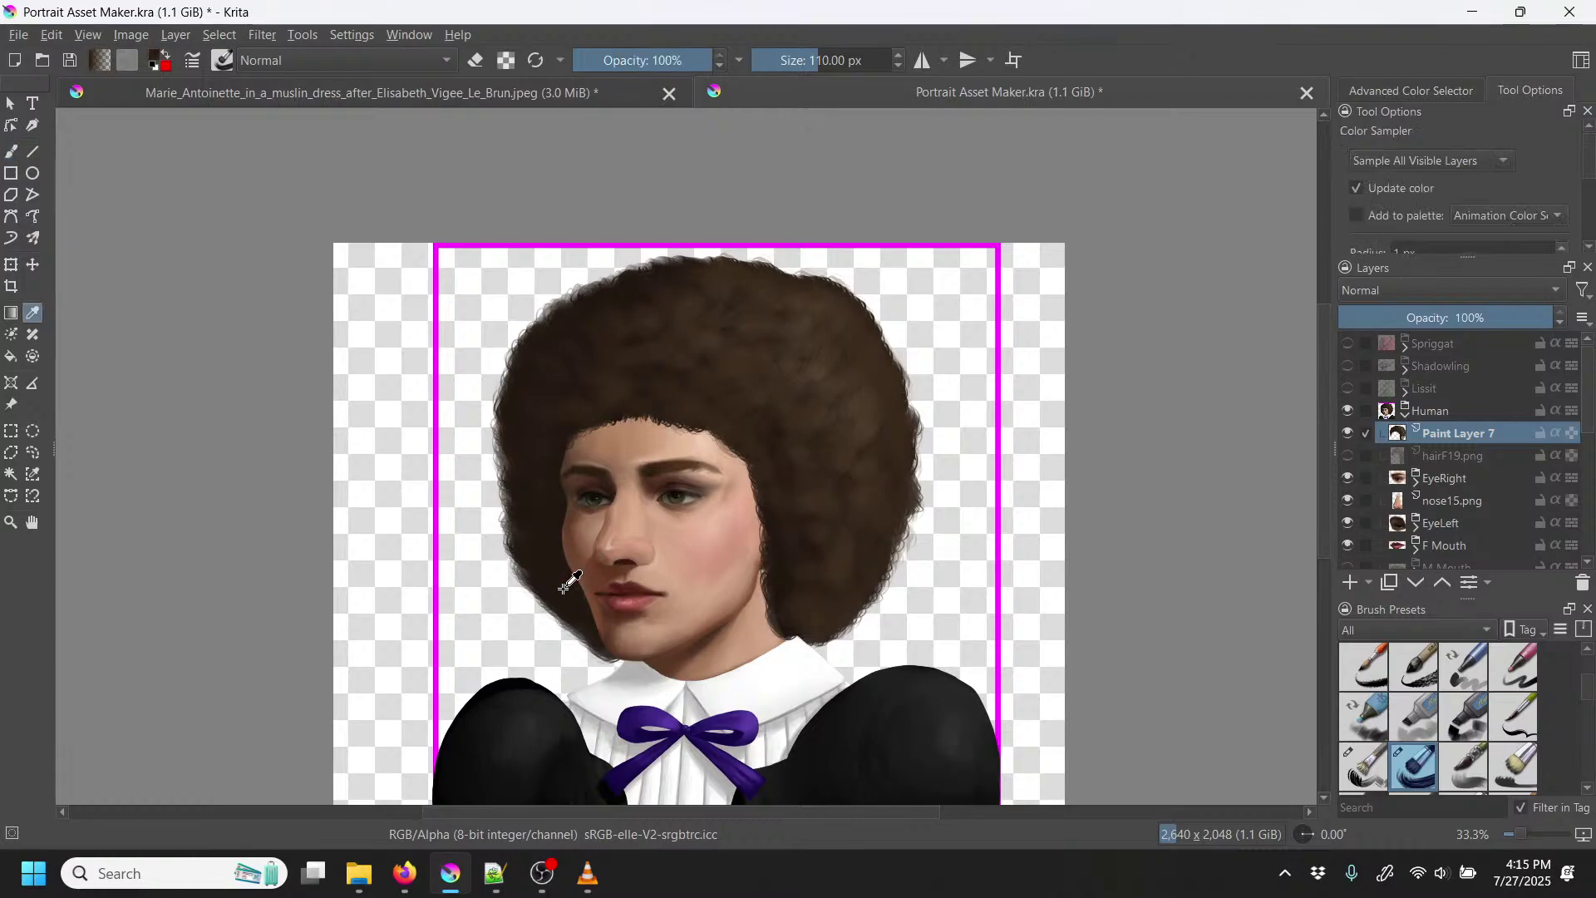
pyautogui.press('b')
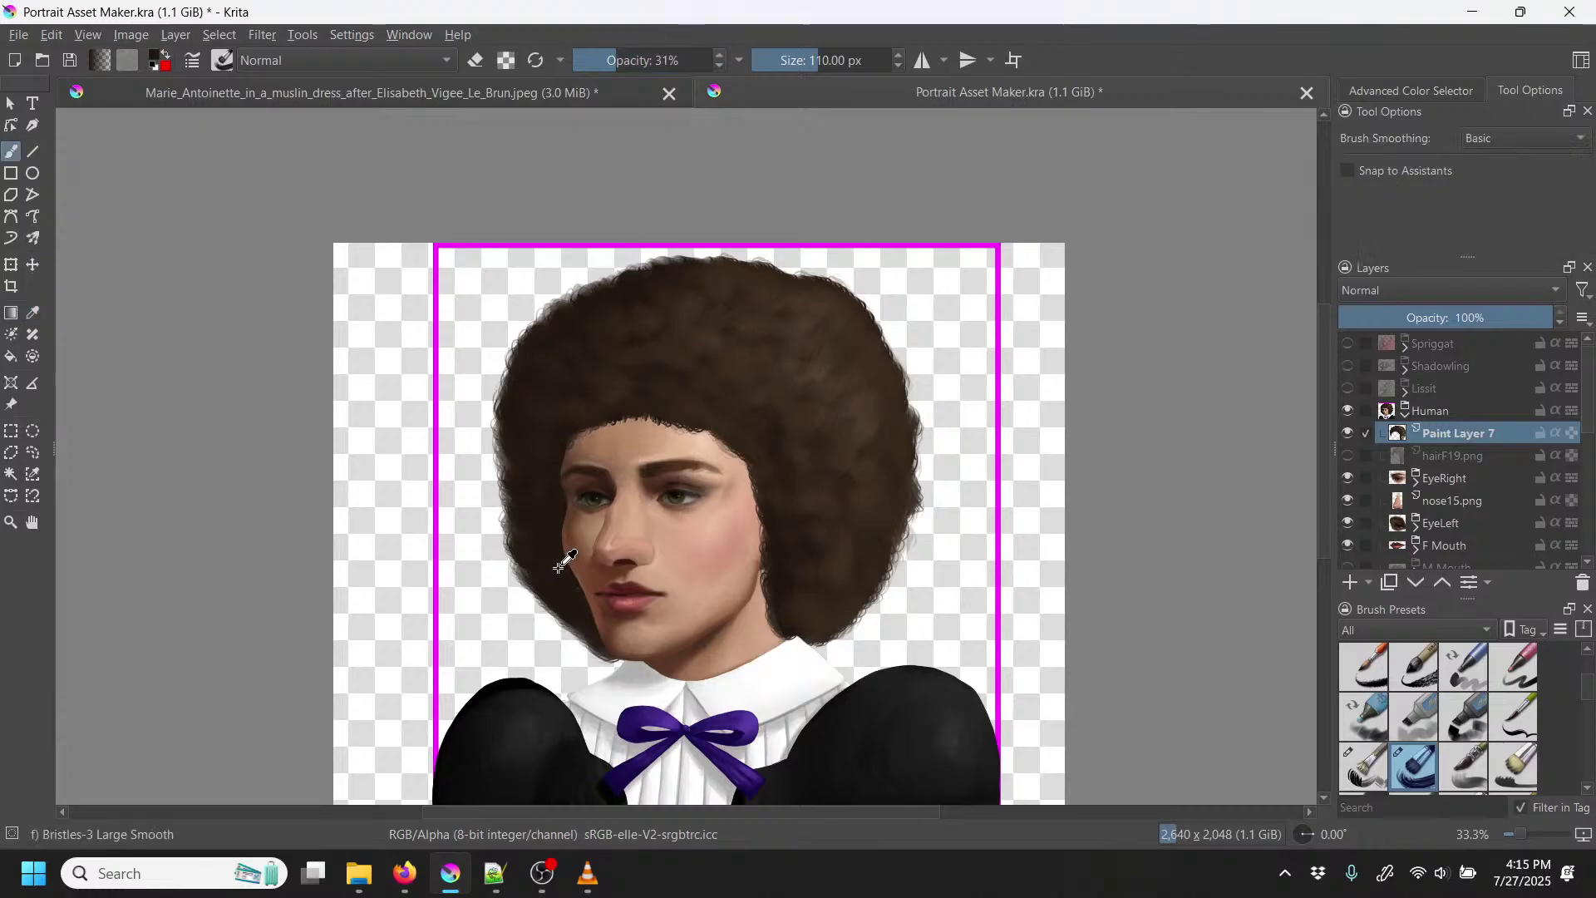
pyautogui.click(614, 57)
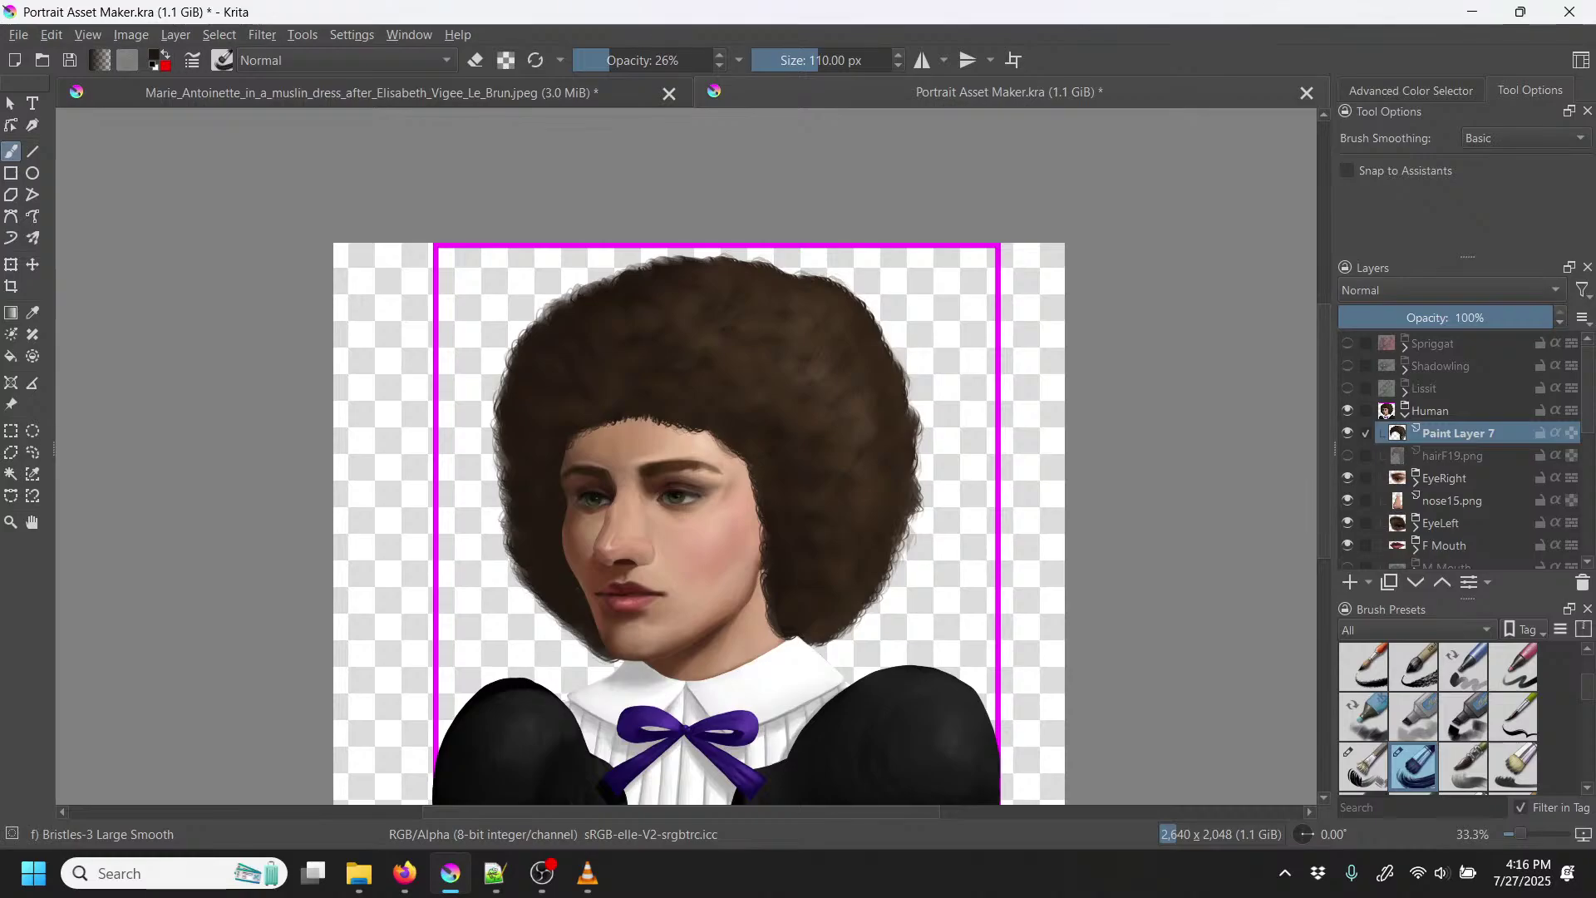
# Step: Hide the afro's front and back layers, Paint Layer 7 and Paint Layer 6, and add a new paint layer above the front hair
pyautogui.click(1347, 432)
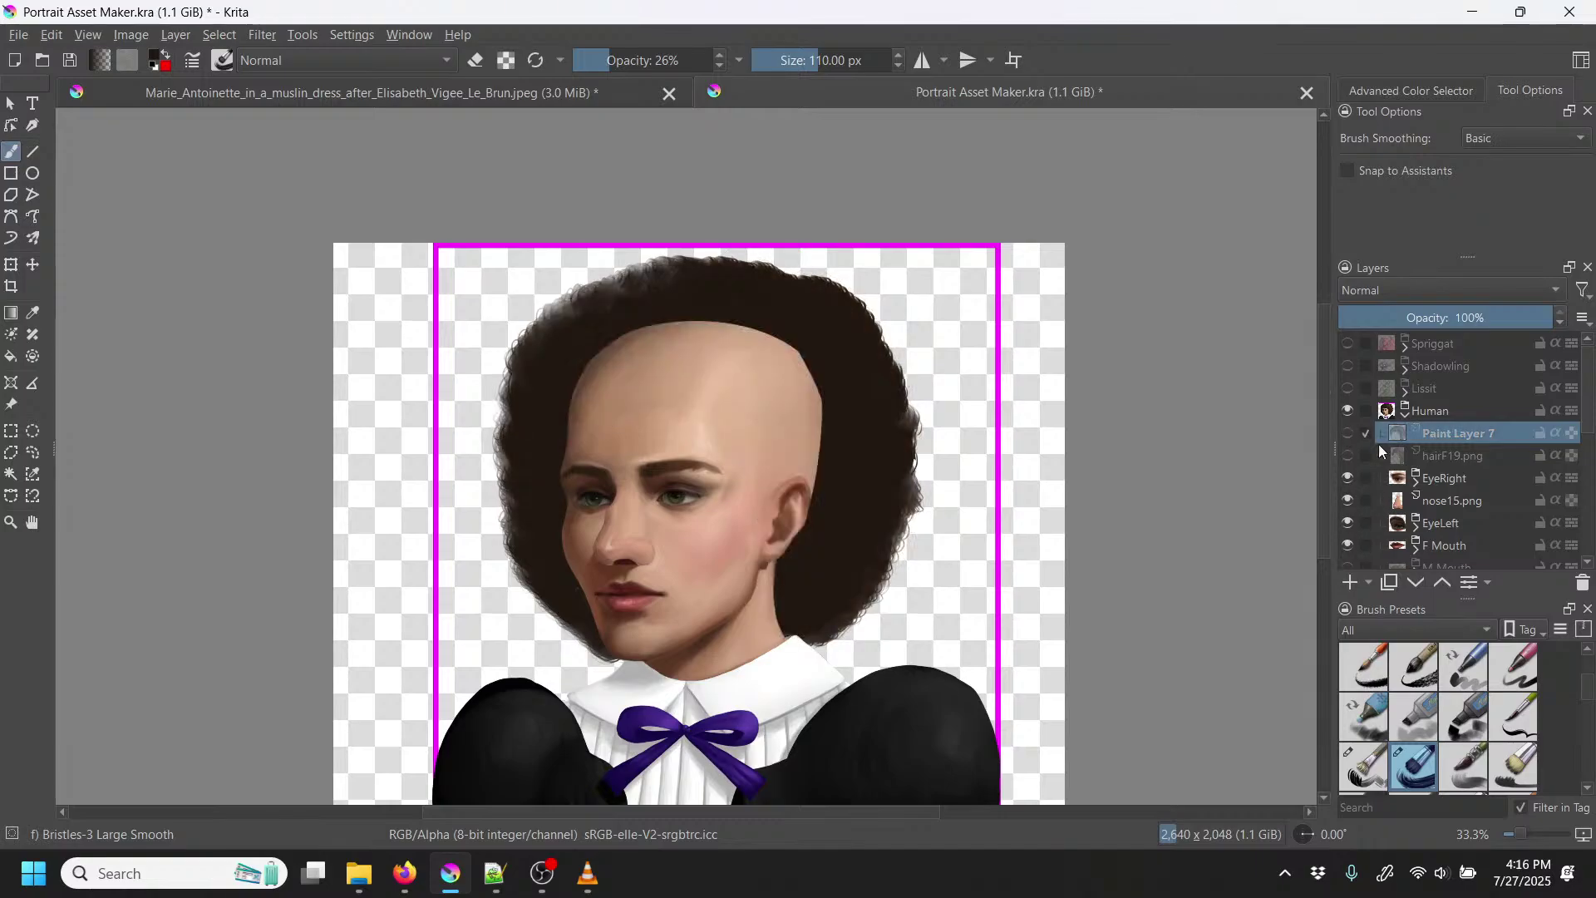
pyautogui.click(1351, 582)
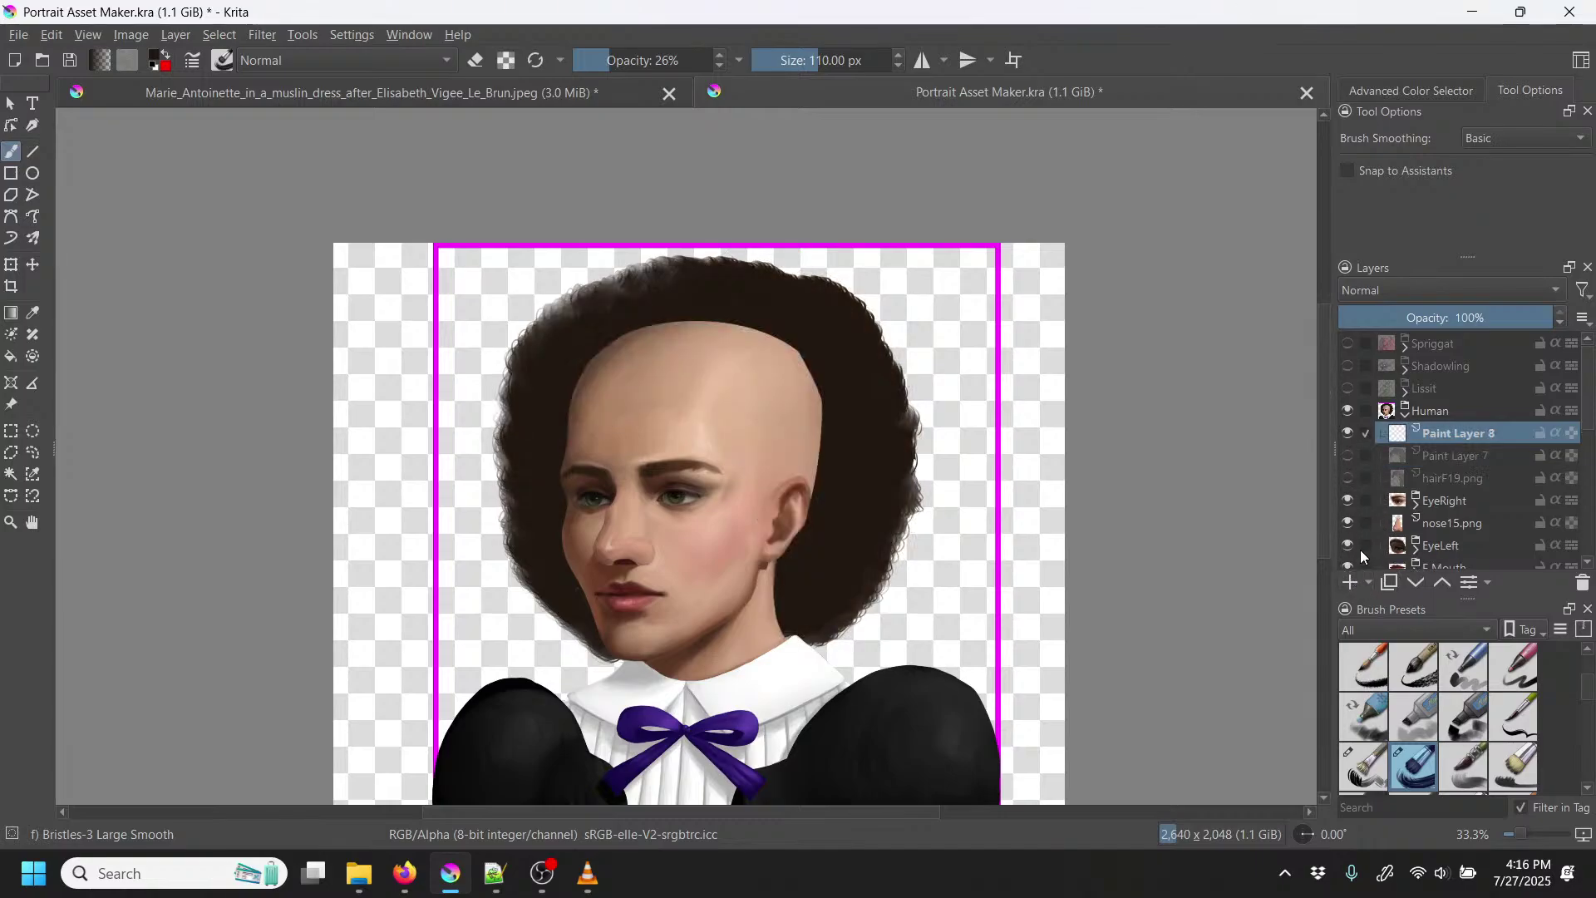
pyautogui.moveTo(1589, 463); pyautogui.dragTo(1570, 563)
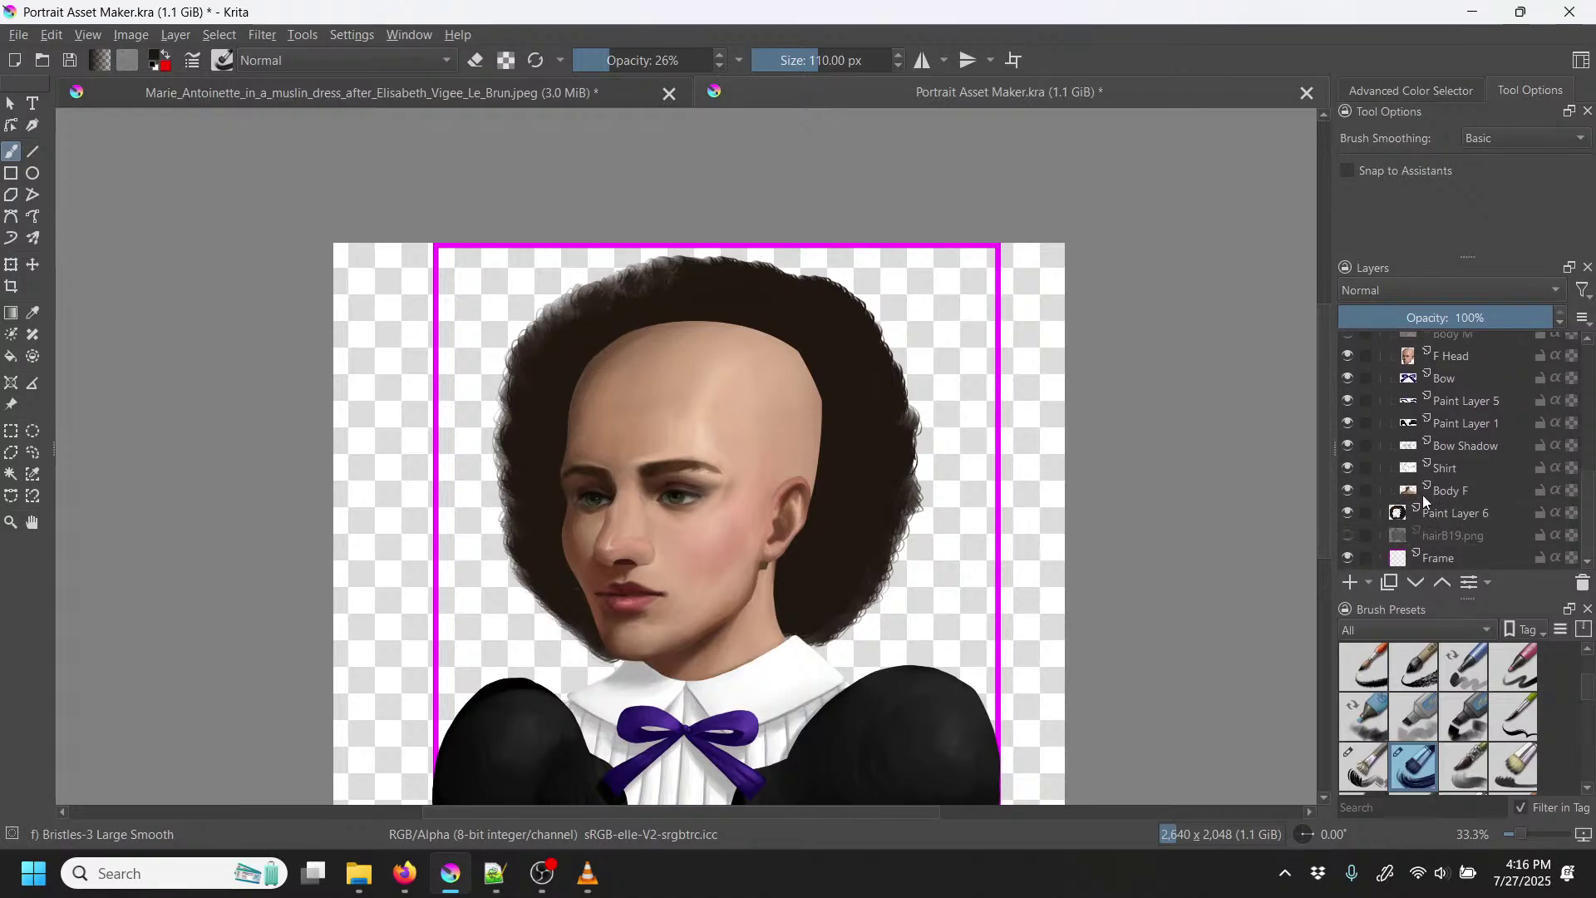
pyautogui.click(1348, 513)
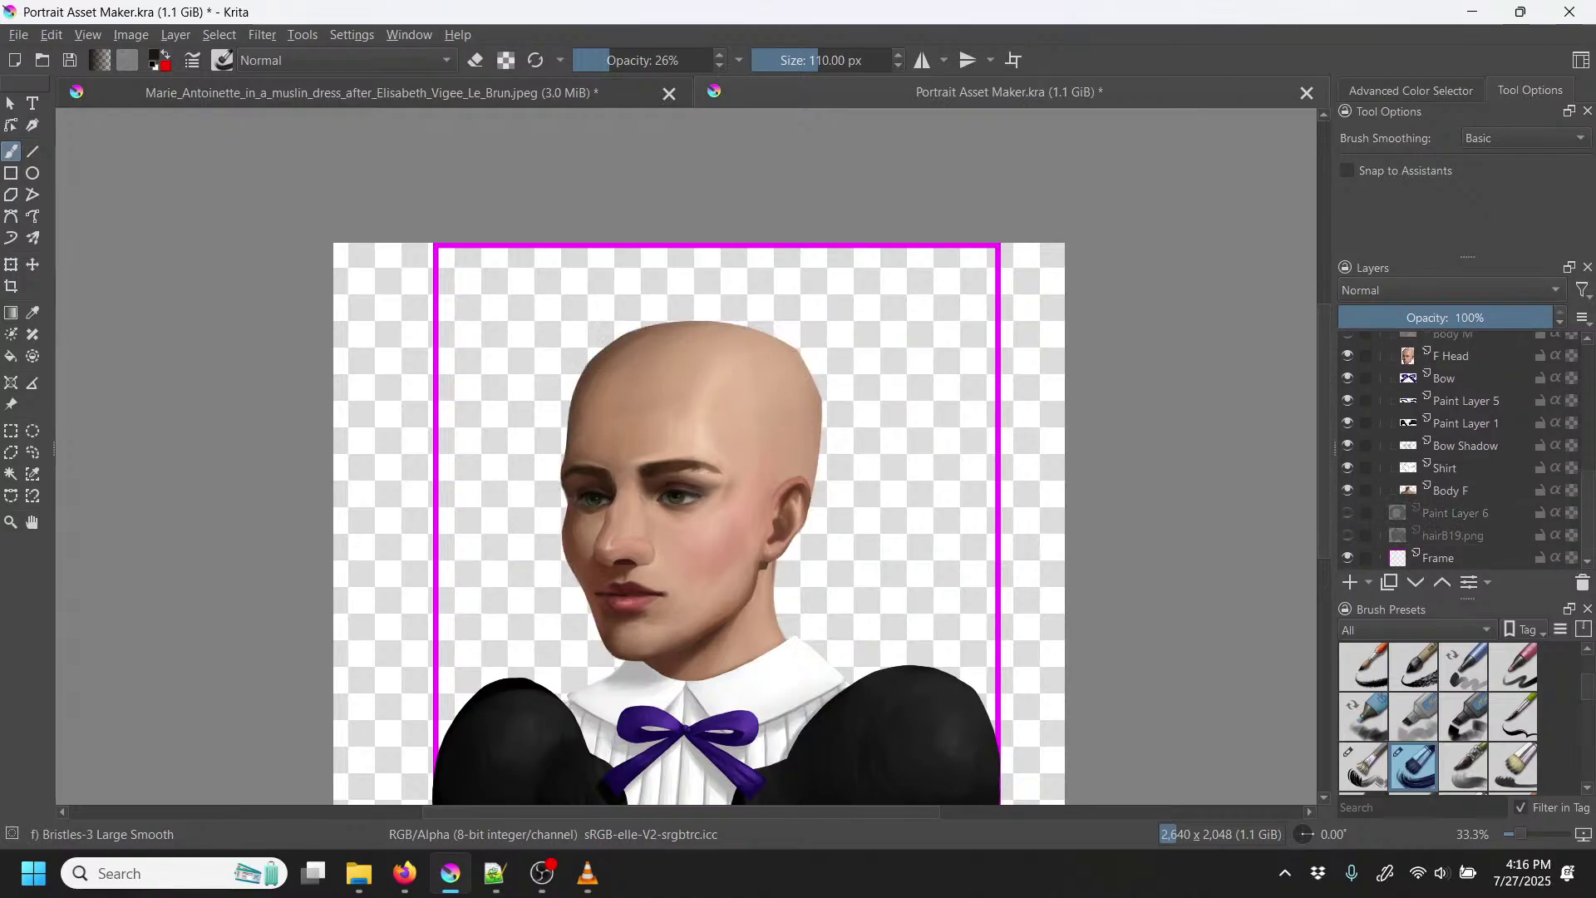
# Step: With the Bristles-2 Flat Rough brush, outline dark hair strands from the forehead parting past the cheek and over the crown
pyautogui.rightClick(759, 411)
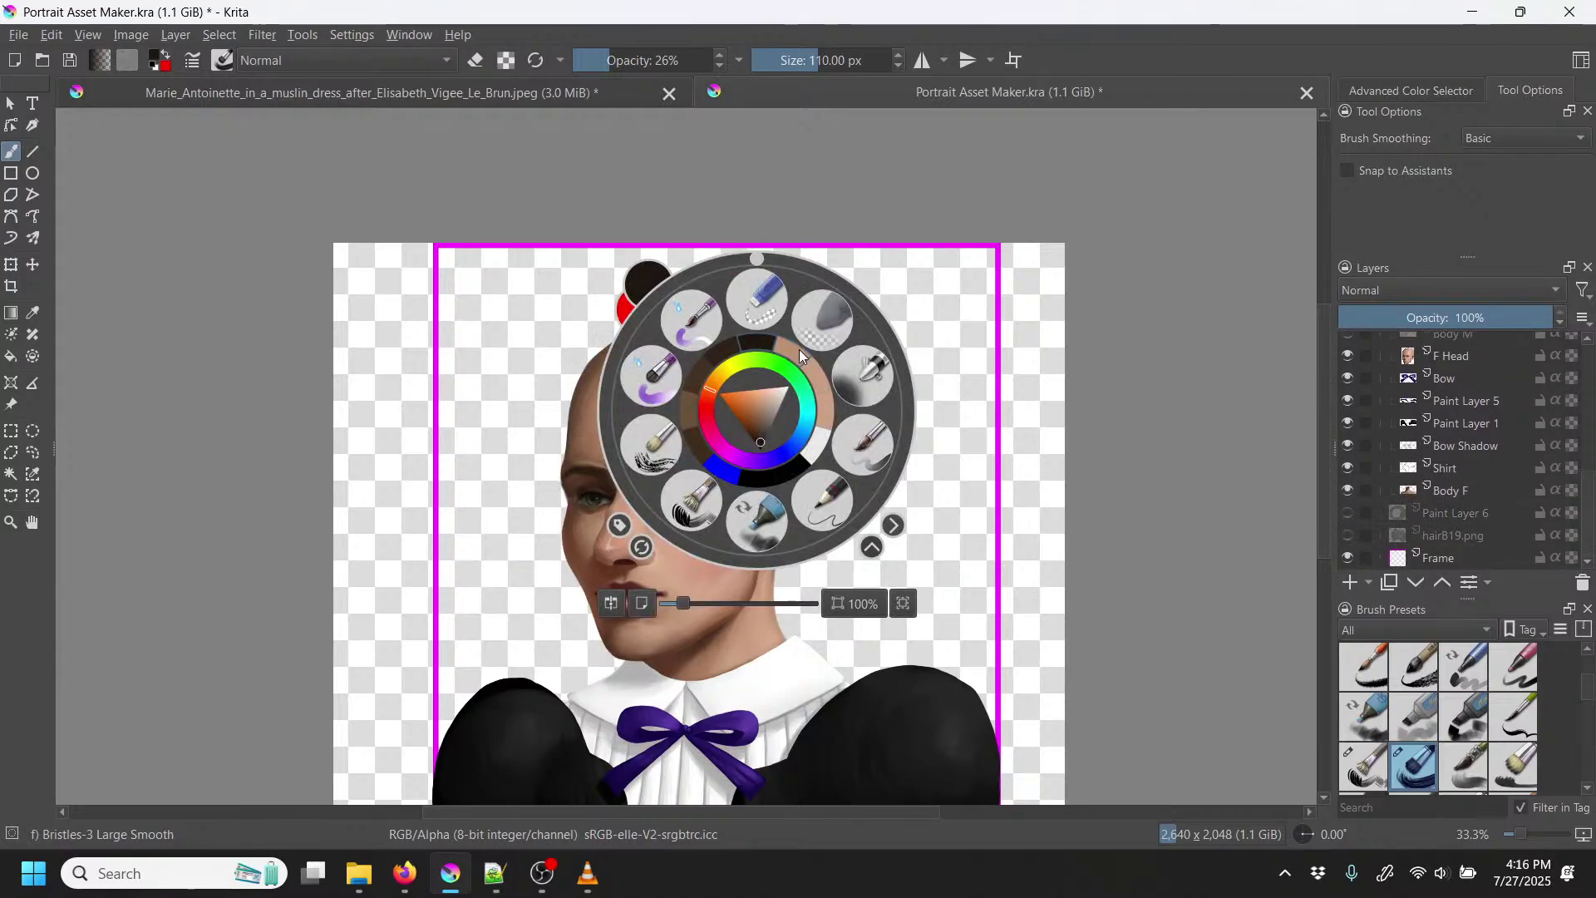
pyautogui.click(705, 500)
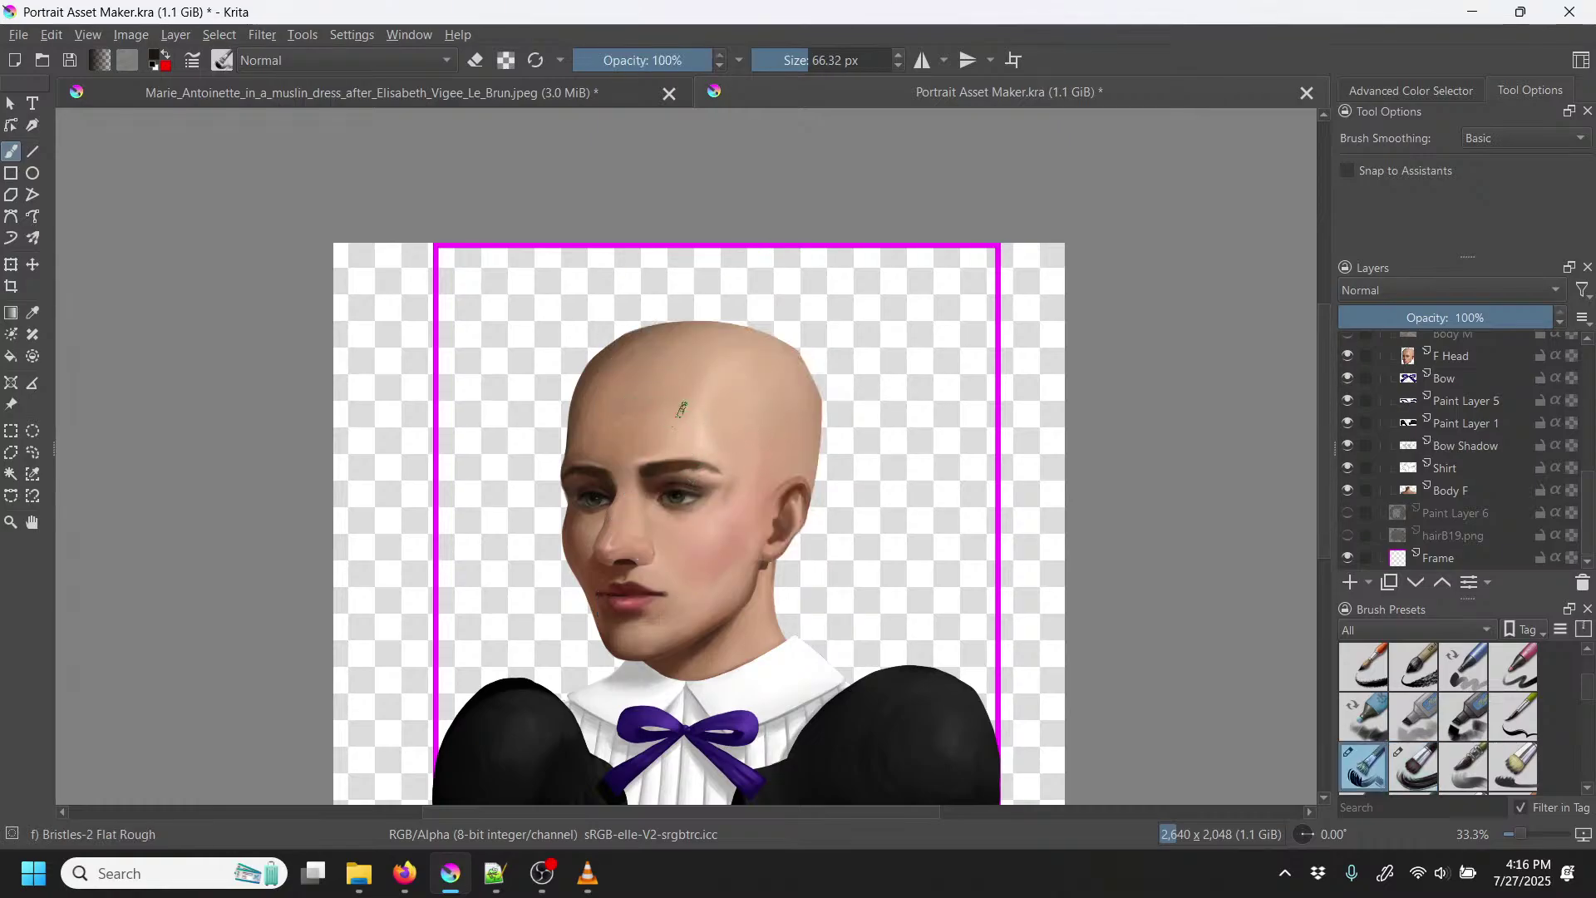
pyautogui.moveTo(737, 456); pyautogui.dragTo(745, 563)
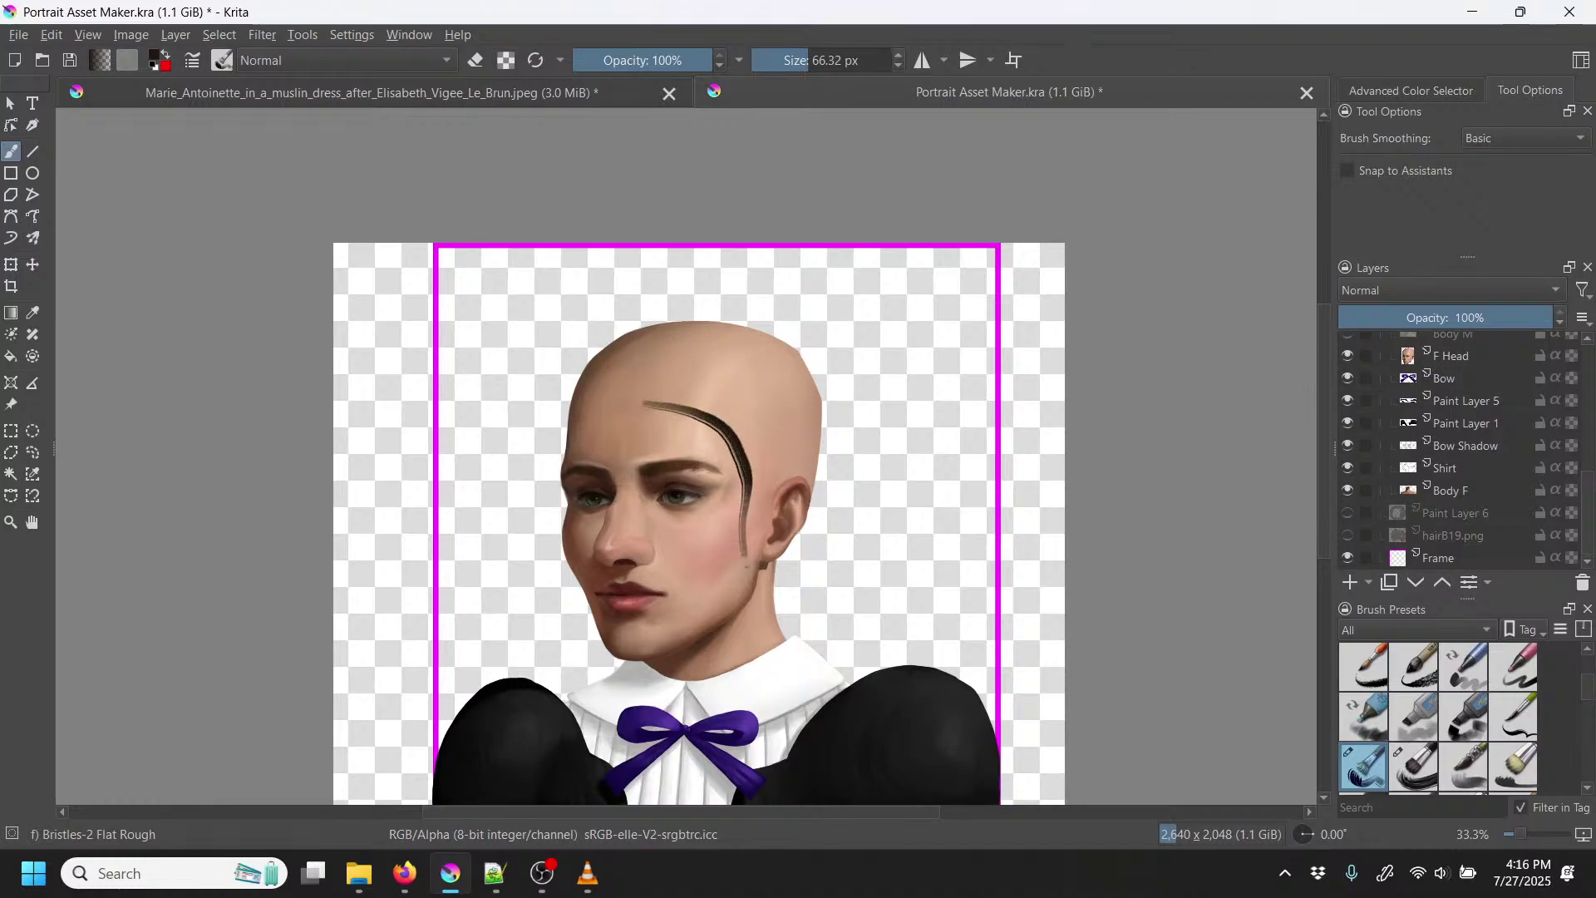
pyautogui.moveTo(650, 399)
pyautogui.mouseDown()
pyautogui.moveTo(728, 414)
pyautogui.moveTo(765, 465)
pyautogui.moveTo(766, 574)
pyautogui.mouseUp()
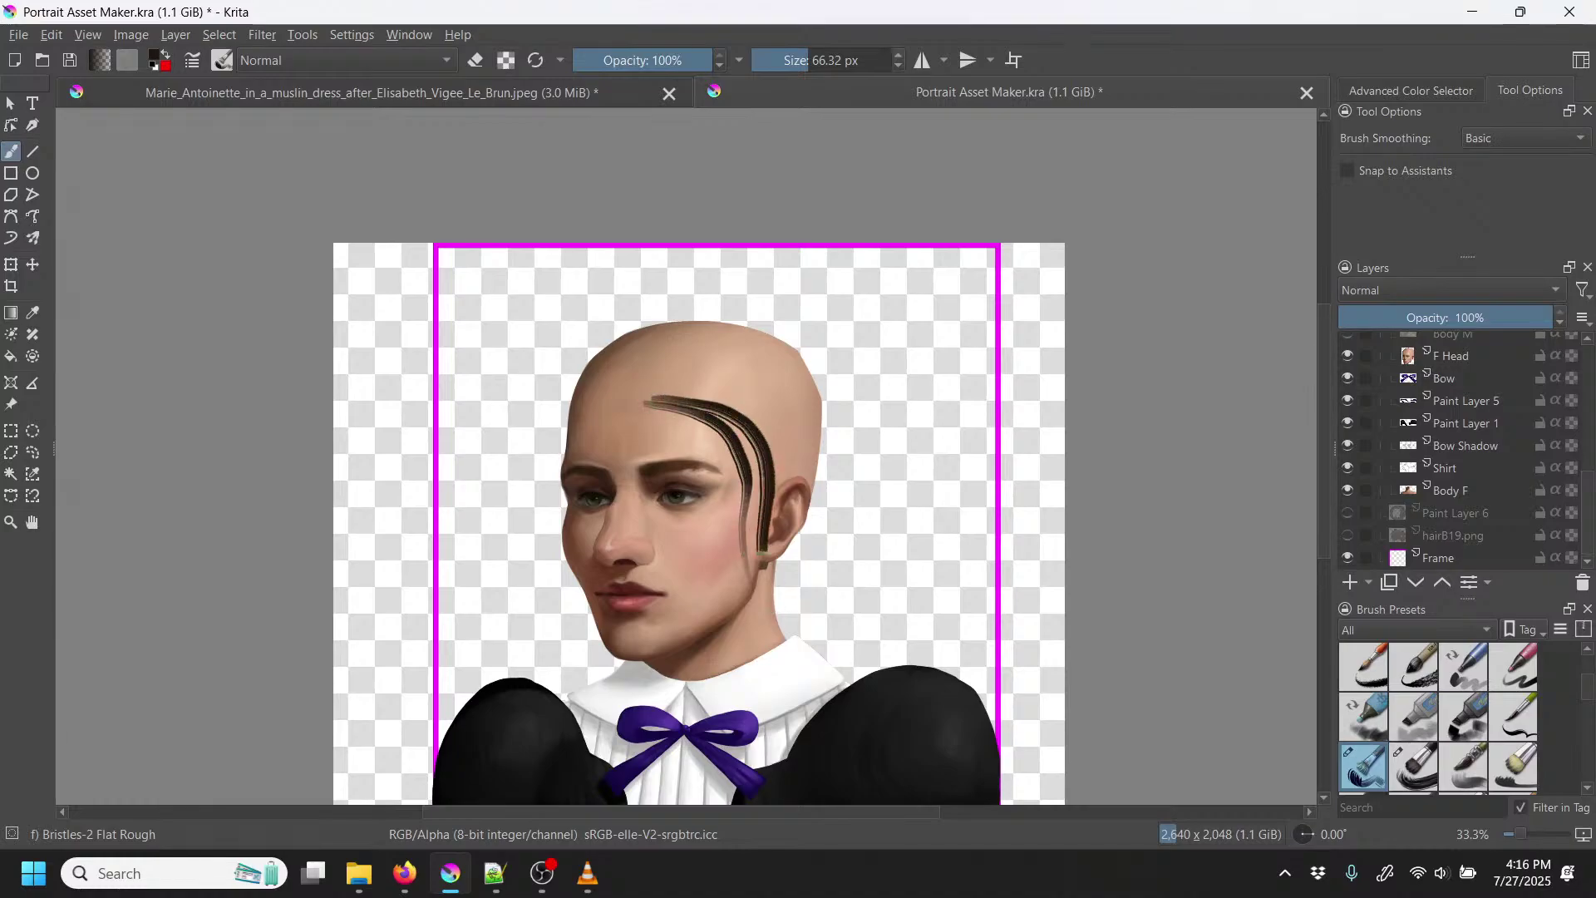
pyautogui.moveTo(661, 394)
pyautogui.mouseDown()
pyautogui.moveTo(827, 462)
pyautogui.moveTo(862, 565)
pyautogui.mouseUp()
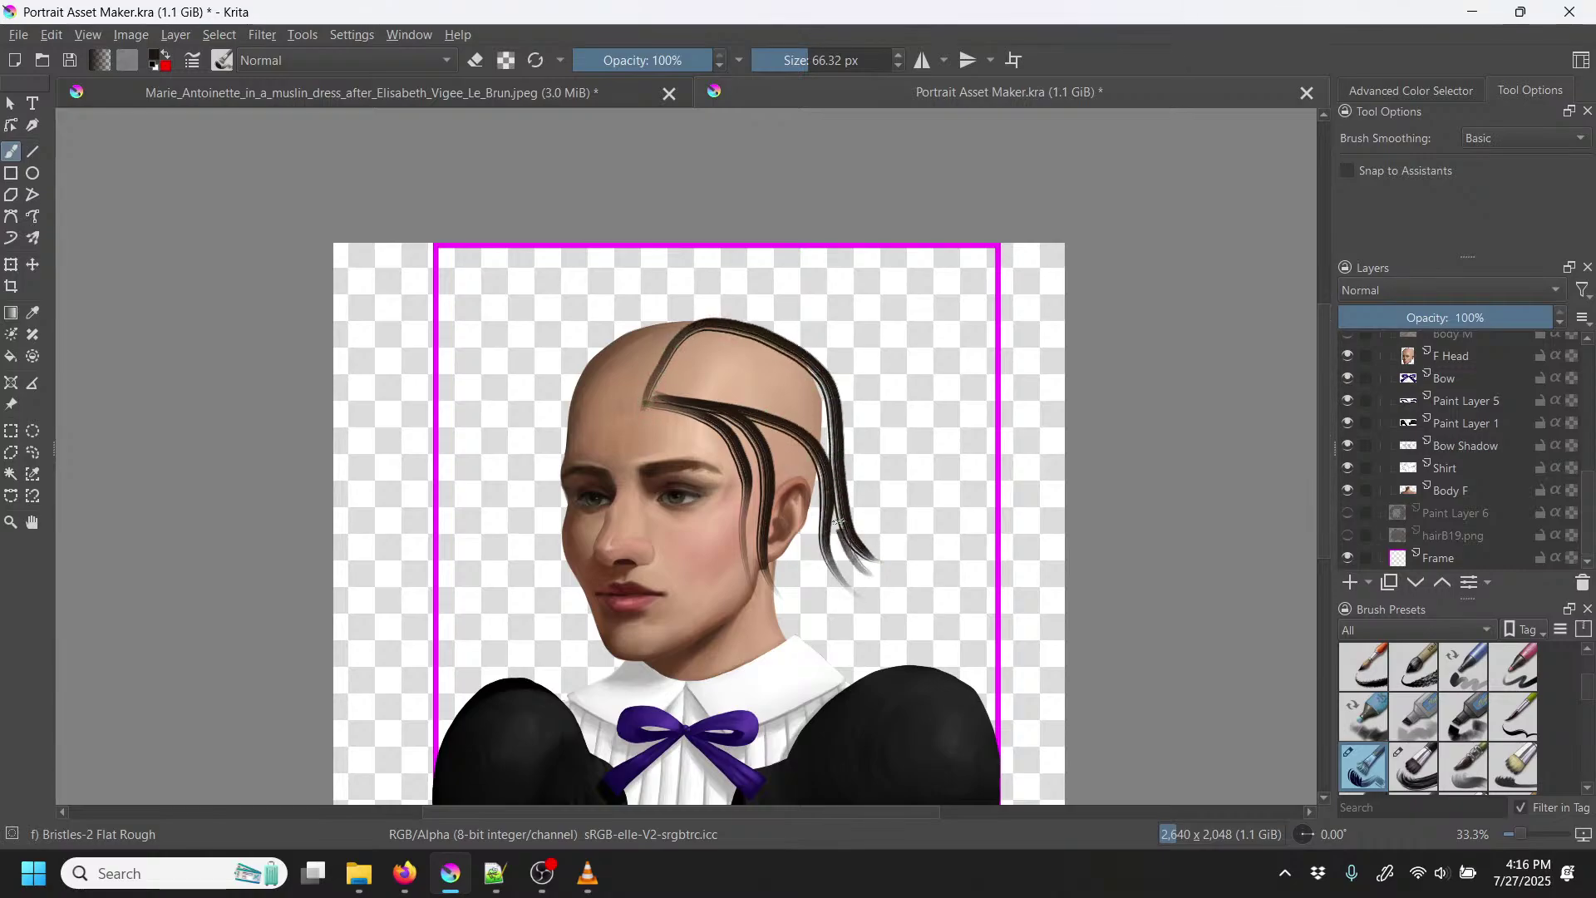
# Step: Fill the near side of the head with dark hair strokes, from the parting across the crown and along the side lock
pyautogui.moveTo(849, 606); pyautogui.dragTo(827, 434)
pyautogui.moveTo(831, 574)
pyautogui.mouseDown()
pyautogui.moveTo(742, 428)
pyautogui.moveTo(803, 479)
pyautogui.moveTo(829, 555)
pyautogui.moveTo(788, 436)
pyautogui.moveTo(828, 482)
pyautogui.moveTo(736, 392)
pyautogui.moveTo(663, 388)
pyautogui.moveTo(789, 442)
pyautogui.moveTo(737, 431)
pyautogui.moveTo(758, 568)
pyautogui.mouseUp()
pyautogui.moveTo(742, 525)
pyautogui.mouseDown()
pyautogui.moveTo(732, 443)
pyautogui.moveTo(758, 506)
pyautogui.moveTo(745, 451)
pyautogui.moveTo(703, 399)
pyautogui.moveTo(663, 395)
pyautogui.mouseUp()
pyautogui.moveTo(667, 339)
pyautogui.mouseDown()
pyautogui.moveTo(729, 328)
pyautogui.moveTo(798, 375)
pyautogui.moveTo(829, 485)
pyautogui.moveTo(819, 394)
pyautogui.moveTo(781, 347)
pyautogui.moveTo(712, 338)
pyautogui.moveTo(791, 395)
pyautogui.moveTo(822, 458)
pyautogui.moveTo(768, 404)
pyautogui.moveTo(671, 368)
pyautogui.moveTo(724, 391)
pyautogui.moveTo(650, 392)
pyautogui.moveTo(726, 387)
pyautogui.moveTo(668, 364)
pyautogui.moveTo(699, 367)
pyautogui.moveTo(788, 411)
pyautogui.moveTo(678, 351)
pyautogui.moveTo(745, 387)
pyautogui.mouseUp()
pyautogui.moveTo(688, 328); pyautogui.dragTo(800, 381)
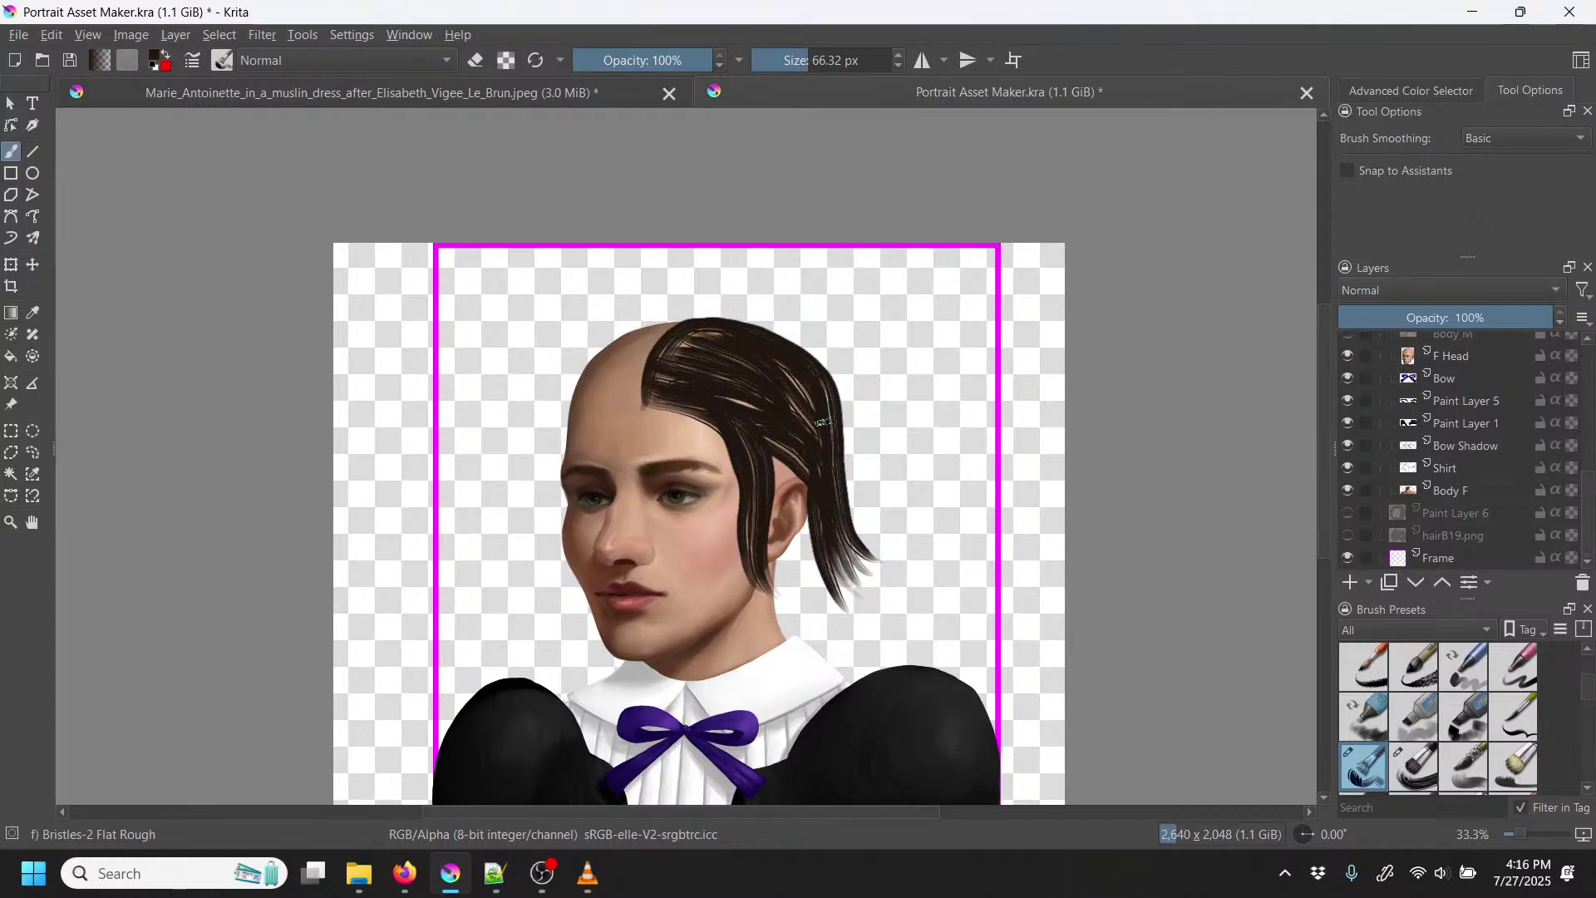
# Step: Raise the hair outline over the crown and paint flicked dark strands down the back and behind the ear
pyautogui.moveTo(694, 314)
pyautogui.mouseDown()
pyautogui.moveTo(753, 310)
pyautogui.moveTo(813, 353)
pyautogui.mouseUp()
pyautogui.moveTo(840, 465)
pyautogui.mouseDown()
pyautogui.moveTo(862, 532)
pyautogui.moveTo(892, 546)
pyautogui.moveTo(818, 575)
pyautogui.moveTo(814, 528)
pyautogui.moveTo(819, 608)
pyautogui.mouseUp()
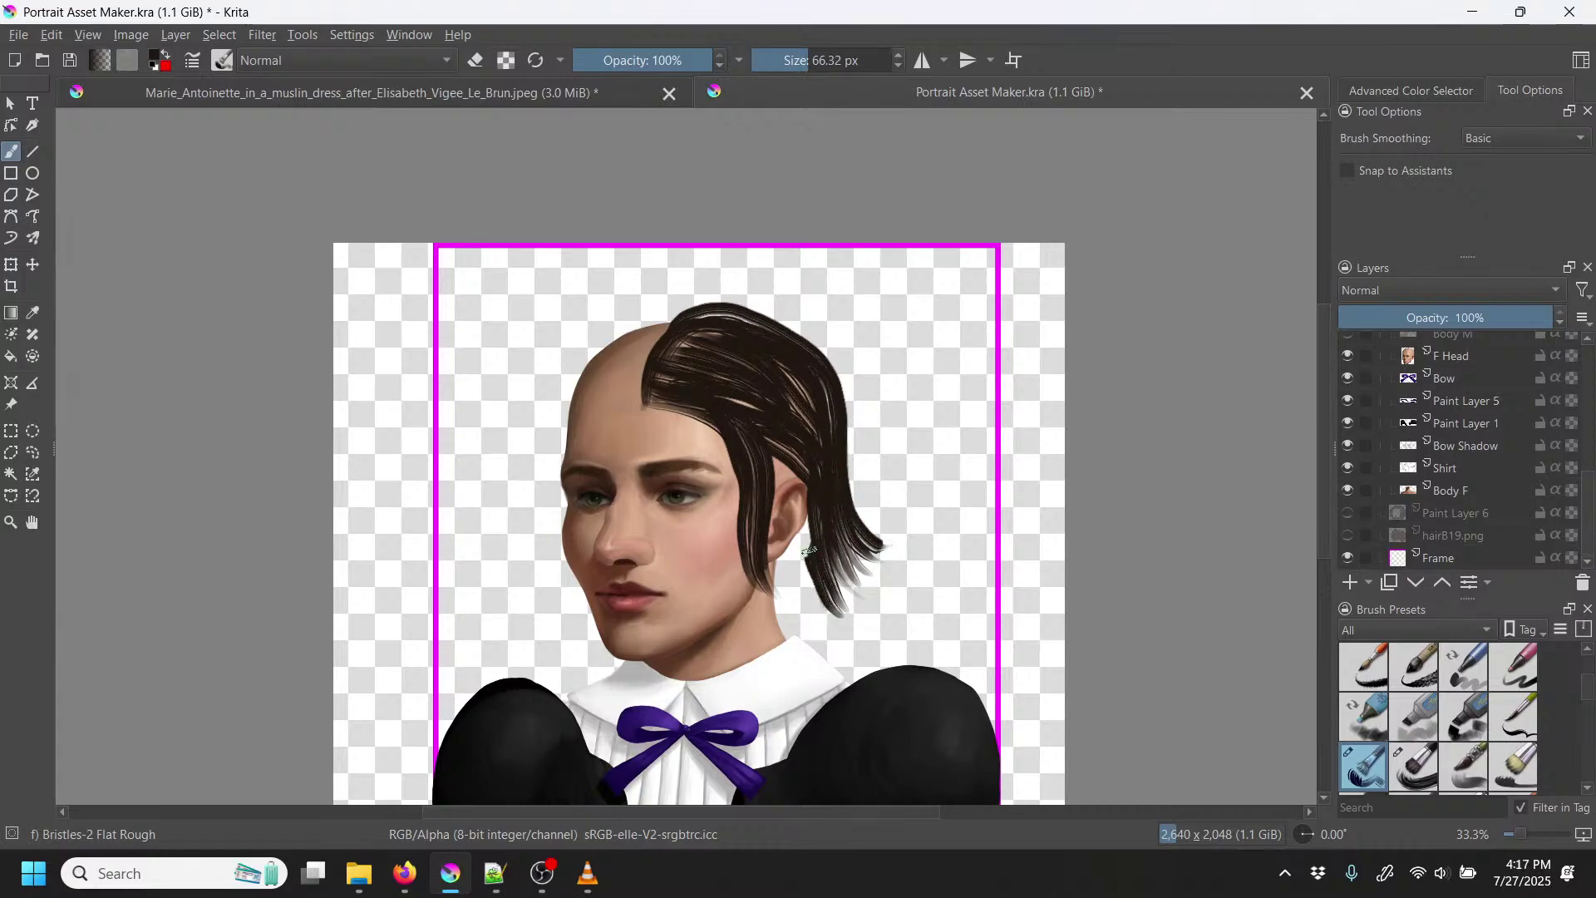
pyautogui.moveTo(810, 522); pyautogui.dragTo(811, 626)
pyautogui.moveTo(790, 547); pyautogui.dragTo(796, 622)
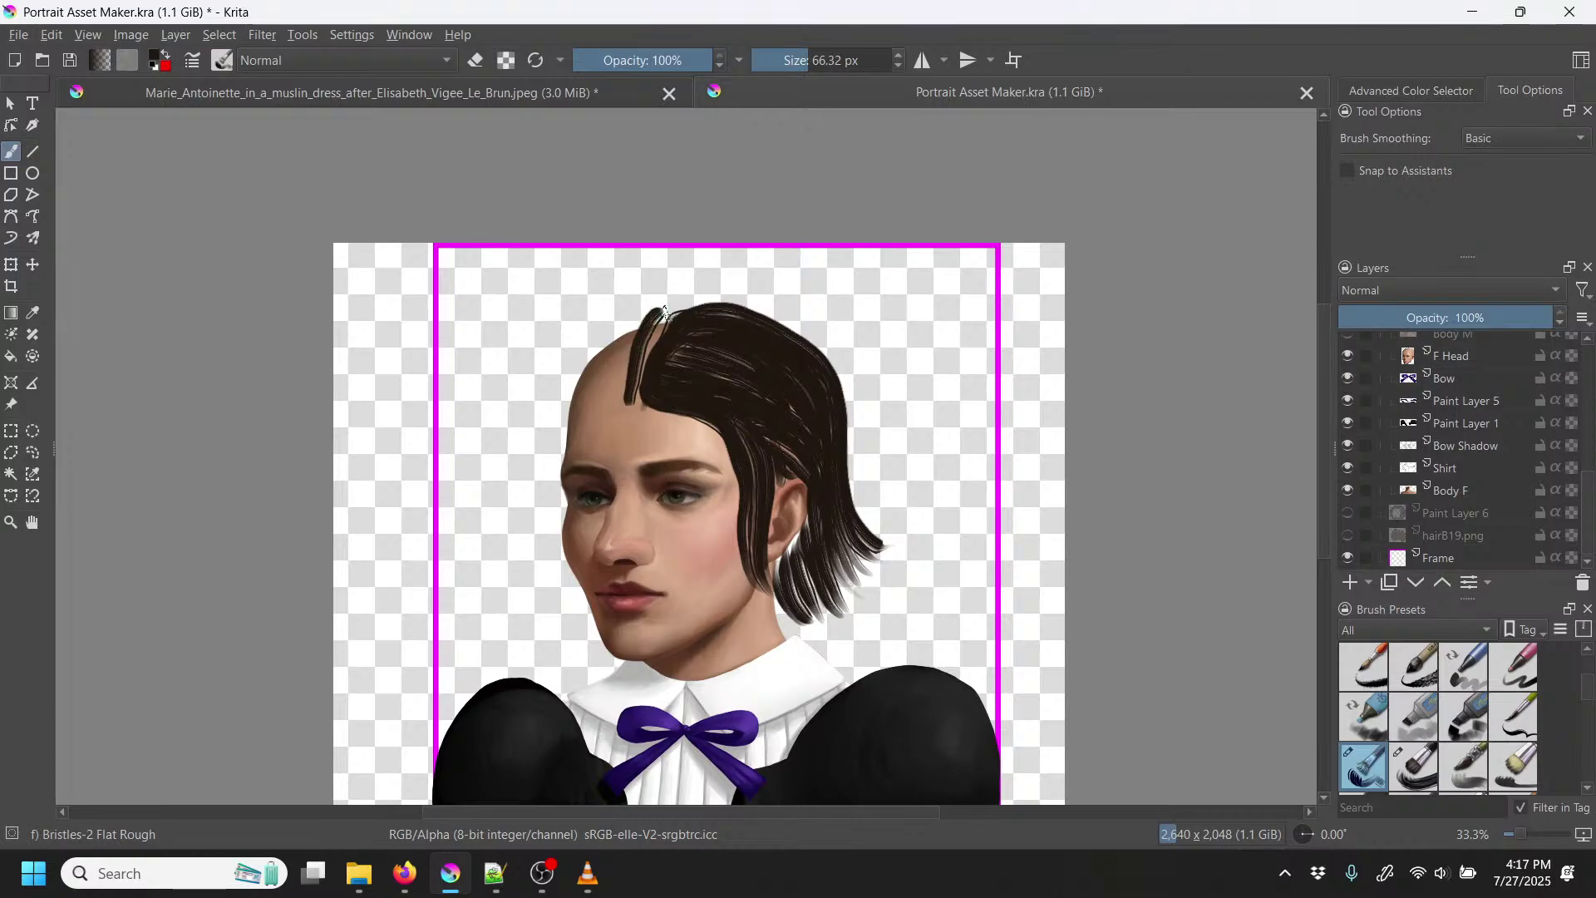
# Step: Paint dark hair along the far side of the parting and around the far forehead, ending in flicked tips beside the cheek
pyautogui.moveTo(649, 320); pyautogui.dragTo(656, 315)
pyautogui.moveTo(628, 397); pyautogui.dragTo(657, 308)
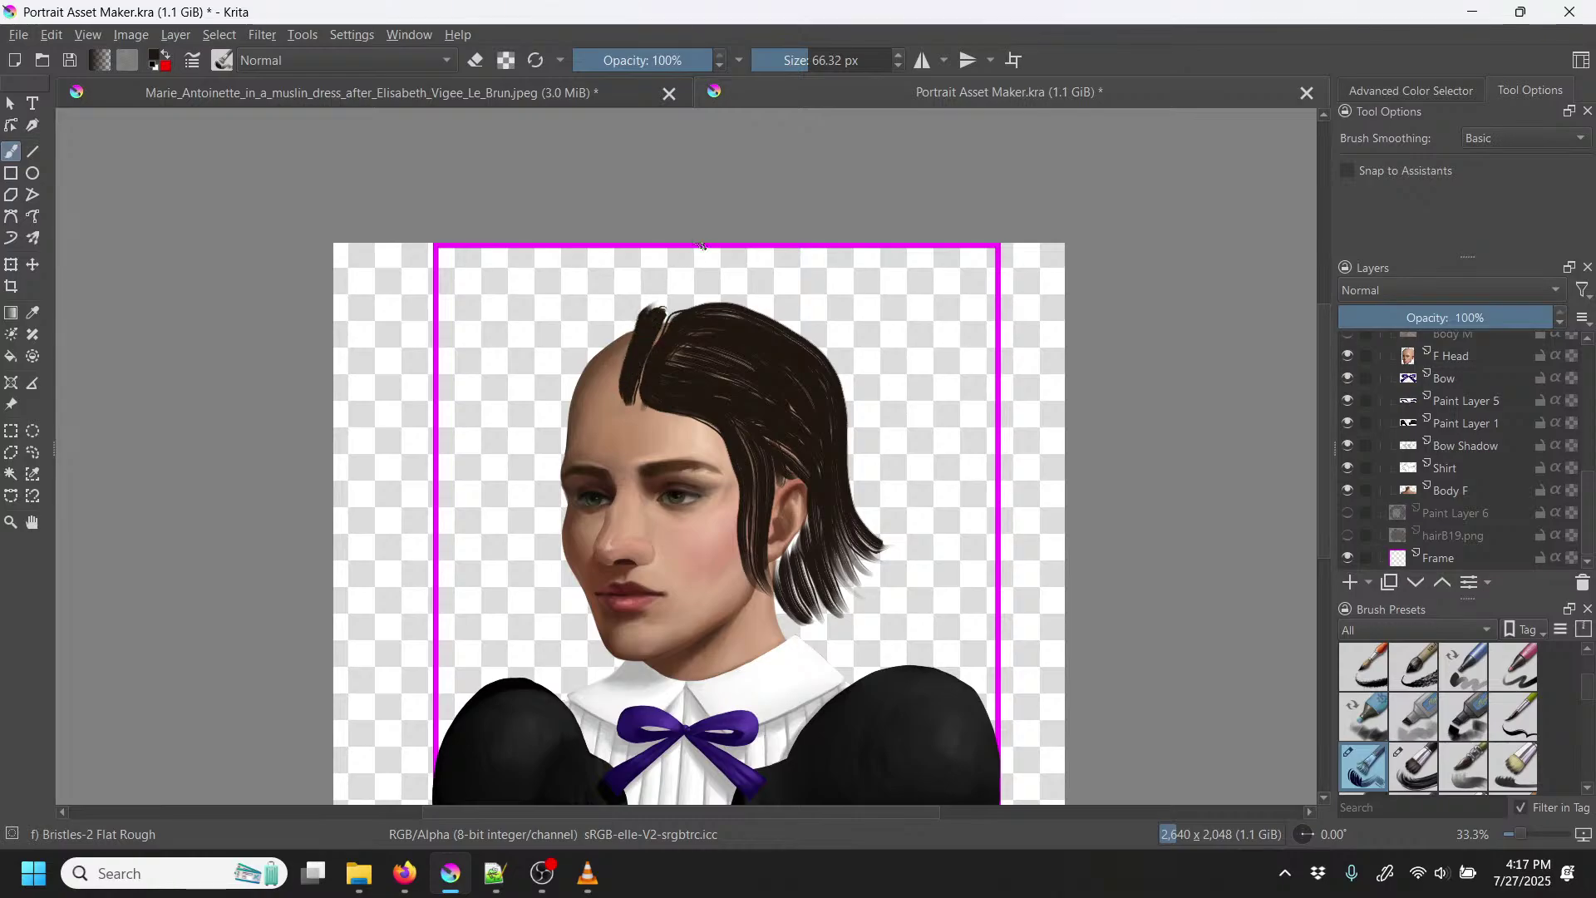
pyautogui.moveTo(622, 397); pyautogui.dragTo(591, 403)
pyautogui.moveTo(554, 456); pyautogui.dragTo(553, 481)
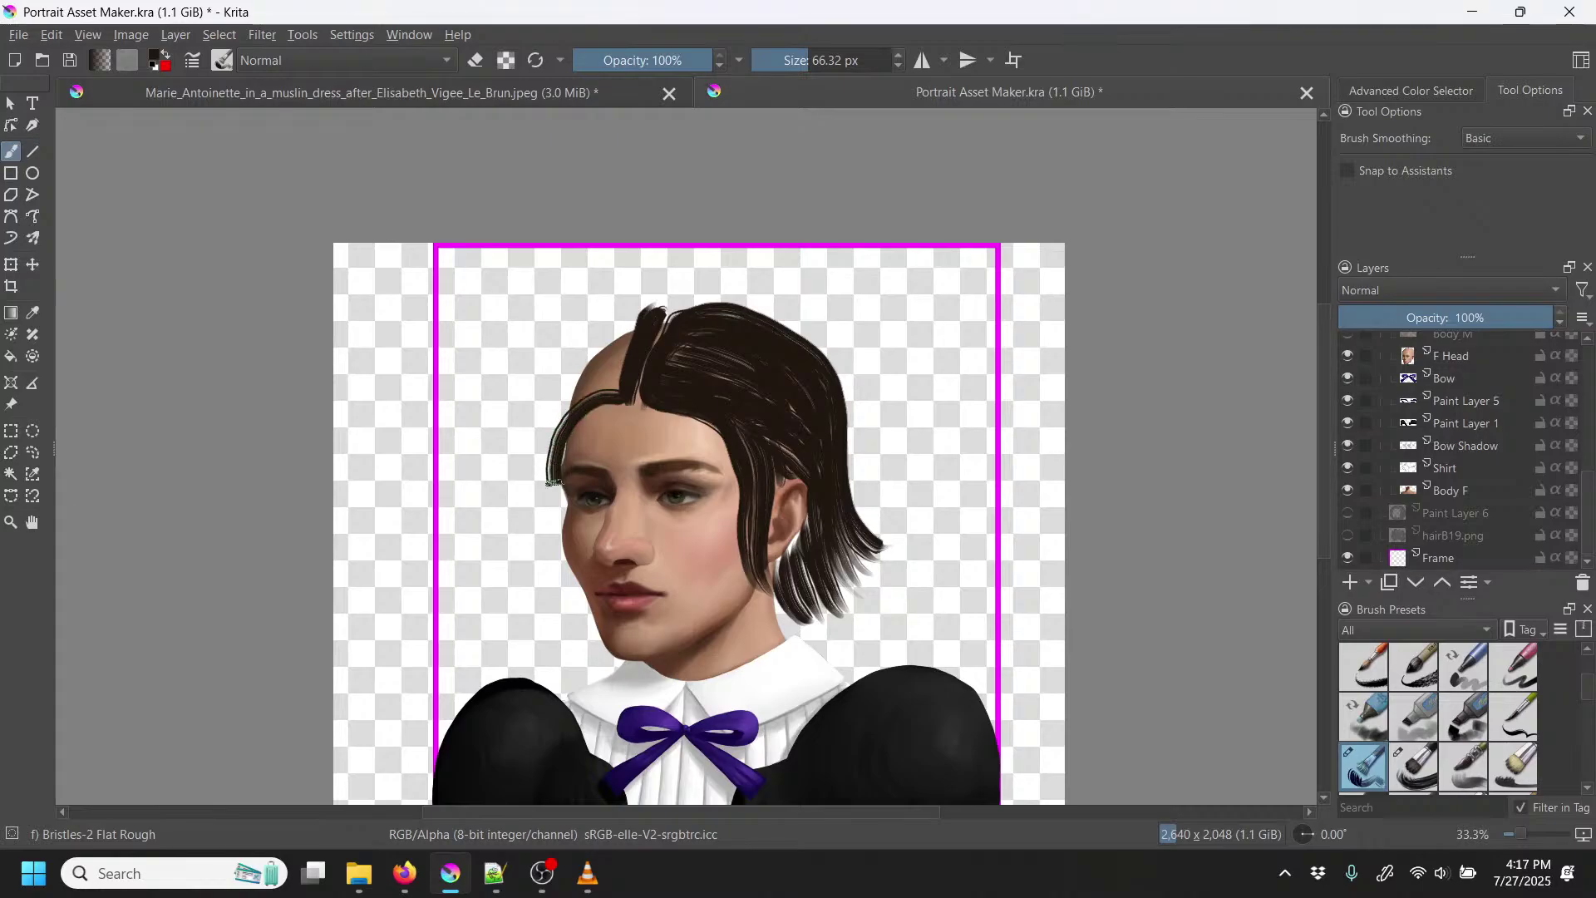
pyautogui.moveTo(553, 548)
pyautogui.mouseDown()
pyautogui.moveTo(540, 645)
pyautogui.moveTo(545, 578)
pyautogui.moveTo(549, 636)
pyautogui.moveTo(581, 592)
pyautogui.mouseUp()
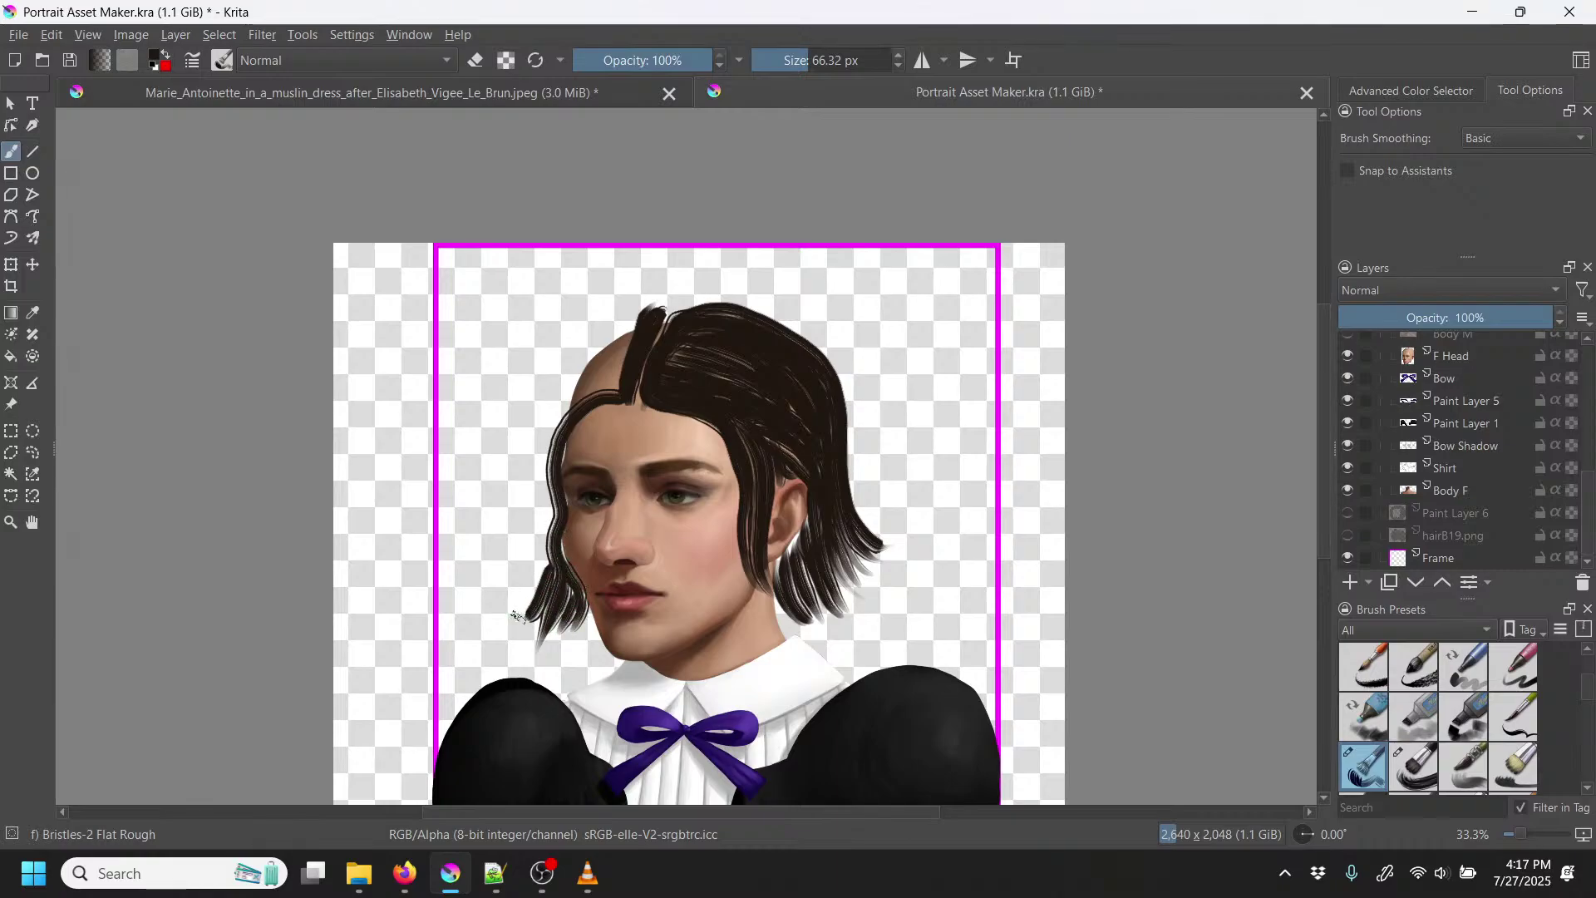
# Step: Fill the far side of the head with dark strokes and round off the hair at the top of the parting
pyautogui.moveTo(525, 617); pyautogui.dragTo(555, 506)
pyautogui.moveTo(575, 403)
pyautogui.mouseDown()
pyautogui.moveTo(623, 382)
pyautogui.moveTo(605, 367)
pyautogui.moveTo(555, 397)
pyautogui.moveTo(532, 611)
pyautogui.moveTo(562, 501)
pyautogui.moveTo(548, 420)
pyautogui.moveTo(590, 349)
pyautogui.moveTo(652, 322)
pyautogui.moveTo(554, 404)
pyautogui.moveTo(590, 341)
pyautogui.moveTo(655, 306)
pyautogui.moveTo(560, 409)
pyautogui.moveTo(606, 337)
pyautogui.mouseUp()
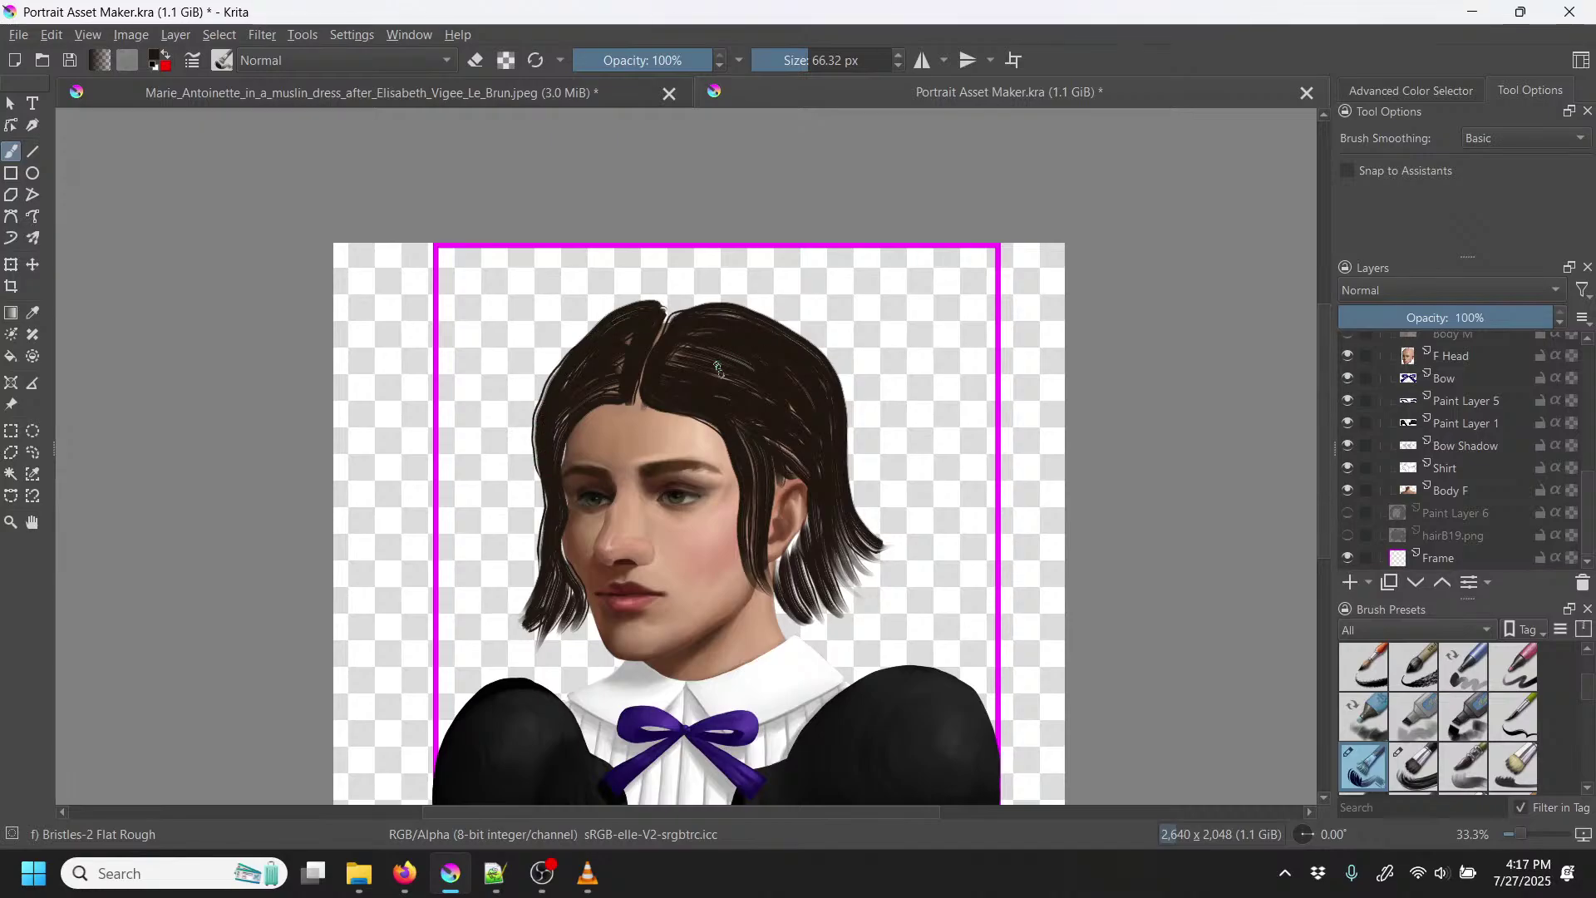
pyautogui.moveTo(687, 305)
pyautogui.mouseDown()
pyautogui.moveTo(774, 346)
pyautogui.moveTo(661, 320)
pyautogui.moveTo(688, 298)
pyautogui.moveTo(655, 318)
pyautogui.mouseUp()
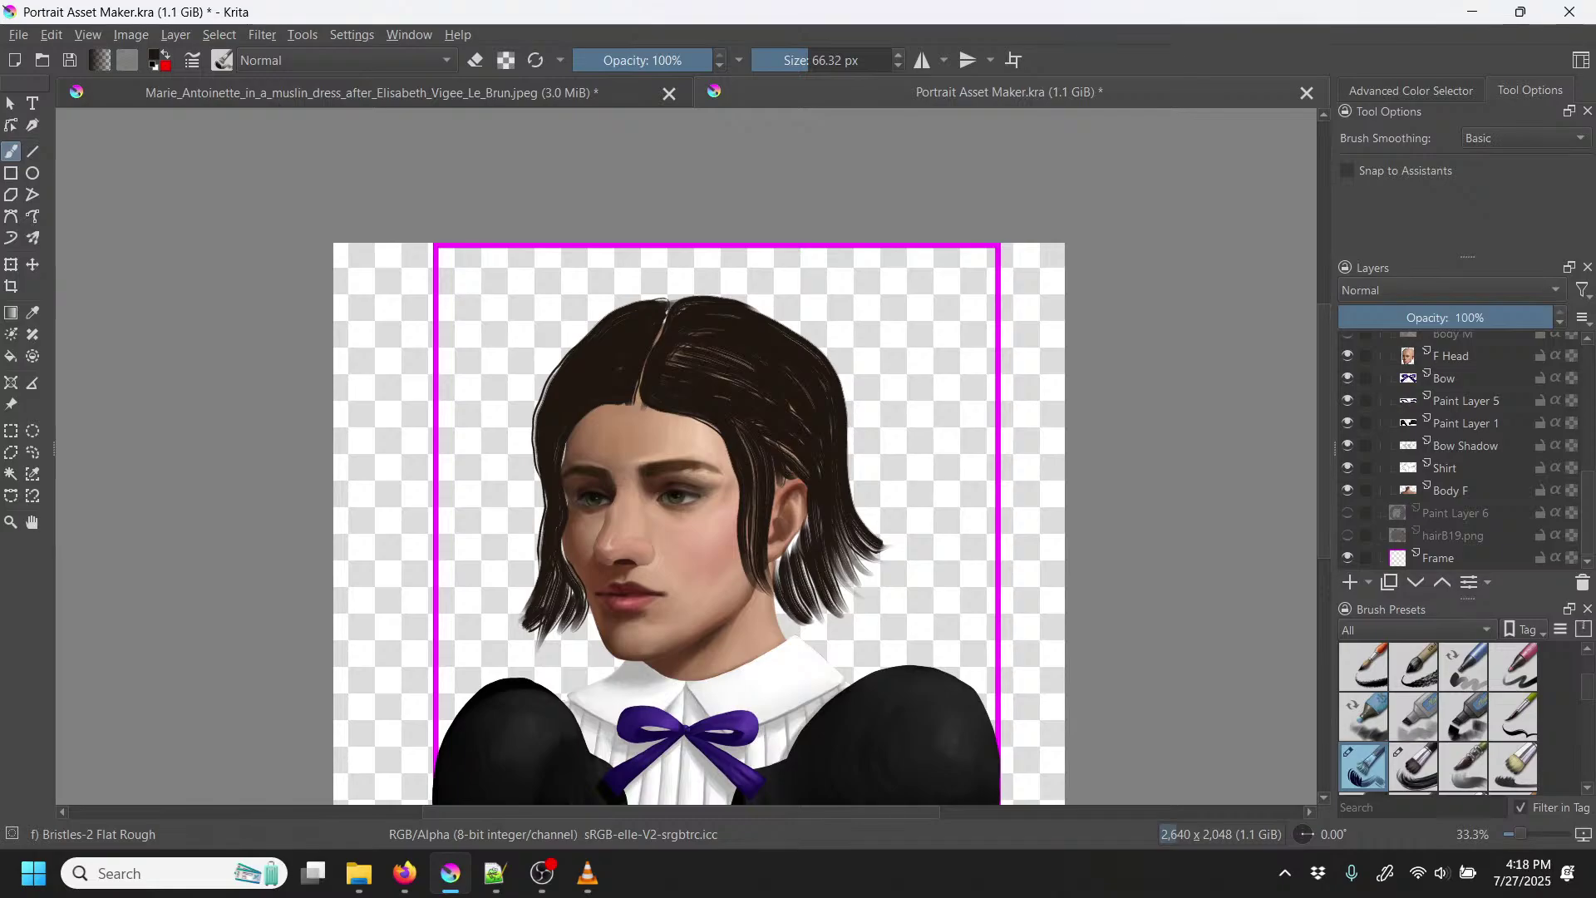
# Step: Show the hairF19.png layer, sample a brown from its side locks as the paint color, and hide the layer again
pyautogui.press('+')
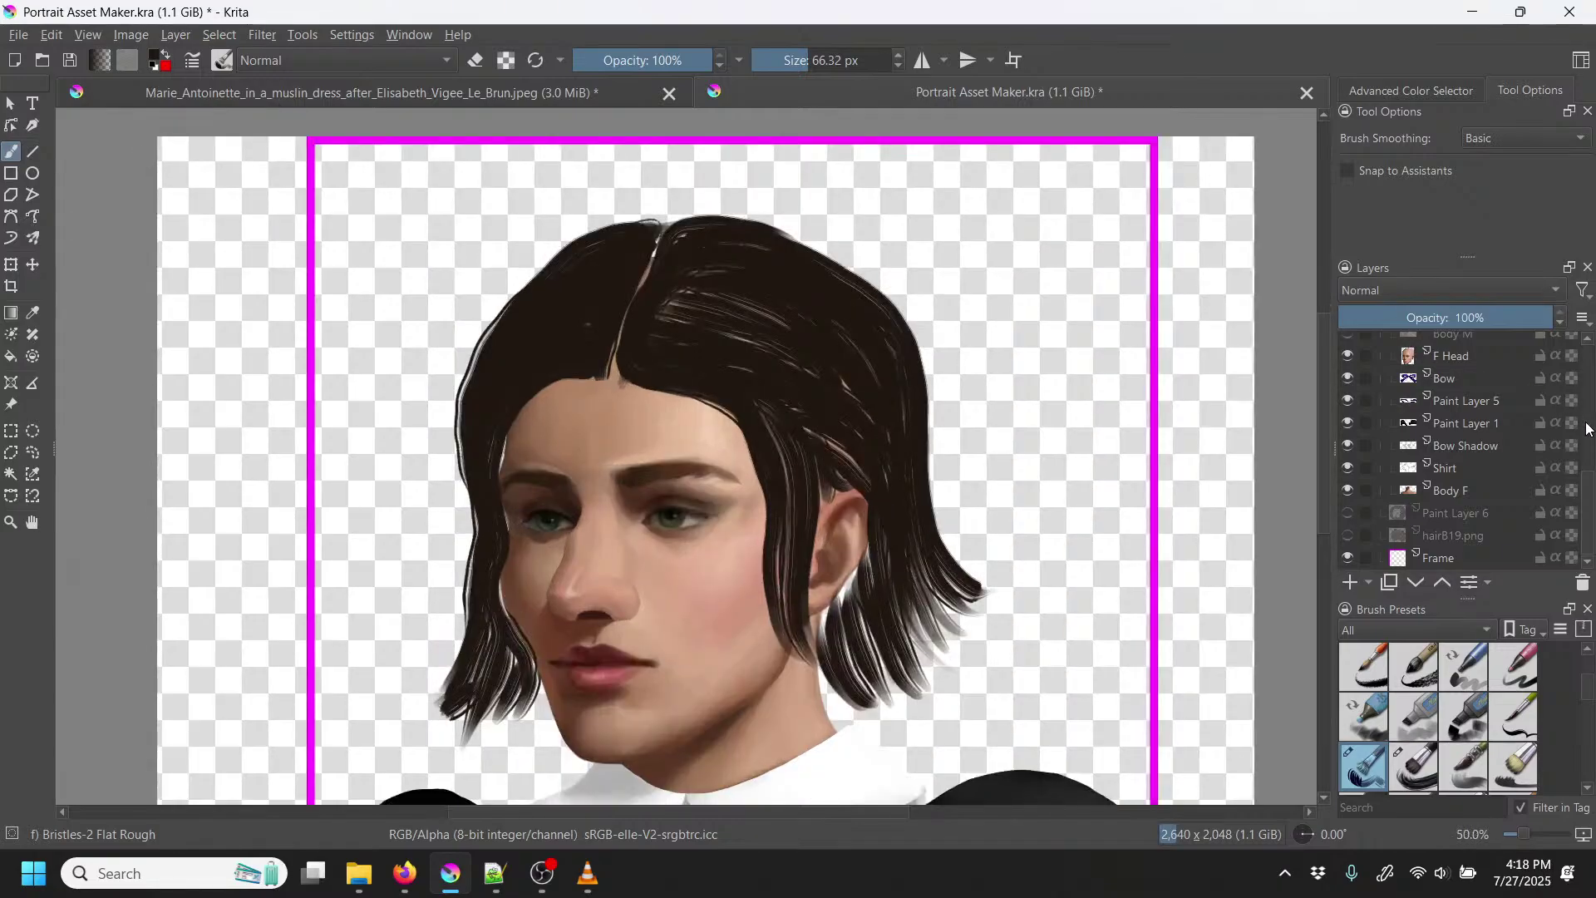
pyautogui.scroll(10, 1589, 502)
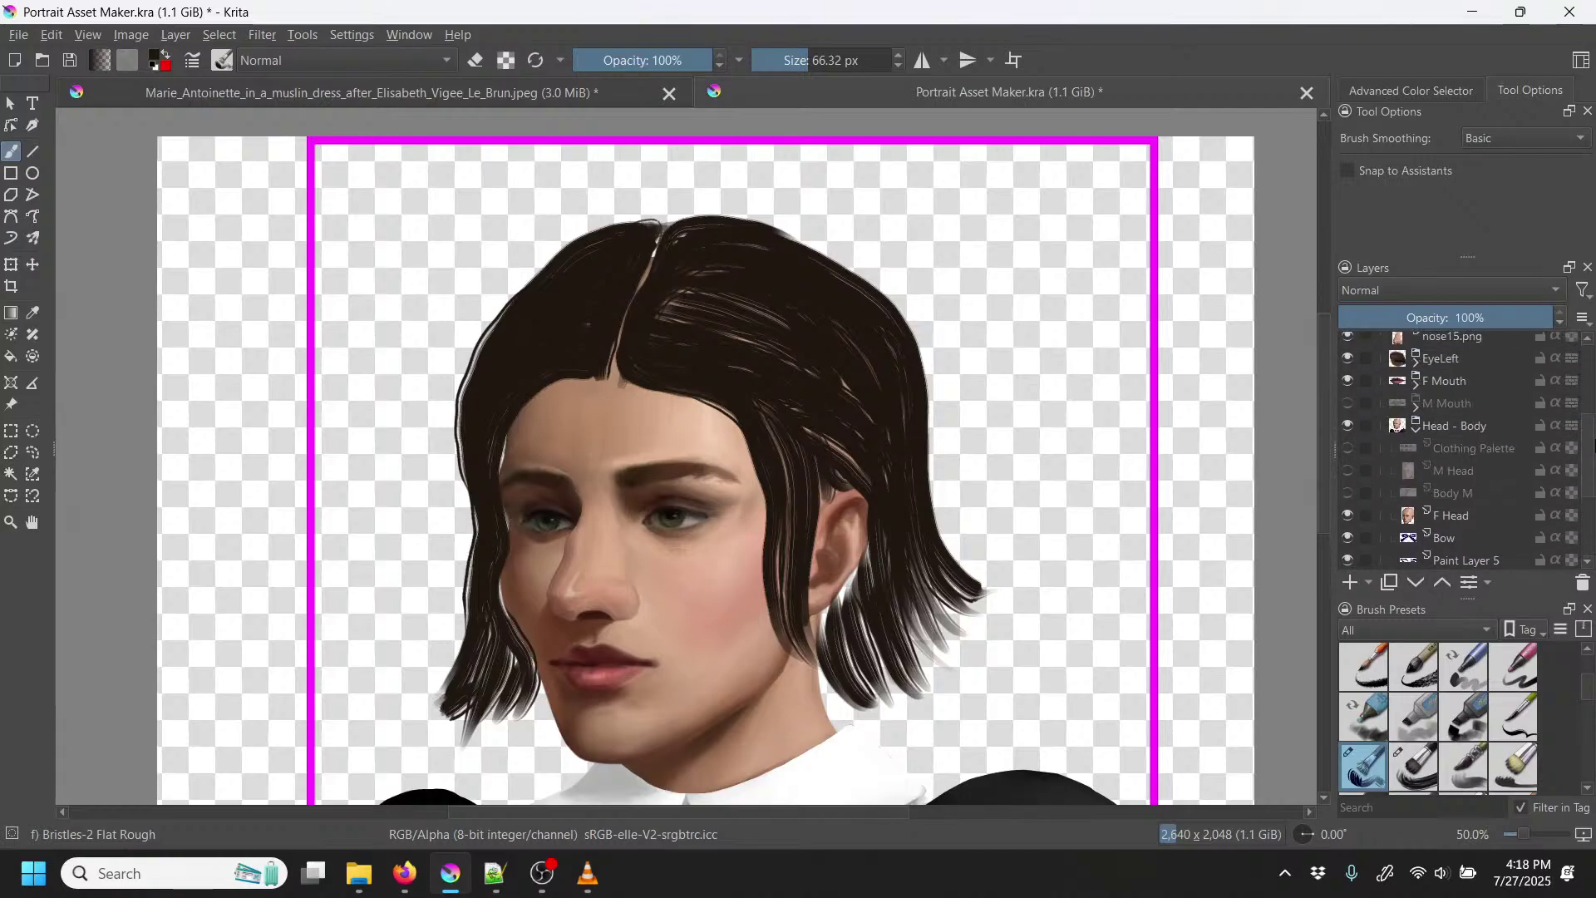
pyautogui.scroll(2, 1463, 449)
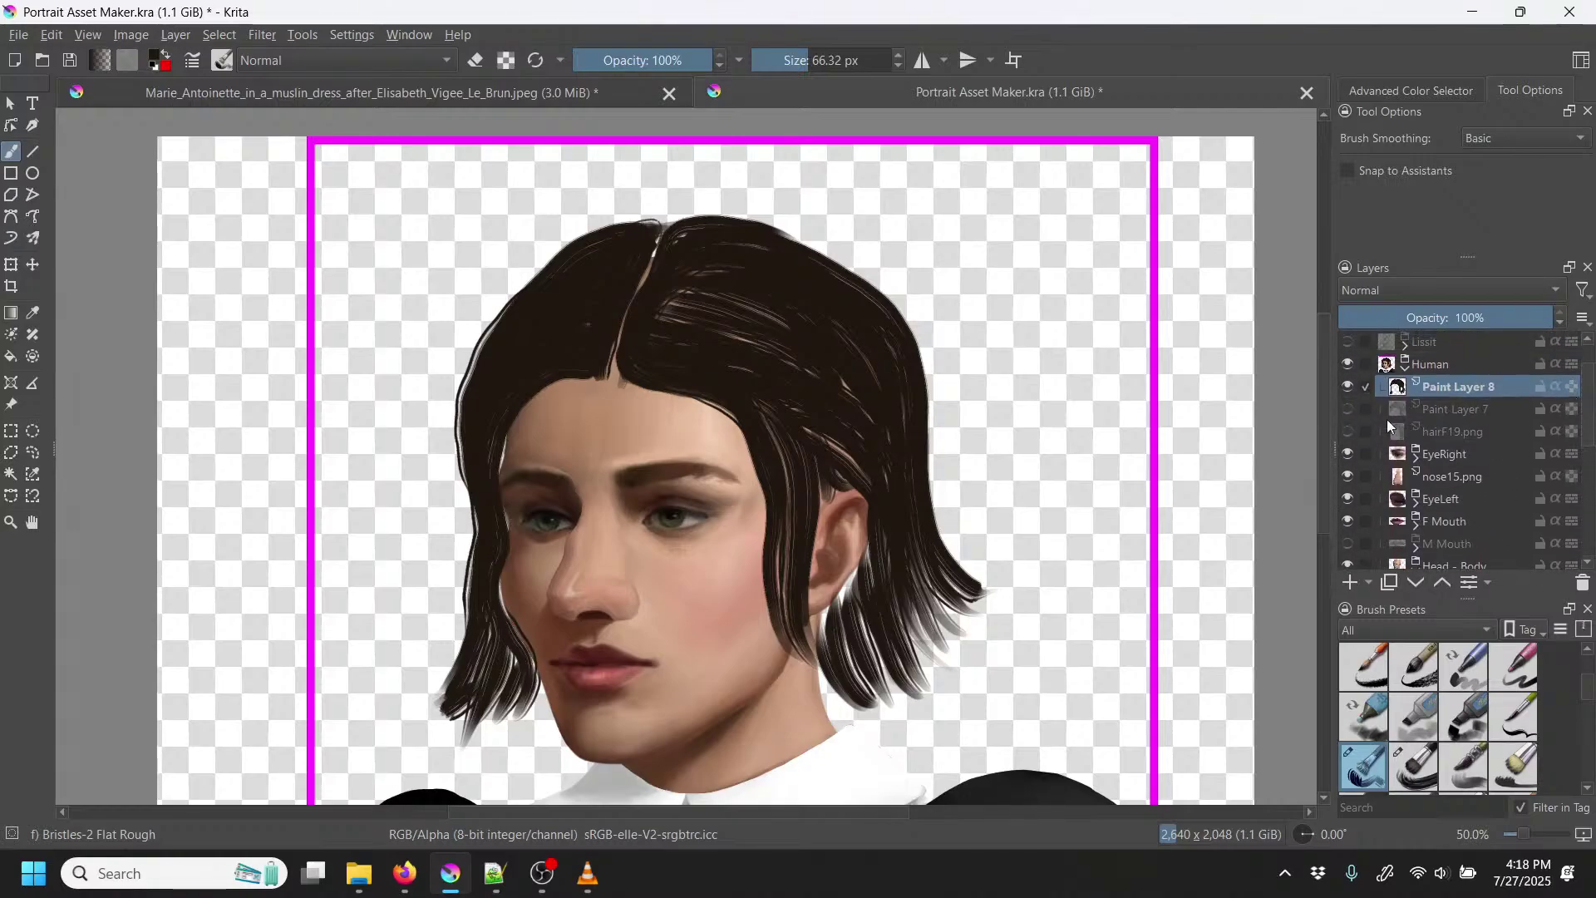
pyautogui.click(1348, 430)
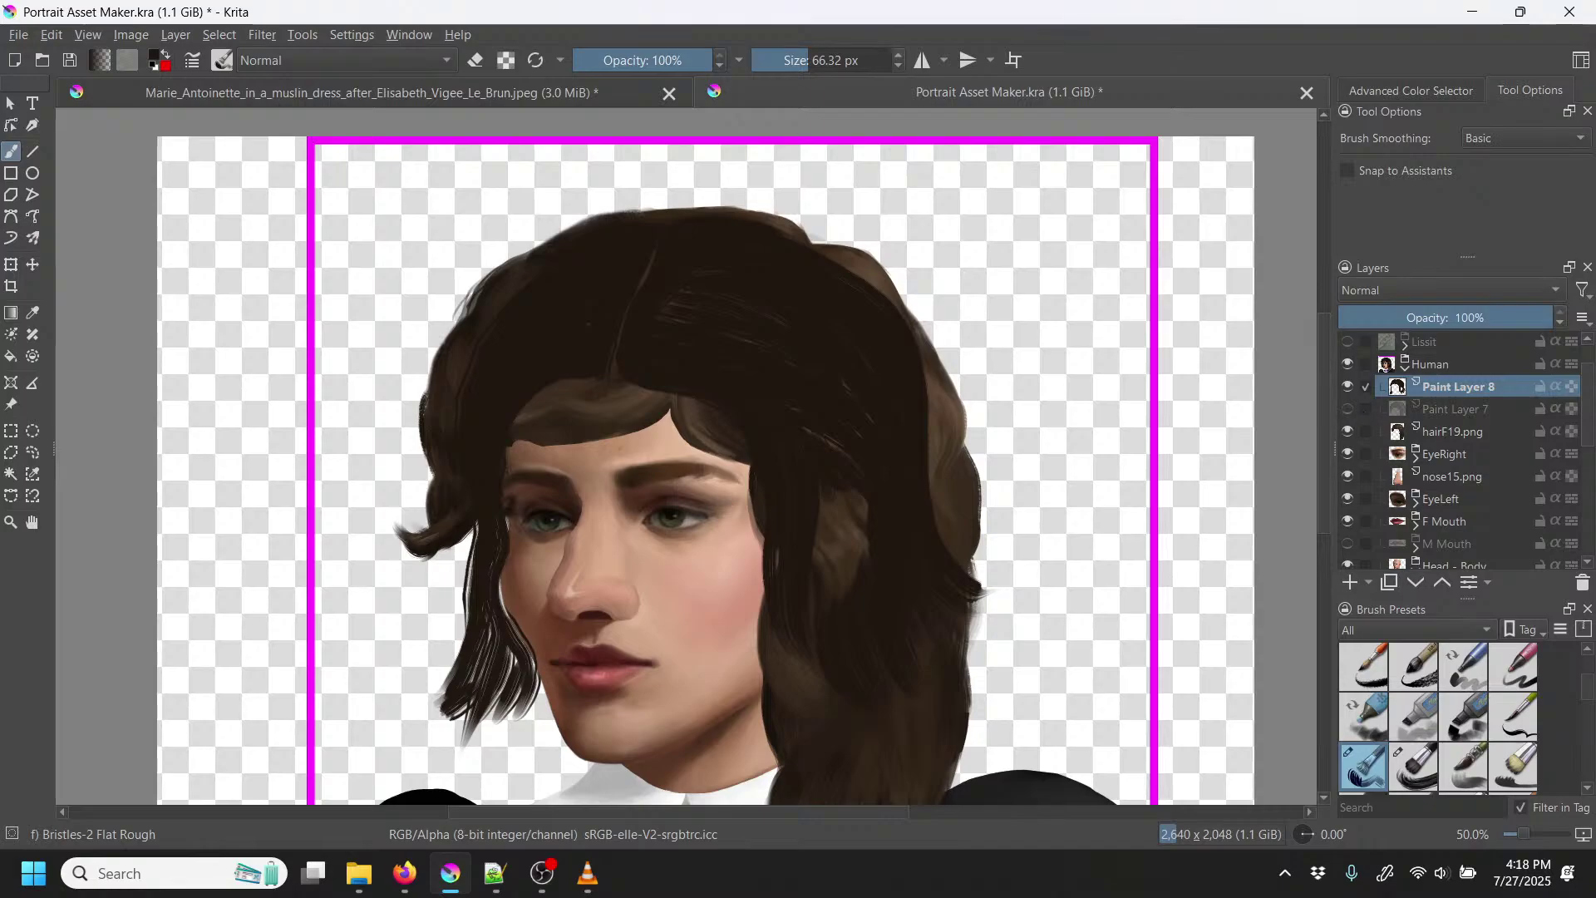
pyautogui.press('p')
pyautogui.moveTo(852, 542); pyautogui.dragTo(857, 553)
pyautogui.press('b')
pyautogui.click(1348, 431)
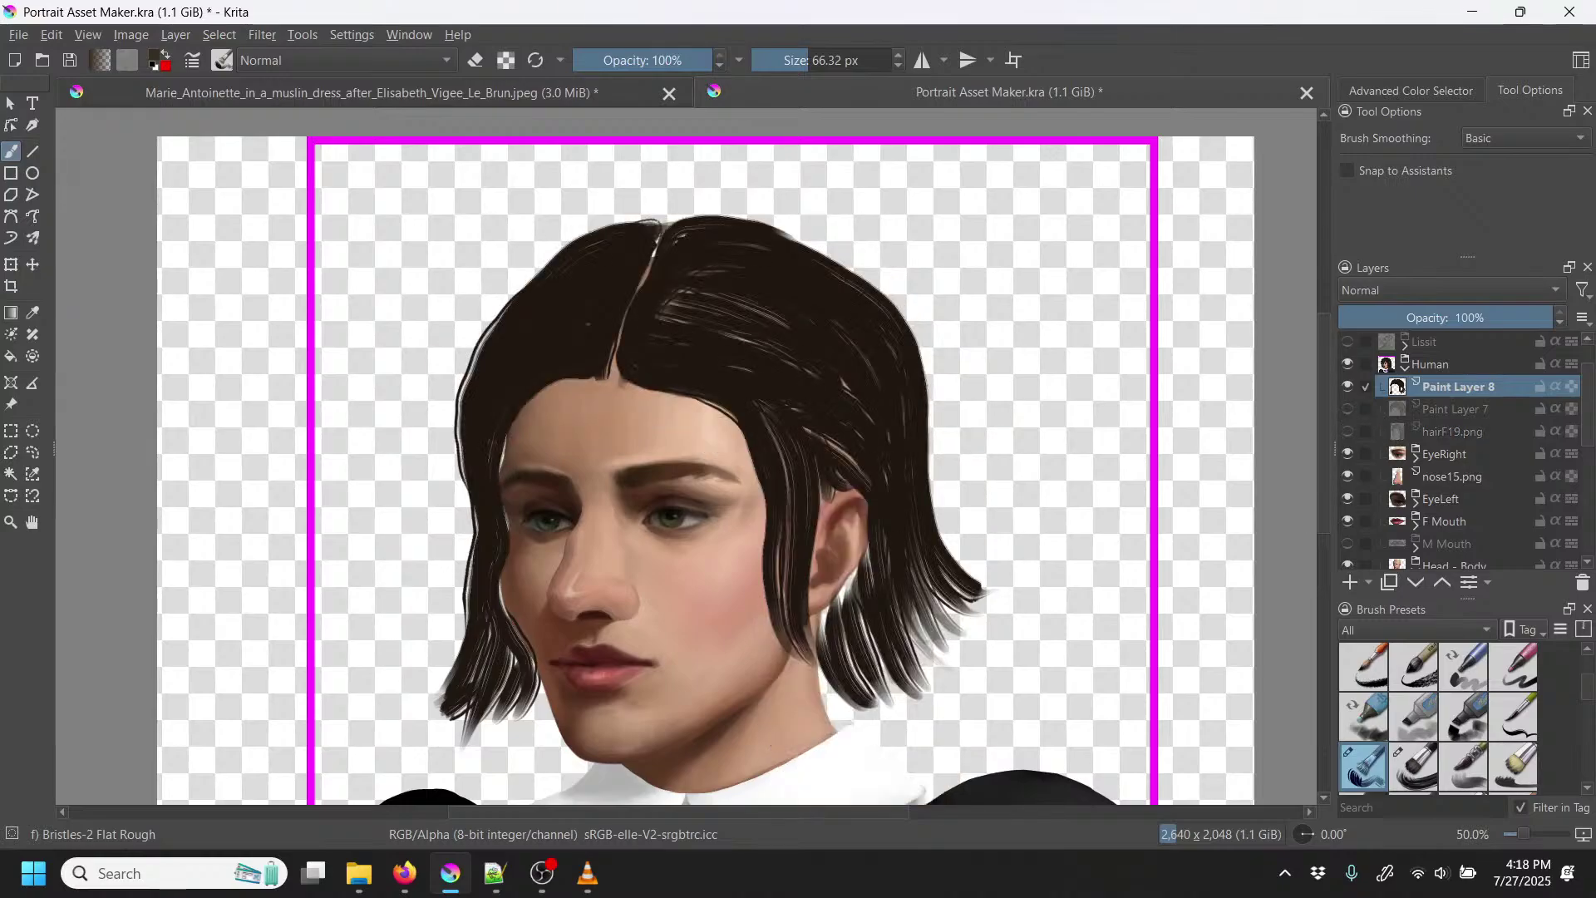
# Step: Set the brush to 58% opacity and about 130 px, and glaze the sampled brown over both sides of the dark bob
pyautogui.click(654, 60)
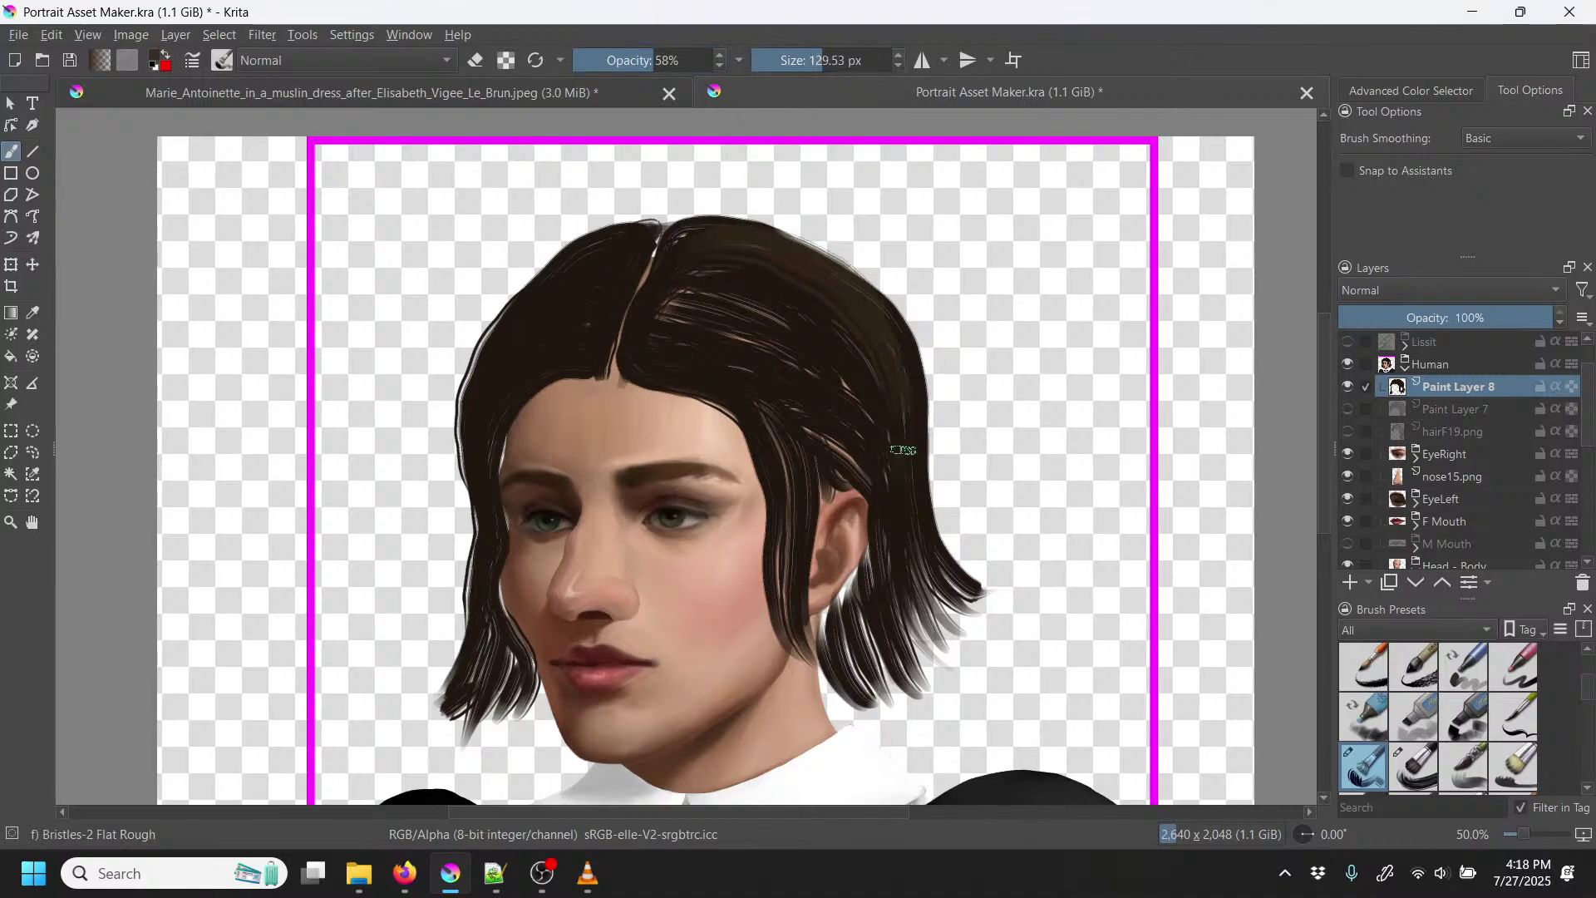
pyautogui.moveTo(775, 316)
pyautogui.mouseDown()
pyautogui.moveTo(846, 406)
pyautogui.moveTo(848, 461)
pyautogui.mouseUp()
pyautogui.moveTo(775, 328)
pyautogui.mouseDown()
pyautogui.moveTo(810, 426)
pyautogui.moveTo(804, 481)
pyautogui.moveTo(780, 414)
pyautogui.mouseUp()
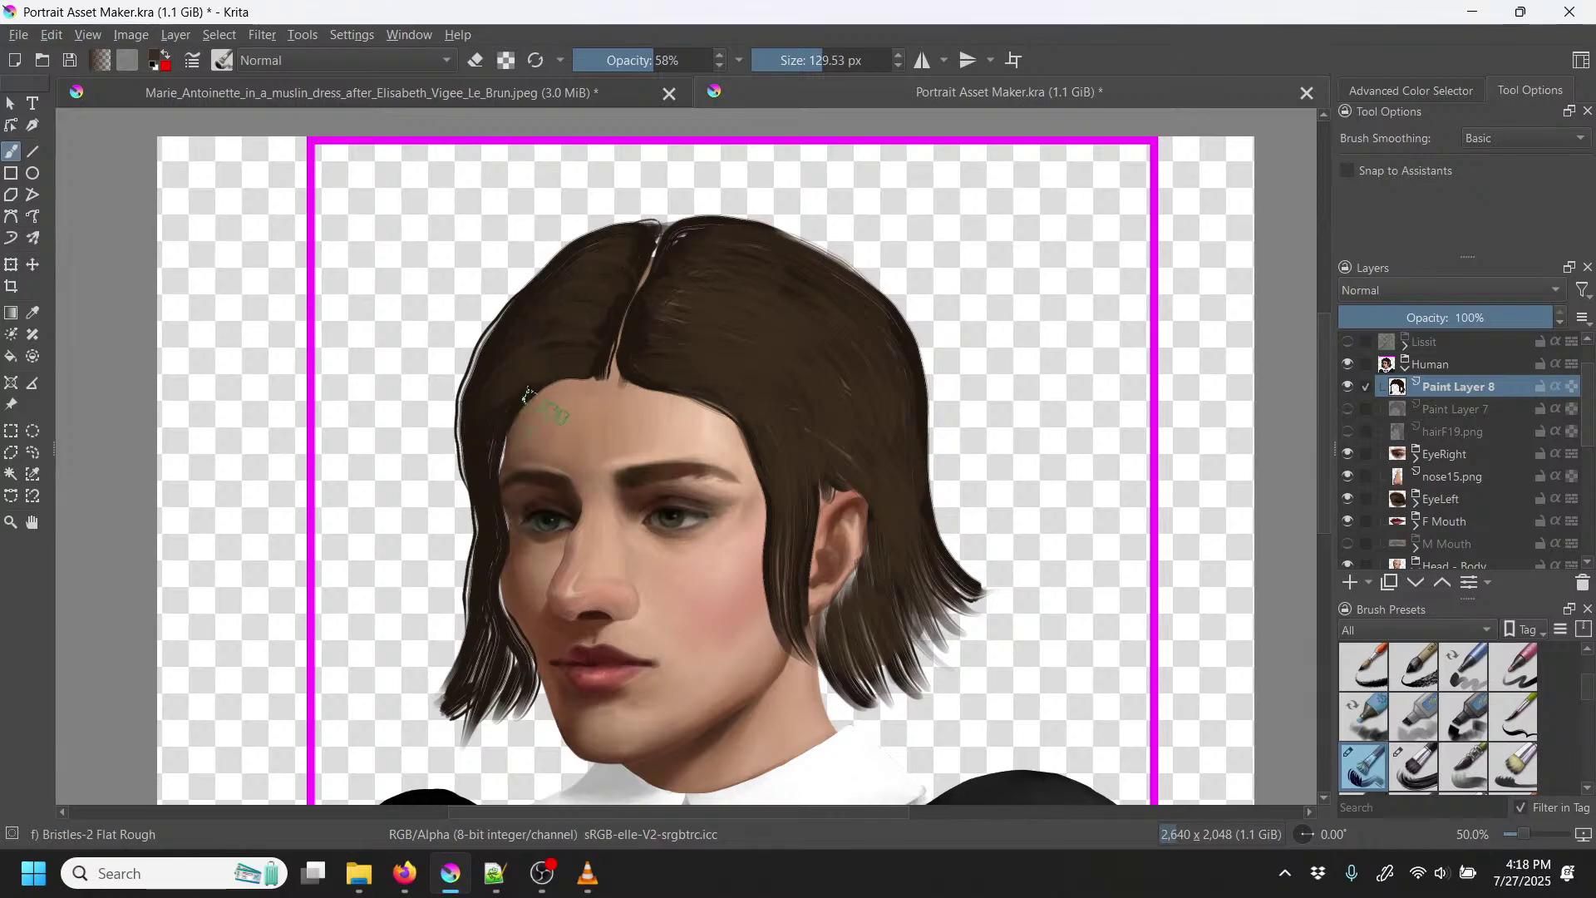
pyautogui.moveTo(490, 724)
pyautogui.mouseDown()
pyautogui.moveTo(465, 715)
pyautogui.moveTo(457, 662)
pyautogui.moveTo(480, 638)
pyautogui.moveTo(446, 728)
pyautogui.moveTo(498, 662)
pyautogui.moveTo(504, 703)
pyautogui.moveTo(469, 575)
pyautogui.mouseUp()
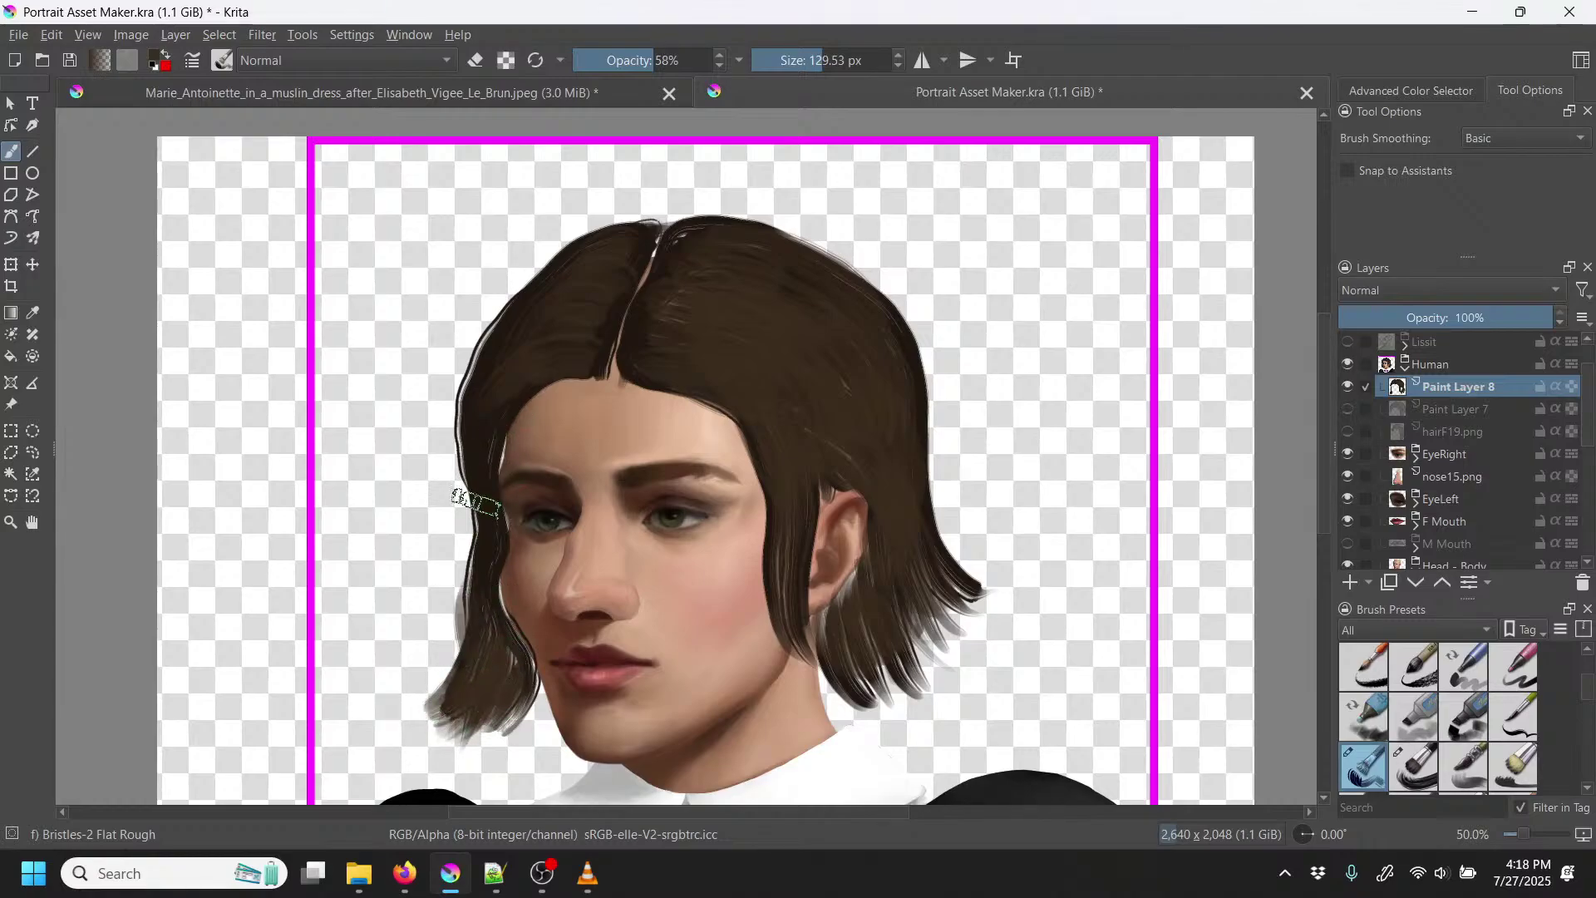
pyautogui.moveTo(476, 504)
pyautogui.mouseDown()
pyautogui.moveTo(468, 410)
pyautogui.moveTo(518, 310)
pyautogui.mouseUp()
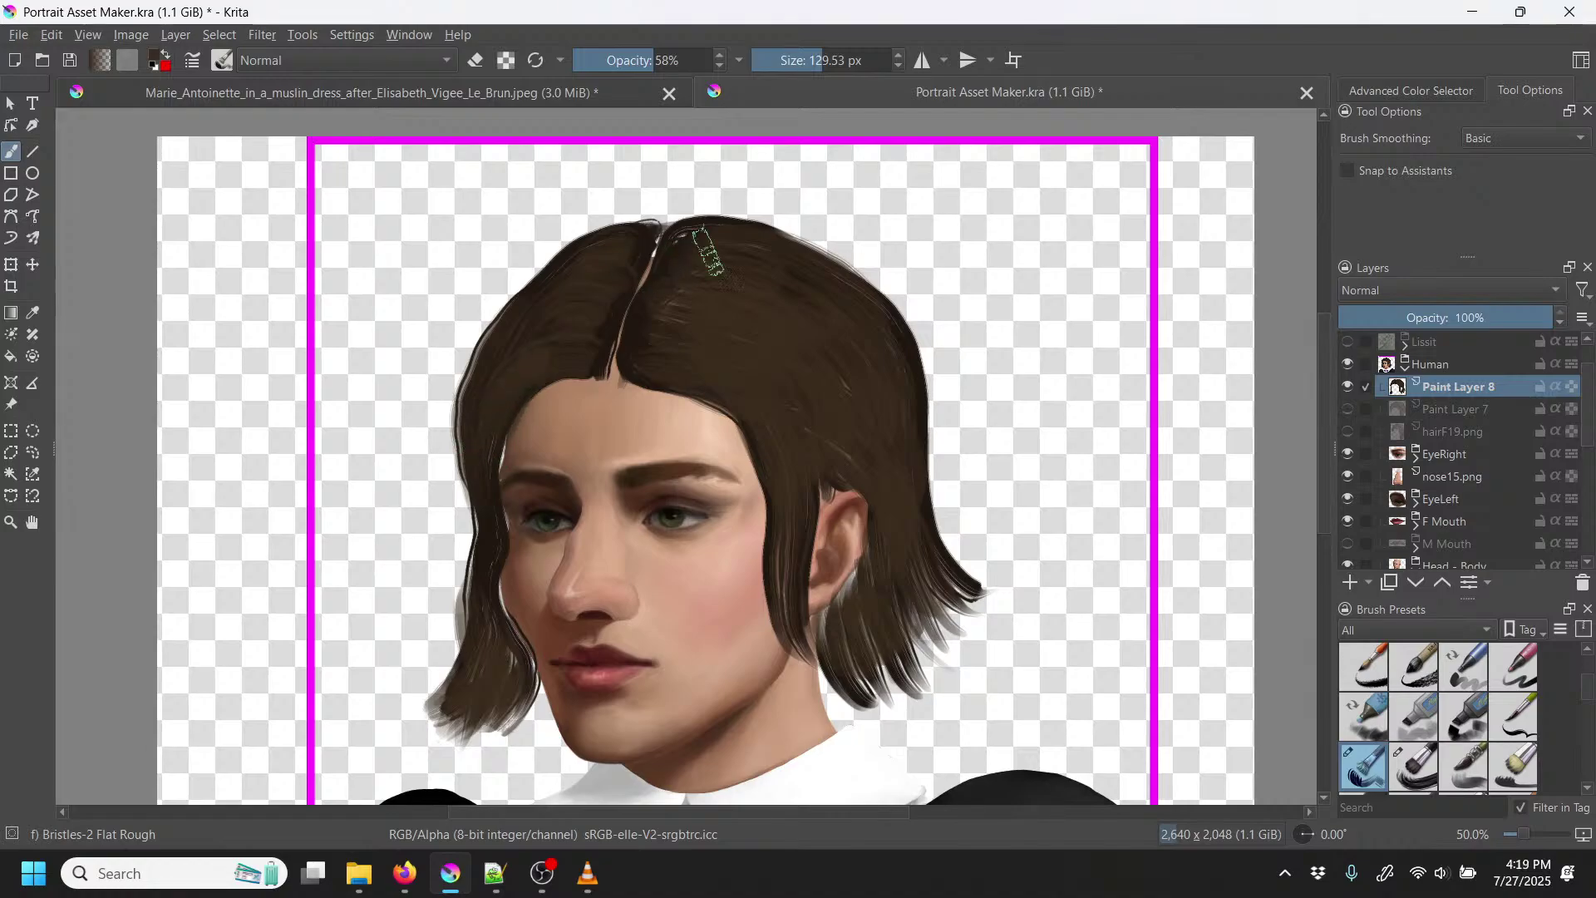
# Step: Swap Paint Layer 8 for hairF19.png, sample a lighter brown from its curls, and restore both layers' previous visibility
pyautogui.click(1349, 387)
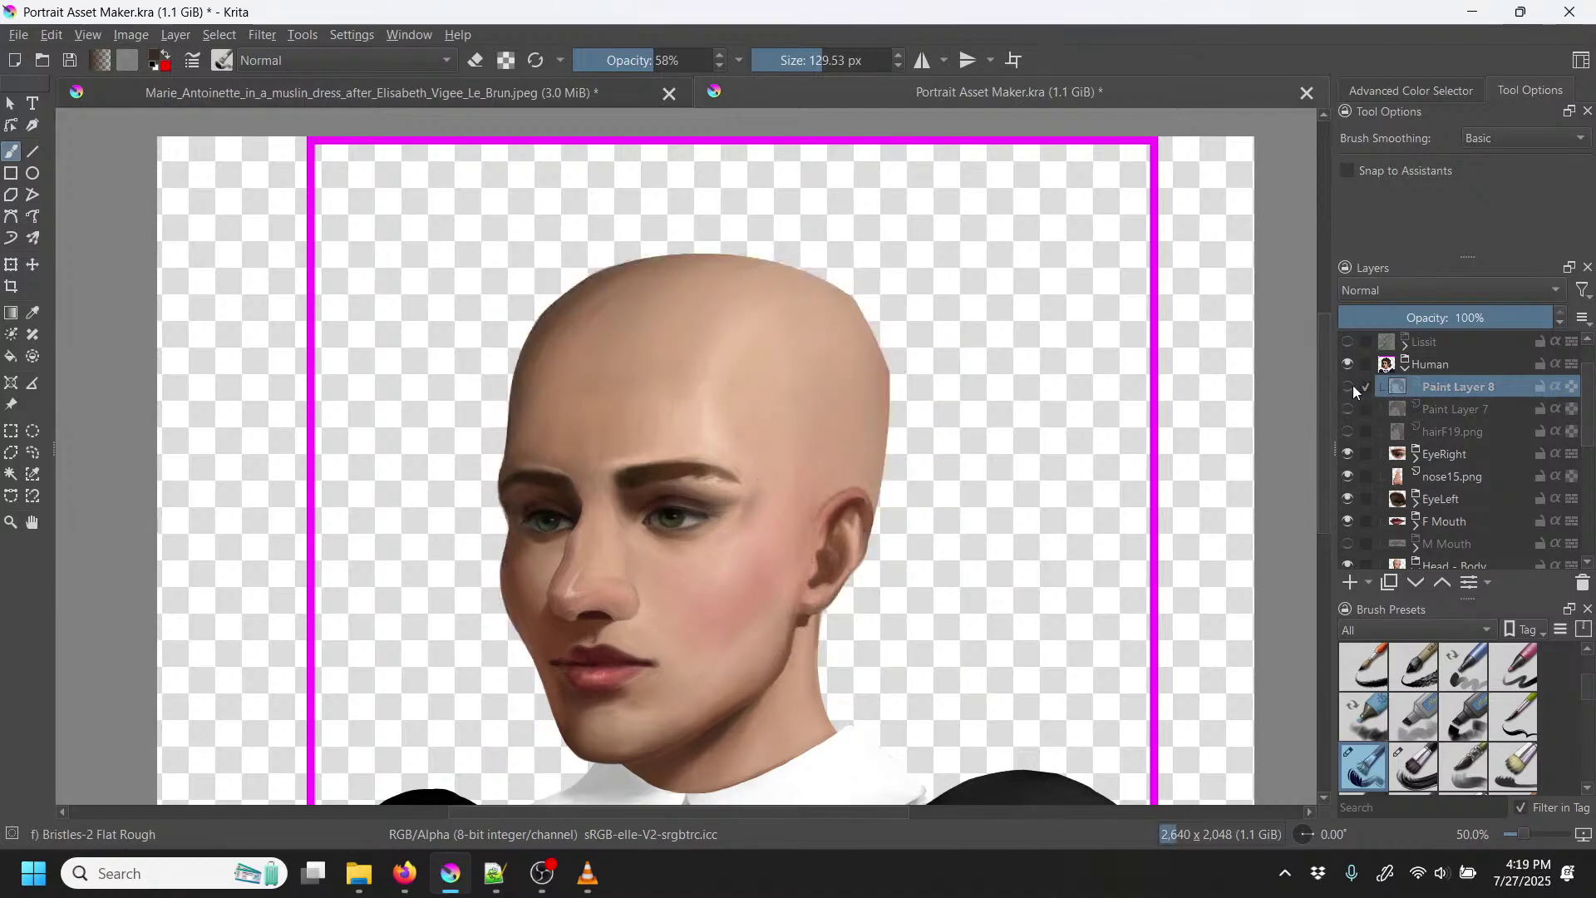
pyautogui.click(1350, 429)
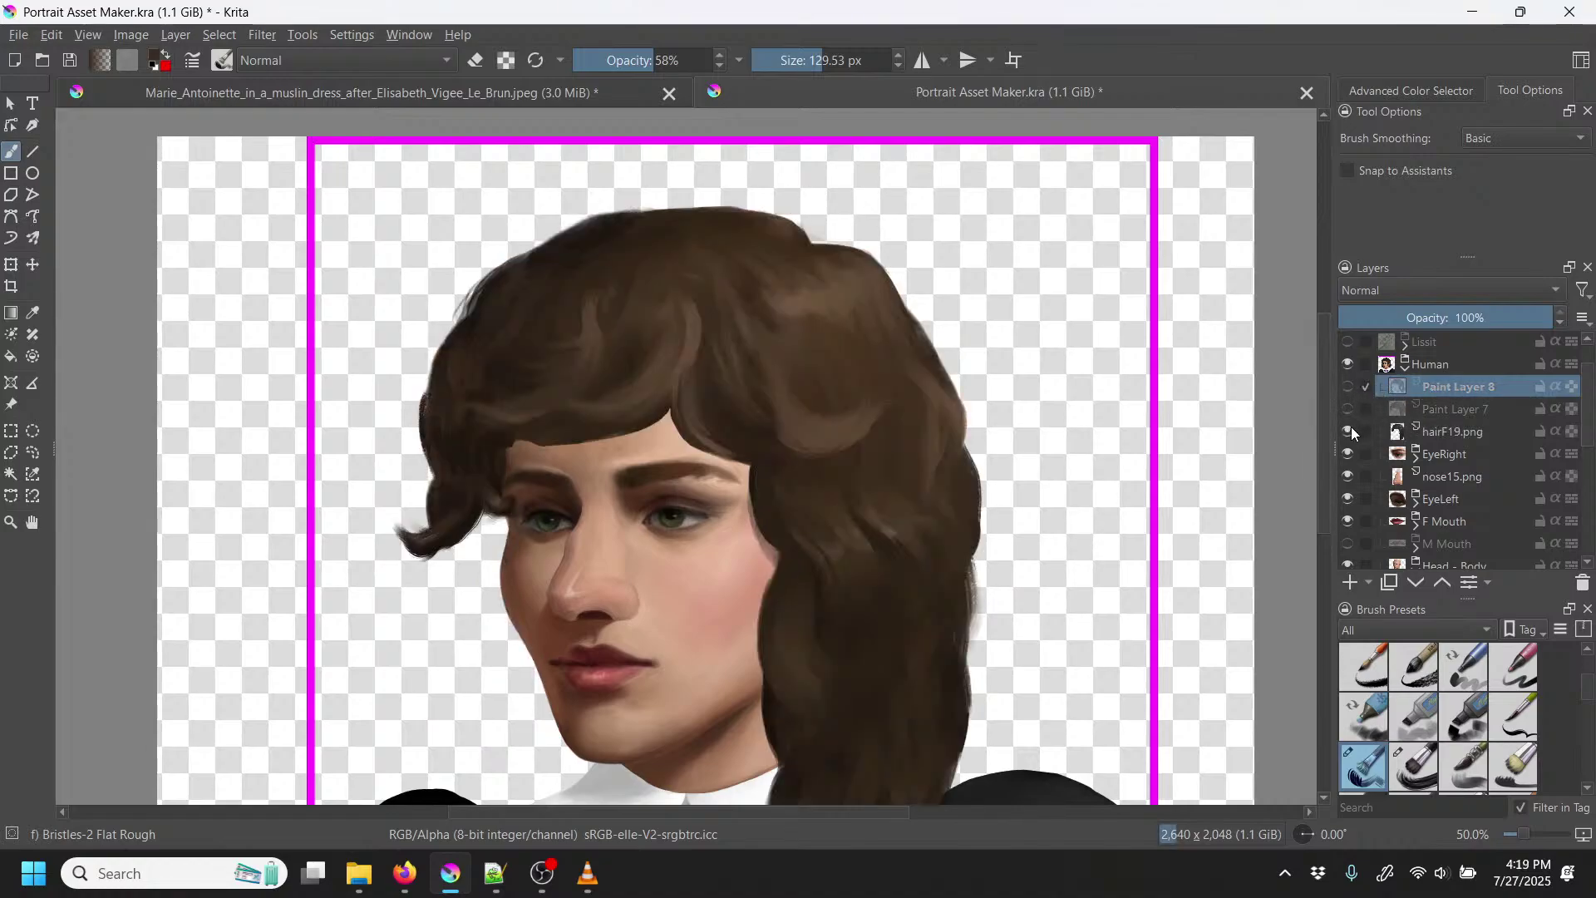
pyautogui.press('p')
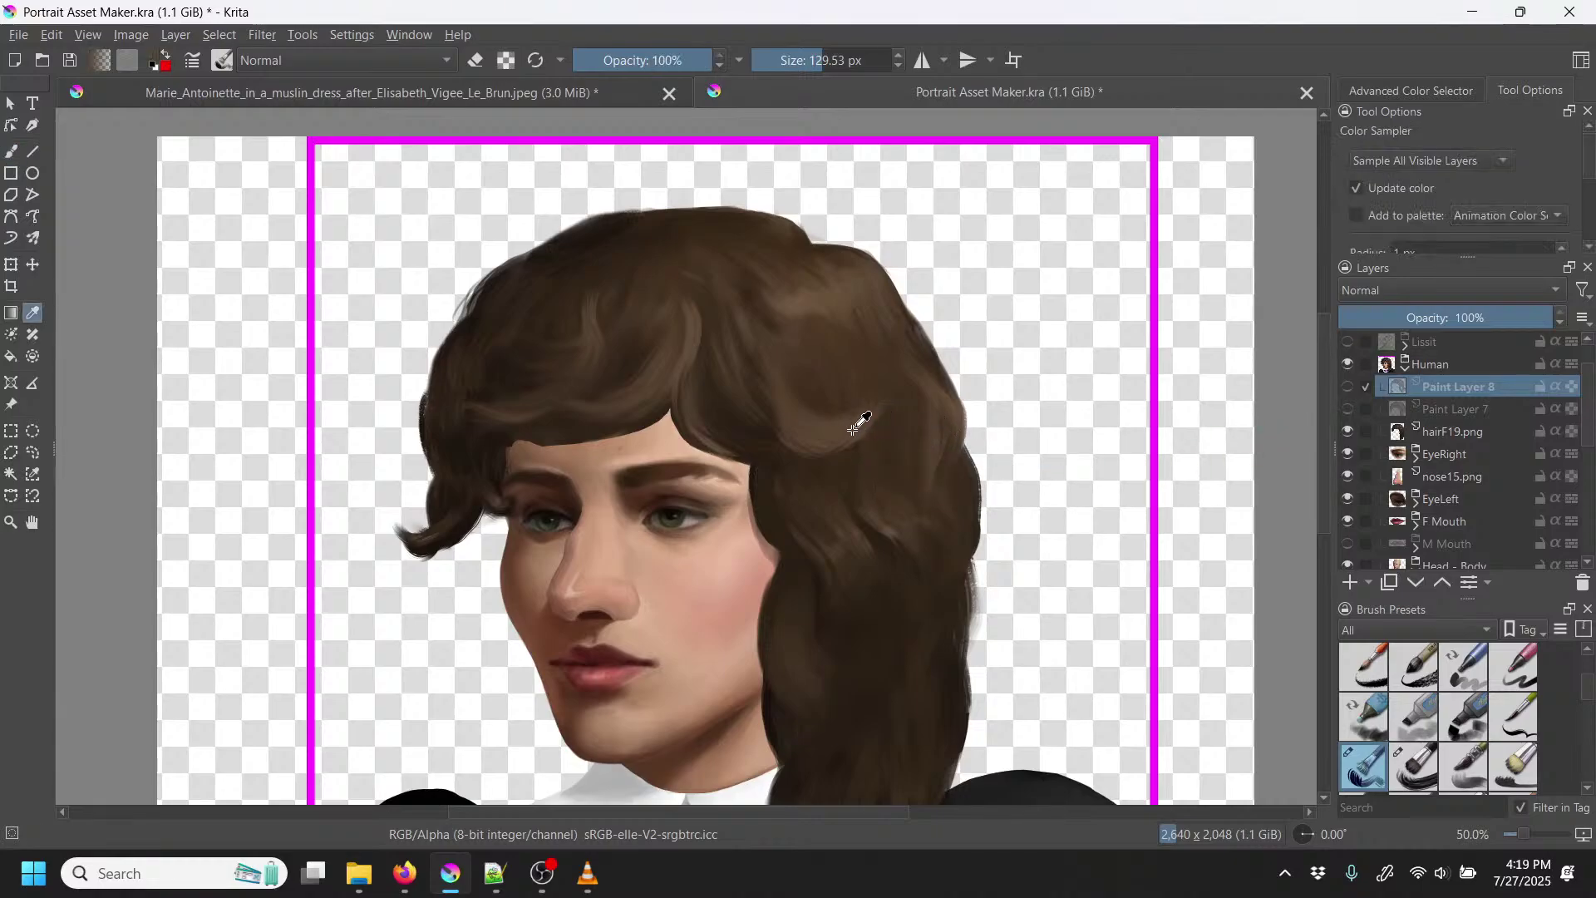
pyautogui.press('b')
pyautogui.click(1348, 385)
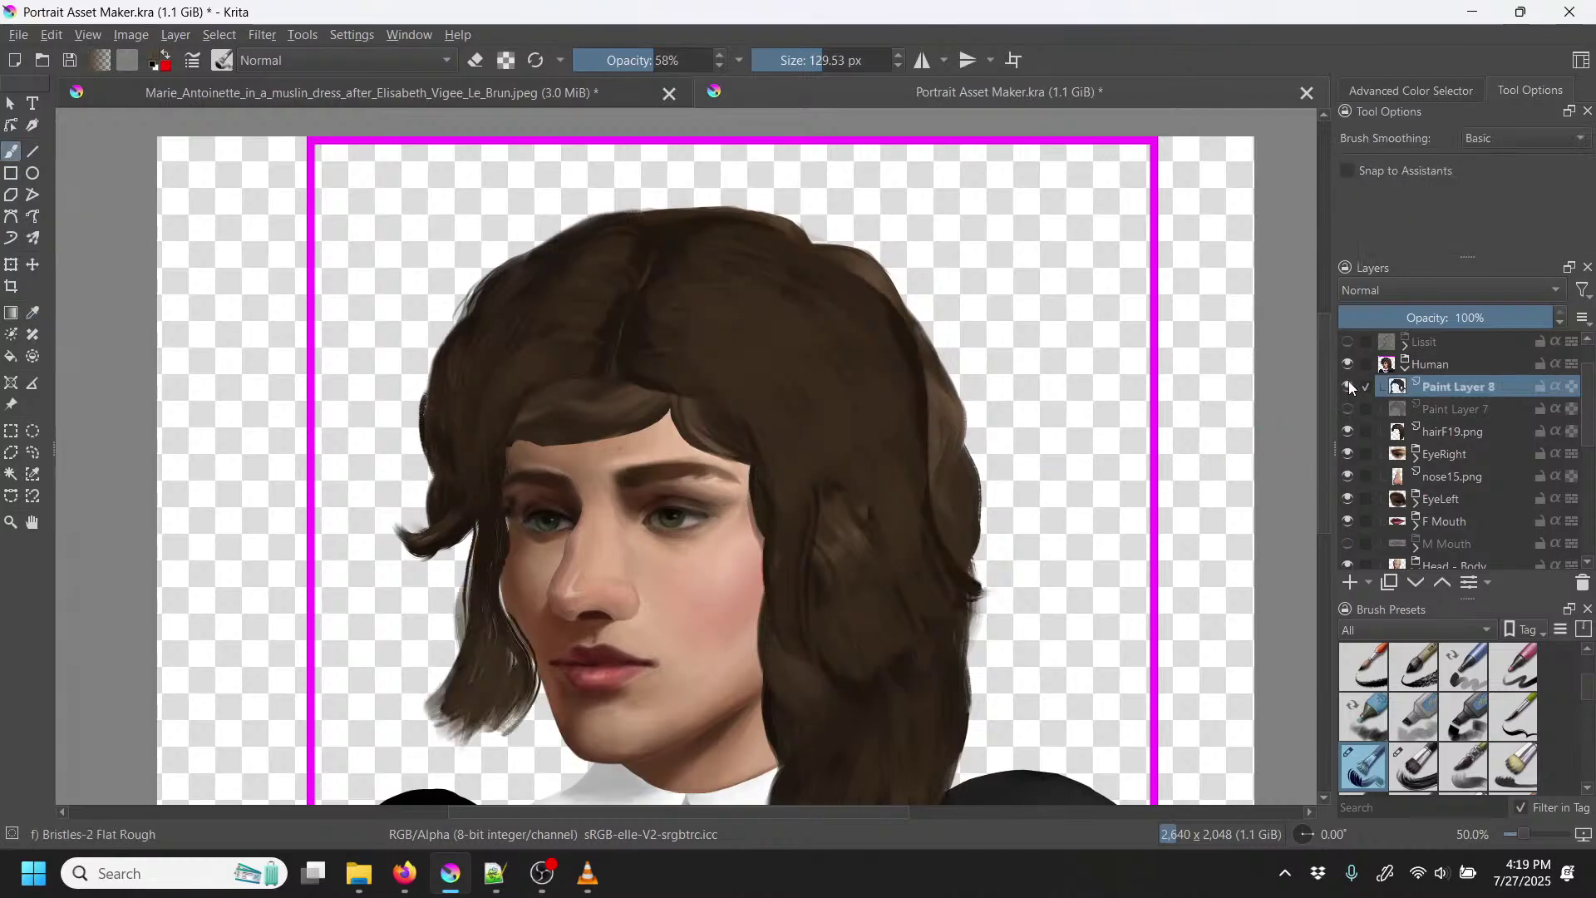
pyautogui.click(1350, 430)
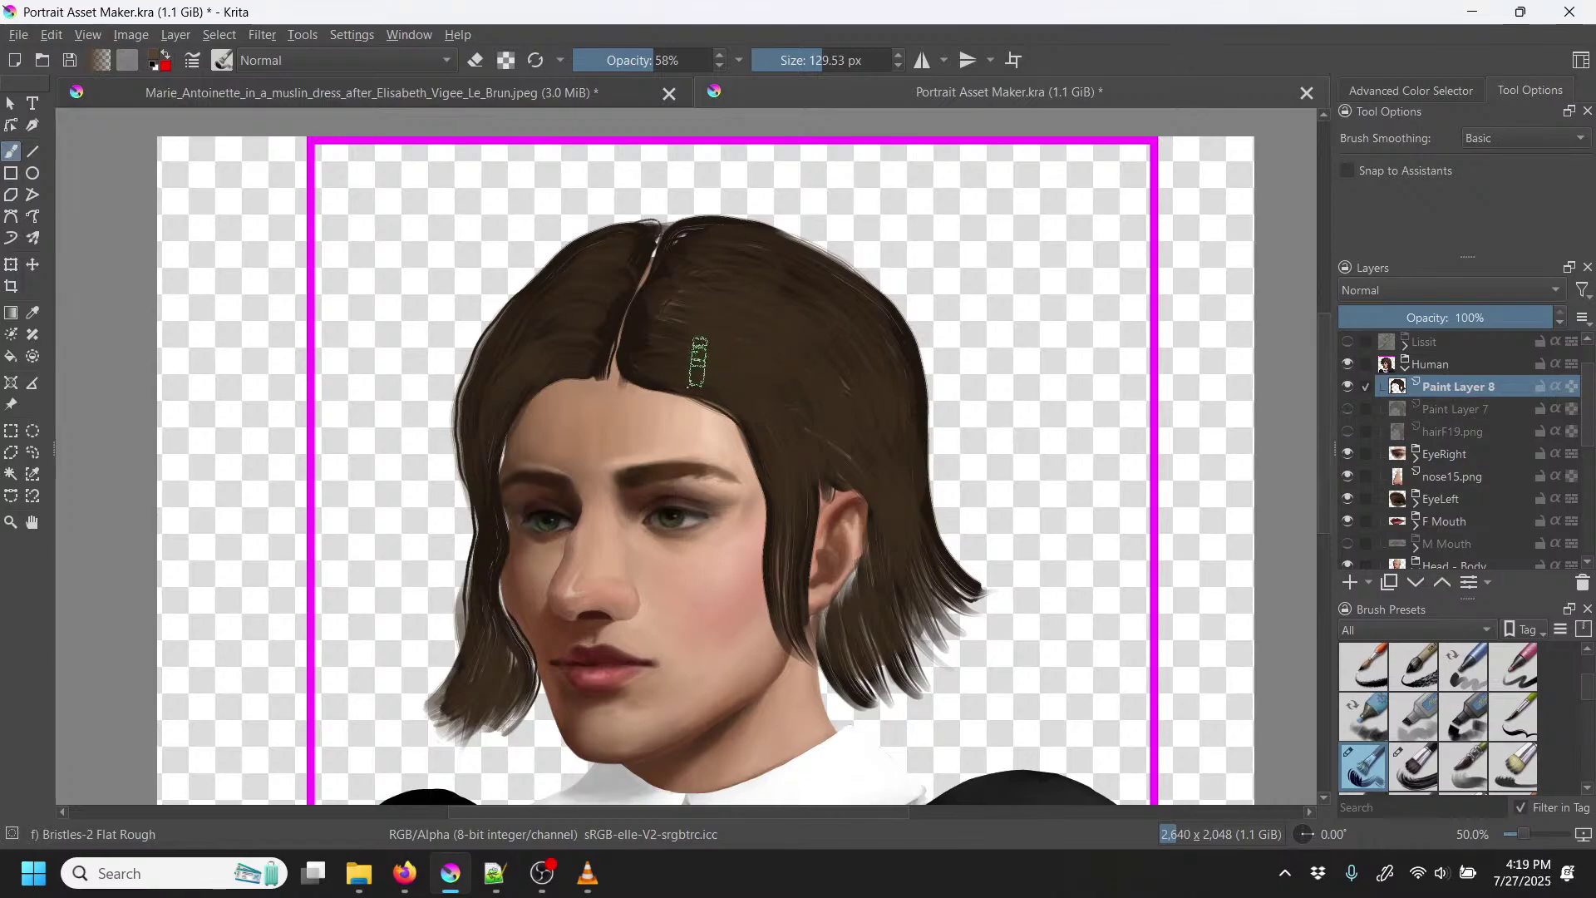
# Step: Brush the lighter brown over the near-side crown, the hair behind the ear and the flicked ends at the back
pyautogui.moveTo(807, 384); pyautogui.dragTo(840, 379)
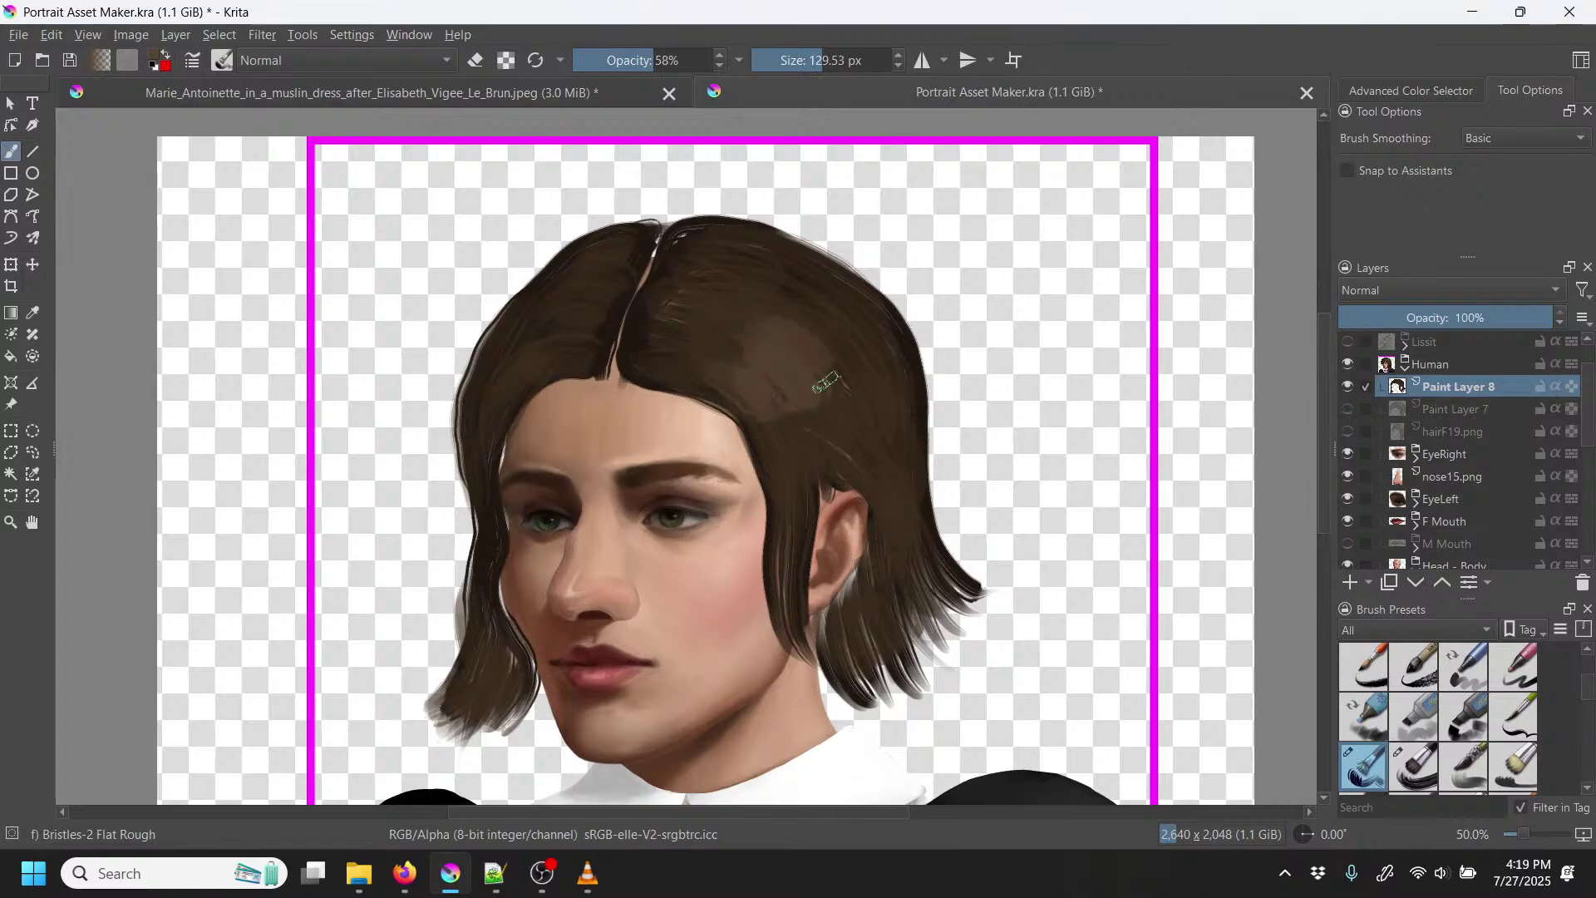
pyautogui.moveTo(755, 260); pyautogui.dragTo(855, 367)
pyautogui.moveTo(790, 280); pyautogui.dragTo(894, 362)
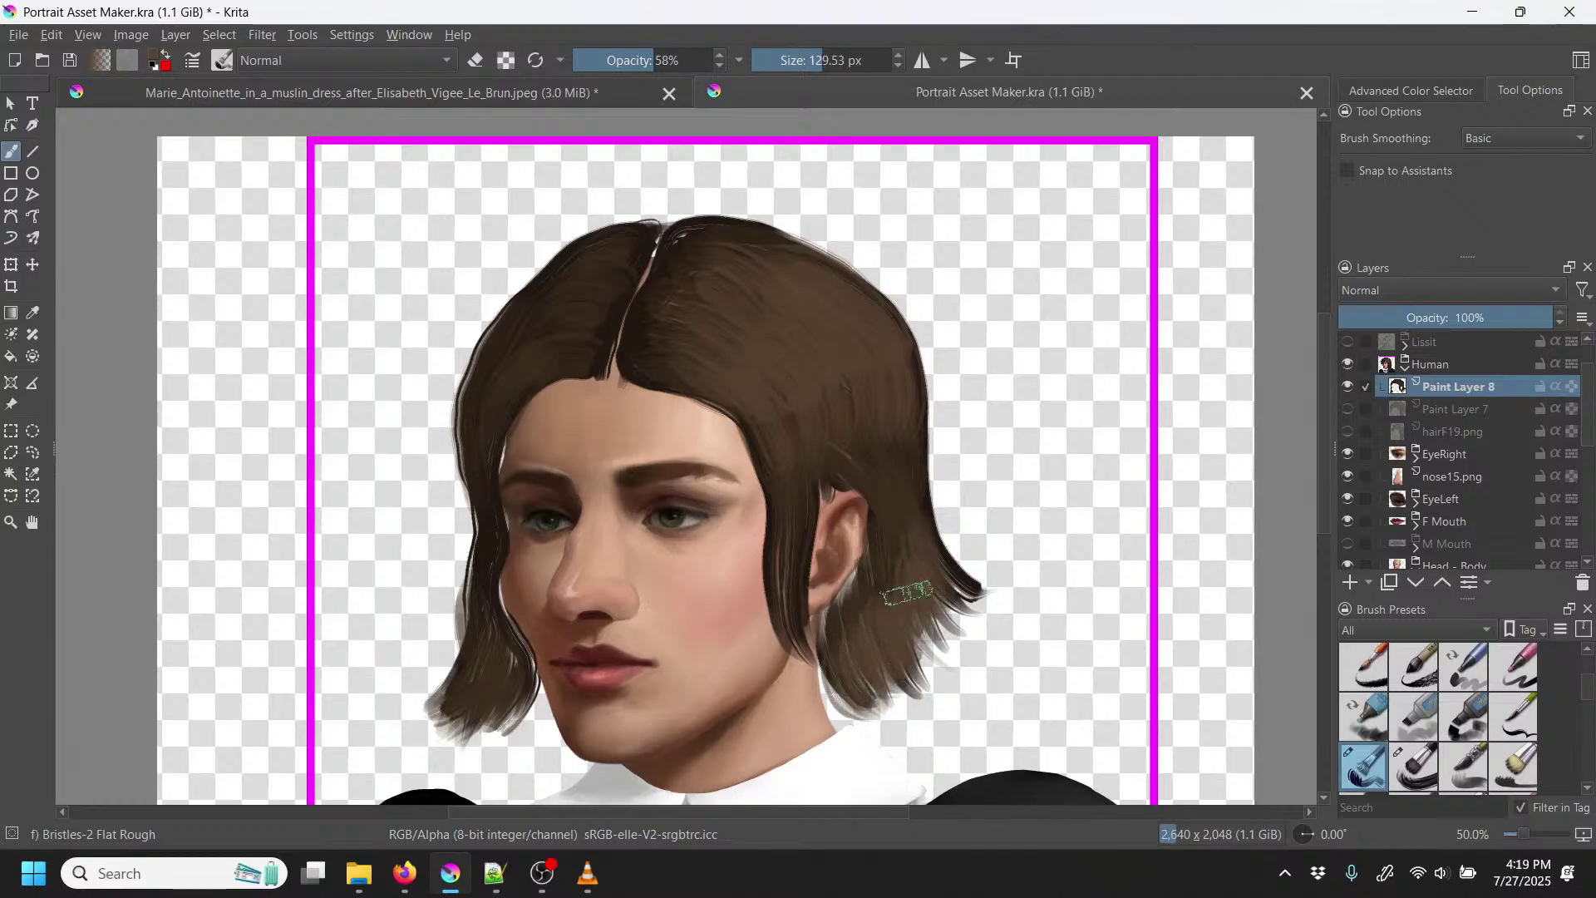
pyautogui.moveTo(934, 562)
pyautogui.mouseDown()
pyautogui.moveTo(962, 603)
pyautogui.moveTo(976, 598)
pyautogui.moveTo(915, 536)
pyautogui.mouseUp()
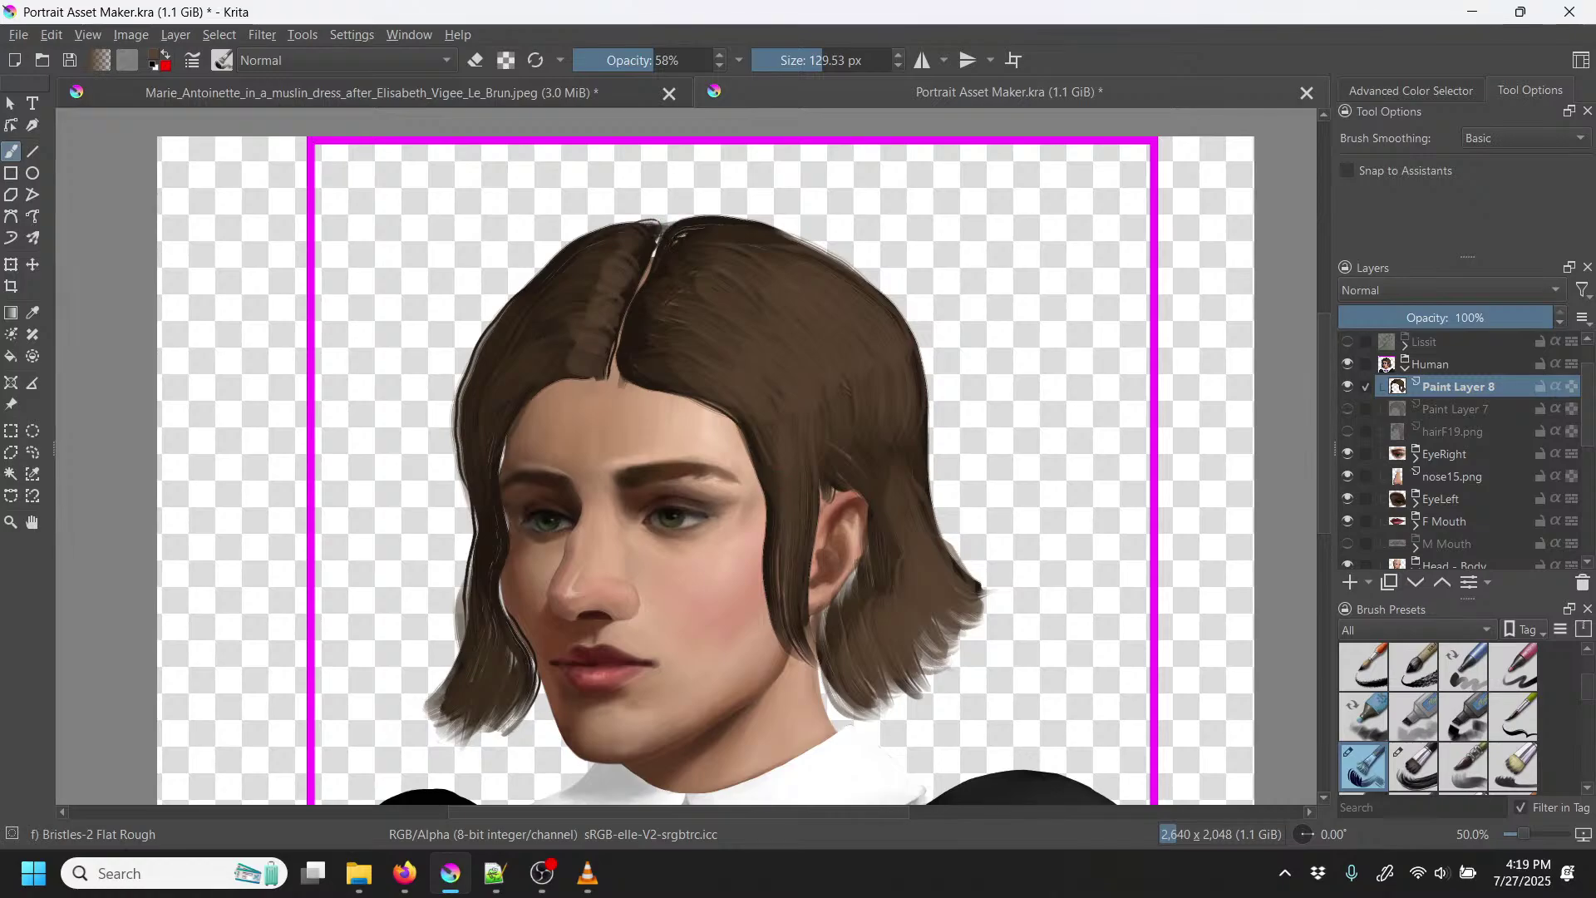
# Step: Rotate the canvas to about -60°, blend the brown along the parting at 37% brush opacity, and restore the canvas to upright
pyautogui.rightClick(788, 499)
pyautogui.moveTo(786, 352); pyautogui.dragTo(711, 453)
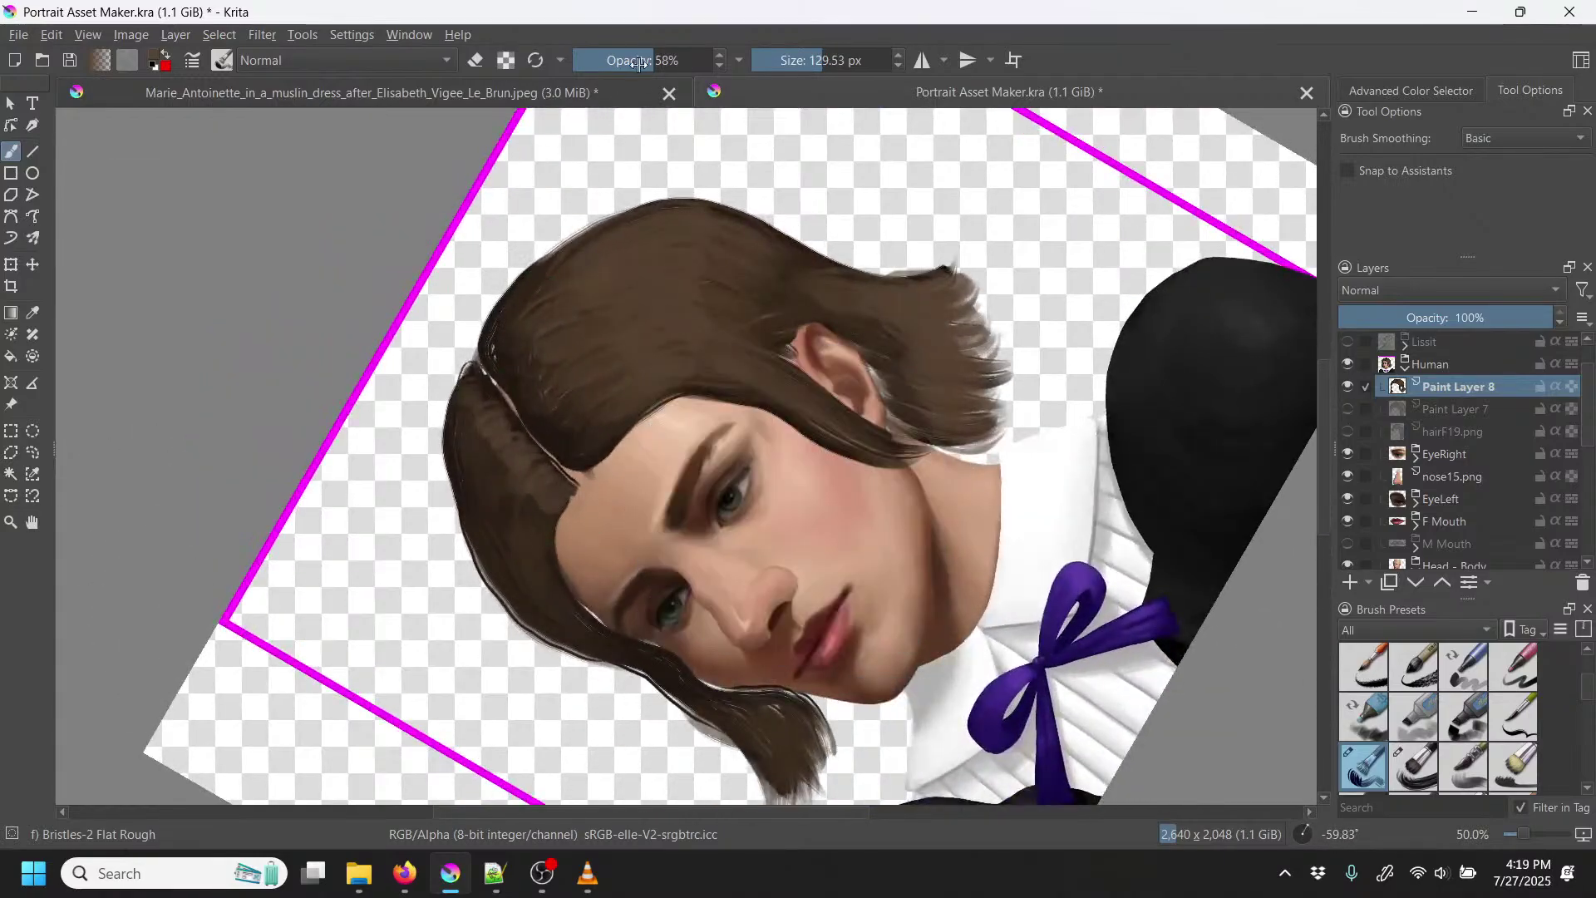
pyautogui.press('i')
pyautogui.press('i')
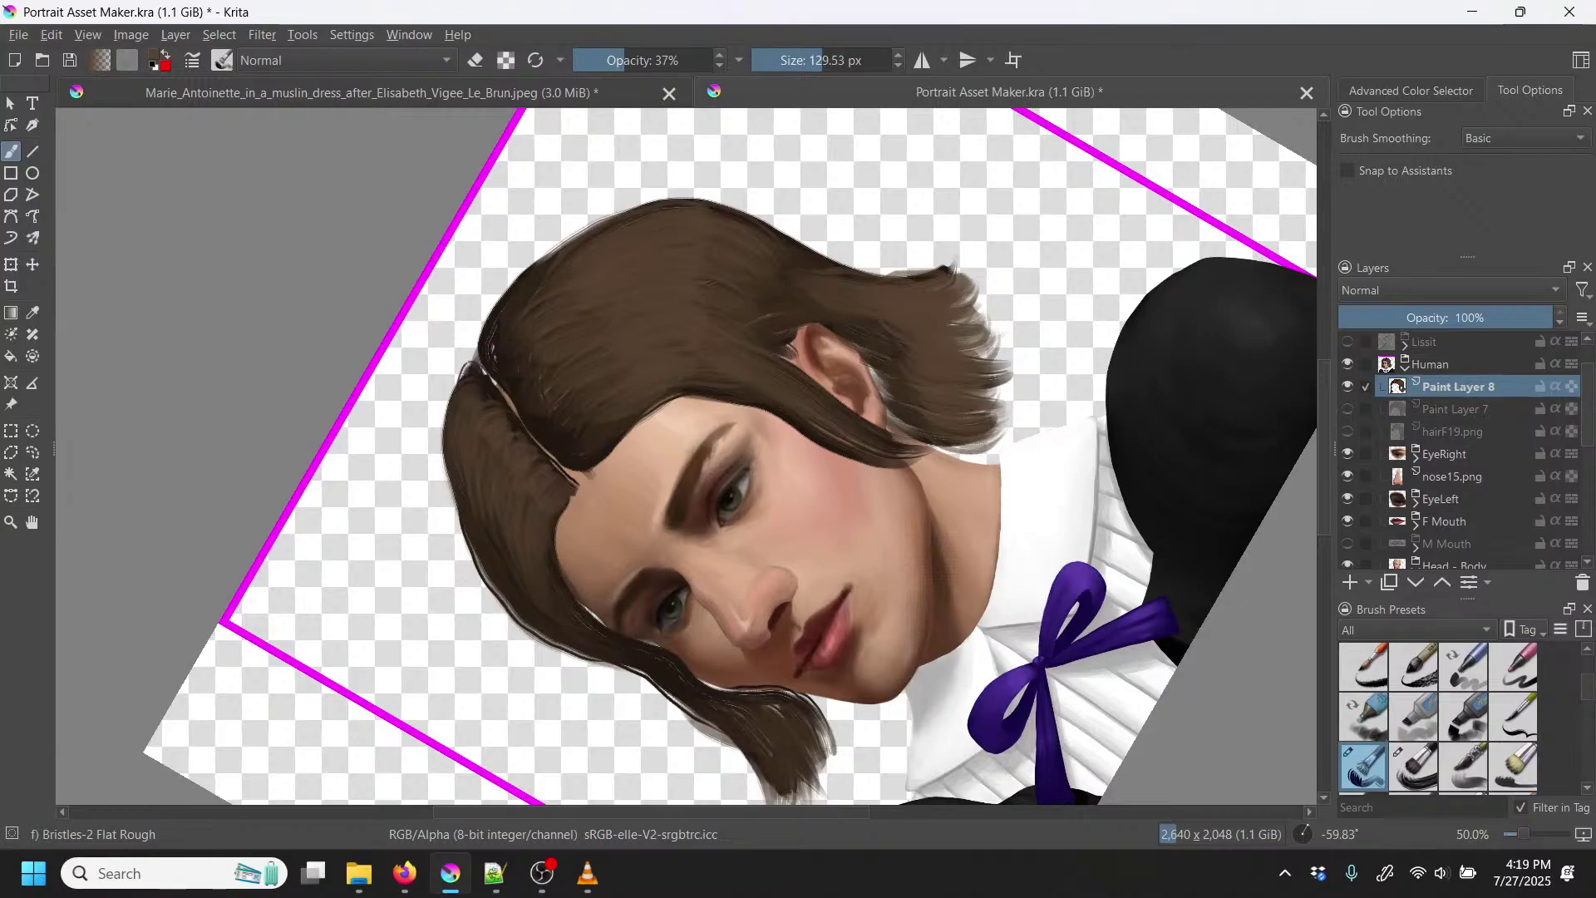
pyautogui.rightClick(684, 436)
pyautogui.click(698, 282)
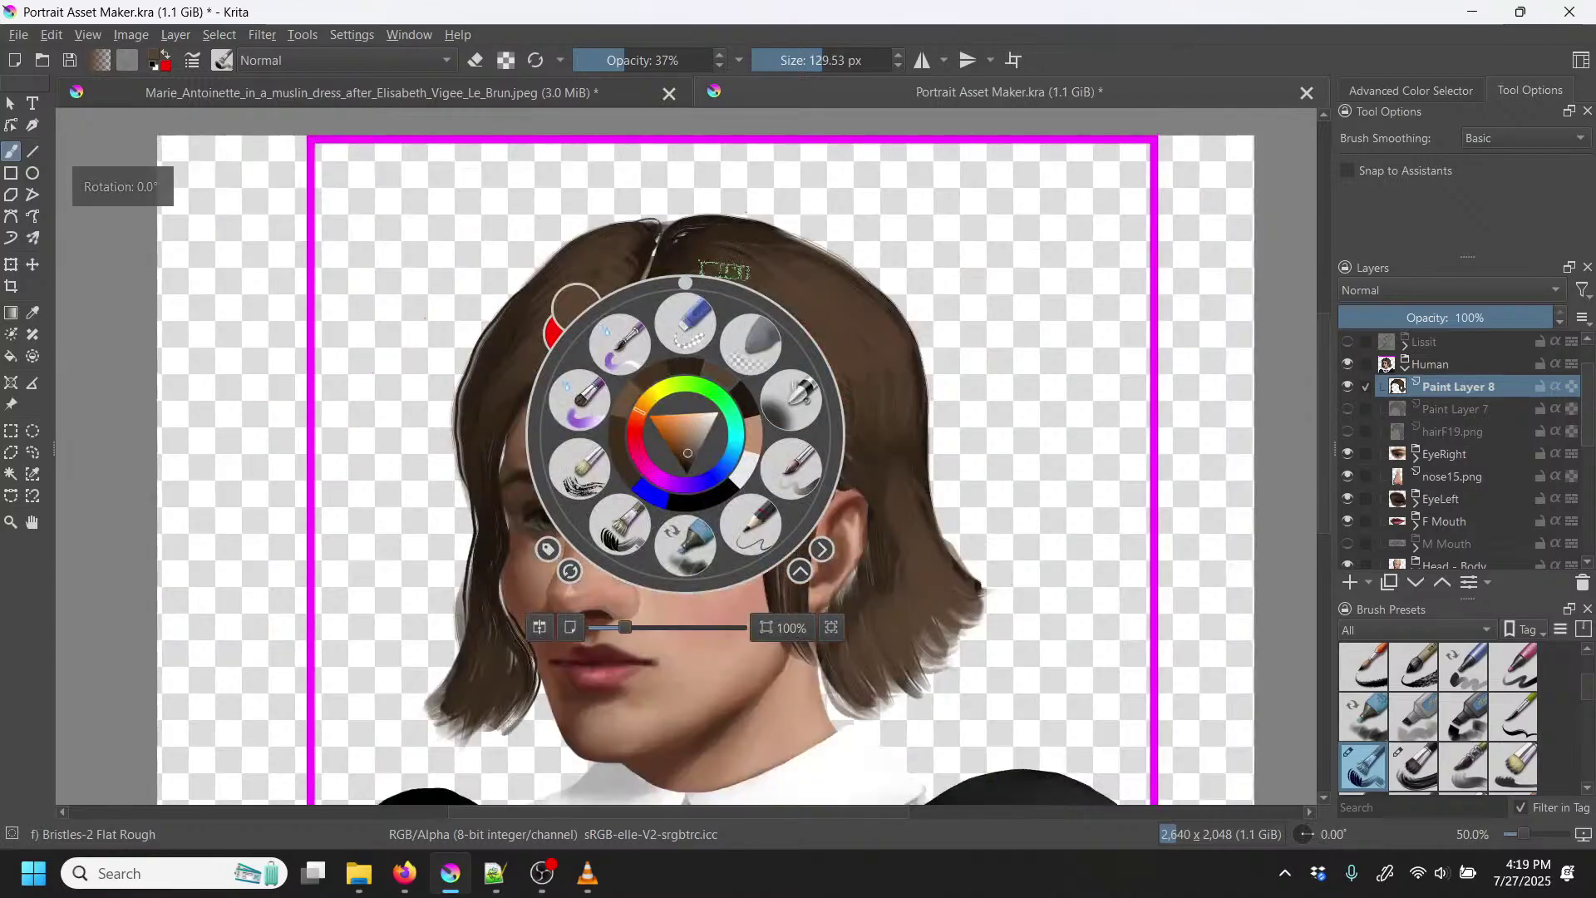
pyautogui.click(894, 302)
# Step: Reduce the brush to about 9 px and fill the gap along the upper parting with brown at 37% opacity
pyautogui.press('+')
pyautogui.press('+')
pyautogui.press('+')
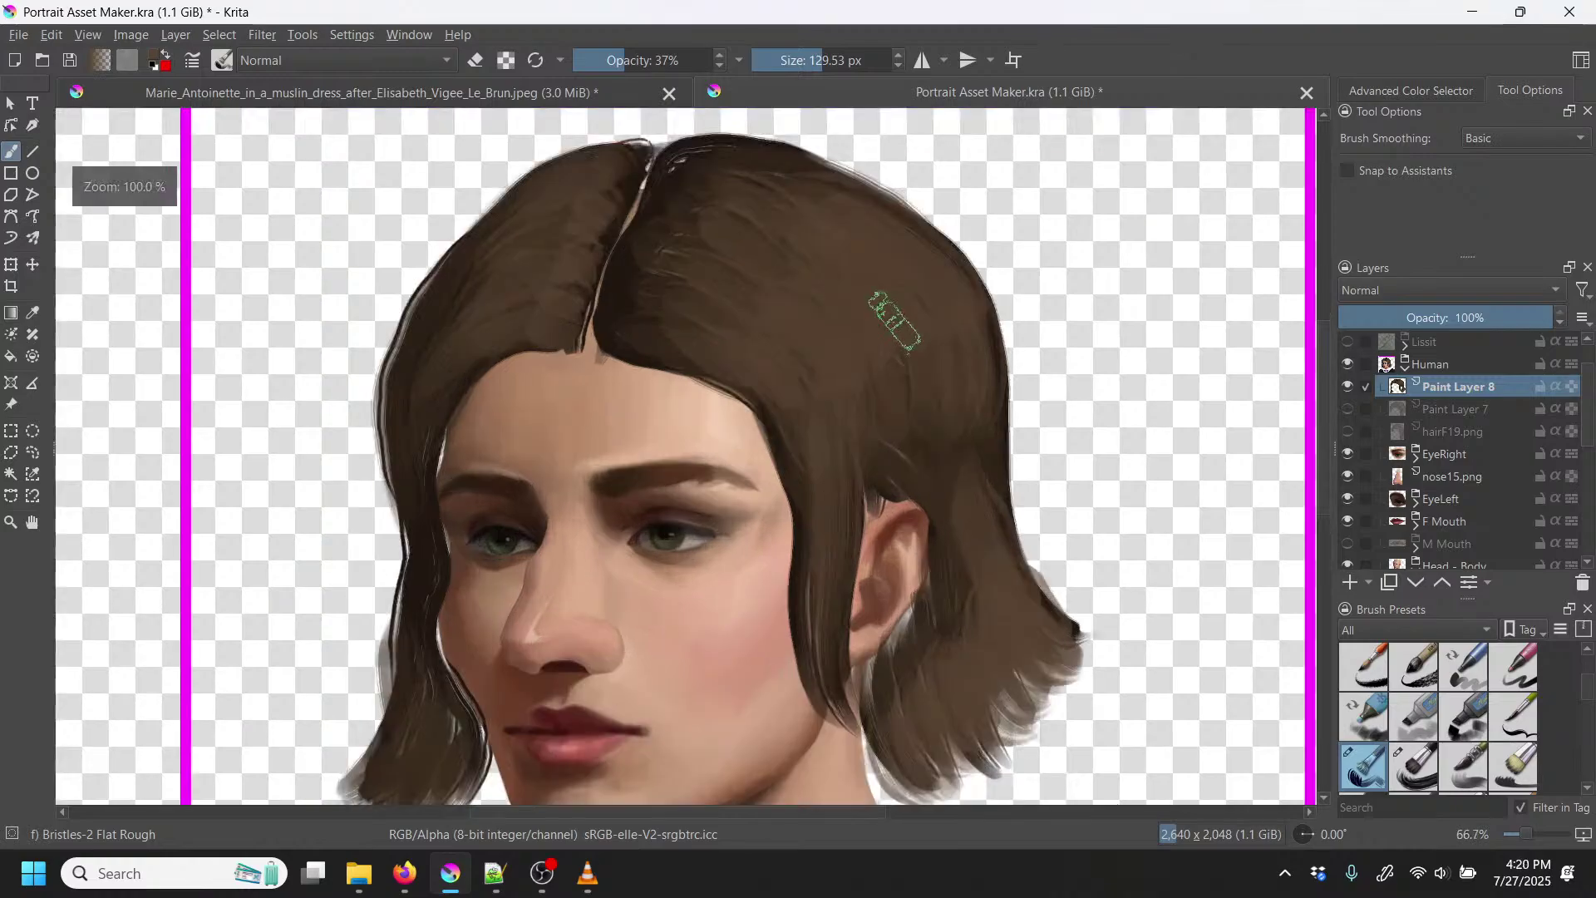
pyautogui.press('p')
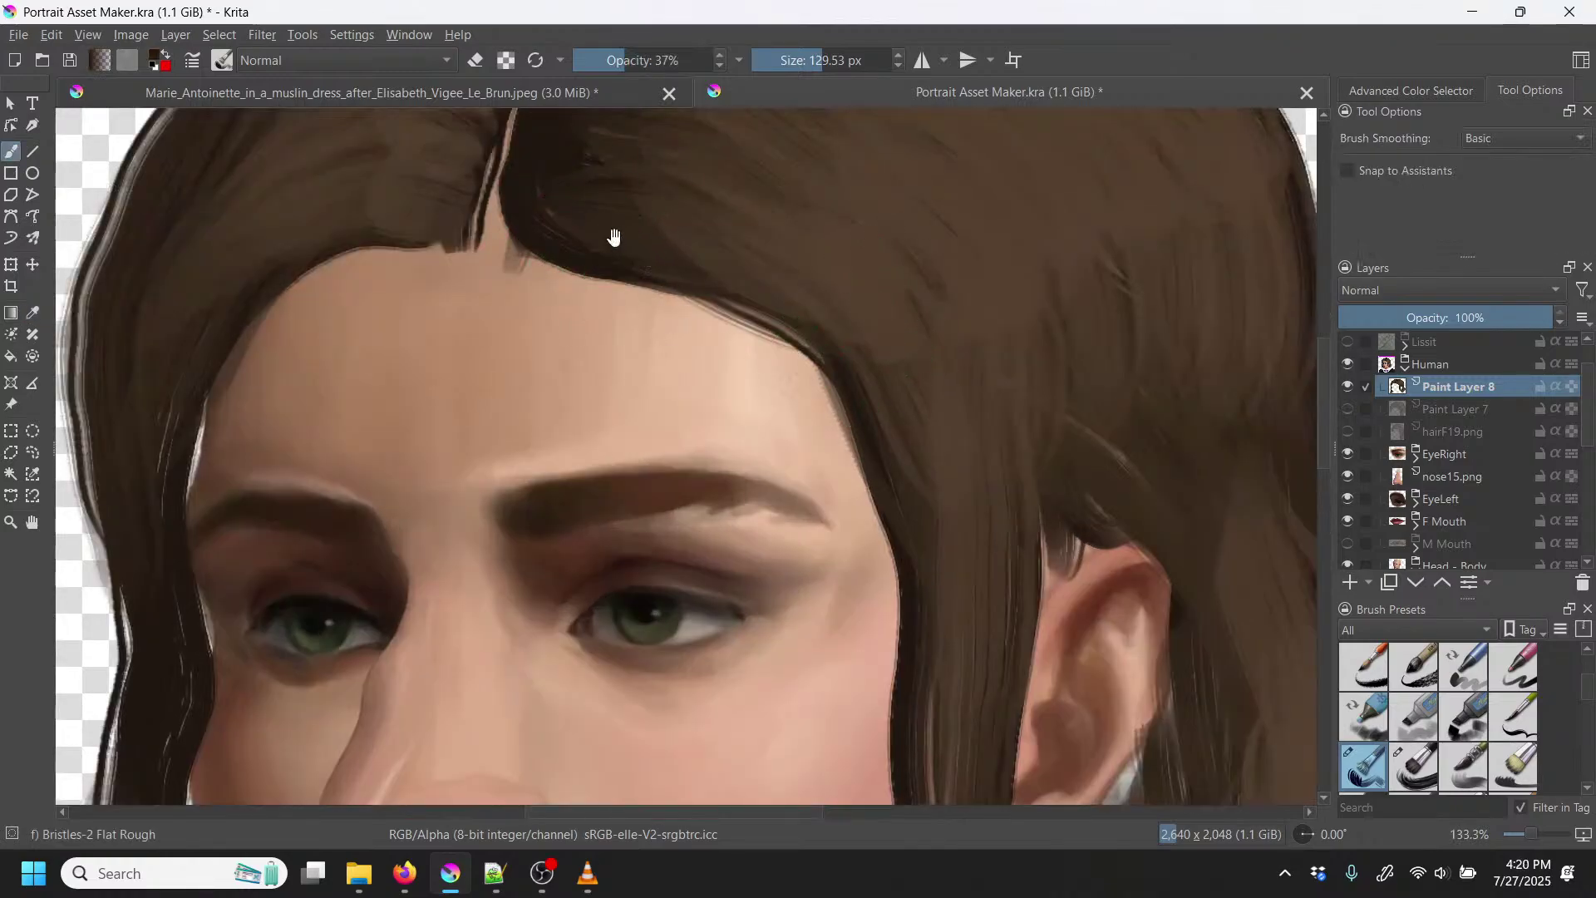
pyautogui.scroll(5, 613, 238)
pyautogui.moveTo(821, 61); pyautogui.dragTo(779, 61)
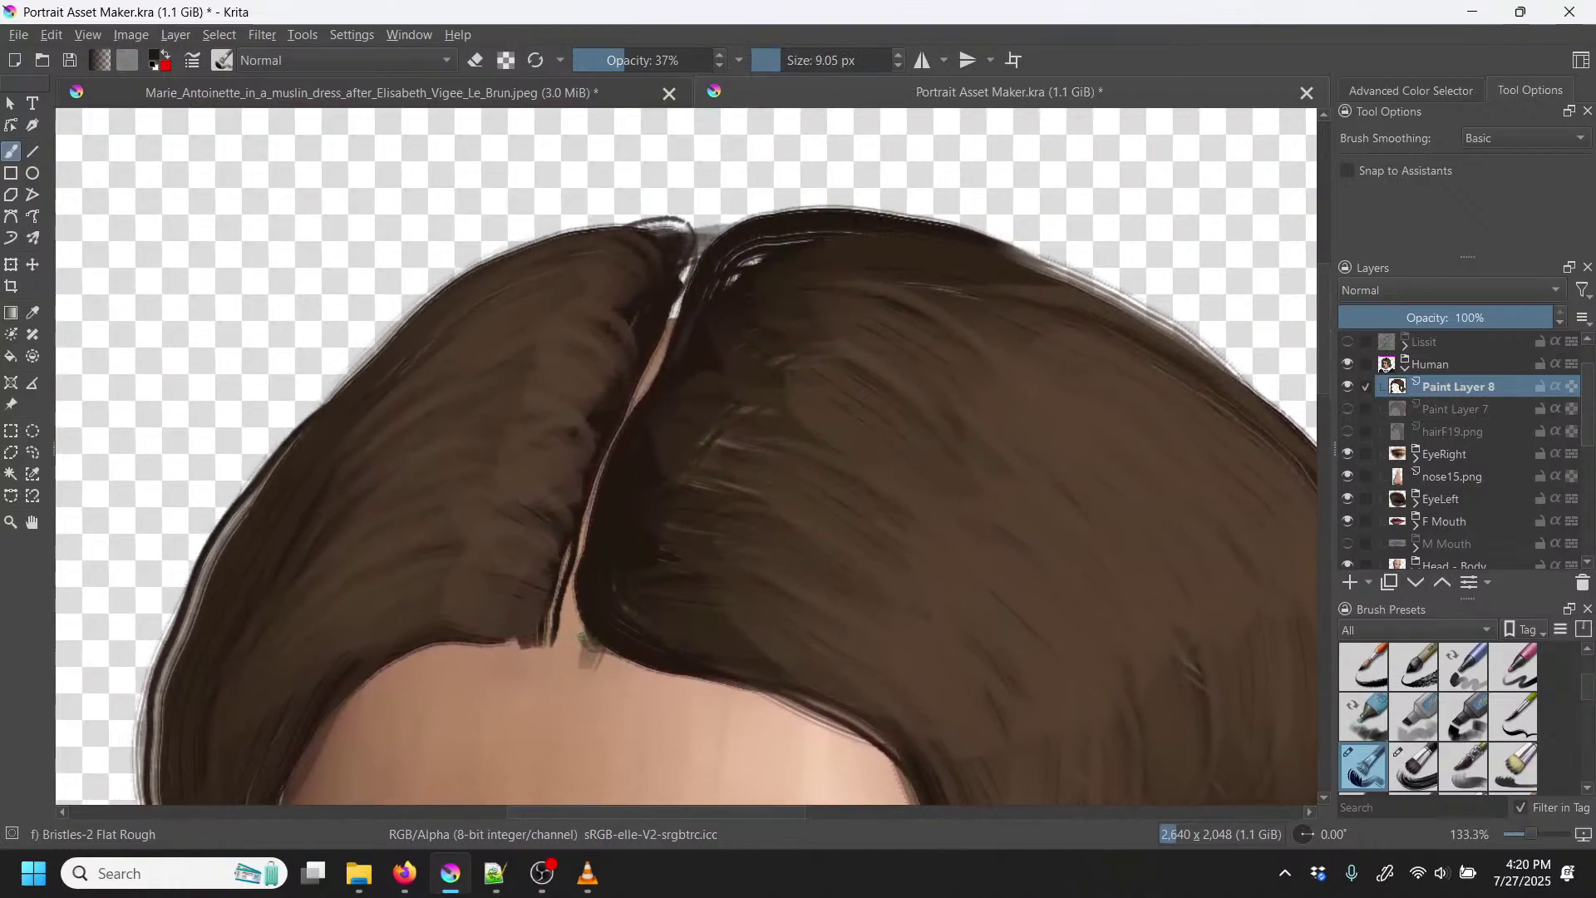
pyautogui.moveTo(647, 383); pyautogui.dragTo(687, 272)
pyautogui.moveTo(648, 383); pyautogui.dragTo(703, 242)
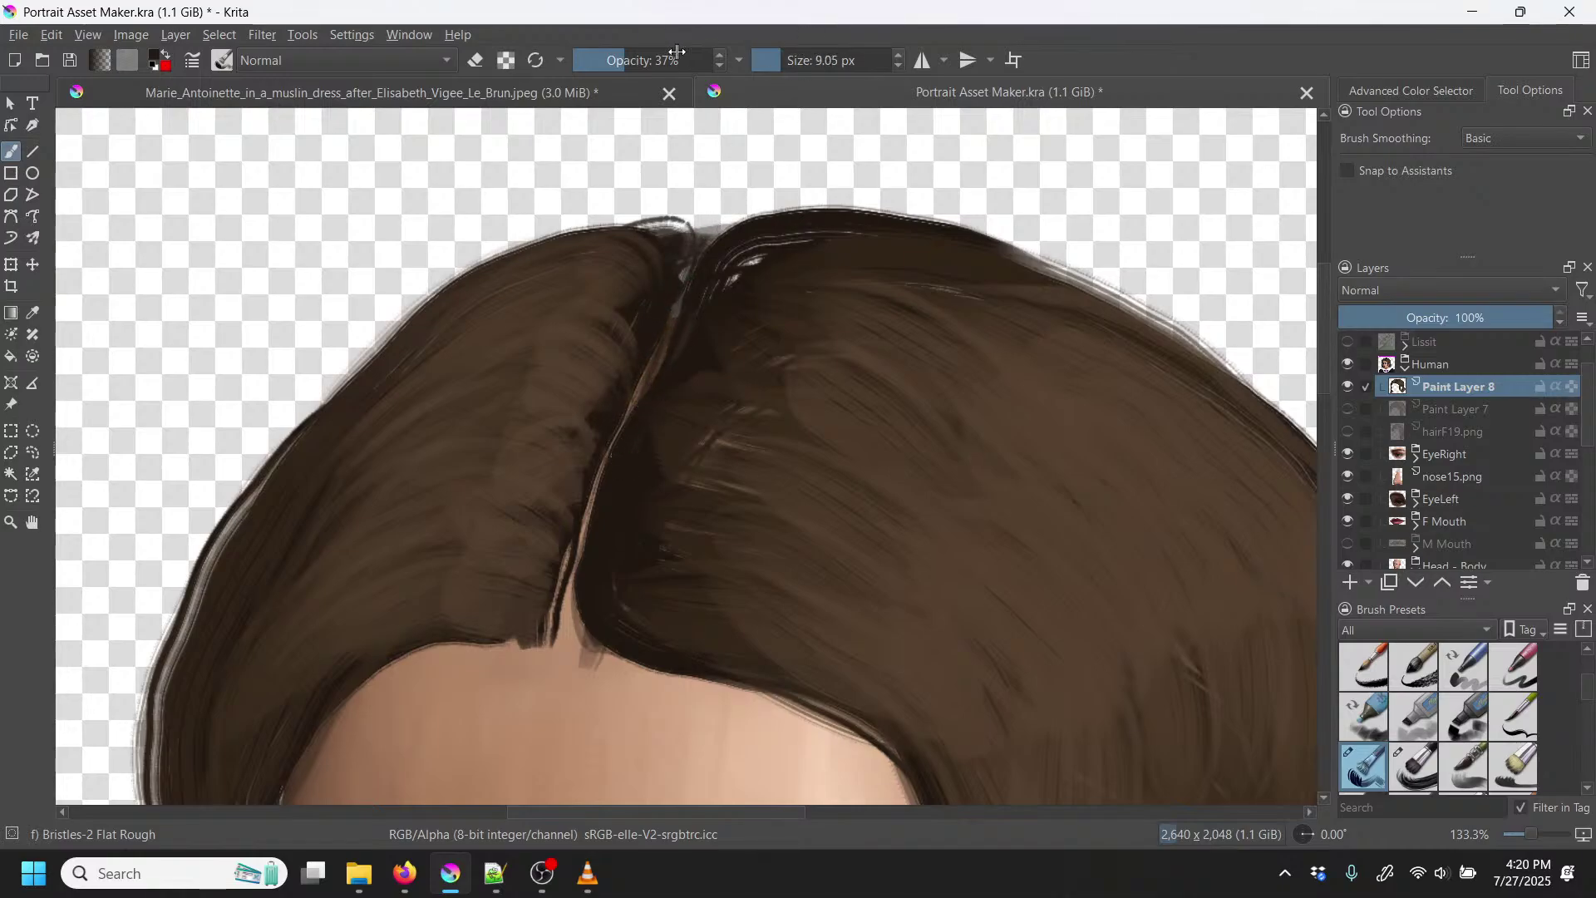
# Step: Raise the brush opacity to 100%, narrow the parting from crown to forehead, and fill the light gap where it meets the top outline
pyautogui.moveTo(670, 61); pyautogui.dragTo(716, 61)
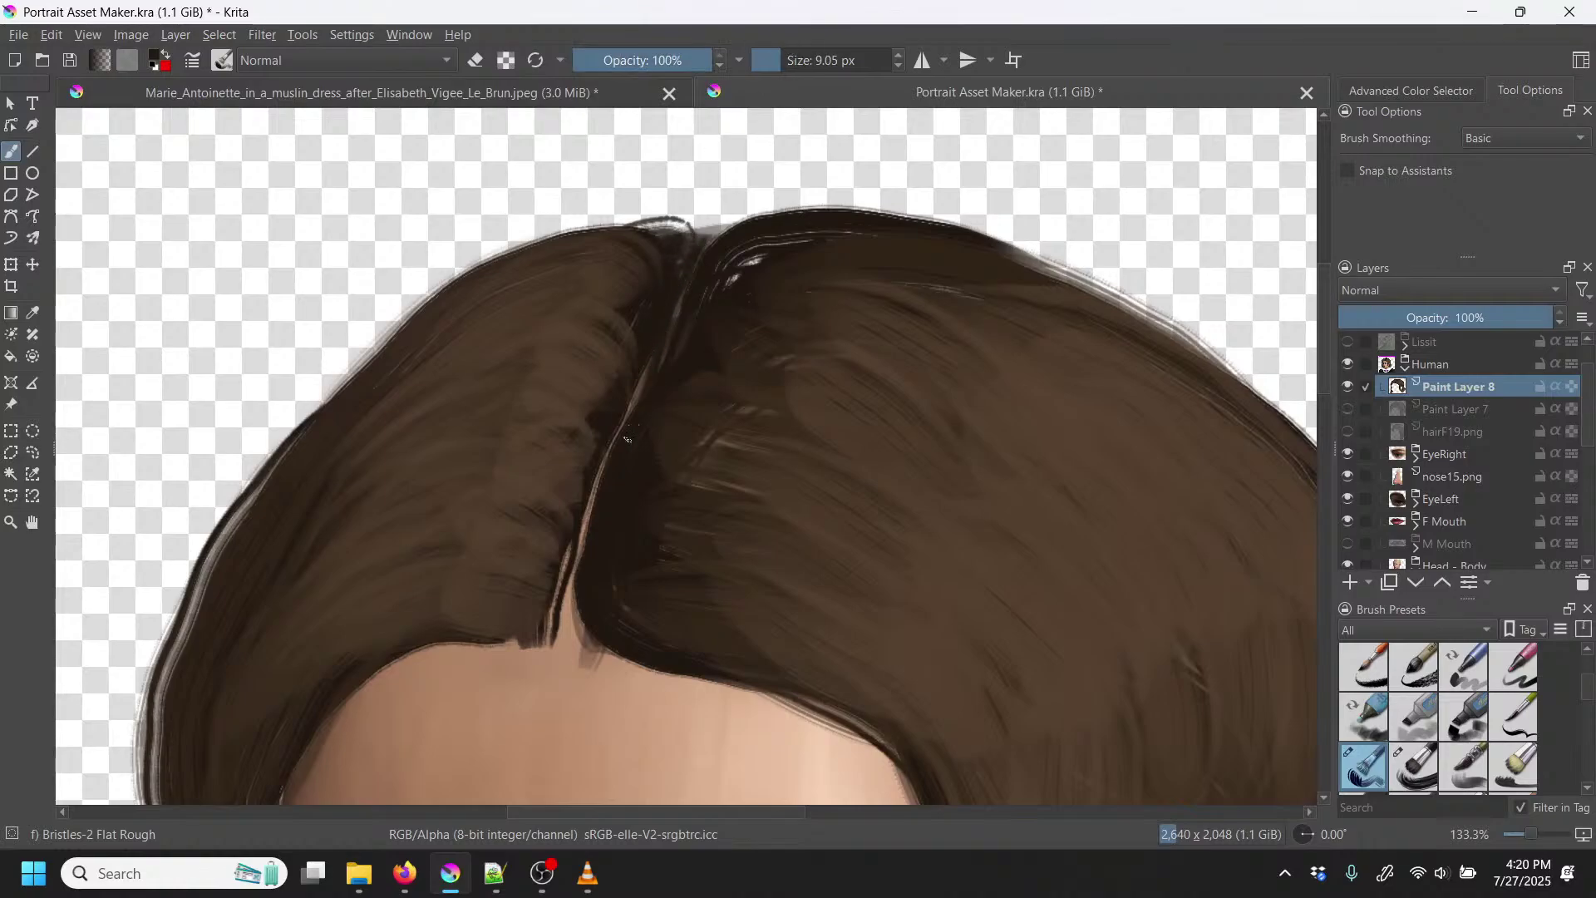
pyautogui.moveTo(580, 580); pyautogui.dragTo(571, 642)
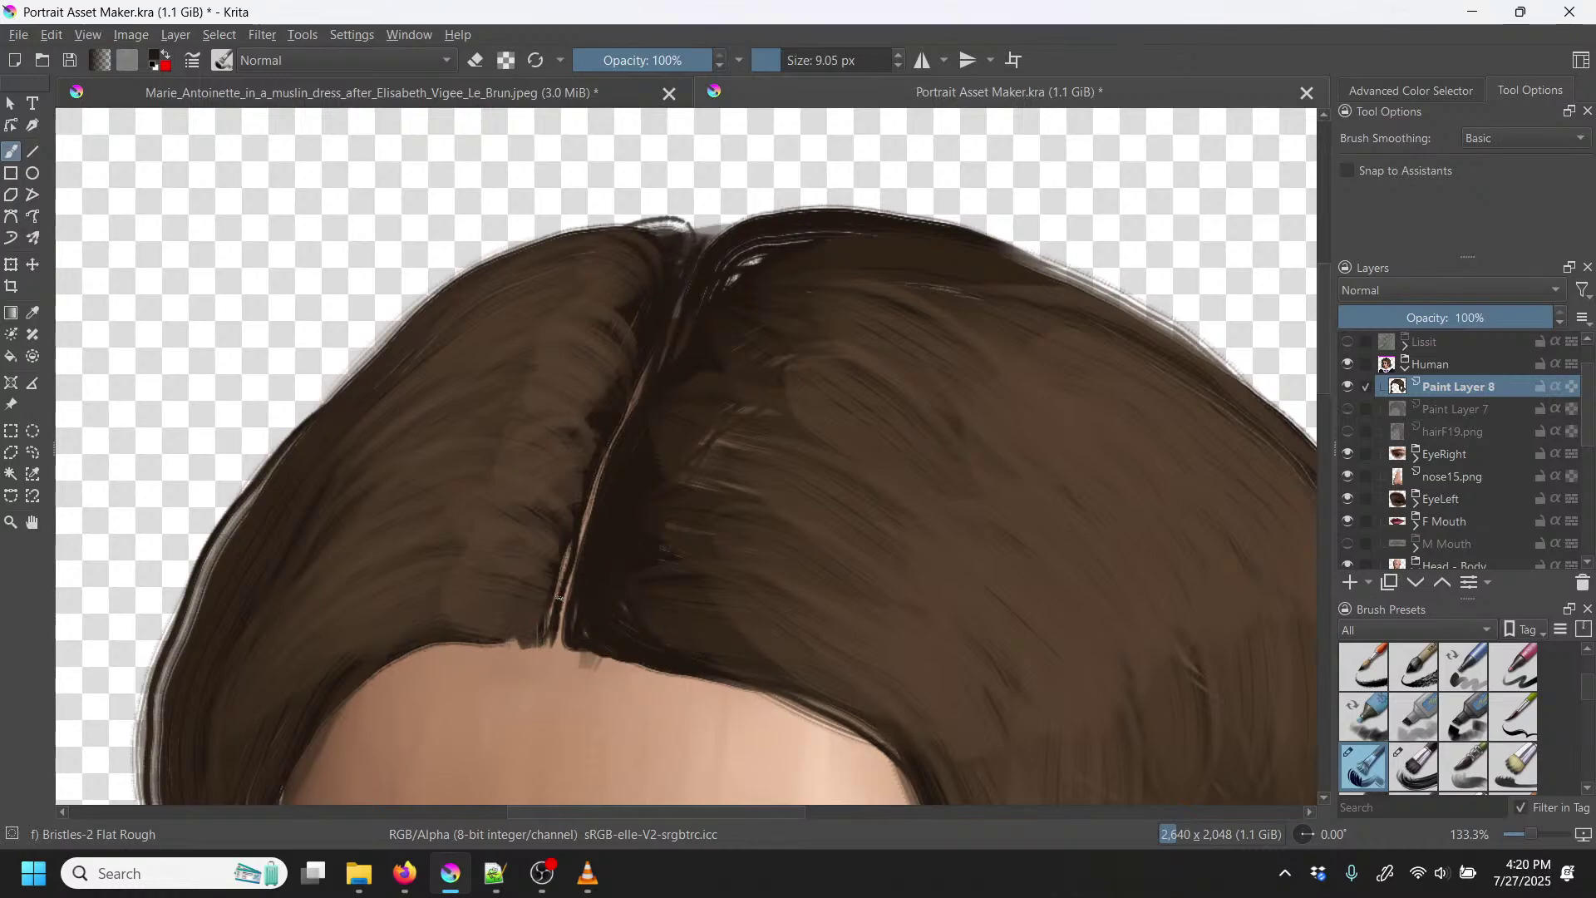
pyautogui.moveTo(561, 603); pyautogui.dragTo(646, 358)
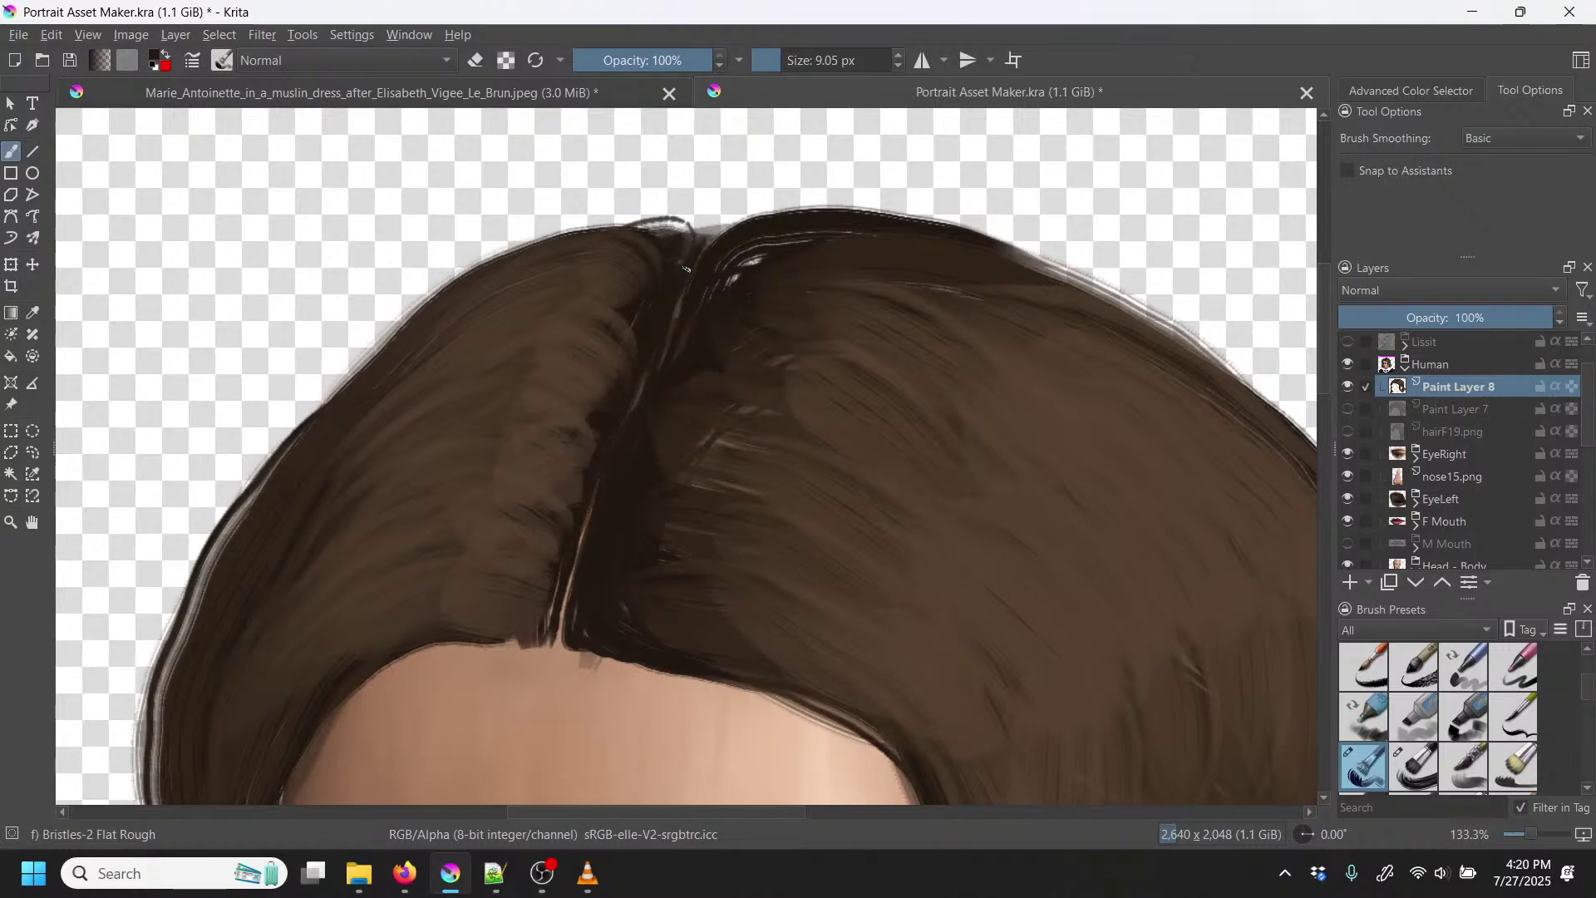
pyautogui.moveTo(698, 242)
pyautogui.mouseDown()
pyautogui.moveTo(680, 221)
pyautogui.moveTo(632, 229)
pyautogui.mouseUp()
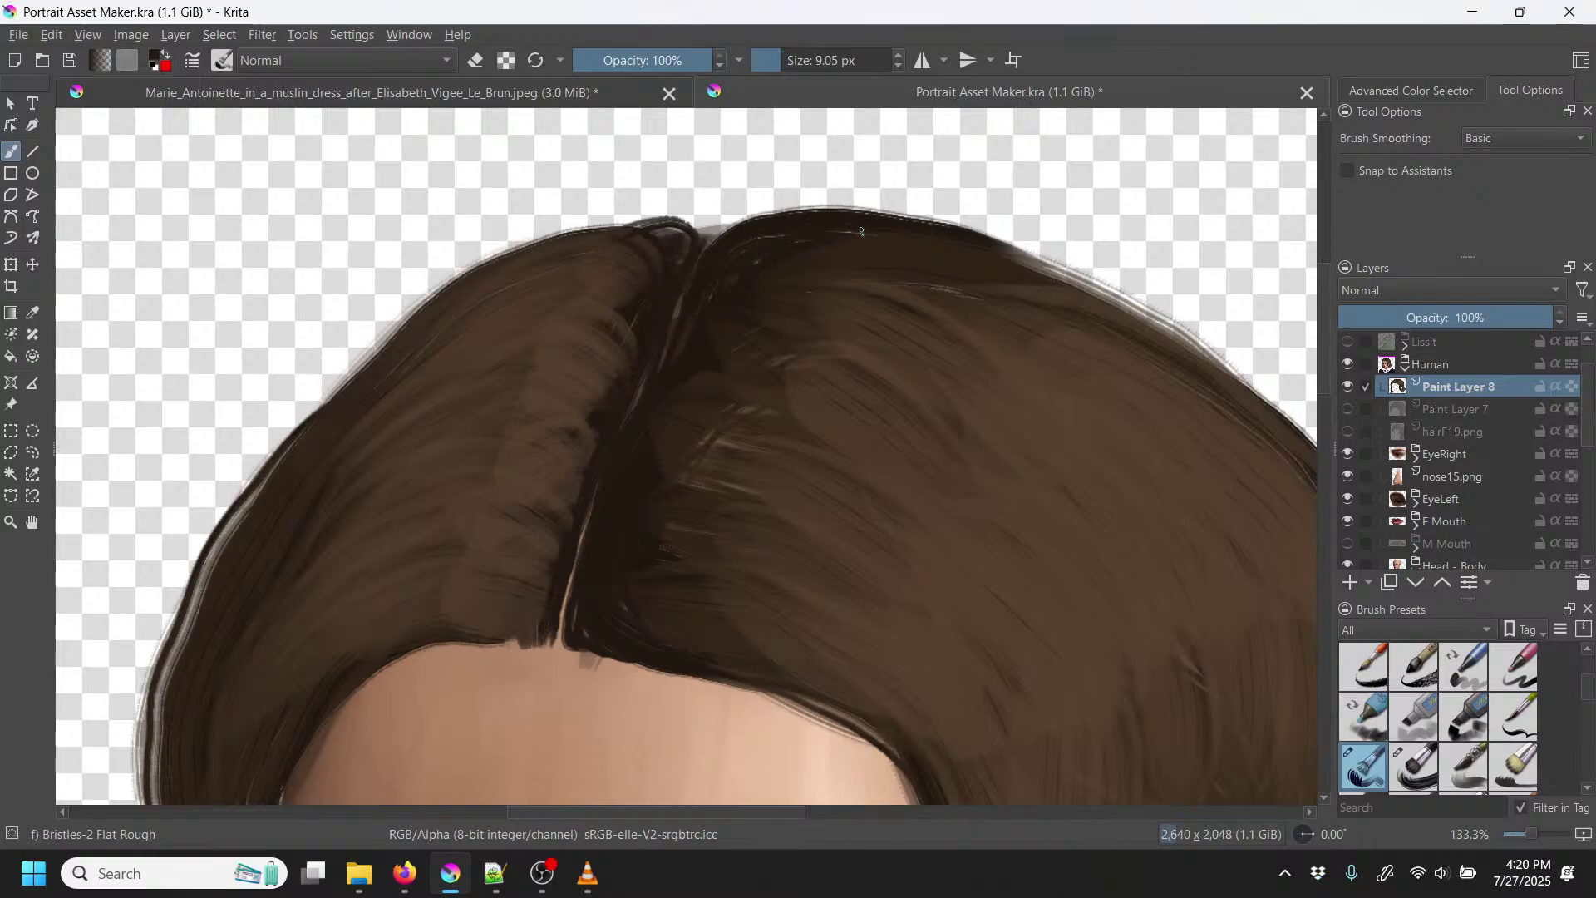
# Step: Add a new paint layer directly above hairB19.png, behind the body layers
pyautogui.press('-')
pyautogui.press('-')
pyautogui.press('-')
pyautogui.press('-')
pyautogui.press('-')
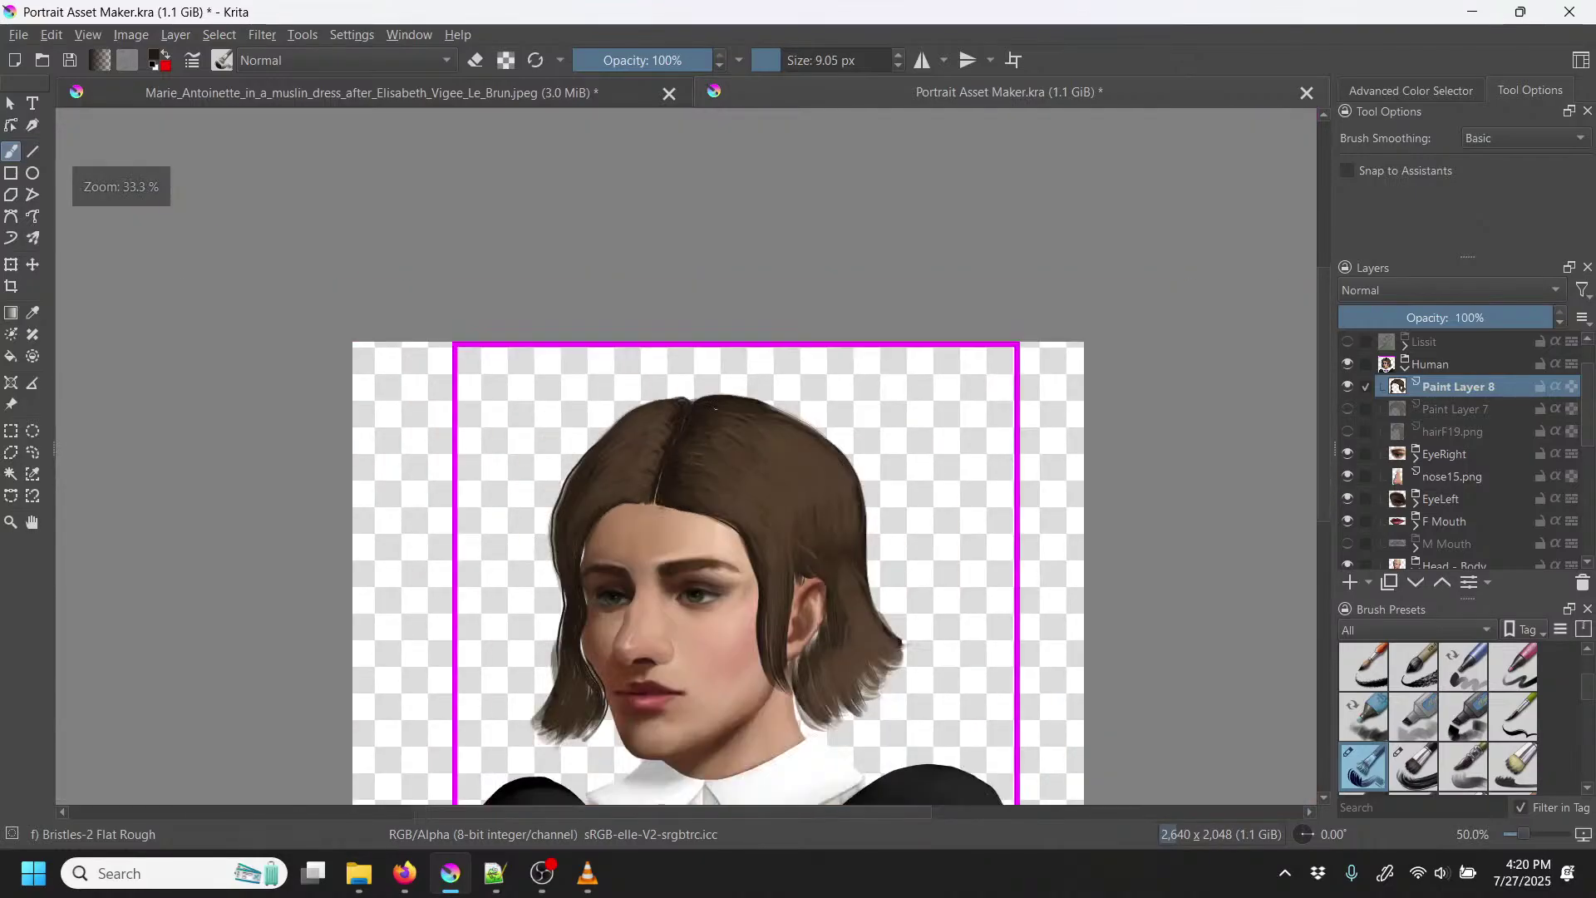
pyautogui.press('+')
pyautogui.press('+')
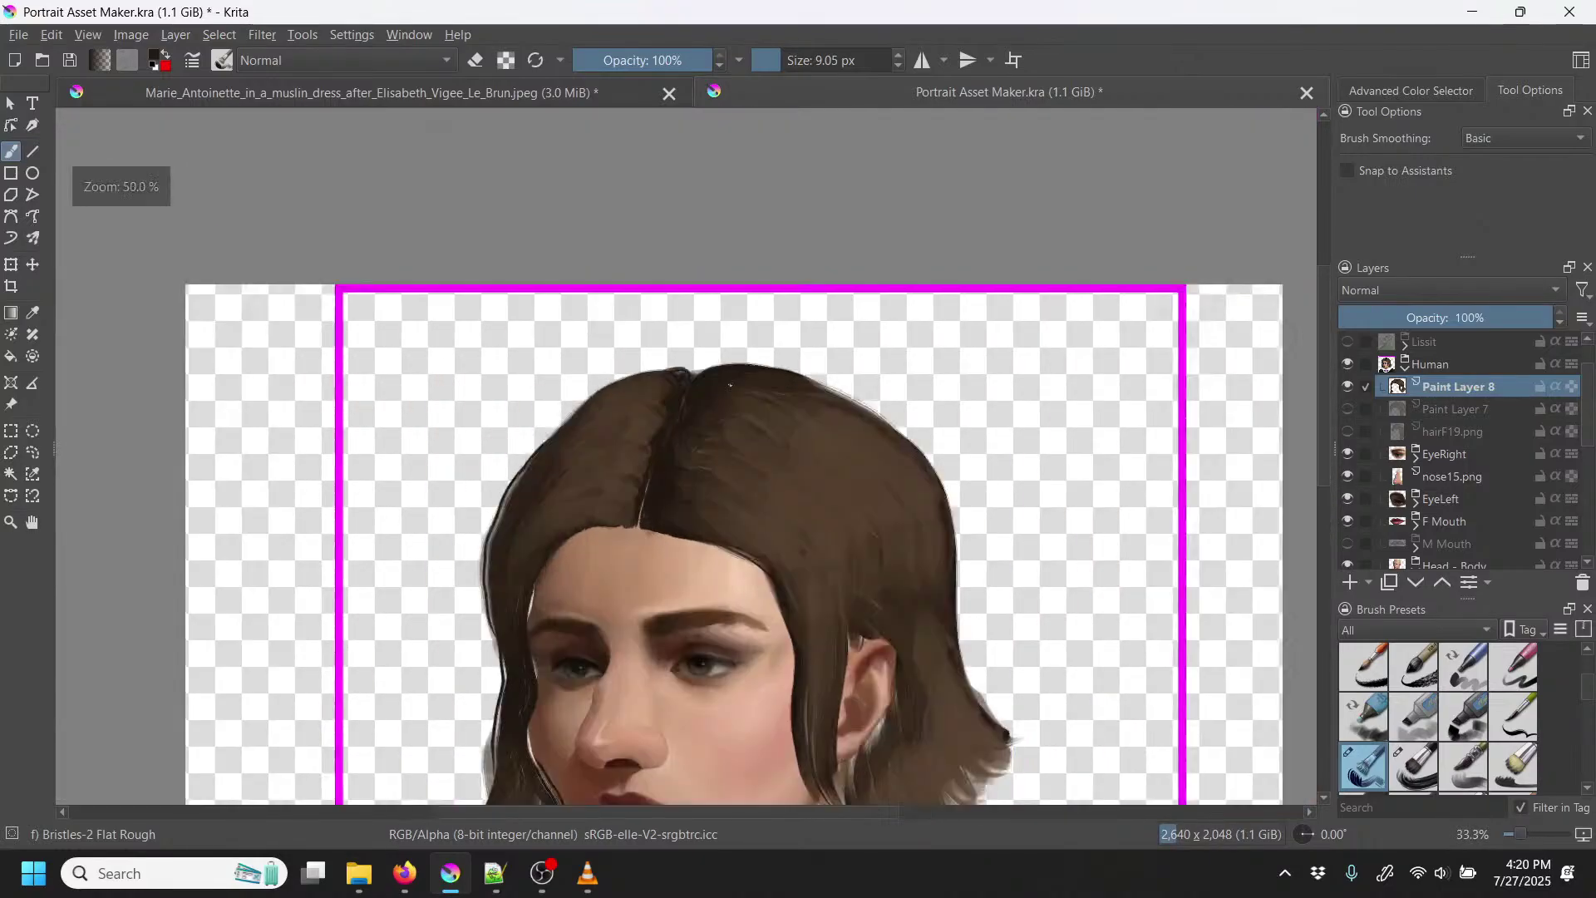
pyautogui.scroll(-5, 1546, 516)
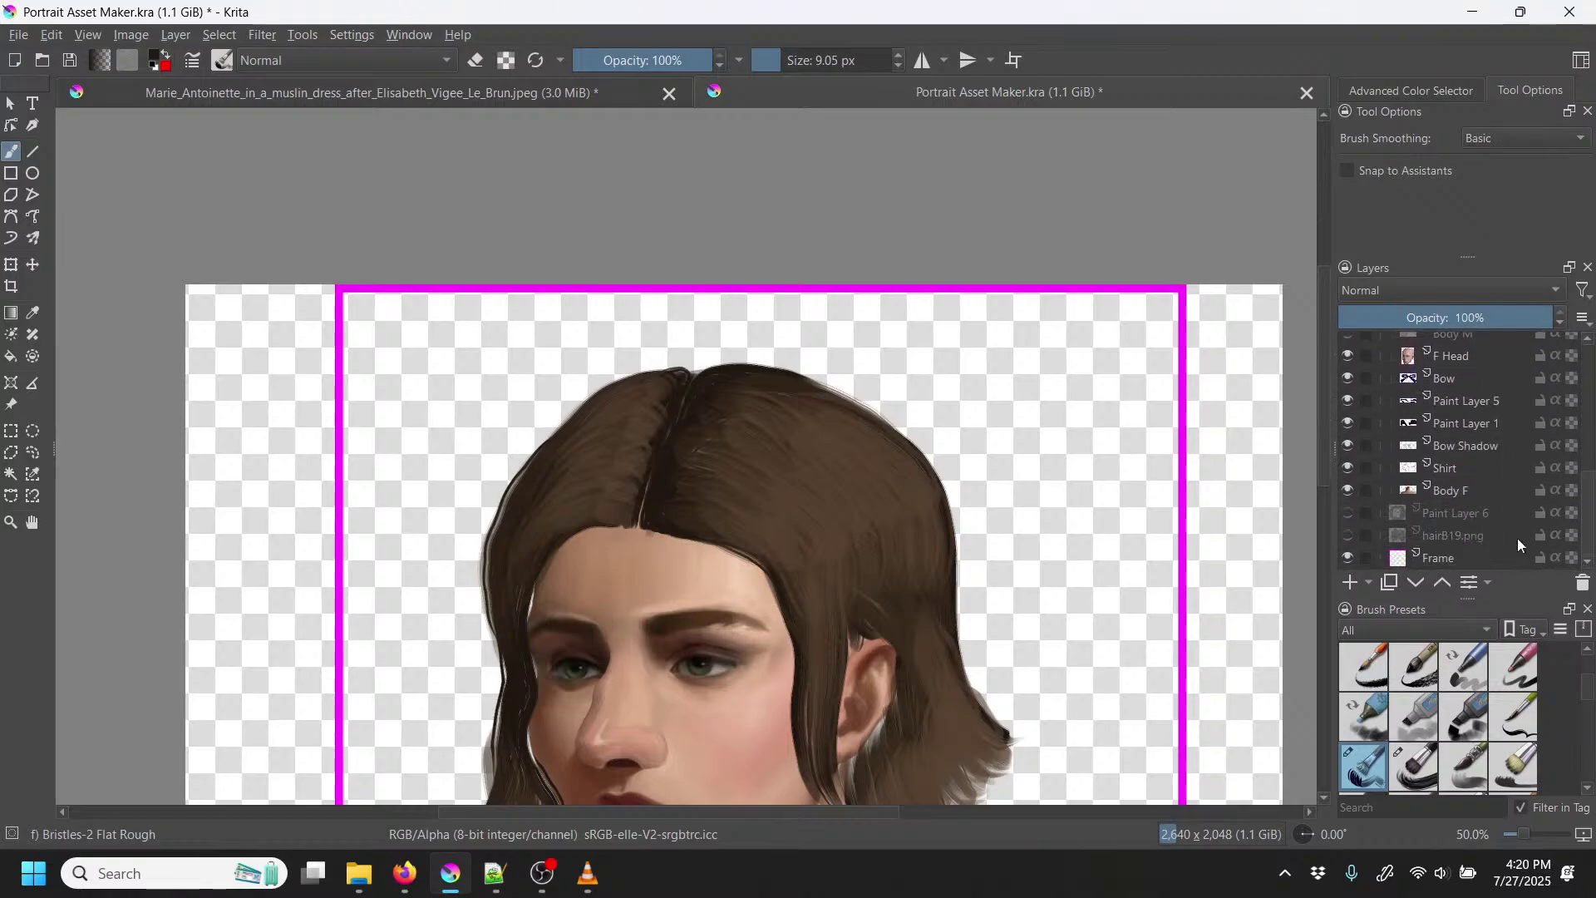
pyautogui.click(1468, 534)
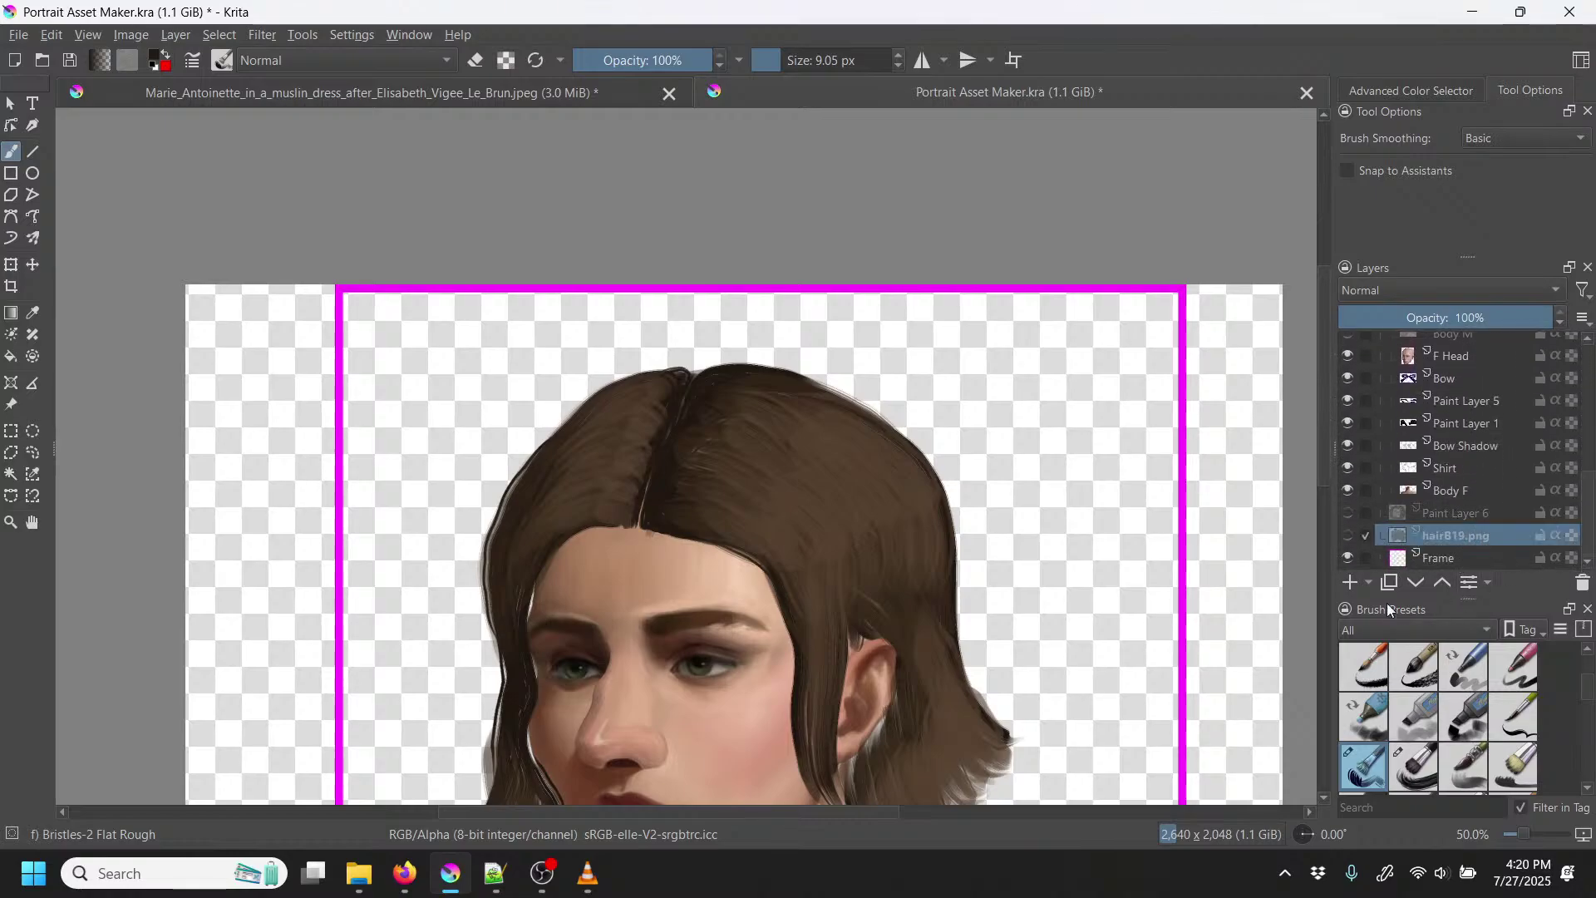
pyautogui.click(1350, 583)
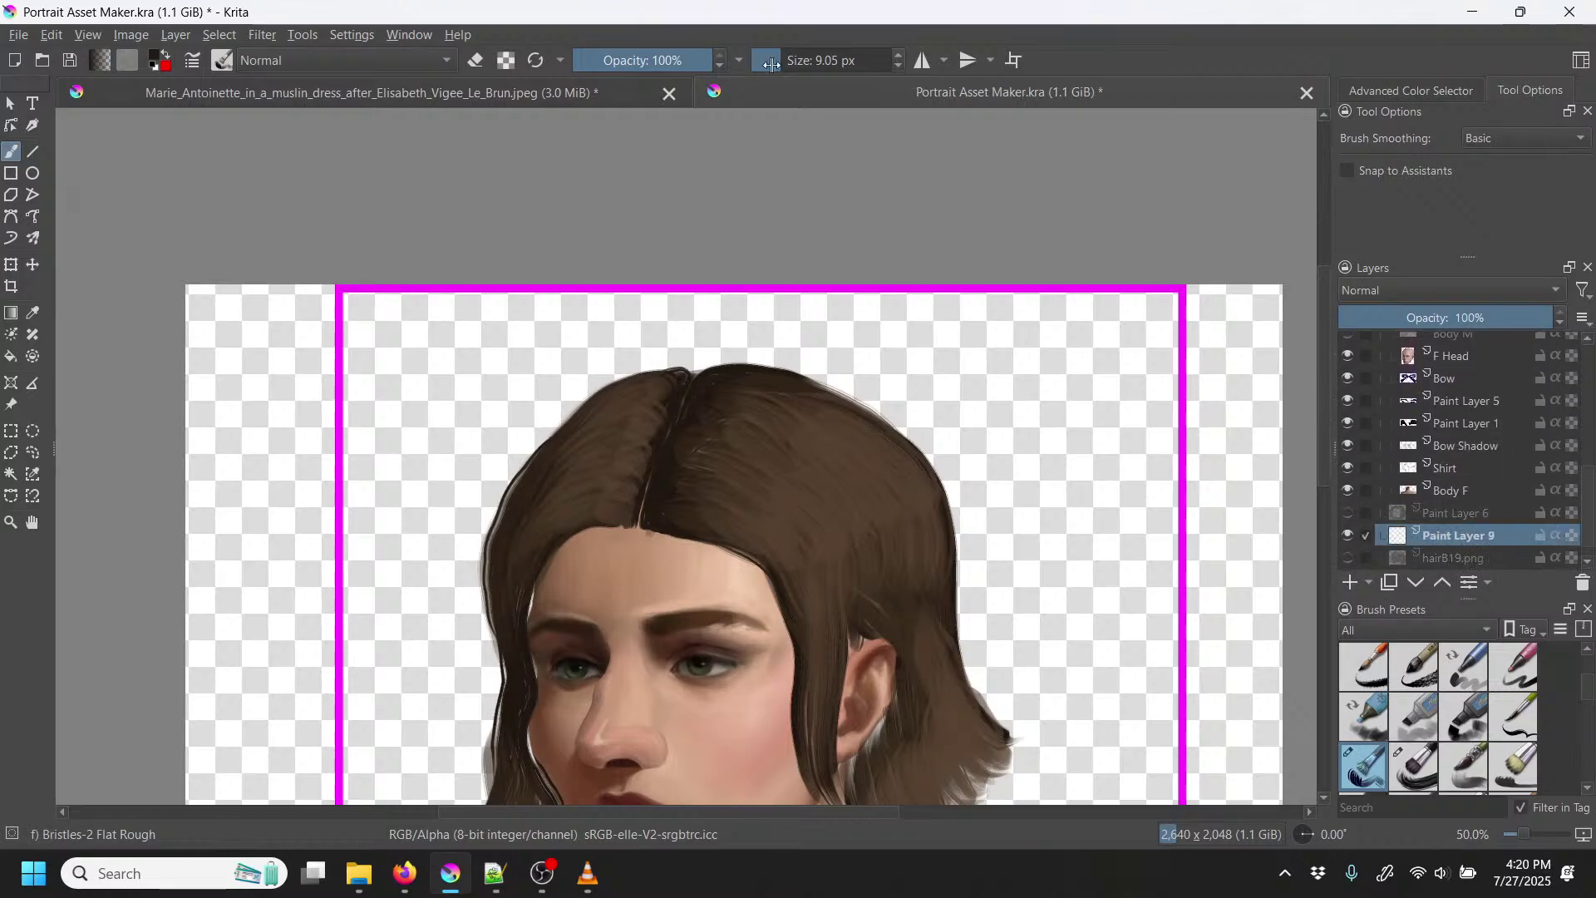
# Step: With the Basic-1 brush at about 244 px, paint brown back hair behind both sides of the bob on Paint Layer 9
pyautogui.moveTo(783, 463); pyautogui.dragTo(830, 335)
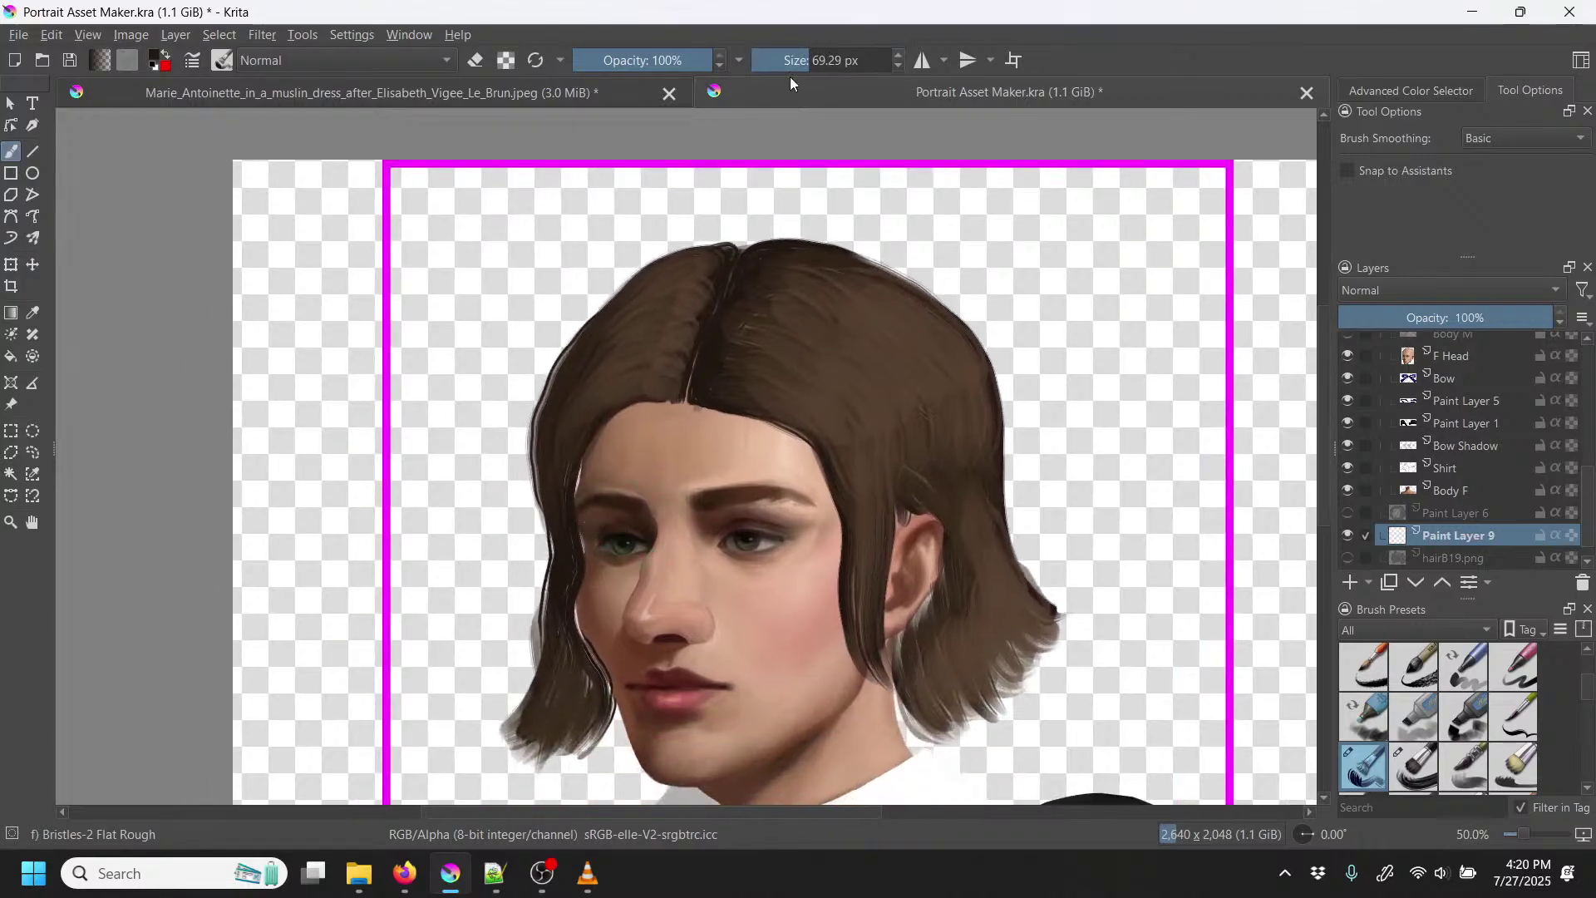
pyautogui.scroll(5, 1435, 707)
pyautogui.click(1363, 713)
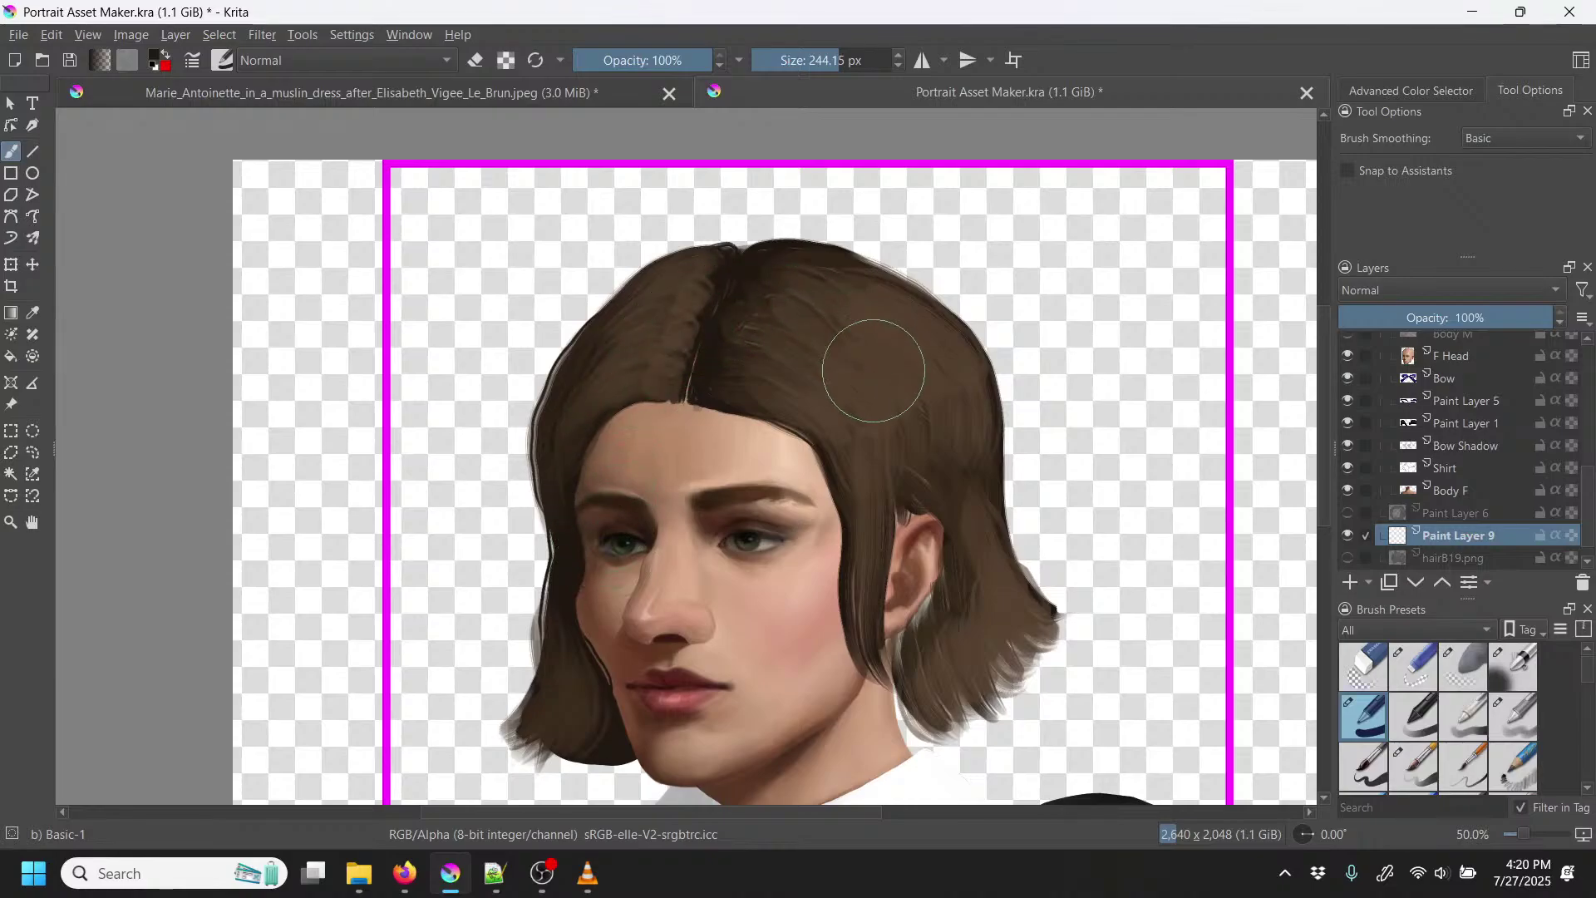
pyautogui.moveTo(917, 649)
pyautogui.mouseDown()
pyautogui.moveTo(934, 675)
pyautogui.moveTo(944, 649)
pyautogui.moveTo(994, 624)
pyautogui.mouseUp()
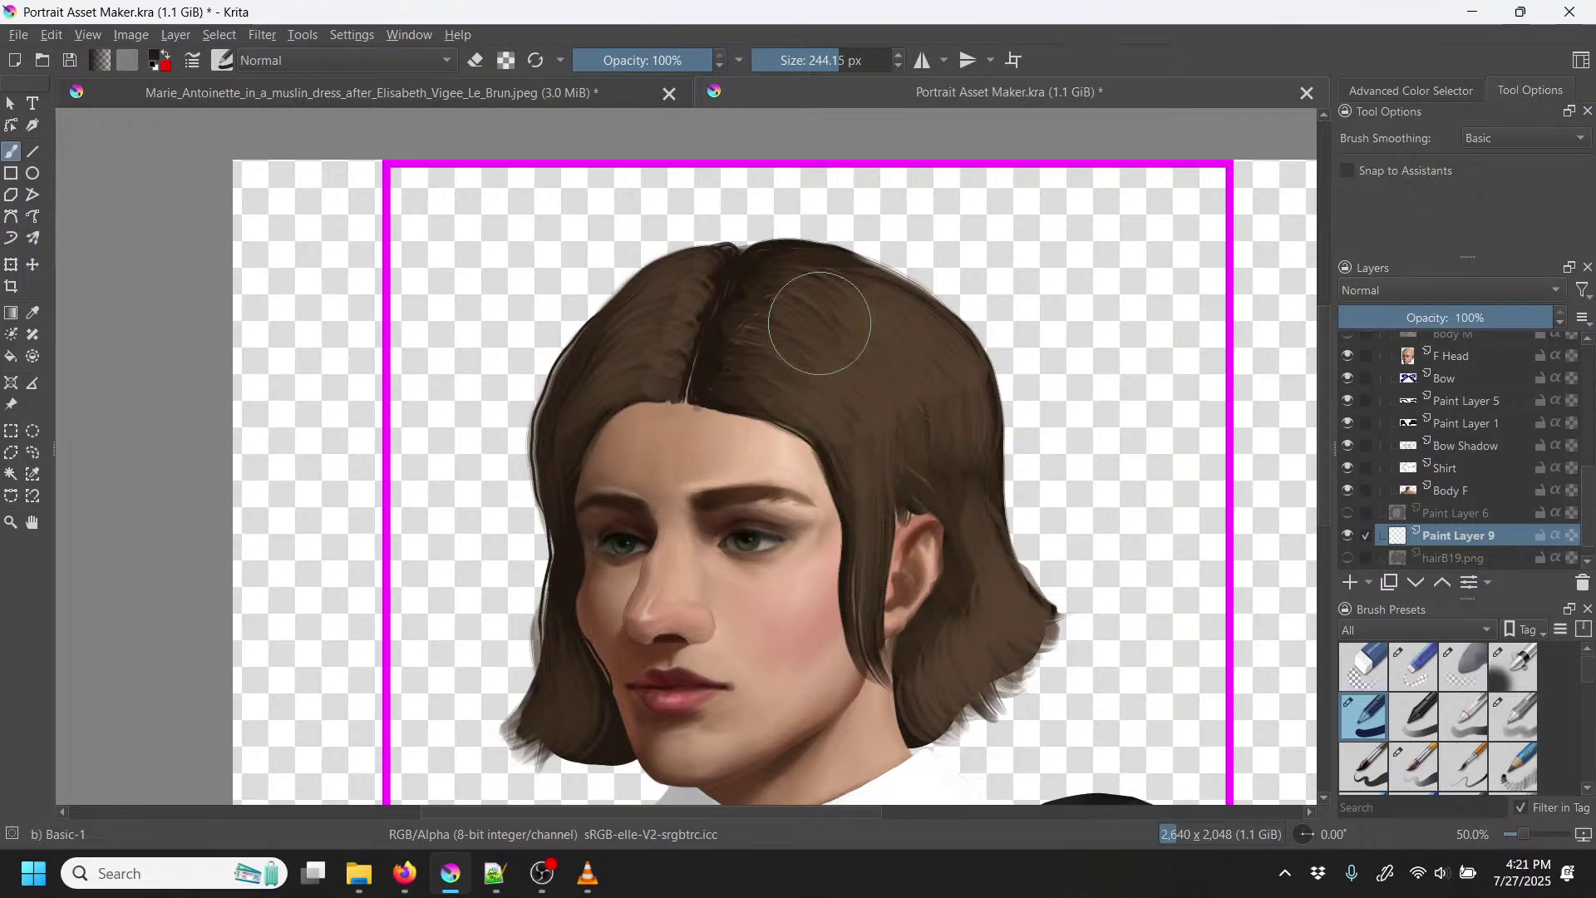
pyautogui.moveTo(574, 708)
pyautogui.mouseDown()
pyautogui.moveTo(599, 540)
pyautogui.moveTo(582, 442)
pyautogui.moveTo(613, 368)
pyautogui.mouseUp()
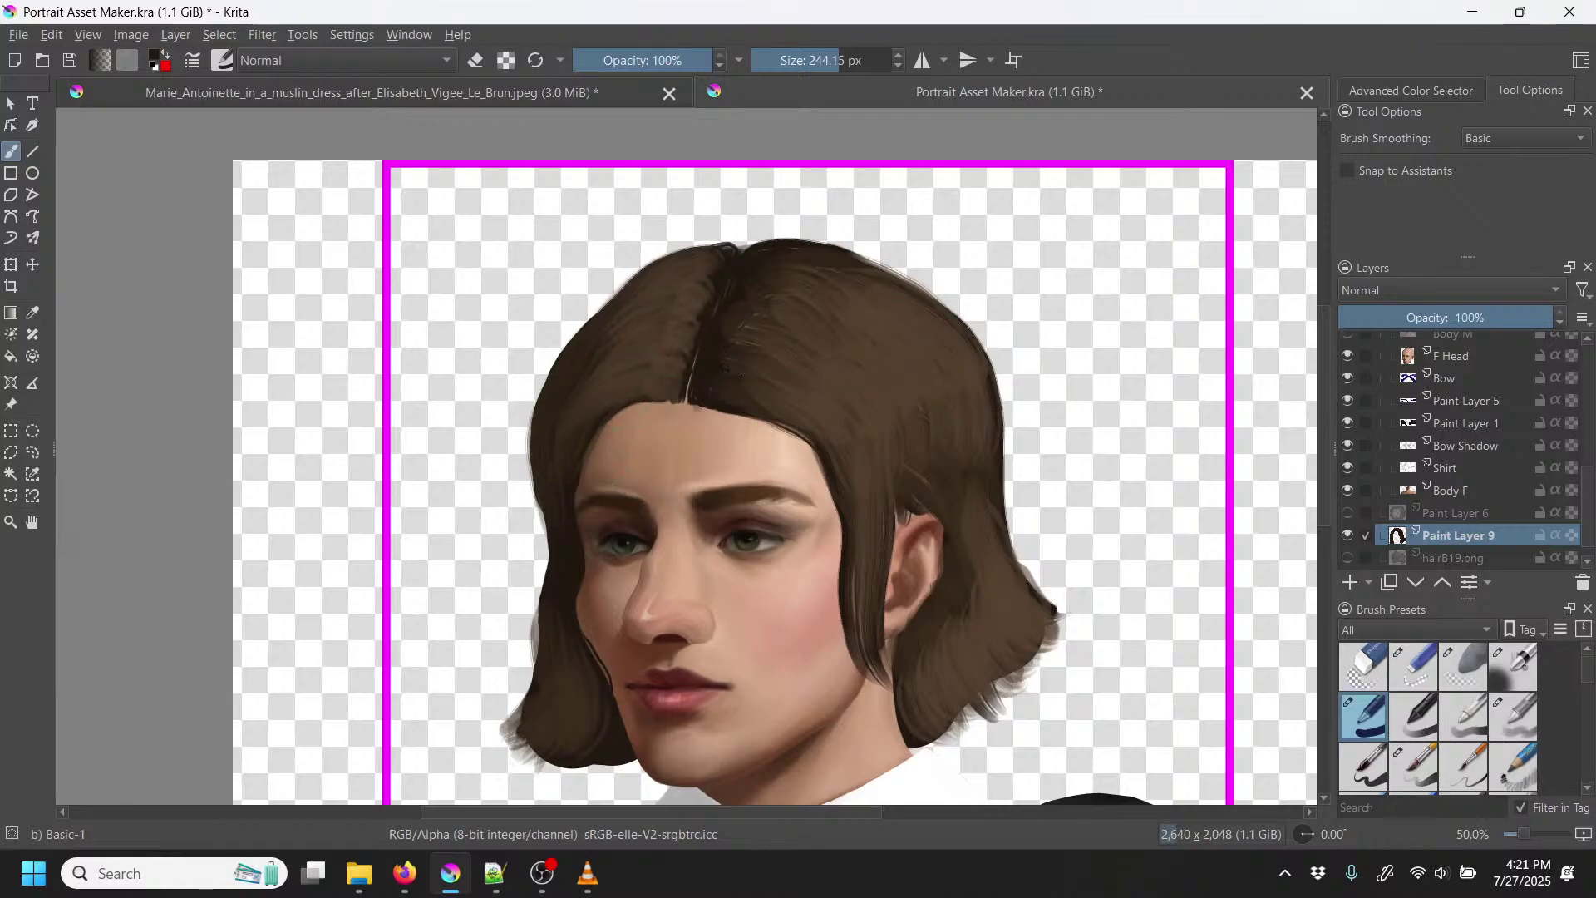
# Step: Review the whole portrait with its back hair and switch the brush to Bristles-2 Flat Rough
pyautogui.press('-')
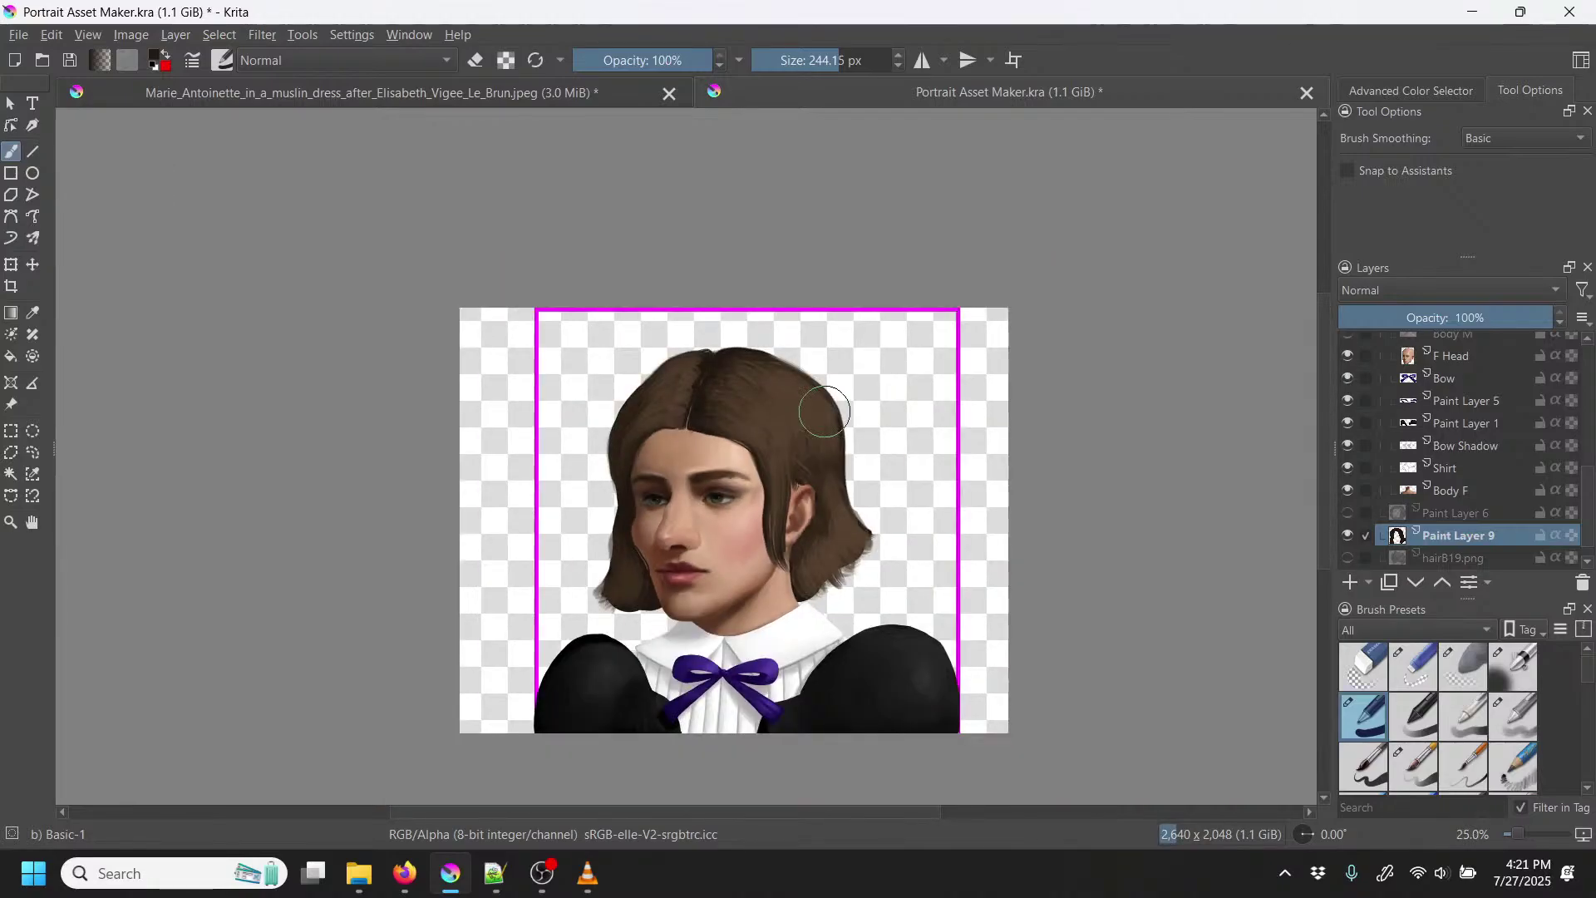
pyautogui.rightClick(771, 517)
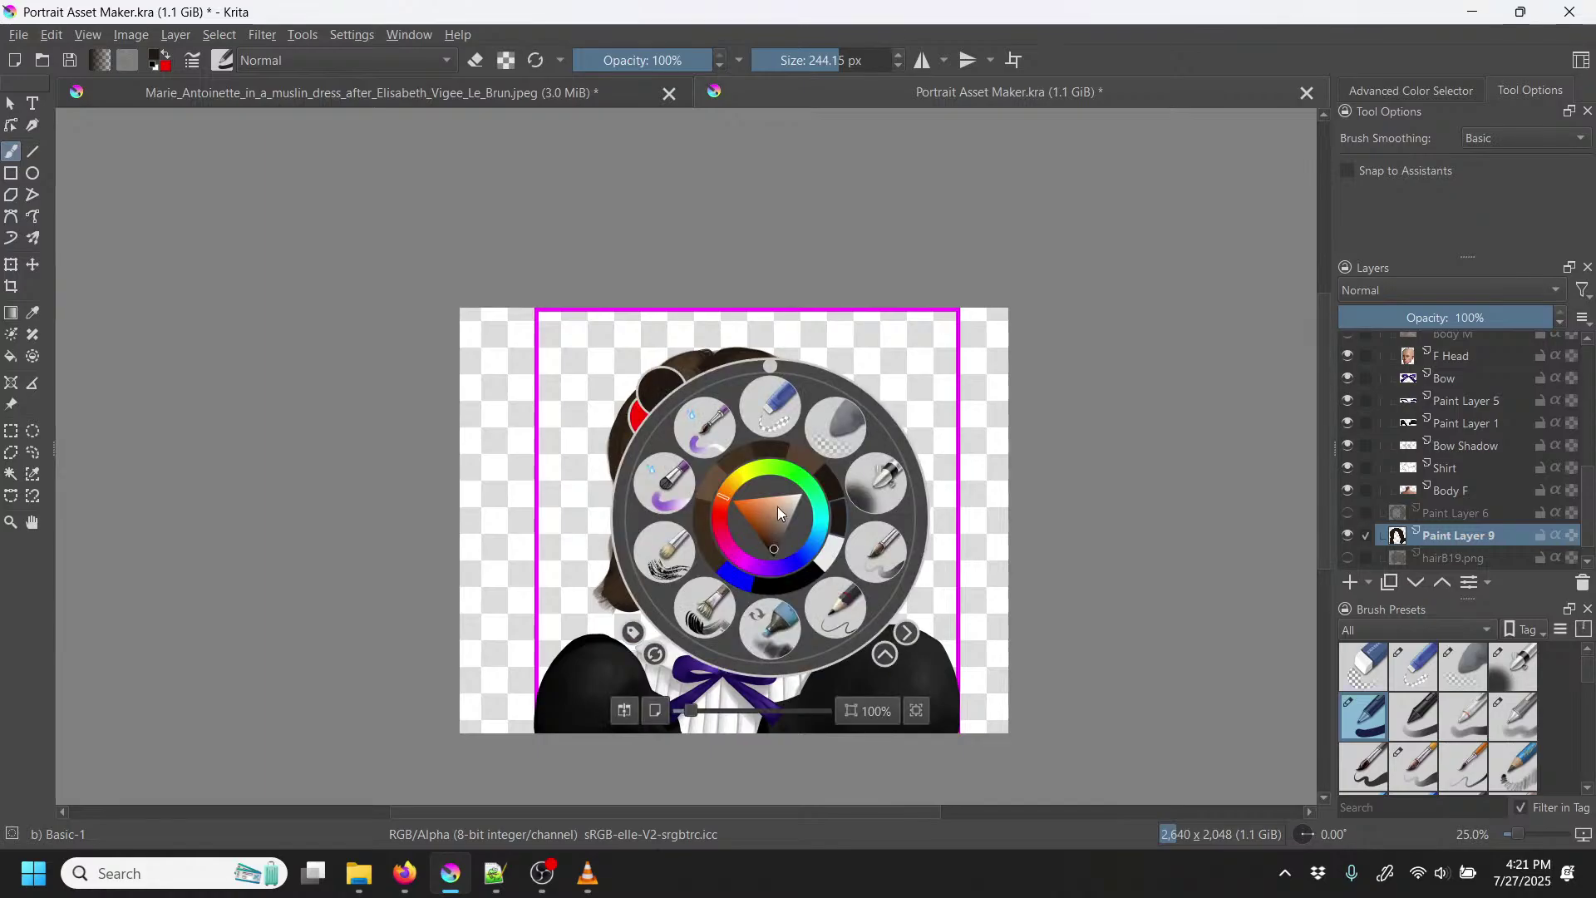
pyautogui.click(720, 611)
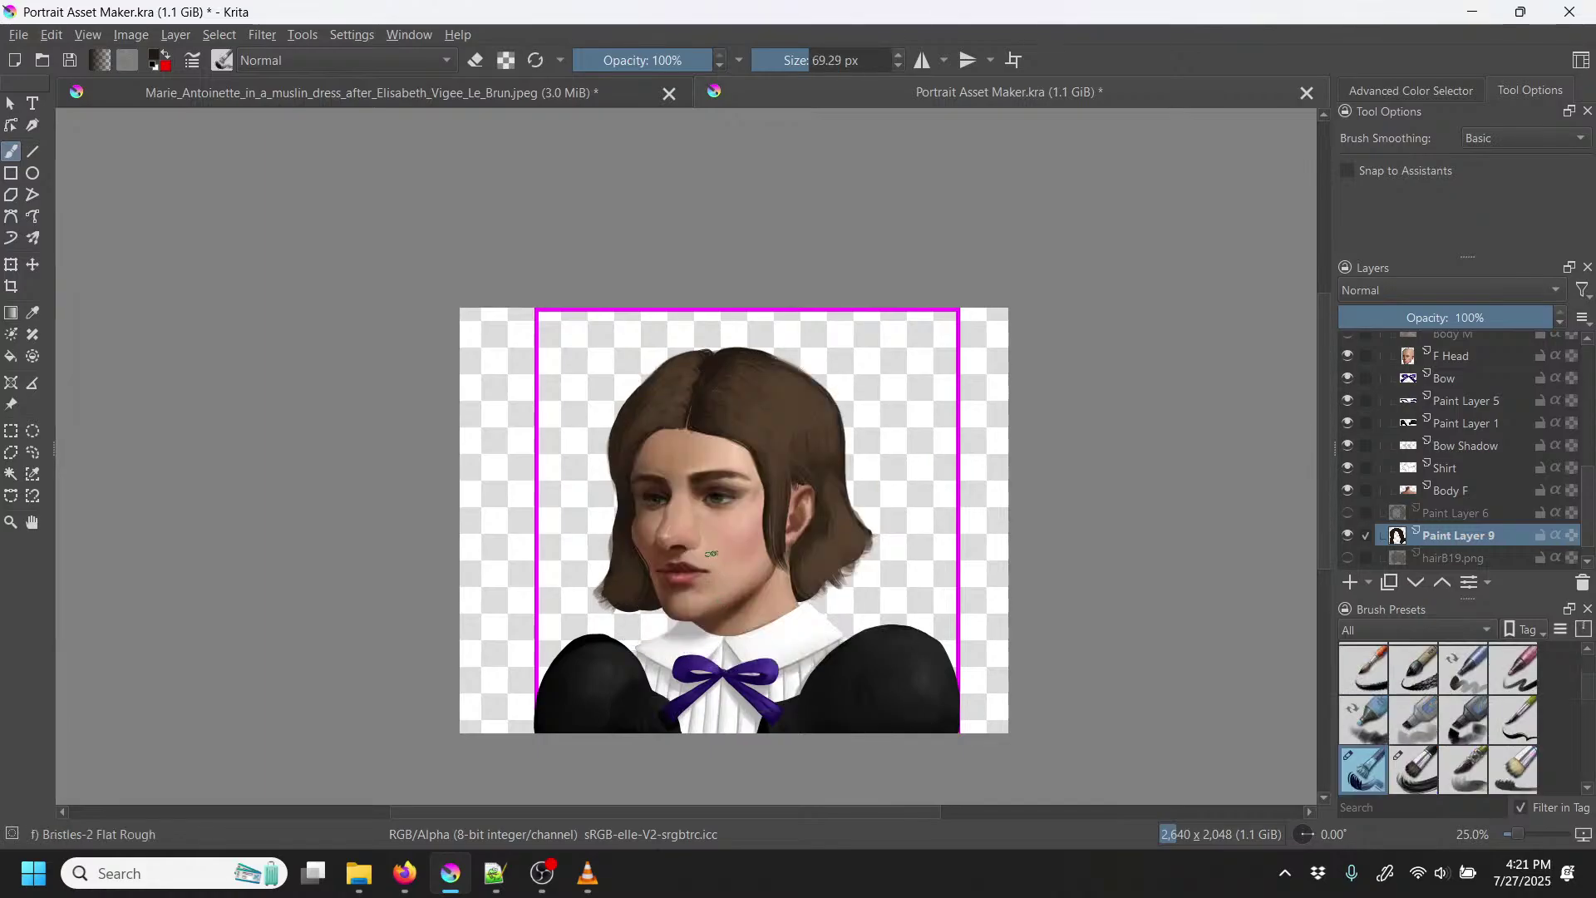
pyautogui.hotkey('ctrl', '+')
pyautogui.hotkey('ctrl', '+')
pyautogui.hotkey('ctrl', '+')
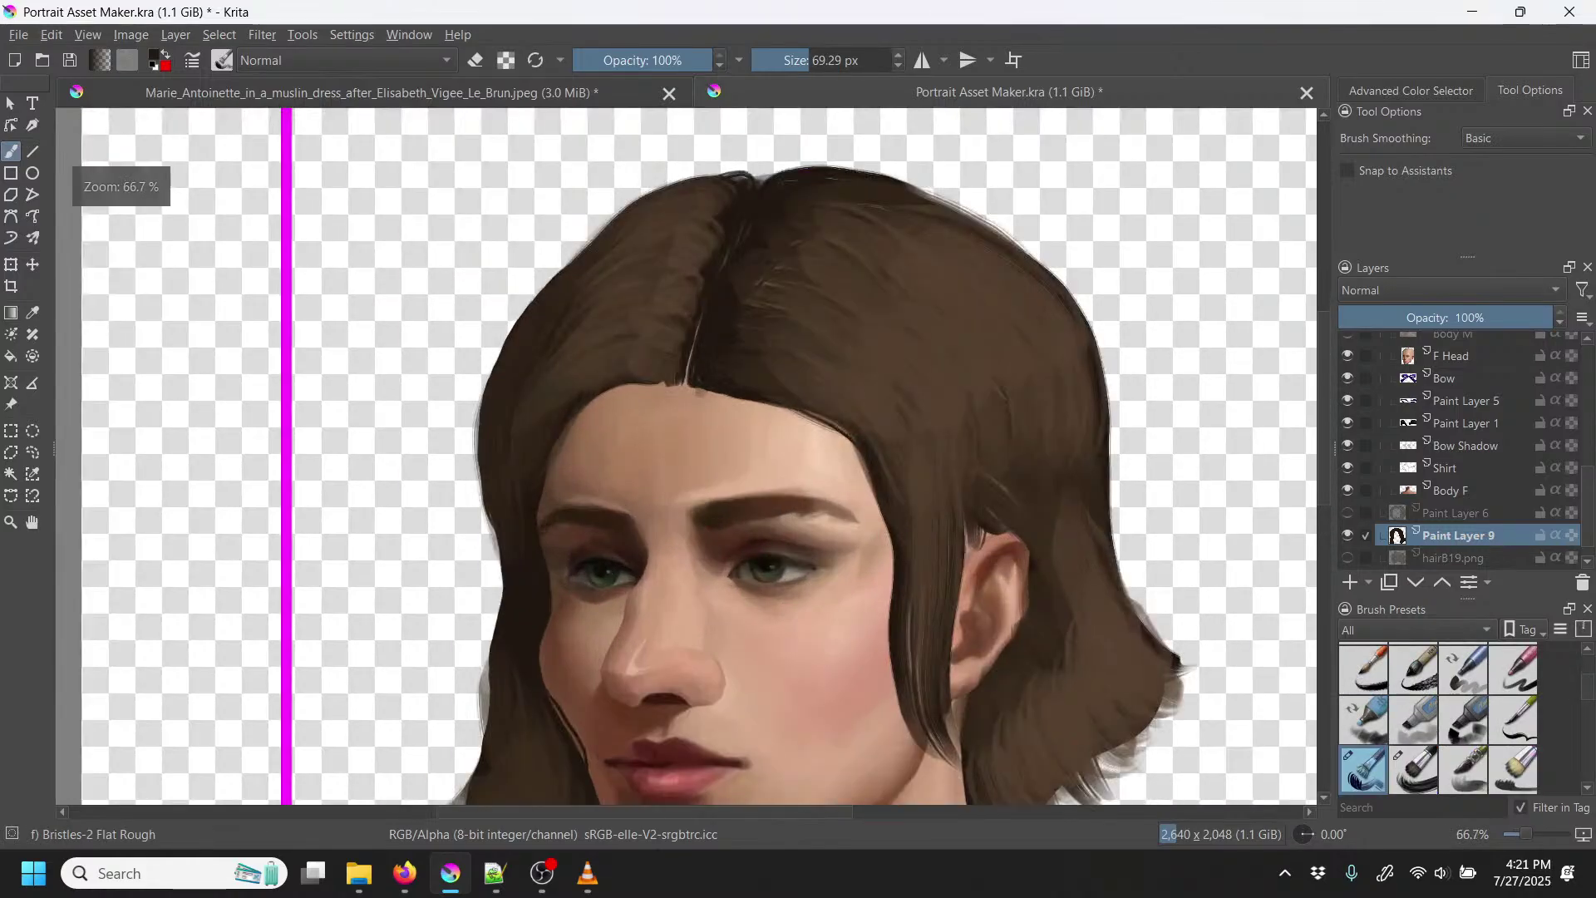
pyautogui.scroll(3, 1585, 691)
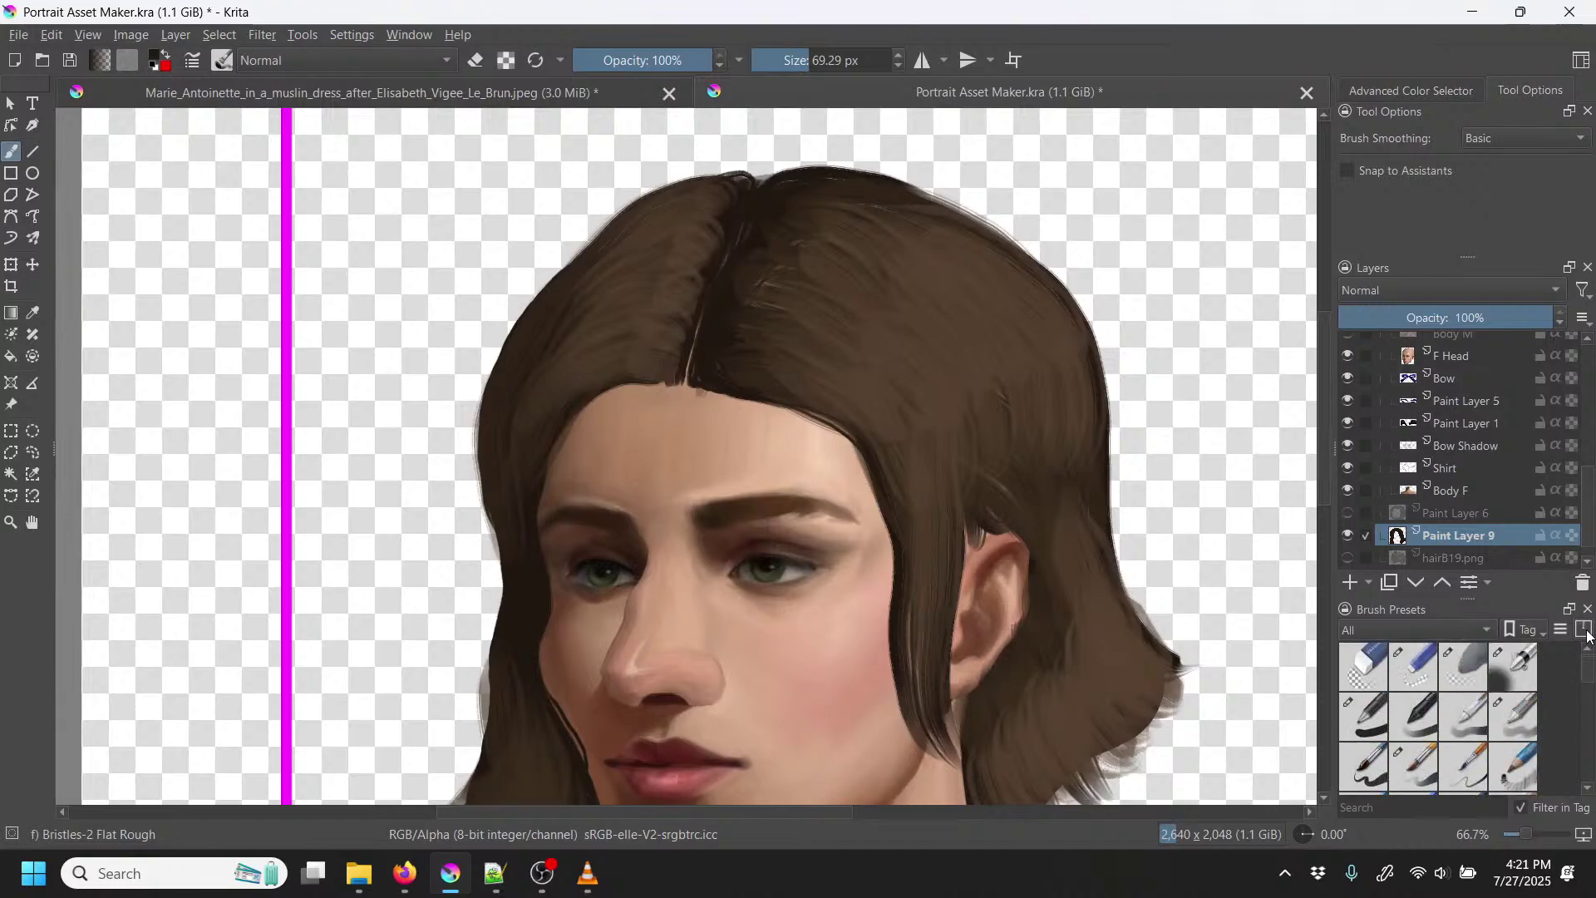
# Step: Hide the bob's Paint Layers 9 and 8 and show the afro's Paint Layers 6 and 7
pyautogui.click(1349, 533)
pyautogui.click(1349, 512)
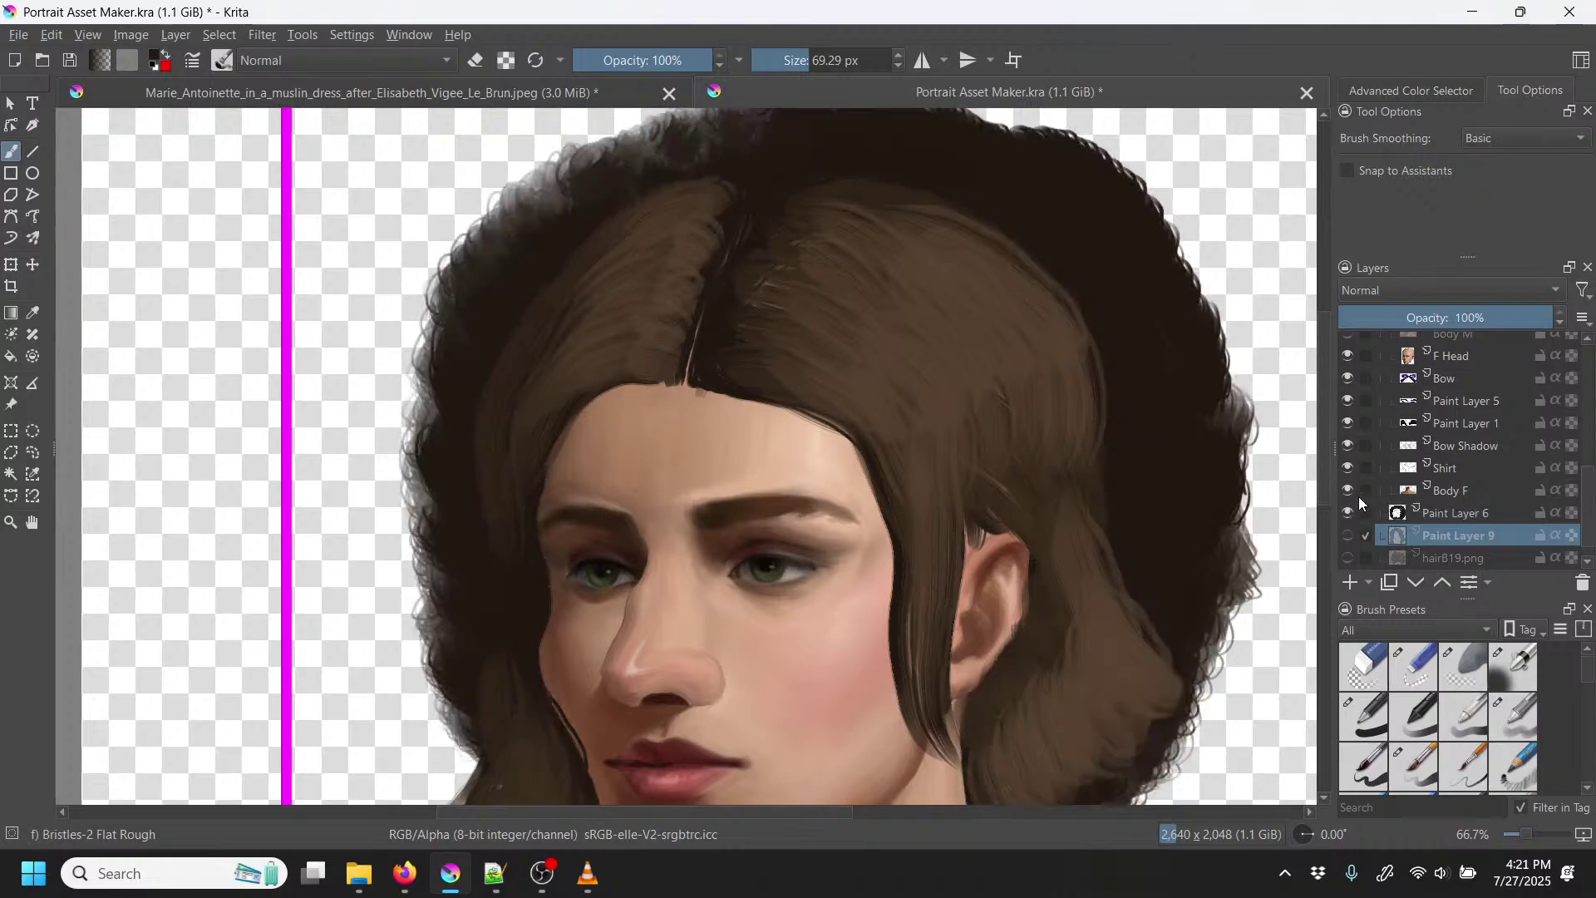
pyautogui.scroll(5, 1463, 449)
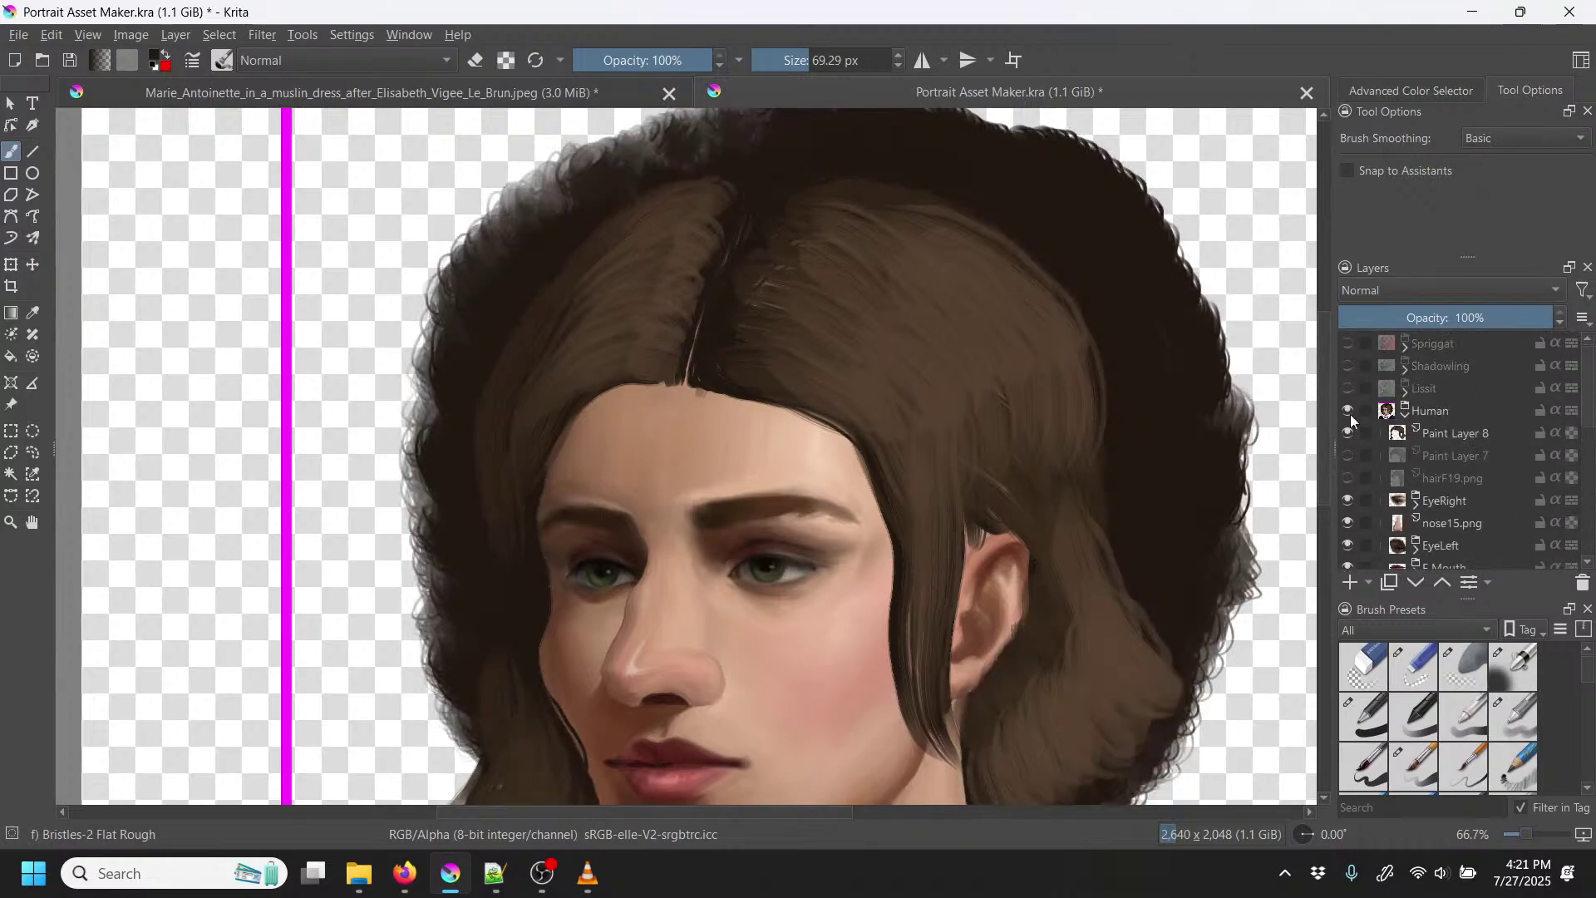
pyautogui.click(1348, 433)
pyautogui.click(1347, 456)
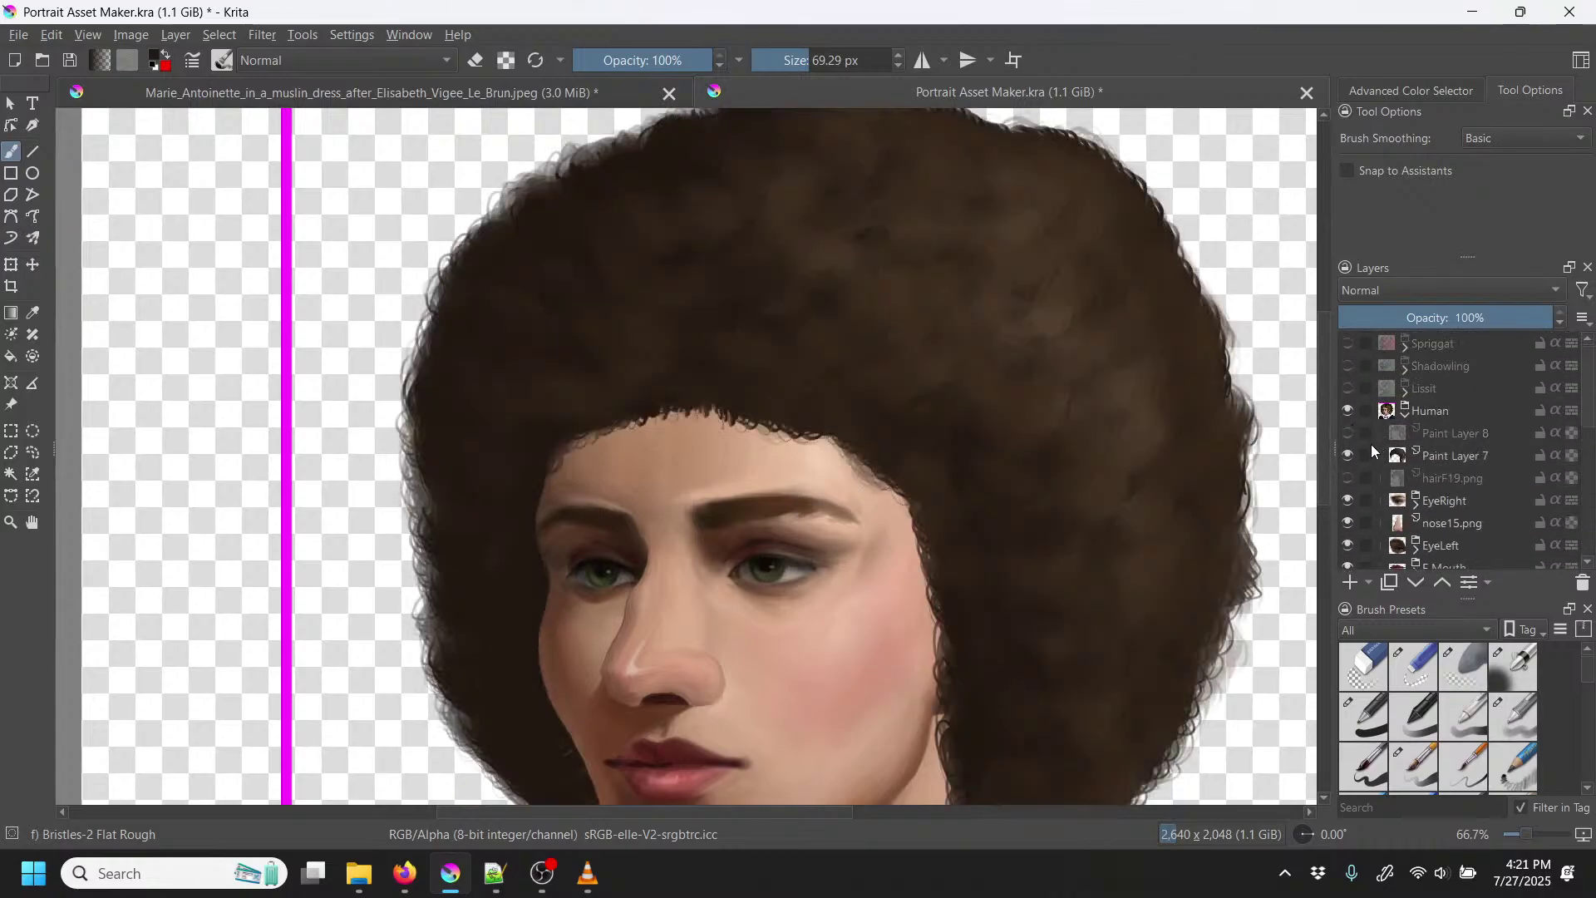
# Step: Examine the afro in the full portrait and close up along the forehead hairline
pyautogui.press('-')
pyautogui.press('-')
pyautogui.press('-')
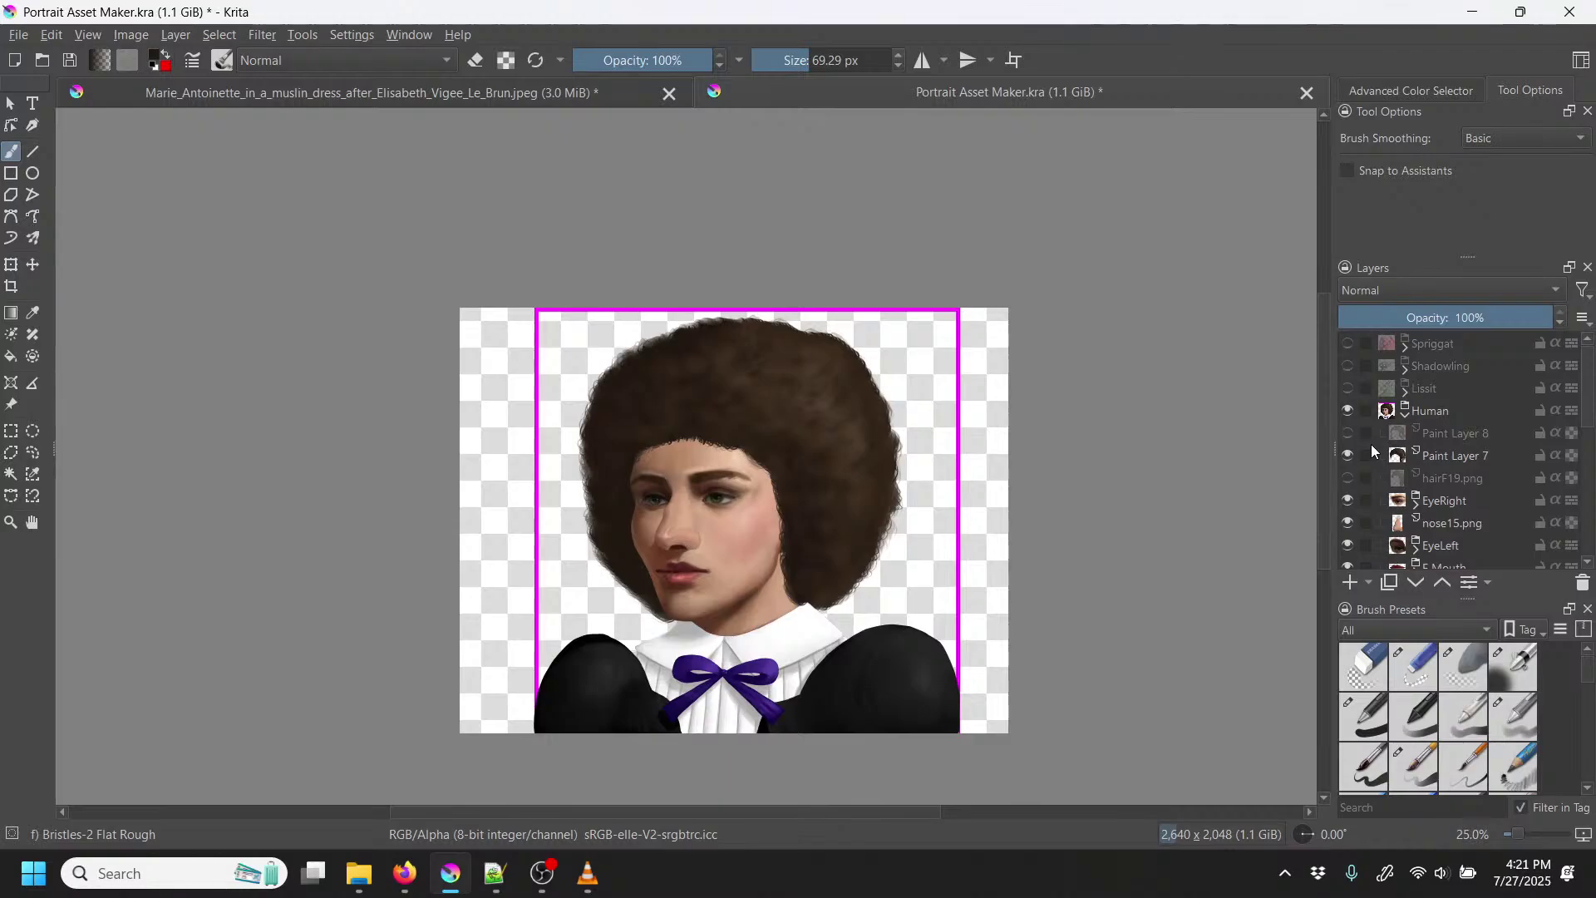
pyautogui.hotkey('ctrl', '+')
pyautogui.hotkey('ctrl', '+')
pyautogui.hotkey('ctrl', '+')
pyautogui.hotkey('ctrl', '+')
pyautogui.hotkey('ctrl', '+')
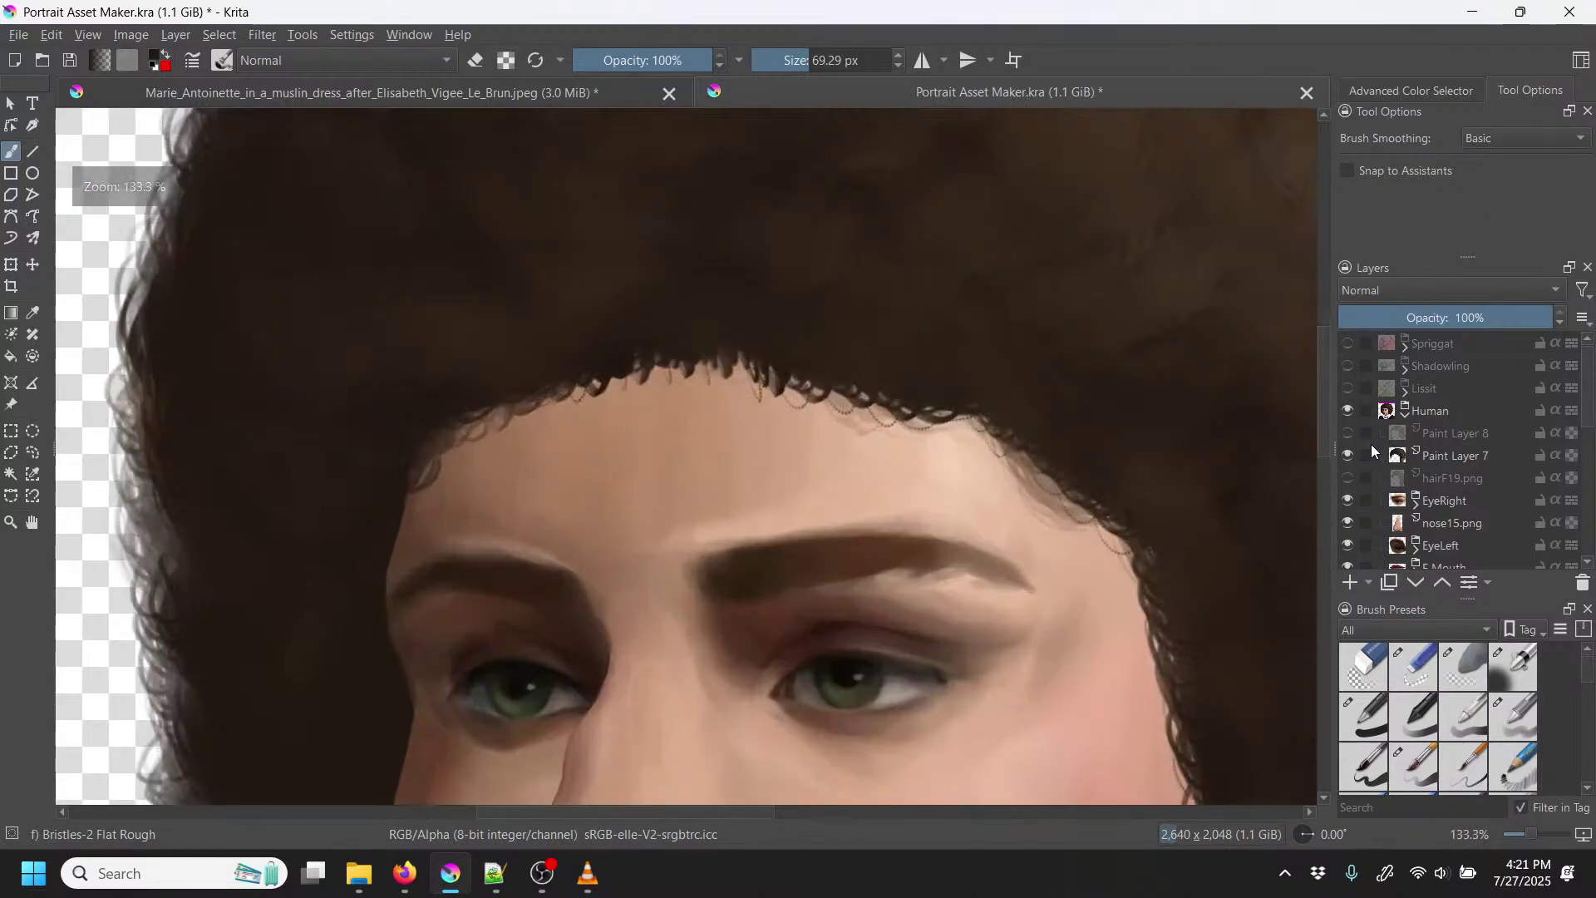
pyautogui.hotkey('ctrl', '-')
pyautogui.hotkey('ctrl', '-')
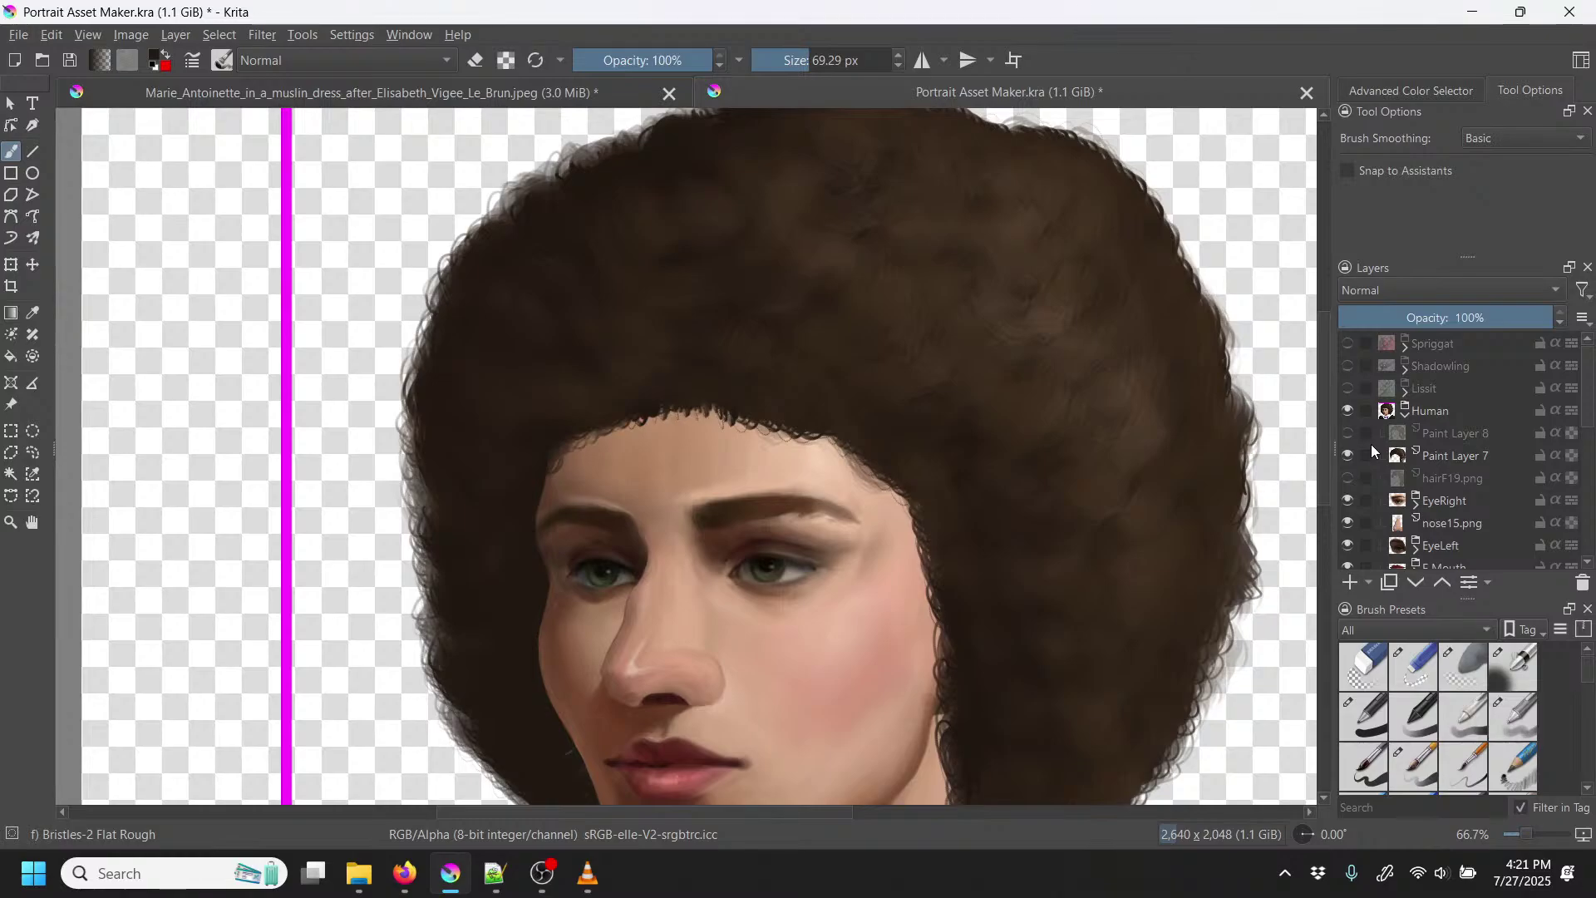